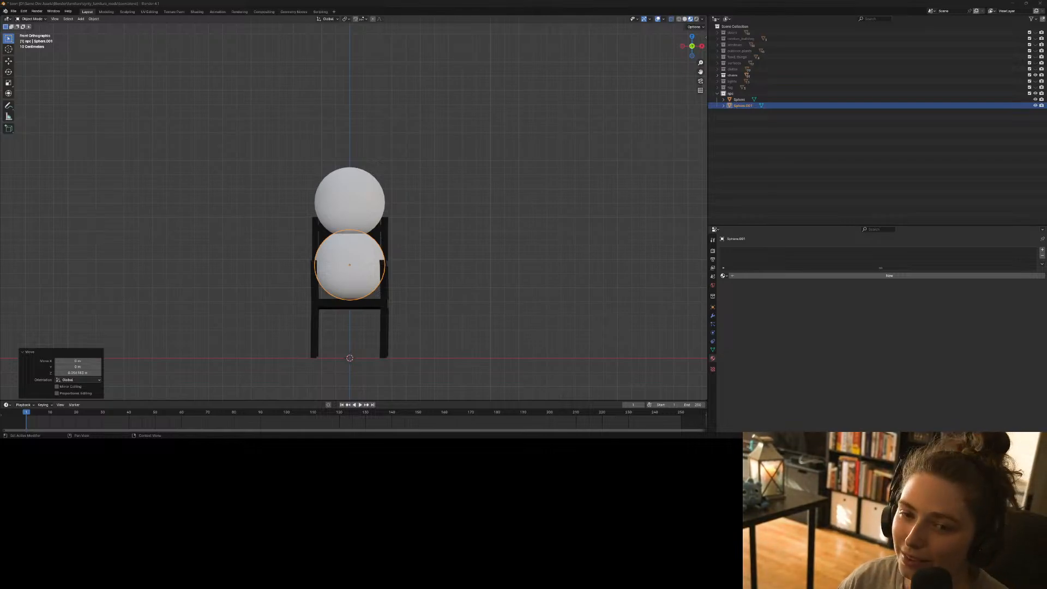
Scale the lower sphere on the chair to 0.7 along the X axis.
key(alt+a)
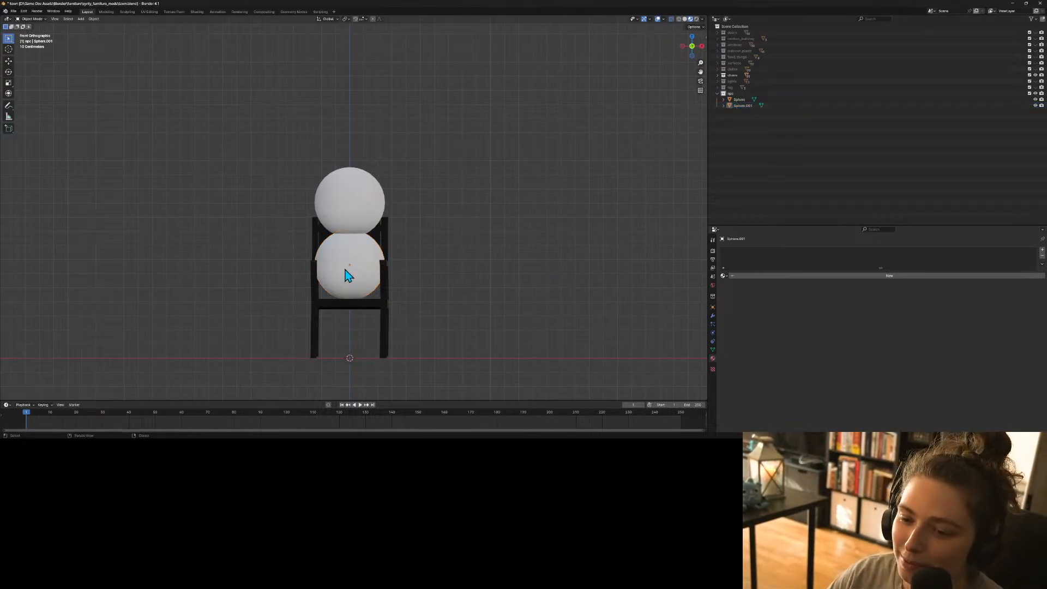
middle_drag(349, 314, 352, 341)
scroll(349, 314, up, 3)
click(398, 335)
scroll(416, 349, down, 2)
key(s)
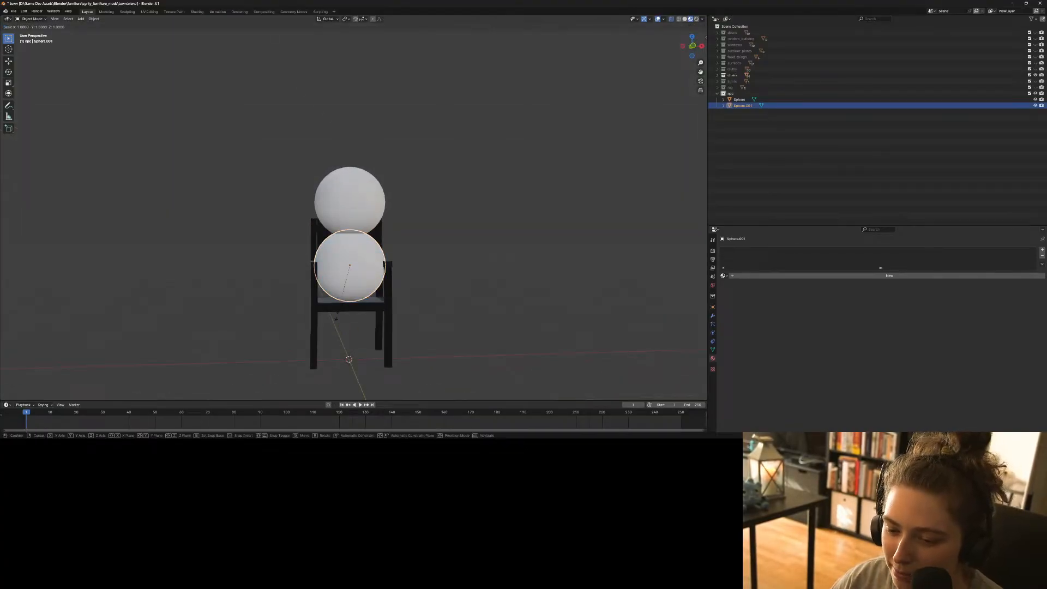
key(x)
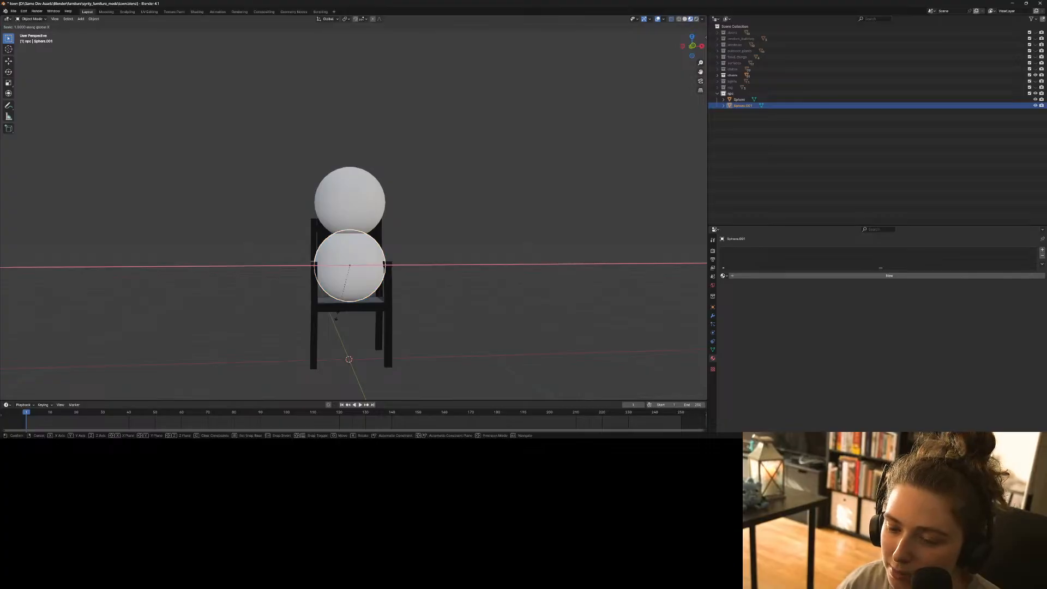
text(.7)
key(Return)
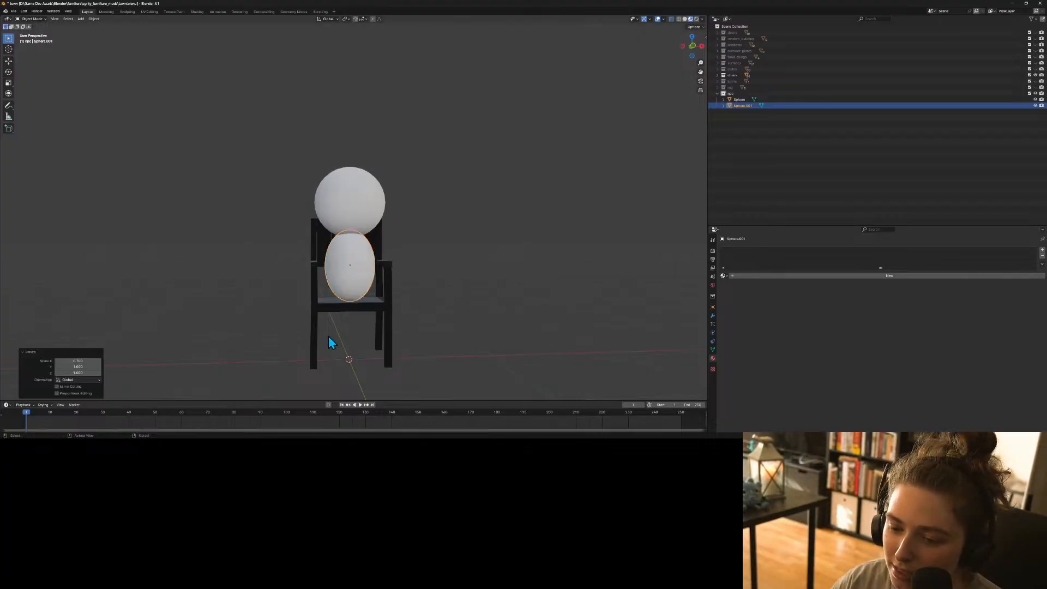
Scale the lower sphere to 0.7 along the Y axis so it becomes an upright egg shape.
middle_drag(328, 336, 351, 283)
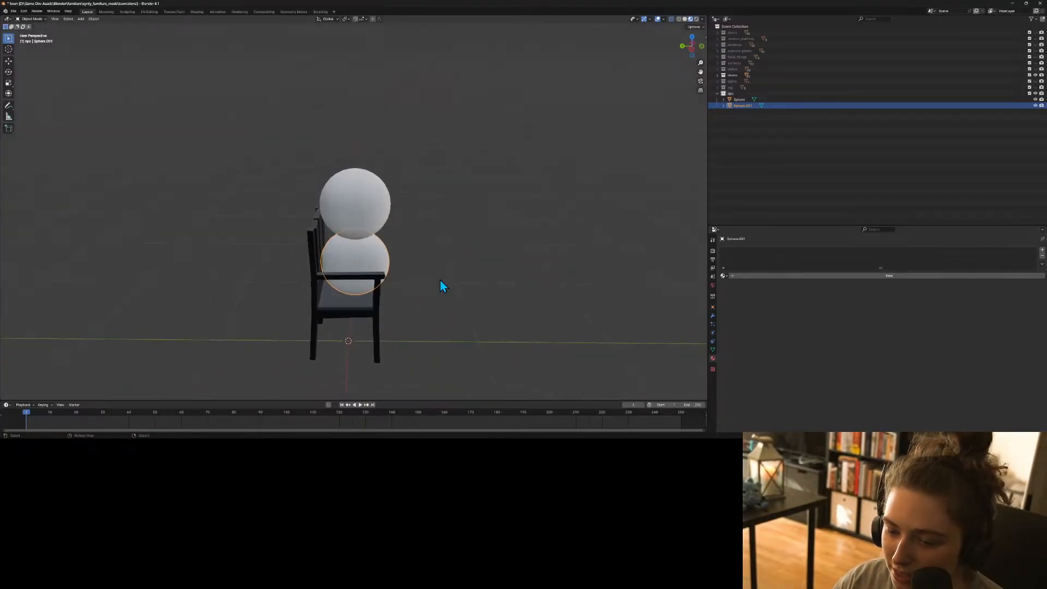
key(s)
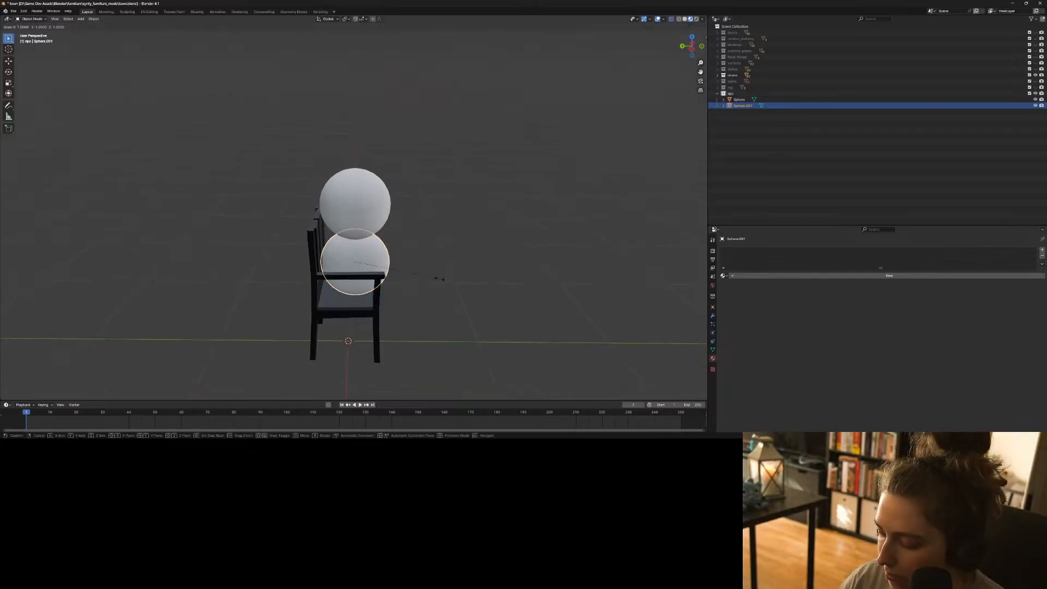
text(x.7)
key(Return)
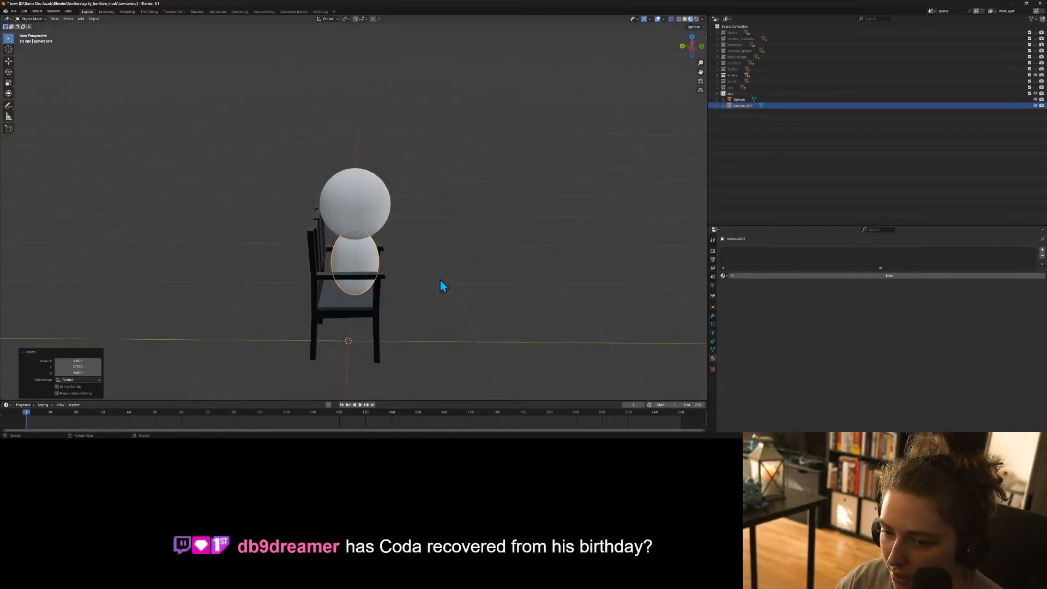
click(427, 280)
Open the lower sphere's mesh in Edit Mode and view it straight from the front.
middle_drag(427, 281, 342, 300)
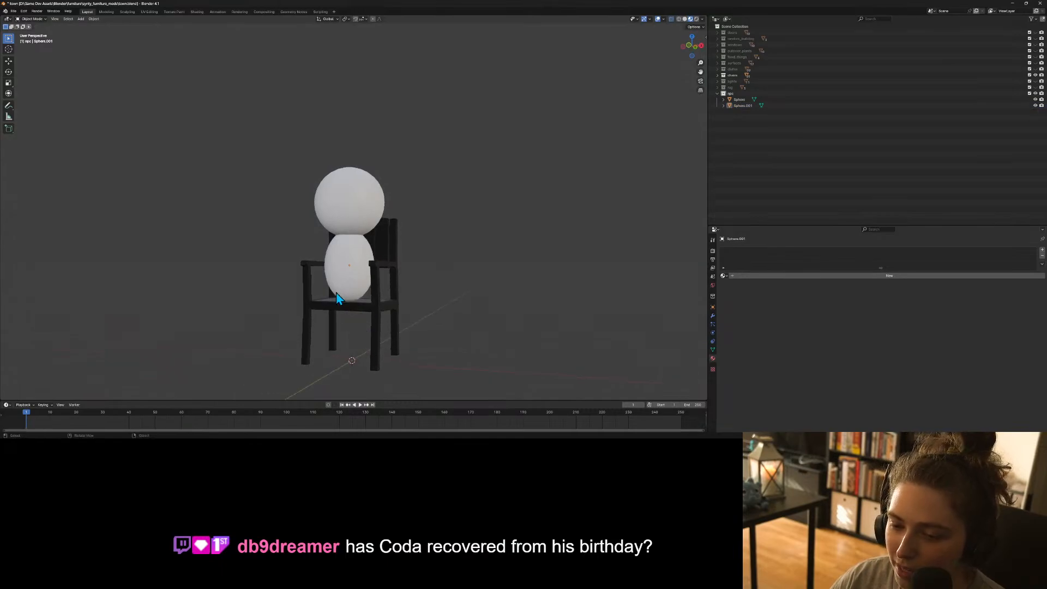
click(341, 297)
key(Tab)
scroll(364, 364, up, 3)
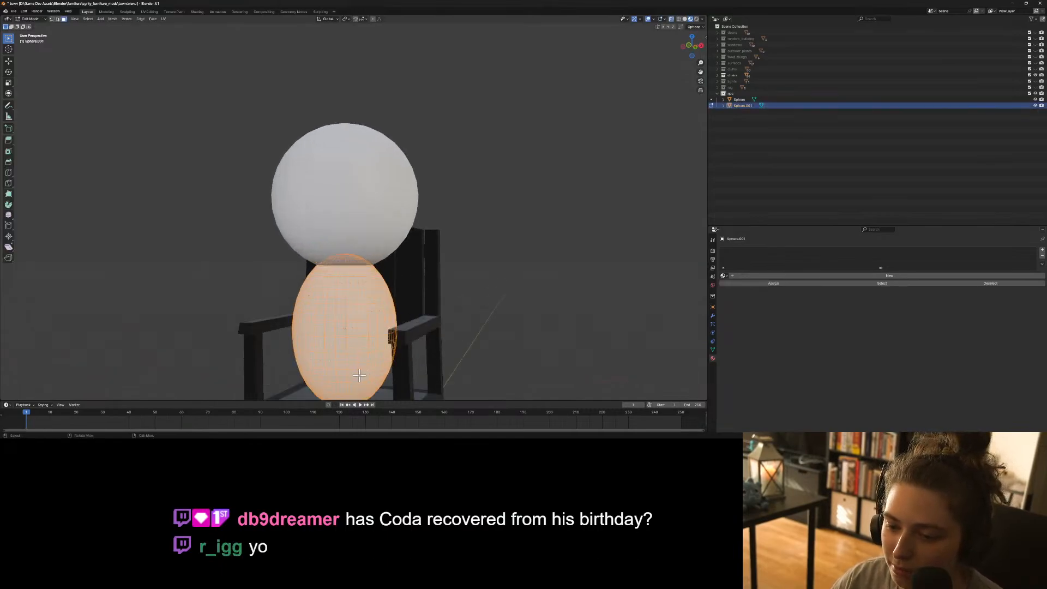
scroll(364, 372, down, 1)
key(KP_1)
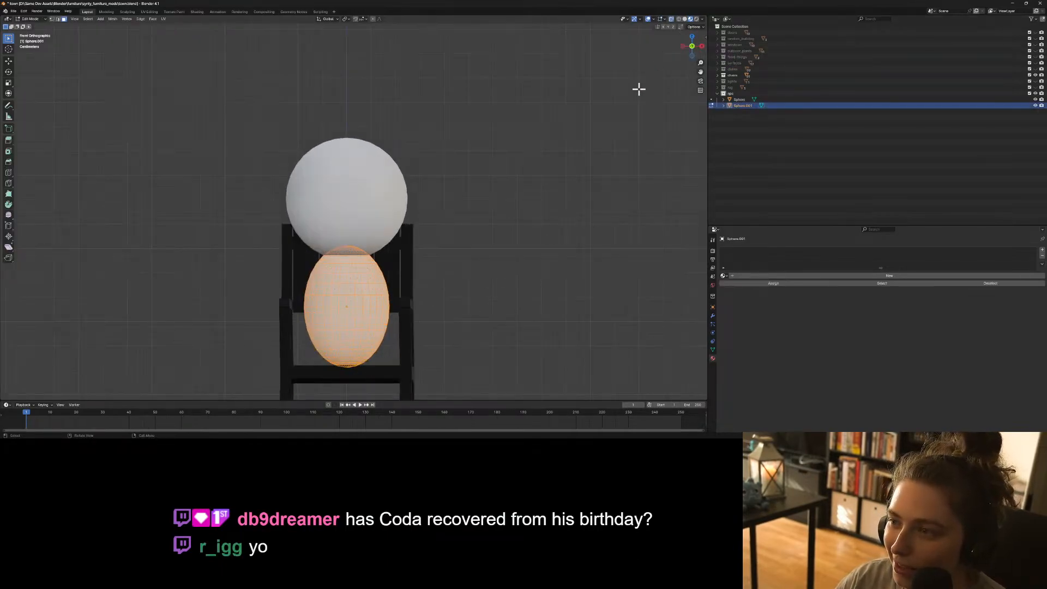
click(449, 393)
drag(450, 394, 213, 355)
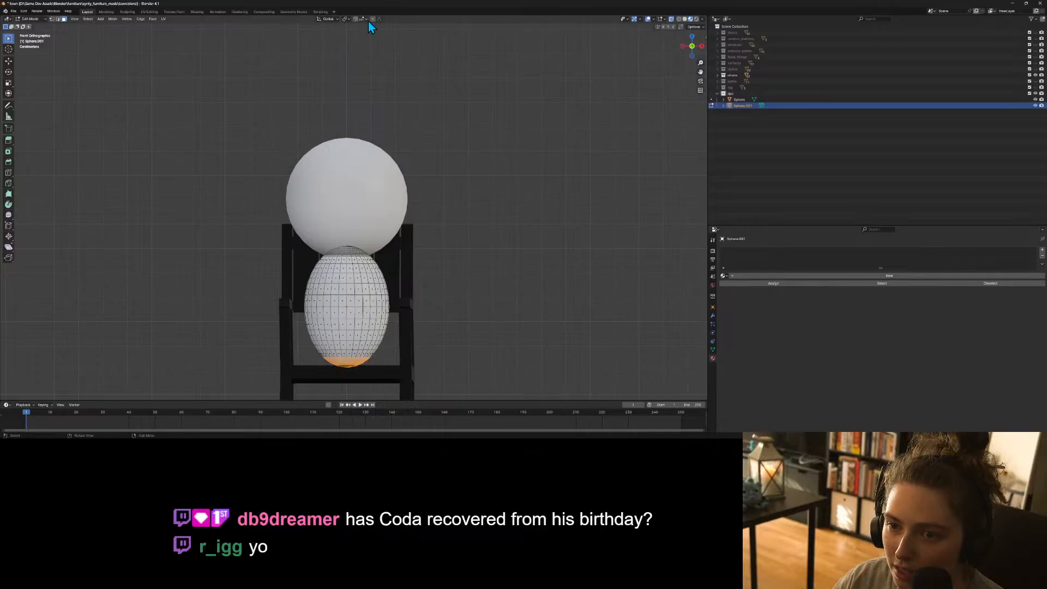
key(s)
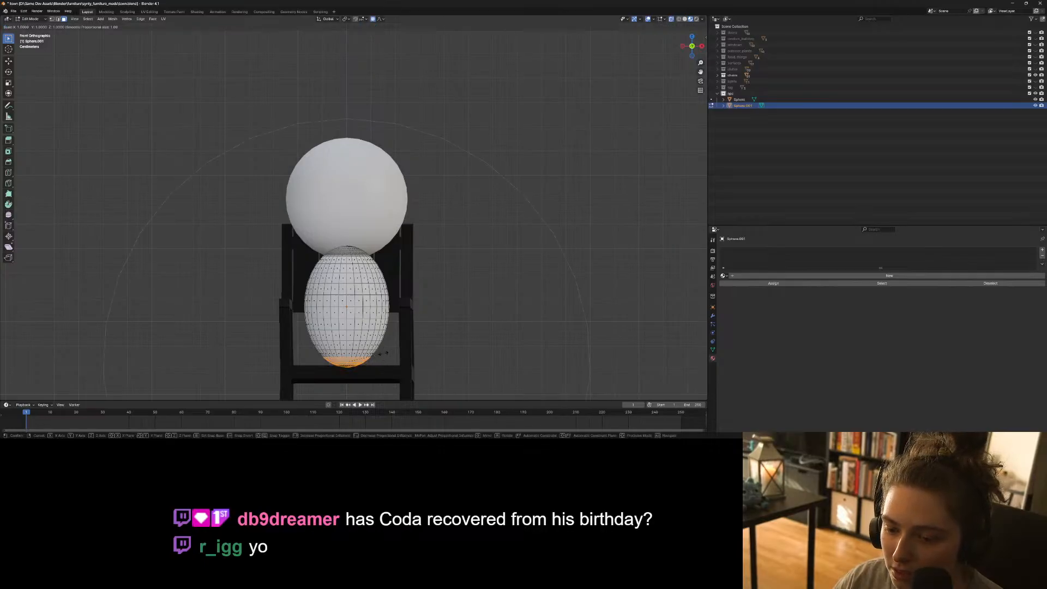
scroll(390, 353, up, 15)
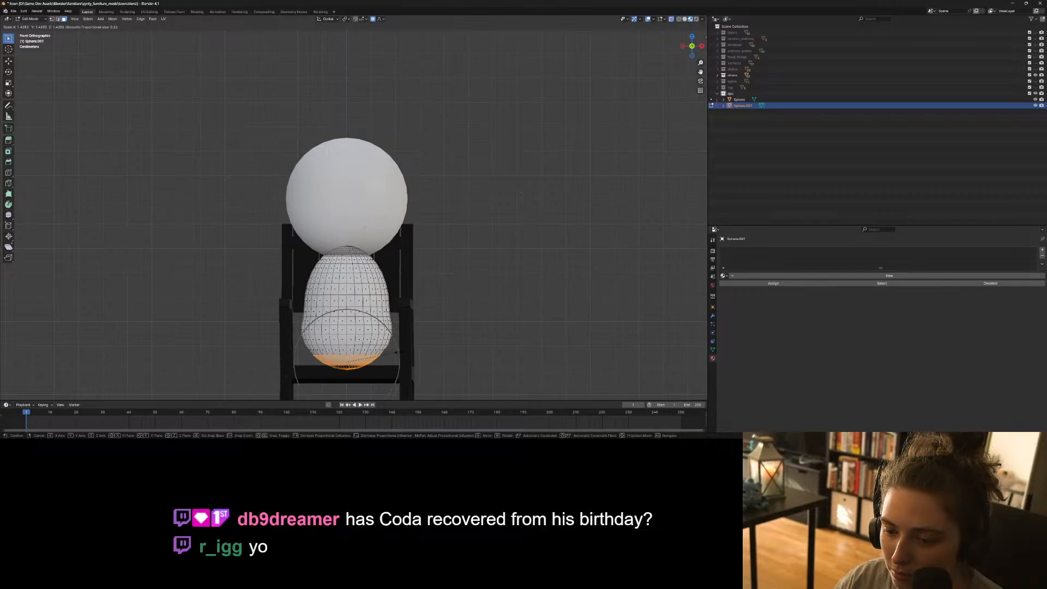
key(Escape)
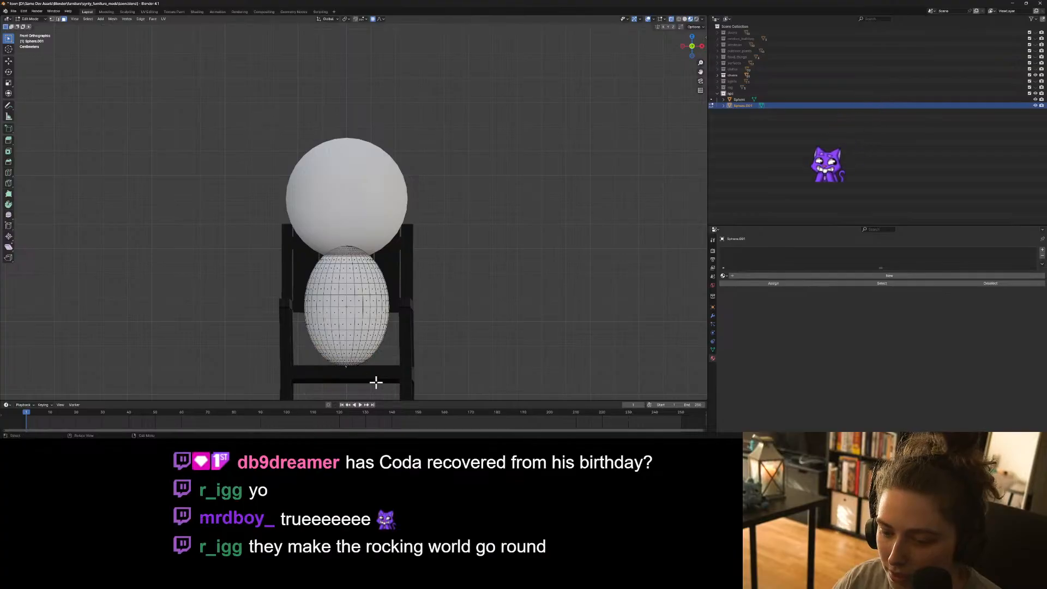
Widen the lower half of the body by scaling its bottommost vertices by about 1.8 with smooth proportional editing.
scroll(379, 391, up, 2)
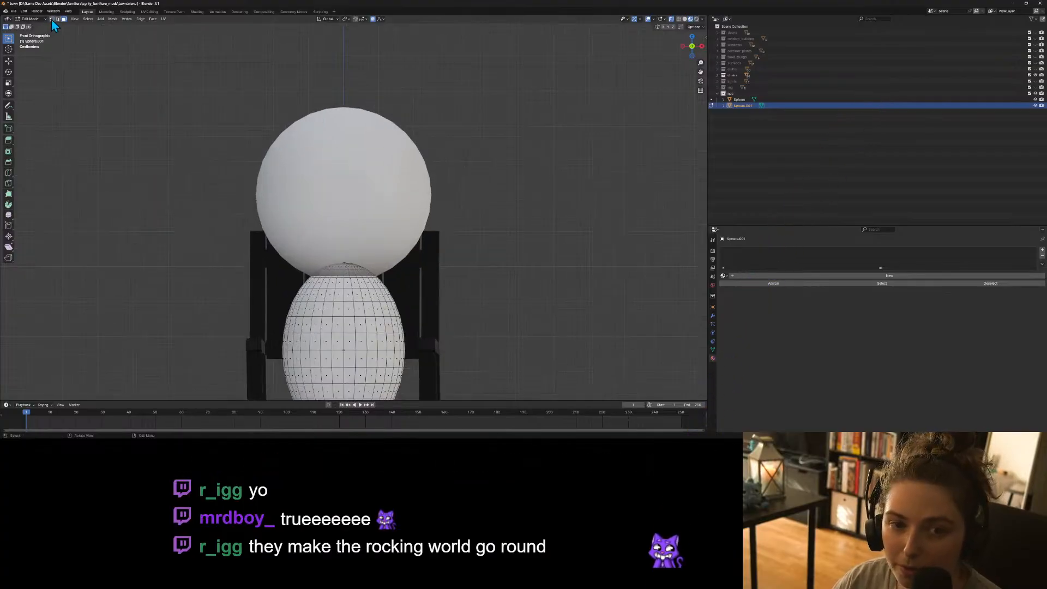
shift+middle_drag(484, 343, 493, 222)
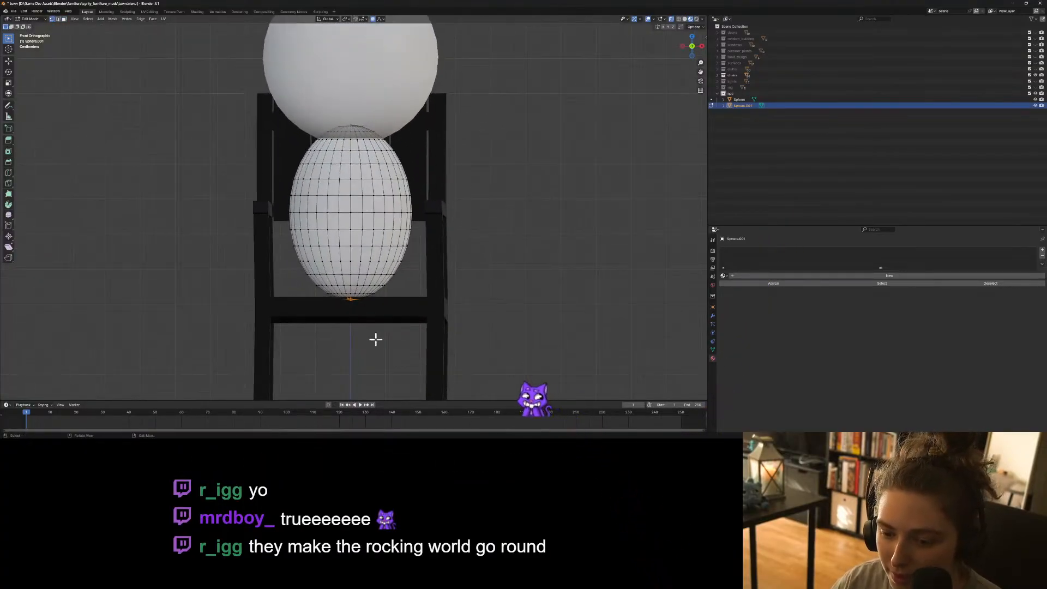
click(352, 298)
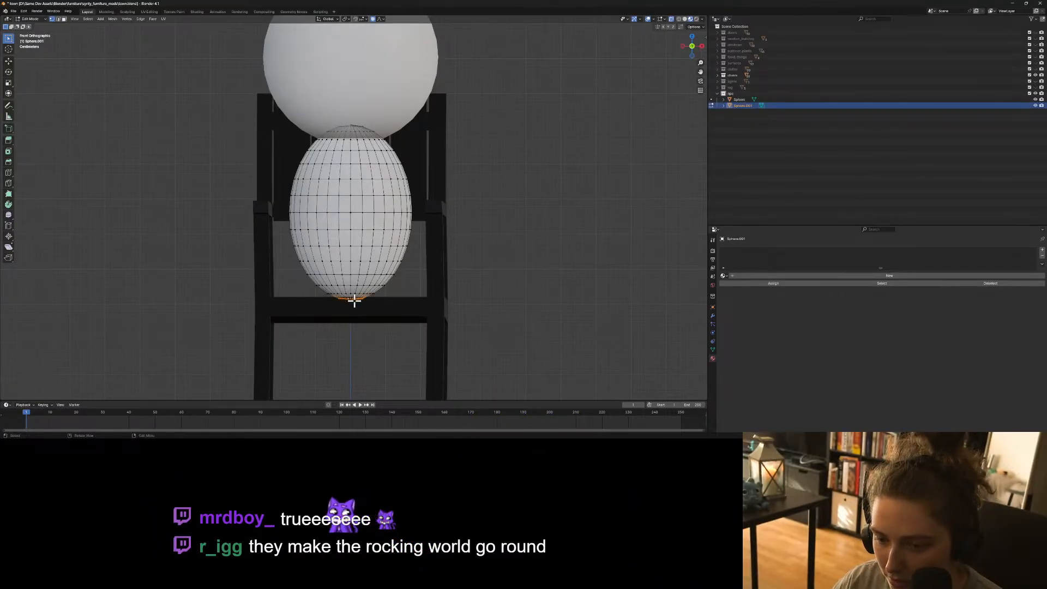
key(s)
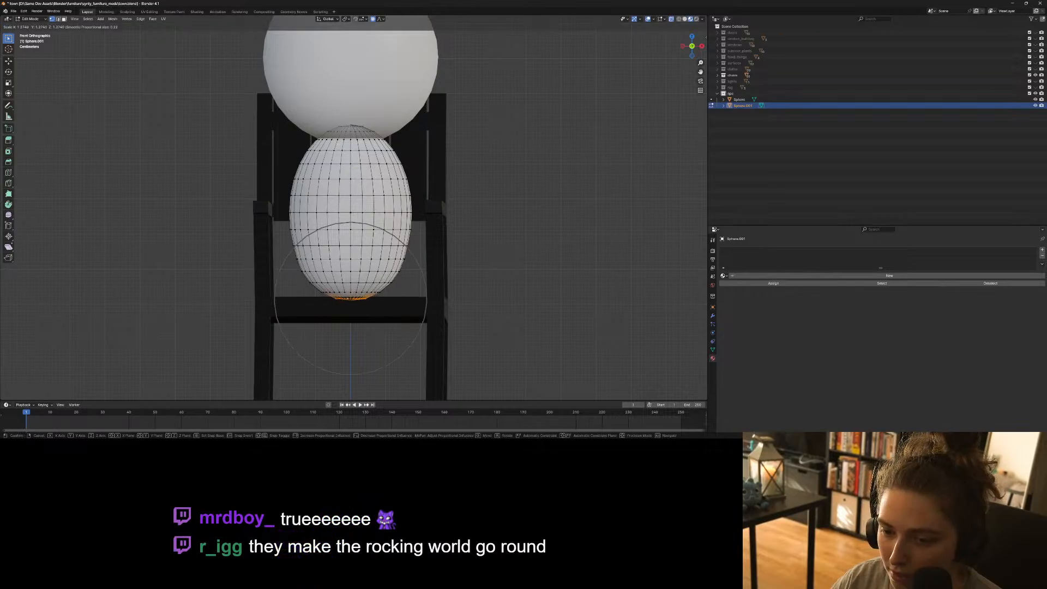
scroll(350, 299, up, 2)
scroll(350, 300, down, 5)
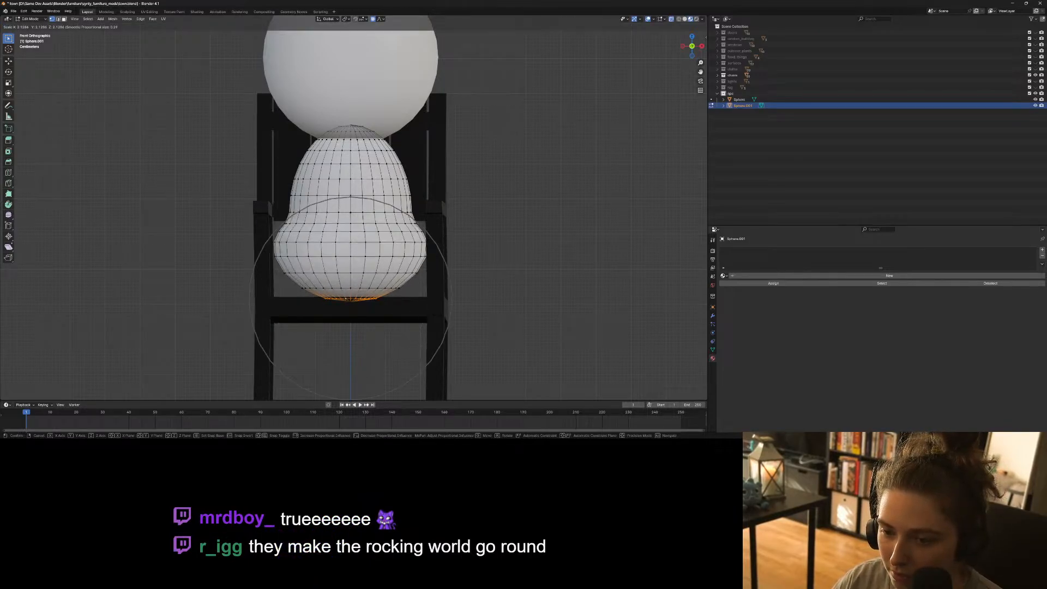
scroll(350, 299, down, 1)
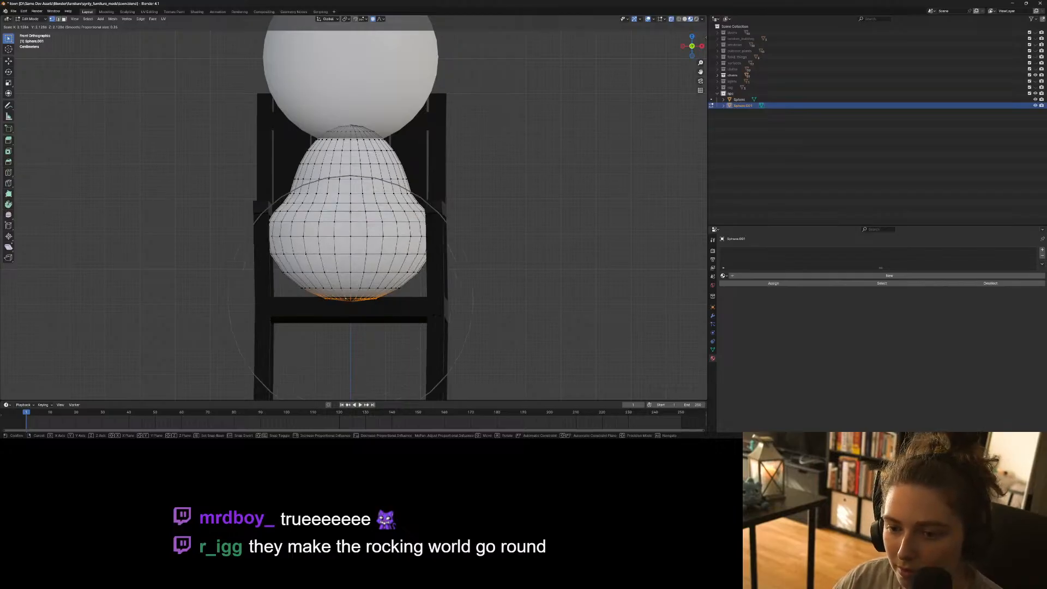
scroll(350, 300, down, 2)
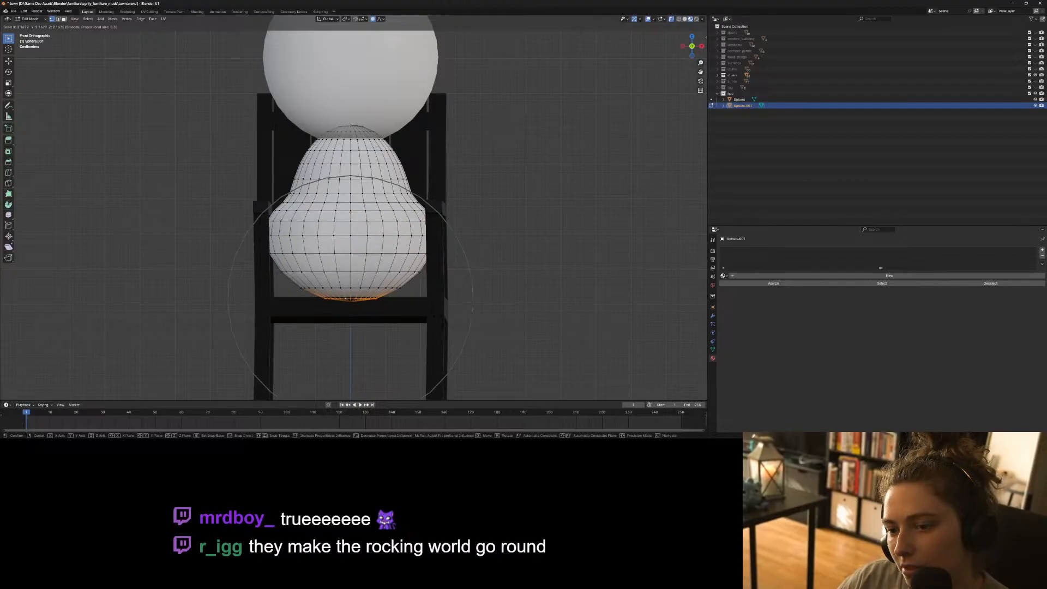
scroll(350, 299, down, 2)
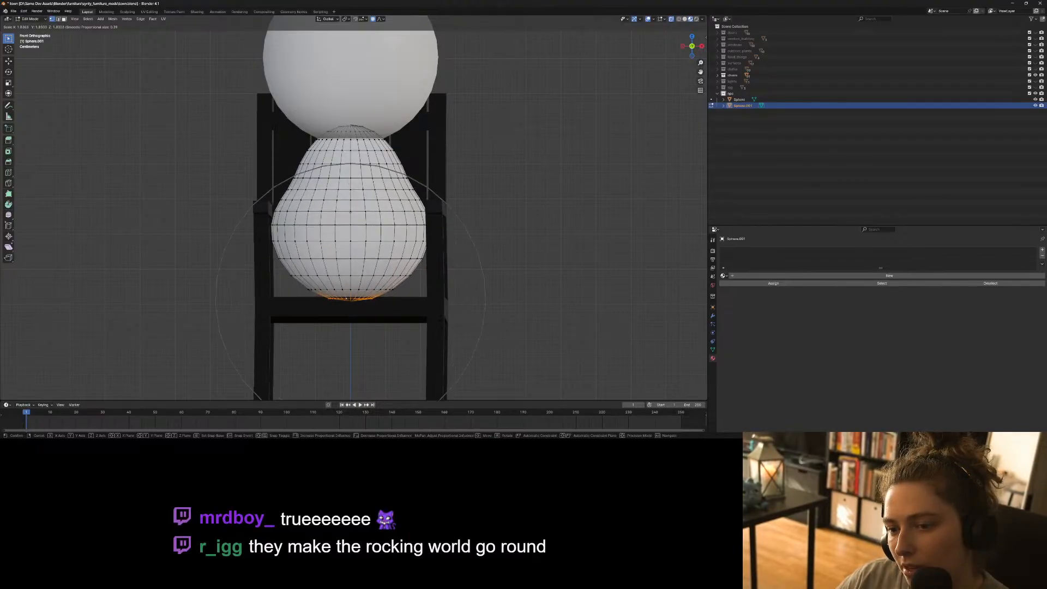
click(414, 316)
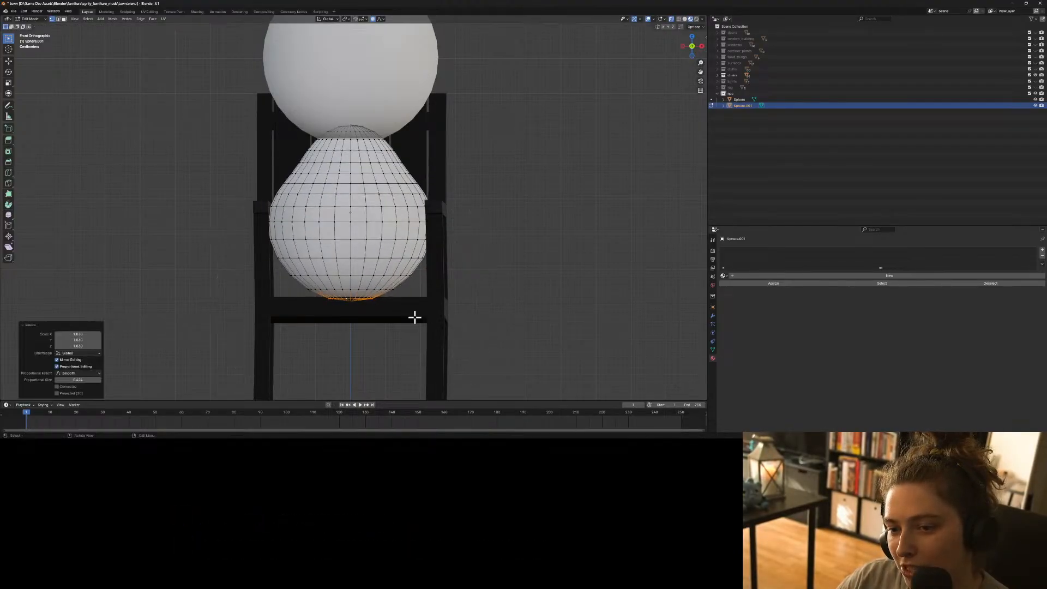
Add the bottom tip vertex to the selection, flatten the body's underside along Z with a larger proportional radius, and leave Edit Mode.
shift+click(350, 303)
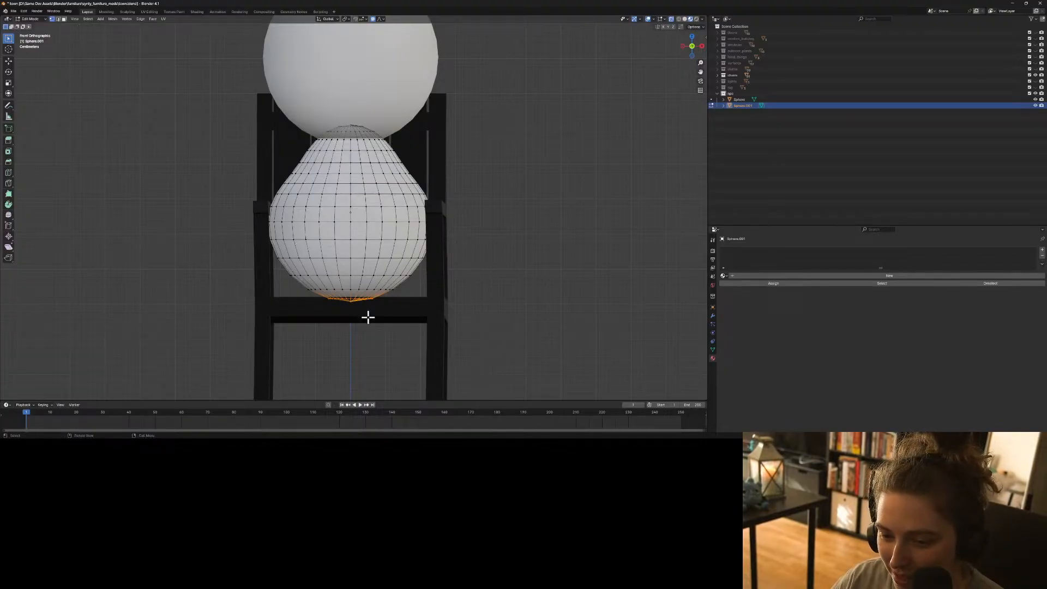
key(g)
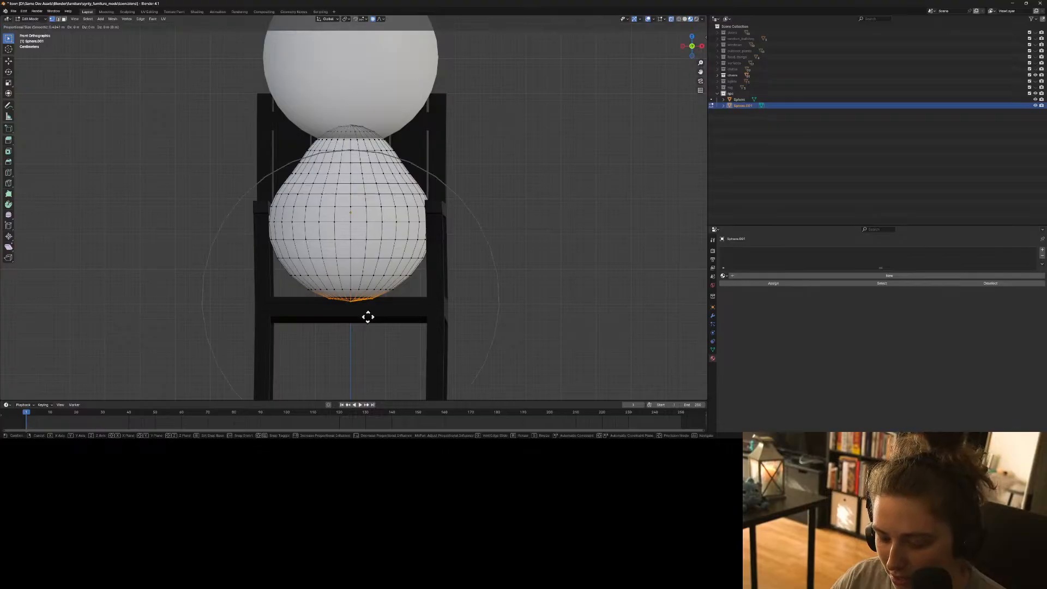
key(s)
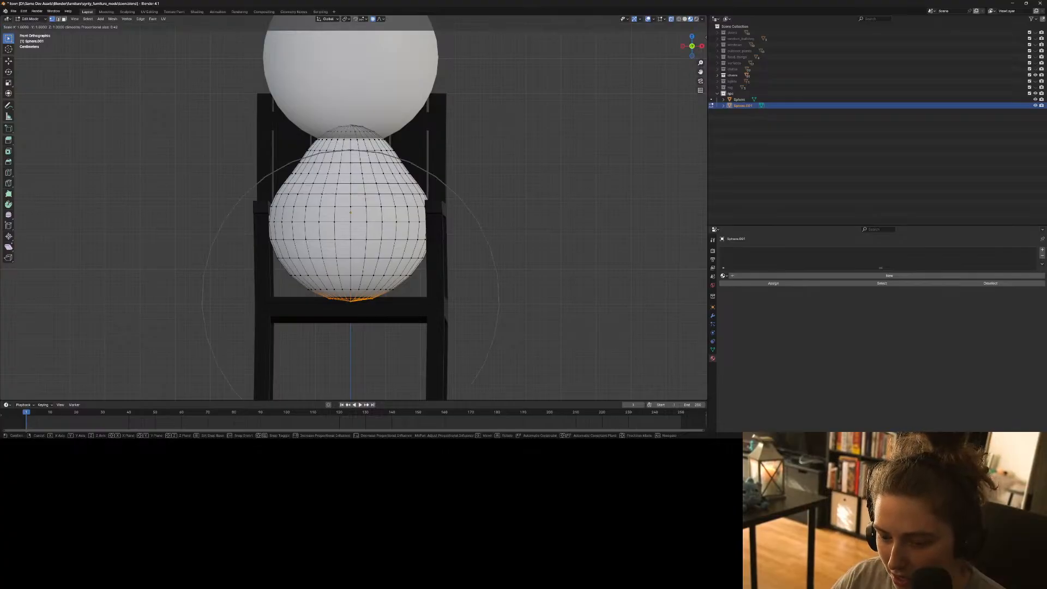
key(z)
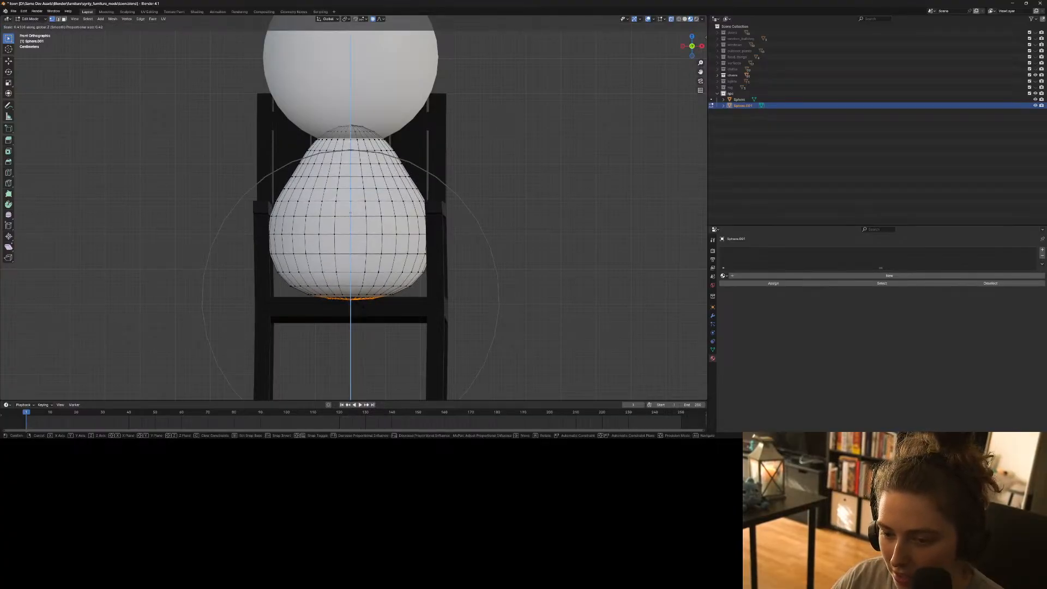
scroll(360, 306, up, 3)
scroll(360, 305, down, 5)
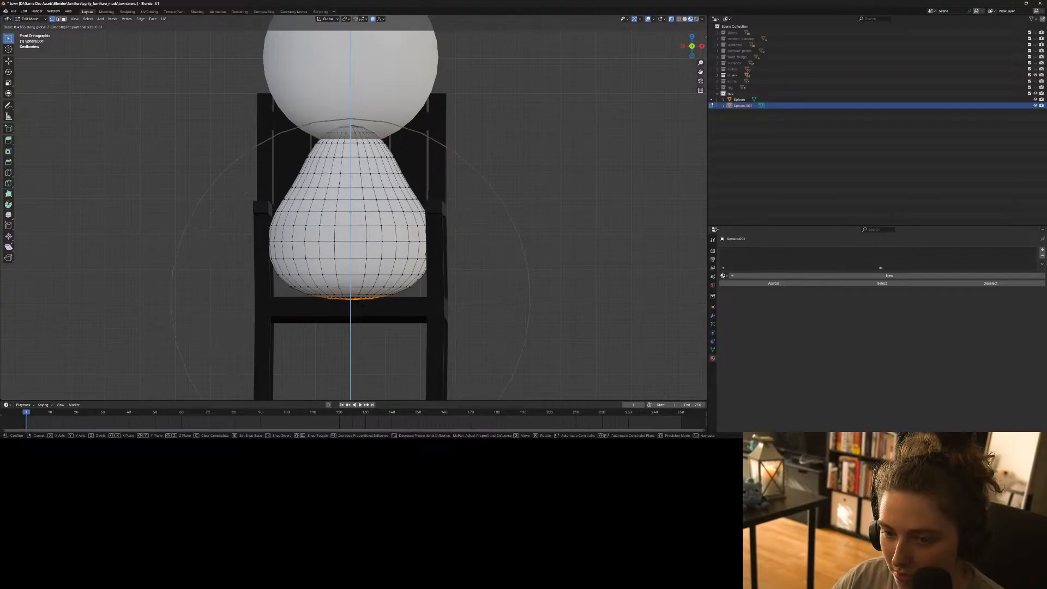
scroll(360, 307, down, 1)
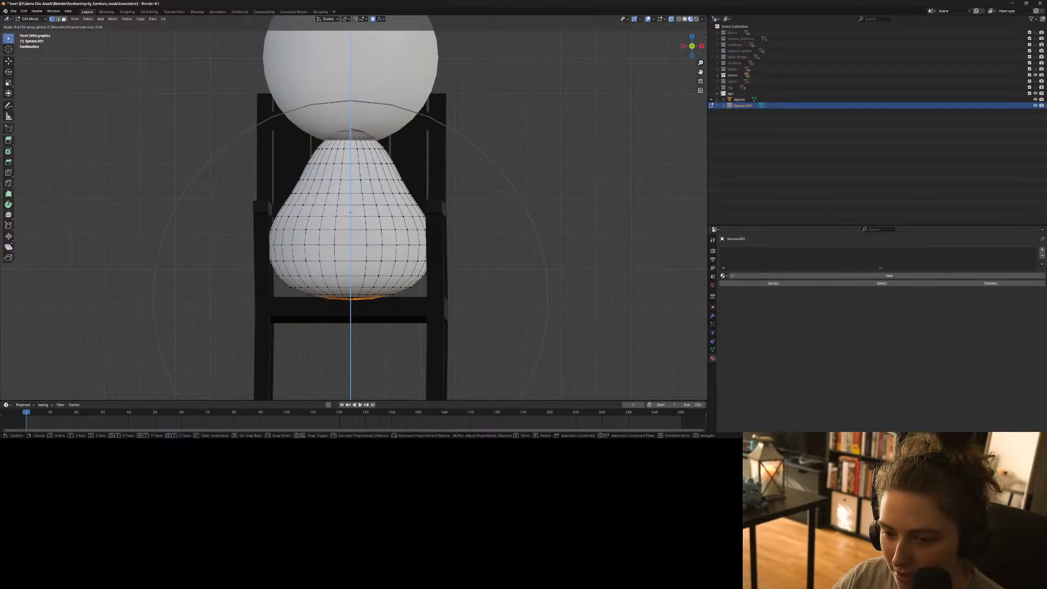
click(361, 306)
key(Tab)
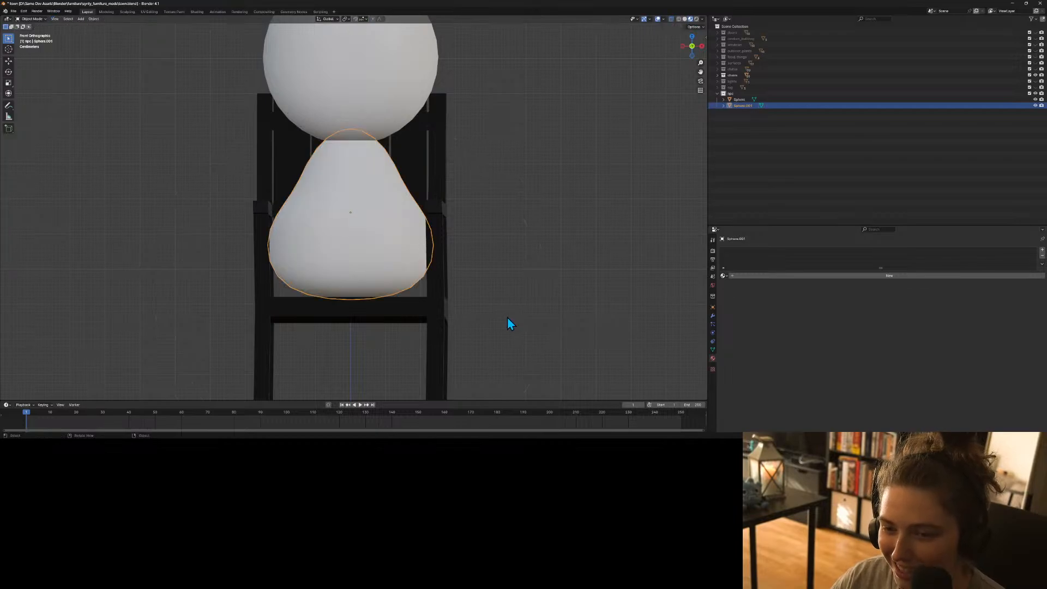
Examine the pear-shaped body and round head on the chair from several angles.
click(499, 317)
middle_drag(496, 314, 543, 323)
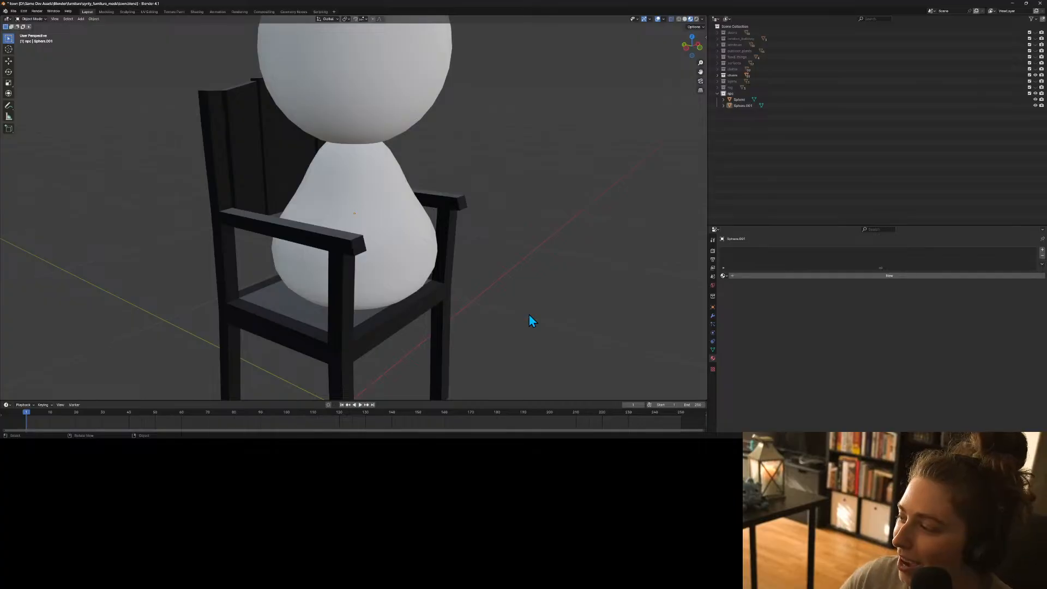
scroll(529, 302, down, 5)
middle_drag(518, 302, 442, 308)
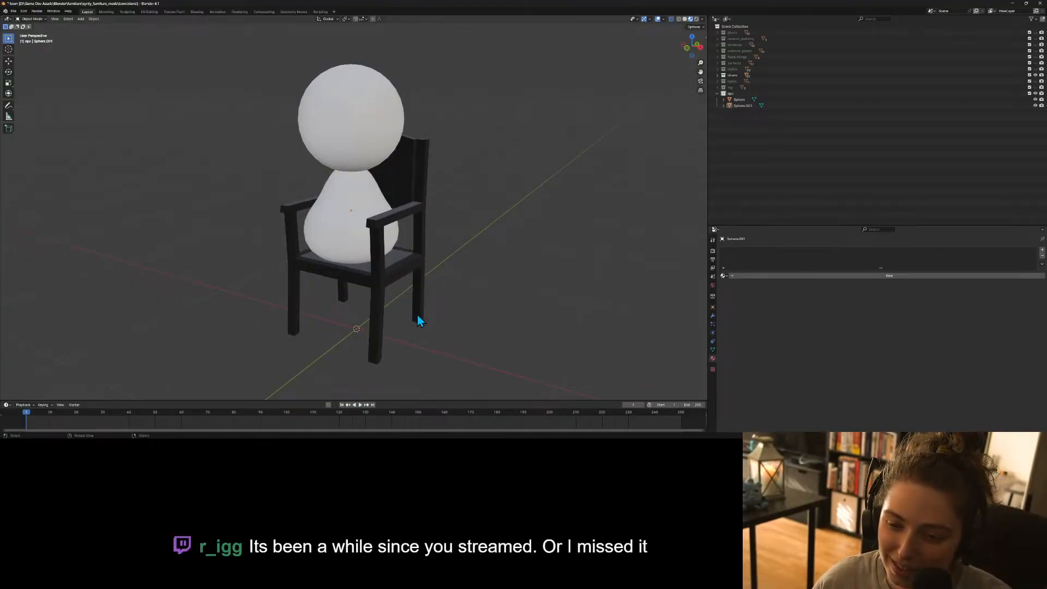
click(418, 316)
click(350, 236)
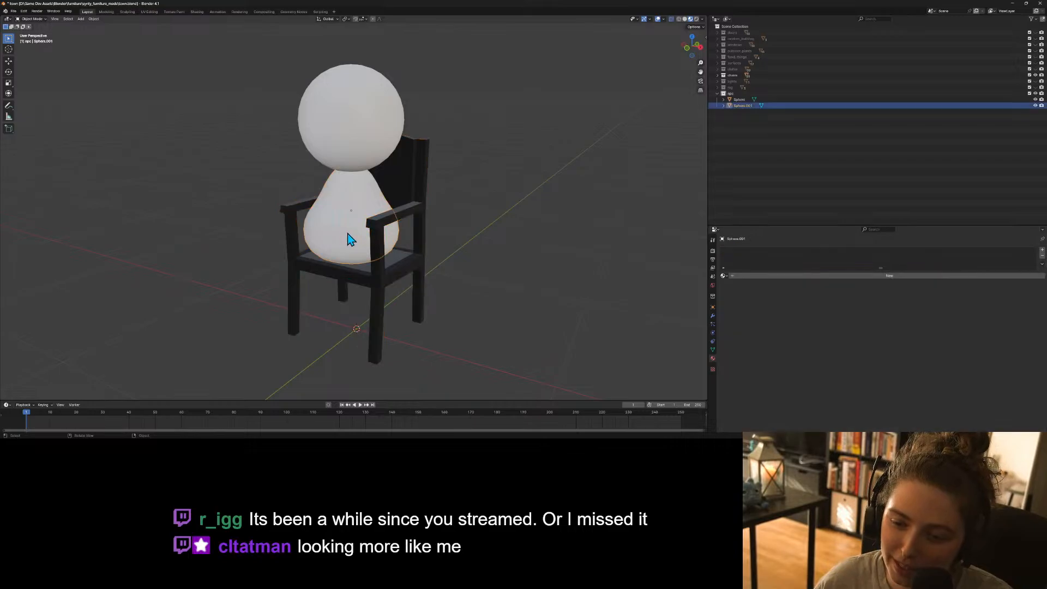
middle_drag(240, 289, 358, 325)
scroll(354, 322, up, 2)
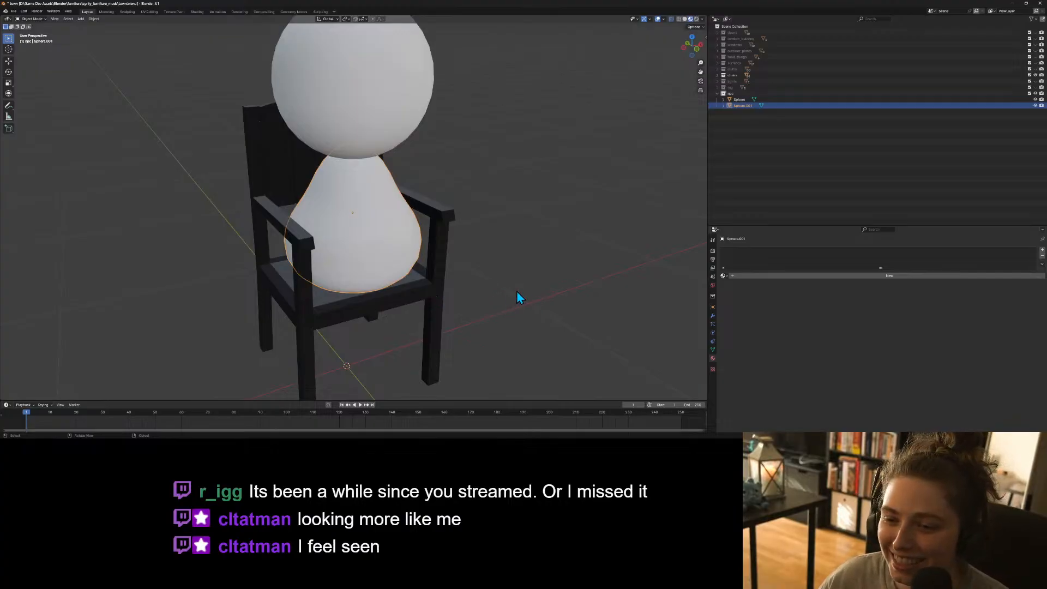
click(479, 255)
middle_drag(479, 255, 543, 264)
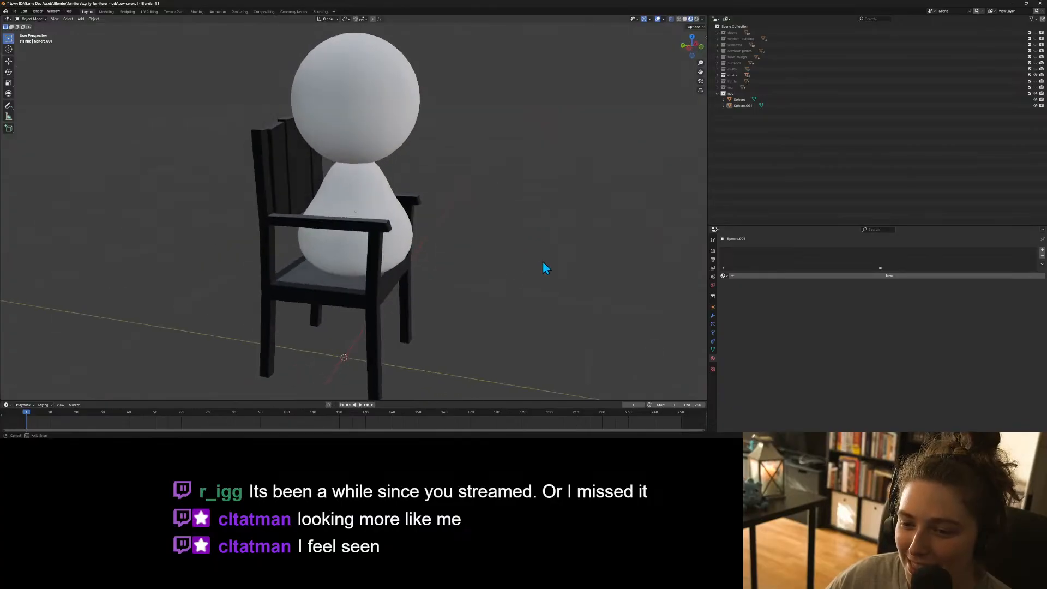
Open the pear-shaped body's mesh in Edit Mode and view it straight from the side.
click(383, 225)
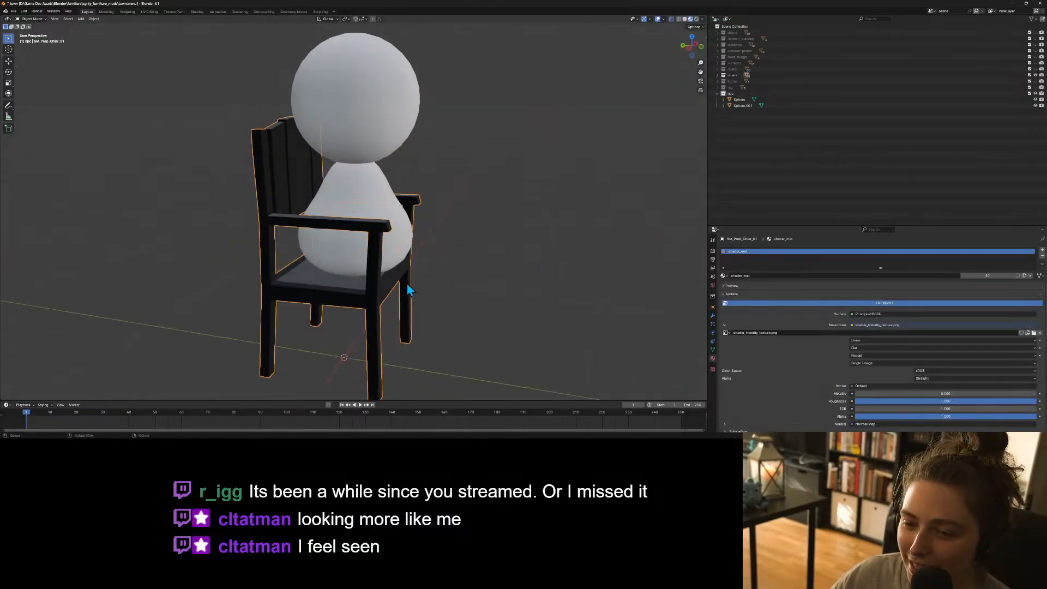
click(362, 181)
middle_drag(452, 299, 467, 300)
key(Tab)
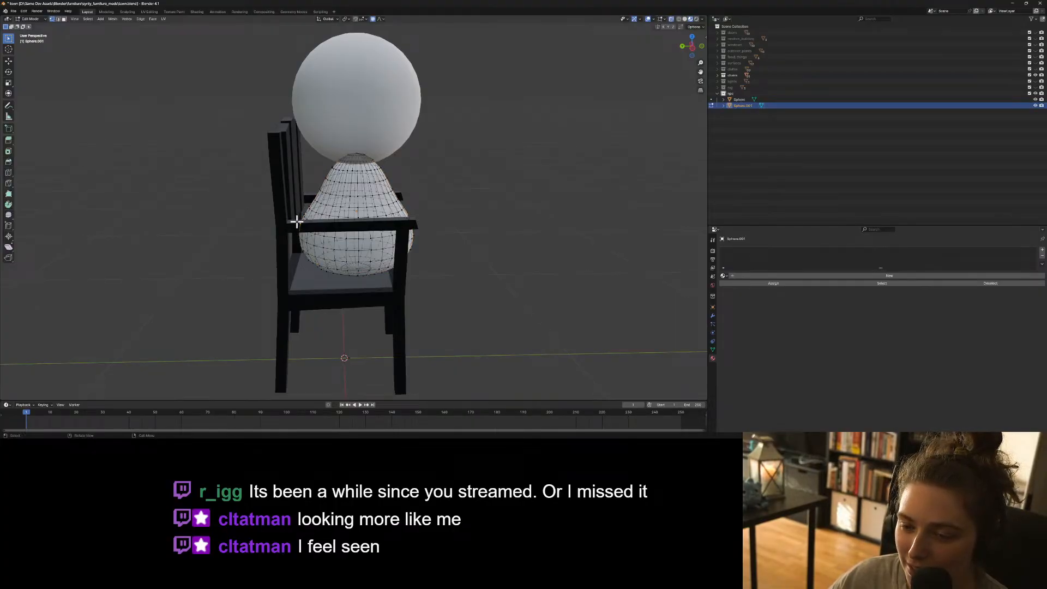
key(KP_3)
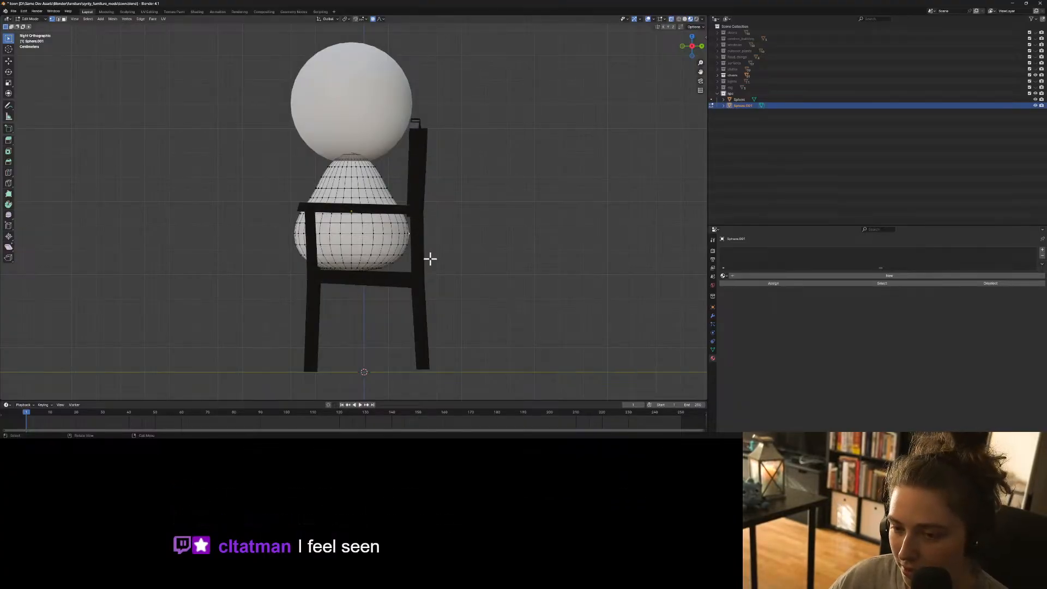
Try to flatten the body's back by moving its rear vertices forward along Y with smooth proportional editing, and check the shape outside Edit Mode.
key(g)
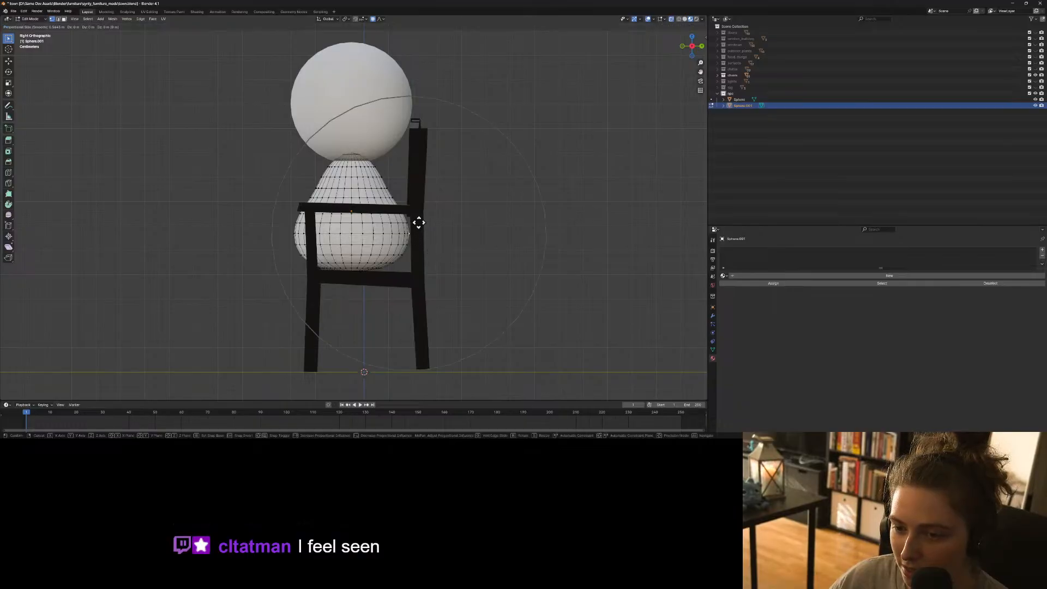
scroll(418, 222, up, 8)
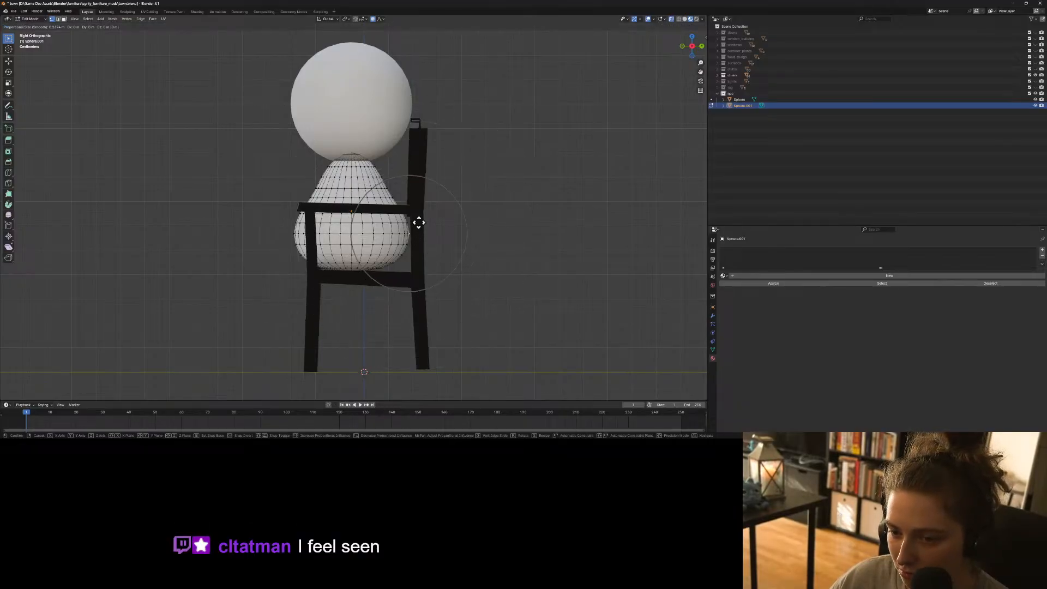
key(g)
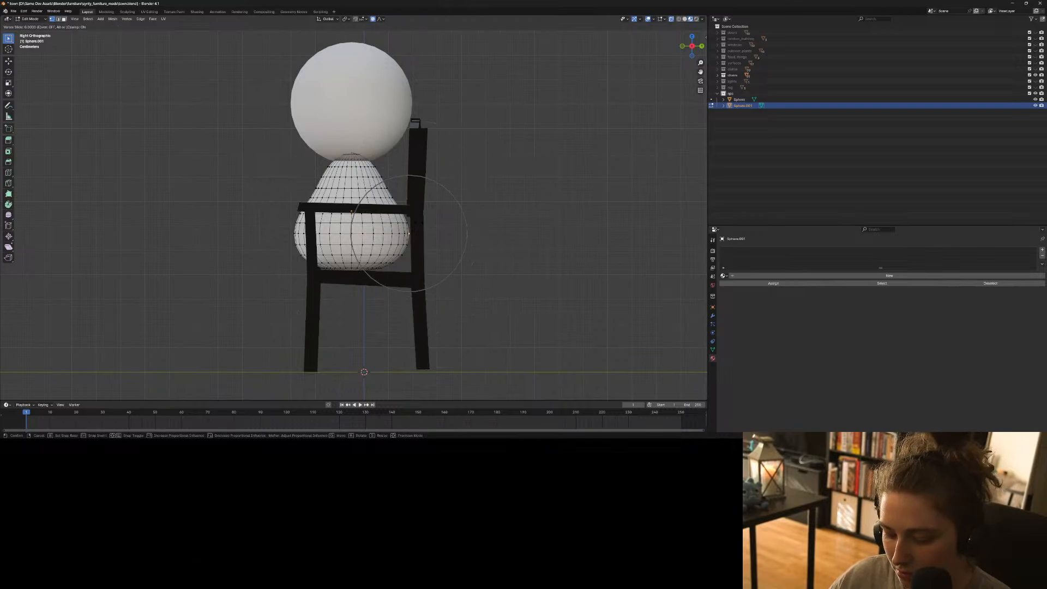
scroll(406, 233, up, 2)
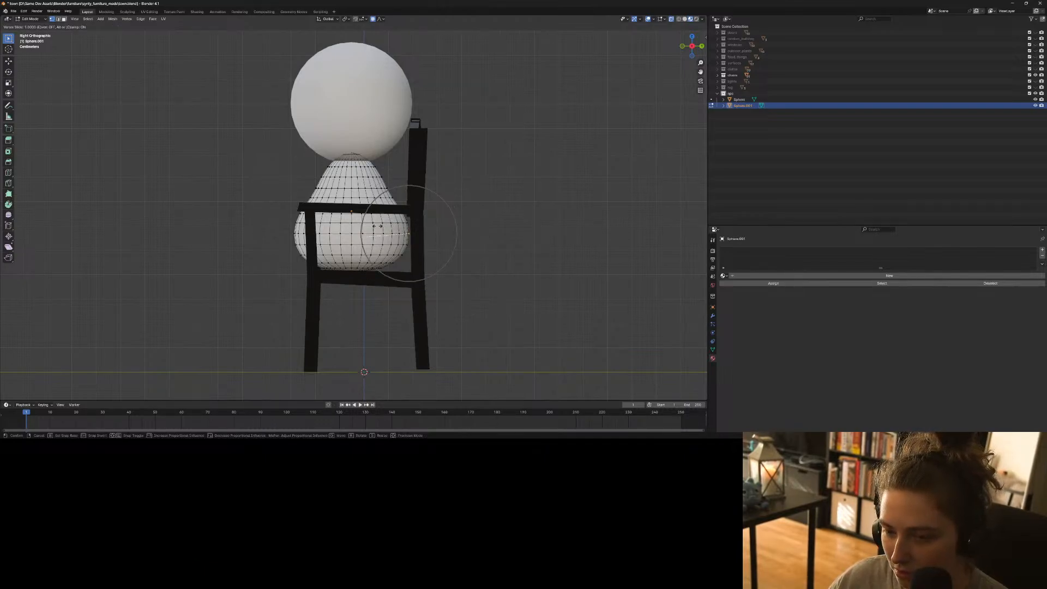
key(g)
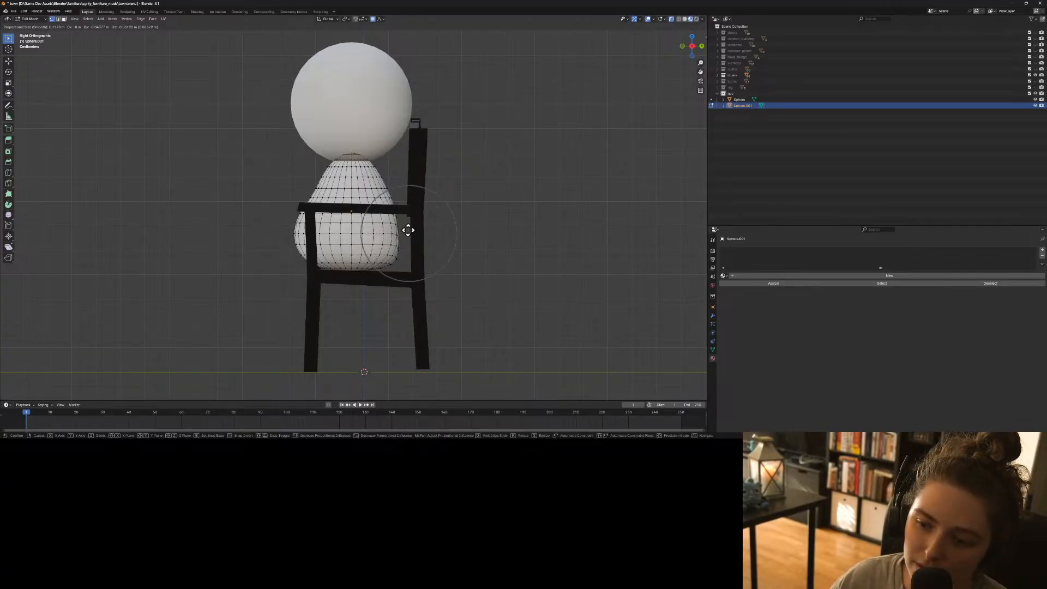
scroll(408, 230, down, 1)
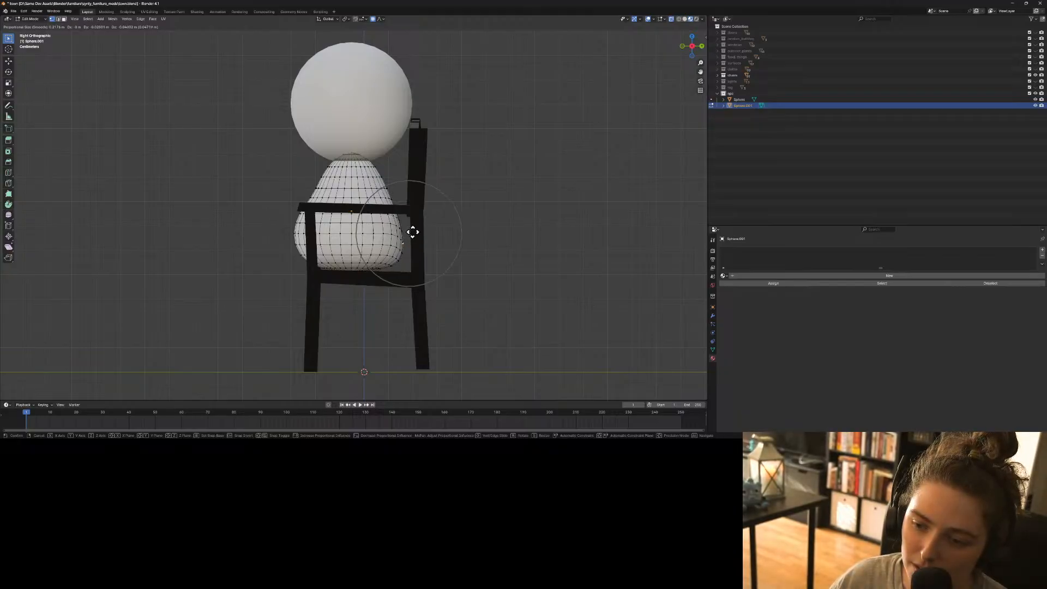
key(y)
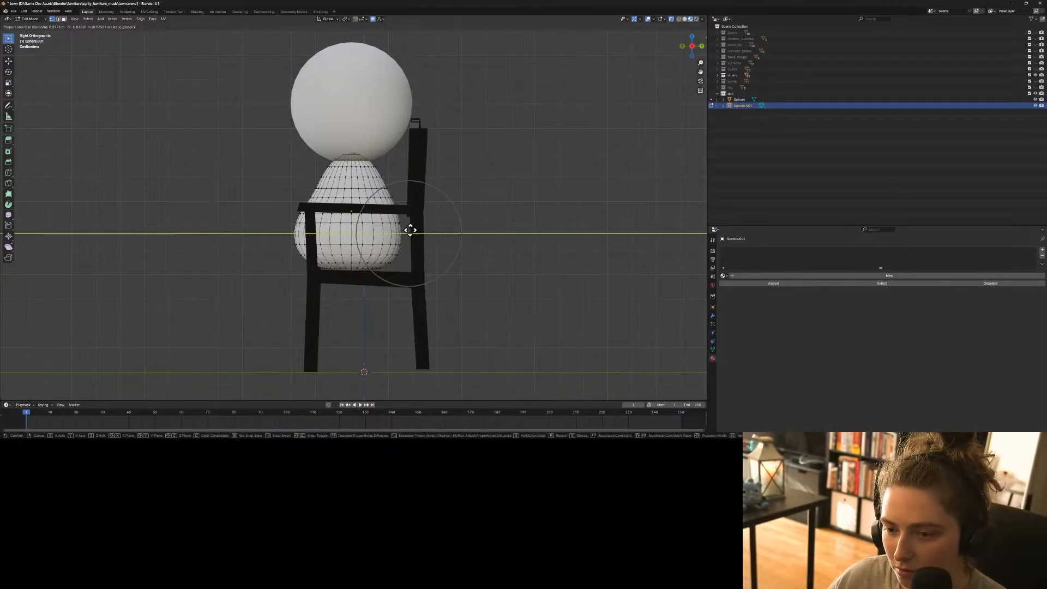
scroll(406, 229, down, 5)
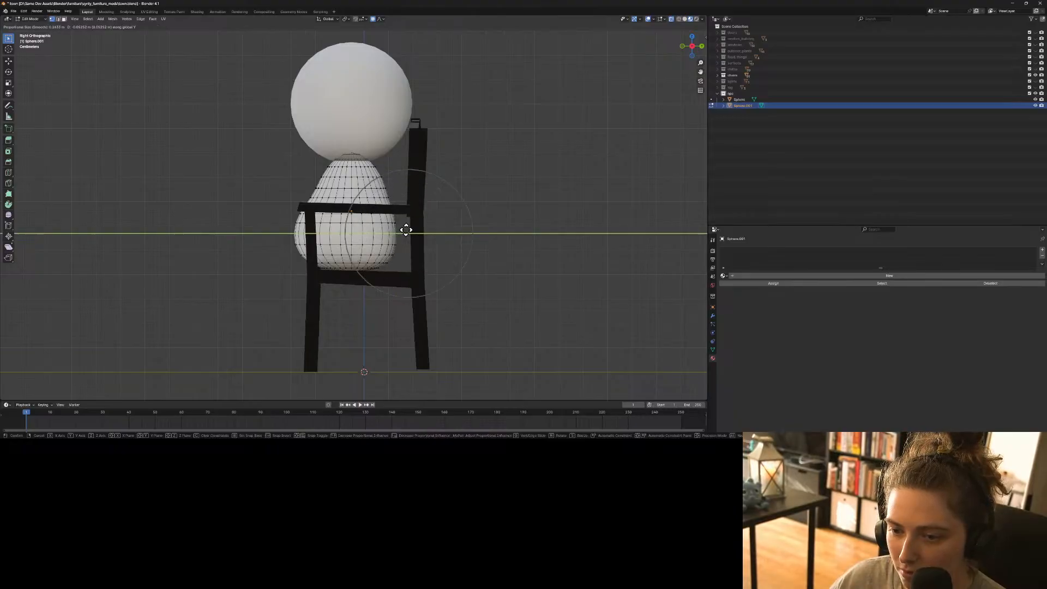
scroll(401, 229, down, 1)
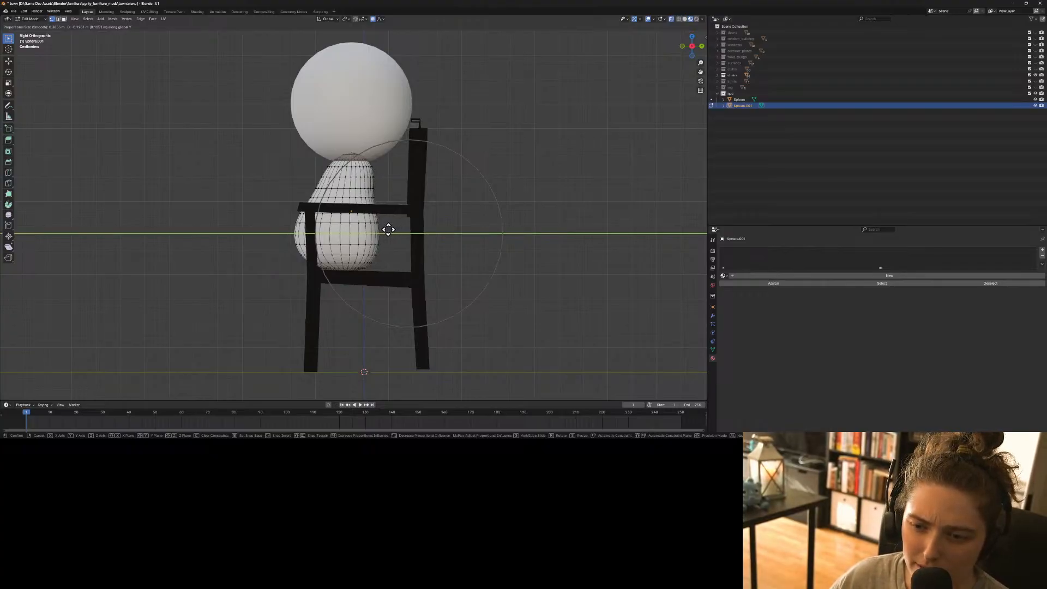
click(388, 230)
key(Tab)
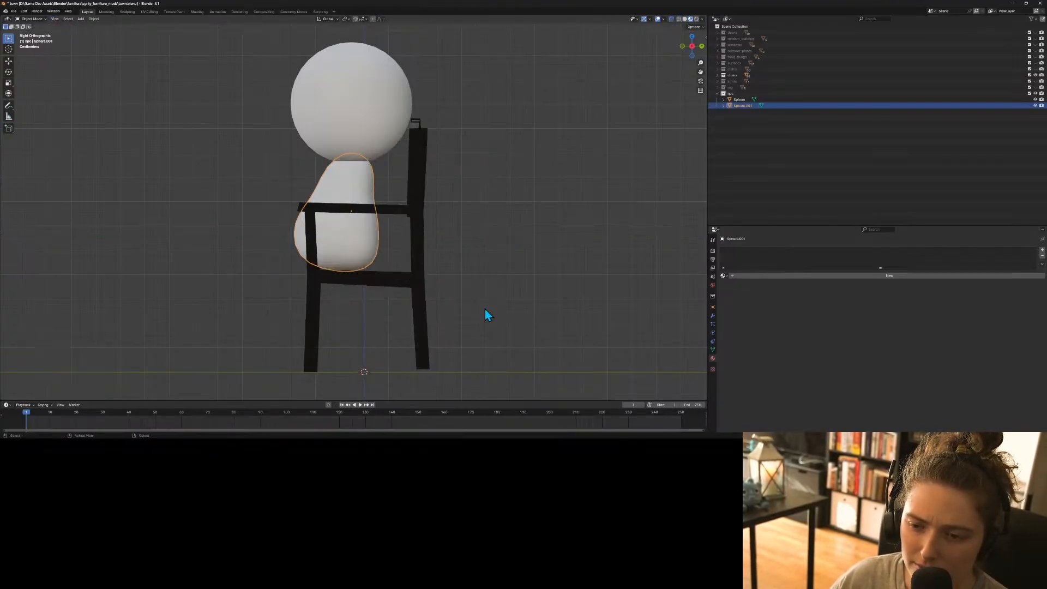
click(485, 309)
middle_drag(485, 309, 569, 296)
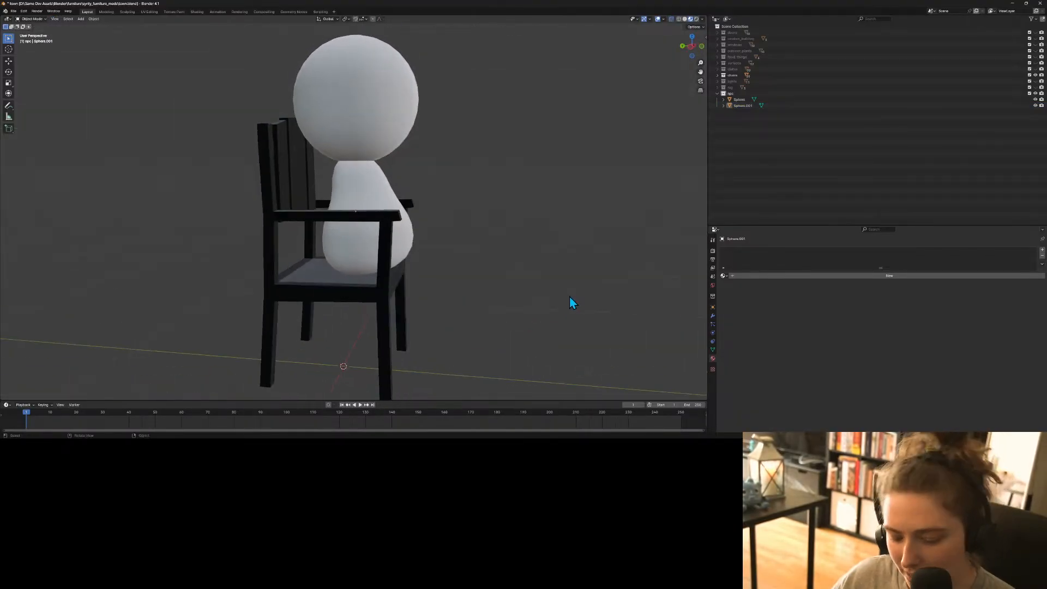
Undo the flattening of the body's back and return to its mesh in Edit Mode.
key(ctrl+z)
key(ctrl+z)
key(ctrl+z)
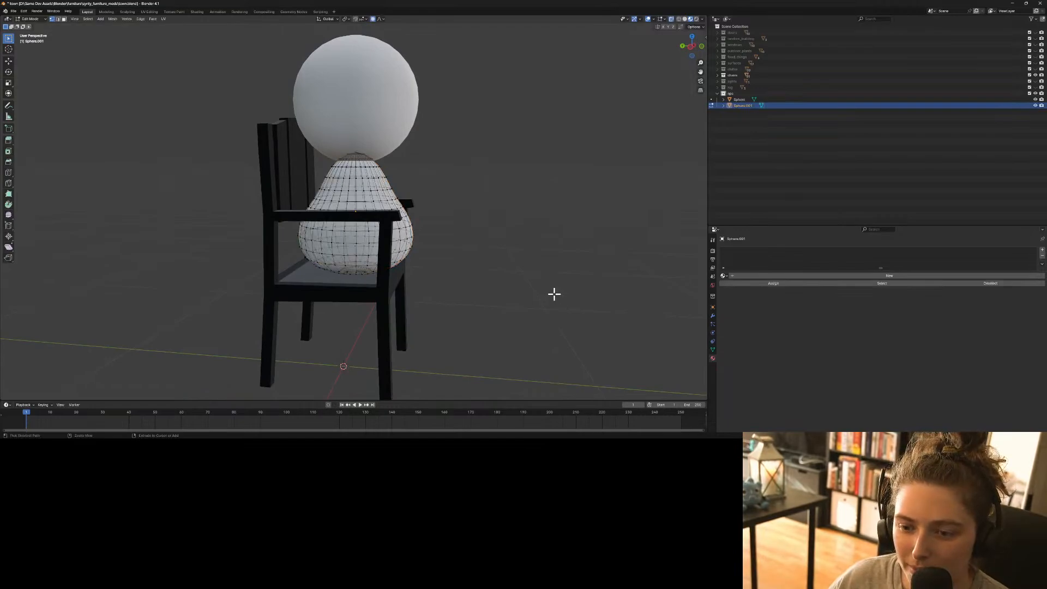
Flatten the body's back more gently by moving its rear vertices forward along Y with a slightly smaller proportional radius, and leave Edit Mode.
key(KP_3)
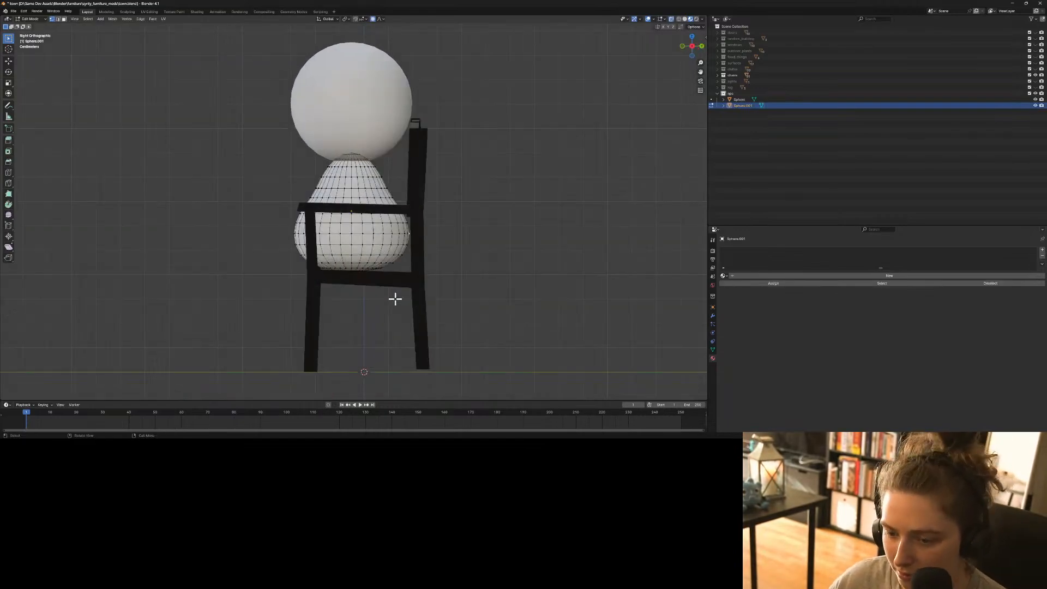
key(g)
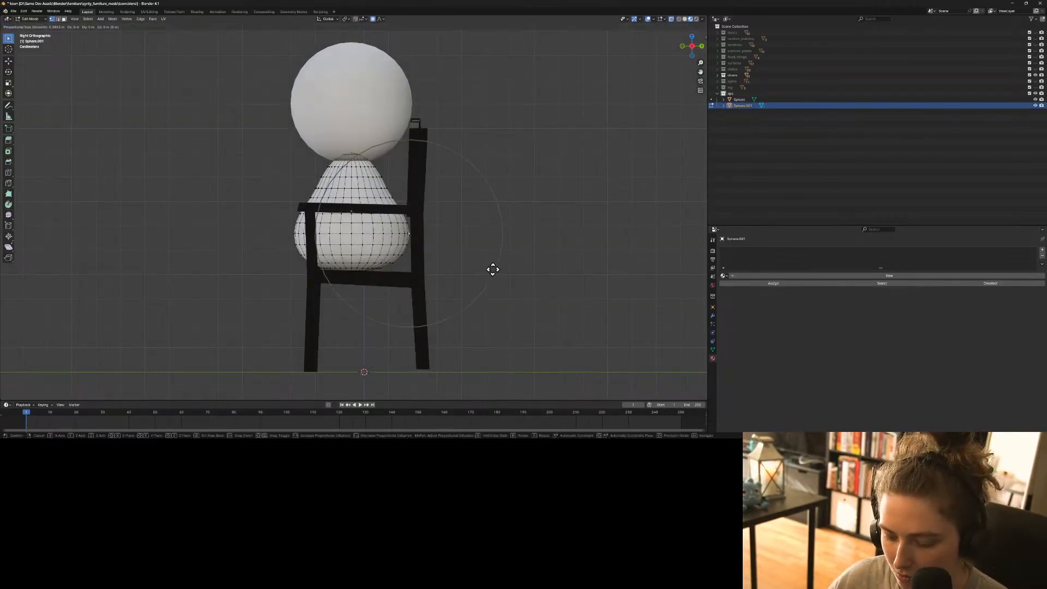
key(y)
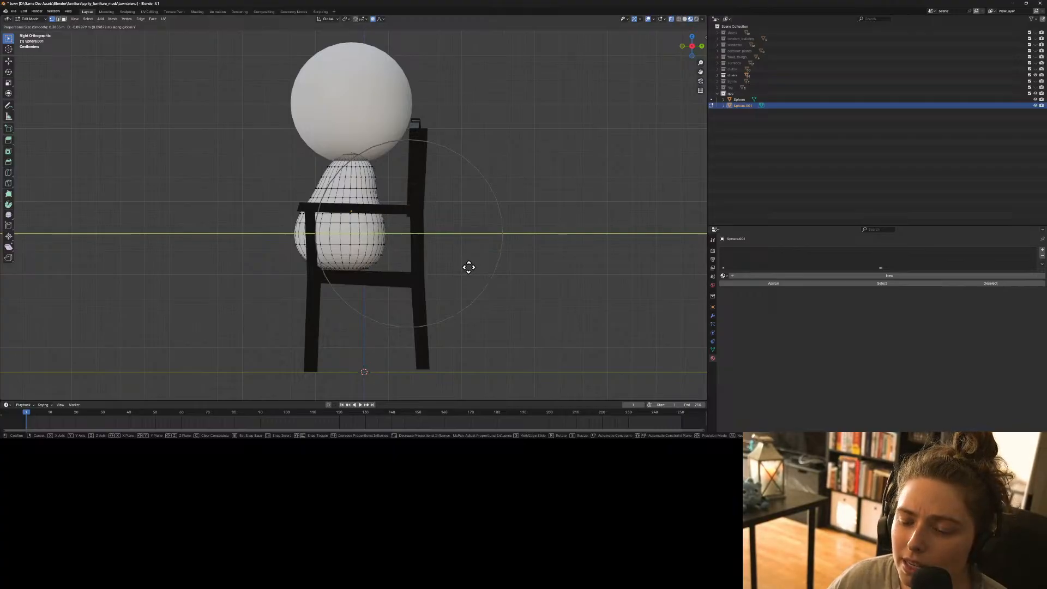
scroll(468, 267, up, 1)
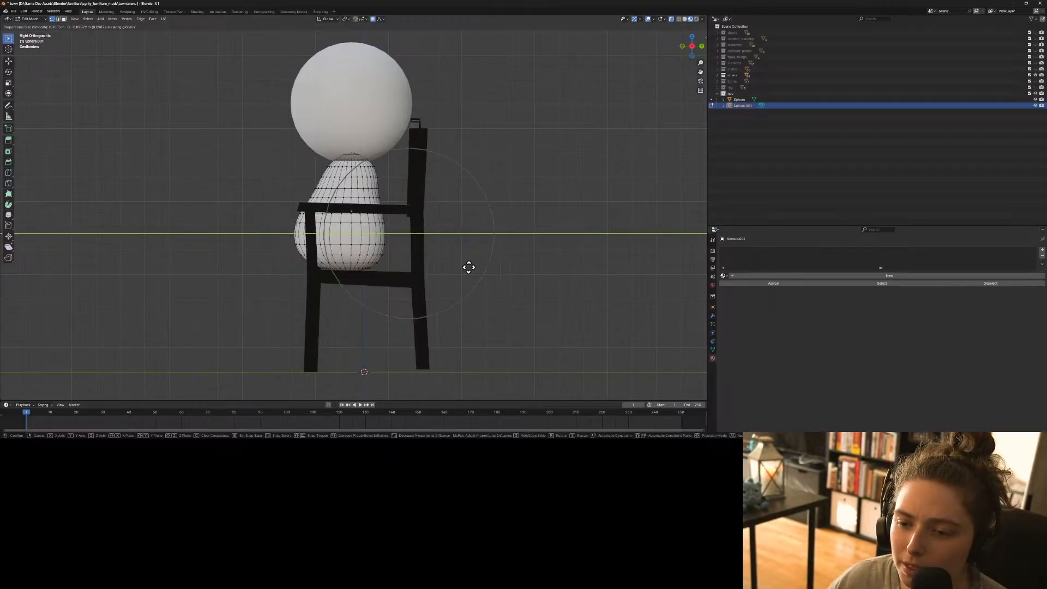
scroll(469, 267, up, 1)
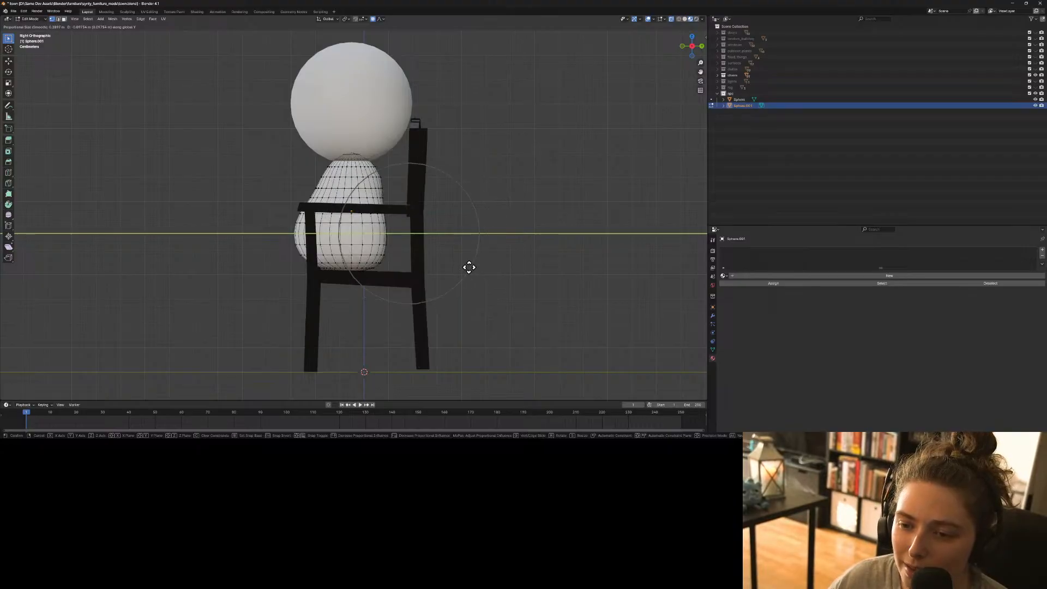
scroll(469, 267, down, 1)
click(468, 267)
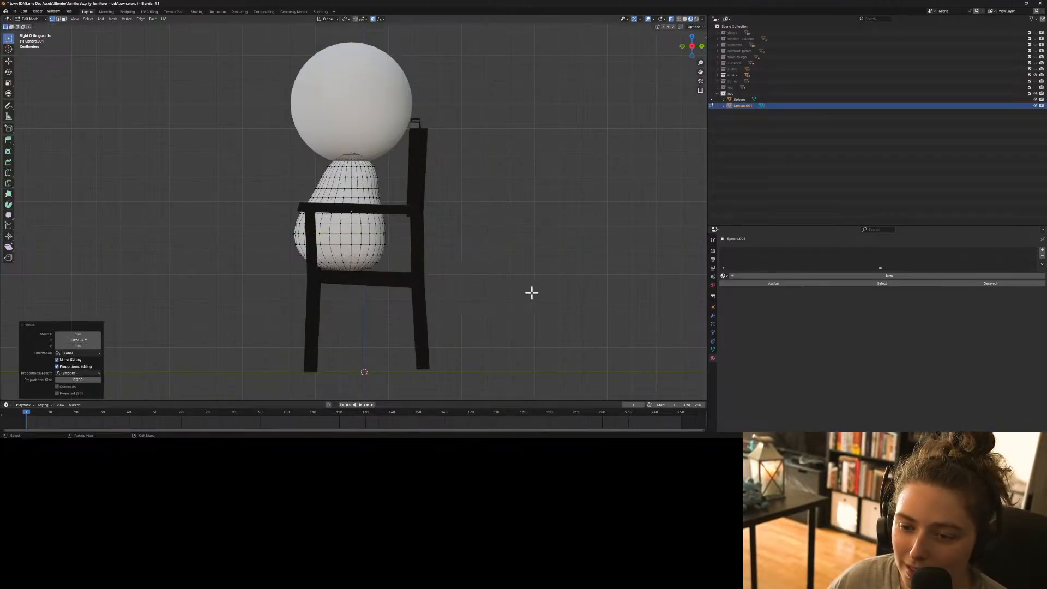
key(Tab)
click(480, 306)
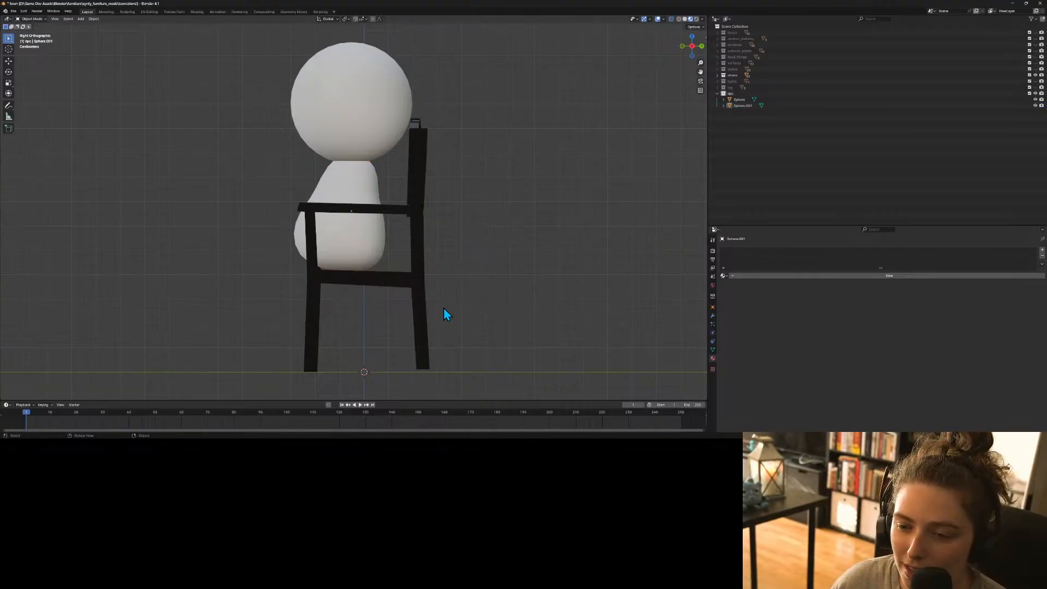
Reopen the body's mesh in Edit Mode from the front and hide the chair's collection.
key(KP_1)
click(352, 244)
key(Tab)
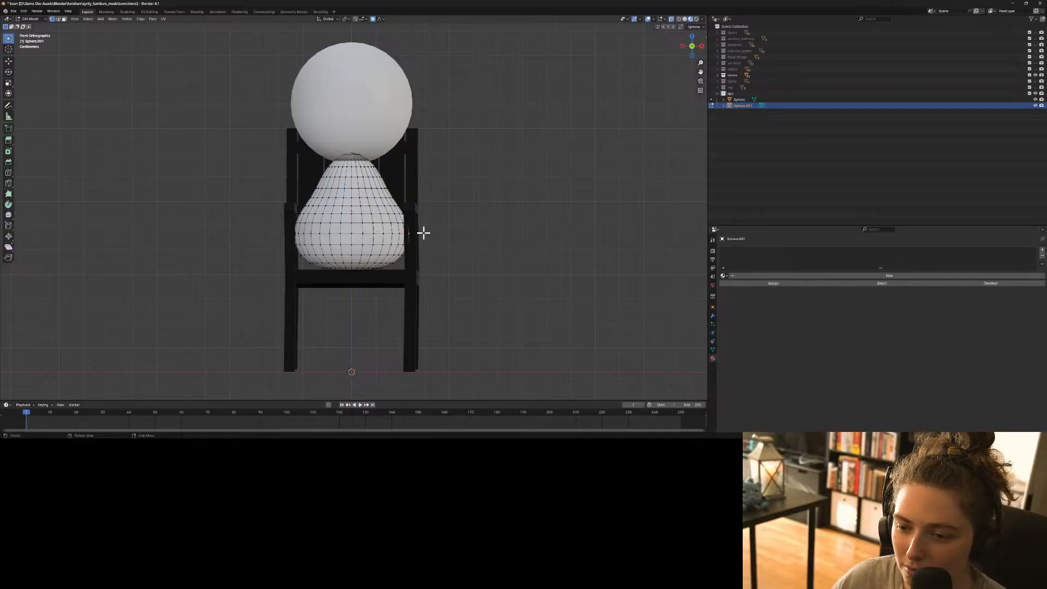
click(1035, 76)
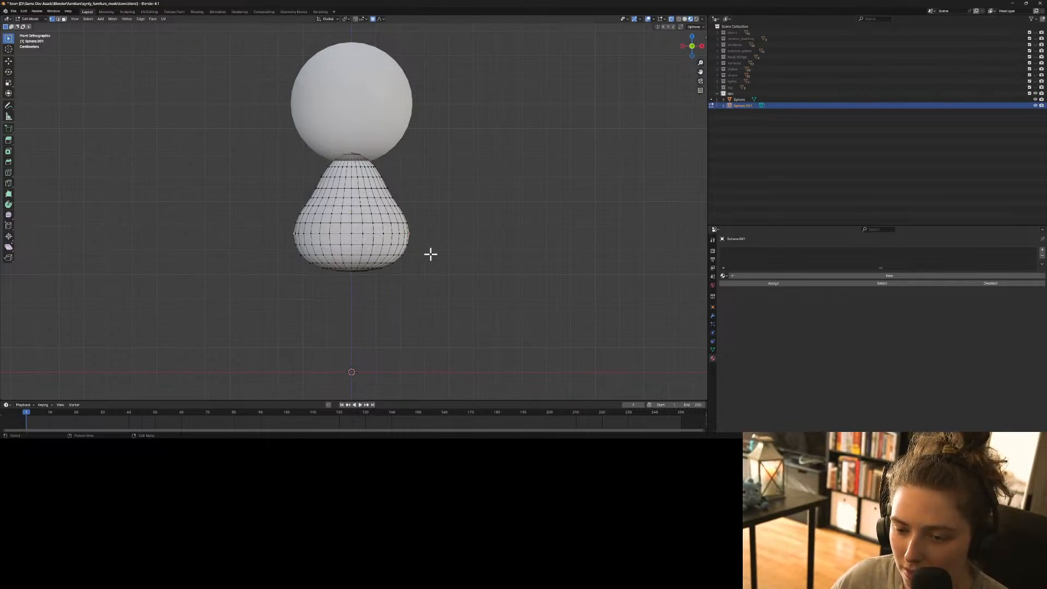
Narrow the body's wide lower sides by scaling about 0.8 along X with smooth proportional editing, and leave Edit Mode.
key(s)
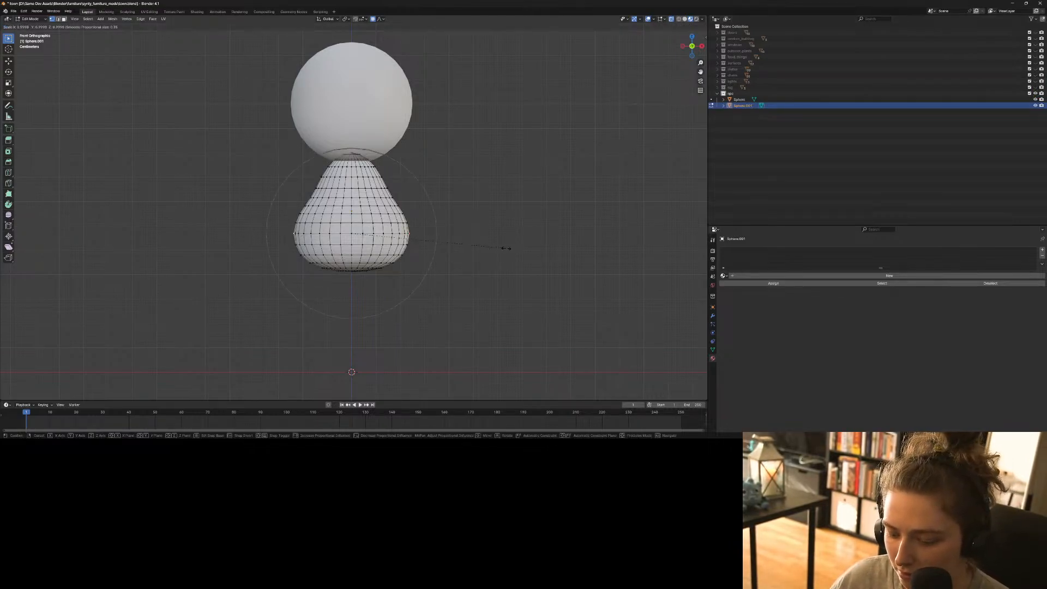
key(x)
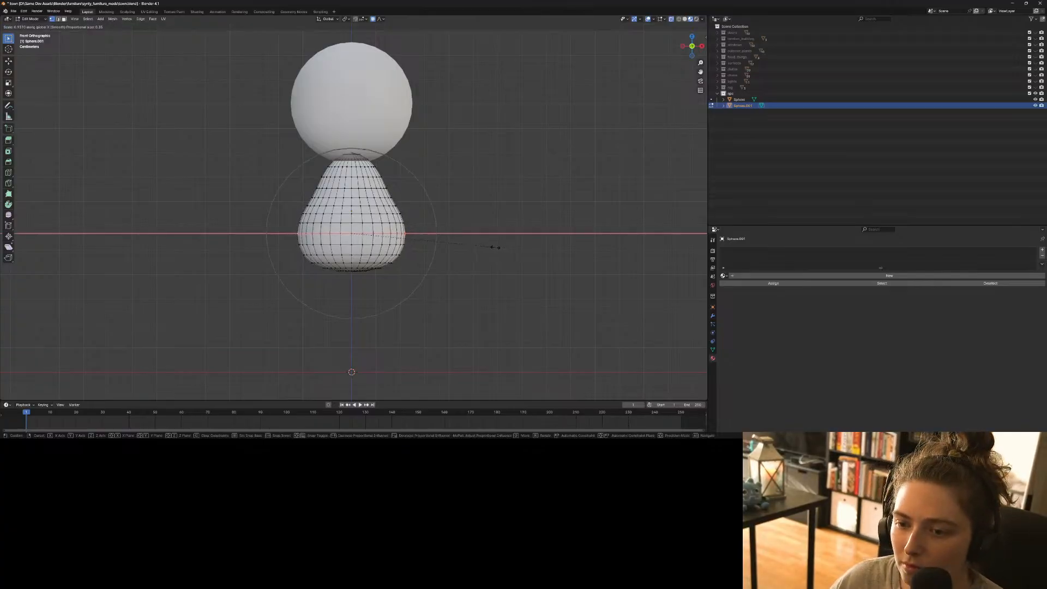
scroll(490, 246, up, 1)
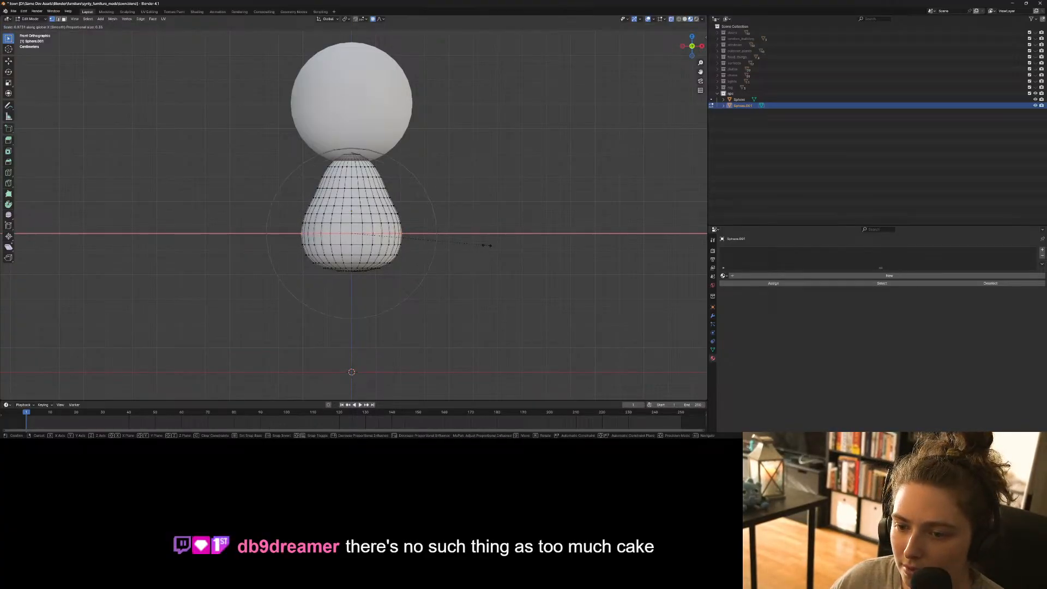
scroll(479, 243, up, 1)
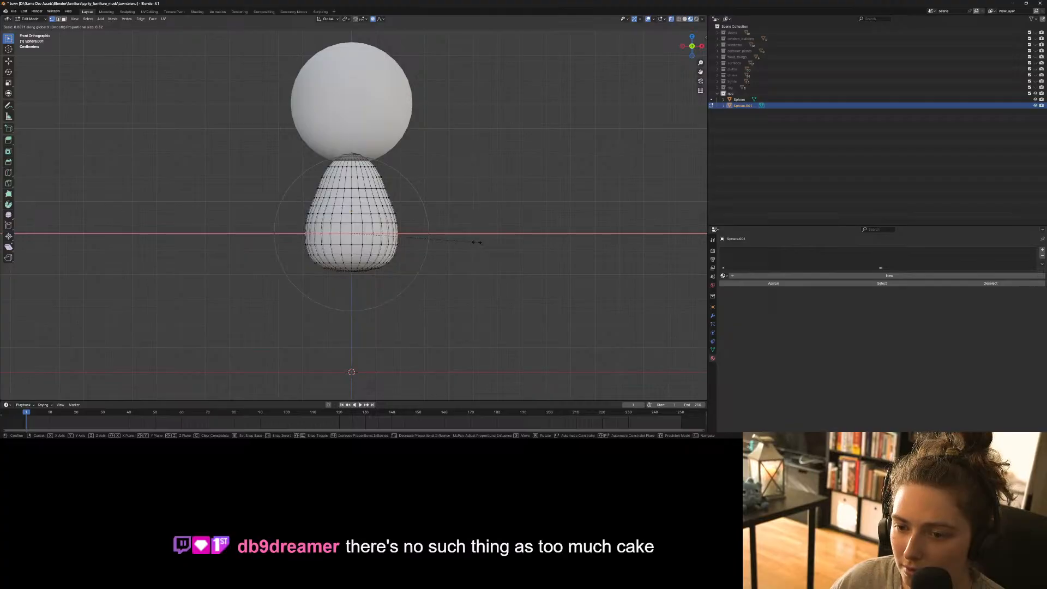
click(477, 241)
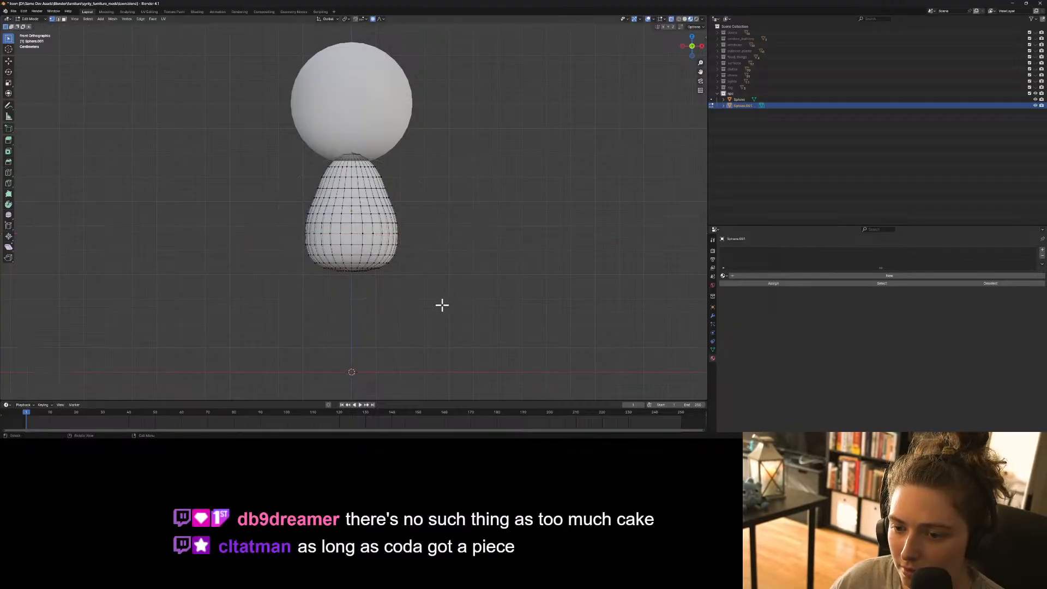
key(Tab)
Show the chair's collection again and check how the narrowed body sits between the armrests.
middle_drag(434, 317, 461, 243)
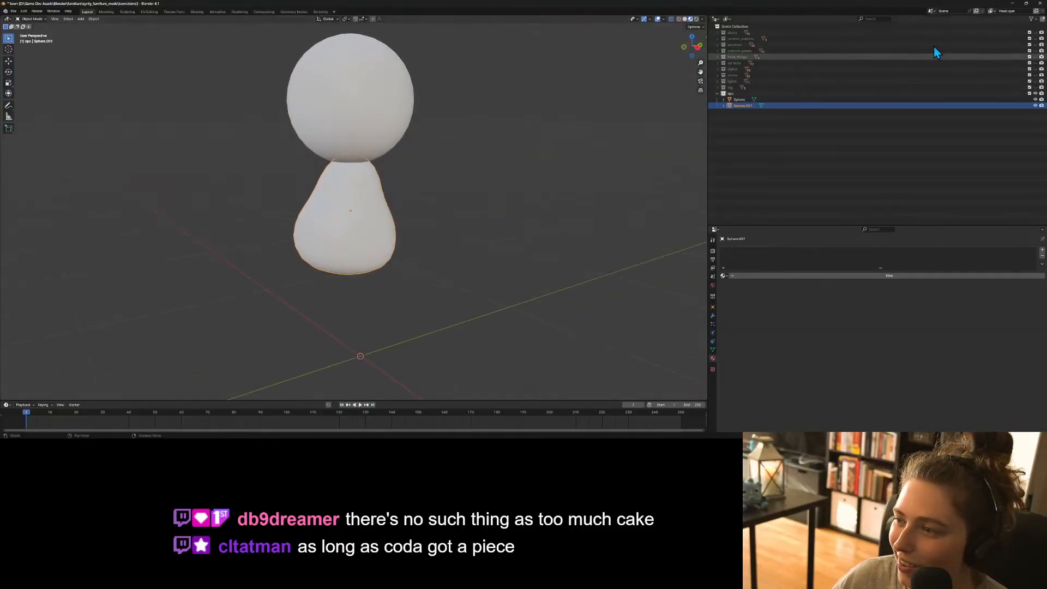
click(1036, 75)
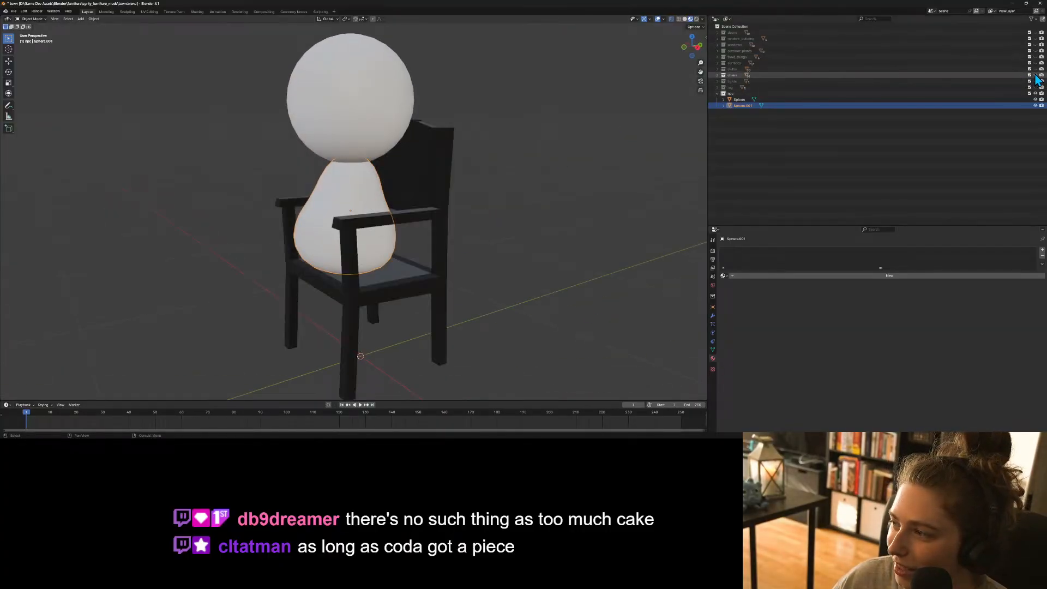
click(581, 235)
middle_drag(554, 260, 327, 236)
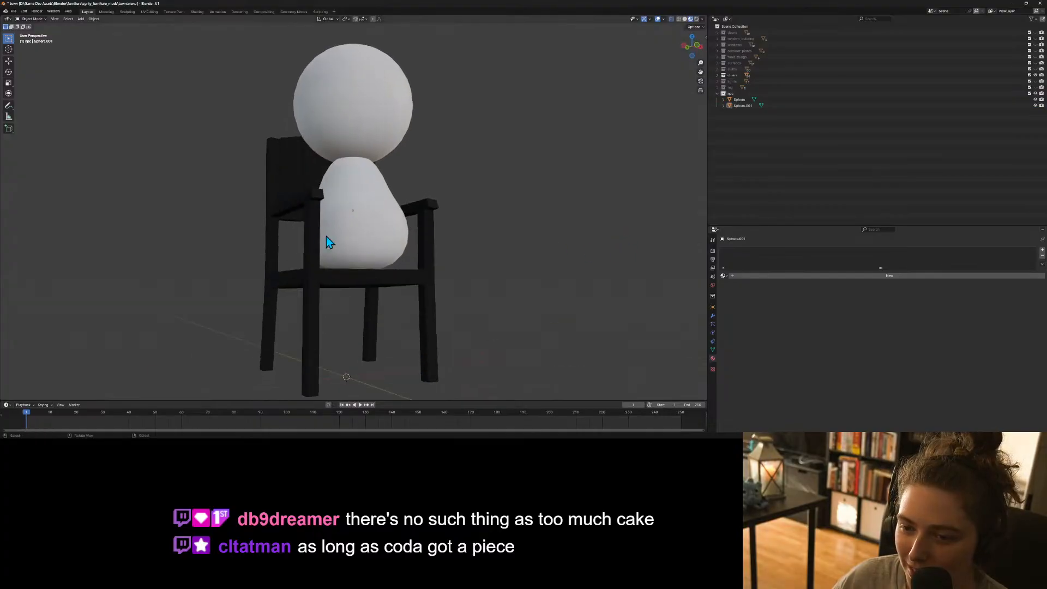
Apply Shade Flat to the body and check its faceted surface from the side.
click(383, 229)
right_click(380, 232)
click(365, 242)
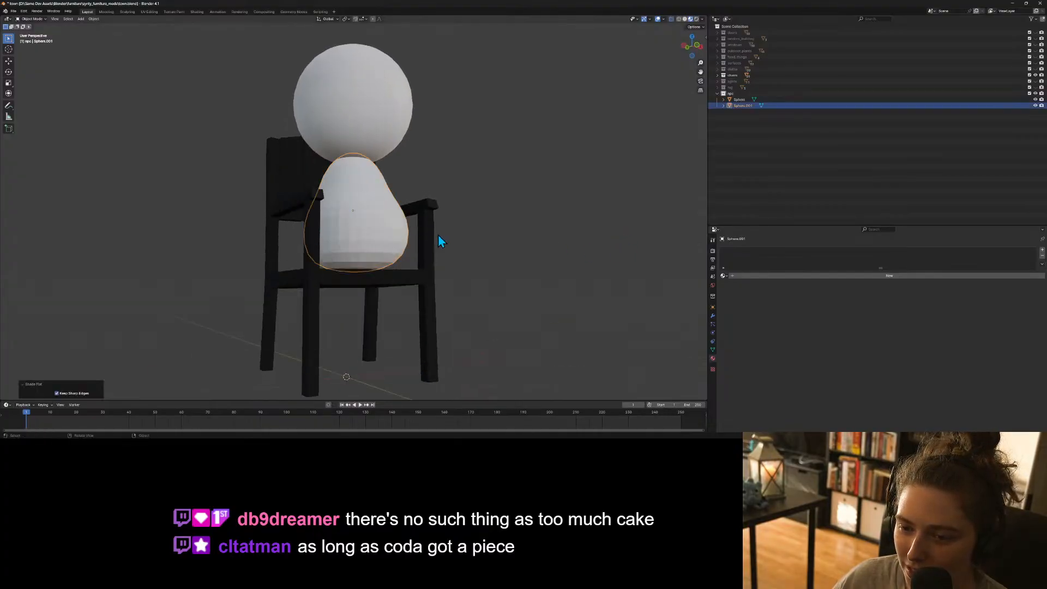
click(541, 237)
middle_drag(540, 238, 408, 152)
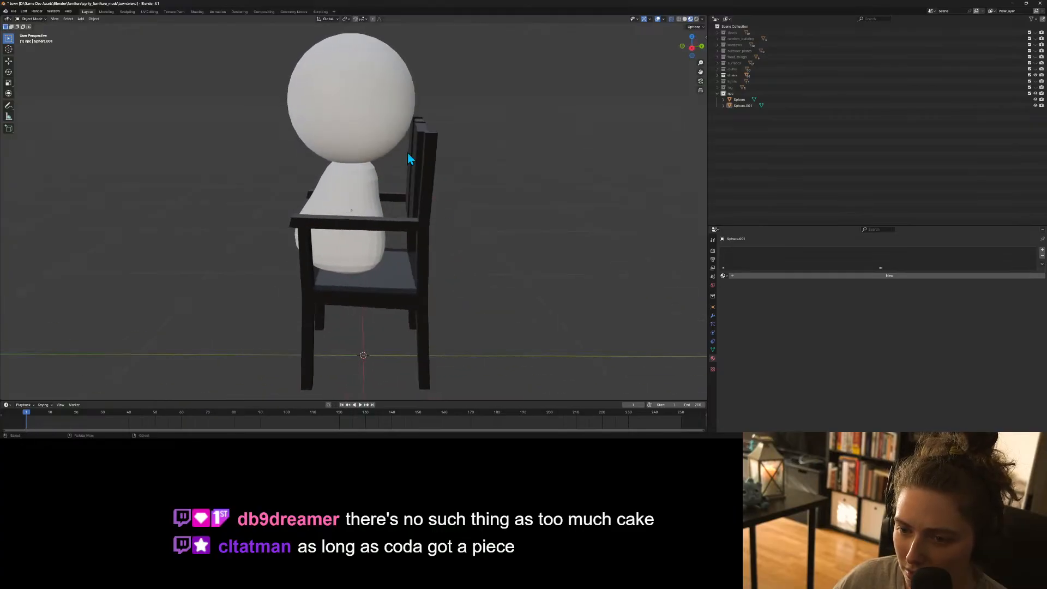
Open the round head's mesh in Edit Mode.
click(402, 110)
middle_drag(402, 109, 470, 188)
key(Tab)
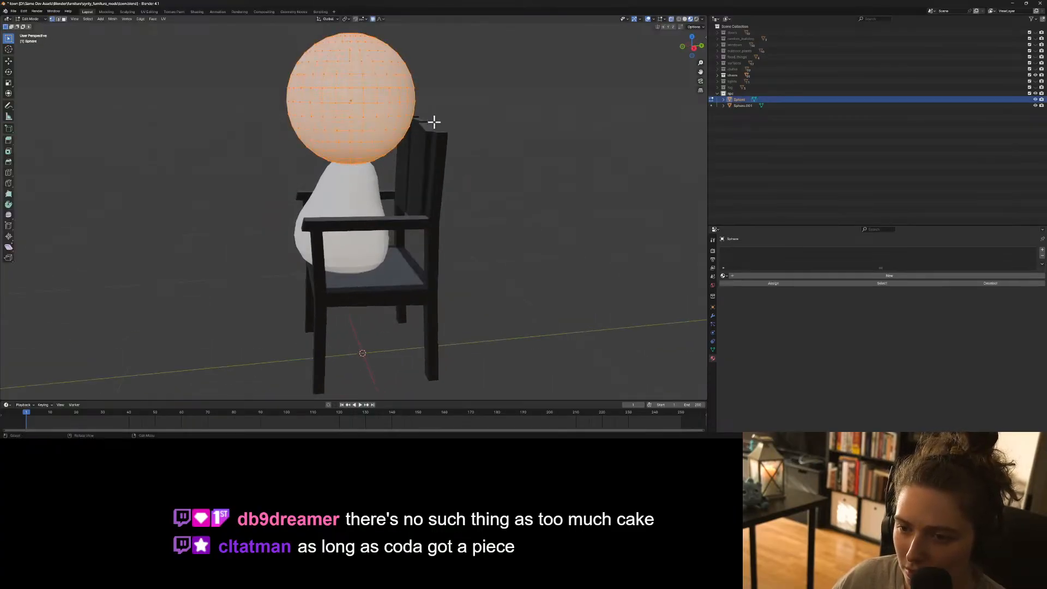
Flatten the back of the round head by moving its rearmost vertex inward along Y with proportional editing, and leave Edit Mode.
key(KP_3)
click(413, 105)
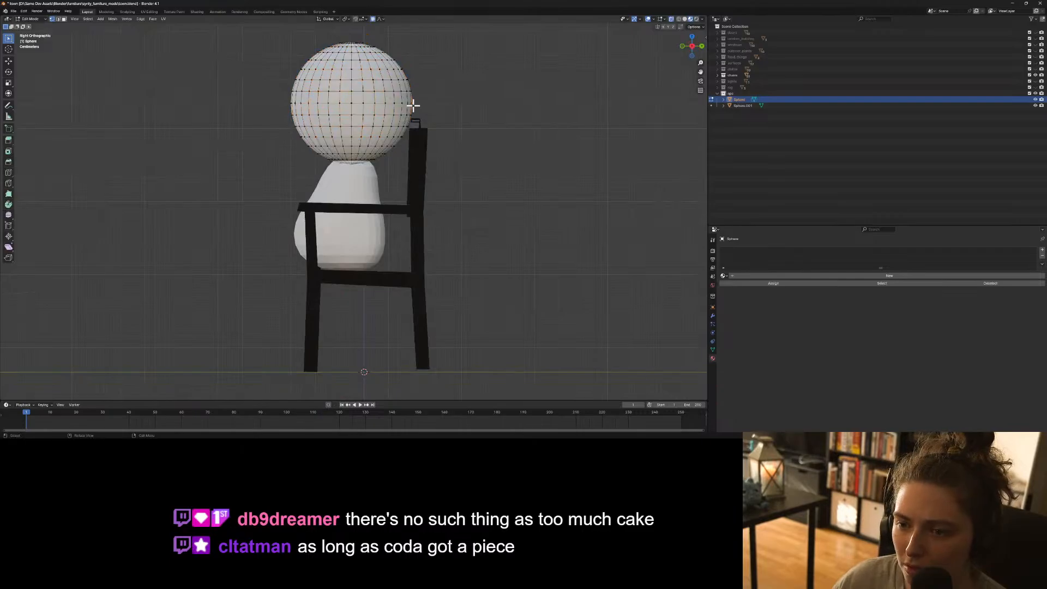
key(g)
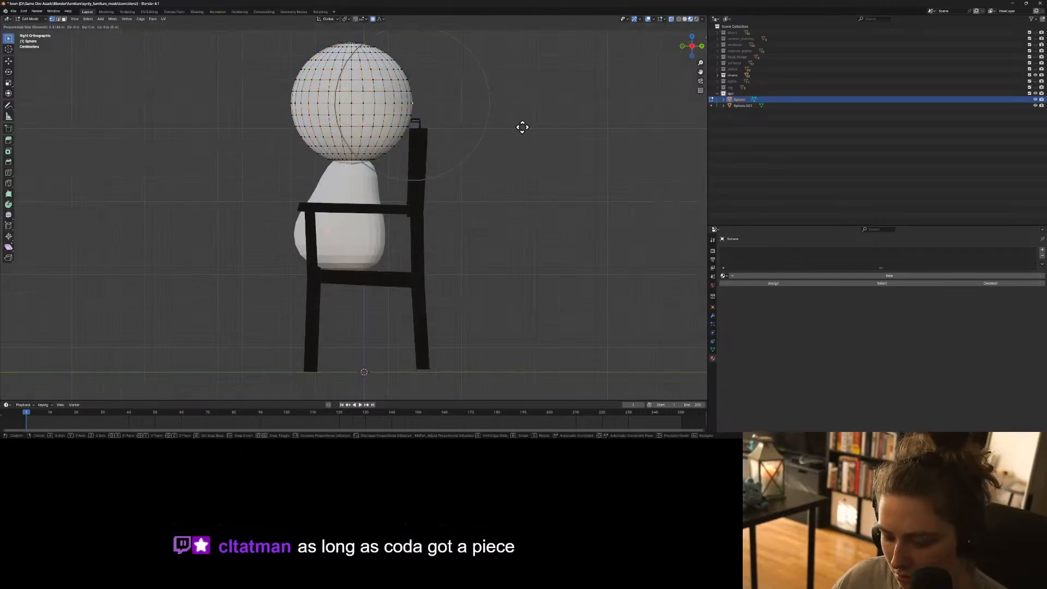
key(y)
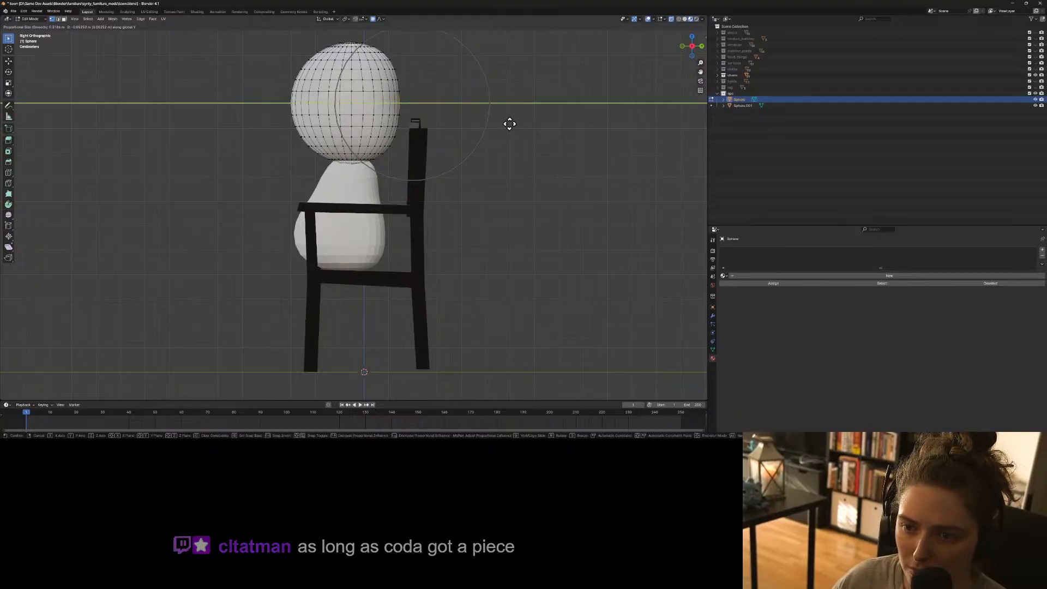
click(511, 122)
key(Tab)
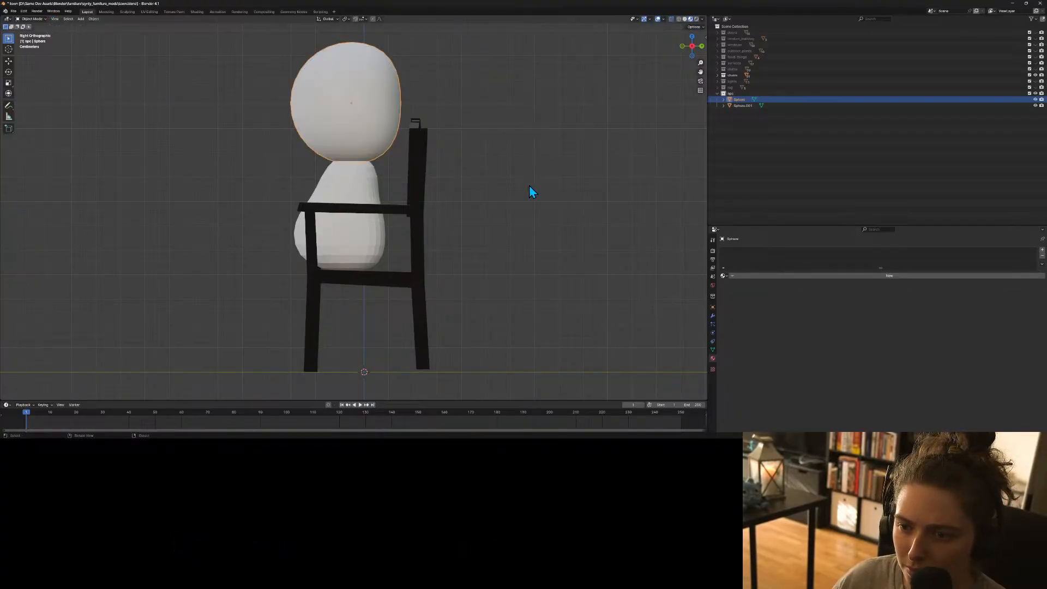
click(526, 190)
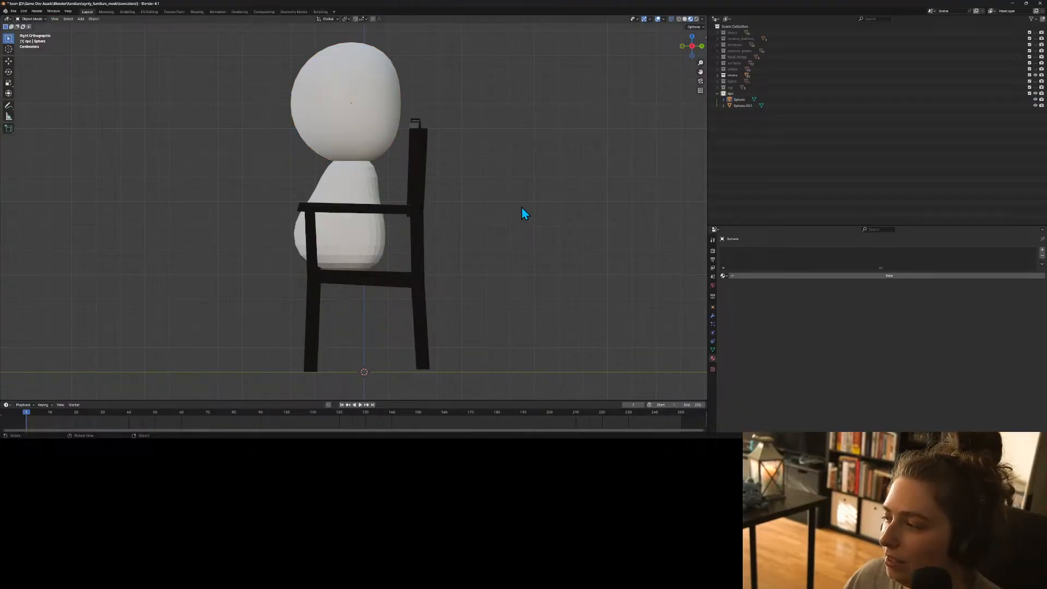
Try Shade Smooth on the head and settle on Shade Flat to match the body.
key(KP_1)
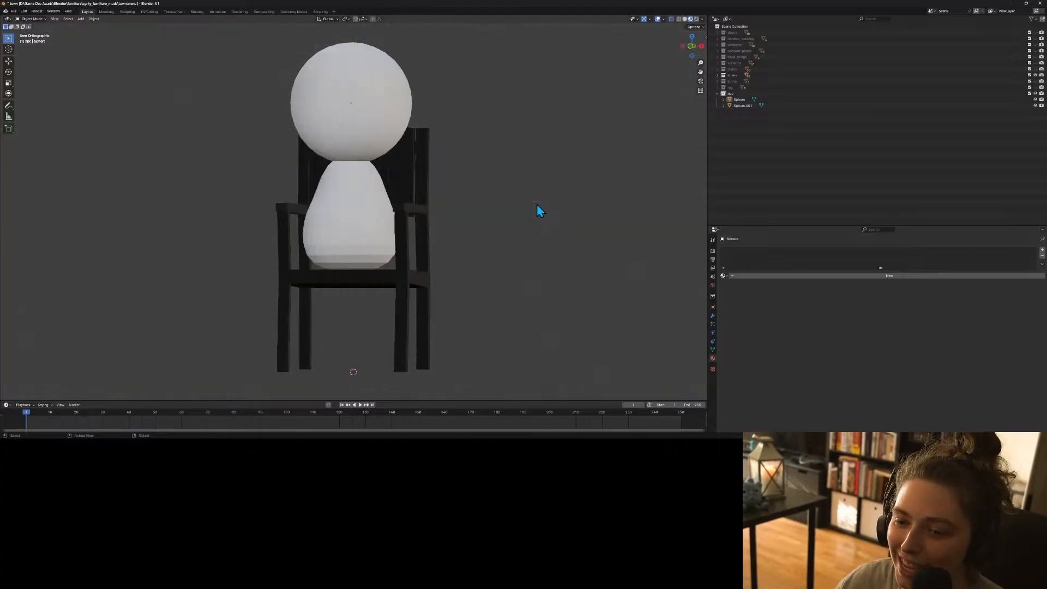
middle_drag(401, 280, 482, 298)
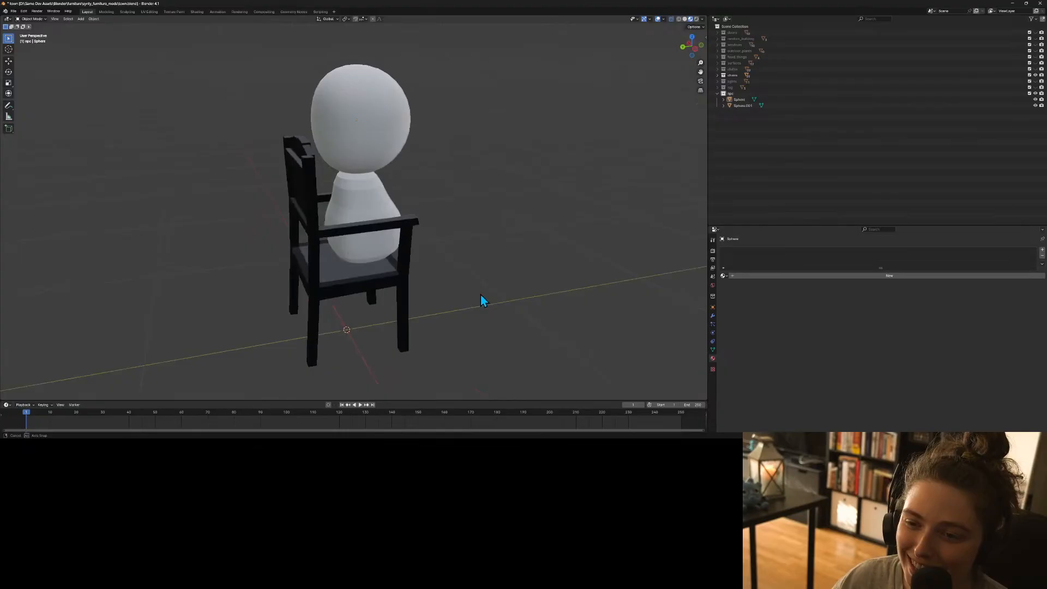
click(363, 120)
right_click(368, 123)
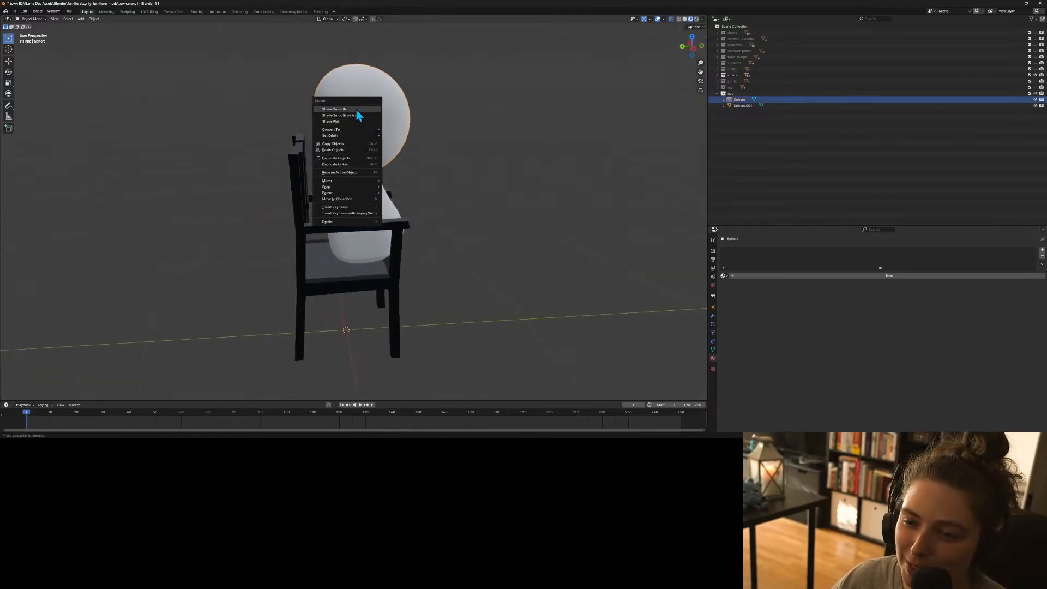
click(356, 109)
right_click(380, 152)
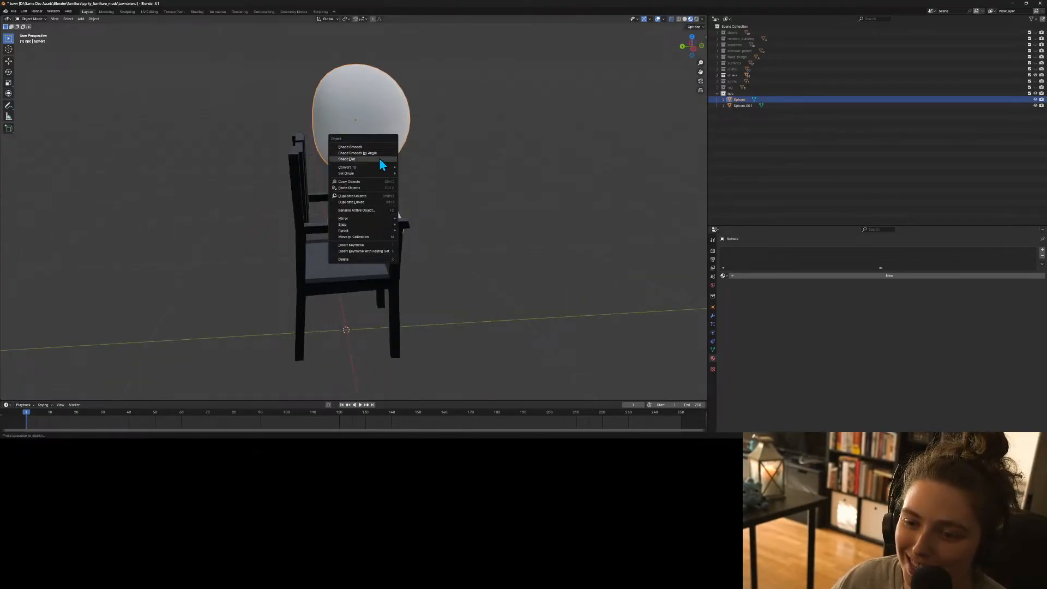
click(378, 164)
click(407, 170)
click(399, 158)
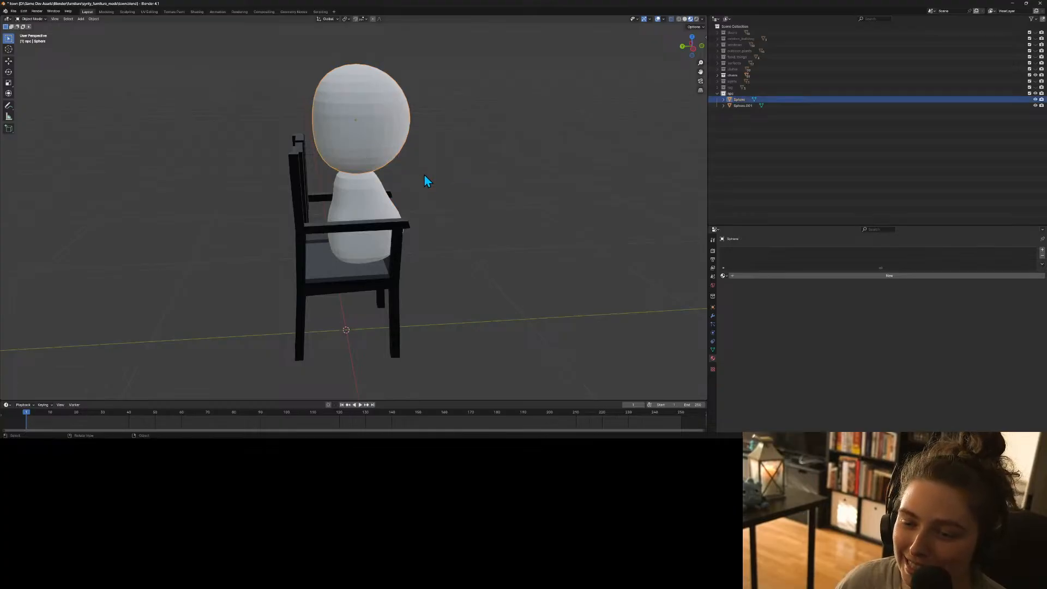
Shrink the head's whole mesh to about 0.84 in Edit Mode and lower it along Z onto the body.
key(KP_3)
key(Tab)
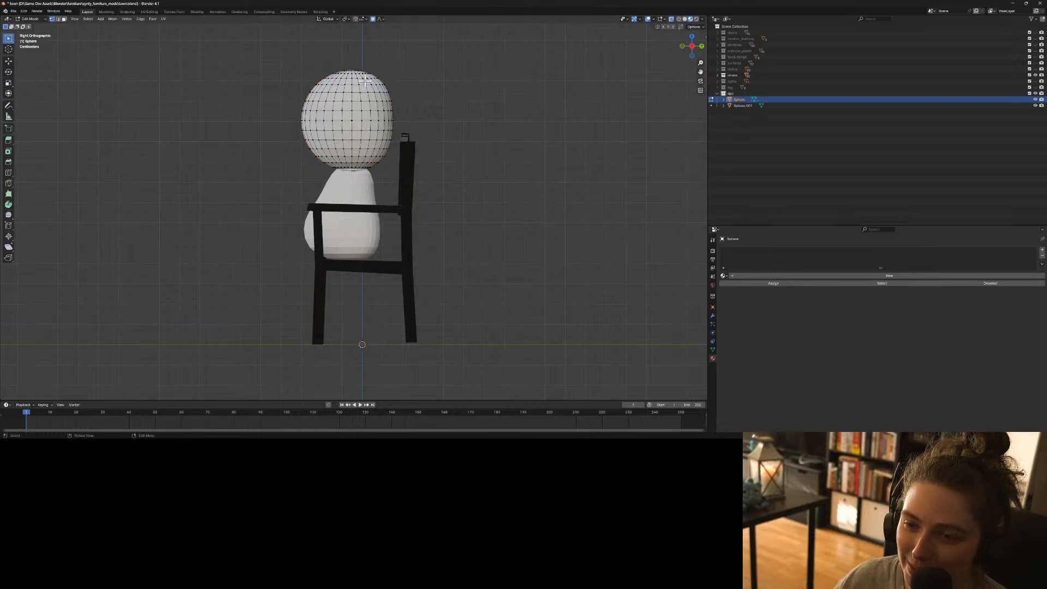
key(a)
key(s)
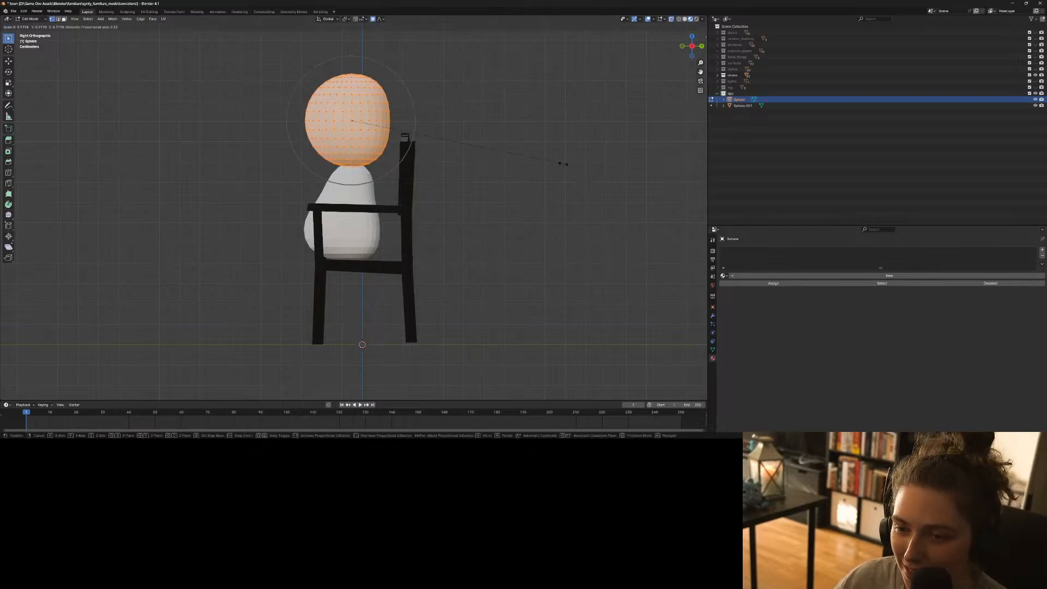
click(544, 160)
key(g)
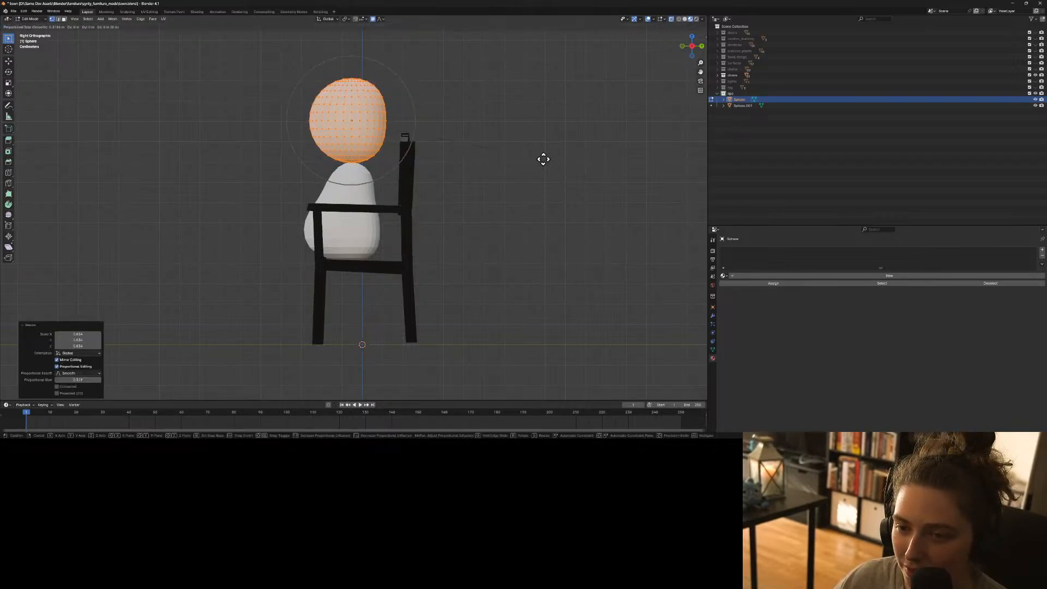
key(z)
click(548, 175)
key(Tab)
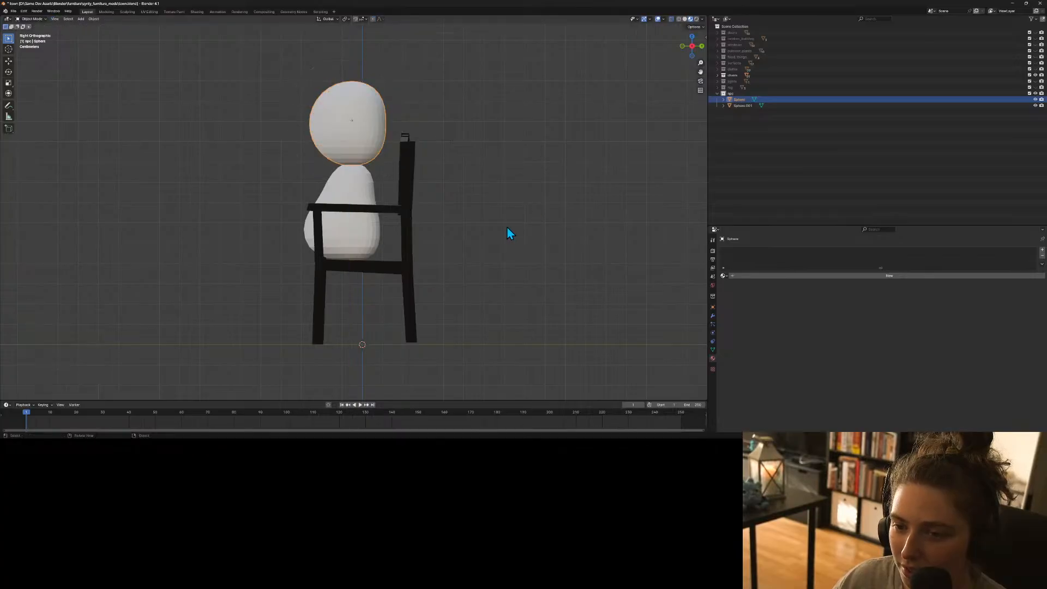
Squash the head to about 0.88 along Z in Object Mode and move it down to meet the body.
click(480, 240)
mouse_move(453, 248)
middle_down()
mouse_move(527, 243)
mouse_move(576, 258)
mouse_move(433, 258)
mouse_move(456, 246)
middle_up()
click(374, 118)
middle_drag(442, 192, 526, 221)
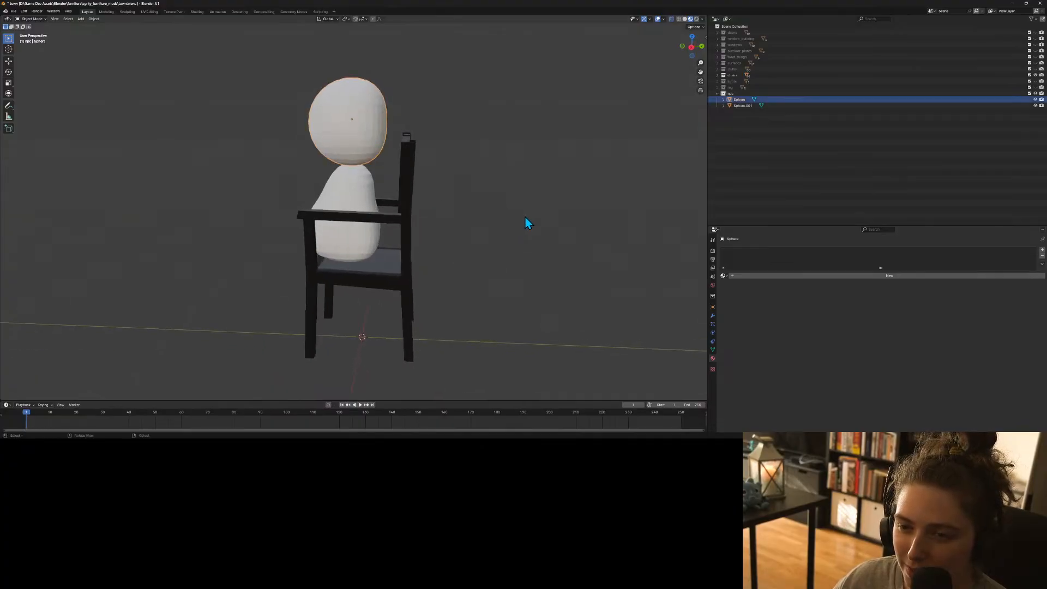
key(KP_3)
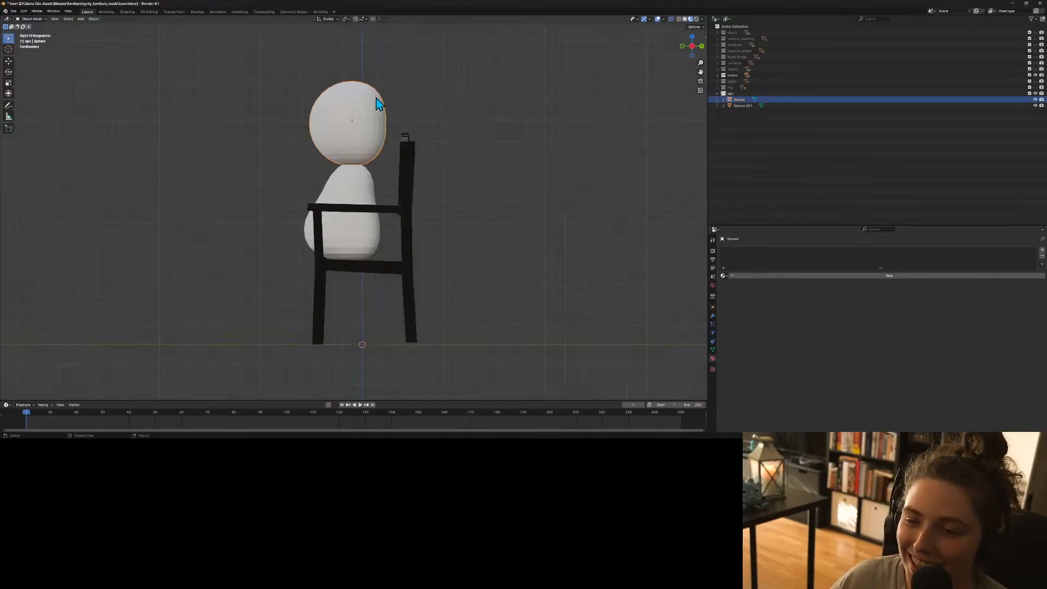
key(s)
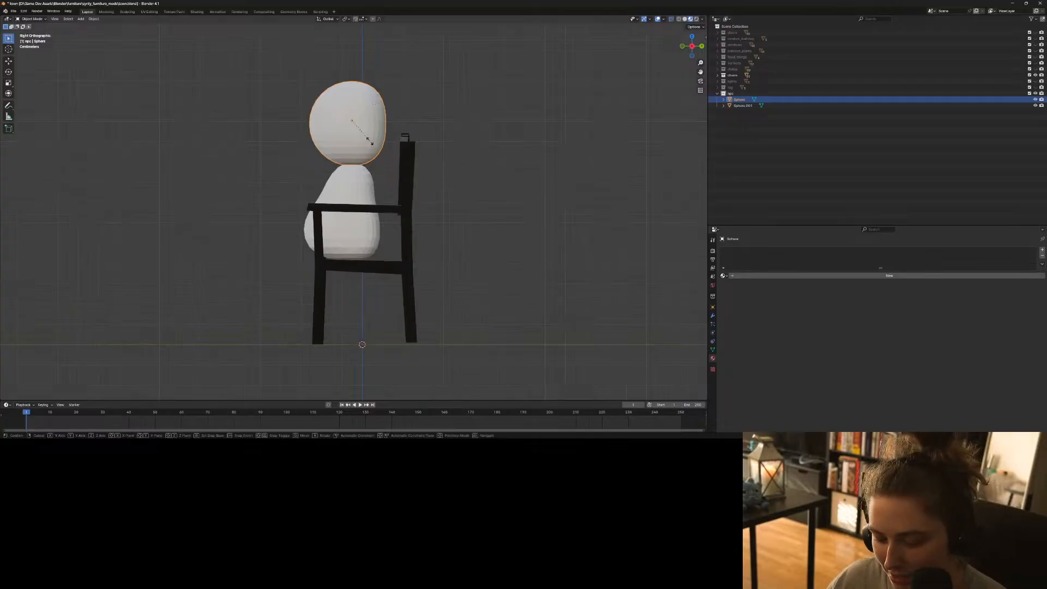
key(z)
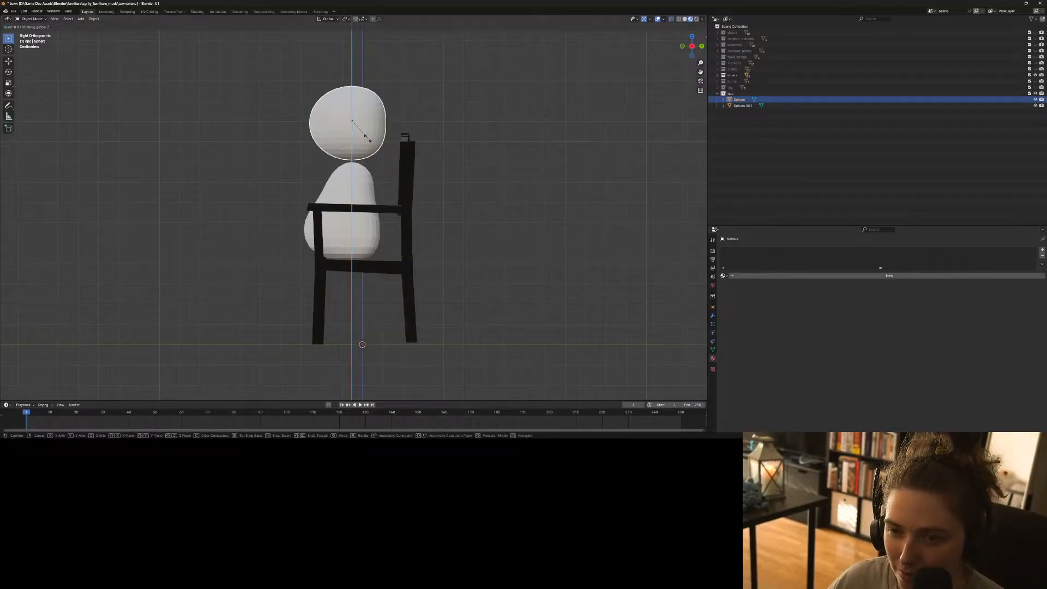
click(368, 141)
key(g)
key(z)
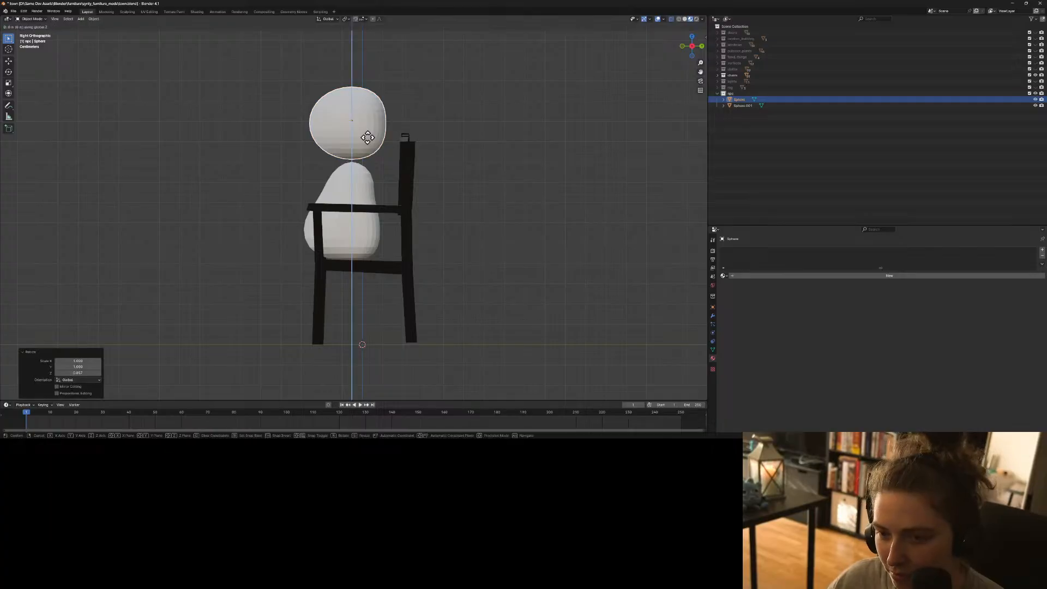
click(483, 179)
click(483, 179)
key(Tab)
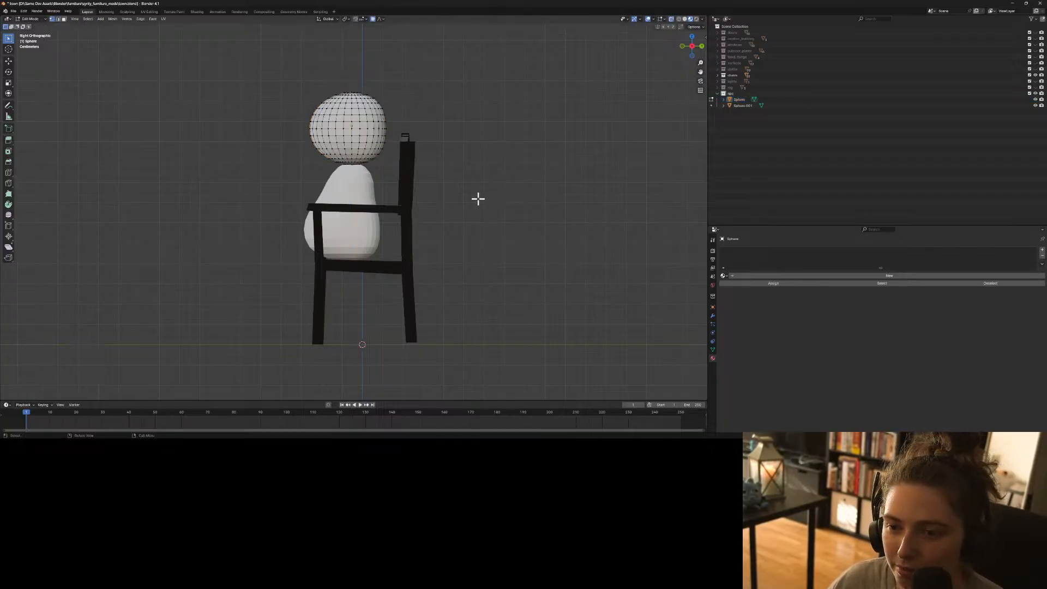
key(Tab)
mouse_move(467, 201)
middle_down()
mouse_move(542, 207)
mouse_move(541, 217)
mouse_move(438, 211)
mouse_move(479, 213)
middle_up()
Lower the head slightly along Z in the front view so it overlaps the top of the body.
click(380, 159)
key(KP_1)
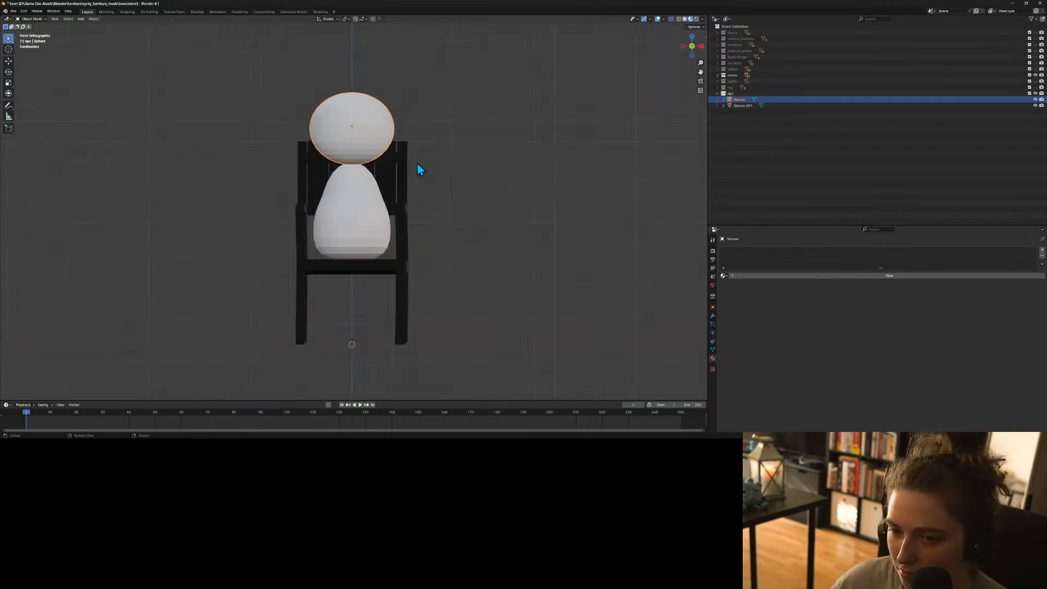
key(g)
key(z)
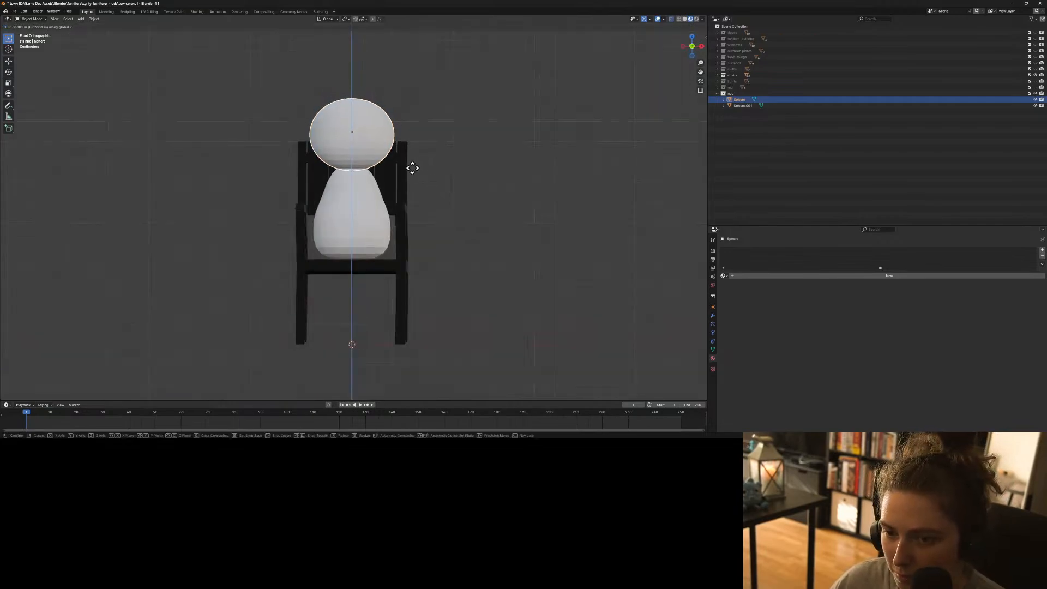
click(414, 171)
click(478, 217)
key(Tab)
key(Tab)
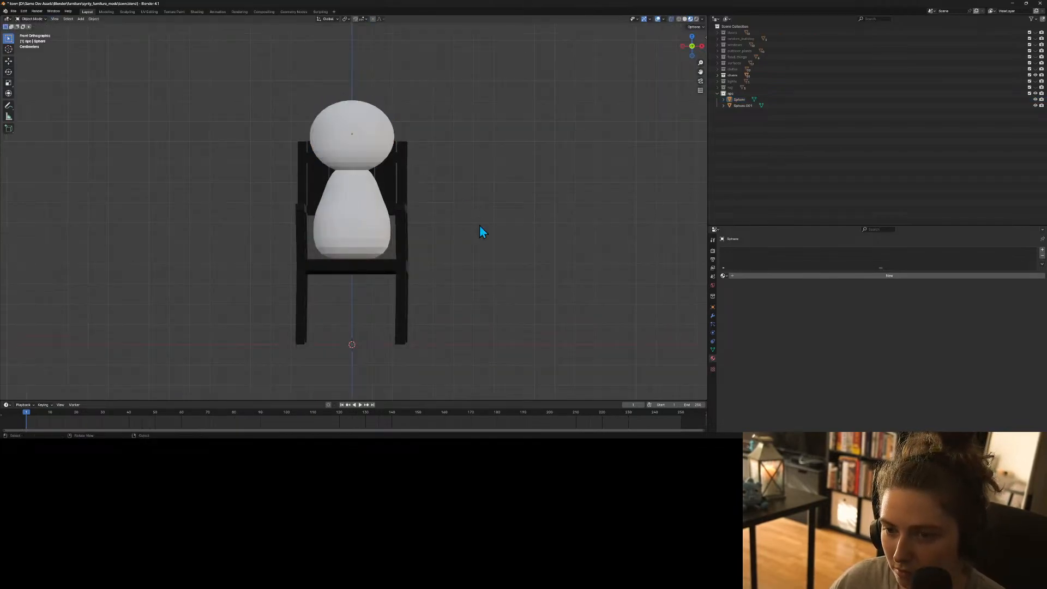
Move the head and body together along Y toward the chair's backrest and check the seating from the front.
middle_drag(479, 225, 393, 207)
click(353, 156)
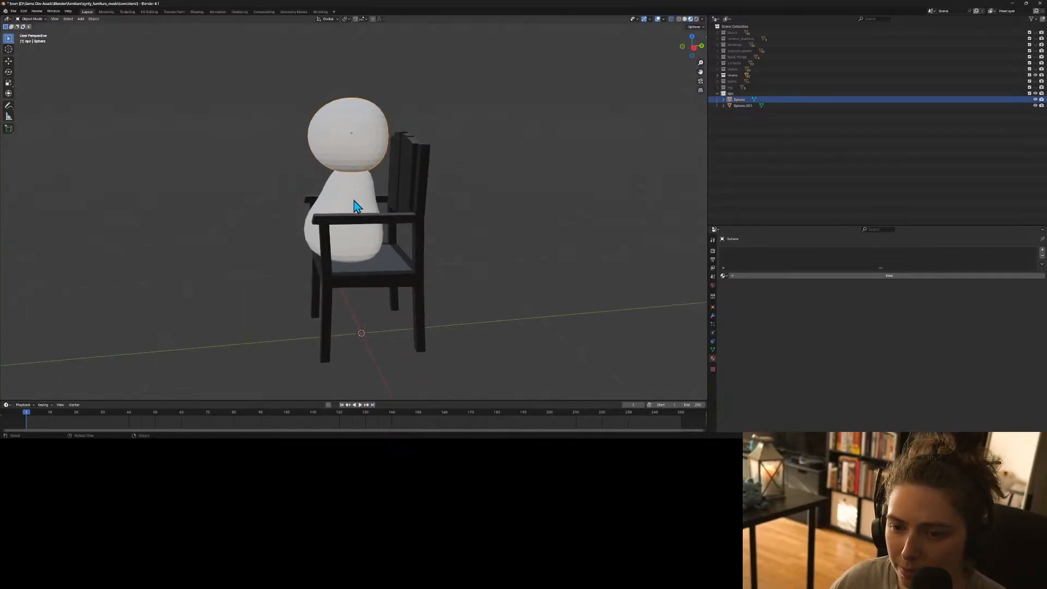
shift+click(354, 201)
key(KP_3)
key(g)
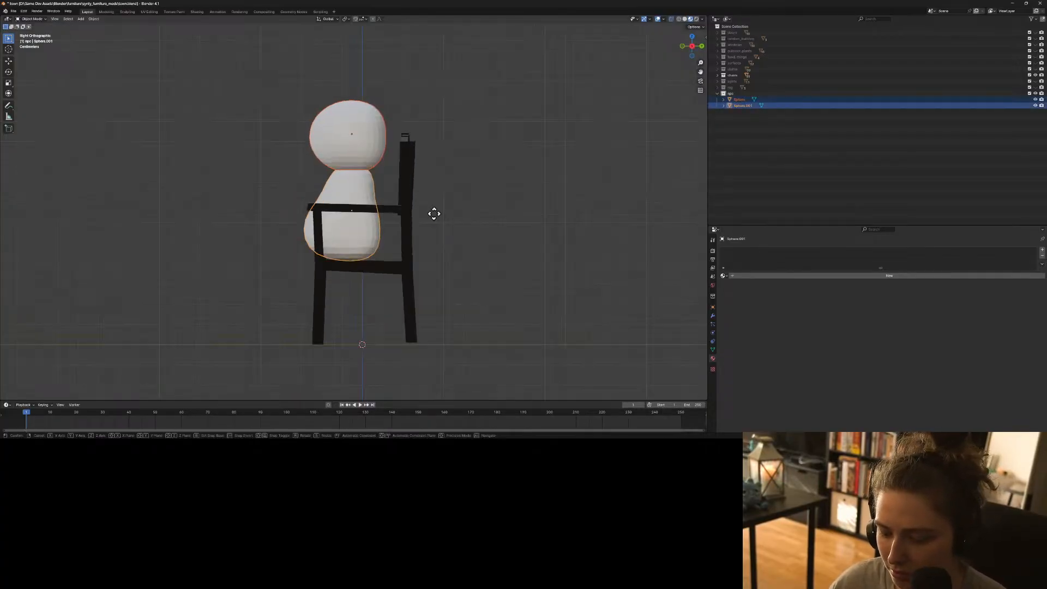
key(y)
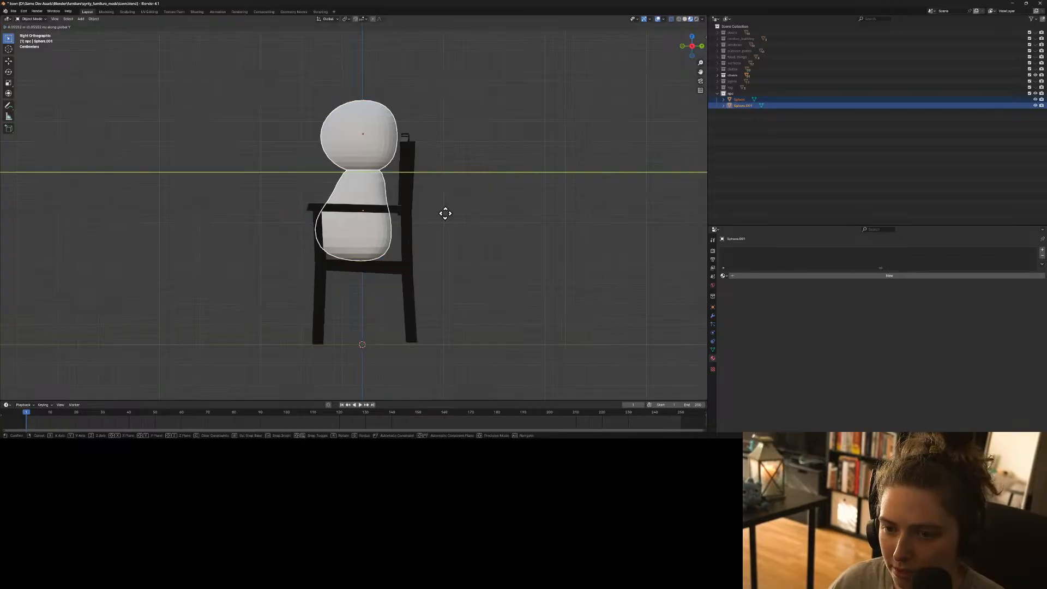
click(446, 215)
click(463, 258)
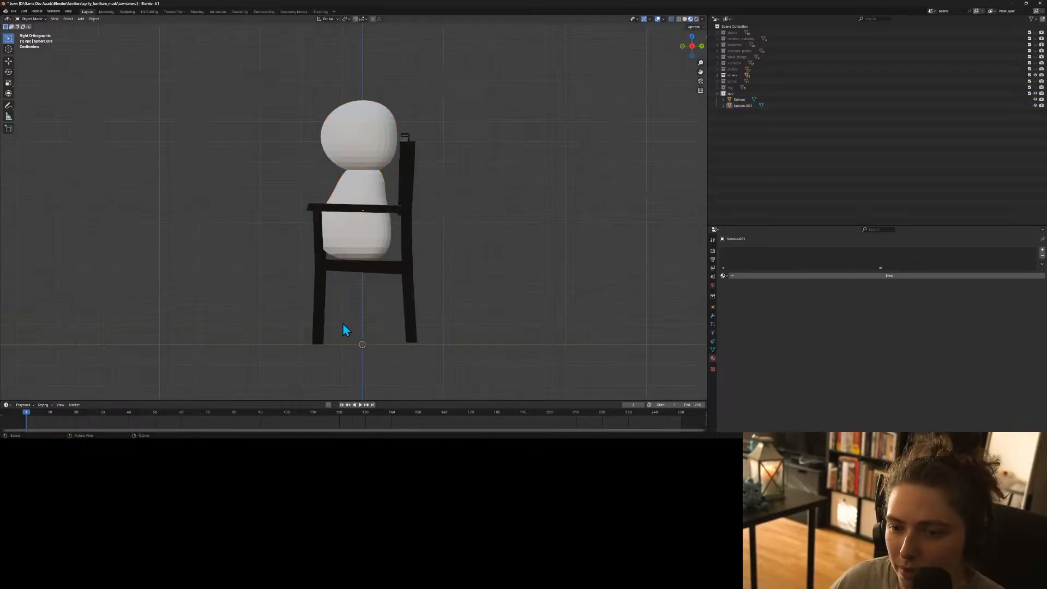
middle_drag(343, 324, 415, 336)
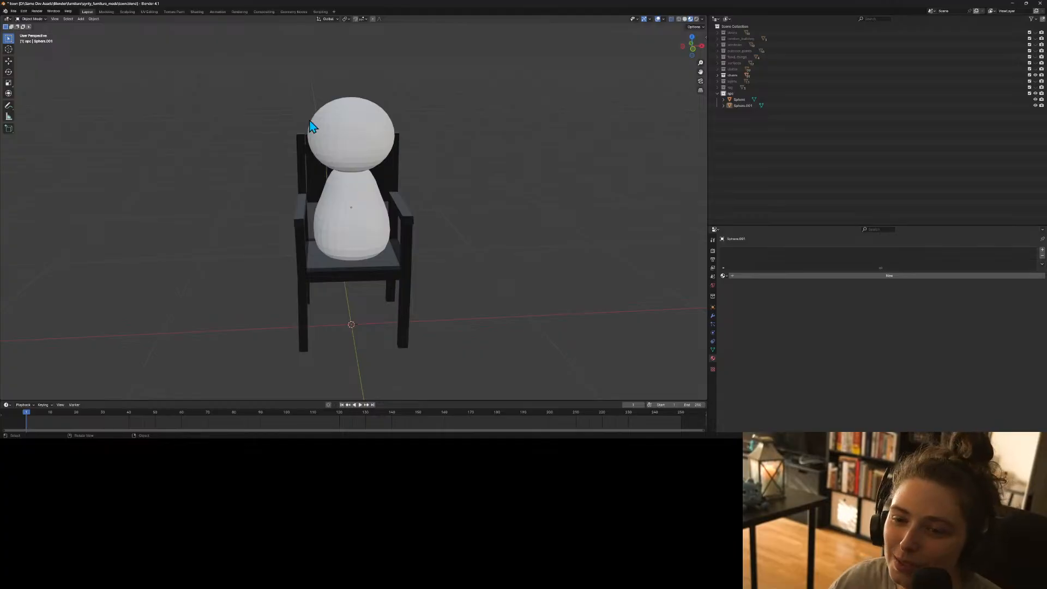
Inspect the seated body from an angle and hide the chair's collection.
click(364, 215)
middle_drag(369, 242, 402, 256)
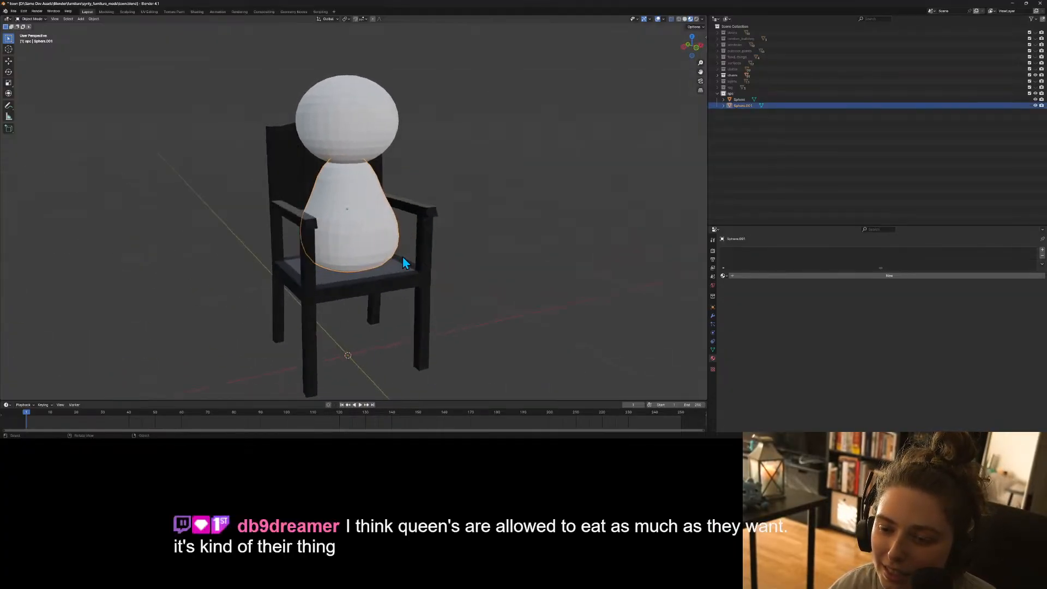
scroll(423, 261, down, 1)
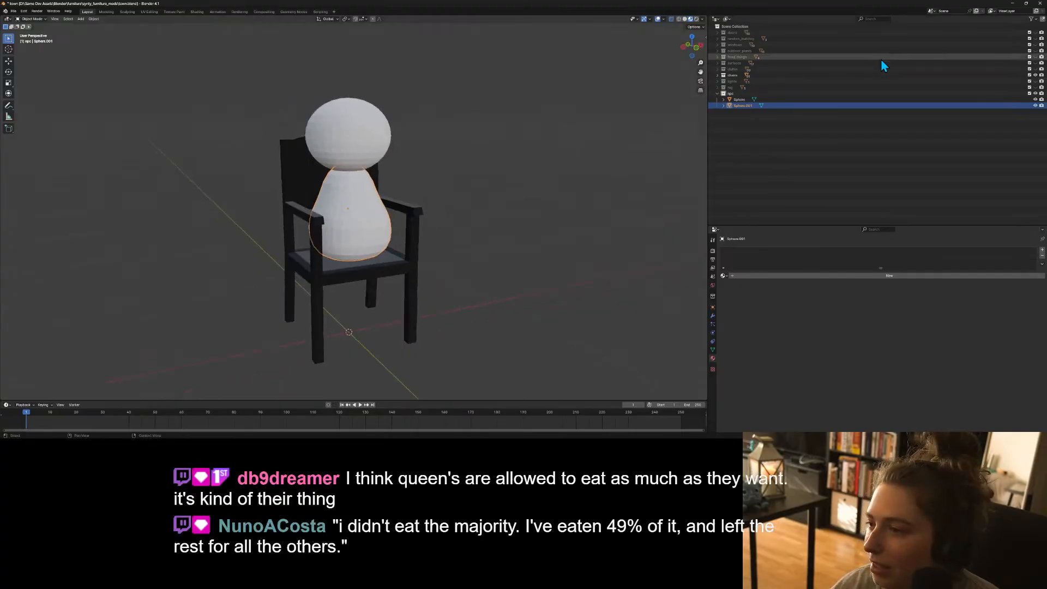
click(1035, 75)
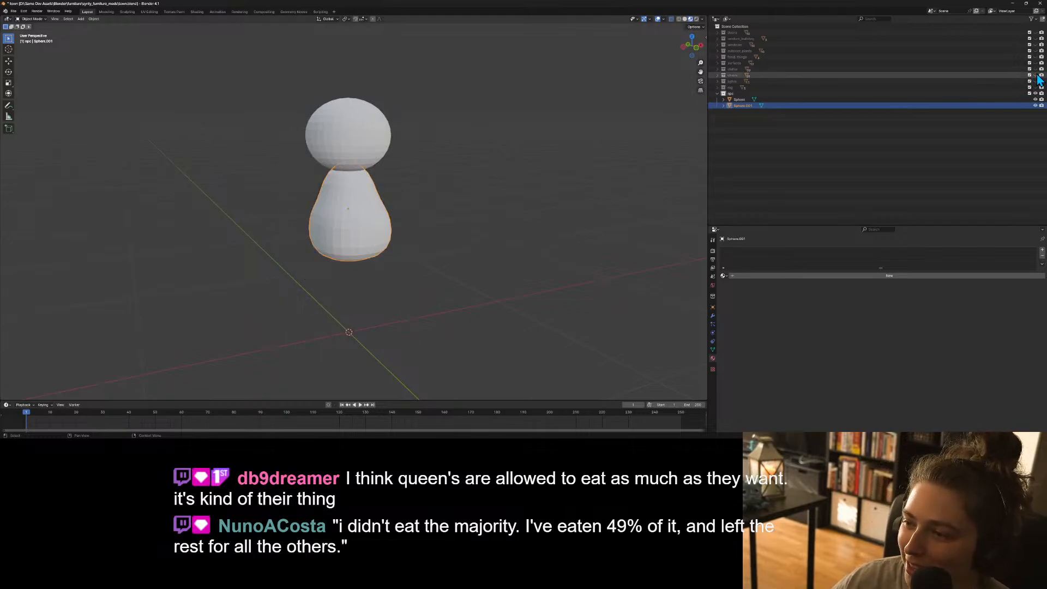
Make the character's collection active and add a cylinder mesh to it.
click(814, 95)
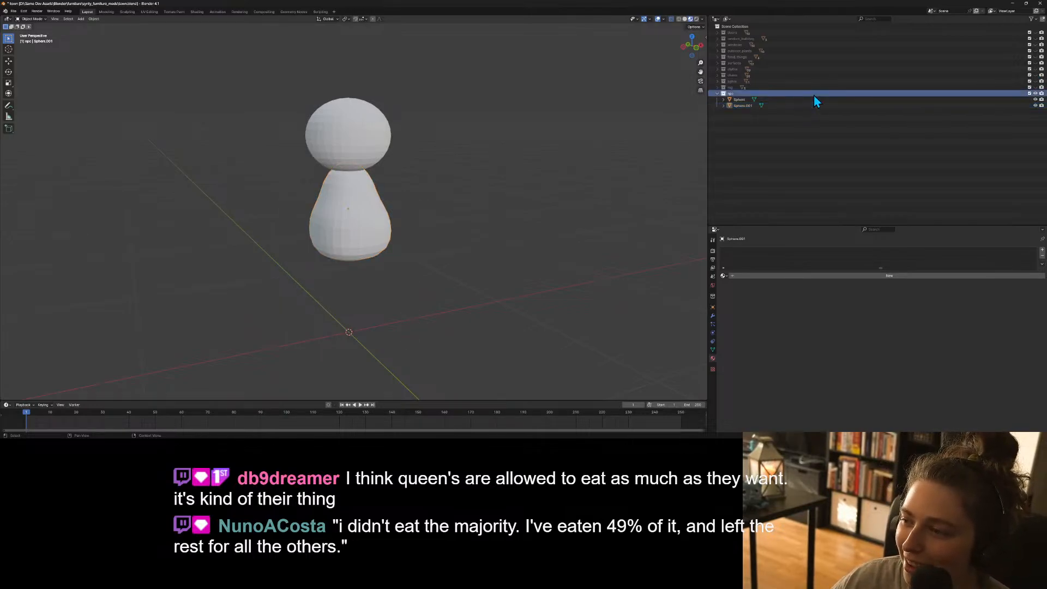
right_click(813, 95)
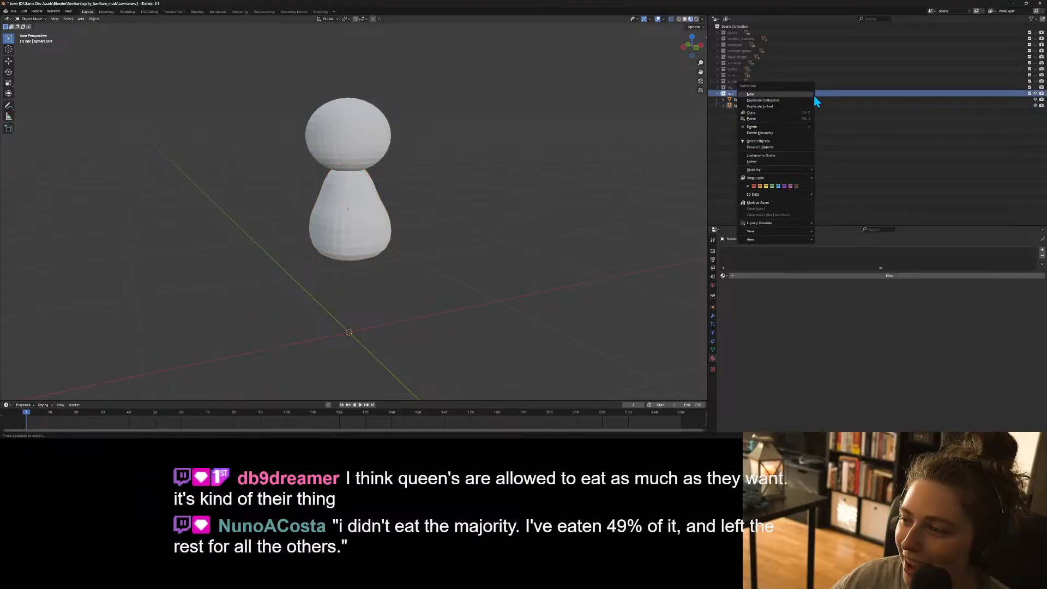
click(80, 19)
mouse_move(88, 28)
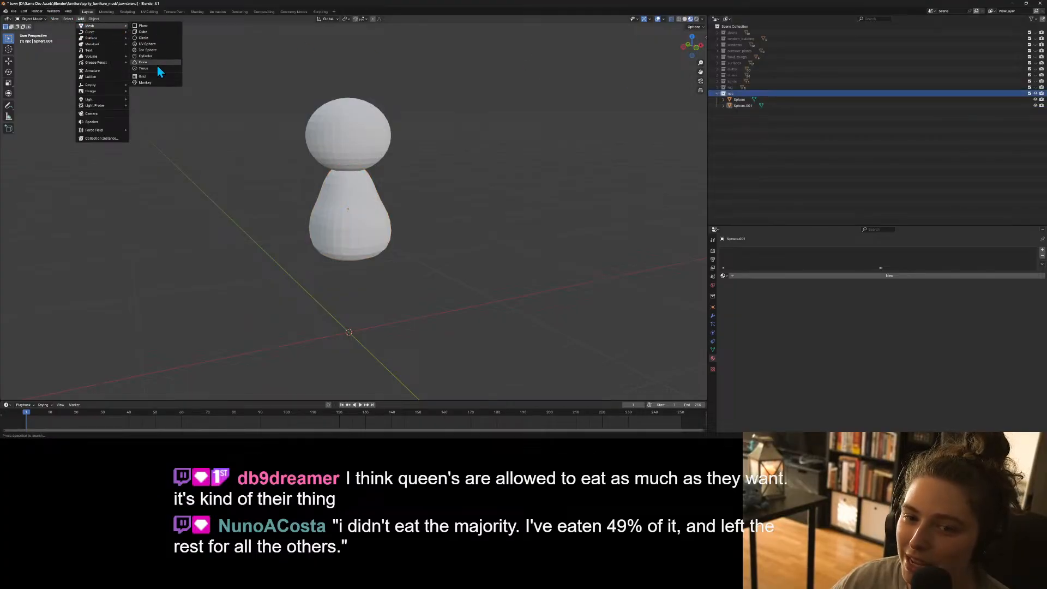
click(146, 56)
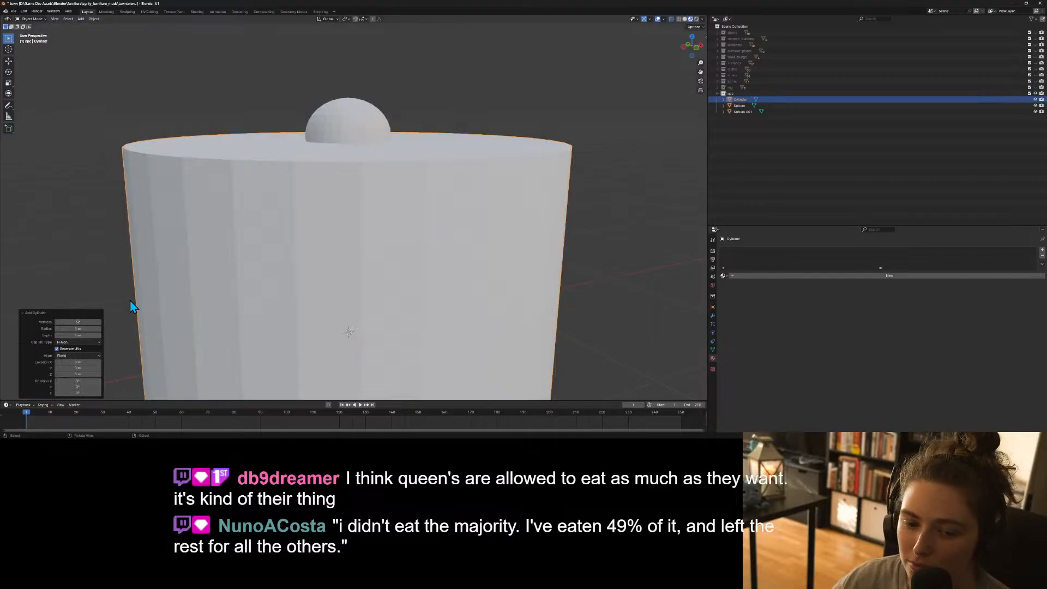
Set the new cylinder's radius to 0.05 m and its depth to 0.5 m.
click(81, 335)
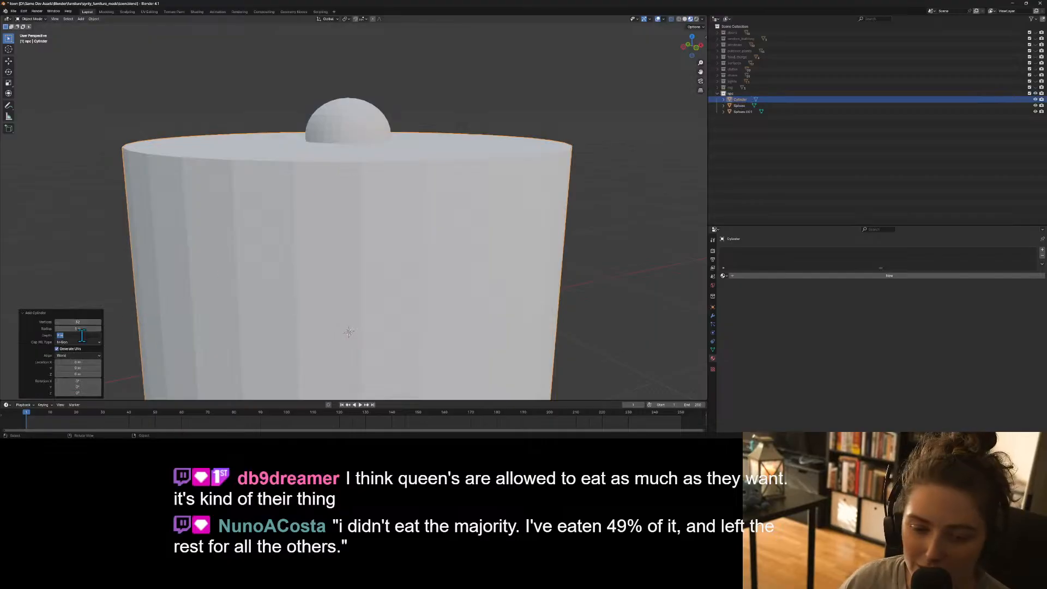
text(3)
click(88, 328)
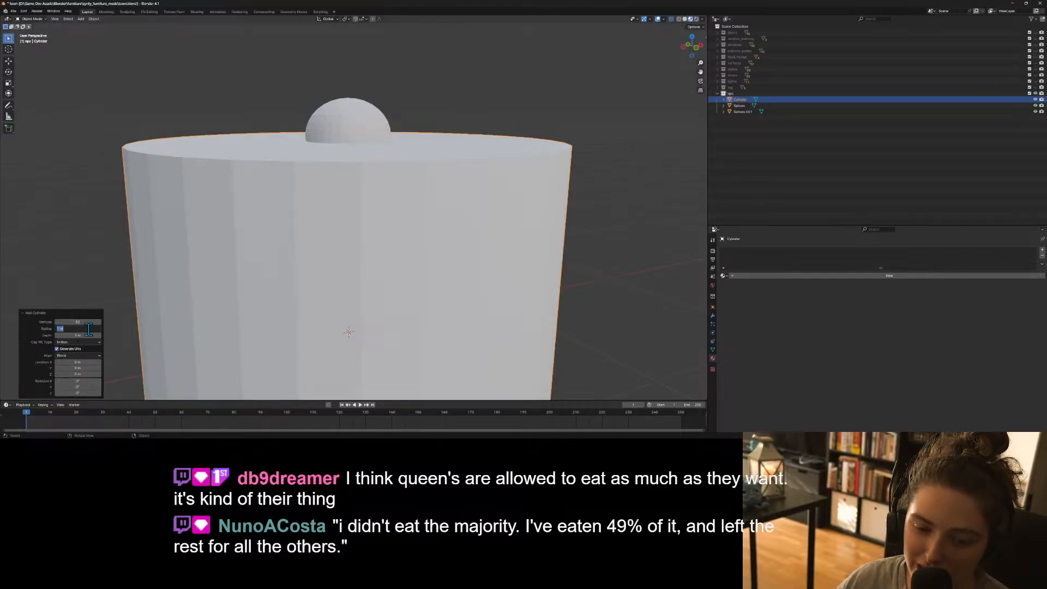
text(.2)
key(Return)
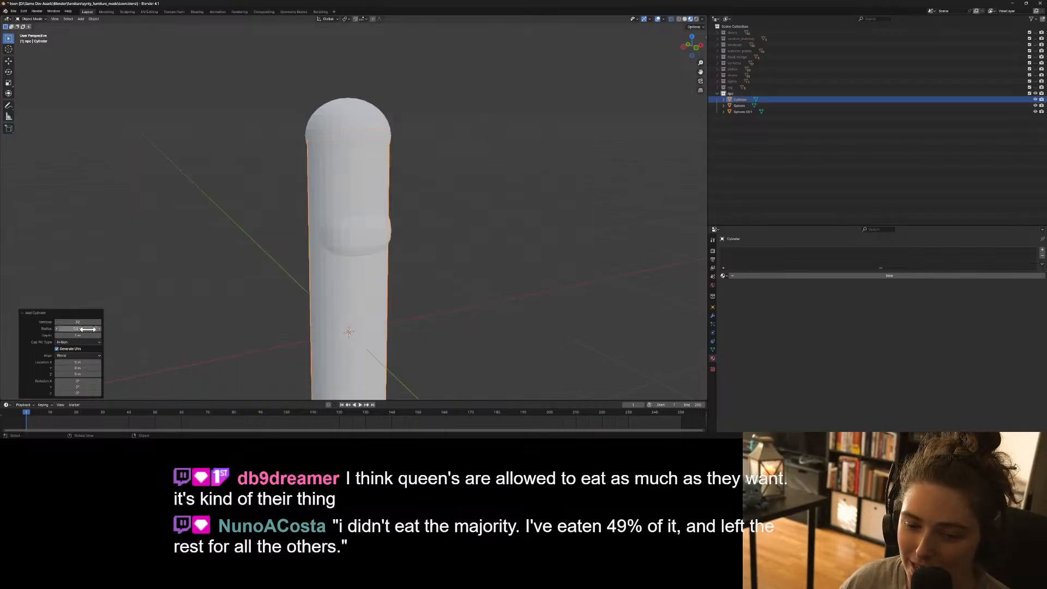
click(83, 329)
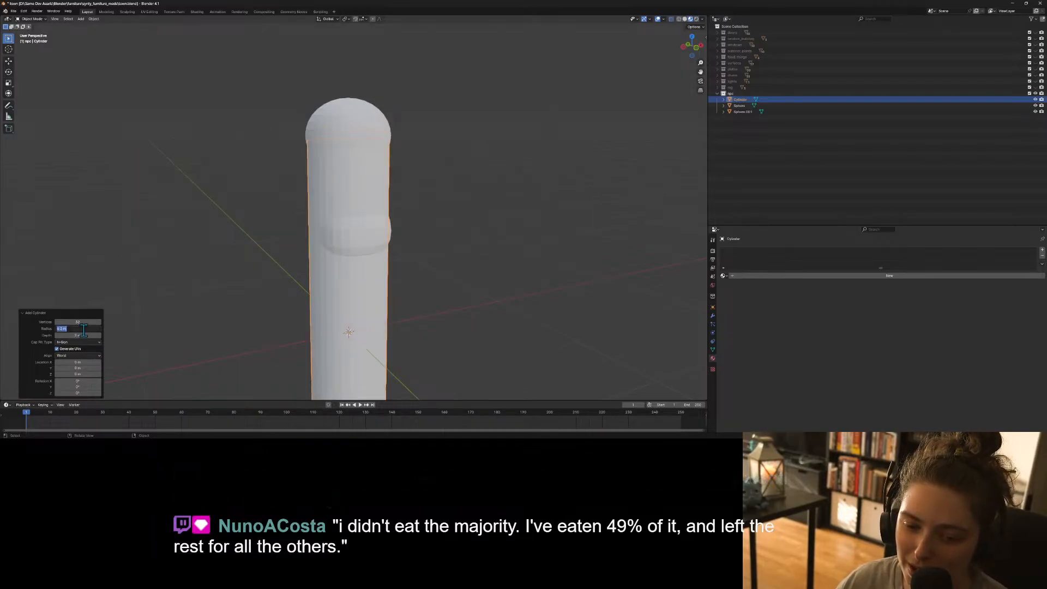
text(.05)
key(Return)
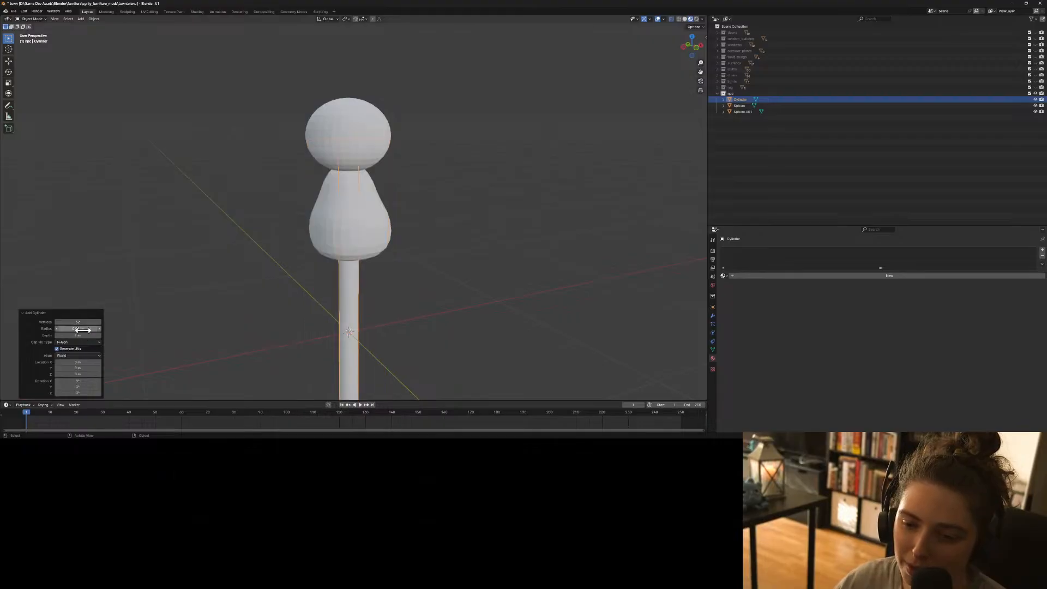
click(79, 334)
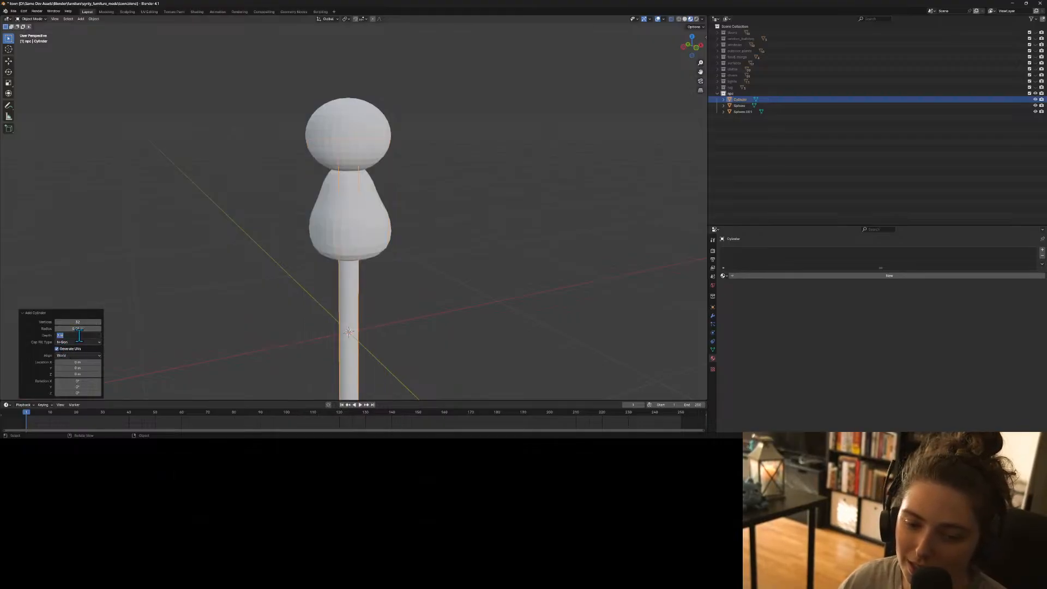
key(BackSpace)
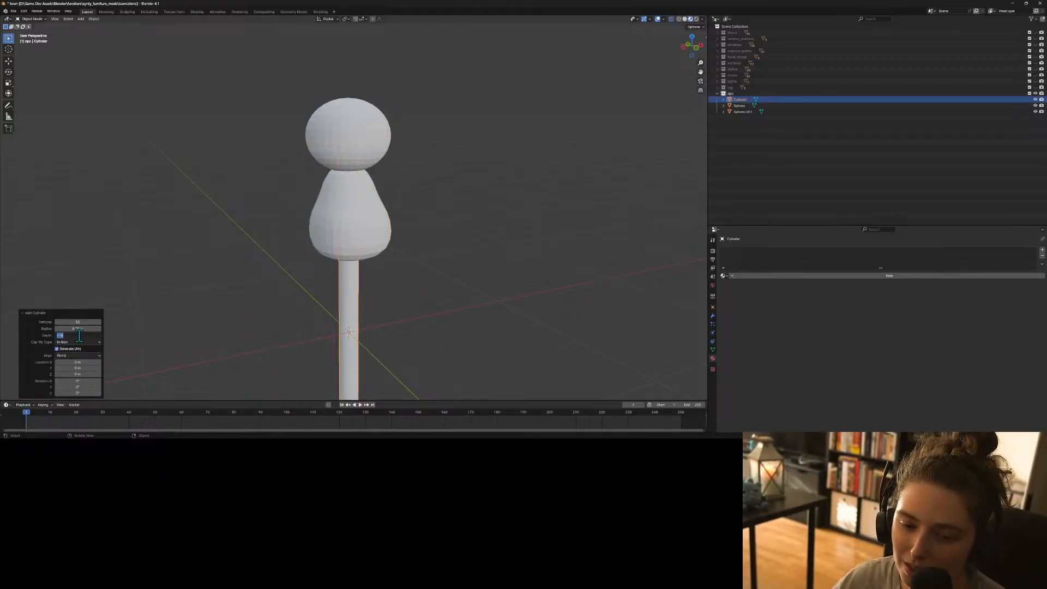
text(.5)
key(Return)
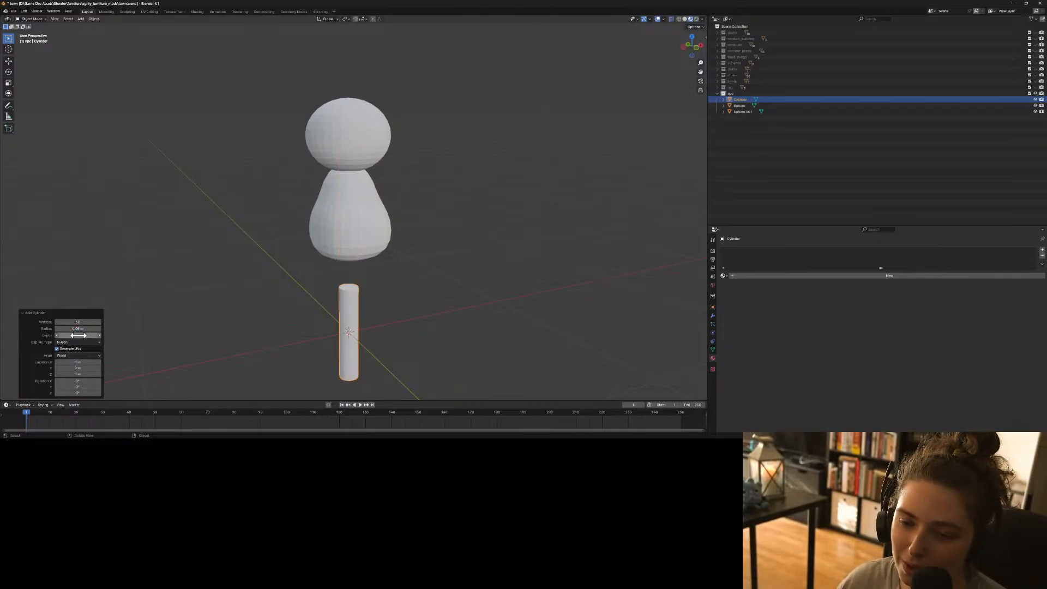
Move the cylinder in the front view up and sideways so it overlaps one side of the body's underside as a leg.
key(KP_1)
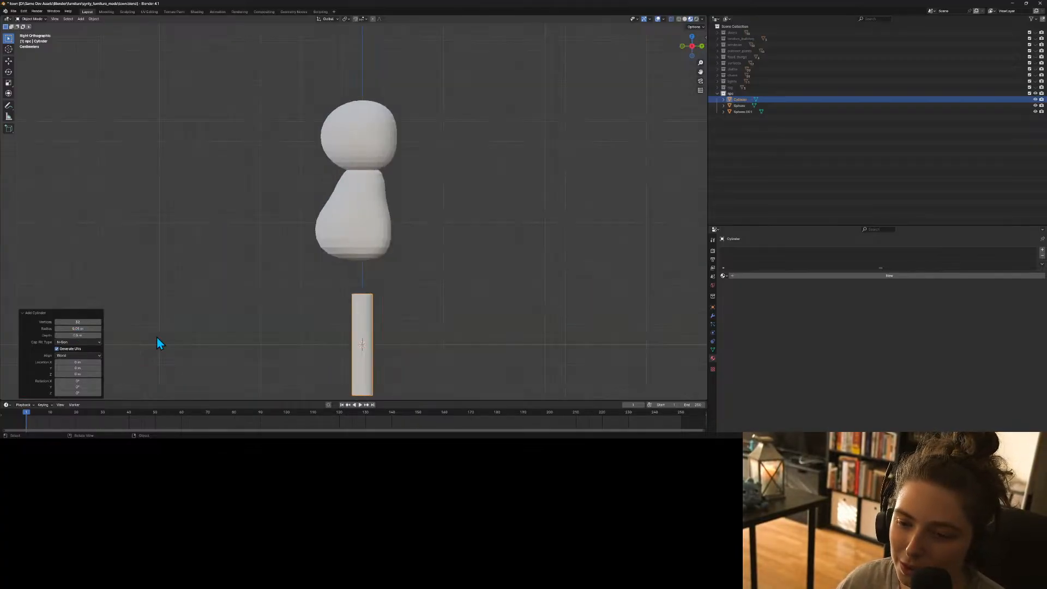
click(351, 328)
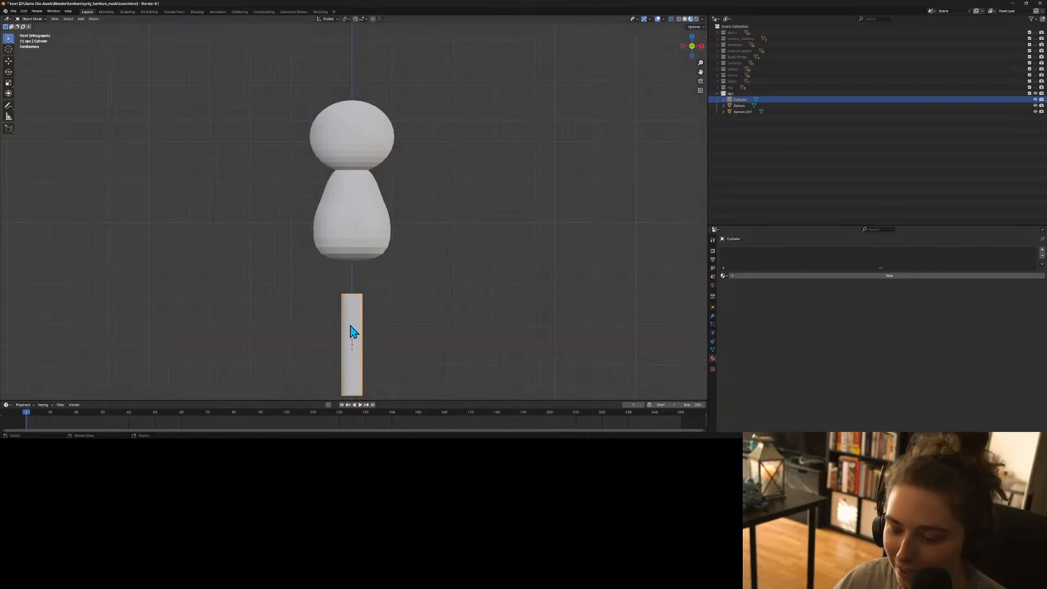
key(g)
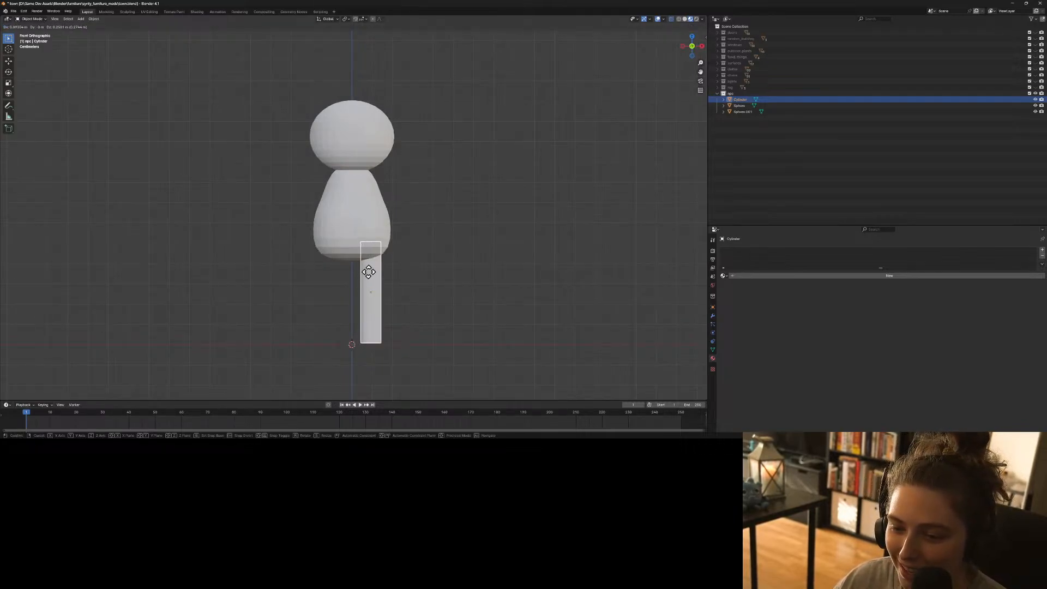
click(367, 264)
click(434, 303)
middle_drag(434, 303, 370, 324)
click(378, 323)
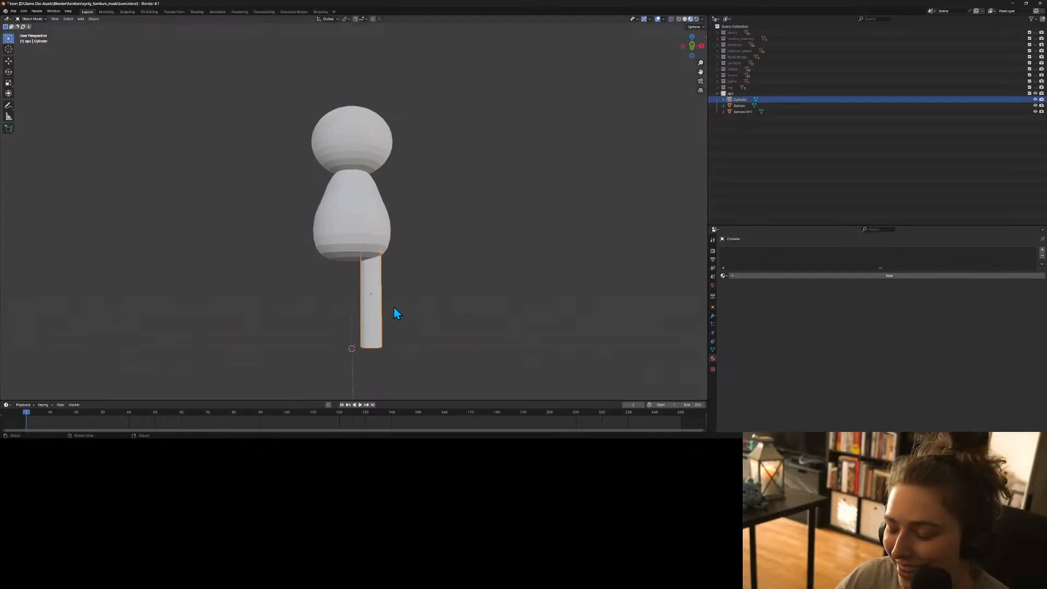
Show the chair's collection and check the leg's placement against the seat from the side and at an angle.
click(1030, 74)
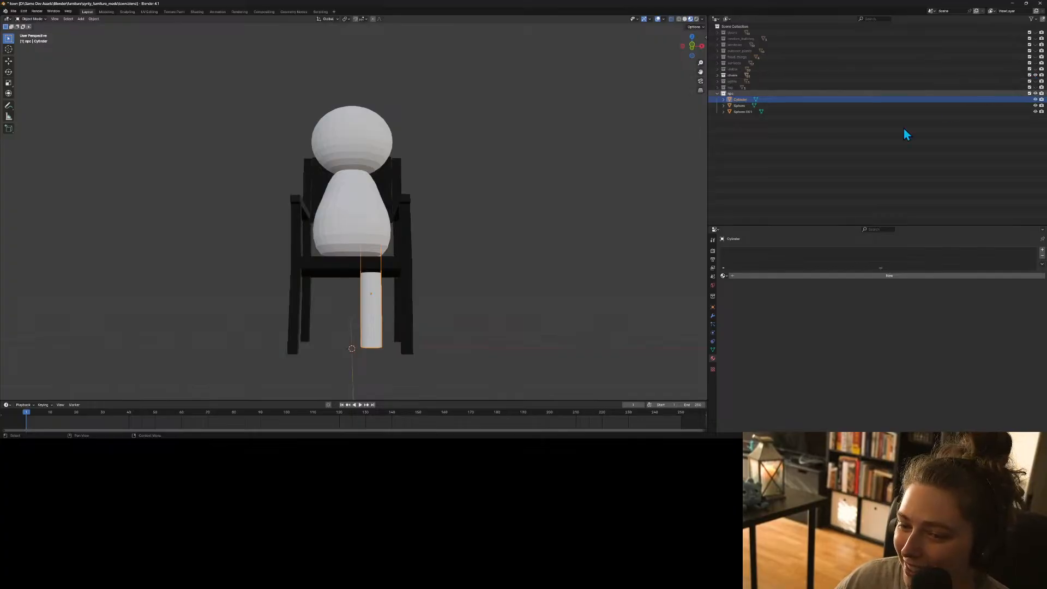
click(600, 221)
middle_drag(593, 221, 527, 225)
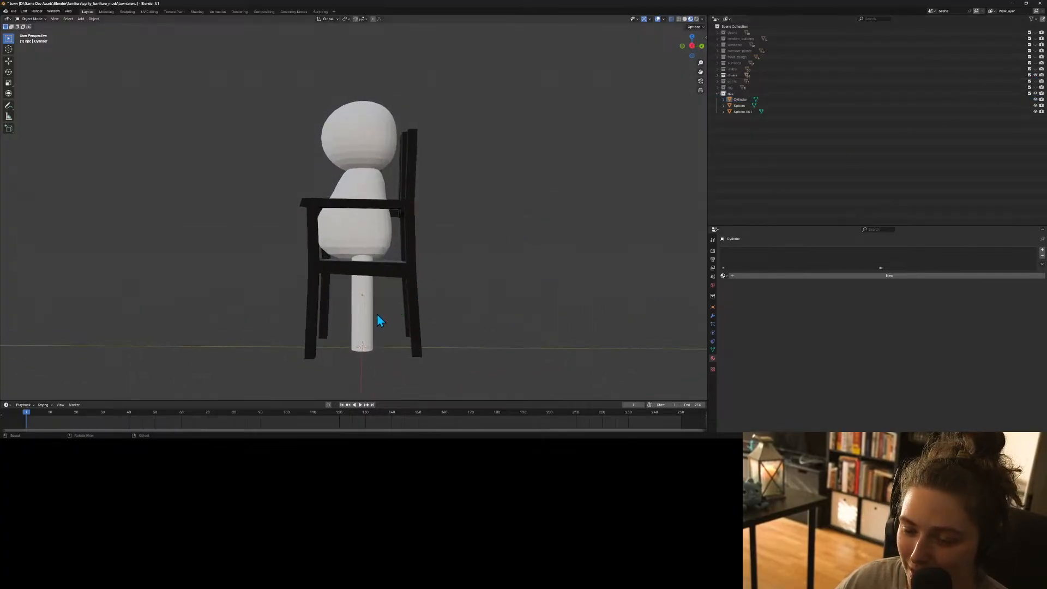
click(362, 313)
middle_drag(380, 297, 494, 310)
scroll(470, 308, down, 2)
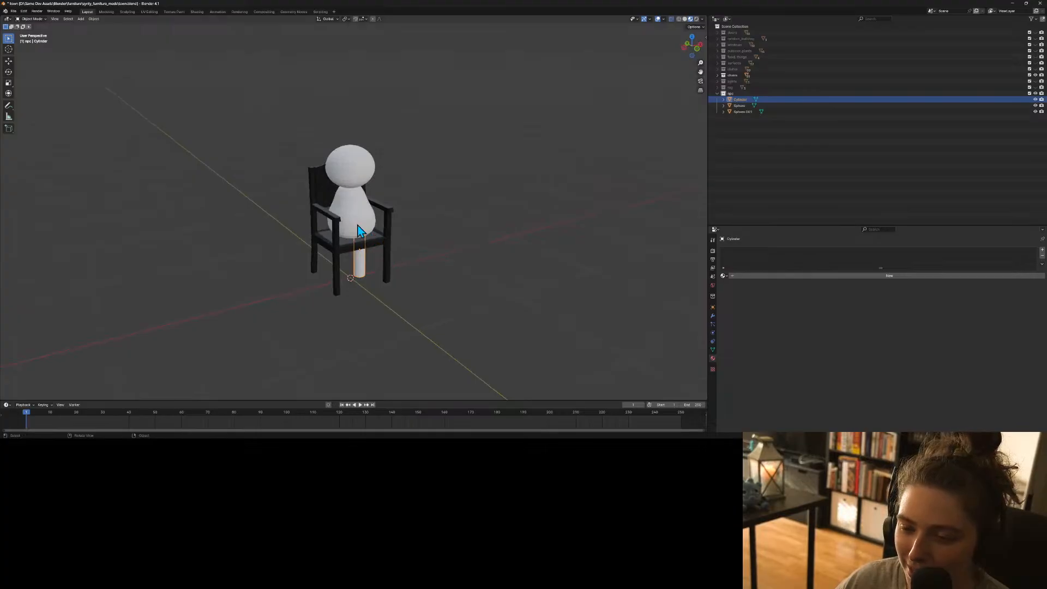
middle_drag(372, 249, 361, 277)
Apply smooth shading to the leg cylinder.
right_click(371, 271)
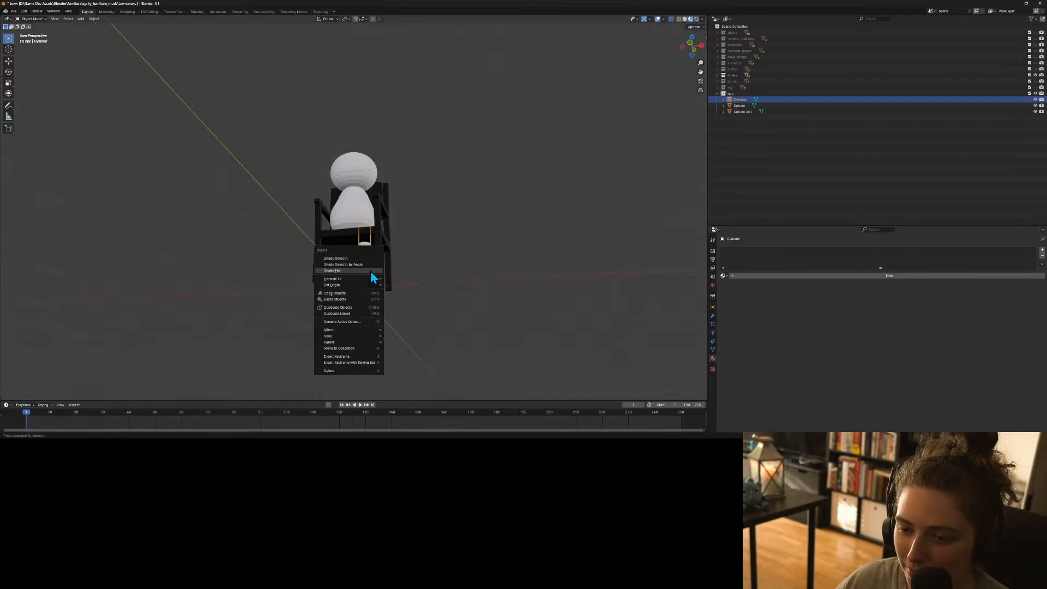
click(363, 258)
click(361, 308)
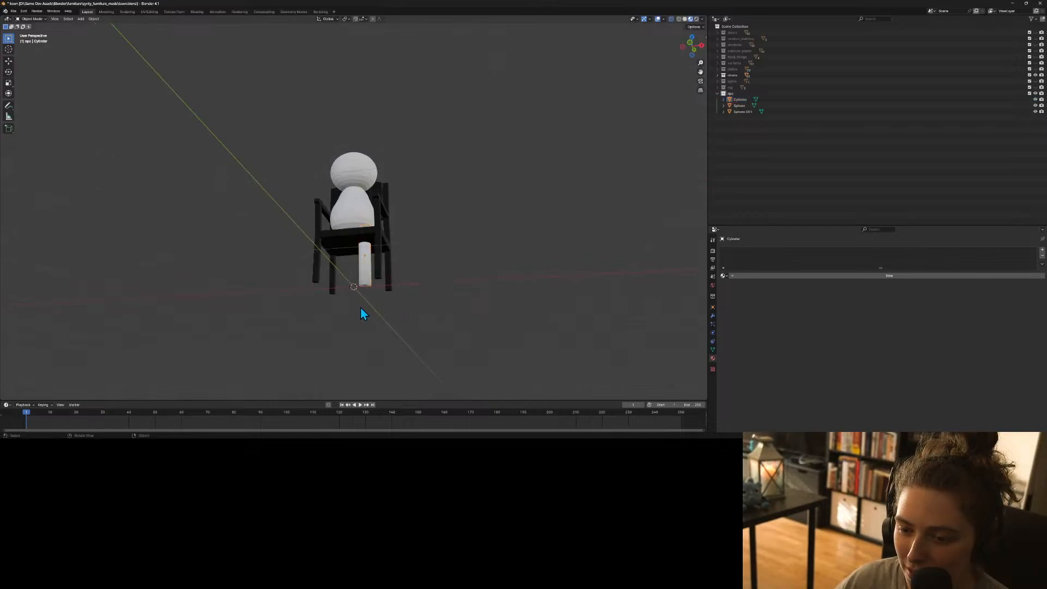
click(368, 274)
right_click(367, 275)
click(367, 275)
click(388, 292)
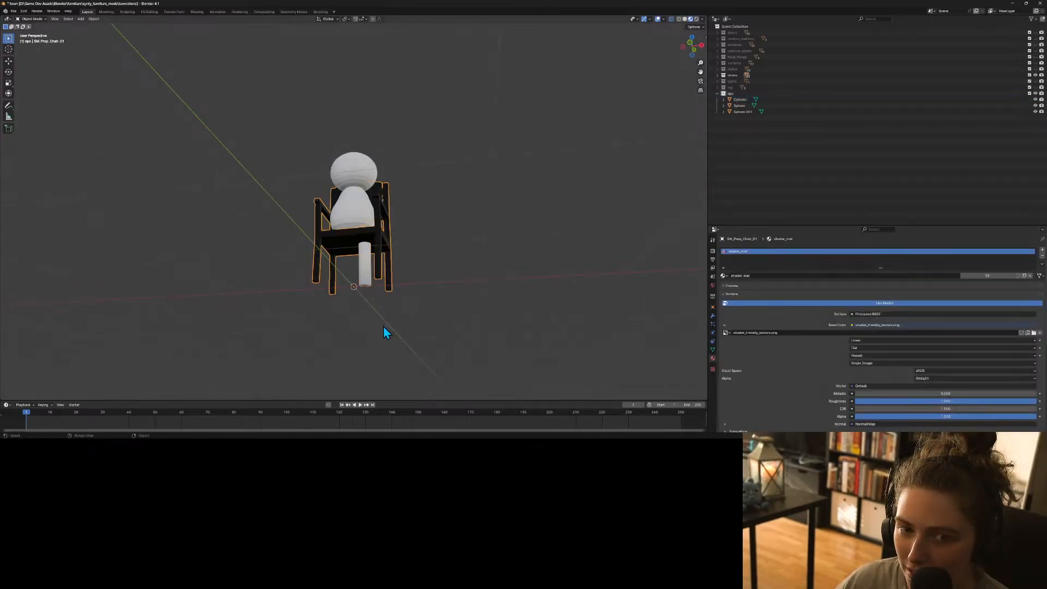
Apply smooth shading to the body and the head, and hide the chair's collection.
scroll(386, 329, up, 6)
click(355, 261)
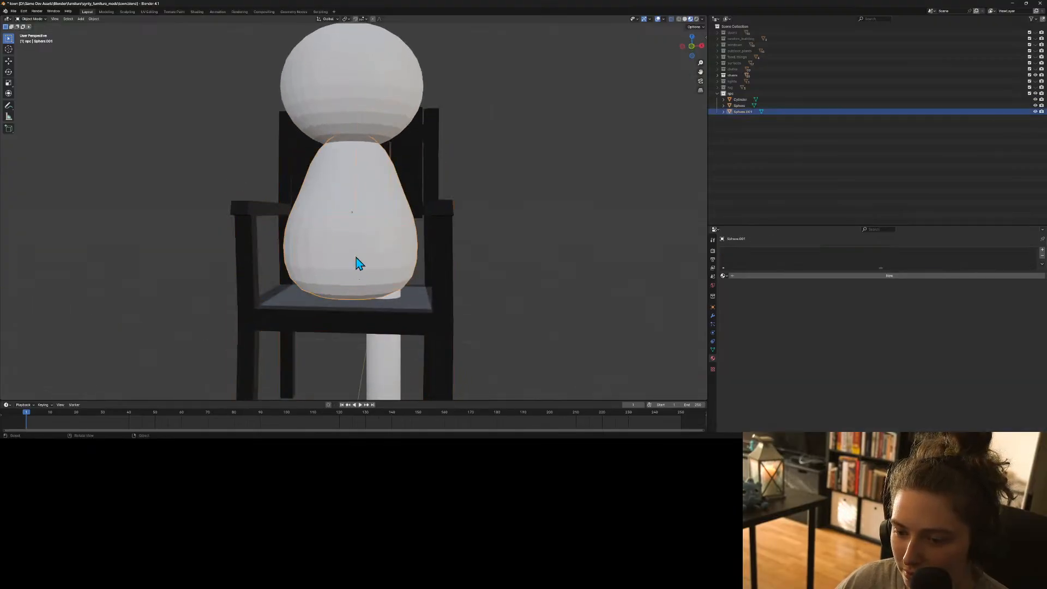
right_click(356, 256)
click(357, 257)
click(360, 133)
right_click(357, 113)
click(358, 113)
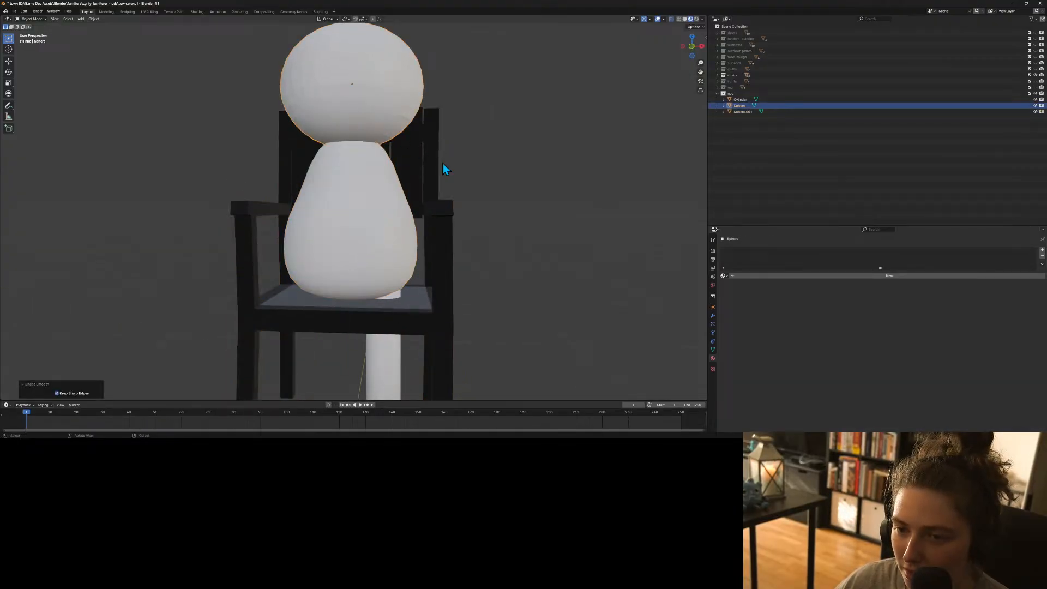
click(535, 234)
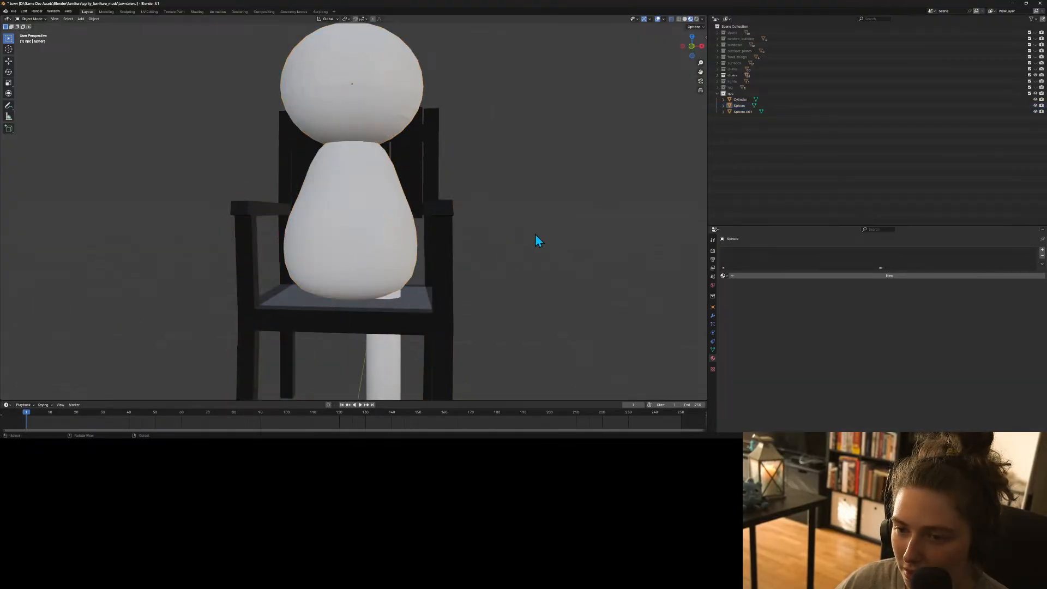
click(1035, 76)
scroll(581, 265, down, 3)
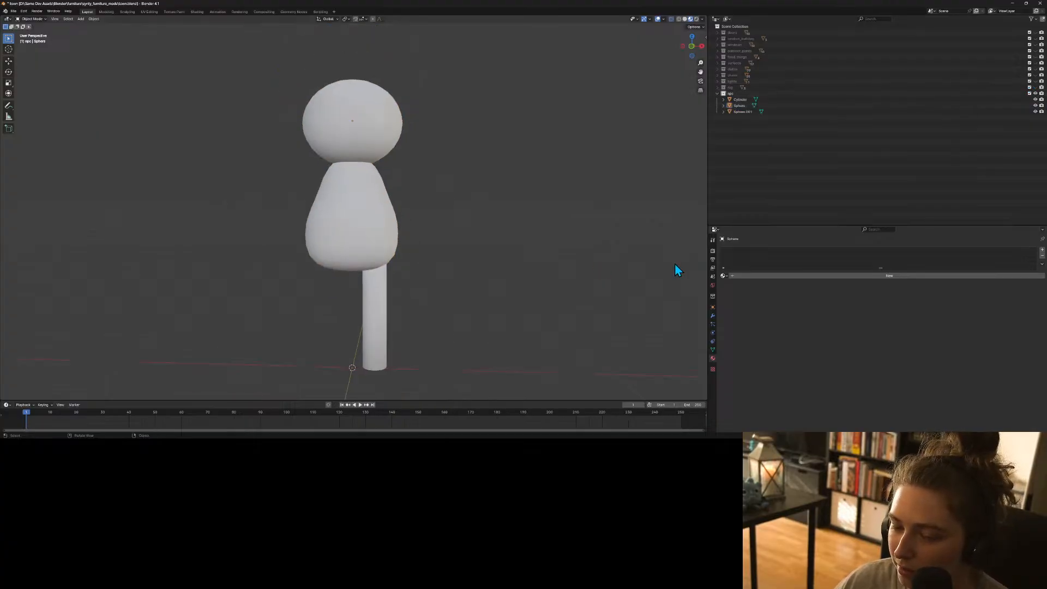
Add a Mirror modifier on the X axis to the leg, with the body as the mirror object.
click(374, 357)
mouse_move(441, 355)
middle_down()
mouse_move(508, 320)
mouse_move(449, 355)
middle_up()
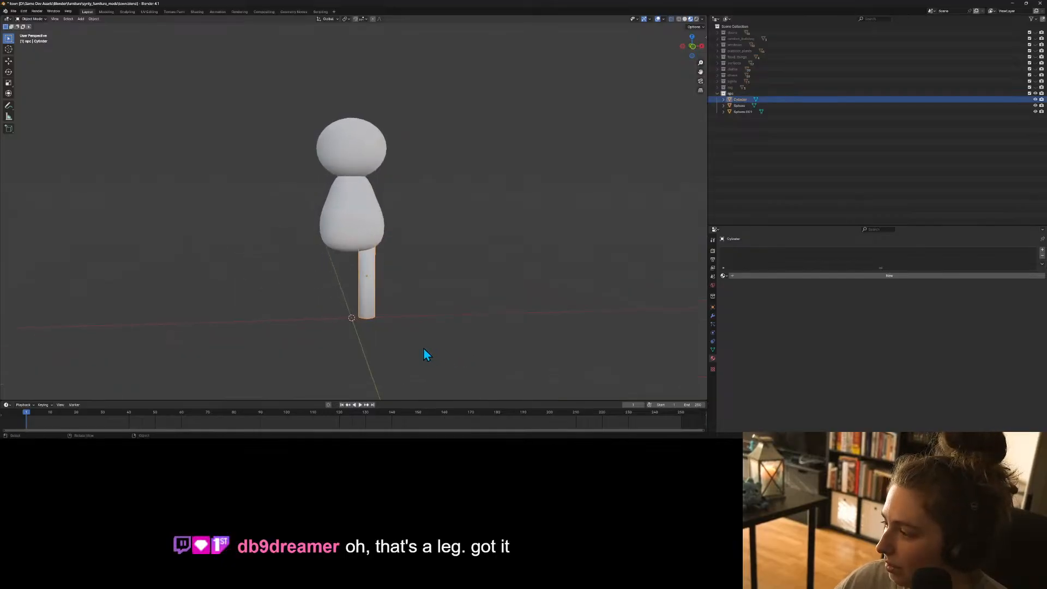
key(KP_1)
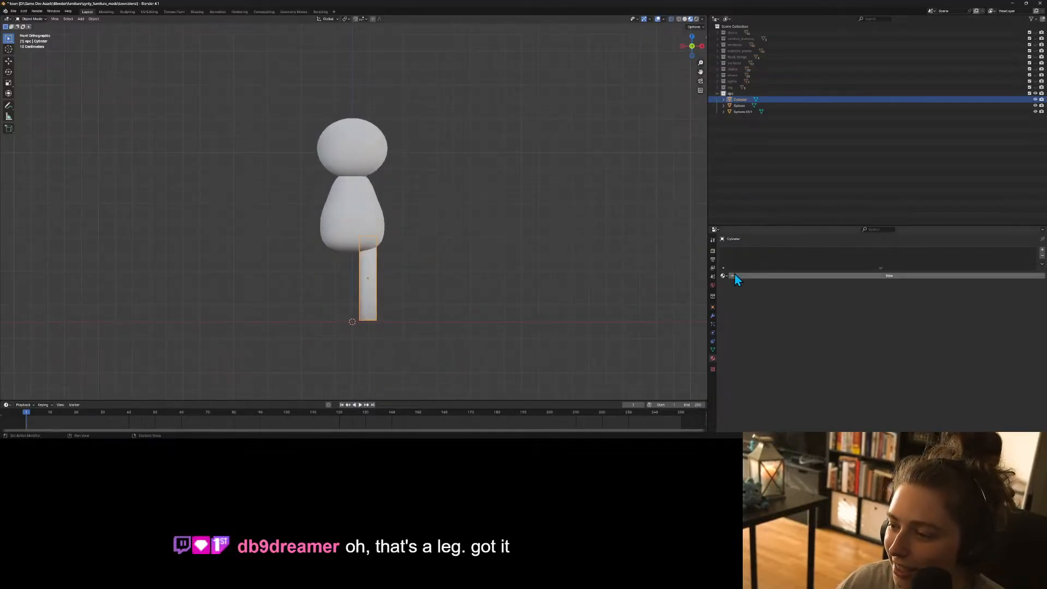
click(712, 316)
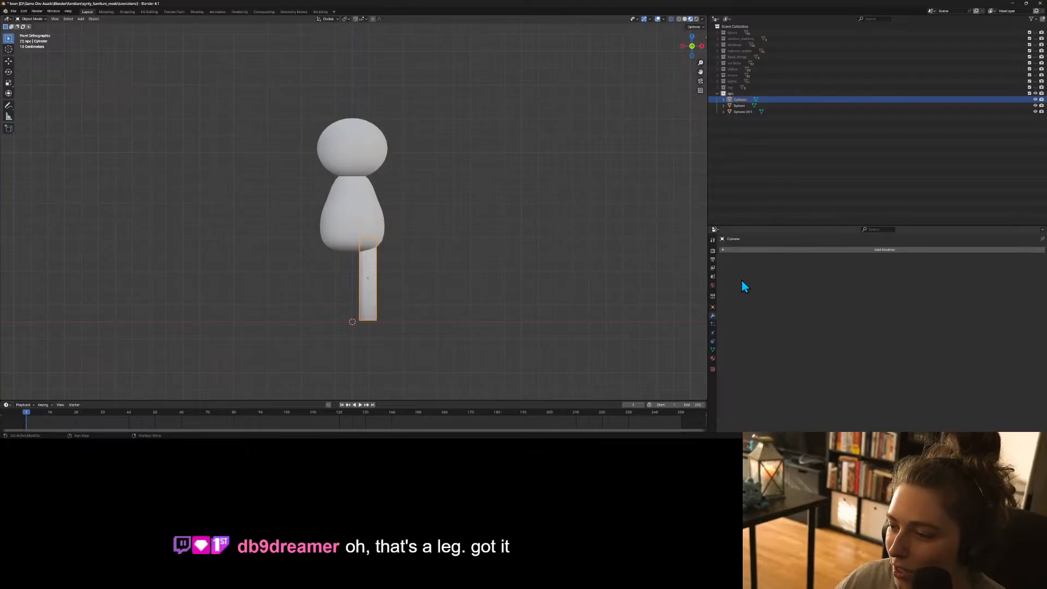
click(754, 250)
mouse_move(755, 270)
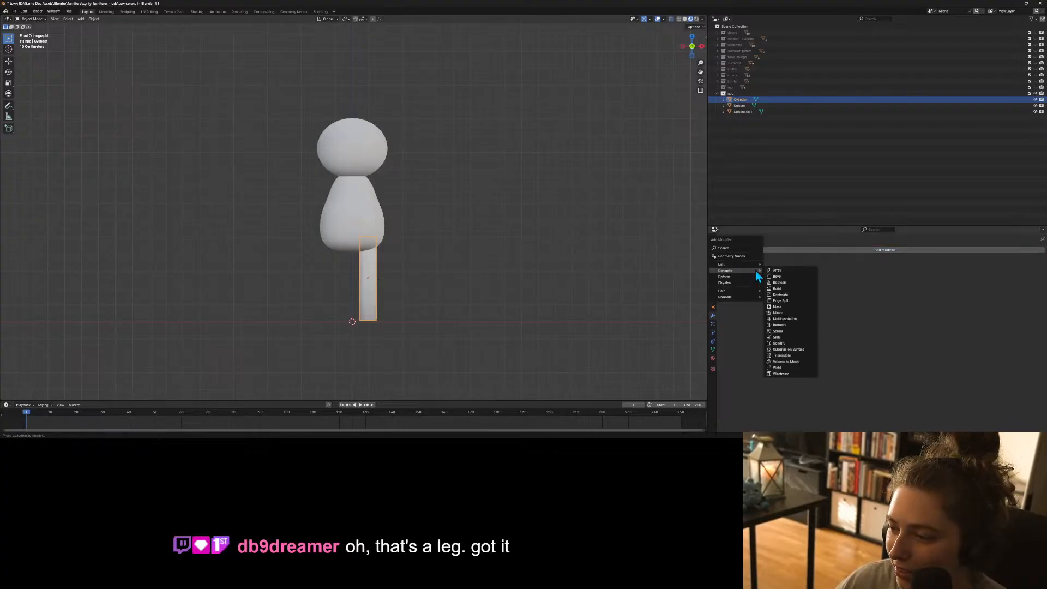
click(792, 313)
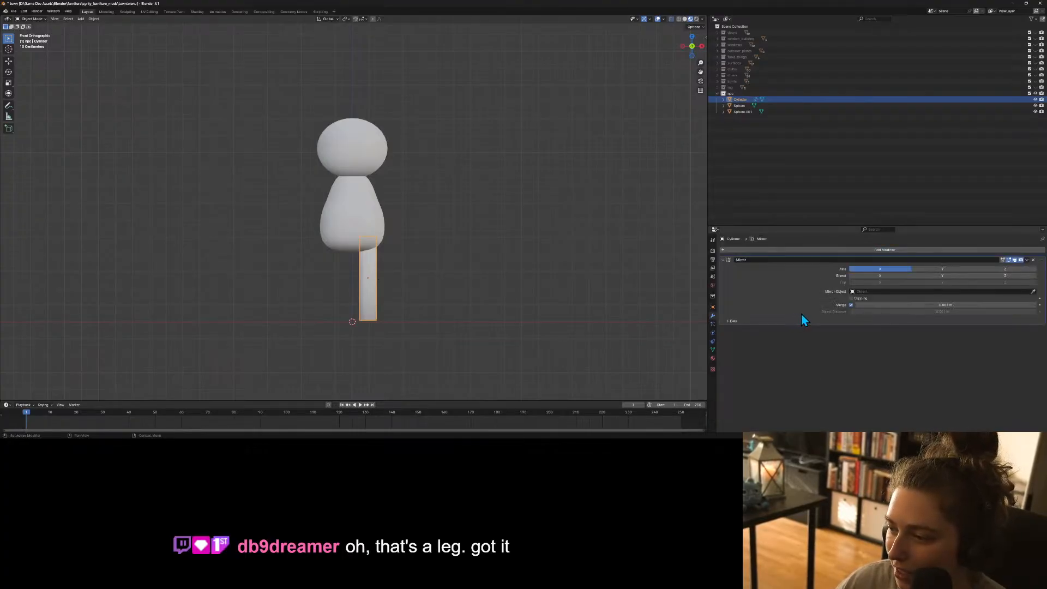
click(871, 294)
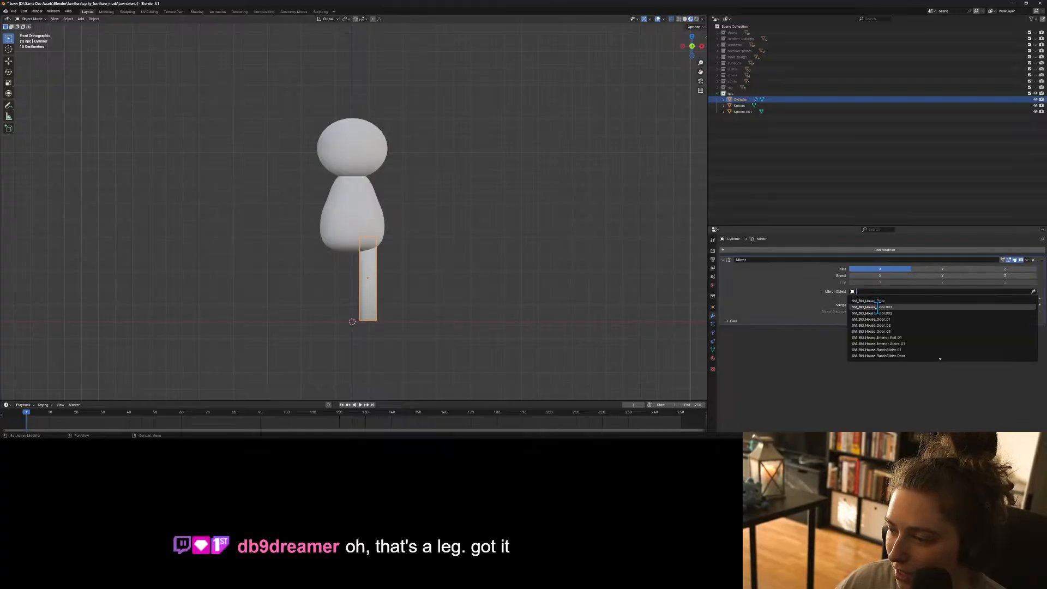
click(1032, 292)
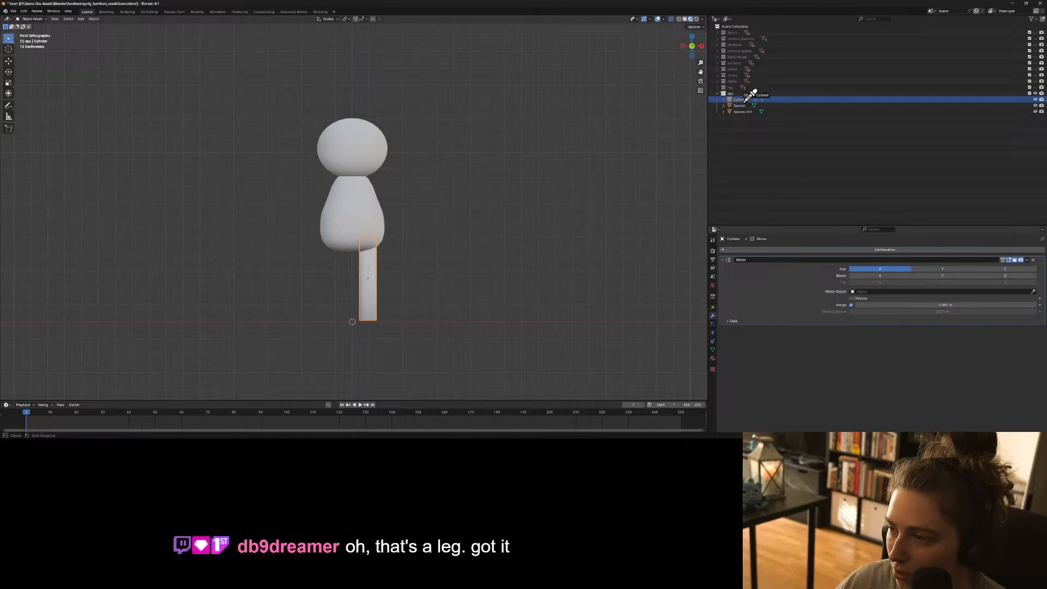
click(359, 205)
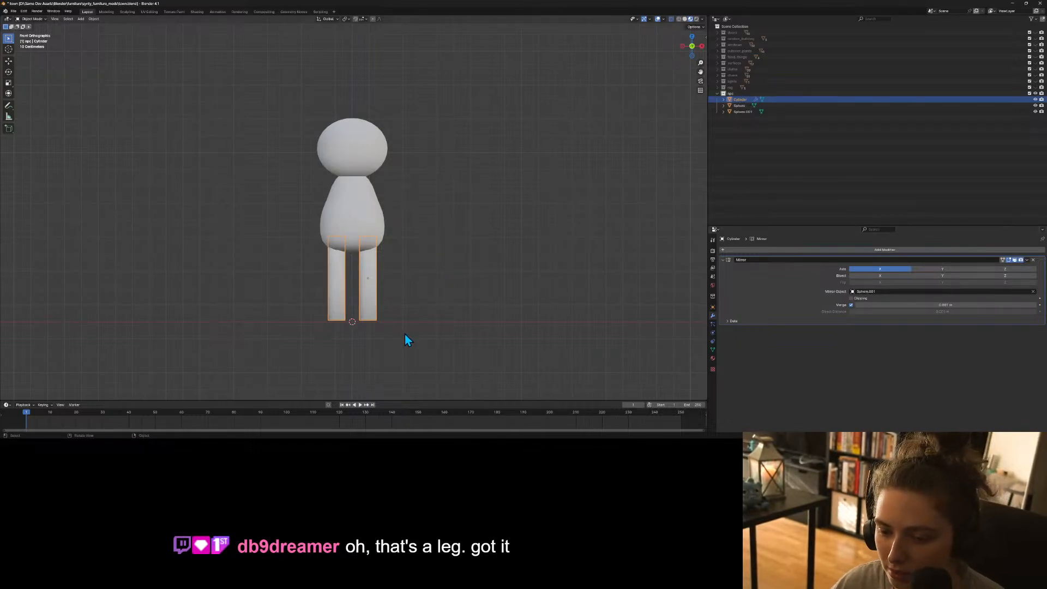
Shorten the leg by raising its bottom vertices slightly along Z in Edit Mode with proportional editing.
scroll(435, 316, up, 3)
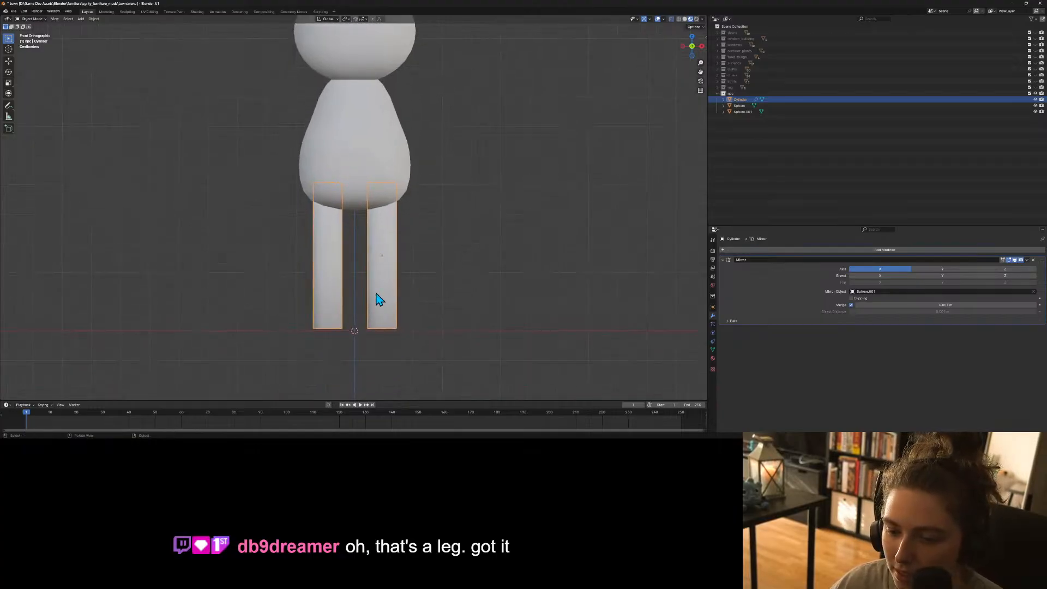
key(Tab)
click(435, 353)
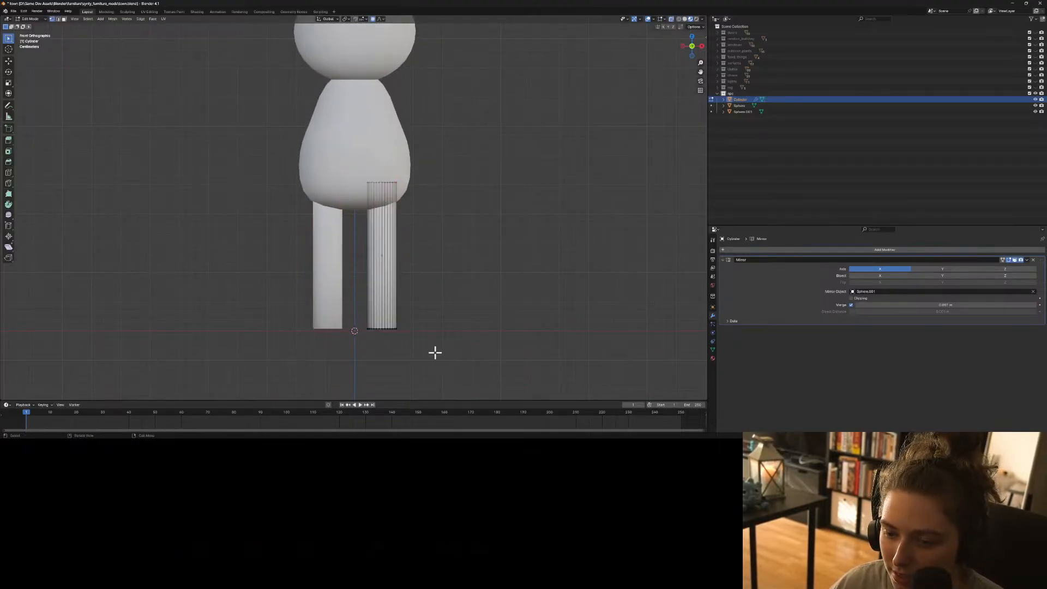
drag(420, 342, 356, 320)
key(g)
key(z)
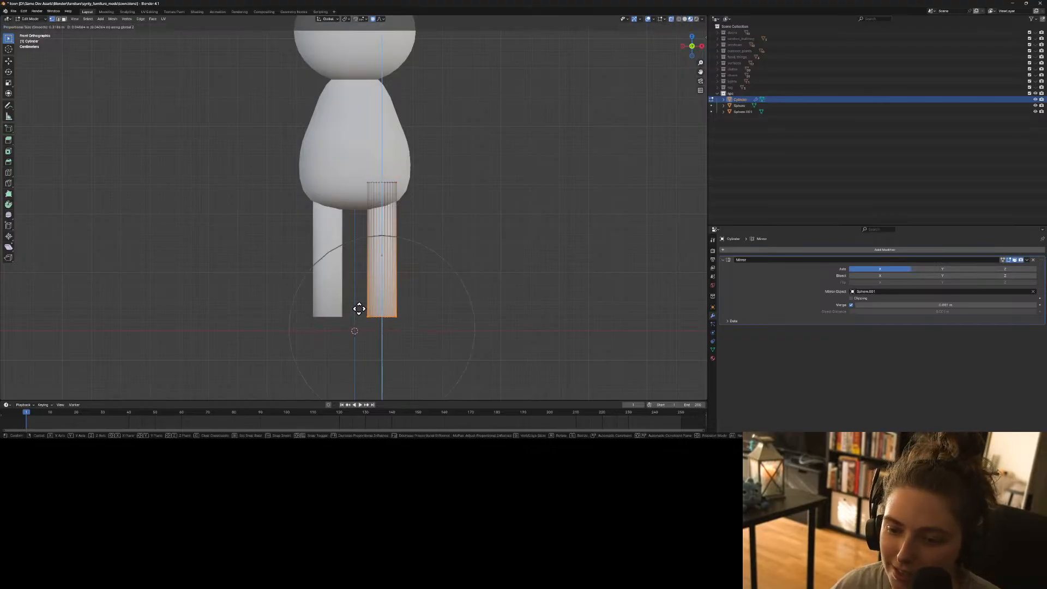
click(360, 306)
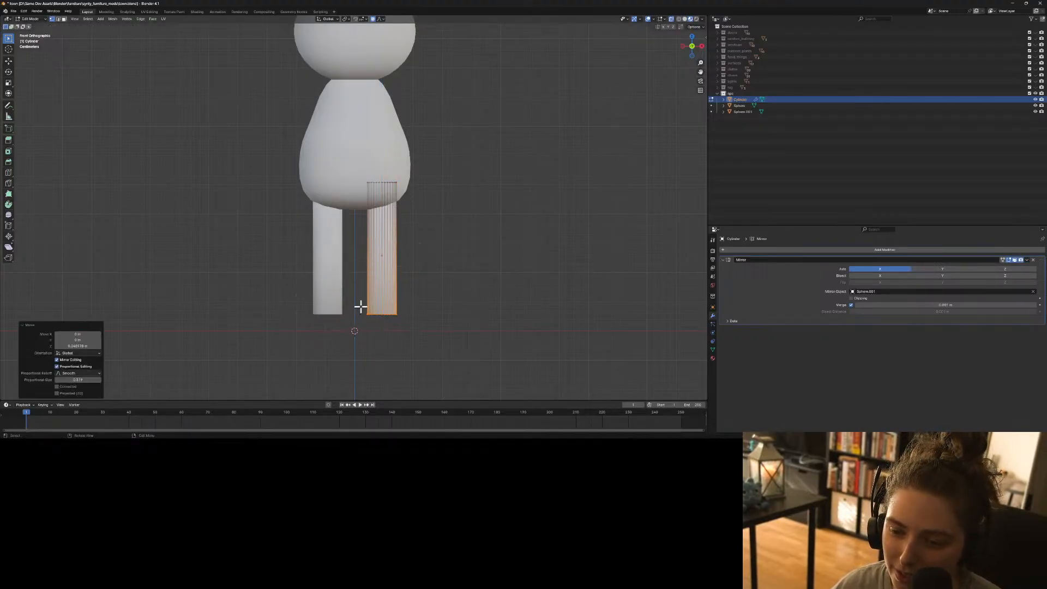
key(s)
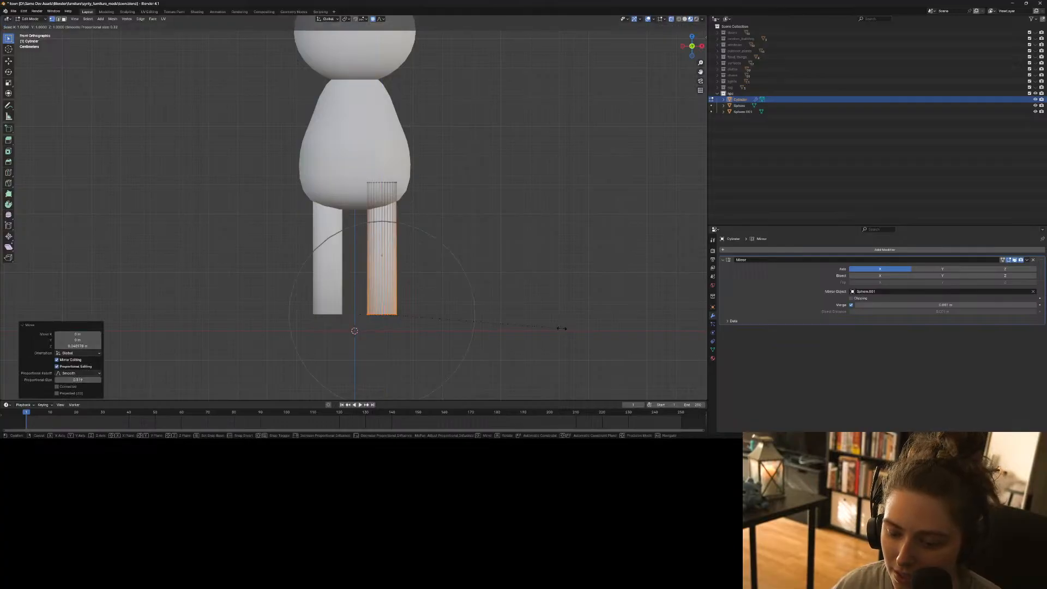
key(Escape)
key(Tab)
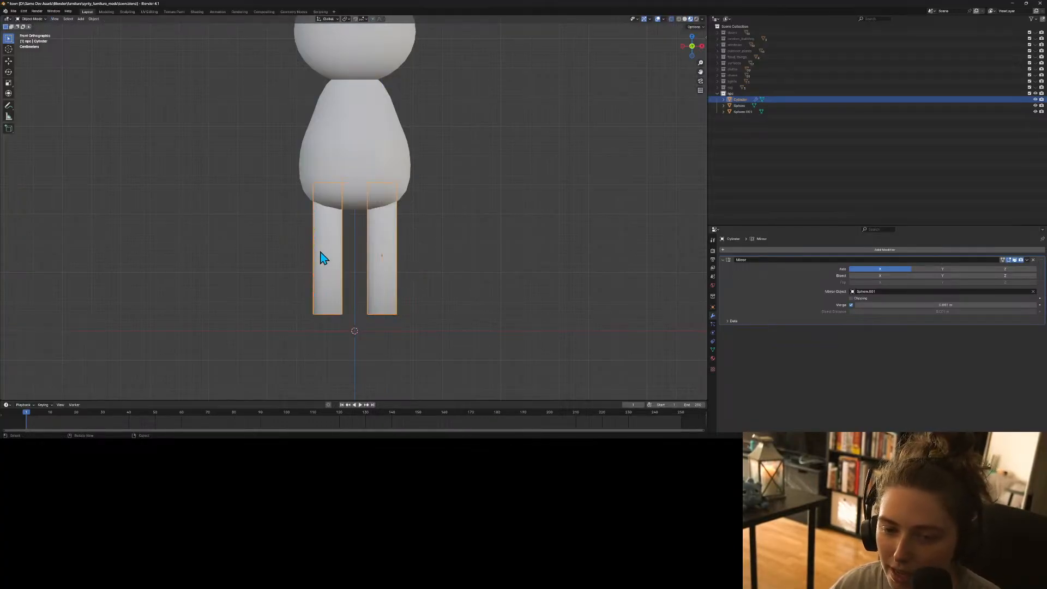
key(Tab)
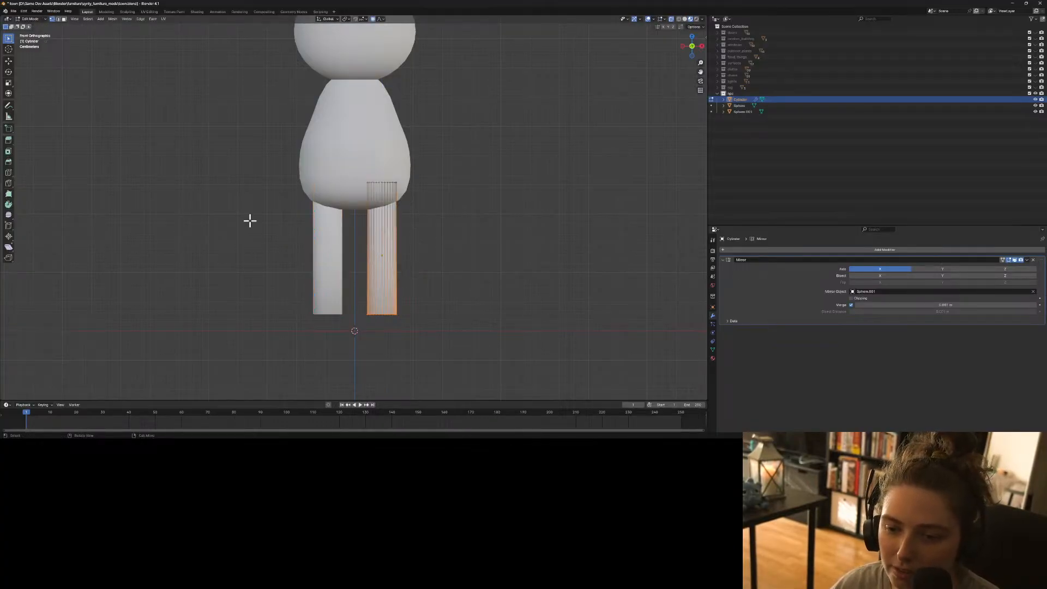
Add horizontal loop cuts around the middle and lower part of the leg cylinder.
click(8, 172)
mouse_move(388, 246)
mouse_down()
mouse_move(382, 240)
mouse_move(383, 261)
mouse_move(385, 243)
mouse_up()
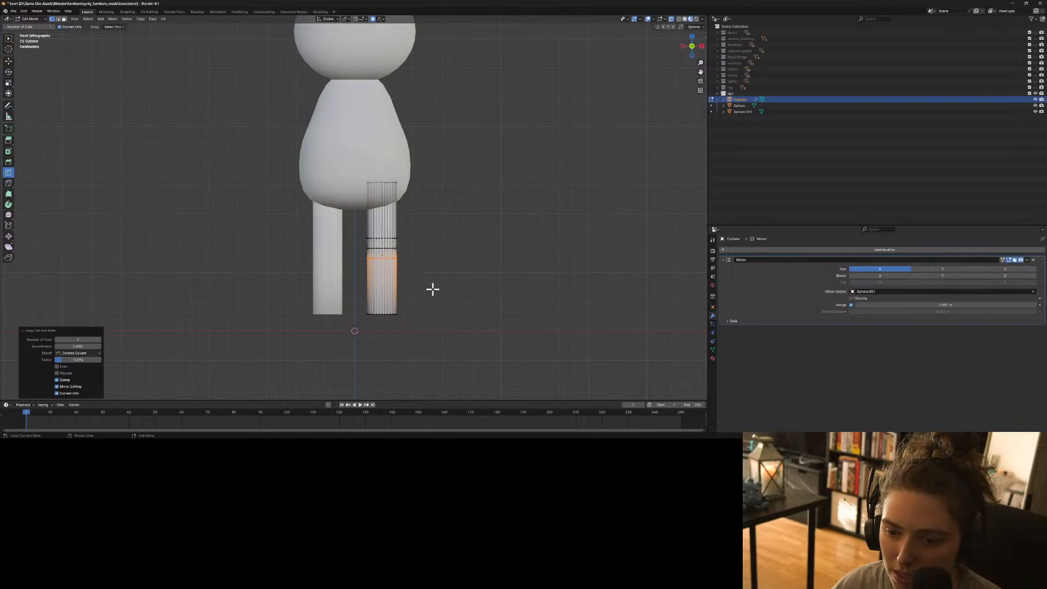
drag(382, 284, 382, 266)
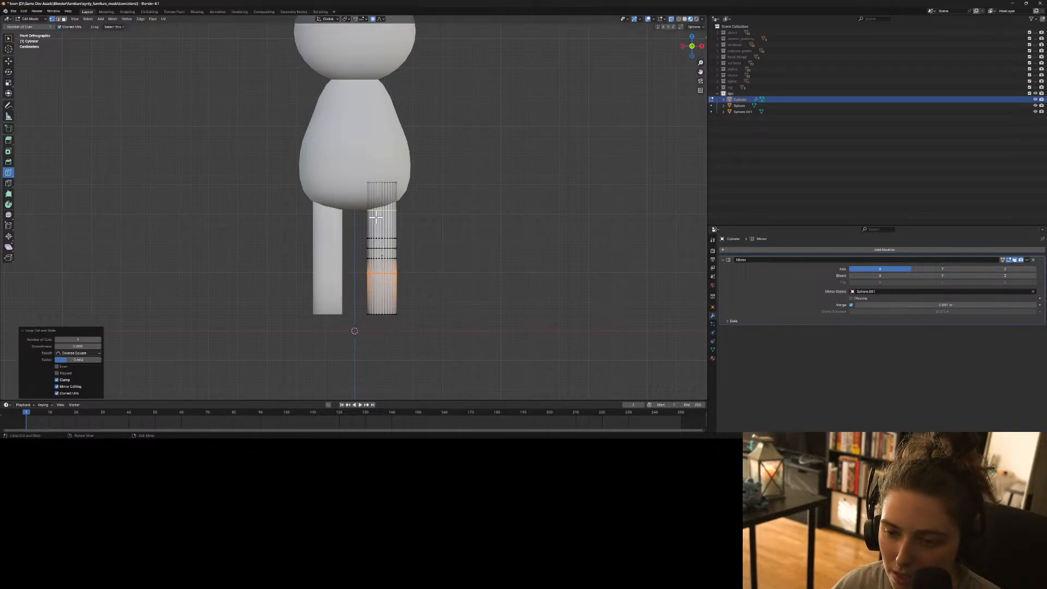
click(8, 39)
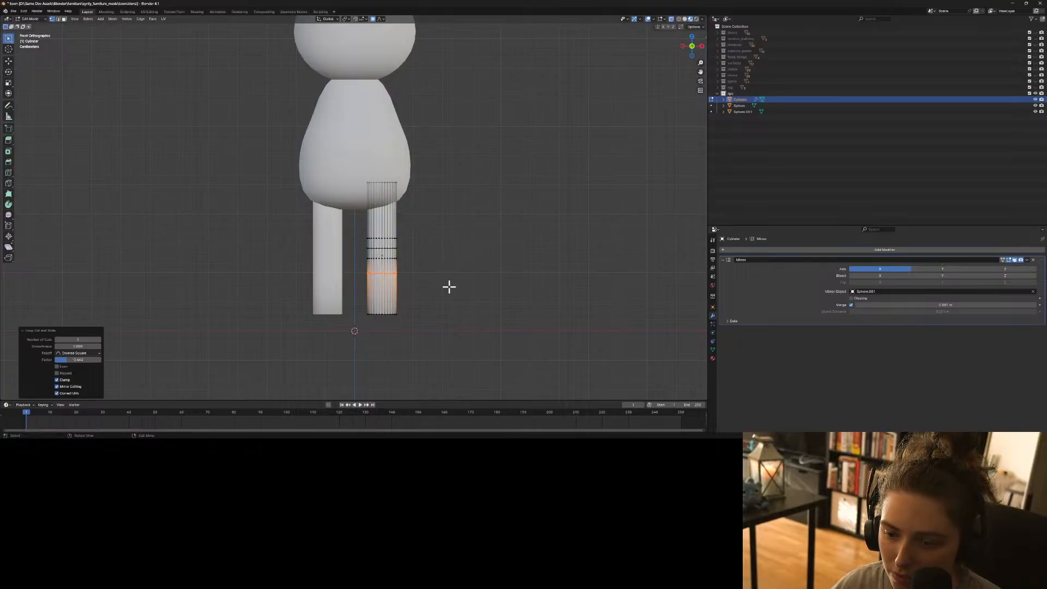
Taper the foot end of the leg by scaling down its bottom vertices with a small proportional editing radius.
drag(352, 306, 425, 327)
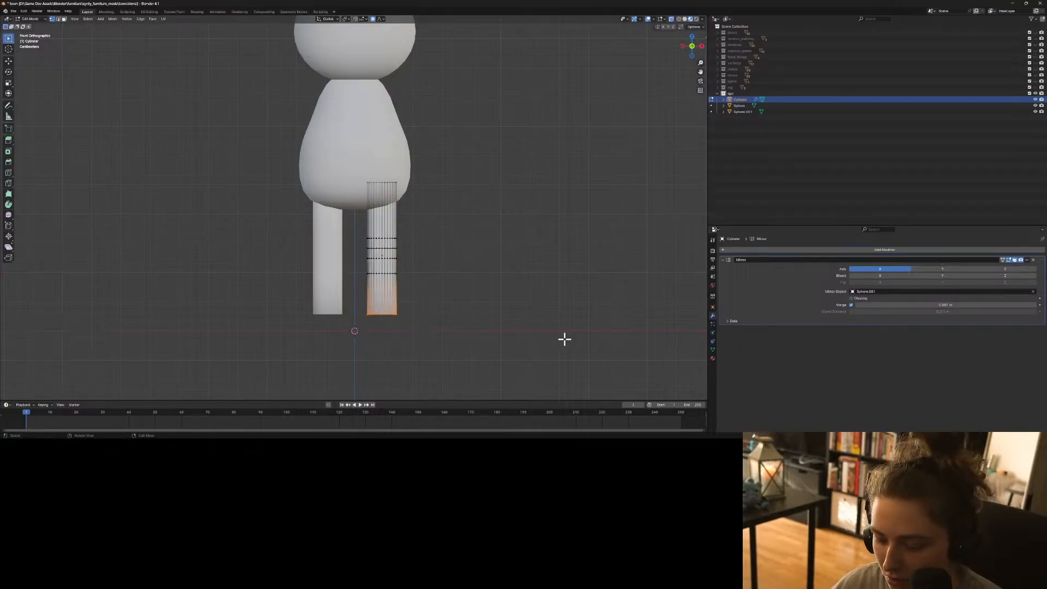
key(s)
scroll(544, 334, up, 8)
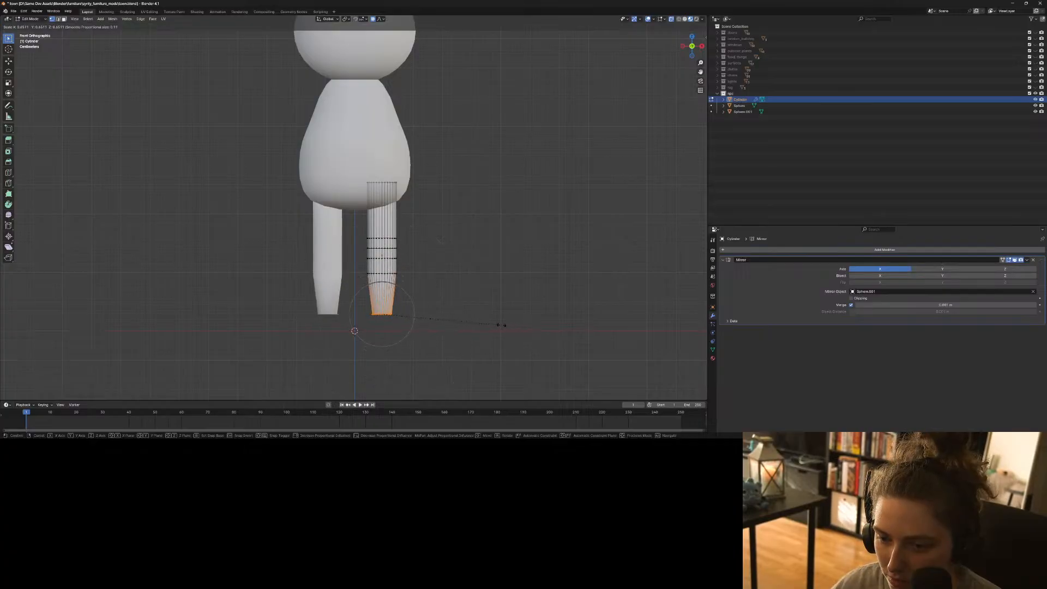
scroll(502, 325, down, 2)
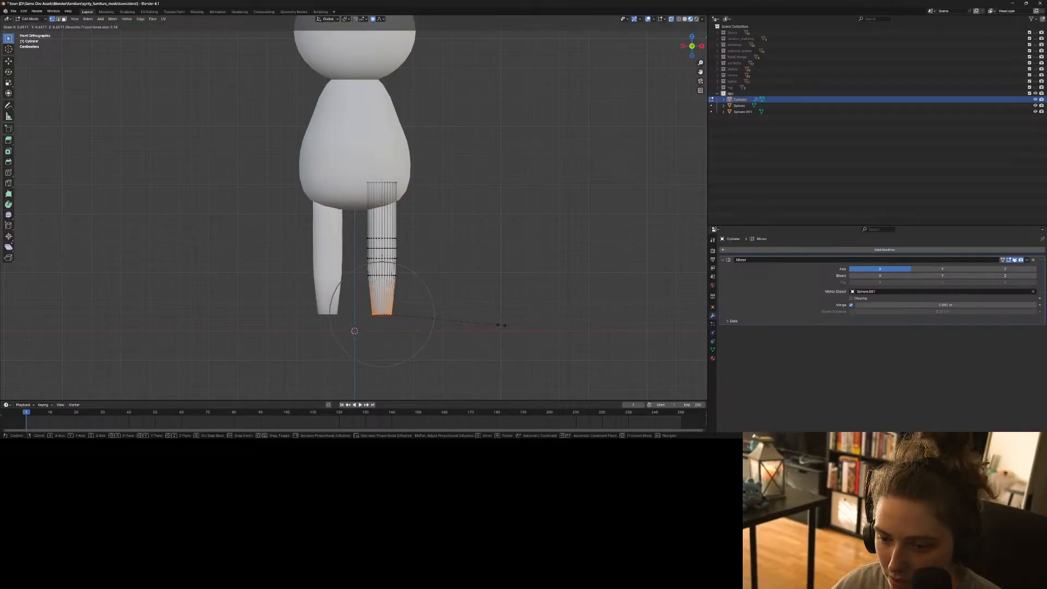
click(480, 322)
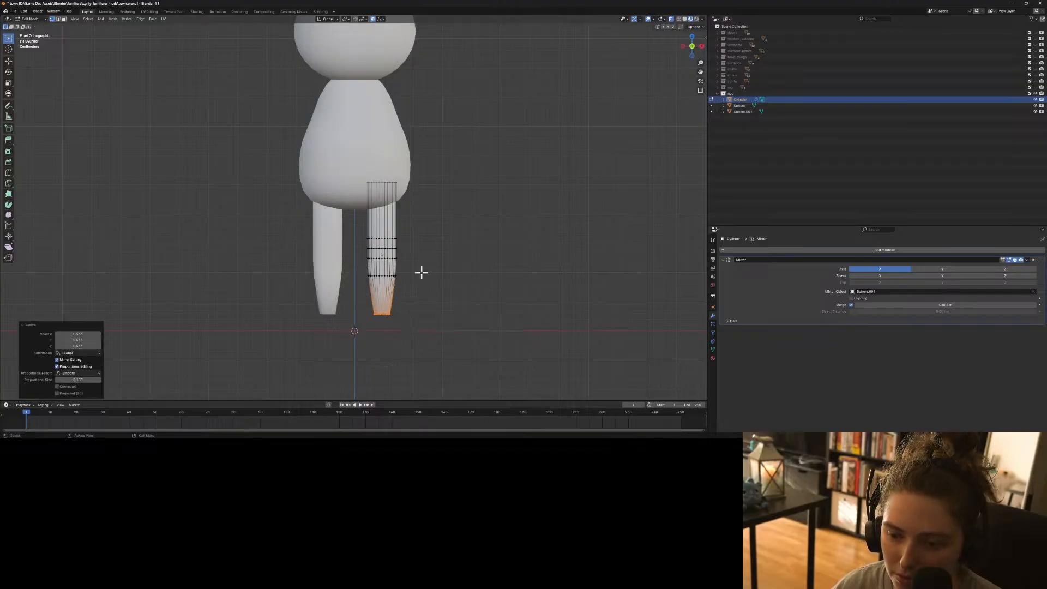
Slim the leg around the knee by scaling down the third and the topmost loop cuts with reduced proportional influence.
alt+click(391, 259)
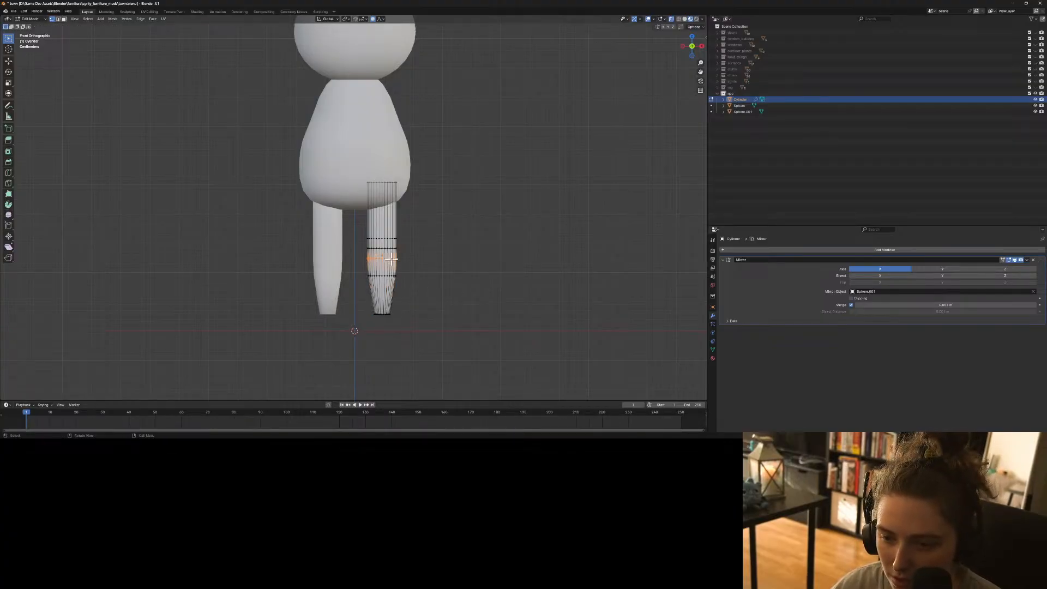
key(s)
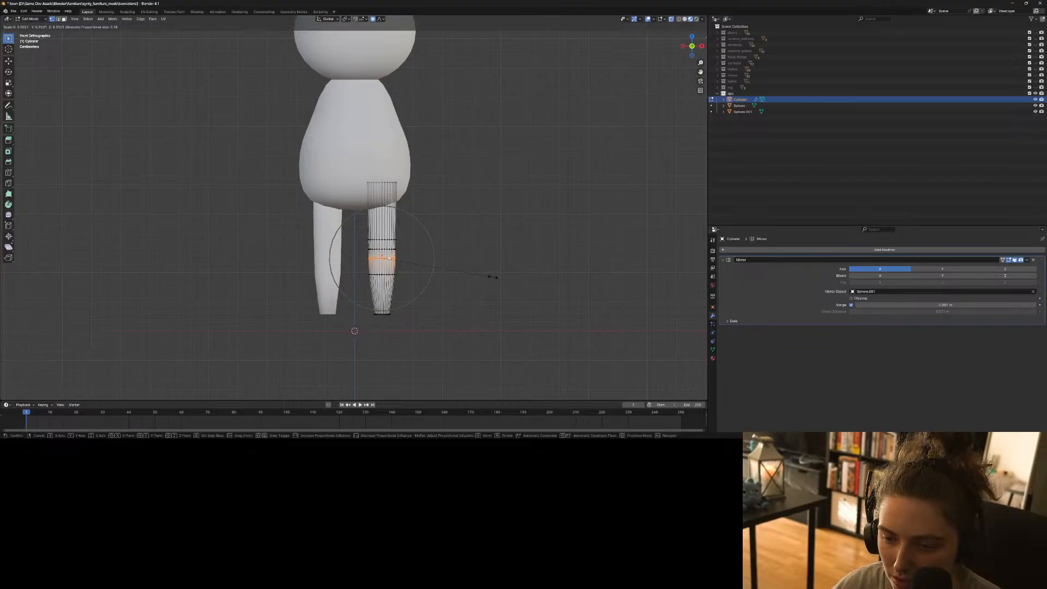
scroll(493, 276, up, 7)
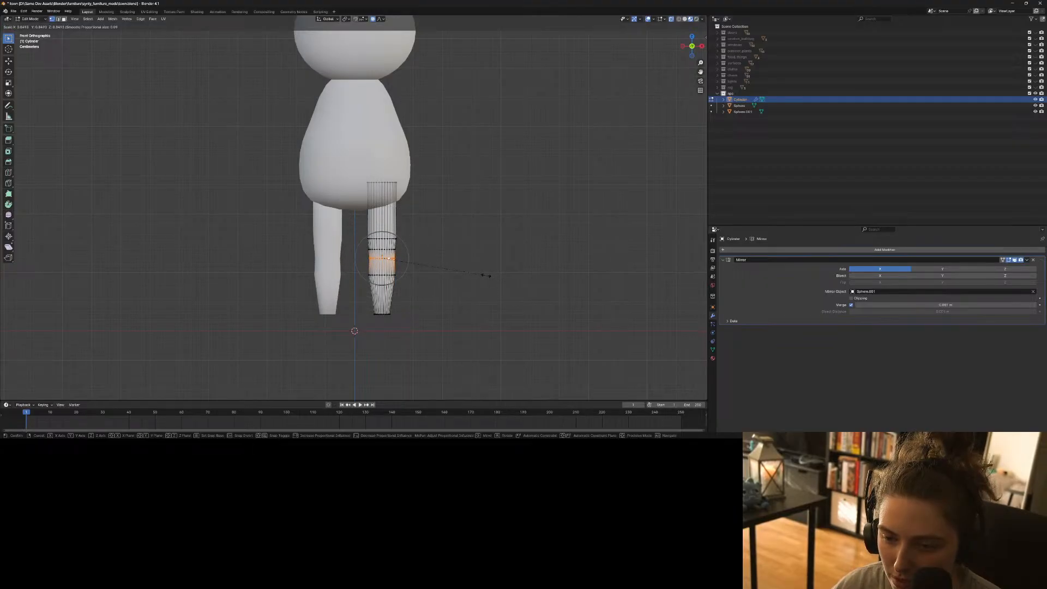
click(485, 276)
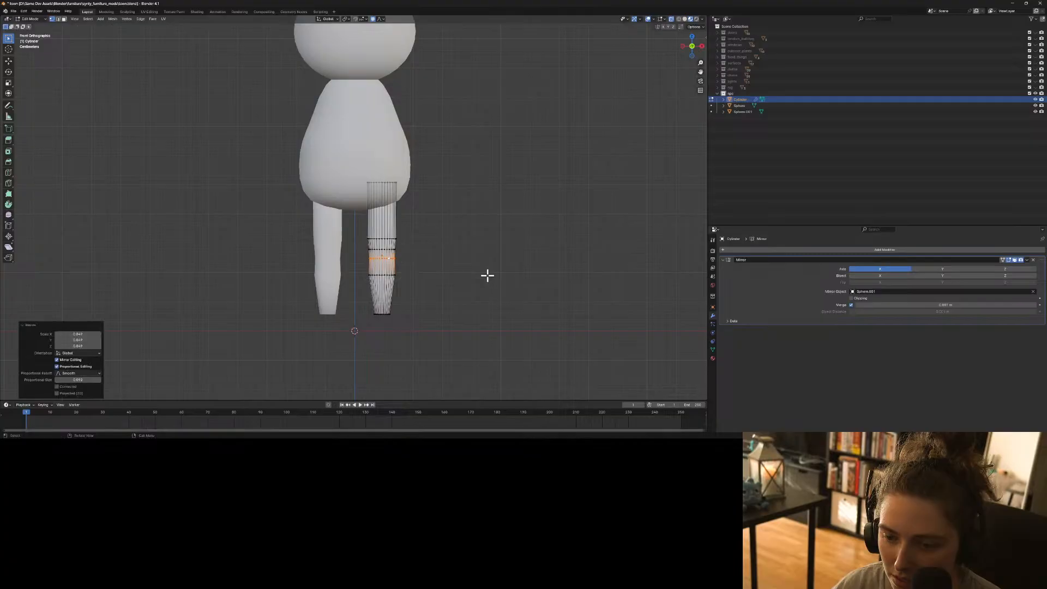
alt+click(386, 239)
key(s)
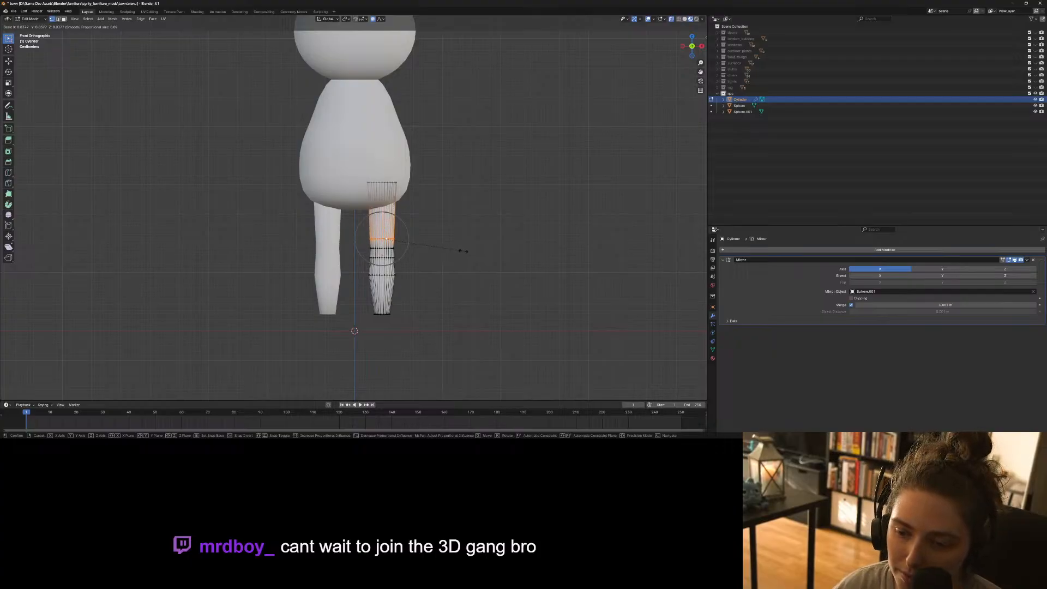
click(463, 250)
key(Tab)
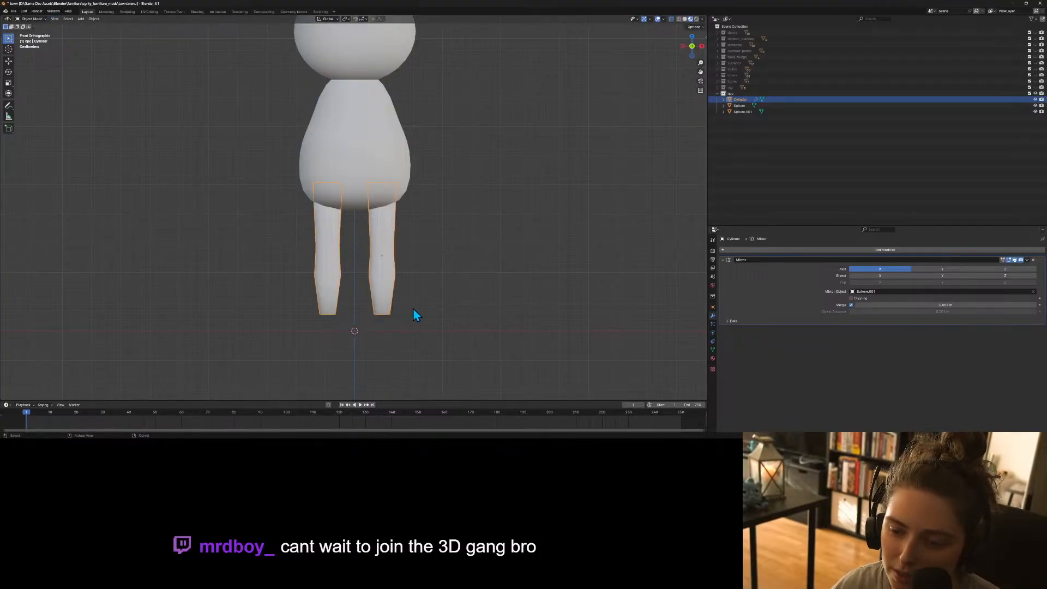
Widen the thigh by scaling up the leg's top vertex ring inside the body by about 1.7, and return to Object Mode.
mouse_move(414, 310)
middle_down()
mouse_move(469, 299)
mouse_move(430, 301)
middle_up()
click(390, 186)
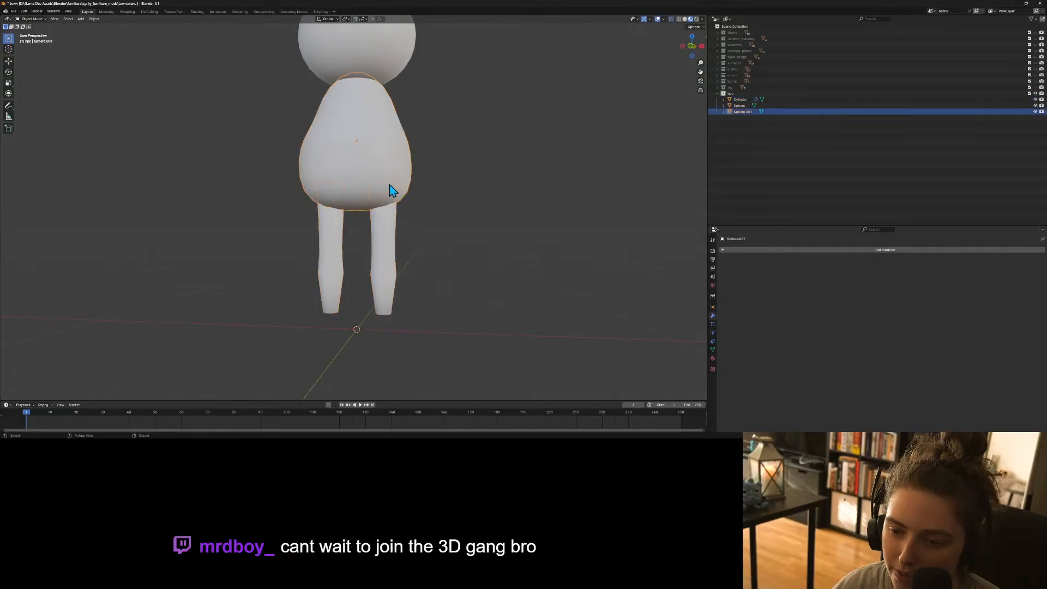
click(381, 240)
key(Tab)
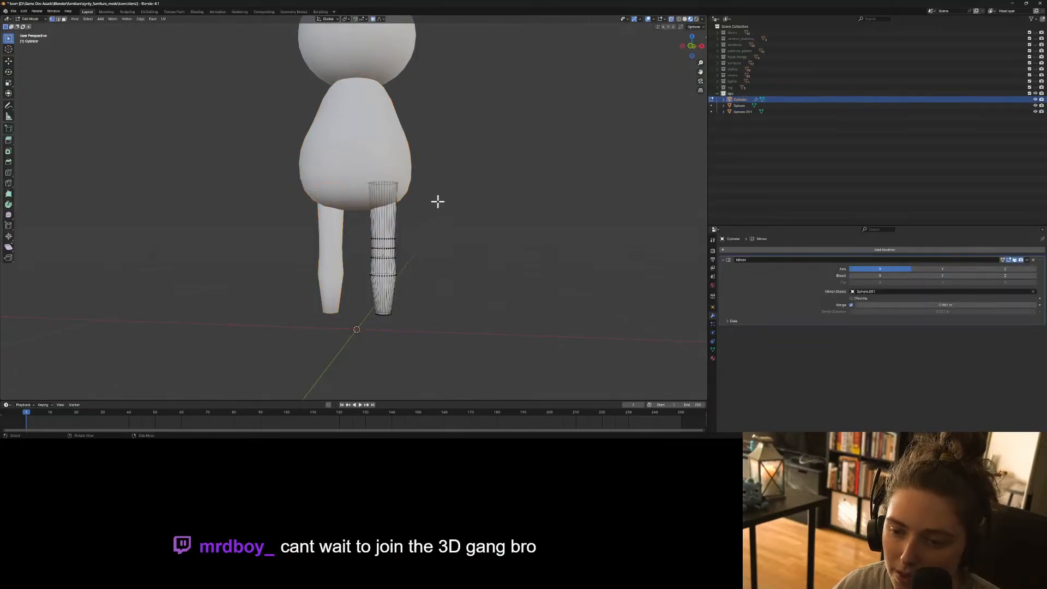
alt+click(386, 182)
key(s)
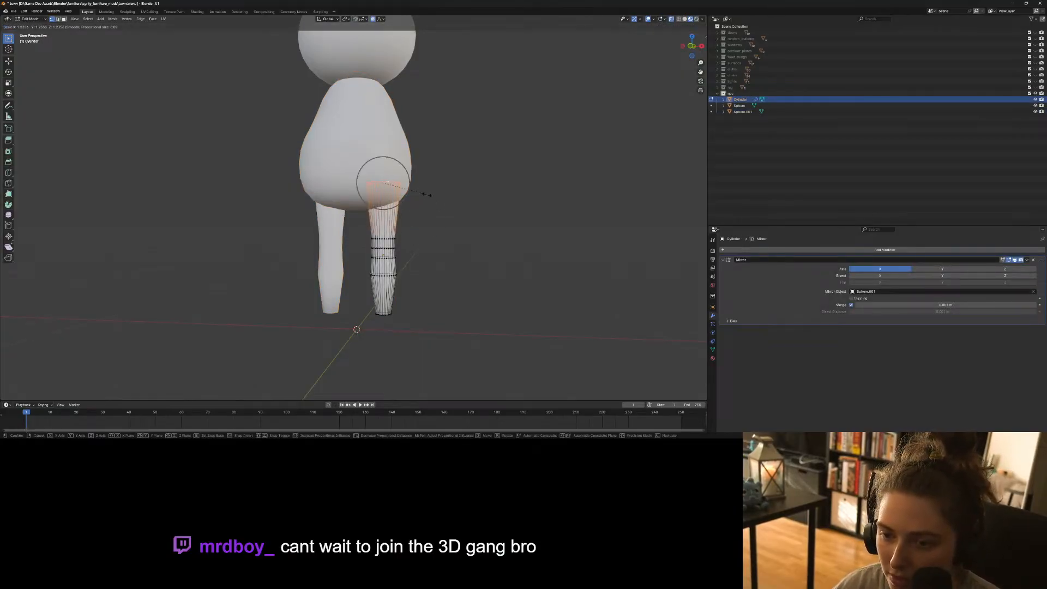
click(446, 200)
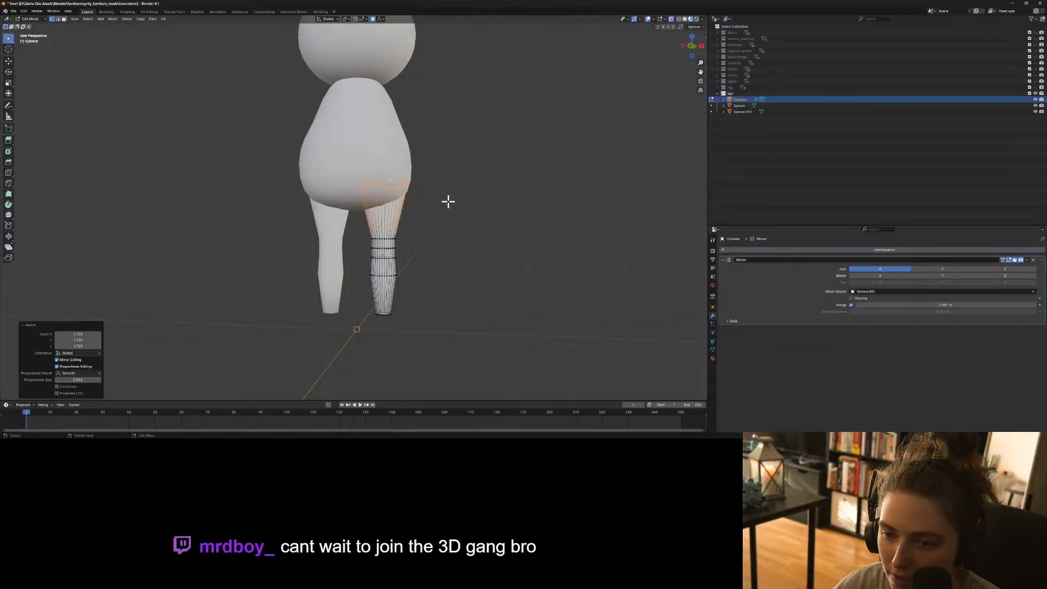
click(471, 327)
key(Tab)
click(458, 338)
mouse_move(458, 338)
middle_down()
mouse_move(495, 321)
mouse_move(511, 328)
mouse_move(441, 347)
mouse_move(444, 335)
middle_up()
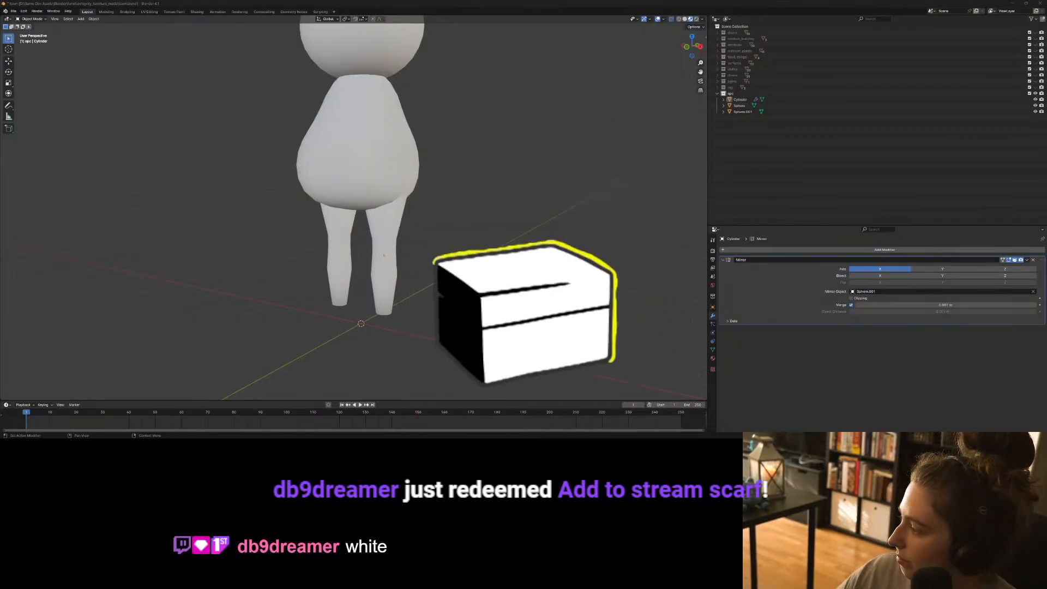
Switch to the web browser, look up Google image results for "puce", and return to Blender.
key(alt+Tab)
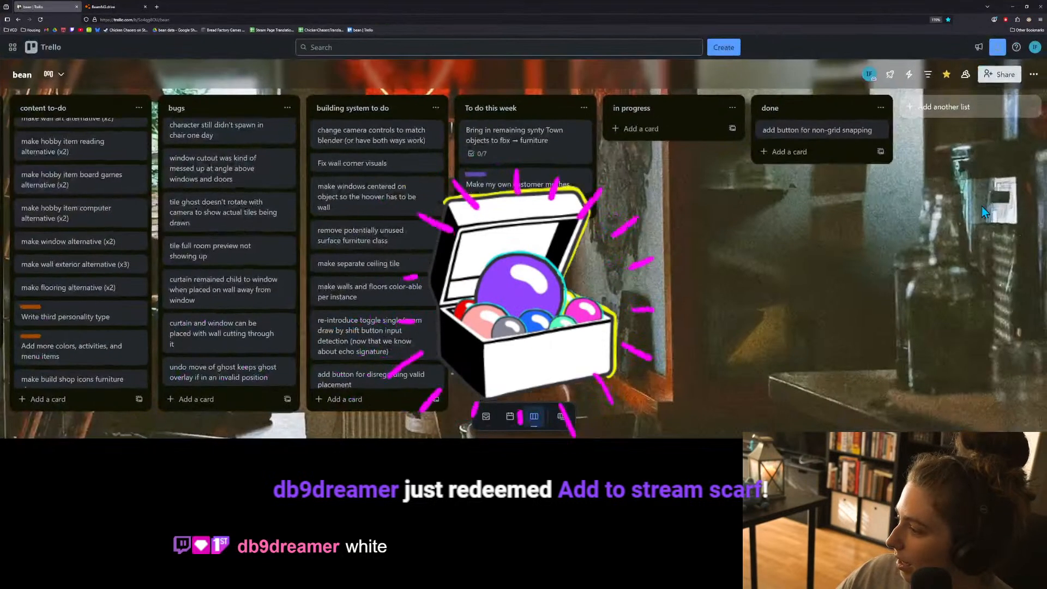
click(157, 7)
text(puce)
key(Return)
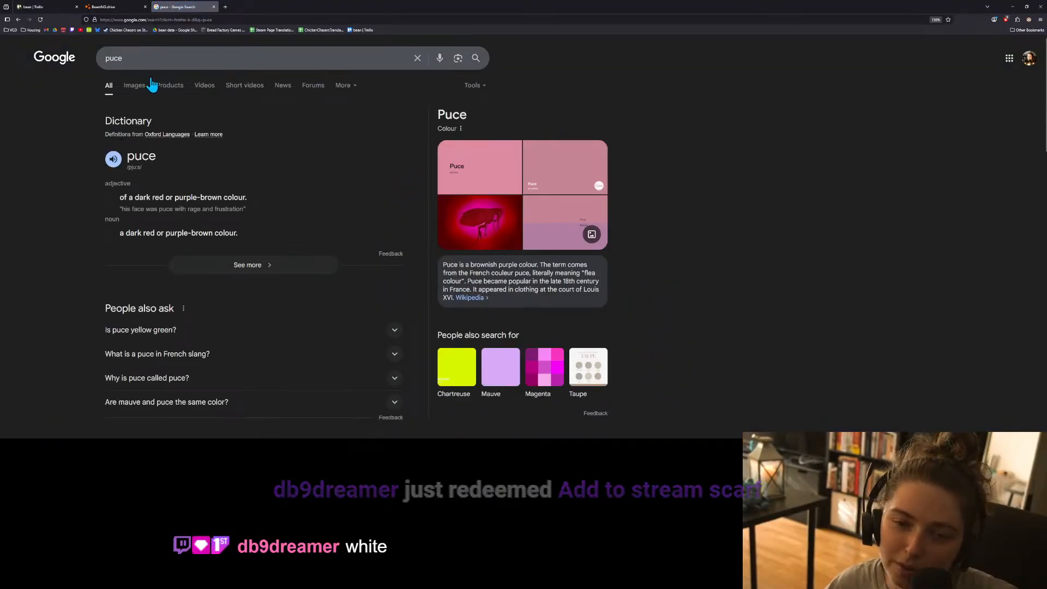
click(135, 85)
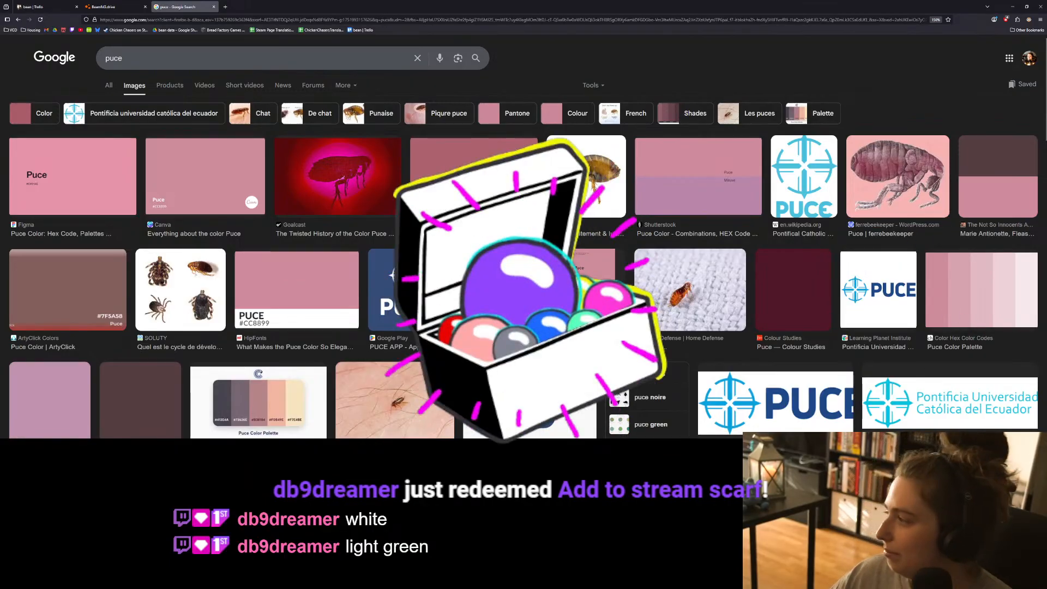
click(43, 7)
click(1012, 7)
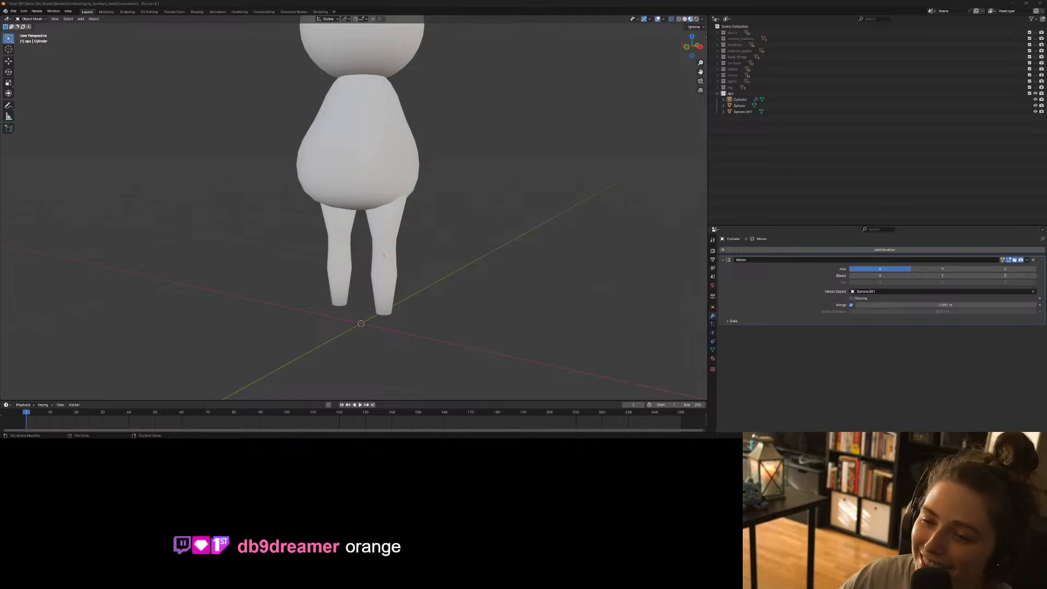
Move the front vertices of the leg's lowest loop cut slightly inward along Y in right side view with proportional editing.
scroll(622, 256, down, 2)
middle_drag(600, 267, 492, 272)
click(365, 251)
key(Tab)
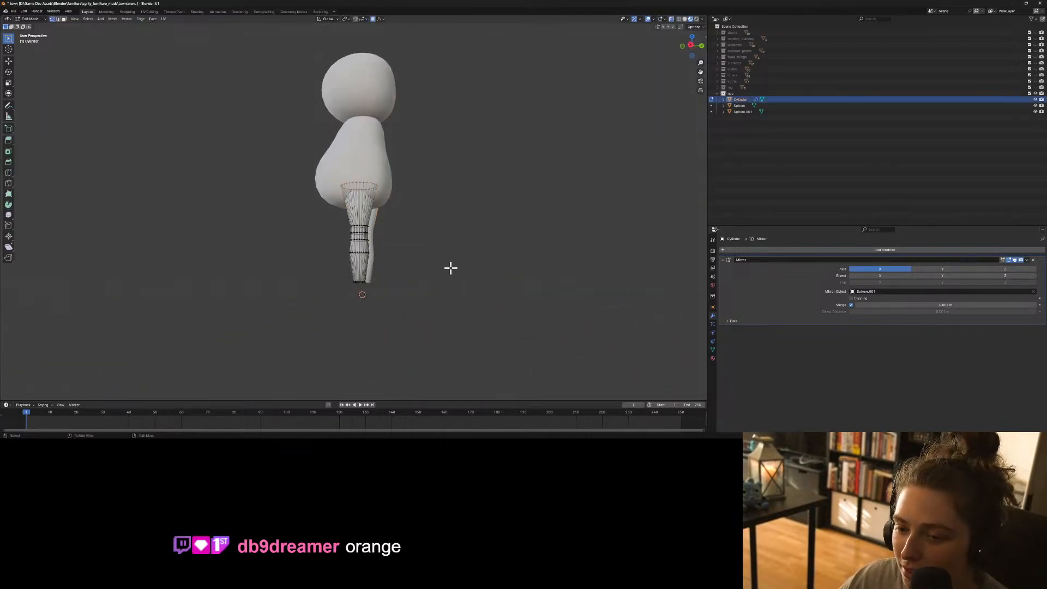
key(KP_3)
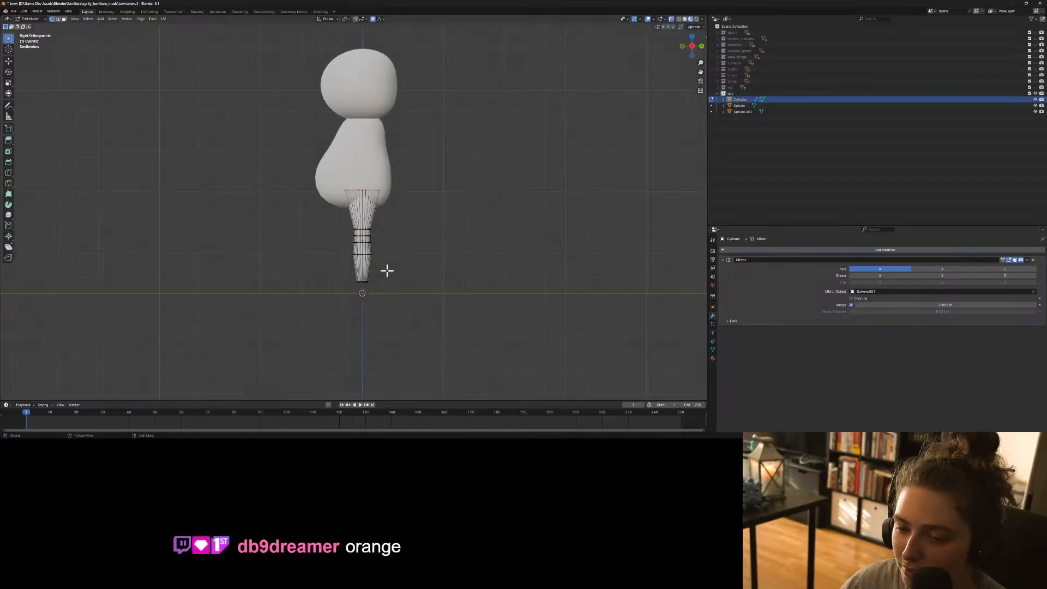
scroll(375, 271, up, 5)
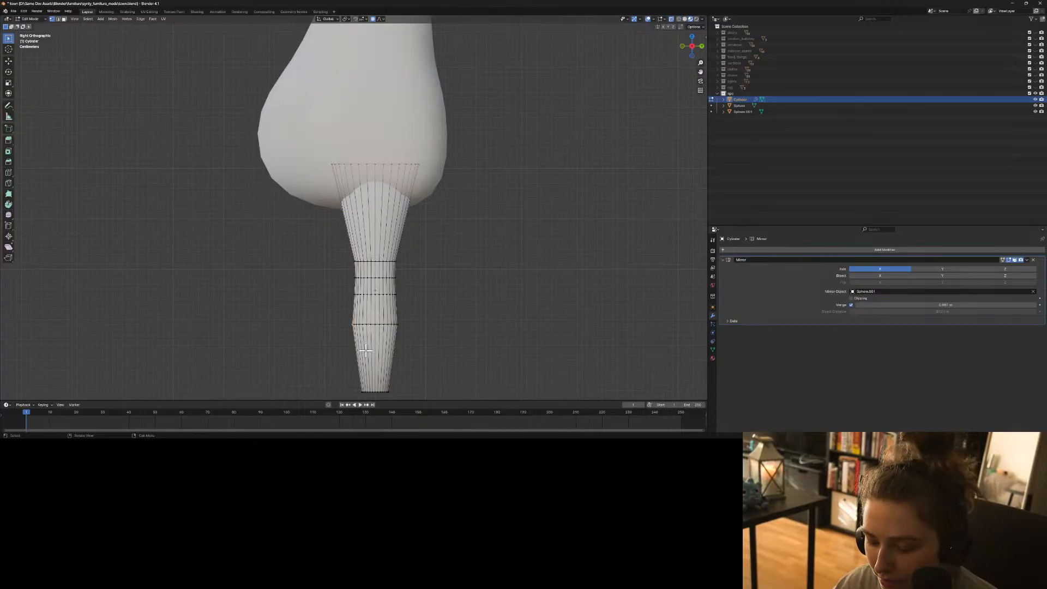
key(g)
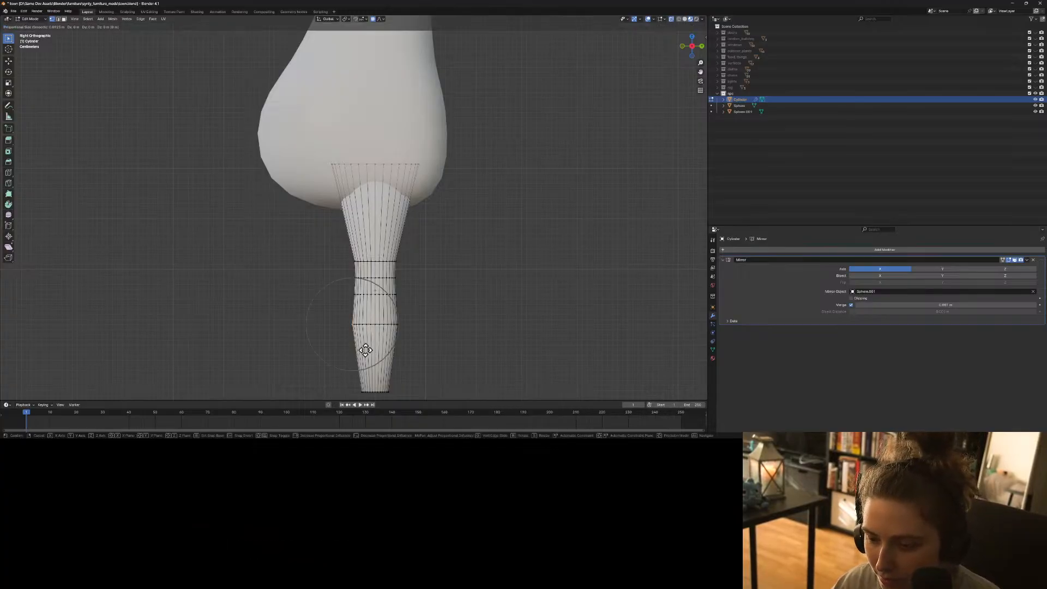
key(y)
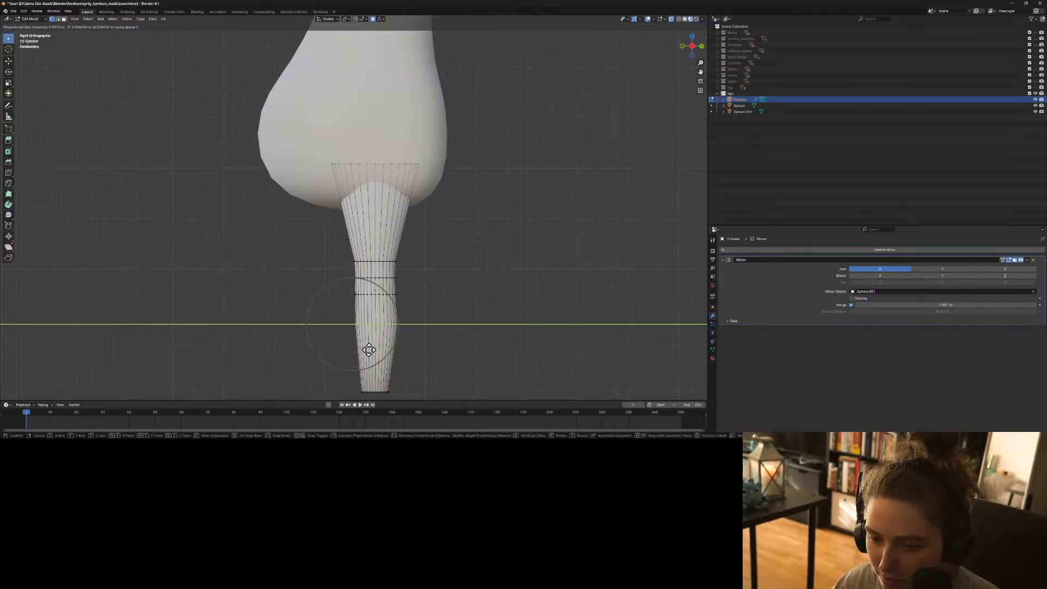
click(397, 350)
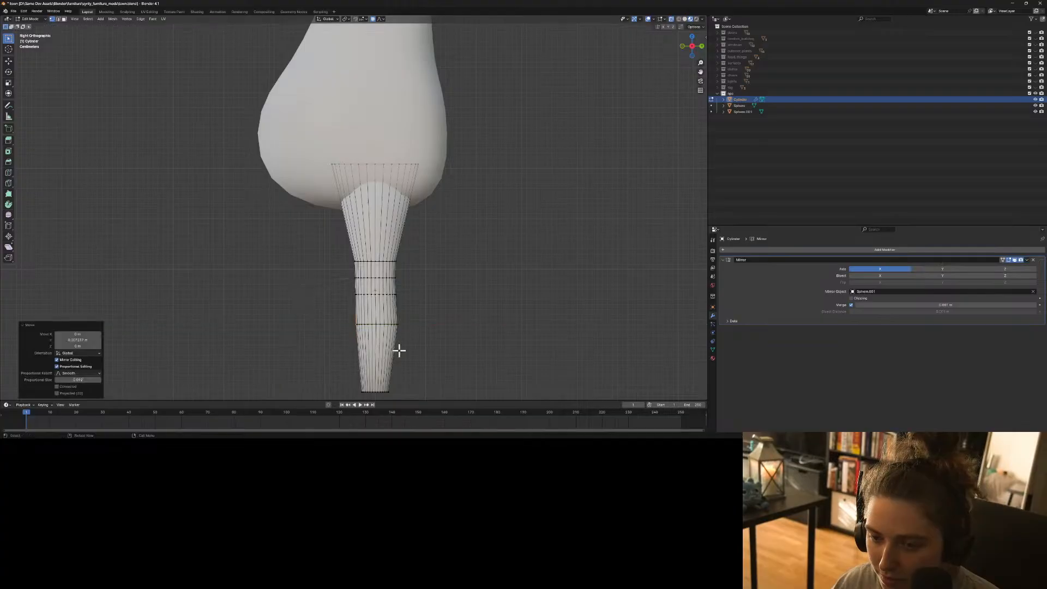
Thicken the knee by scaling up the leg's second loop cut with proportional editing.
alt+click(361, 278)
key(s)
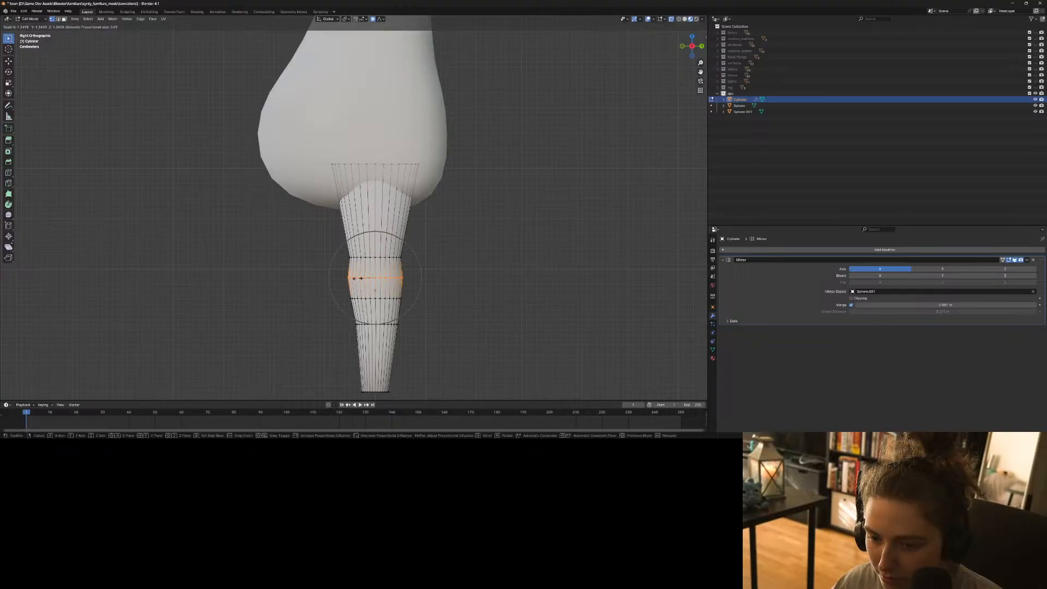
click(358, 278)
click(458, 309)
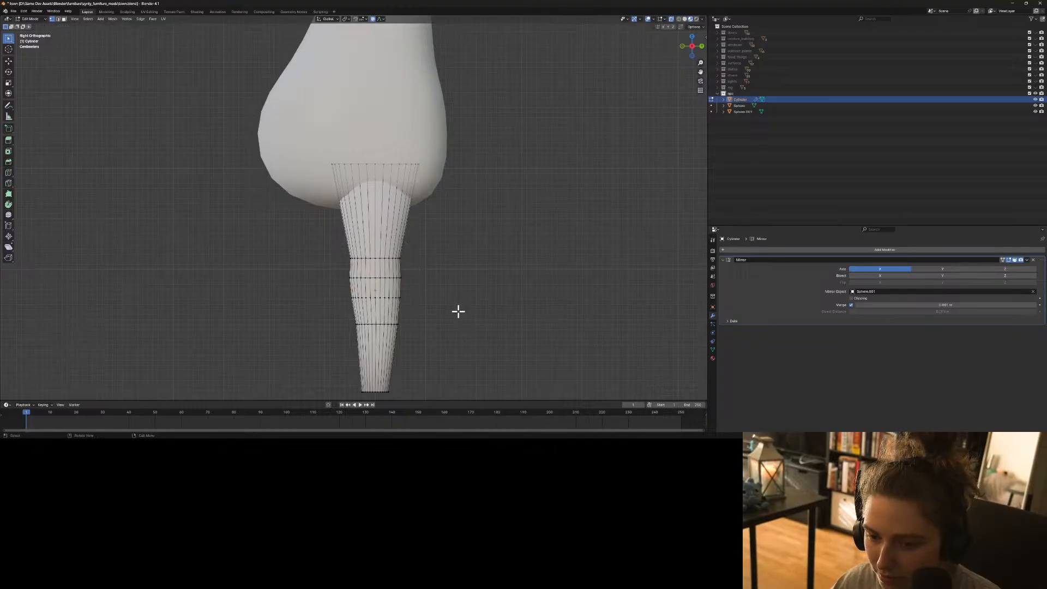
Examine the leg's shape in Object Mode and perspective, and return to Edit Mode in right side view.
key(Tab)
scroll(453, 352, down, 3)
mouse_move(450, 354)
middle_down()
mouse_move(463, 345)
mouse_move(443, 337)
middle_up()
scroll(444, 337, up, 1)
key(Tab)
scroll(480, 306, up, 2)
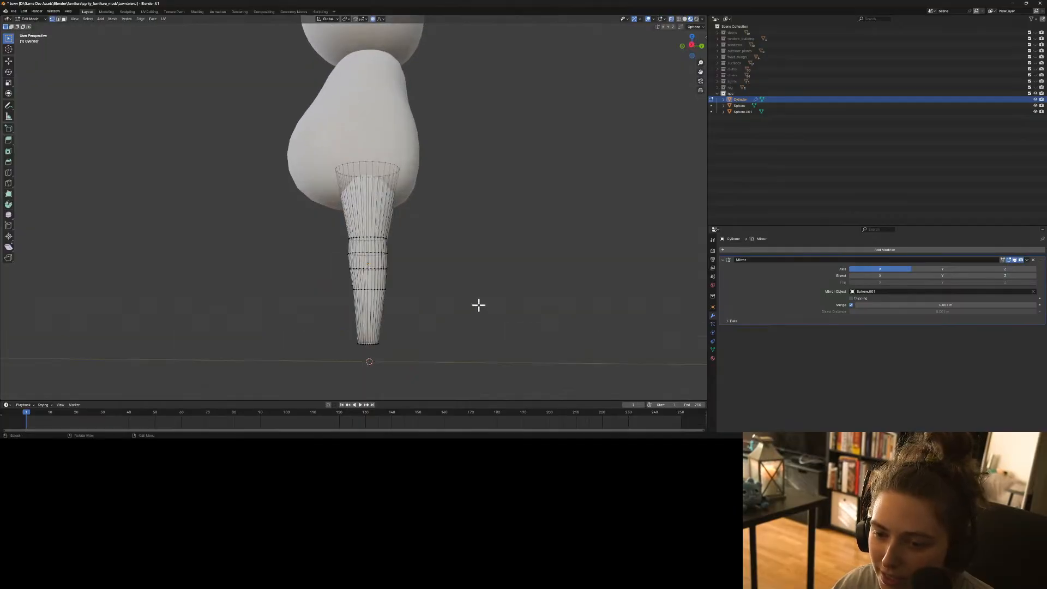
key(KP_3)
scroll(427, 276, up, 2)
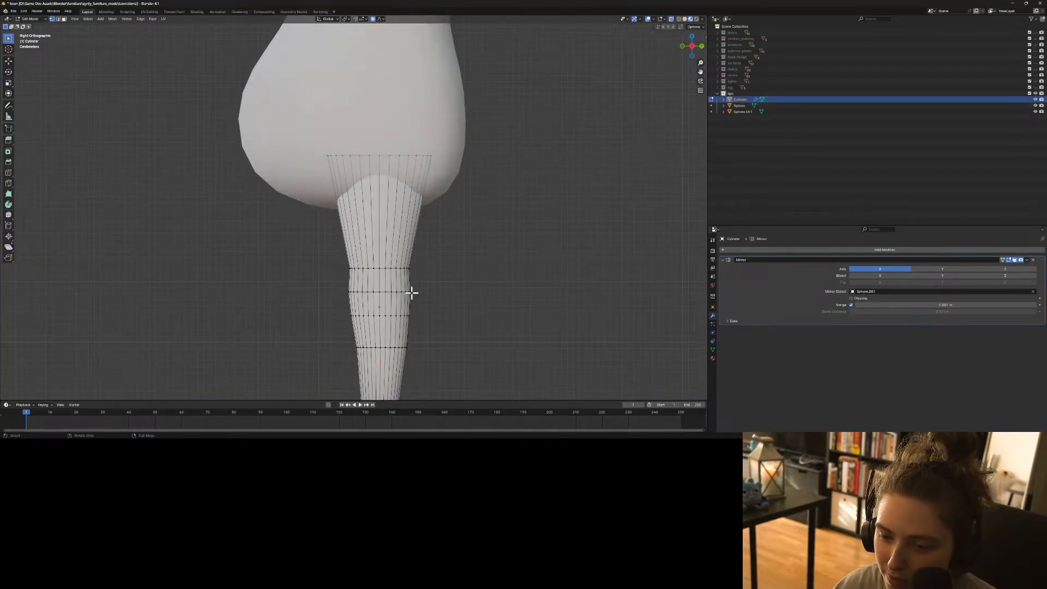
Move the back vertex of the knee's middle loop slightly inward along Y with proportional editing.
click(410, 291)
key(g)
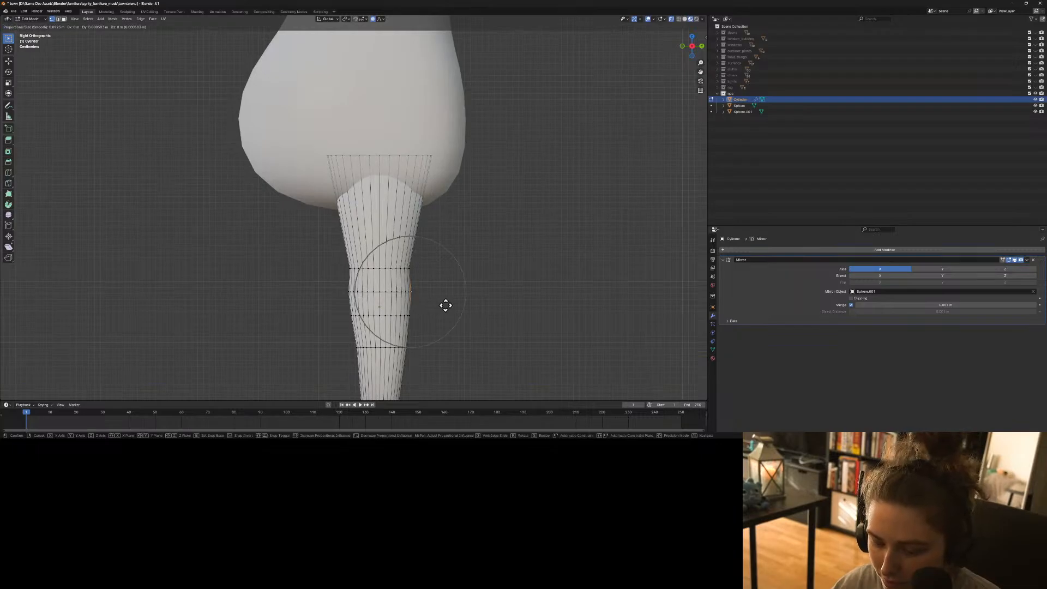
key(y)
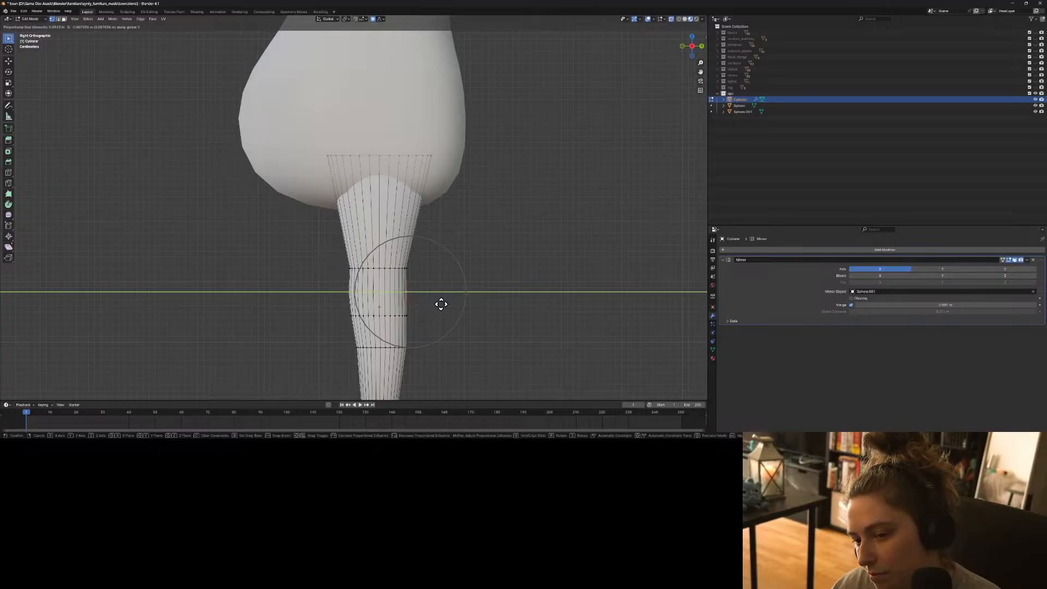
click(440, 304)
Nudge the same back-of-knee vertex further inward using a smaller proportional editing radius.
key(g)
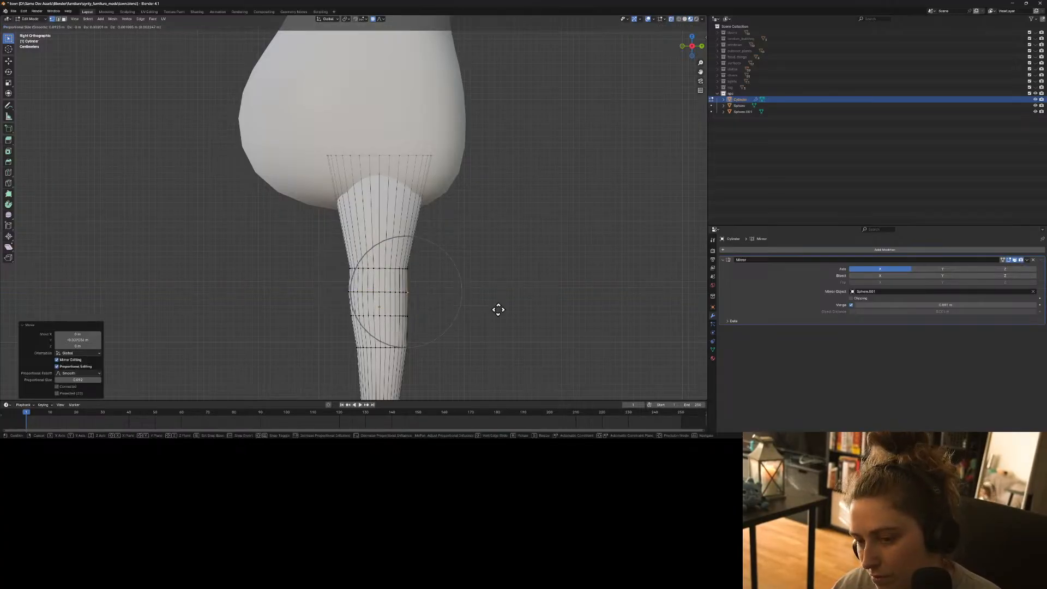
scroll(499, 309, up, 11)
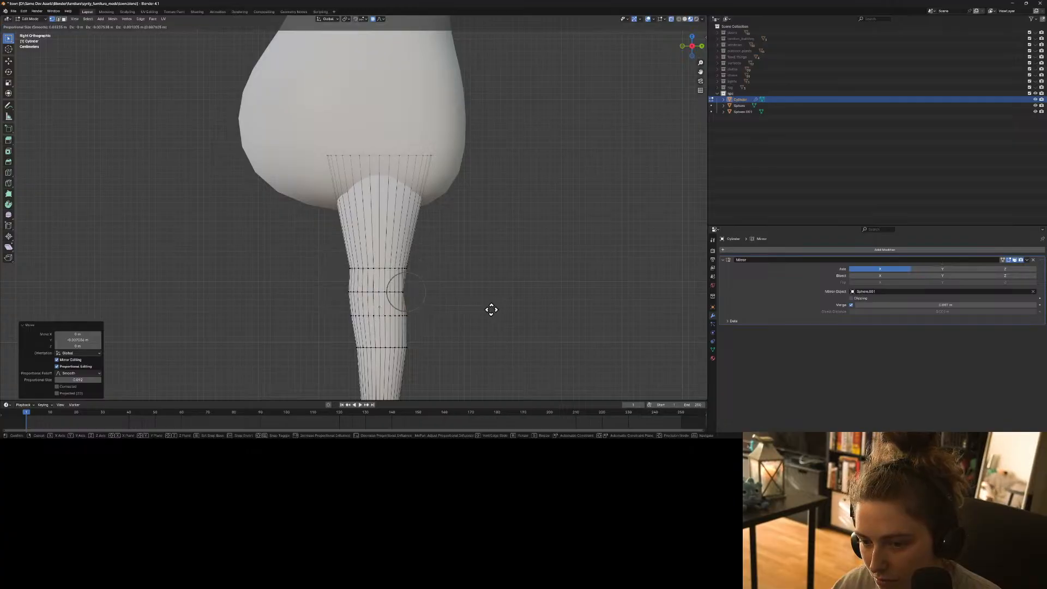
scroll(494, 309, up, 1)
scroll(495, 310, down, 3)
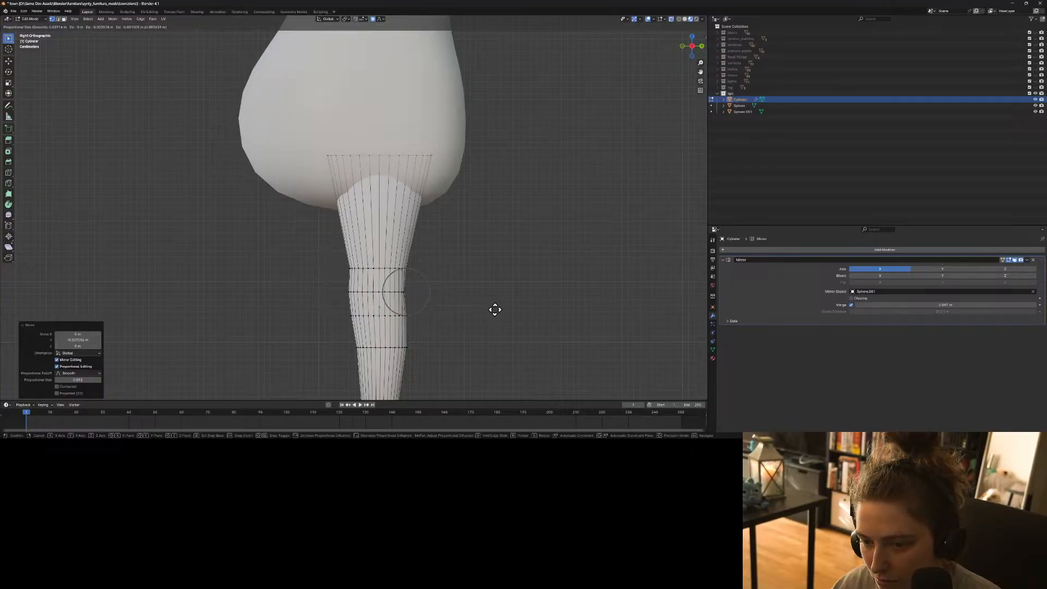
scroll(494, 310, down, 1)
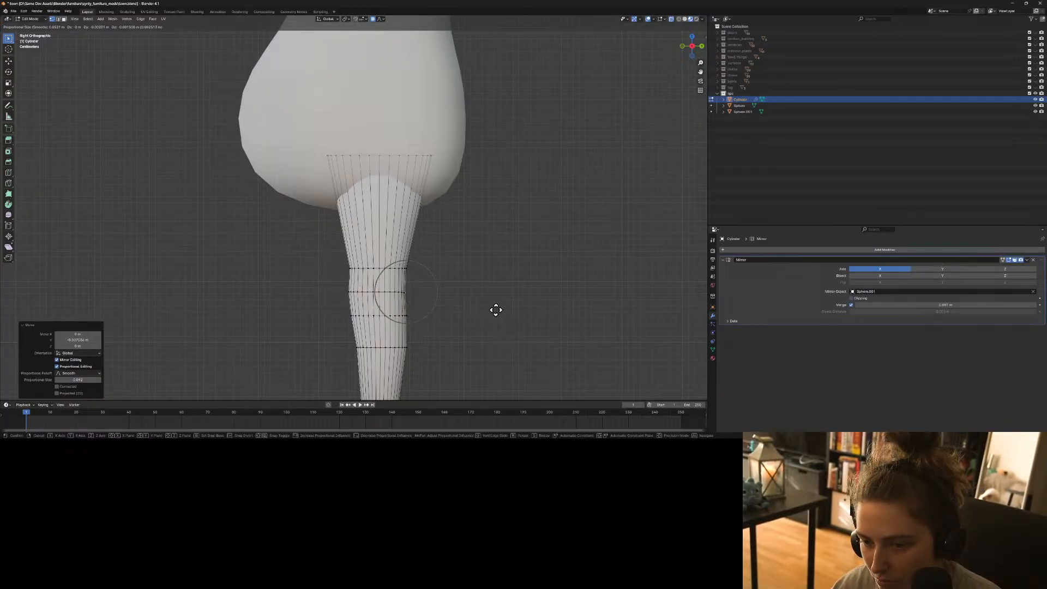
click(494, 309)
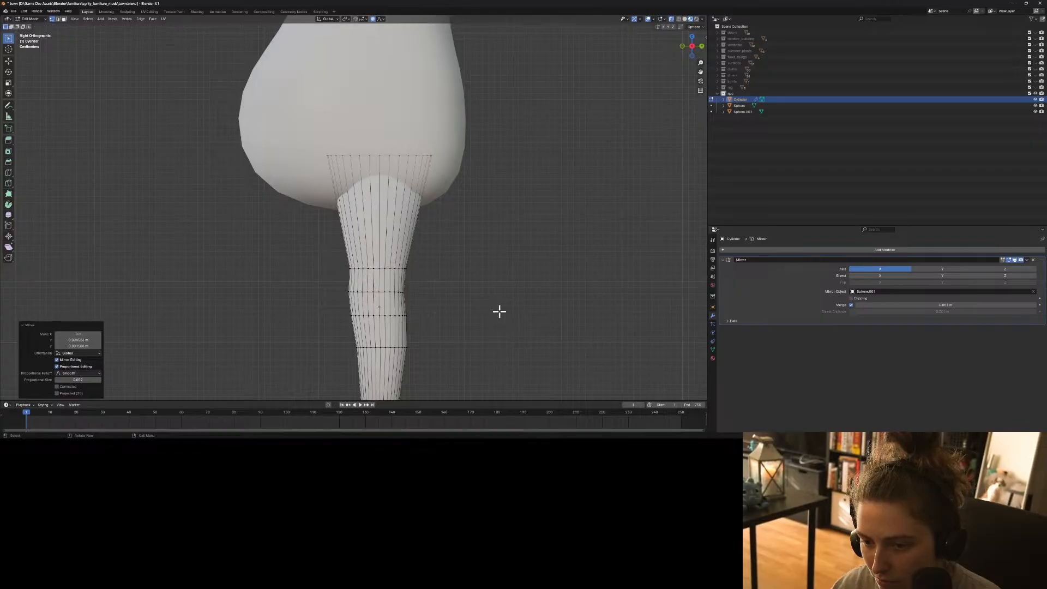
Examine the whole character with its mirrored legs in Object Mode from several perspective angles.
key(Tab)
click(533, 329)
scroll(526, 331, down, 6)
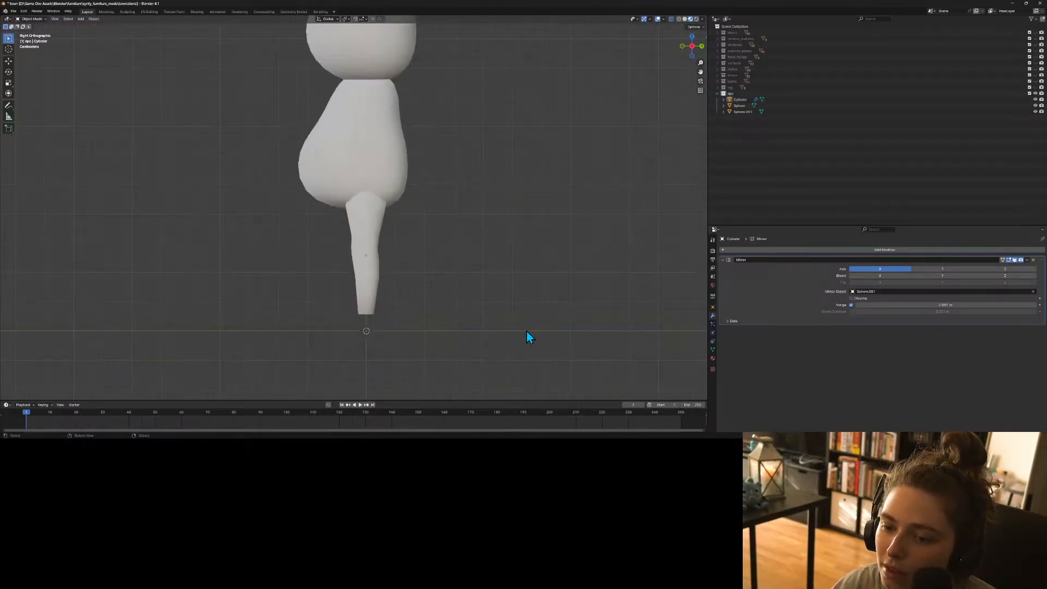
middle_drag(527, 332, 566, 336)
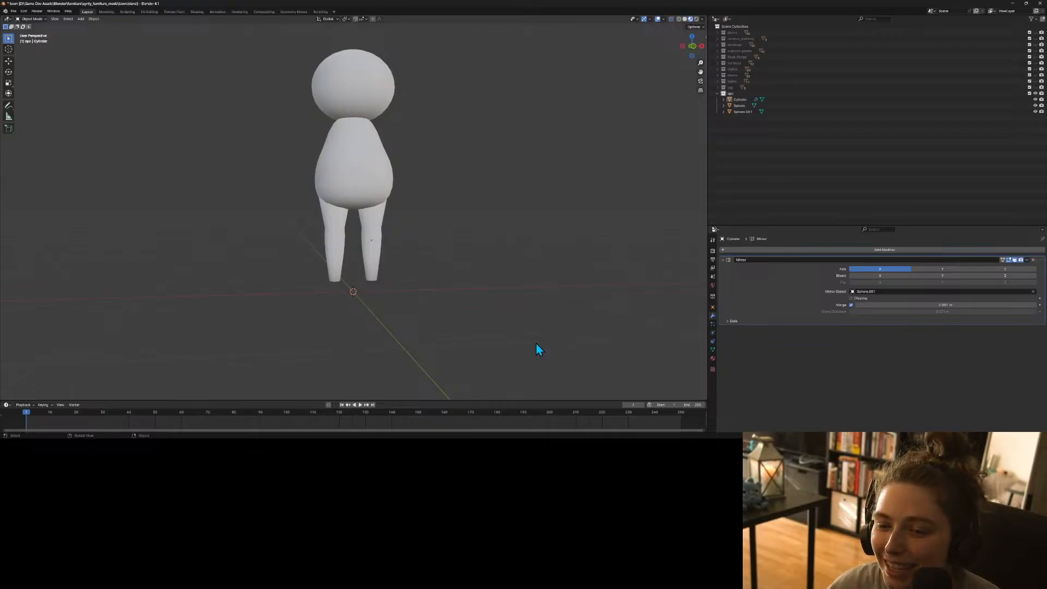
scroll(354, 348, down, 3)
scroll(365, 339, up, 1)
middle_drag(365, 336, 350, 305)
scroll(420, 351, up, 2)
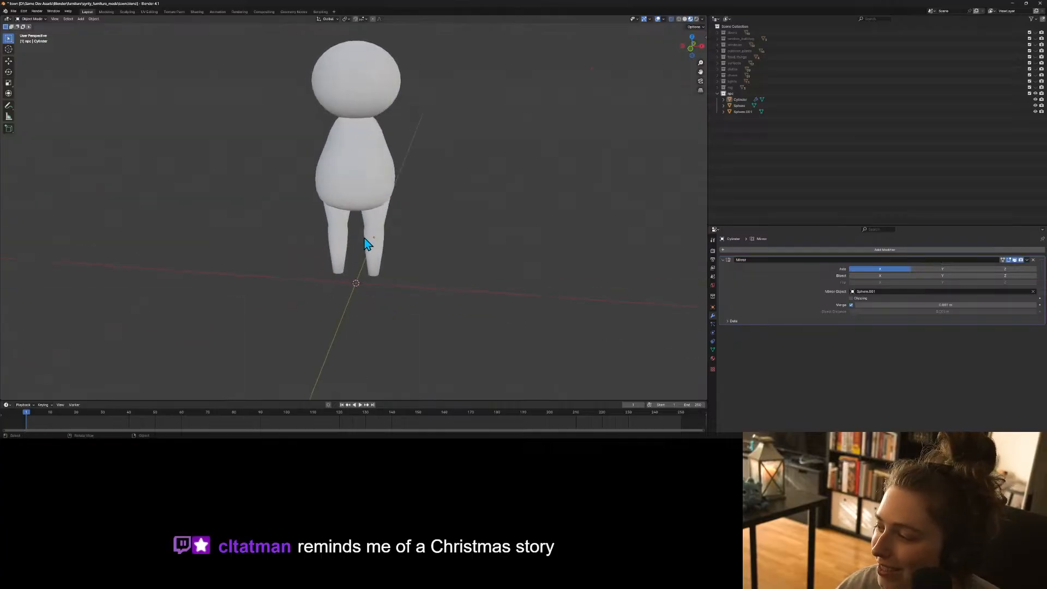
Add a cylinder for the arm in front view and move it up beside the character's upper body.
key(KP_1)
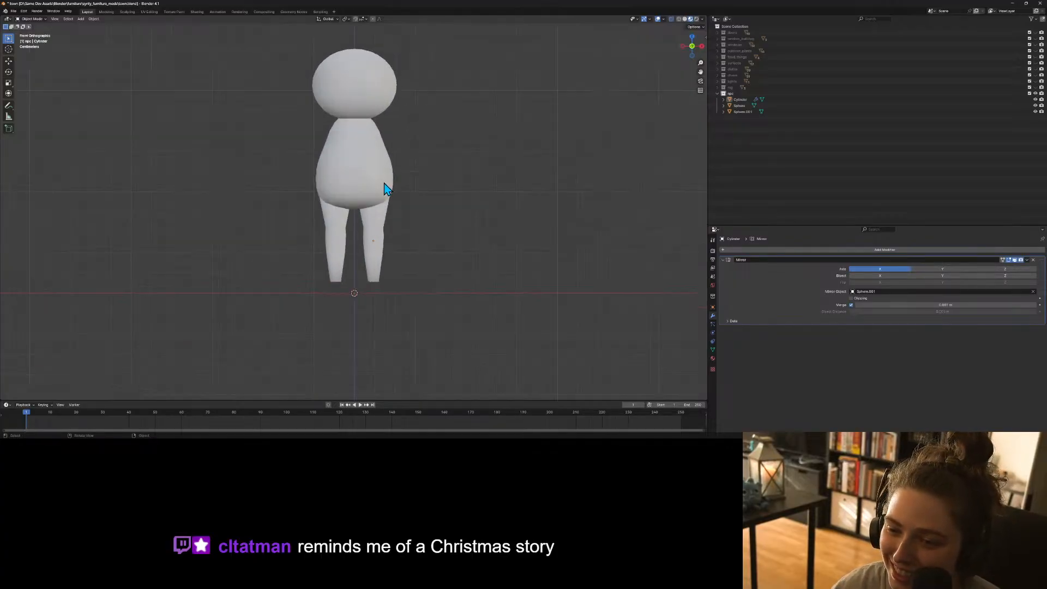
click(81, 19)
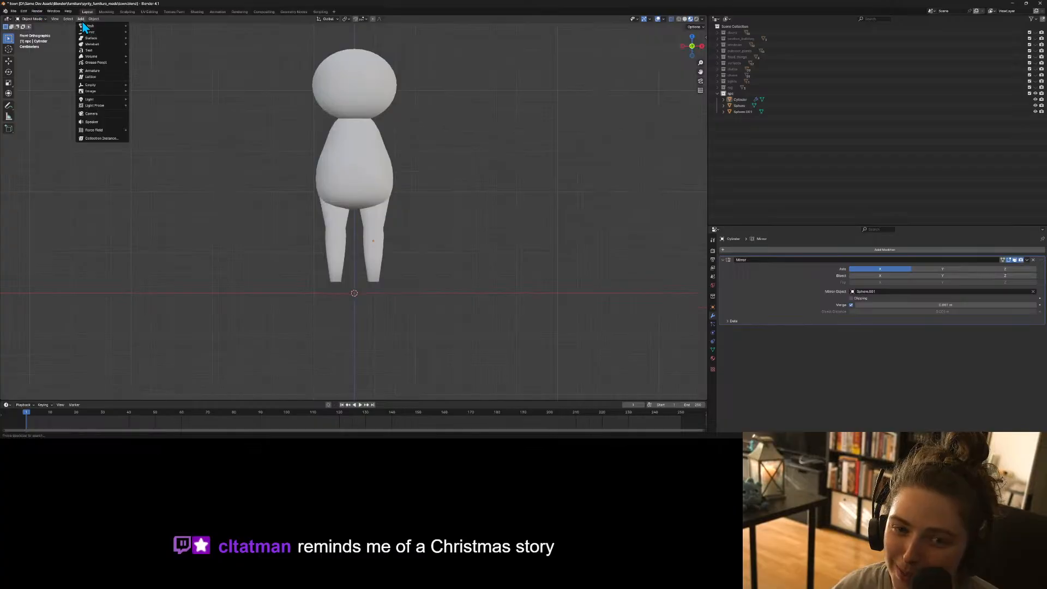
mouse_move(96, 26)
click(146, 56)
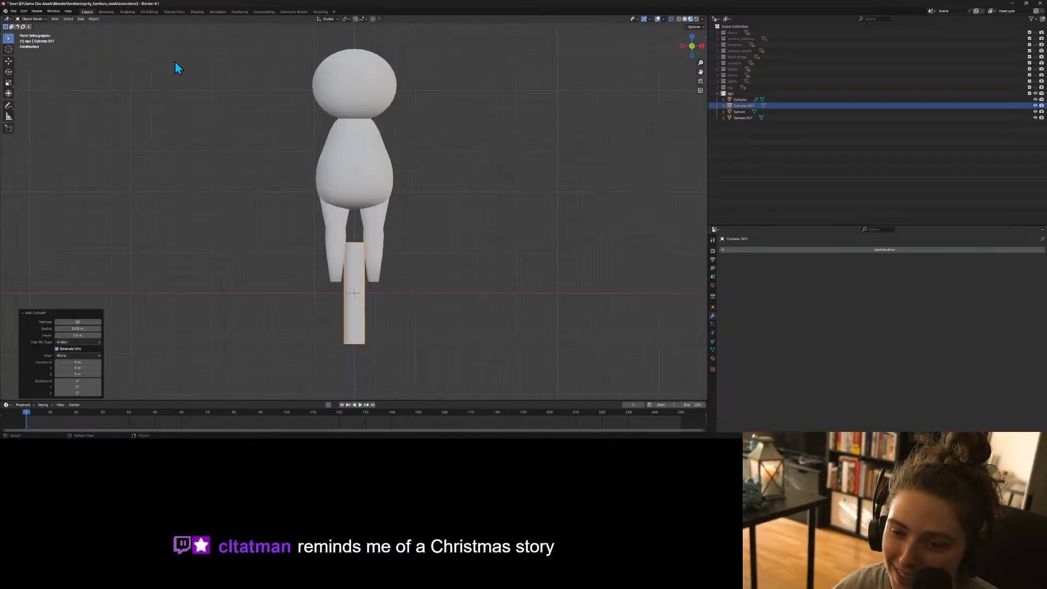
key(g)
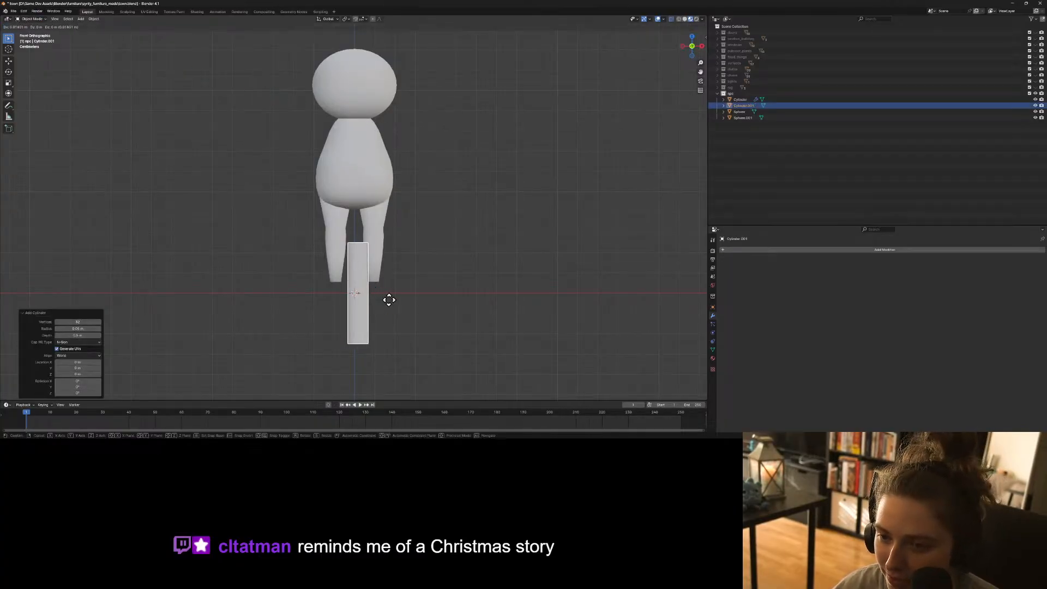
click(459, 139)
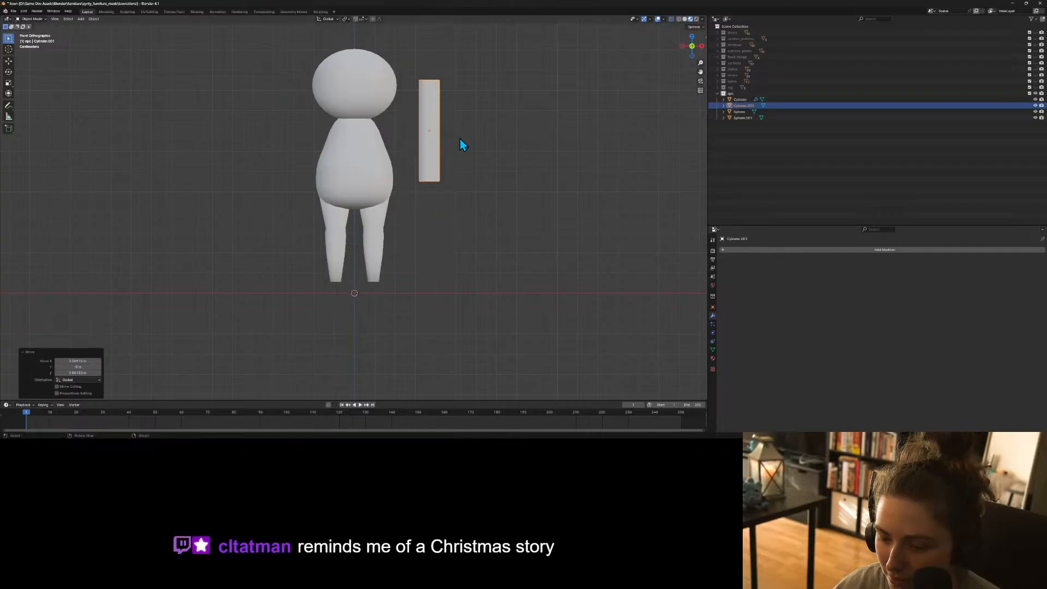
Rotate the arm cylinder 90° to horizontal and move it so its inner end sits in the shoulder.
text(r90)
key(Return)
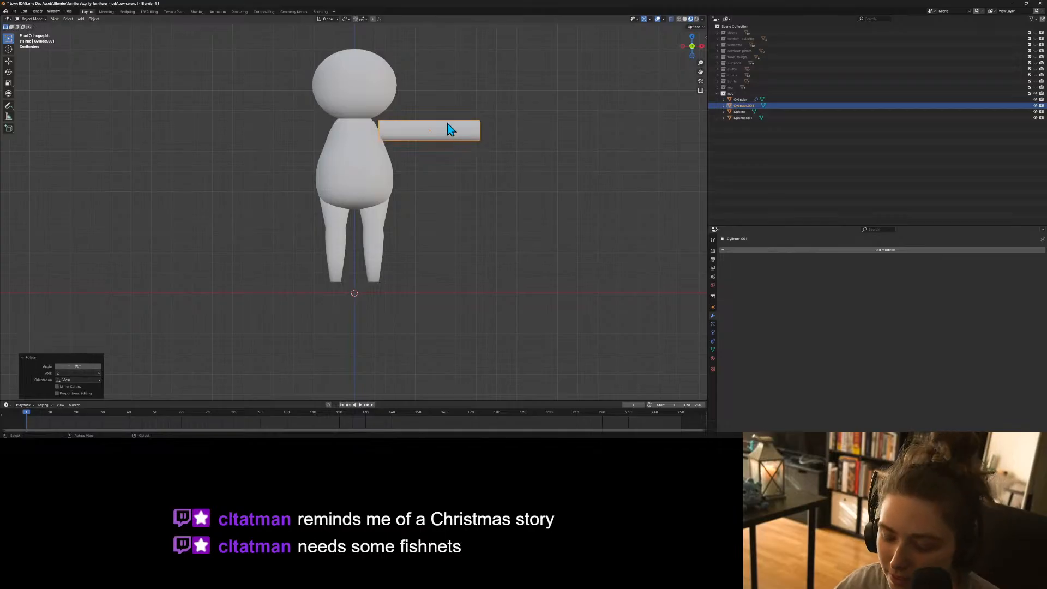
key(g)
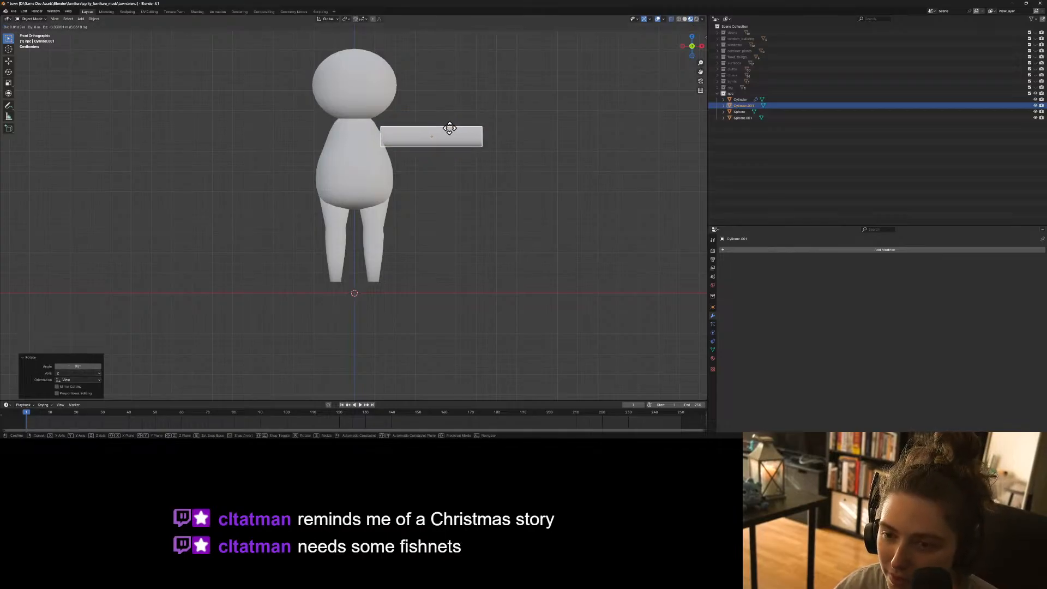
click(449, 132)
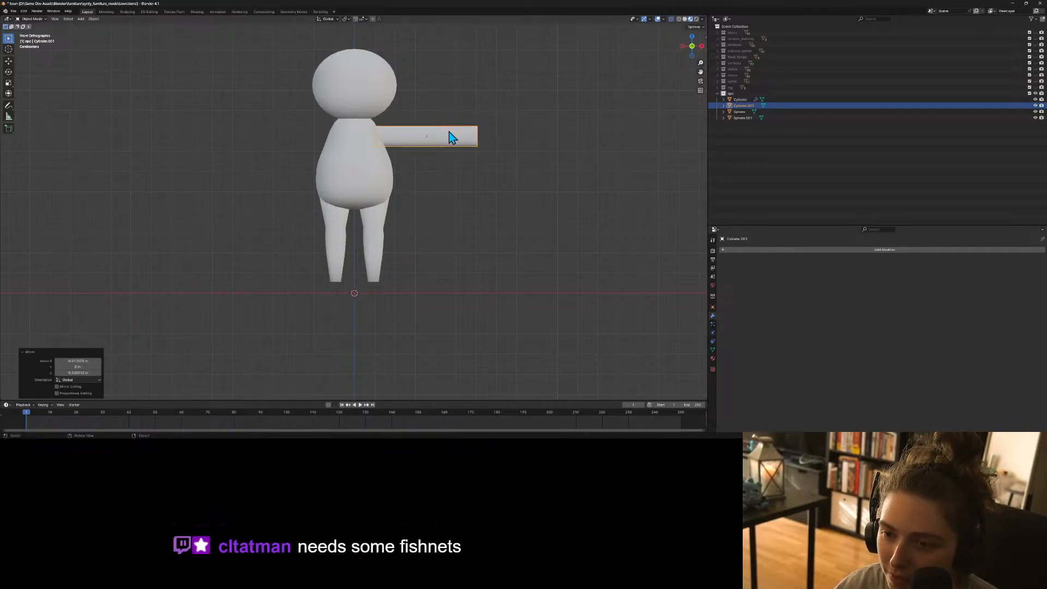
Add a Mirror modifier to the arm cylinder on the X axis, with the pear-shaped body as mirror object.
click(519, 174)
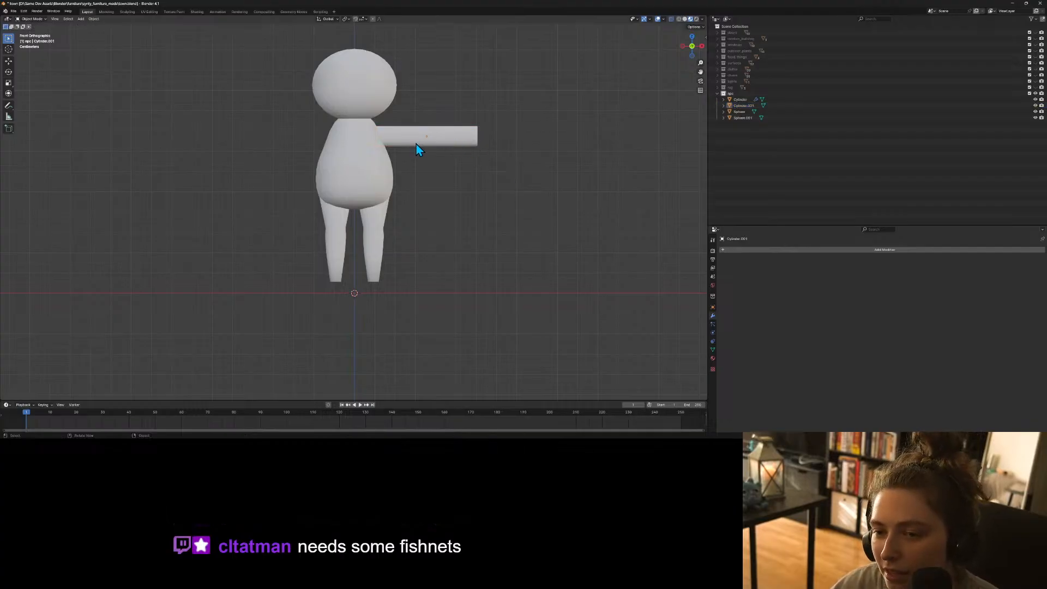
click(449, 142)
scroll(447, 158, up, 2)
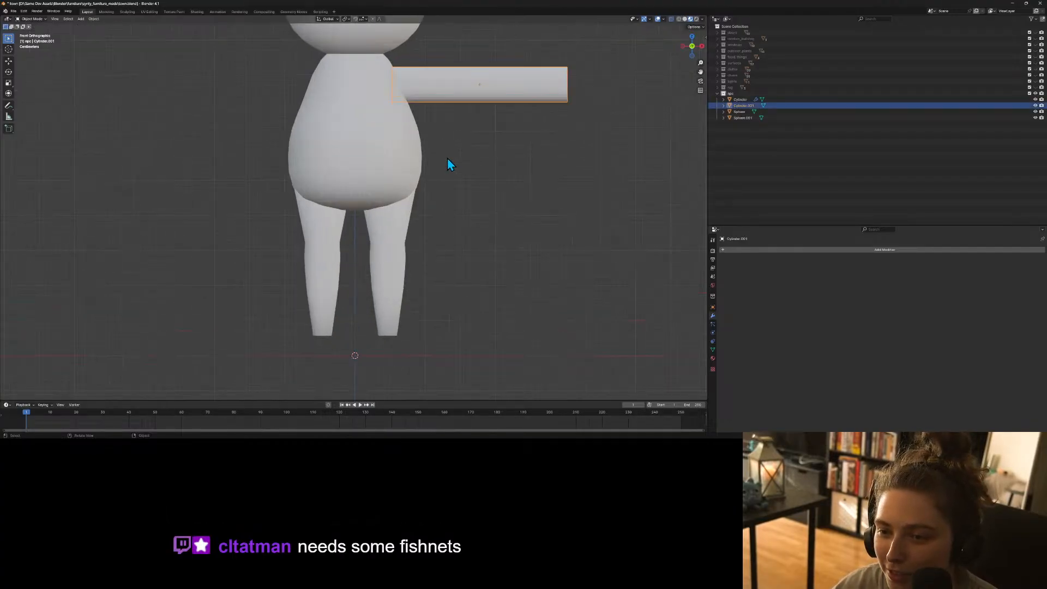
shift+middle_drag(451, 159, 437, 203)
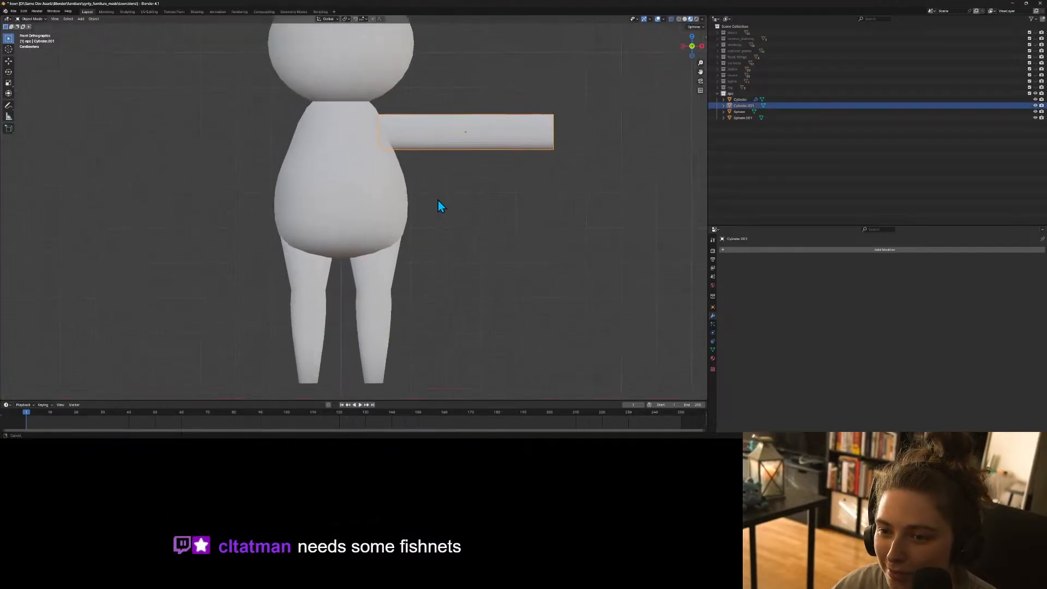
click(797, 253)
mouse_move(799, 254)
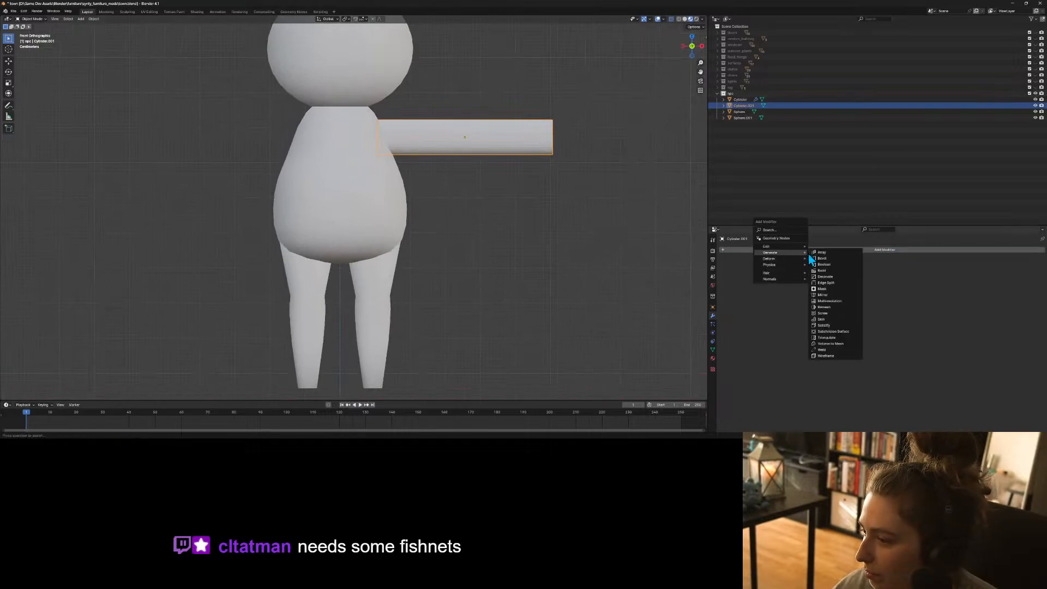
click(826, 299)
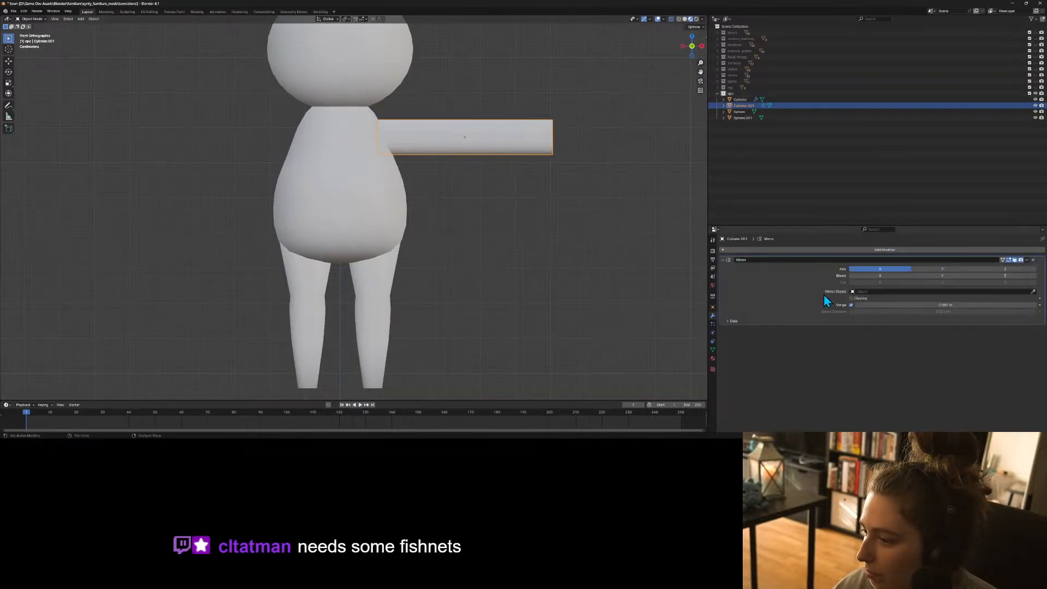
click(1022, 293)
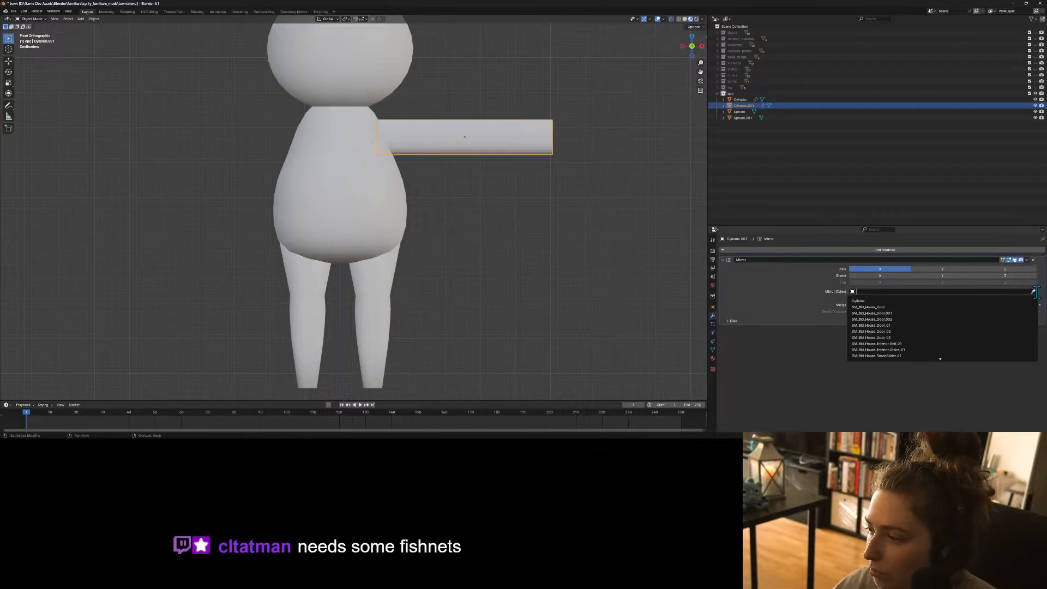
click(1034, 291)
click(360, 173)
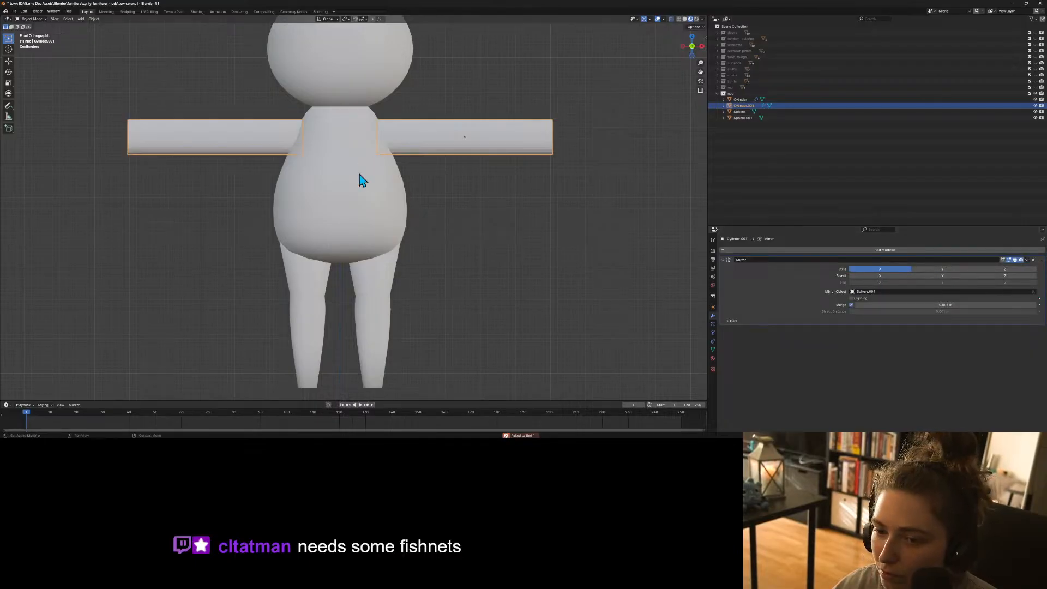
Add three closely spaced loop cuts around the middle of the arm in Edit Mode for the elbow.
key(Tab)
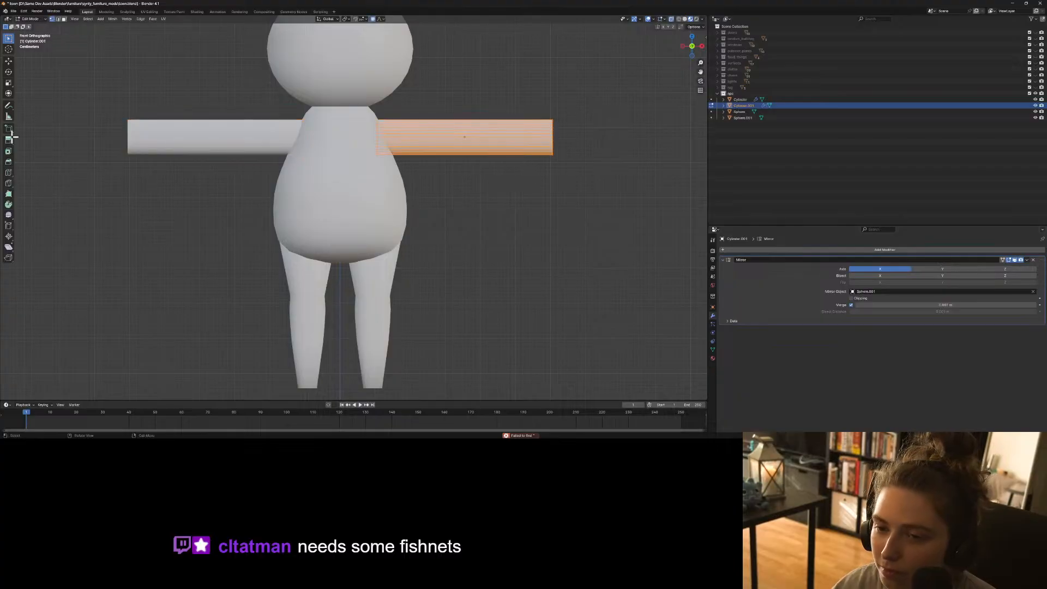
click(9, 172)
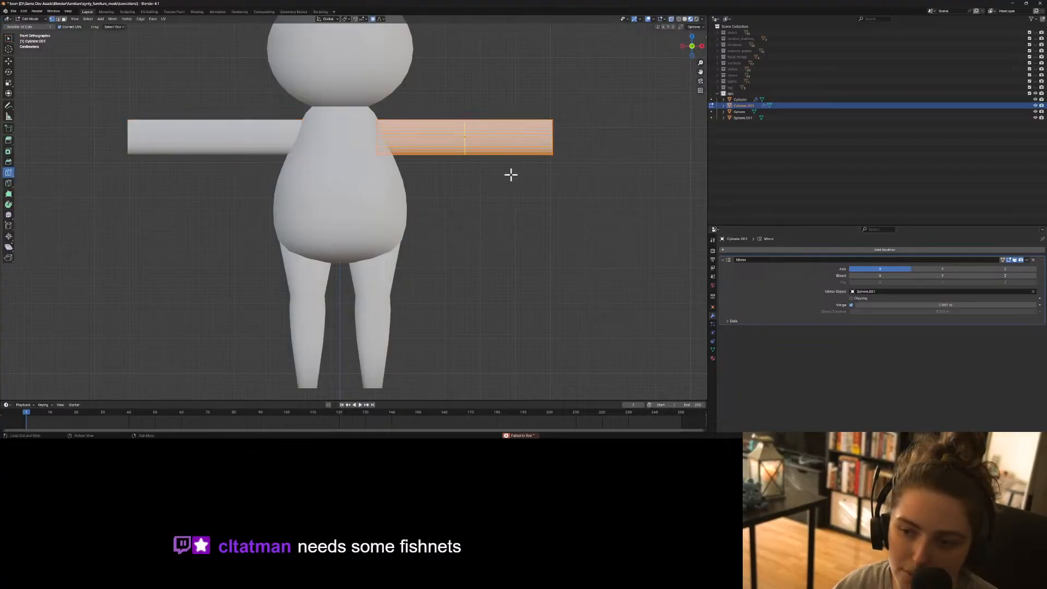
mouse_move(475, 159)
mouse_down()
mouse_move(458, 158)
mouse_move(505, 160)
mouse_move(492, 159)
mouse_up()
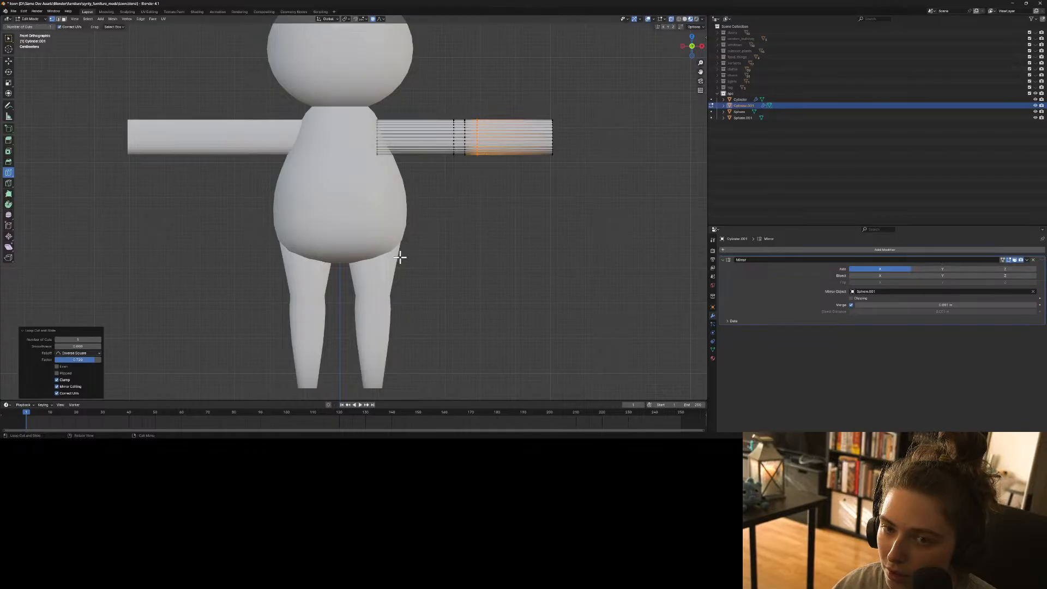
click(9, 39)
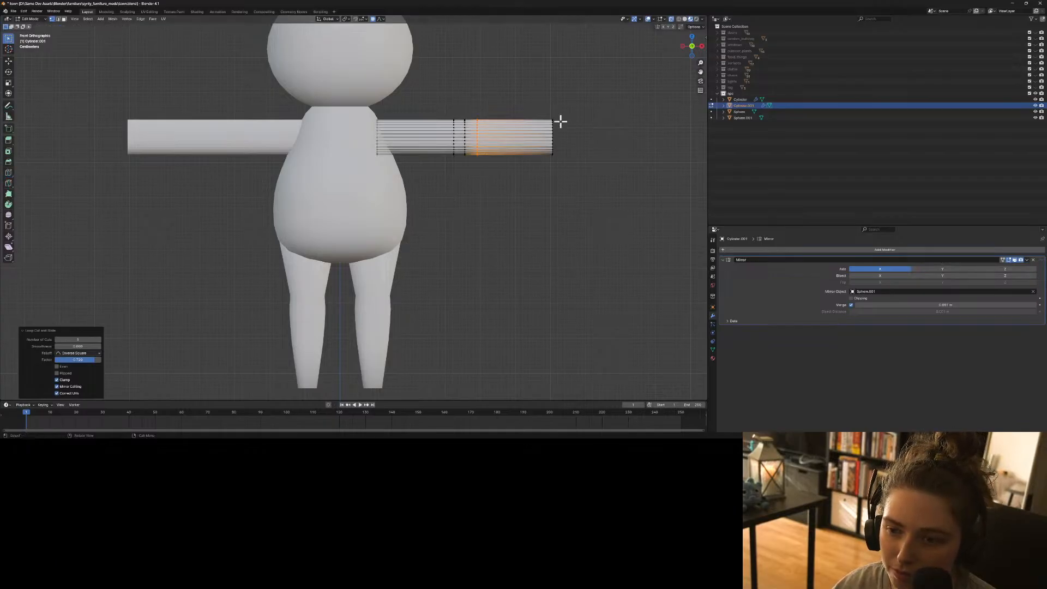
Taper the forearm by scaling down the arm's outer end loop with proportional editing.
click(554, 142)
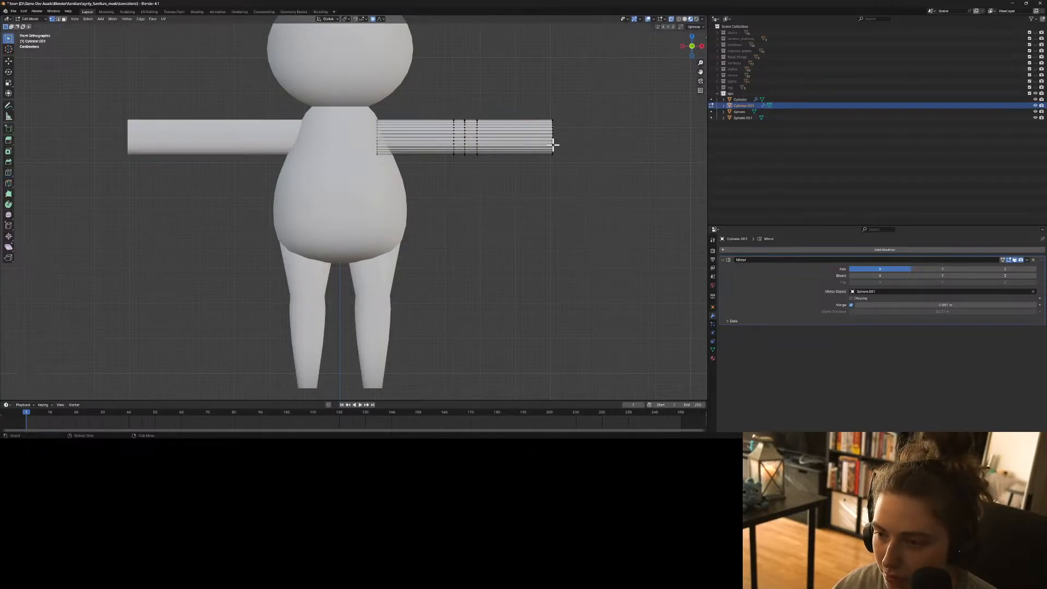
drag(537, 95, 592, 183)
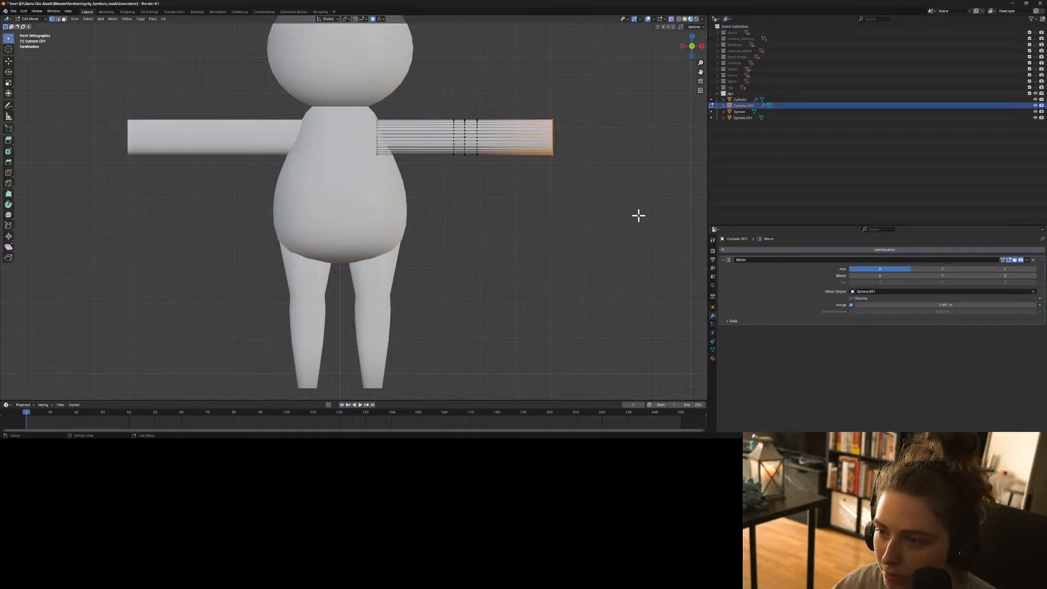
key(s)
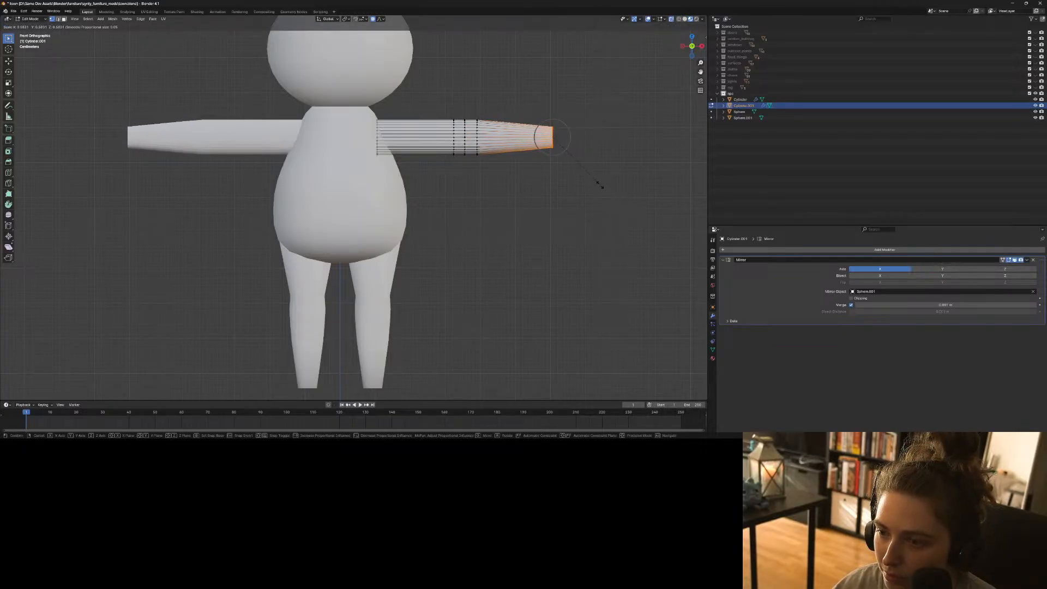
click(594, 179)
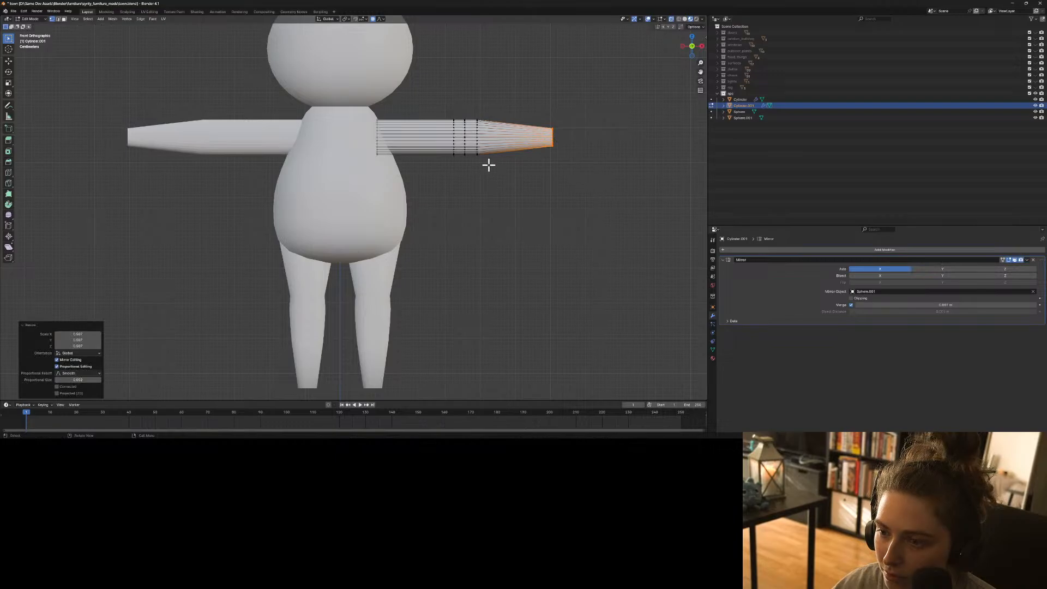
Scale down the outer and inner elbow loops of the arm slightly with proportional editing to smooth the taper.
alt+click(477, 142)
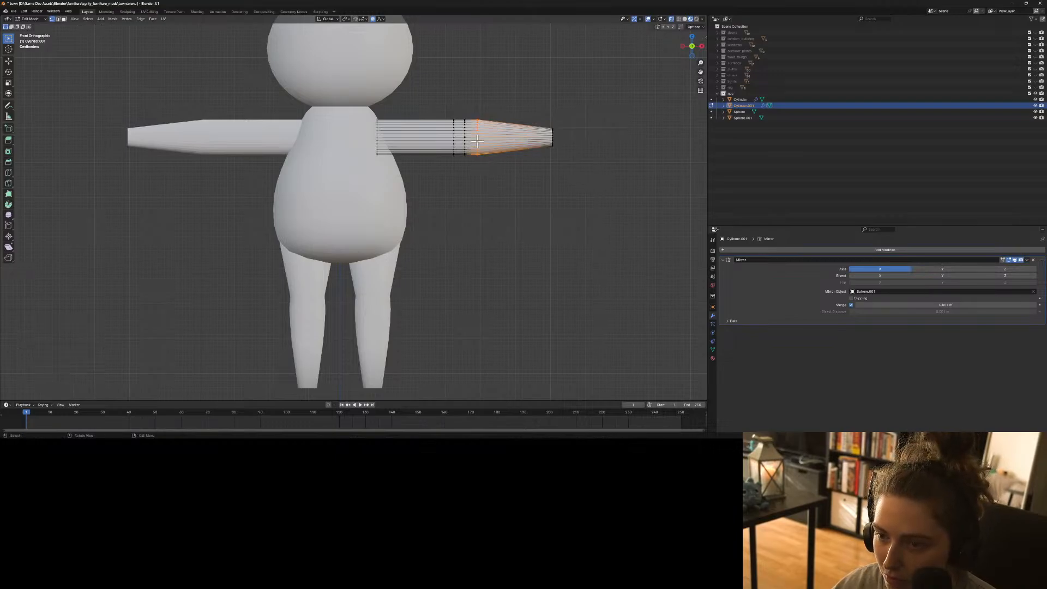
key(s)
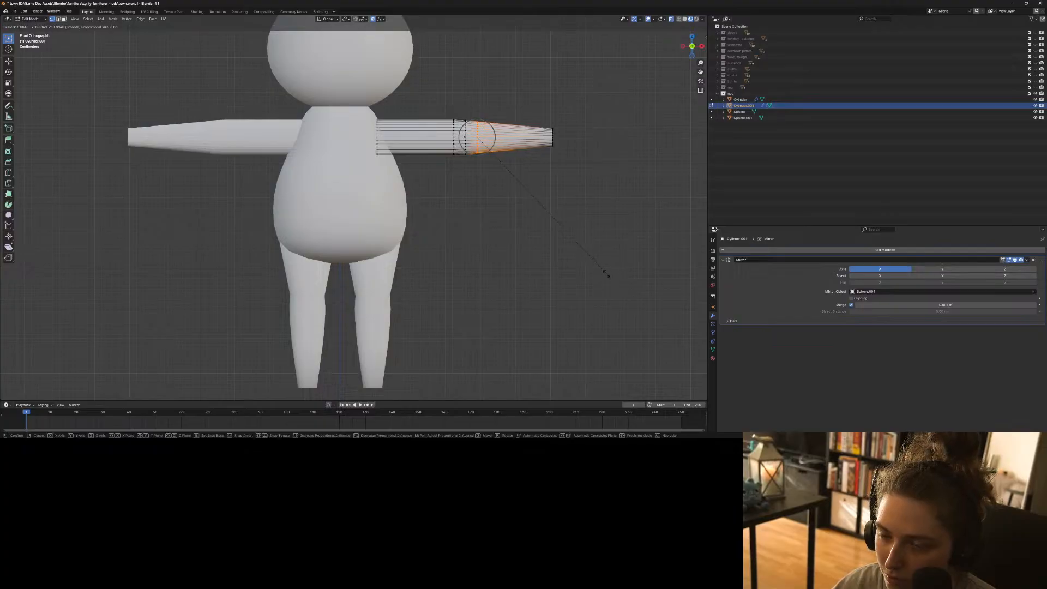
click(608, 276)
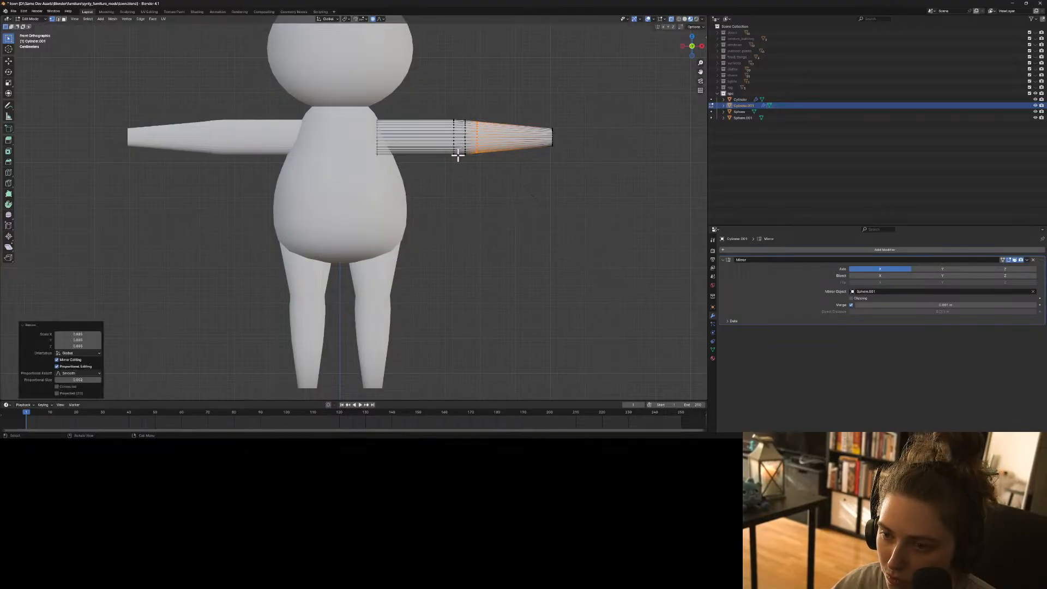
click(452, 138)
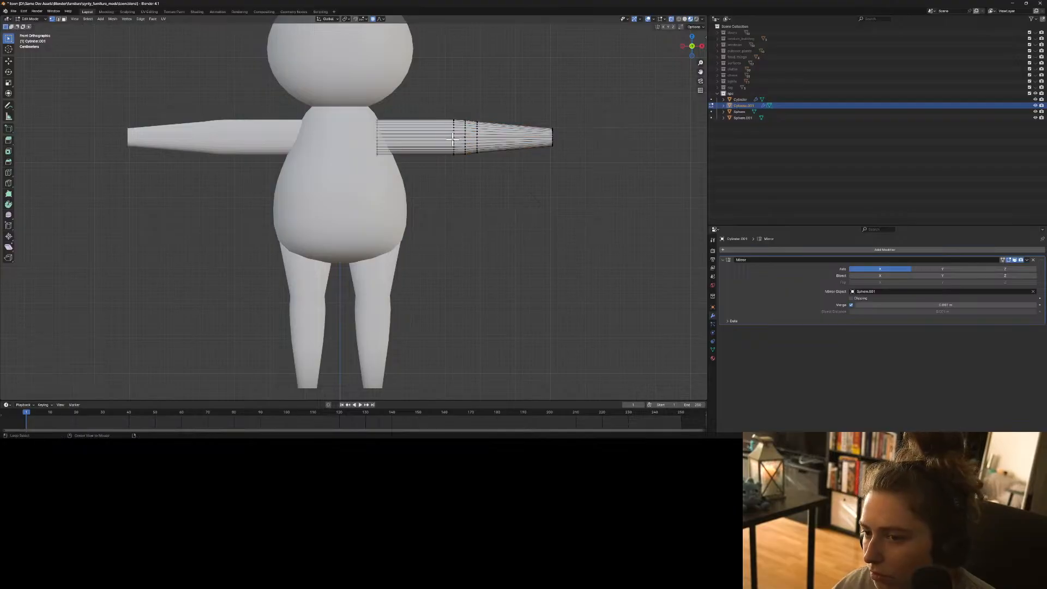
alt+click(454, 138)
key(s)
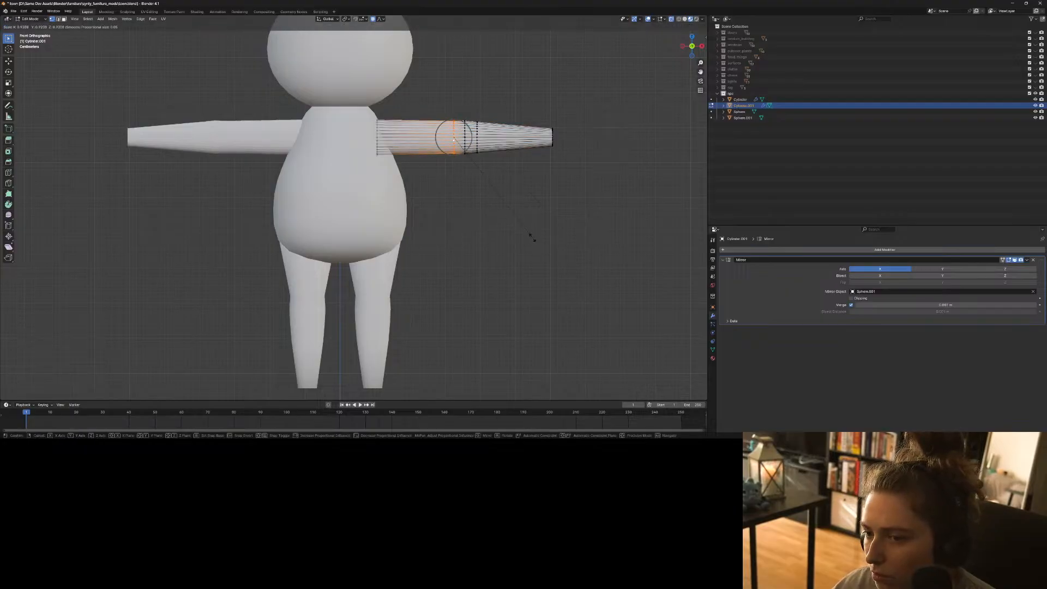
click(528, 233)
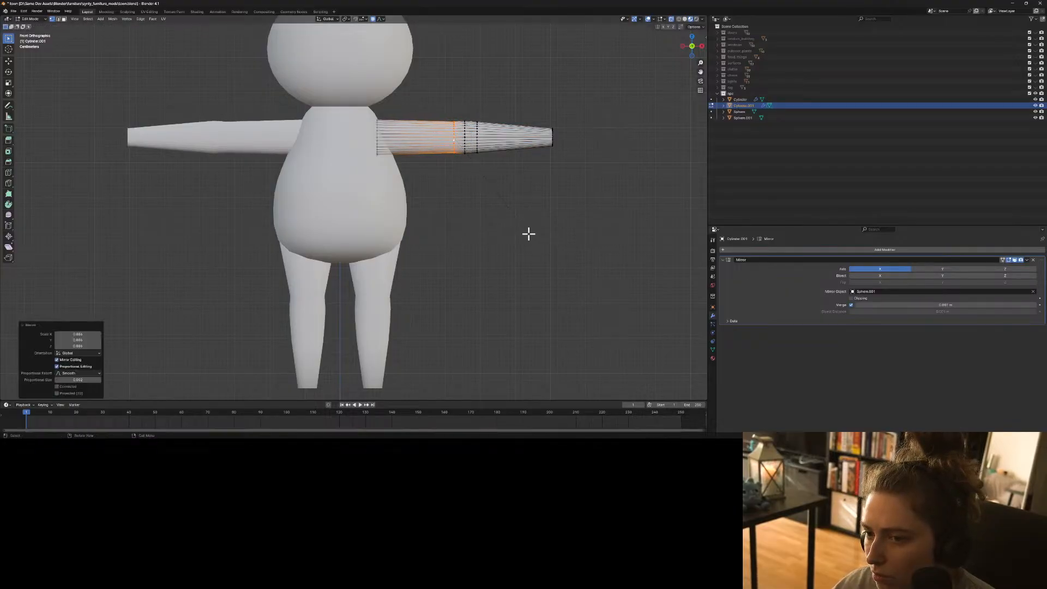
Enlarge the arm's shoulder end loop to about 1.1 times its size with proportional editing.
alt+click(380, 140)
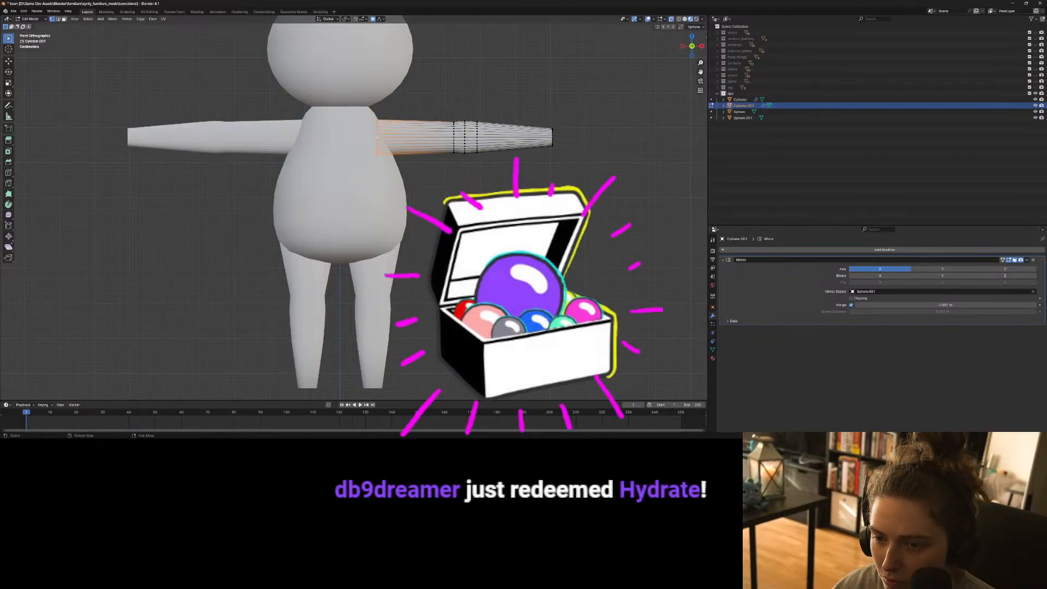
key(s)
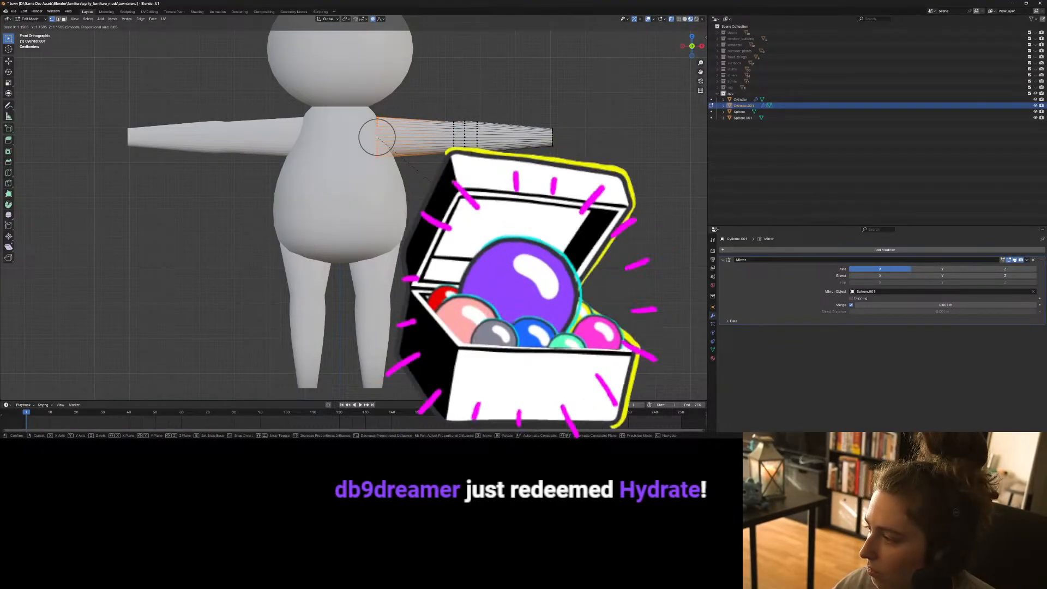
click(533, 250)
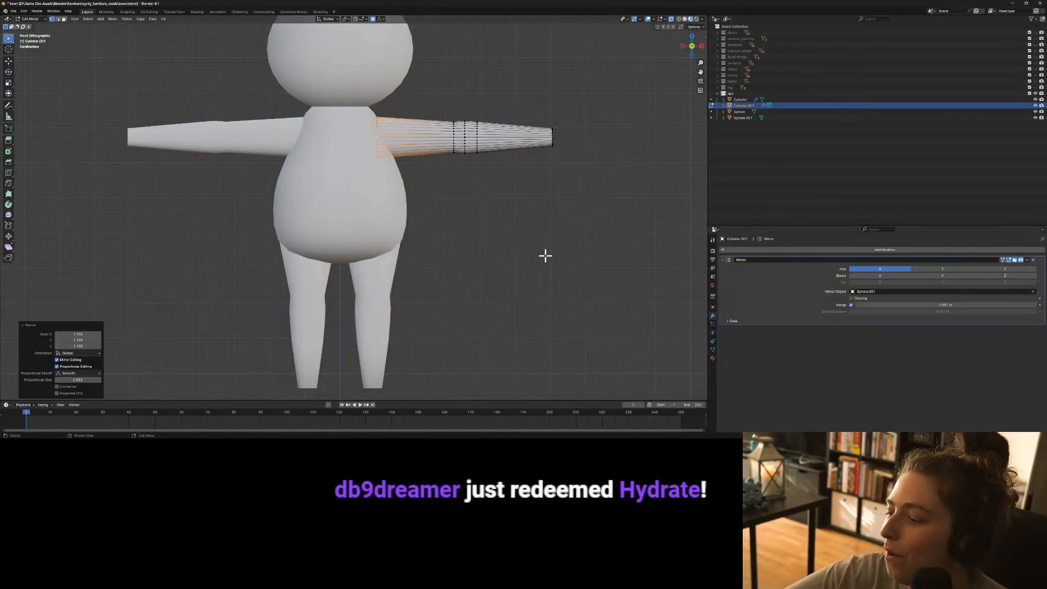
key(Tab)
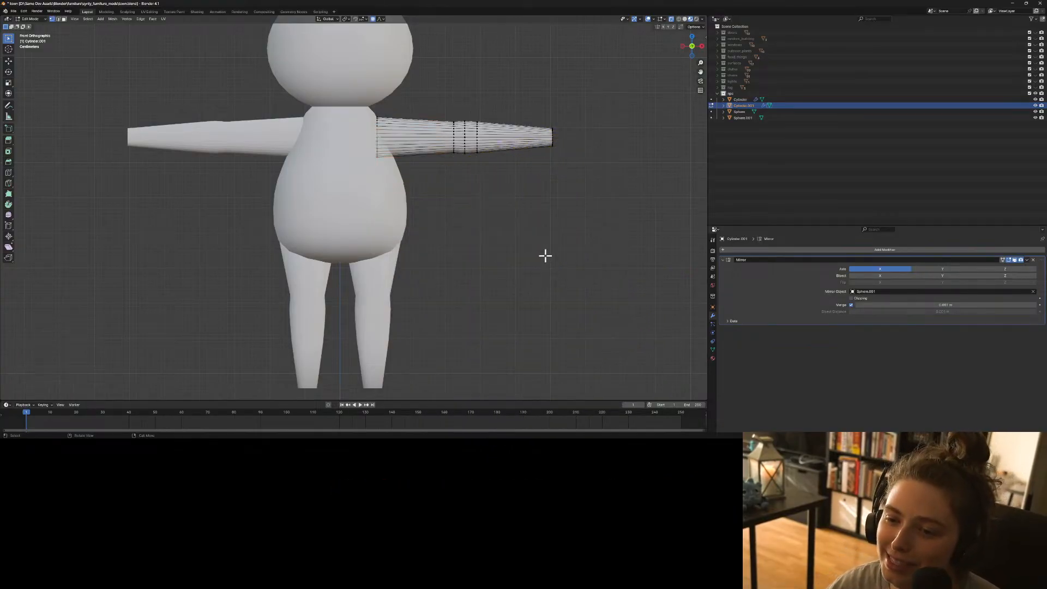
click(548, 256)
middle_drag(525, 251, 513, 293)
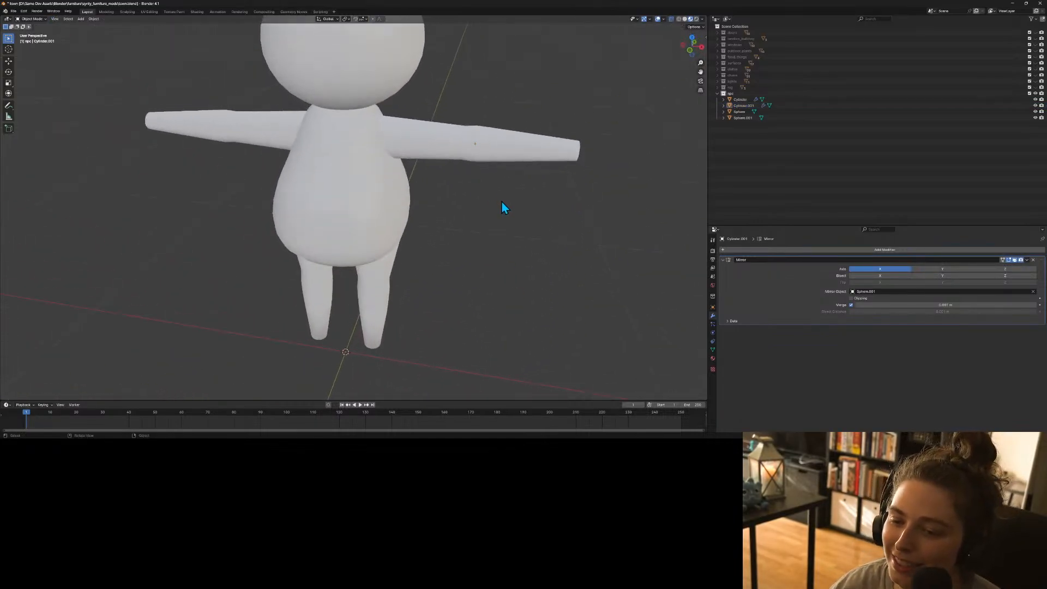
Move the arm's shoulder end loop along X slightly further into the body in front view.
click(479, 152)
key(Tab)
middle_drag(516, 236, 541, 241)
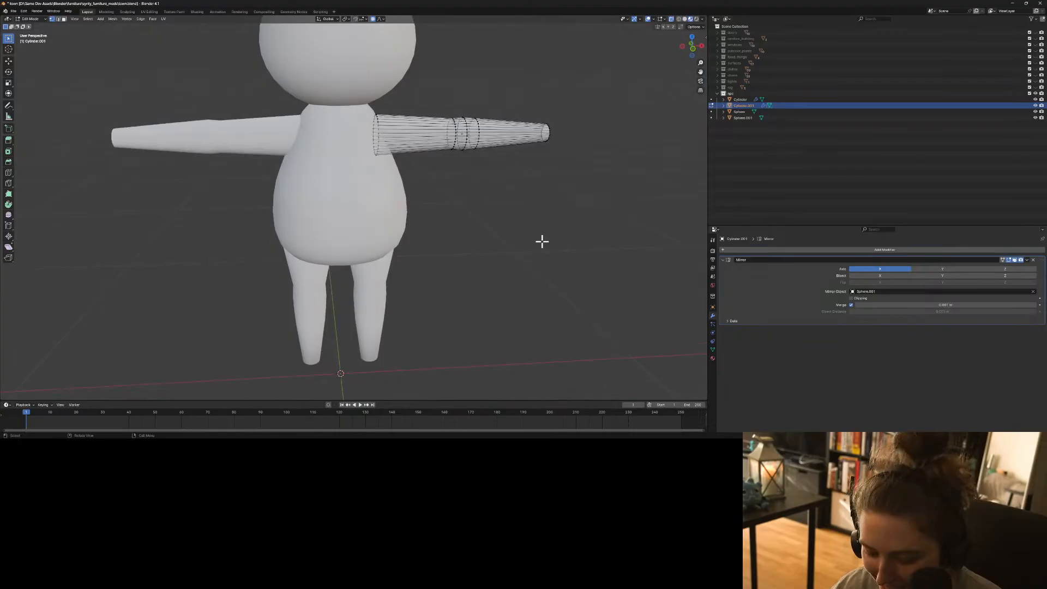
alt+click(378, 139)
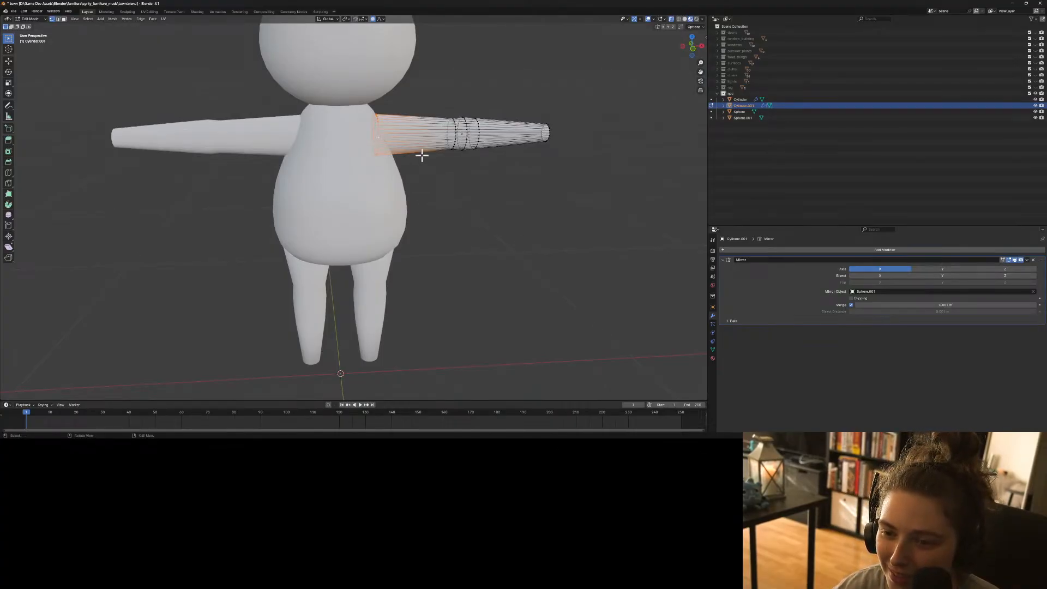
key(KP_1)
key(KP_5)
key(g)
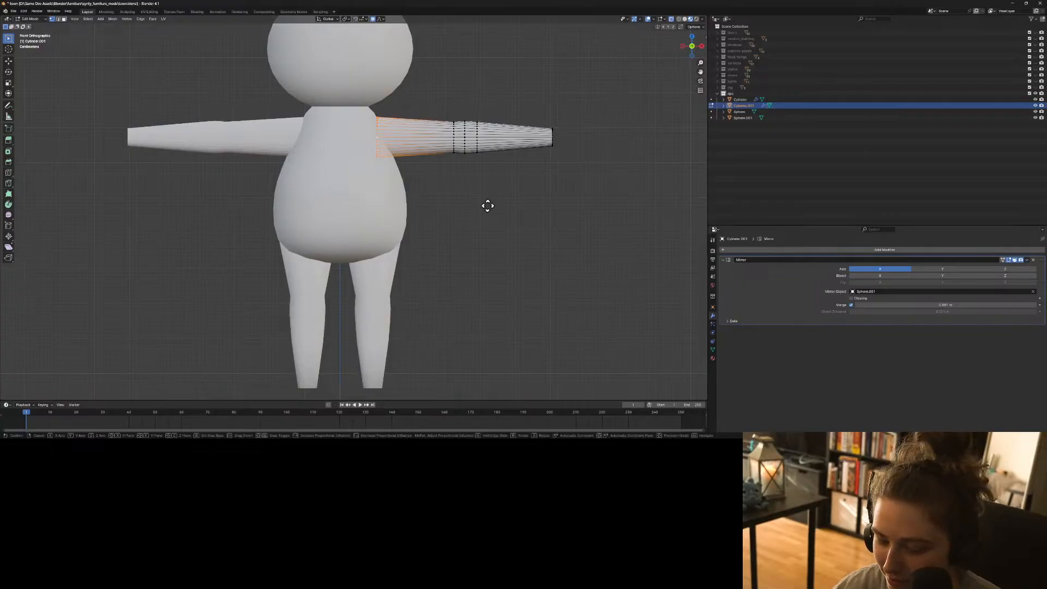
key(x)
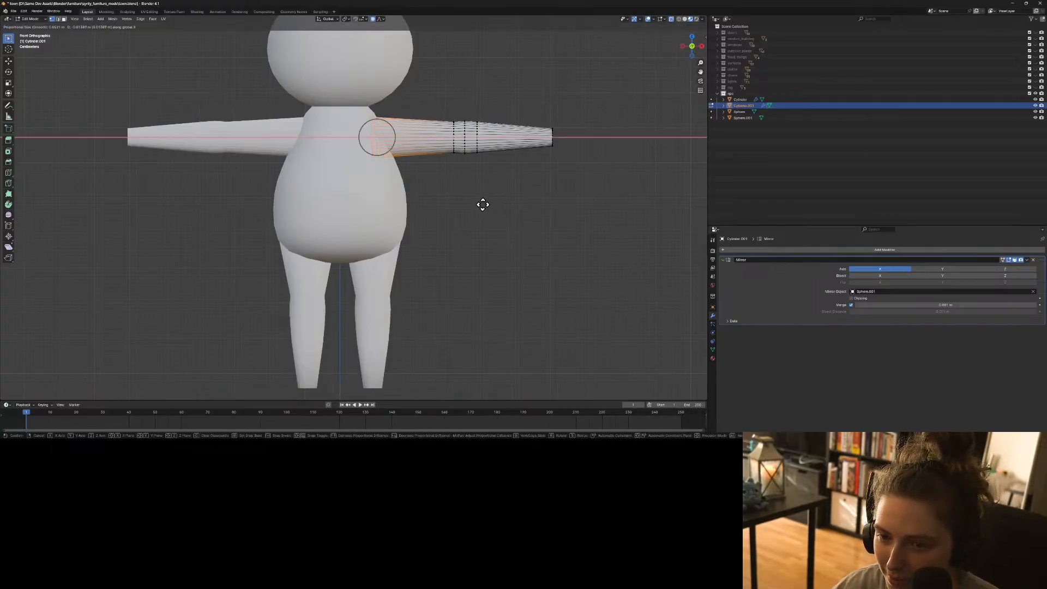
click(483, 205)
key(Tab)
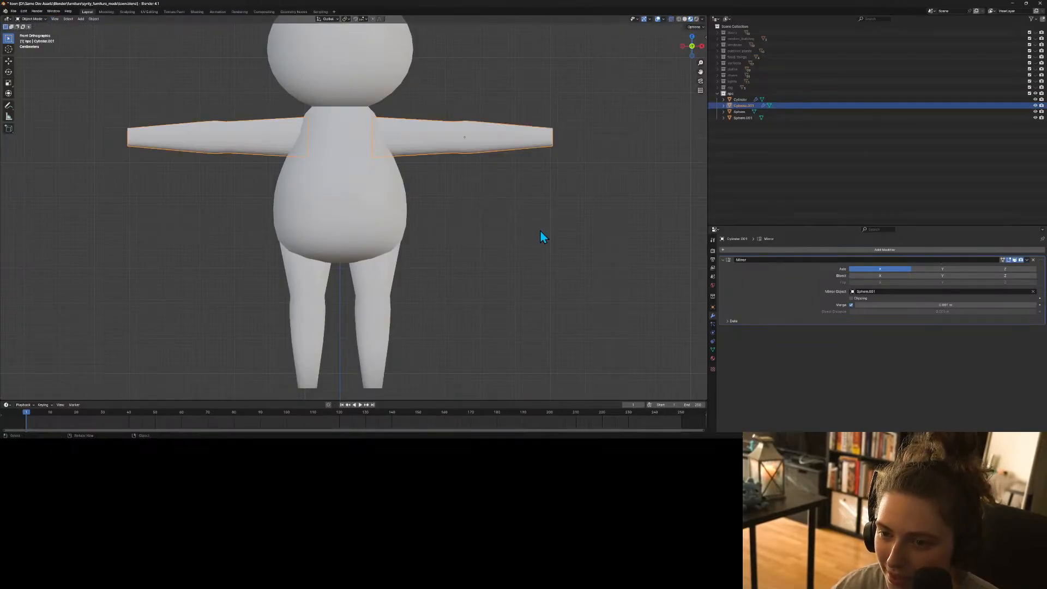
Apply smooth shading to the mirrored arms.
right_click(464, 121)
click(518, 139)
click(578, 233)
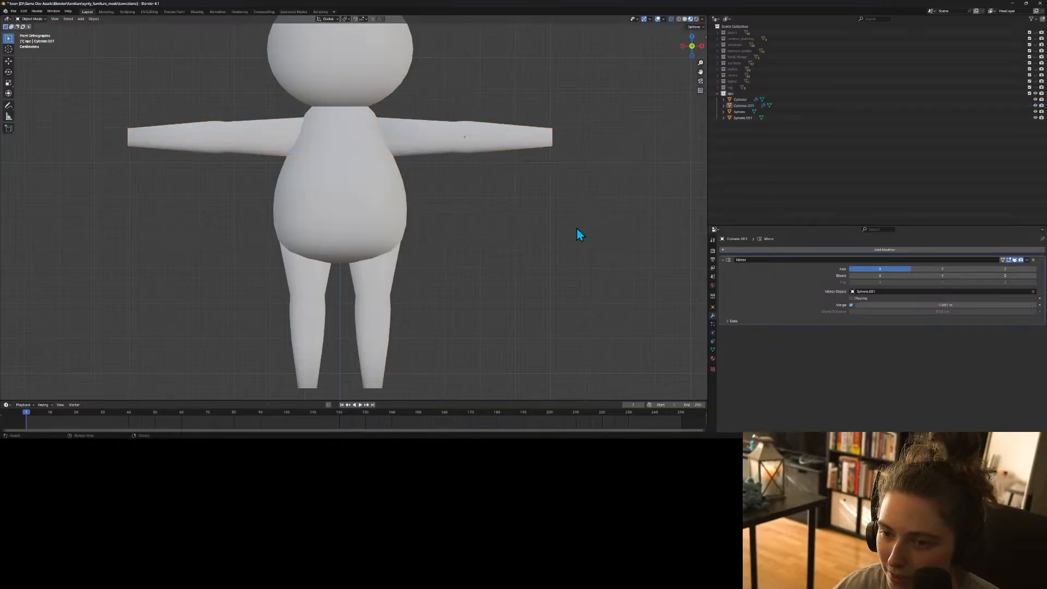
Push the front of the arm's elbow slightly backward along Y with proportional editing to form the inner bend.
middle_drag(578, 233, 511, 243)
key(Tab)
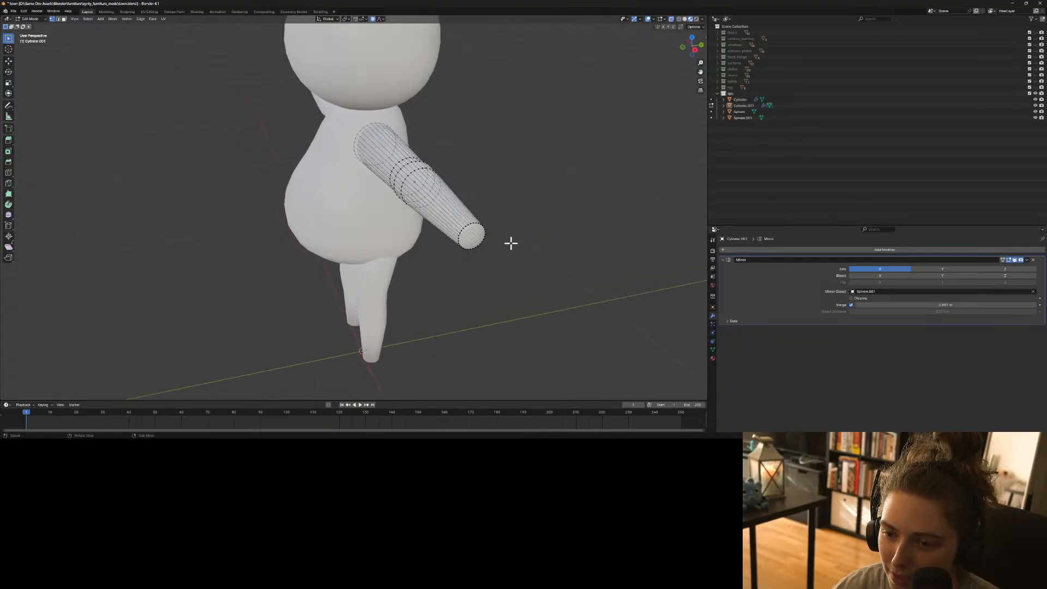
key(KP_3)
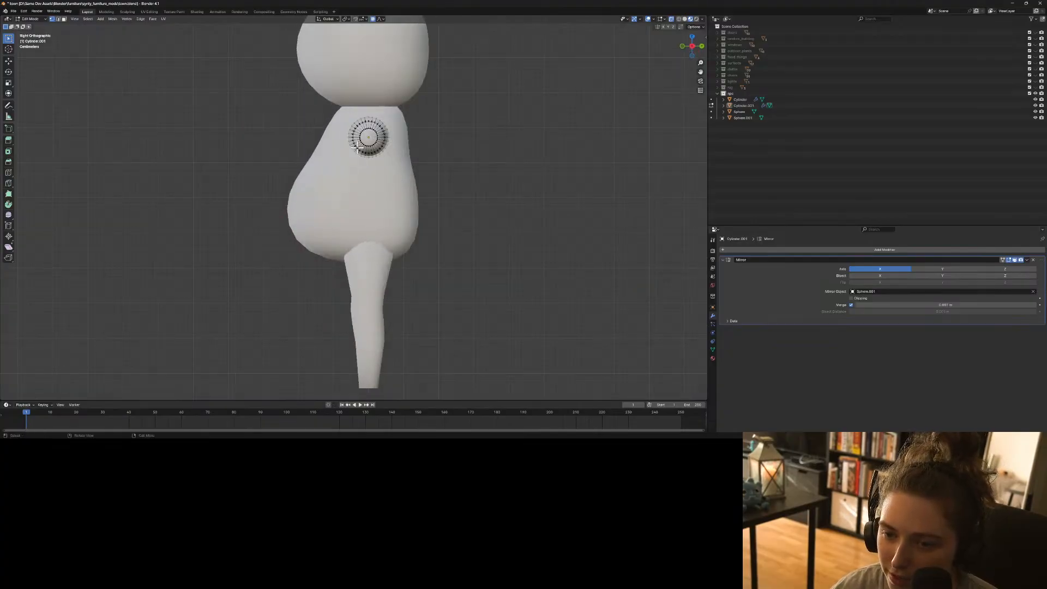
middle_drag(351, 151, 375, 175)
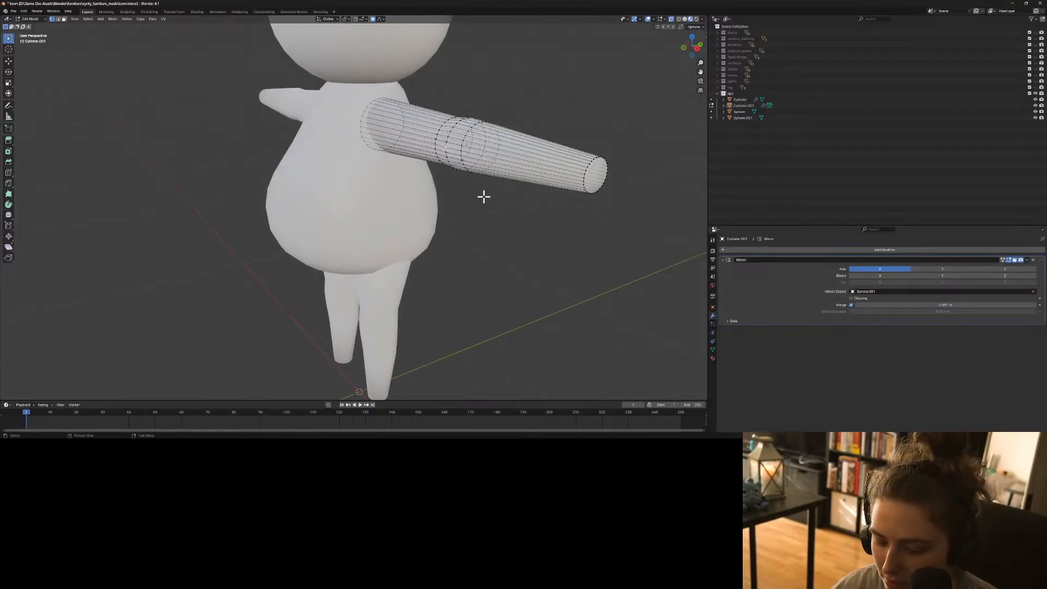
key(g)
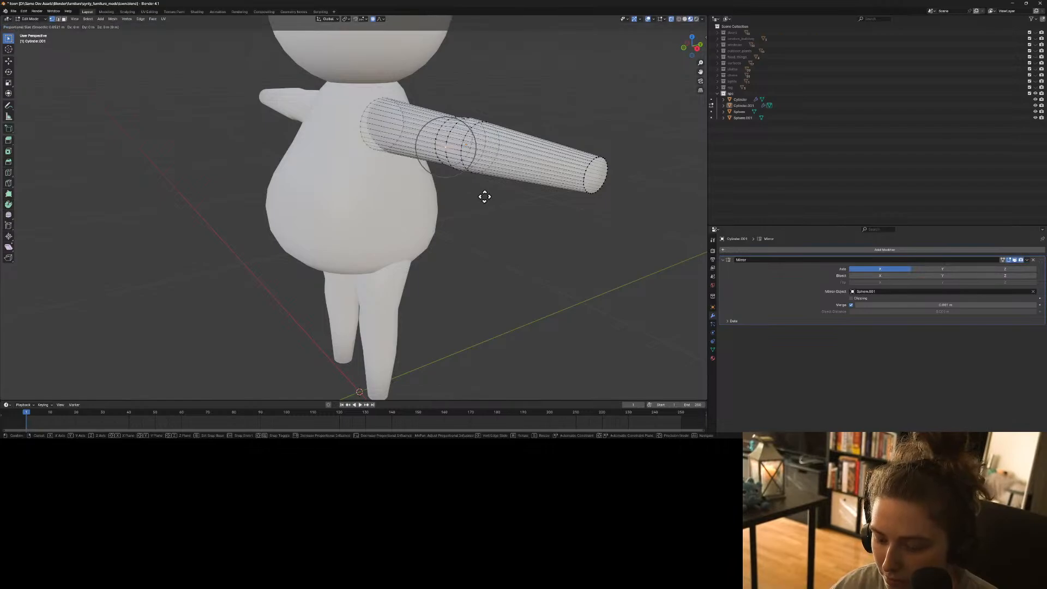
key(y)
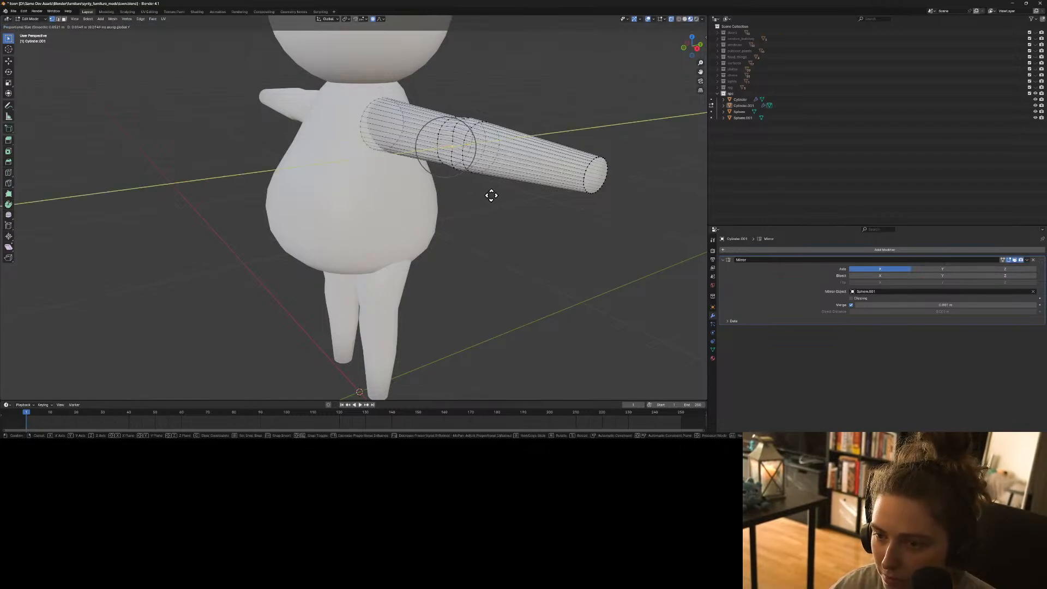
click(491, 196)
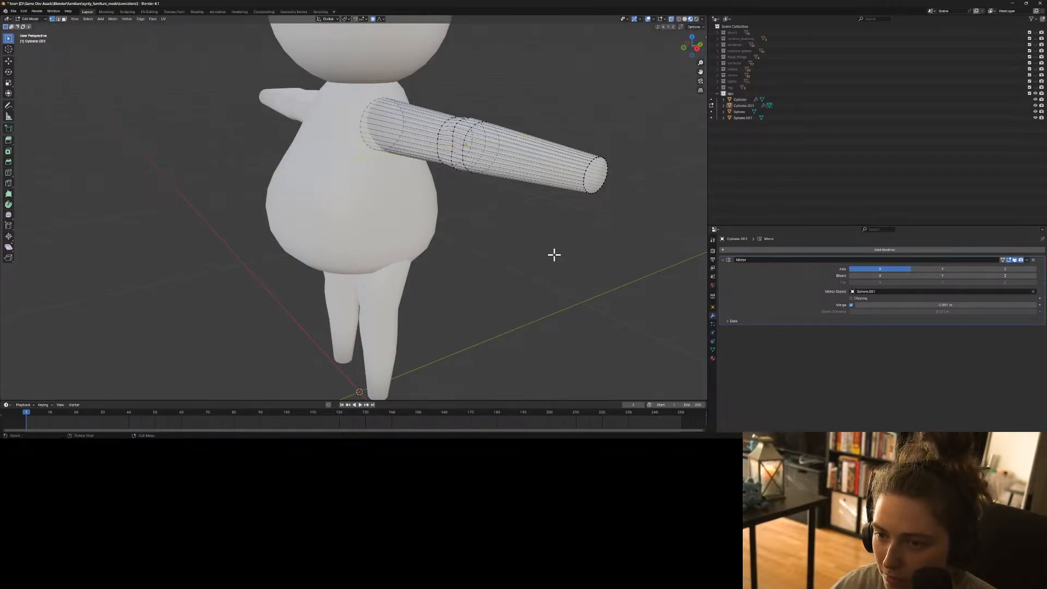
Try to pull the back of the elbow outward along Y with proportional editing, and undo the move.
middle_drag(554, 255, 436, 217)
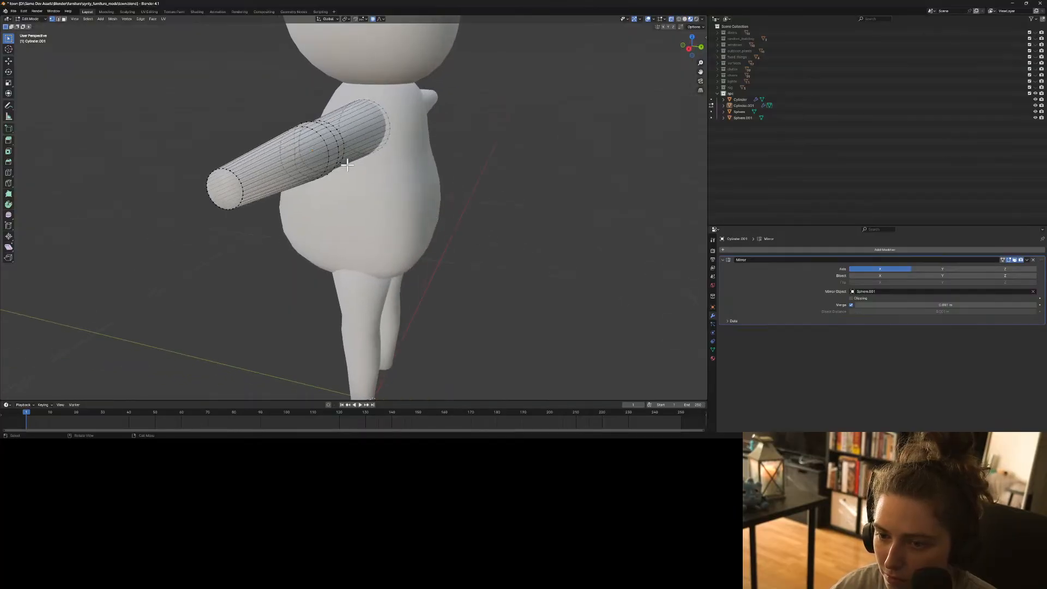
middle_drag(393, 181, 409, 183)
key(g)
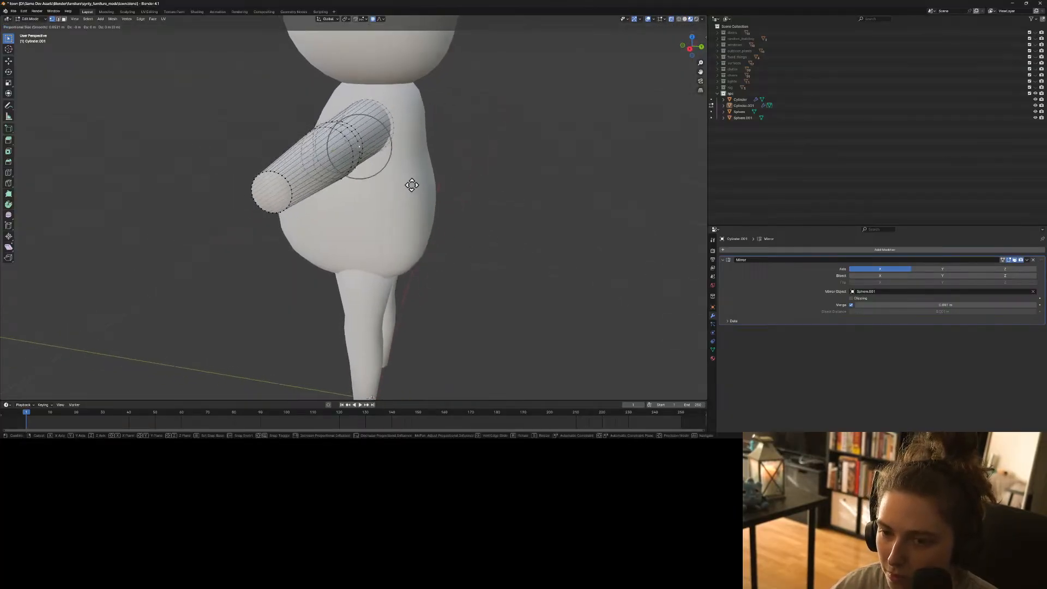
key(y)
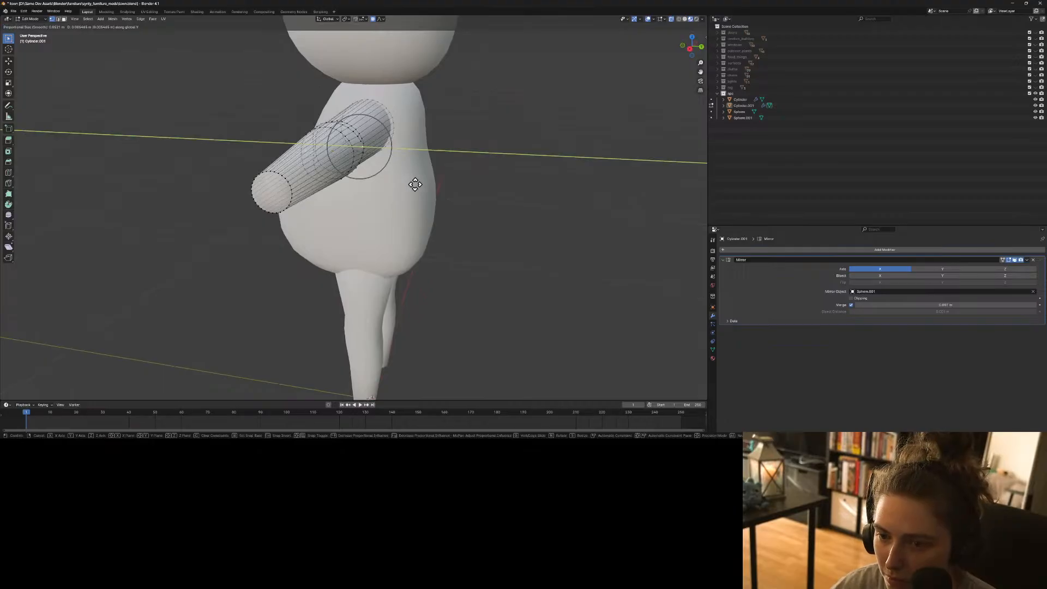
scroll(417, 184, down, 2)
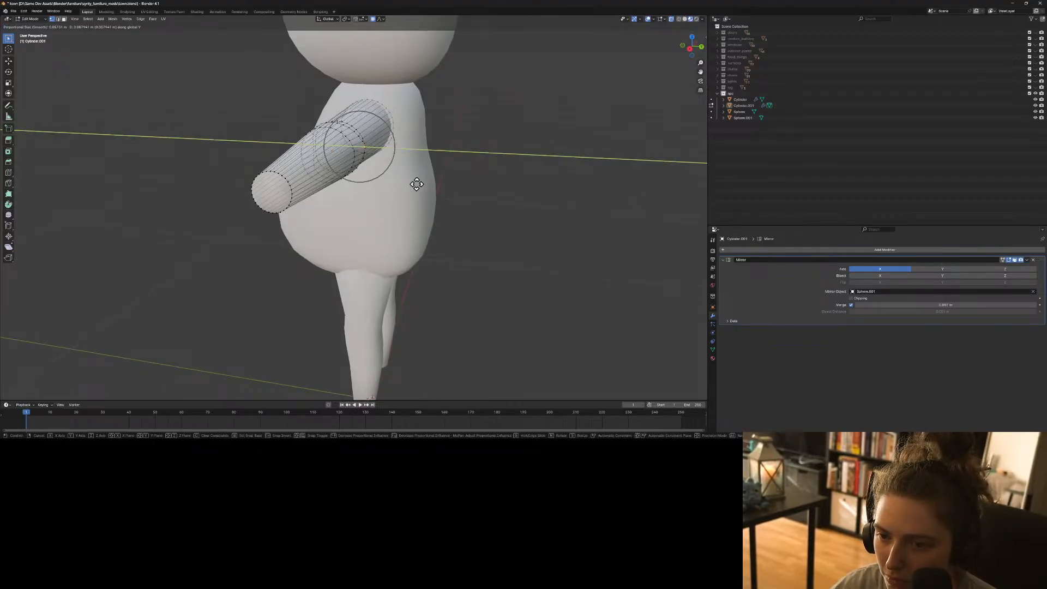
click(416, 184)
key(Tab)
middle_drag(575, 254, 546, 272)
key(Tab)
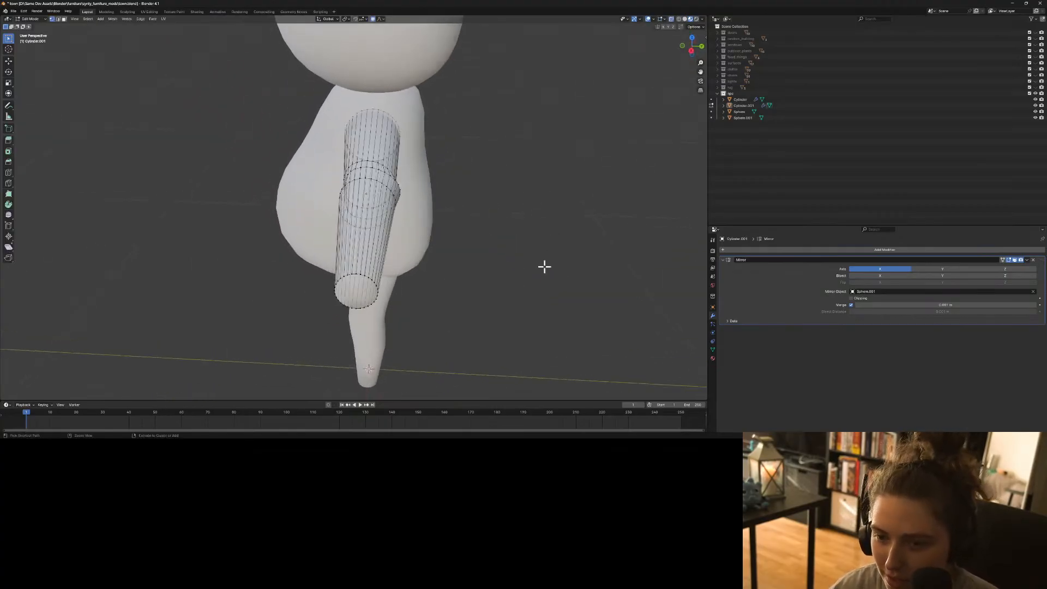
key(ctrl+z)
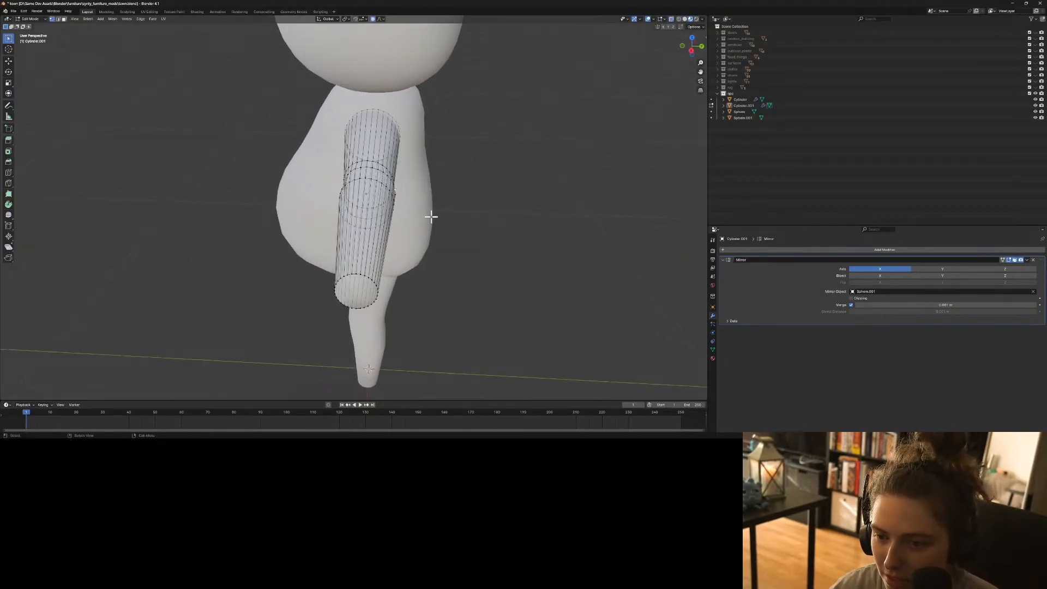
Pull the back of the elbow slightly outward along Y using a smaller proportional editing radius.
middle_drag(522, 230, 523, 223)
key(g)
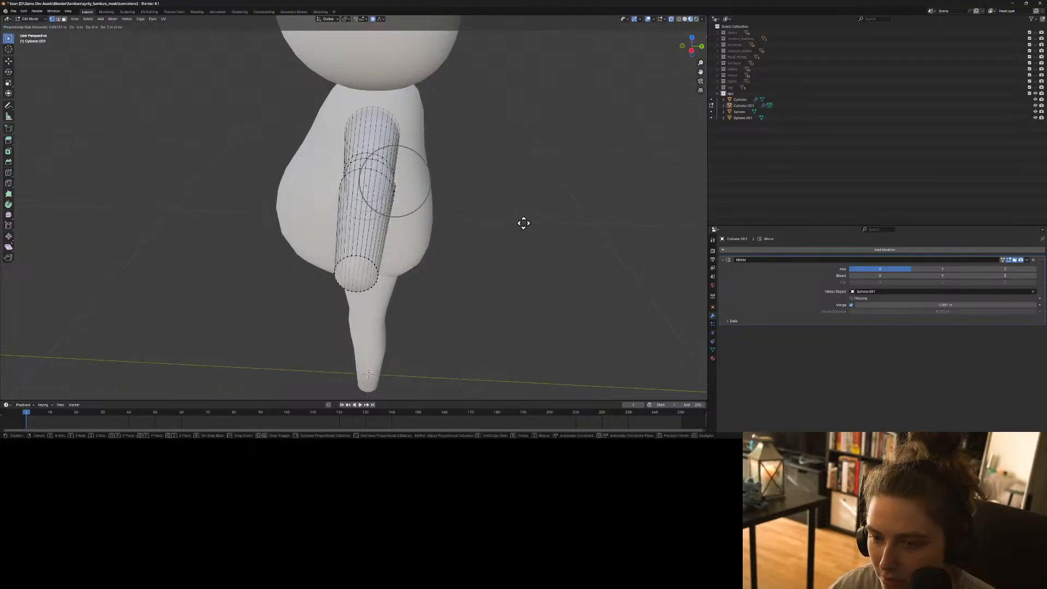
key(y)
scroll(527, 222, up, 3)
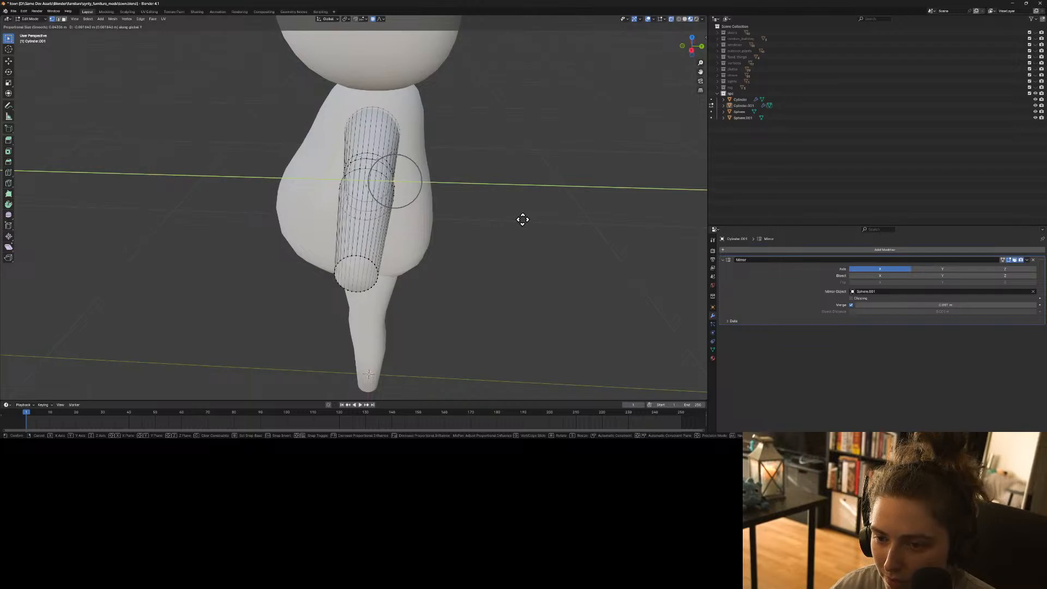
click(523, 219)
key(Tab)
middle_drag(526, 252, 598, 261)
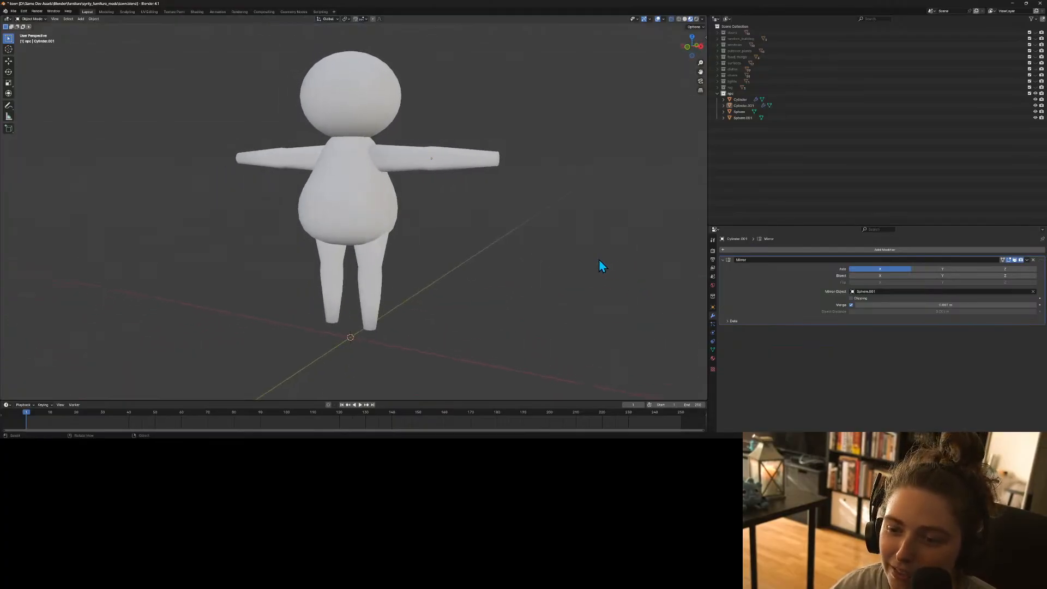
Move the mirrored arms along X slightly inward so they sit deeper in the shoulders.
click(455, 165)
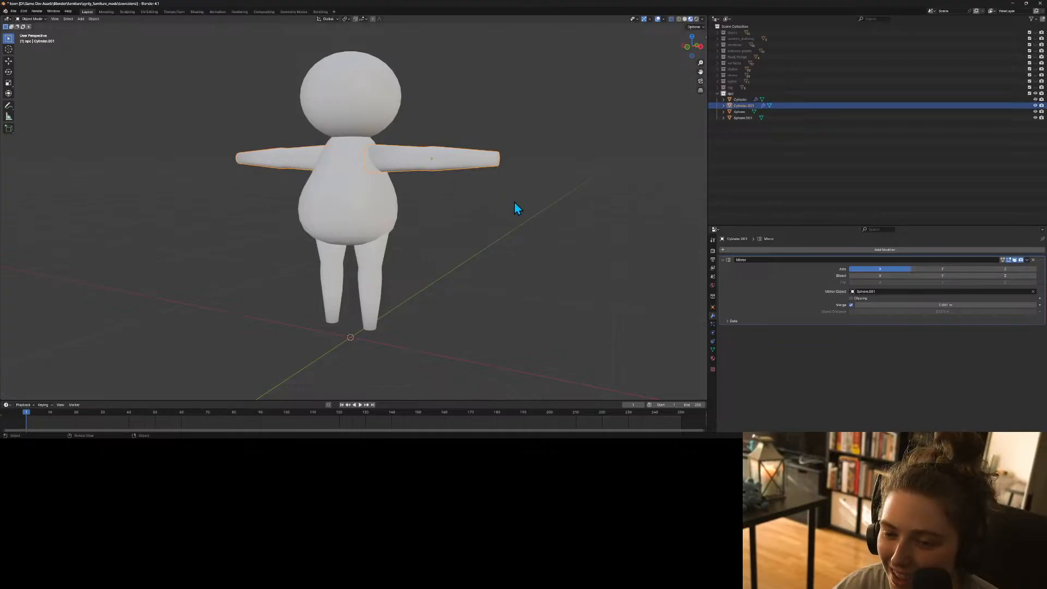
key(KP_1)
key(g)
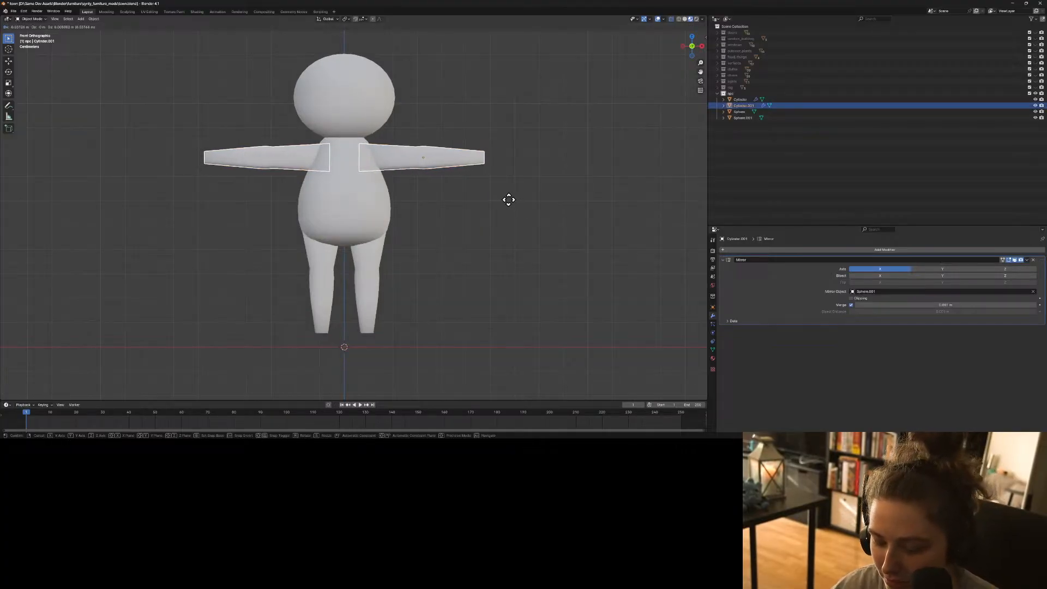
key(x)
click(506, 200)
click(532, 221)
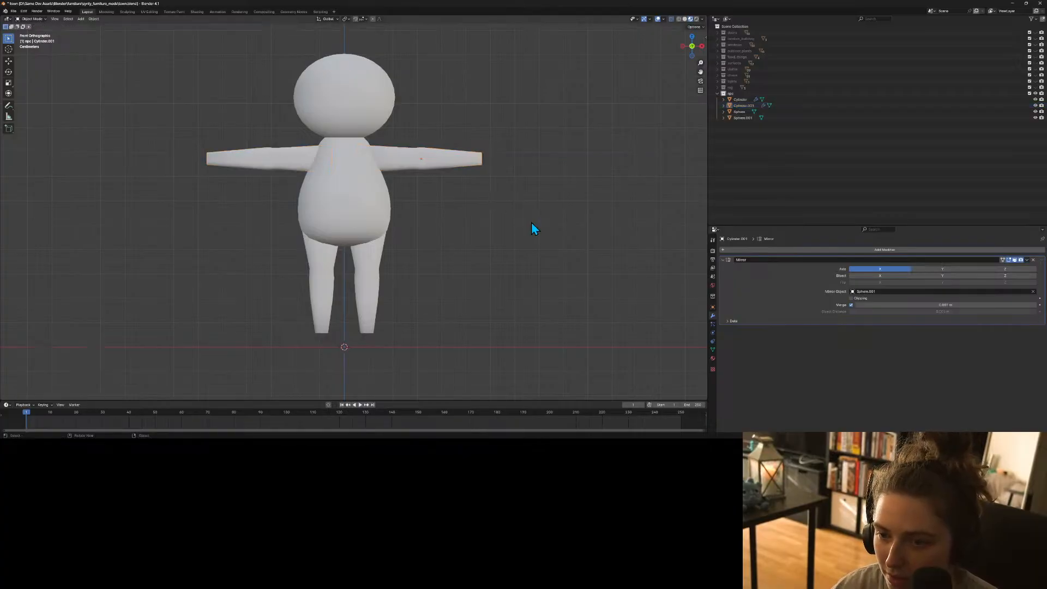
Add a cylinder mesh to the scene as the base shape for a foot.
key(Tab)
key(Tab)
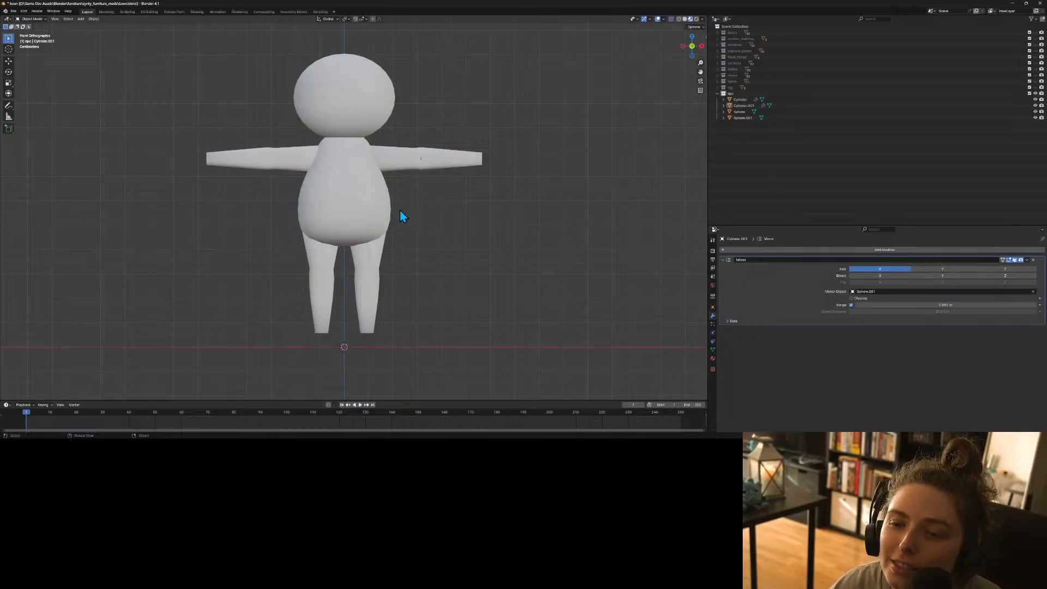
click(358, 114)
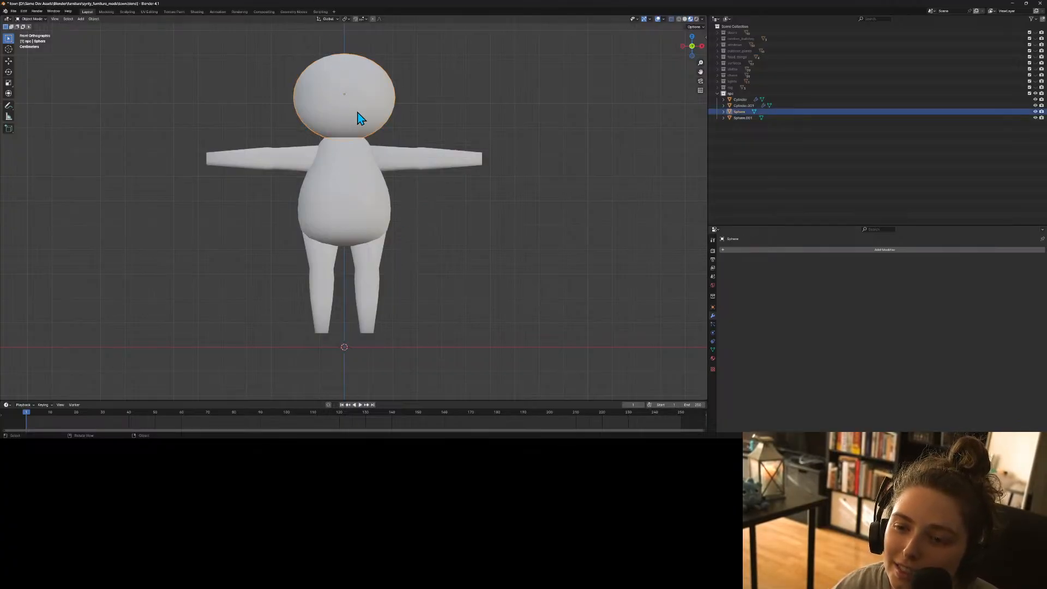
middle_drag(387, 158, 409, 178)
middle_drag(442, 217, 418, 212)
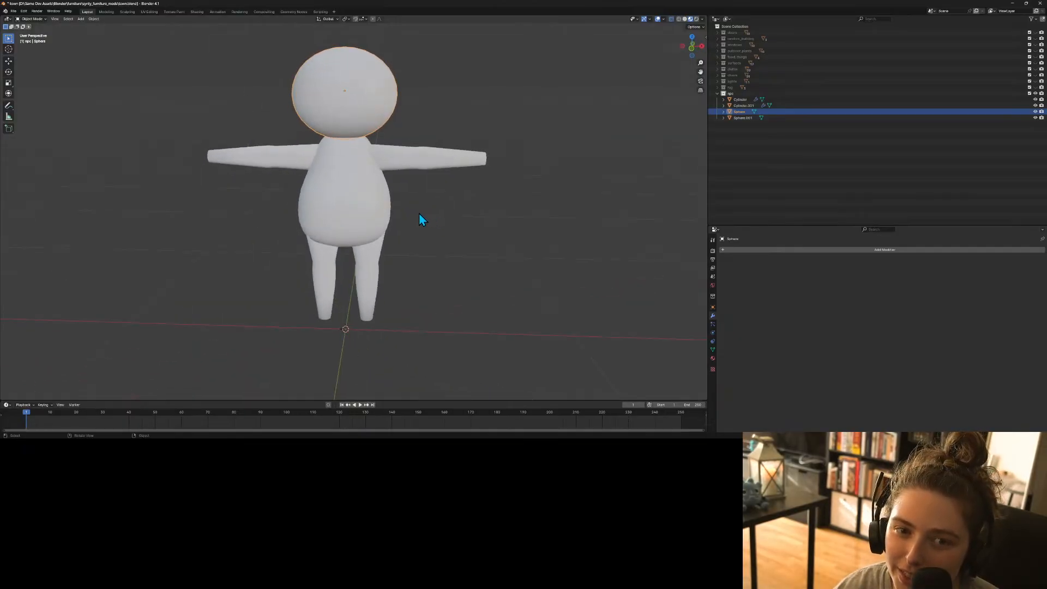
click(82, 20)
mouse_move(92, 26)
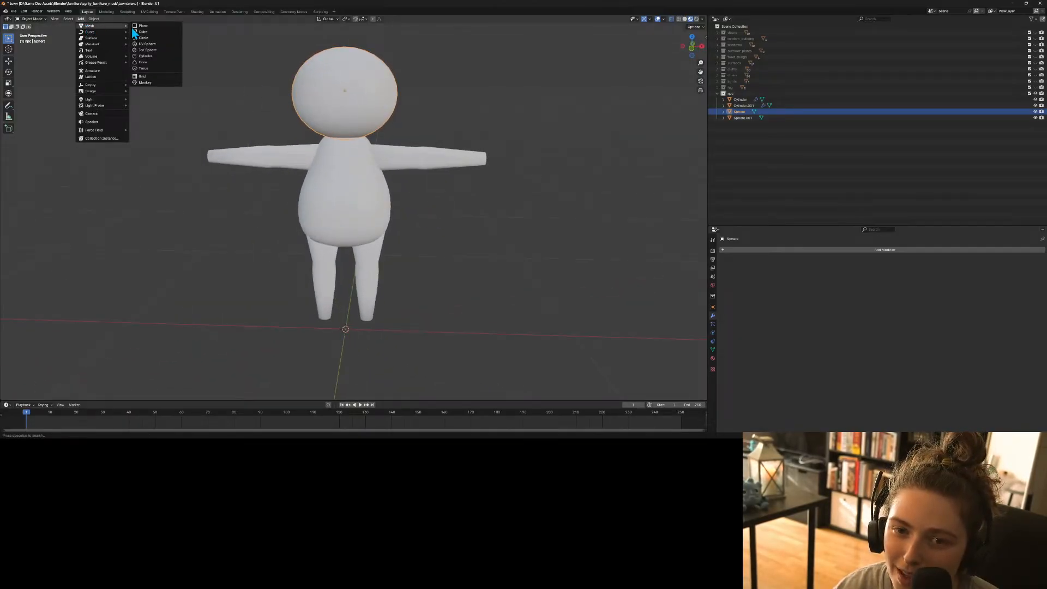
click(152, 55)
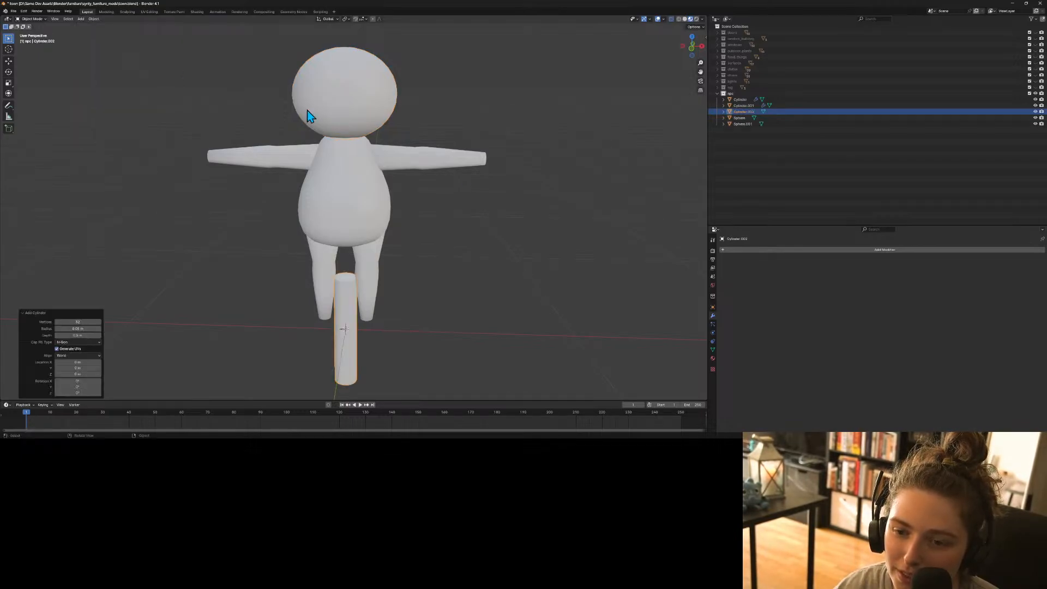
key(r)
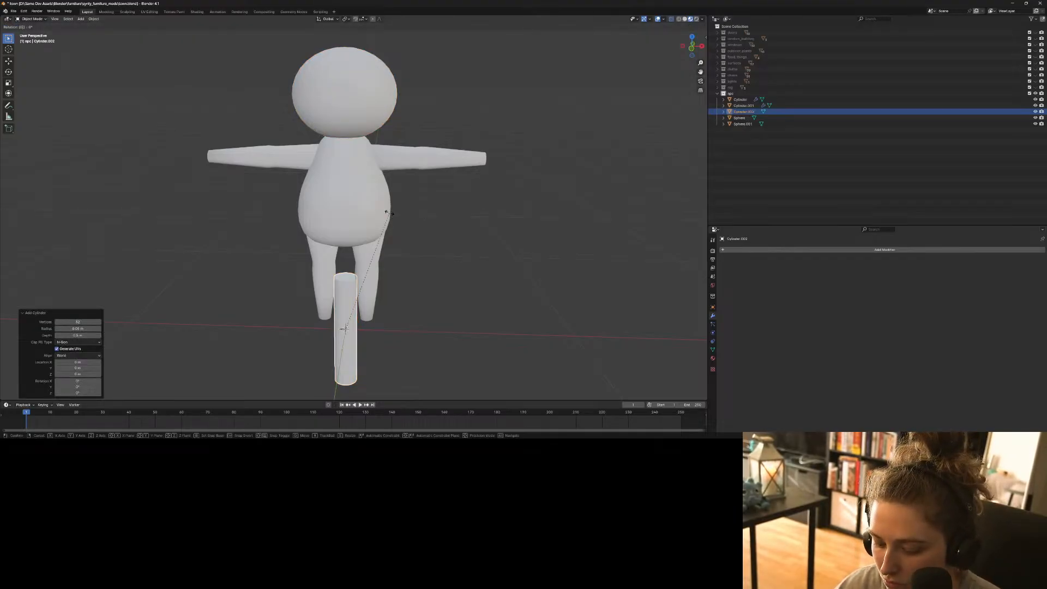
key(y)
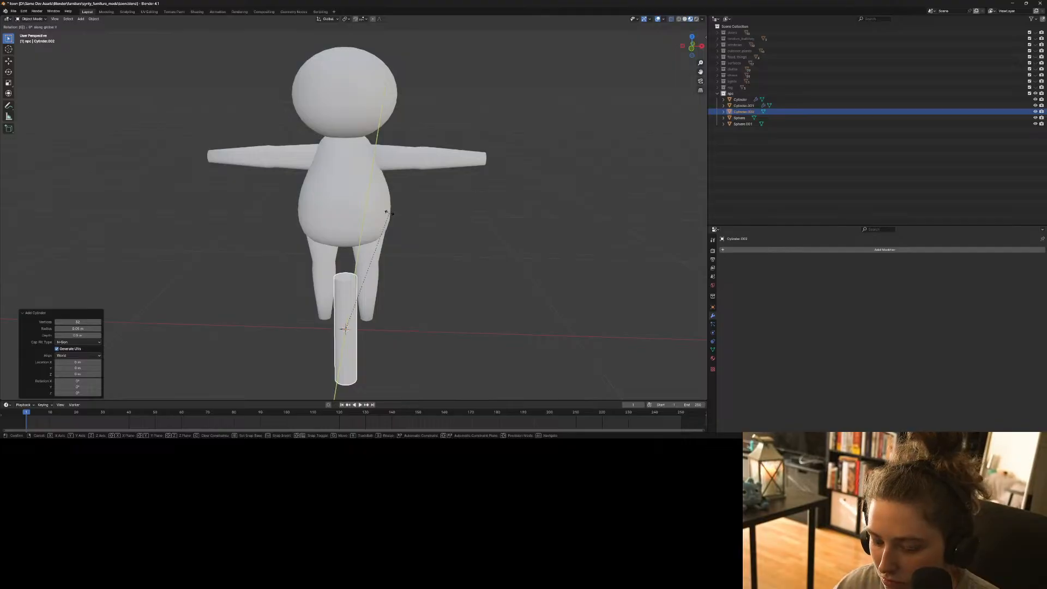
key(x)
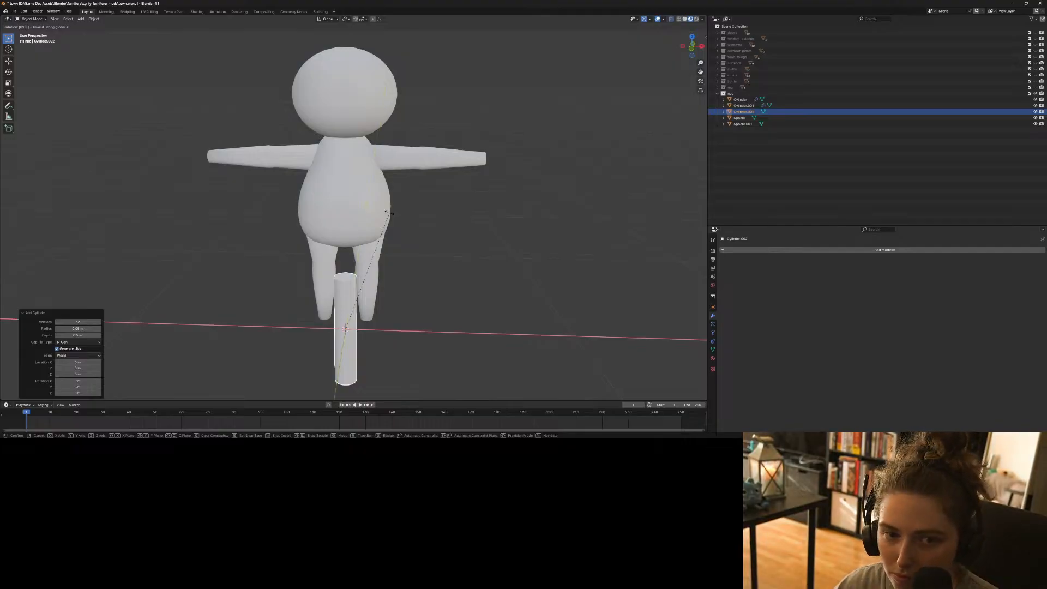
click(387, 212)
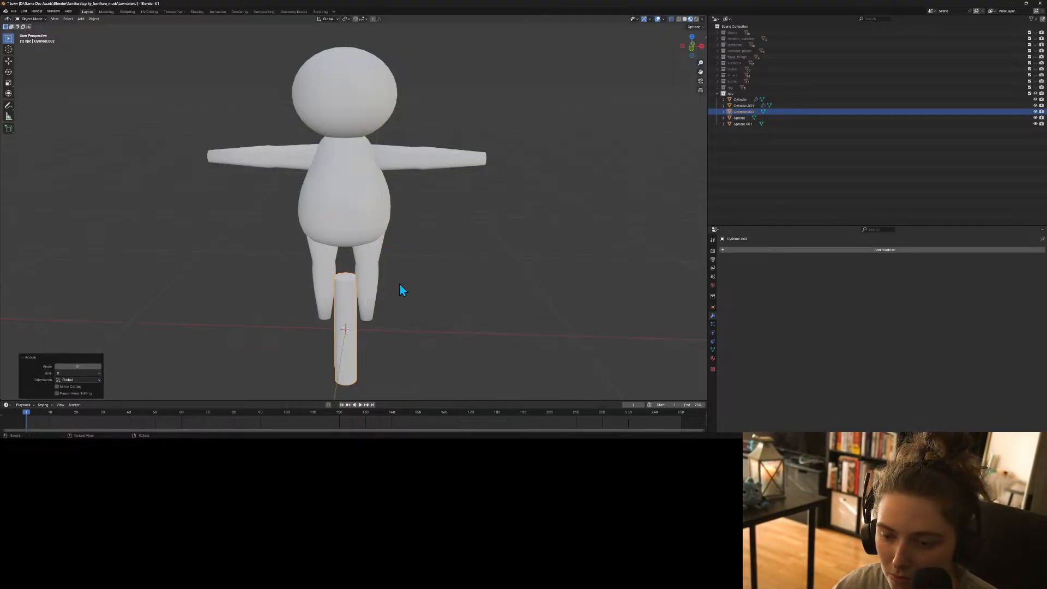
Rotate the foot cylinder 90 degrees around the X axis so it lies front to back.
middle_drag(402, 290, 384, 325)
text(r)
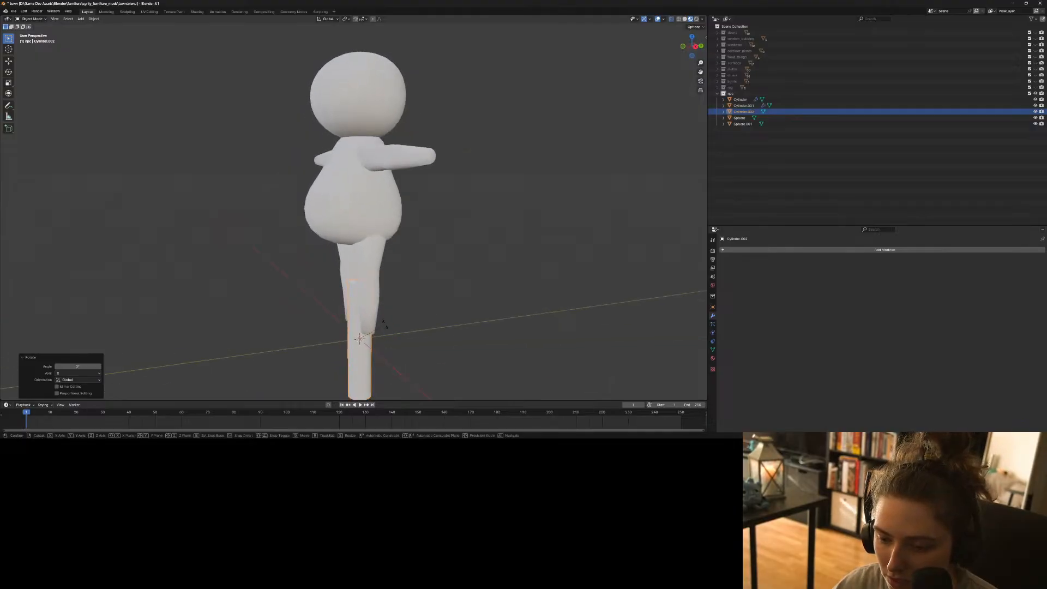
text(x90)
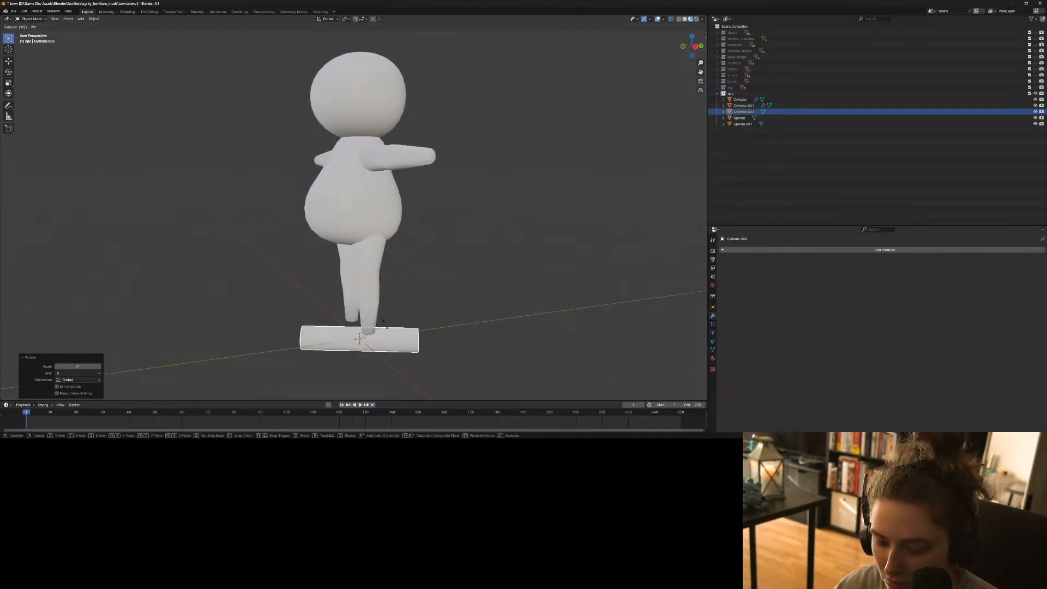
key(Return)
Move the foot cylinder along X under the leg on the positive X side, and raise it along Z to sit on the ground line.
middle_drag(386, 326, 411, 350)
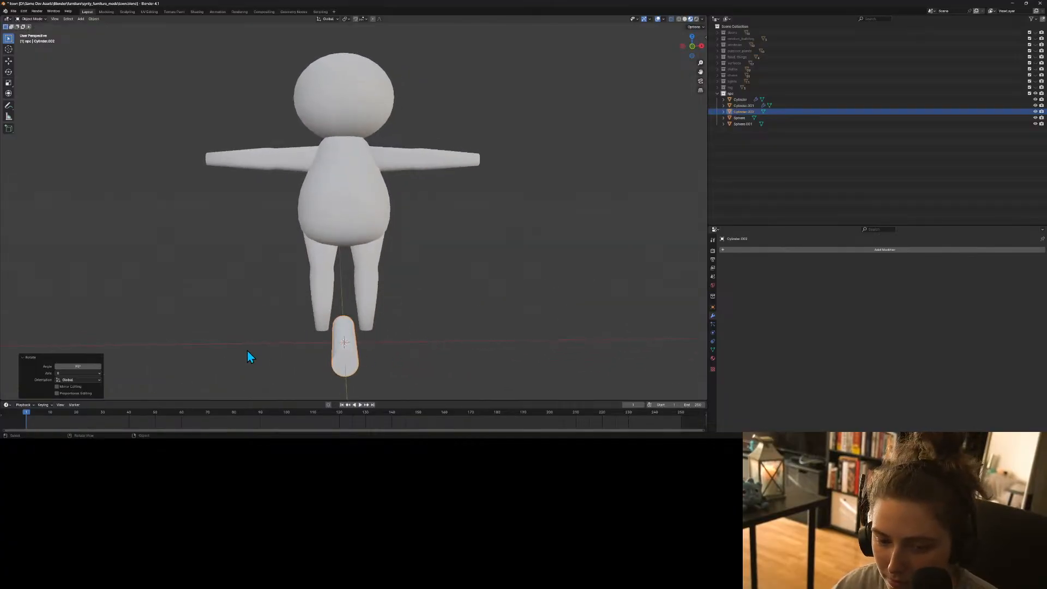
key(g)
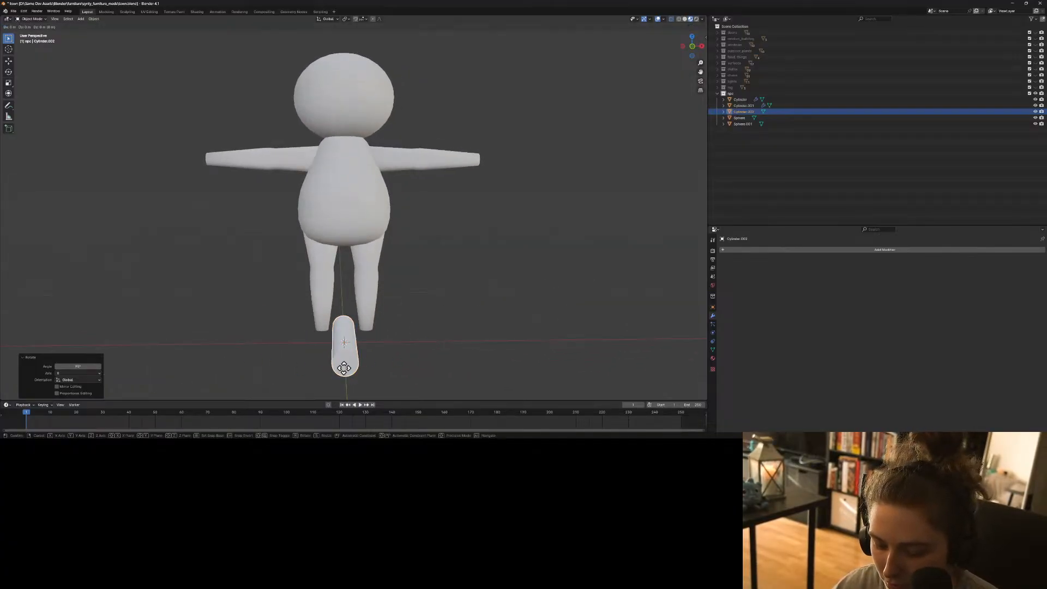
key(x)
click(368, 370)
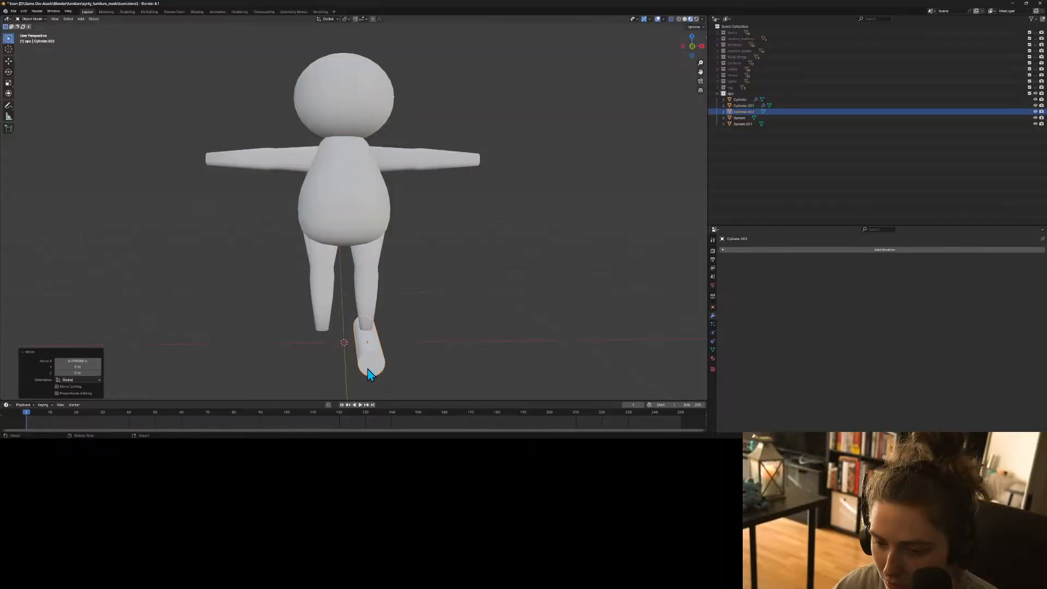
key(KP_1)
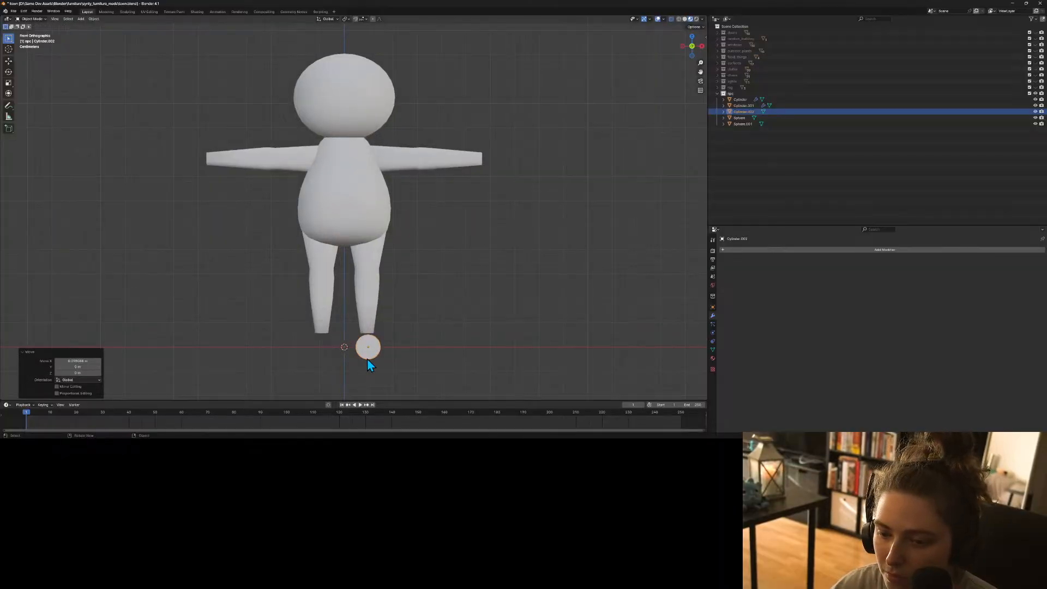
key(g)
key(z)
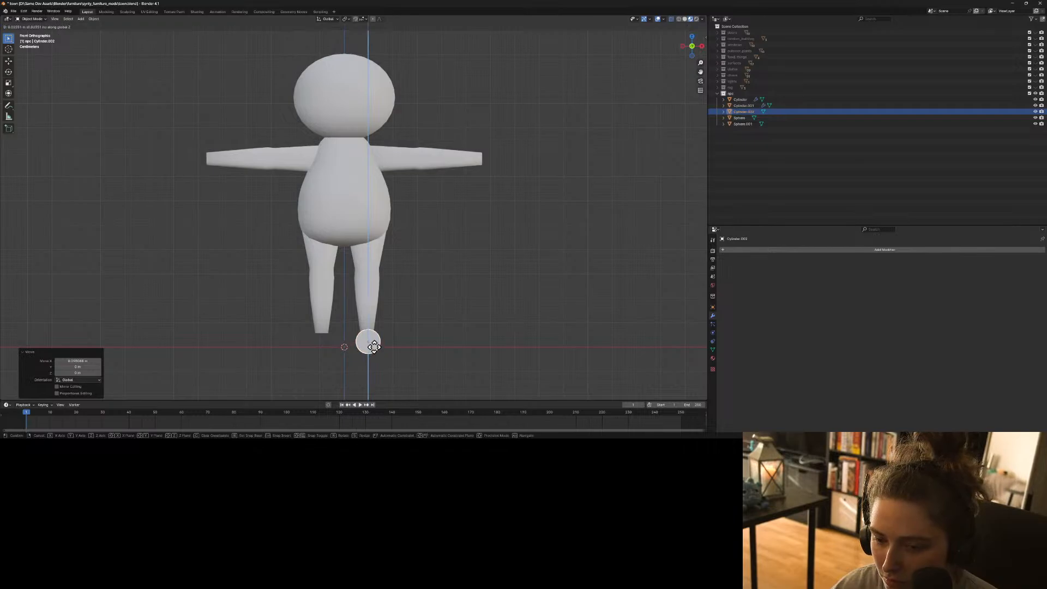
click(376, 340)
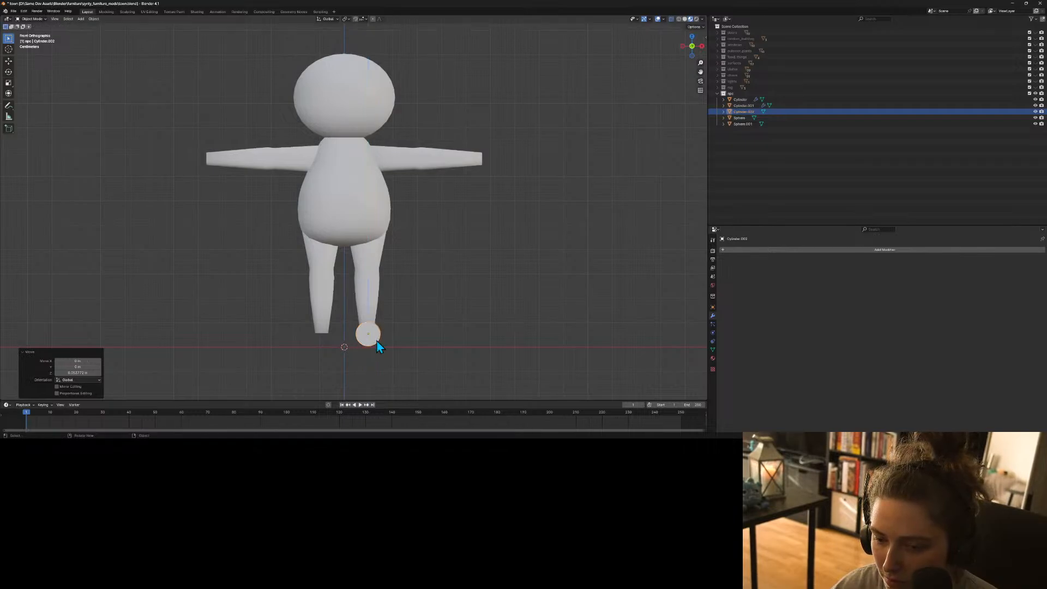
Move the back end of the foot cylinder forward along Y to shorten it to just behind the leg.
key(KP_3)
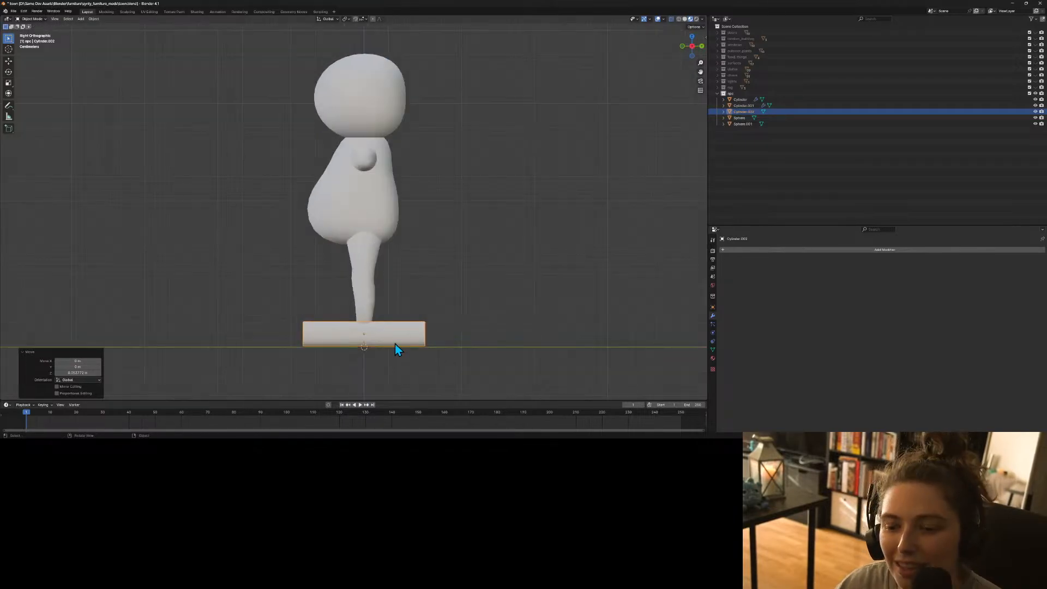
click(395, 342)
key(Tab)
drag(410, 286, 463, 381)
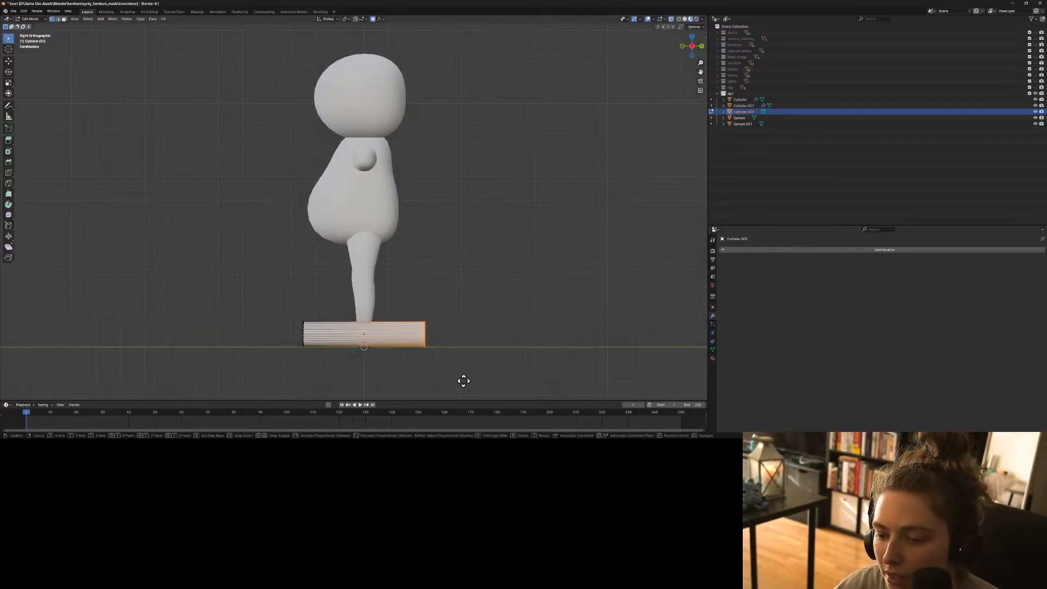
key(g)
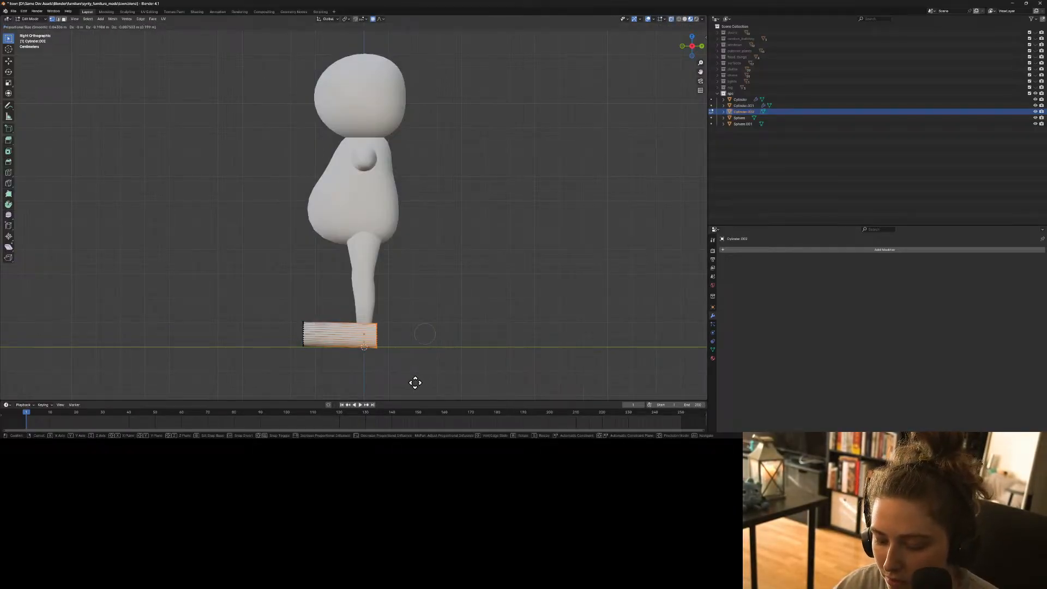
key(y)
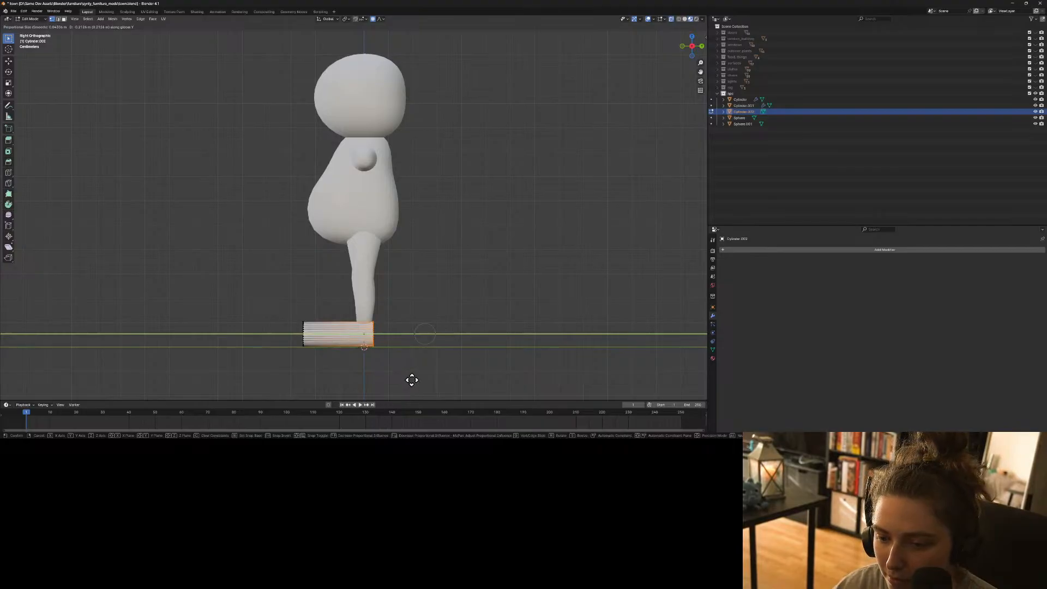
click(411, 380)
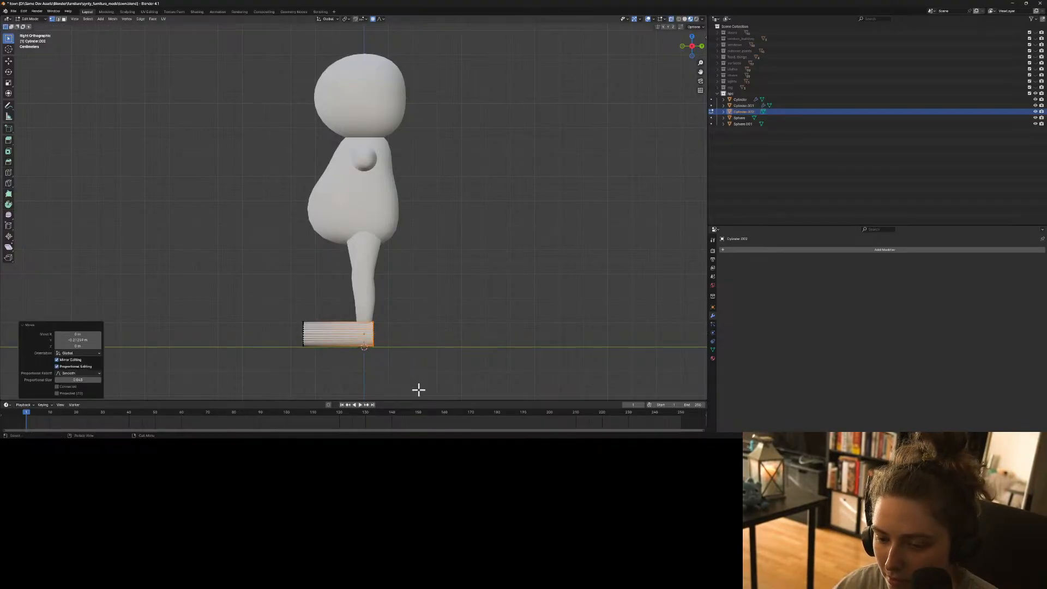
Scale the whole foot mesh down uniformly to about 0.7.
drag(275, 317, 398, 362)
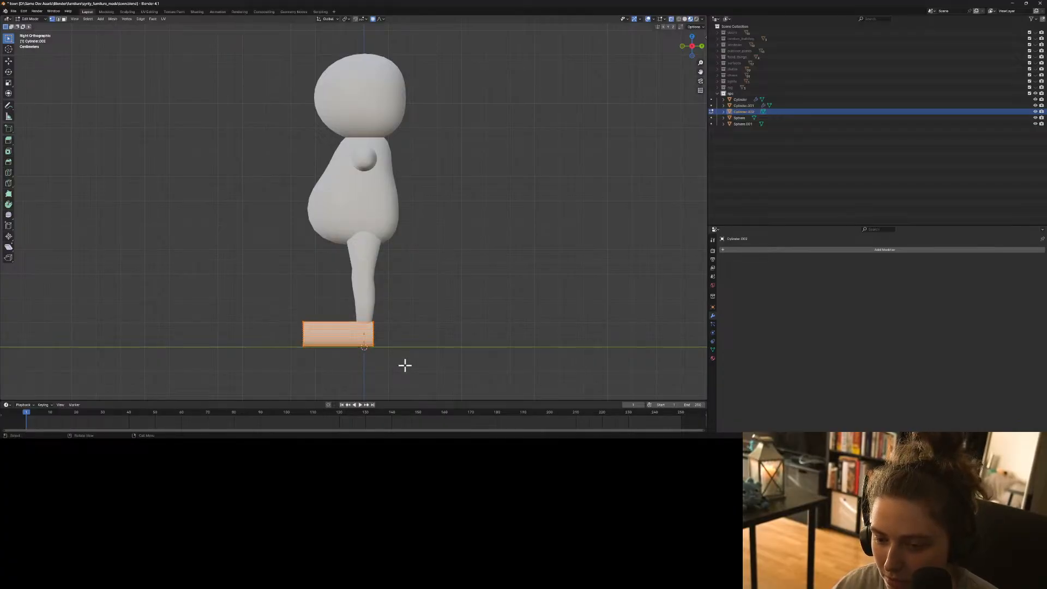
key(s)
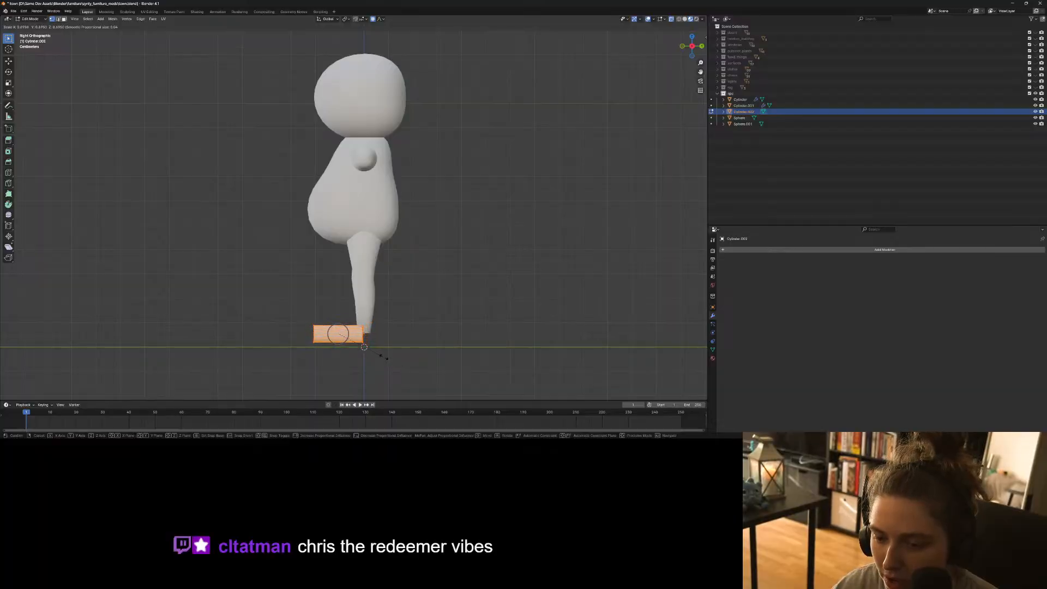
click(387, 358)
Move the foot mesh backward along Y until its heel lines up with the ankle, and lower it along Z onto the ground line.
key(g)
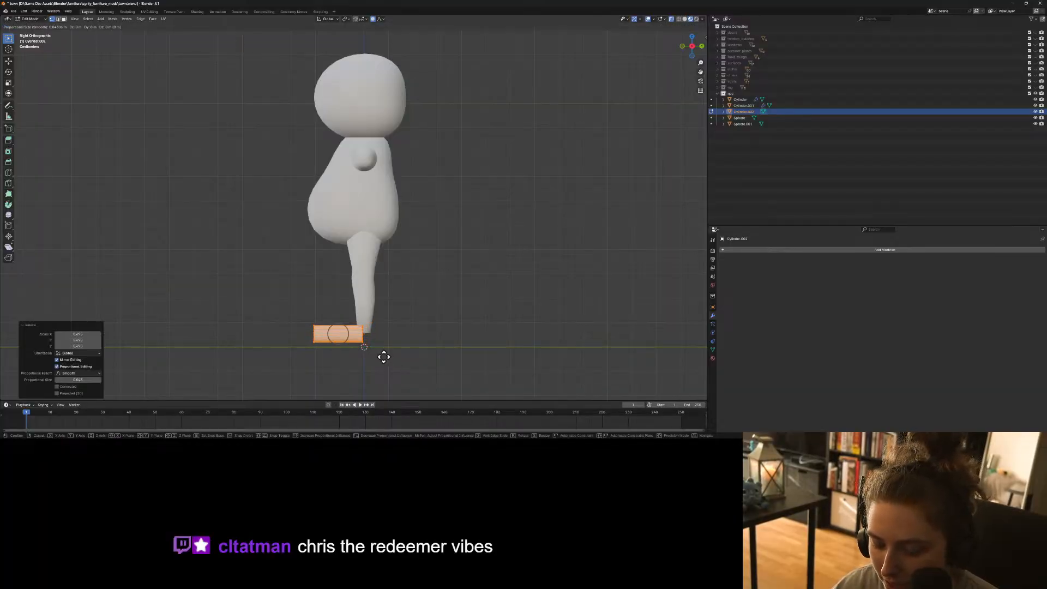
key(y)
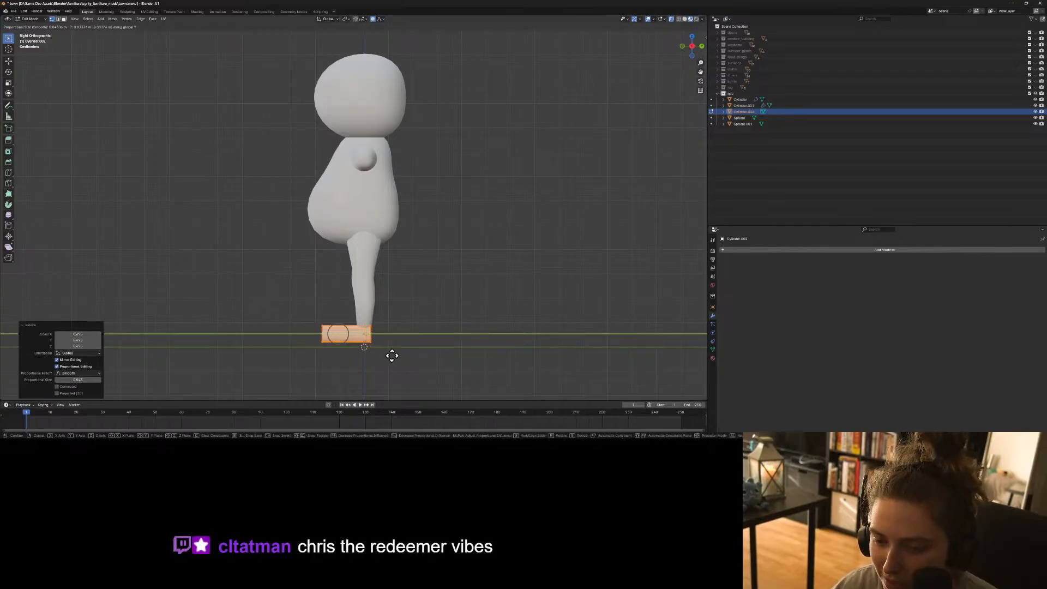
click(392, 356)
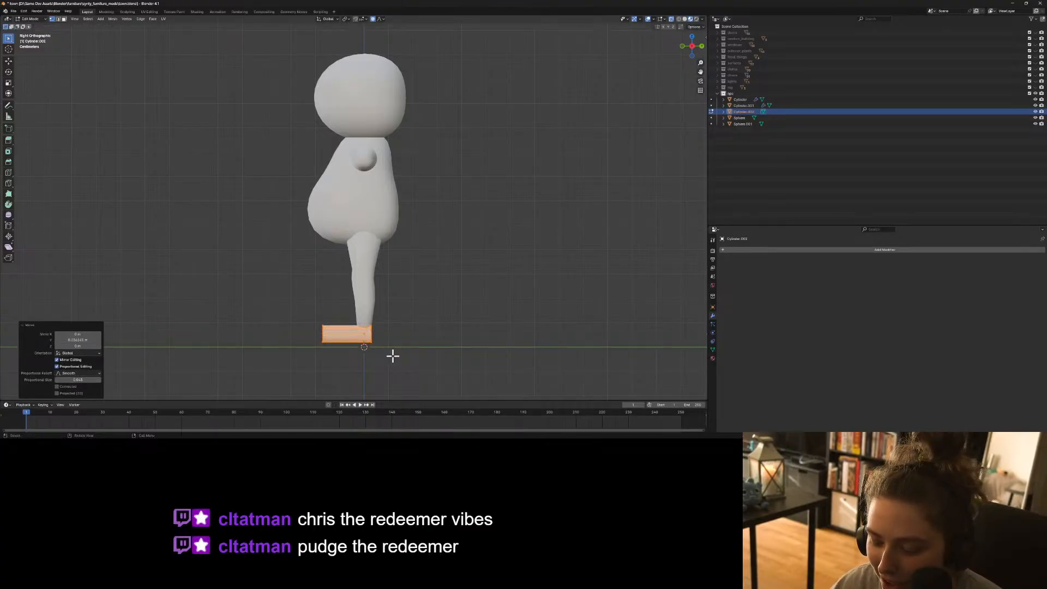
key(g)
key(y)
click(394, 356)
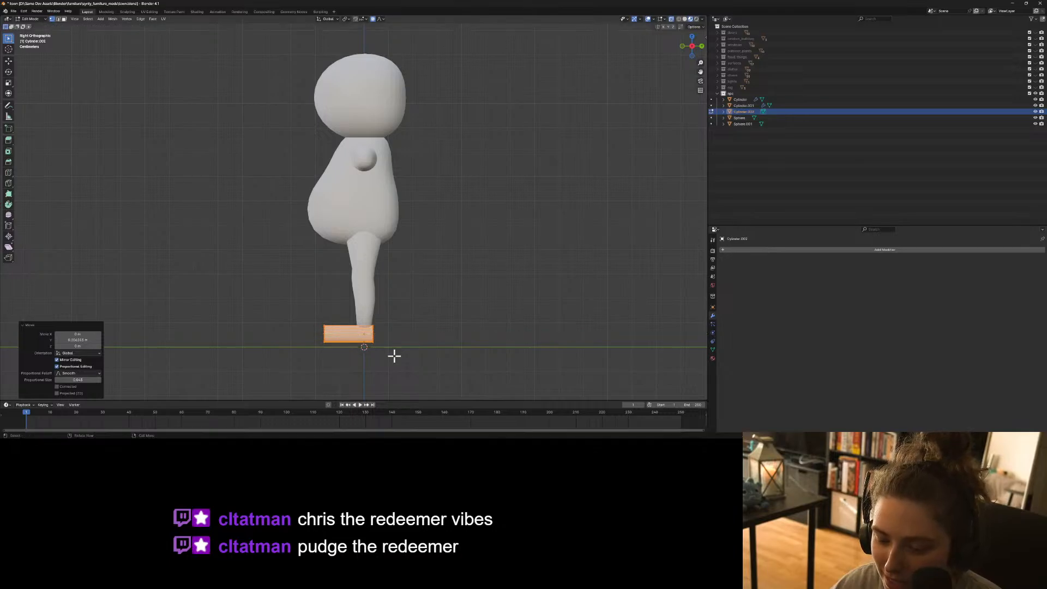
key(g)
key(z)
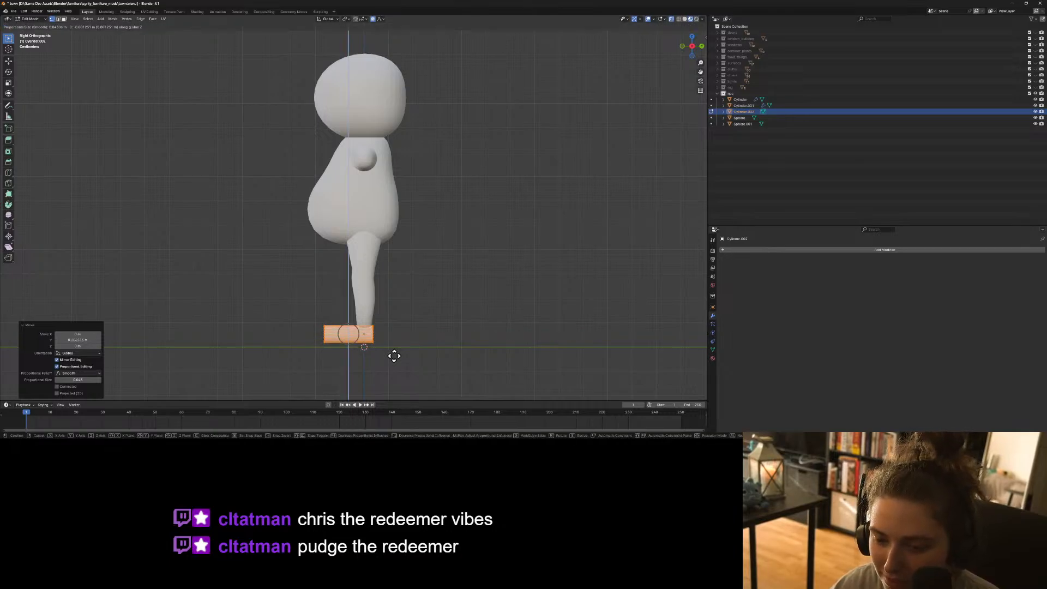
click(395, 357)
key(Tab)
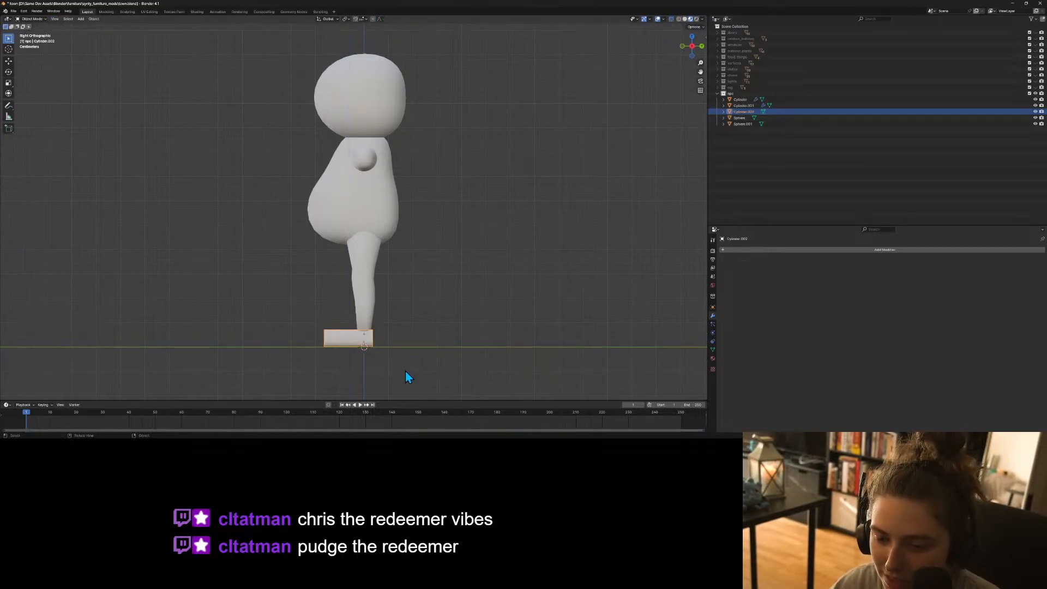
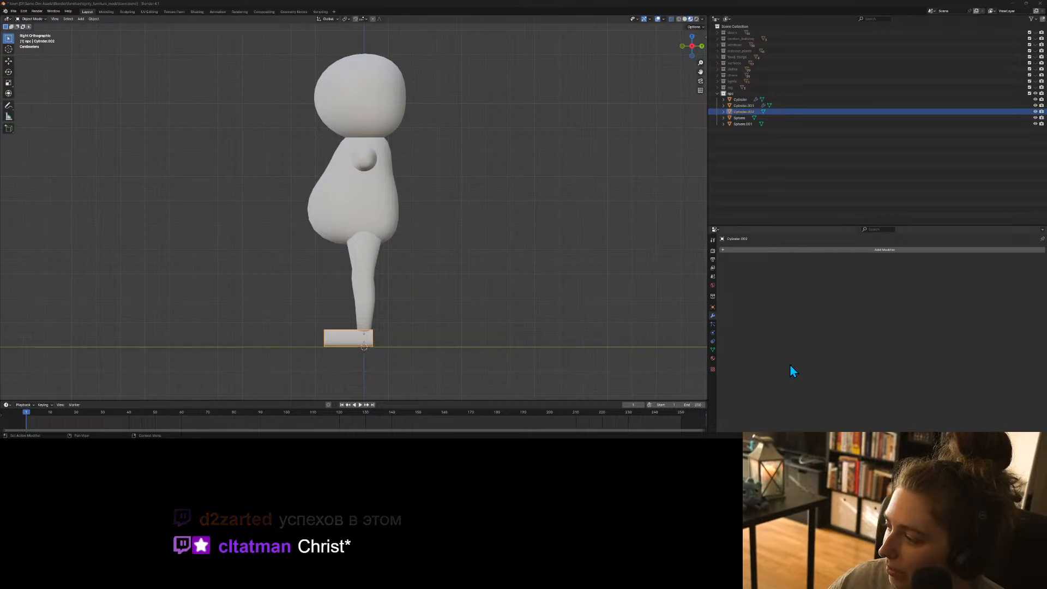
Flatten the underside of the foot cylinder by raising its bottom edge along Z with proportional editing.
scroll(450, 319, up, 3)
shift+middle_drag(446, 335, 538, 224)
scroll(493, 300, up, 3)
middle_drag(539, 367, 553, 352)
key(KP_3)
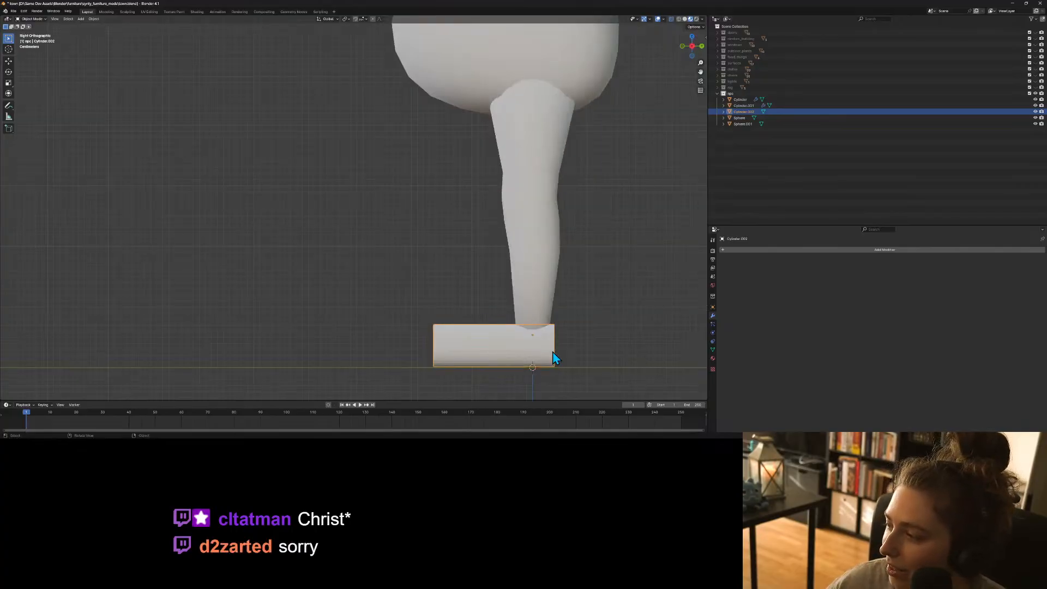
scroll(553, 357, up, 1)
shift+middle_drag(555, 357, 490, 286)
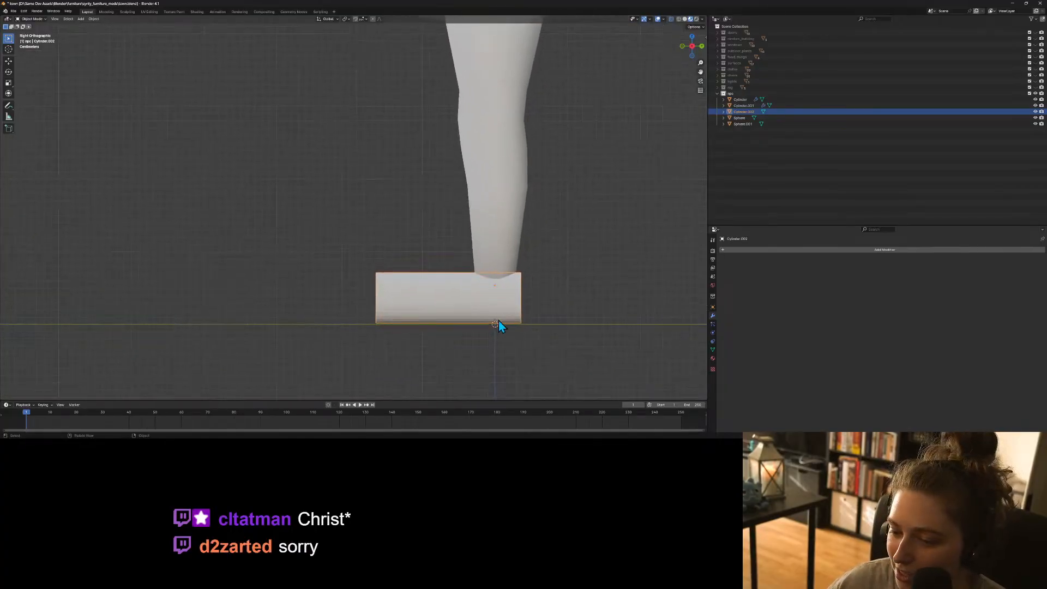
scroll(554, 379, up, 2)
key(Tab)
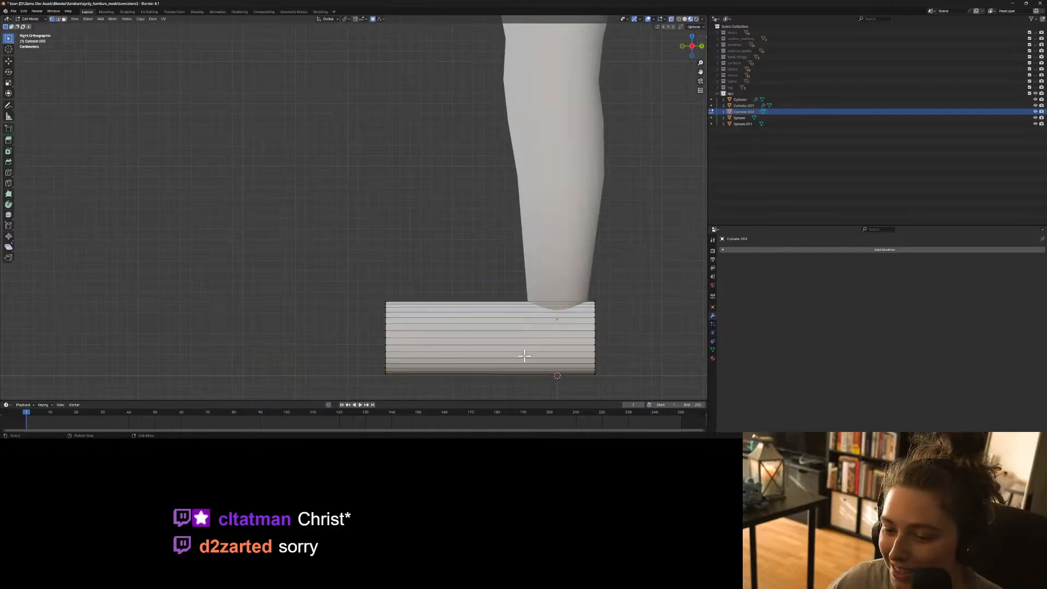
click(592, 377)
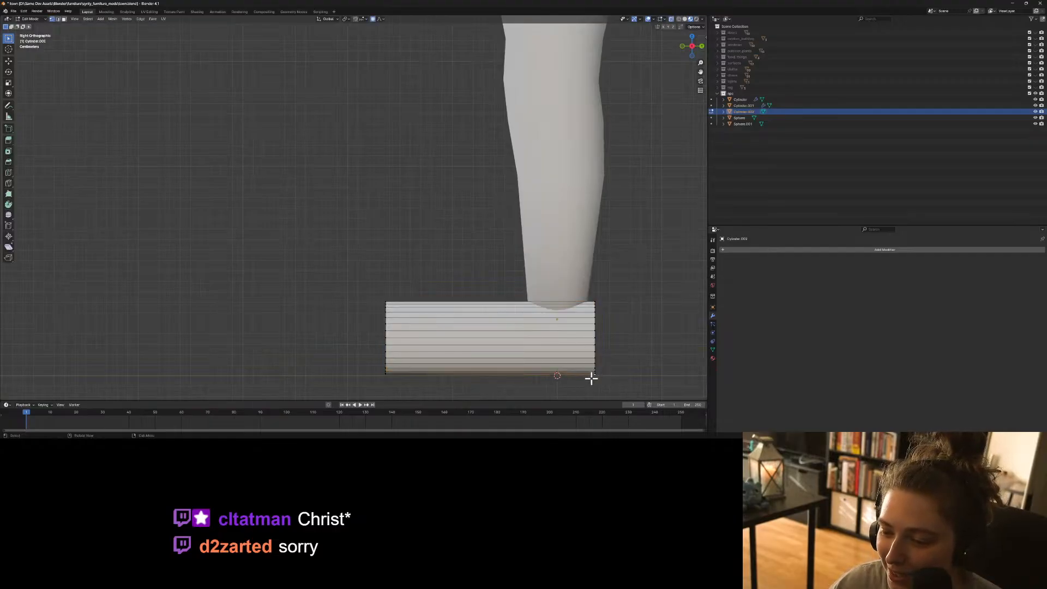
shift+click(387, 374)
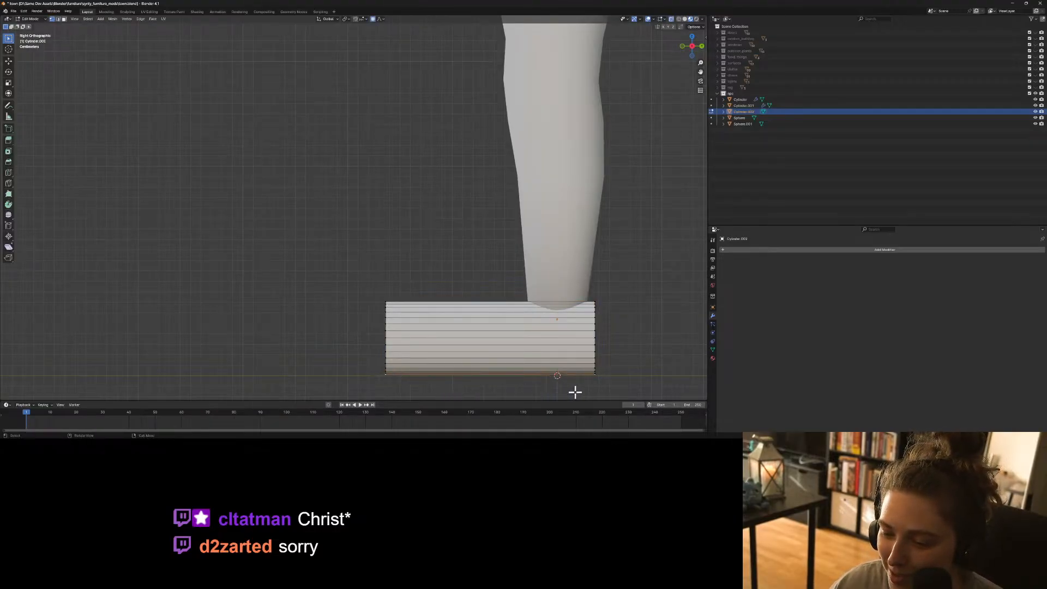
key(g)
key(z)
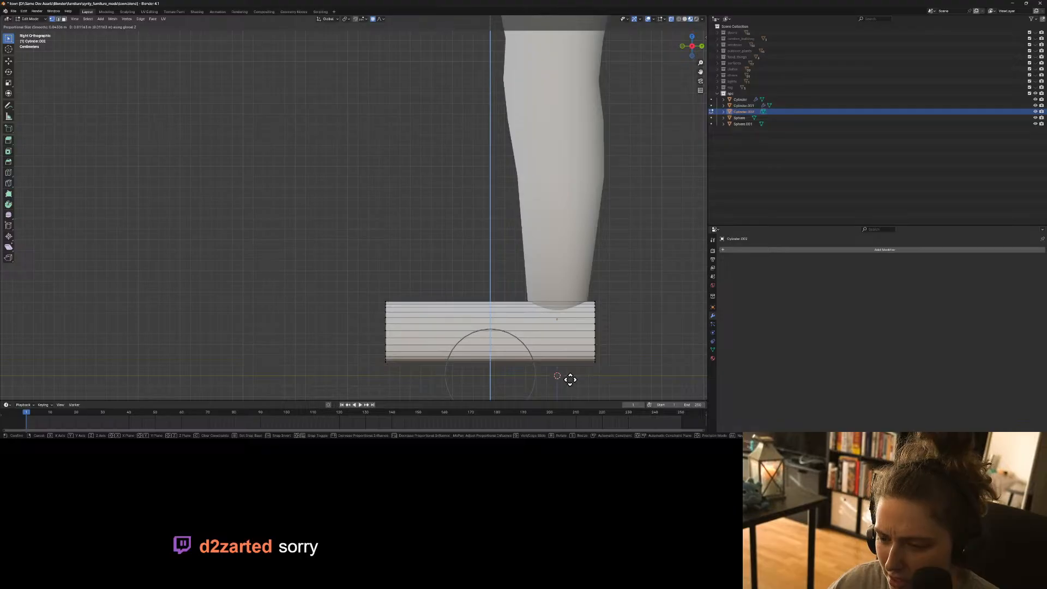
click(569, 379)
Move the whole foot mesh down onto the ground line beneath the ankle and scale it down very slightly.
key(KP_1)
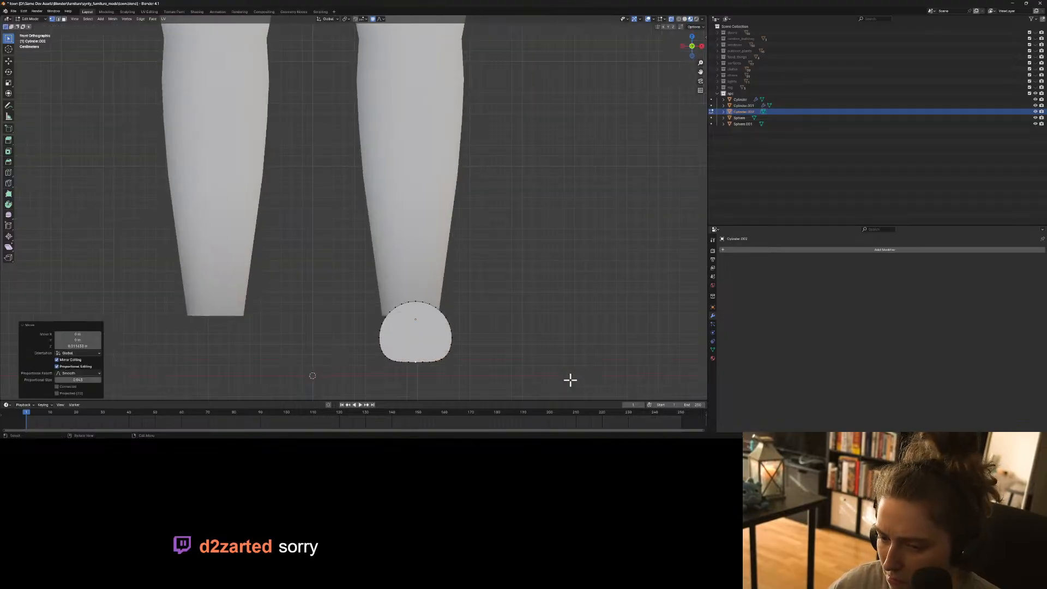
mouse_move(492, 371)
middle_down()
mouse_move(443, 353)
mouse_move(456, 345)
mouse_move(476, 355)
mouse_move(444, 362)
mouse_move(456, 376)
mouse_move(479, 369)
middle_up()
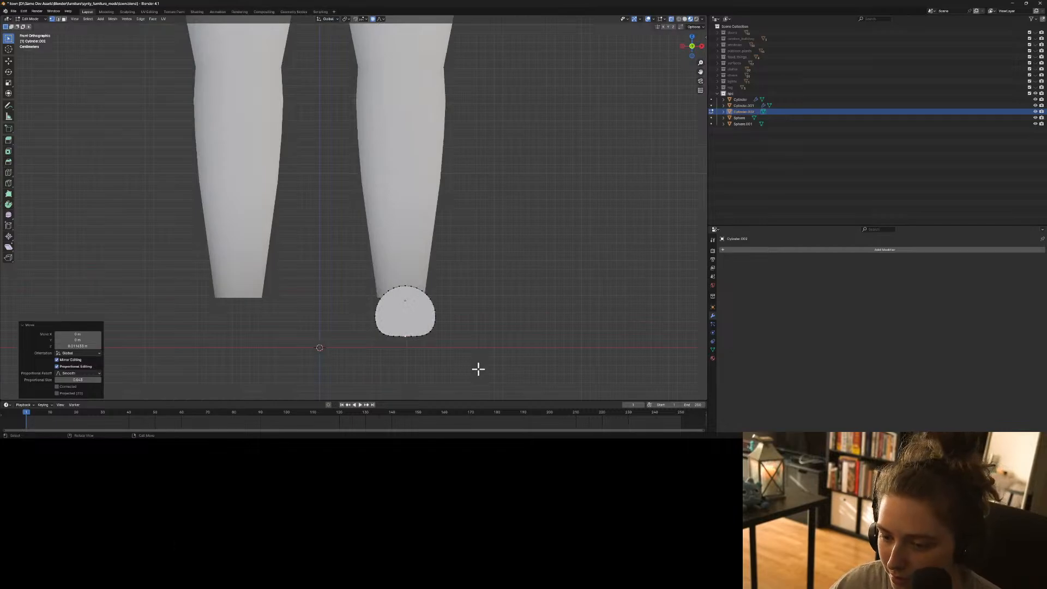
key(a)
key(g)
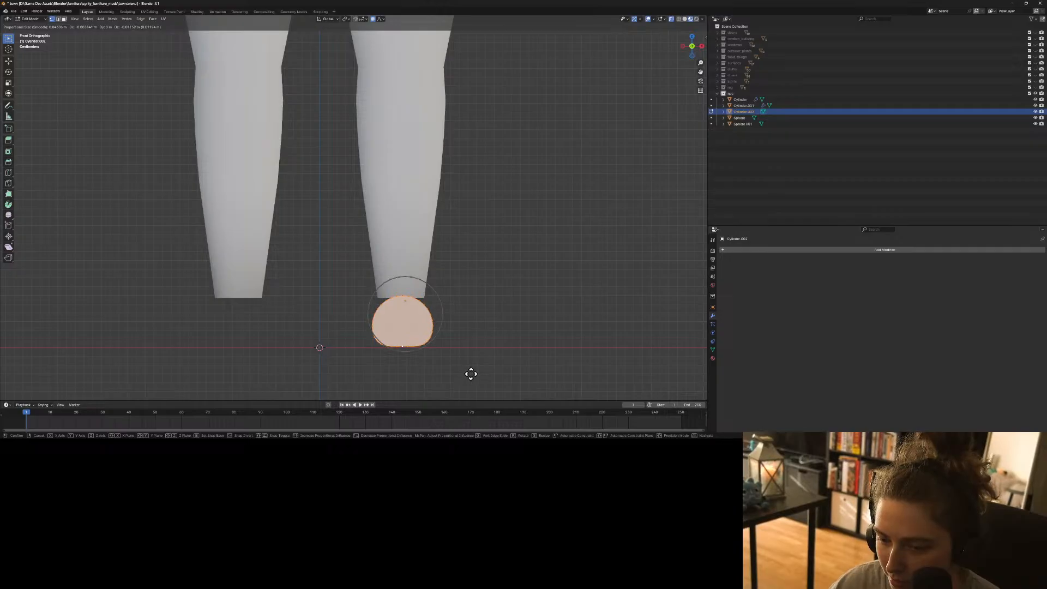
click(472, 375)
key(s)
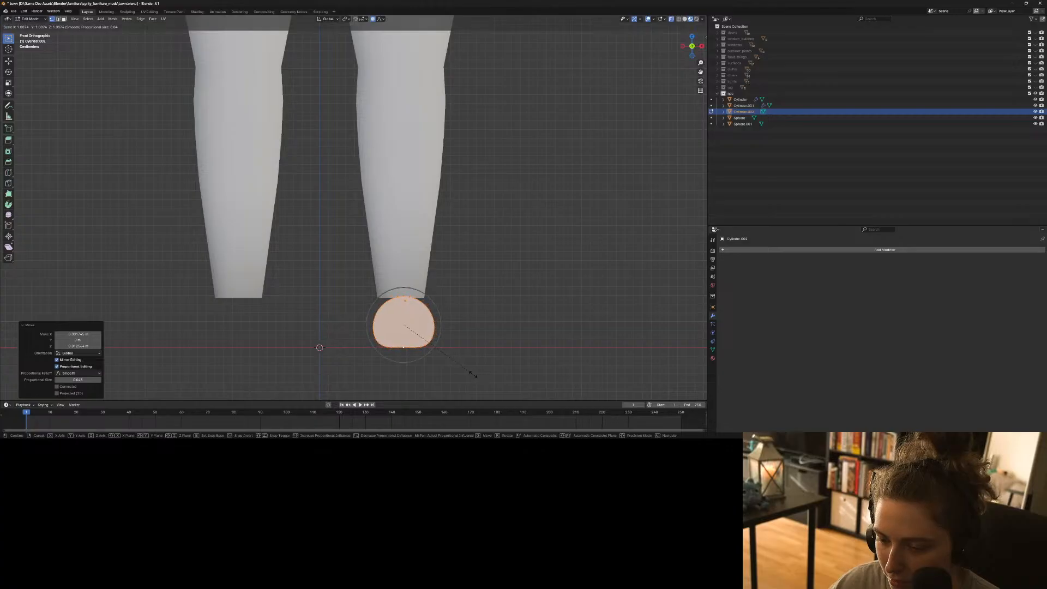
click(472, 375)
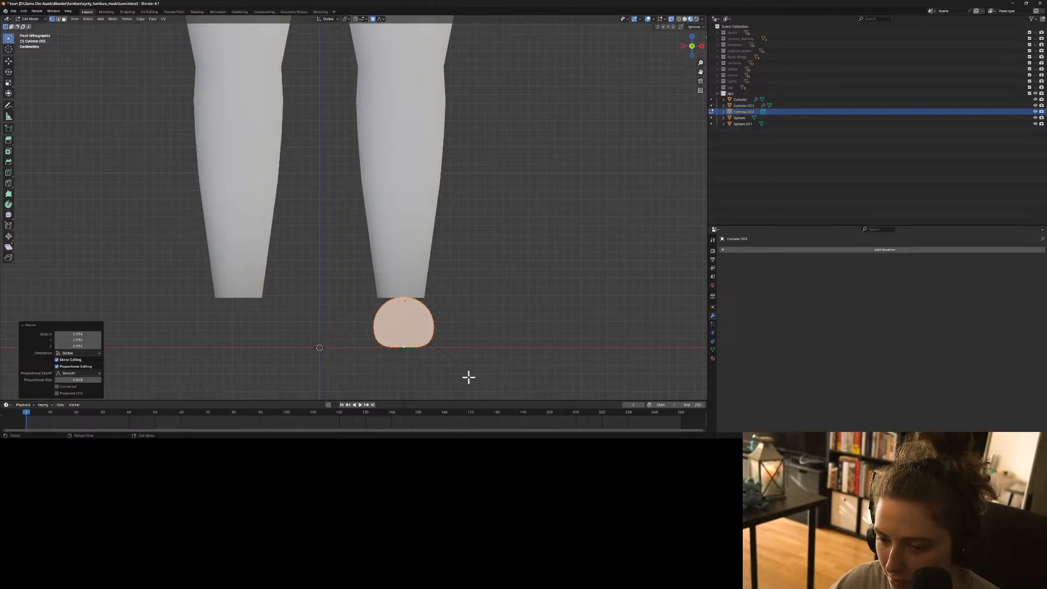
Add two loop cuts around the foot, one near the toe end and one just in front of the ankle.
key(KP_3)
click(464, 379)
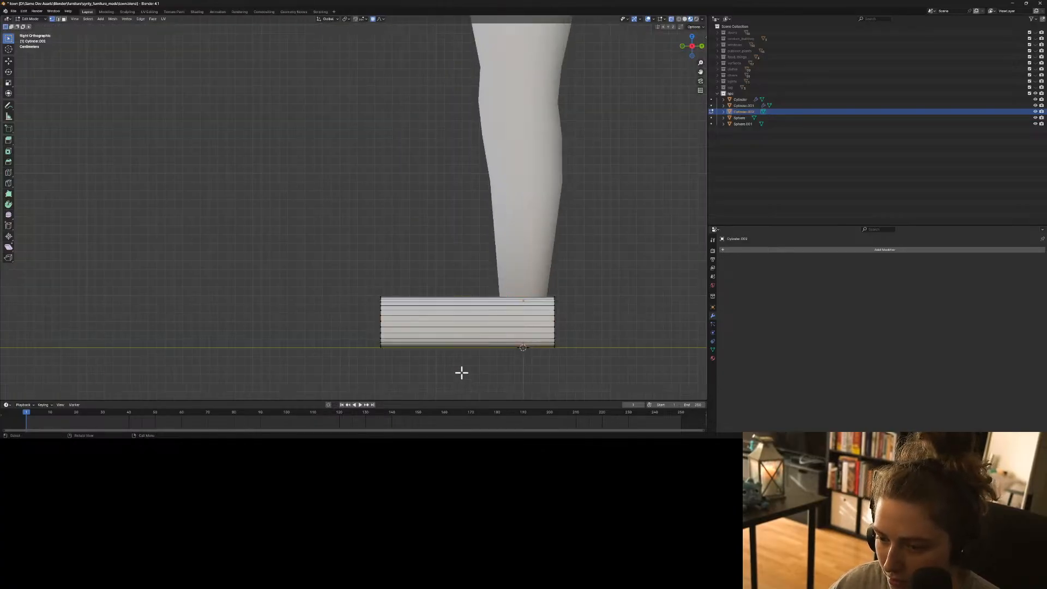
middle_drag(460, 369, 480, 379)
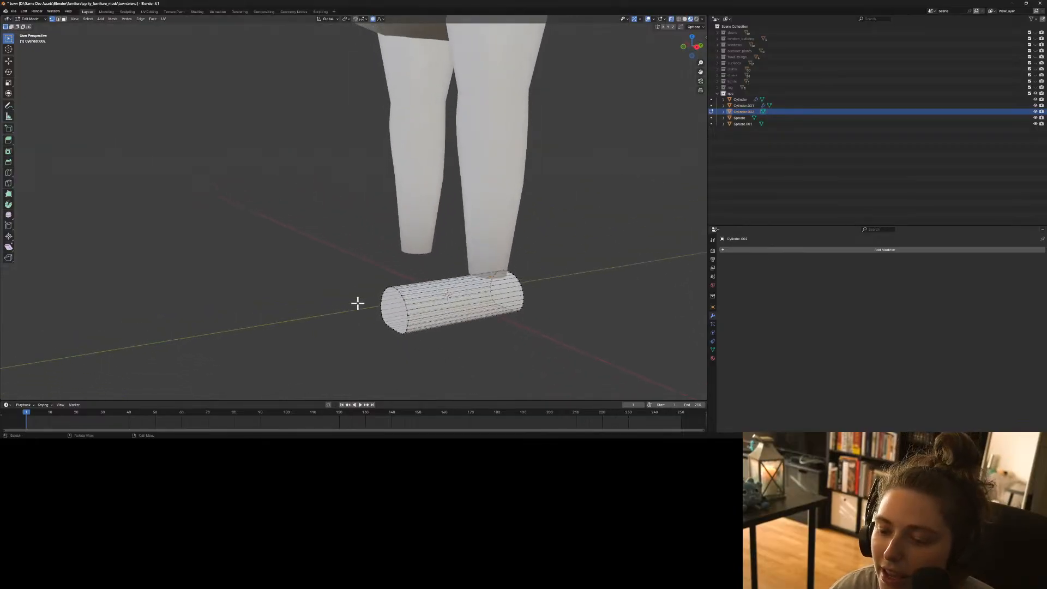
click(8, 172)
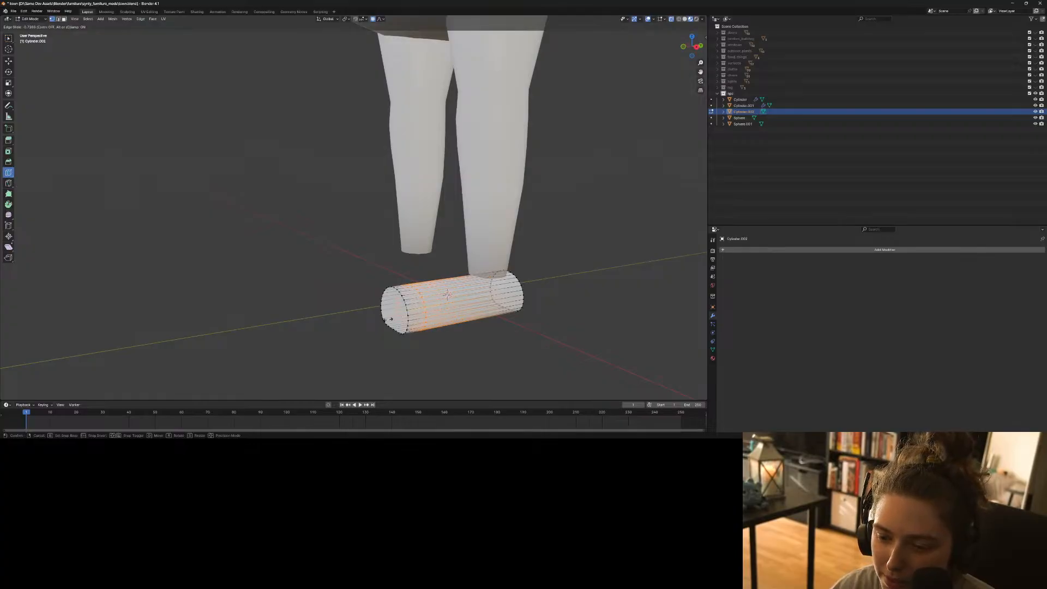
click(391, 319)
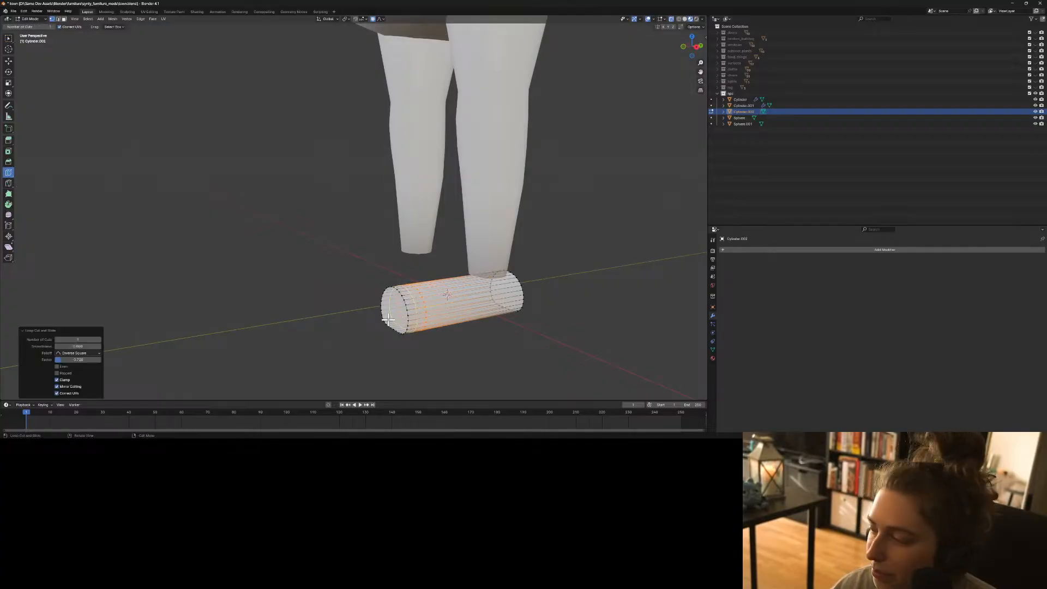
drag(476, 301, 487, 299)
click(490, 298)
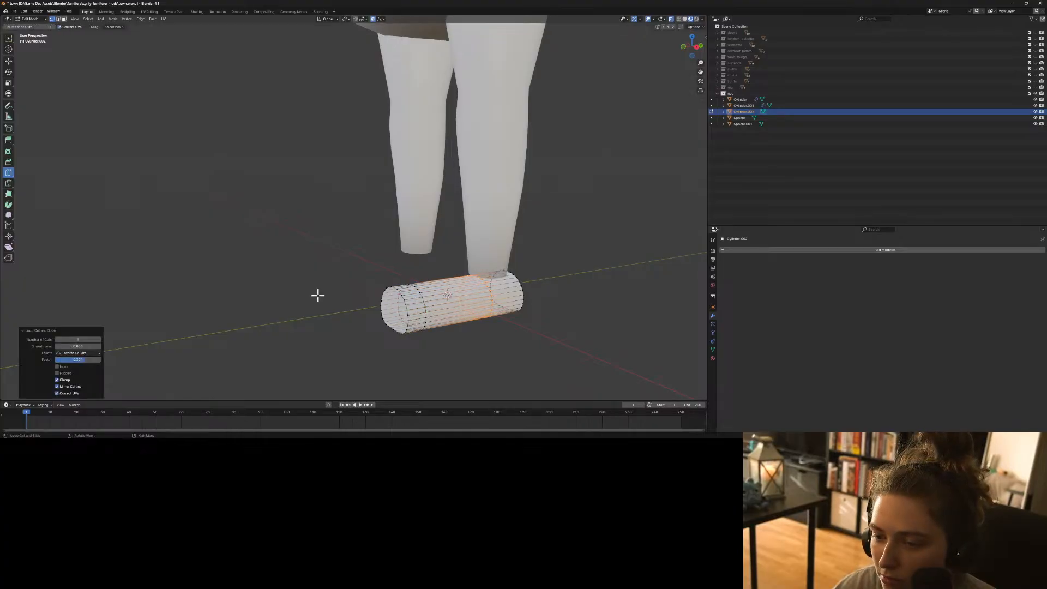
Scale down the edge loop at the front end of the foot with proportional editing to taper the toe.
click(8, 40)
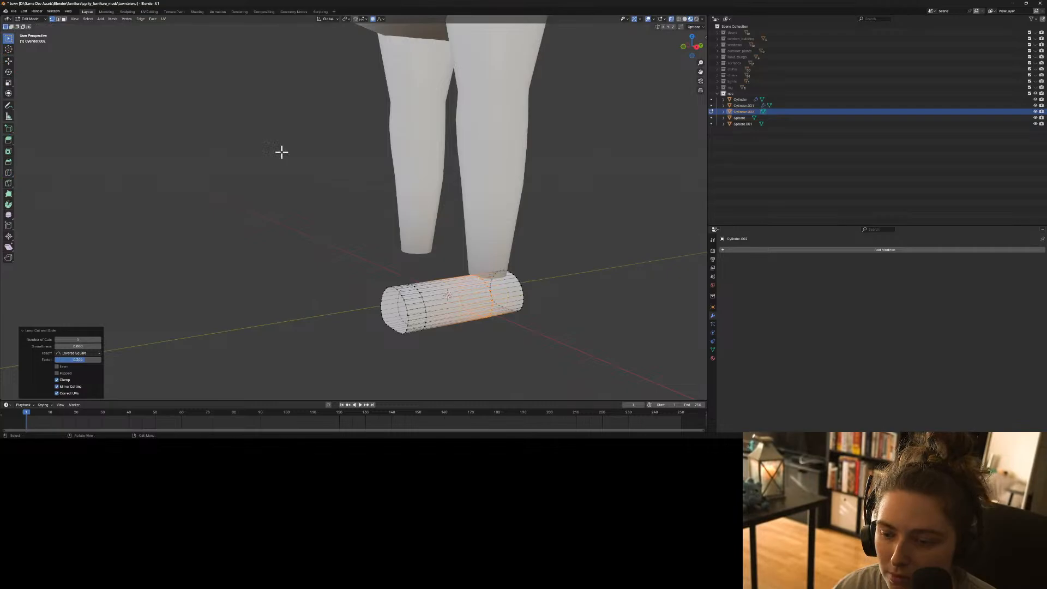
alt+click(401, 294)
key(s)
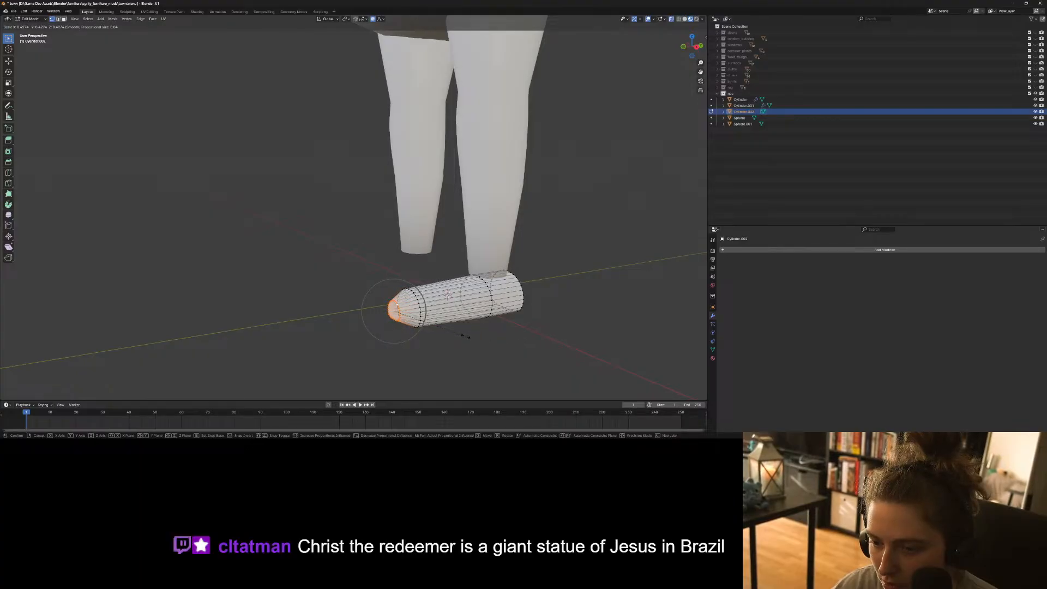
click(485, 339)
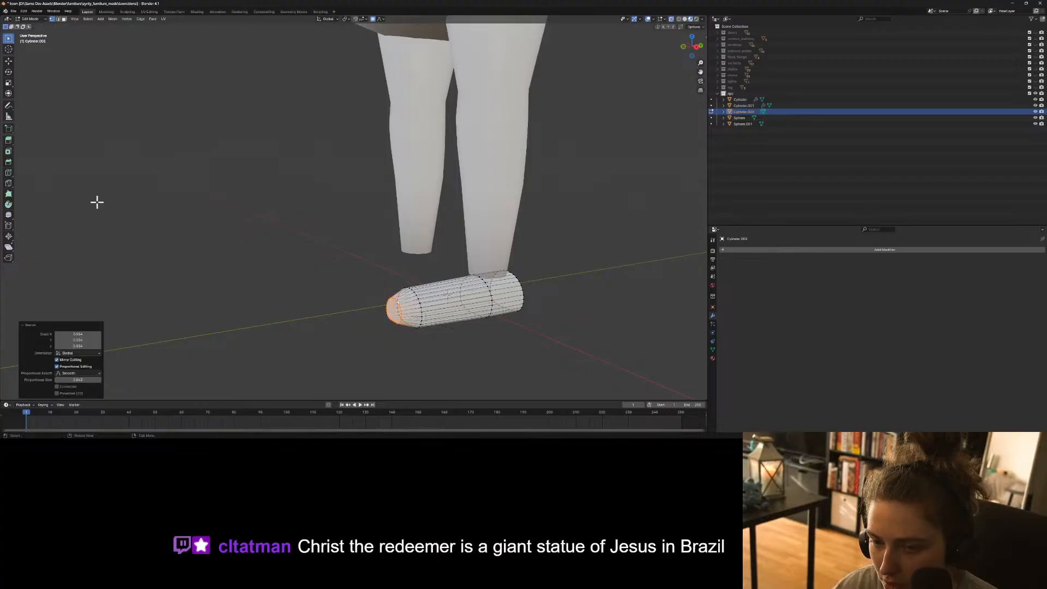
Bevel the edge loop at the toe tip to round it off, and shade the foot smooth.
click(8, 161)
drag(365, 318, 358, 318)
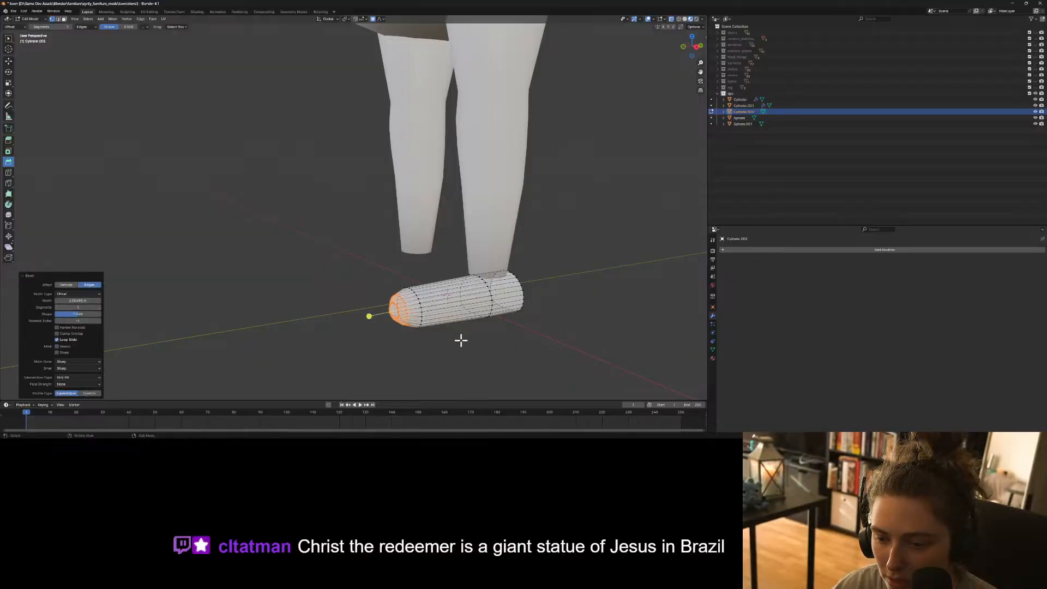
key(Tab)
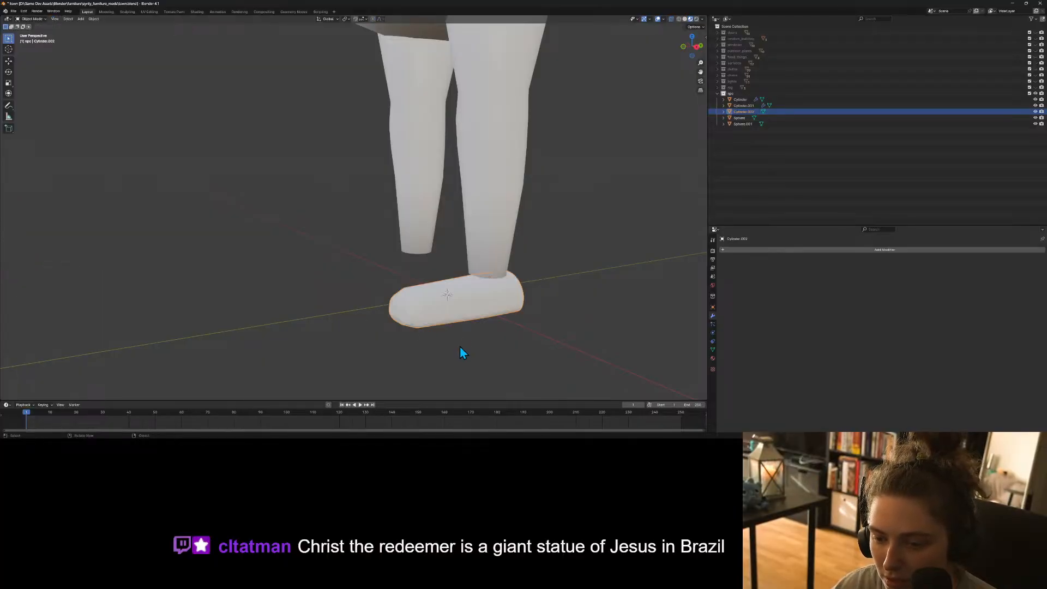
key(Tab)
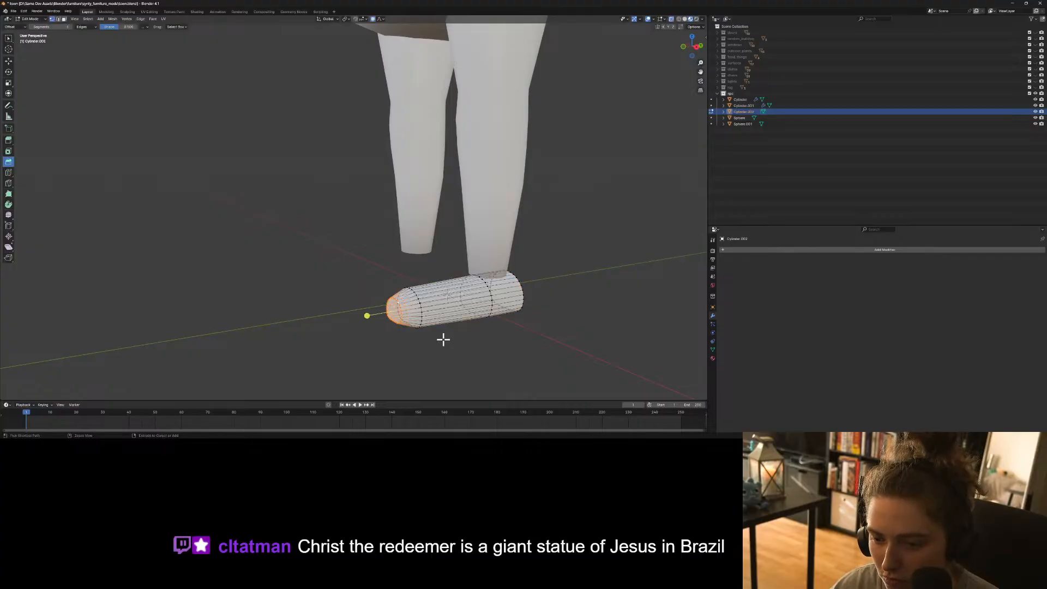
drag(363, 316, 338, 318)
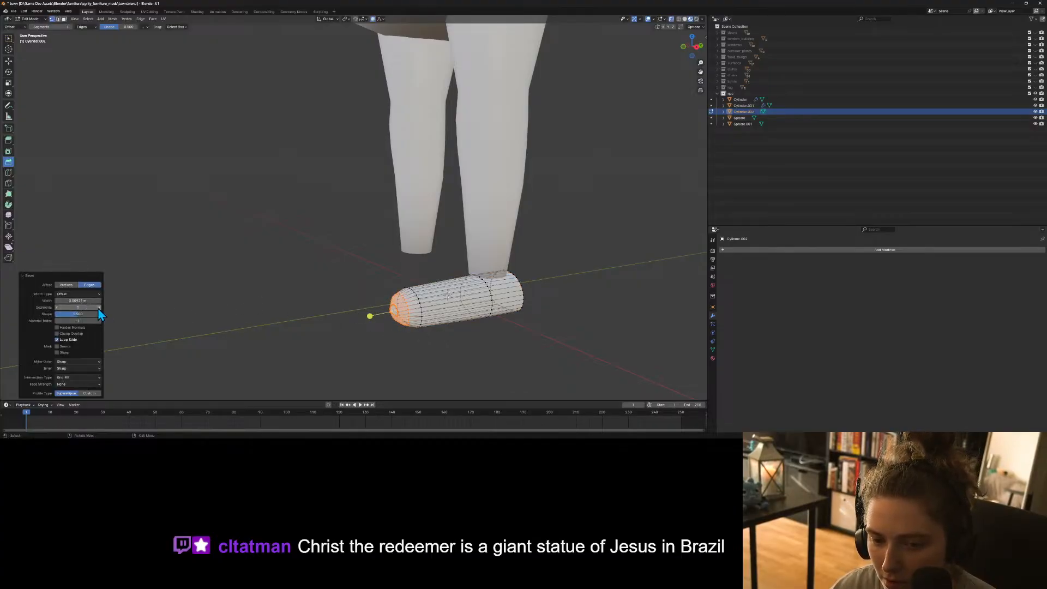
key(Tab)
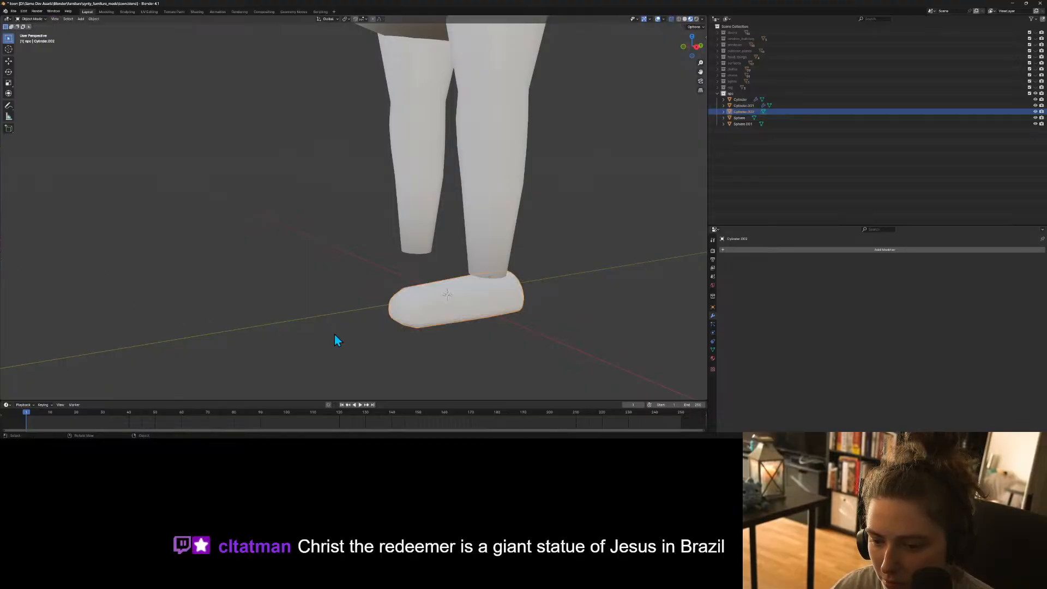
right_click(426, 310)
click(429, 317)
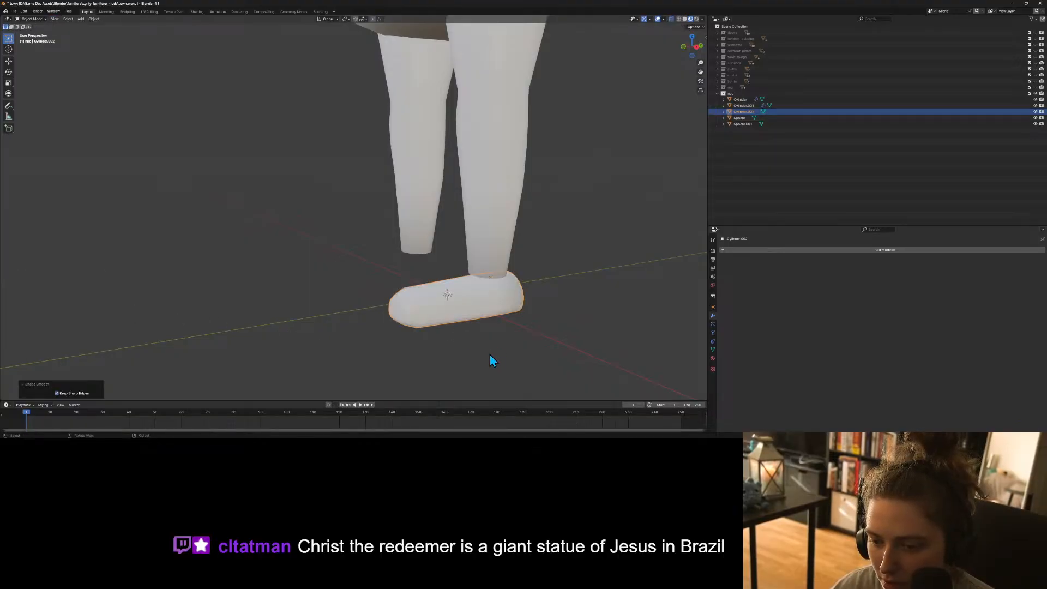
Raise the top of the foot's loop in front of the ankle along Z with proportional editing to form the instep.
middle_drag(490, 354, 431, 334)
key(Tab)
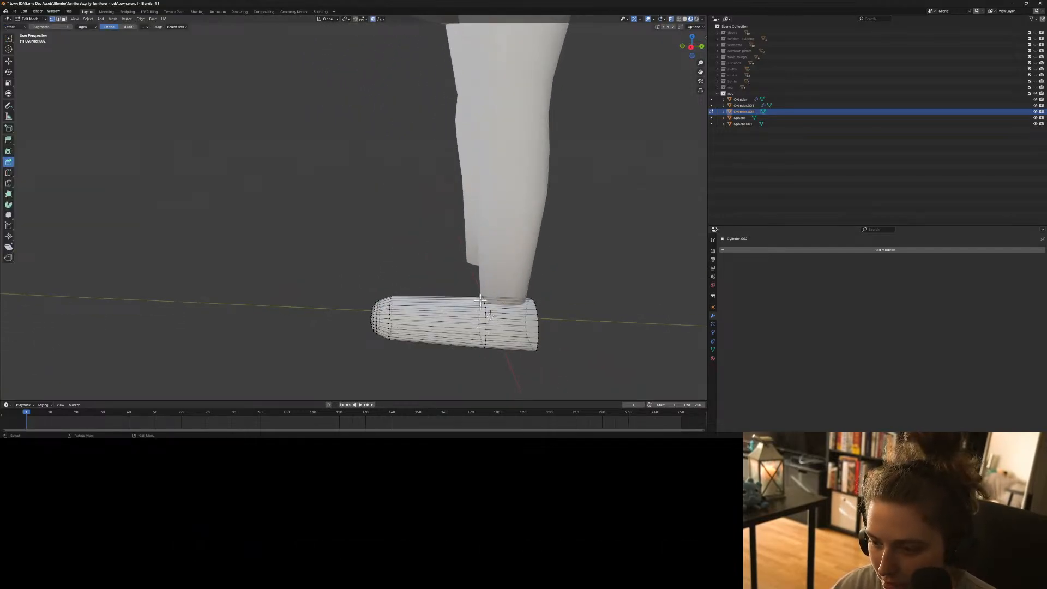
key(g)
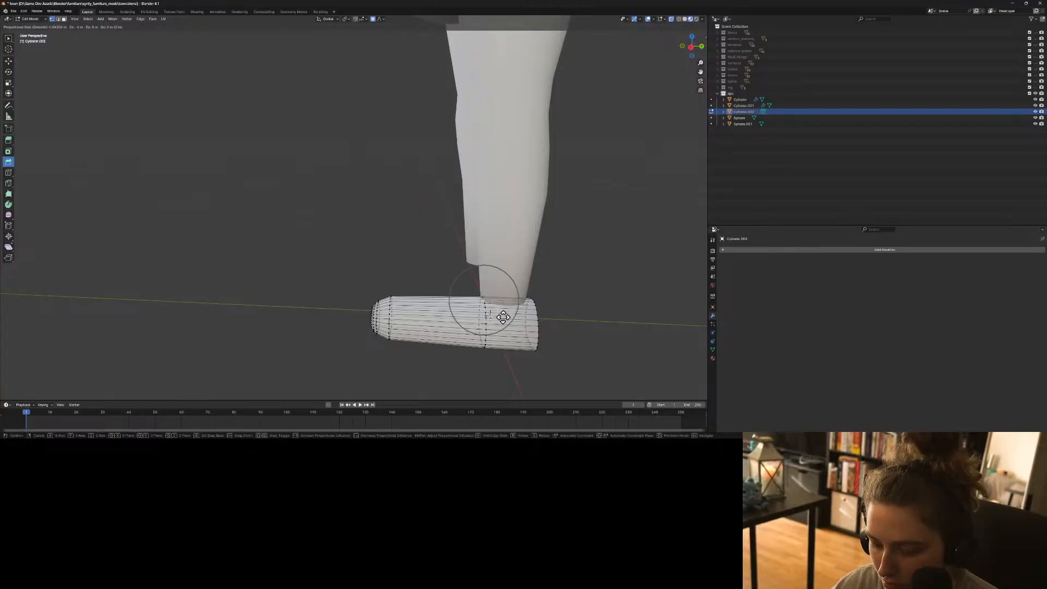
key(z)
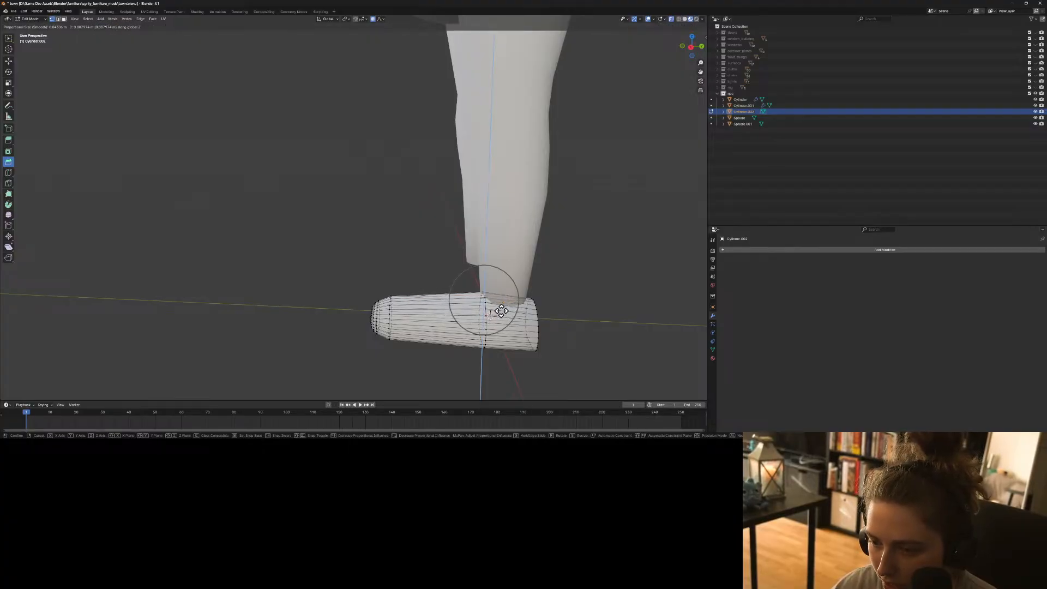
click(501, 309)
Lower all vertices of the foot's toe section slightly along Z to slope the foot down toward the front.
middle_drag(537, 319, 518, 327)
click(511, 280)
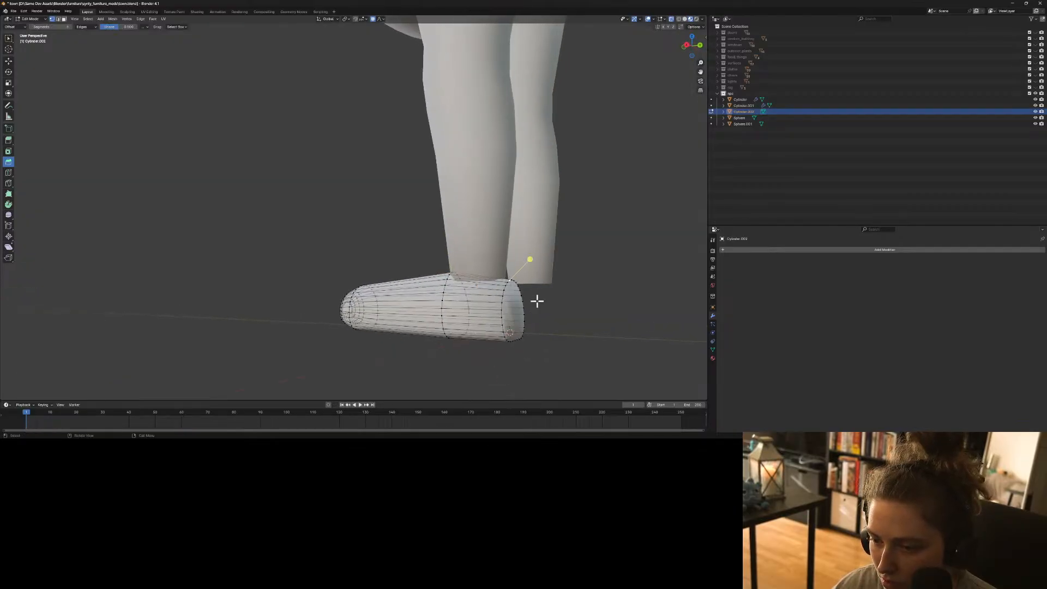
middle_drag(567, 320, 585, 319)
key(KP_3)
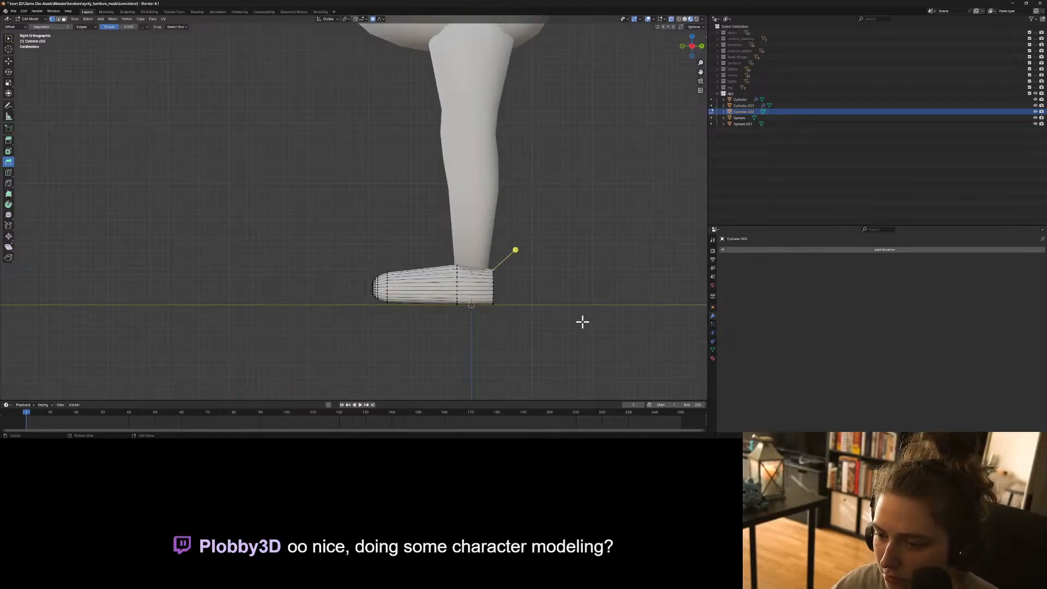
drag(362, 263, 404, 313)
key(g)
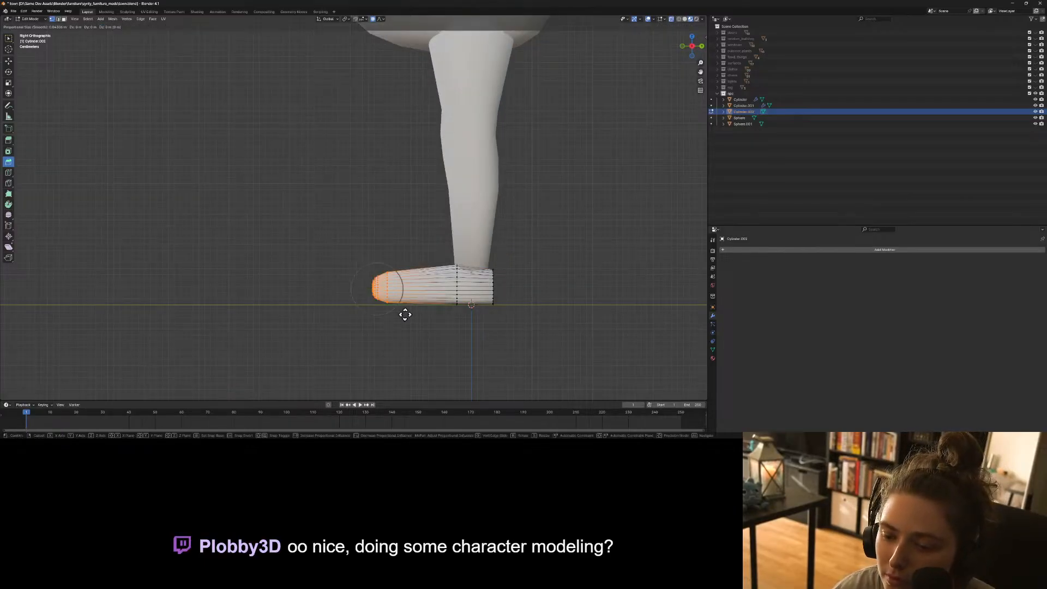
key(z)
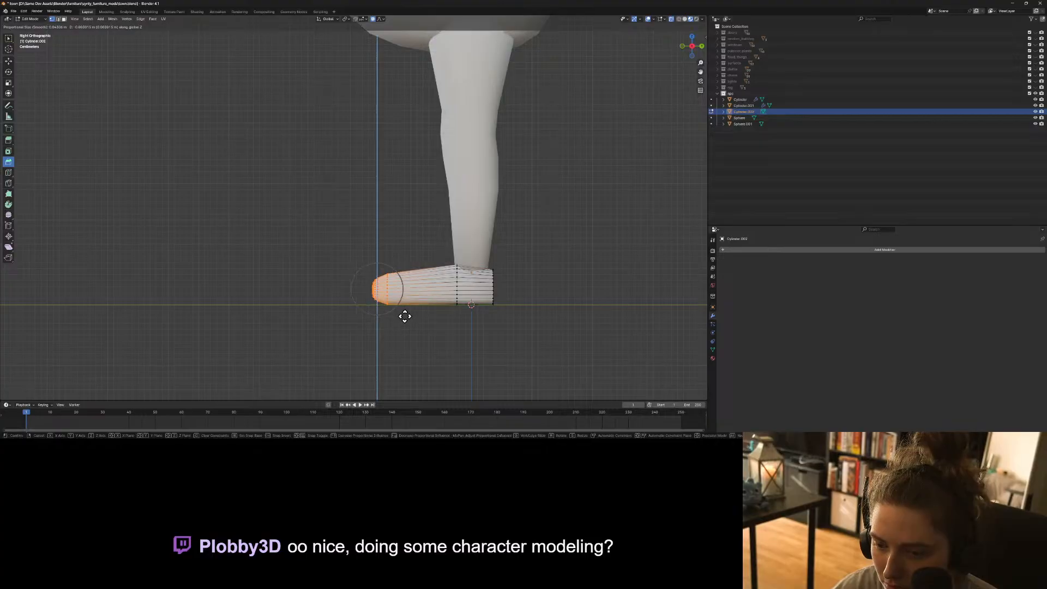
click(405, 314)
Lower the foremost toe-tip vertices along Z toward the ground line, using a smaller proportional editing radius.
drag(356, 266, 379, 306)
key(g)
key(z)
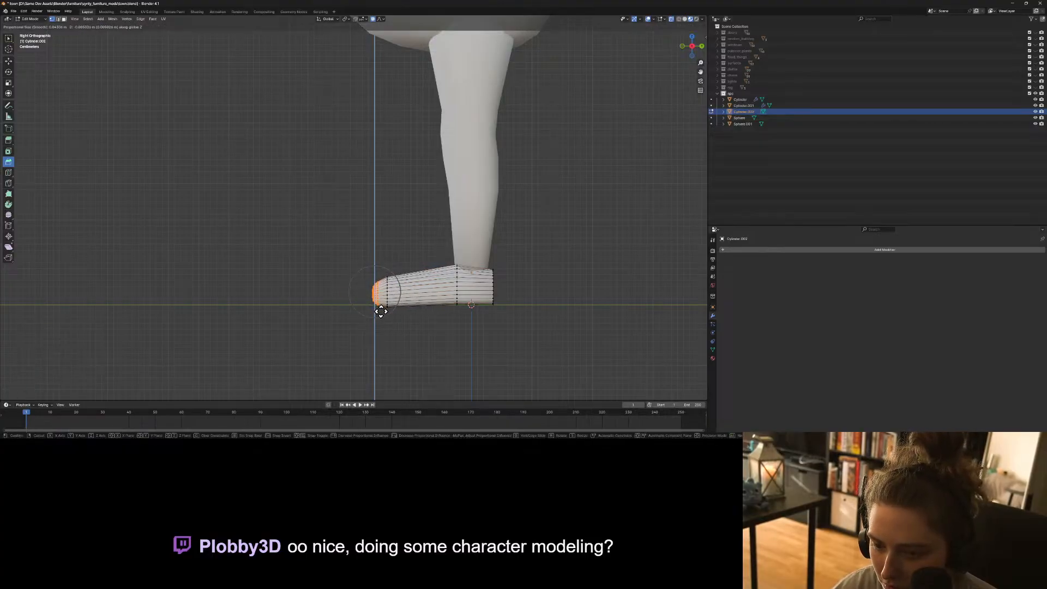
scroll(380, 311, up, 9)
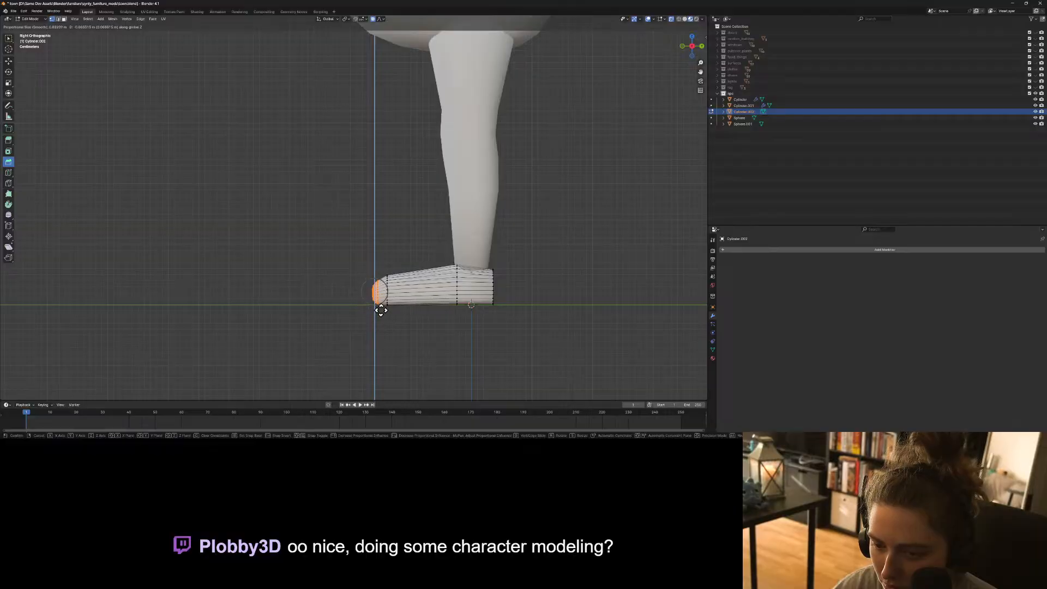
click(380, 310)
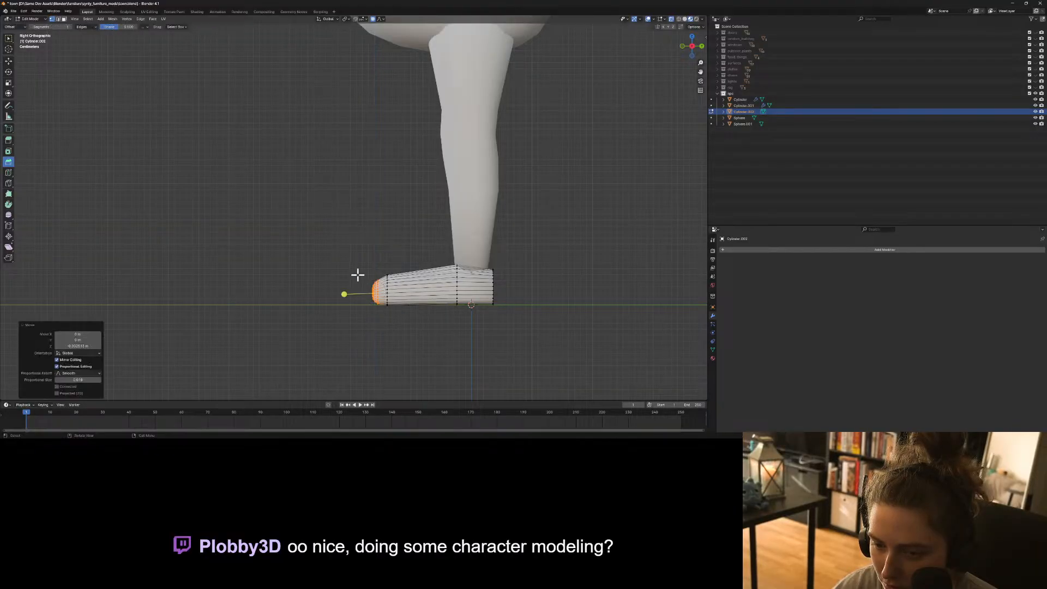
Lower the end-cap vertices at the very front of the toe slightly along Z with proportional editing.
drag(357, 276, 373, 301)
key(g)
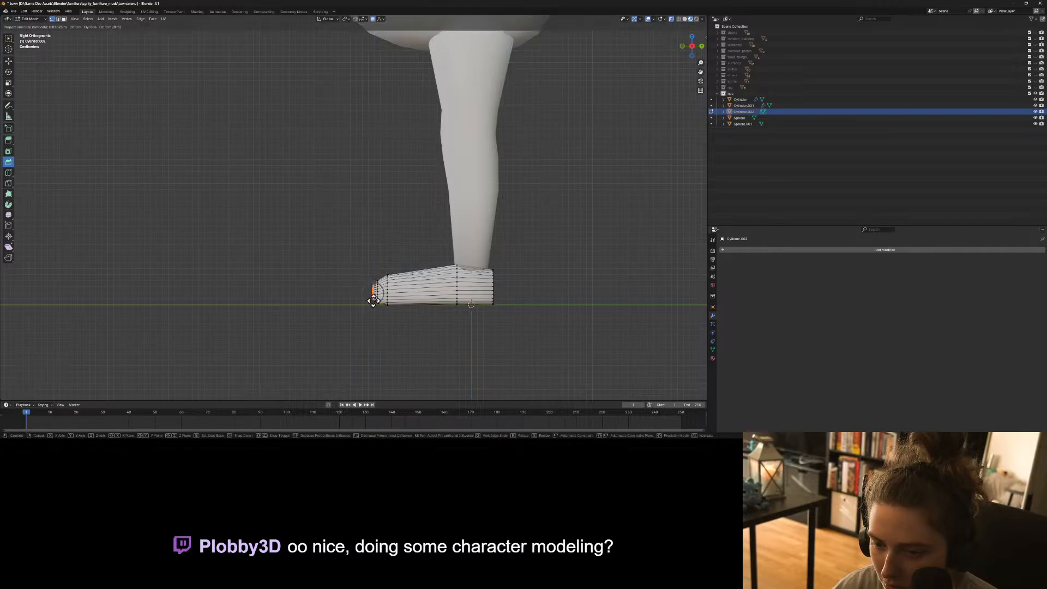
key(z)
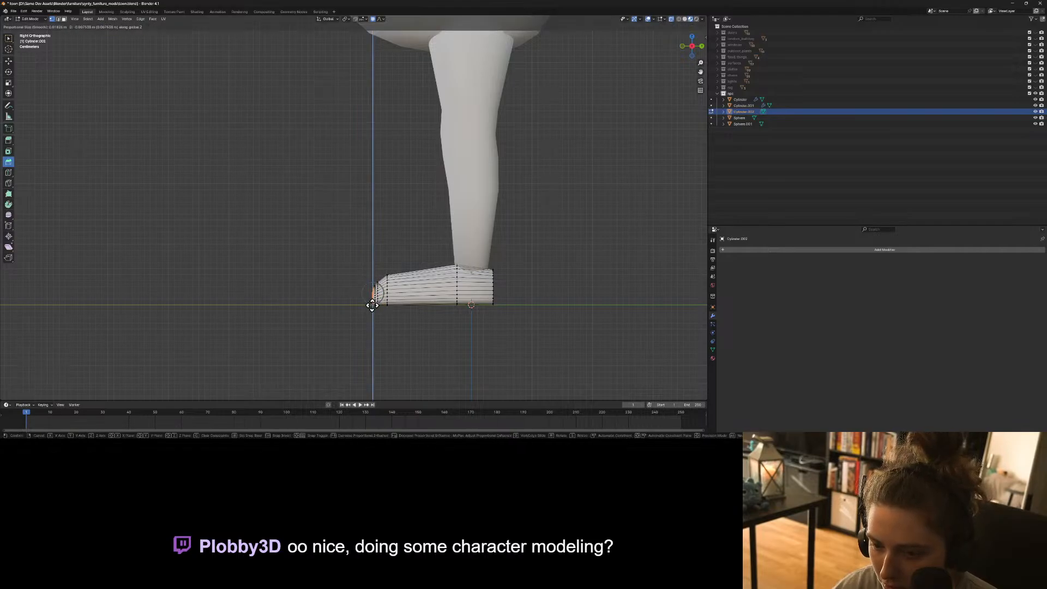
click(372, 305)
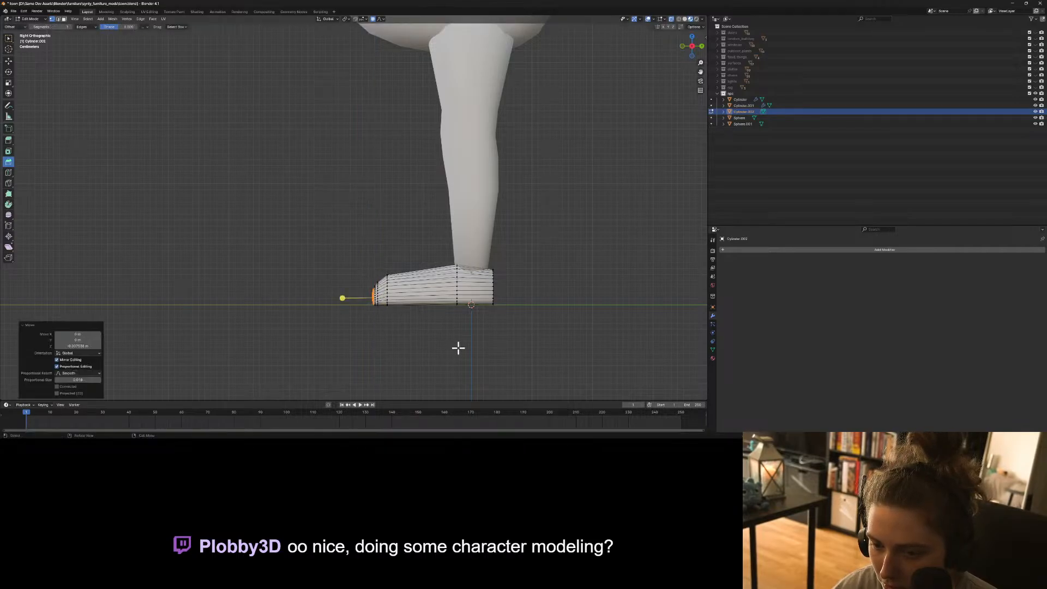
key(Tab)
click(492, 355)
click(452, 287)
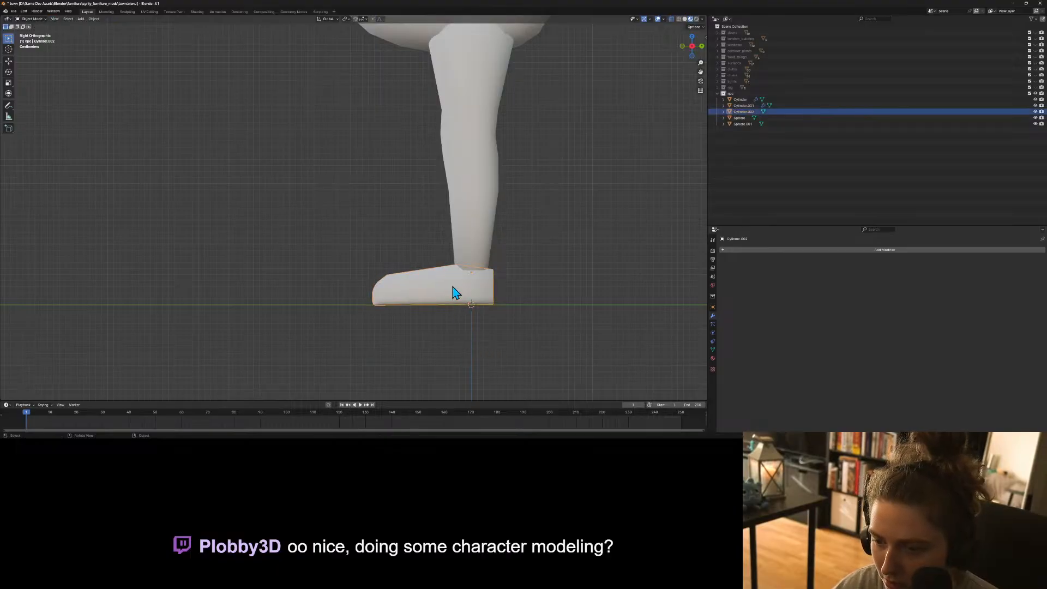
Move the foot's edge loop in front of the ankle slightly forward along Y with proportional editing.
key(Tab)
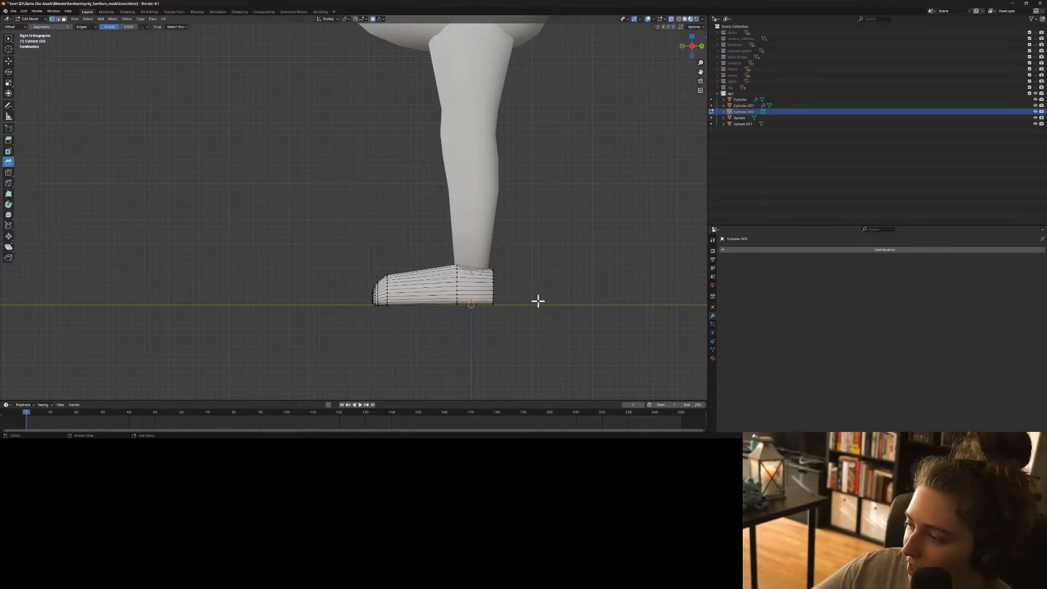
scroll(538, 294, down, 6)
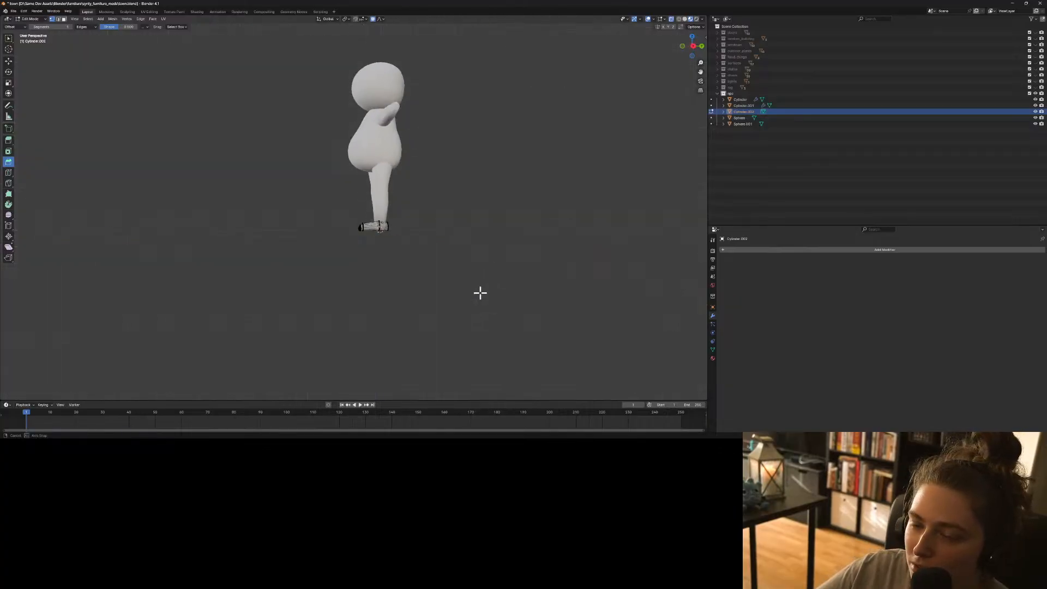
mouse_move(480, 293)
middle_down()
mouse_move(559, 297)
mouse_move(544, 305)
mouse_move(460, 288)
middle_up()
scroll(460, 292, up, 8)
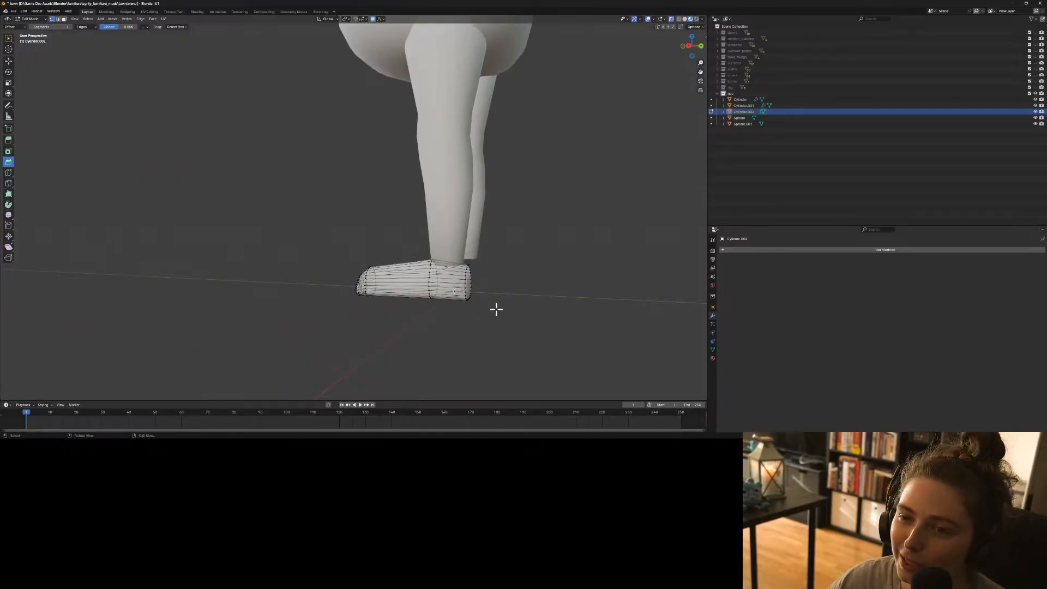
mouse_move(472, 351)
middle_down()
mouse_move(493, 346)
mouse_move(479, 348)
middle_up()
scroll(505, 348, up, 2)
scroll(506, 348, down, 1)
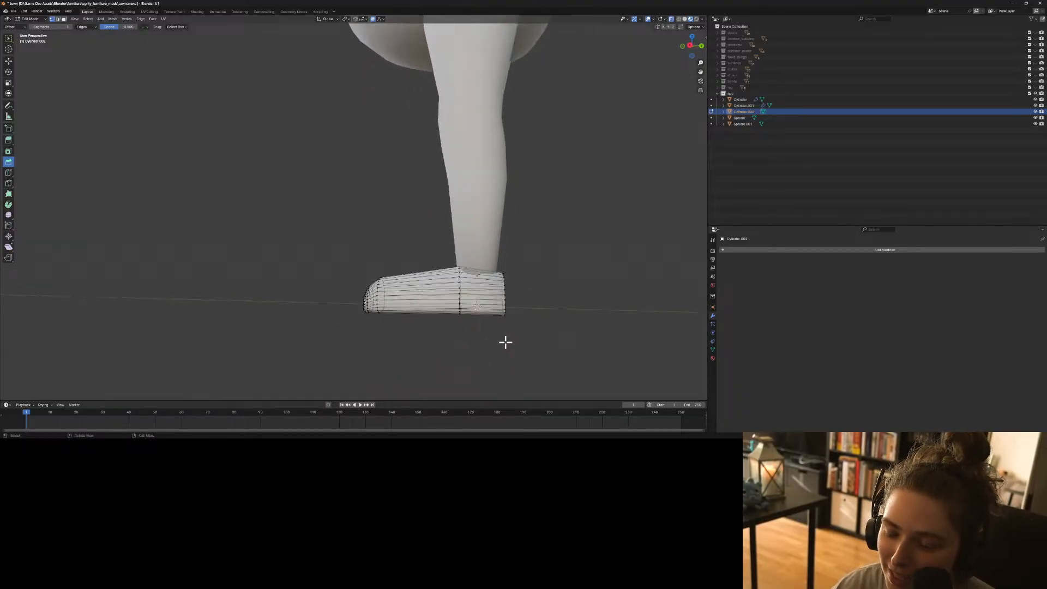
alt+click(459, 285)
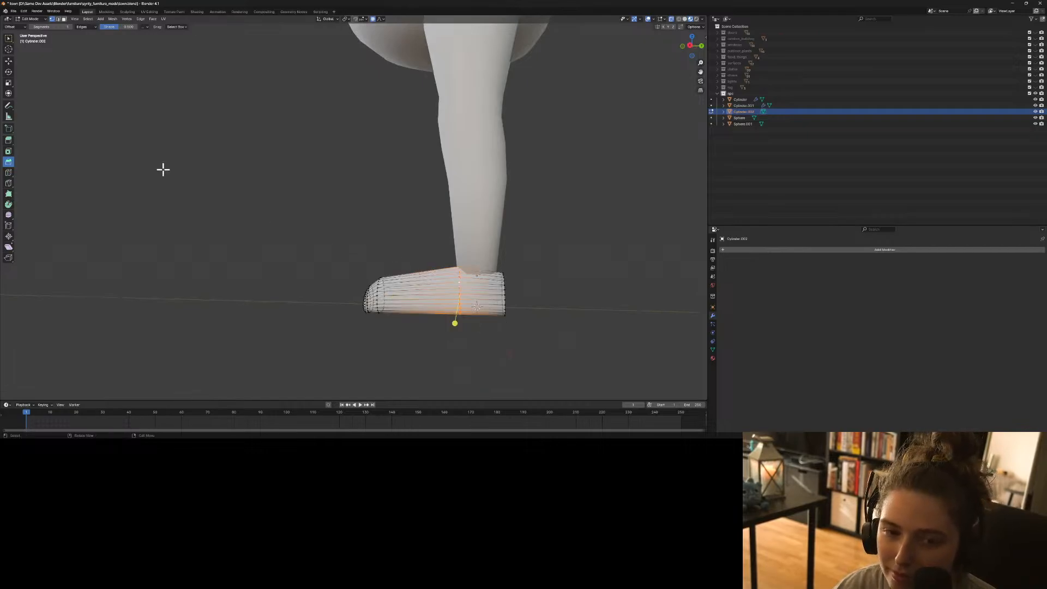
click(9, 38)
key(g)
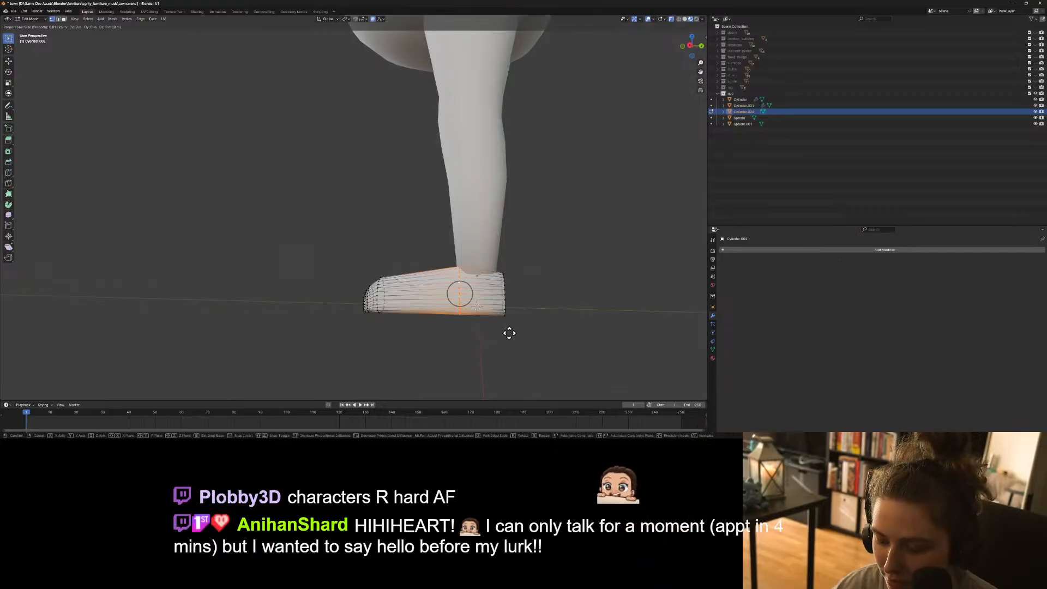
key(y)
click(505, 333)
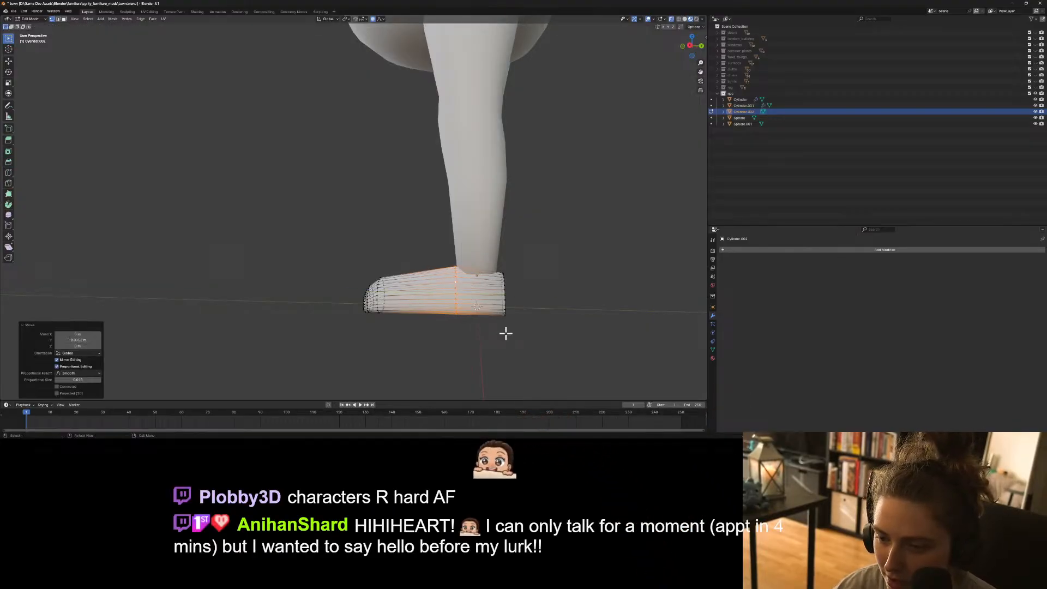
Bevel the edge loop at the back of the heel to round it off.
alt+click(504, 295)
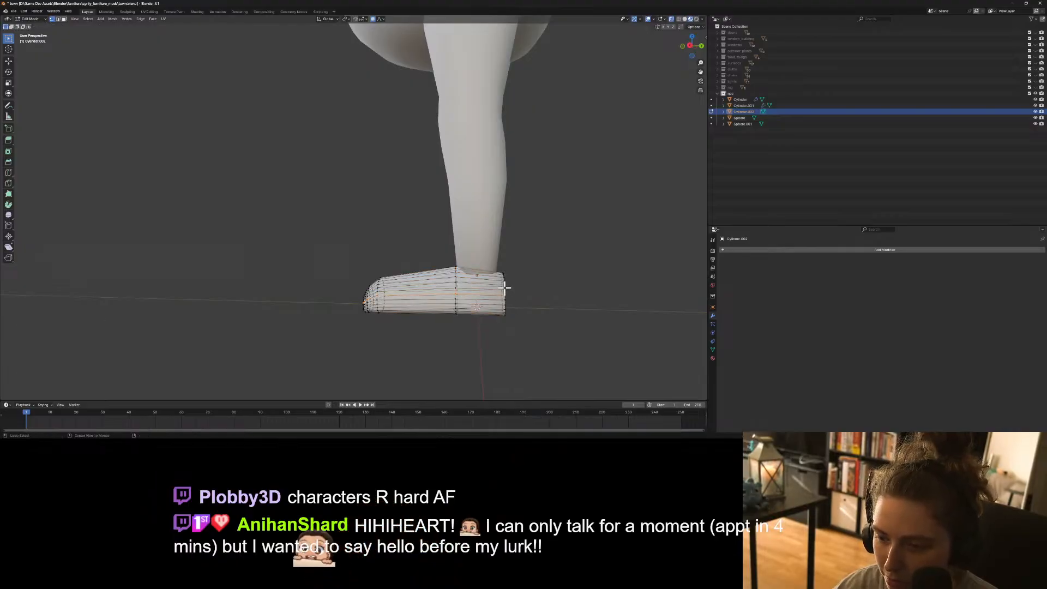
alt+click(505, 295)
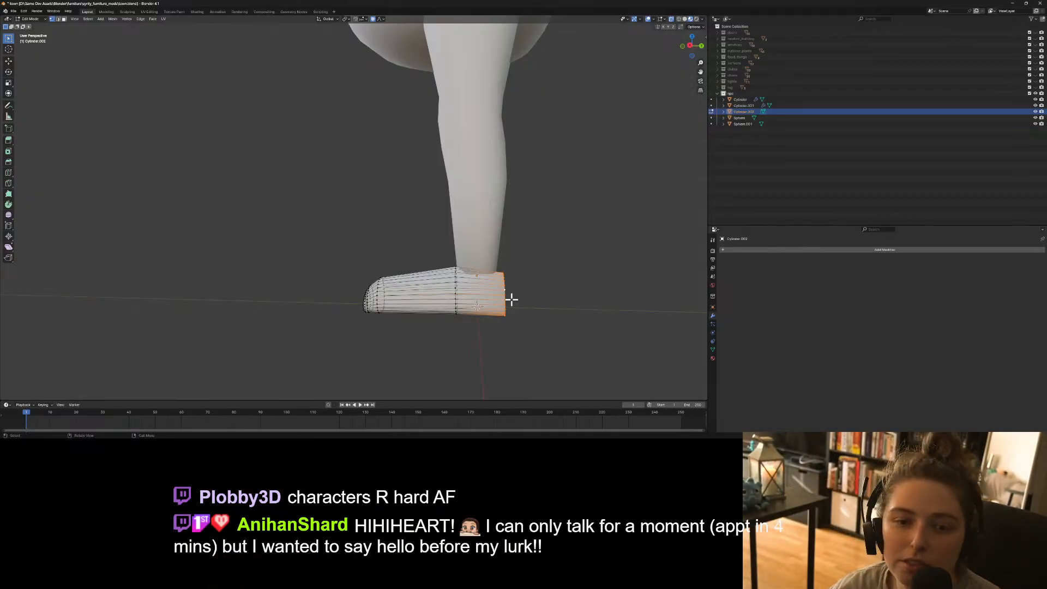
click(9, 162)
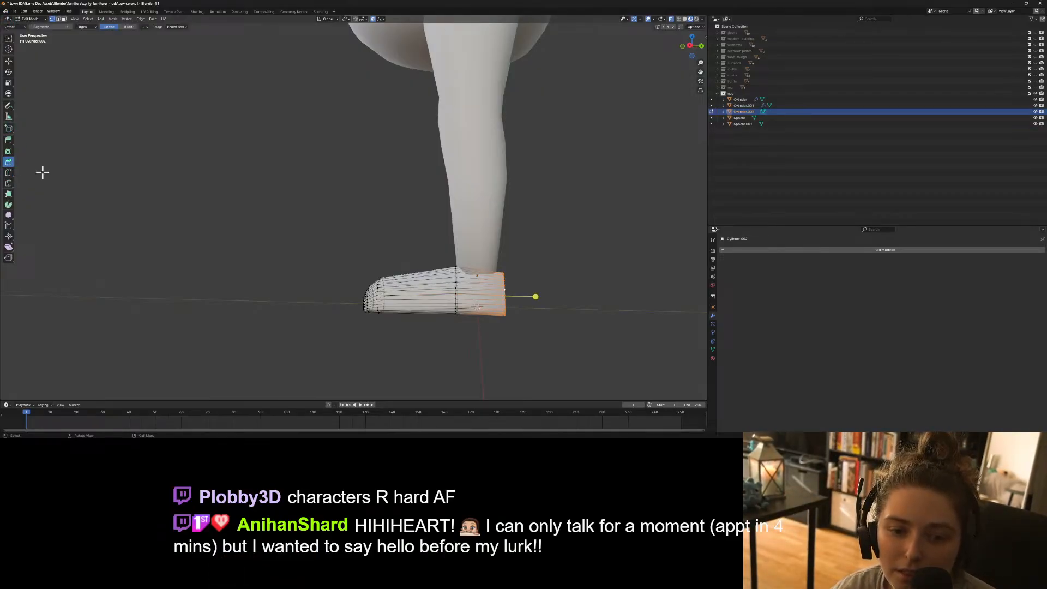
drag(538, 296, 545, 297)
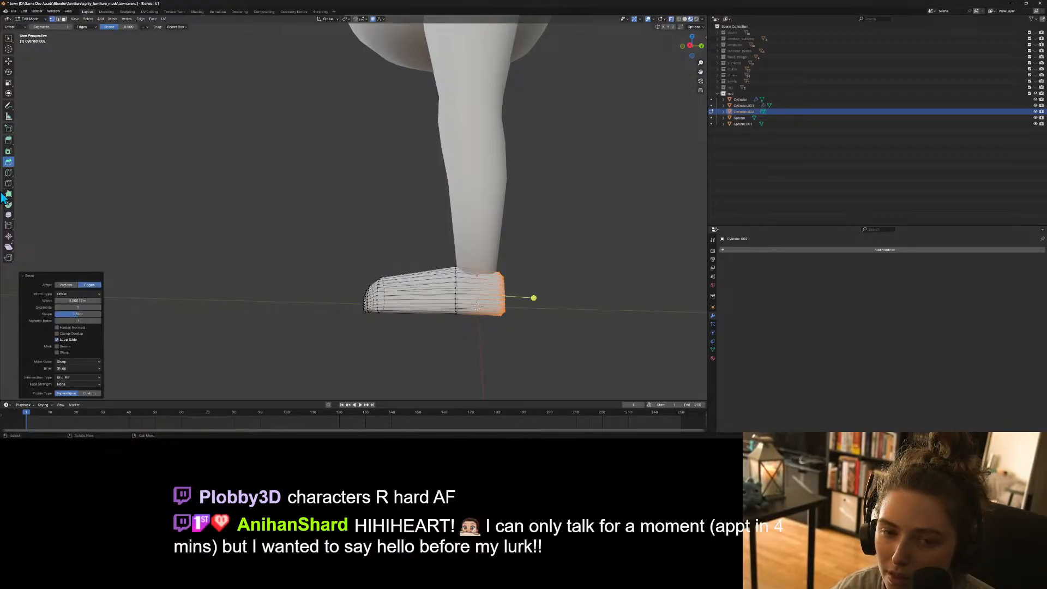
click(100, 307)
key(Tab)
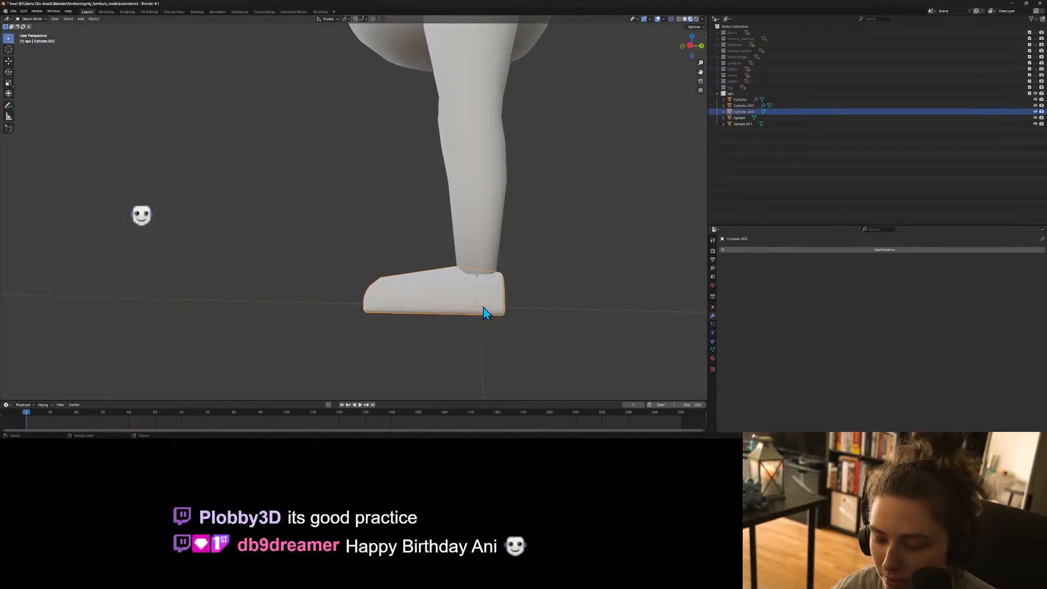
Raise the top vertices at the back of the heel slightly along Z toward the ankle.
key(Tab)
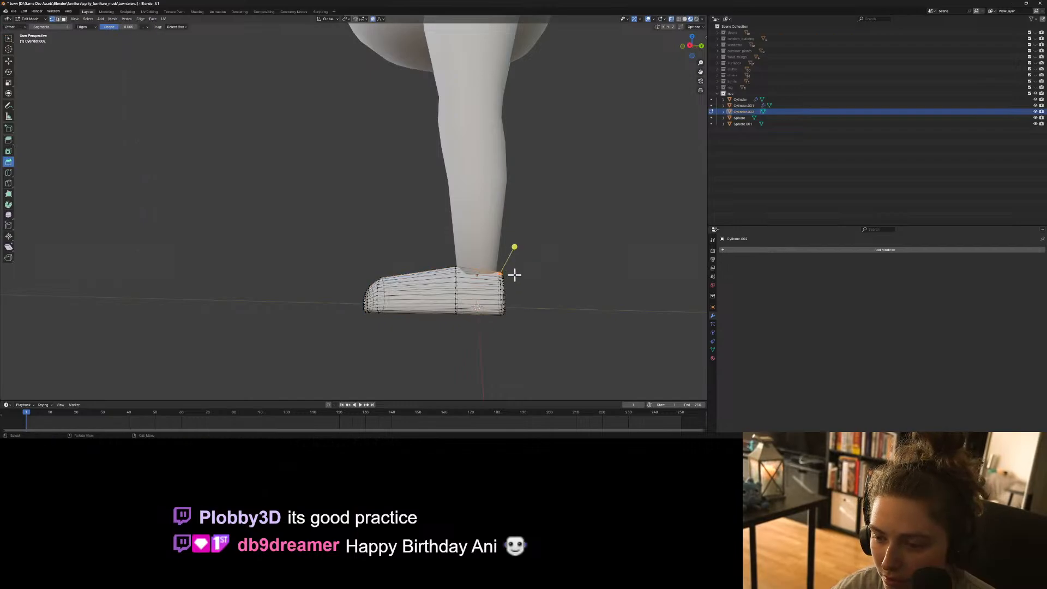
key(g)
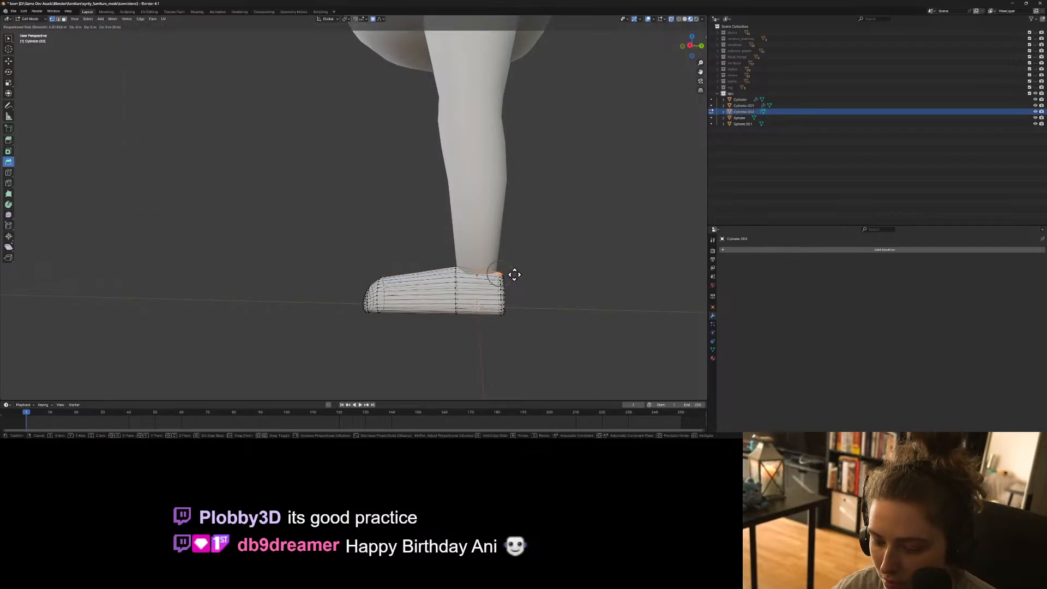
key(z)
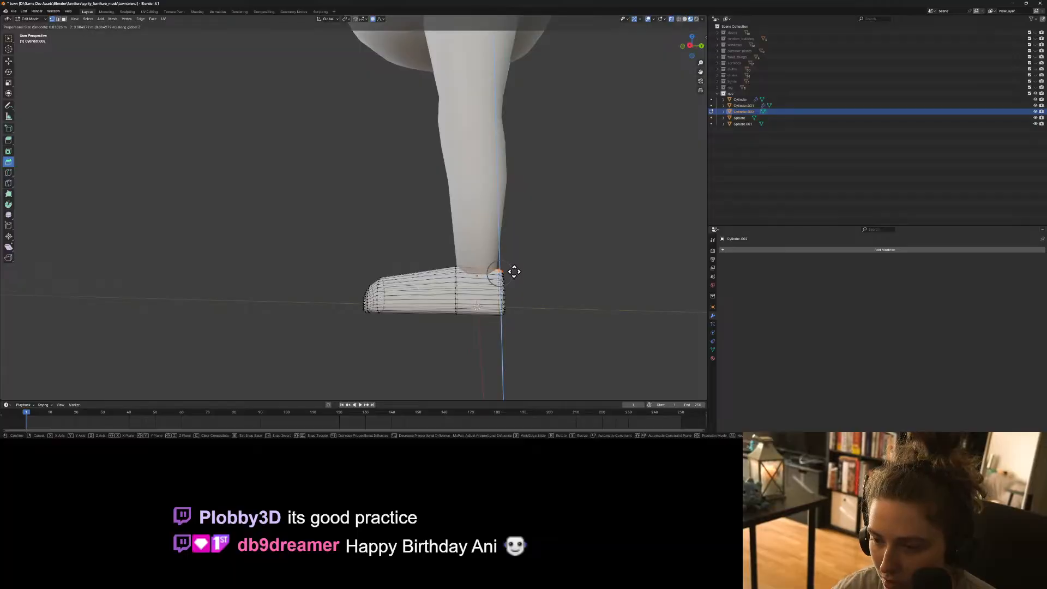
click(513, 272)
key(Tab)
click(543, 319)
In front view, pull the inner upper side of the foot outward and up around the ankle, using a larger proportional editing radius.
scroll(538, 325, down, 5)
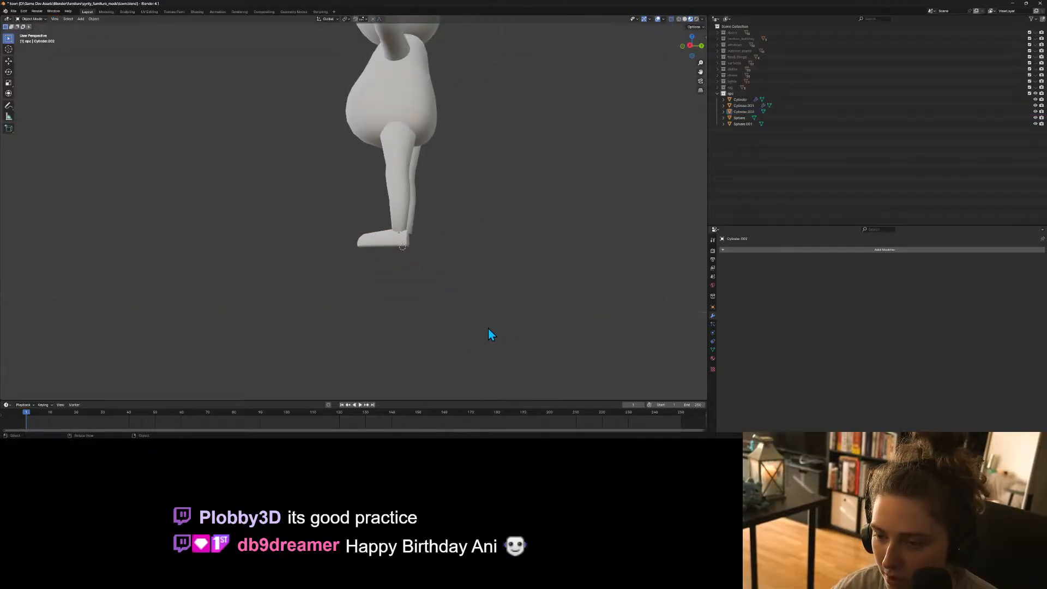
middle_drag(489, 329, 563, 322)
scroll(561, 332, up, 4)
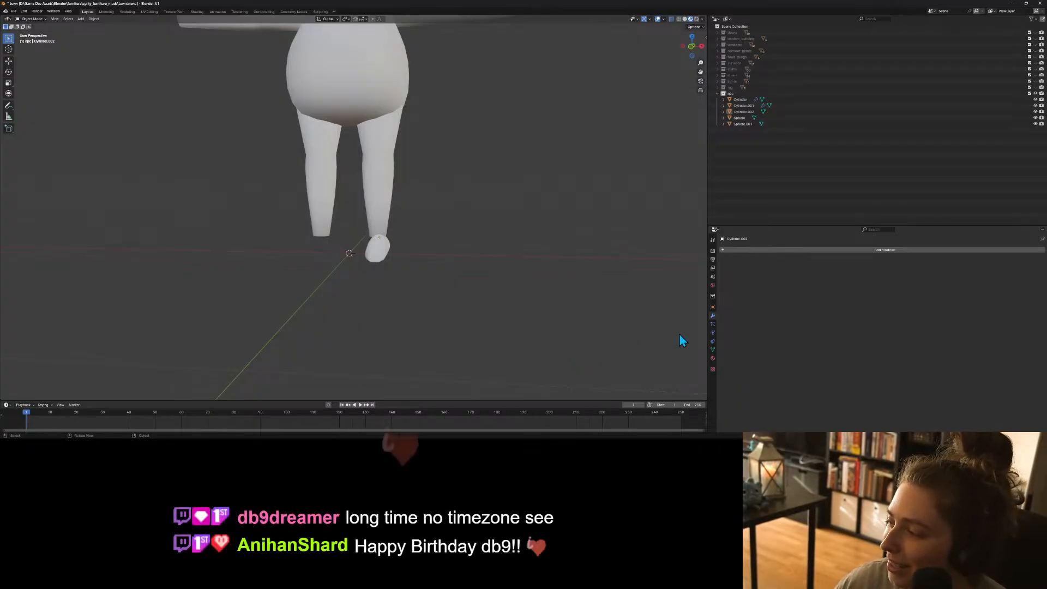
key(KP_1)
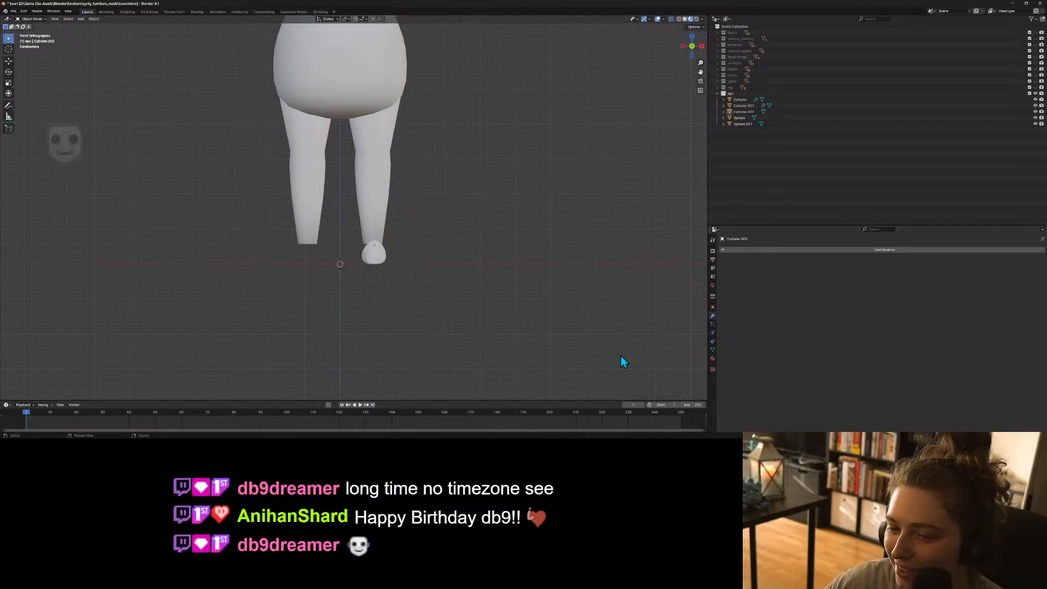
scroll(345, 316, up, 6)
click(422, 340)
key(Tab)
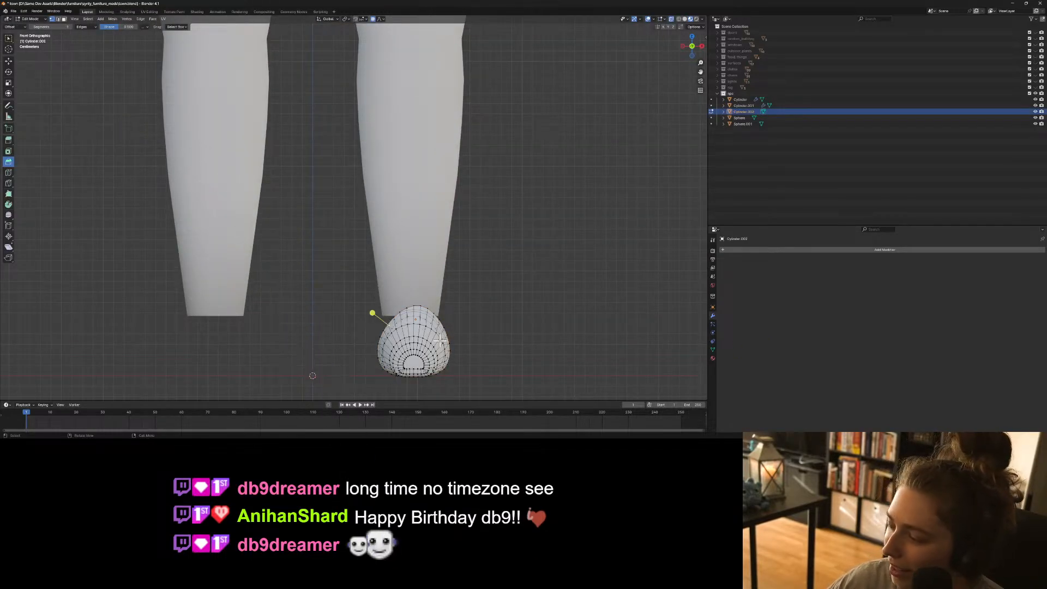
middle_drag(390, 328, 446, 342)
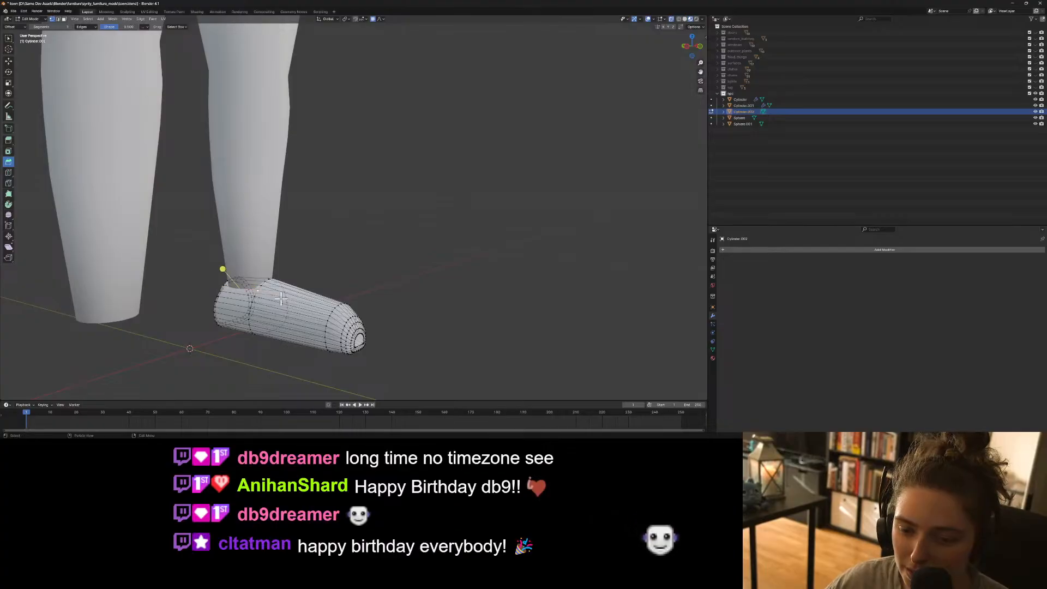
key(KP_1)
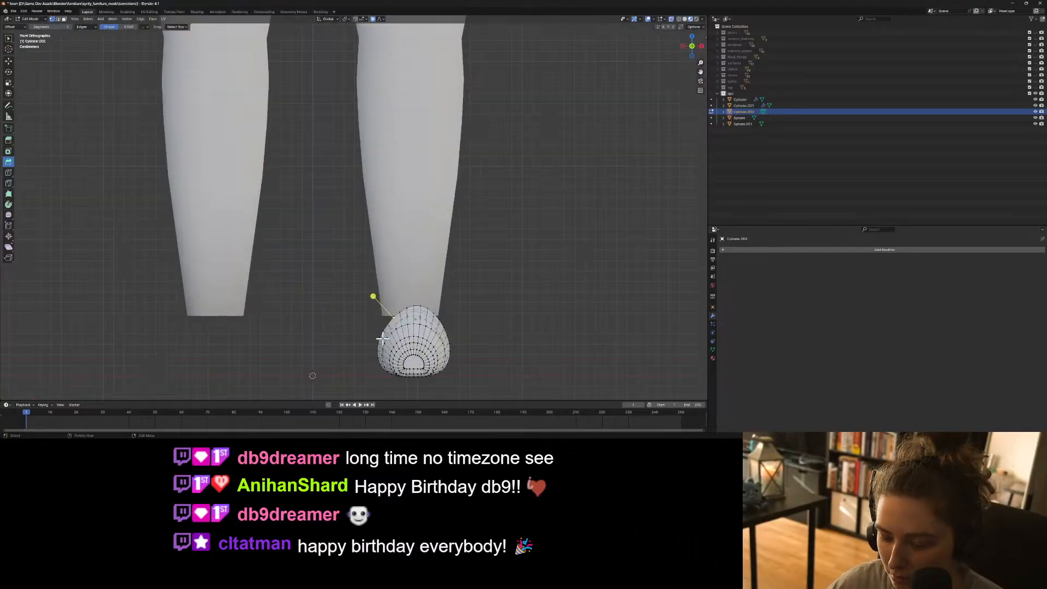
key(g)
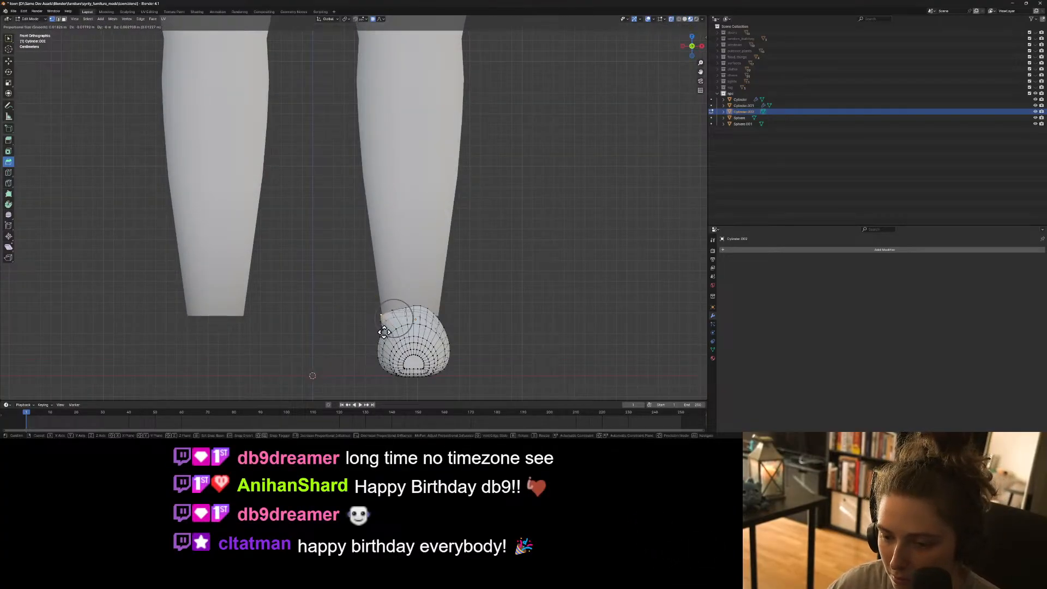
scroll(385, 333, down, 4)
scroll(384, 332, down, 2)
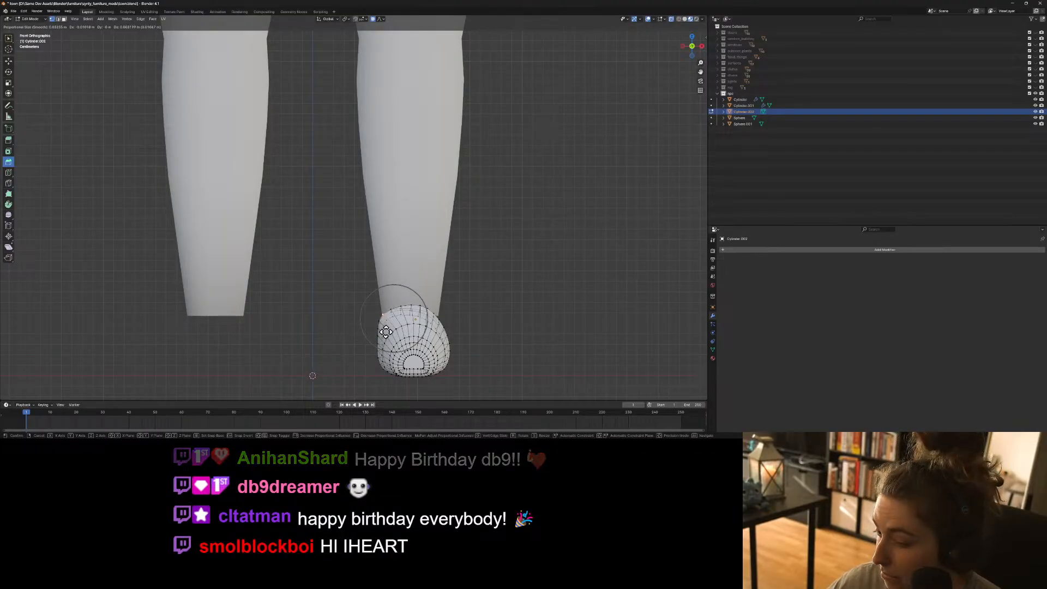
click(385, 330)
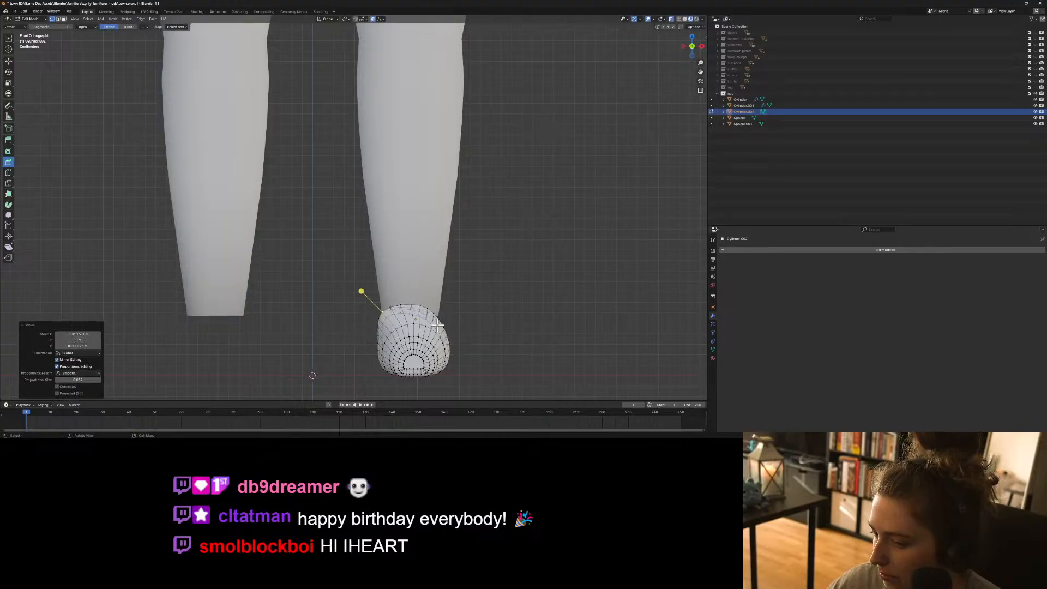
Pull the outer upper side of the foot outward and up in front view to cover the ankle, using proportional editing.
middle_drag(443, 340, 483, 309)
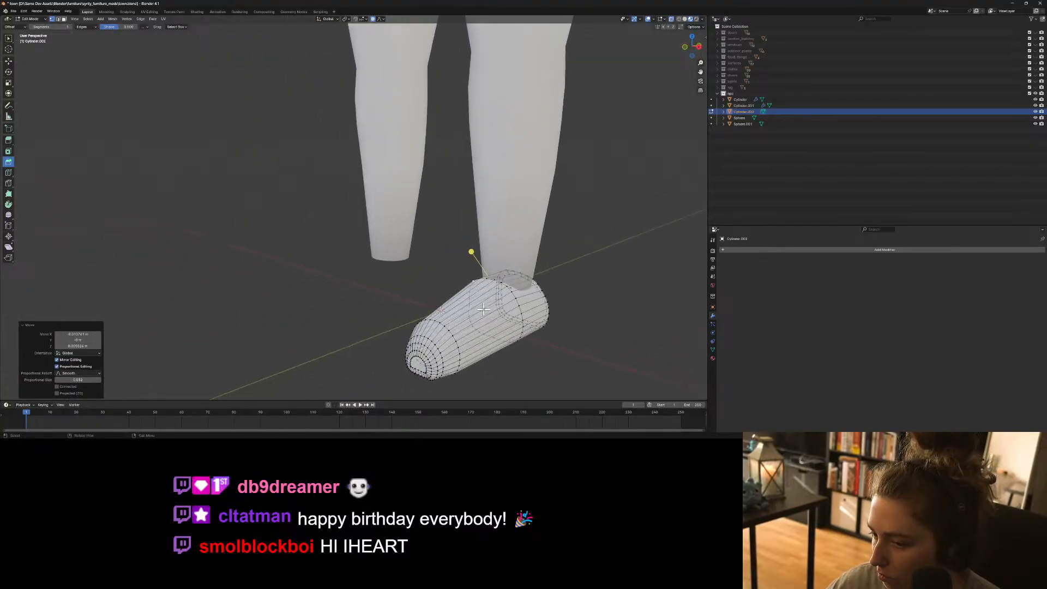
click(543, 291)
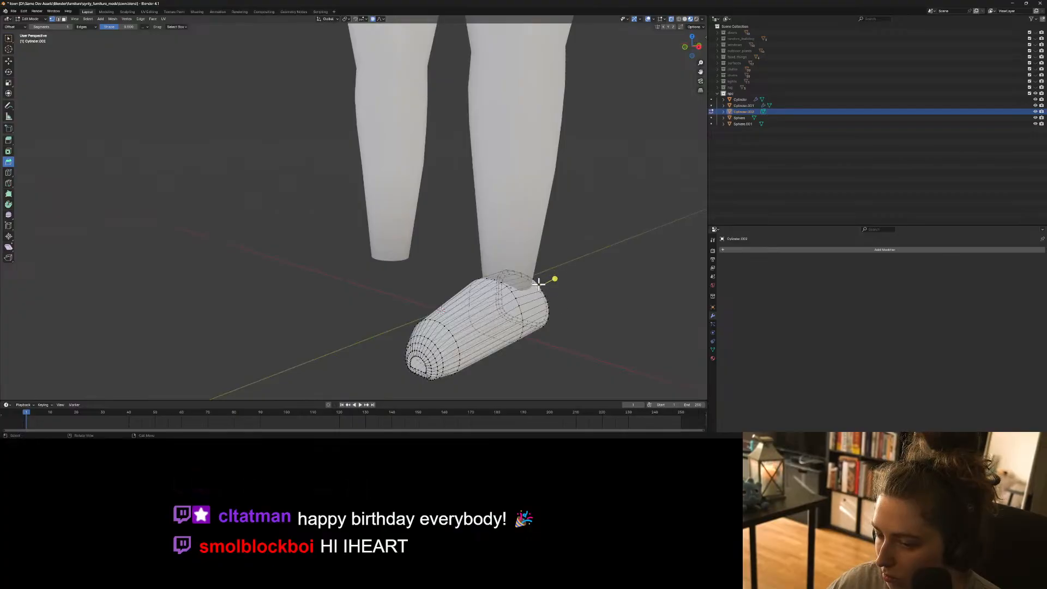
click(539, 284)
shift+click(510, 294)
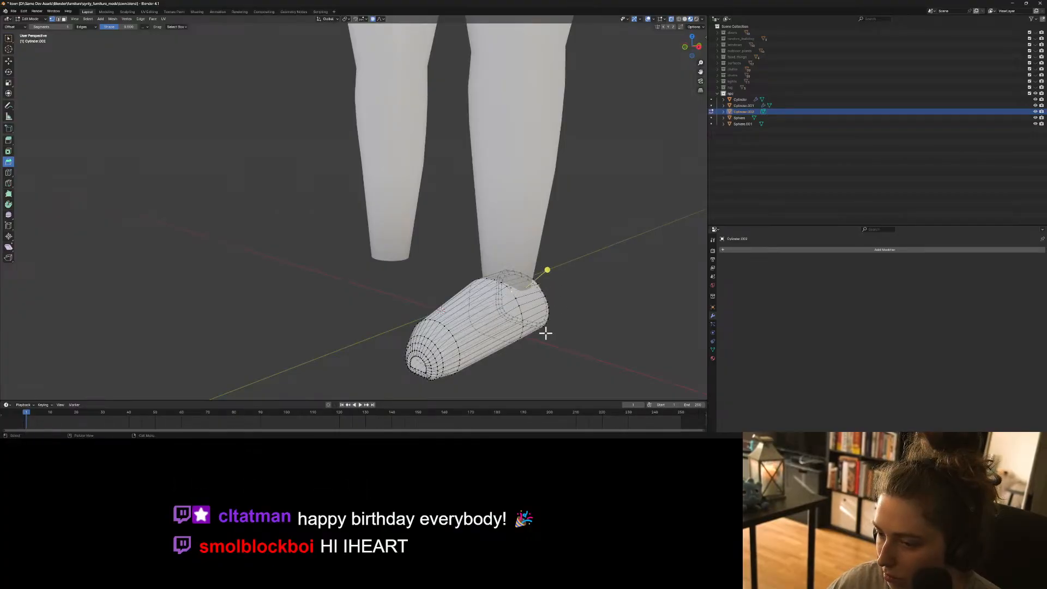
key(KP_1)
key(g)
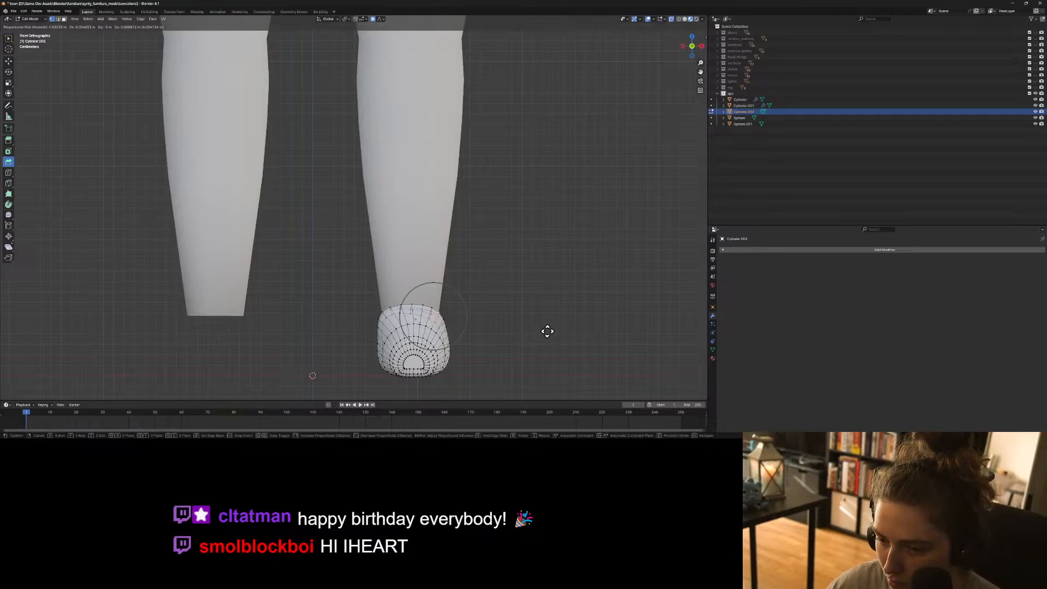
click(547, 331)
key(Tab)
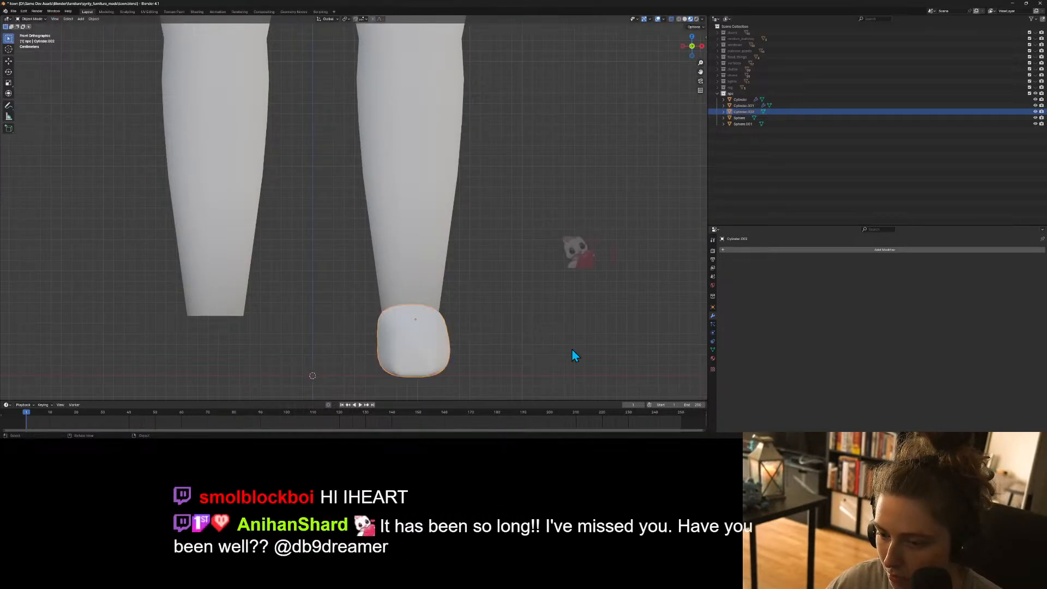
Lower the top of the foot's toe loop along Z with proportional editing to flatten the toe area.
scroll(525, 351, down, 2)
middle_drag(525, 351, 573, 343)
middle_drag(509, 337, 494, 348)
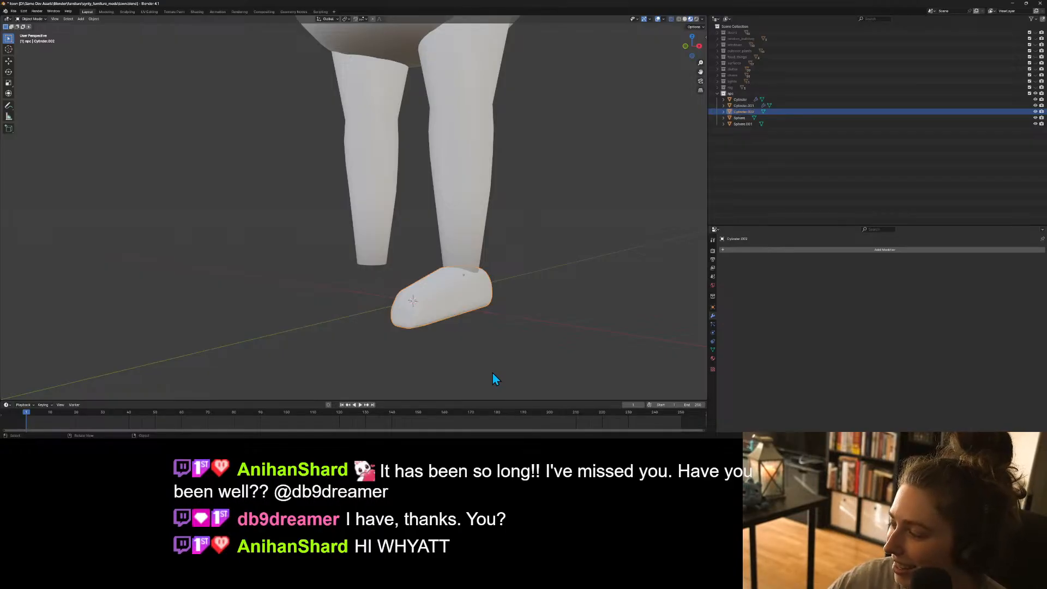
scroll(368, 293, down, 3)
middle_drag(367, 292, 434, 310)
scroll(444, 327, up, 5)
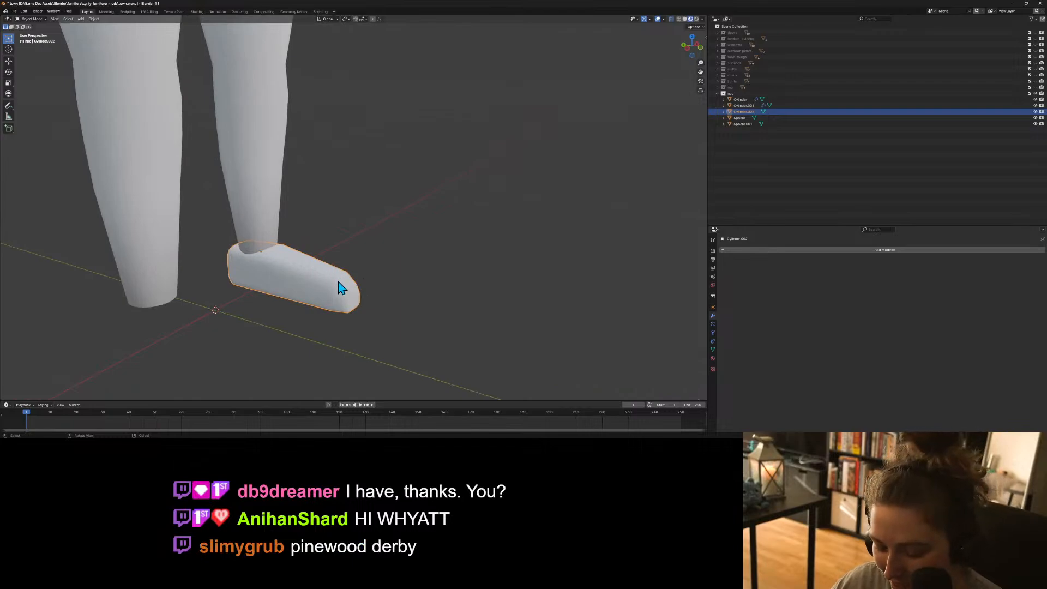
key(Tab)
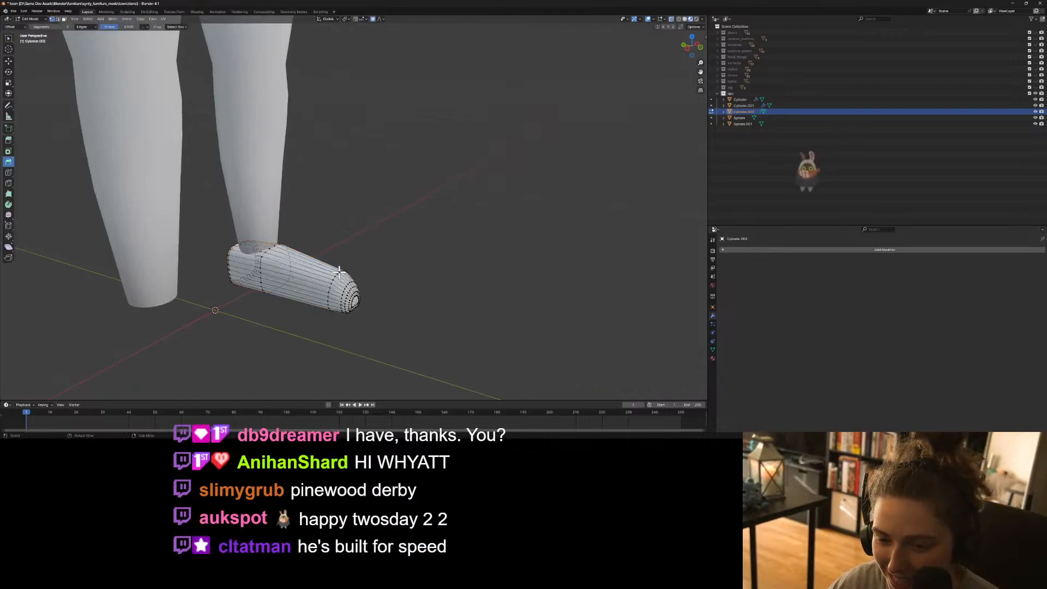
key(g)
key(z)
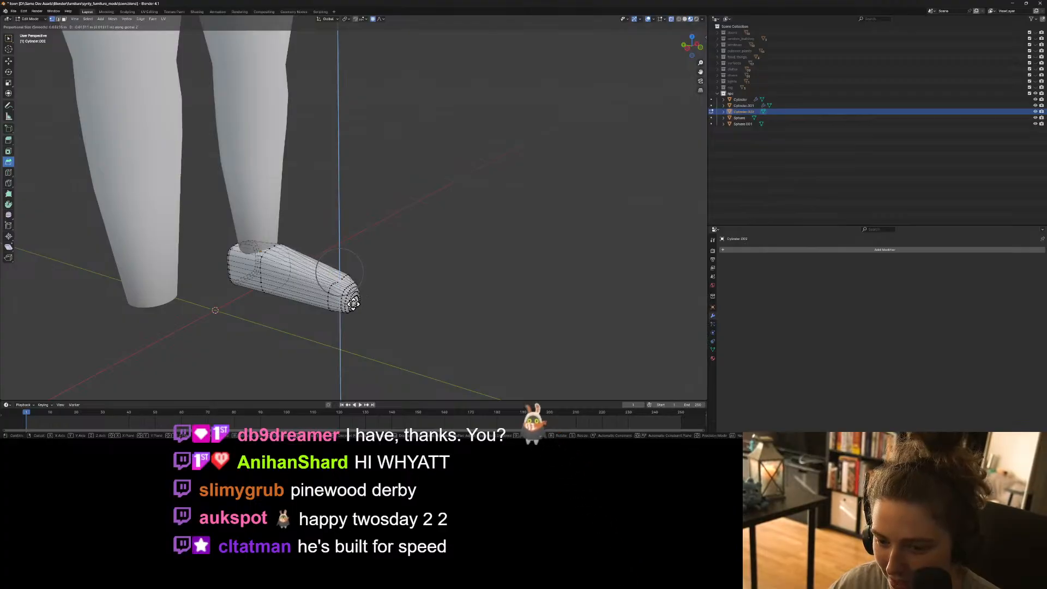
Move the selected toe vertices along Z with a larger proportional falloff, and check the shoe in Object Mode.
scroll(352, 304, down, 2)
scroll(351, 306, down, 2)
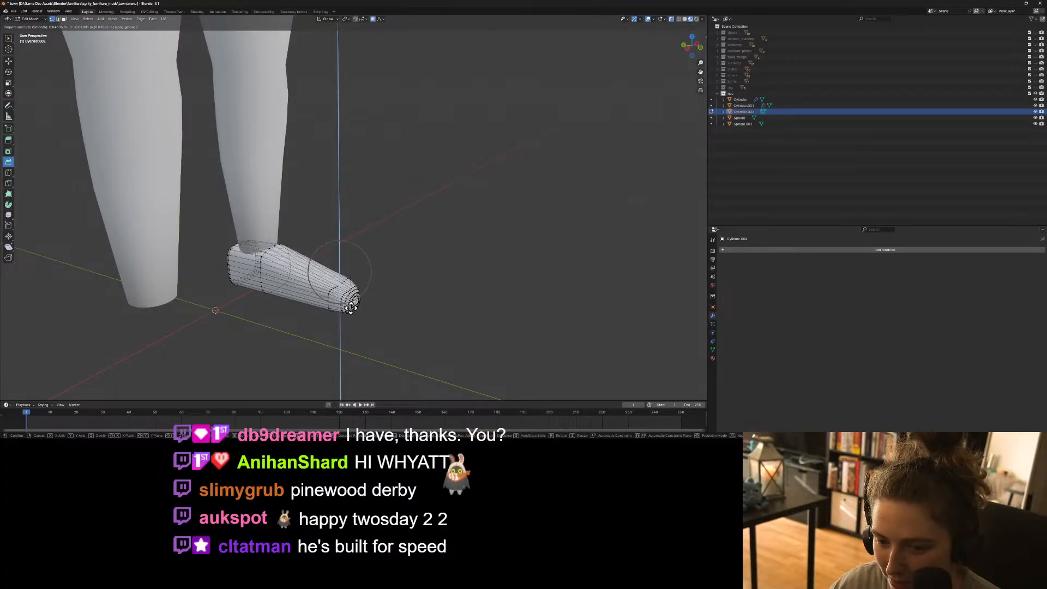
click(351, 307)
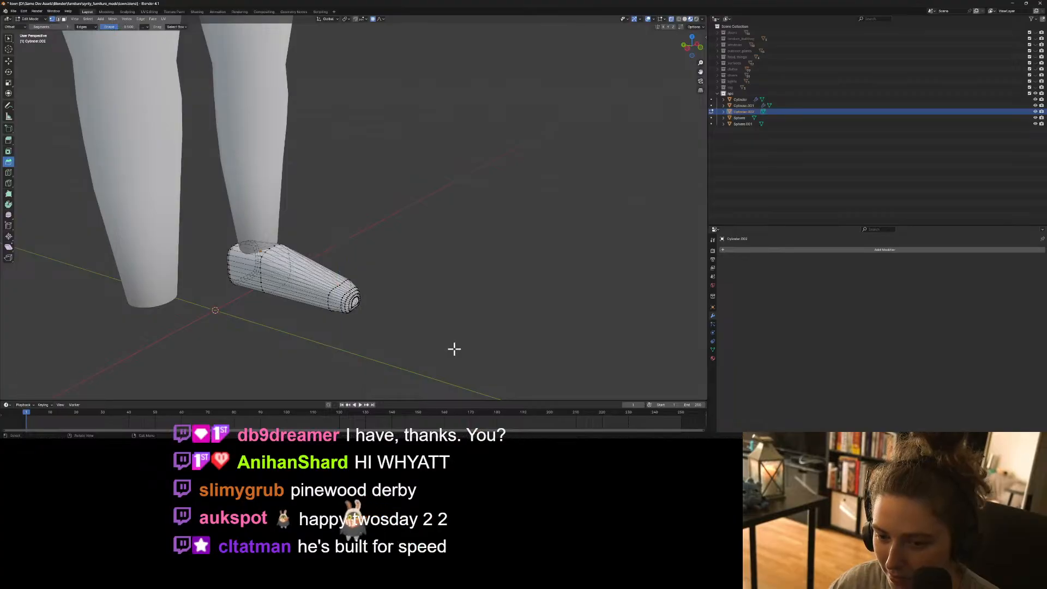
key(Tab)
key(KP_1)
mouse_move(455, 350)
middle_down()
mouse_move(396, 355)
mouse_move(369, 338)
mouse_move(436, 350)
middle_up()
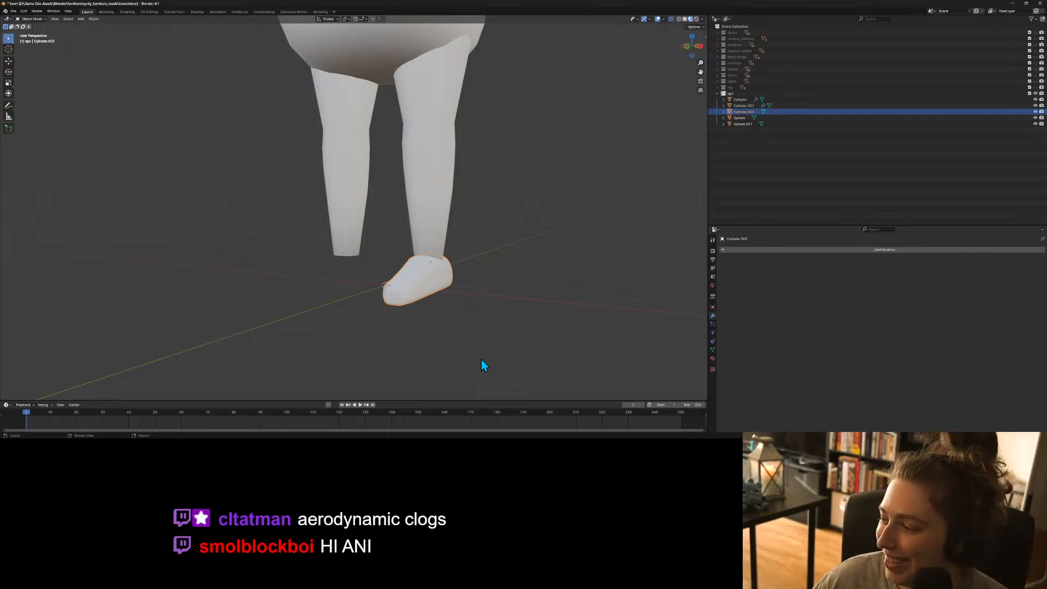
middle_drag(480, 358, 543, 376)
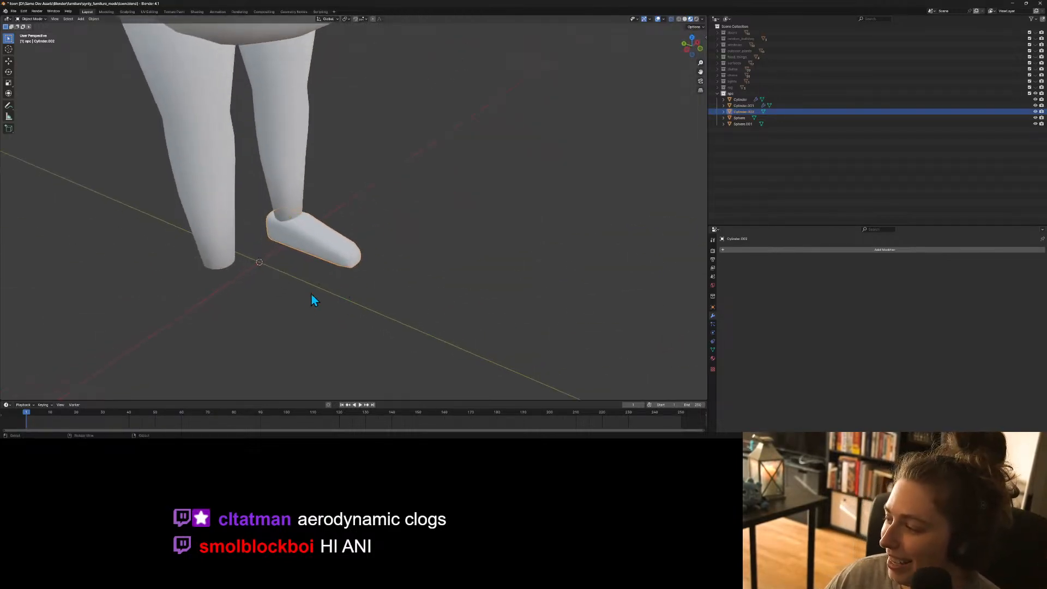
middle_drag(308, 267, 366, 306)
Scale the upper back of the shoe's heel narrower along X with a slightly larger proportional falloff.
key(Tab)
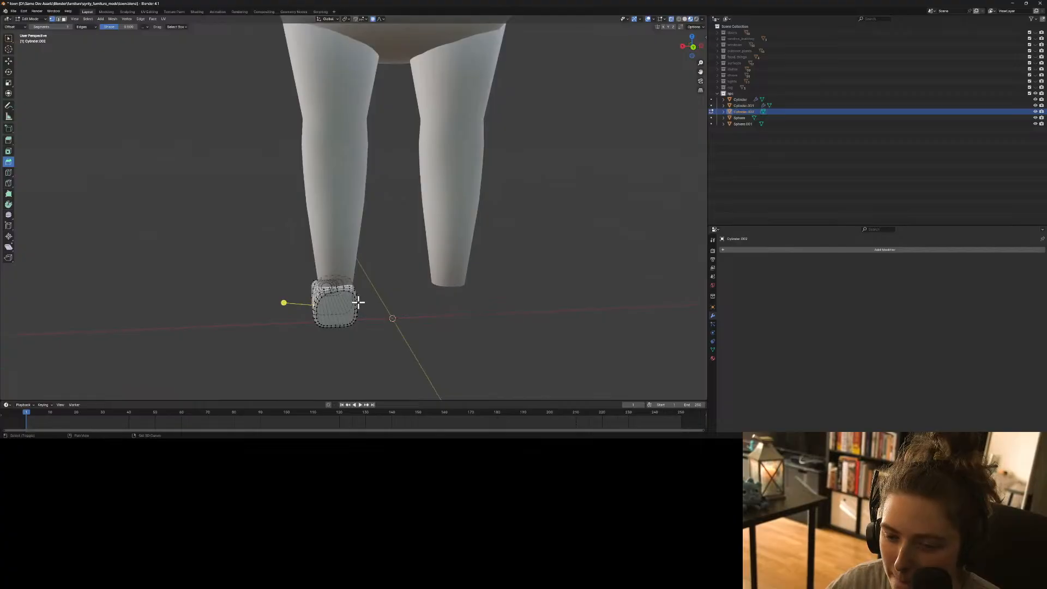
mouse_move(399, 327)
middle_down()
mouse_move(383, 325)
mouse_move(416, 325)
middle_up()
key(s)
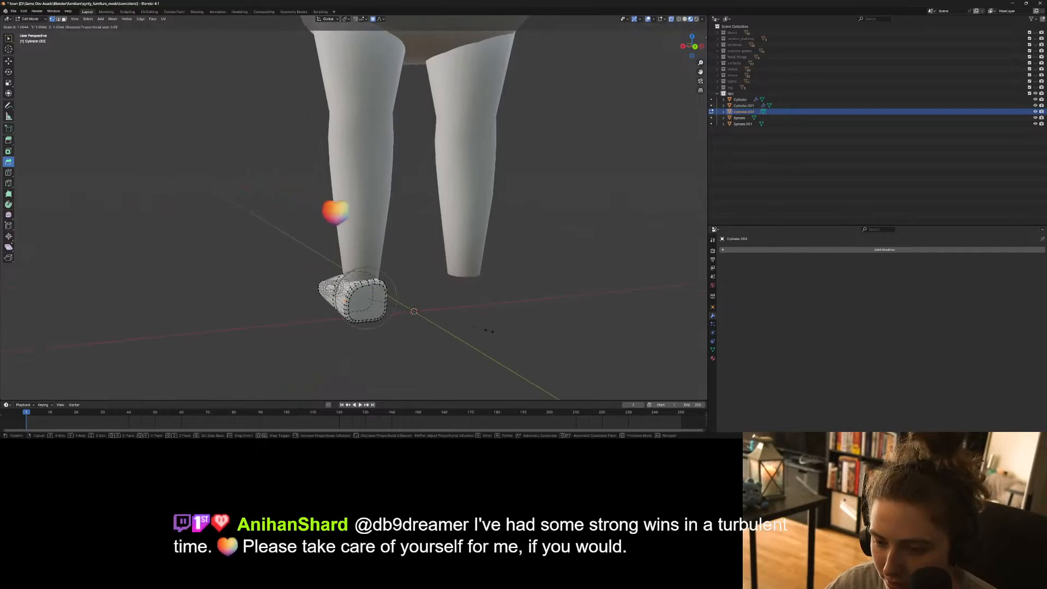
key(x)
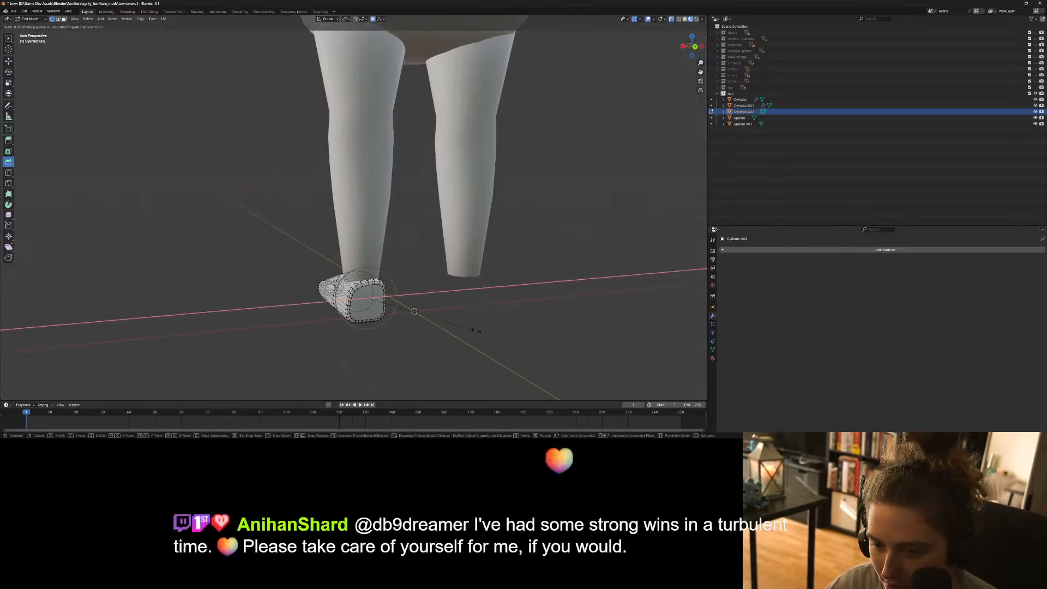
scroll(470, 330, down, 1)
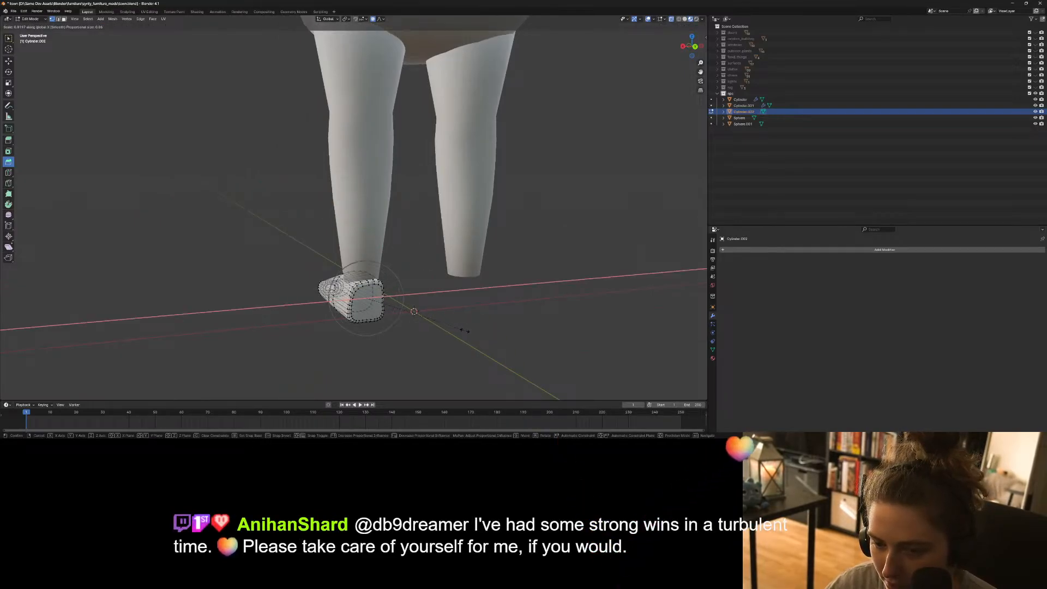
click(463, 330)
middle_drag(463, 330, 510, 360)
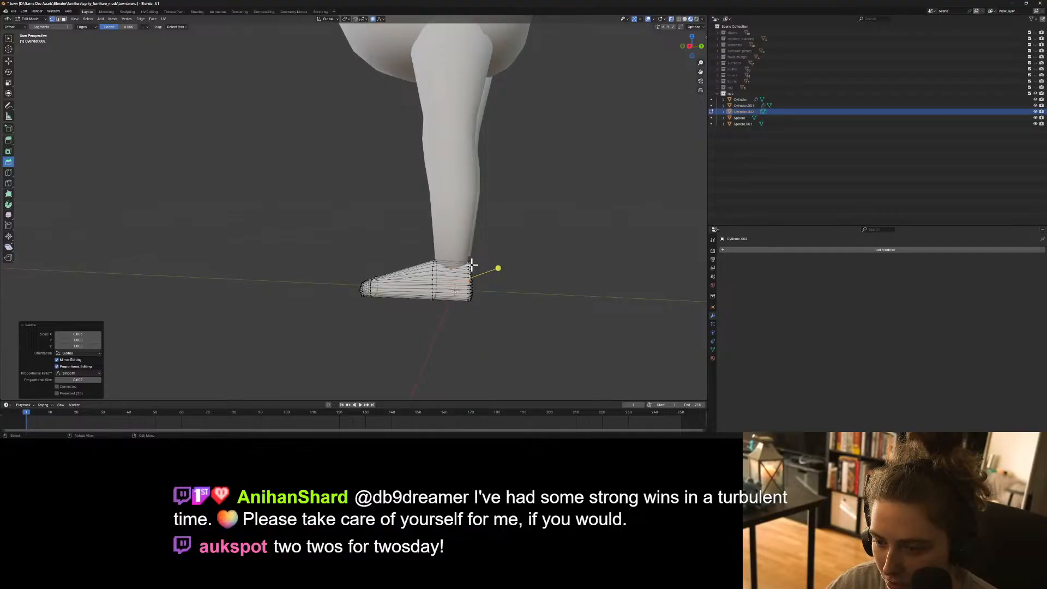
Move the top back of the heel slightly forward along Y with proportional editing, and deselect the shoe in Object Mode.
middle_drag(502, 293, 483, 281)
key(g)
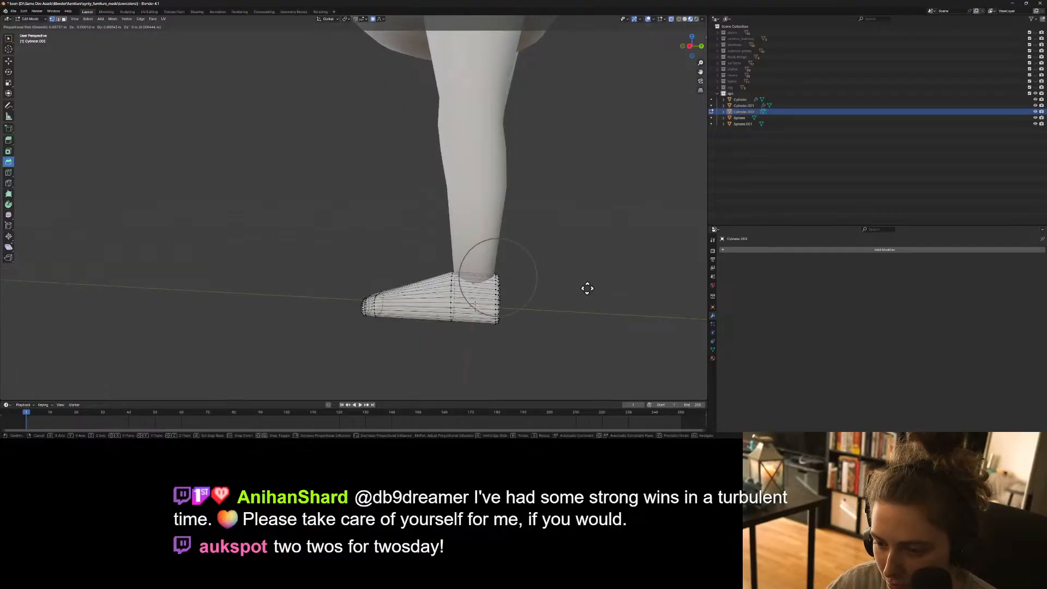
key(y)
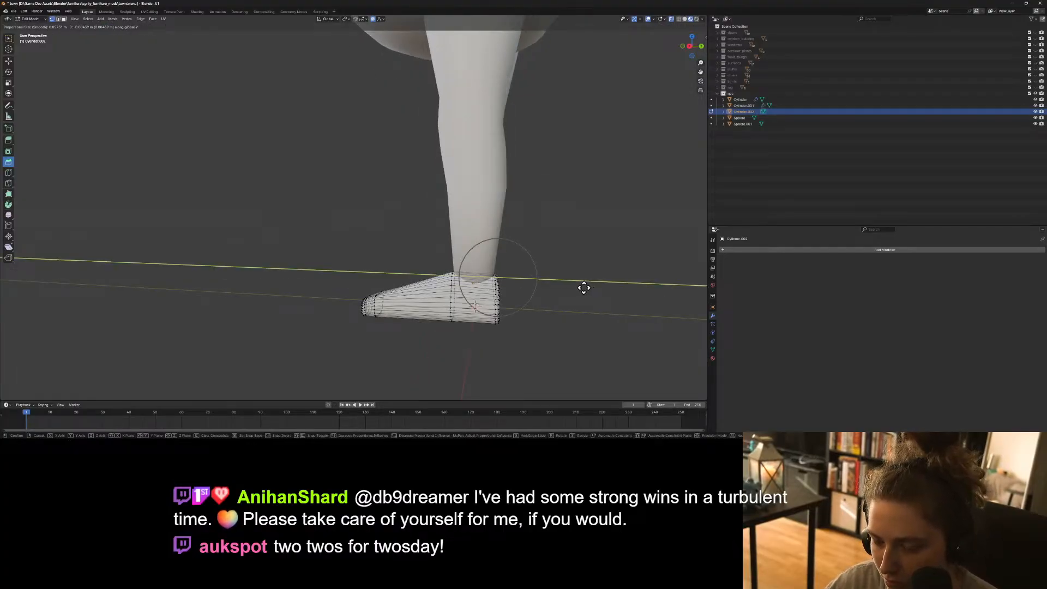
click(586, 288)
key(Tab)
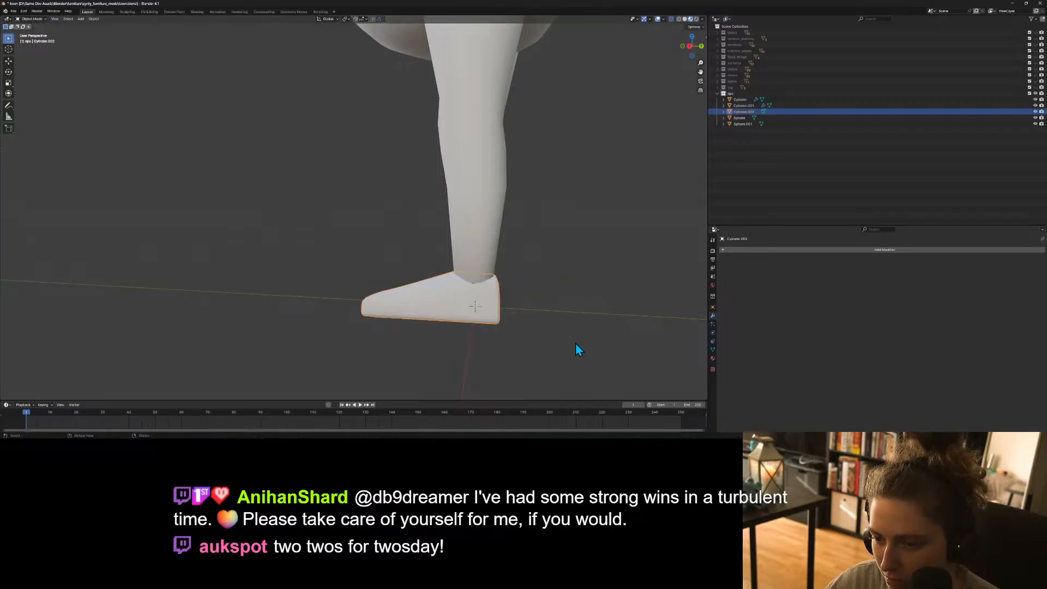
click(575, 344)
middle_drag(575, 343, 516, 345)
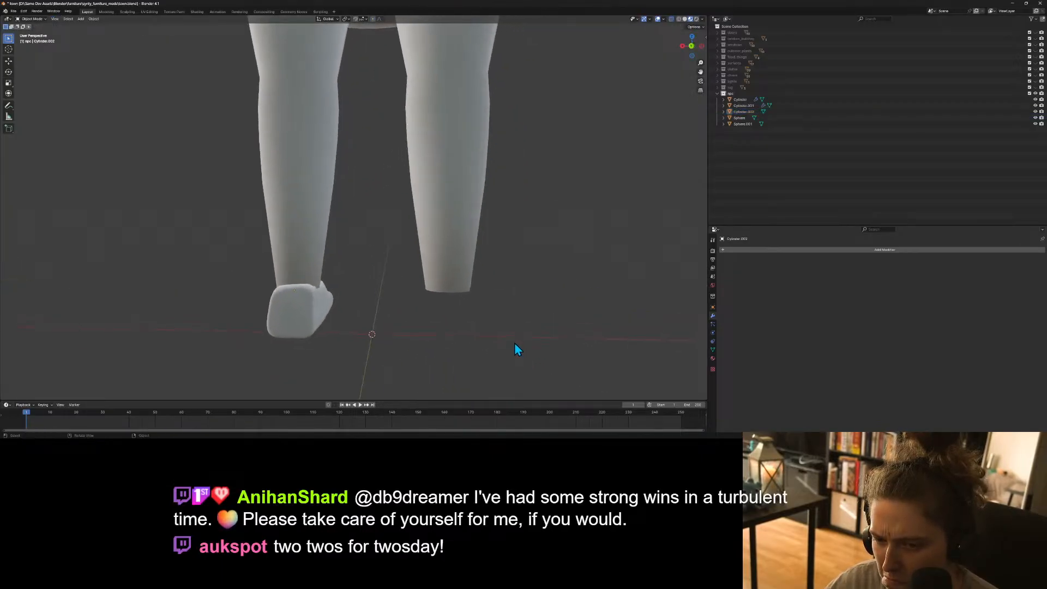
Select all vertices at the back of the heel and move them slightly forward along Y.
key(Tab)
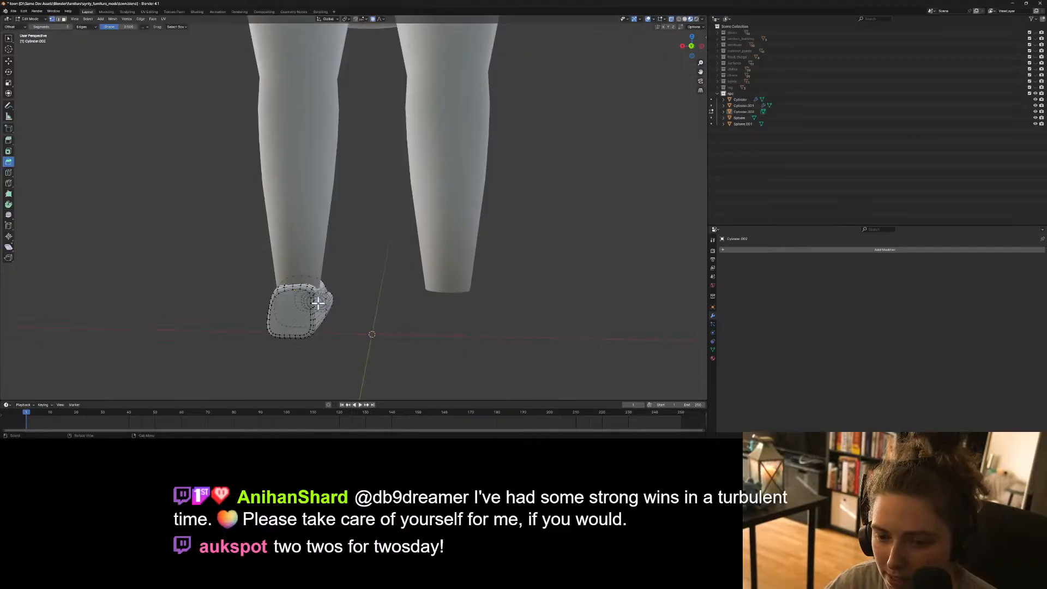
middle_drag(307, 288, 381, 305)
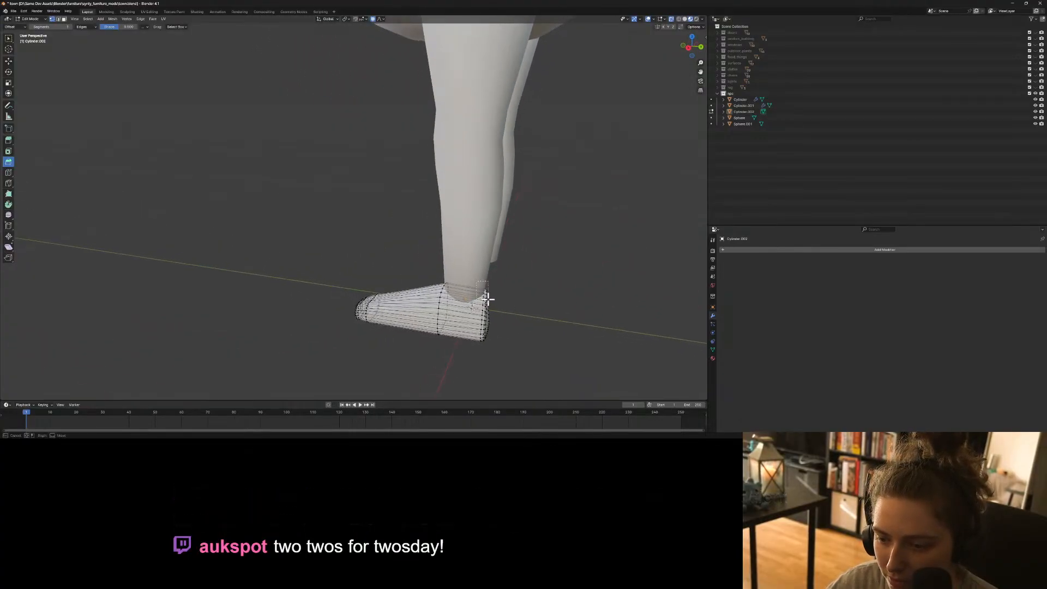
drag(487, 297, 515, 367)
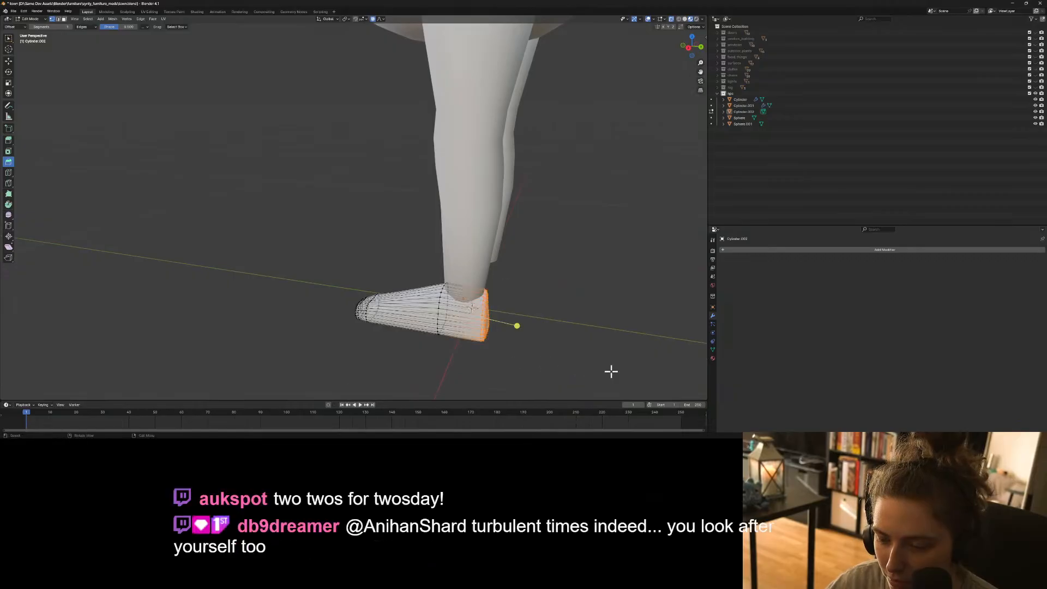
key(g)
key(y)
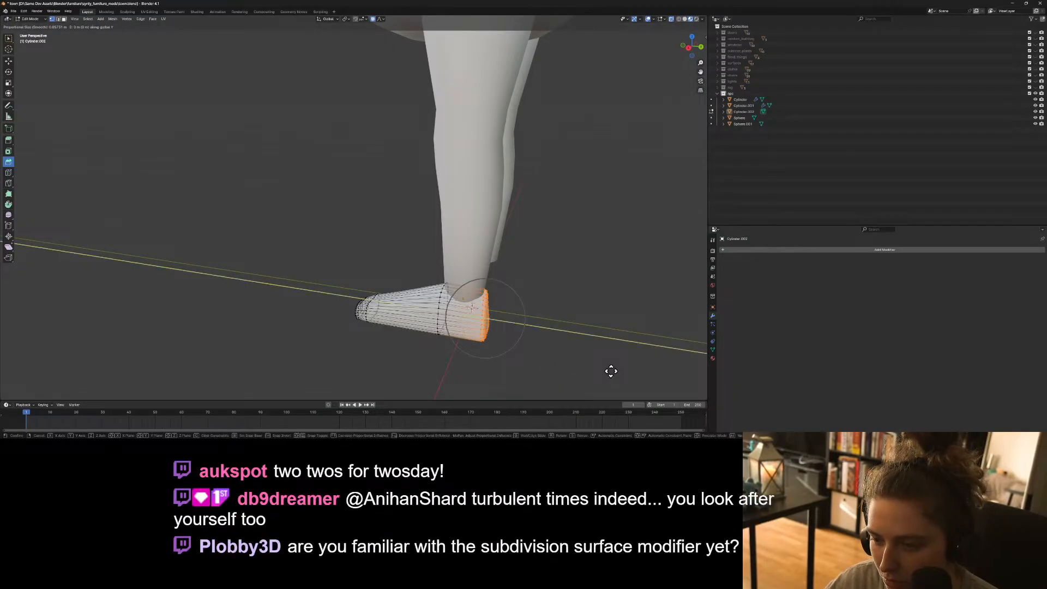
click(608, 371)
In the right side view, move only the bottom back edge of the heel backward along Y with a reduced proportional falloff.
middle_drag(608, 370, 577, 355)
key(KP_3)
scroll(578, 348, up, 3)
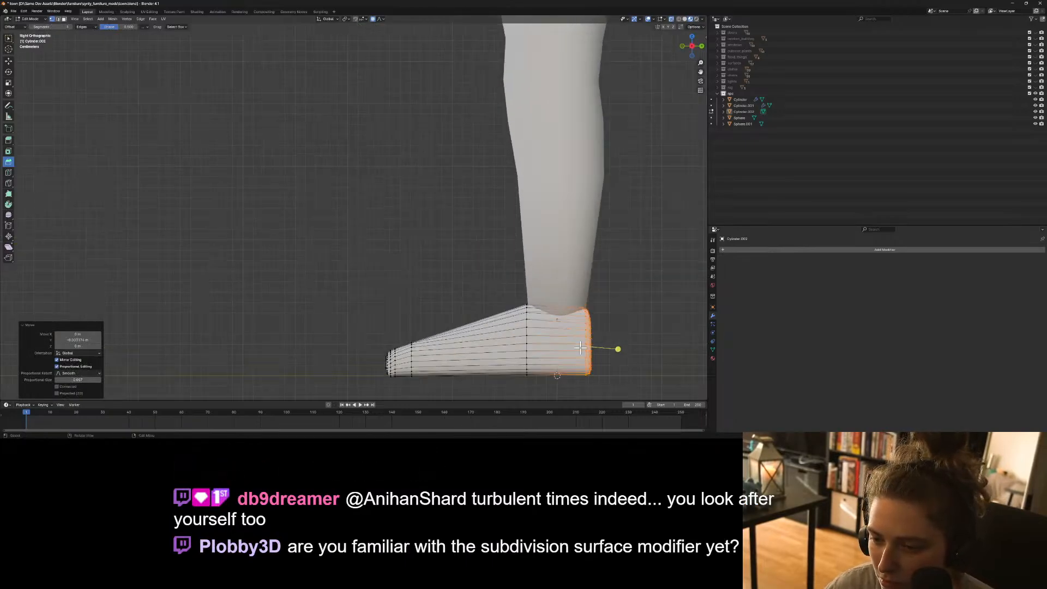
key(g)
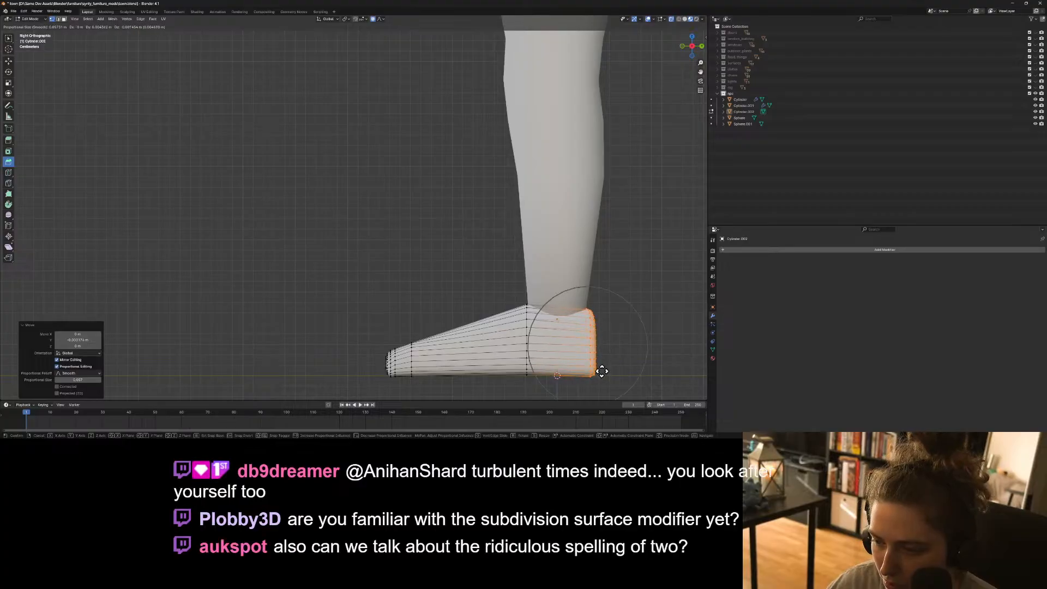
key(Escape)
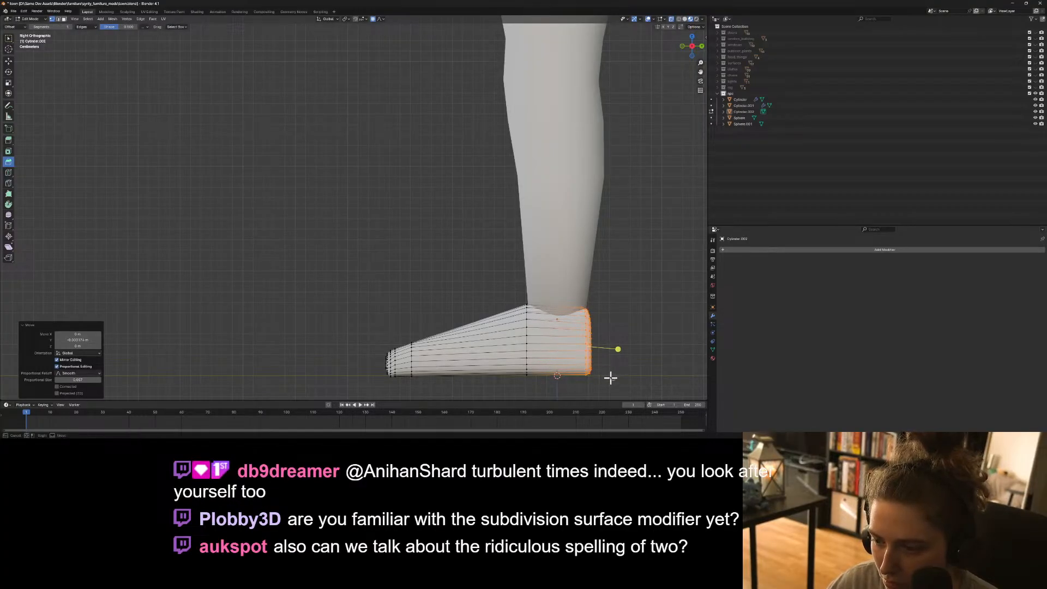
drag(581, 368, 574, 371)
key(g)
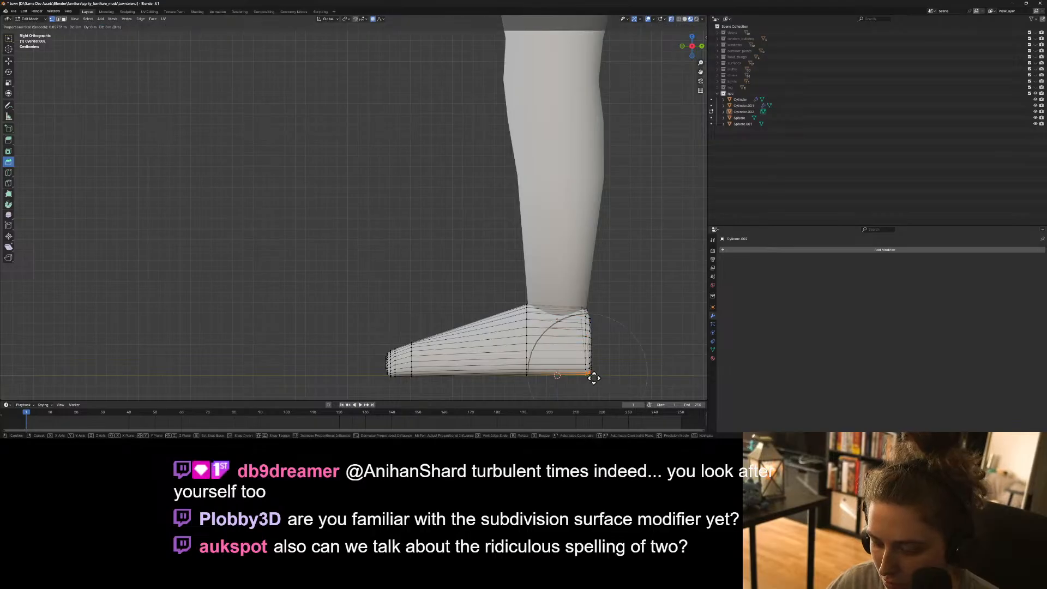
key(y)
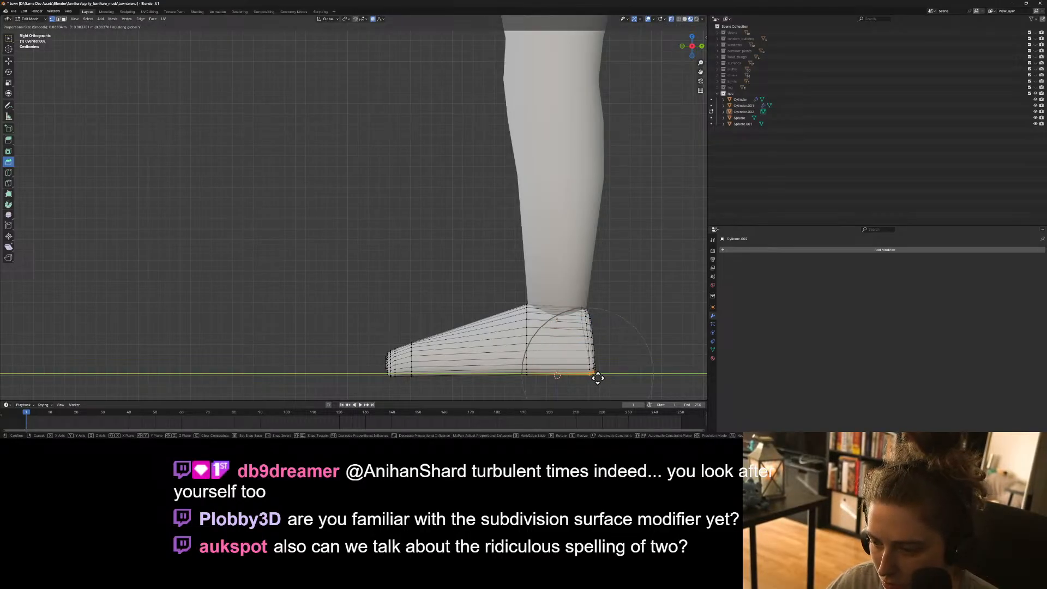
scroll(598, 378, up, 3)
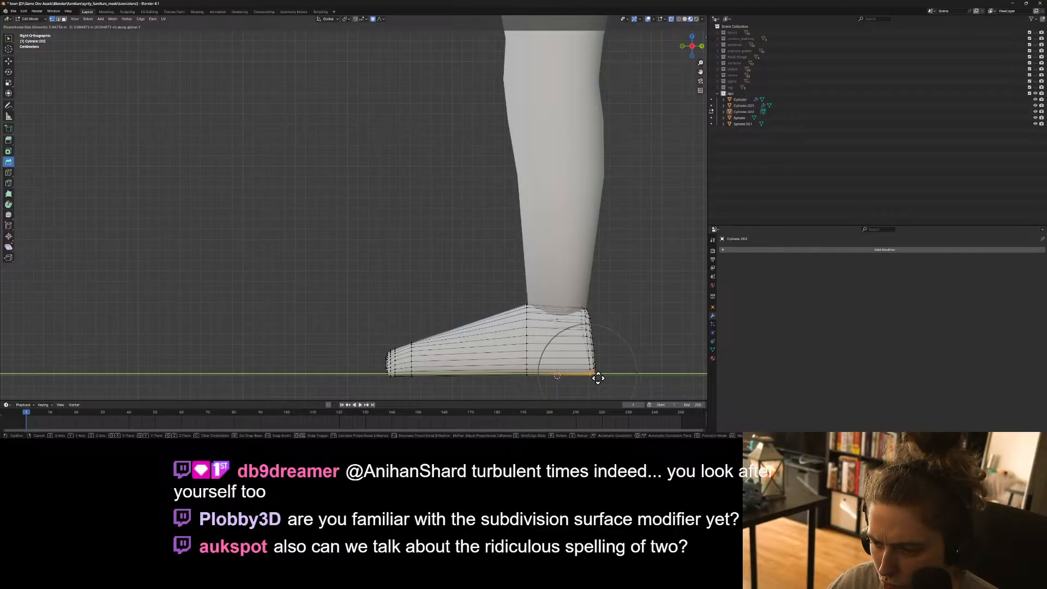
click(597, 378)
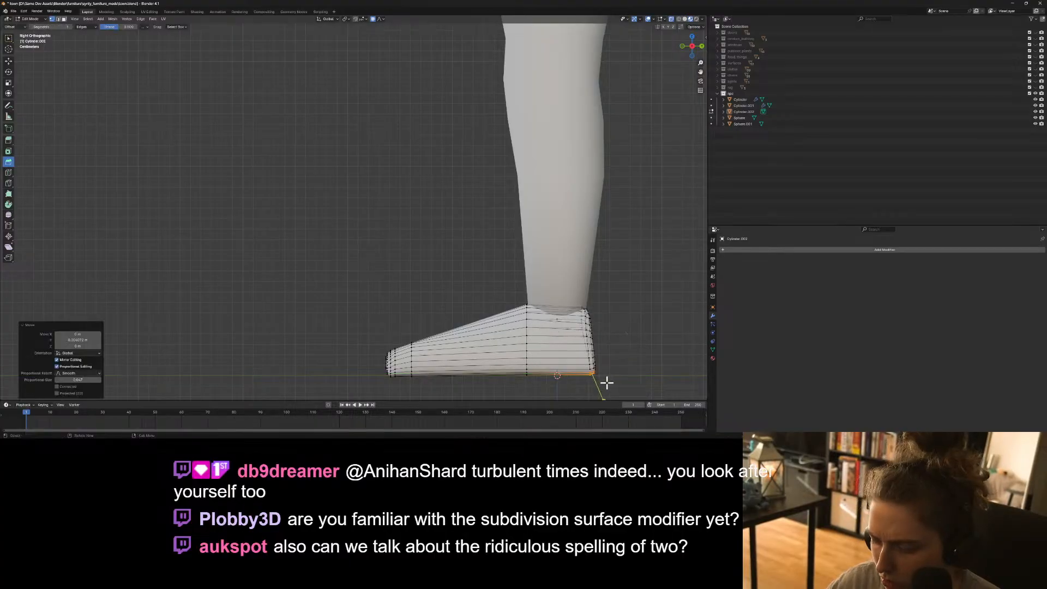
Move the heel's upper inner corner vertex inward and down with a reduced proportional falloff.
key(KP_1)
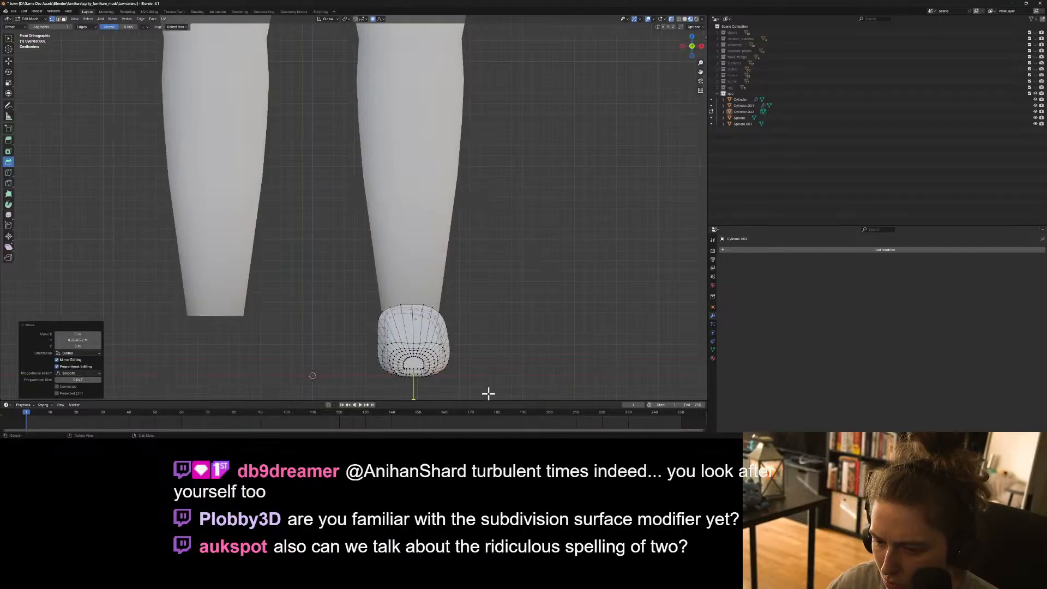
middle_drag(488, 393, 351, 376)
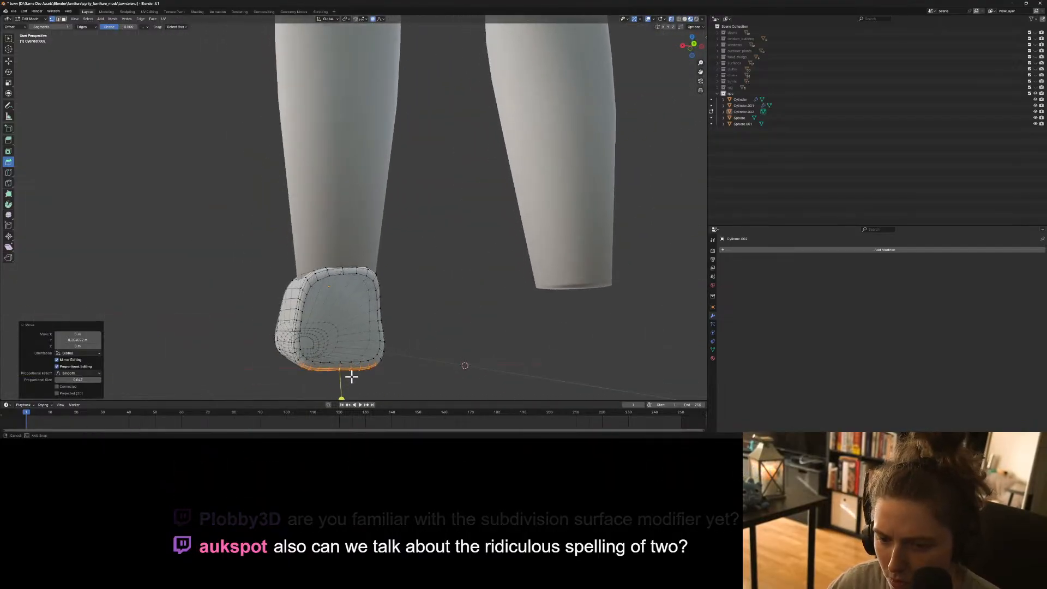
click(375, 272)
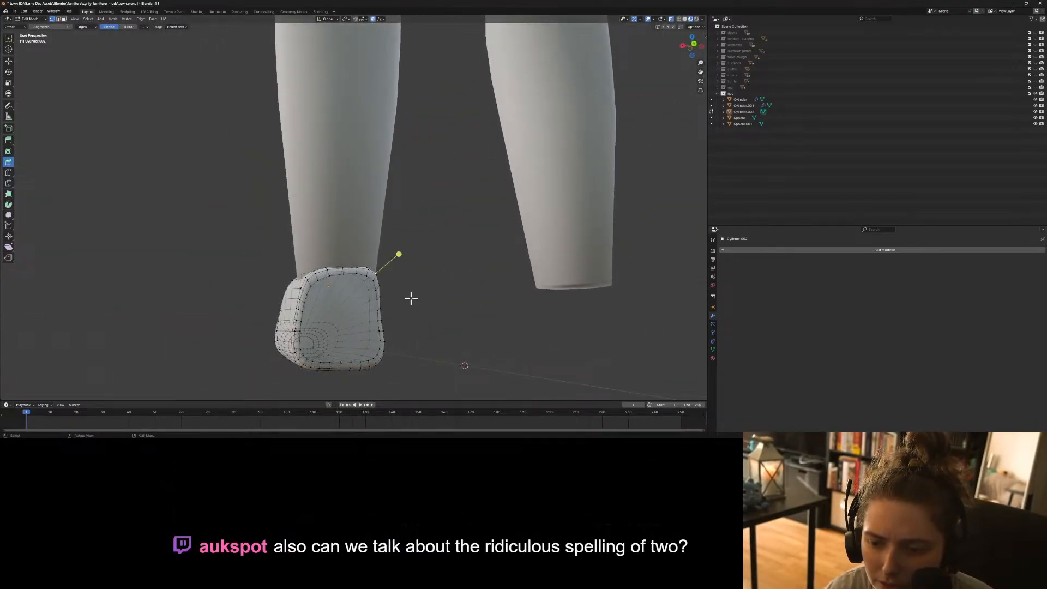
mouse_move(492, 289)
middle_down()
mouse_move(483, 293)
mouse_move(505, 276)
middle_up()
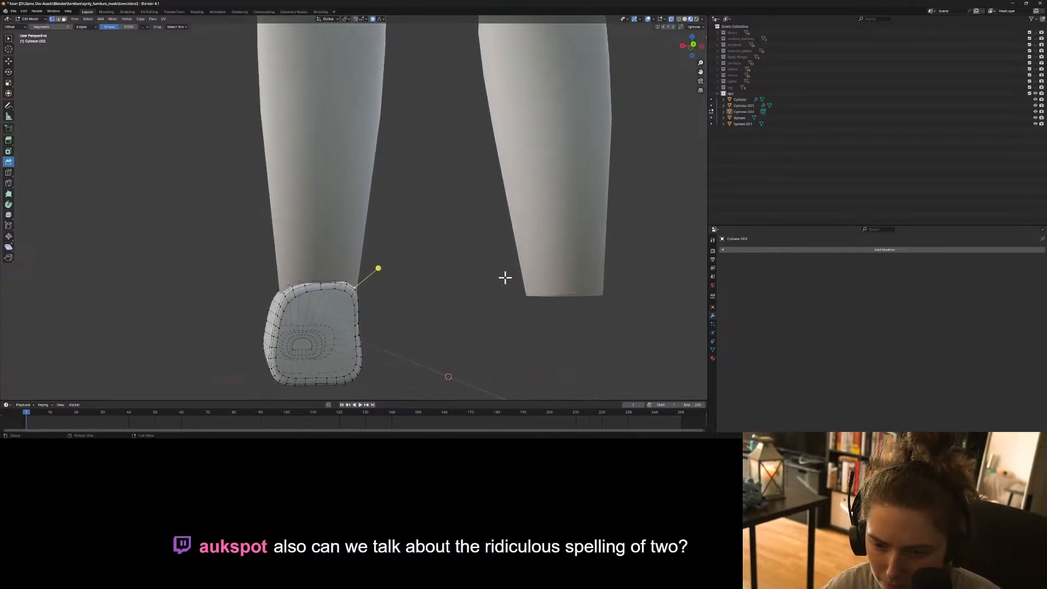
key(g)
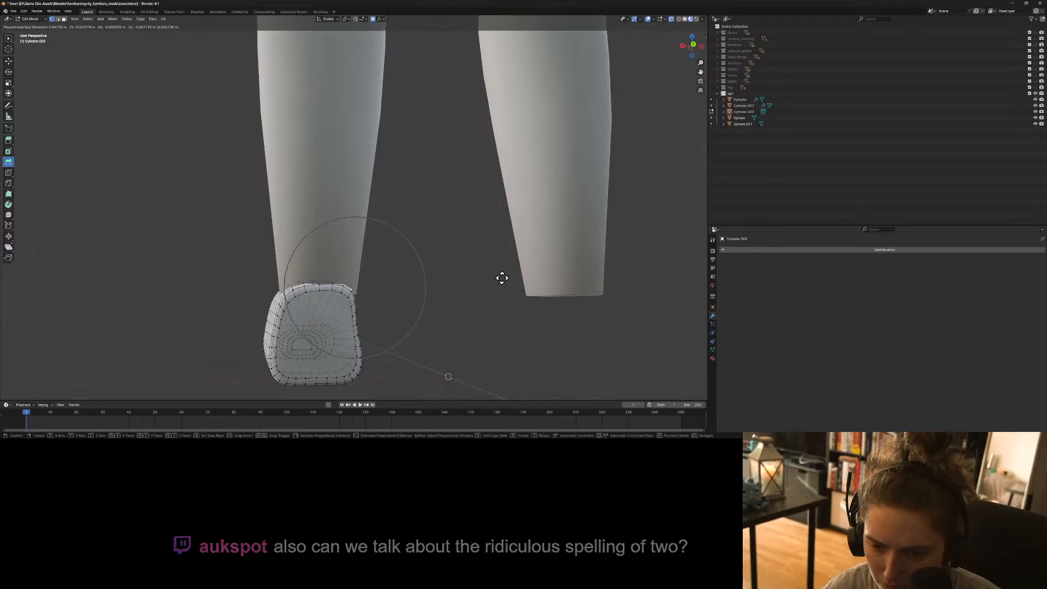
scroll(501, 280, up, 1)
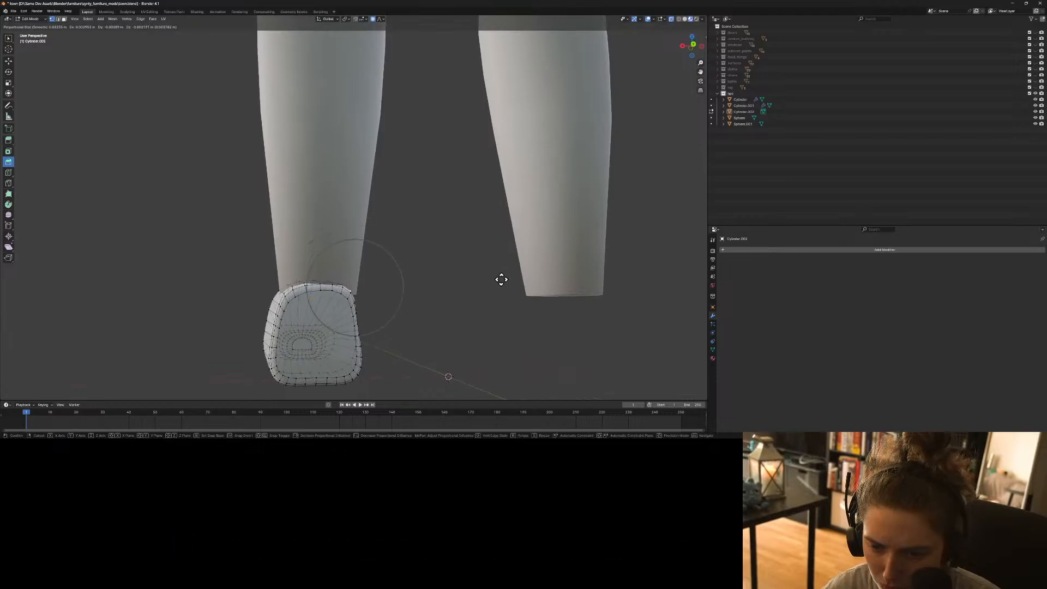
click(501, 280)
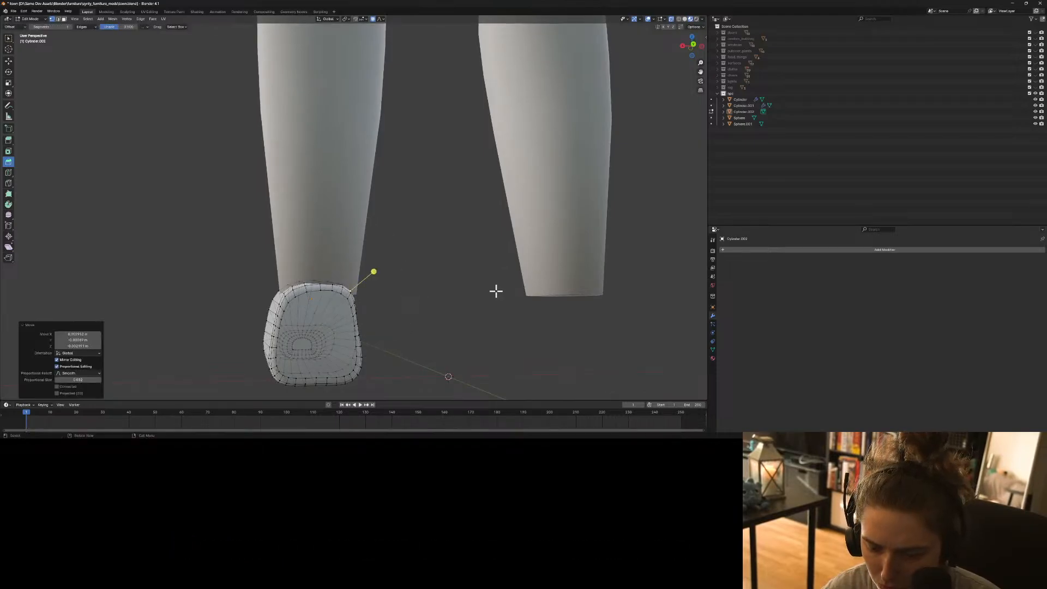
Shift the heel's upper inner corner vertex slightly back outward and return to Object Mode.
key(g)
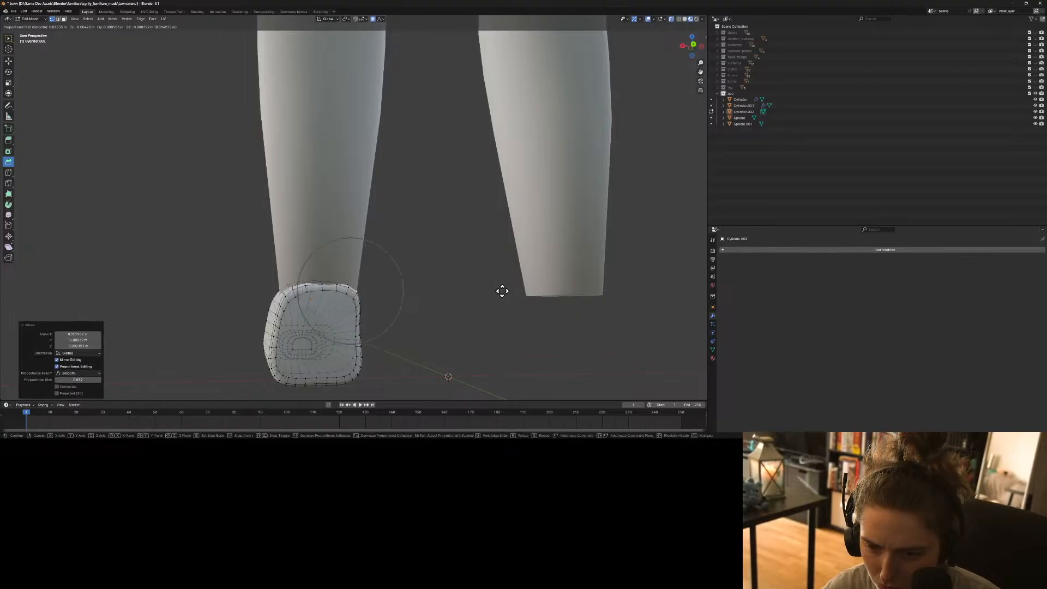
click(502, 291)
key(Tab)
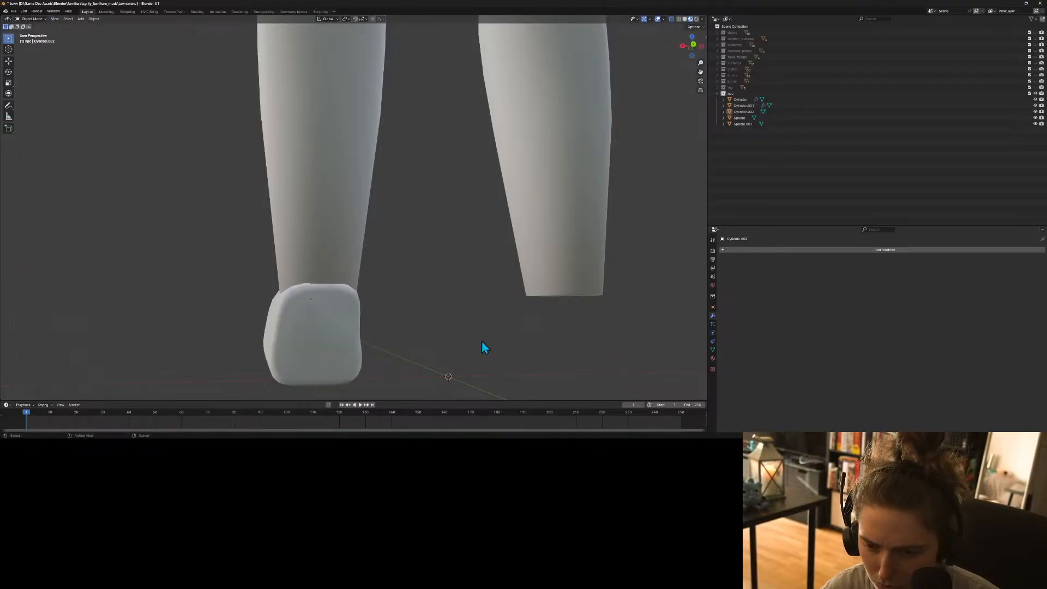
middle_drag(476, 341, 381, 356)
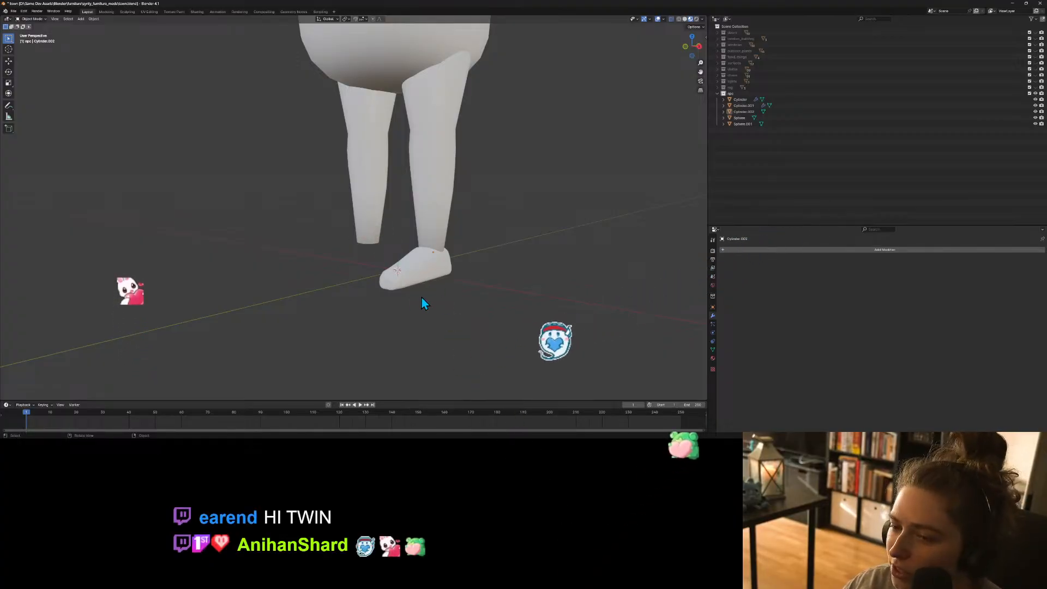
Add a Mirror modifier to the shoe, using the character's body (Sphere.001) as the mirror object.
middle_drag(423, 301, 463, 306)
click(402, 278)
scroll(428, 292, up, 2)
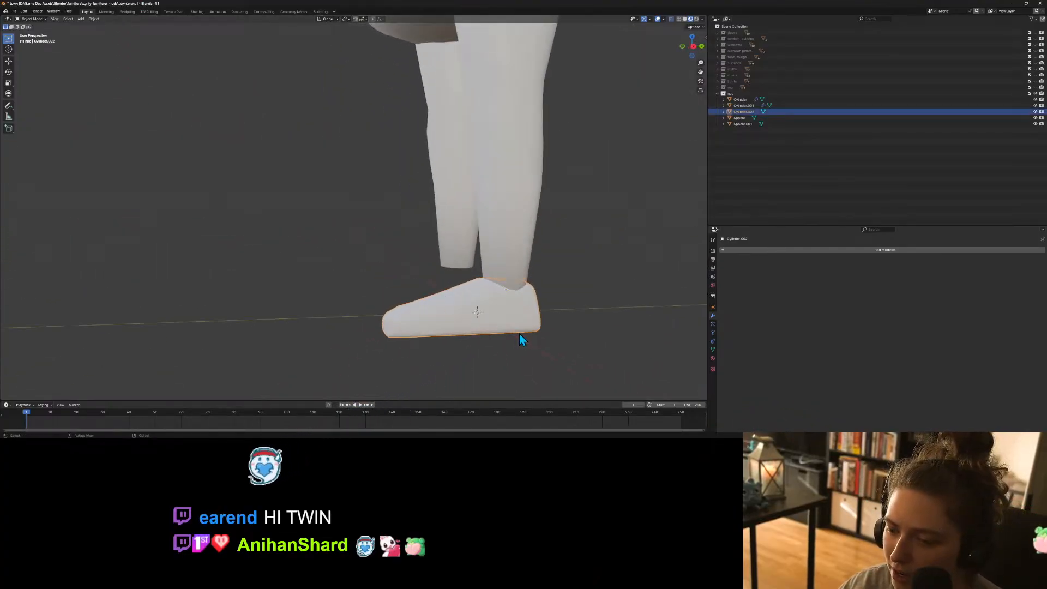
click(825, 252)
mouse_move(825, 256)
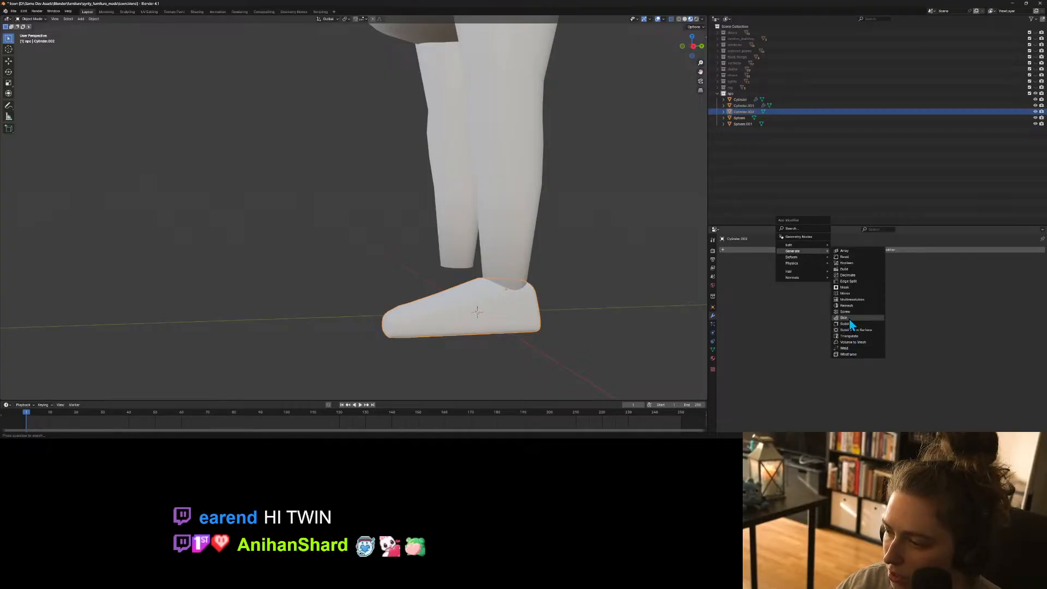
click(846, 294)
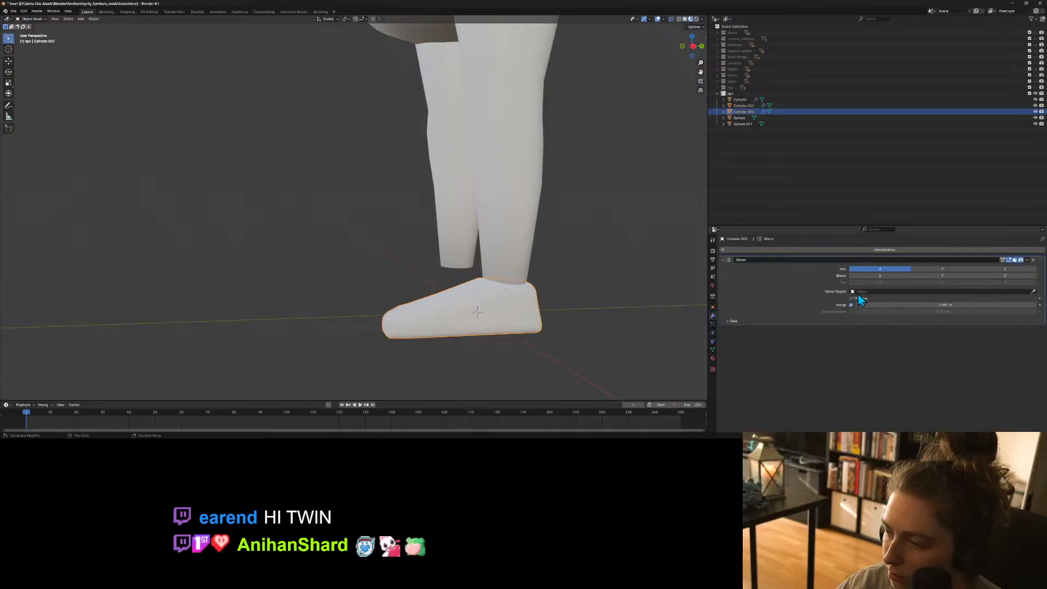
click(1032, 292)
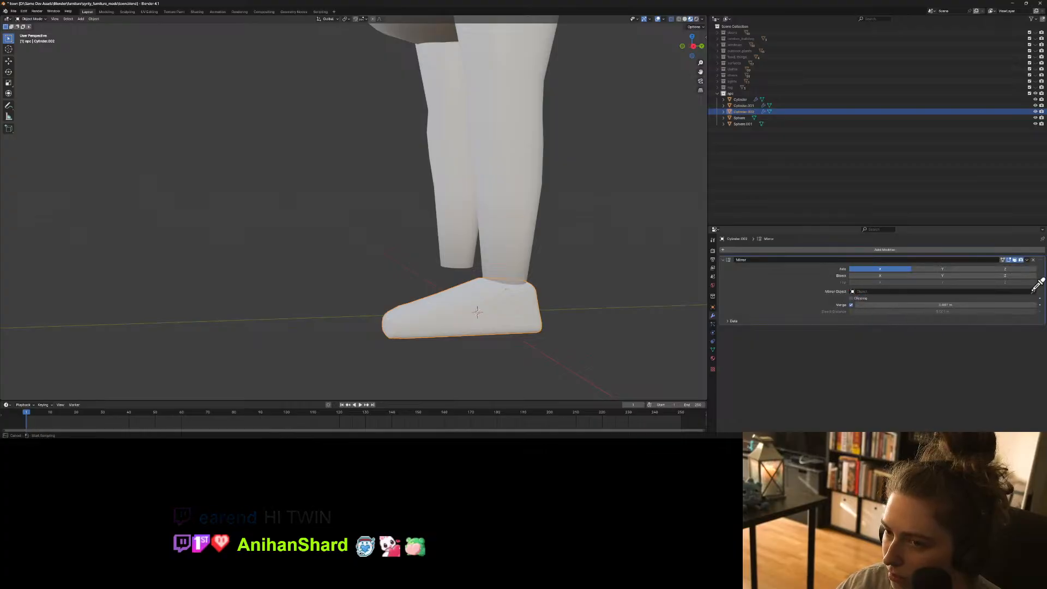
click(441, 28)
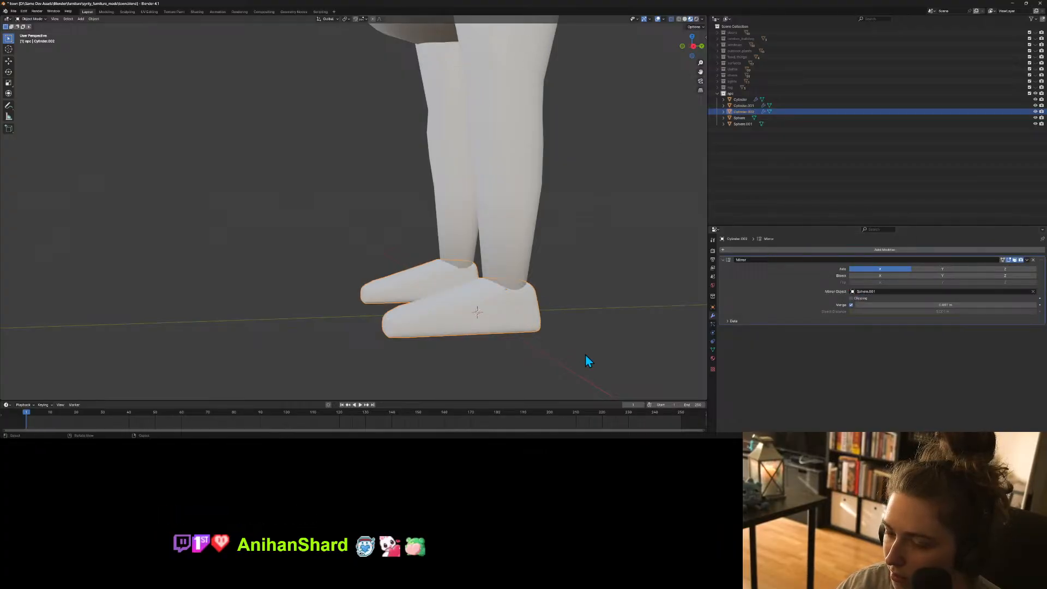
middle_drag(537, 349, 445, 312)
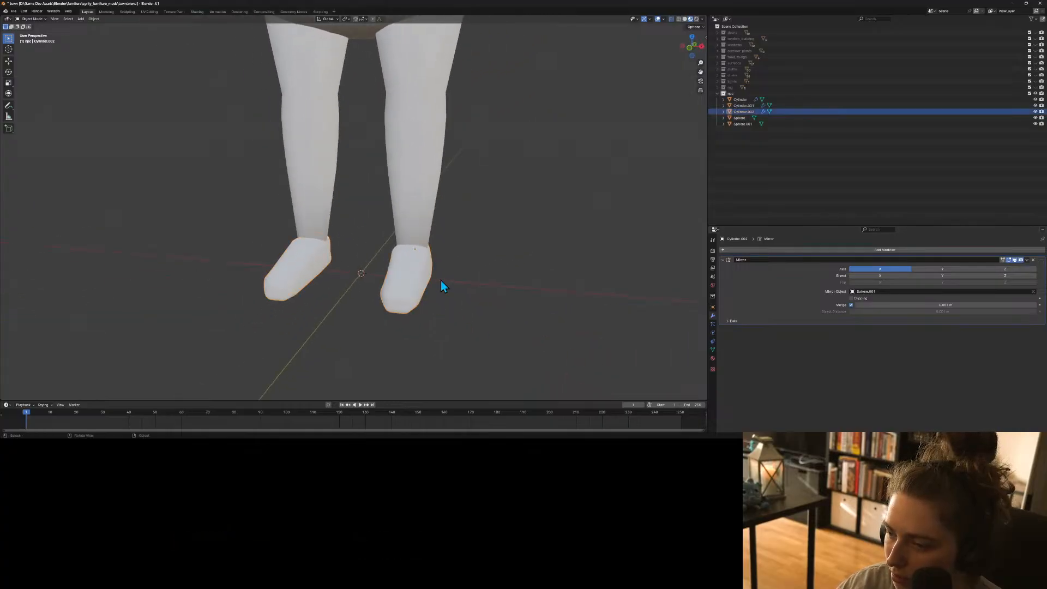
Add a Subdivision Surface modifier to the mirrored shoes and raise its viewport level to 2.
click(986, 250)
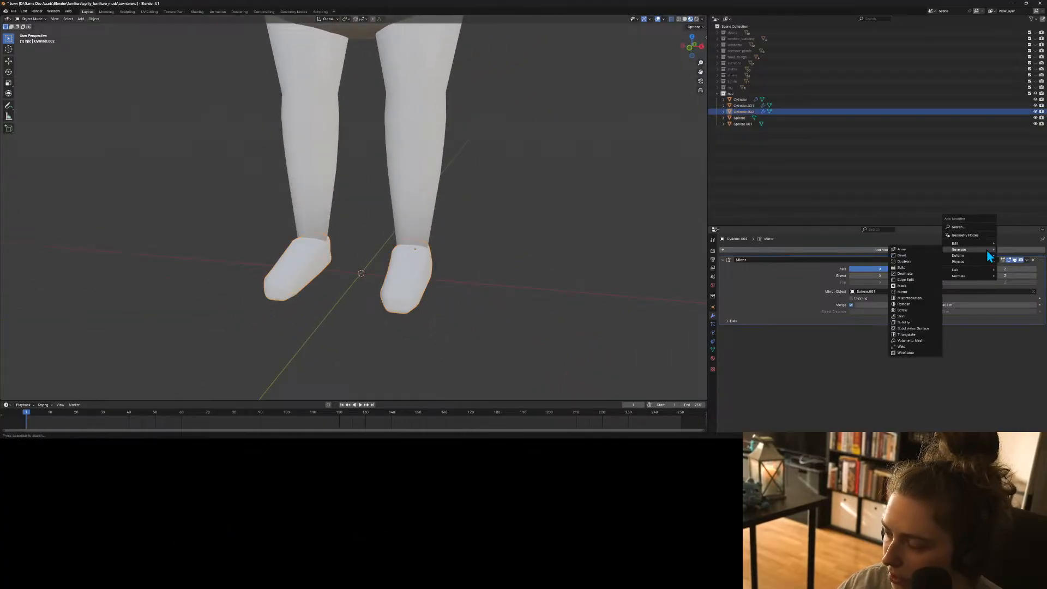
click(911, 329)
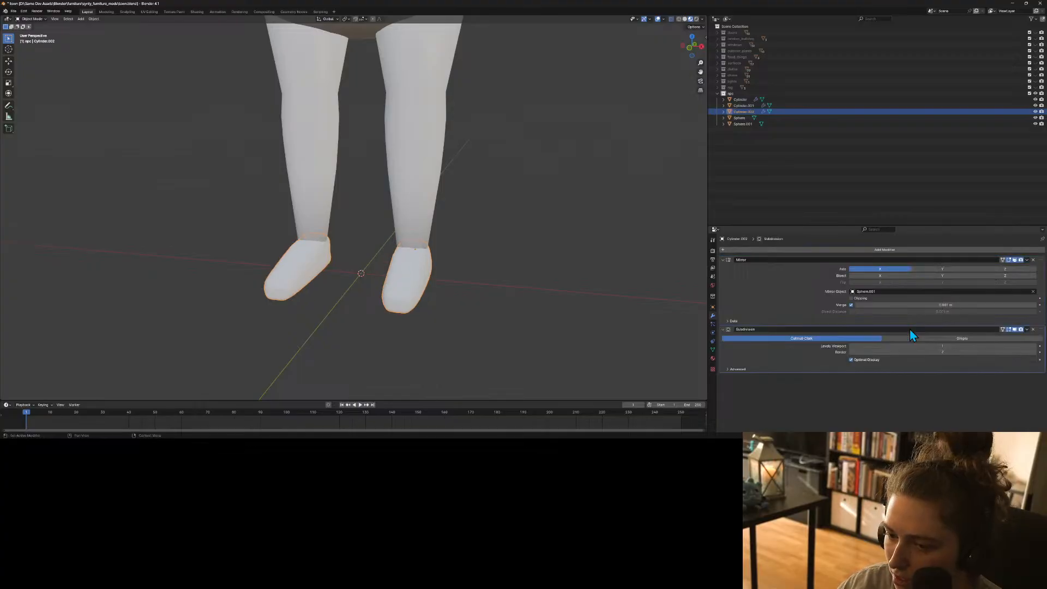
click(519, 351)
middle_drag(519, 351, 425, 288)
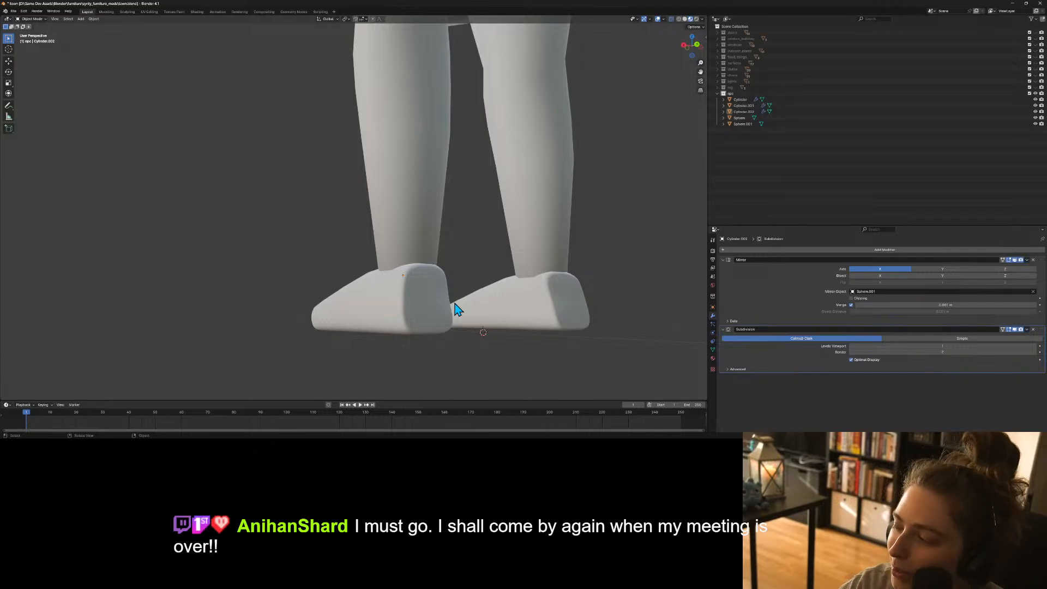
scroll(478, 289, down, 3)
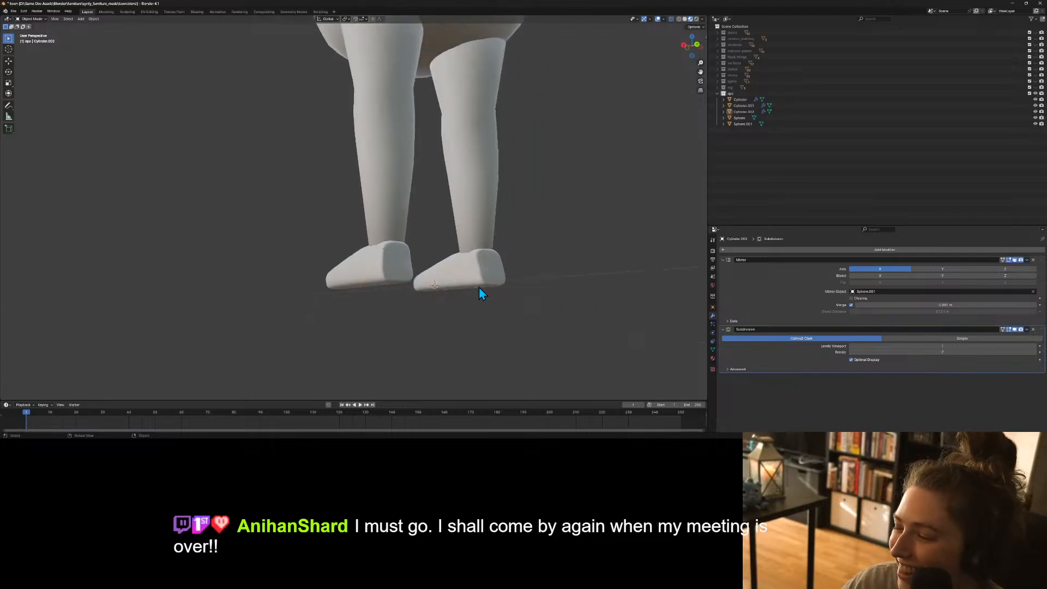
middle_drag(477, 288, 474, 297)
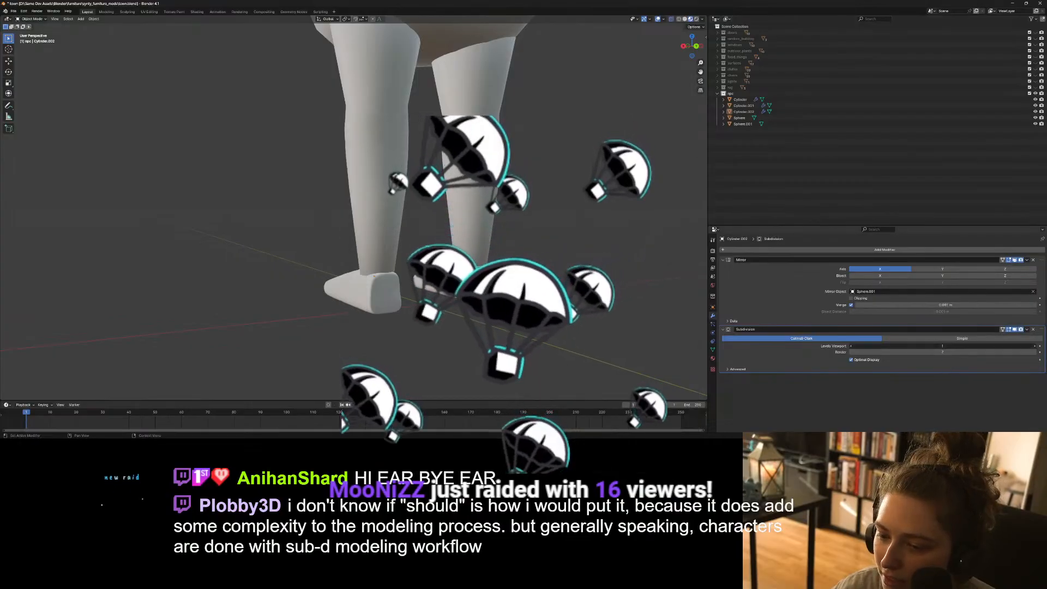
click(1035, 347)
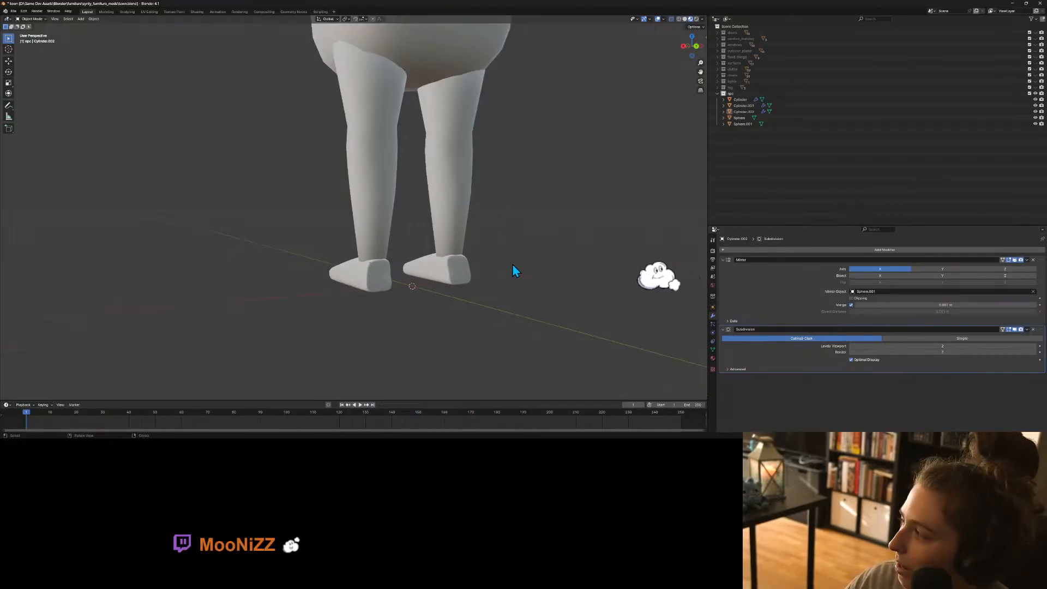
Examine the whole character from the front, side and back to judge the shoes' proportions against the body and legs.
middle_drag(515, 267, 434, 280)
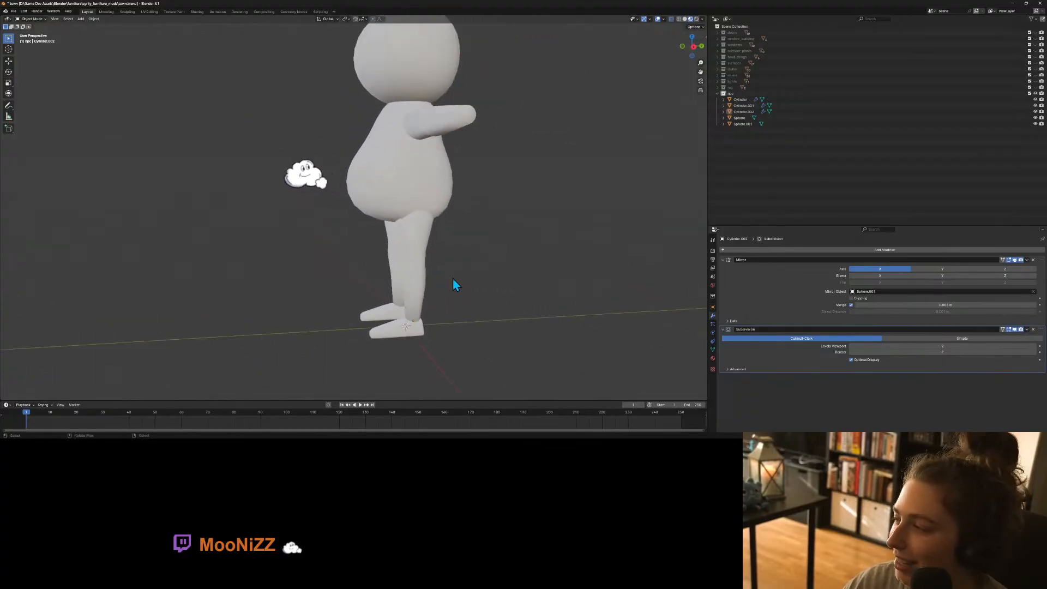
click(385, 175)
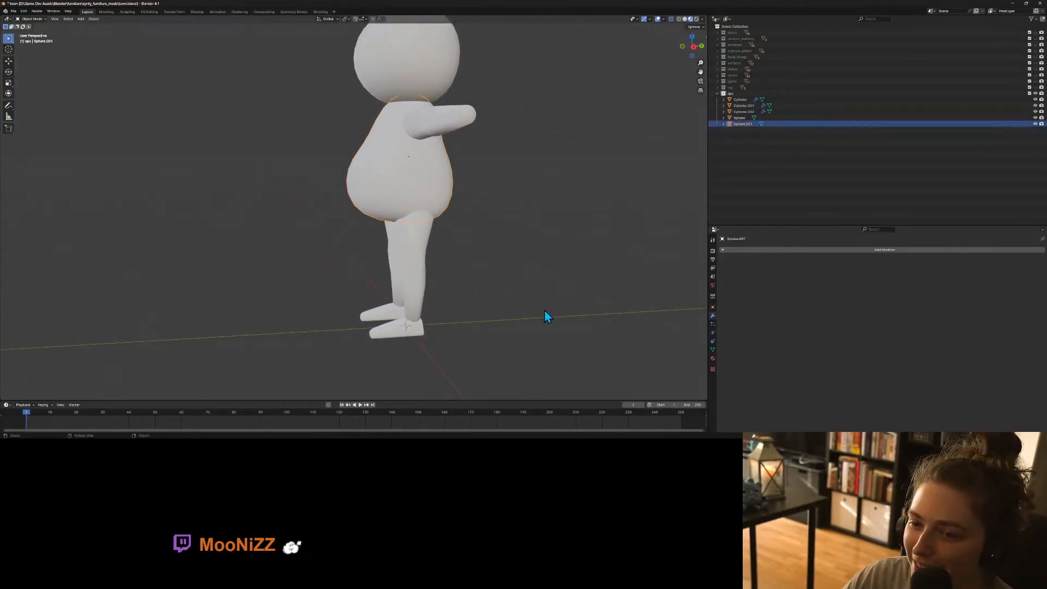
middle_drag(506, 332, 551, 334)
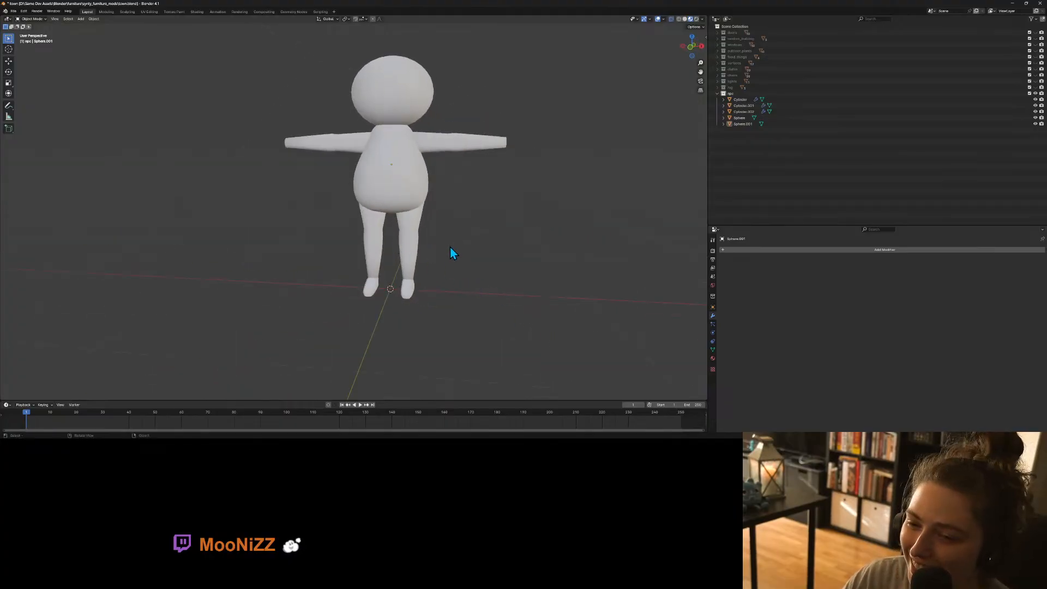
middle_drag(451, 236, 392, 226)
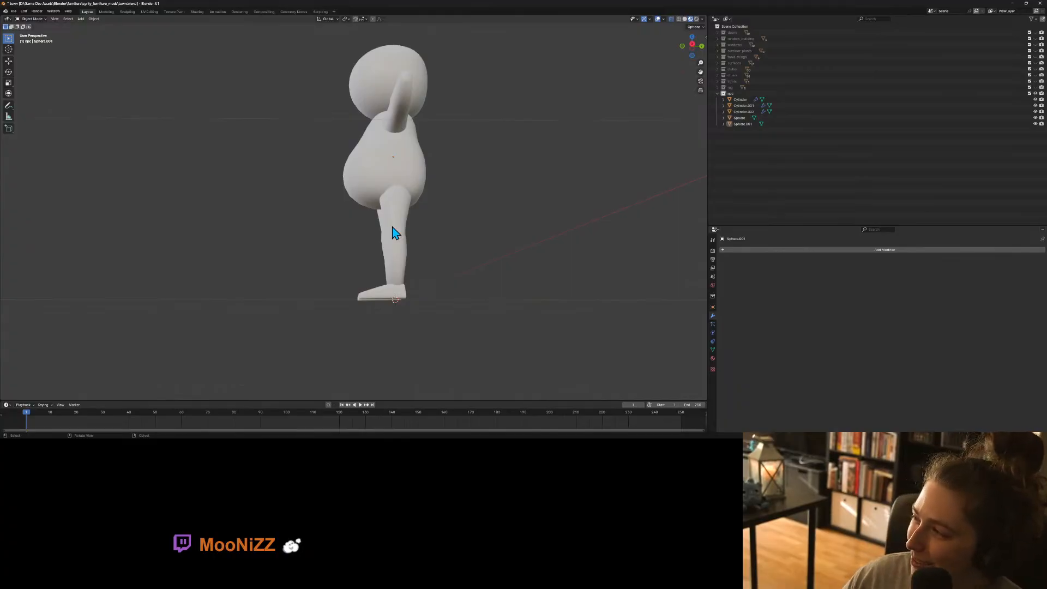
middle_drag(395, 233, 476, 271)
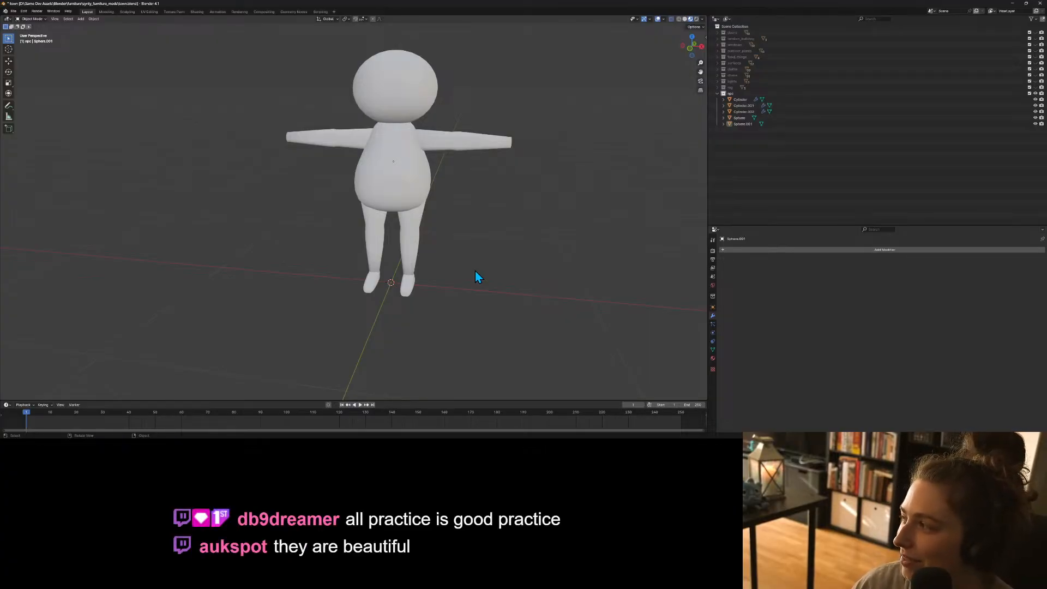
middle_drag(474, 272, 402, 311)
scroll(384, 305, up, 4)
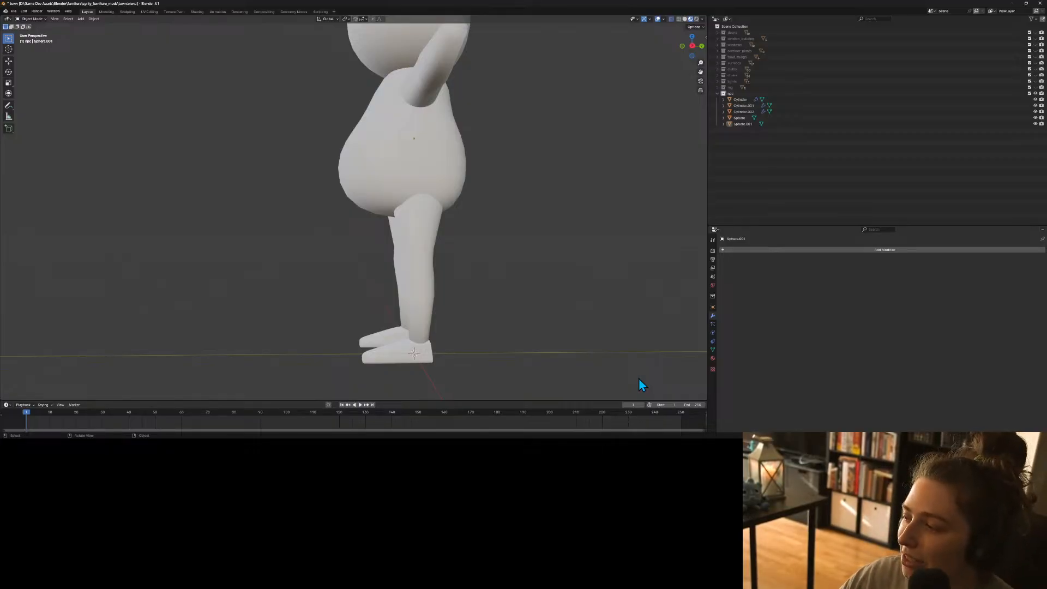
middle_drag(643, 382, 470, 245)
scroll(512, 338, up, 4)
scroll(467, 309, up, 2)
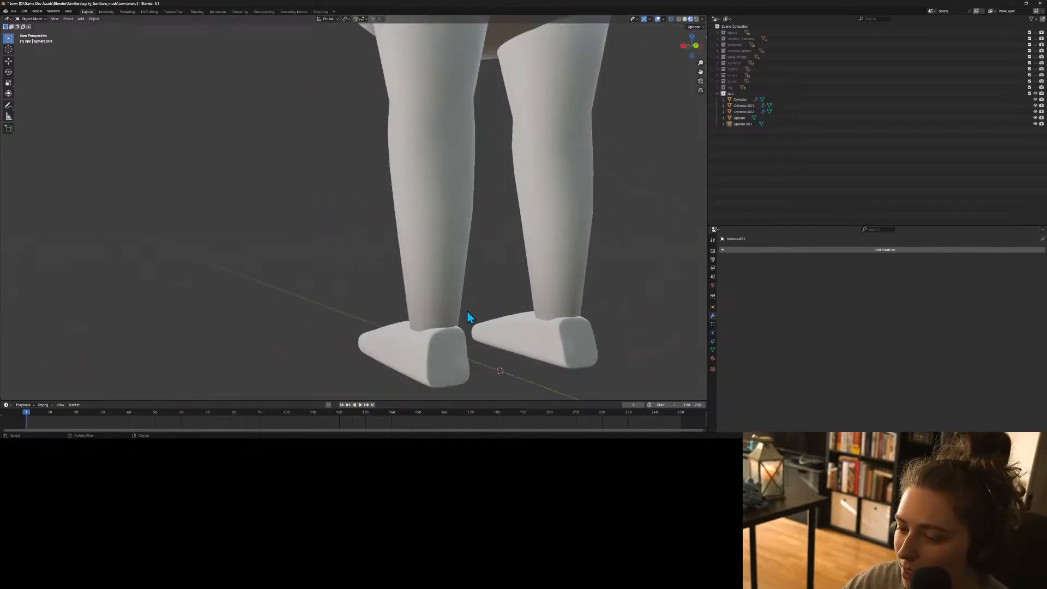
In the shoe's Edit Mode, select the upper vertices on both sides of the heel's back rim and move them slightly along Y with a reduced proportional falloff.
mouse_move(467, 309)
middle_down()
mouse_move(479, 378)
mouse_move(465, 318)
mouse_move(448, 299)
middle_up()
click(447, 302)
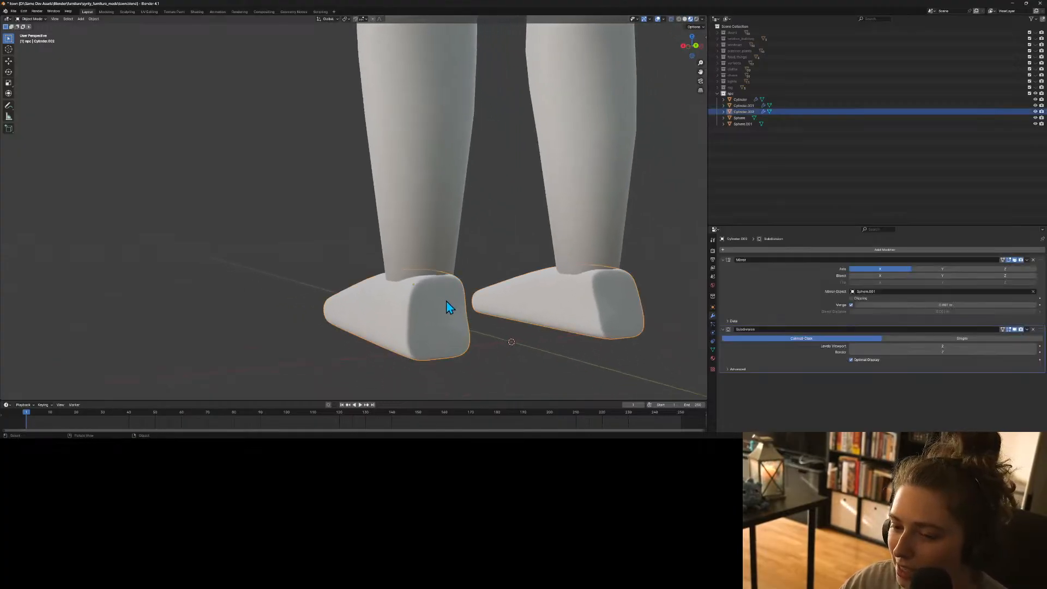
key(Tab)
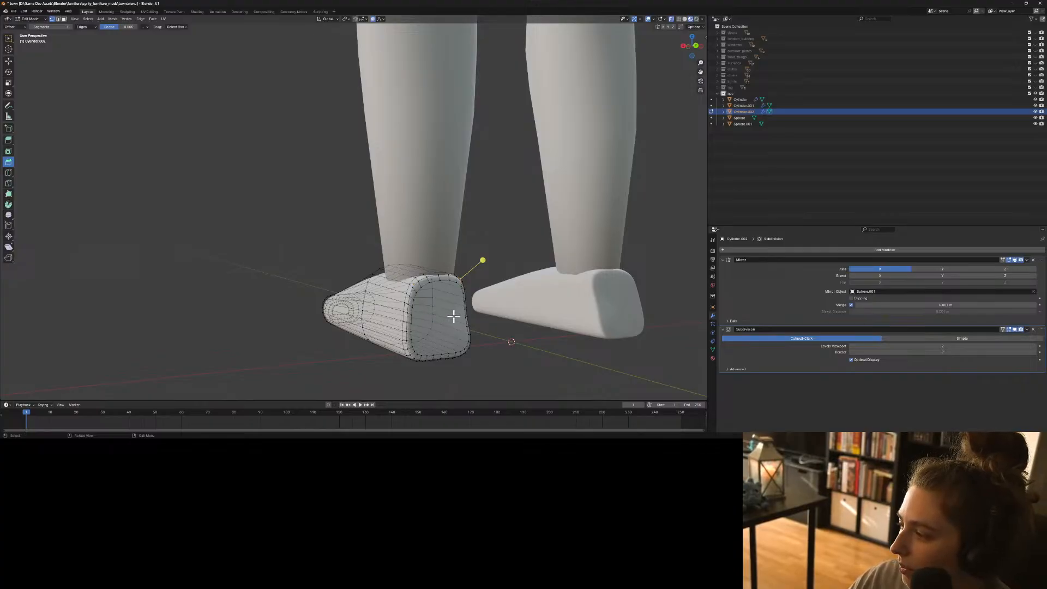
middle_drag(435, 306, 485, 344)
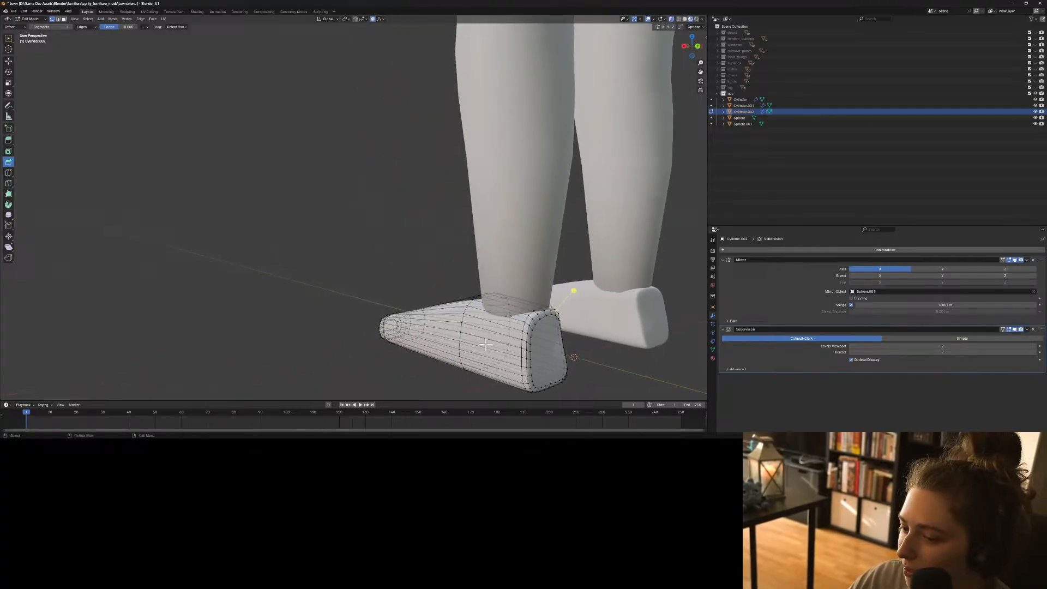
alt+click(540, 365)
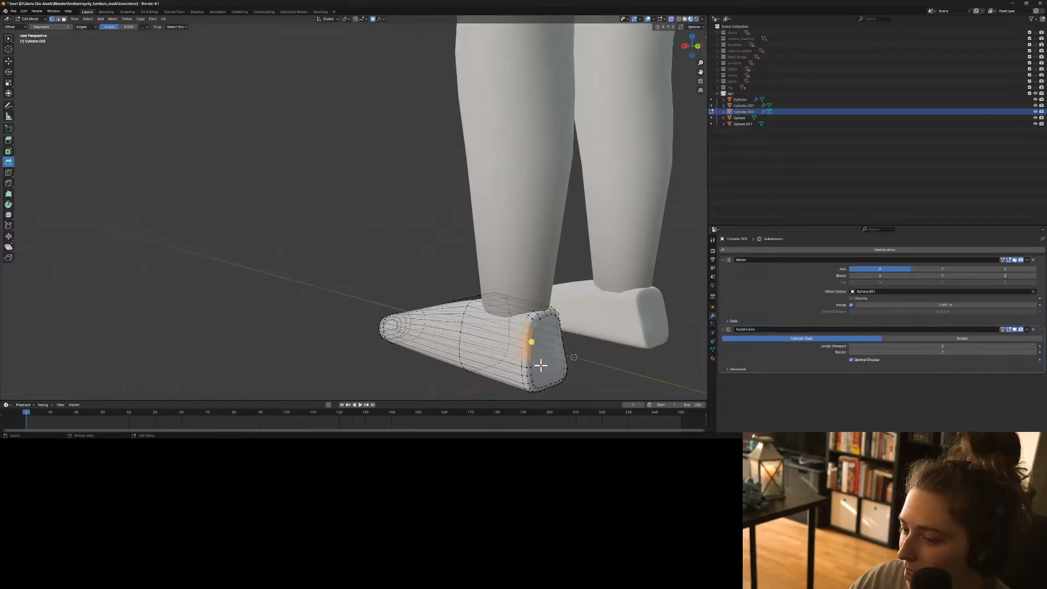
middle_drag(577, 367, 418, 358)
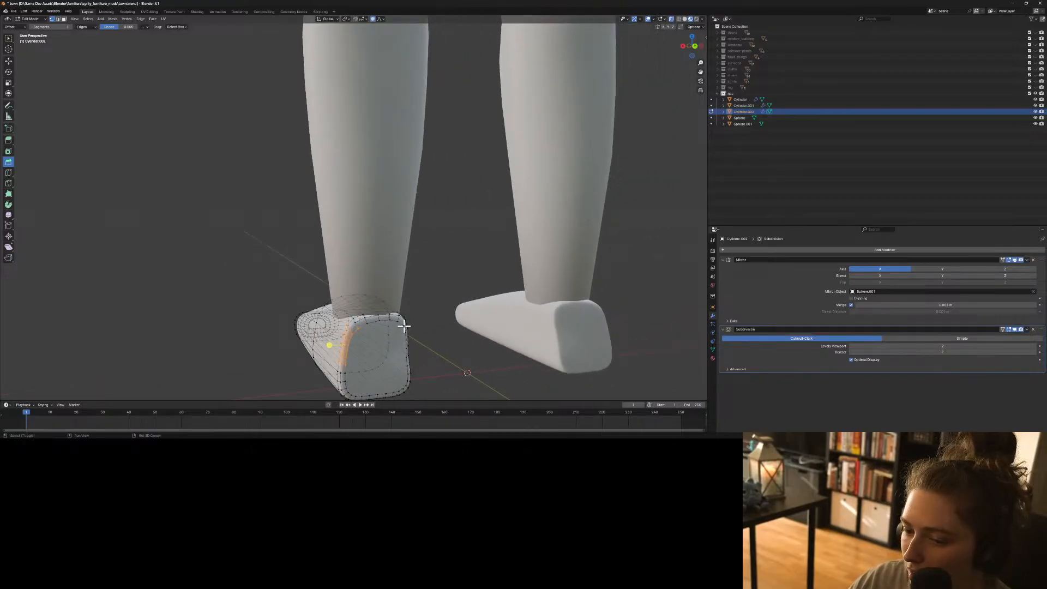
drag(402, 329, 420, 356)
middle_drag(458, 369, 612, 373)
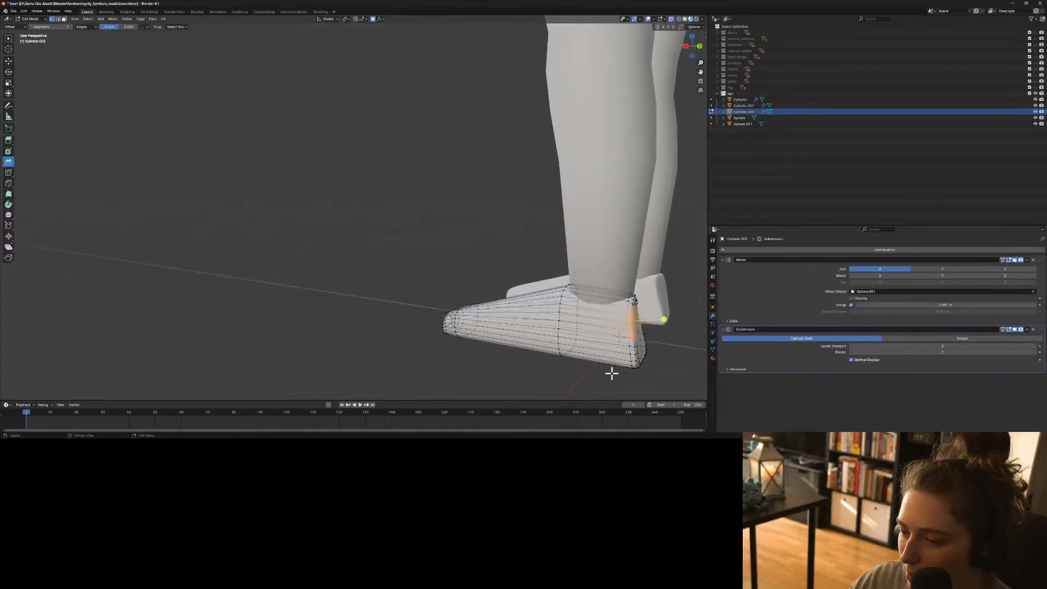
key(g)
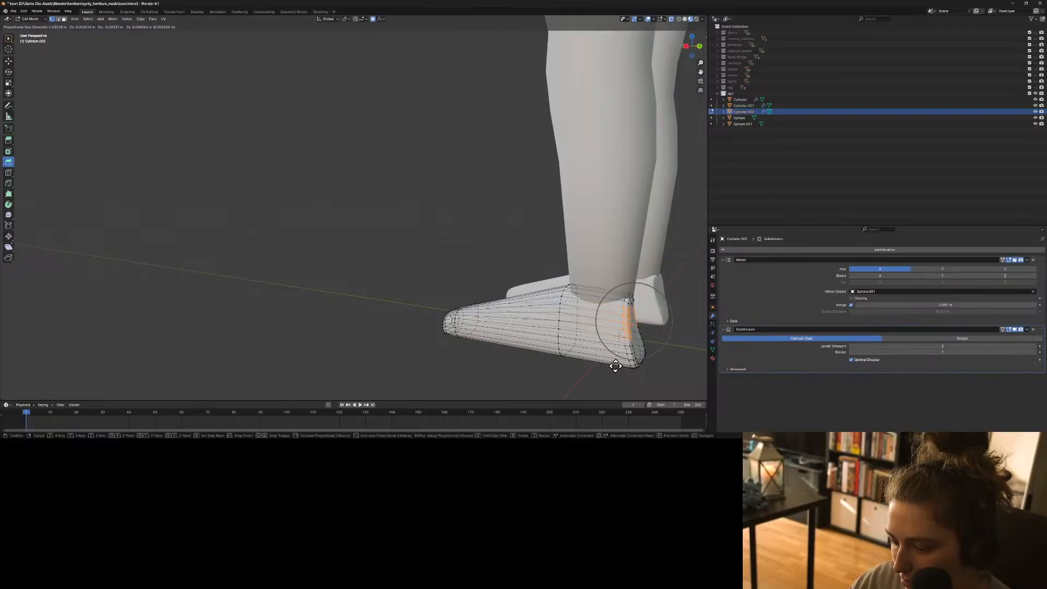
key(y)
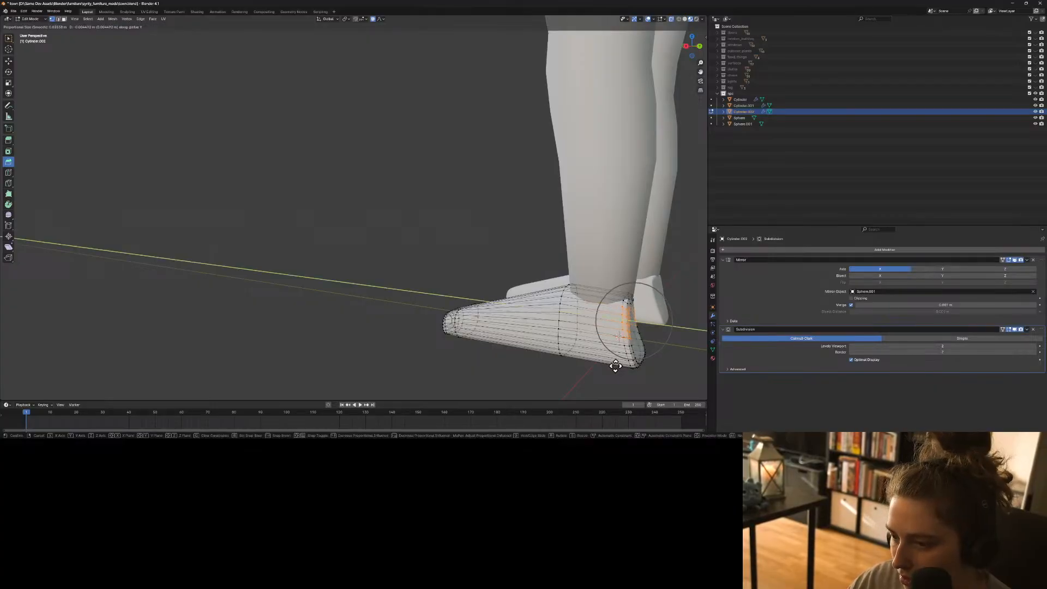
scroll(616, 363, up, 8)
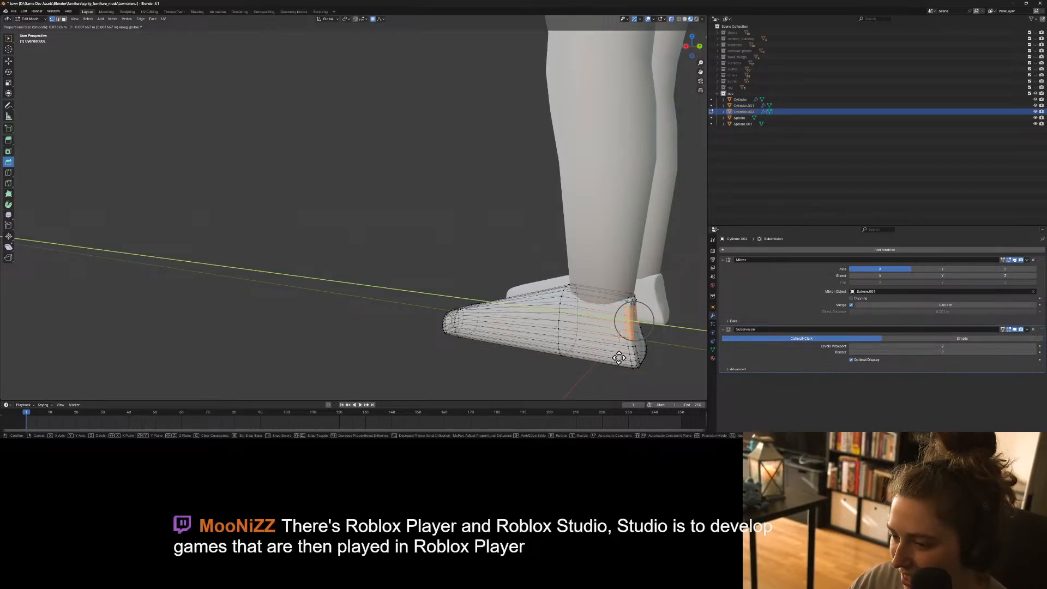
click(620, 357)
middle_drag(629, 367, 609, 371)
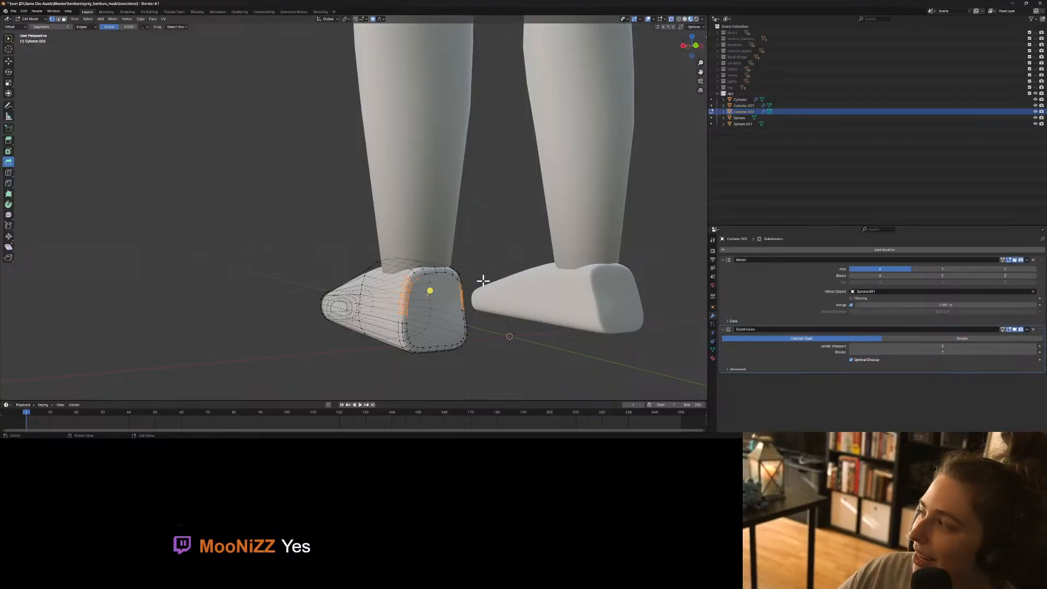
Select the top vertices of the heel's back rim and move them slightly toward the toe along Y with a widened proportional falloff.
scroll(490, 286, down, 4)
middle_drag(509, 311, 507, 305)
scroll(463, 264, up, 1)
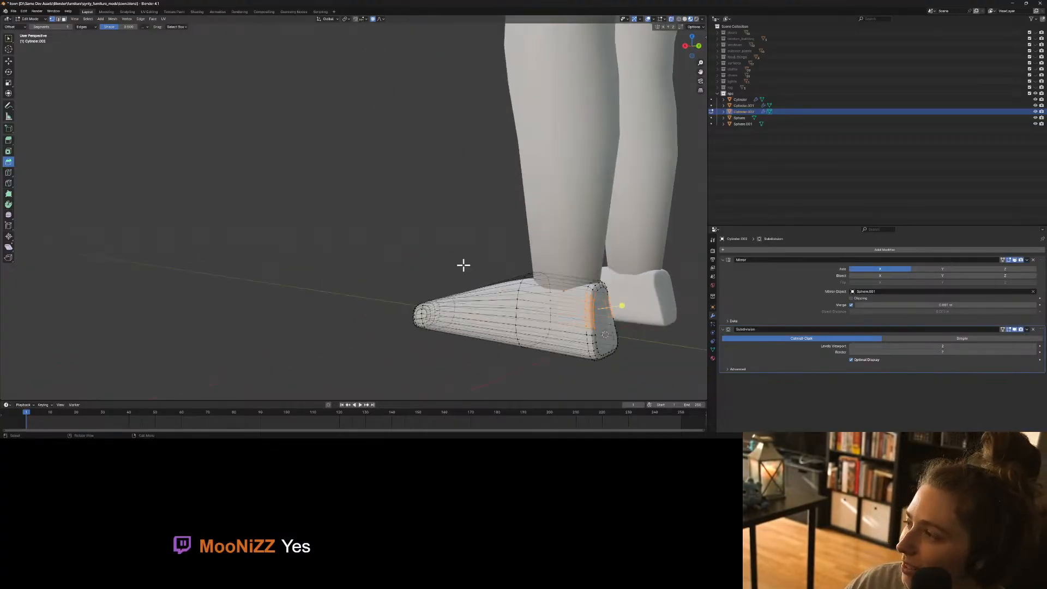
scroll(464, 277, down, 1)
shift+middle_drag(507, 317, 466, 296)
scroll(466, 296, up, 1)
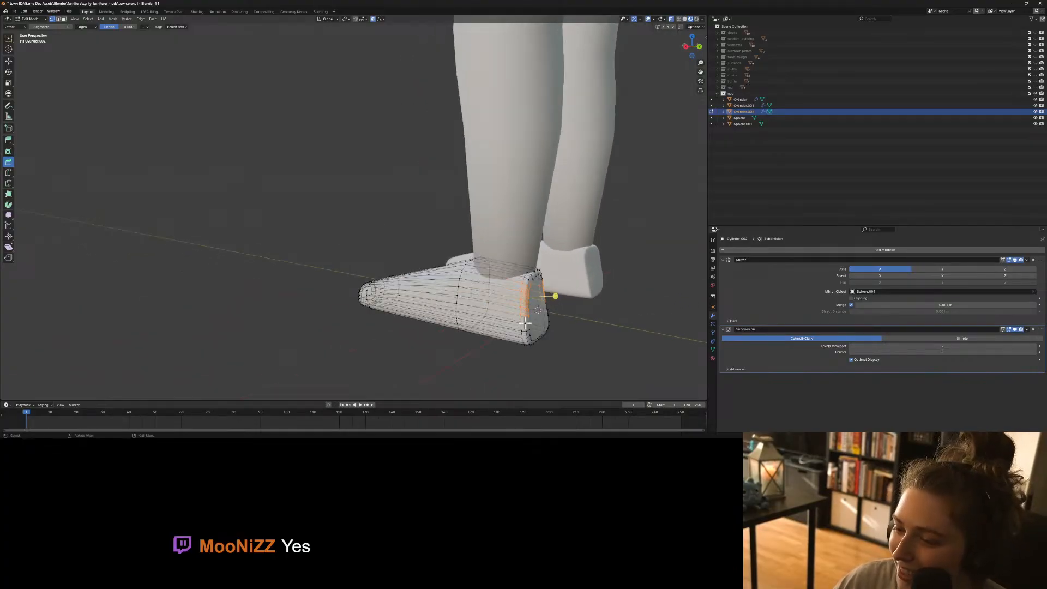
middle_drag(575, 337, 582, 337)
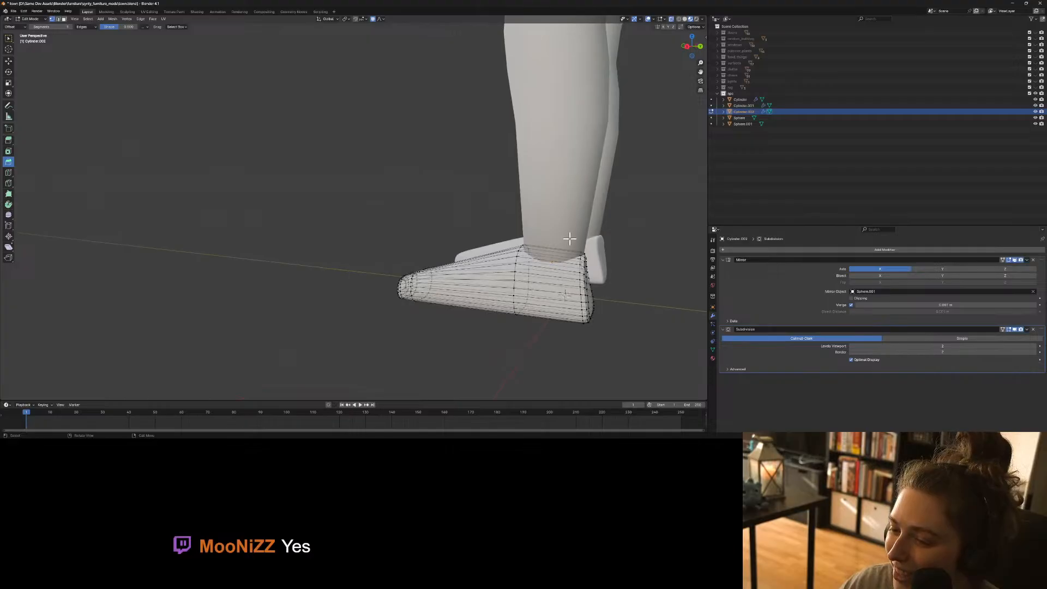
alt+click(597, 292)
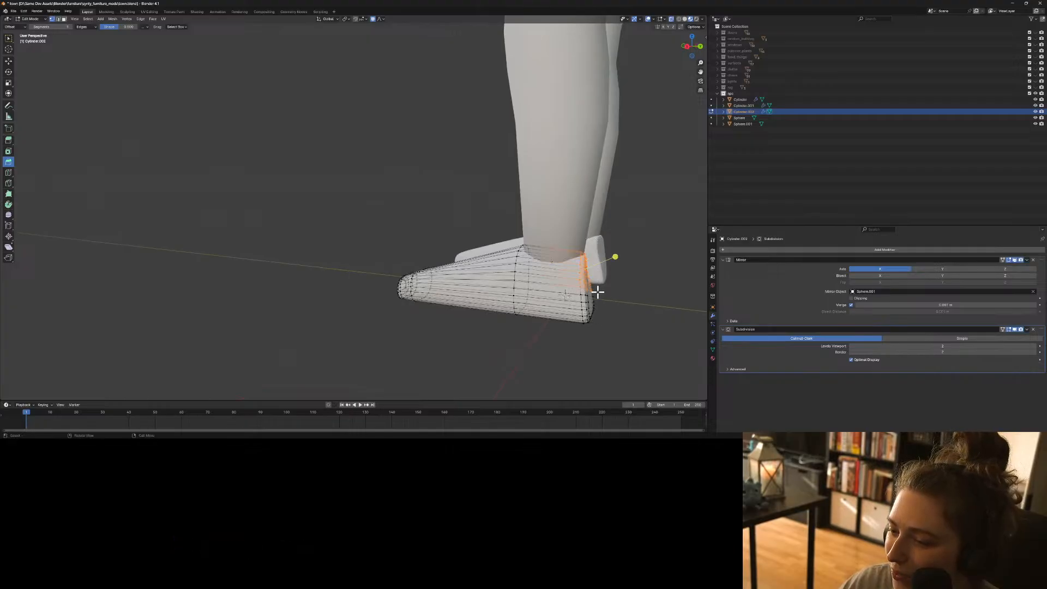
alt+click(594, 266)
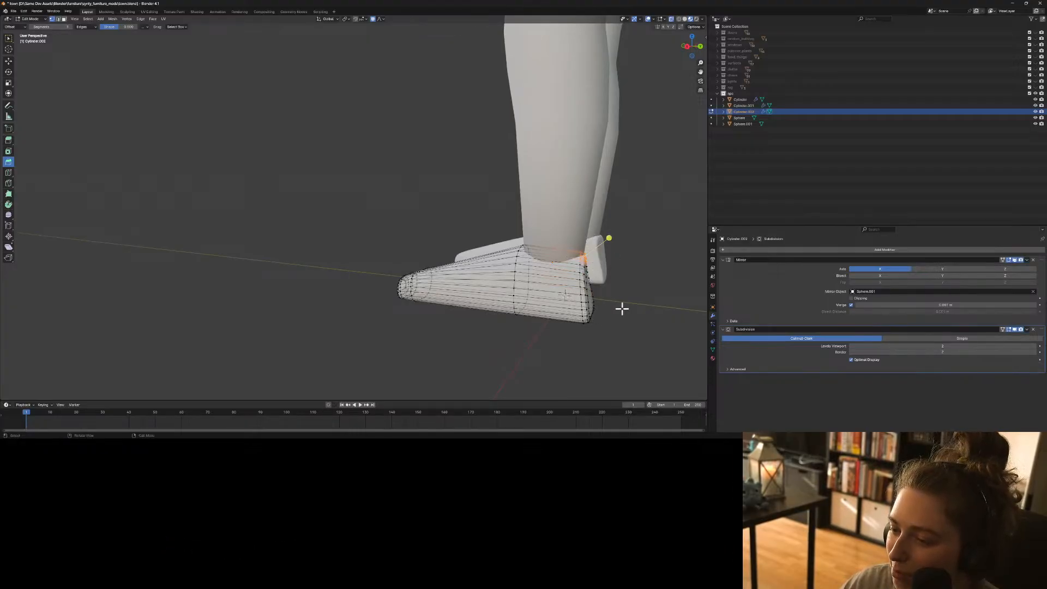
key(g)
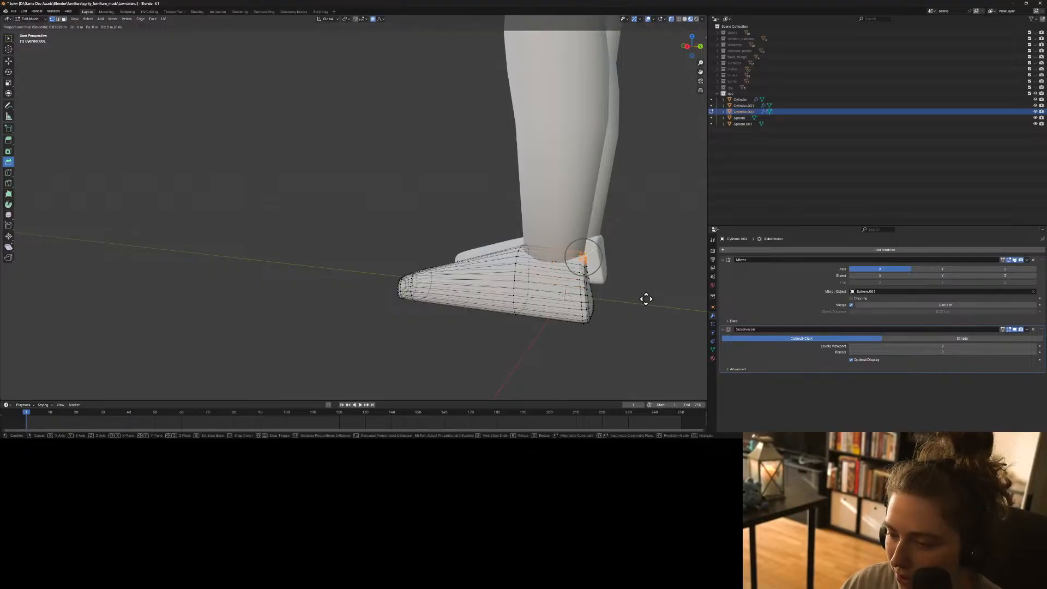
key(y)
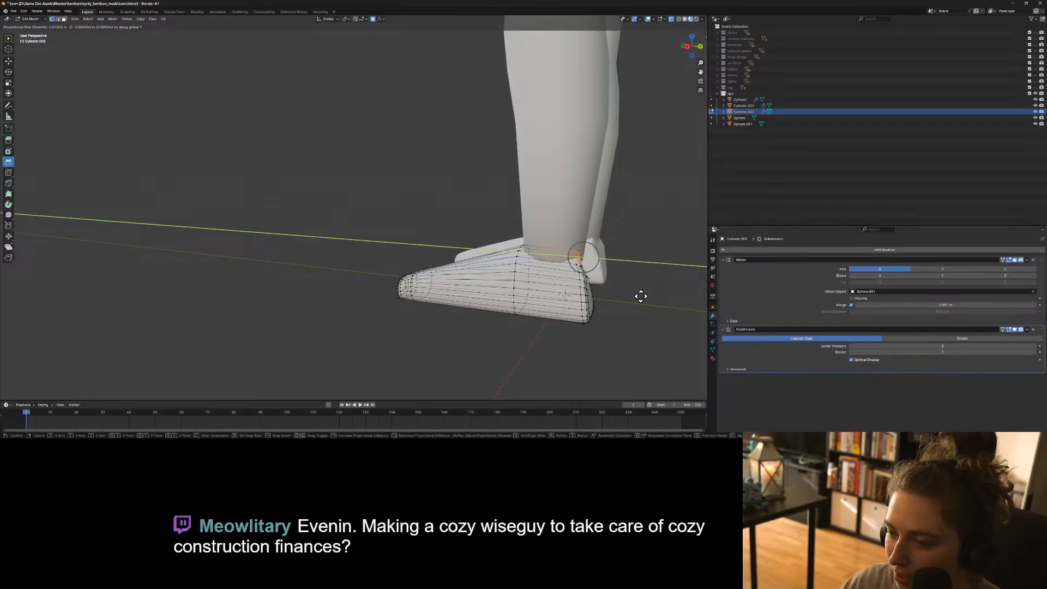
scroll(641, 296, up, 3)
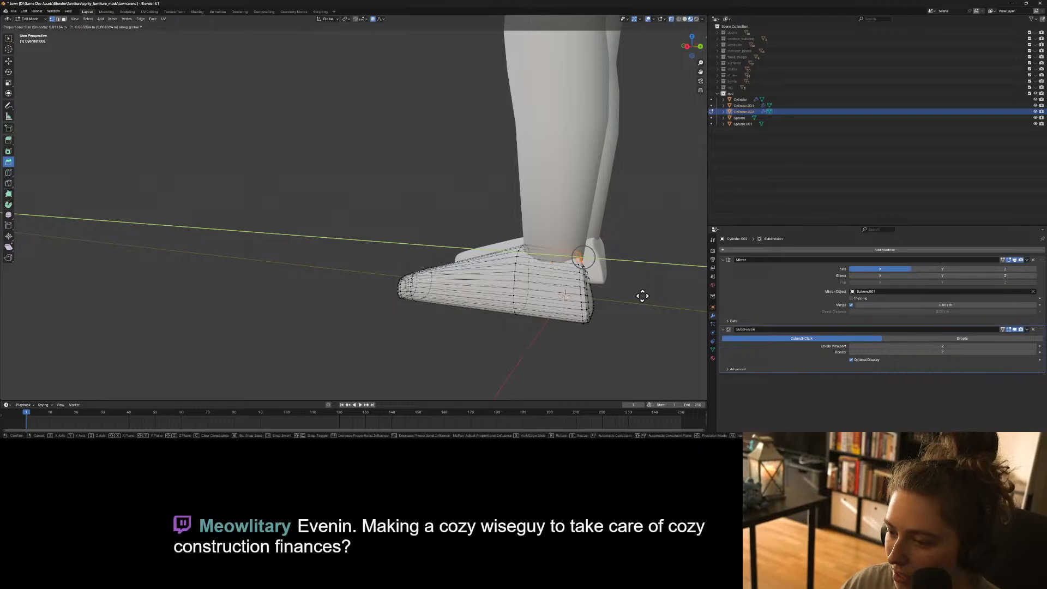
scroll(642, 297, up, 1)
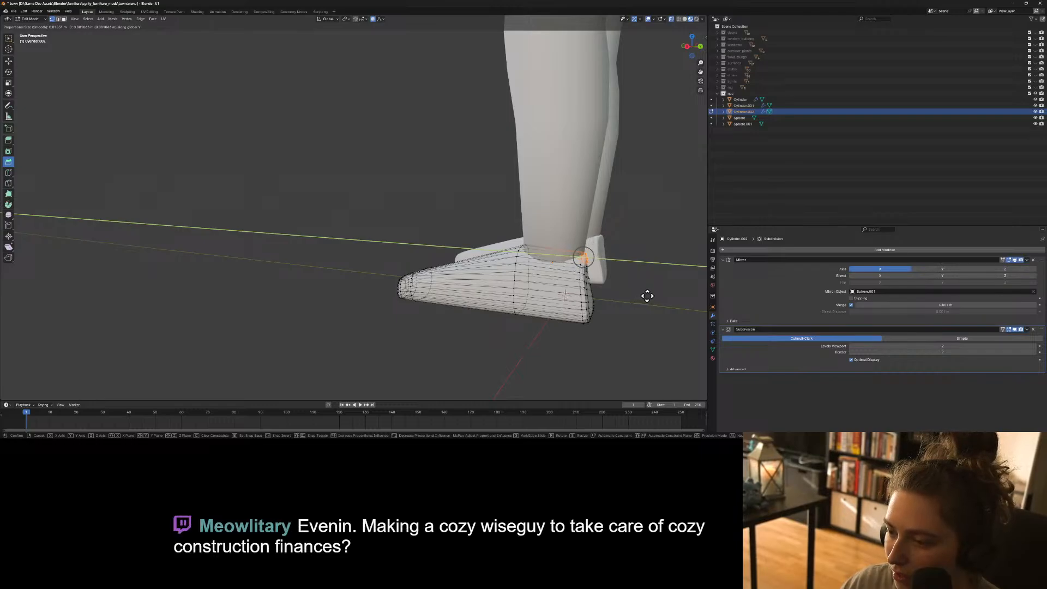
scroll(645, 295, down, 14)
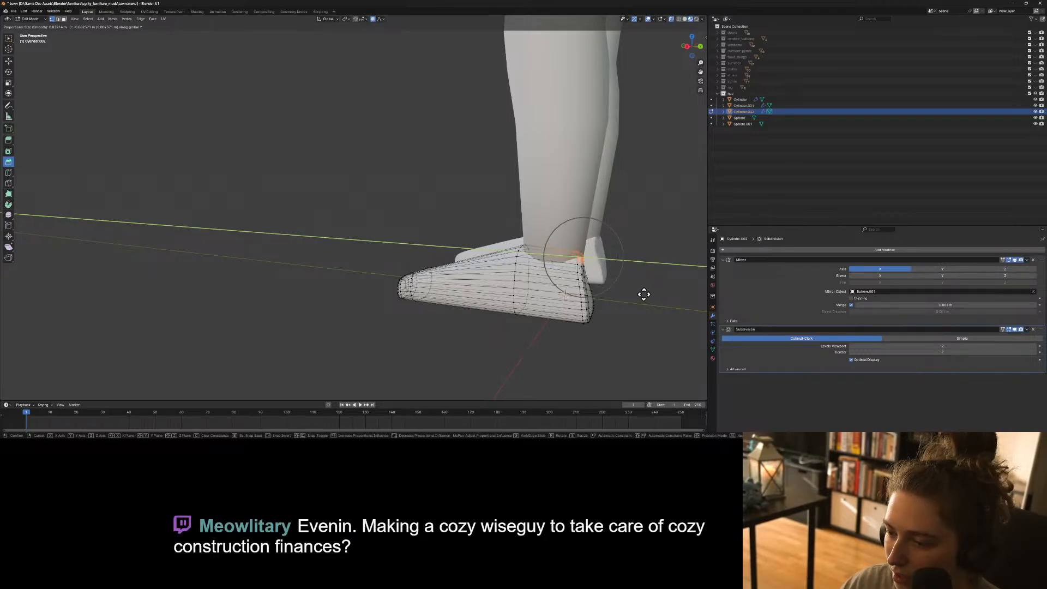
scroll(644, 295, down, 2)
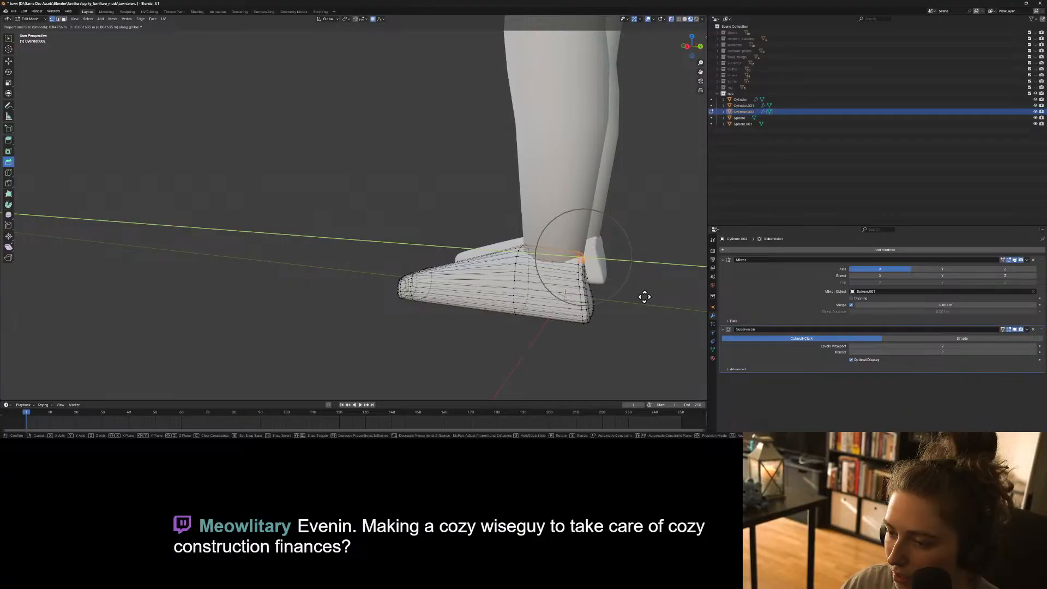
click(641, 303)
Leave Edit Mode and examine the reshaped heels and the whole character from the back, front and side.
key(Tab)
middle_drag(622, 353, 494, 334)
click(325, 286)
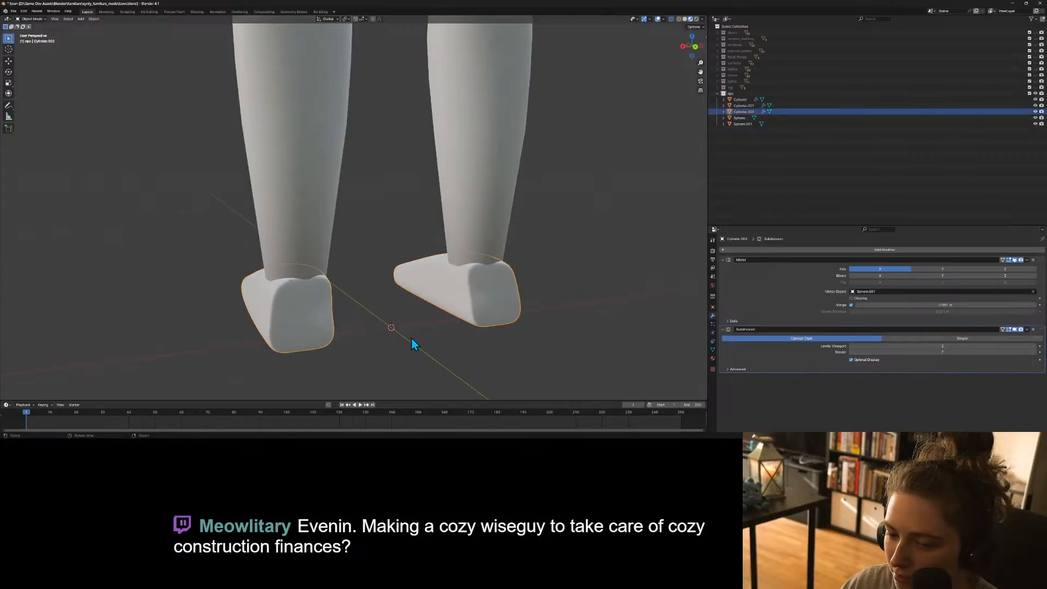
middle_drag(416, 343, 436, 296)
scroll(435, 296, up, 3)
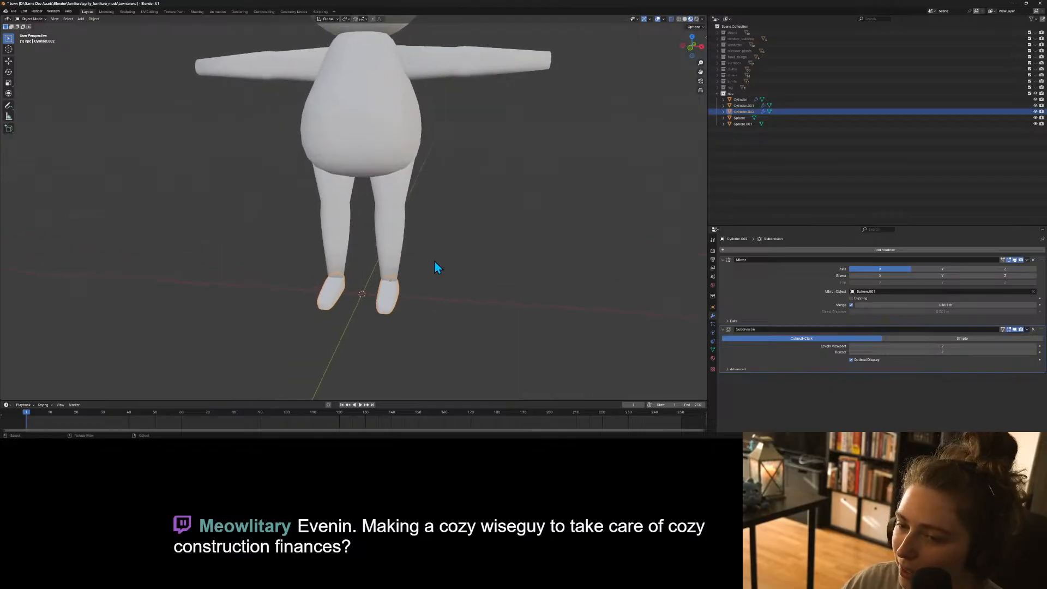
shift+middle_drag(435, 246, 443, 277)
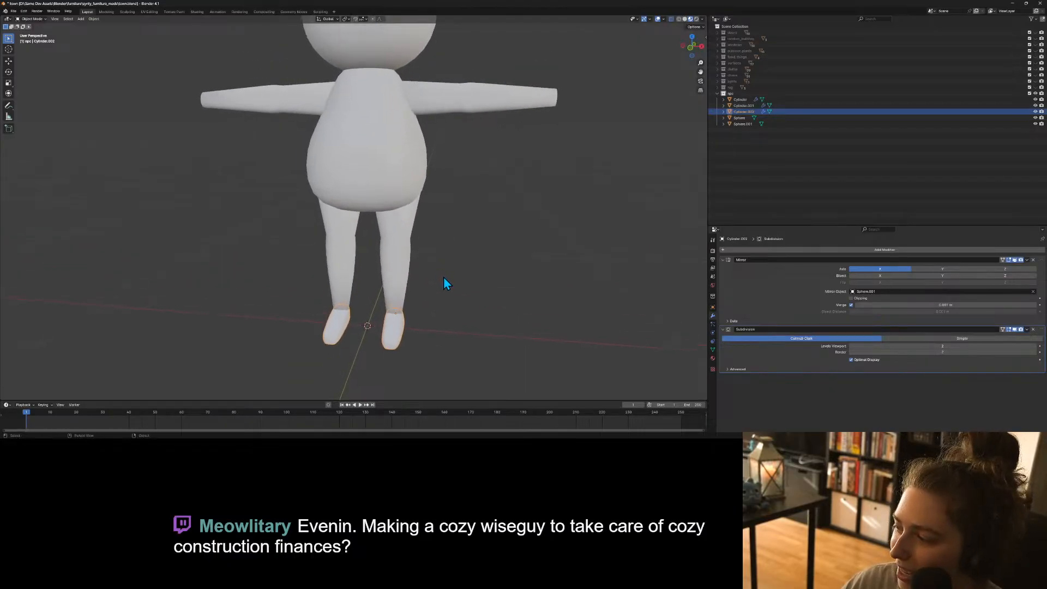
scroll(459, 289, down, 3)
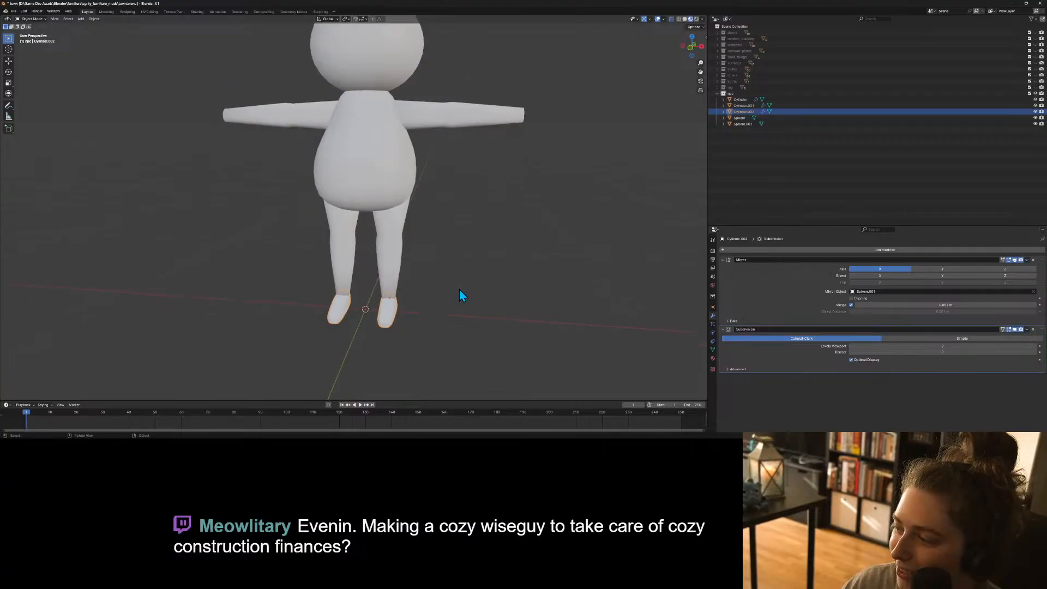
middle_drag(456, 276, 393, 243)
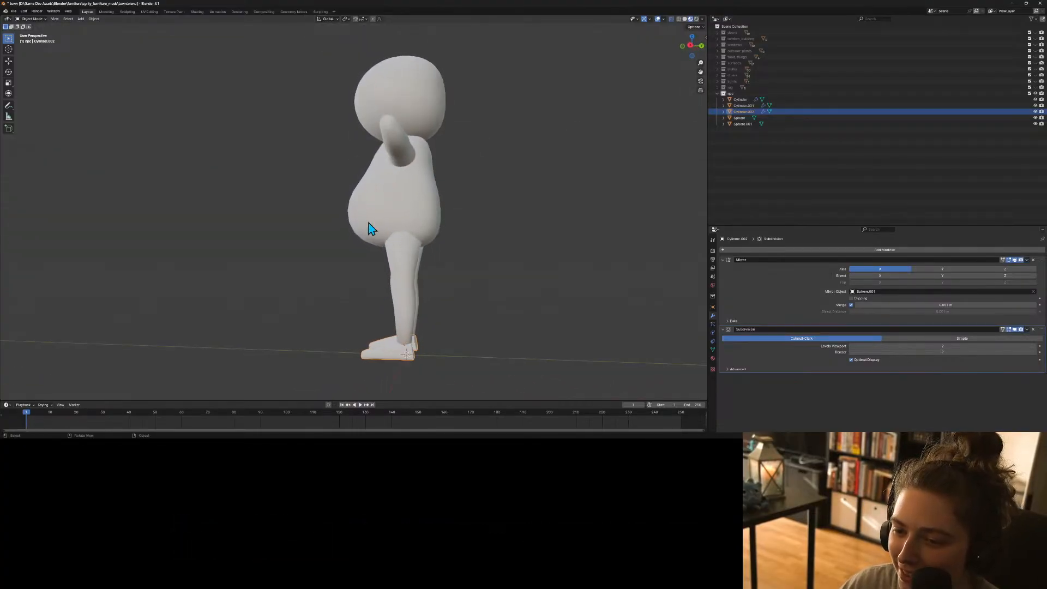
In the body's Edit Mode, push the belly's foremost vertex inward along Y with a large proportional falloff to flatten the belly.
click(374, 222)
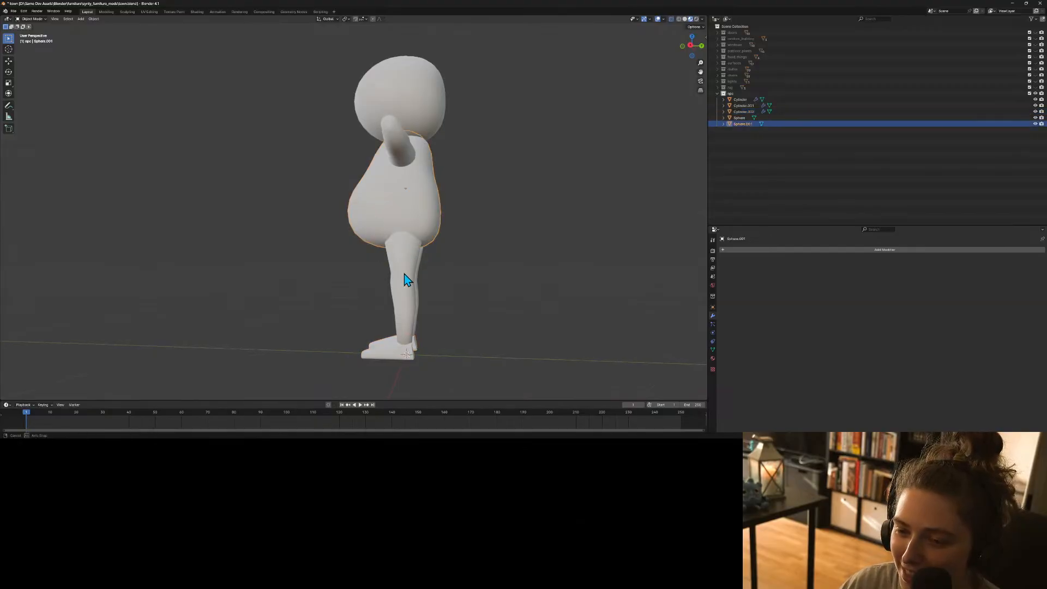
middle_drag(404, 274, 406, 279)
key(KP_3)
key(Tab)
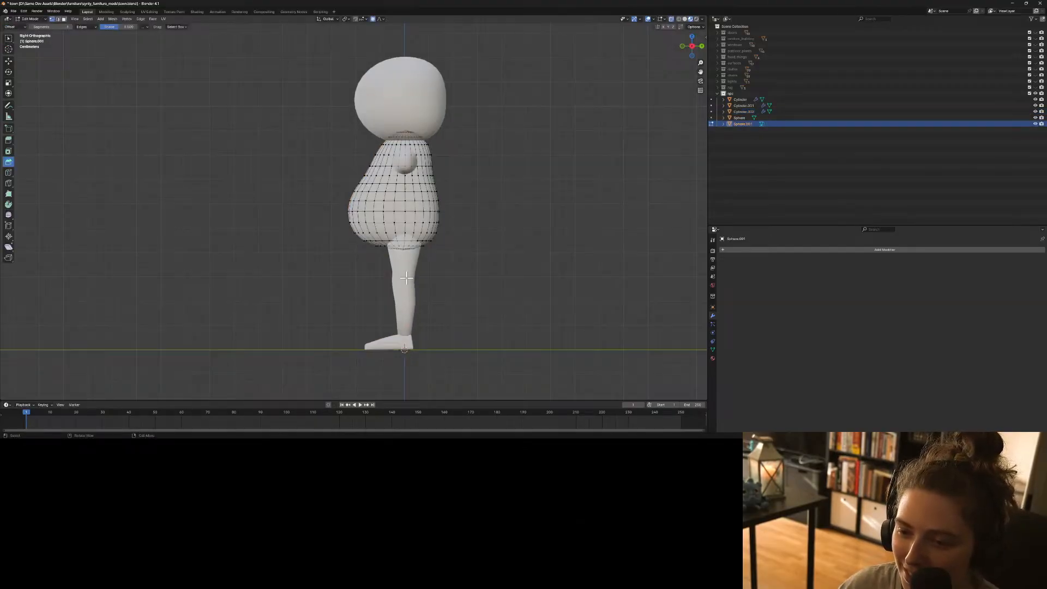
click(346, 212)
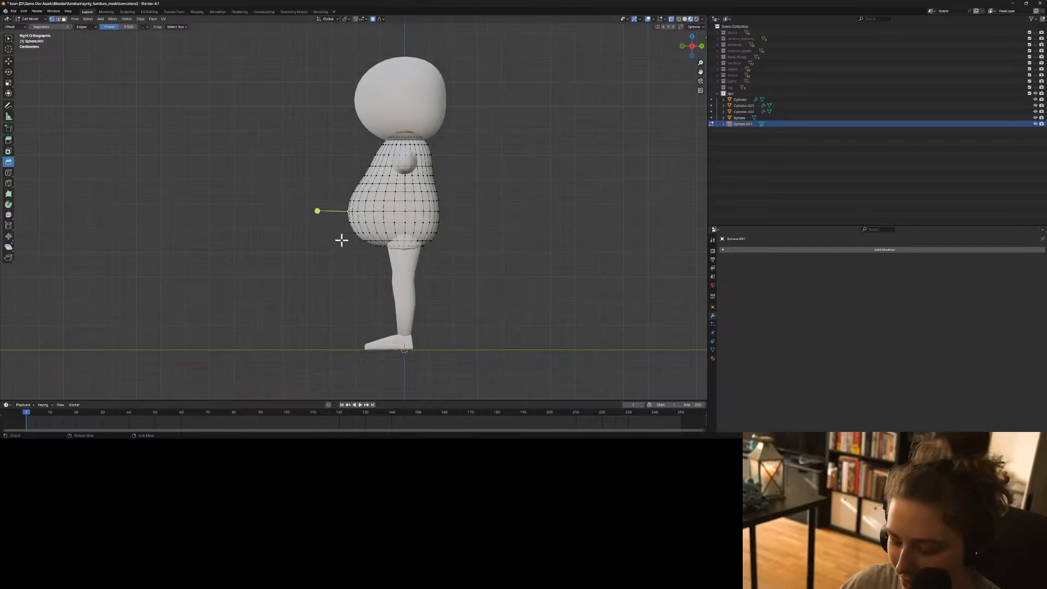
key(g)
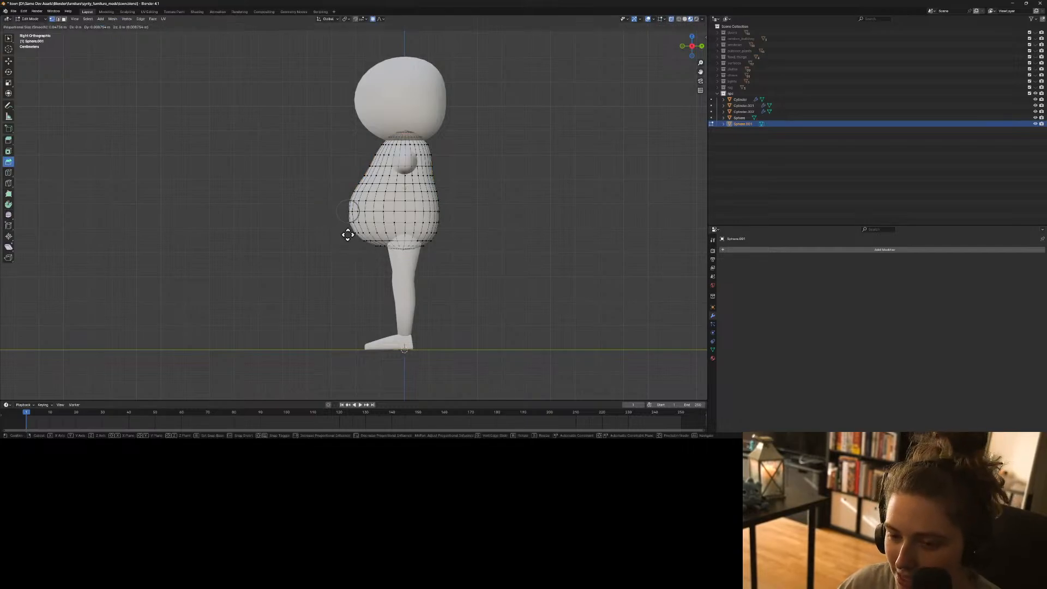
key(y)
scroll(348, 234, down, 10)
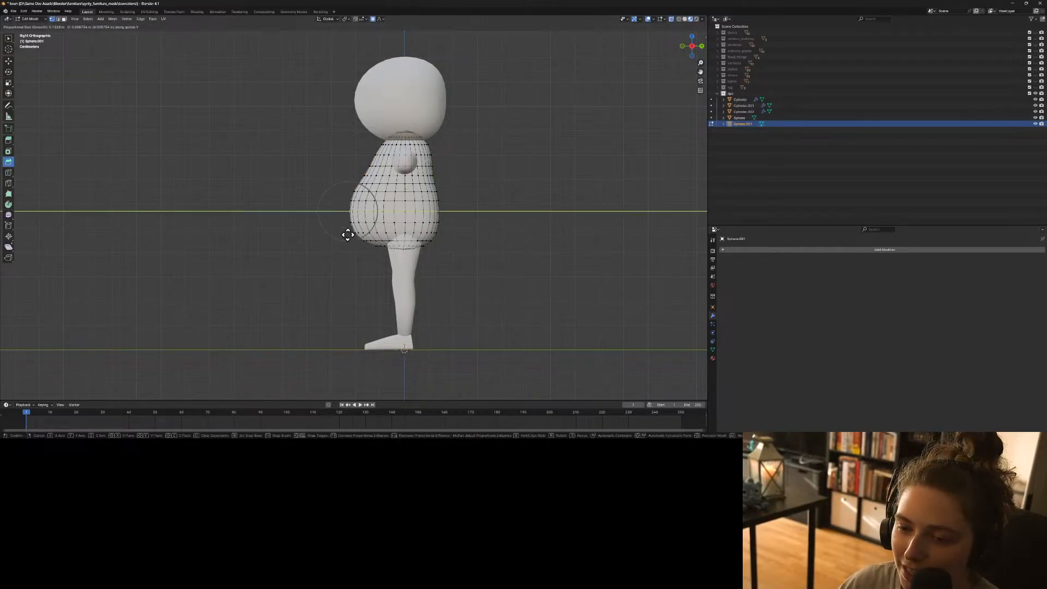
scroll(348, 235, down, 13)
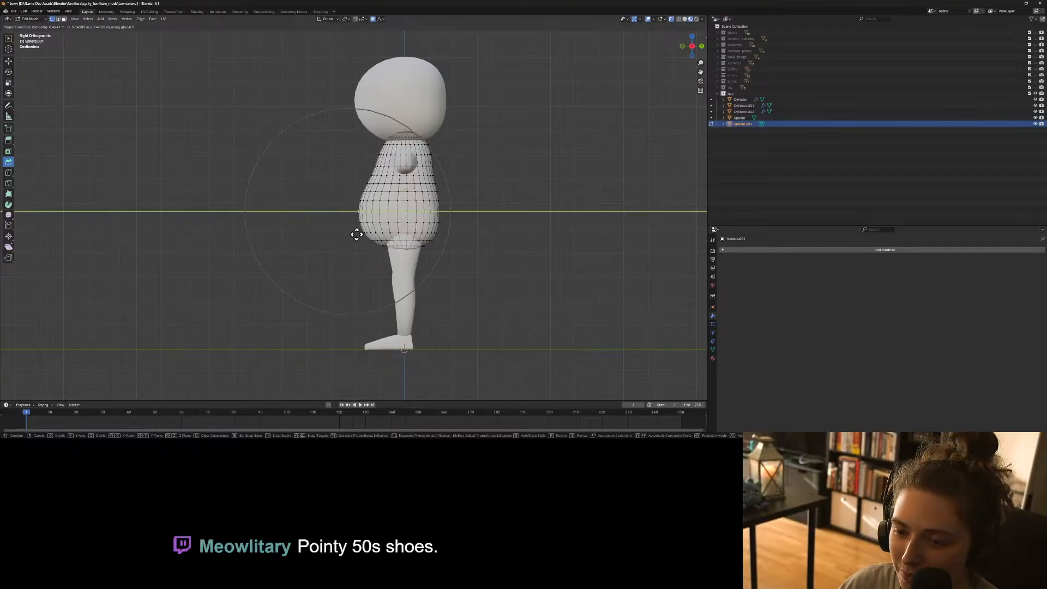
click(361, 235)
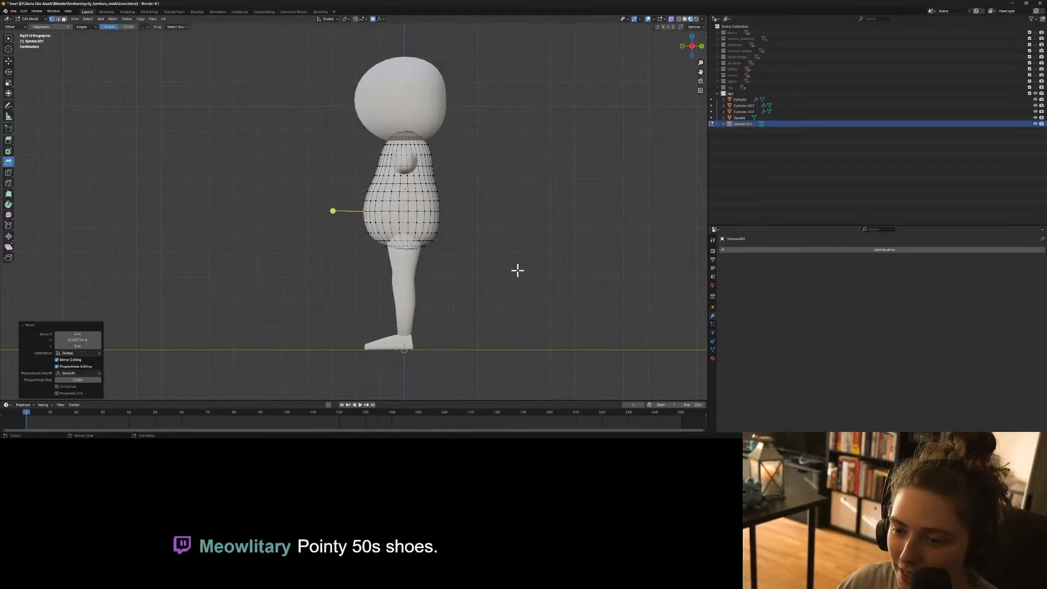
key(Tab)
click(458, 296)
Check the slimmer body from several angles, deselect everything and add a mesh cylinder at the character's feet.
middle_drag(458, 297, 602, 315)
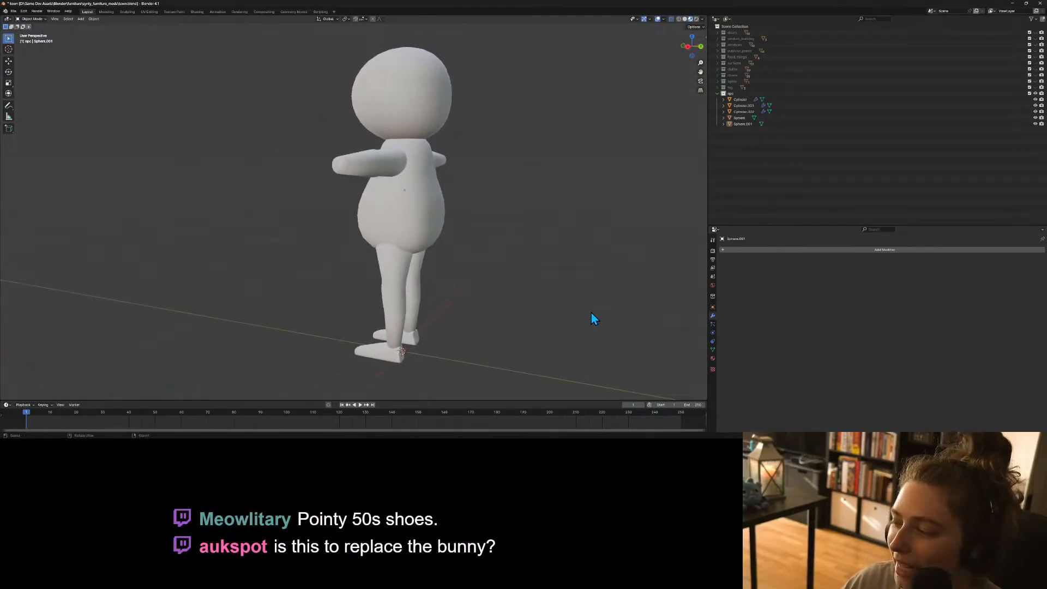
middle_drag(473, 330, 536, 311)
click(488, 167)
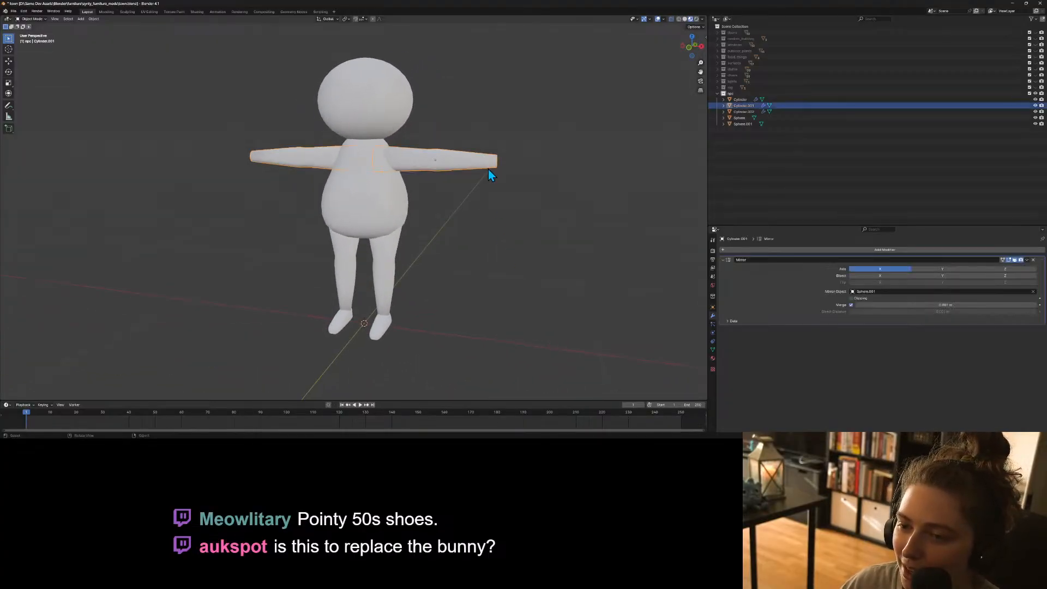
click(505, 228)
click(81, 18)
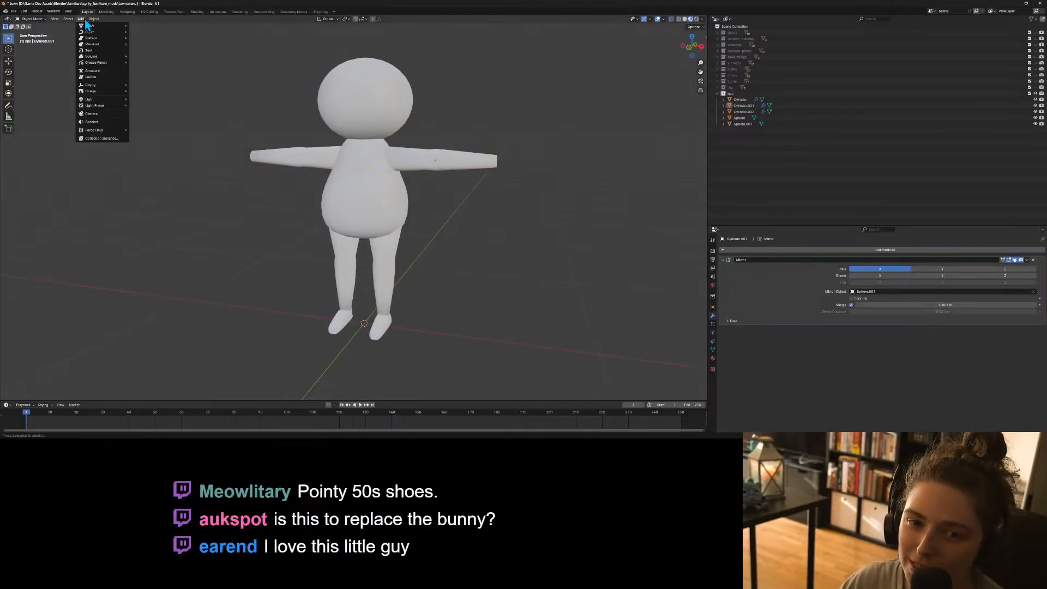
mouse_move(88, 26)
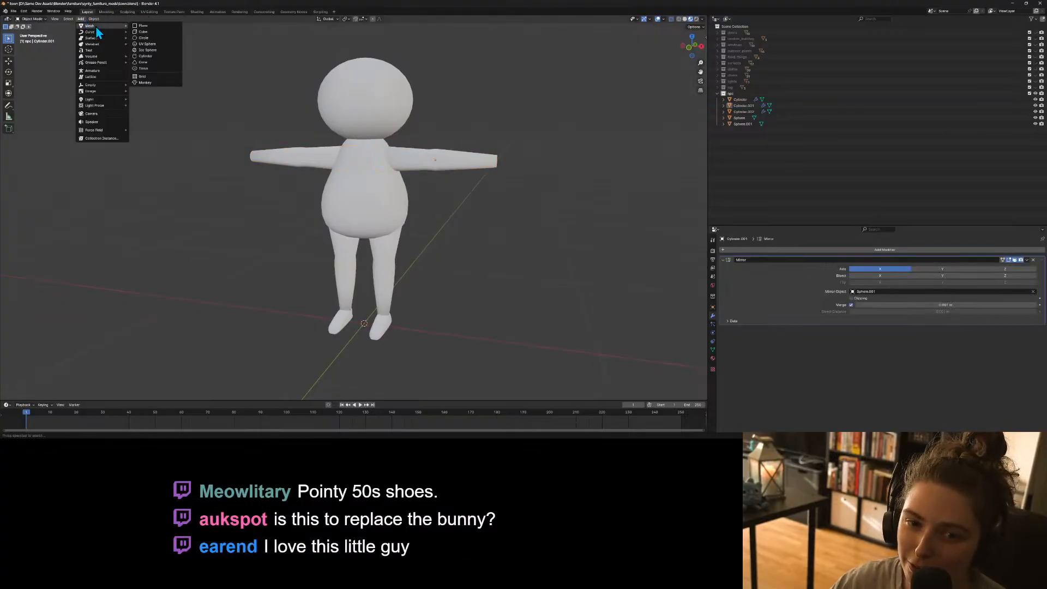
click(145, 56)
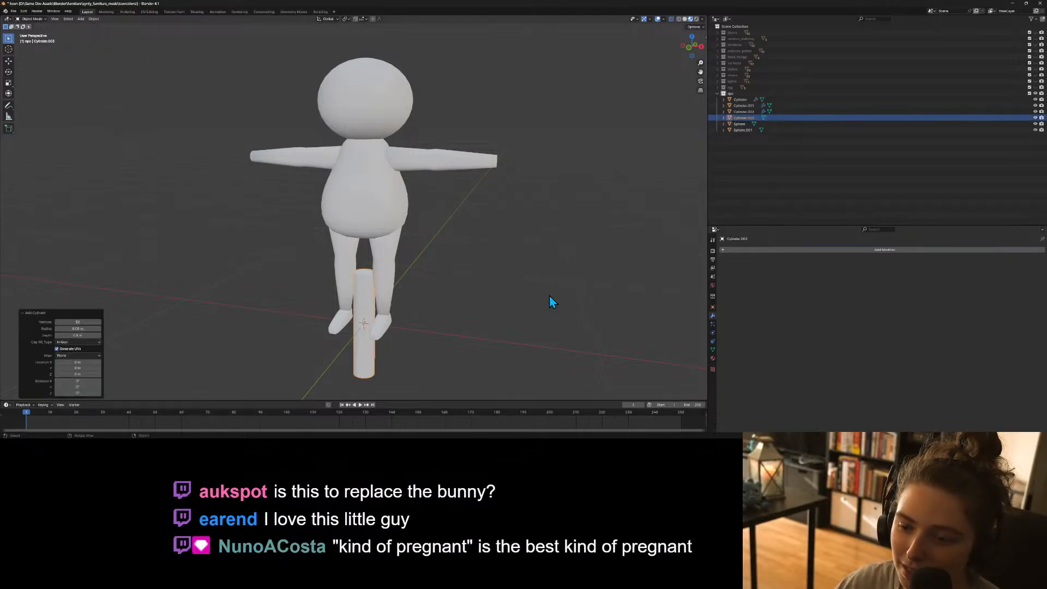
Set the new cylinder's depth to 0.2 m.
click(77, 335)
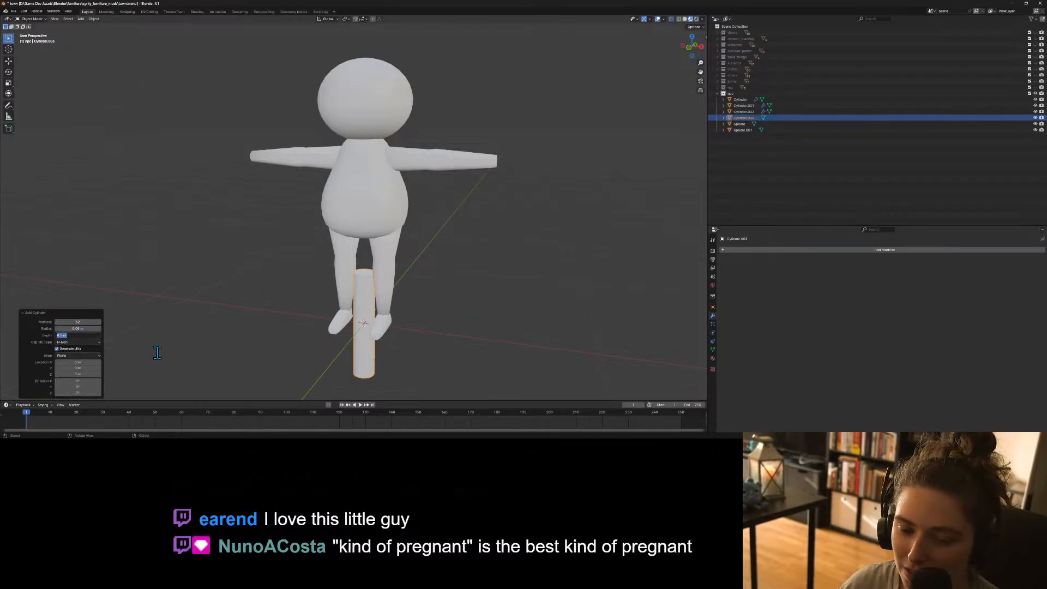
text(0.1)
key(Return)
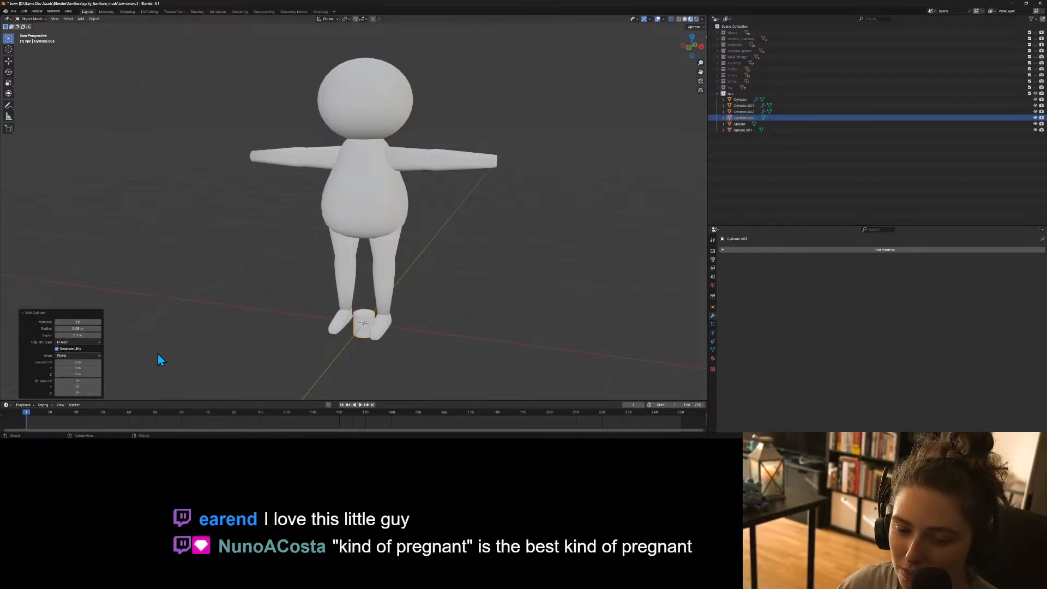
click(70, 336)
key(BackSpace)
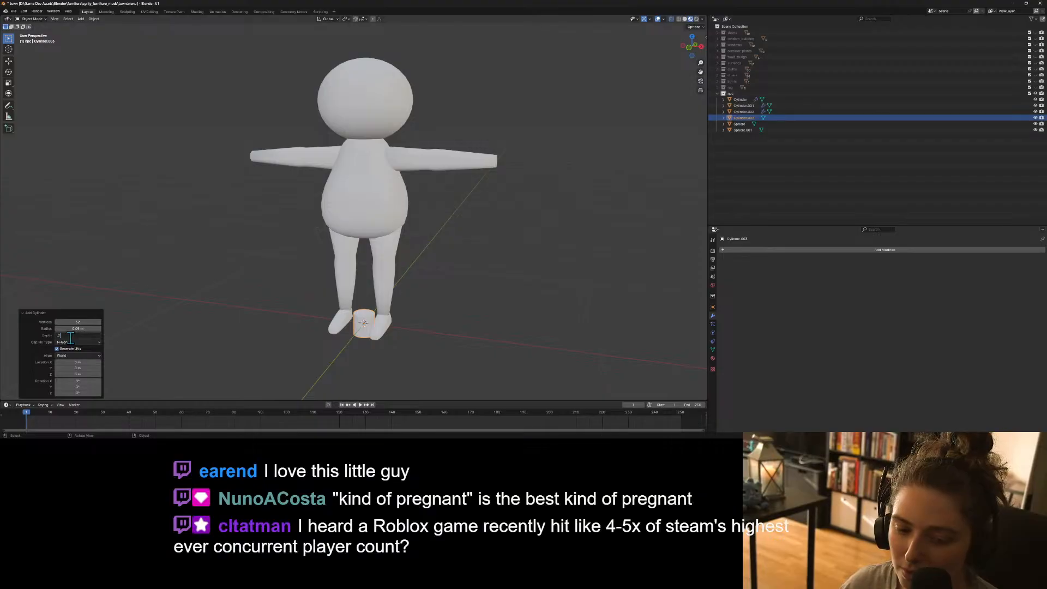
text(0.2)
key(Return)
Set the new cylinder's radius to 0.04 m.
double_click(77, 329)
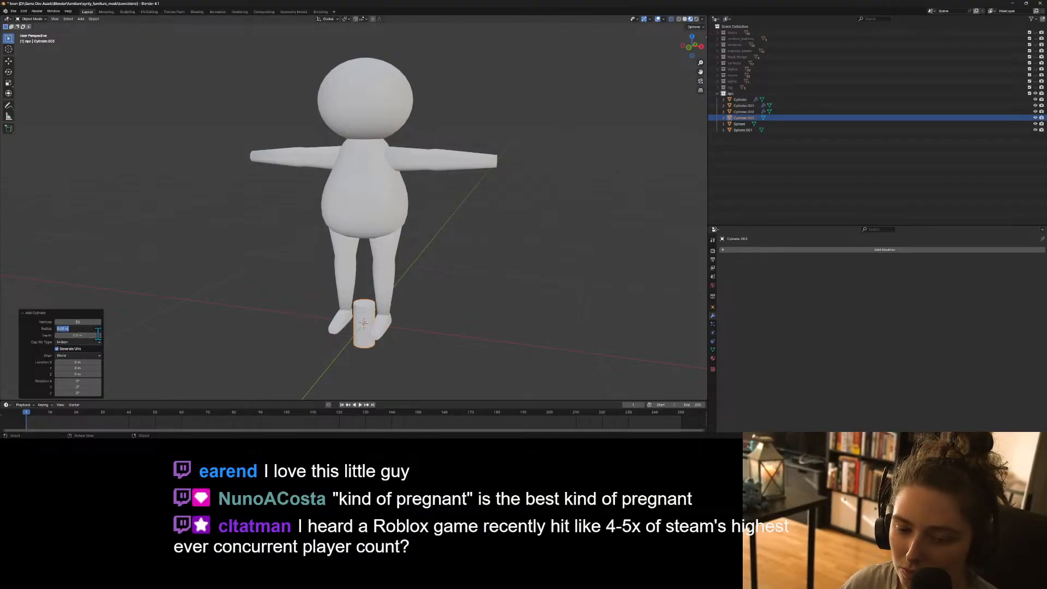
key(BackSpace)
text(.01)
key(Return)
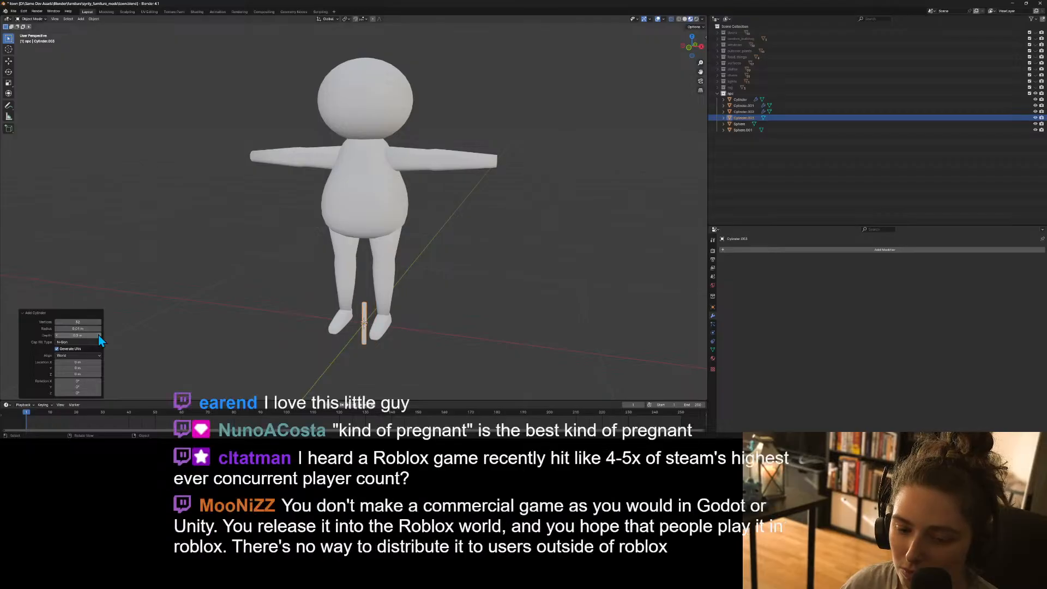
click(100, 329)
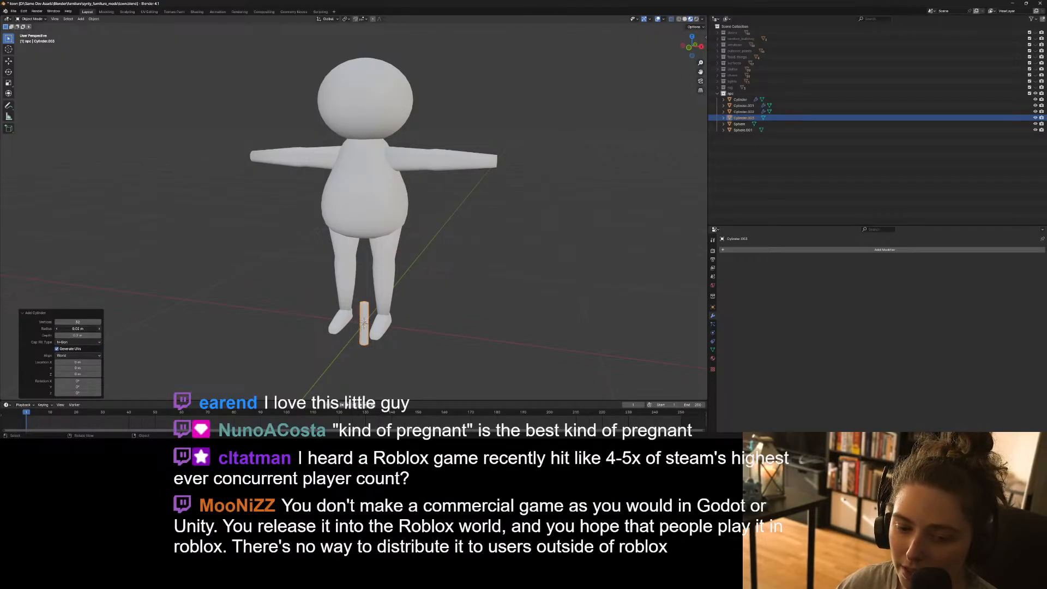
click(99, 329)
click(100, 329)
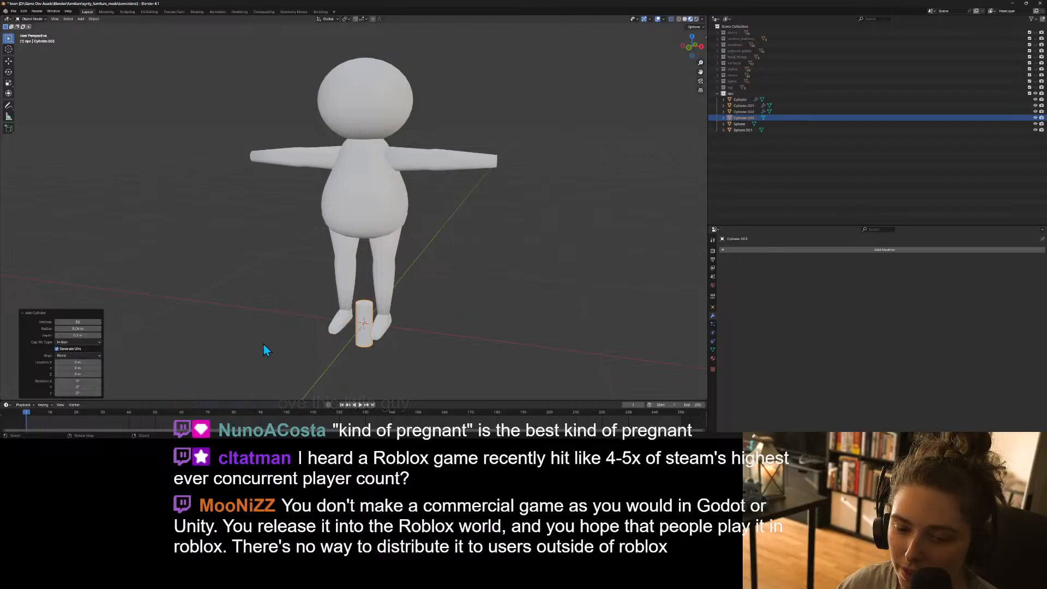
In front view, move the new cylinder from the feet up to arm height, beside the character's outstretched arm.
click(364, 326)
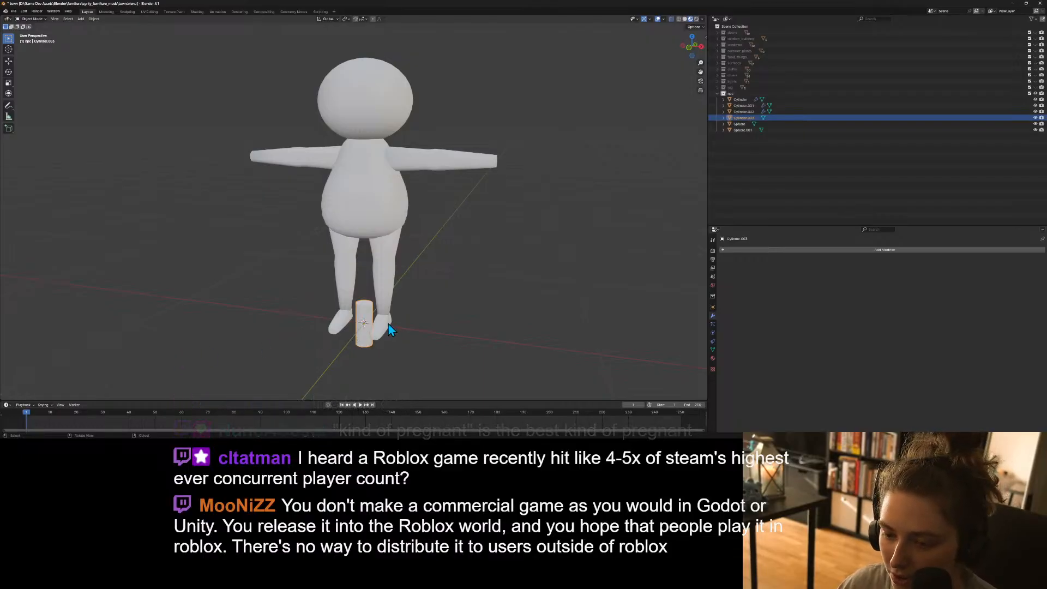
key(KP_1)
key(g)
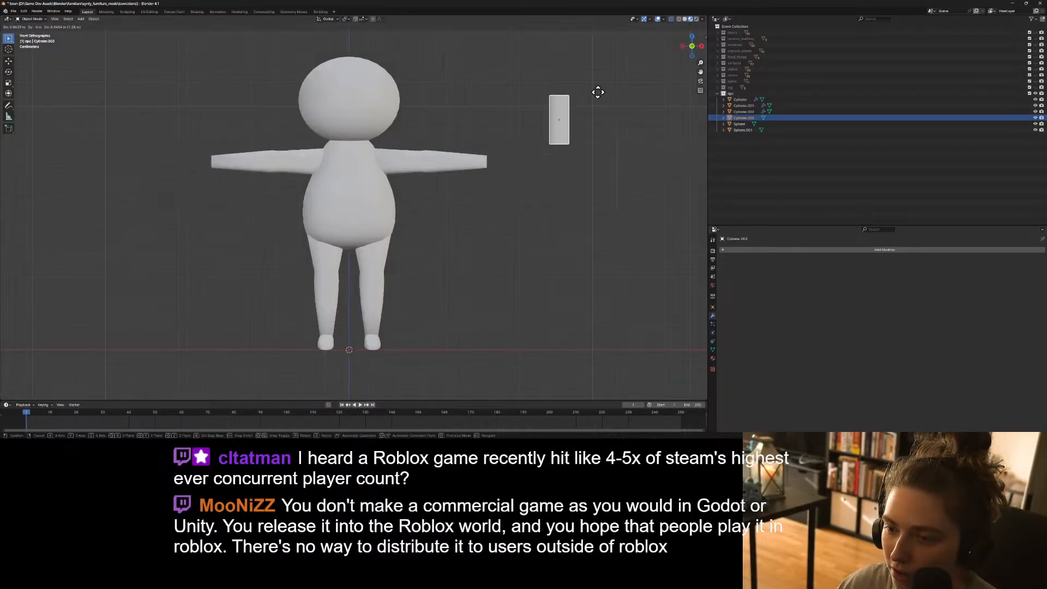
click(571, 140)
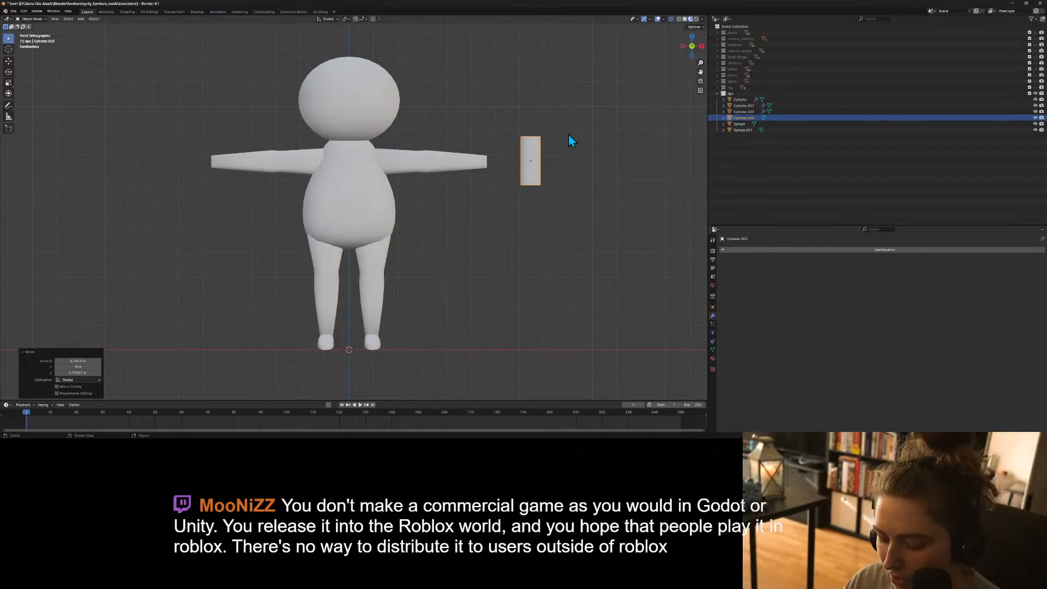
Rotate the cylinder 90 degrees so it lies horizontally and move it against the arm's end to form a hand.
key(r)
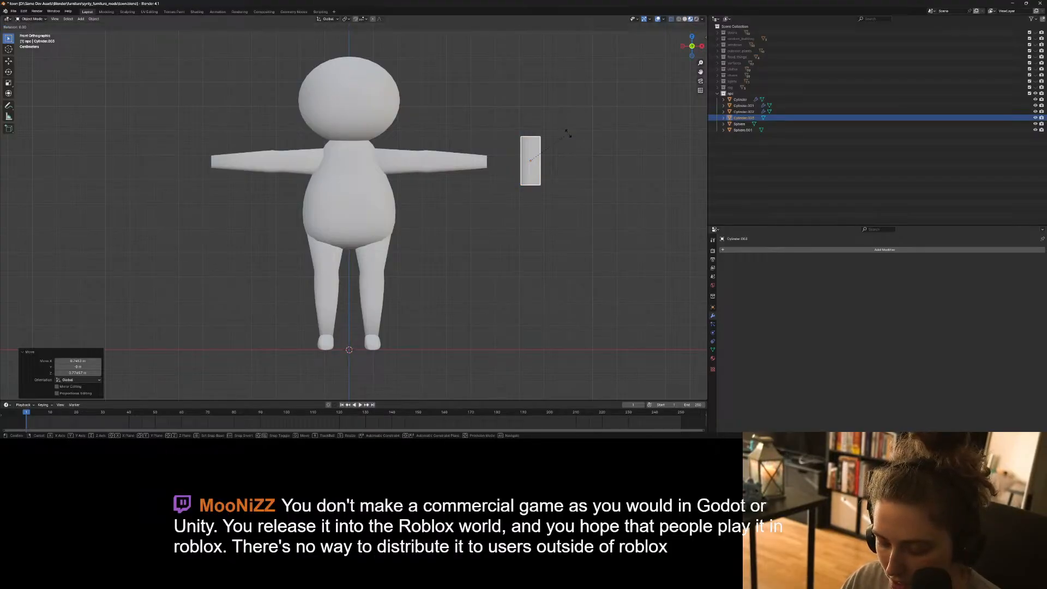
text(90)
key(Return)
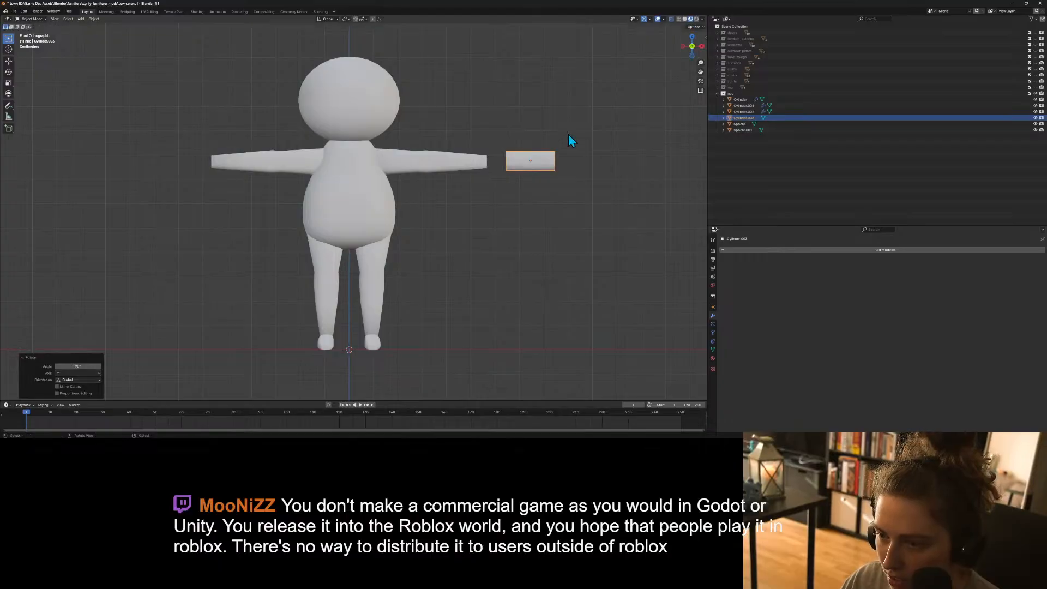
key(g)
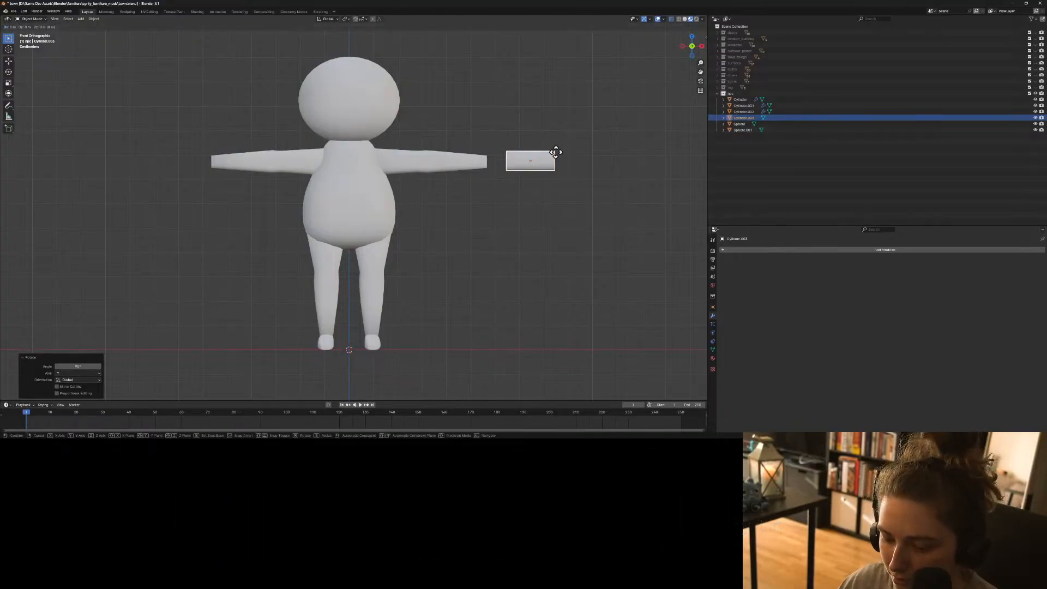
click(535, 155)
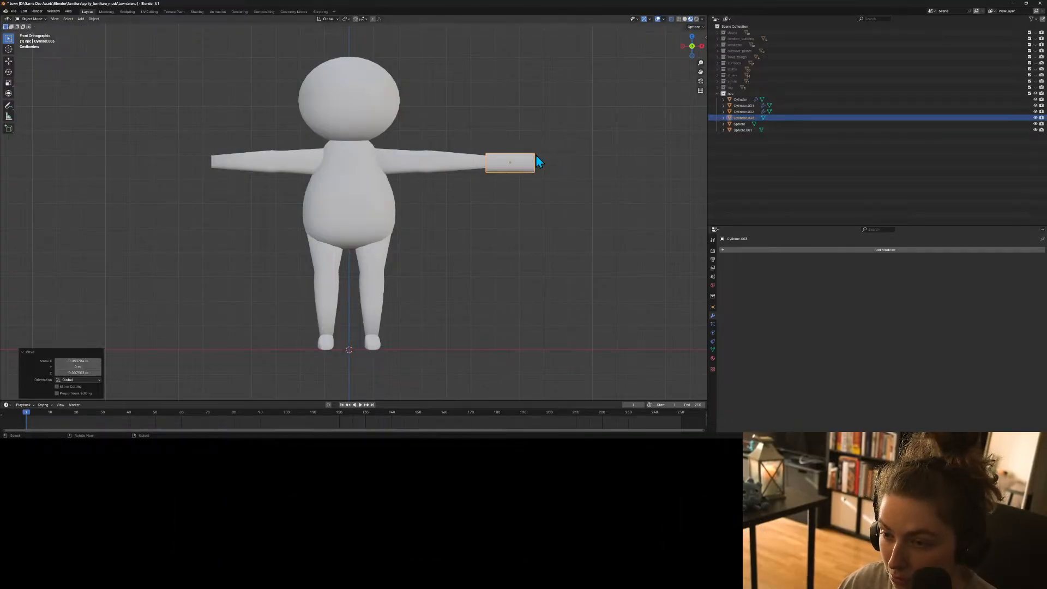
key(KP_3)
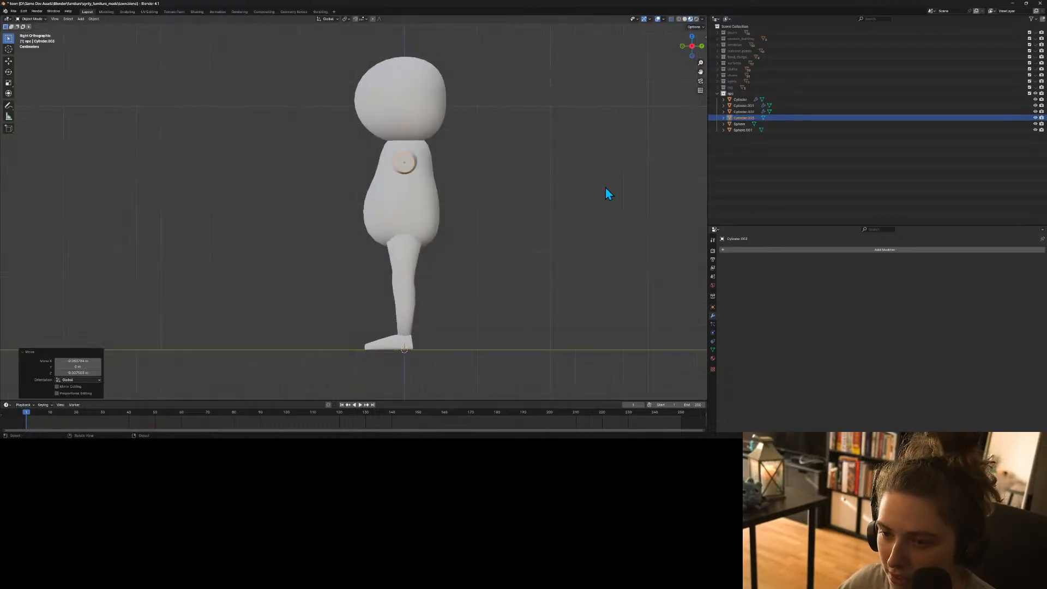
key(KP_1)
Add a Mirror modifier on the X axis to the hand cylinder, using the torso as the mirror object.
click(802, 255)
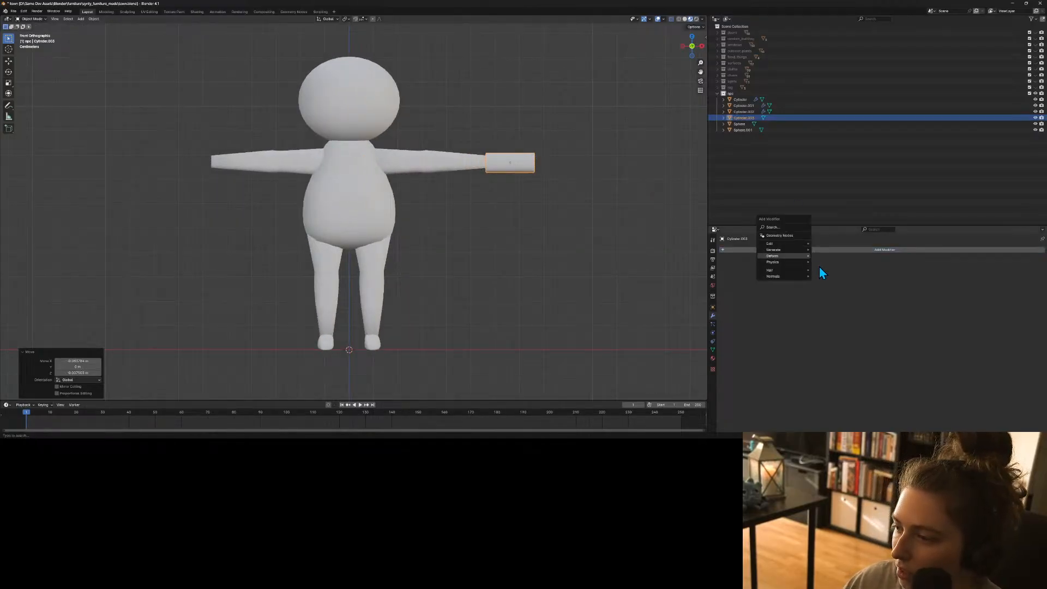
mouse_move(791, 250)
click(825, 291)
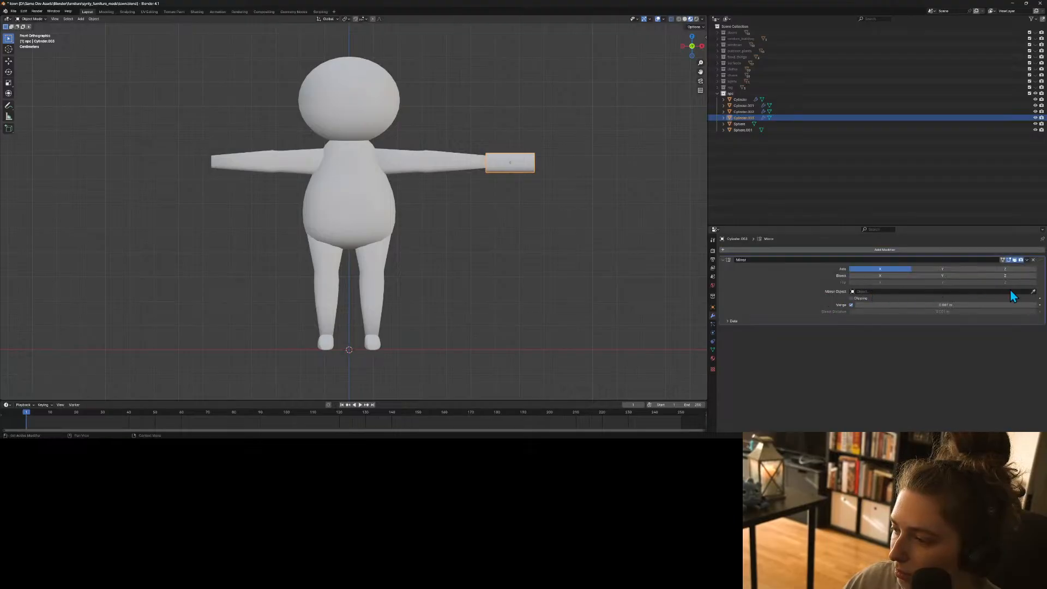
click(1033, 292)
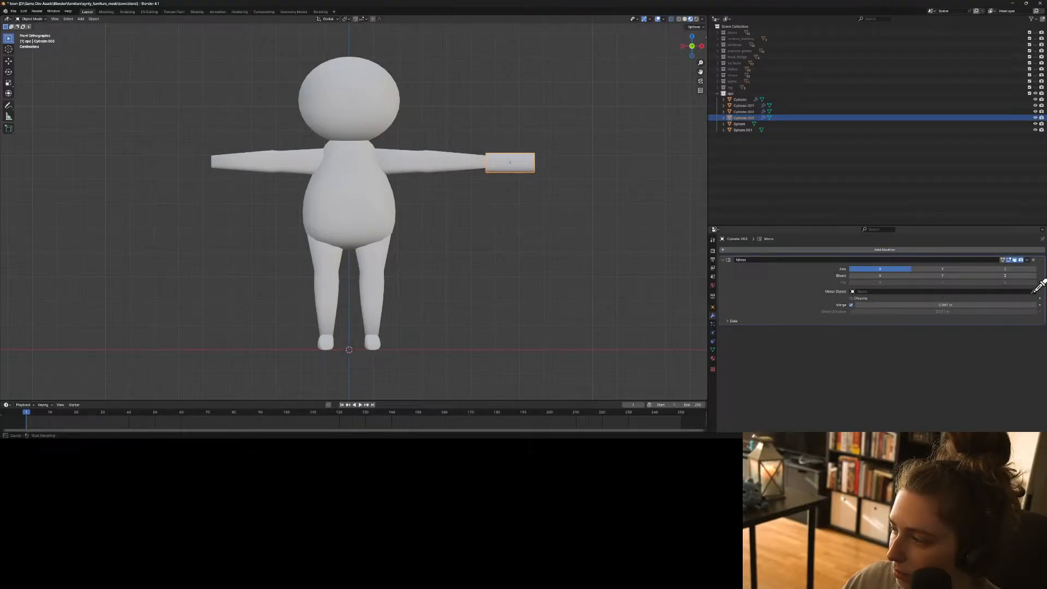
click(375, 181)
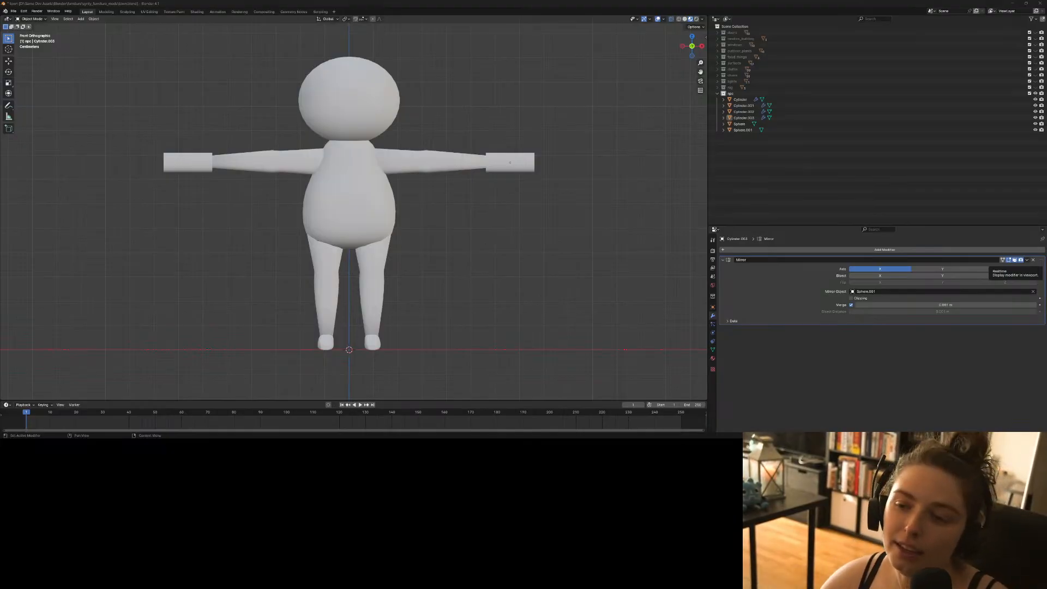
In the hand cylinder's Edit Mode, add two loop cuts around it, one near the wrist and one near the middle.
click(522, 169)
key(KP_3)
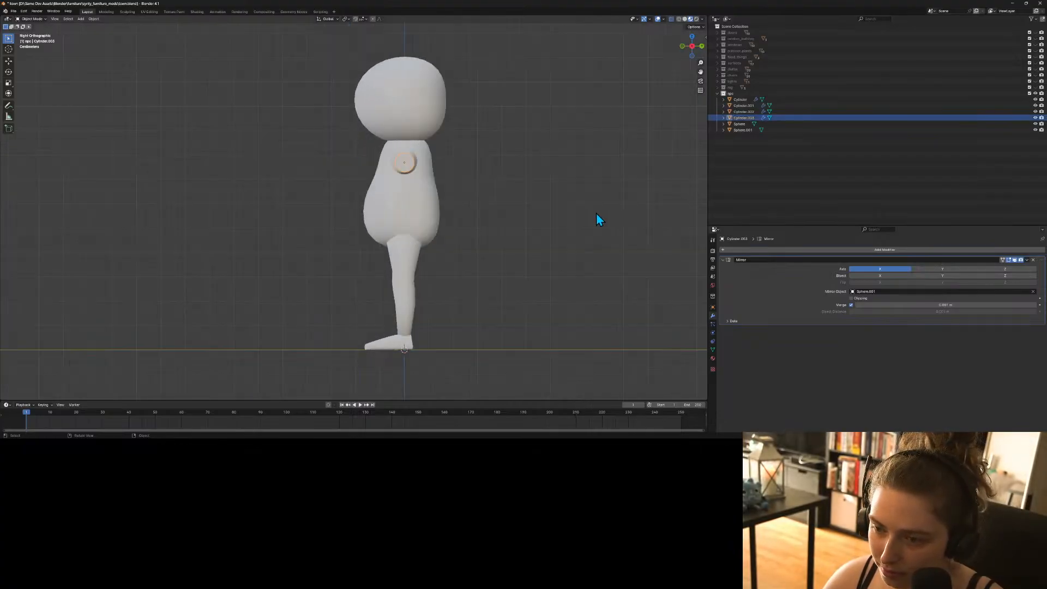
scroll(398, 218, up, 5)
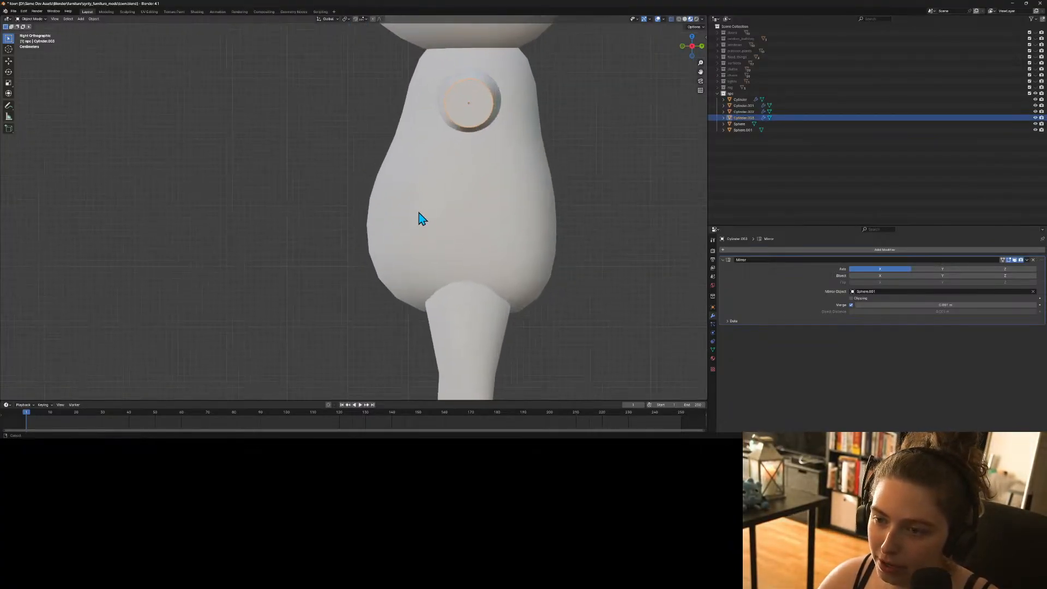
scroll(419, 218, down, 3)
middle_drag(362, 293, 435, 285)
key(Tab)
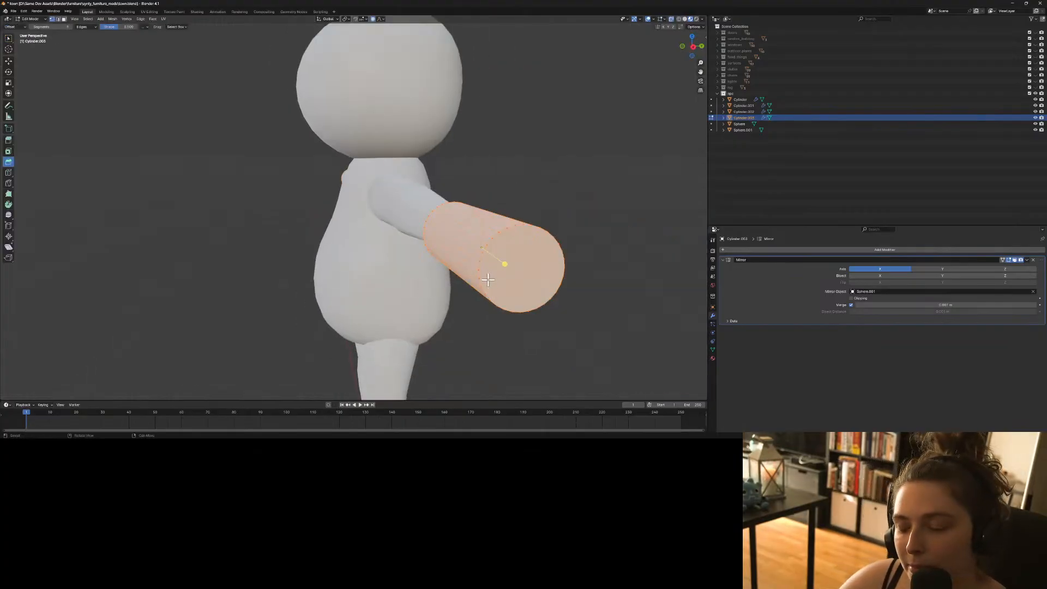
middle_drag(453, 281, 480, 259)
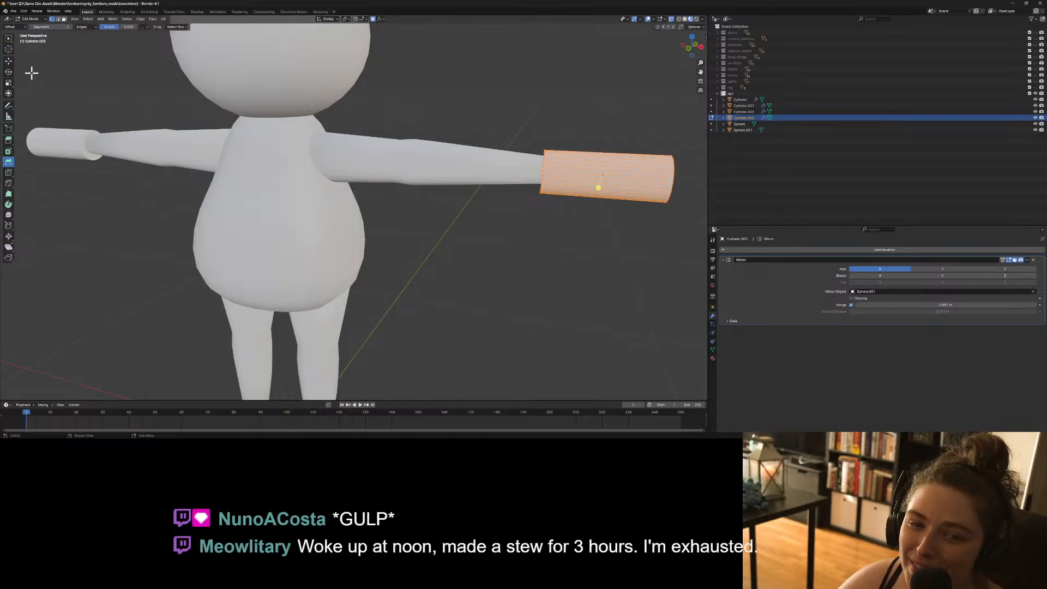
click(9, 172)
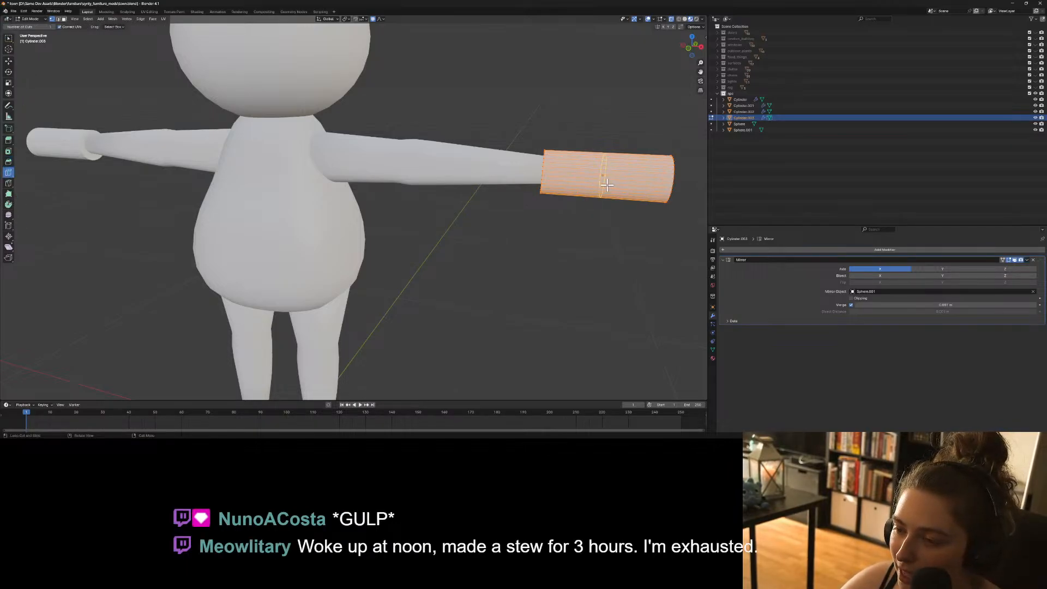
drag(606, 185, 590, 186)
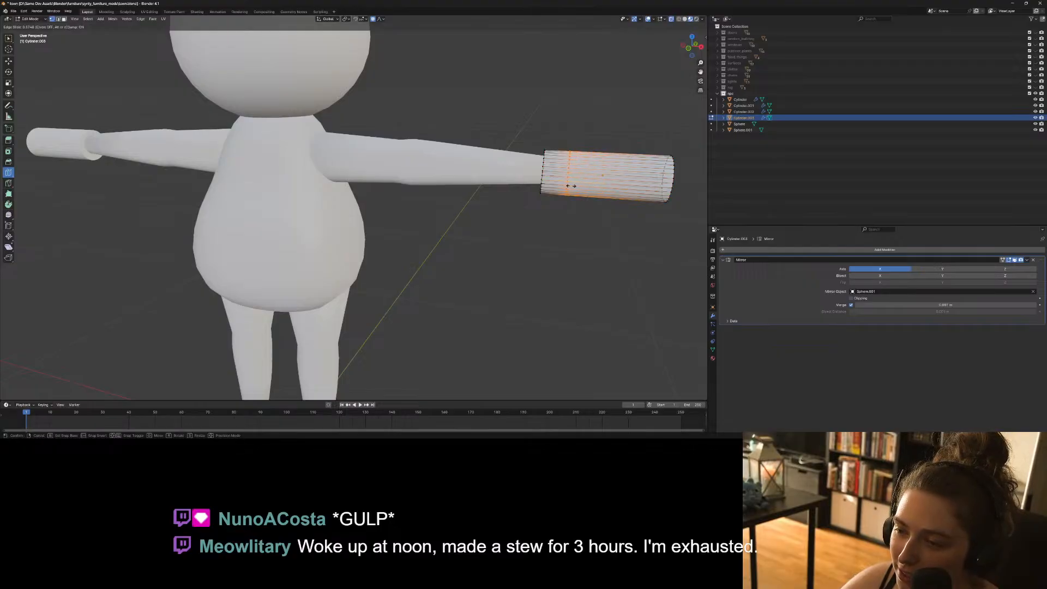
drag(559, 186, 594, 172)
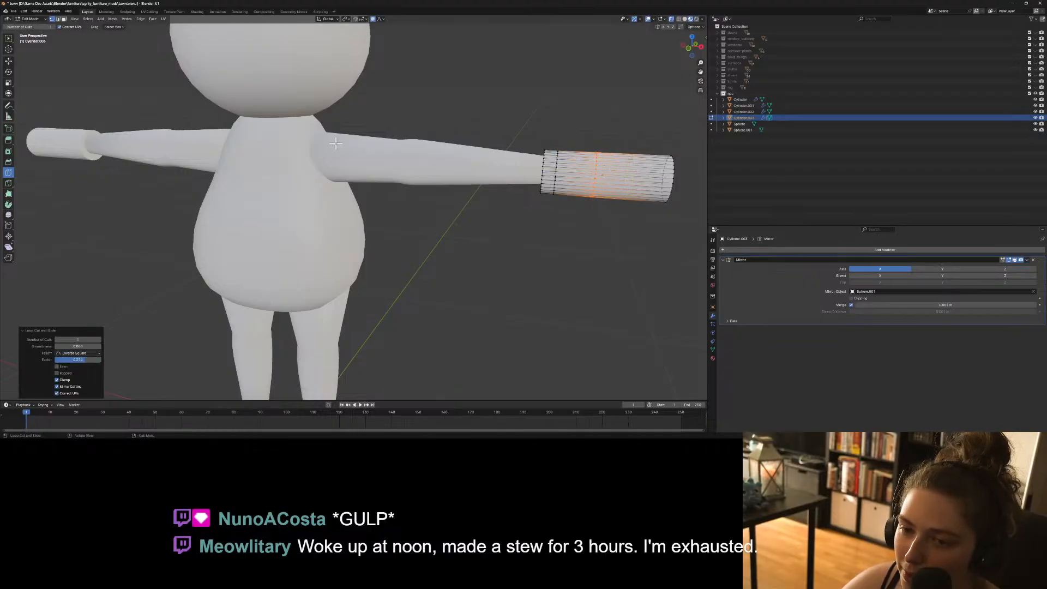
Shorten the hand by moving its outer end ring inward along X with a small proportional falloff.
click(8, 39)
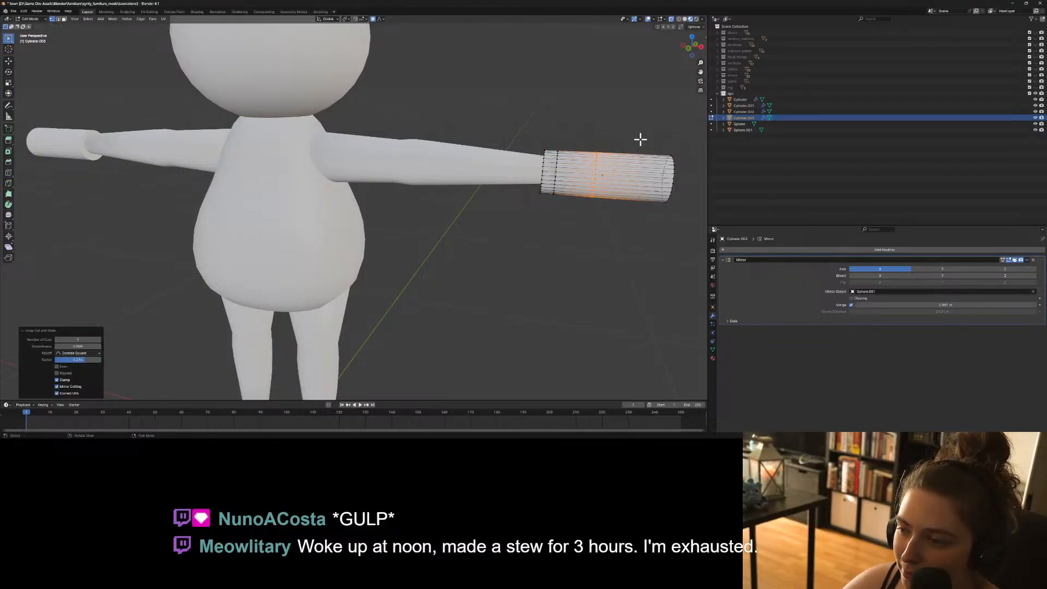
drag(638, 140, 682, 227)
key(g)
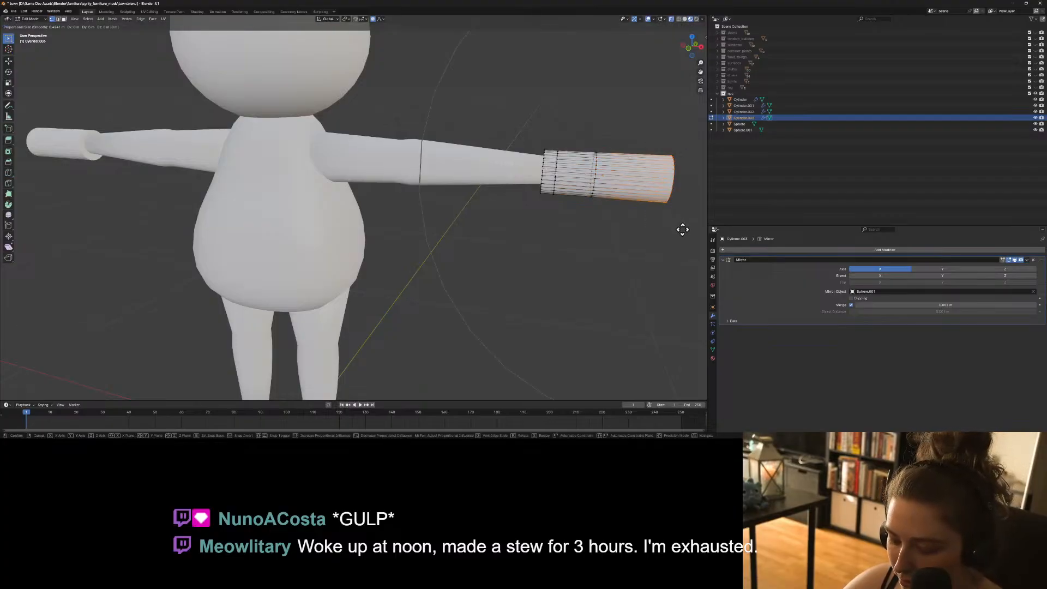
key(x)
scroll(656, 226, up, 19)
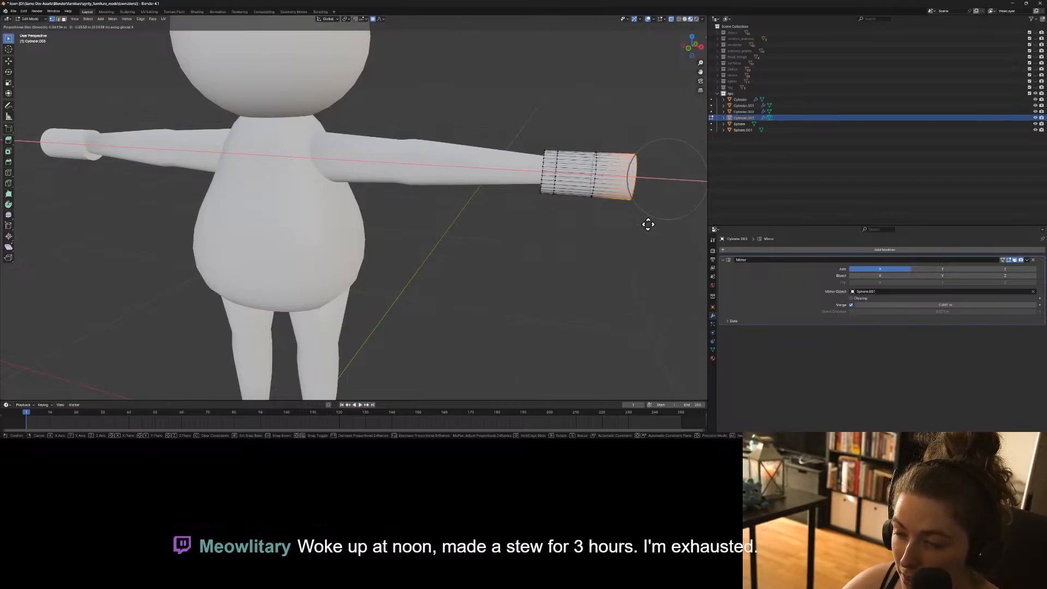
click(649, 223)
click(619, 248)
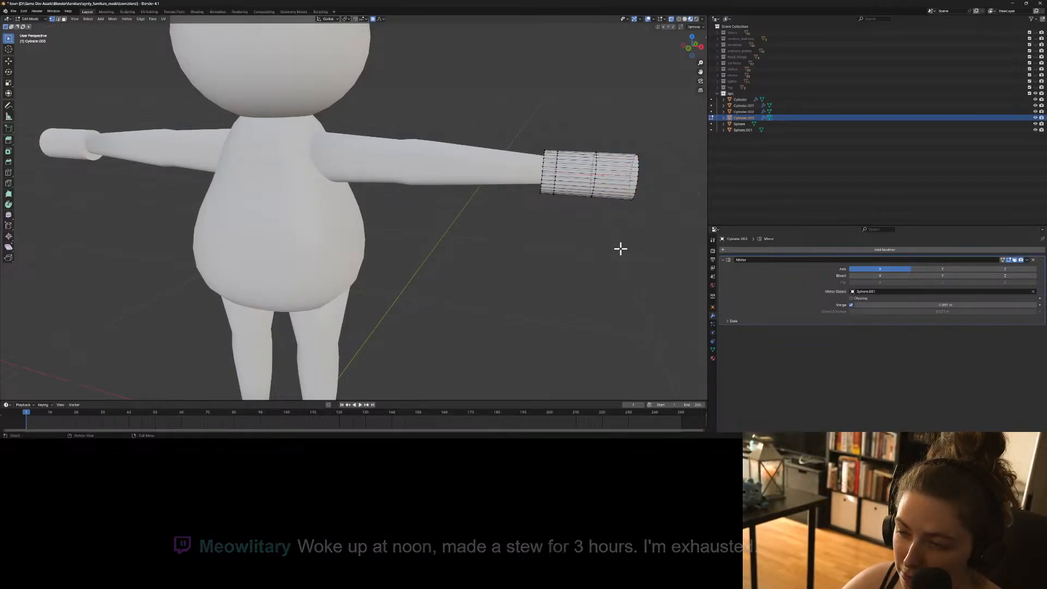
Scale down the hand's wrist-end edge loop with a small proportional falloff to roughly match the thickness of the arm's end.
key(KP_1)
scroll(605, 229, up, 3)
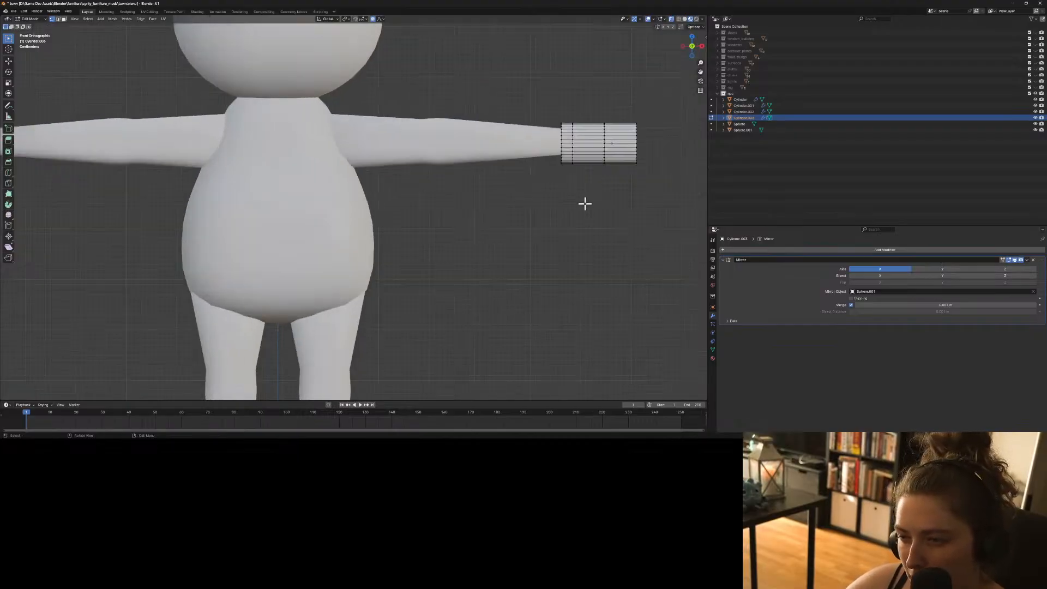
shift+middle_drag(605, 198, 467, 227)
scroll(467, 227, up, 2)
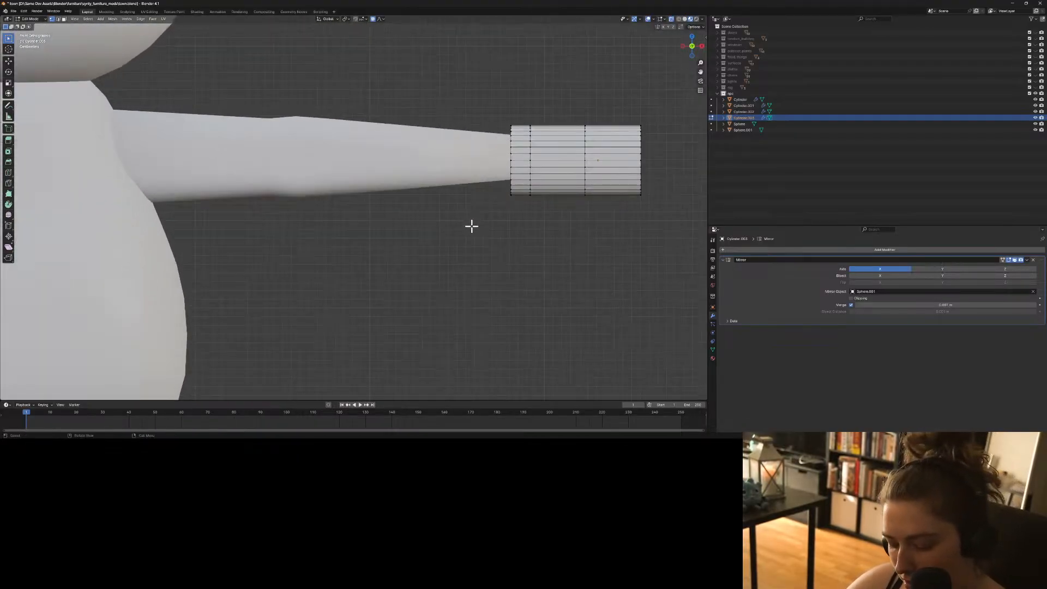
alt+click(512, 133)
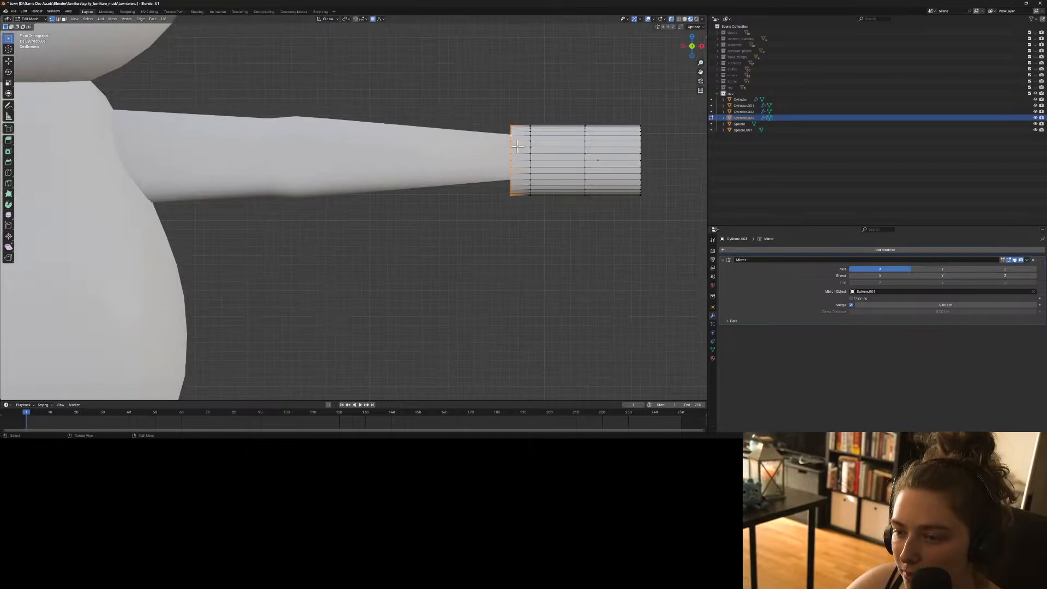
key(s)
scroll(613, 281, up, 13)
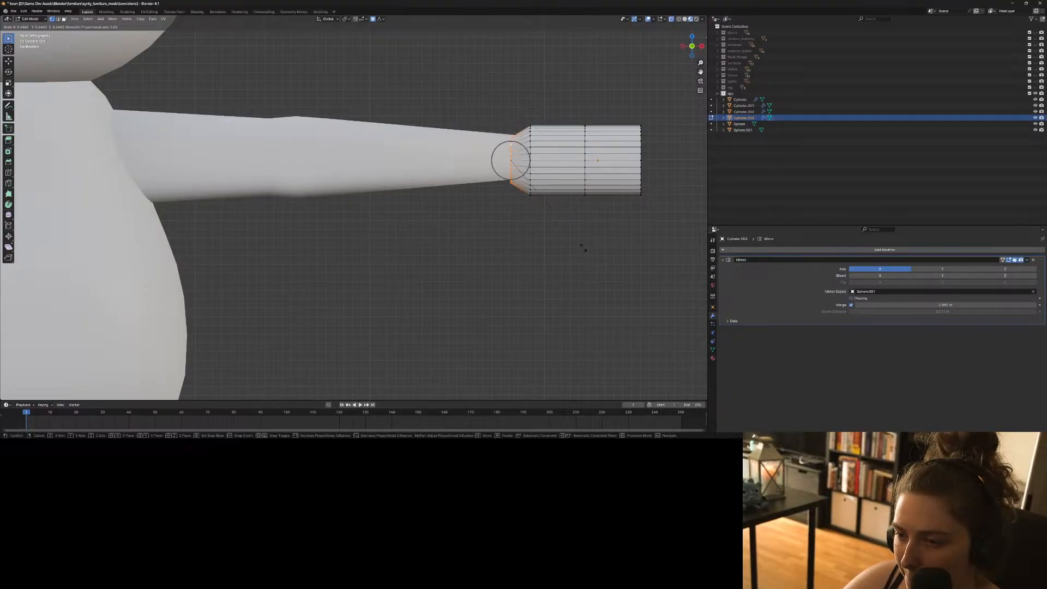
click(588, 261)
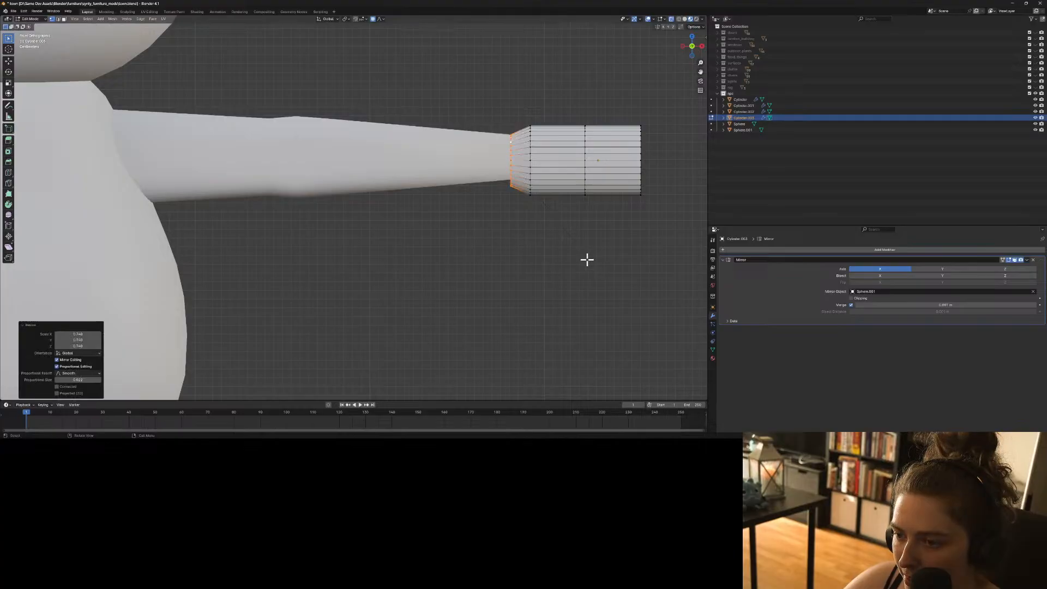
Scale down the hand's edge loop beside the wrist slightly to soften the taper.
alt+click(530, 162)
key(s)
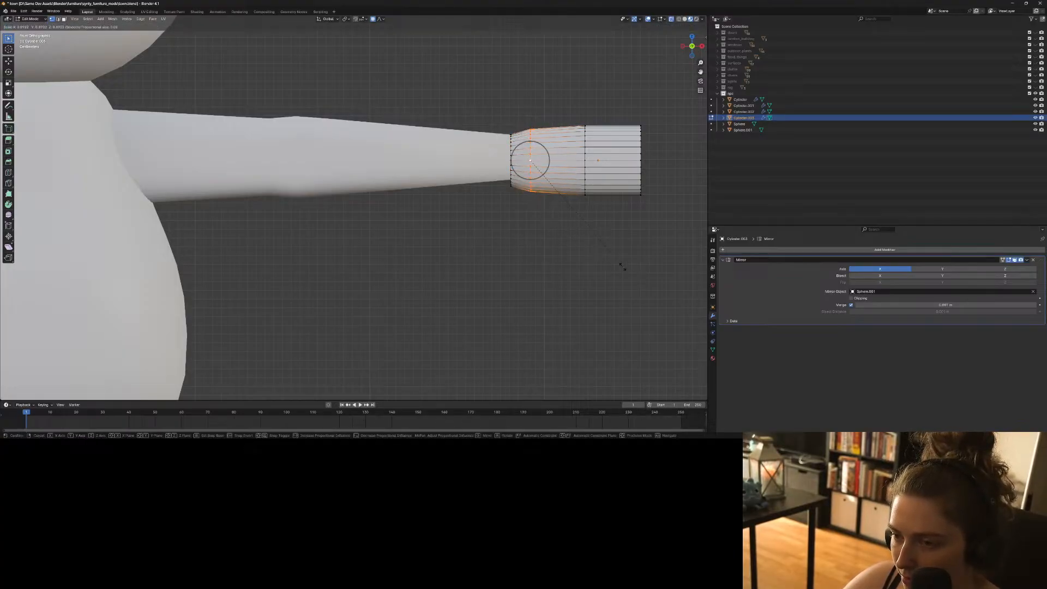
click(626, 265)
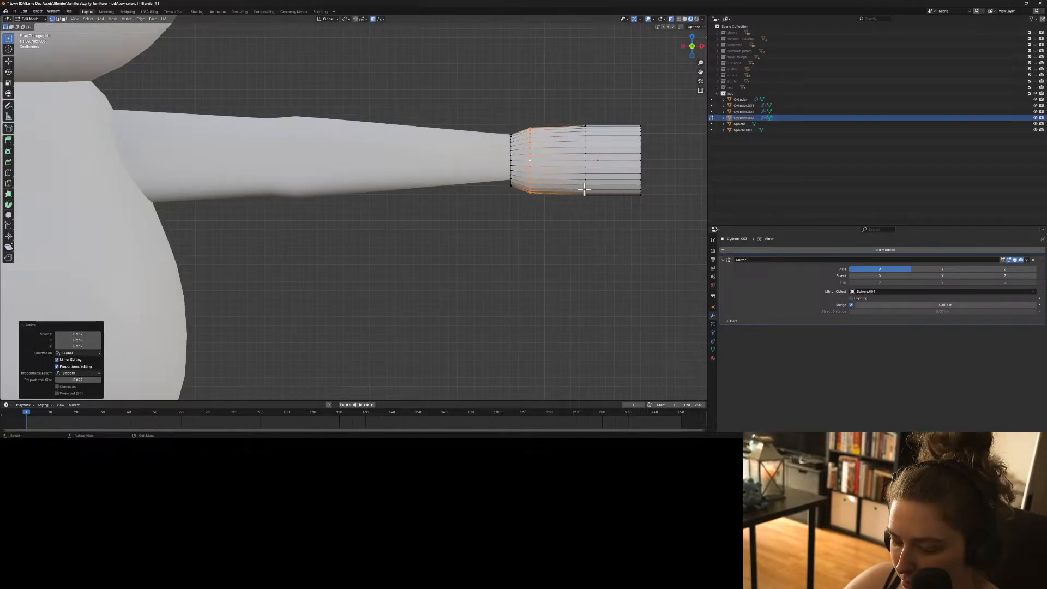
In front view, select the hand's entire mesh and move it slightly up along Z to centre it on the arm's end.
middle_drag(577, 226, 580, 261)
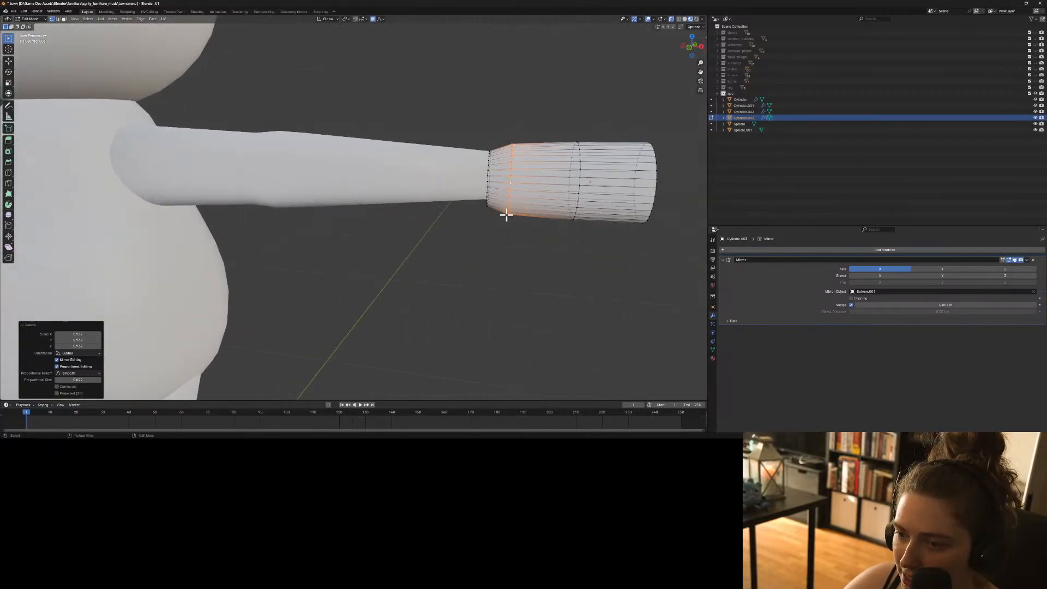
middle_drag(520, 193, 524, 187)
key(KP_1)
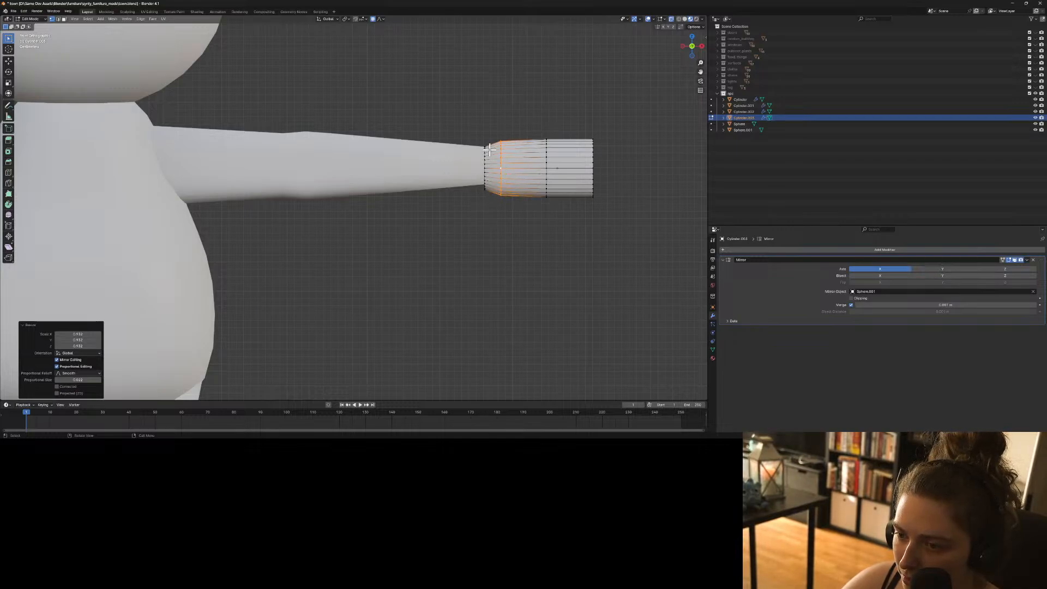
drag(479, 115, 641, 218)
key(g)
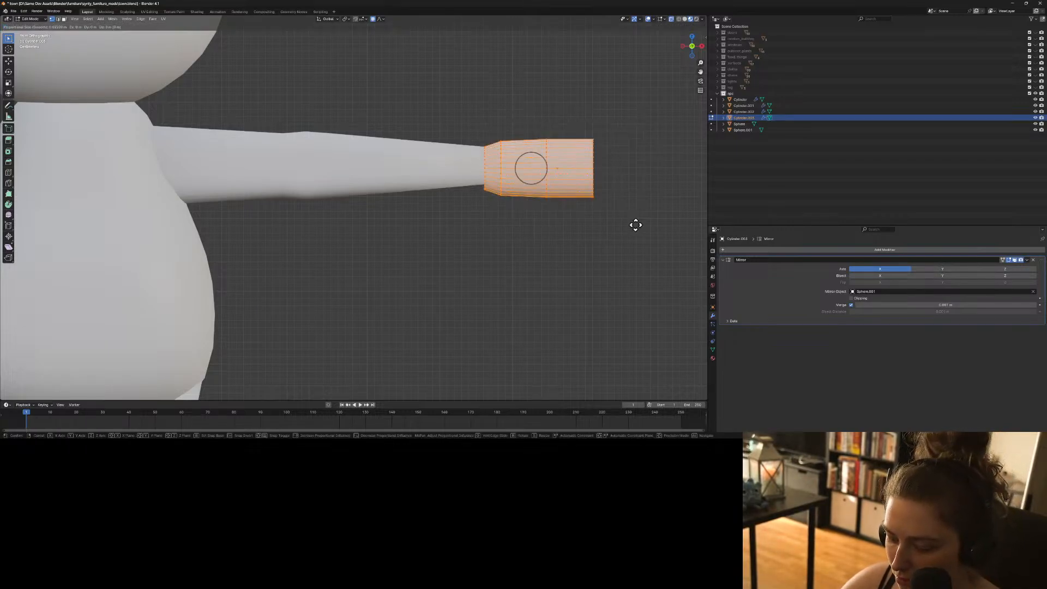
key(z)
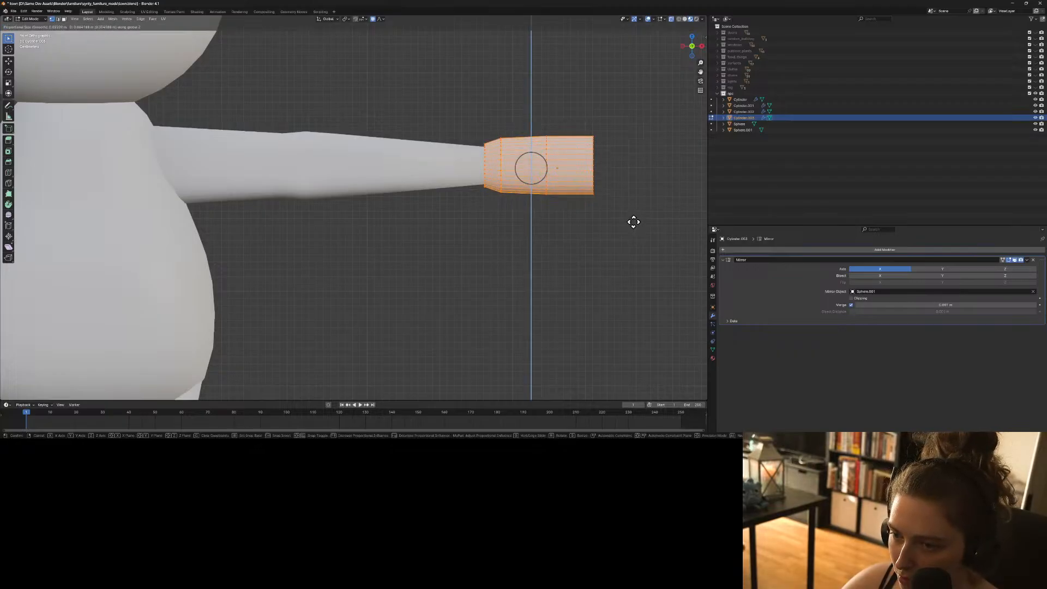
click(633, 223)
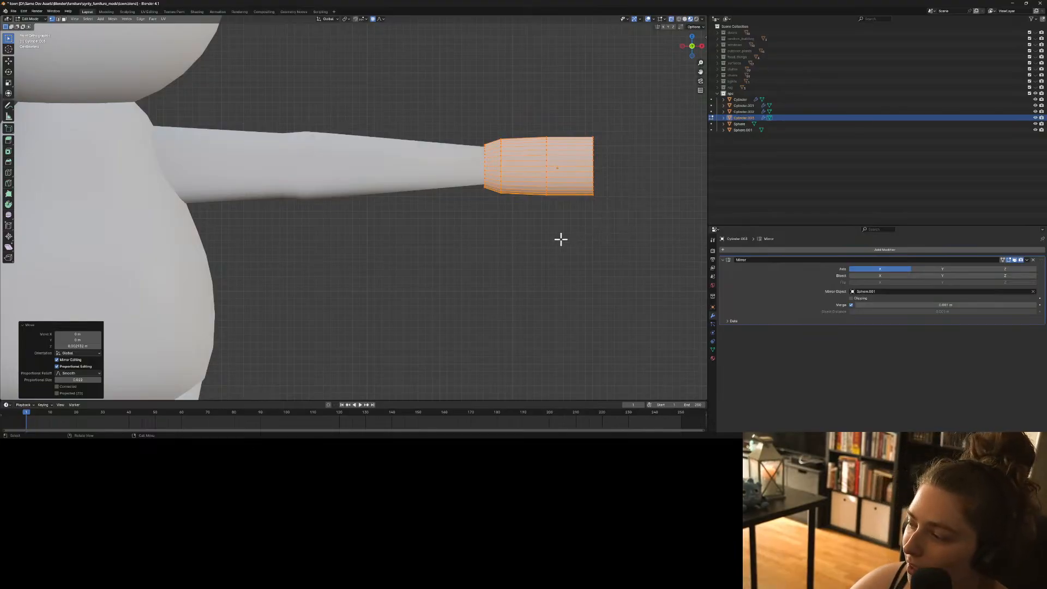
Scale down the hand's wrist-end edge loop slightly so it fits the arm's end more closely.
click(523, 242)
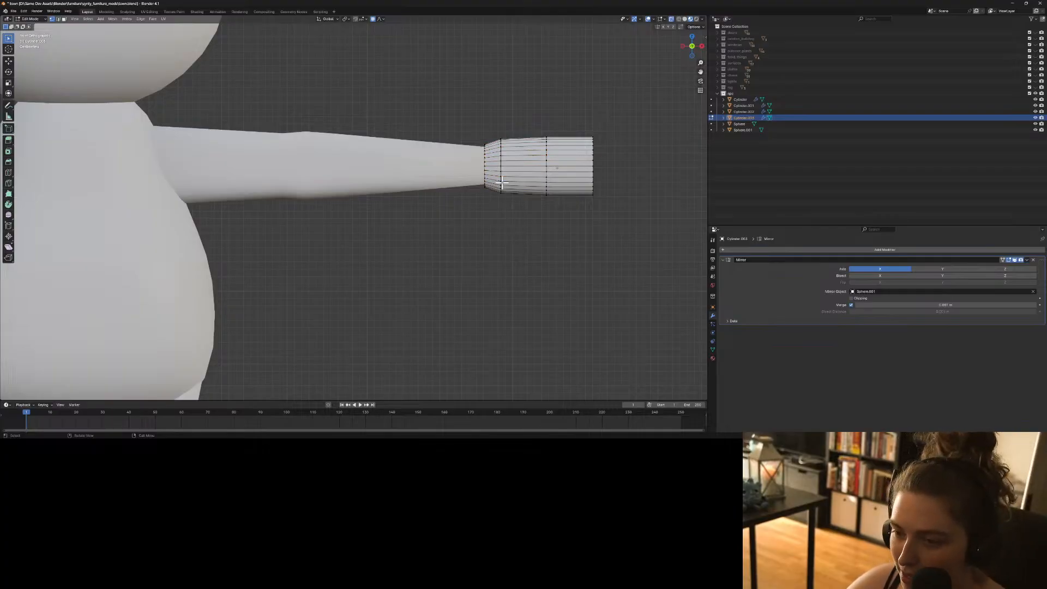
alt+click(484, 159)
key(s)
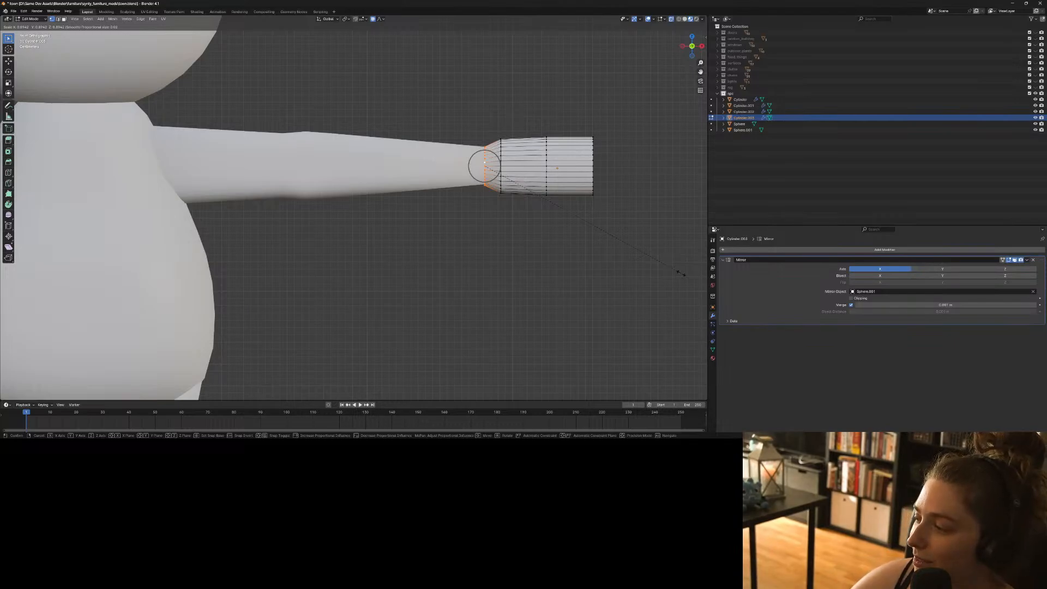
click(680, 272)
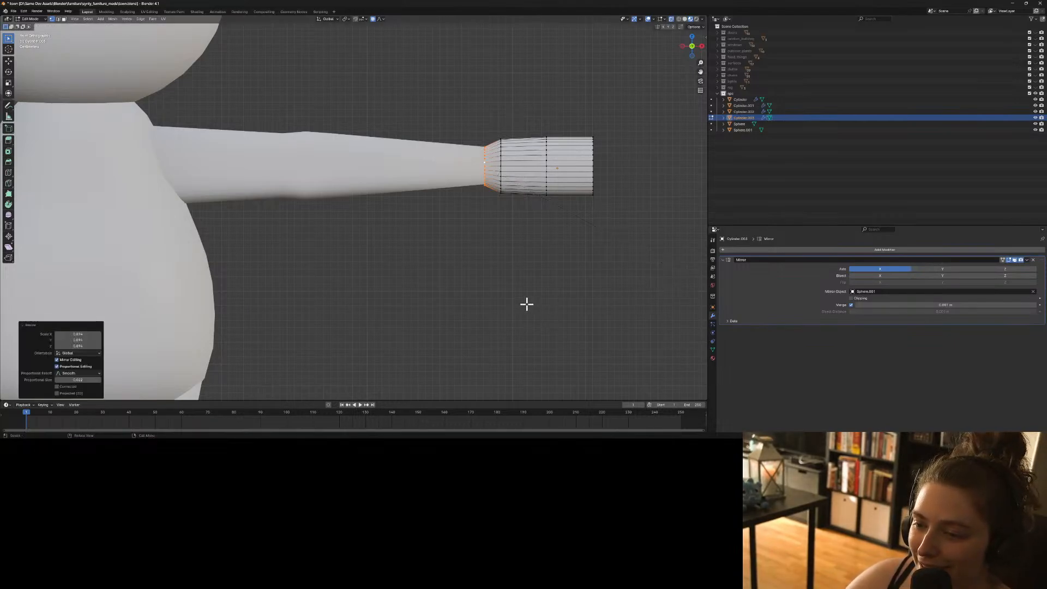
Select the hand's entire mesh and nudge it slightly up along Z in two small moves to centre it on the arm's end.
key(a)
key(g)
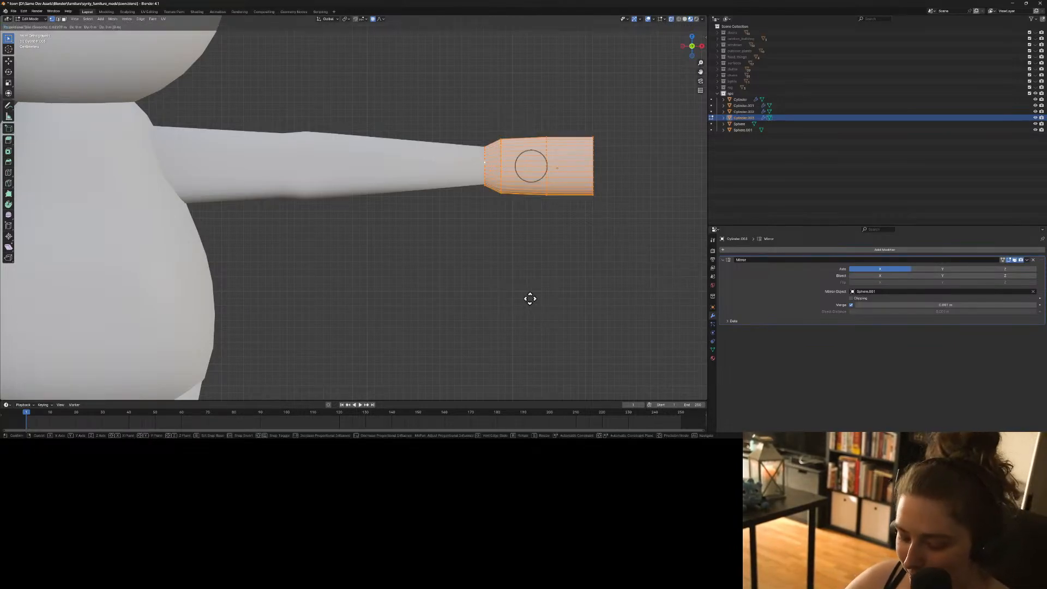
key(z)
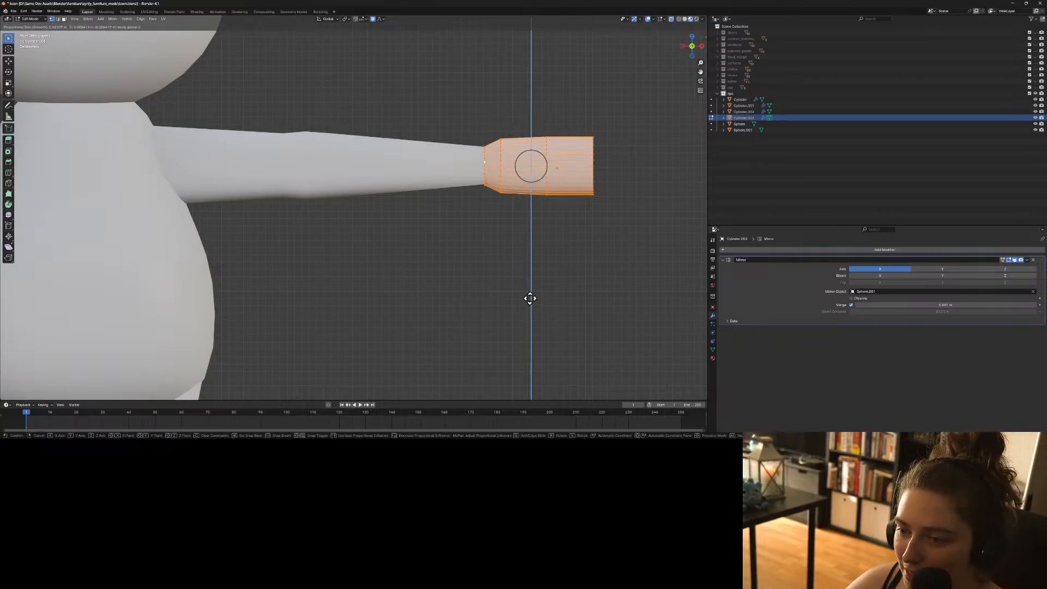
click(530, 298)
key(g)
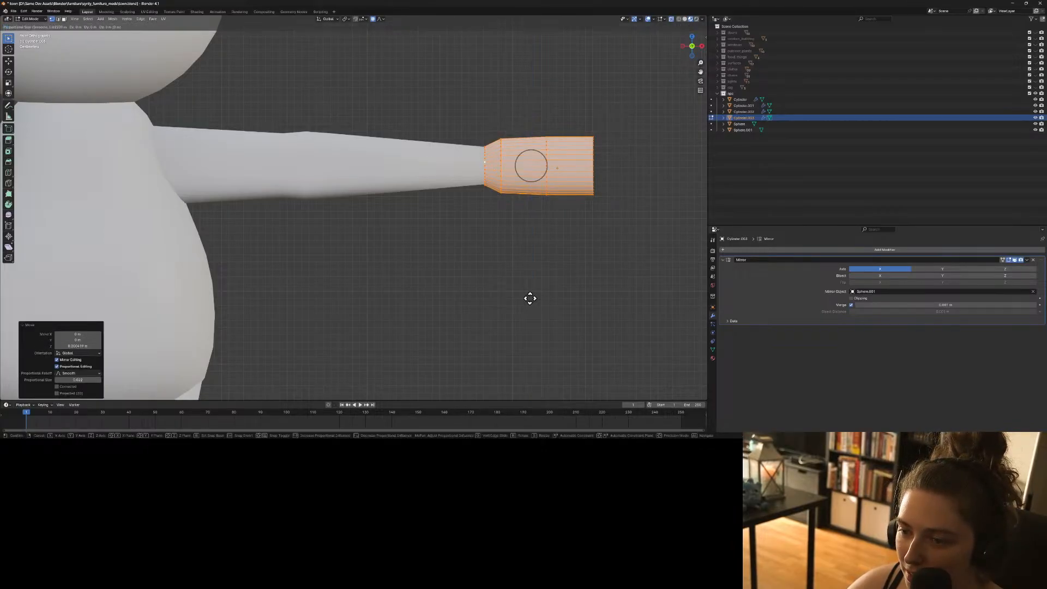
key(z)
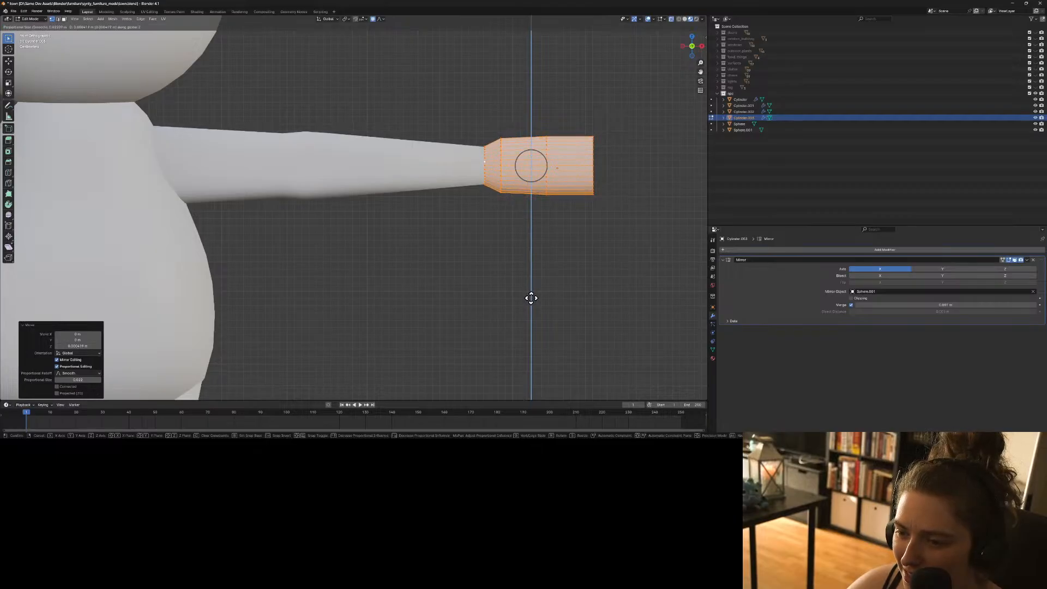
click(531, 298)
click(577, 322)
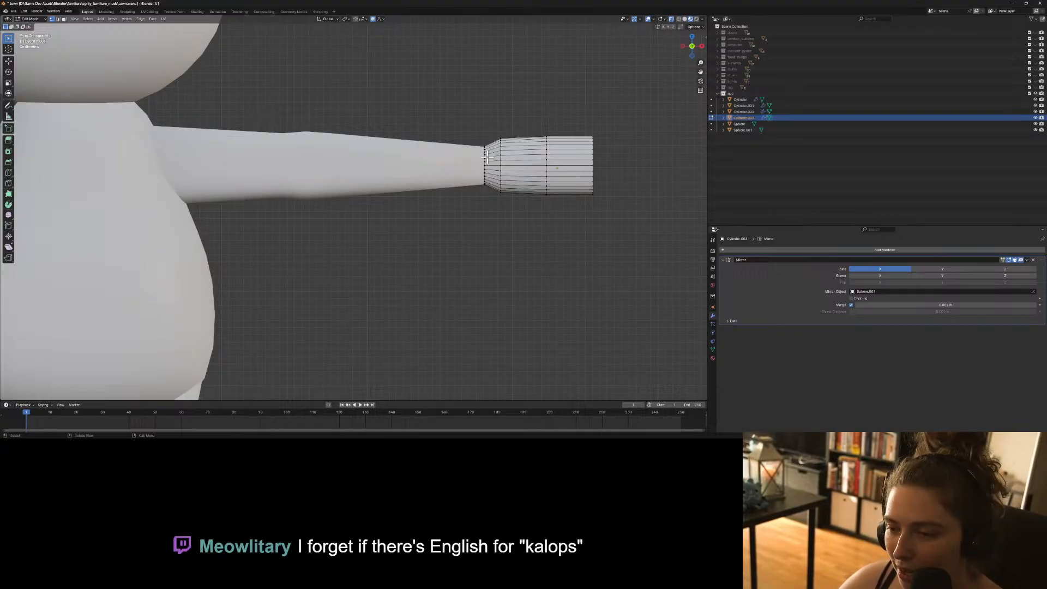
Scale down the hand's middle edge loop slightly with a small proportional falloff.
drag(538, 123, 568, 226)
key(g)
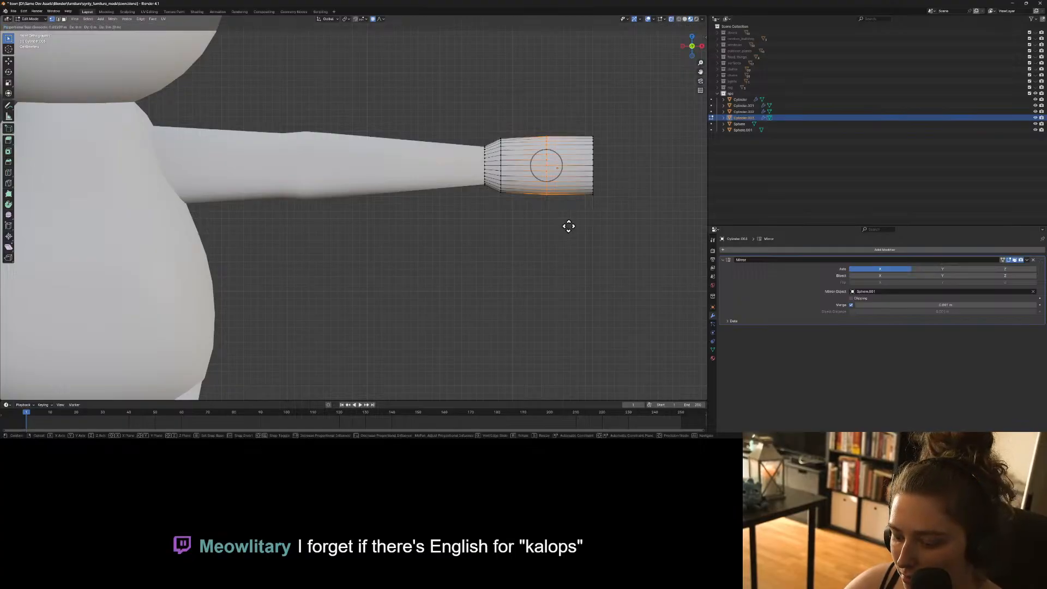
key(s)
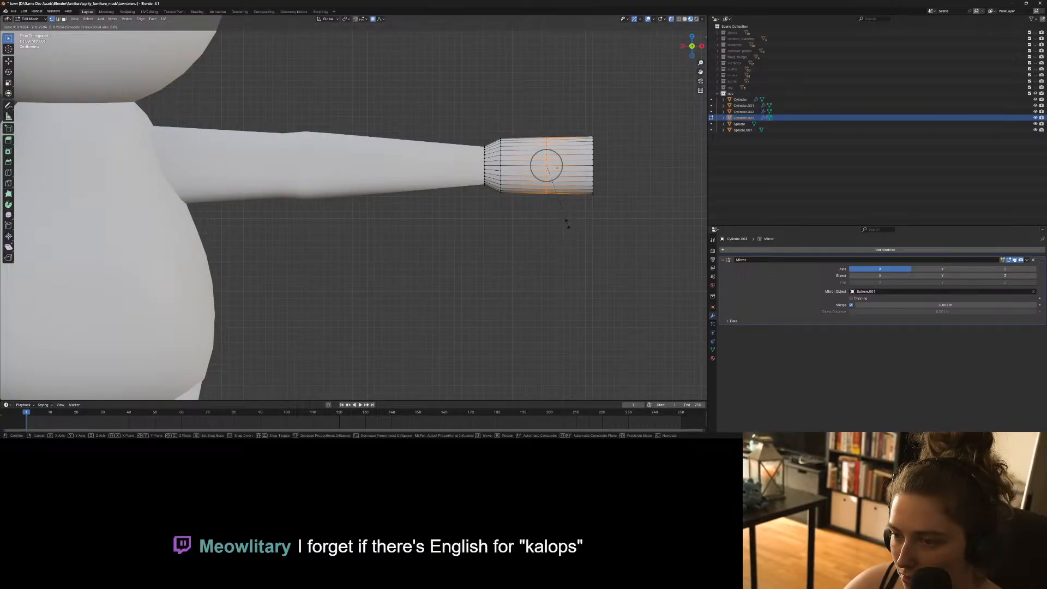
click(567, 225)
Scale down the hand's outer end ring so the hand tapers slightly towards the fingertips.
drag(574, 105, 631, 228)
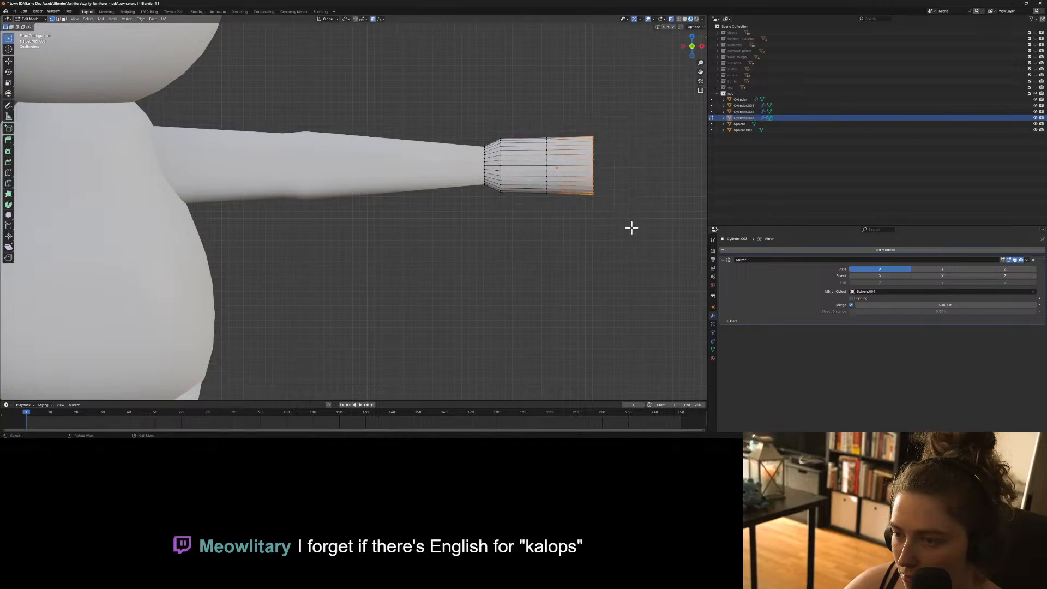
key(s)
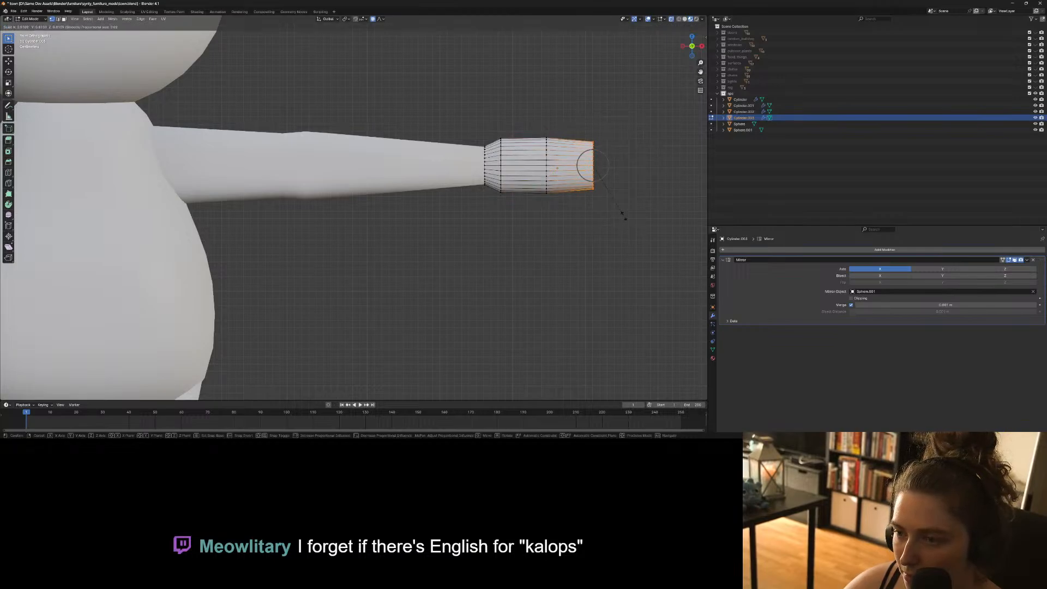
click(620, 216)
click(602, 233)
In right side view, flatten the front of the hand by moving its frontmost vertices inward along Y with an enlarged proportional falloff.
key(KP_3)
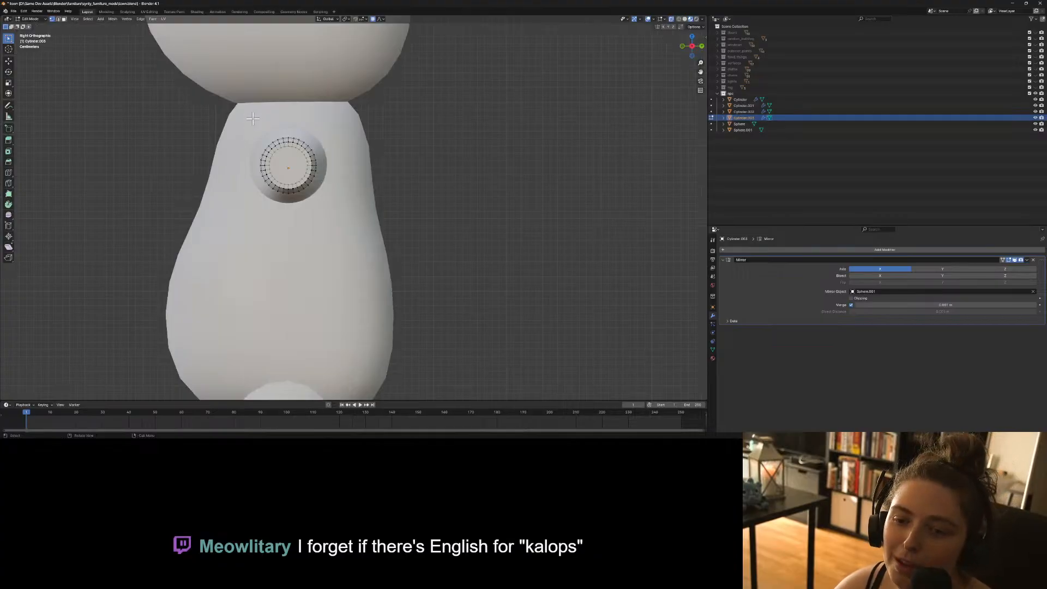
drag(247, 105, 281, 223)
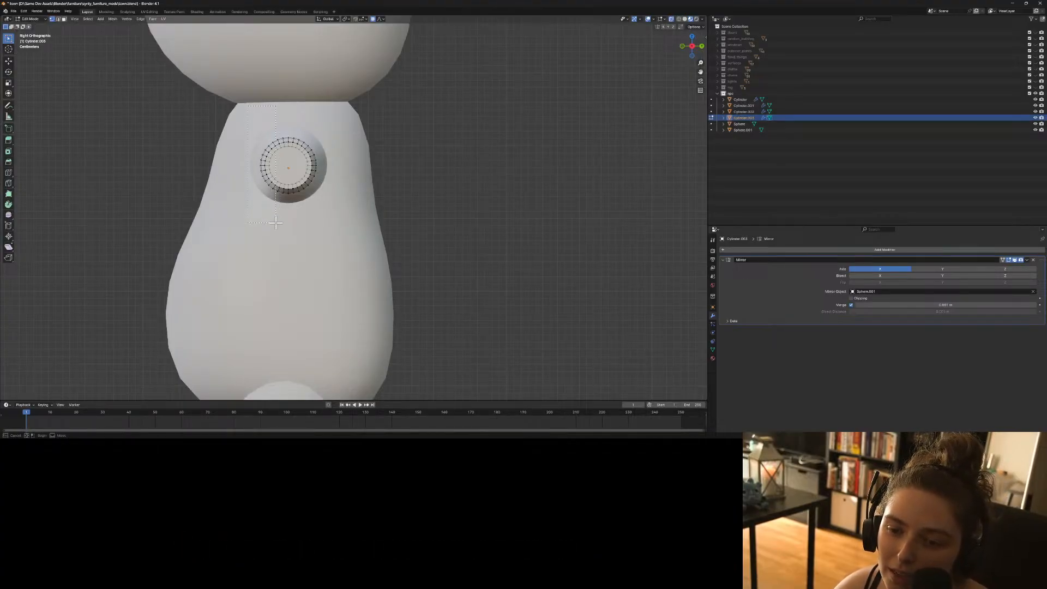
drag(245, 158, 278, 168)
click(235, 168)
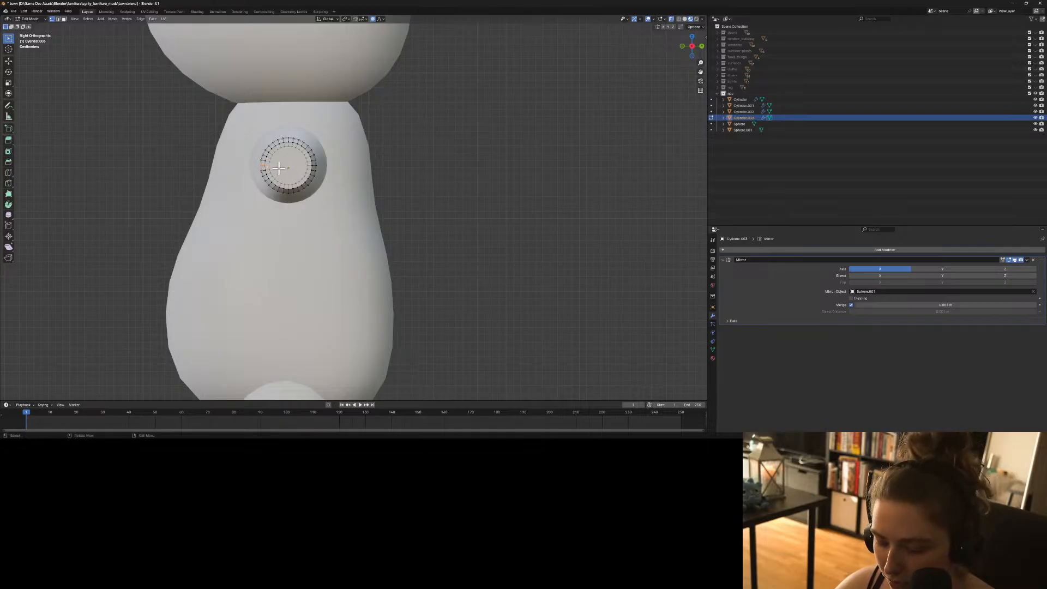
key(g)
key(y)
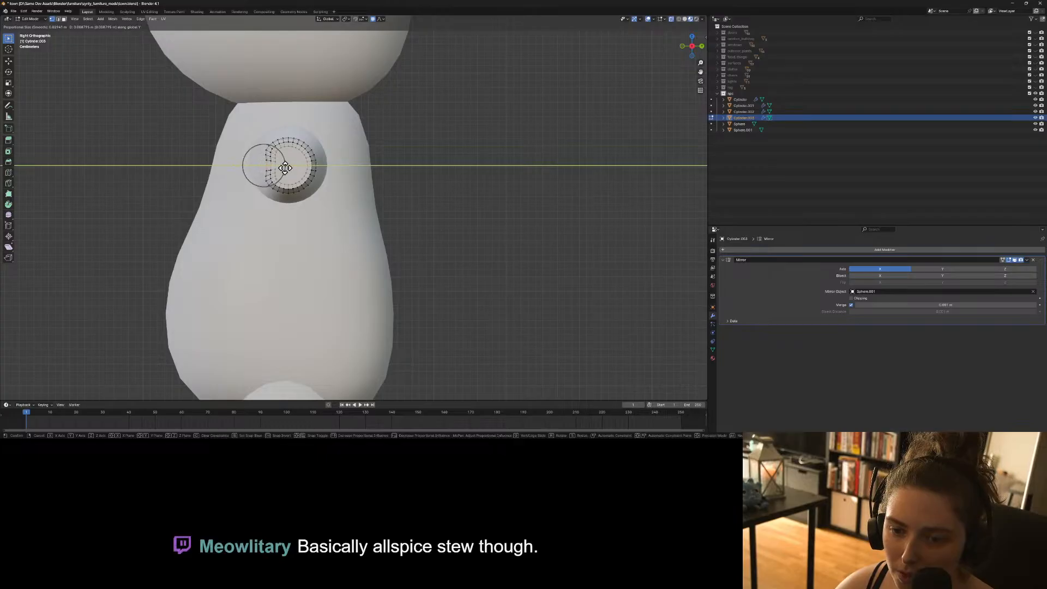
scroll(286, 167, down, 7)
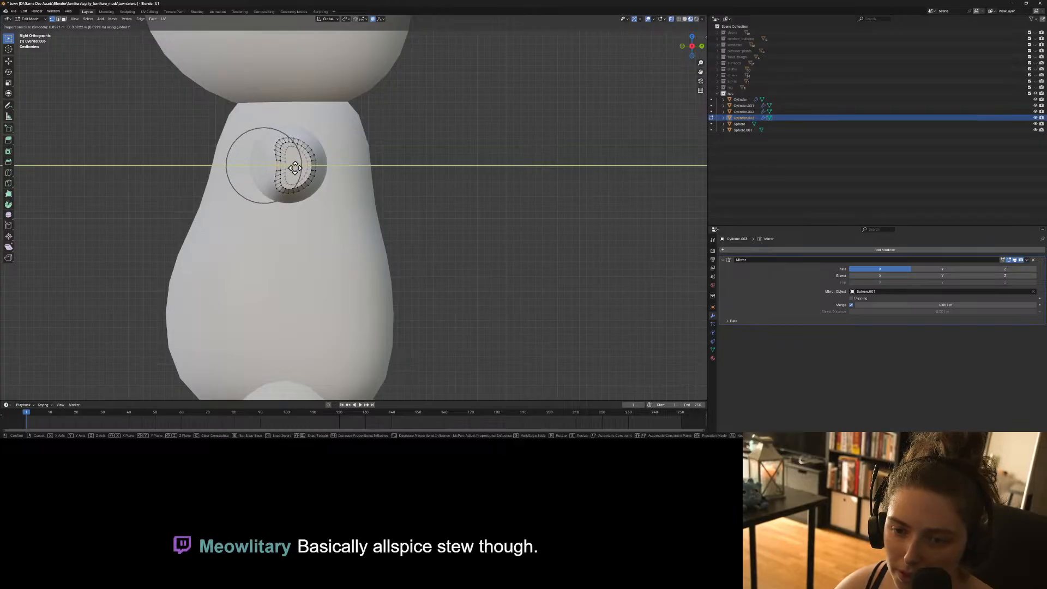
click(295, 168)
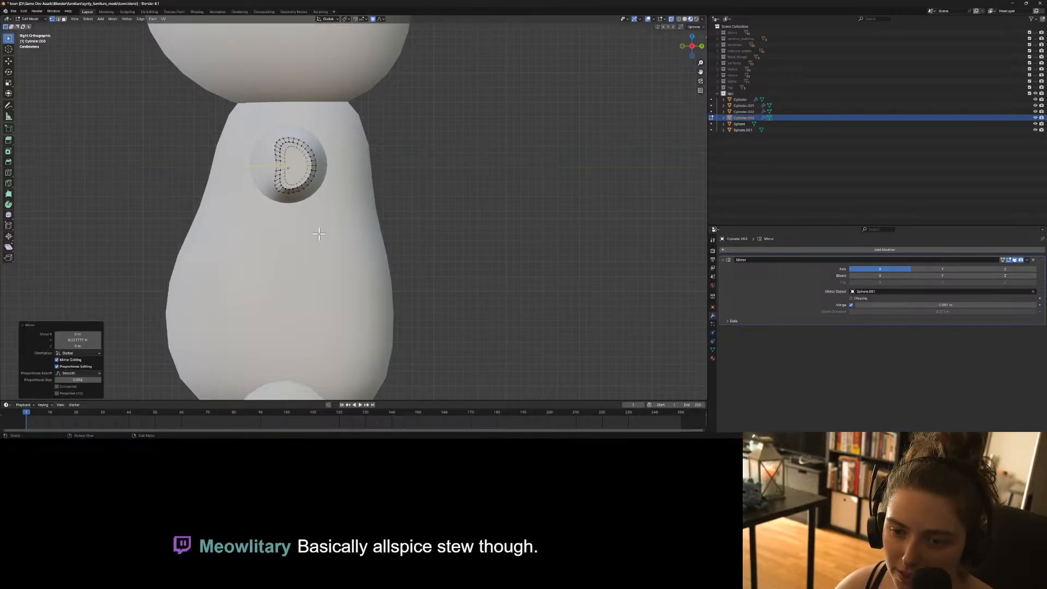
Try to add a loop cut around the hand between its middle edge loop and outer end.
mouse_move(318, 233)
middle_down()
mouse_move(355, 245)
mouse_move(352, 235)
mouse_move(329, 241)
middle_up()
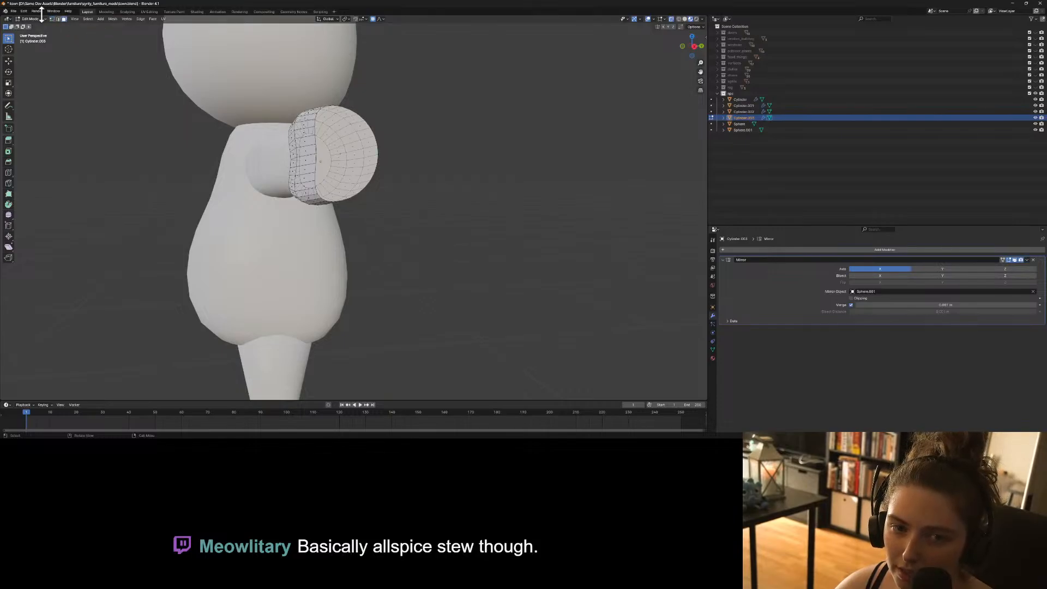
click(52, 19)
middle_drag(316, 254, 479, 227)
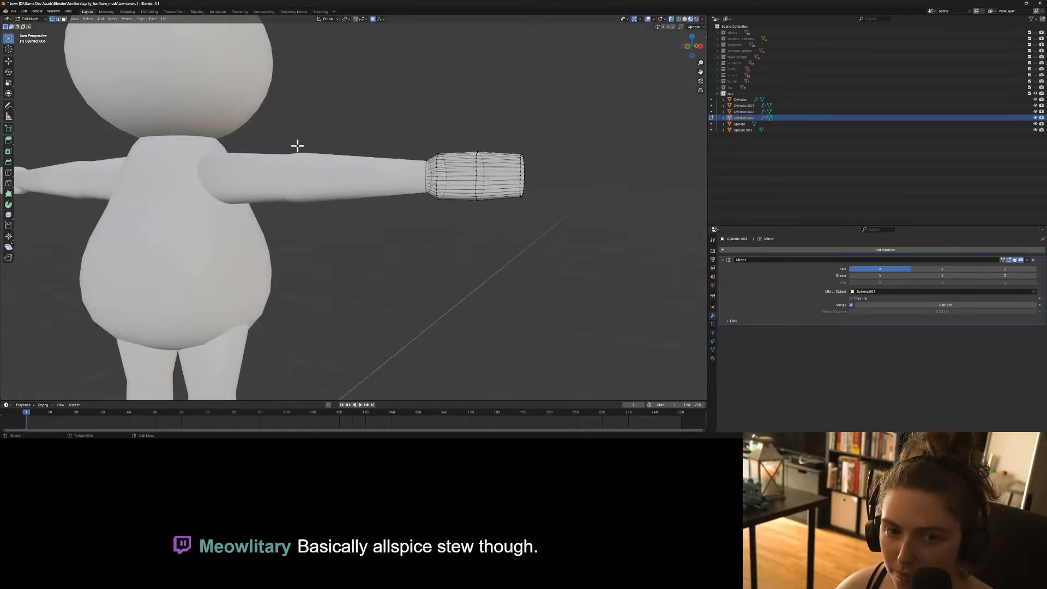
click(8, 173)
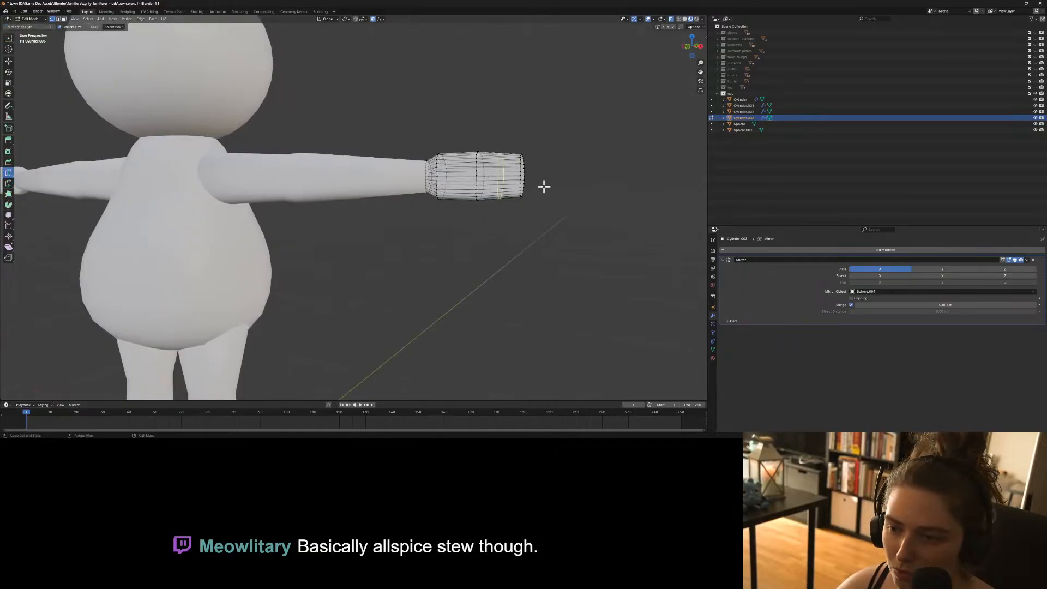
drag(515, 188, 523, 189)
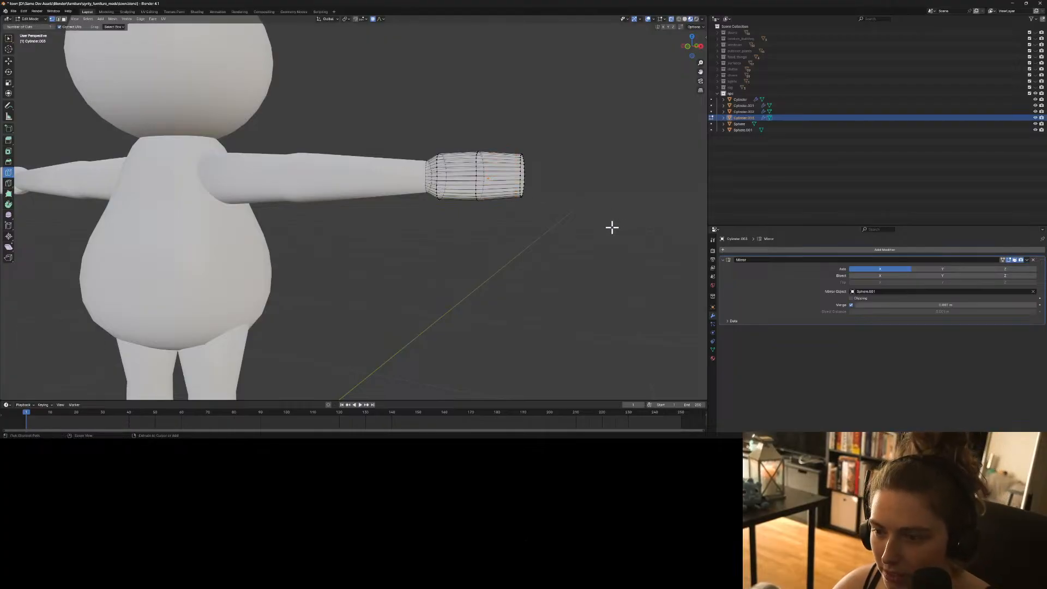
key(alt+a)
Bevel the edges of the hand's outer end face slightly and check the rounding in Object Mode.
click(8, 162)
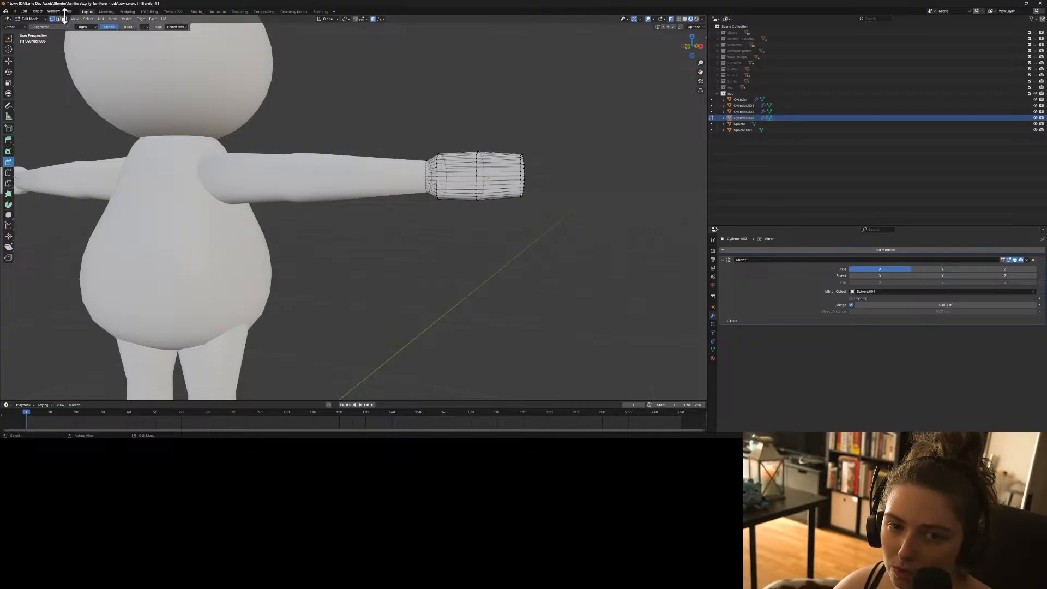
click(521, 173)
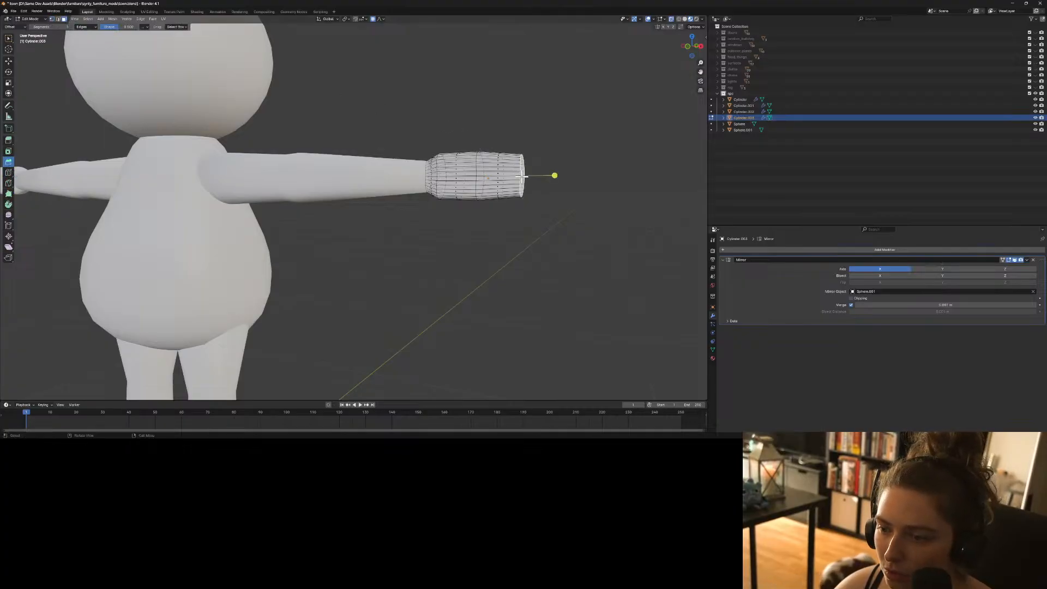
drag(553, 177, 560, 178)
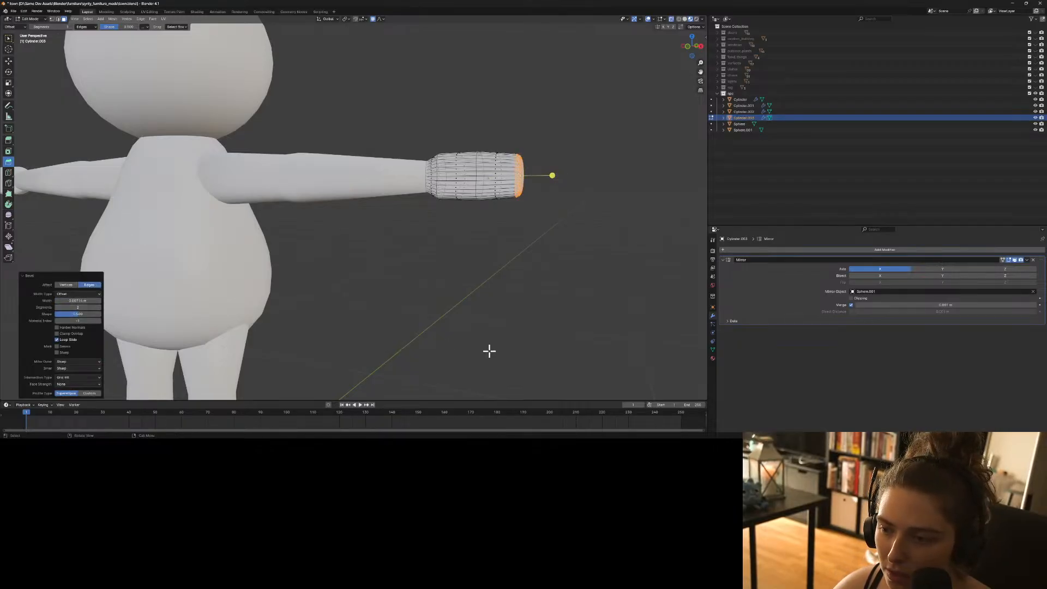
key(Tab)
click(512, 346)
mouse_move(513, 343)
middle_down()
mouse_move(571, 323)
mouse_move(539, 322)
mouse_move(522, 335)
mouse_move(530, 332)
middle_up()
key(Tab)
In right side view, move the hand's rearmost vertices inward along Y with proportional falloff to slim it, and check the shape in Object Mode.
middle_drag(359, 222, 376, 248)
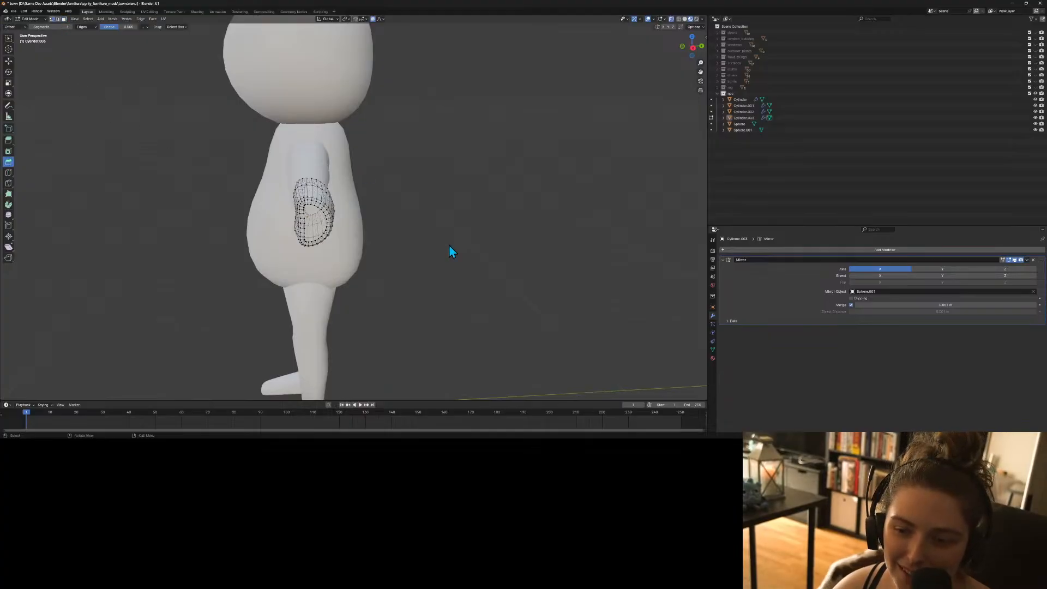
key(KP_1)
key(KP_3)
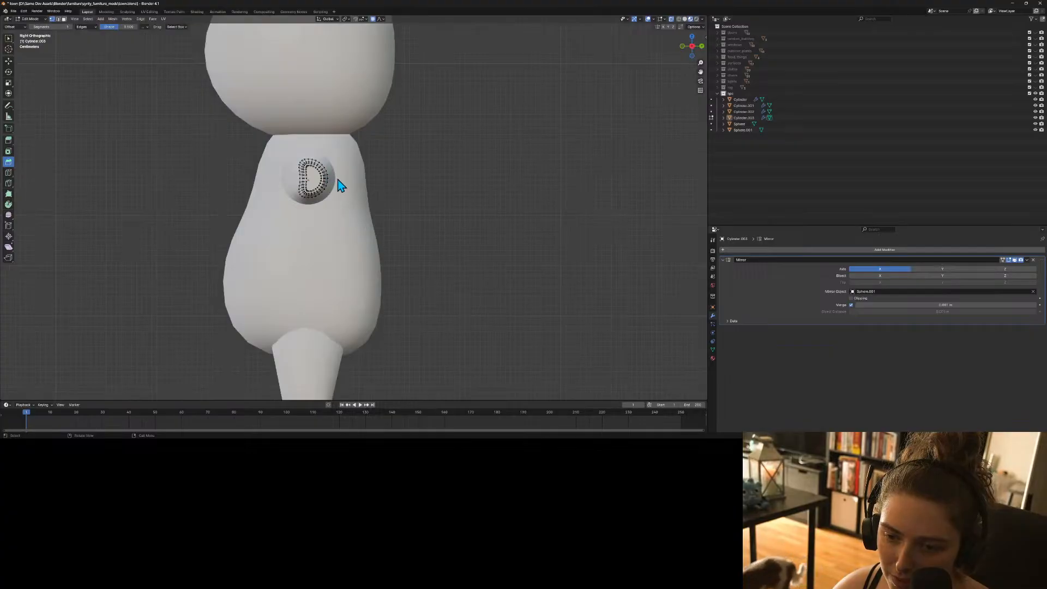
drag(337, 177, 314, 180)
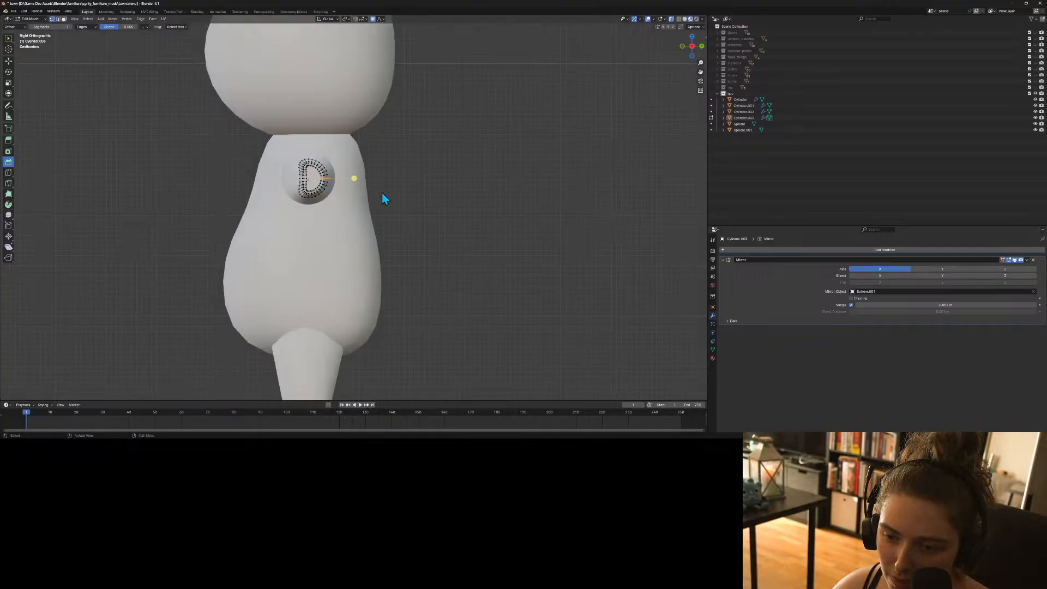
key(g)
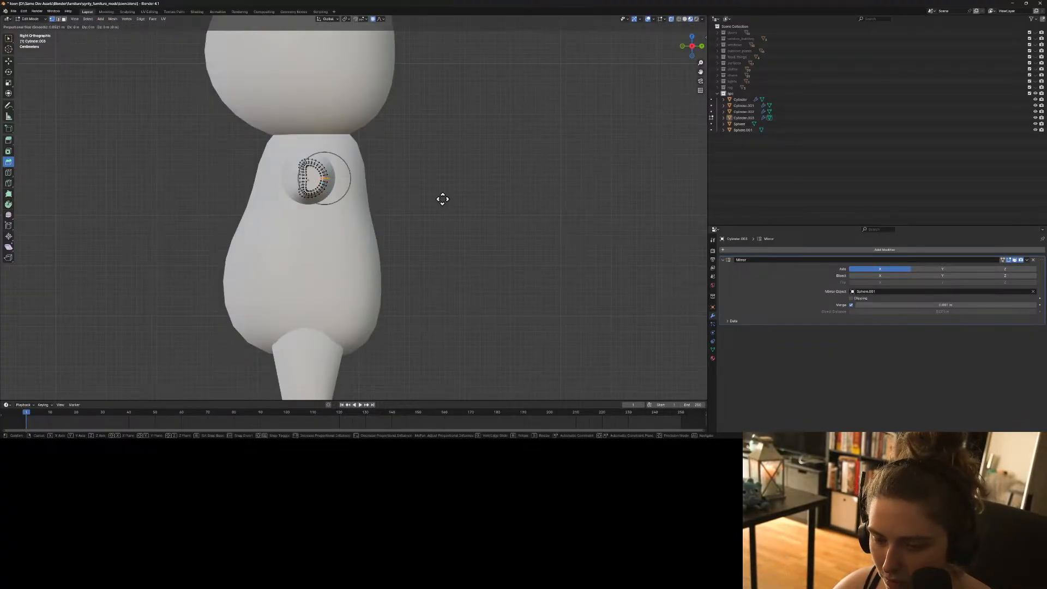
key(y)
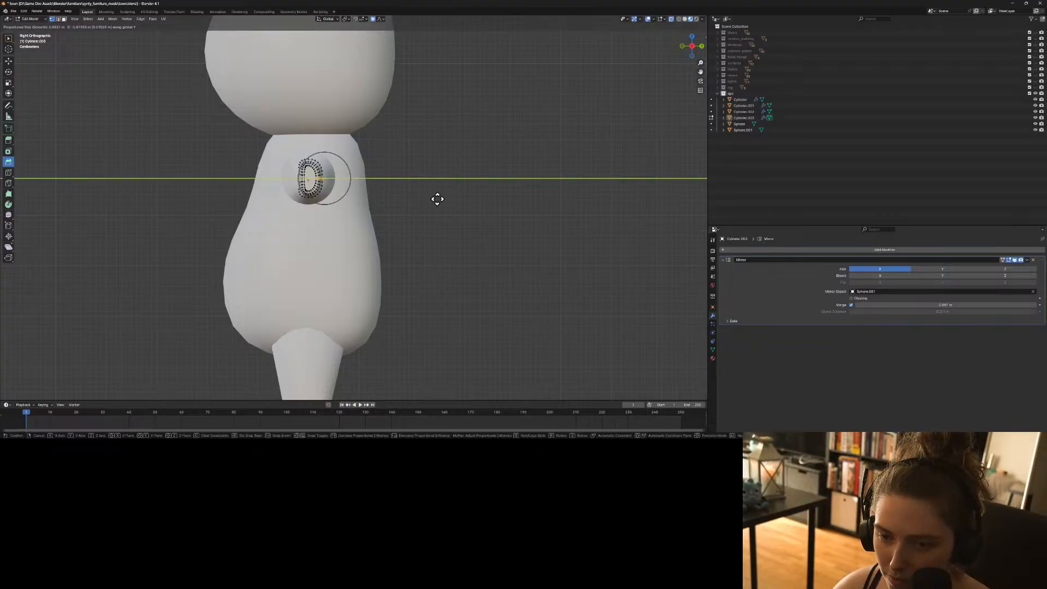
click(438, 199)
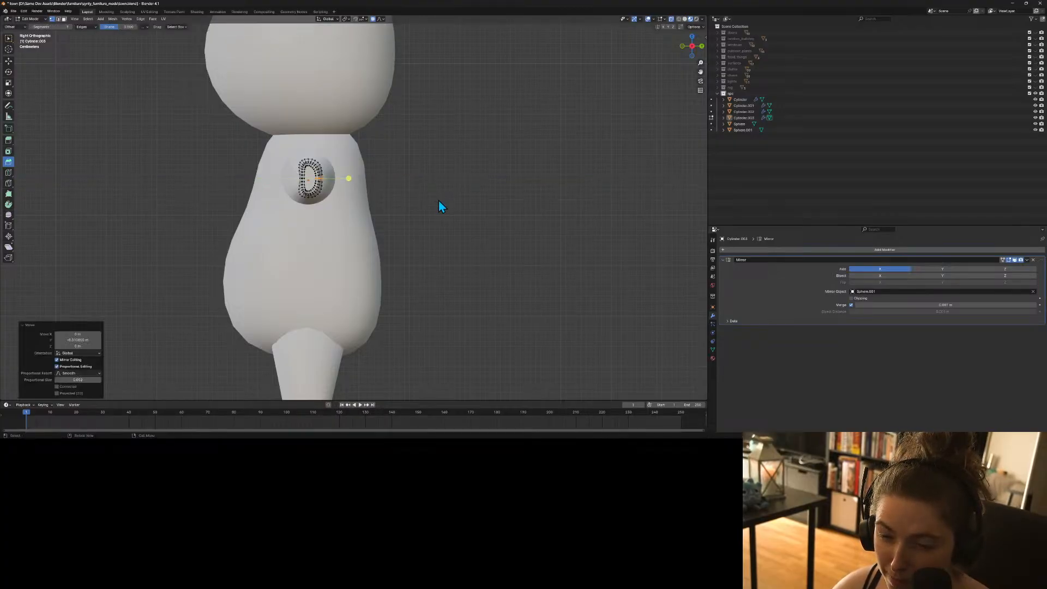
scroll(404, 210, up, 2)
key(Tab)
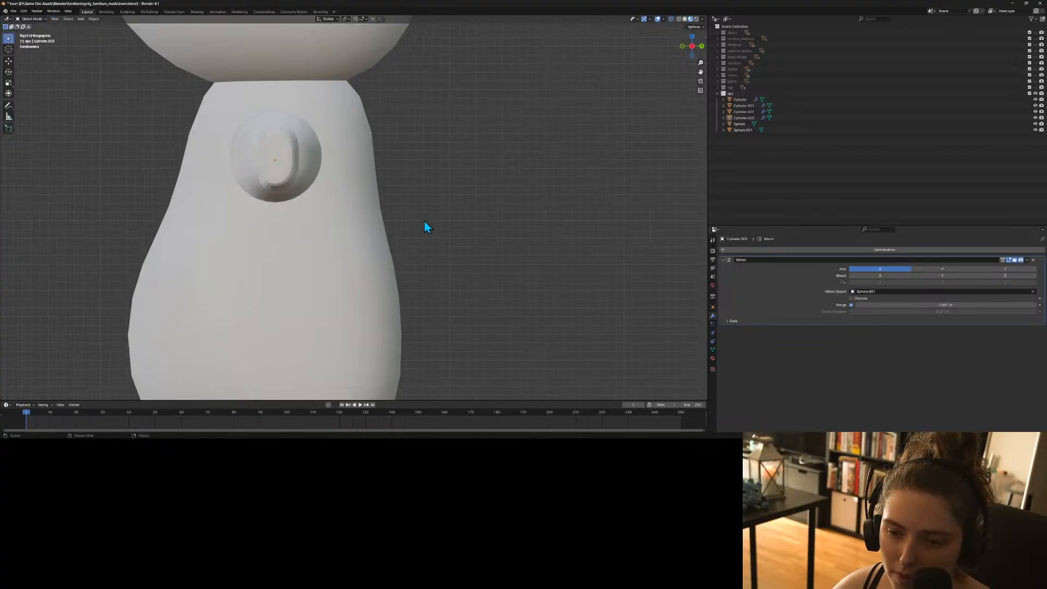
middle_drag(427, 227, 479, 244)
In right side view, adjust the hand's selected front vertices slightly along Y with a reduced proportional falloff.
key(Tab)
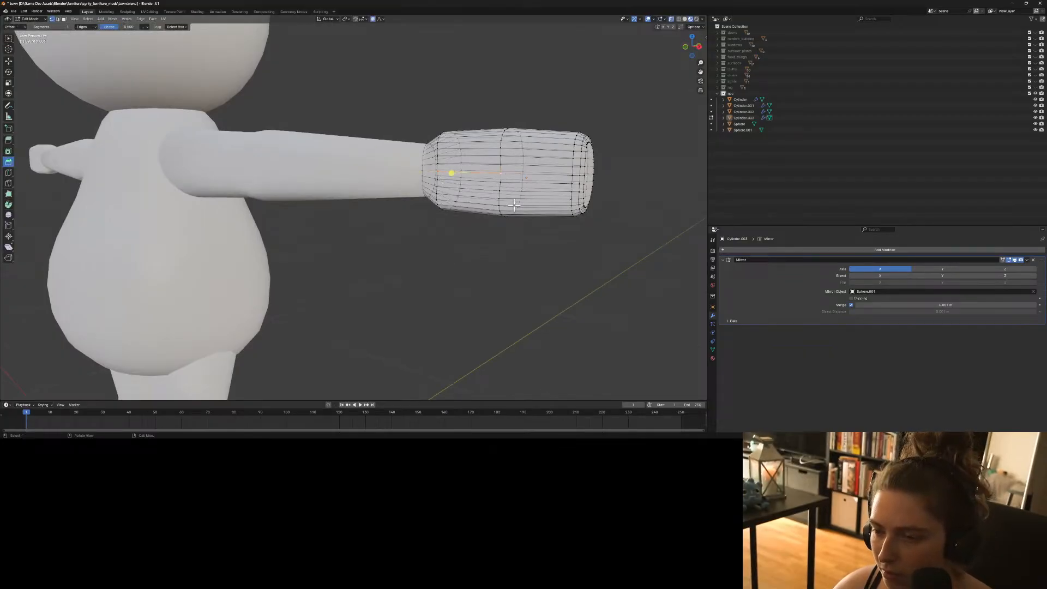
key(KP_3)
key(g)
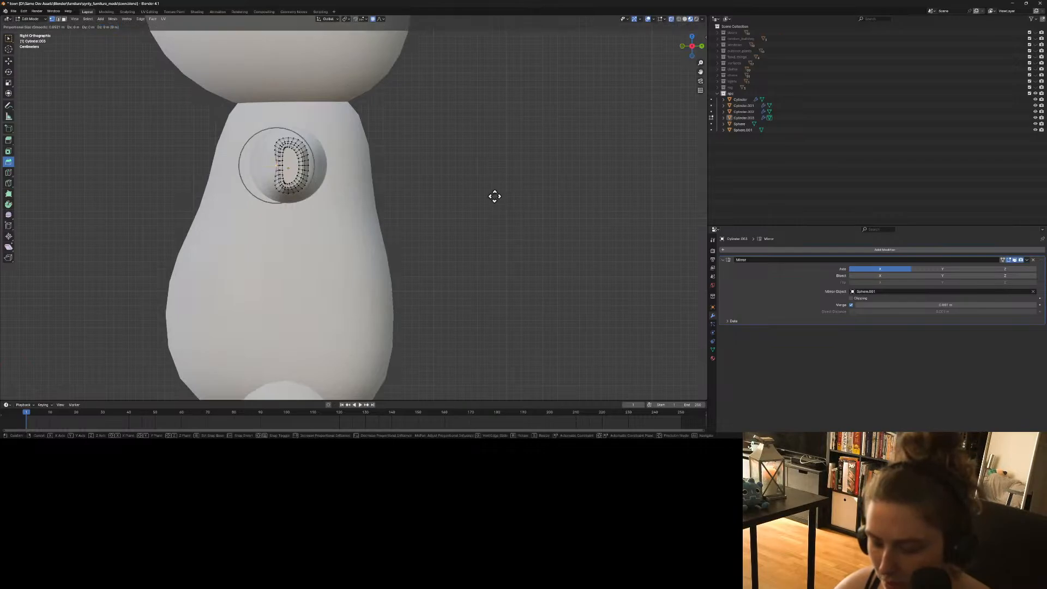
key(y)
scroll(491, 196, up, 6)
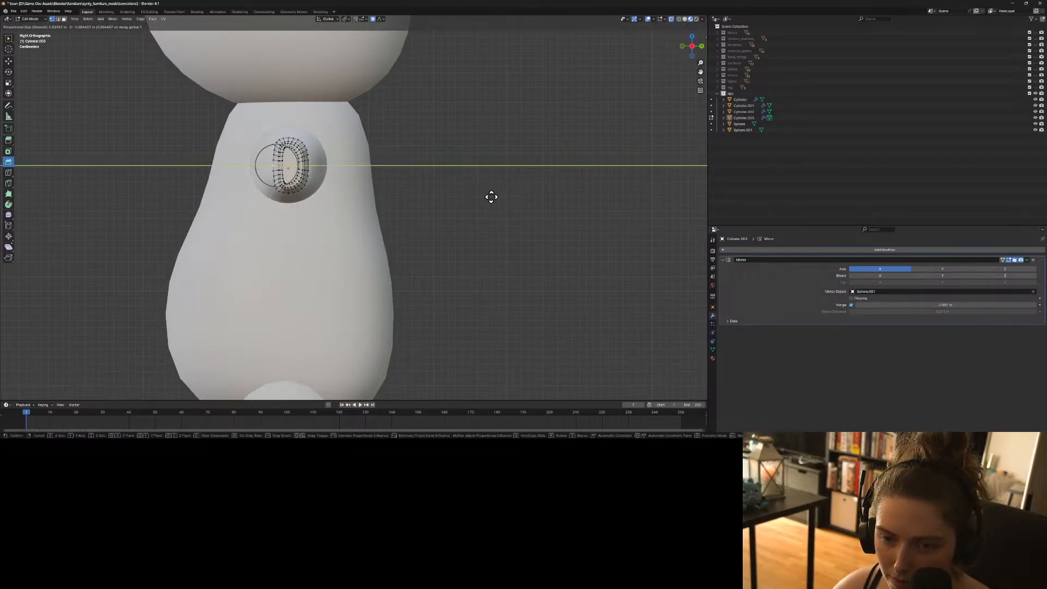
click(491, 196)
middle_drag(444, 271, 498, 267)
scroll(488, 282, up, 3)
Apply Shade Smooth to the hand in Object Mode and check its shape against the arm and body.
key(Tab)
right_click(557, 165)
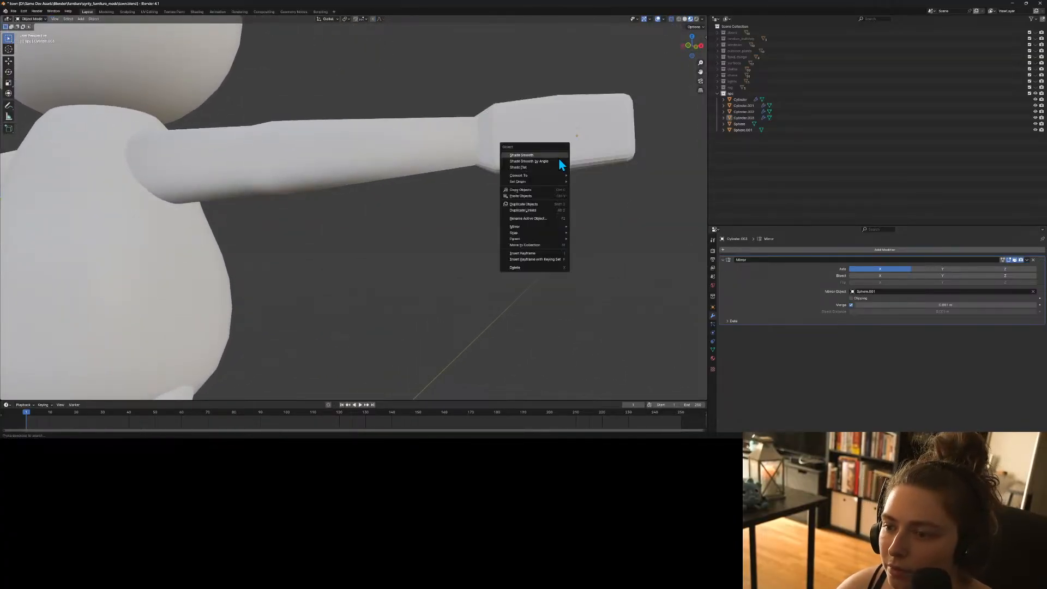
click(557, 157)
click(557, 163)
right_click(556, 163)
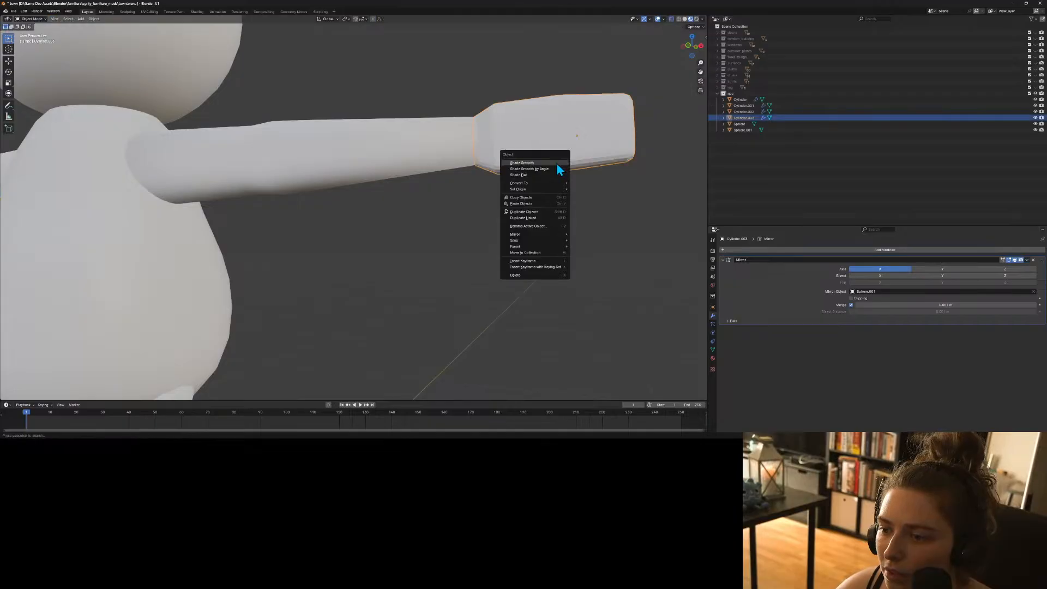
click(556, 163)
click(563, 211)
scroll(563, 213, down, 5)
mouse_move(562, 214)
middle_down()
mouse_move(461, 232)
mouse_move(519, 240)
mouse_move(557, 230)
middle_up()
scroll(571, 230, up, 4)
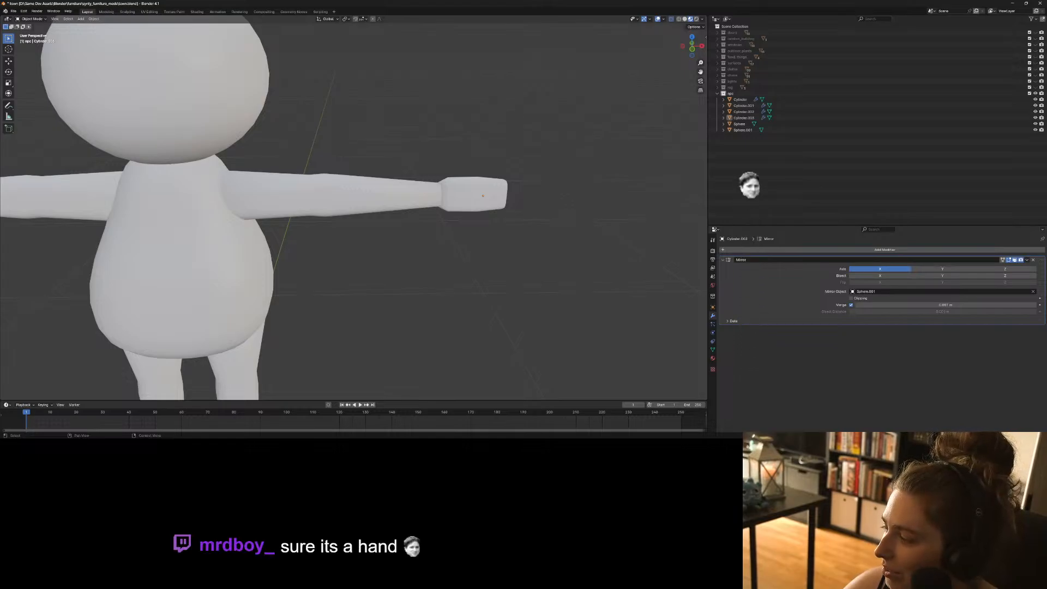
Switch to Firefox, search Google for "kalops" in a new tab, view a stew photo, and return to Blender.
key(alt+Tab)
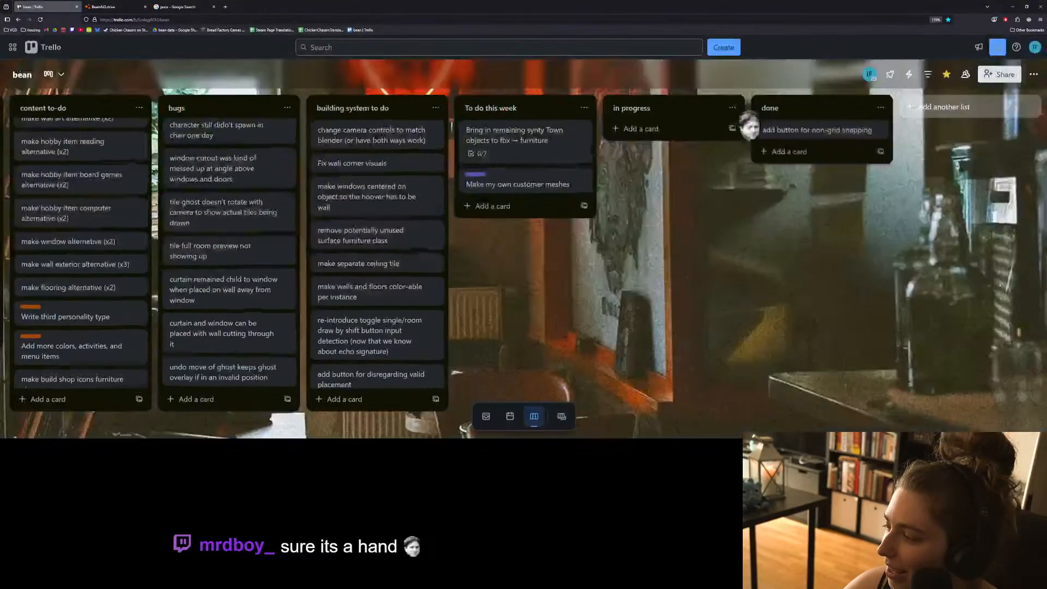
click(225, 7)
text(kao)
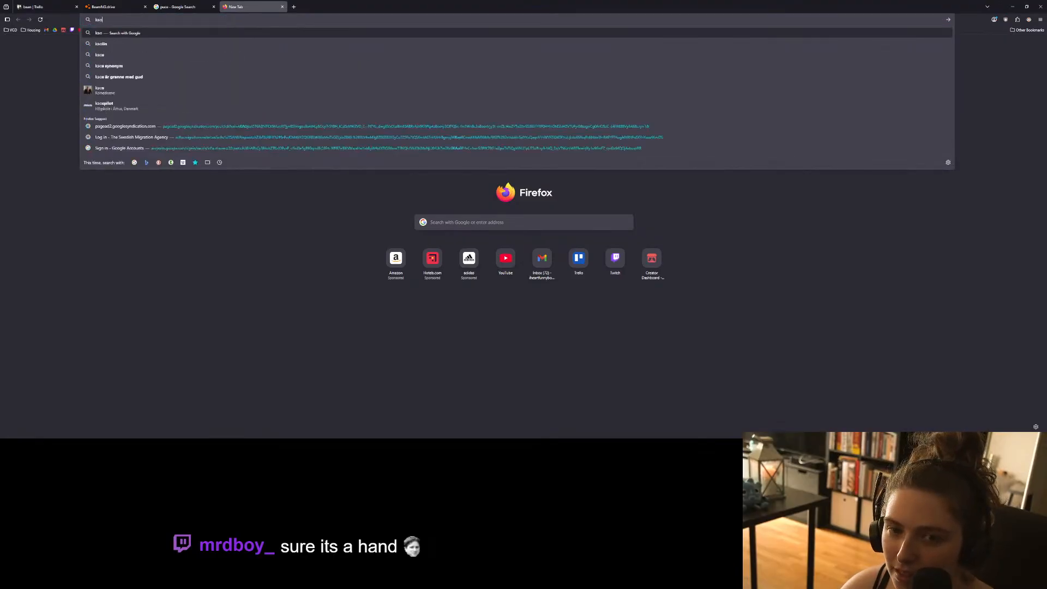
key(BackSpace)
text(lops)
key(Return)
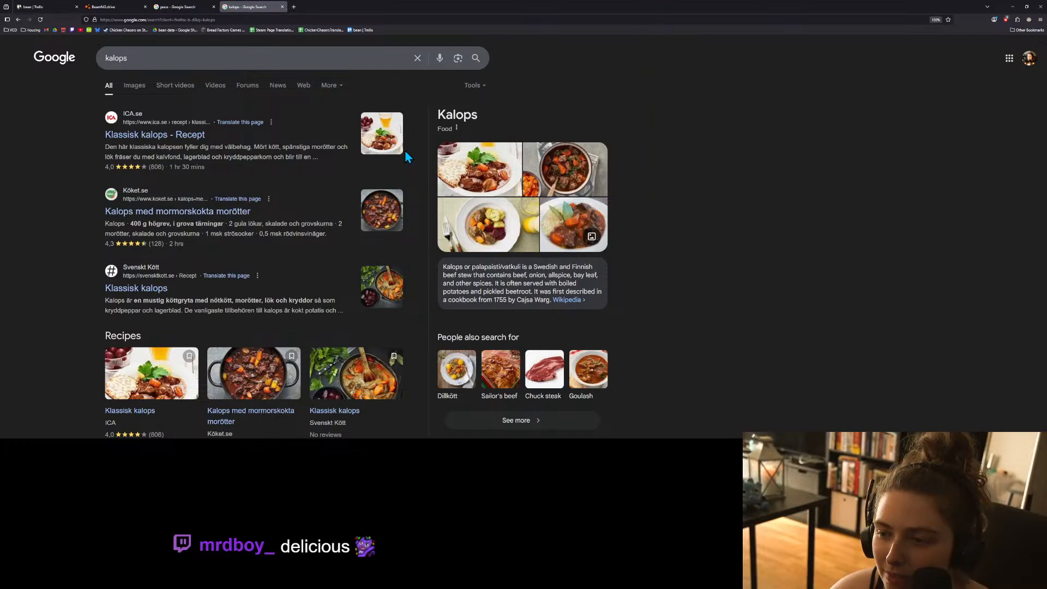
click(581, 184)
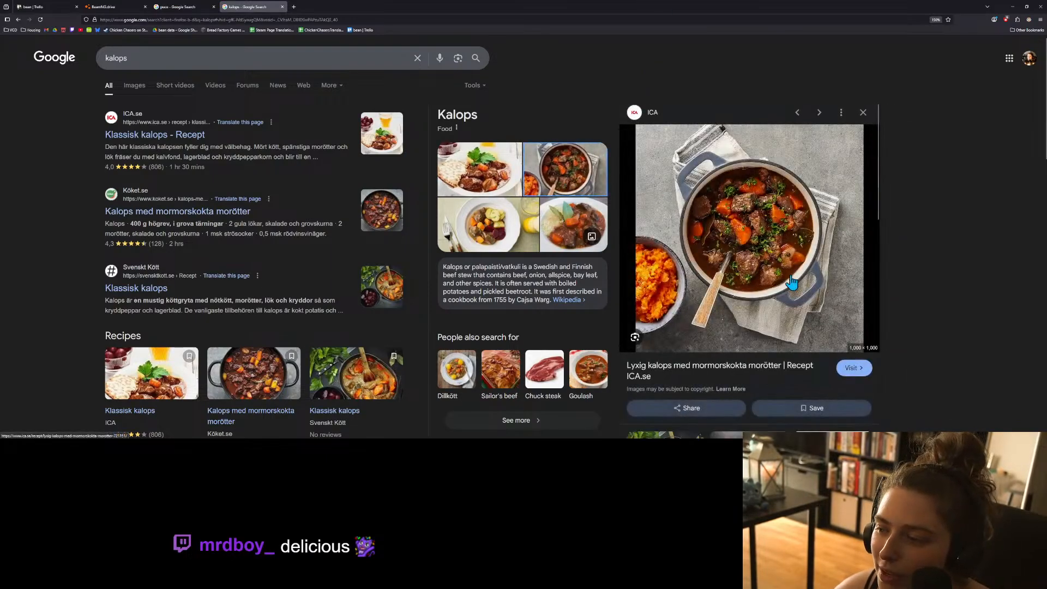
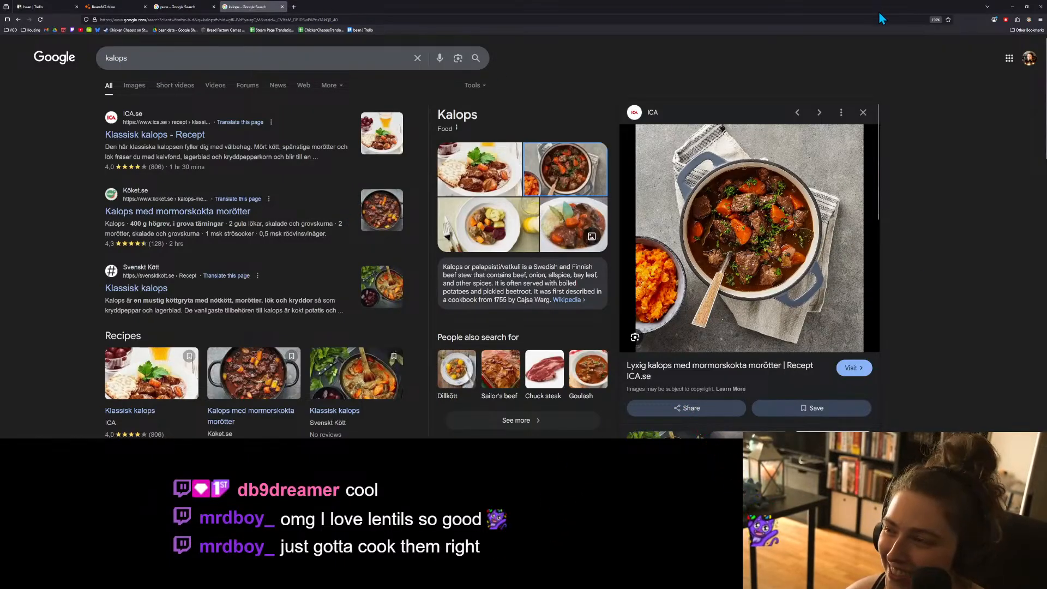
click(1010, 8)
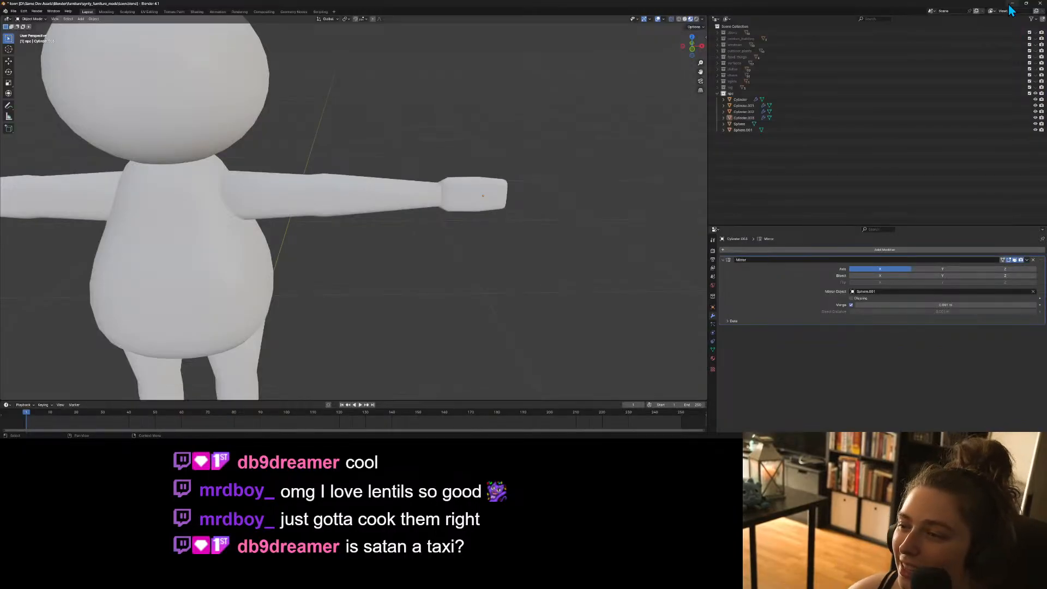
Open the hand mesh for editing with face selection active.
click(468, 188)
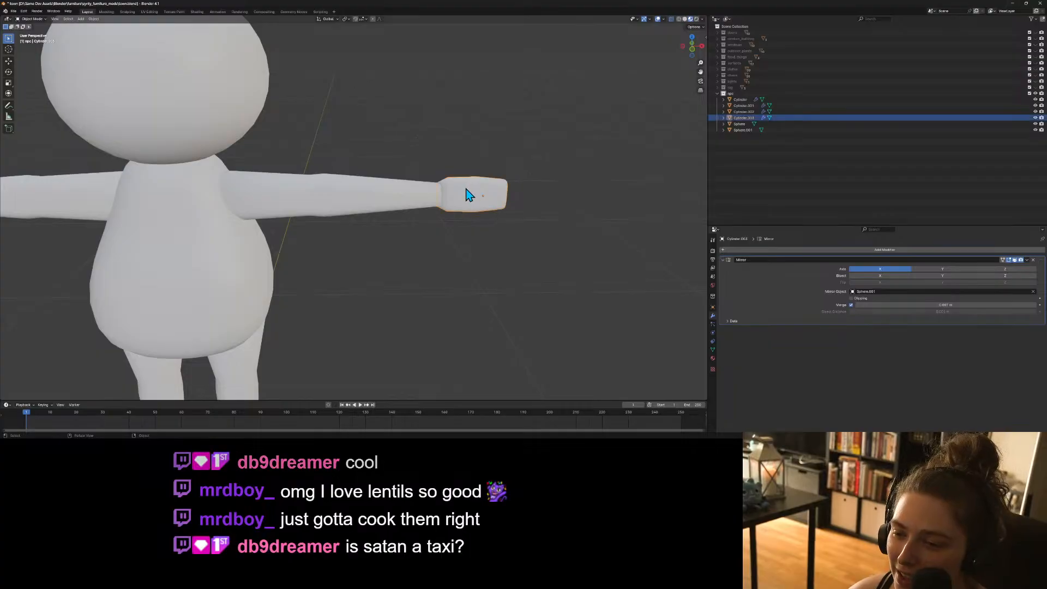
scroll(491, 228, down, 1)
scroll(480, 218, down, 2)
middle_drag(470, 209, 449, 224)
scroll(451, 226, up, 4)
key(Tab)
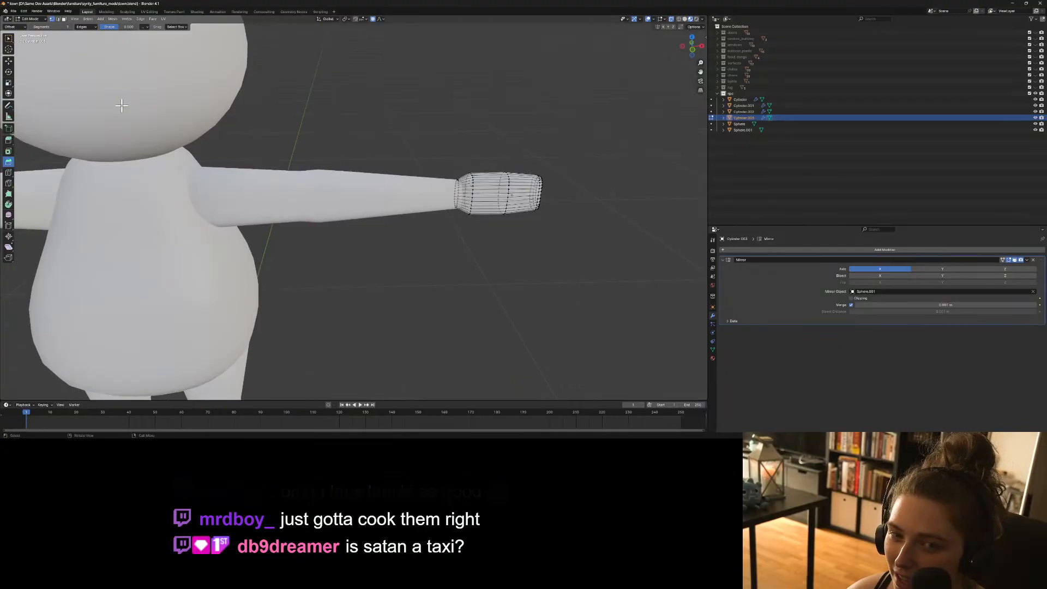
click(65, 20)
Try to extrude a face on the hand's upper side near the wrist.
middle_drag(536, 210, 565, 232)
click(520, 174)
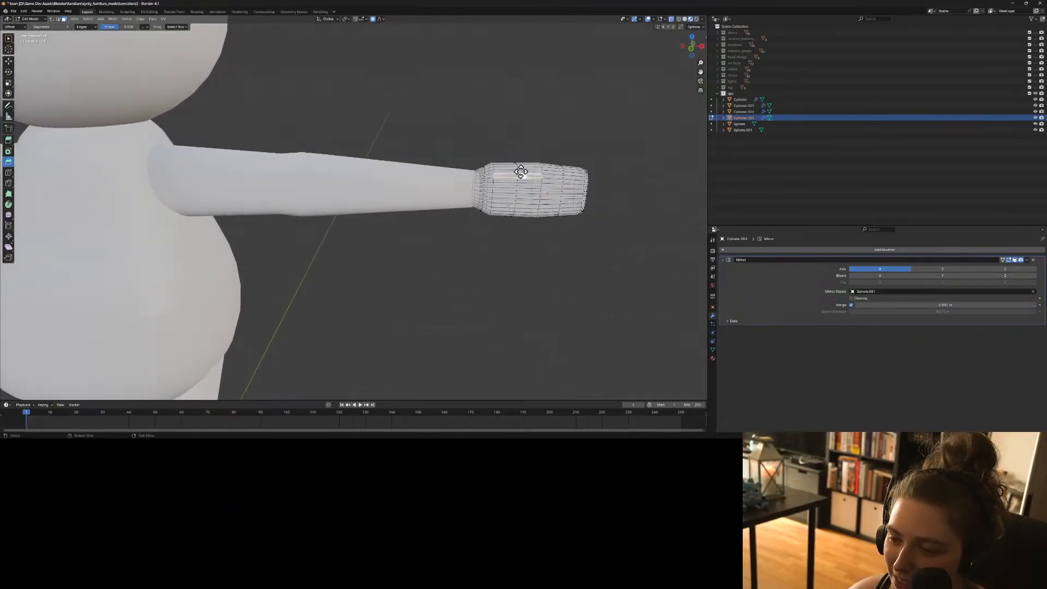
click(520, 170)
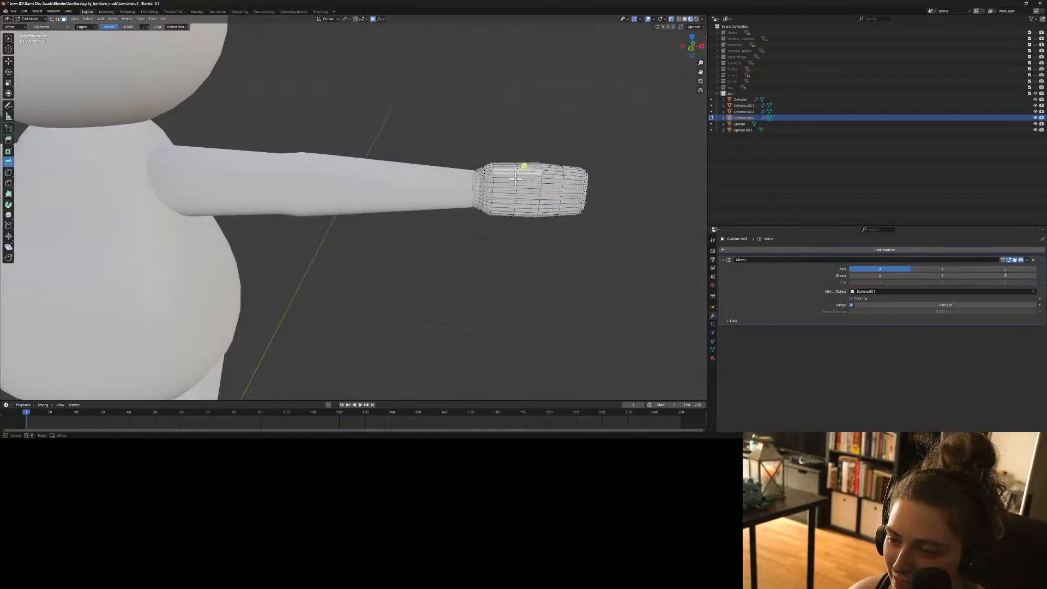
key(ctrl+z)
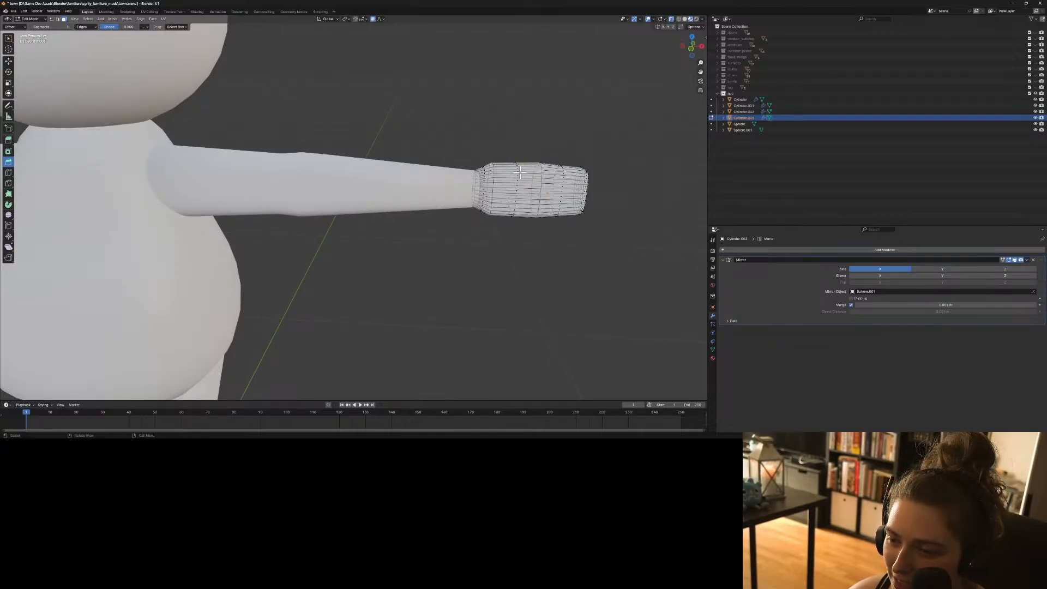
click(521, 175)
shift+click(521, 178)
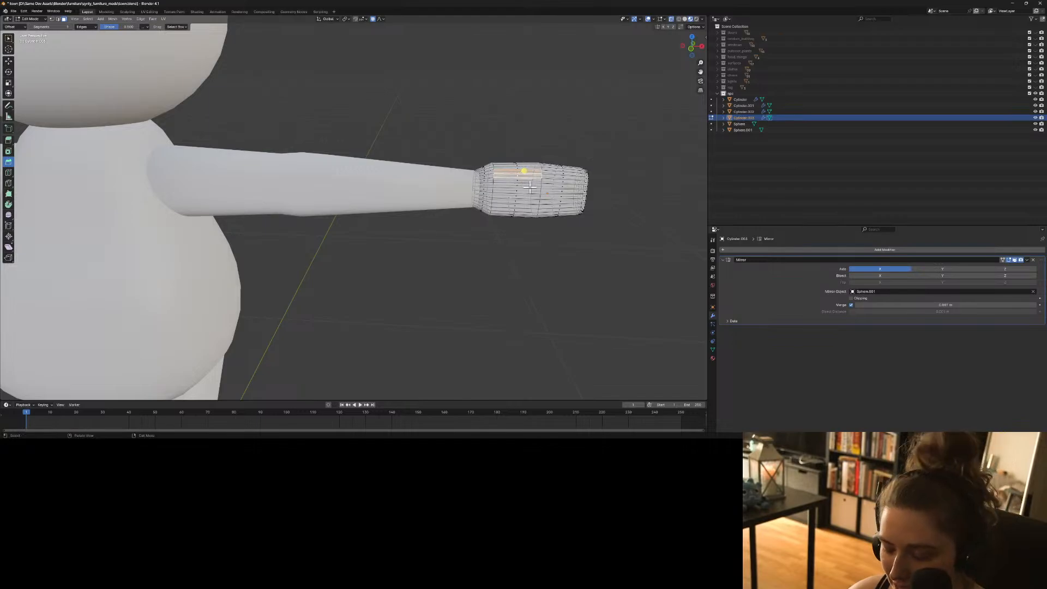
key(g)
key(z)
key(z)
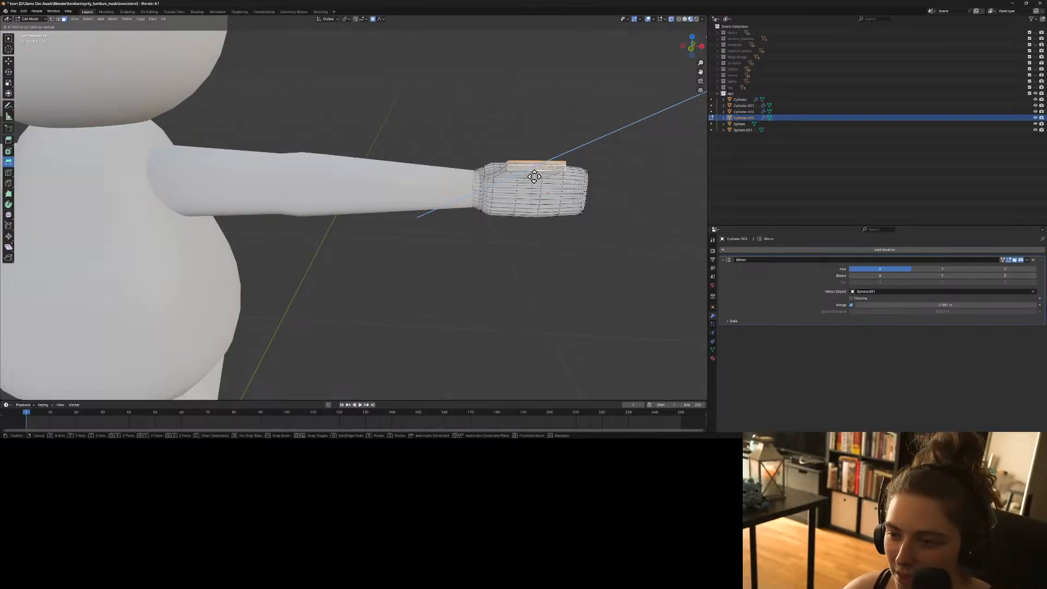
key(Escape)
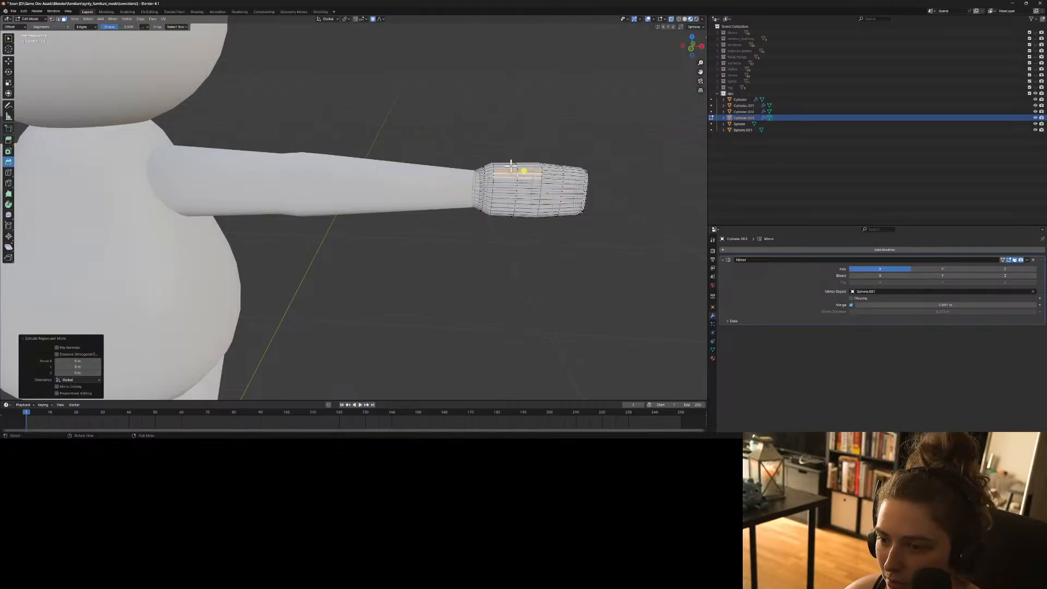
Turn off X-ray display and select adjacent long faces on top of the hand's wrist-side section.
click(512, 166)
middle_drag(532, 177, 563, 253)
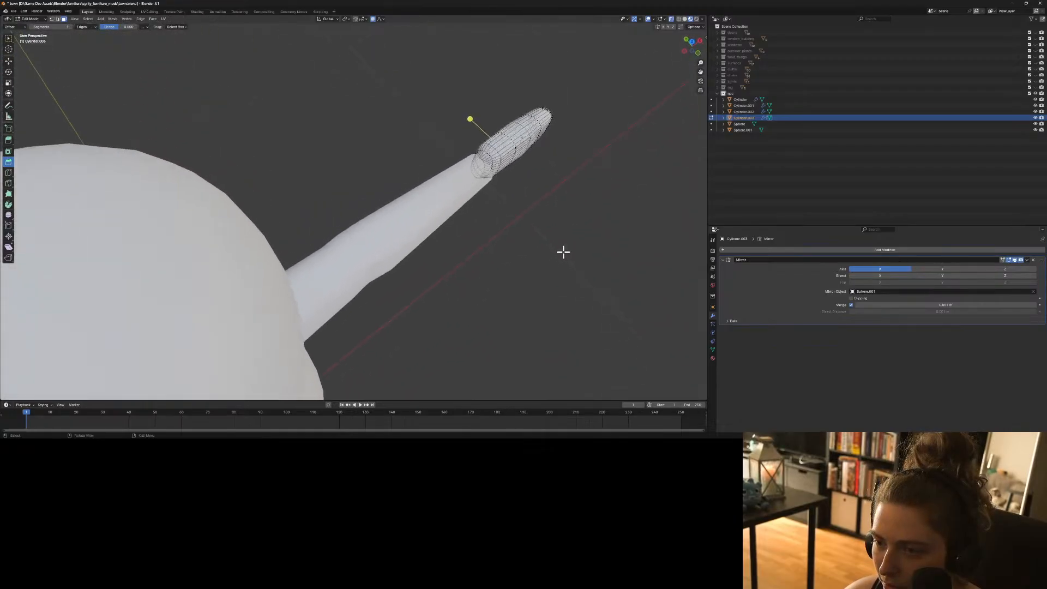
scroll(553, 205, up, 3)
shift+middle_drag(585, 166, 463, 250)
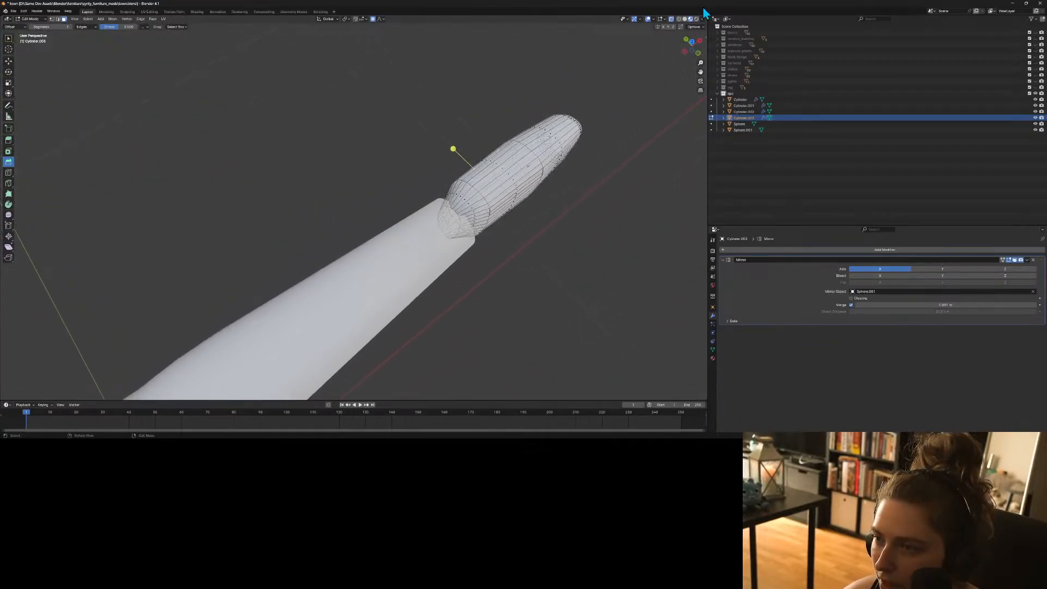
click(672, 19)
click(509, 180)
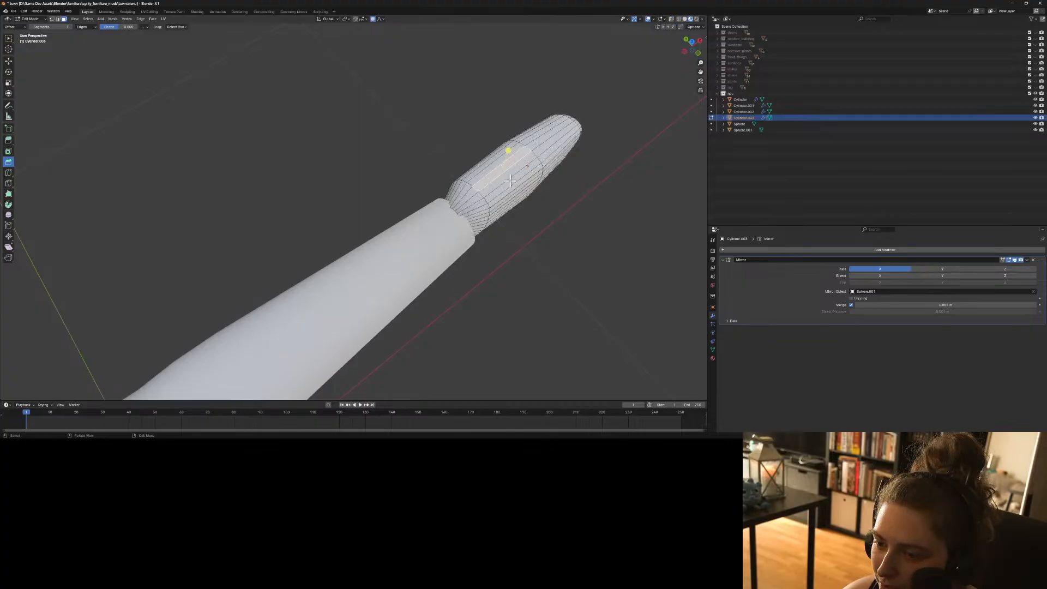
shift+click(511, 177)
shift+click(511, 178)
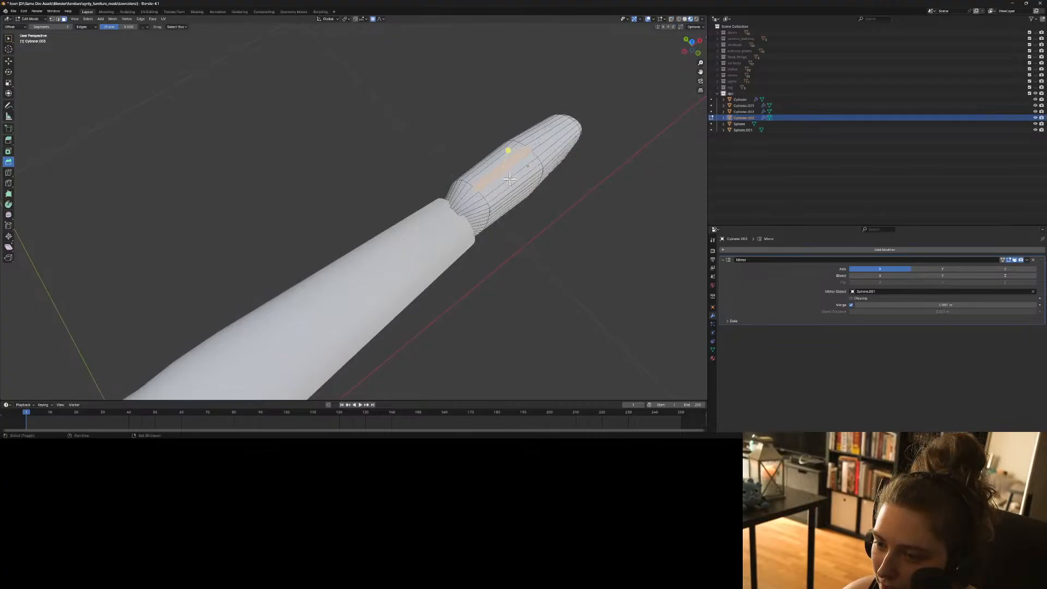
shift+click(507, 176)
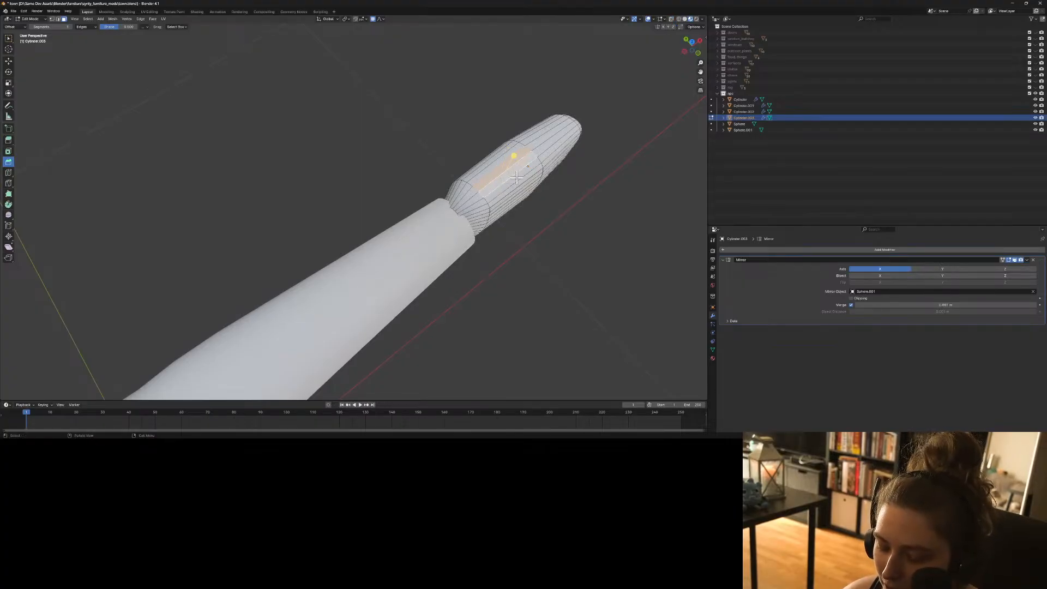
In front view, try to extrude the selected top faces of the hand upward.
key(KP_1)
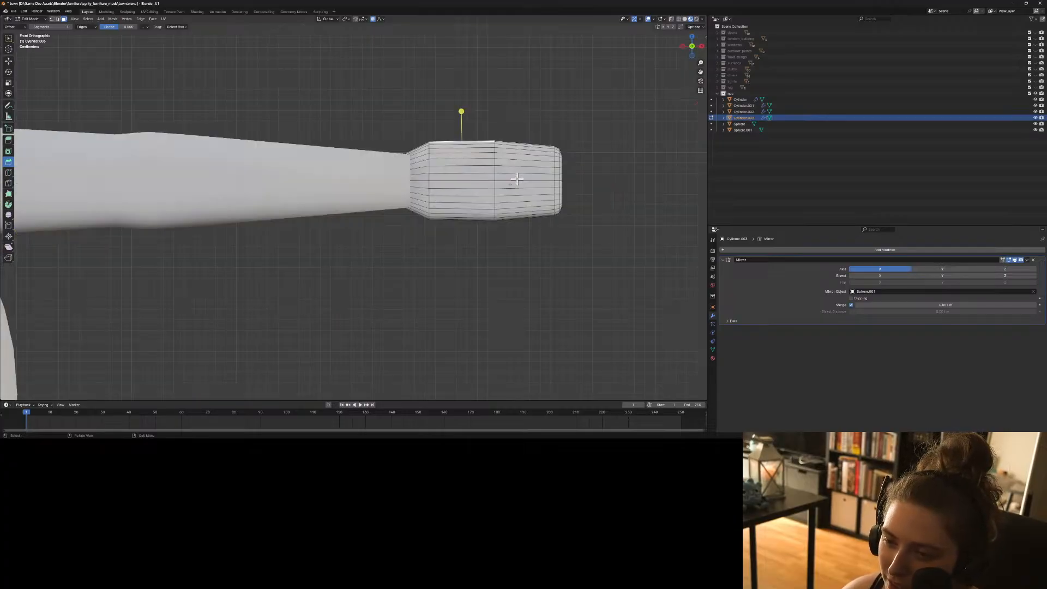
key(e)
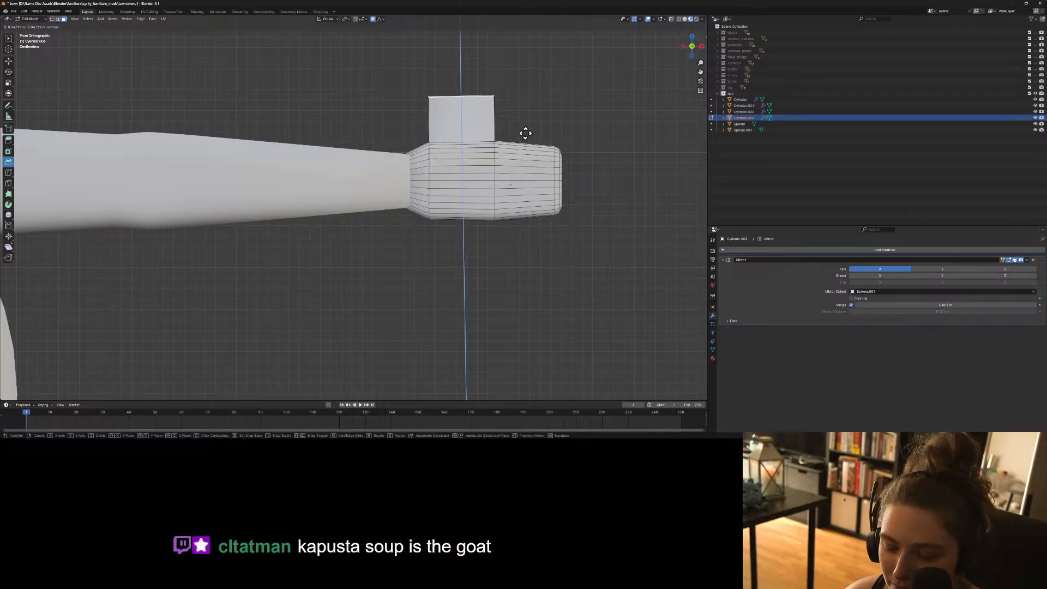
key(Escape)
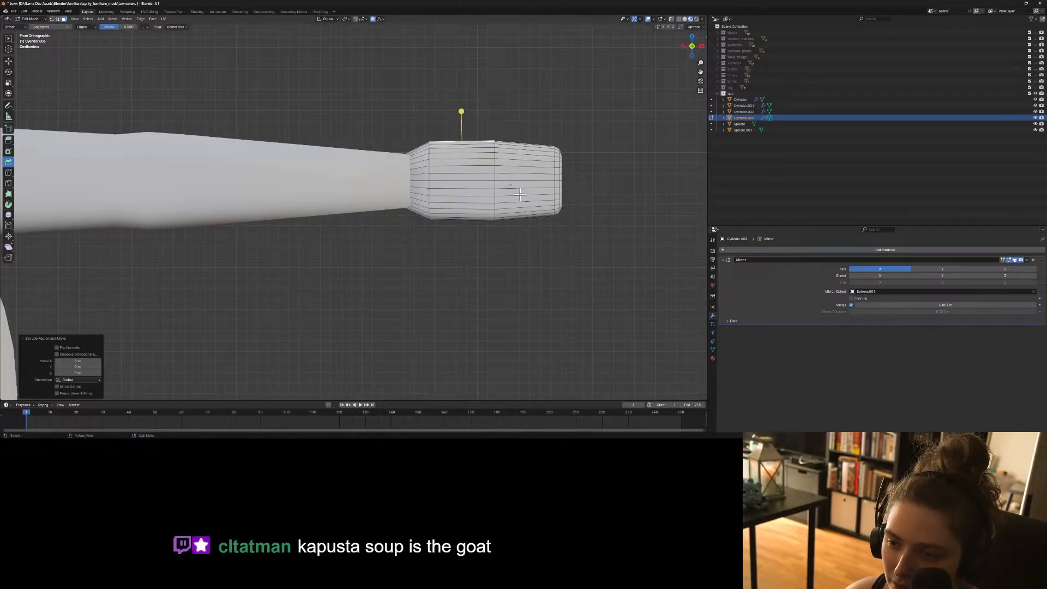
Try subdividing the selected top faces of the hand, and undo the subdivision.
middle_drag(525, 133, 490, 244)
right_click(489, 243)
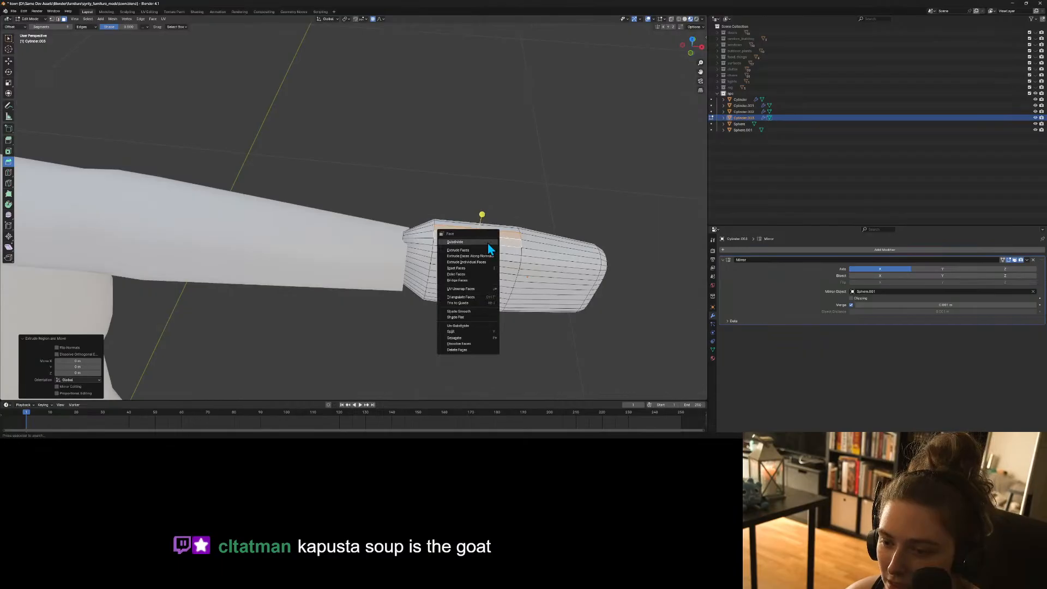
click(487, 243)
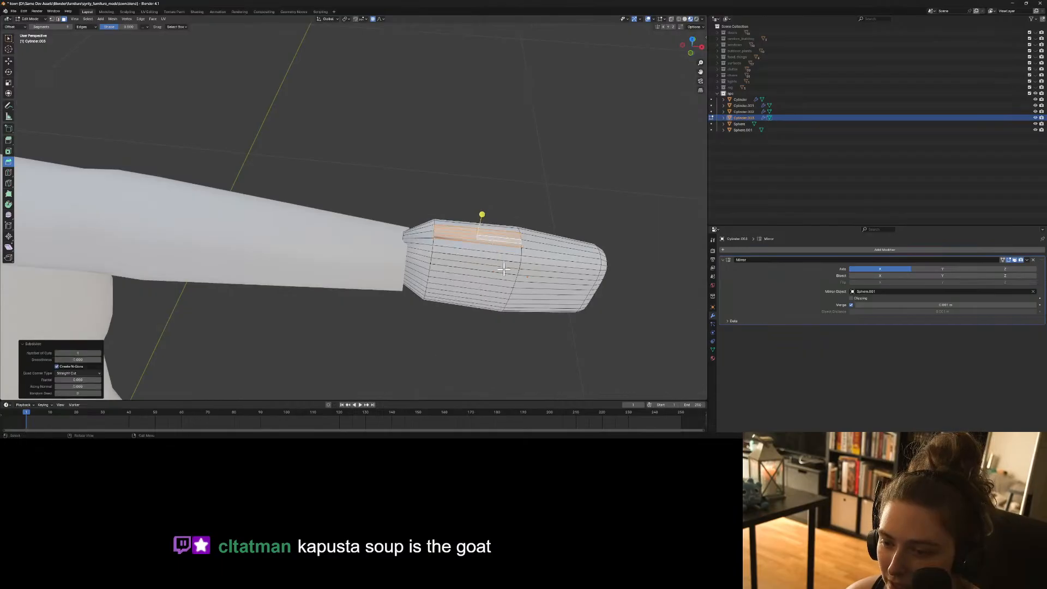
click(464, 238)
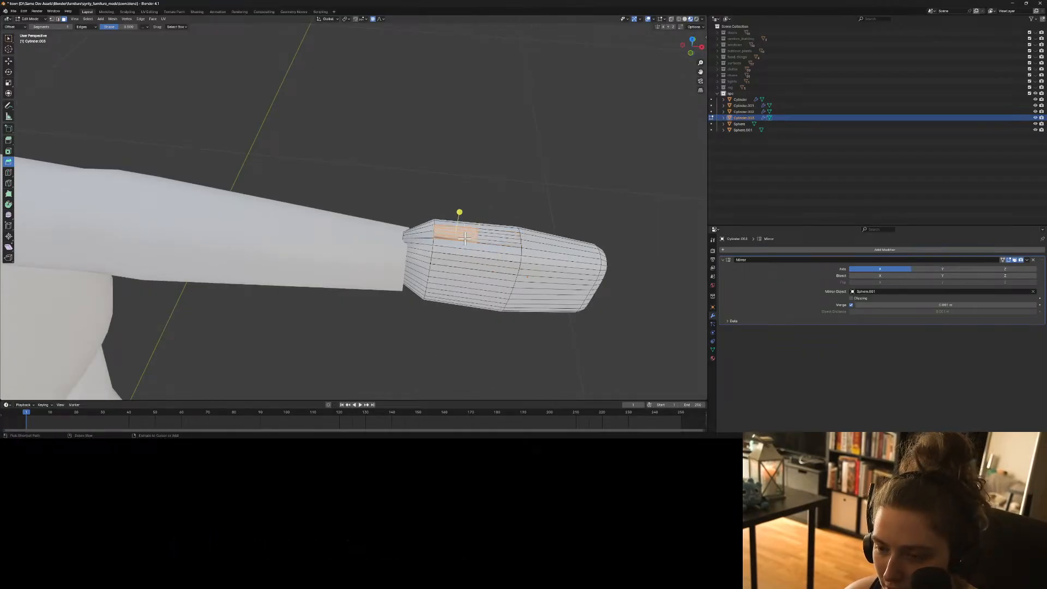
key(ctrl+z)
key(ctrl+z)
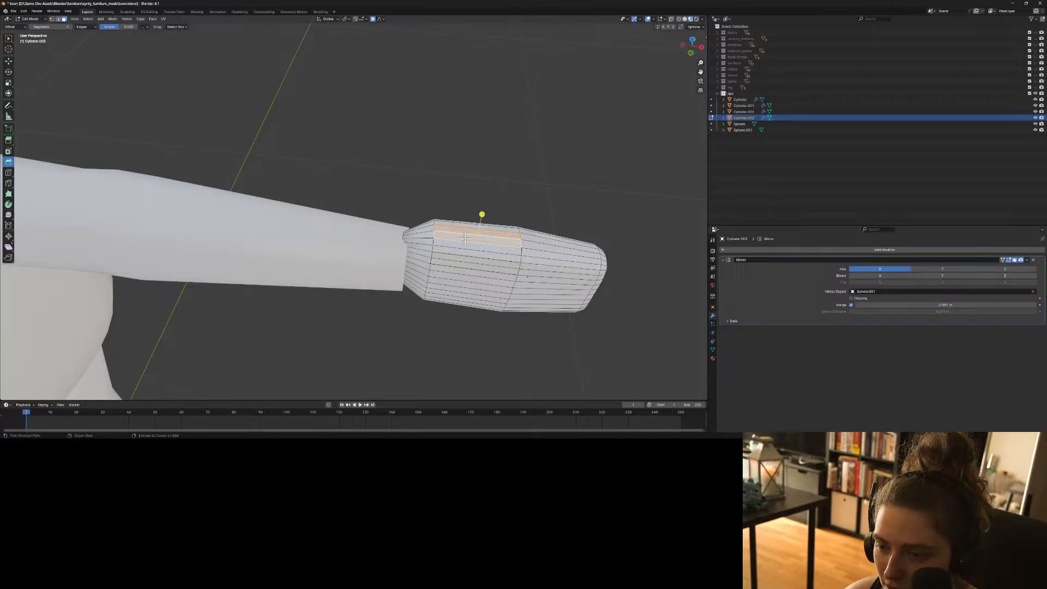
Cut across the middle of the selected top faces of the hand with the Knife tool, and return to the selection tool.
click(8, 172)
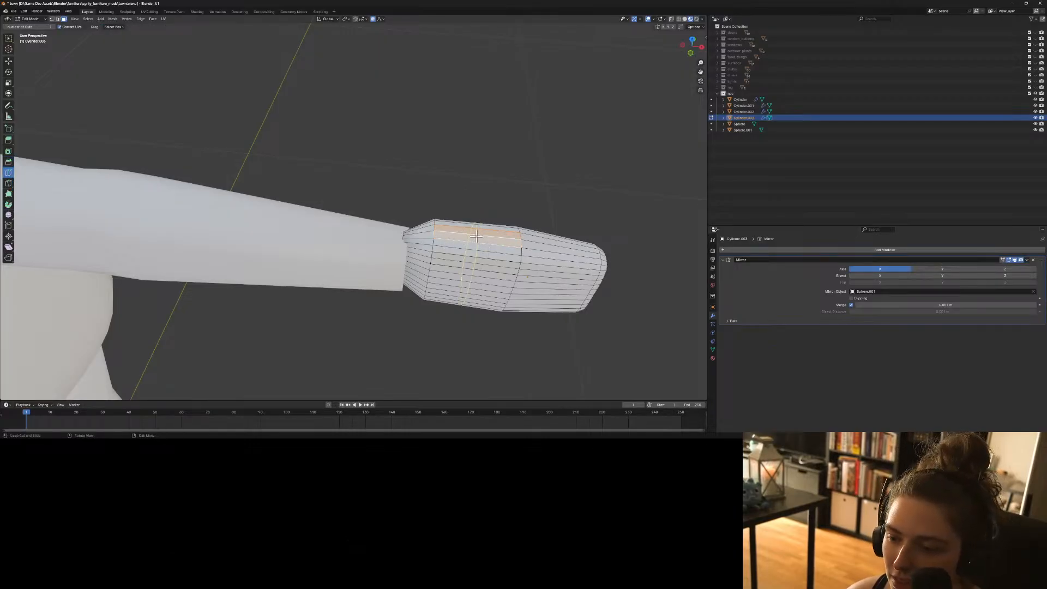
click(9, 183)
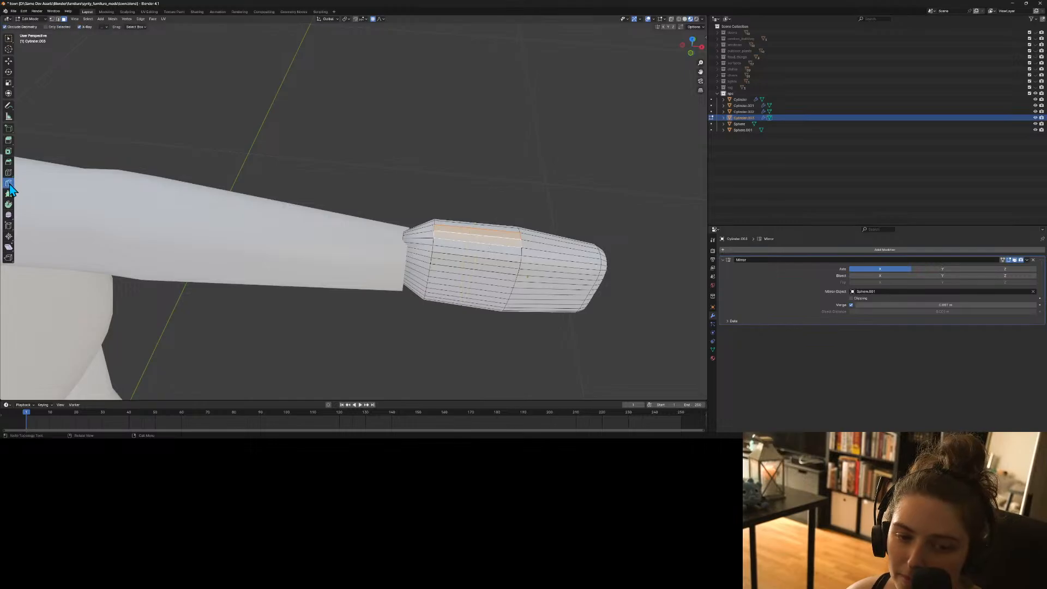
click(475, 235)
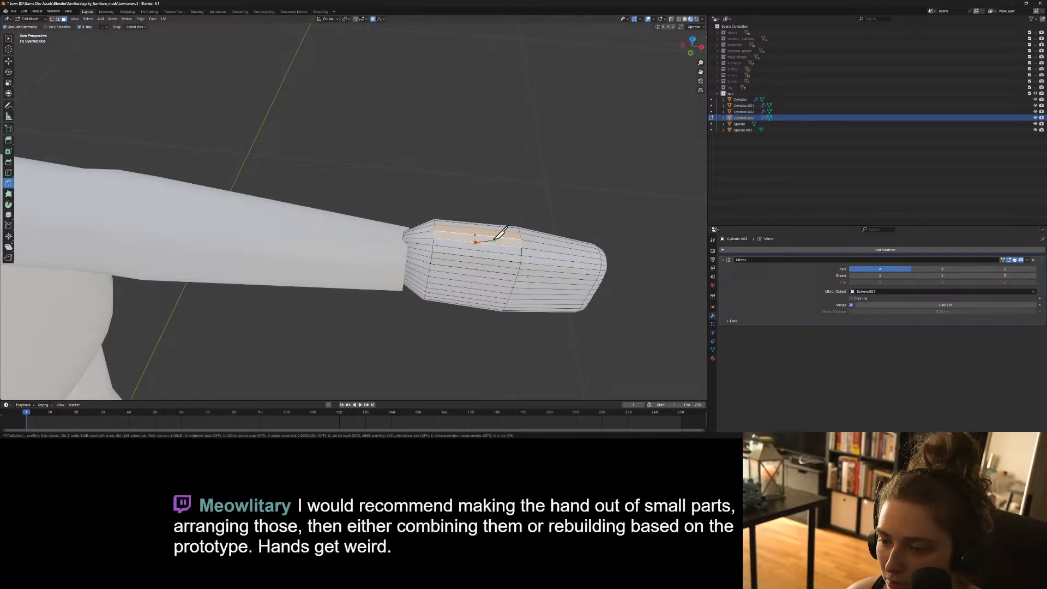
key(ctrl+z)
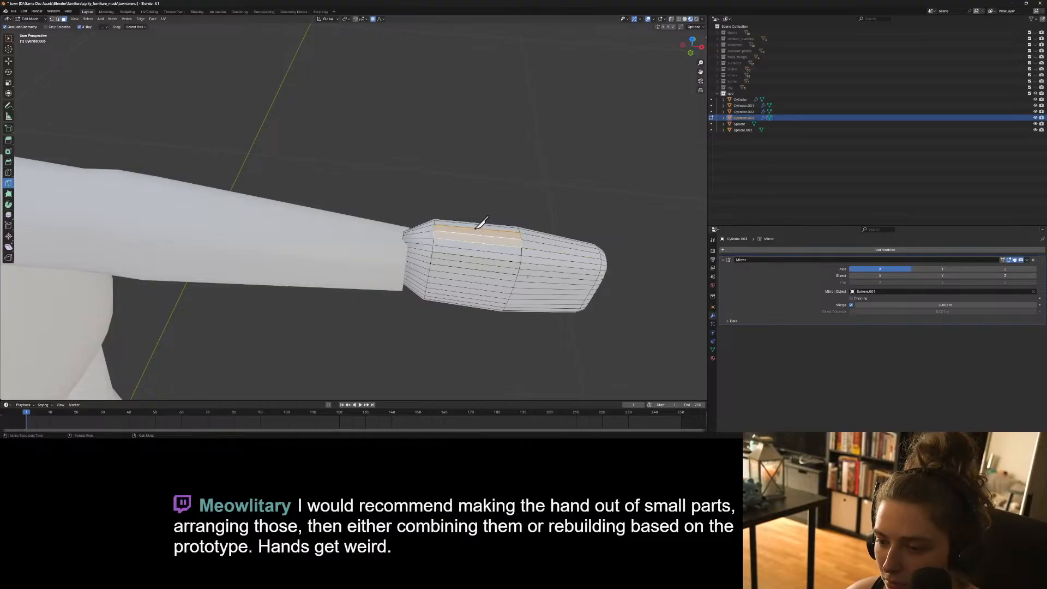
click(475, 228)
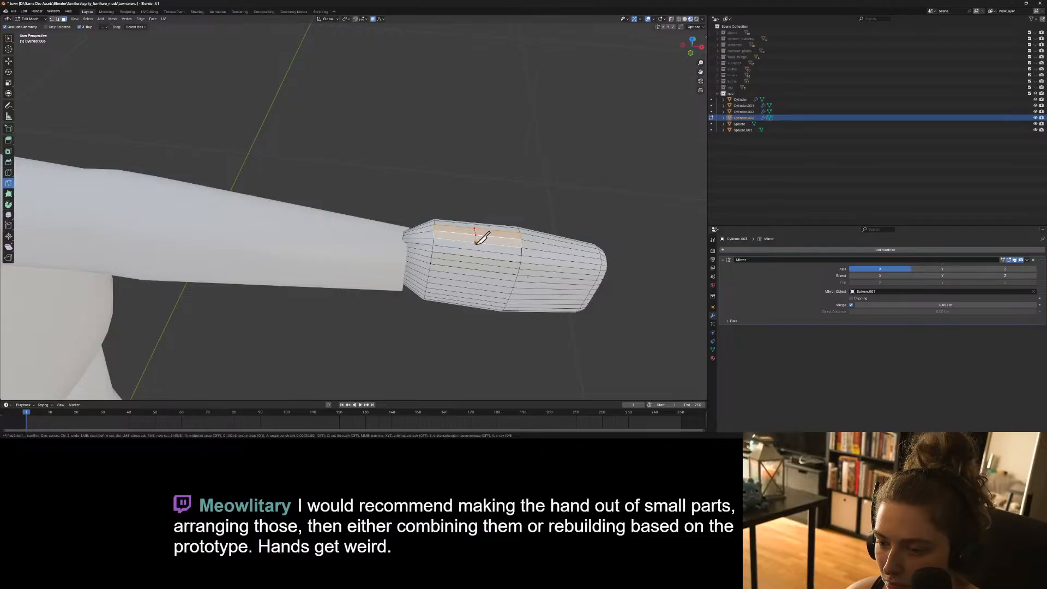
key(Return)
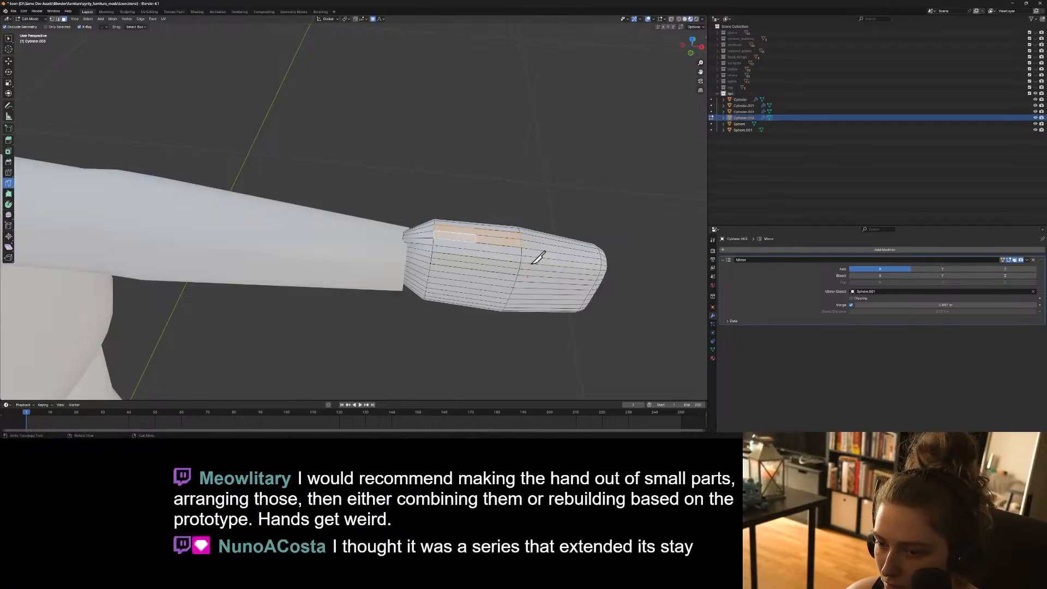
key(w)
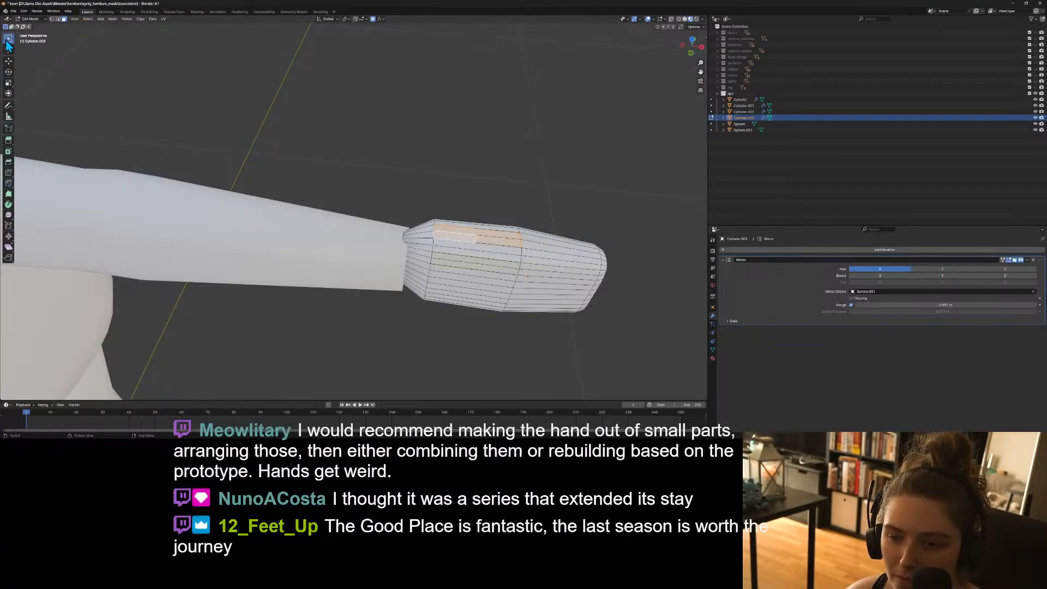
key(g)
key(z)
key(z)
right_click(540, 265)
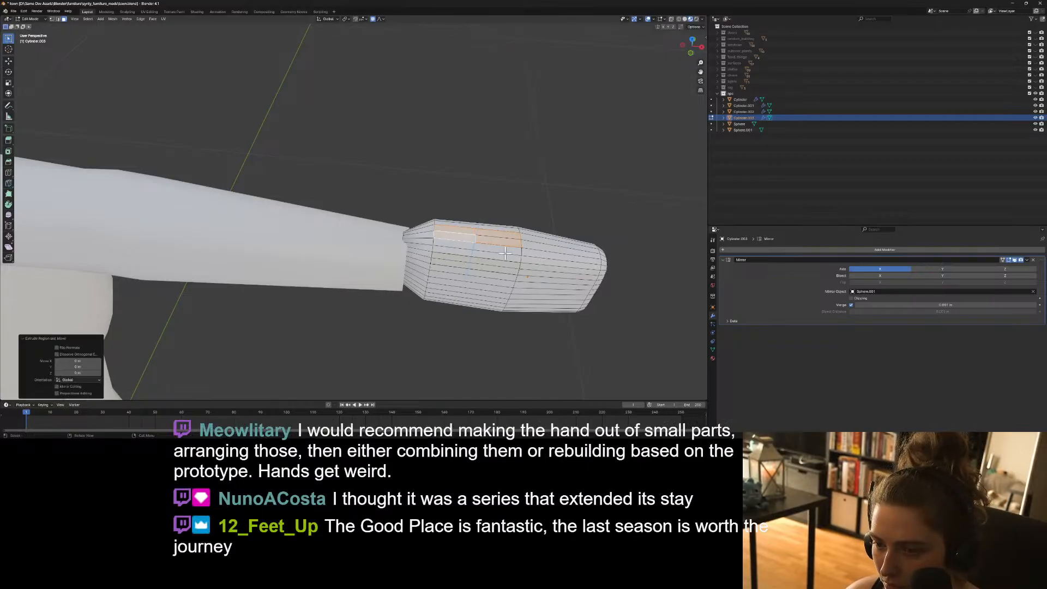
Select the wrist-side half of the divided top faces and extrude it upward to form a thumb.
click(465, 231)
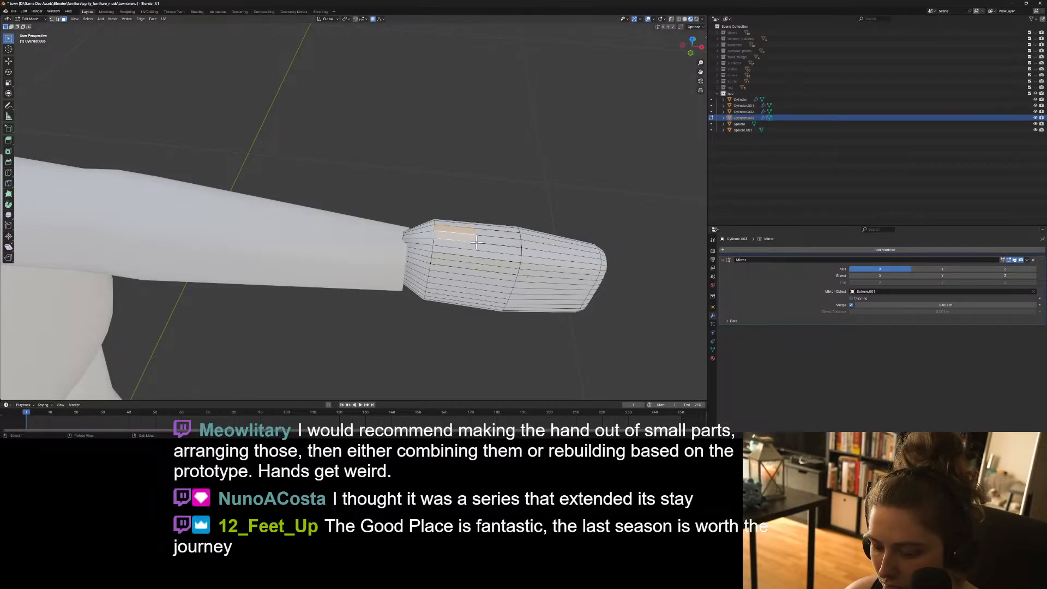
key(e)
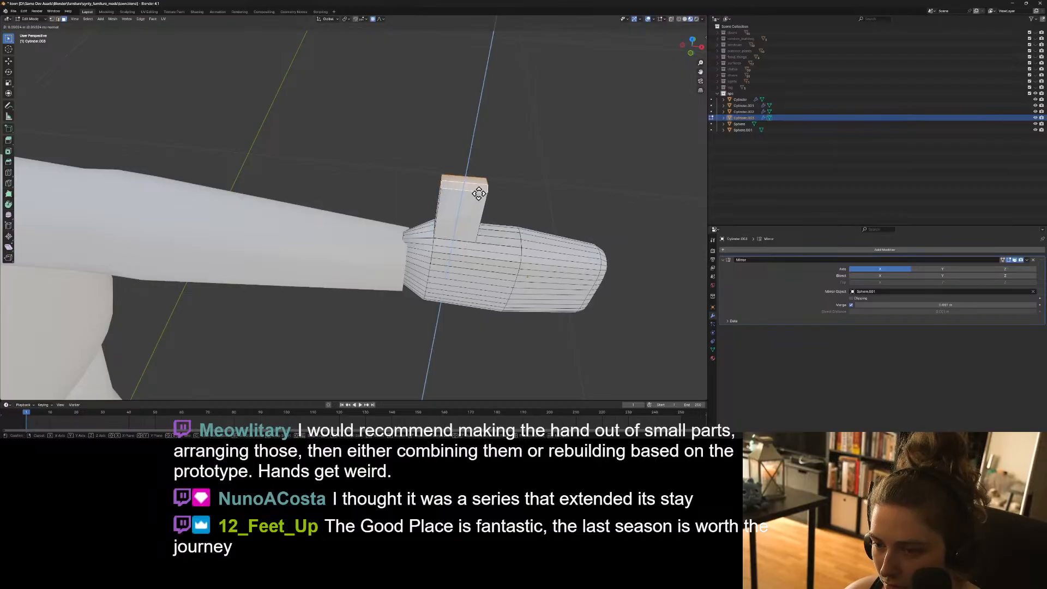
click(478, 193)
Select the middle edge on the thumb's tip and raise it slightly along Z with a small proportional editing radius.
middle_drag(548, 306, 545, 273)
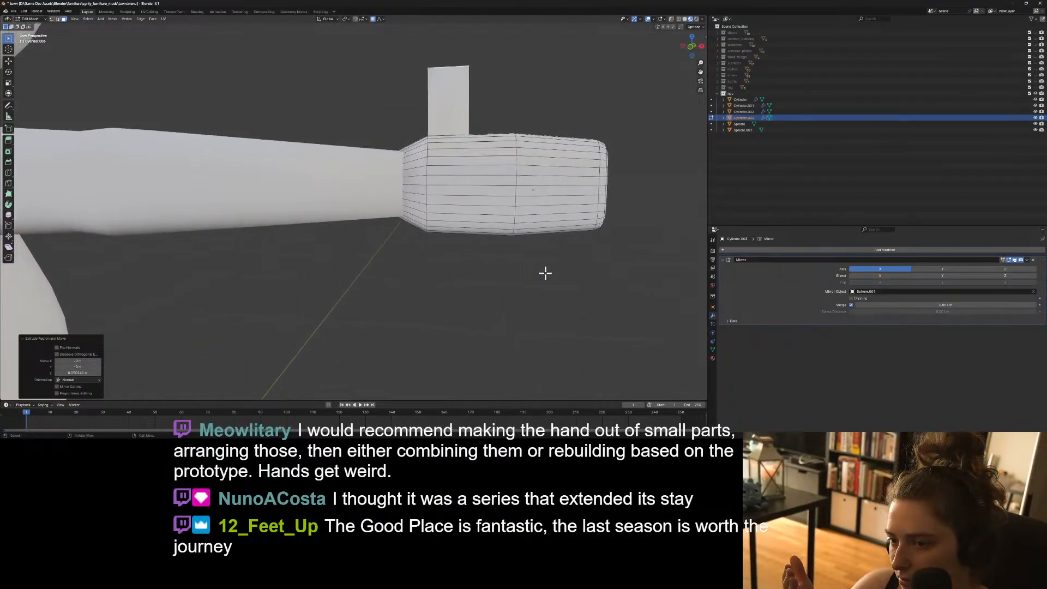
click(448, 76)
middle_drag(503, 125, 517, 147)
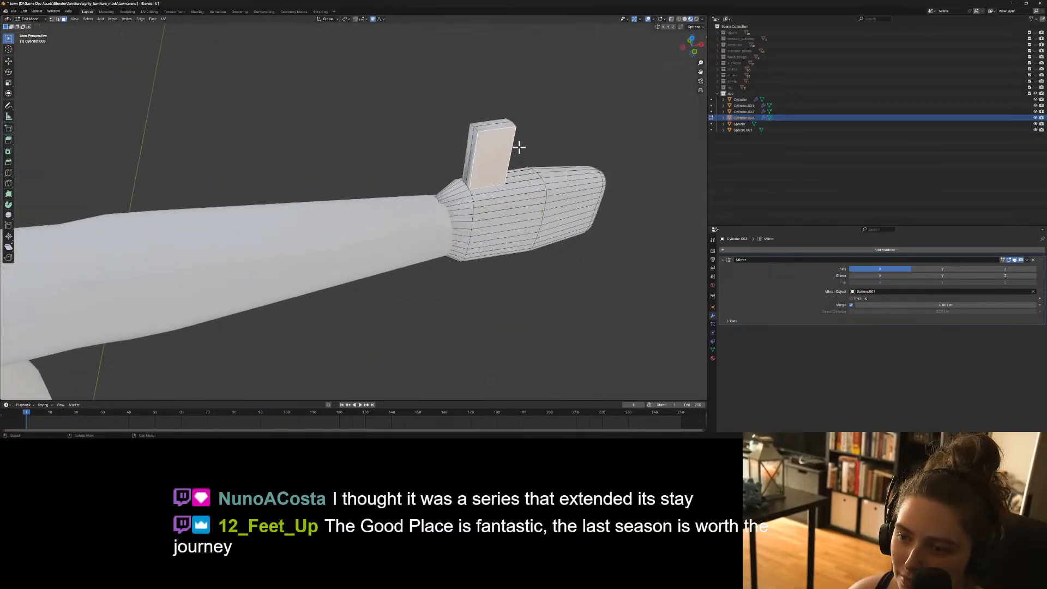
click(493, 125)
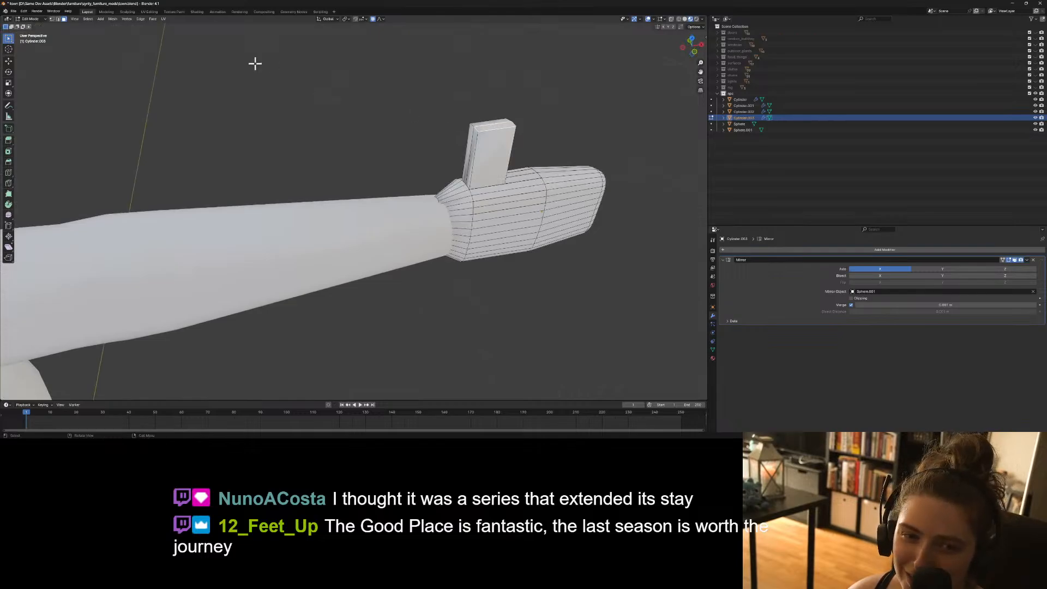
click(57, 19)
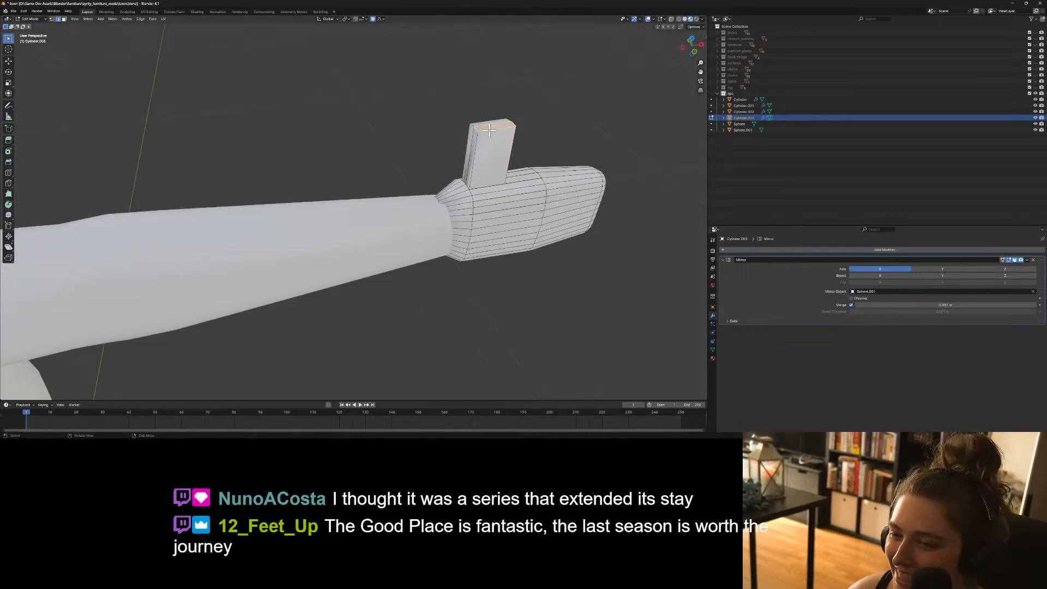
key(g)
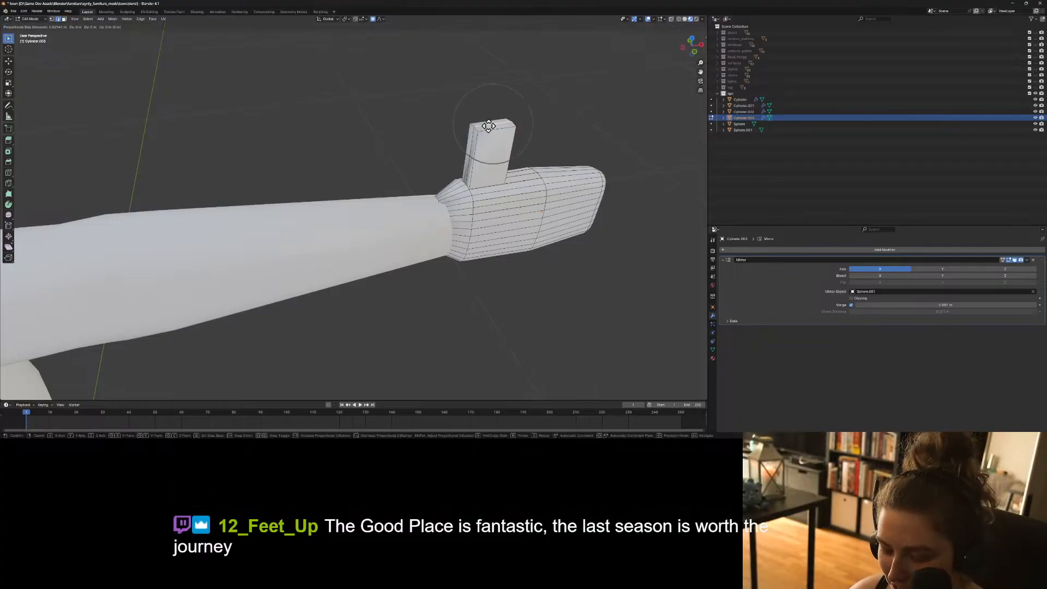
key(z)
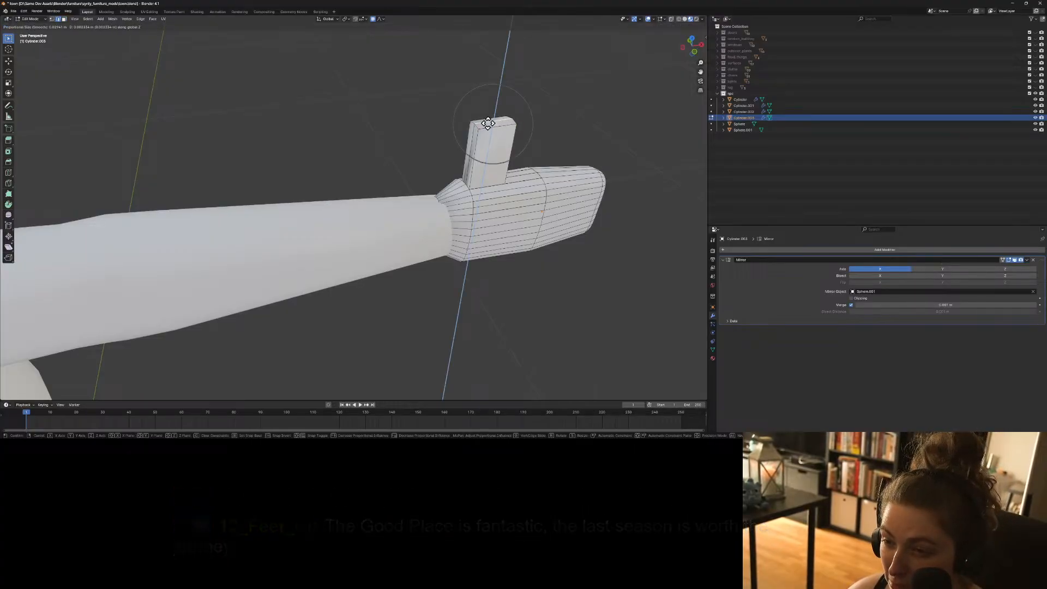
scroll(488, 123, up, 10)
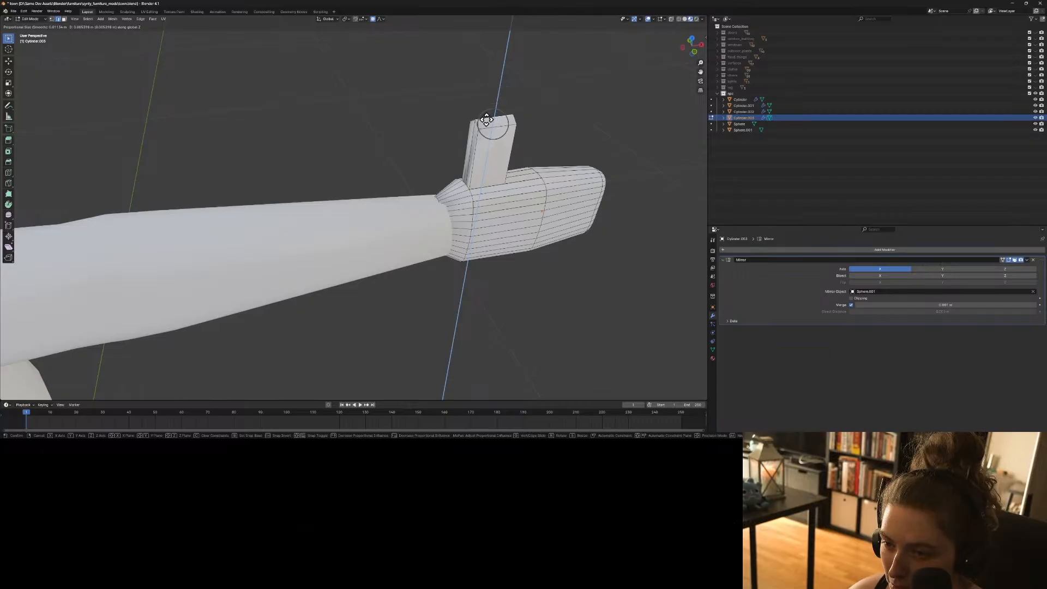
click(489, 126)
Select the thumb's narrow side faces facing the fingertips and move them along X toward the wrist to narrow the thumb.
middle_drag(542, 159, 509, 153)
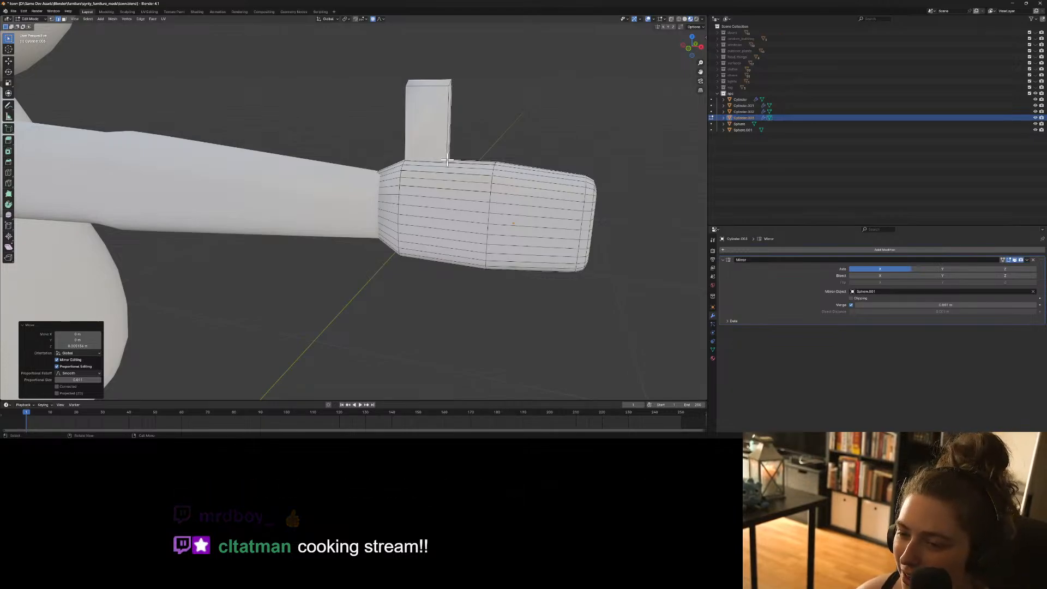
click(454, 93)
middle_drag(485, 116, 467, 120)
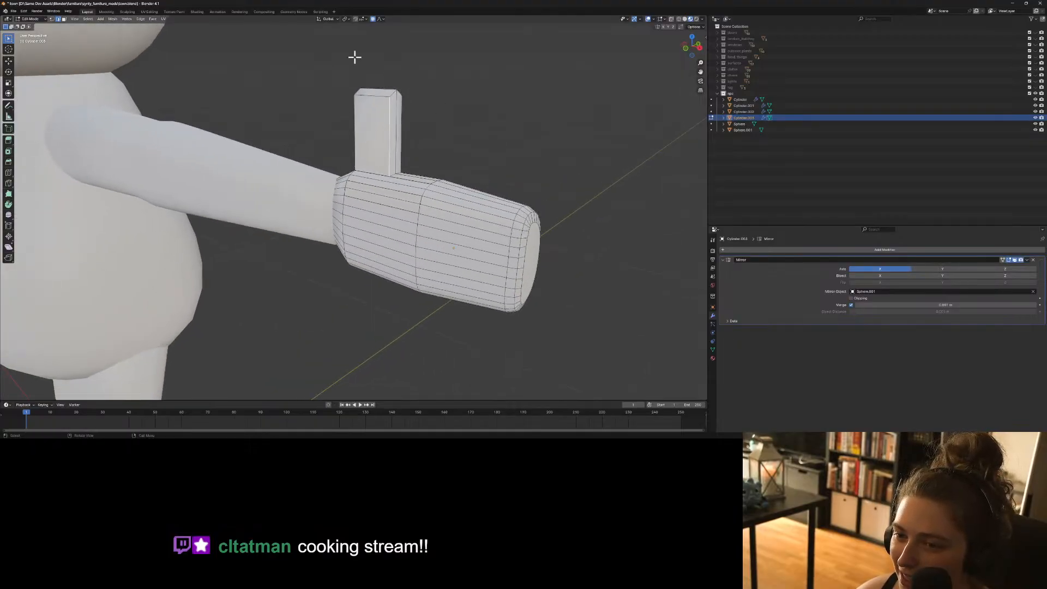
click(64, 19)
click(392, 134)
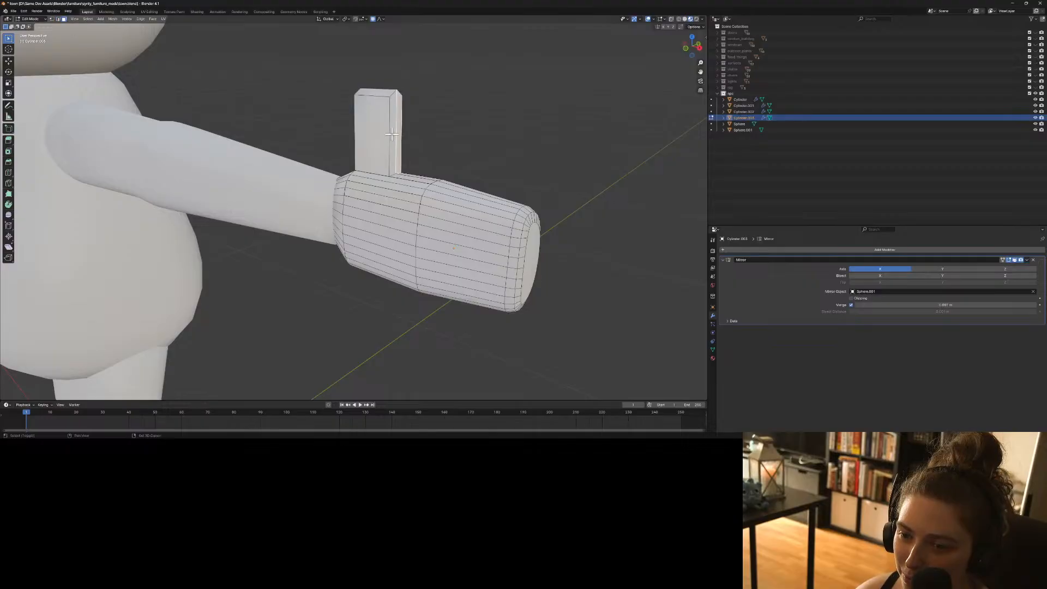
shift+click(392, 134)
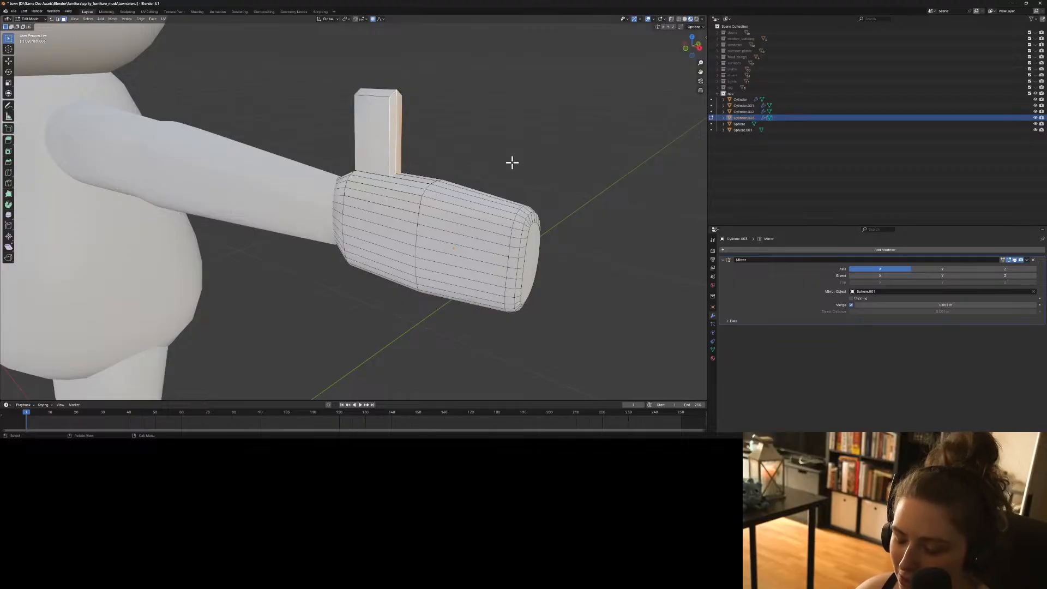
key(g)
key(x)
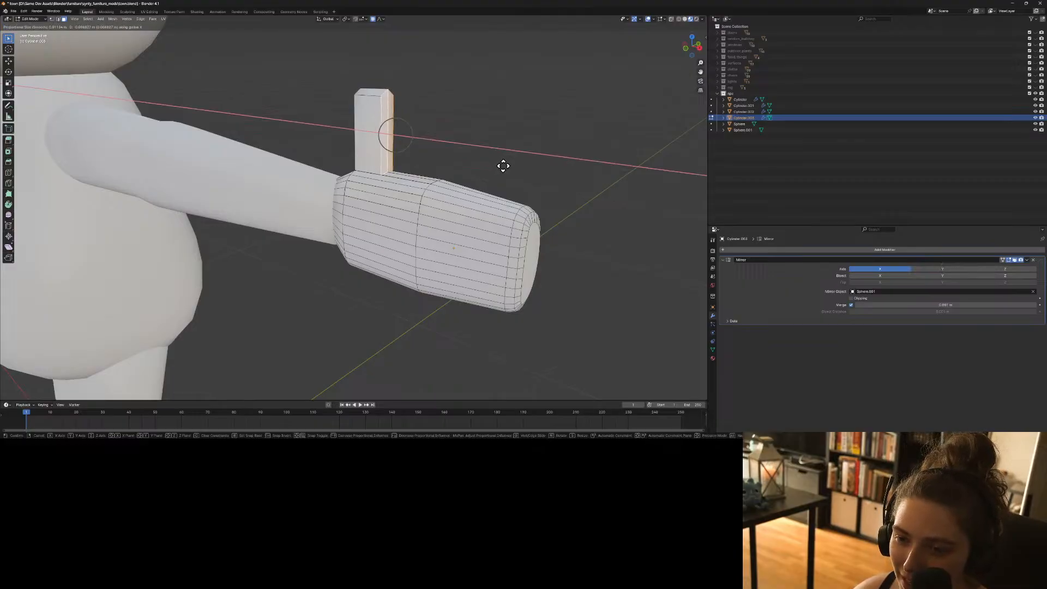
click(494, 174)
In front view, try to move the thumb's wrist-side faces inward along X.
middle_drag(493, 175, 518, 245)
click(472, 134)
shift+click(472, 134)
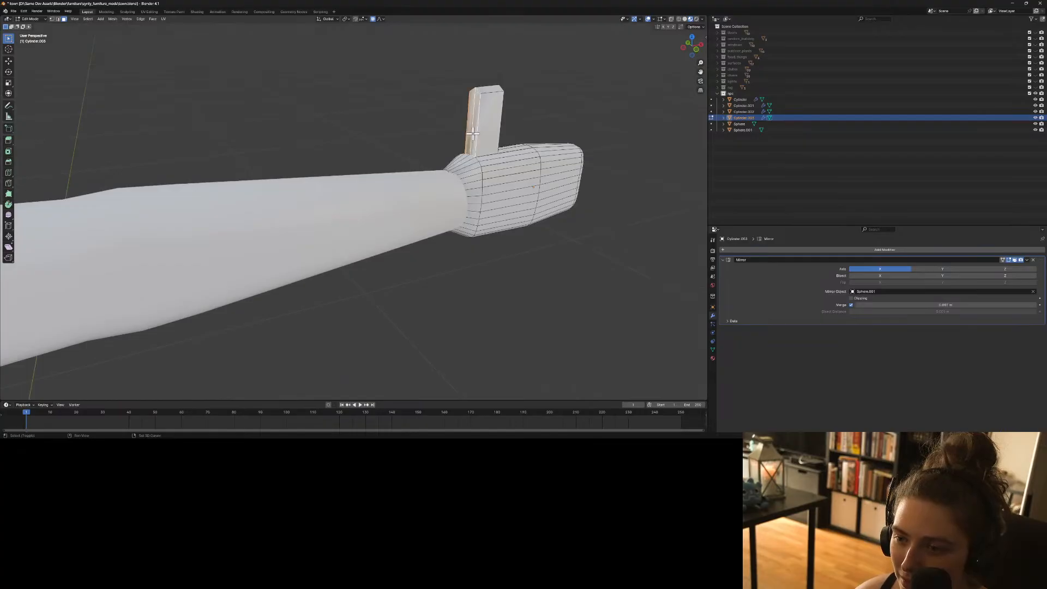
key(KP_1)
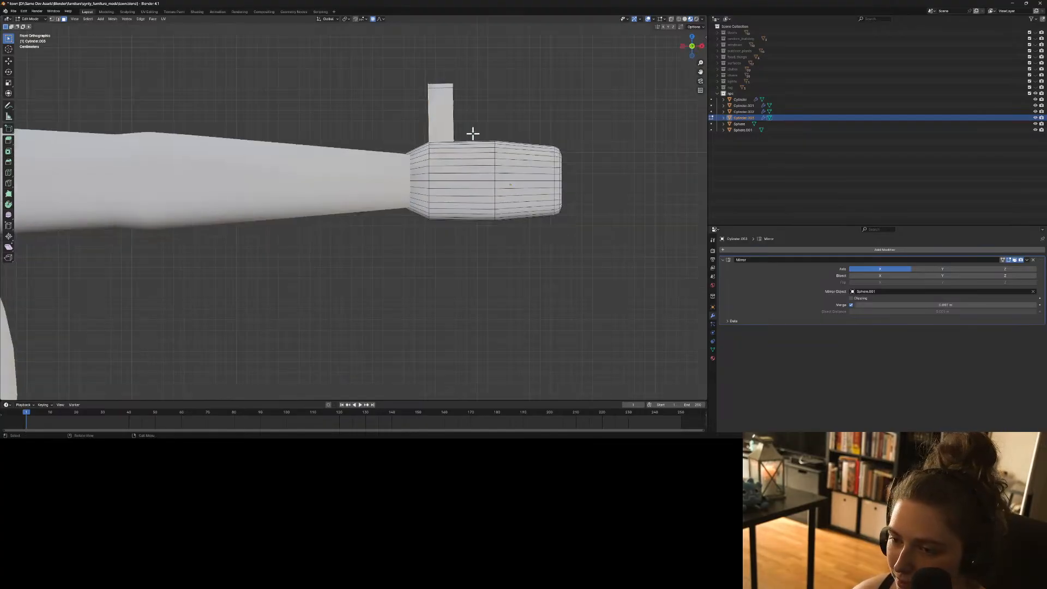
key(g)
key(x)
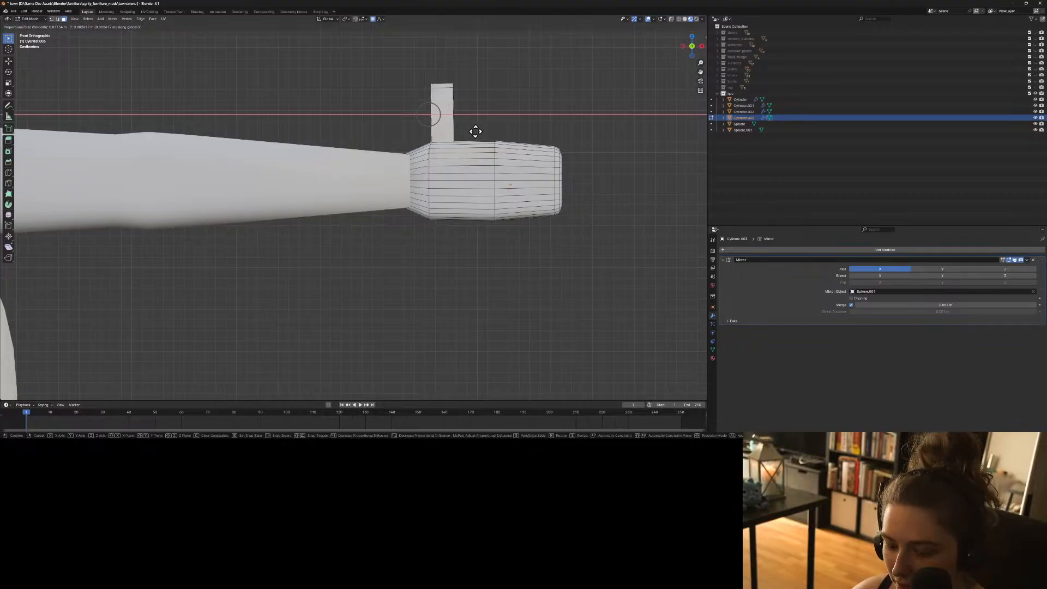
right_click(476, 131)
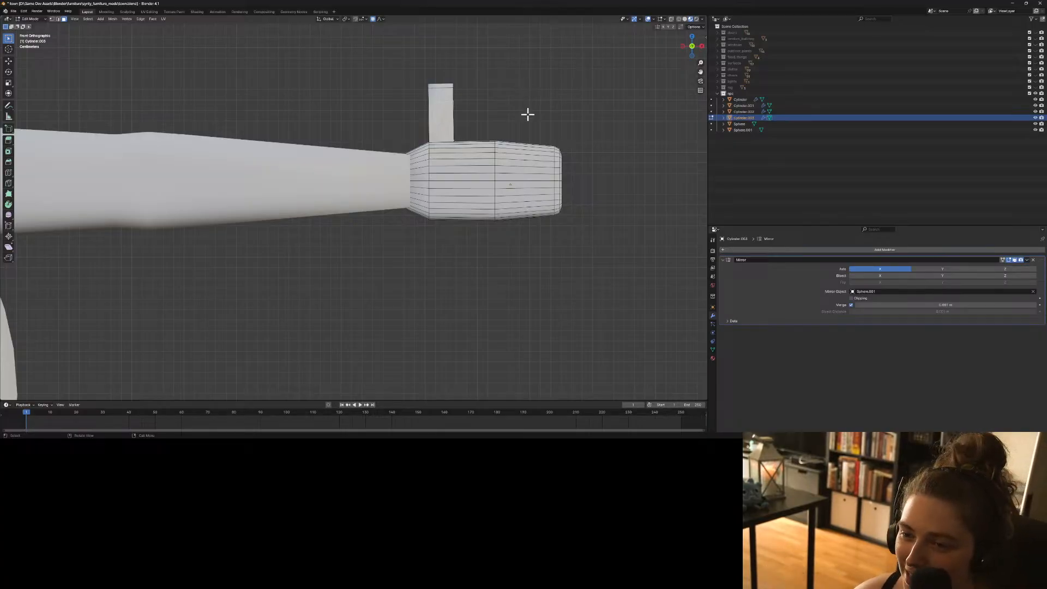
Select the edges around the thumb's tip and bevel them slightly.
middle_drag(527, 113, 498, 136)
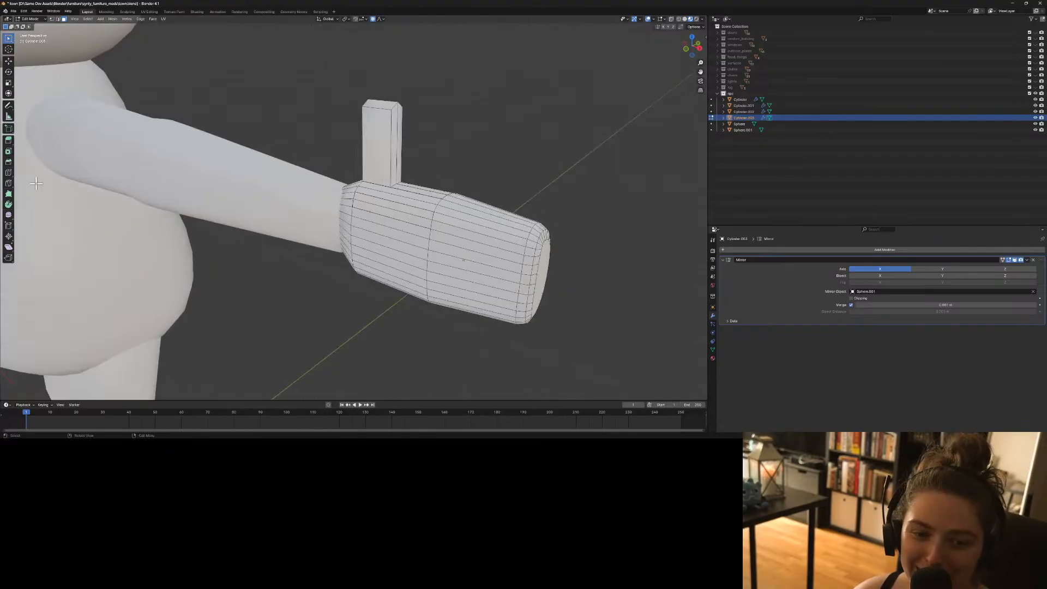
click(8, 162)
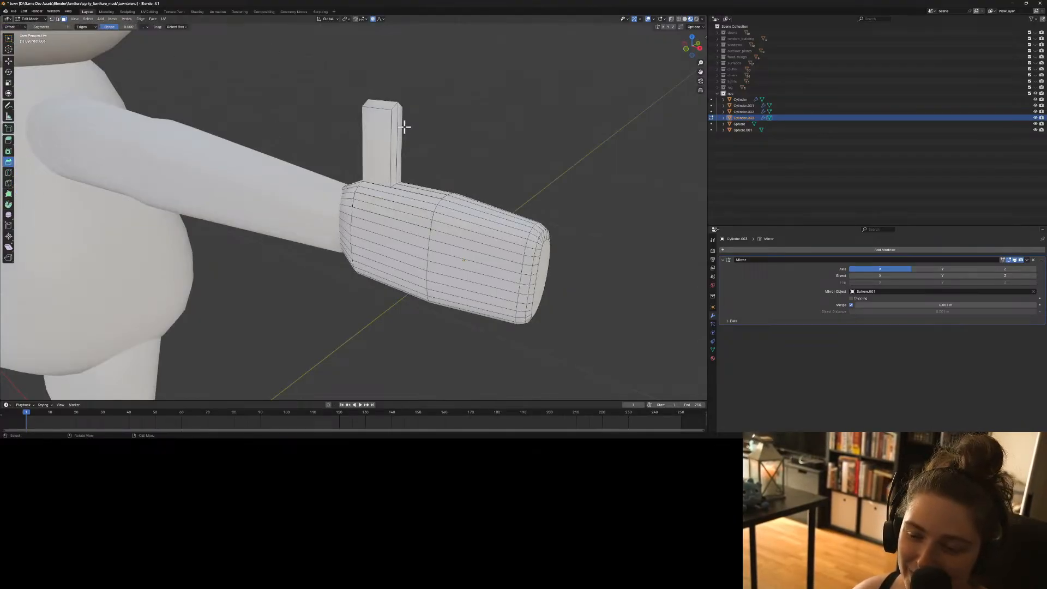
middle_drag(404, 127, 311, 144)
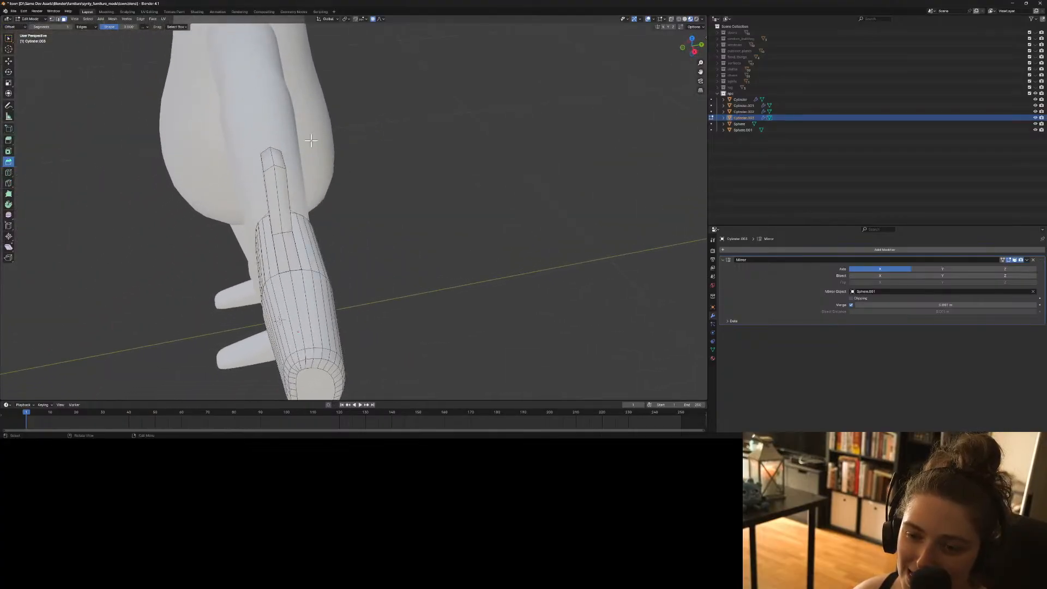
click(261, 161)
shift+click(265, 150)
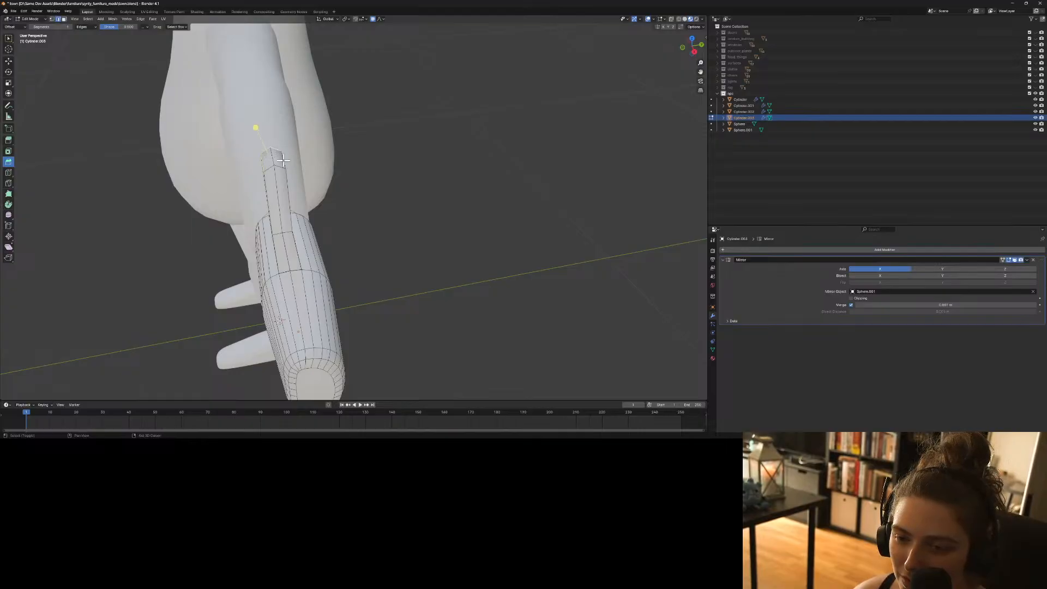
shift+click(283, 159)
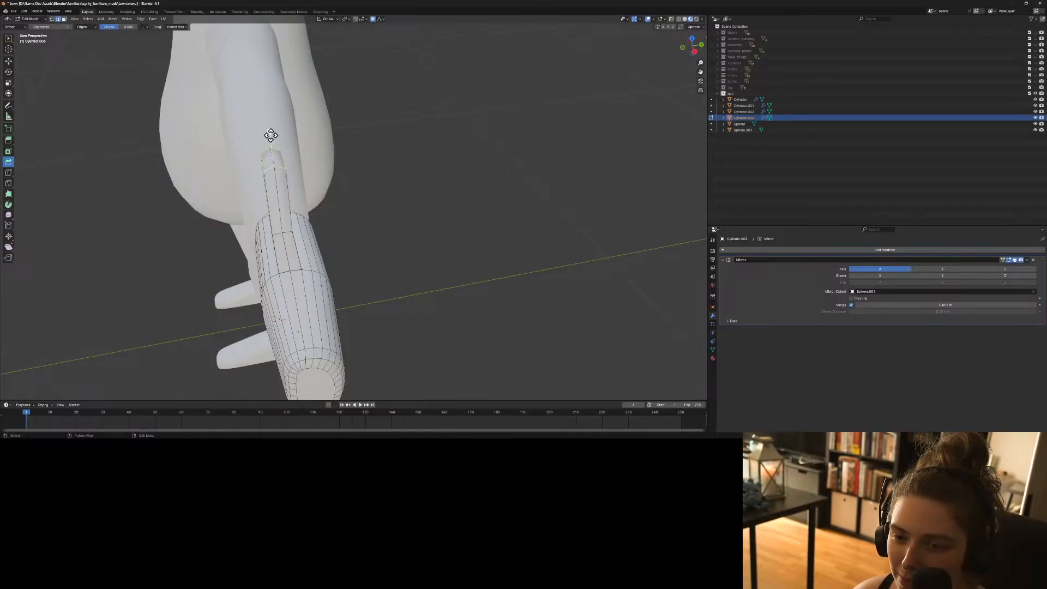
drag(271, 136, 275, 134)
Restore the selection at the thumb's tip, bevel its edges again with 2 segments, and return to Object Mode.
click(364, 232)
middle_drag(350, 250, 427, 240)
key(ctrl+z)
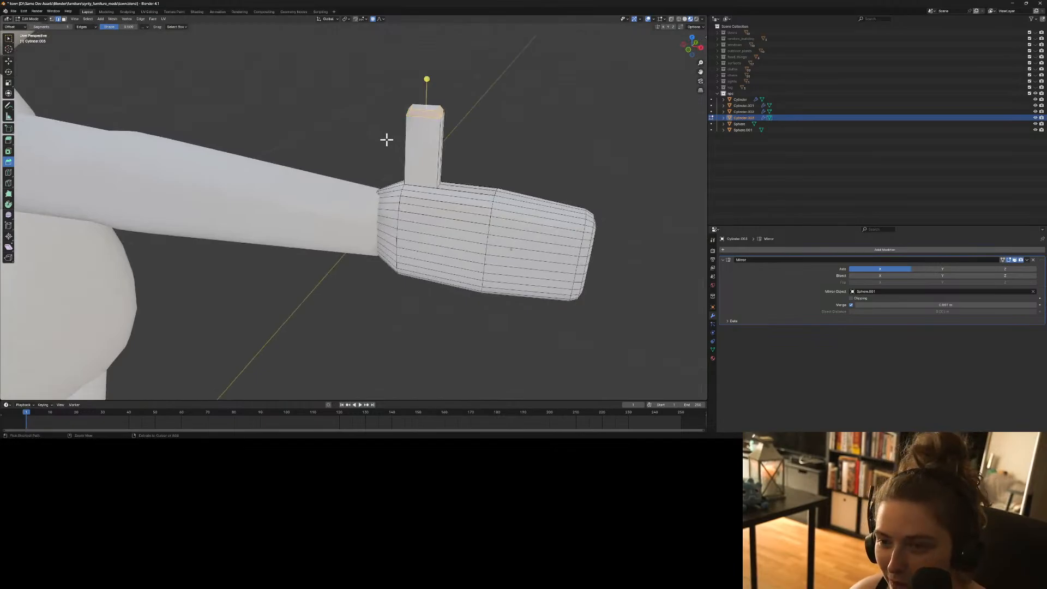
drag(427, 80, 429, 70)
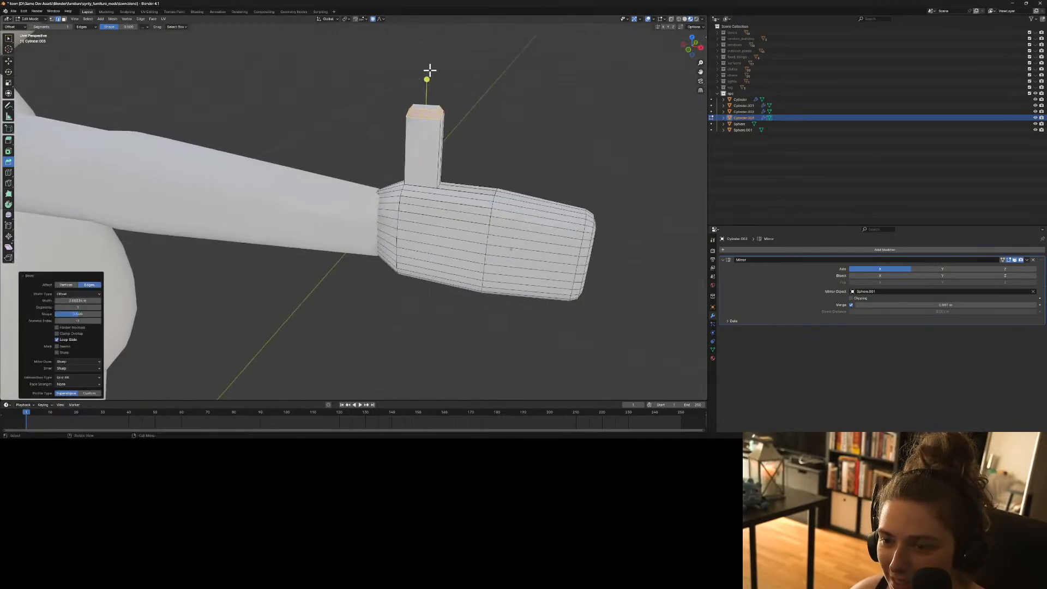
click(99, 307)
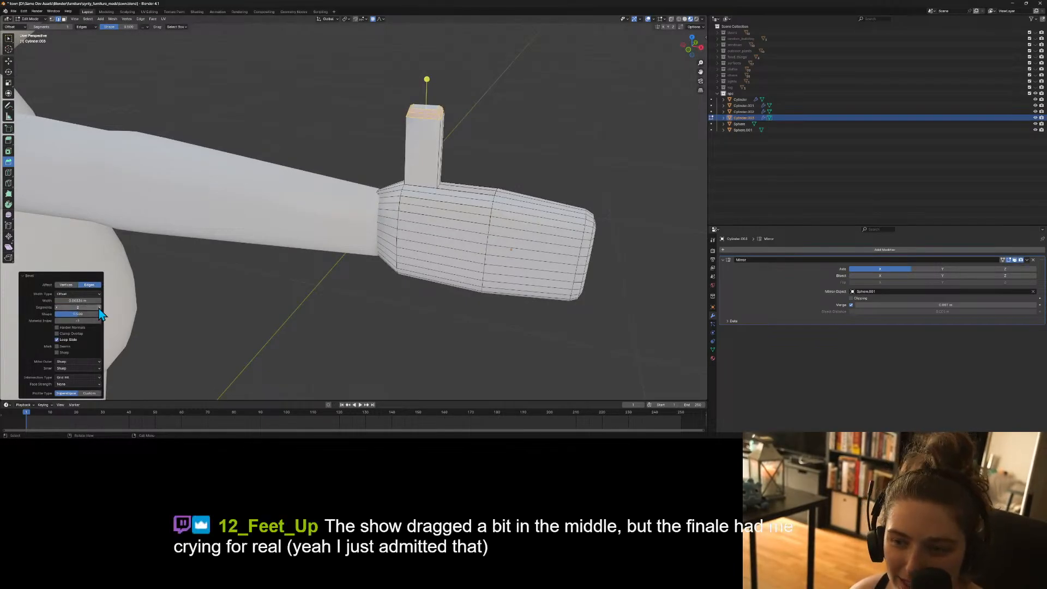
click(351, 338)
key(Tab)
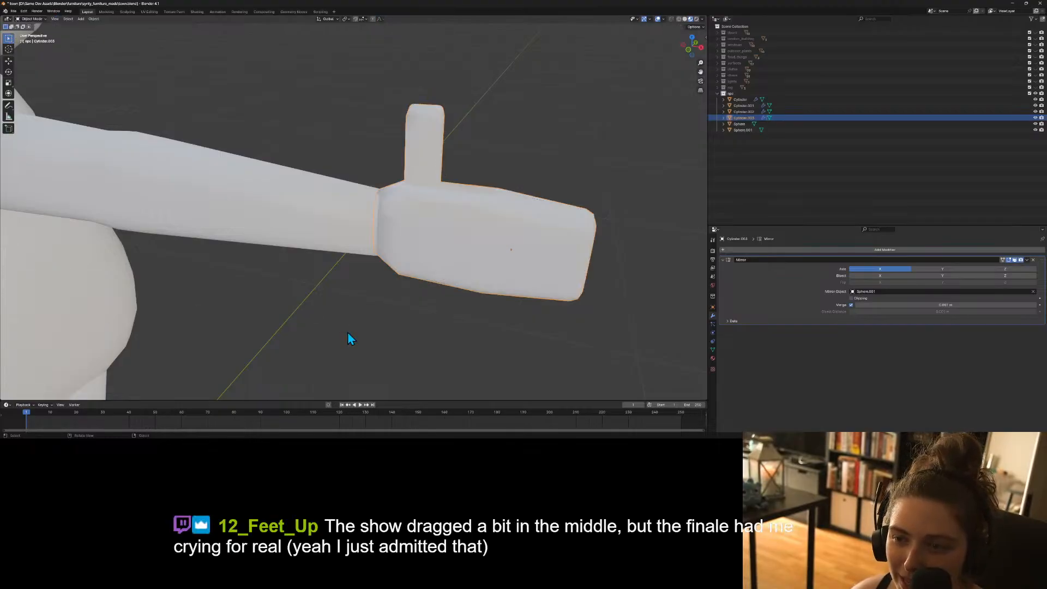
Add closely spaced edge loops around the lower middle of the thumb with Loop Cut and return to Object Mode.
key(Tab)
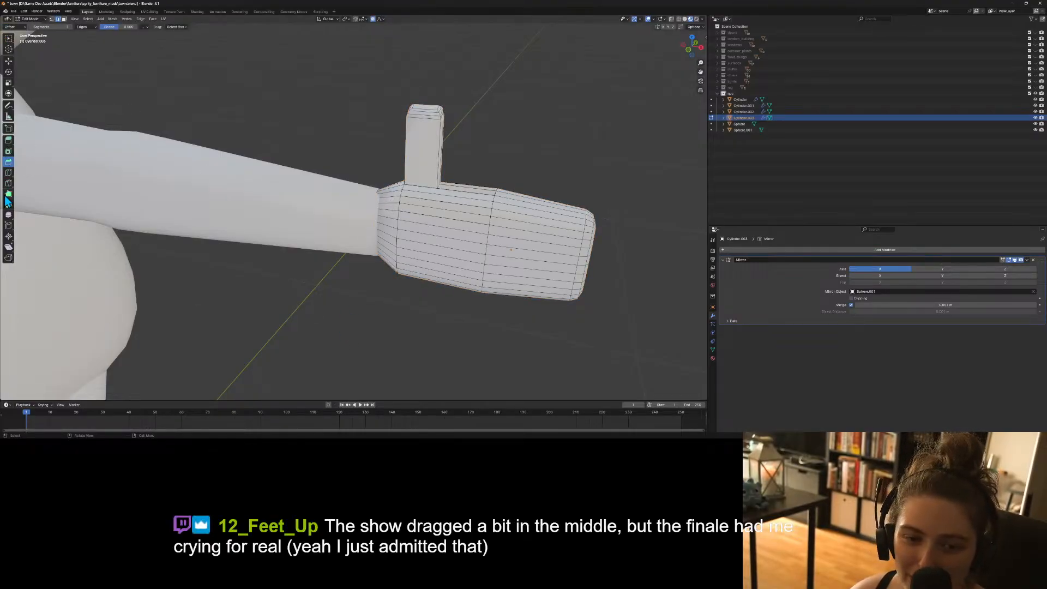
click(8, 172)
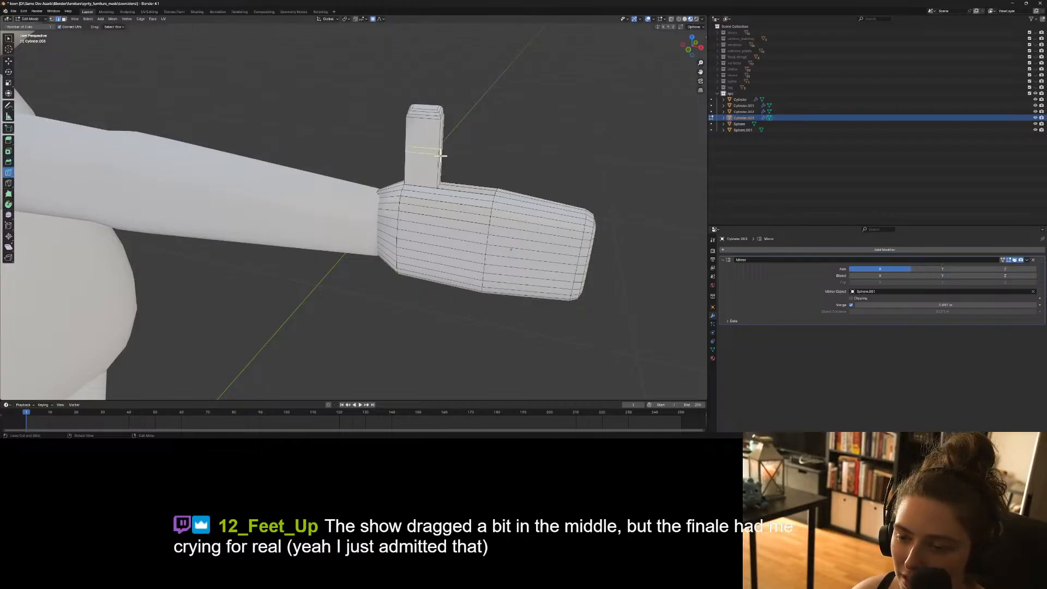
click(434, 151)
drag(435, 151, 441, 161)
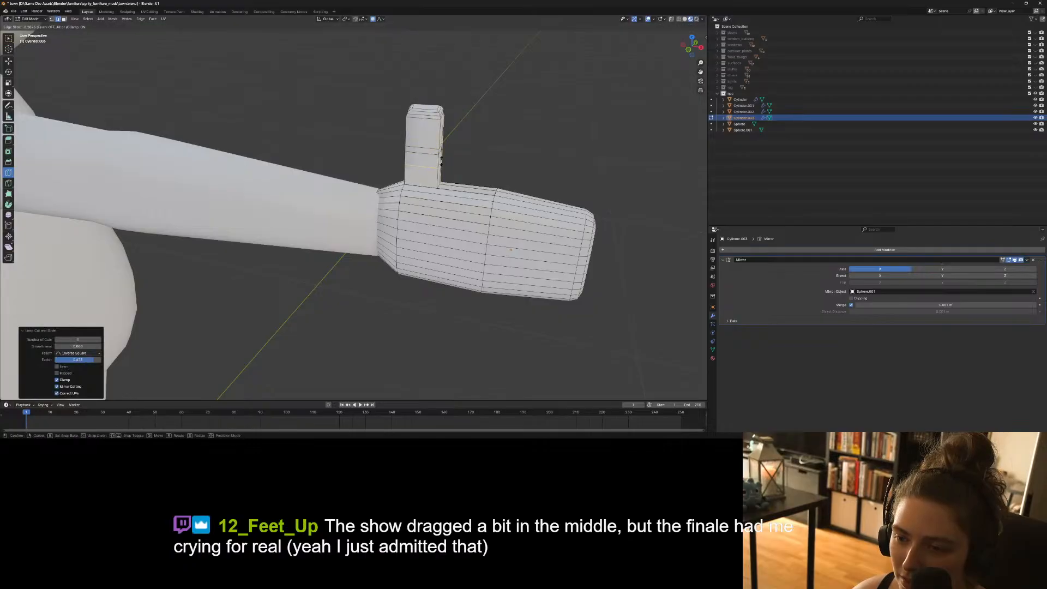
click(544, 178)
key(Tab)
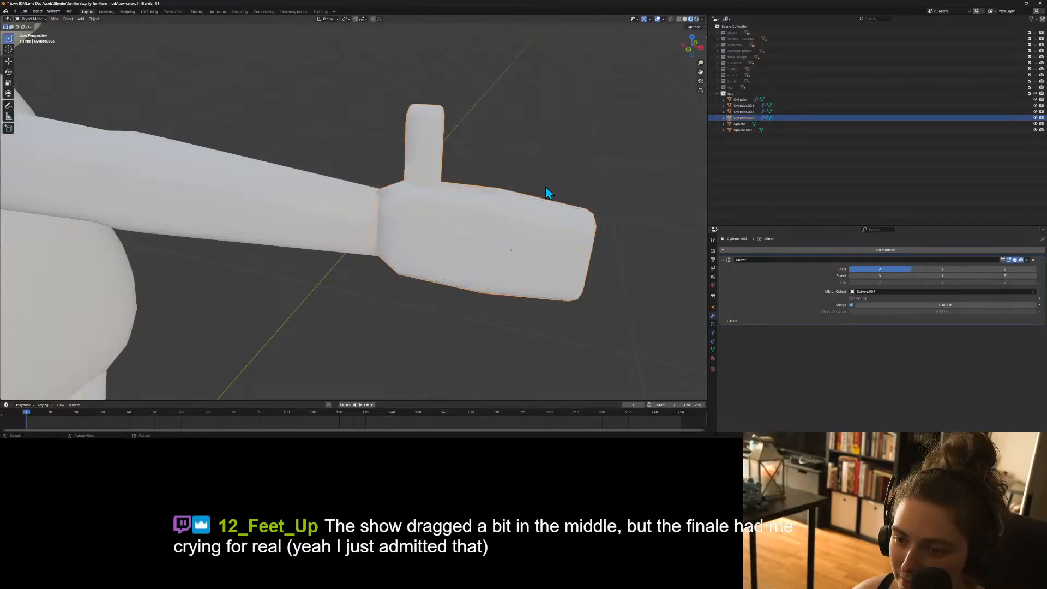
Select the hand and try another loop cut near the thumb's base in Edit Mode, undoing it.
click(506, 349)
middle_drag(506, 349, 473, 333)
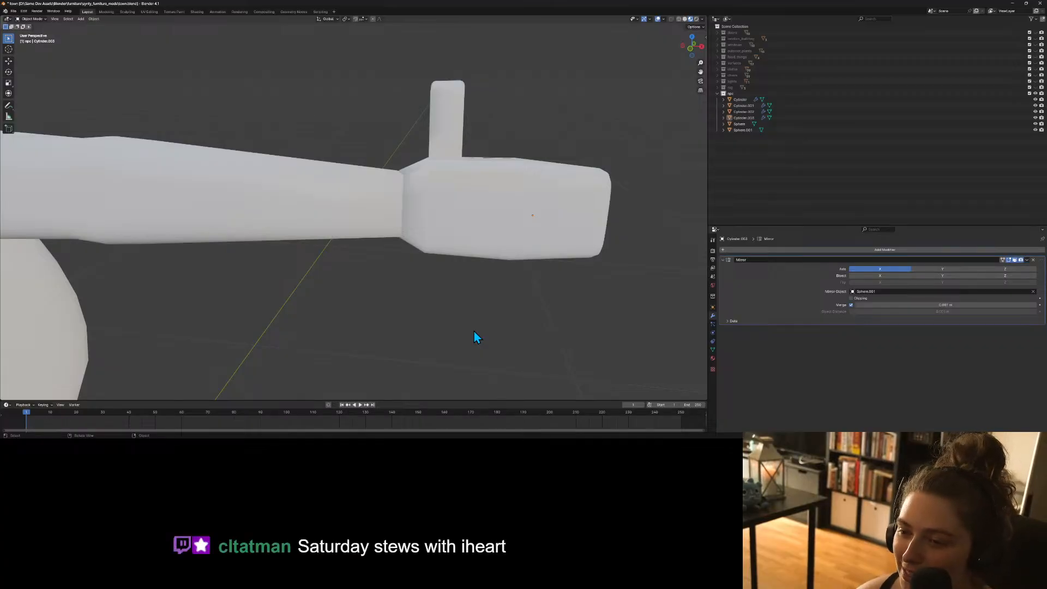
scroll(488, 319, down, 4)
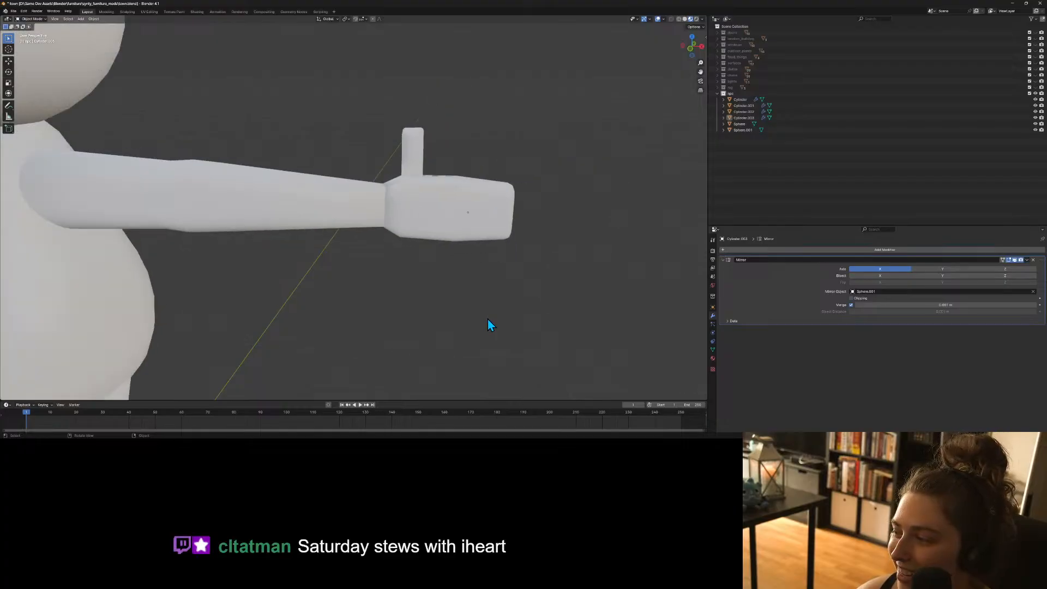
middle_drag(487, 319, 385, 325)
scroll(385, 323, up, 5)
middle_drag(371, 290, 498, 327)
click(487, 283)
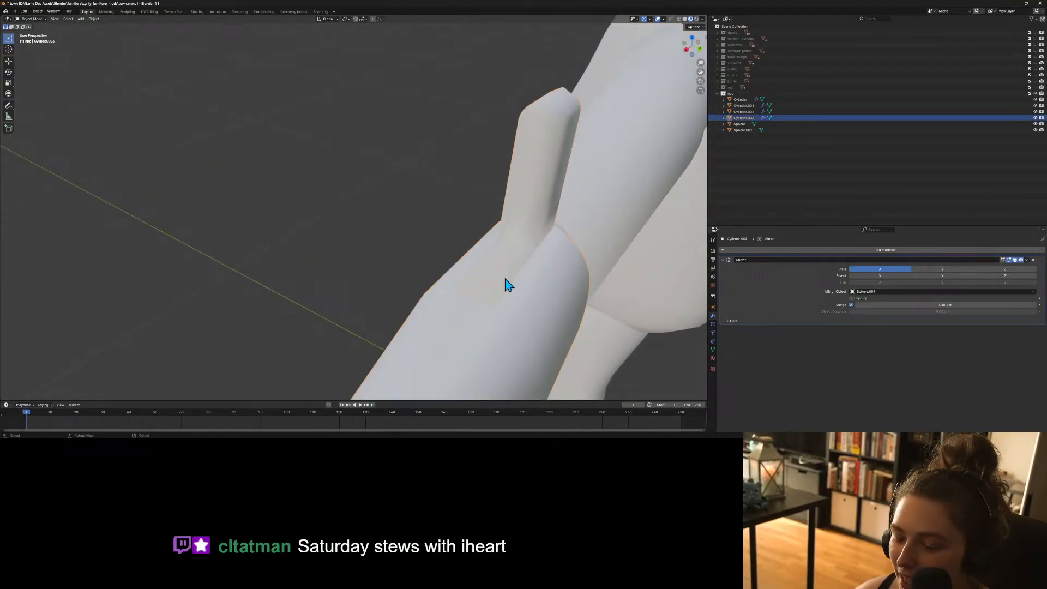
key(Tab)
click(535, 221)
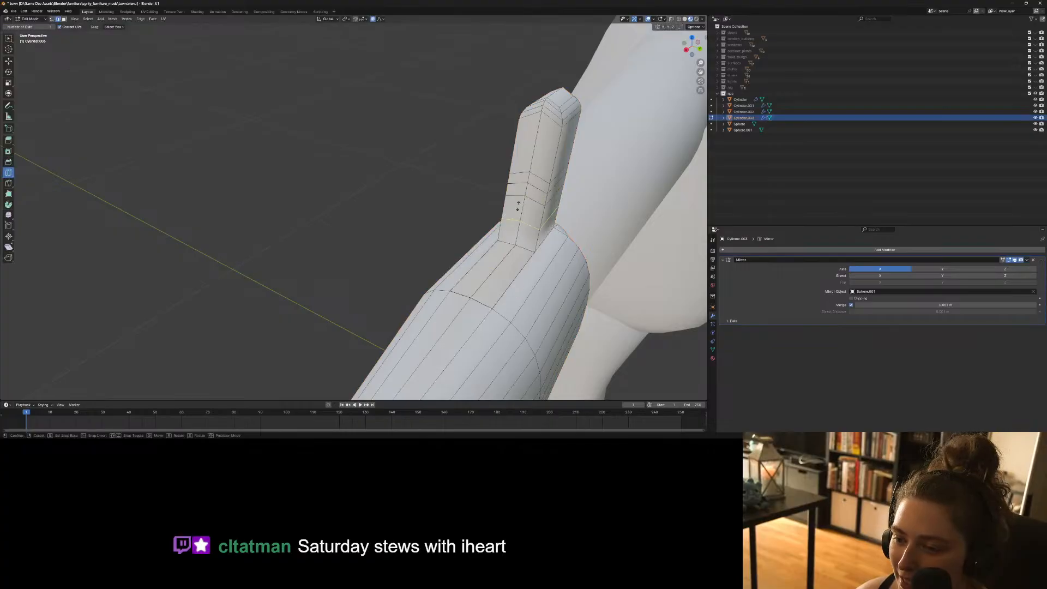
key(ctrl+z)
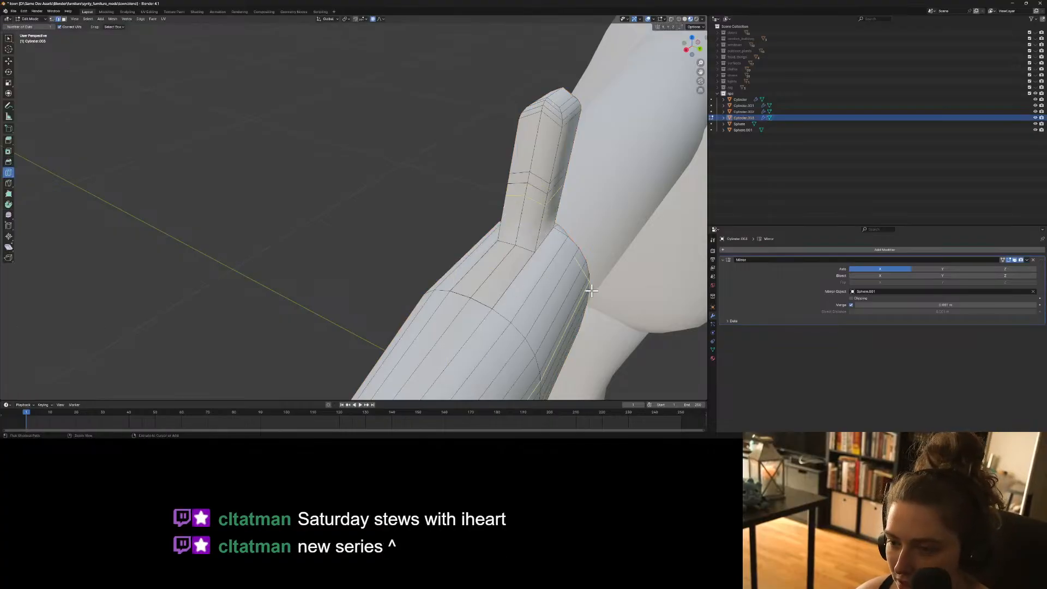
Switch to wireframe shading and try to remove the hand edge running from the thumb's base toward the fingertips.
click(8, 38)
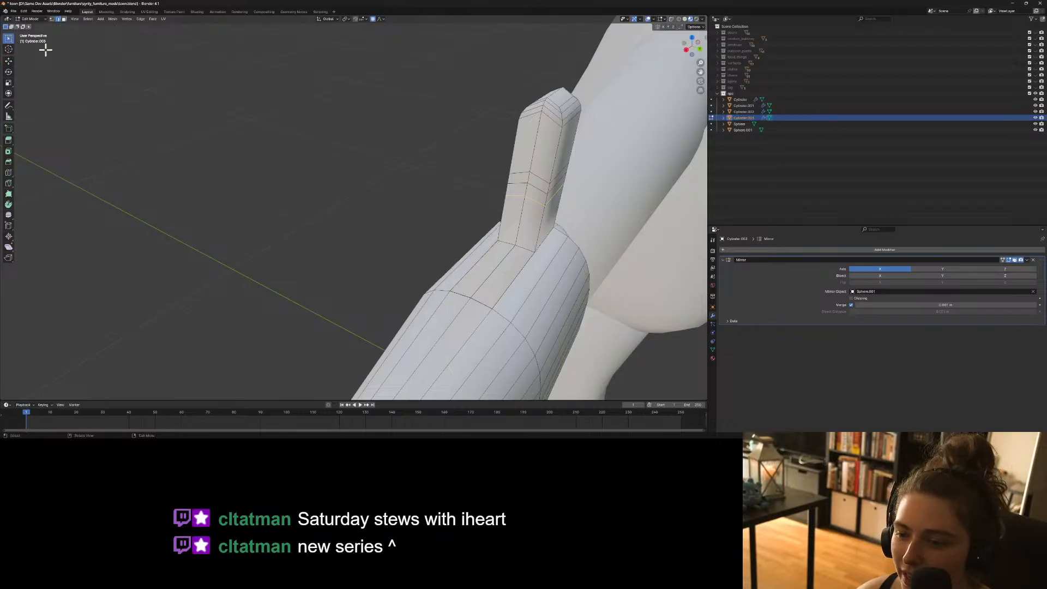
right_click(497, 269)
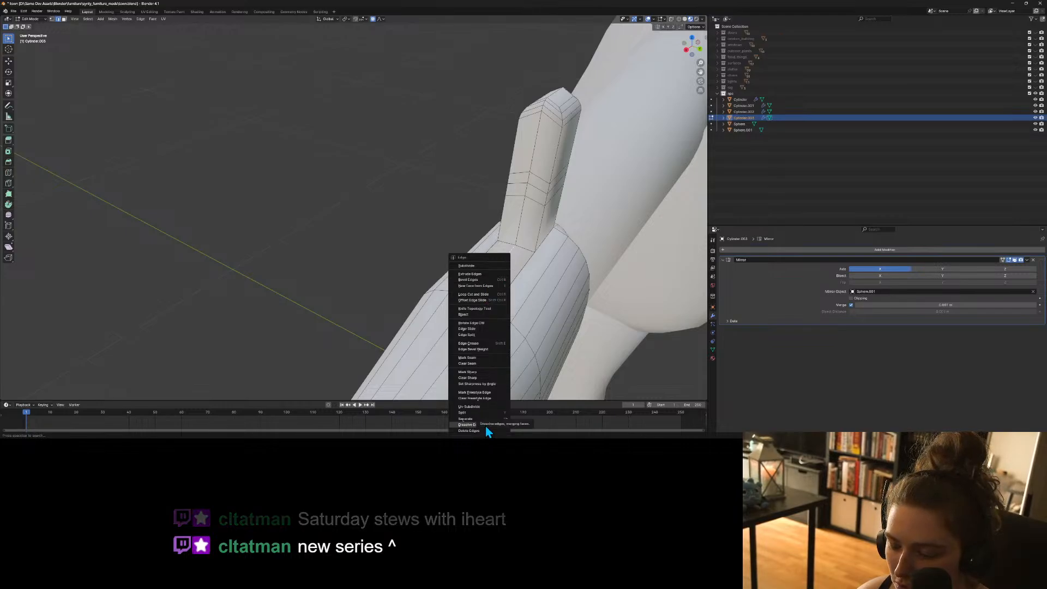
click(378, 283)
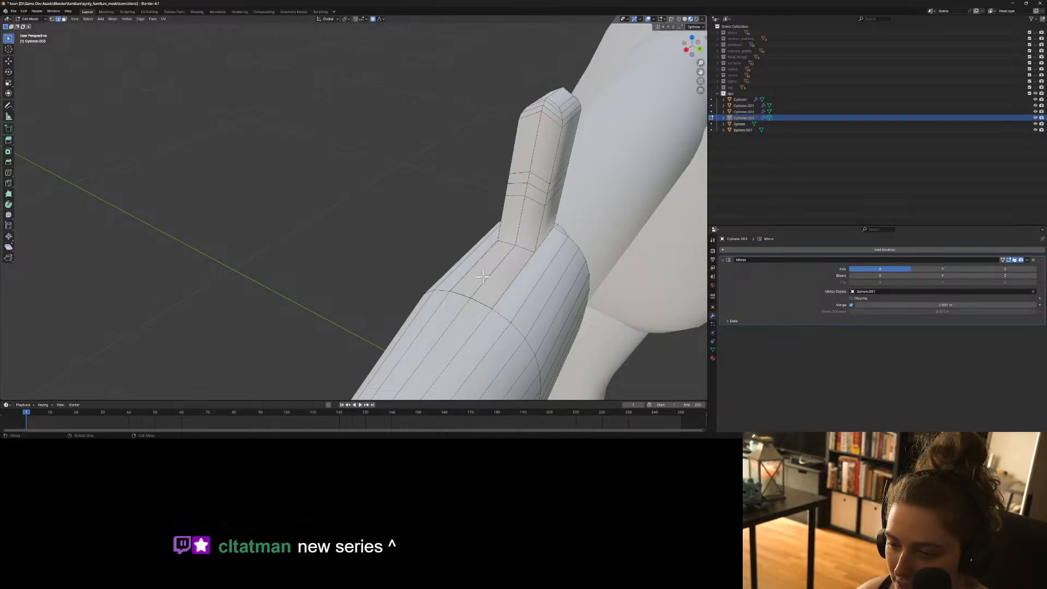
click(678, 20)
middle_drag(507, 297, 493, 261)
scroll(464, 229, up, 1)
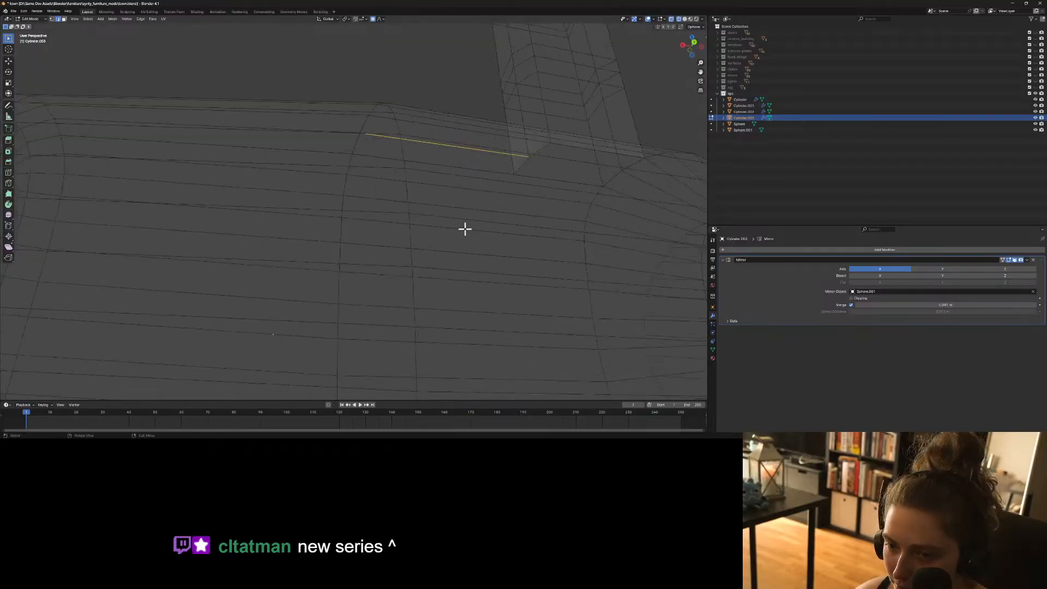
scroll(464, 229, up, 3)
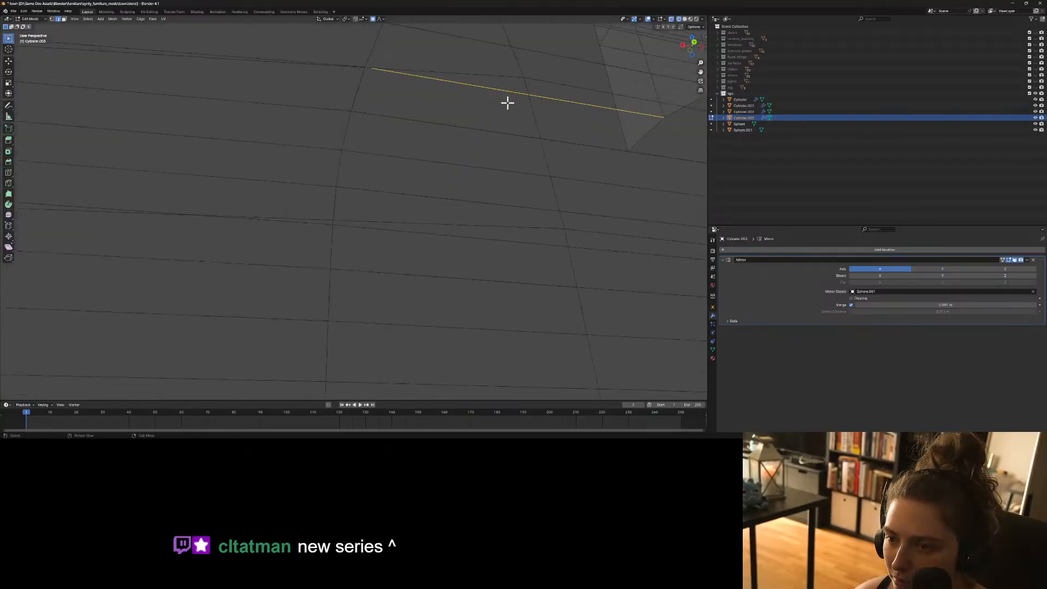
key(ctrl+e)
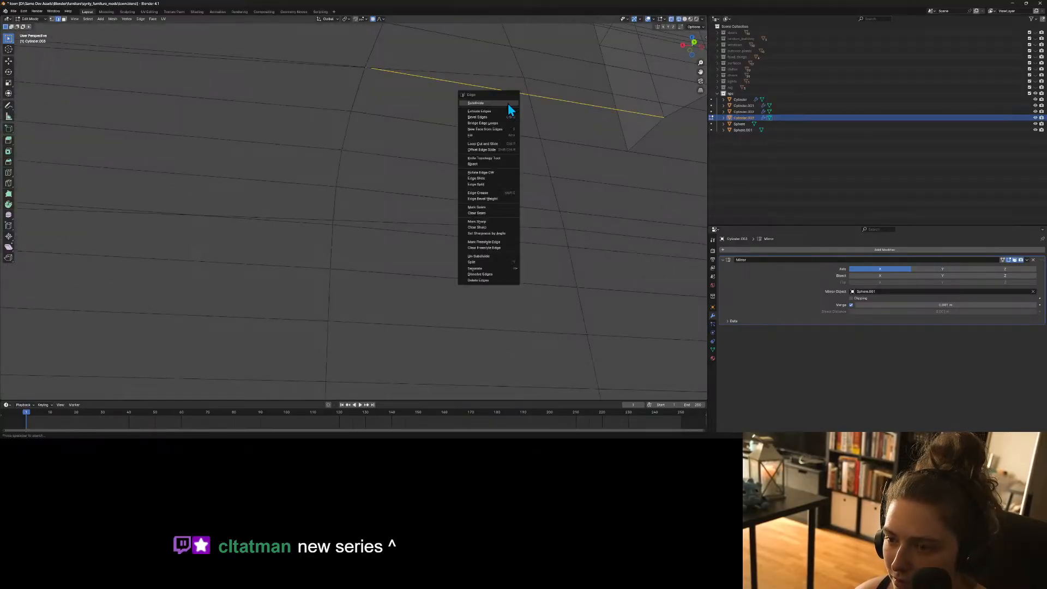
click(489, 263)
click(421, 160)
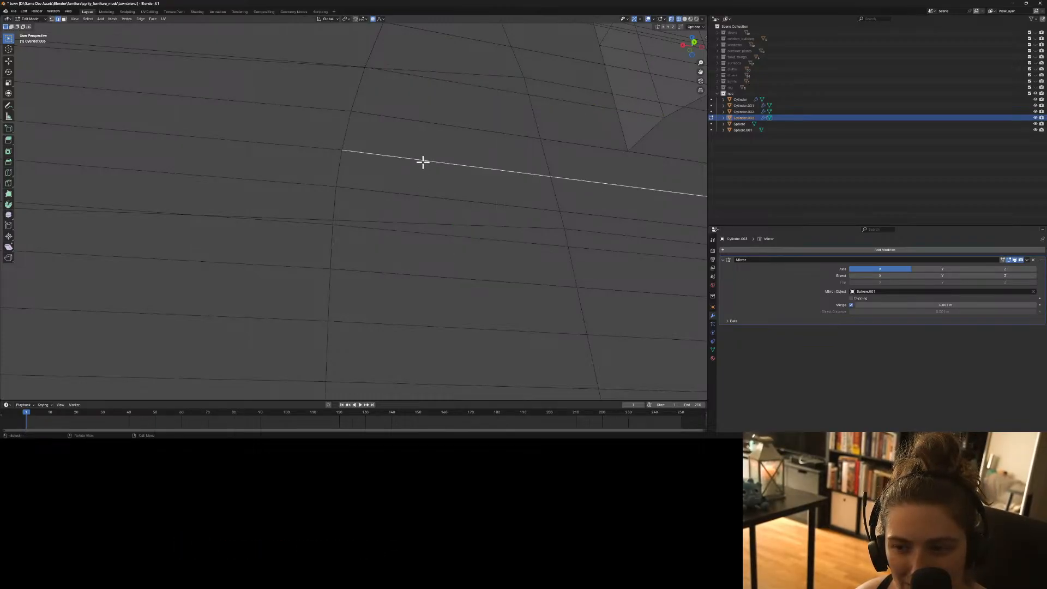
Reselect the edge between the thumb's base and the hand's middle loop, try twice to remove it, and undo each attempt.
click(453, 83)
key(ctrl+e)
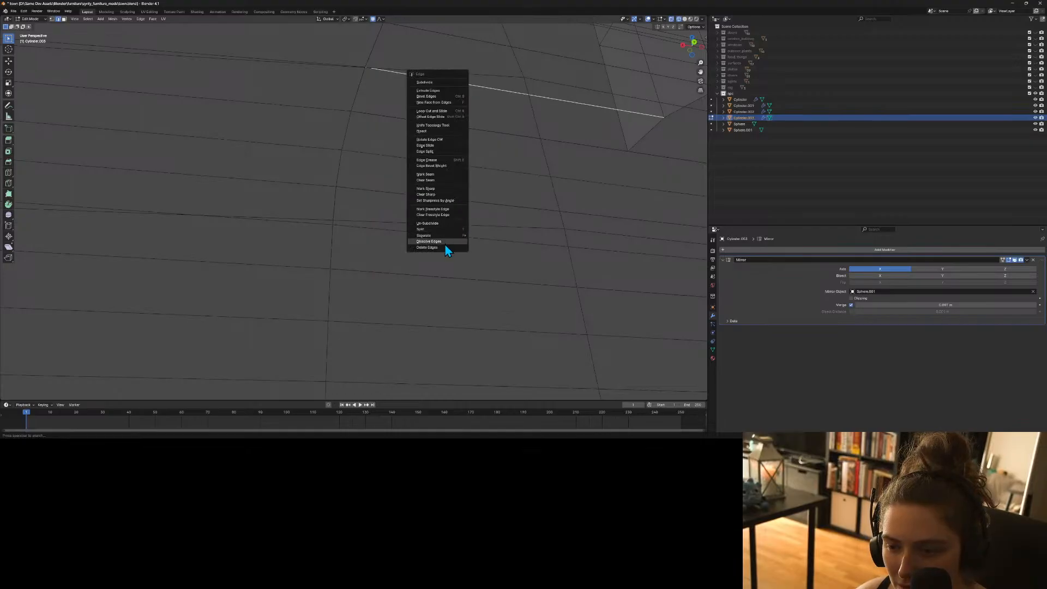
click(427, 248)
key(ctrl+z)
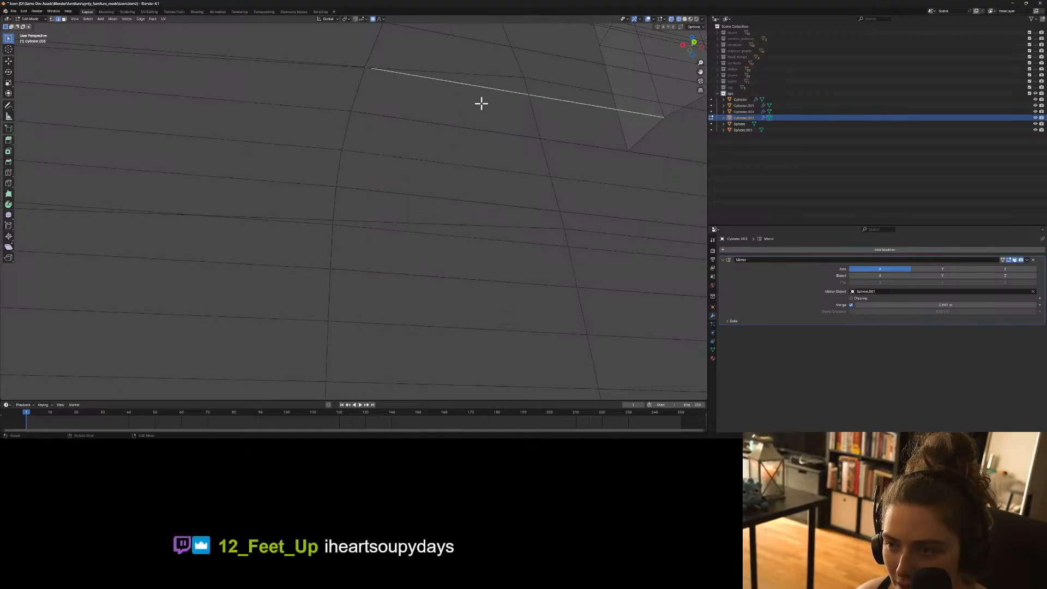
key(ctrl+e)
click(478, 187)
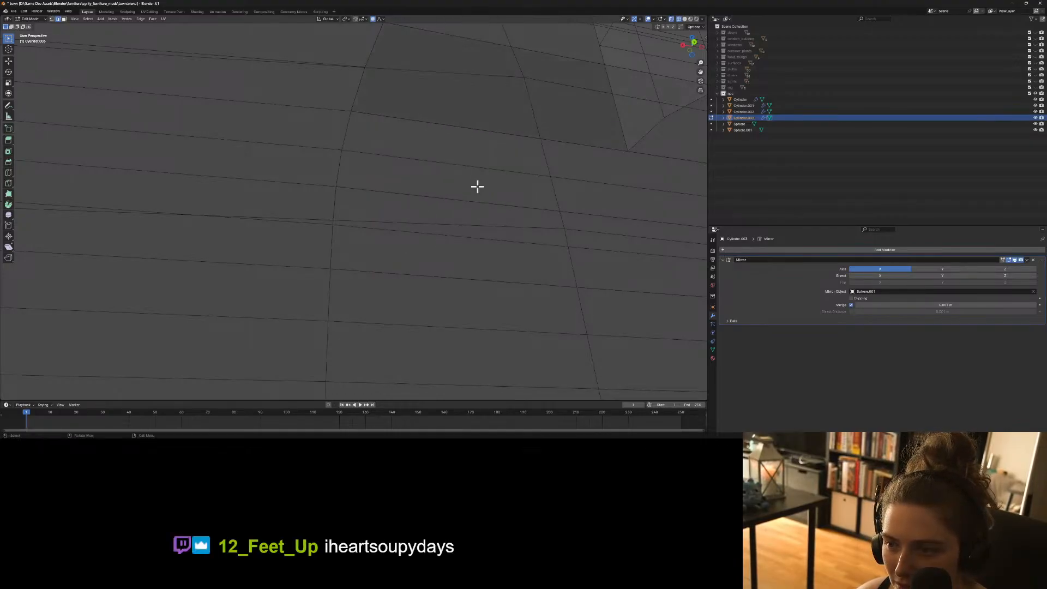
key(ctrl+z)
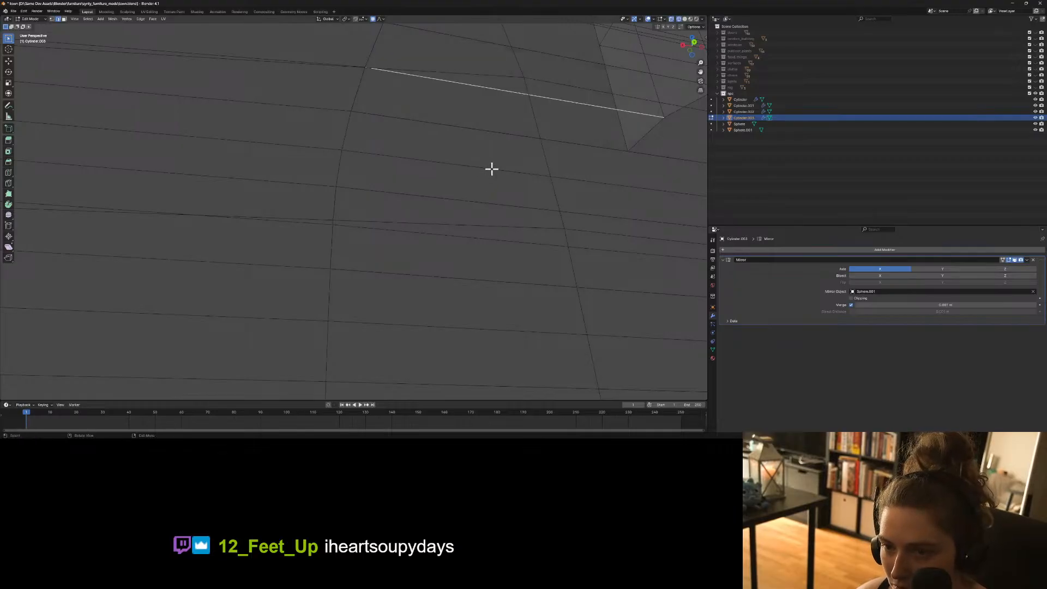
Switch the viewport from wireframe back to shaded display and return to Object Mode.
scroll(493, 165, down, 4)
middle_drag(495, 164, 506, 182)
middle_drag(610, 251, 593, 201)
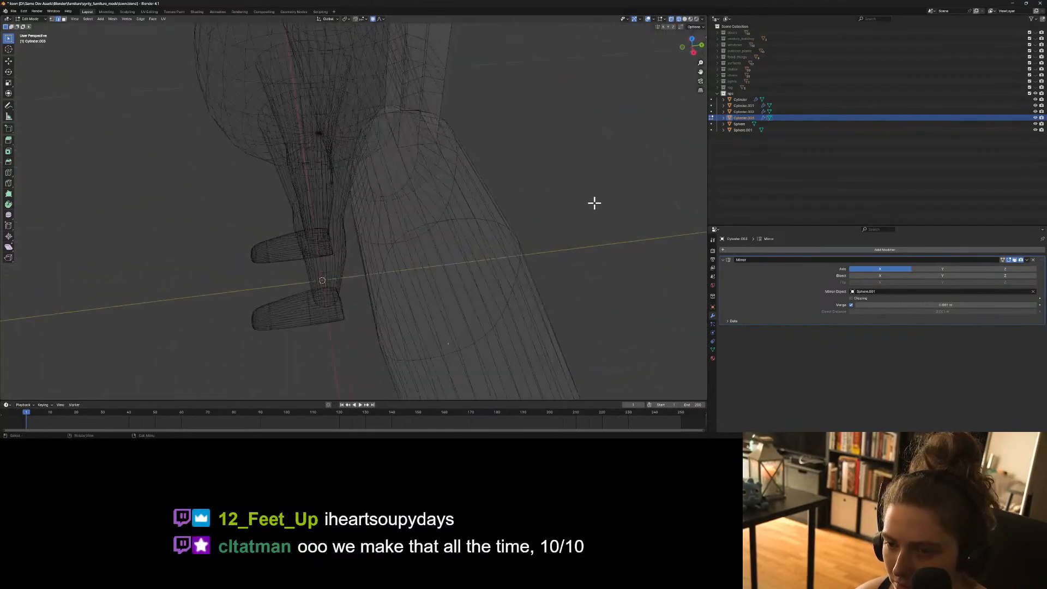
click(685, 19)
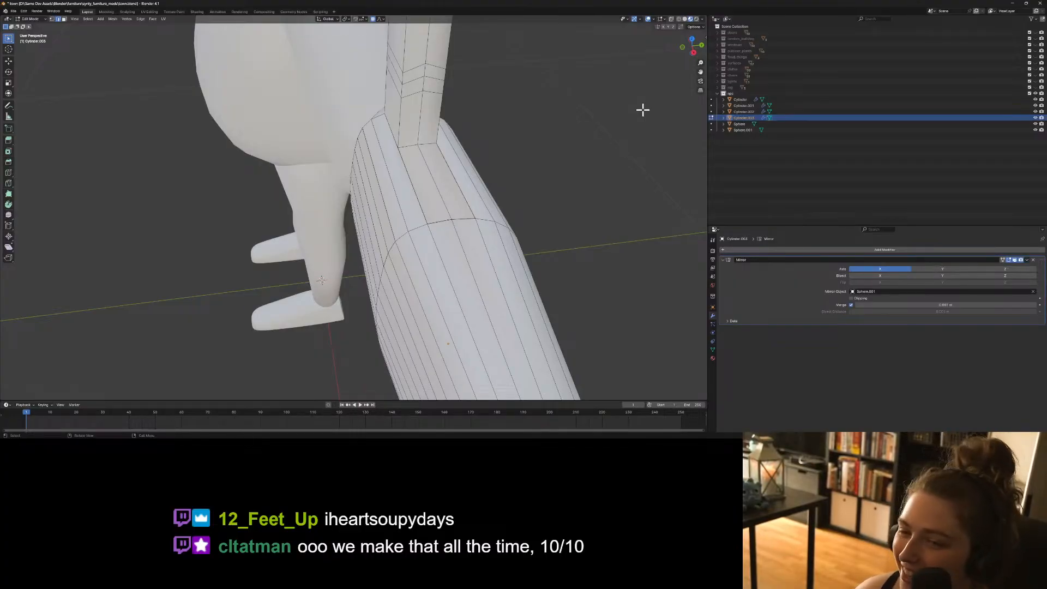
key(Tab)
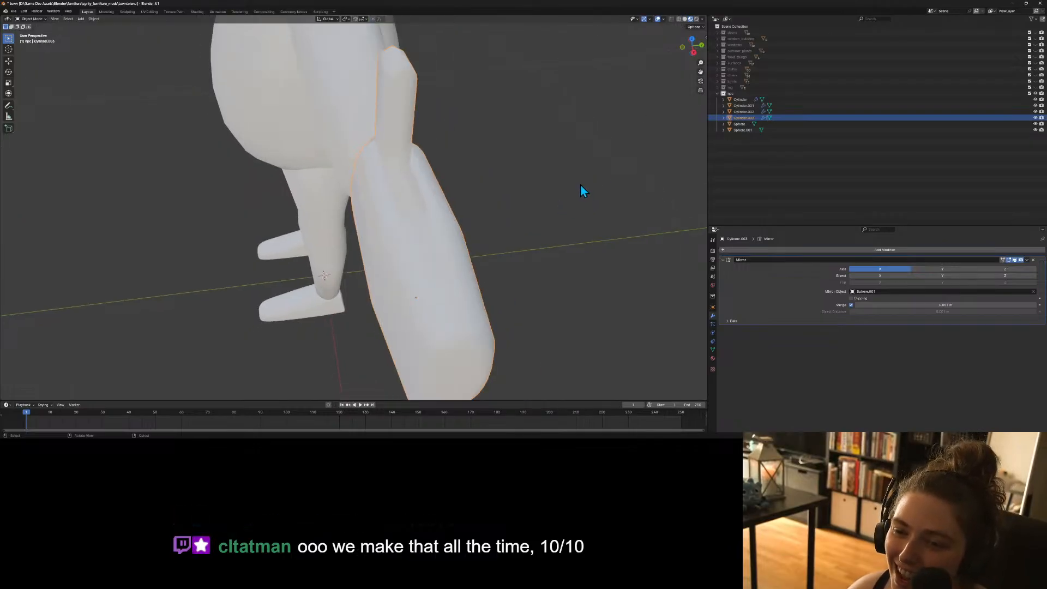
Examine the thumb and its joint with the hand from several angles, in Object Mode and in Edit Mode.
scroll(580, 185, down, 8)
middle_drag(474, 246, 510, 231)
scroll(489, 240, up, 4)
click(326, 77)
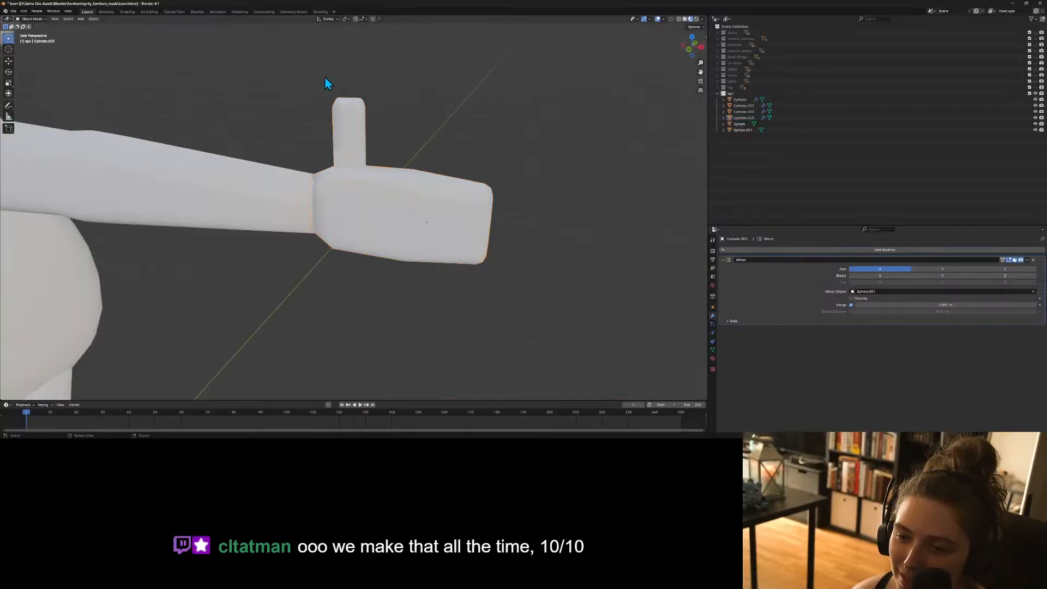
click(364, 143)
key(Tab)
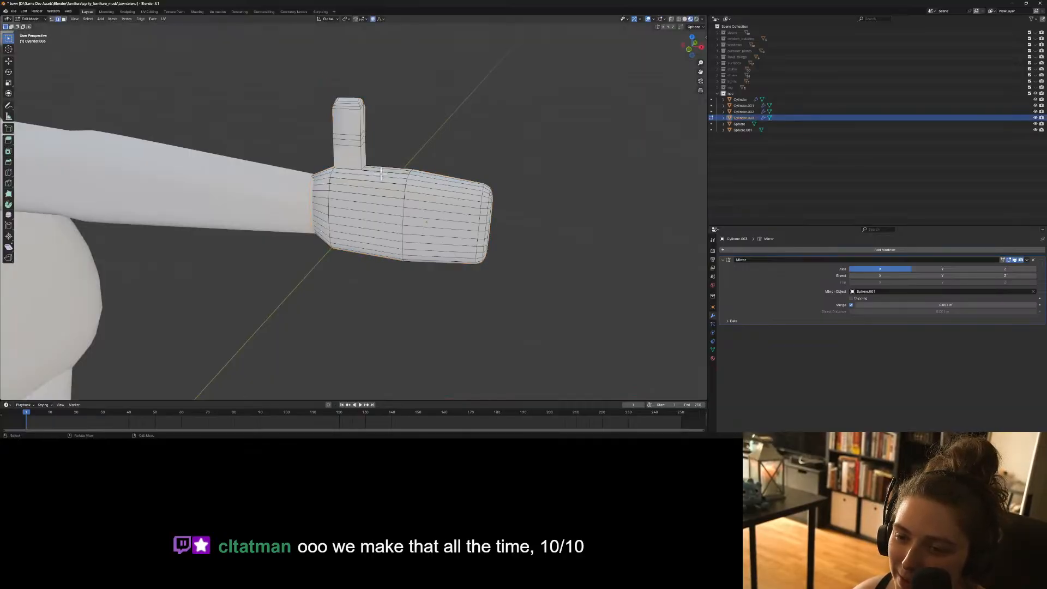
middle_drag(384, 166, 423, 193)
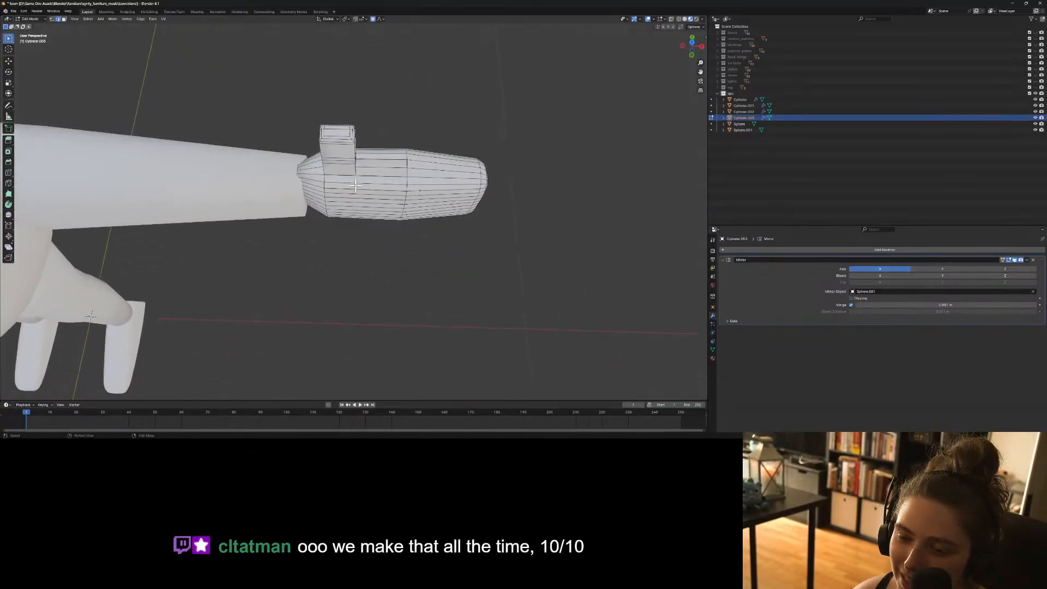
middle_drag(355, 186, 410, 181)
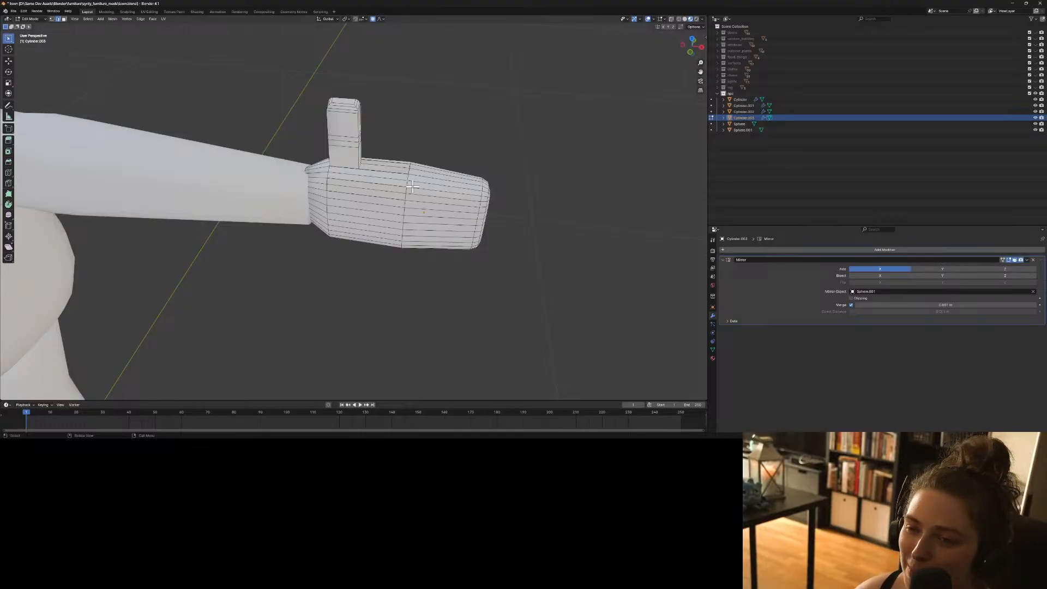
middle_drag(407, 190, 519, 166)
scroll(402, 177, up, 3)
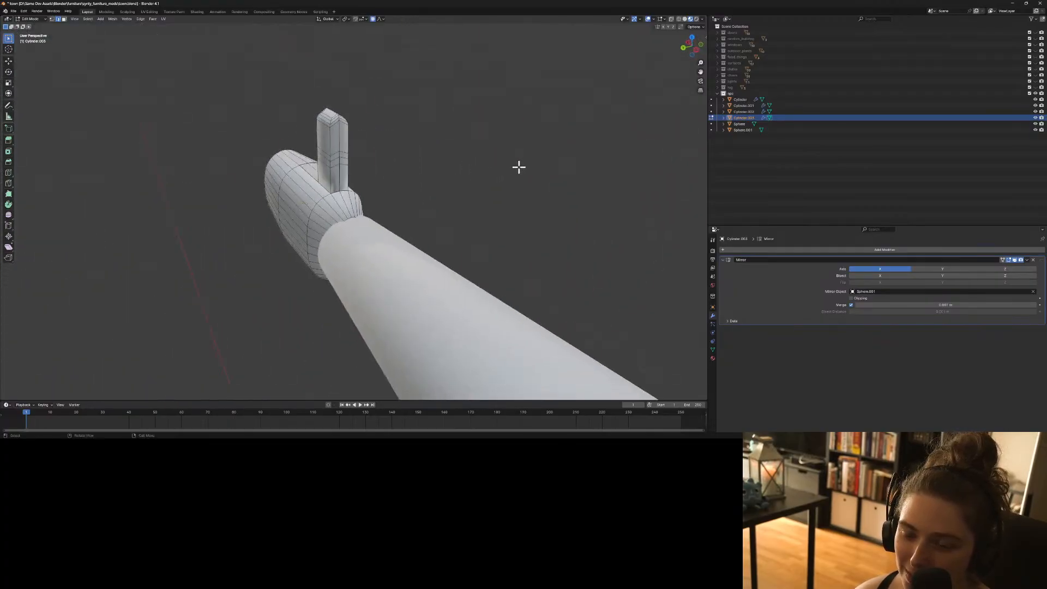
scroll(369, 217, up, 4)
middle_drag(370, 217, 383, 197)
click(377, 107)
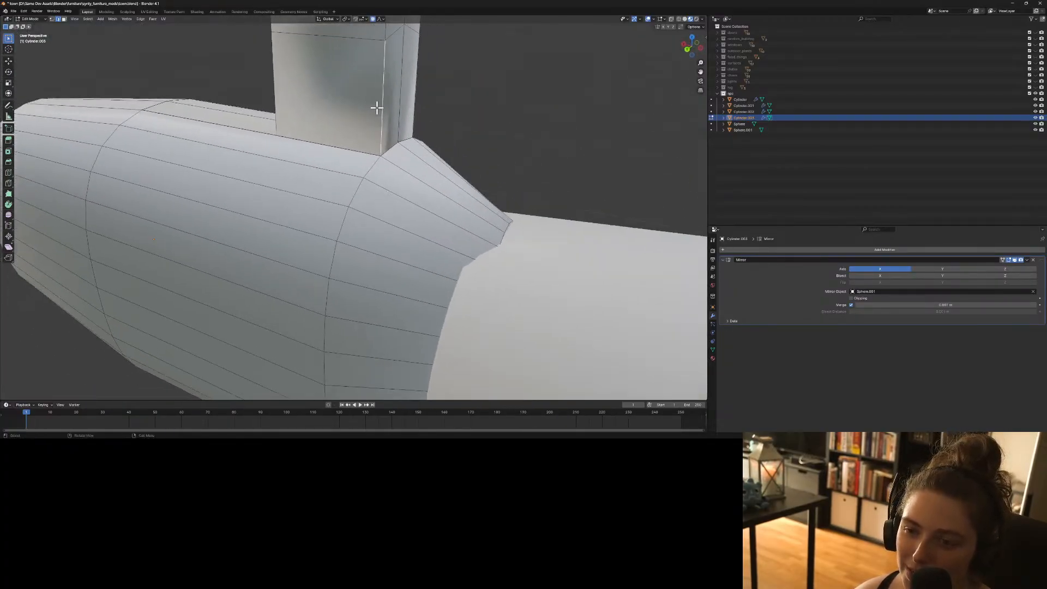
scroll(374, 108, down, 2)
scroll(374, 108, down, 4)
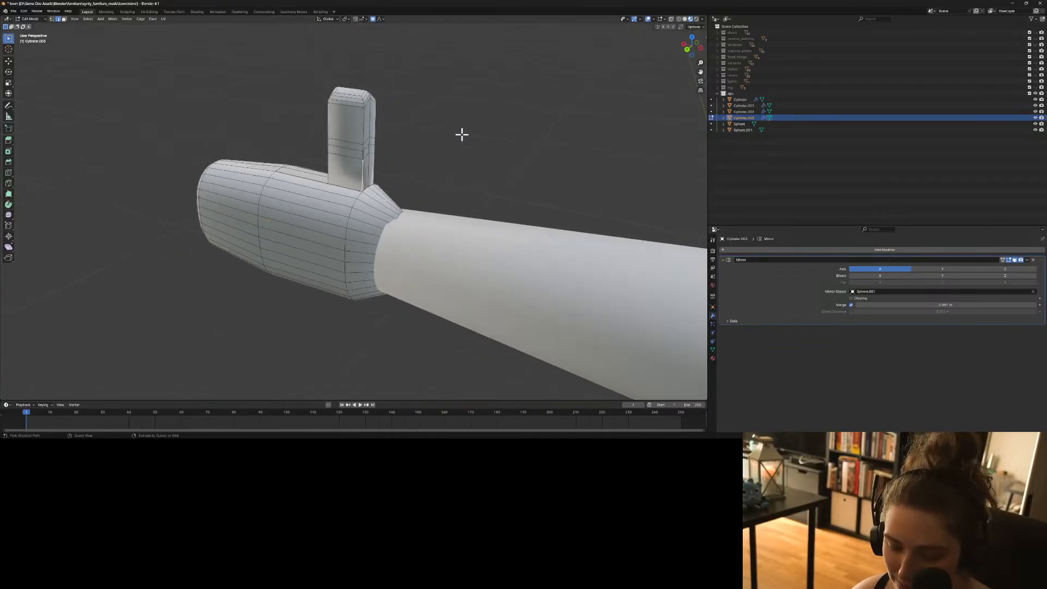
Undo the thumb's added edge loops and tip bevel, and switch to face selection in Edit Mode.
key(Tab)
key(Tab)
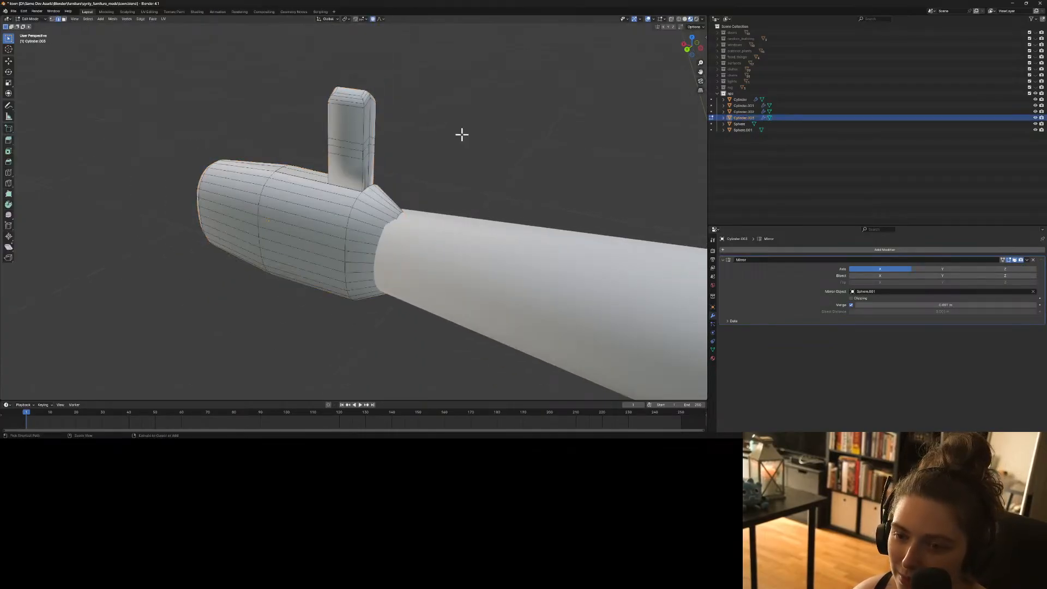
key(Tab)
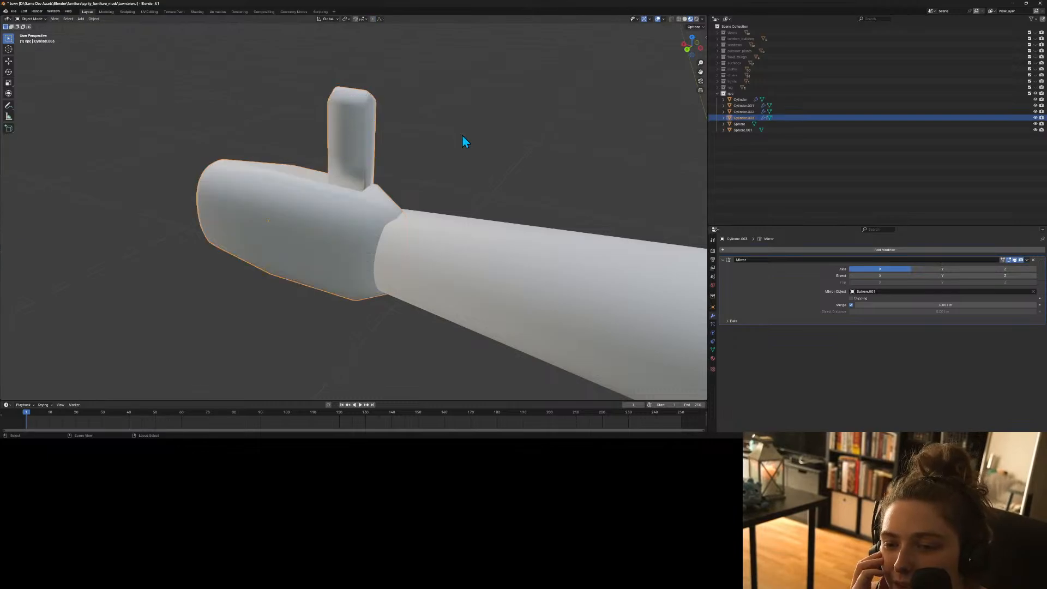
key(Tab)
key(Tab)
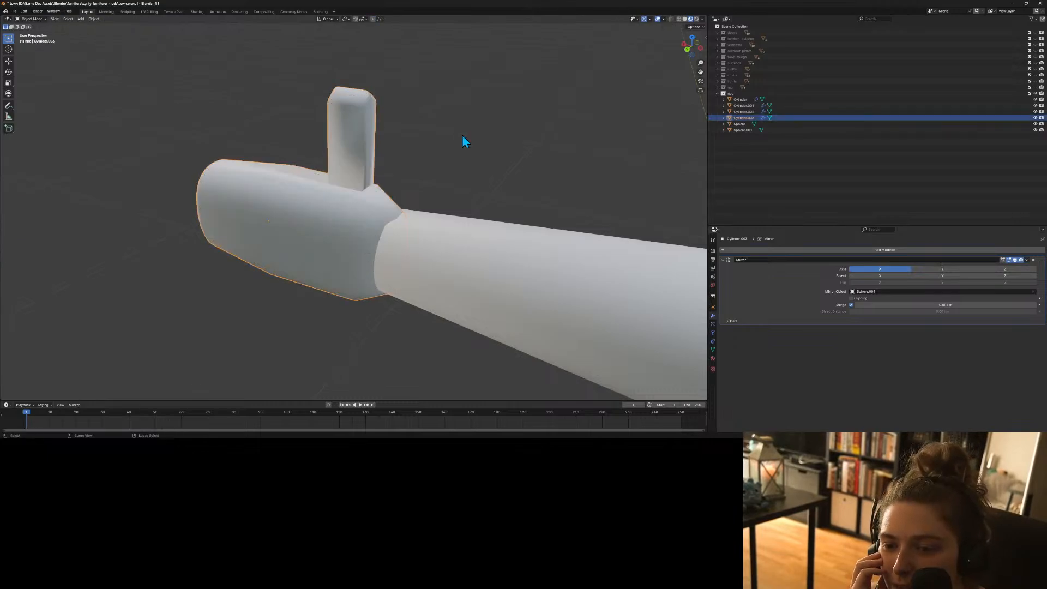
key(Tab)
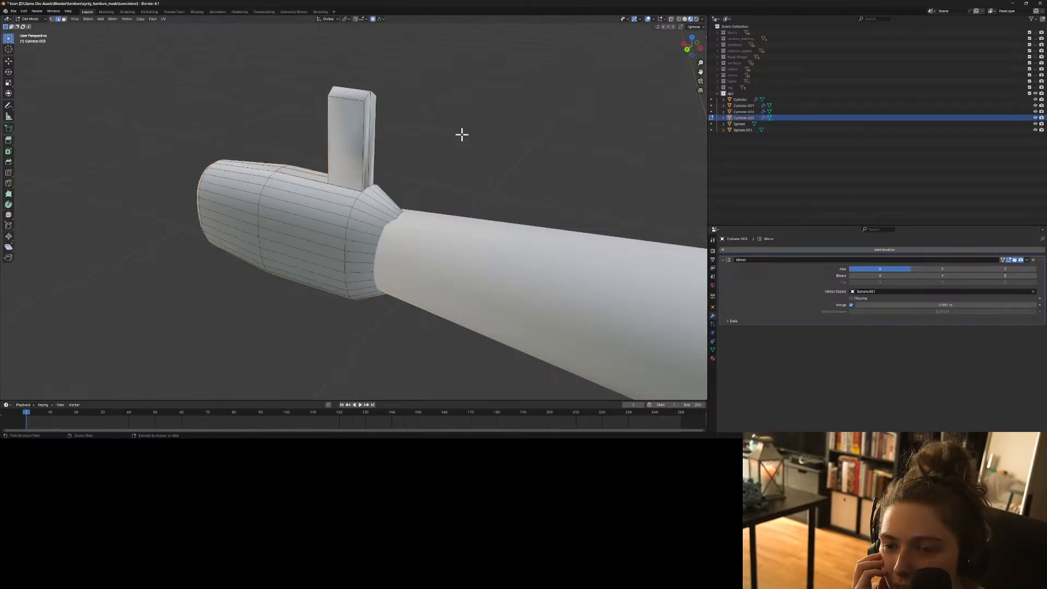
key(3)
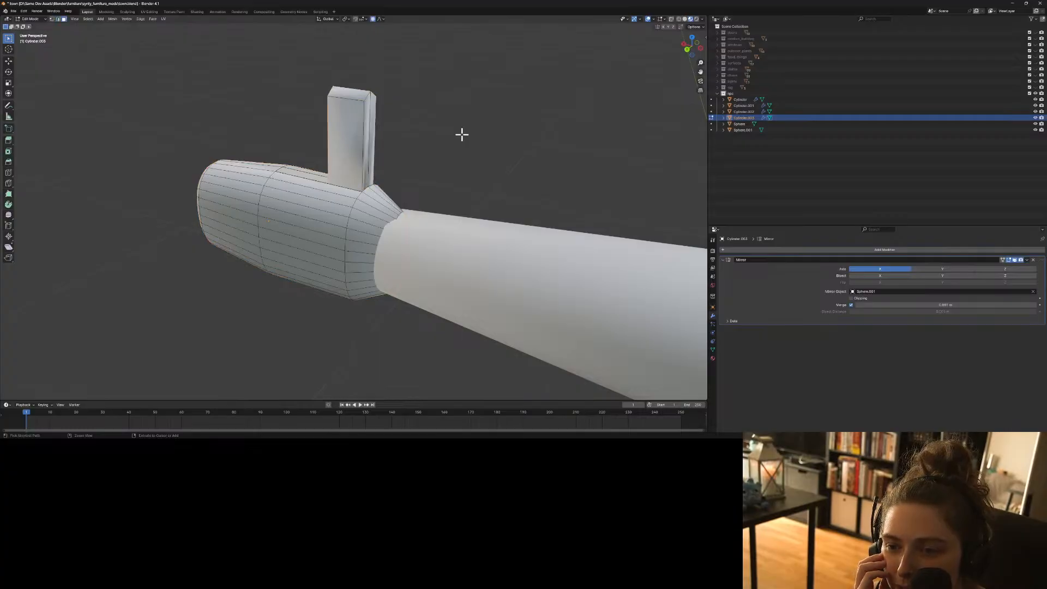
Undo the thumb's extrusion and shaping, together with the cut and the face selection made on the hand for it.
key(ctrl+z)
key(ctrl+z)
key(ctrl+z)
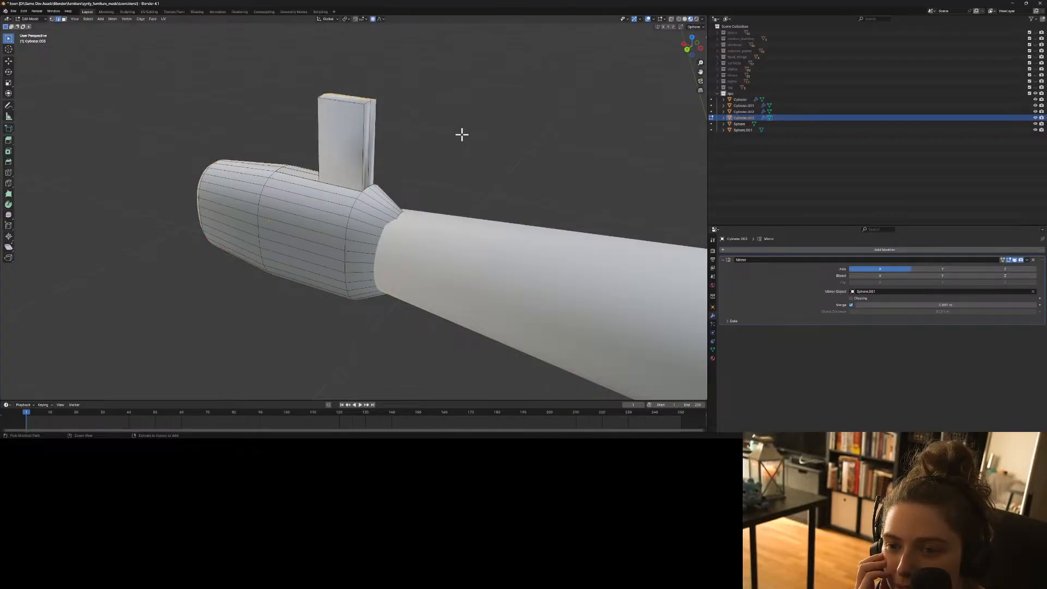
key(ctrl+z)
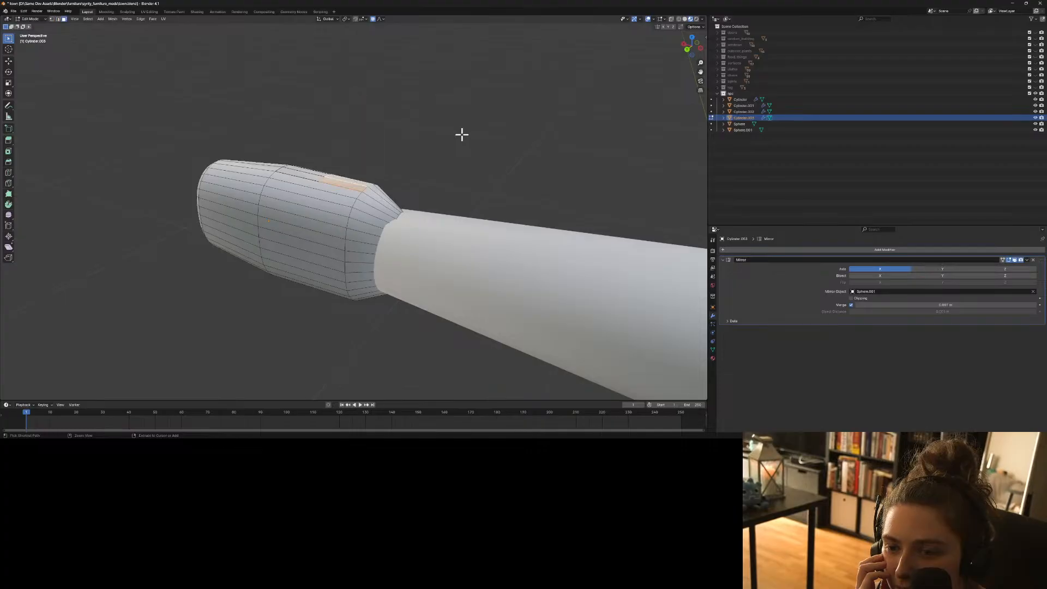
key(ctrl+z)
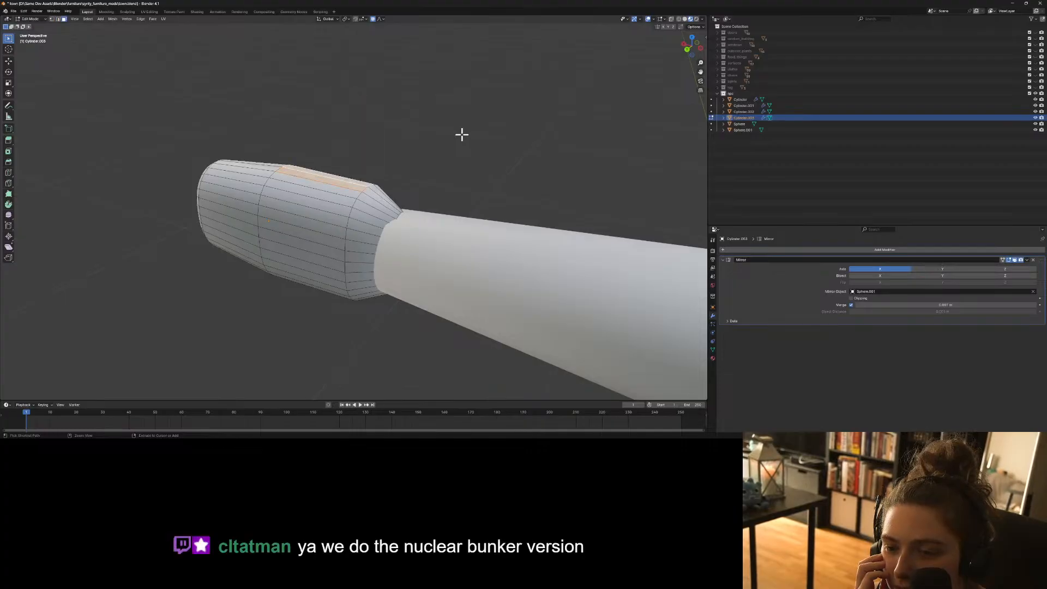
click(462, 134)
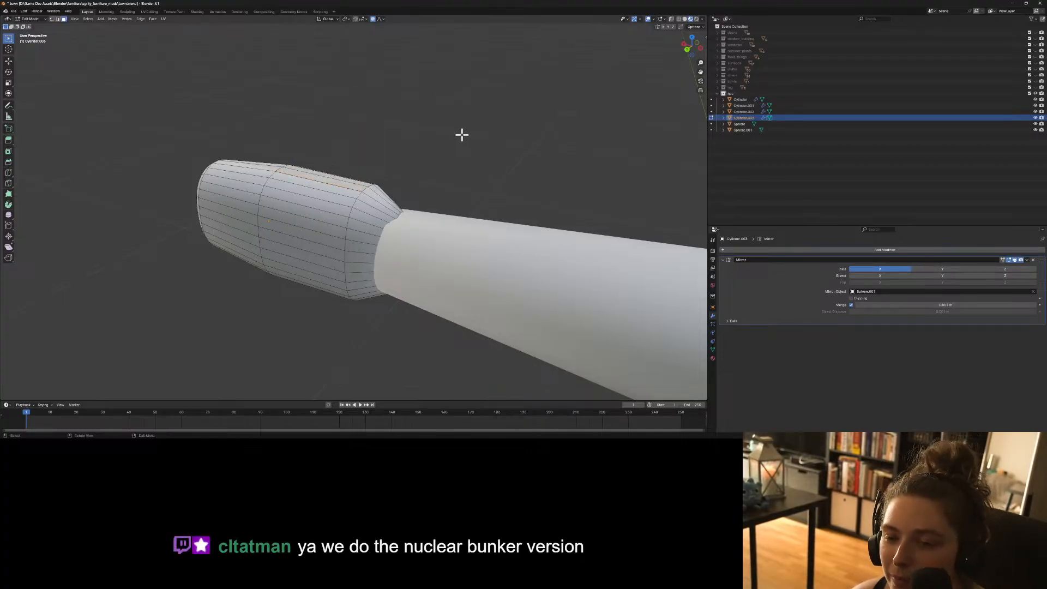
key(ctrl+z)
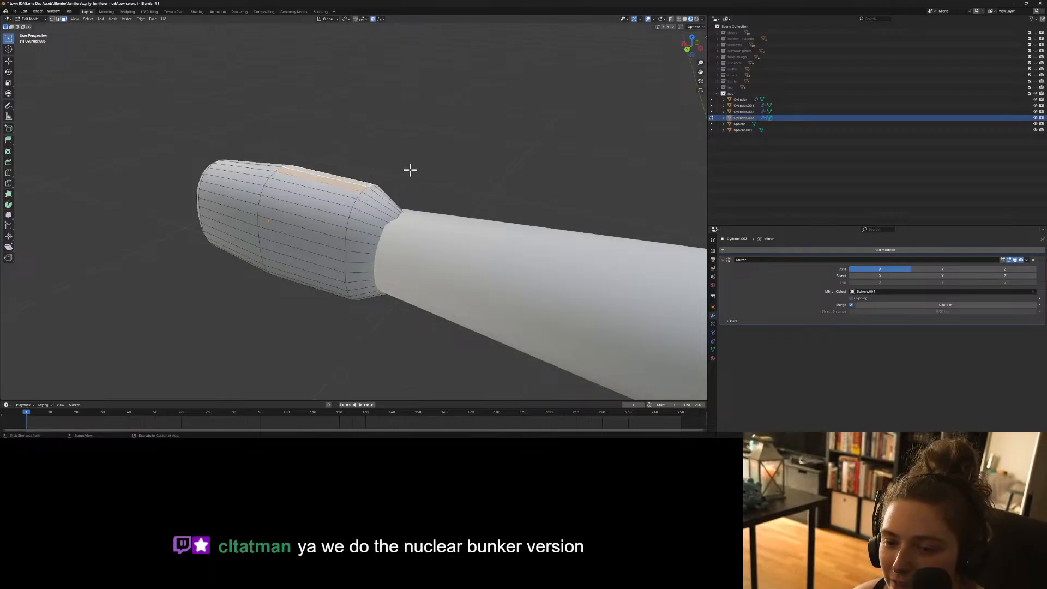
key(ctrl+z)
Check the thumbless hand from its other side and save the file.
middle_drag(400, 175, 273, 223)
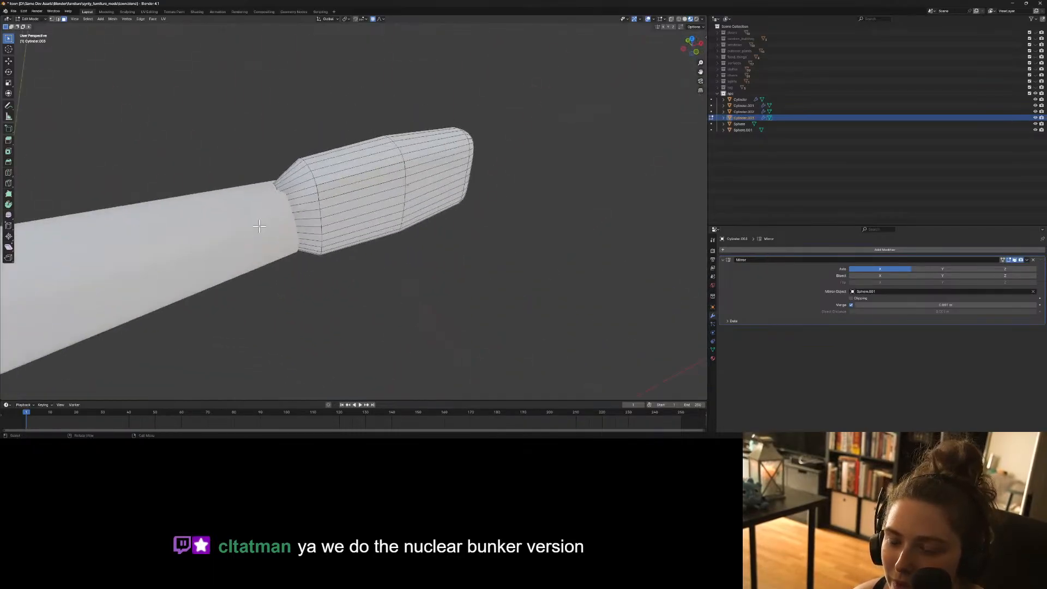
scroll(273, 223, down, 2)
middle_drag(530, 234, 476, 212)
key(ctrl+s)
scroll(477, 212, up, 3)
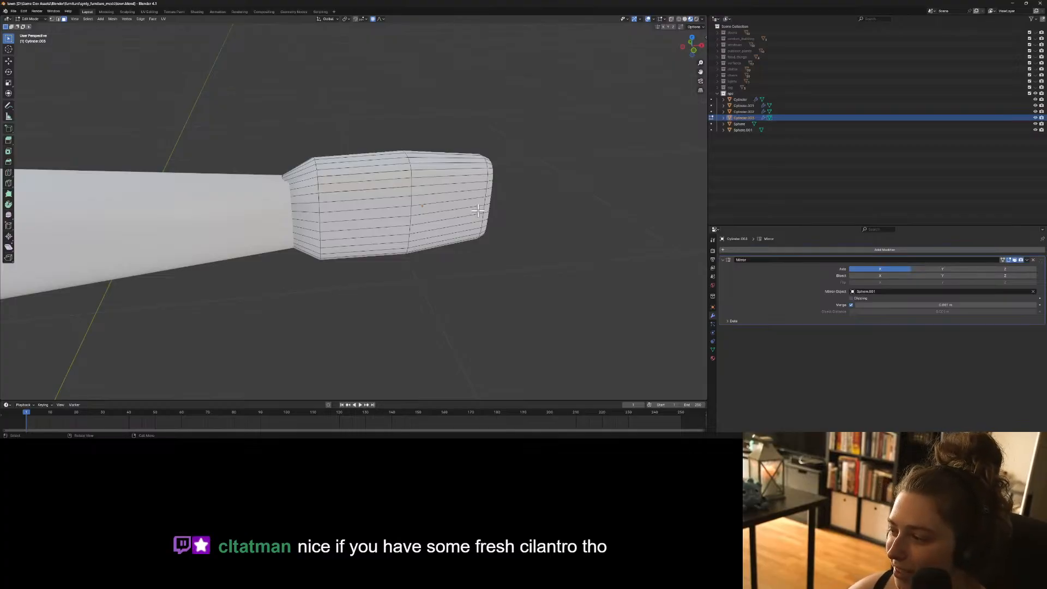
Return to Object Mode and add a Subdivision Surface modifier to the mirrored hand.
scroll(477, 210, down, 3)
middle_drag(512, 262, 390, 260)
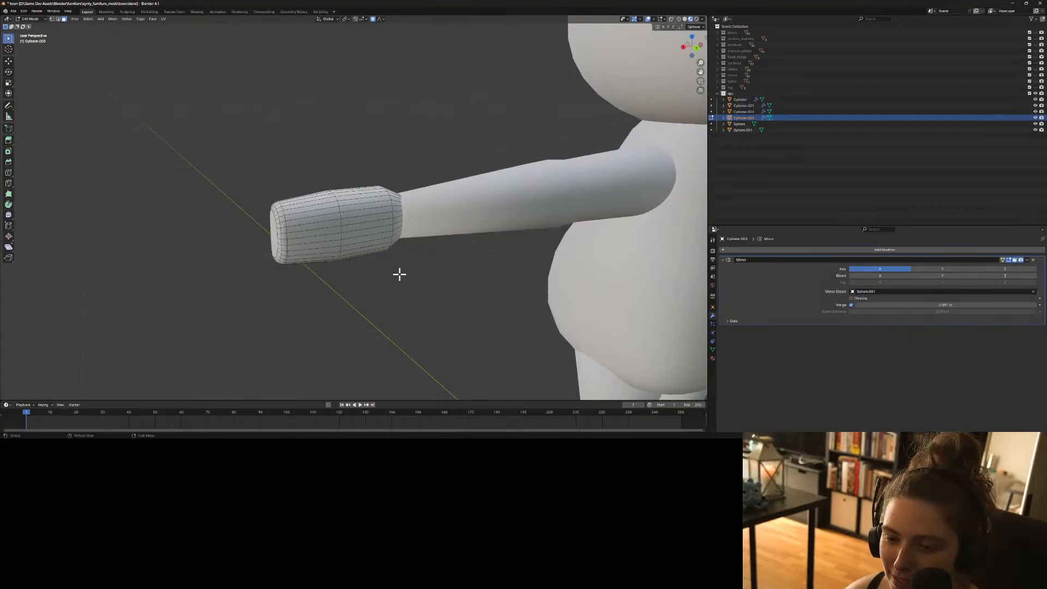
key(Tab)
click(343, 281)
middle_drag(343, 281, 458, 306)
scroll(358, 250, up, 3)
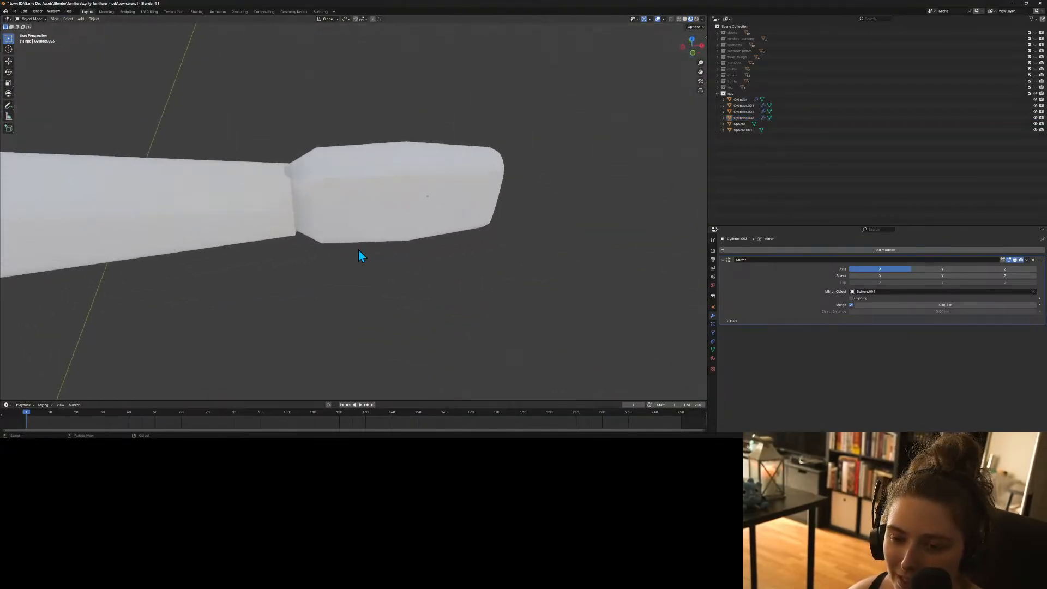
click(352, 201)
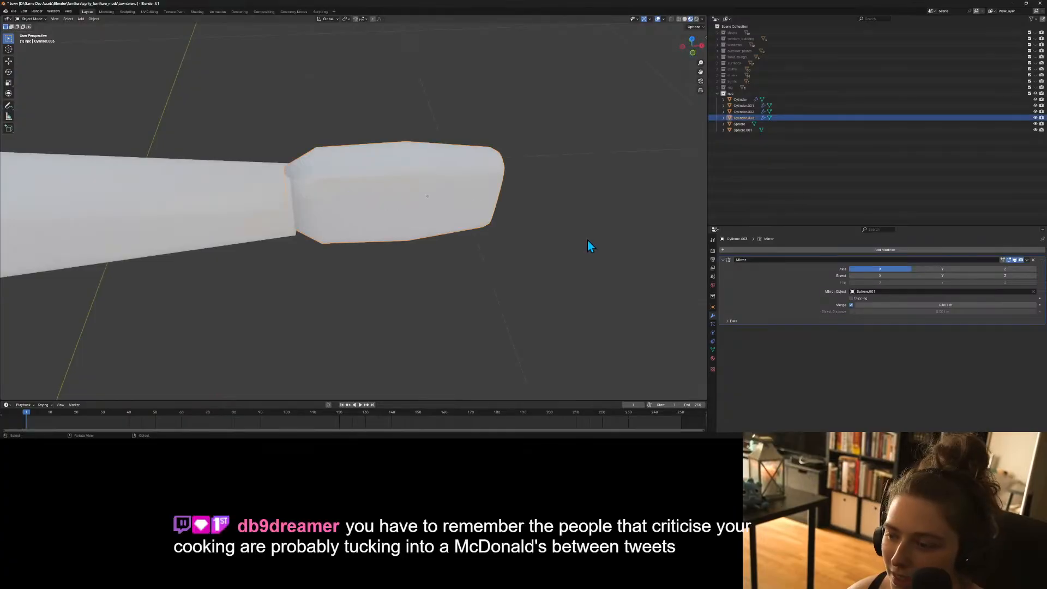
click(770, 251)
mouse_move(770, 250)
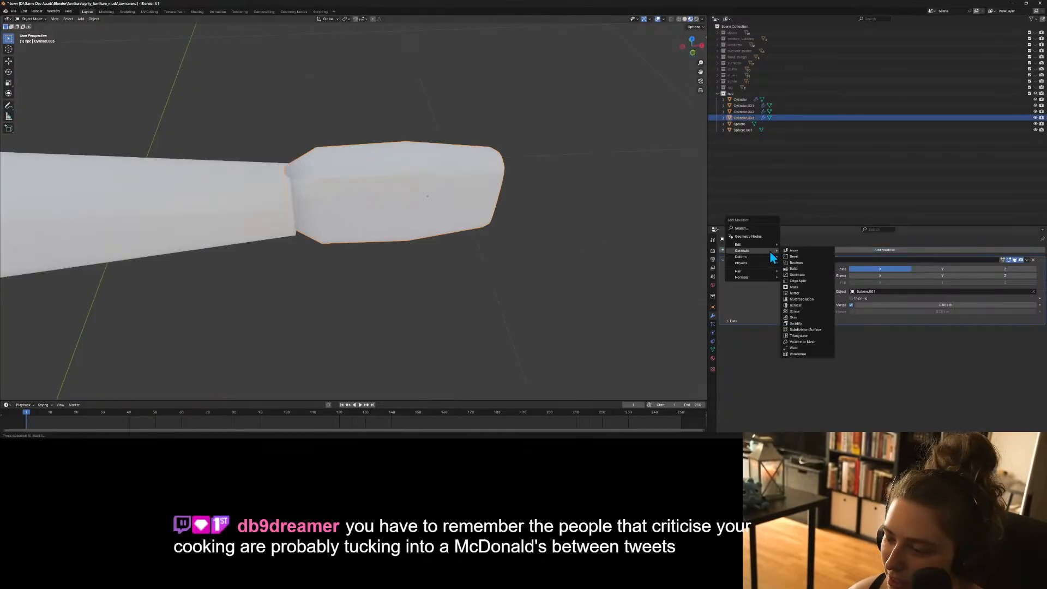
click(807, 332)
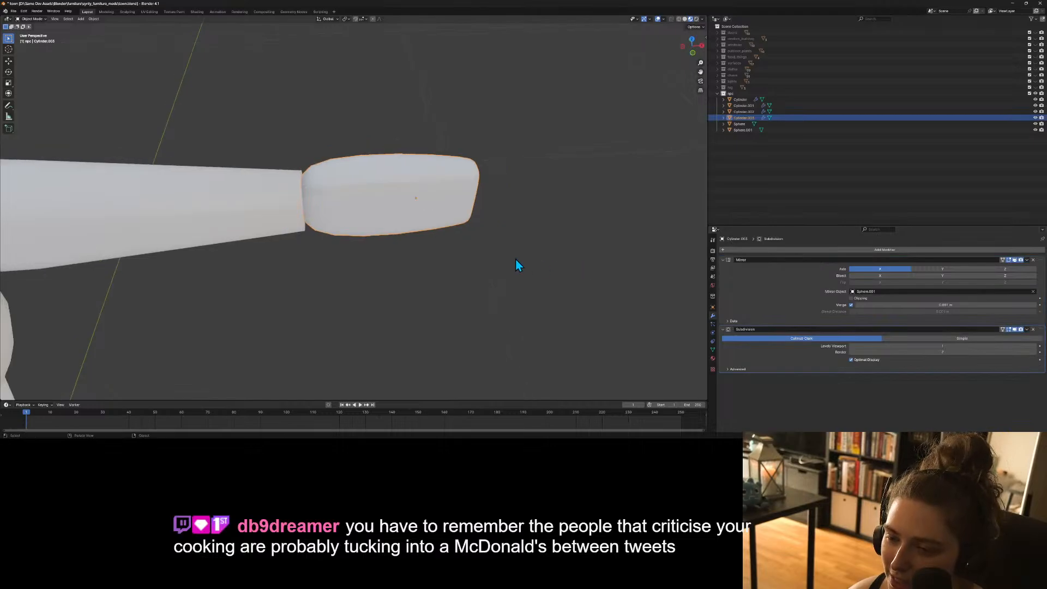
Move the hand's wrist end along its local Z axis towards the forearm, and return to Object Mode.
key(Tab)
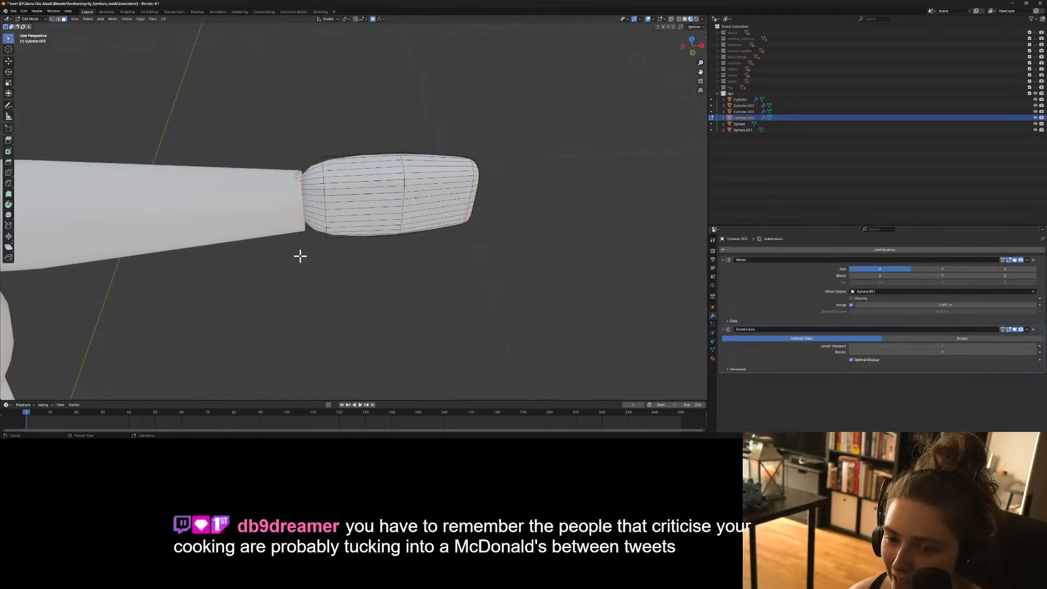
middle_drag(300, 254, 330, 254)
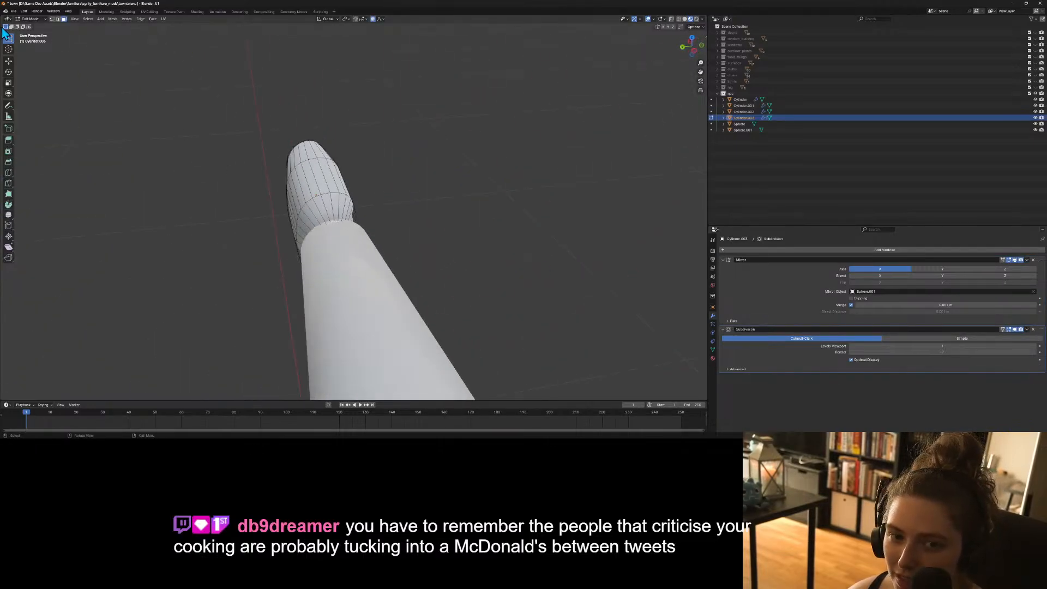
key(g)
key(z)
key(z)
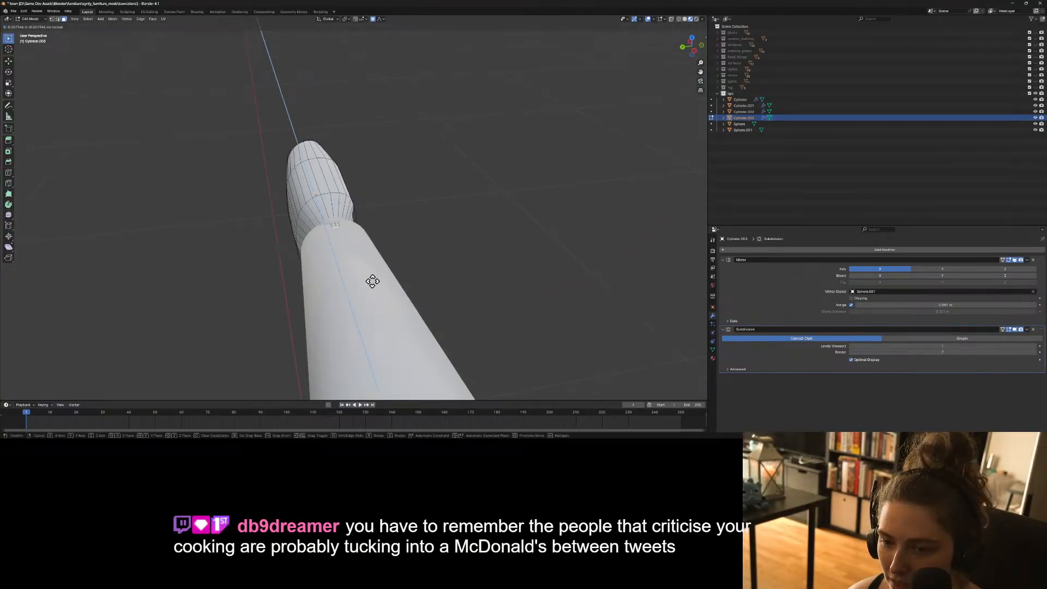
click(372, 281)
key(Tab)
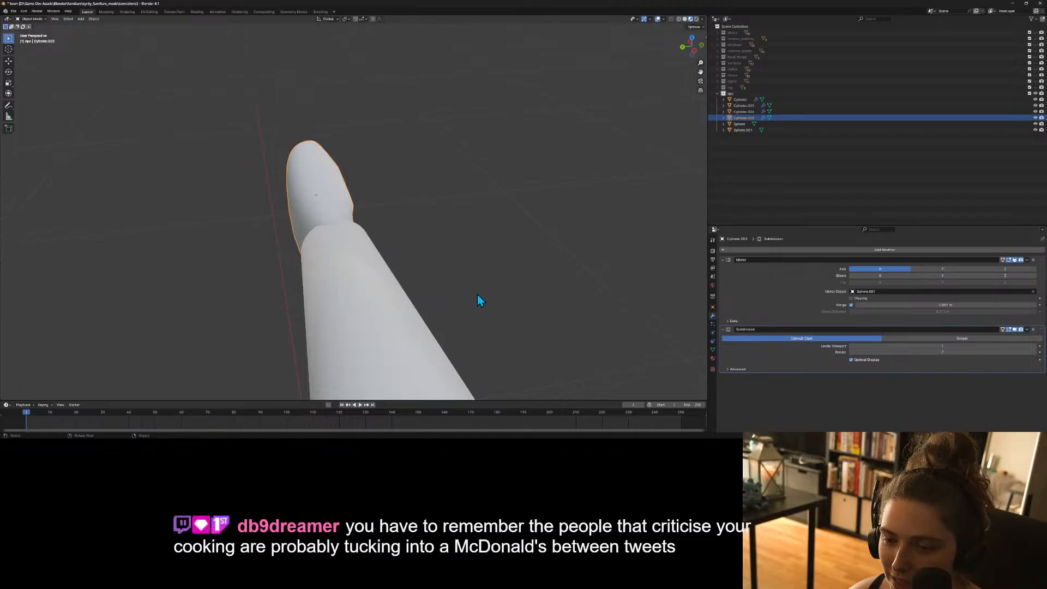
Deselect the hand, check its joint with the arm, and add a cylinder mesh for a separate thumb.
click(518, 313)
middle_drag(518, 313, 419, 257)
scroll(483, 326, down, 3)
middle_drag(313, 199, 325, 281)
scroll(392, 238, up, 4)
scroll(390, 236, up, 4)
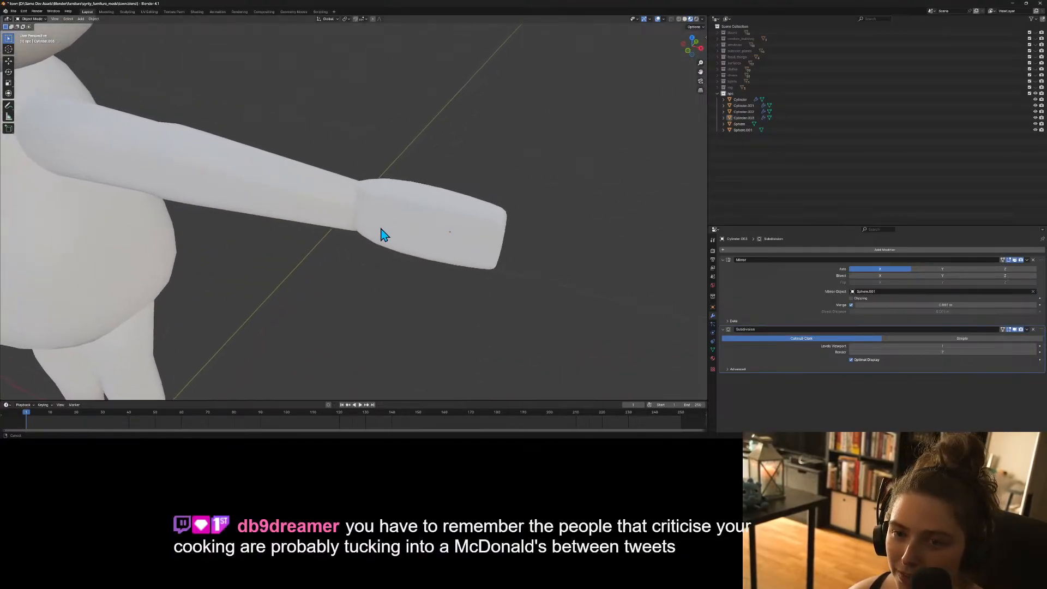
click(81, 19)
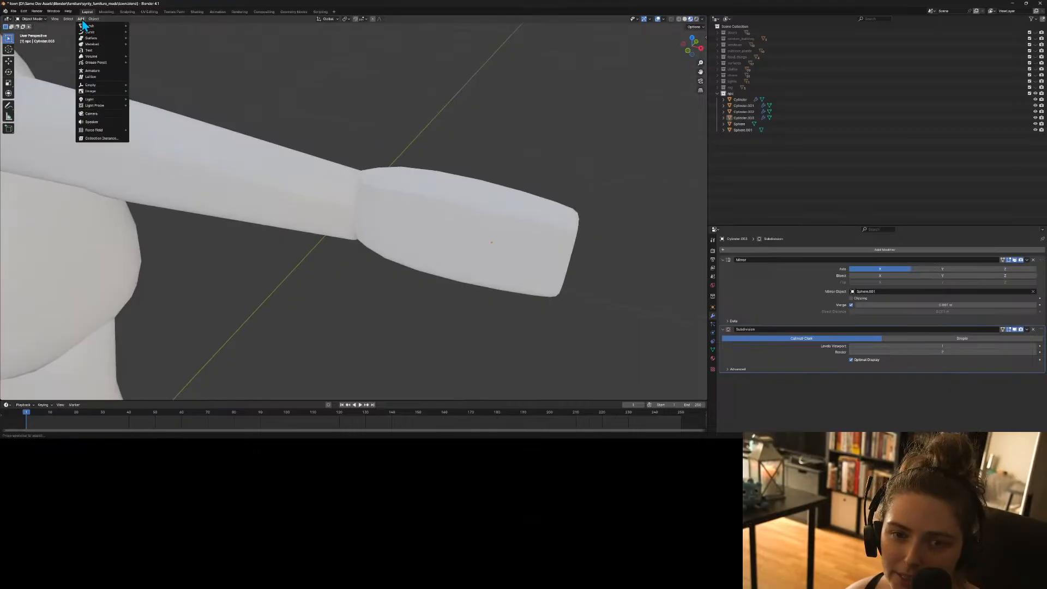
mouse_move(90, 26)
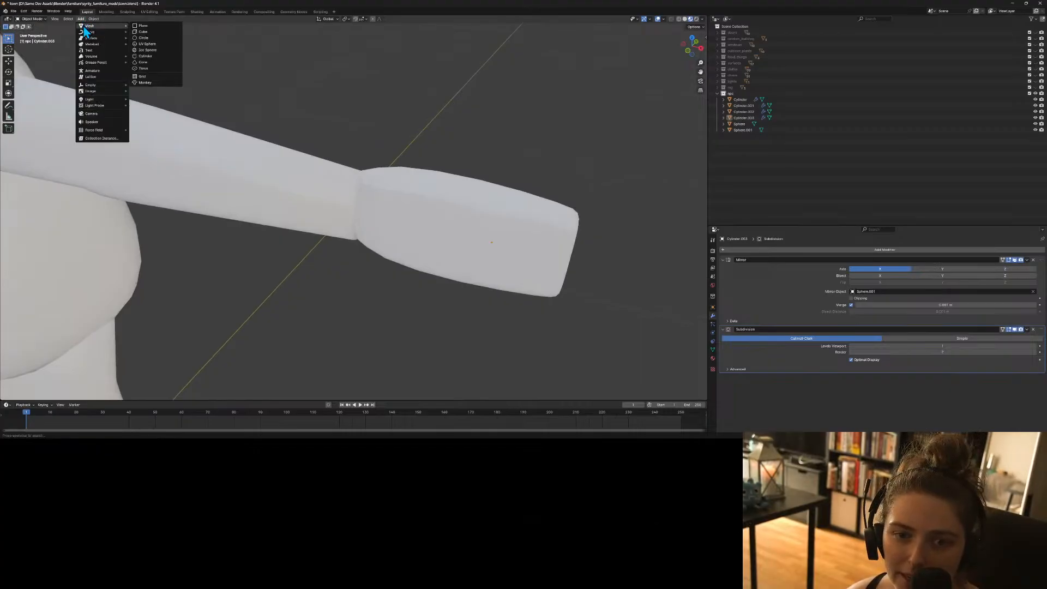
click(155, 54)
Move the new cylinder from the feet up to just above the character's hand in front view.
scroll(338, 273, down, 2)
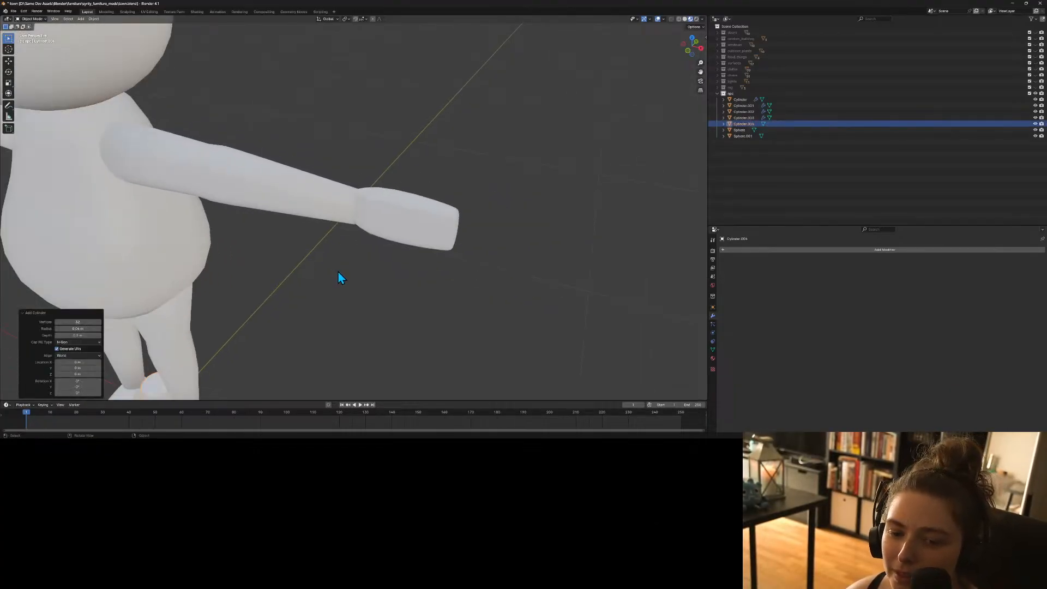
scroll(340, 272, down, 6)
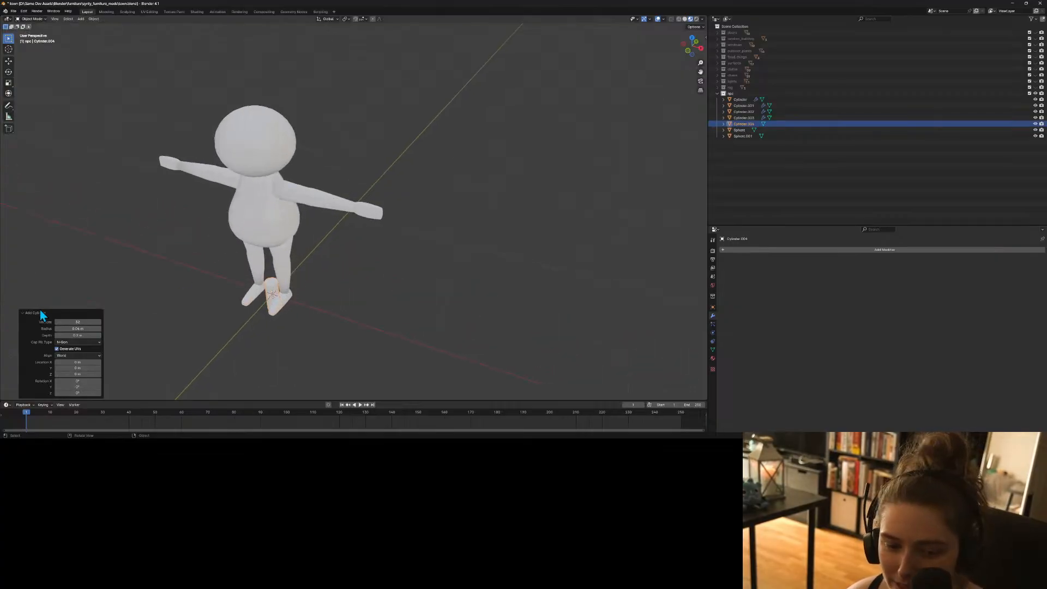
key(KP_1)
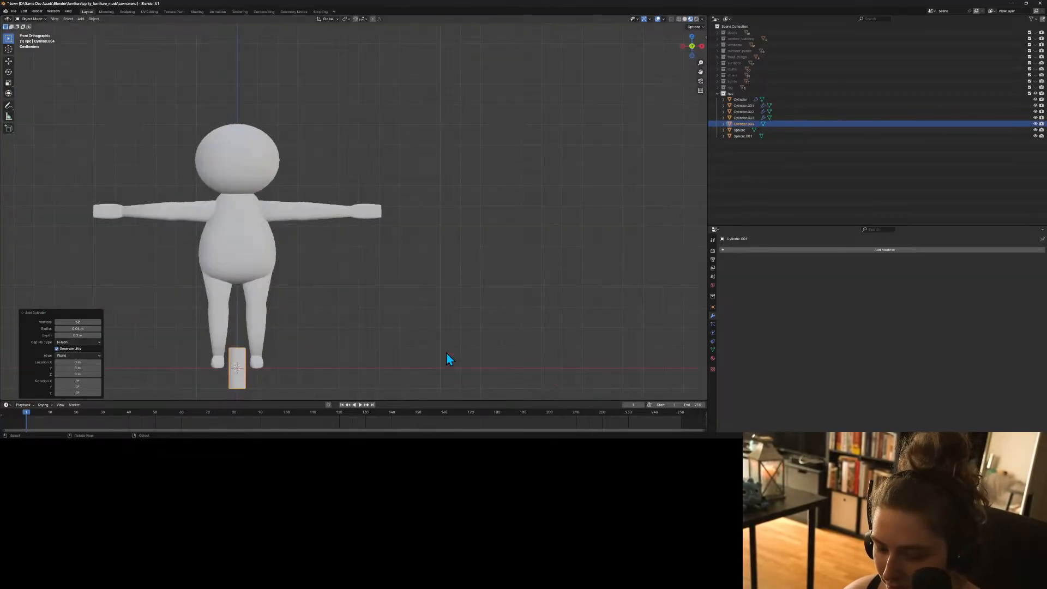
key(g)
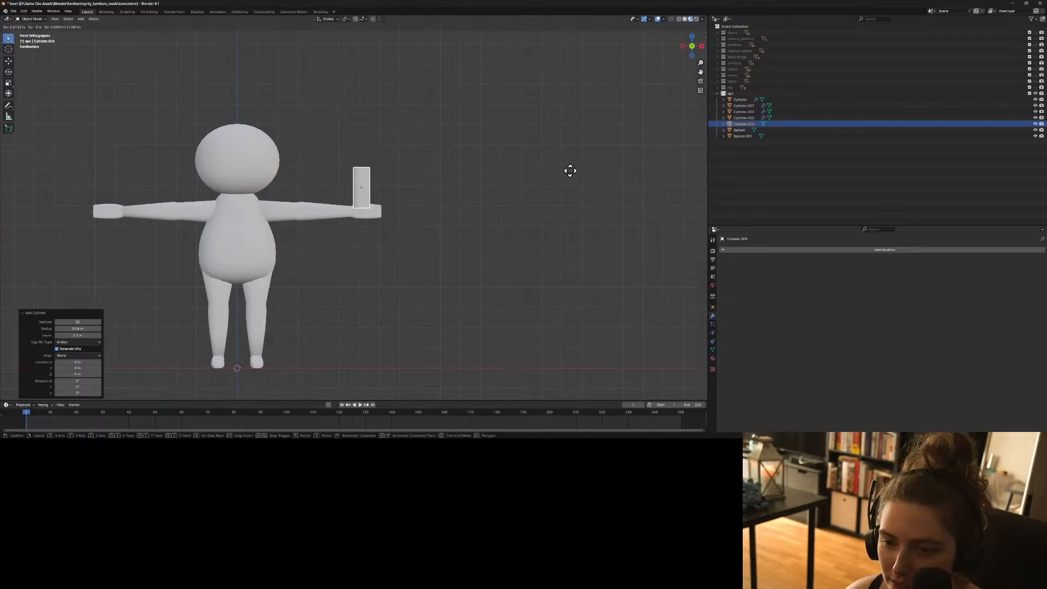
click(570, 169)
Scale the cylinder down by about 0.22, enlarge it by about 1.3, and stand it on the hand's upper edge as a thumb.
scroll(423, 252, up, 5)
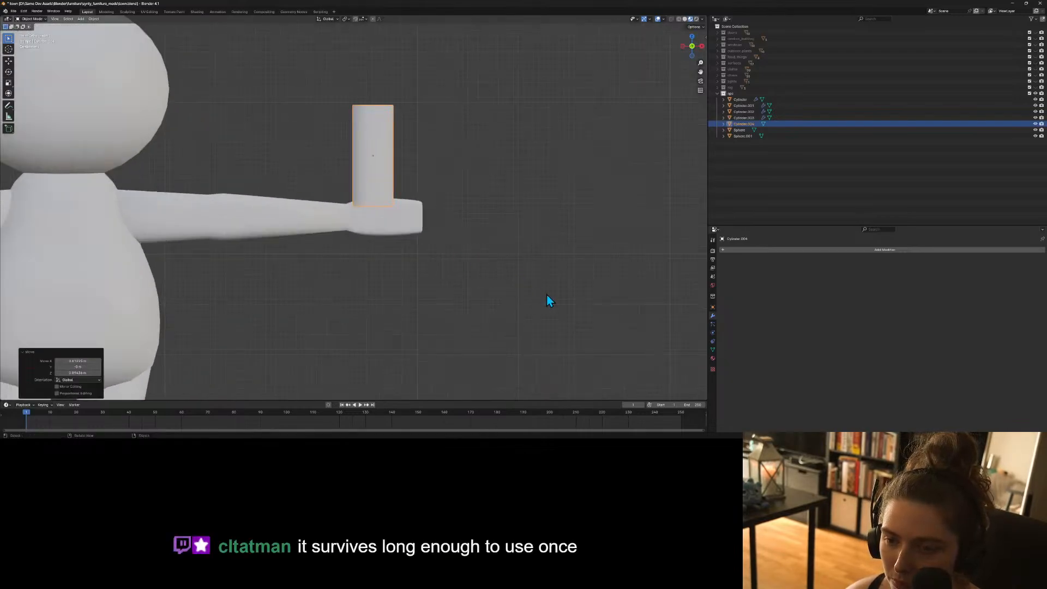
key(s)
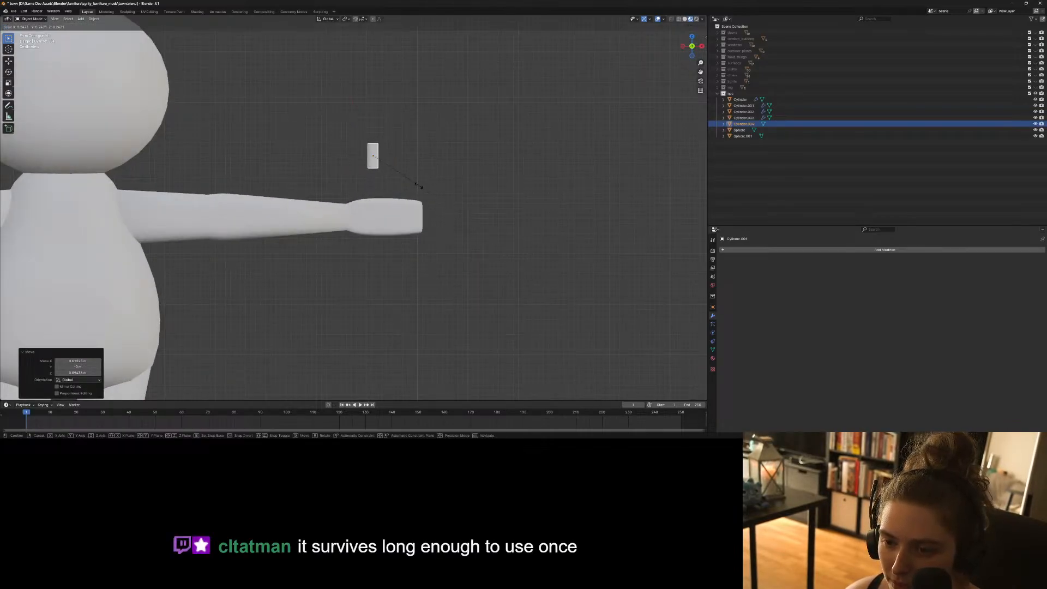
click(414, 191)
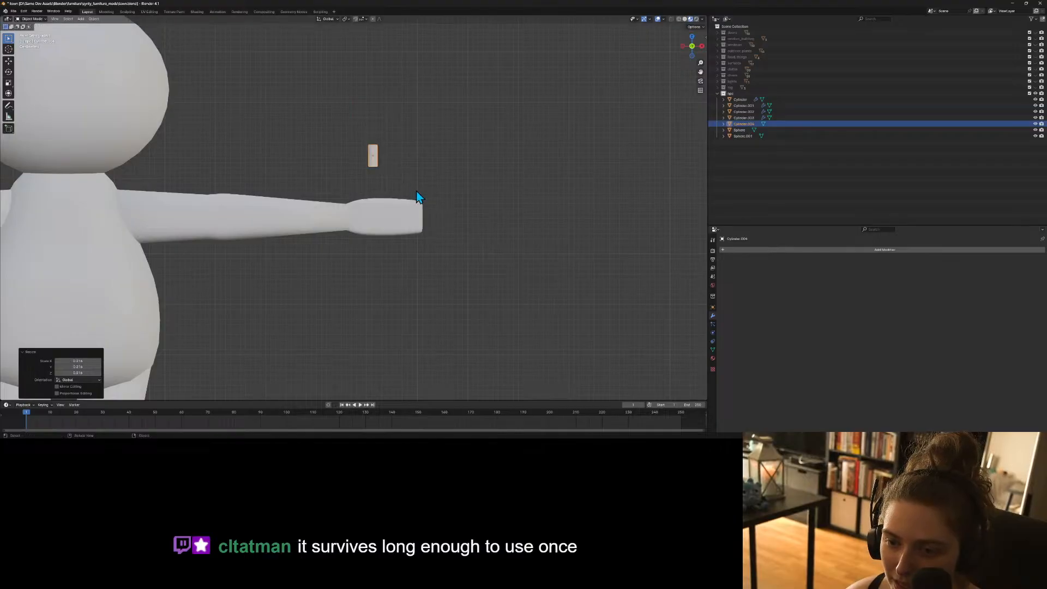
key(g)
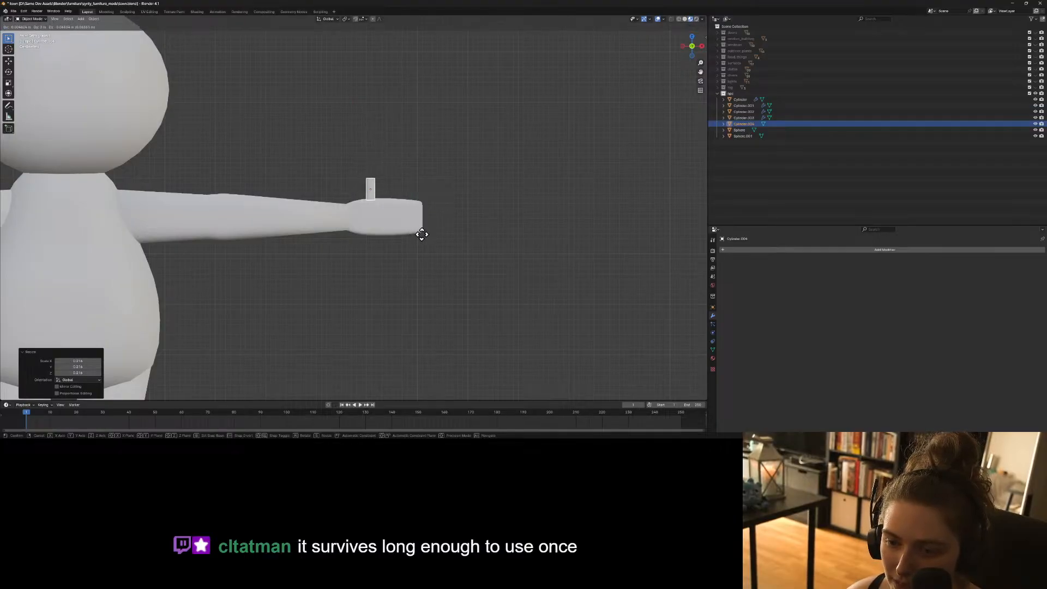
click(423, 236)
key(s)
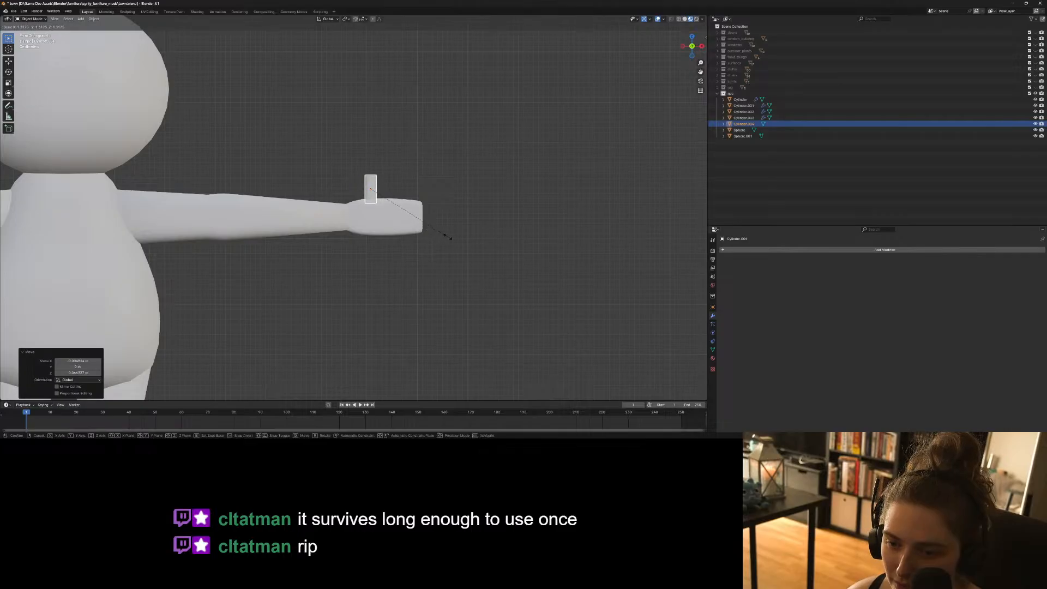
click(454, 239)
key(g)
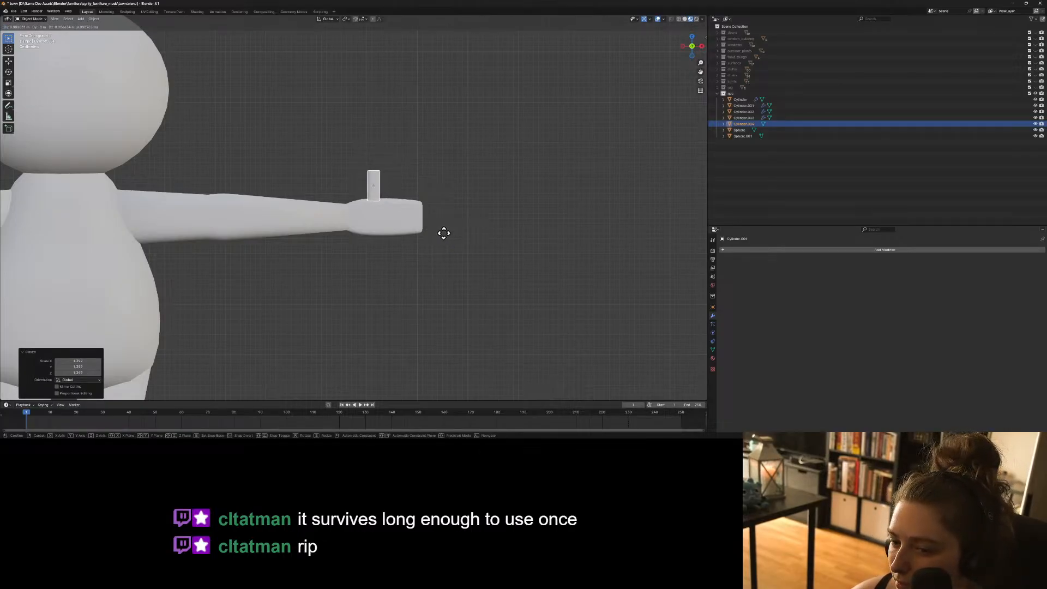
click(444, 233)
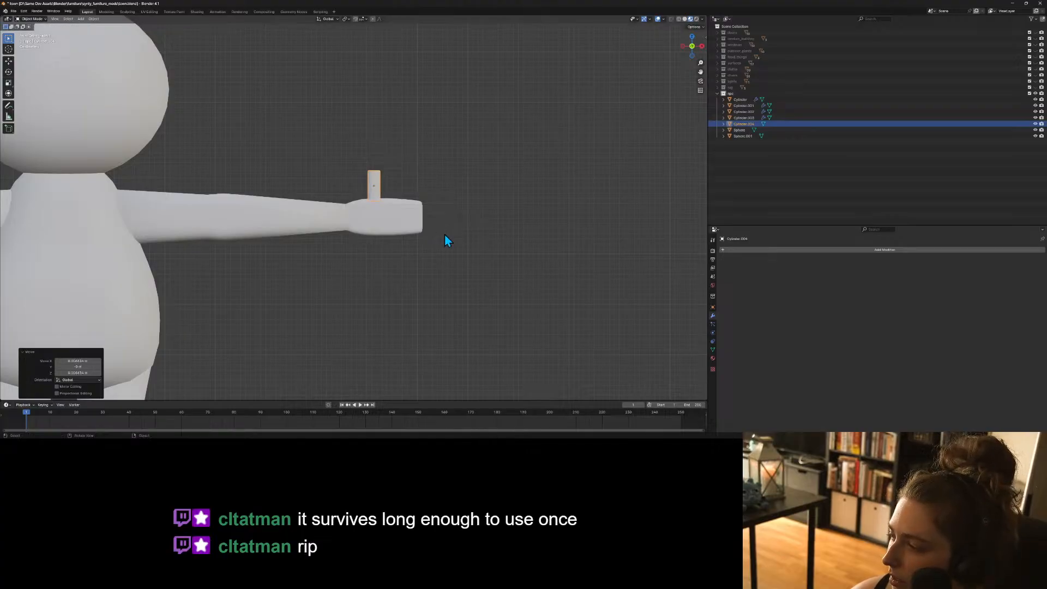
Check the thumb cylinder against the hand in right view, and open its mesh for editing with nothing selected.
scroll(443, 234, up, 3)
shift+middle_drag(432, 224, 432, 249)
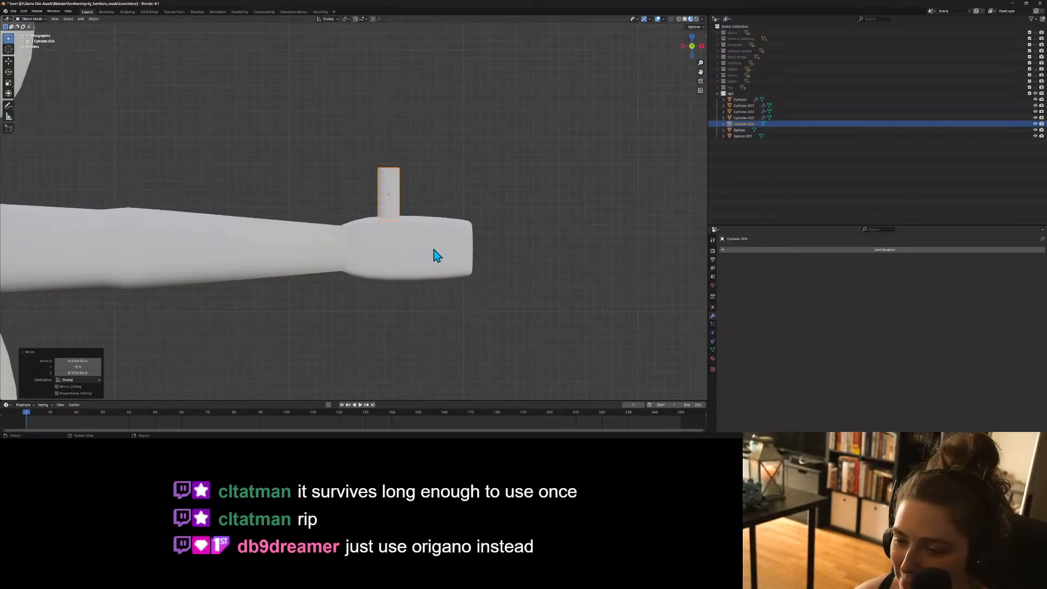
key(KP_3)
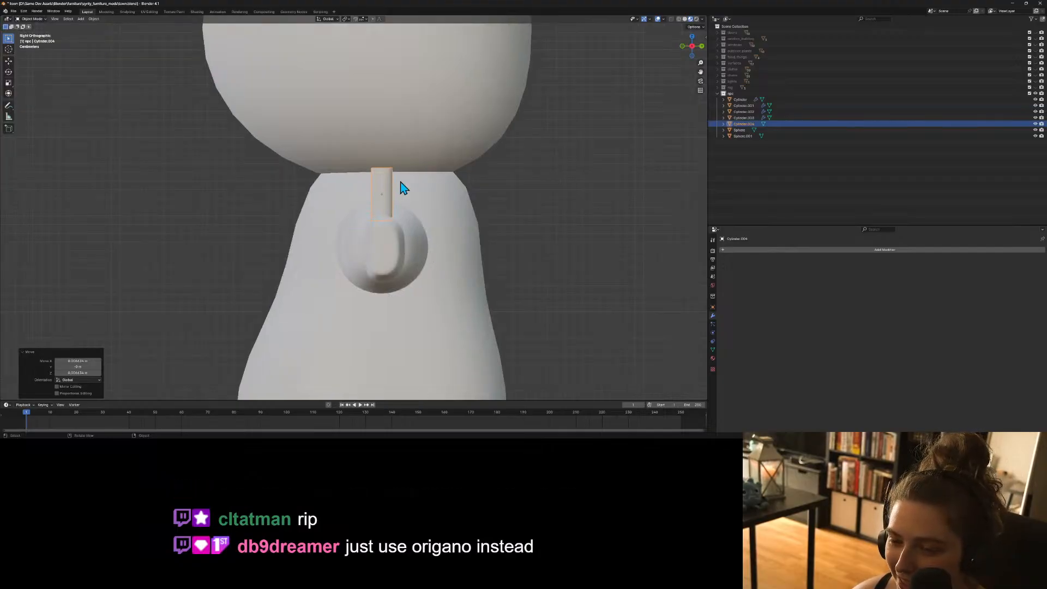
key(Tab)
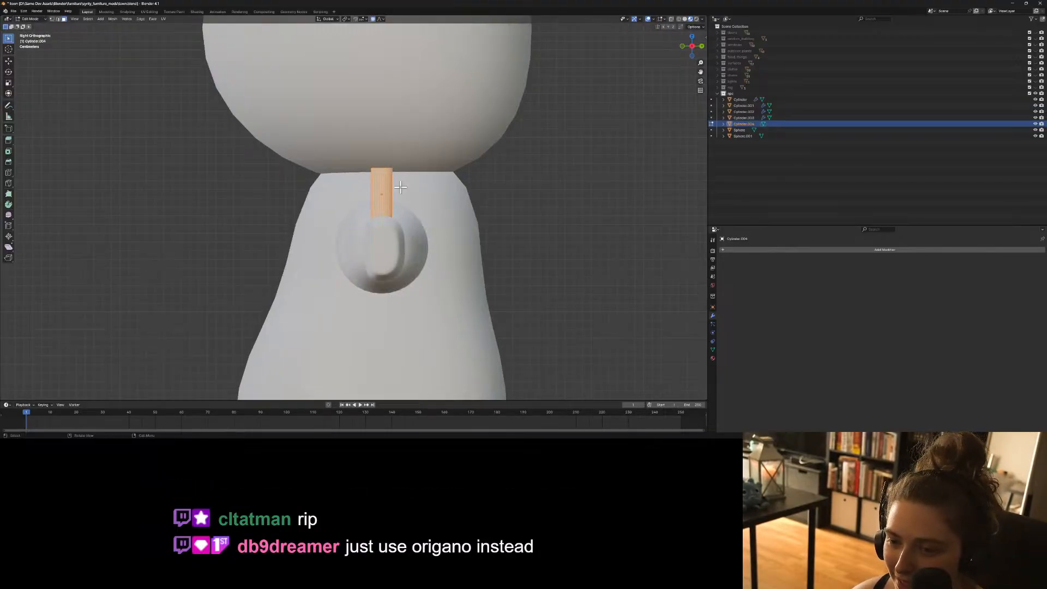
middle_drag(477, 236, 453, 264)
key(alt+a)
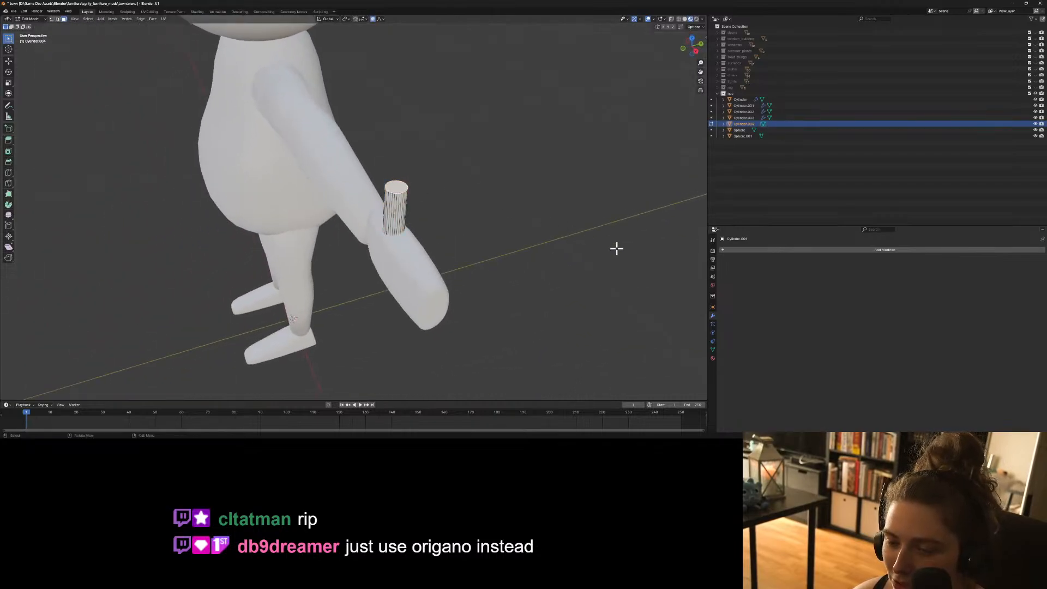
Try the Bevel tool on the thumb cylinder's mesh, inspect it on the hand, and return to Object Mode.
click(8, 161)
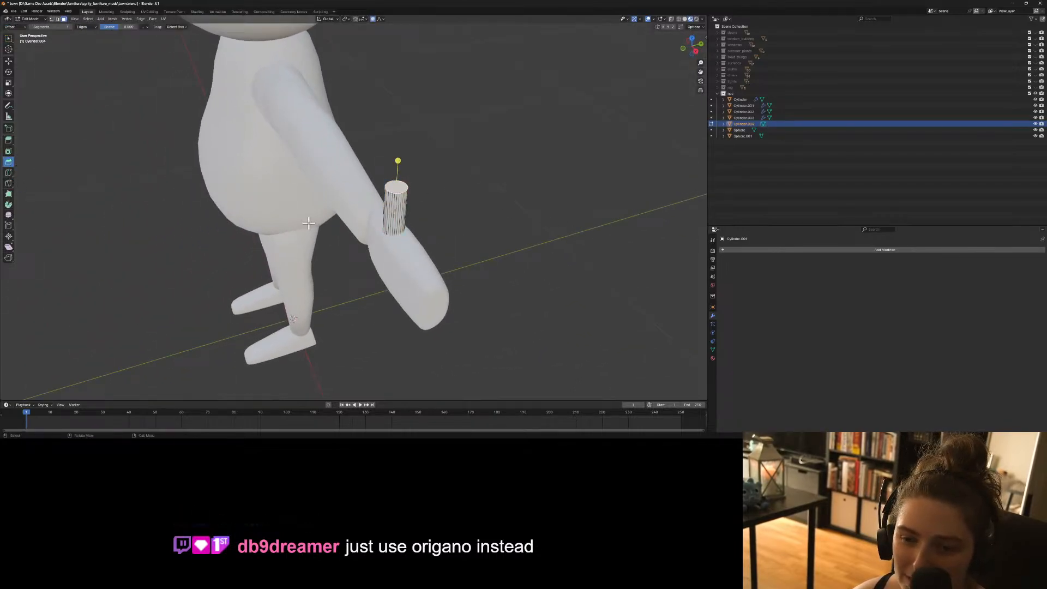
drag(398, 156, 397, 157)
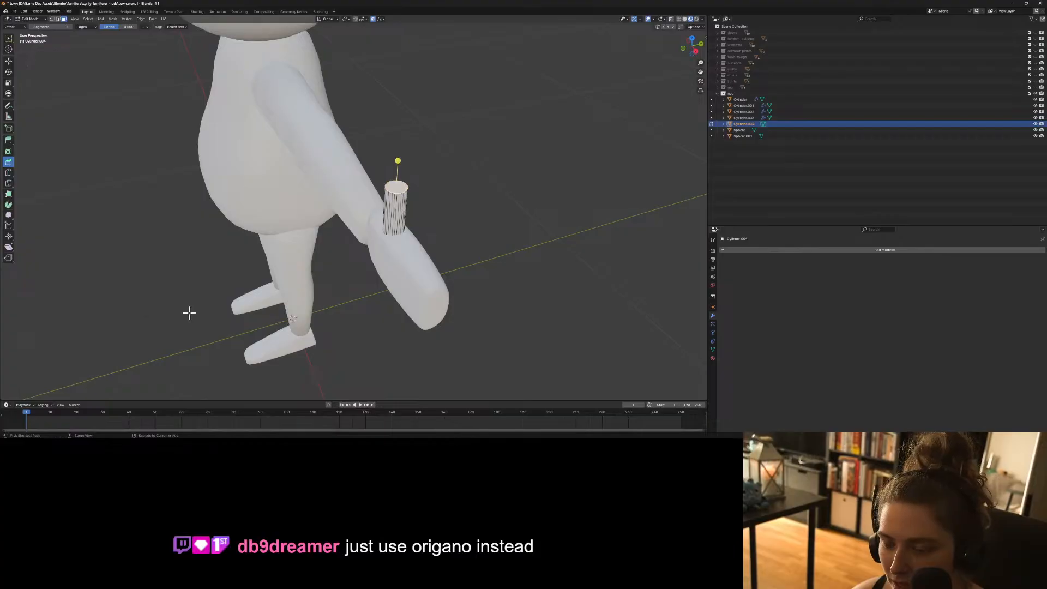
key(Tab)
key(Tab)
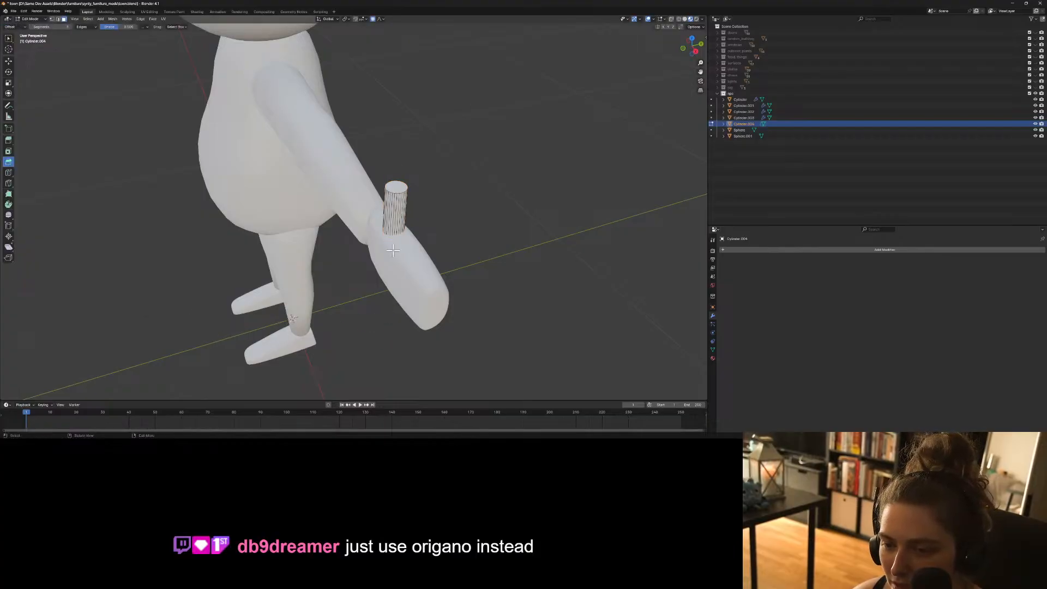
scroll(392, 223, up, 4)
middle_drag(392, 223, 434, 201)
click(469, 172)
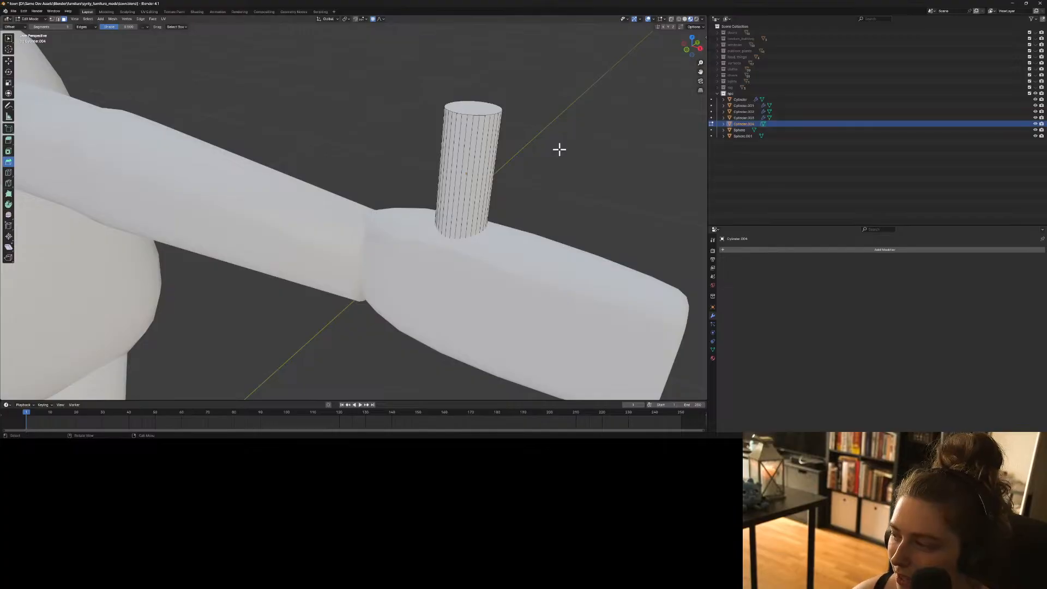
scroll(467, 225, down, 3)
scroll(466, 225, down, 2)
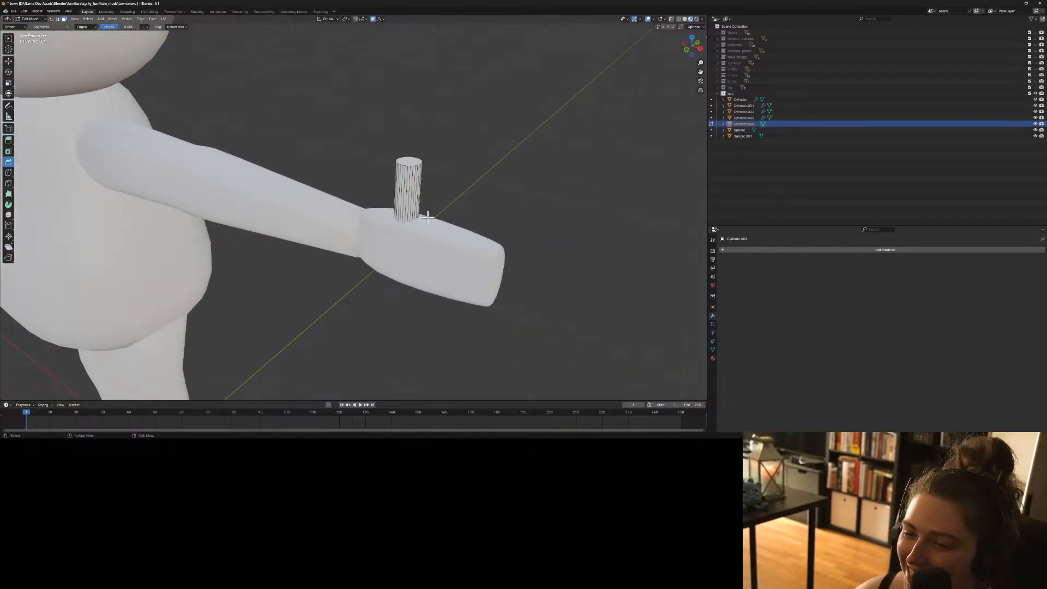
middle_drag(431, 223, 452, 224)
key(Tab)
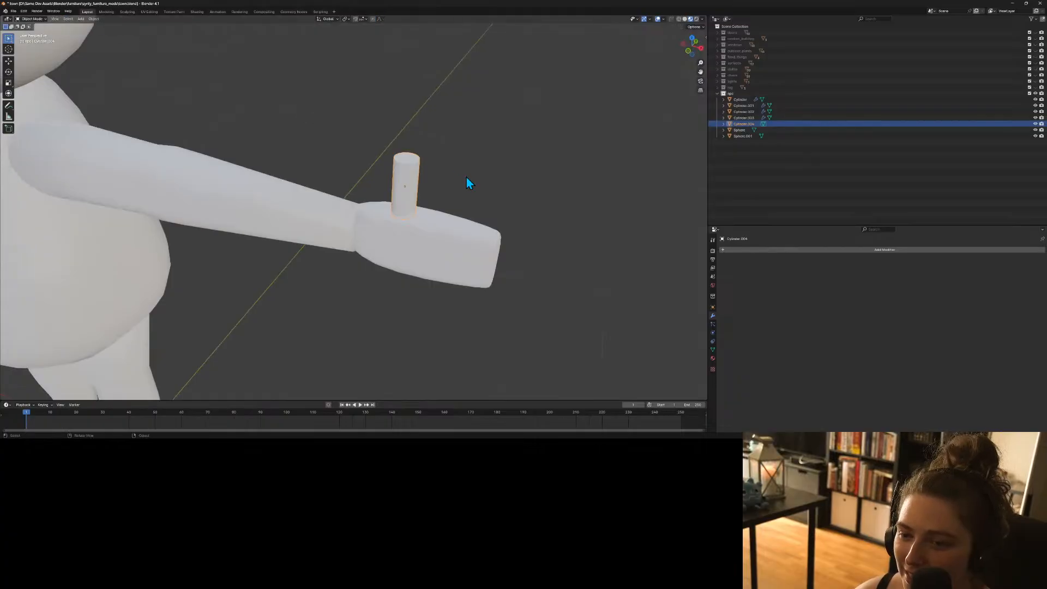
Delete the rounded hand together with its thumb cylinder from the end of the arm.
click(448, 241)
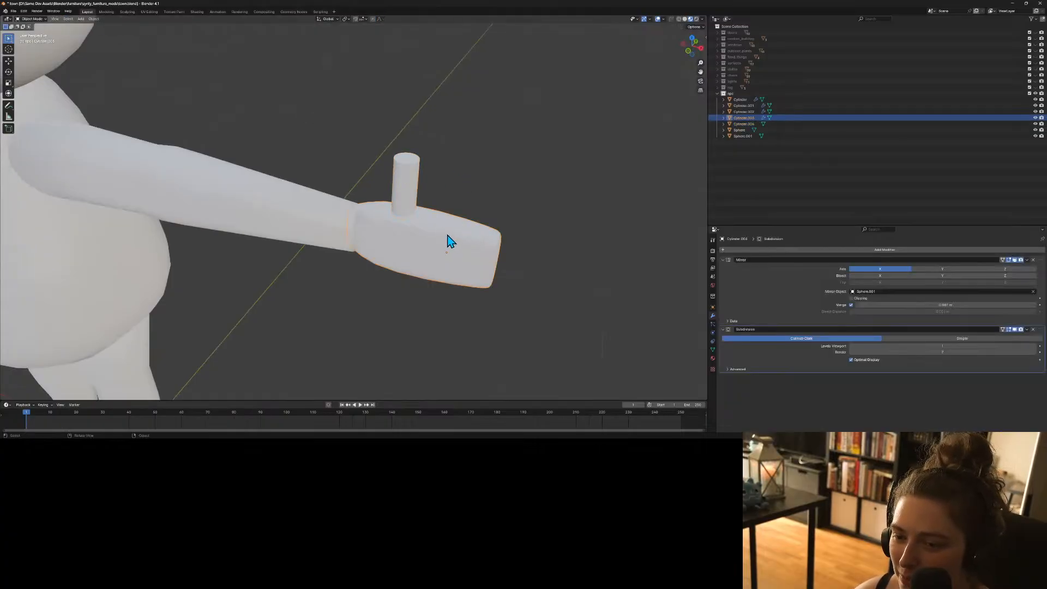
shift+click(409, 196)
key(Delete)
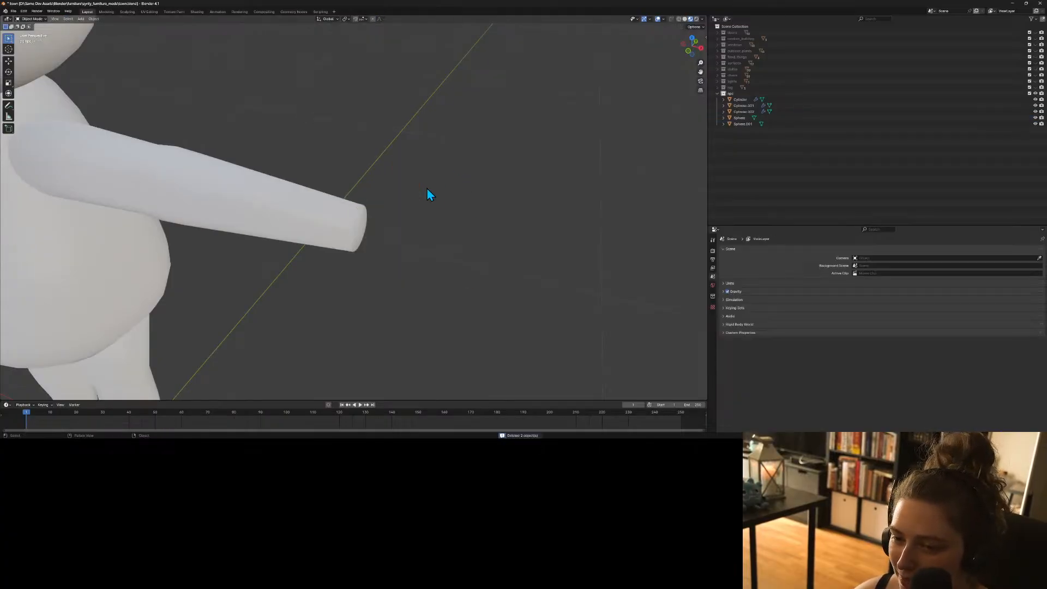
Add a cube mesh with a size of 0.2 m as the base for a new hand.
scroll(398, 197, down, 6)
middle_drag(381, 232, 229, 152)
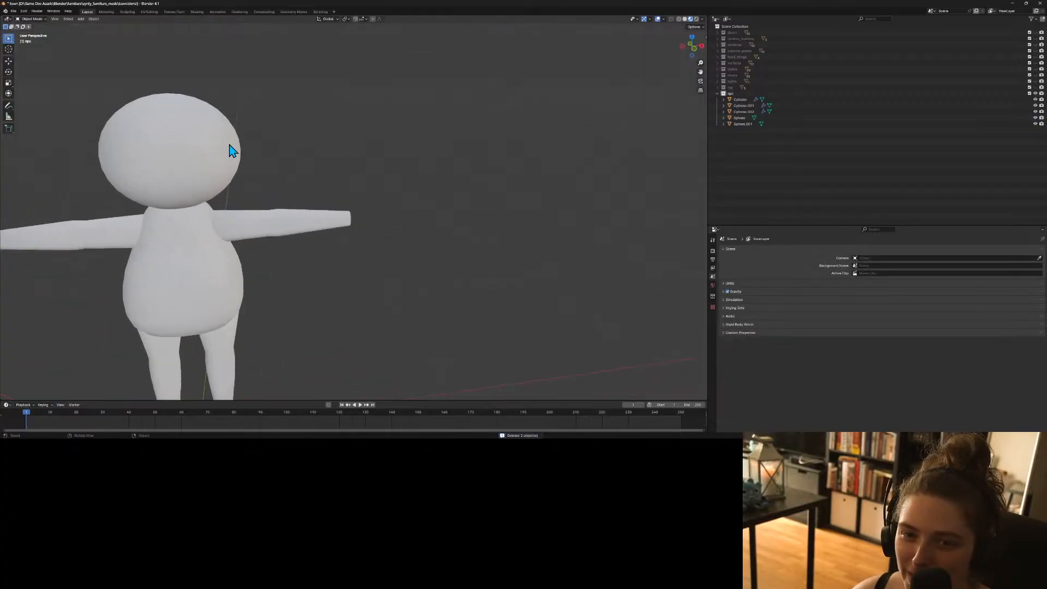
click(81, 19)
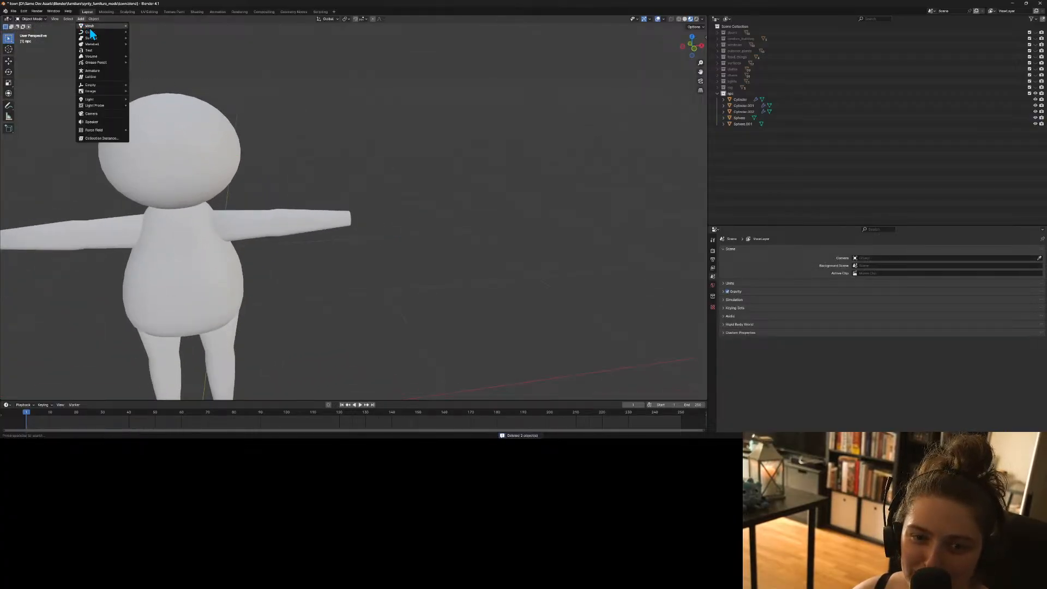
mouse_move(93, 26)
click(161, 35)
scroll(442, 224, down, 2)
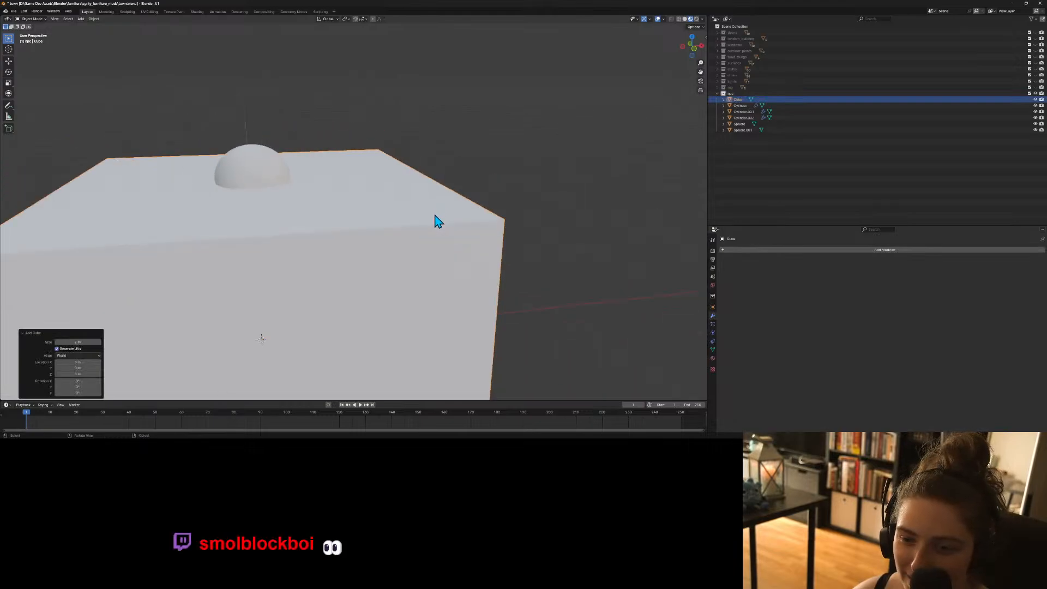
click(79, 342)
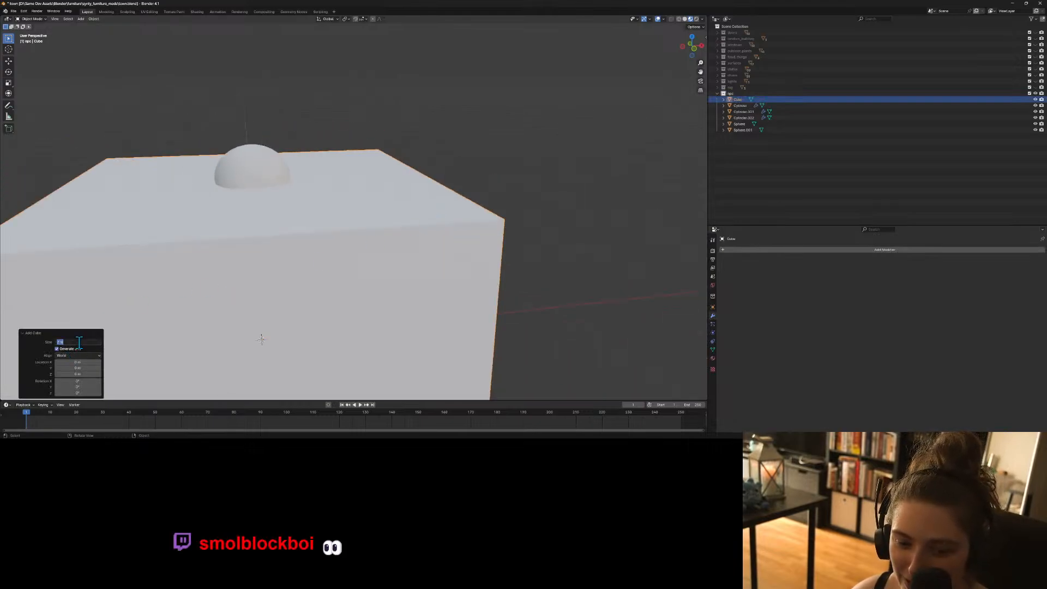
text(0.2)
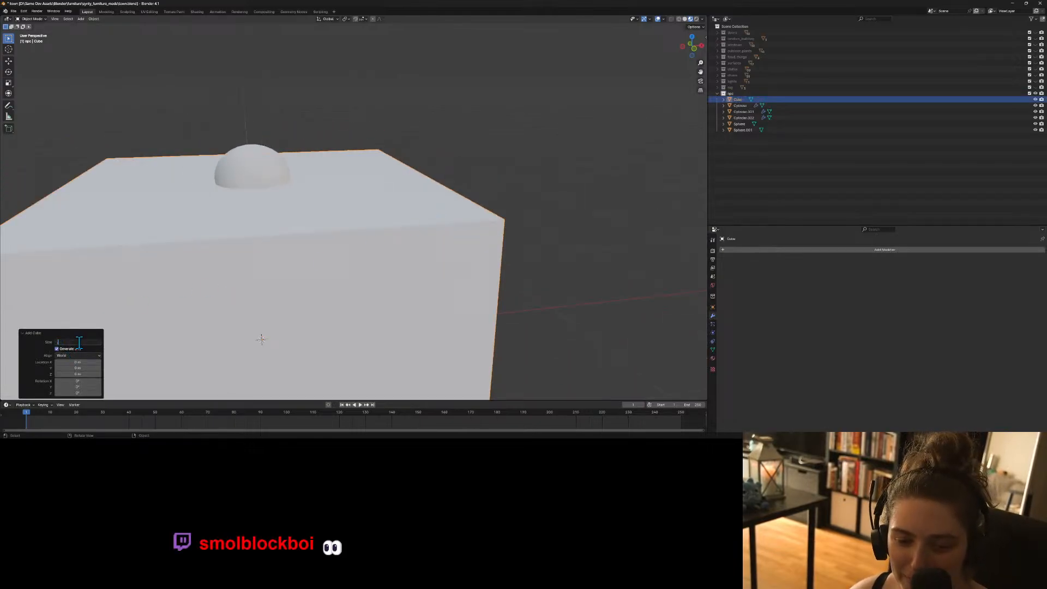
key(Return)
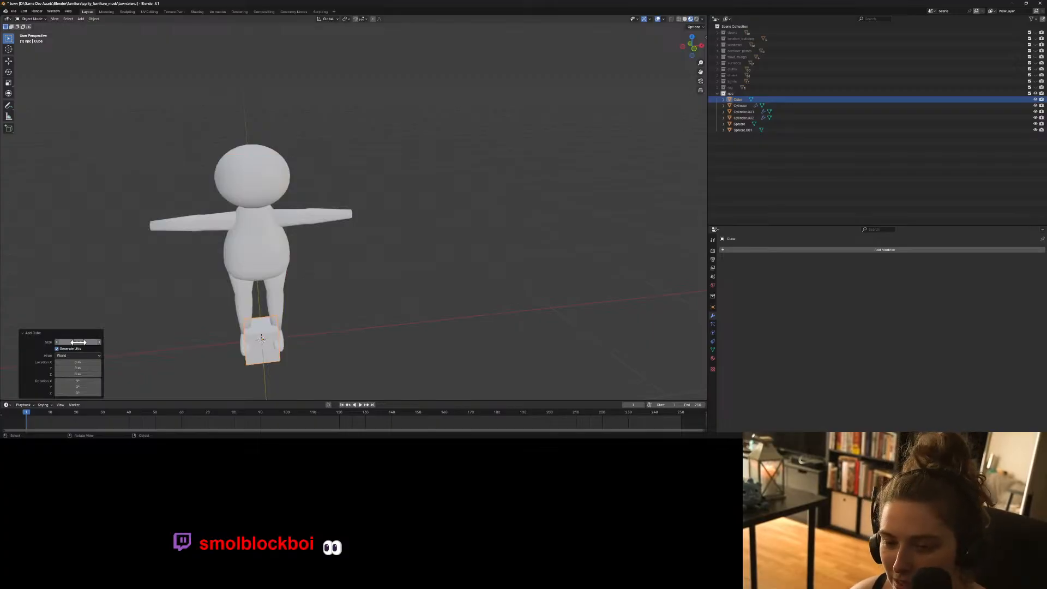
Move the cube in front view from between the feet to the end of the character's arm.
click(203, 356)
key(KP_1)
click(259, 351)
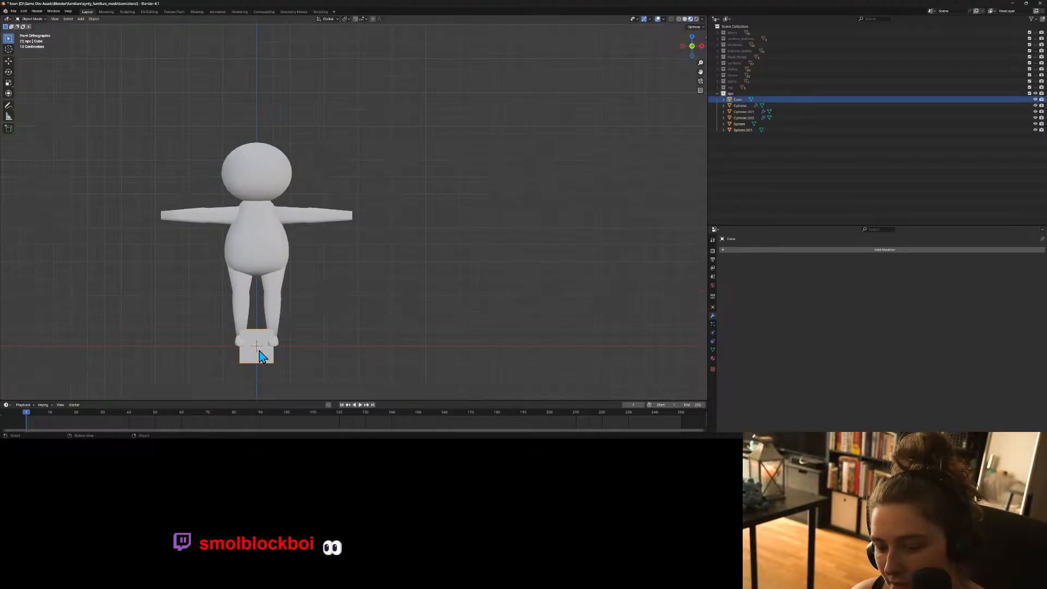
drag(261, 355, 376, 223)
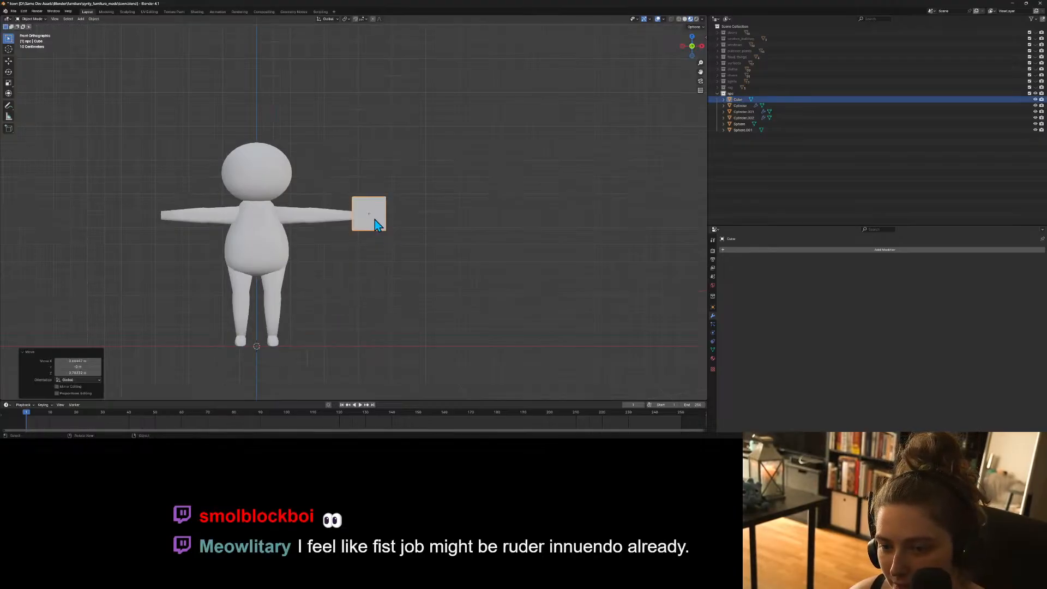
key(g)
click(374, 222)
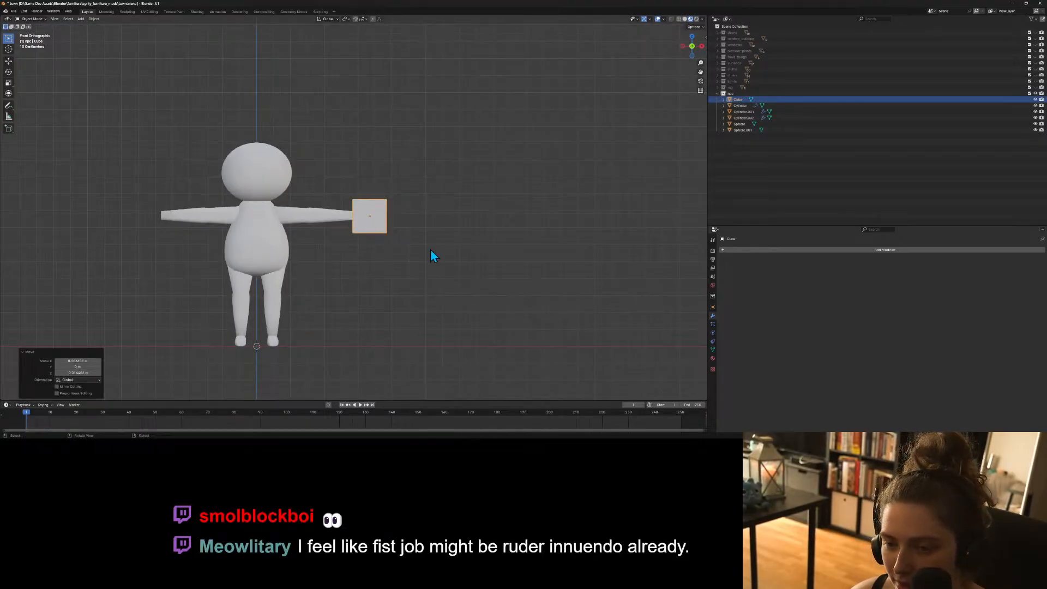
Nudge the cube sideways until its inner face sits flush against the wrist.
click(444, 254)
scroll(443, 260, up, 8)
click(440, 269)
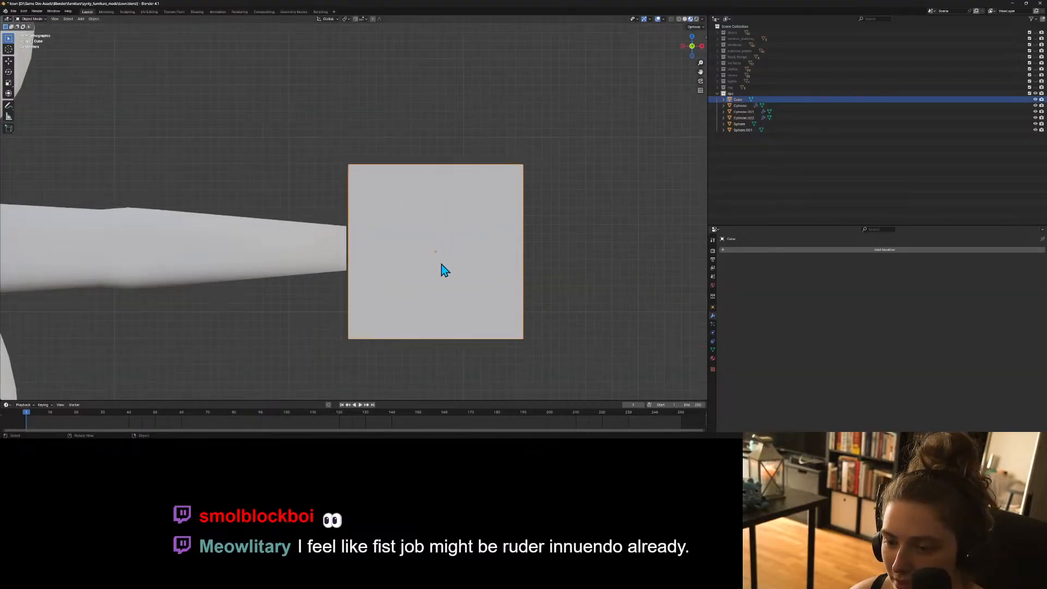
key(g)
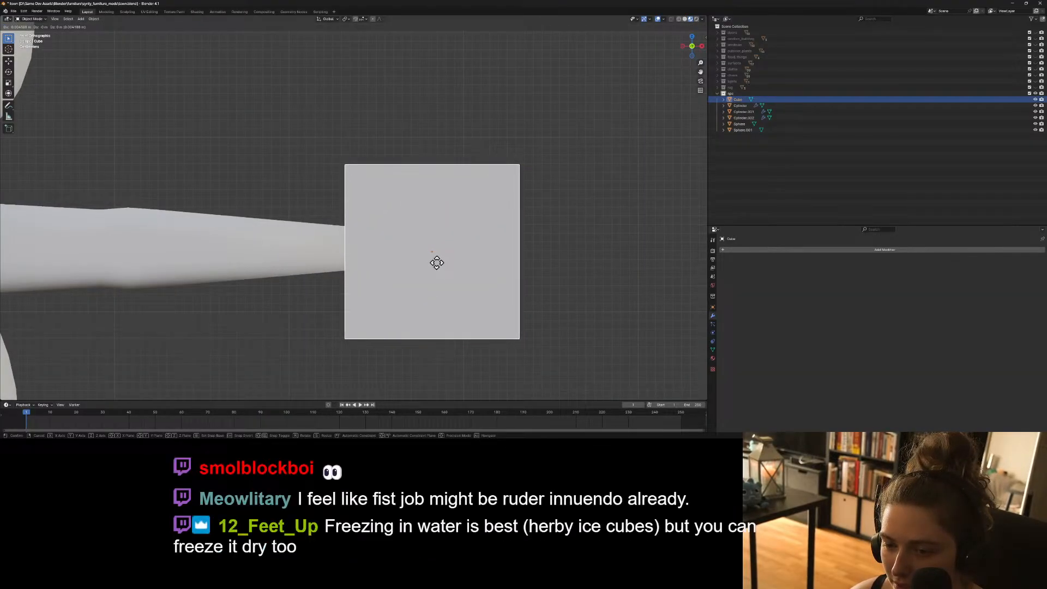
click(440, 270)
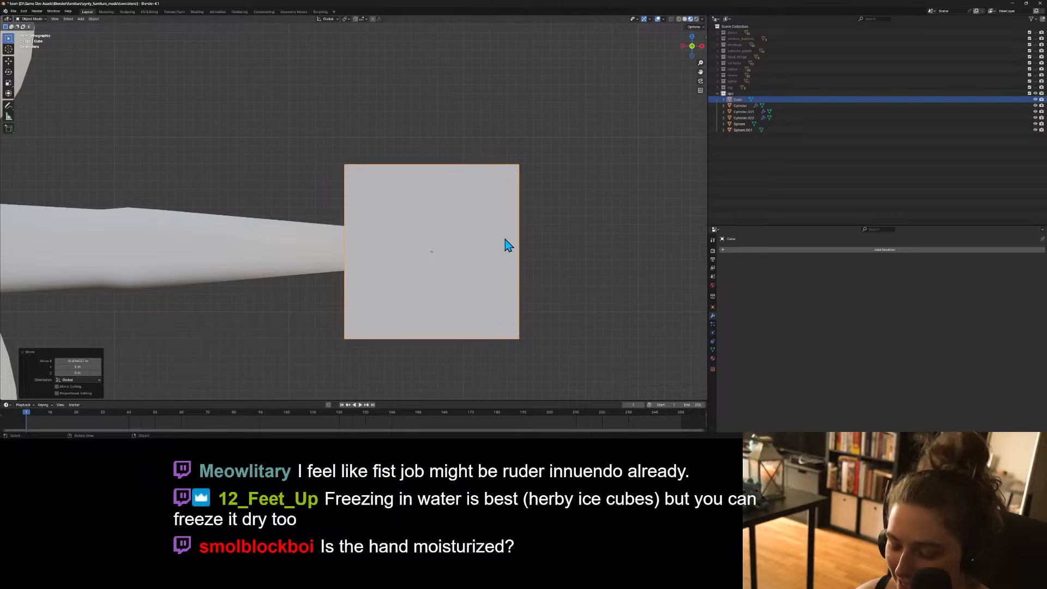
Scale the cube along Z by about 0.36 and raise it slightly to centre it on the wrist.
key(s)
key(z)
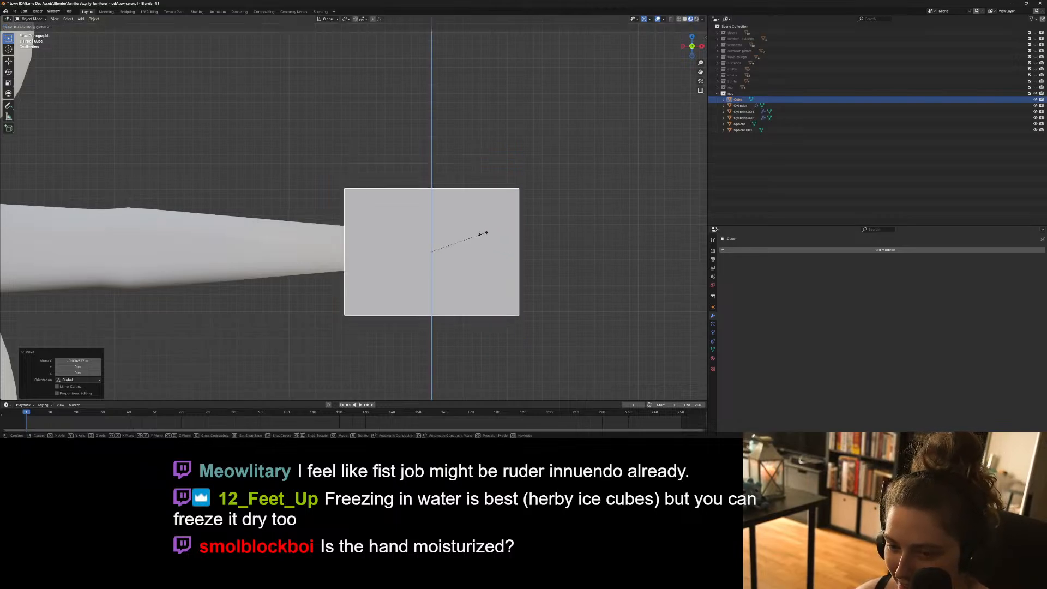
click(456, 240)
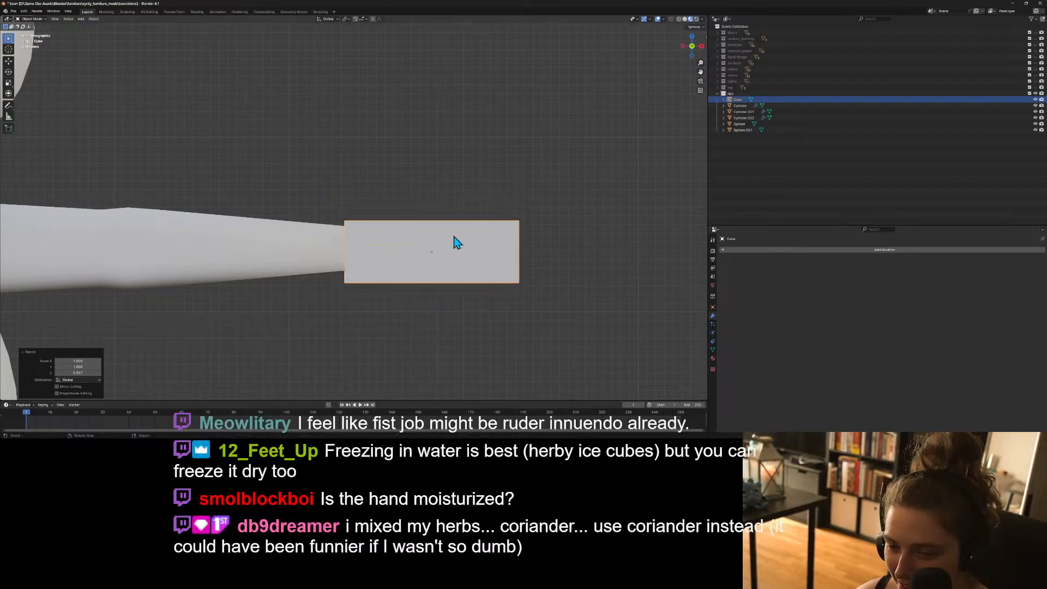
key(g)
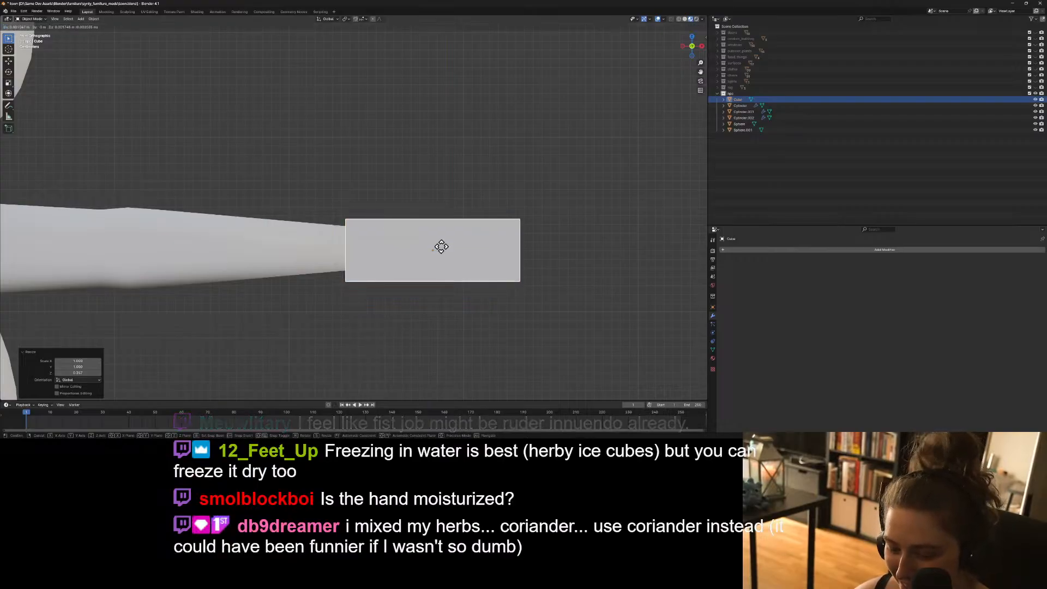
key(z)
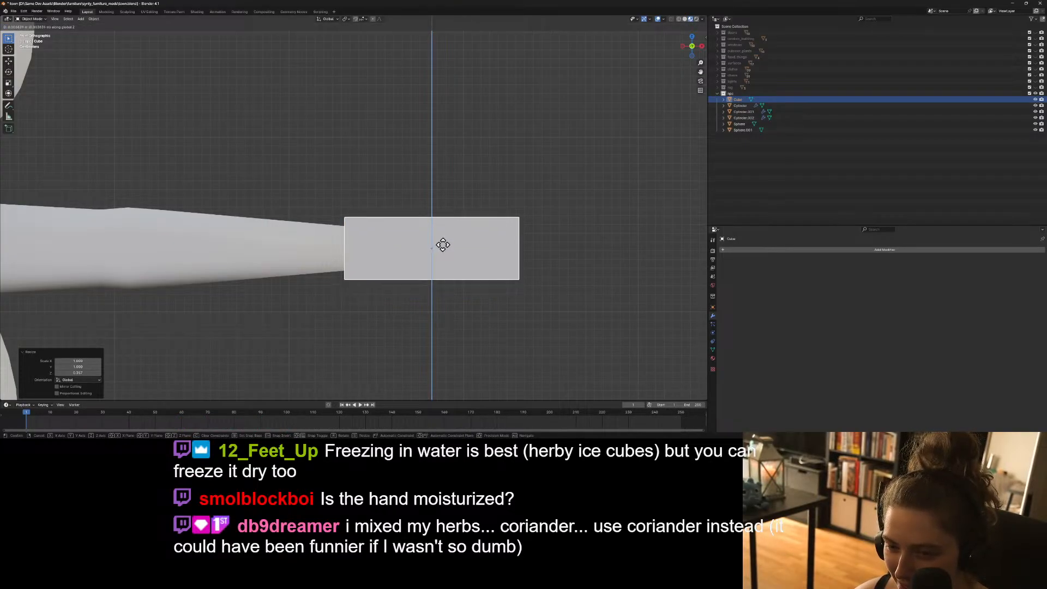
click(442, 248)
Scale the cube along Y by about 0.25 in right view to narrow the hand.
click(542, 267)
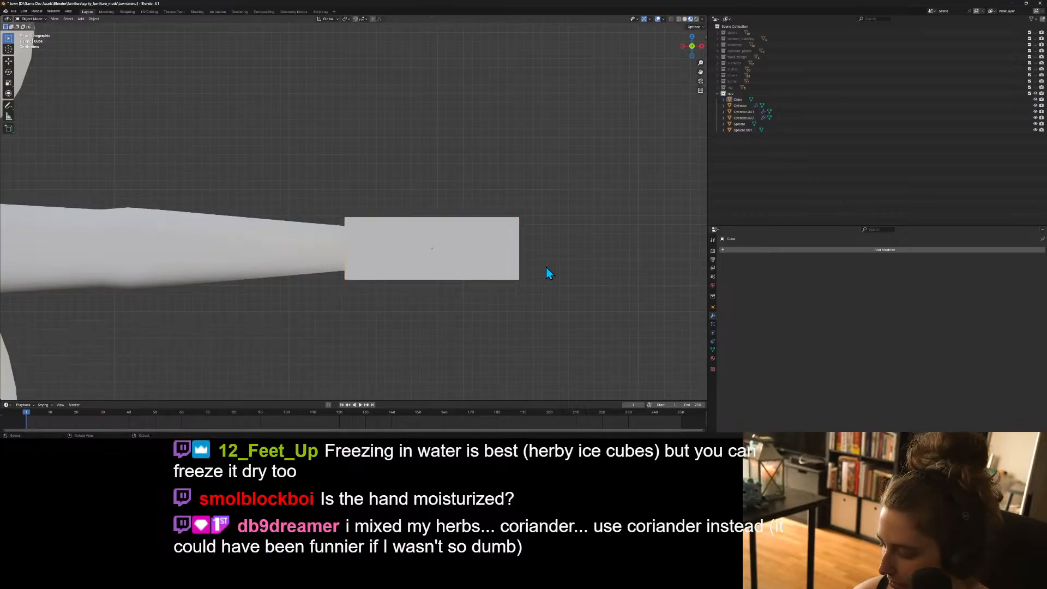
key(KP_3)
click(428, 264)
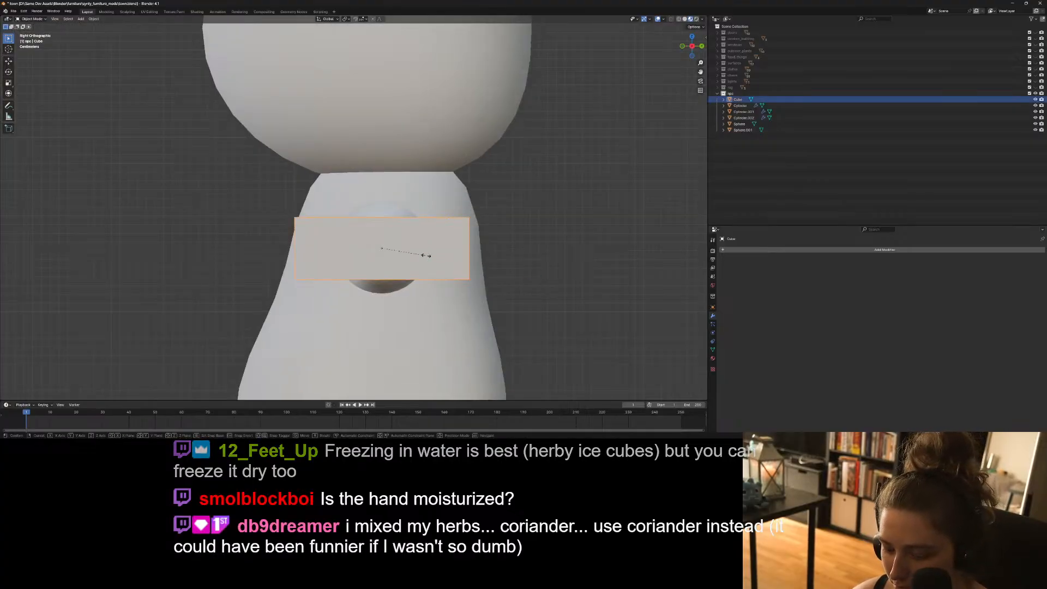
key(s)
key(y)
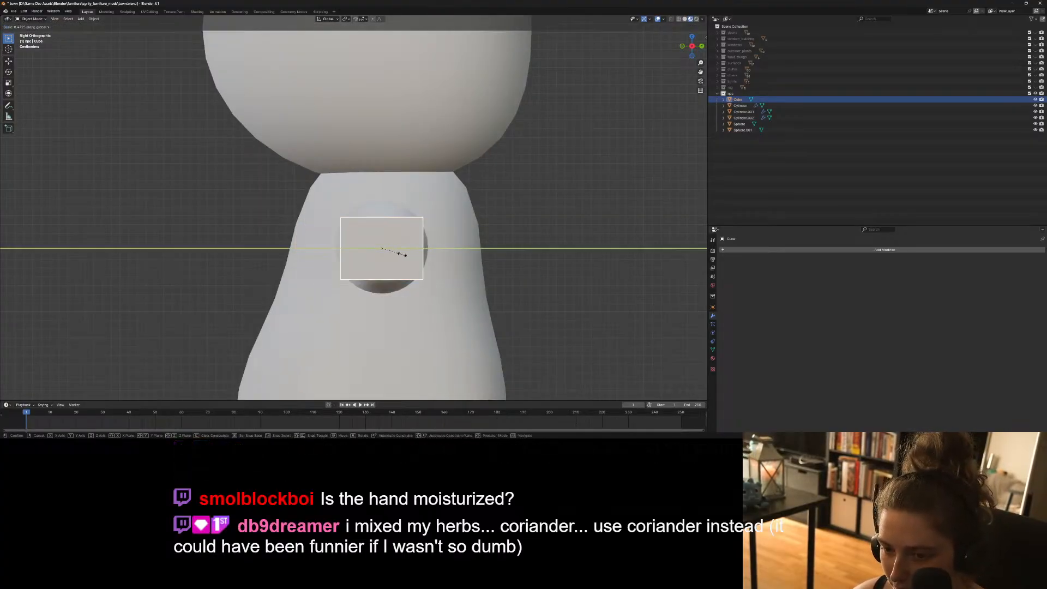
click(394, 255)
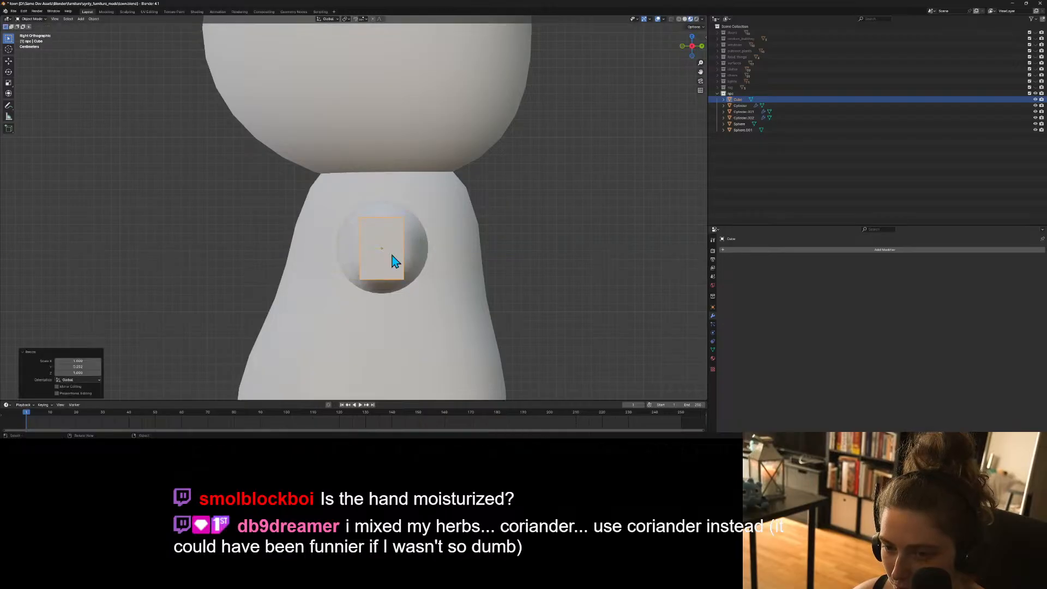
Check how the block-shaped hand meets the wrist, and open its mesh for editing with nothing selected.
key(Tab)
middle_drag(568, 311, 572, 327)
scroll(573, 328, up, 4)
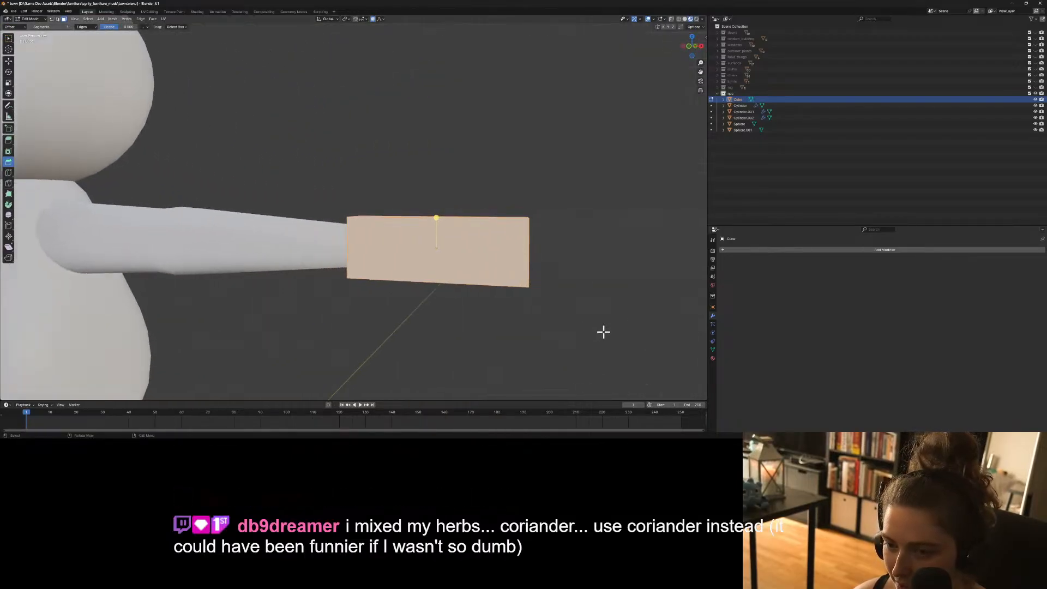
key(Tab)
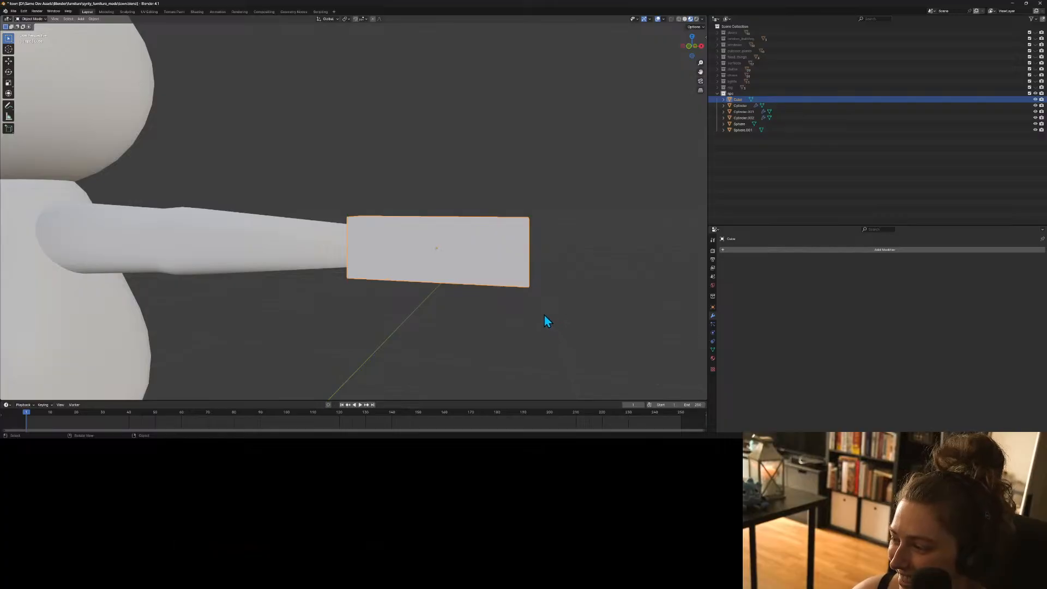
middle_drag(481, 298, 454, 293)
key(Tab)
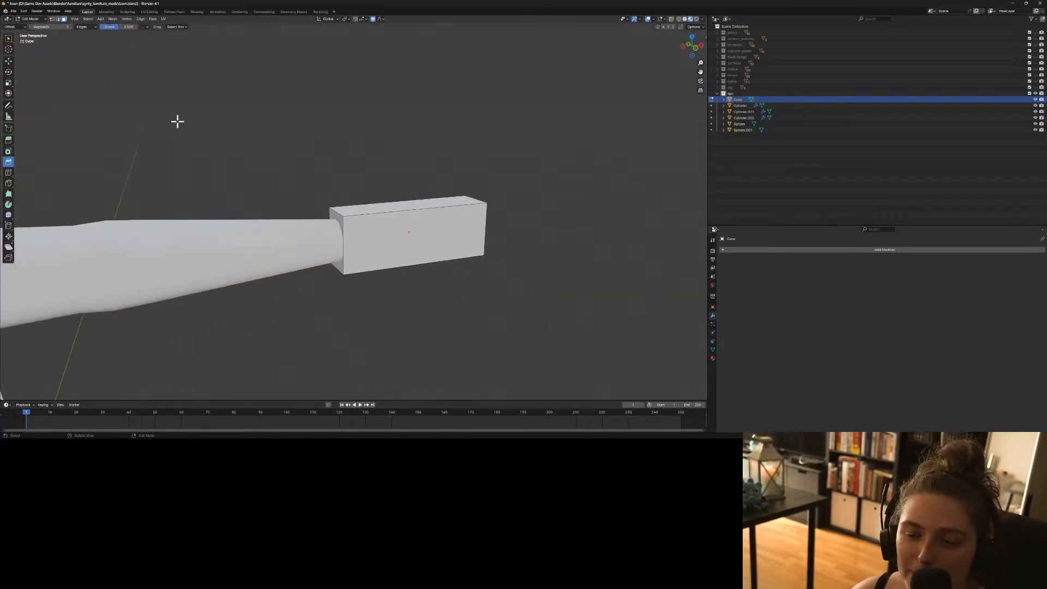
Try a small bevel on the outer end face of the hand block, and undo it.
middle_drag(565, 236, 507, 237)
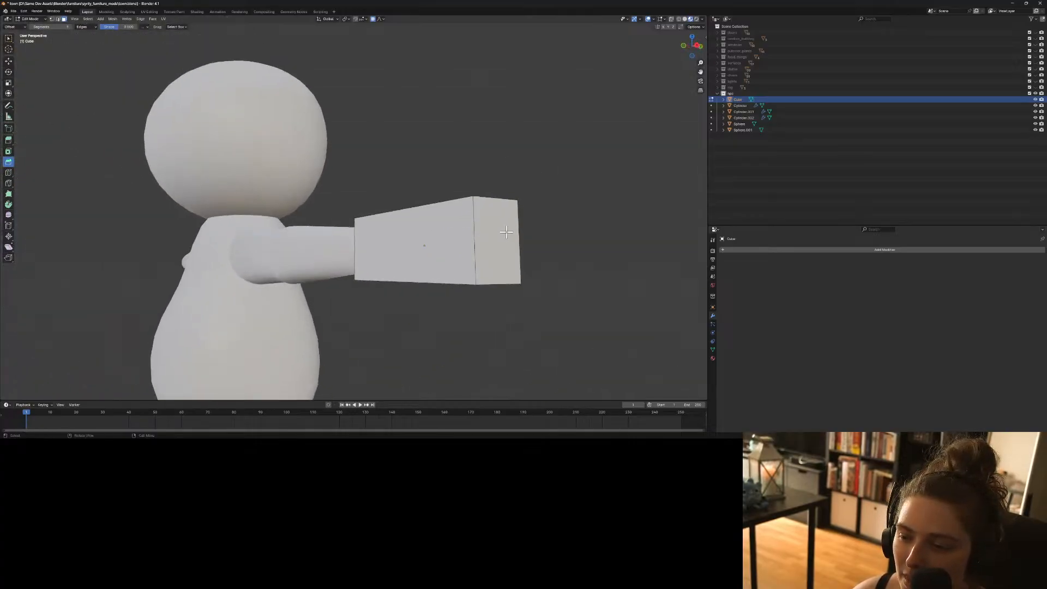
click(506, 234)
middle_drag(548, 301, 566, 259)
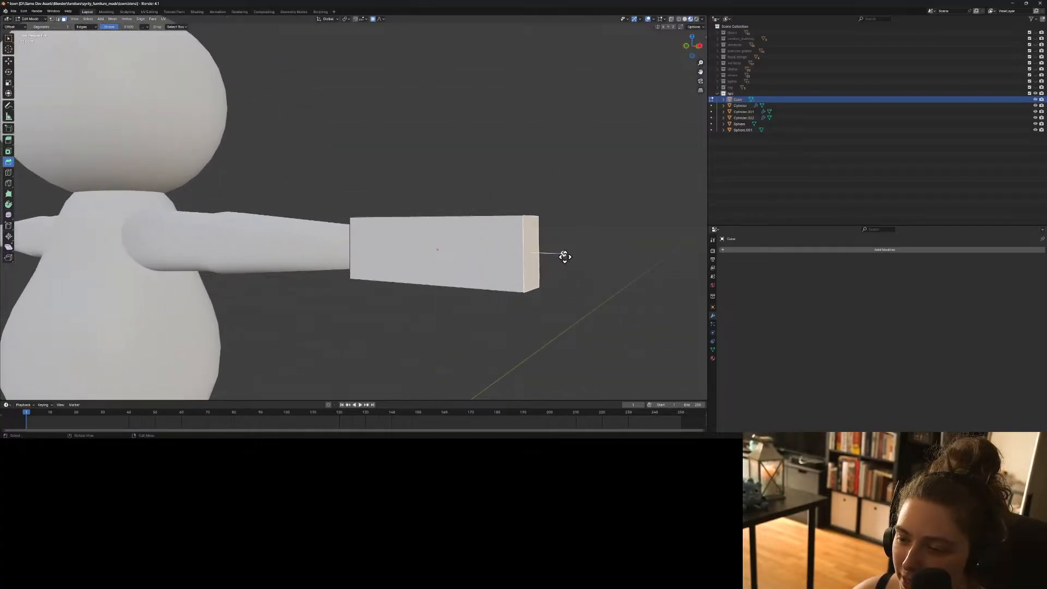
drag(565, 257, 571, 258)
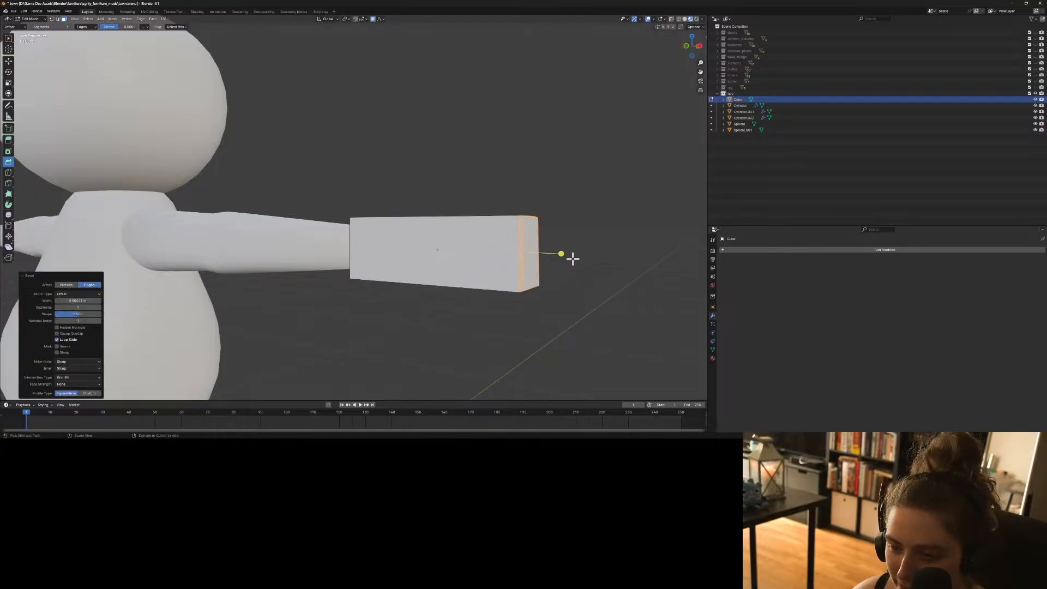
key(ctrl+z)
Add two loop cuts around the hand block, one slightly past its middle towards the fingertips and one close to the wrist.
middle_drag(553, 283, 445, 273)
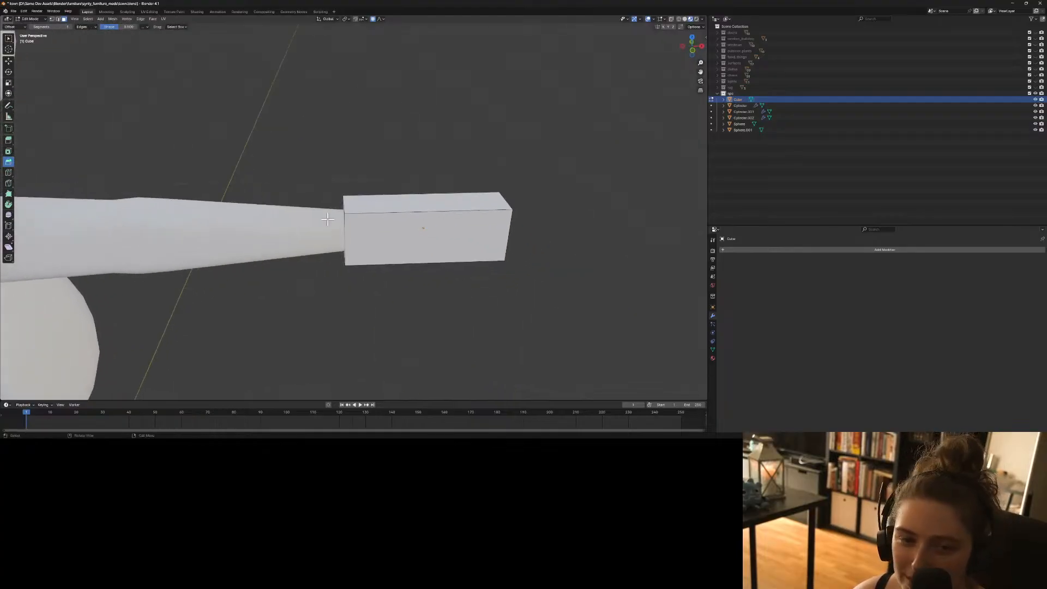
middle_drag(290, 216, 5, 103)
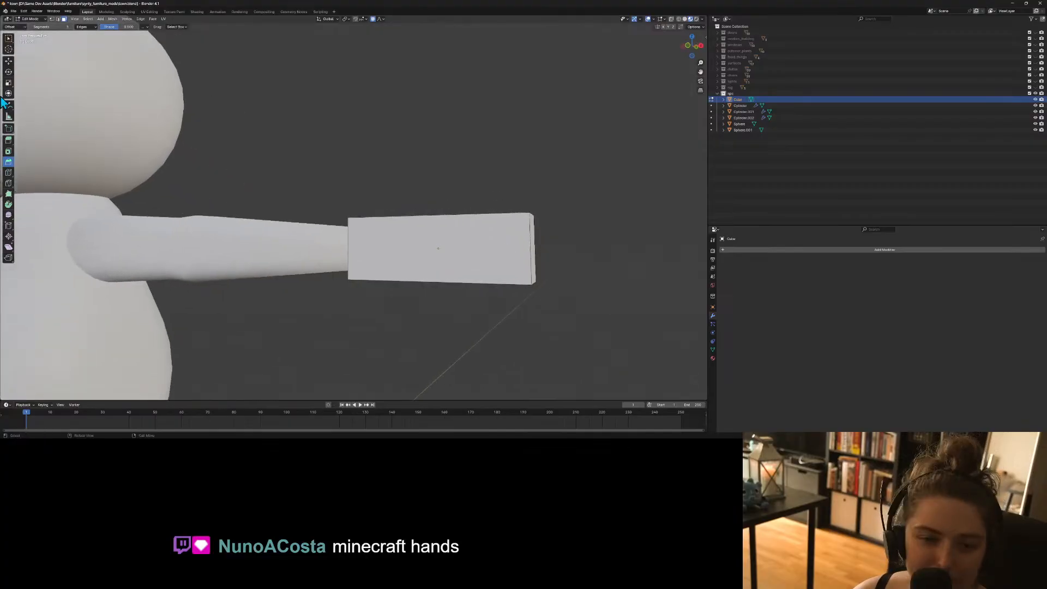
click(8, 172)
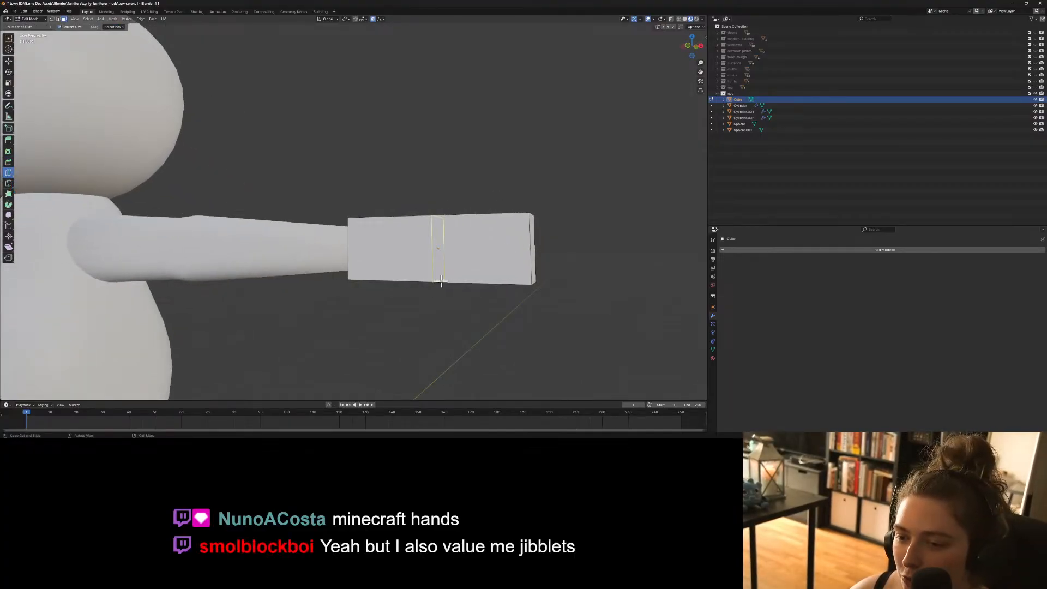
drag(435, 286, 452, 279)
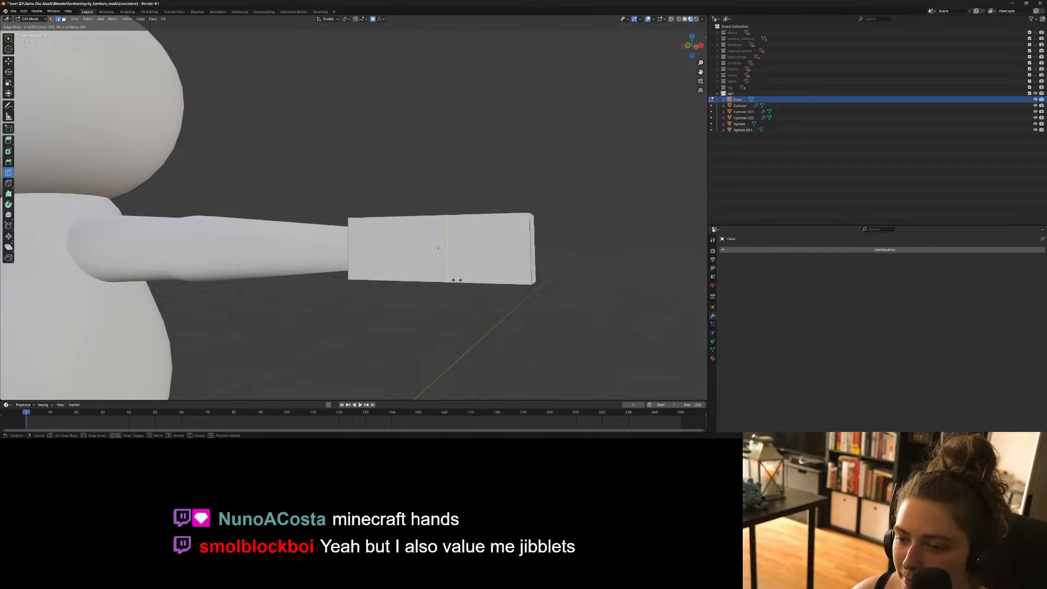
drag(457, 280, 457, 279)
middle_drag(421, 318, 458, 324)
drag(423, 277, 394, 277)
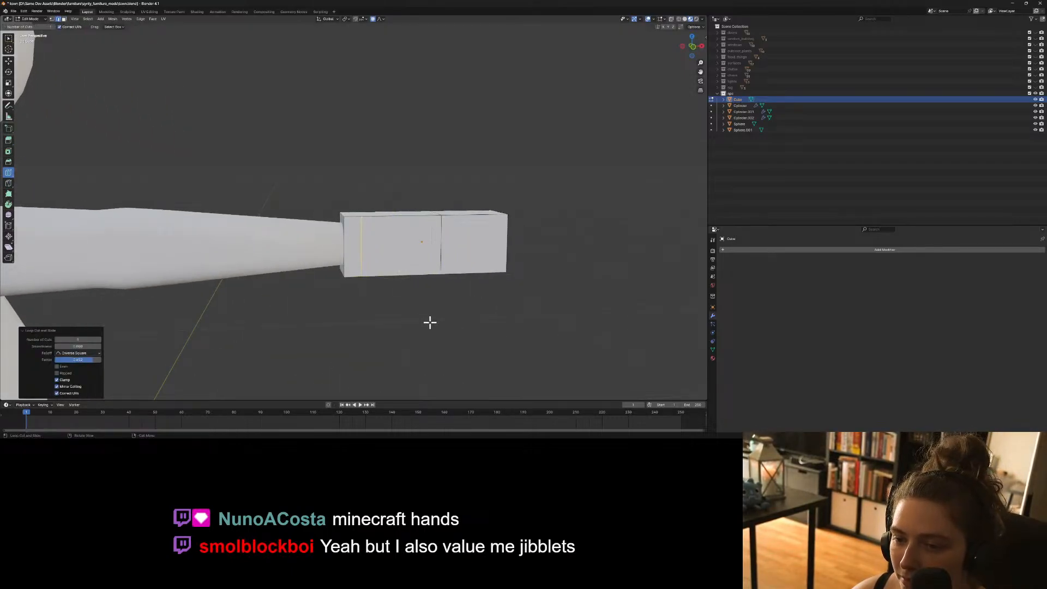
Select the edge loop at the wrist end of the hand block and turn on X-ray to show its hidden edges.
click(8, 39)
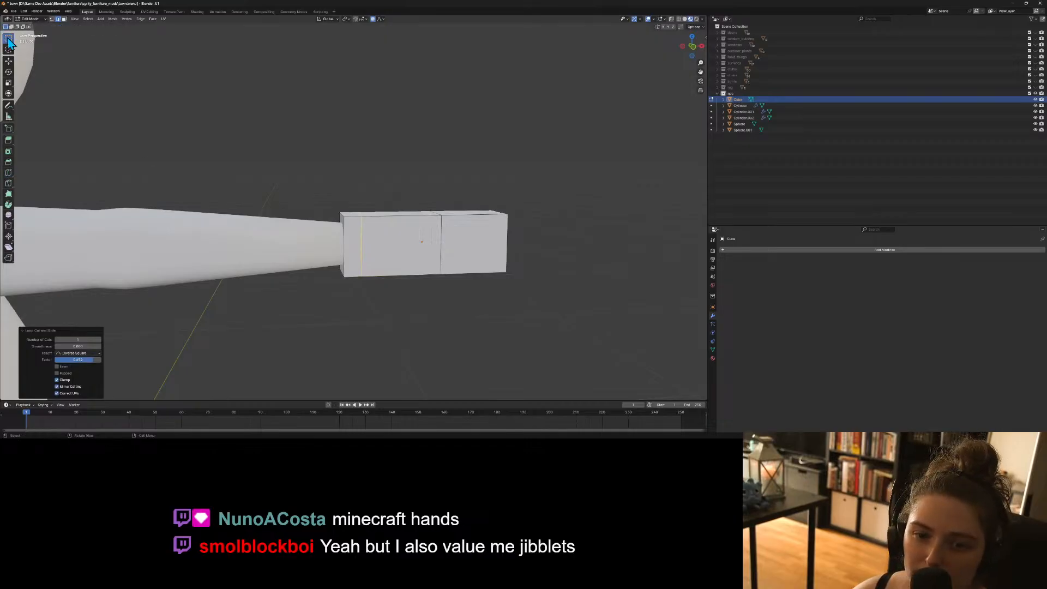
click(350, 265)
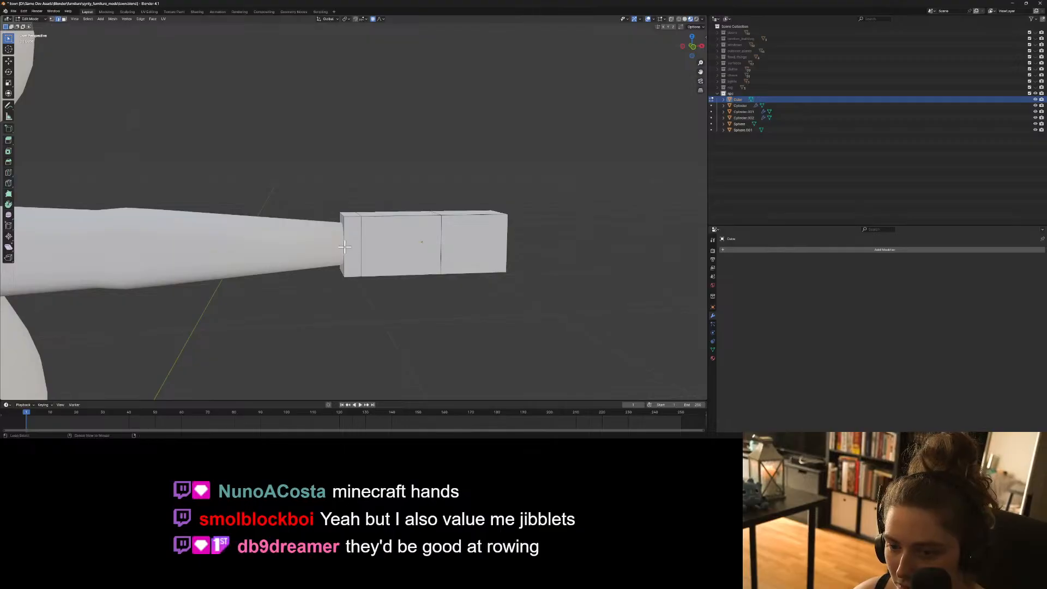
alt+click(344, 216)
alt+click(346, 233)
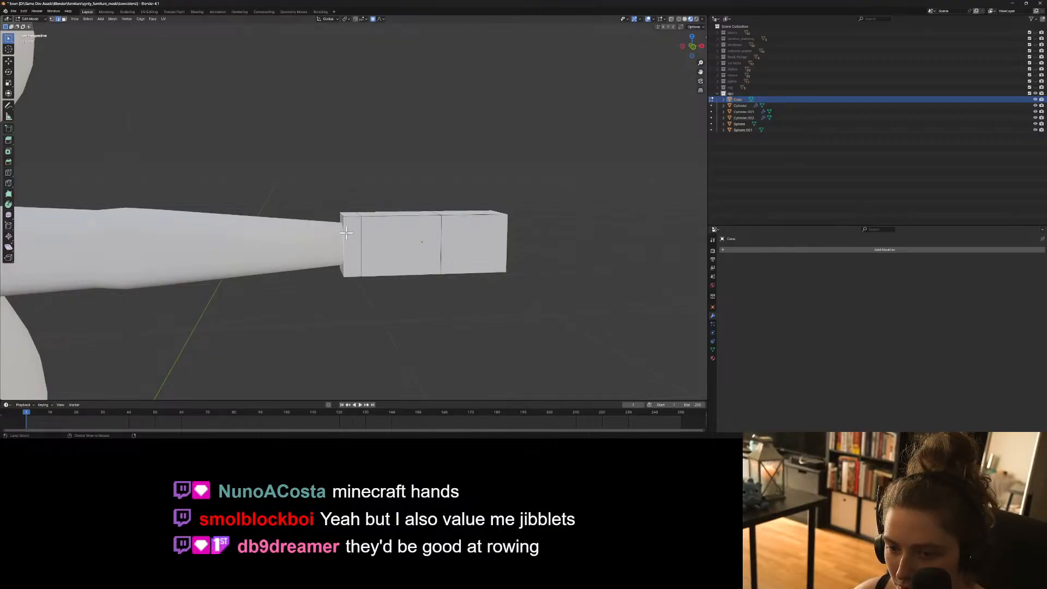
middle_drag(278, 219, 347, 258)
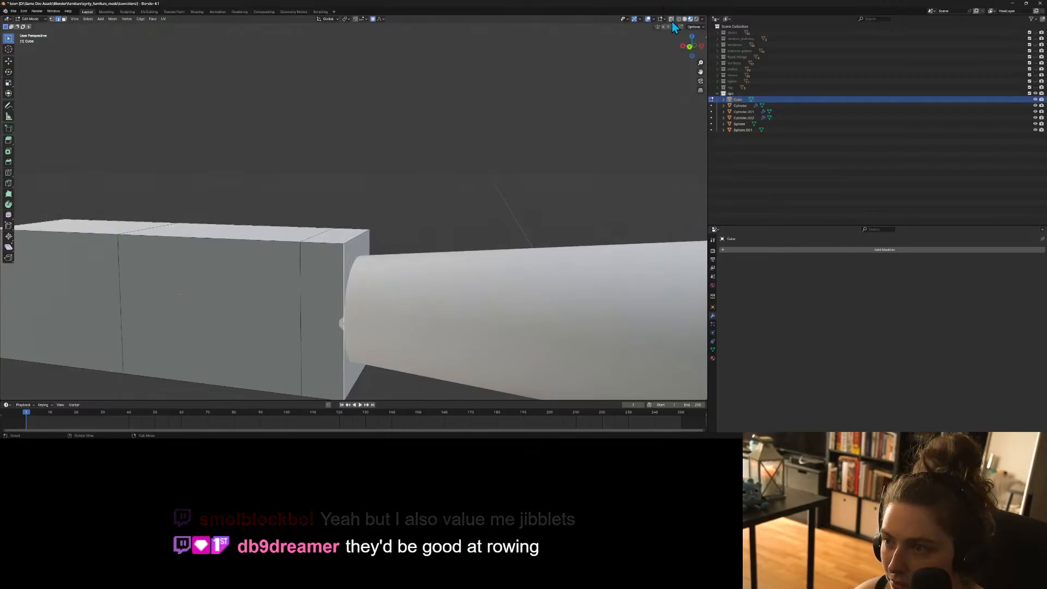
middle_drag(562, 179, 557, 188)
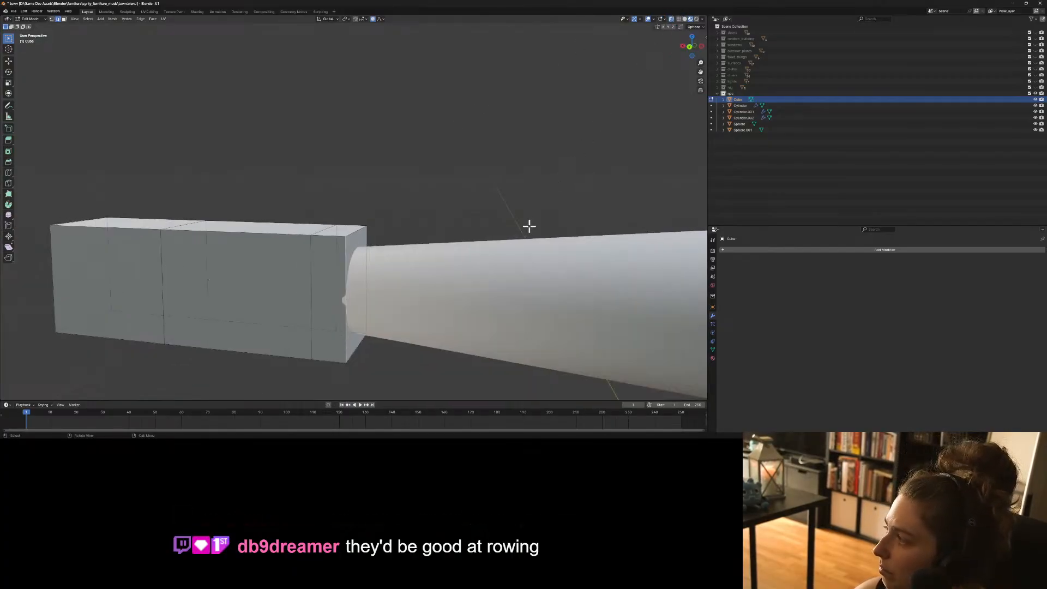
middle_drag(528, 227, 529, 236)
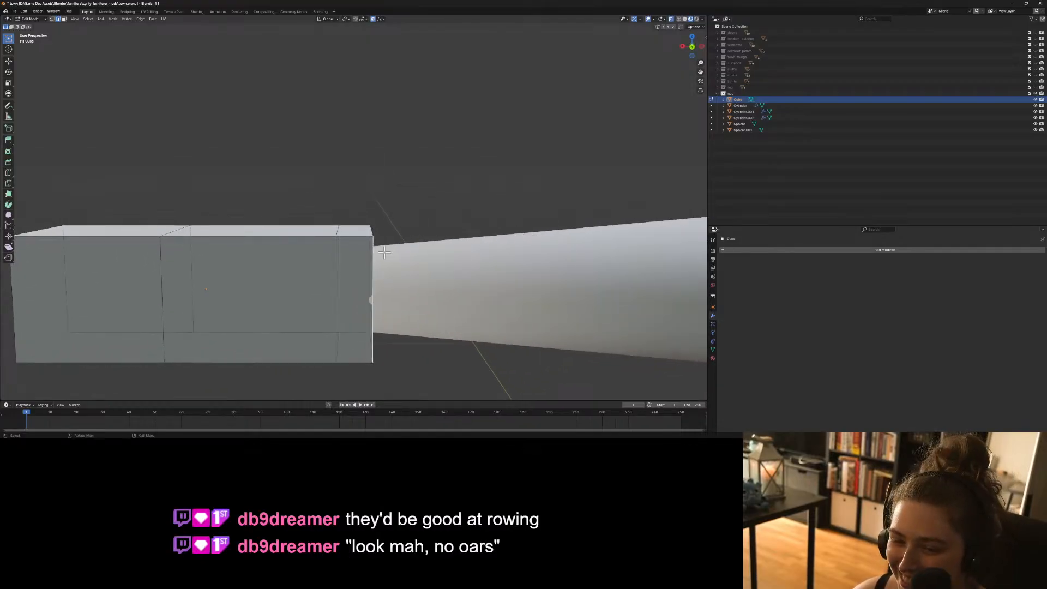
Scale the hand block's end face at the wrist to 0.712 so it tapers toward the arm.
drag(357, 213, 417, 391)
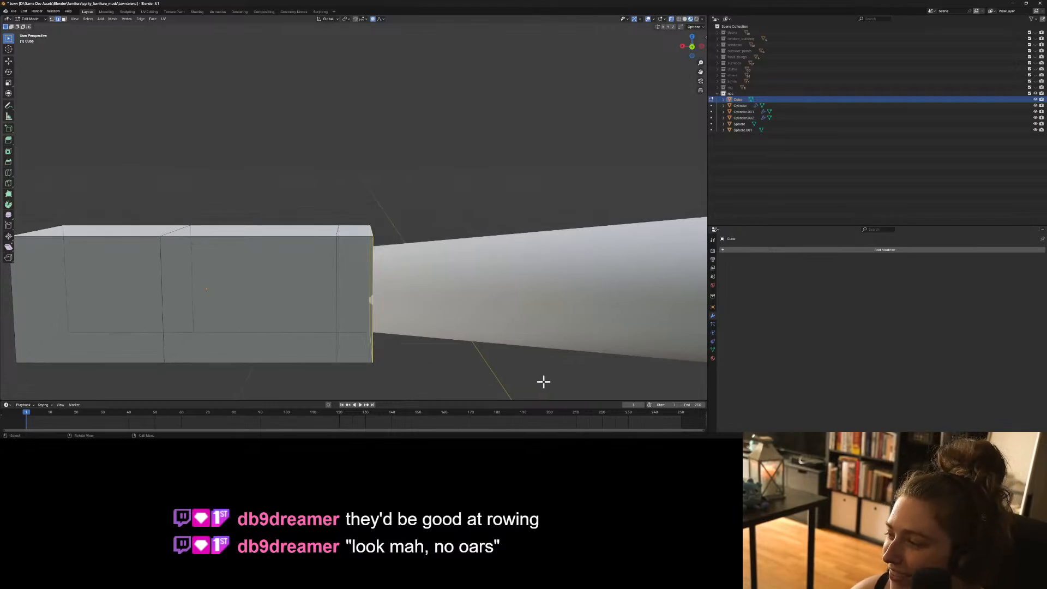
key(KP_1)
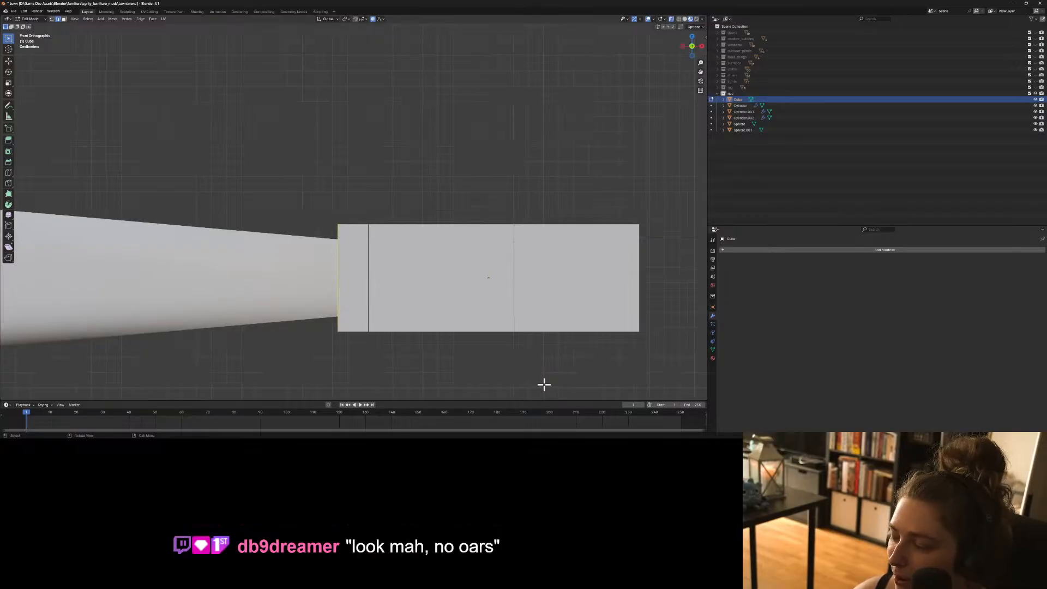
key(s)
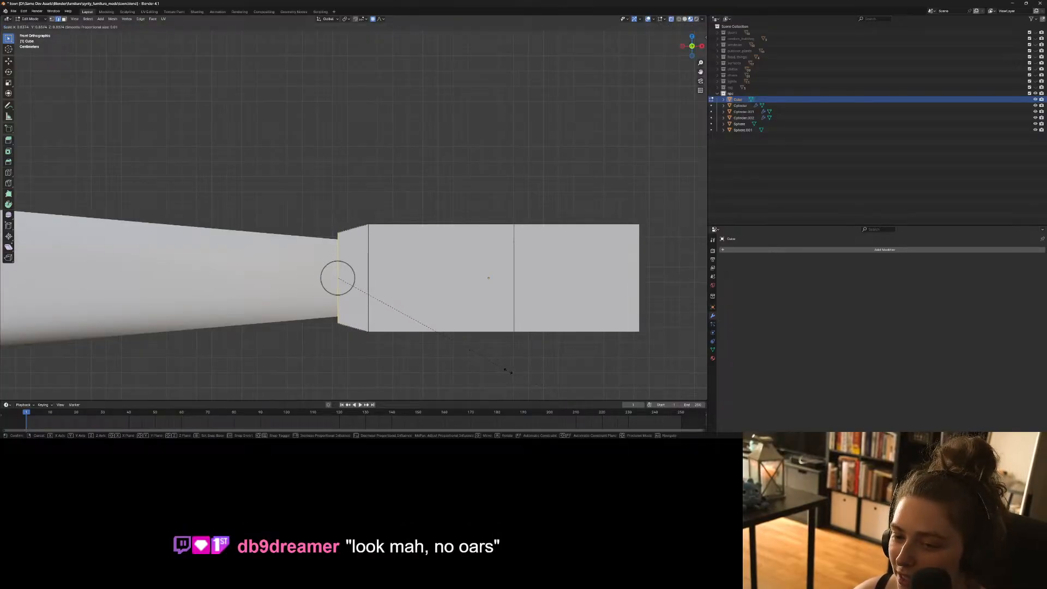
click(482, 363)
Move the outer section of the hand block, from the middle edge loop outward, along X toward the arm.
middle_drag(477, 362, 545, 350)
middle_drag(160, 224, 234, 227)
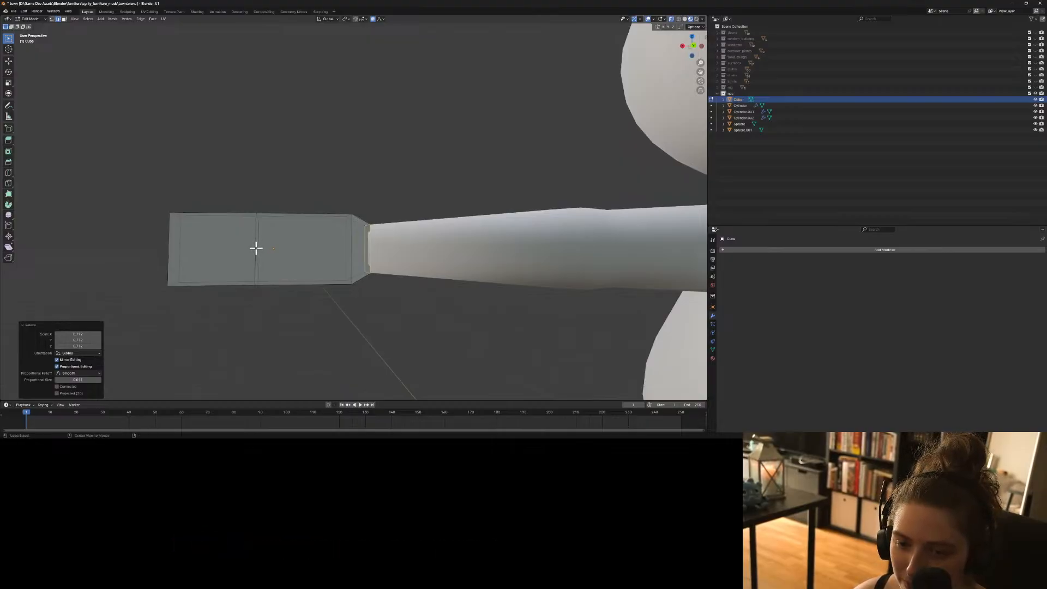
alt+click(255, 246)
key(KP_1)
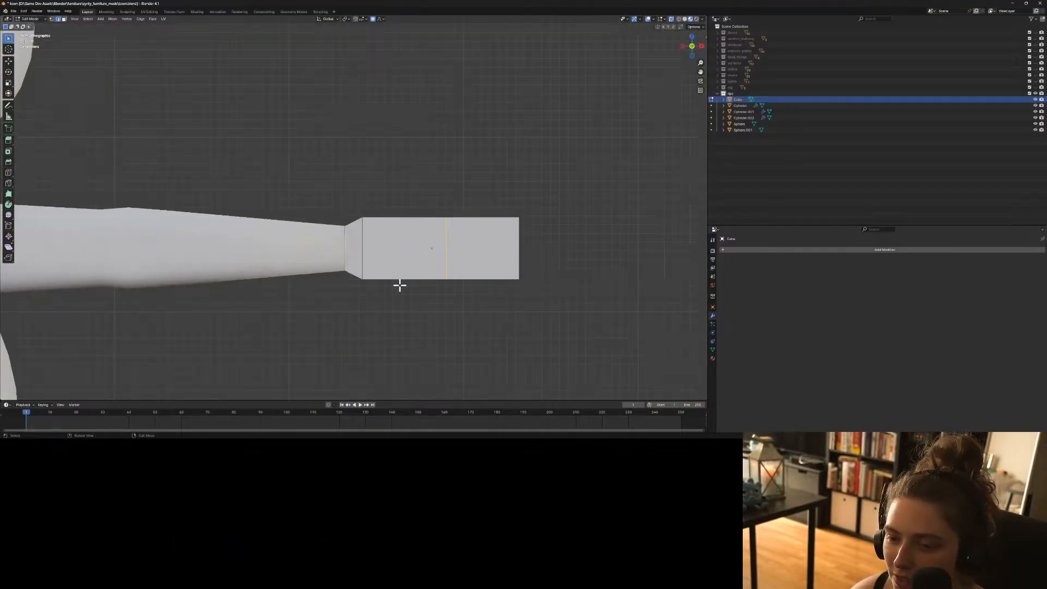
drag(413, 165, 571, 307)
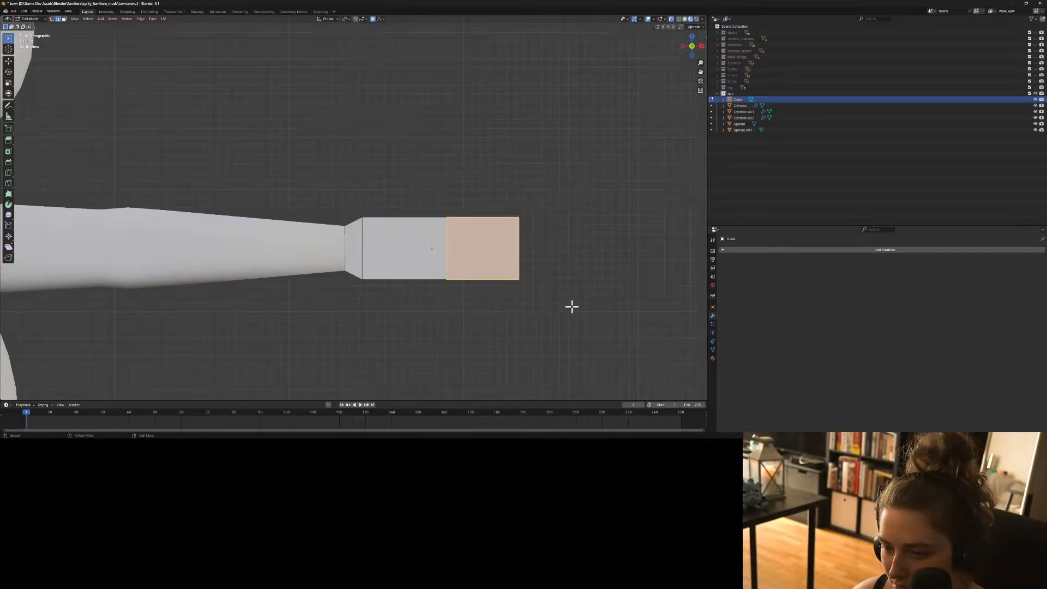
key(g)
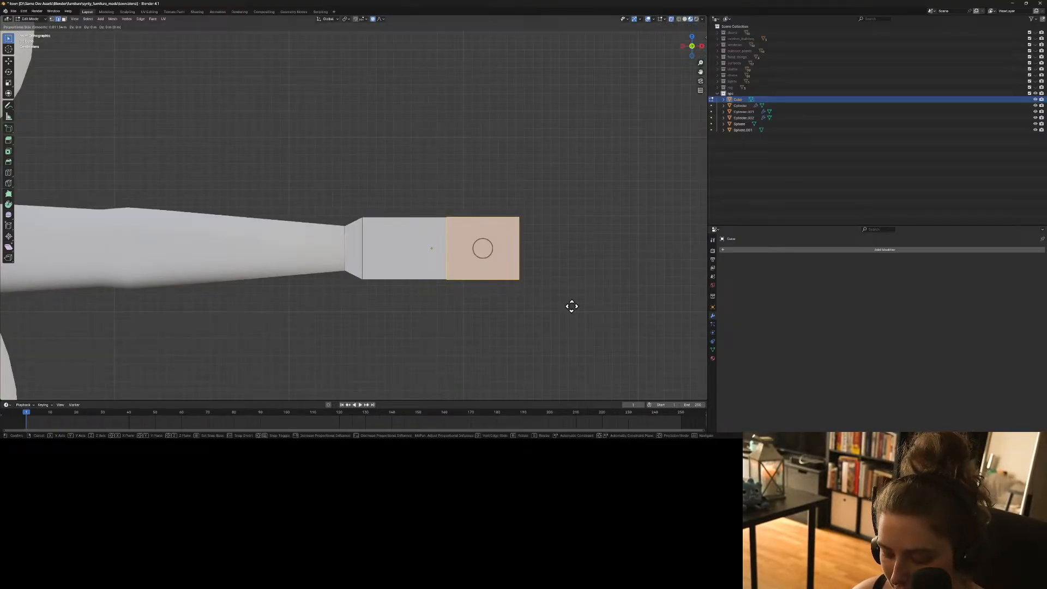
key(x)
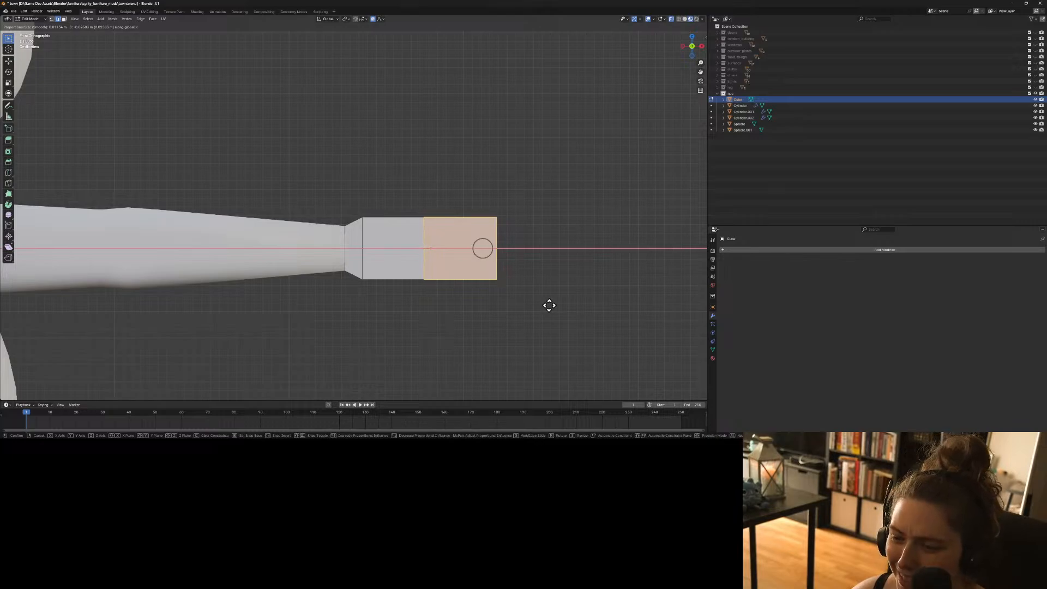
click(549, 305)
click(486, 187)
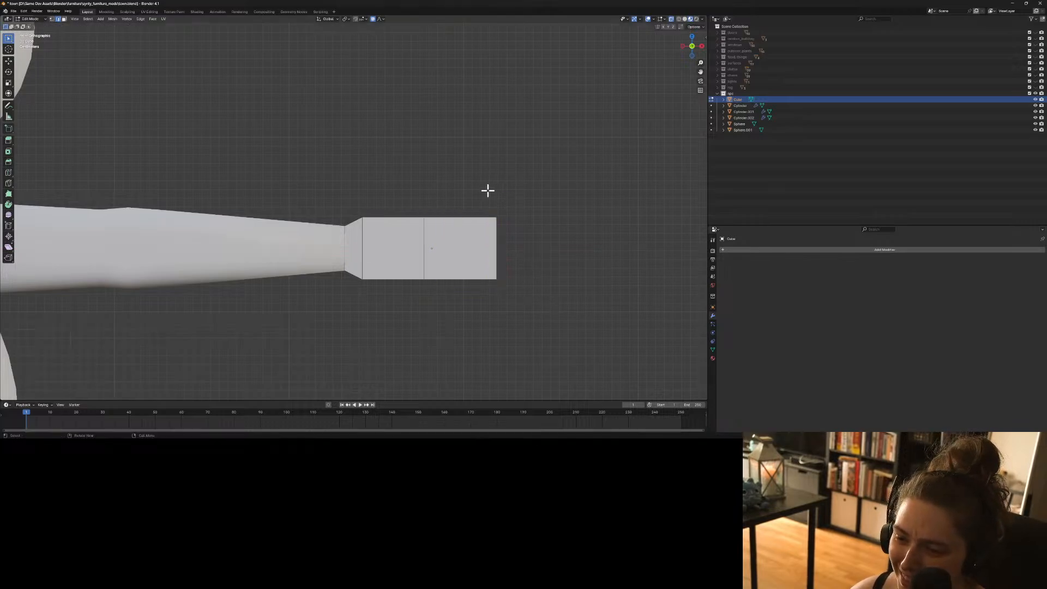
Shorten the hand by moving only its outer end face along X toward the arm.
drag(487, 191, 508, 302)
key(g)
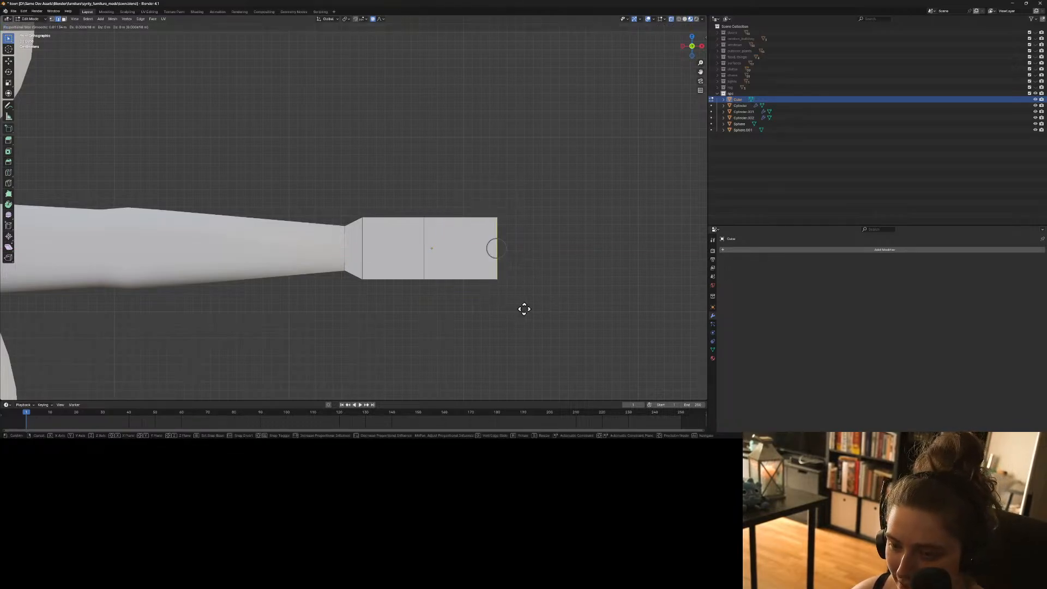
key(x)
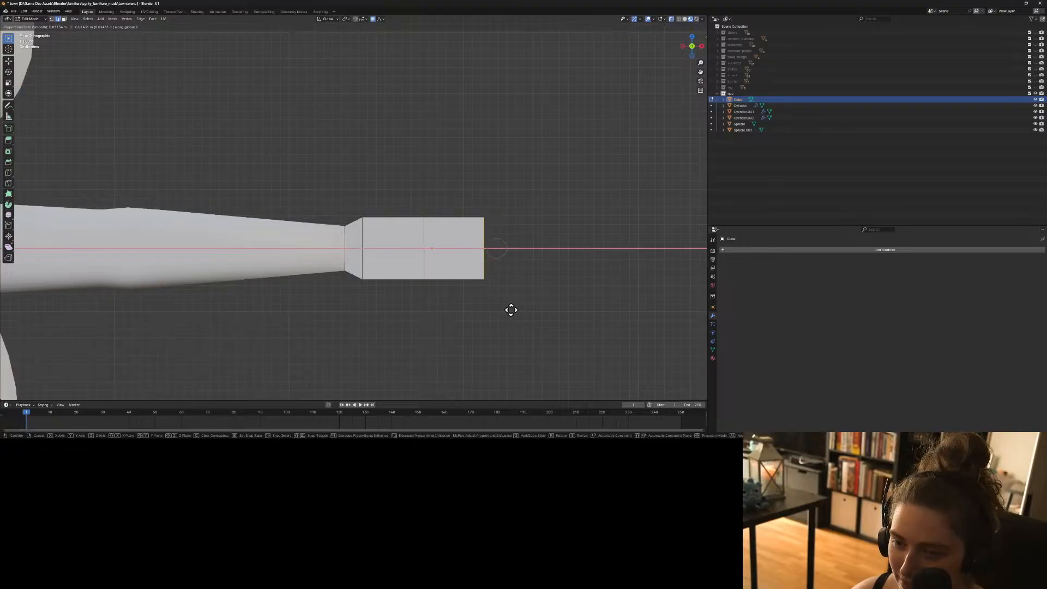
click(512, 309)
click(539, 324)
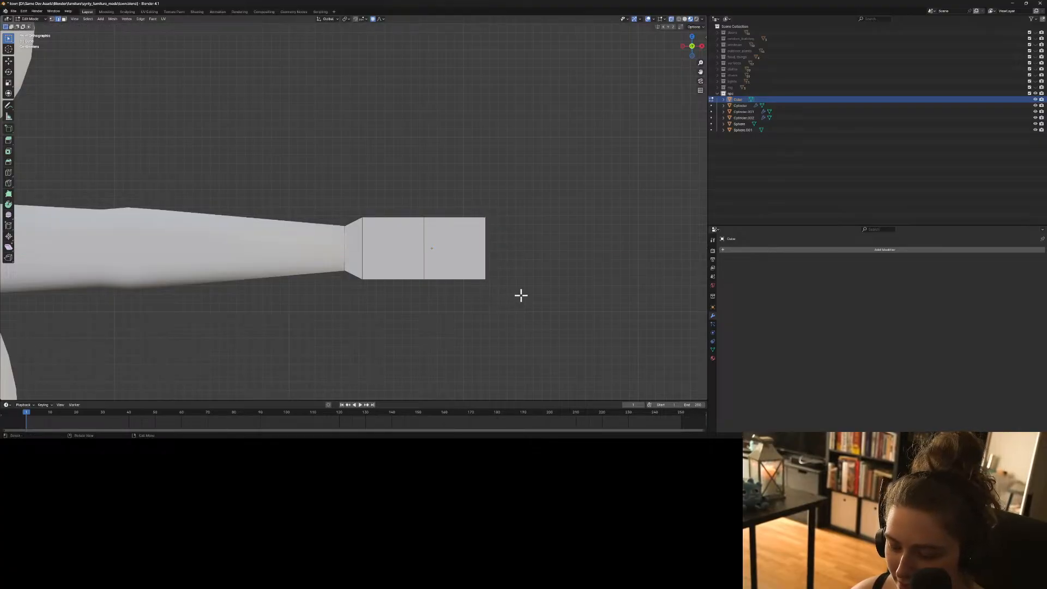
Scale the hand's outer end face down slightly to taper the fingertip section.
drag(475, 164, 509, 322)
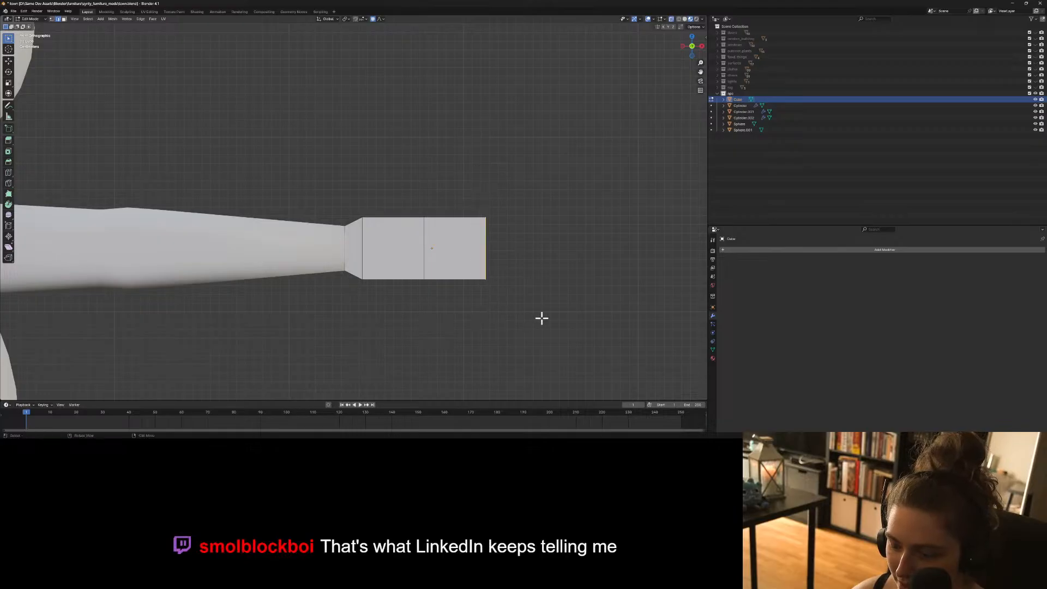
key(s)
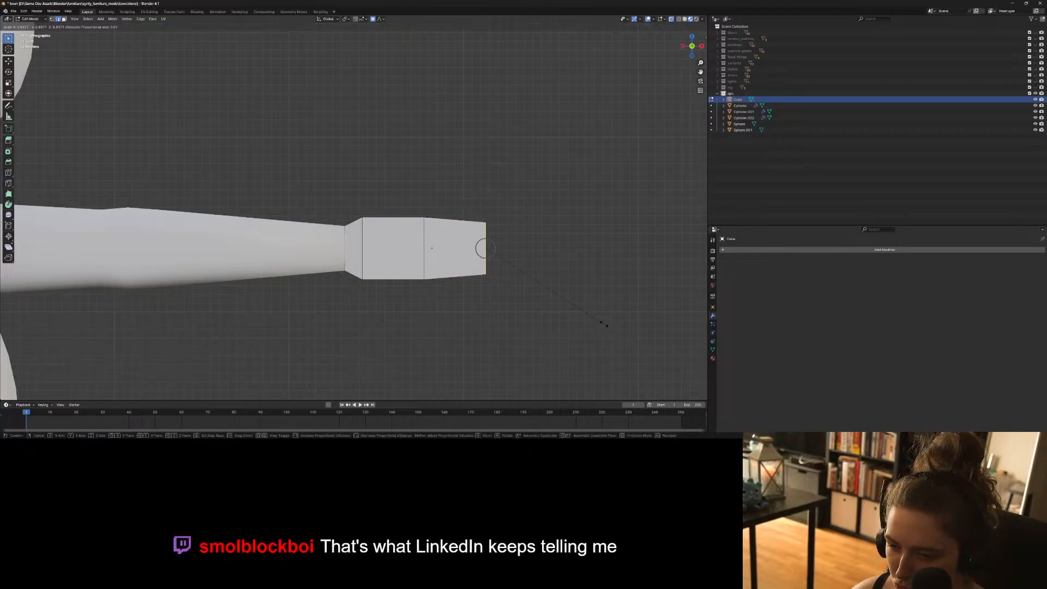
click(604, 324)
click(522, 331)
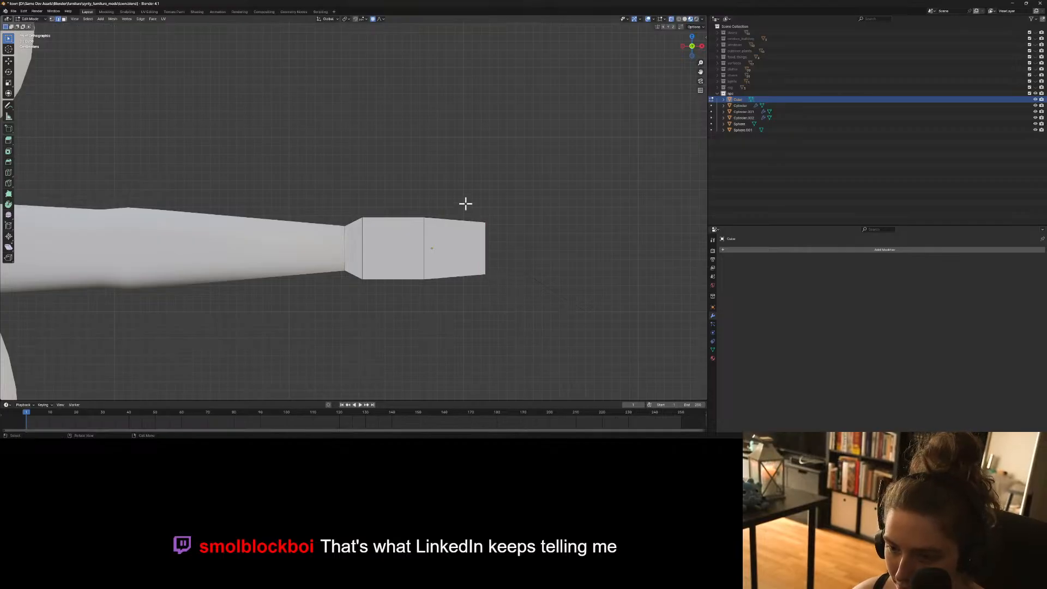
Bevel the edges around the hand's outer end face and around its wrist end.
drag(467, 203, 530, 332)
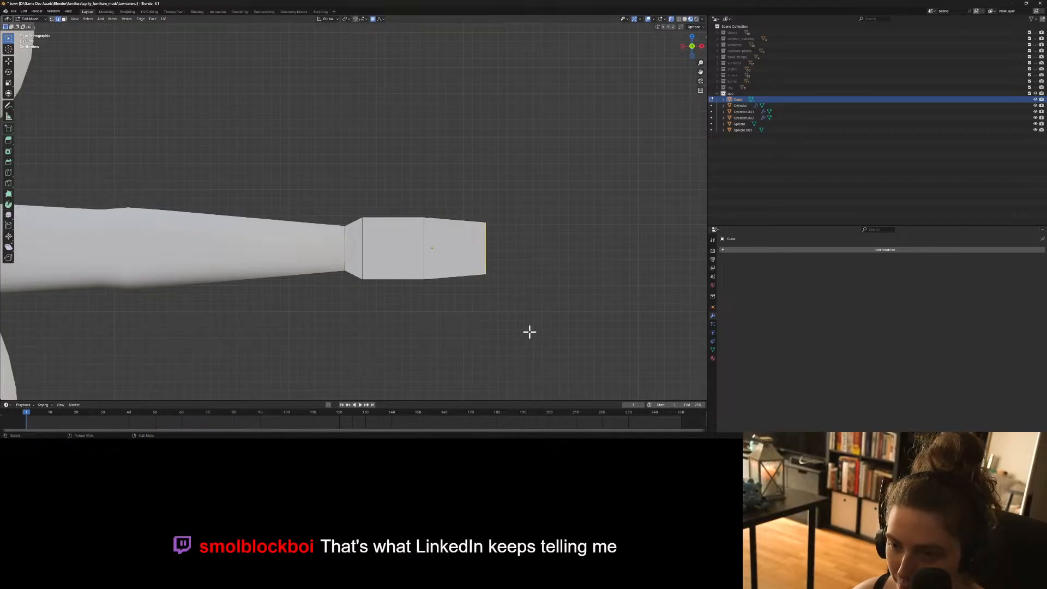
click(9, 162)
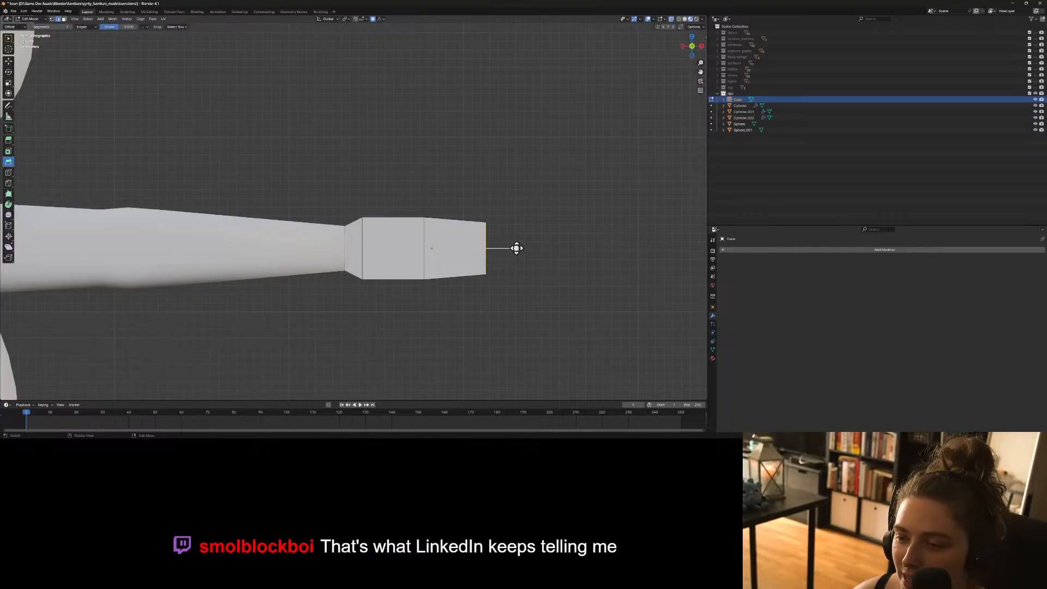
drag(514, 249, 524, 248)
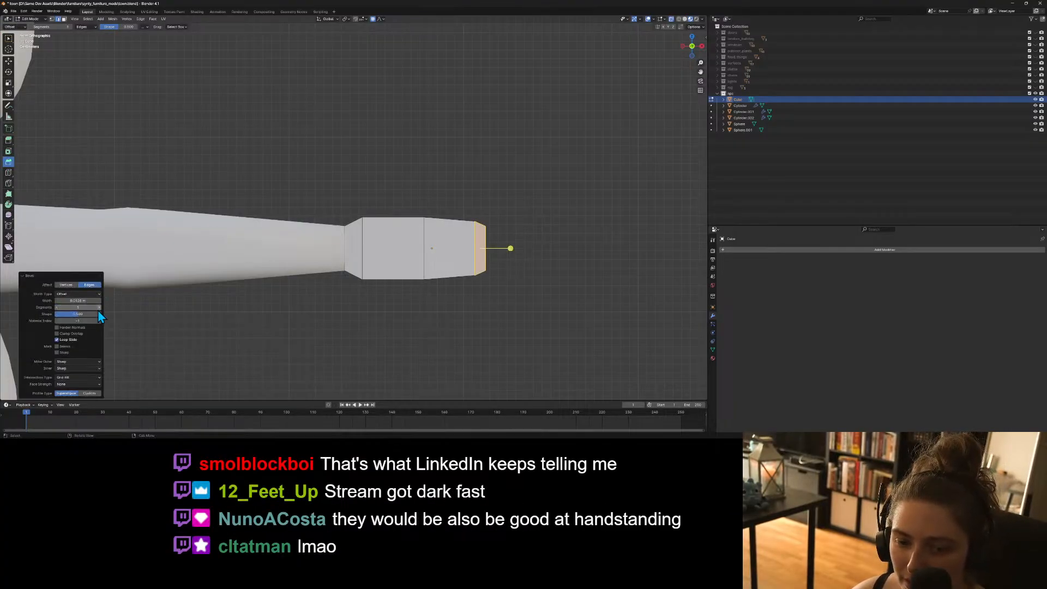
click(311, 214)
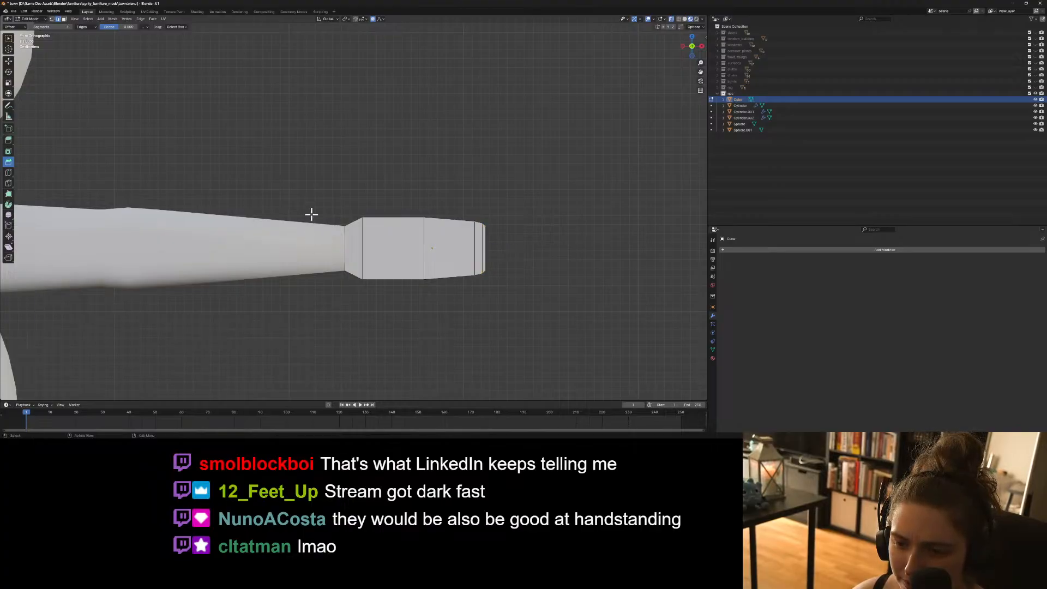
key(k)
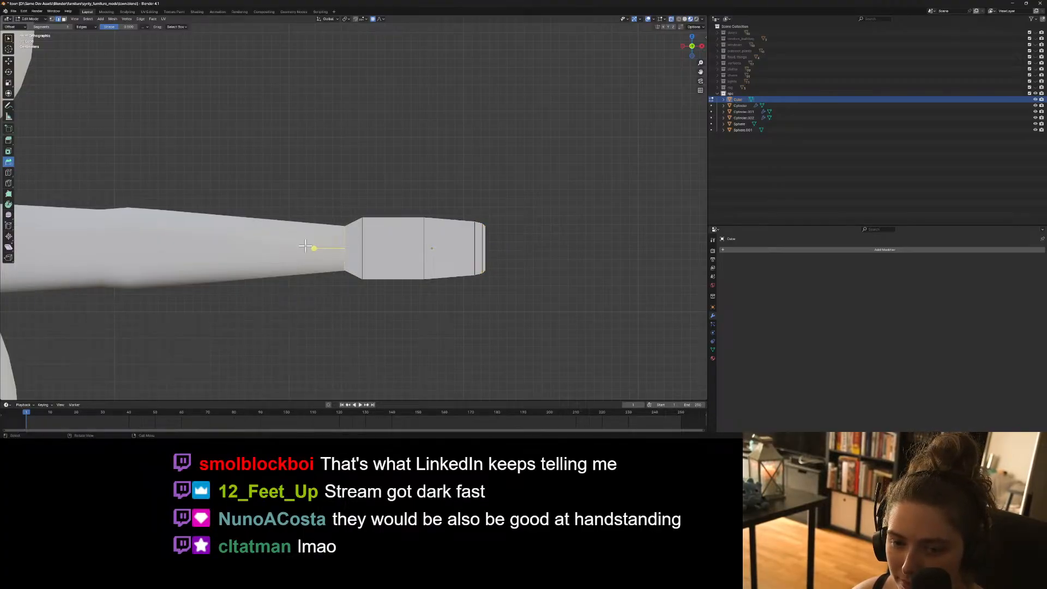
drag(313, 250, 307, 252)
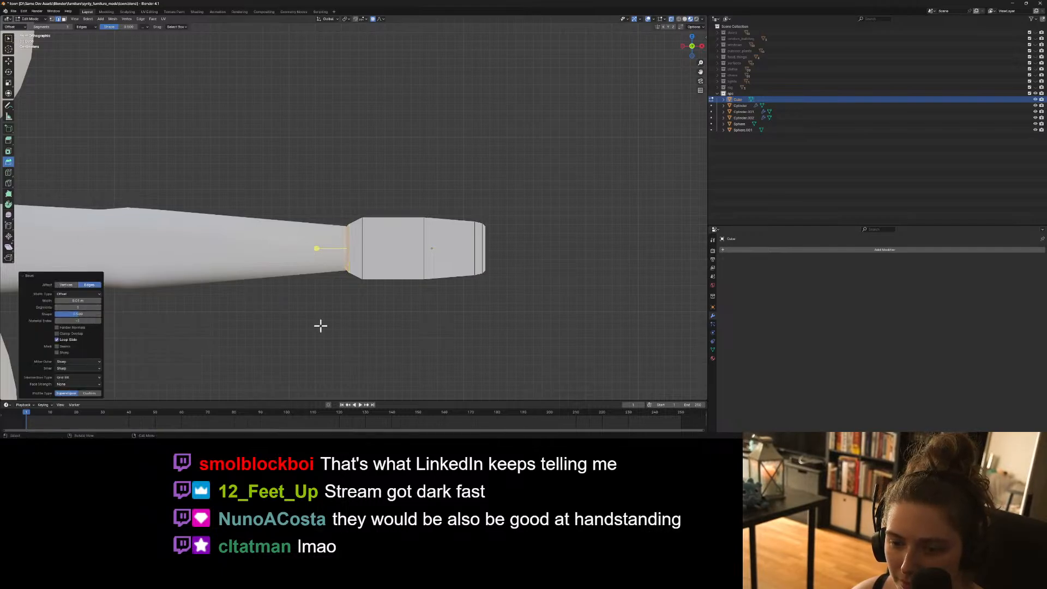
Return to Object Mode and shift the whole hand slightly along X toward the arm.
key(Tab)
key(g)
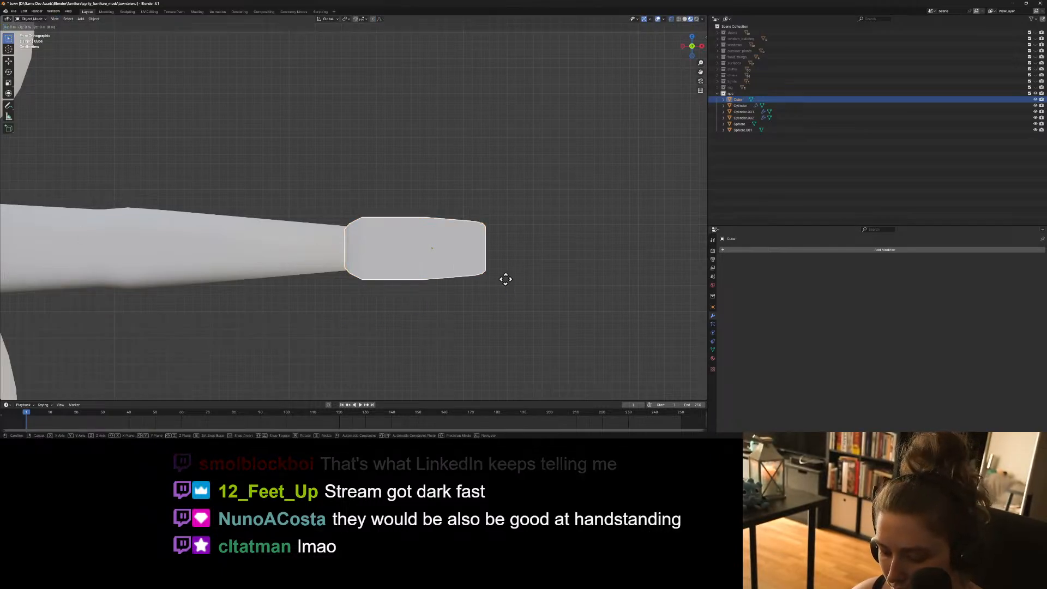
key(x)
click(503, 279)
click(510, 293)
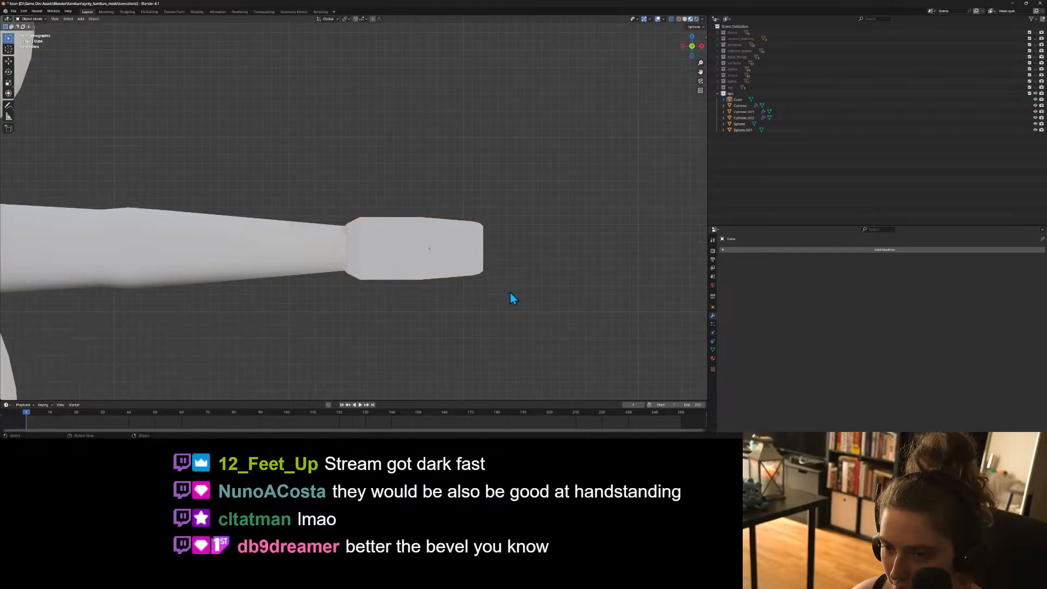
Examine the hand's shape and proportions against the arm and the whole character from several angles.
middle_drag(486, 317, 425, 325)
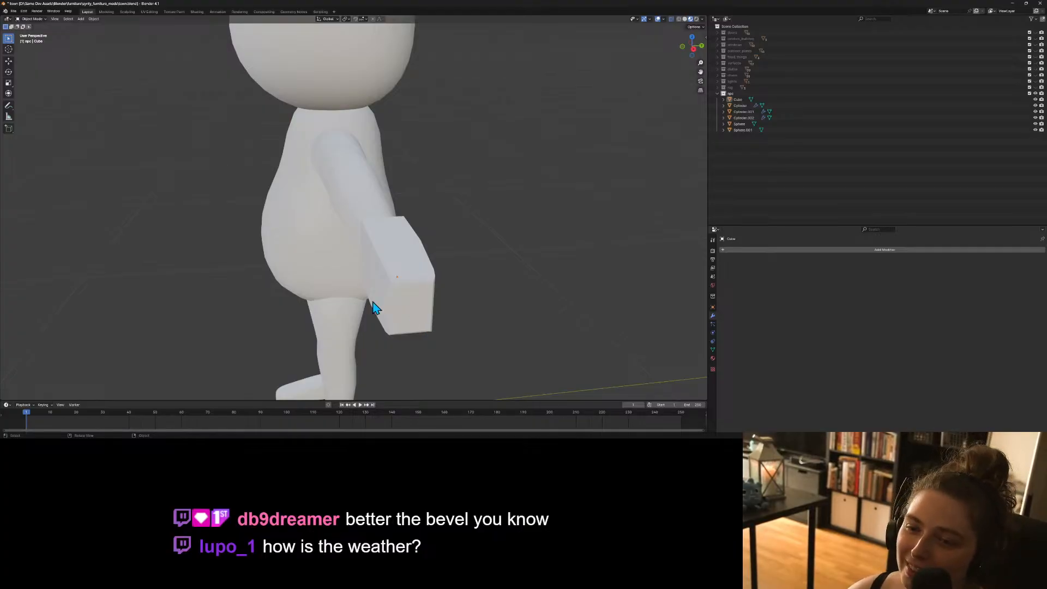
scroll(373, 303, down, 4)
mouse_move(373, 302)
middle_down()
mouse_move(430, 270)
mouse_move(444, 309)
mouse_move(456, 296)
mouse_move(384, 313)
mouse_move(362, 282)
mouse_move(367, 300)
middle_up()
scroll(443, 308, down, 3)
scroll(367, 303, up, 4)
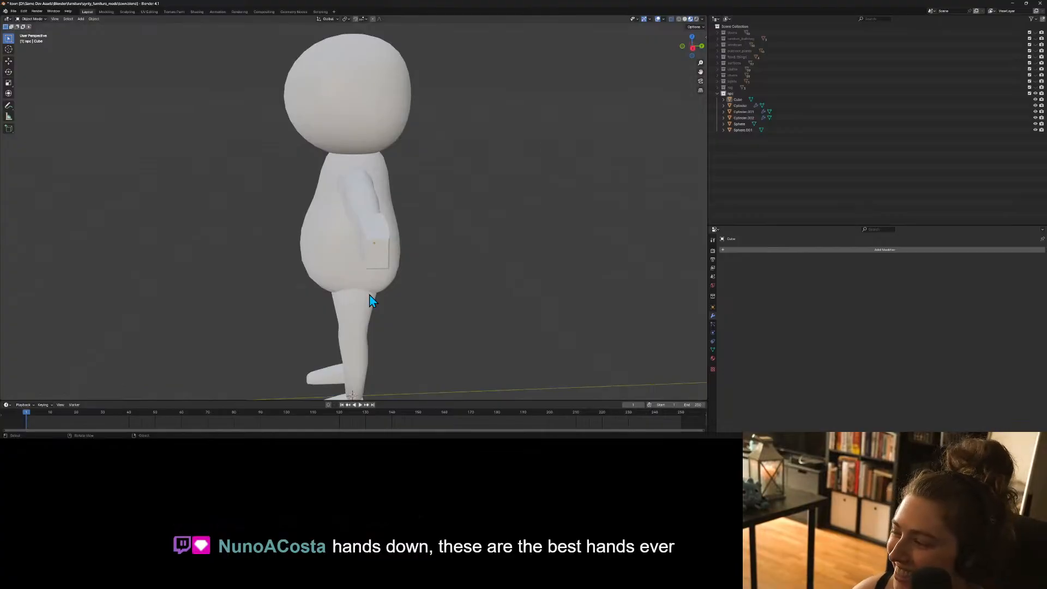
middle_drag(367, 293, 412, 290)
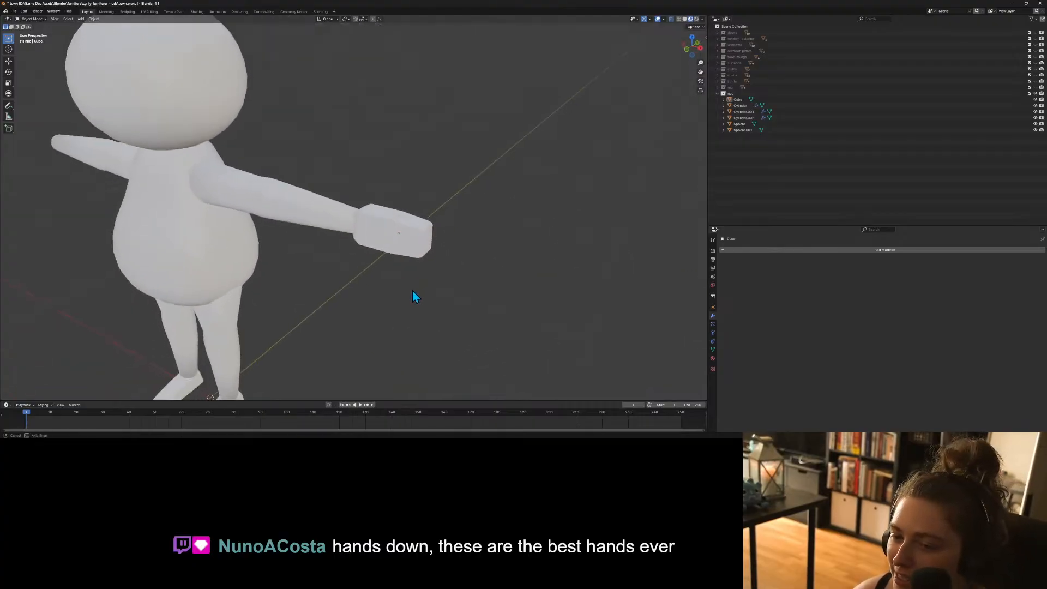
In Edit Mode, move the vertical edge on the hand's front side near the wrist inward along Y.
scroll(412, 290, up, 5)
key(Tab)
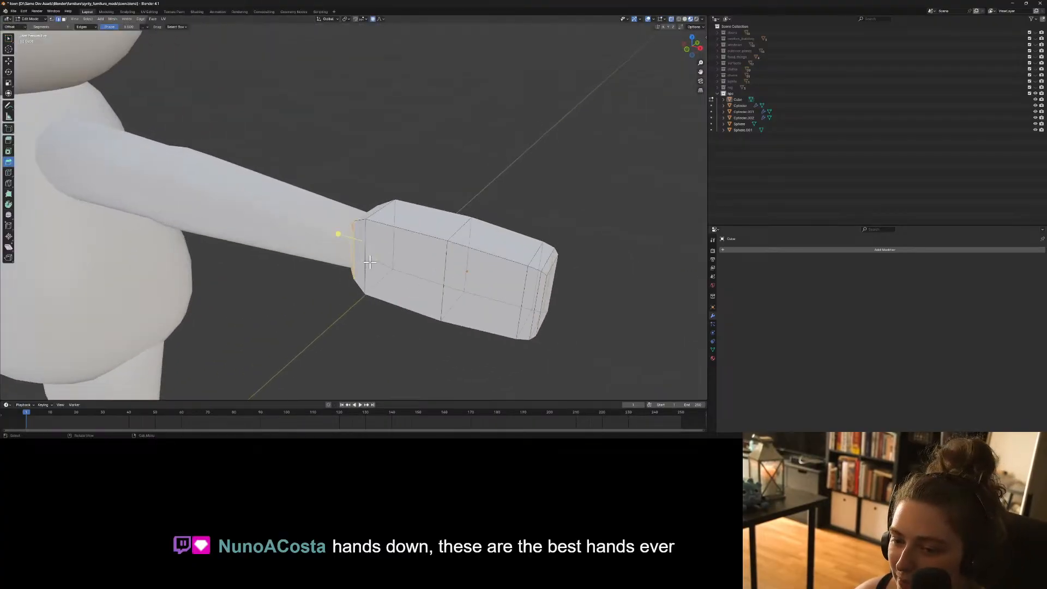
drag(370, 263, 364, 263)
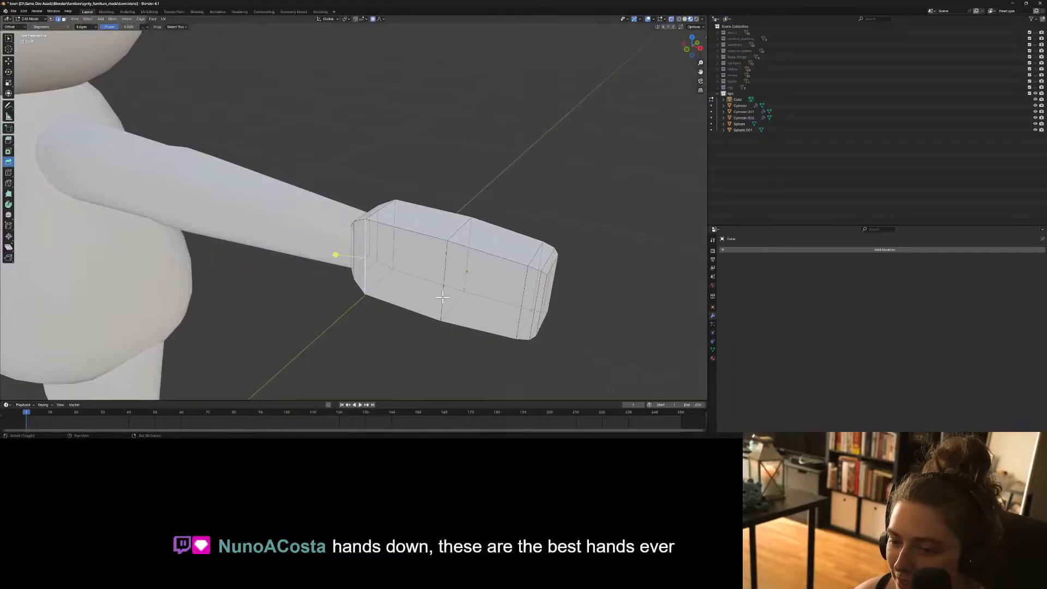
middle_drag(442, 297, 403, 289)
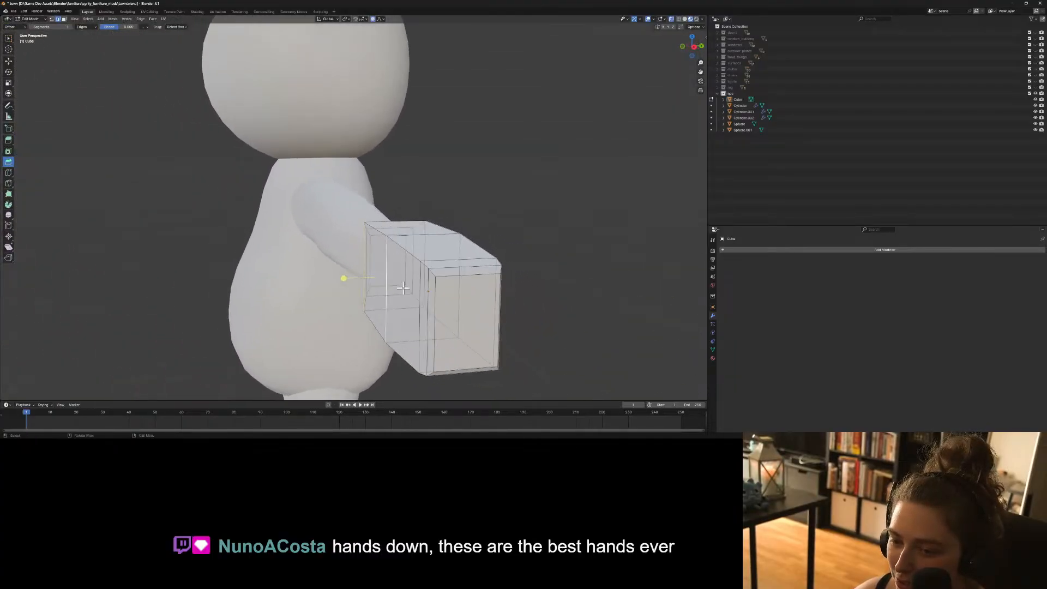
key(KP_3)
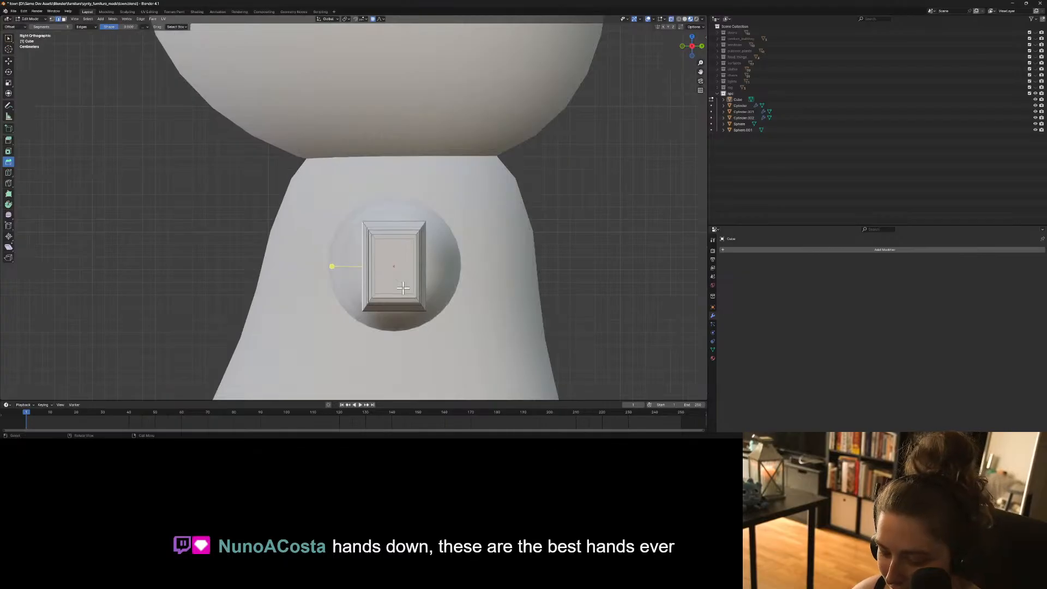
key(g)
key(x)
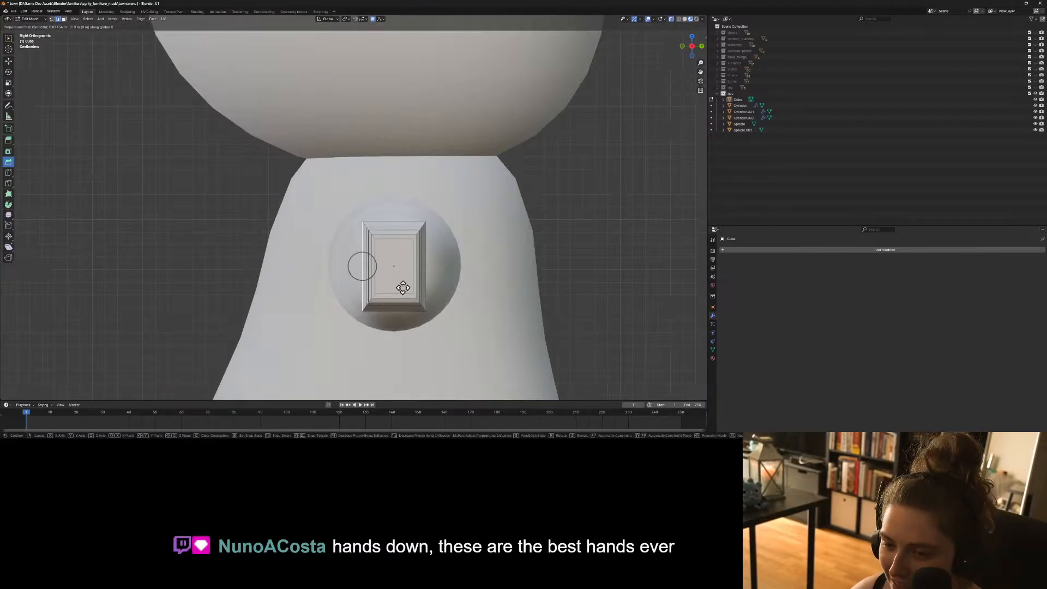
key(y)
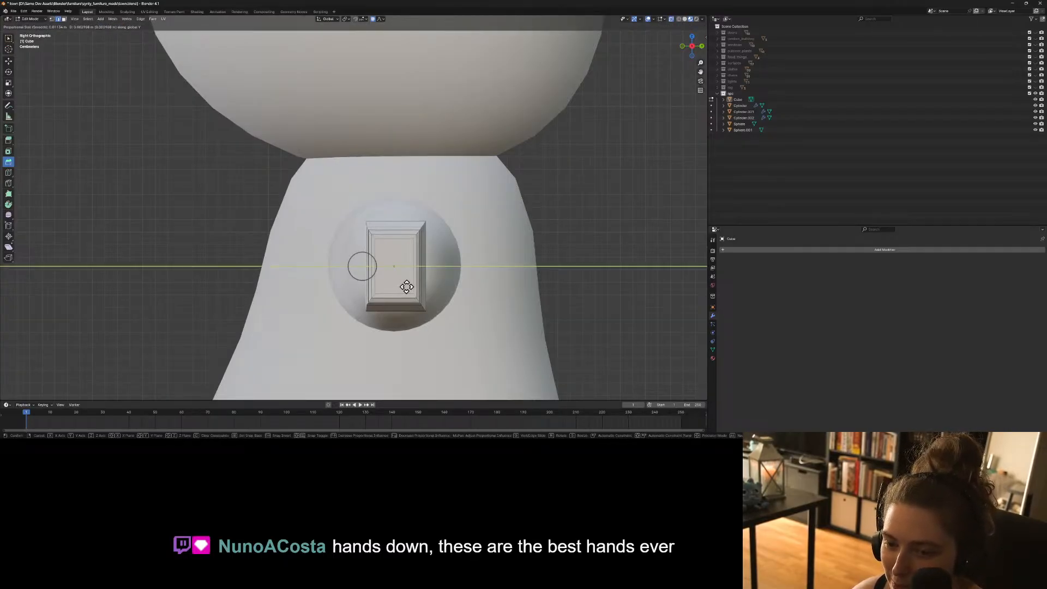
scroll(406, 287, down, 3)
click(407, 287)
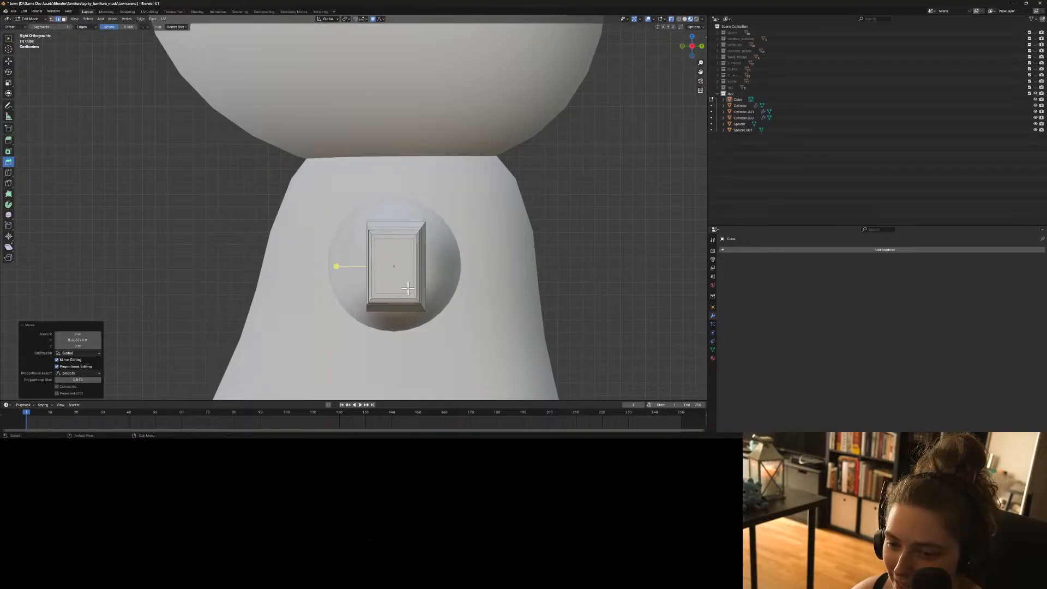
Nudge the selected vertical edge on the hand's front side slightly along Y with proportional editing.
mouse_move(416, 320)
middle_down()
mouse_move(541, 346)
mouse_move(458, 355)
mouse_move(399, 329)
middle_up()
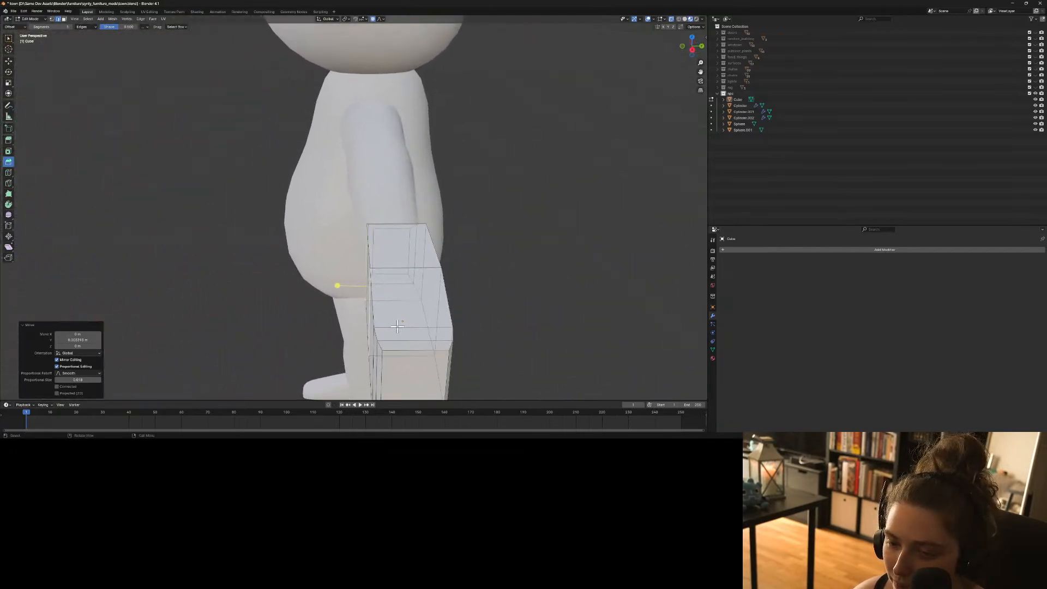
key(g)
key(y)
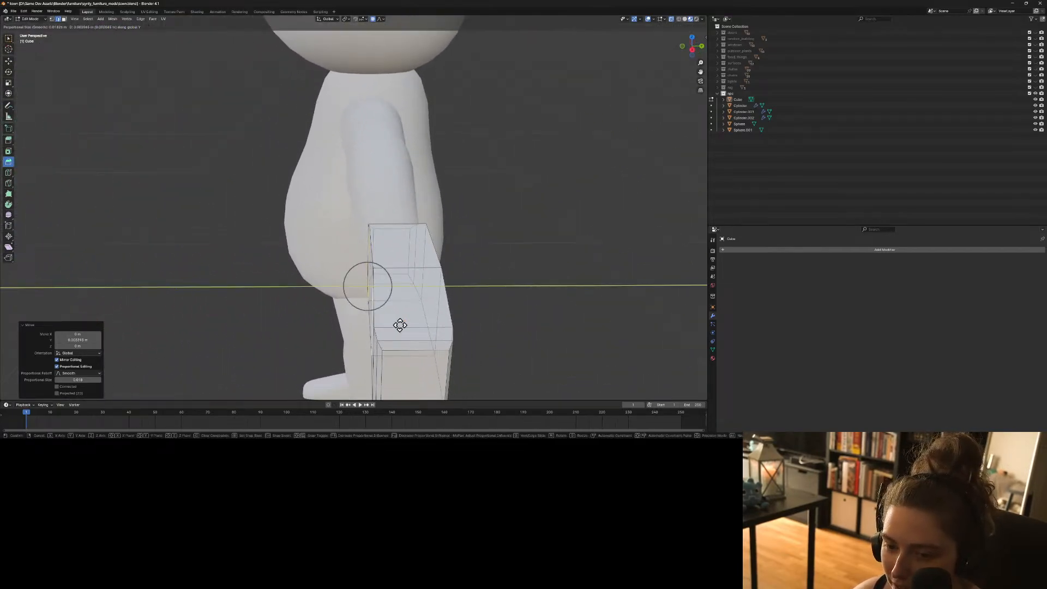
click(397, 323)
Move the middle vertical edge on the hand's front side along Y with a larger proportional editing radius, and return to Object Mode.
middle_drag(454, 323, 486, 333)
click(498, 315)
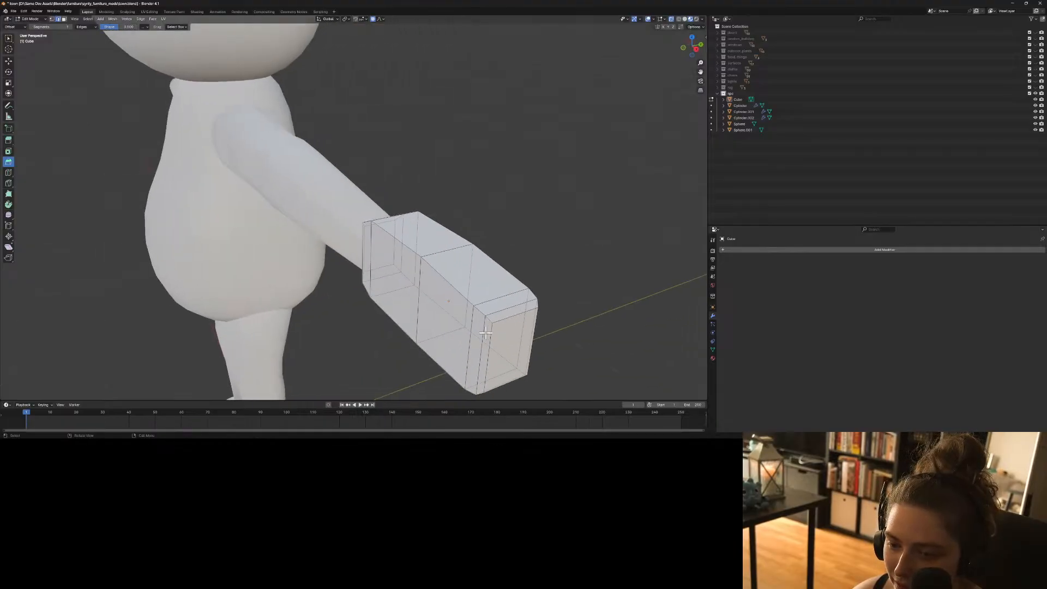
middle_drag(415, 320, 414, 324)
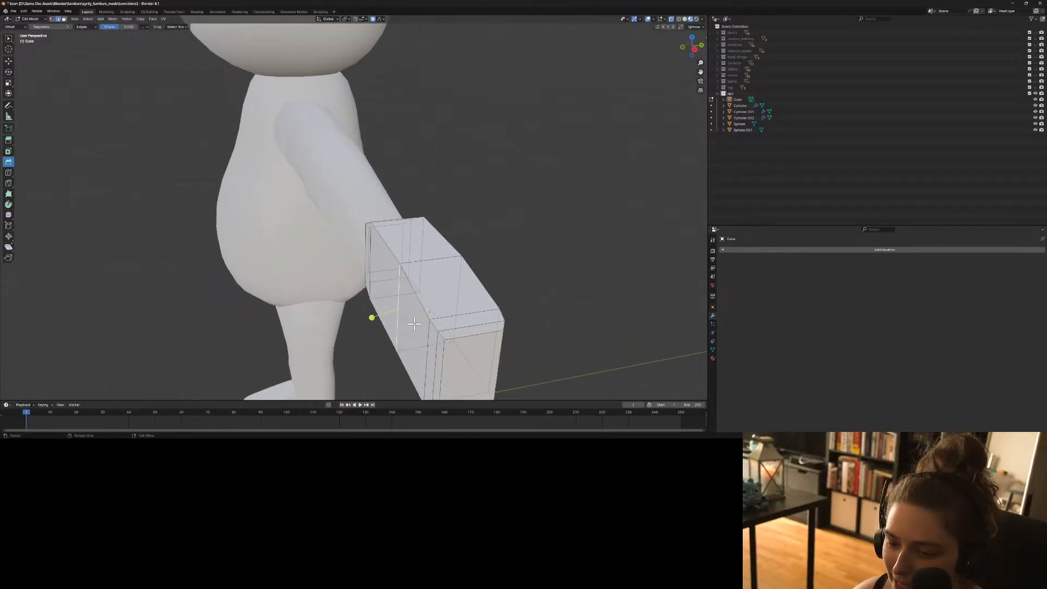
key(KP_1)
key(KP_3)
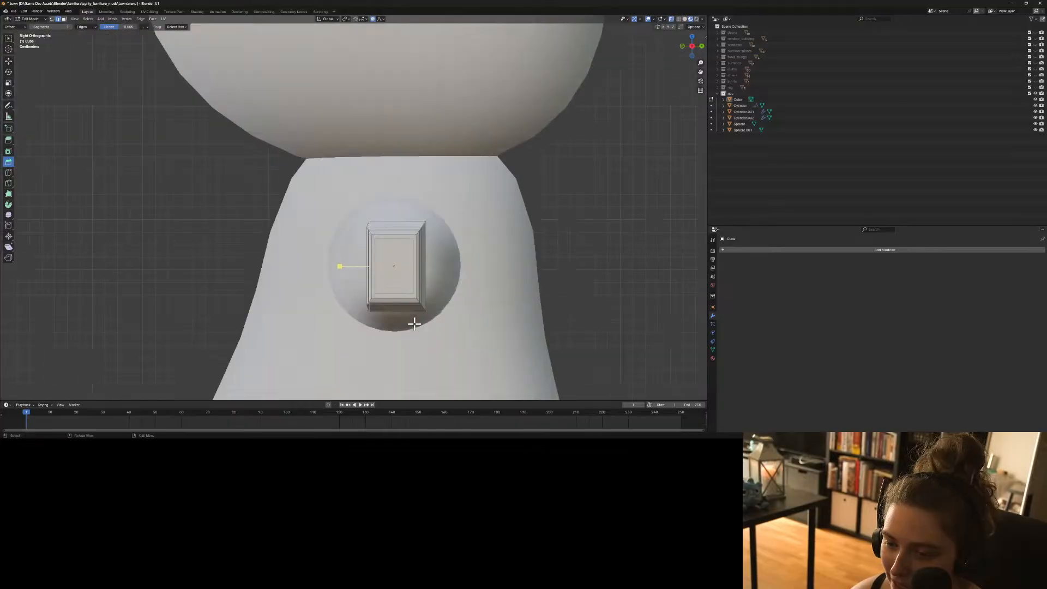
key(g)
key(y)
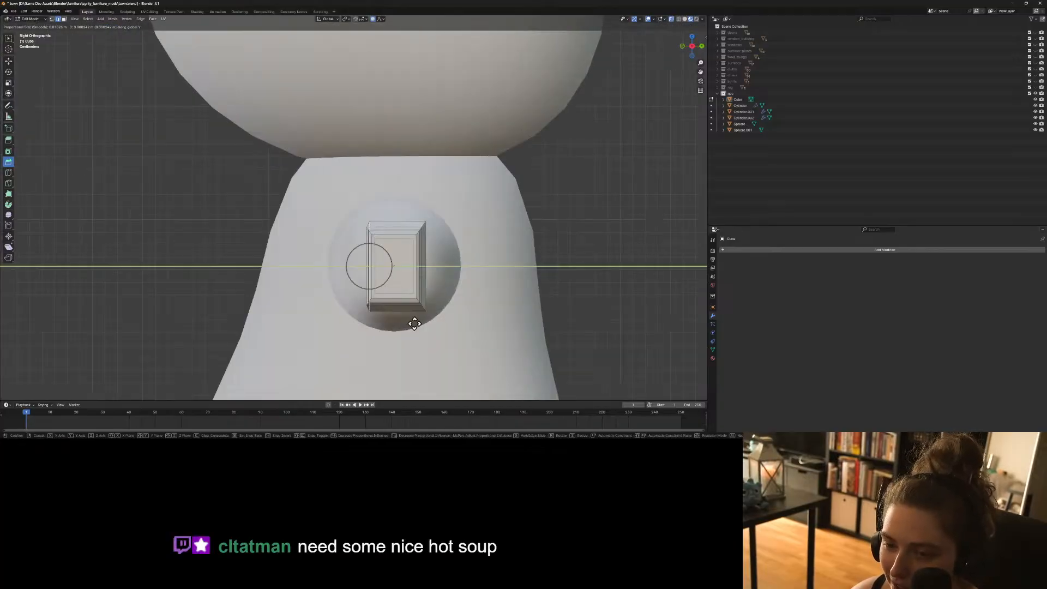
scroll(419, 324, down, 10)
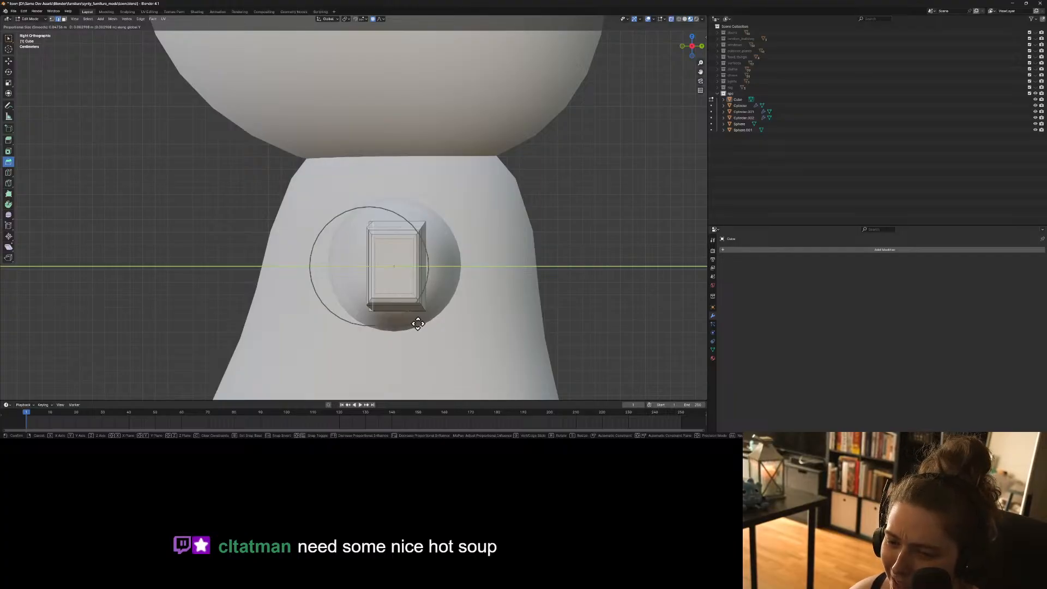
click(418, 324)
middle_drag(492, 352, 533, 355)
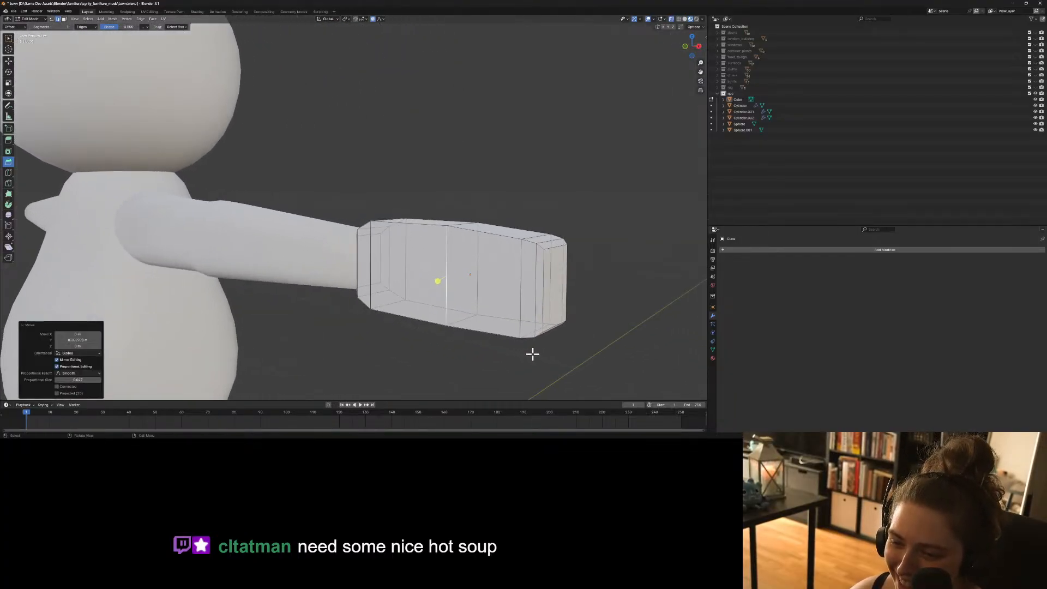
key(Tab)
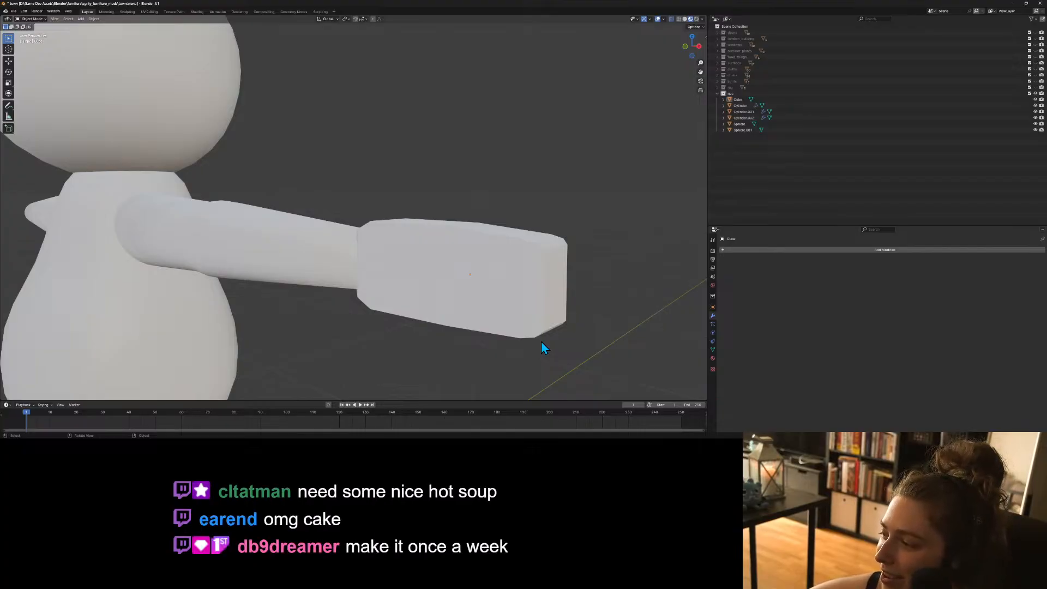
In Edit Mode, subdivide the hand's two long top edges between the wrist and the middle loop with one cut each.
scroll(537, 349, down, 3)
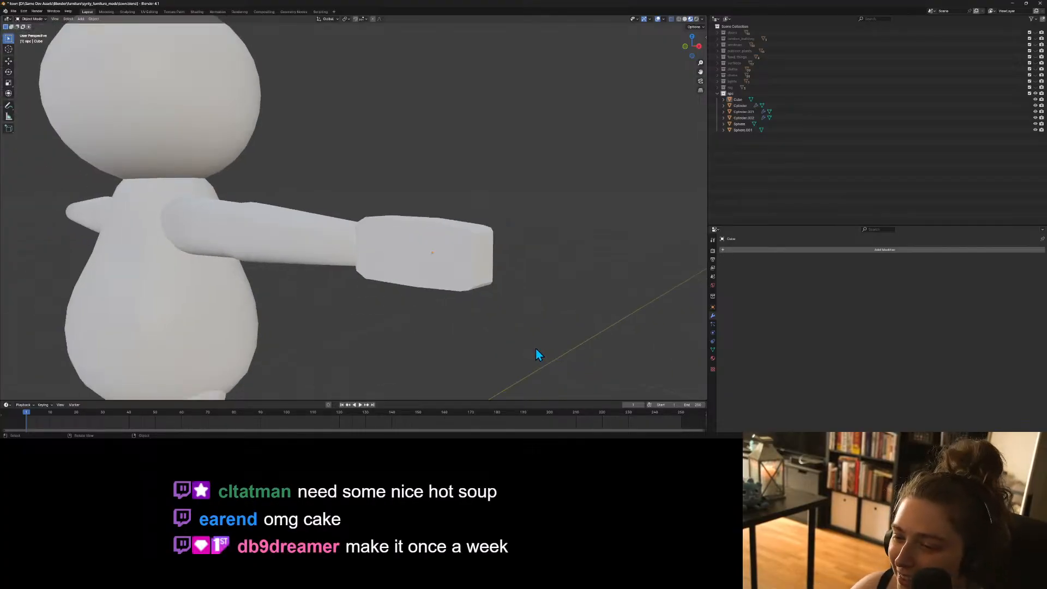
mouse_move(537, 349)
middle_down()
mouse_move(540, 306)
mouse_move(567, 300)
mouse_move(535, 362)
middle_up()
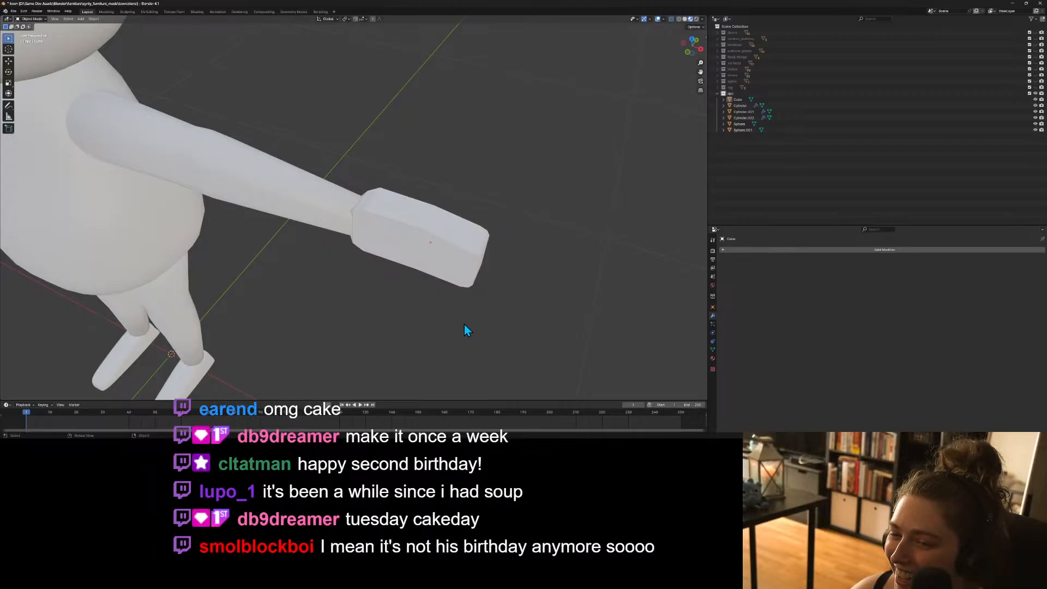
middle_drag(467, 329, 381, 215)
click(401, 226)
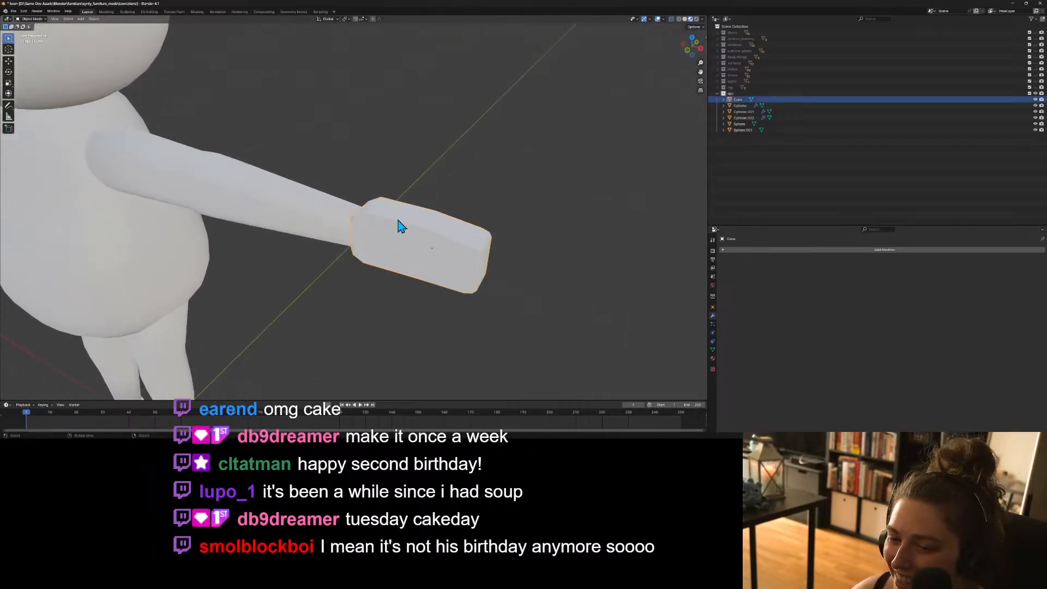
key(Tab)
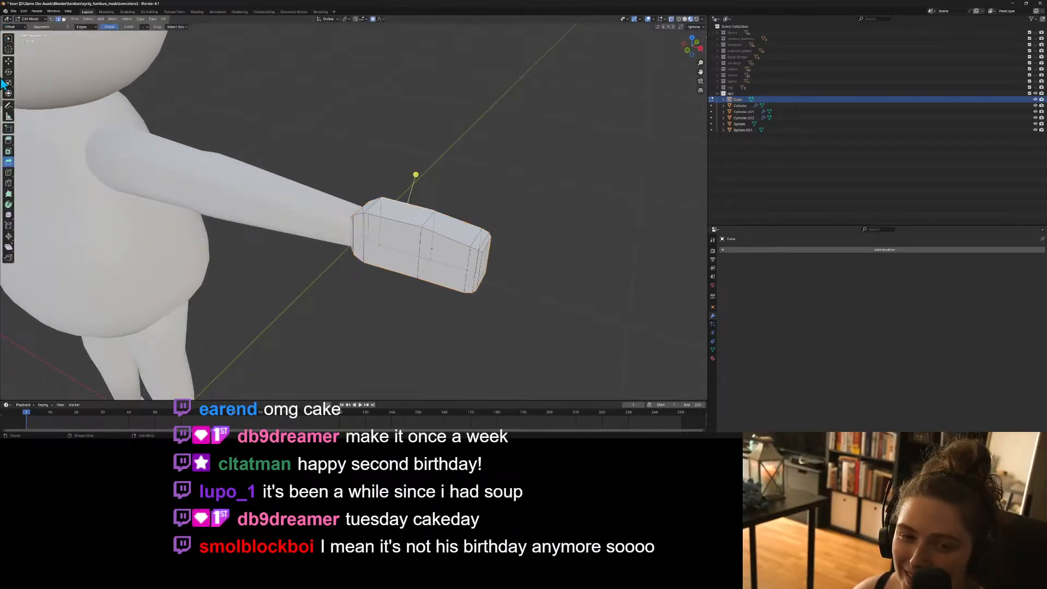
key(ctrl+e)
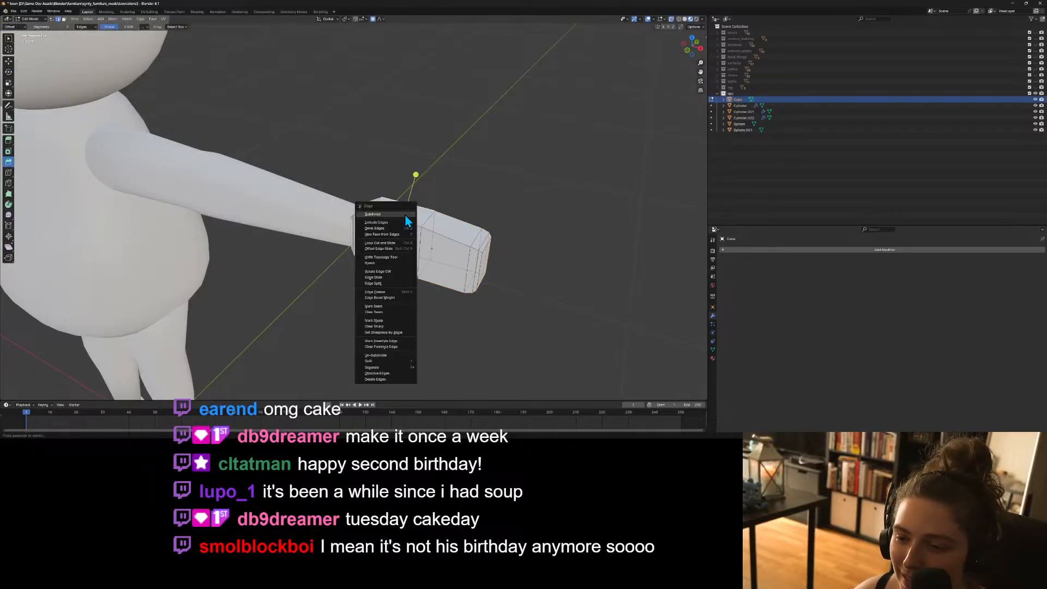
click(398, 216)
key(ctrl+z)
right_click(404, 221)
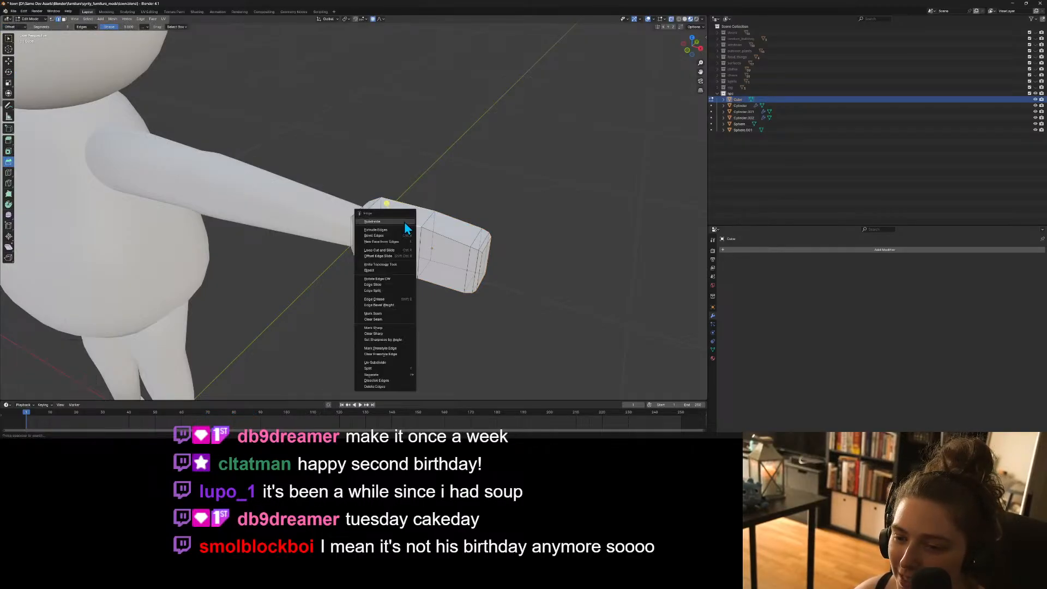
click(404, 222)
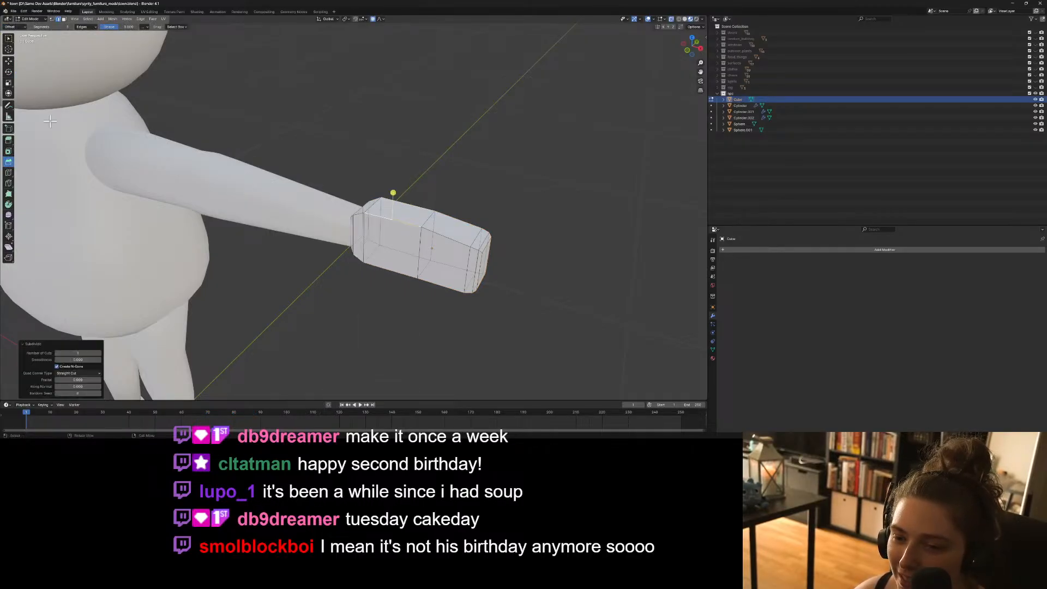
Connect the two new midpoint vertices with an edge across the hand's top face.
click(51, 19)
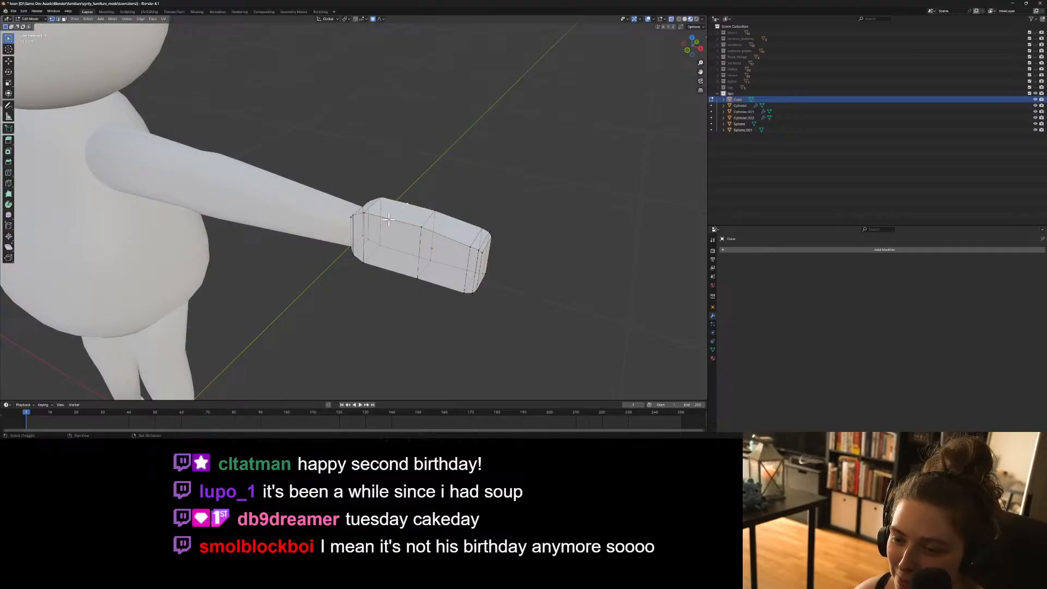
shift+click(391, 219)
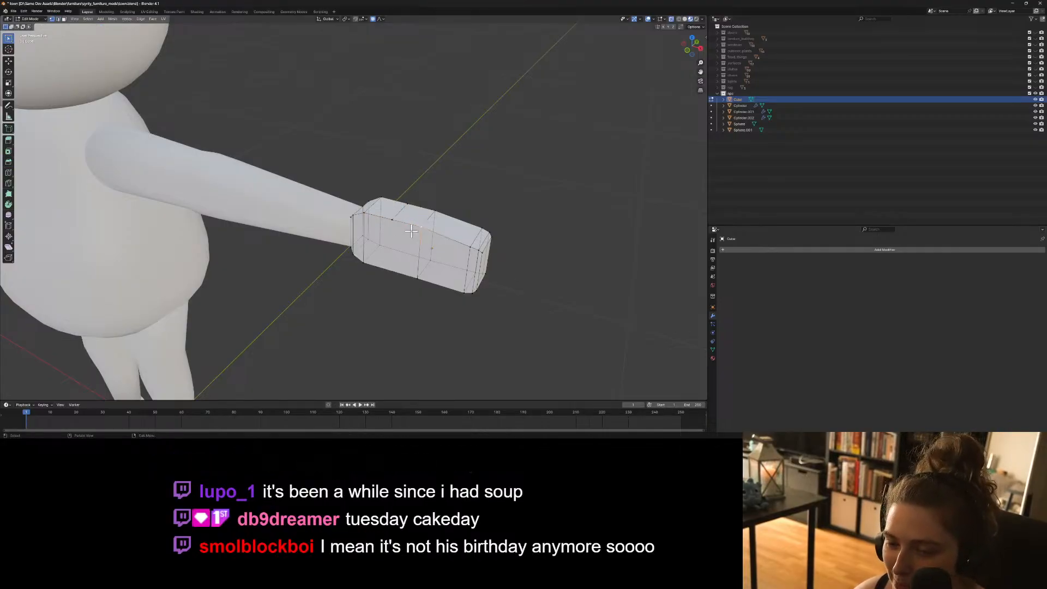
middle_drag(461, 236, 419, 221)
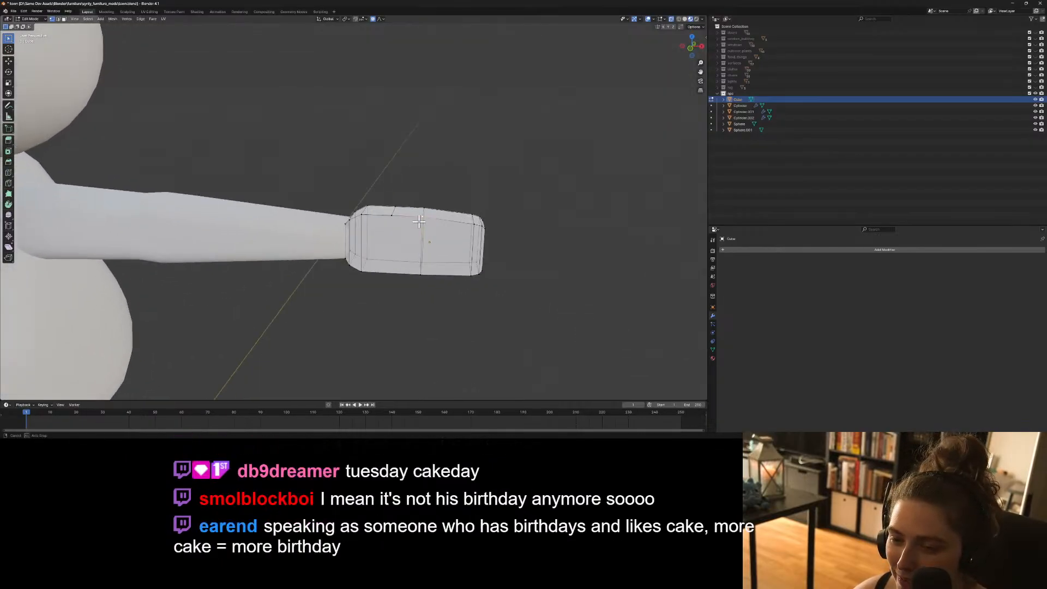
Extrude the small top face beside the middle loop upward as a thumb and scale its end face down to taper it.
click(64, 19)
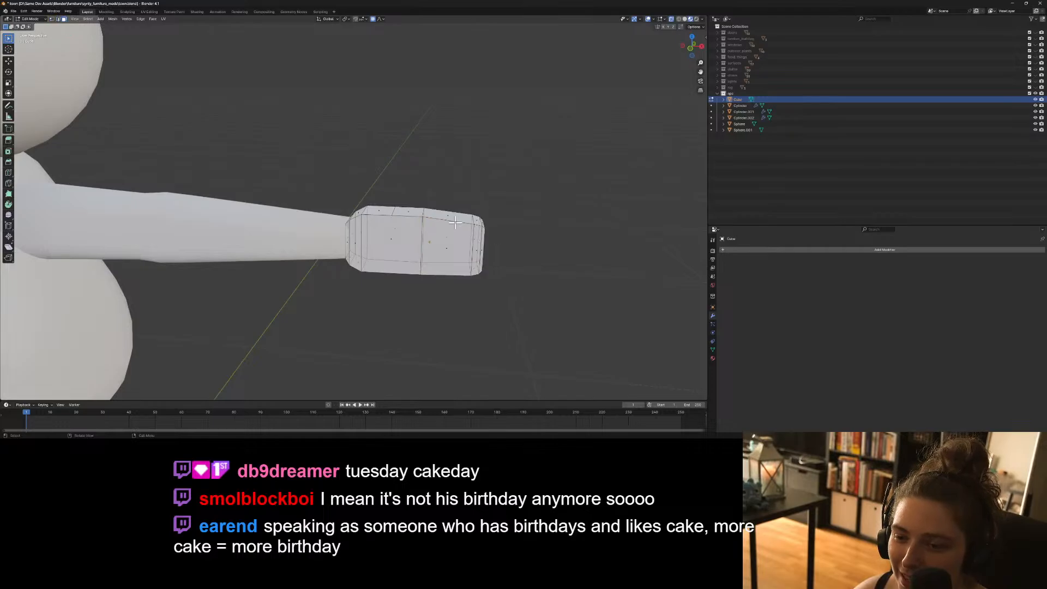
click(408, 208)
key(e)
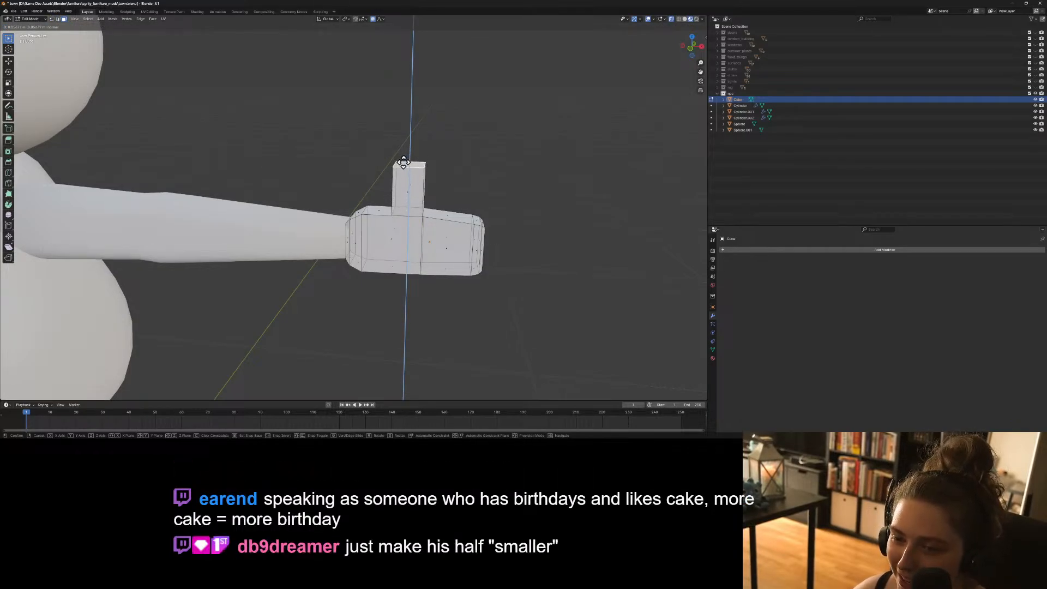
click(404, 163)
key(s)
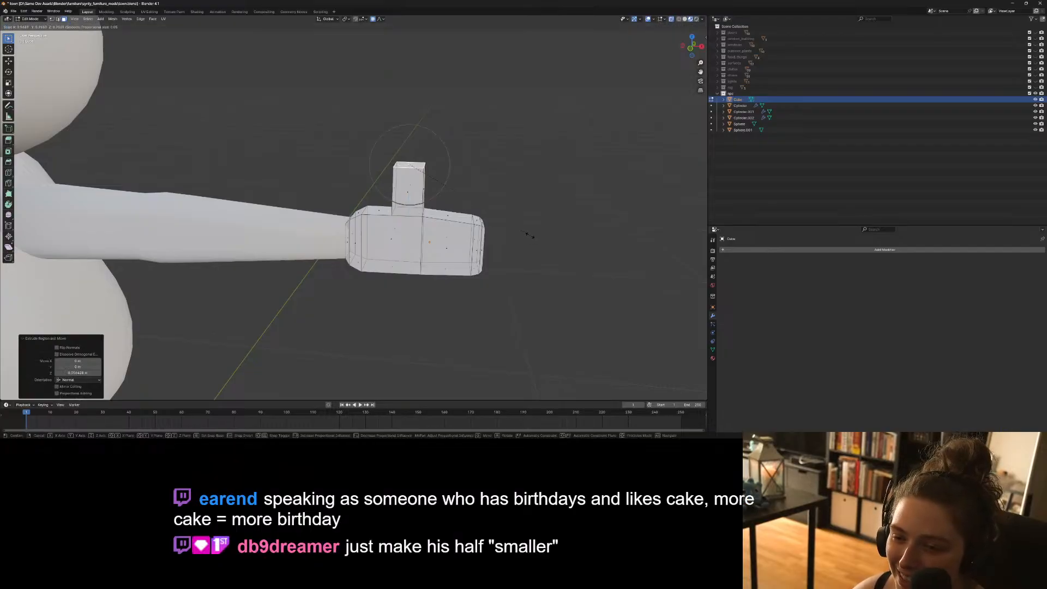
scroll(500, 226, up, 10)
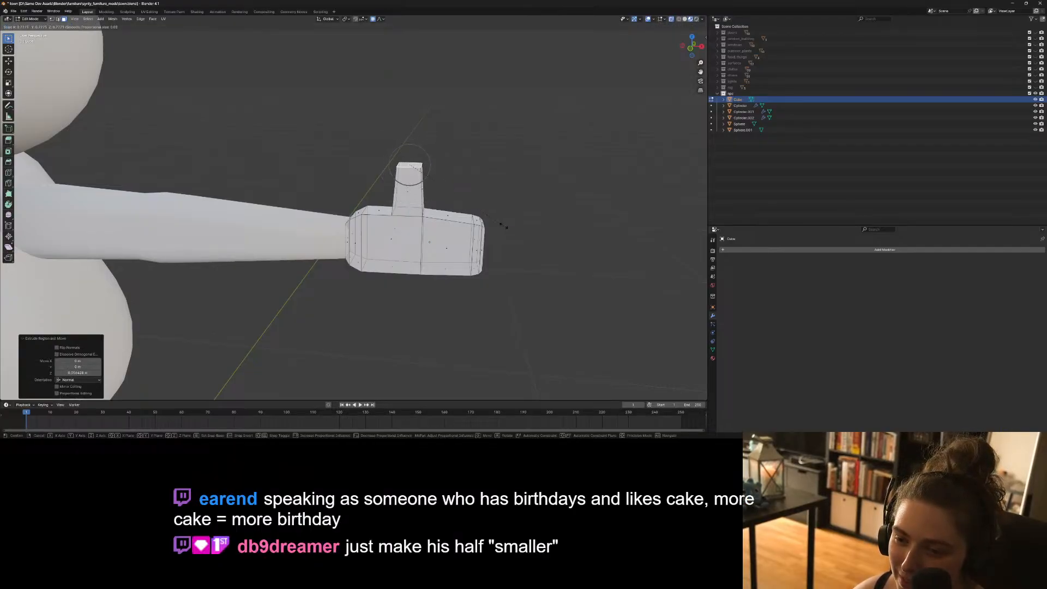
click(490, 221)
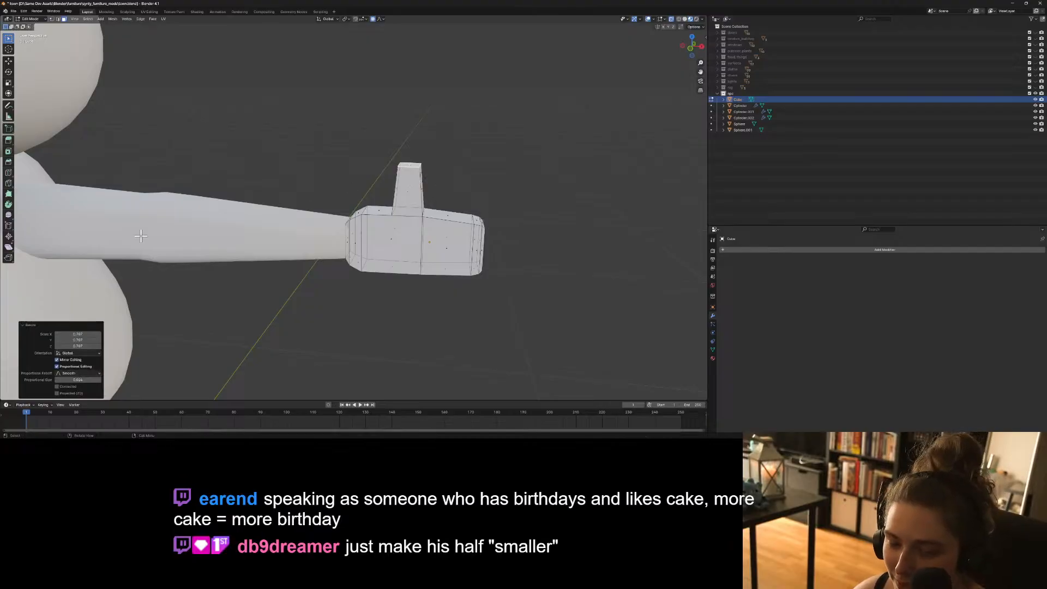
Try to bevel the edges around the thumb's tip with the Bevel tool, and undo the attempt.
click(8, 162)
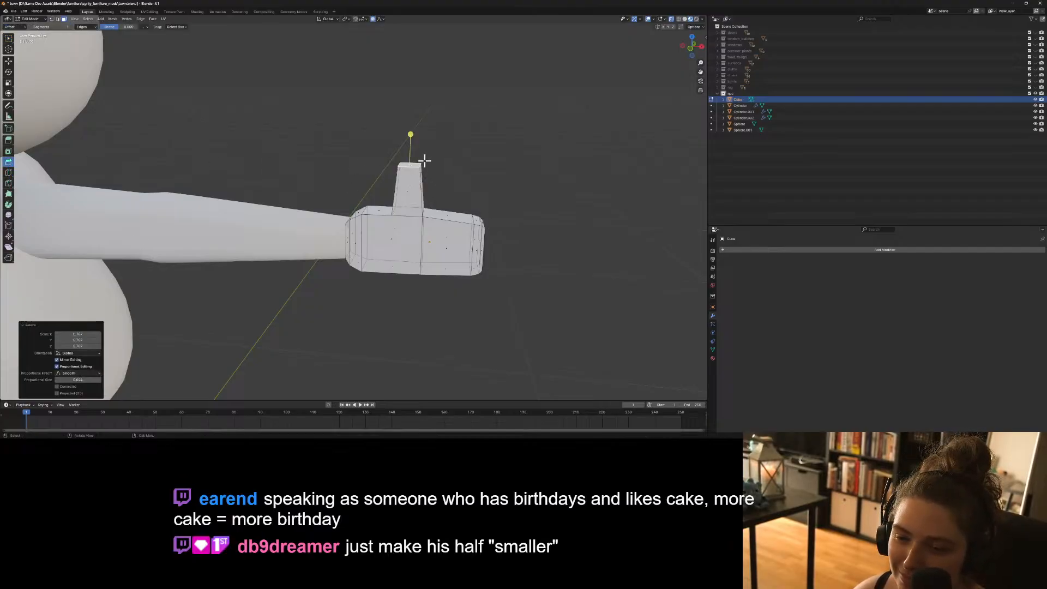
drag(410, 135, 411, 130)
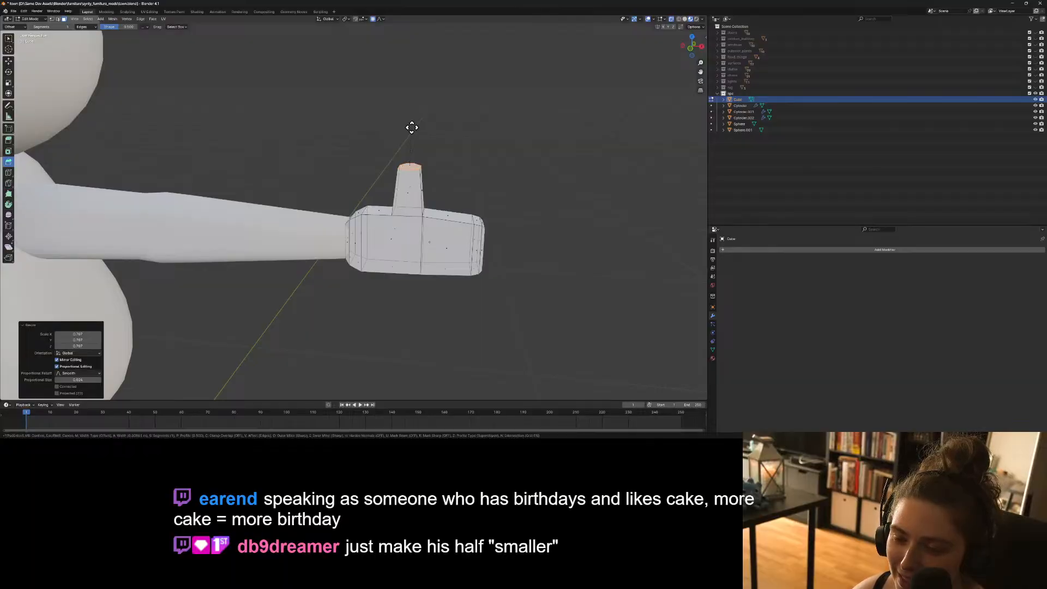
drag(412, 127, 412, 127)
key(ctrl+z)
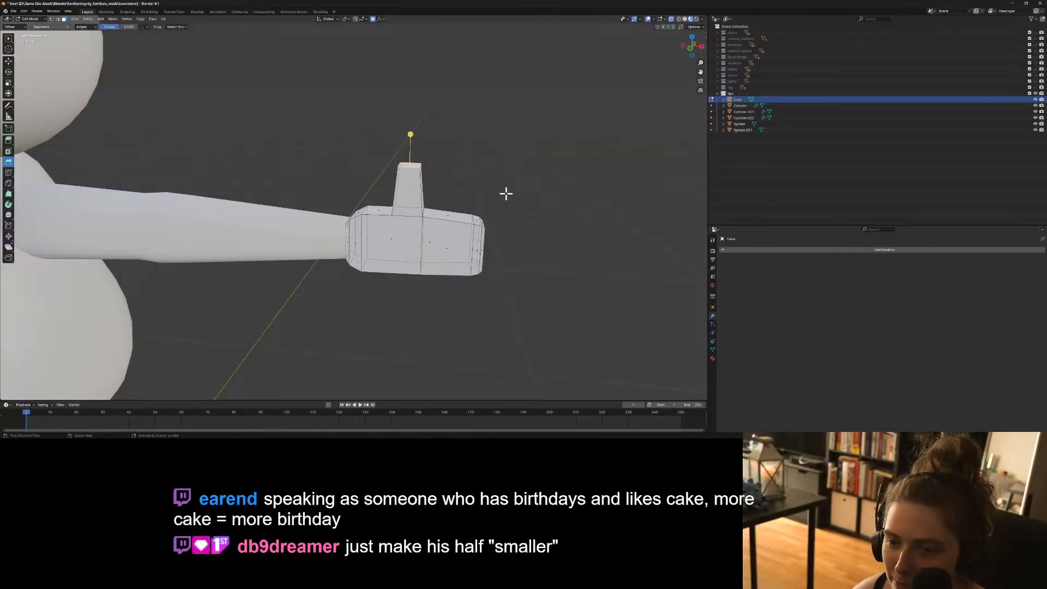
key(ctrl+z)
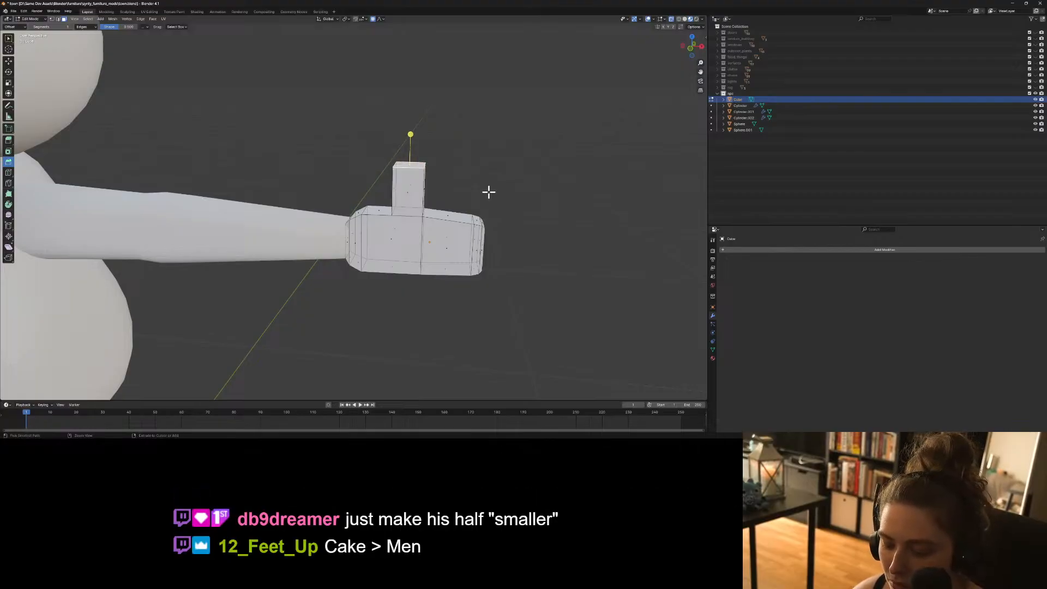
key(ctrl+shift+z)
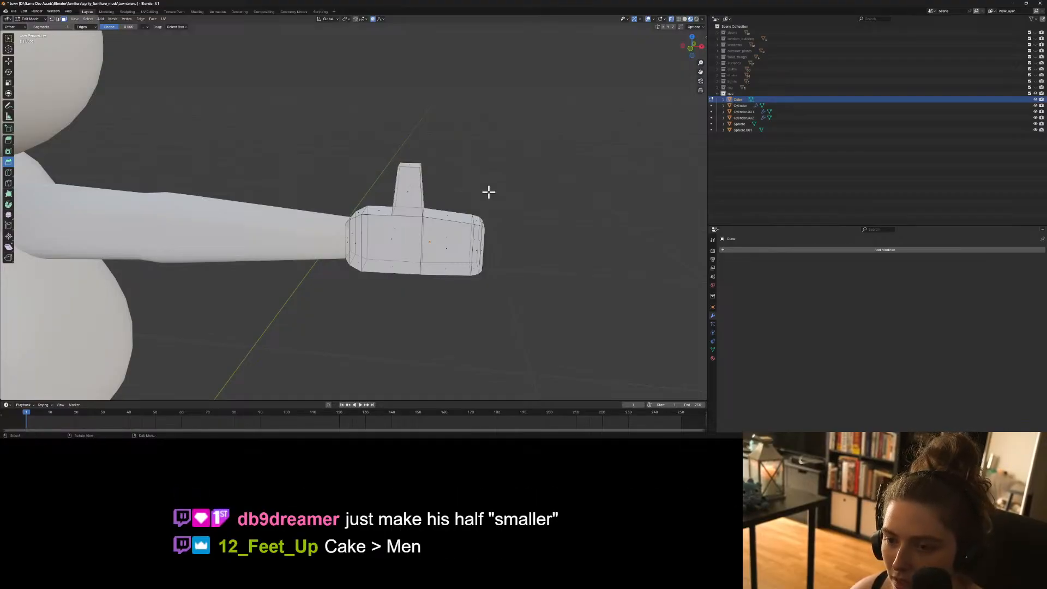
Return to Object Mode and apply all transforms to the hand.
key(Tab)
right_click(408, 181)
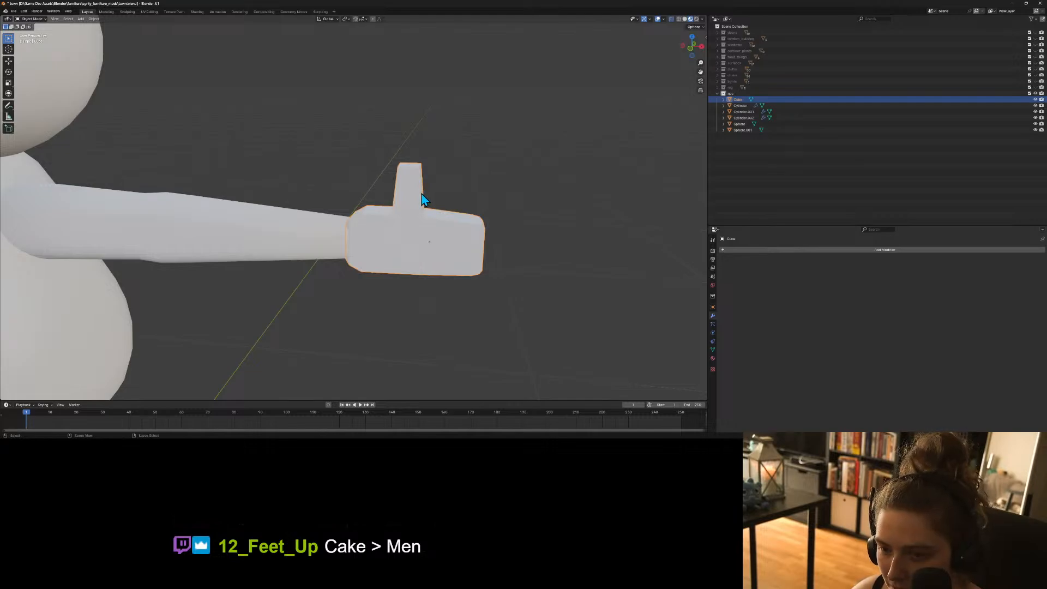
key(ctrl+a)
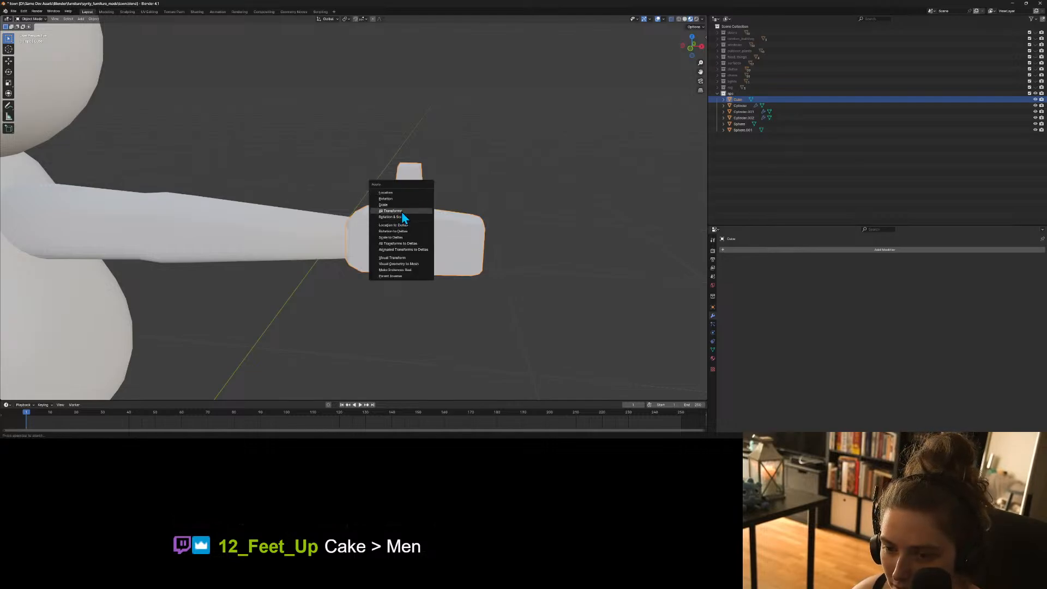
click(402, 211)
In Edit Mode, bevel the edges around the thumb's end face, and return to Object Mode to view the hand against the body.
key(Tab)
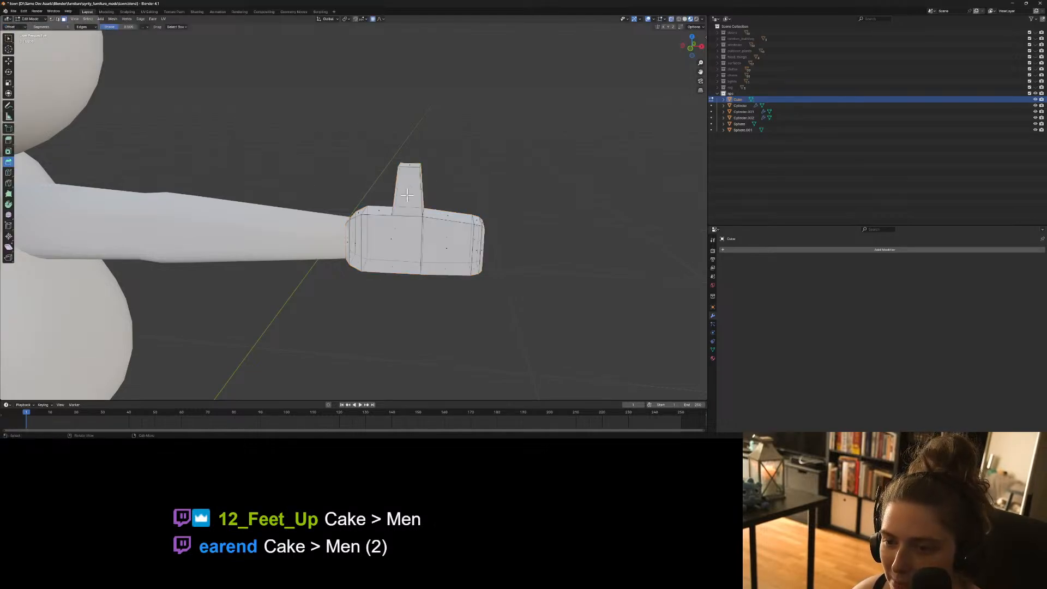
click(406, 167)
drag(412, 135, 416, 131)
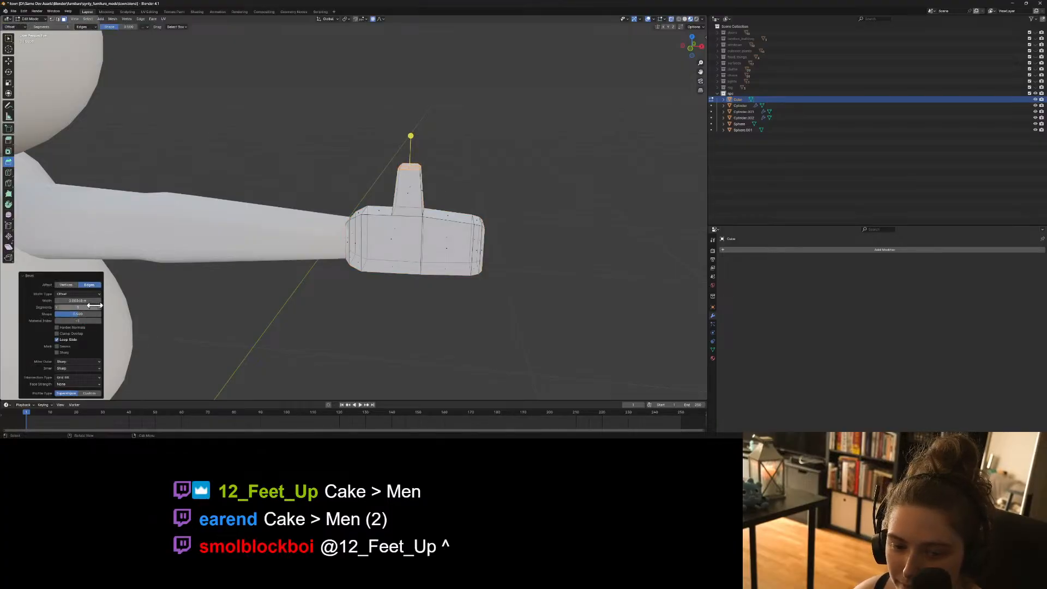
click(366, 315)
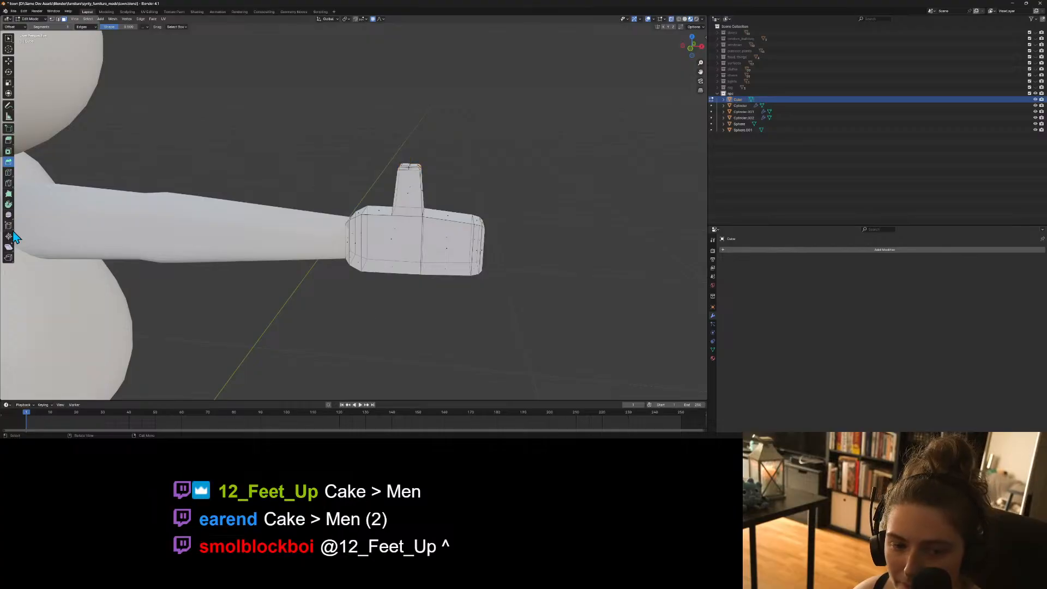
key(Tab)
scroll(395, 320, down, 5)
middle_drag(395, 320, 417, 328)
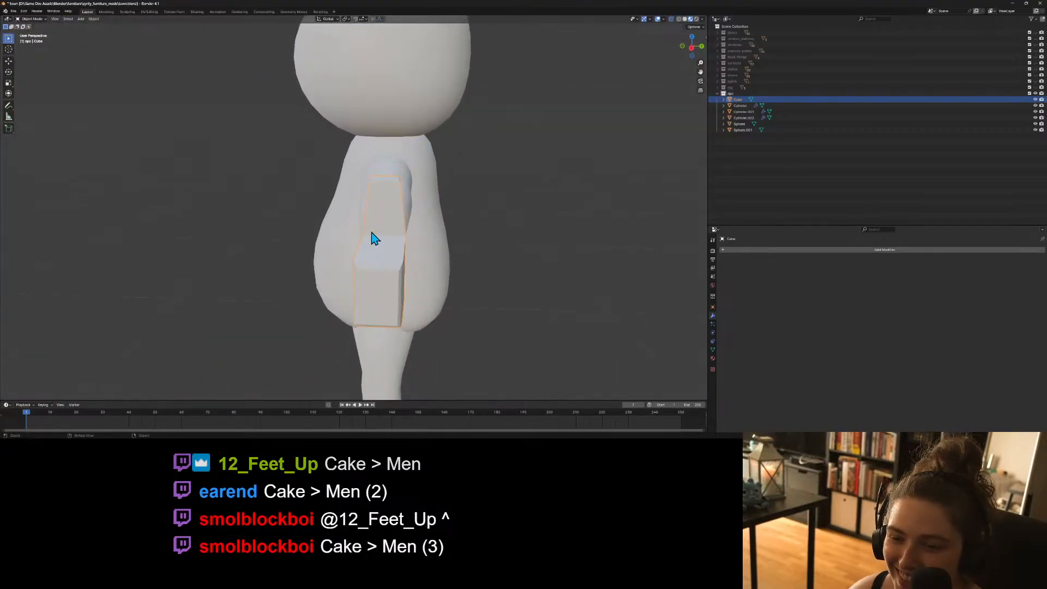
Switch the hand to Edit Mode with the selection tool and examine the thumb and palm from several sides.
key(Tab)
middle_drag(382, 242, 398, 246)
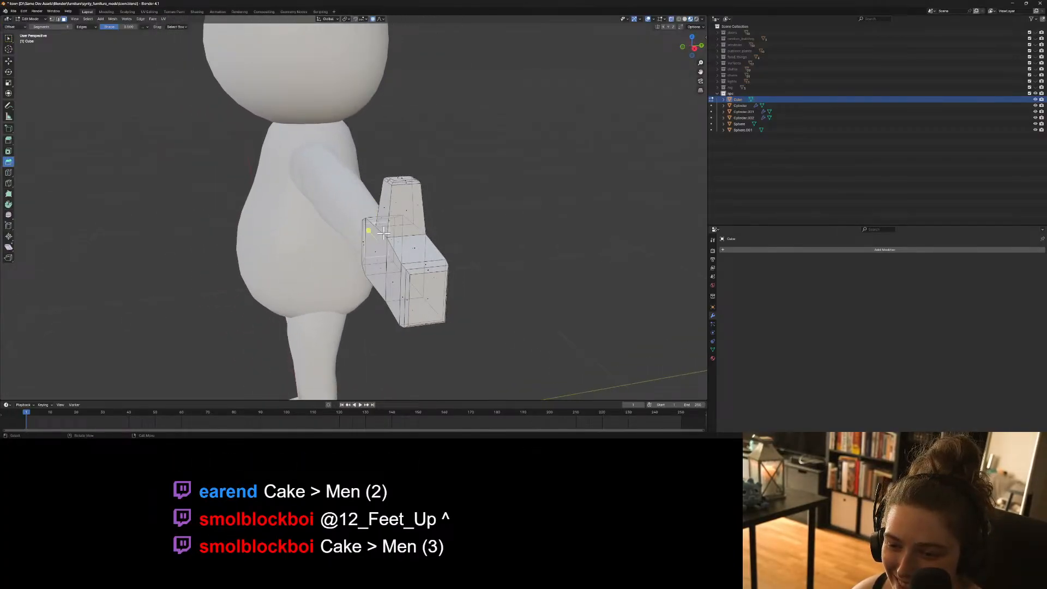
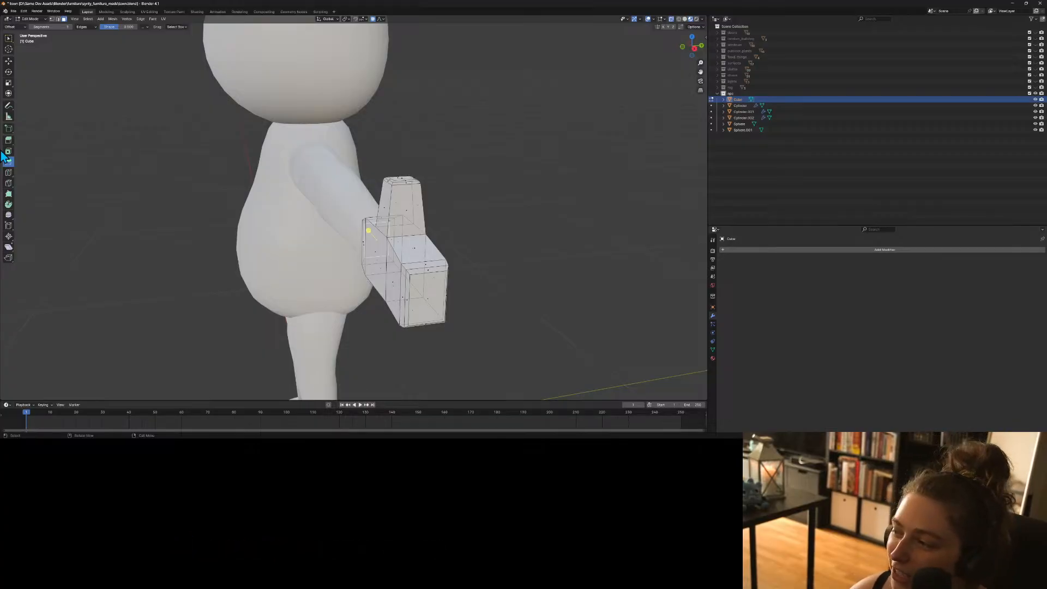
click(8, 39)
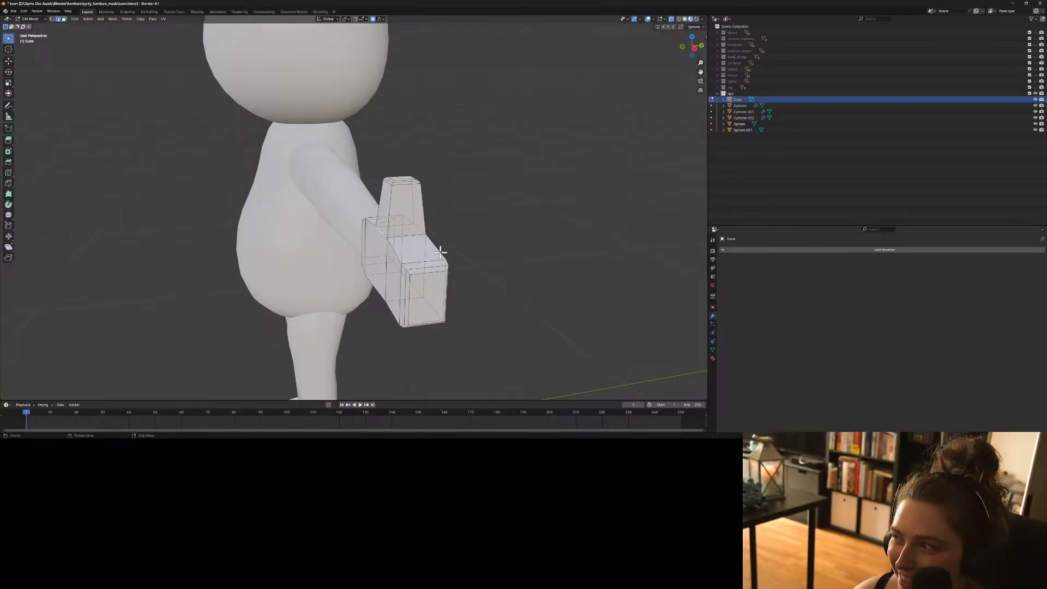
key(g)
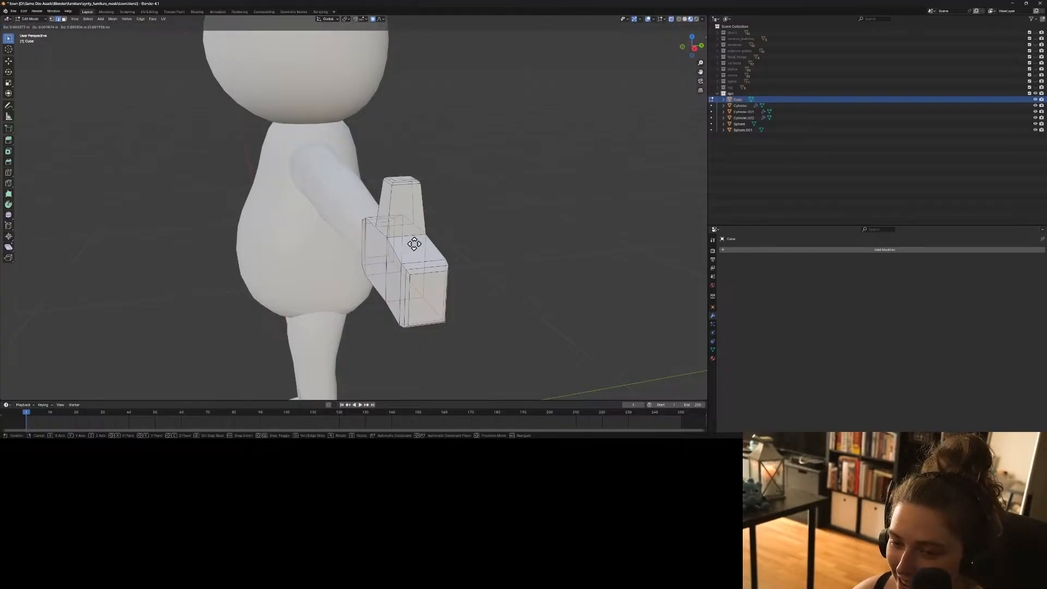
click(417, 243)
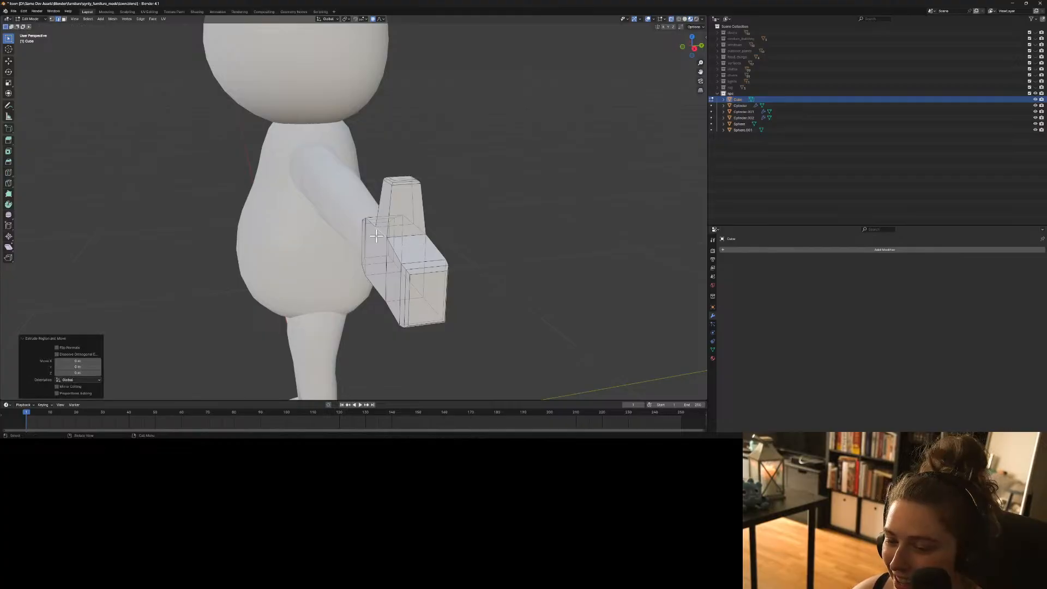
middle_drag(377, 224, 392, 202)
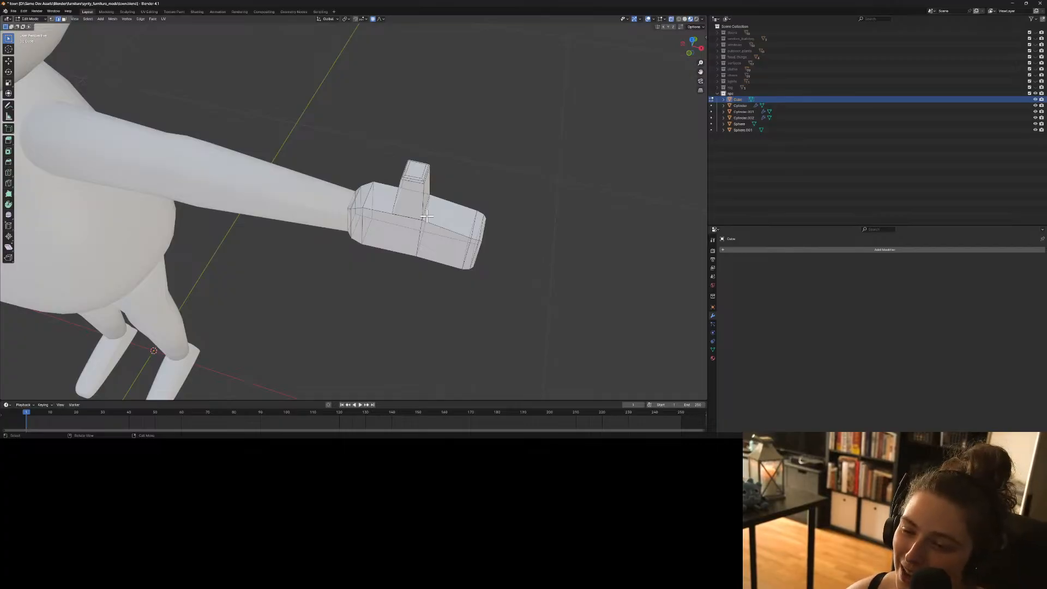
middle_drag(423, 264, 383, 248)
scroll(383, 247, up, 3)
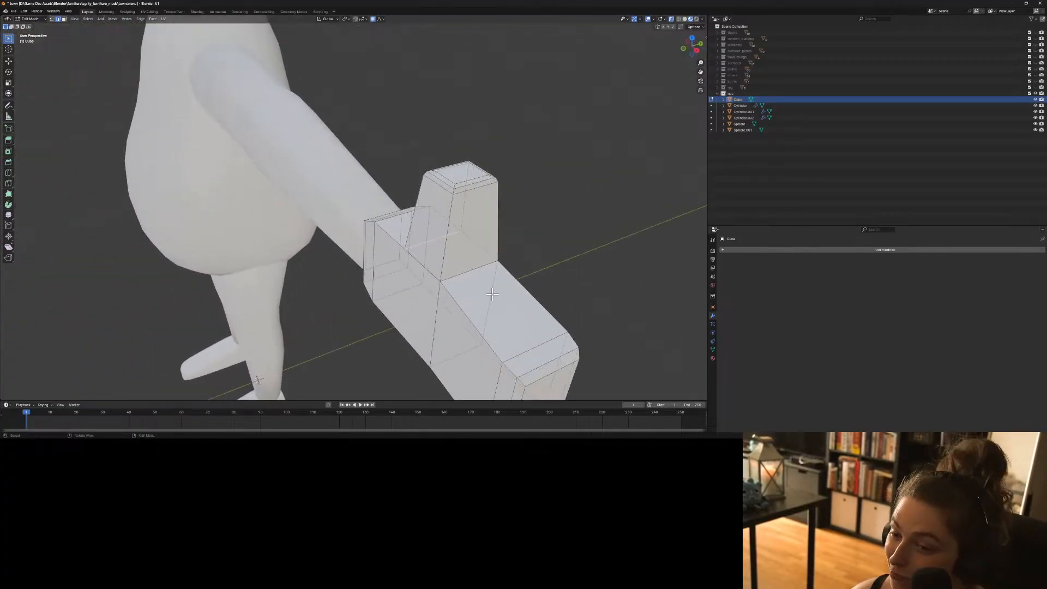
middle_drag(493, 297, 443, 292)
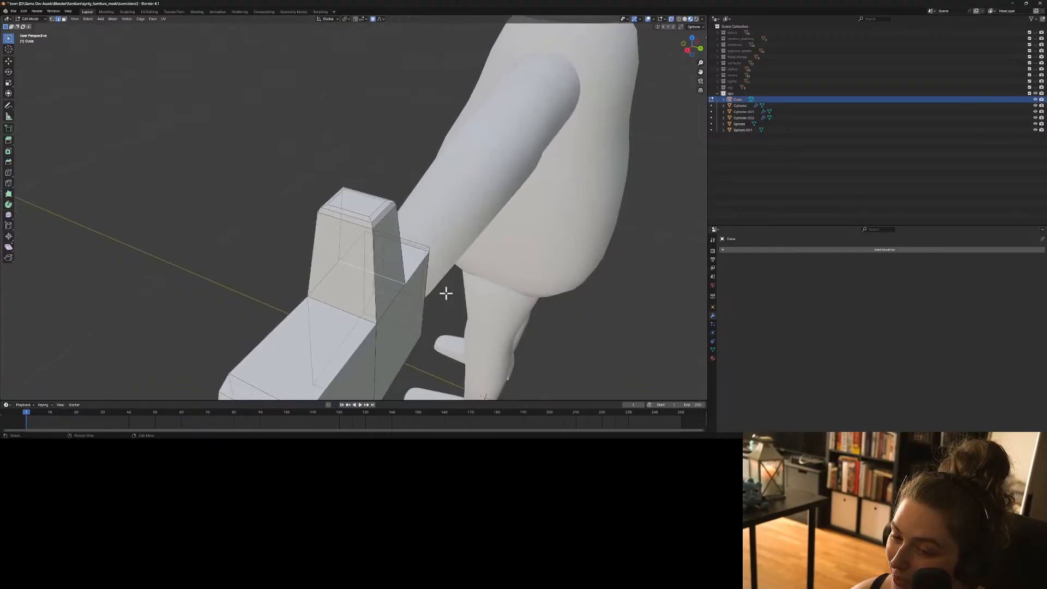
middle_drag(373, 271, 428, 271)
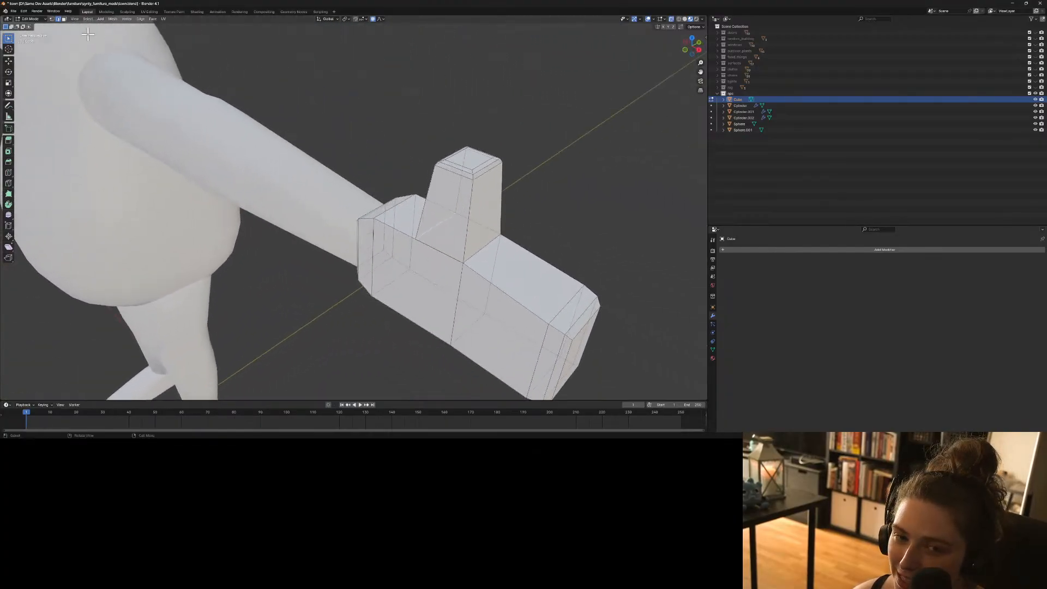
Add an edge loop near the thumb's base and scale it to about 0.47 with a small proportional editing radius.
click(8, 172)
drag(461, 240, 458, 269)
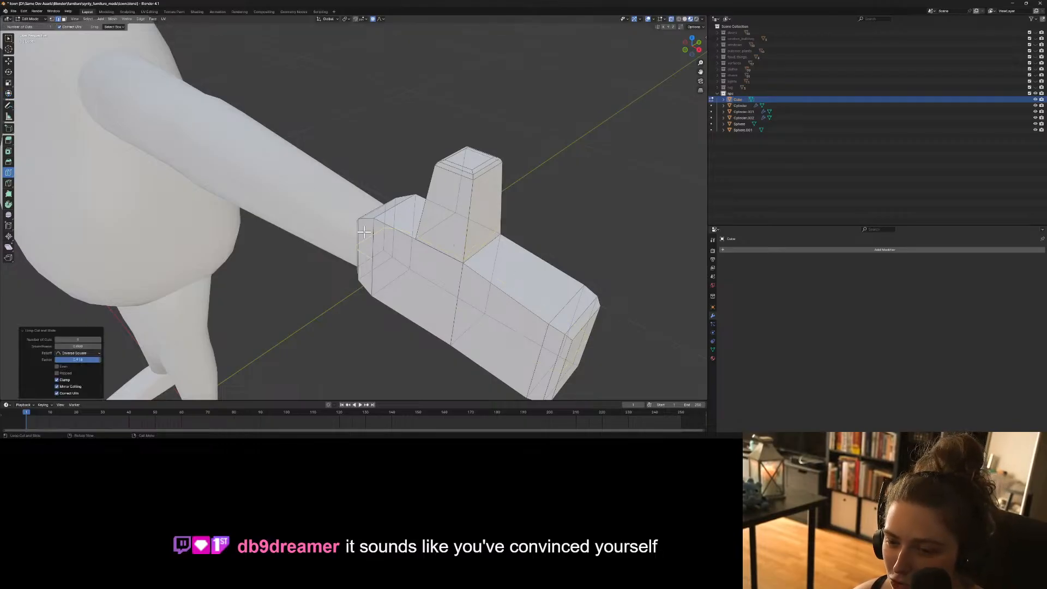
key(s)
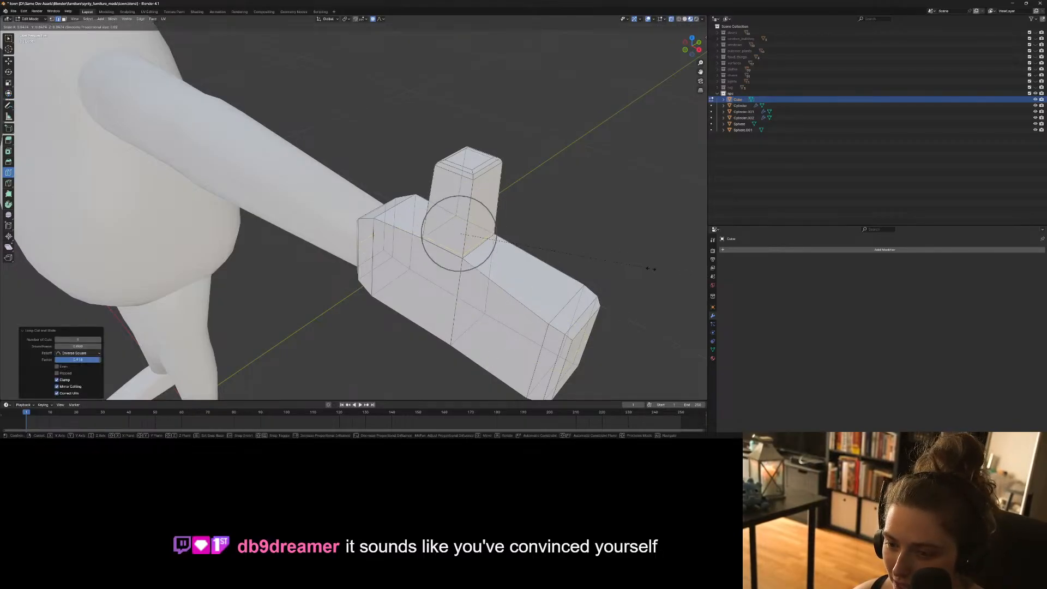
scroll(651, 268, up, 15)
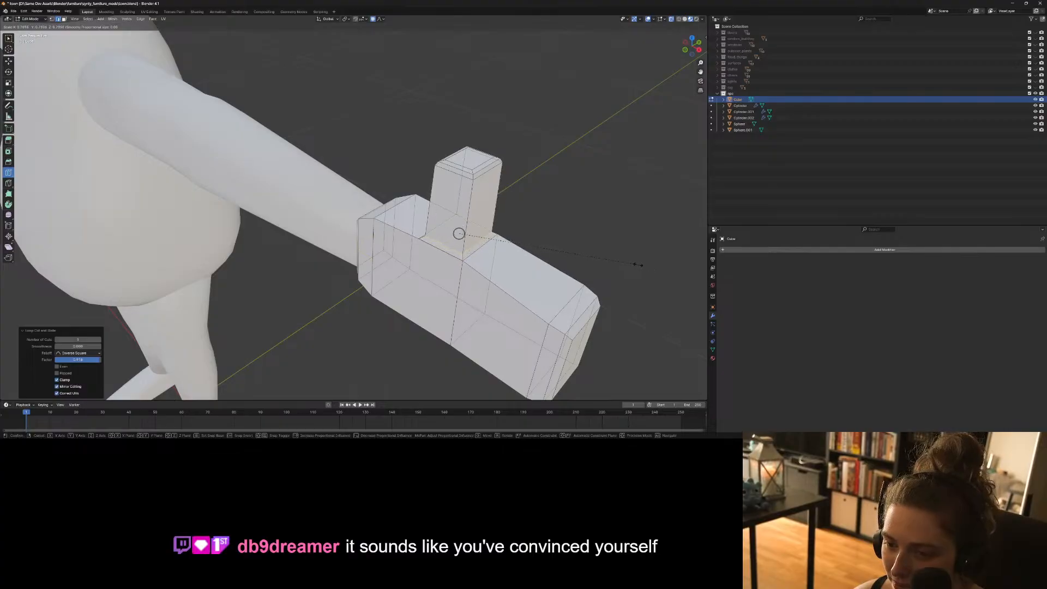
click(611, 264)
middle_drag(609, 264, 555, 258)
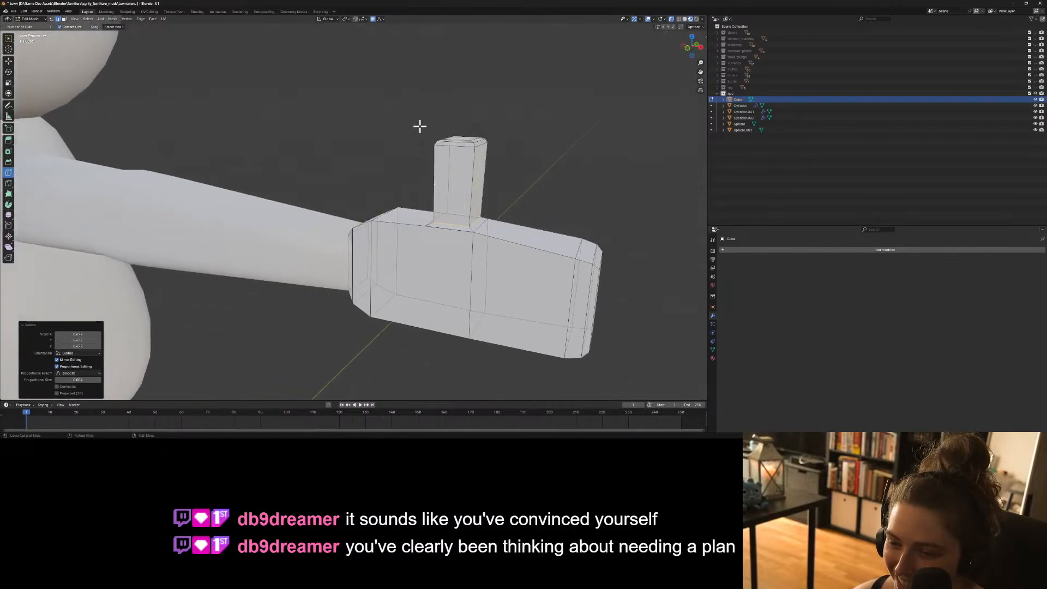
From the front view, select the thumb's tip and scale it down to taper the end.
click(8, 38)
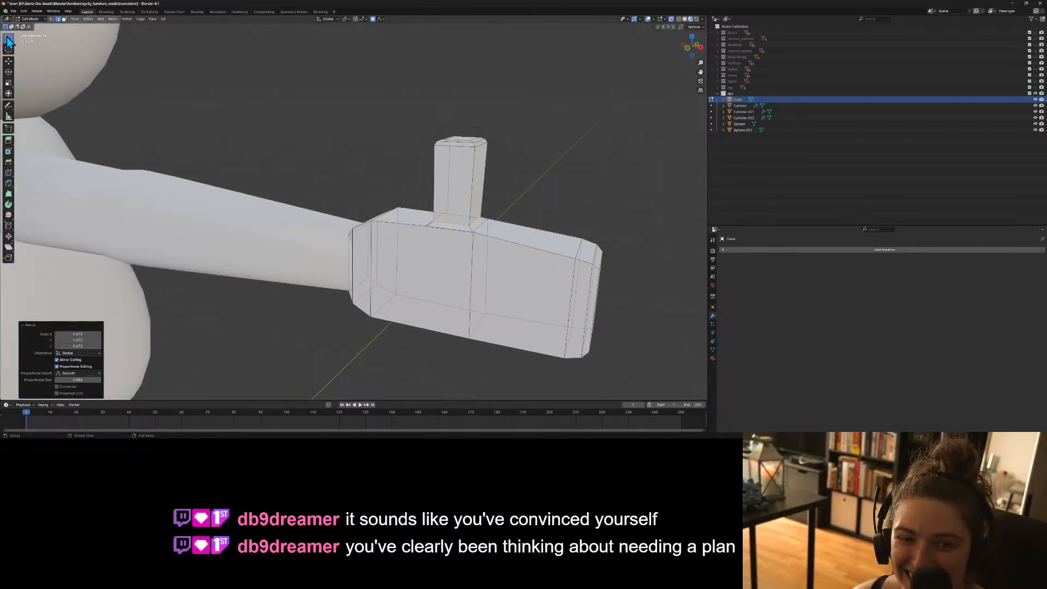
key(KP_1)
drag(367, 98, 538, 167)
key(s)
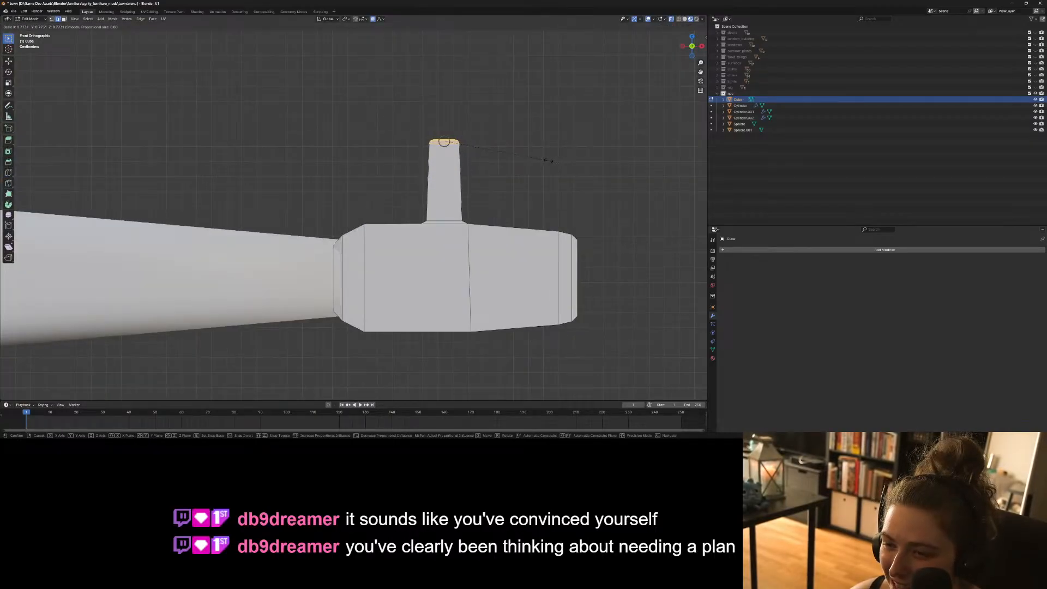
click(546, 159)
middle_drag(540, 172, 477, 234)
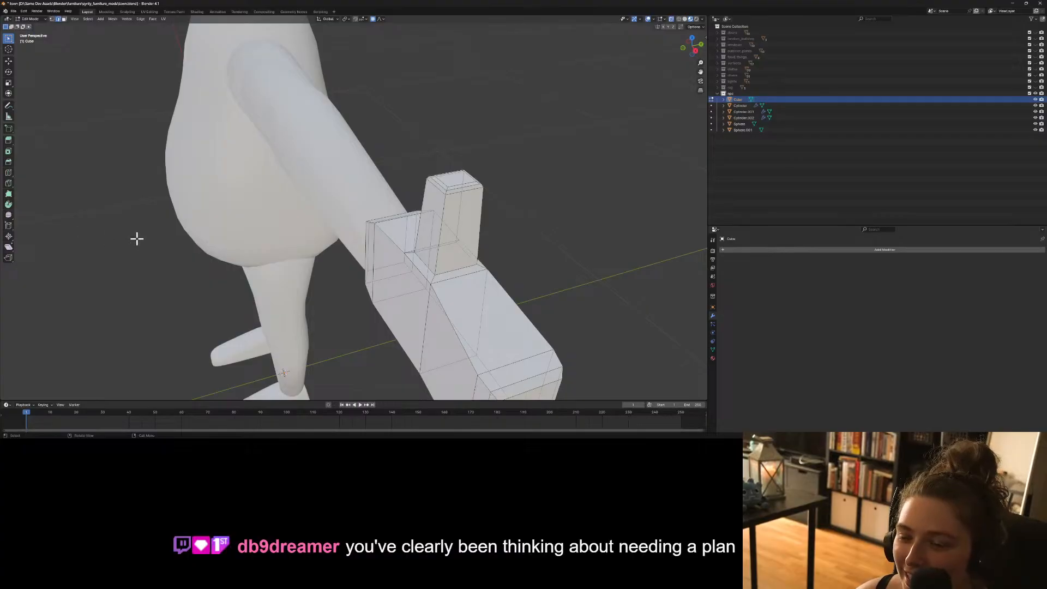
Cut two edge loops around the middle of the thumb, then return to Object Mode and check the hand against the body.
middle_drag(92, 214, 6, 218)
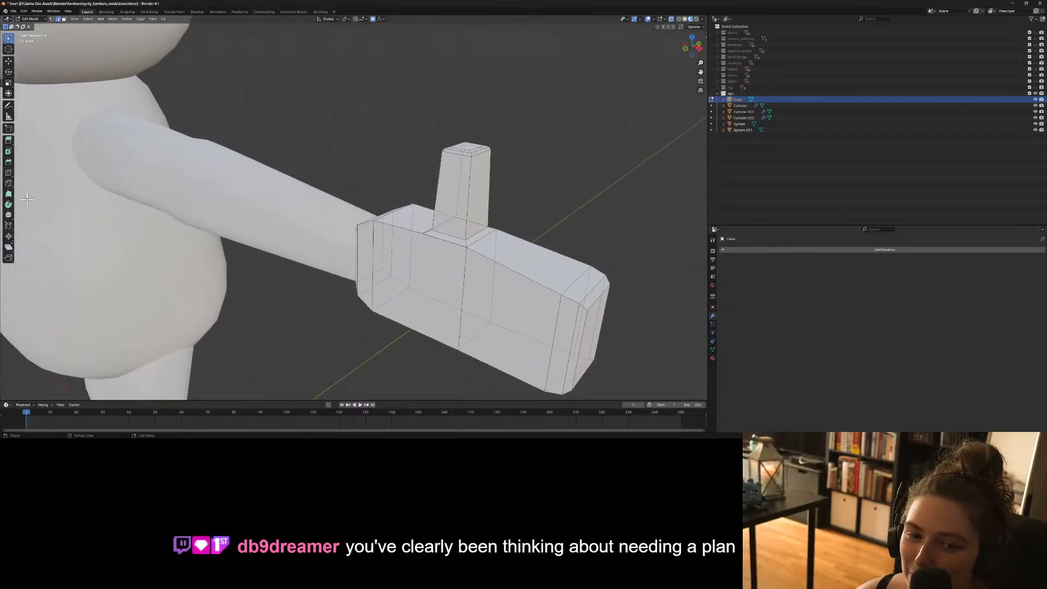
click(8, 173)
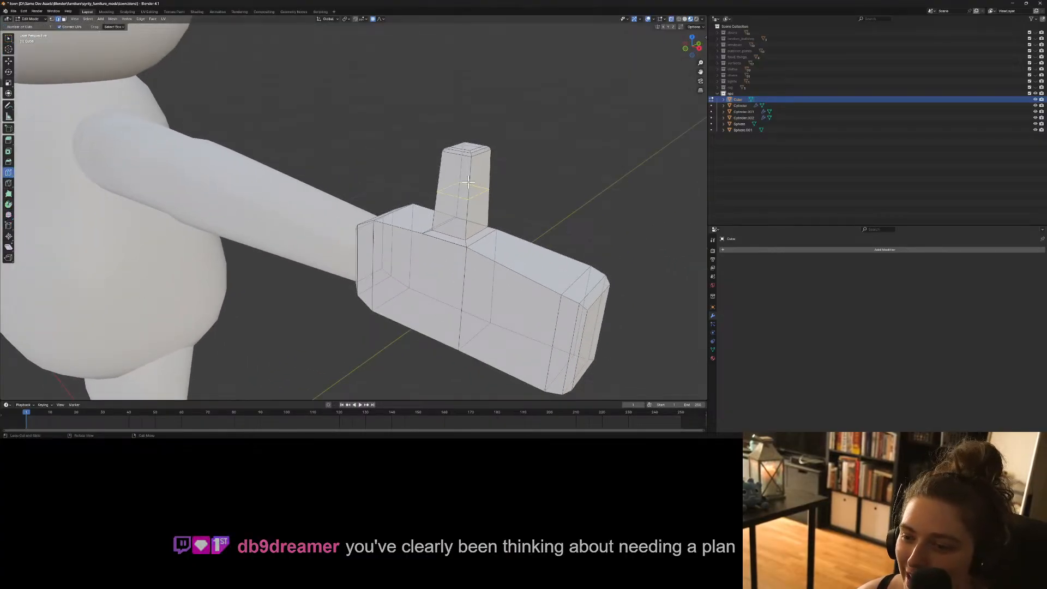
click(468, 181)
mouse_move(468, 182)
mouse_down()
mouse_move(472, 213)
mouse_move(473, 200)
mouse_up()
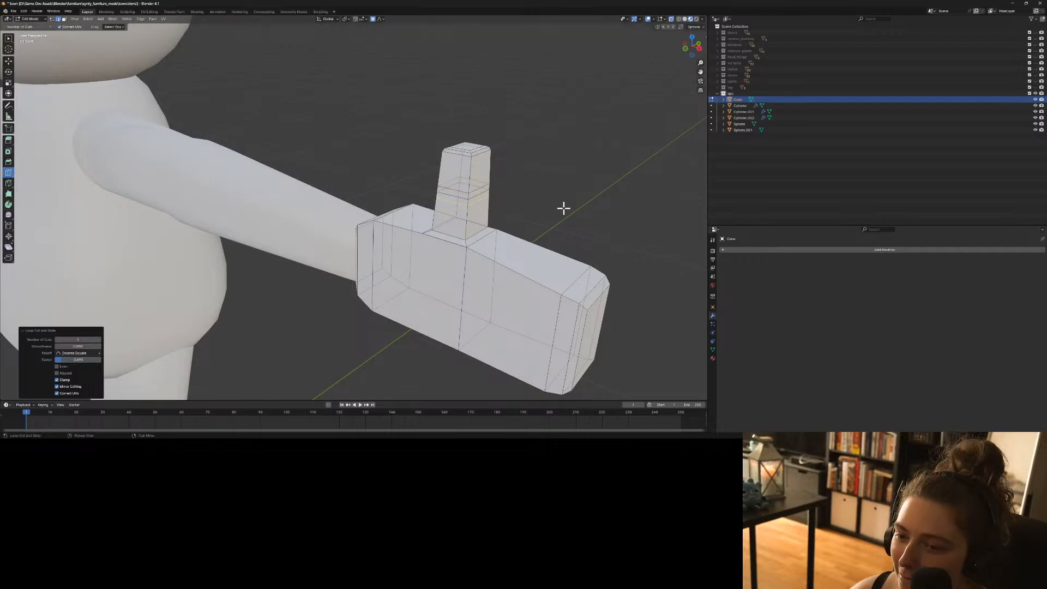
click(8, 39)
key(Tab)
click(552, 201)
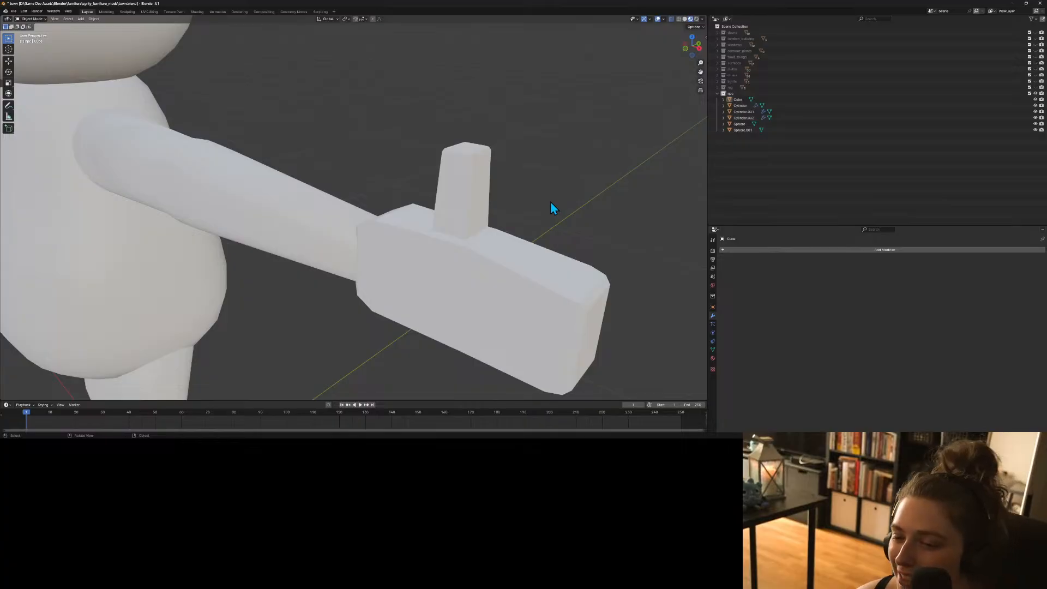
scroll(552, 201, down, 5)
middle_drag(550, 214, 503, 212)
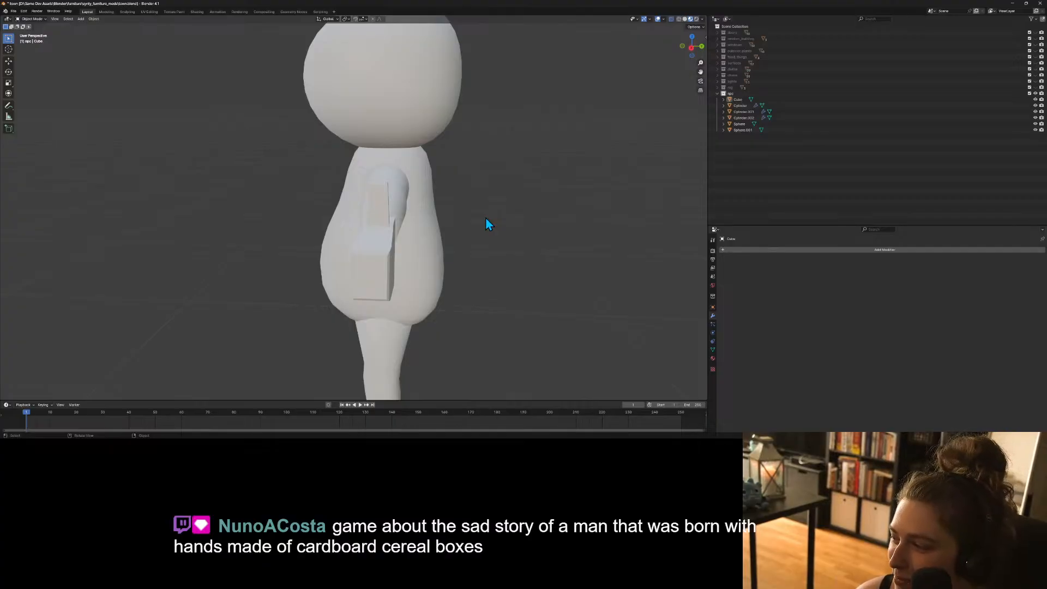
middle_drag(487, 224, 404, 207)
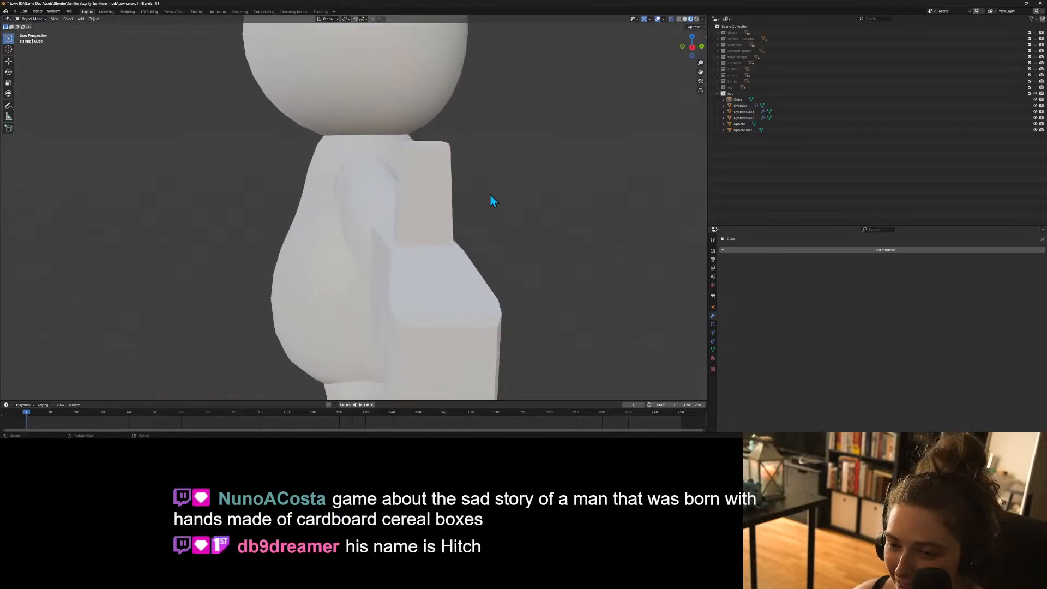
In Edit Mode, scale the thumb's upper part narrower along Y, and return to Object Mode to view the arm.
key(Tab)
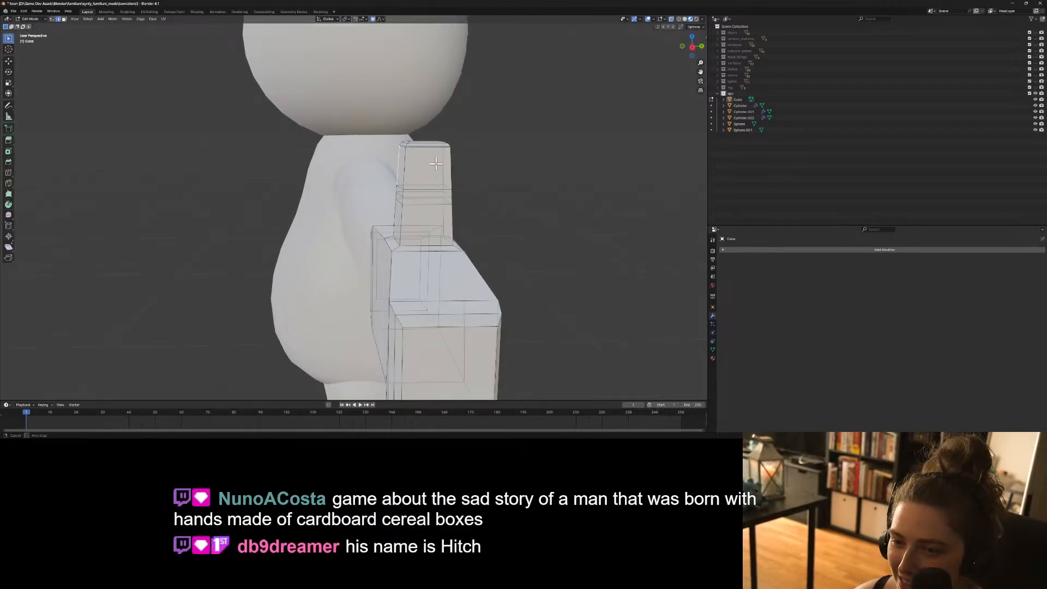
middle_drag(392, 134, 354, 137)
drag(366, 123, 482, 229)
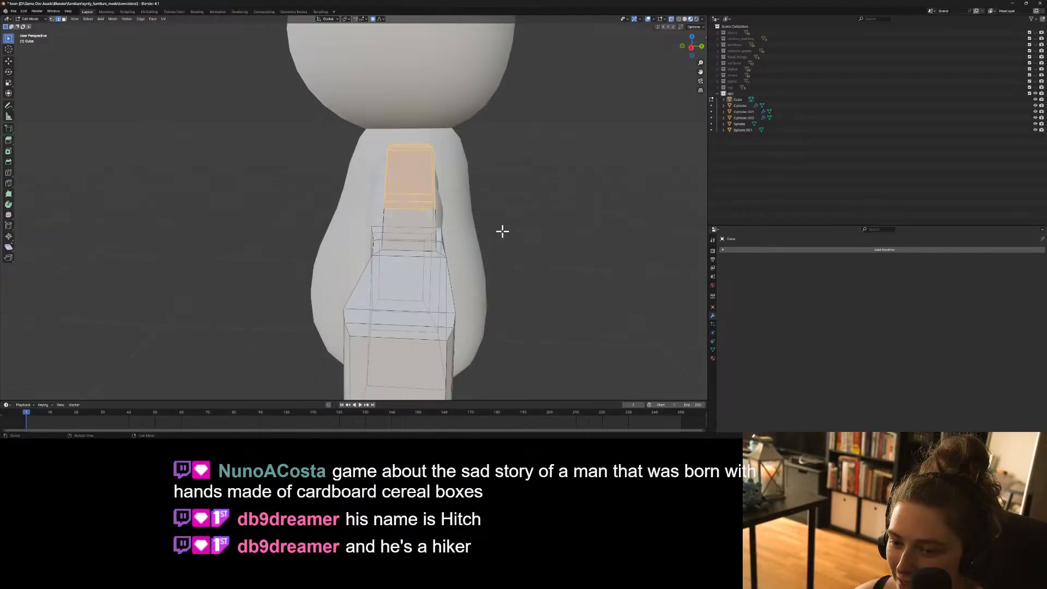
middle_drag(502, 229, 502, 223)
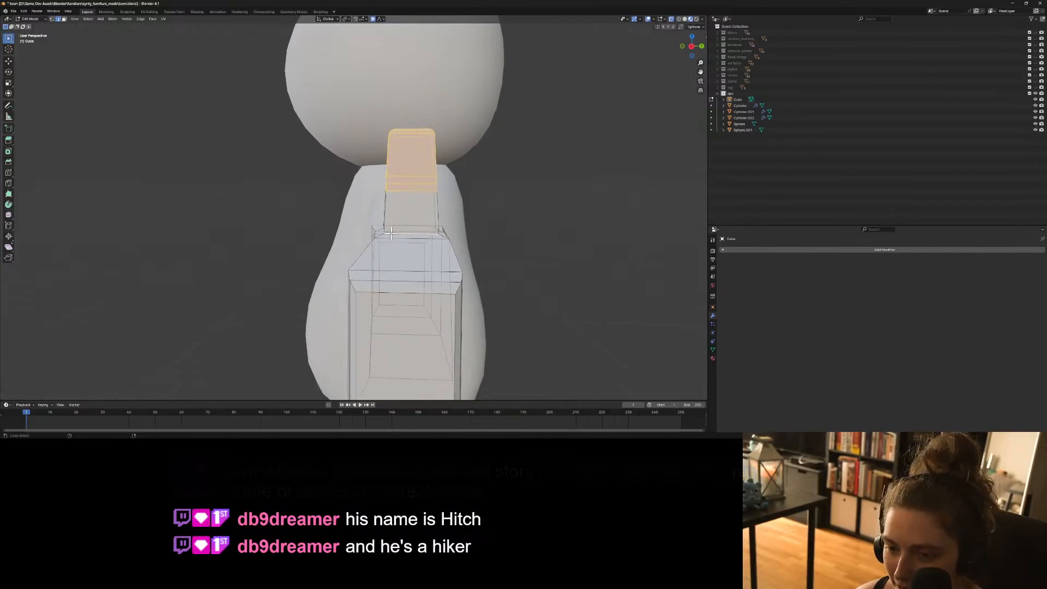
key(s)
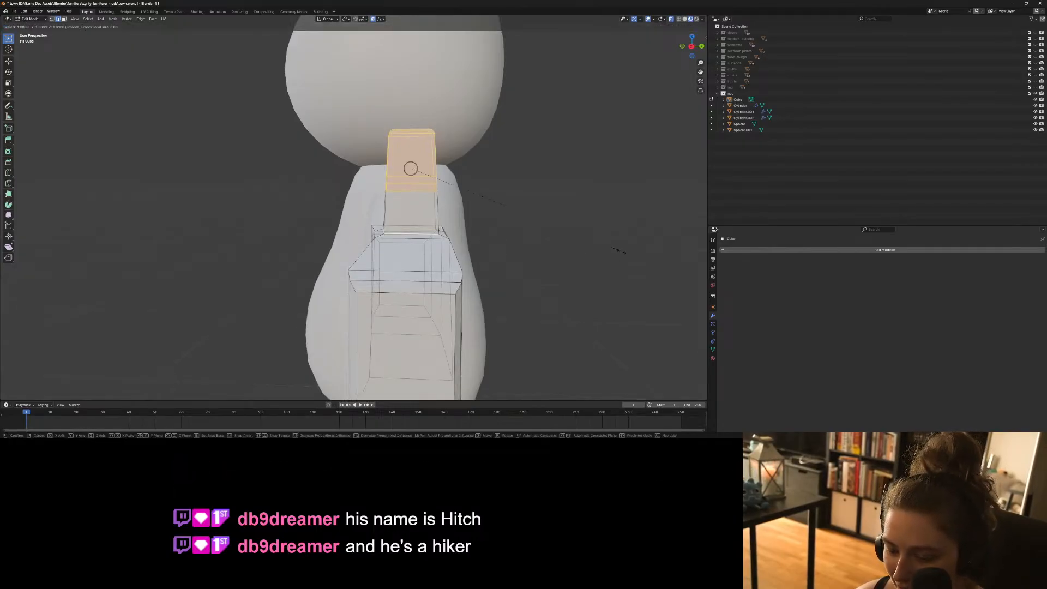
key(y)
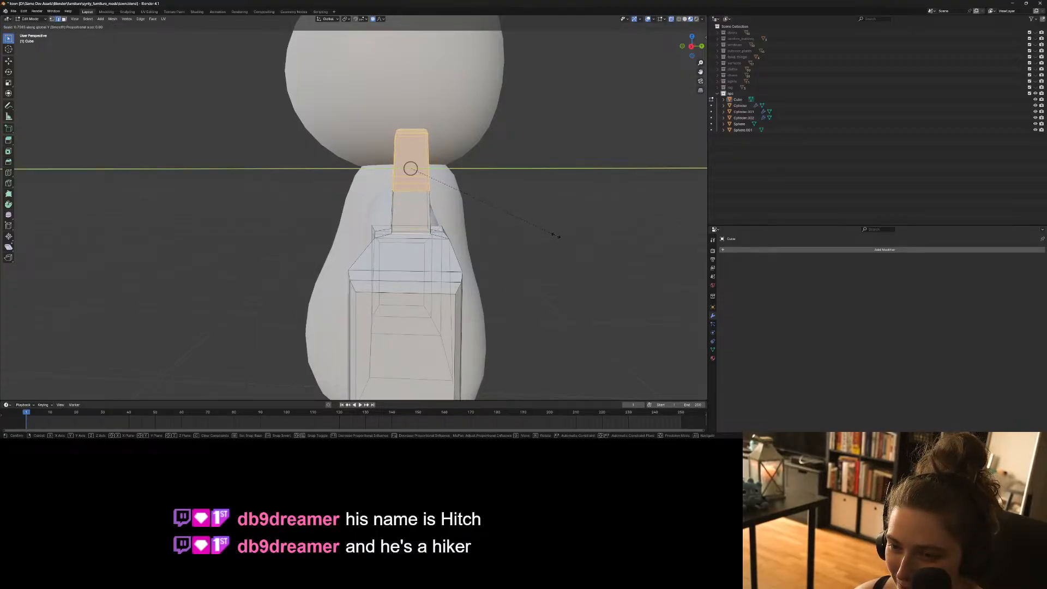
click(554, 234)
middle_drag(520, 244, 587, 248)
key(Tab)
middle_drag(584, 187, 567, 214)
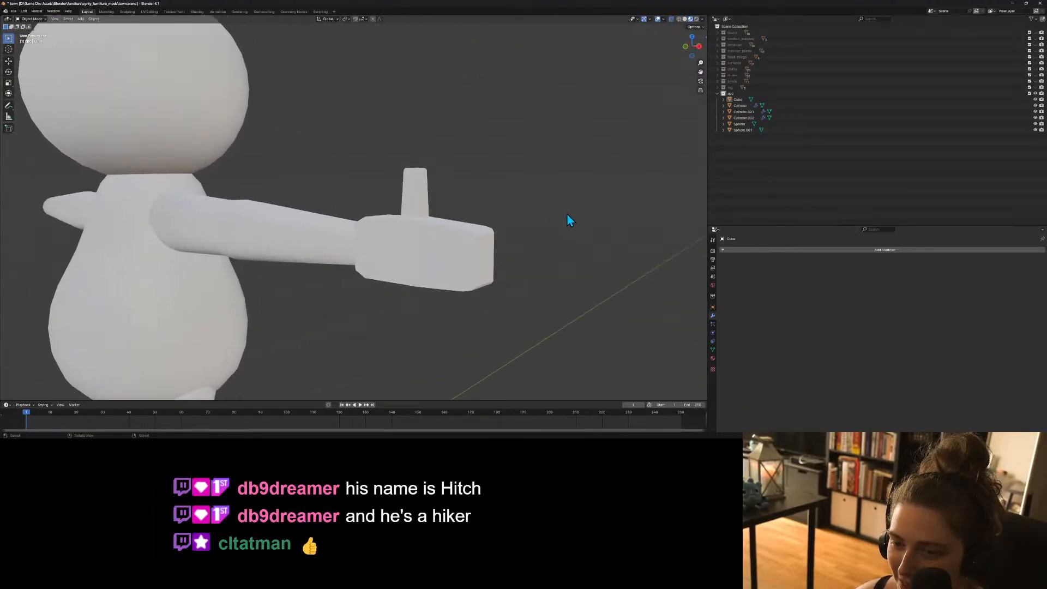
scroll(567, 214, down, 4)
middle_drag(458, 223, 526, 234)
scroll(519, 244, up, 6)
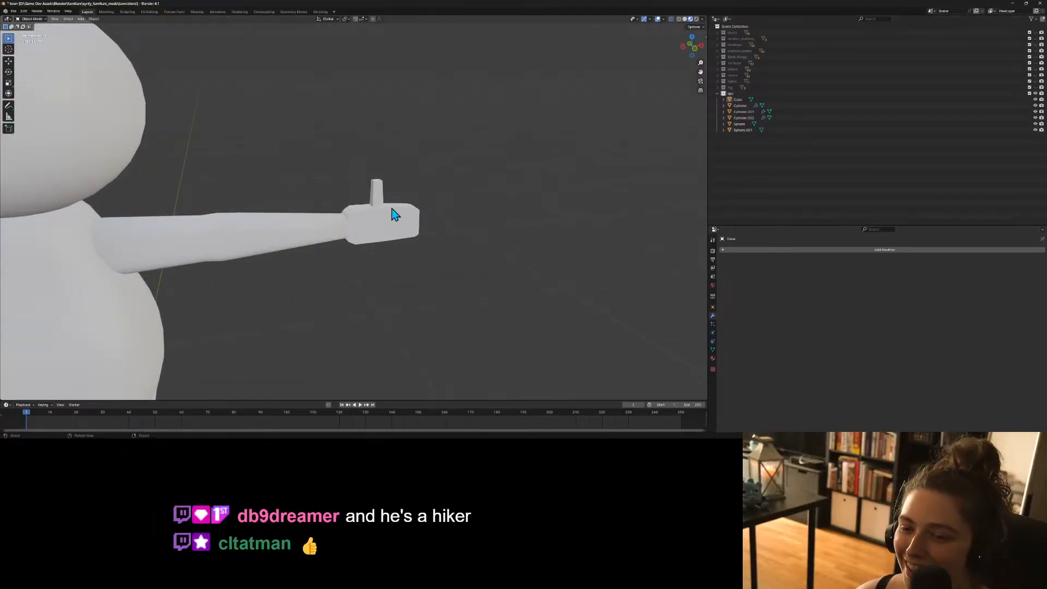
Rename the hand's cube object as hands.
click(737, 100)
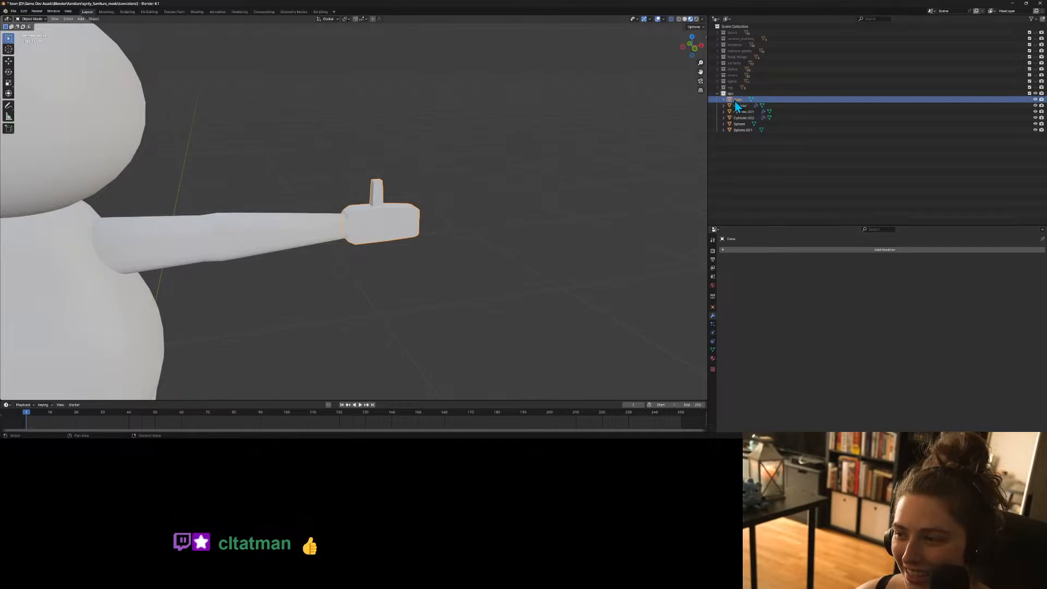
double_click(743, 100)
text(h)
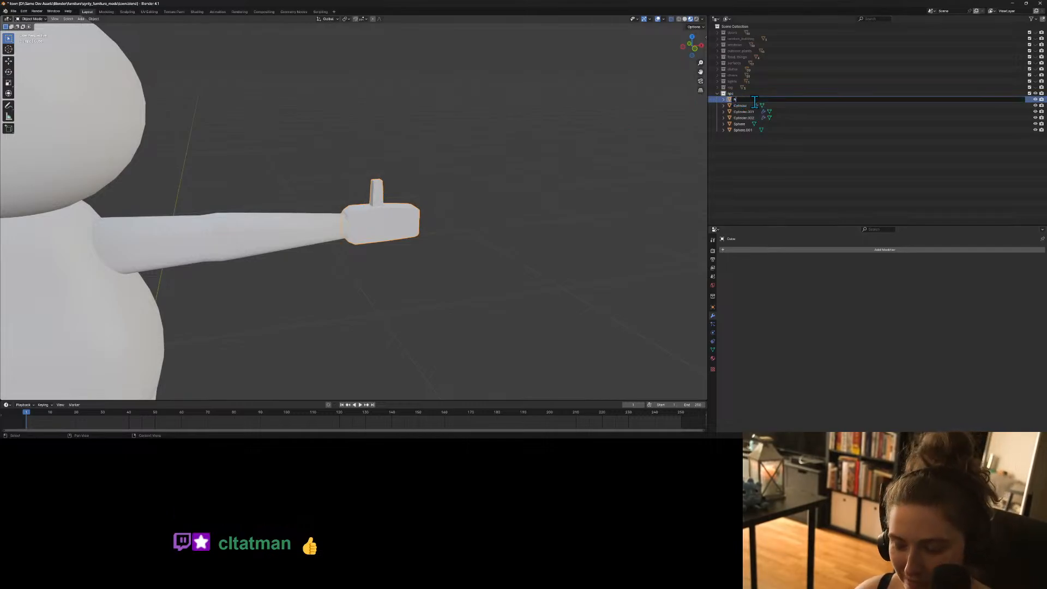
text(and)
key(Return)
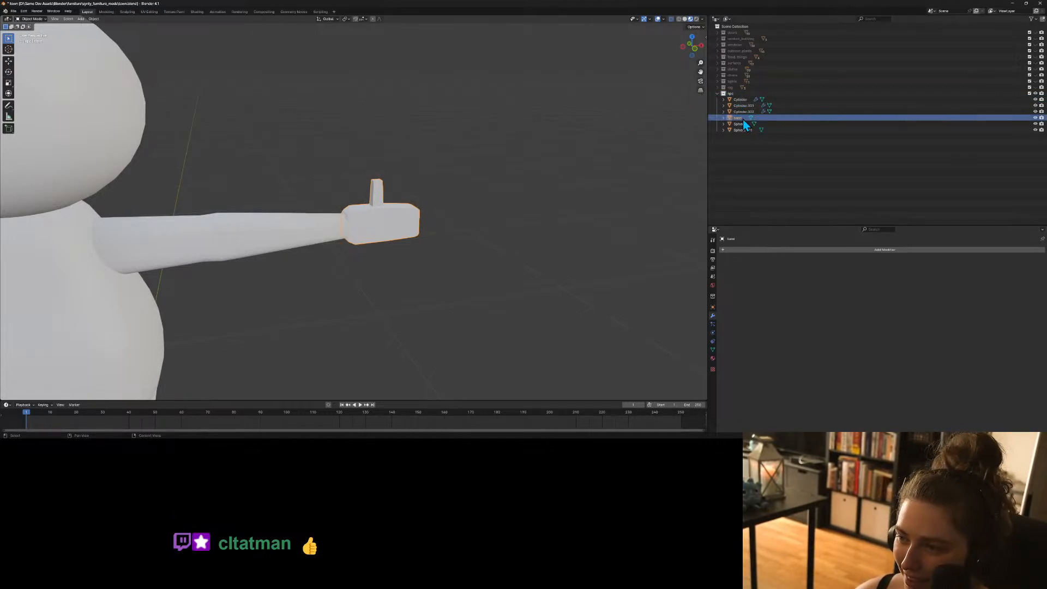
double_click(740, 117)
text(s)
key(Return)
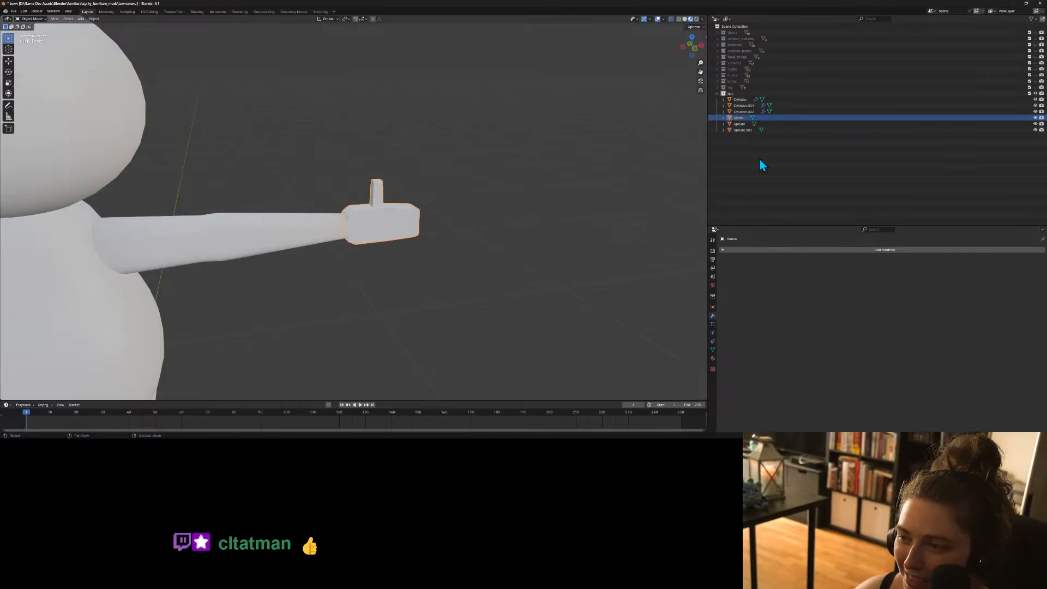
Rename the head's sphere object as head.
scroll(428, 224, down, 5)
click(742, 124)
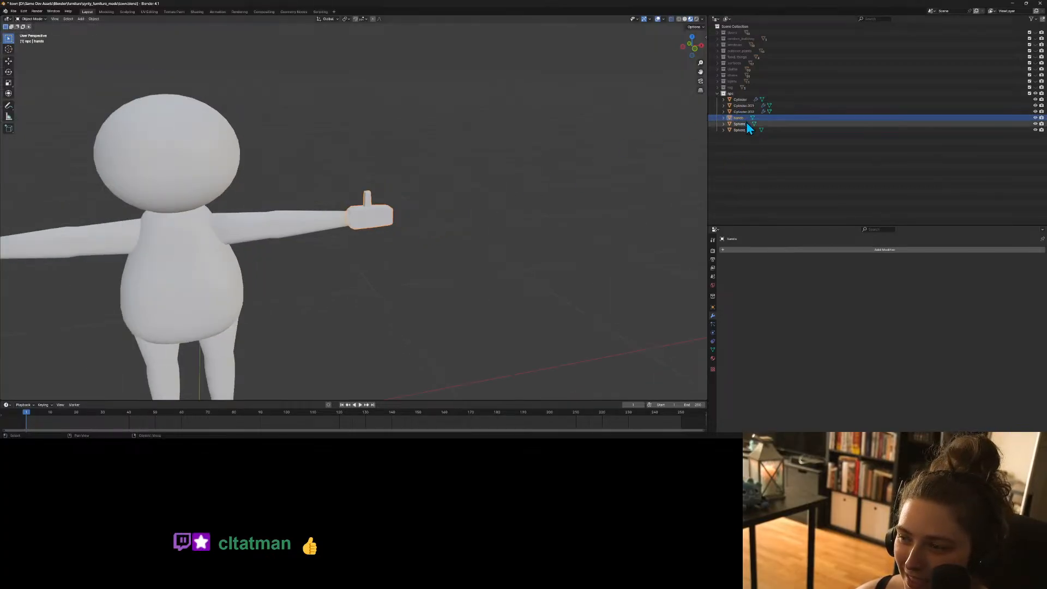
double_click(743, 124)
text(he)
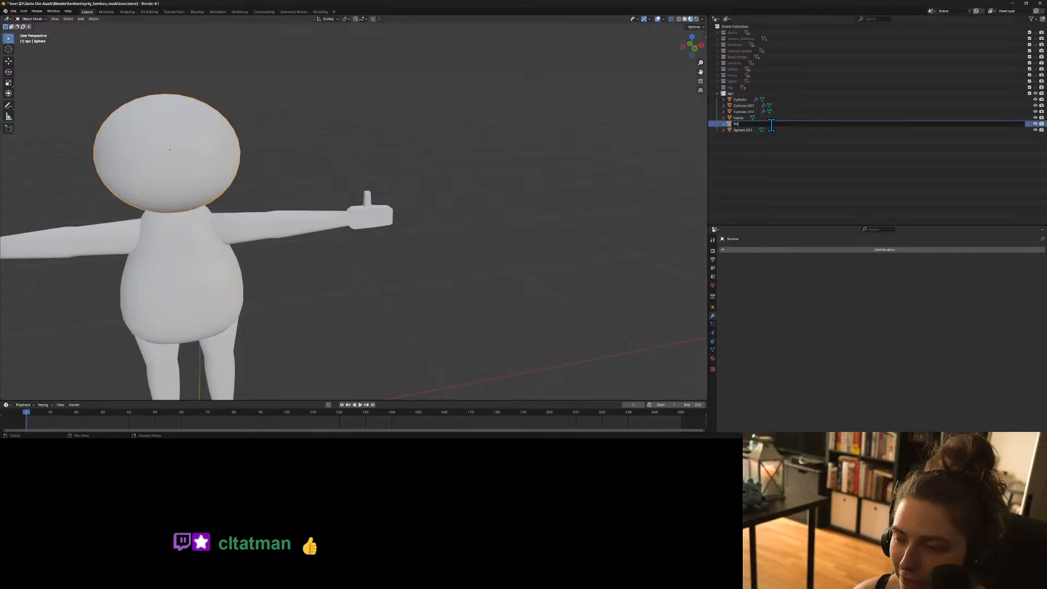
text(ad)
key(Return)
Rename the torso's sphere object as torso.
click(746, 129)
double_click(745, 129)
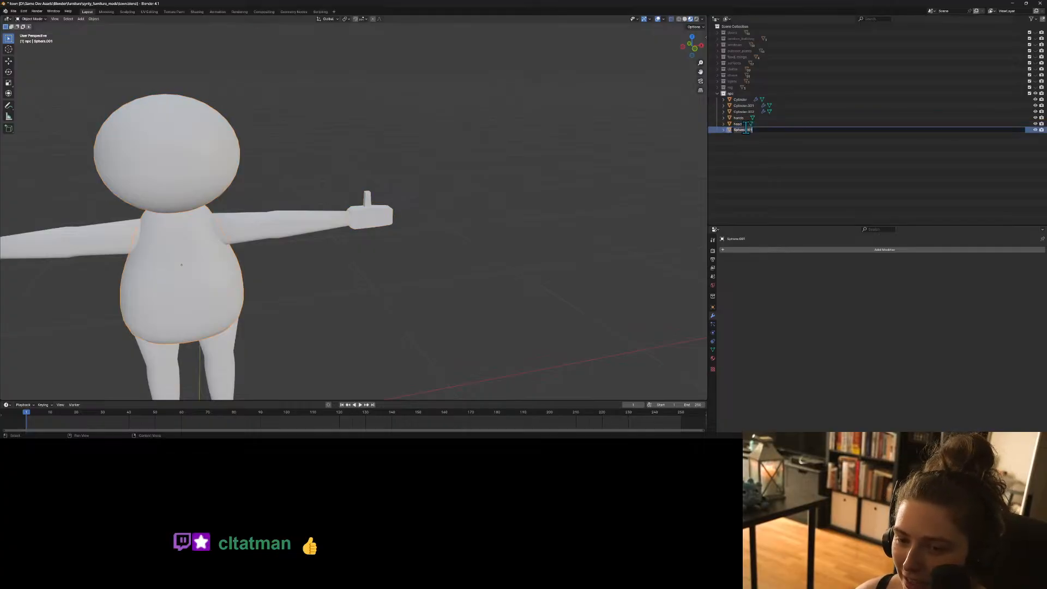
text(torso)
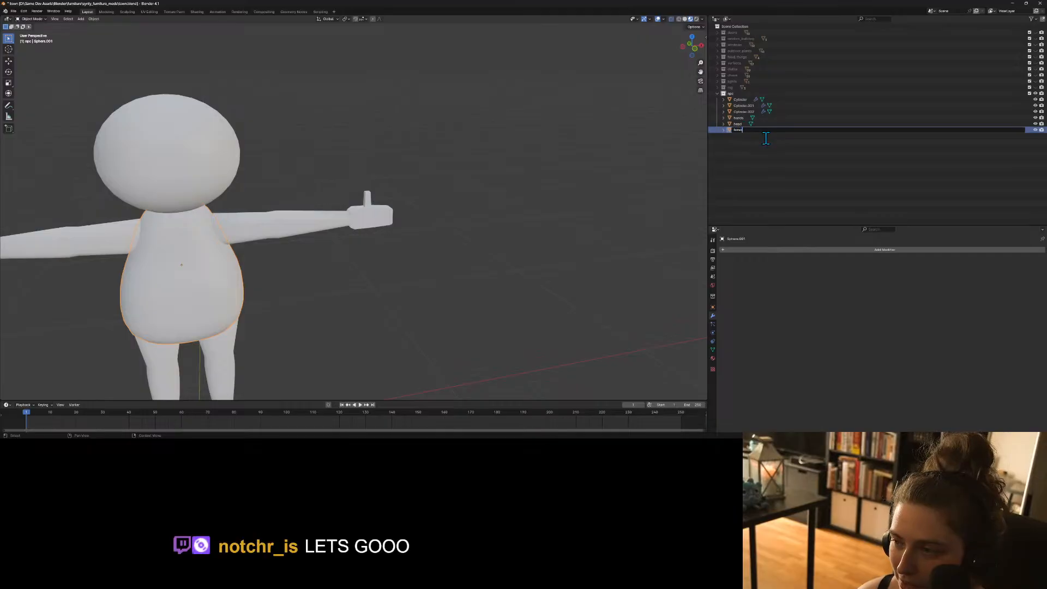
key(Return)
click(760, 111)
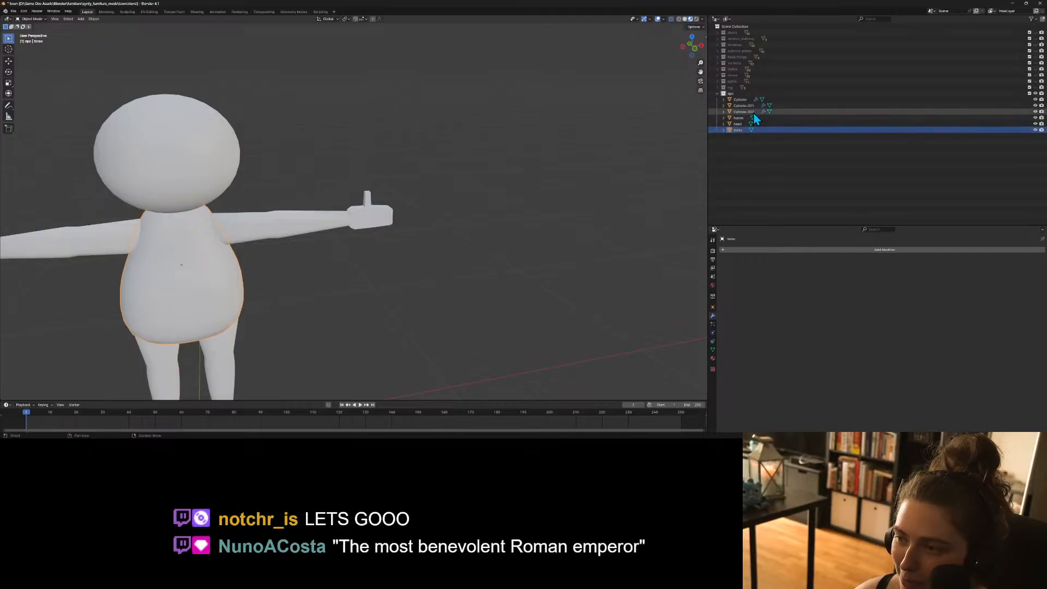
key(g)
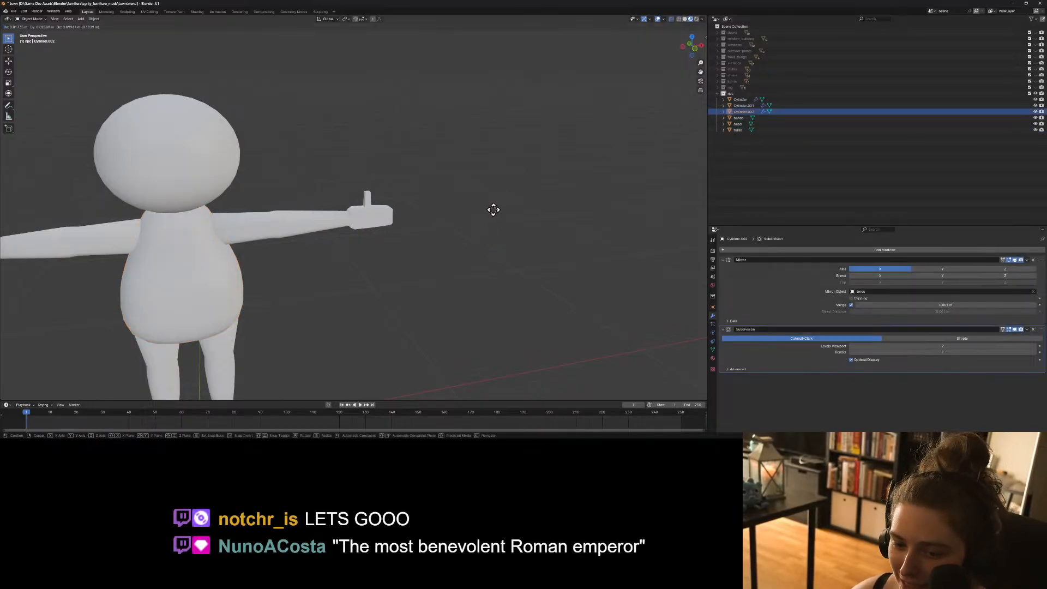
click(495, 215)
shift+middle_drag(501, 233, 524, 178)
drag(82, 334, 82, 346)
text(0)
key(Return)
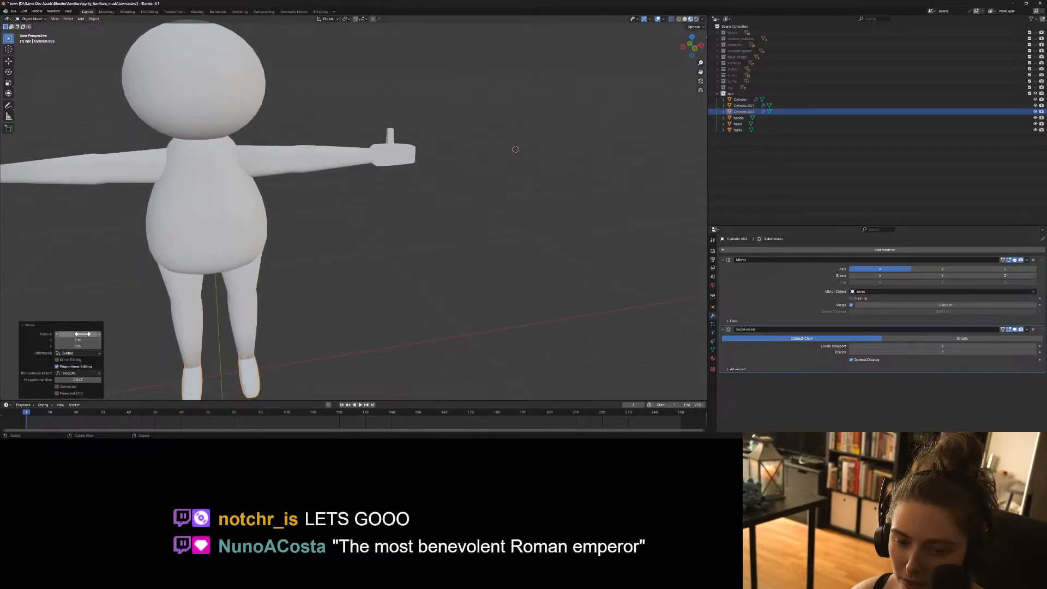
scroll(399, 295, down, 5)
click(404, 242)
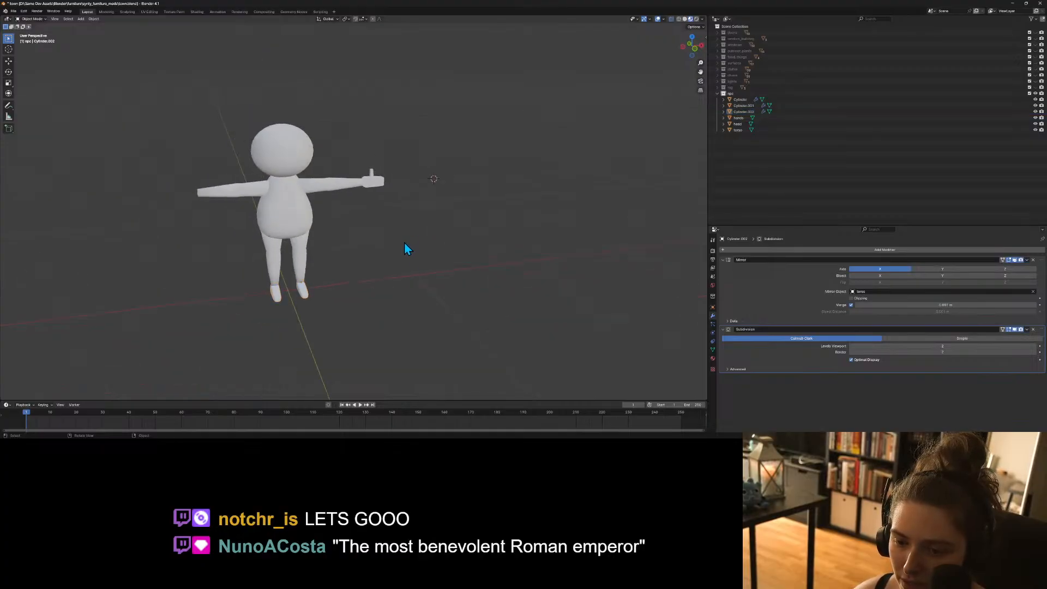
key(b)
key(Escape)
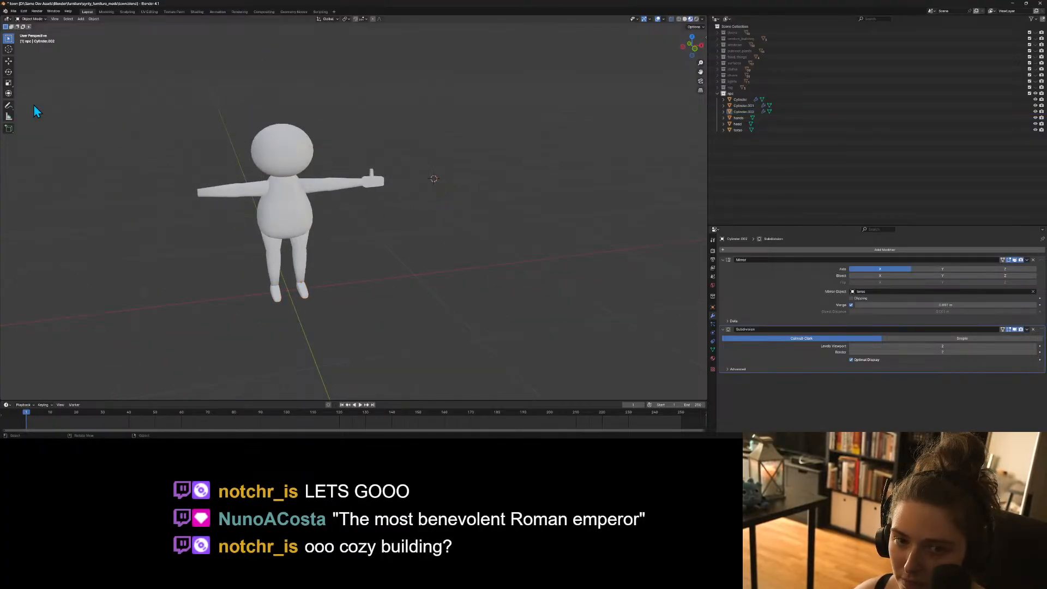
Activate the Cursor tool and rename the cylinder object that forms the feet as feet.
click(8, 48)
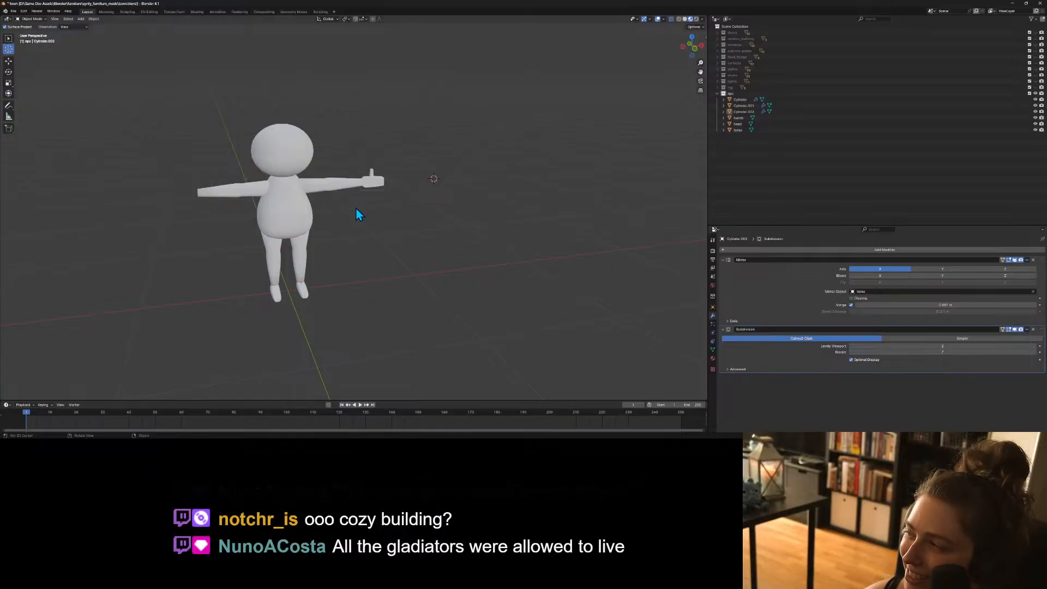
scroll(281, 247, up, 3)
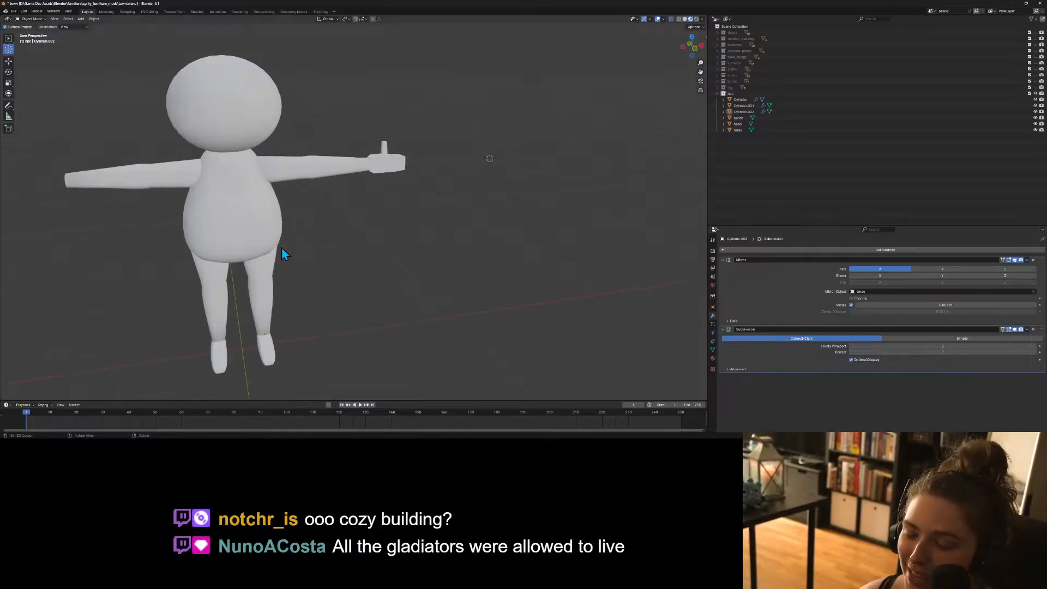
click(748, 111)
double_click(748, 111)
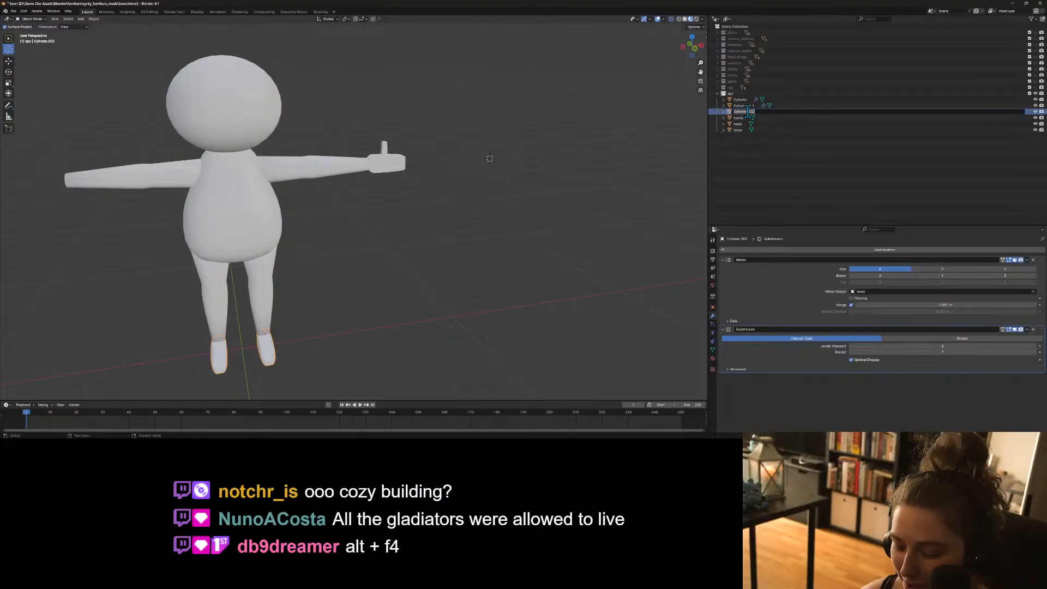
text(feet)
key(Return)
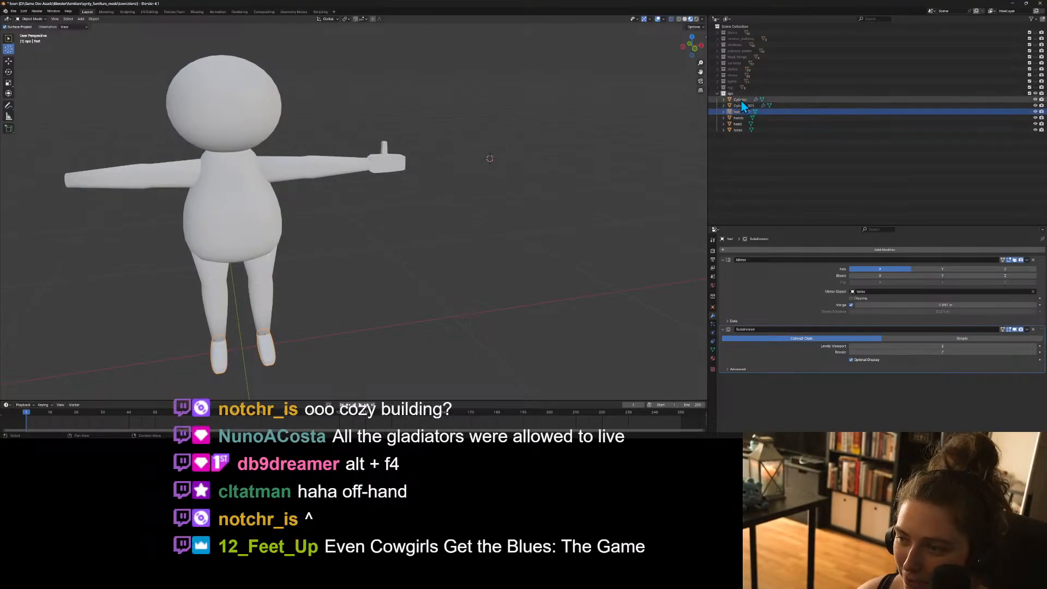
Rename the cylinder object that forms the arms as arms.
click(741, 106)
double_click(741, 105)
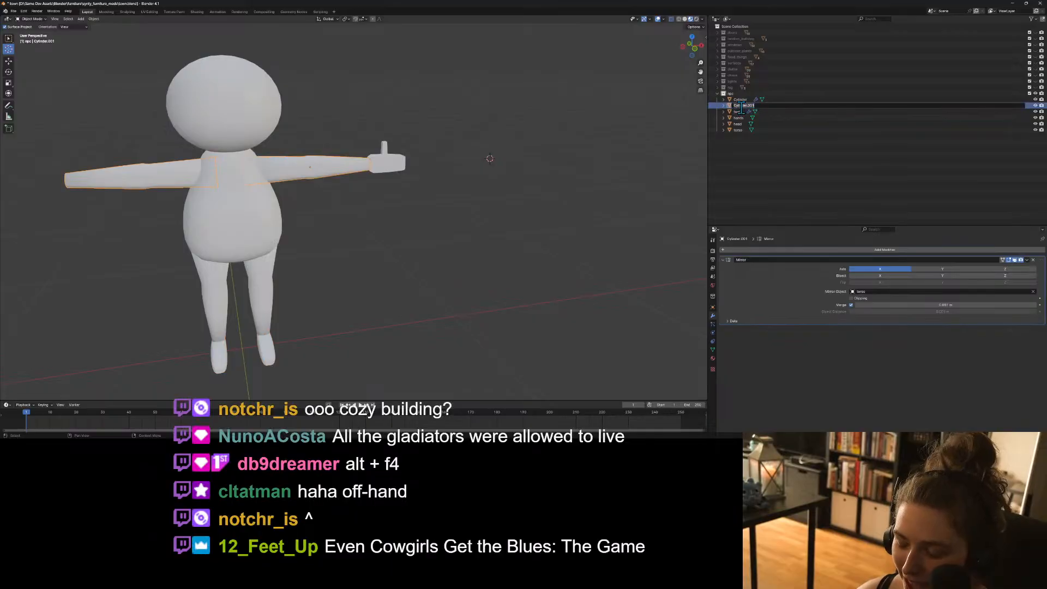
text(arms)
key(Return)
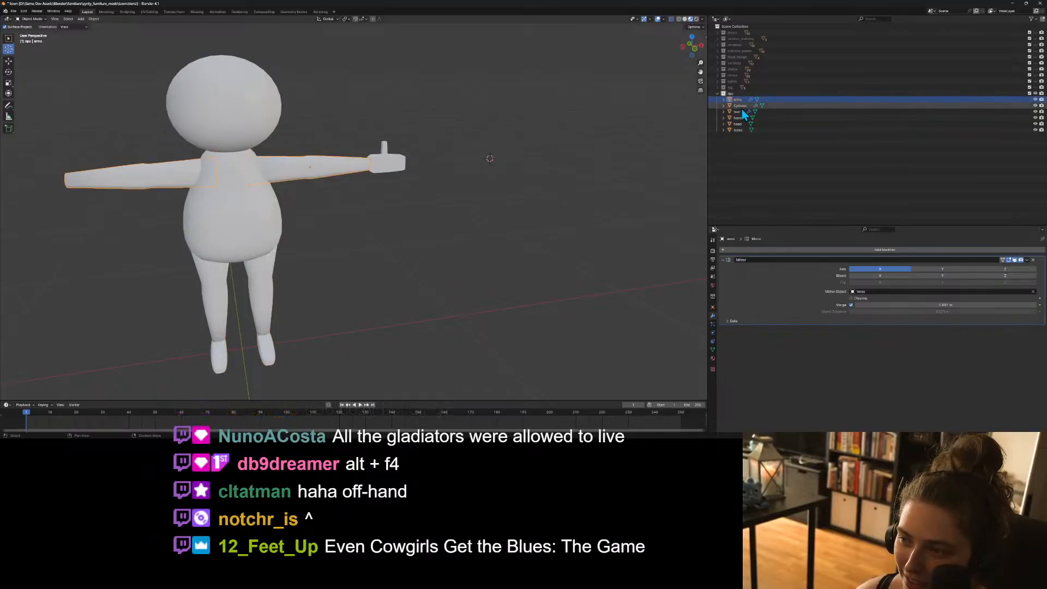
Rename the cylinder object that forms the legs as legs.
click(742, 107)
double_click(742, 107)
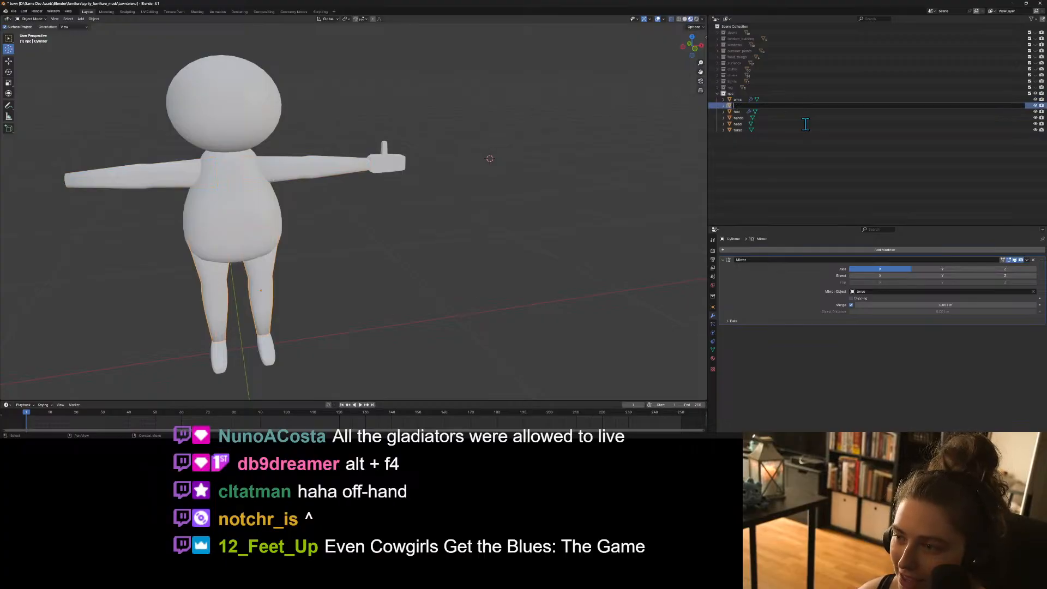
text(legs)
key(Return)
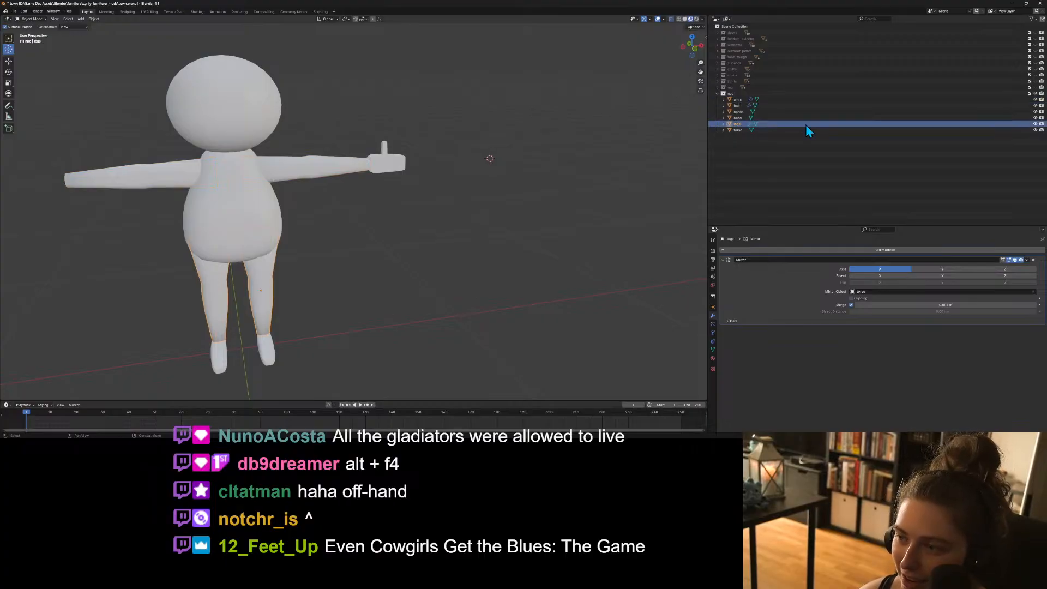
Place the 3D cursor between the character's feet and return to the selection tool.
shift+right_click(391, 159)
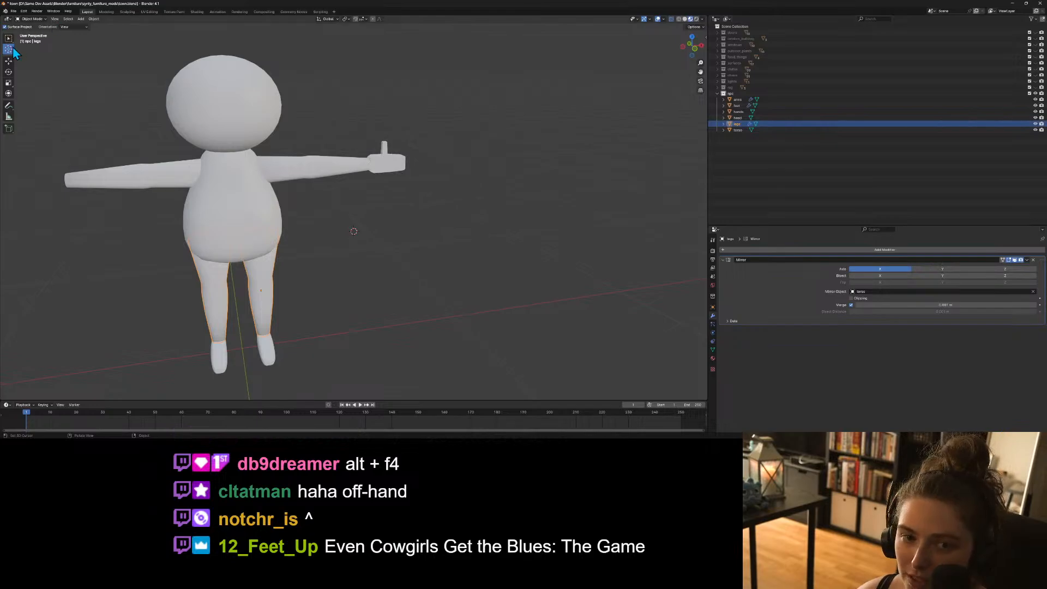
shift+right_click(242, 349)
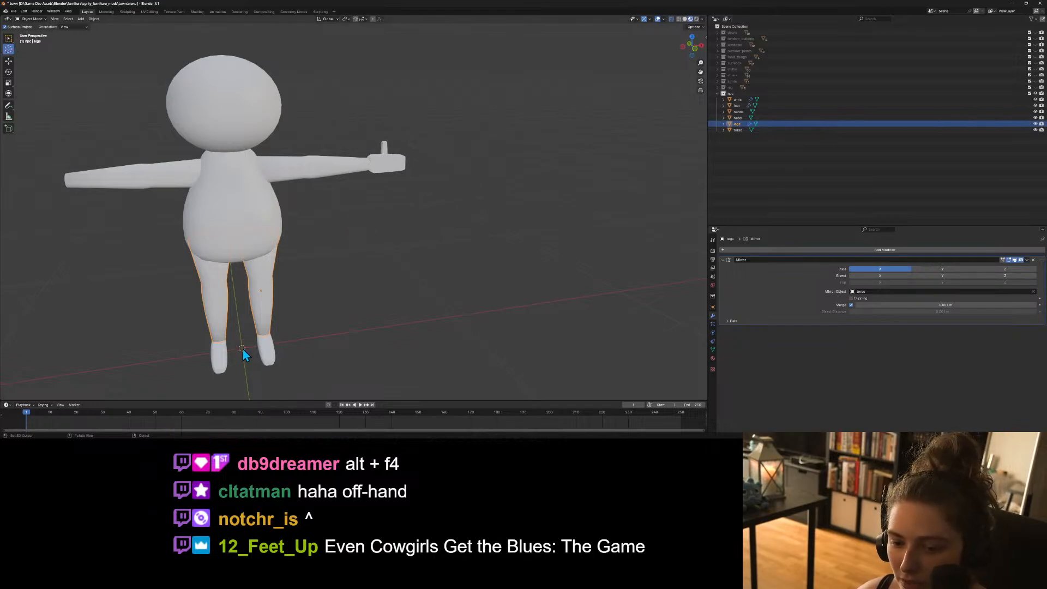
click(9, 40)
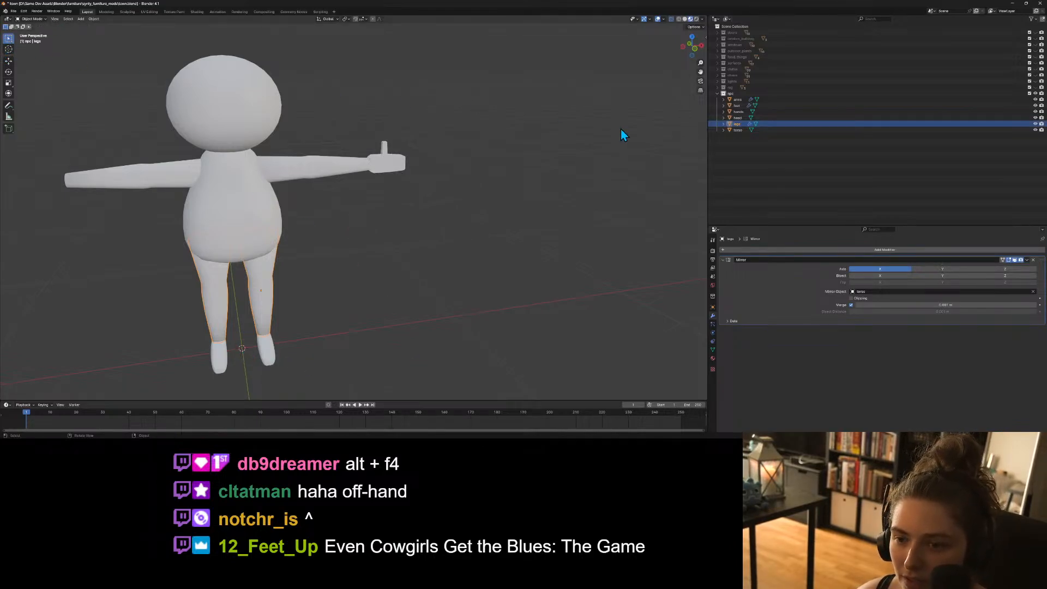
Add a Mirror modifier on the X axis to the hands, using the torso as mirror object, then deselect and inspect the character.
click(393, 164)
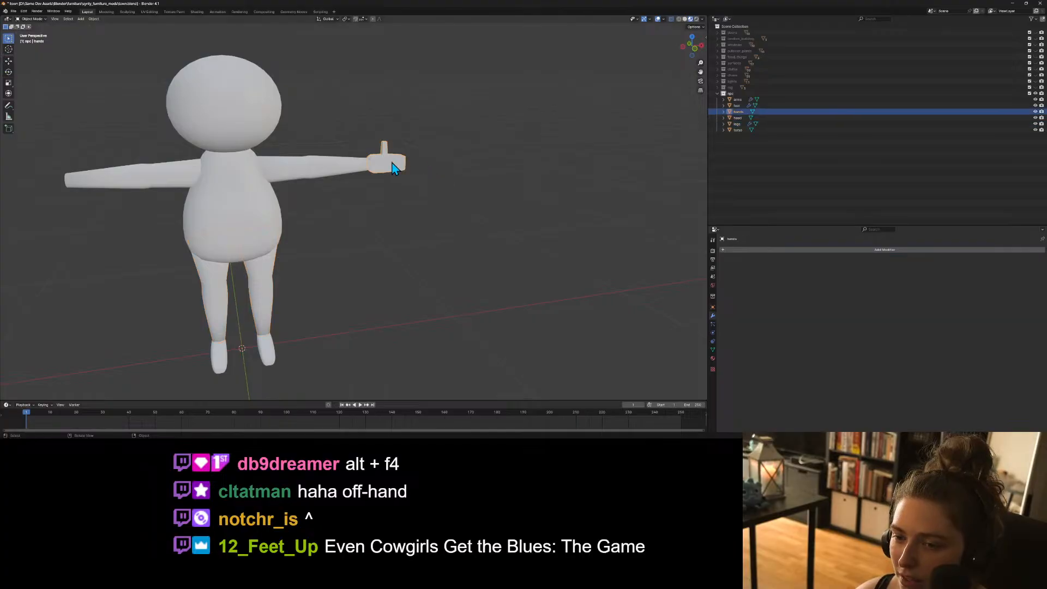
click(760, 250)
mouse_move(751, 247)
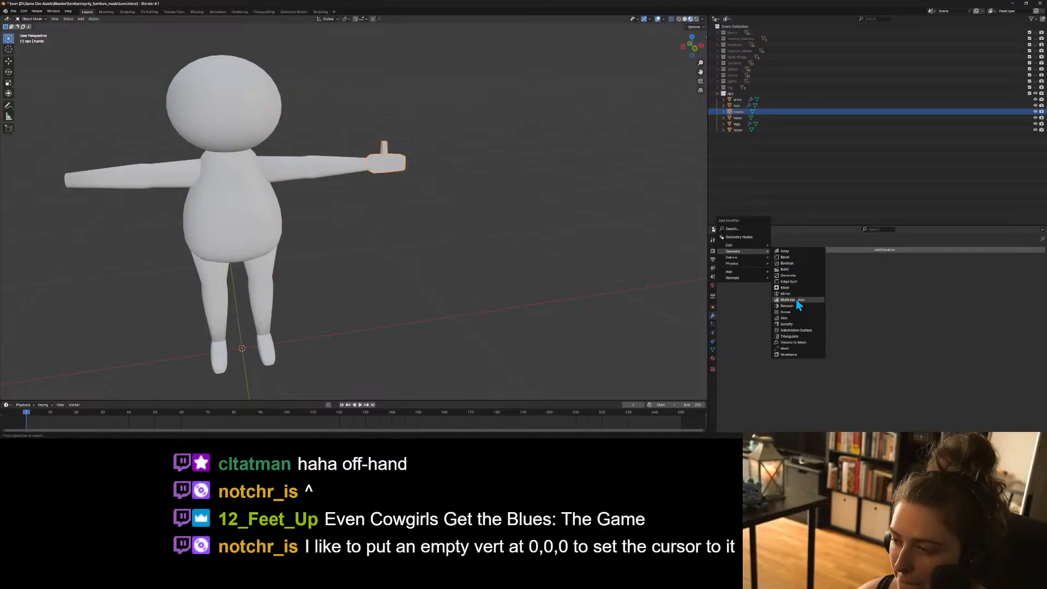
click(794, 293)
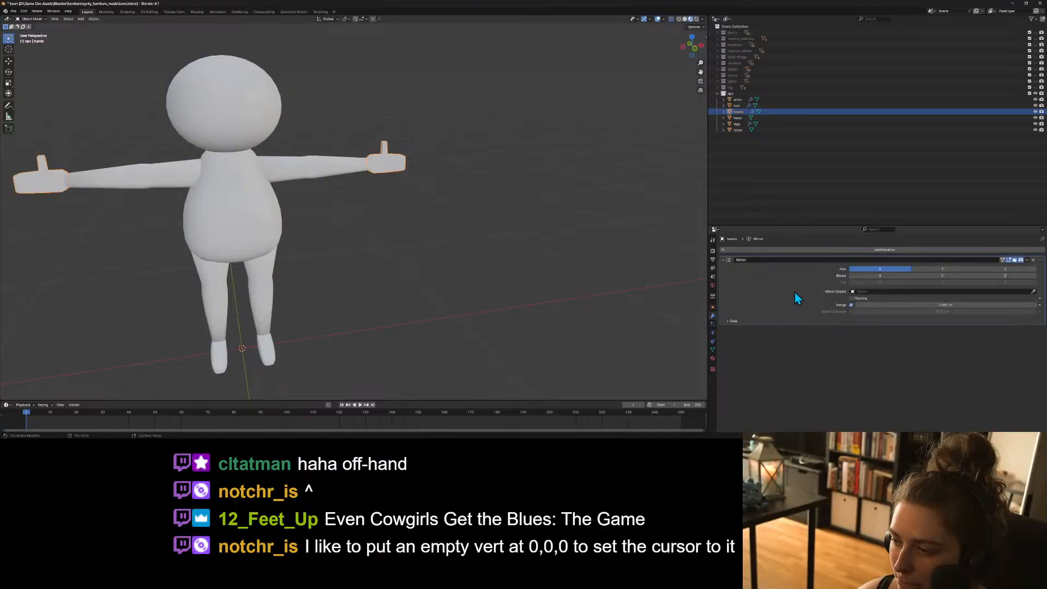
click(1032, 292)
click(264, 240)
key(Tab)
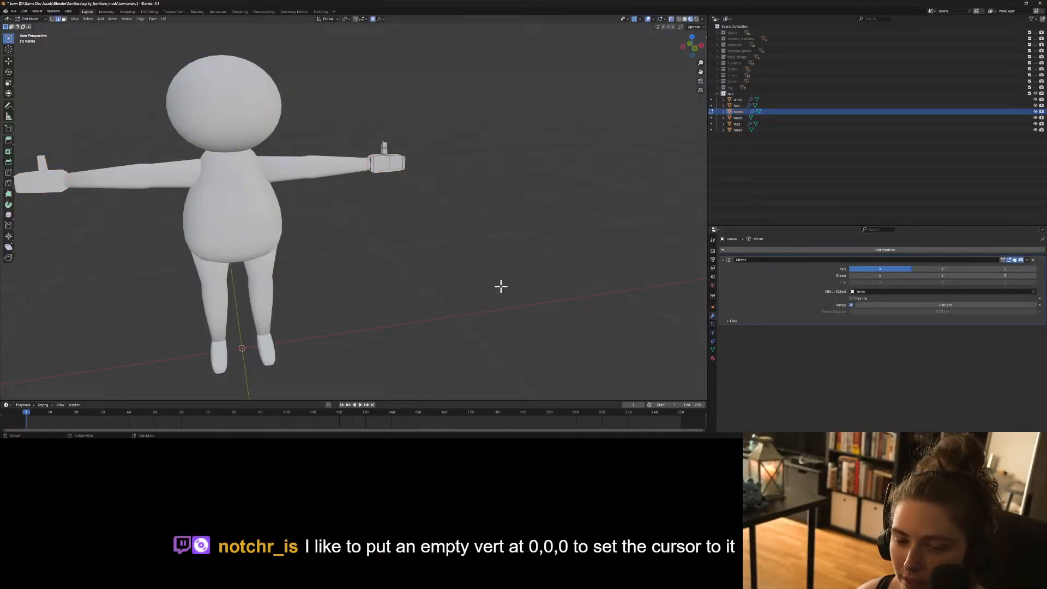
key(Tab)
scroll(489, 286, down, 2)
click(474, 288)
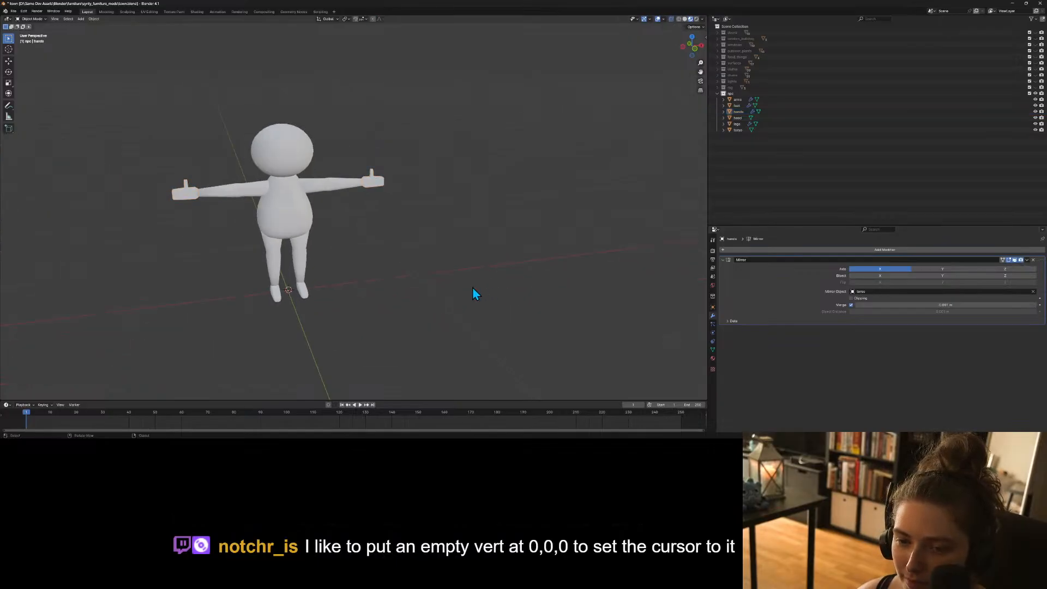
middle_drag(474, 288, 516, 293)
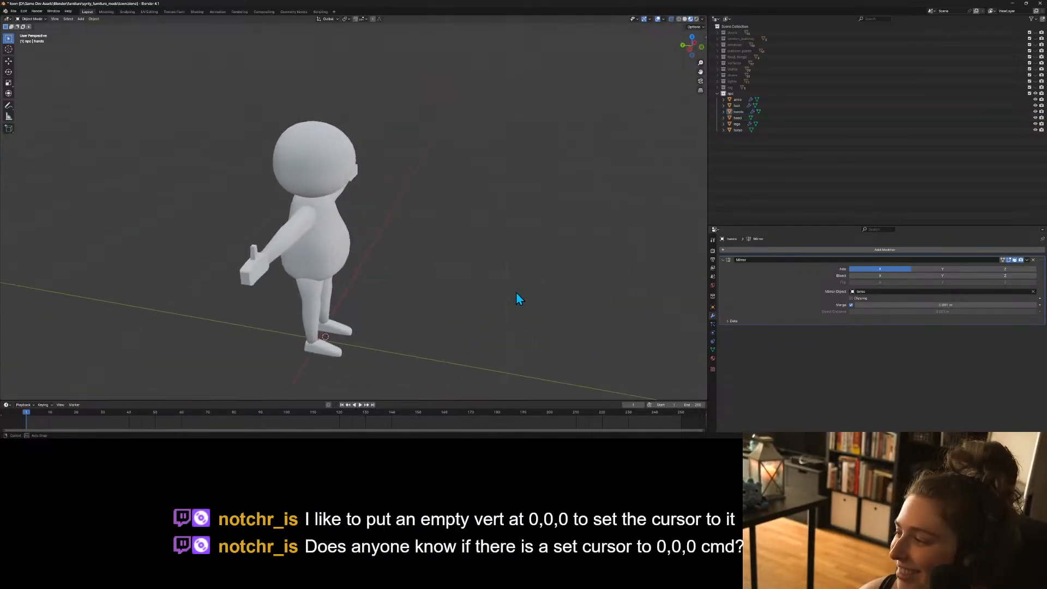
scroll(516, 292, up, 3)
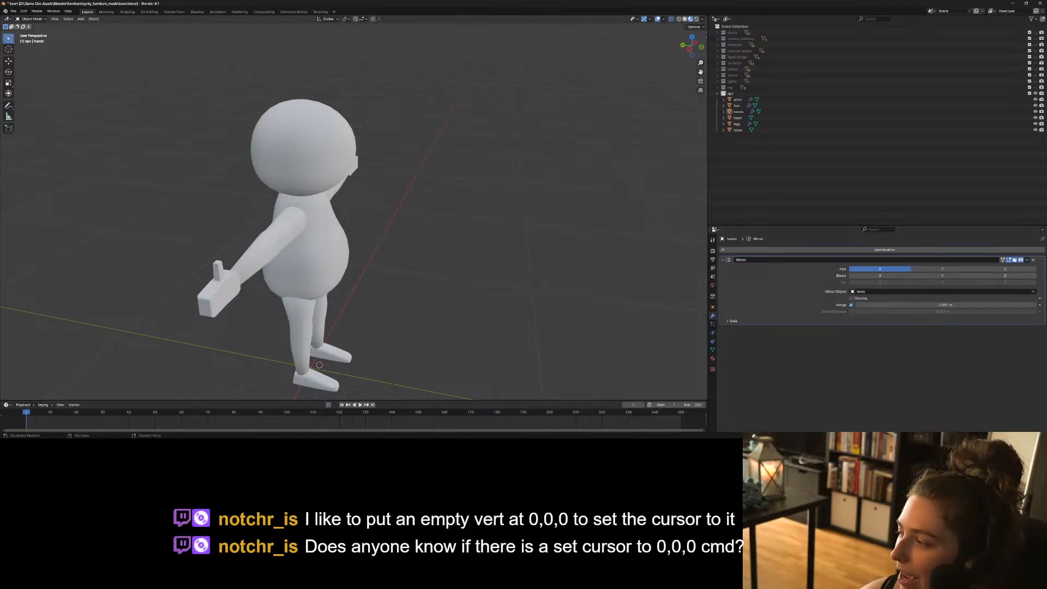
Switch to Firefox and search the web in a new tab for "blender reset 3d cursor".
key(alt+Tab)
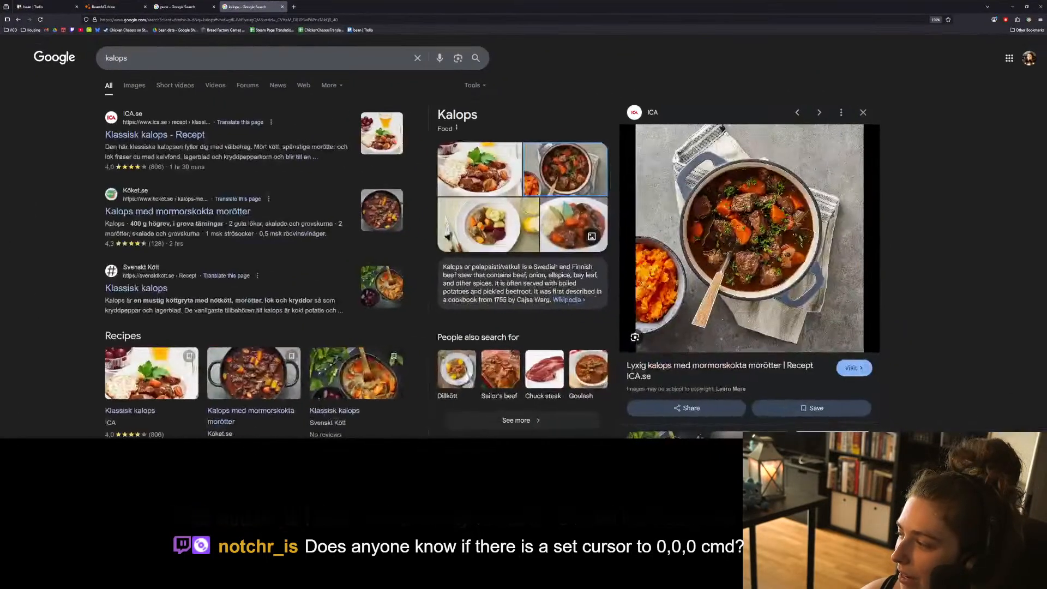
click(293, 7)
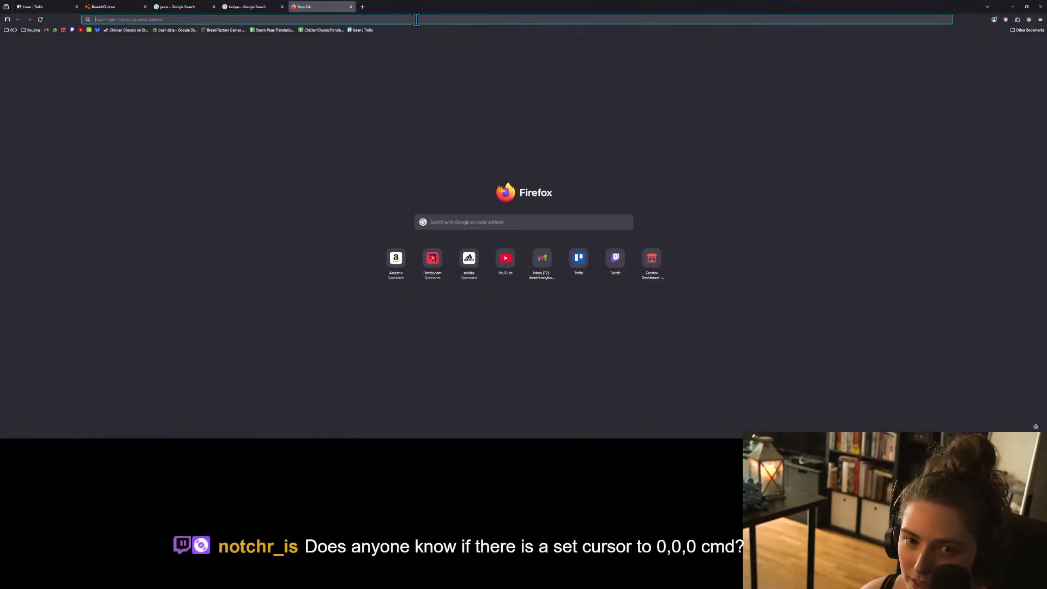
text(blen)
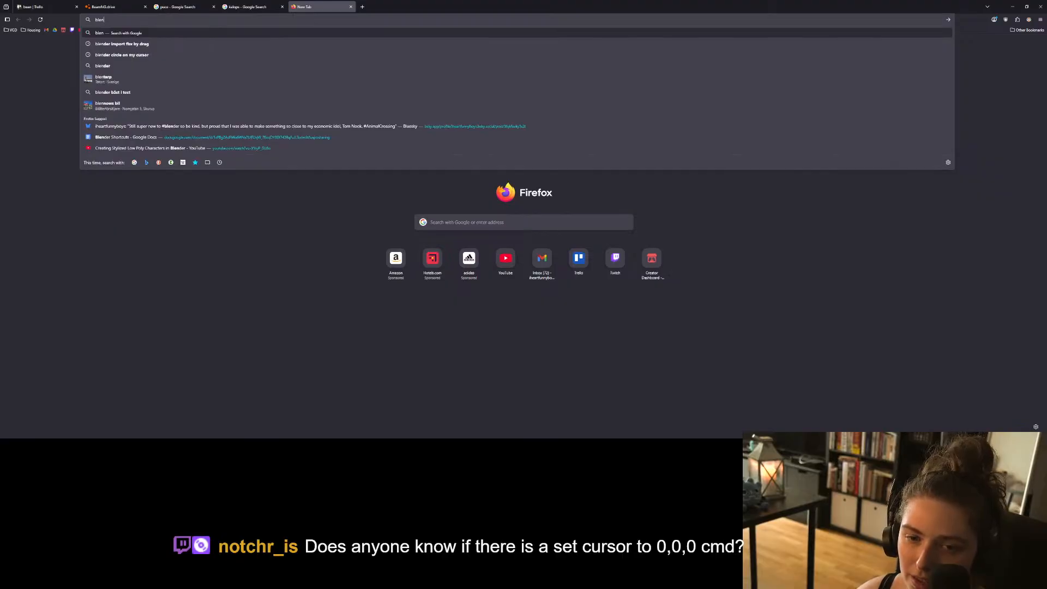
text(der set)
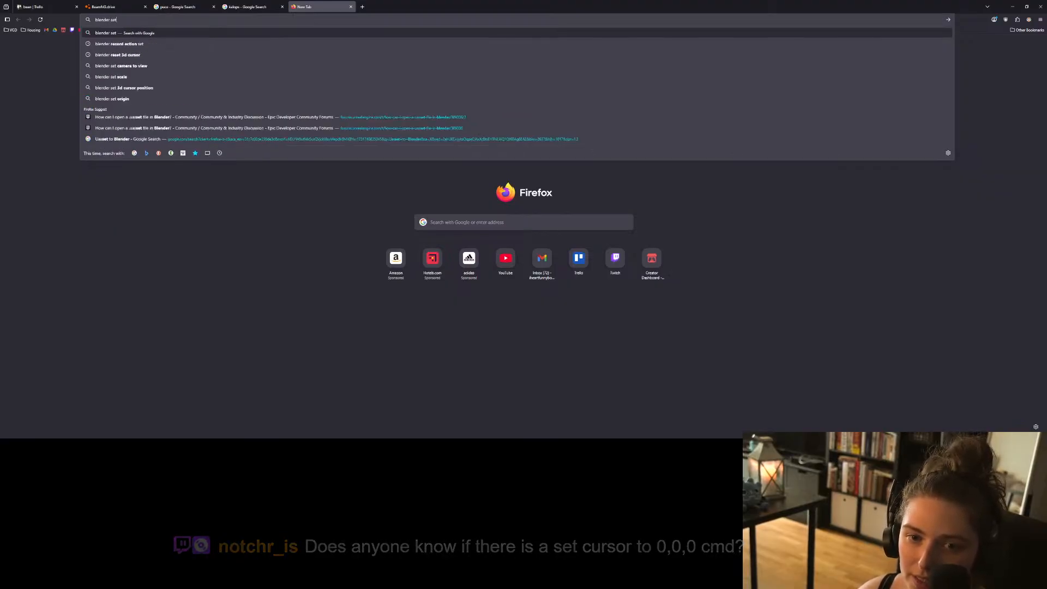
key(Down)
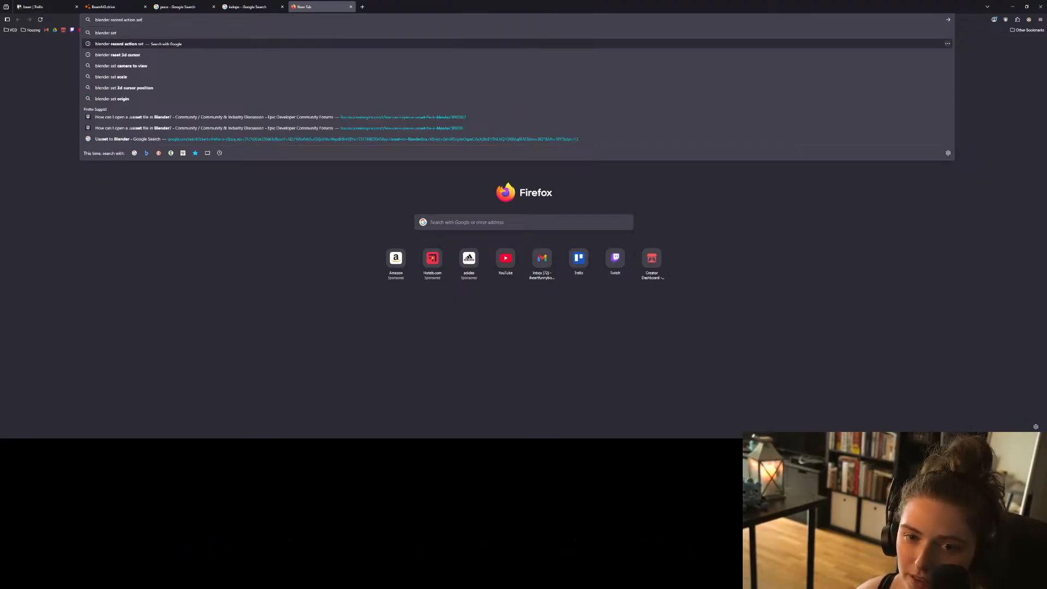
key(Down)
key(Return)
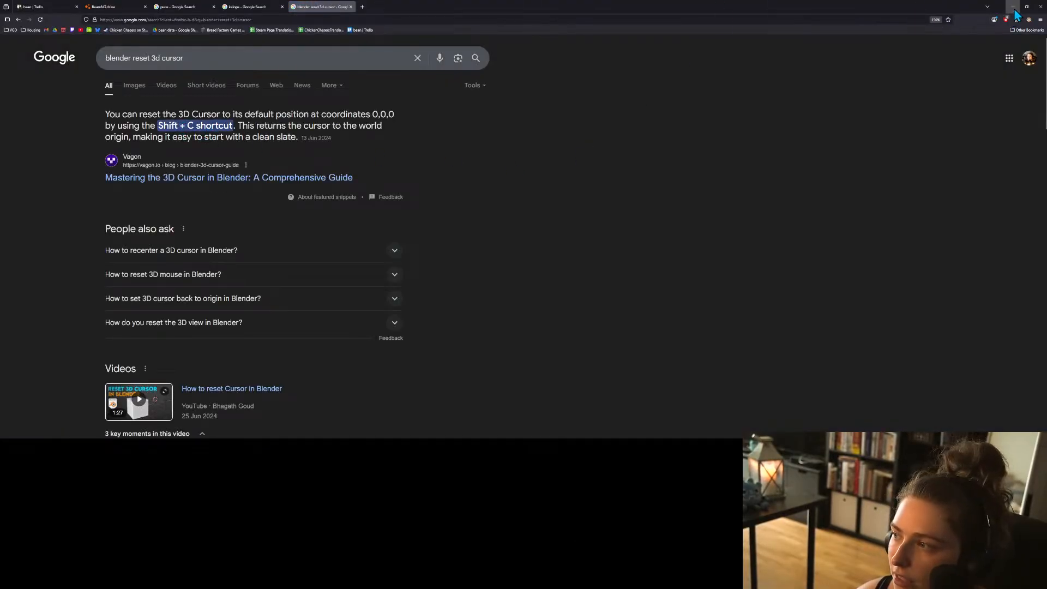
Return to Blender, activate the Cursor tool and reset the 3D cursor to the world origin.
key(alt+Tab)
click(9, 51)
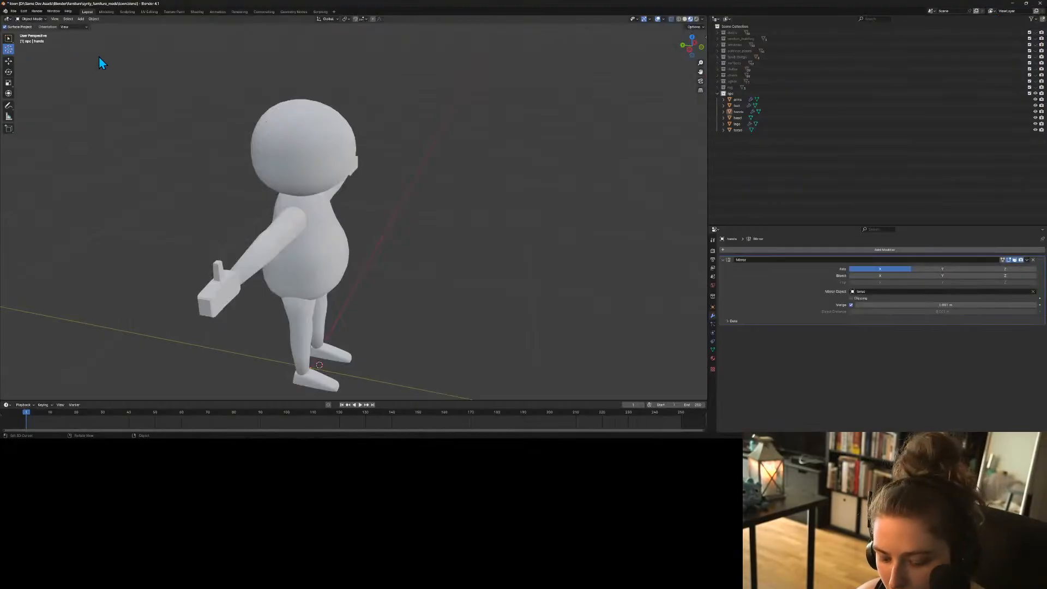
key(shift+c)
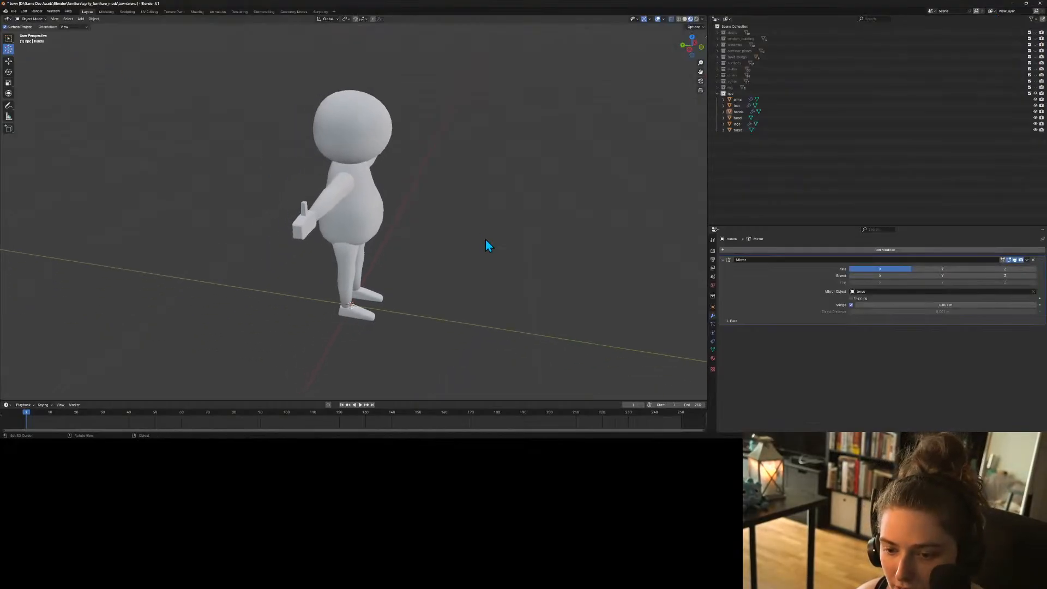
Return to the selection tool, save the file and check the character in its T-pose.
click(9, 38)
middle_drag(601, 322, 569, 325)
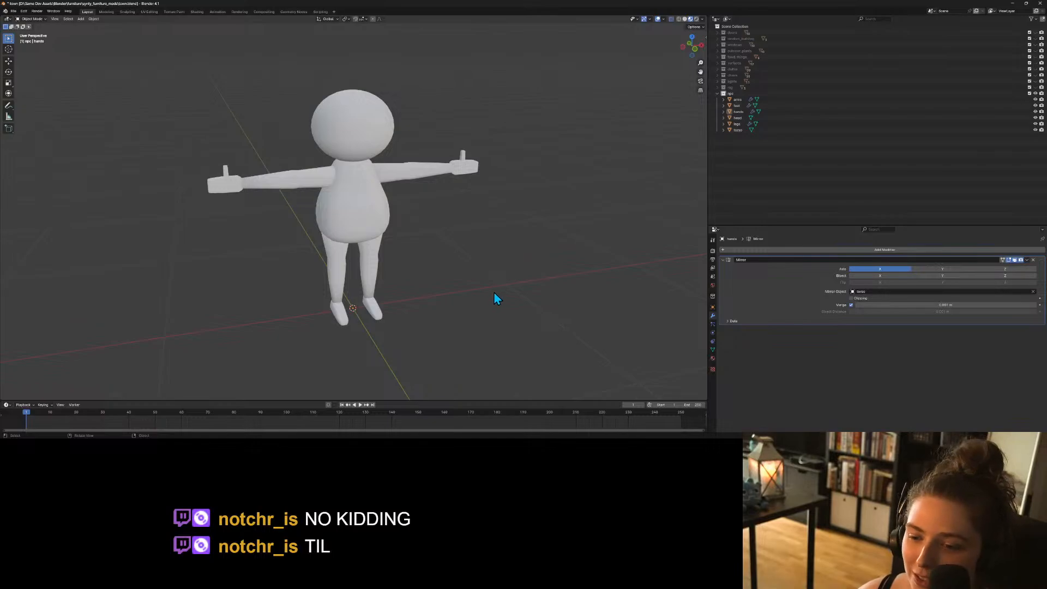
key(ctrl+s)
scroll(491, 306, down, 2)
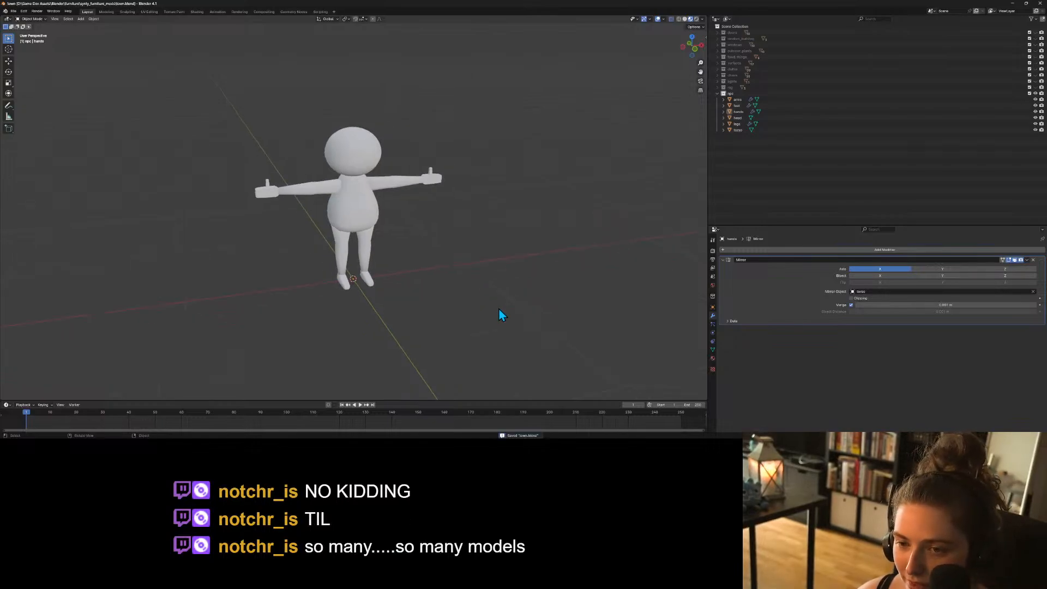
mouse_move(498, 309)
middle_down()
mouse_move(462, 283)
mouse_move(482, 310)
mouse_move(533, 280)
mouse_move(509, 303)
middle_up()
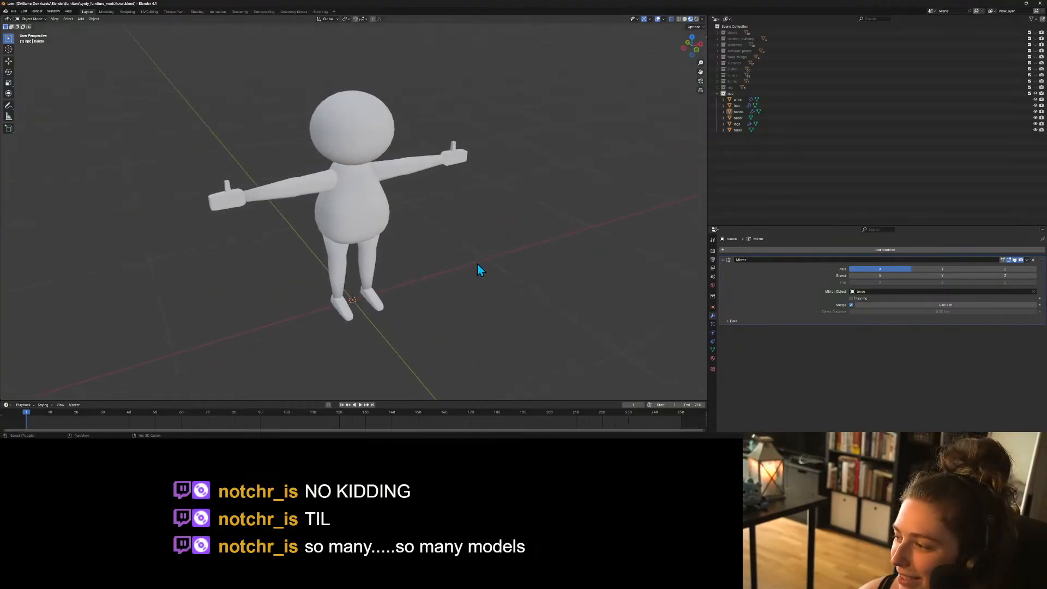
shift+middle_drag(477, 264, 470, 277)
scroll(465, 274, up, 1)
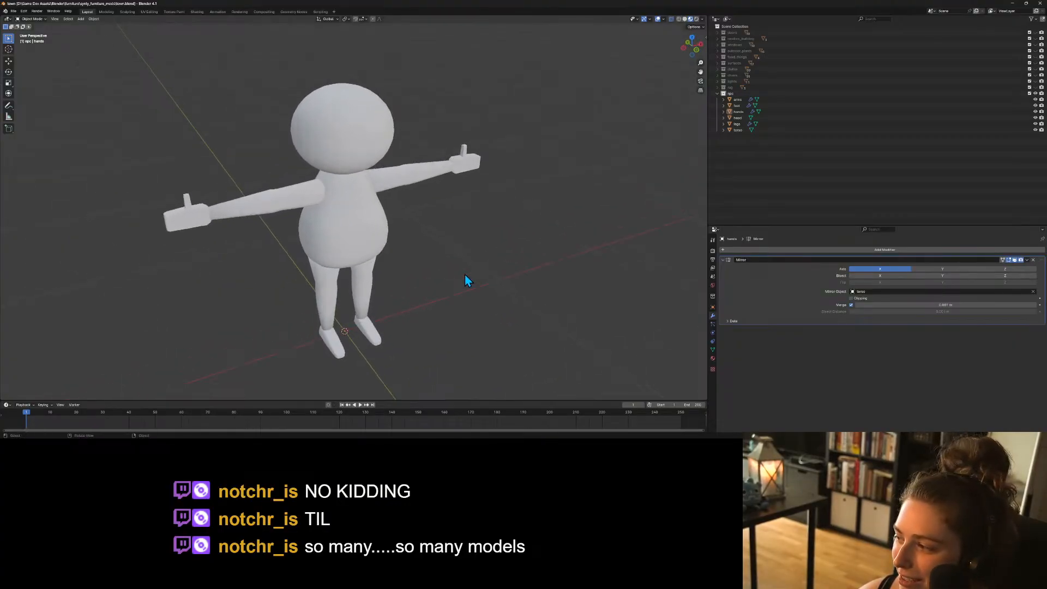
scroll(465, 274, down, 1)
scroll(465, 274, up, 1)
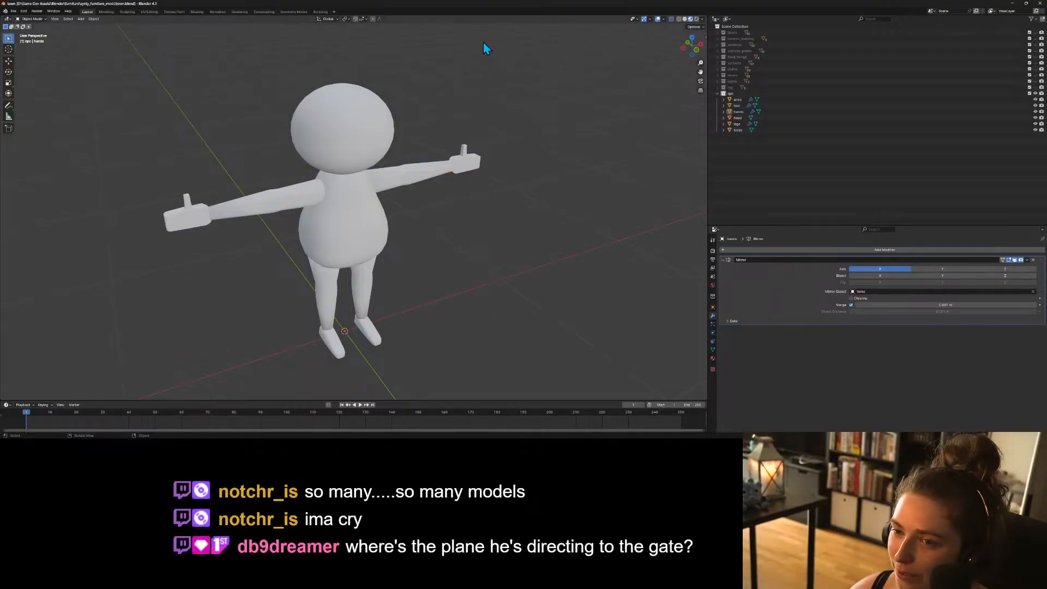
key(ctrl+s)
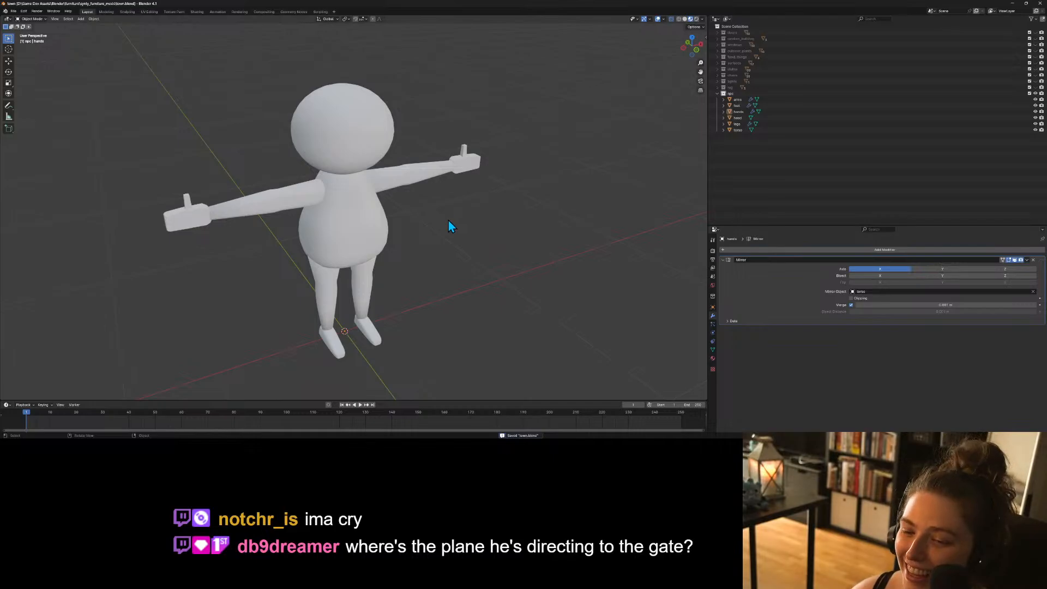
Apply smooth shading to the character's hands.
middle_drag(479, 262, 467, 233)
scroll(467, 260, up, 5)
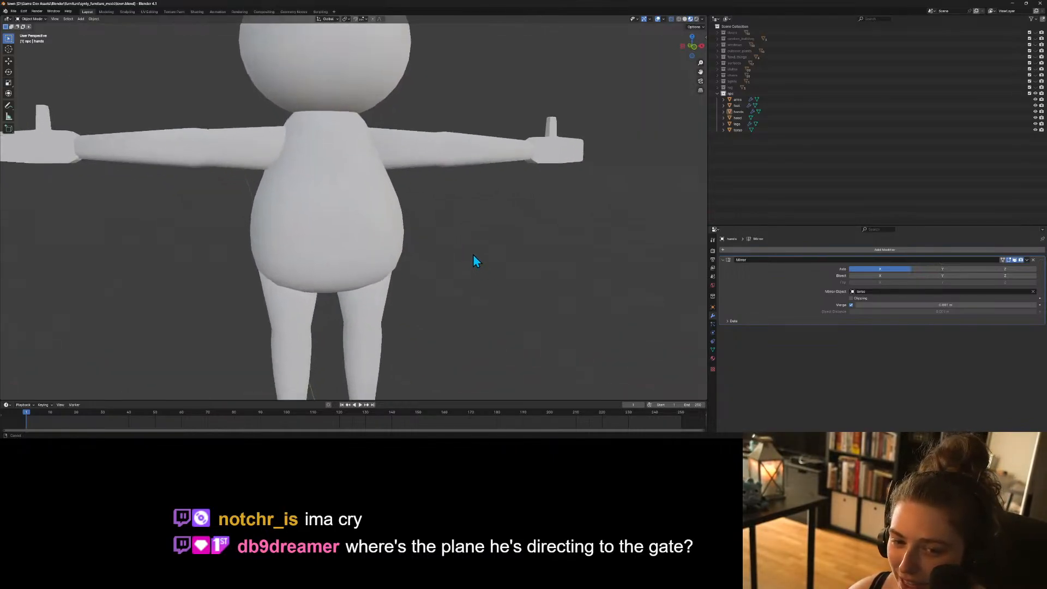
scroll(473, 260, down, 4)
middle_drag(451, 194, 579, 67)
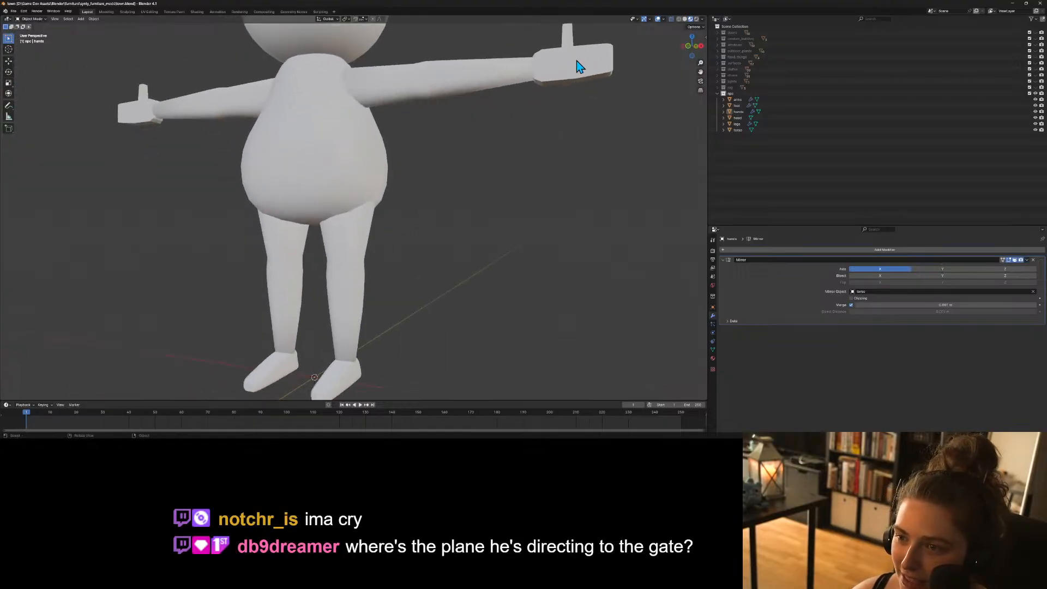
click(578, 65)
right_click(576, 64)
click(576, 63)
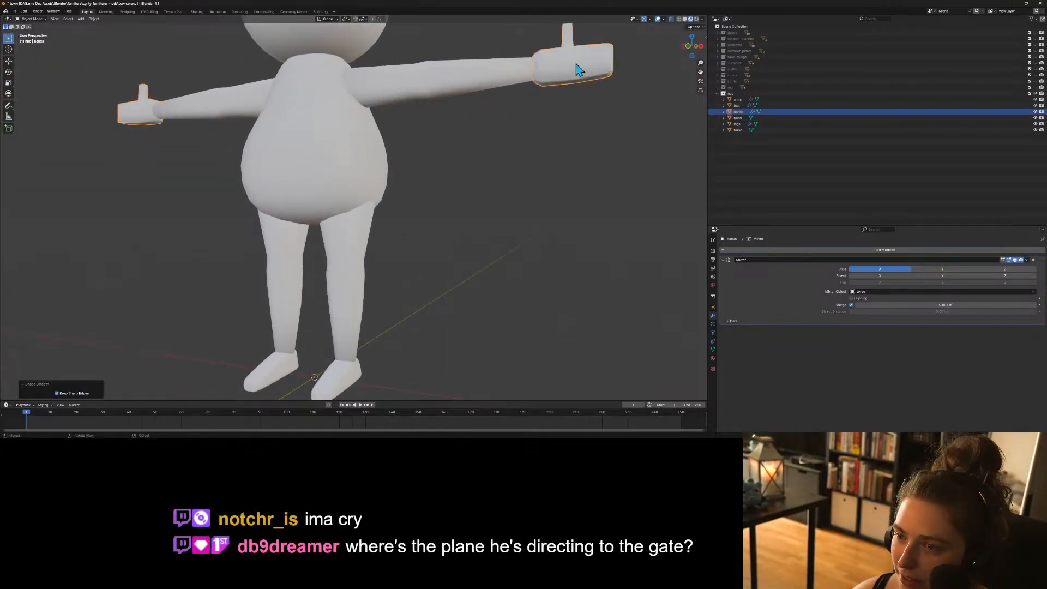
click(581, 128)
Taper the thumb of the hand mesh by scaling down the faces at its tip.
middle_drag(581, 128, 545, 175)
click(488, 137)
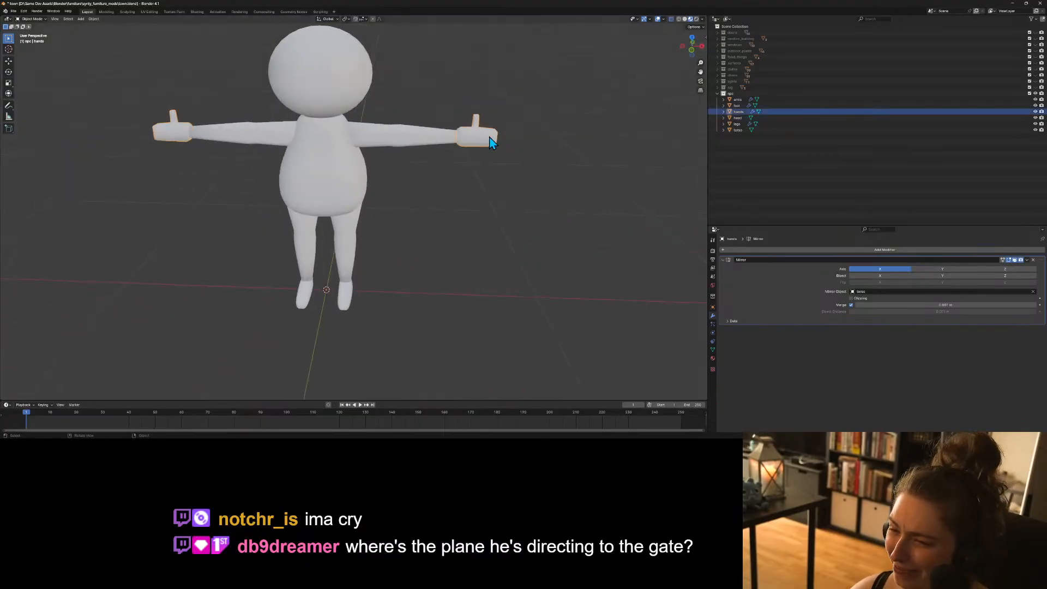
key(Tab)
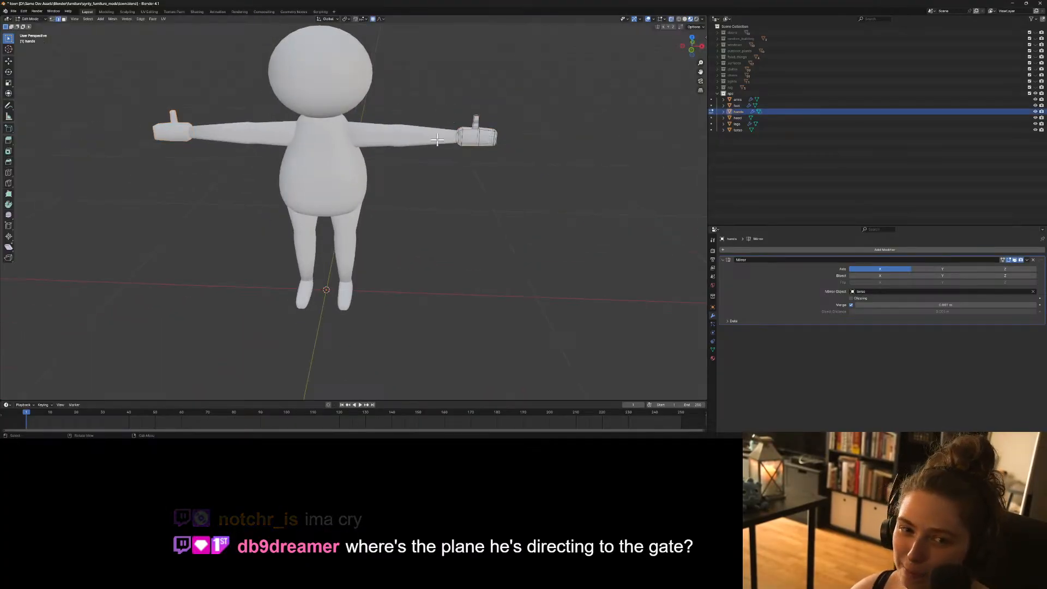
key(KP_Decimal)
middle_drag(390, 204, 461, 144)
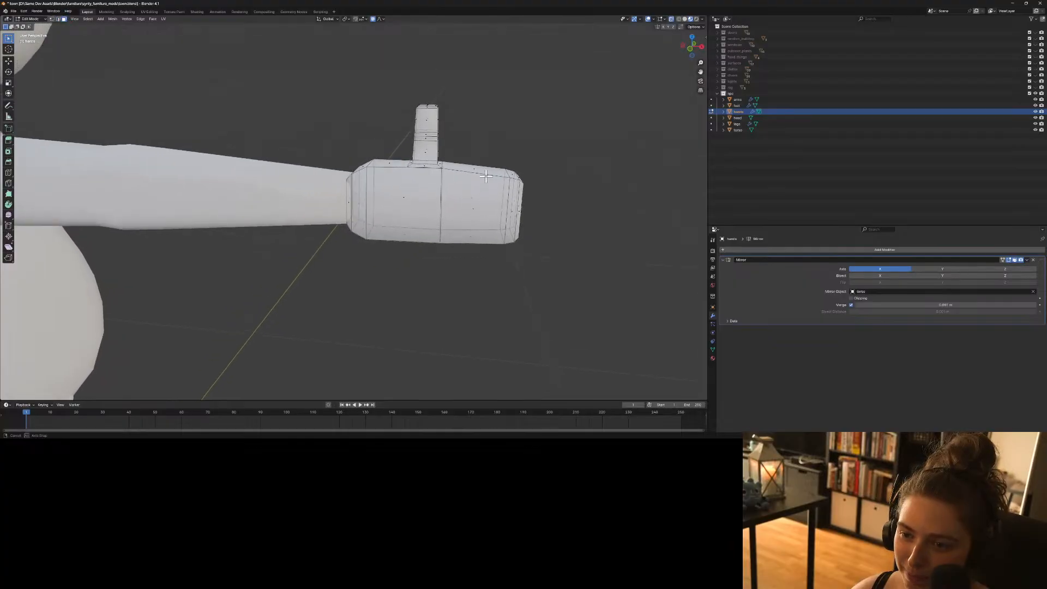
drag(399, 90, 465, 111)
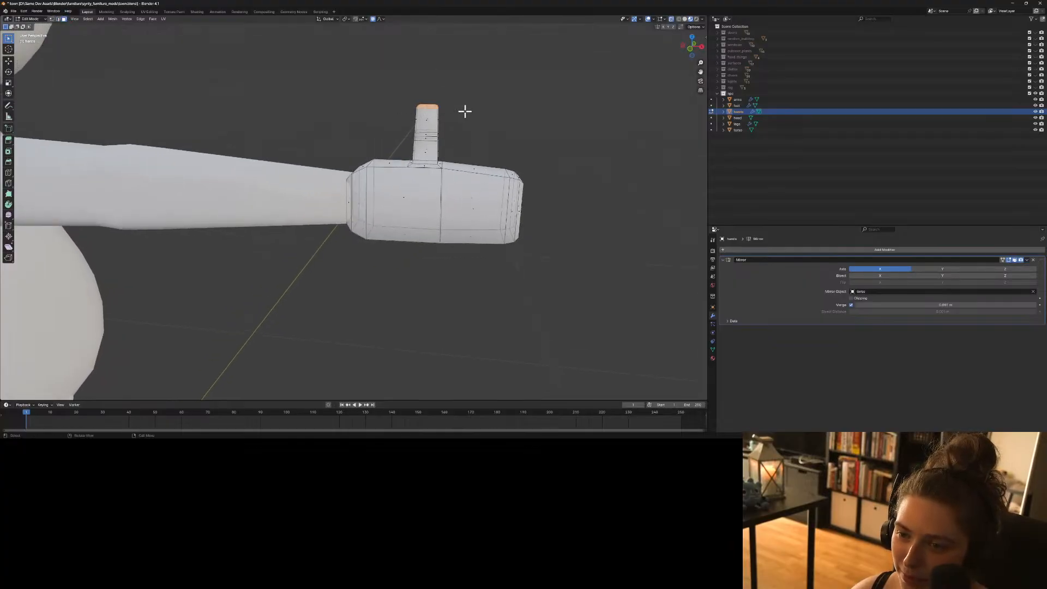
key(s)
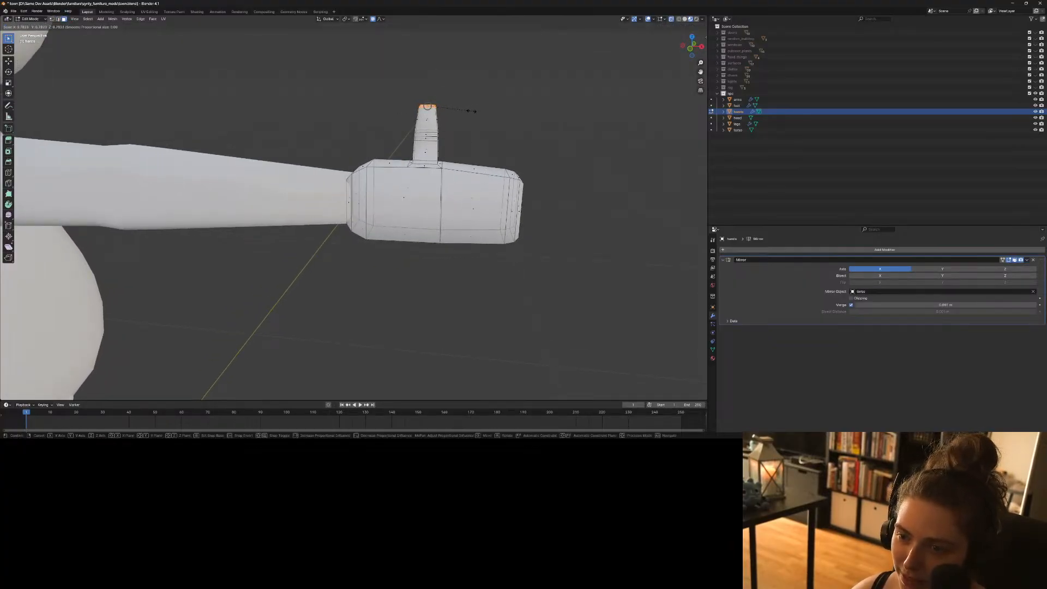
click(464, 110)
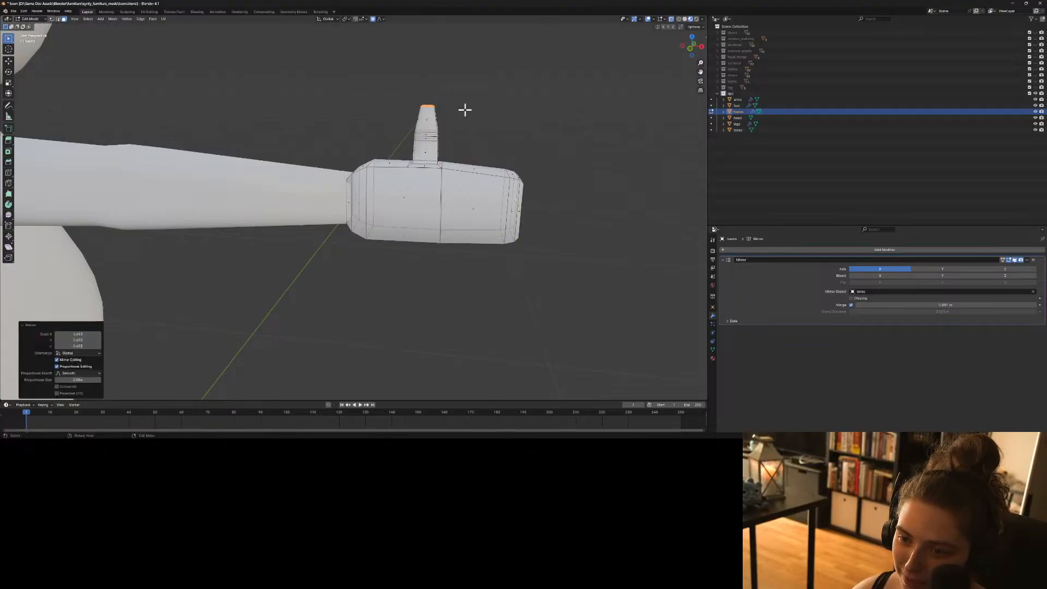
Scale down the upper half of the thumb slightly and leave mesh editing.
drag(366, 83, 479, 146)
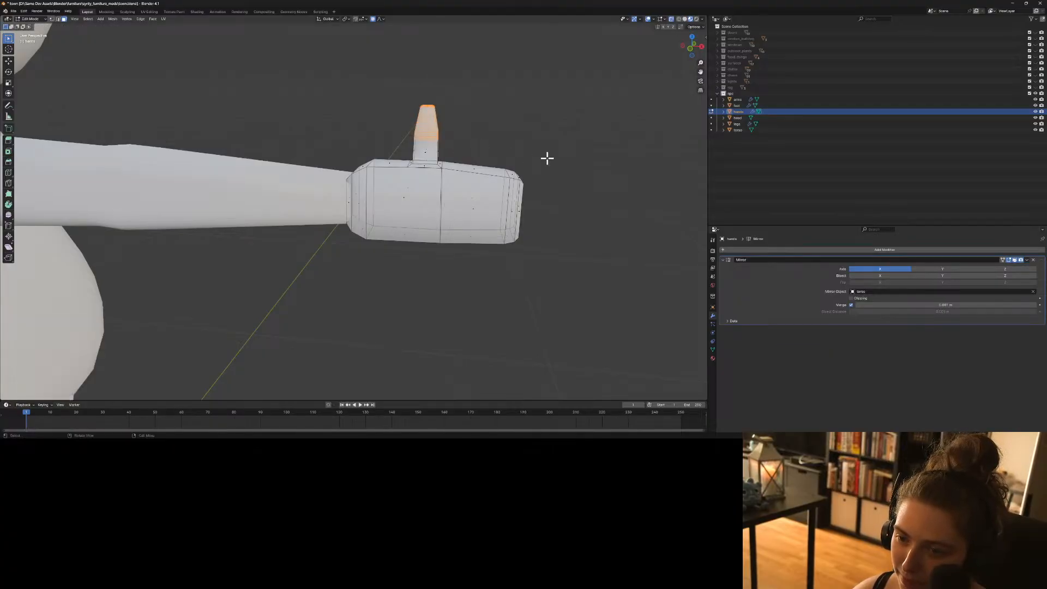
key(s)
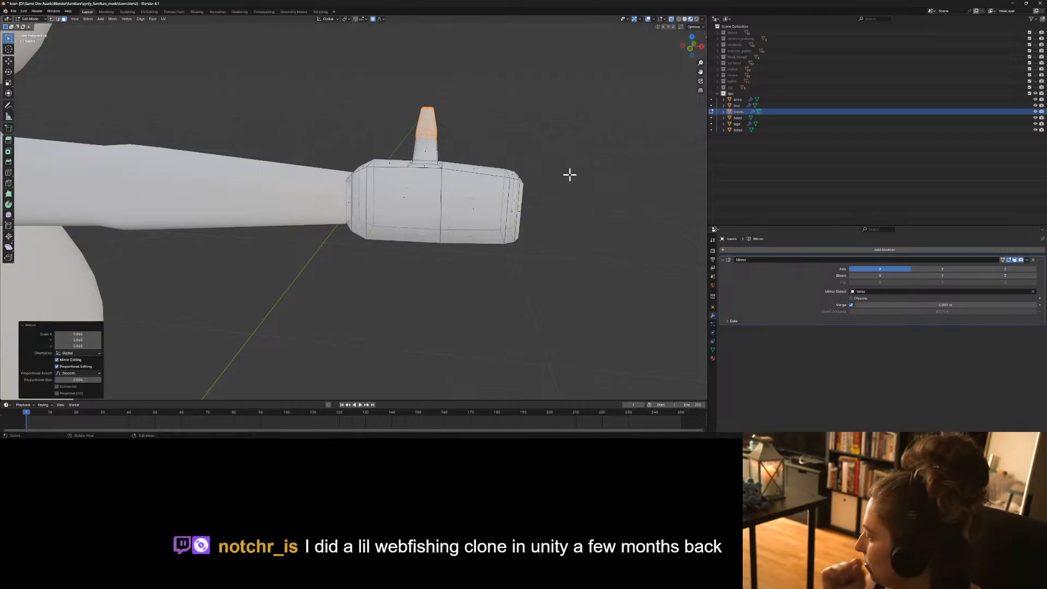
key(Tab)
key(alt+a)
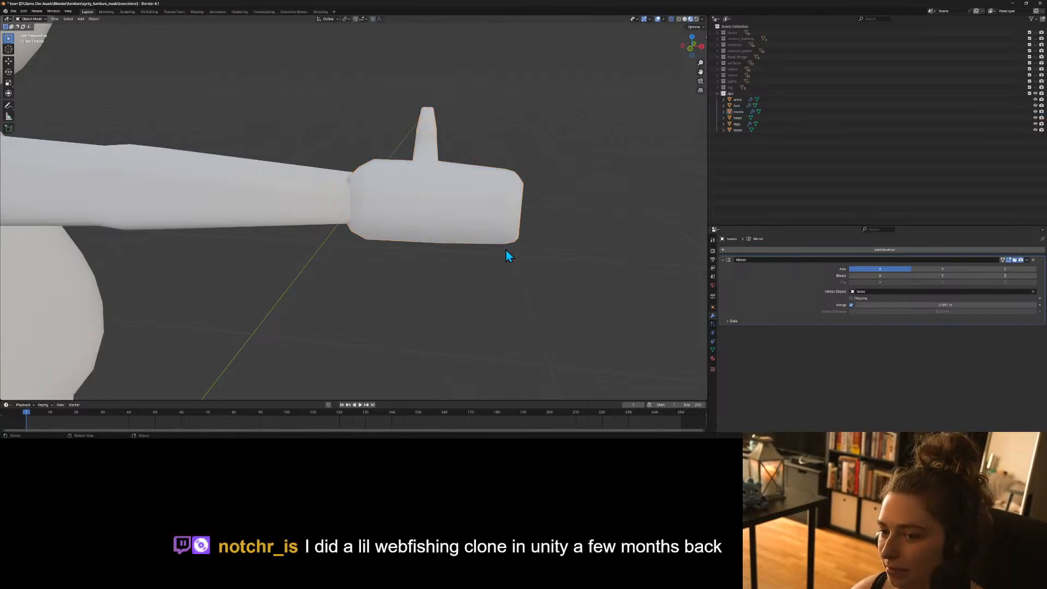
Add a Subdivision Surface modifier to the hands.
middle_drag(506, 249, 432, 205)
click(432, 206)
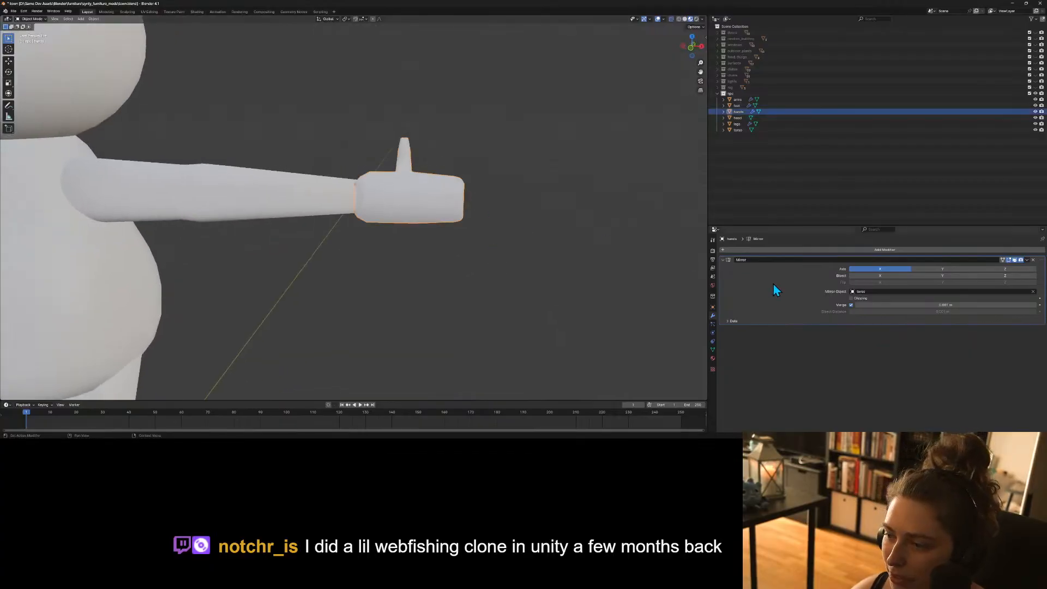
click(824, 247)
mouse_move(824, 247)
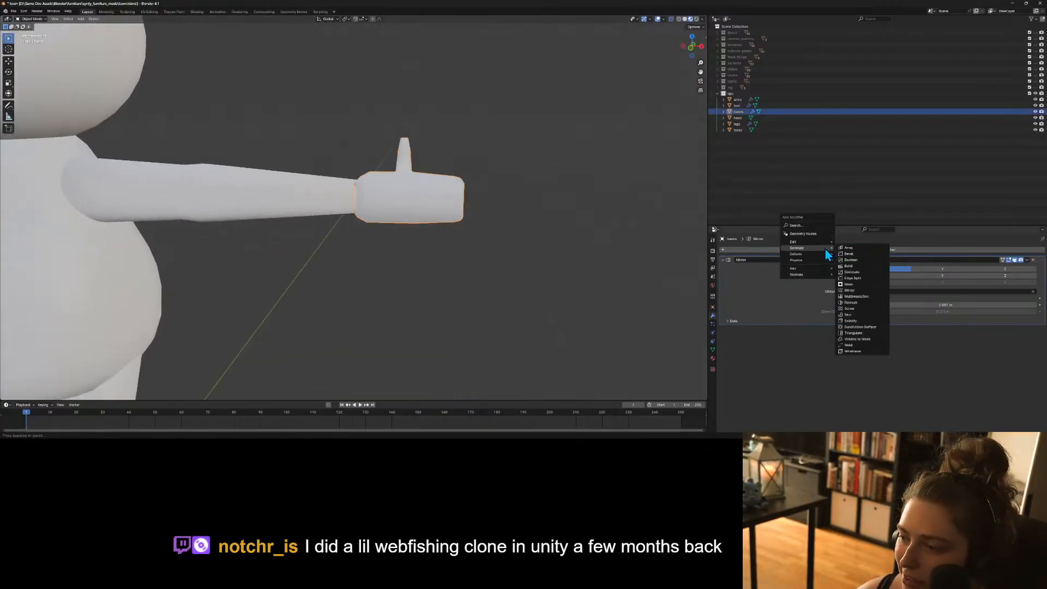
click(864, 328)
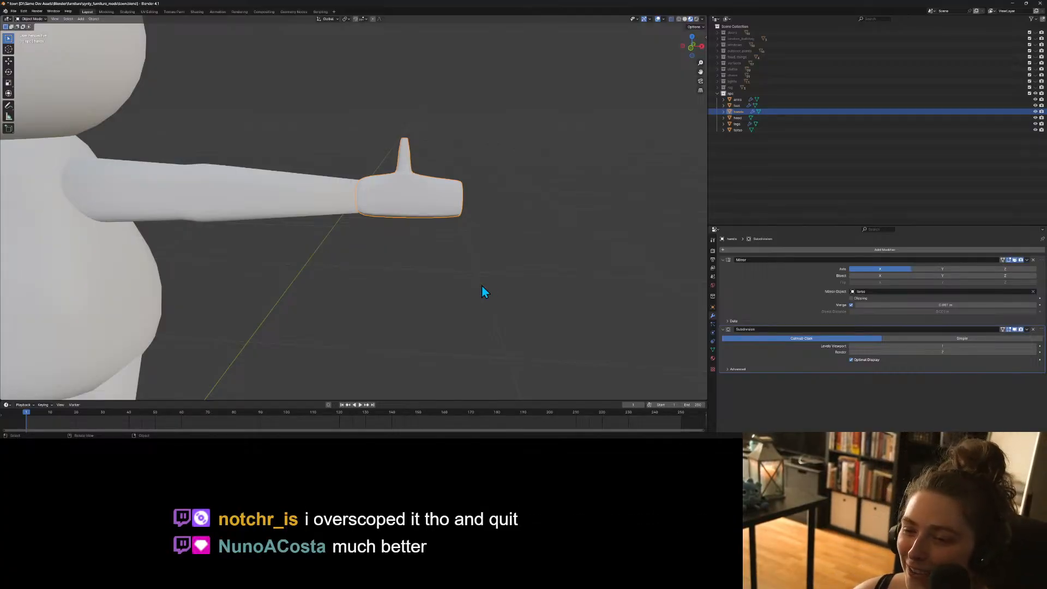
Inspect the subdivided hand closely, then remove its Subdivision Surface modifier.
middle_drag(483, 292, 479, 244)
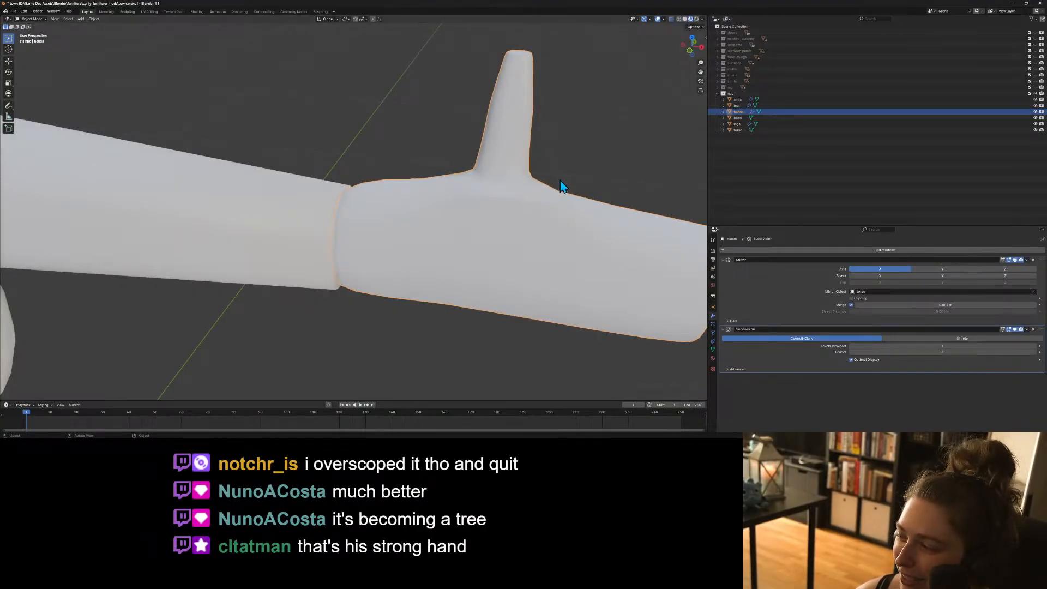
scroll(562, 185, down, 6)
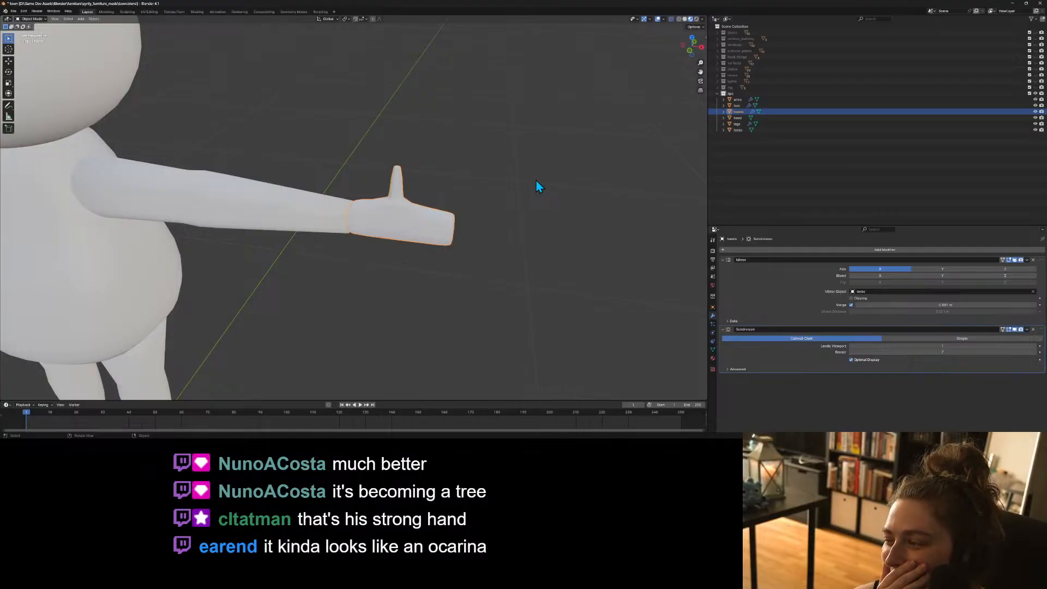
scroll(535, 178, down, 2)
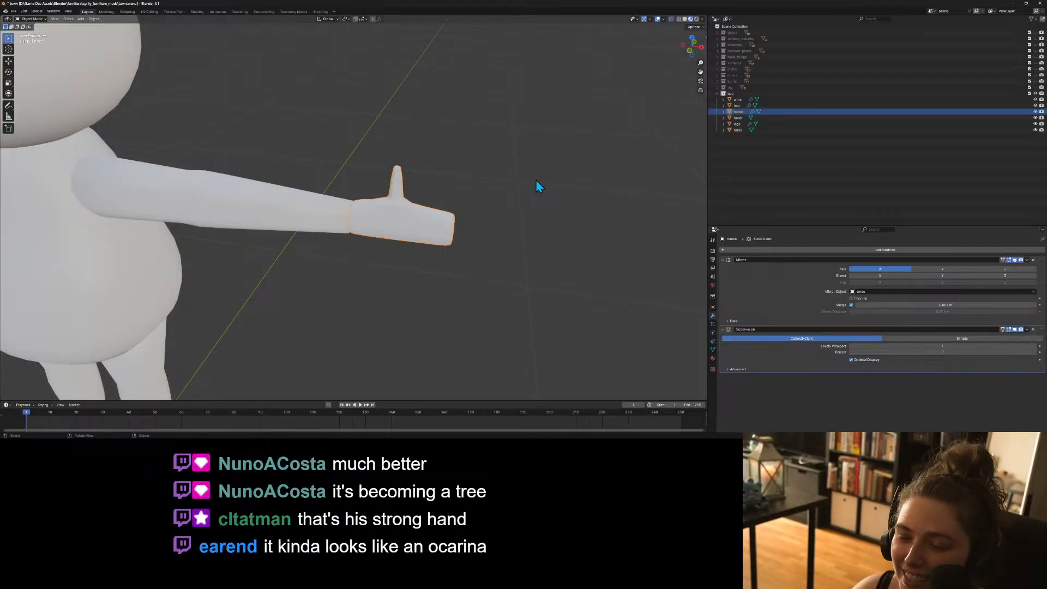
middle_drag(535, 179, 482, 198)
scroll(482, 195, up, 3)
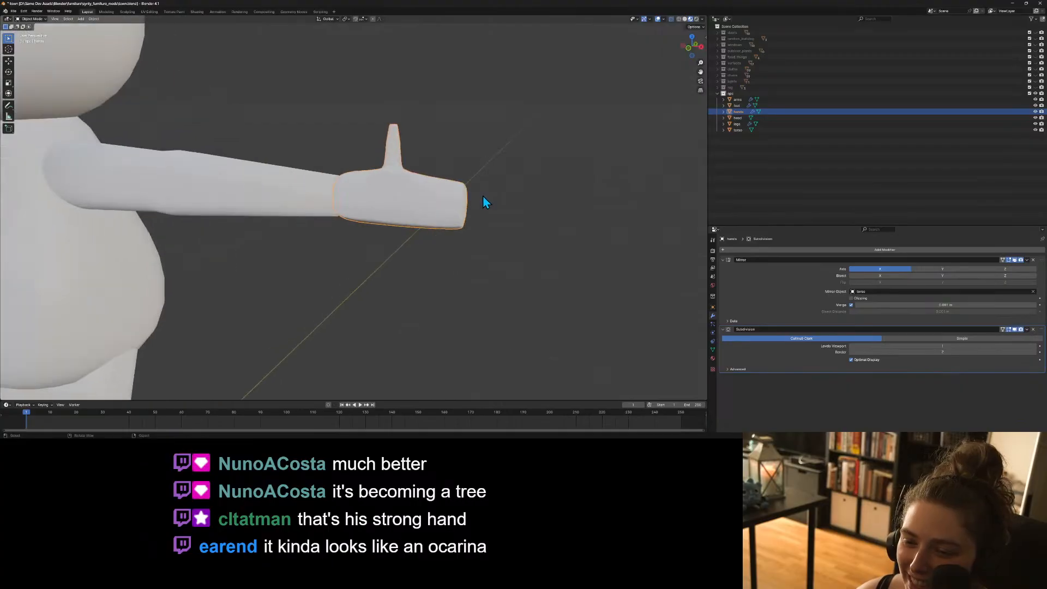
right_click(440, 198)
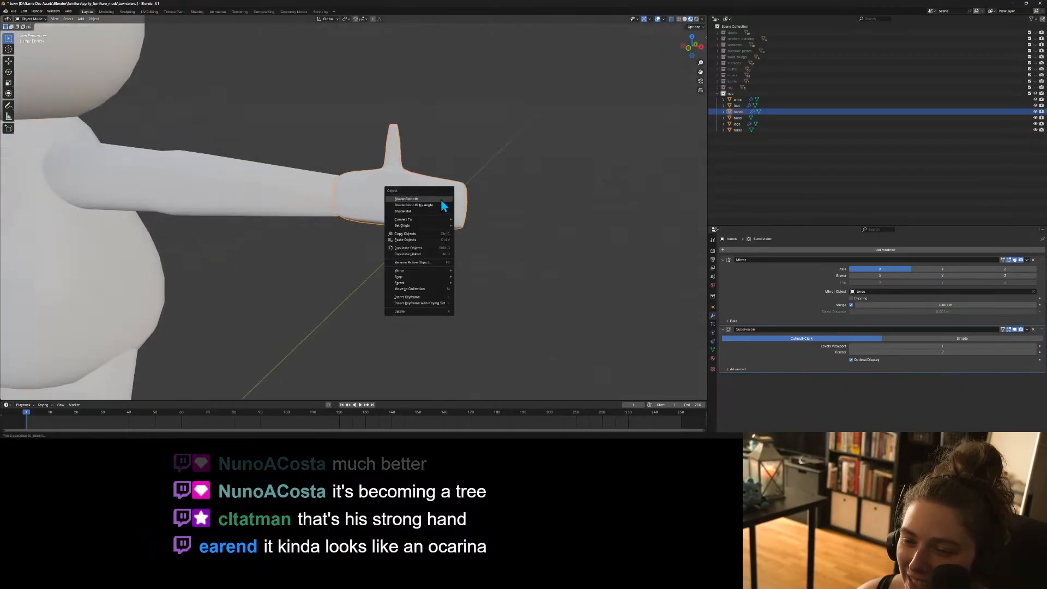
click(1032, 329)
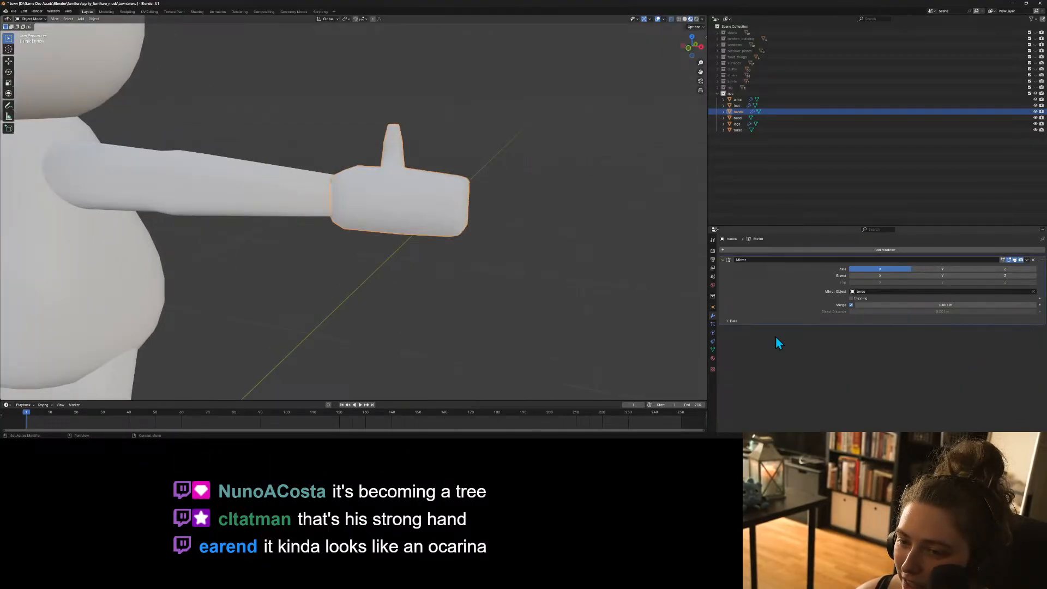
Deselect the hands and examine the whole character's proportions from several angles.
click(613, 309)
middle_drag(614, 309, 525, 230)
scroll(508, 252, down, 4)
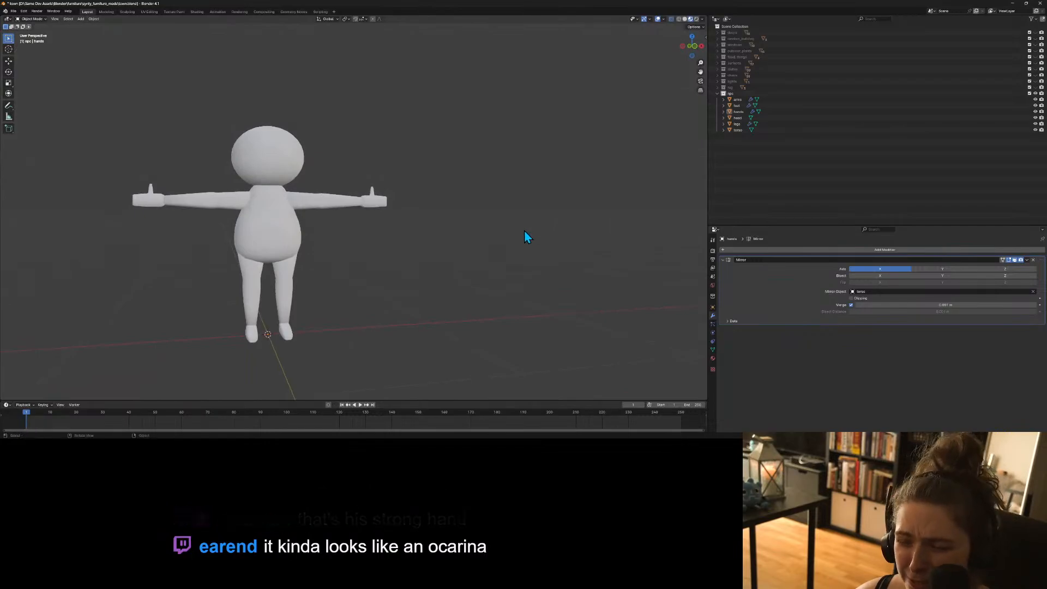
middle_drag(451, 264, 476, 279)
scroll(469, 266, up, 3)
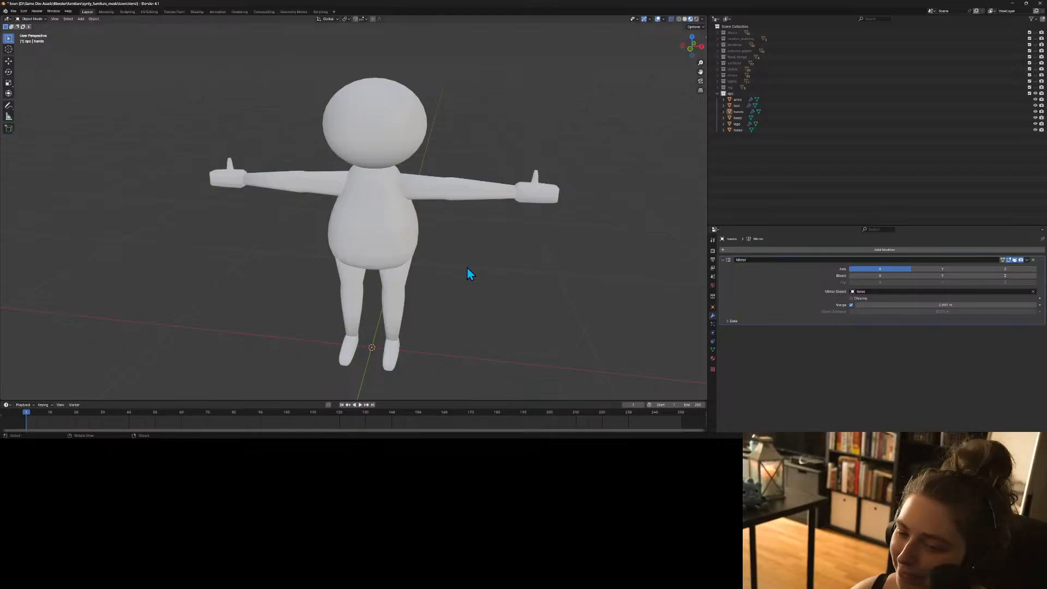
middle_drag(463, 286, 442, 298)
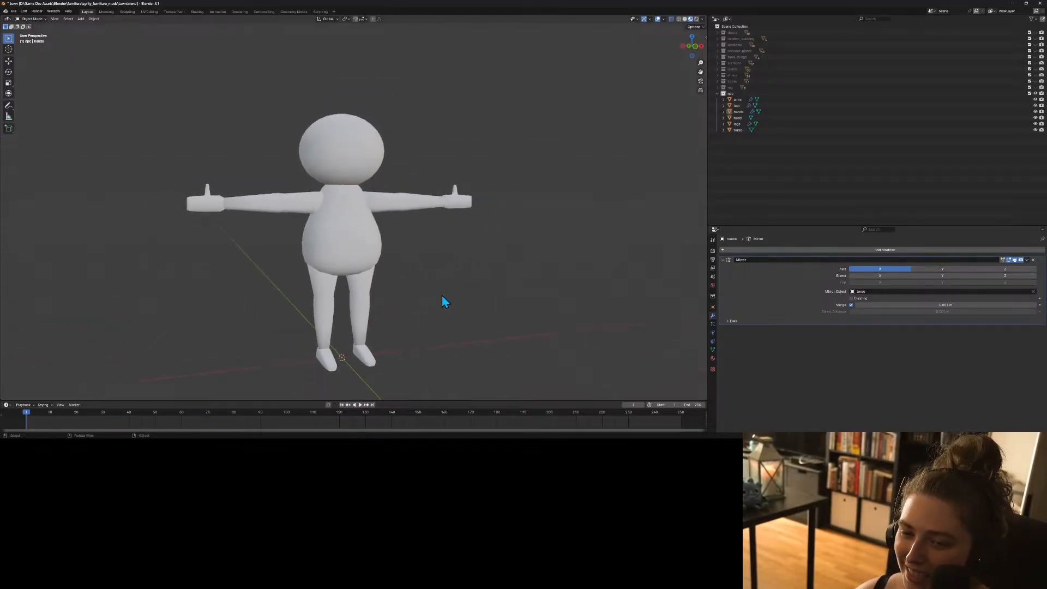
scroll(441, 296, down, 2)
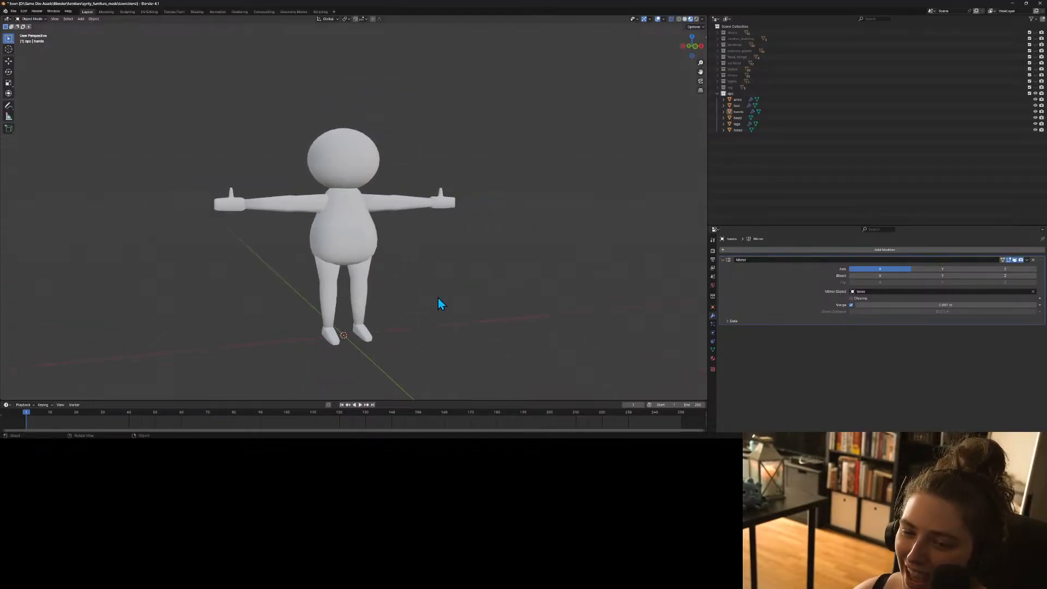
Delete the thumb geometry from the hand mesh, leaving only the block-shaped palm.
click(450, 207)
key(KP_Decimal)
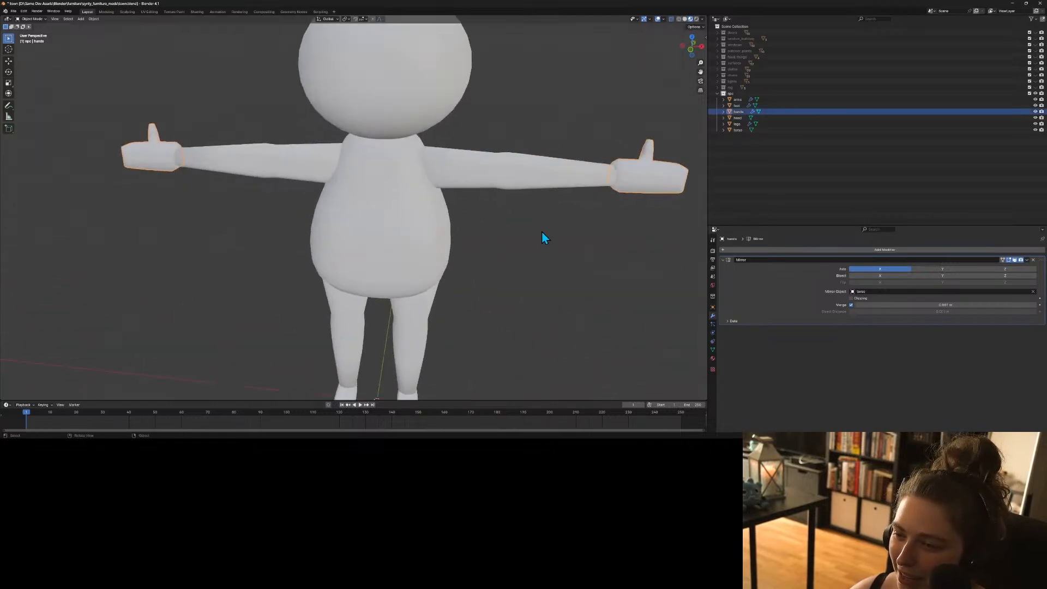
middle_drag(541, 231, 338, 299)
scroll(497, 259, up, 3)
key(Tab)
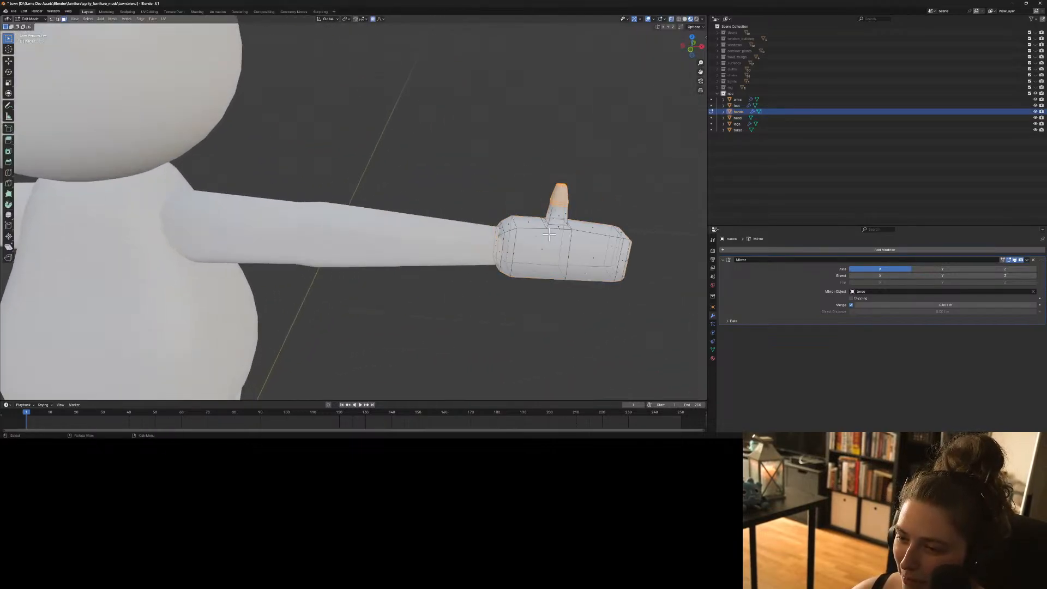
drag(535, 170, 579, 218)
middle_drag(594, 218, 561, 234)
scroll(561, 234, down, 3)
key(x)
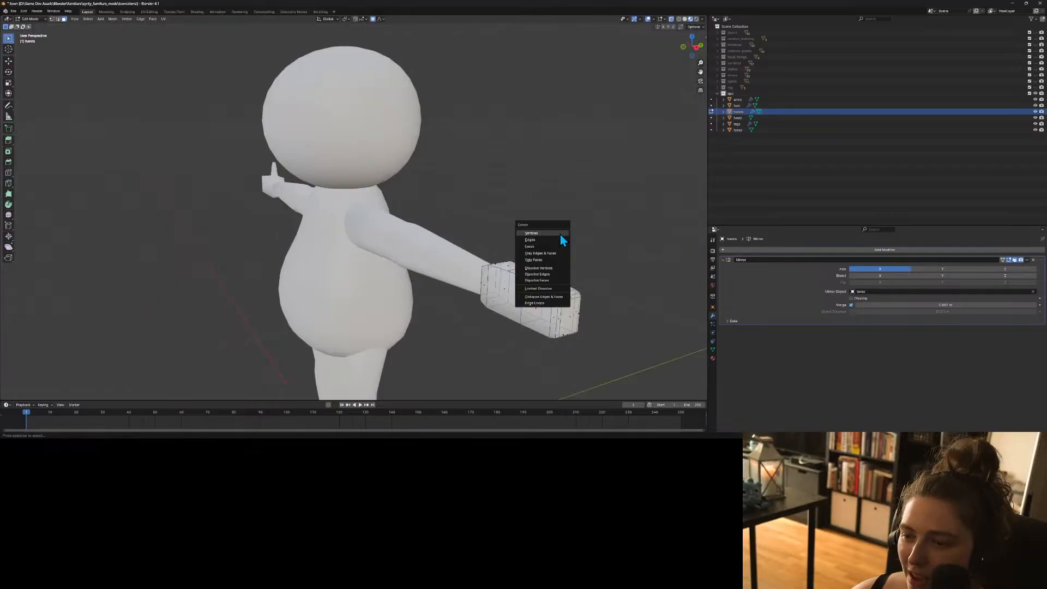
click(554, 241)
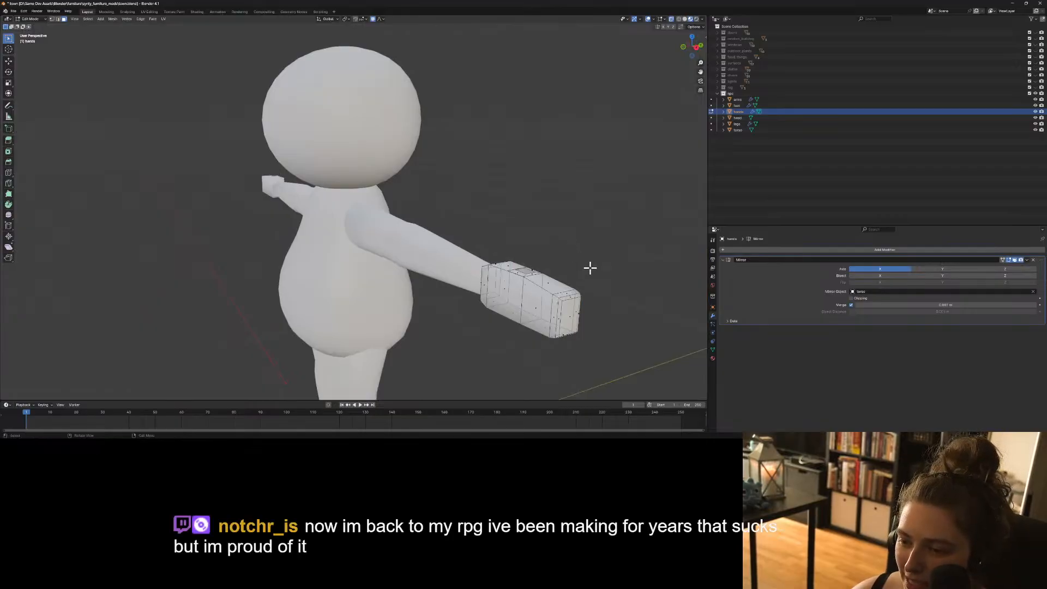
middle_drag(590, 267, 359, 201)
scroll(547, 328, up, 3)
scroll(273, 198, up, 5)
click(255, 244)
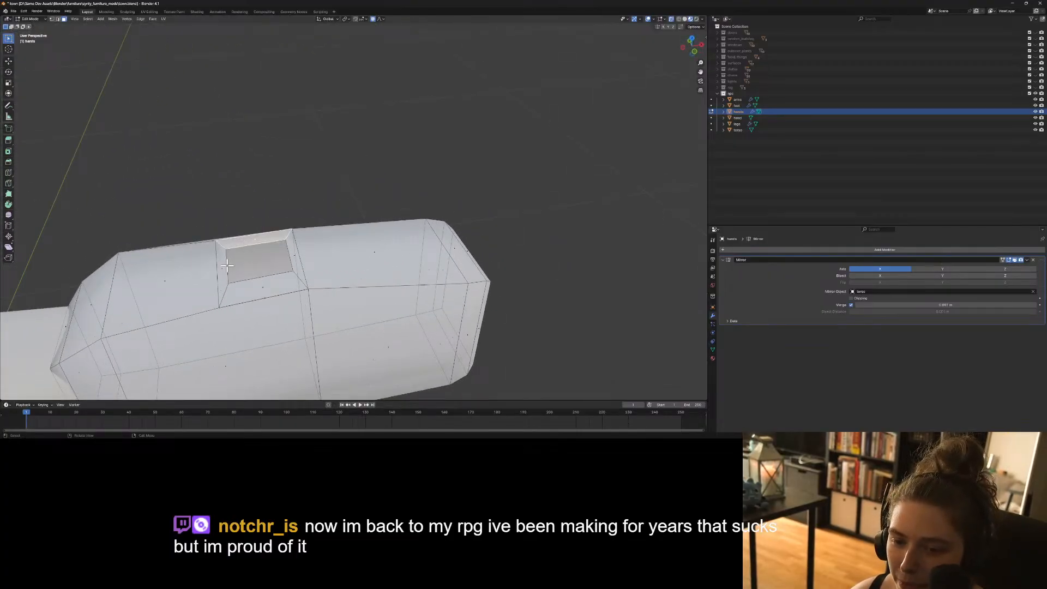
shift+click(220, 267)
shift+click(267, 294)
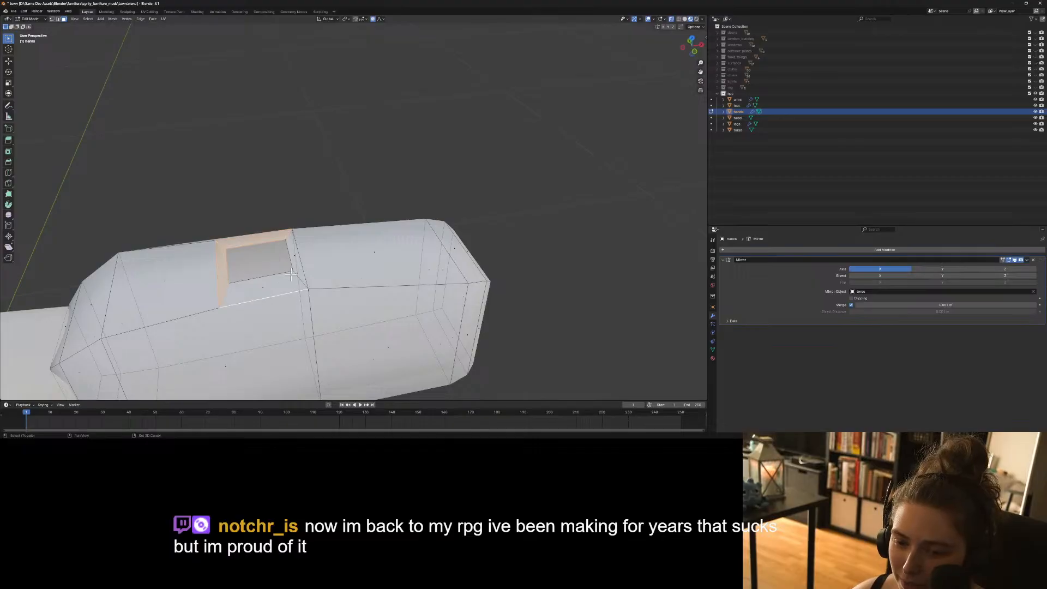
shift+click(259, 290)
click(318, 185)
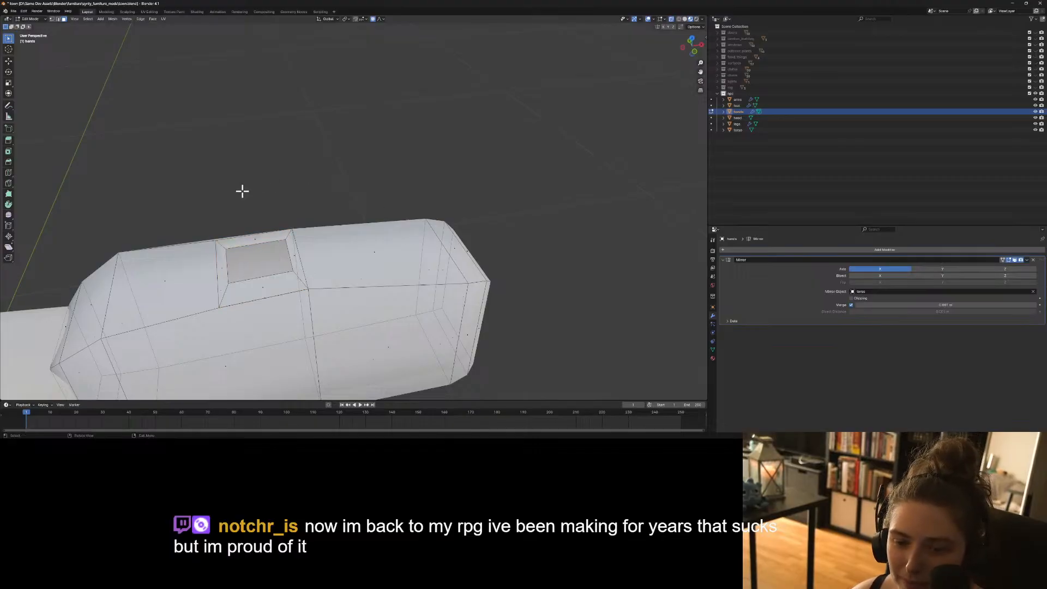
Try to dissolve individual faces bordering the open thumb hole on the hand.
middle_drag(241, 254, 318, 249)
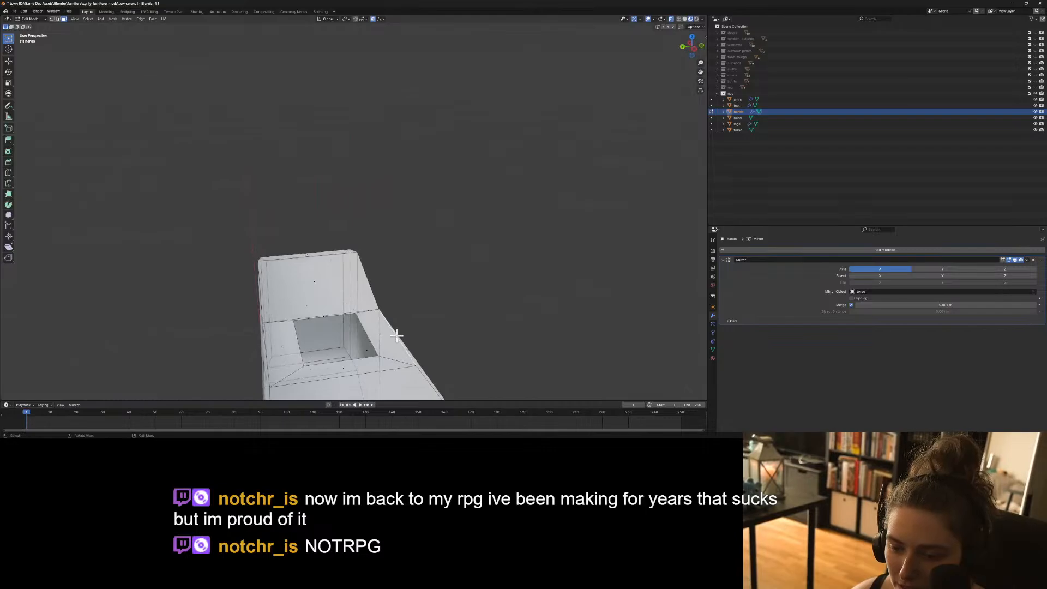
middle_drag(427, 364, 297, 347)
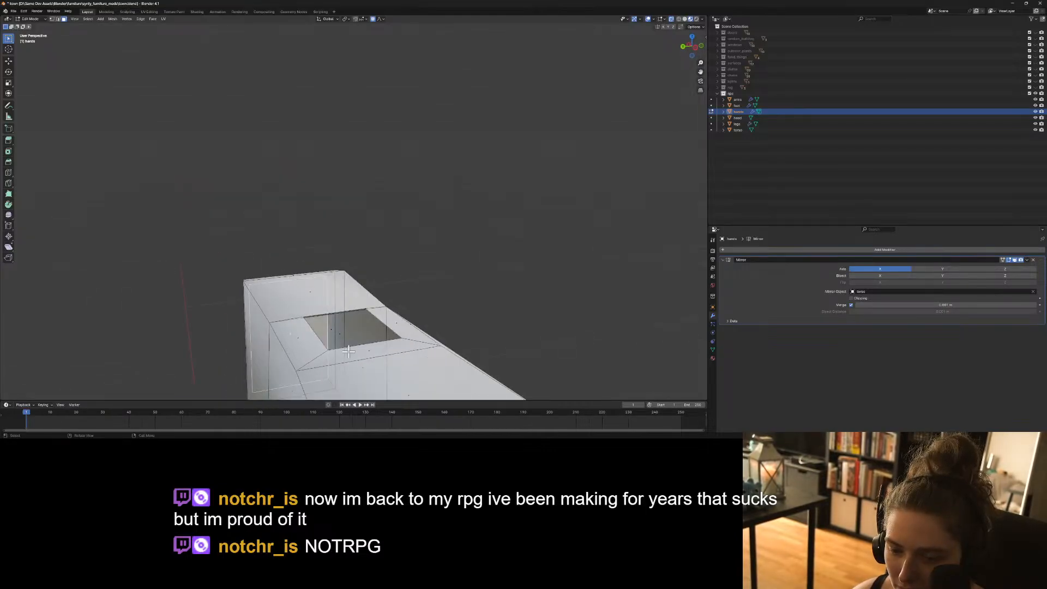
right_click(416, 326)
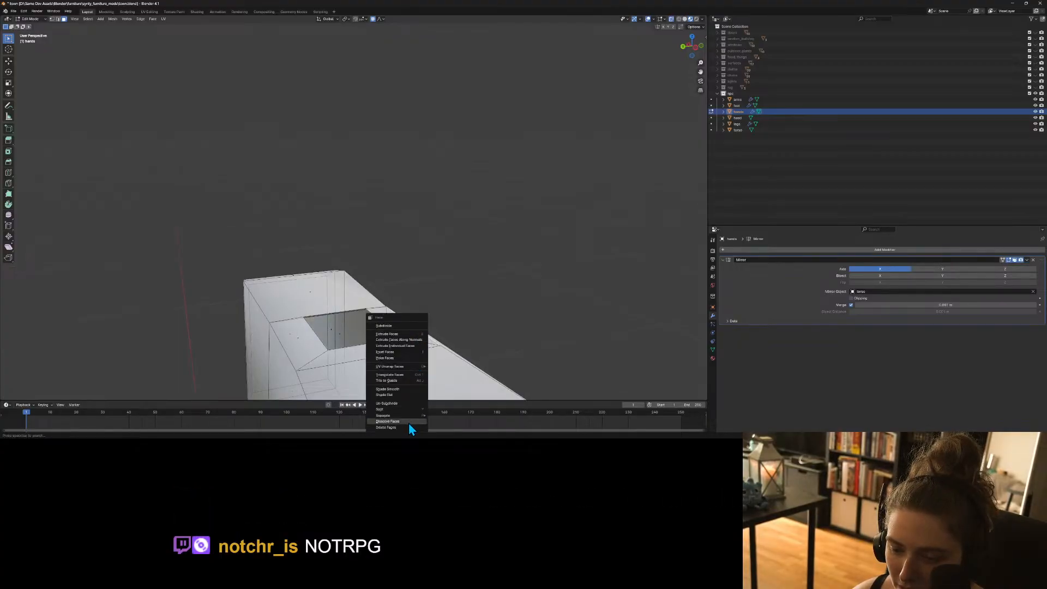
click(407, 421)
click(398, 326)
middle_drag(398, 326, 382, 355)
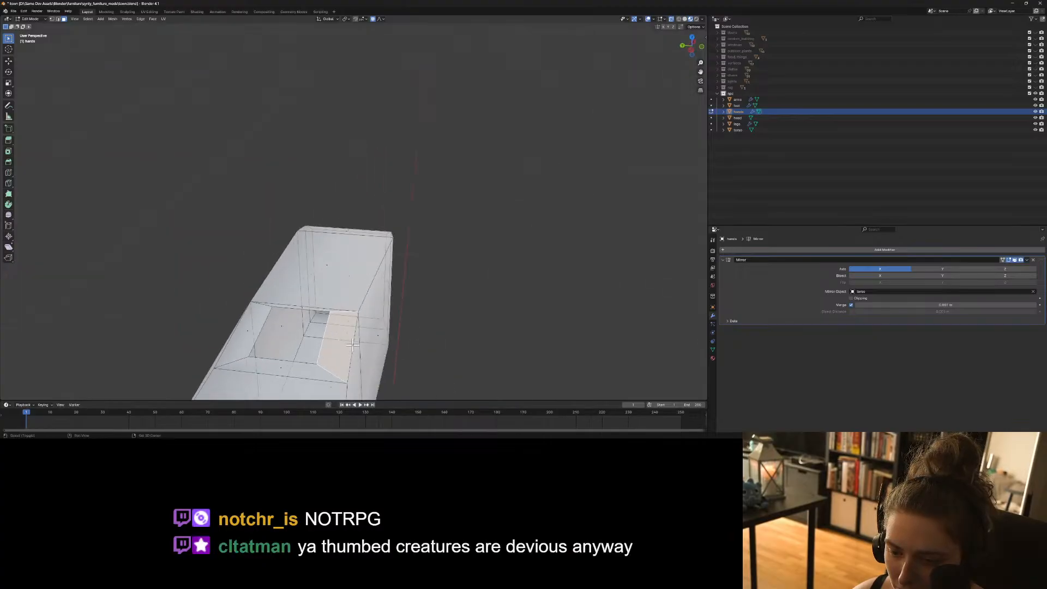
right_click(351, 349)
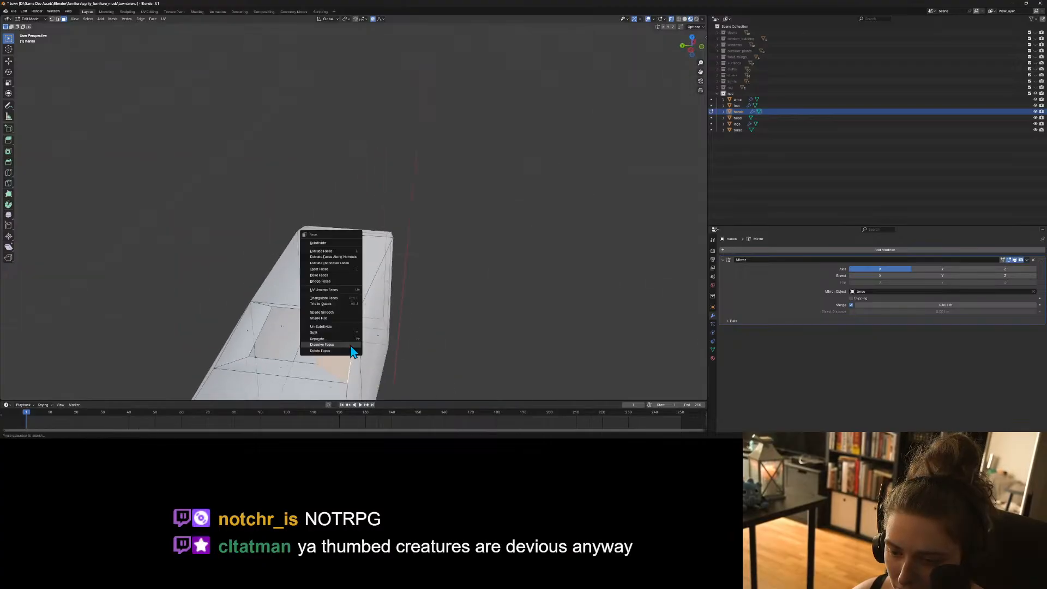
click(352, 344)
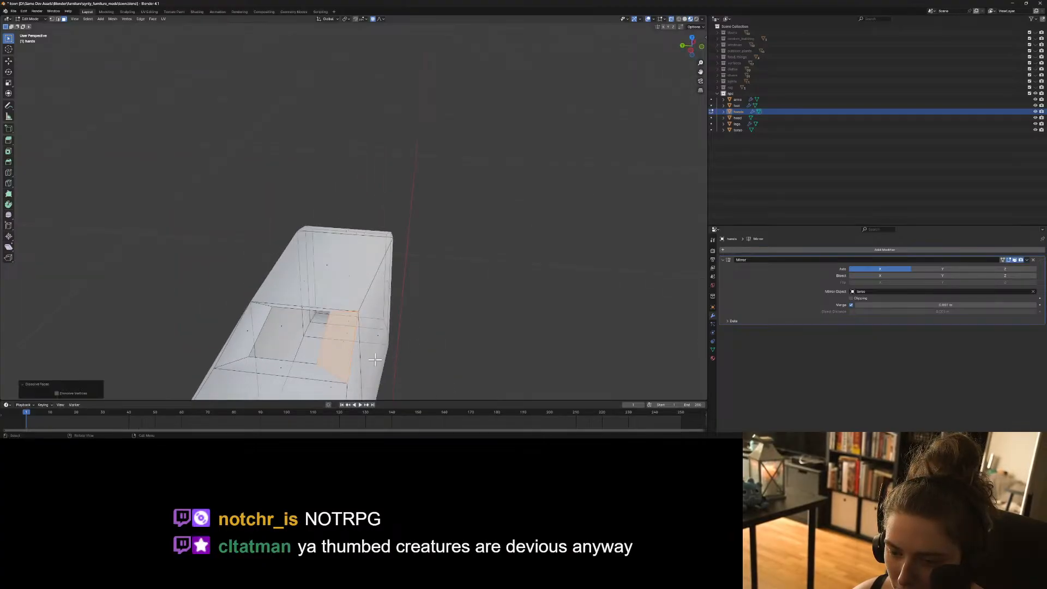
click(413, 362)
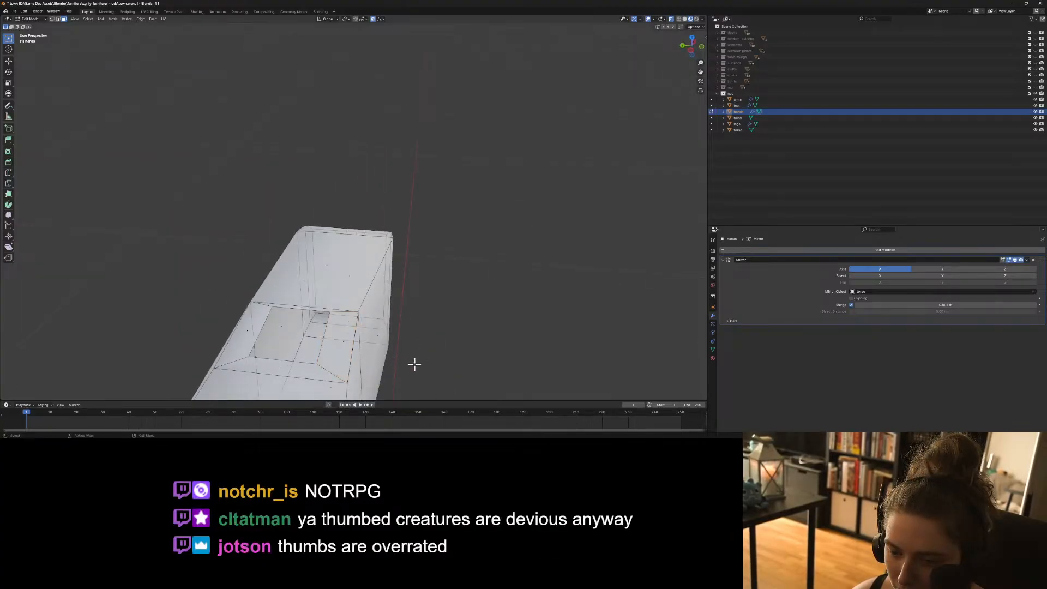
Examine the thumb hole from several angles and turn off X-ray display.
middle_drag(414, 362, 441, 376)
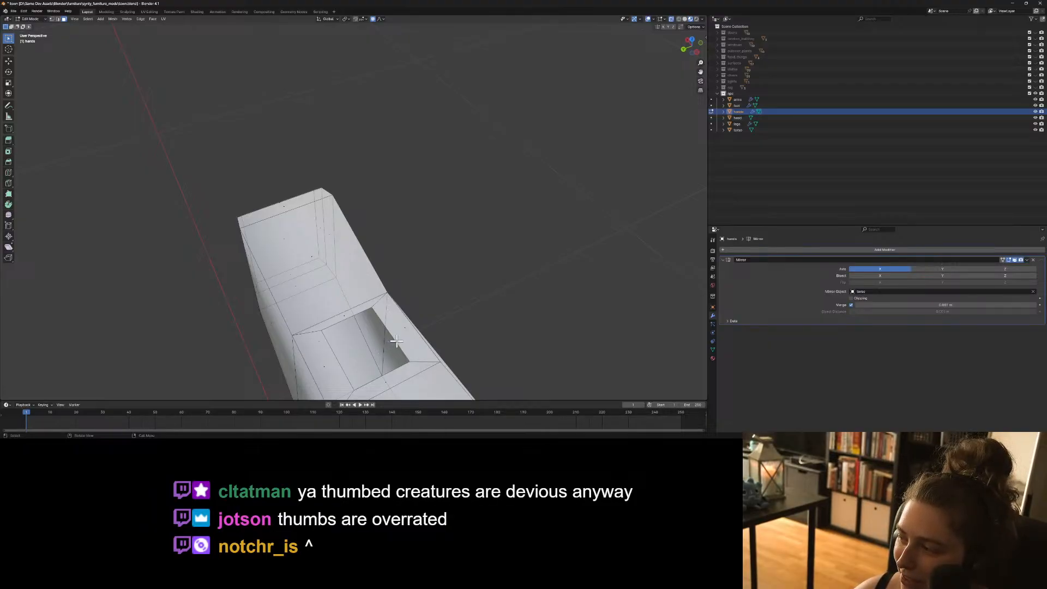
middle_drag(397, 341, 352, 324)
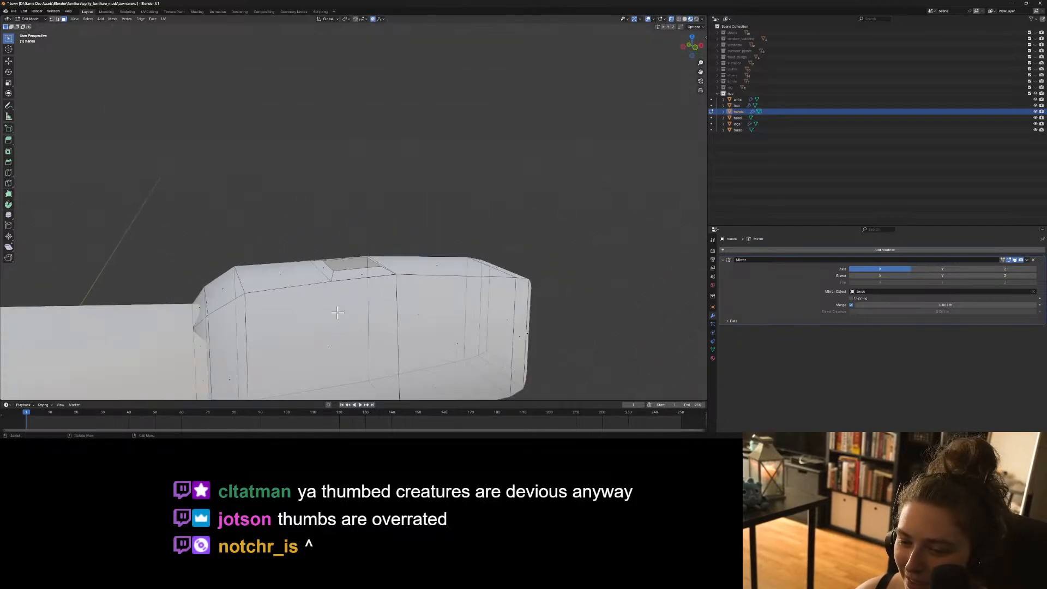
mouse_move(301, 286)
middle_down()
mouse_move(315, 309)
mouse_move(311, 280)
middle_up()
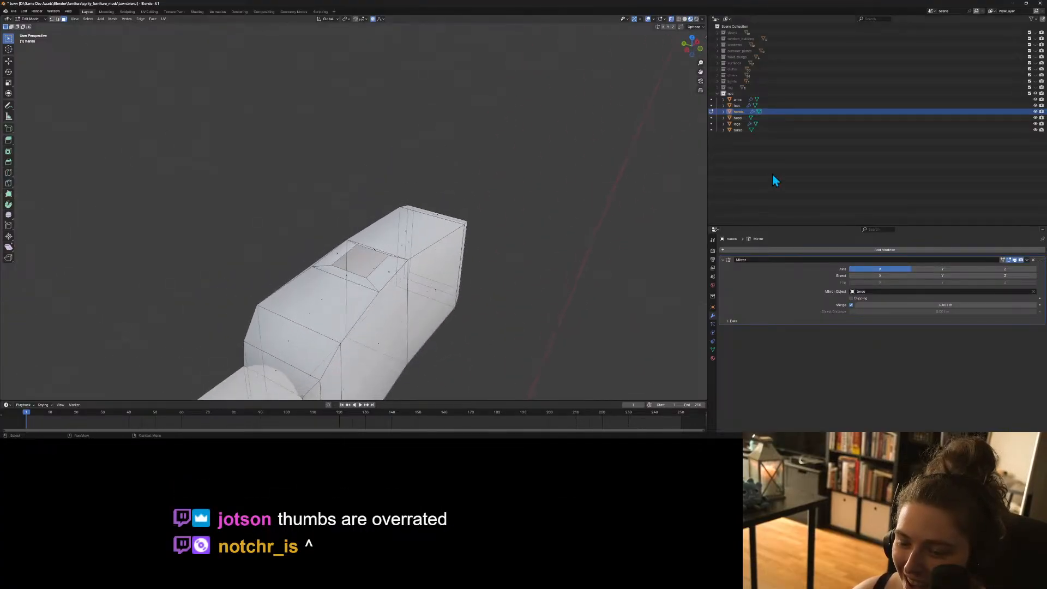
click(670, 19)
middle_drag(480, 190, 433, 288)
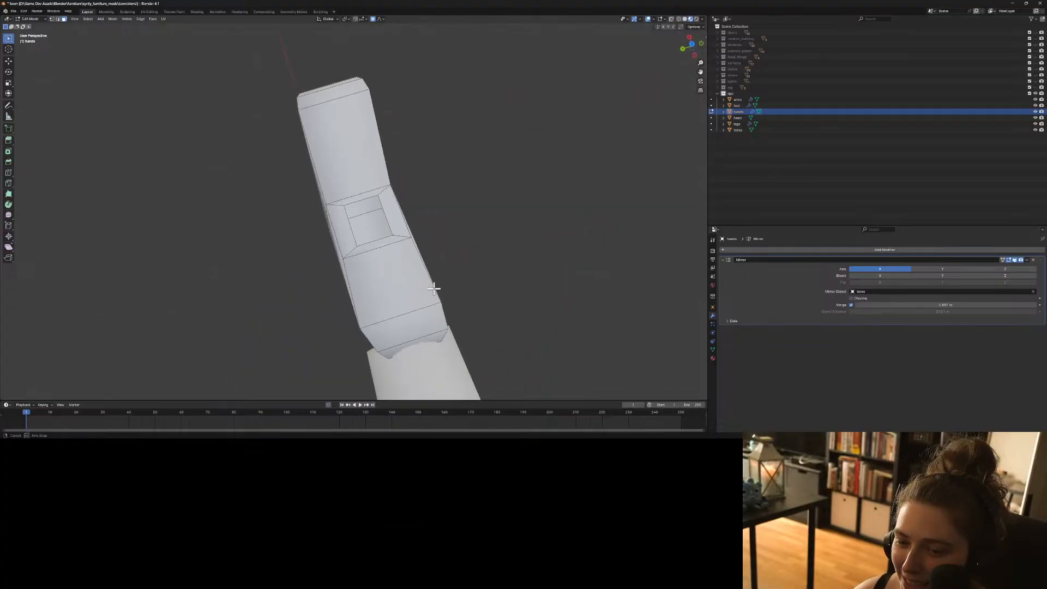
Try to merge the wrist-side palm face with the faces bordering the thumb hole using Dissolve Faces.
drag(401, 295, 346, 246)
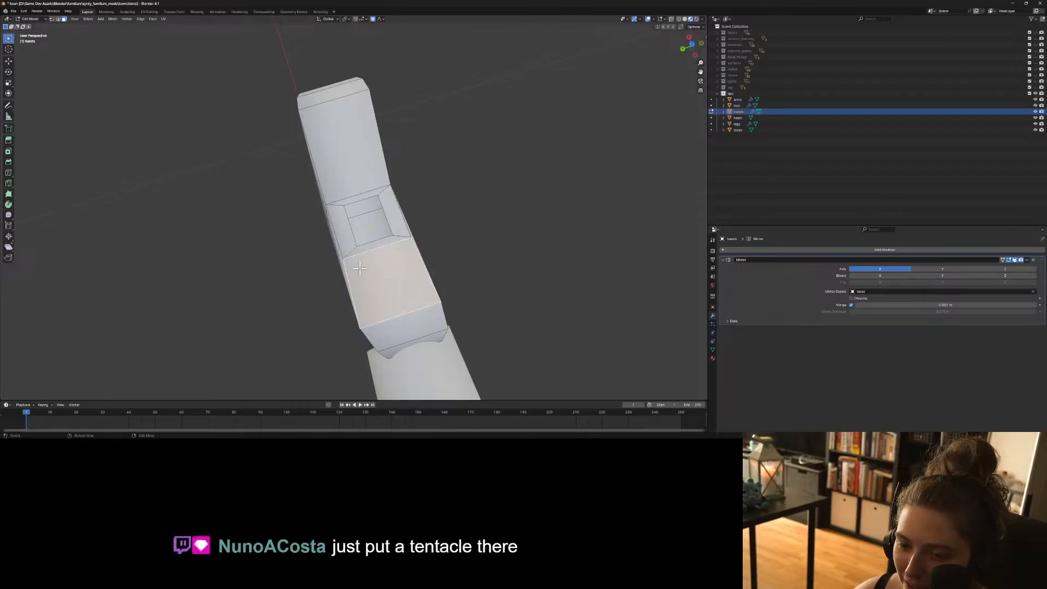
shift+click(346, 248)
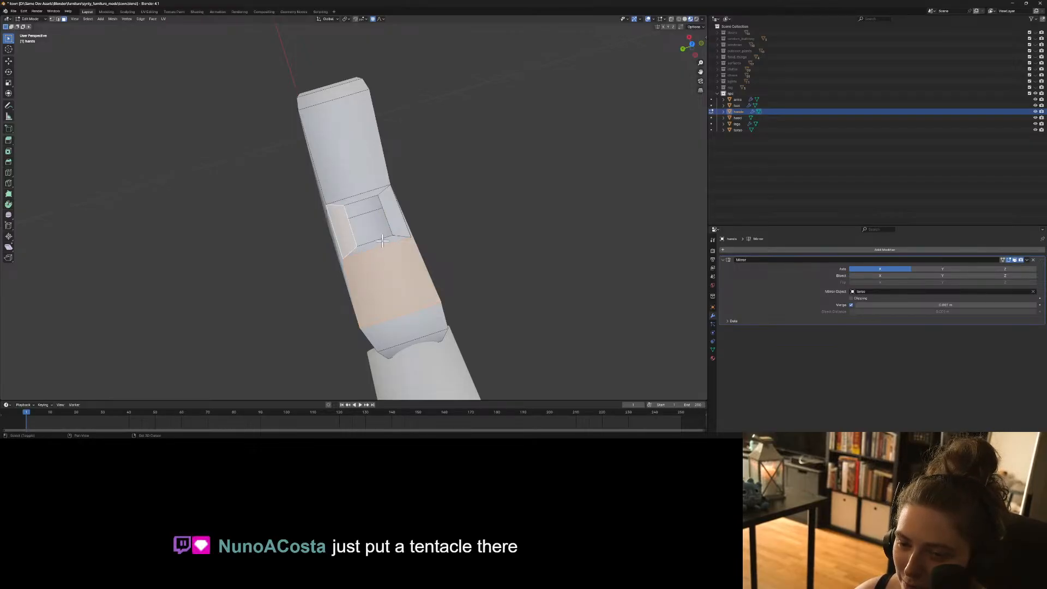
shift+click(382, 241)
shift+click(395, 229)
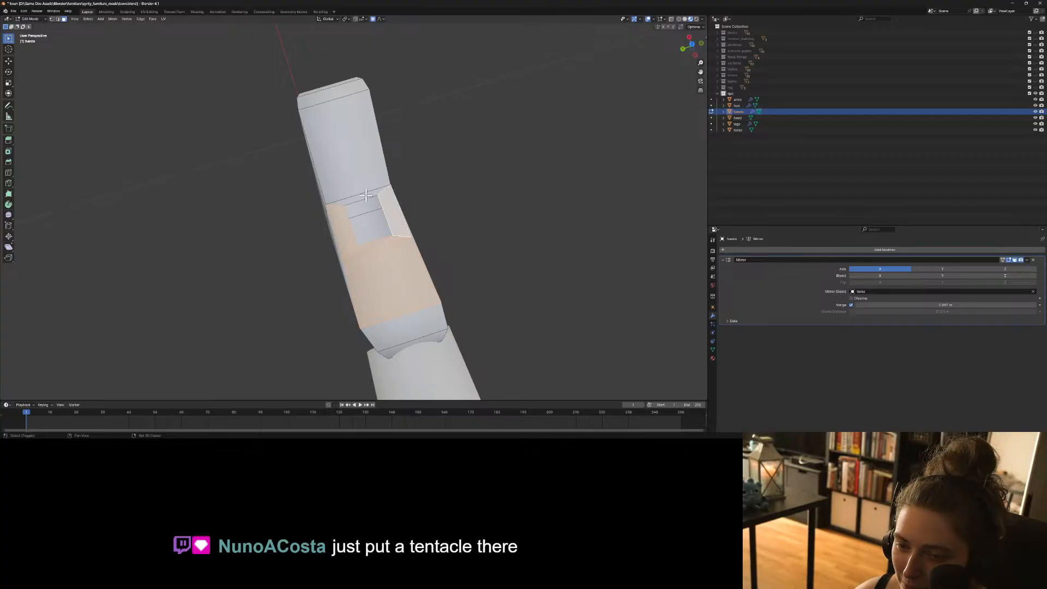
key(ctrl+f)
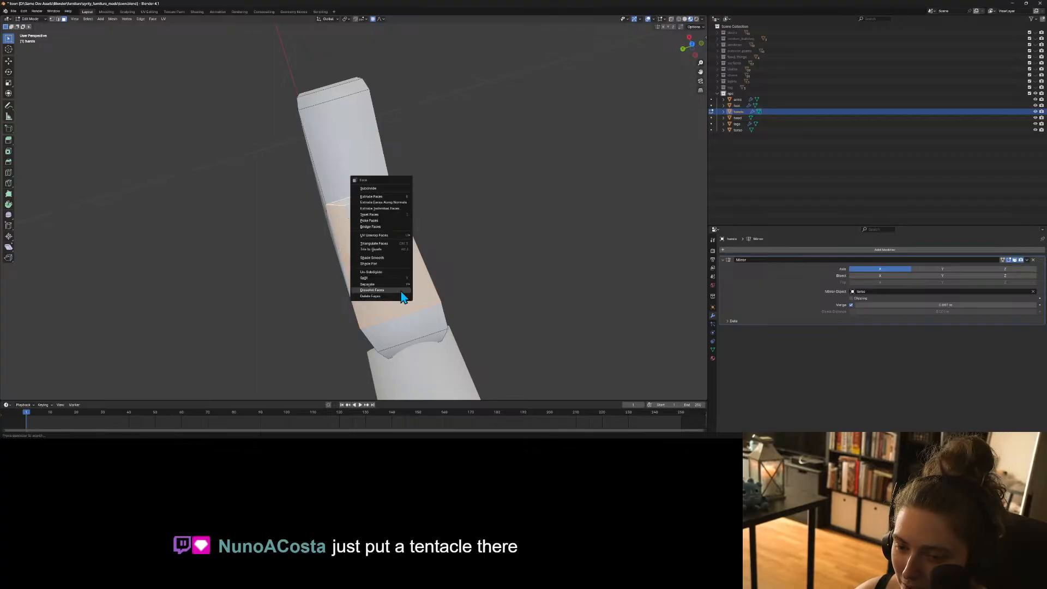
click(381, 290)
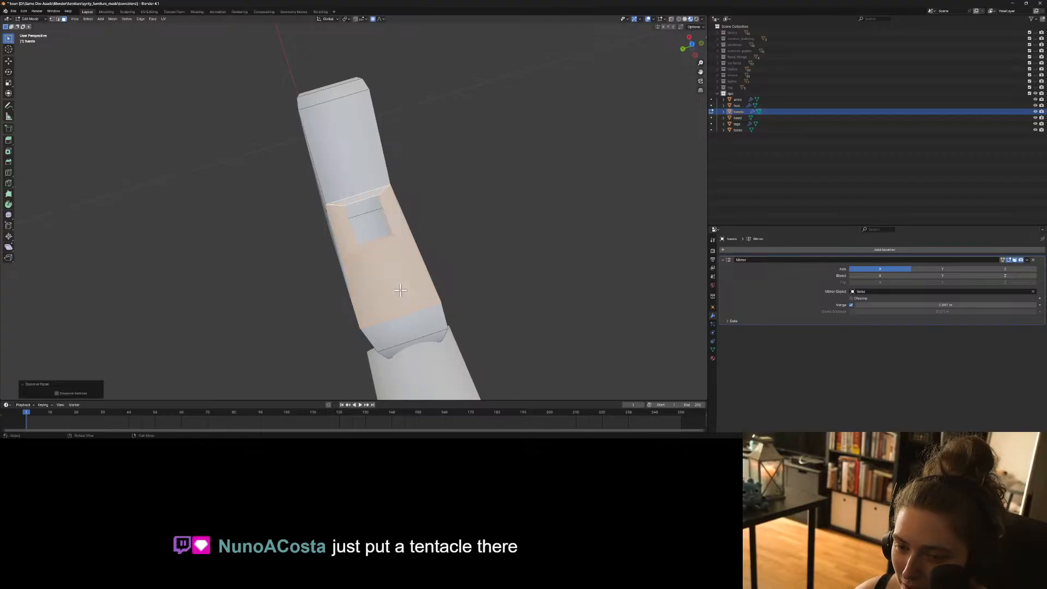
key(ctrl+f)
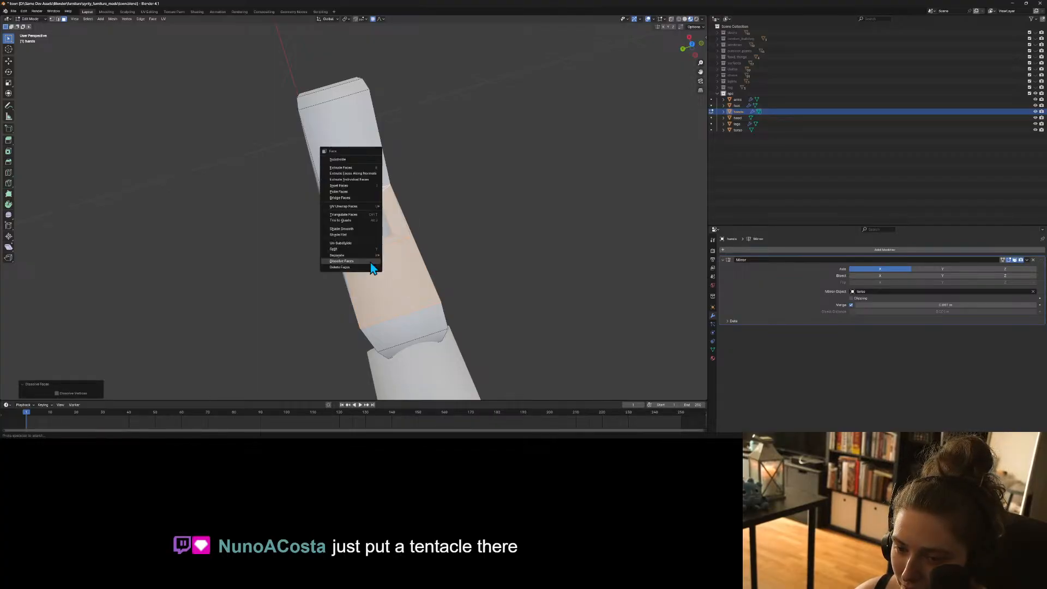
right_click(419, 288)
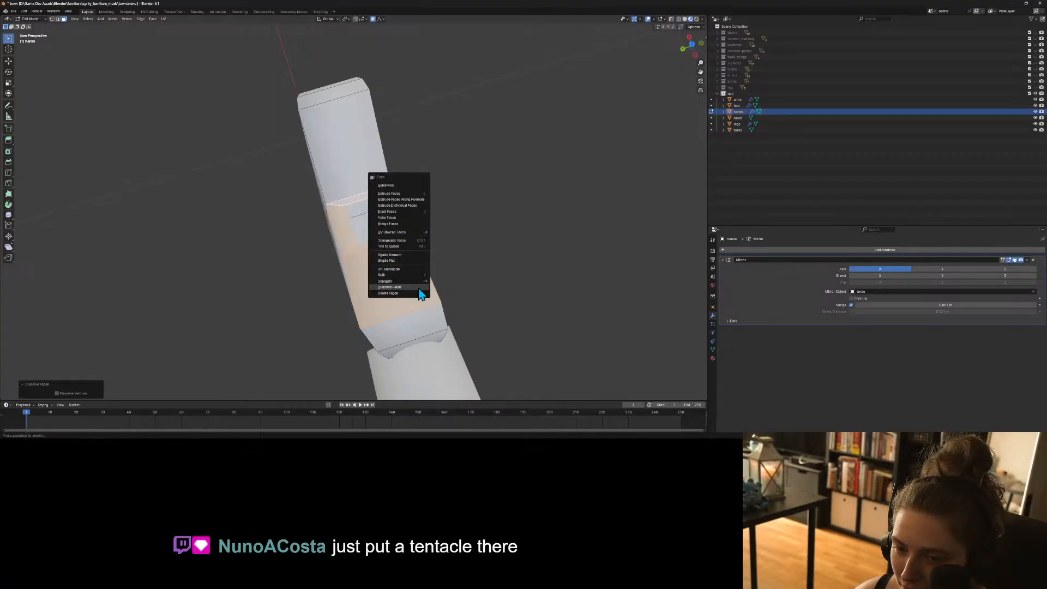
key(ctrl+z)
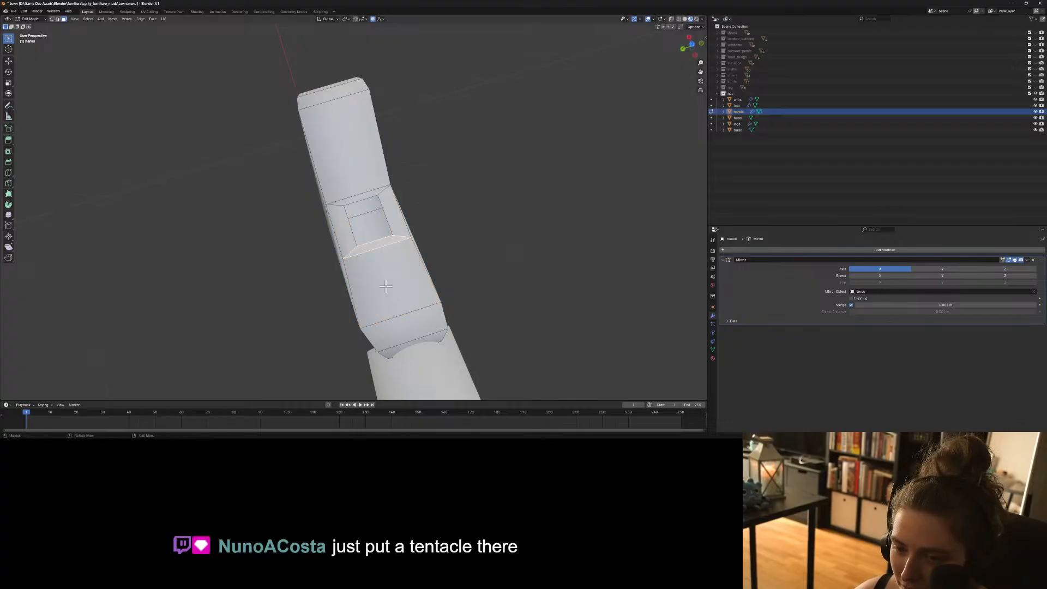
drag(388, 289, 354, 258)
click(380, 327)
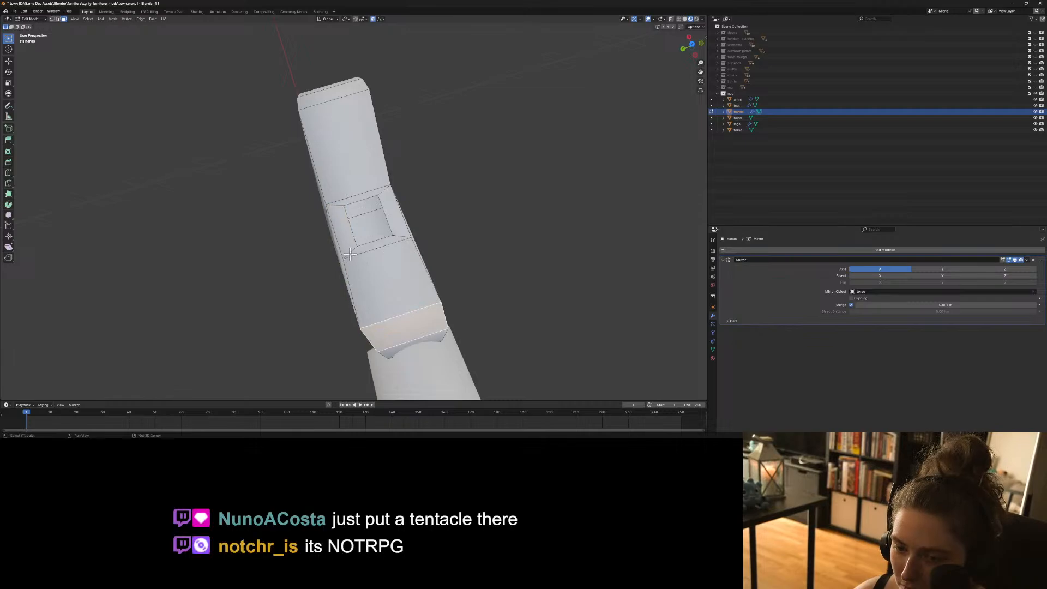
shift+click(345, 210)
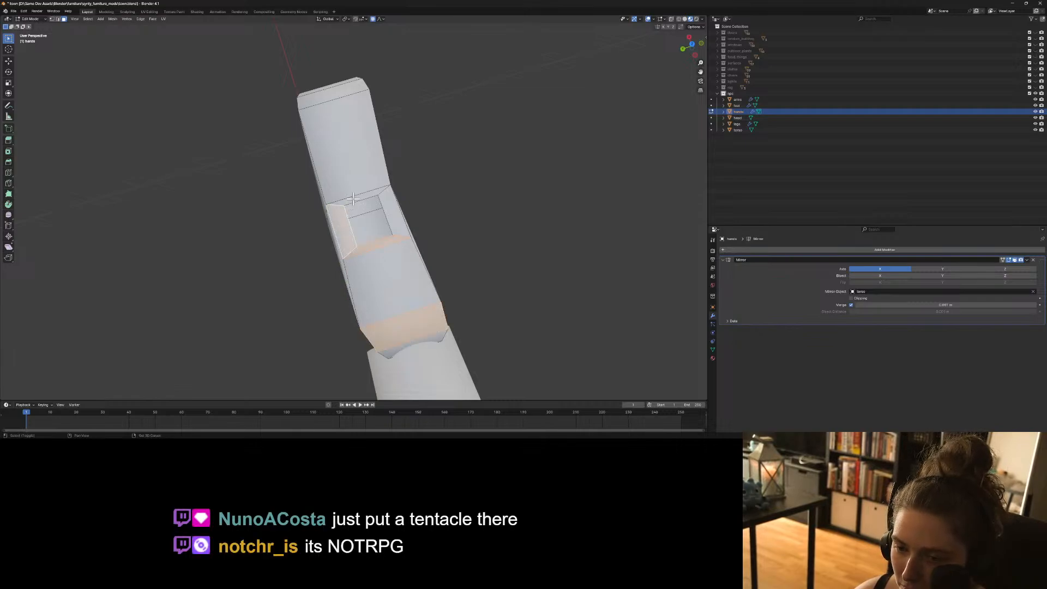
Undo back to the state where a face still closes the thumb hole.
key(ctrl+z)
key(ctrl+z)
key(ctrl+z)
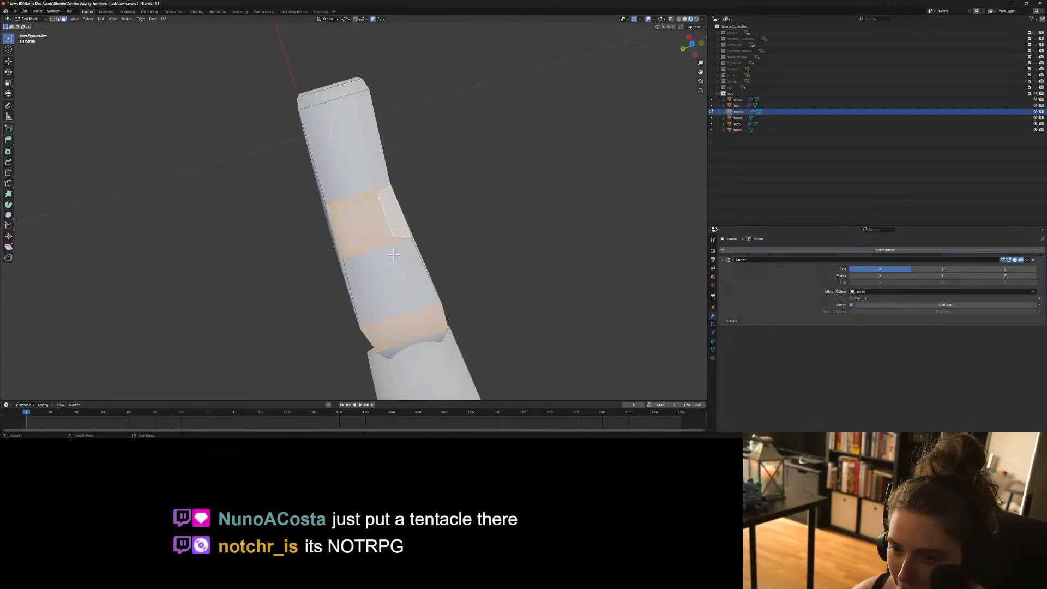
Dissolve the thumb-base faces and the adjoining wrist-side palm face into a single face, and clear the selection.
click(393, 255)
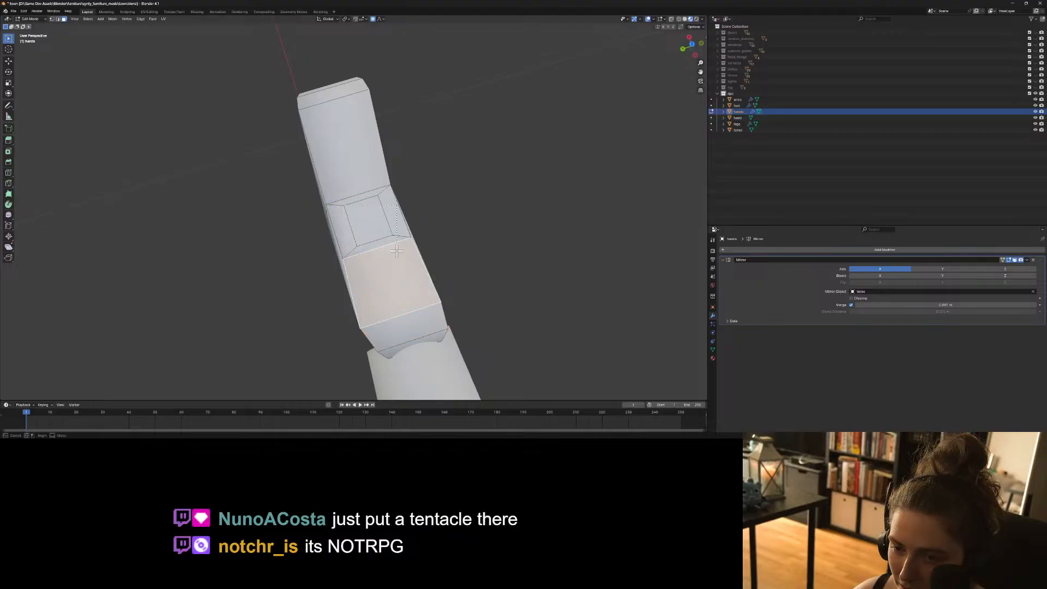
alt+click(391, 254)
key(ctrl+f)
click(398, 251)
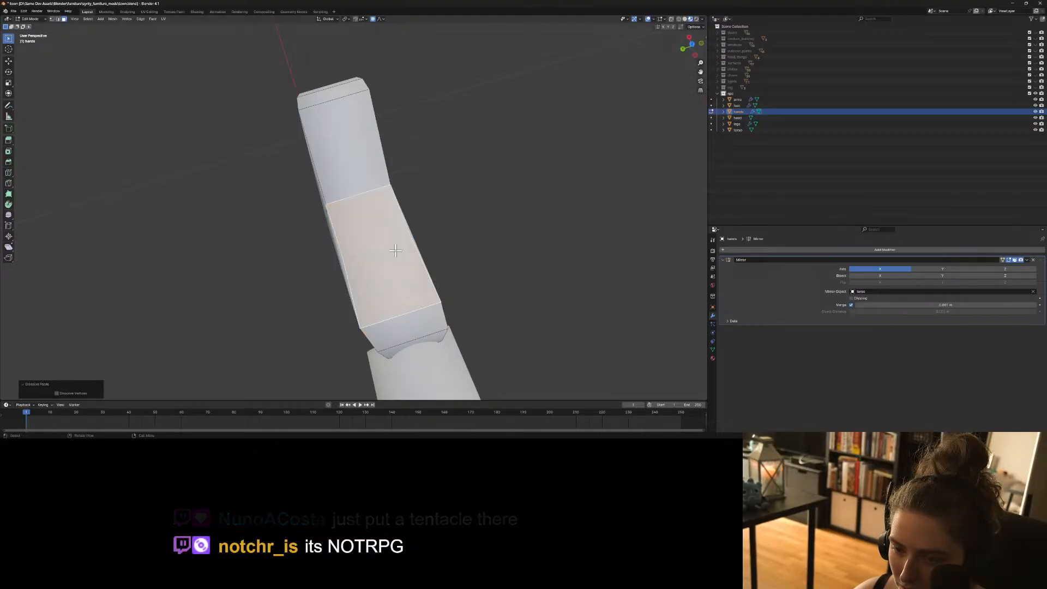
middle_drag(414, 308, 448, 290)
click(488, 229)
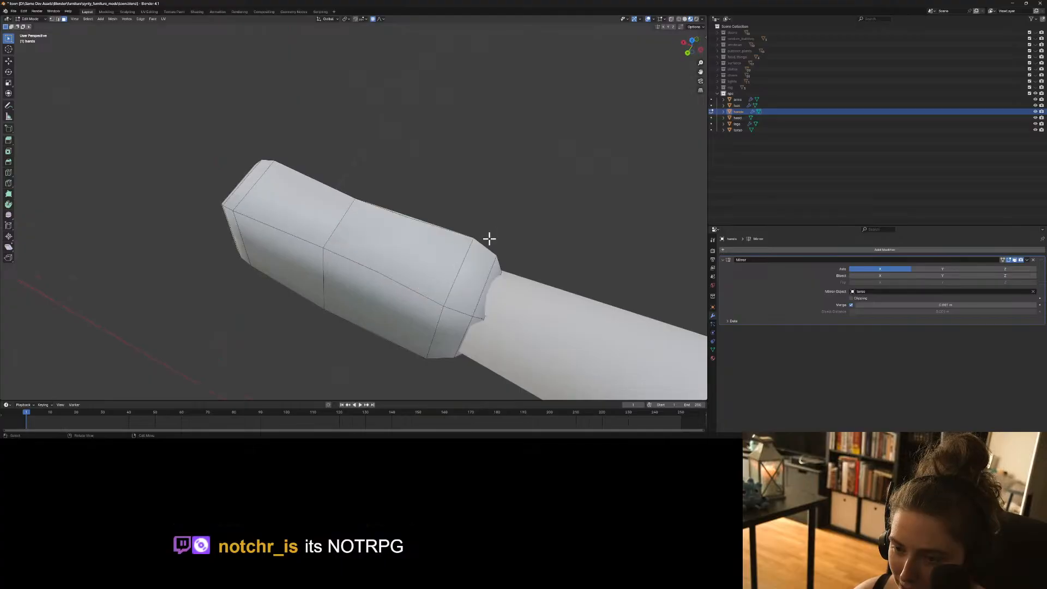
Switch to wireframe shading and raise the merged face on the thumb side of the hand along the Z axis.
middle_drag(489, 238, 383, 213)
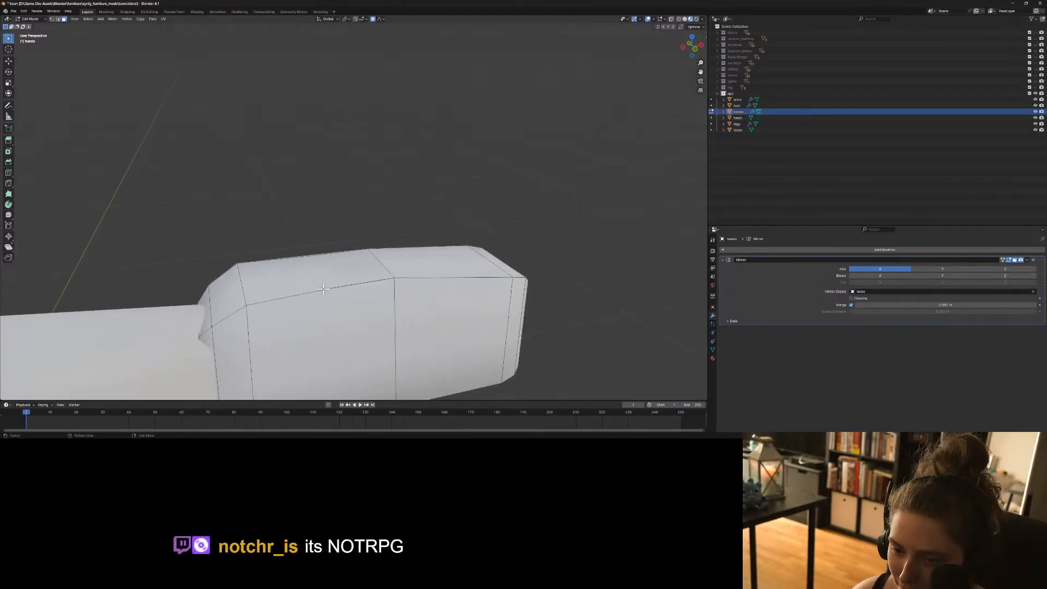
click(367, 303)
middle_drag(367, 303, 395, 322)
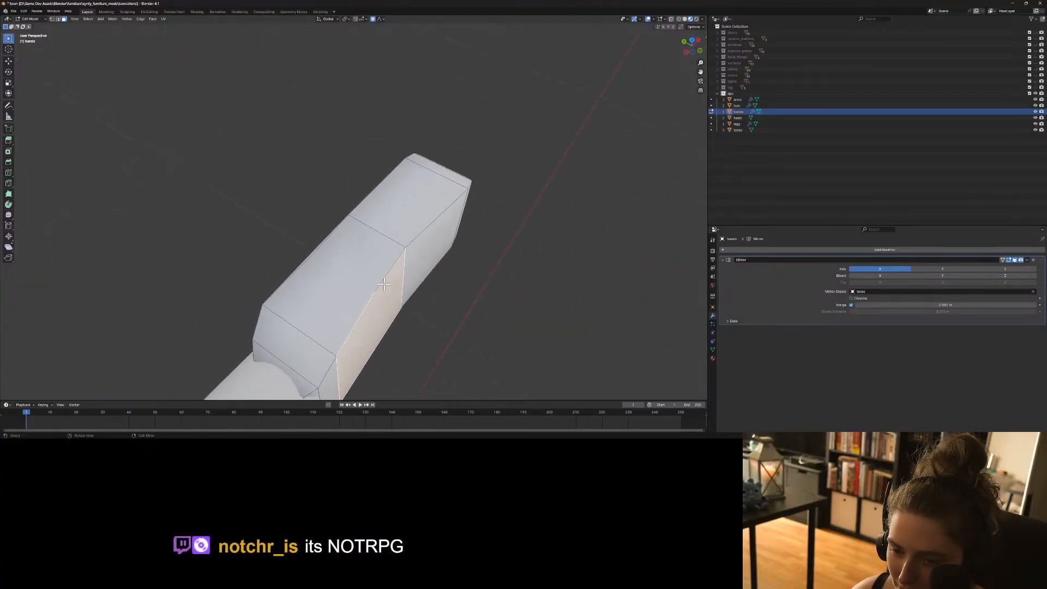
click(679, 20)
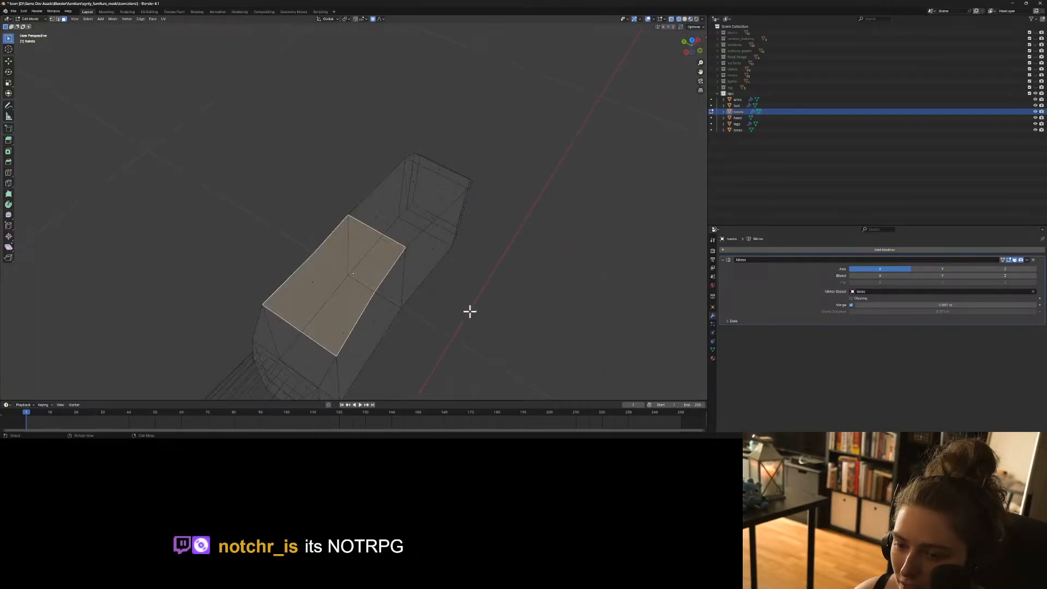
middle_drag(470, 312, 477, 285)
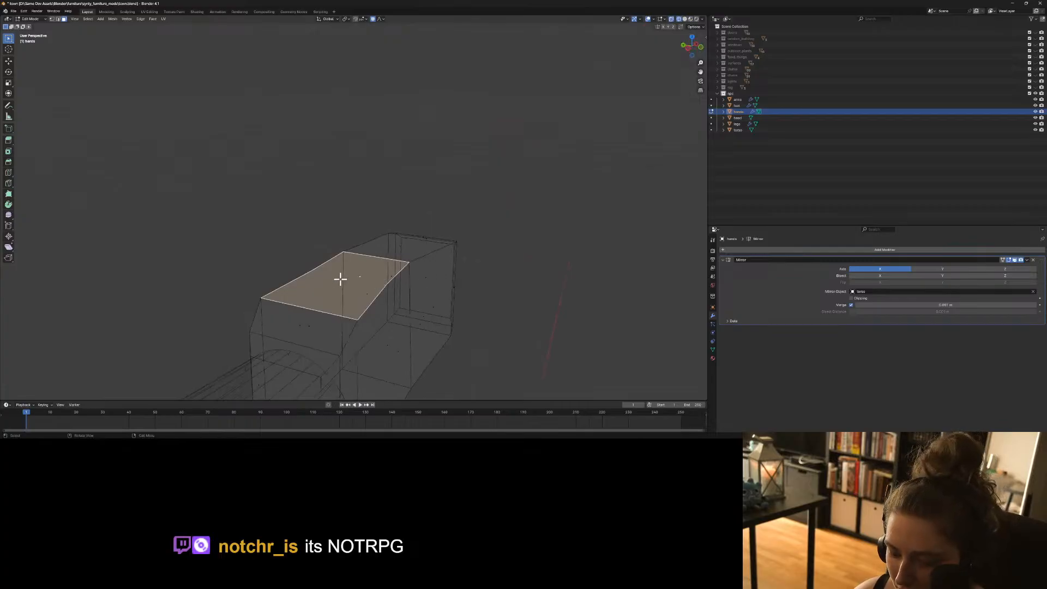
key(g)
key(z)
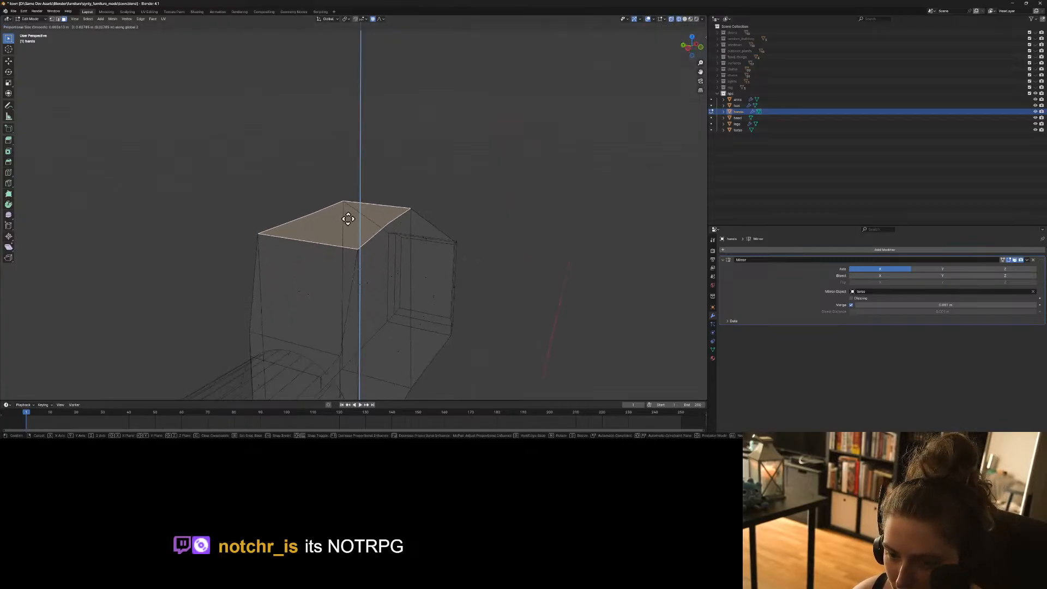
click(351, 197)
Move the large side face of the palm outward to thicken the hand.
click(391, 300)
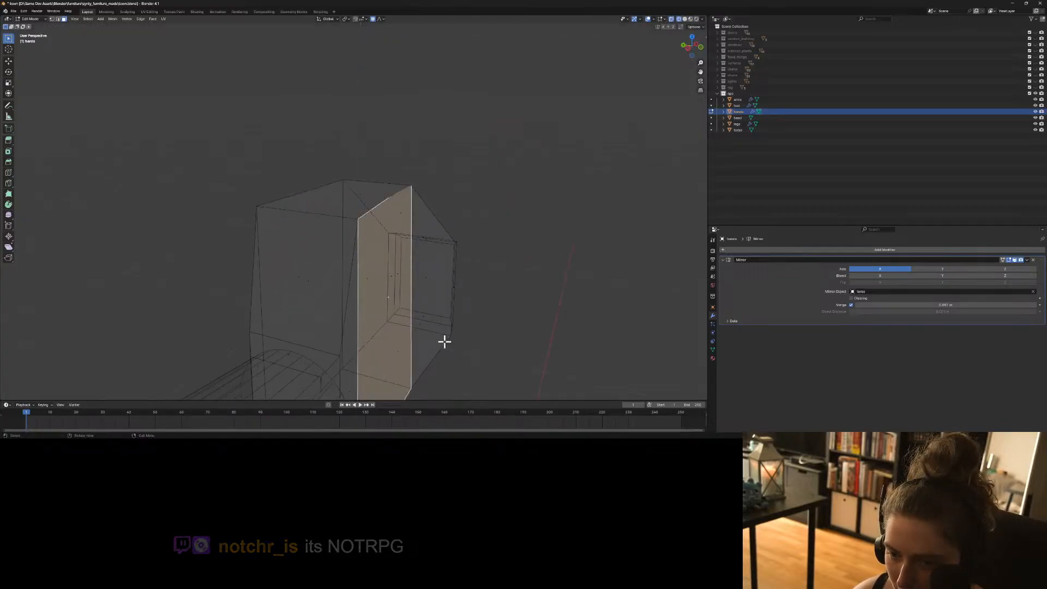
key(g)
click(507, 351)
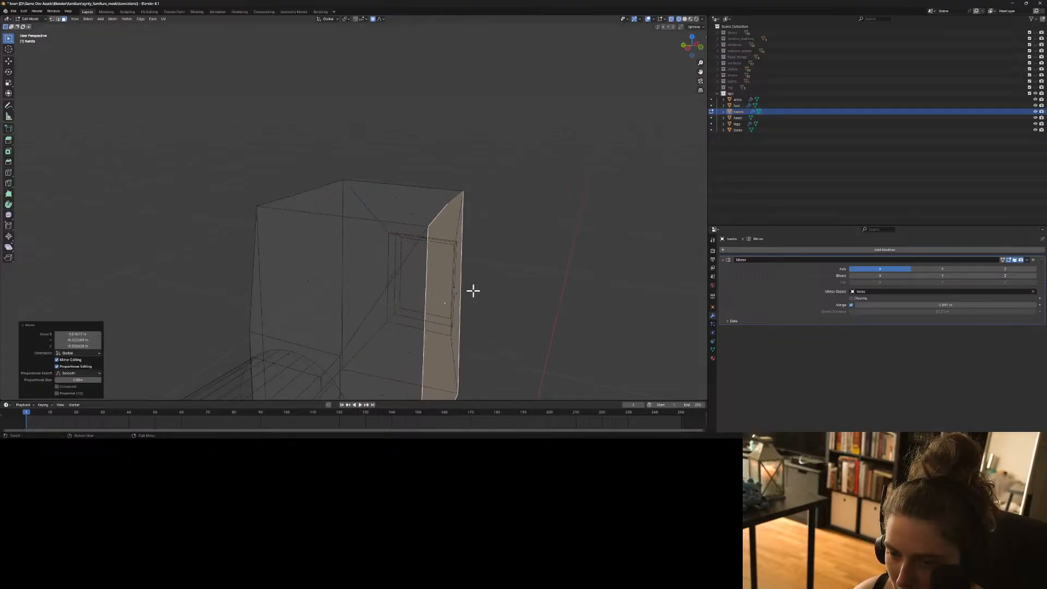
Clear the face selection and try to dissolve the two segments of the split edge along the palm's upper rim.
middle_drag(464, 275, 416, 286)
scroll(416, 285, up, 2)
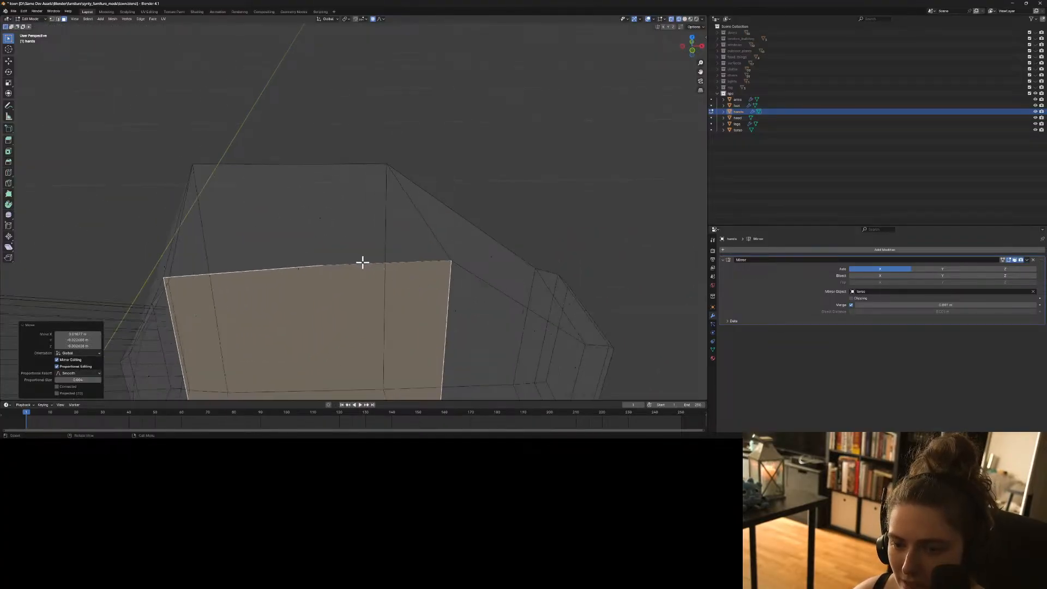
key(alt+a)
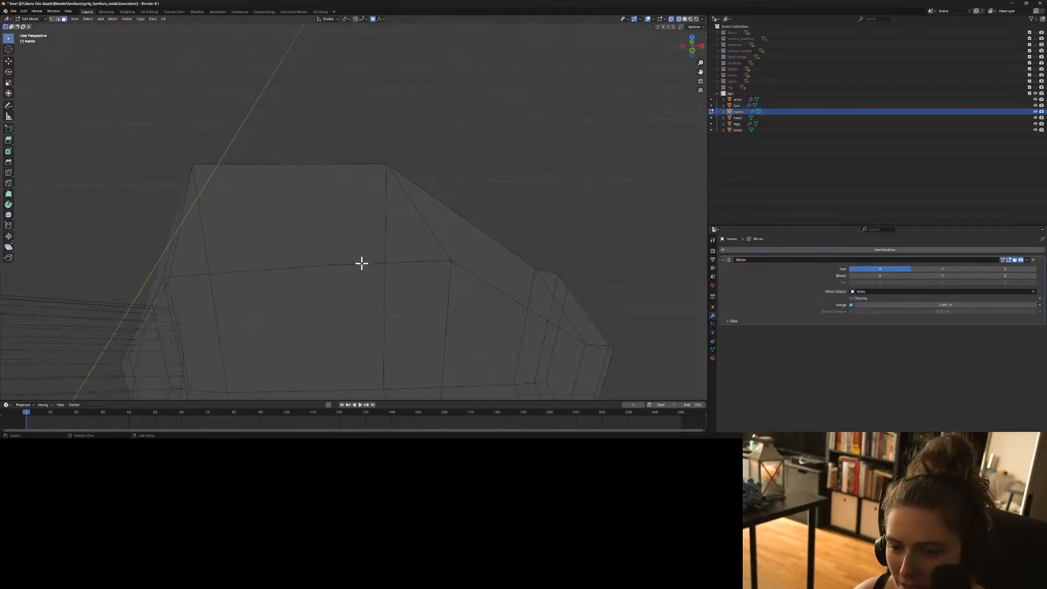
click(299, 271)
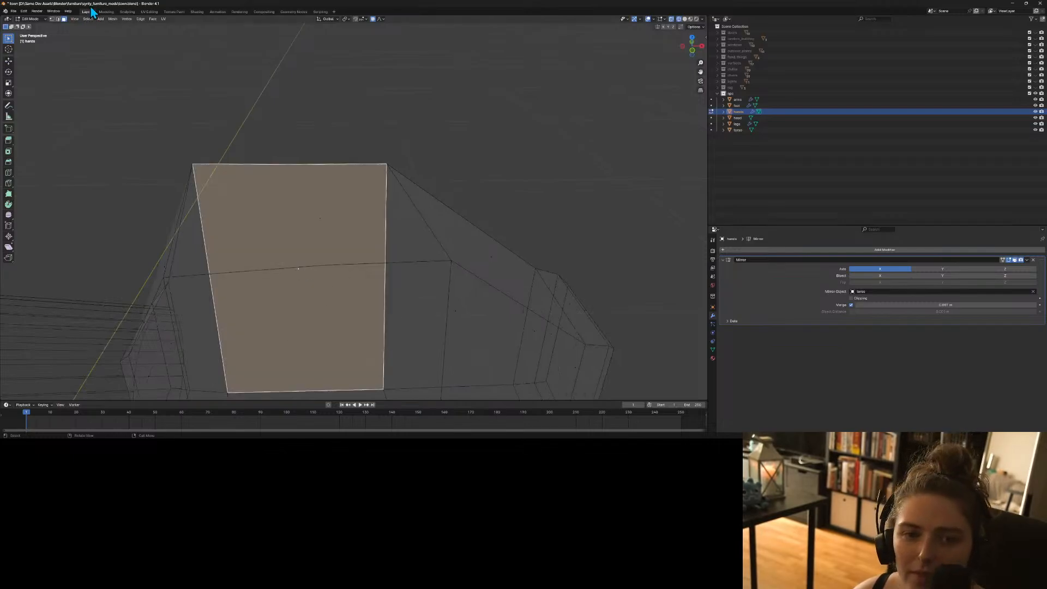
click(57, 19)
click(338, 264)
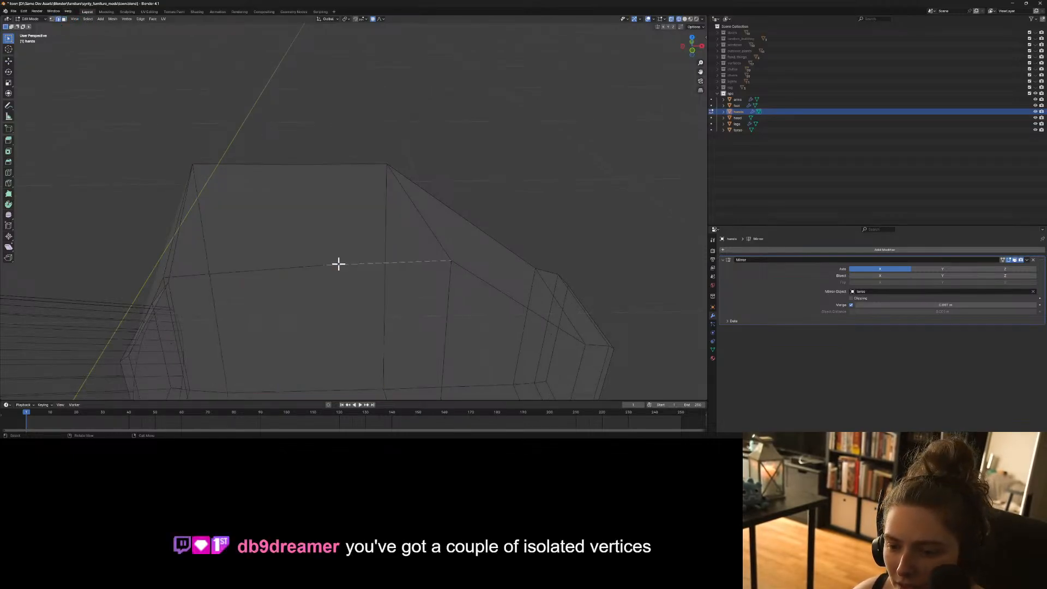
shift+click(300, 268)
key(ctrl+e)
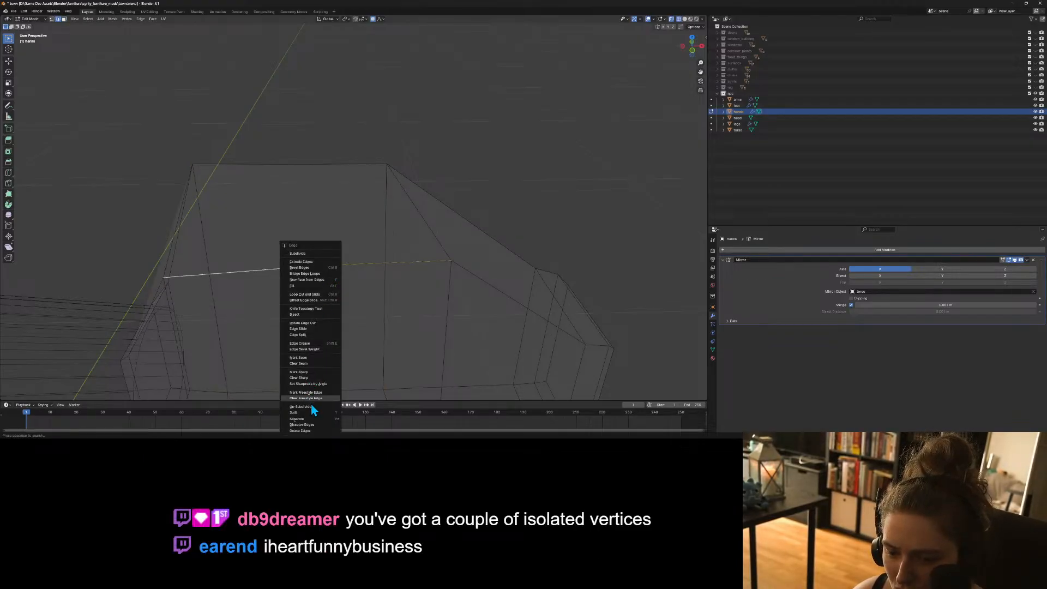
click(318, 424)
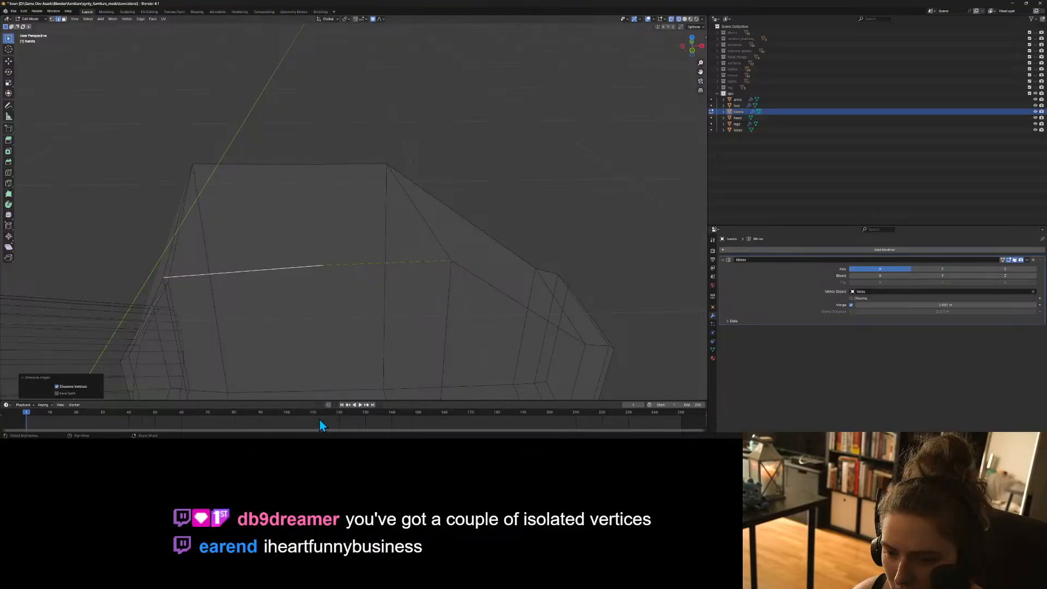
Try to dissolve the finger-side segment of the split rim edge on its own.
click(362, 264)
key(ctrl+e)
click(362, 265)
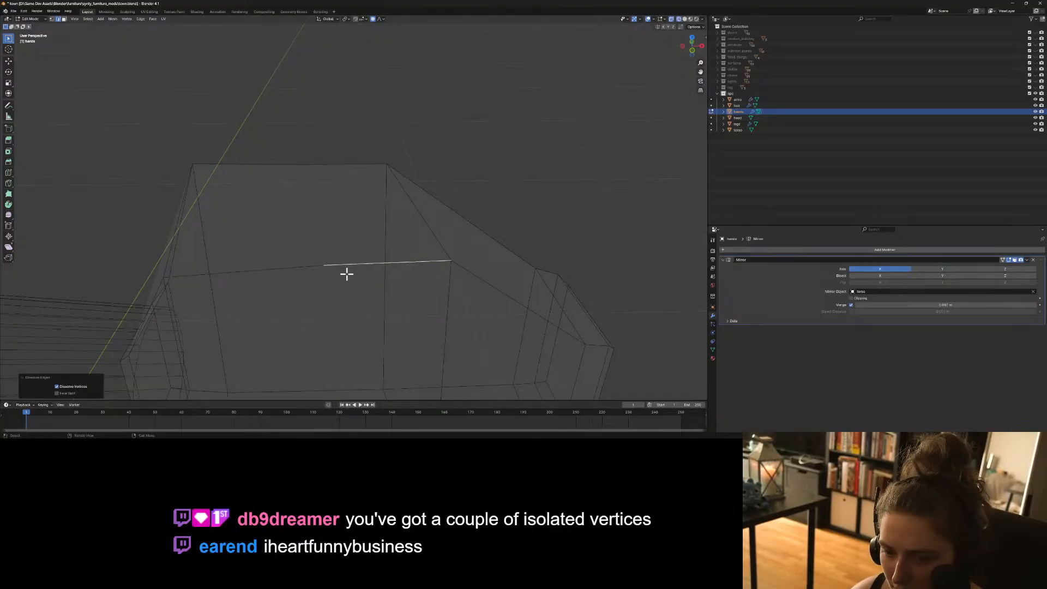
key(ctrl+e)
click(348, 263)
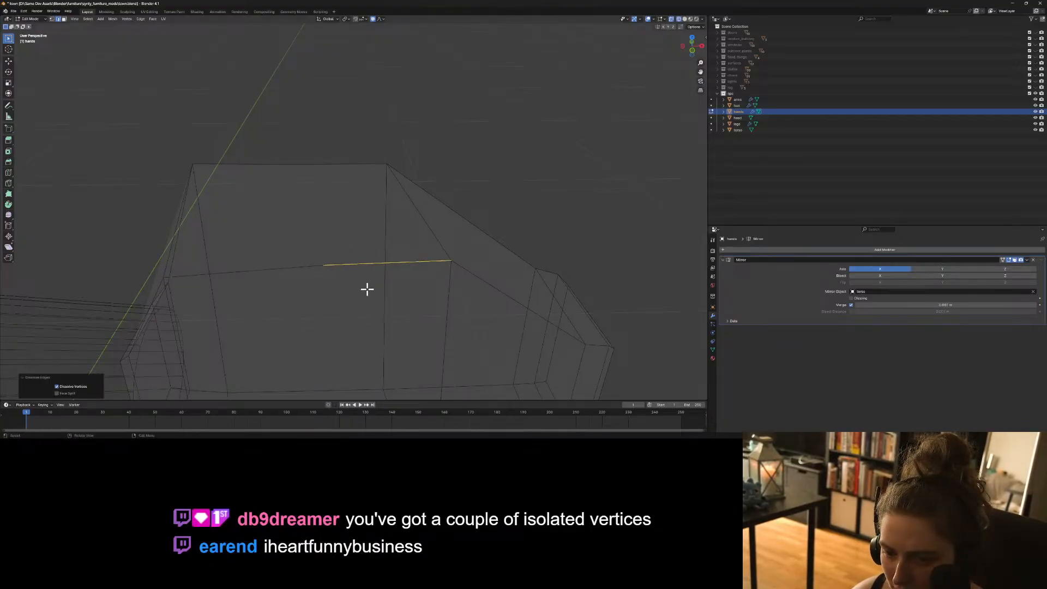
click(367, 289)
click(353, 264)
click(352, 265)
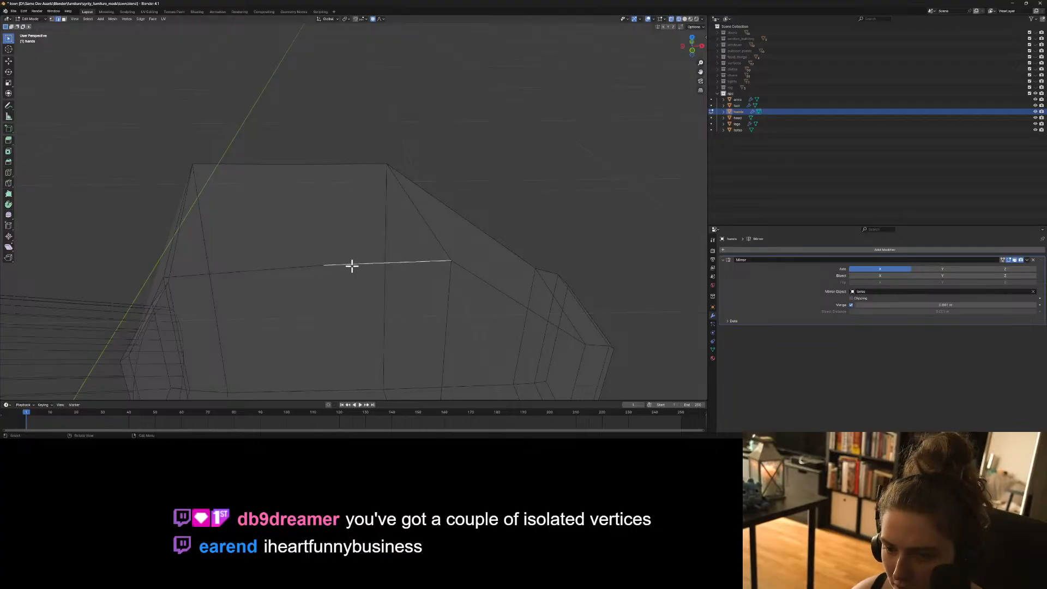
Try deleting the finger-side segment of the split rim edge, and undo the deletion.
key(x)
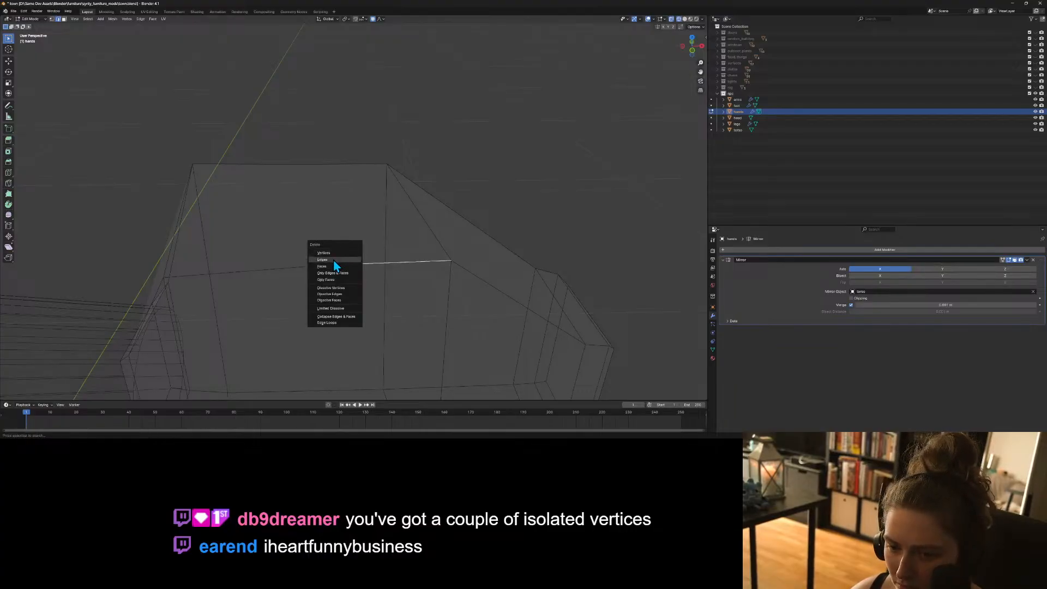
click(333, 261)
key(ctrl+z)
key(ctrl+e)
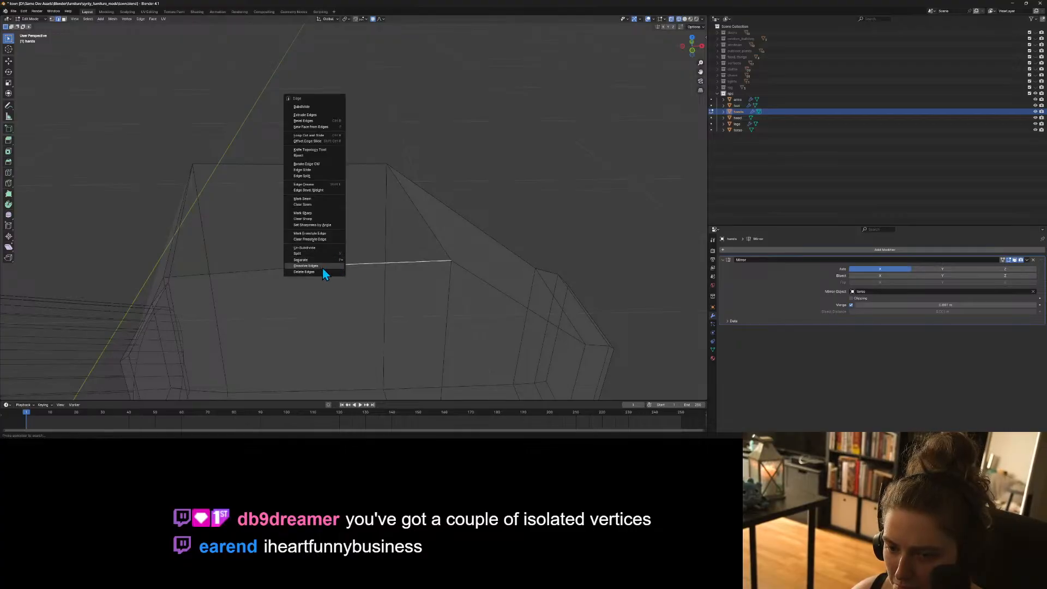
click(321, 272)
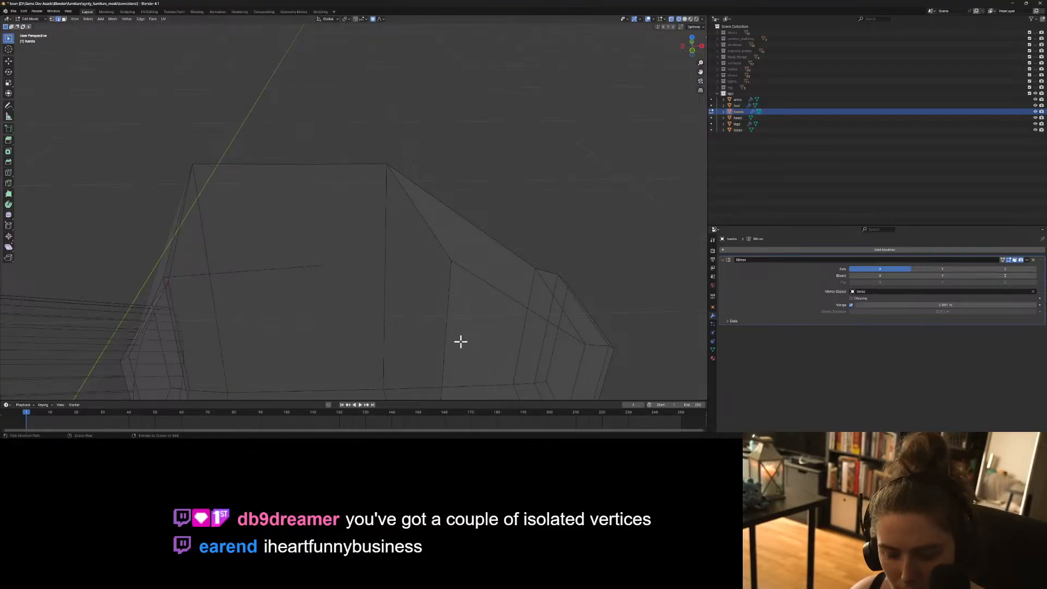
key(ctrl+z)
Select both segments of the split rim edge together and try to dissolve them.
drag(312, 264, 345, 281)
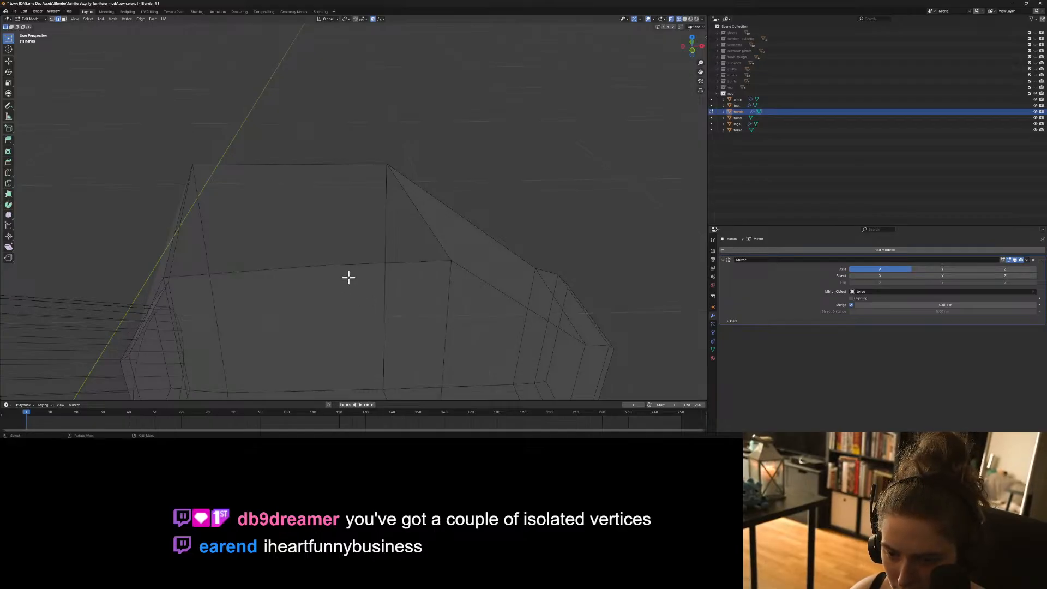
right_click(348, 275)
drag(283, 242, 345, 277)
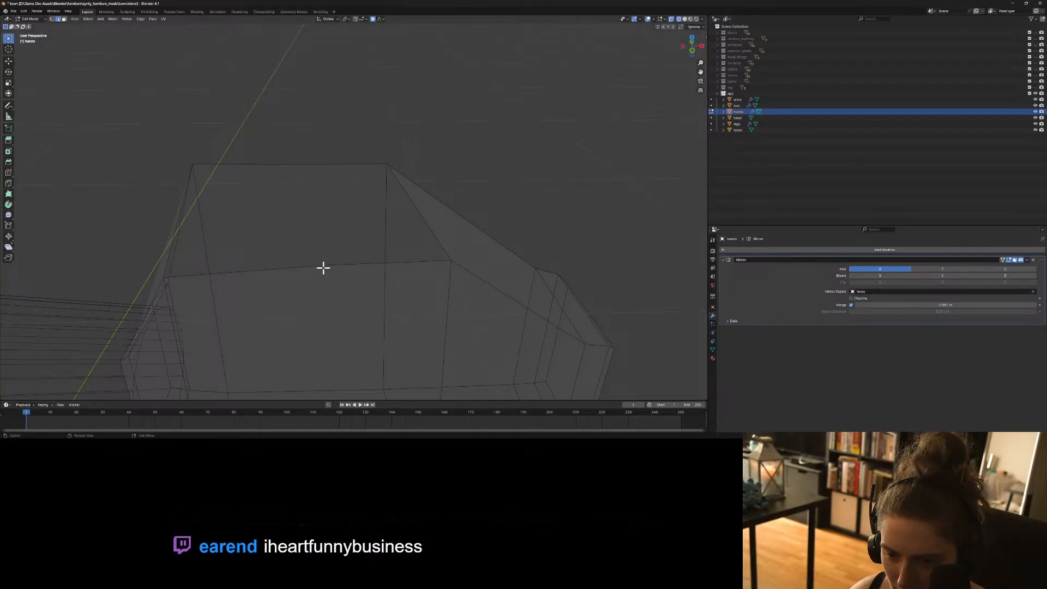
click(316, 265)
shift+click(338, 262)
key(ctrl+e)
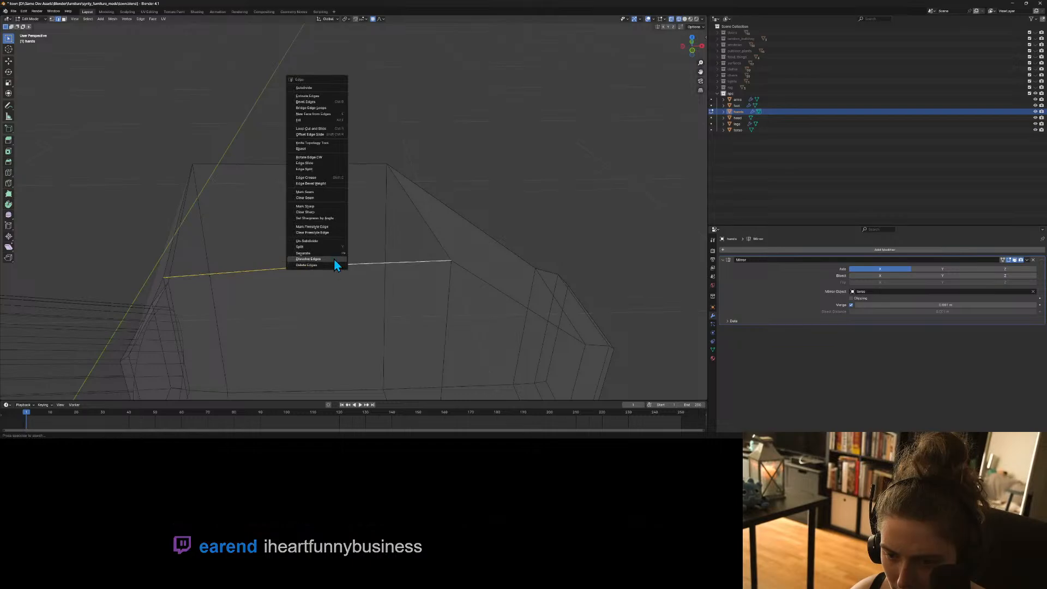
click(333, 258)
Try deleting the wrist-side segment of the split rim edge, and undo the deletion.
key(alt+a)
click(304, 266)
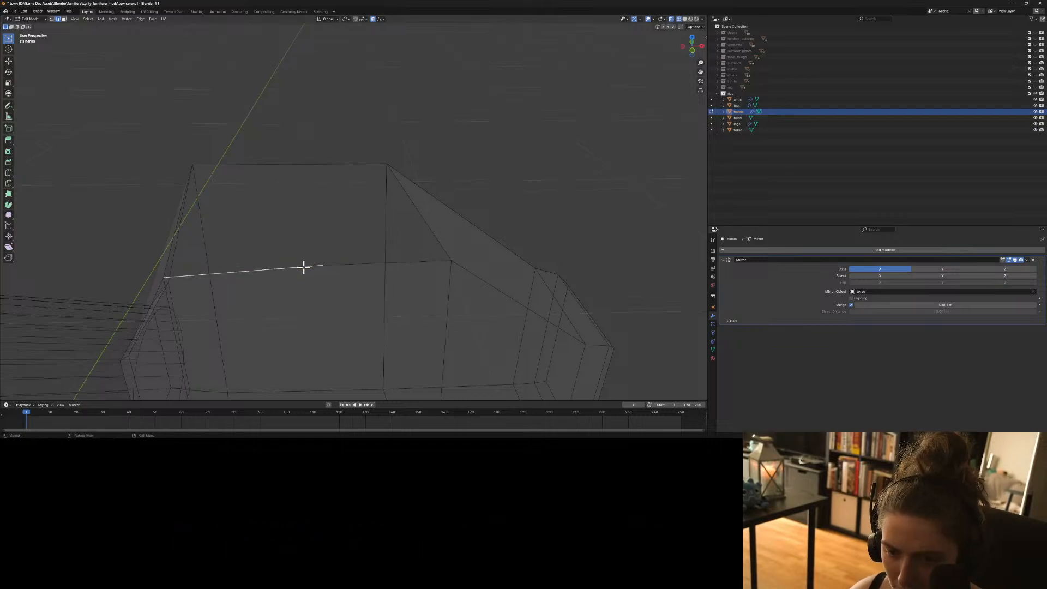
key(x)
click(290, 268)
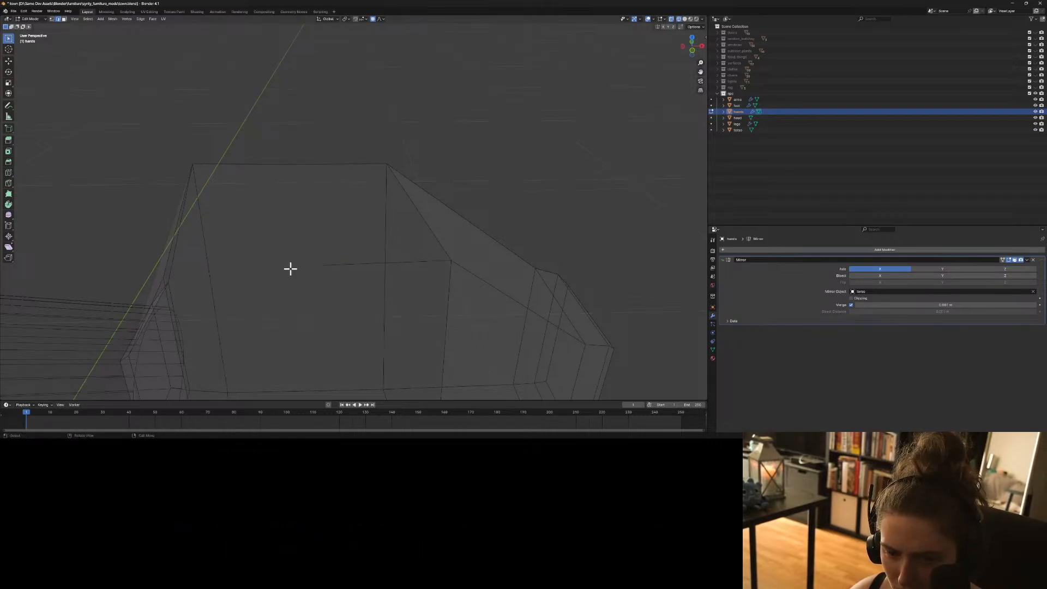
key(ctrl+z)
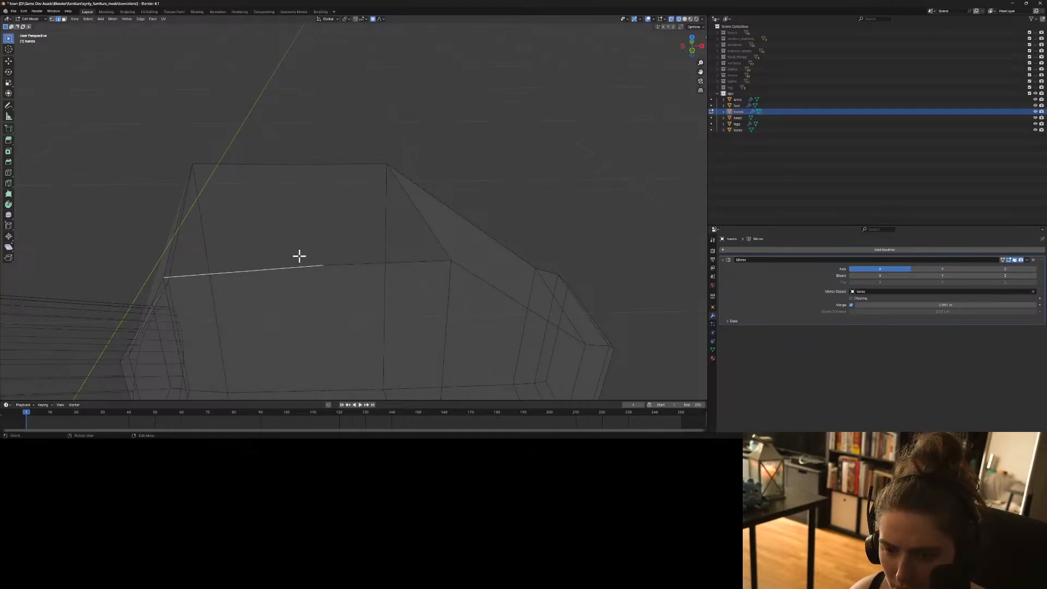
Delete the wrist-side and finger-side segments of the split edge along the palm's upper rim.
key(alt+a)
click(306, 267)
key(ctrl+e)
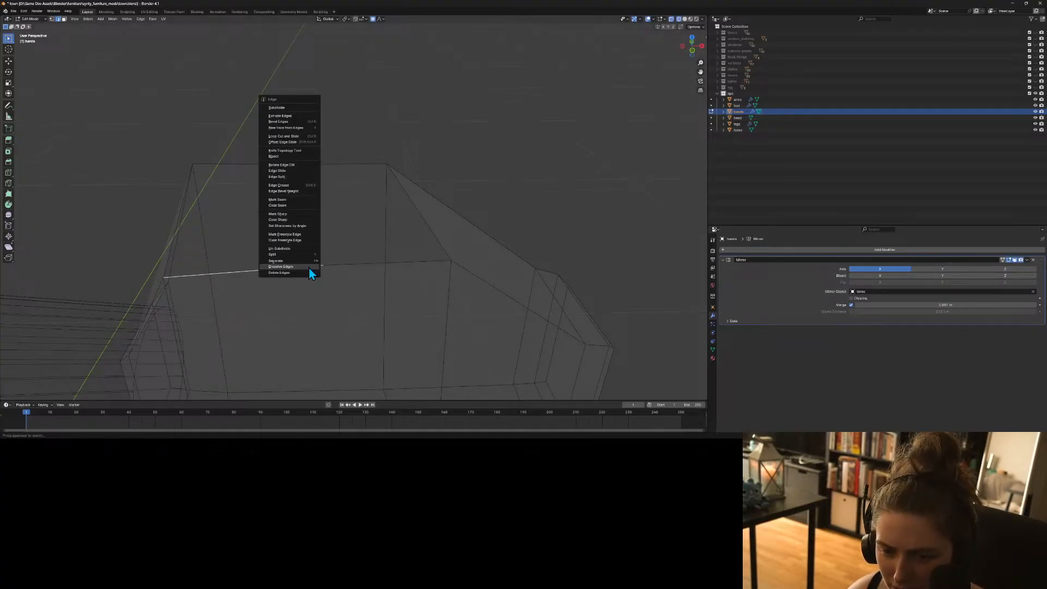
click(305, 273)
click(343, 266)
key(ctrl+e)
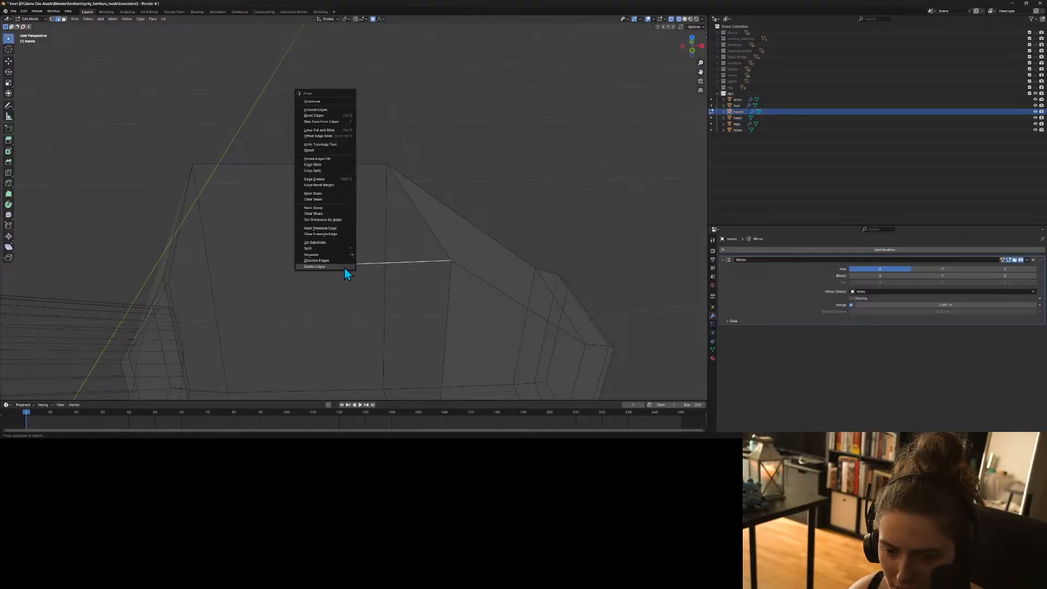
click(345, 267)
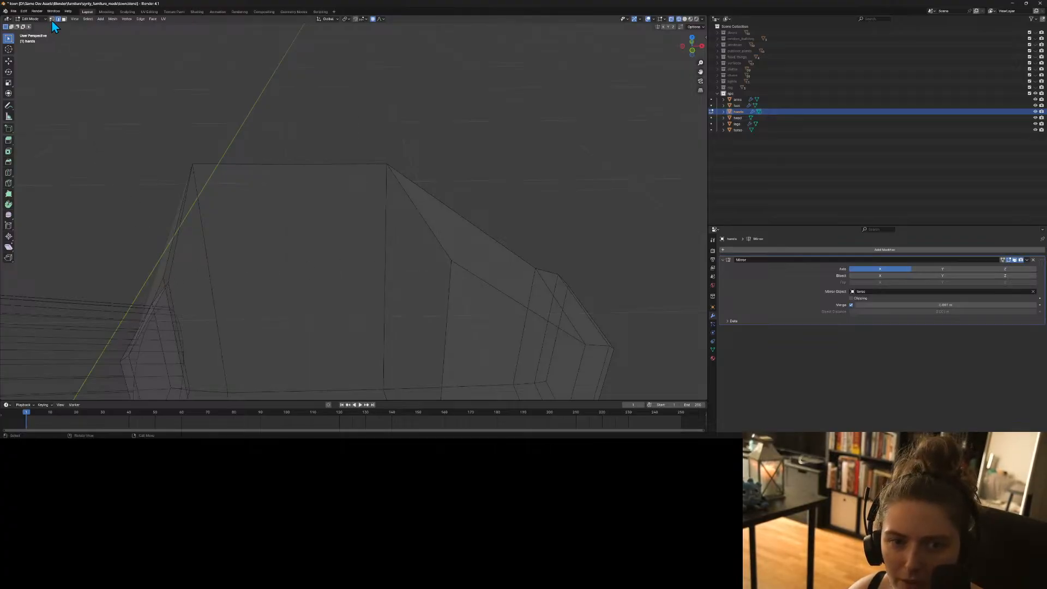
Try to connect the wrist-side and finger-side rim corner vertices with a connecting path, and undo the resulting cut.
click(52, 19)
click(163, 278)
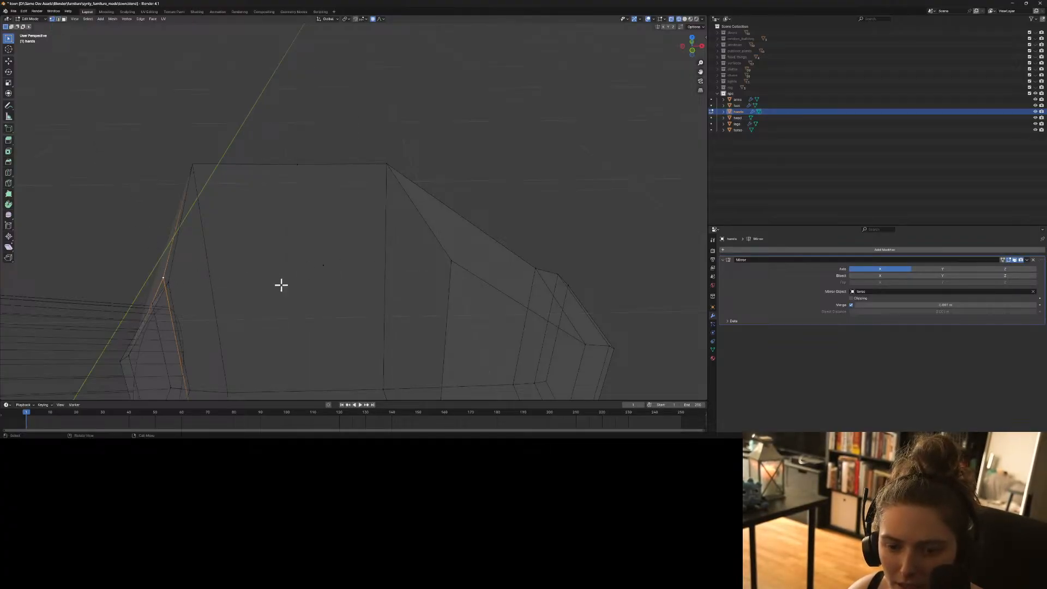
shift+click(451, 262)
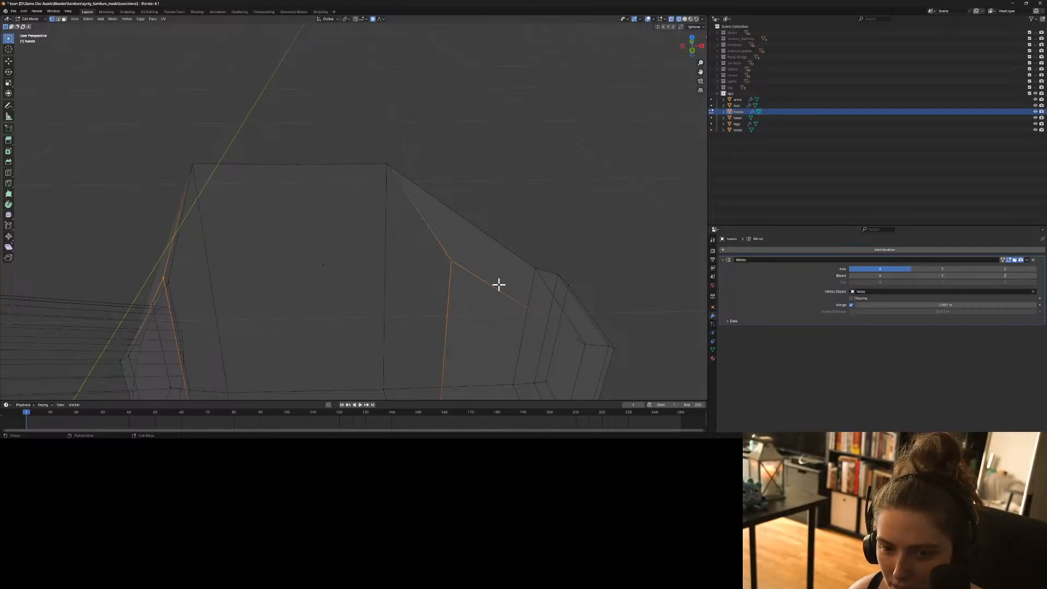
key(j)
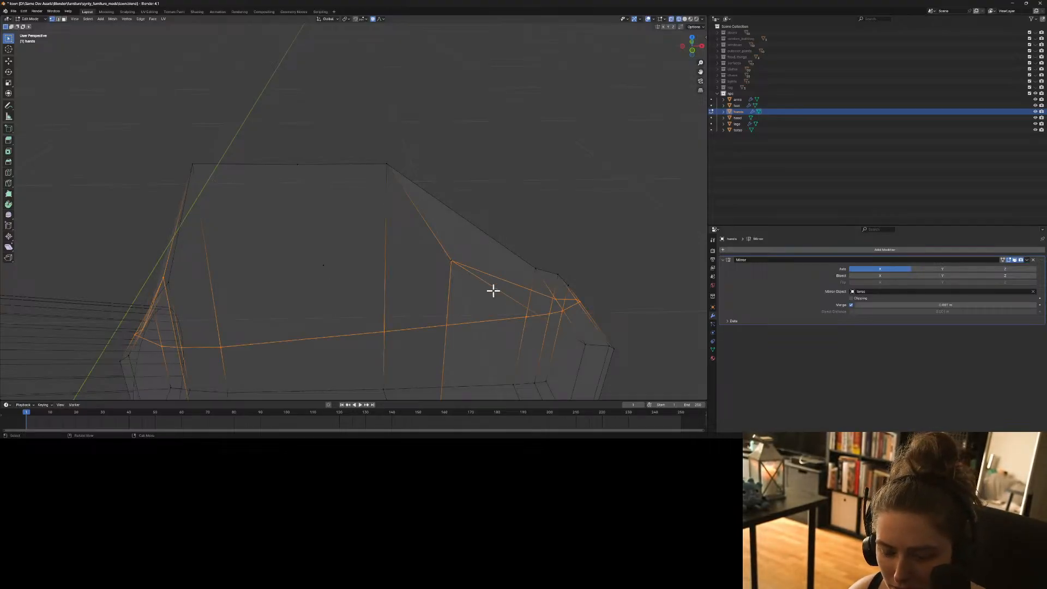
key(ctrl+z)
Delete the isolated vertex floating in the gap between the two upper rim corners.
middle_drag(461, 289, 371, 347)
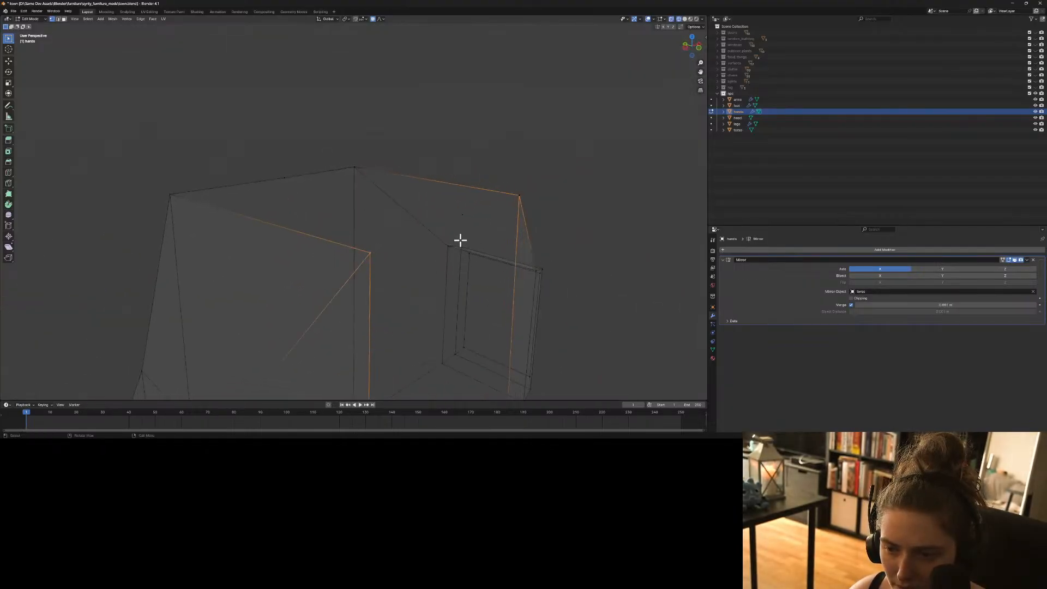
click(465, 214)
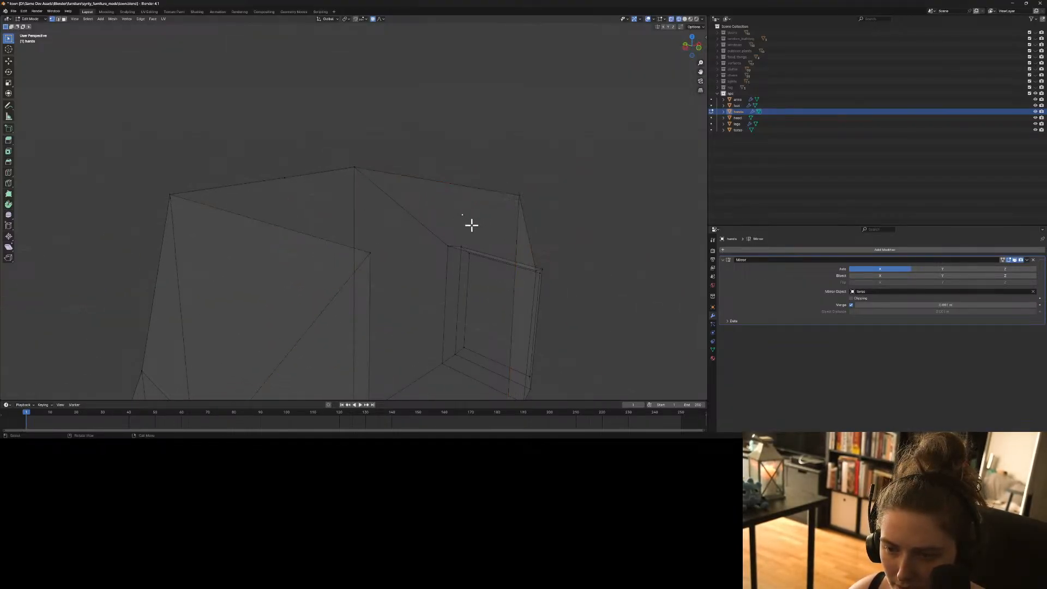
key(ctrl+v)
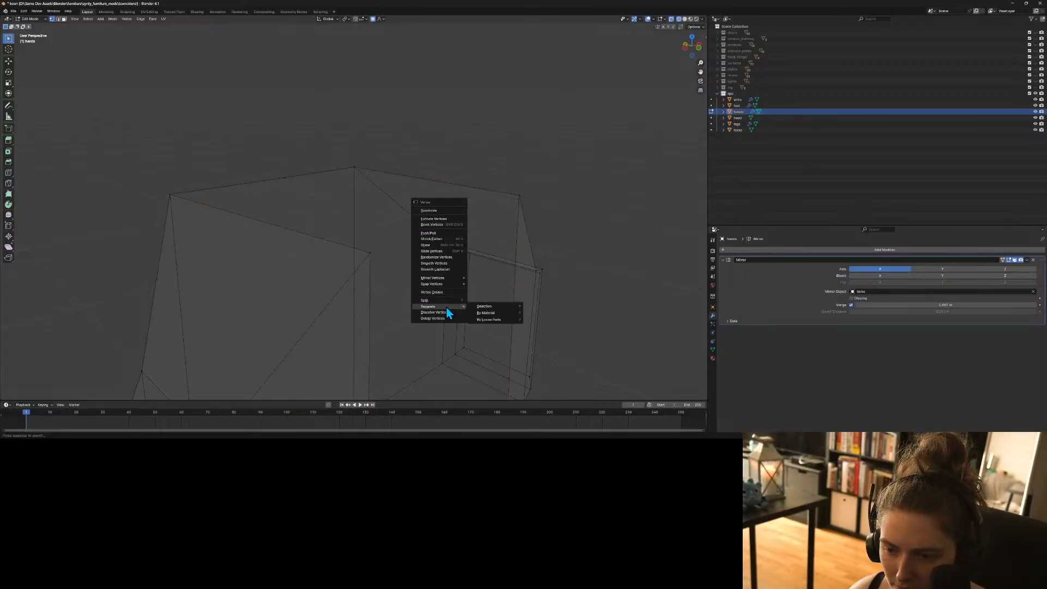
click(444, 319)
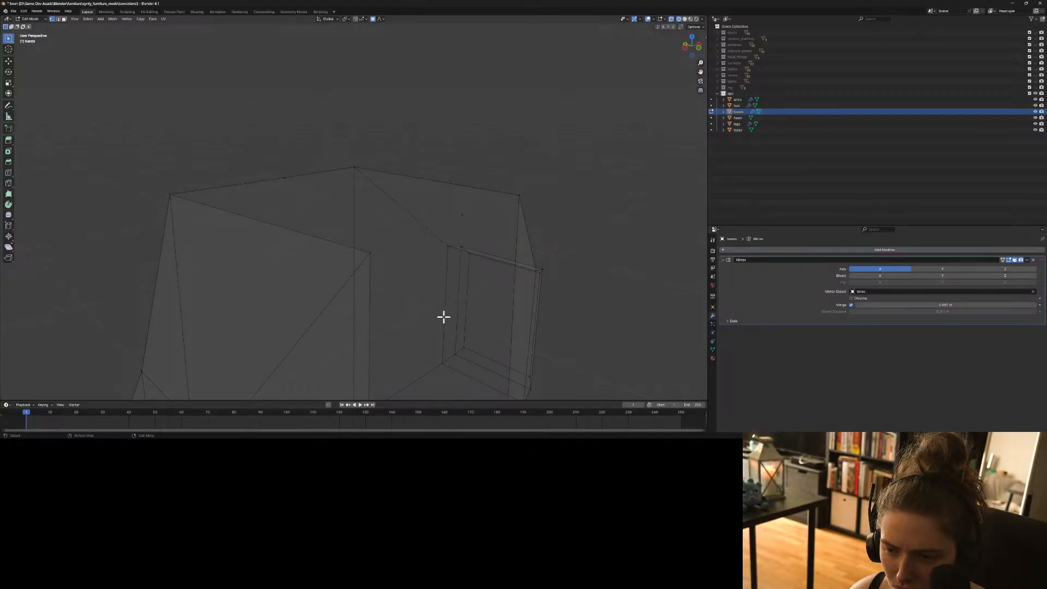
key(ctrl+v)
click(462, 217)
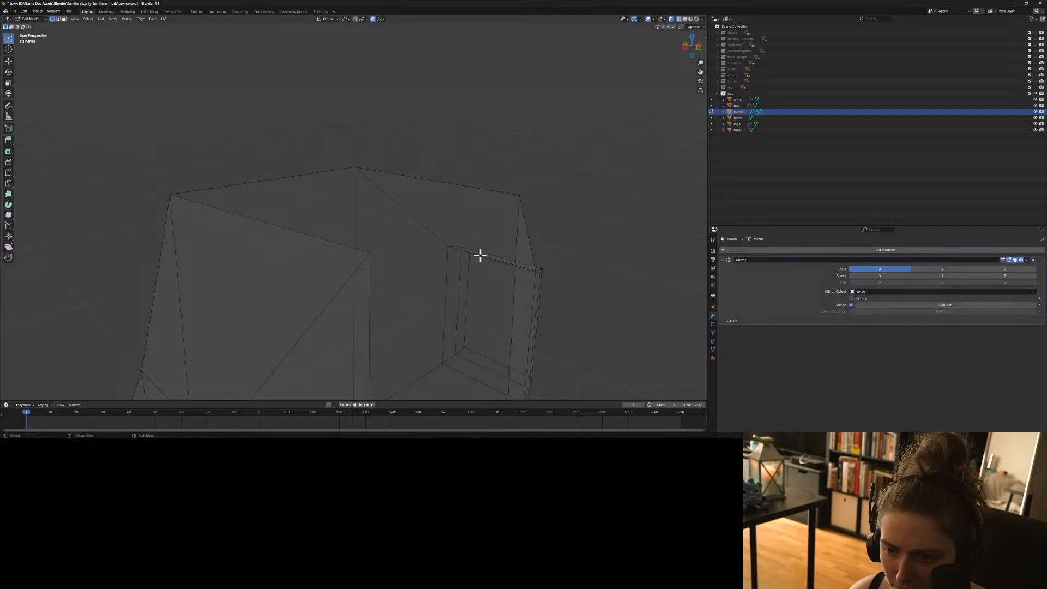
Join the wrist-side and finger-side upper rim corner vertices with one new straight edge.
click(519, 197)
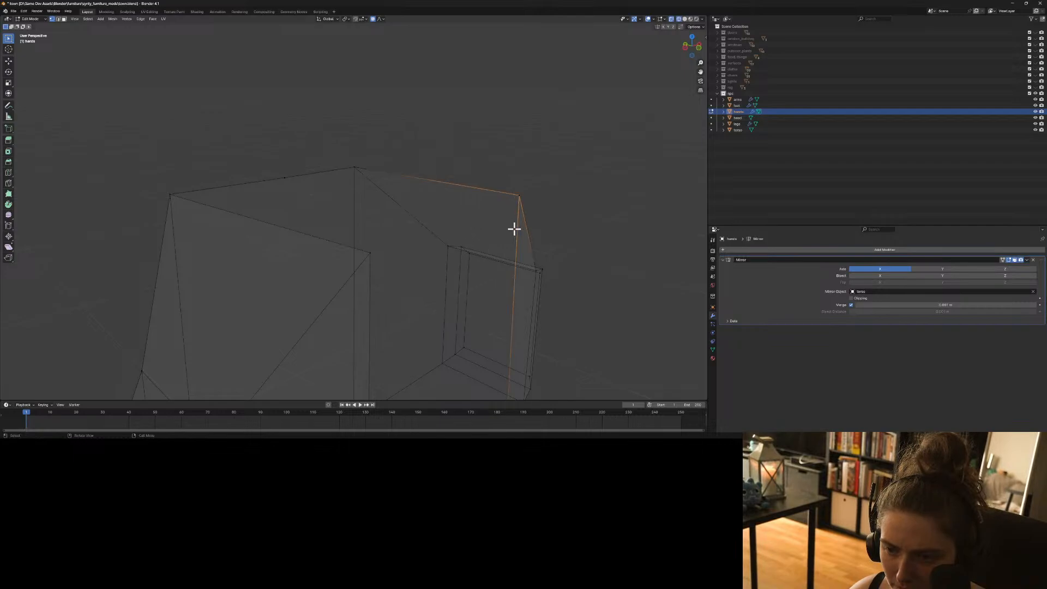
shift+click(370, 254)
scroll(397, 282, down, 4)
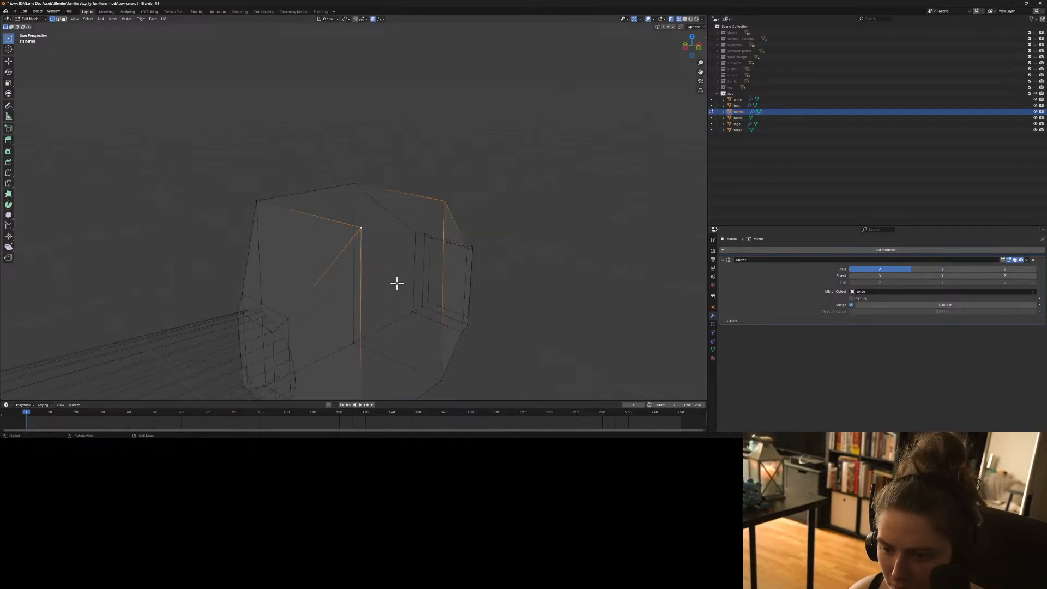
scroll(397, 281, down, 1)
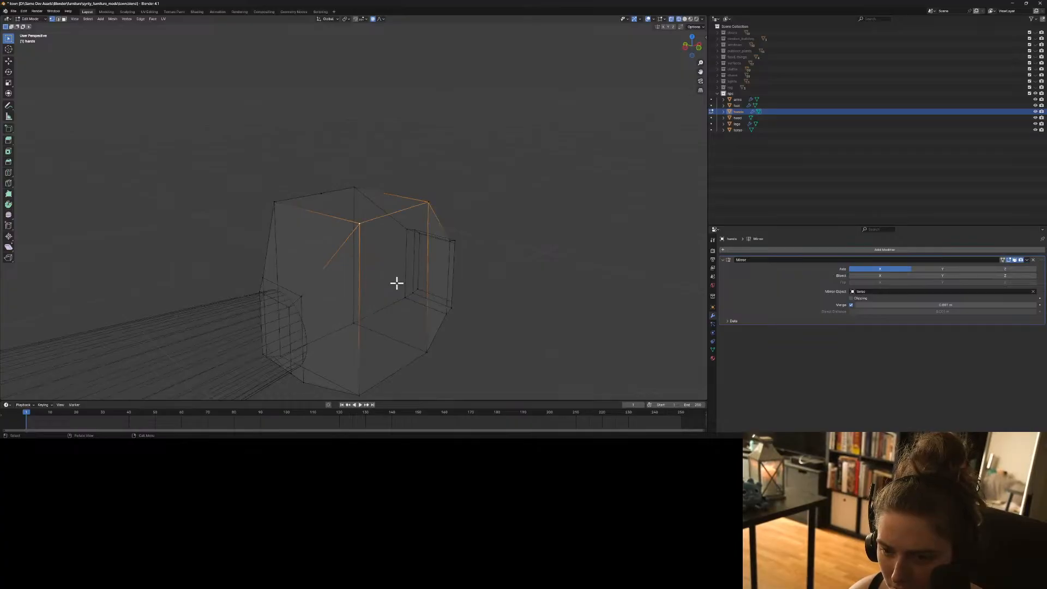
Switch from wireframe to Material Preview shading, inspect the open hand from several sides, and reopen the hands mesh in Edit Mode.
key(Tab)
click(521, 319)
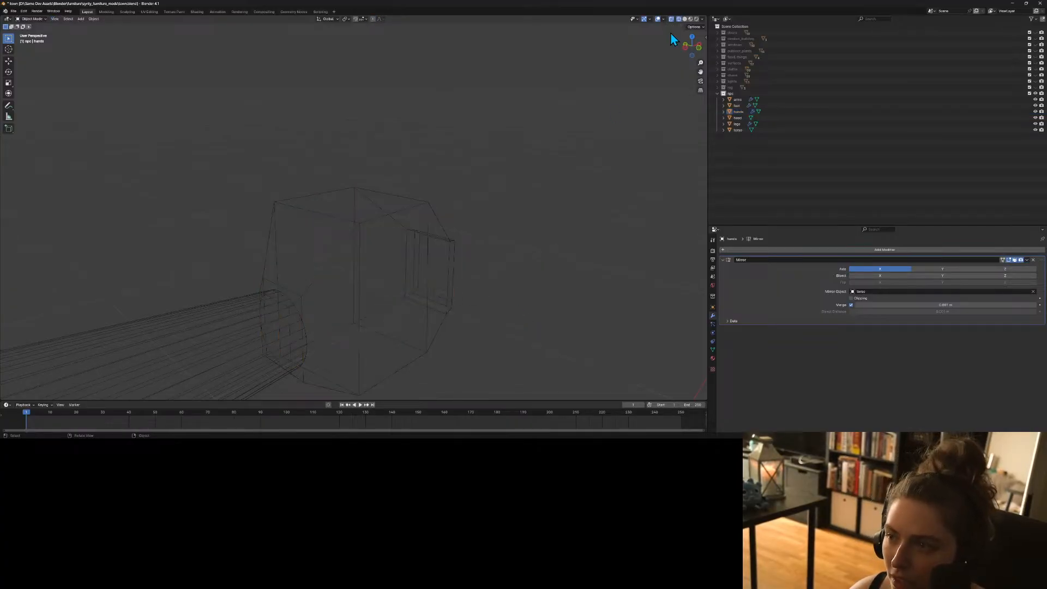
click(690, 20)
middle_drag(549, 300, 439, 323)
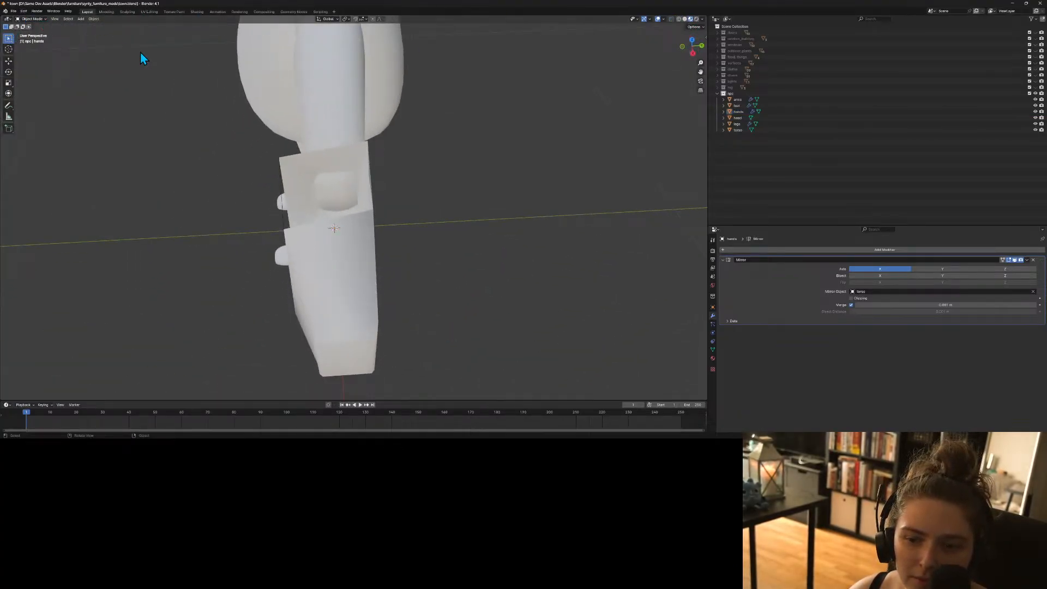
click(327, 276)
key(Tab)
middle_drag(262, 161, 321, 167)
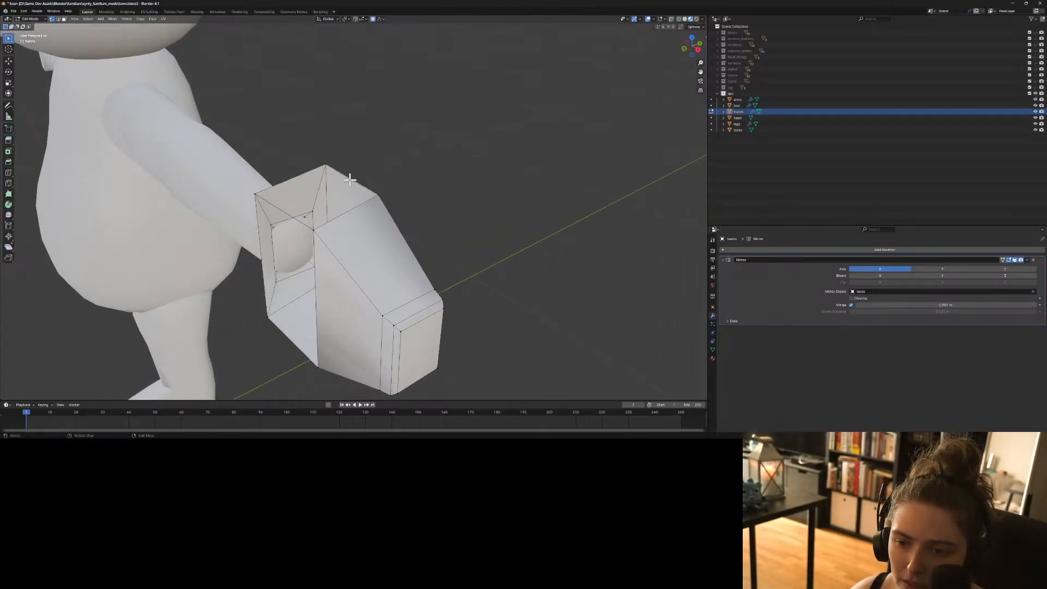
Join the wrist-side and finger-side upper rim corners with an edge and fill the hand's open top with a face.
right_click(346, 181)
click(337, 176)
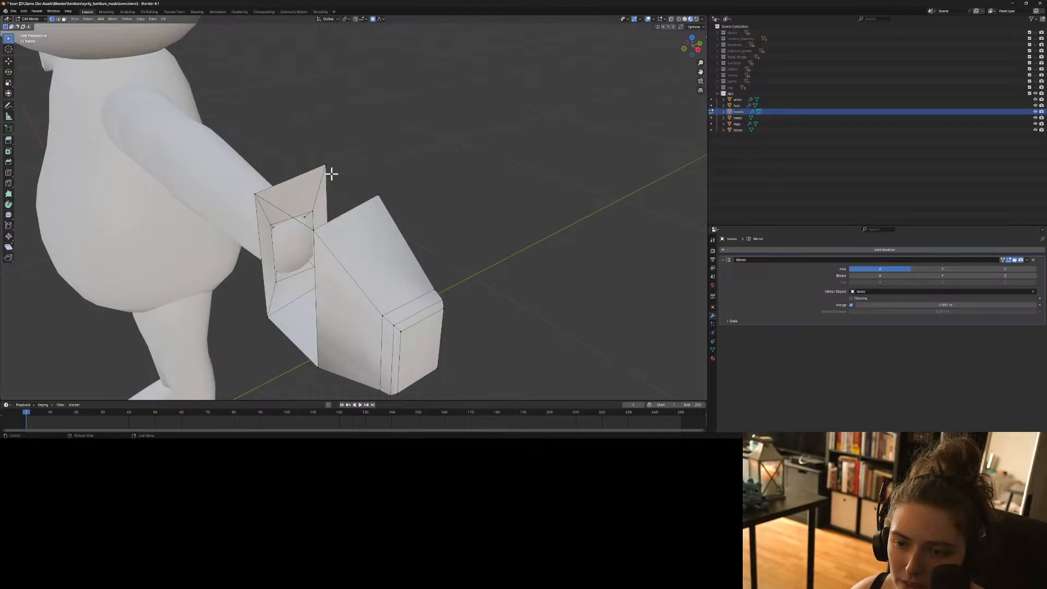
click(325, 166)
shift+click(378, 195)
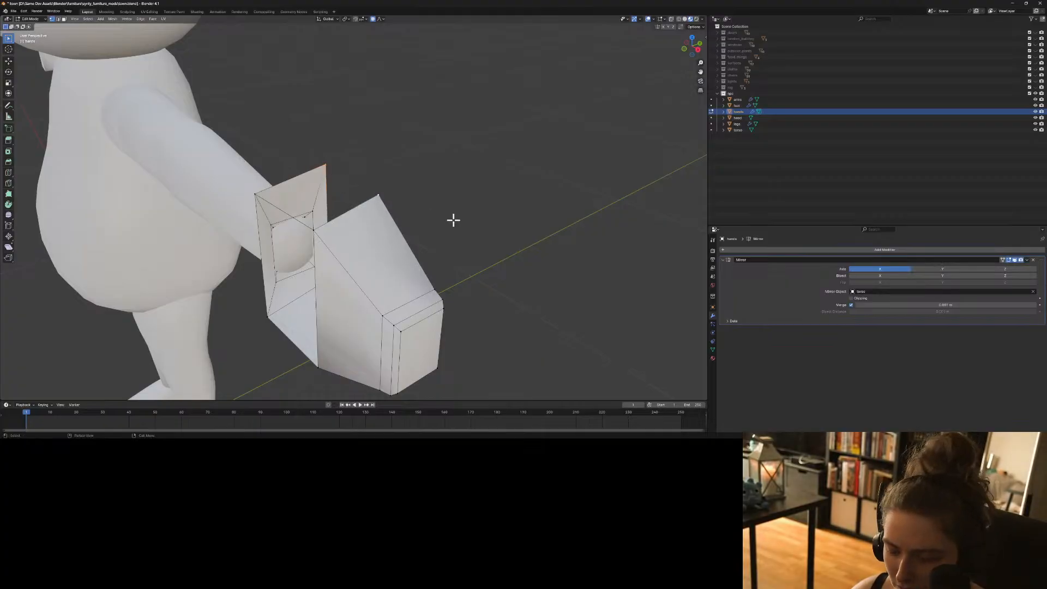
key(f)
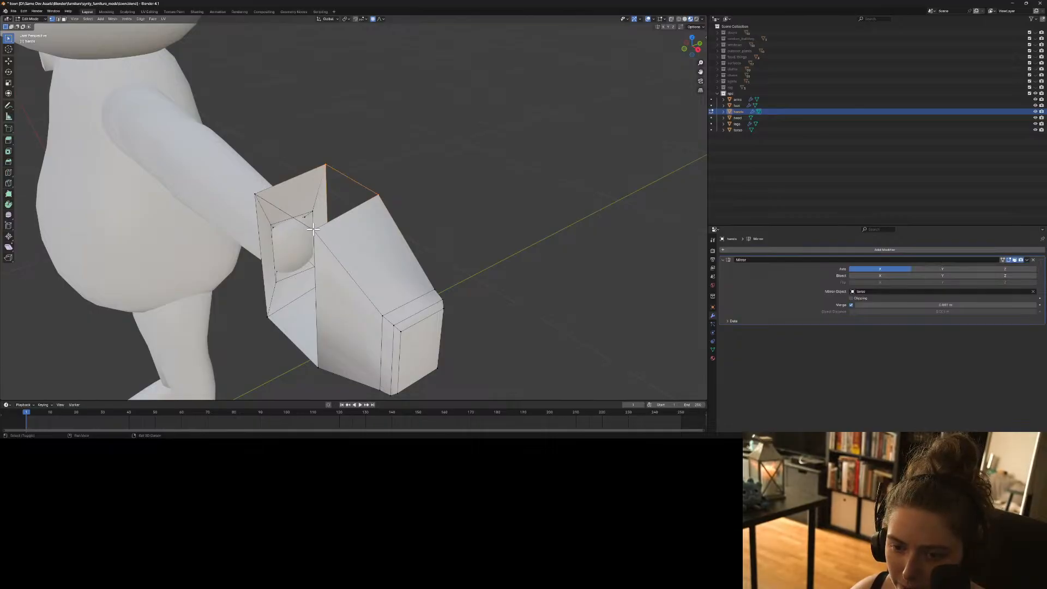
shift+click(255, 193)
key(f)
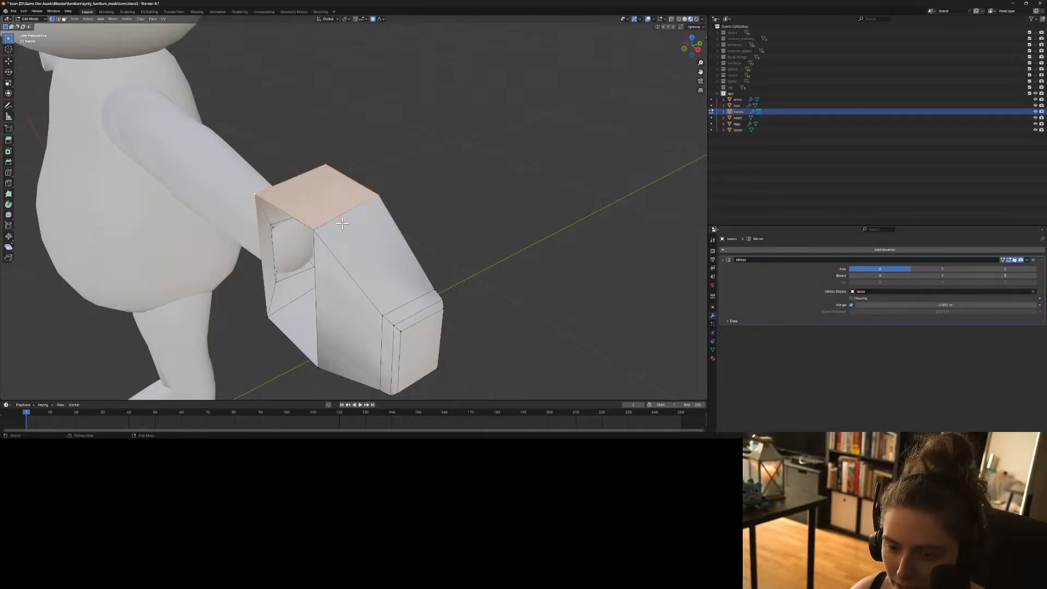
Fill the open front side of the hand with a face spanning its four rim corner vertices.
middle_drag(255, 193, 320, 224)
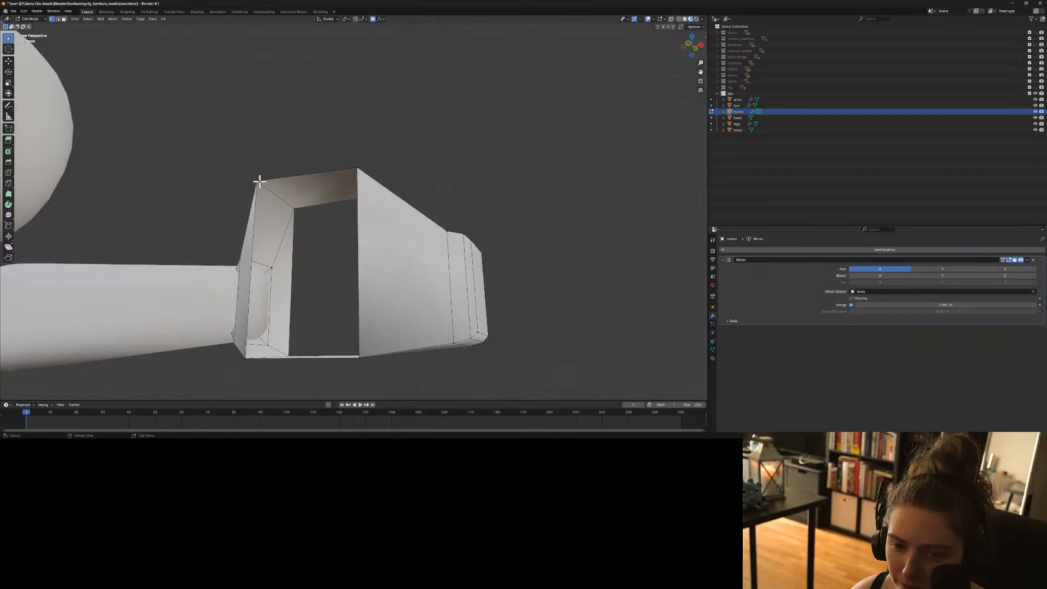
click(257, 181)
shift+click(356, 169)
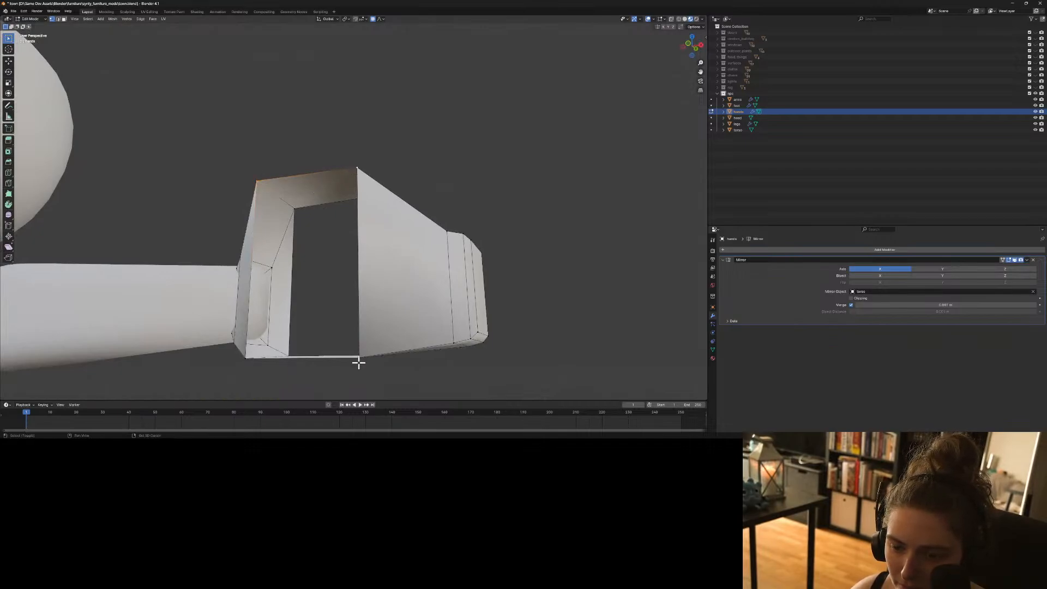
shift+click(358, 360)
shift+click(243, 359)
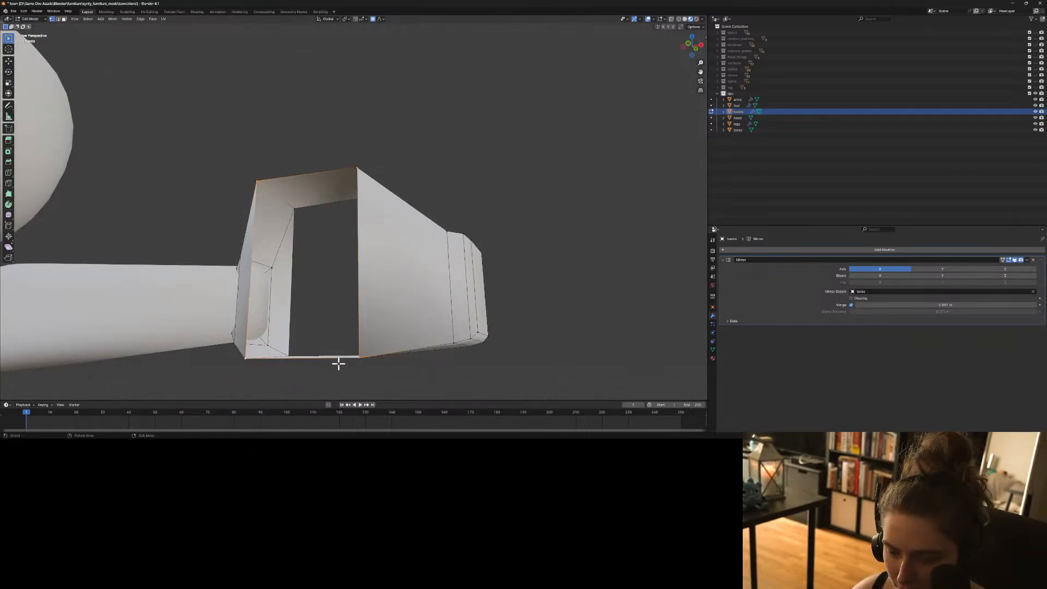
middle_drag(339, 362, 416, 198)
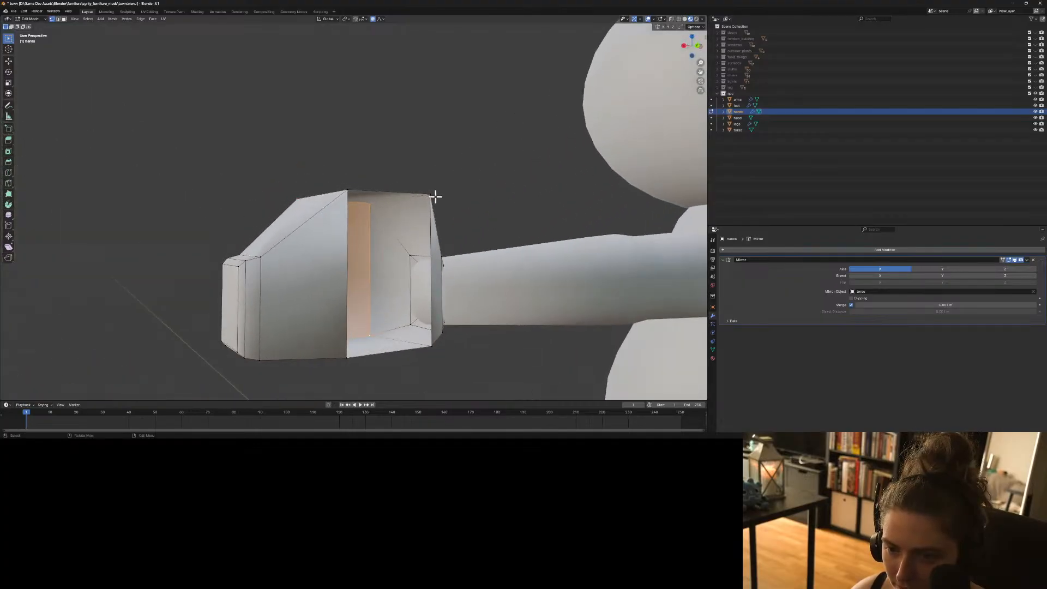
Fill the open rear side of the hand with a face spanning its four rim corner vertices.
click(431, 193)
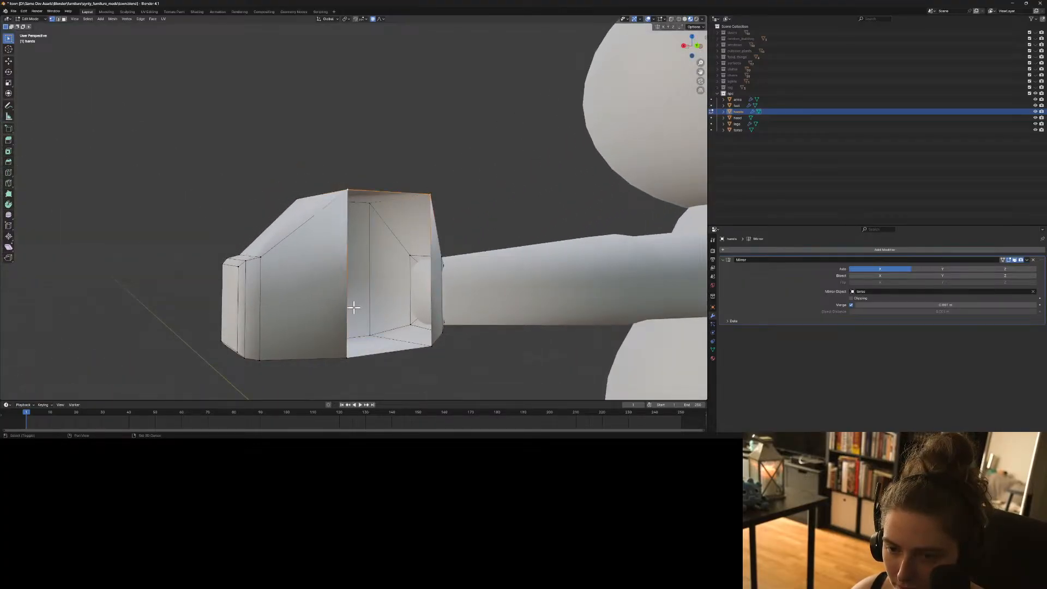
shift+click(347, 355)
shift+click(429, 348)
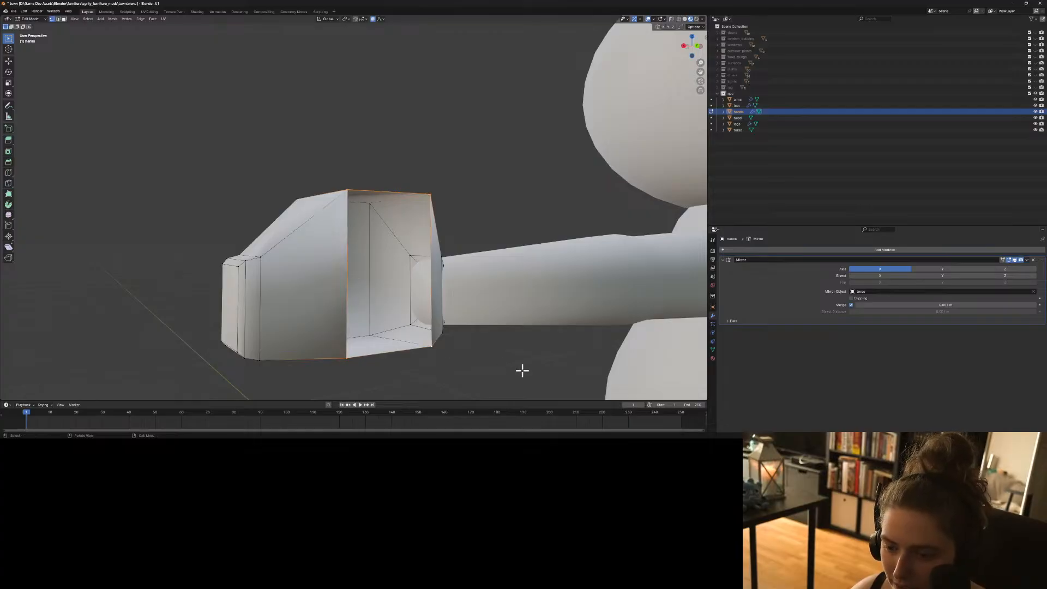
key(f)
click(467, 373)
middle_drag(480, 384, 426, 307)
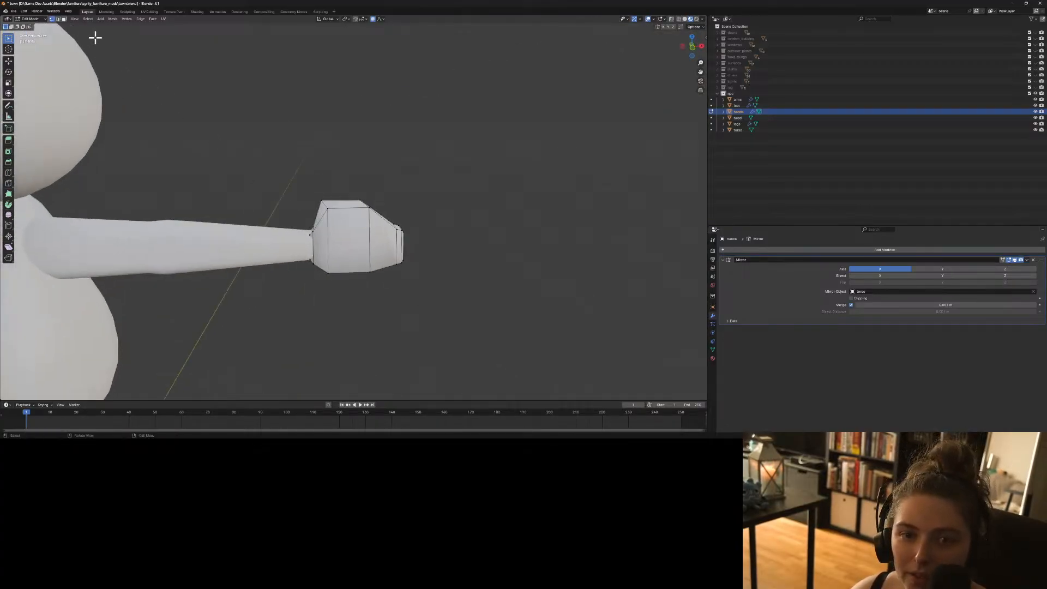
Lower the hand's new top face slightly along the Z axis in front view.
click(352, 205)
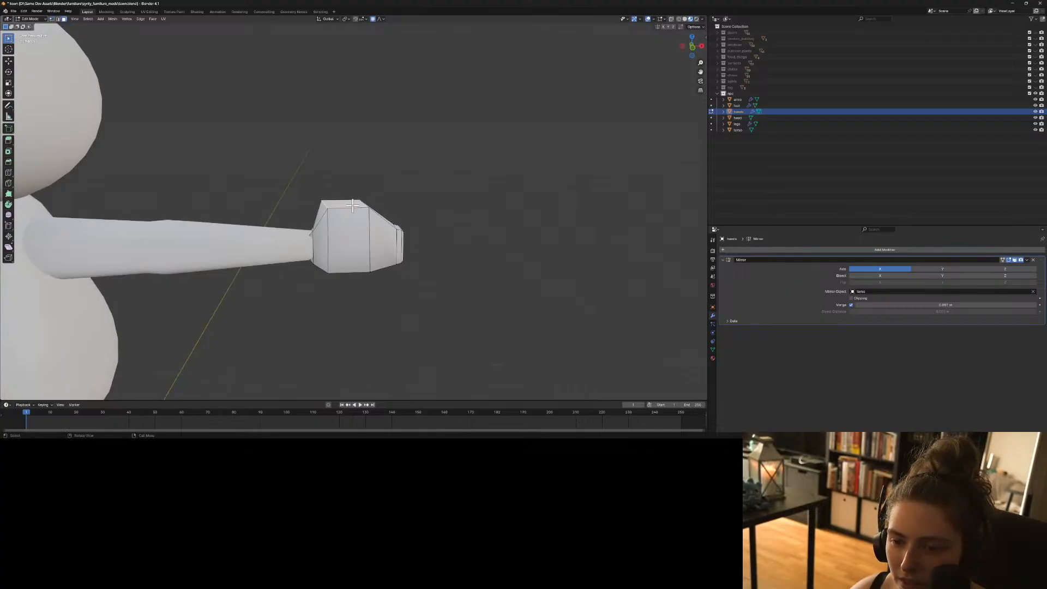
key(KP_1)
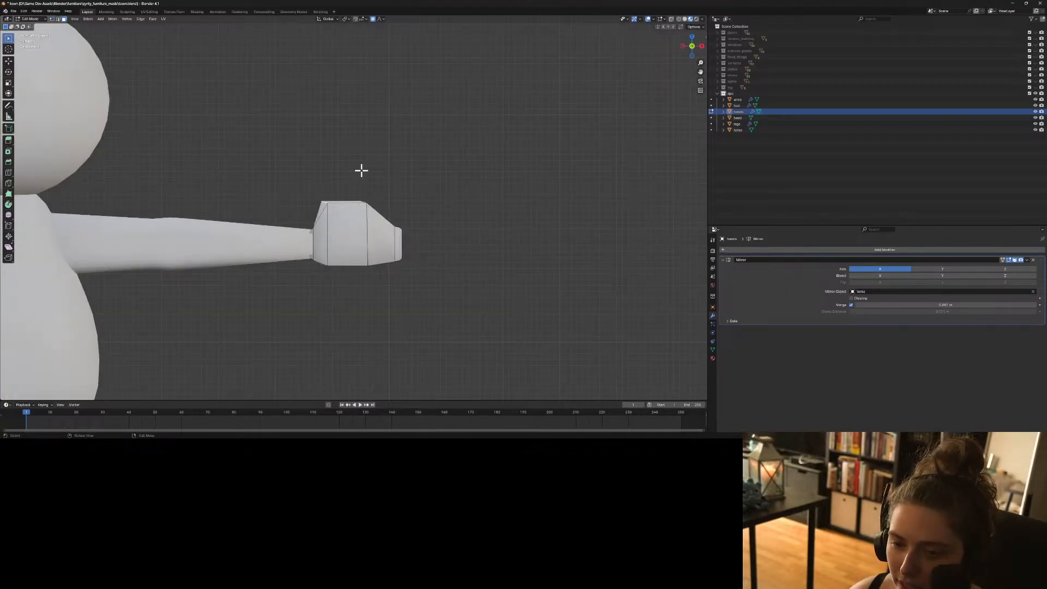
key(g)
key(z)
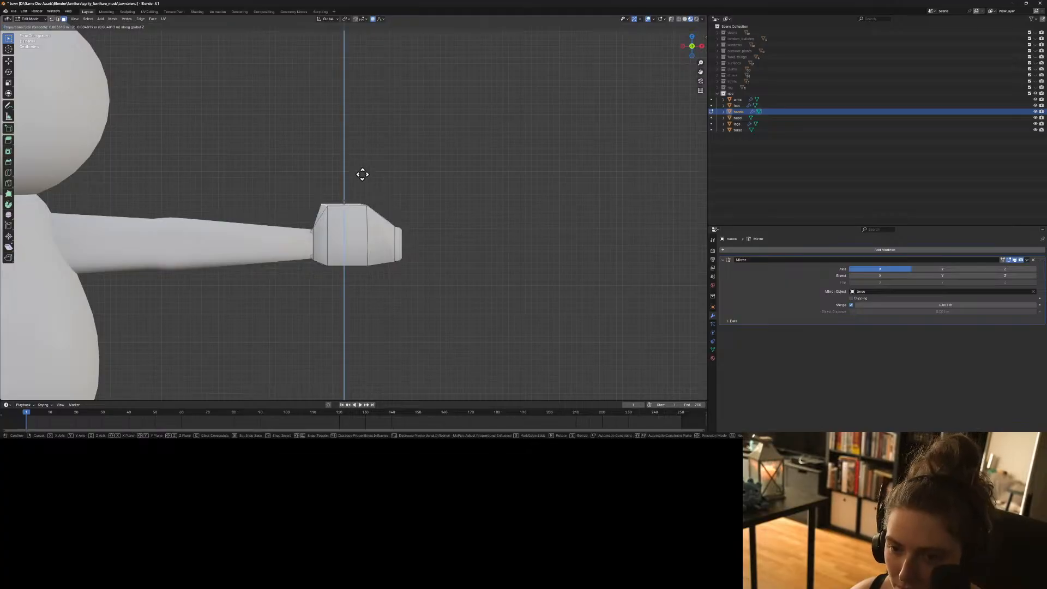
click(364, 188)
Lower the rear upper edge of the hand's palm block slightly along the Z axis.
middle_drag(424, 264, 340, 279)
scroll(340, 279, up, 3)
scroll(340, 279, up, 2)
click(371, 223)
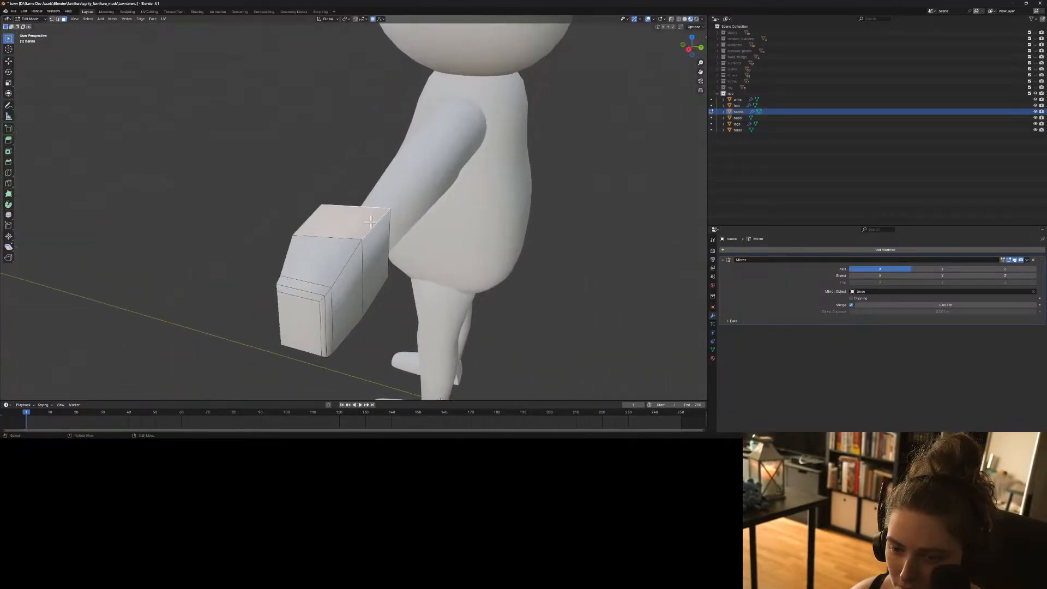
click(376, 236)
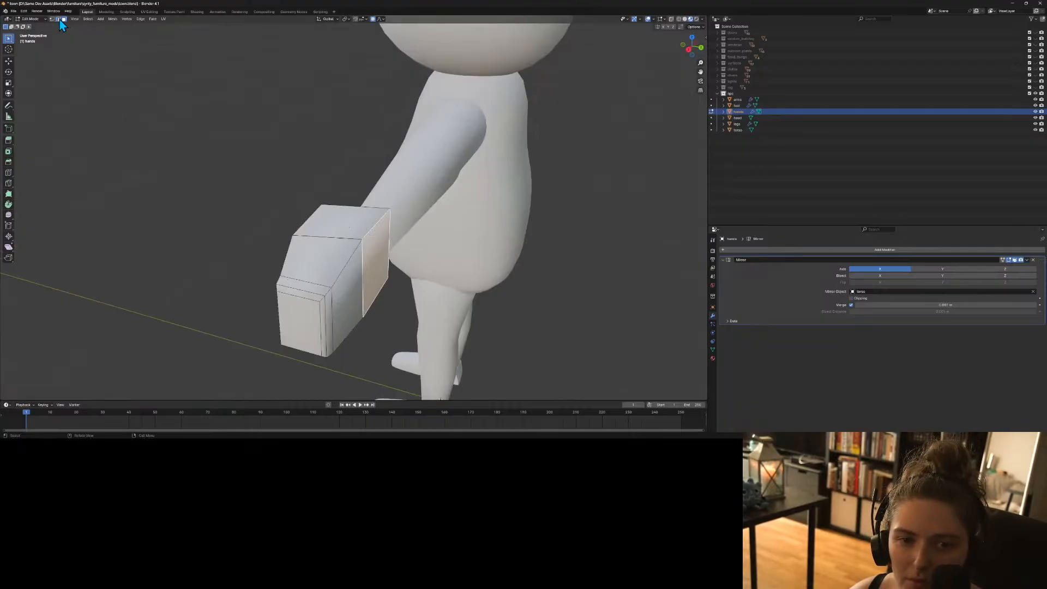
click(373, 229)
click(372, 229)
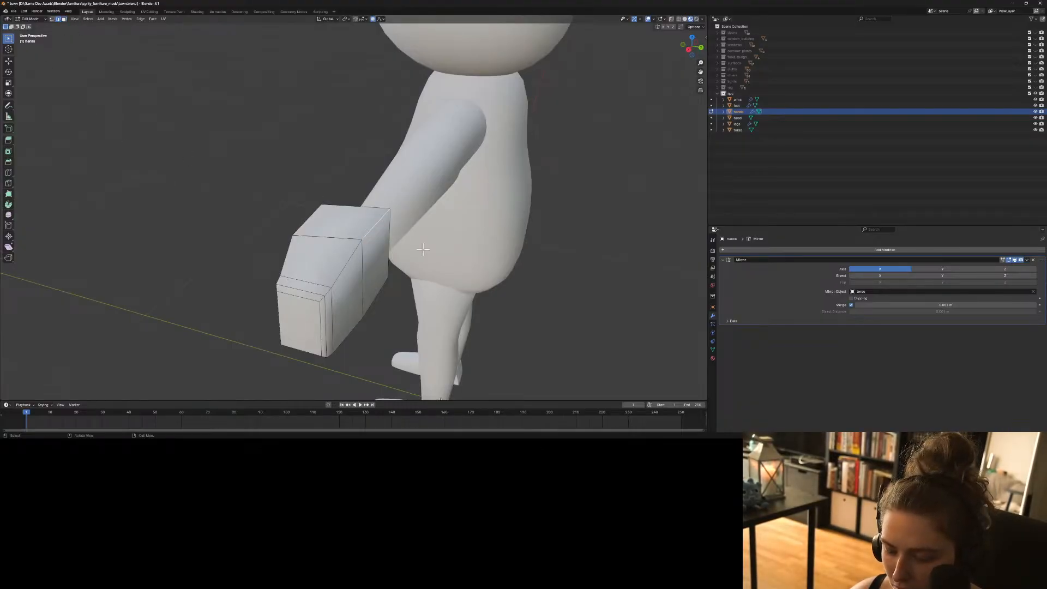
key(g)
key(z)
click(423, 254)
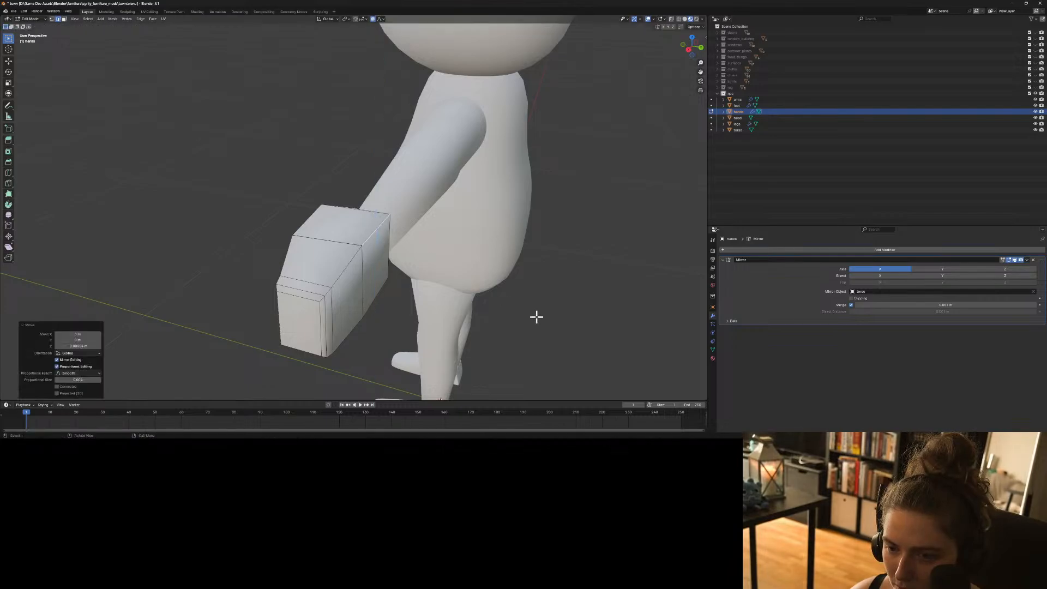
Move the palm block's front side inward along the Y axis to narrow the hand, and check the shape in Object Mode.
middle_drag(535, 316, 487, 305)
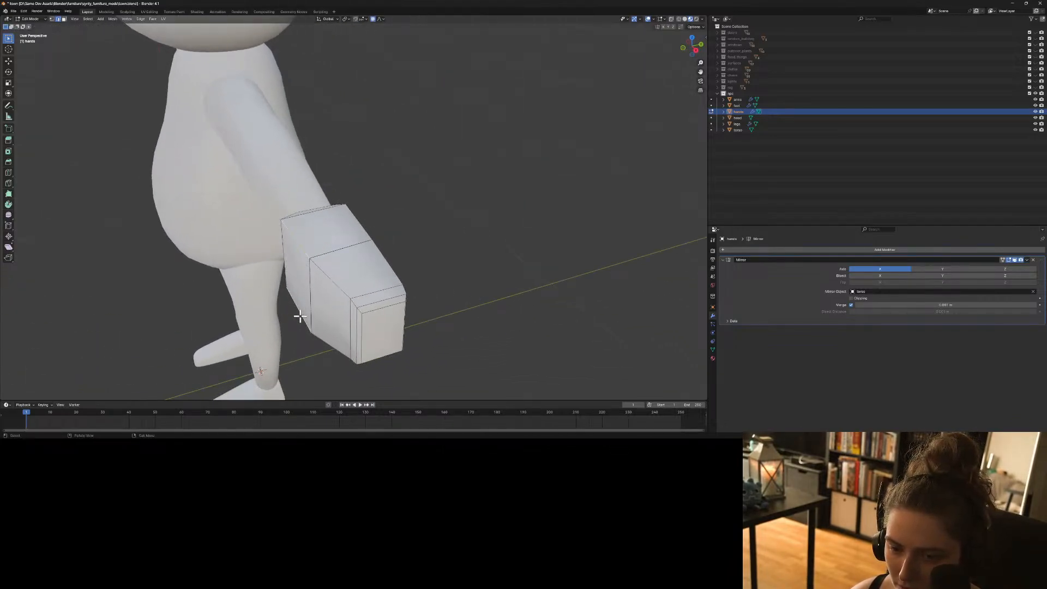
key(g)
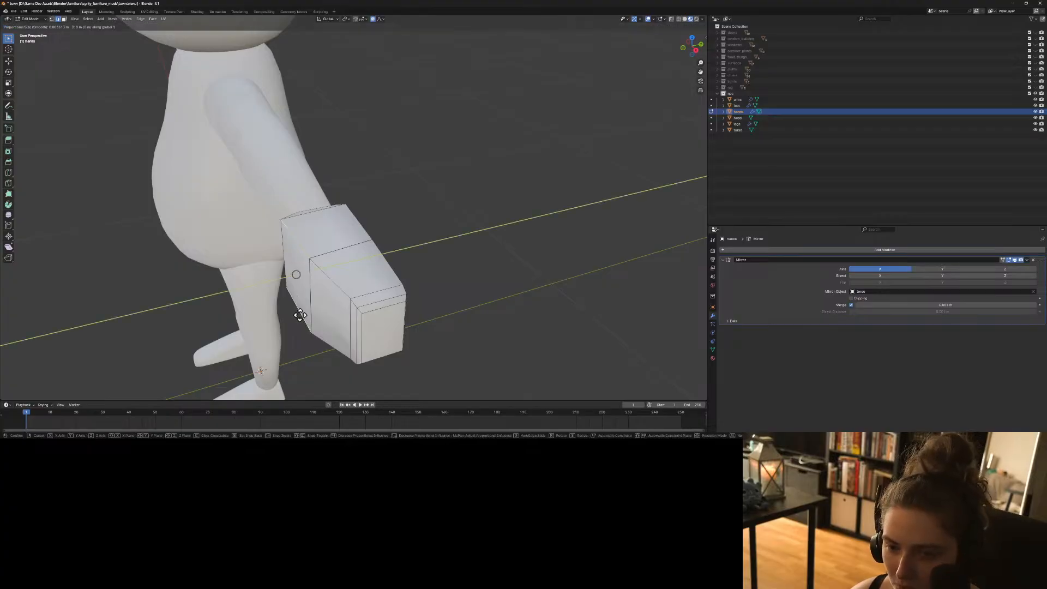
key(y)
click(328, 313)
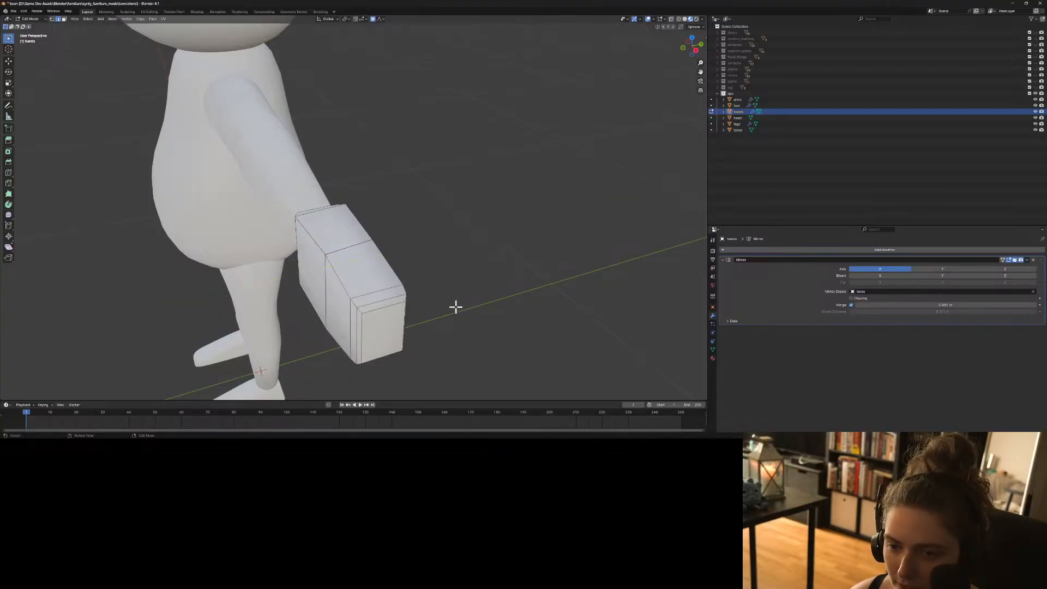
key(Tab)
key(KP_Decimal)
scroll(426, 300, down, 3)
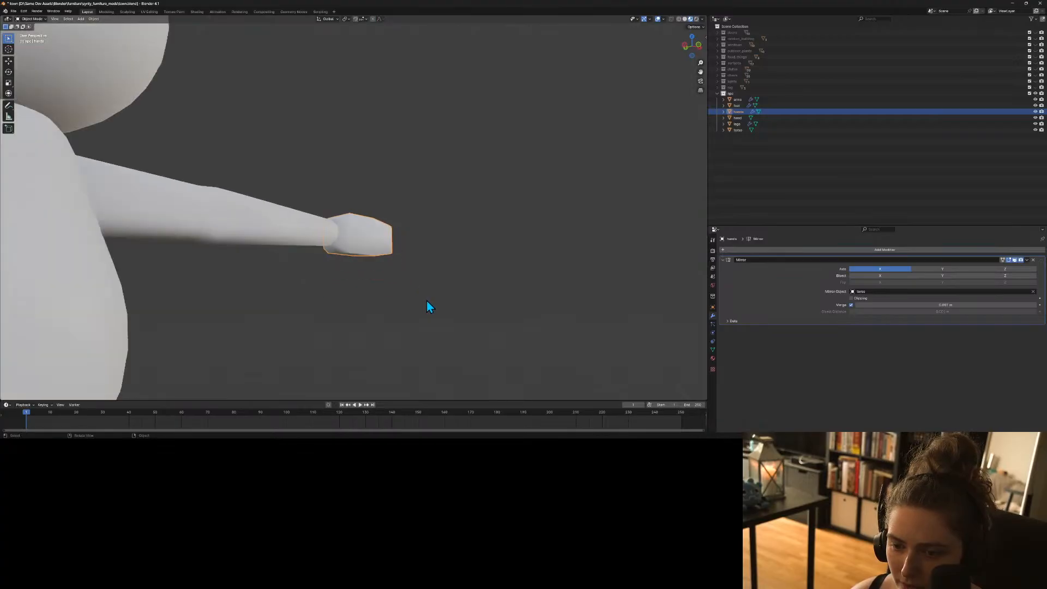
middle_drag(426, 300, 342, 330)
scroll(342, 322, up, 4)
Adjust the position of the palm block's front side once more along the Y axis in Edit Mode.
key(Tab)
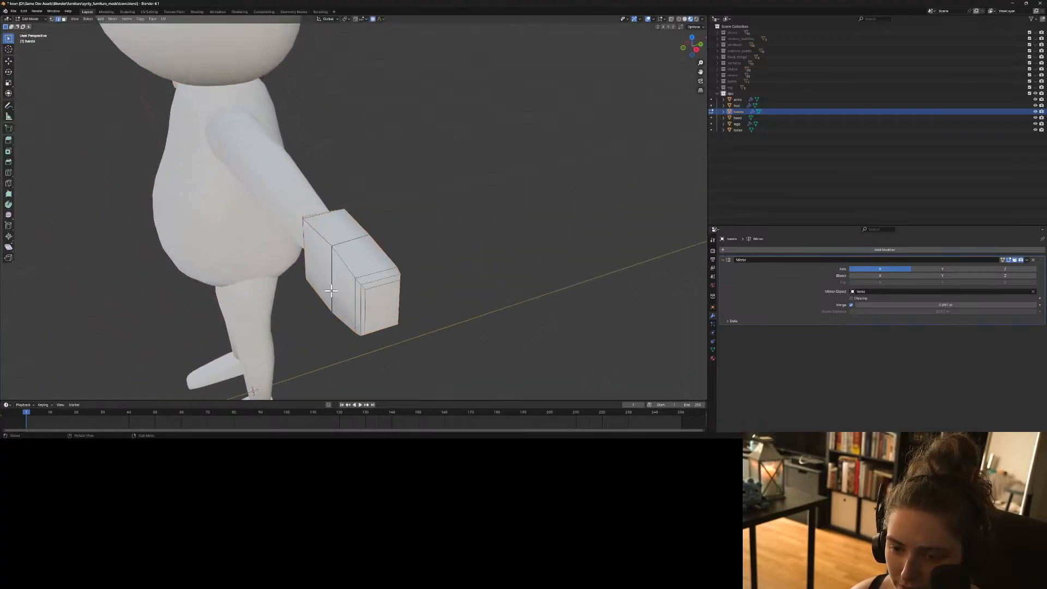
middle_drag(330, 289, 310, 291)
key(g)
key(y)
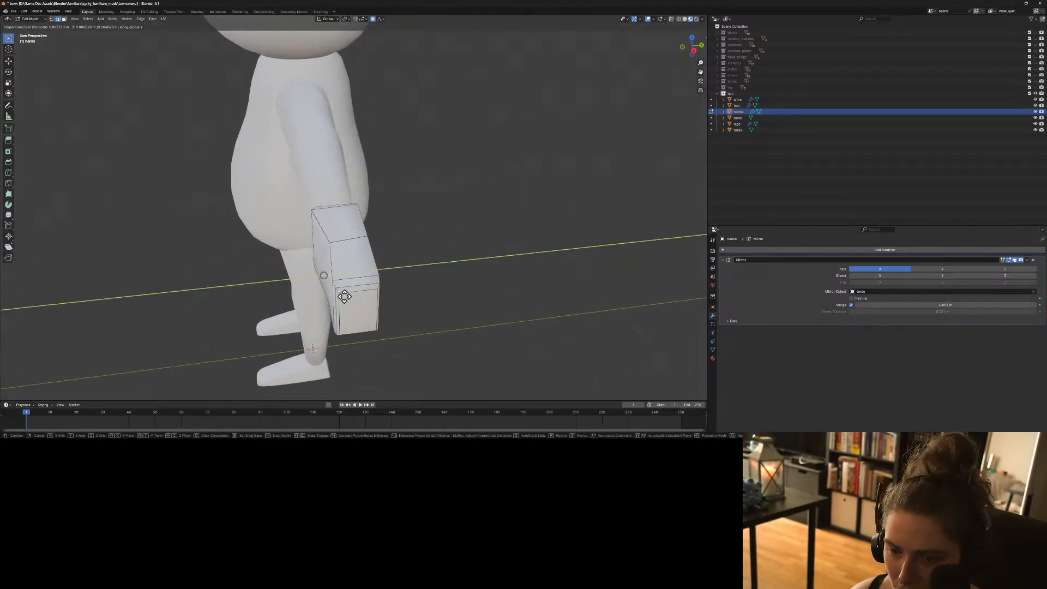
click(345, 296)
click(444, 292)
Delete the stray edge along the palm block's upper front corner, and check the hand's surface in Object Mode.
key(Tab)
click(368, 341)
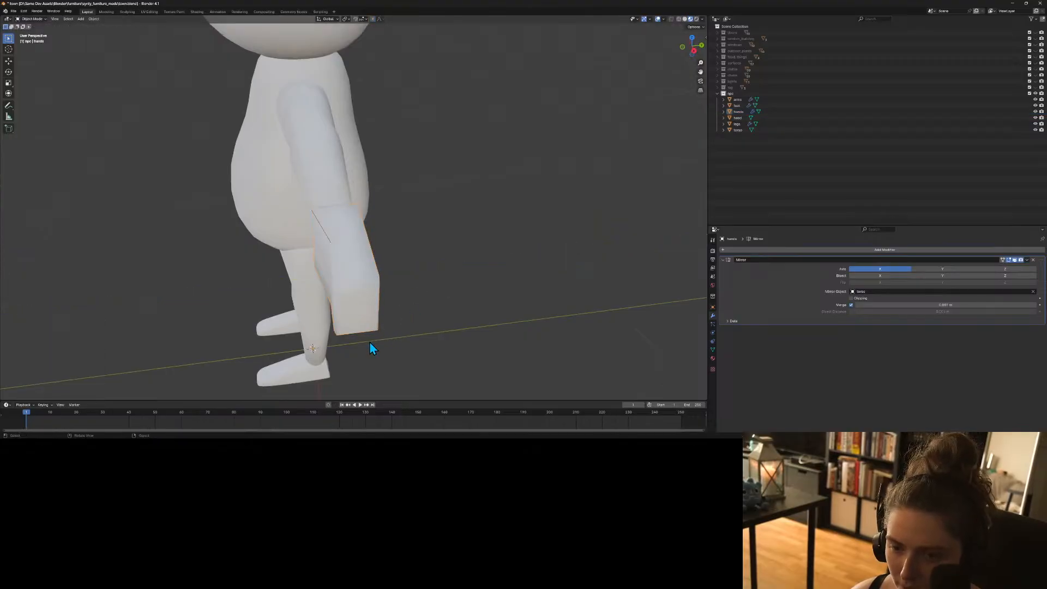
middle_drag(368, 341, 406, 343)
scroll(341, 270, up, 4)
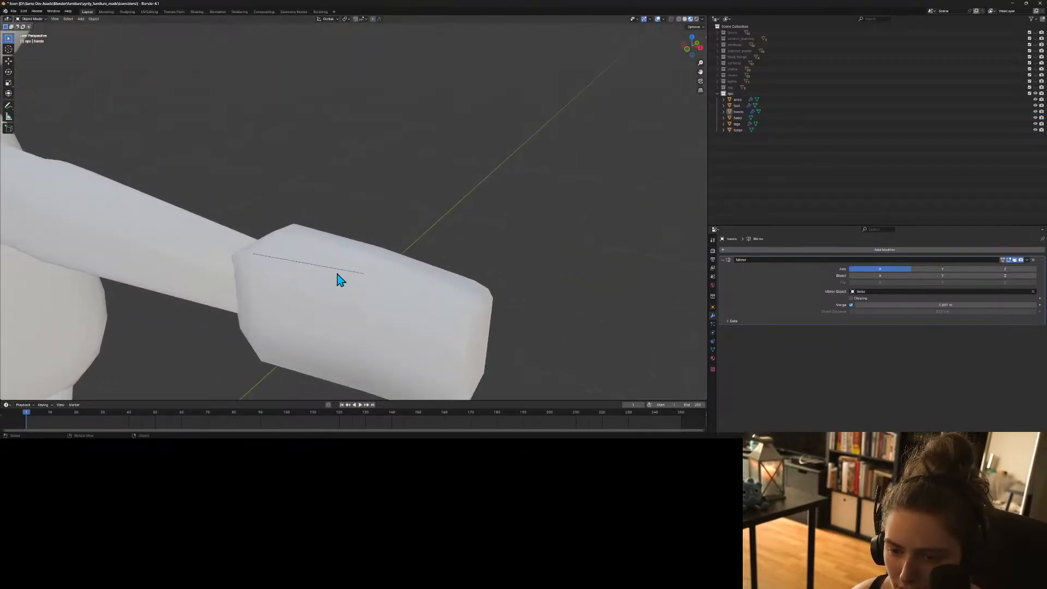
click(337, 273)
key(Tab)
click(341, 270)
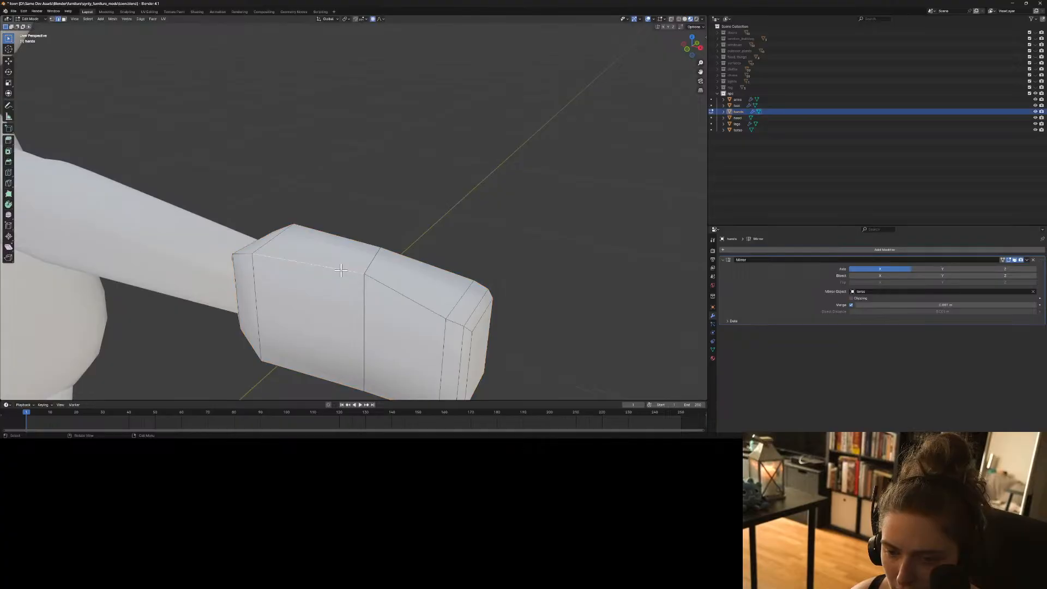
key(x)
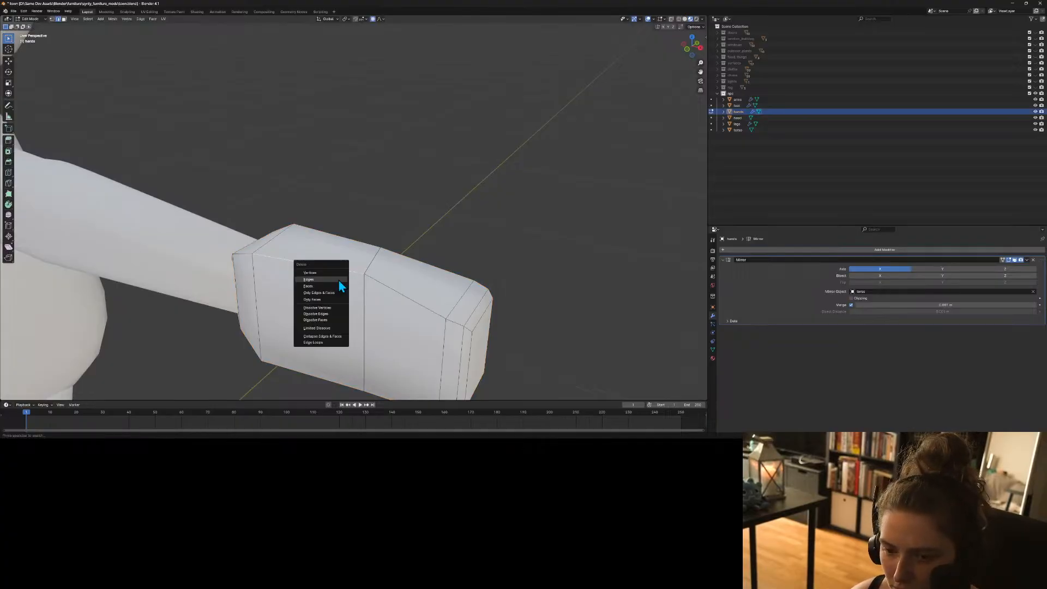
click(338, 279)
scroll(333, 274, down, 2)
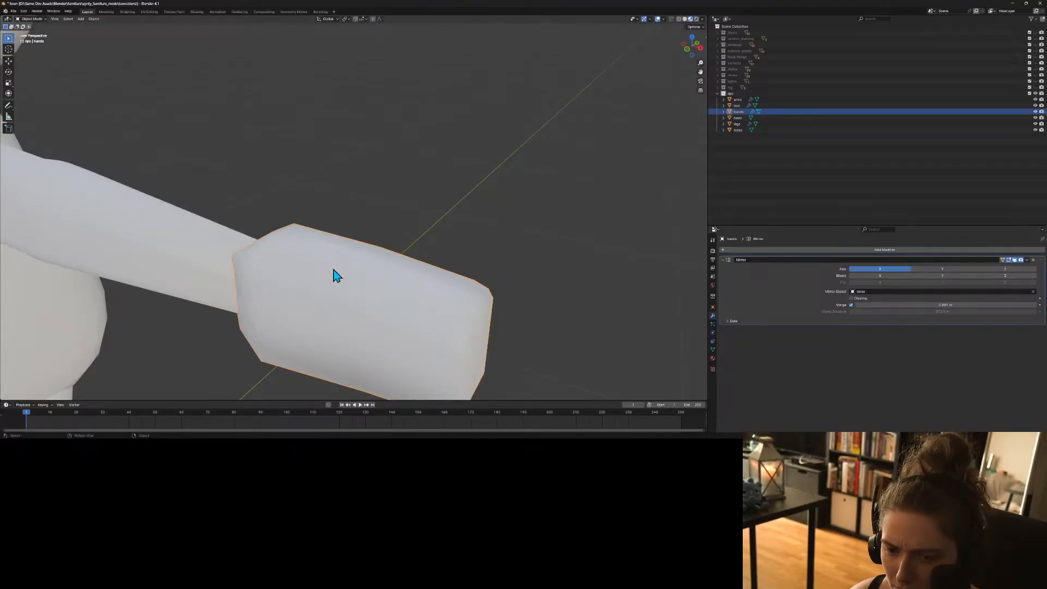
key(Tab)
scroll(435, 282, down, 2)
click(377, 282)
key(Tab)
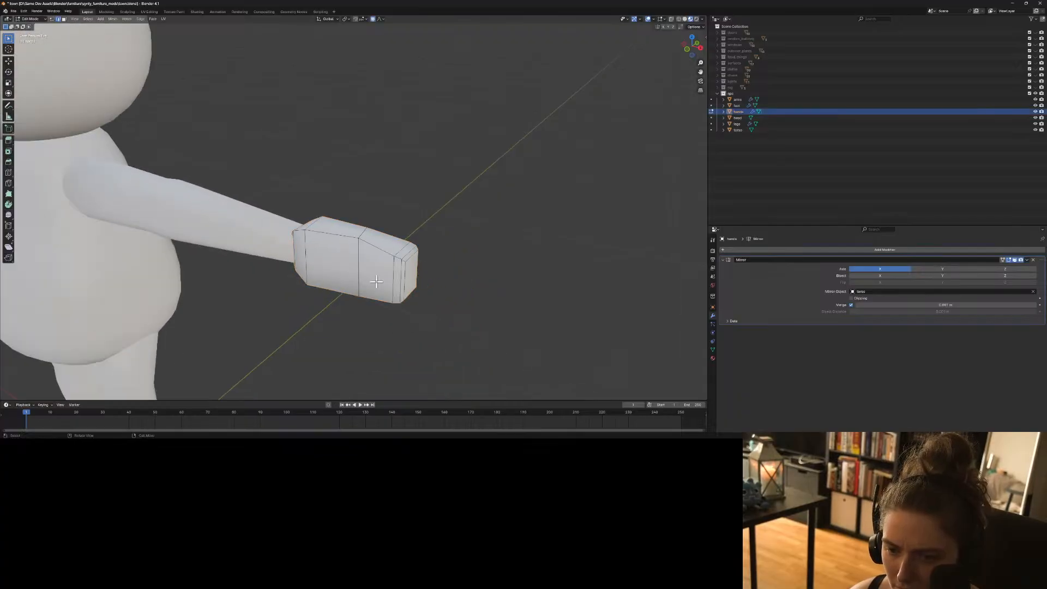
key(Tab)
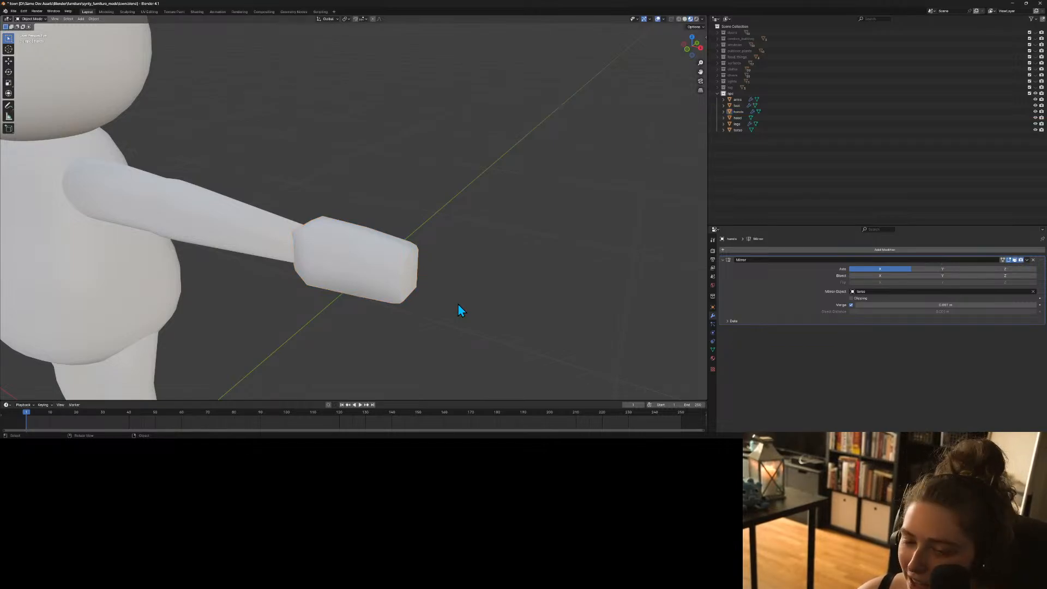
Examine the vertices and edges around the hand's palm block in Edit Mode with see-through display.
click(394, 280)
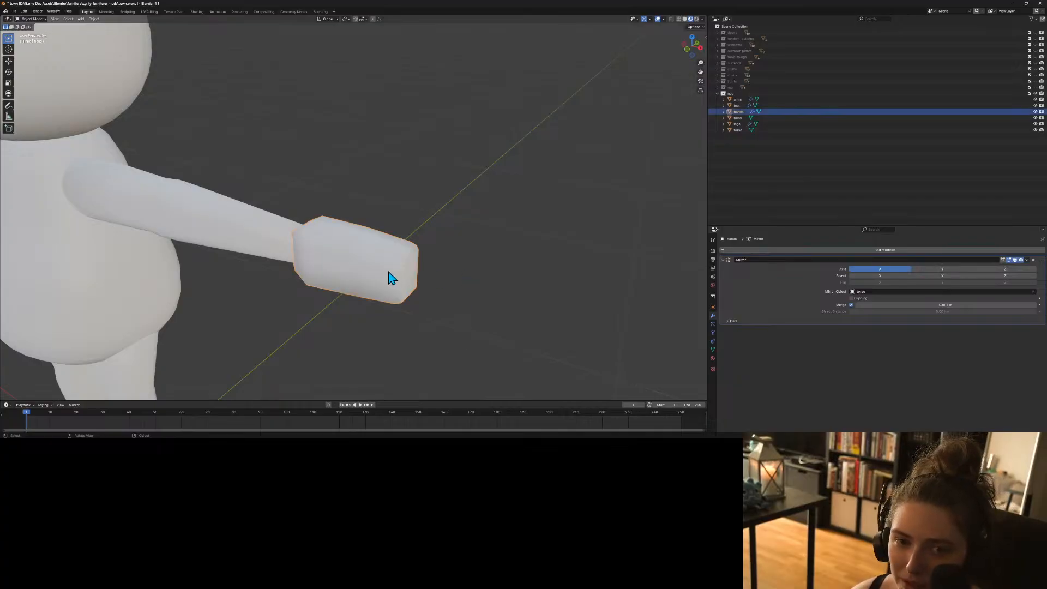
key(Tab)
click(392, 266)
scroll(361, 284, up, 4)
middle_drag(352, 289, 393, 339)
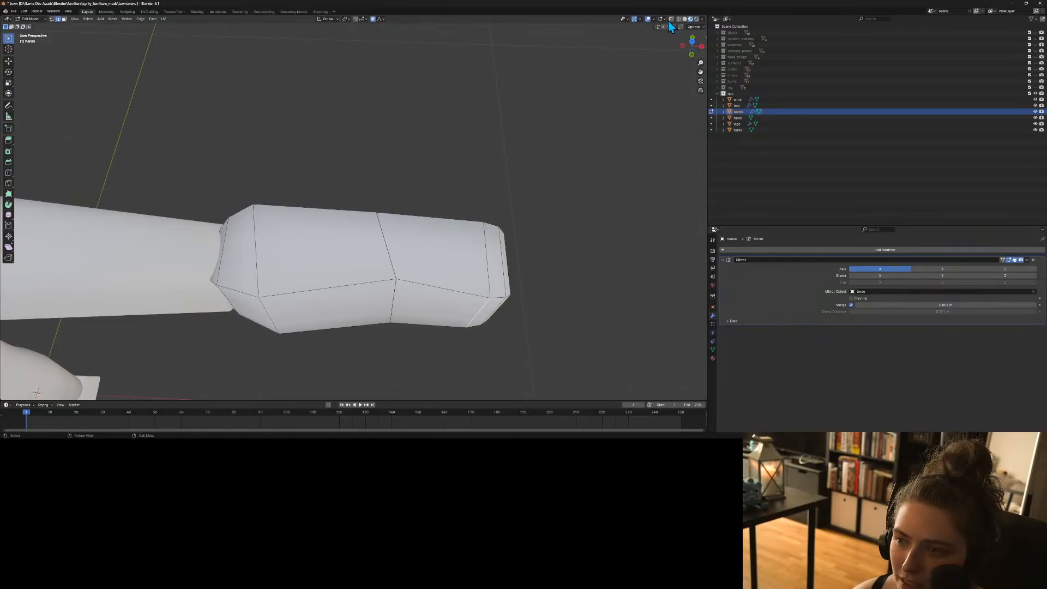
middle_drag(414, 240, 523, 276)
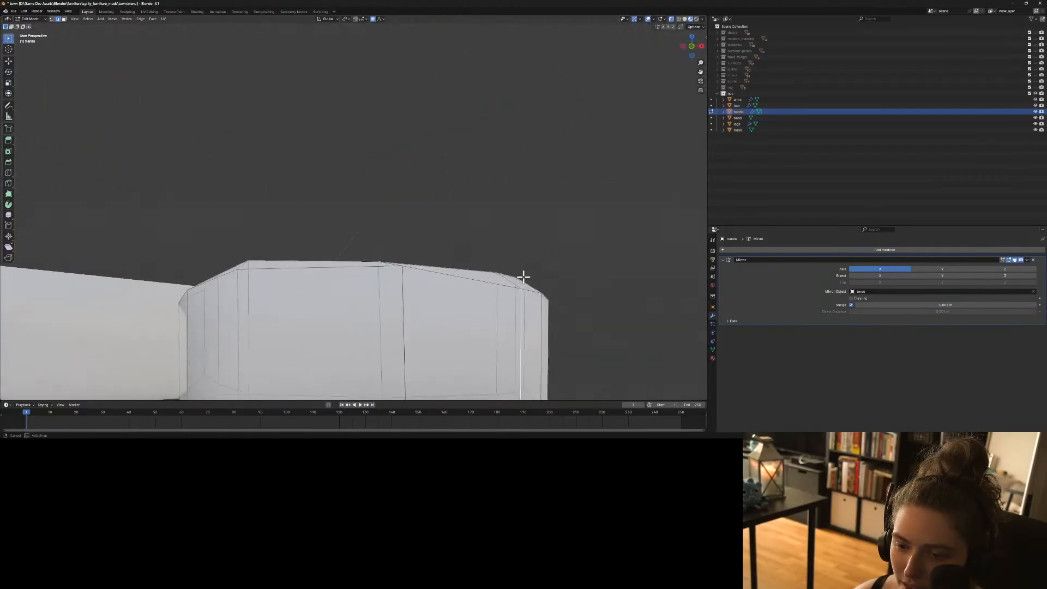
click(401, 265)
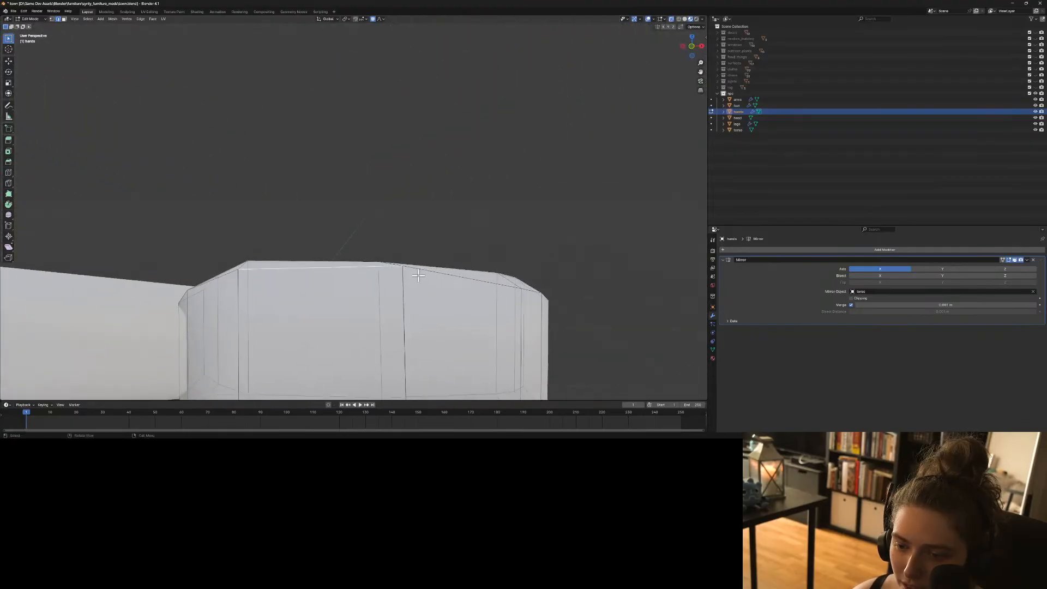
click(52, 19)
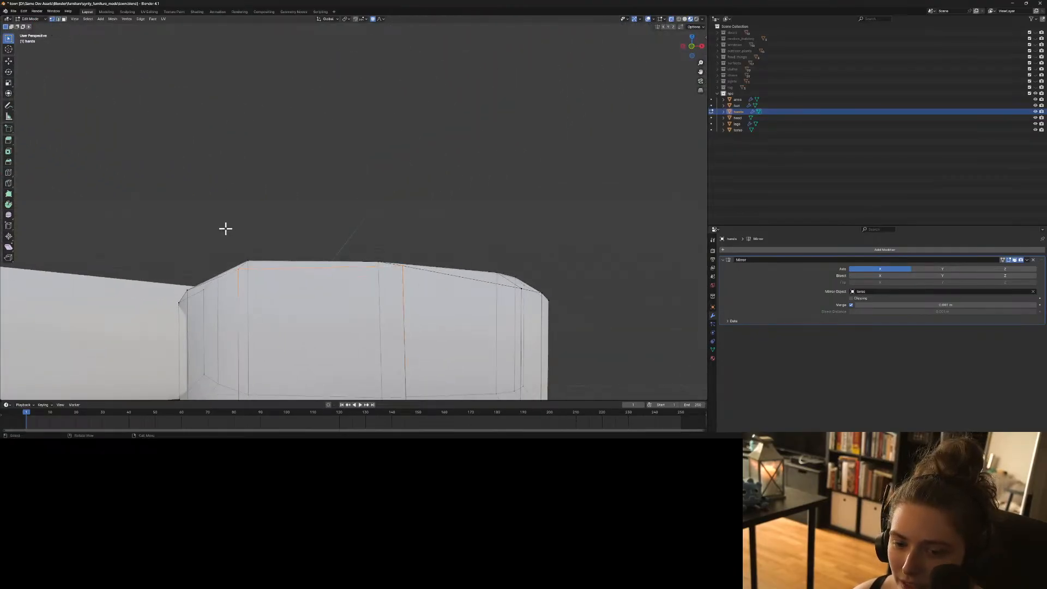
click(237, 267)
scroll(238, 267, down, 4)
middle_drag(238, 267, 404, 321)
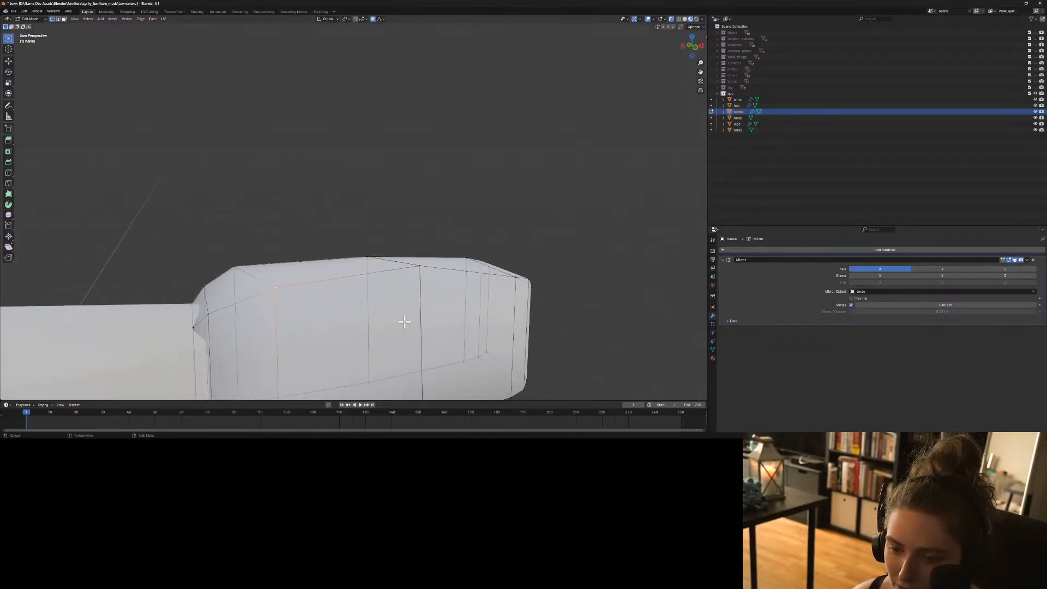
scroll(418, 320, down, 2)
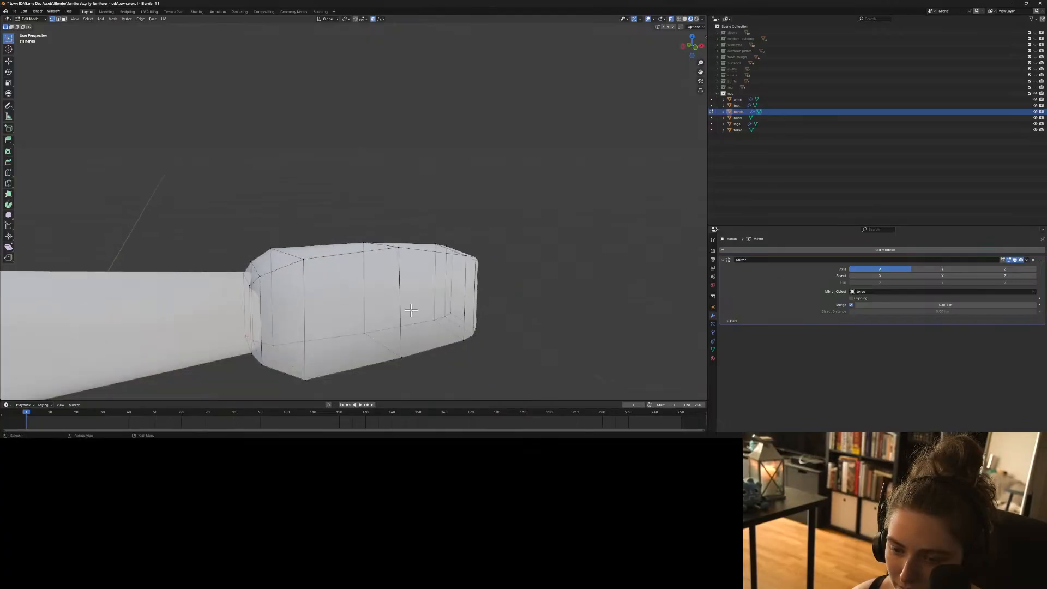
Try to delete the vertex in the middle of the palm block's lower front edge.
click(402, 358)
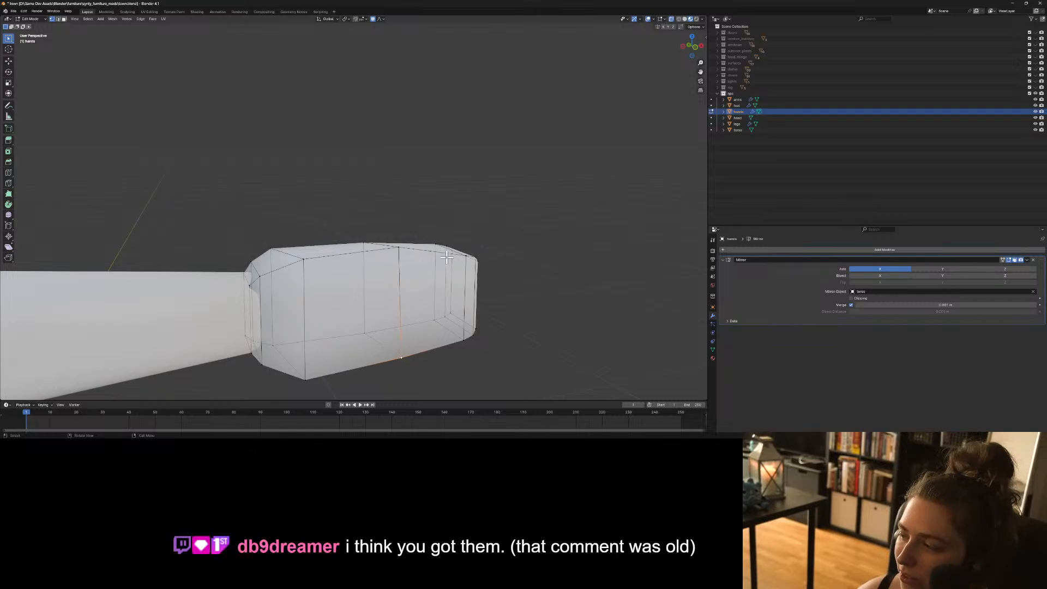
scroll(447, 250, down, 3)
scroll(444, 250, up, 1)
middle_drag(444, 251, 439, 264)
scroll(378, 266, up, 2)
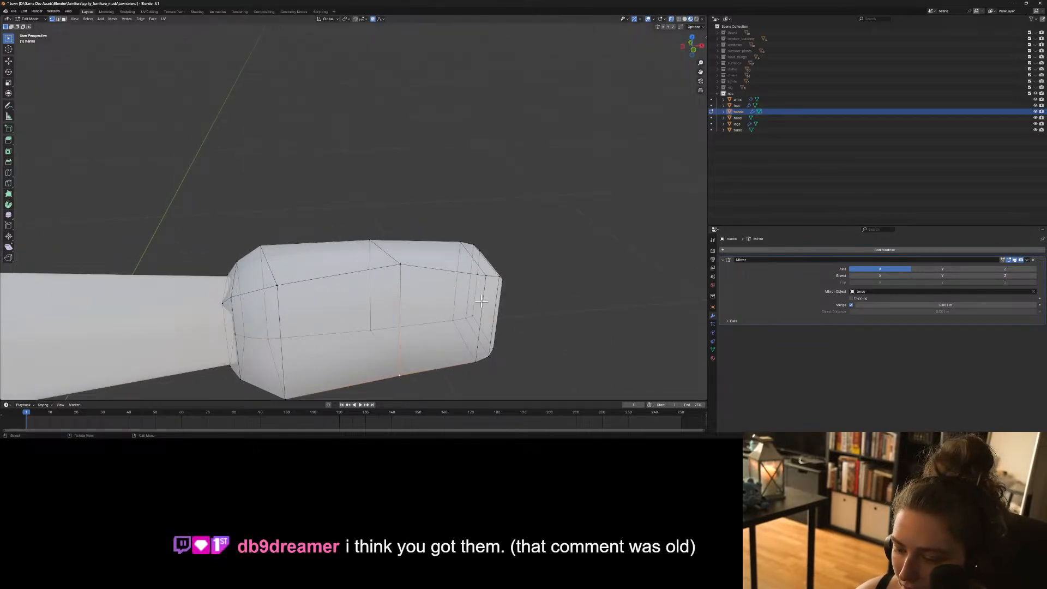
key(x)
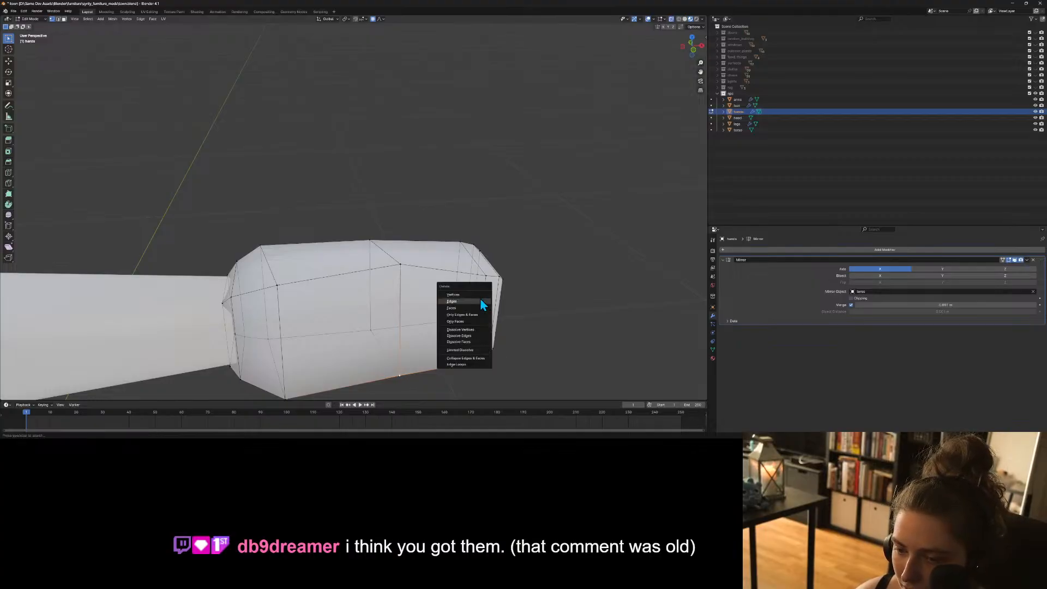
click(481, 301)
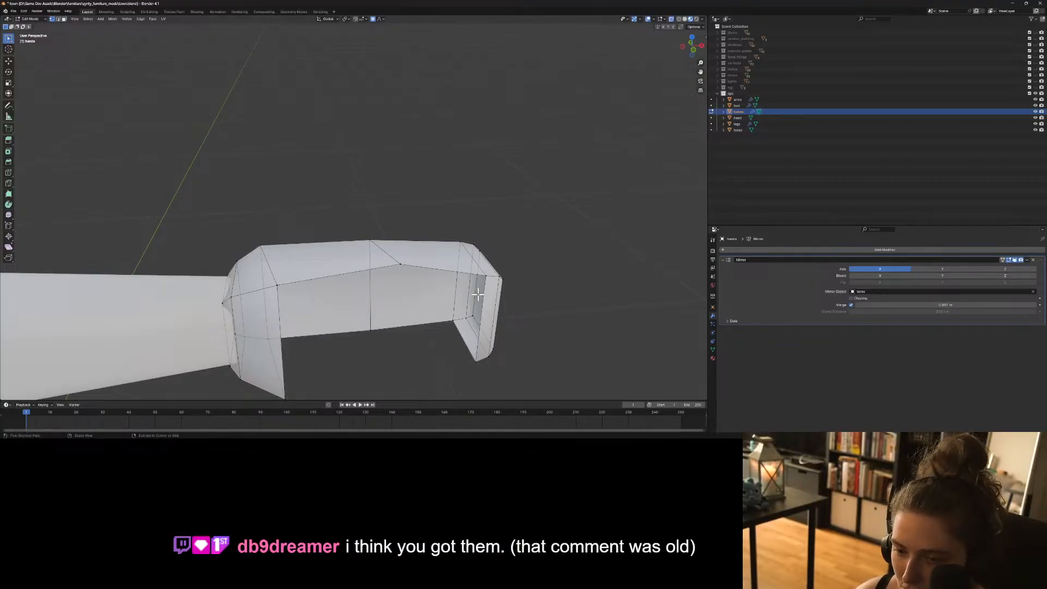
key(ctrl+z)
Try to delete the vertex in the middle of the palm block's lower rear edge.
click(368, 333)
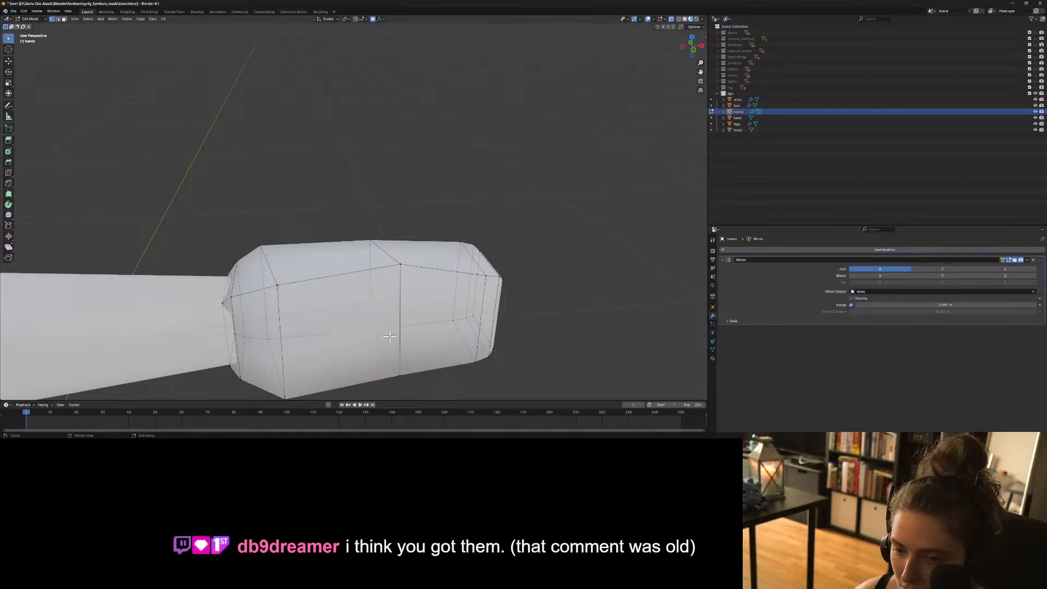
key(x)
click(425, 348)
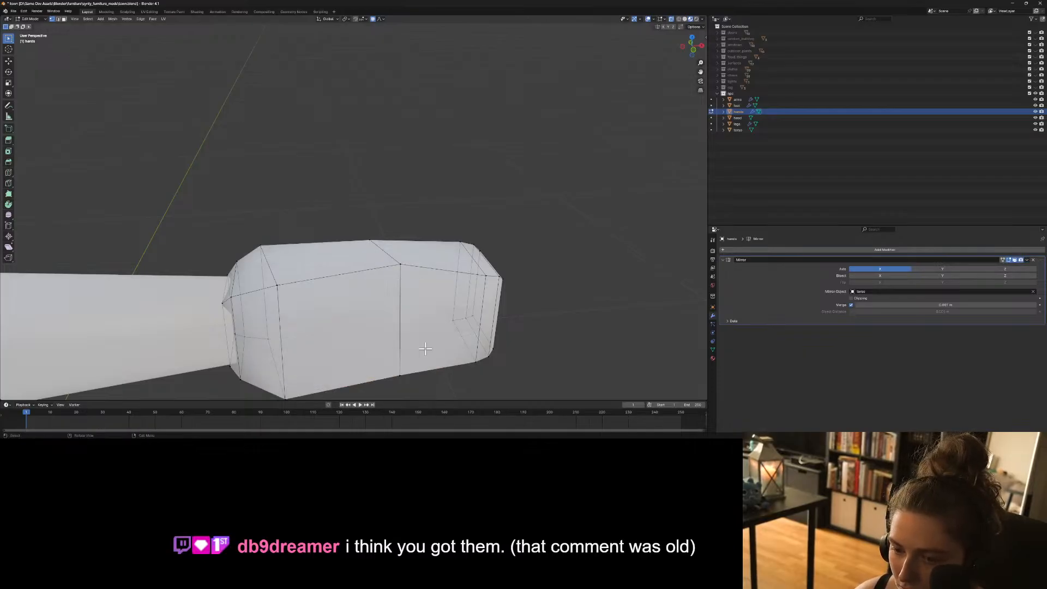
key(ctrl+z)
Clear the vertex selection, return to Object Mode and deselect the hands.
click(452, 220)
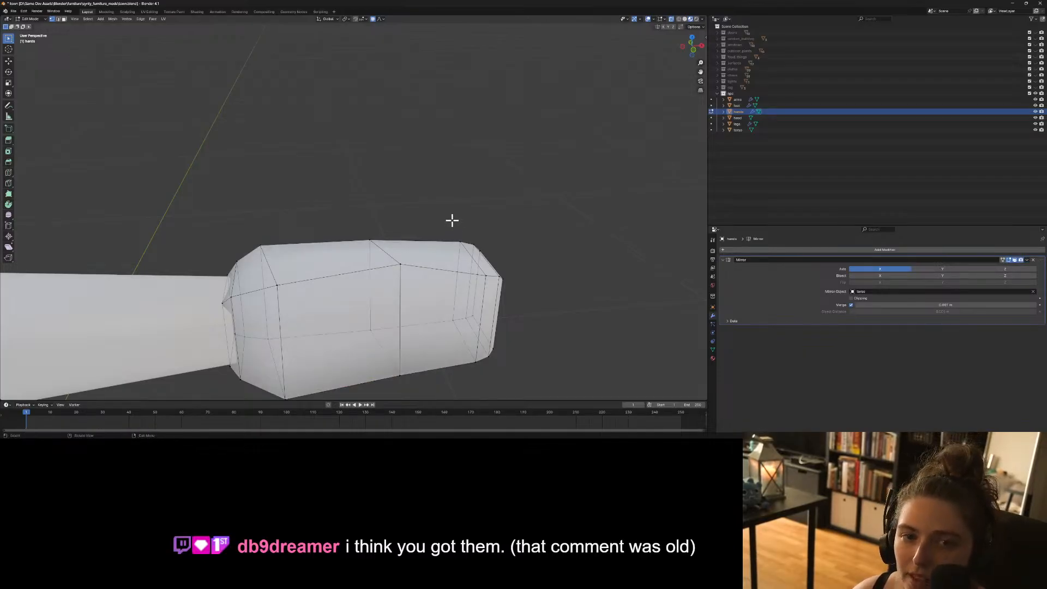
mouse_move(435, 261)
middle_down()
mouse_move(423, 239)
mouse_move(435, 262)
middle_up()
scroll(420, 245, down, 3)
key(Tab)
click(508, 276)
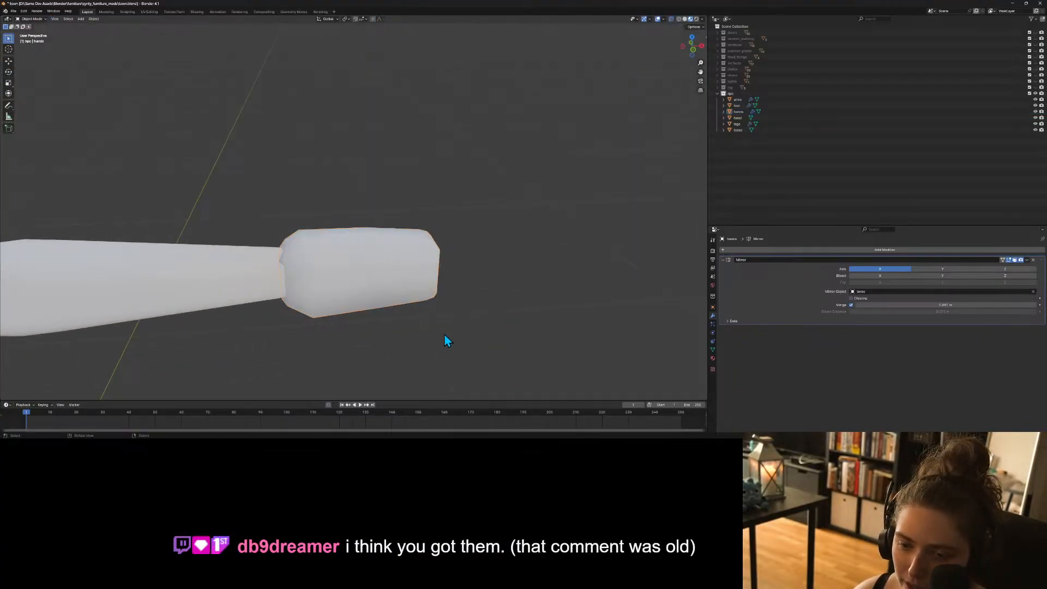
Add a Mirror modifier to the head and enable Bisect on the X axis.
middle_drag(443, 334, 338, 311)
scroll(457, 304, down, 5)
scroll(367, 301, down, 4)
scroll(338, 310, up, 1)
click(247, 187)
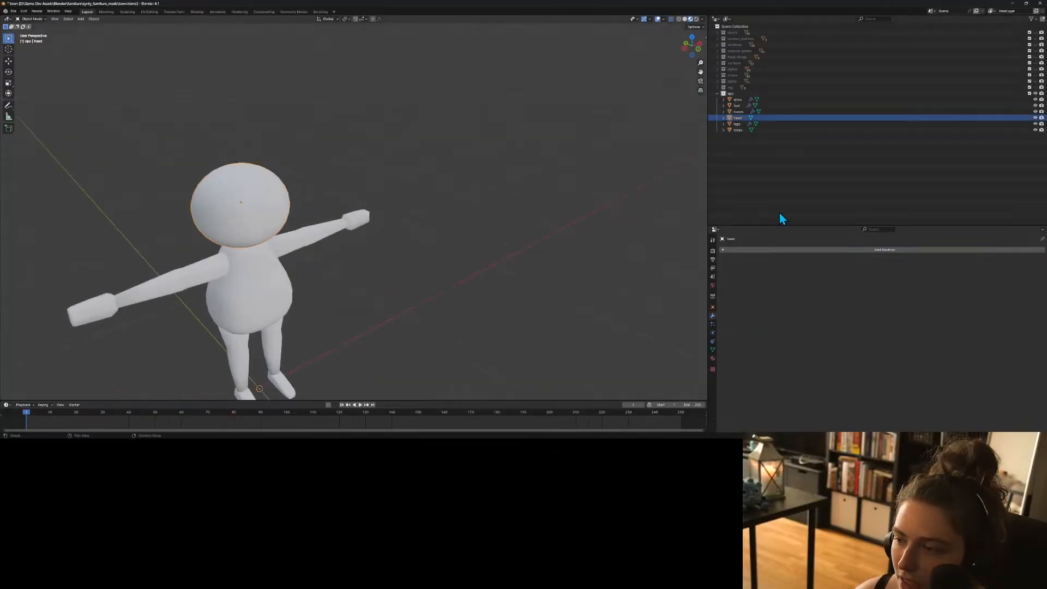
click(803, 252)
mouse_move(803, 251)
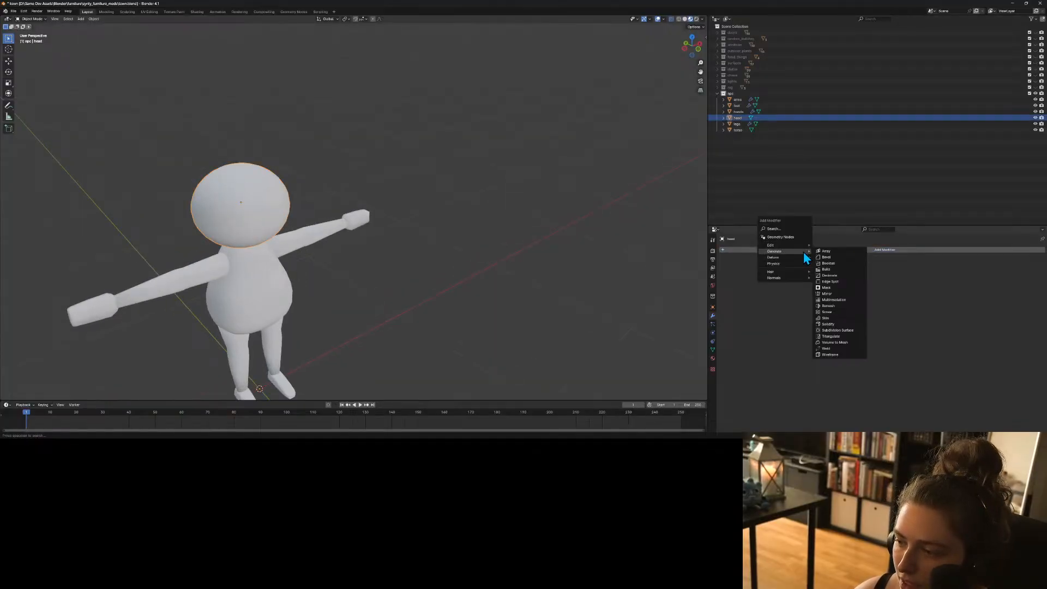
click(828, 294)
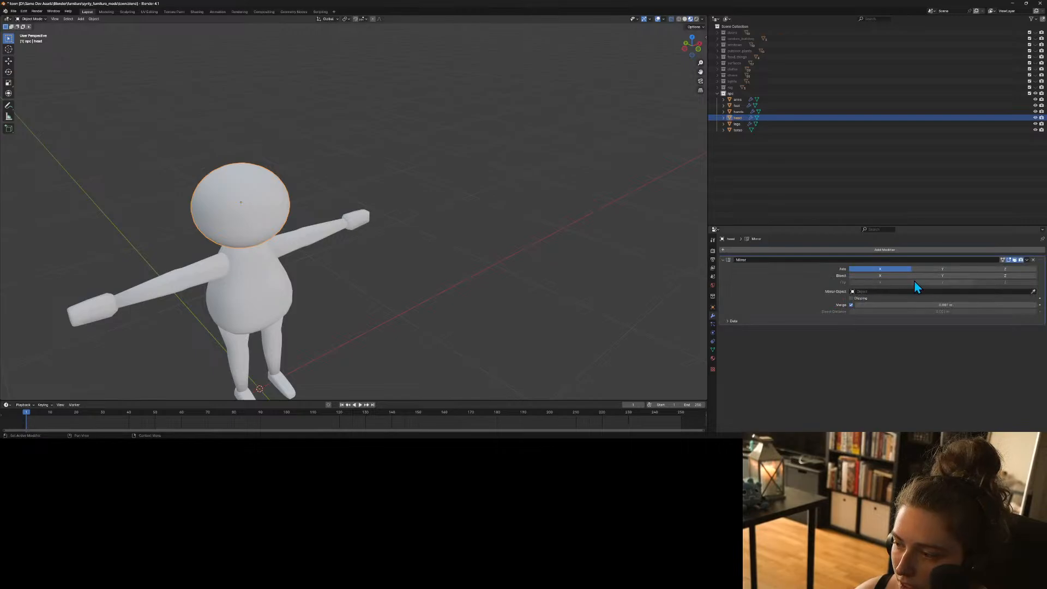
click(878, 276)
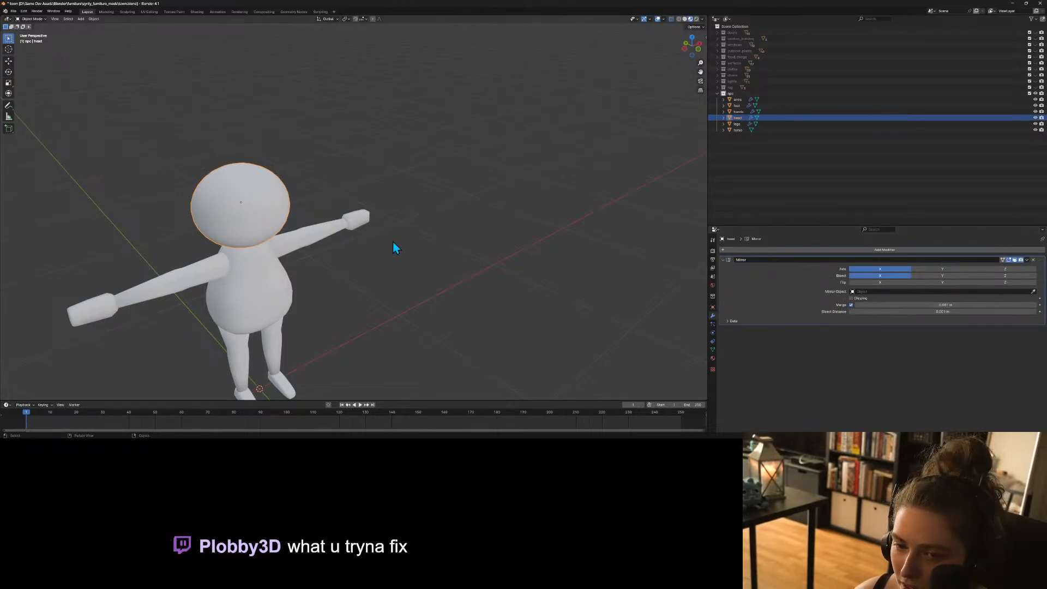
Delete the vertices of the head's negative X half in front view, and check the mirrored head in Object Mode.
key(Tab)
middle_drag(325, 229, 344, 232)
key(KP_1)
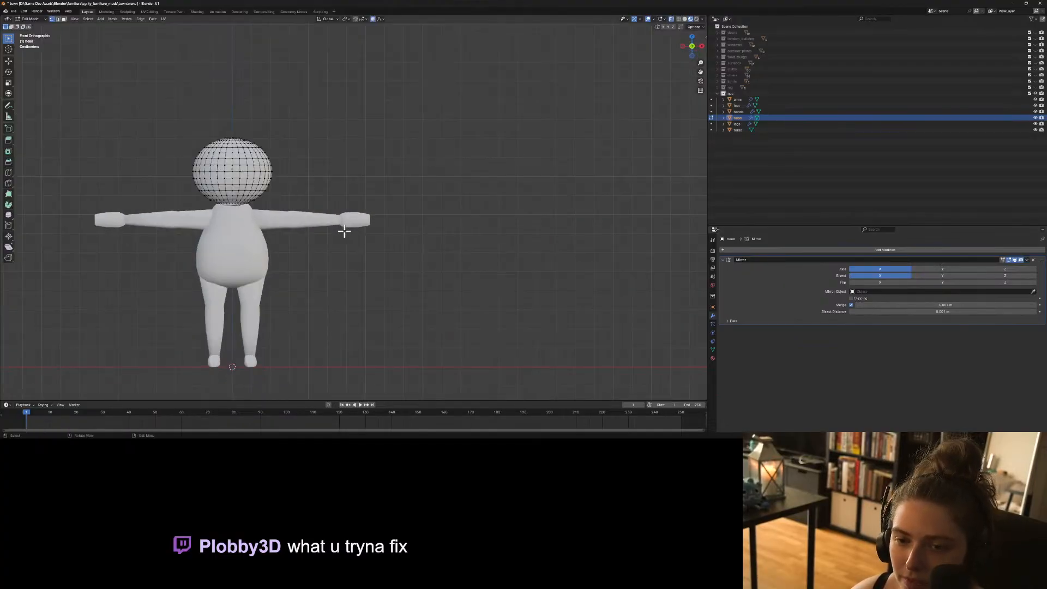
scroll(188, 166, up, 5)
shift+middle_drag(195, 166, 498, 200)
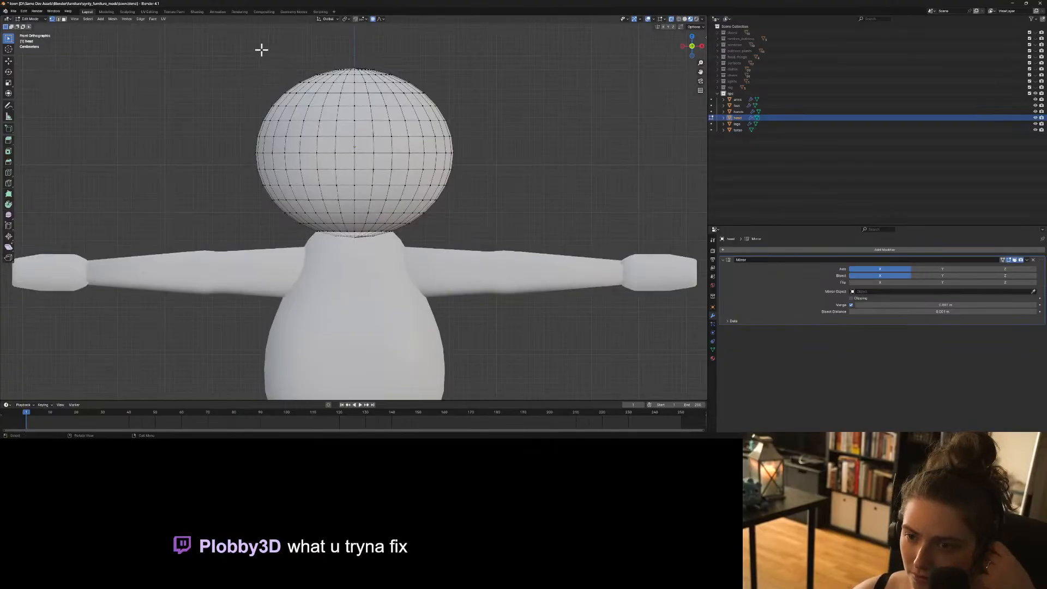
drag(243, 47, 355, 256)
key(x)
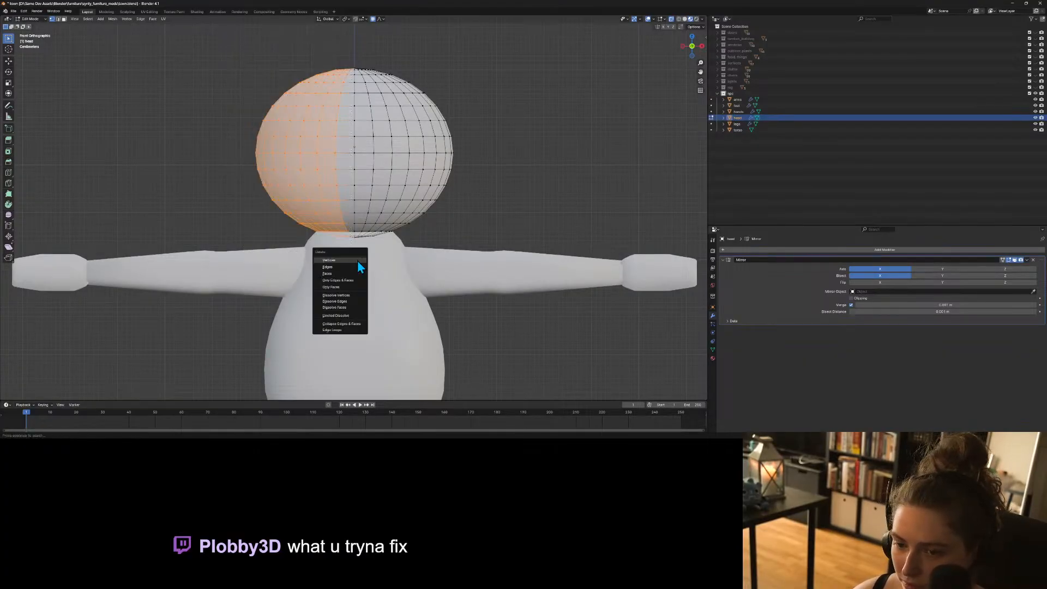
click(358, 260)
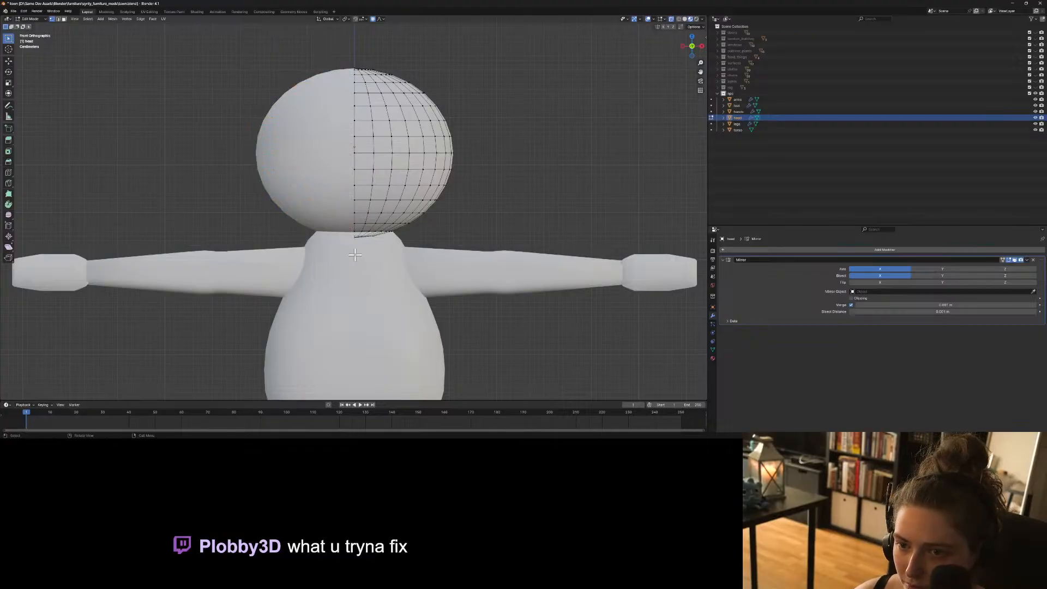
middle_drag(317, 211, 377, 229)
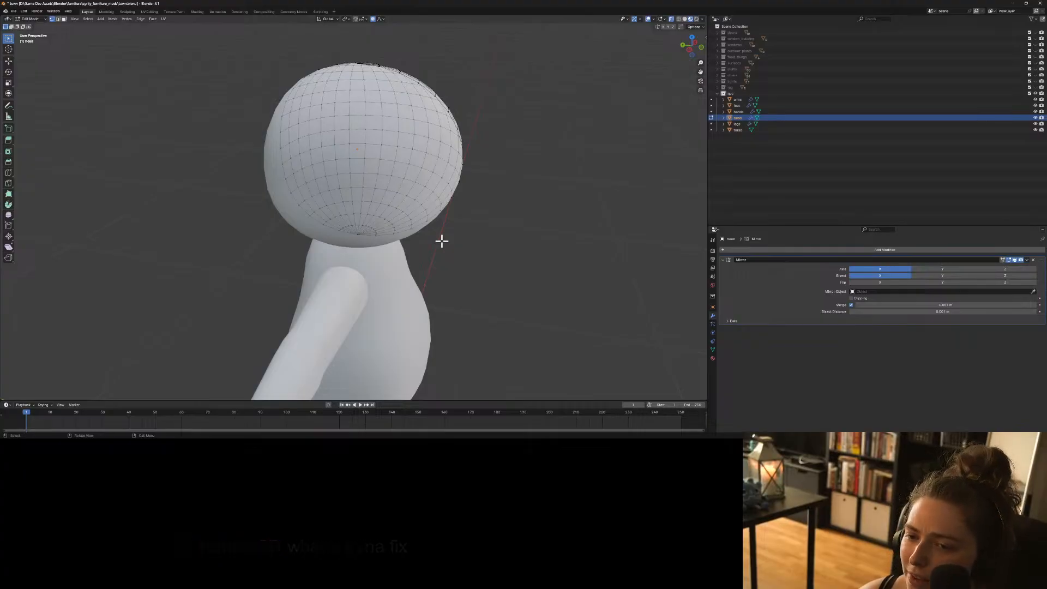
middle_drag(439, 239, 540, 337)
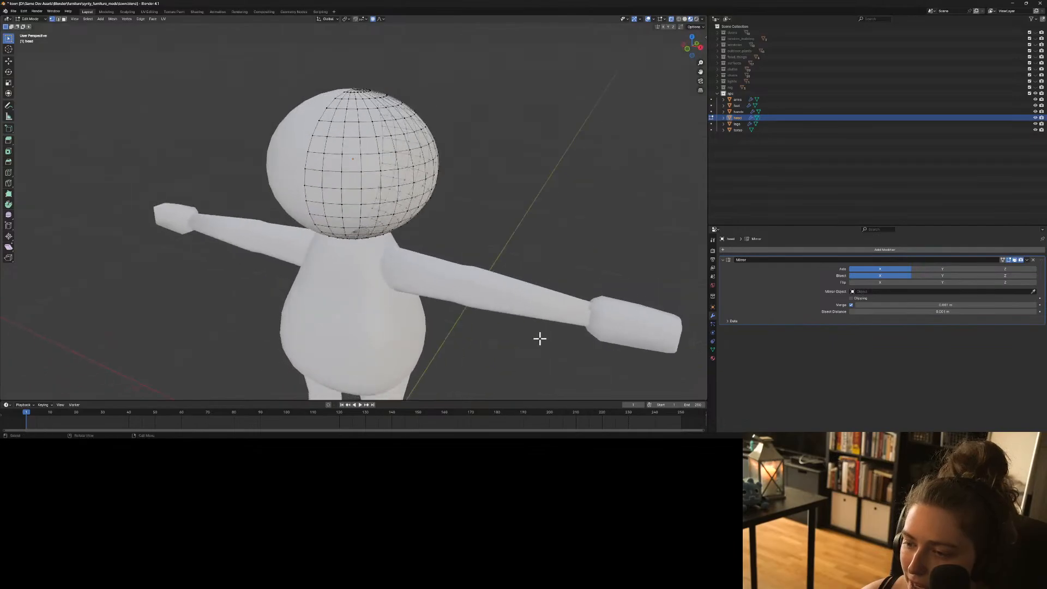
middle_drag(636, 319, 622, 278)
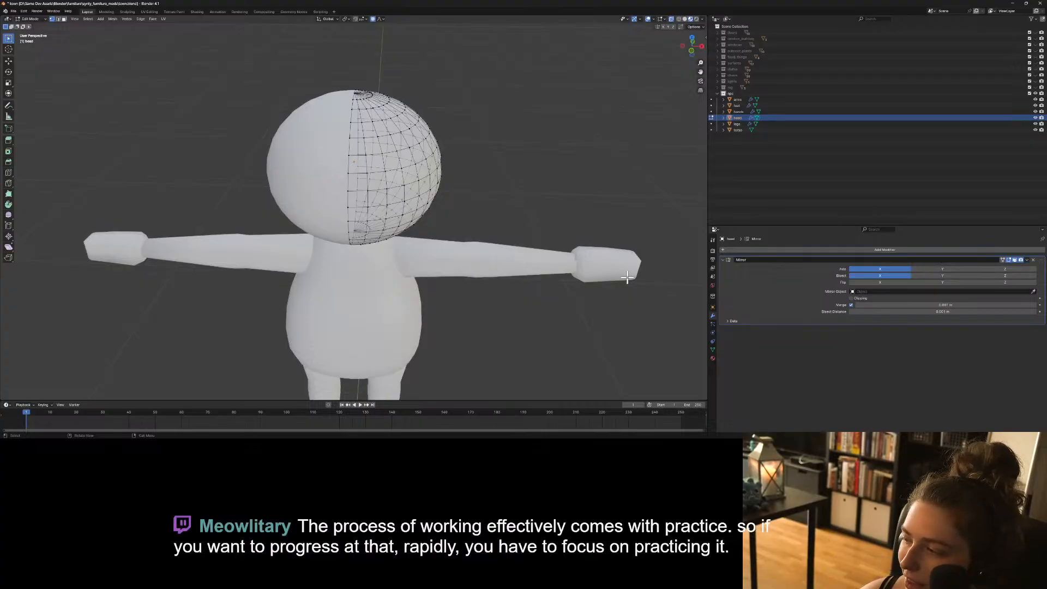
key(Tab)
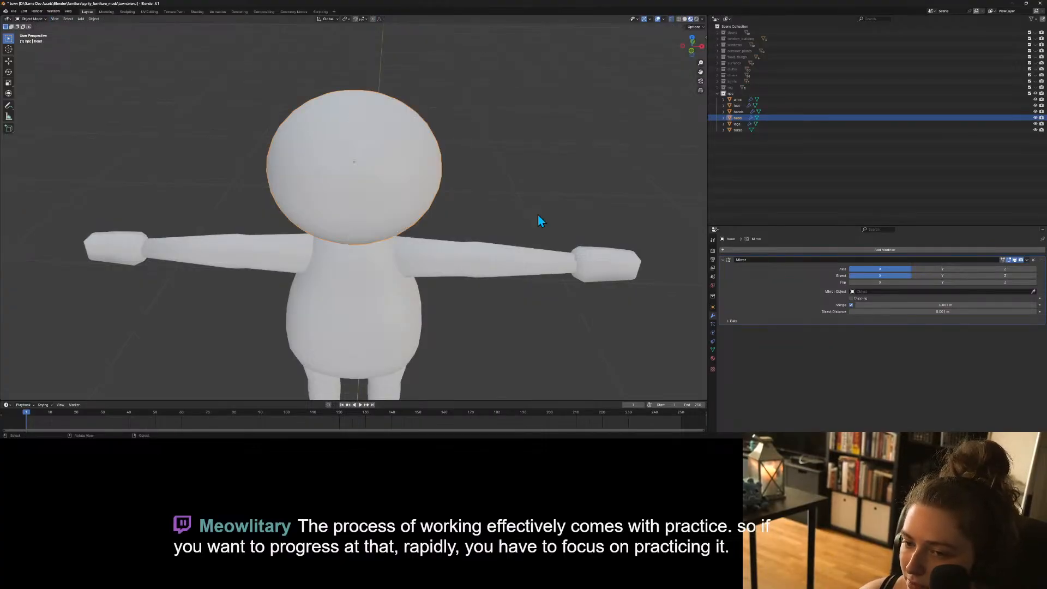
Raise the head's bottom vertices along the Z axis to flatten the underside above the neck, checking the shape in Object Mode.
key(KP_1)
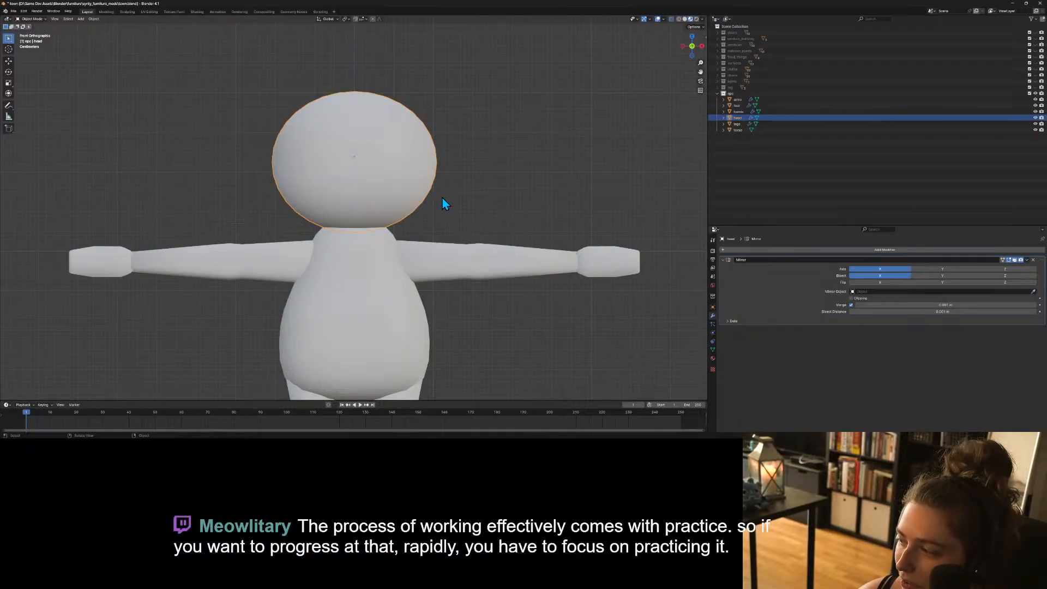
key(Tab)
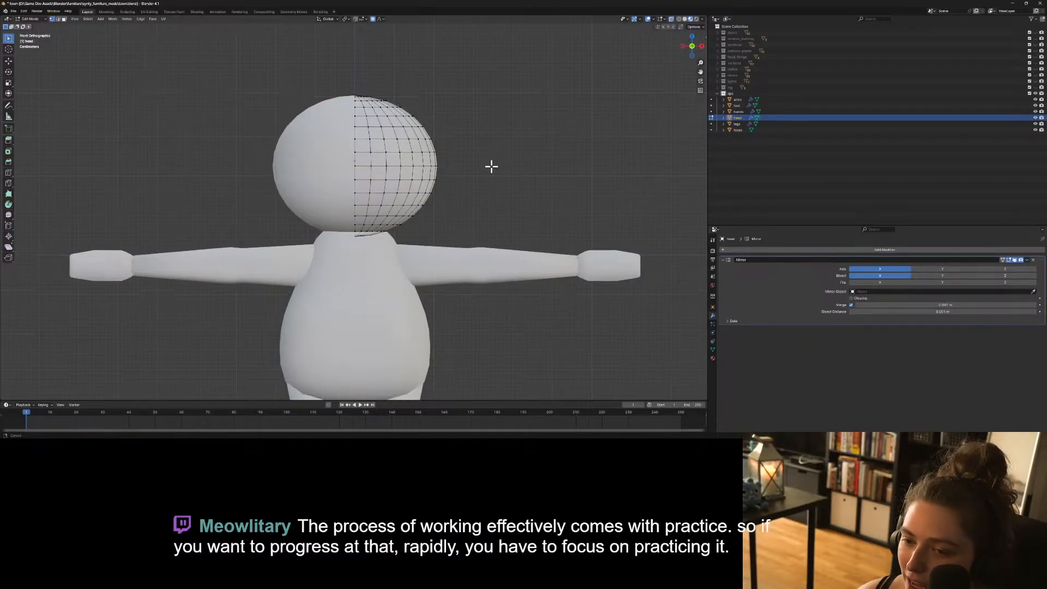
scroll(496, 201, up, 4)
scroll(551, 308, up, 3)
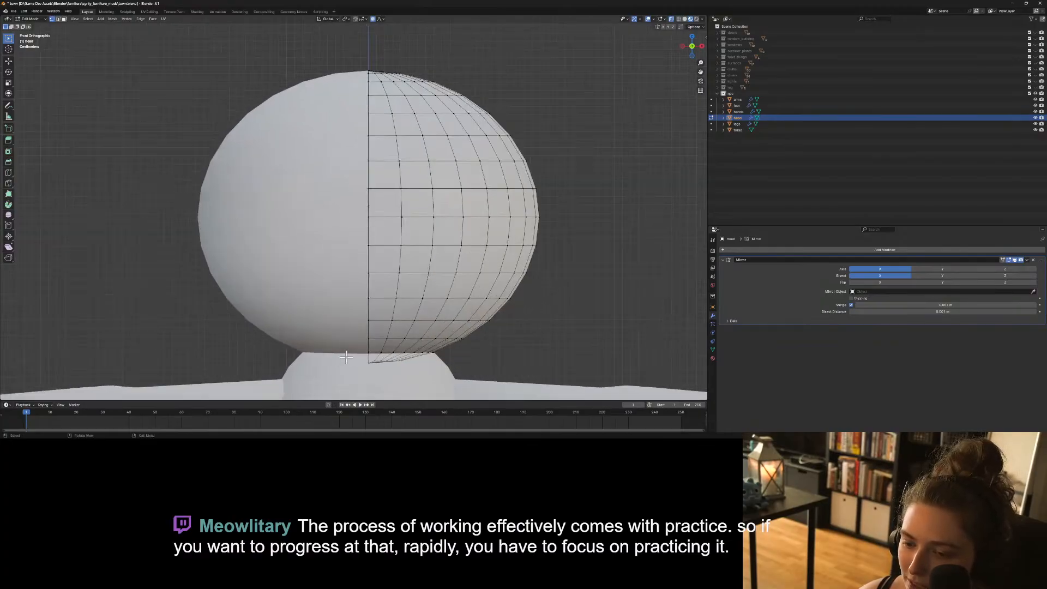
click(385, 363)
key(g)
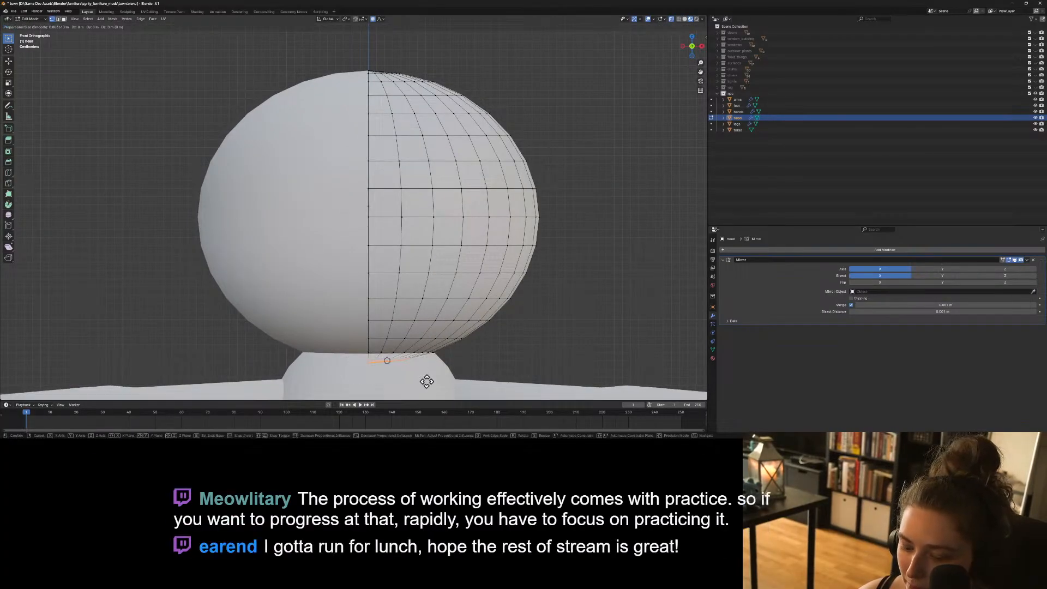
key(z)
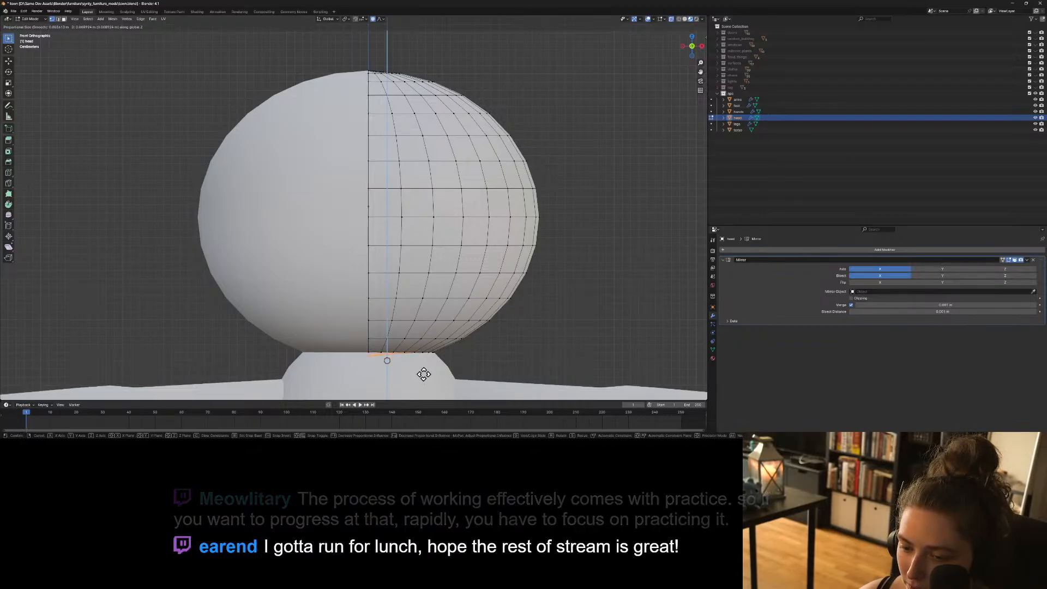
click(420, 371)
key(Tab)
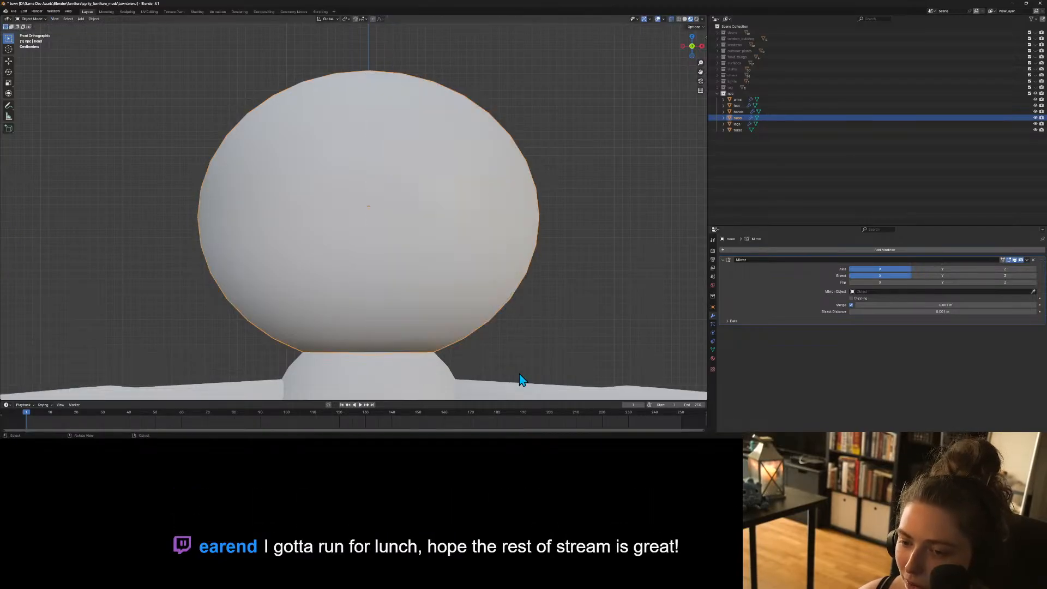
scroll(477, 313, down, 1)
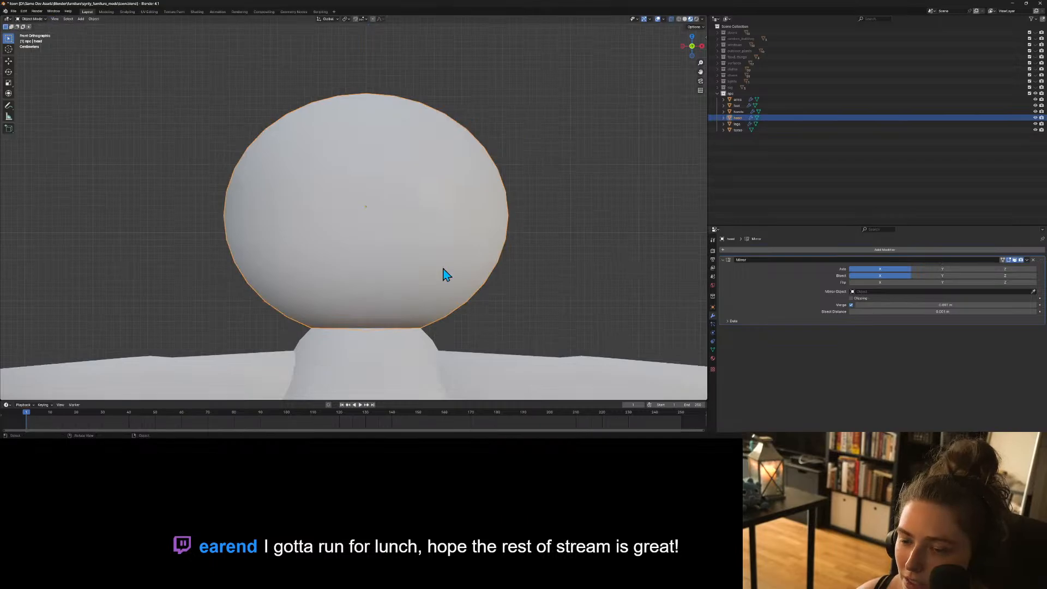
key(Tab)
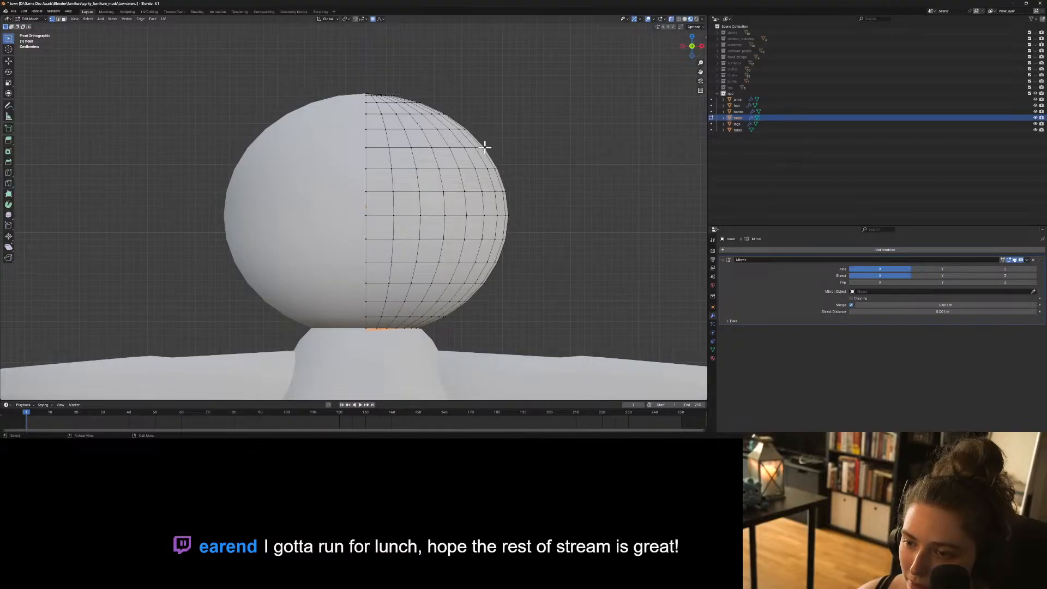
Move the head's upper side vertices inward along the X axis with a broad proportional falloff to narrow the upper head.
click(534, 169)
key(g)
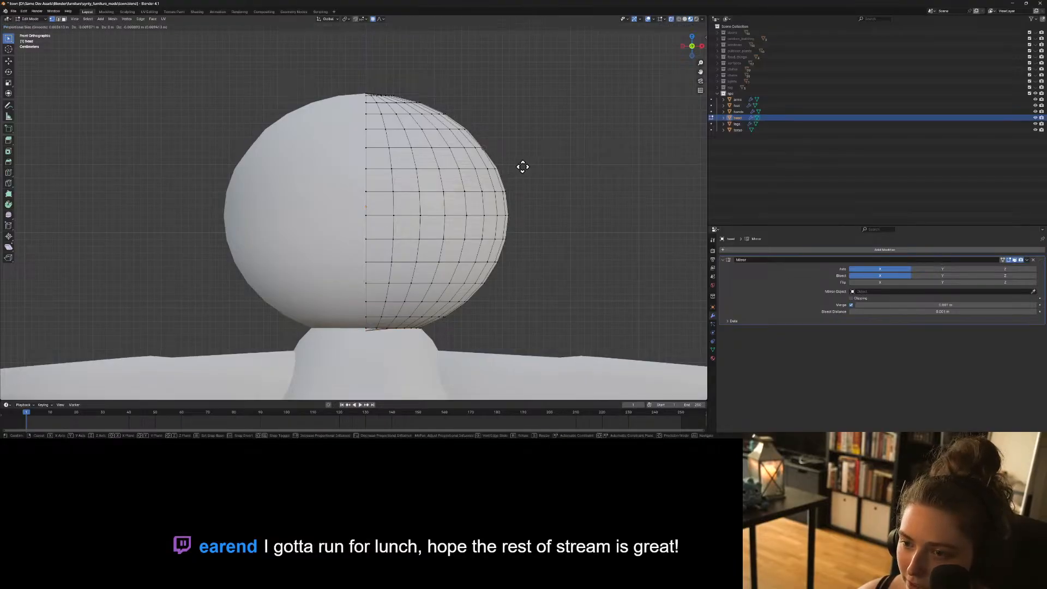
scroll(521, 166, down, 11)
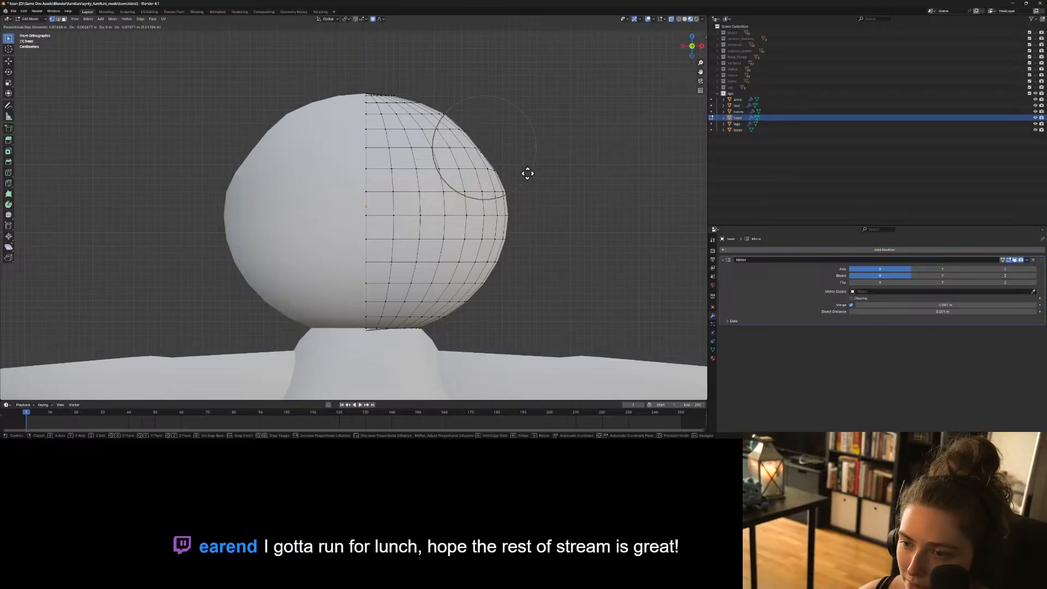
key(x)
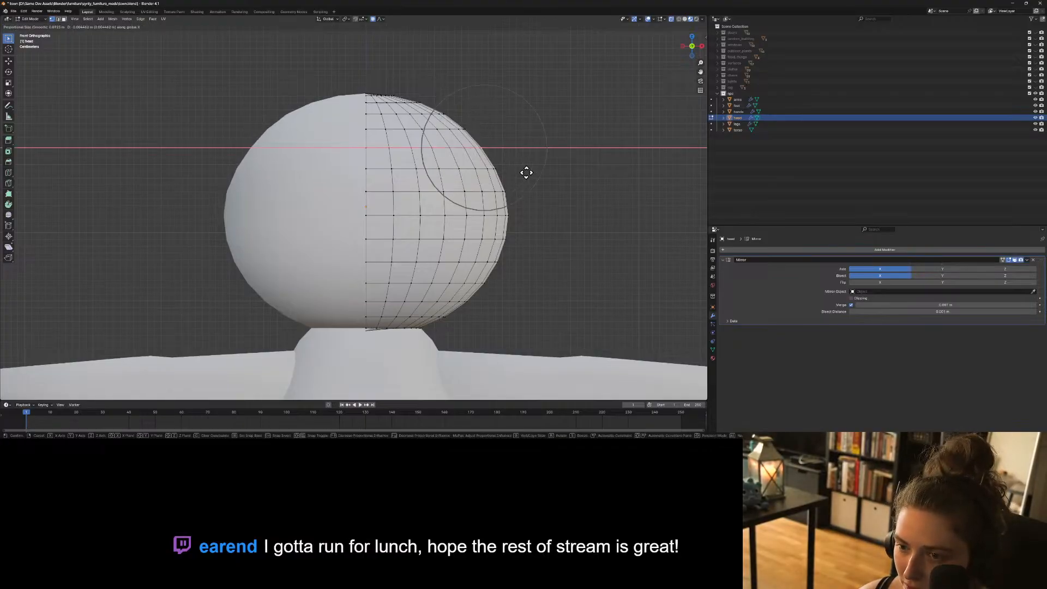
scroll(518, 172, down, 7)
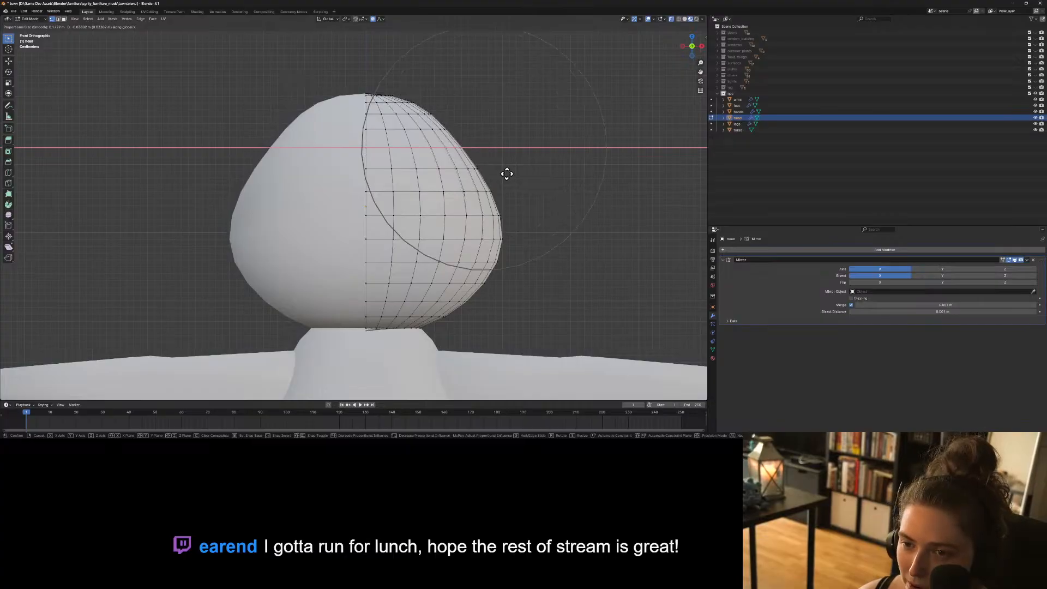
scroll(507, 174, up, 1)
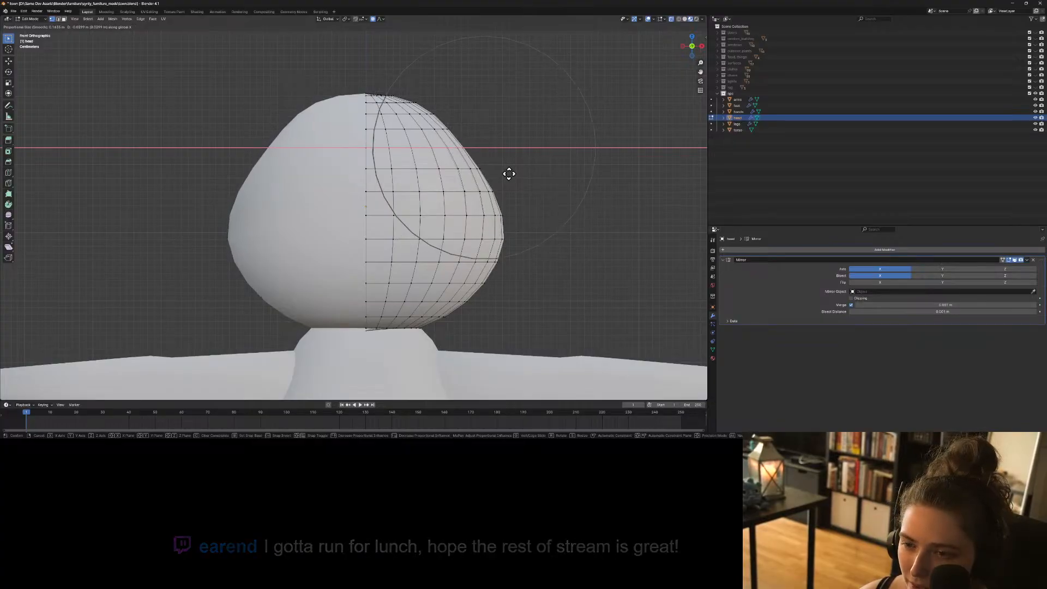
click(509, 173)
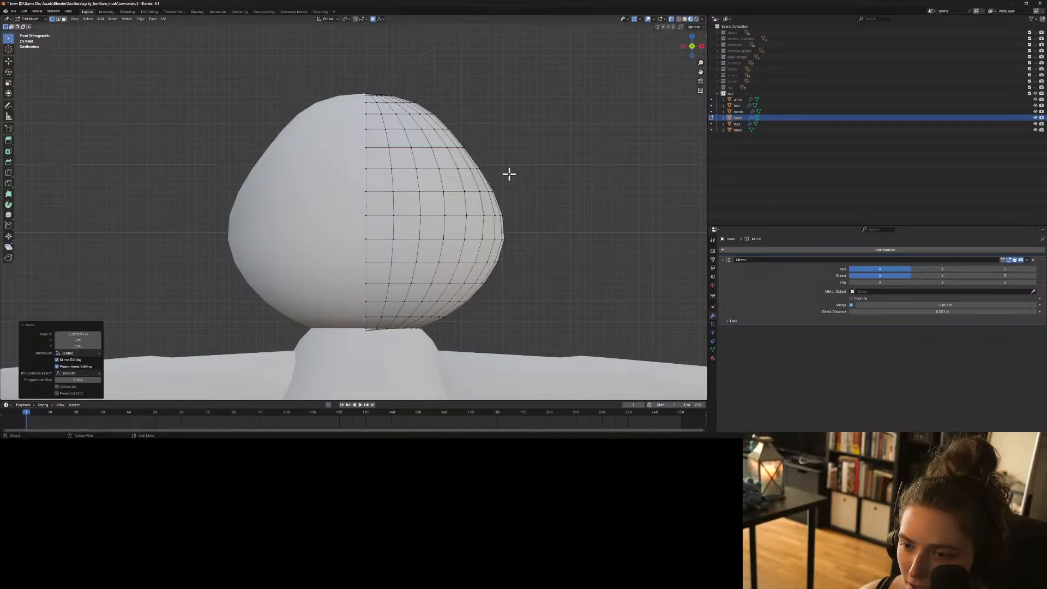
click(467, 148)
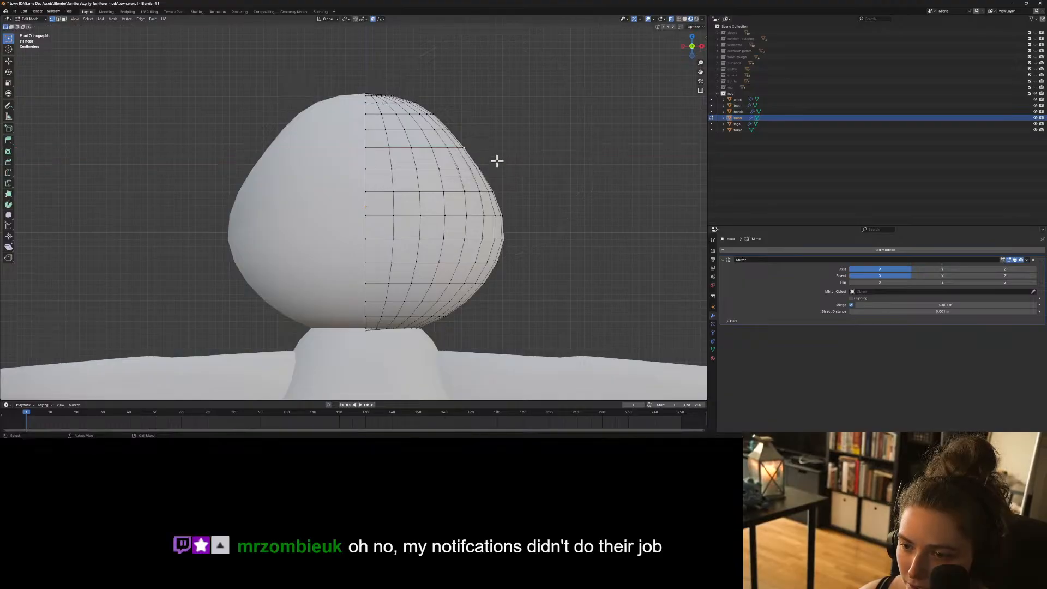
key(g)
key(x)
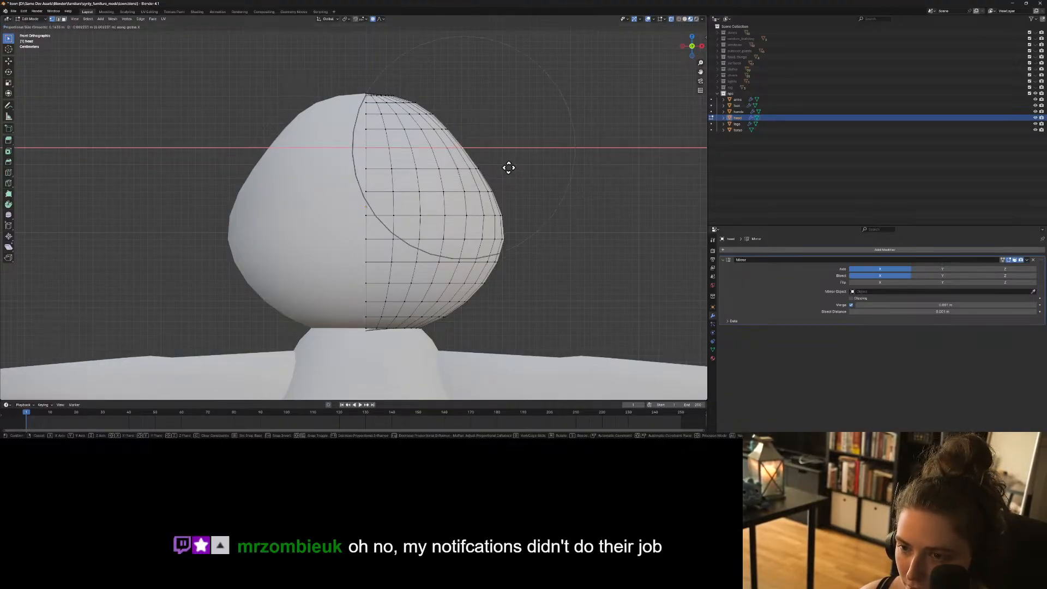
key(z)
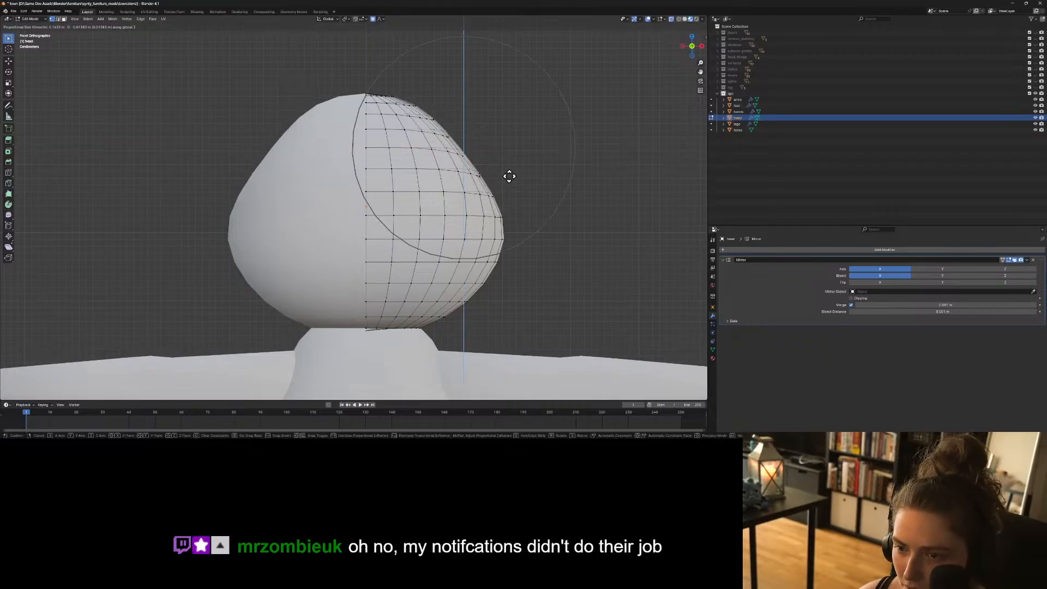
scroll(509, 176, down, 1)
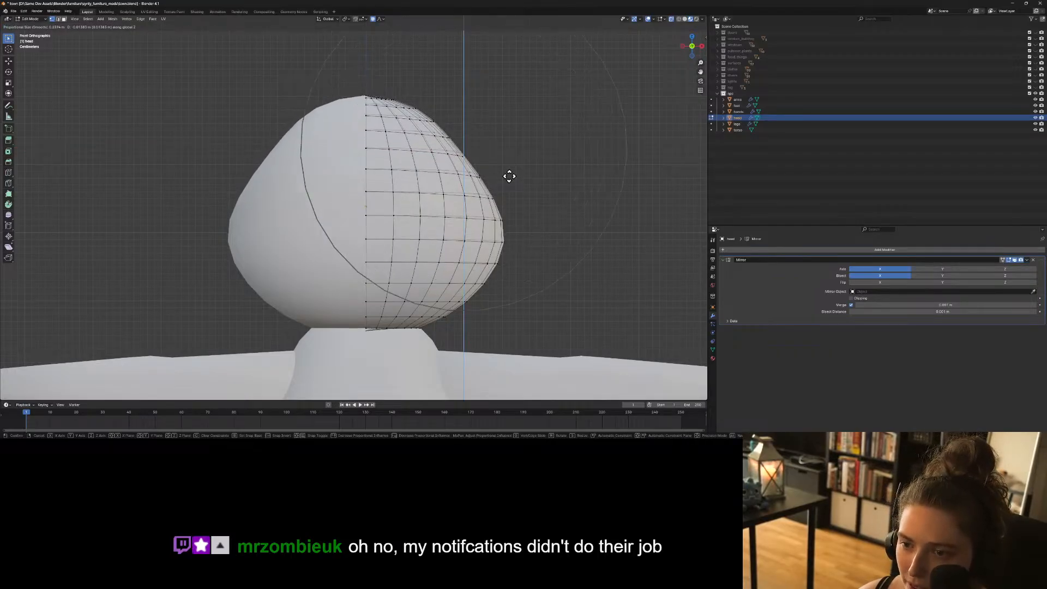
click(508, 176)
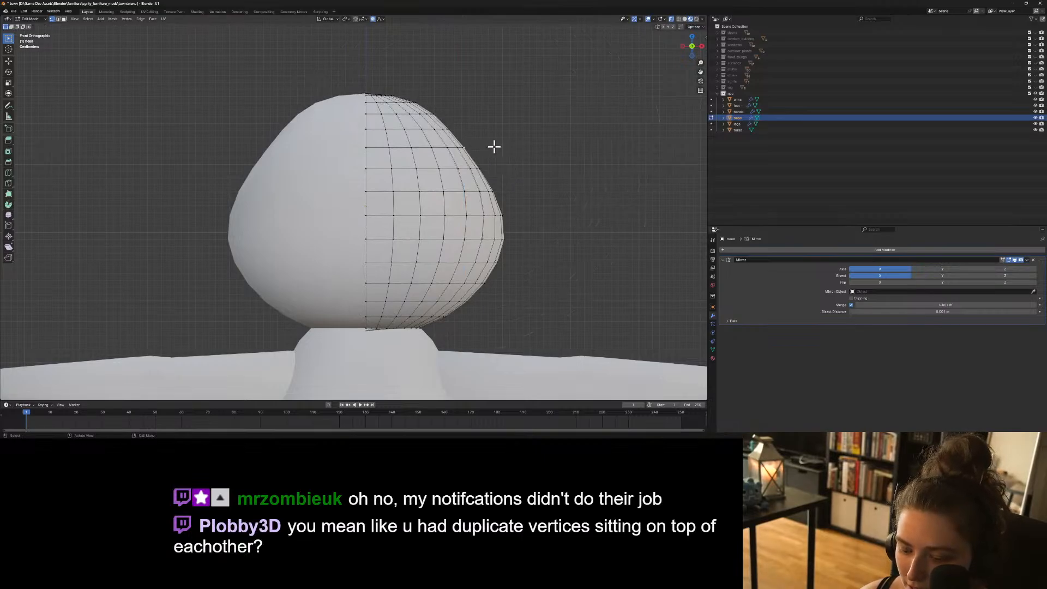
key(g)
key(z)
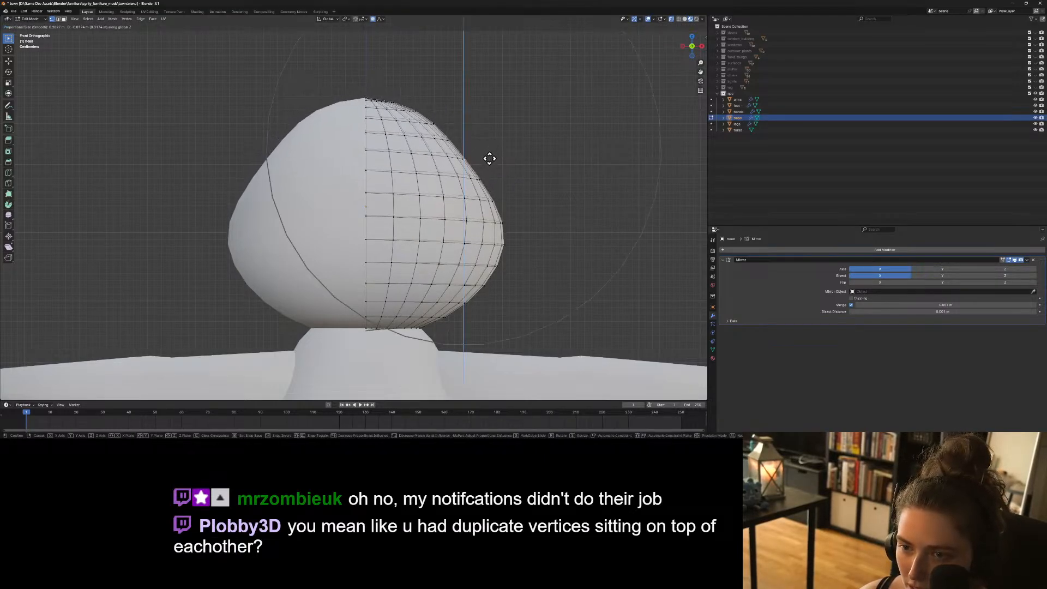
scroll(487, 163, up, 7)
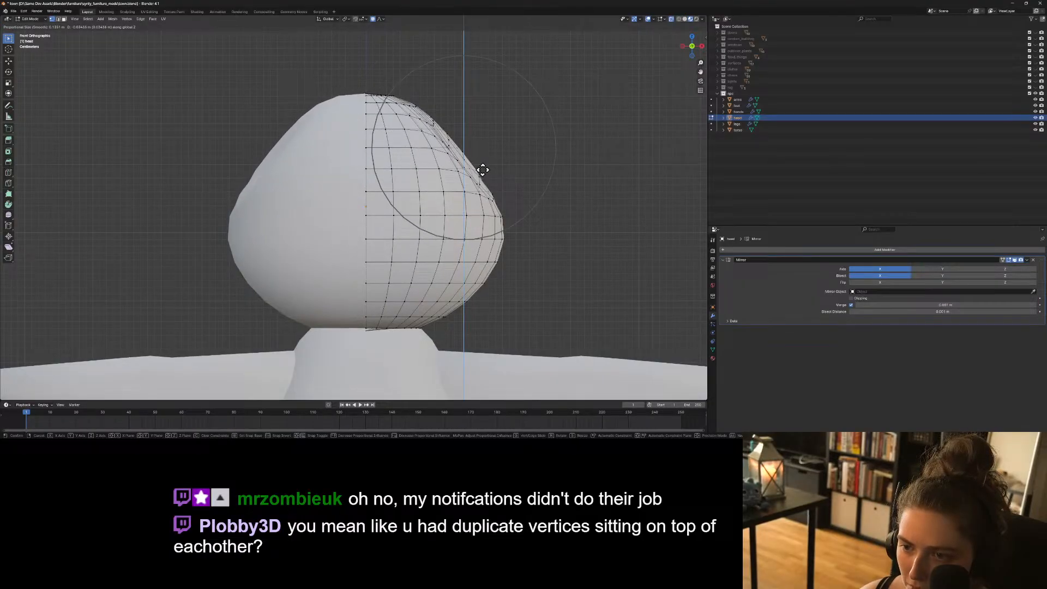
right_click(482, 169)
Check the head in Object Mode, then move the vertices beside the crown slightly outward and down with proportional editing to round the upper contour.
mouse_move(574, 215)
middle_down()
mouse_move(495, 222)
mouse_move(572, 212)
middle_up()
key(KP_1)
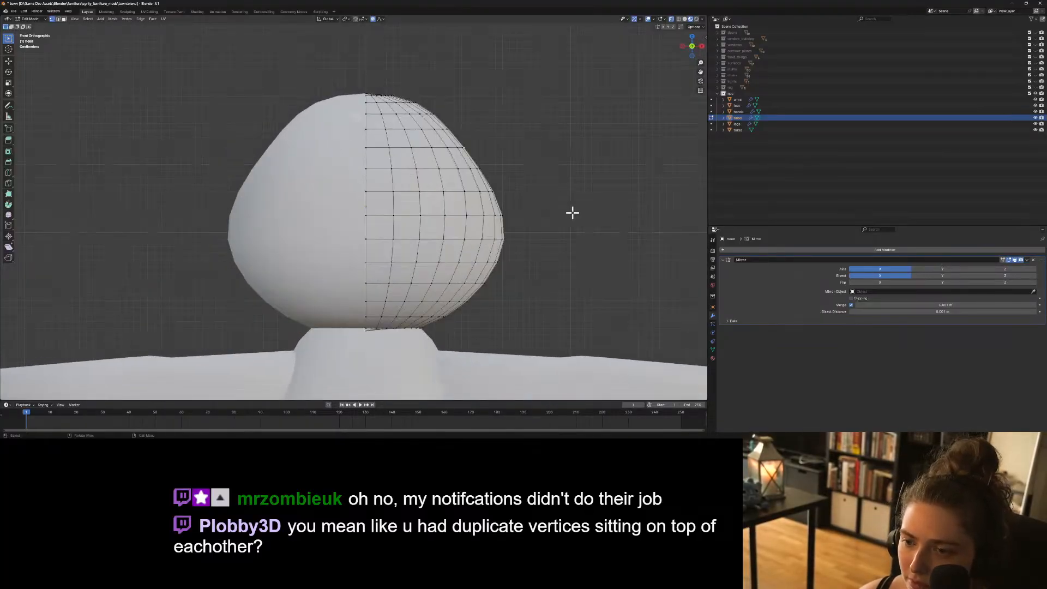
key(Tab)
key(Tab)
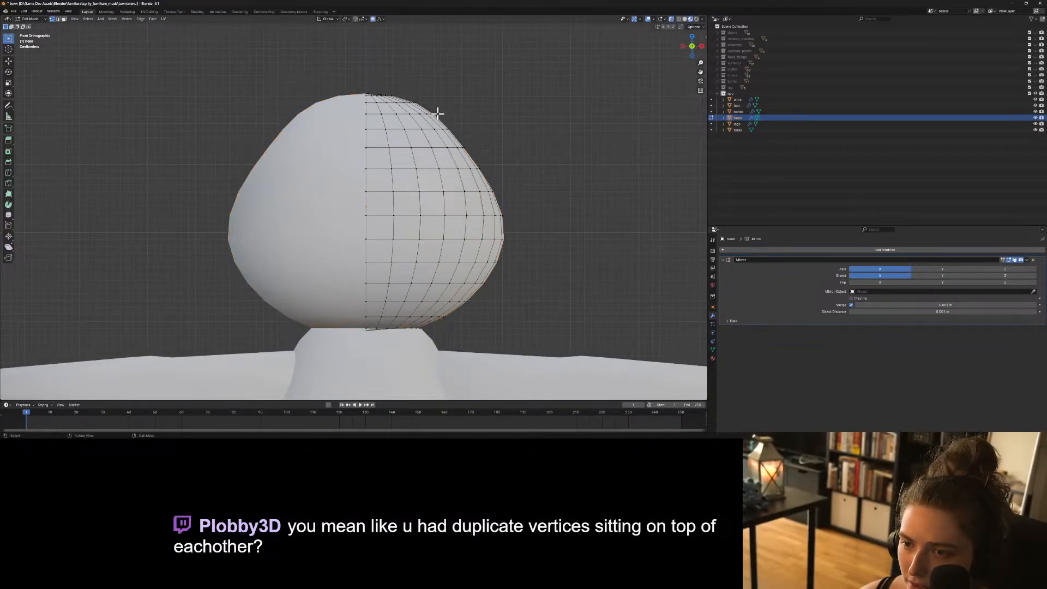
key(g)
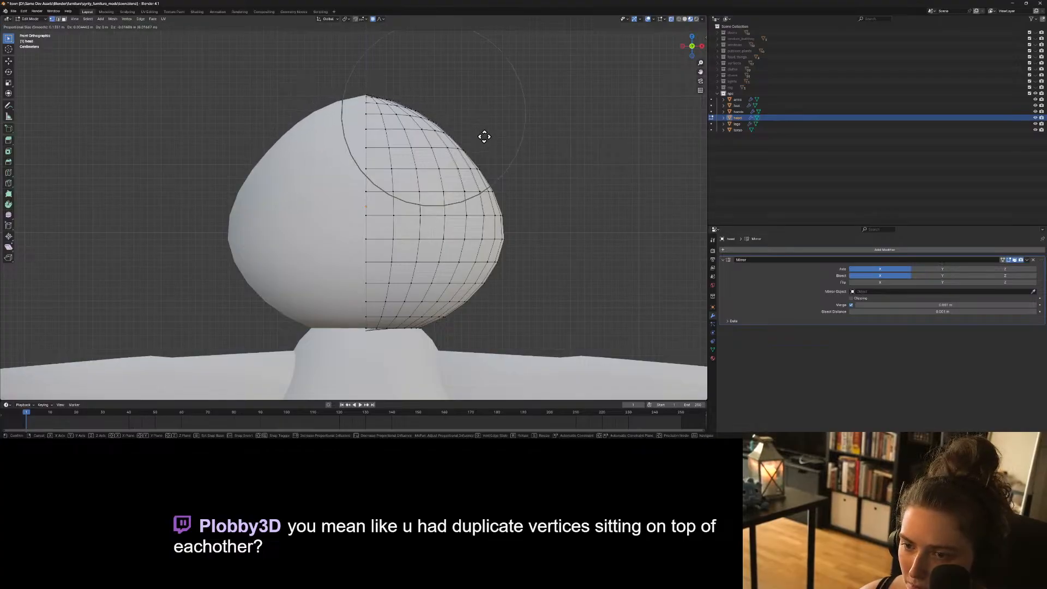
click(484, 136)
Lower the head's widest side vertices with a larger proportional falloff to fill out the cheeks, and check the silhouette in Object Mode.
click(582, 193)
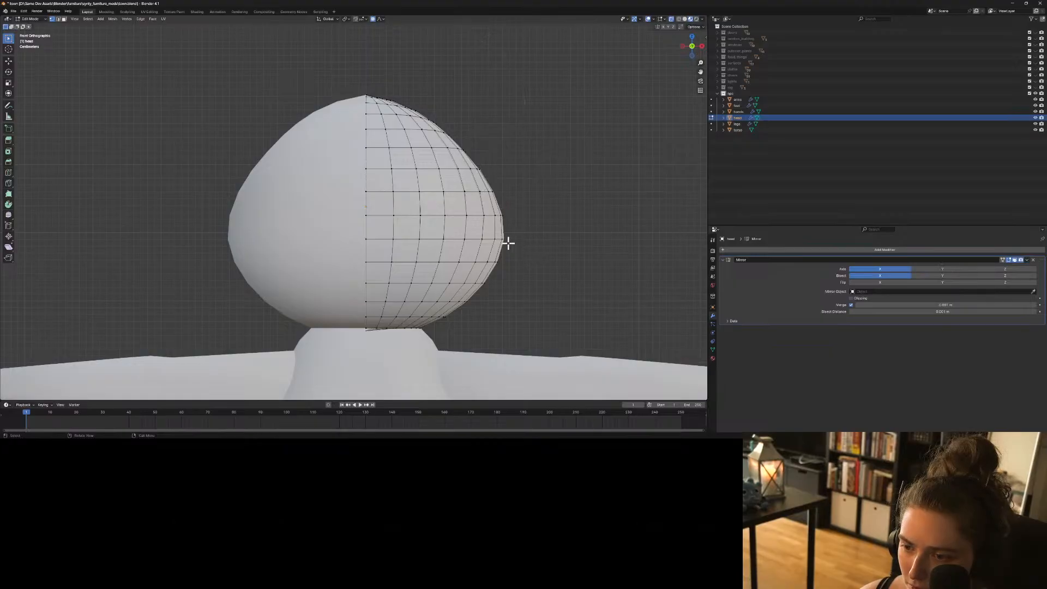
key(g)
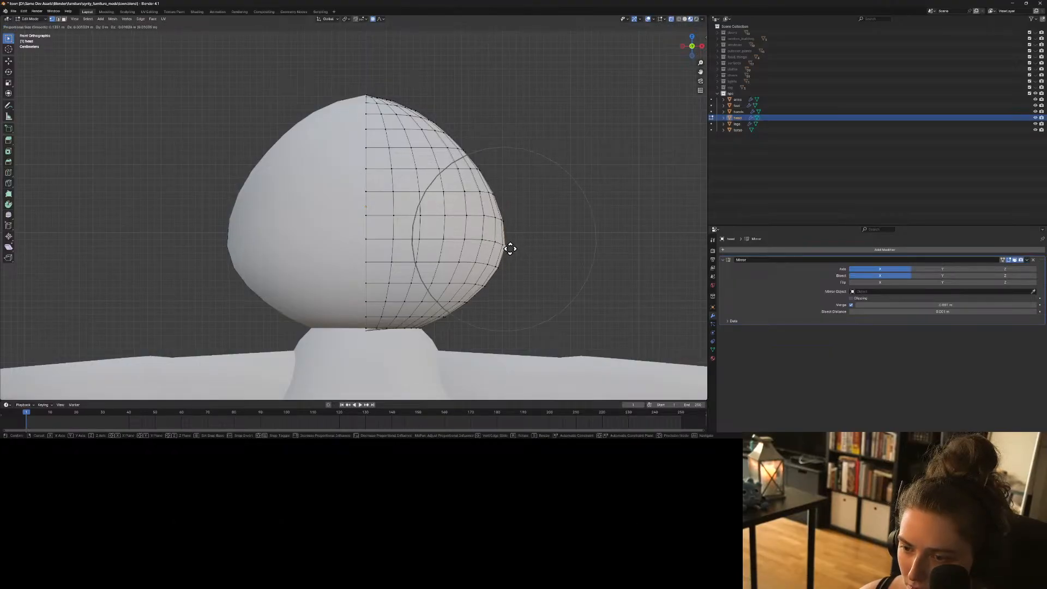
scroll(510, 259, down, 4)
scroll(517, 273, down, 3)
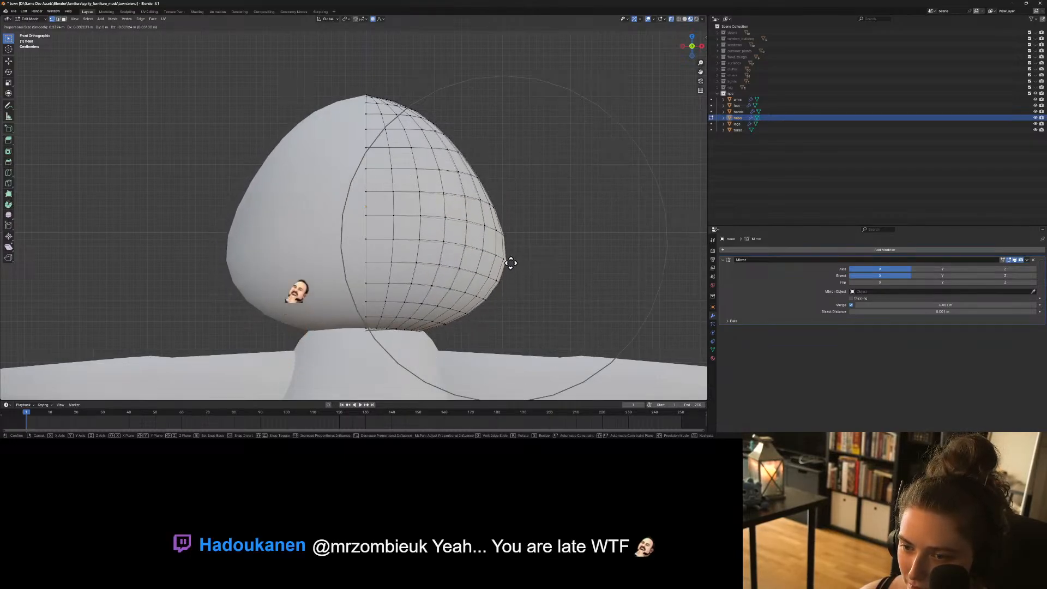
click(513, 264)
key(Tab)
click(567, 280)
scroll(561, 275, down, 4)
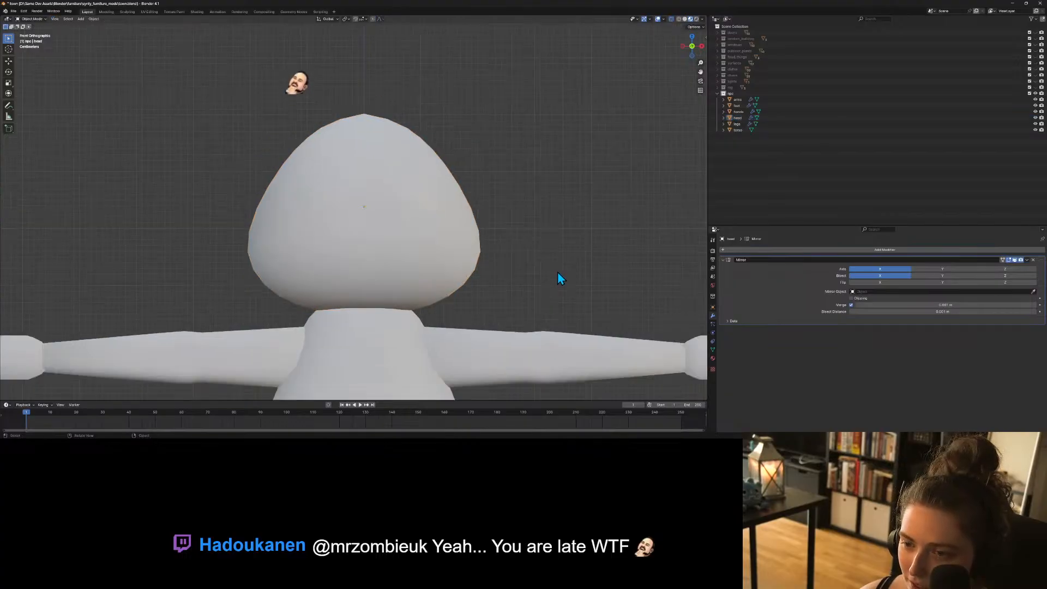
mouse_move(554, 271)
middle_down()
mouse_move(525, 279)
mouse_move(483, 263)
mouse_move(567, 283)
middle_up()
key(KP_1)
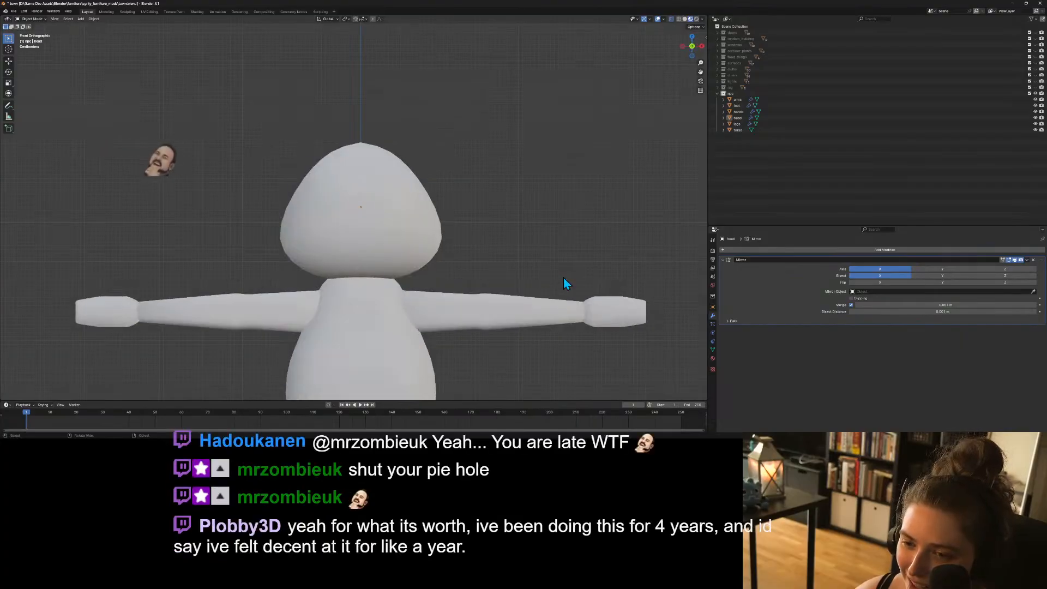
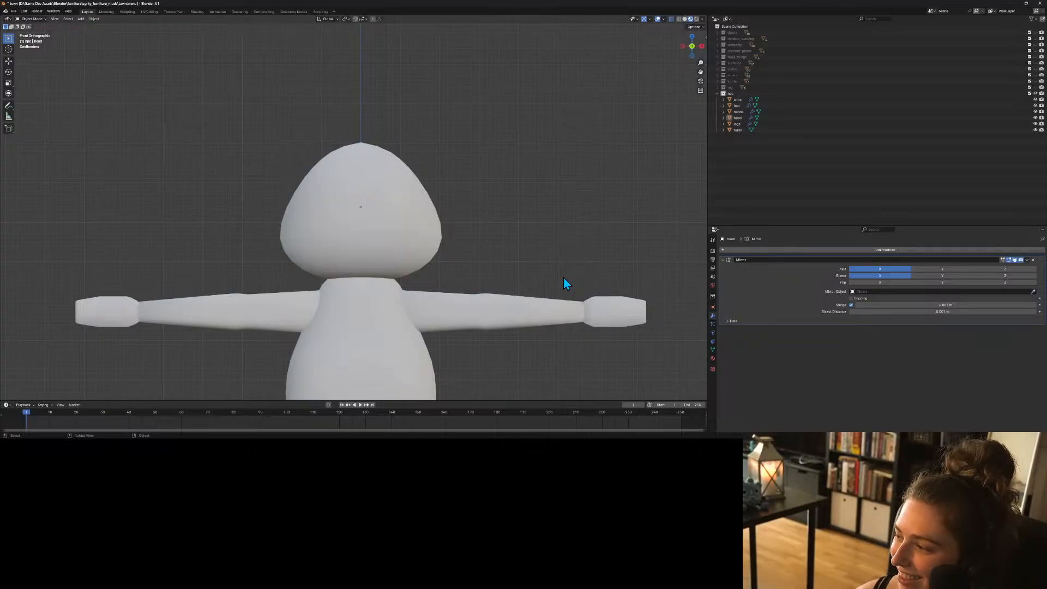
Lower the head's top vertices along the Z axis in front view with a reduced proportional falloff to blunt the pointed crown.
middle_drag(488, 286, 484, 297)
key(KP_1)
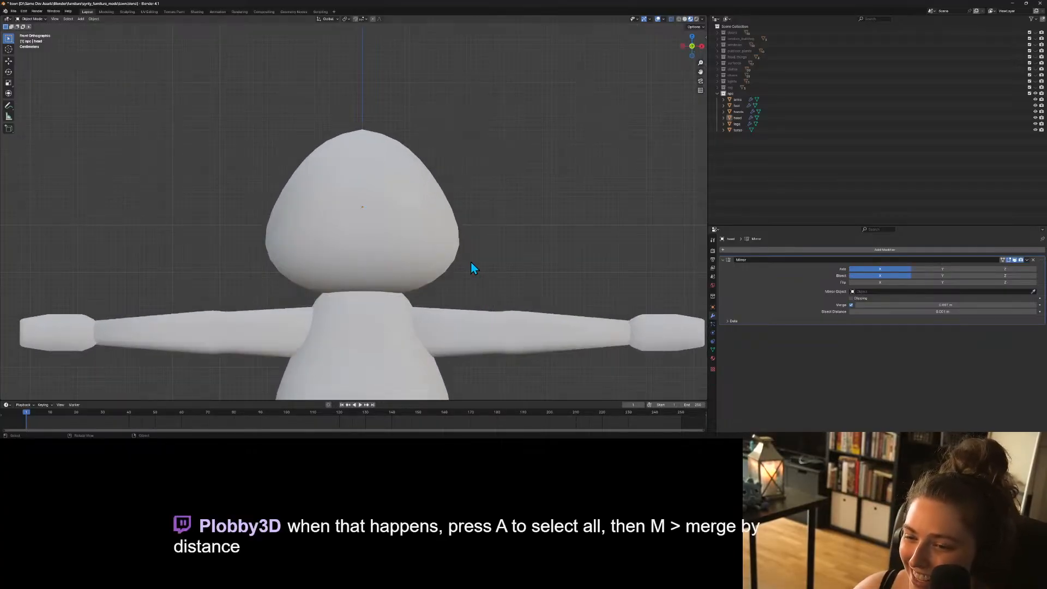
click(451, 215)
key(Tab)
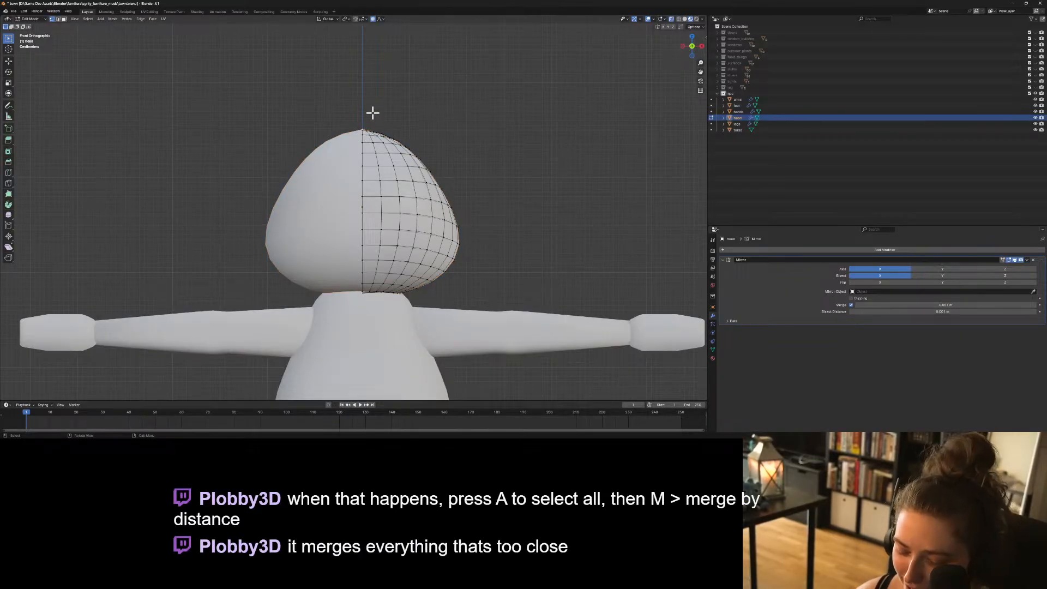
key(g)
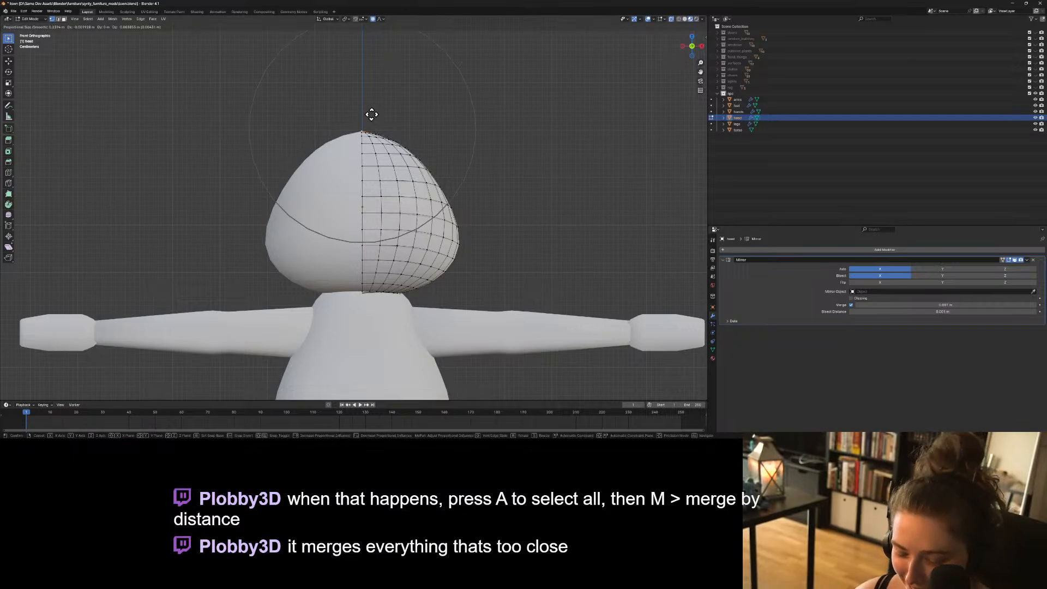
key(z)
scroll(371, 116, up, 5)
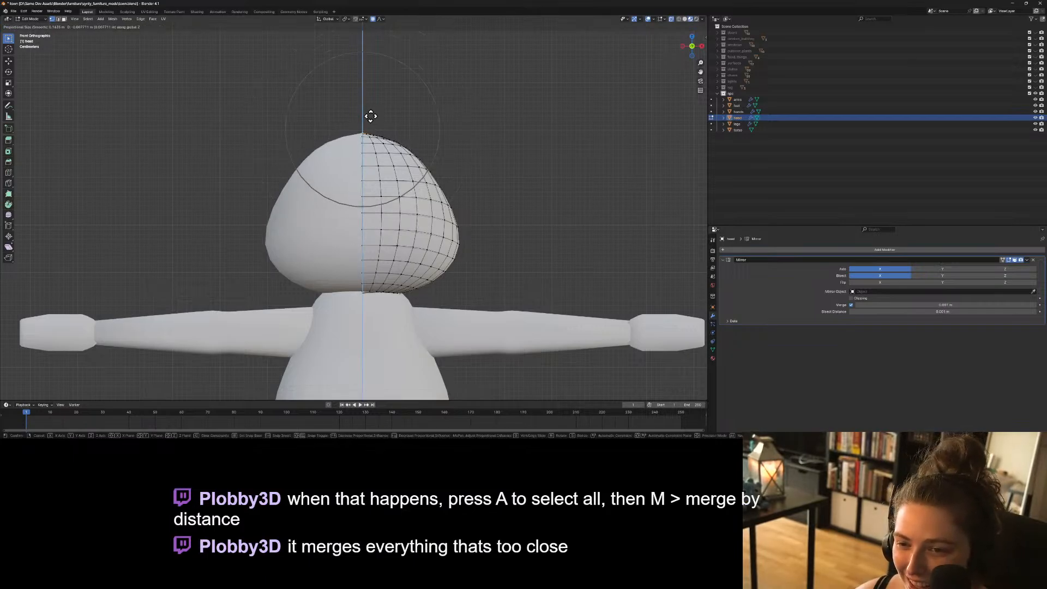
click(367, 116)
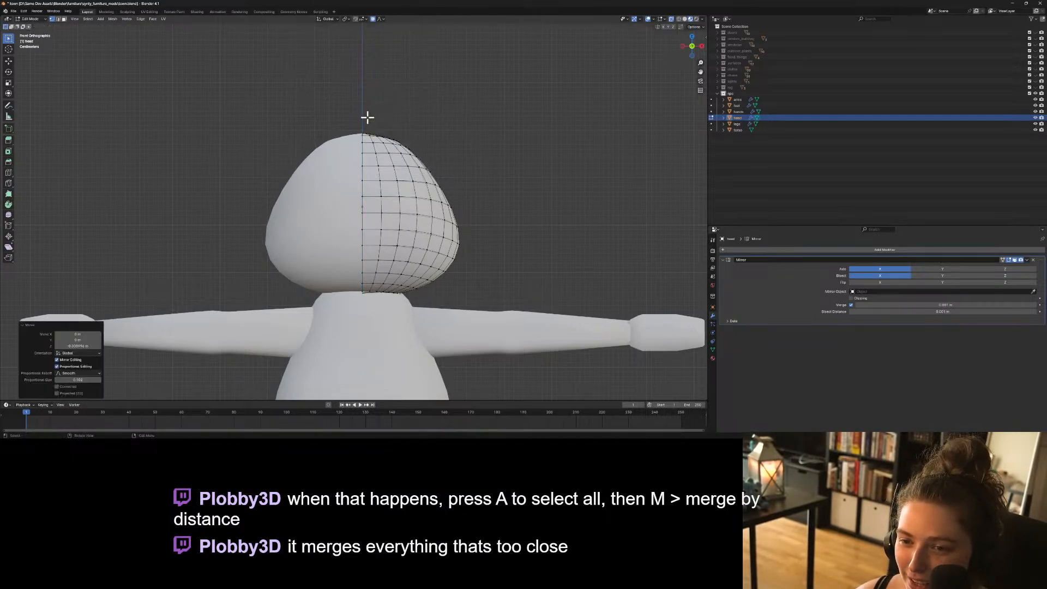
key(Tab)
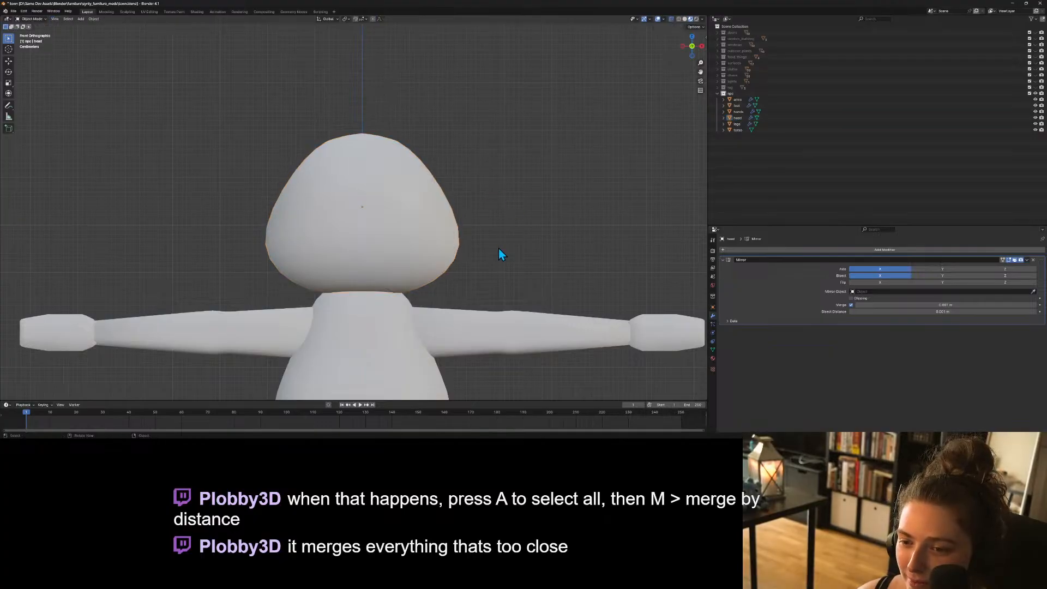
Raise the head's crown vertices slightly along the Z axis in right side view, adjusting the proportional falloff.
key(KP_3)
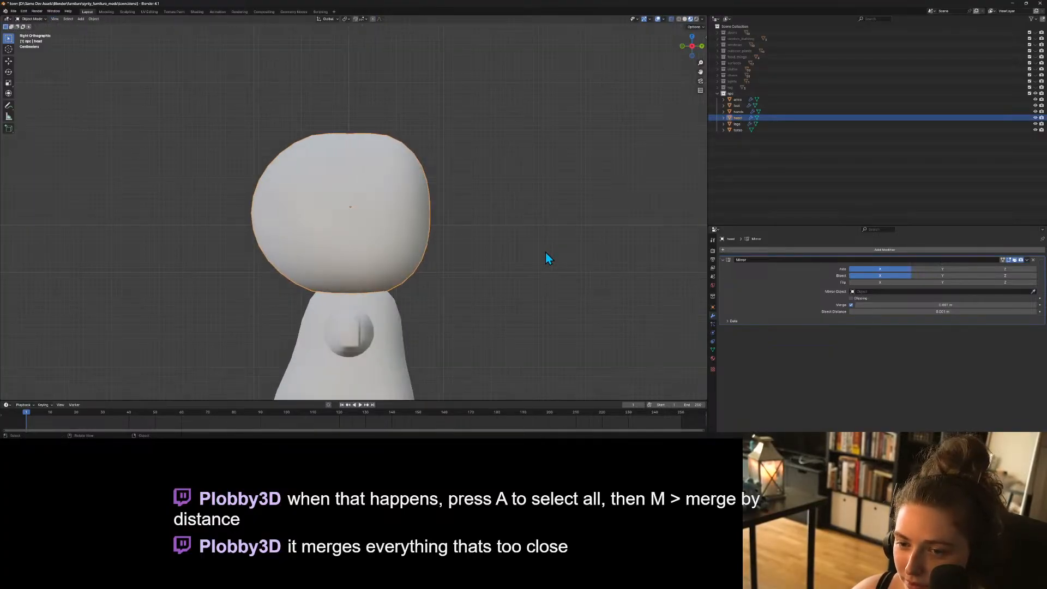
key(Tab)
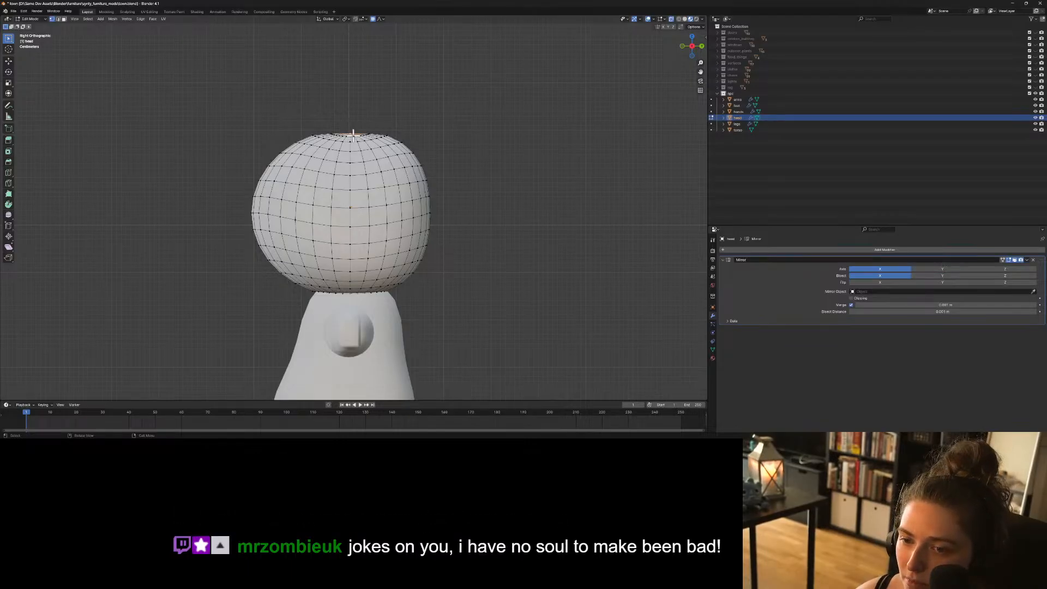
key(g)
key(z)
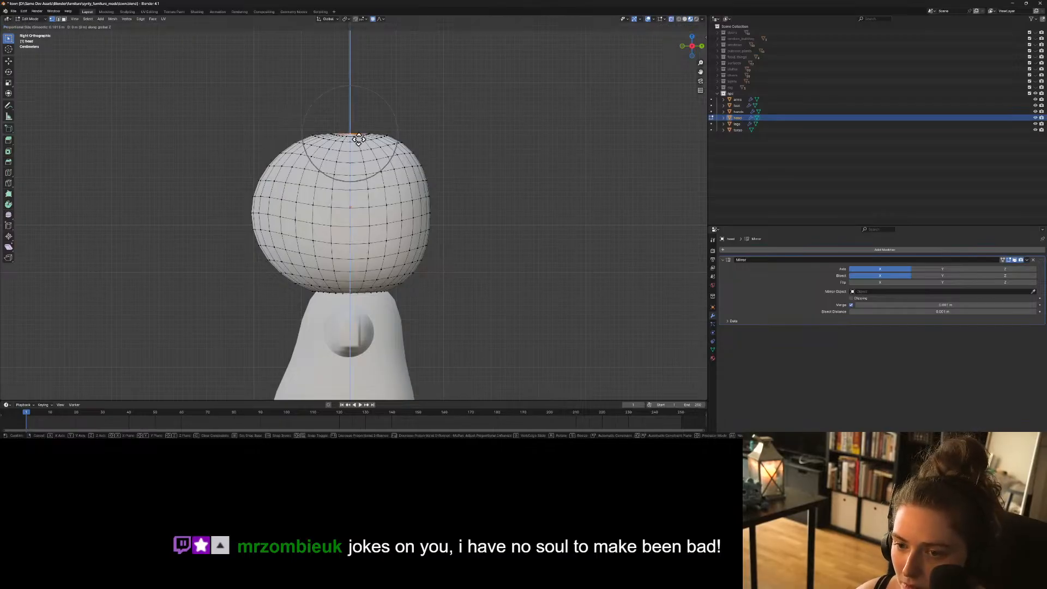
scroll(359, 137, up, 5)
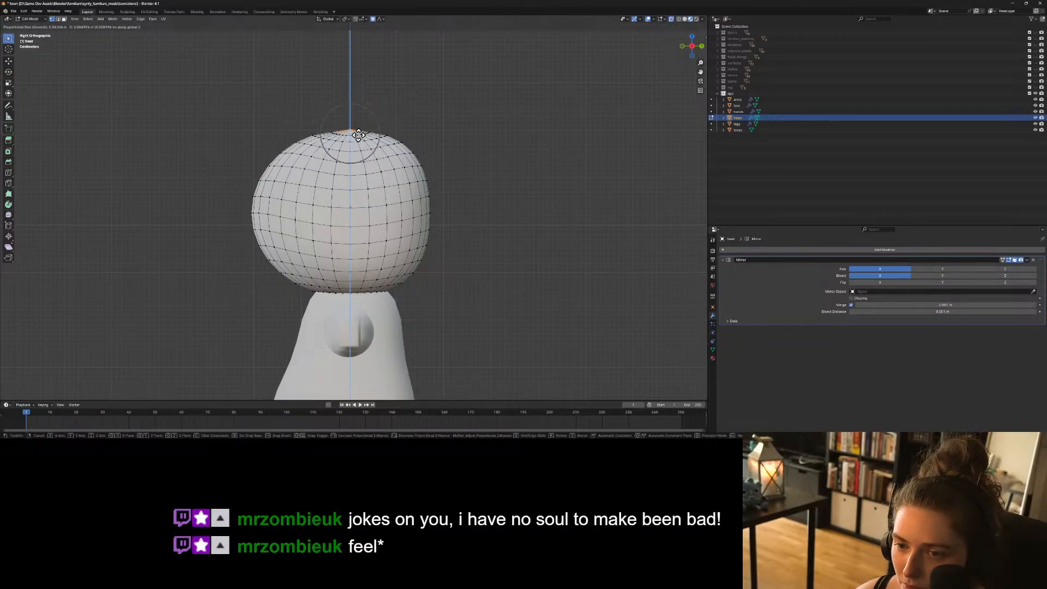
scroll(357, 137, down, 6)
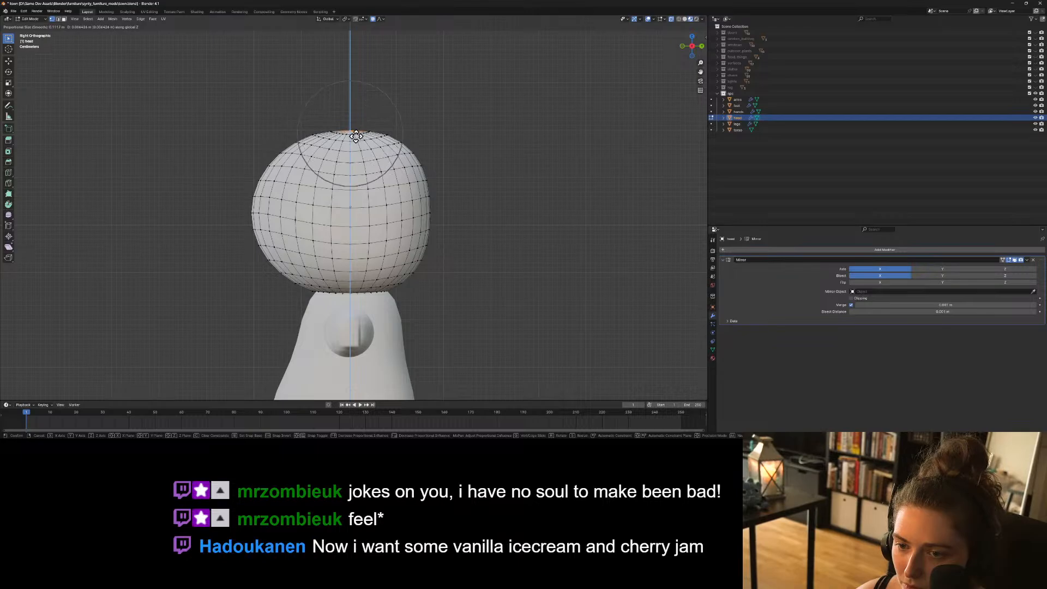
click(356, 137)
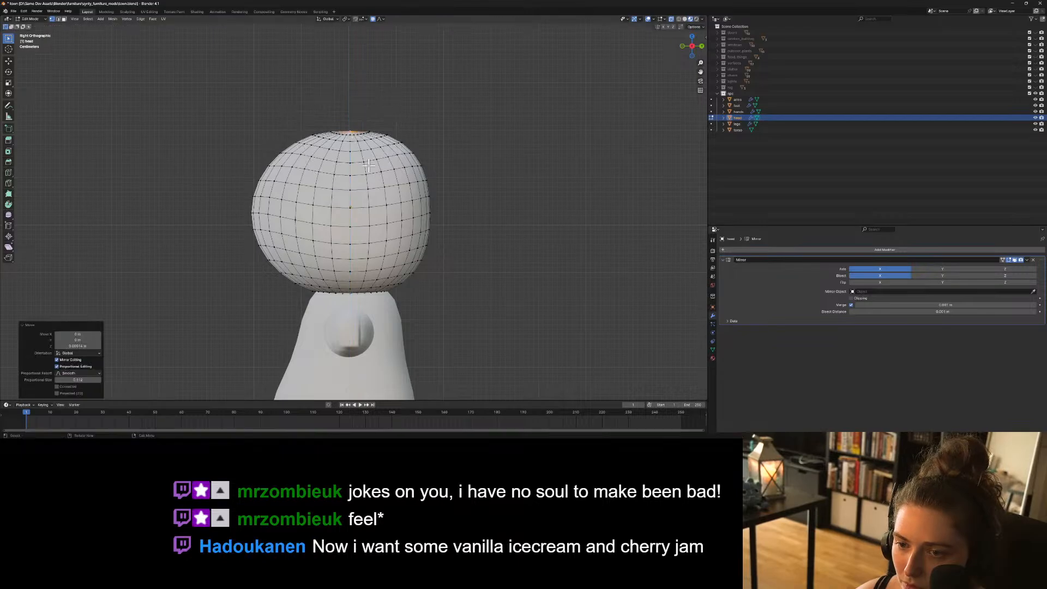
Pull the head's upper front vertices back and down in side view with a widened proportional falloff to slope the forehead.
click(281, 151)
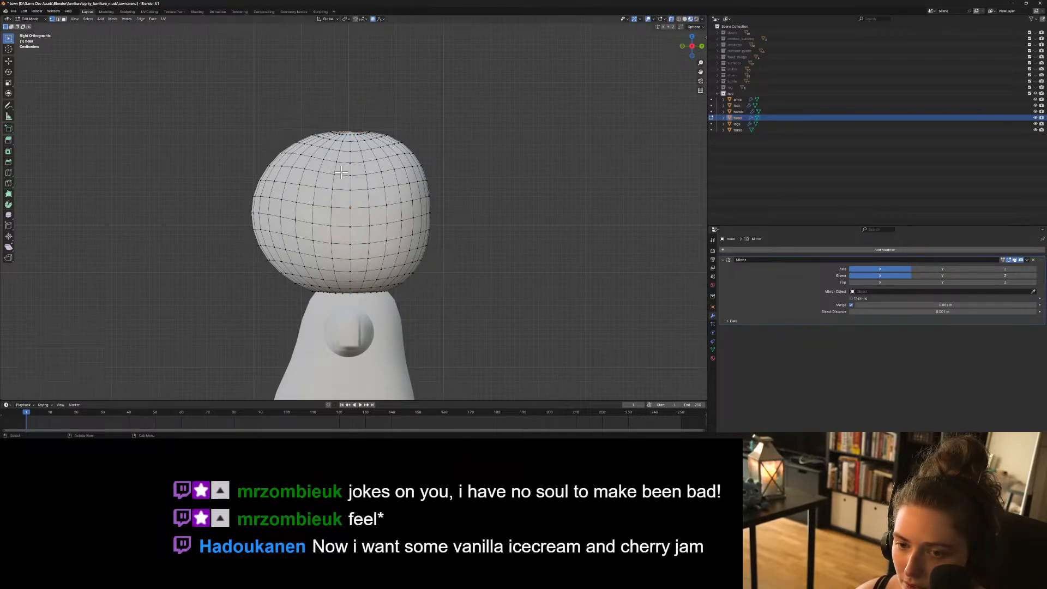
click(293, 148)
key(g)
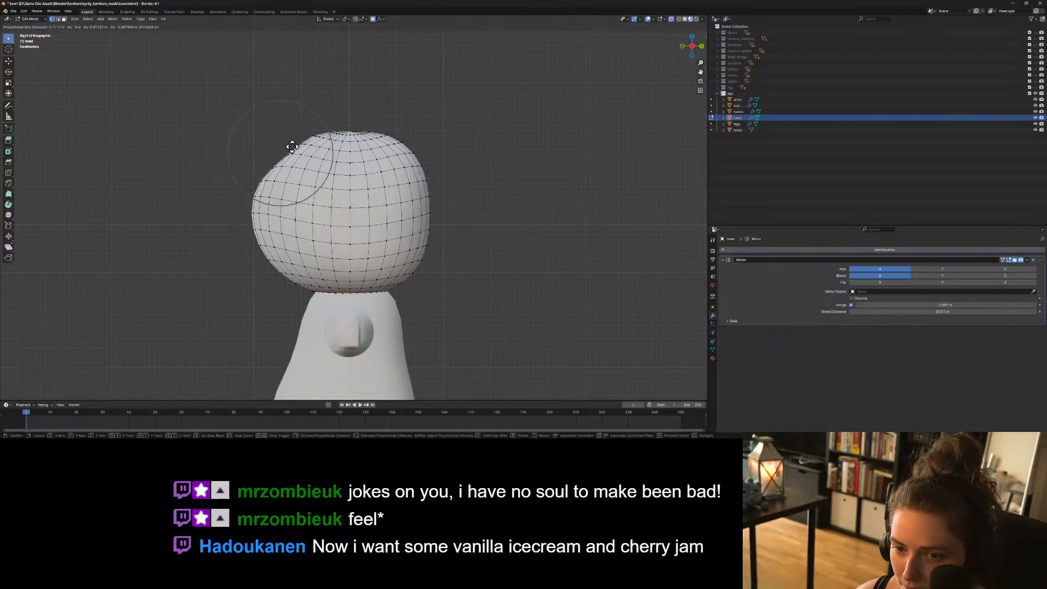
scroll(293, 150, down, 4)
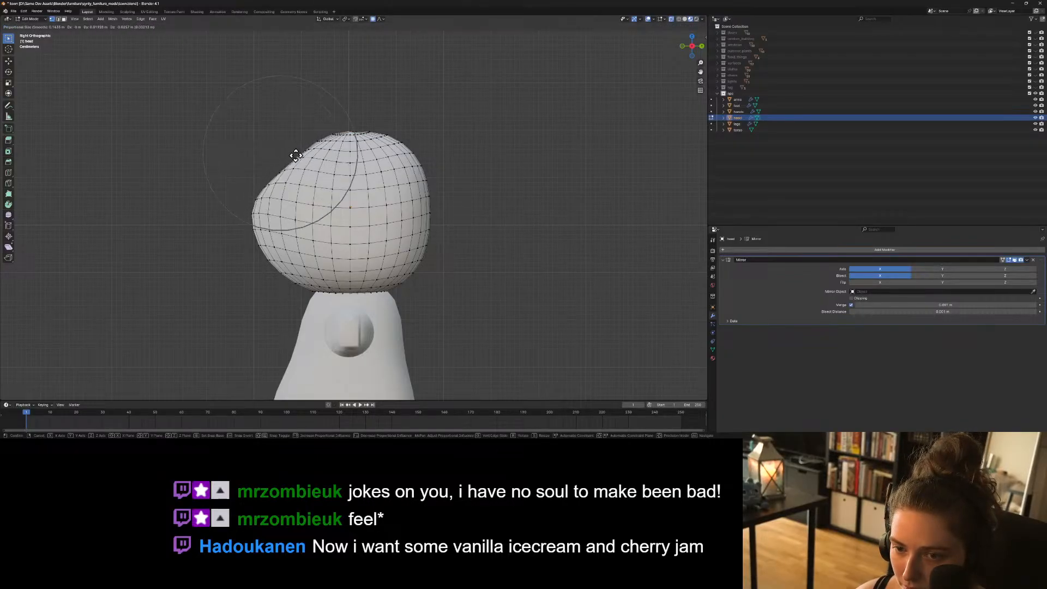
scroll(296, 156, down, 3)
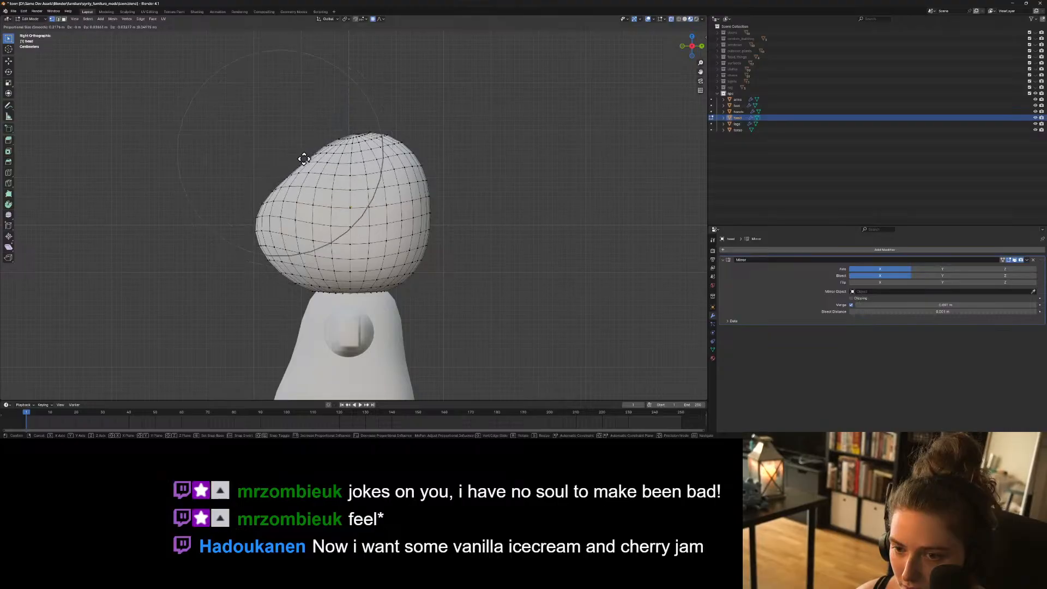
click(303, 160)
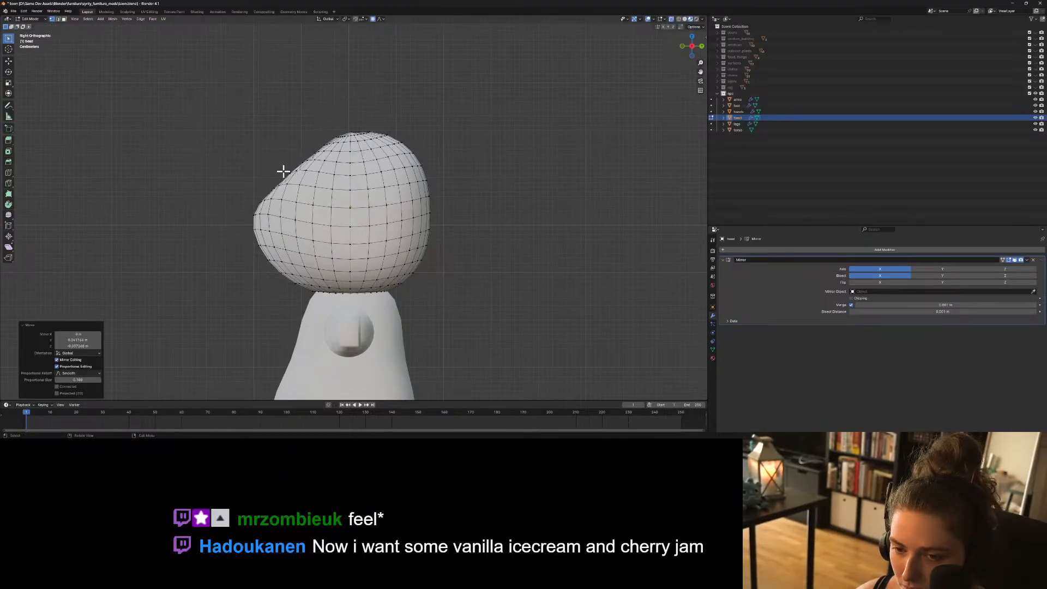
middle_drag(284, 171, 400, 230)
key(ctrl+z)
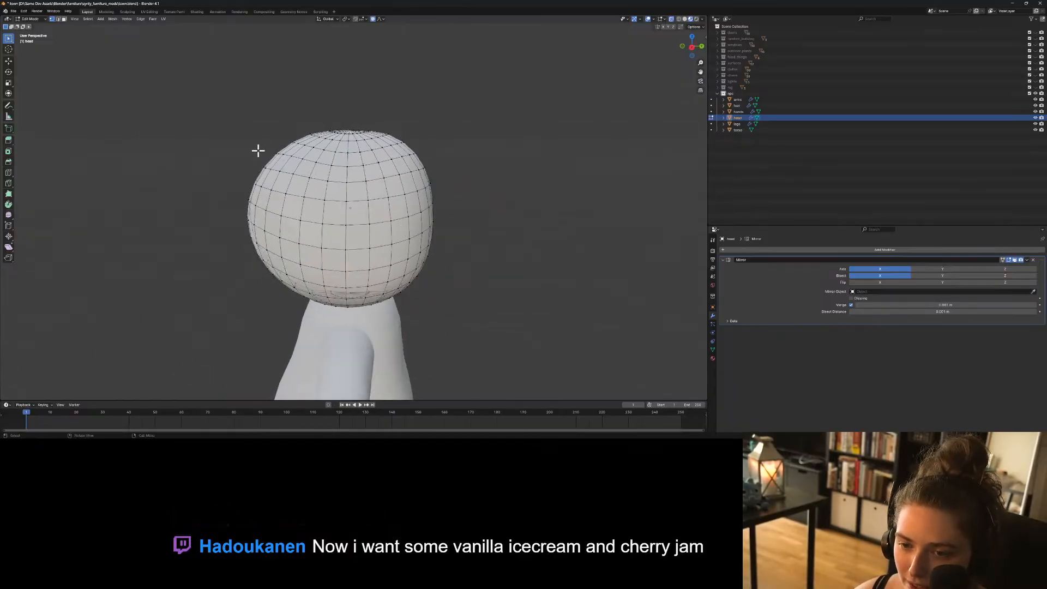
In right side view, lower the head's upper front vertices along Z with a reduced proportional falloff and push them back into the head.
key(KP_3)
drag(251, 140, 293, 174)
key(g)
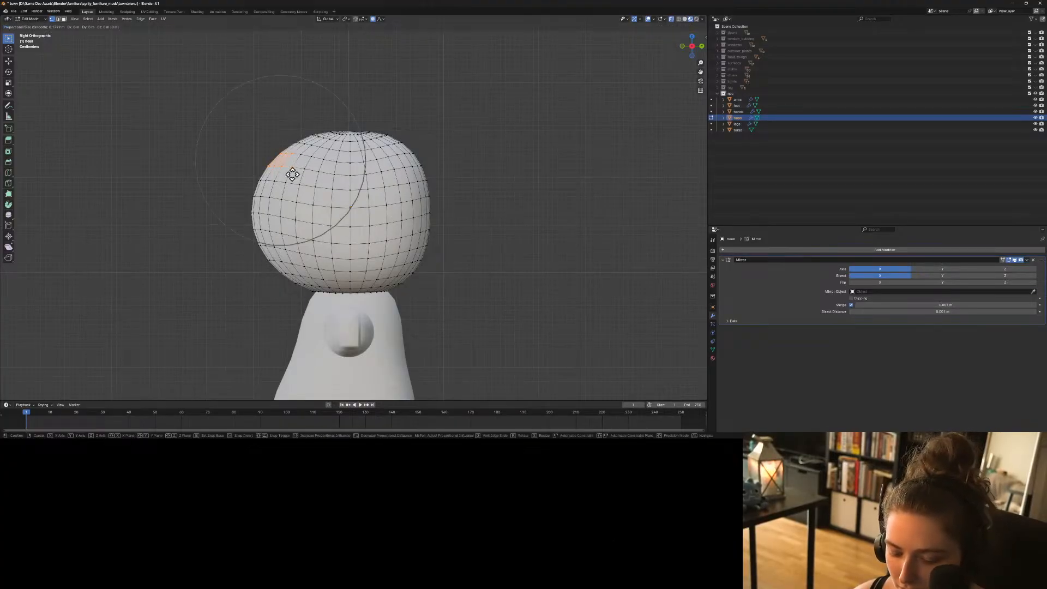
key(z)
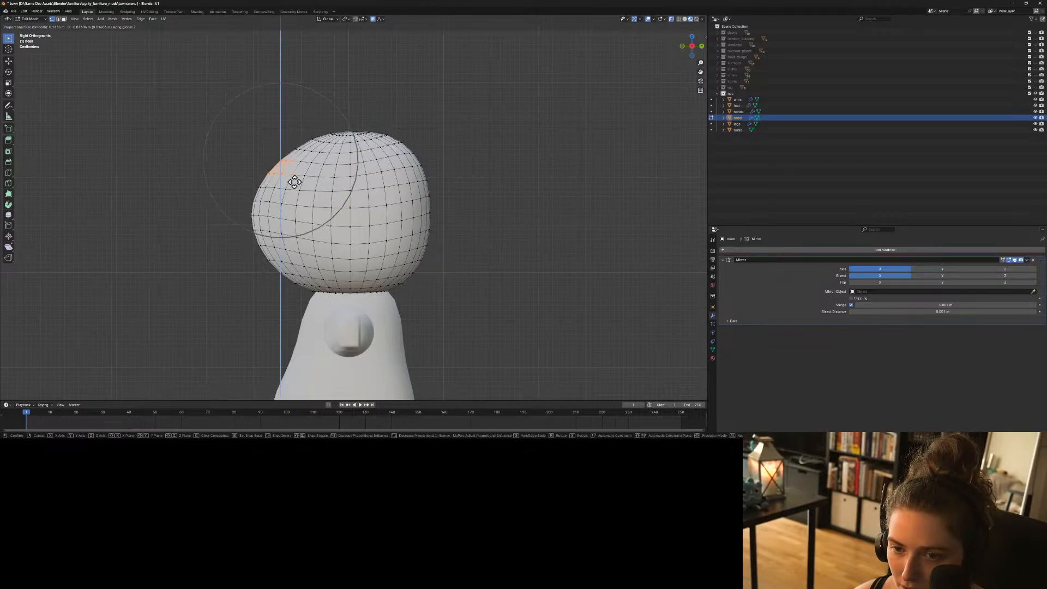
scroll(294, 180, up, 5)
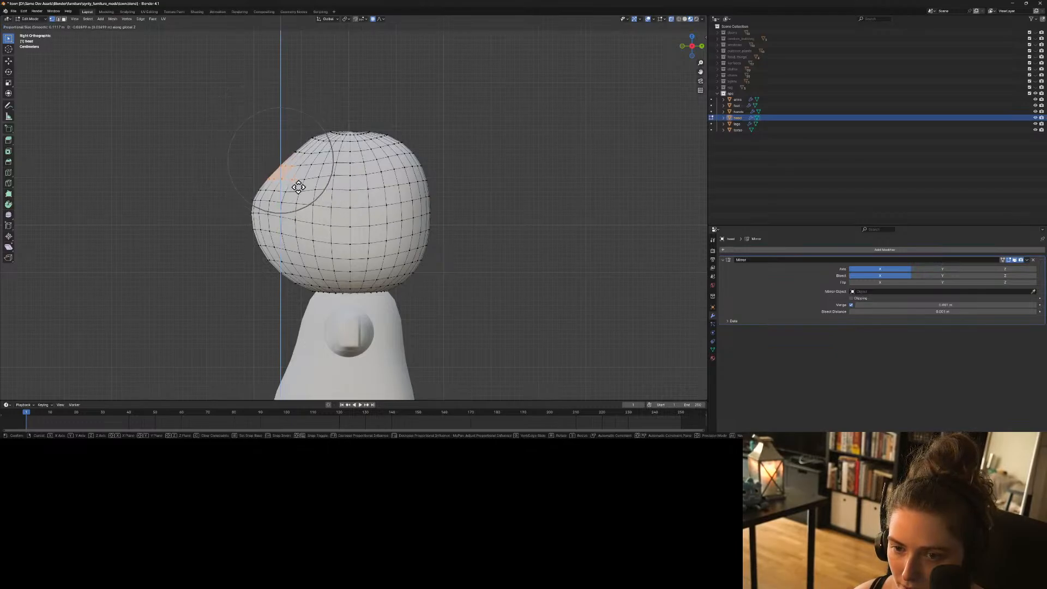
scroll(298, 188, down, 2)
scroll(298, 194, up, 1)
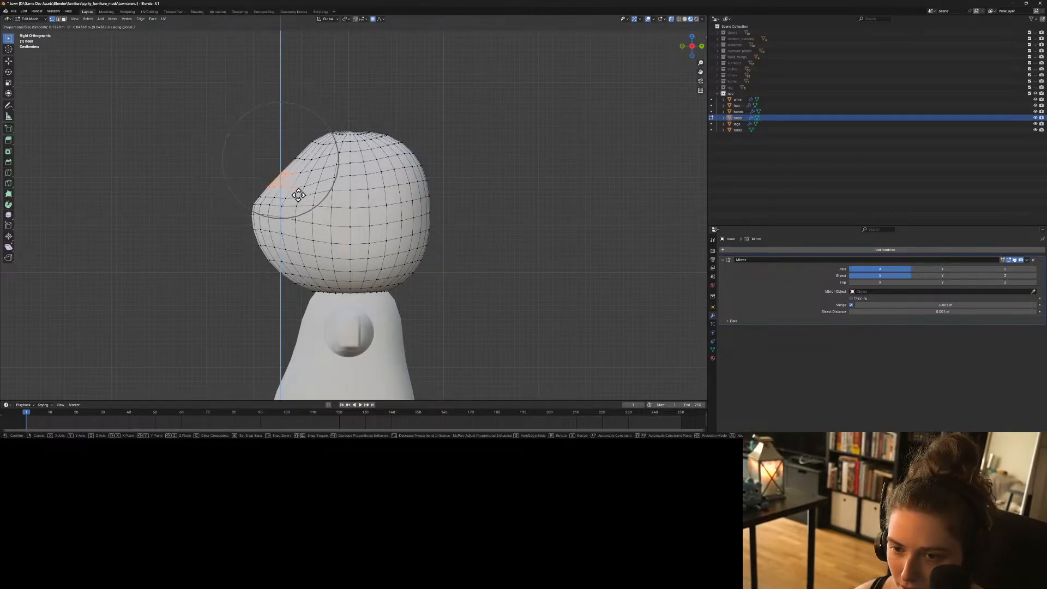
click(299, 194)
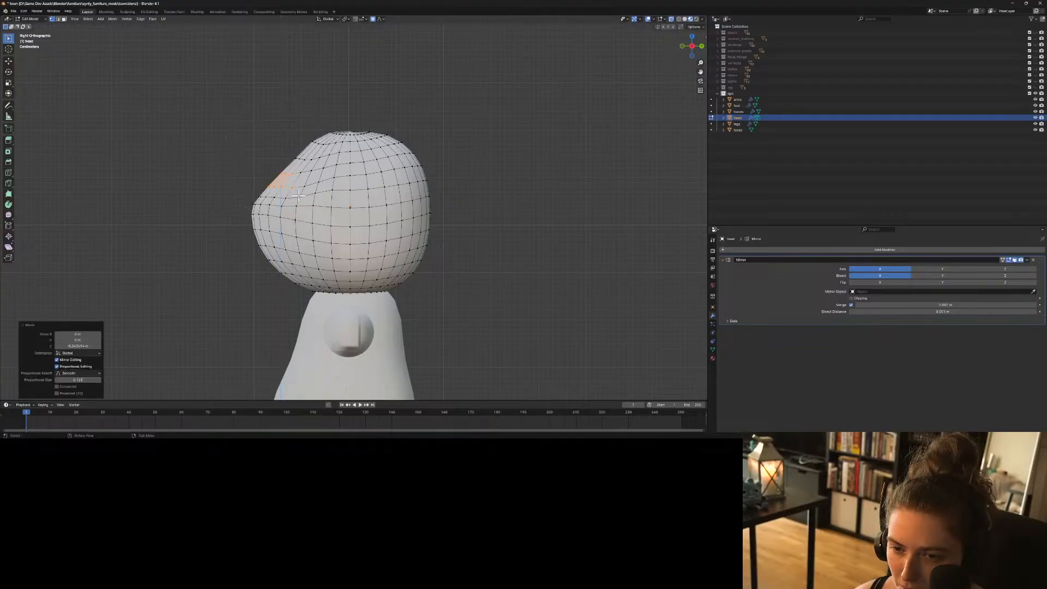
key(g)
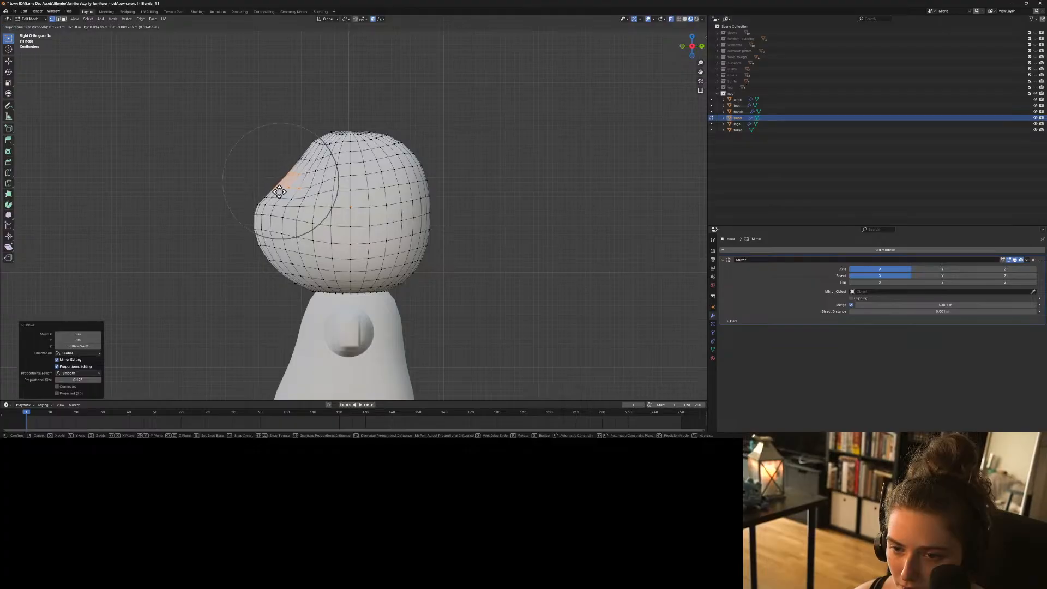
click(279, 192)
Move the vertices just above the snout down and inward with a tighter proportional falloff to deepen the dip in the profile.
drag(254, 186, 277, 201)
key(g)
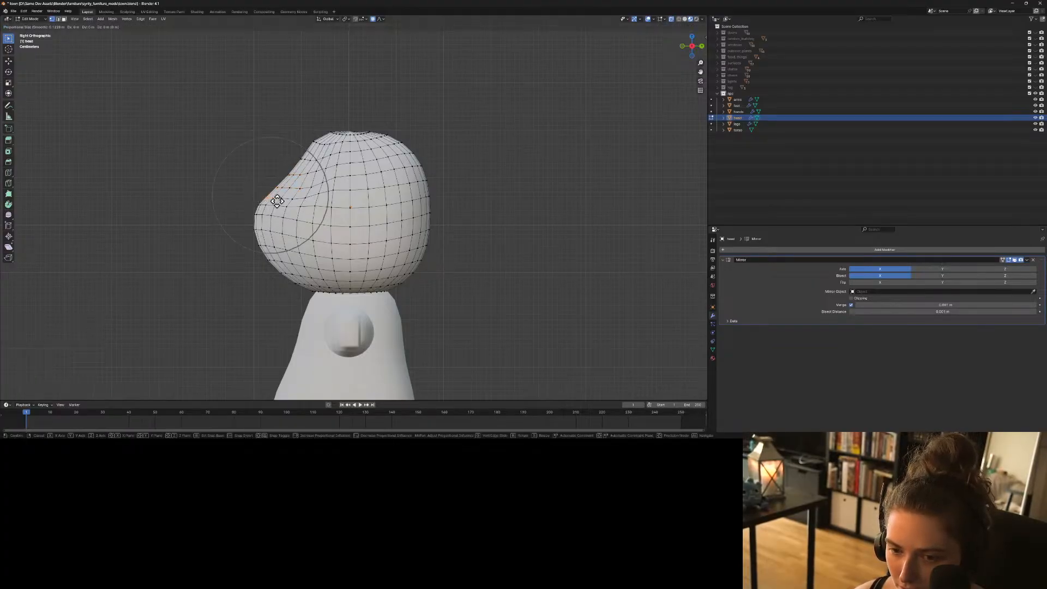
scroll(281, 204, up, 6)
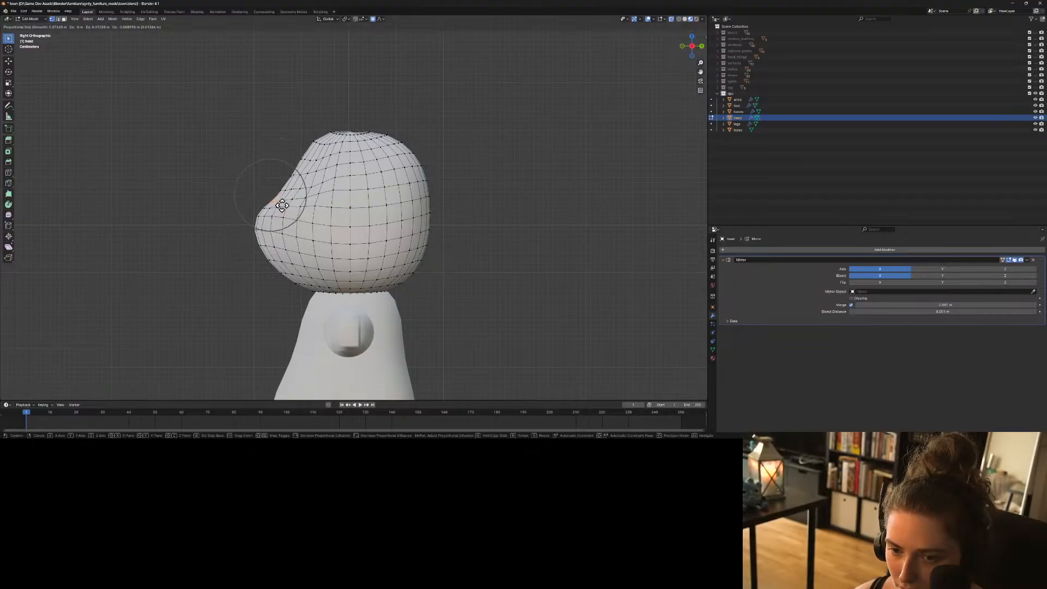
scroll(281, 205, up, 2)
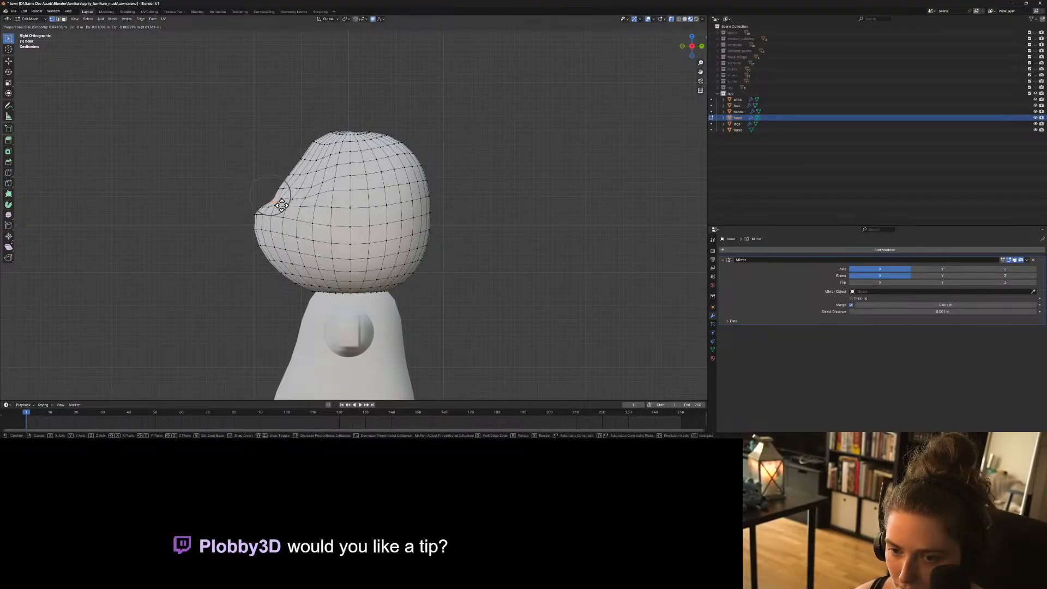
scroll(281, 205, down, 2)
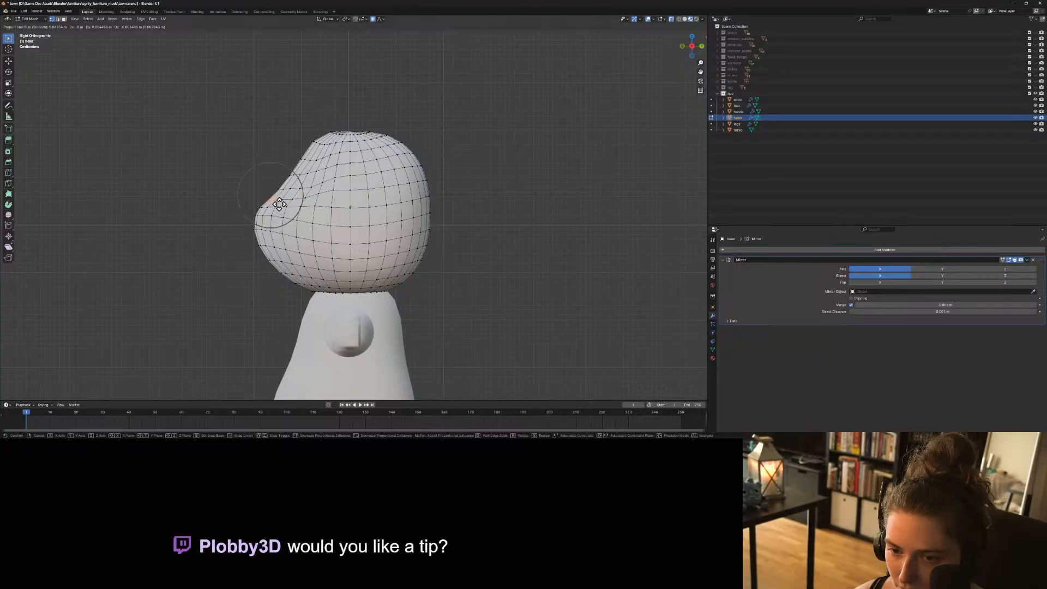
click(279, 203)
key(Tab)
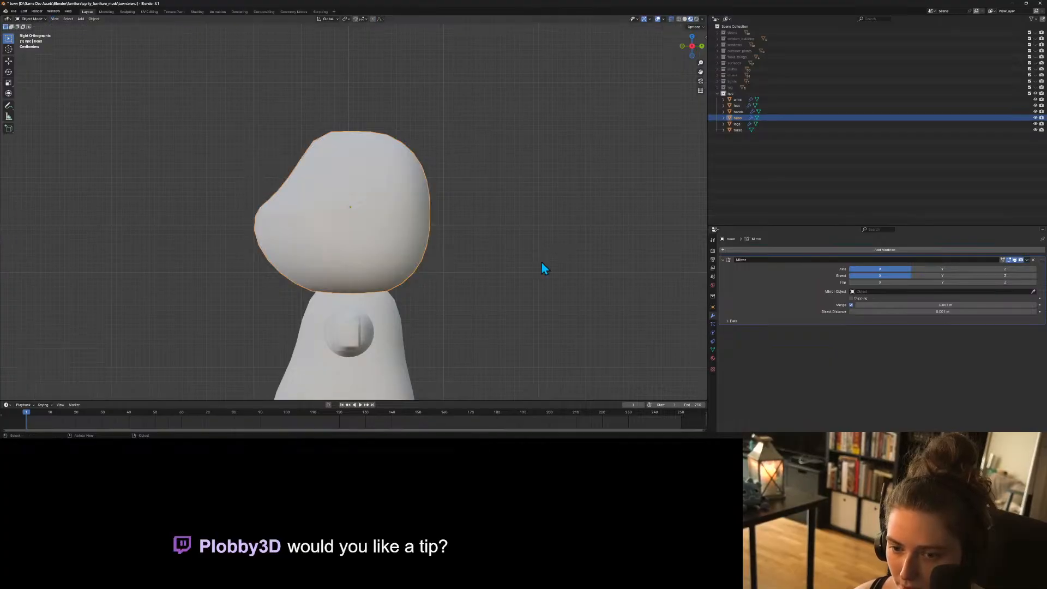
mouse_move(541, 263)
middle_down()
mouse_move(519, 290)
mouse_move(594, 300)
mouse_move(633, 283)
mouse_move(629, 307)
mouse_move(684, 276)
mouse_move(590, 273)
mouse_move(538, 292)
mouse_move(585, 294)
mouse_move(533, 254)
mouse_move(534, 269)
mouse_move(556, 264)
middle_up()
In front view, pull the vertices on the side of the head slightly inward with proportional editing.
key(Tab)
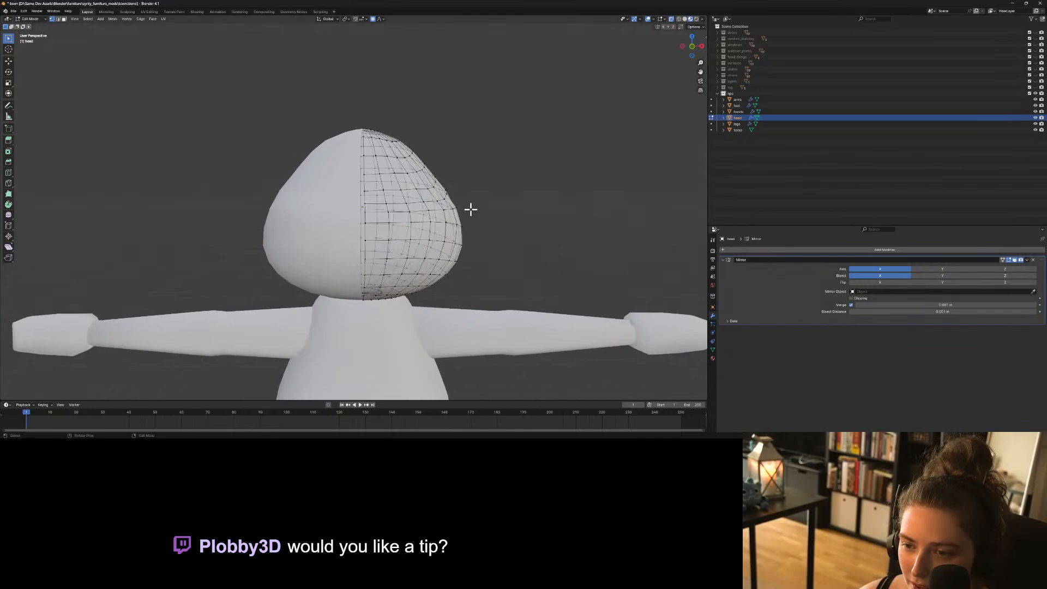
key(KP_1)
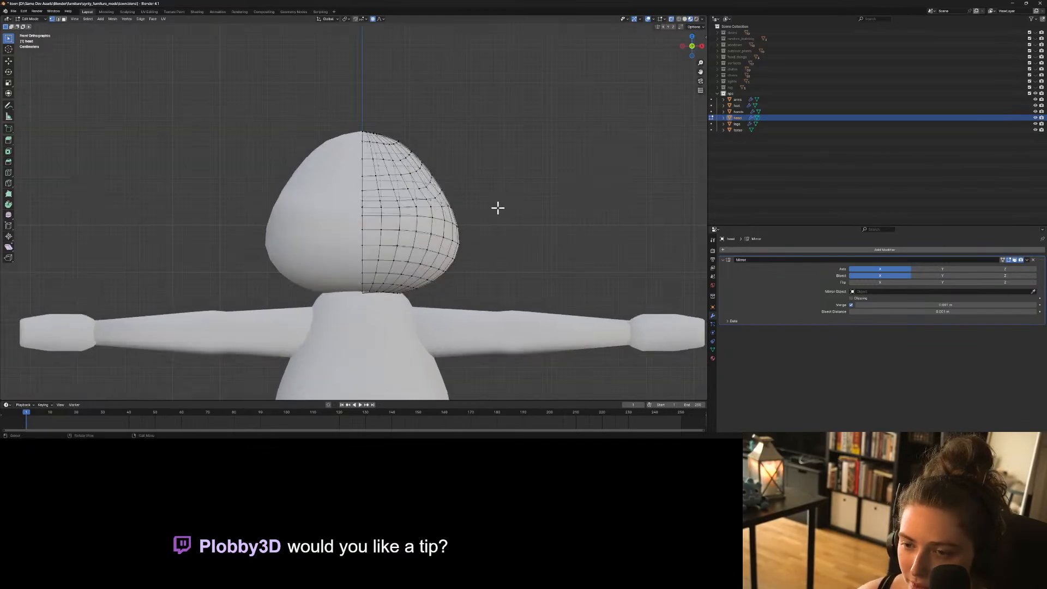
click(441, 185)
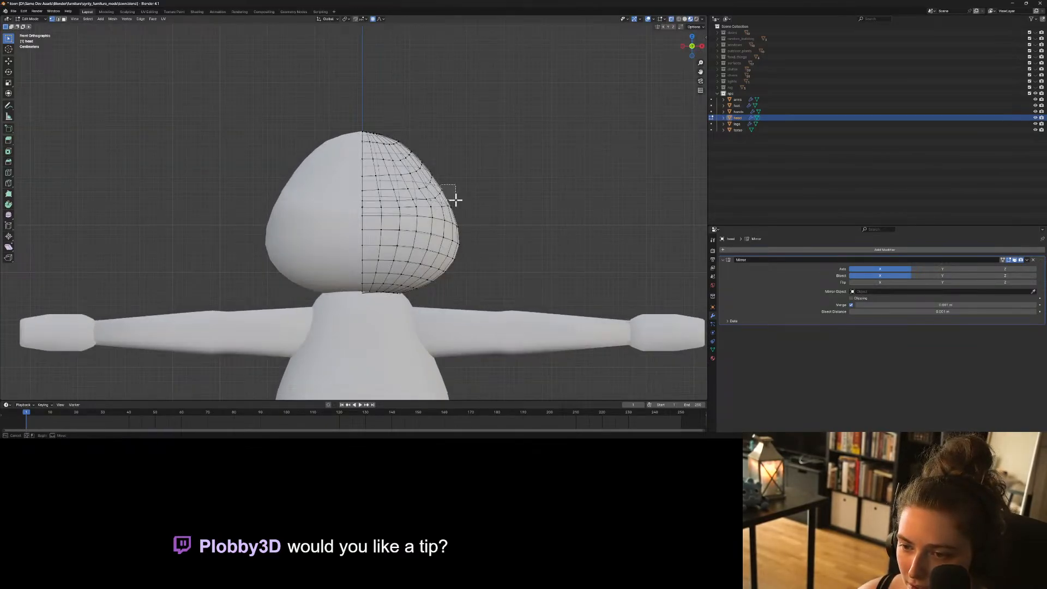
key(g)
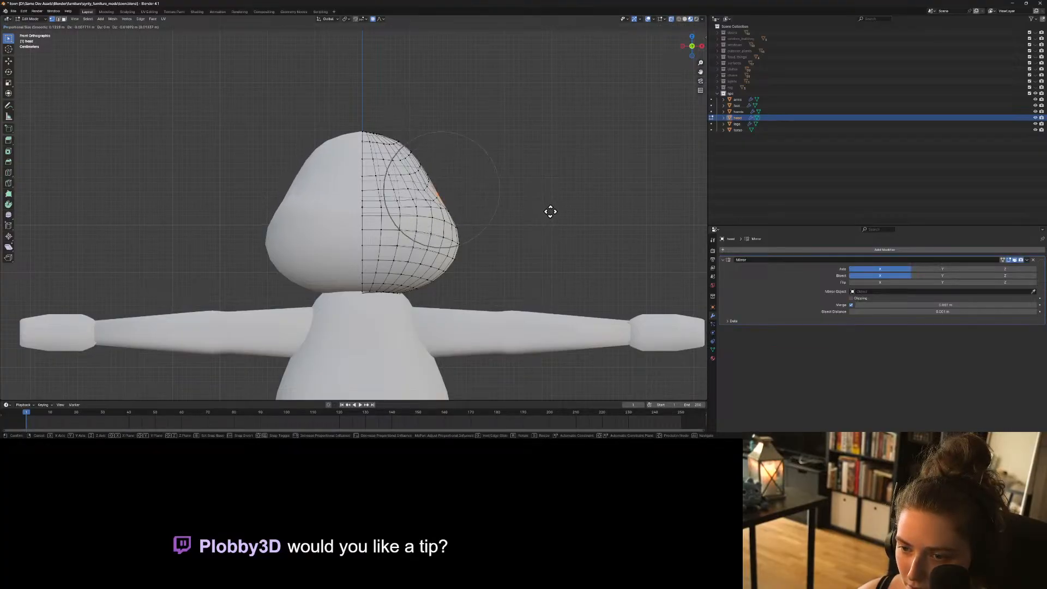
click(552, 211)
key(Tab)
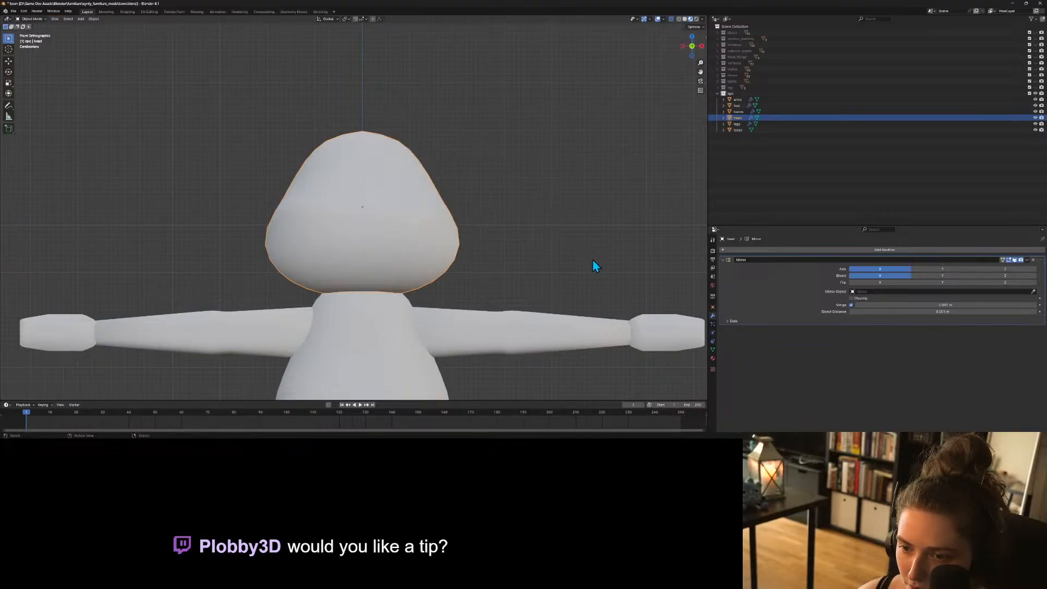
middle_drag(592, 259, 392, 228)
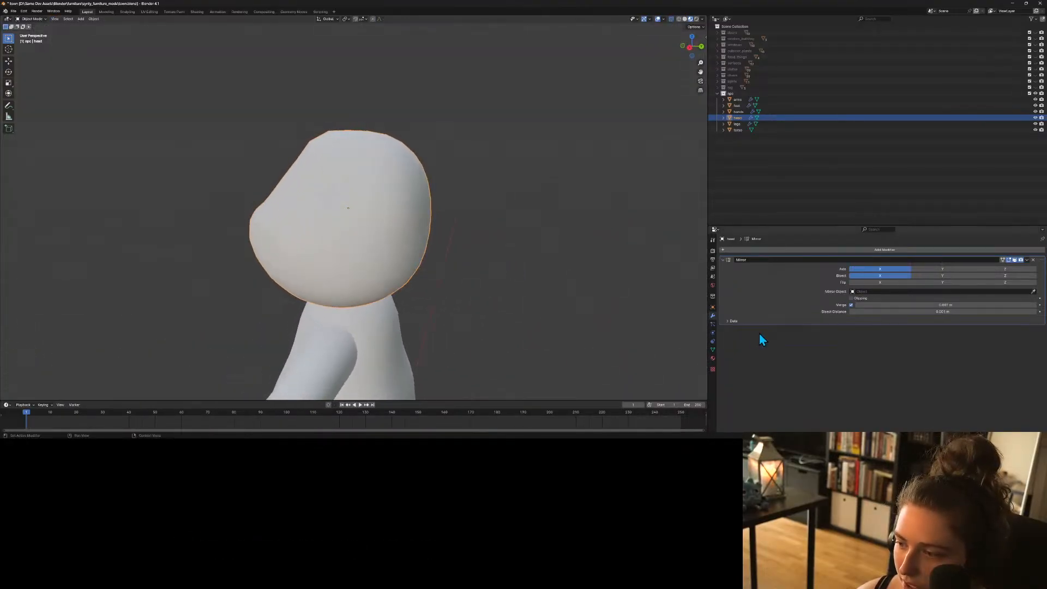
Set the head material's base color to bright magenta and its roughness to 1.0.
click(713, 359)
click(731, 277)
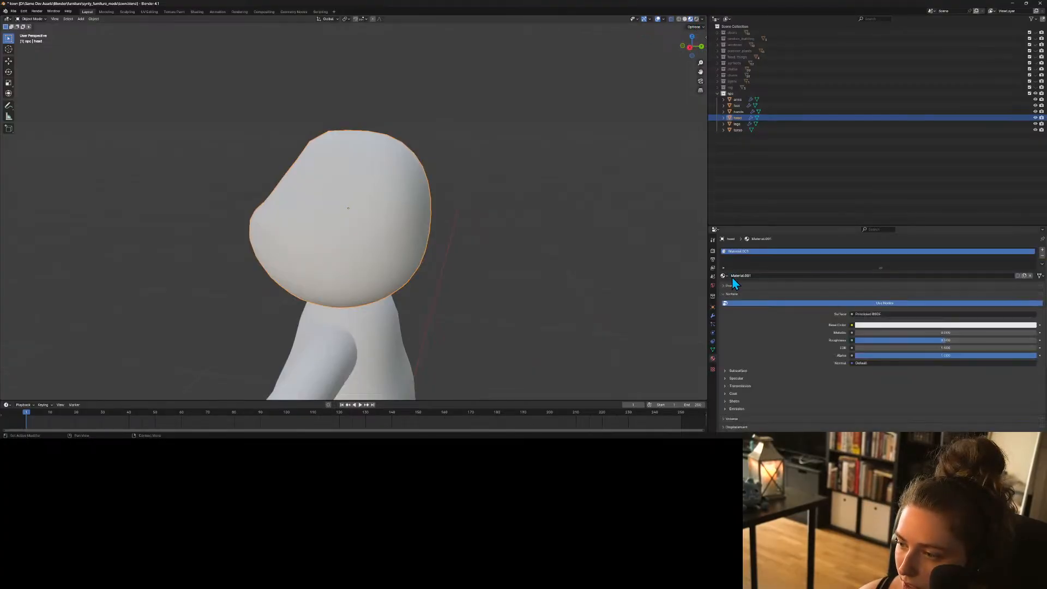
click(875, 326)
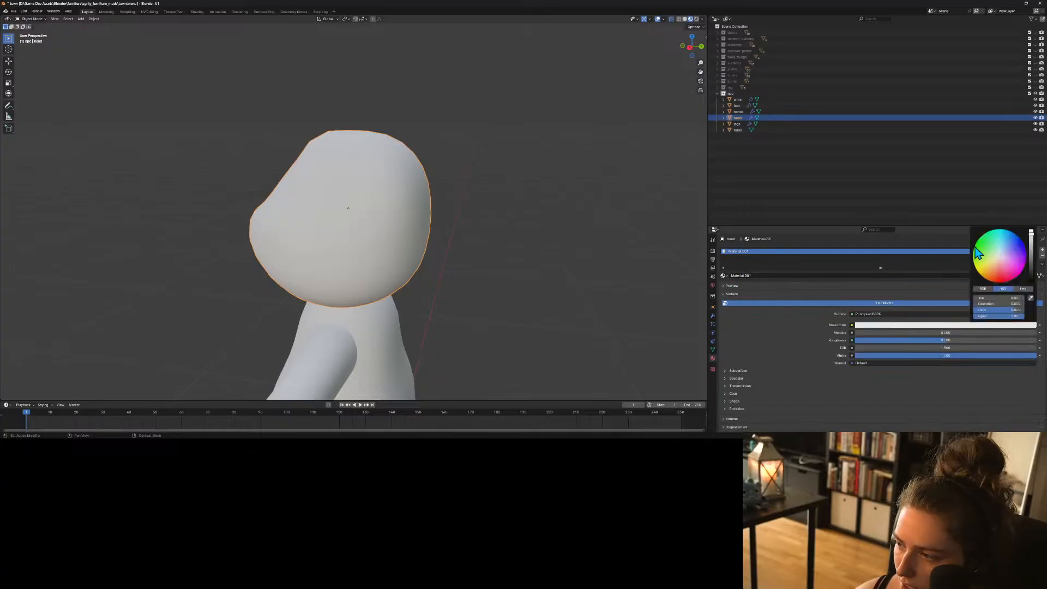
mouse_move(1002, 261)
mouse_down()
mouse_move(1010, 277)
mouse_move(1017, 271)
mouse_up()
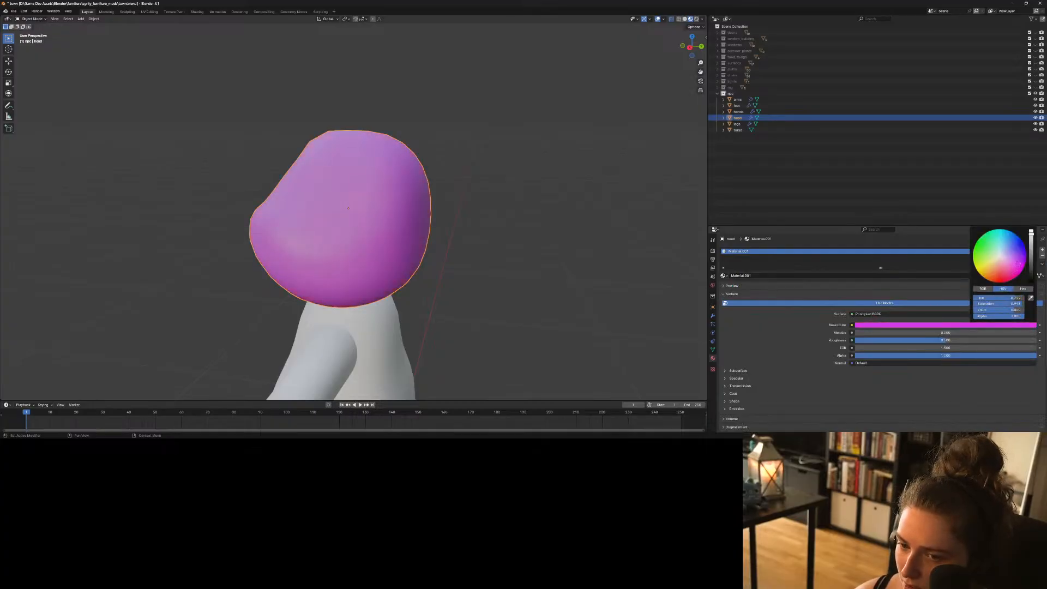
click(467, 284)
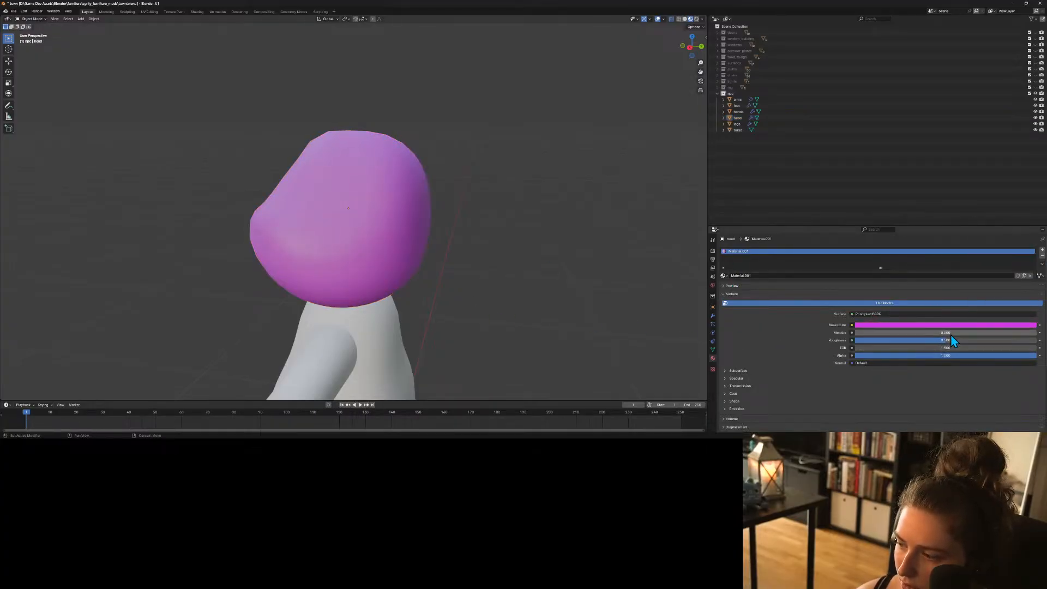
drag(951, 340, 1020, 340)
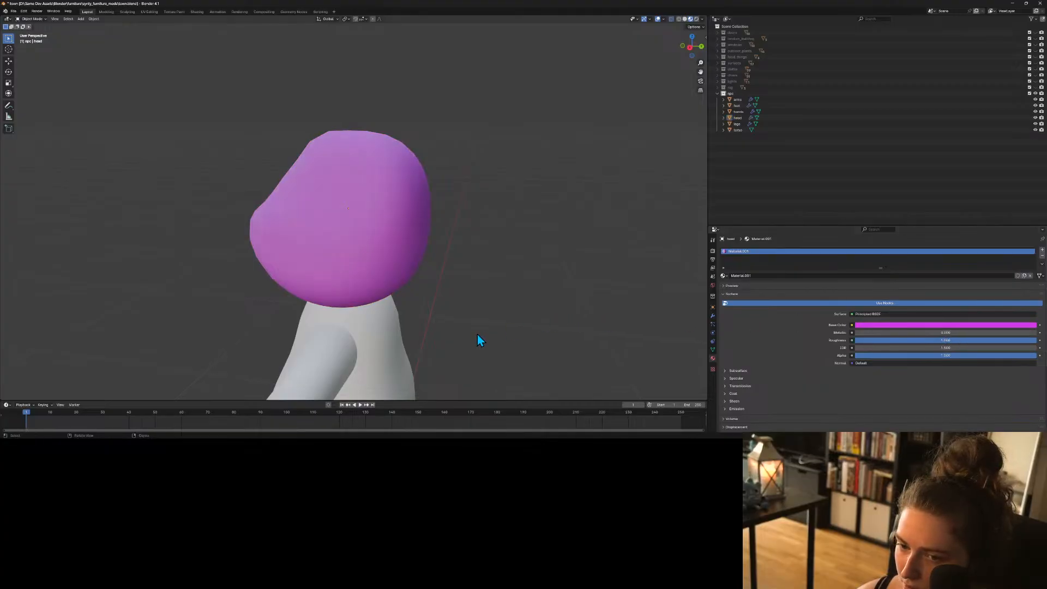
Push the head's front side vertices beside the snout inward along X, using a larger proportional falloff.
middle_drag(476, 335, 513, 291)
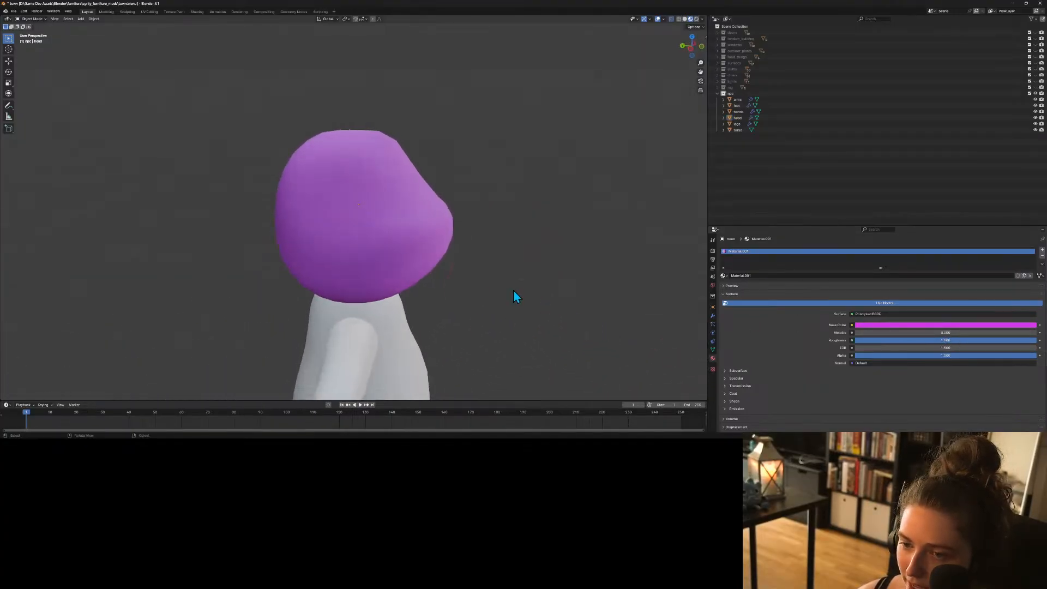
click(440, 251)
middle_drag(440, 253, 416, 290)
key(Tab)
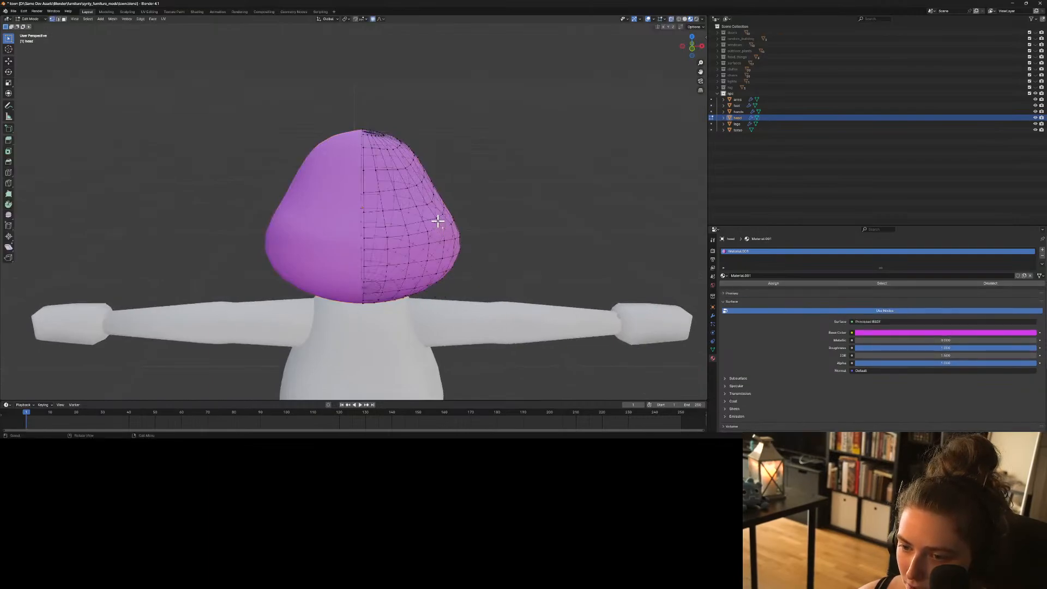
key(g)
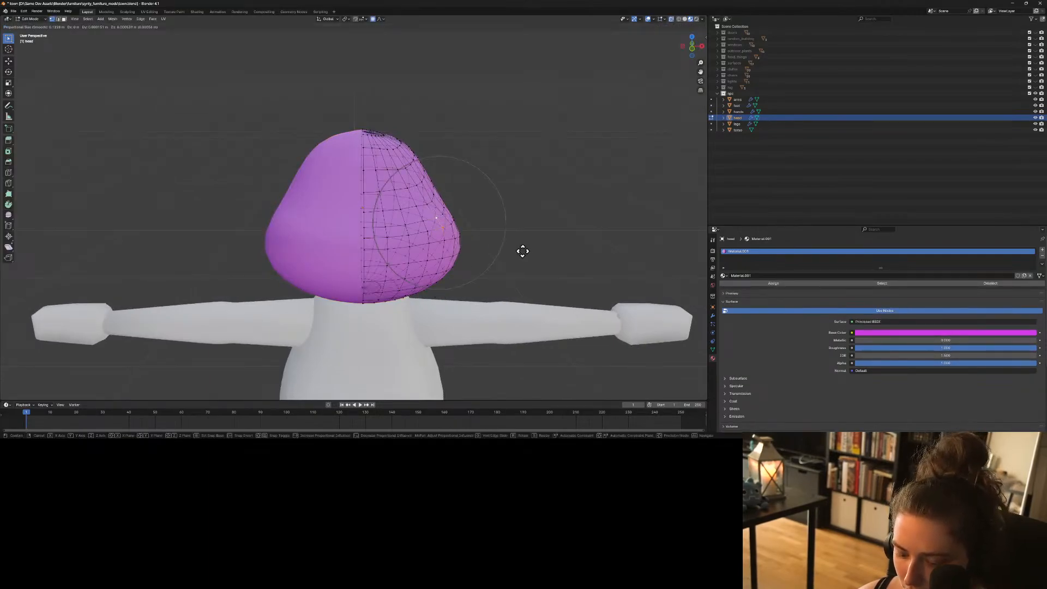
key(x)
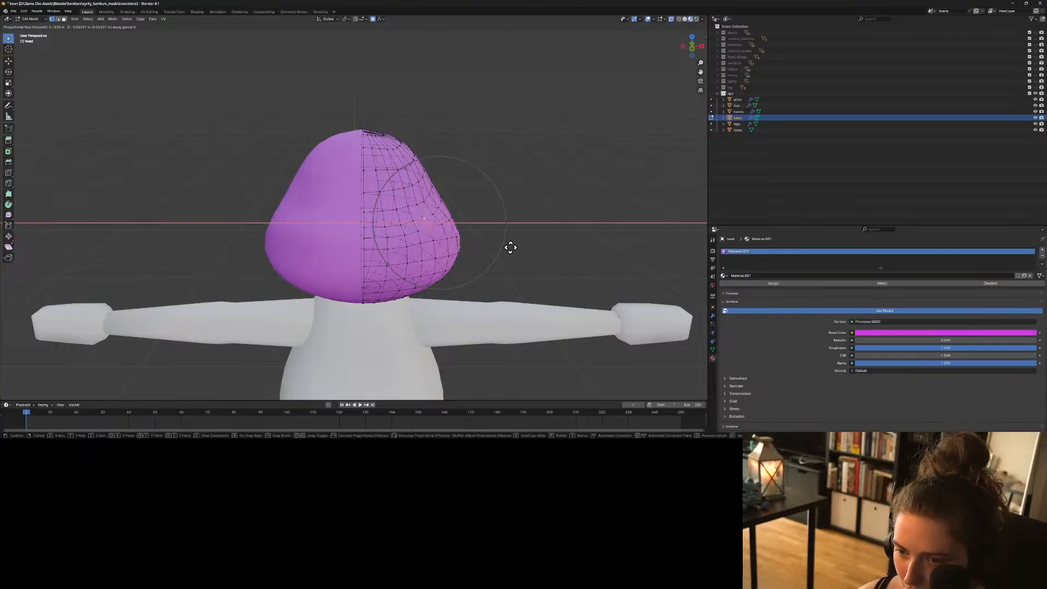
scroll(500, 243, down, 3)
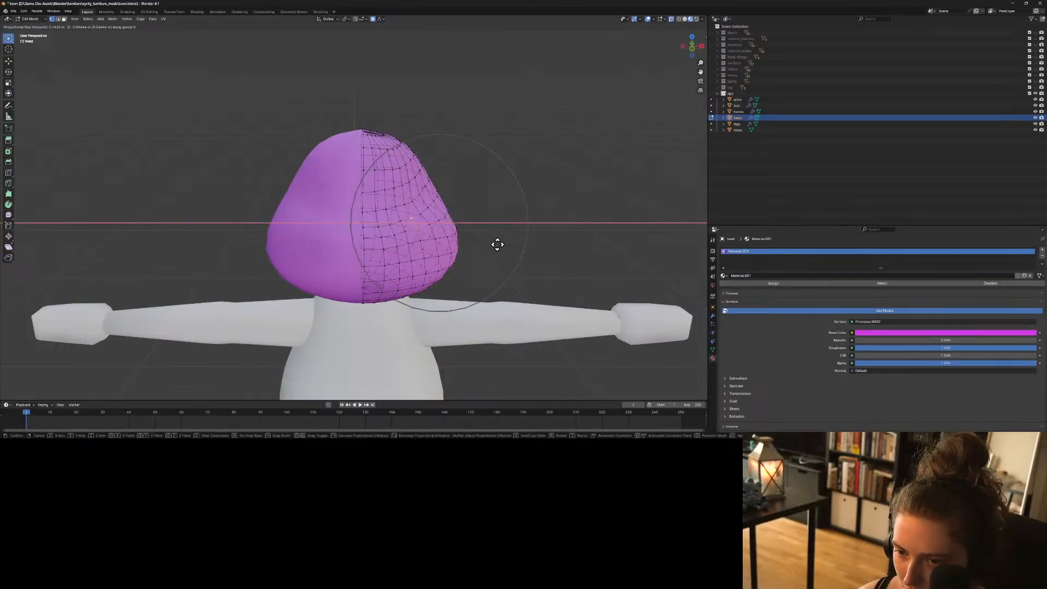
scroll(496, 245, down, 1)
click(496, 244)
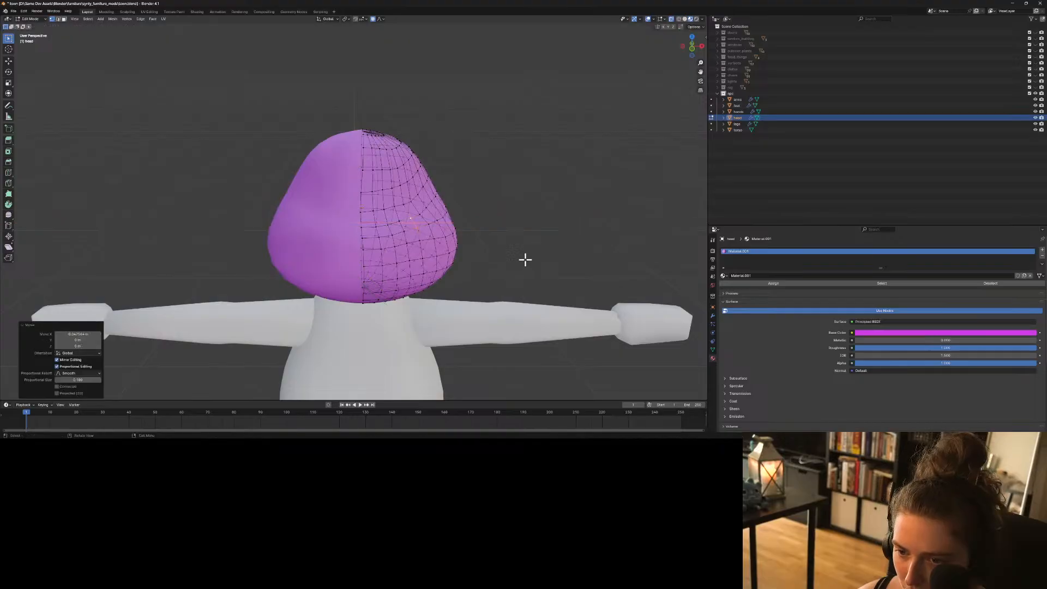
key(Tab)
middle_drag(518, 297, 463, 295)
Move the vertices at the upper front edge of the head slightly down and back with a reduced proportional falloff.
key(Tab)
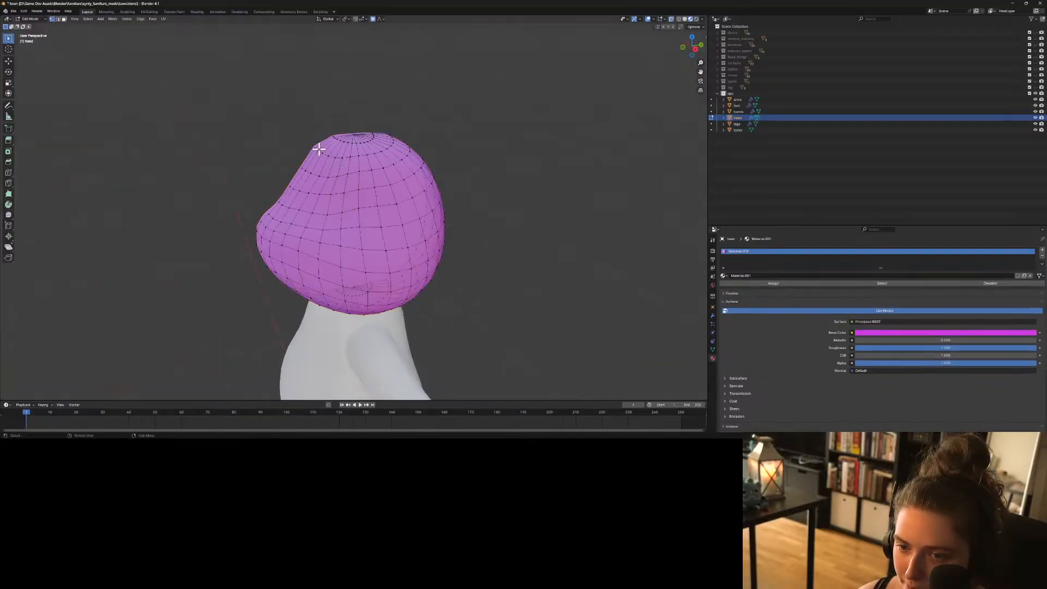
mouse_move(330, 175)
middle_down()
mouse_move(367, 175)
mouse_move(328, 165)
middle_up()
key(g)
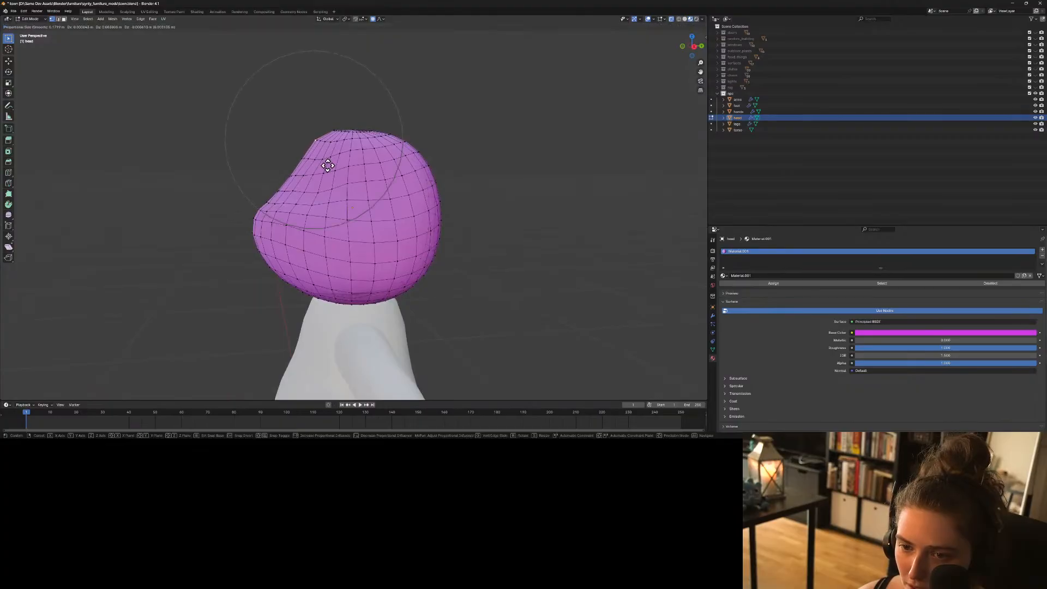
scroll(328, 168, up, 5)
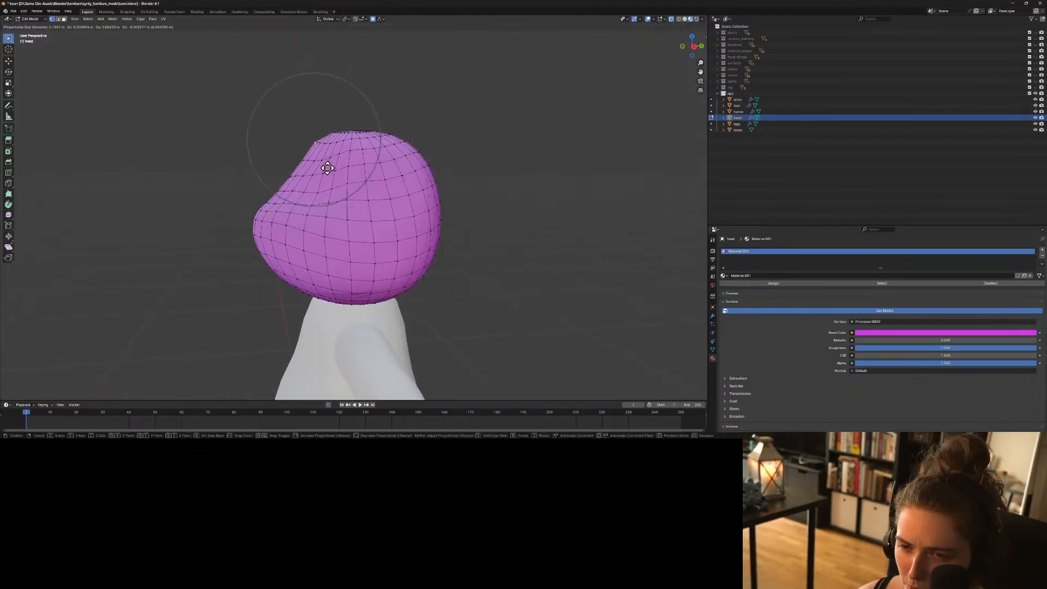
click(327, 168)
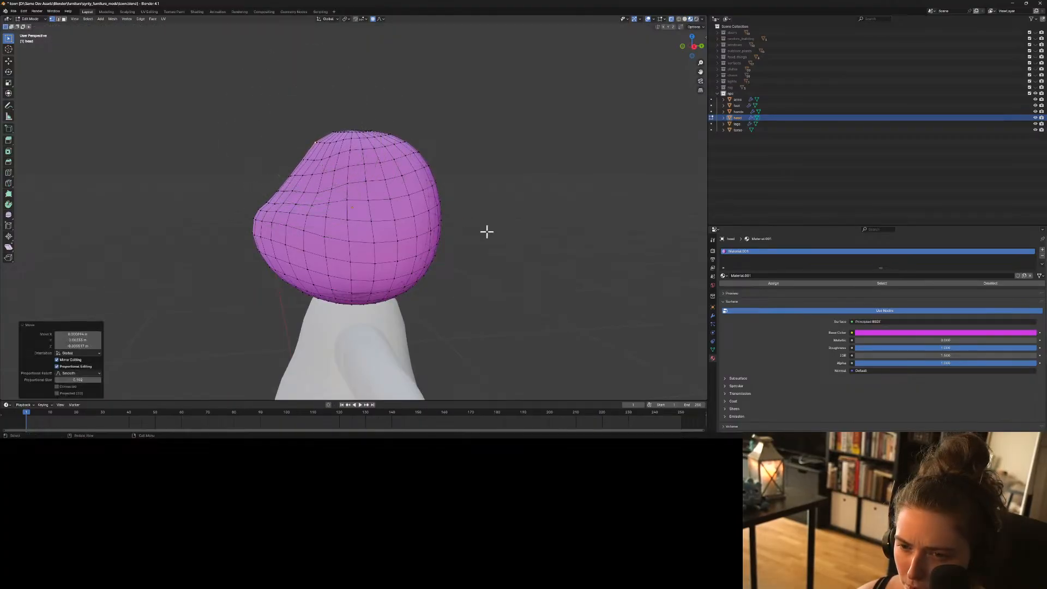
key(Tab)
click(506, 242)
mouse_move(477, 289)
middle_down()
mouse_move(530, 283)
mouse_move(516, 301)
mouse_move(348, 274)
mouse_move(475, 282)
middle_up()
In right view, move the vertex at the upper back of the head slightly inward with a larger proportional falloff.
key(Tab)
key(KP_3)
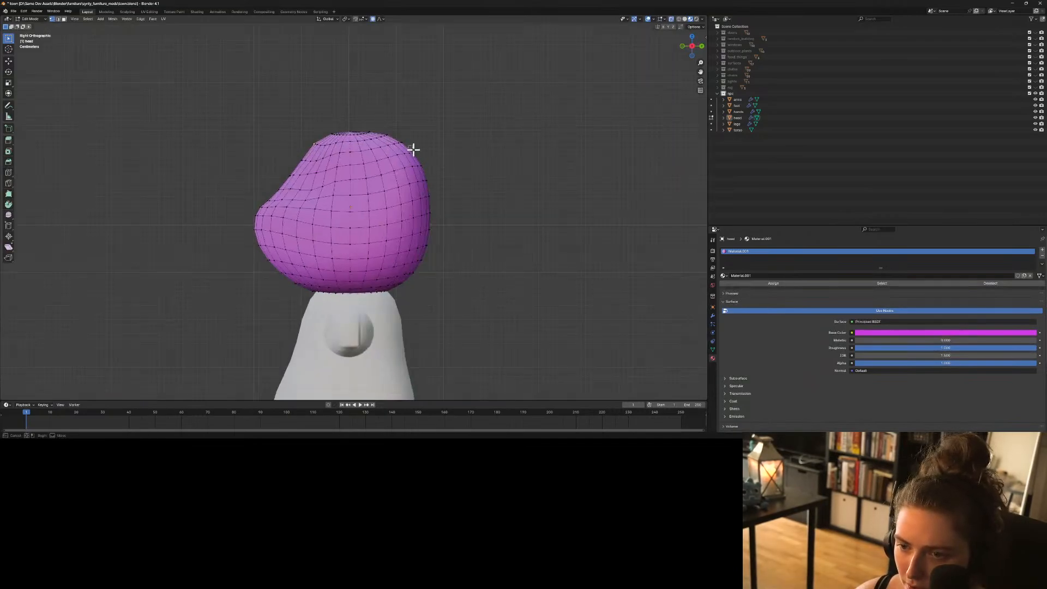
drag(407, 145, 428, 160)
key(g)
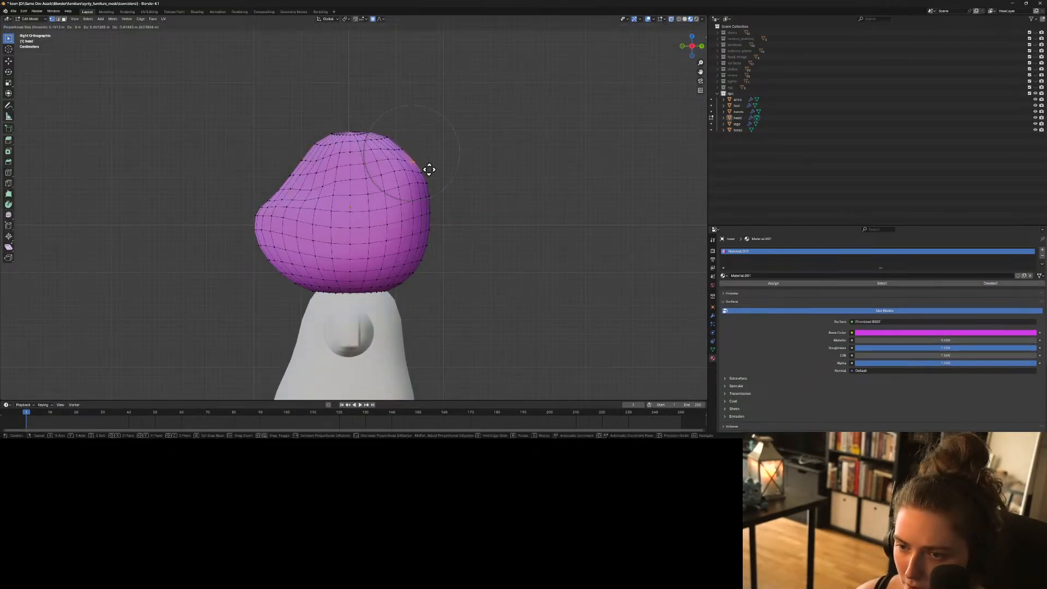
scroll(427, 173, down, 4)
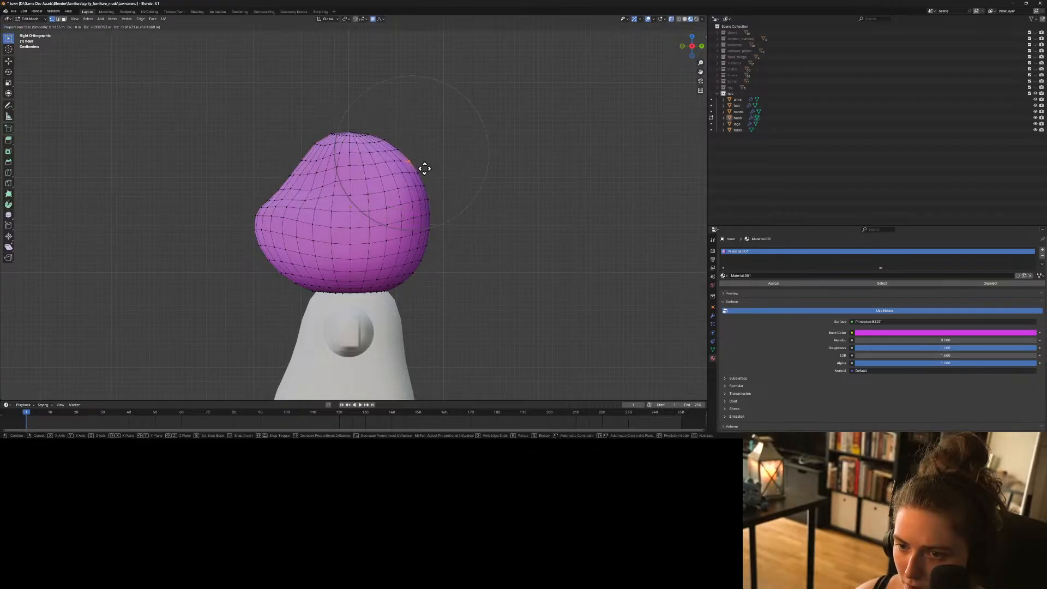
scroll(418, 163, down, 1)
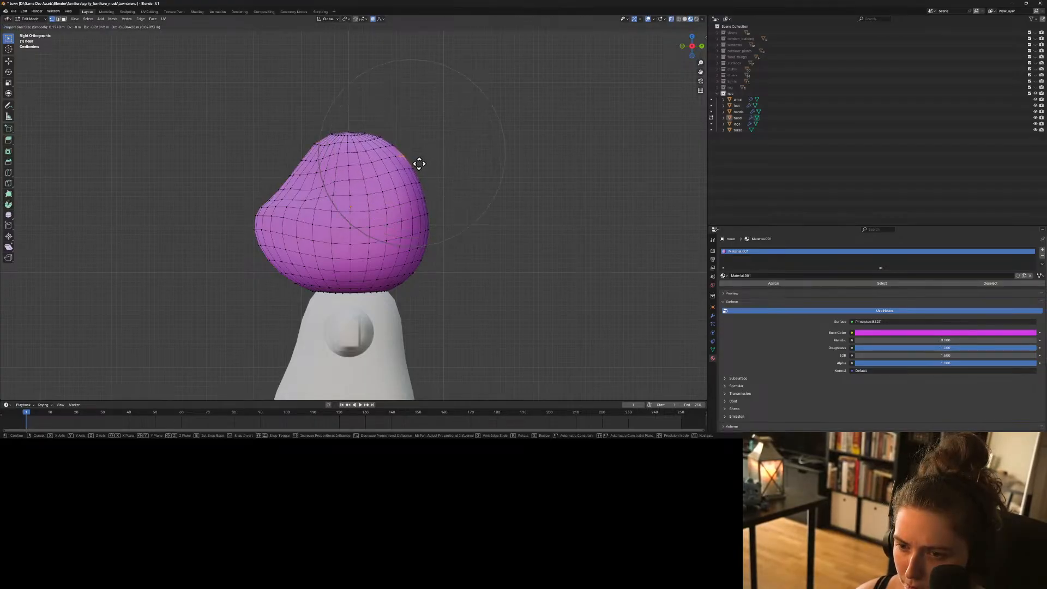
scroll(419, 163, up, 1)
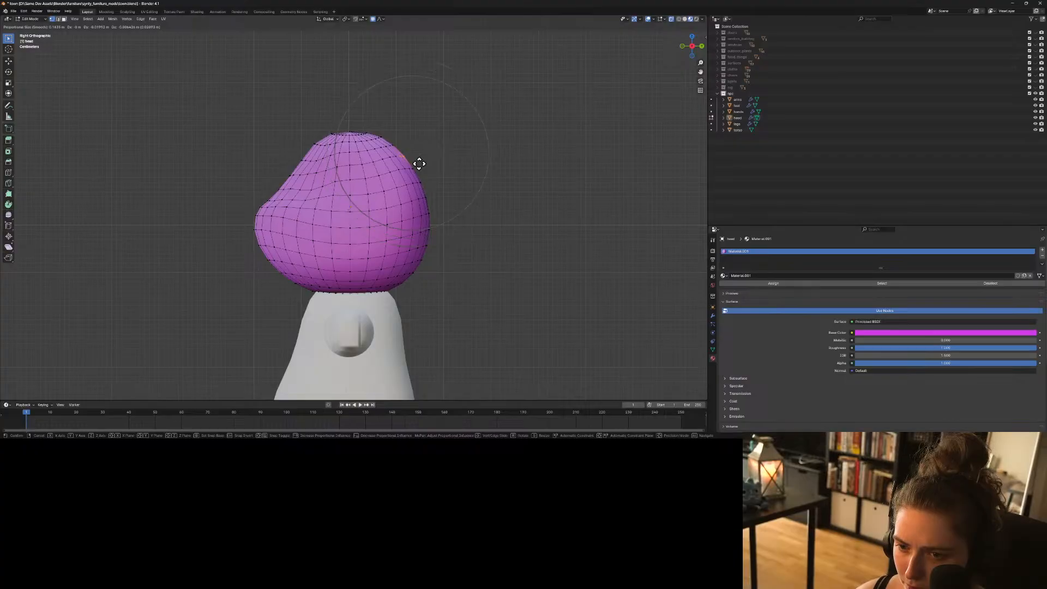
click(418, 164)
key(Tab)
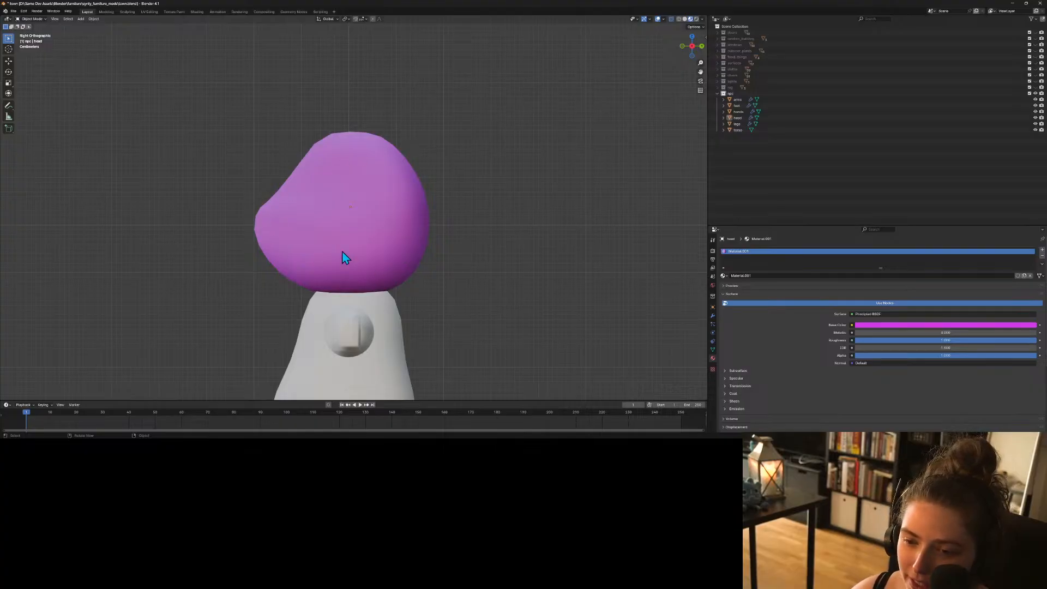
Switch to the Modeling workspace and put the head mesh into Sculpt Mode.
middle_drag(343, 252, 423, 278)
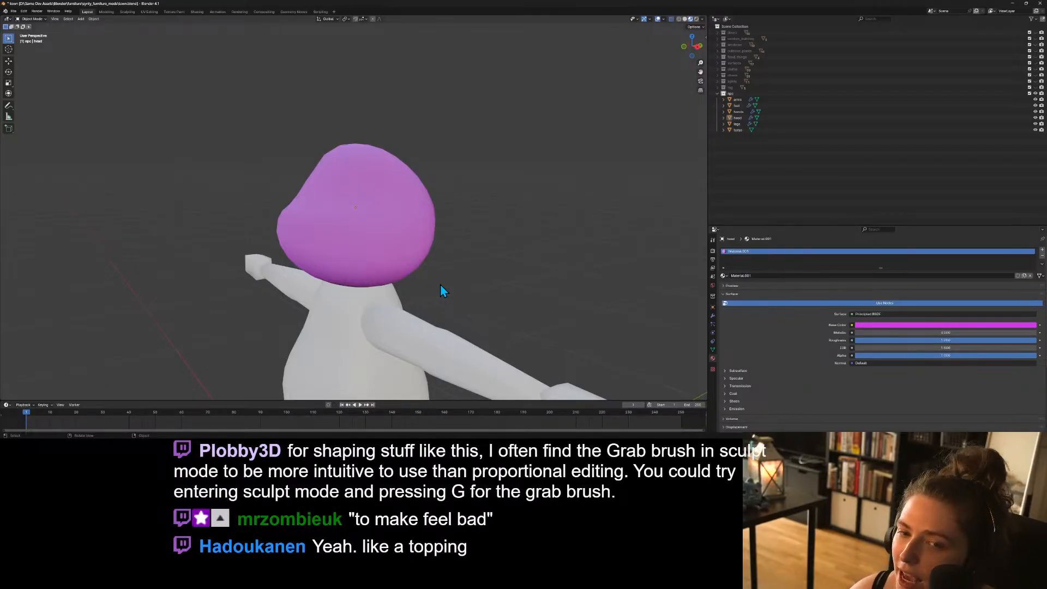
middle_drag(393, 266, 366, 264)
key(Tab)
click(103, 12)
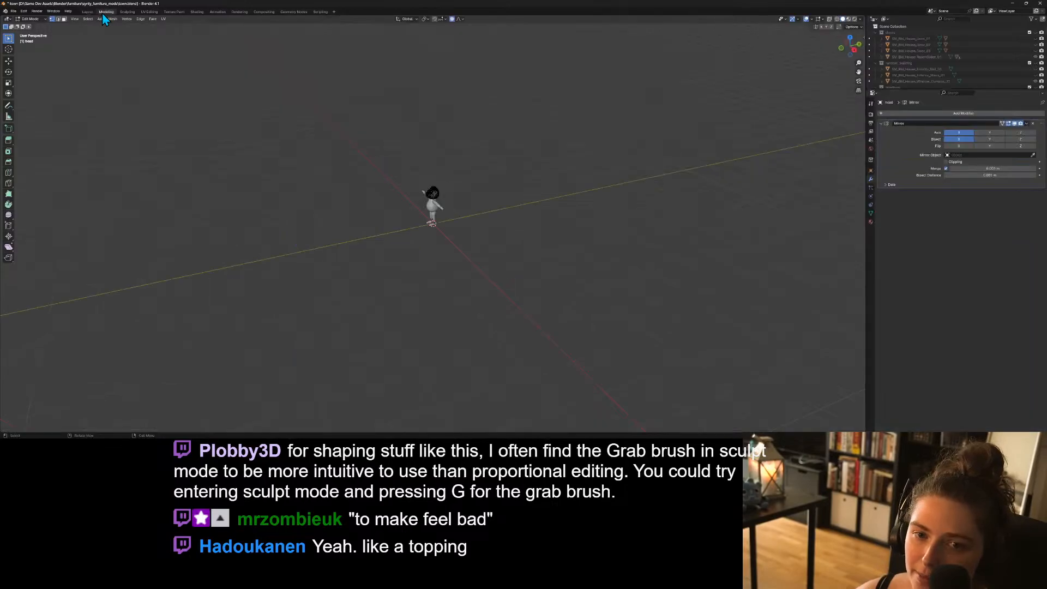
scroll(453, 285, up, 8)
mouse_move(350, 232)
middle_down()
mouse_move(378, 246)
mouse_move(366, 213)
mouse_move(365, 257)
mouse_move(395, 227)
mouse_move(360, 222)
middle_up()
scroll(387, 246, up, 5)
scroll(386, 245, down, 6)
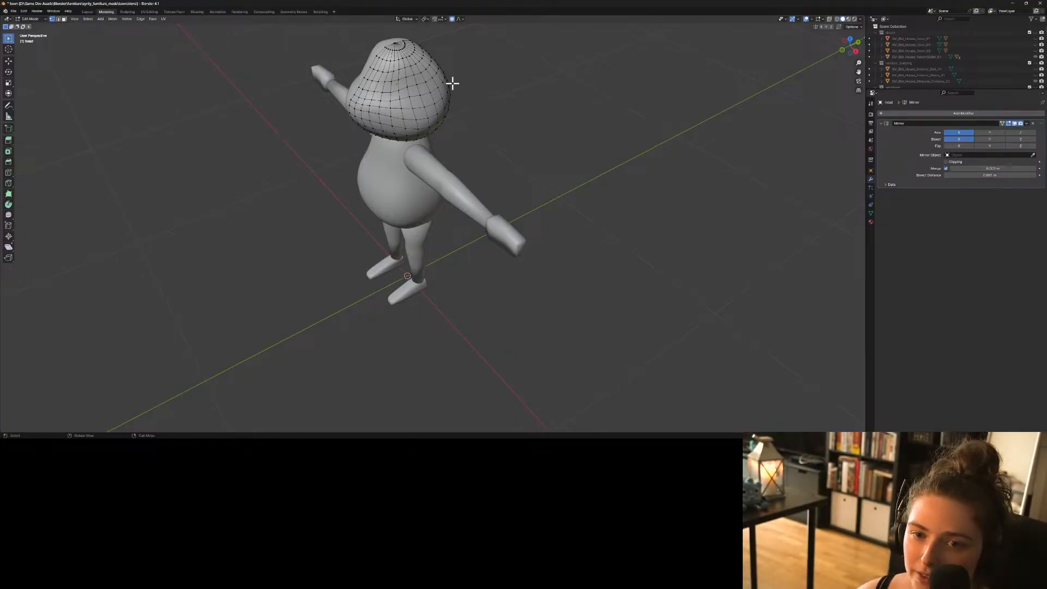
click(31, 18)
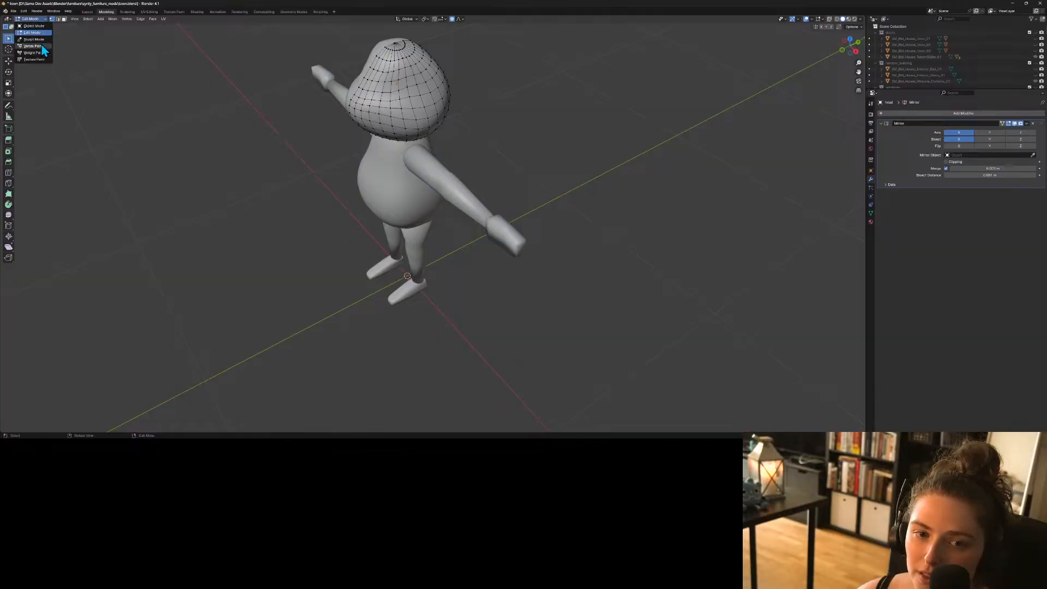
click(34, 39)
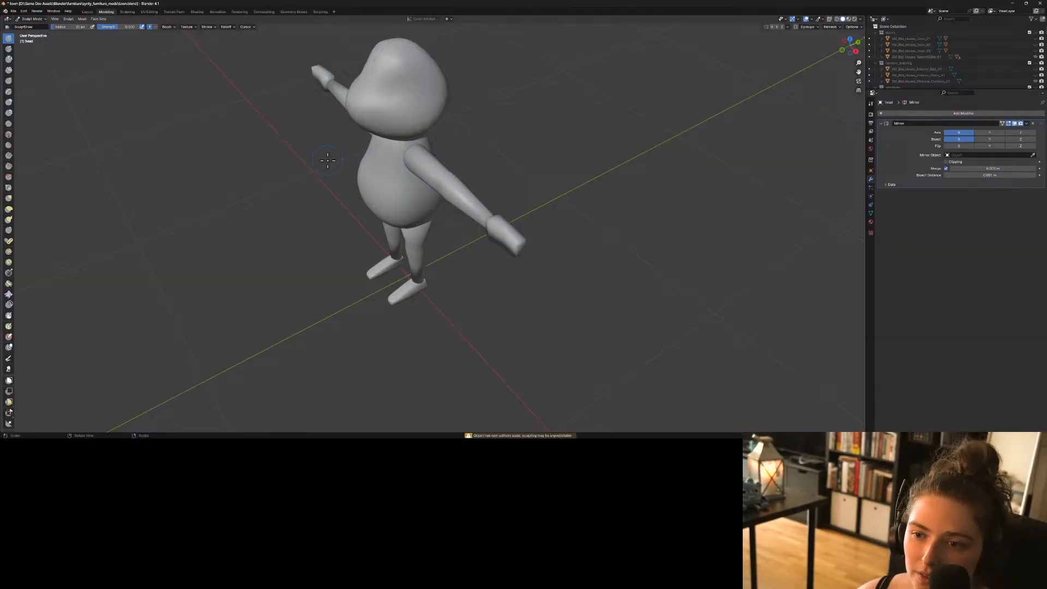
Choose the Grab sculpt brush and try an upward pull on the front of the head above the snout.
middle_drag(328, 160, 381, 173)
scroll(355, 197, up, 3)
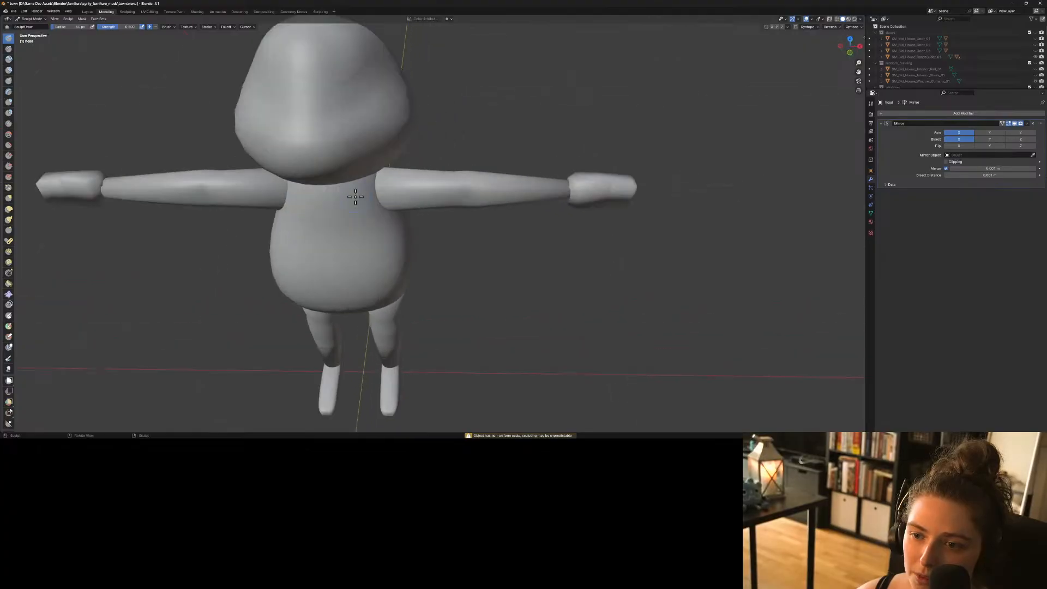
scroll(356, 196, down, 2)
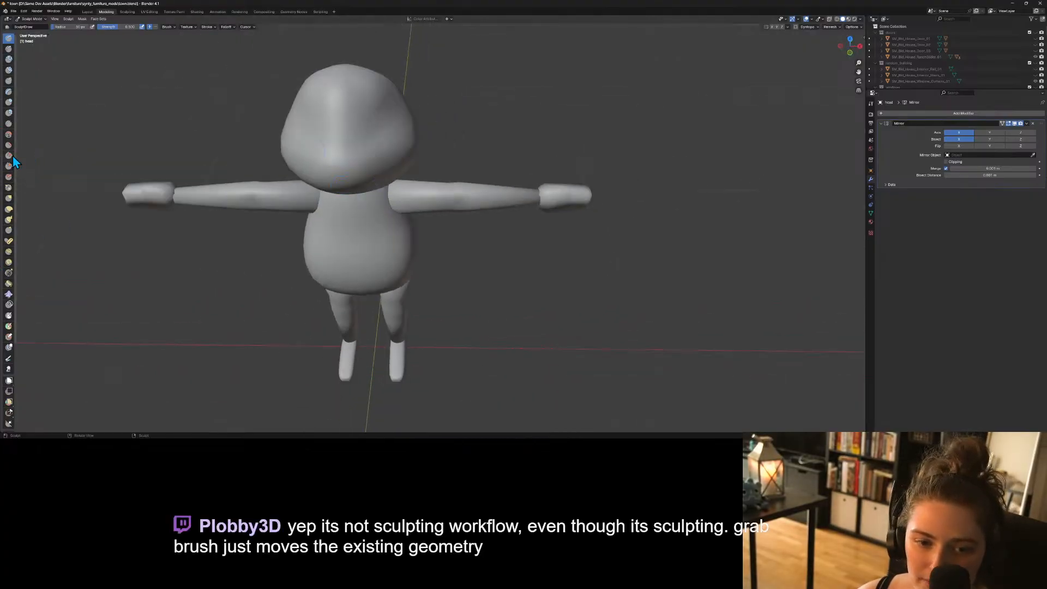
click(9, 198)
middle_drag(360, 190, 372, 208)
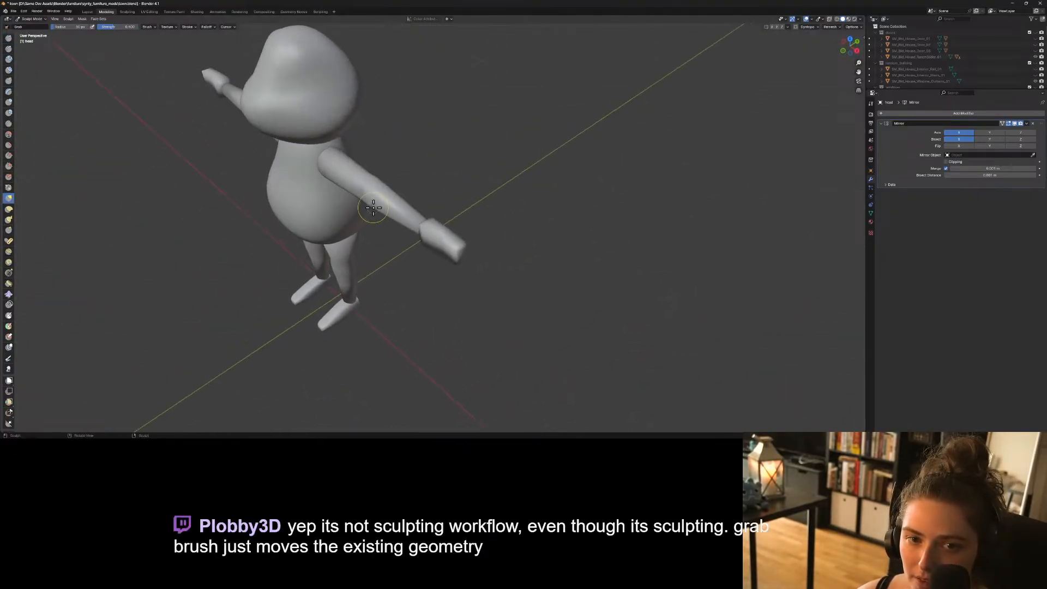
shift+middle_drag(336, 156, 382, 210)
scroll(359, 197, up, 3)
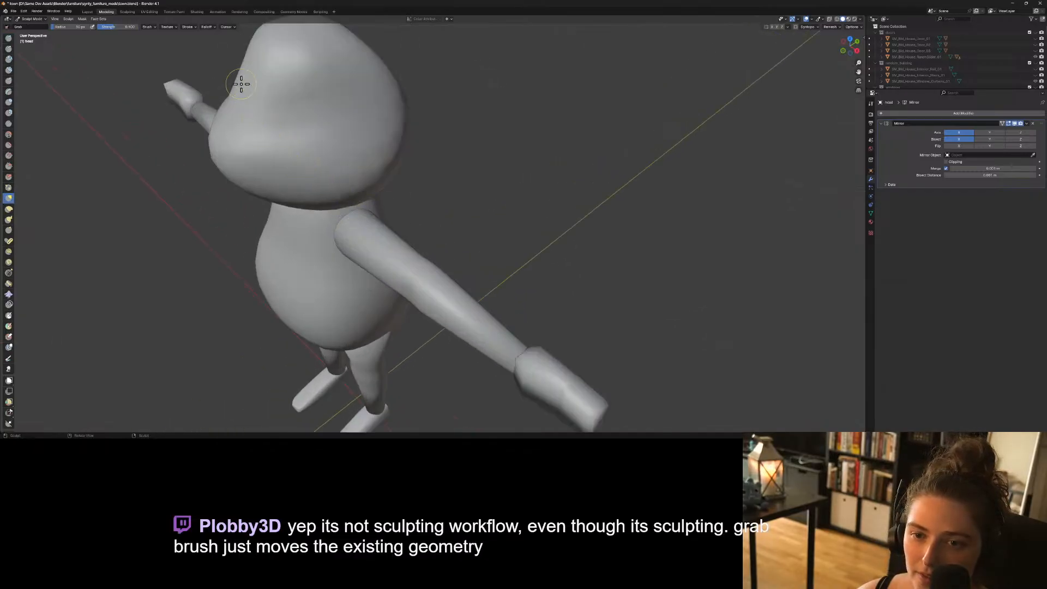
drag(243, 87, 245, 54)
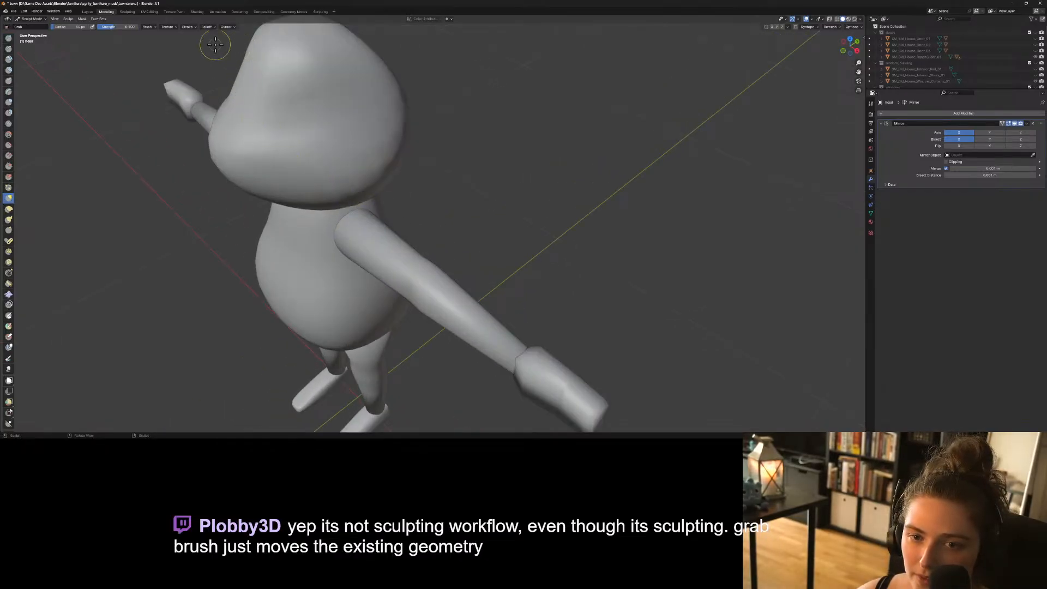
Try another pull on the forehead with a raised Grab brush strength, and lower the strength again.
drag(111, 31, 129, 32)
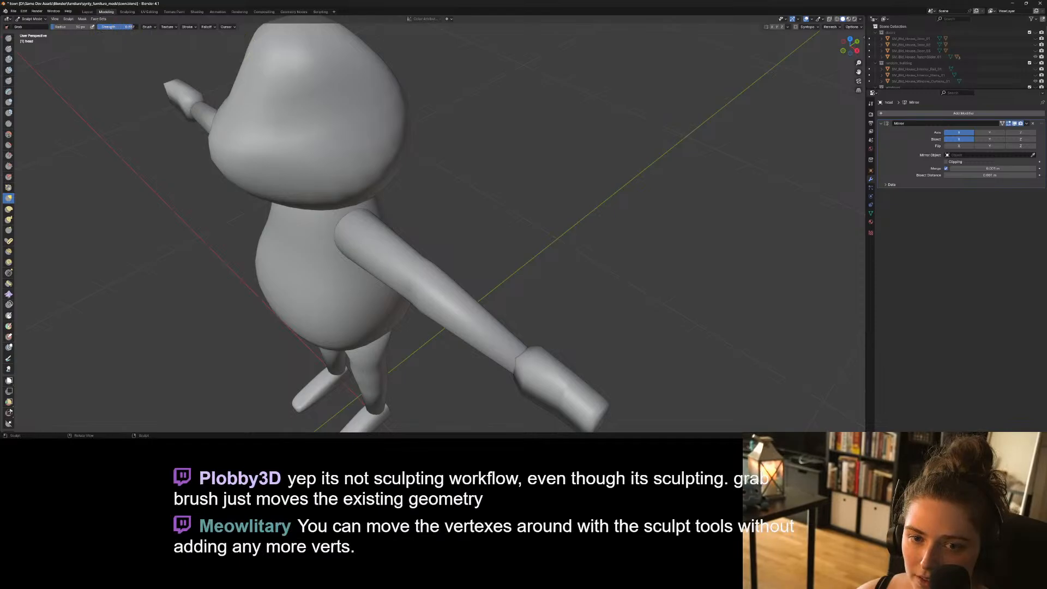
drag(264, 75, 253, 63)
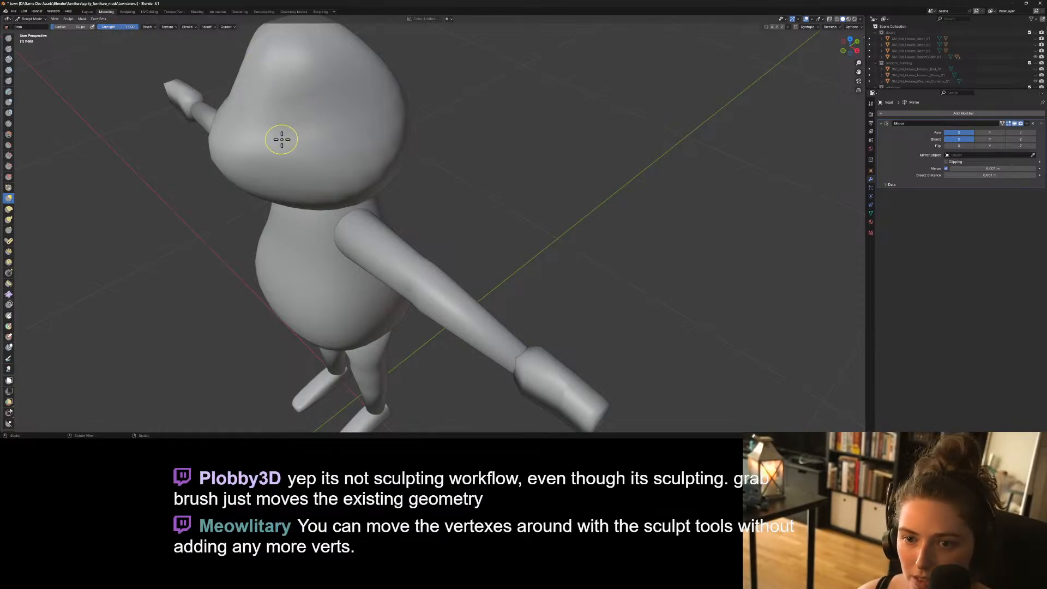
scroll(164, 95, down, 4)
click(121, 27)
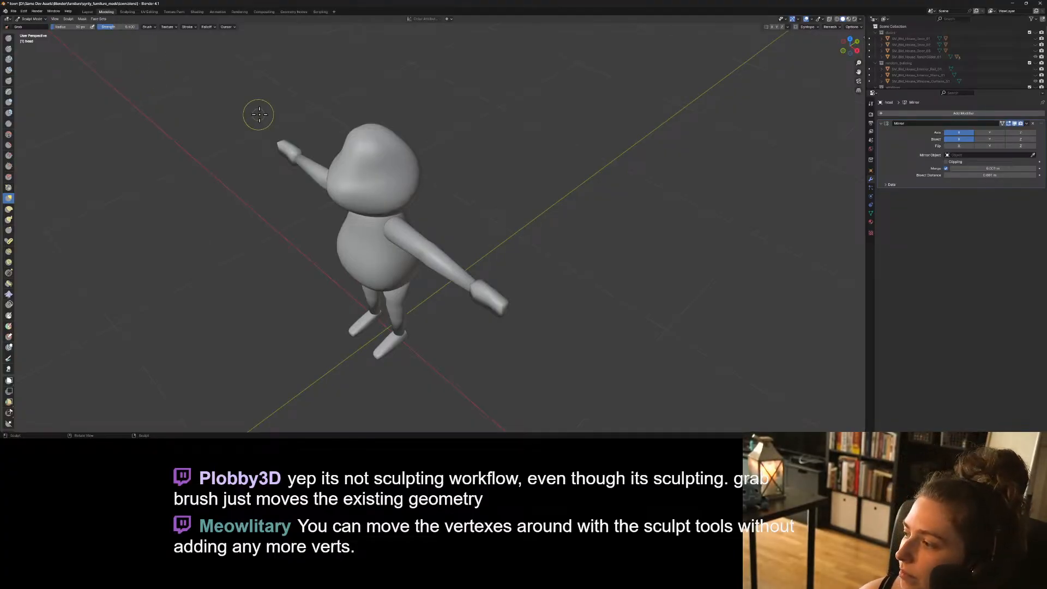
Make several short Grab strokes on the front of the head between the forehead and the snout.
scroll(400, 246, up, 1)
scroll(400, 245, up, 3)
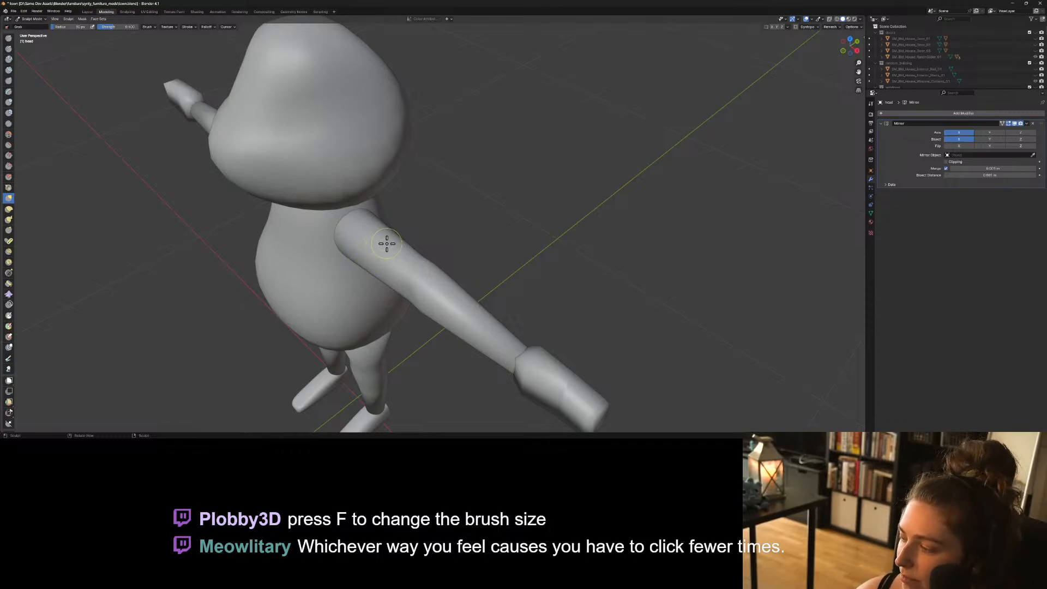
mouse_move(378, 229)
middle_down()
mouse_move(369, 219)
mouse_move(392, 242)
middle_up()
drag(363, 173, 363, 168)
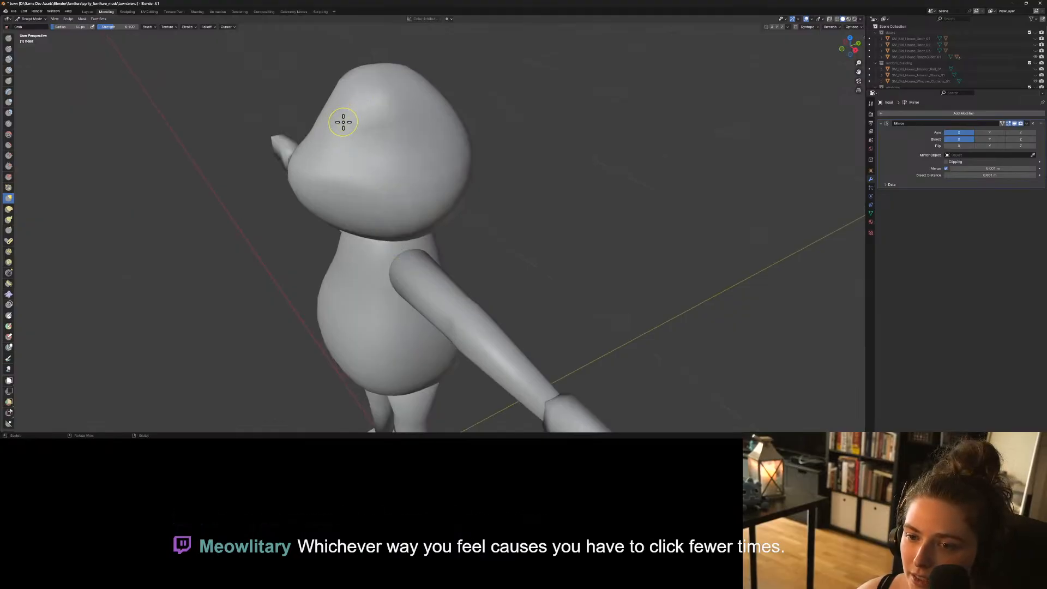
drag(357, 133, 334, 110)
mouse_move(334, 110)
middle_down()
mouse_move(425, 217)
mouse_move(455, 212)
mouse_move(486, 165)
middle_up()
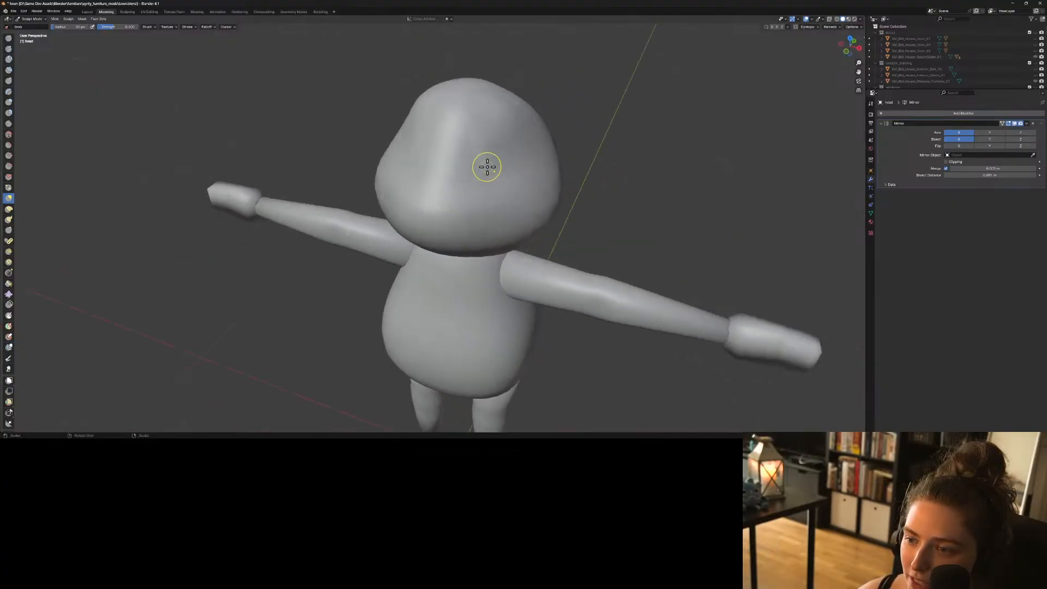
drag(455, 119, 446, 113)
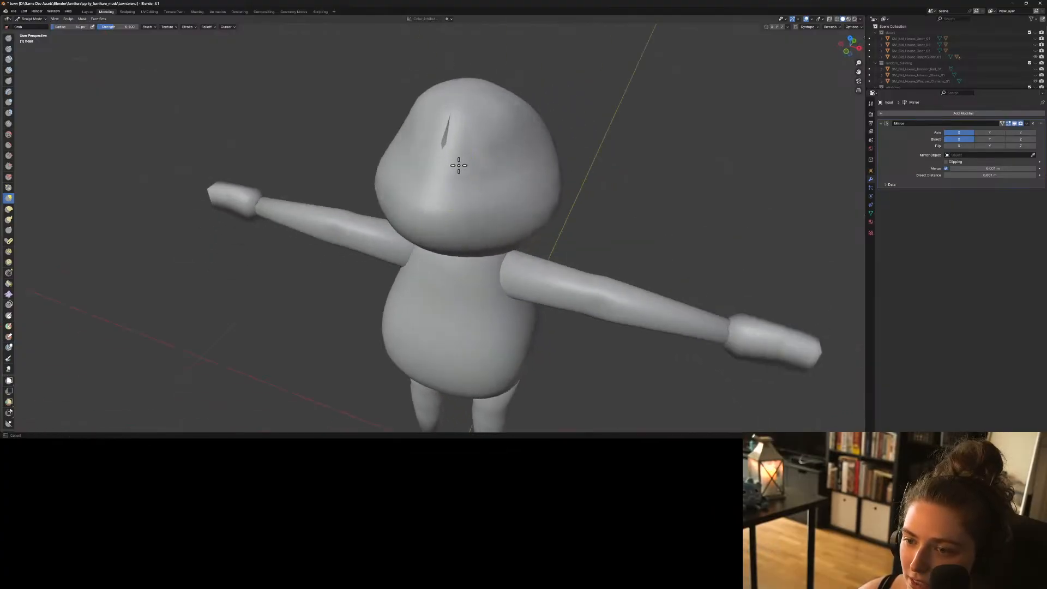
mouse_move(458, 165)
mouse_down()
mouse_move(503, 180)
mouse_move(569, 180)
mouse_move(446, 158)
mouse_up()
mouse_move(508, 214)
middle_down()
mouse_move(530, 206)
mouse_move(504, 215)
middle_up()
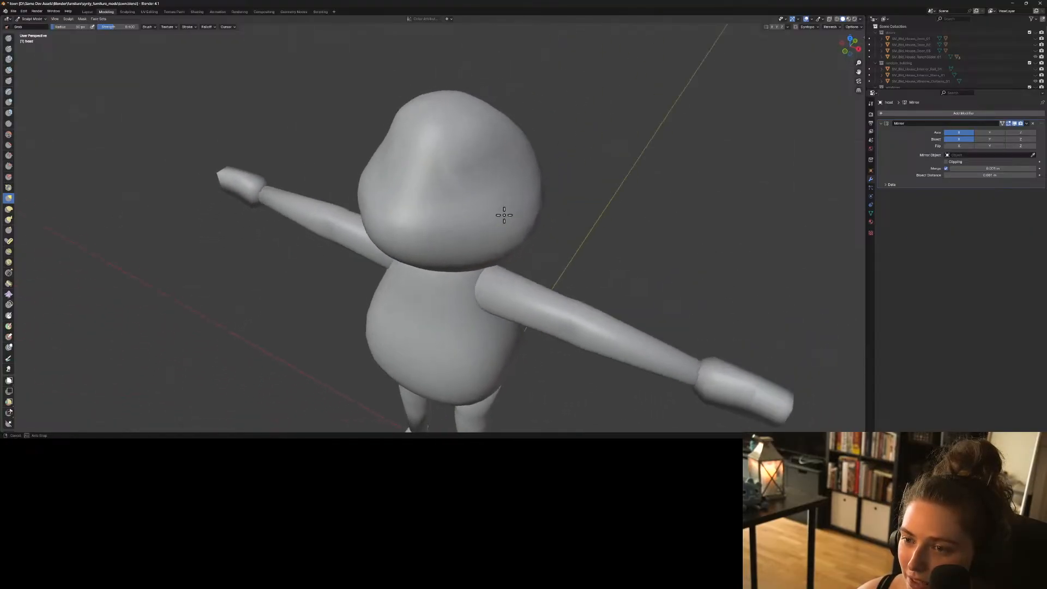
Drag the surface on top of the snout sideways with the Grab brush and view the head from its other side.
scroll(504, 215, up, 3)
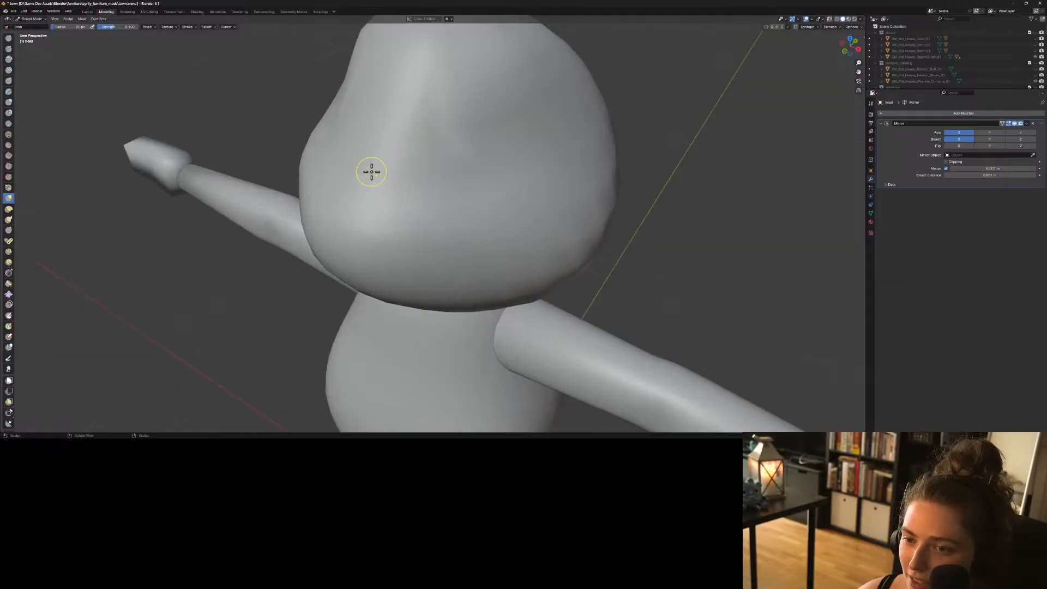
mouse_move(371, 172)
mouse_down()
mouse_move(362, 190)
mouse_move(401, 176)
mouse_up()
scroll(363, 191, down, 3)
scroll(164, 126, up, 3)
mouse_move(401, 175)
ctrl+middle_down()
mouse_move(374, 236)
mouse_move(376, 273)
ctrl+middle_up()
middle_drag(376, 272, 512, 234)
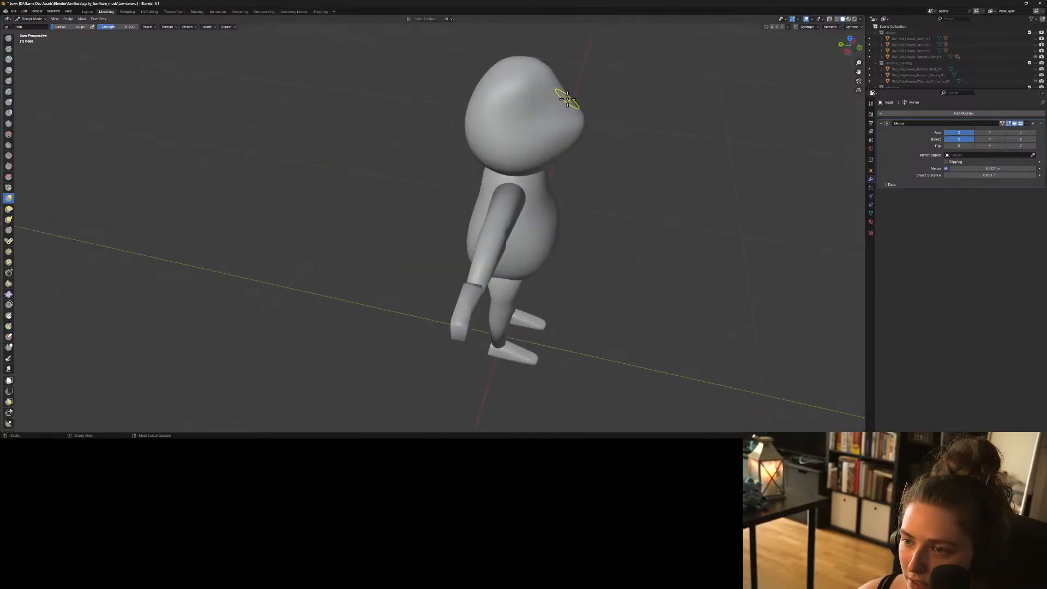
Deepen the dip between the forehead and the snout with Grab strokes along the bridge.
drag(558, 102, 554, 109)
mouse_move(571, 179)
middle_down()
mouse_move(509, 153)
mouse_move(516, 173)
middle_up()
drag(527, 149, 515, 139)
mouse_move(515, 140)
middle_down()
mouse_move(544, 206)
mouse_move(567, 170)
middle_up()
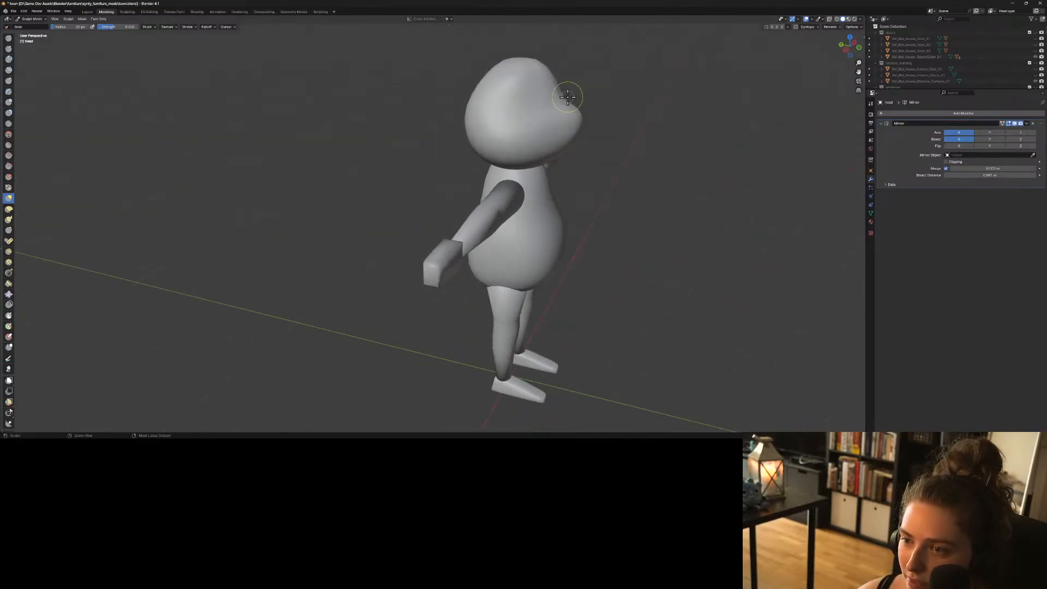
mouse_move(560, 97)
mouse_down()
mouse_move(555, 89)
mouse_move(580, 115)
mouse_up()
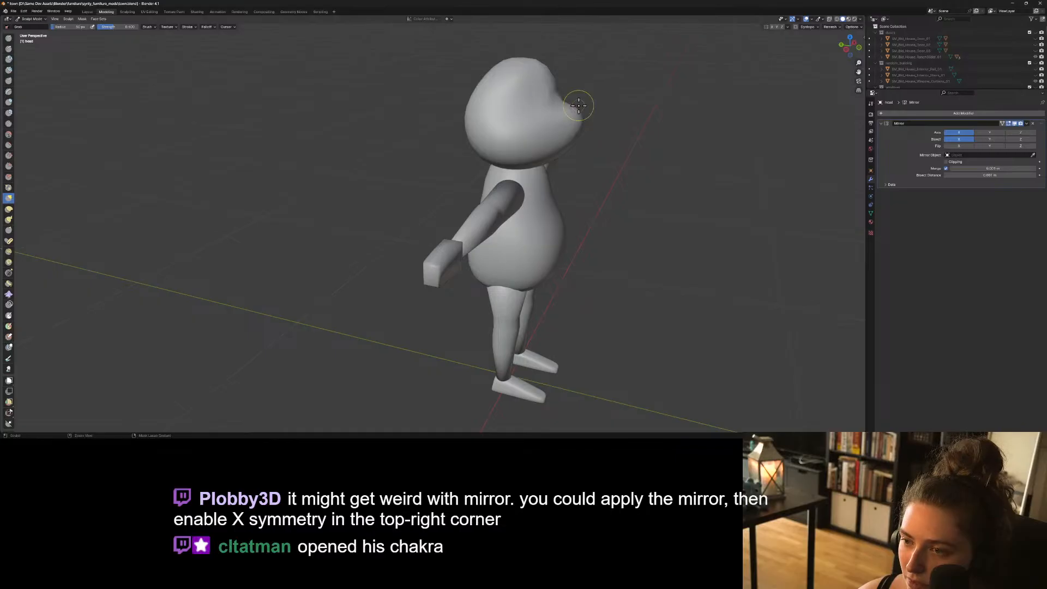
Enlarge the Grab brush radius and push the pointed snout tip back toward the head in right view.
key(f)
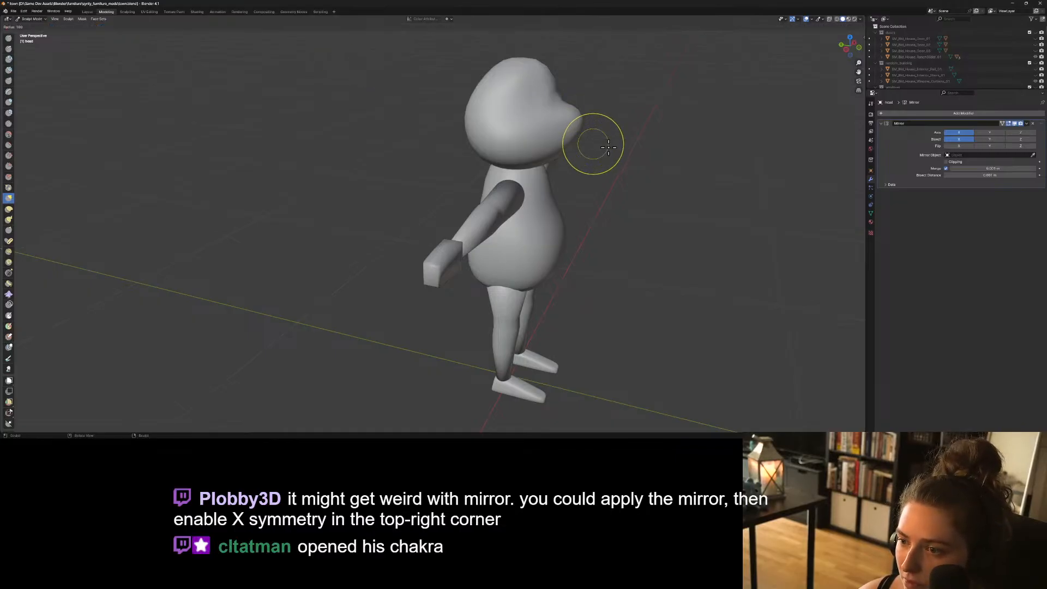
click(609, 148)
drag(579, 114, 578, 116)
middle_drag(599, 149, 614, 138)
key(KP_3)
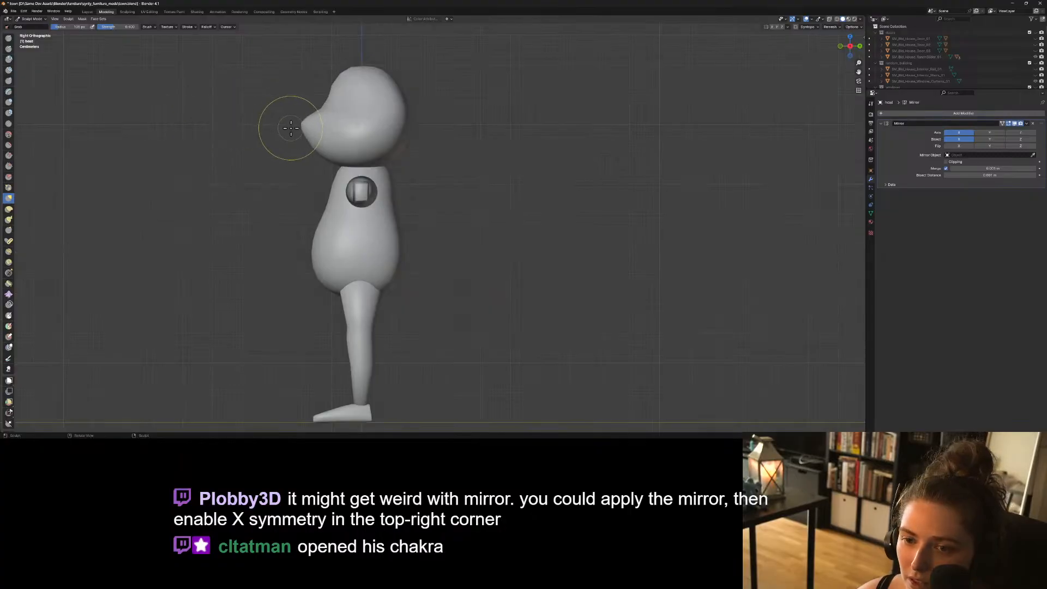
drag(301, 125, 302, 124)
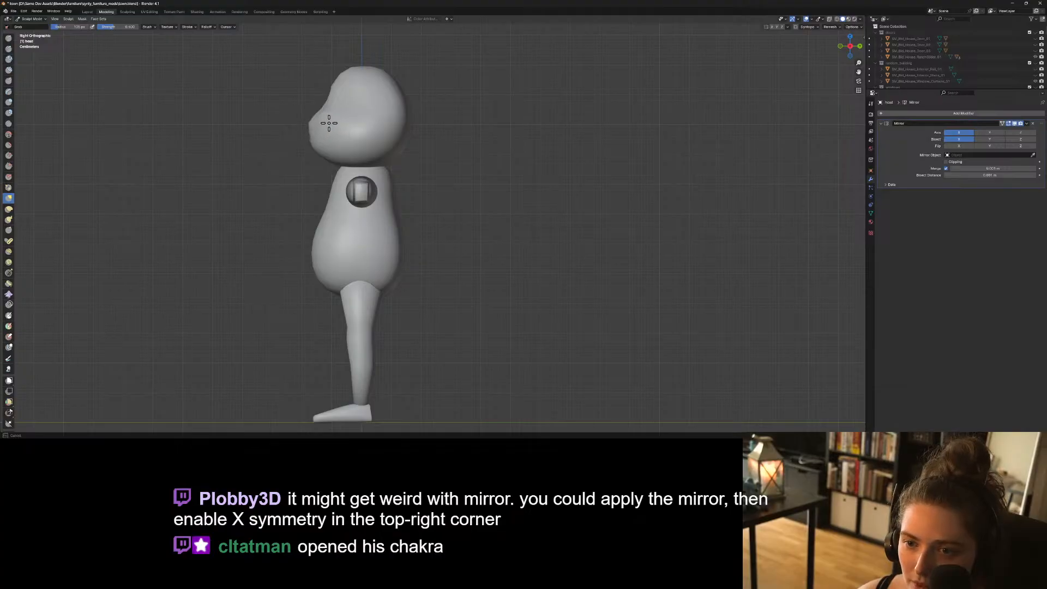
Lift the upper front of the snout and reshape the front edge of the forehead with the Grab brush.
scroll(298, 114, up, 3)
scroll(297, 114, down, 1)
shift+middle_drag(278, 96, 402, 201)
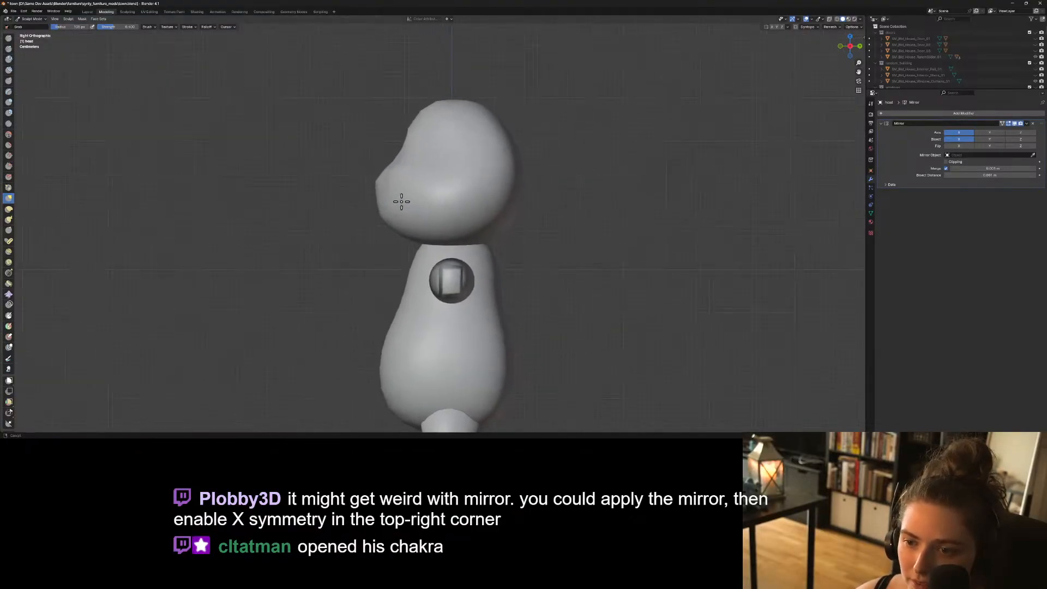
scroll(401, 201, up, 2)
drag(339, 152, 345, 141)
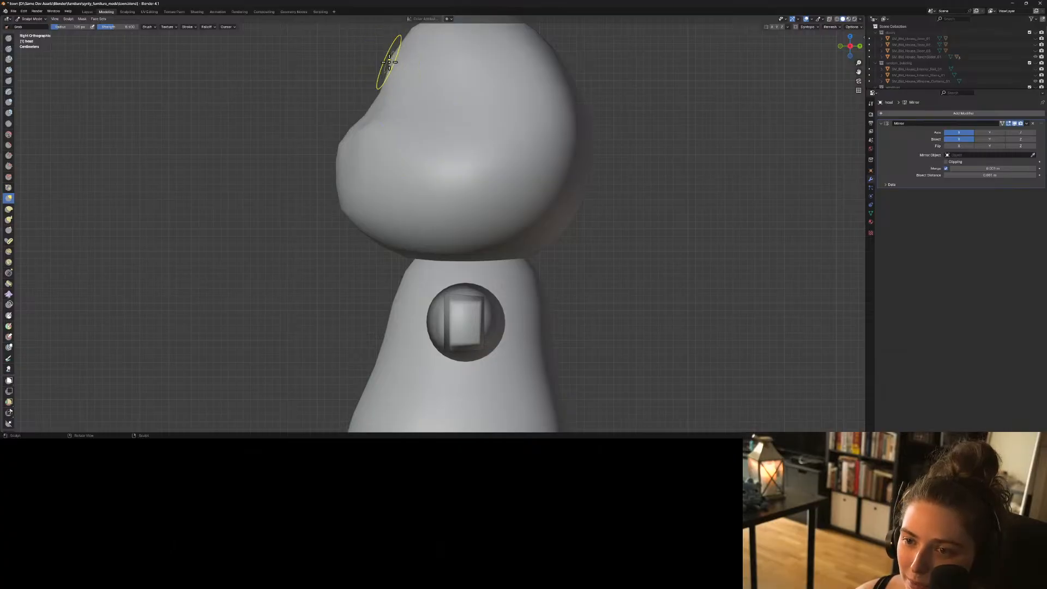
drag(390, 60, 391, 61)
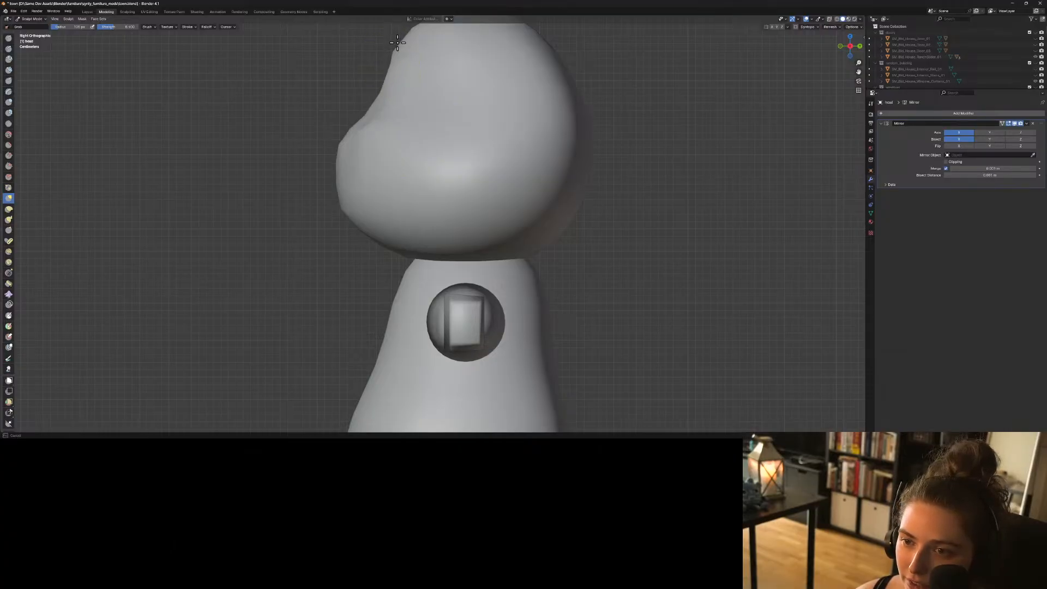
shift+middle_drag(416, 71, 402, 133)
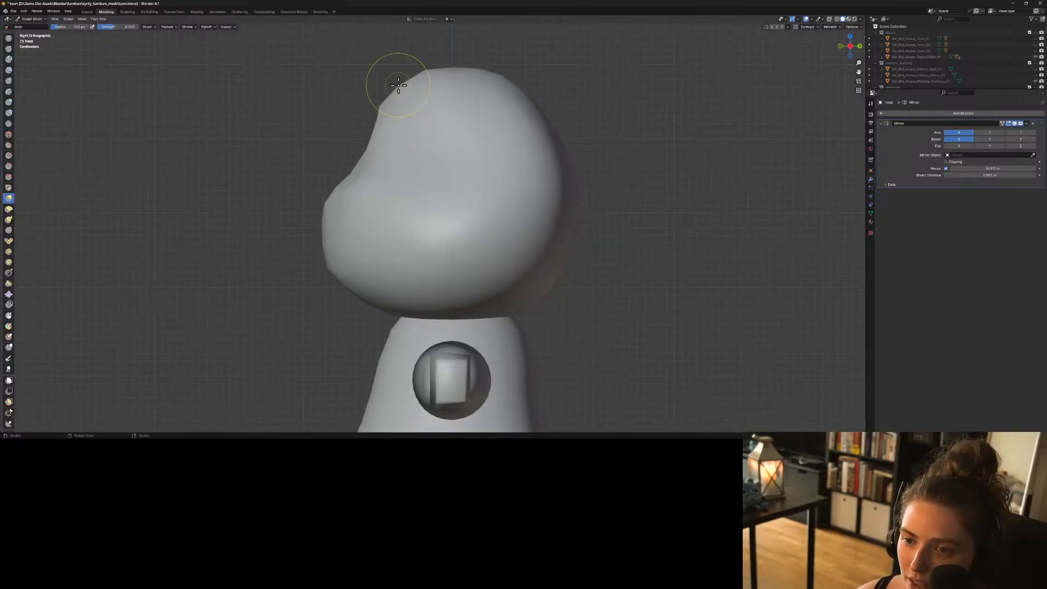
Enlarge the Grab brush radius and reshape the top front of the forehead and the back of the head.
drag(398, 86, 397, 86)
key(f)
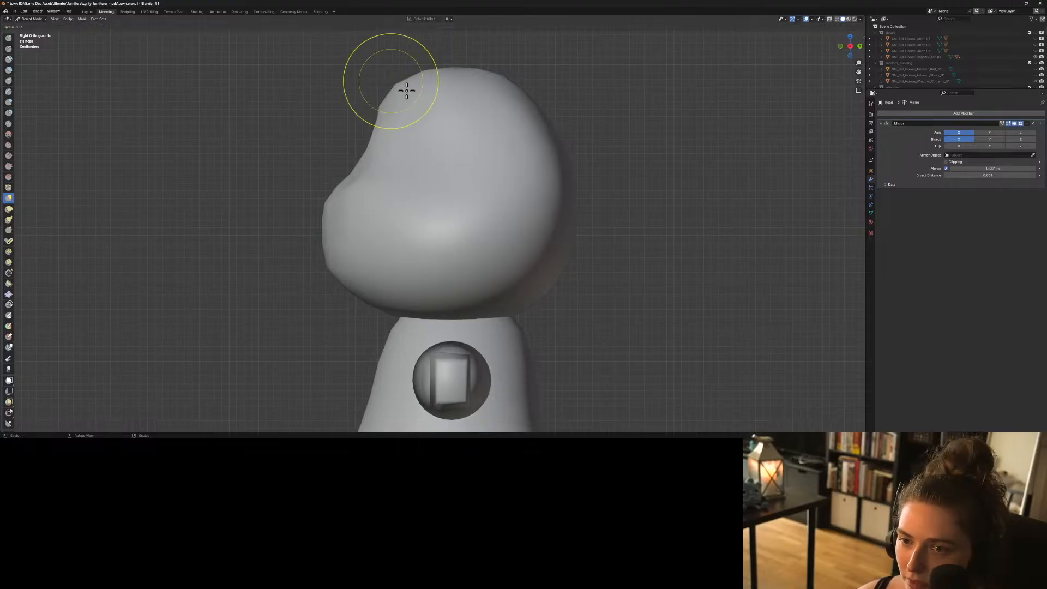
click(407, 91)
mouse_move(396, 85)
mouse_down()
mouse_move(386, 81)
mouse_move(470, 60)
mouse_up()
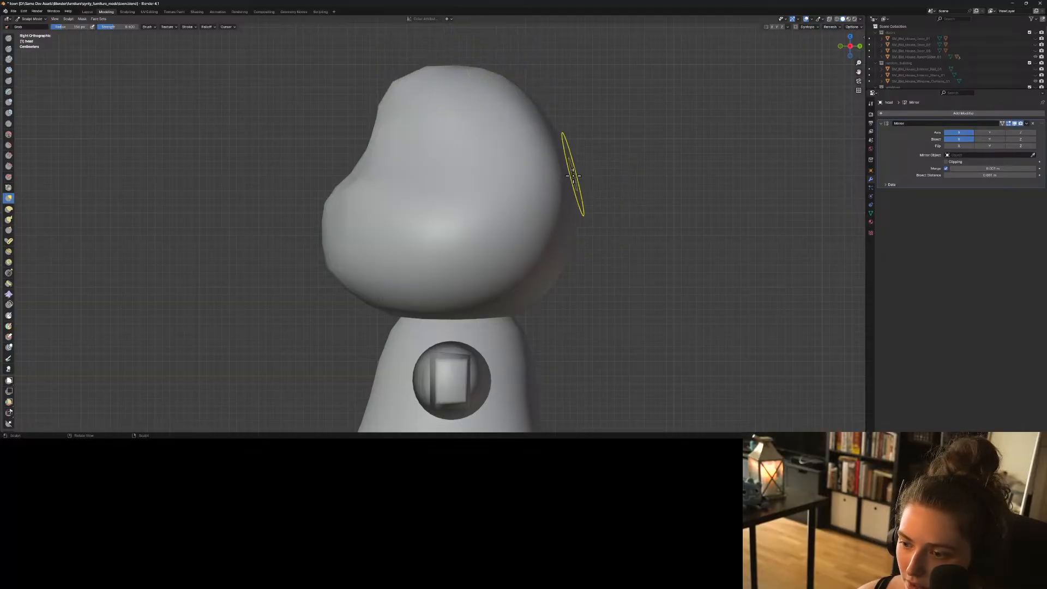
mouse_move(575, 222)
mouse_down()
mouse_move(563, 269)
mouse_move(549, 285)
mouse_move(533, 276)
mouse_move(544, 285)
mouse_move(533, 277)
mouse_move(534, 292)
mouse_move(567, 250)
mouse_move(572, 189)
mouse_move(589, 183)
mouse_move(572, 172)
mouse_move(567, 187)
mouse_up()
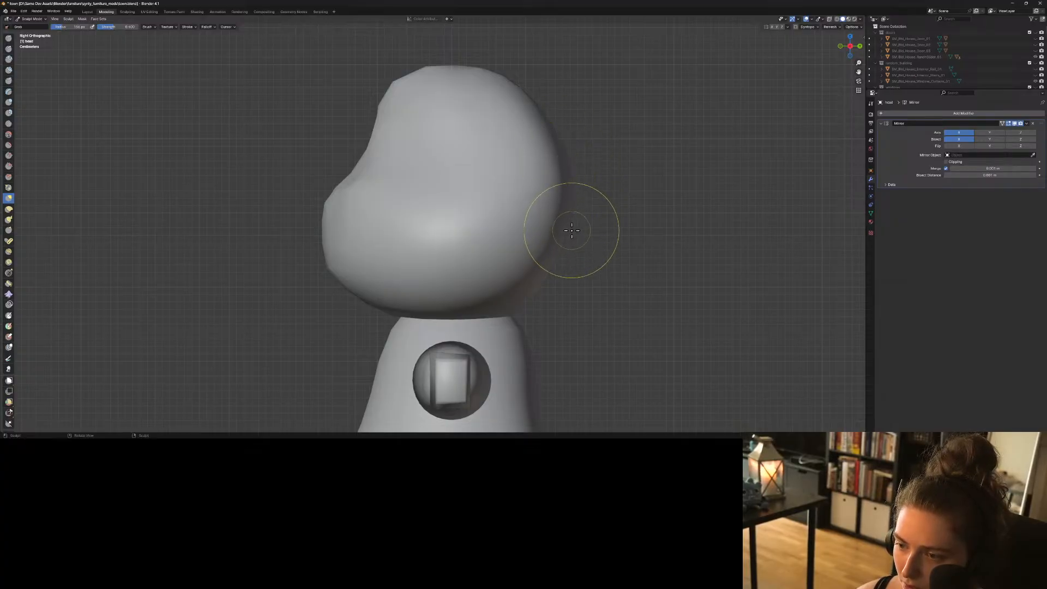
drag(570, 228, 564, 210)
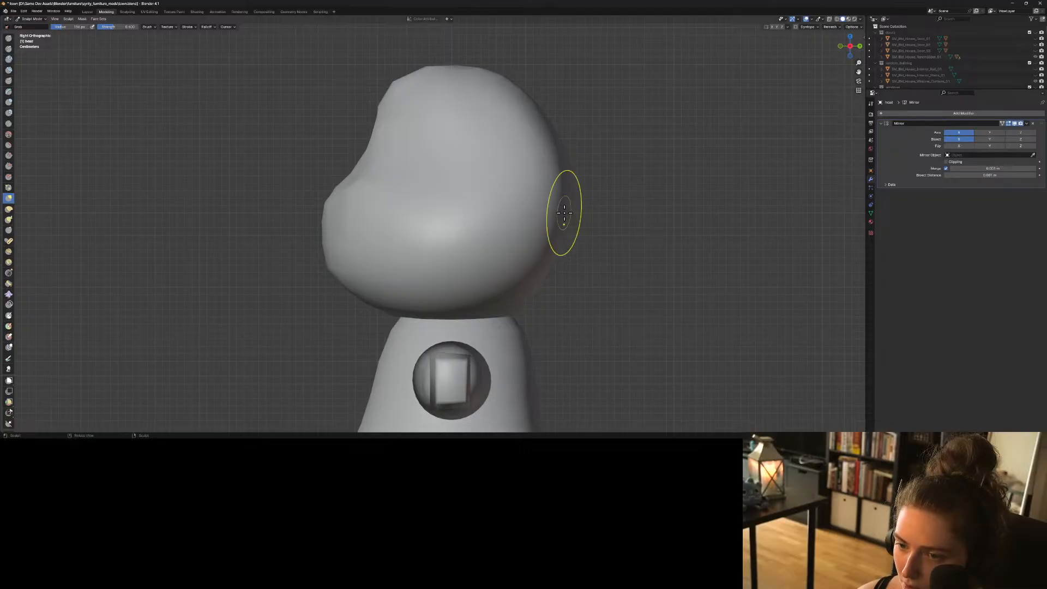
Pull the side of the head downward above the cheek with Grab strokes to narrow the crown.
middle_drag(438, 234, 581, 261)
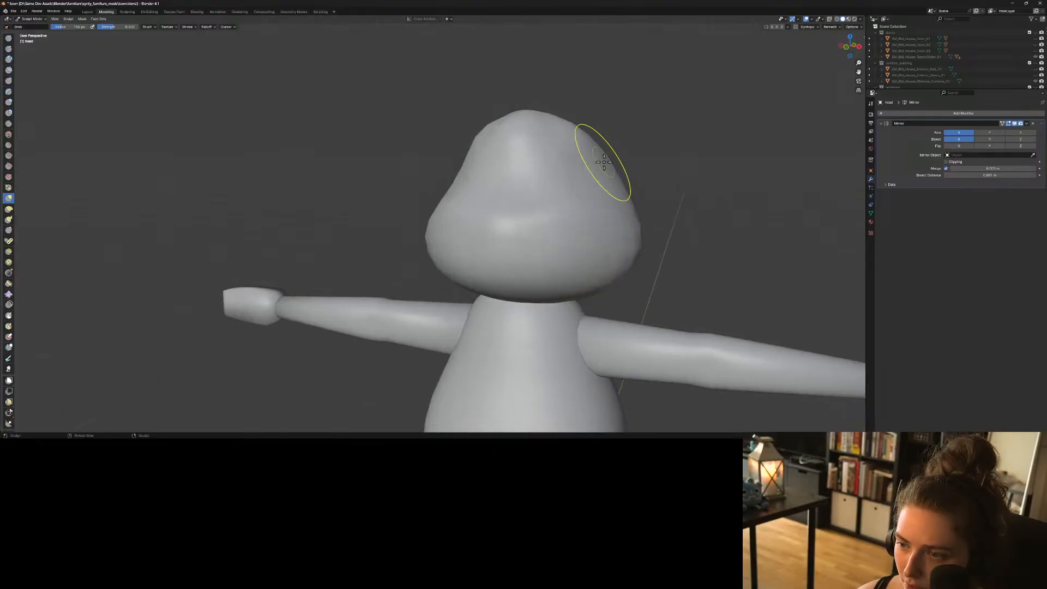
drag(603, 163, 607, 193)
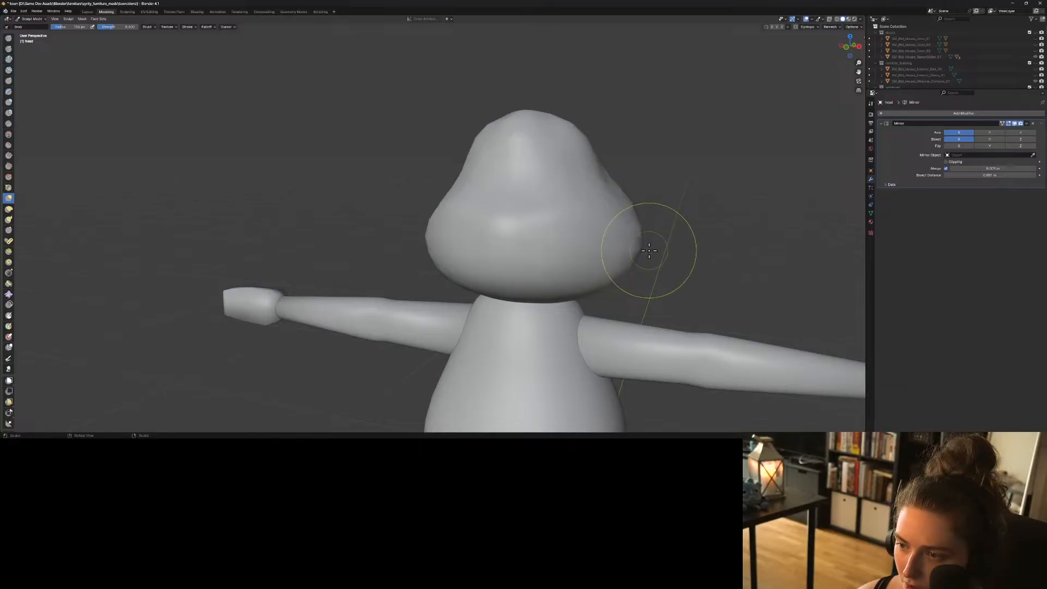
middle_drag(657, 240, 584, 218)
drag(584, 218, 575, 246)
Drag the rear surface of the head downward with Grab strokes to match the narrowed crown.
middle_drag(575, 246, 503, 269)
mouse_move(276, 210)
mouse_down()
mouse_move(266, 198)
mouse_move(264, 227)
mouse_move(276, 240)
mouse_move(299, 198)
mouse_move(314, 254)
mouse_up()
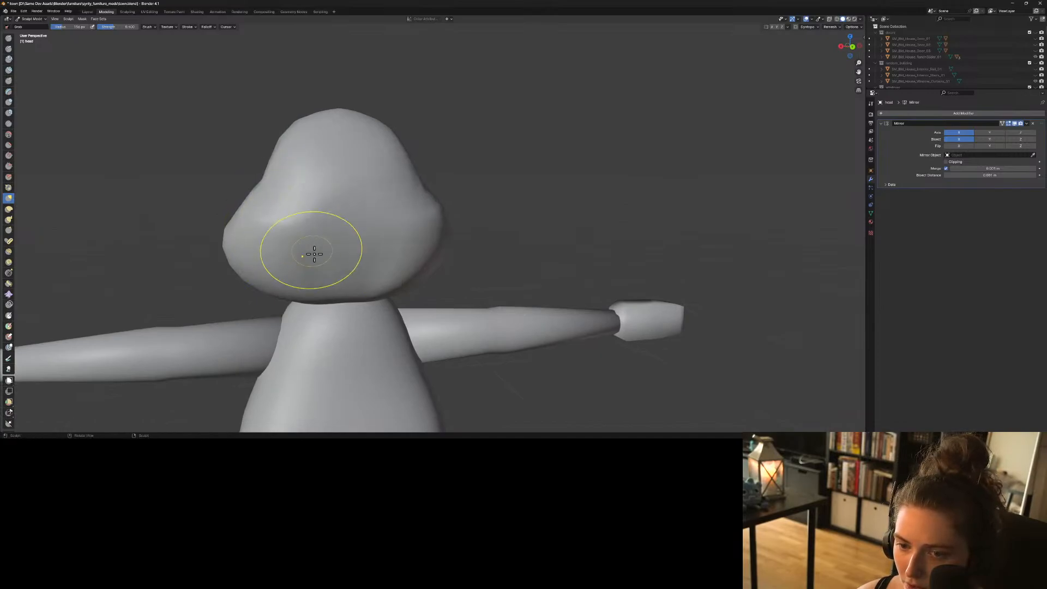
mouse_move(314, 254)
middle_down()
mouse_move(596, 250)
mouse_move(626, 266)
mouse_move(600, 266)
middle_up()
mouse_move(523, 187)
mouse_down()
mouse_move(512, 217)
mouse_move(527, 200)
mouse_move(529, 219)
mouse_up()
drag(523, 238, 525, 249)
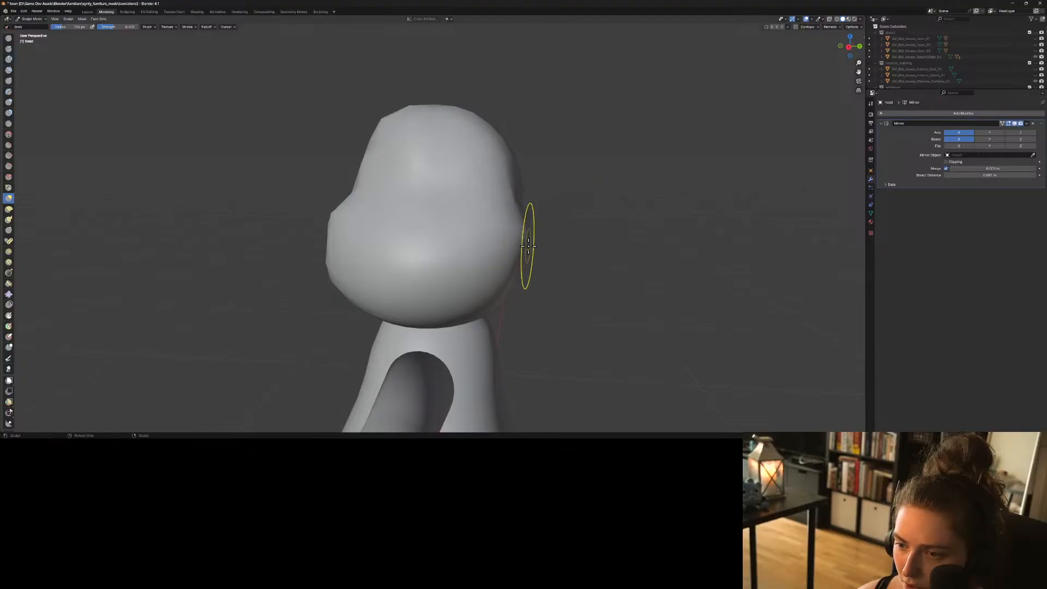
Switch the viewport to wireframe shading and turn X-ray off to show the head's topology.
click(836, 19)
mouse_move(597, 267)
middle_down()
mouse_move(619, 271)
mouse_move(613, 256)
middle_up()
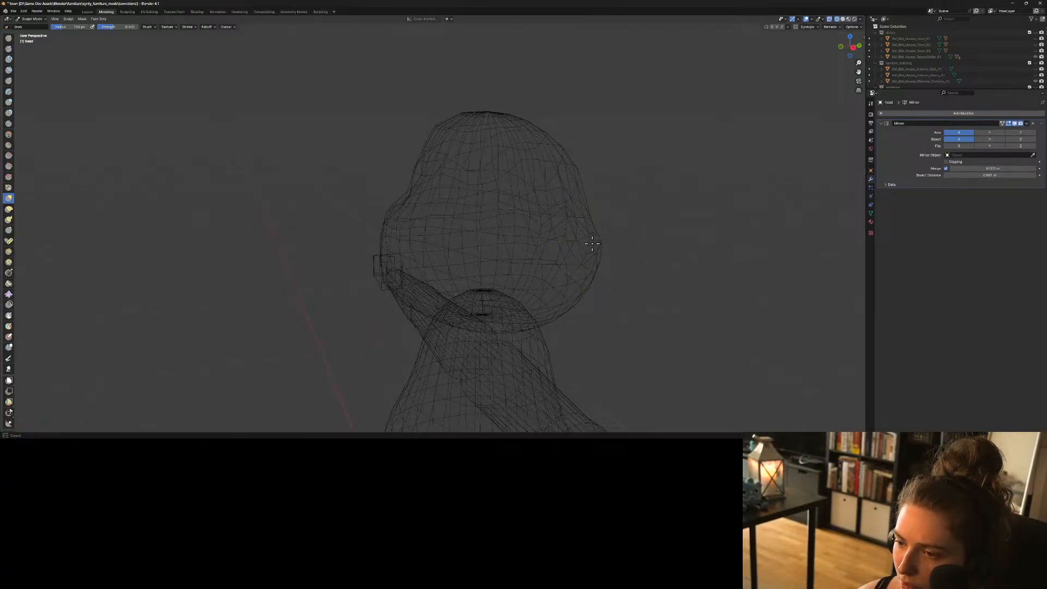
click(830, 19)
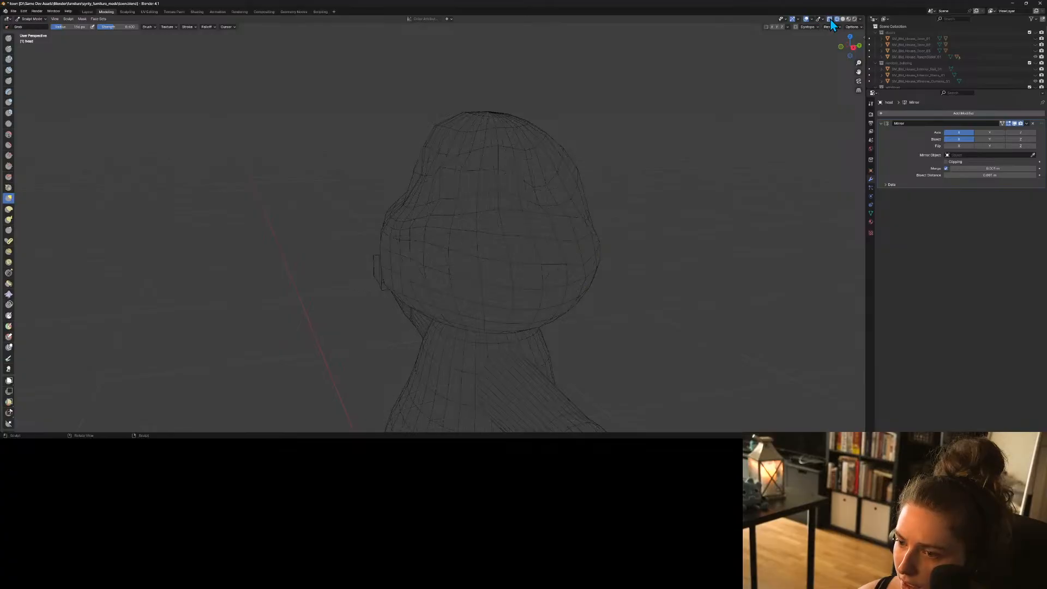
mouse_move(625, 313)
middle_down()
mouse_move(696, 345)
mouse_move(640, 343)
mouse_move(671, 327)
middle_up()
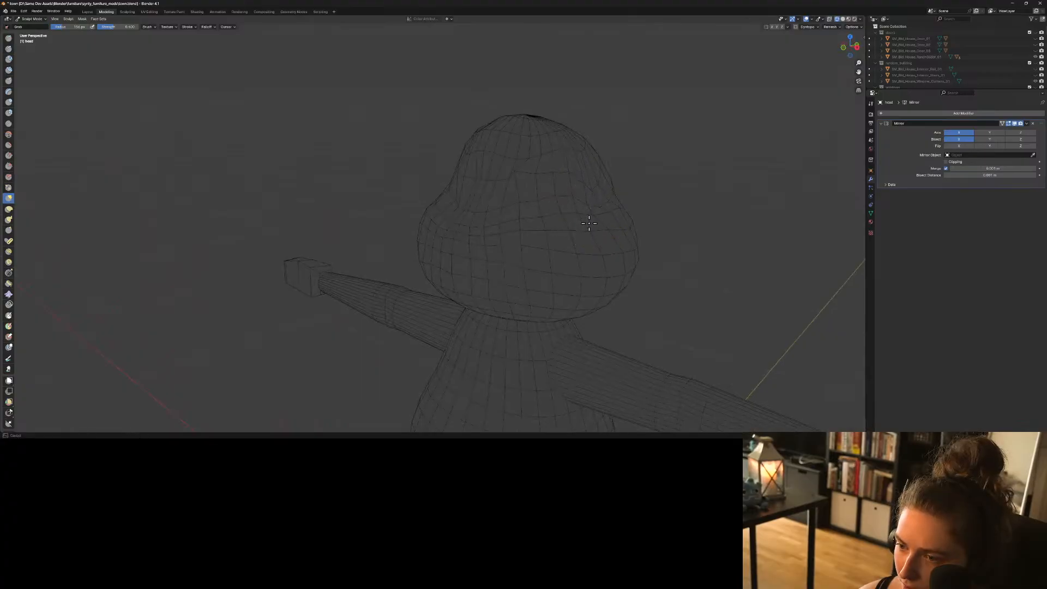
Reshape the upper cheek and push its outer bulge inward with the Grab brush in the front three-quarter view.
middle_drag(568, 211, 649, 246)
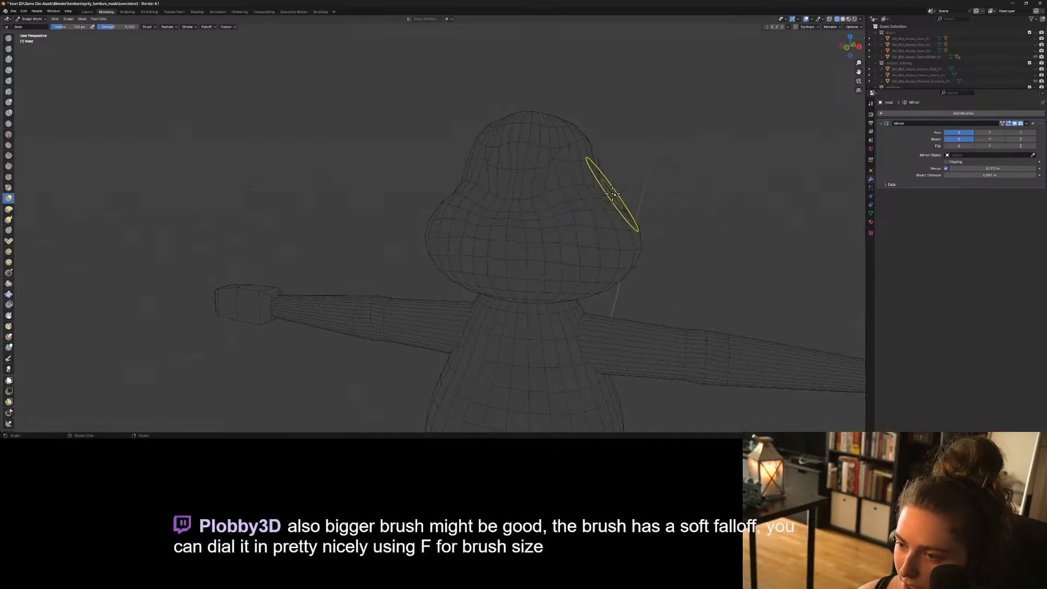
drag(602, 201, 637, 225)
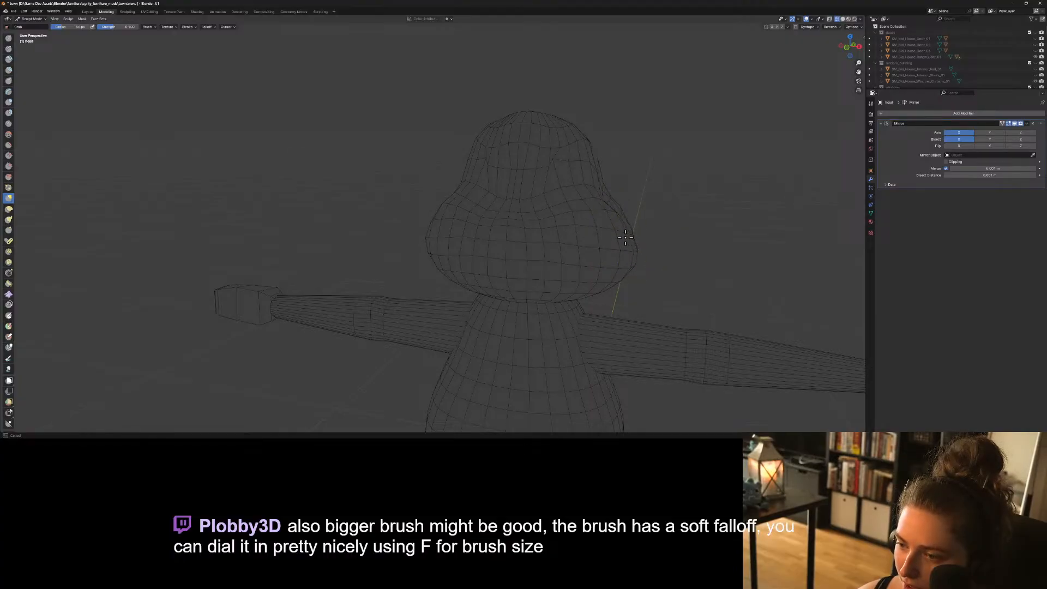
drag(626, 237, 622, 251)
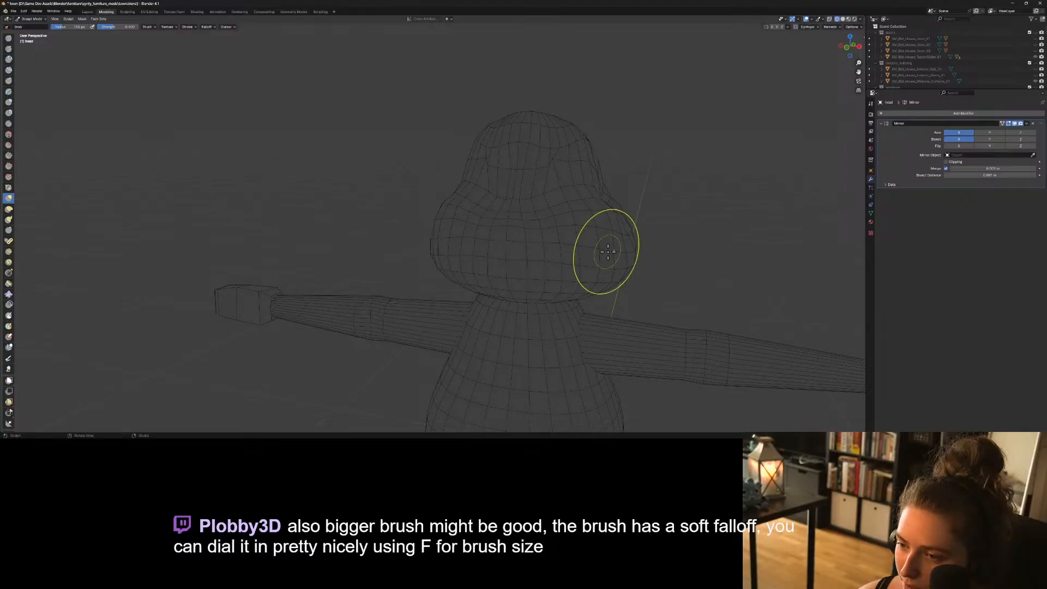
Adjust the spacing of the mesh lines on the back of the head and push its contour with Grab strokes.
scroll(608, 252, down, 3)
middle_drag(608, 252, 686, 285)
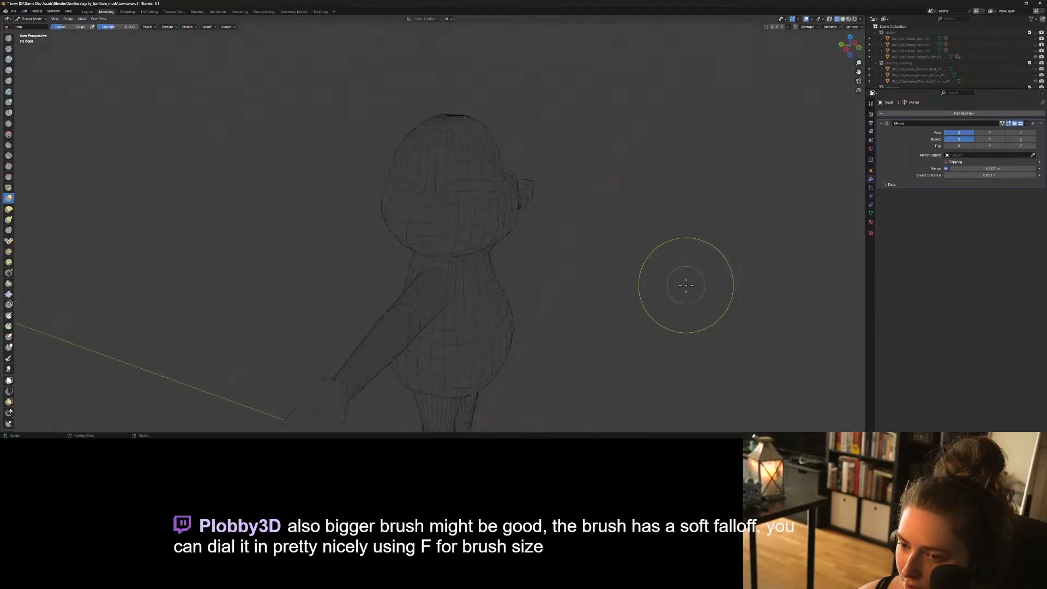
scroll(671, 282, up, 3)
middle_drag(531, 264, 650, 249)
scroll(552, 287, down, 1)
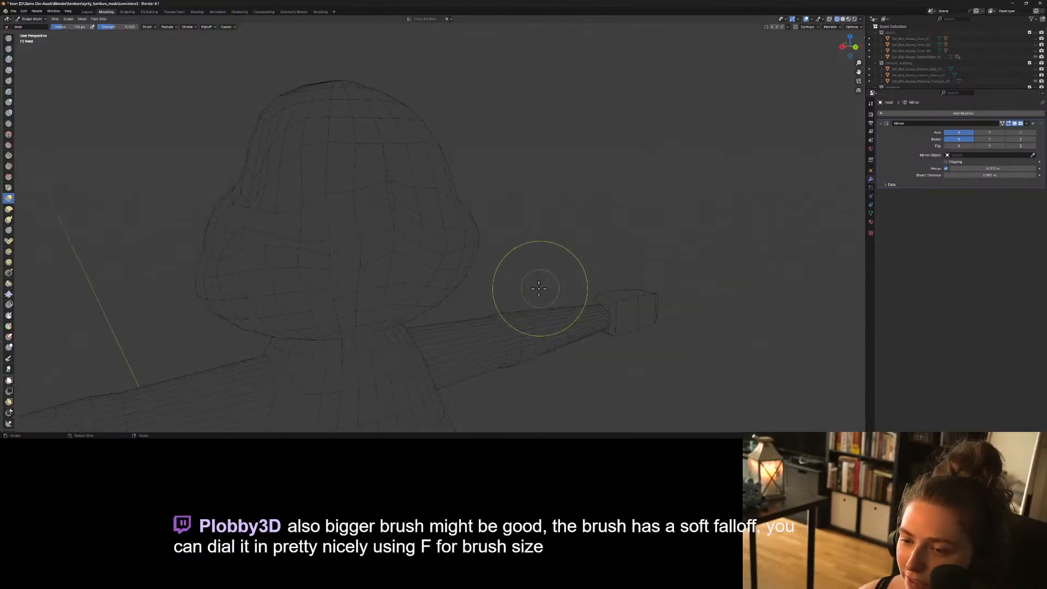
middle_drag(539, 289, 510, 290)
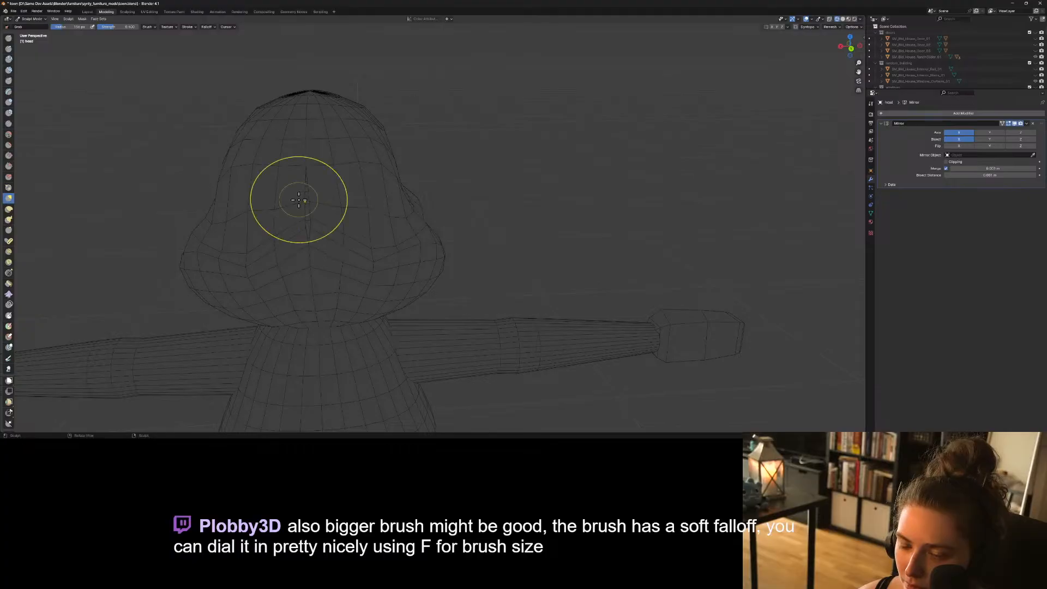
mouse_move(299, 199)
middle_down()
mouse_move(374, 237)
mouse_move(439, 233)
middle_up()
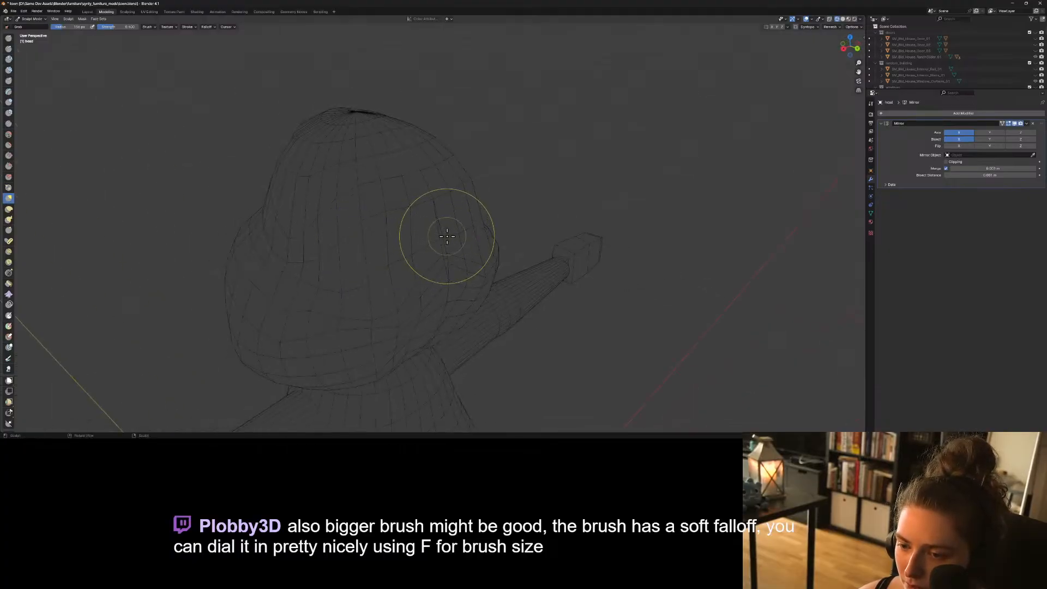
mouse_move(447, 236)
mouse_down()
mouse_move(437, 237)
mouse_move(451, 233)
mouse_up()
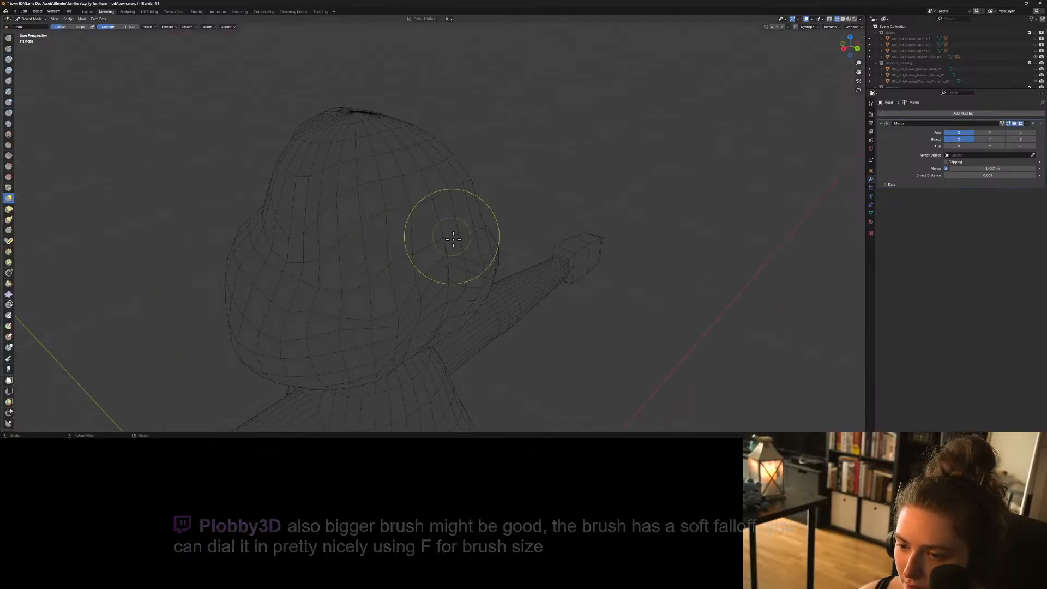
mouse_move(441, 269)
mouse_down()
mouse_move(443, 258)
mouse_move(467, 293)
mouse_up()
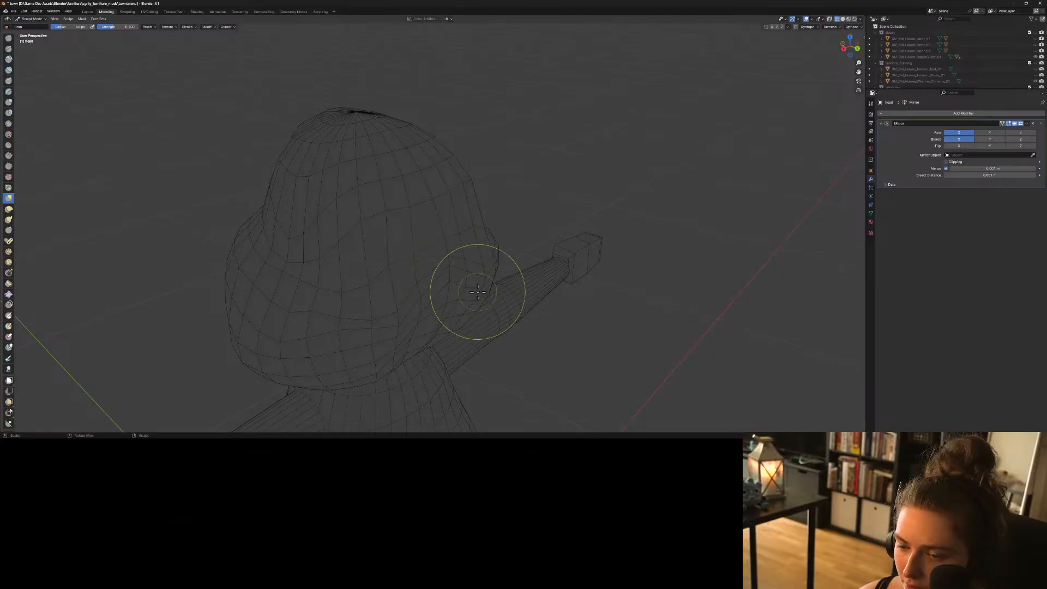
middle_drag(468, 293, 514, 286)
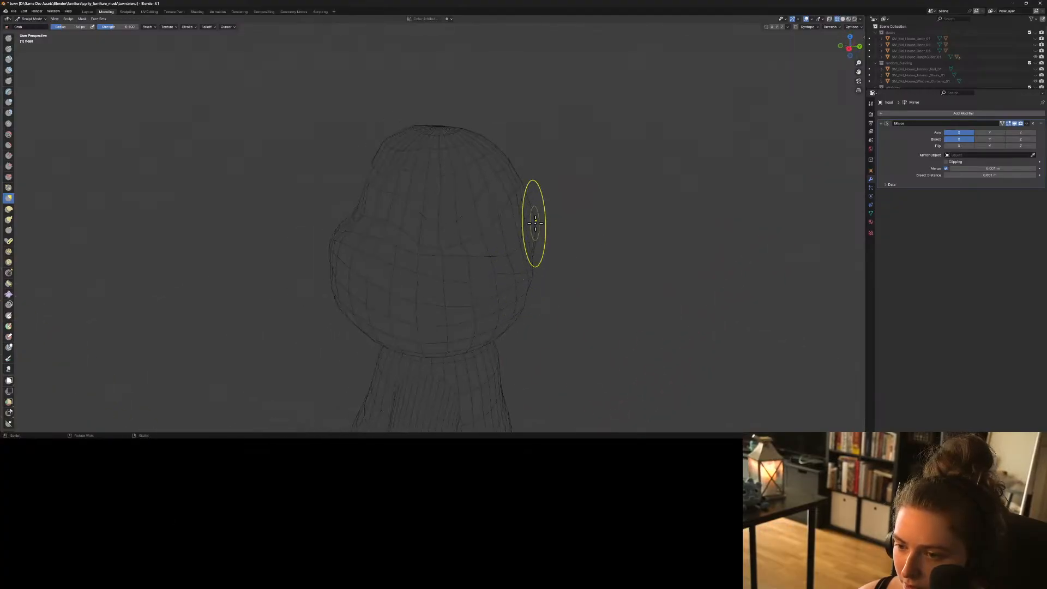
mouse_move(533, 222)
mouse_down()
mouse_move(507, 202)
mouse_move(516, 178)
mouse_move(507, 177)
mouse_up()
Examine the sculpted head's wireframe from the side, rear and front.
scroll(559, 290, down, 2)
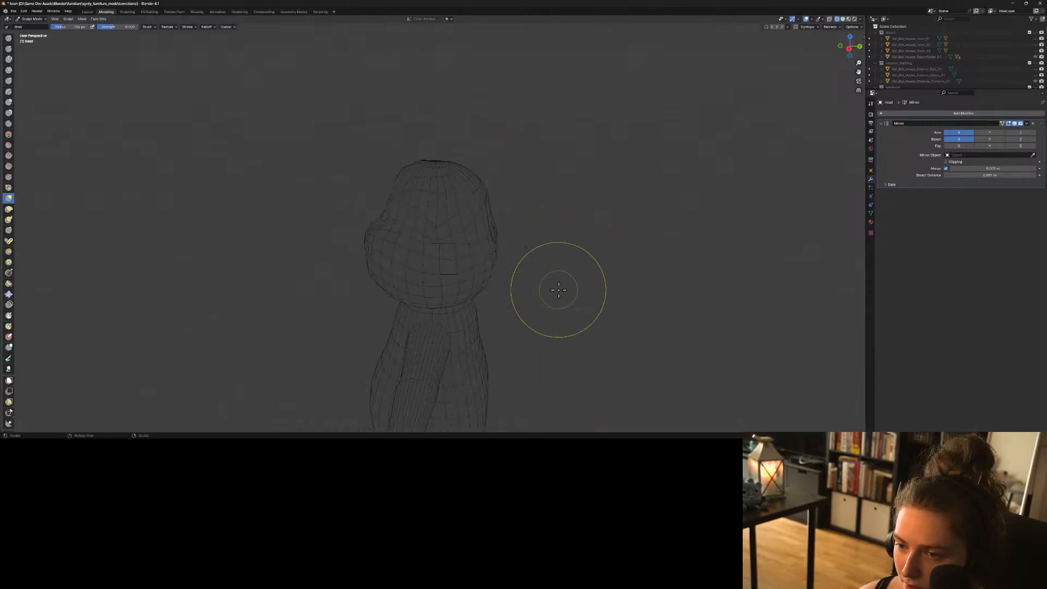
mouse_move(558, 291)
middle_down()
mouse_move(498, 290)
mouse_move(502, 281)
mouse_move(542, 298)
middle_up()
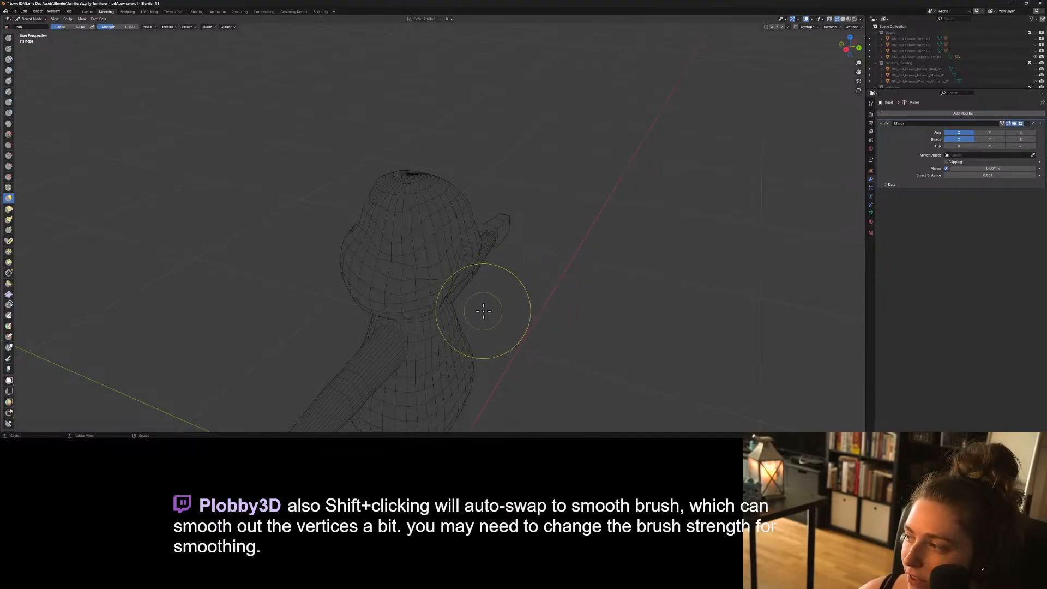
middle_drag(481, 309, 518, 305)
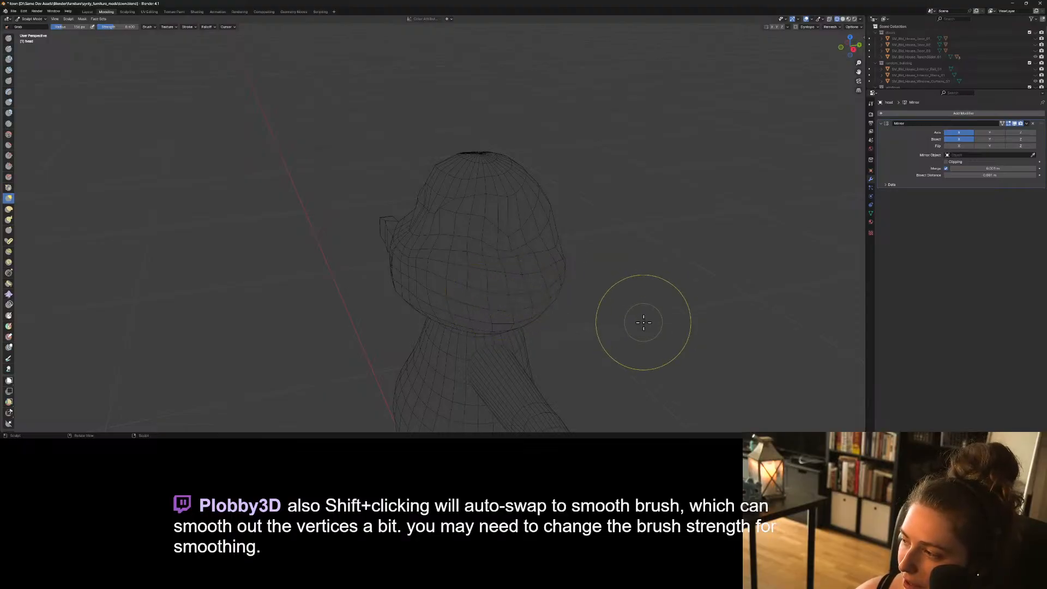
middle_drag(654, 316, 627, 311)
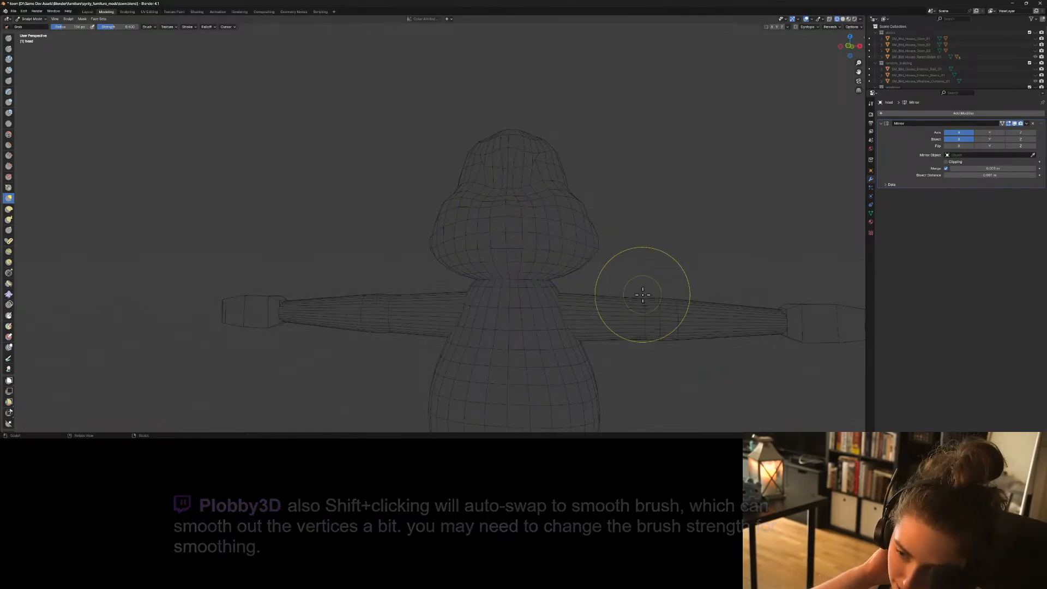
scroll(534, 257, down, 2)
middle_drag(534, 256, 829, 269)
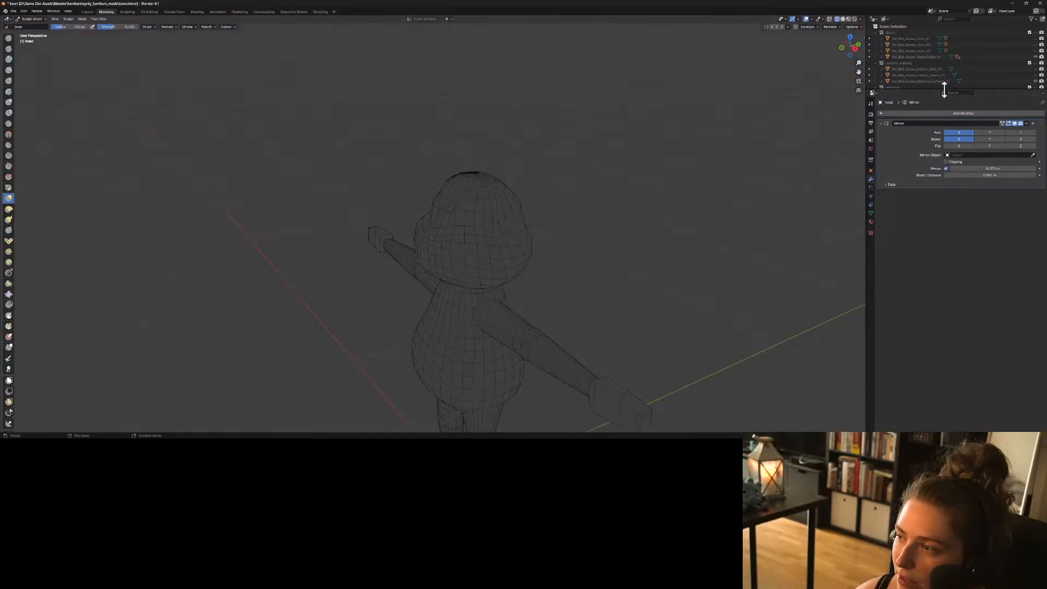
Delete the sculpted head object from the character's collection.
drag(944, 88, 944, 249)
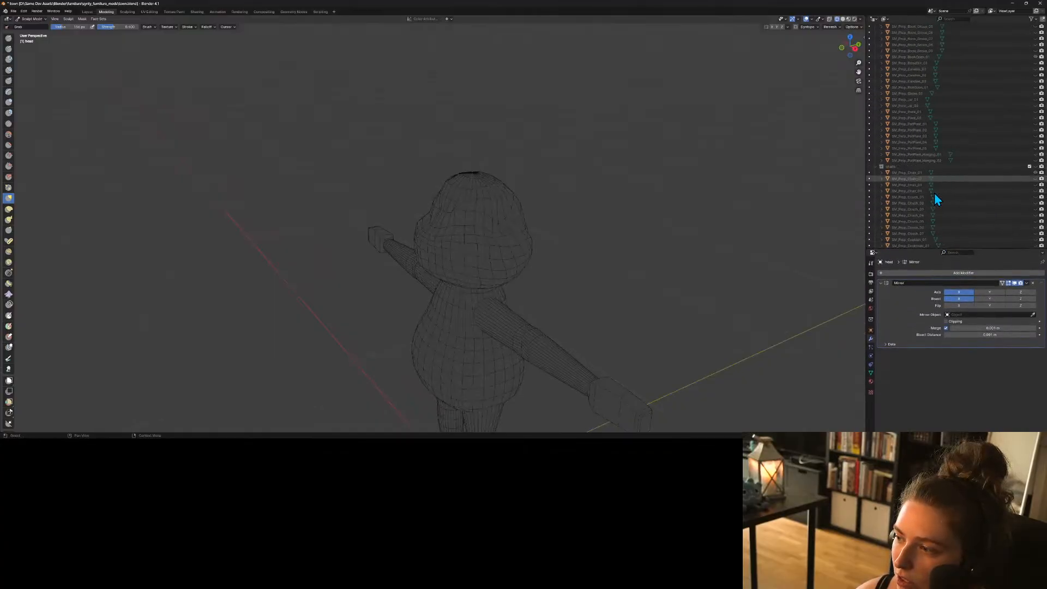
scroll(934, 192, down, 8)
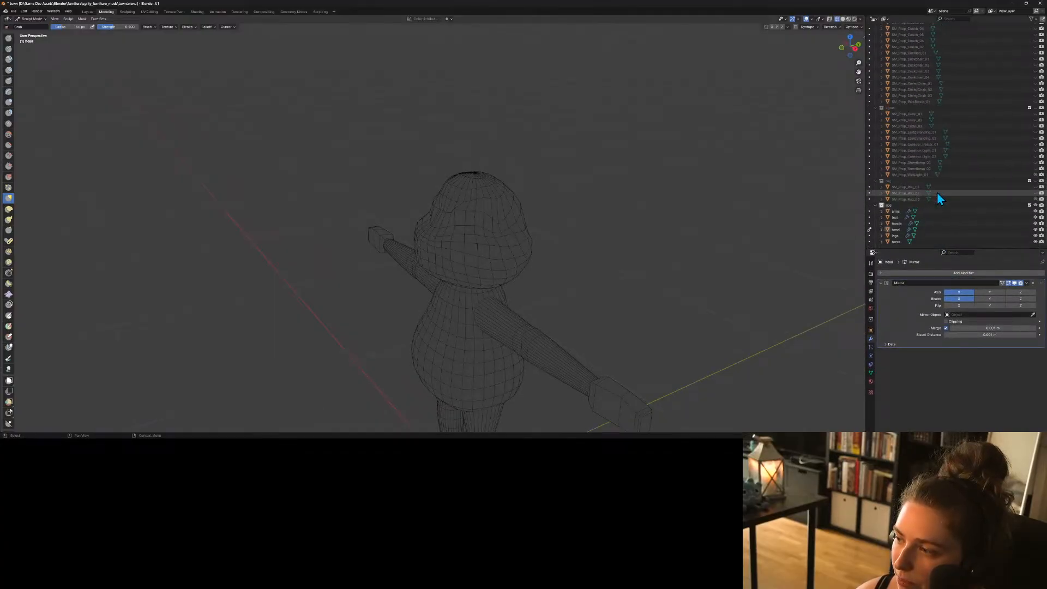
click(897, 230)
right_click(897, 230)
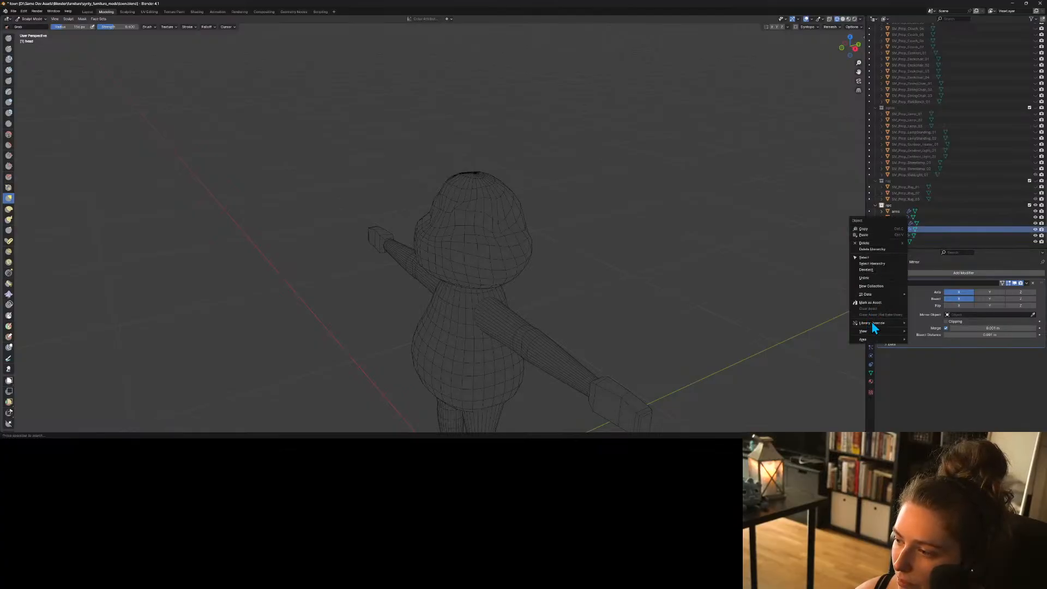
click(872, 243)
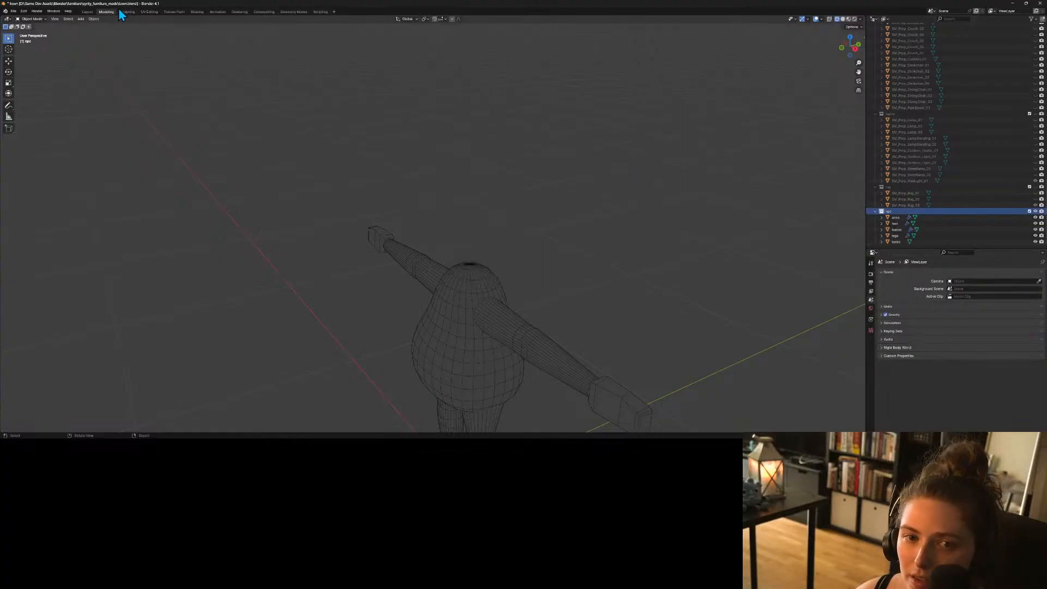
Add a UV sphere and move it up along Z in front view so it sits on the body as a new head.
click(81, 19)
mouse_move(100, 26)
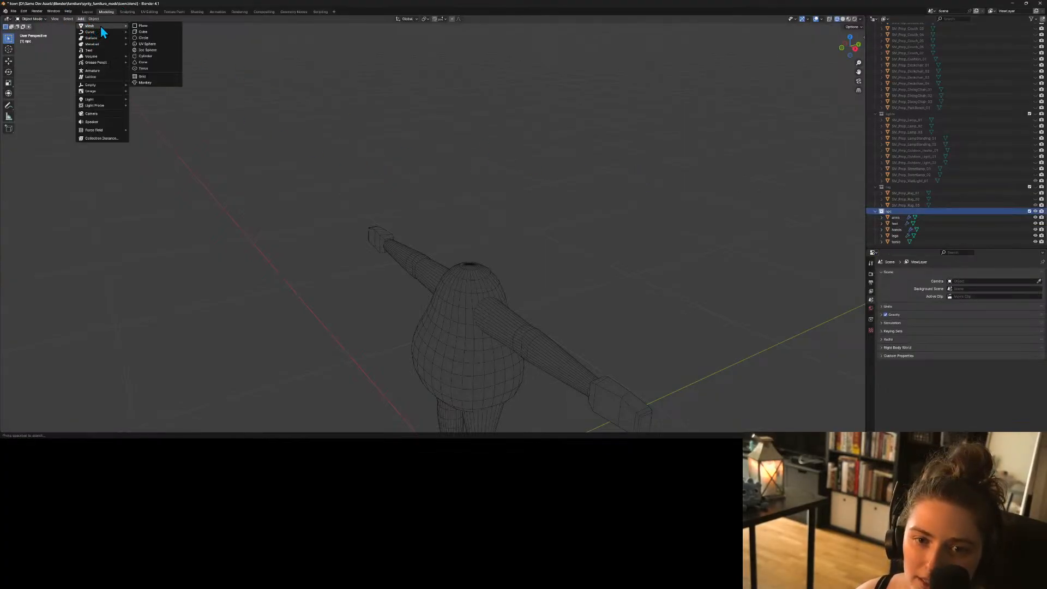
click(162, 46)
middle_drag(437, 255, 563, 300)
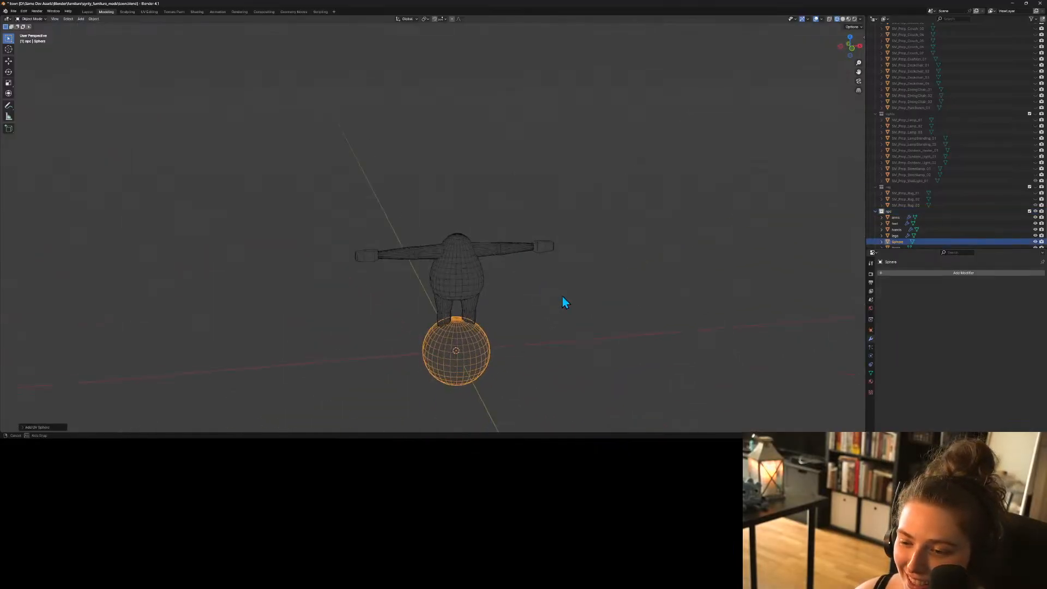
key(KP_1)
key(g)
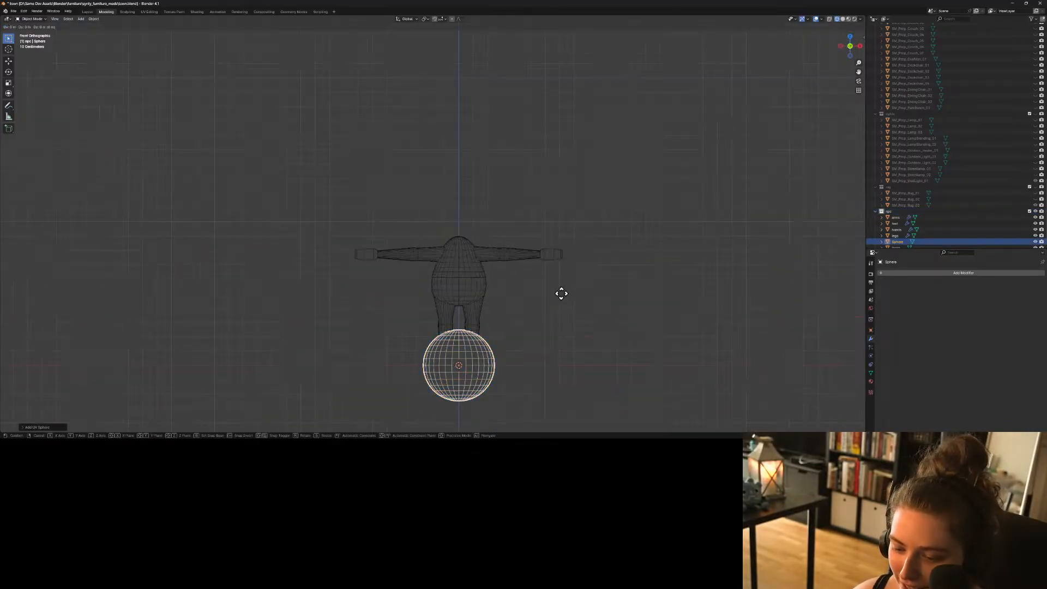
key(z)
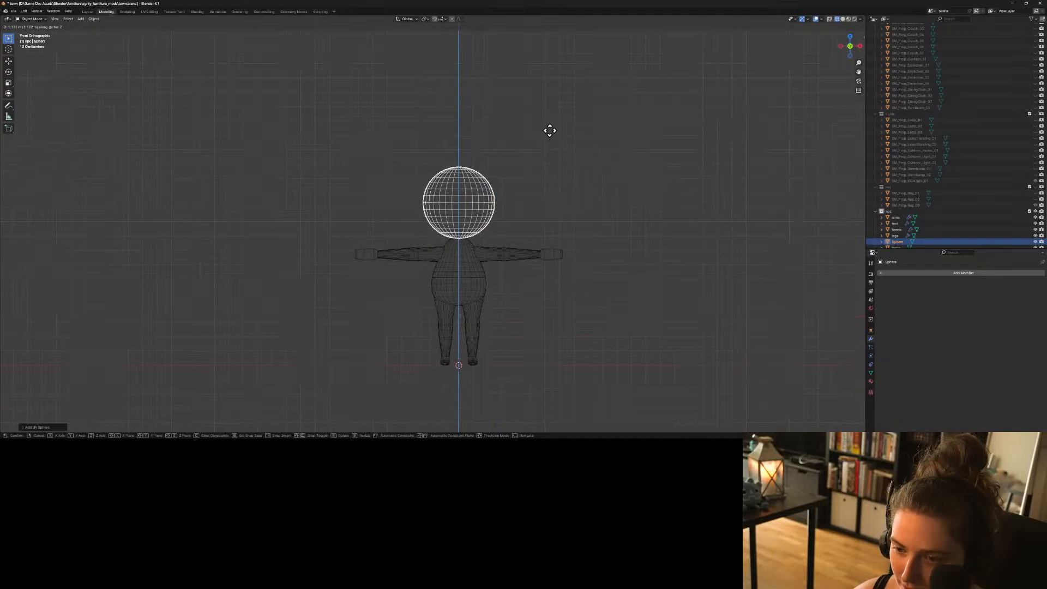
click(549, 139)
click(583, 268)
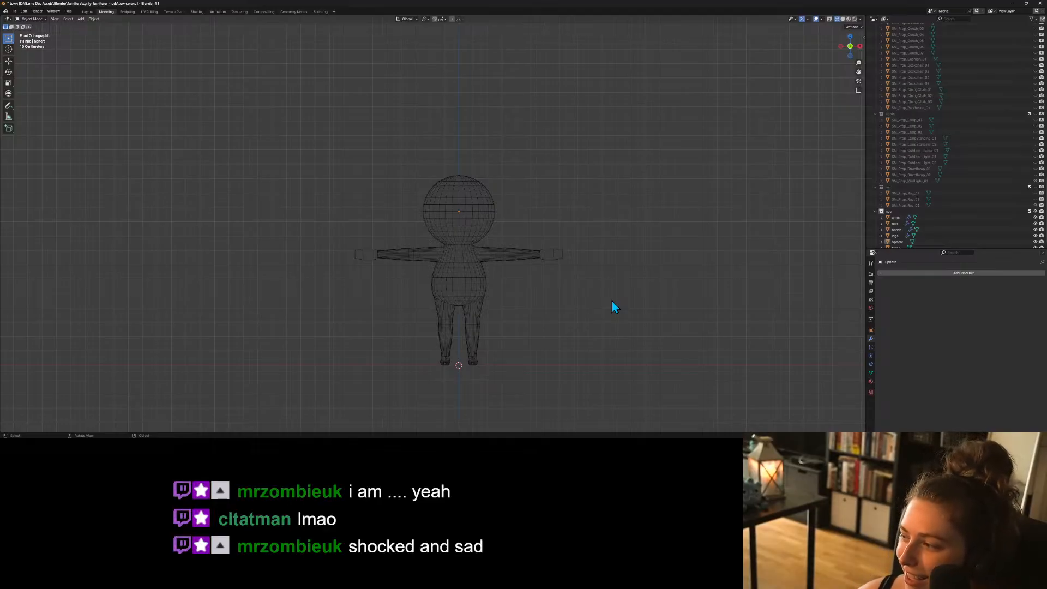
Switch the new head sphere to Sculpt Mode and turn on X-axis mirror symmetry.
middle_drag(585, 275, 523, 265)
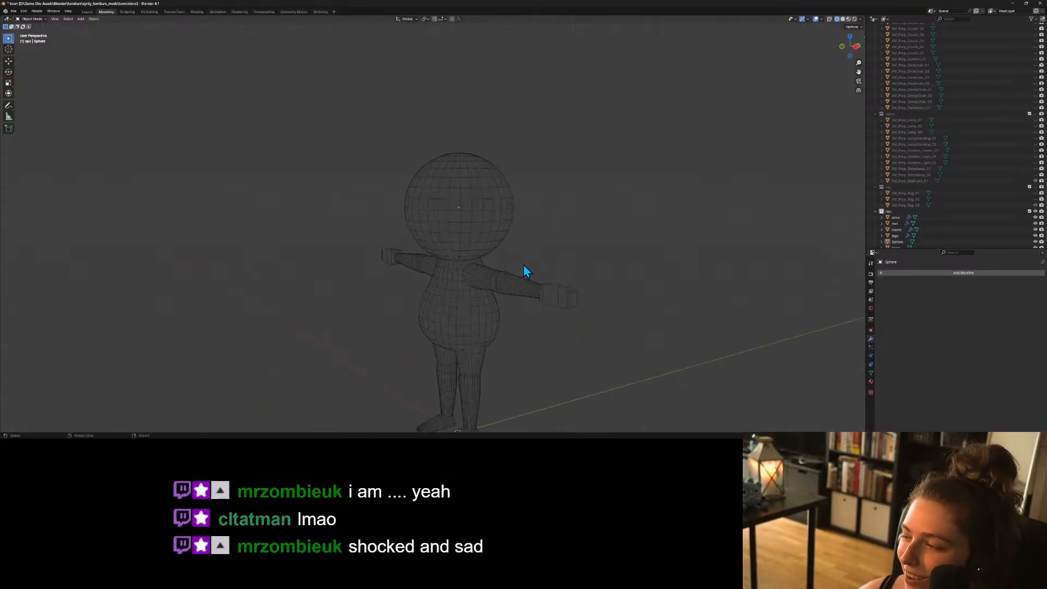
scroll(523, 264, up, 5)
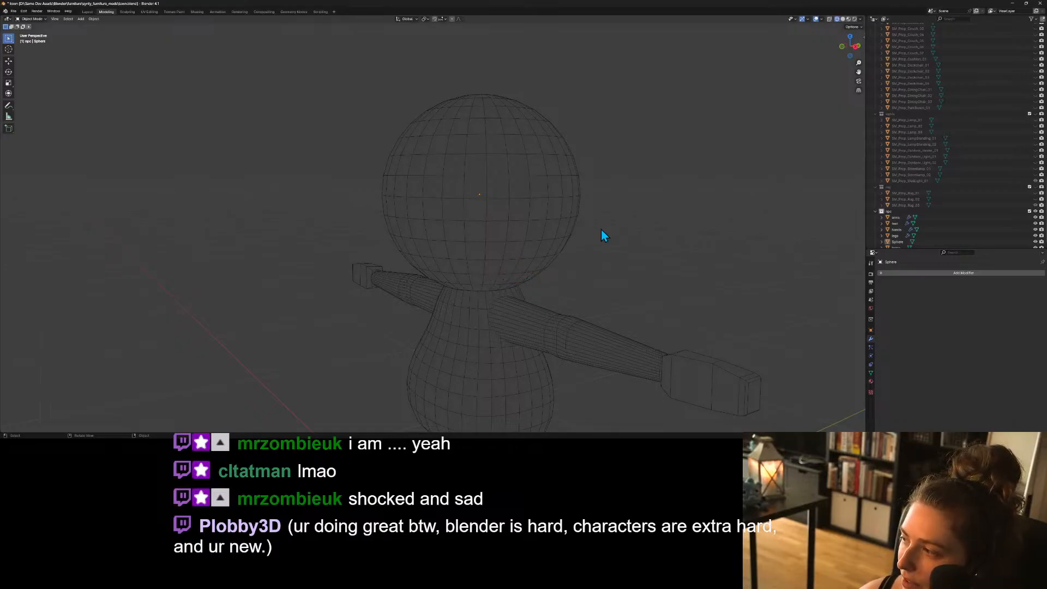
middle_drag(519, 207, 513, 228)
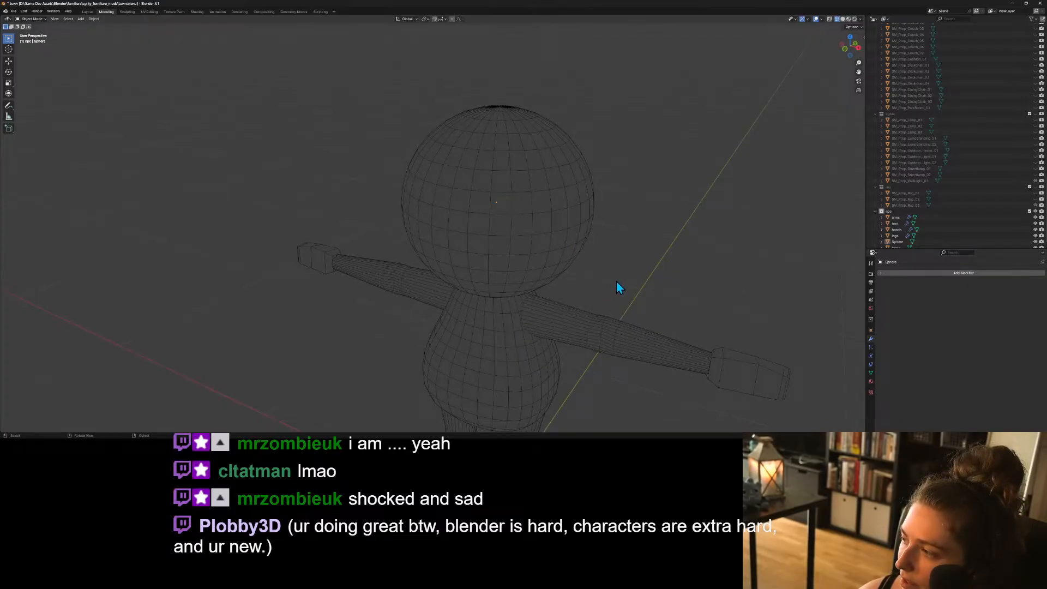
middle_drag(633, 209, 583, 178)
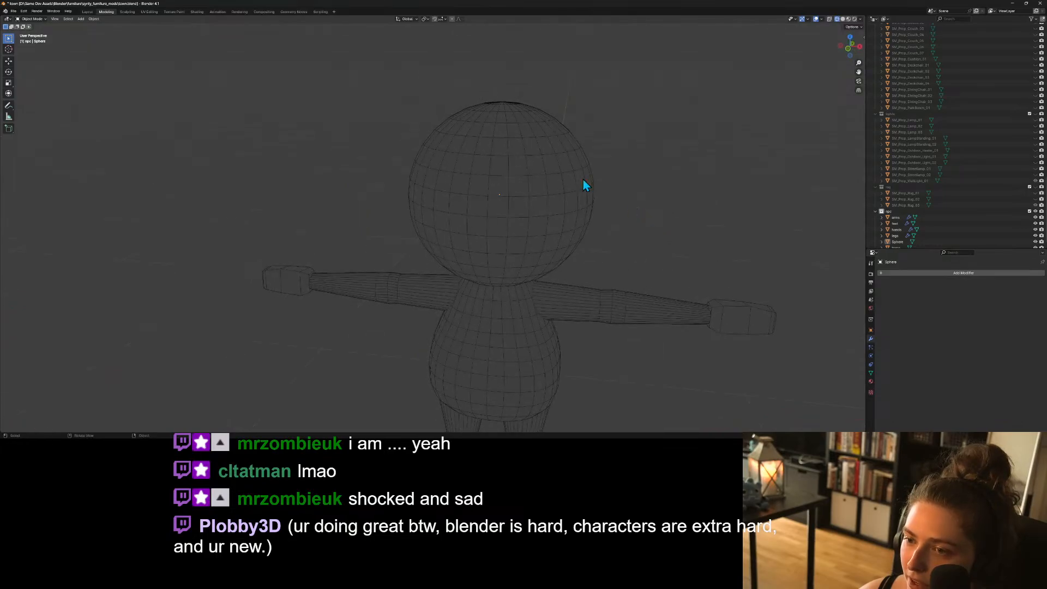
click(582, 178)
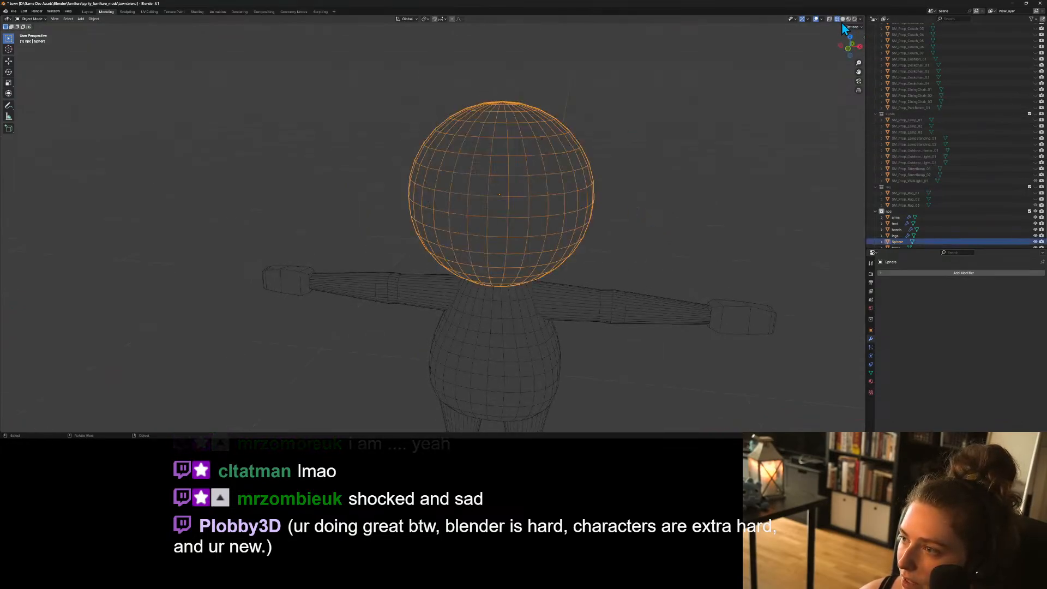
key(Tab)
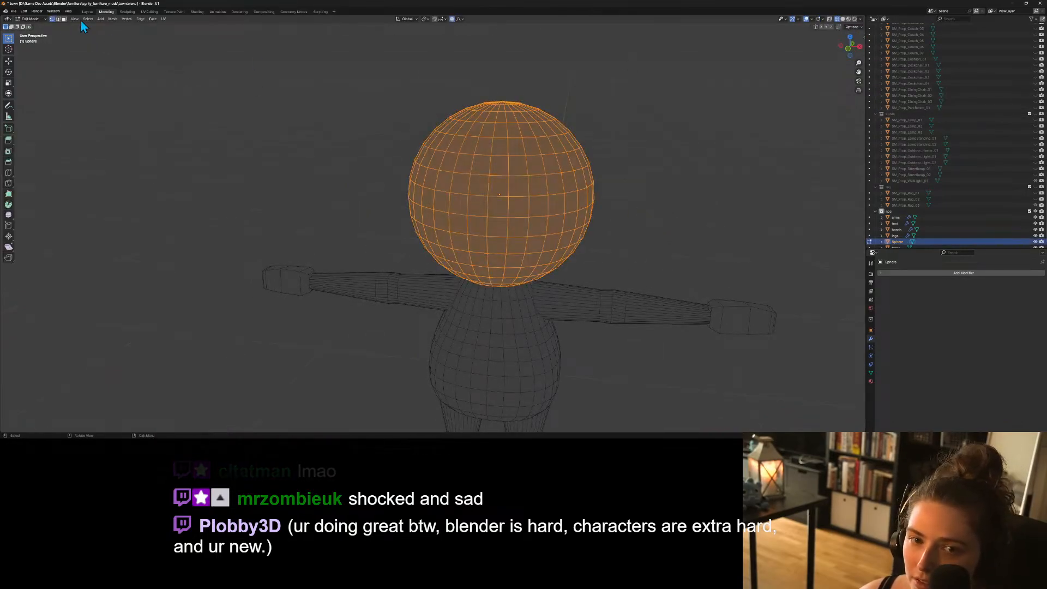
click(41, 19)
click(31, 39)
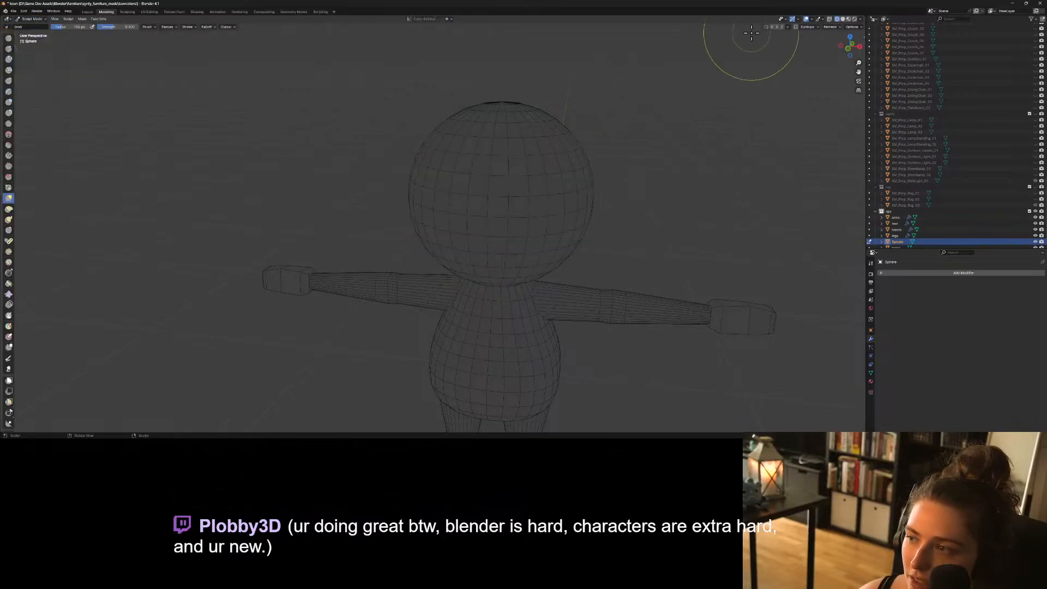
click(771, 27)
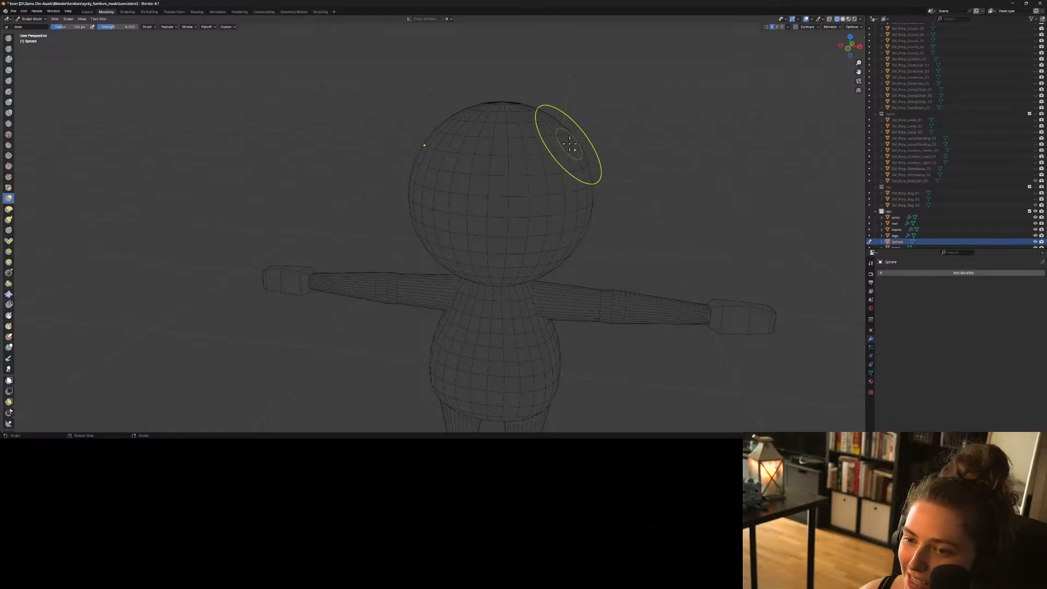
Enlarge the Grab brush and push the upper front of the sphere inward to flatten the face.
mouse_move(570, 187)
middle_down()
mouse_move(390, 168)
mouse_move(391, 154)
middle_up()
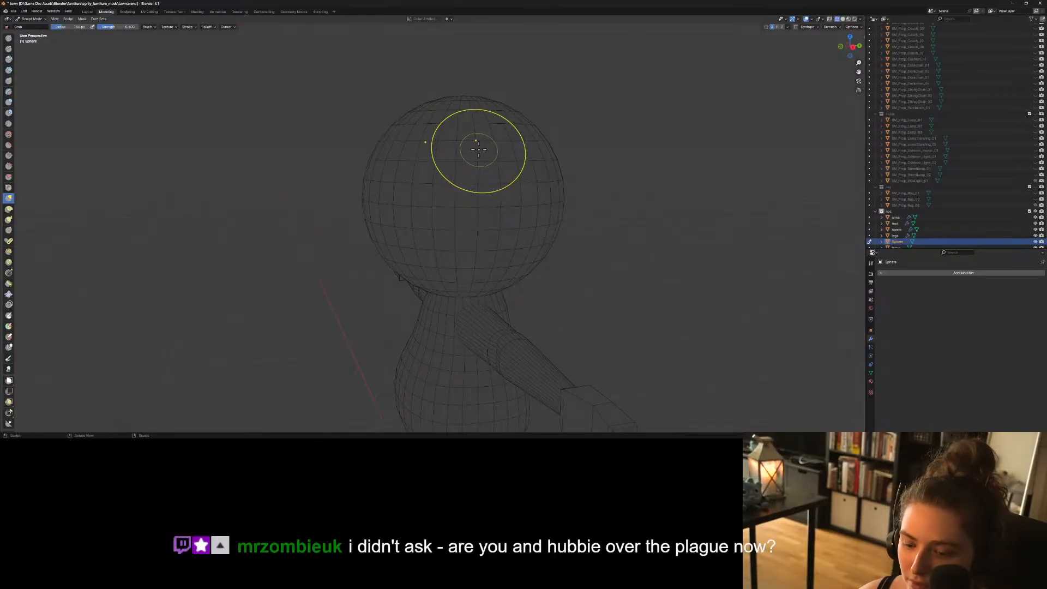
key(f)
click(474, 156)
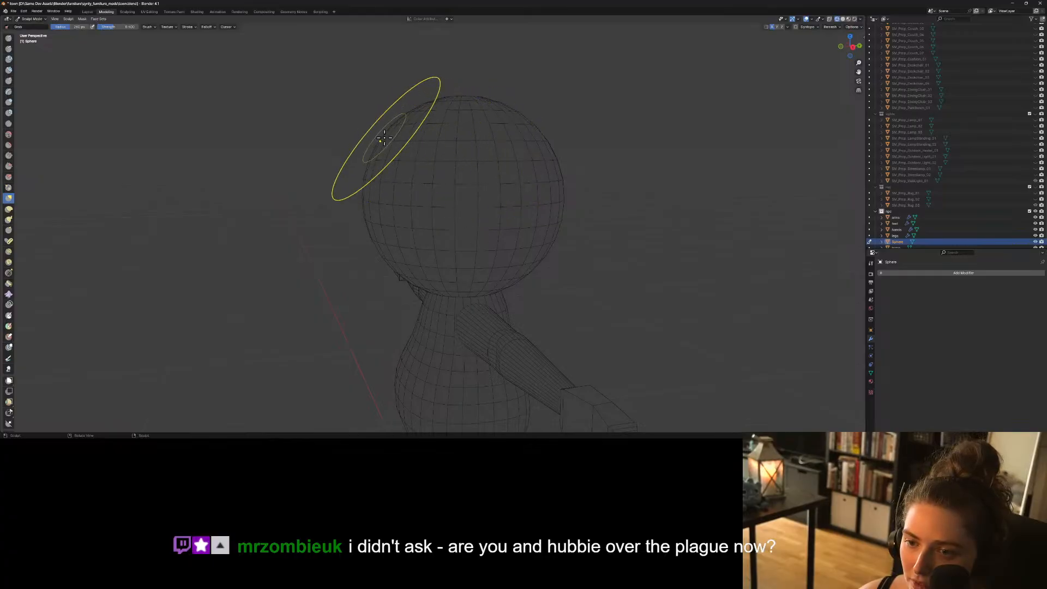
drag(384, 137, 428, 139)
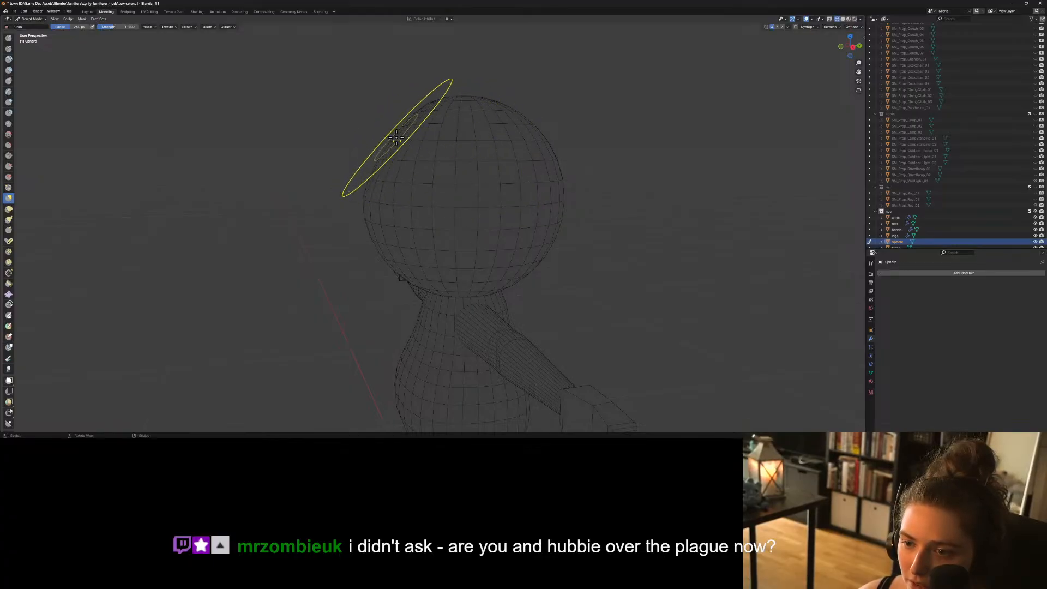
mouse_move(396, 137)
mouse_down()
mouse_move(428, 137)
mouse_move(401, 168)
mouse_move(424, 163)
mouse_move(512, 205)
mouse_up()
mouse_move(512, 205)
middle_down()
mouse_move(611, 223)
mouse_move(603, 220)
middle_up()
In front view, narrow the upper sides of the head and pull the lower sides outward into cheeks.
key(KP_1)
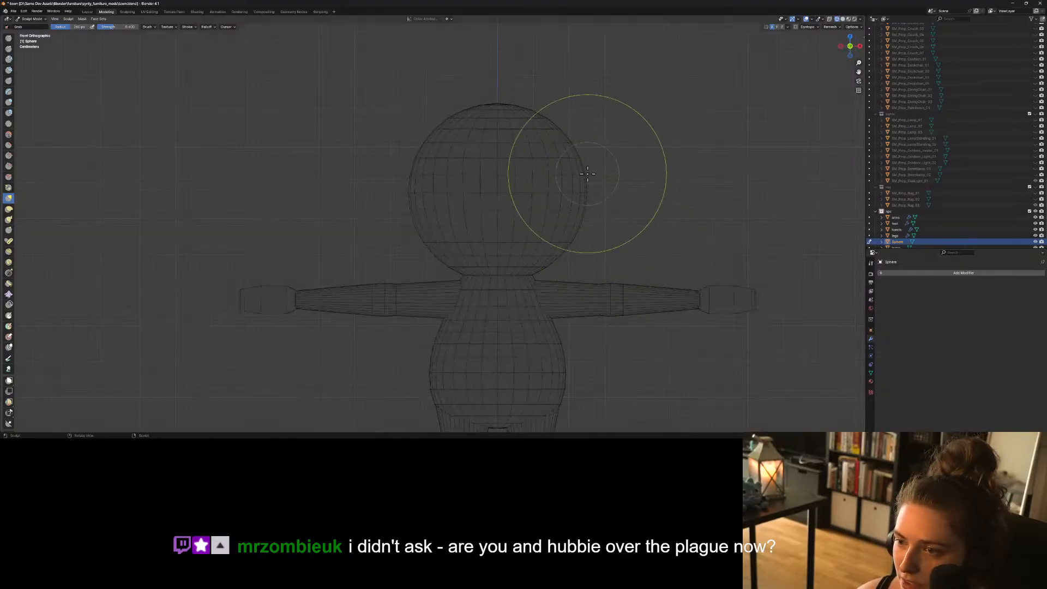
drag(579, 158, 560, 169)
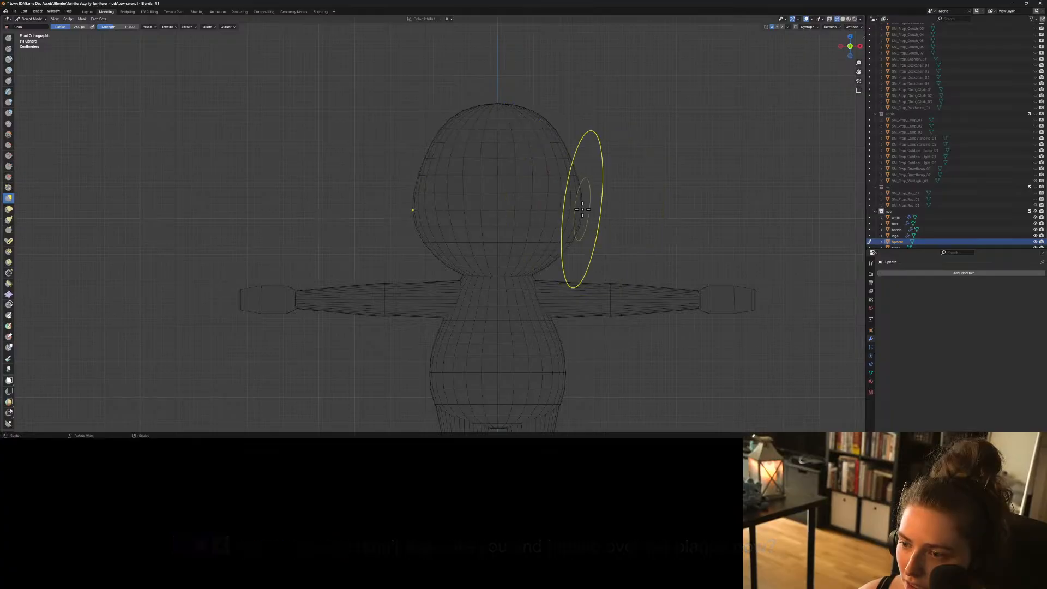
drag(582, 209, 585, 219)
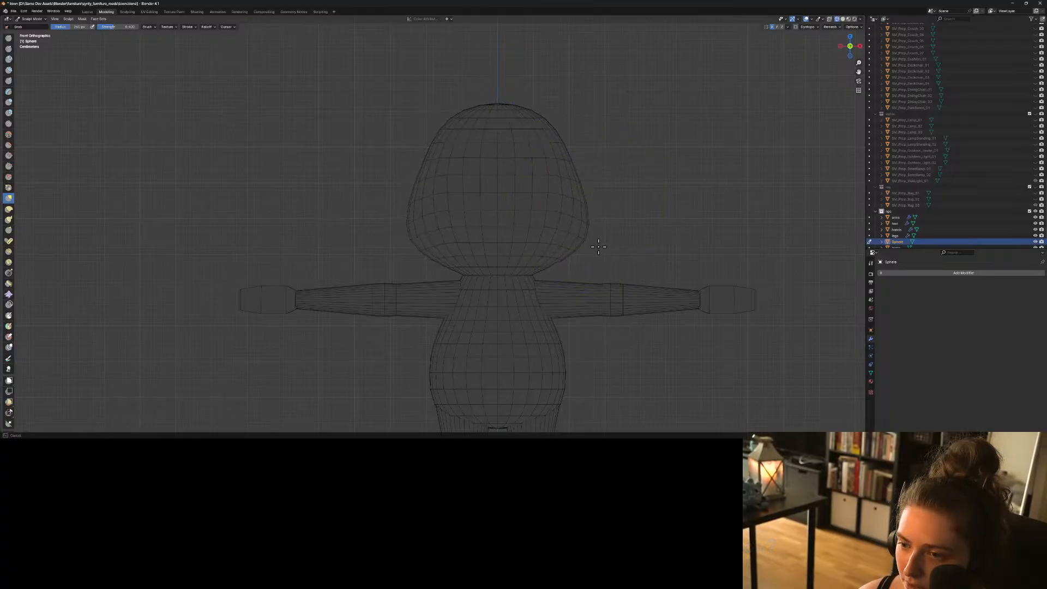
mouse_move(599, 256)
mouse_down()
mouse_move(598, 246)
mouse_move(580, 262)
mouse_up()
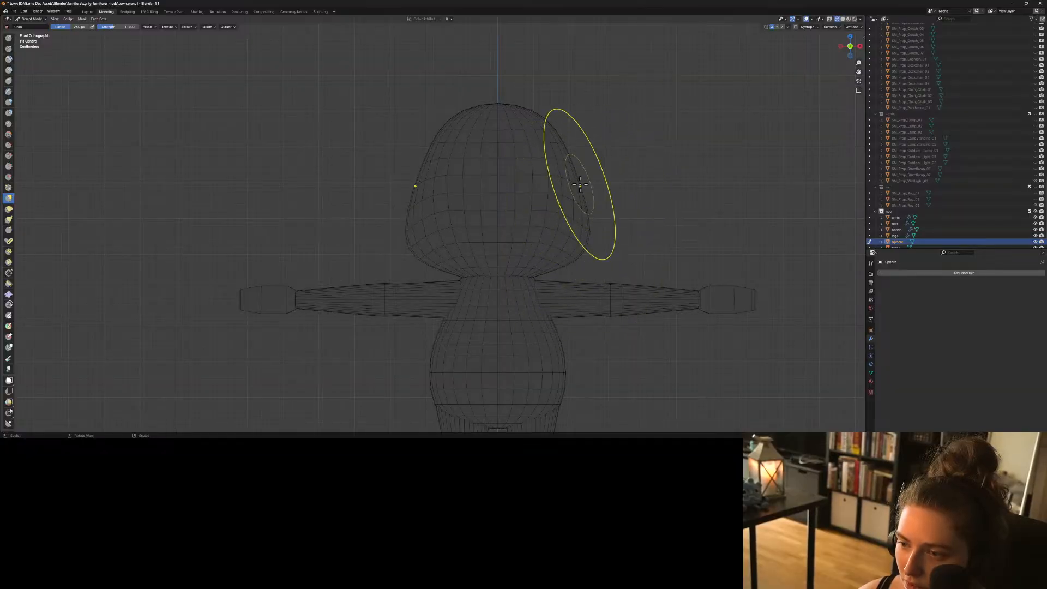
mouse_move(579, 183)
mouse_down()
mouse_move(567, 182)
mouse_move(570, 220)
mouse_up()
Push the eye area of the face inward with Grab strokes from angled views.
mouse_move(571, 219)
middle_down()
mouse_move(567, 234)
mouse_move(617, 234)
middle_up()
drag(498, 170, 479, 178)
mouse_move(482, 200)
middle_down()
mouse_move(498, 207)
mouse_move(483, 178)
middle_up()
drag(488, 145, 524, 151)
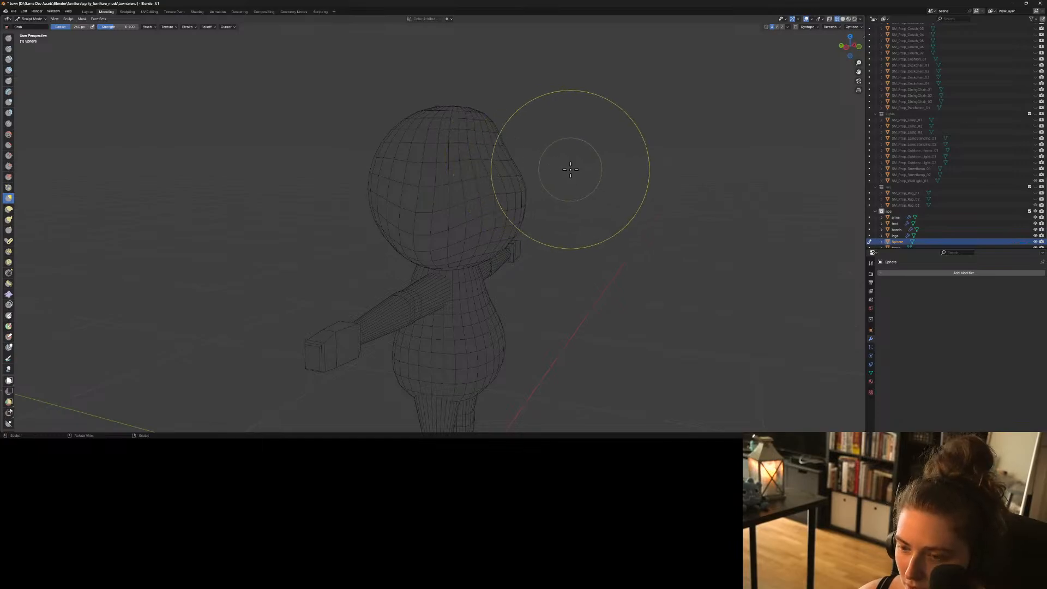
Reduce the Grab brush radius and shape a small protruding muzzle on the lower face.
key(f)
click(550, 171)
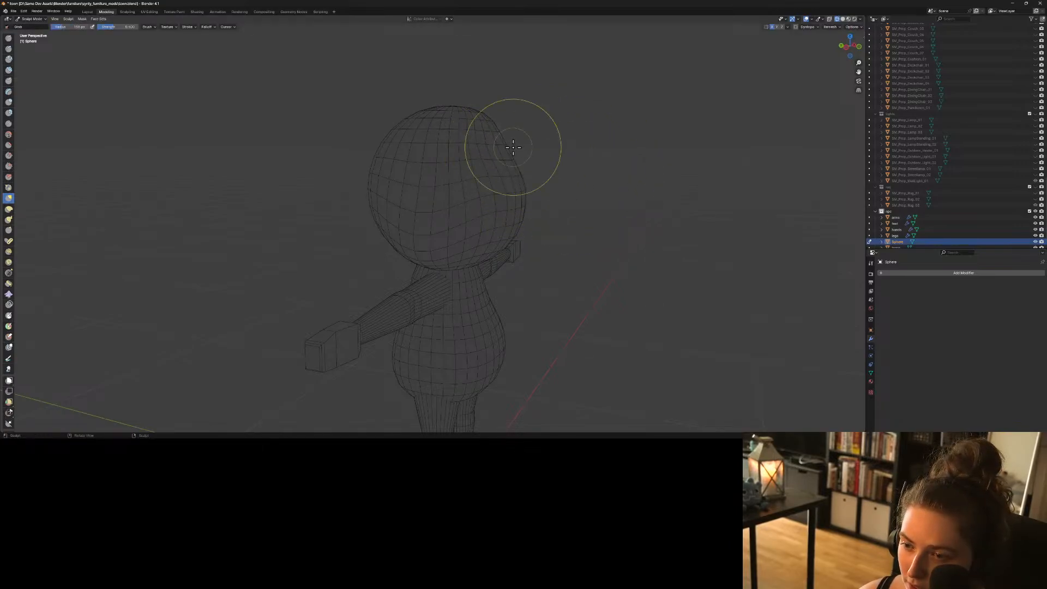
mouse_move(513, 147)
middle_down()
mouse_move(561, 236)
mouse_move(571, 234)
middle_up()
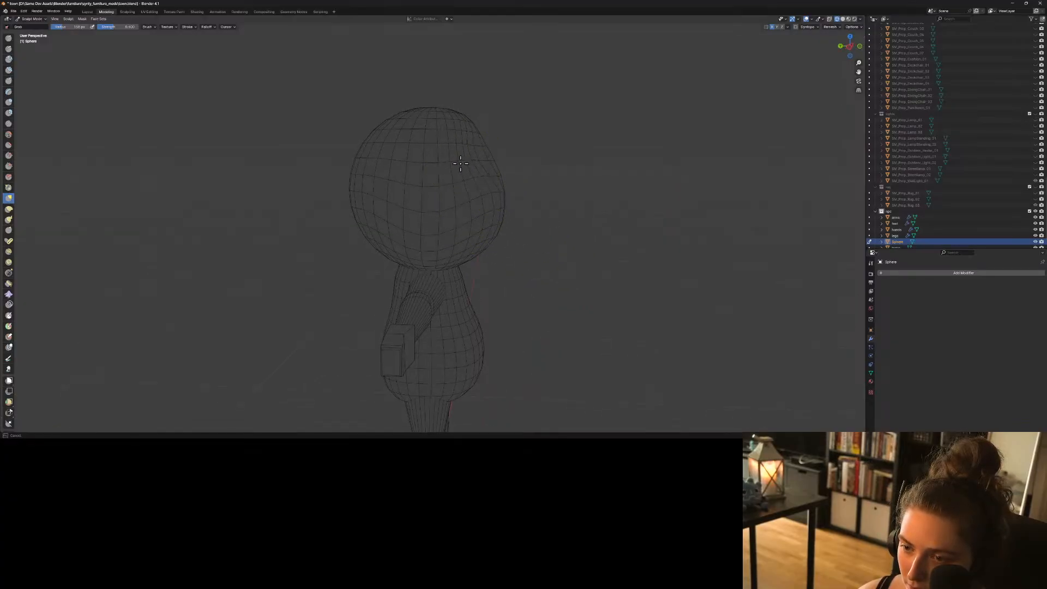
mouse_move(460, 163)
middle_down()
mouse_move(518, 233)
mouse_move(528, 207)
middle_up()
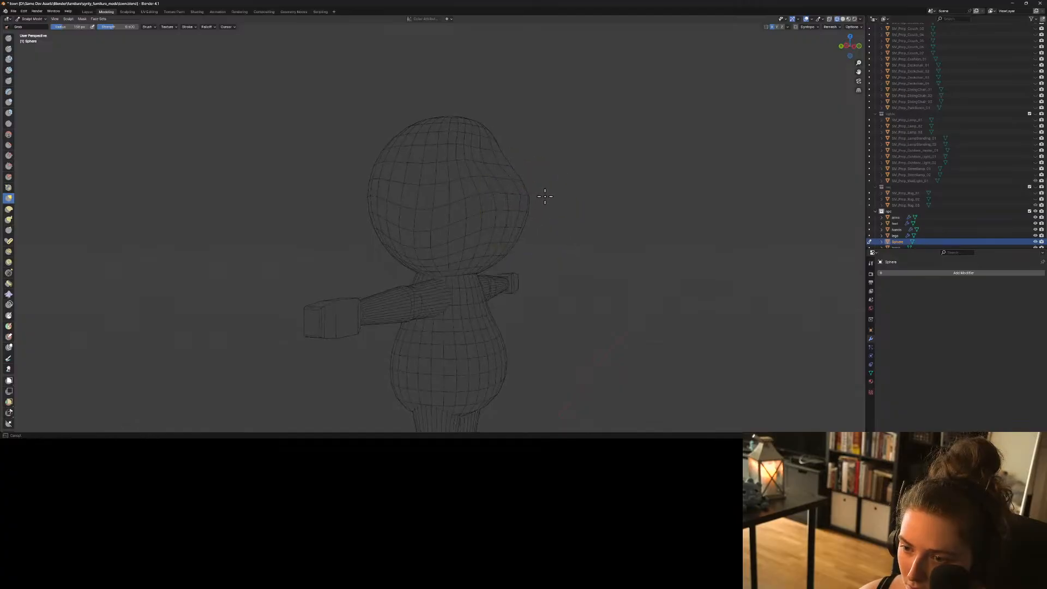
mouse_move(527, 235)
middle_down()
mouse_move(494, 244)
mouse_move(530, 239)
middle_up()
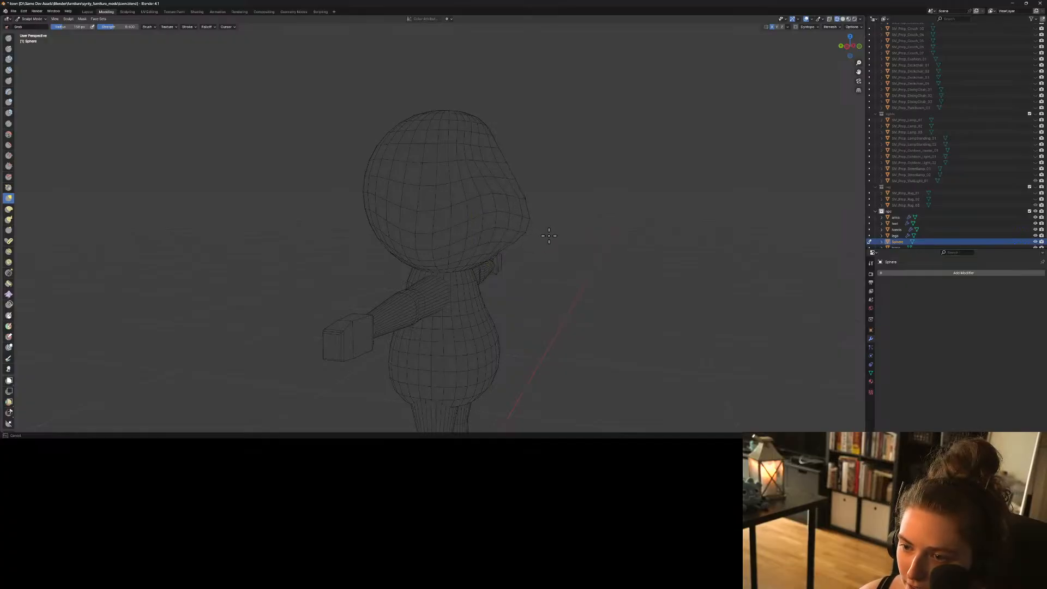
drag(526, 233, 525, 232)
mouse_move(522, 245)
middle_down()
mouse_move(512, 284)
mouse_move(467, 251)
mouse_move(479, 264)
mouse_move(549, 250)
mouse_move(532, 259)
mouse_move(600, 269)
middle_up()
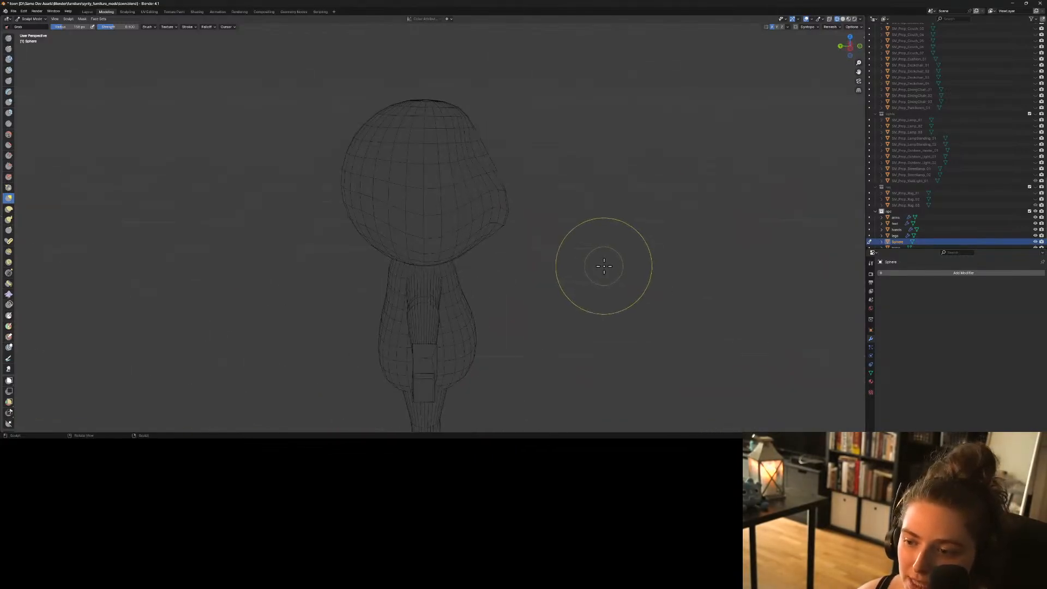
Enlarge the Grab brush in right side view, push the nose bridge in and pull the forehead up and forward.
key(KP_3)
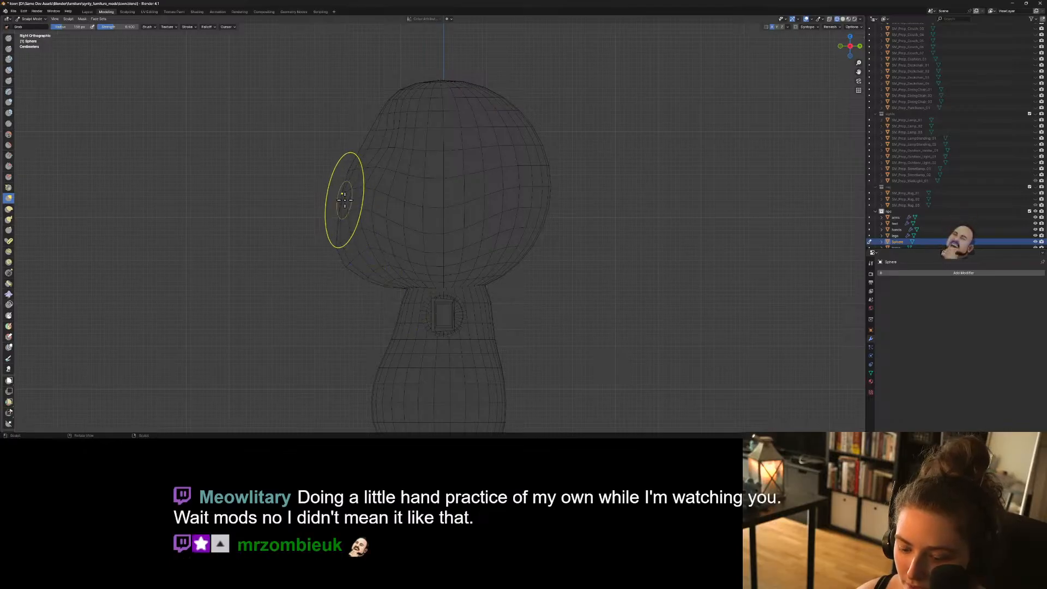
key(f)
click(347, 203)
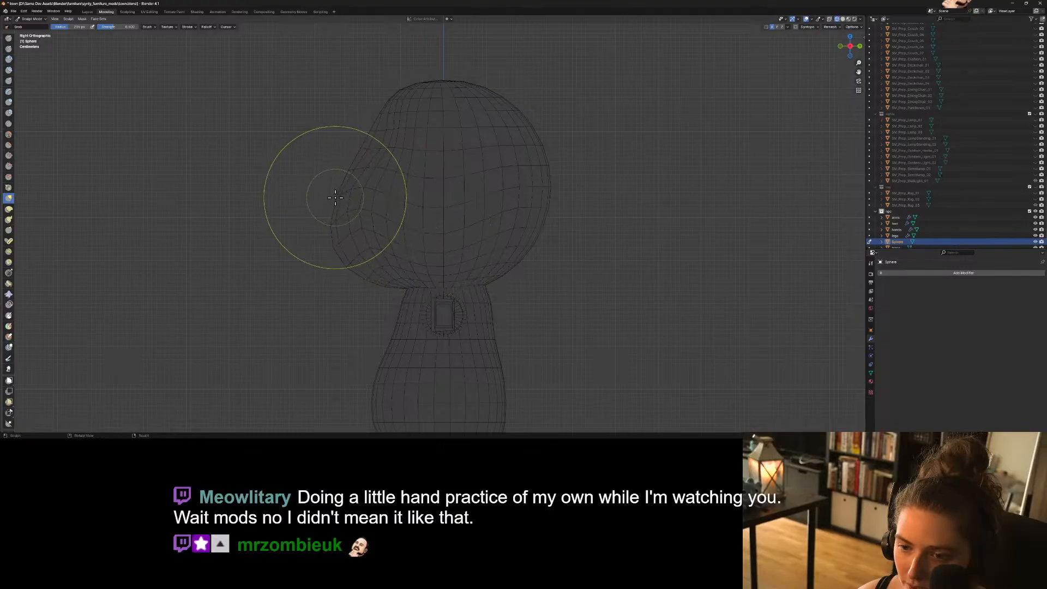
drag(337, 198, 381, 187)
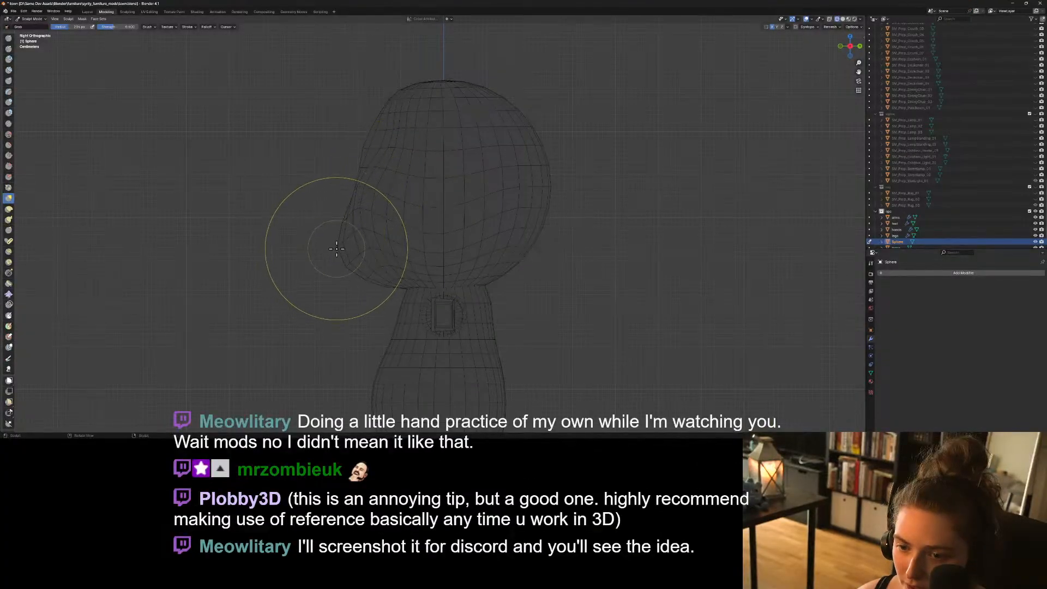
drag(339, 243, 334, 234)
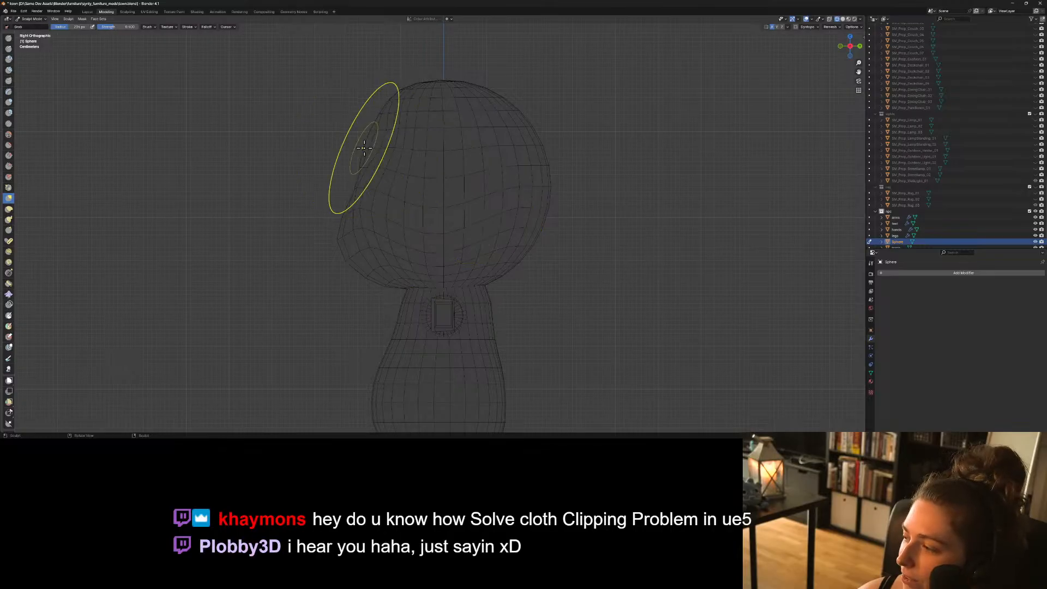
mouse_move(365, 148)
mouse_down()
mouse_move(375, 136)
mouse_move(390, 153)
mouse_move(374, 94)
mouse_up()
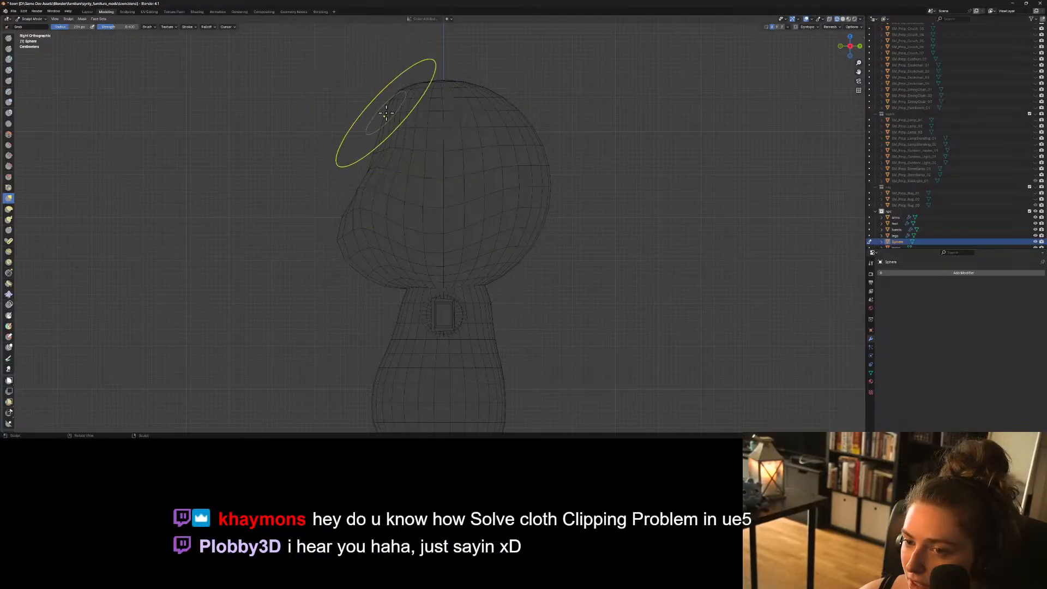
mouse_move(382, 130)
mouse_down()
mouse_move(374, 106)
mouse_move(369, 121)
mouse_up()
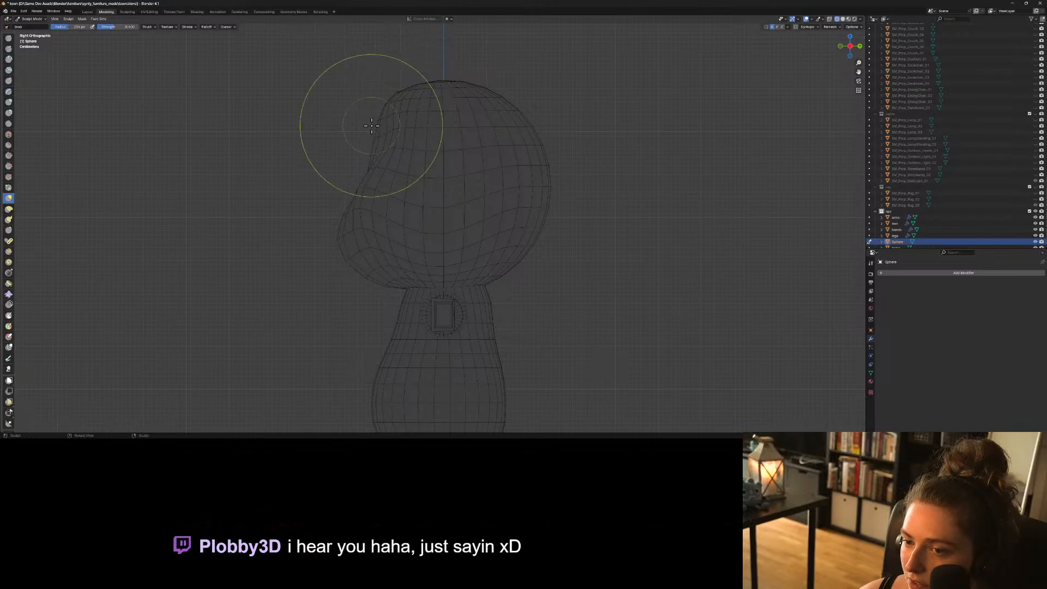
Push the side of the face around the eye back toward the rear with a Grab stroke.
mouse_move(549, 253)
middle_down()
mouse_move(606, 276)
mouse_move(643, 269)
mouse_move(596, 273)
mouse_move(445, 233)
middle_up()
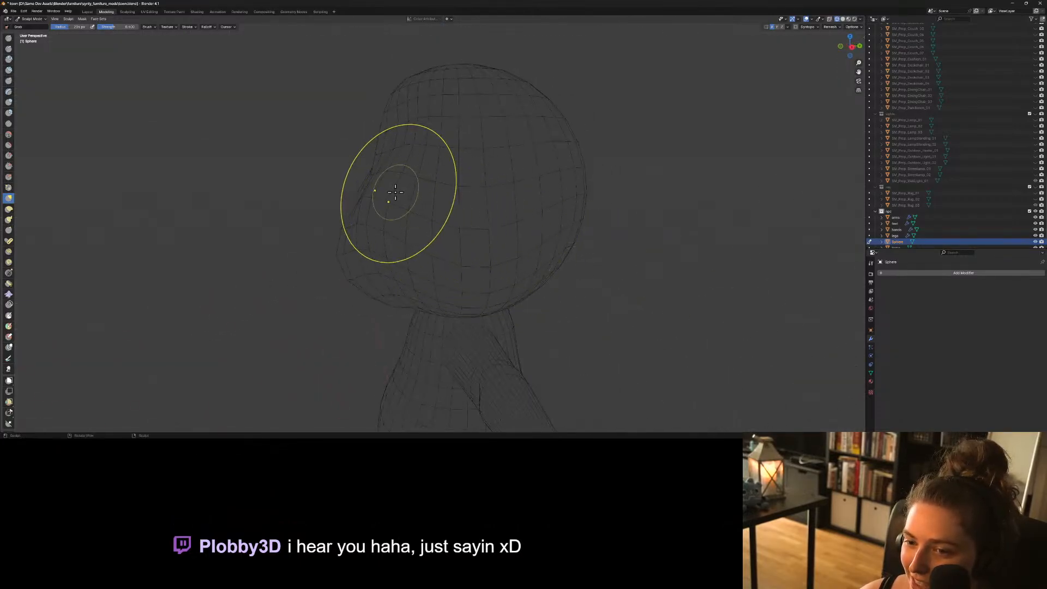
drag(389, 176, 483, 211)
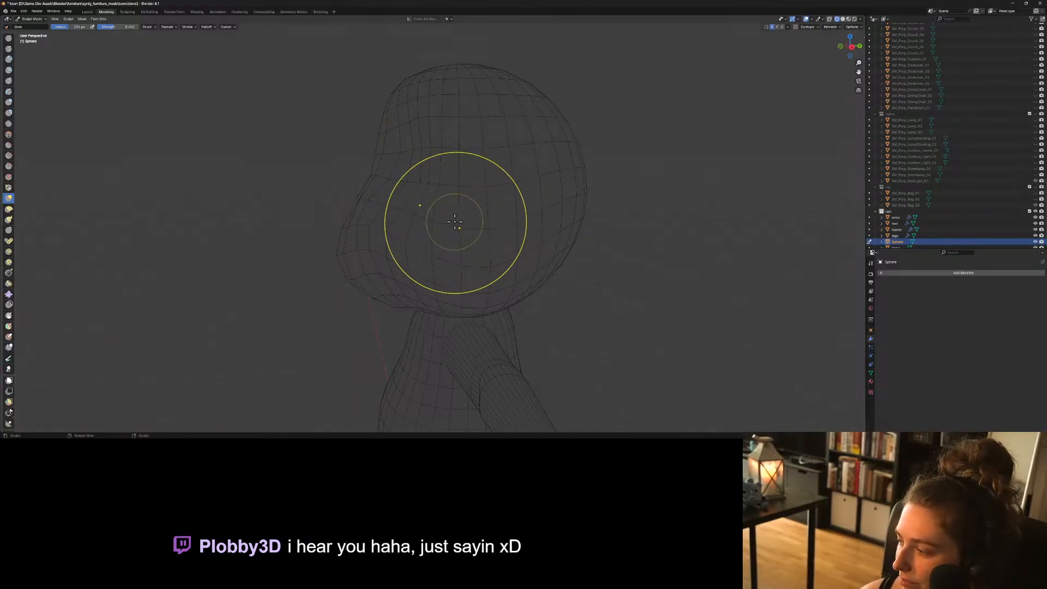
mouse_move(456, 222)
middle_down()
mouse_move(508, 248)
mouse_move(511, 235)
middle_up()
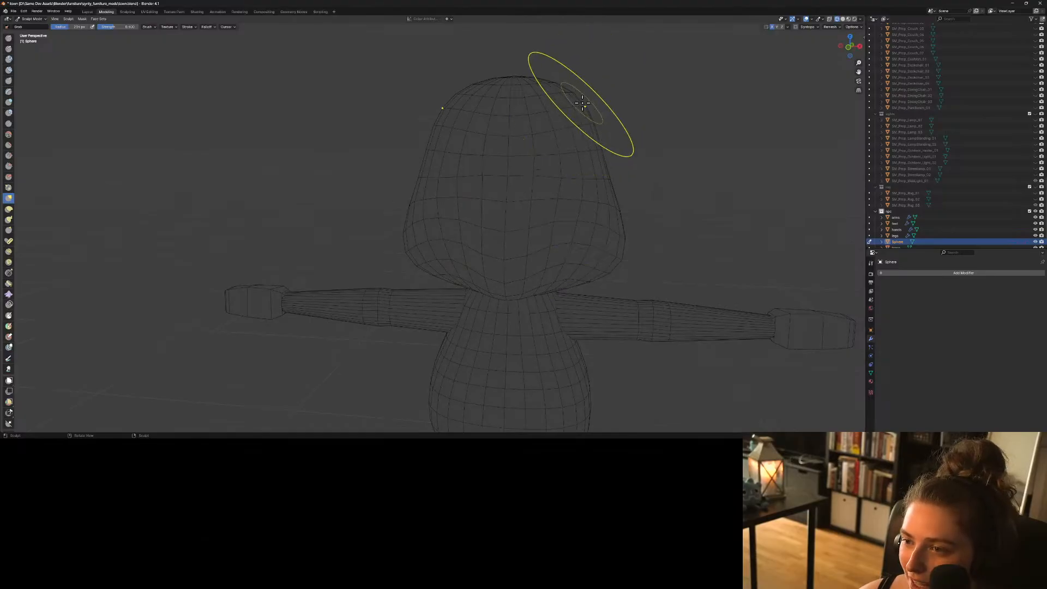
middle_drag(582, 102, 588, 114)
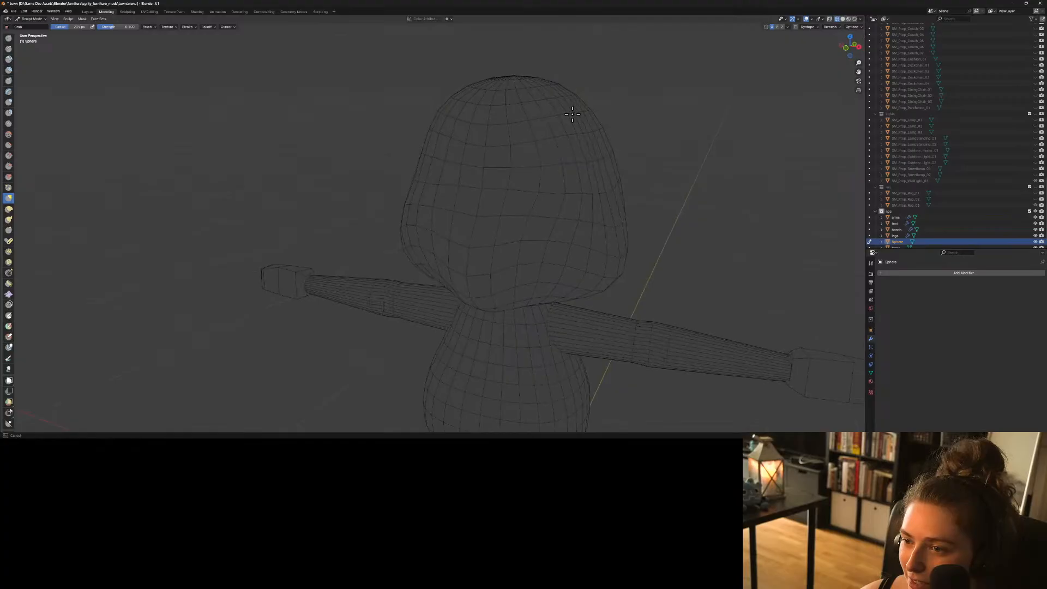
Undo the first stroke on the crown, enlarge the Grab brush and push the top of the head down flatter.
drag(514, 77, 519, 100)
key(ctrl+z)
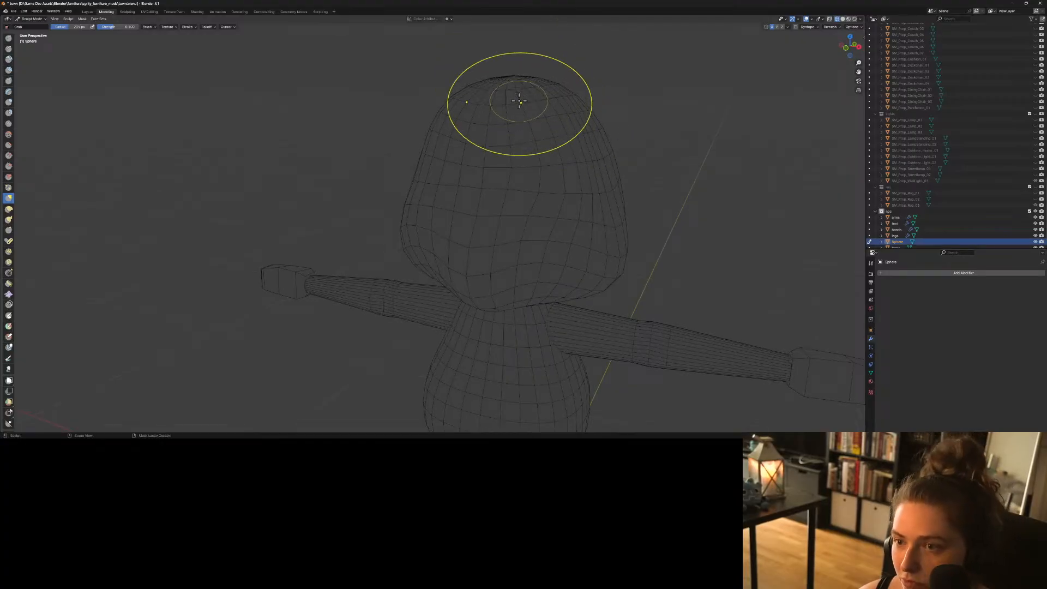
key(f)
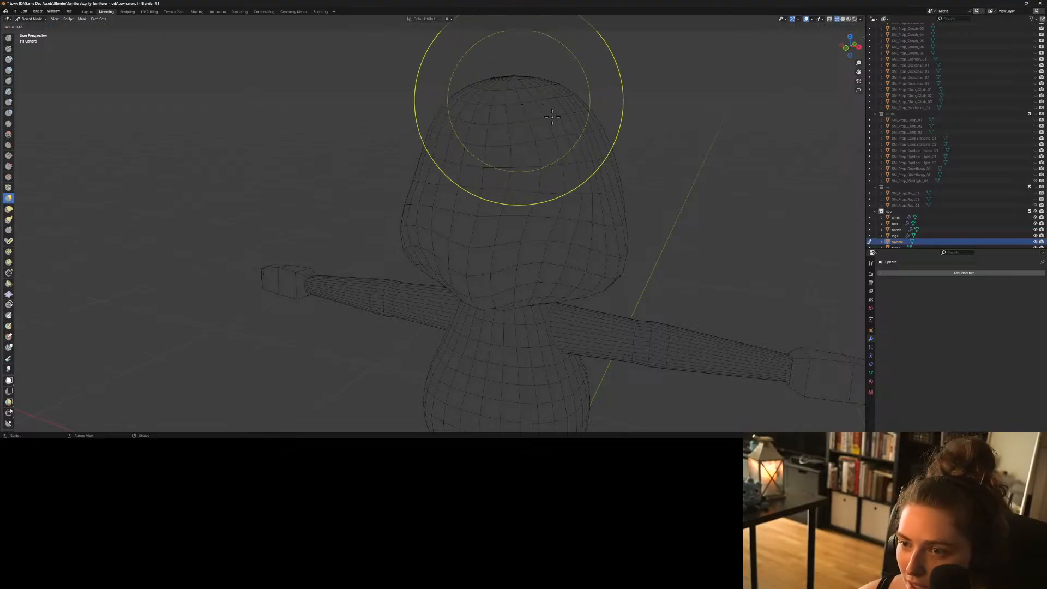
click(511, 78)
drag(512, 78, 522, 114)
Push the lower back of the head inward toward the neck with a large Grab stroke.
scroll(643, 280, down, 1)
middle_drag(643, 280, 676, 273)
scroll(627, 256, up, 1)
mouse_move(590, 238)
middle_down()
mouse_move(682, 227)
mouse_move(512, 215)
mouse_move(445, 226)
mouse_move(423, 213)
middle_up()
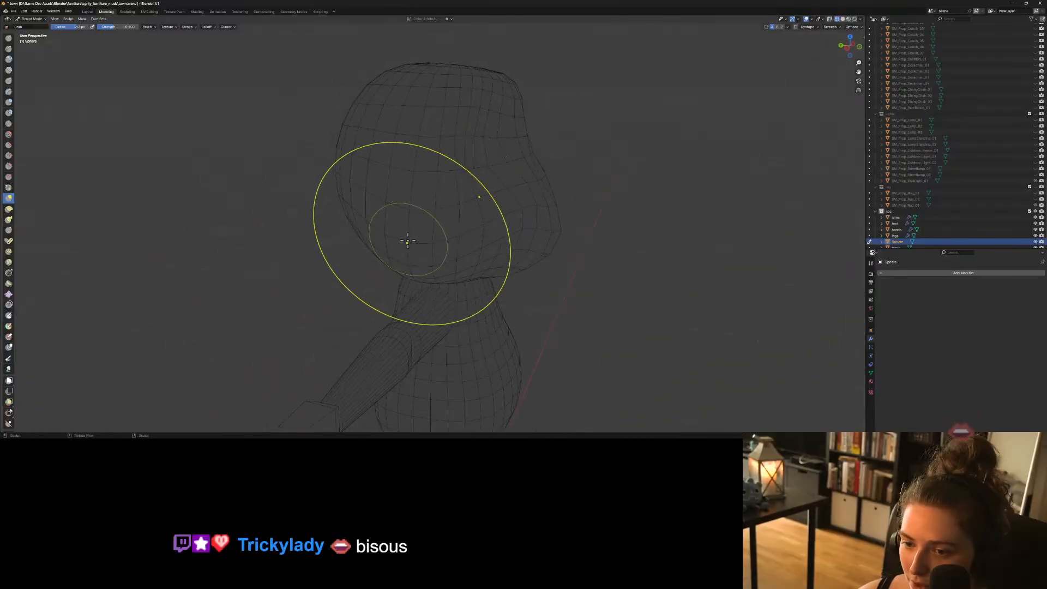
drag(405, 243, 474, 240)
scroll(494, 240, down, 2)
mouse_move(578, 258)
middle_down()
mouse_move(512, 259)
mouse_move(452, 241)
middle_up()
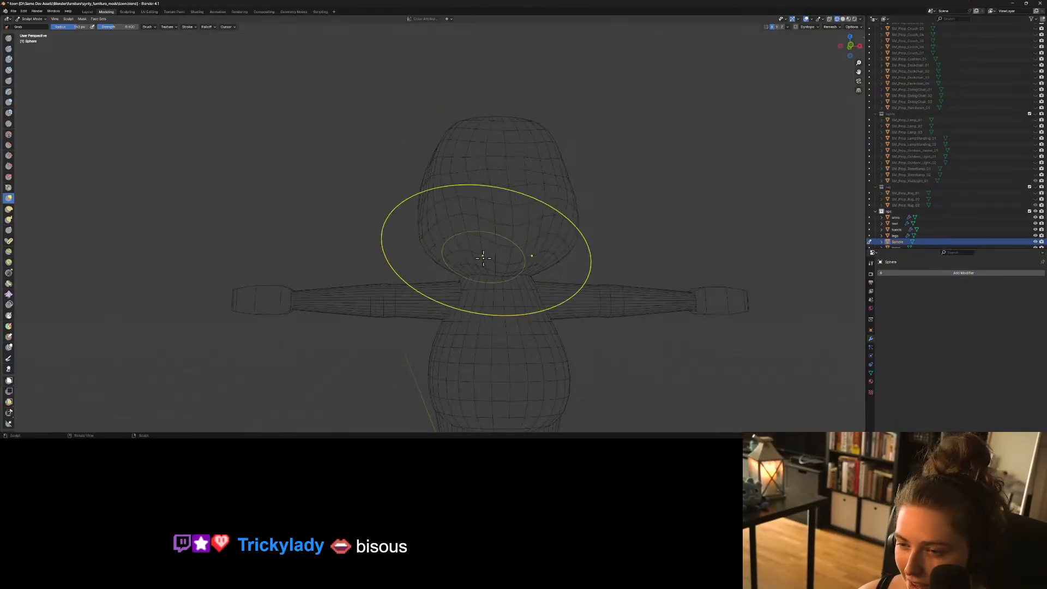
Reshape the side of the face and the muzzle with Grab strokes, then shrink the Grab brush.
mouse_move(483, 257)
middle_down()
mouse_move(572, 280)
mouse_move(495, 251)
mouse_move(474, 211)
middle_up()
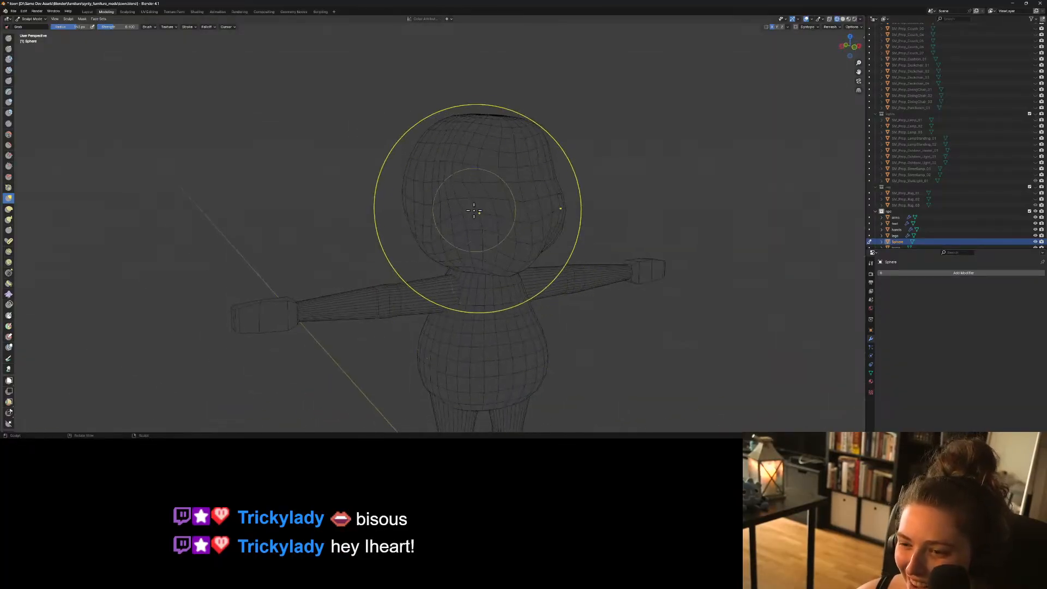
mouse_move(477, 214)
mouse_down()
mouse_move(463, 239)
mouse_move(453, 232)
mouse_up()
middle_drag(452, 232, 480, 222)
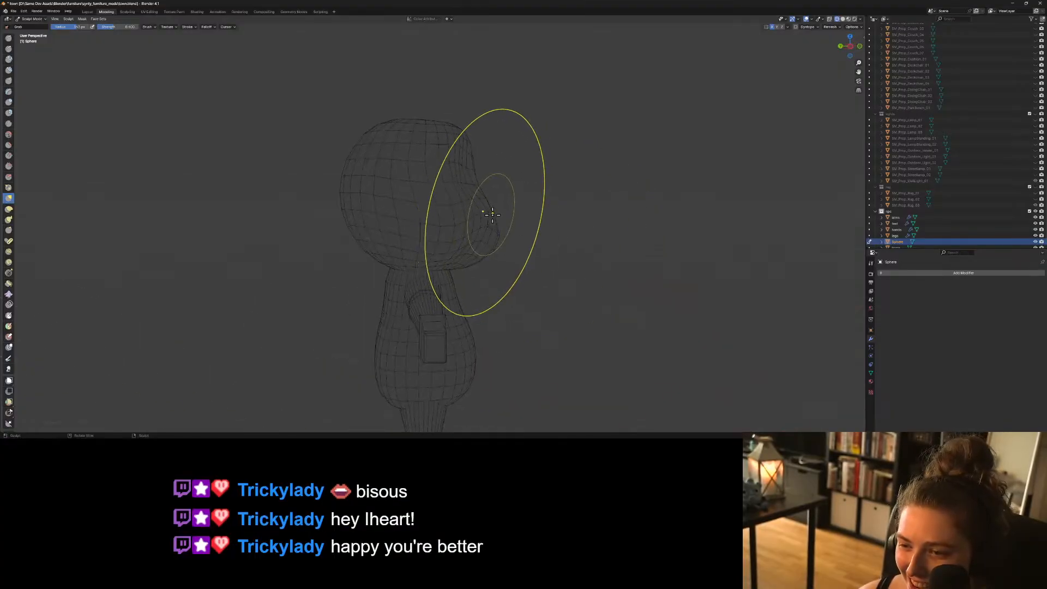
drag(493, 214, 492, 217)
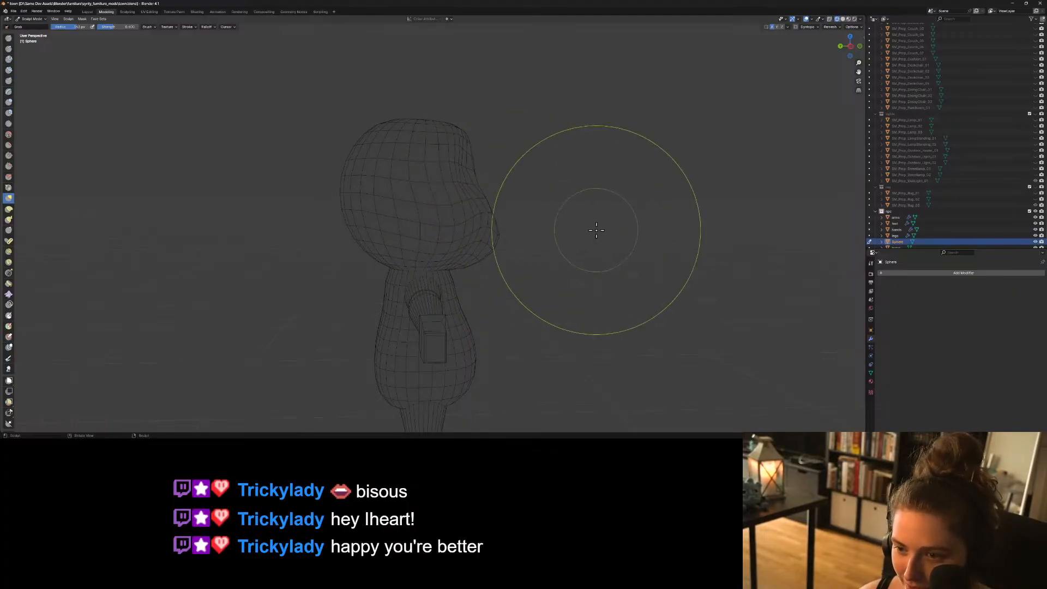
key(f)
click(533, 269)
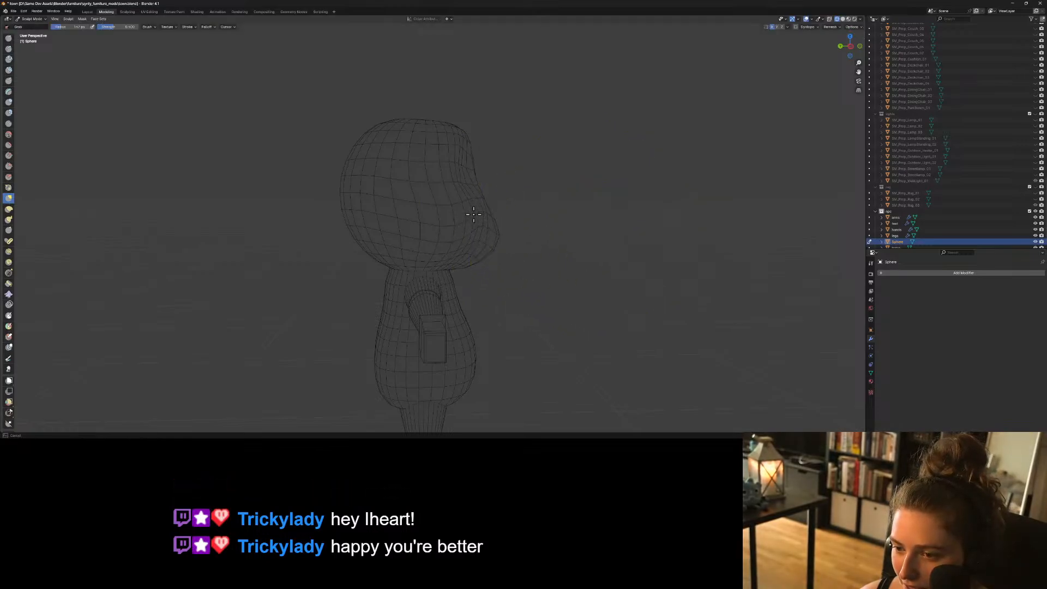
Switch the viewport from wireframe to a shaded display and check the head from the front and side.
mouse_move(566, 264)
middle_down()
mouse_move(460, 269)
mouse_move(509, 276)
middle_up()
key(Tab)
key(Tab)
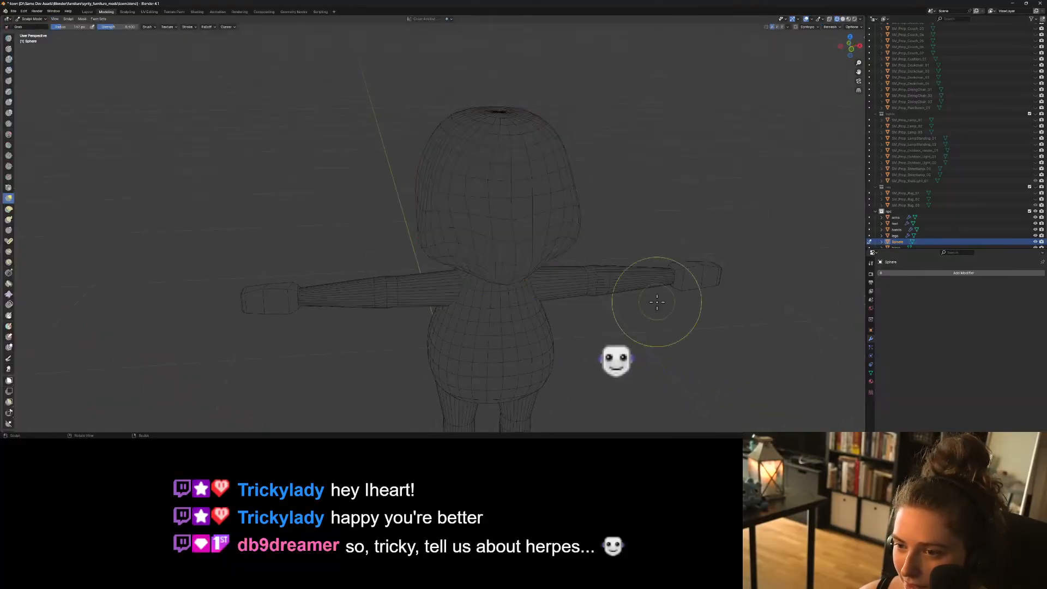
click(843, 18)
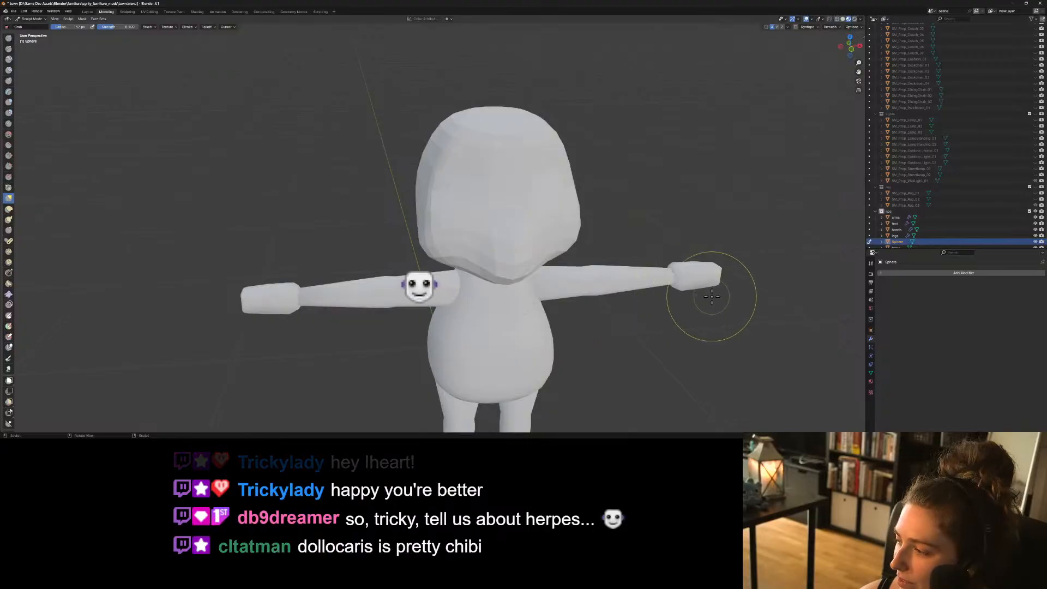
mouse_move(689, 334)
middle_down()
mouse_move(643, 327)
mouse_move(622, 306)
mouse_move(614, 316)
middle_up()
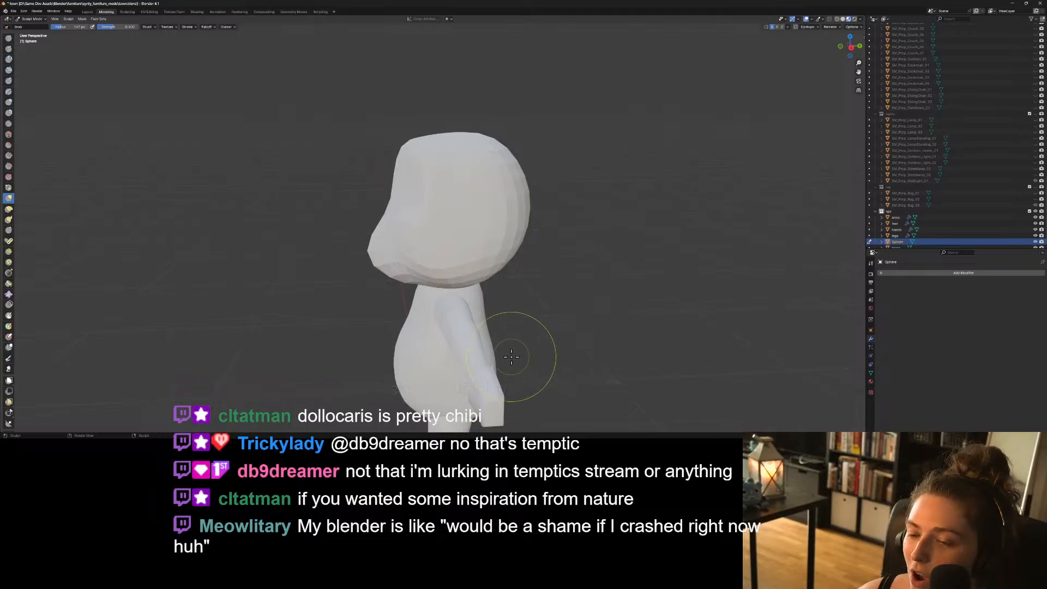
mouse_move(526, 355)
middle_down()
mouse_move(552, 327)
mouse_move(584, 346)
middle_up()
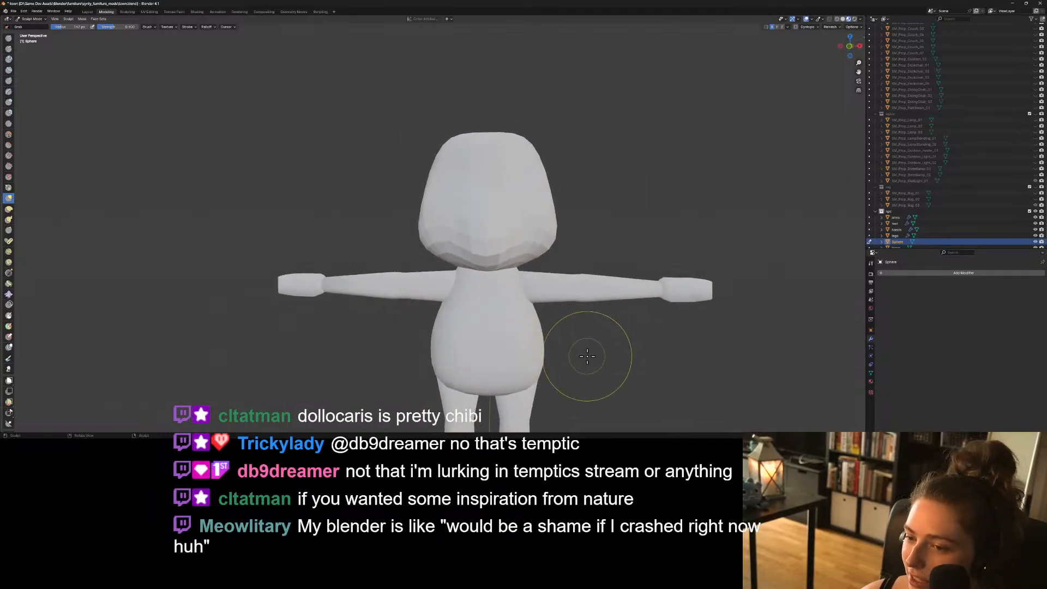
Leave Sculpt Mode for Object Mode and apply Shade Smooth to the head.
right_click(480, 213)
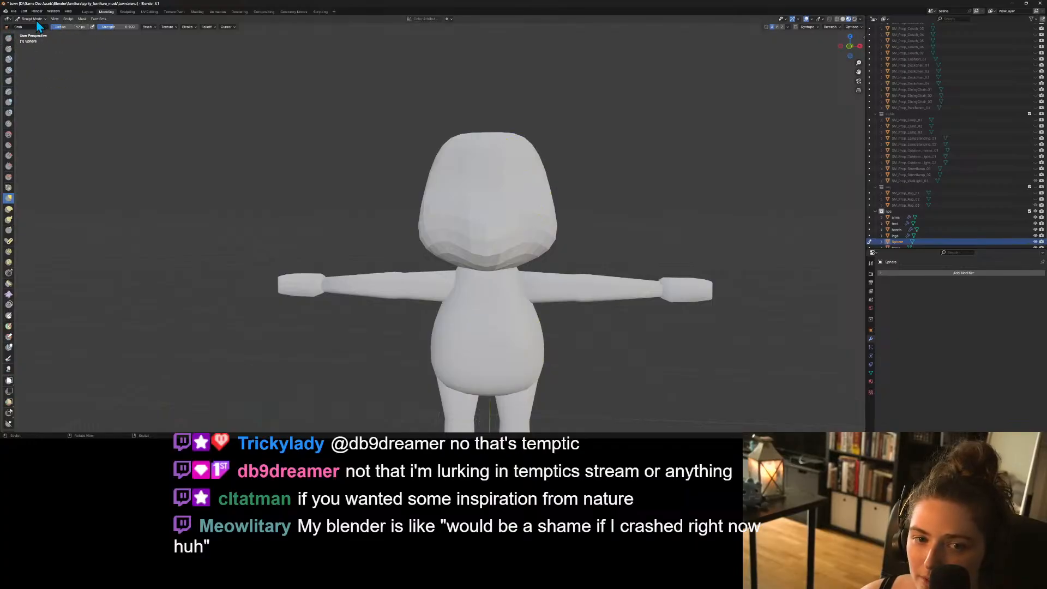
key(Tab)
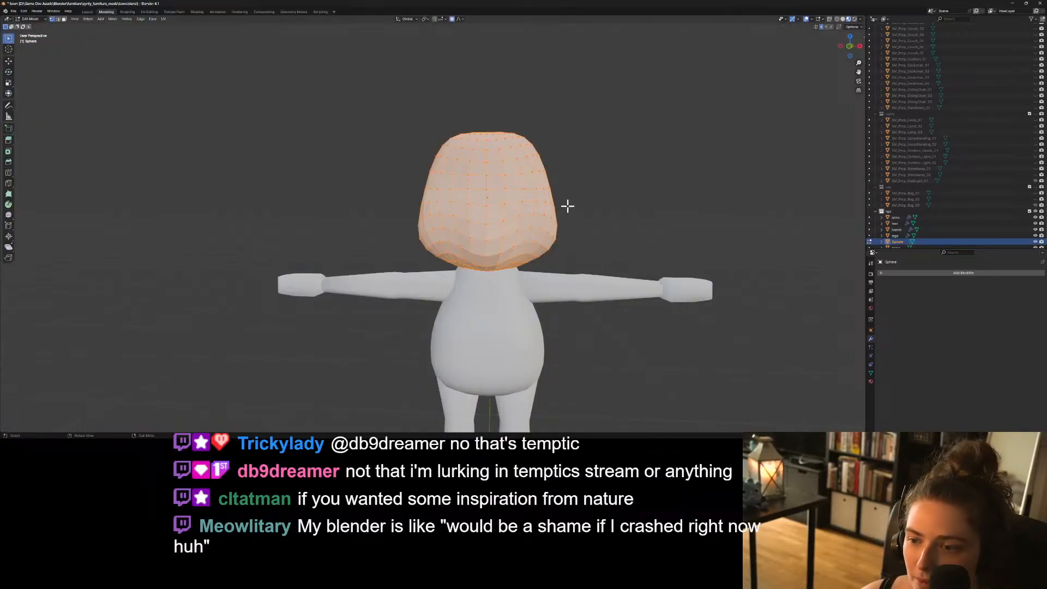
key(Tab)
click(30, 19)
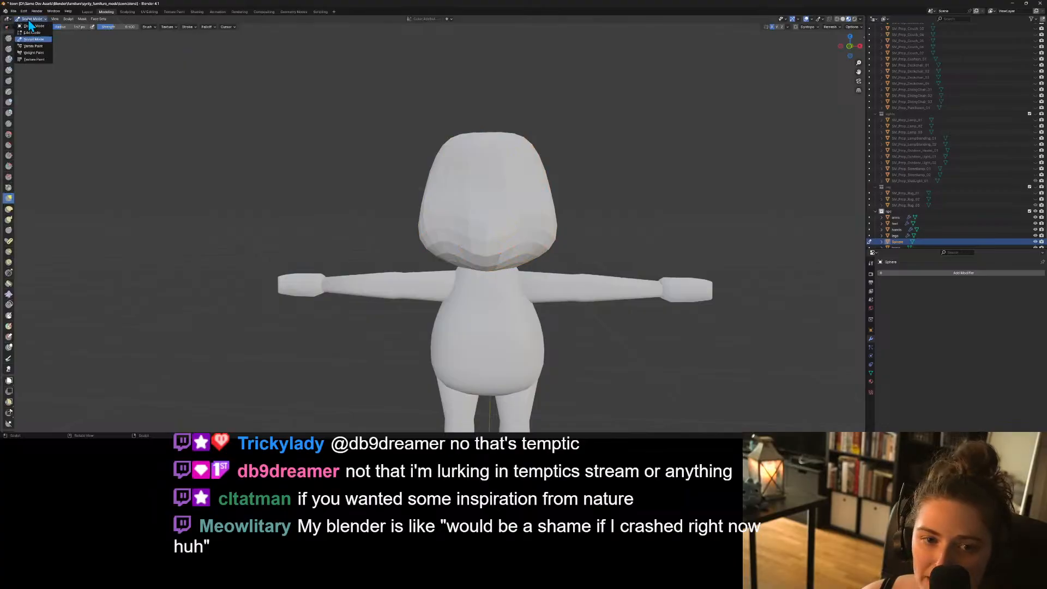
click(31, 26)
right_click(530, 209)
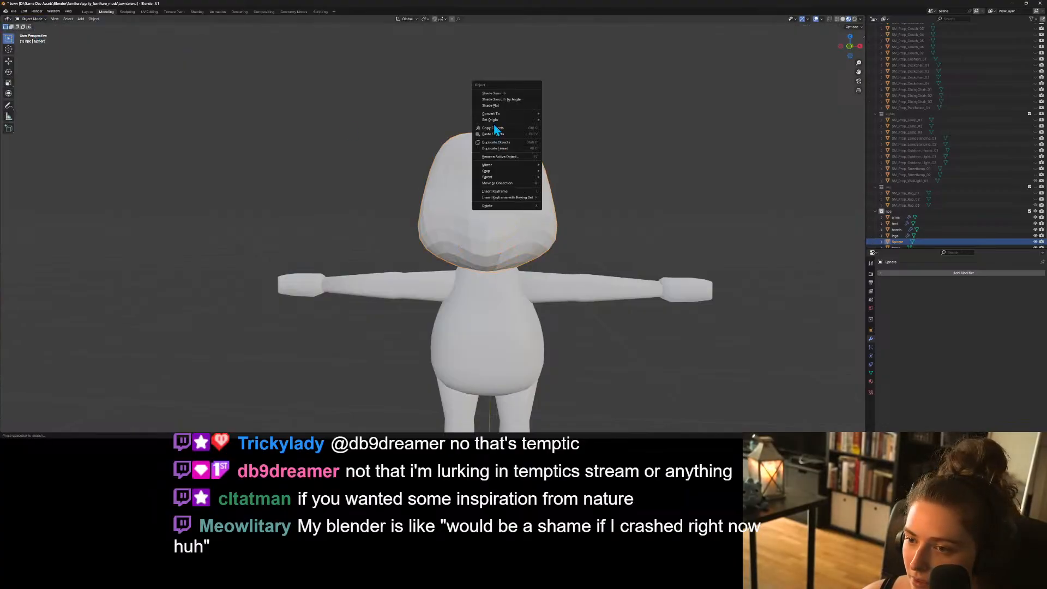
click(638, 180)
middle_drag(636, 205, 668, 223)
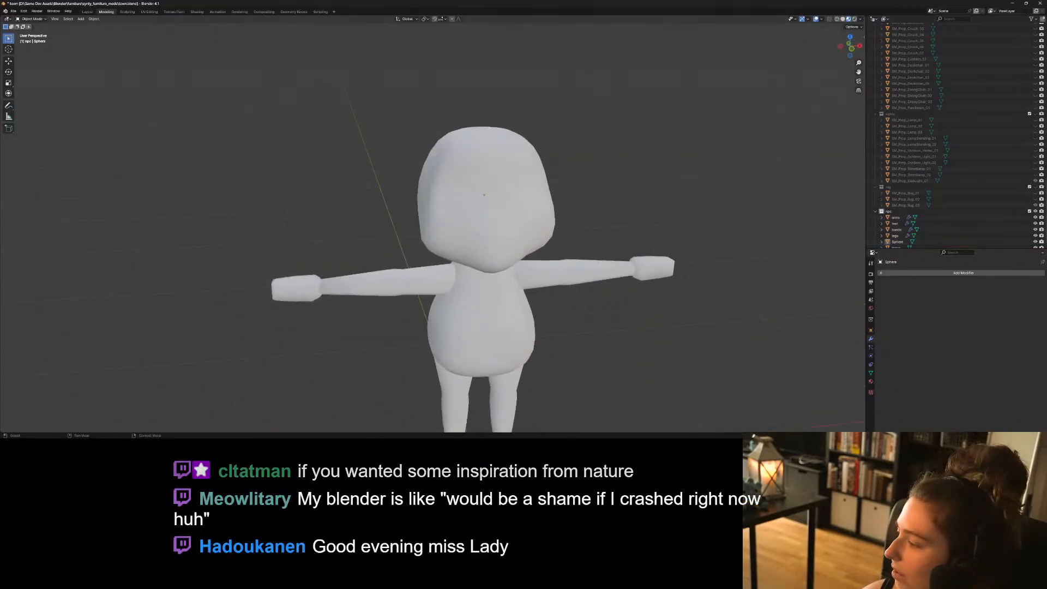
Switch to Firefox and search the web for DOLLOCARIS in a new tab.
key(alt+Tab)
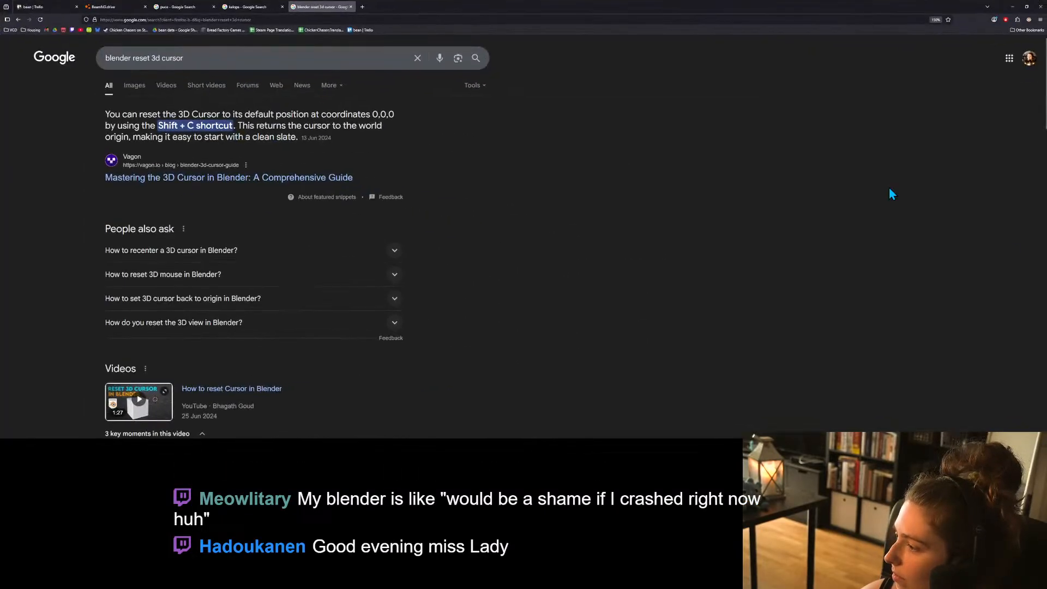
click(362, 6)
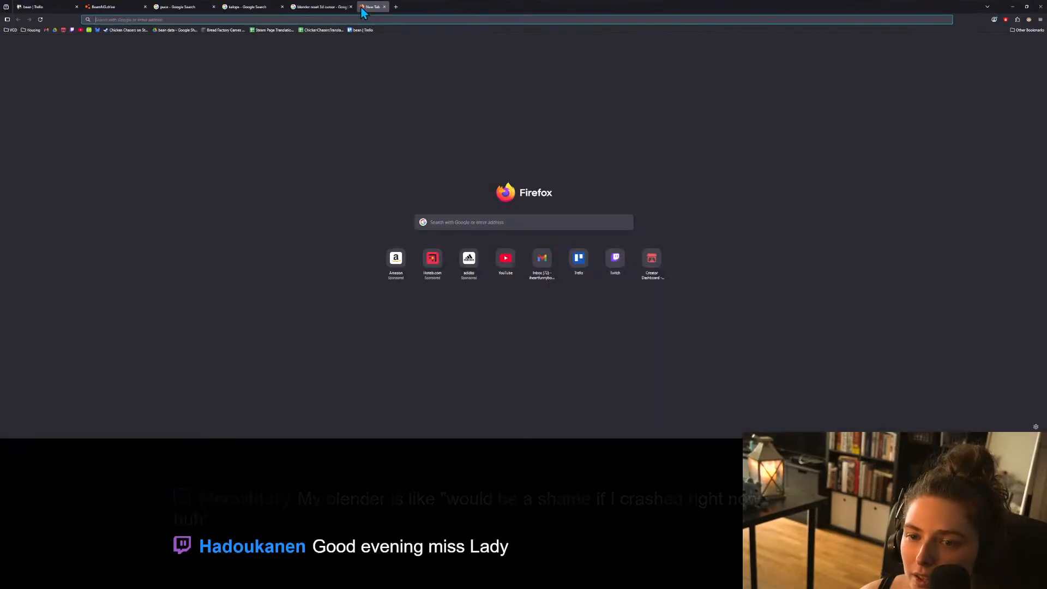
text(DOLLOCARIS)
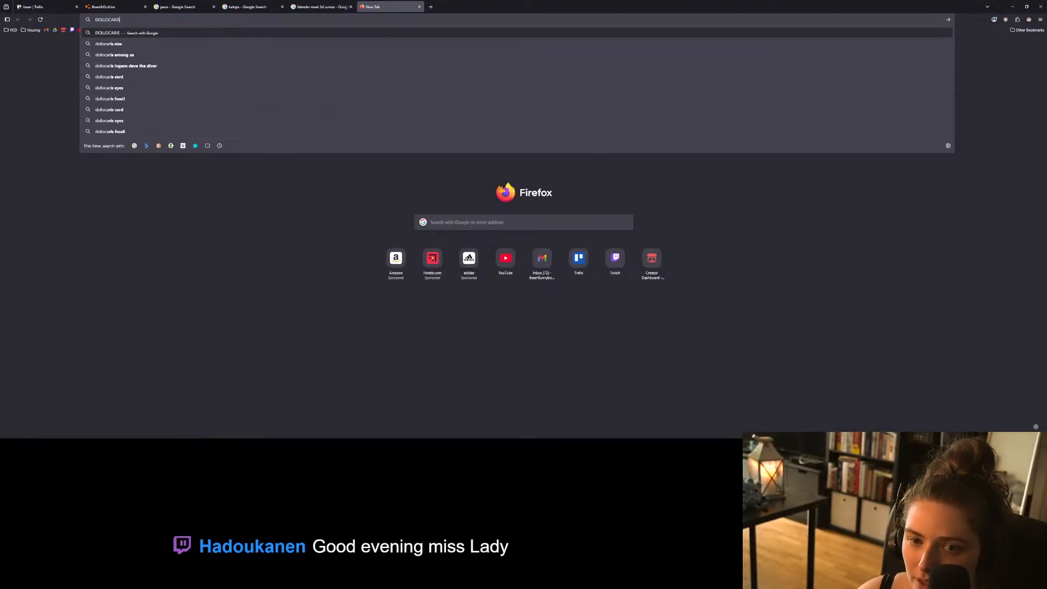
key(Return)
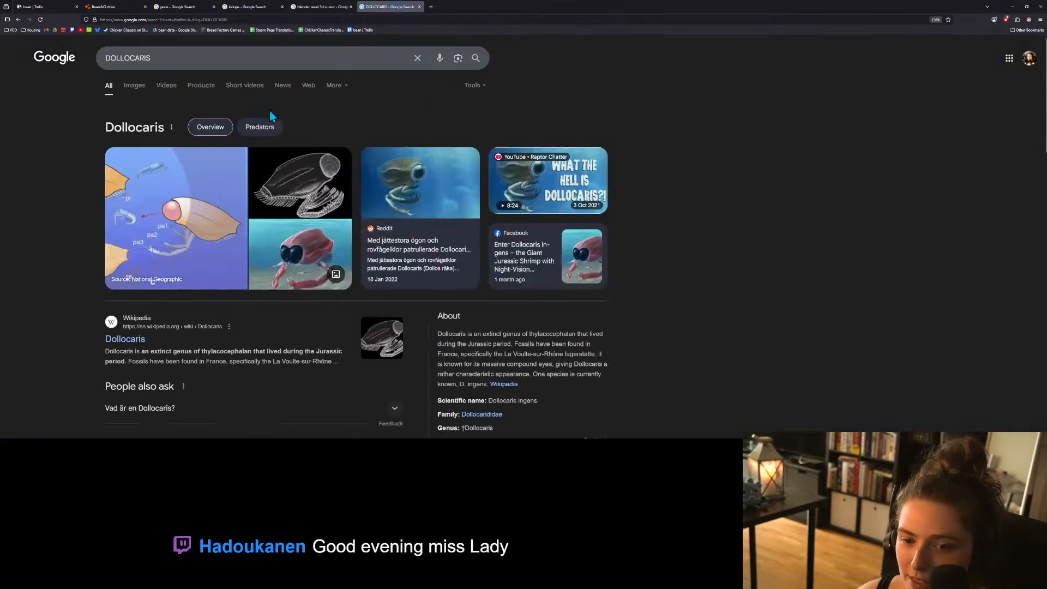
Close the DOLLOCARIS and 3D cursor search tabs and return to Blender.
click(419, 7)
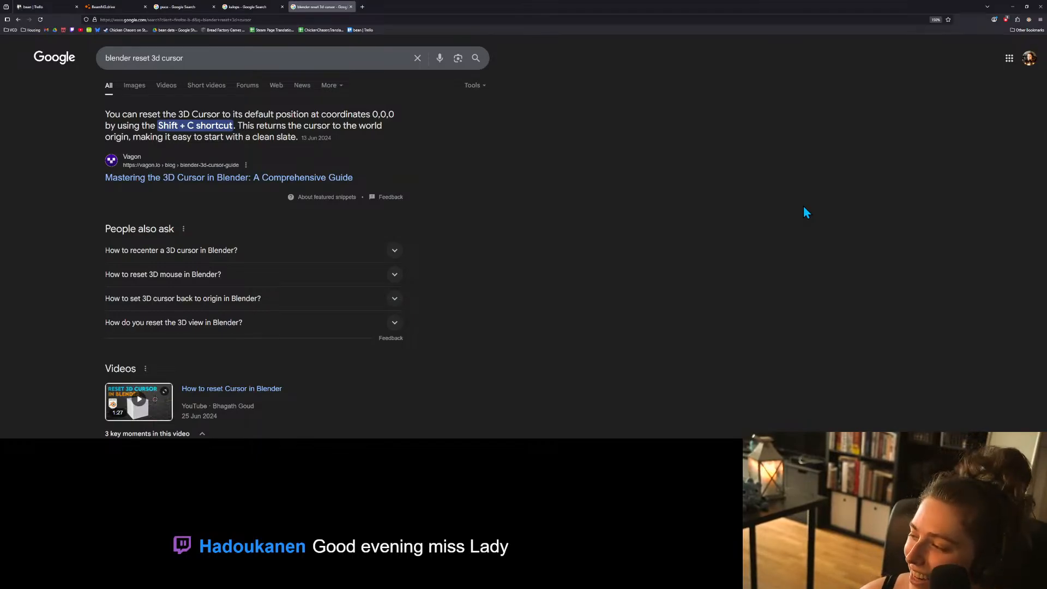
click(350, 7)
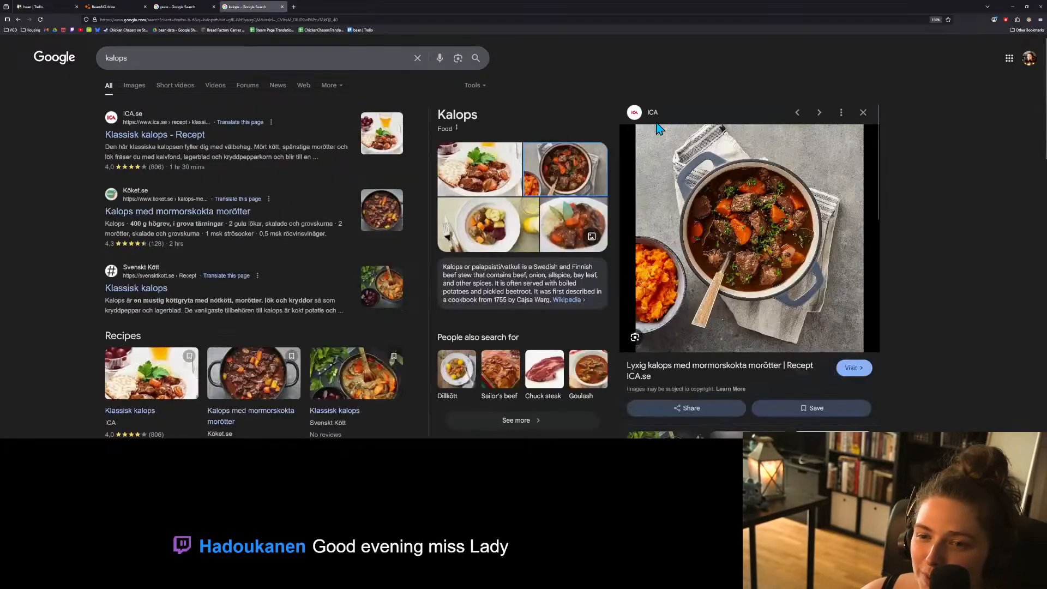
click(1012, 7)
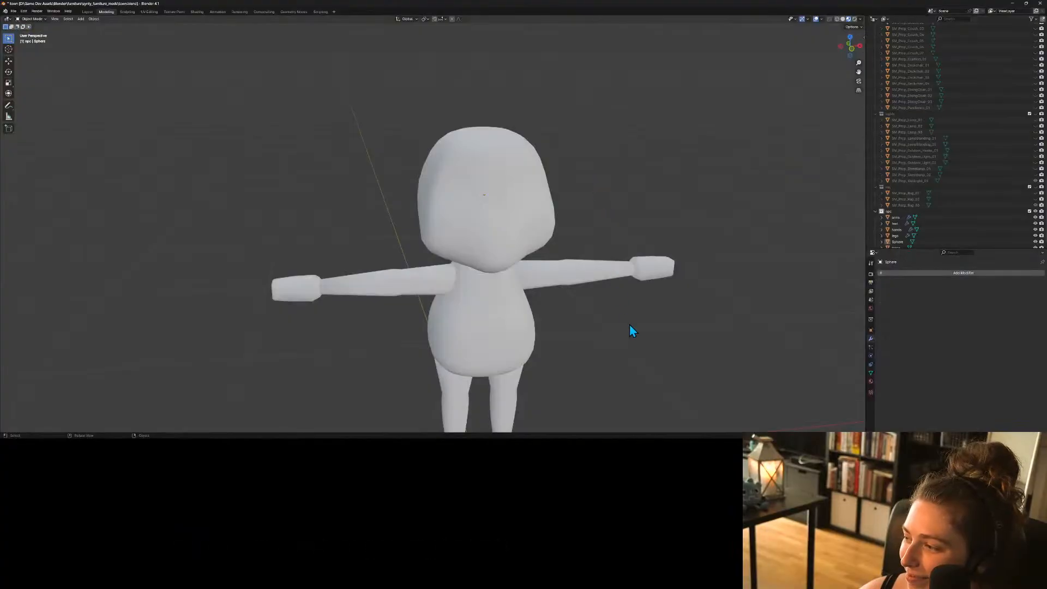
Save the Blender file and view the whole character from the side.
middle_drag(630, 327, 590, 309)
key(ctrl+s)
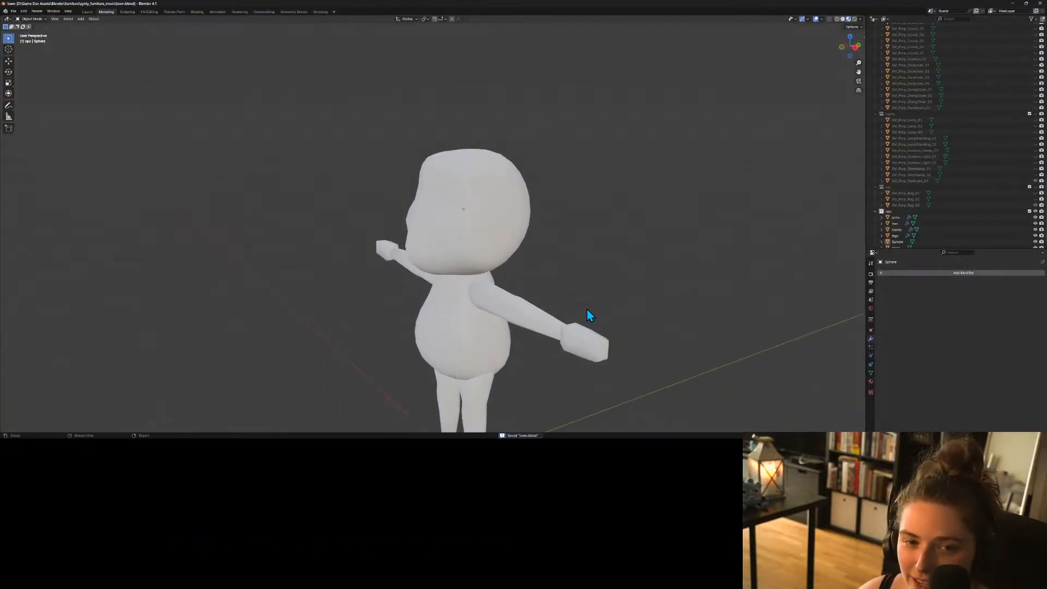
middle_drag(630, 315, 631, 244)
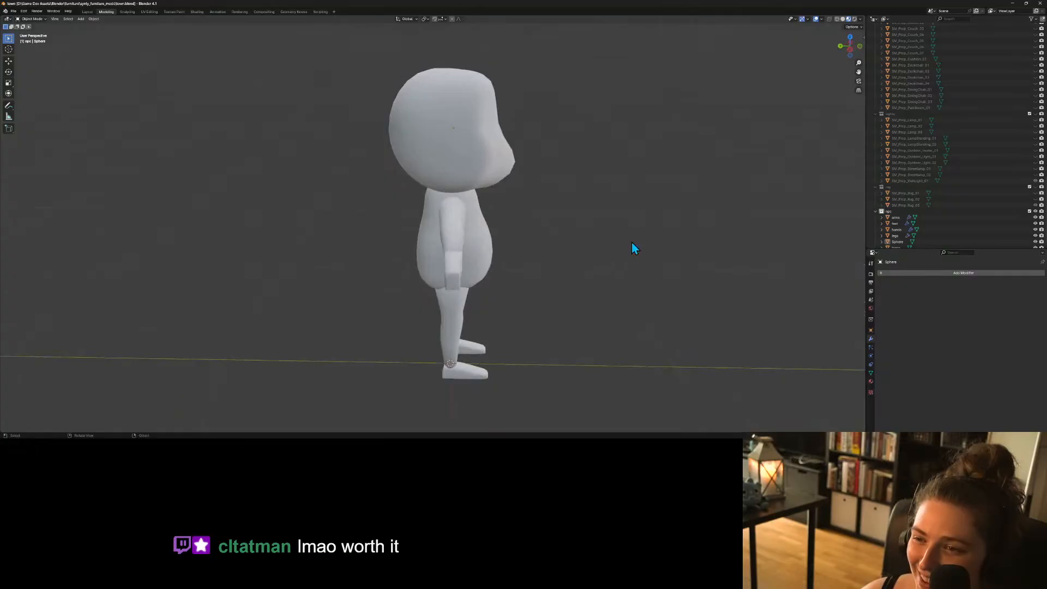
Put the head back in Sculpt Mode in right side view and round its forehead and back with Grab strokes.
click(484, 124)
key(KP_3)
key(Tab)
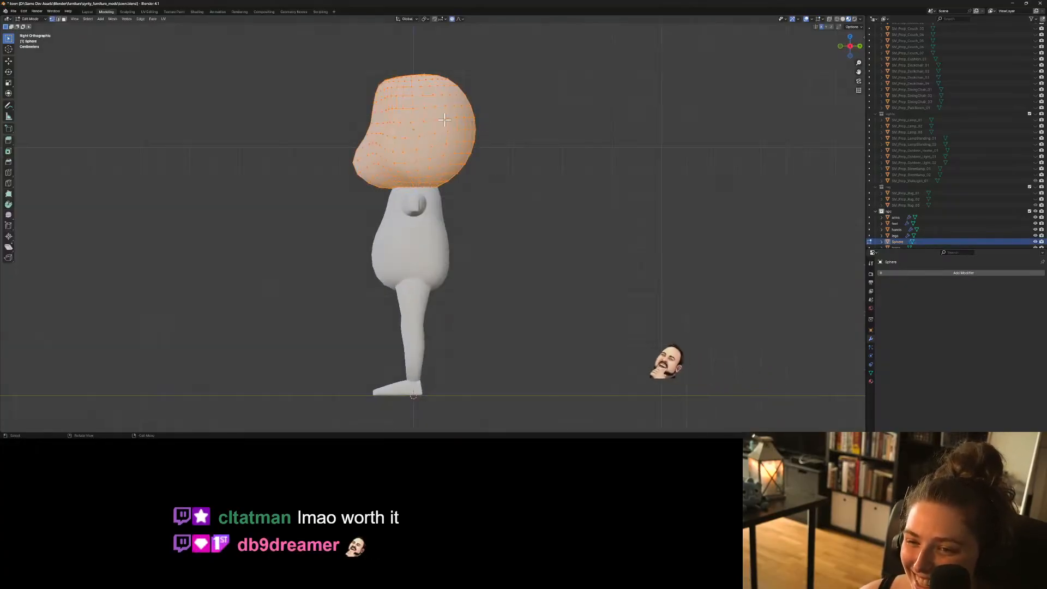
click(43, 20)
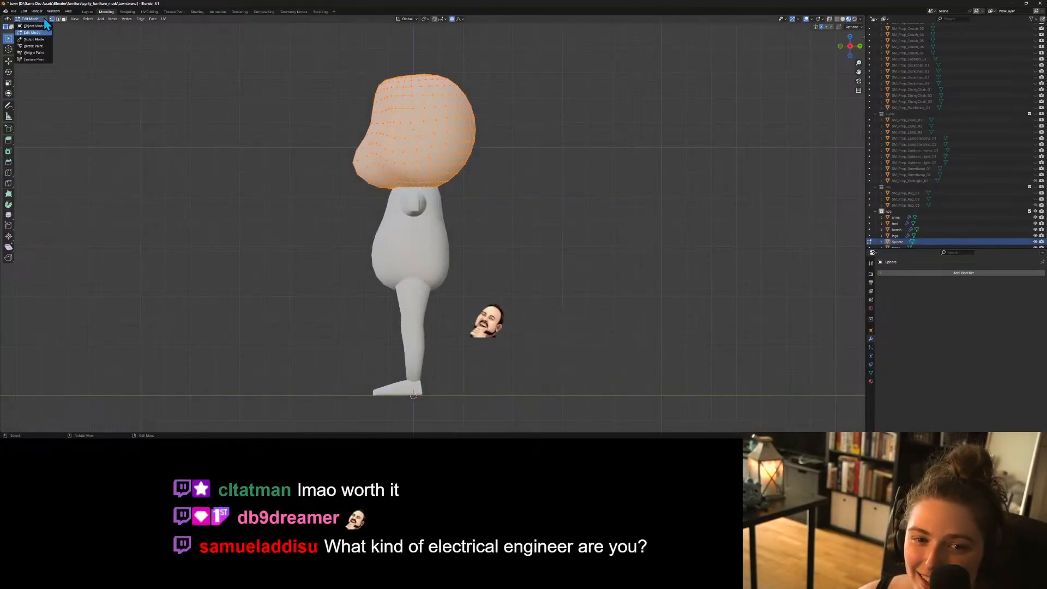
click(34, 39)
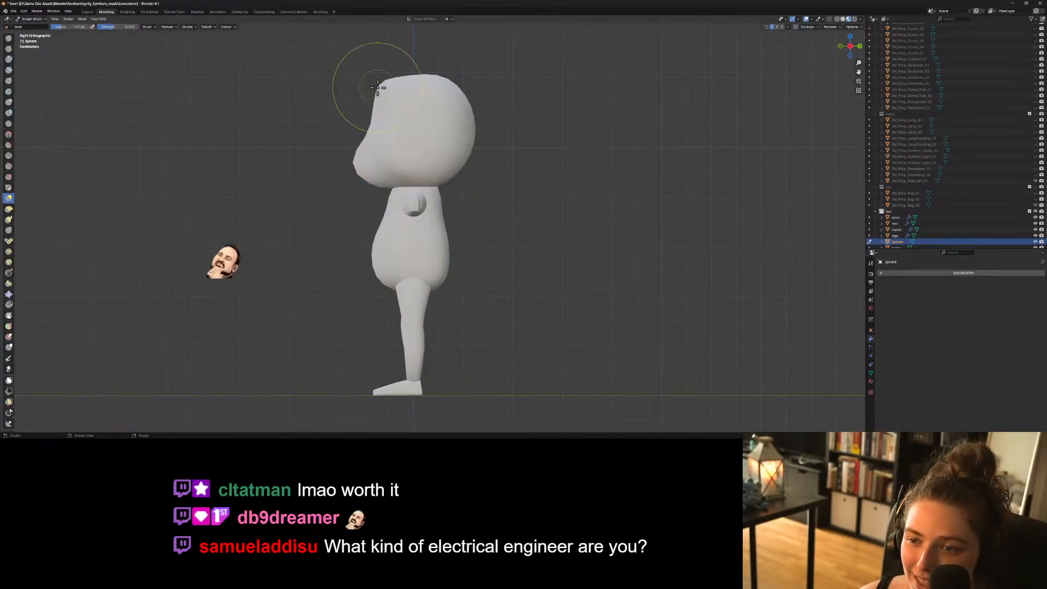
mouse_move(382, 91)
mouse_down()
mouse_move(439, 82)
mouse_move(429, 76)
mouse_up()
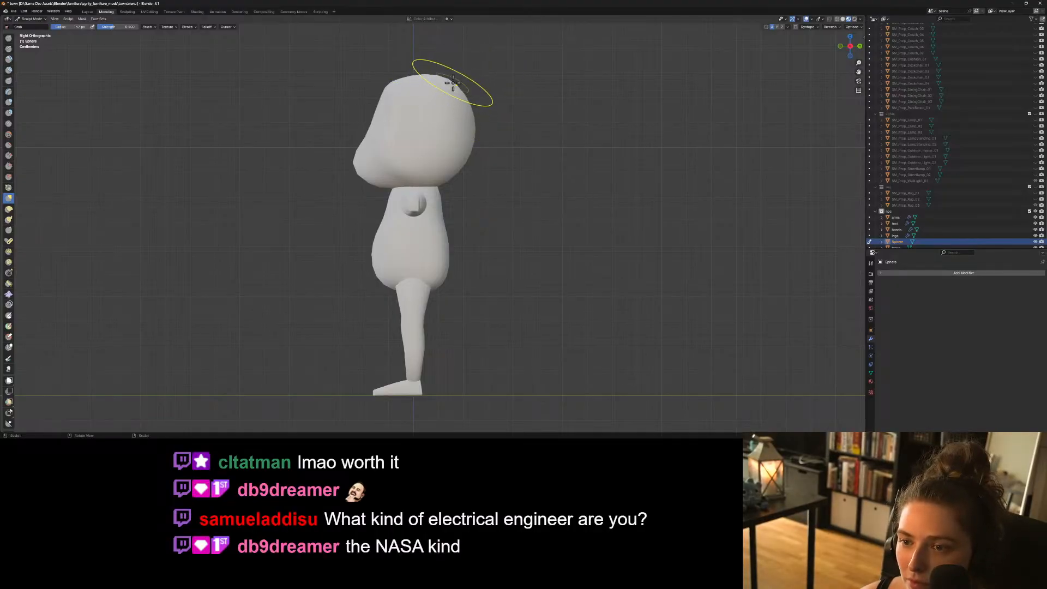
mouse_move(451, 81)
mouse_down()
mouse_move(472, 141)
mouse_move(462, 145)
mouse_up()
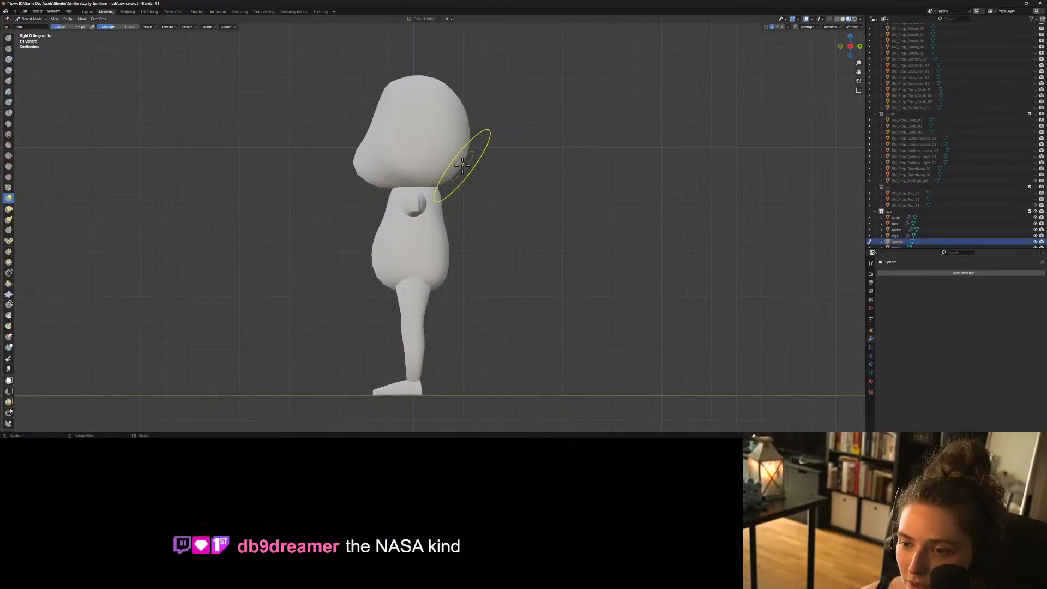
Examine the rounded head shape up close from several angles and in right side view.
middle_drag(485, 168, 627, 186)
scroll(578, 195, up, 2)
scroll(545, 186, up, 1)
scroll(548, 188, down, 2)
scroll(594, 152, up, 1)
scroll(500, 102, down, 1)
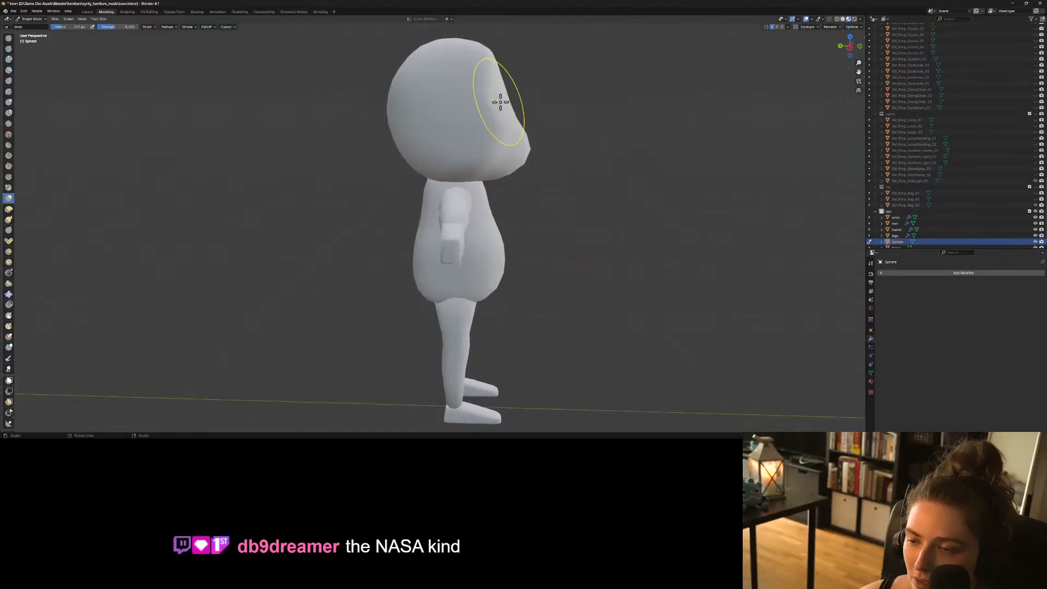
key(KP_3)
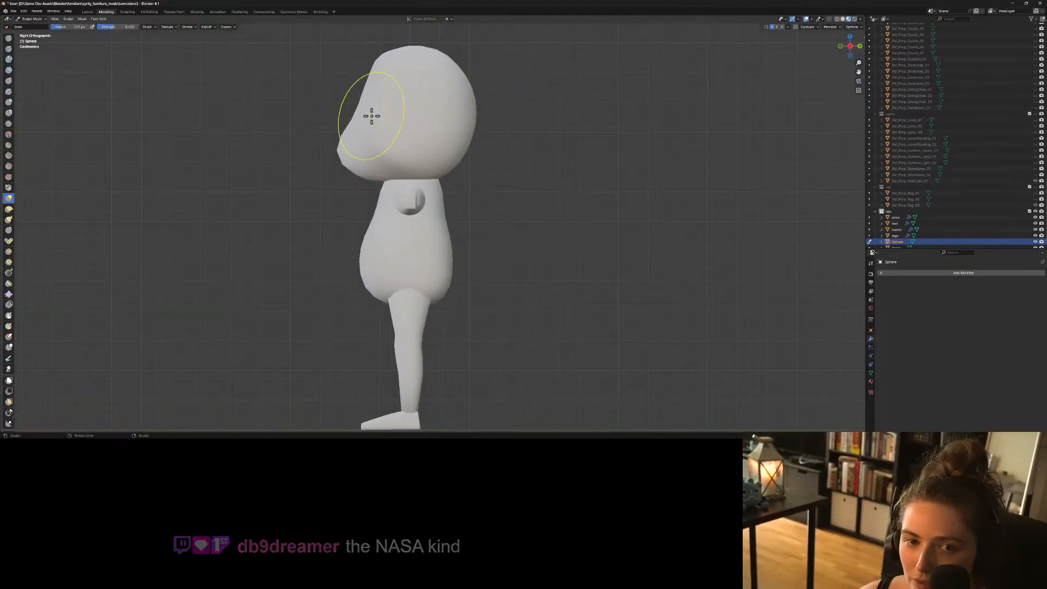
Switch the head to Object Mode and scale it down slightly and uniformly on all axes.
key(a)
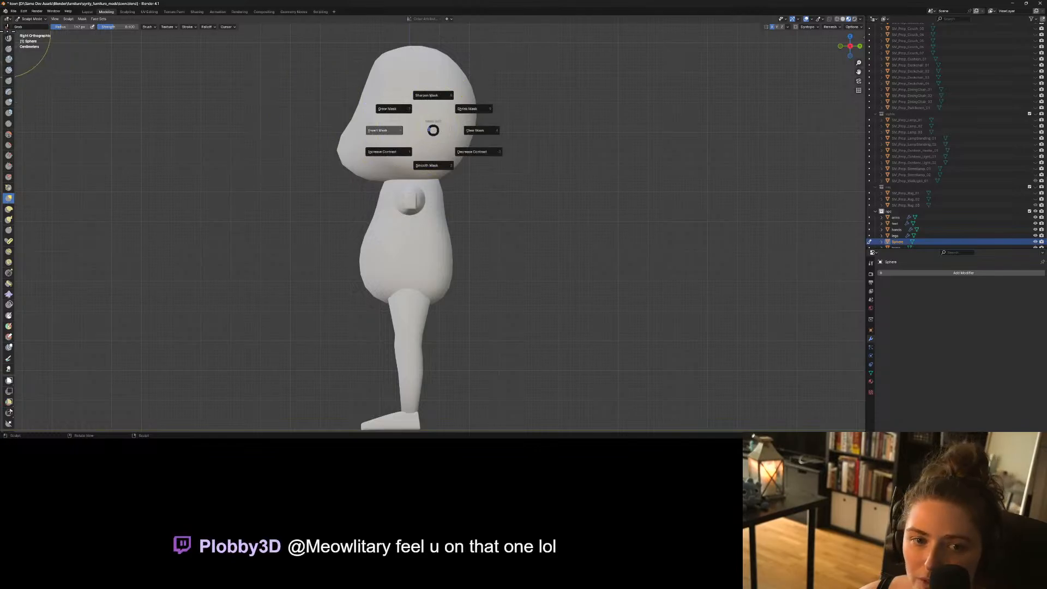
click(22, 15)
click(32, 18)
click(34, 26)
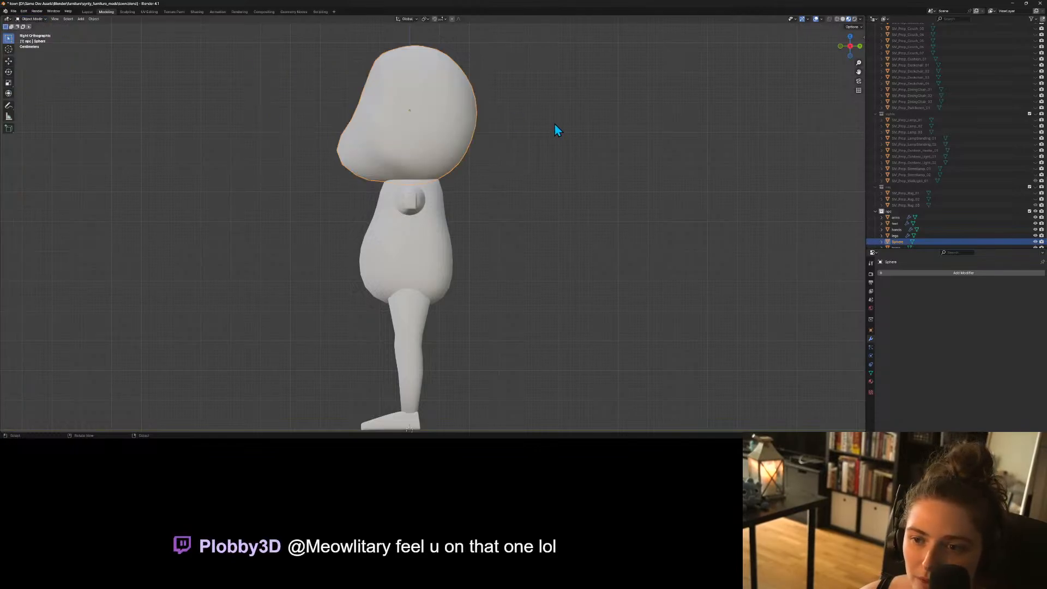
key(s)
key(z)
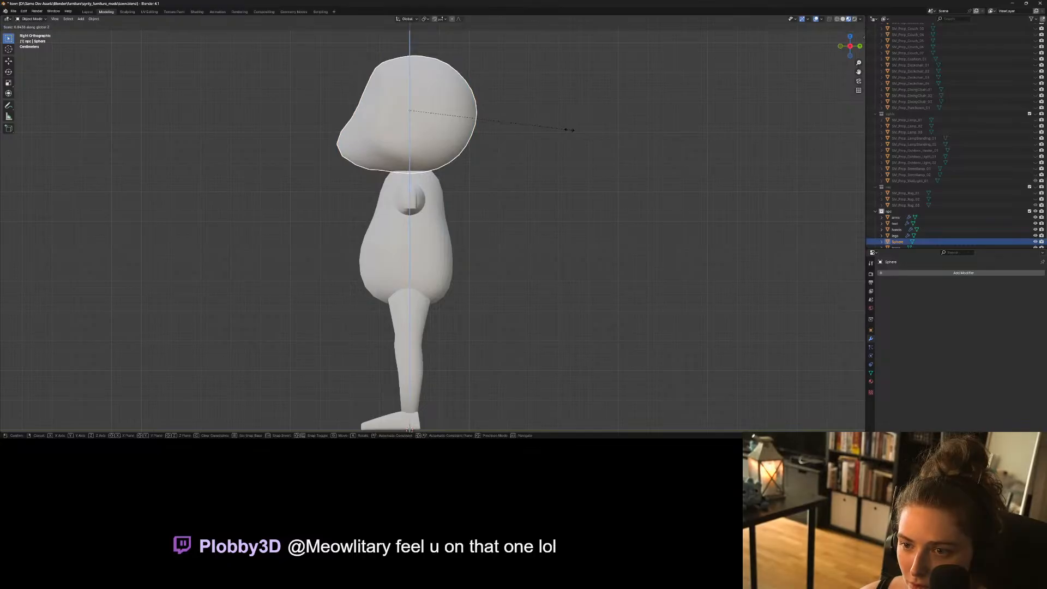
key(z)
key(z)
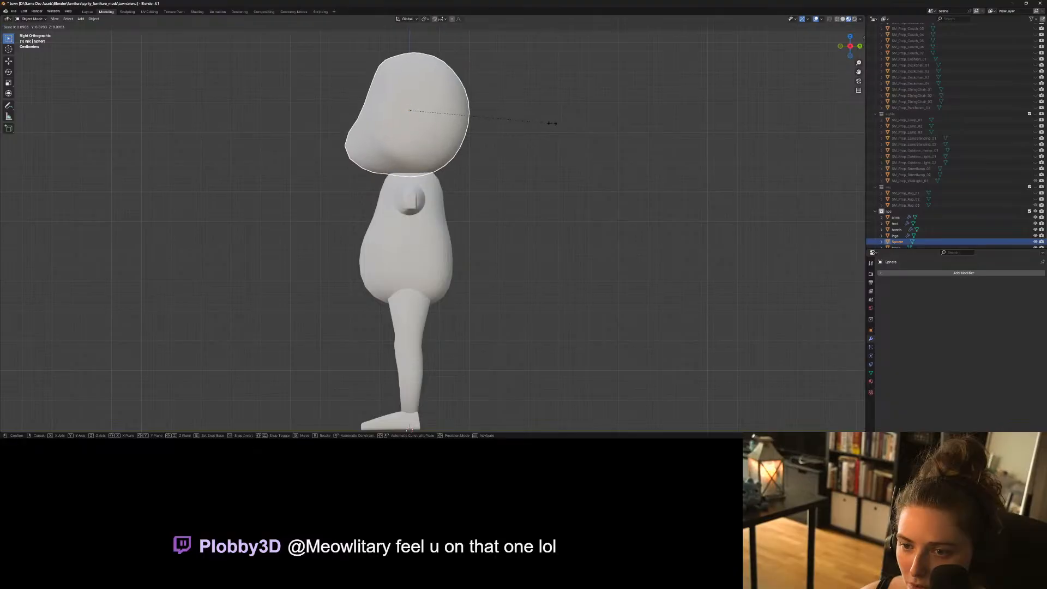
click(552, 125)
click(515, 142)
Put the scaled head back in Sculpt Mode and view it up close from a front three-quarter angle.
middle_drag(515, 142, 571, 215)
key(Tab)
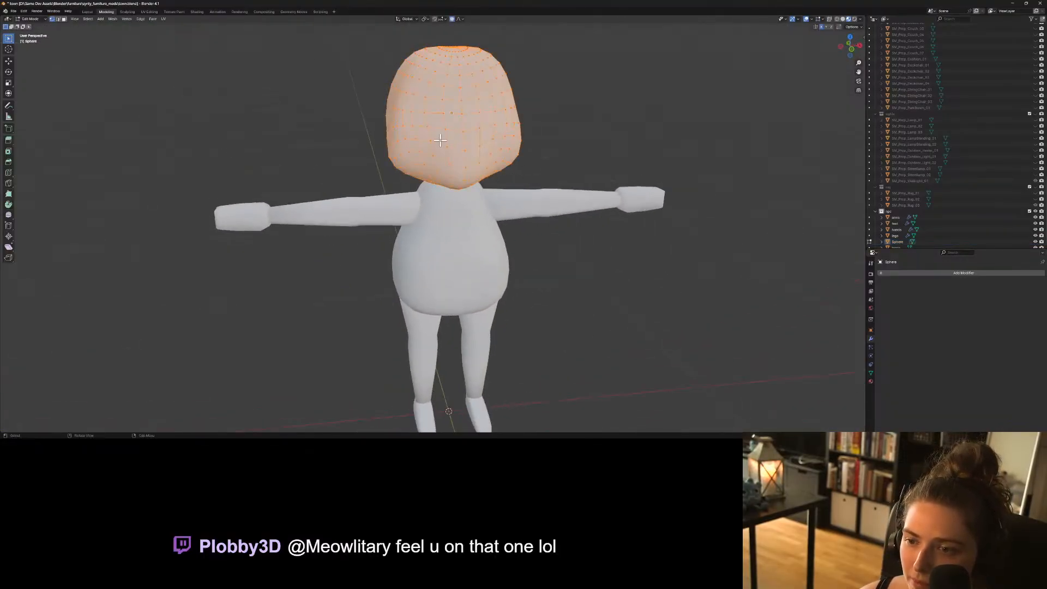
click(30, 18)
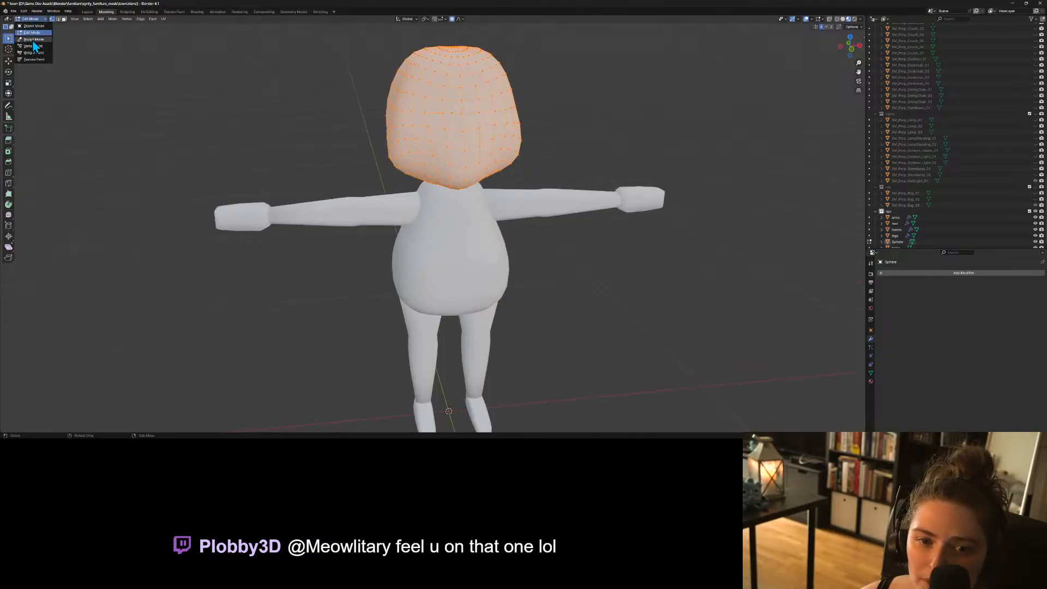
click(33, 40)
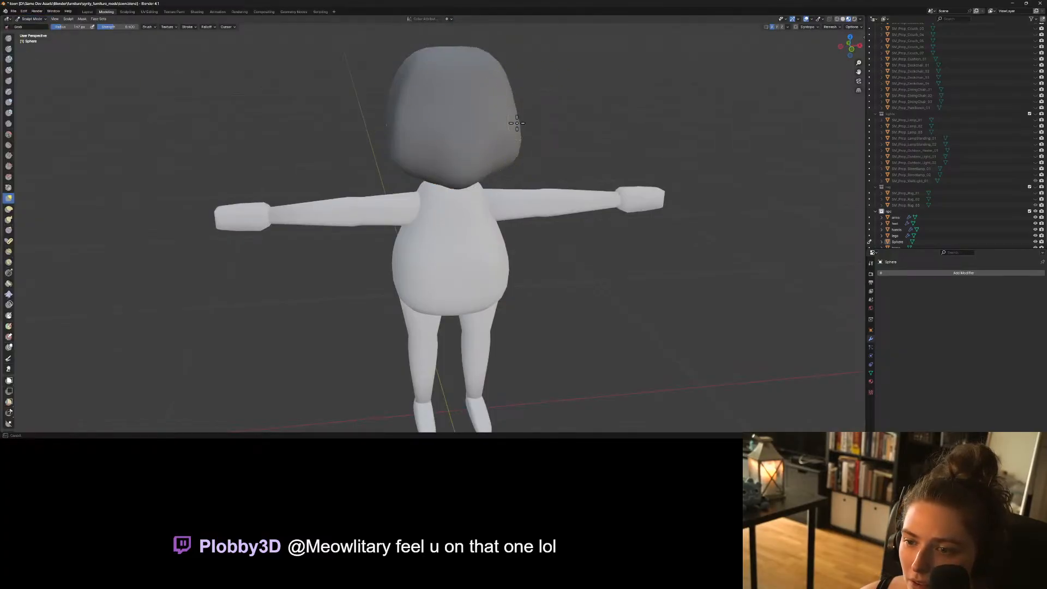
mouse_move(575, 150)
middle_down()
mouse_move(521, 133)
mouse_move(502, 144)
middle_up()
scroll(521, 133, up, 2)
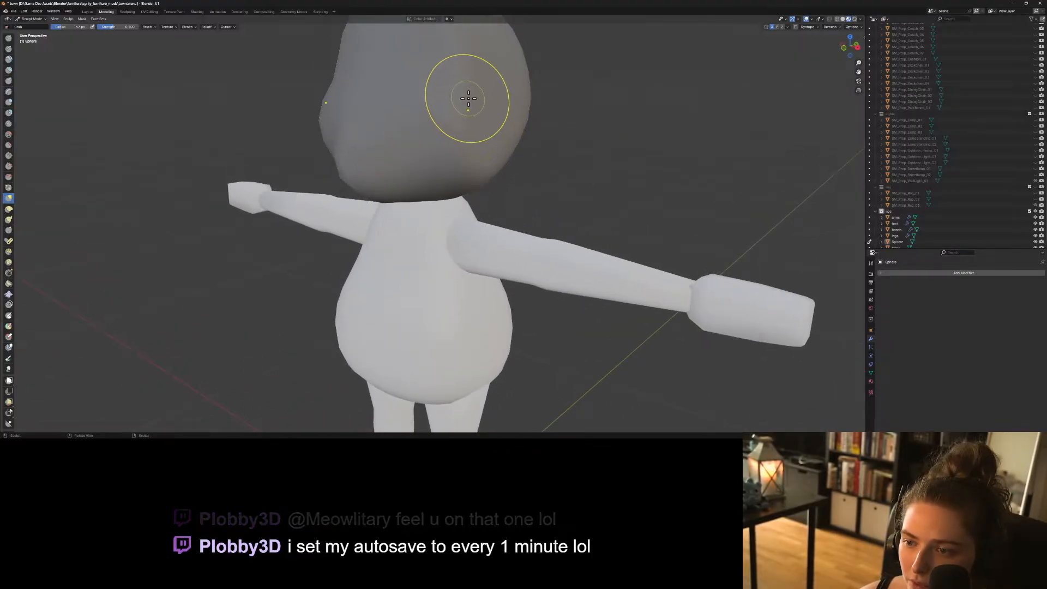
Adjust the sides and front of the head with small symmetrical Grab strokes from several angles.
drag(465, 94, 472, 97)
mouse_move(477, 88)
middle_down()
mouse_move(570, 121)
mouse_move(553, 117)
middle_up()
mouse_move(386, 85)
mouse_down()
mouse_move(426, 84)
mouse_move(408, 77)
mouse_up()
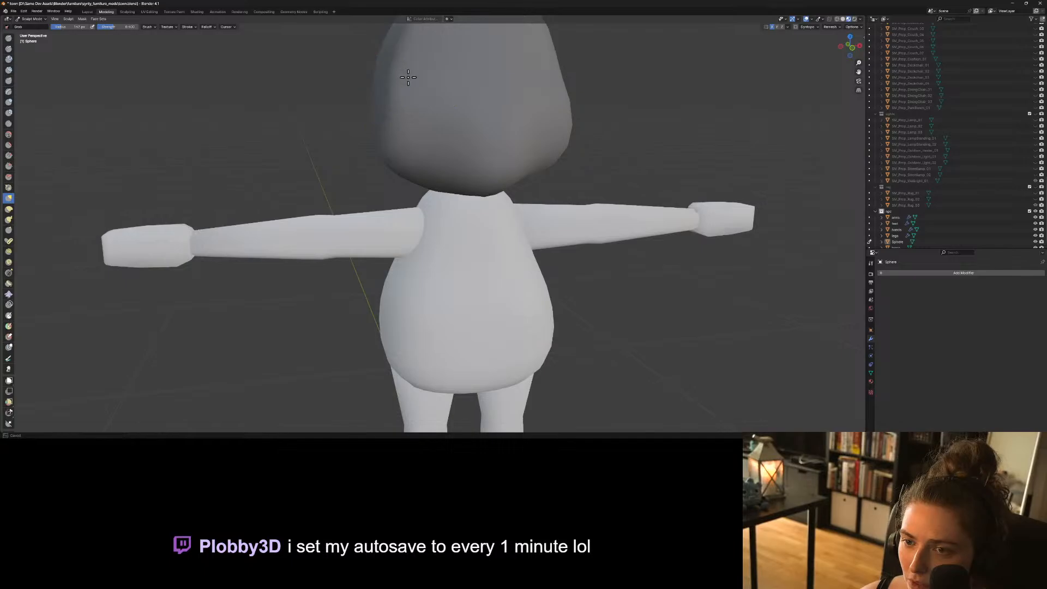
scroll(436, 92, down, 2)
middle_drag(440, 98, 489, 136)
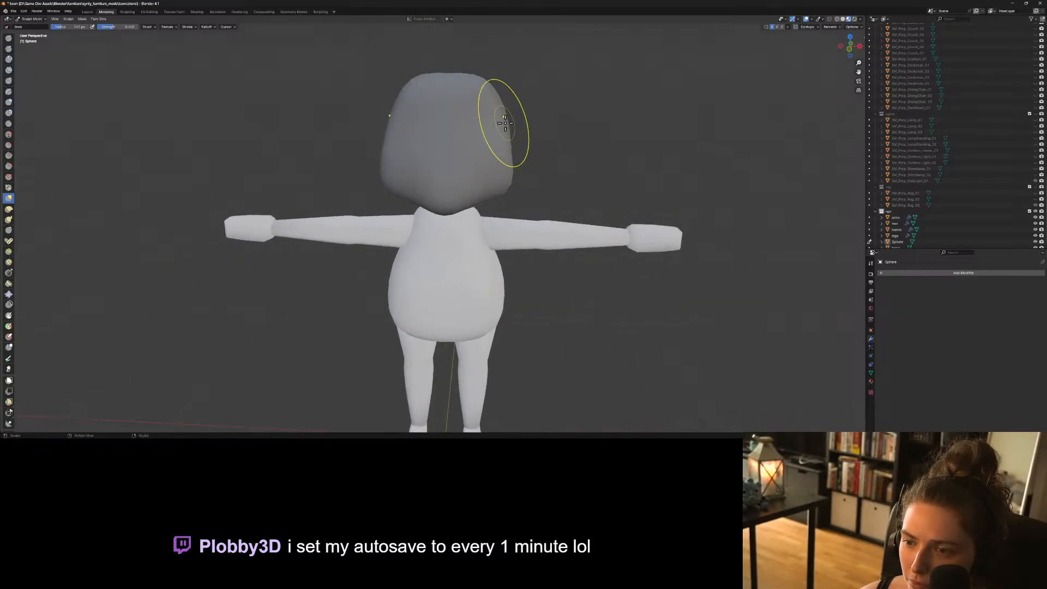
drag(498, 127, 497, 124)
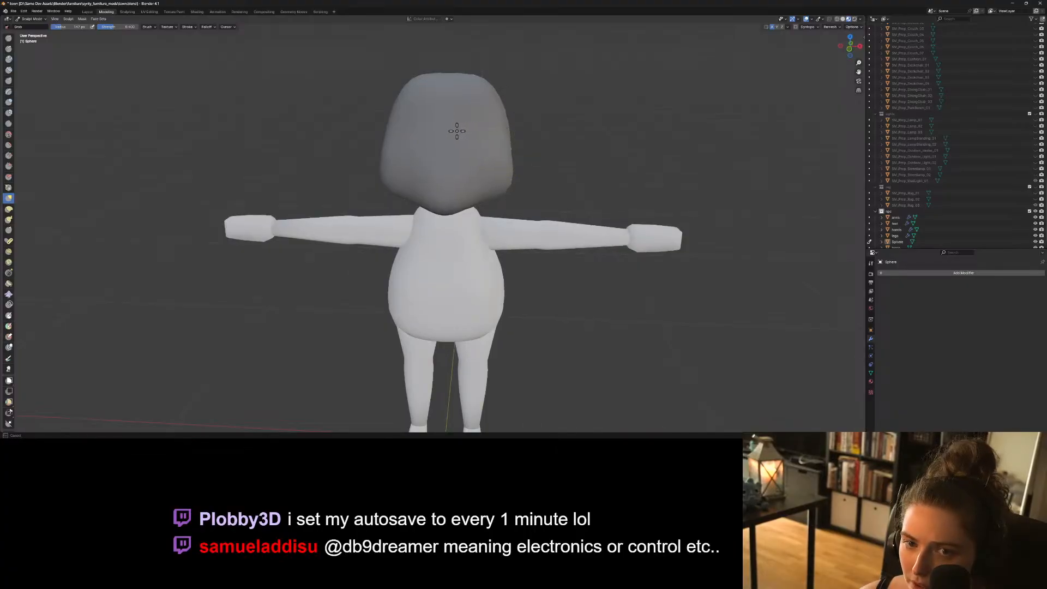
drag(457, 131, 457, 131)
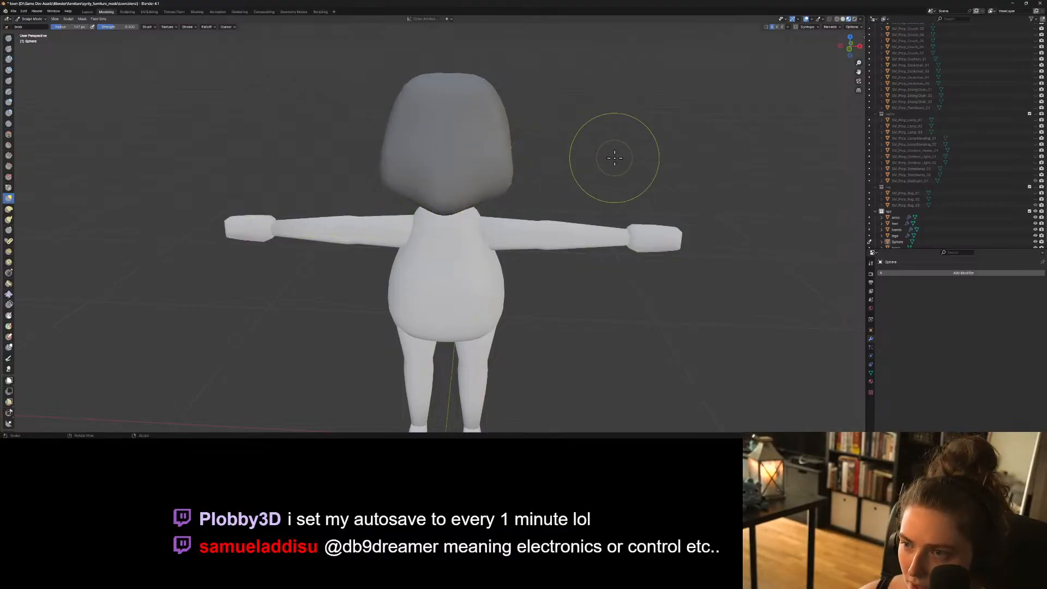
Set the viewport shading to Wireframe and nudge the front of the face with a Grab stroke.
middle_drag(612, 156, 593, 152)
click(837, 19)
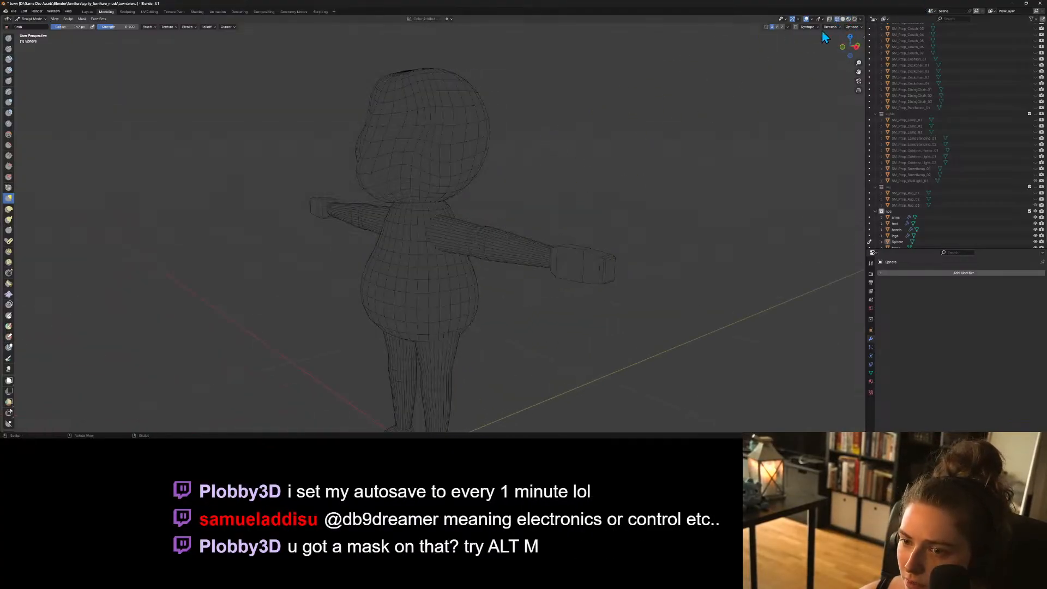
middle_drag(505, 190, 540, 190)
scroll(540, 191, up, 2)
middle_drag(540, 141, 567, 105)
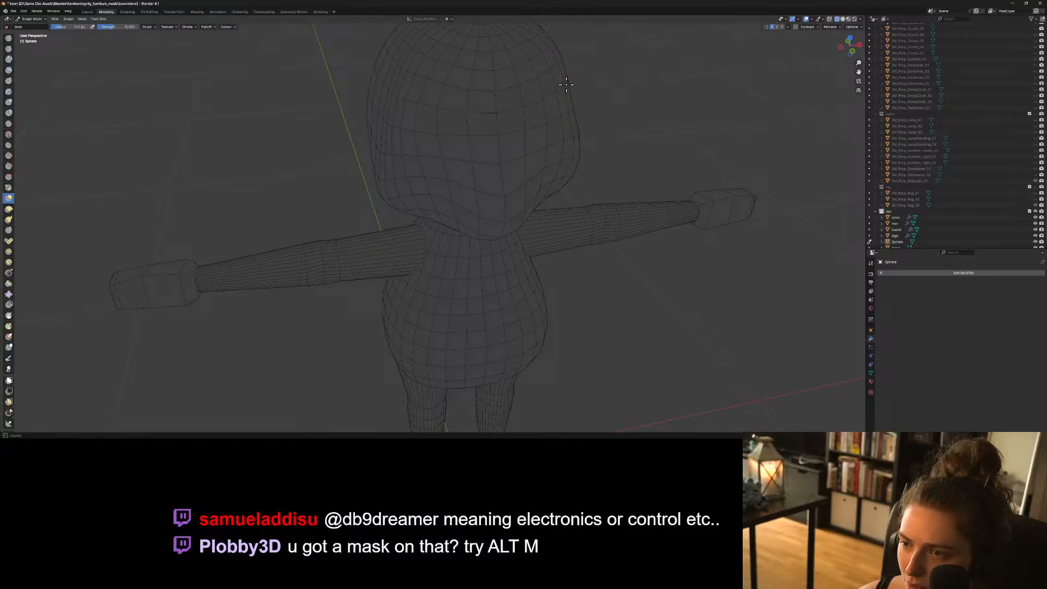
mouse_move(551, 84)
middle_down()
mouse_move(533, 89)
mouse_move(603, 179)
mouse_move(535, 186)
middle_up()
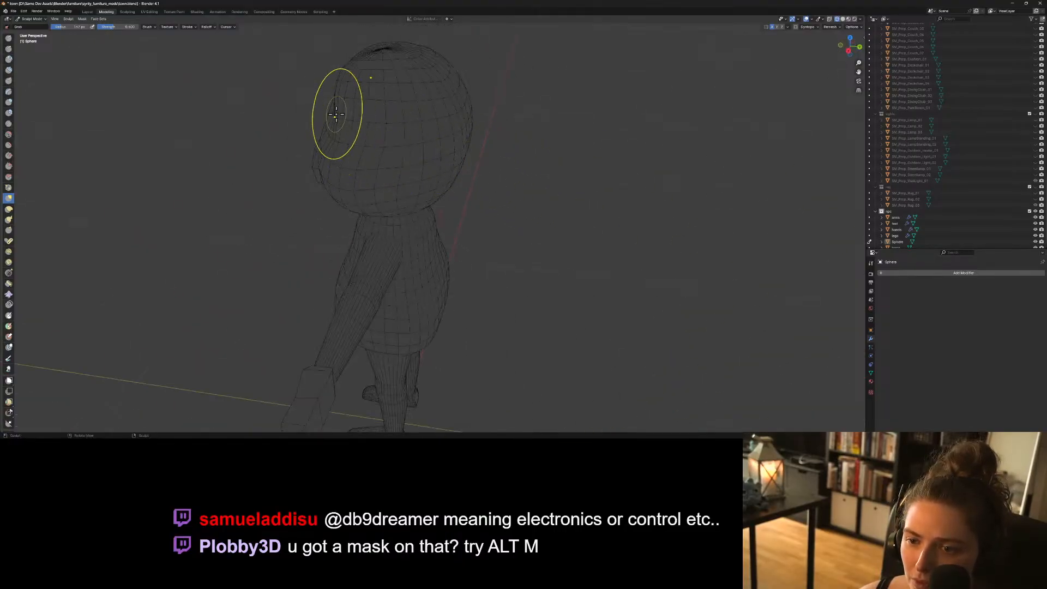
mouse_move(336, 115)
mouse_down()
mouse_move(356, 111)
mouse_move(326, 96)
mouse_move(364, 103)
mouse_up()
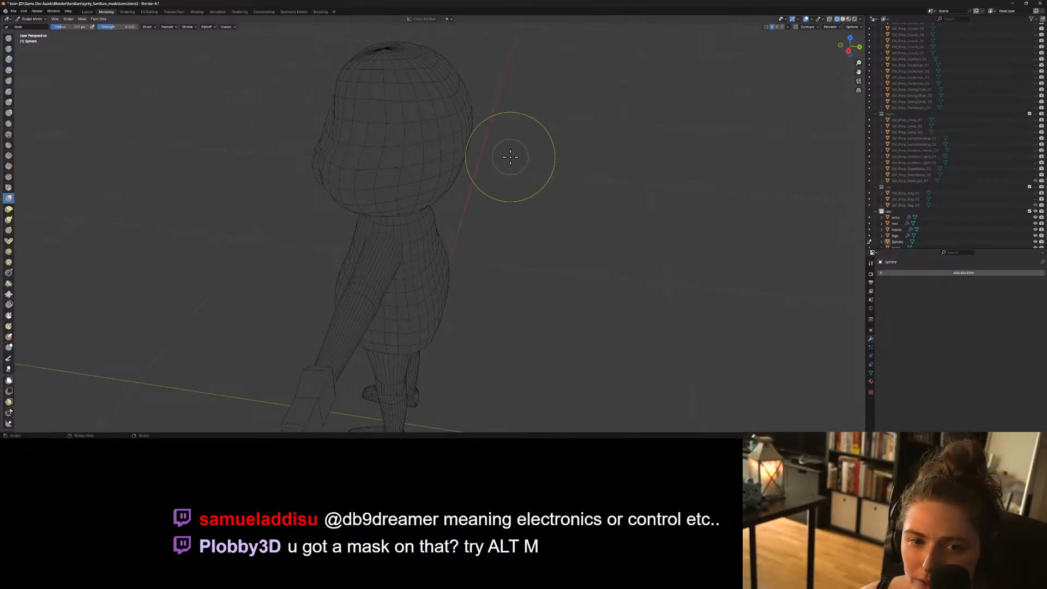
Switch the head to Object Mode, apply its transforms and return it to Sculpt Mode.
key(Tab)
mouse_move(525, 203)
middle_down()
mouse_move(509, 212)
mouse_move(527, 221)
middle_up()
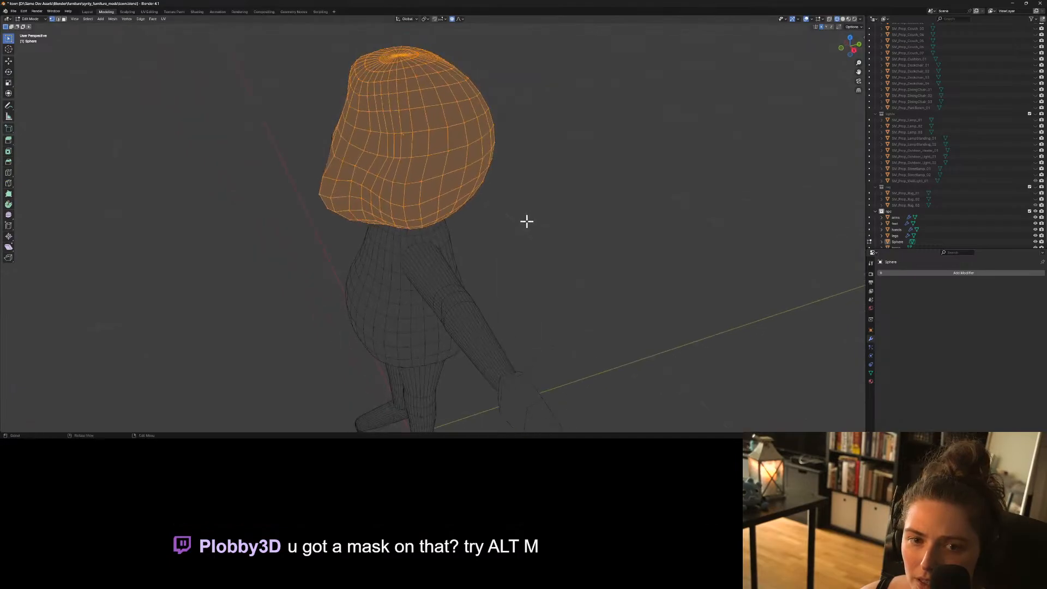
key(Tab)
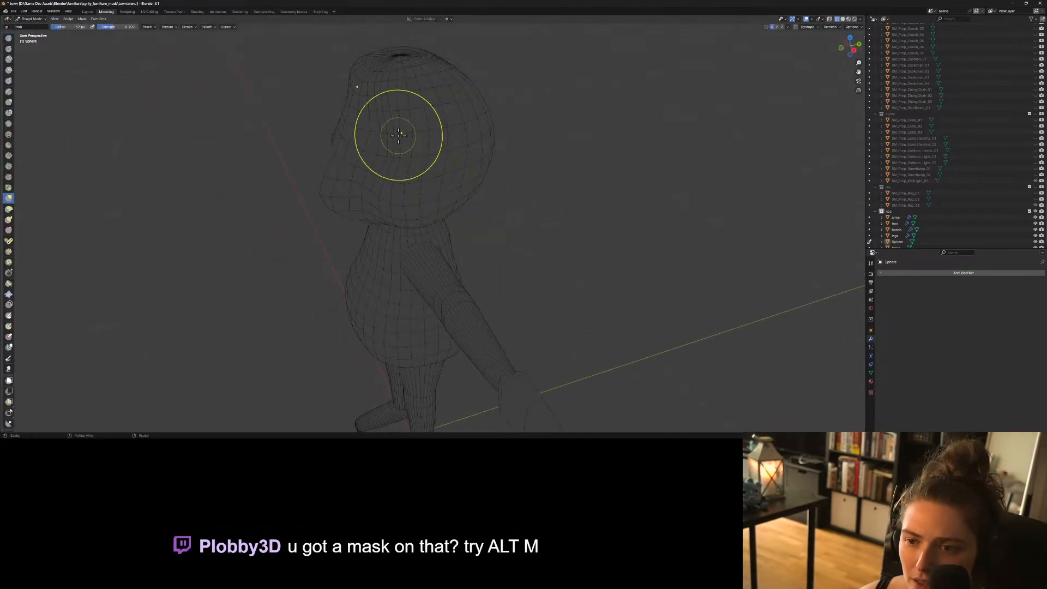
click(32, 18)
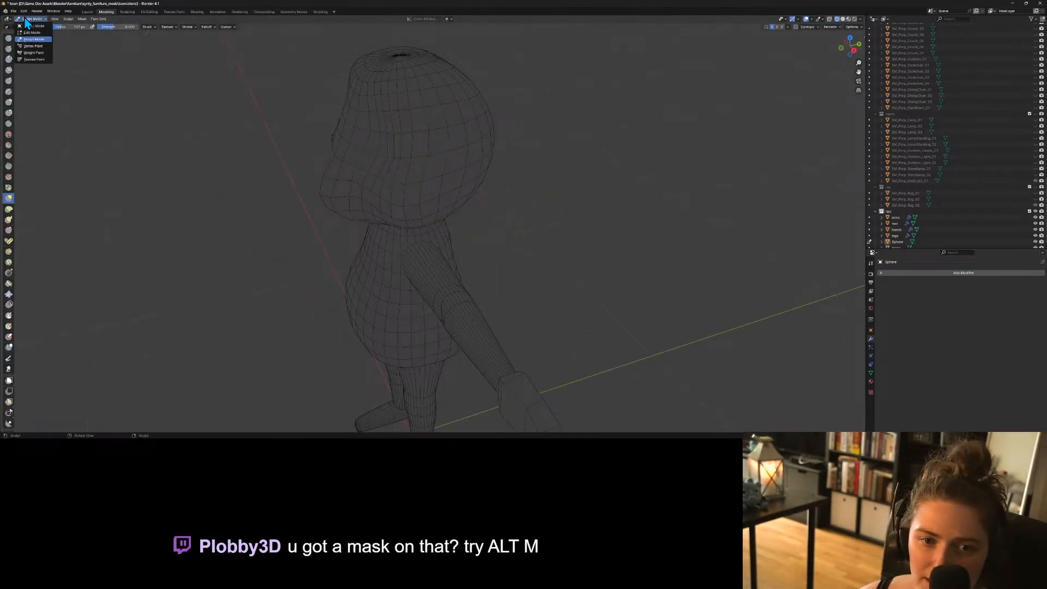
click(33, 26)
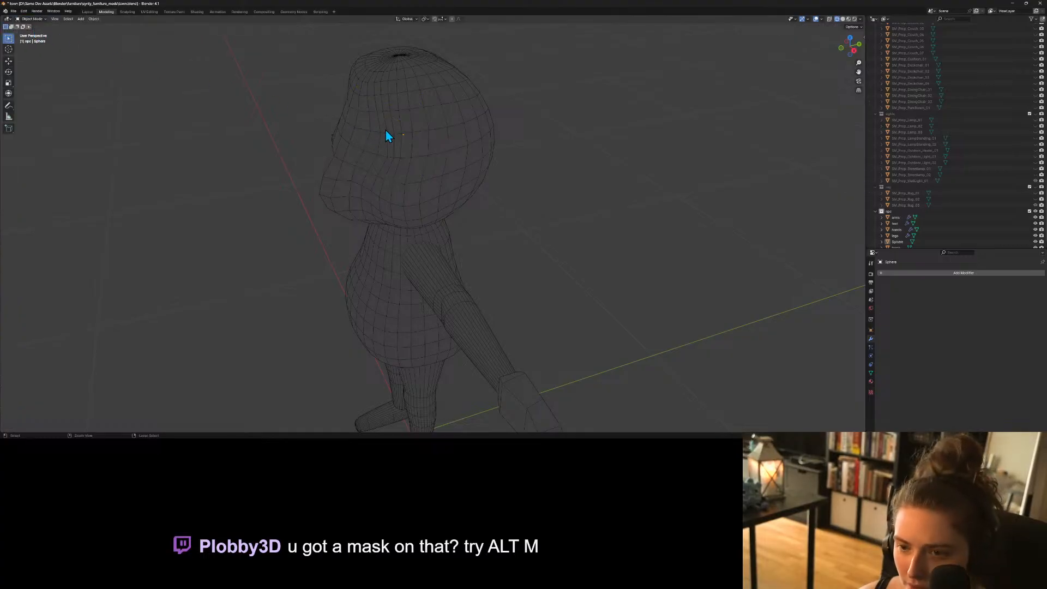
key(ctrl+a)
click(388, 132)
key(Tab)
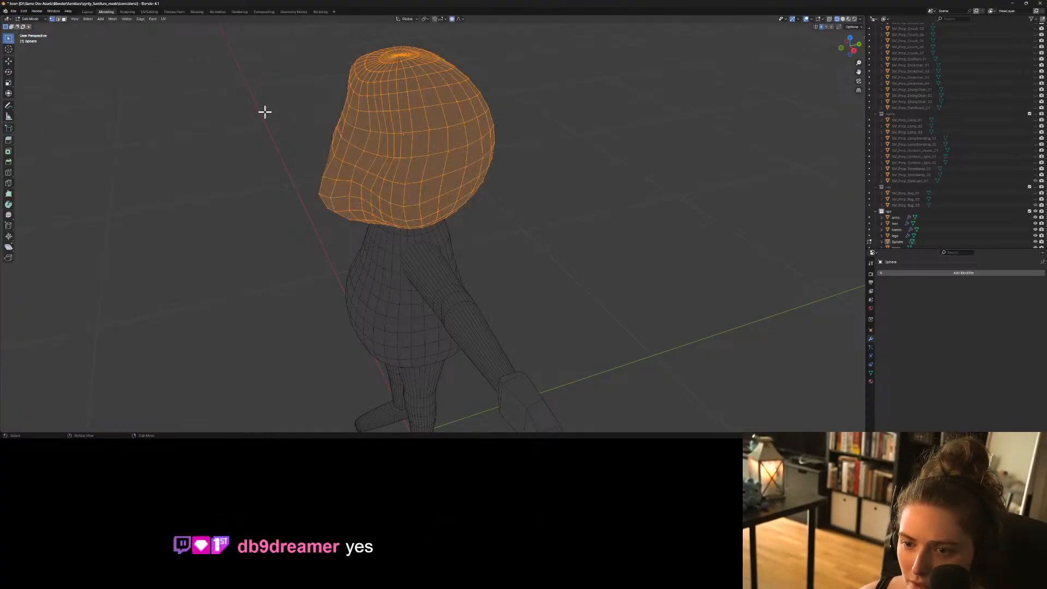
click(30, 19)
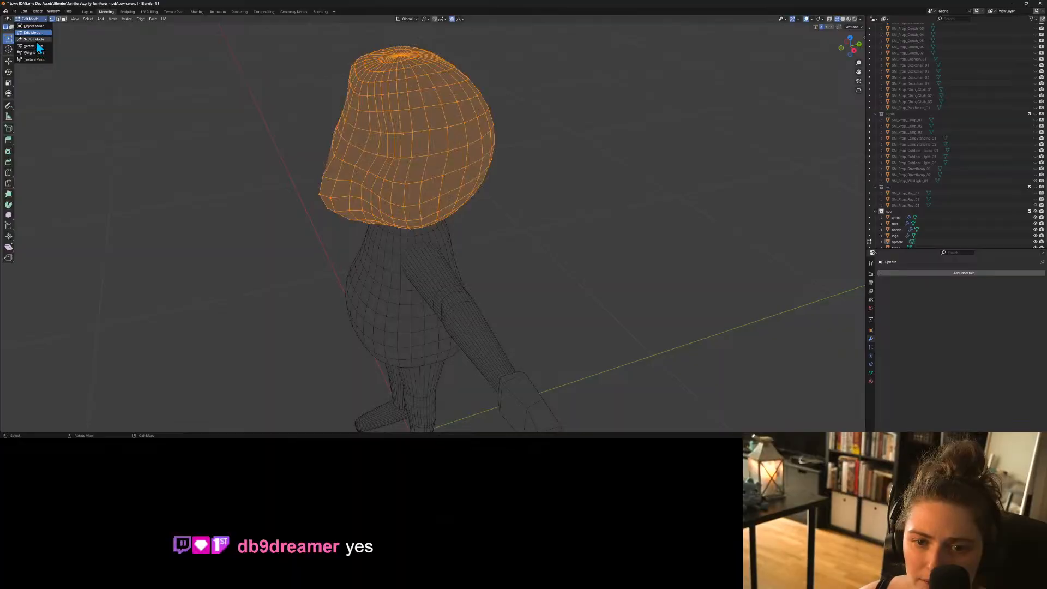
click(34, 40)
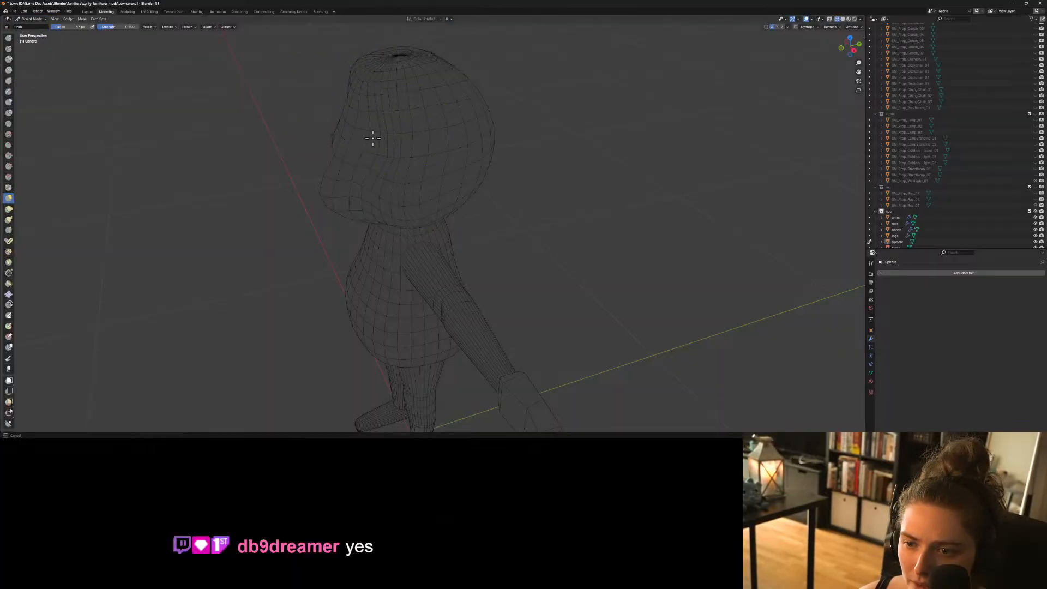
Test a Grab stroke on the front of the face and re-enter Sculpt Mode from Edit Mode.
mouse_move(344, 140)
mouse_down()
mouse_move(371, 140)
mouse_move(326, 136)
mouse_up()
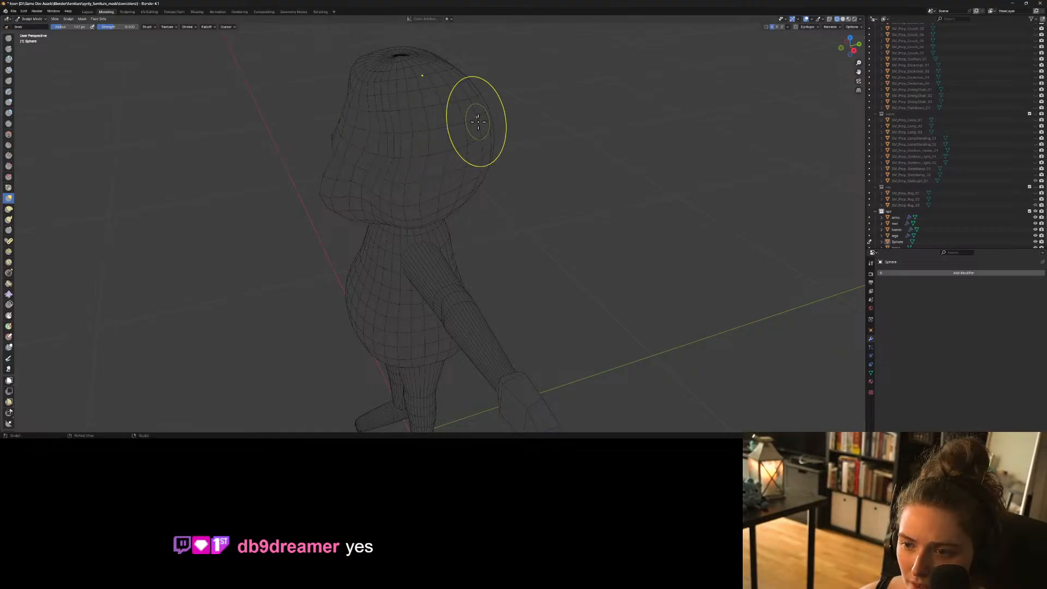
middle_drag(499, 140, 547, 100)
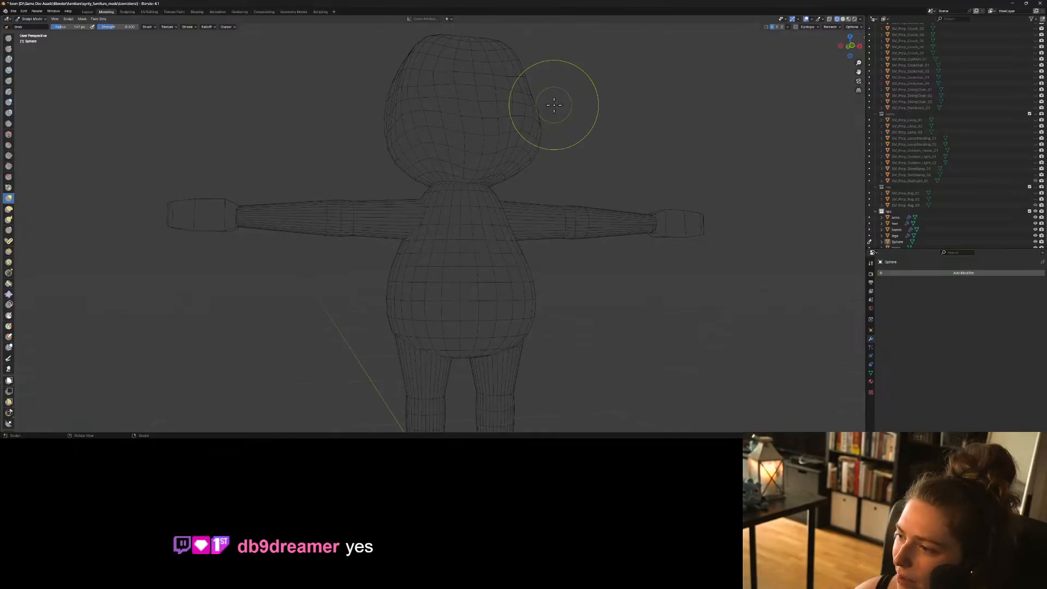
key(Tab)
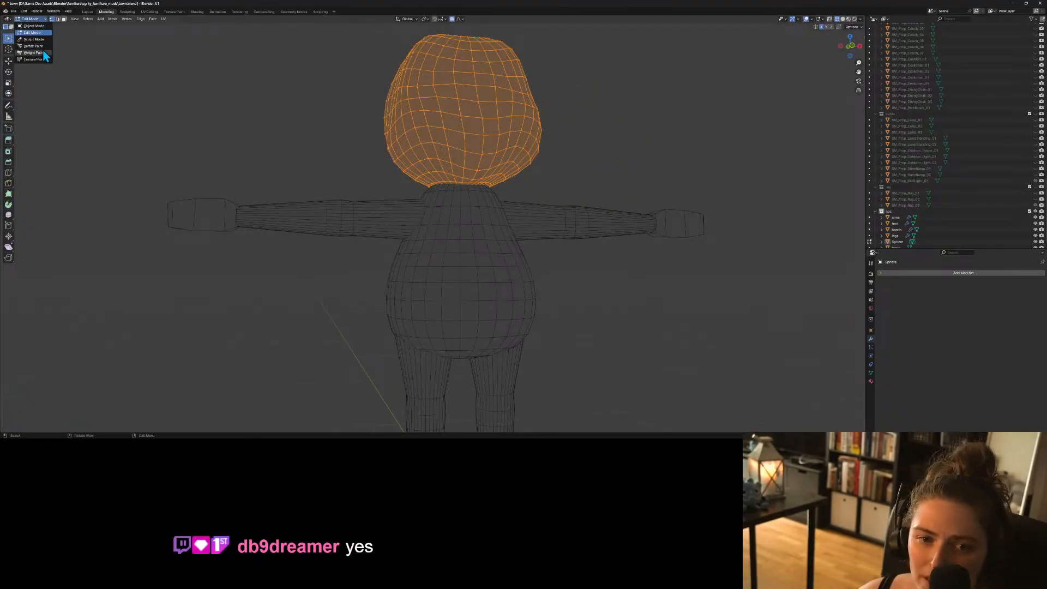
click(42, 41)
middle_drag(635, 105, 615, 139)
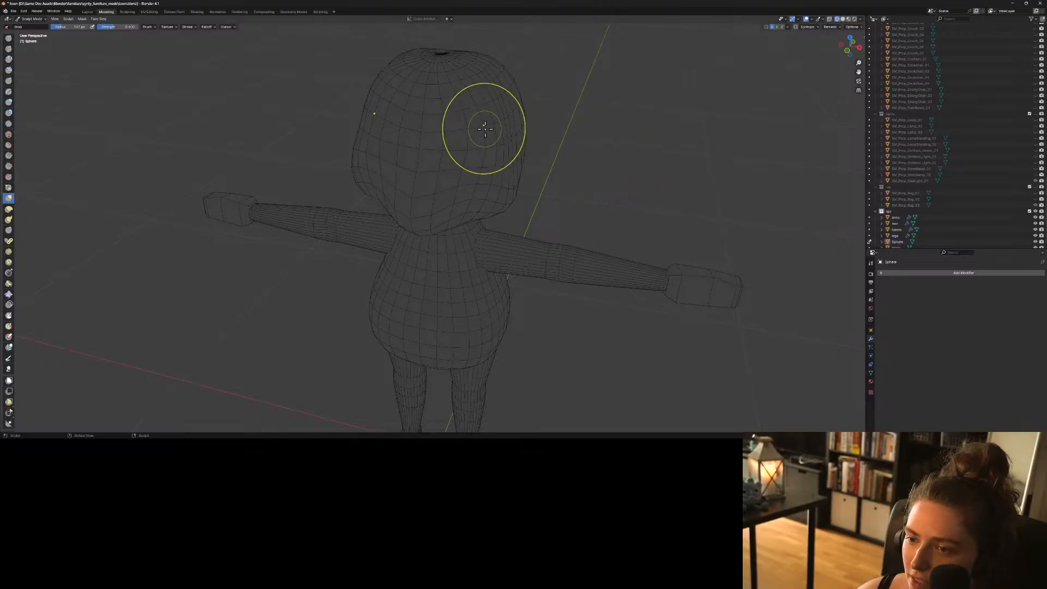
Try to pull the head's temples outward with symmetrical Grab strokes.
drag(484, 129, 559, 152)
drag(517, 108, 519, 108)
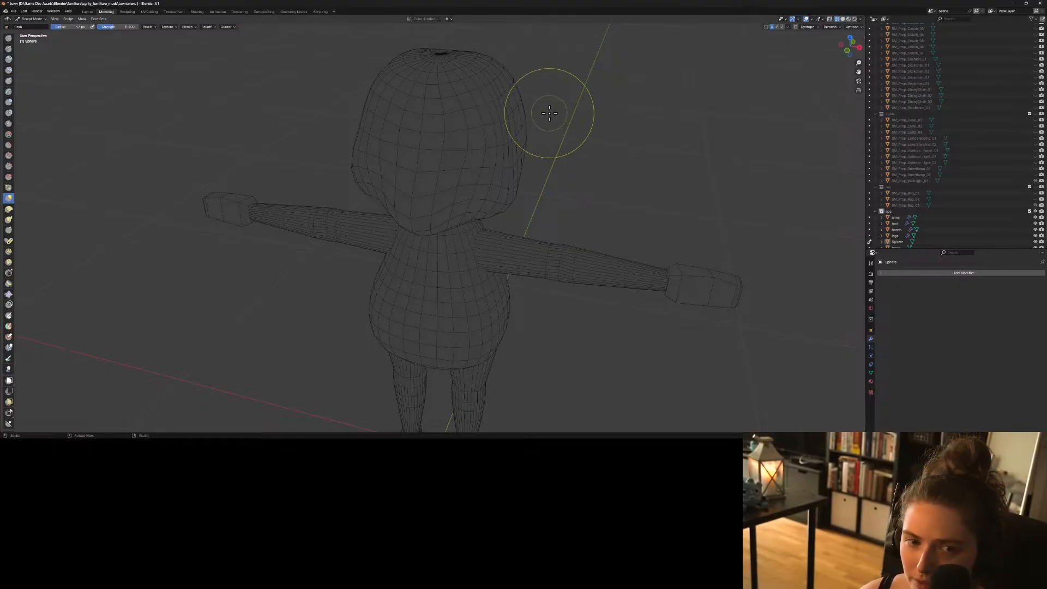
drag(496, 128, 561, 137)
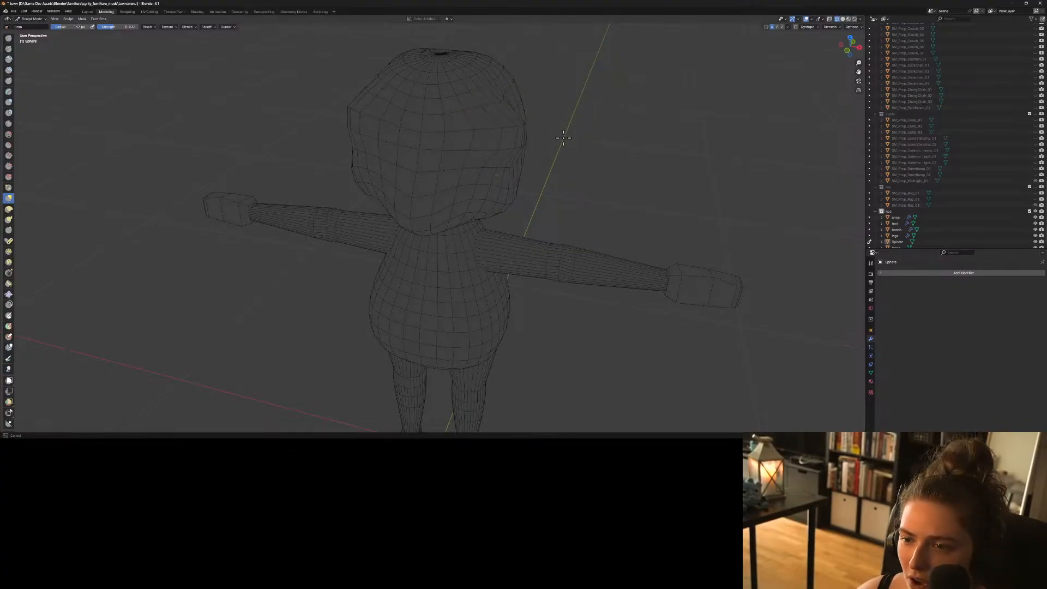
mouse_move(533, 152)
middle_down()
mouse_move(500, 158)
mouse_move(467, 140)
middle_up()
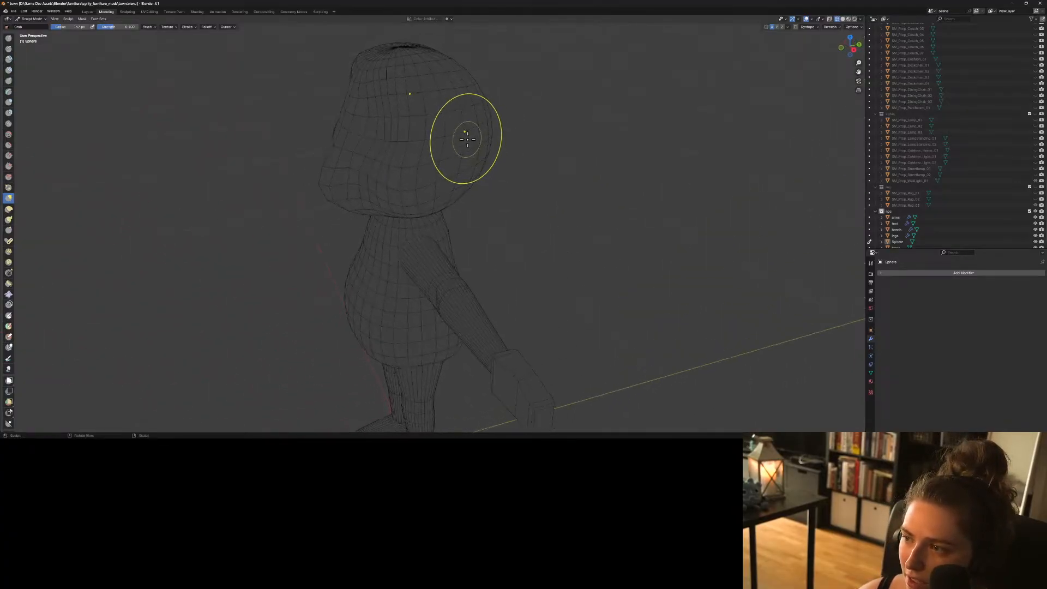
drag(467, 140, 469, 141)
mouse_move(469, 141)
middle_down()
mouse_move(495, 168)
mouse_move(478, 166)
mouse_move(526, 148)
middle_up()
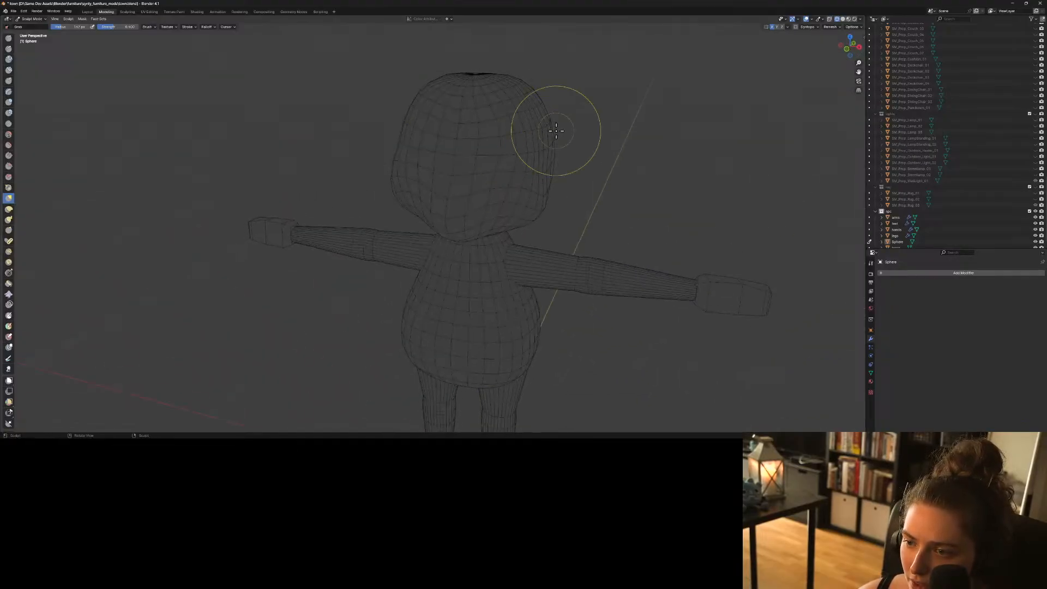
Enlarge the Grab brush and fill out the hollow eye area and sides of the head with broad strokes.
key(f)
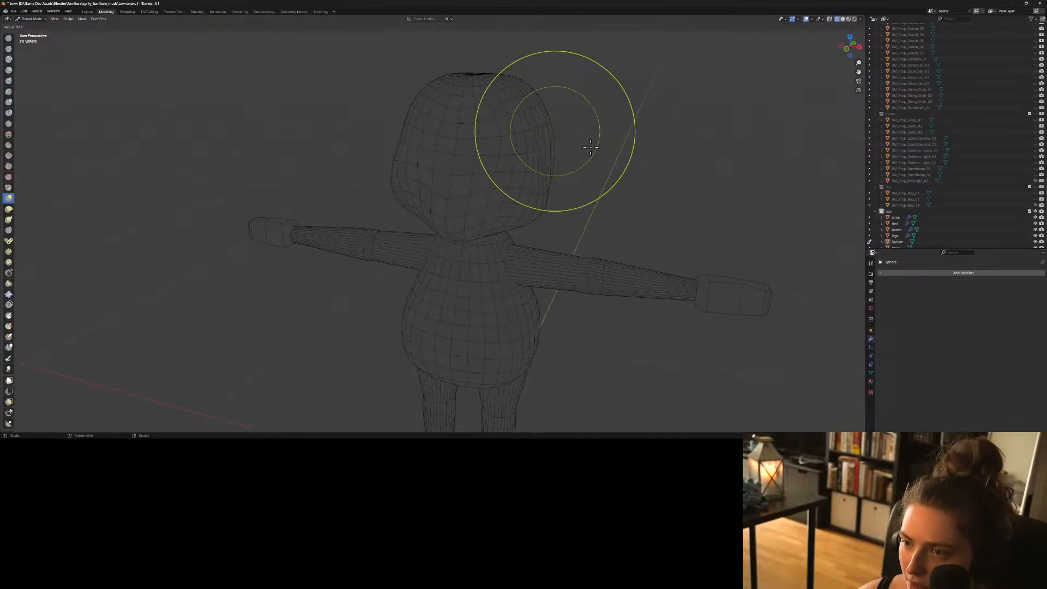
click(555, 131)
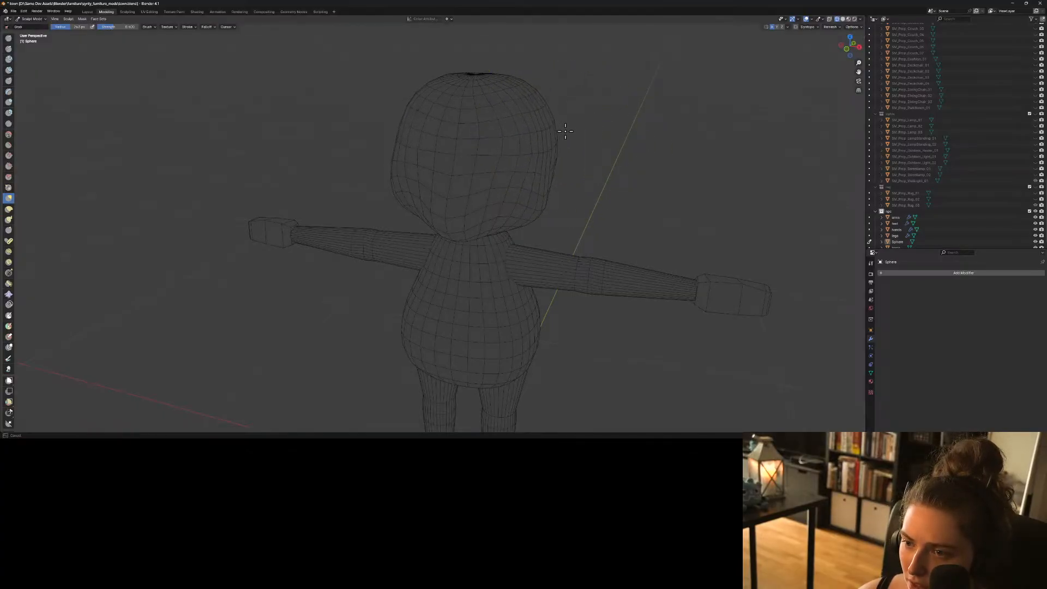
mouse_move(577, 159)
middle_down()
mouse_move(655, 166)
mouse_move(661, 157)
middle_up()
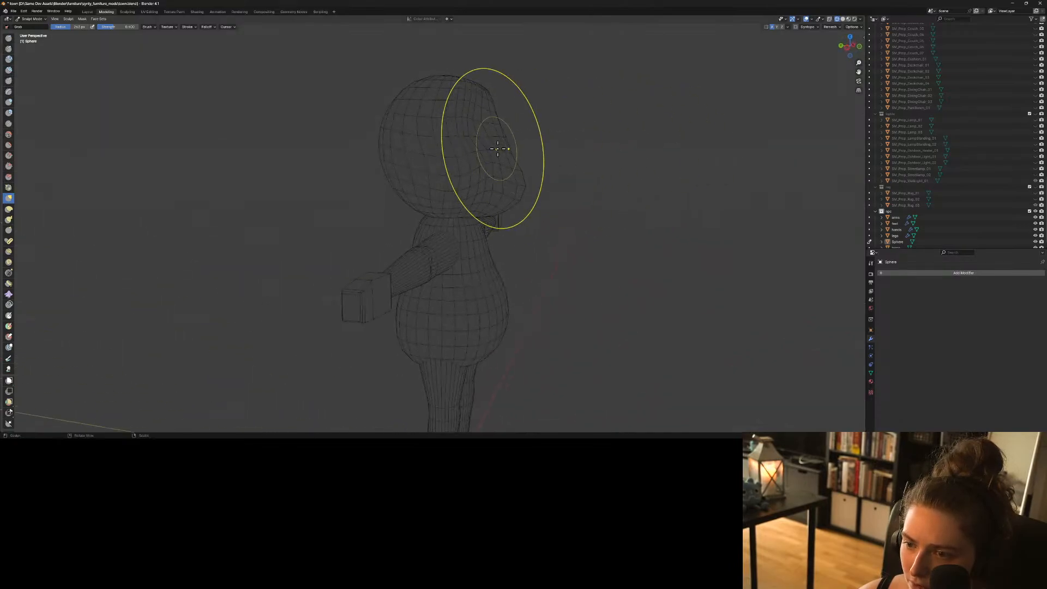
drag(498, 148, 492, 160)
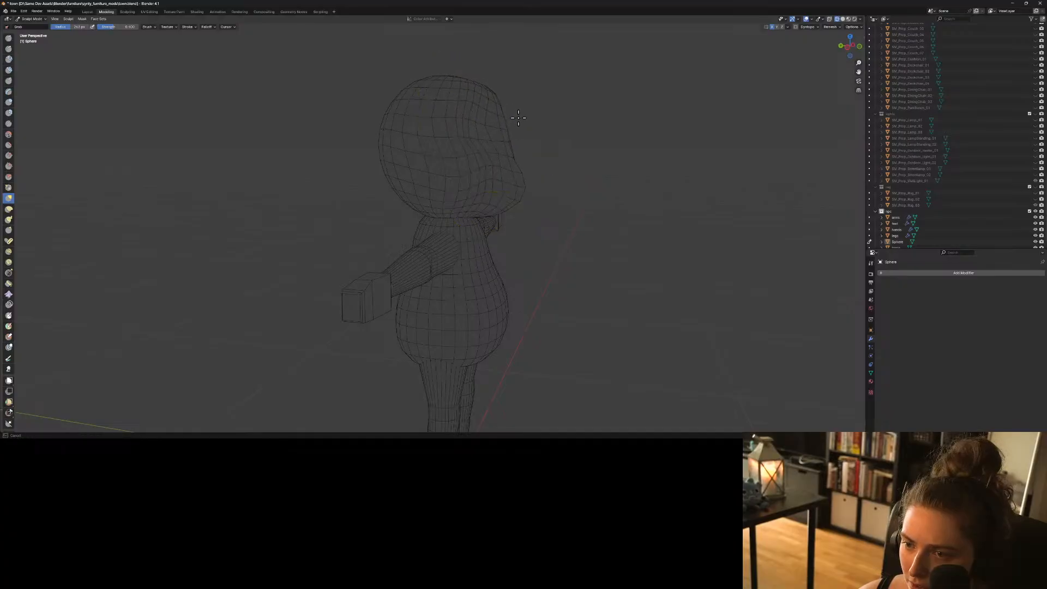
drag(526, 116, 525, 117)
mouse_move(525, 116)
middle_down()
mouse_move(565, 159)
mouse_move(507, 159)
middle_up()
mouse_move(434, 117)
mouse_down()
mouse_move(414, 141)
mouse_move(435, 155)
mouse_up()
drag(422, 115, 392, 101)
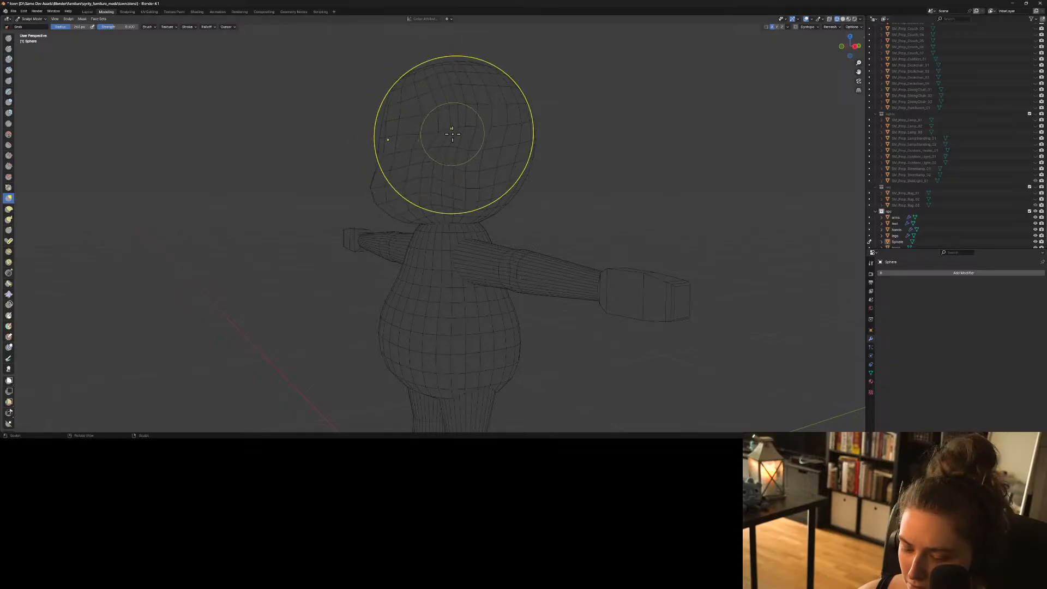
Reduce the Grab brush size and refine the outer contour of the head's upper sides.
middle_drag(451, 133, 556, 152)
key(f)
click(518, 154)
drag(533, 129, 548, 128)
mouse_move(619, 159)
middle_down()
mouse_move(561, 159)
mouse_move(583, 163)
middle_up()
drag(547, 137, 545, 139)
Even out the side surfaces of the head with Grab strokes from opposite three-quarter views.
mouse_move(545, 139)
middle_down()
mouse_move(568, 156)
mouse_move(627, 157)
mouse_move(607, 155)
middle_up()
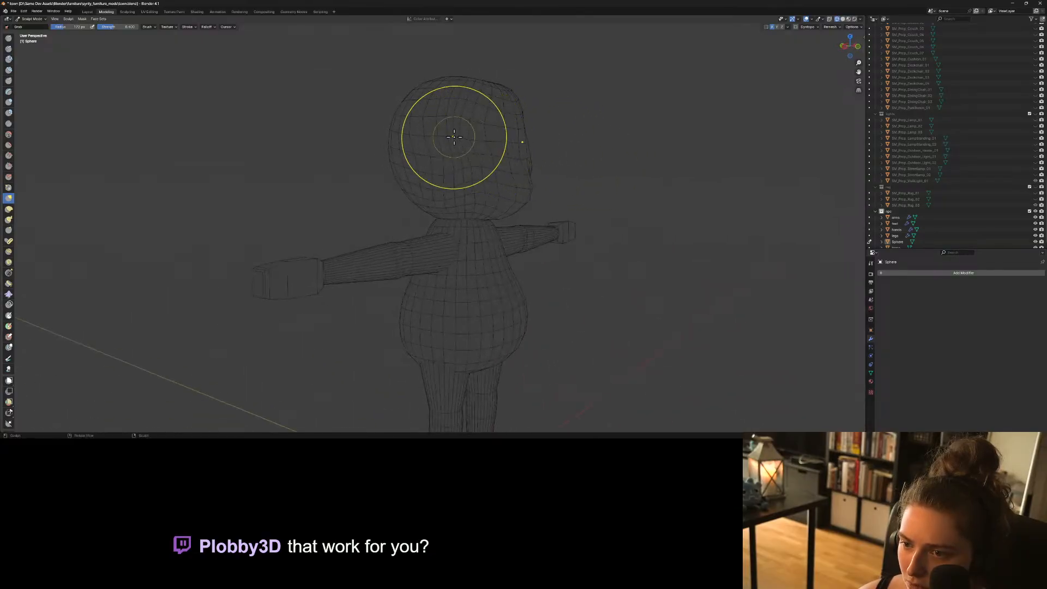
drag(458, 138, 468, 139)
middle_drag(480, 138, 391, 152)
drag(396, 149, 384, 148)
middle_drag(528, 185, 562, 189)
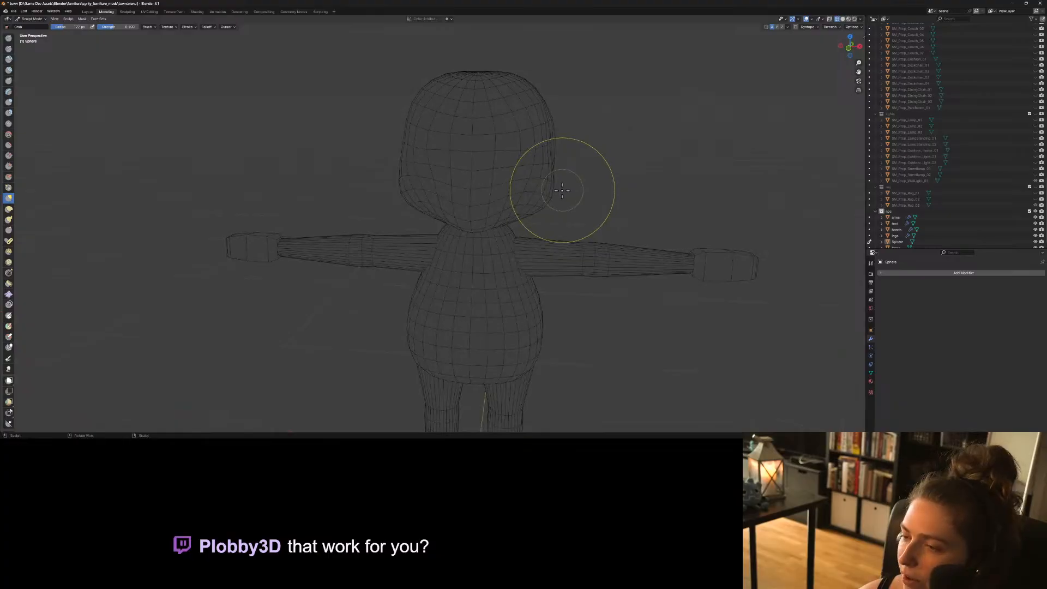
mouse_move(561, 188)
middle_down()
mouse_move(554, 215)
mouse_move(597, 231)
mouse_move(554, 227)
mouse_move(605, 231)
mouse_move(543, 212)
mouse_move(596, 210)
mouse_move(583, 240)
mouse_move(520, 241)
middle_up()
scroll(584, 243, up, 3)
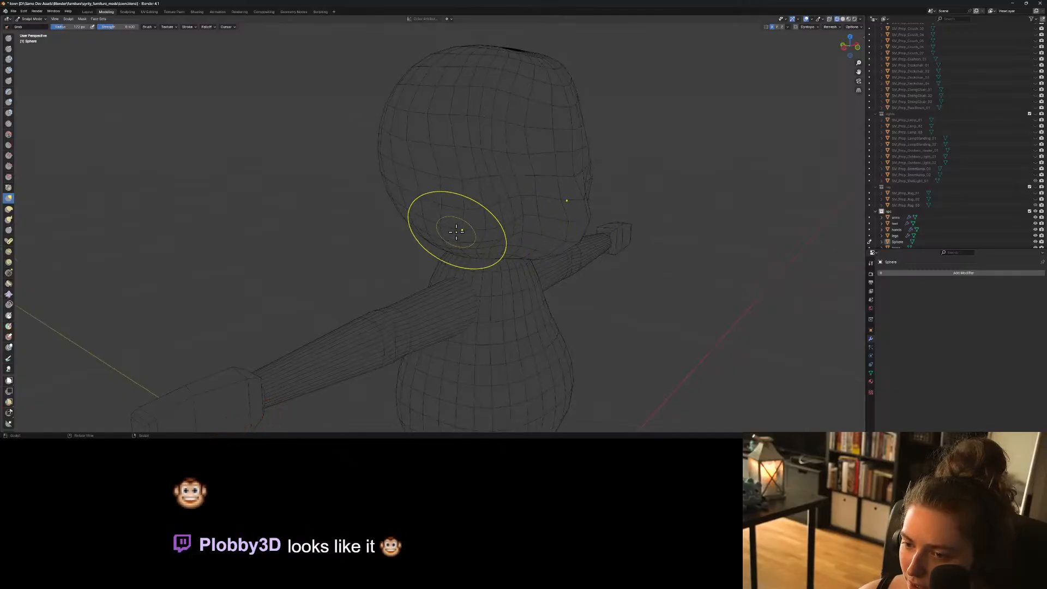
Round out the lower cheeks and jaw sides of the head with Grab strokes from front and three-quarter views.
mouse_move(467, 224)
middle_down()
mouse_move(606, 235)
mouse_move(576, 244)
middle_up()
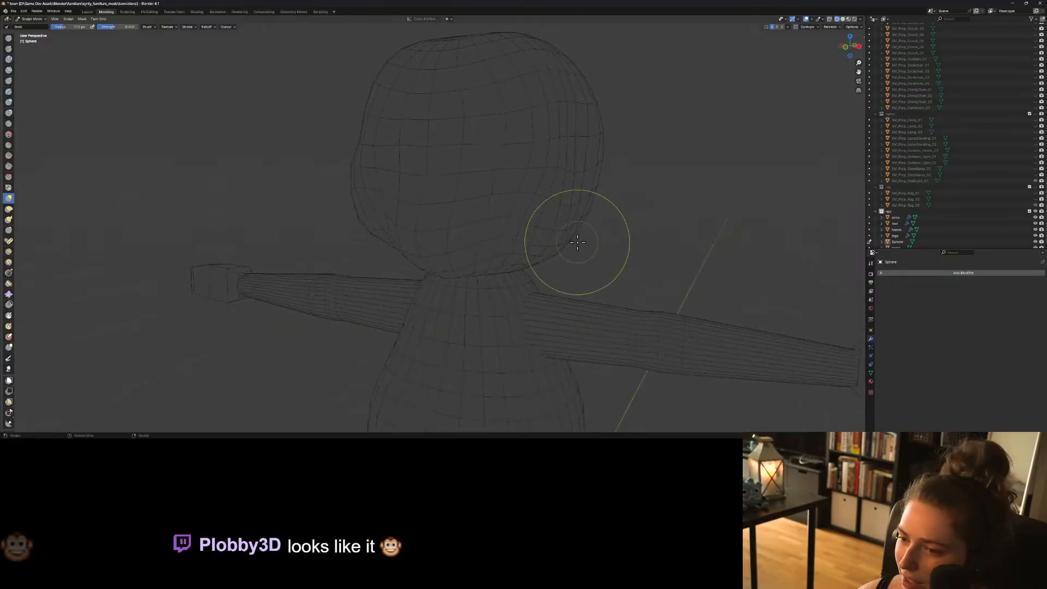
drag(568, 231, 565, 232)
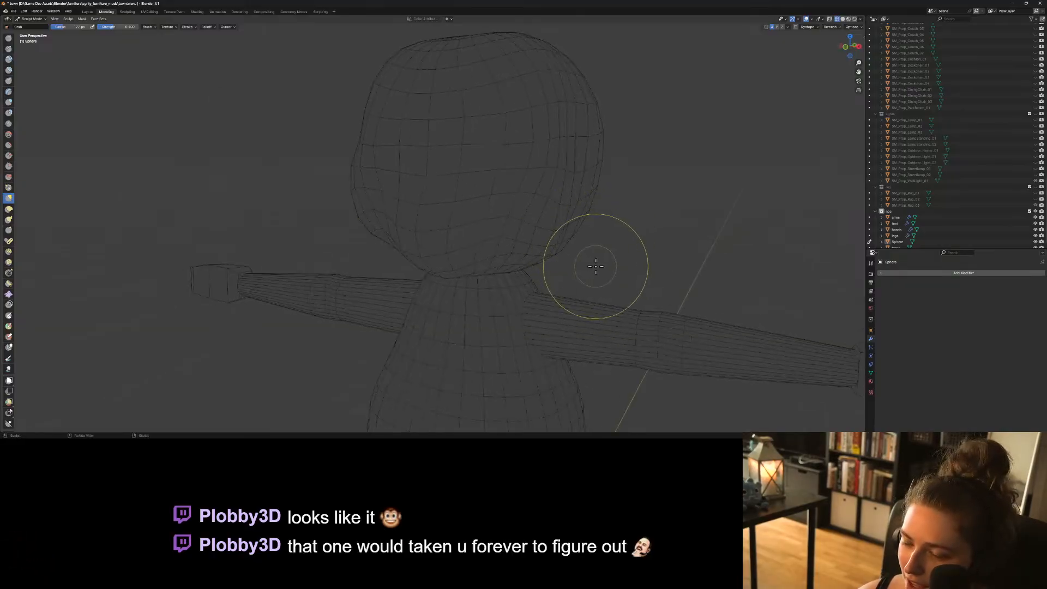
middle_drag(594, 266, 622, 263)
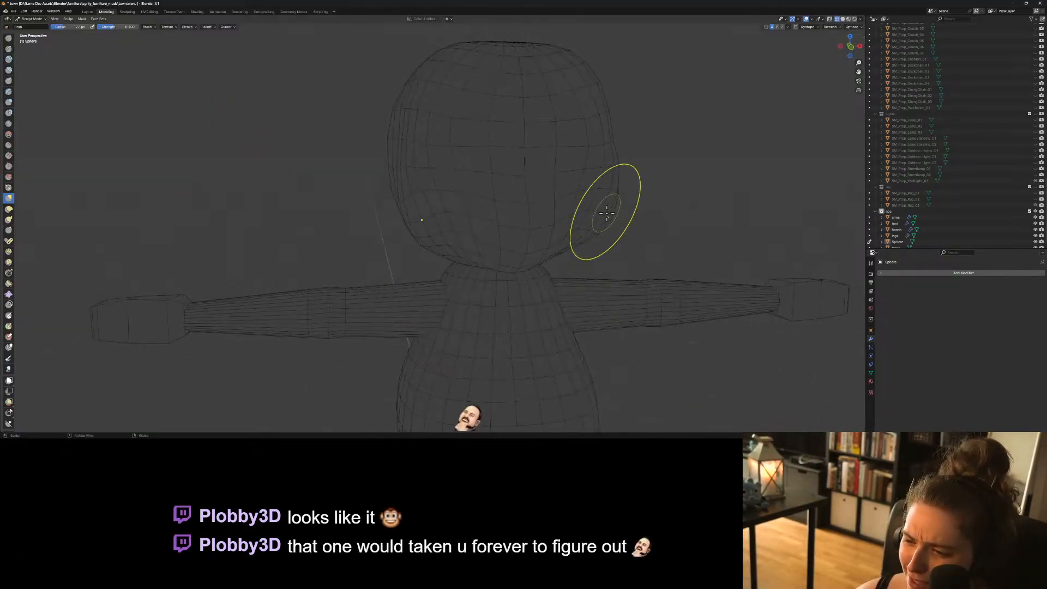
drag(605, 213, 622, 225)
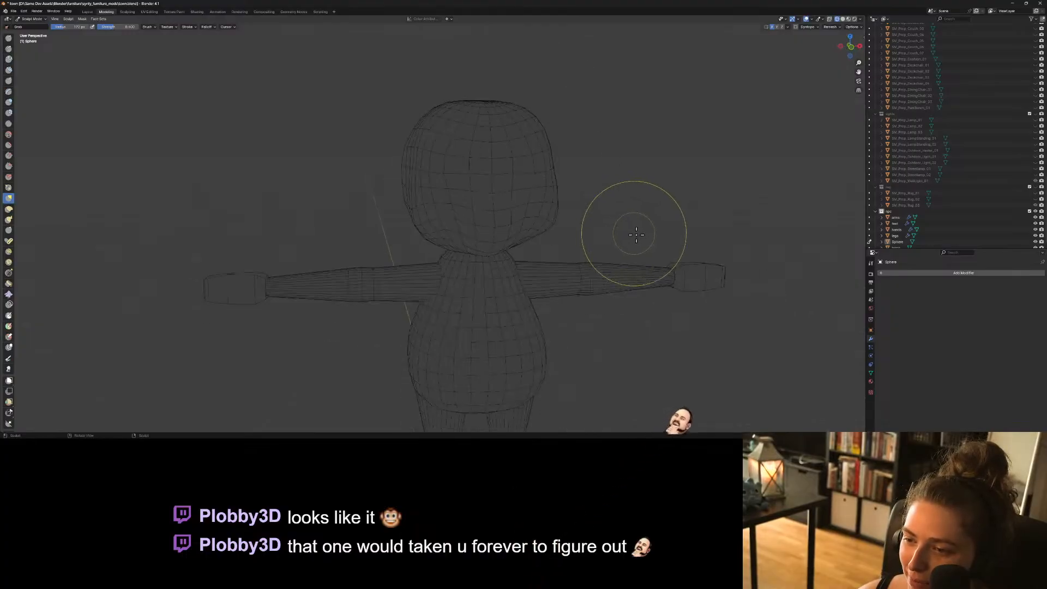
middle_drag(626, 236, 580, 234)
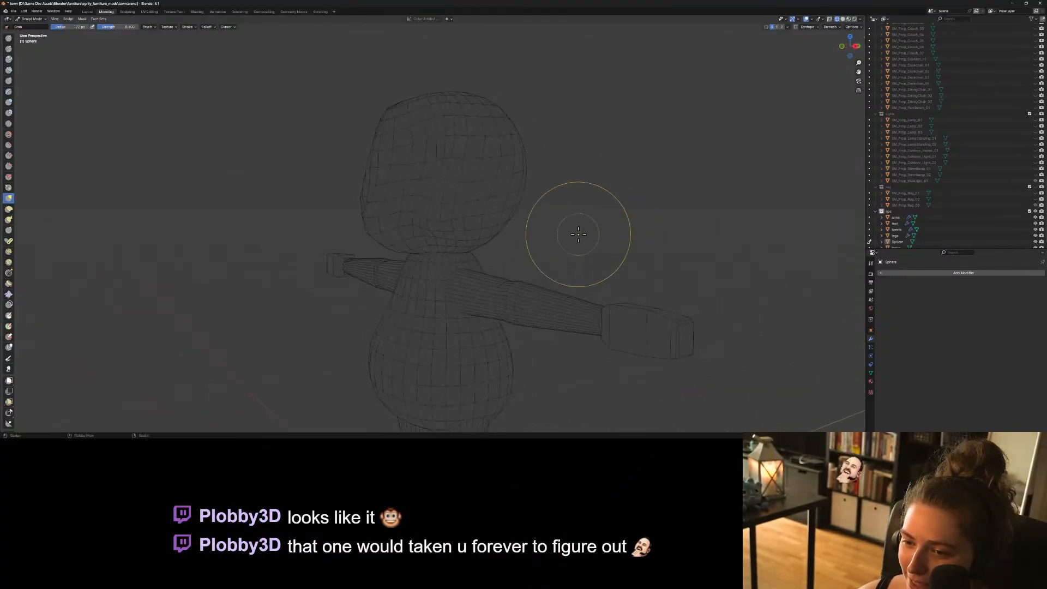
drag(479, 222, 498, 222)
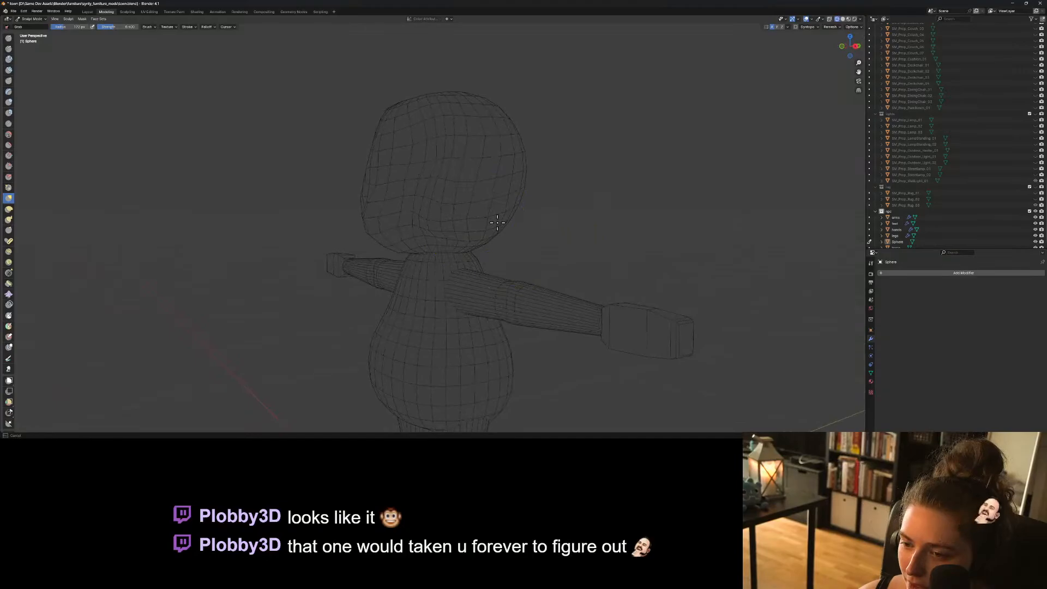
mouse_move(498, 222)
middle_down()
mouse_move(559, 254)
mouse_move(534, 218)
middle_up()
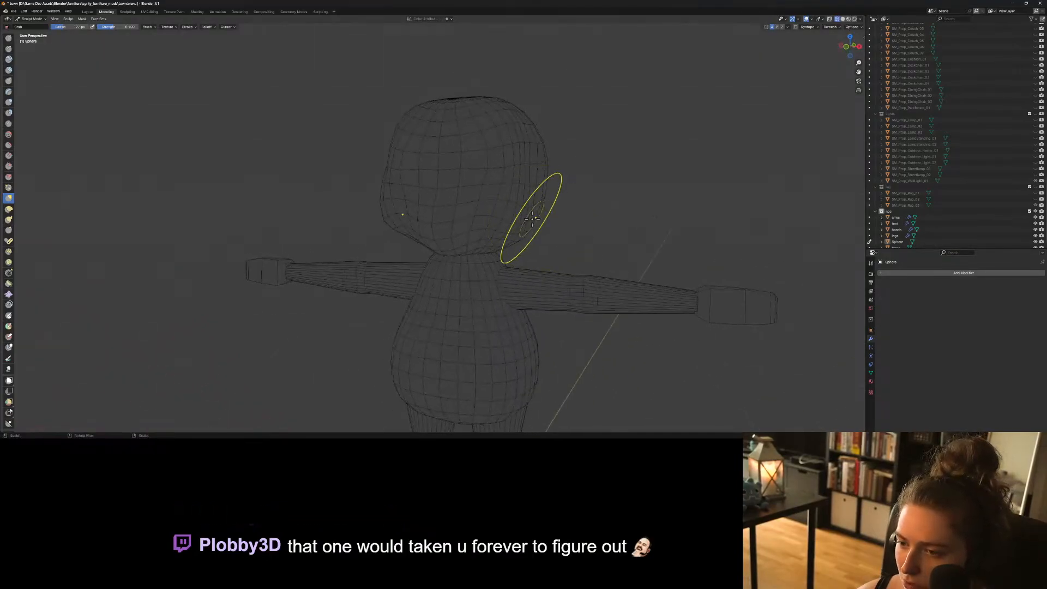
drag(530, 217, 544, 226)
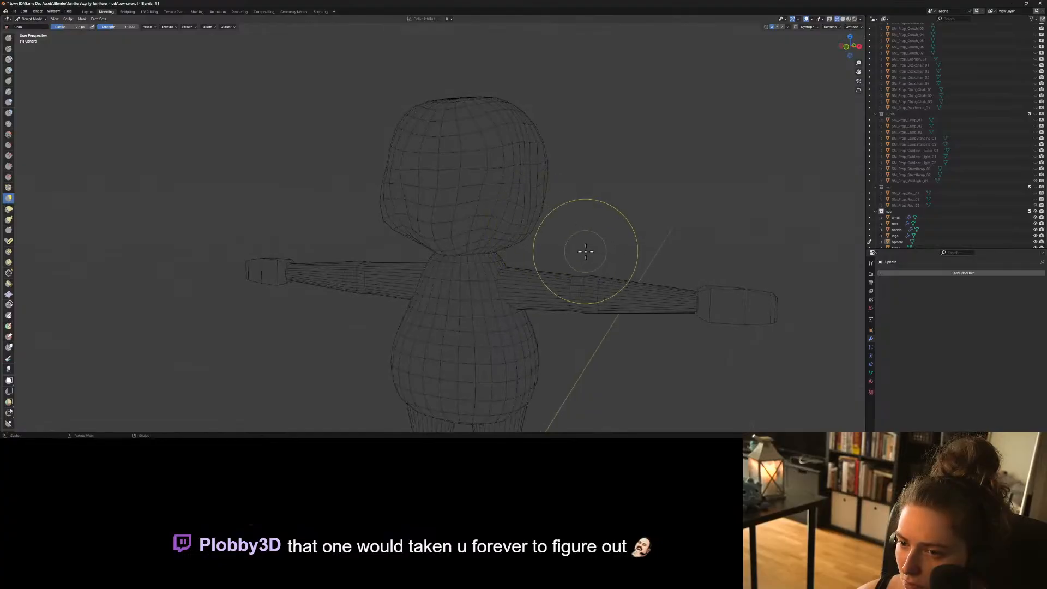
middle_drag(586, 252, 616, 249)
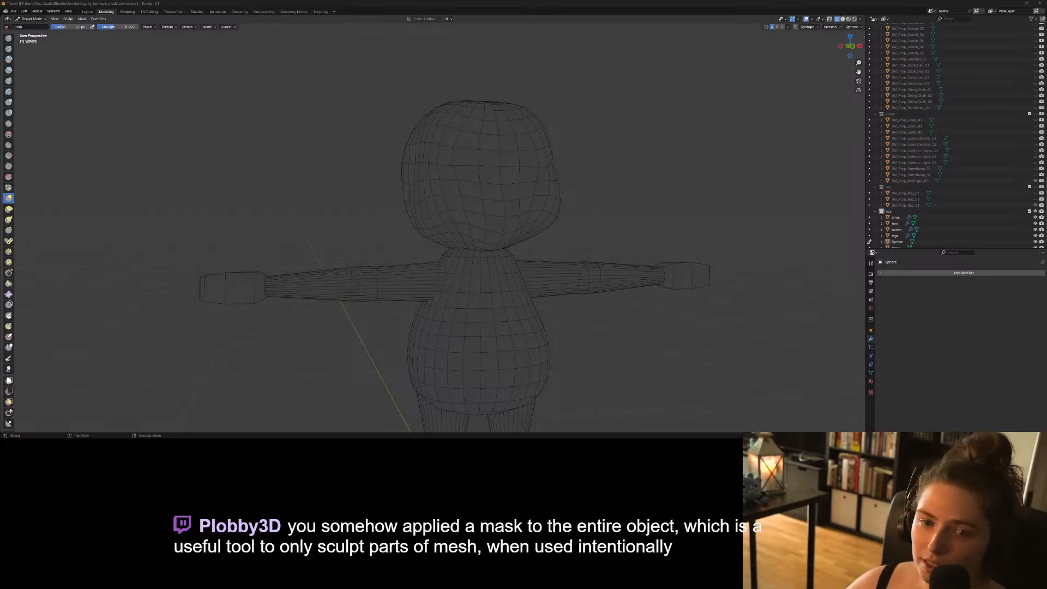
Check the head from several angles and display the whole character in solid shading.
mouse_move(479, 271)
middle_down()
mouse_move(484, 234)
mouse_move(475, 255)
mouse_move(502, 260)
middle_up()
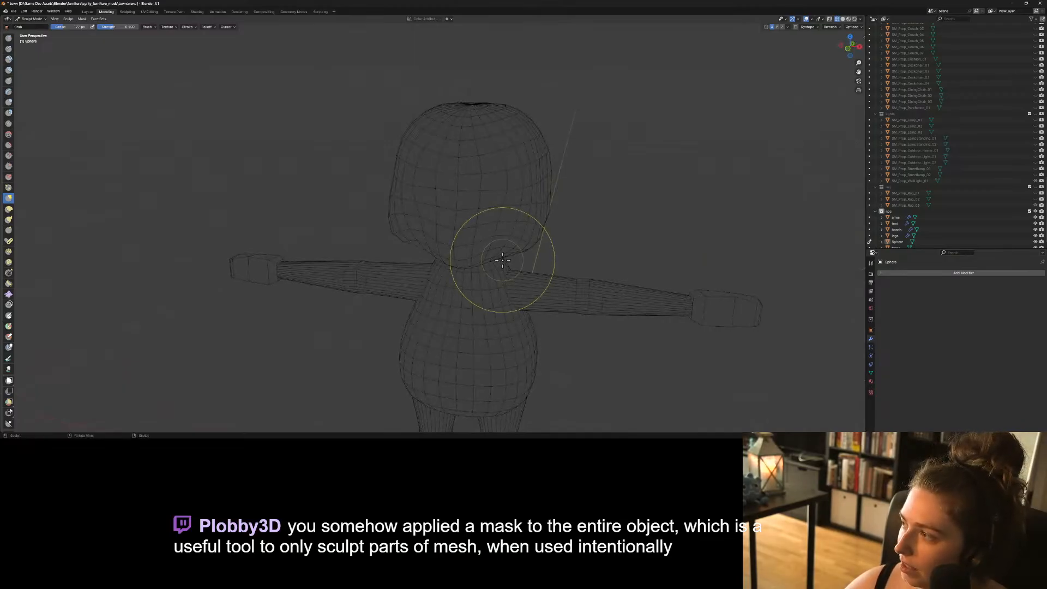
mouse_move(593, 217)
middle_down()
mouse_move(523, 206)
mouse_move(486, 233)
mouse_move(495, 220)
mouse_move(517, 233)
mouse_move(503, 248)
mouse_move(528, 252)
mouse_move(500, 222)
mouse_move(549, 246)
mouse_move(486, 255)
mouse_move(524, 262)
middle_up()
scroll(523, 261, down, 3)
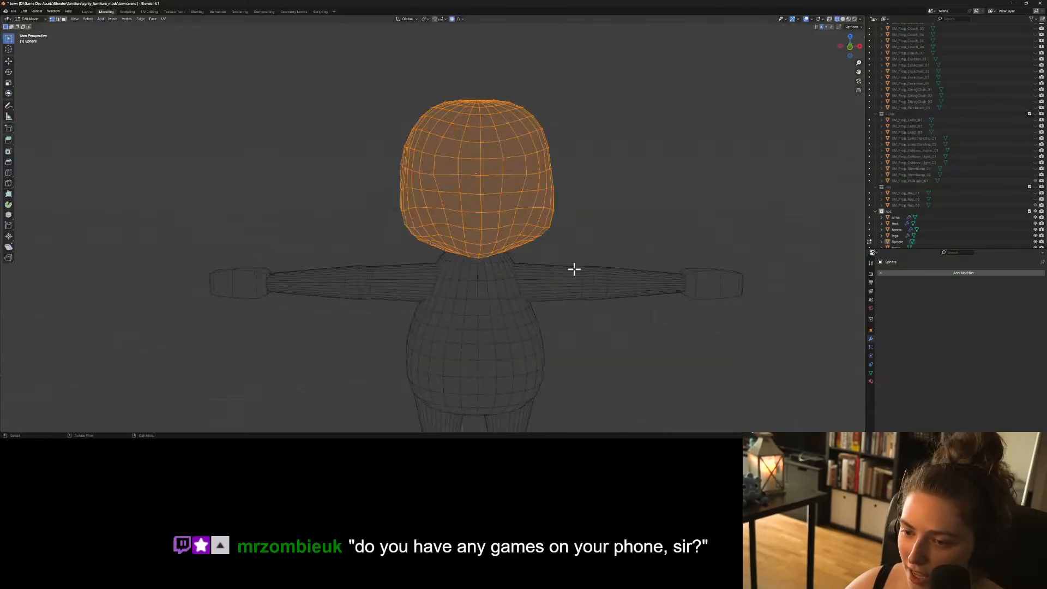
middle_drag(591, 273, 643, 244)
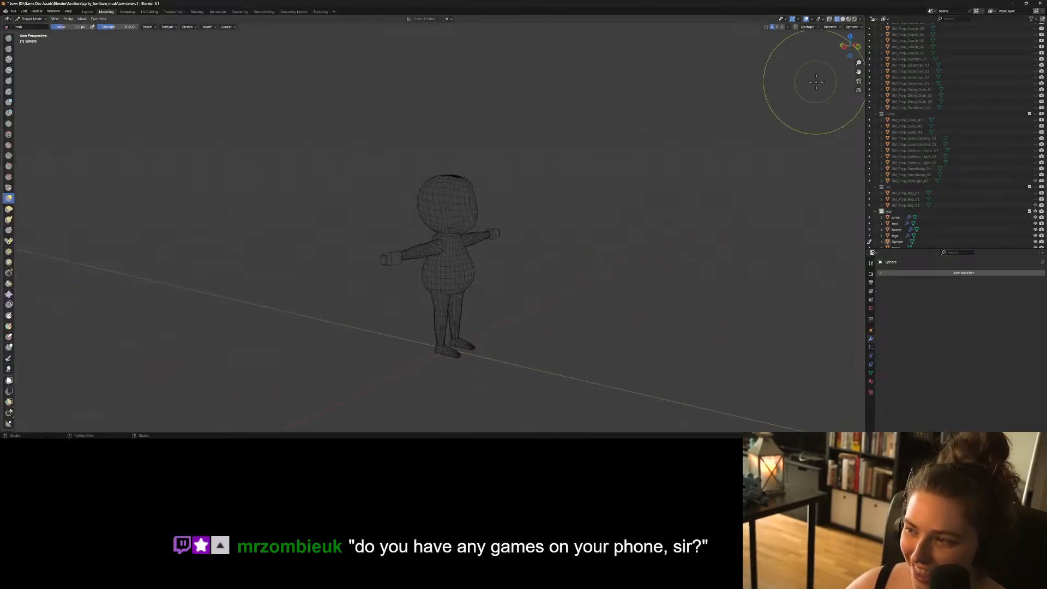
click(843, 19)
mouse_move(646, 316)
middle_down()
mouse_move(536, 353)
mouse_move(607, 346)
middle_up()
scroll(533, 367, up, 3)
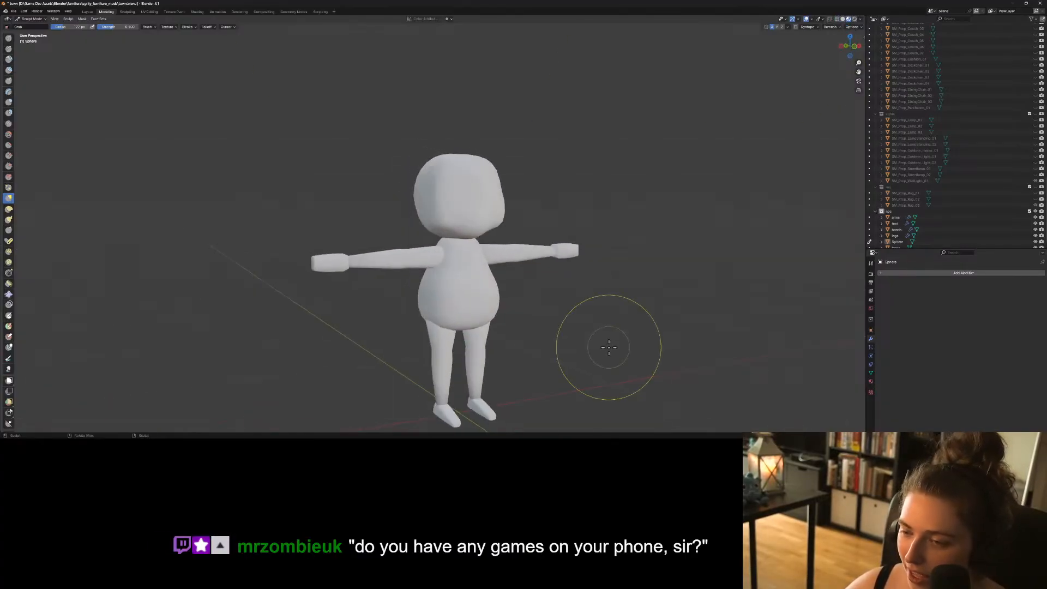
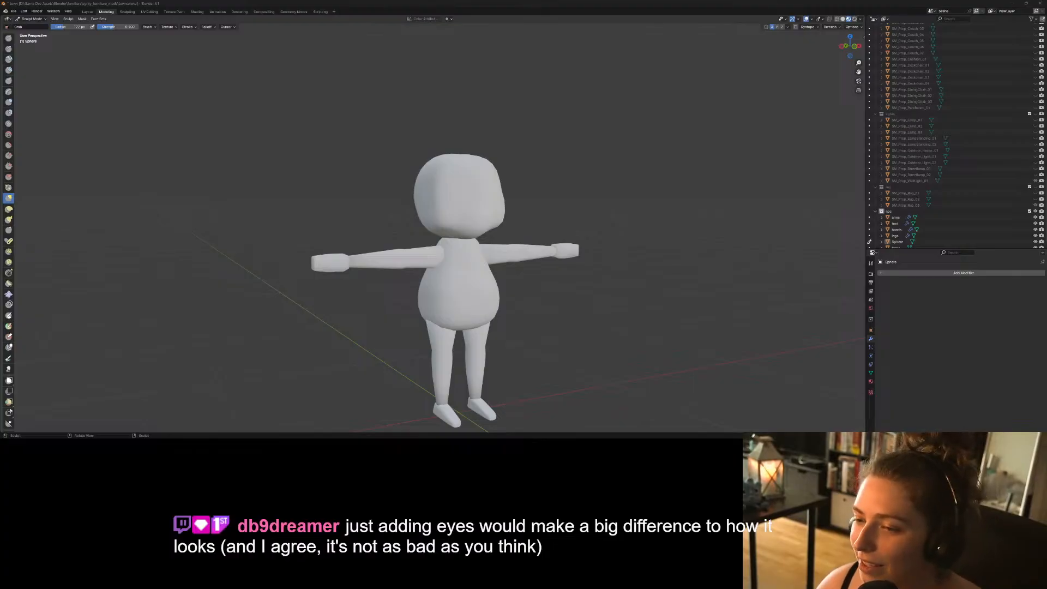
Save the file in the Layout workspace and add a UV sphere with 16 segments and 8 rings.
click(87, 11)
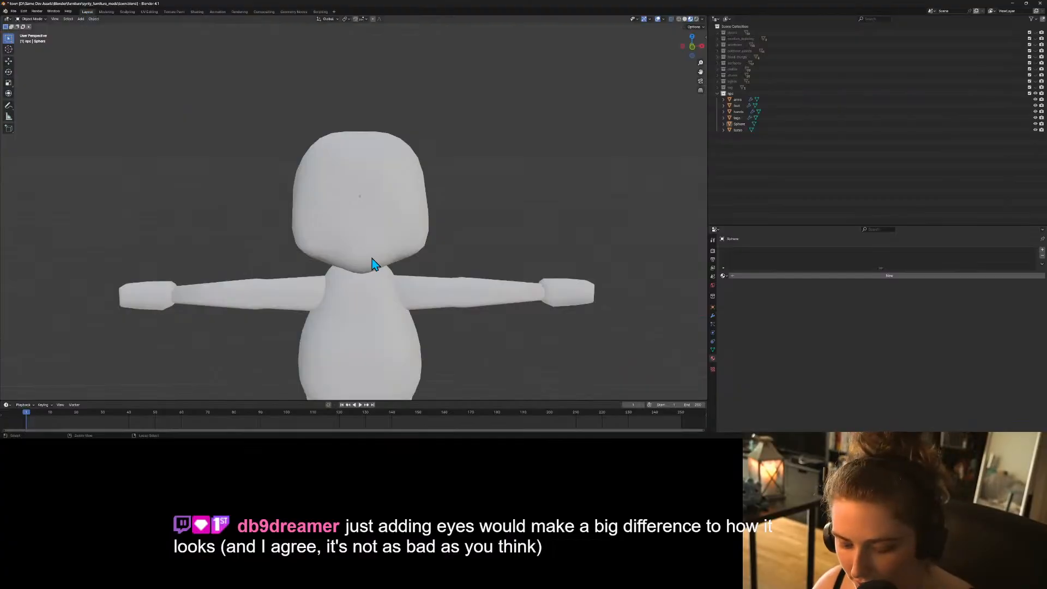
key(ctrl+s)
click(81, 19)
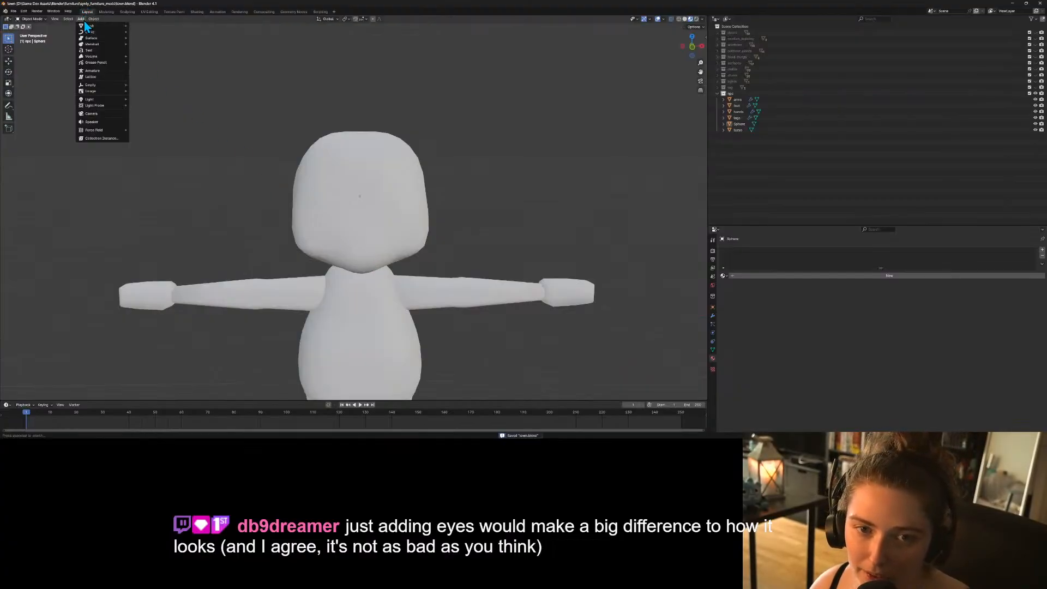
mouse_move(96, 28)
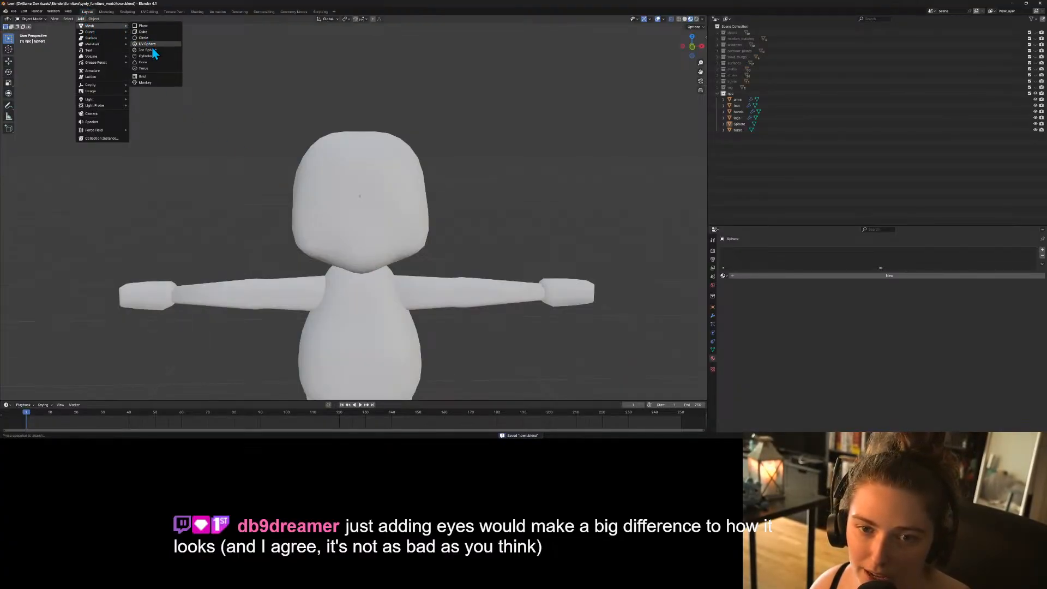
click(152, 45)
scroll(439, 229, down, 6)
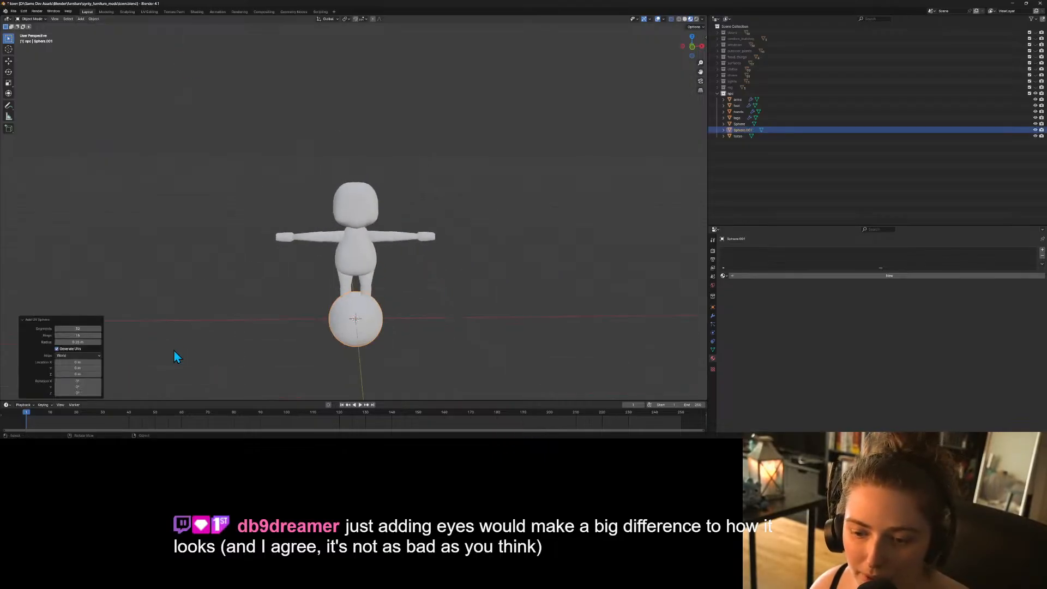
click(78, 328)
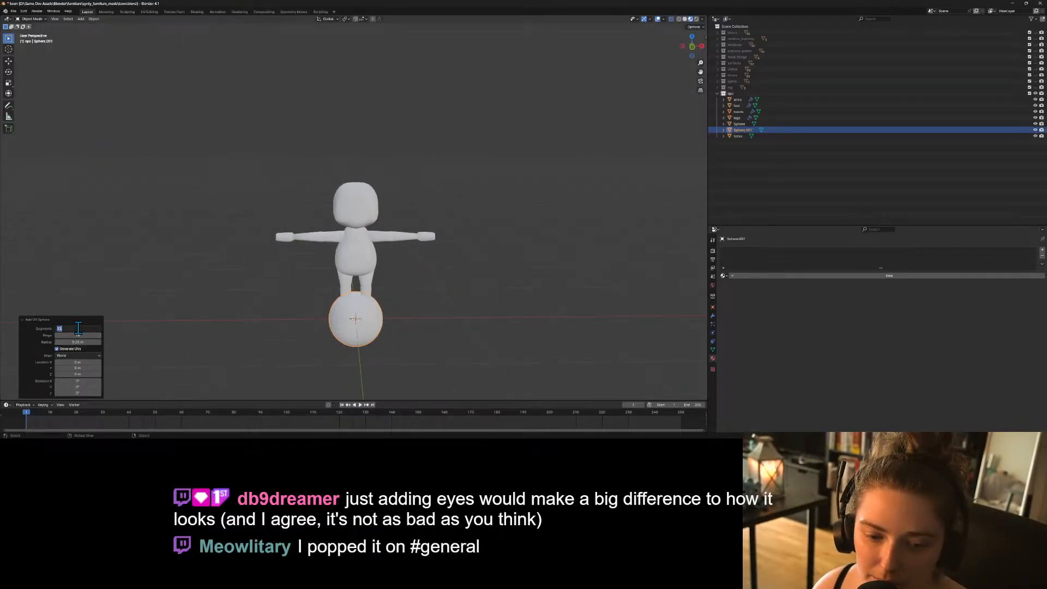
text(16)
key(Return)
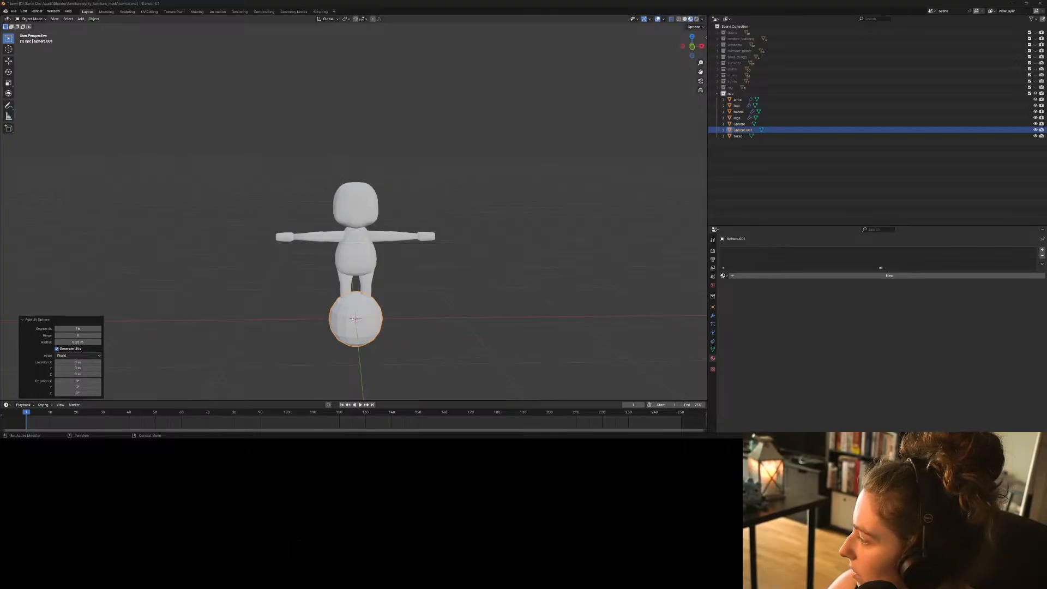
Switch to Discord and look through the three blocky hand prototype images in the general channel.
drag(1046, 117, 562, 1)
click(269, 355)
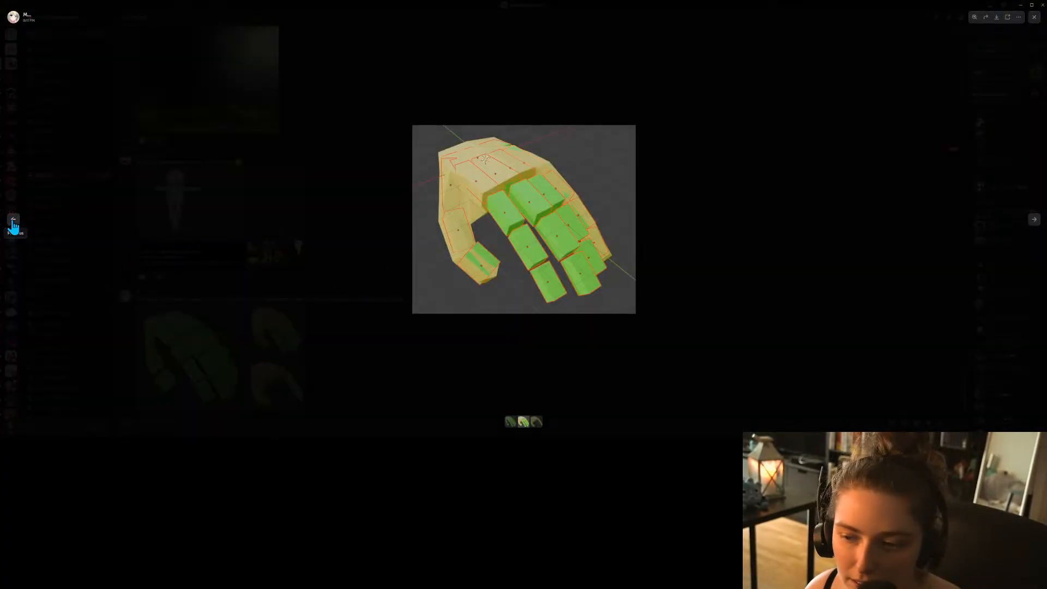
click(14, 219)
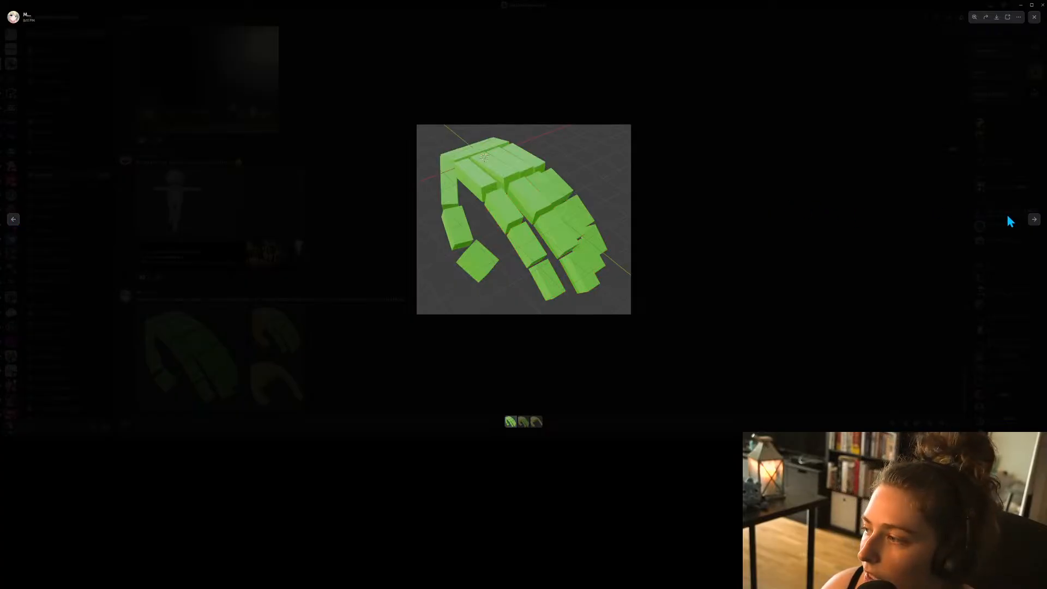
click(1034, 220)
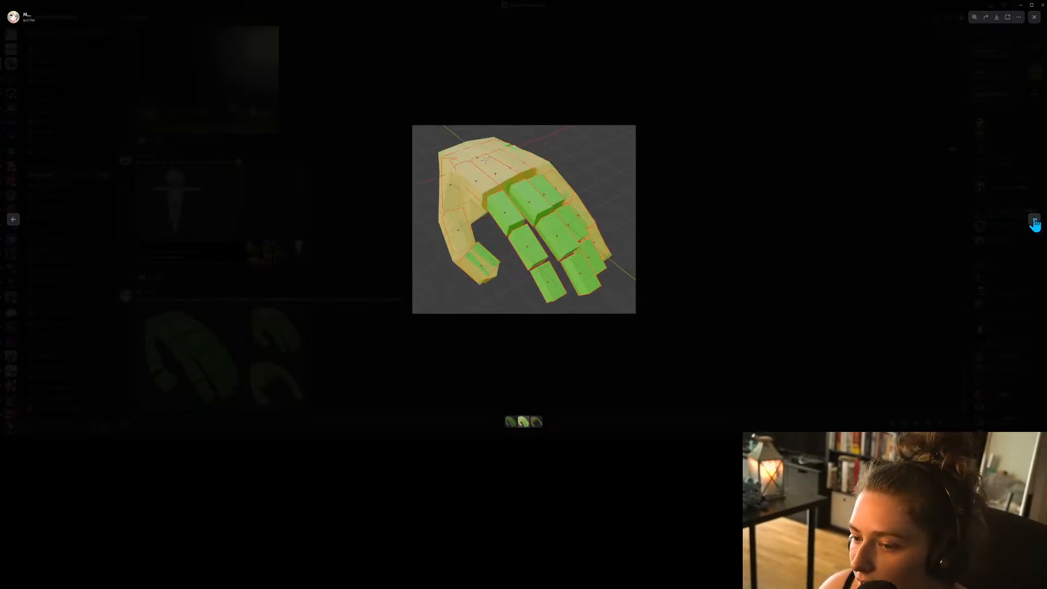
click(1034, 220)
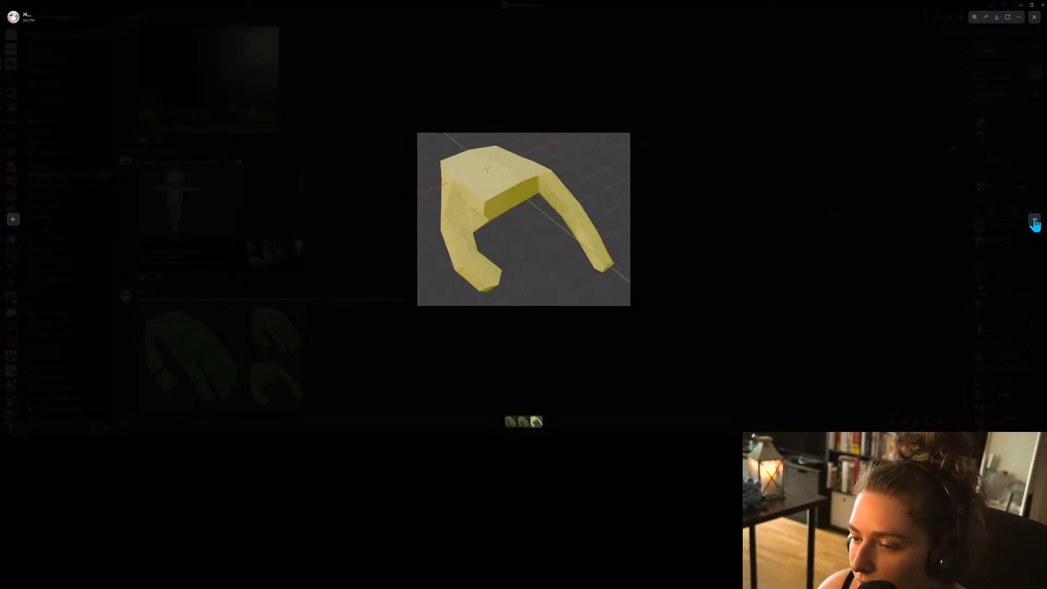
click(1035, 220)
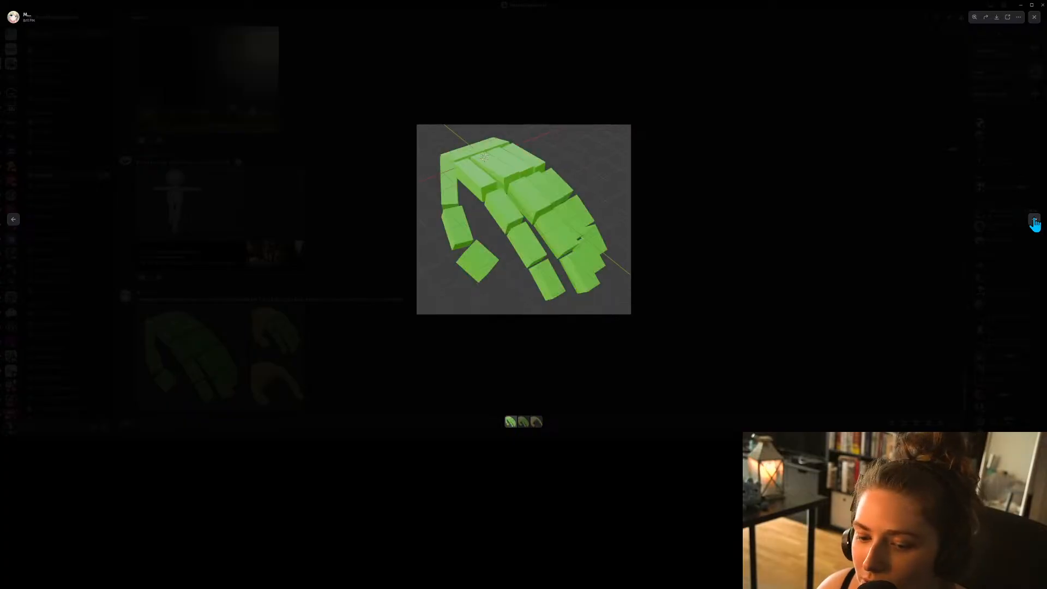
click(1034, 220)
click(1034, 219)
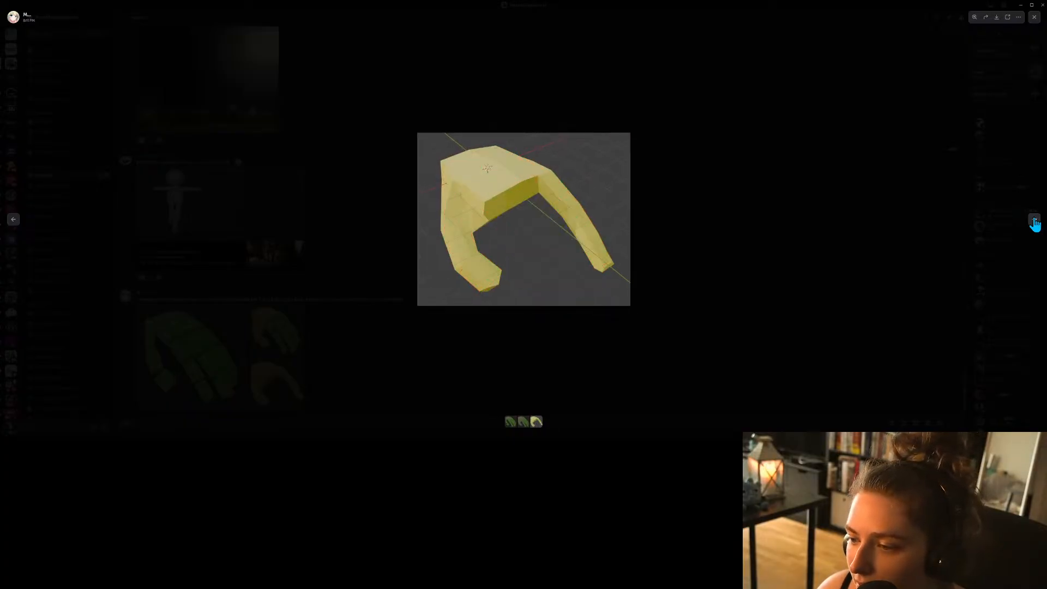
click(899, 237)
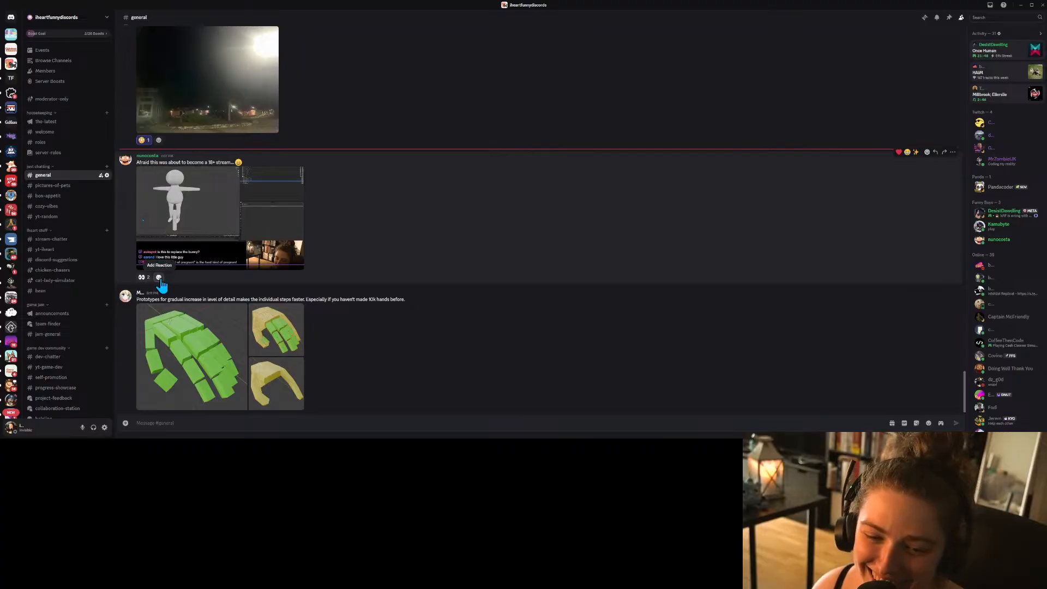
Add a flushed-face emoji reaction to the message with the character screenshot and return to Blender.
click(158, 277)
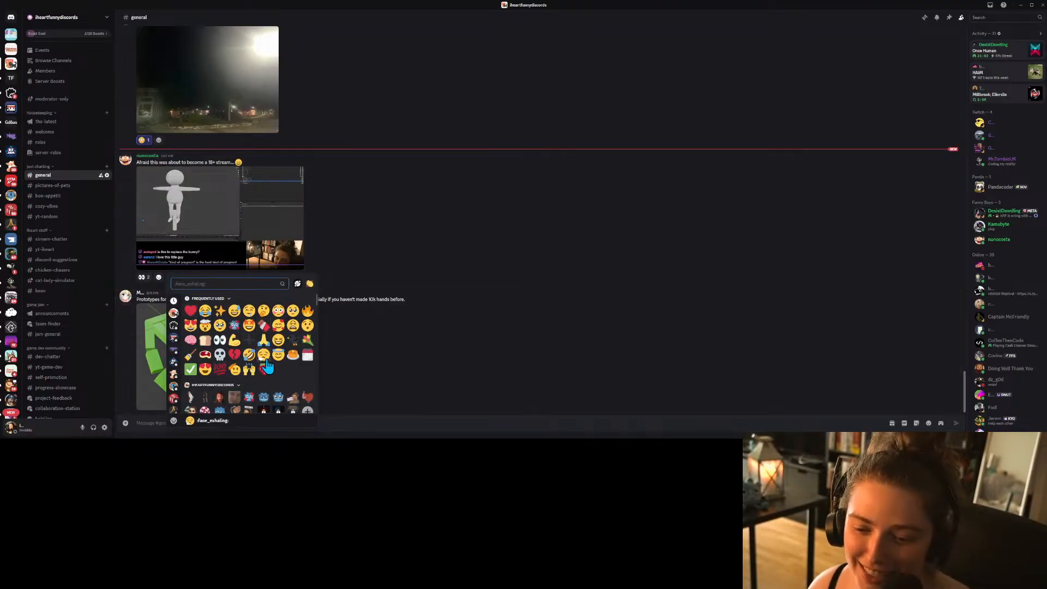
click(278, 310)
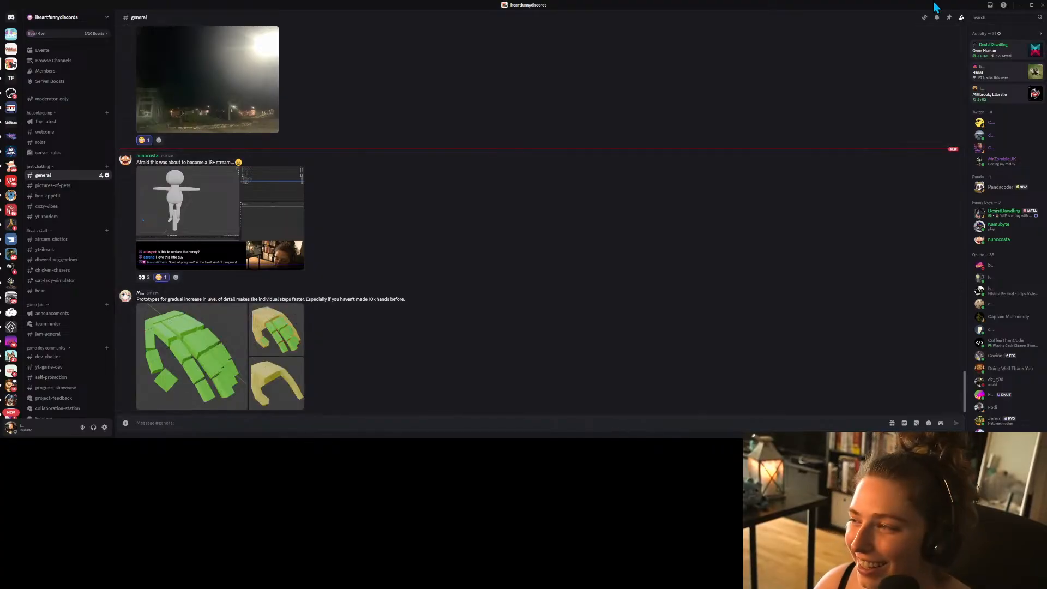
click(1021, 5)
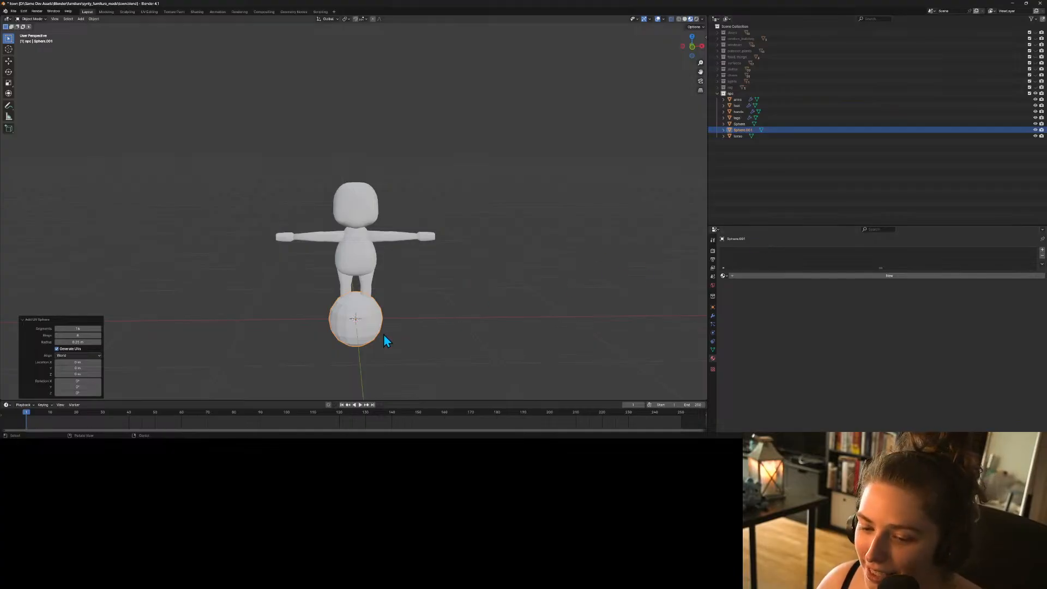
Scale the new UV sphere down to about 0.2 of its size for an eye.
click(374, 319)
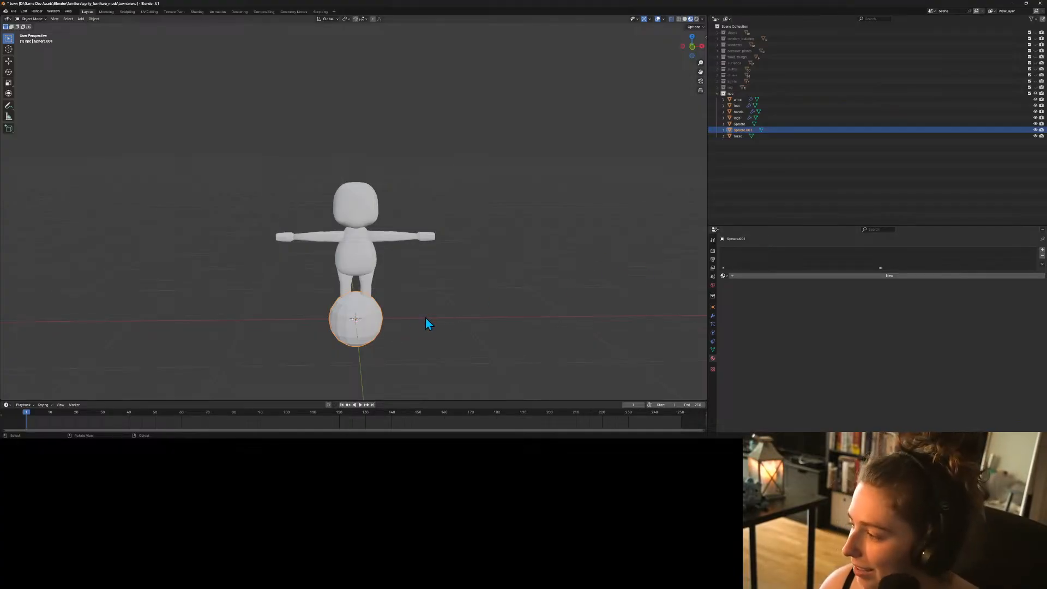
key(s)
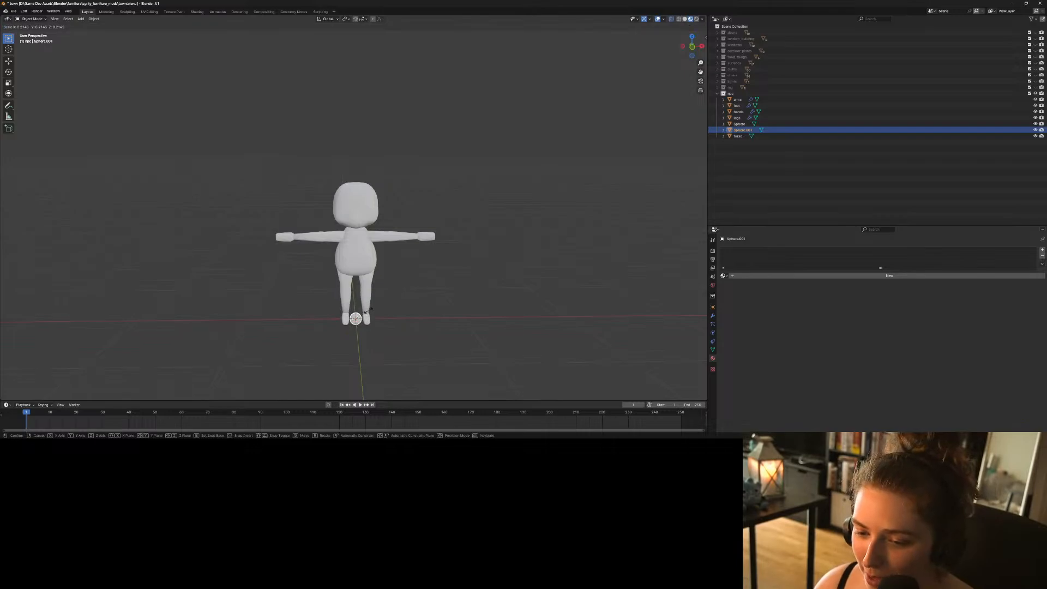
click(366, 309)
Position the small sphere at eye height on one side of the head and move it forward to the face surface.
key(KP_1)
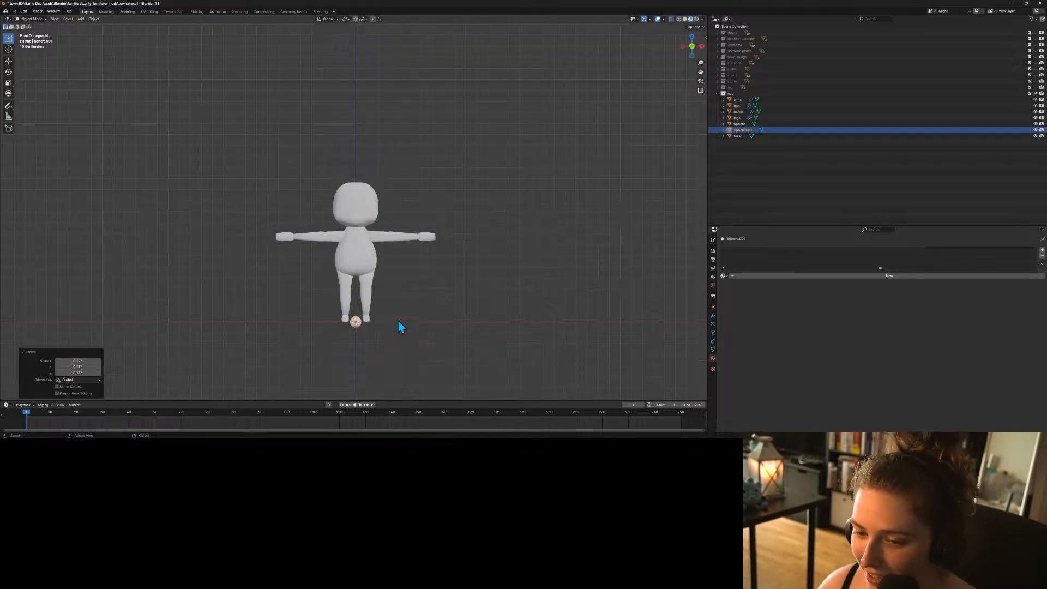
key(g)
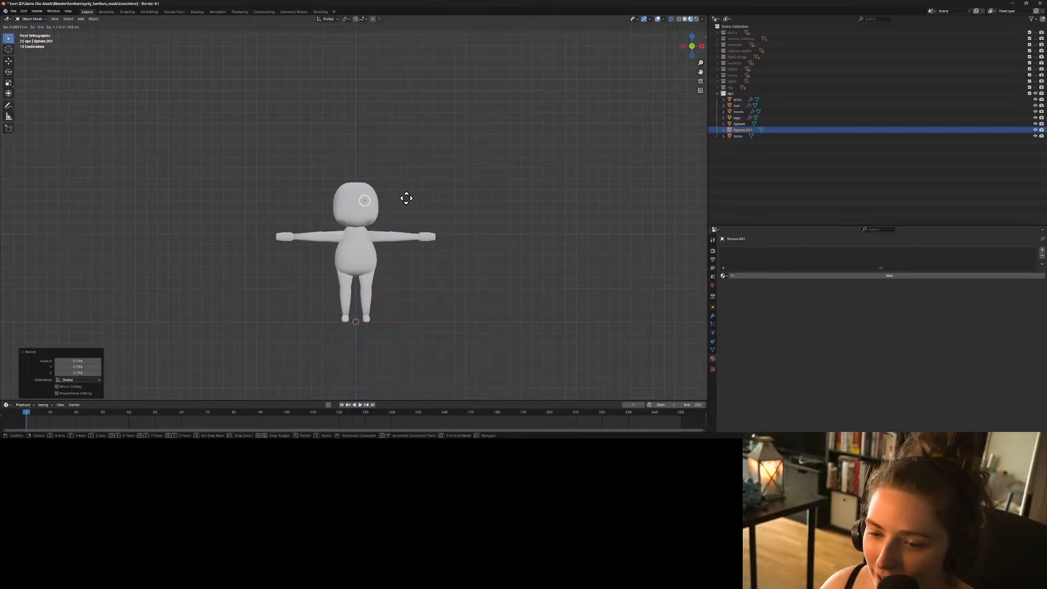
click(406, 198)
key(KP_3)
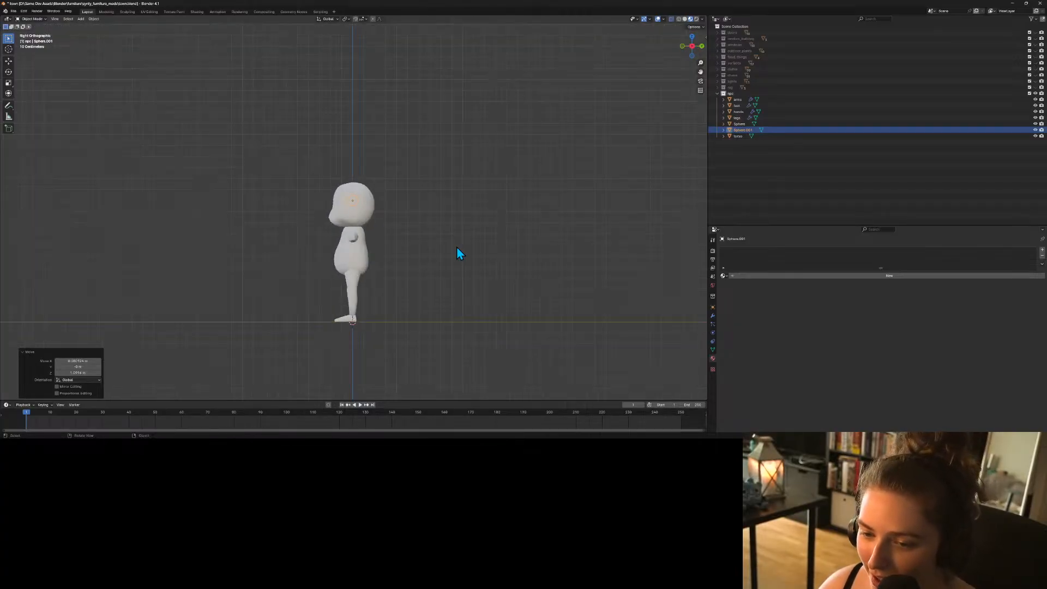
key(g)
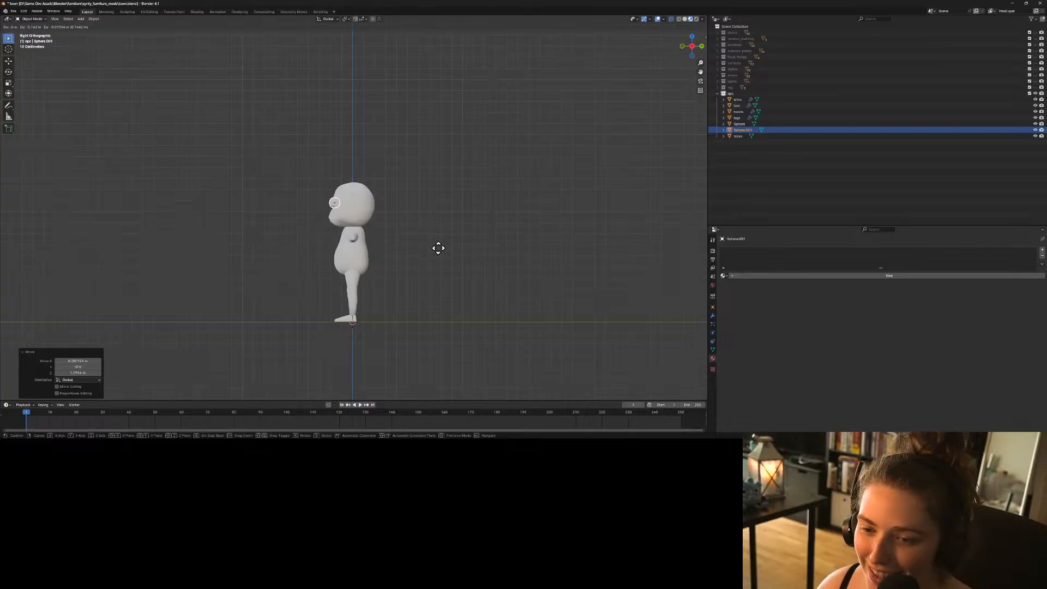
click(437, 243)
Flatten the eye sphere's mesh along the Y axis into a thin disc against the face.
key(KP_1)
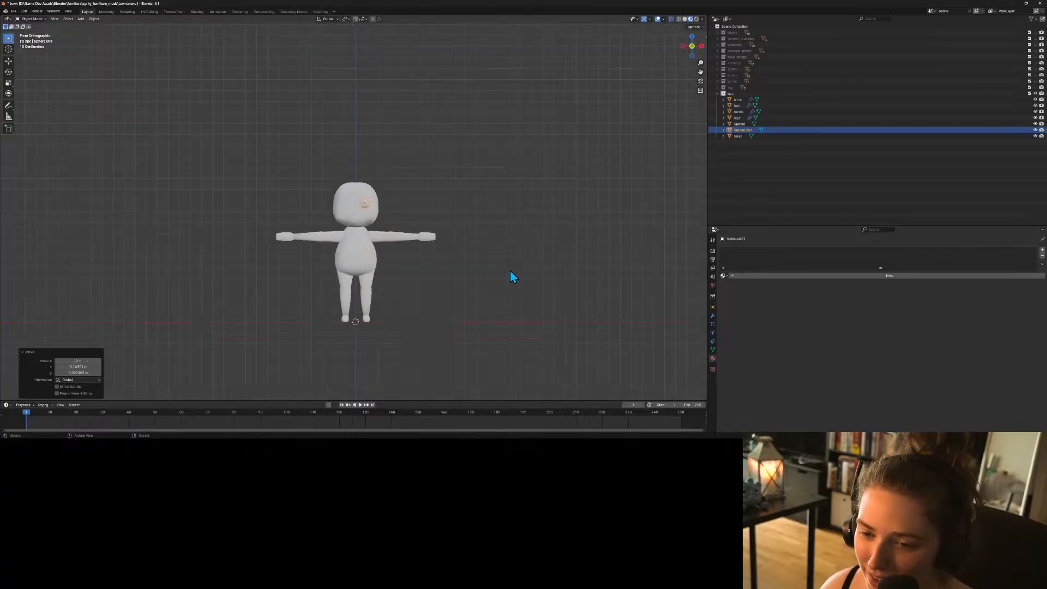
scroll(441, 250, up, 4)
scroll(421, 246, up, 3)
middle_drag(439, 274, 376, 271)
key(Tab)
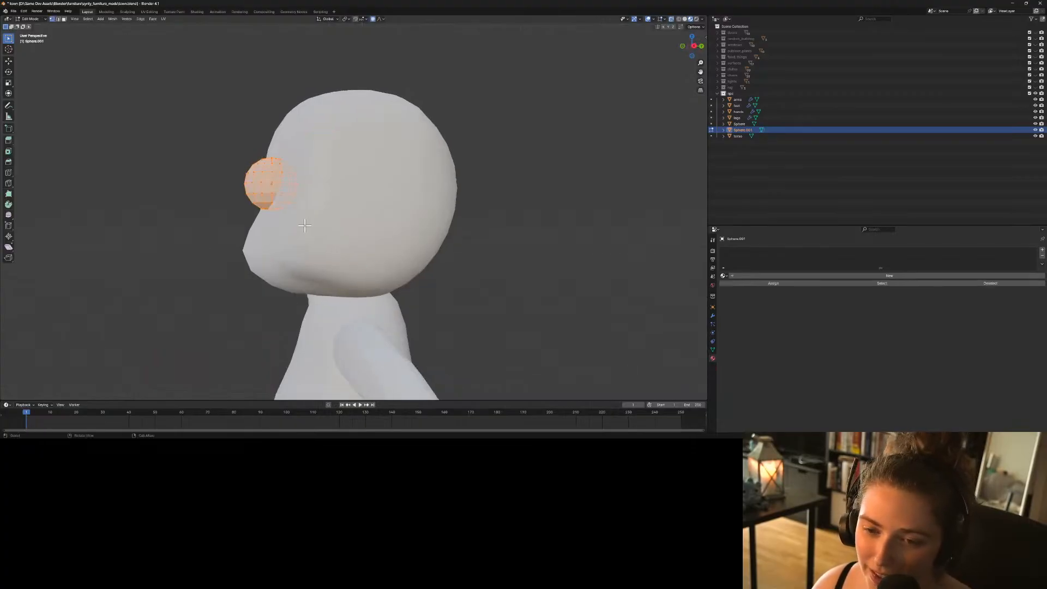
key(s)
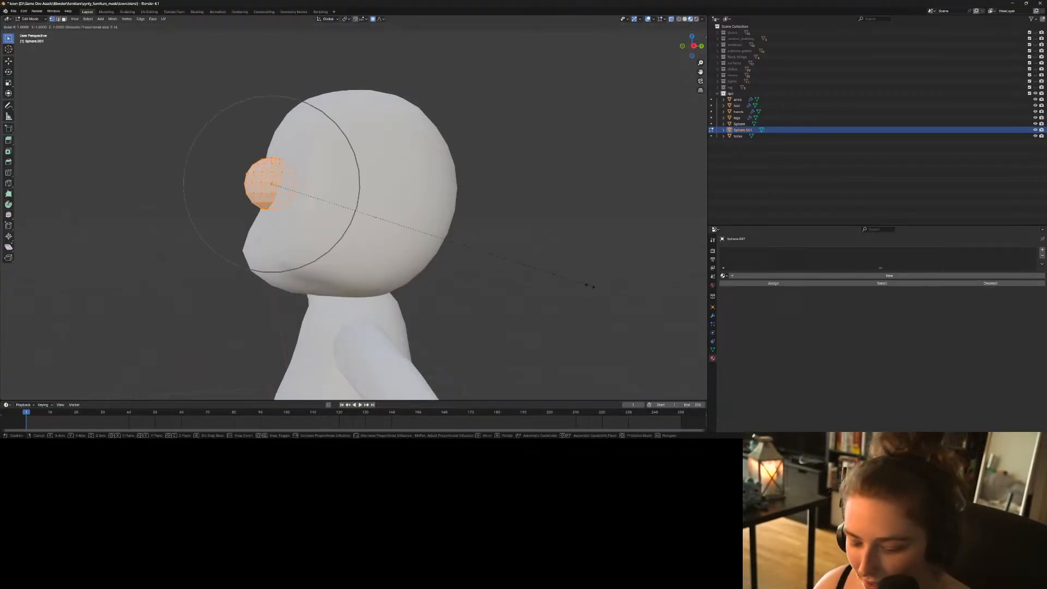
key(y)
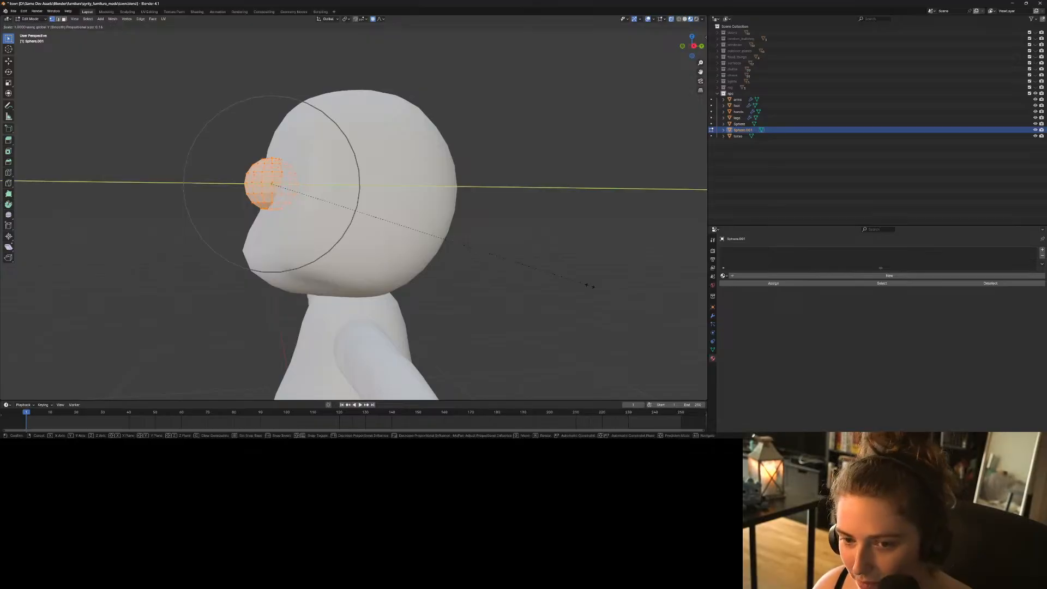
click(366, 242)
middle_drag(367, 241, 320, 250)
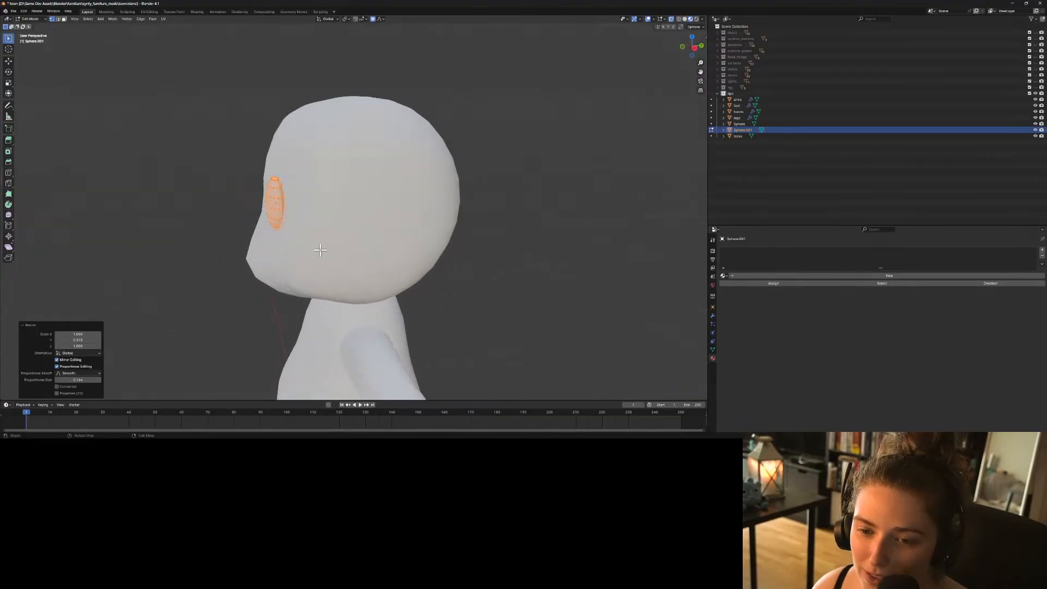
Delete the vertices of the flattened eye's rear half, keeping only the front-facing shell.
key(KP_3)
click(284, 224)
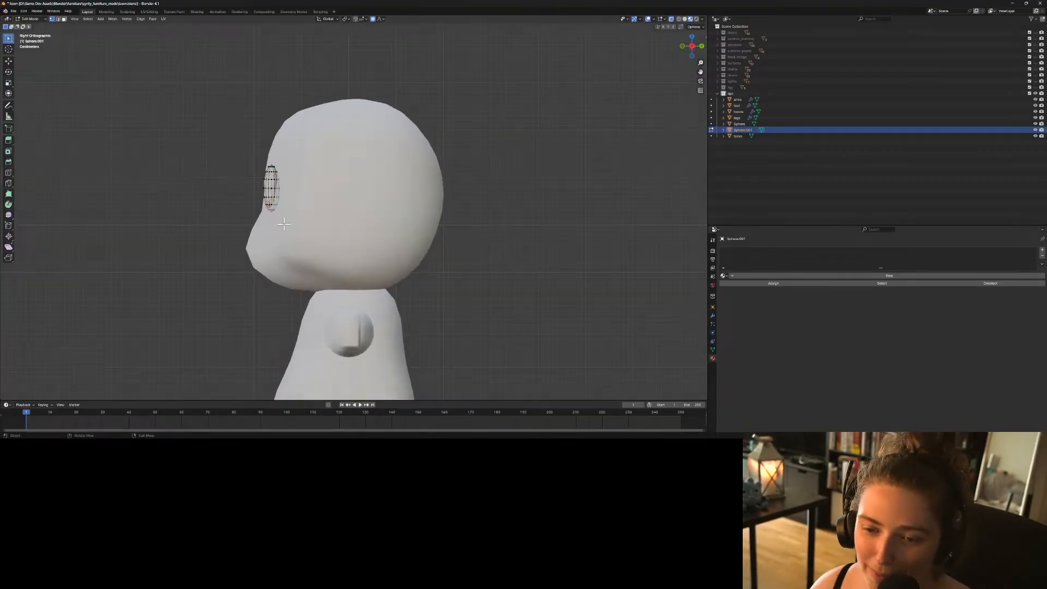
drag(288, 221, 272, 154)
key(x)
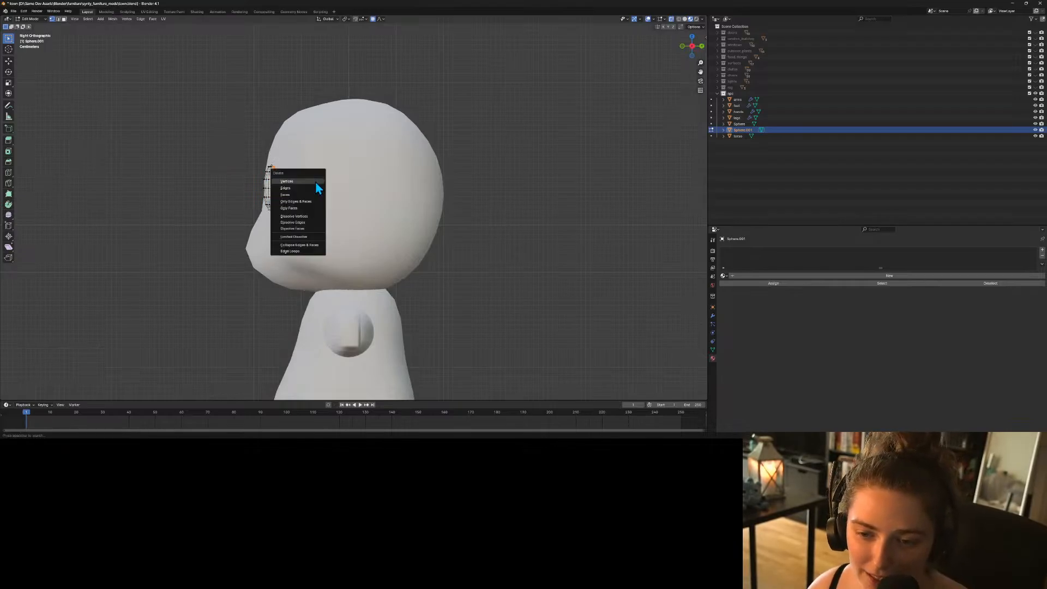
click(315, 182)
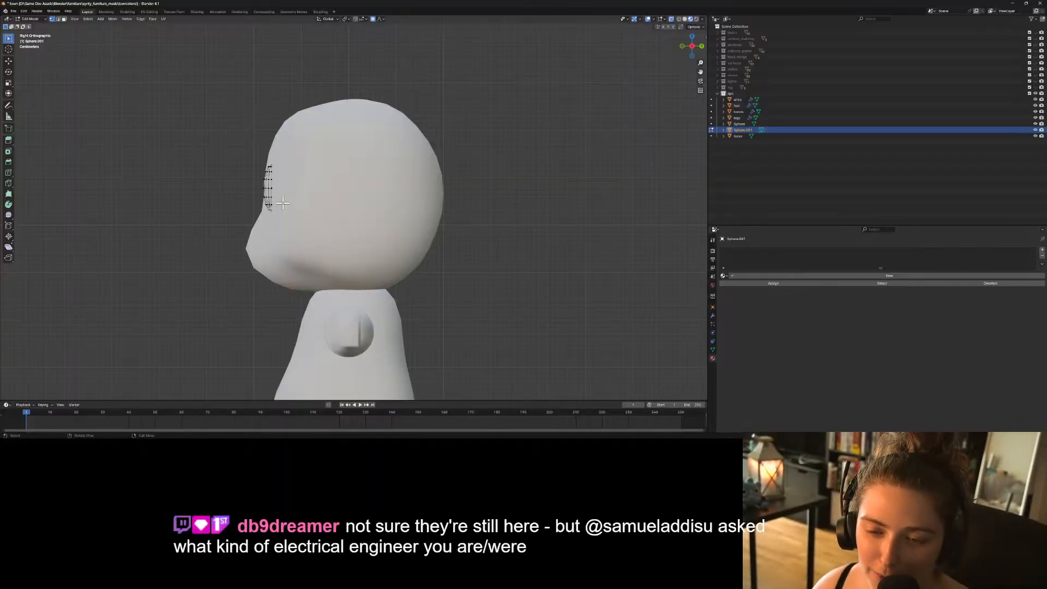
middle_drag(282, 204, 388, 208)
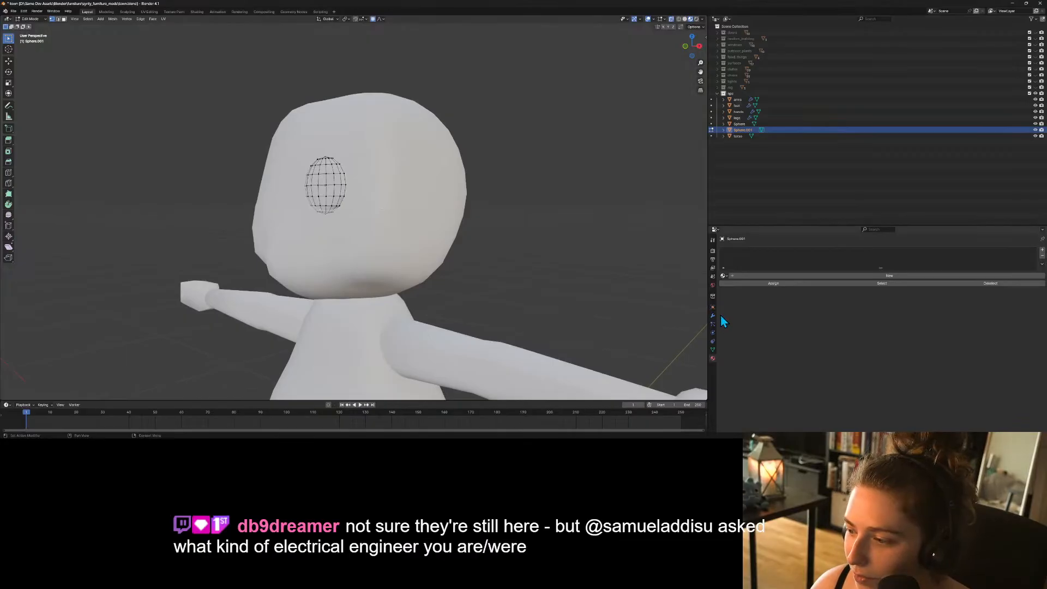
Assign the existing magenta glass material to the eye and return to Object Mode.
click(723, 275)
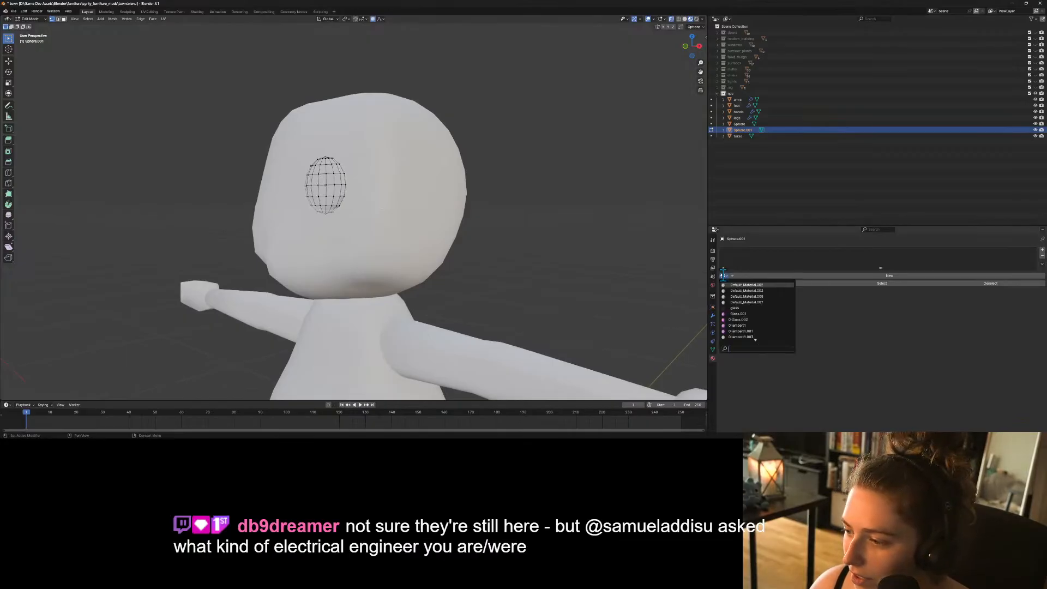
click(747, 320)
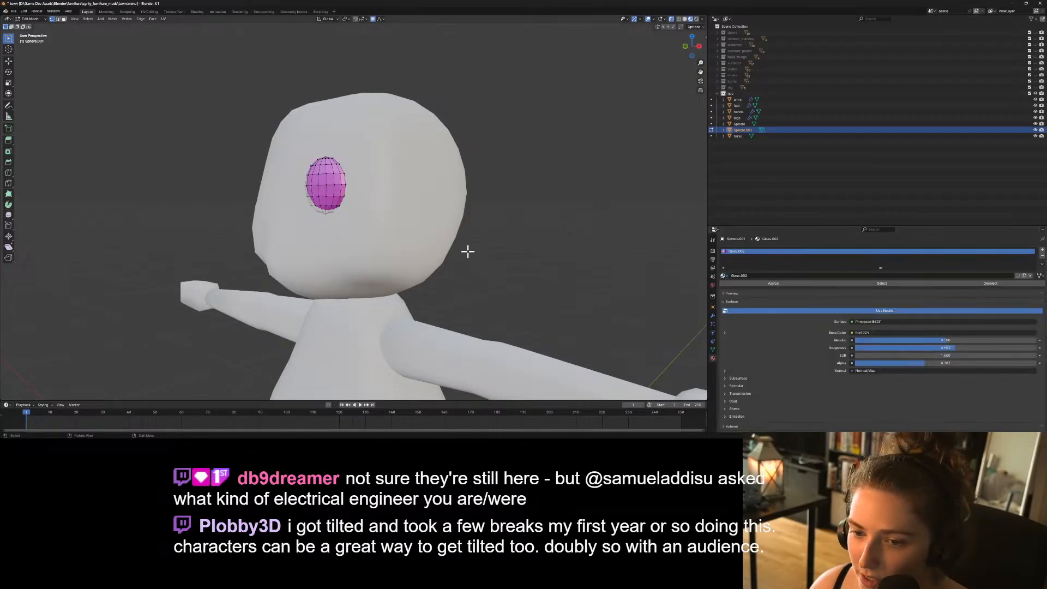
middle_drag(467, 251, 423, 244)
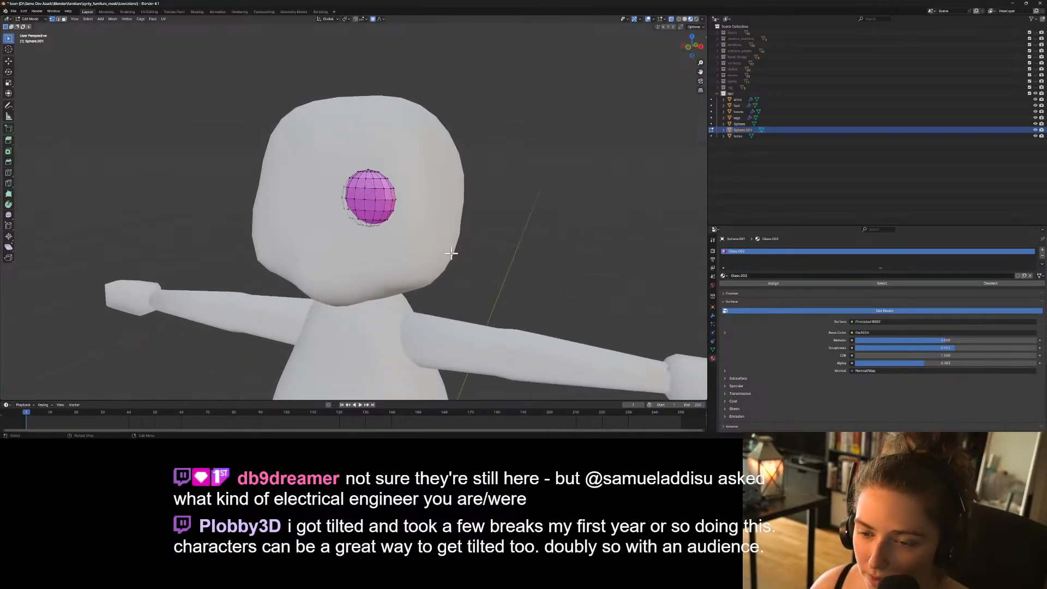
key(Tab)
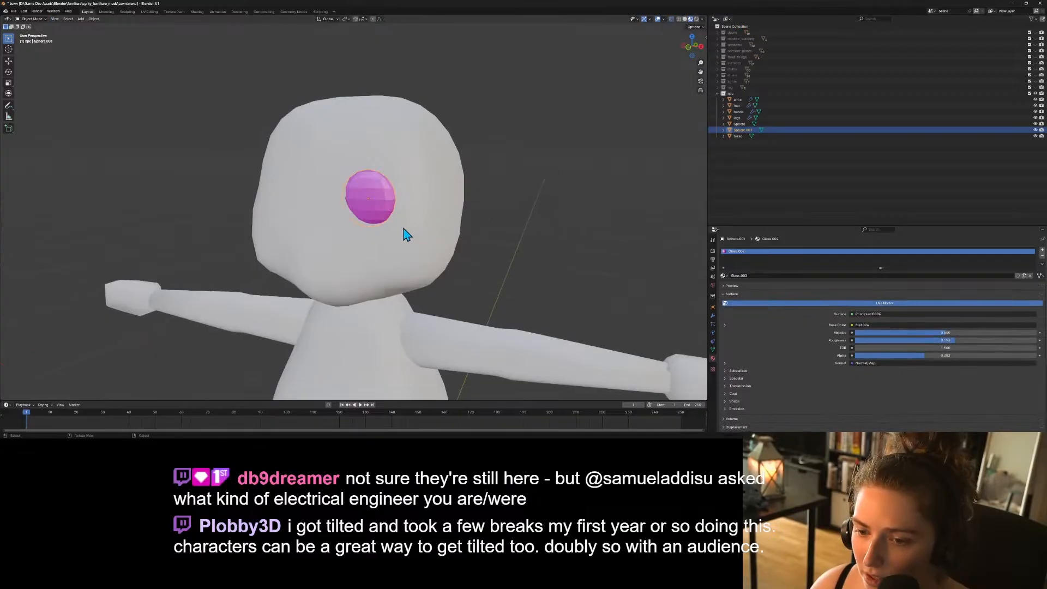
Give the head a plain Principled BSDF material and set its base color to brown.
click(402, 233)
click(724, 275)
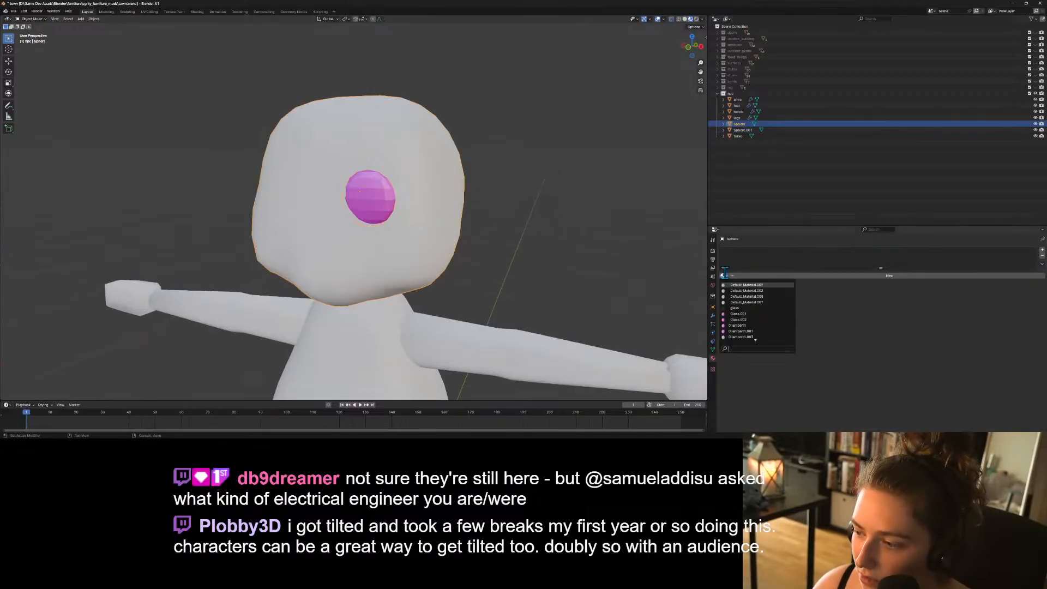
click(756, 284)
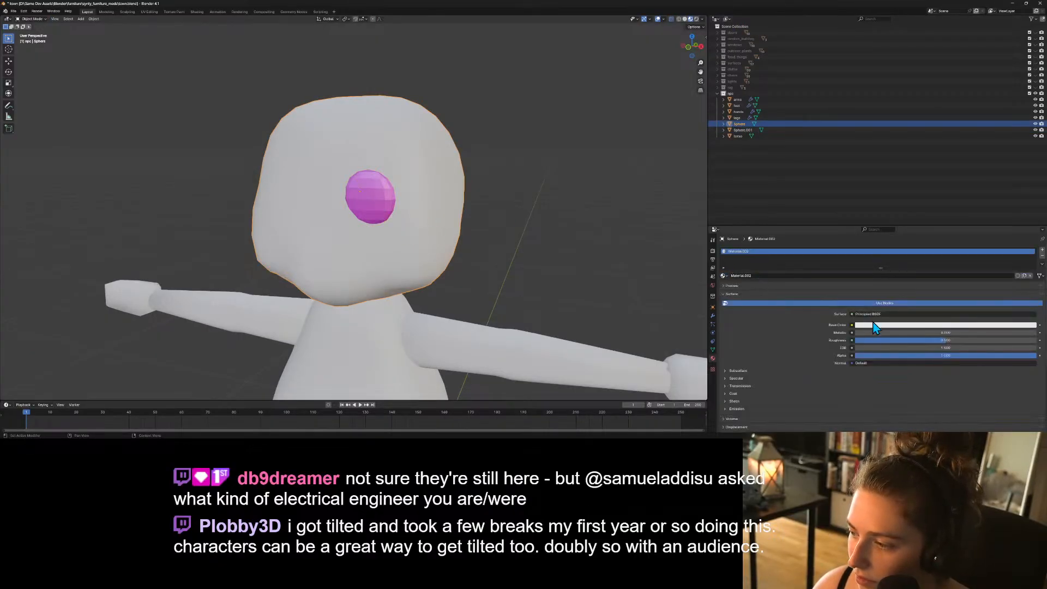
click(970, 325)
mouse_move(1005, 270)
mouse_down()
mouse_move(996, 298)
mouse_move(1024, 297)
mouse_move(999, 279)
mouse_move(997, 263)
mouse_move(993, 277)
mouse_move(1031, 264)
mouse_move(1031, 254)
mouse_move(988, 275)
mouse_up()
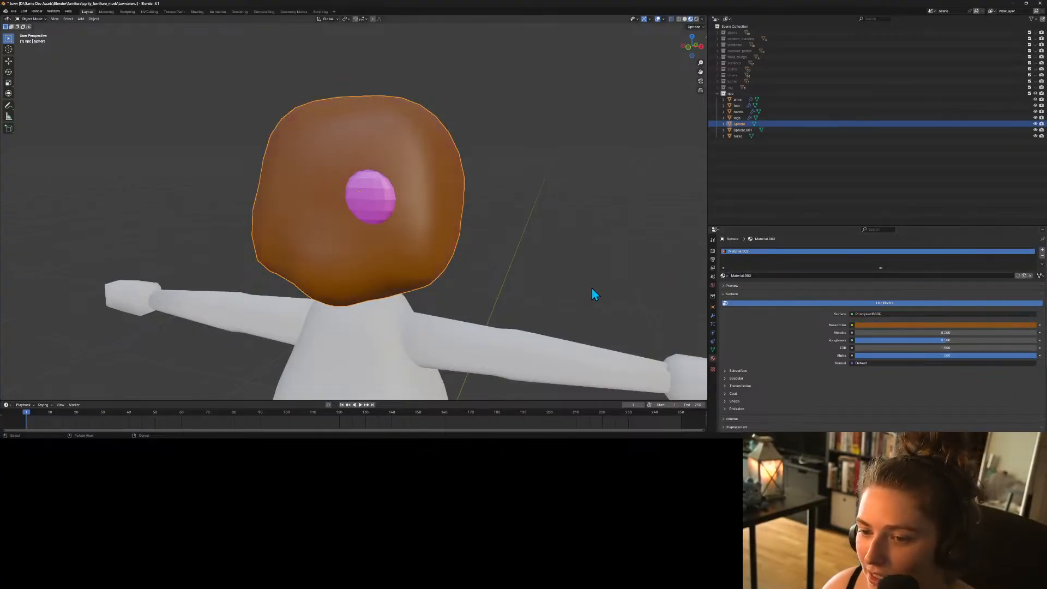
Raise the roughness of the head's brown material to 1.0.
middle_drag(467, 284, 410, 238)
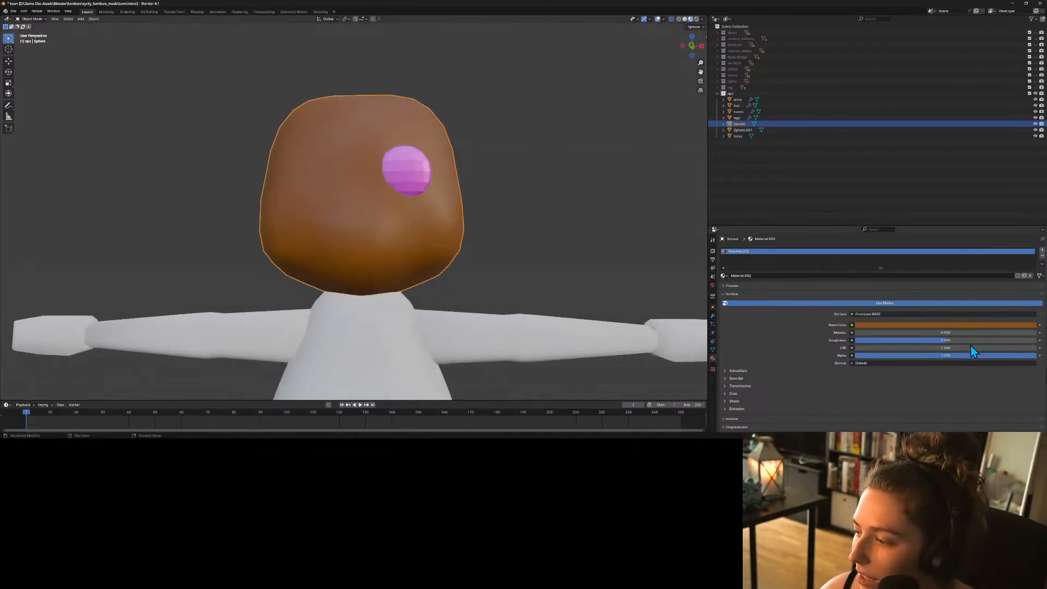
drag(955, 342, 1036, 343)
middle_drag(570, 260, 541, 273)
Rotate the eye about the Z axis and tilt it about the X axis to follow the slope of the face.
scroll(526, 276, up, 3)
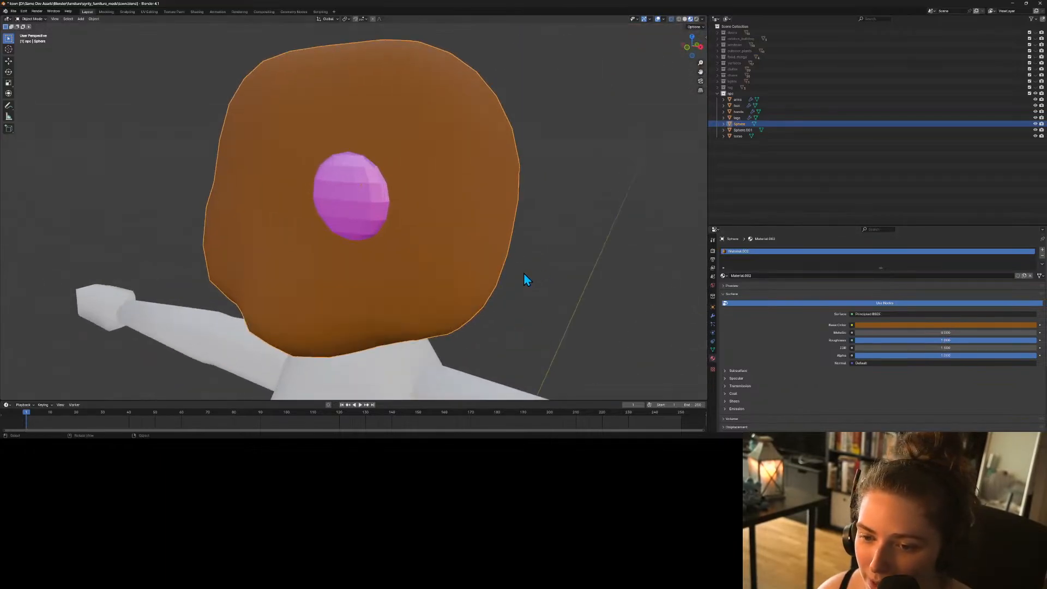
click(352, 199)
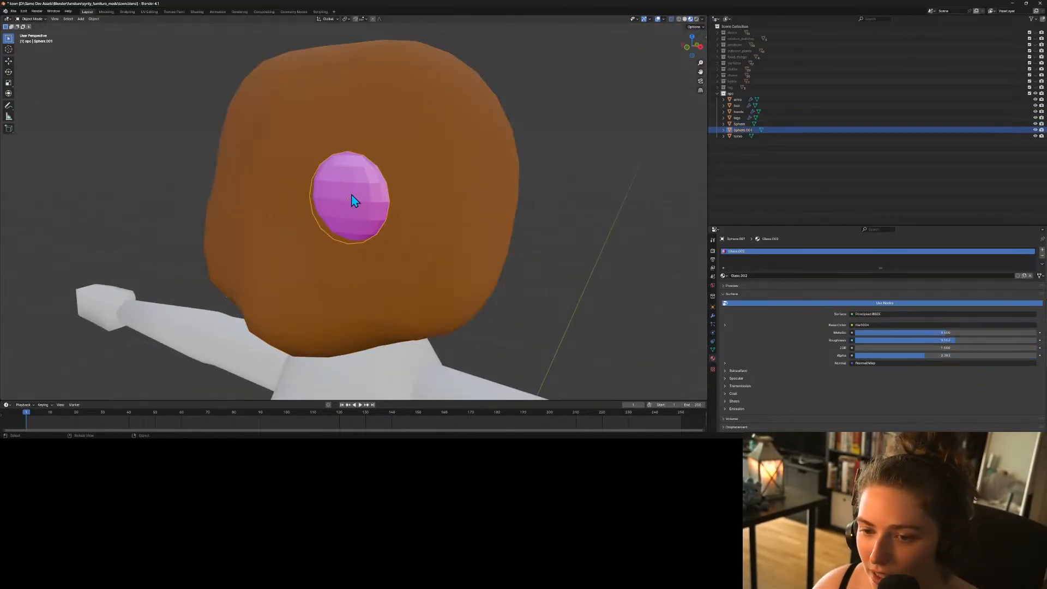
middle_drag(352, 199, 367, 296)
key(r)
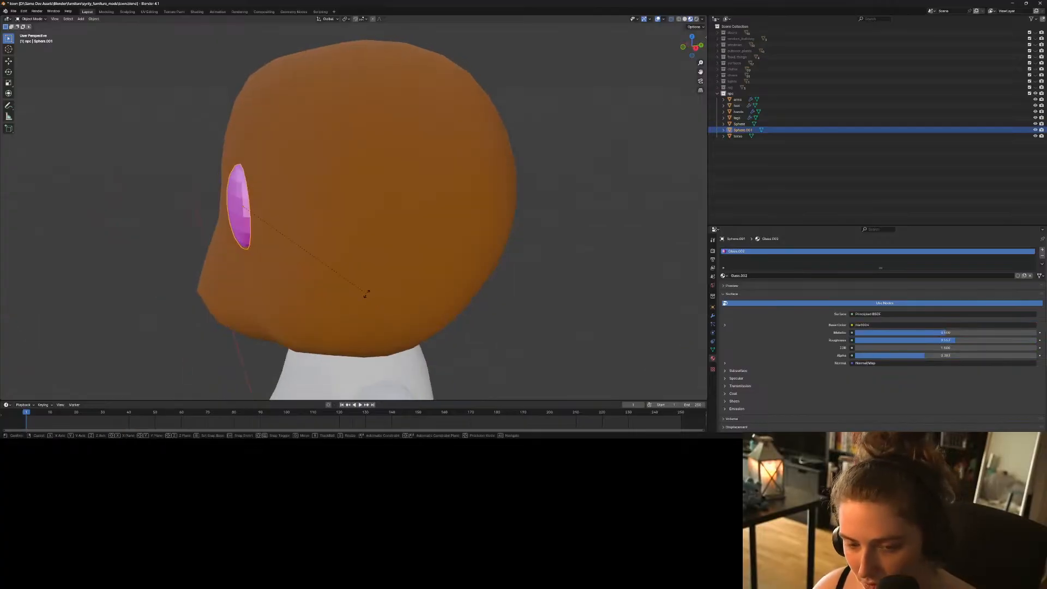
key(z)
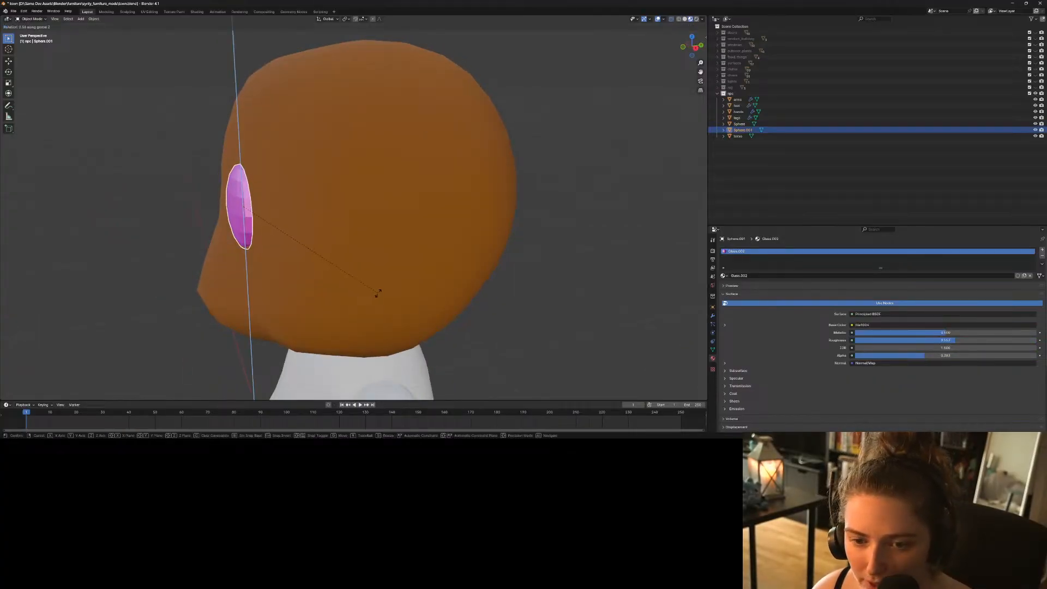
click(294, 222)
key(r)
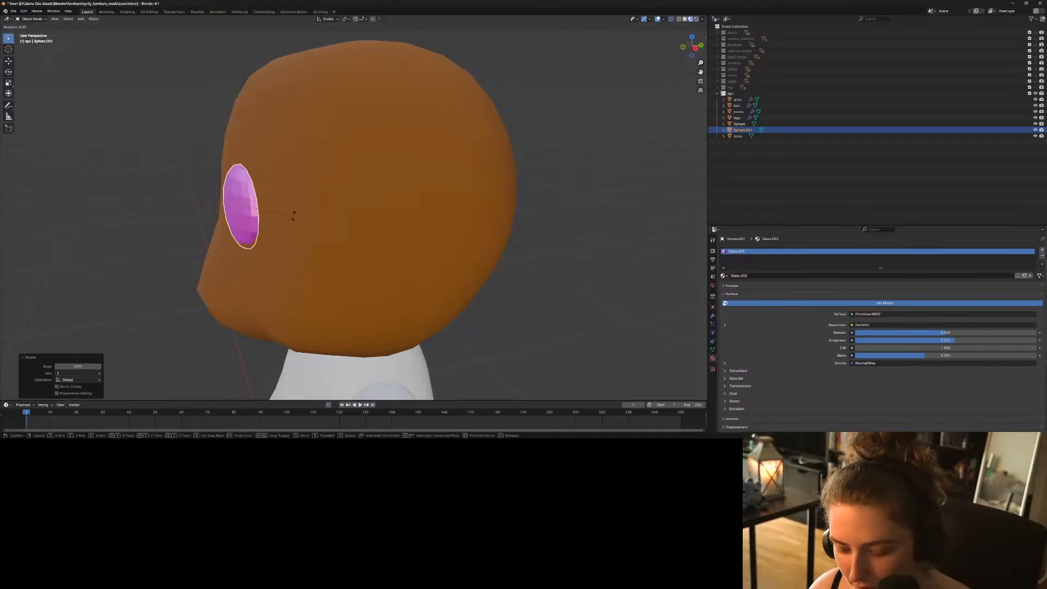
key(x)
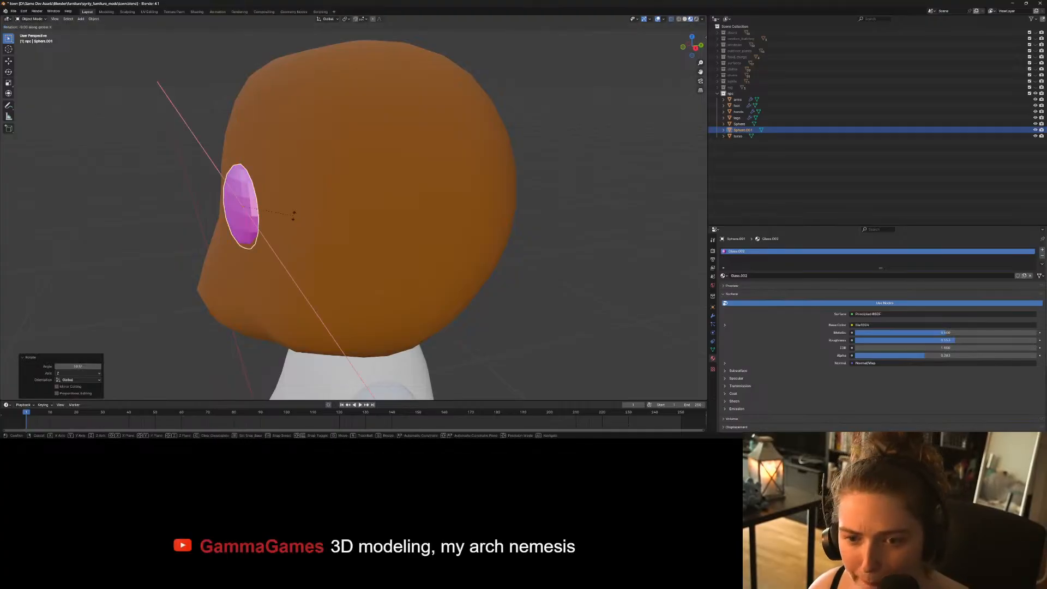
click(322, 242)
Turn the eye slightly further about the Z axis and shift it back into the face in the side view.
mouse_move(322, 242)
middle_down()
mouse_move(435, 239)
mouse_move(360, 227)
mouse_move(312, 234)
middle_up()
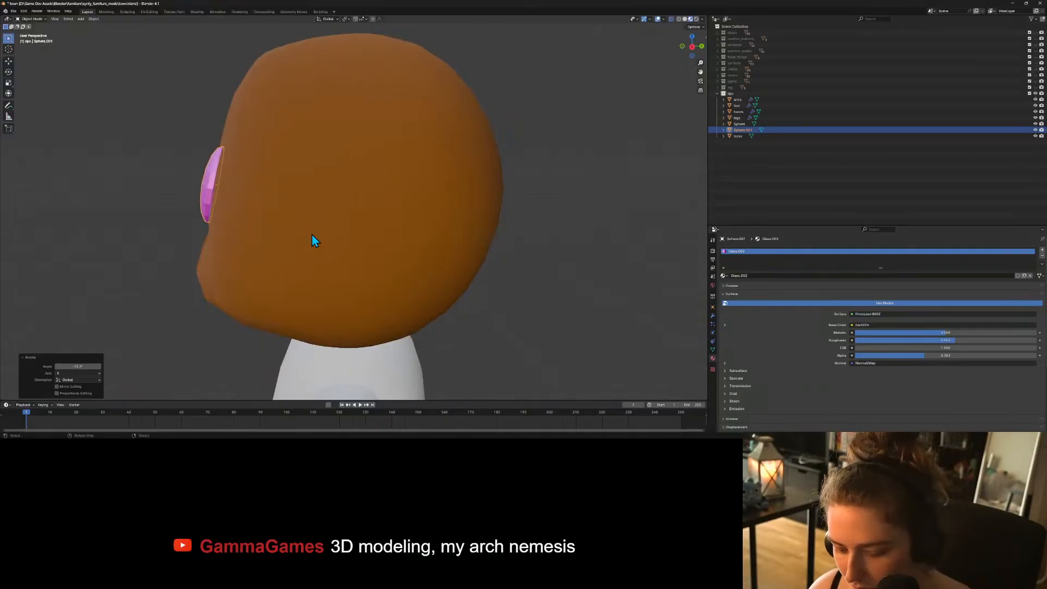
key(r)
key(z)
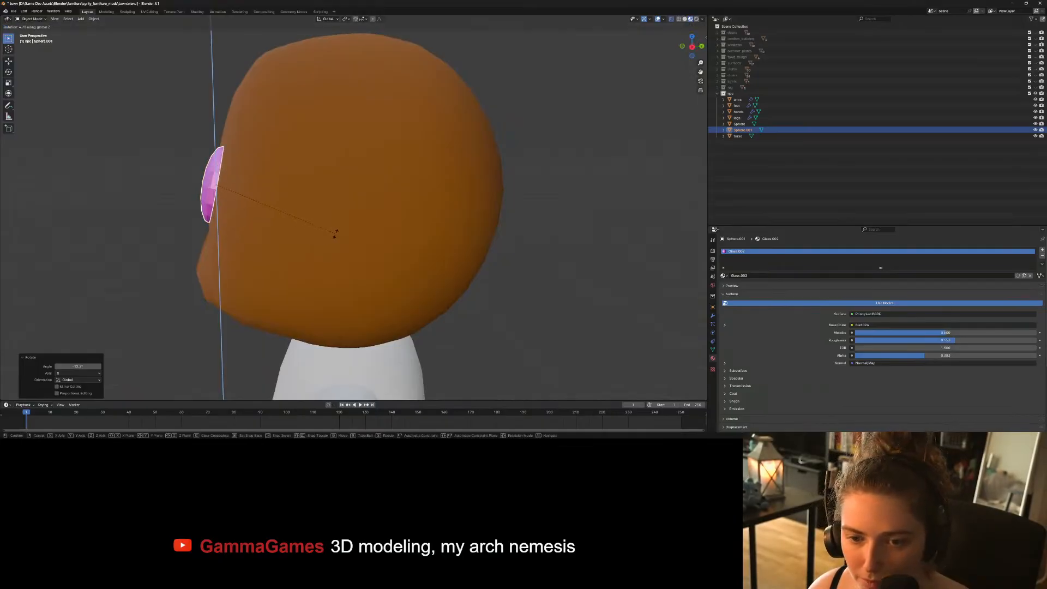
click(336, 235)
middle_drag(336, 234, 430, 238)
key(KP_3)
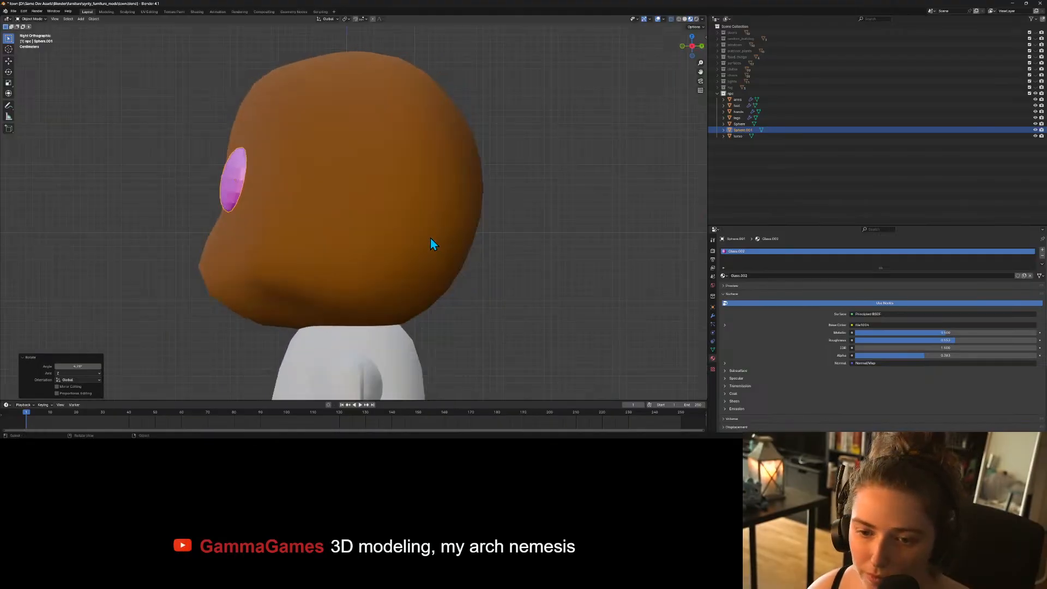
key(g)
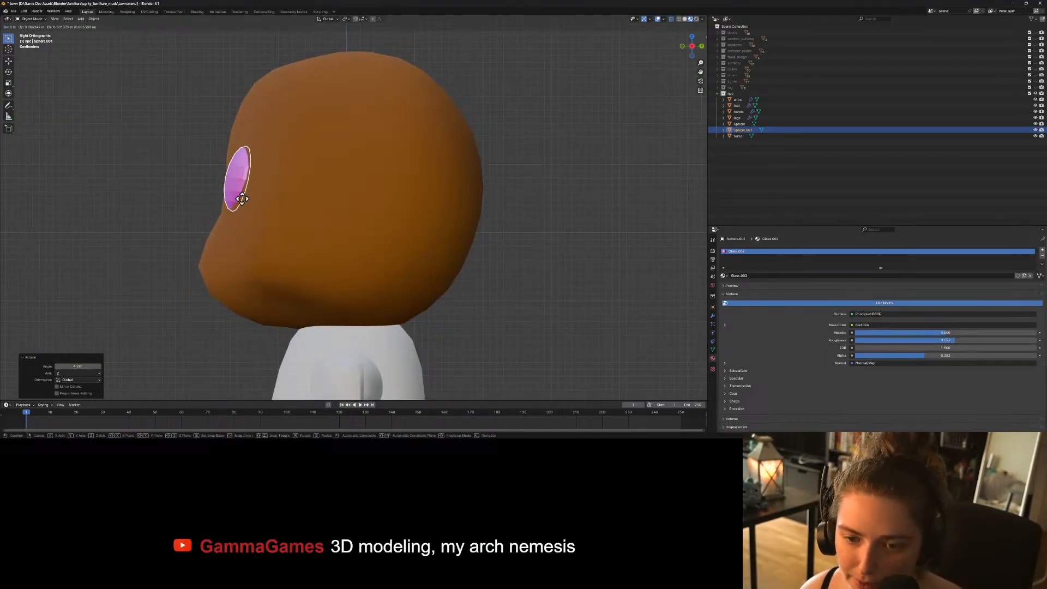
click(242, 199)
Fine-tune the eye's Z rotation so that its edge follows the curve of the head.
middle_drag(242, 199, 340, 256)
key(r)
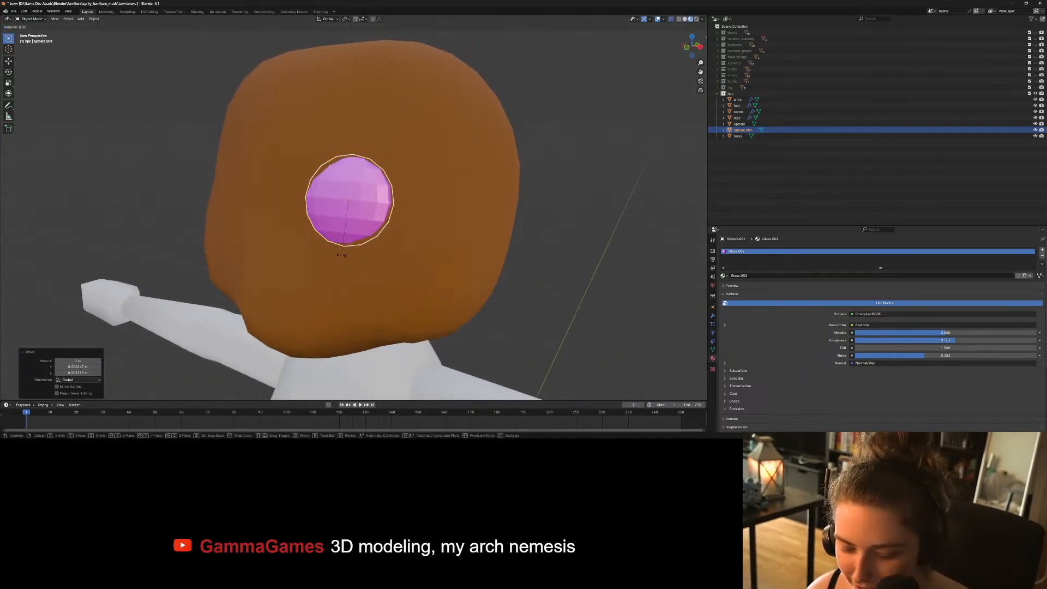
key(z)
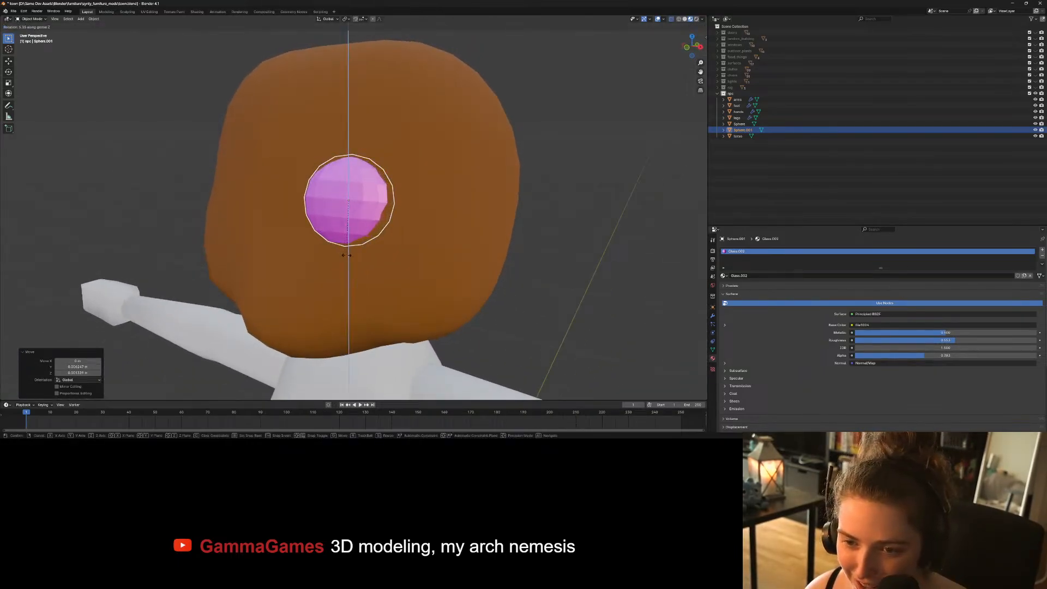
click(346, 255)
Shift the eye slightly forward in the side view so that it protrudes more from the face.
mouse_move(346, 256)
middle_down()
mouse_move(380, 260)
mouse_move(349, 260)
middle_up()
key(KP_3)
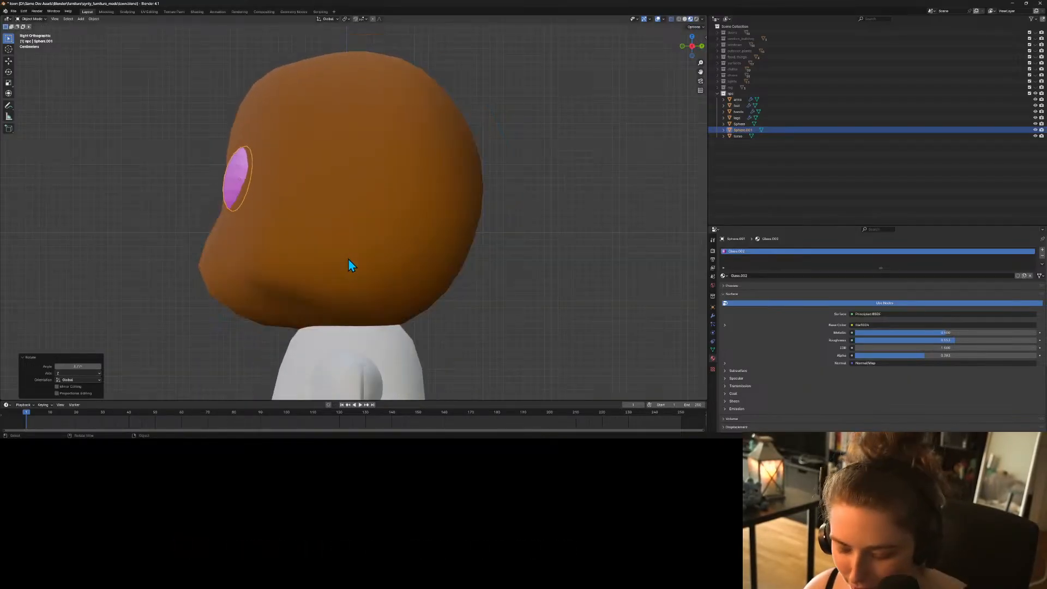
key(g)
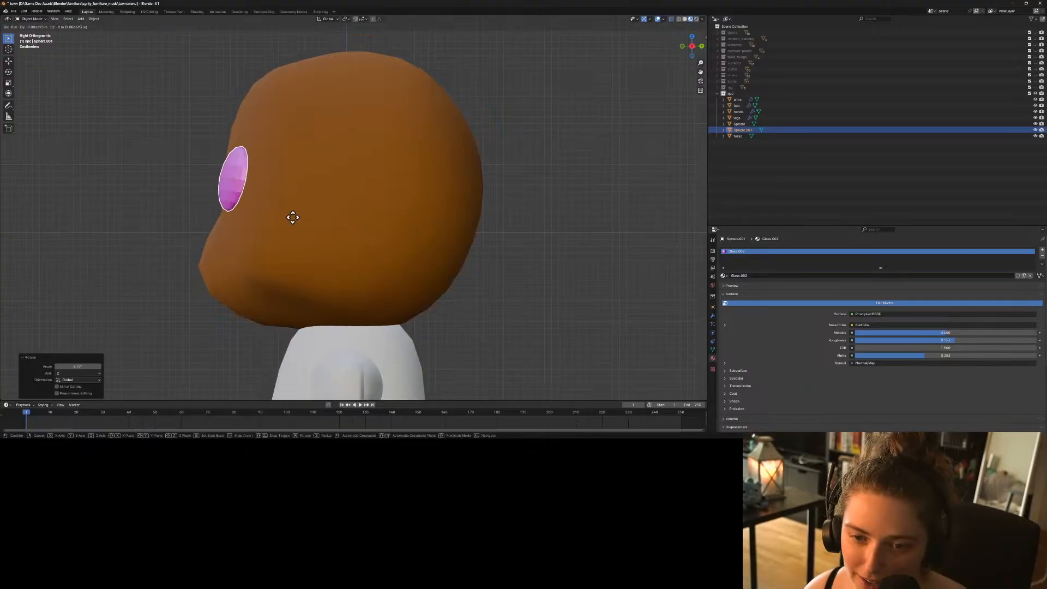
click(294, 216)
middle_drag(295, 216, 380, 255)
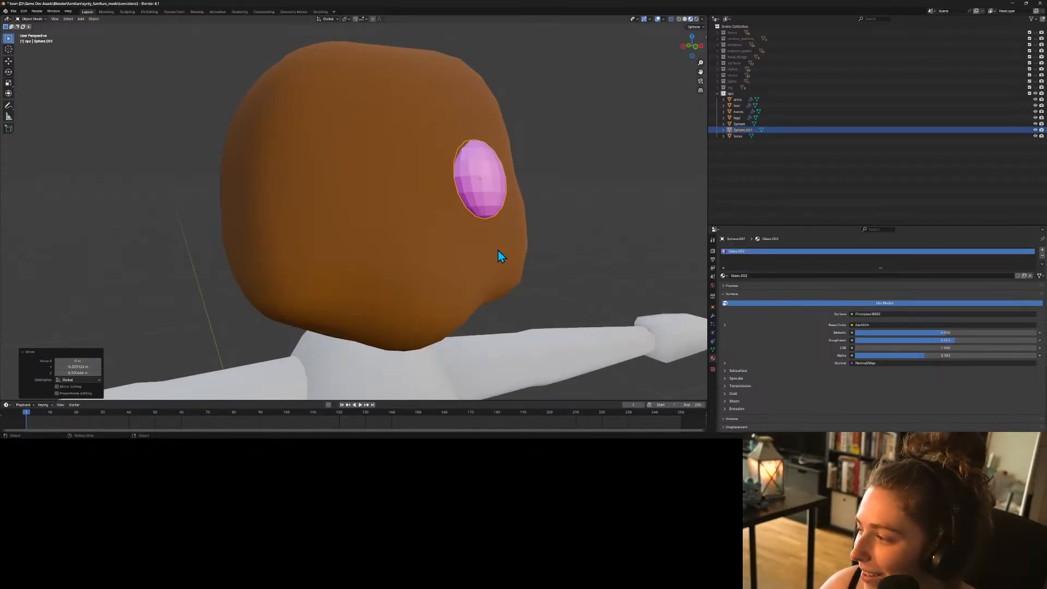
Shade the eye smooth and replace its glass material with a new default white one.
right_click(483, 184)
click(483, 181)
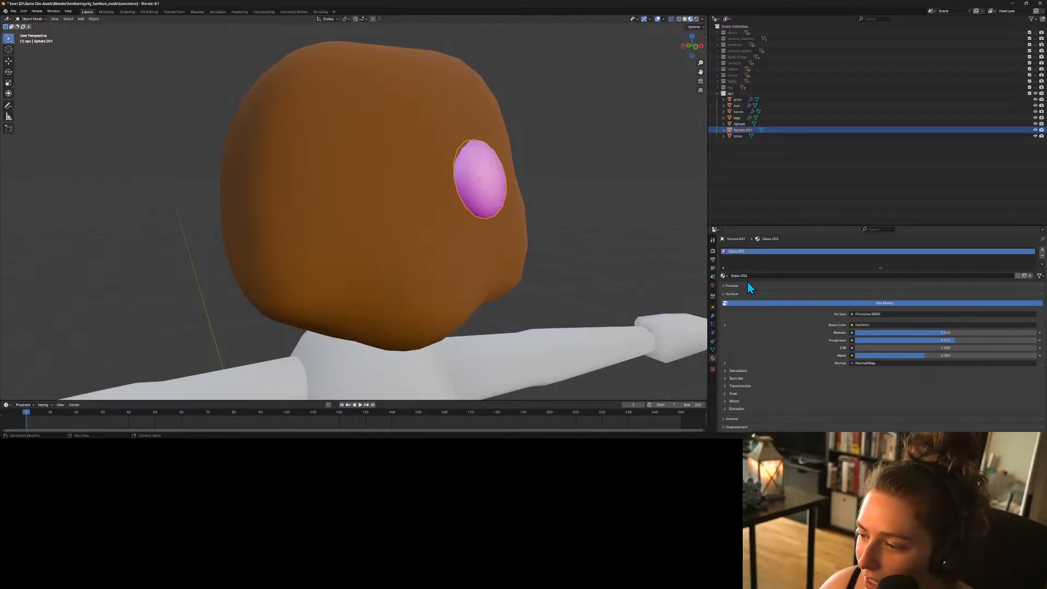
click(724, 275)
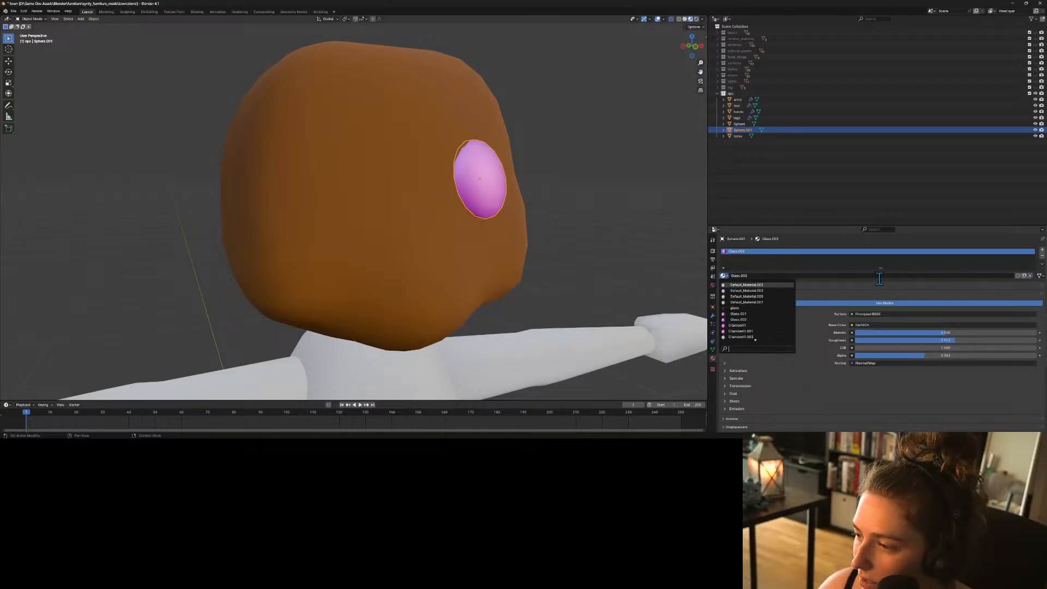
click(1029, 275)
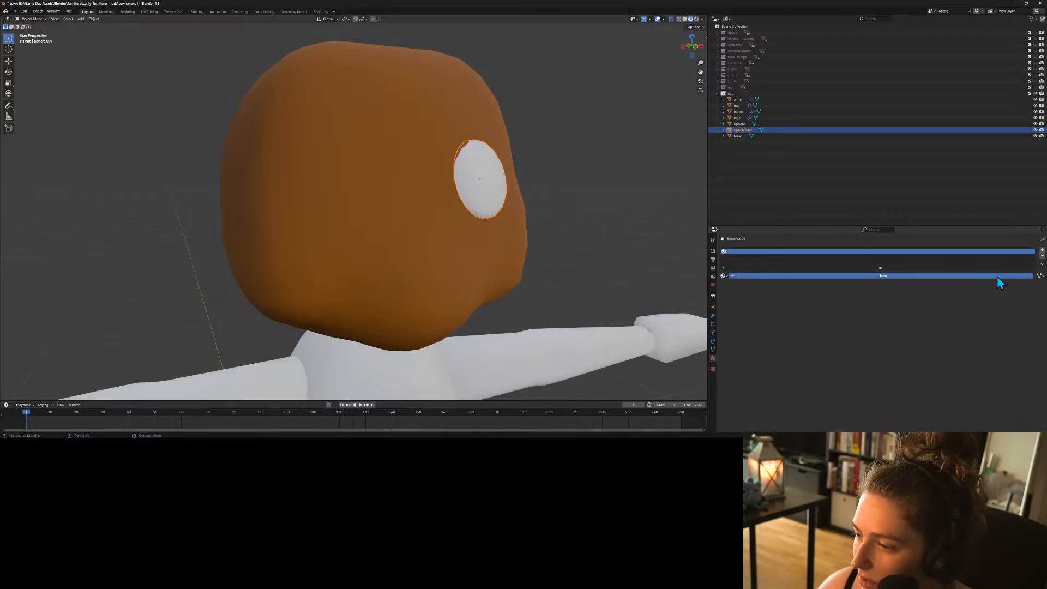
click(997, 275)
click(563, 234)
middle_drag(563, 234, 561, 350)
click(393, 190)
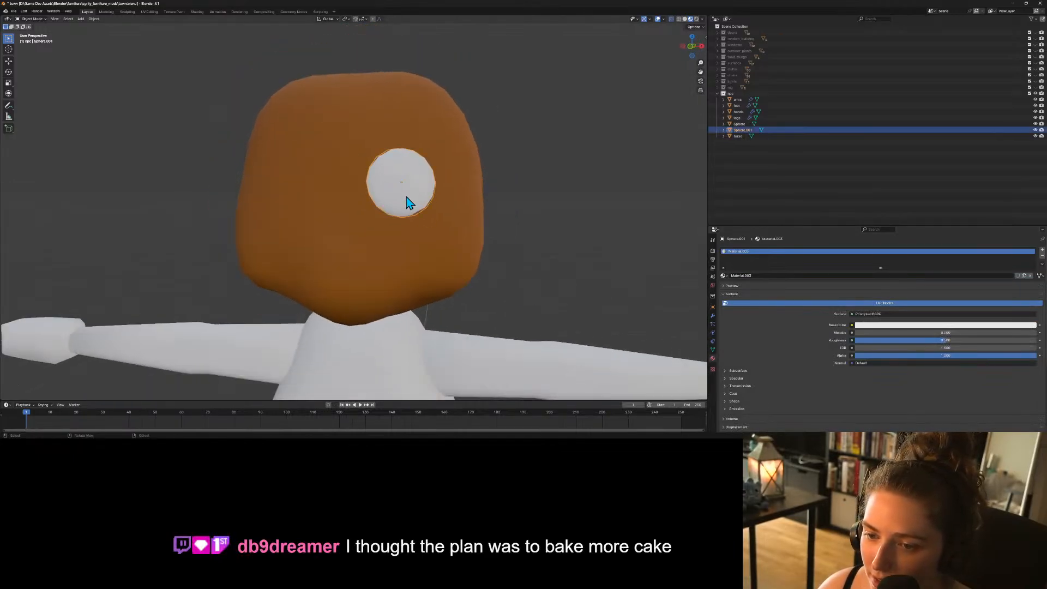
scroll(452, 247, down, 5)
middle_drag(457, 249, 484, 248)
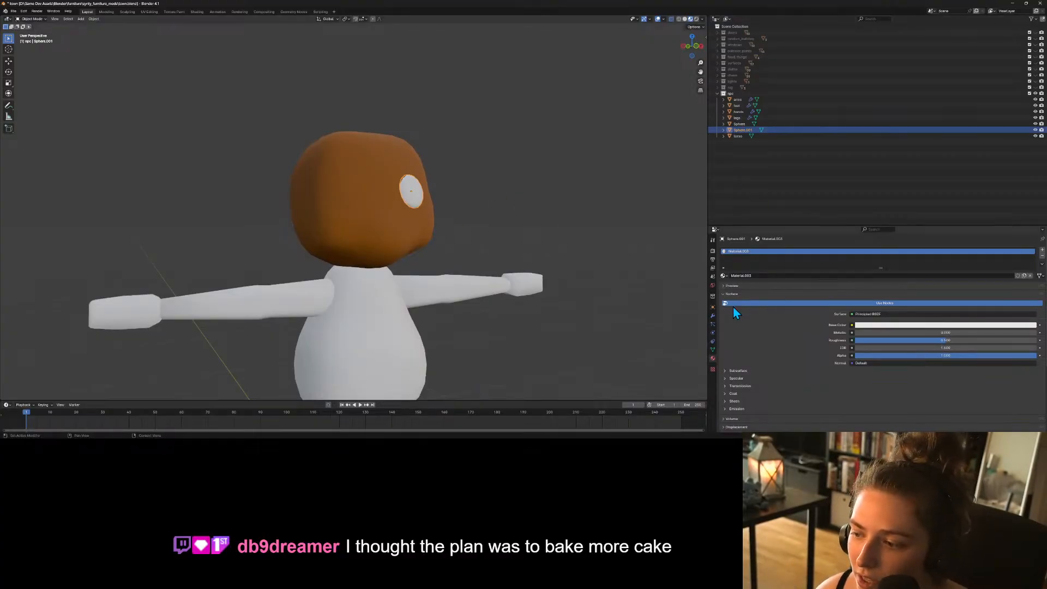
Rename the head's Sphere object to "head".
click(738, 124)
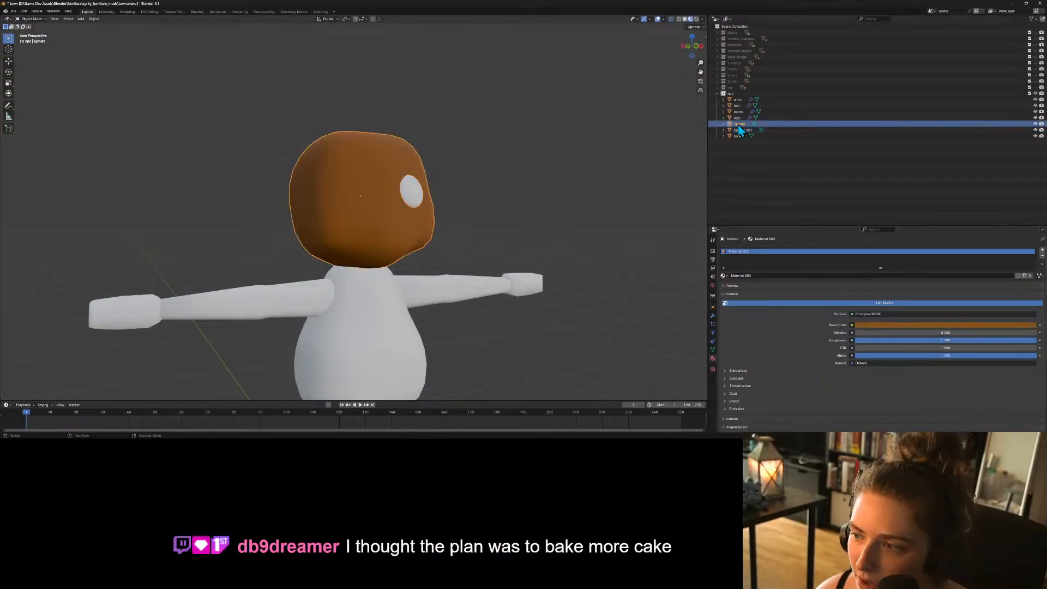
double_click(738, 125)
text(head)
key(Return)
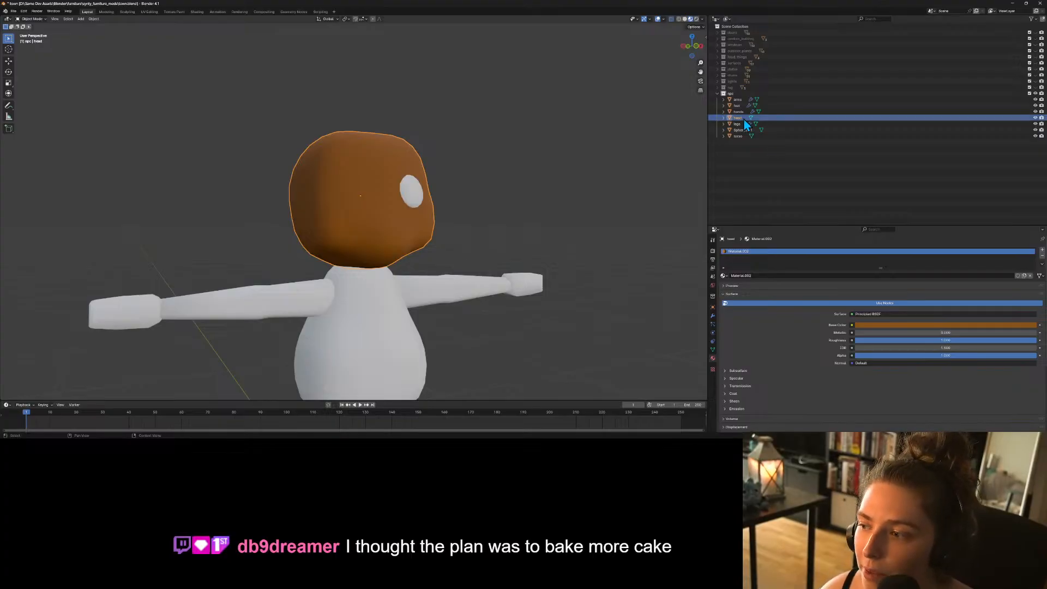
Add a Mirror modifier on the X axis to the eye, using the head as the mirror object.
click(745, 131)
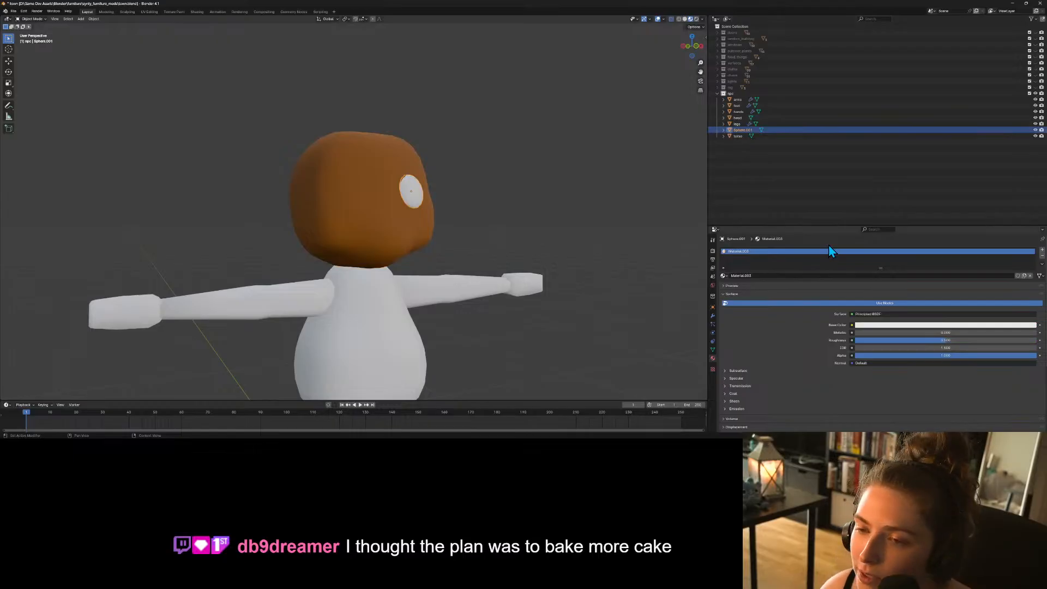
click(712, 316)
click(741, 250)
mouse_move(740, 250)
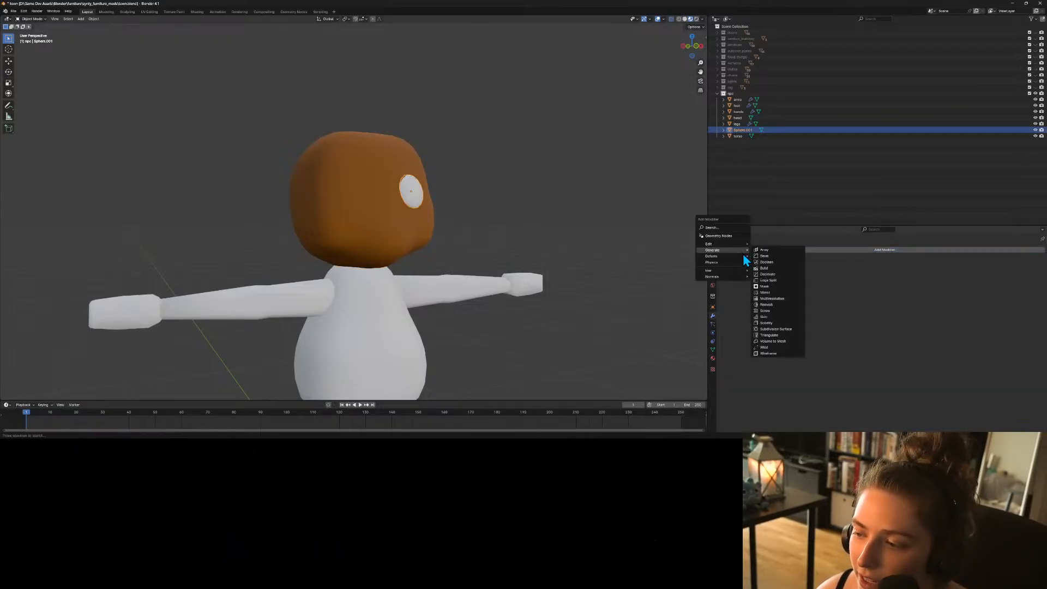
click(765, 292)
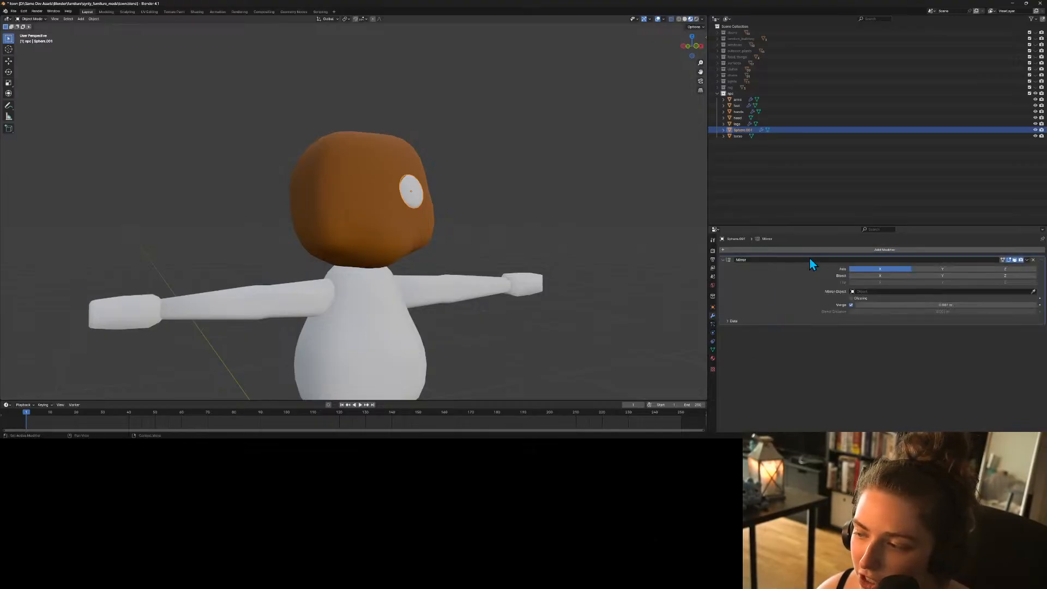
click(1033, 293)
click(413, 205)
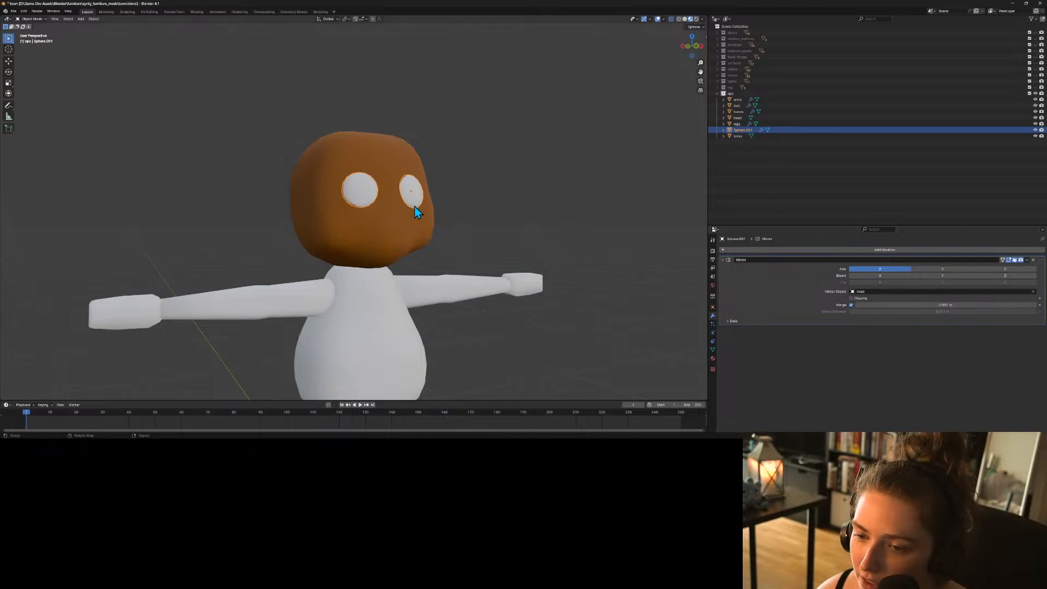
Examine the fit and placement of both eyes on the head from the front, the side and oblique angles.
scroll(505, 266, down, 2)
scroll(505, 266, up, 5)
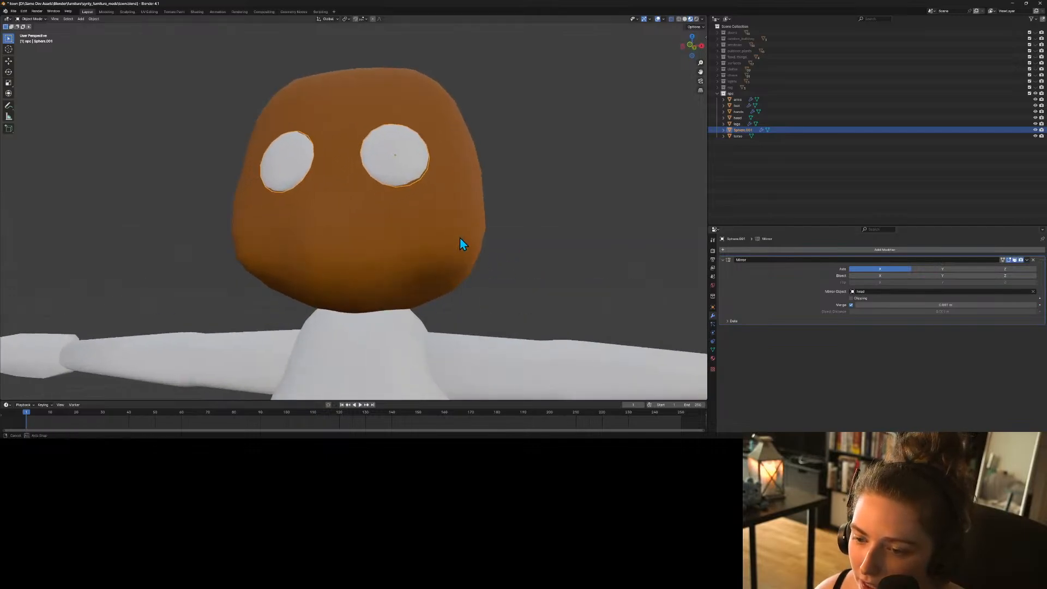
middle_drag(460, 238, 479, 252)
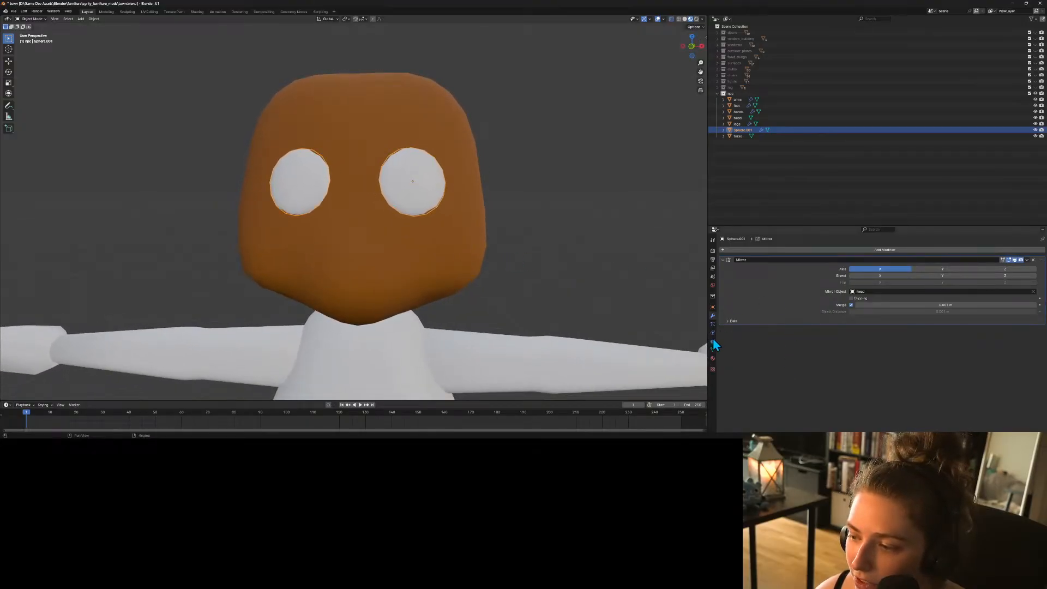
click(713, 359)
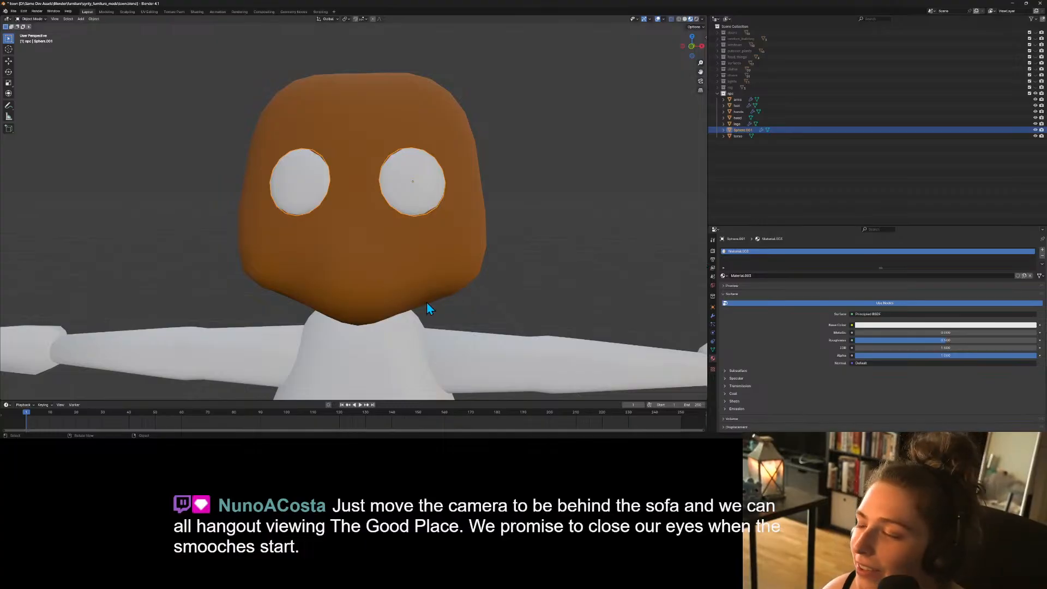
click(548, 300)
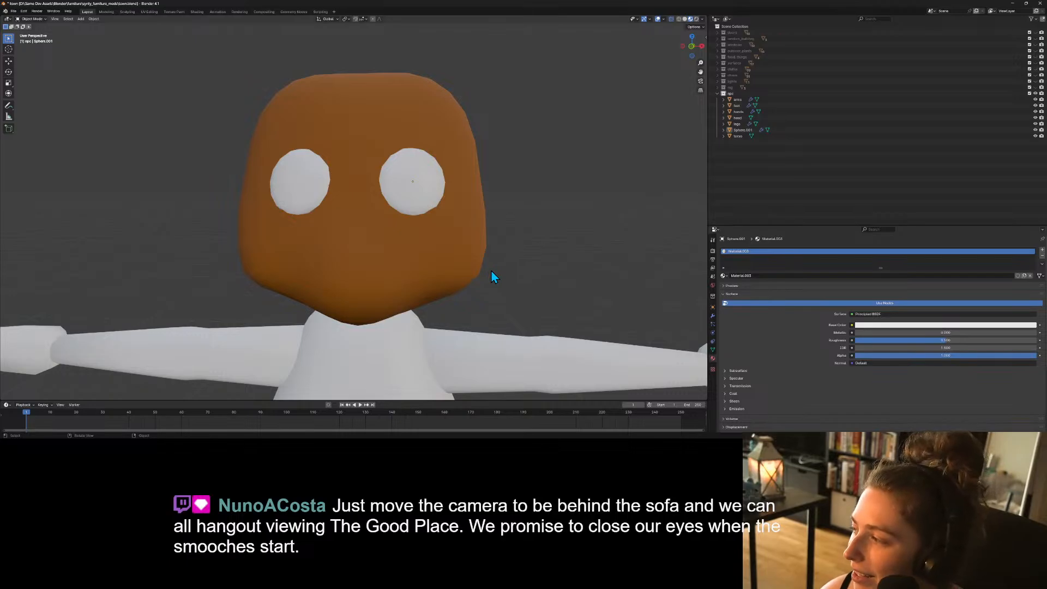
middle_drag(491, 271, 461, 270)
scroll(506, 295, up, 3)
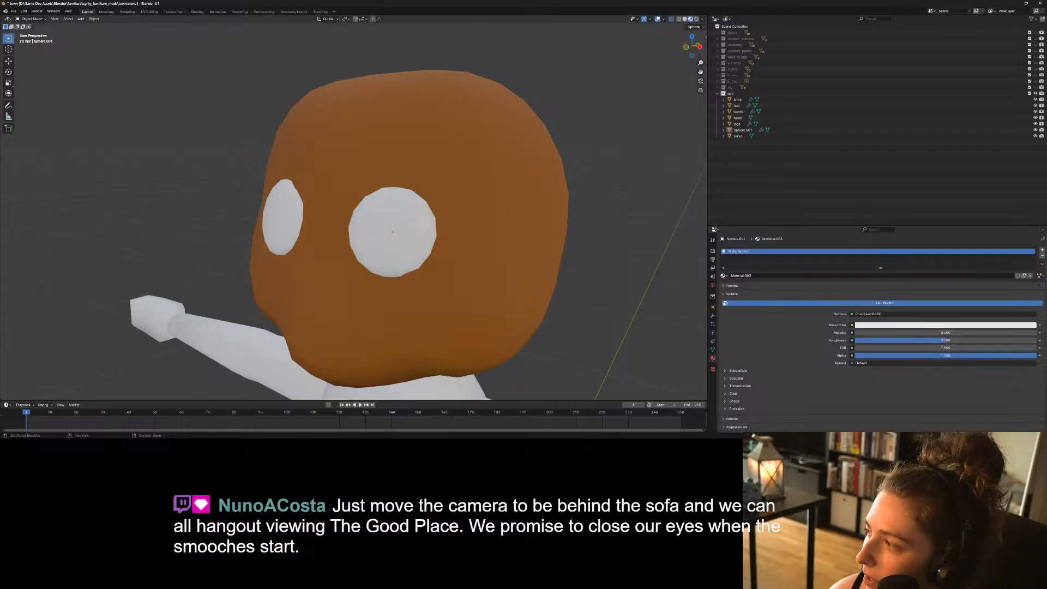
middle_drag(683, 291, 568, 310)
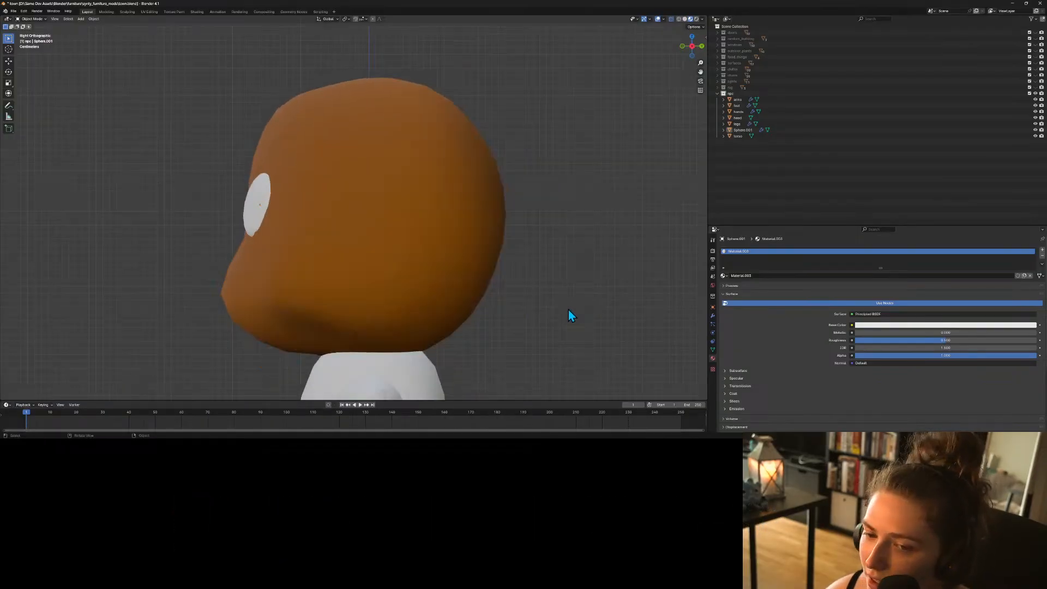
middle_drag(500, 306, 513, 281)
scroll(558, 315, down, 2)
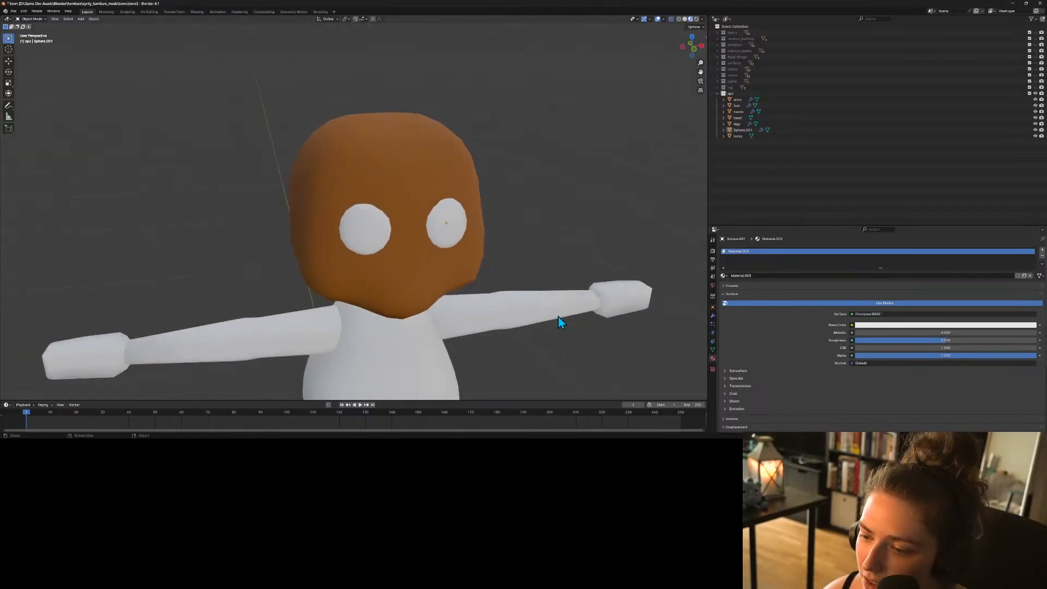
middle_drag(558, 316, 549, 299)
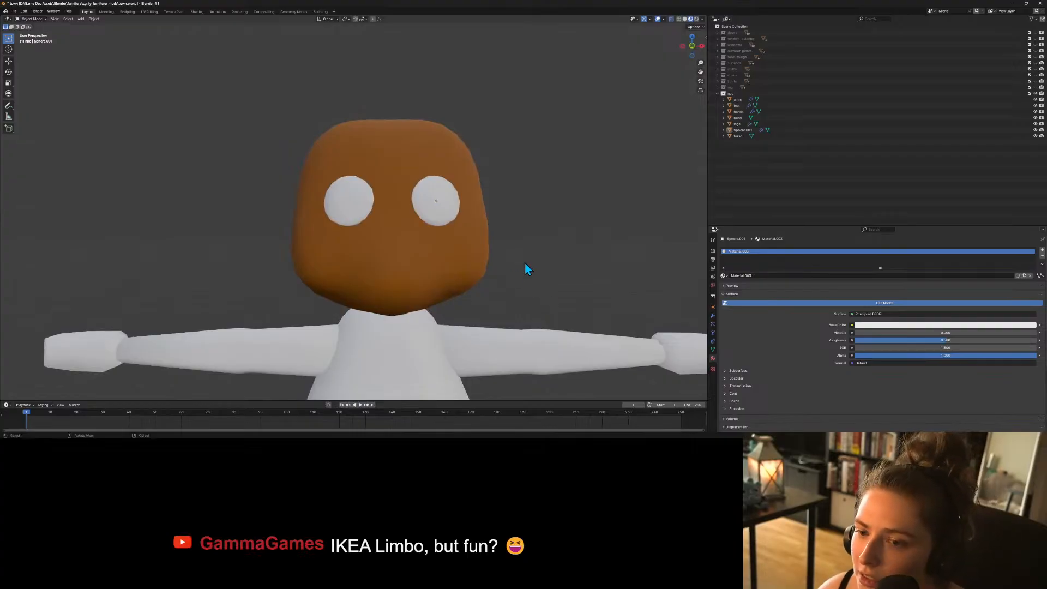
mouse_move(526, 269)
middle_down()
mouse_move(483, 267)
mouse_move(503, 272)
mouse_move(518, 251)
mouse_move(506, 252)
mouse_move(526, 253)
middle_up()
key(KP_1)
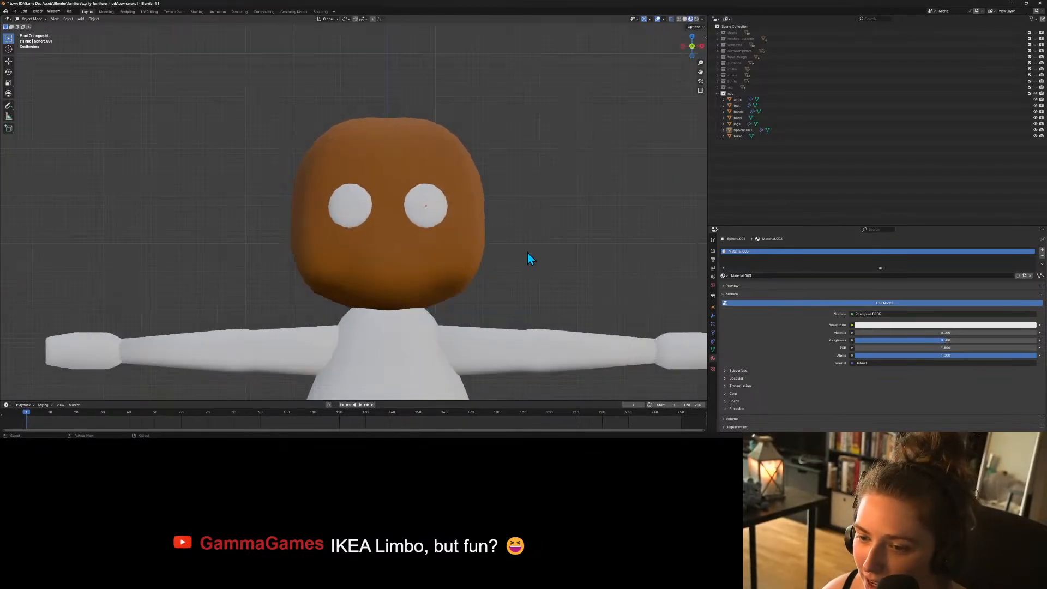
click(446, 218)
click(437, 226)
key(s)
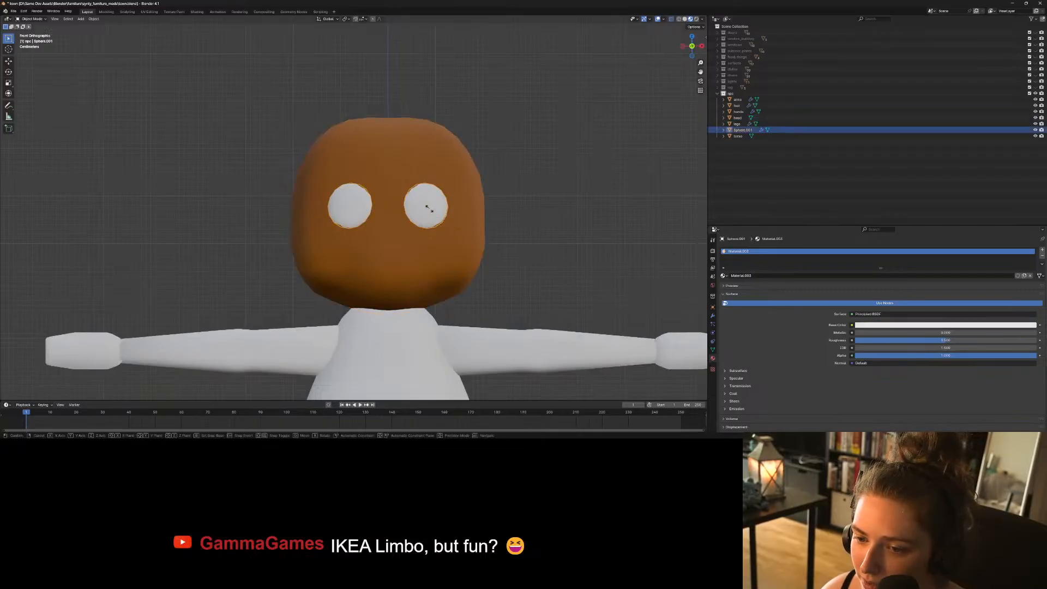
key(z)
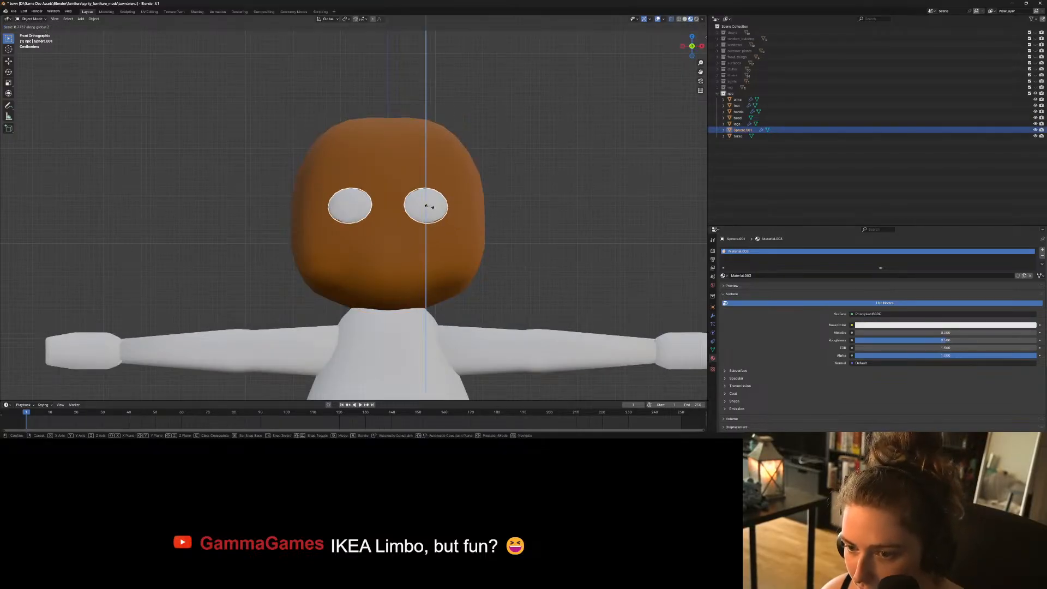
right_click(430, 207)
right_click(430, 208)
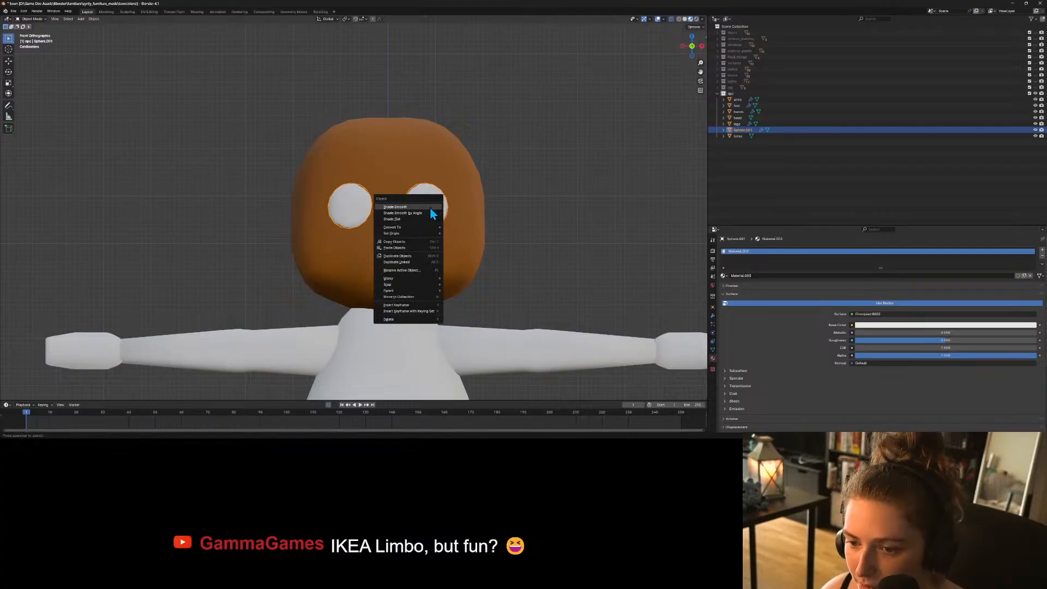
key(Escape)
Apply all transforms to the mirrored eye object.
key(ctrl+a)
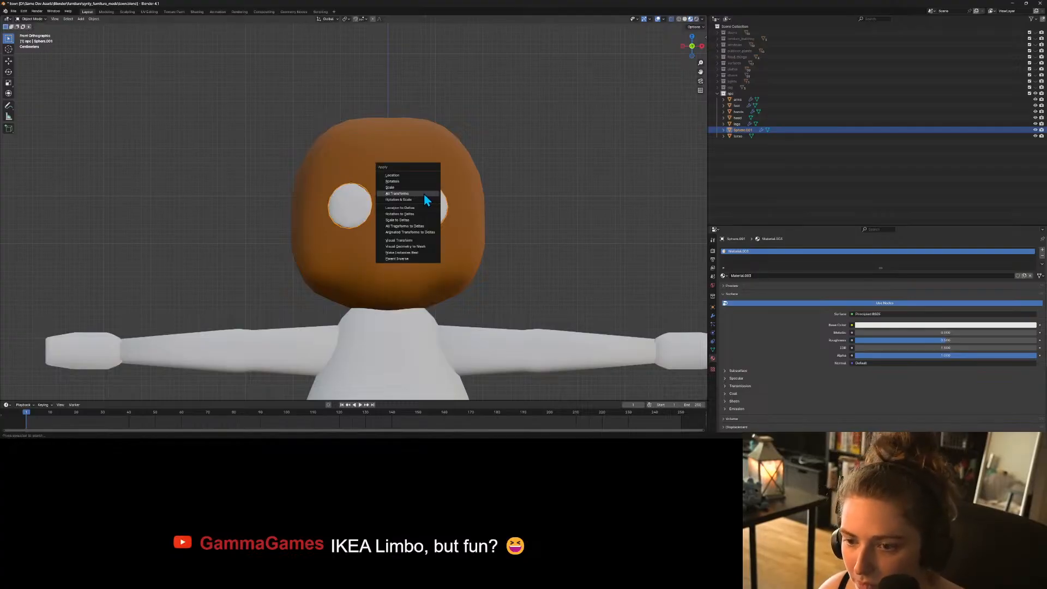
click(423, 198)
click(428, 209)
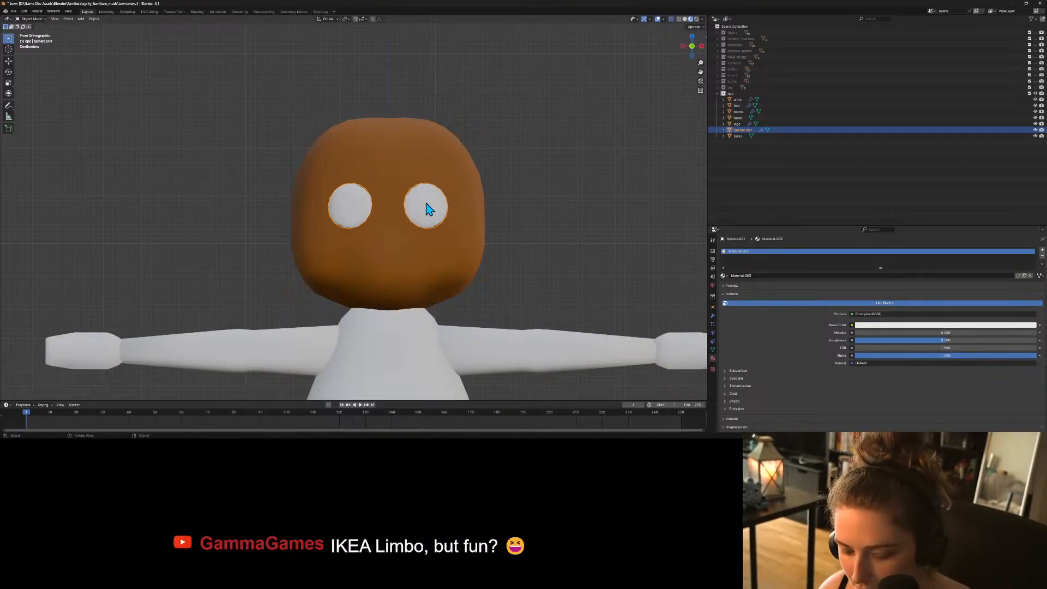
key(s)
key(z)
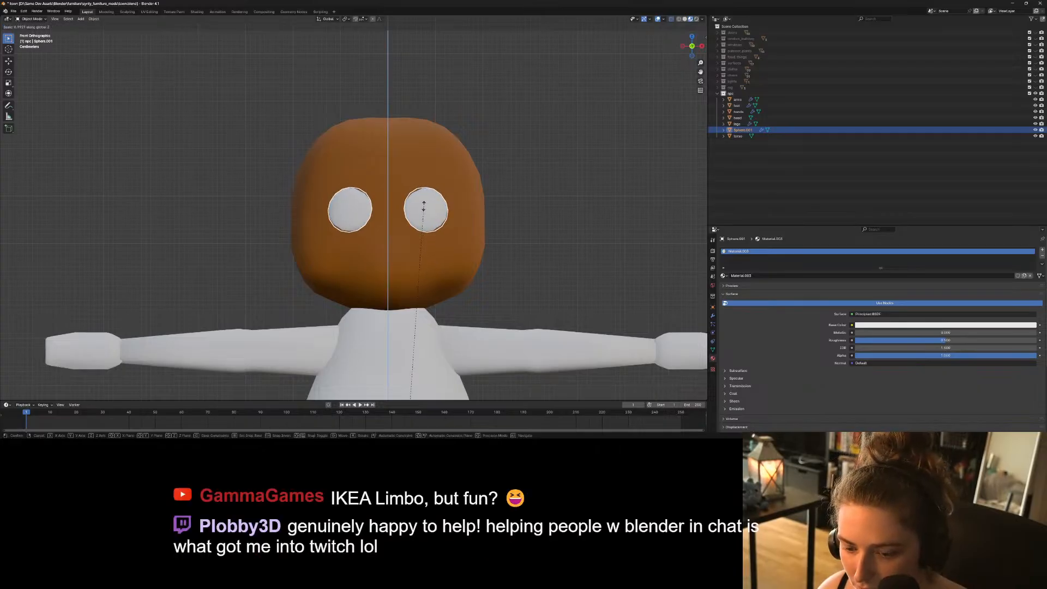
right_click(424, 207)
Set the eye object's origin to its geometry.
right_click(424, 208)
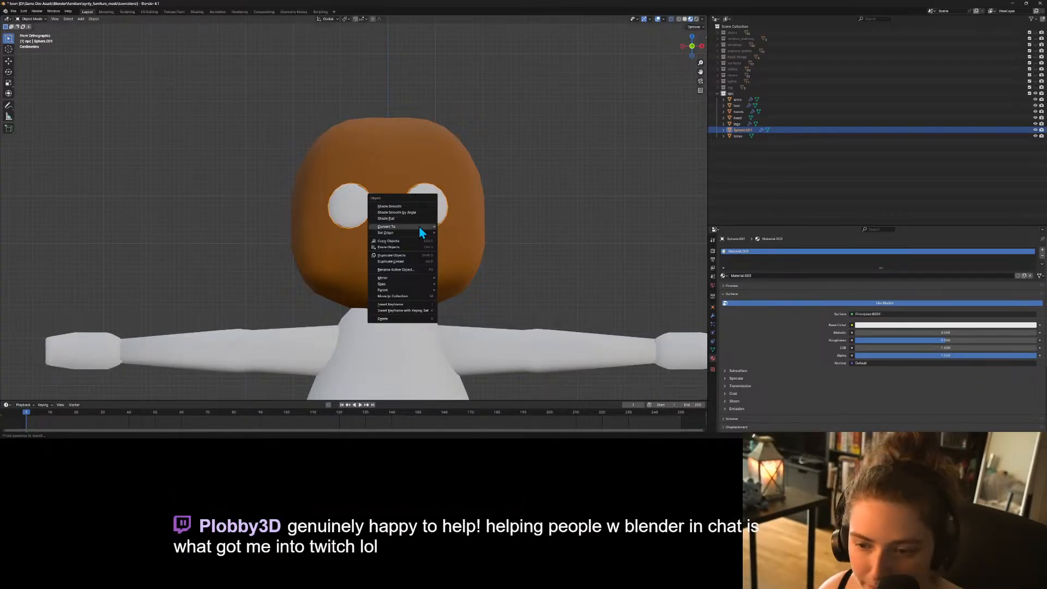
mouse_move(419, 233)
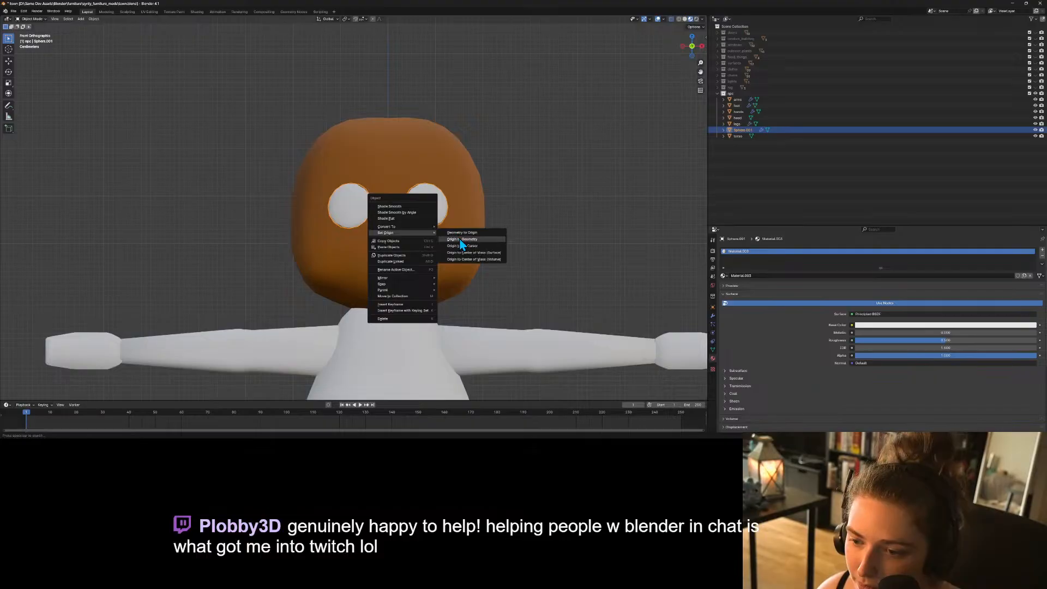
click(460, 239)
Scale the eyes up along the Z axis into upright ovals.
key(s)
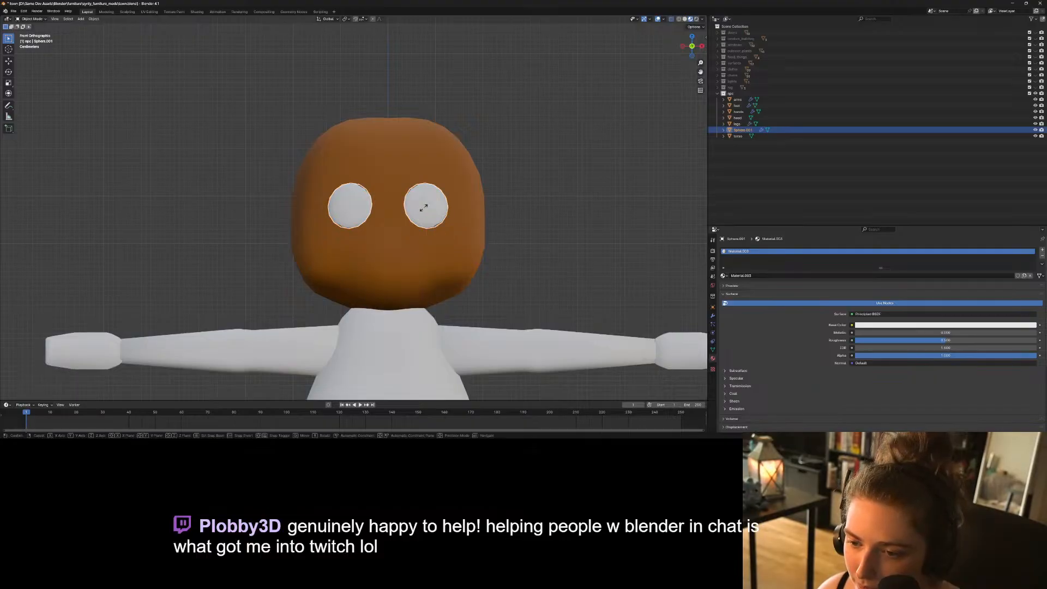
key(z)
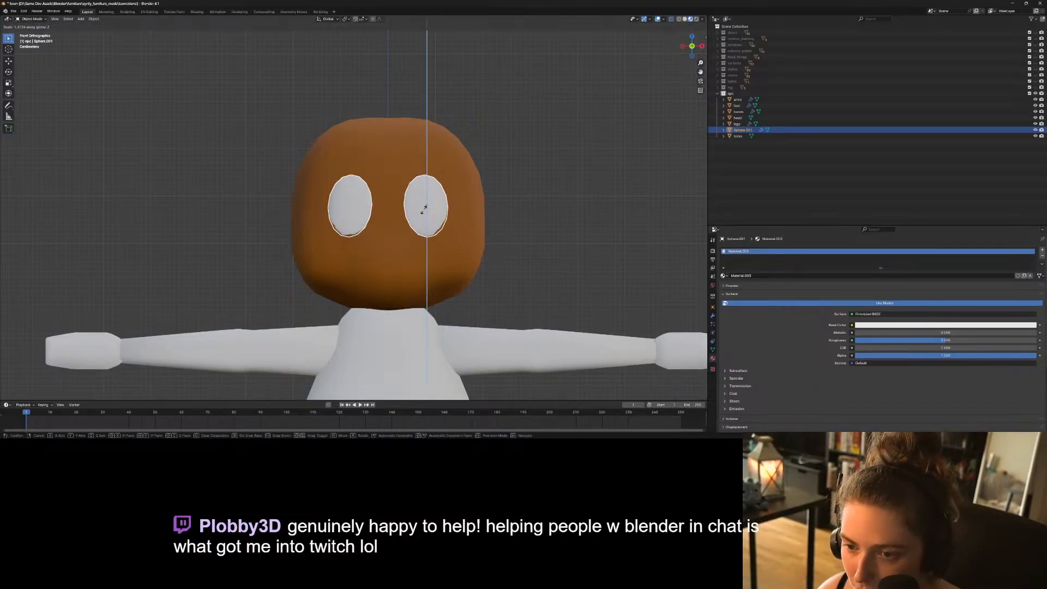
click(428, 212)
Lower both eyes slightly on the face along the Z axis.
middle_drag(434, 218, 440, 248)
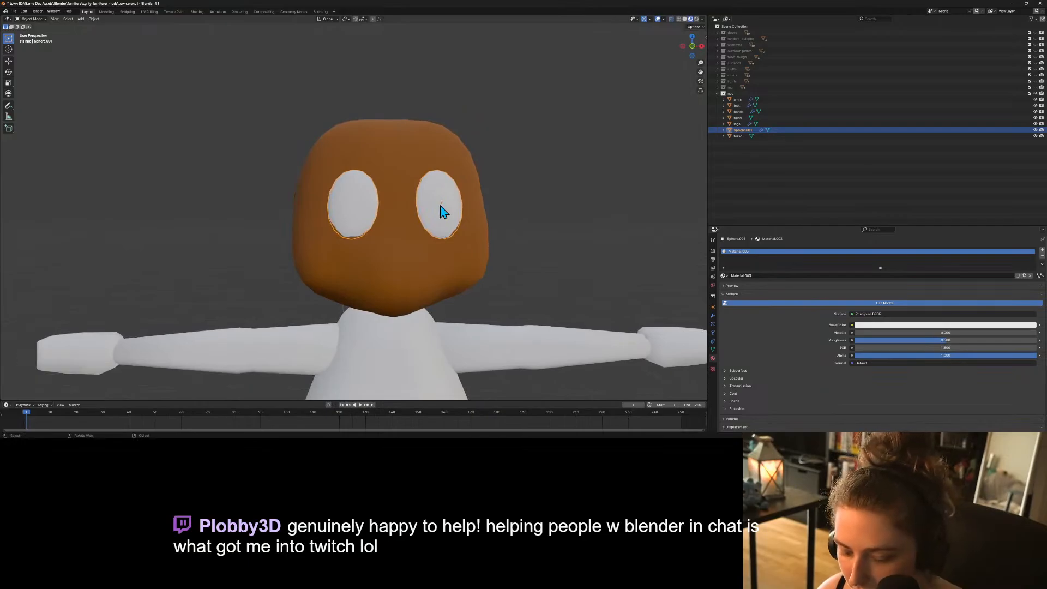
key(g)
key(z)
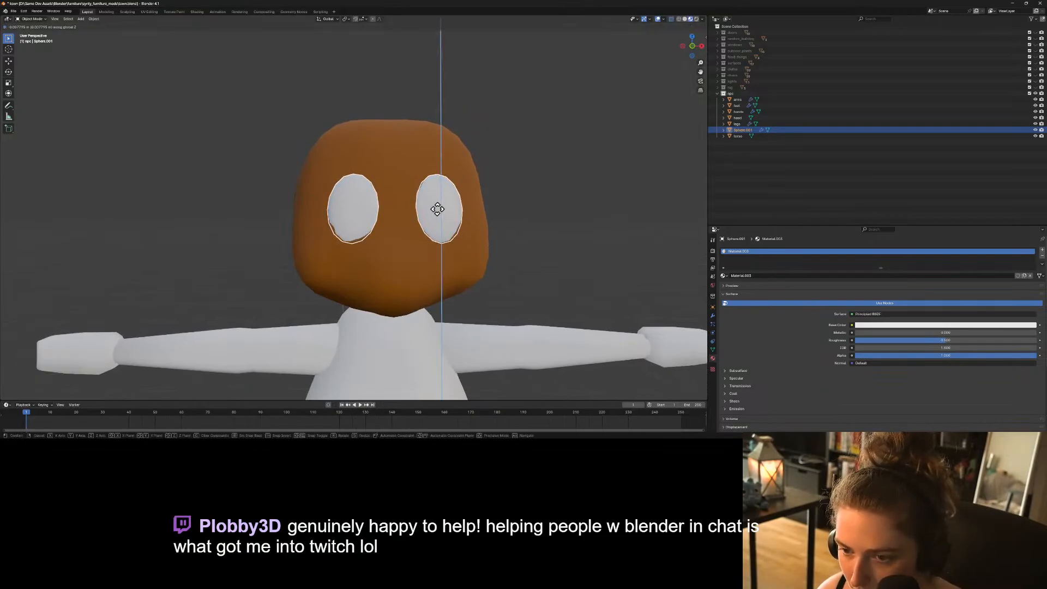
click(436, 215)
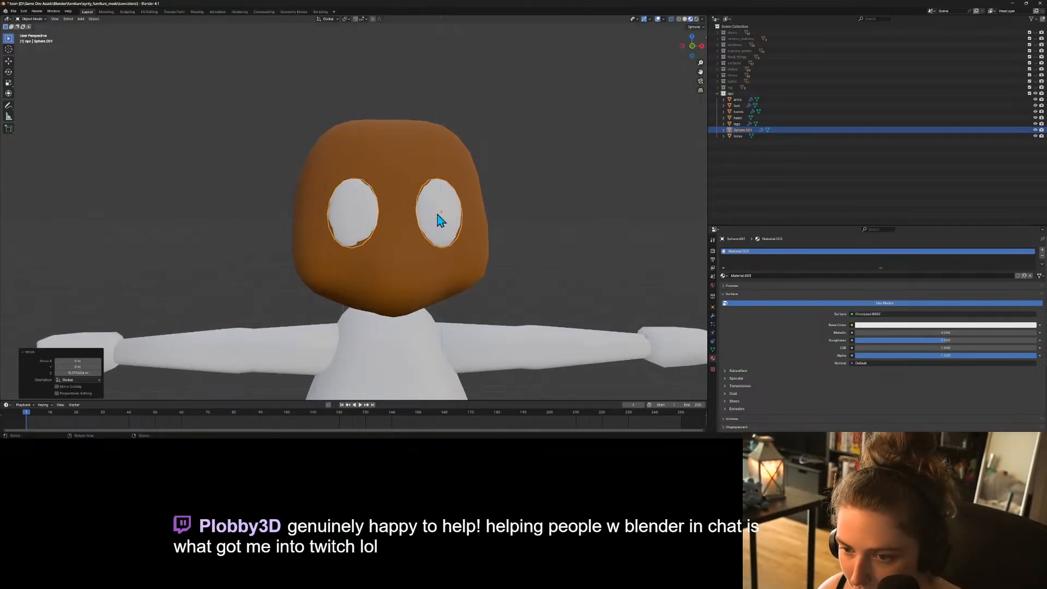
Try widening the eyes by scaling them up along the X axis.
middle_drag(480, 255, 435, 256)
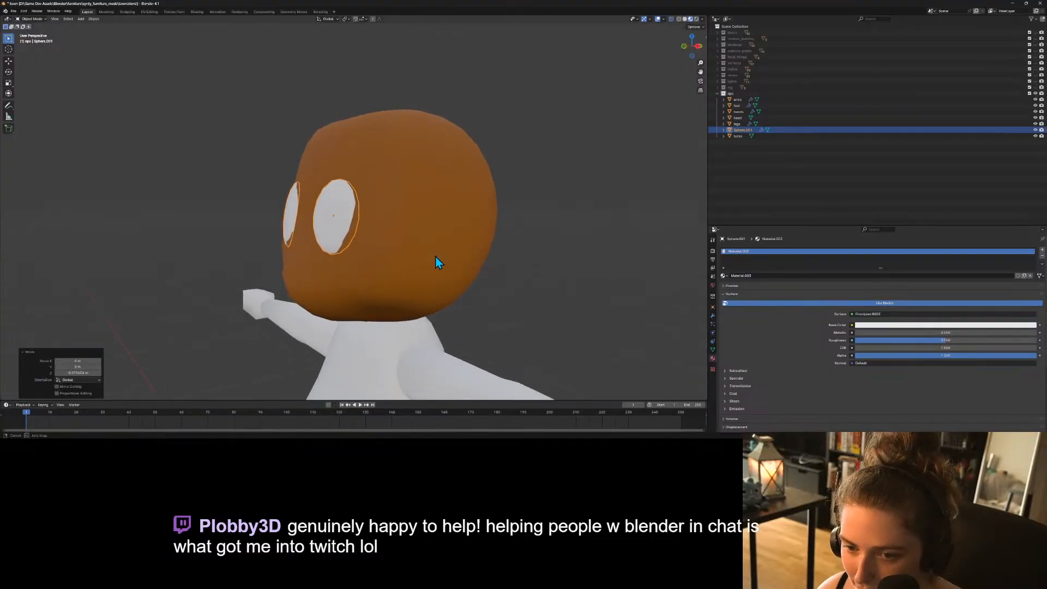
key(s)
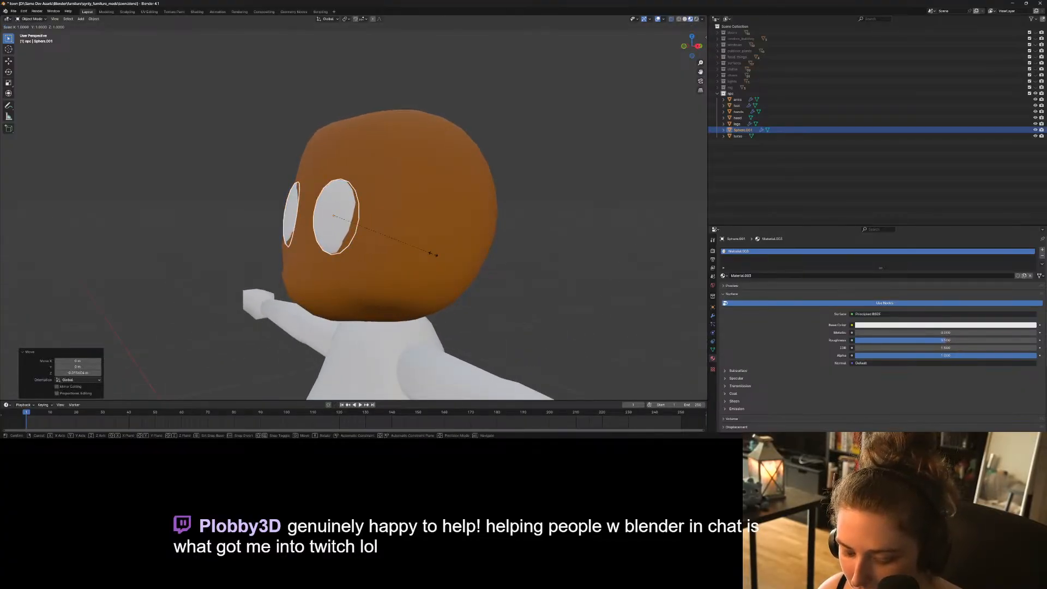
key(x)
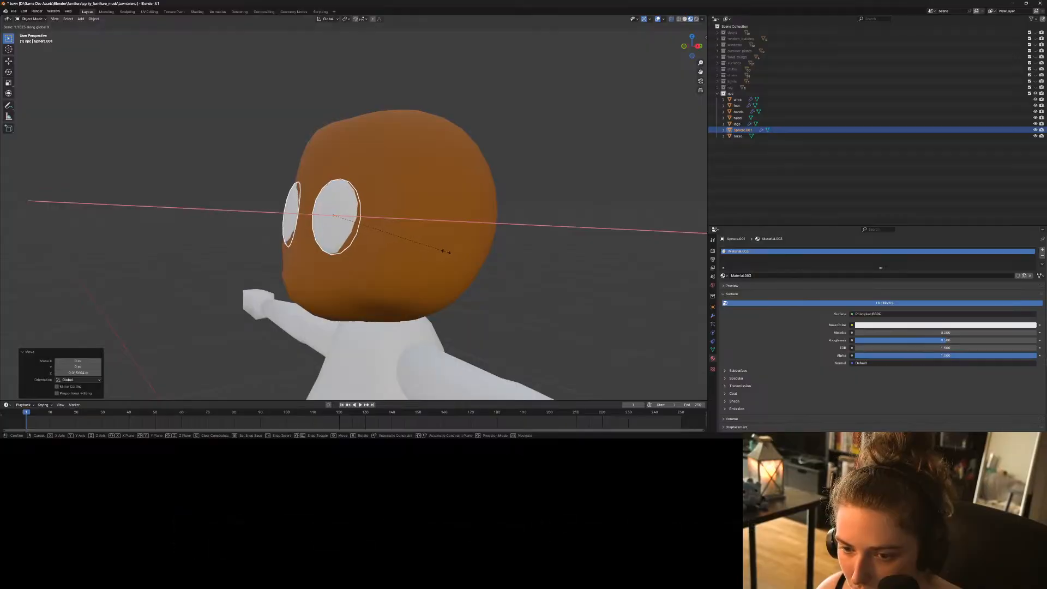
click(478, 250)
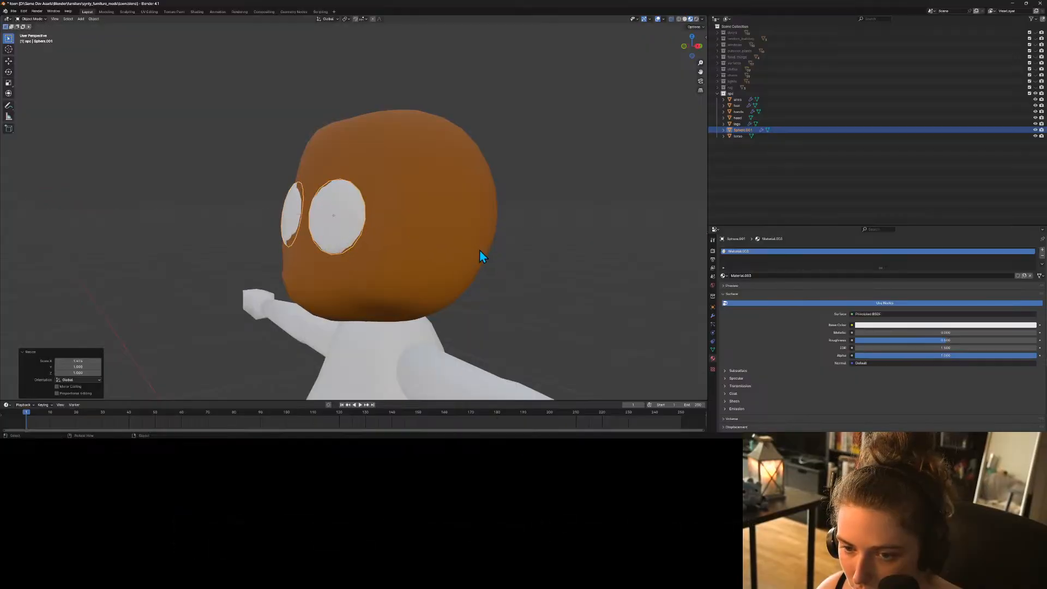
middle_drag(480, 250, 517, 286)
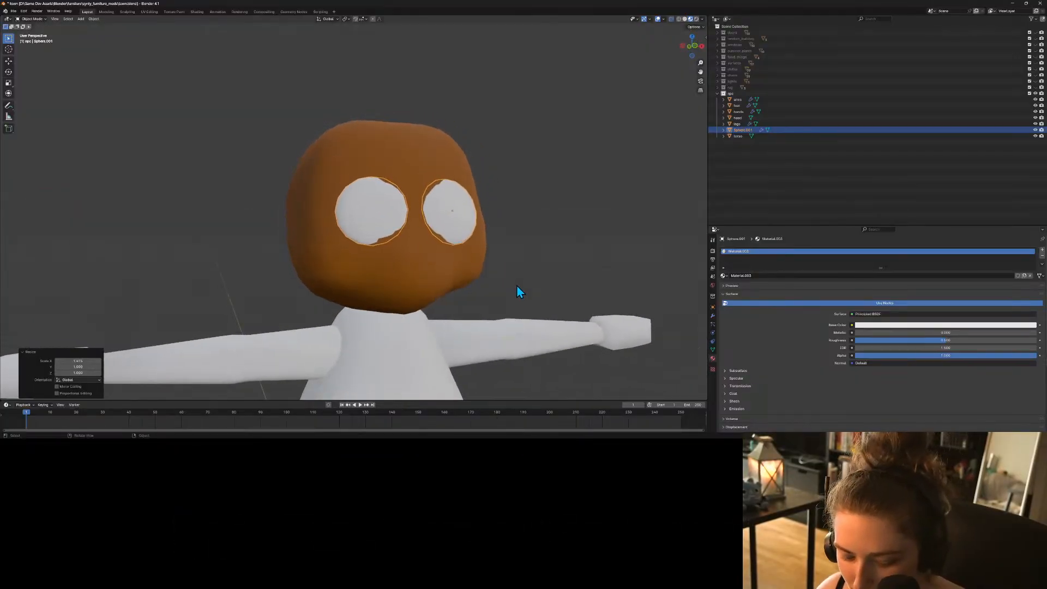
key(ctrl+z)
Try thickening the eyes by scaling them up along the Y axis.
key(s)
key(y)
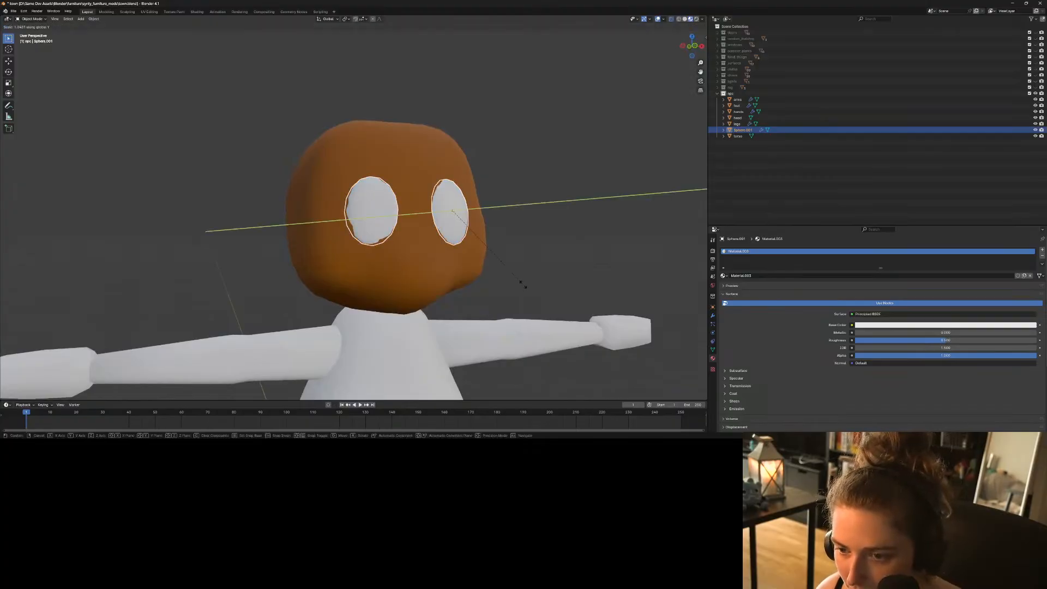
click(635, 298)
middle_drag(635, 297, 569, 276)
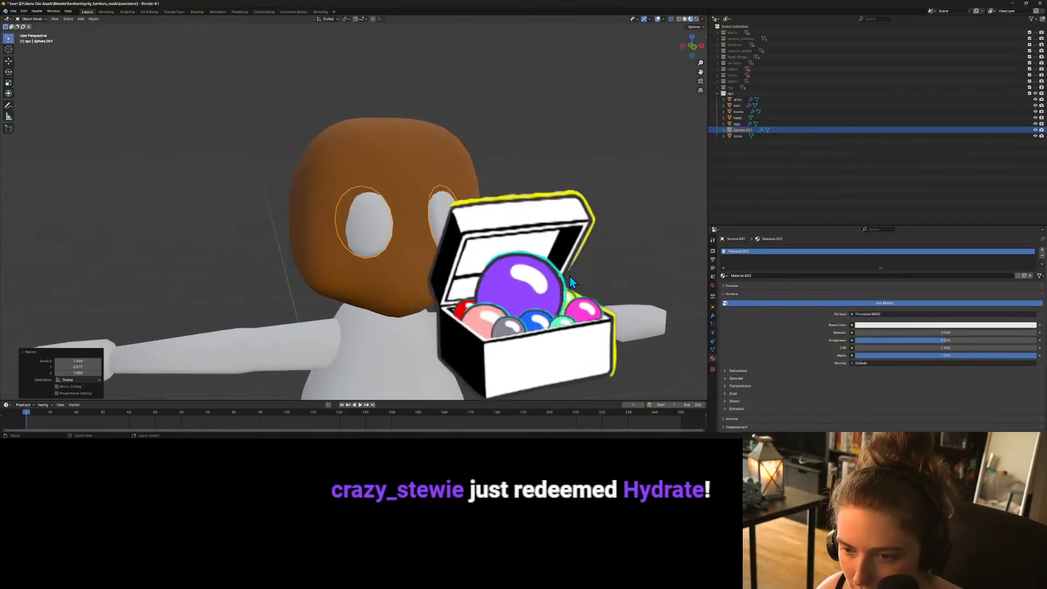
click(569, 276)
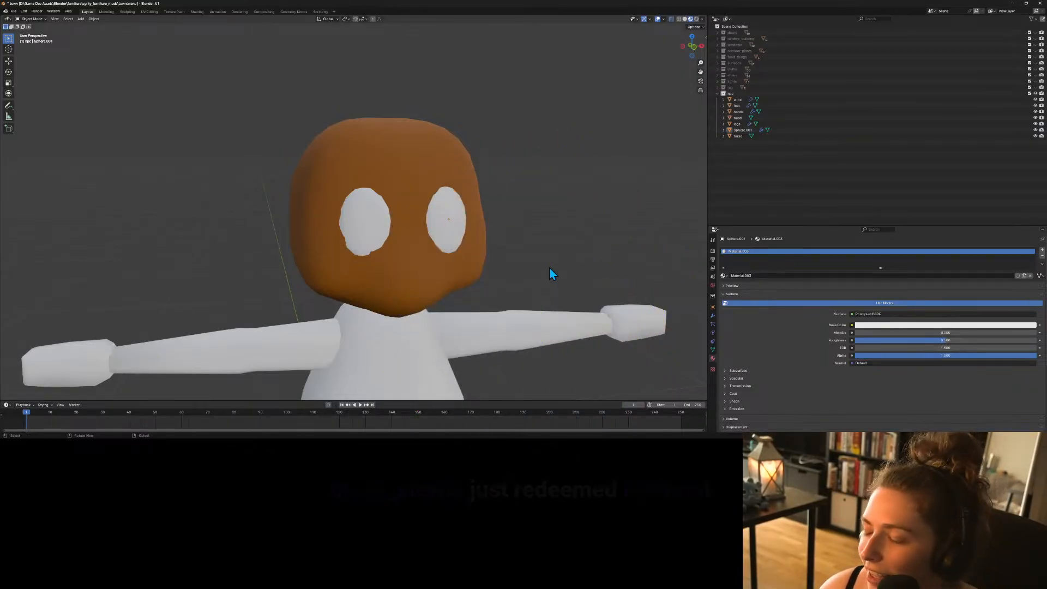
Move the mirrored eyes slightly farther apart and higher on the face, working in front view.
key(KP_1)
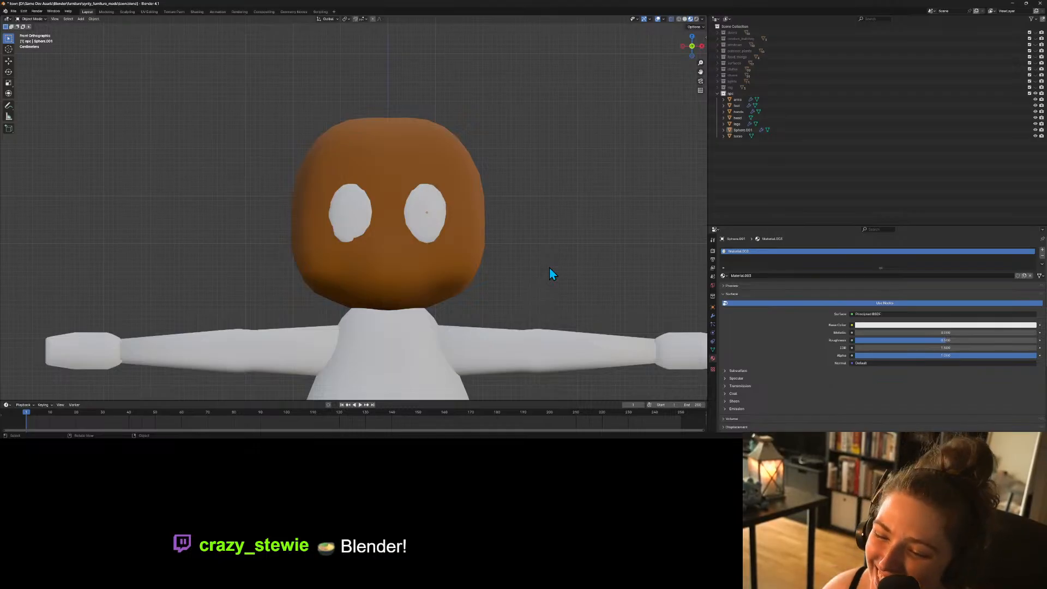
click(437, 229)
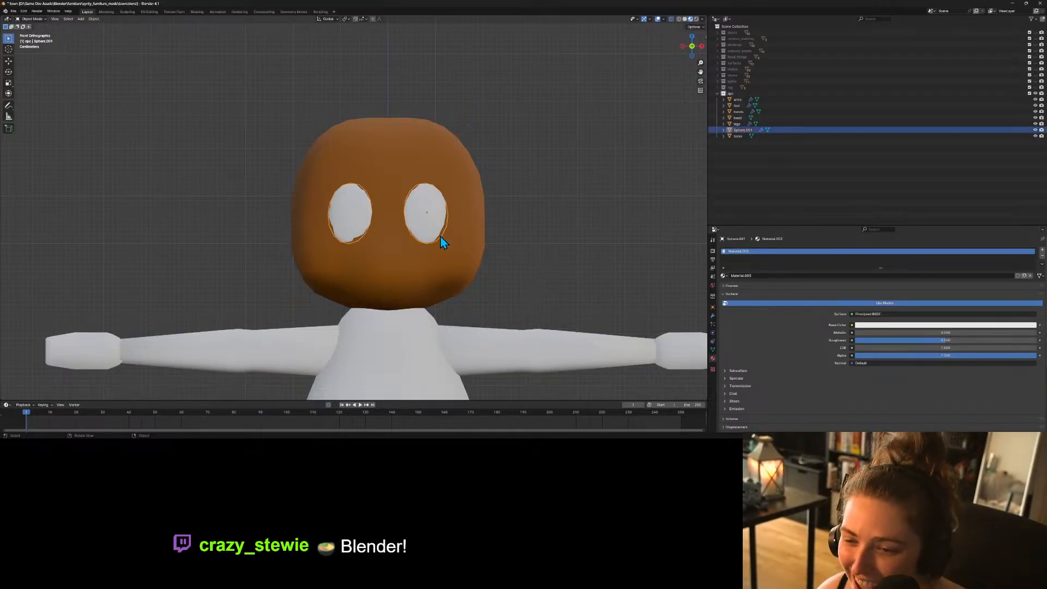
middle_drag(440, 233, 435, 238)
key(KP_1)
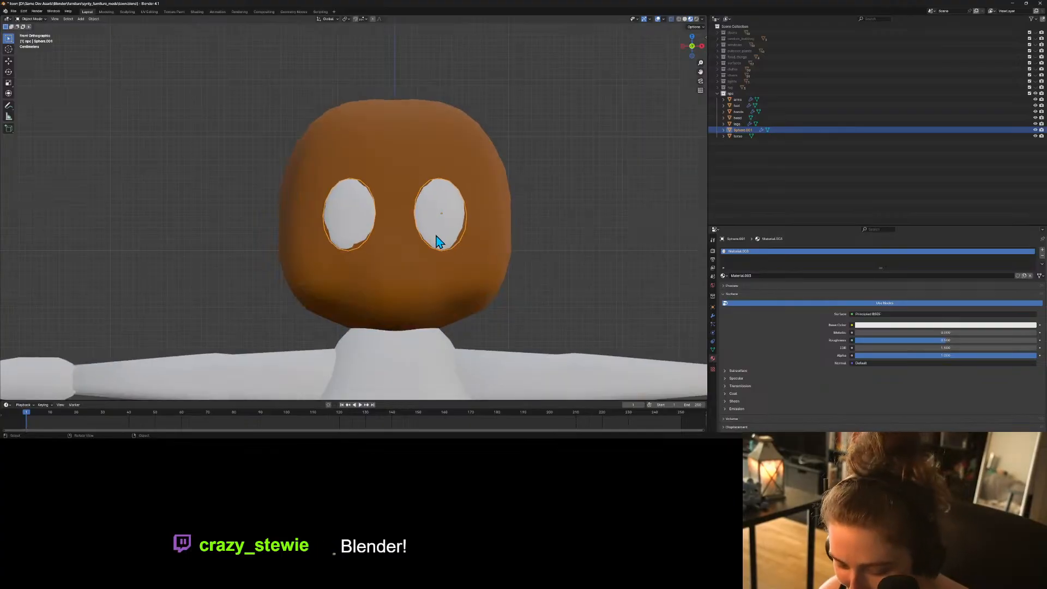
key(g)
click(453, 229)
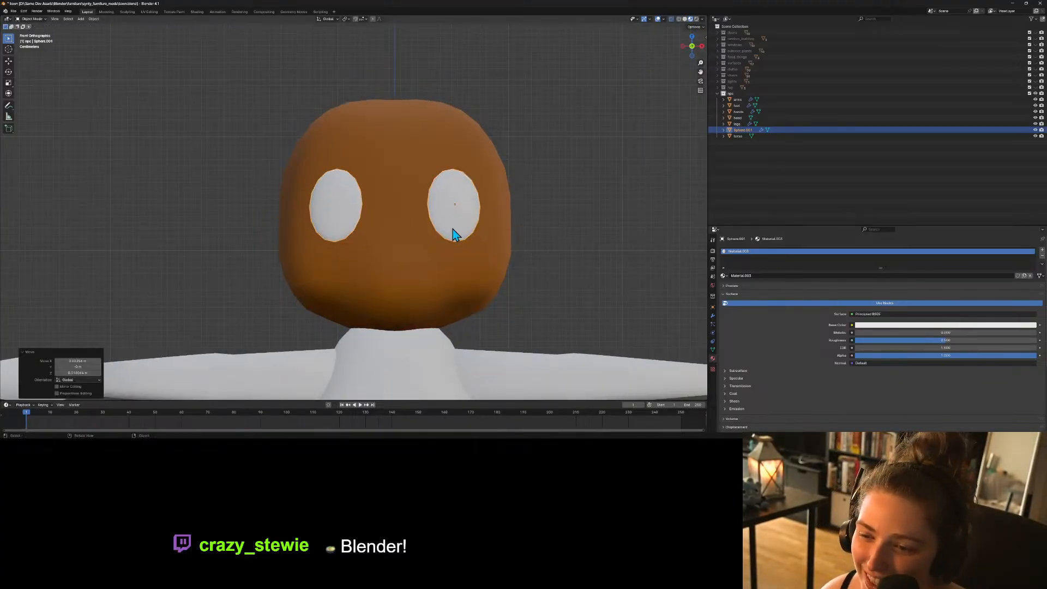
click(561, 264)
Push the eyes back into the surface of the head, working in side view.
middle_drag(561, 264, 480, 274)
key(KP_3)
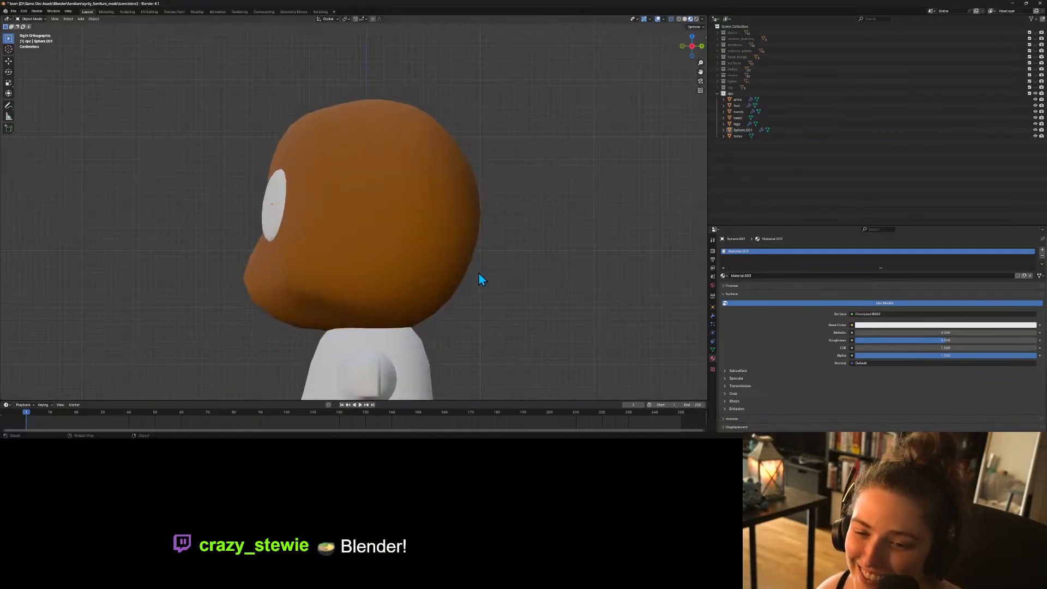
click(274, 208)
key(g)
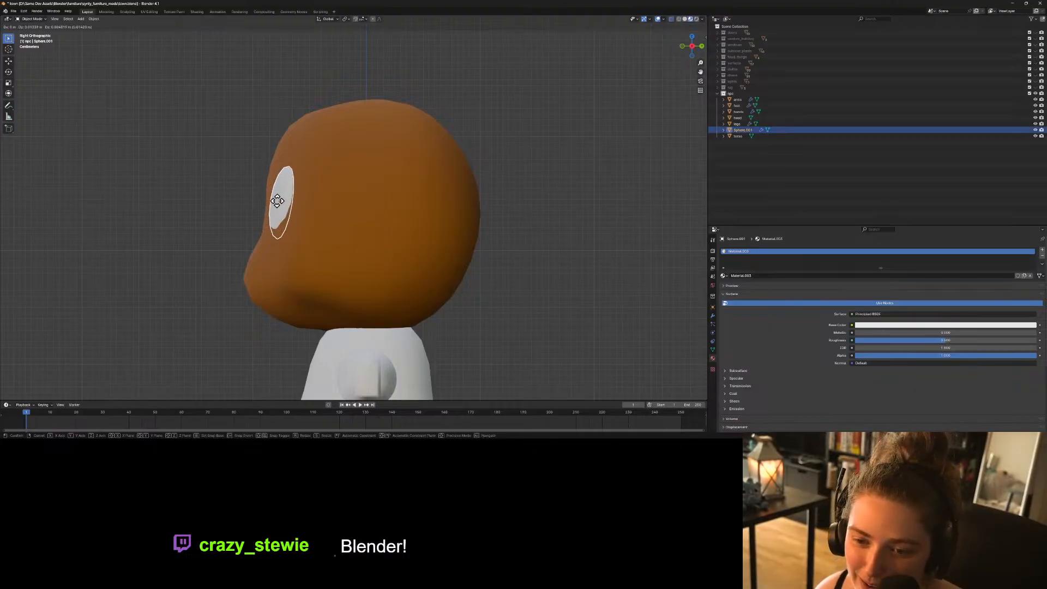
click(276, 201)
click(522, 308)
Rotate the eyes about the global Y axis so they sit flush against the curve of the face.
middle_drag(521, 308, 429, 234)
click(401, 204)
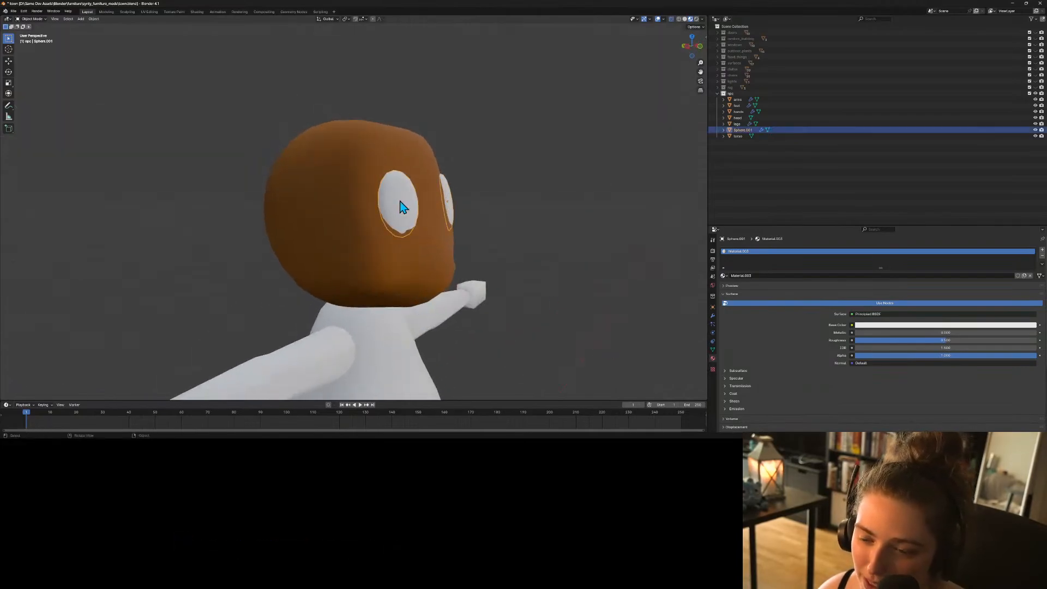
key(KP_3)
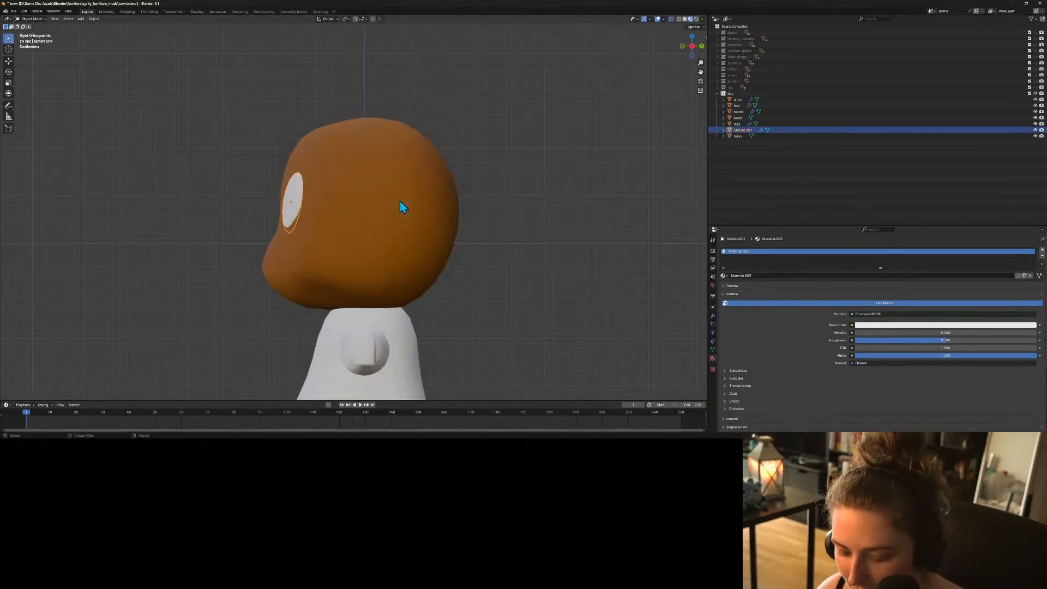
key(r)
key(z)
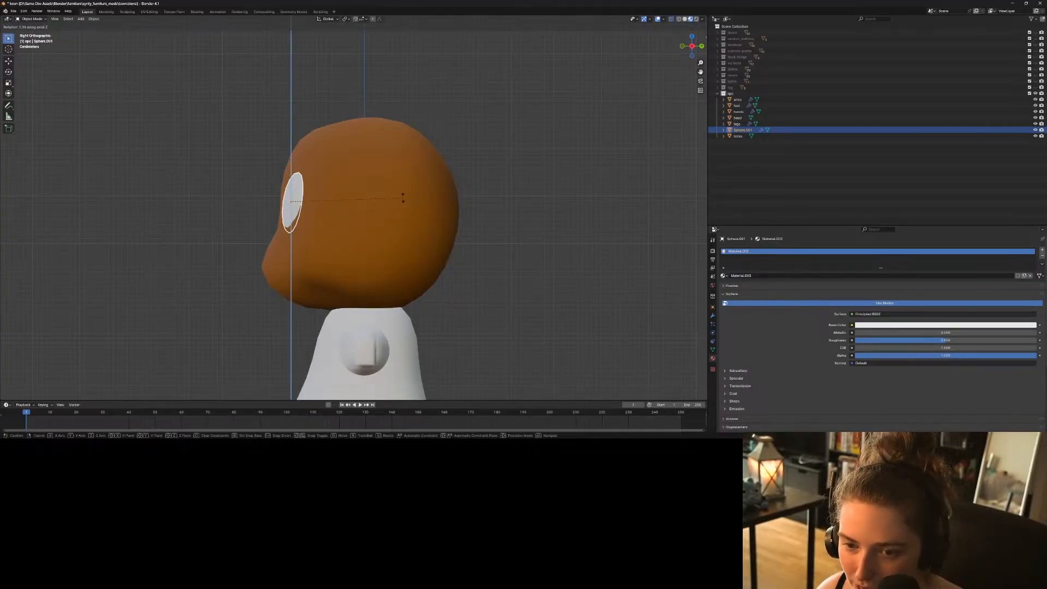
key(y)
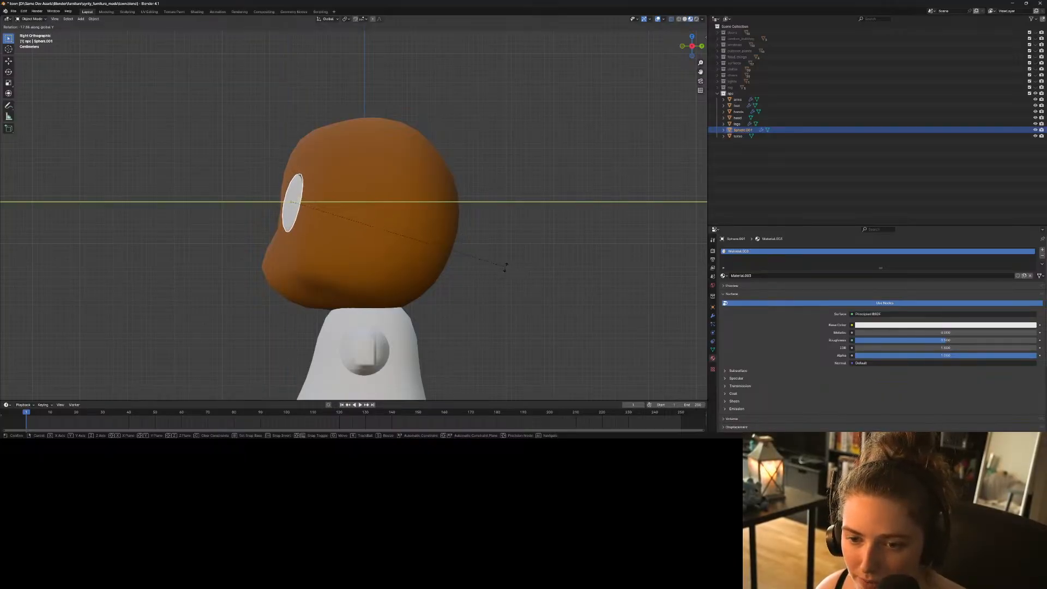
click(471, 259)
Apply Shade Smooth by Angle to the eye object.
middle_drag(443, 320, 477, 319)
key(Tab)
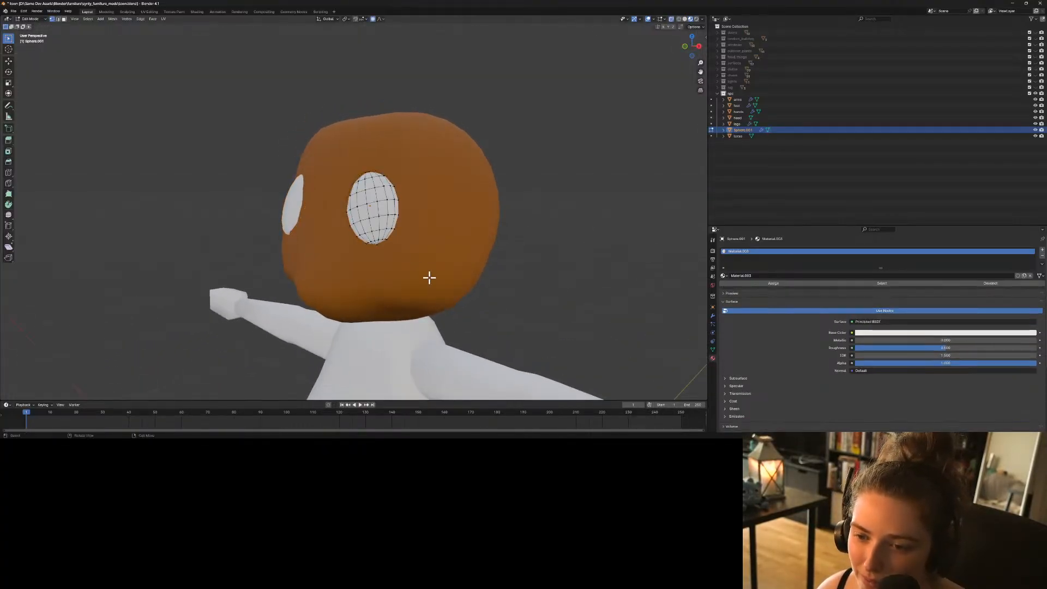
key(Tab)
right_click(365, 212)
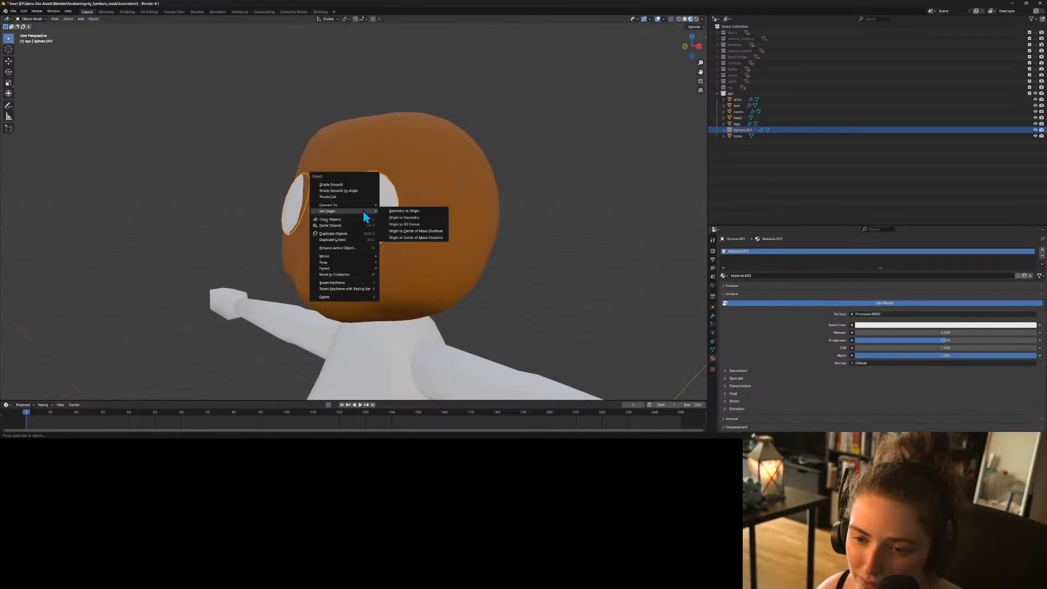
click(342, 192)
click(609, 301)
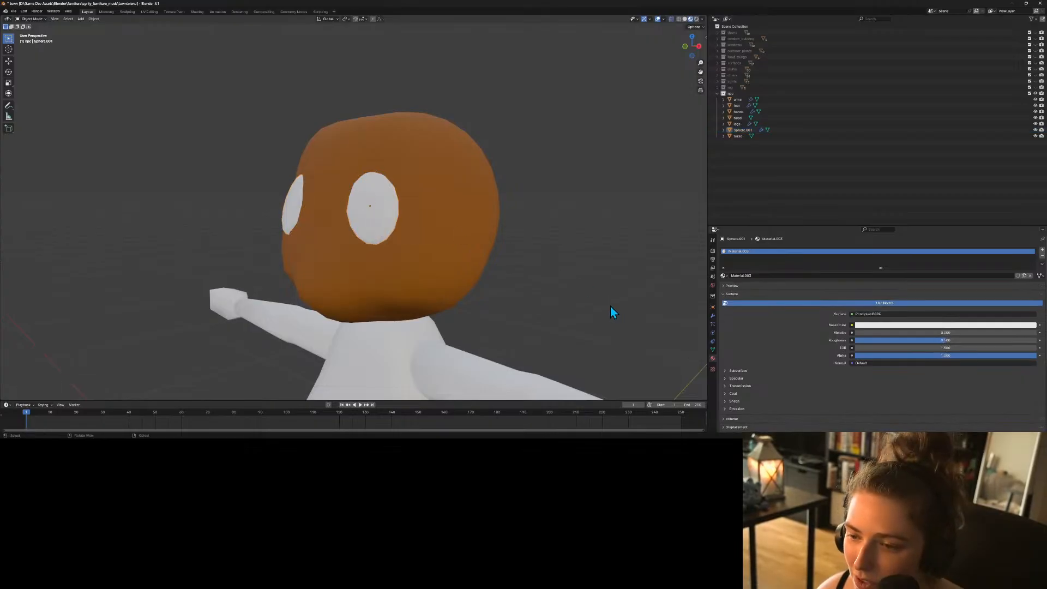
Add a Subdivision Surface modifier to the eye object.
click(348, 208)
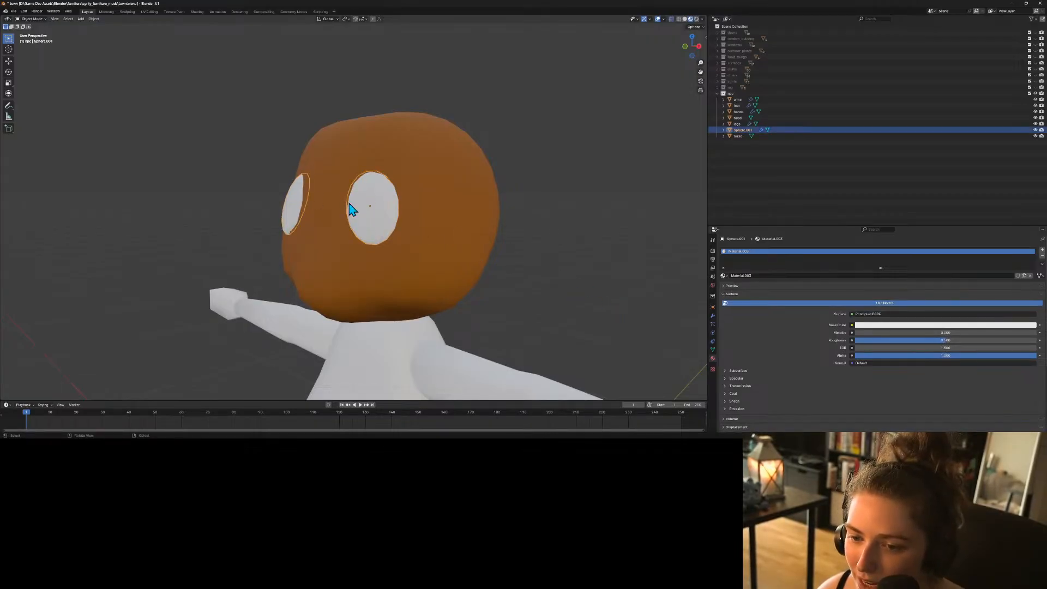
click(713, 316)
click(740, 250)
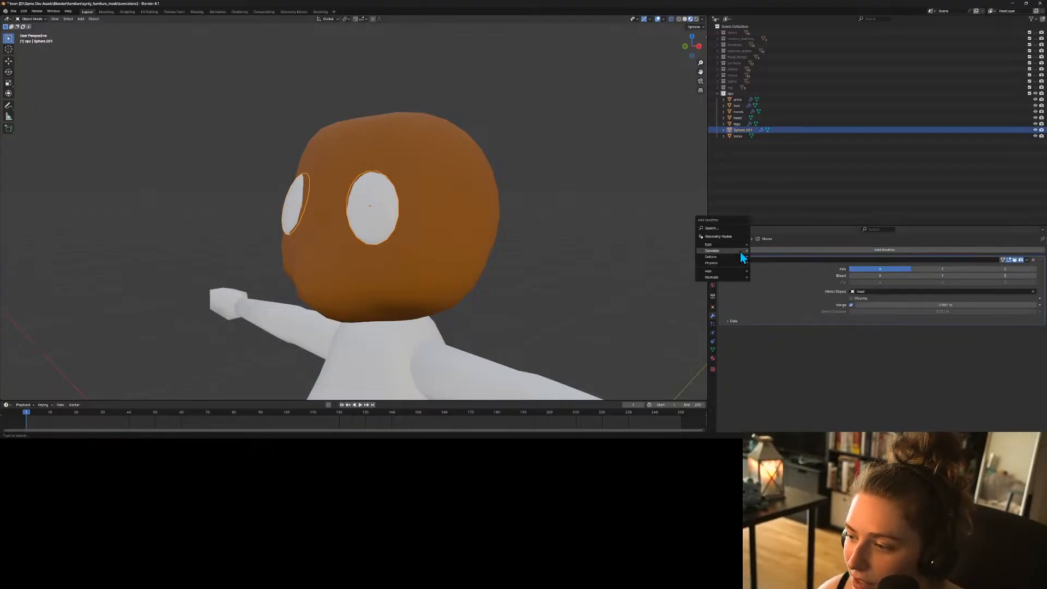
mouse_move(740, 251)
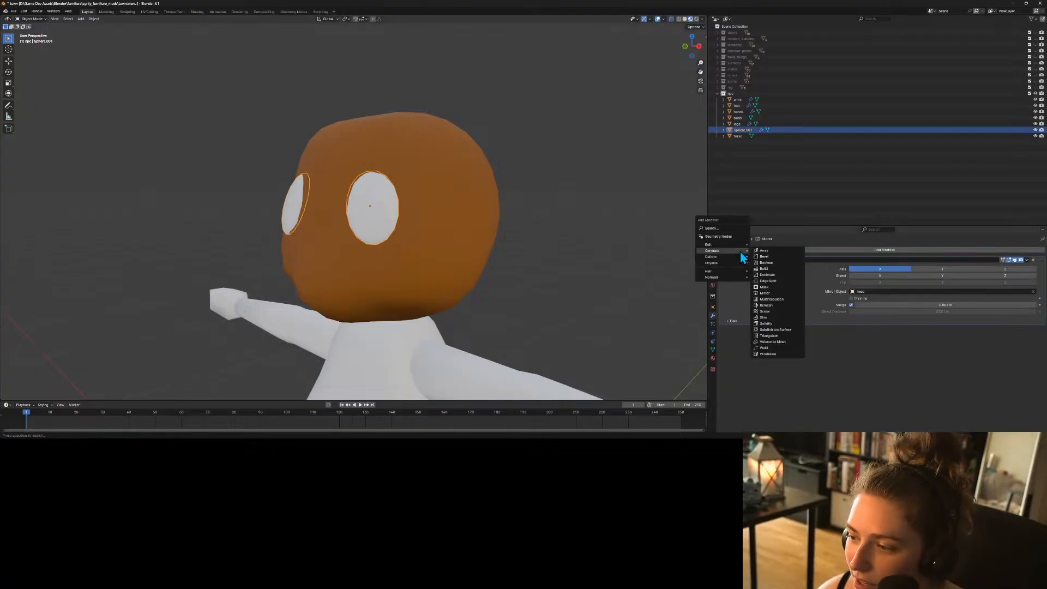
click(771, 330)
click(599, 283)
middle_drag(600, 284, 680, 279)
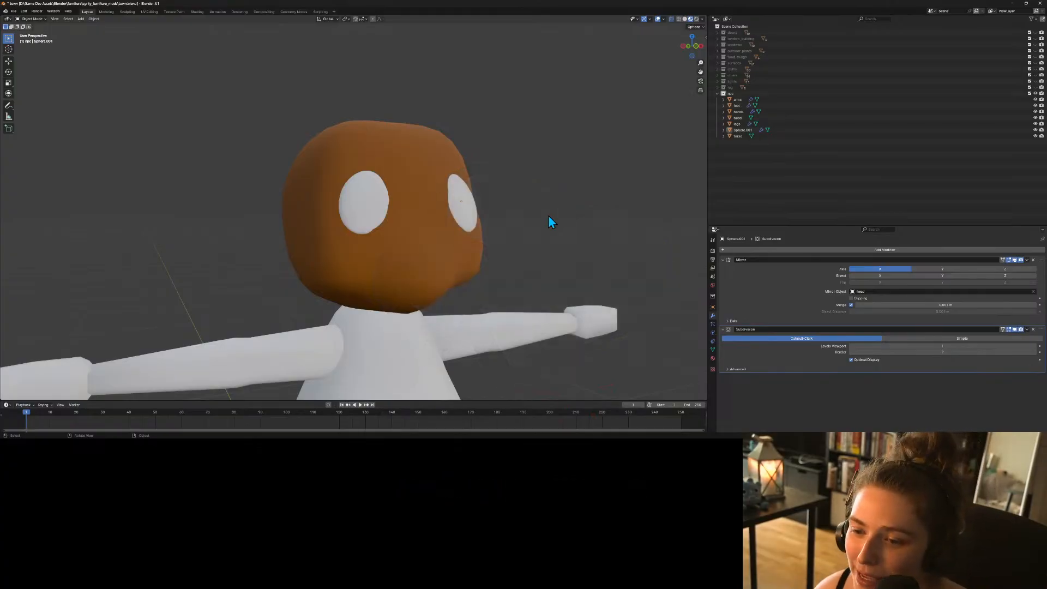
Move the mirrored eyes slightly closer together in front view.
middle_drag(552, 224, 465, 264)
click(411, 227)
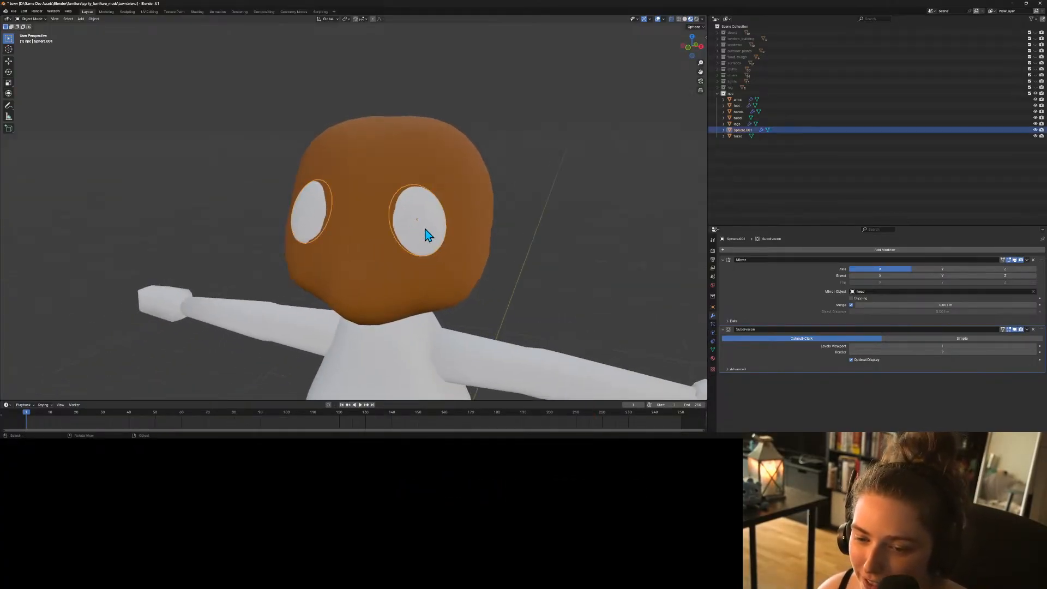
key(KP_1)
key(g)
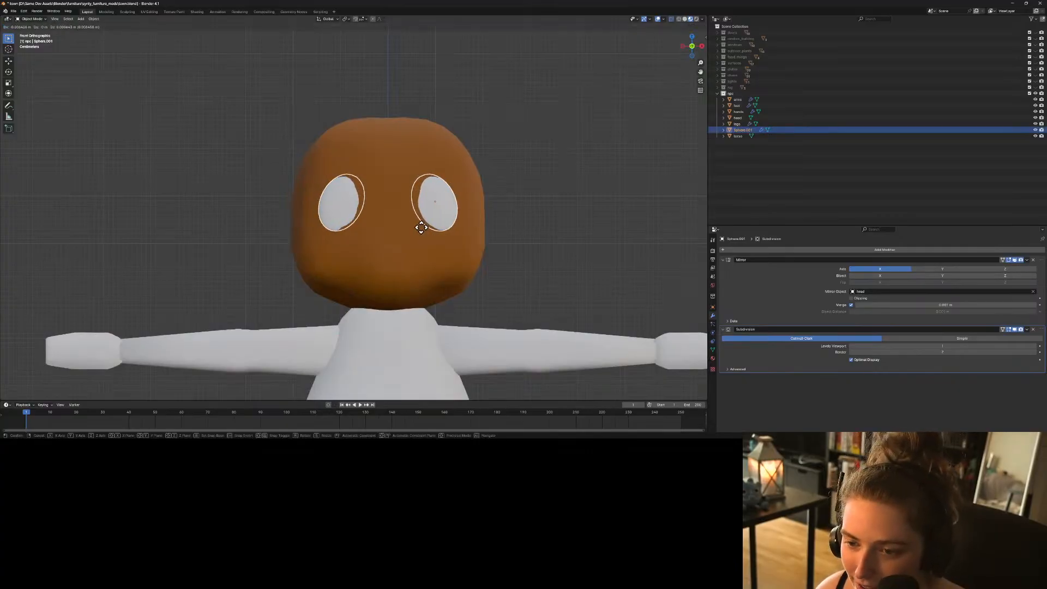
click(418, 227)
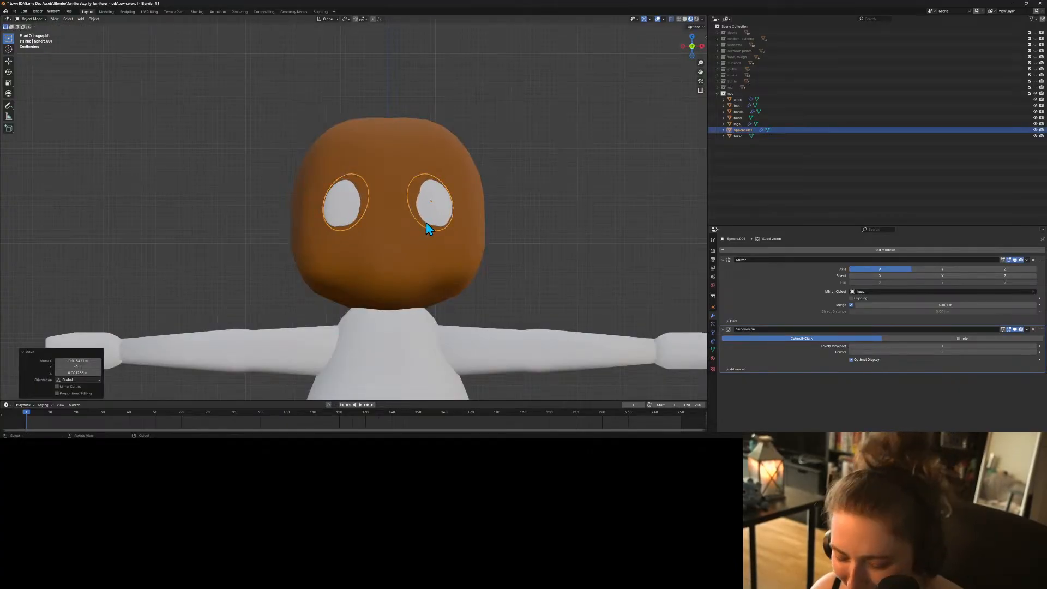
Bring the eyes forward along the Y axis so their full ovals stand clear of the head.
key(g)
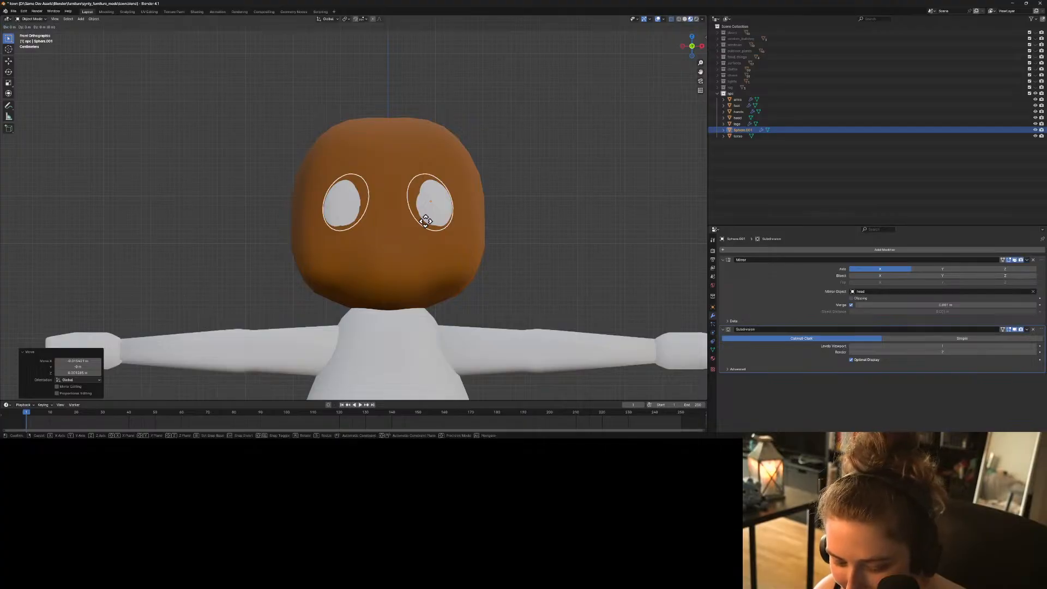
key(y)
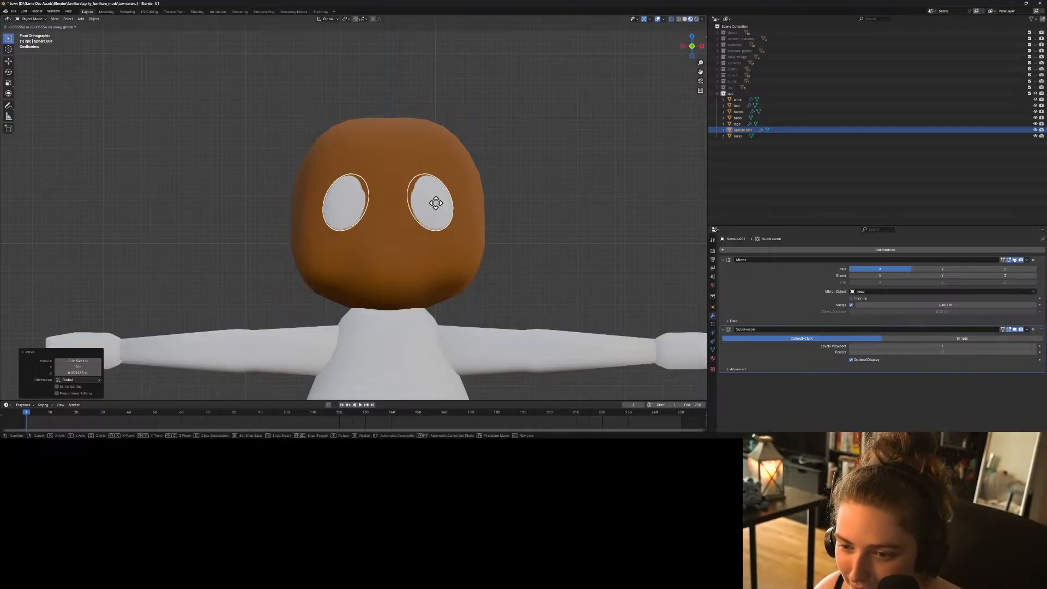
click(424, 190)
click(548, 290)
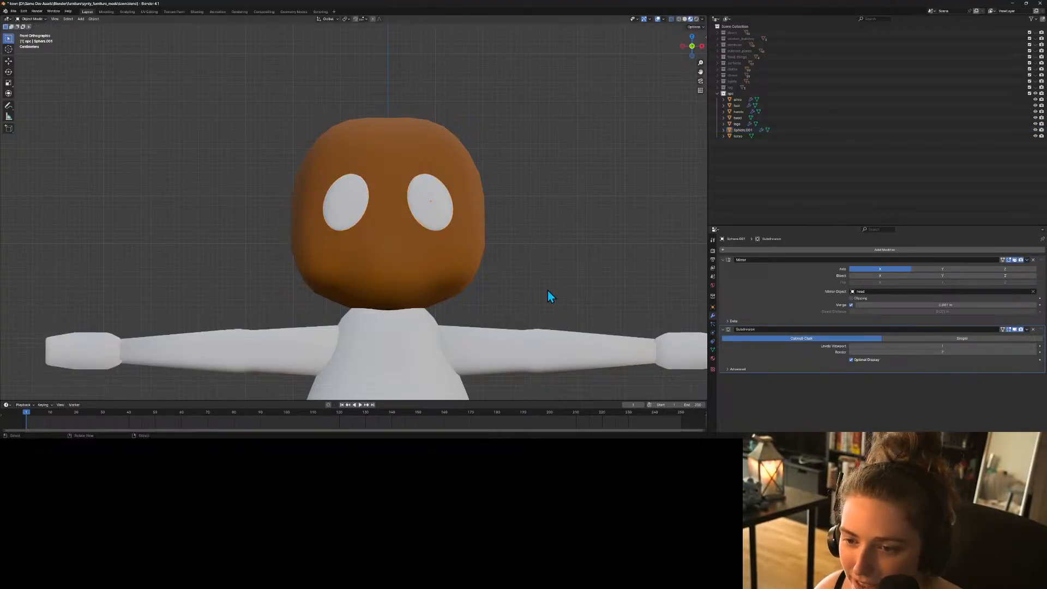
Rotate the eyes slightly from a near-side view and move them back toward the head surface.
middle_drag(555, 297, 509, 305)
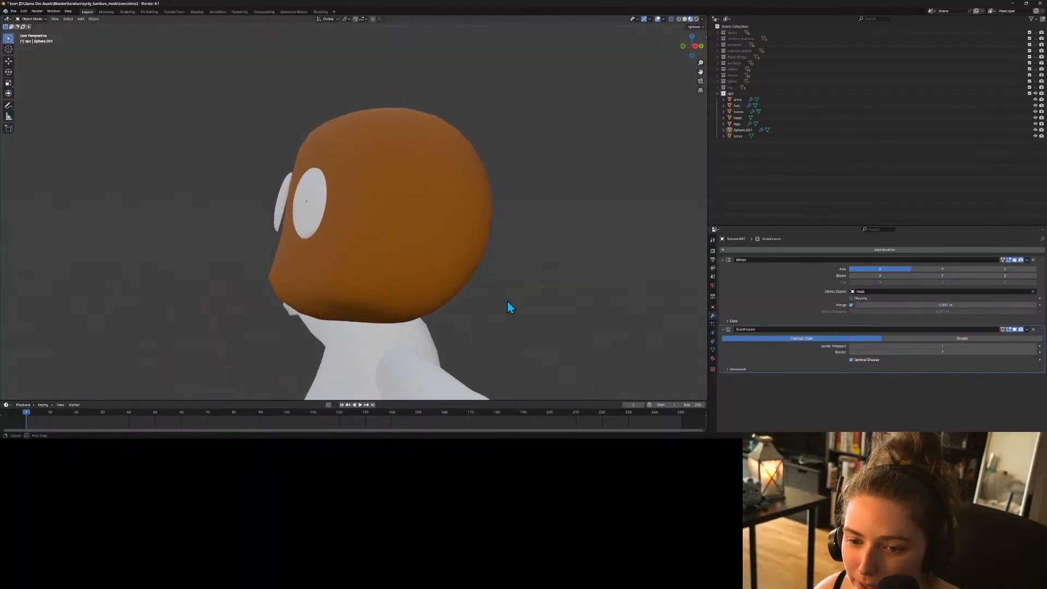
click(280, 209)
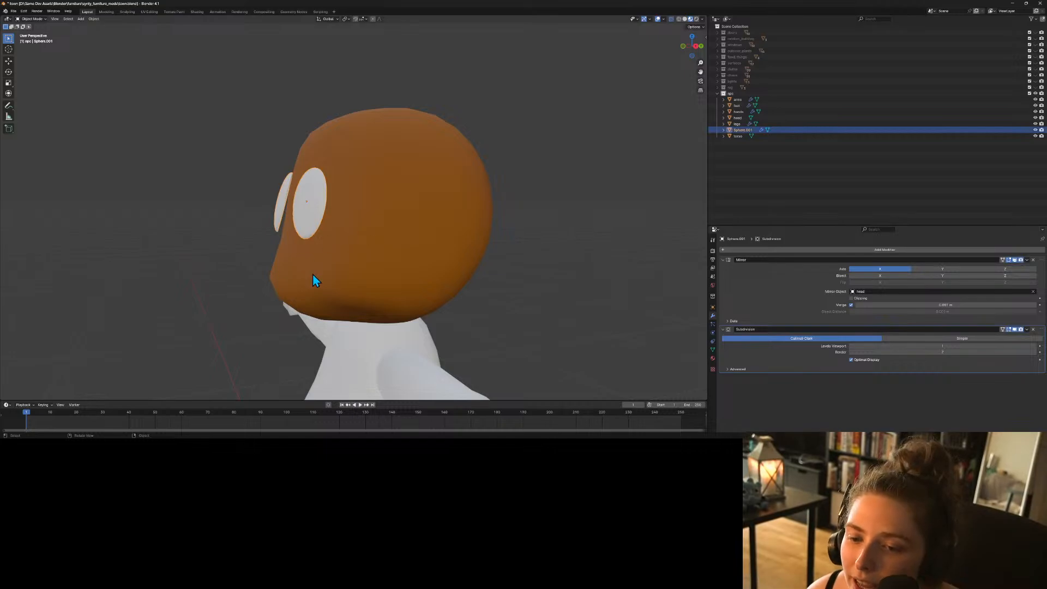
middle_drag(312, 273, 313, 276)
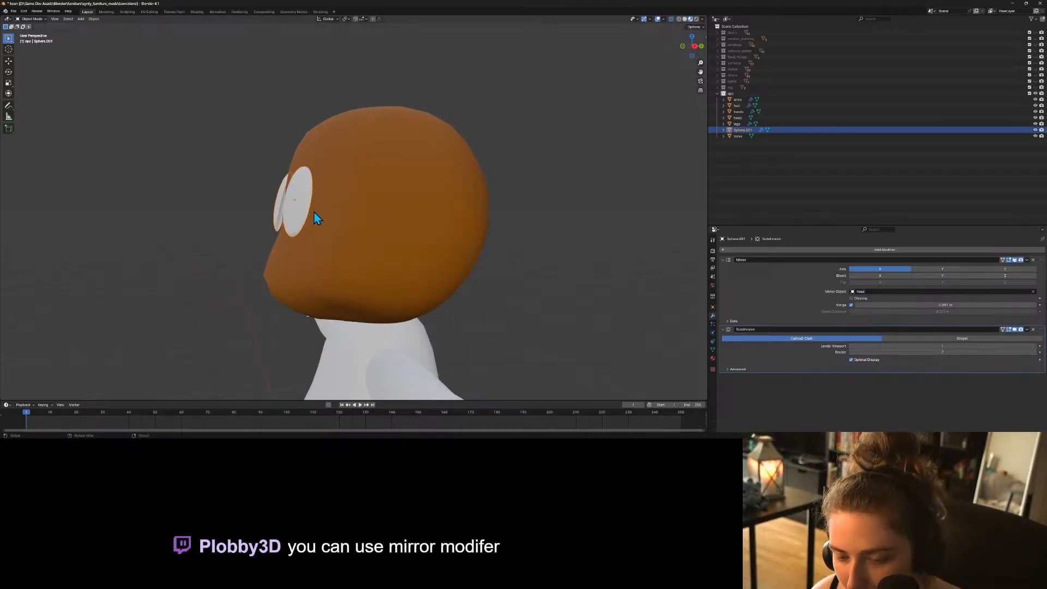
key(r)
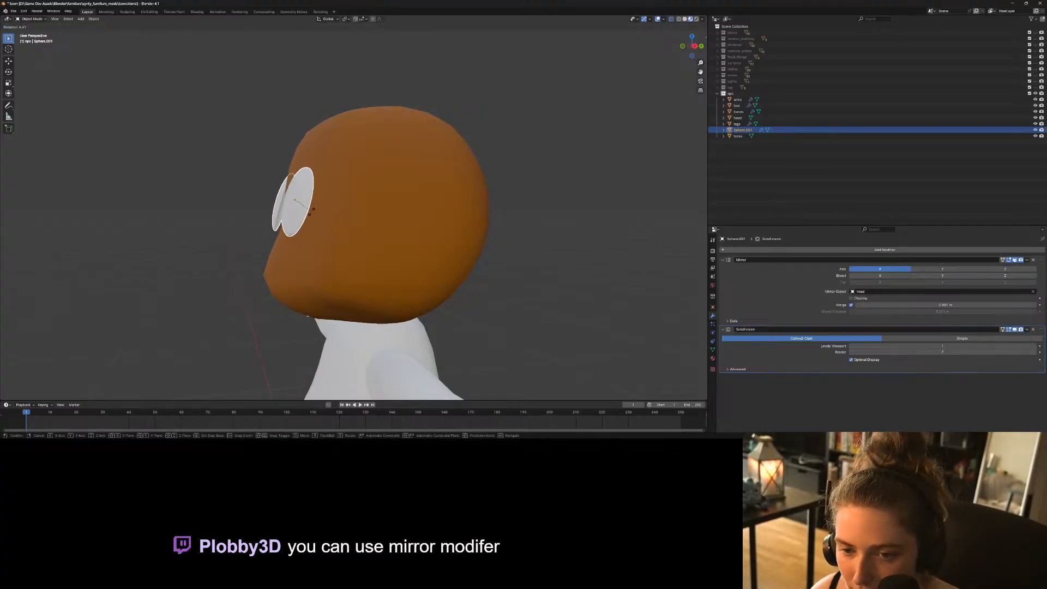
click(322, 217)
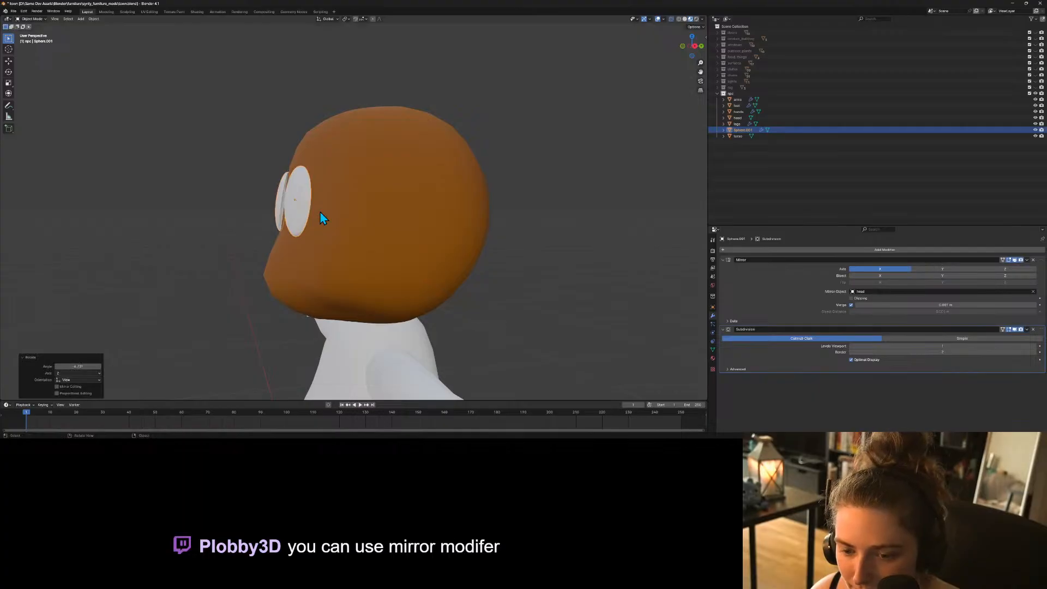
key(g)
click(323, 211)
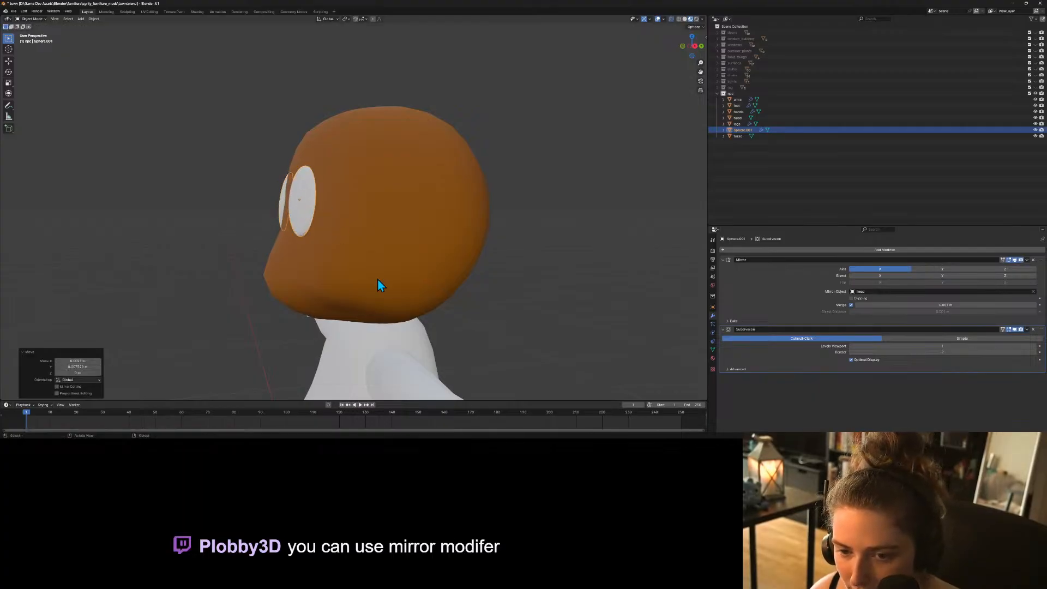
Delete the mirrored flat white eye object from the character's head.
middle_drag(380, 284, 482, 350)
key(Tab)
key(Tab)
scroll(433, 283, up, 2)
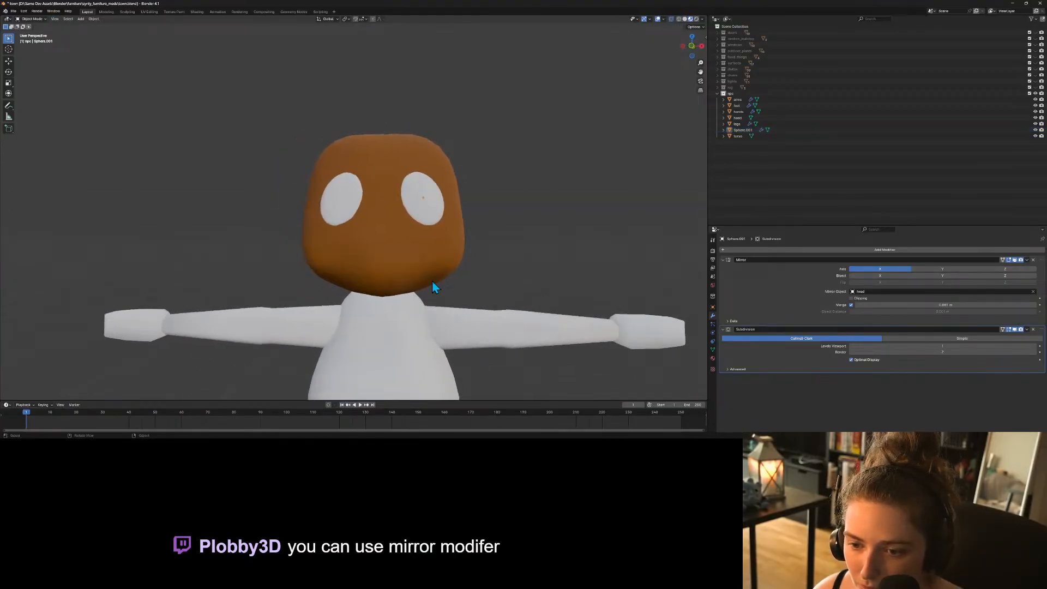
click(425, 217)
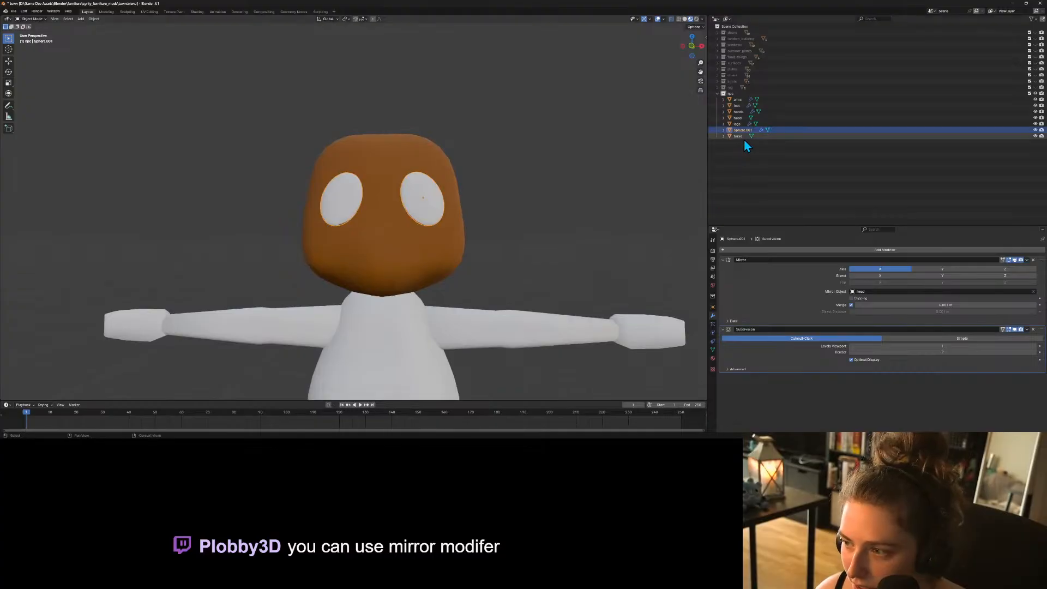
key(Delete)
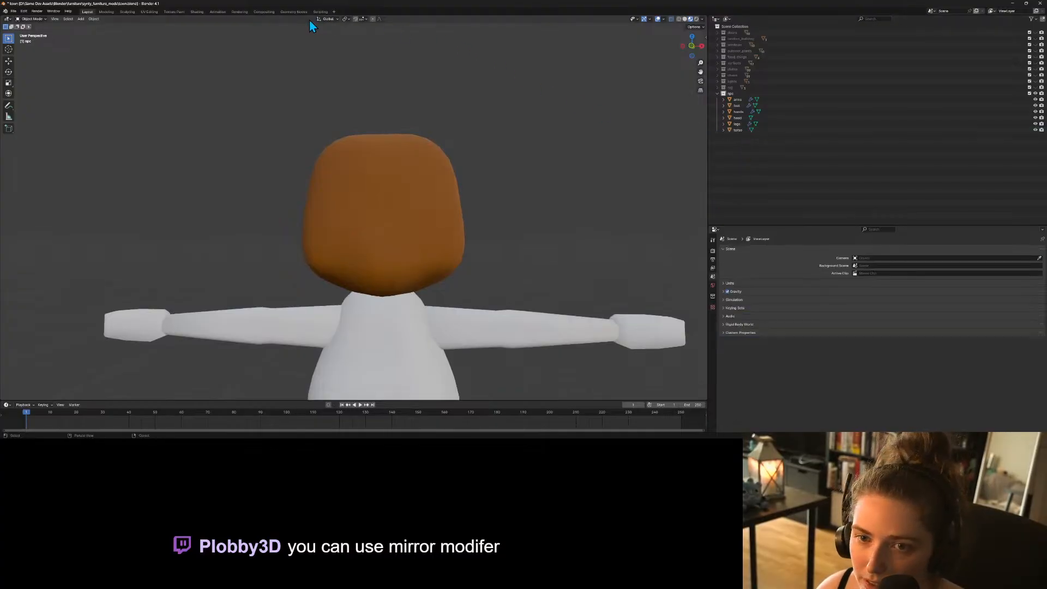
Add a UV sphere mesh to the scene as a new eye.
click(81, 20)
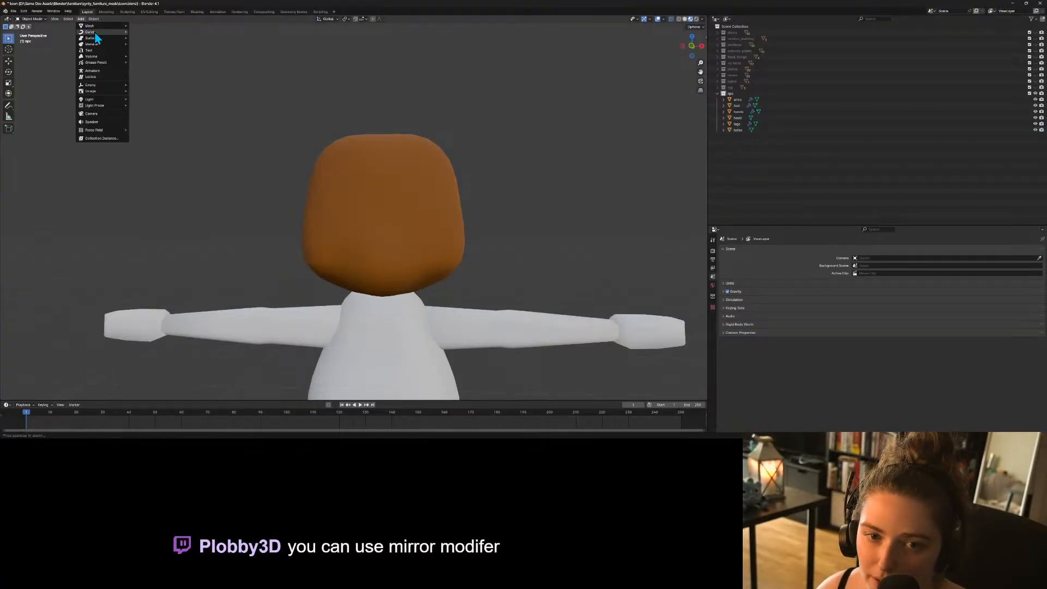
mouse_move(110, 47)
mouse_move(109, 26)
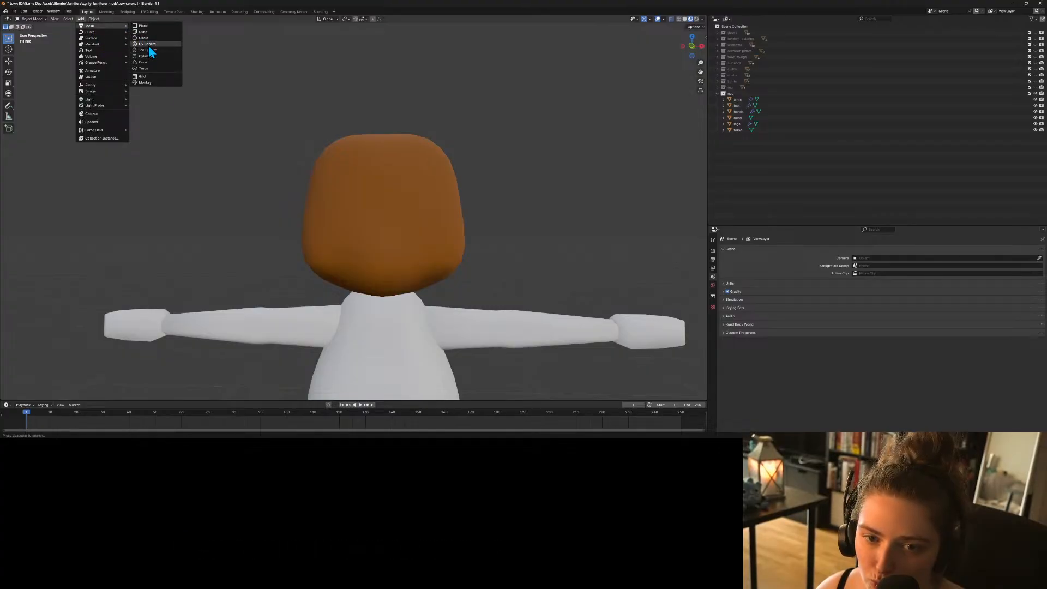
click(149, 45)
scroll(469, 278, down, 4)
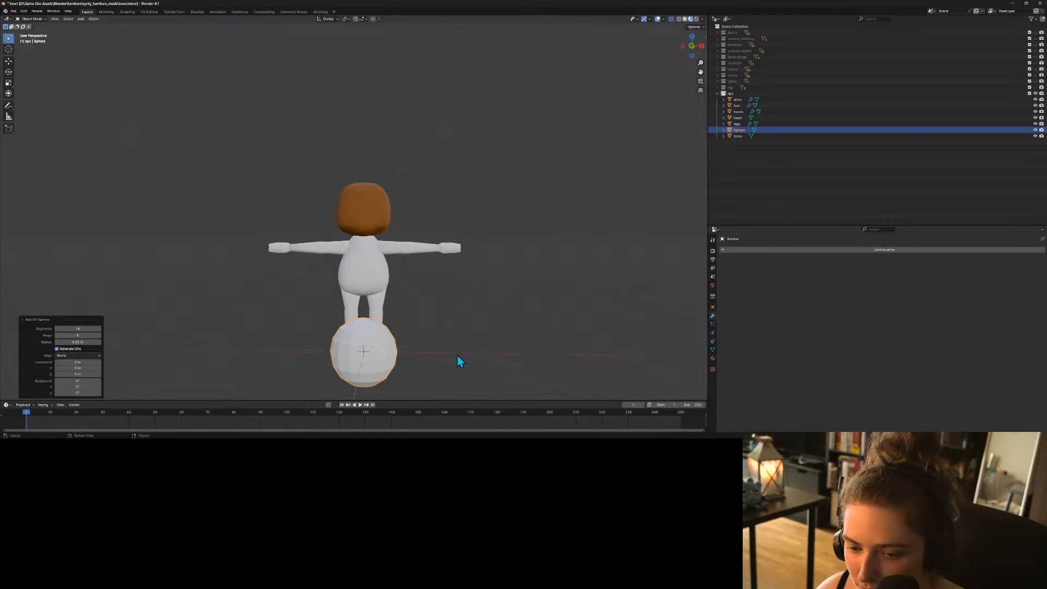
Reduce the new sphere's radius to 0.1 m, then 0.05 m, and finally to a smaller eye-sized value.
click(69, 342)
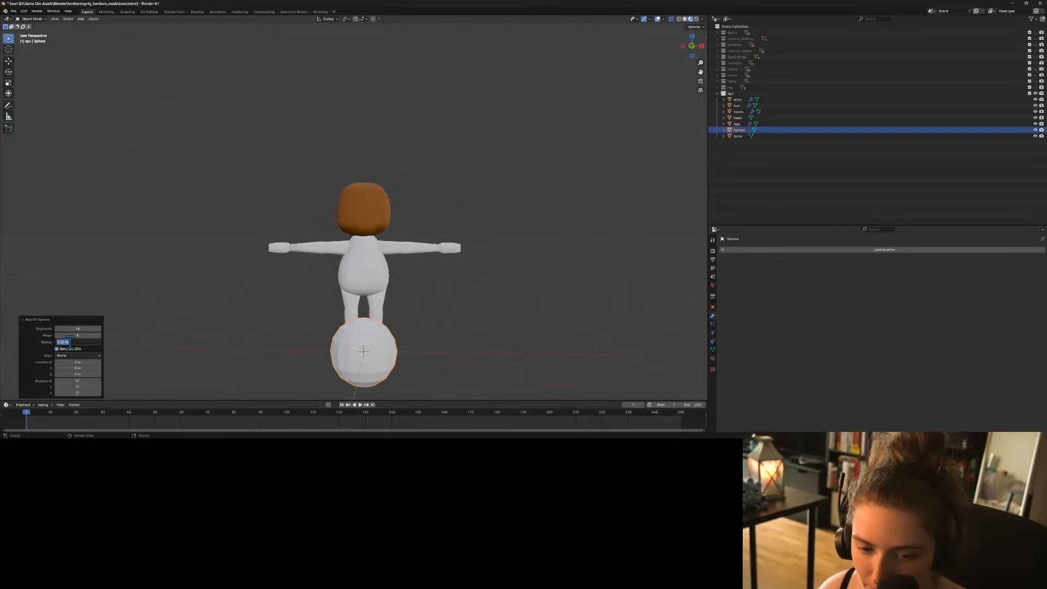
text(.1)
key(Return)
click(69, 342)
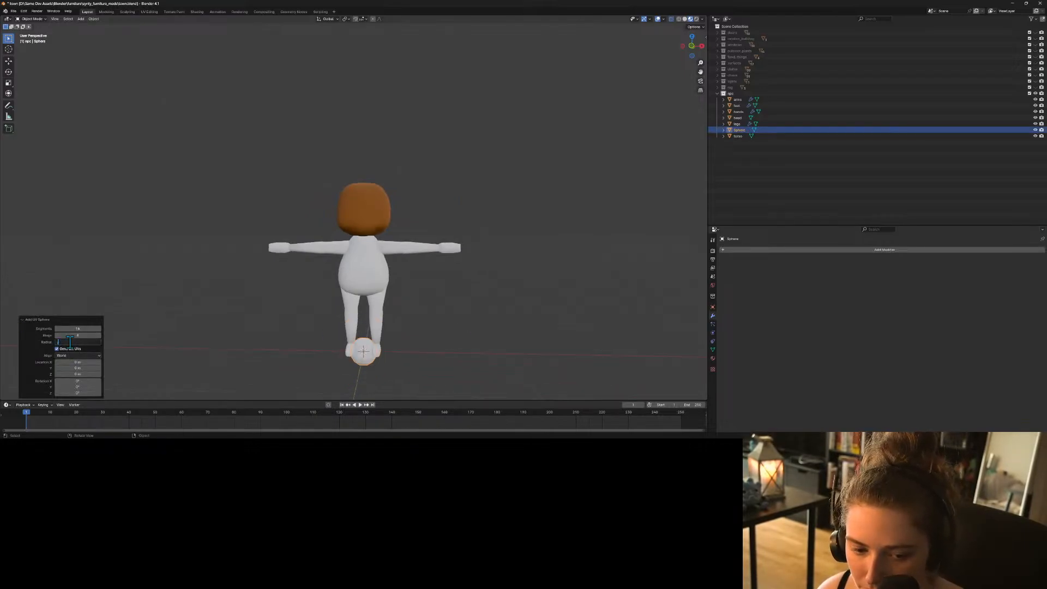
text(.05)
key(Return)
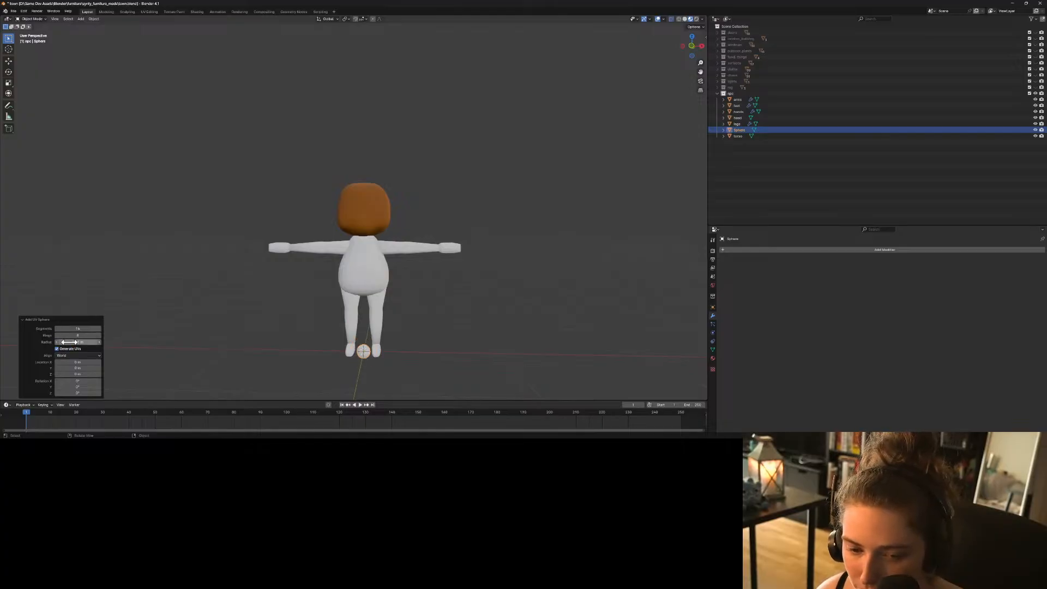
click(69, 342)
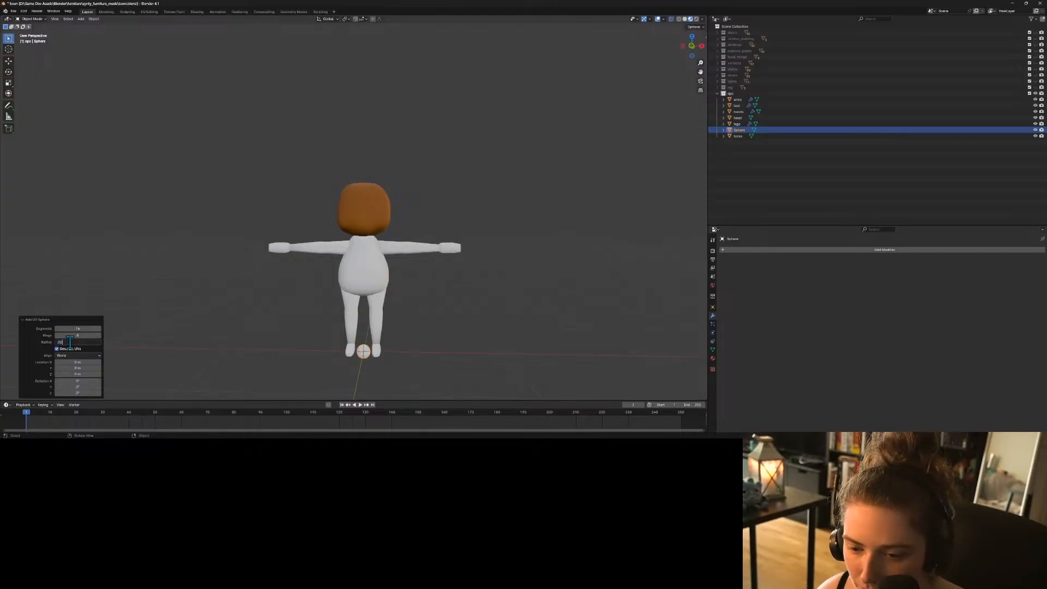
key(Return)
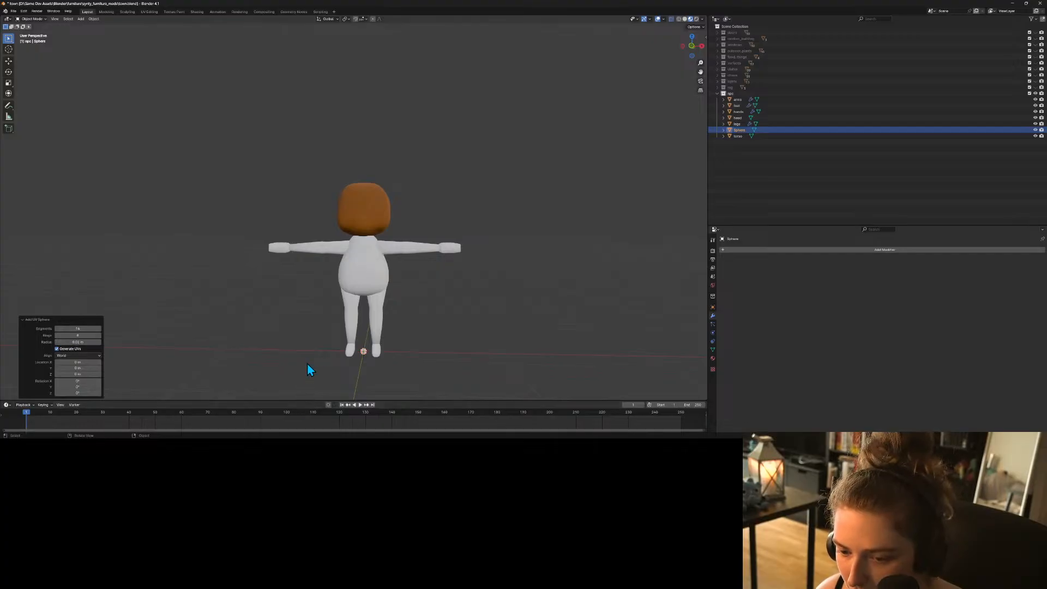
Raise the sphere along Z to eye height on the head and shift it along Y to the front of the face.
key(g)
key(z)
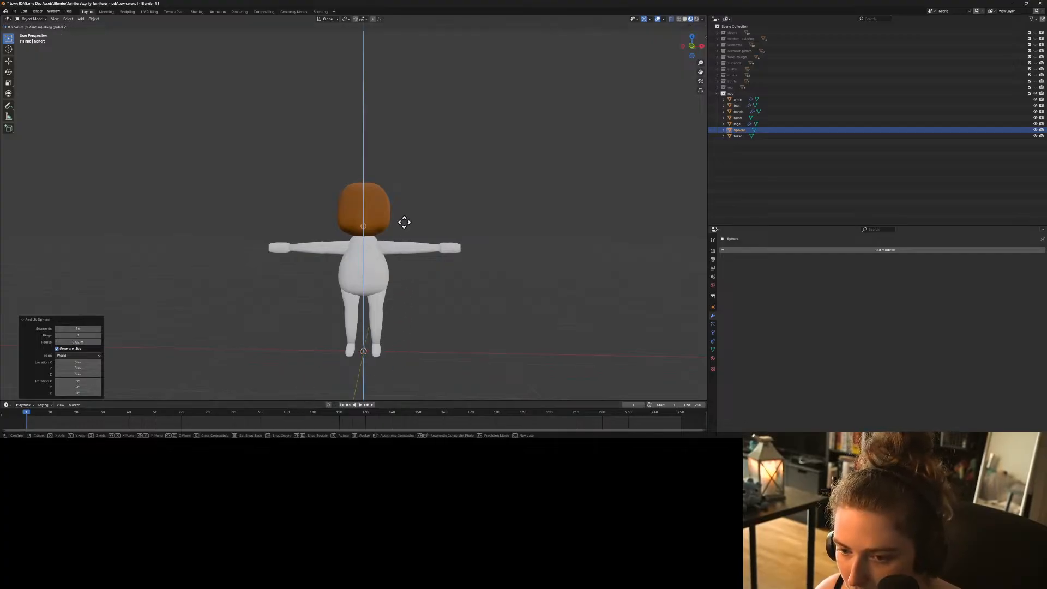
click(403, 204)
key(KP_3)
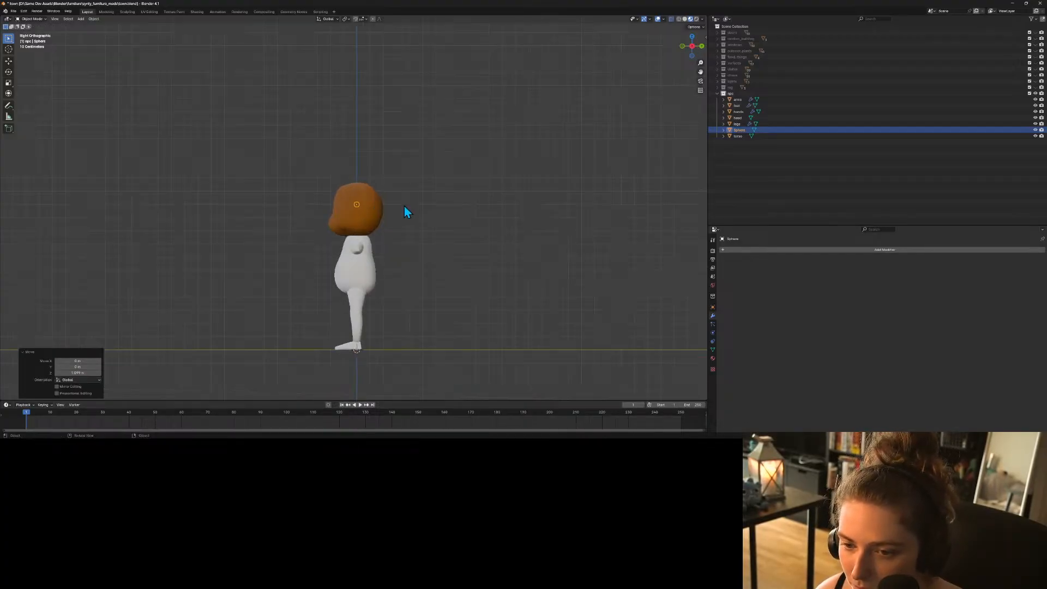
key(g)
key(y)
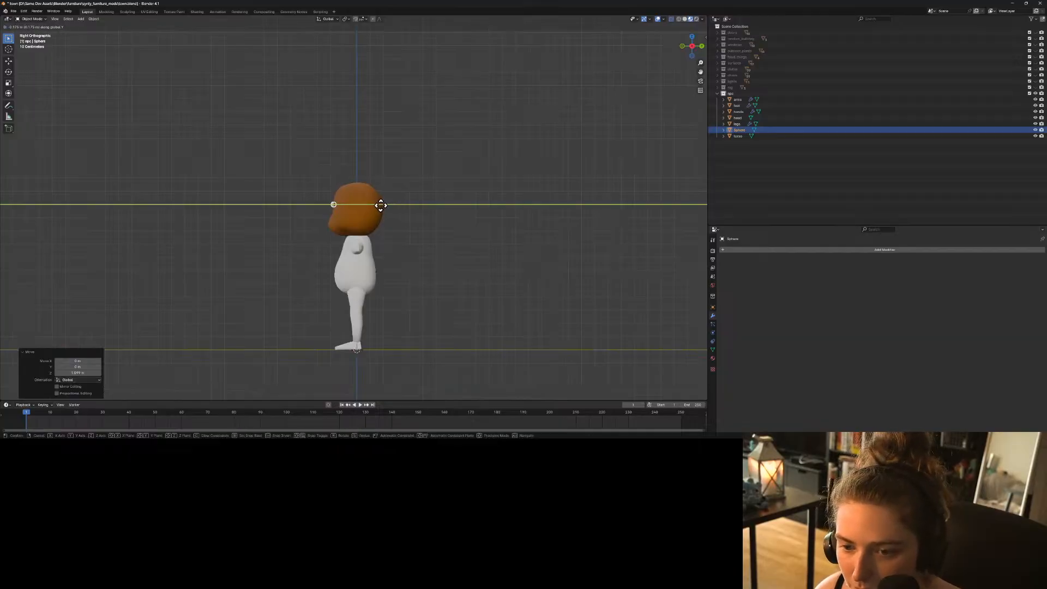
click(379, 206)
In front view, move the sphere sideways and slightly down to the eye position on the character's left side.
middle_drag(373, 284, 426, 277)
key(KP_1)
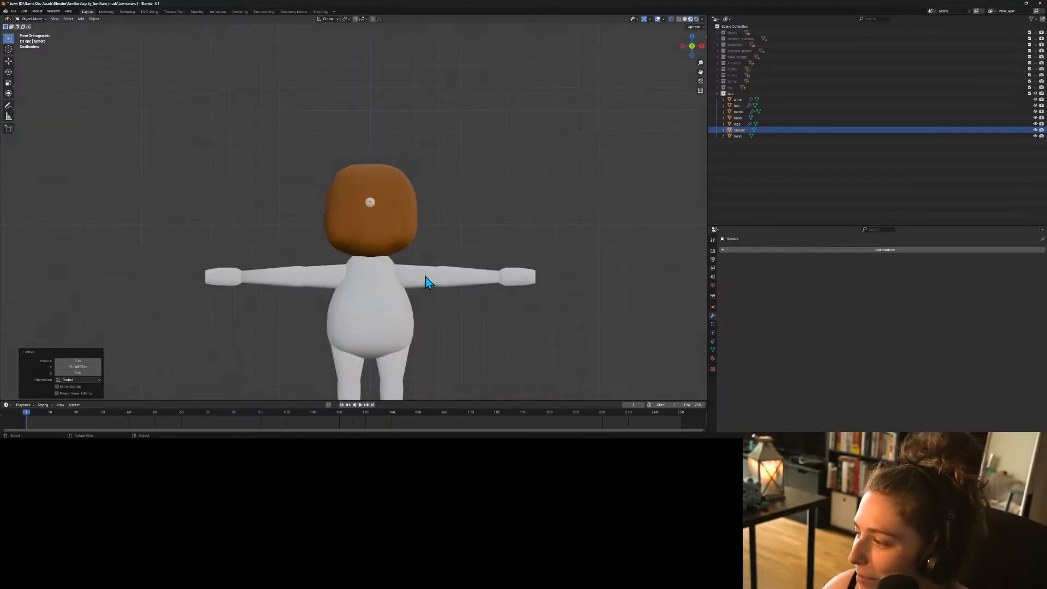
scroll(427, 281, up, 1)
scroll(426, 281, up, 3)
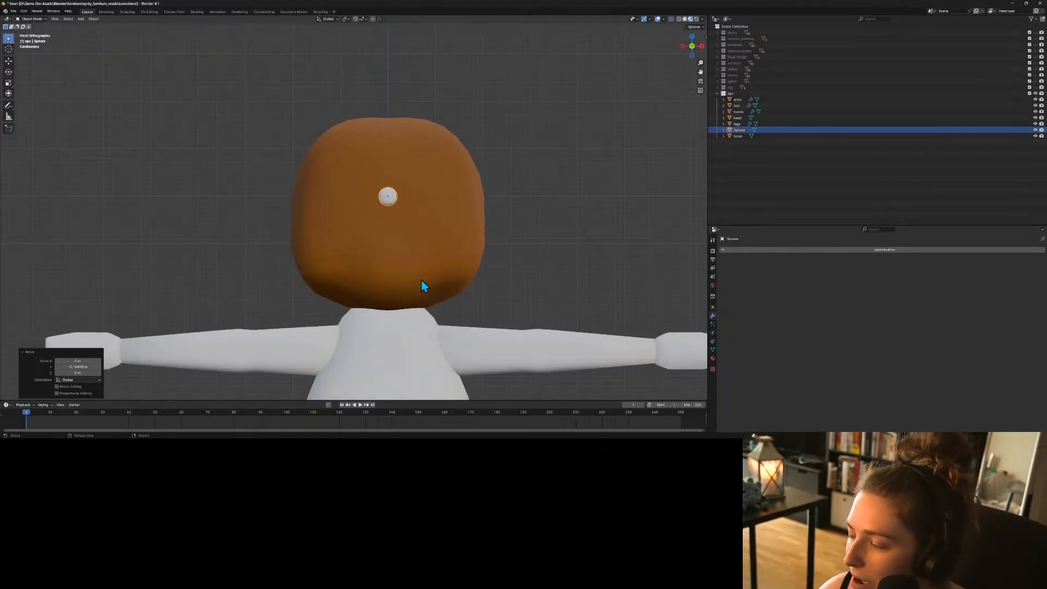
key(g)
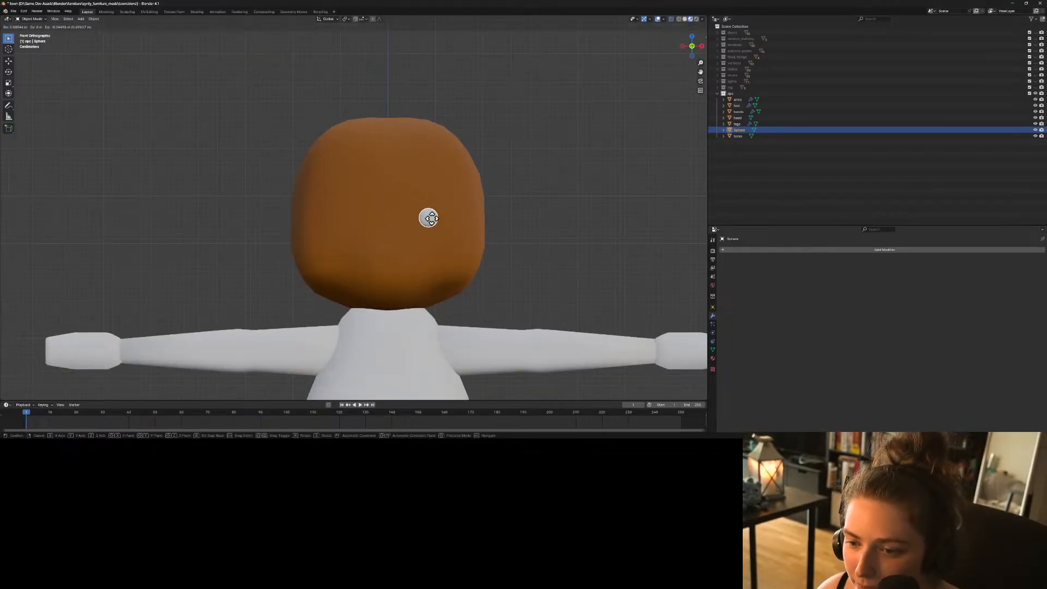
click(429, 217)
Add a Mirror modifier to the eye sphere, using the head as the mirror object.
click(835, 250)
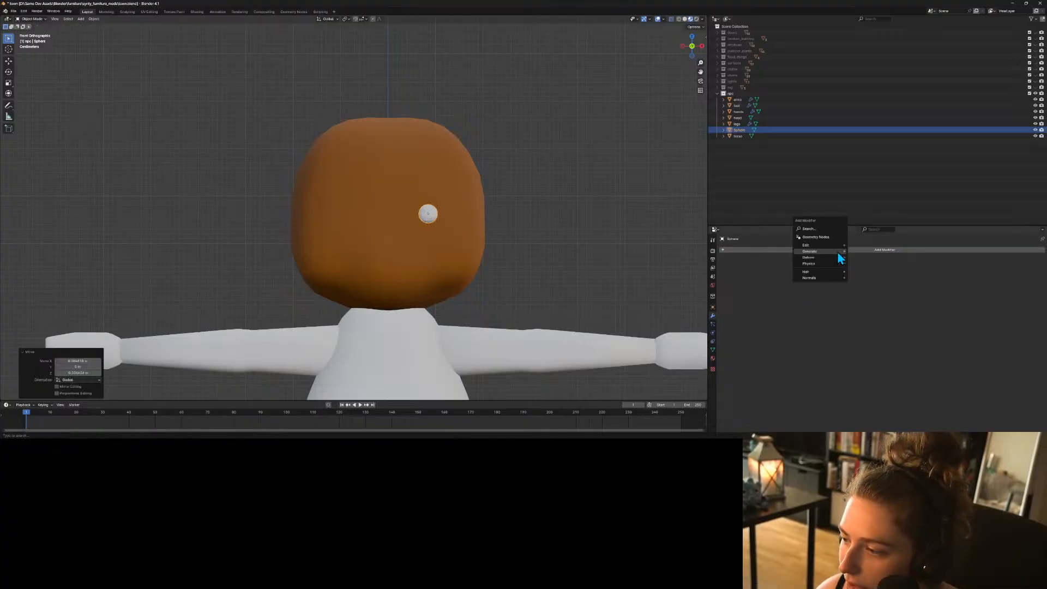
mouse_move(839, 254)
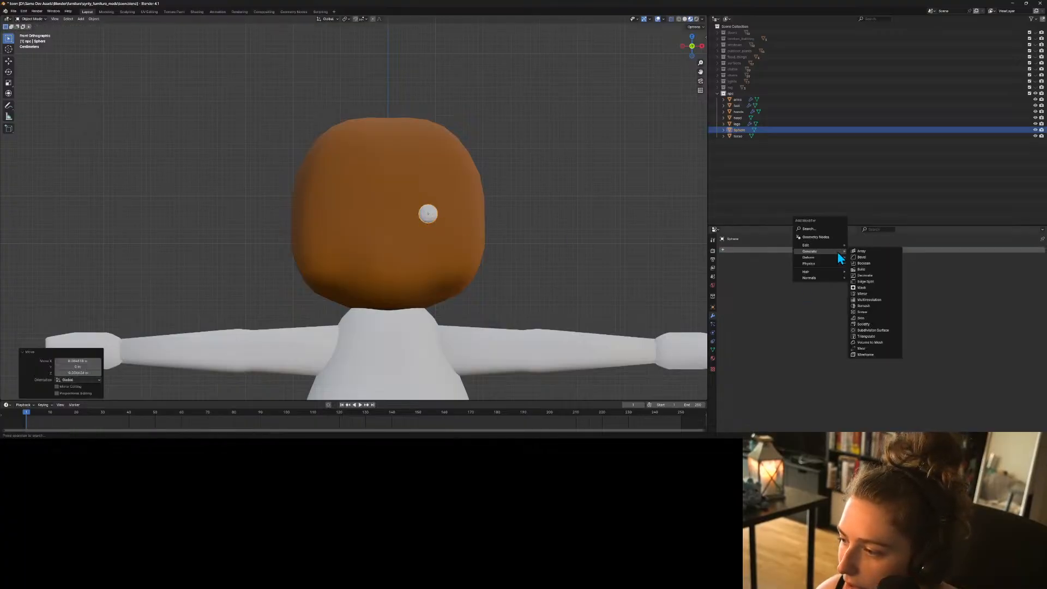
click(870, 293)
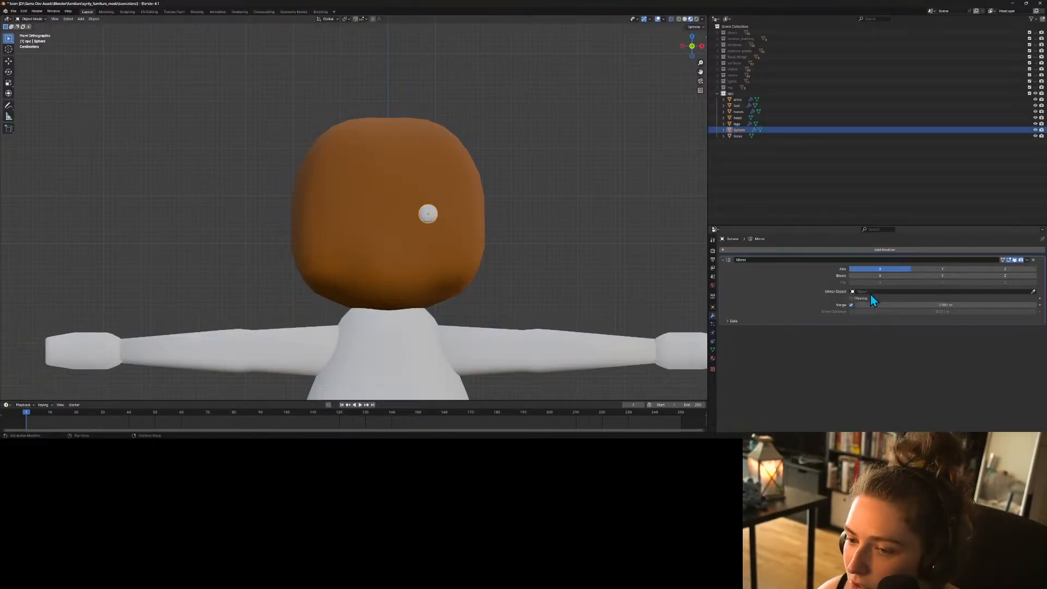
click(1033, 292)
click(419, 185)
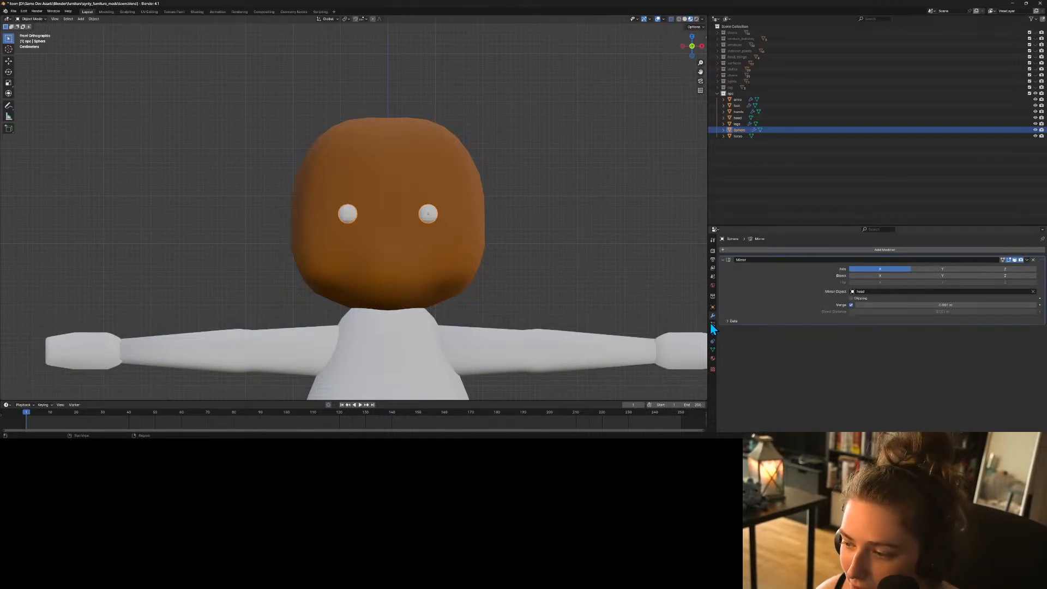
Shade the eye sphere smooth and add a Subdivision Surface modifier to it.
right_click(427, 215)
click(427, 214)
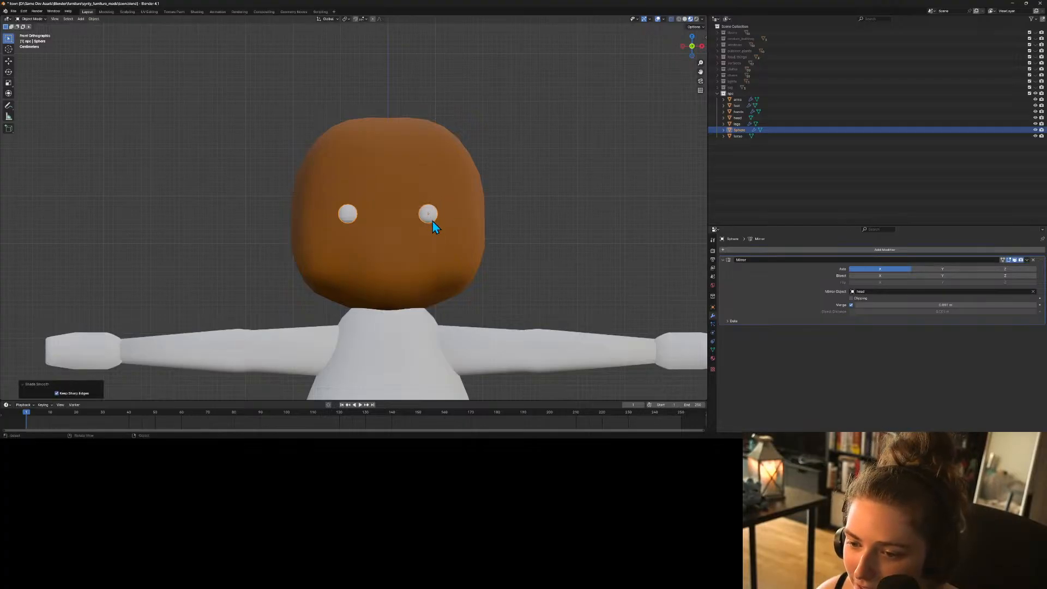
scroll(475, 298, up, 4)
middle_drag(474, 297, 462, 289)
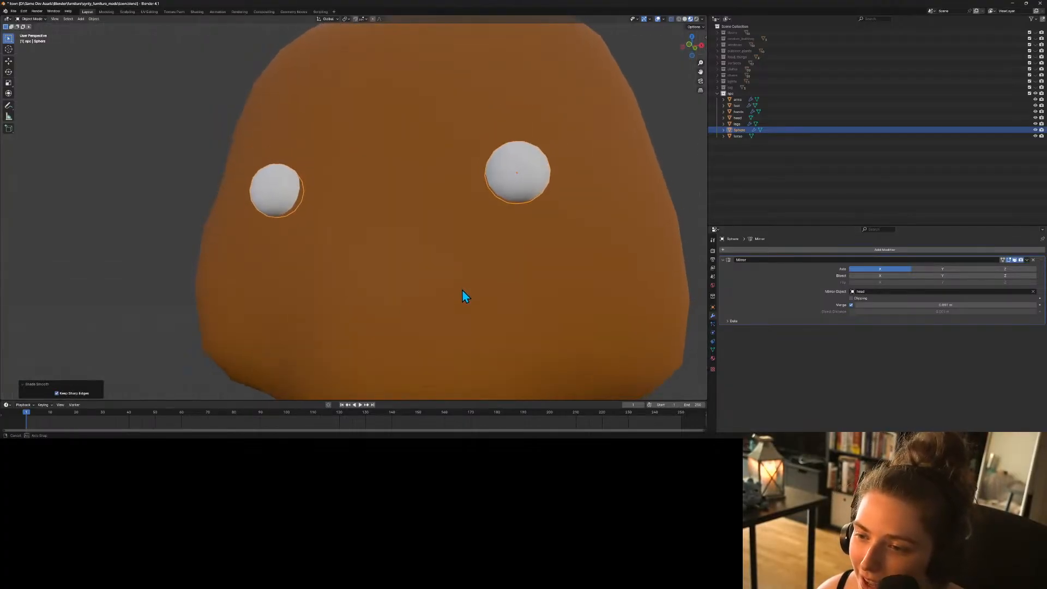
scroll(463, 290, down, 2)
click(913, 251)
mouse_move(912, 250)
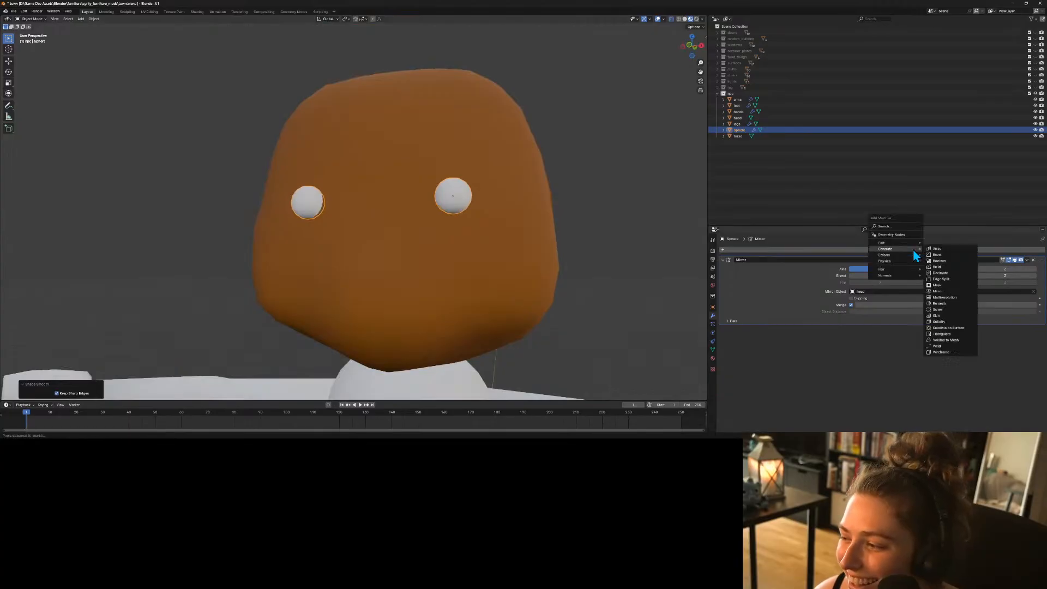
click(946, 328)
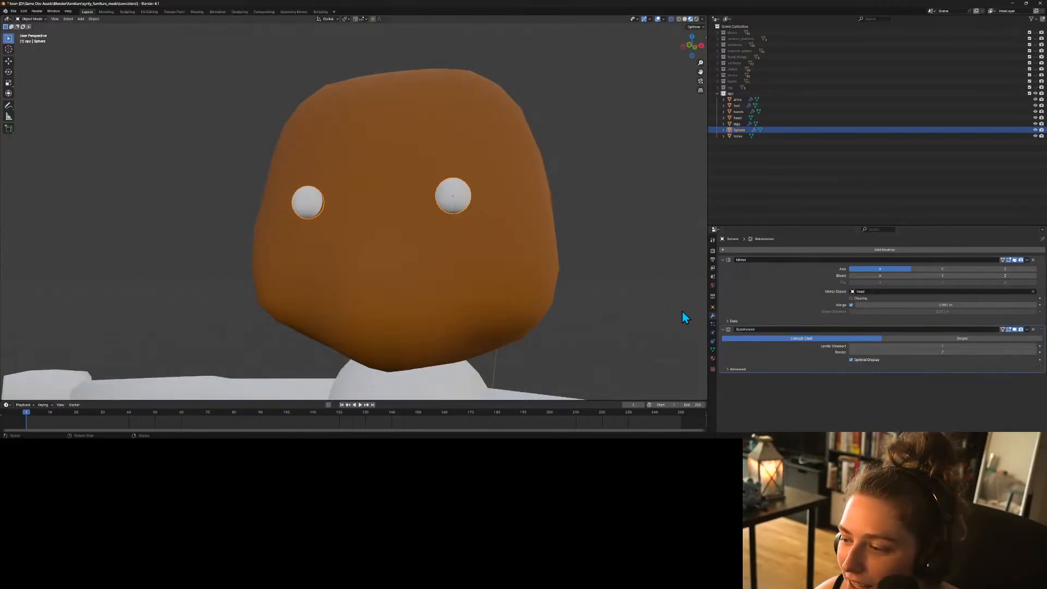
Give the eyes a new material with a near-black base color and a roughness of about 0.7.
click(713, 358)
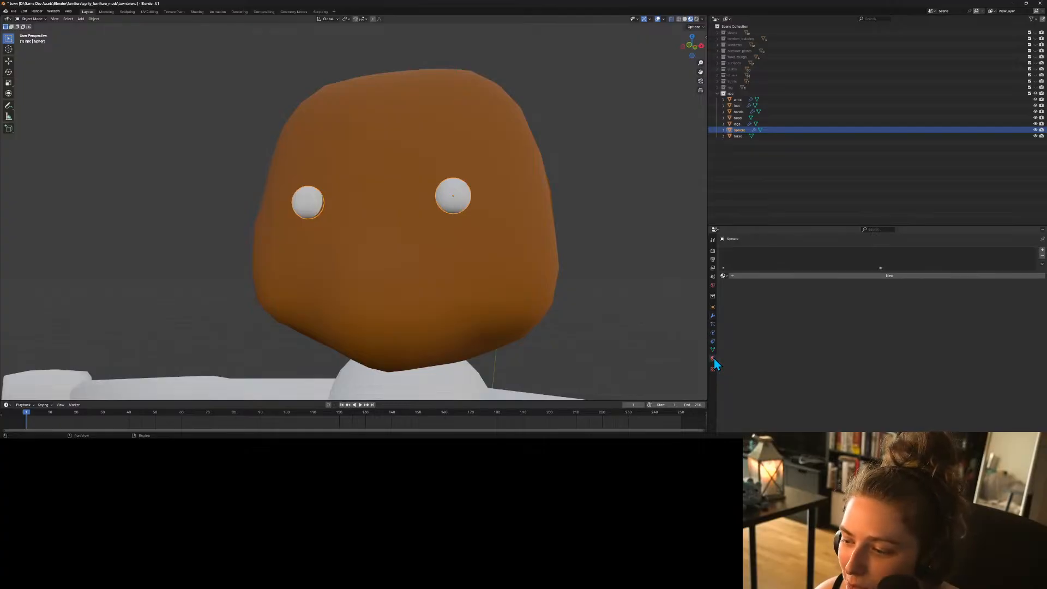
click(723, 275)
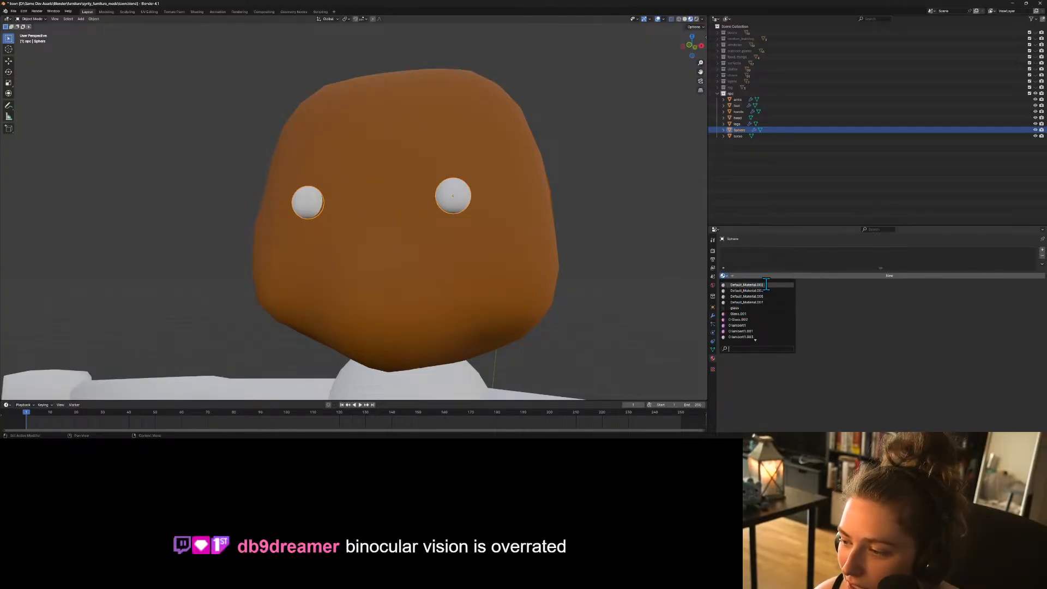
click(890, 276)
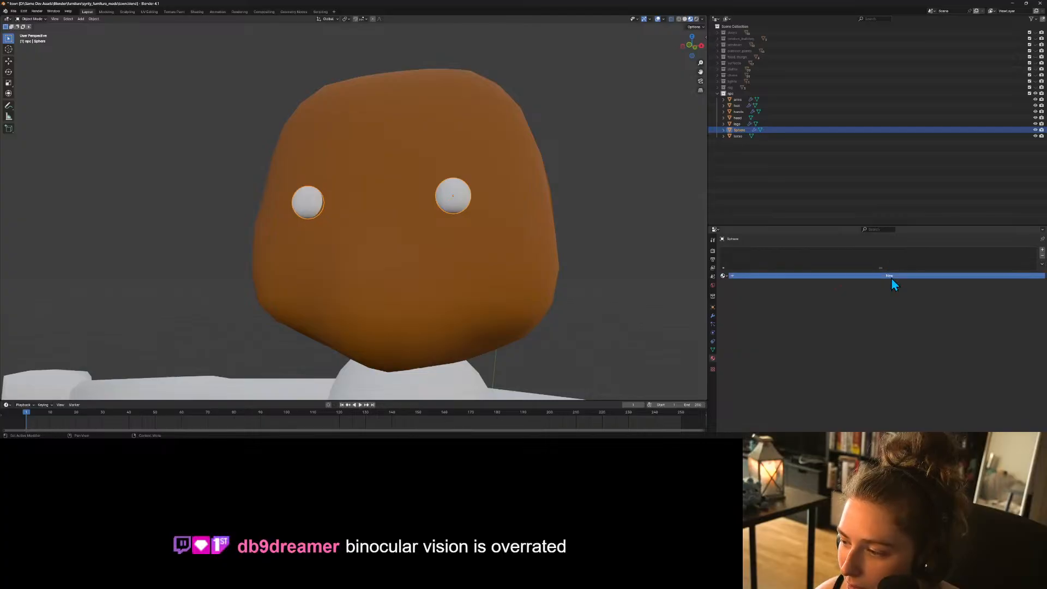
click(879, 325)
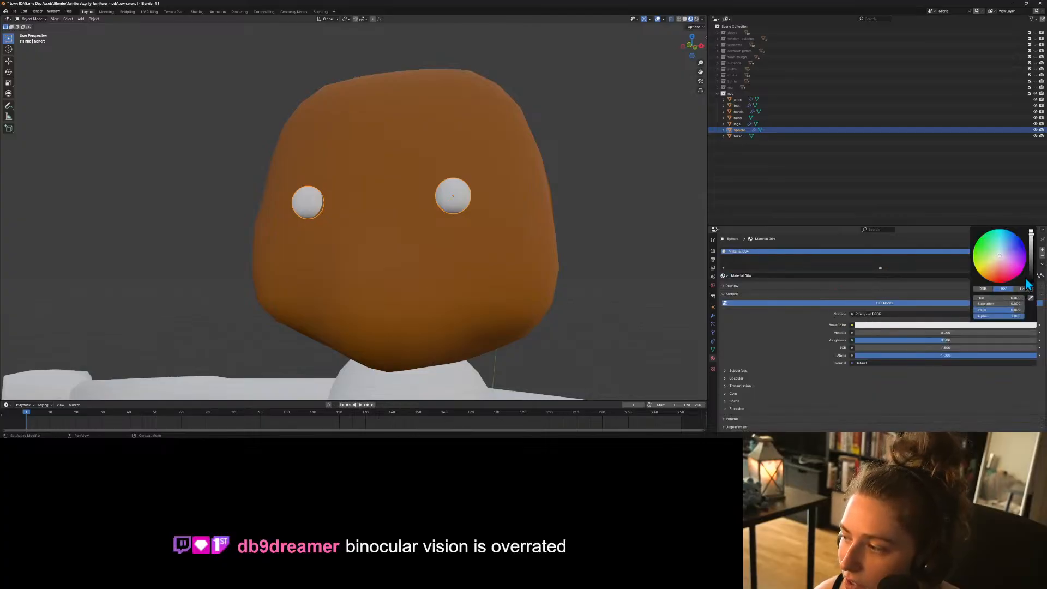
drag(1031, 232, 1031, 275)
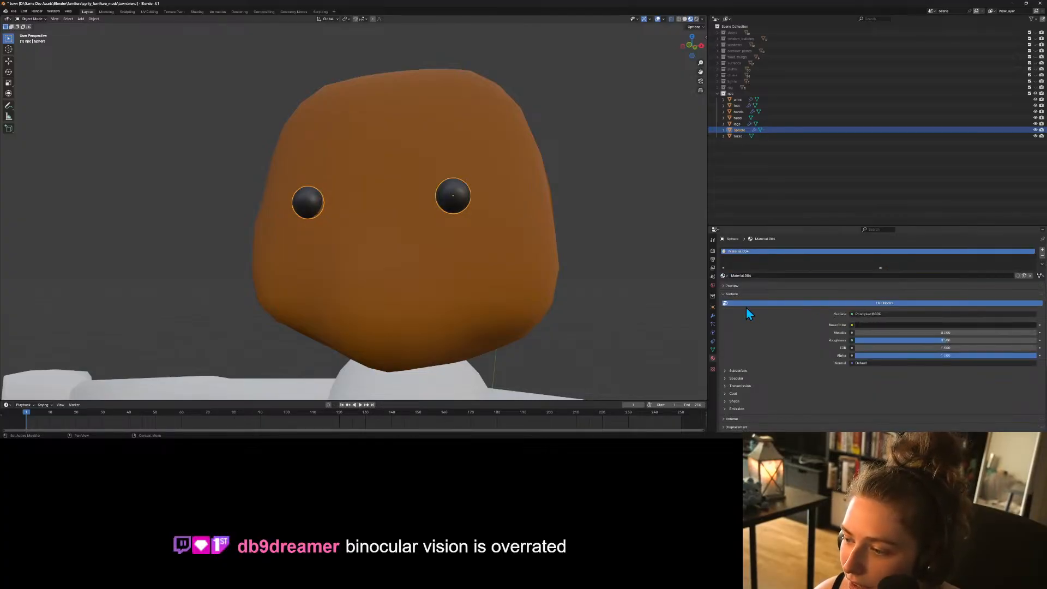
drag(952, 340, 983, 340)
double_click(748, 276)
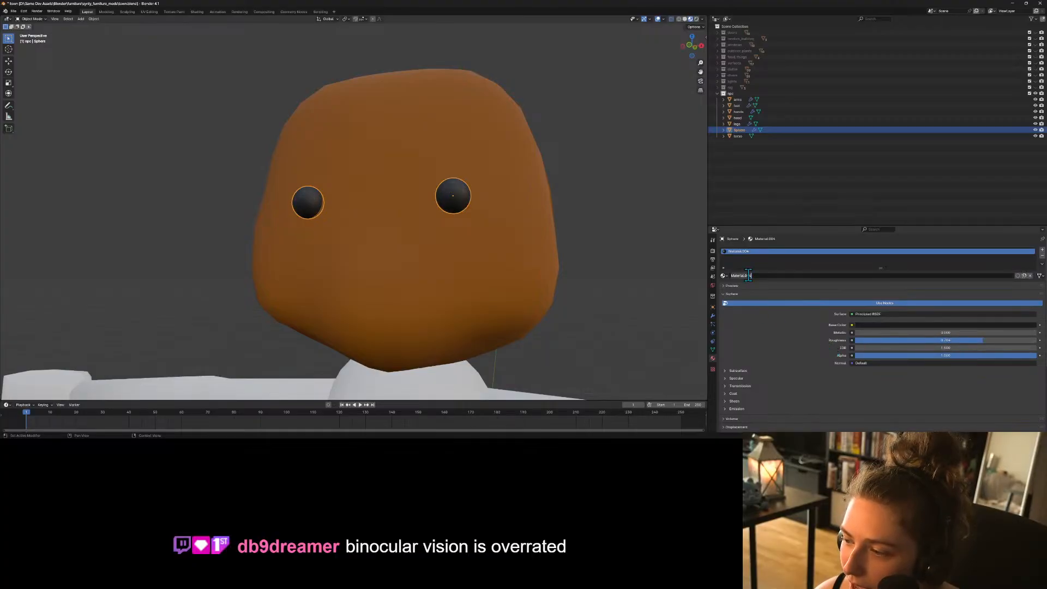
click(723, 275)
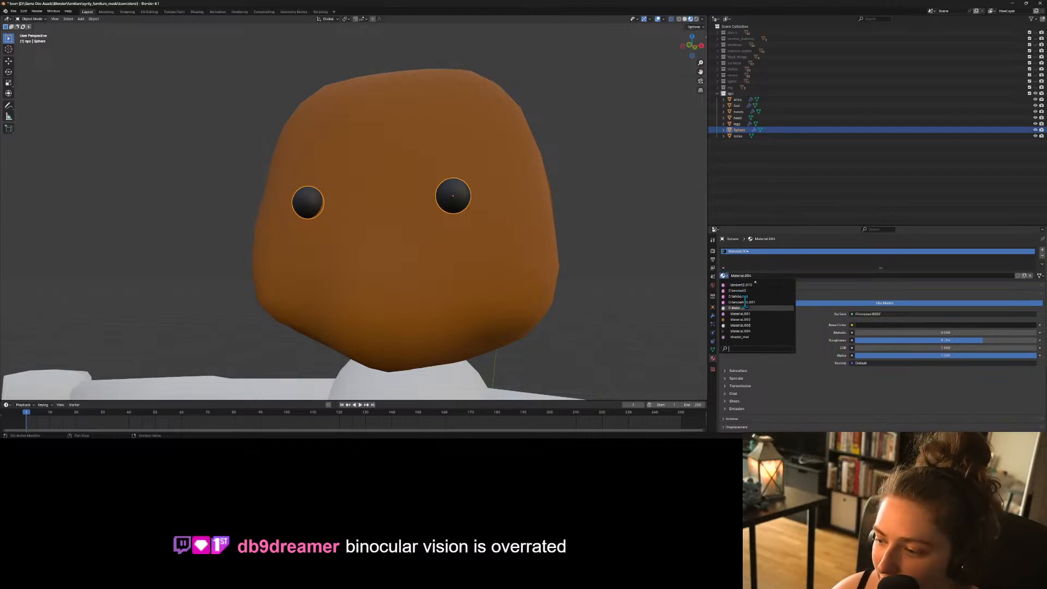
scroll(747, 304, up, 10)
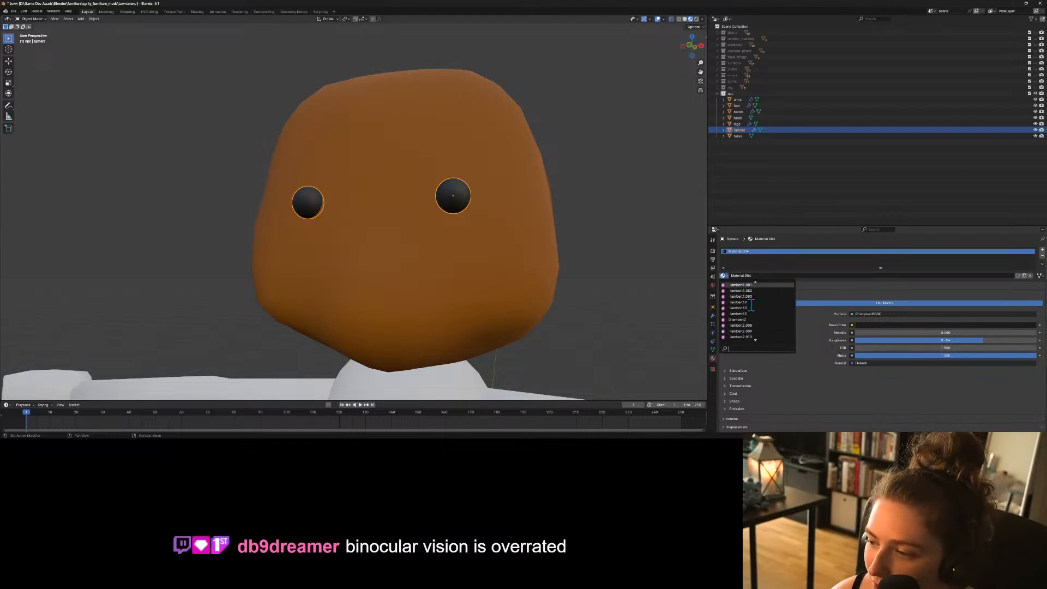
scroll(752, 303, down, 10)
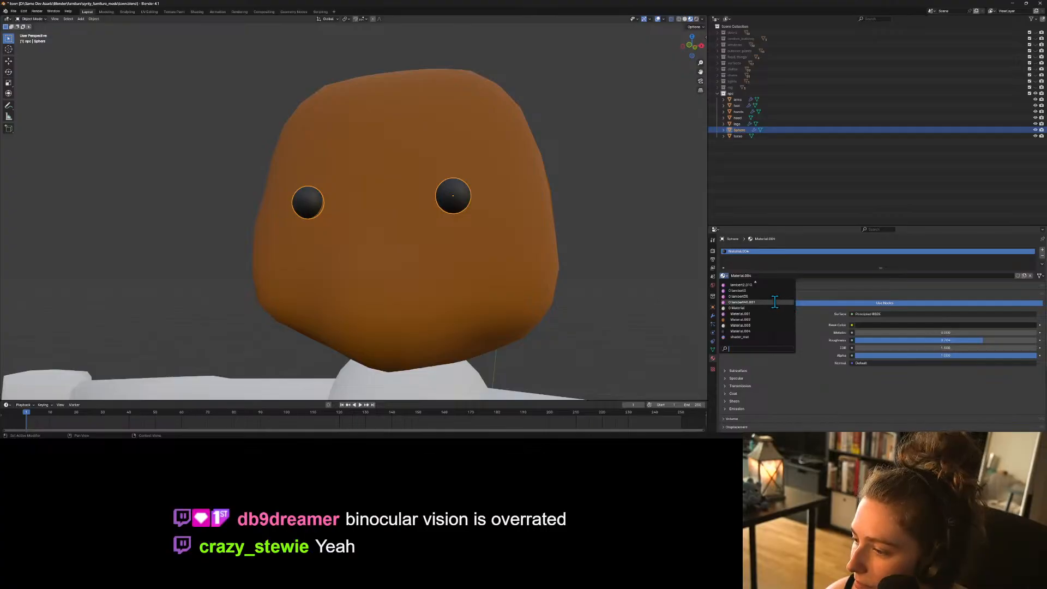
click(770, 273)
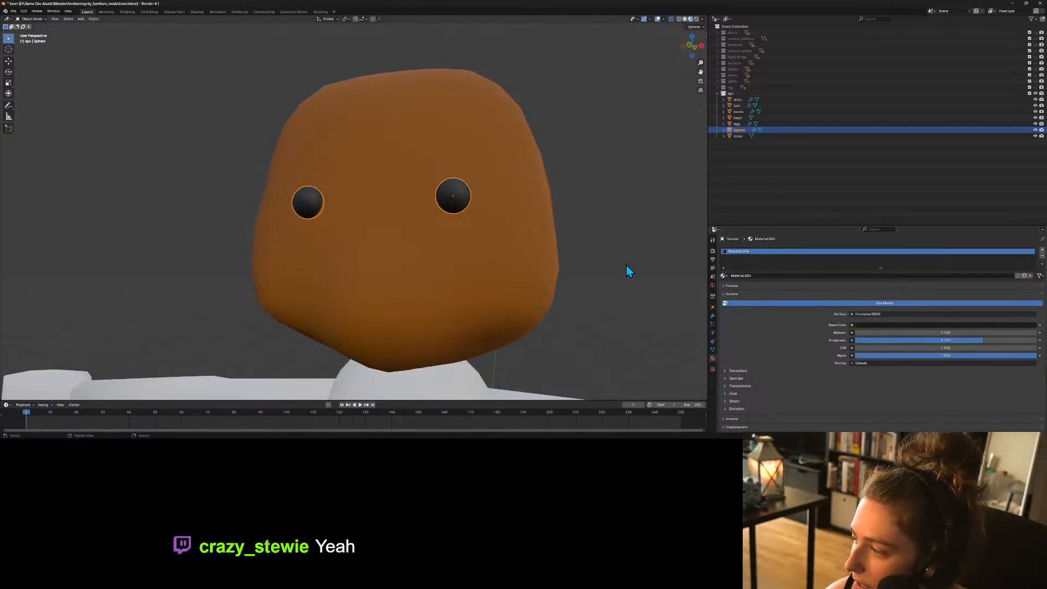
Apply all transforms to the eye sphere.
middle_drag(627, 271, 570, 263)
key(s)
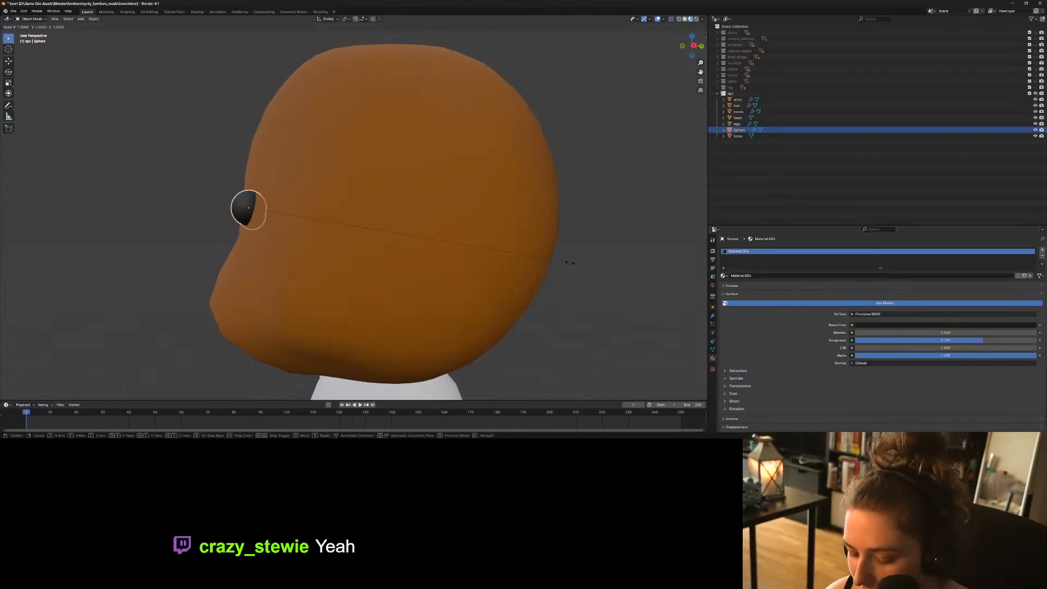
right_click(570, 263)
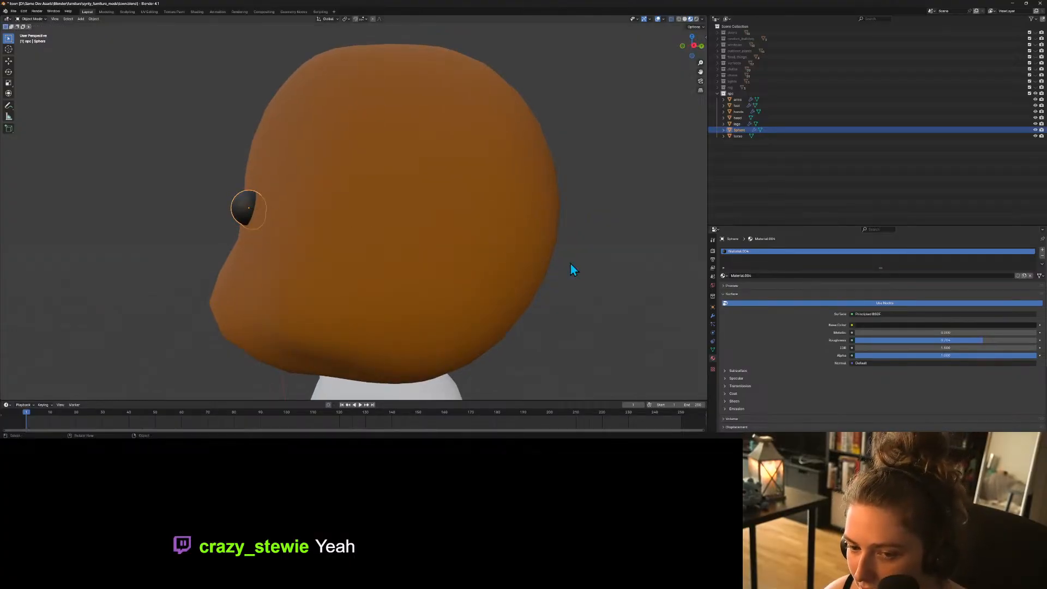
key(ctrl+a)
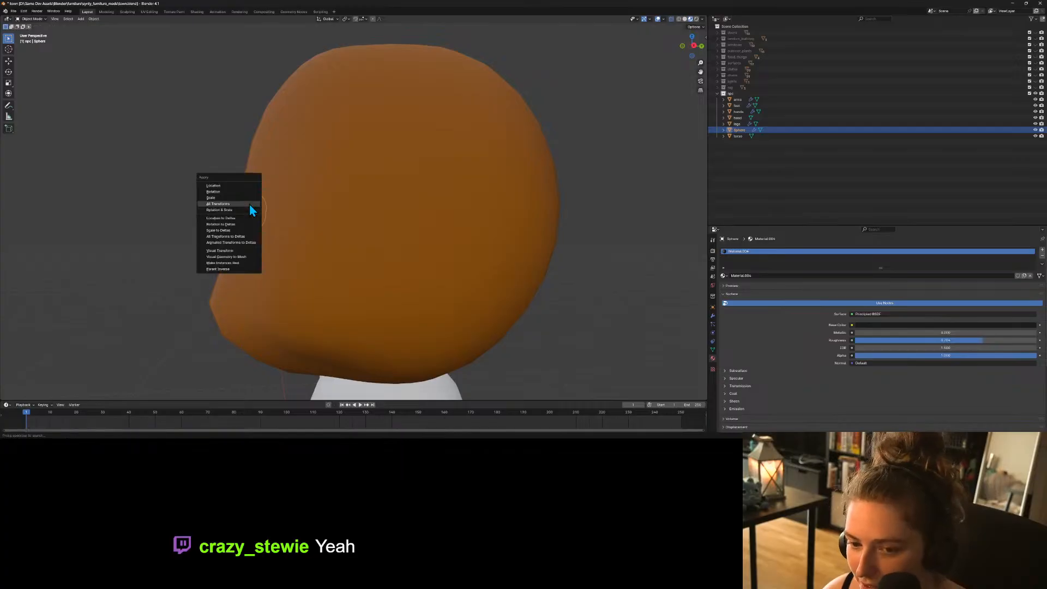
click(249, 205)
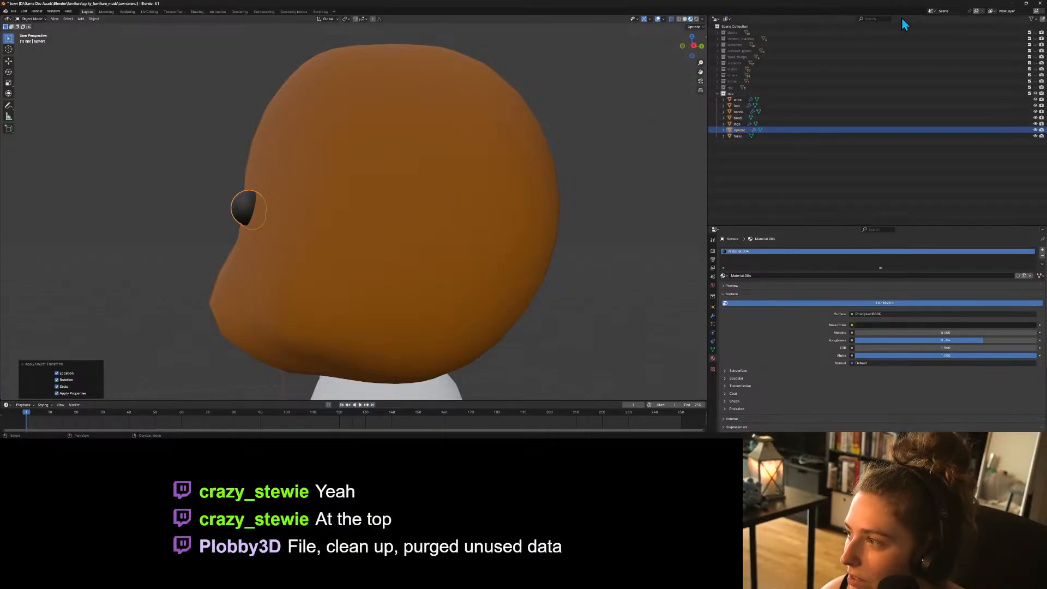
Purge all unused data-blocks from the file.
click(991, 11)
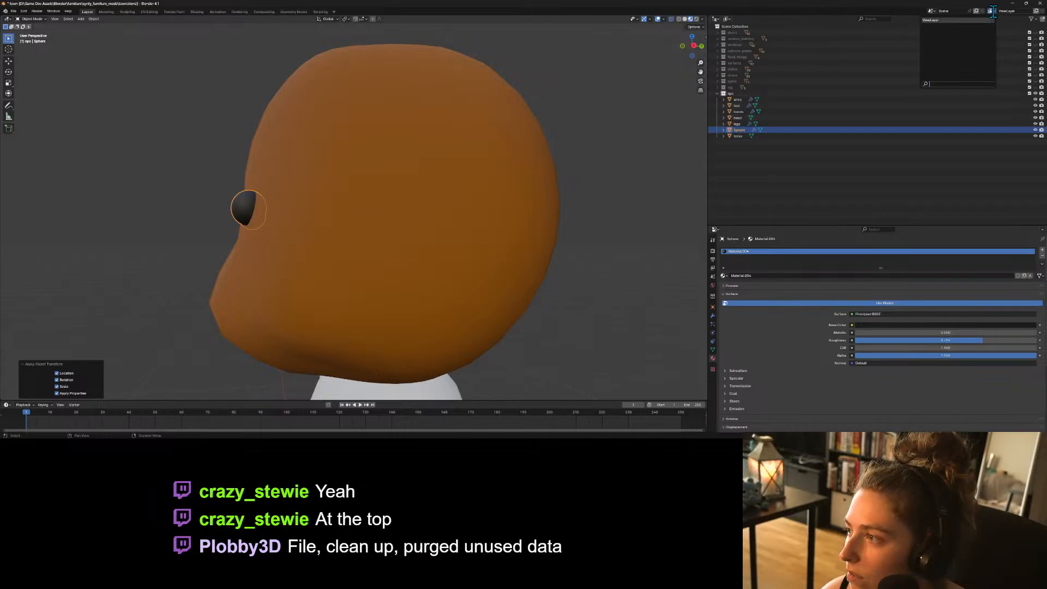
click(1036, 11)
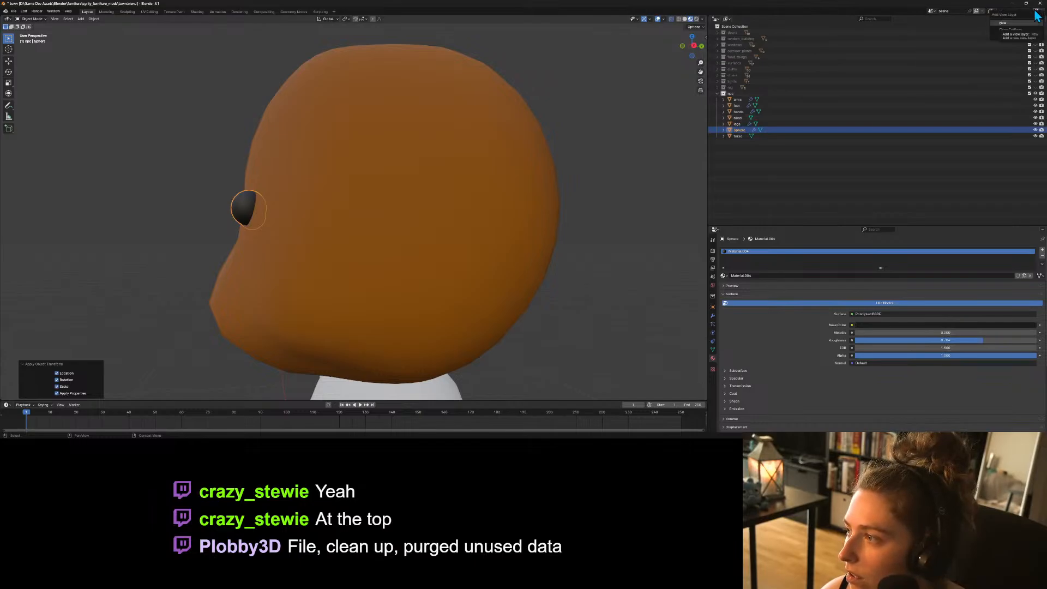
click(13, 11)
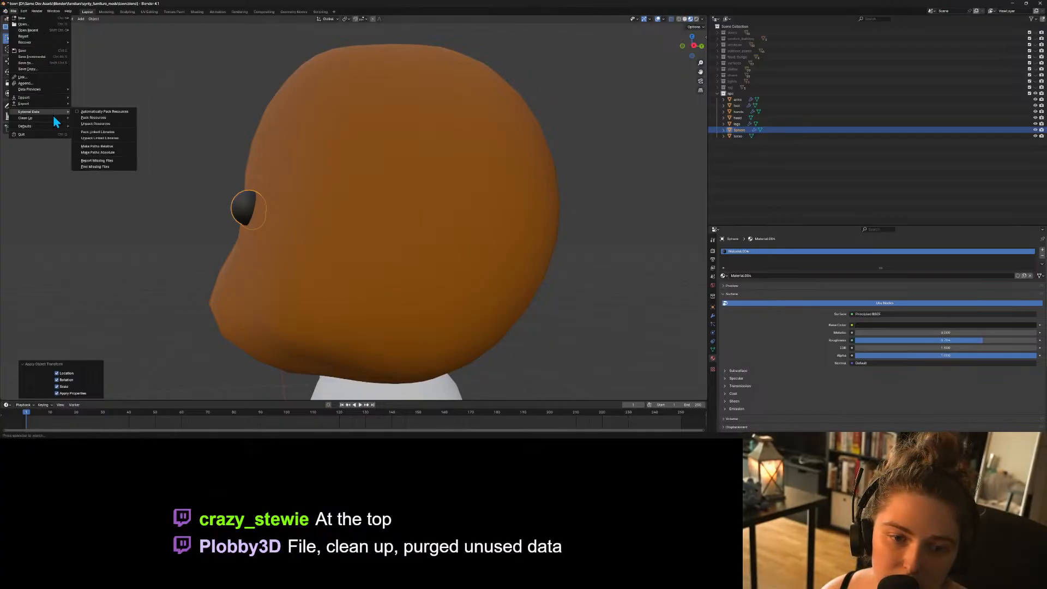
mouse_move(53, 118)
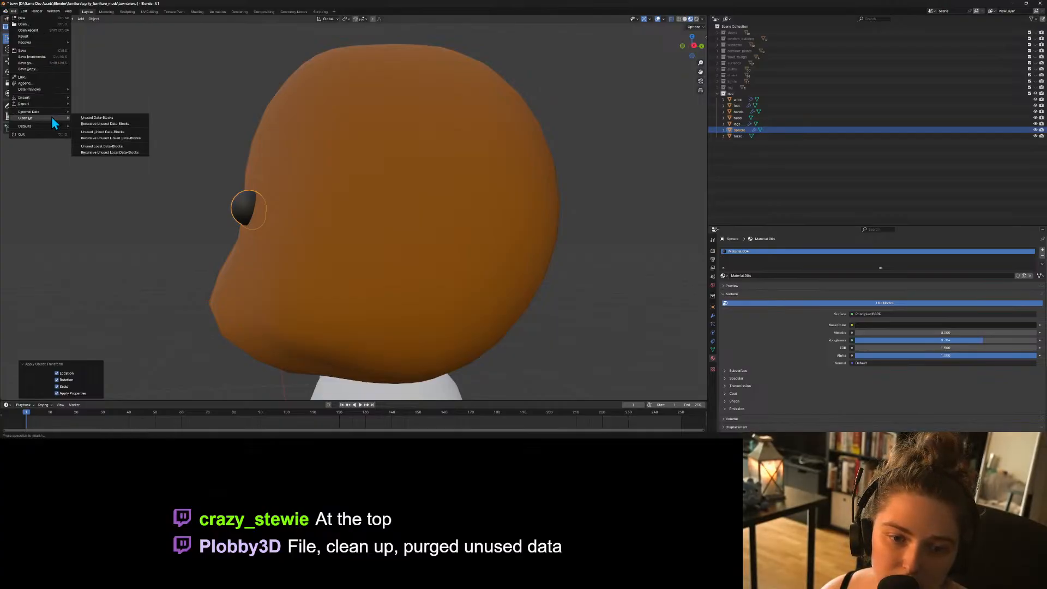
click(137, 119)
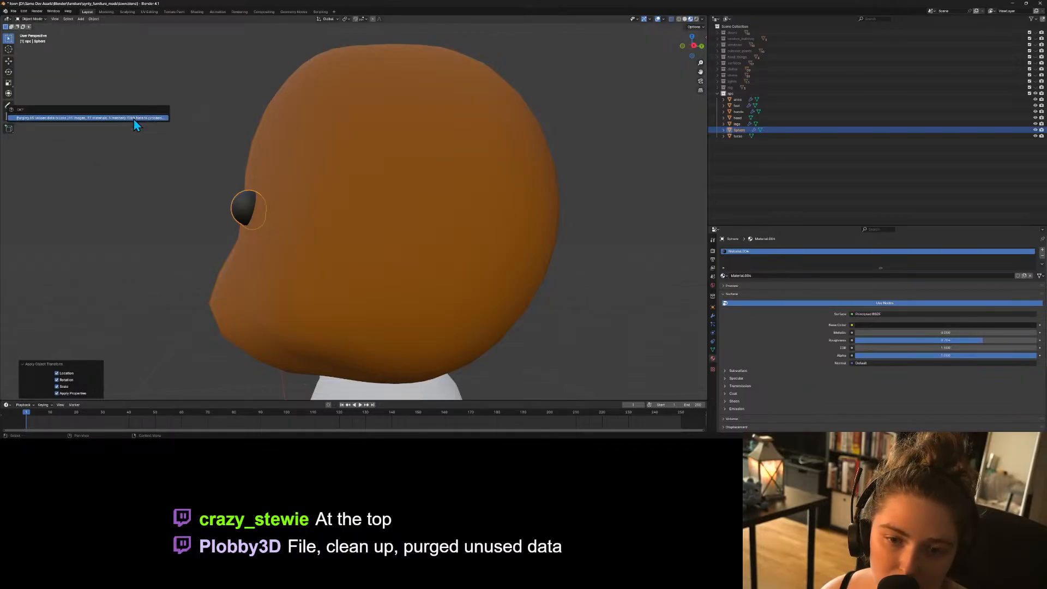
click(135, 119)
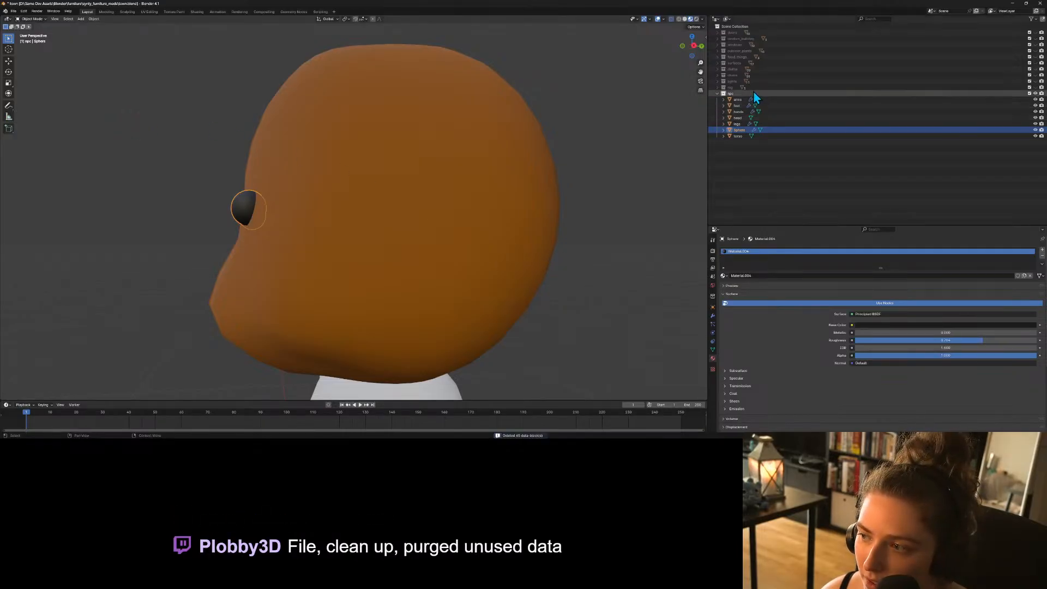
Show the collection of SM_Prop objects around the character to inspect it, and hide and collapse it again.
click(718, 69)
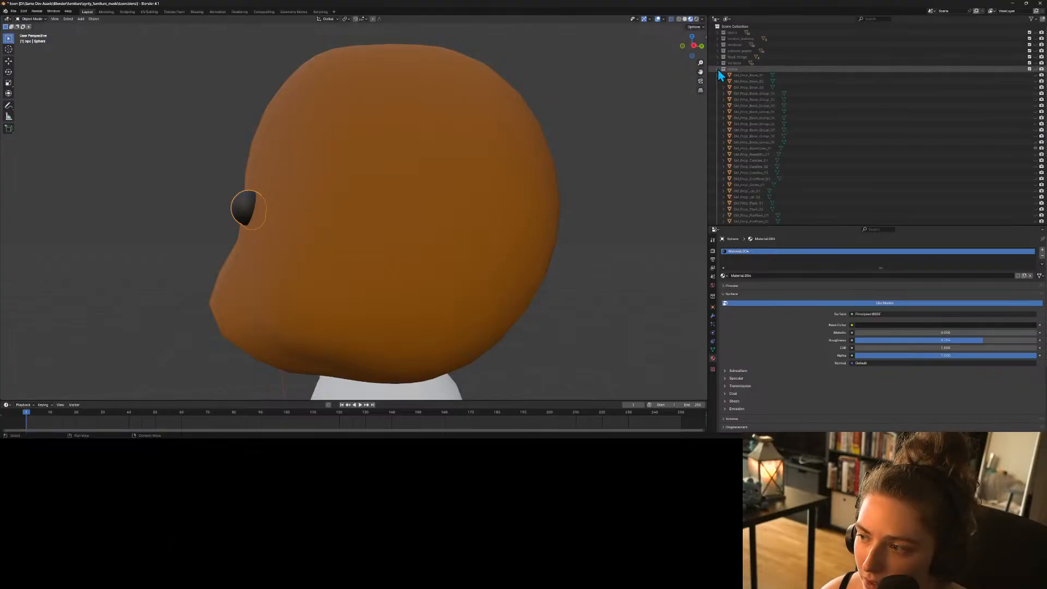
click(1029, 69)
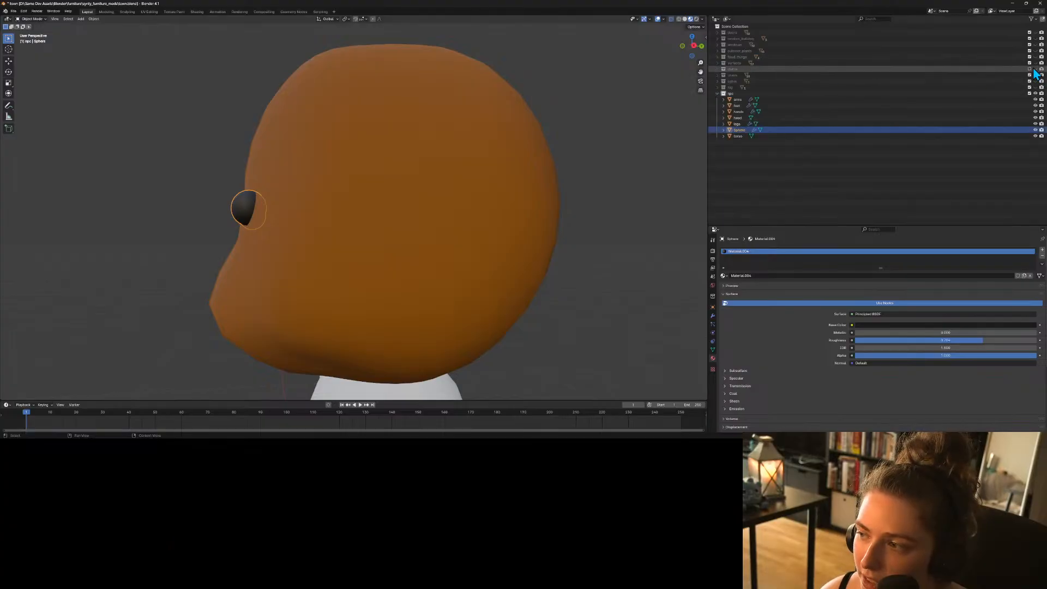
click(1030, 69)
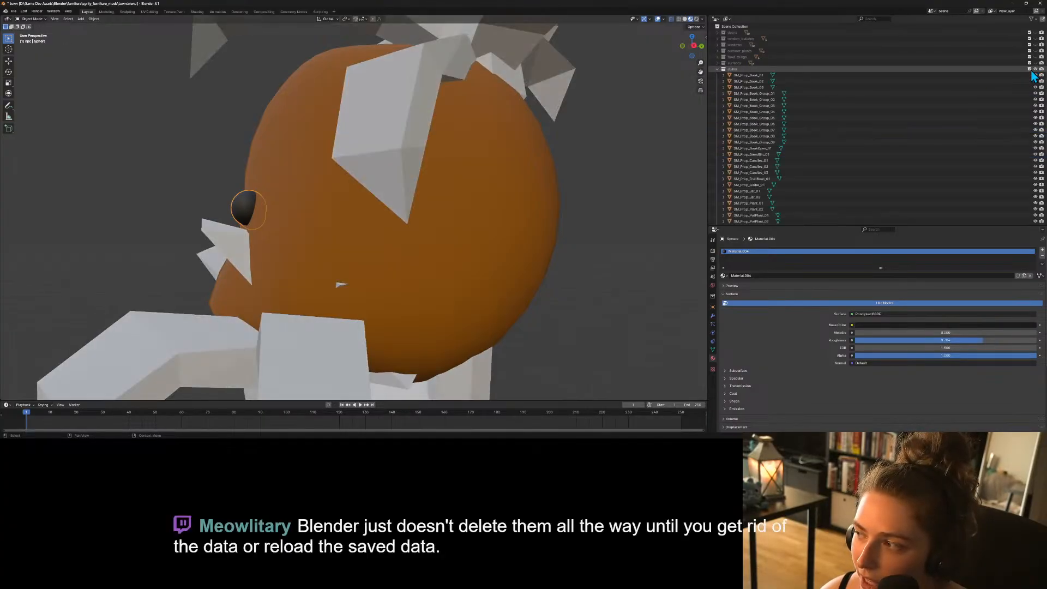
scroll(425, 197, down, 7)
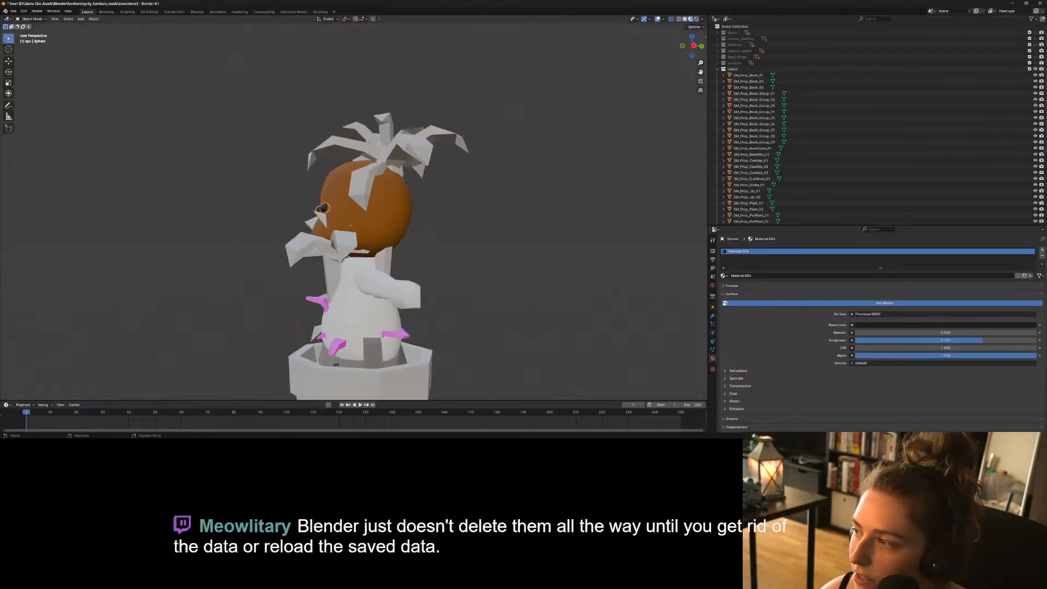
click(1030, 69)
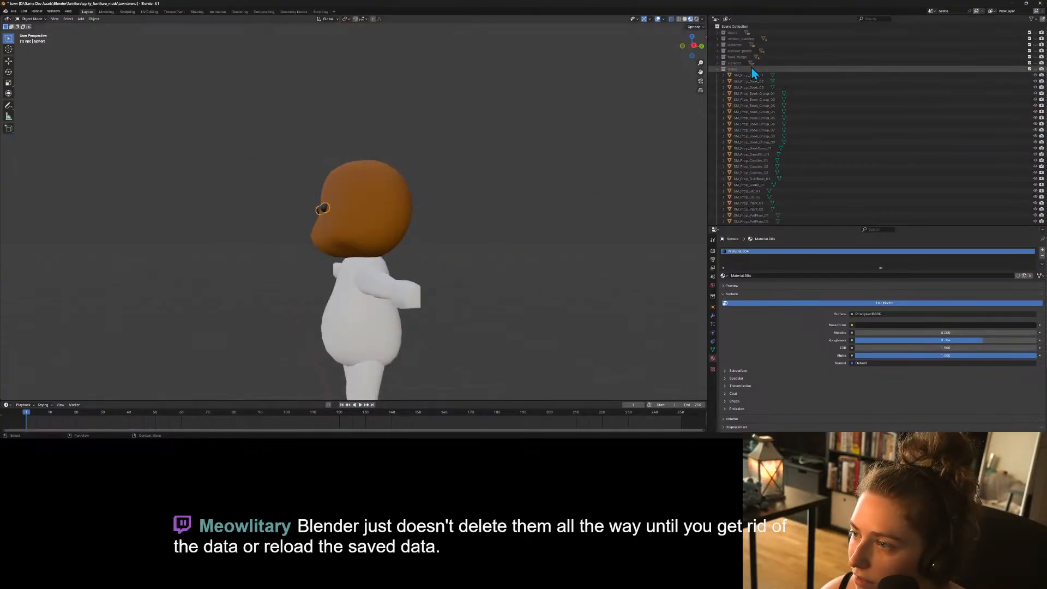
click(718, 69)
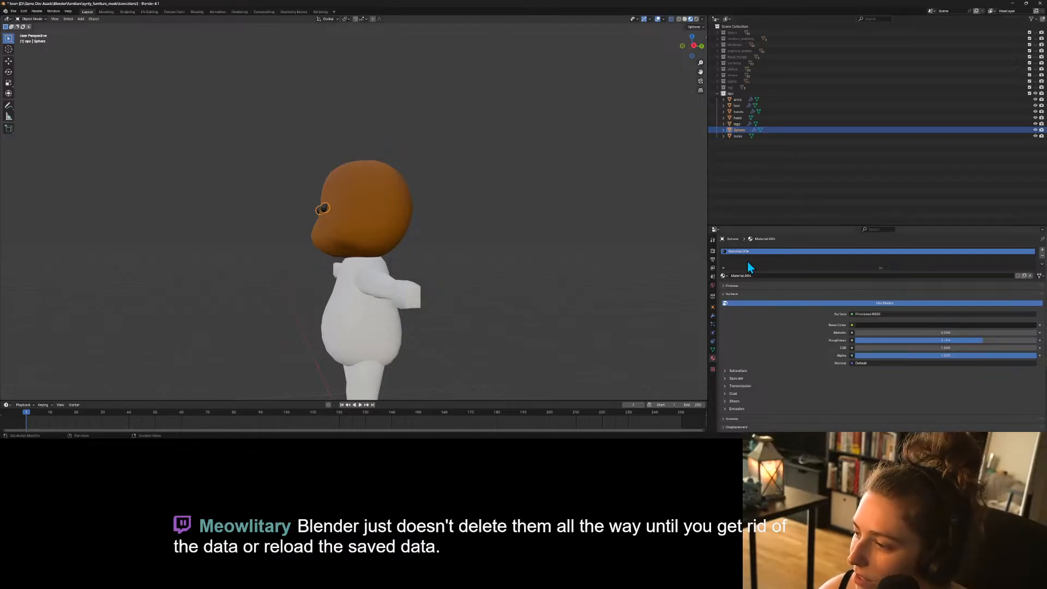
Look through the file's remaining materials in the eye sphere's material list without assigning another one.
click(723, 276)
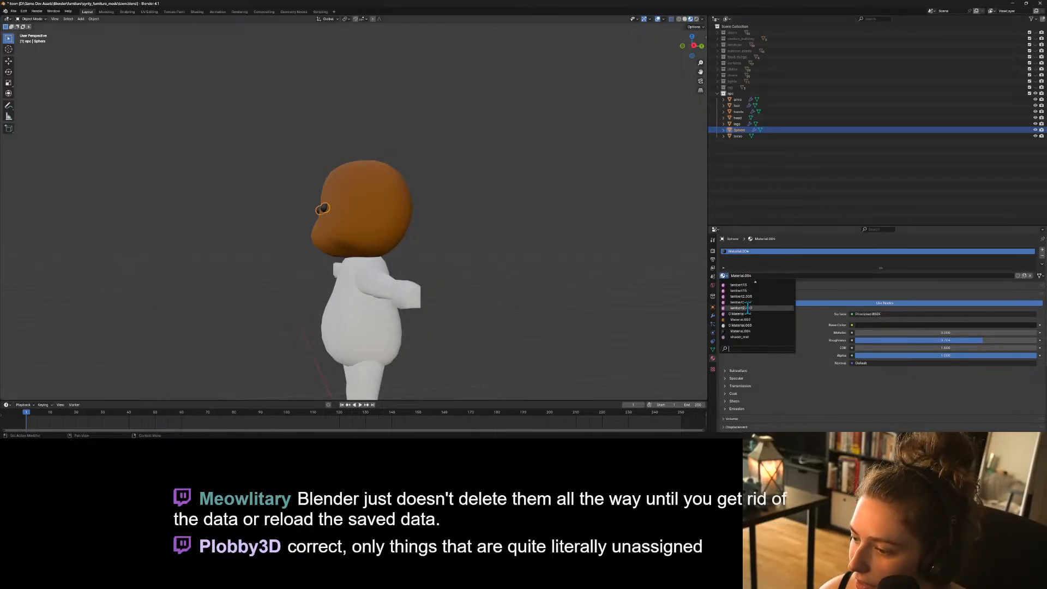
scroll(747, 308, up, 4)
scroll(747, 308, down, 8)
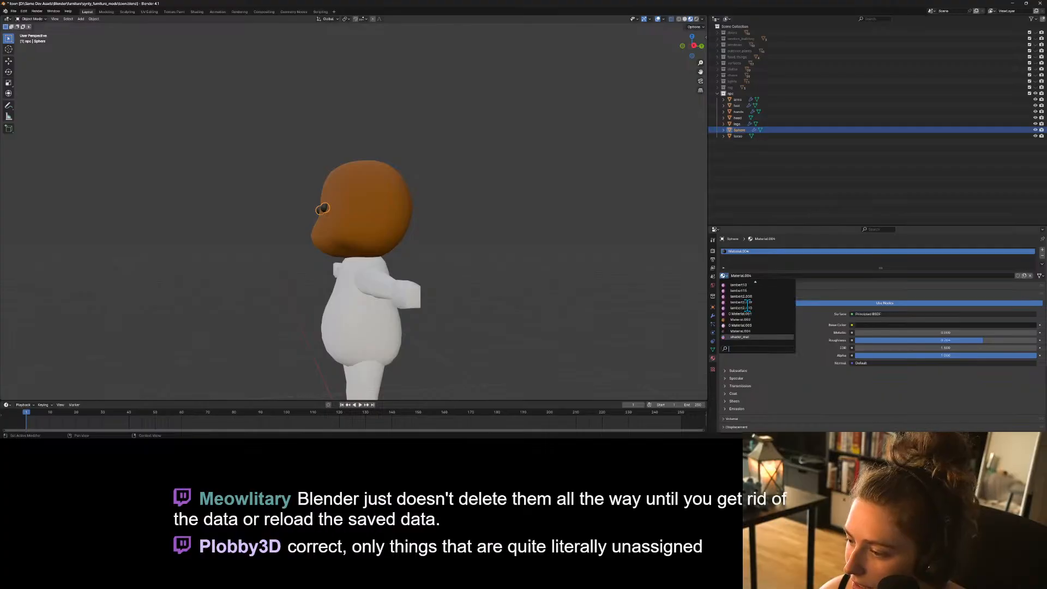
click(836, 277)
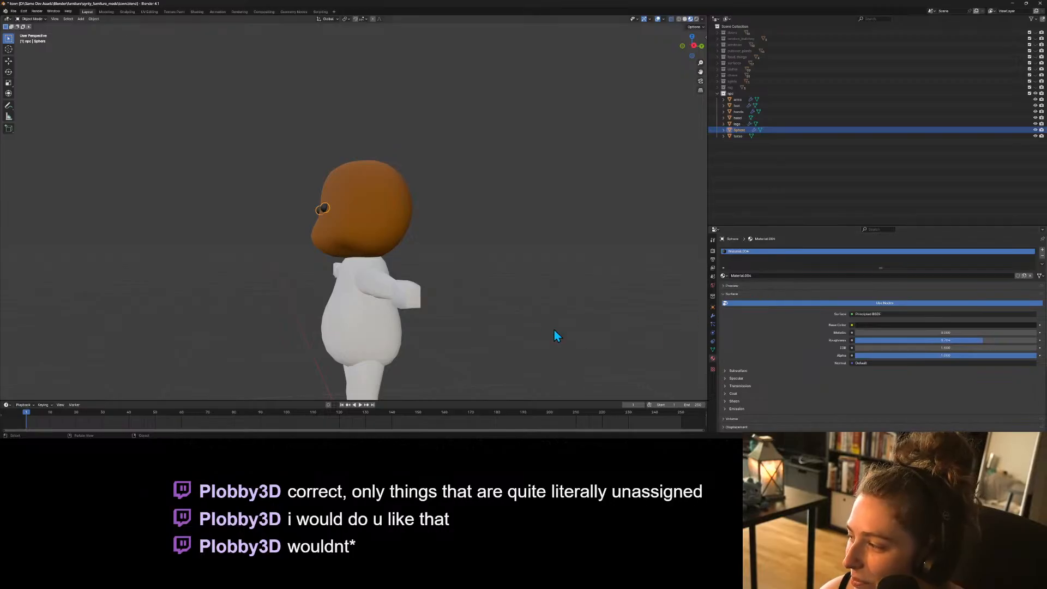
In front view, move the mirrored eyes closer together and slightly lower on the face.
middle_drag(554, 330, 560, 285)
scroll(561, 282, up, 4)
middle_drag(489, 262, 523, 269)
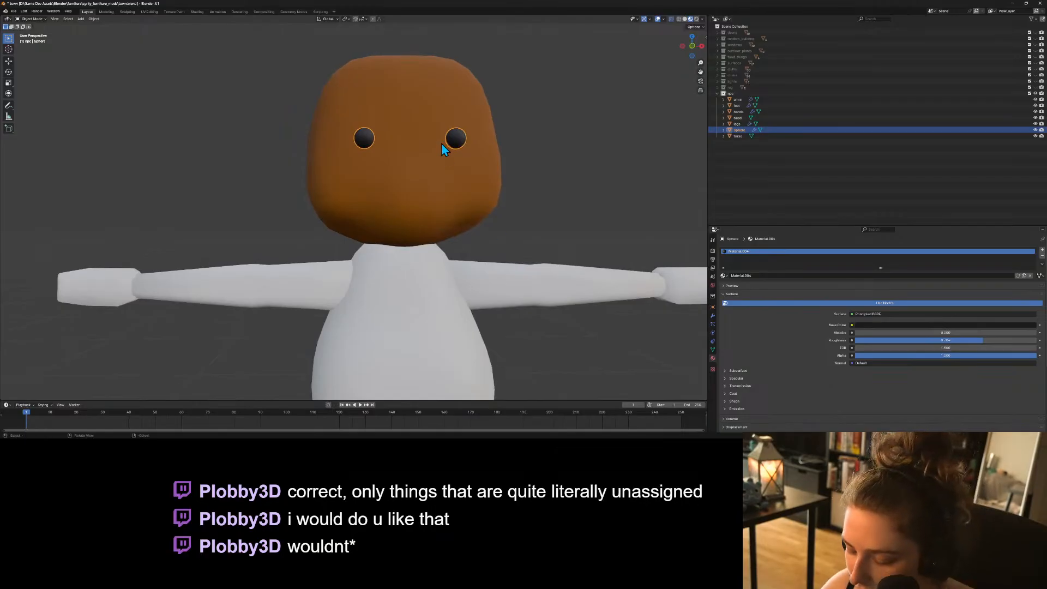
key(KP_1)
key(g)
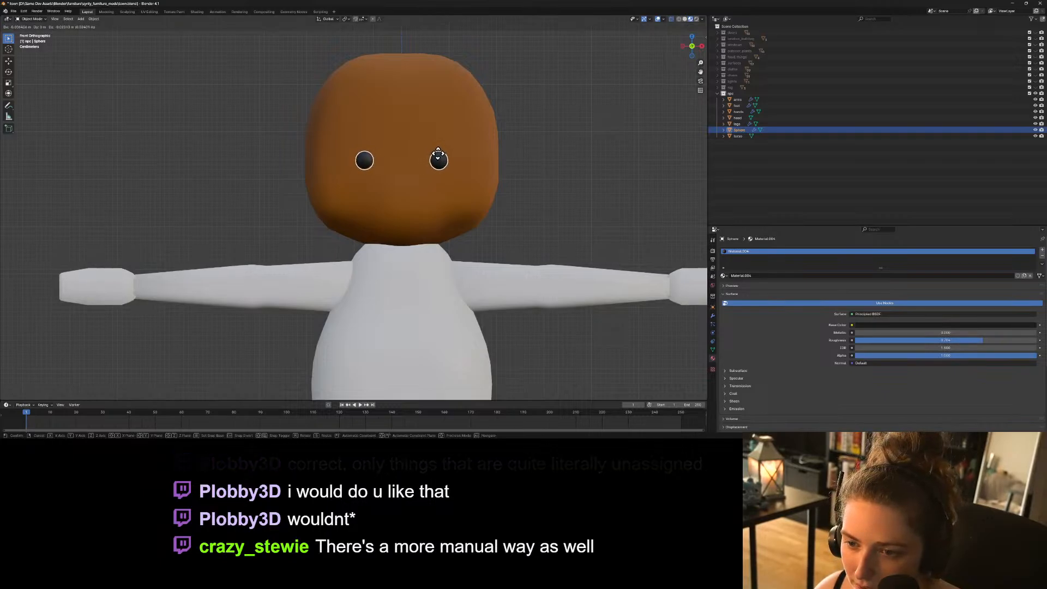
click(442, 155)
middle_drag(441, 155, 570, 263)
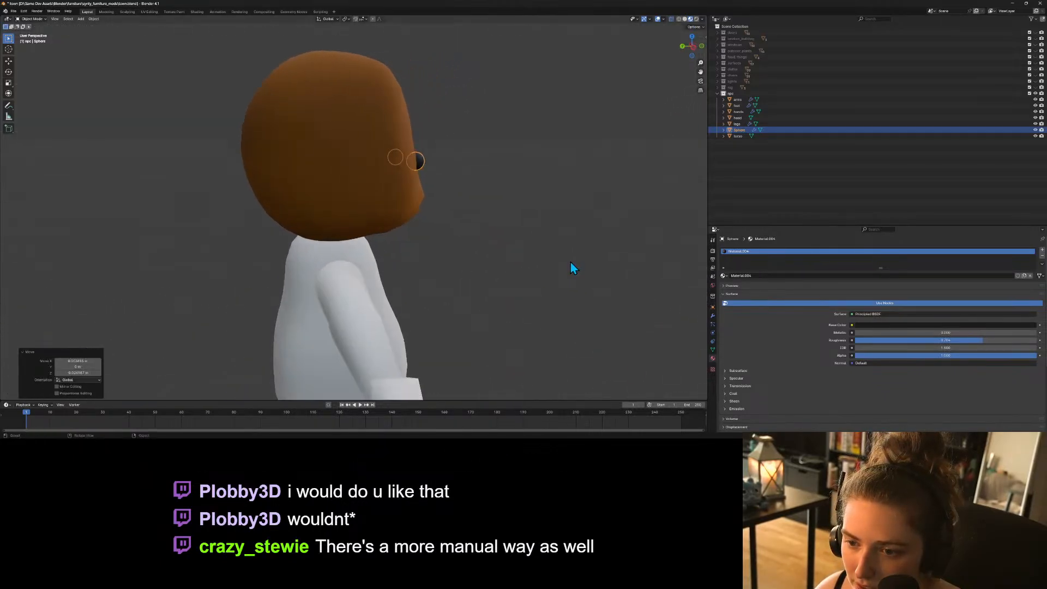
key(s)
key(y)
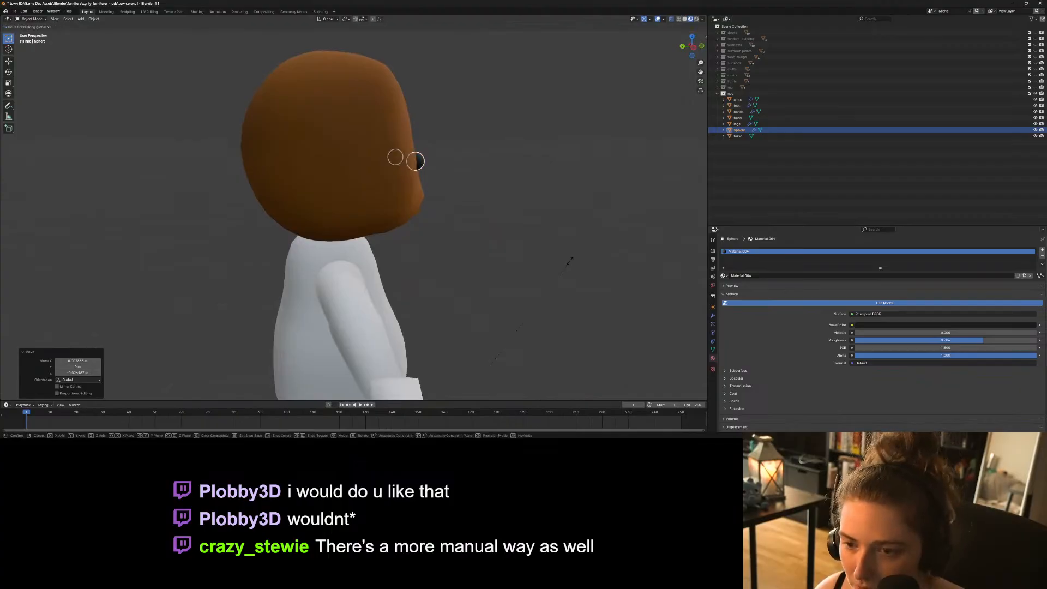
right_click(535, 254)
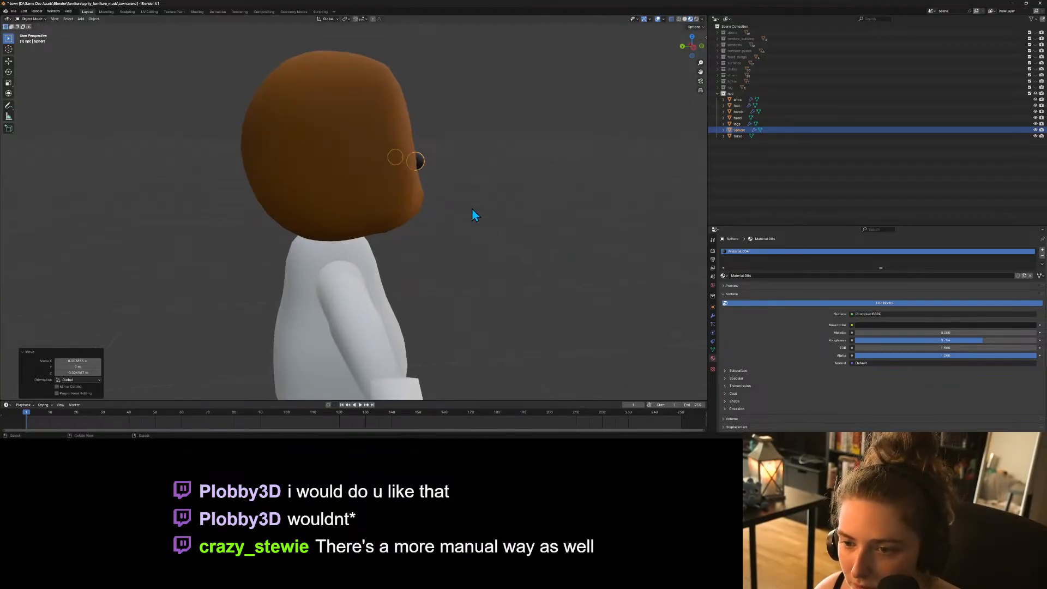
Set the eye sphere's origin to its geometry and flatten it along Y to about 0.42.
right_click(417, 161)
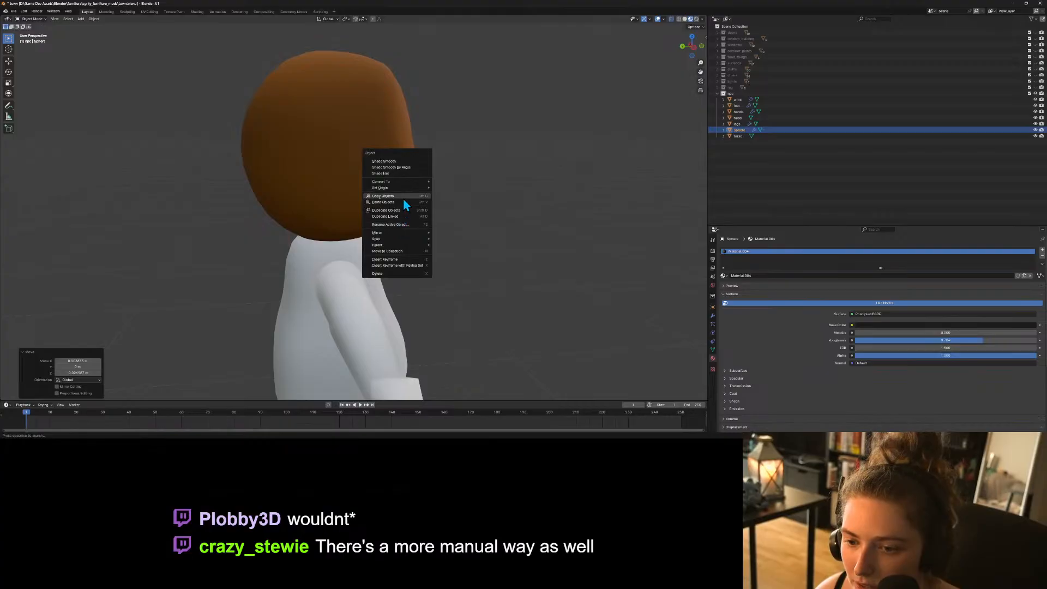
mouse_move(418, 188)
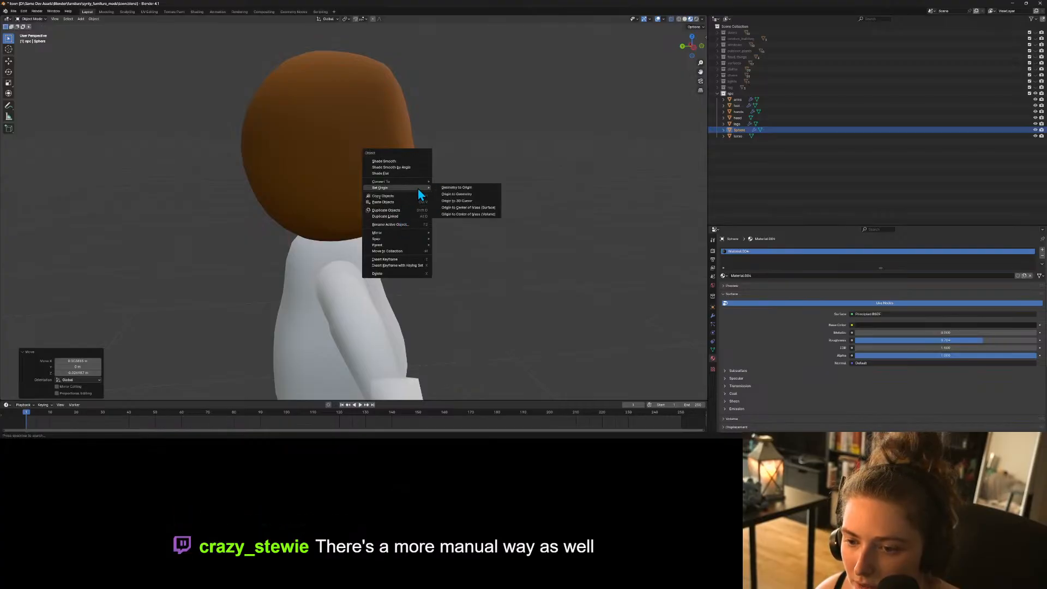
click(471, 195)
key(s)
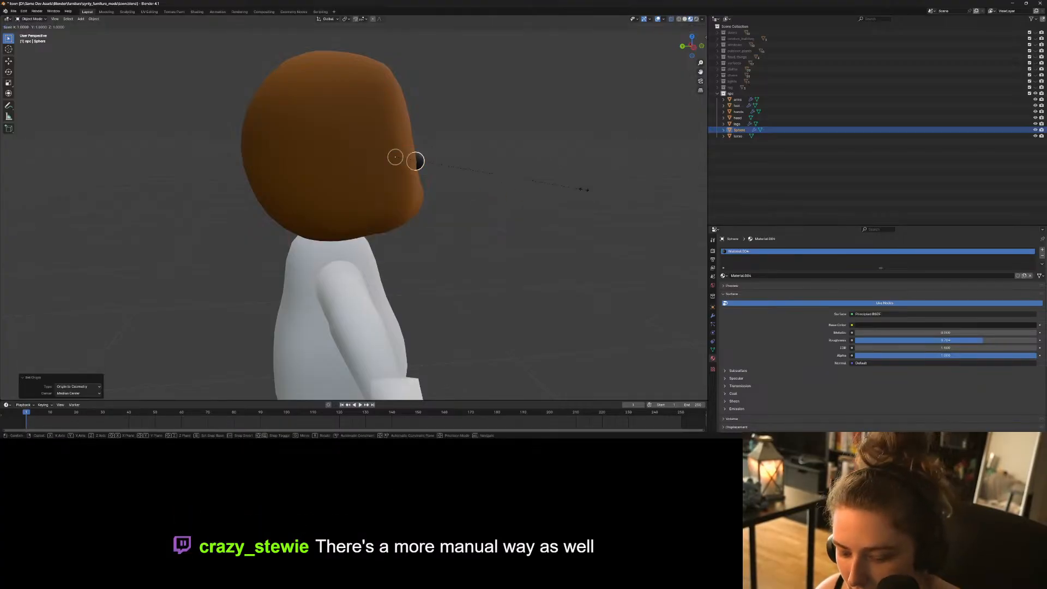
key(y)
click(472, 179)
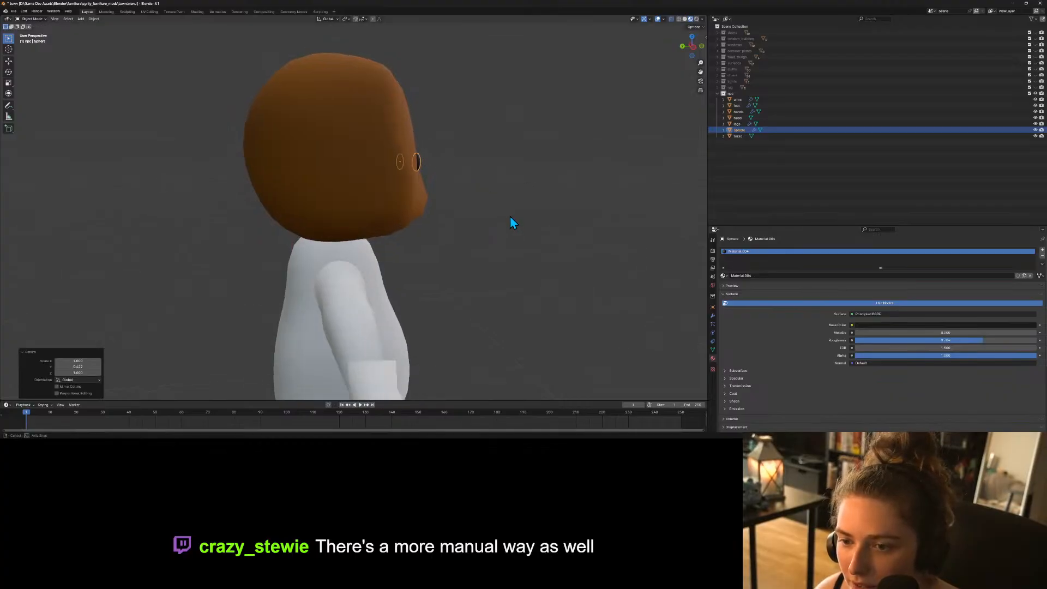
In front view, nudge the flattened eyes slightly outward and up on the face.
mouse_move(509, 216)
middle_down()
mouse_move(426, 204)
mouse_move(430, 221)
mouse_move(489, 215)
middle_up()
key(KP_1)
key(g)
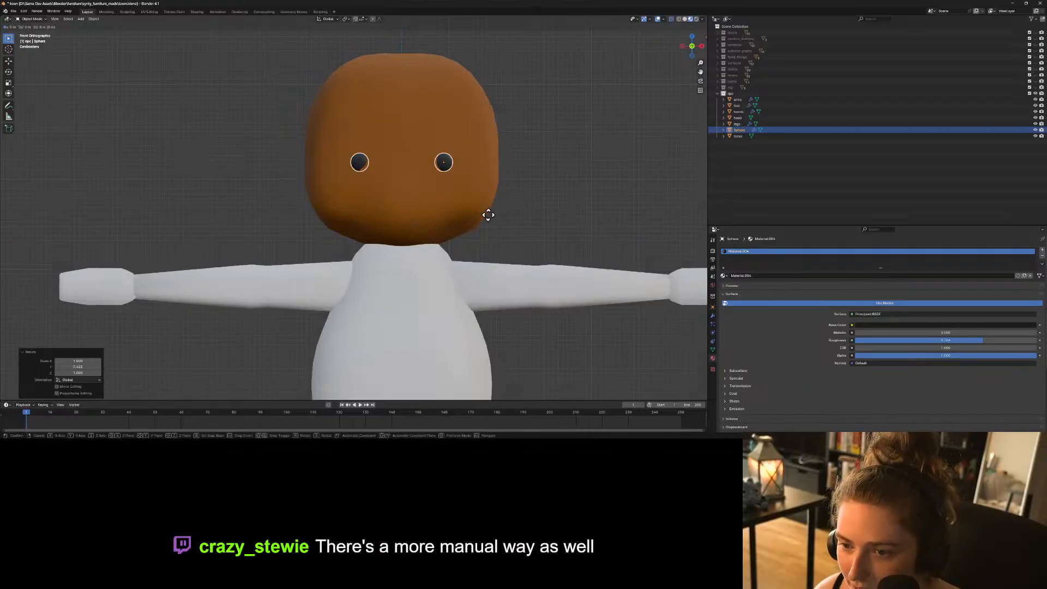
click(492, 213)
Duplicate the eye object in place and scale the copy up to about 1.9 times its size.
mouse_move(522, 257)
middle_down()
mouse_move(575, 252)
mouse_move(582, 262)
mouse_move(538, 271)
middle_up()
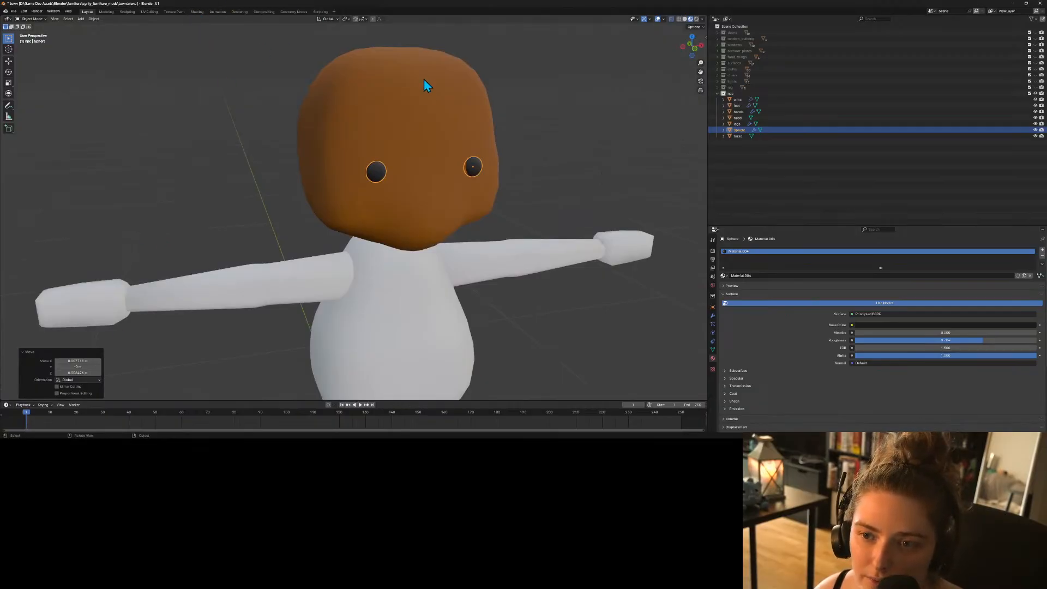
key(shift+d)
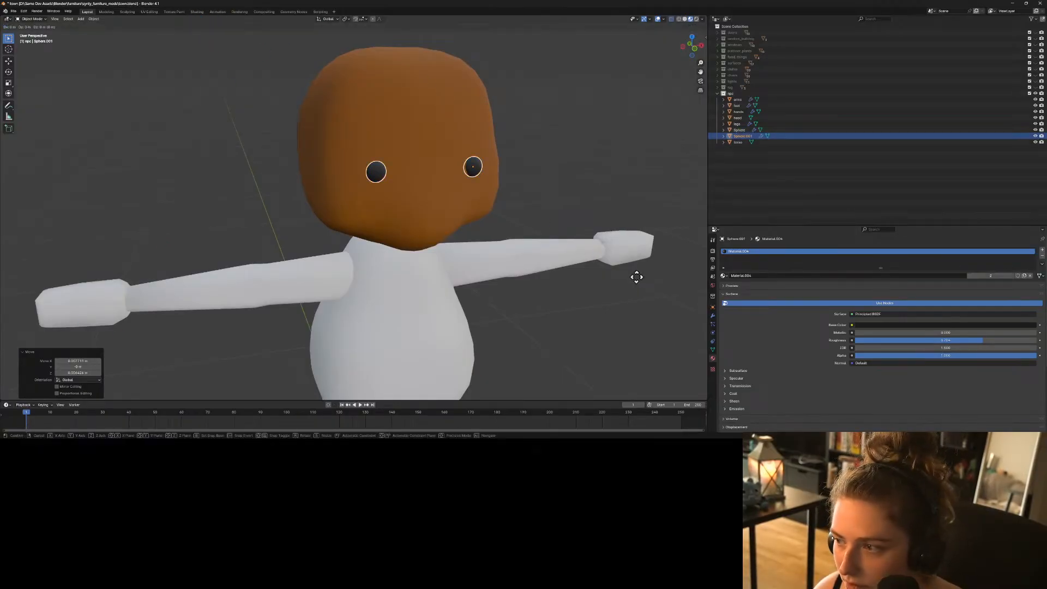
right_click(642, 273)
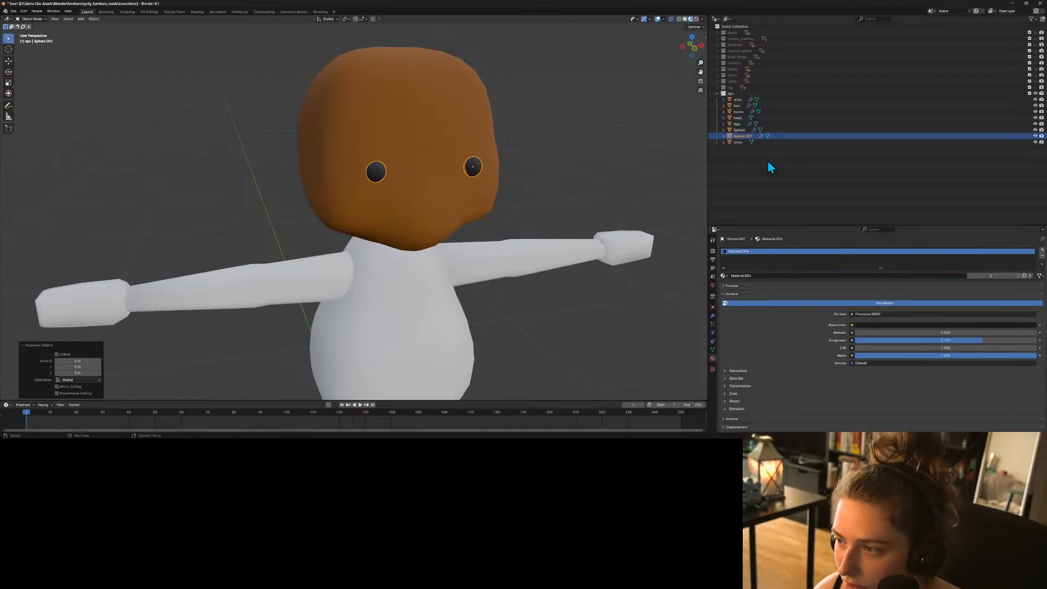
key(s)
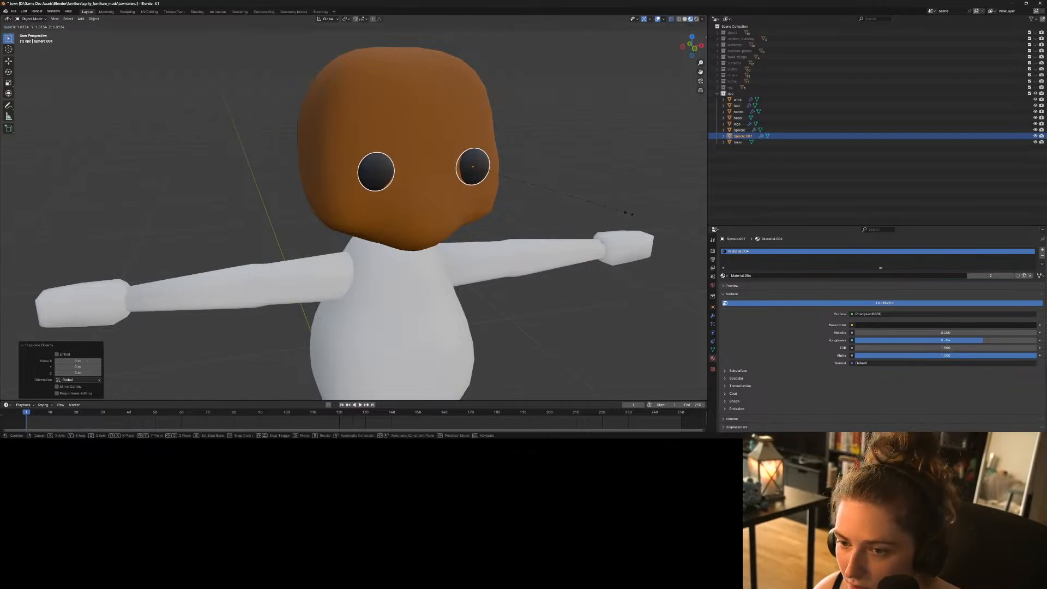
click(651, 219)
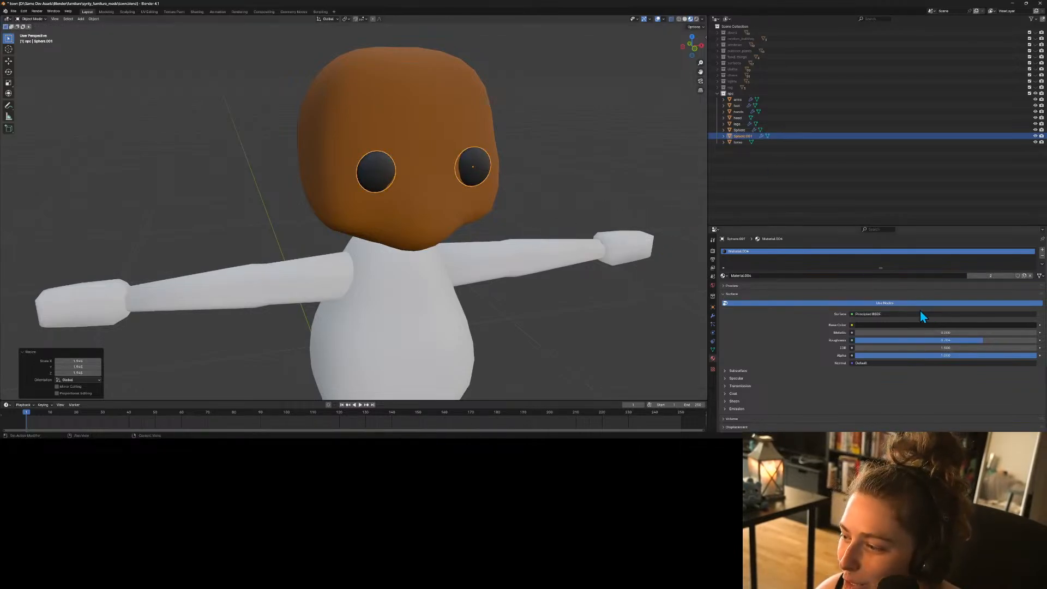
Unlink the shared dark material from the enlarged eye copy and give it a new default white material.
click(1029, 276)
click(1011, 277)
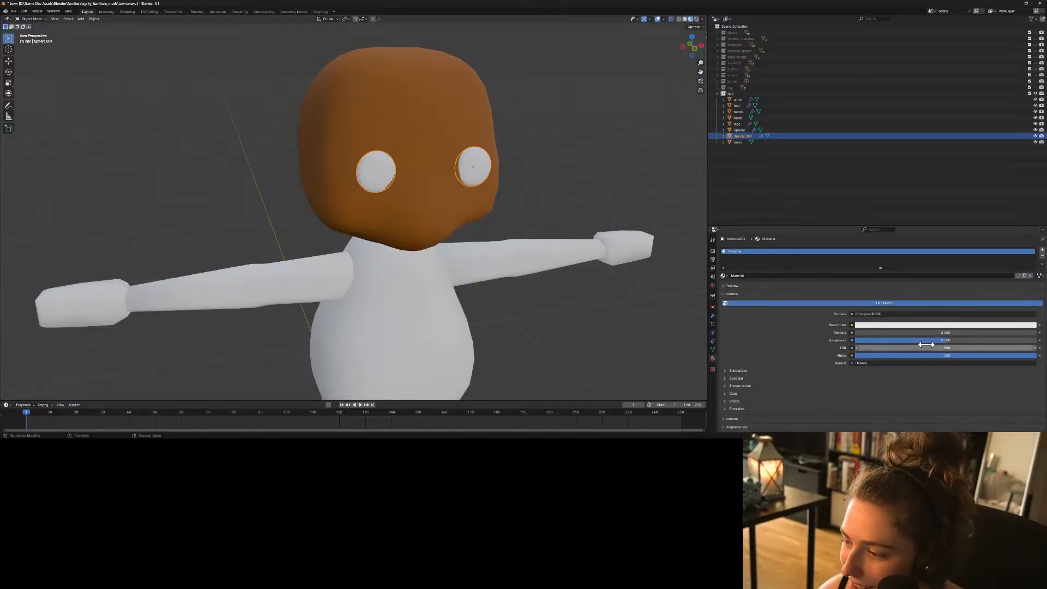
Move the dark pupils forward along Y until they protrude from the white eyes, and adjust their position on the whites.
middle_drag(399, 203, 627, 295)
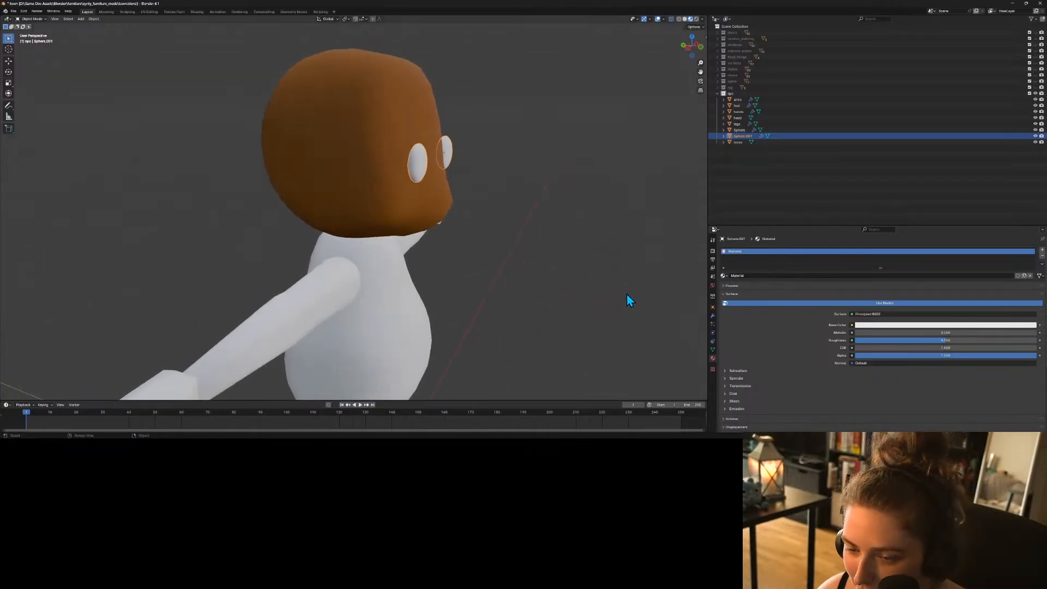
click(743, 130)
key(g)
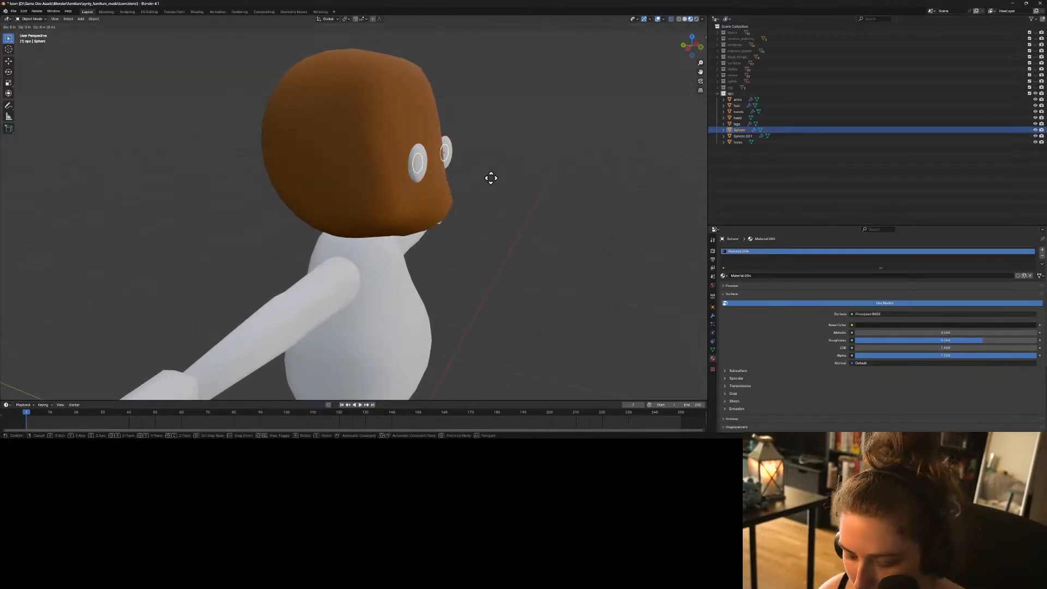
key(y)
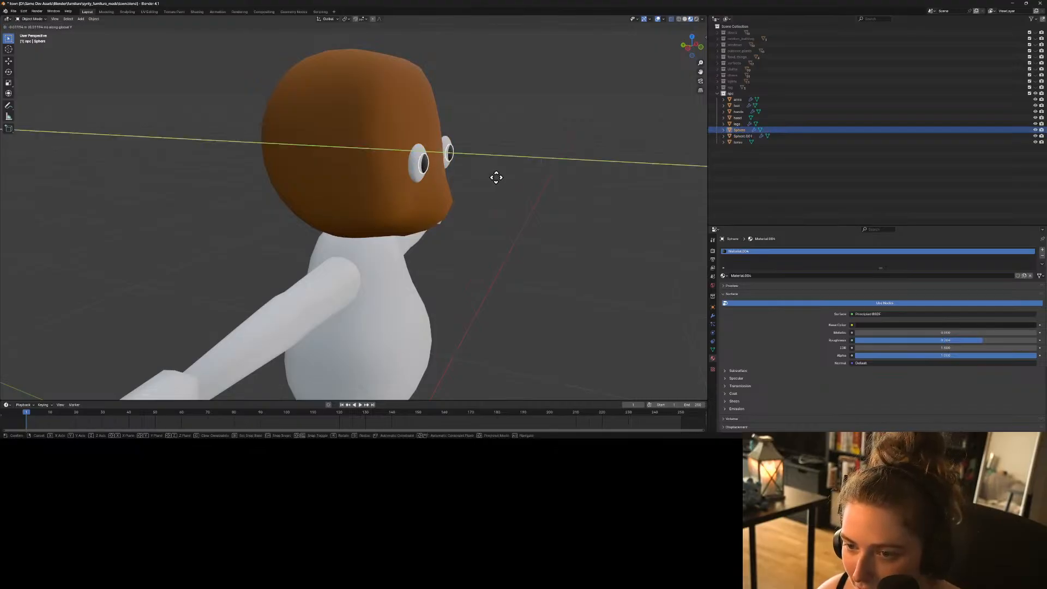
click(496, 176)
middle_drag(496, 175, 479, 213)
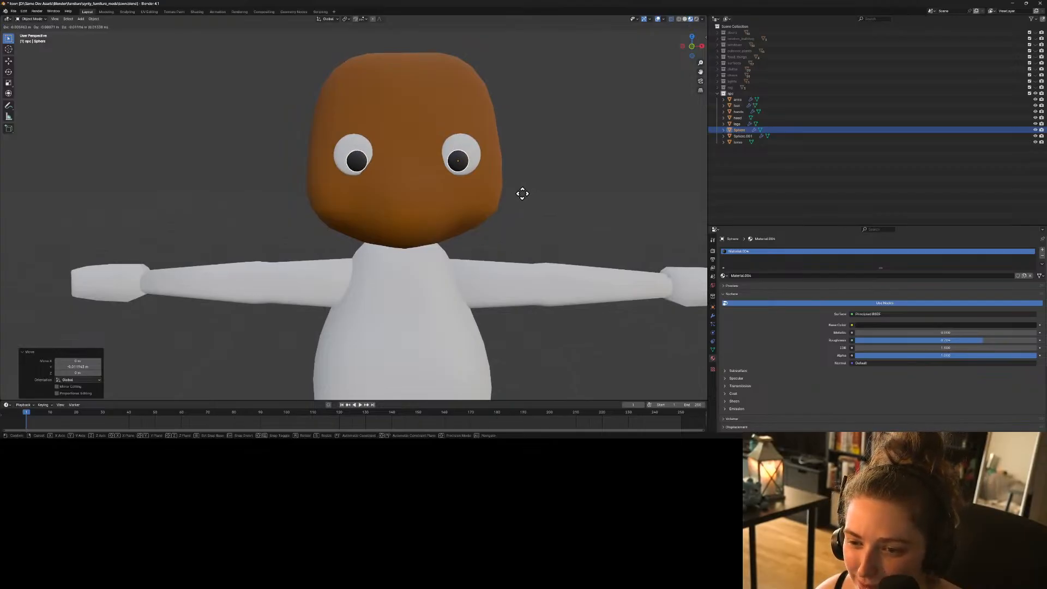
click(523, 193)
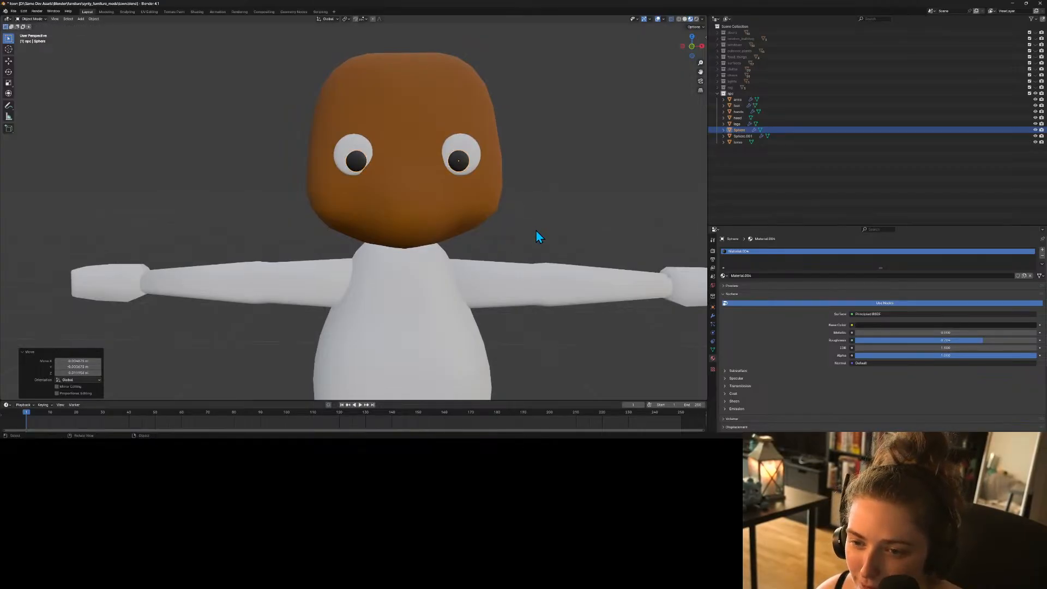
Parent the dark pupil object to the white eye object using the Object parent type.
ctrl+click(743, 136)
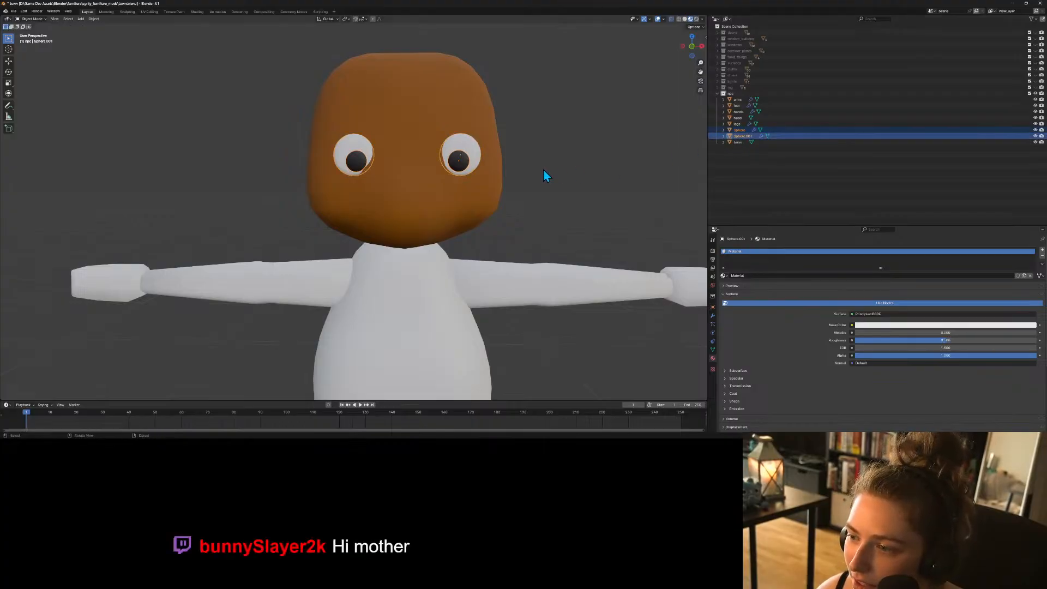
right_click(497, 169)
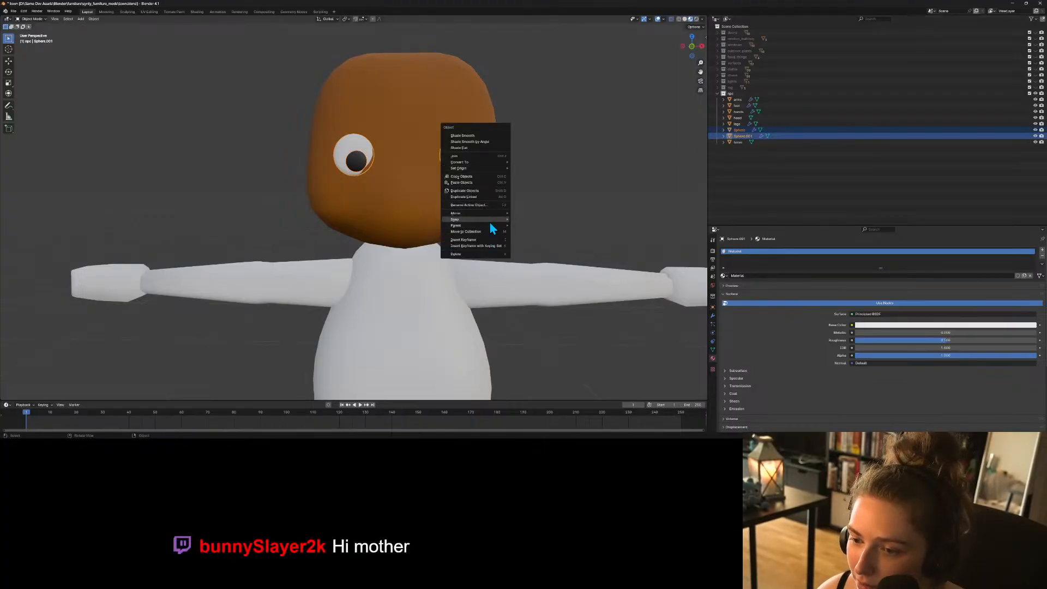
mouse_move(489, 225)
click(538, 228)
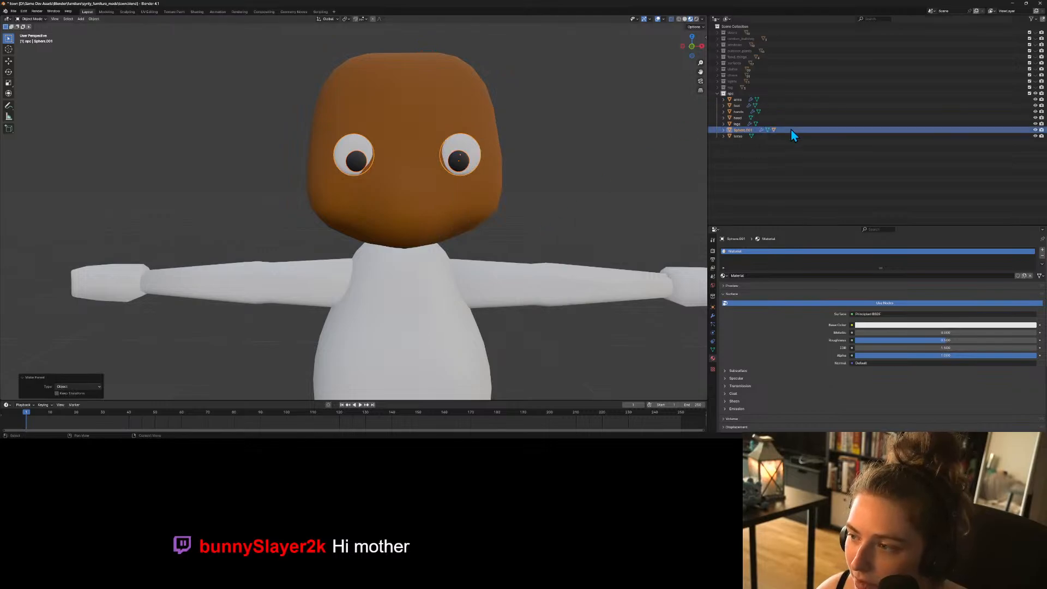
Rename the white eye object, Sphere.001, to eye.
double_click(739, 130)
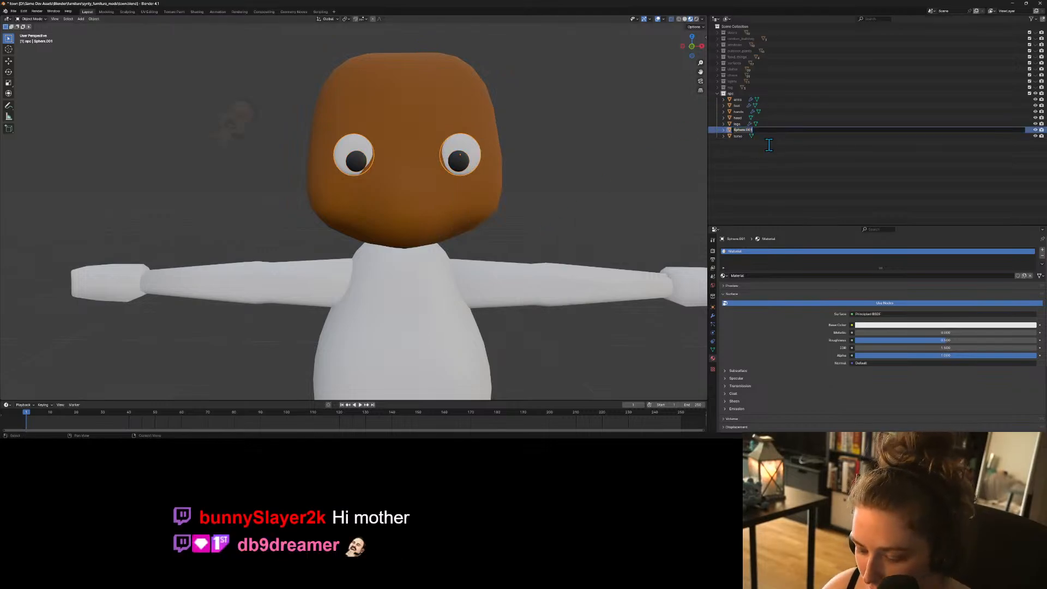
text(eye)
key(Return)
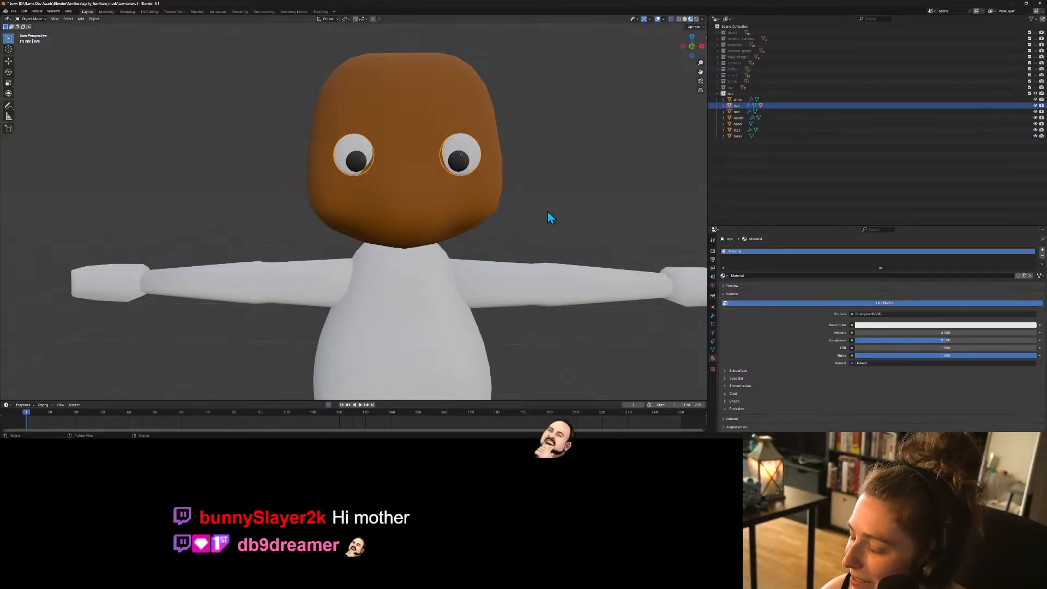
Move the eyes with their pupils back toward the head and nudge their position on the face.
middle_drag(482, 232, 440, 221)
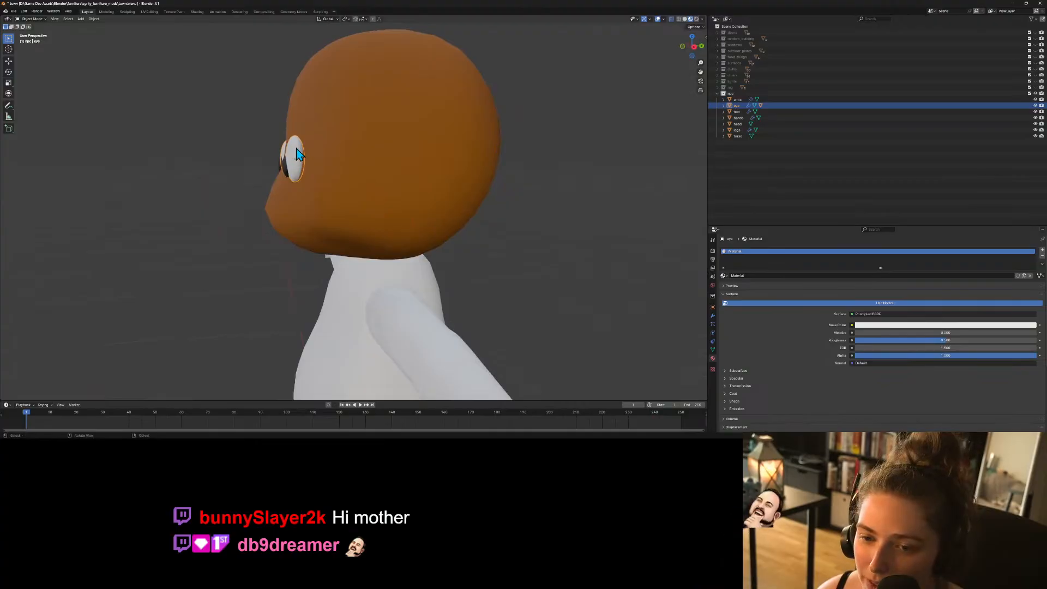
key(g)
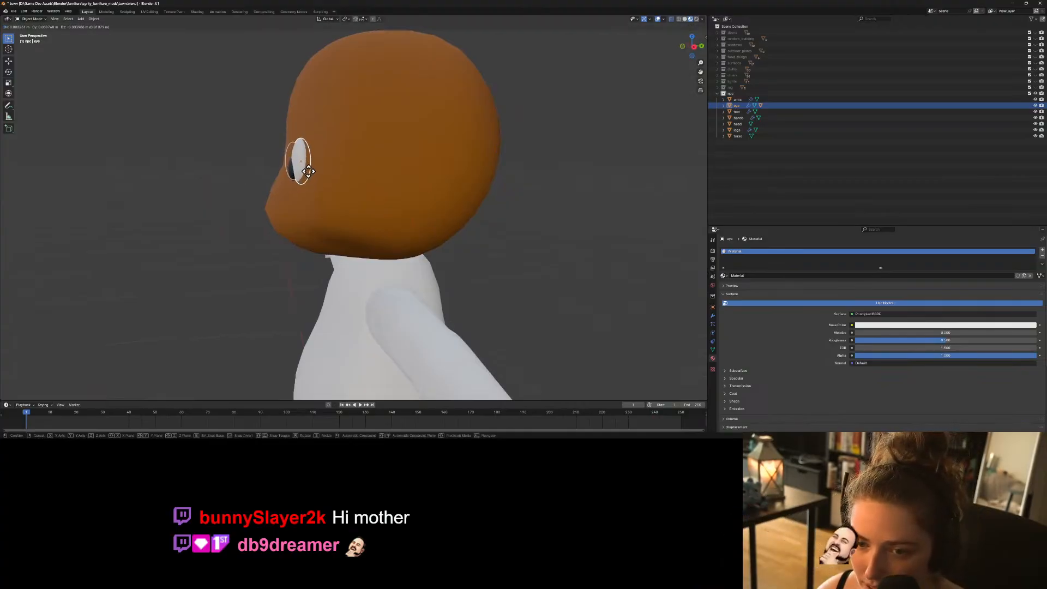
click(306, 171)
middle_drag(309, 172, 459, 232)
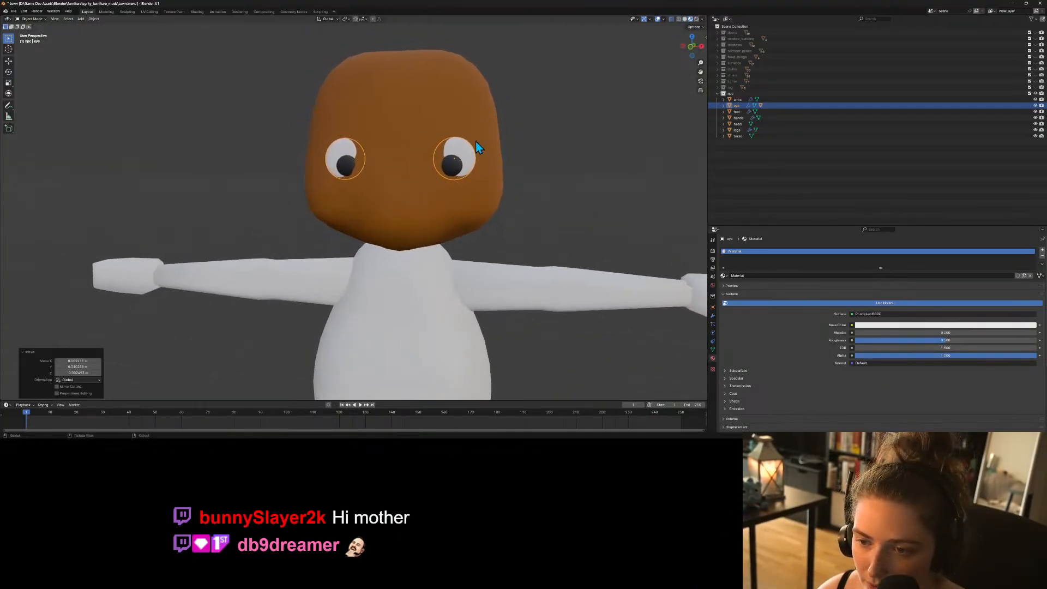
key(g)
click(463, 146)
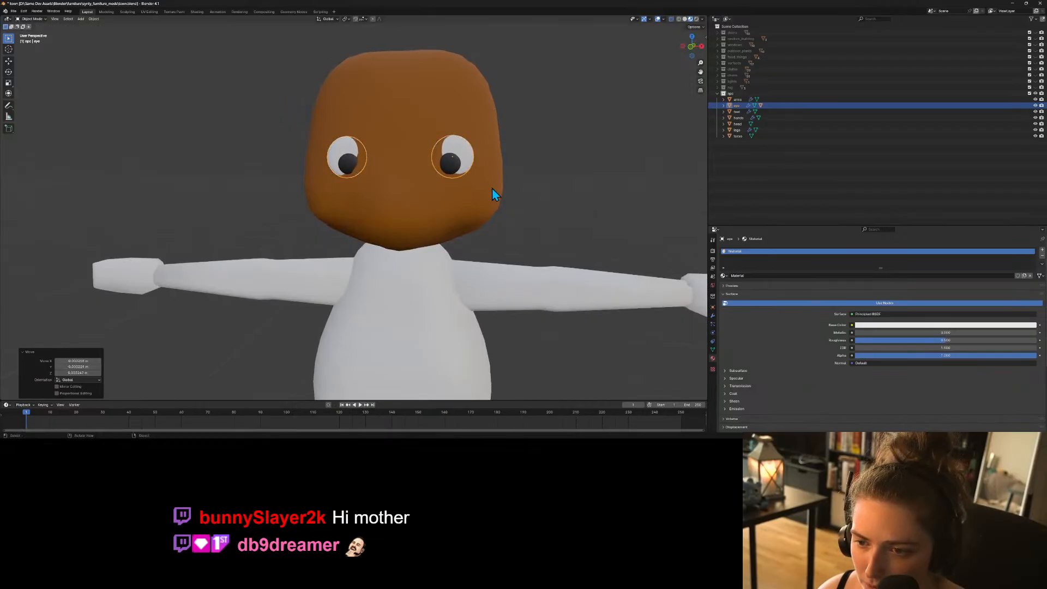
Pull the eyes forward along the Y axis so the whites sit out in front of the face surface.
middle_drag(492, 188, 485, 189)
key(g)
key(y)
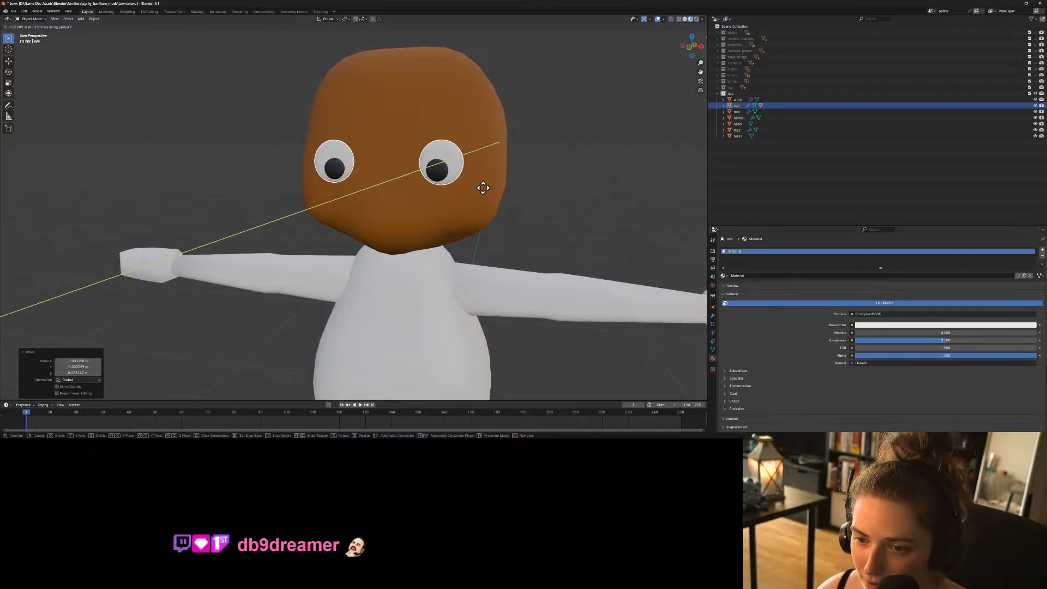
click(483, 188)
Fine-tune the eyes' placement against the face from the front and the side with small free moves.
middle_drag(483, 189, 554, 250)
key(g)
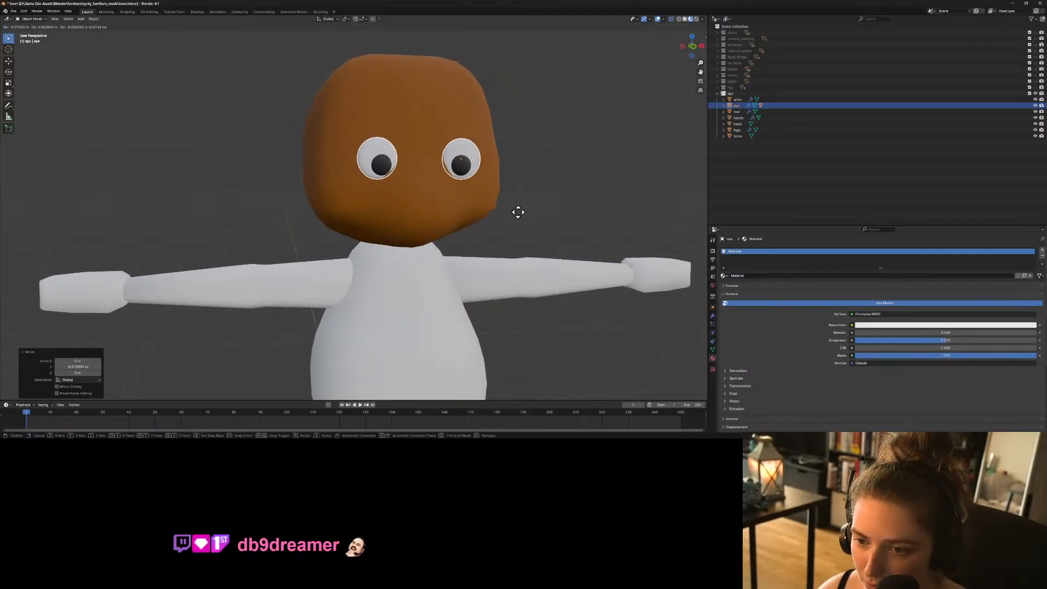
click(521, 218)
key(g)
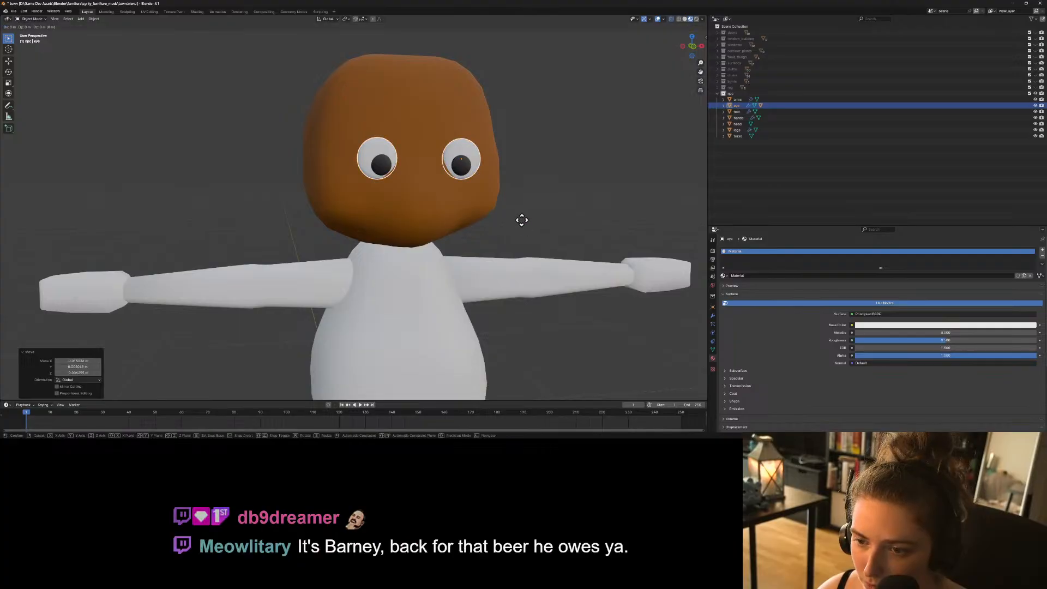
click(525, 221)
middle_drag(525, 221, 508, 250)
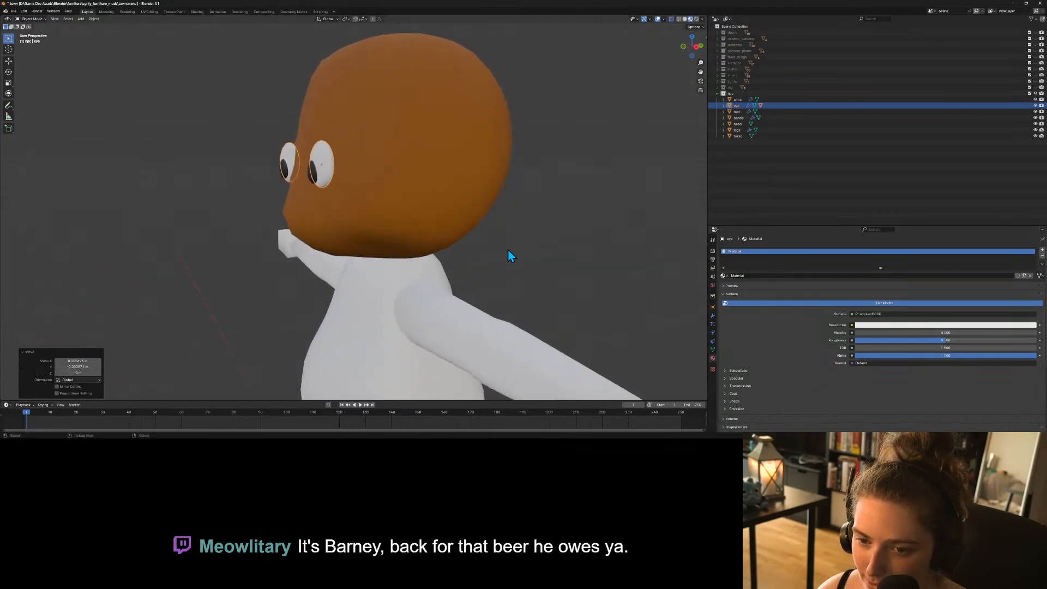
key(g)
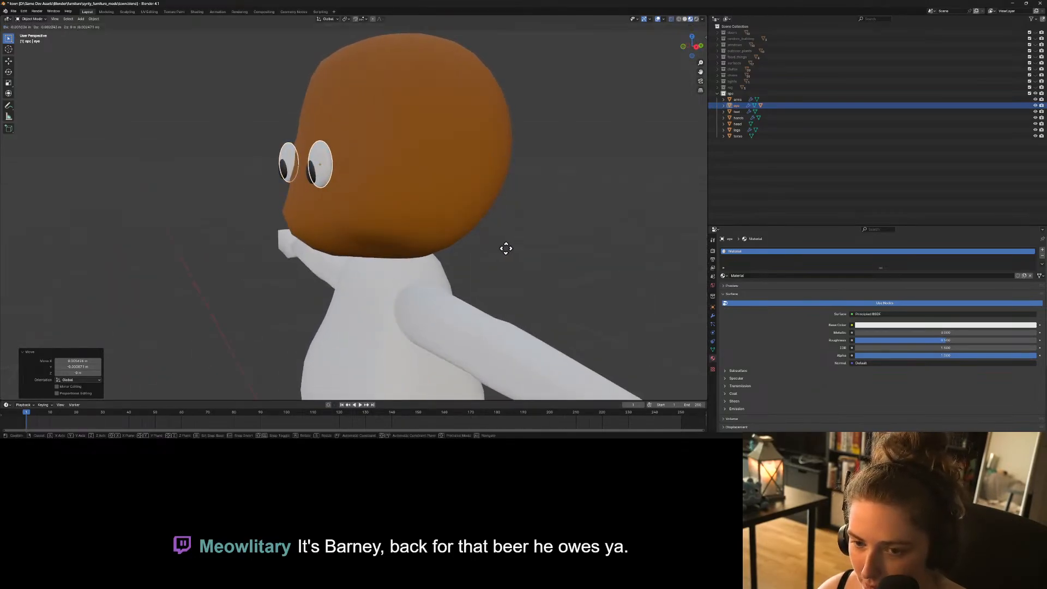
click(508, 249)
mouse_move(509, 246)
middle_down()
mouse_move(532, 242)
mouse_move(523, 246)
middle_up()
Rotate the eyes about the X axis to tilt them with the slope of the face.
key(r)
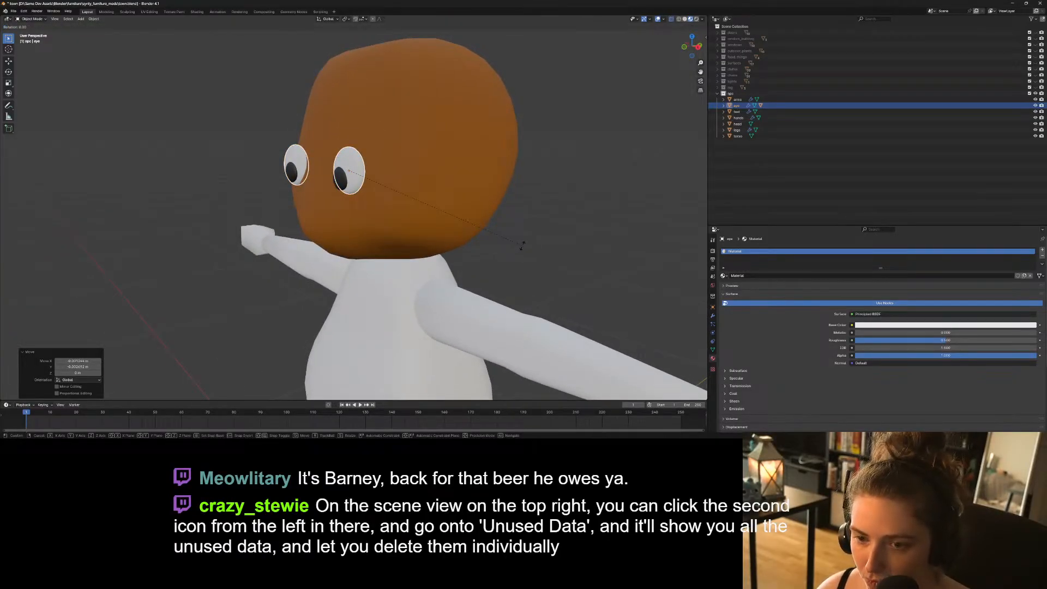
key(x)
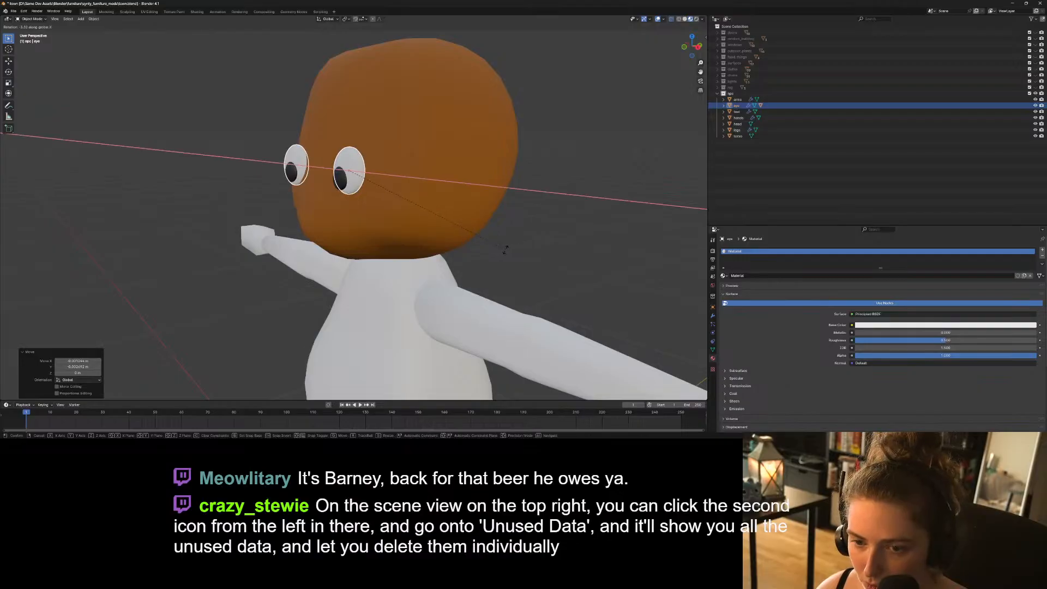
click(460, 248)
Select the dark pupils on their own and rotate them about the X axis.
middle_drag(460, 248, 393, 235)
click(304, 167)
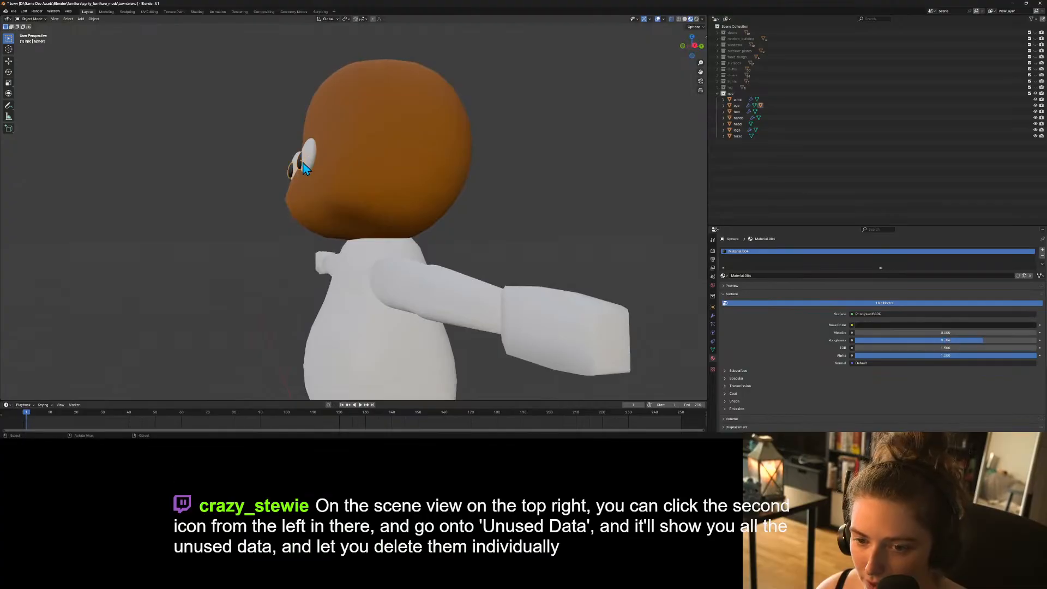
key(r)
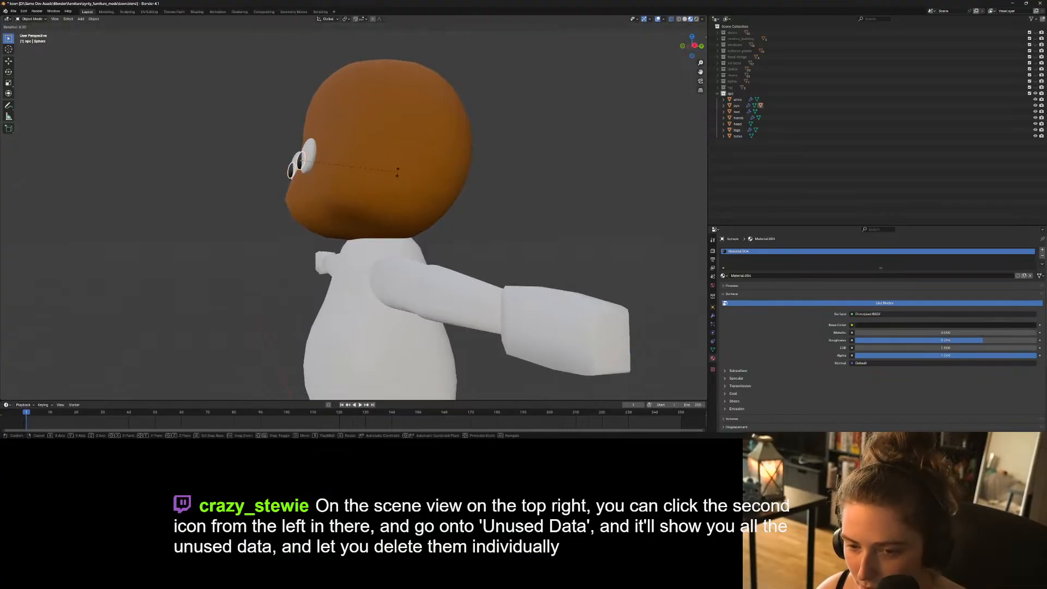
key(x)
click(565, 222)
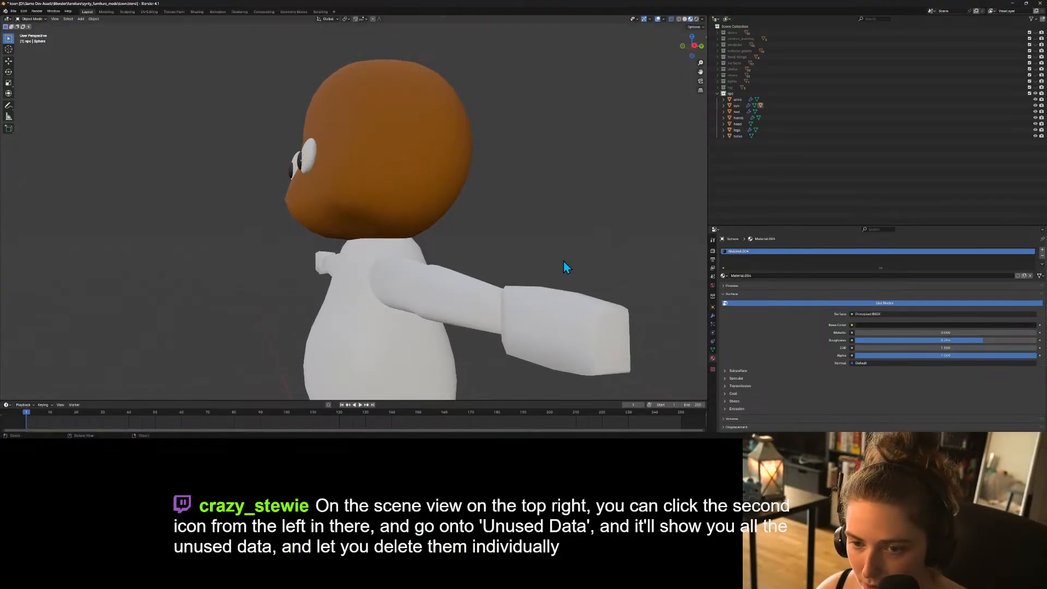
Select the head and change its material's base color from the color wheel to an olive green.
middle_drag(564, 261, 609, 272)
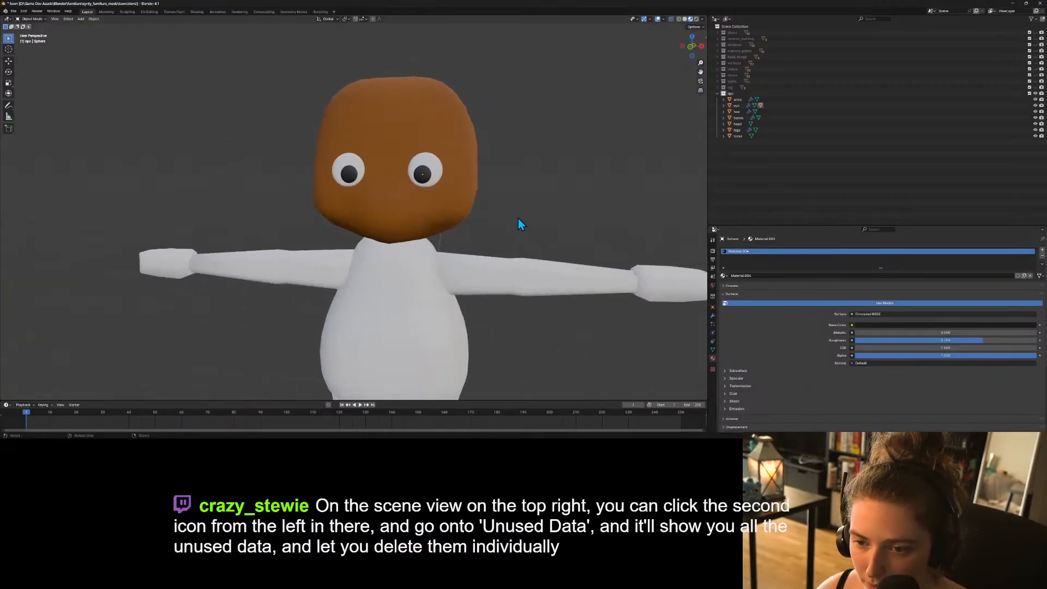
scroll(518, 244, down, 3)
click(402, 197)
middle_drag(485, 218, 568, 218)
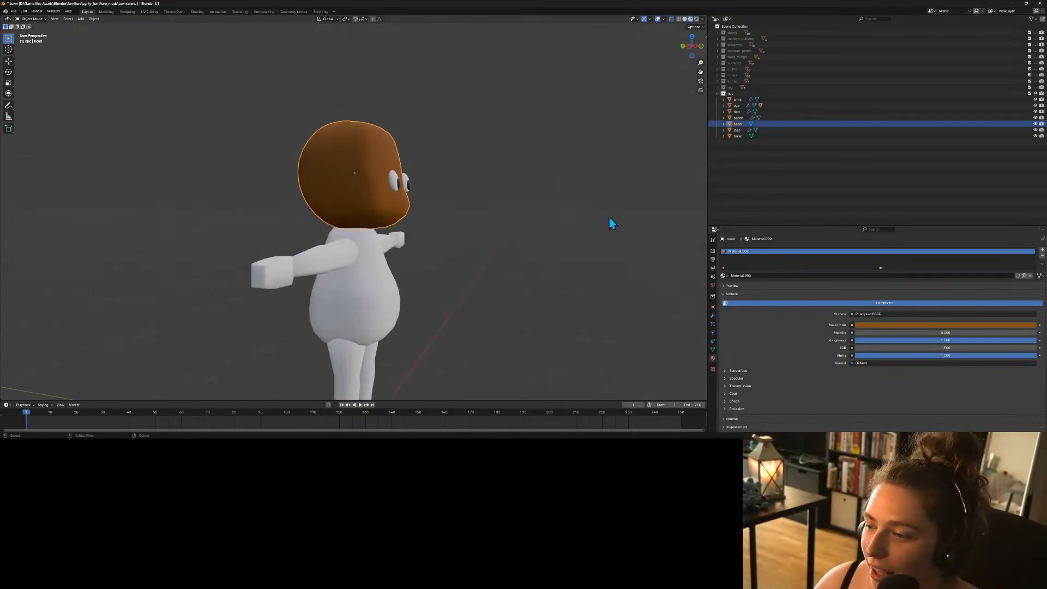
click(927, 326)
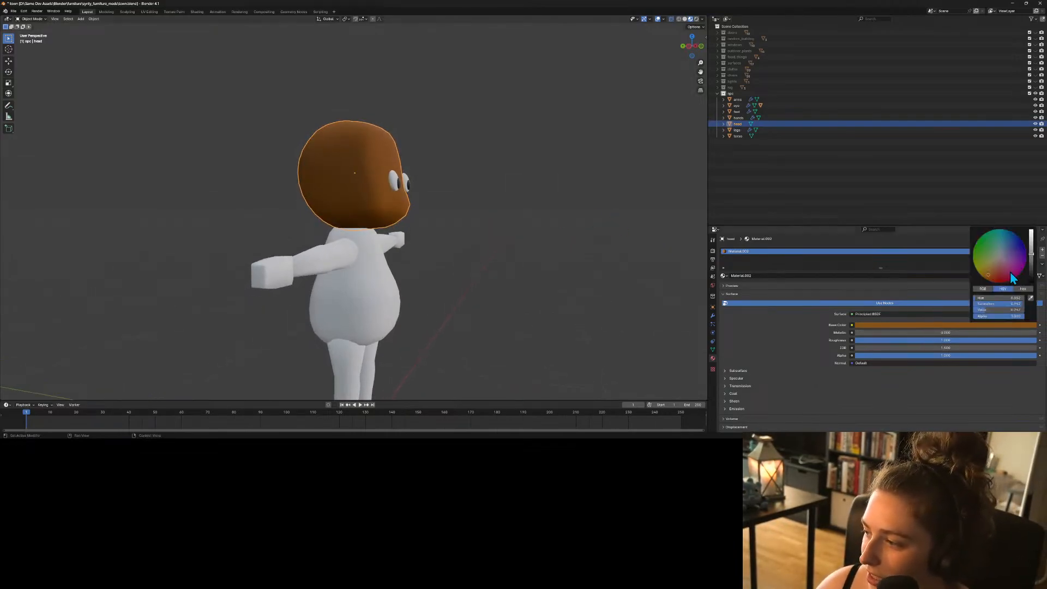
drag(1009, 272, 981, 262)
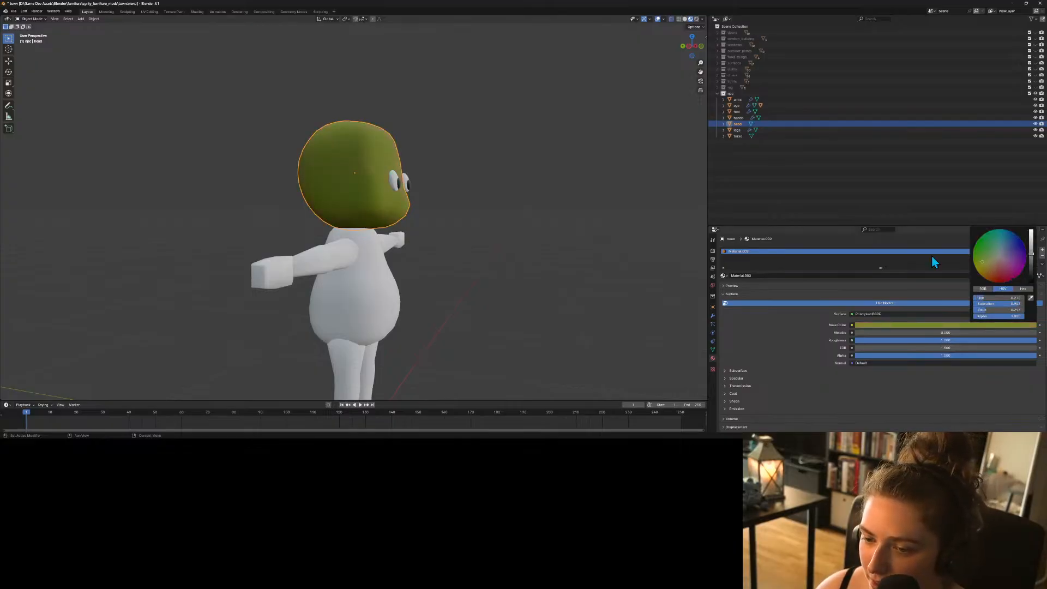
click(506, 304)
middle_drag(506, 304, 512, 282)
scroll(494, 303, up, 3)
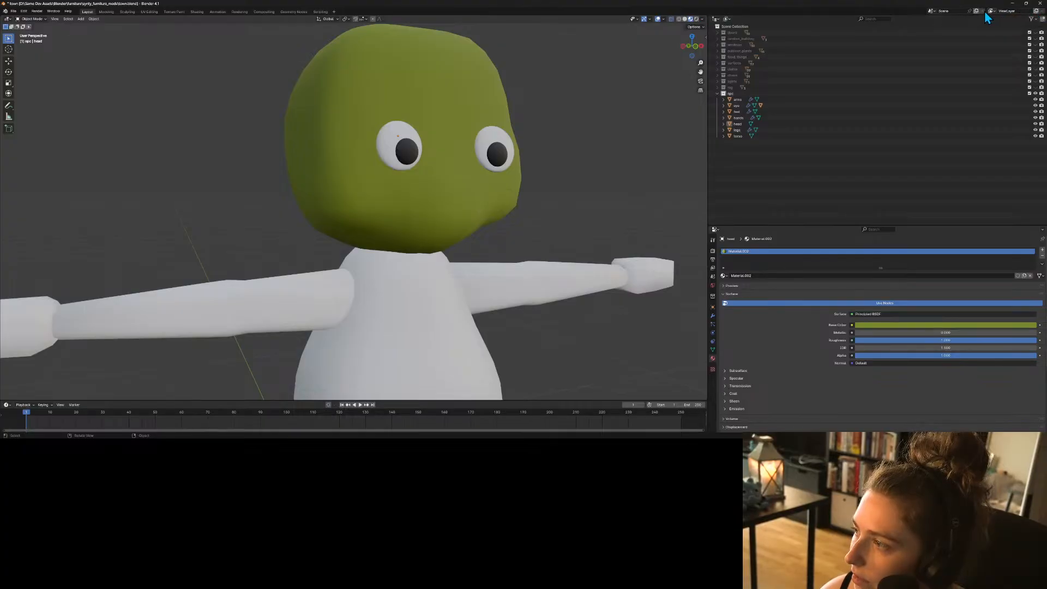
click(933, 10)
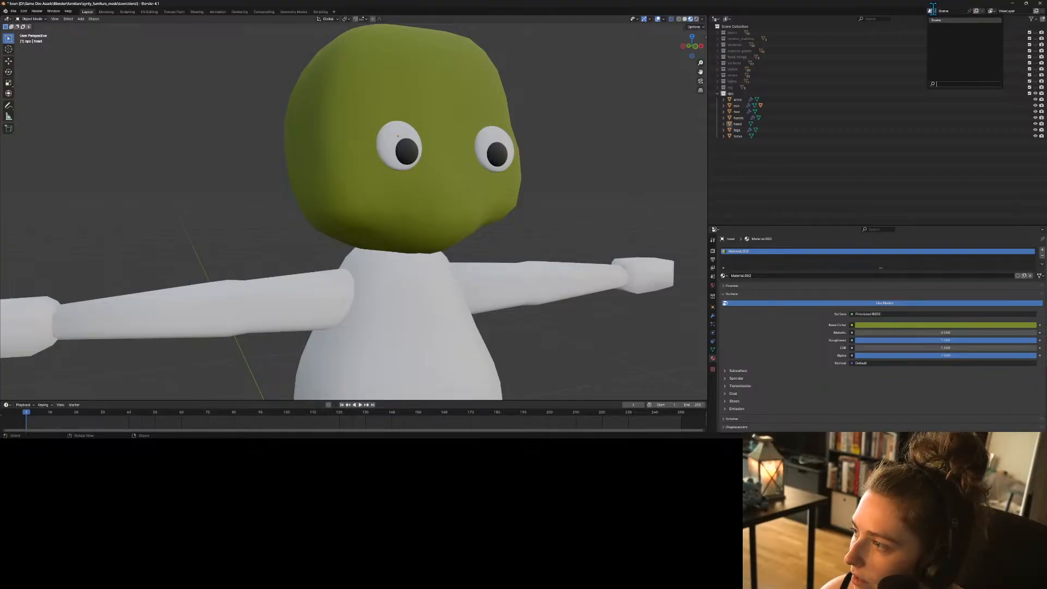
click(977, 11)
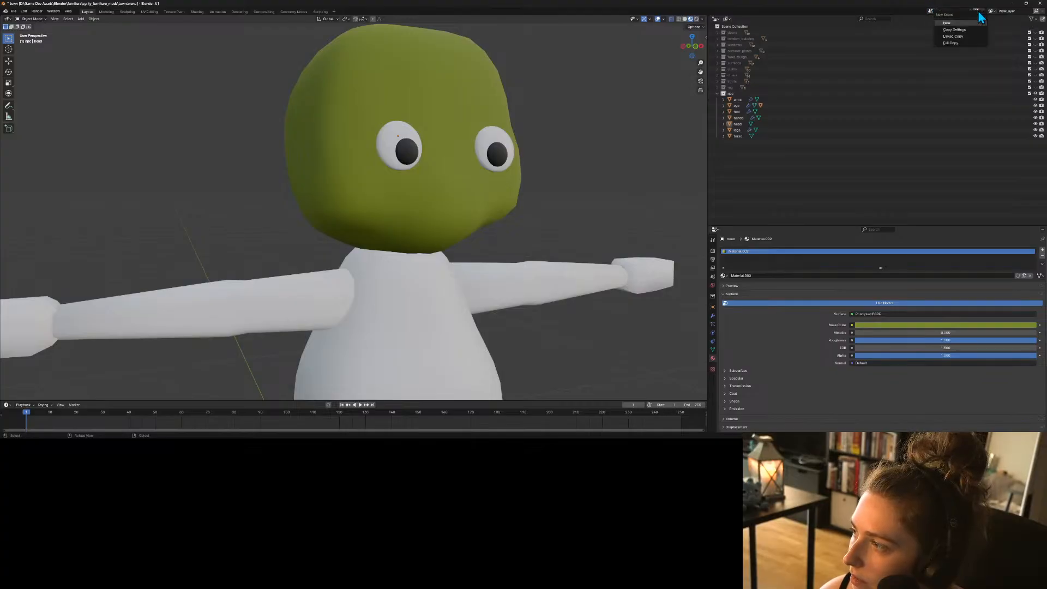
click(1036, 11)
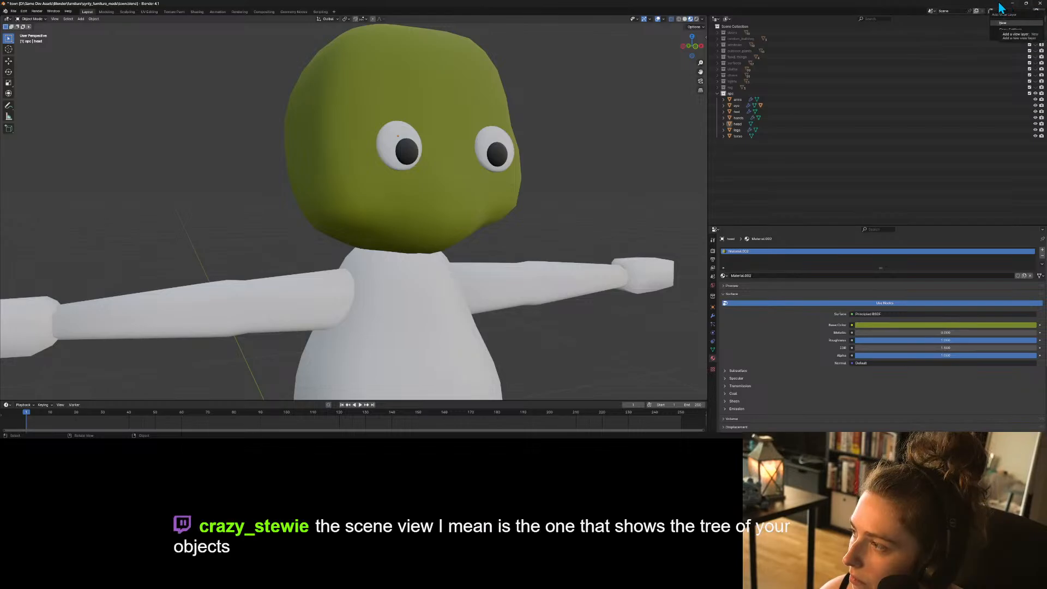
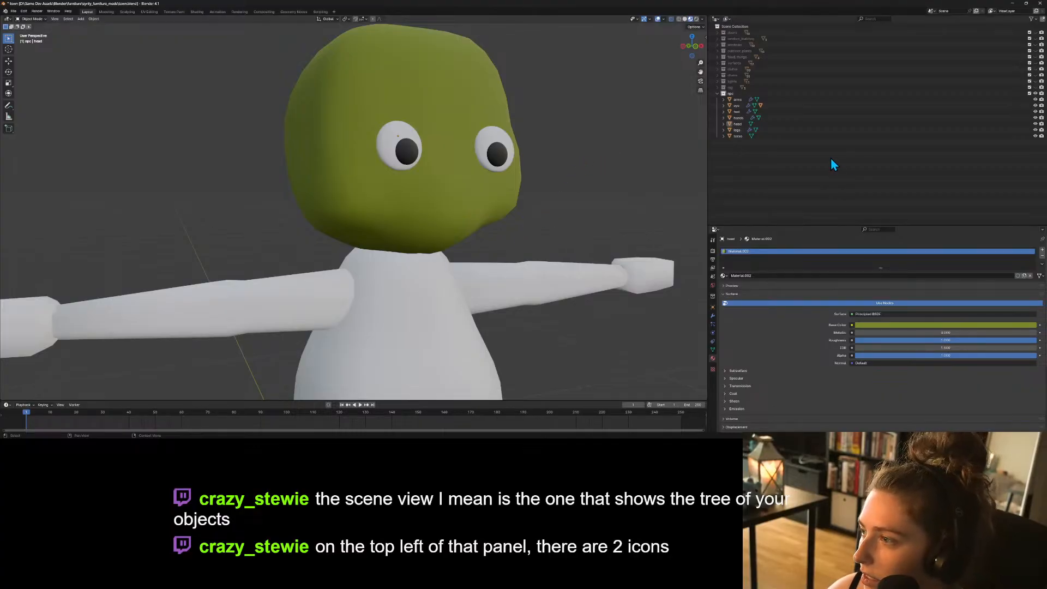
click(716, 20)
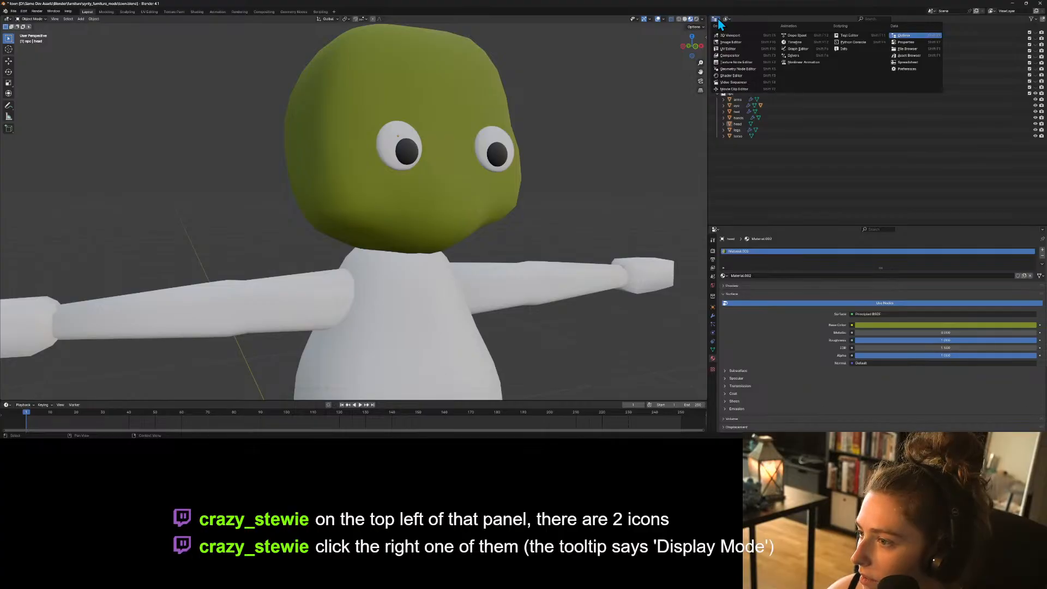
click(1031, 20)
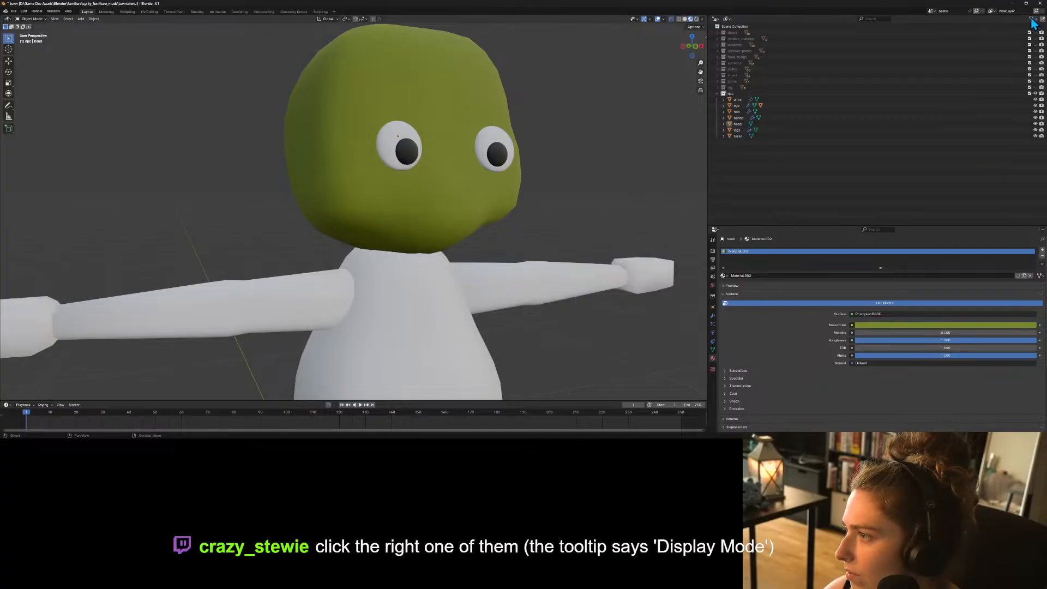
click(715, 19)
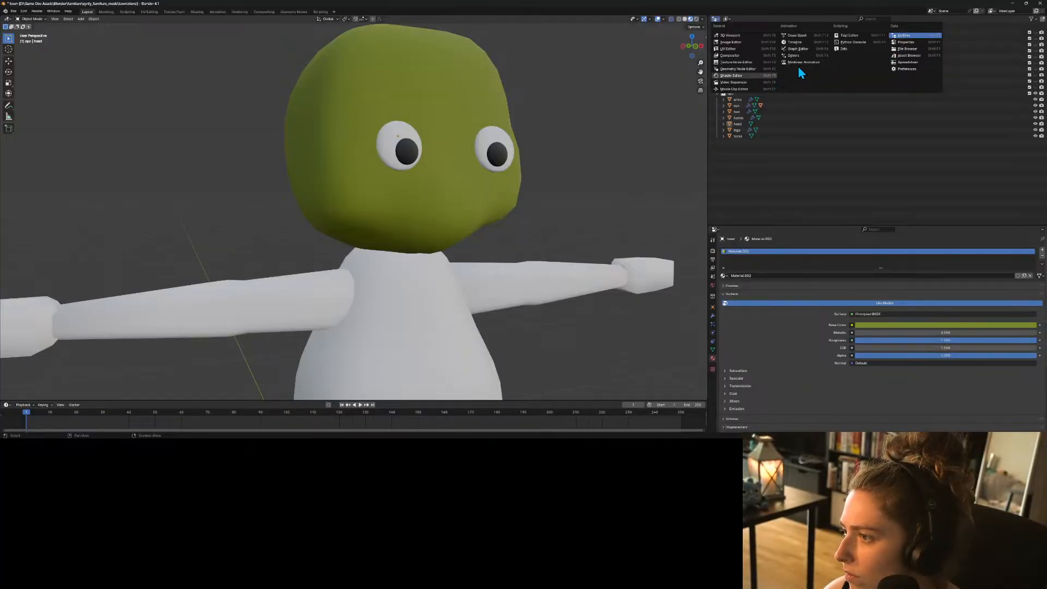
click(929, 49)
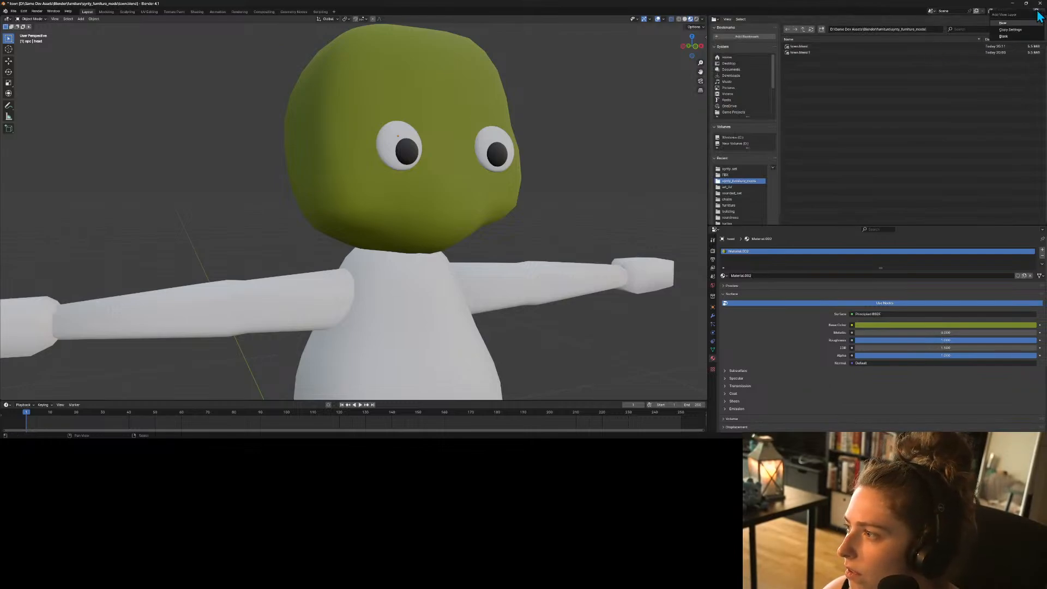
click(715, 19)
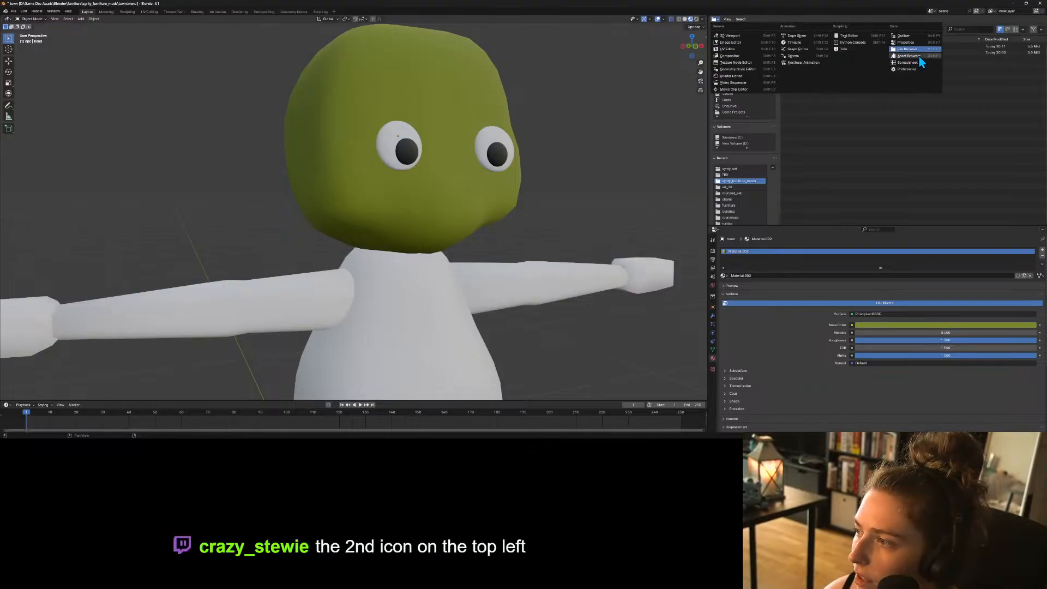
click(904, 37)
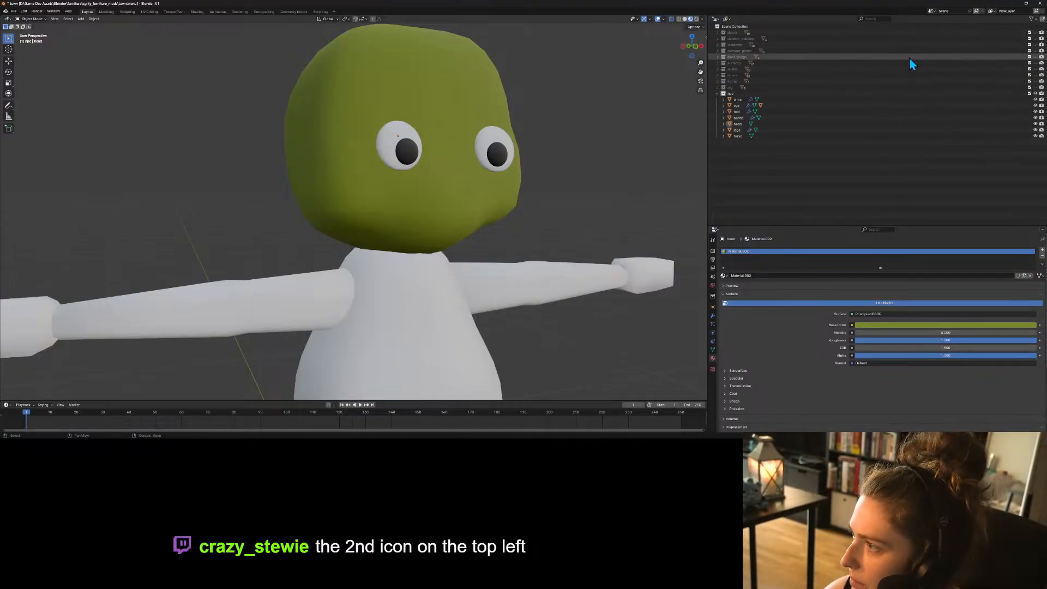
Switch the outliner's display mode to Scenes and look through its object and view layer entries for the materials.
click(727, 18)
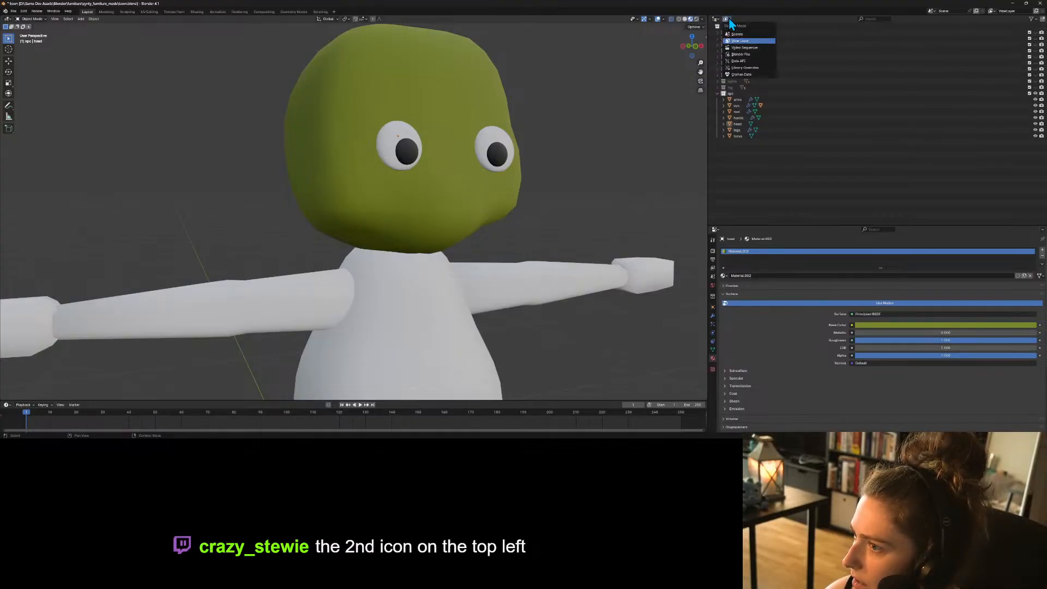
click(750, 35)
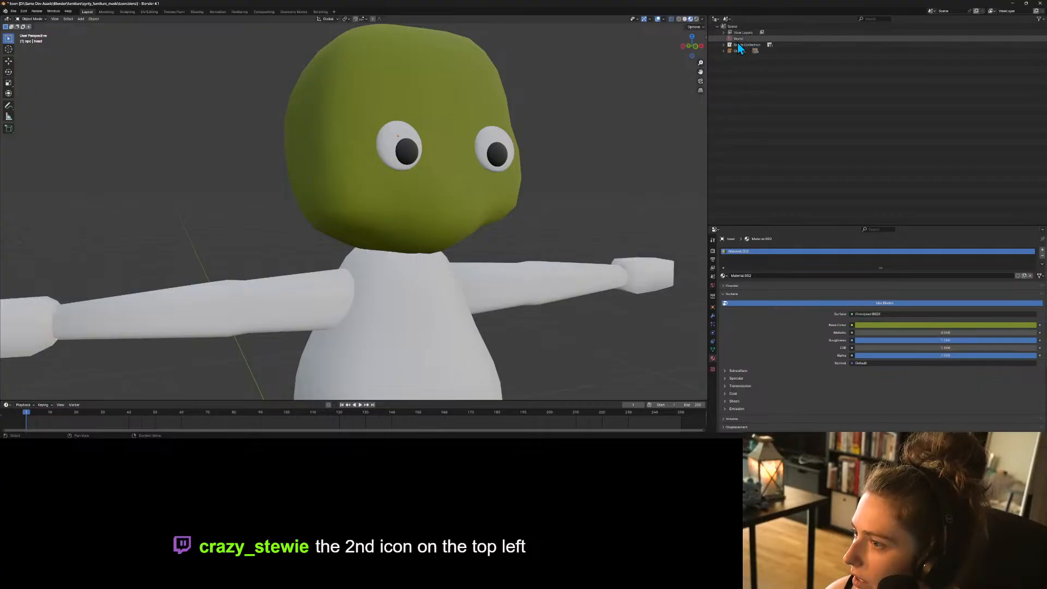
click(1039, 19)
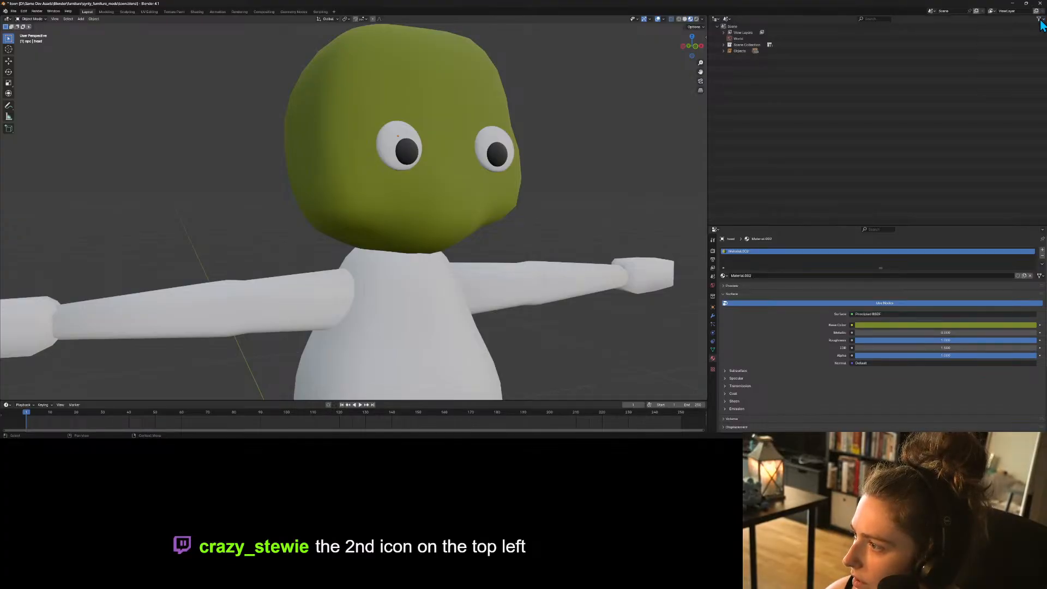
click(724, 51)
click(769, 52)
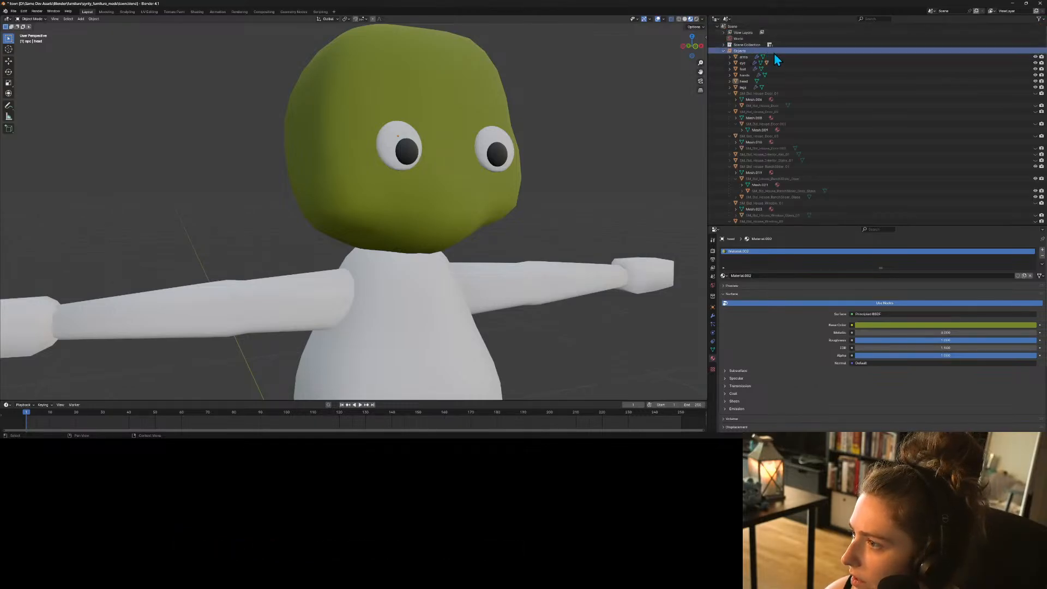
click(1041, 21)
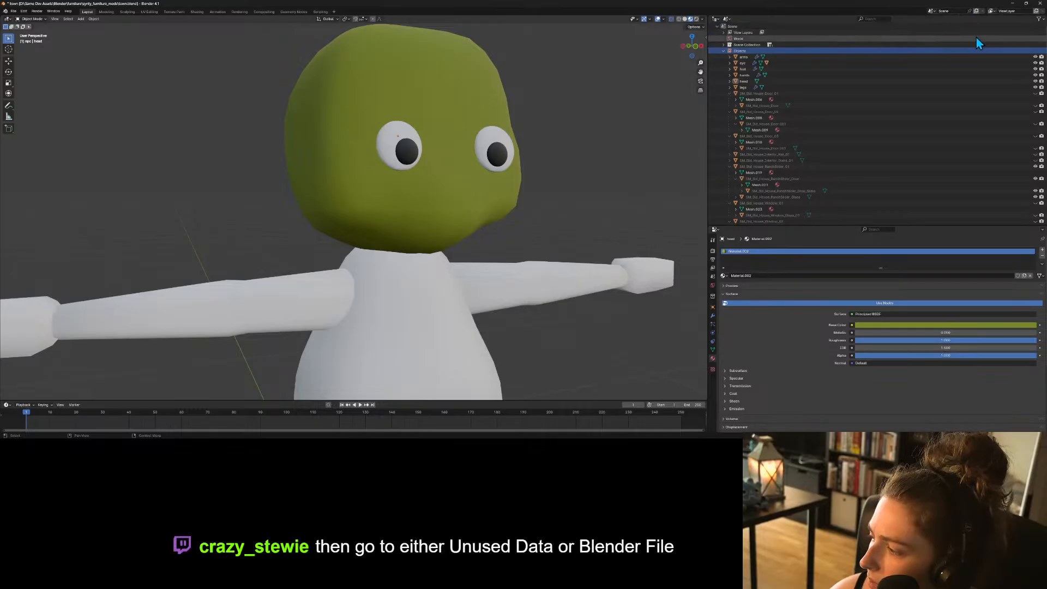
click(722, 51)
click(724, 33)
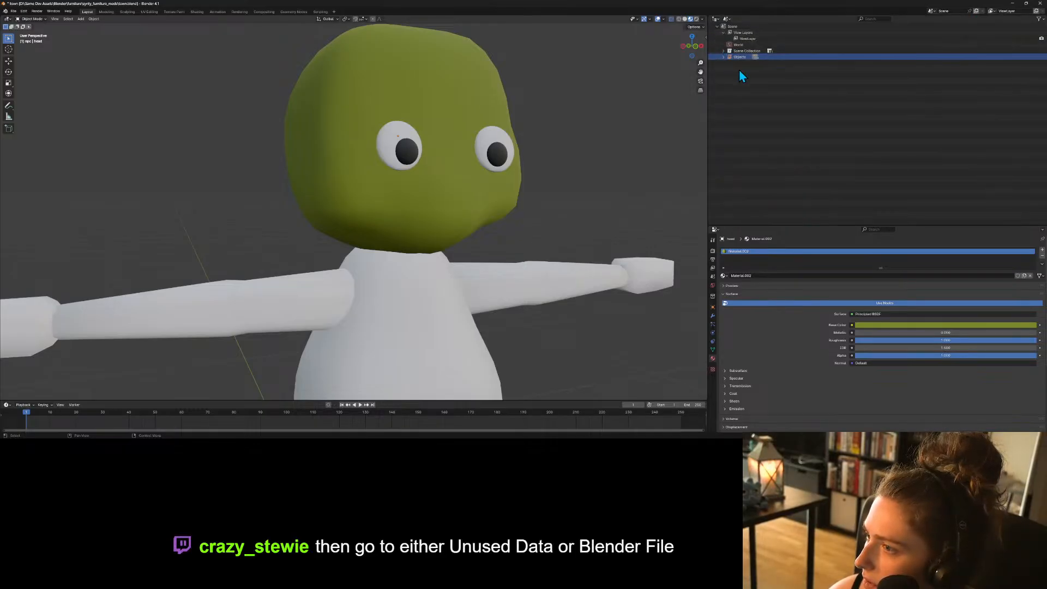
click(724, 33)
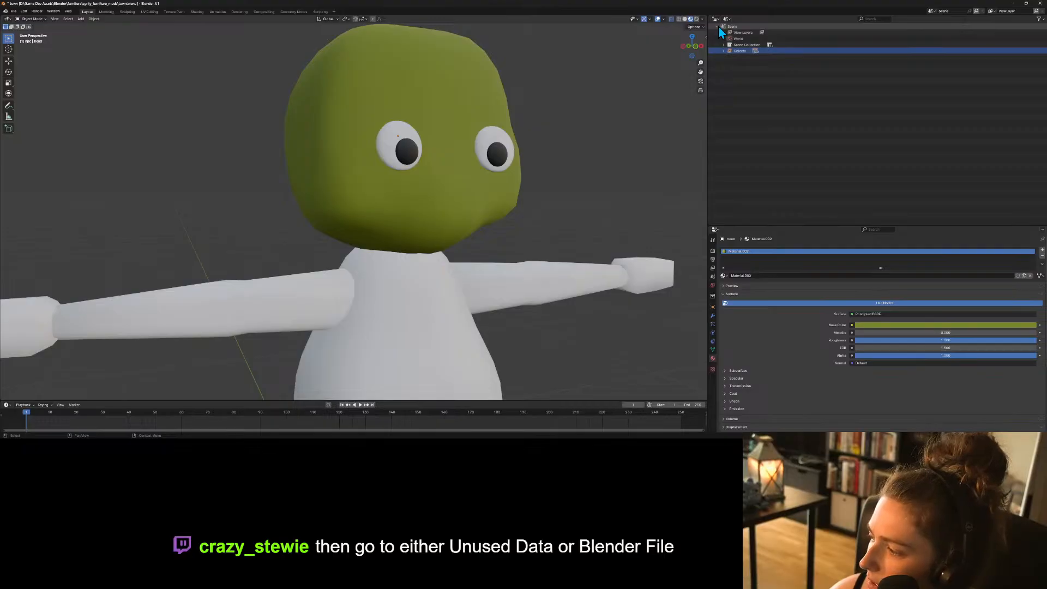
Switch the outliner's display mode to Orphan Data and examine the unused brushes, images and materials.
click(727, 20)
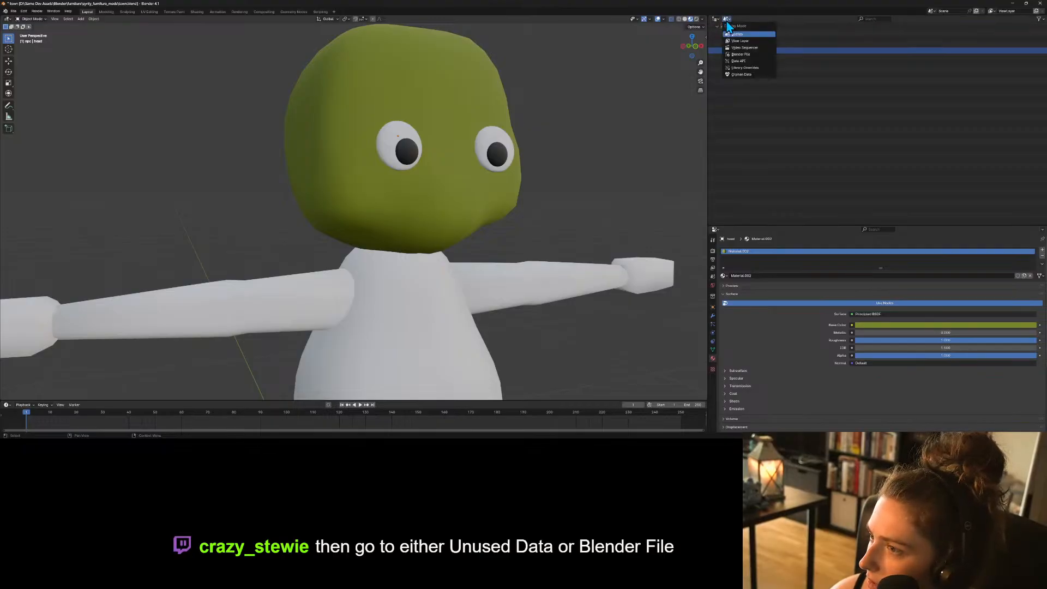
click(753, 74)
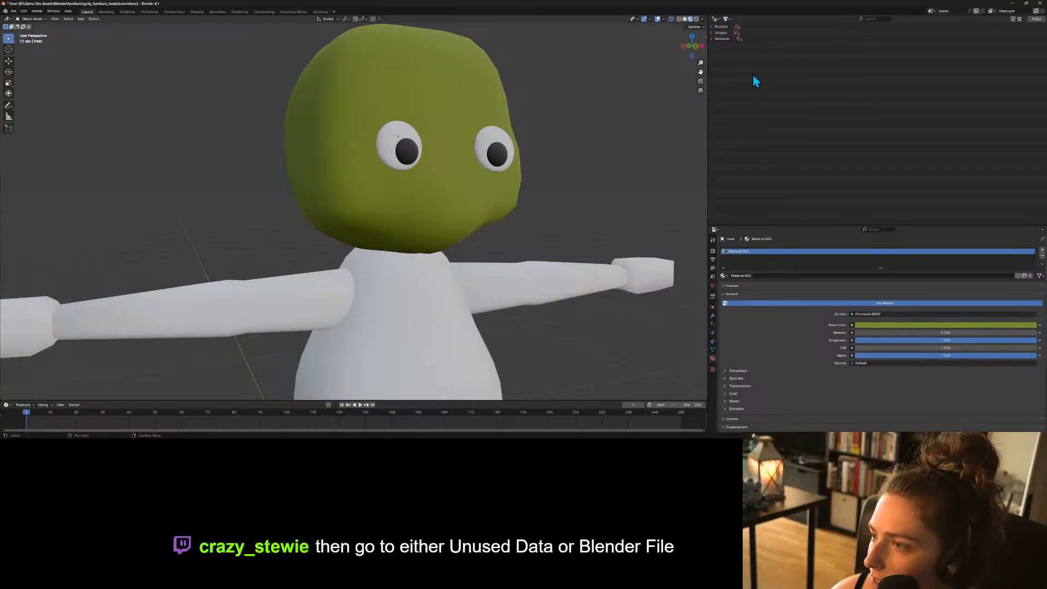
click(711, 39)
click(734, 45)
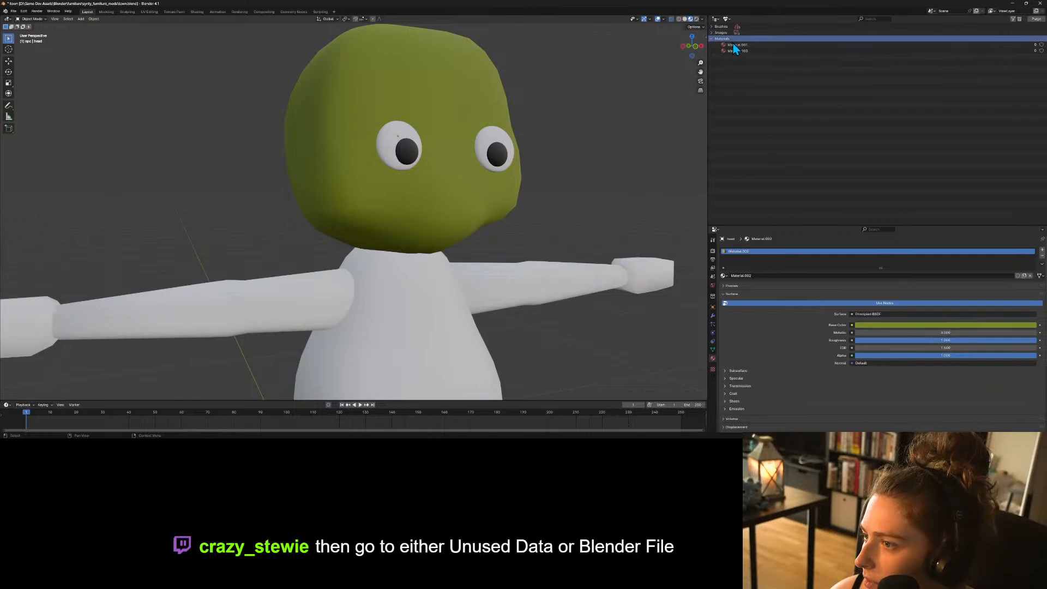
click(711, 32)
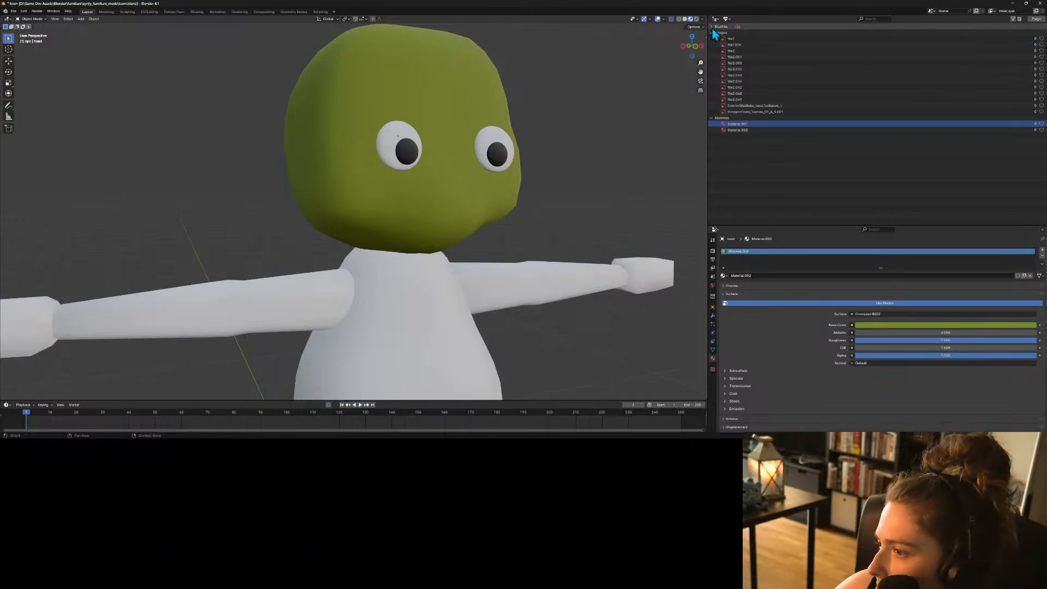
click(711, 28)
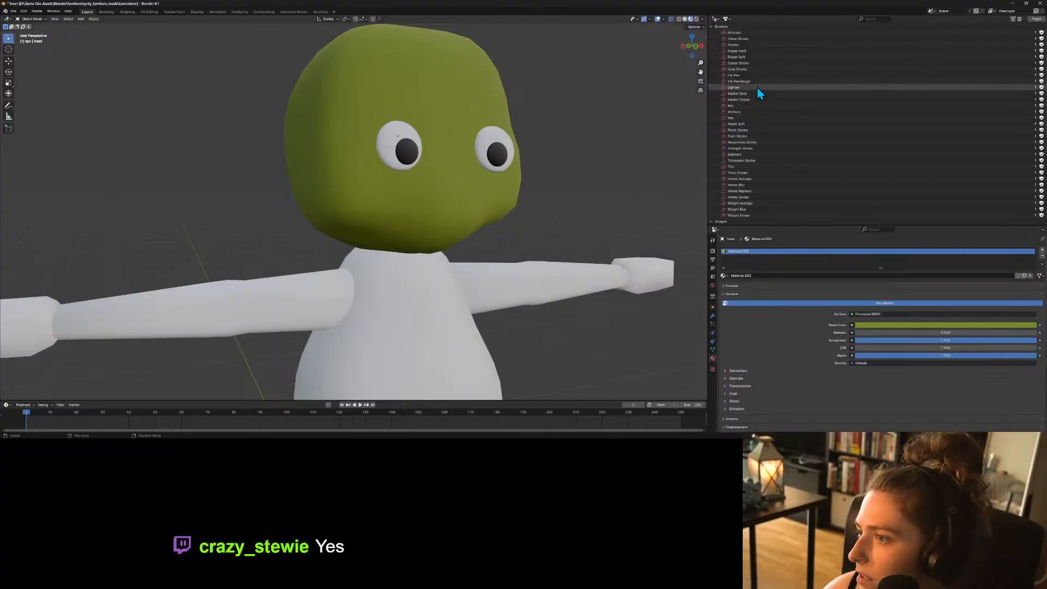
click(711, 28)
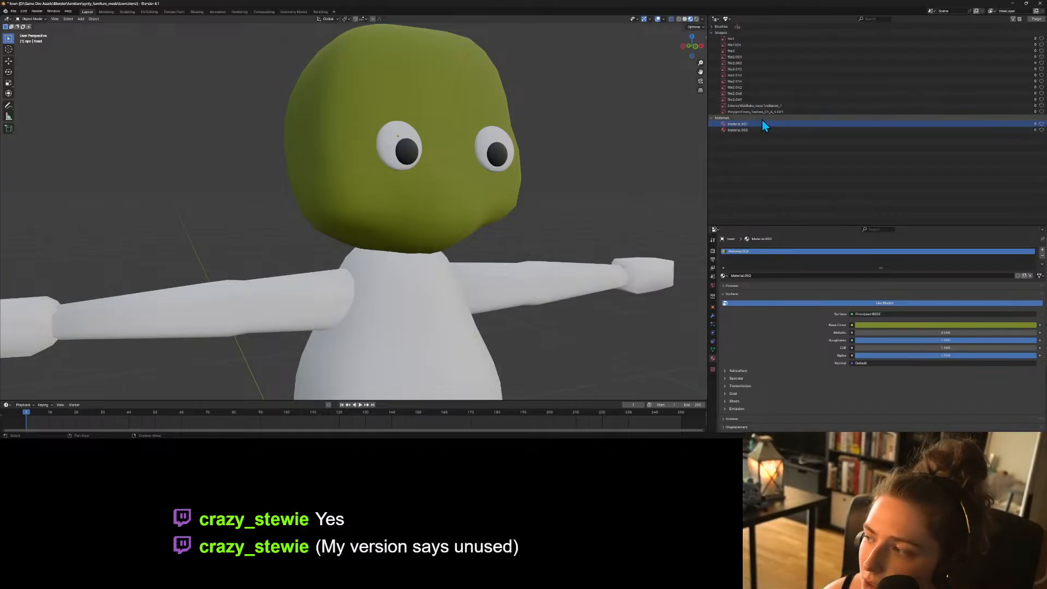
click(731, 39)
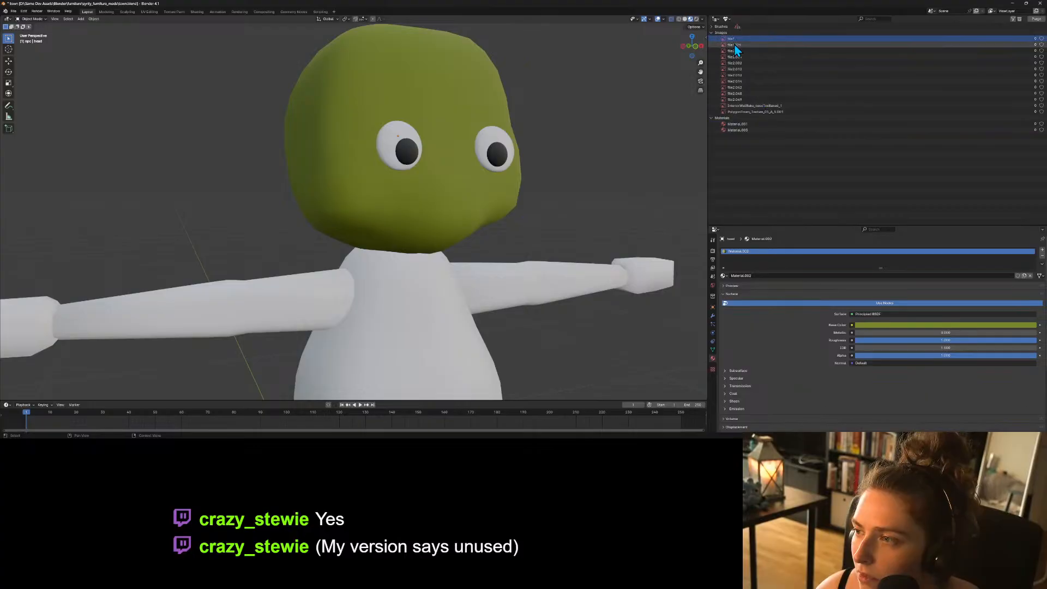
right_click(760, 110)
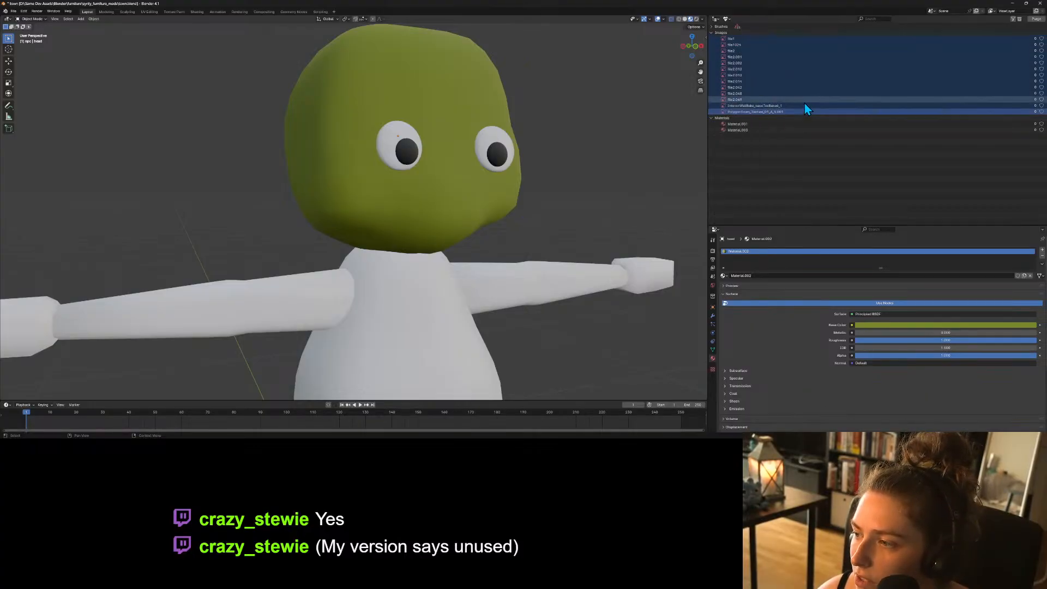
click(736, 123)
ctrl+click(745, 130)
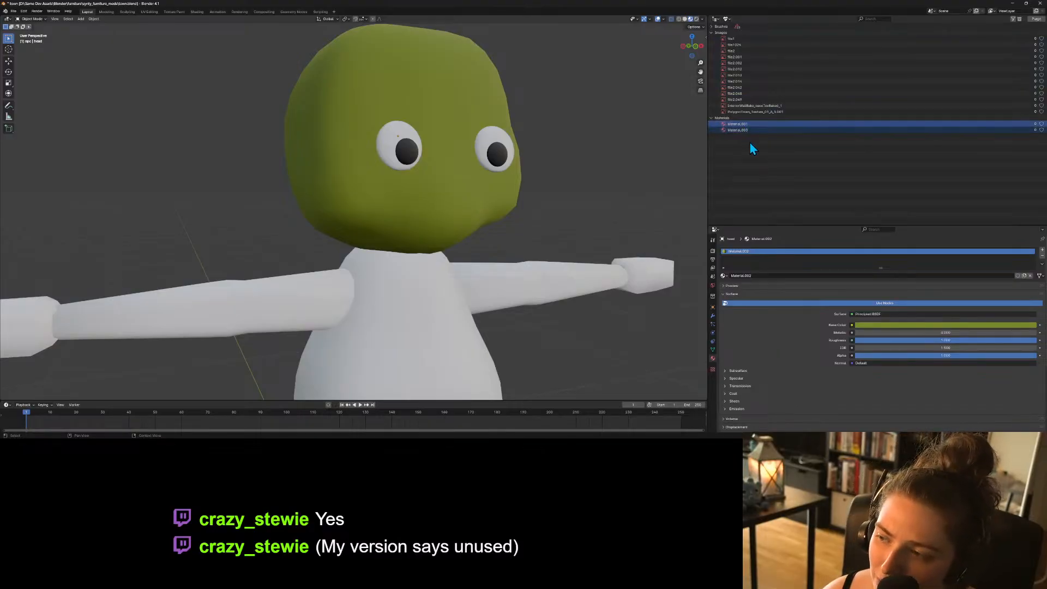
click(748, 138)
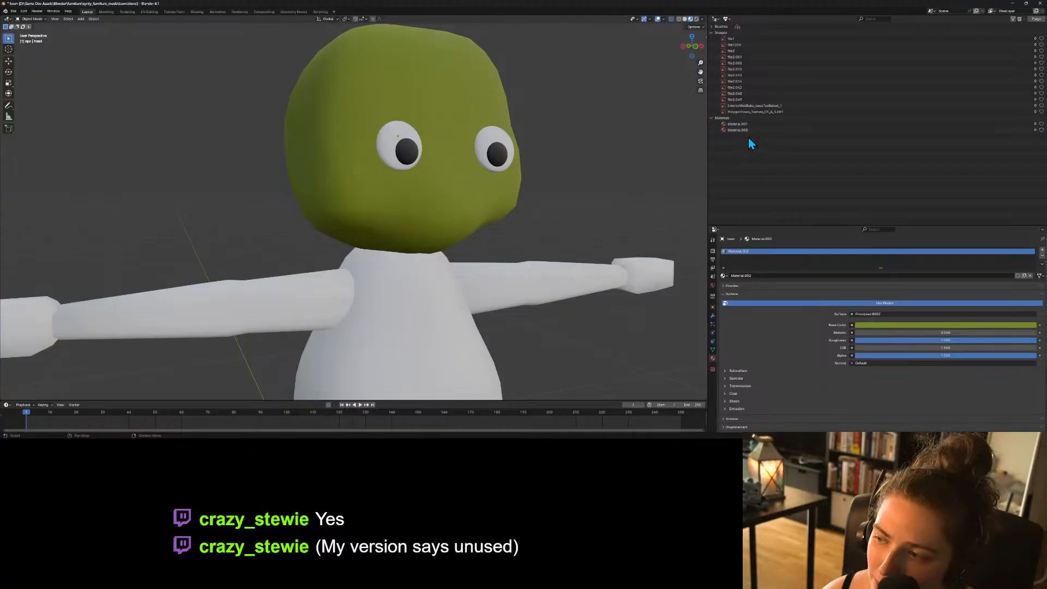
click(712, 27)
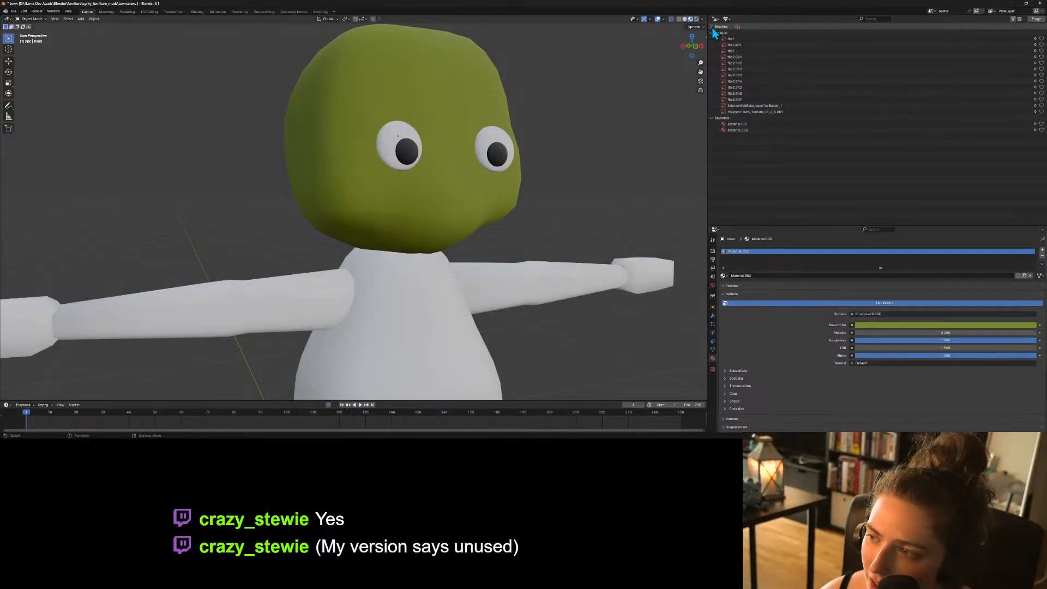
click(712, 27)
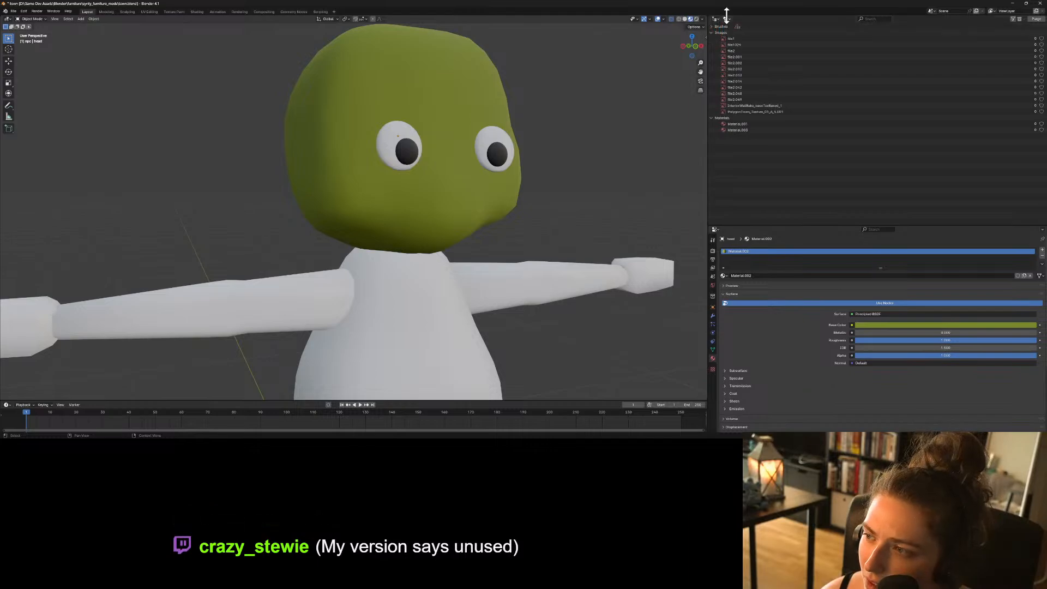
Show the outliner in Blender File mode and delete all the lambert materials from the file's Materials list.
click(726, 19)
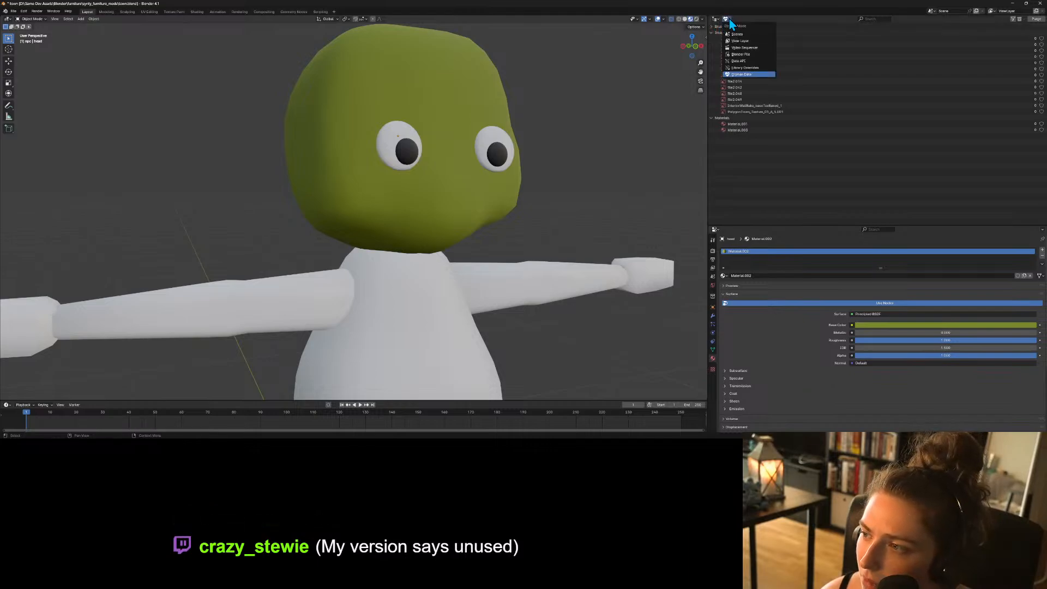
click(747, 54)
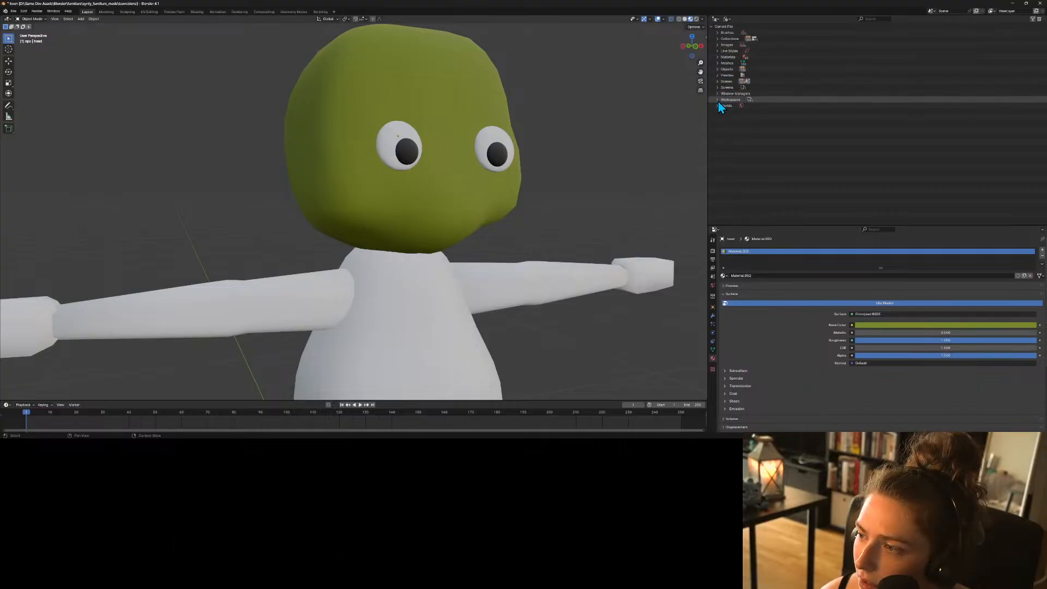
click(716, 57)
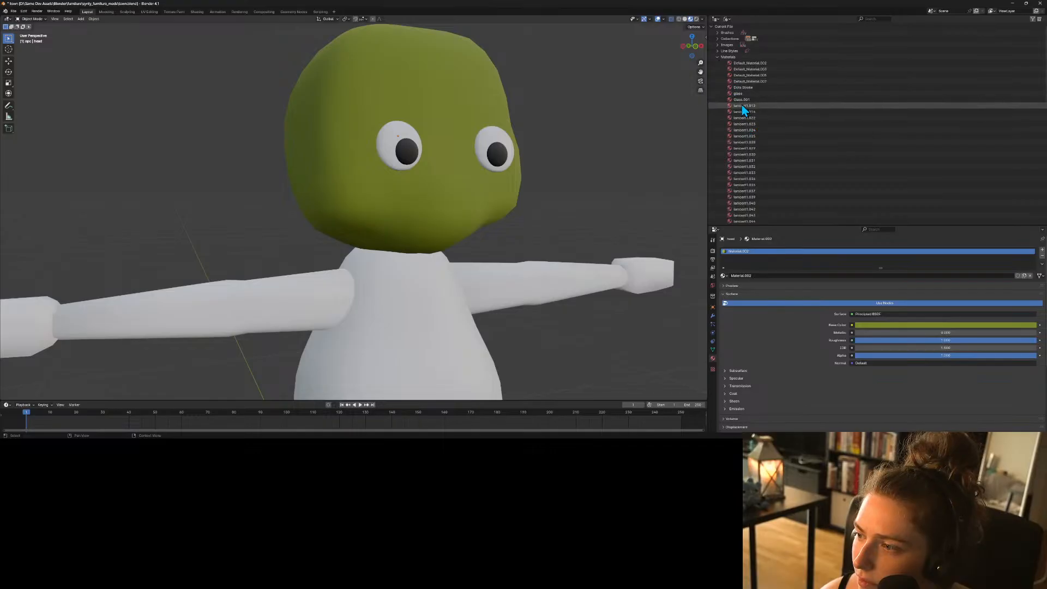
scroll(780, 135, down, 10)
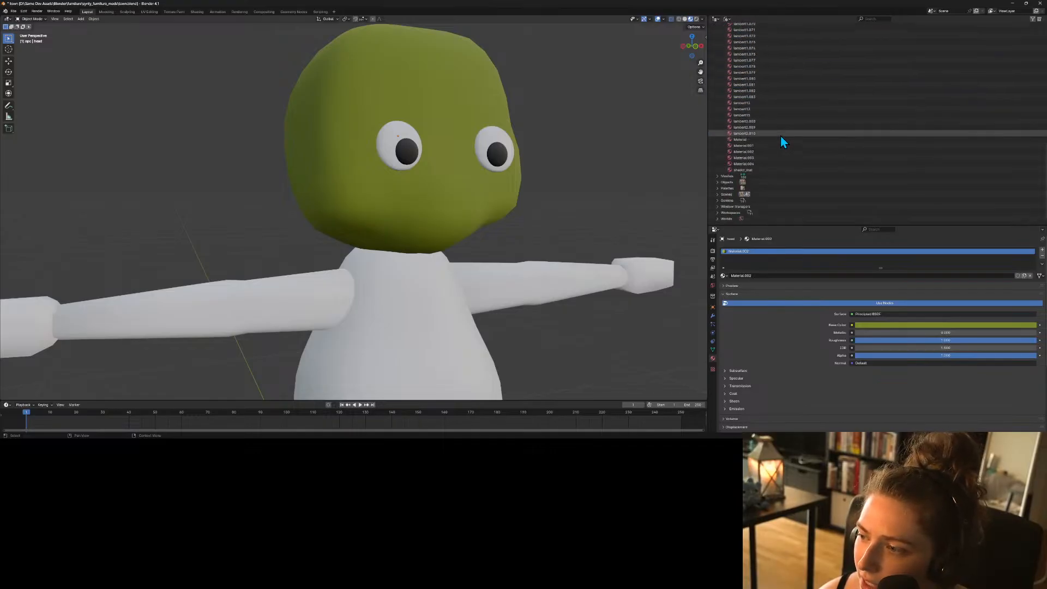
shift+click(759, 133)
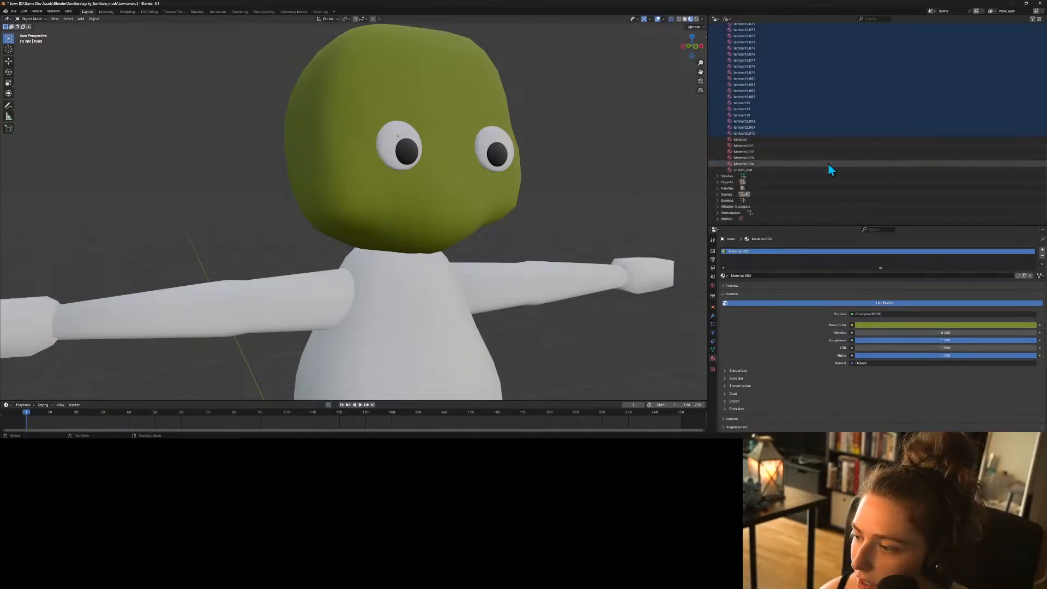
click(725, 275)
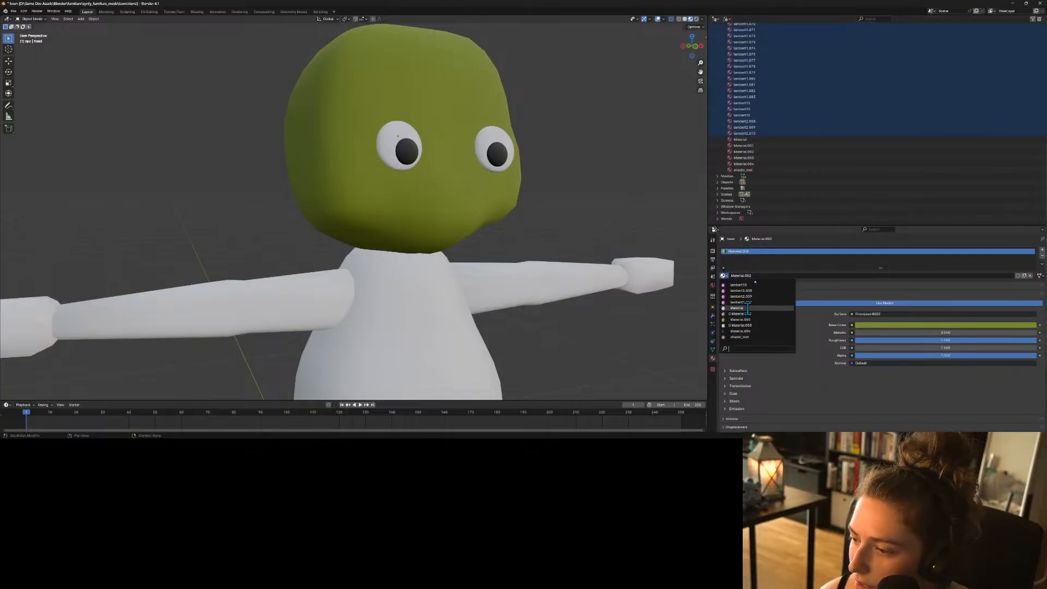
scroll(763, 311, down, 10)
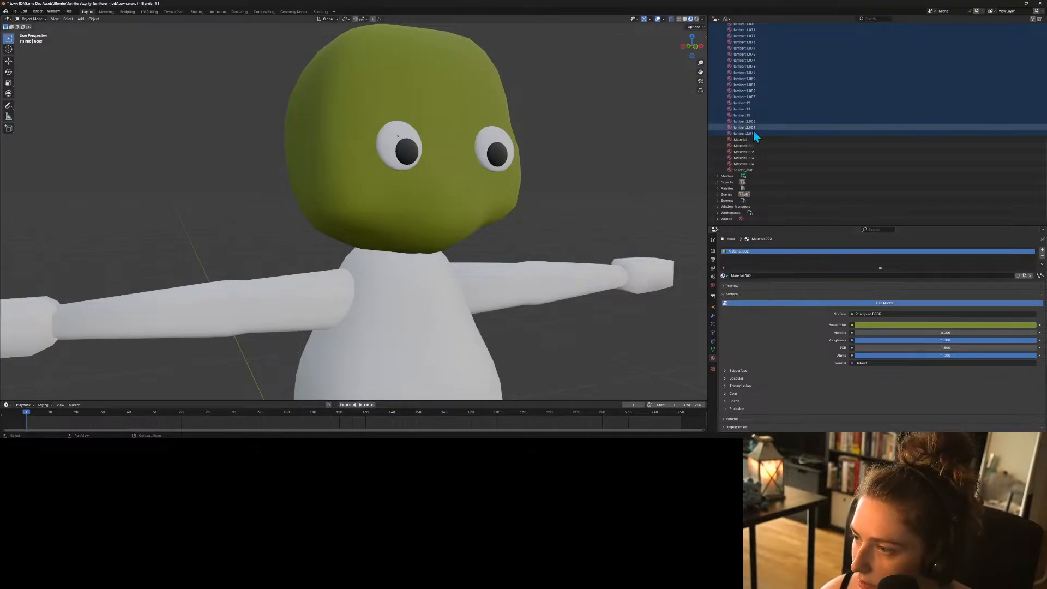
right_click(753, 130)
click(740, 134)
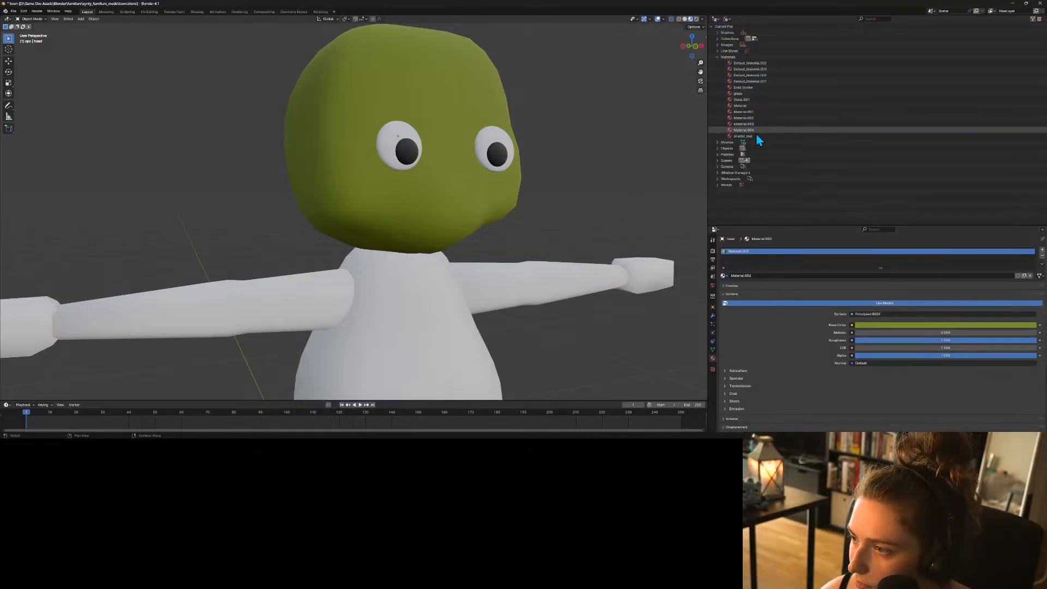
Delete the four Default_Material entries from the file's Materials list and check the head's available material choices.
click(724, 275)
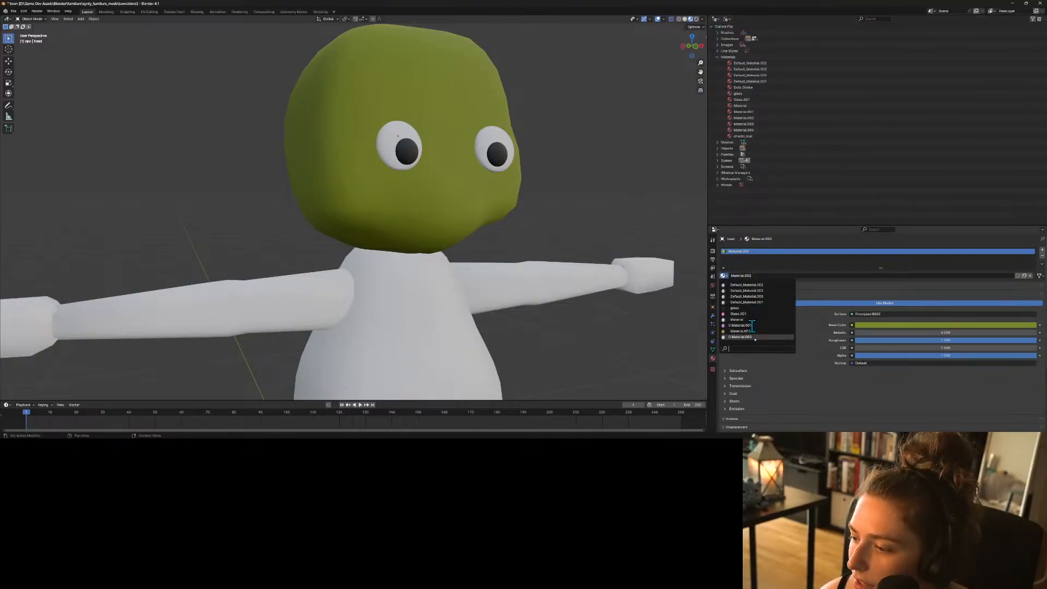
scroll(758, 334, down, 2)
scroll(761, 334, up, 2)
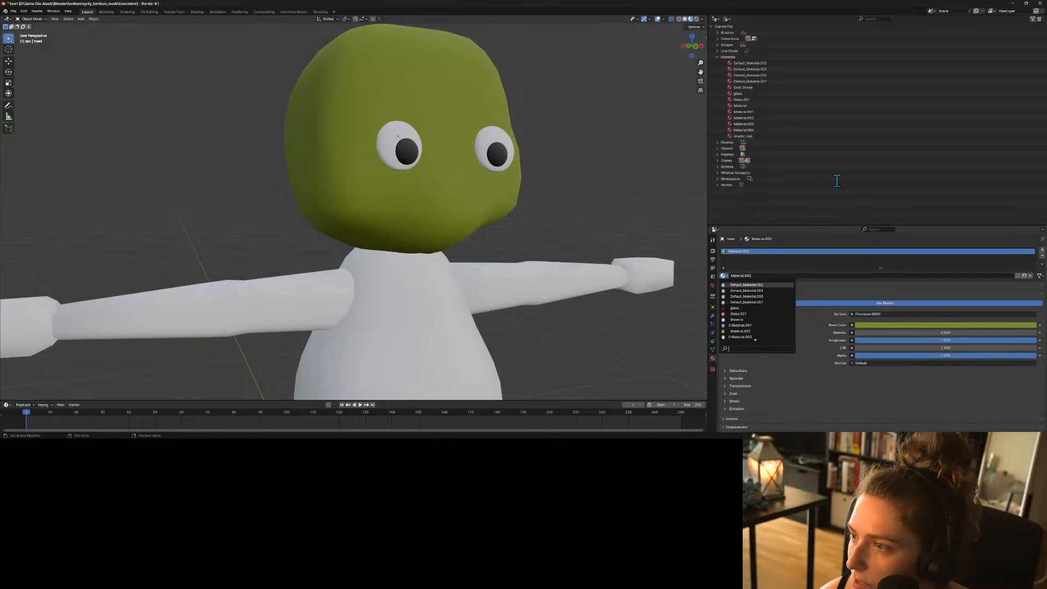
drag(748, 67, 762, 83)
right_click(763, 87)
click(769, 84)
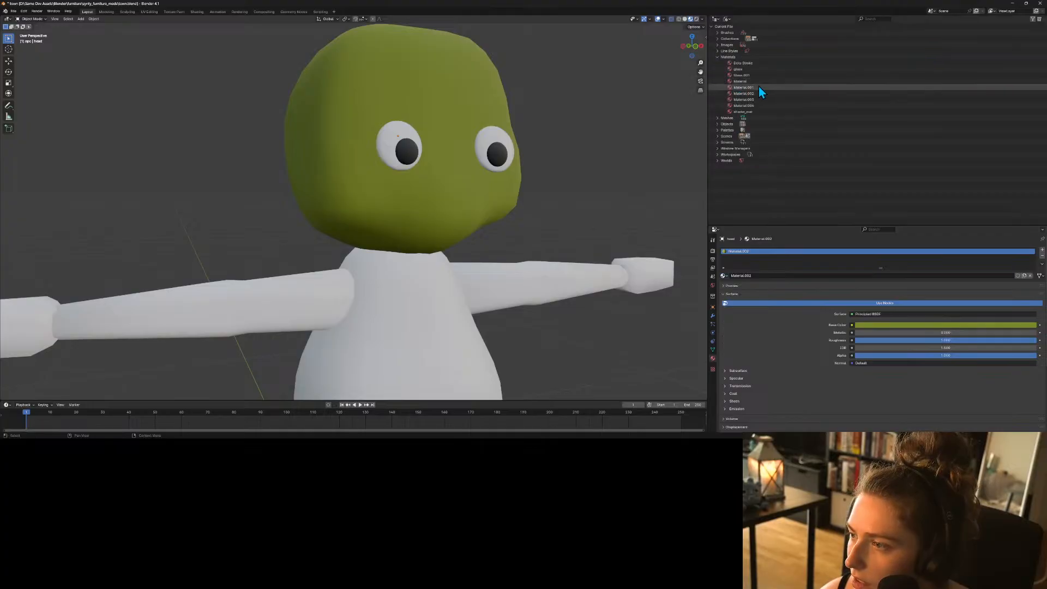
click(723, 275)
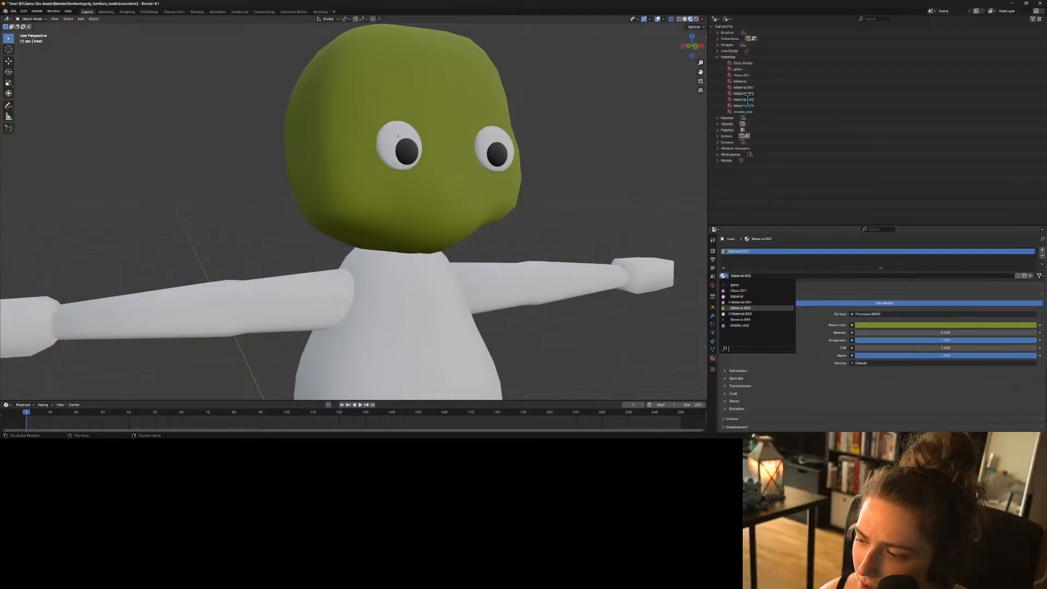
Delete Glass.001 and Material.001 from the file's Materials list and check the head's available material choices.
click(748, 76)
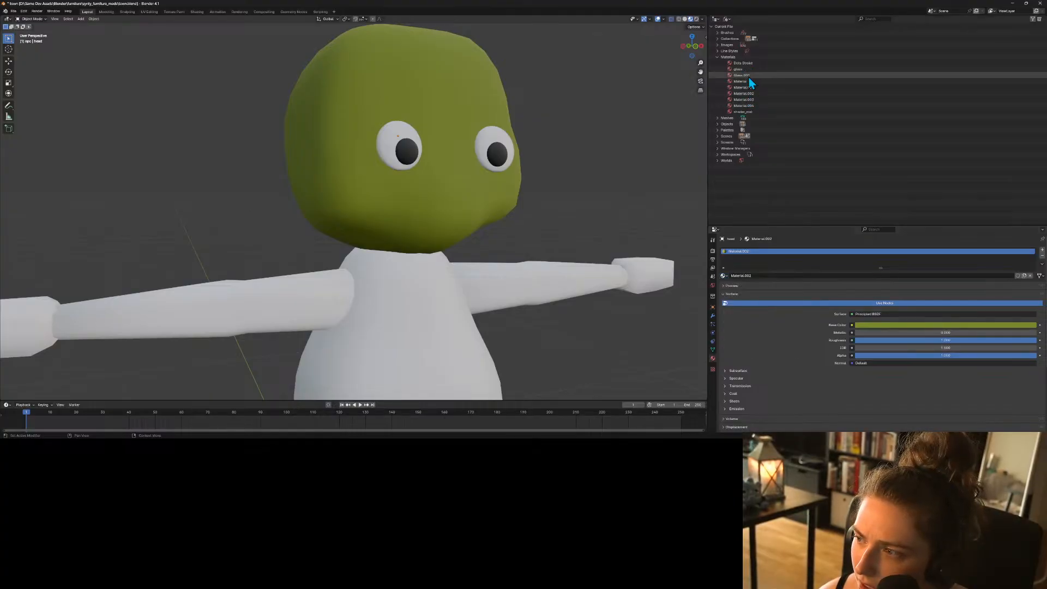
right_click(748, 76)
click(748, 76)
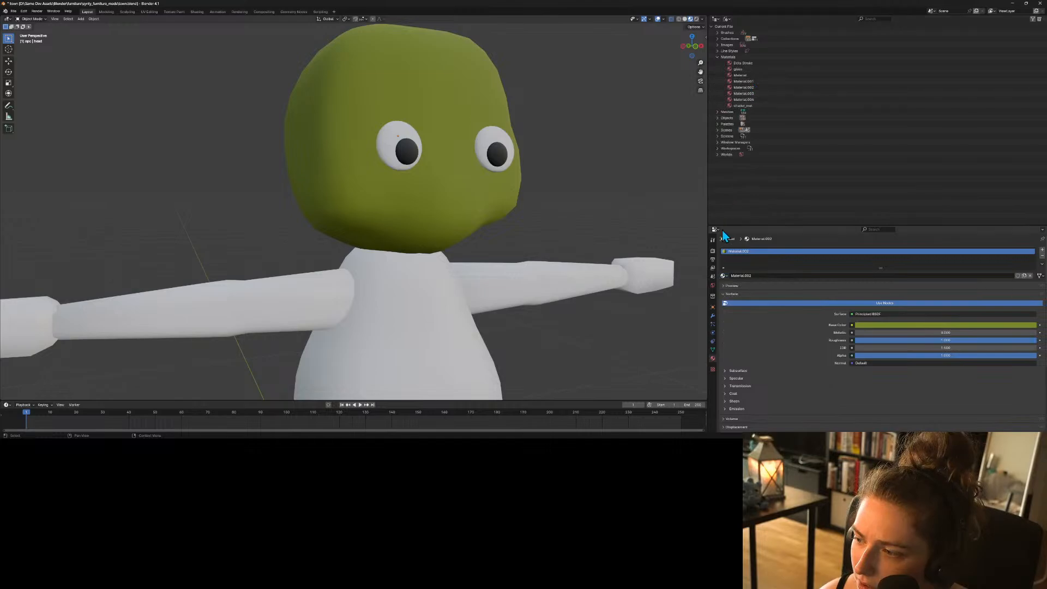
click(724, 275)
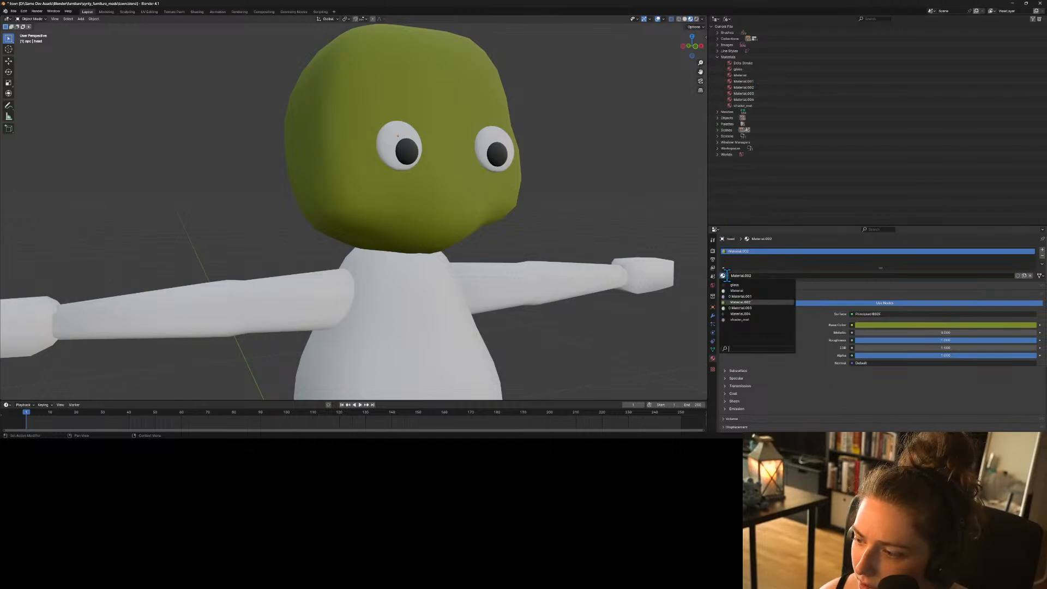
right_click(752, 81)
click(727, 82)
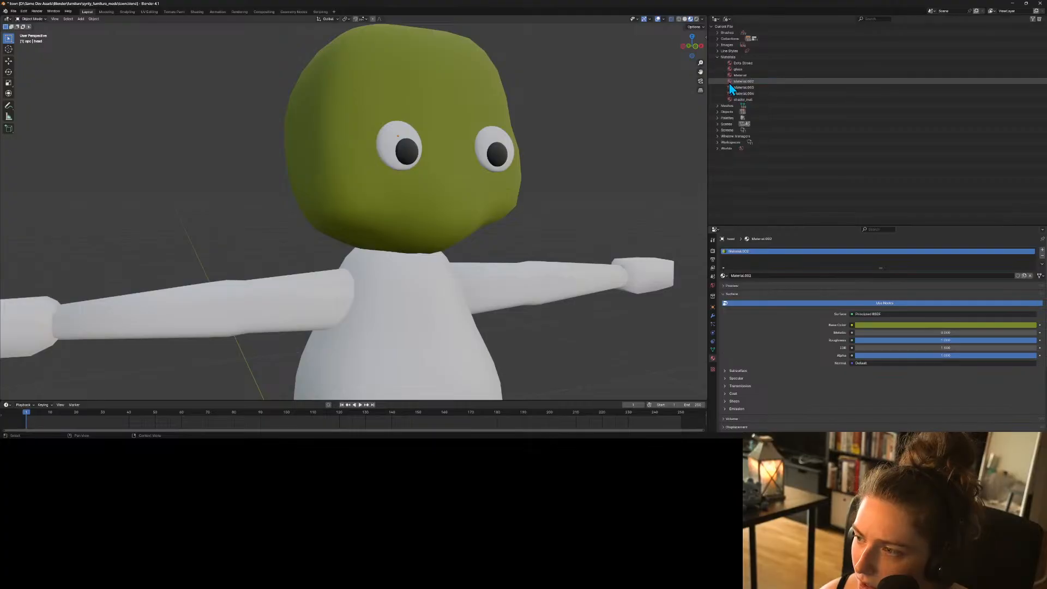
click(723, 276)
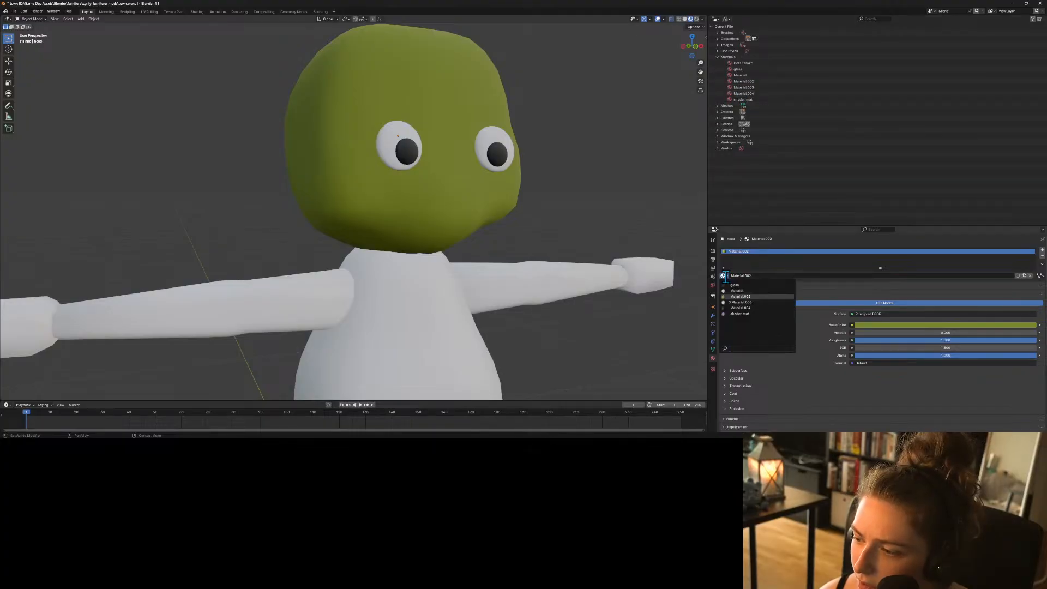
click(725, 276)
Set the outliner's display mode back to View Layer.
scroll(532, 234, down, 3)
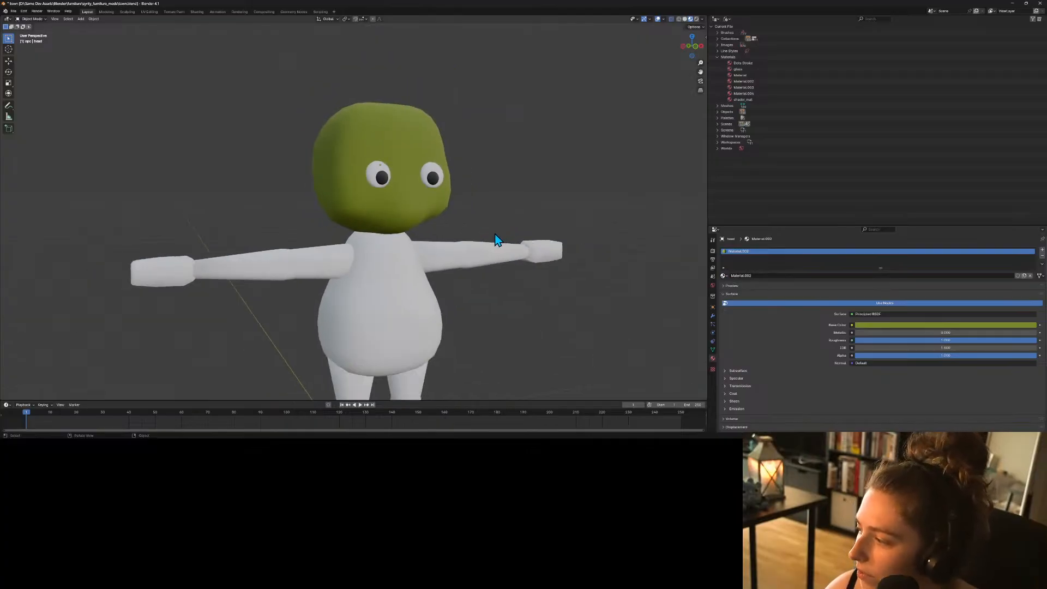
mouse_move(497, 240)
middle_down()
mouse_move(476, 247)
mouse_move(486, 237)
middle_up()
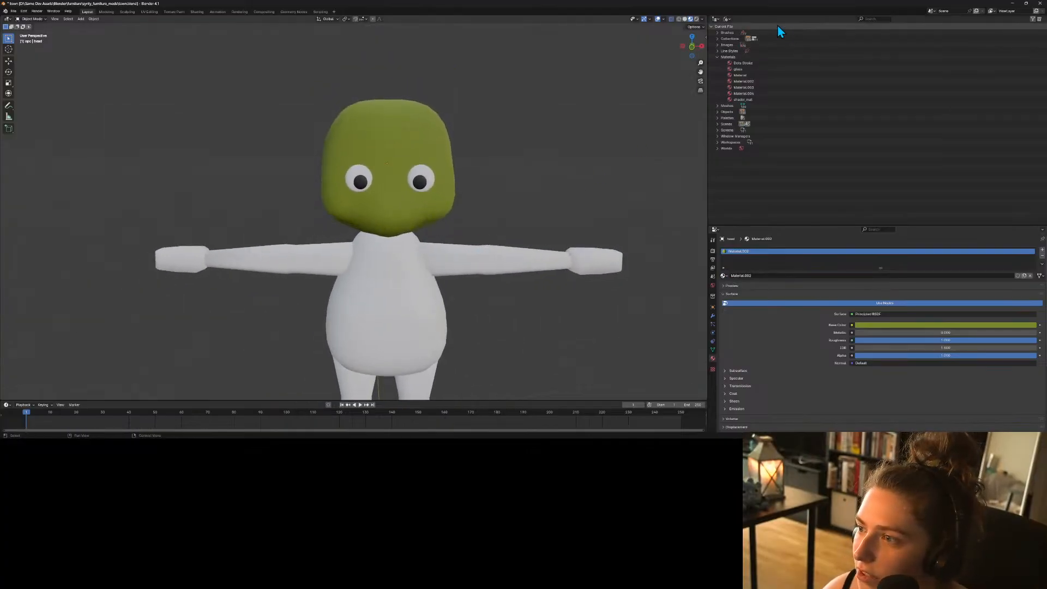
click(726, 19)
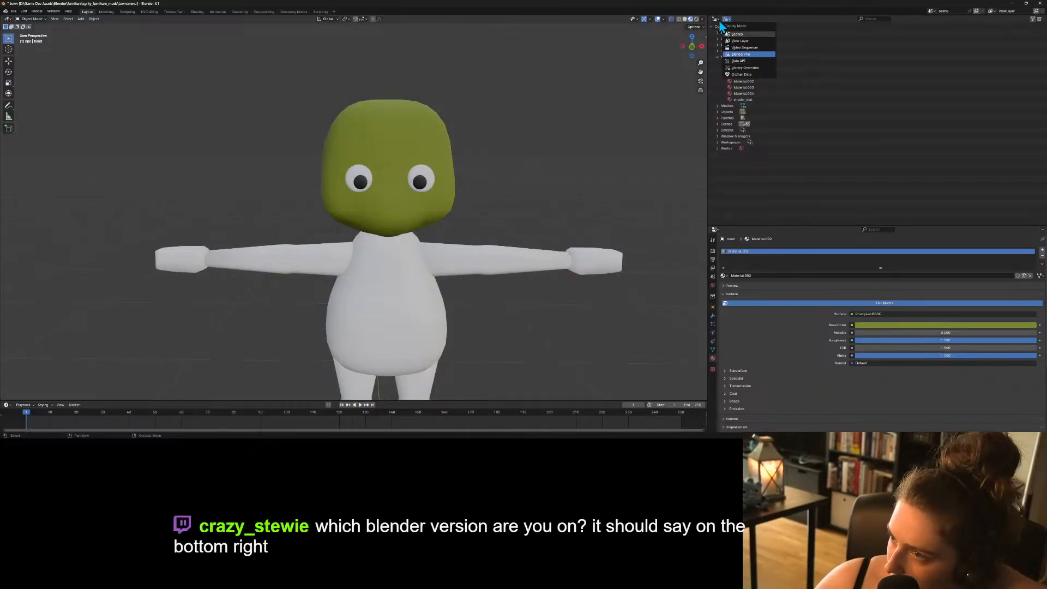
click(742, 40)
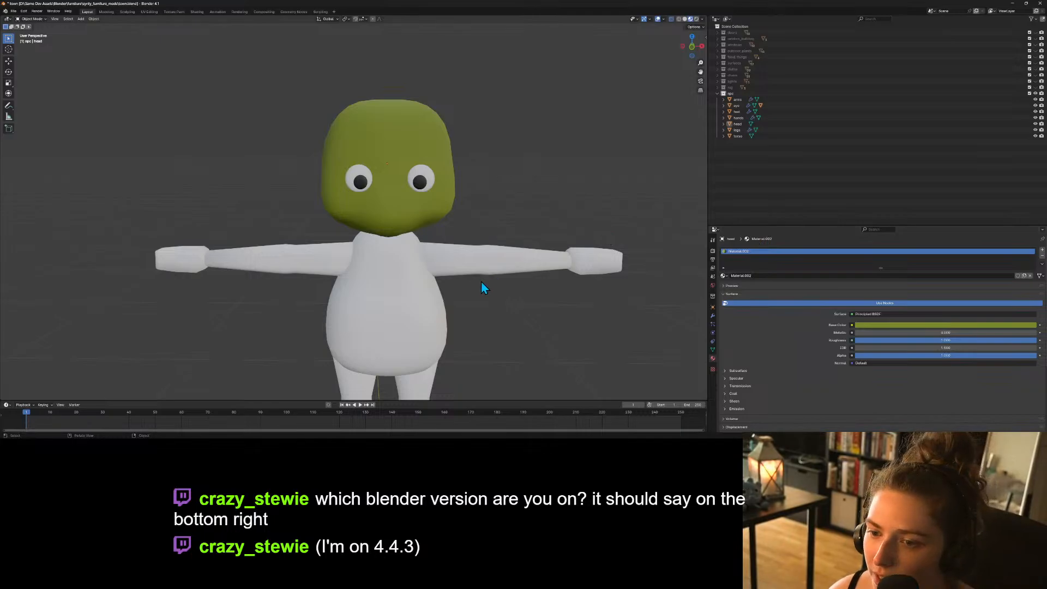
Rotate the eye about the global Z axis to angle it along the curve of the face.
middle_drag(481, 281, 518, 267)
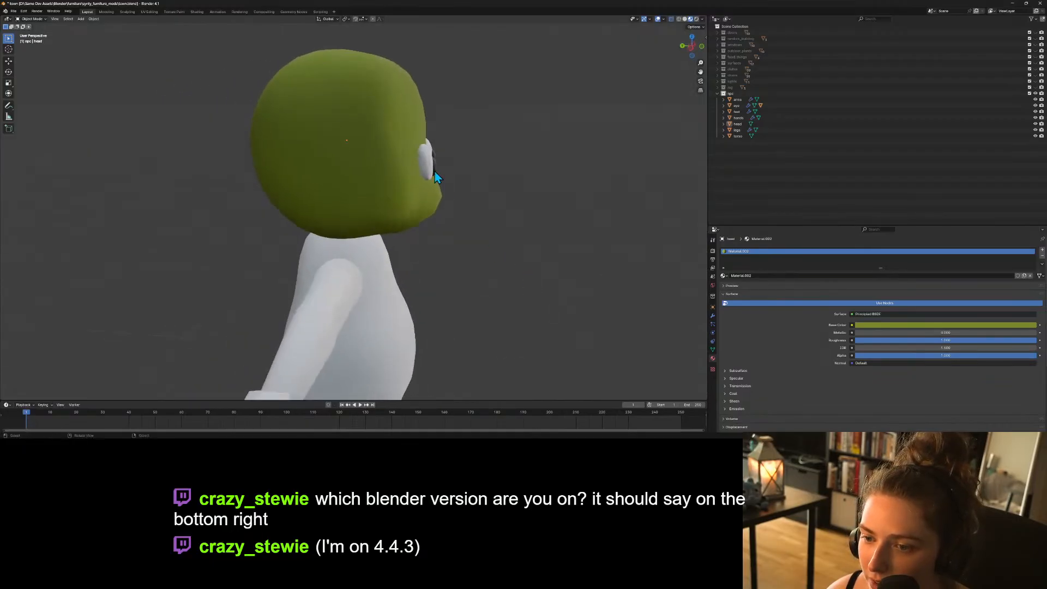
click(430, 168)
key(r)
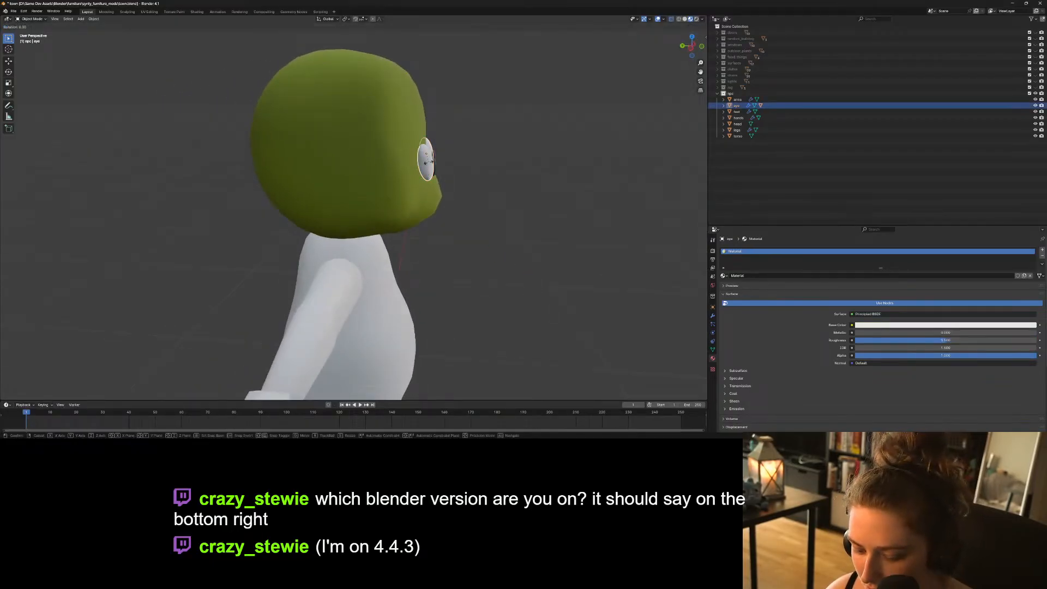
key(z)
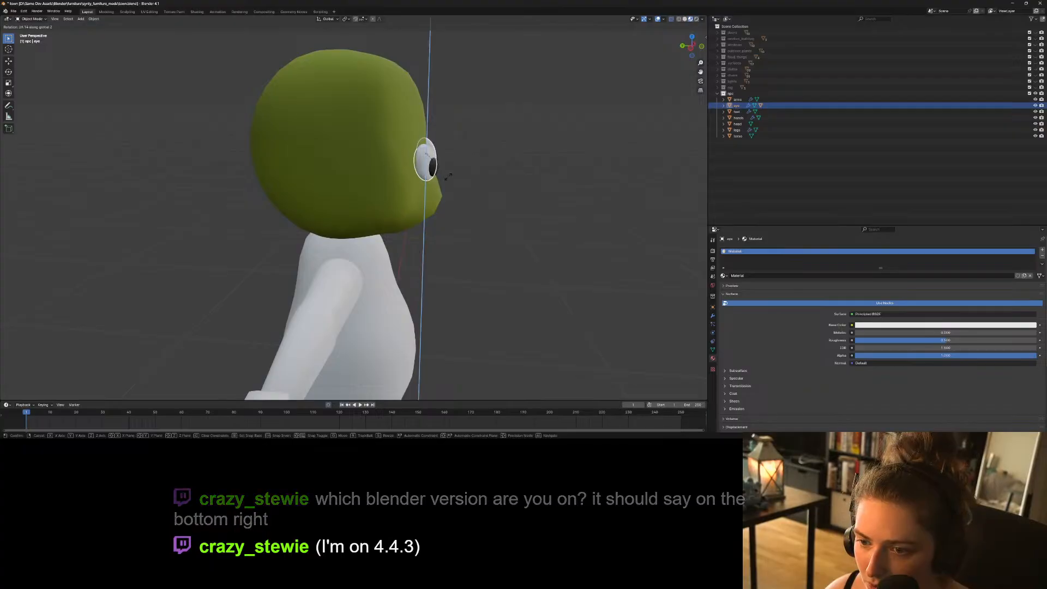
click(503, 245)
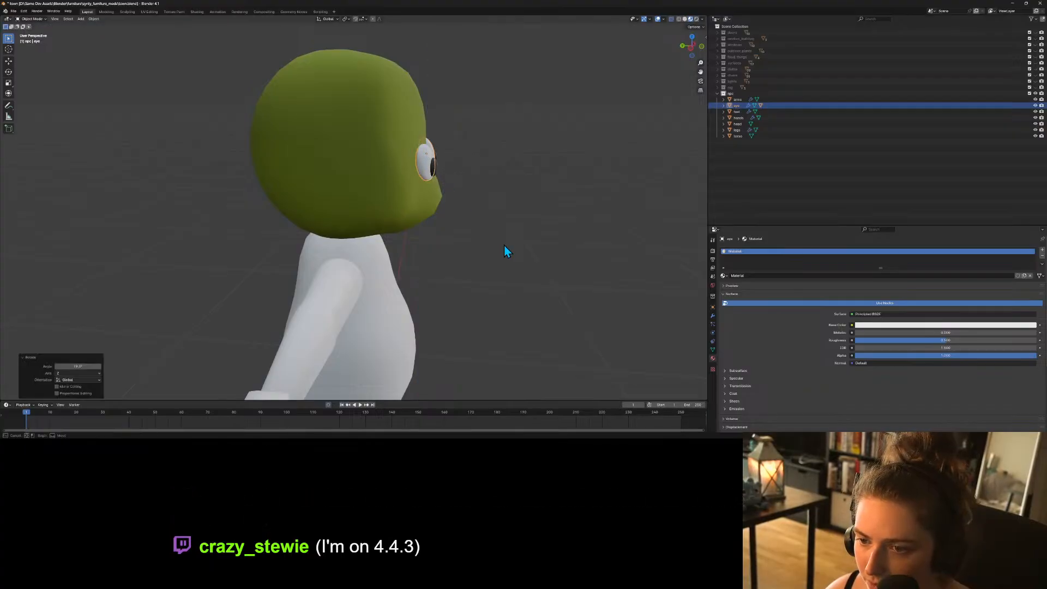
click(504, 244)
Shrink the black mirrored pupils and place them lower on the eyeballs.
middle_drag(503, 244, 474, 267)
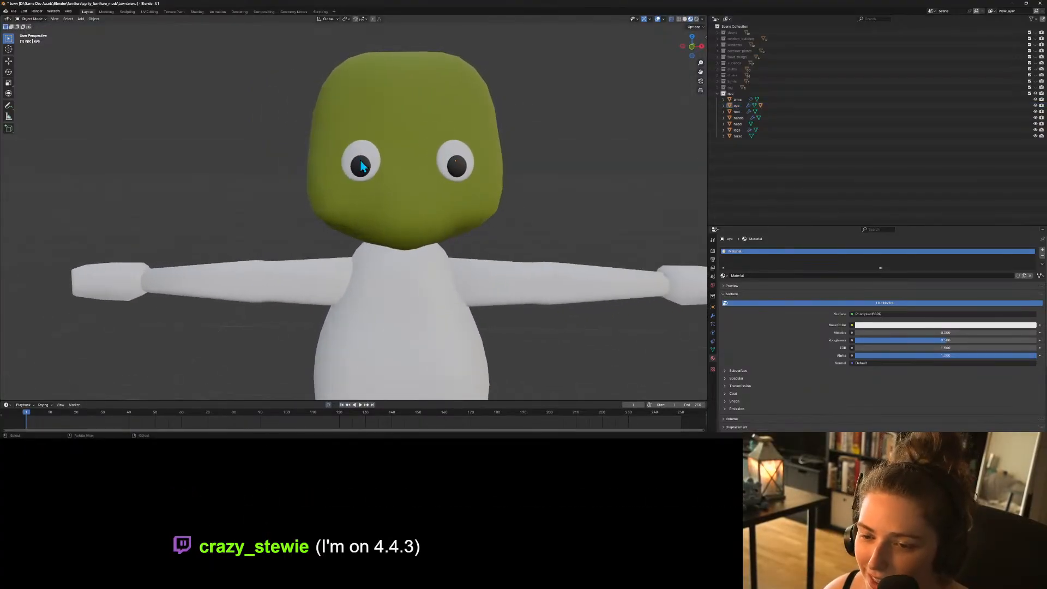
click(362, 172)
key(s)
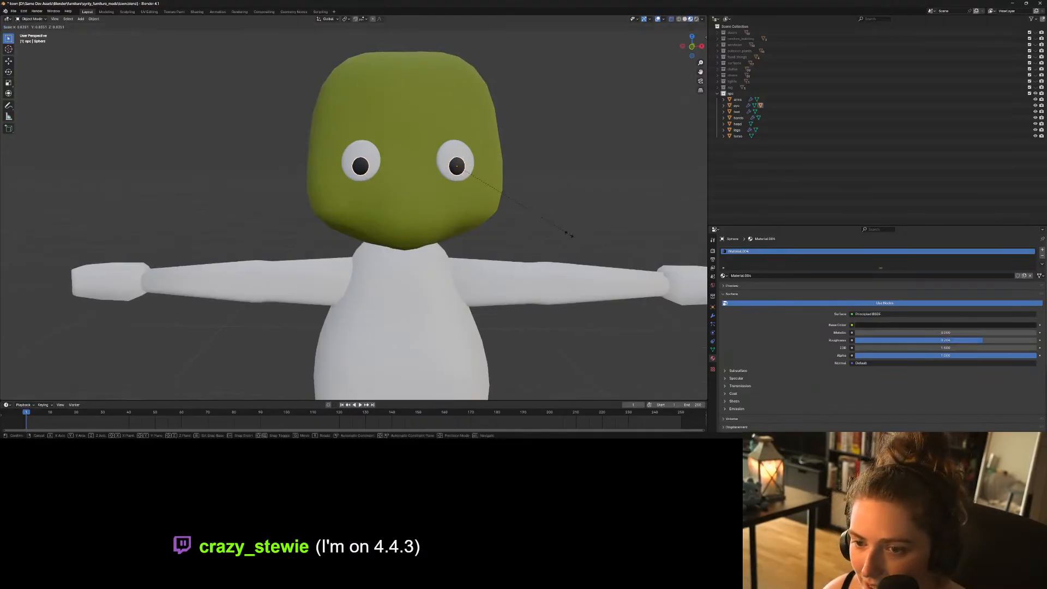
click(531, 221)
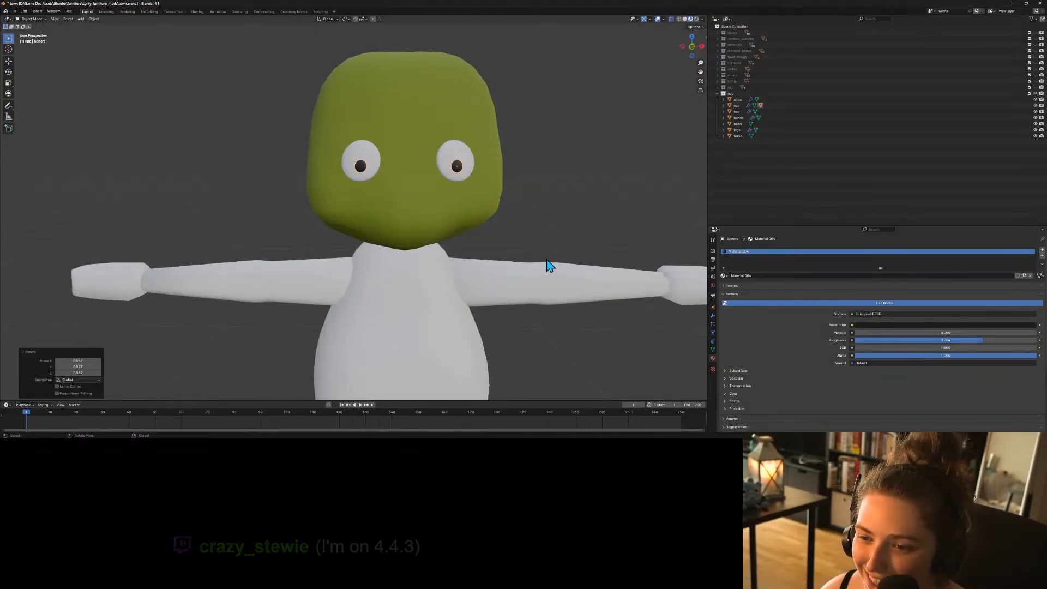
click(547, 236)
middle_drag(546, 237, 564, 264)
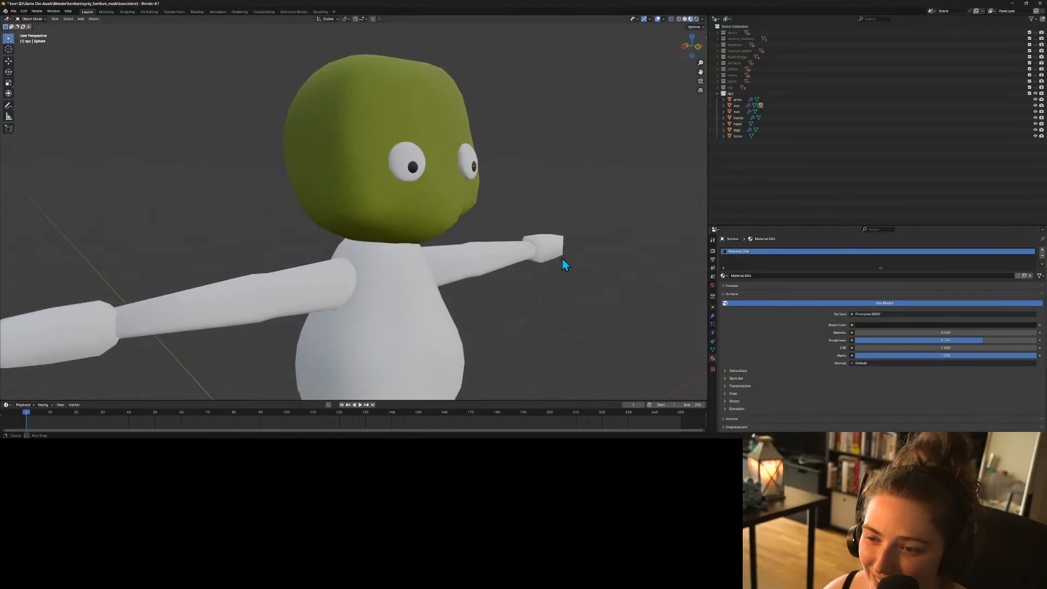
key(g)
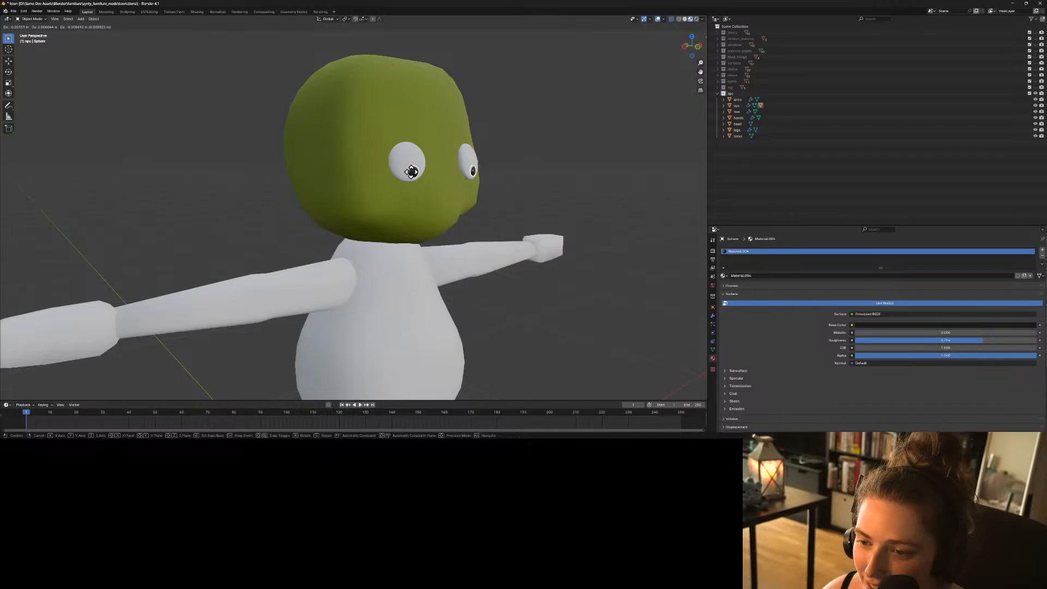
click(414, 174)
middle_drag(586, 231, 450, 174)
Enlarge the black pupils to nearly cover the eye whites and move them up over the eyeballs.
key(s)
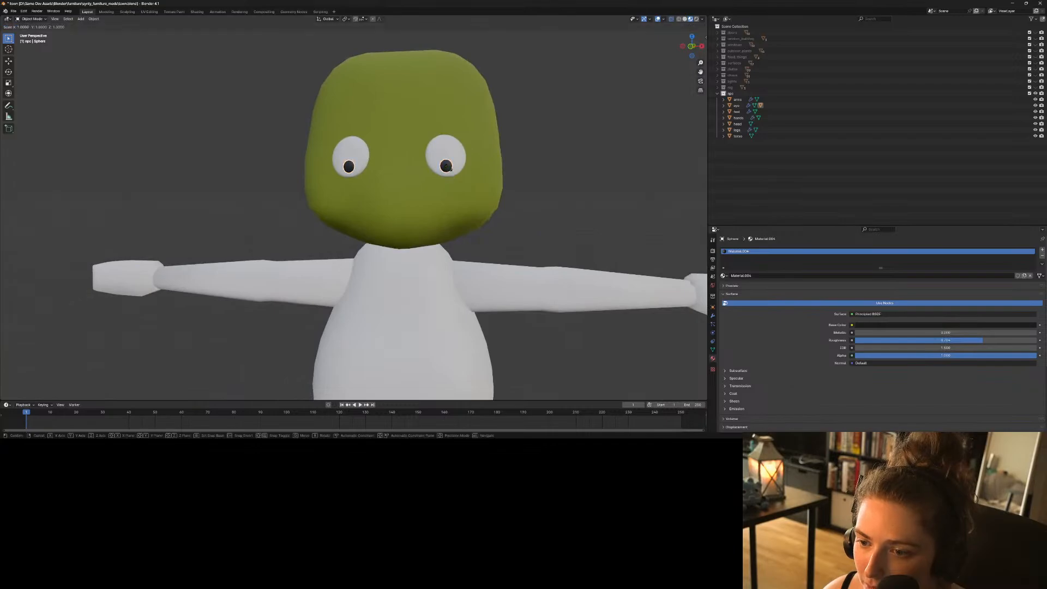
click(449, 168)
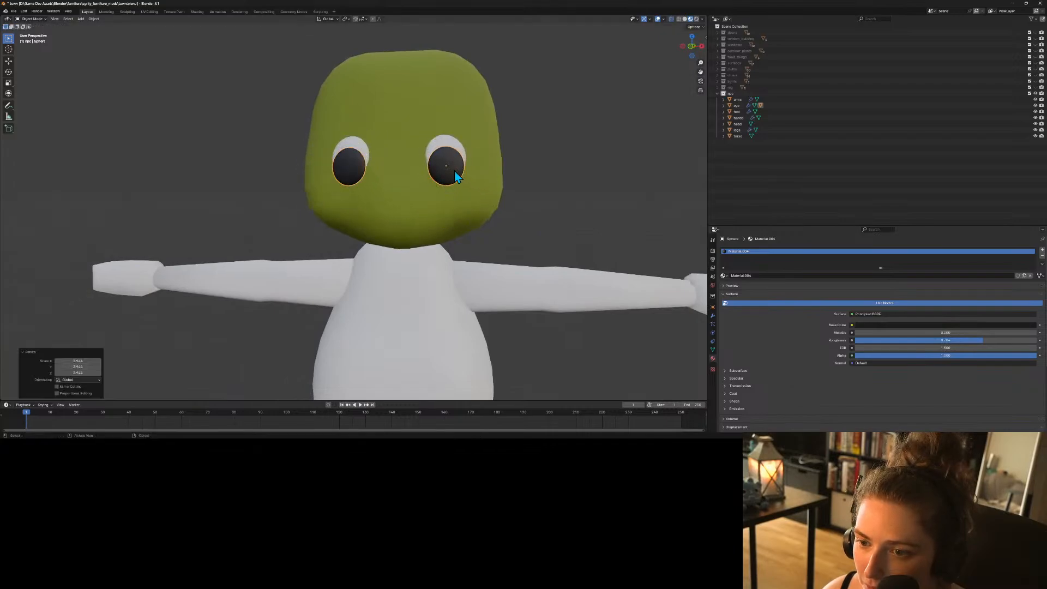
key(g)
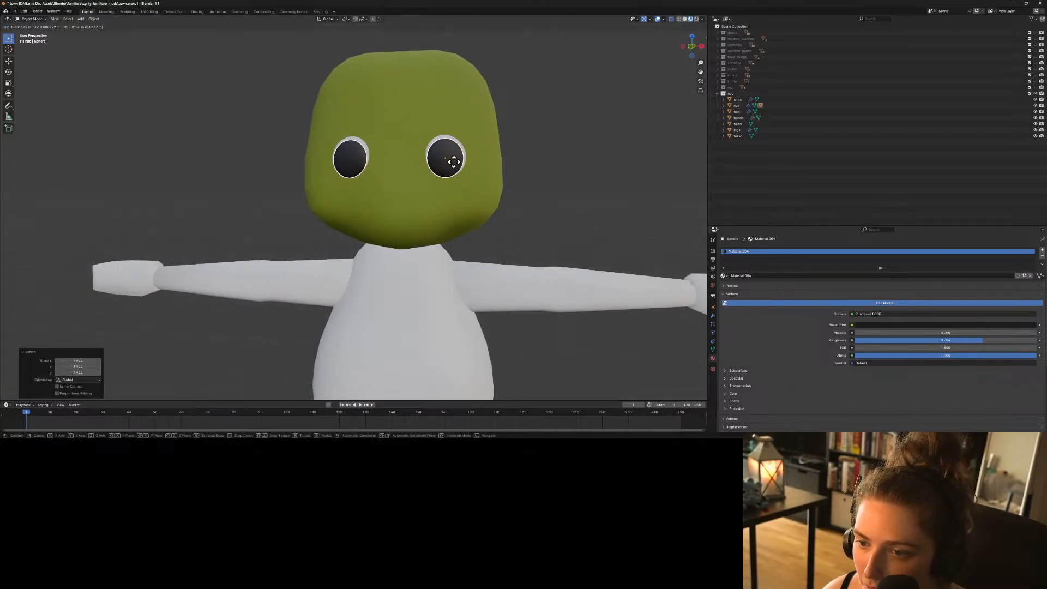
click(454, 163)
Scale the pupils down slightly and centre them in the eye whites in front view.
key(KP_1)
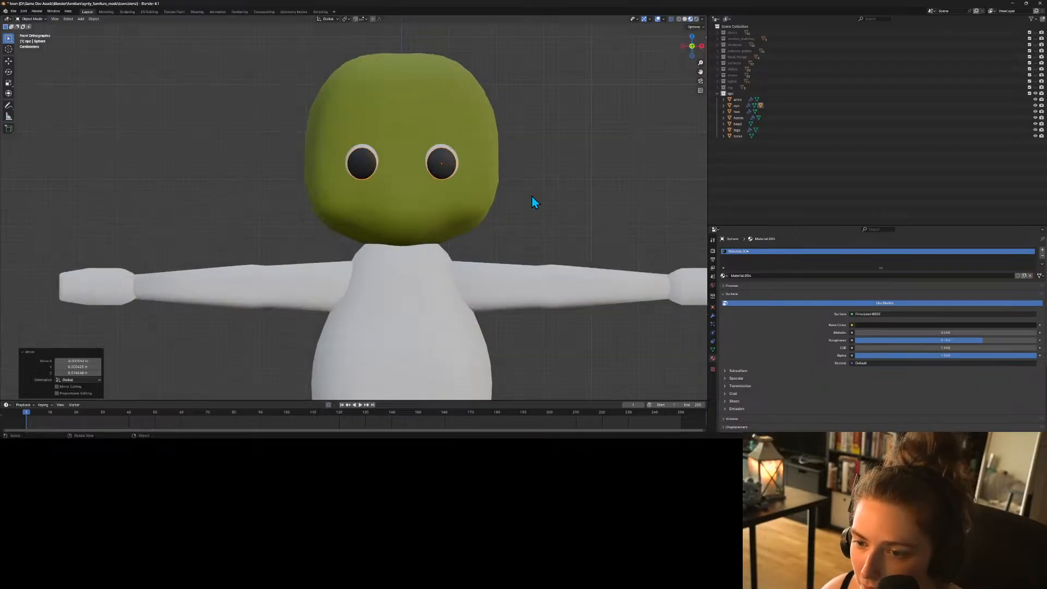
key(s)
click(465, 179)
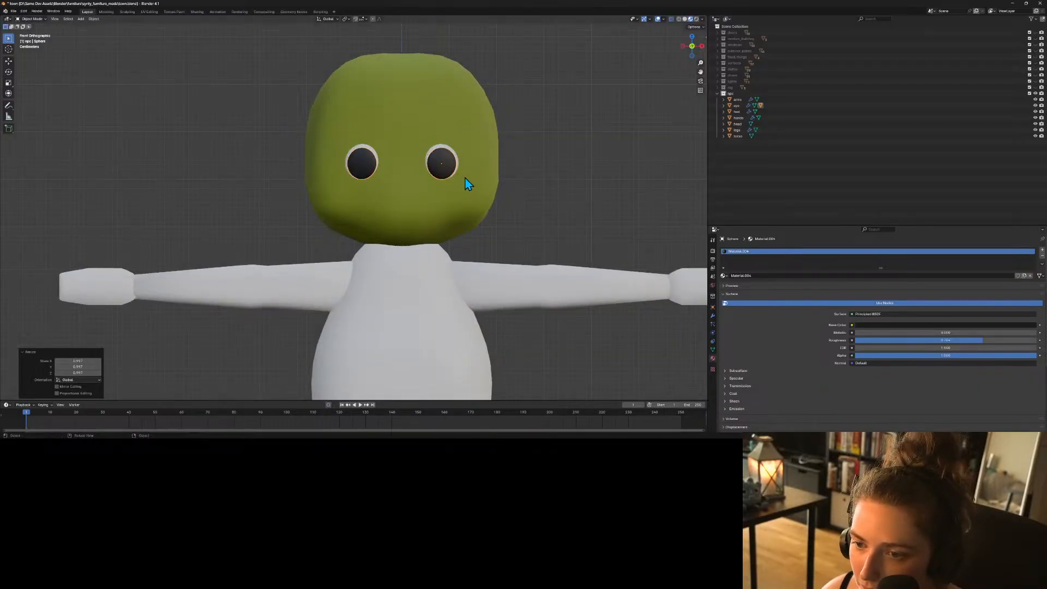
key(g)
click(465, 174)
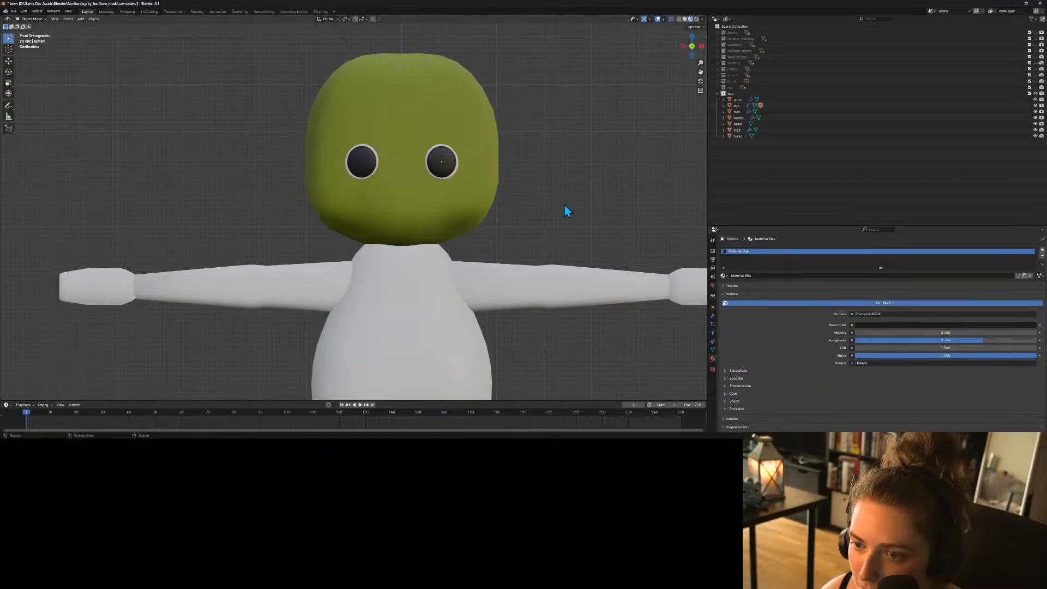
Flatten the pupils by scaling them down along the Y axis.
middle_drag(574, 212, 360, 178)
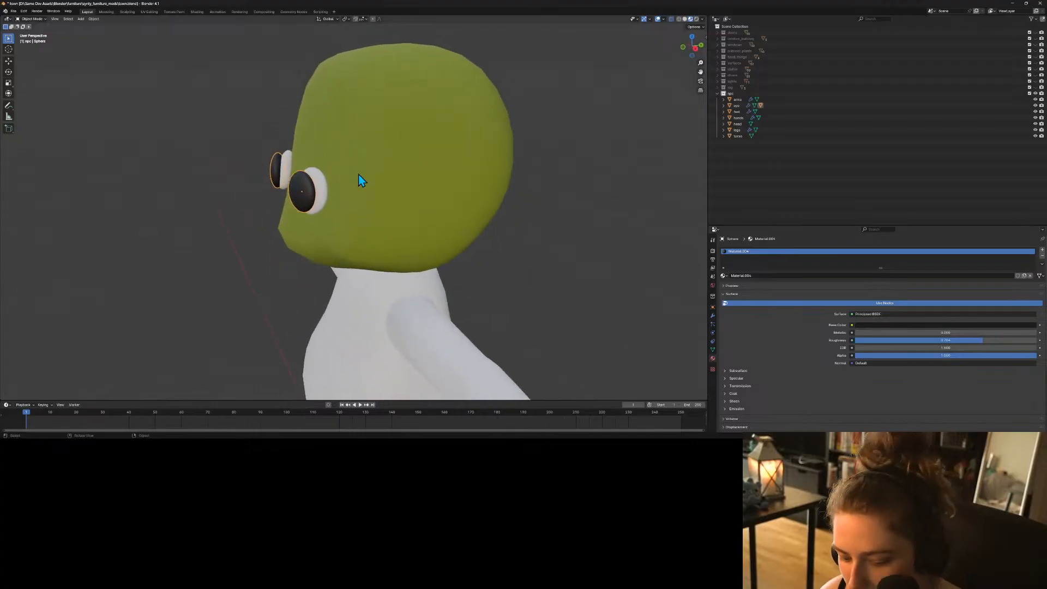
key(s)
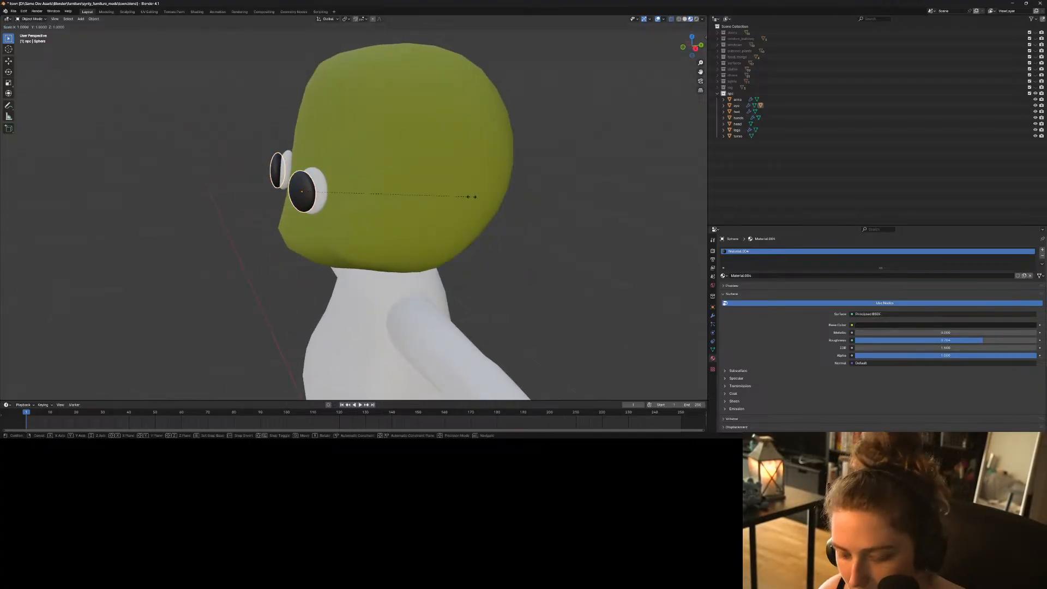
key(y)
click(429, 207)
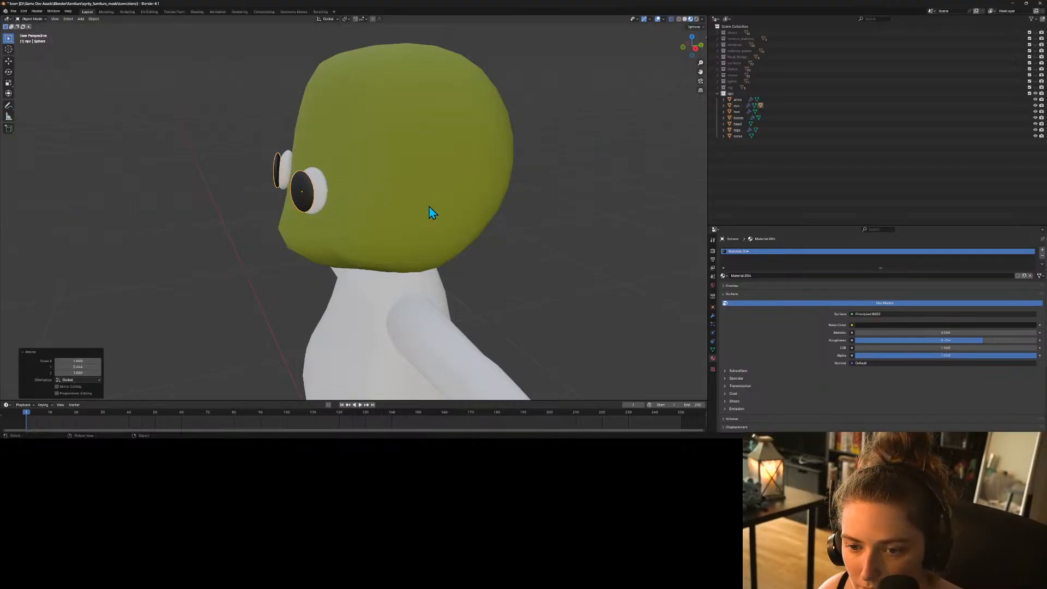
Rotate the flattened pupils about the global Z axis to line them up with the eyeballs.
mouse_move(430, 207)
middle_down()
mouse_move(465, 198)
mouse_move(423, 215)
middle_up()
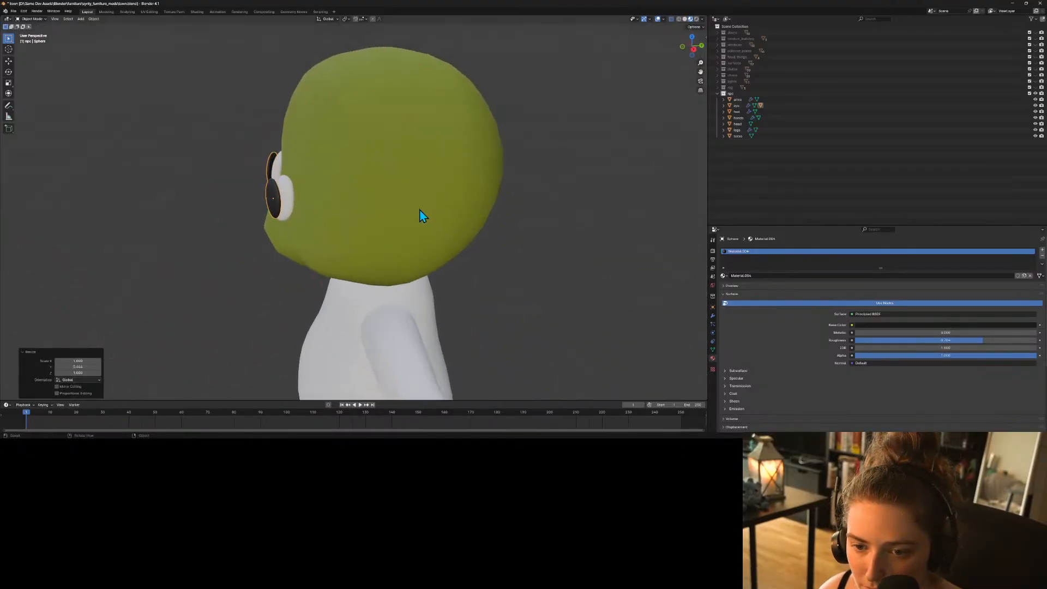
key(r)
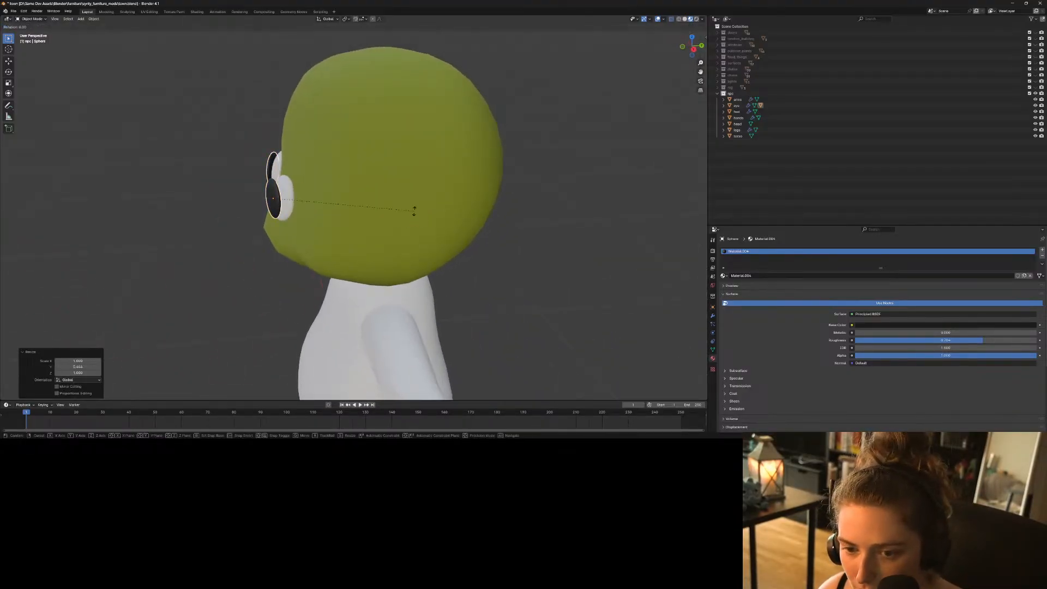
key(z)
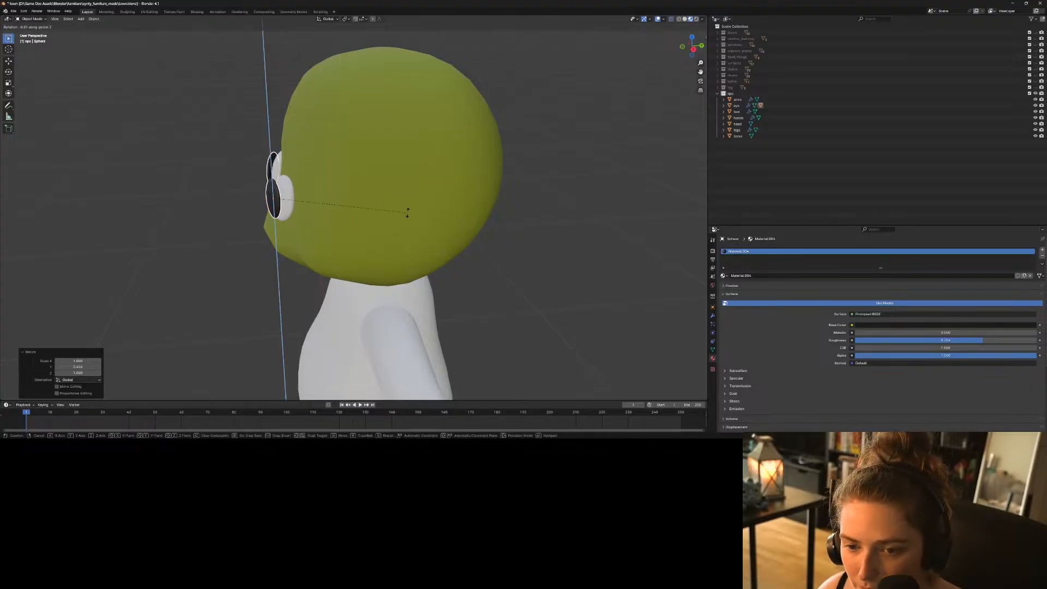
click(355, 212)
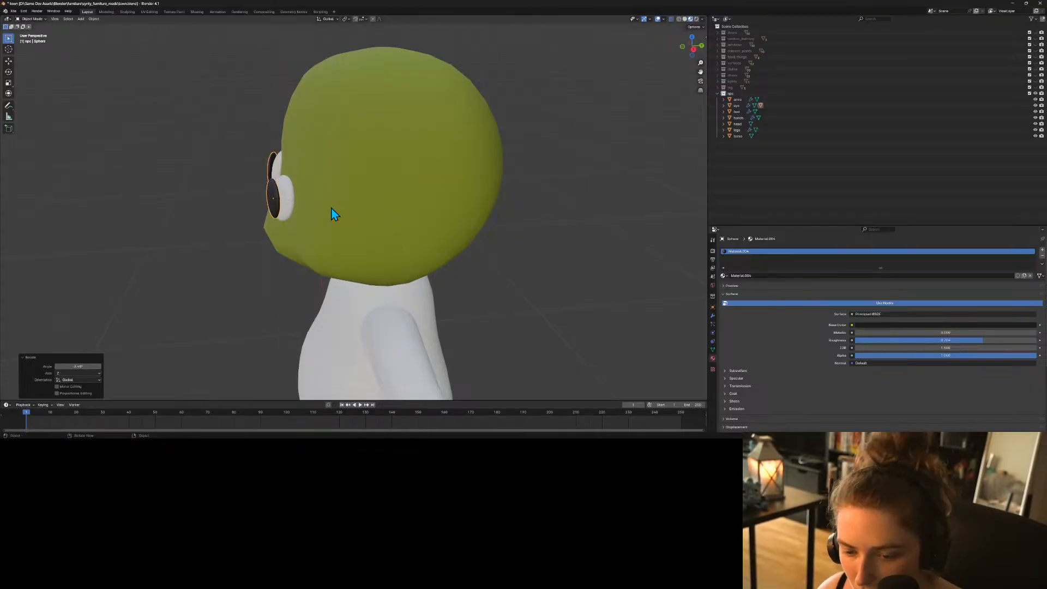
key(r)
key(z)
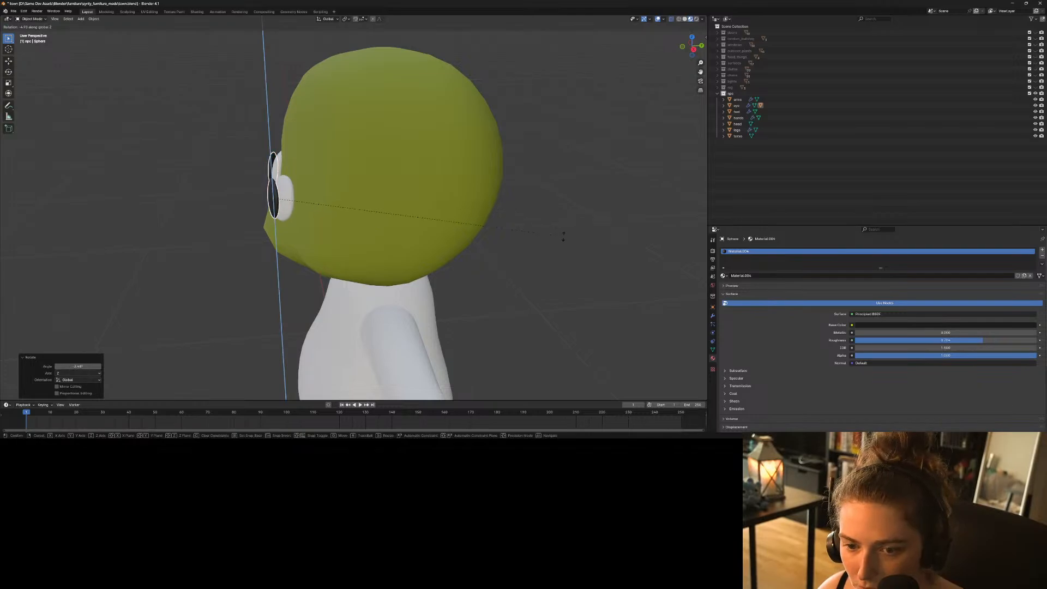
click(562, 240)
Tilt the pupils about the global X axis to follow the slope of the eyeballs.
key(r)
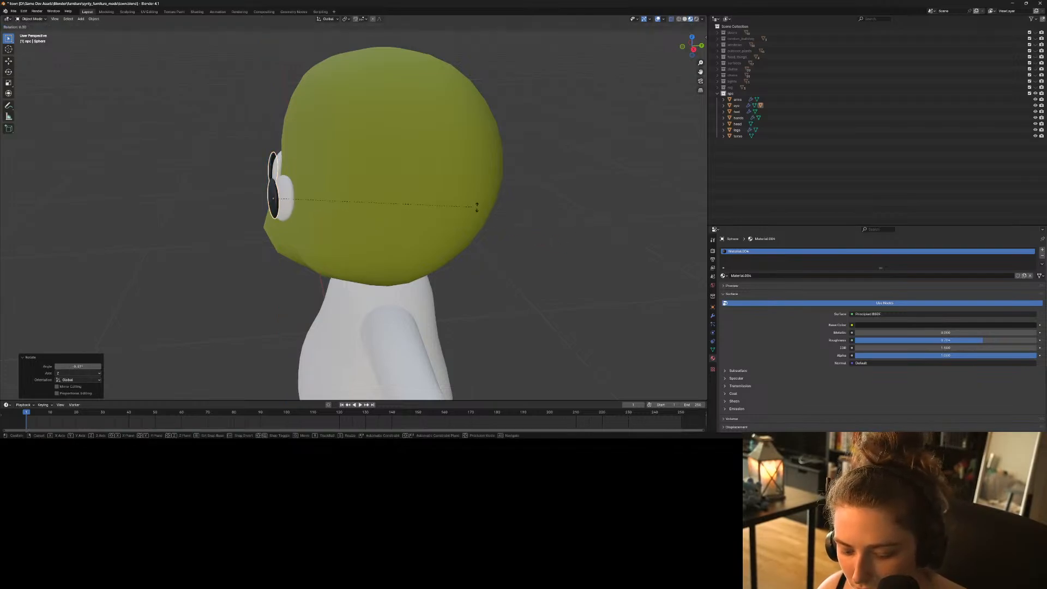
key(x)
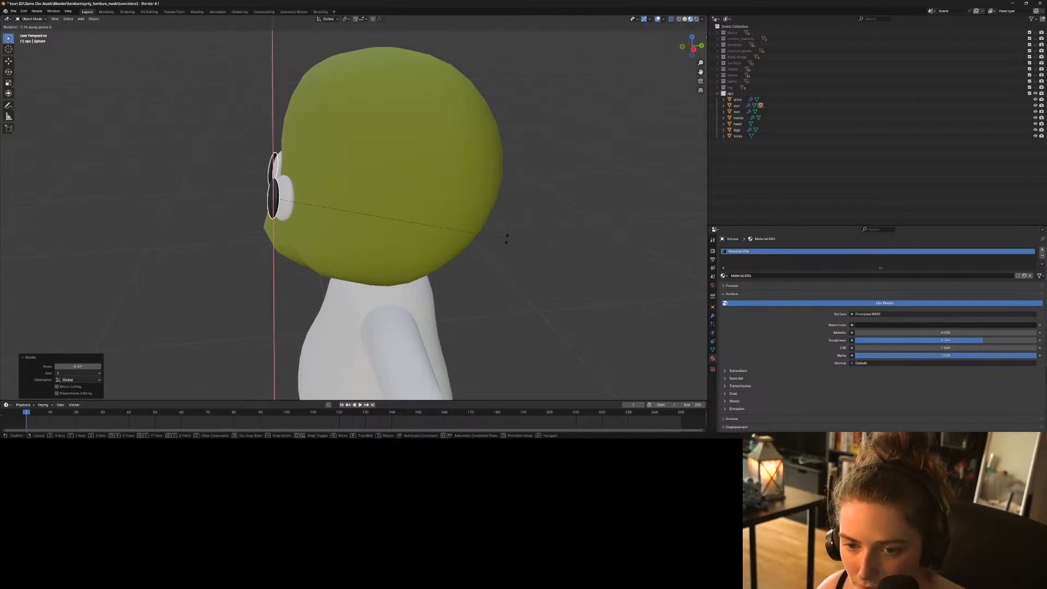
click(502, 246)
key(KP_3)
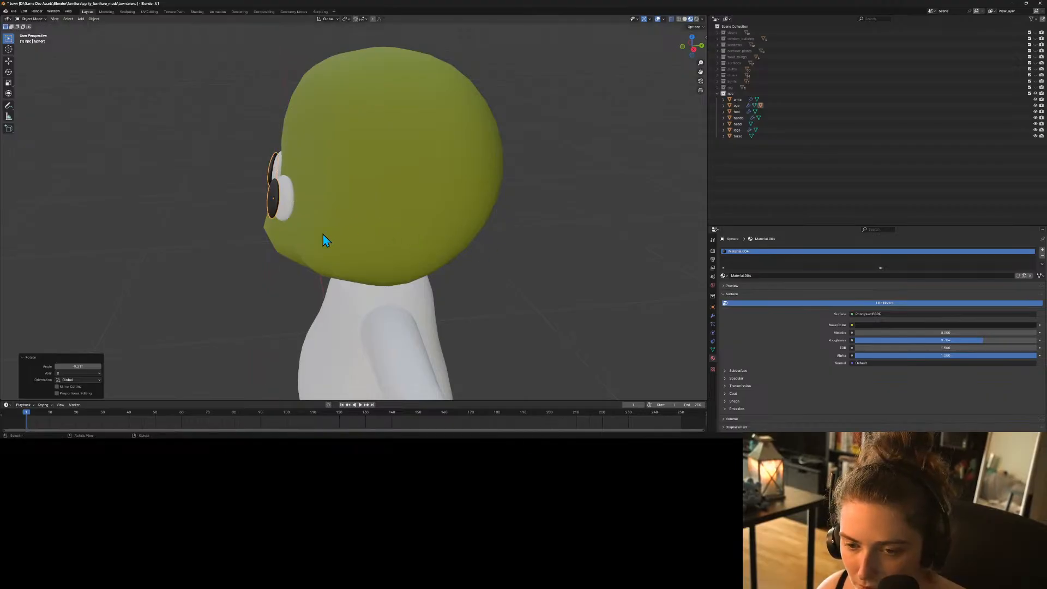
Reposition the pupils against the front of the eyeballs in right side view.
key(g)
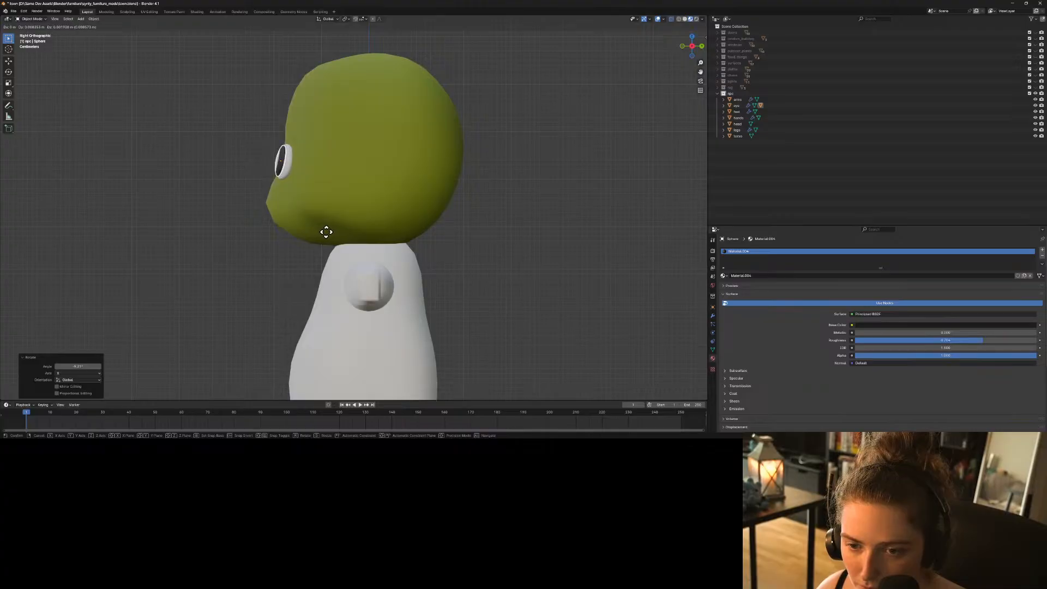
click(325, 233)
key(s)
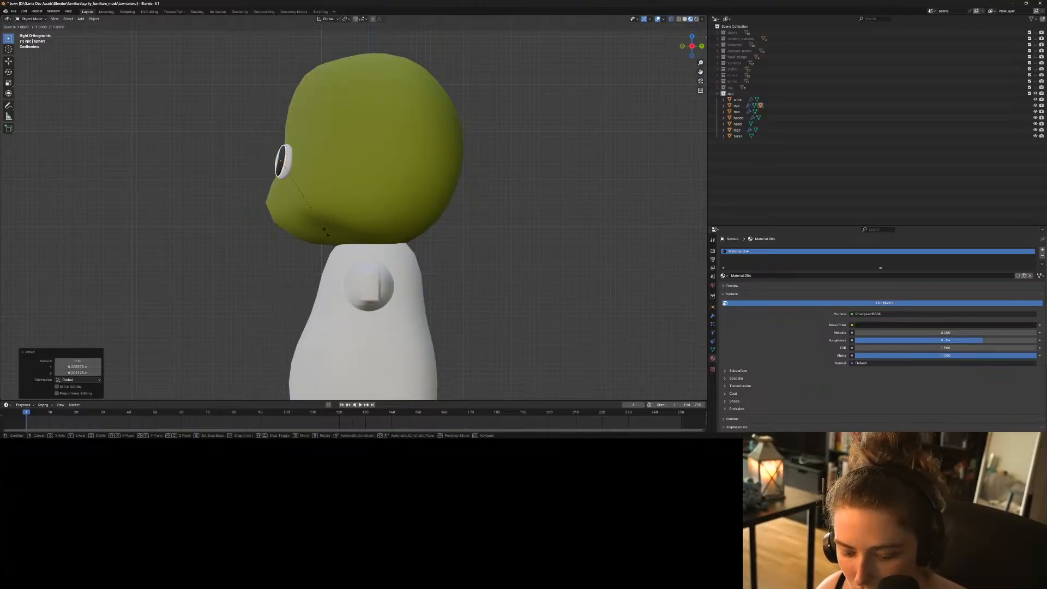
key(y)
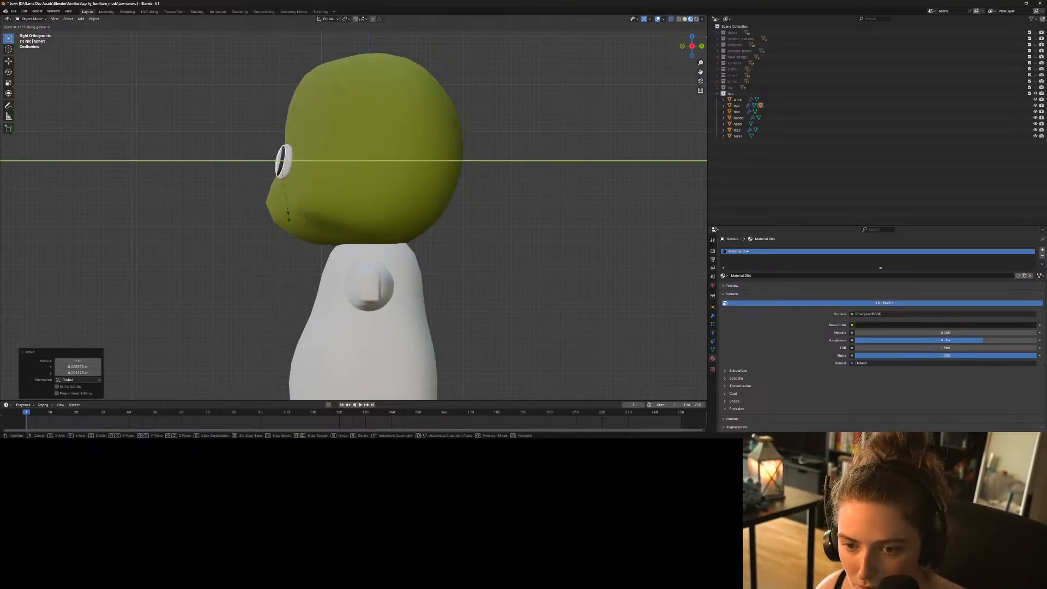
right_click(380, 236)
key(Tab)
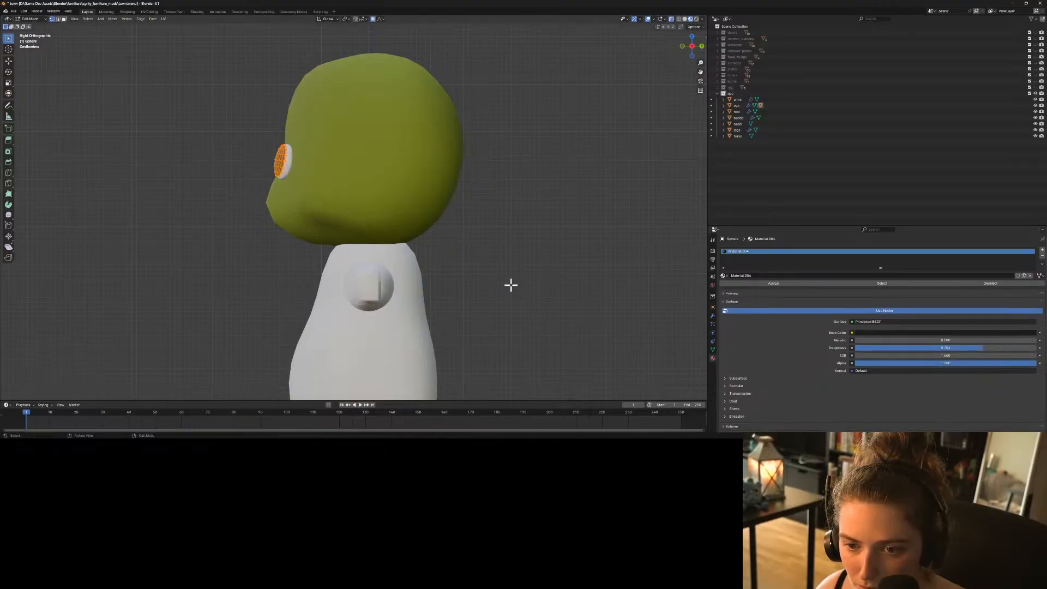
key(Tab)
Rotate the pupils slightly about the global Z axis so they sit evenly within the eye whites.
middle_drag(496, 289, 527, 306)
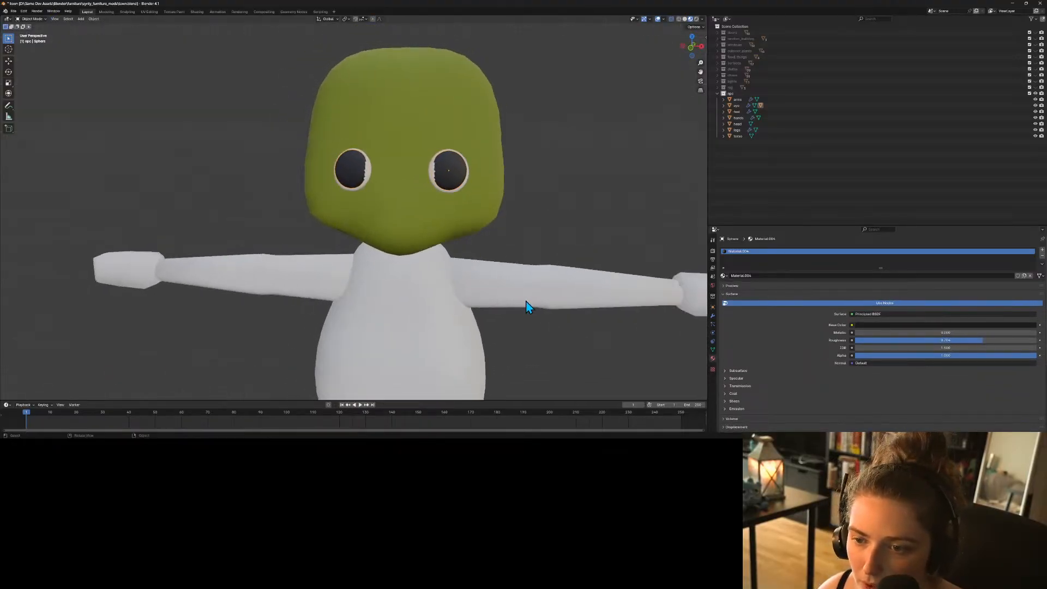
key(r)
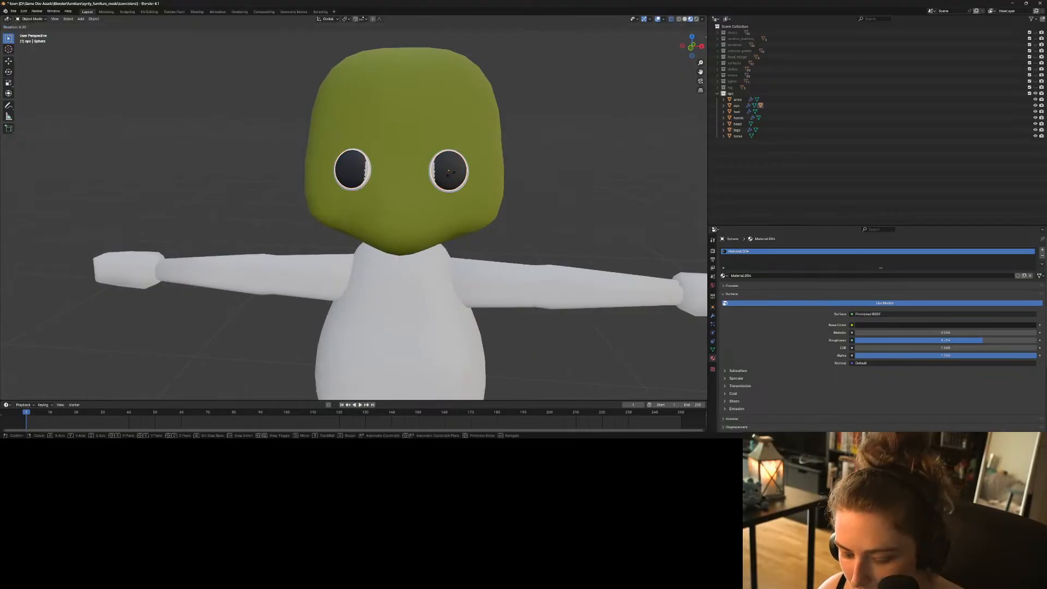
key(z)
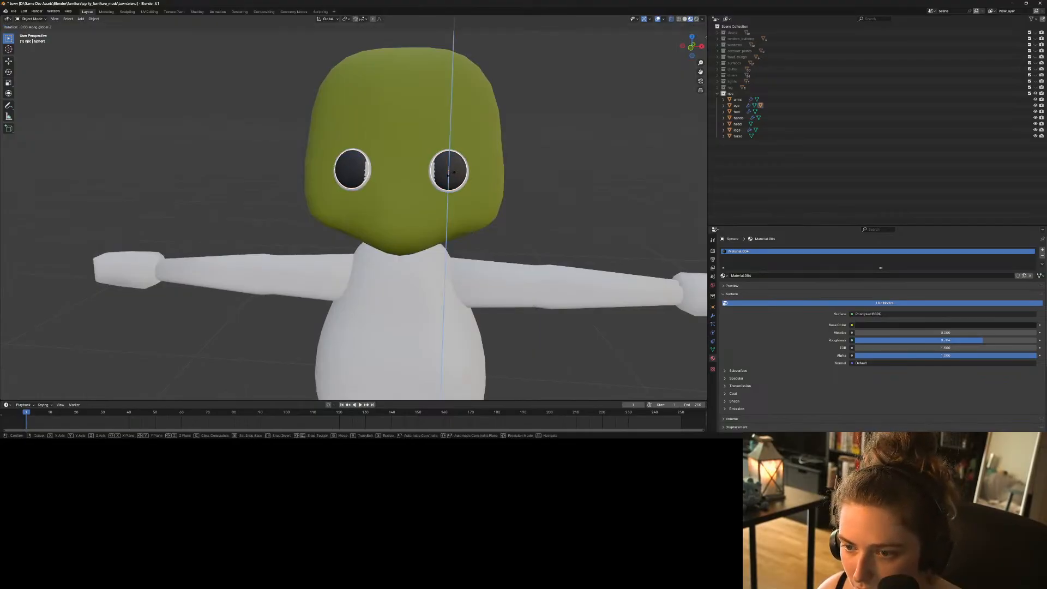
click(451, 174)
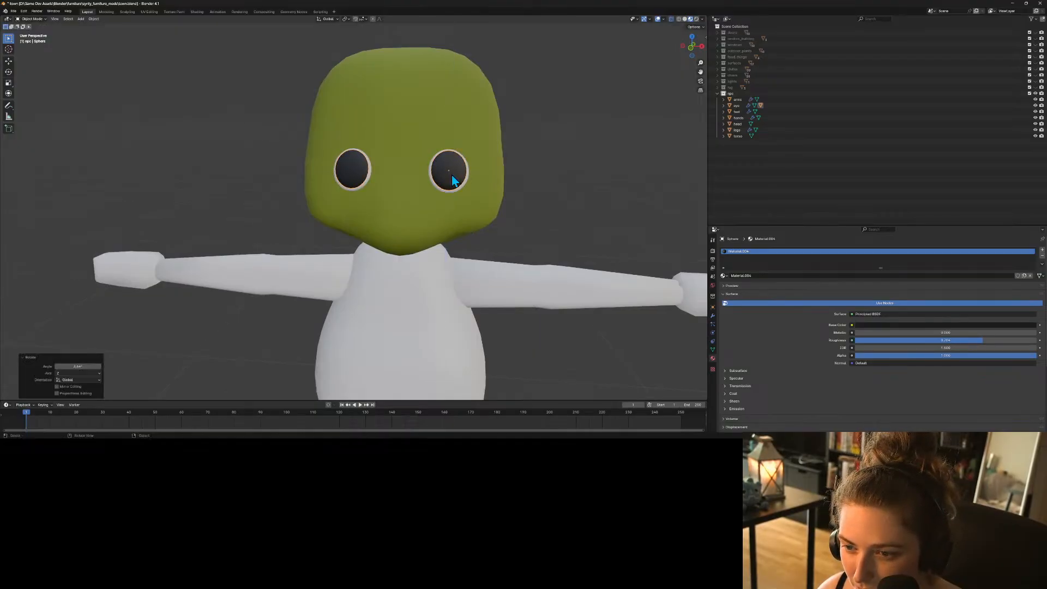
Select the eye whites and move them, pupils included, closer against the face in right side view.
middle_drag(550, 228, 462, 239)
click(276, 162)
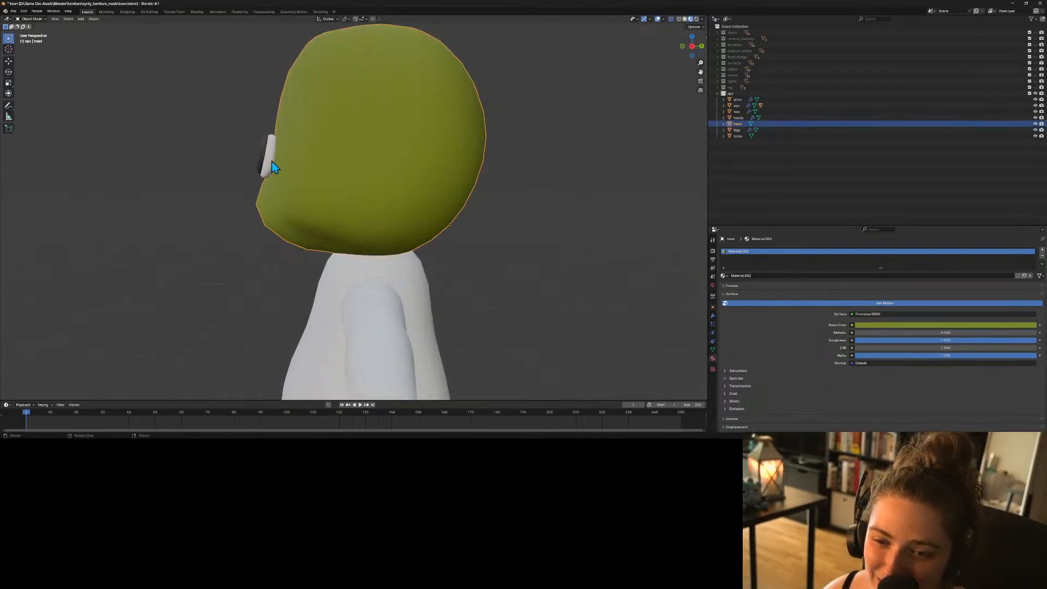
click(272, 161)
middle_drag(285, 162, 308, 169)
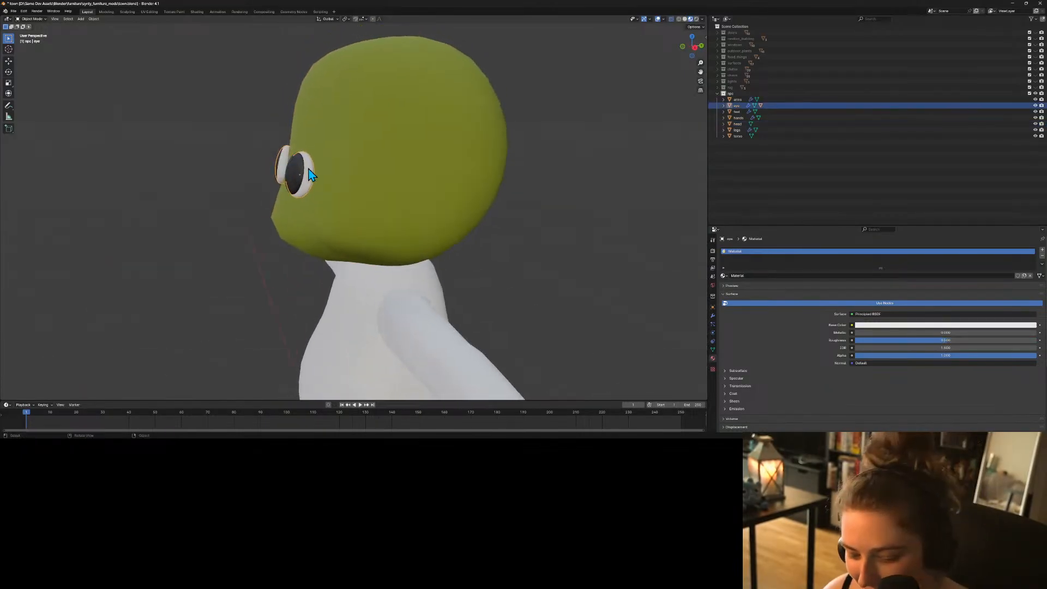
key(KP_3)
key(g)
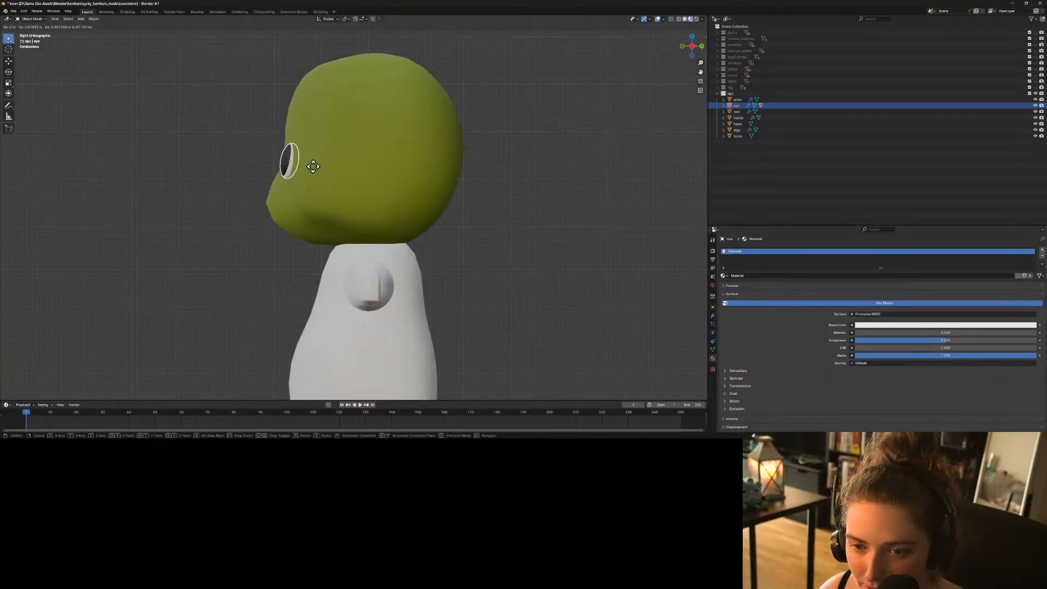
click(416, 274)
click(492, 308)
middle_drag(493, 309, 601, 301)
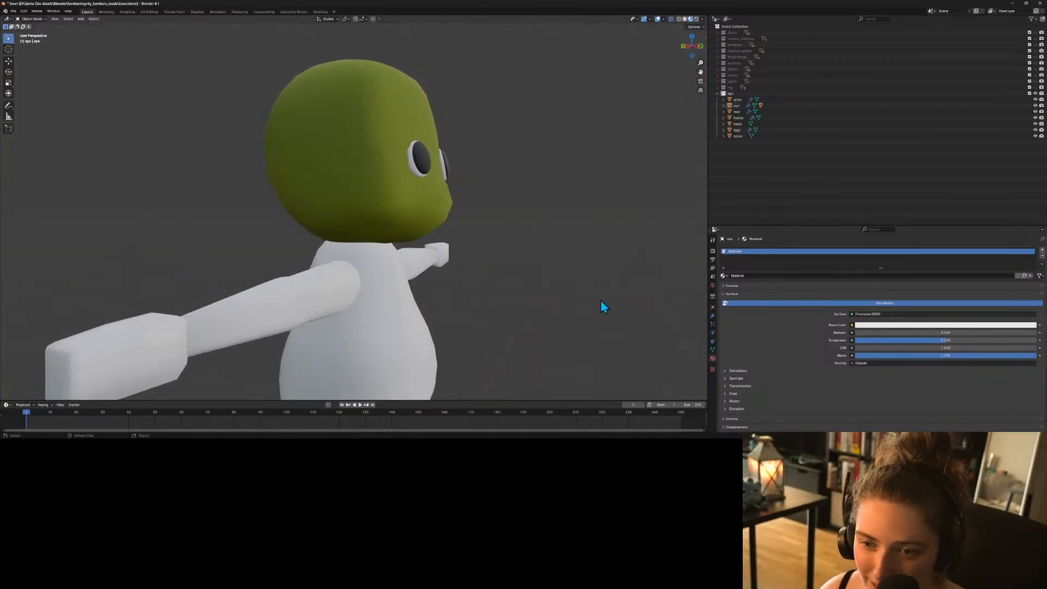
middle_drag(443, 207, 345, 205)
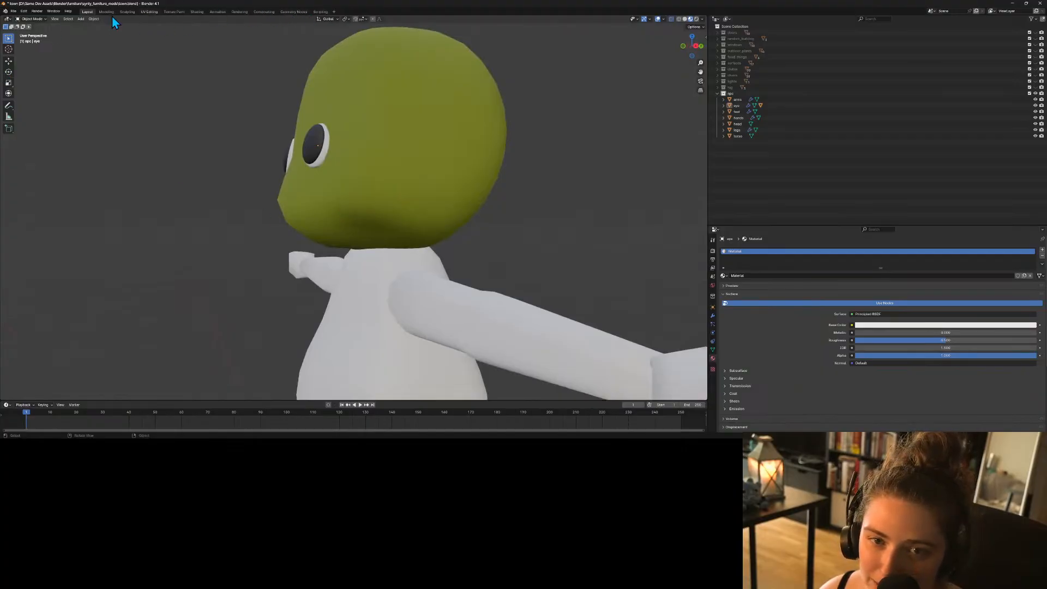
Duplicate the pupils and place the copies below the eyes as the base for a nose.
click(318, 148)
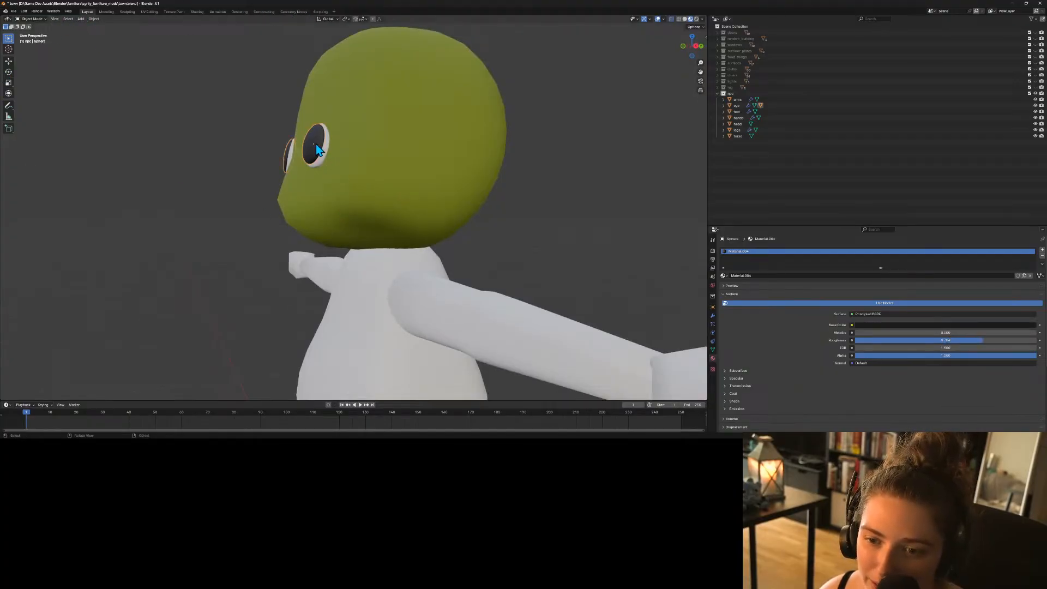
key(g)
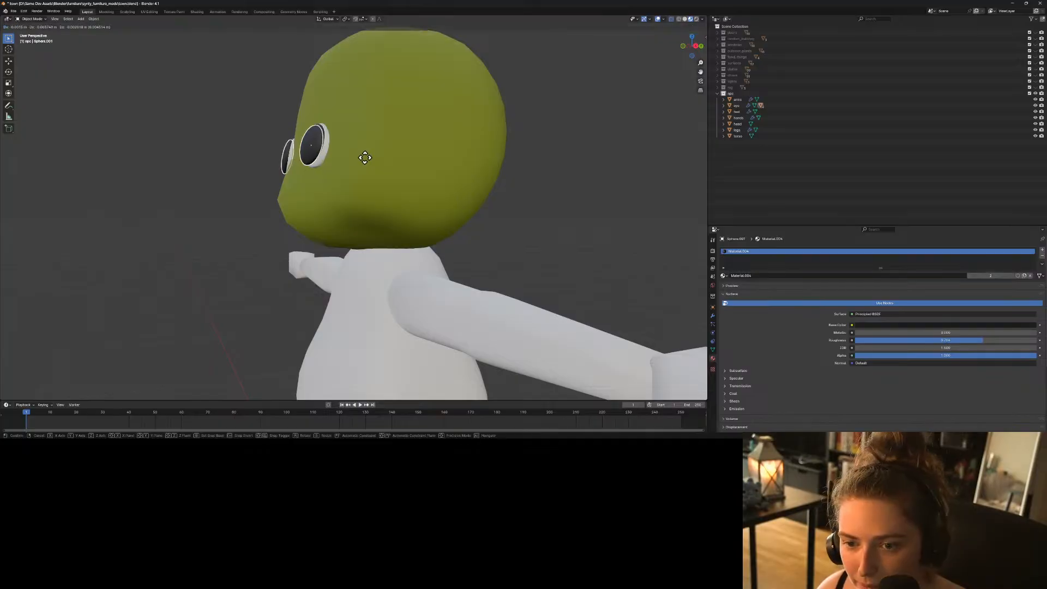
click(332, 211)
middle_drag(391, 213, 479, 220)
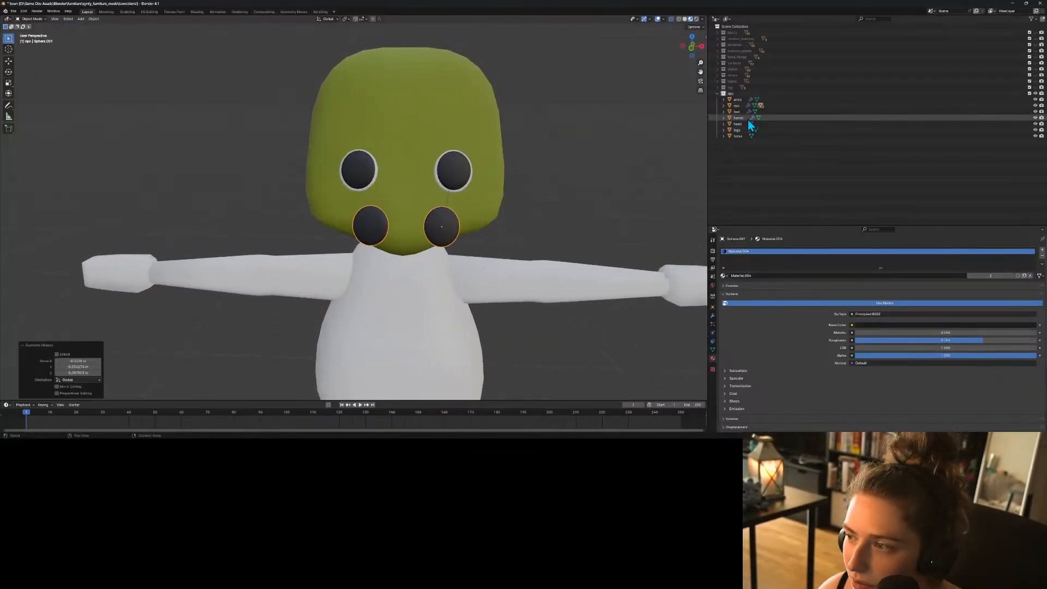
Clear the parent of the duplicated pupil object to detach it from the eyes.
click(723, 105)
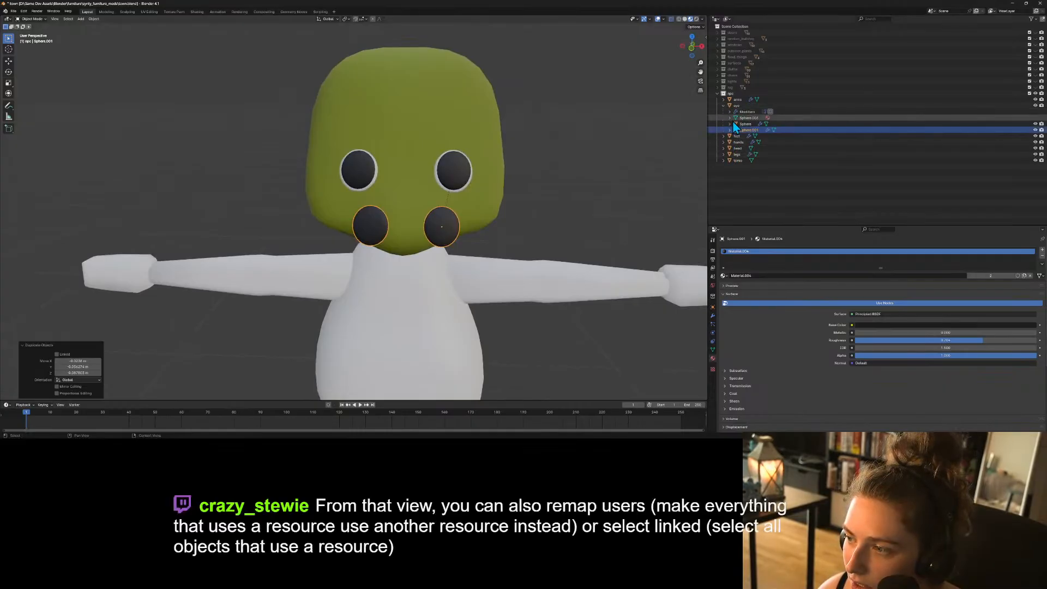
click(739, 131)
mouse_move(739, 131)
mouse_down()
mouse_move(742, 103)
mouse_move(748, 138)
mouse_up()
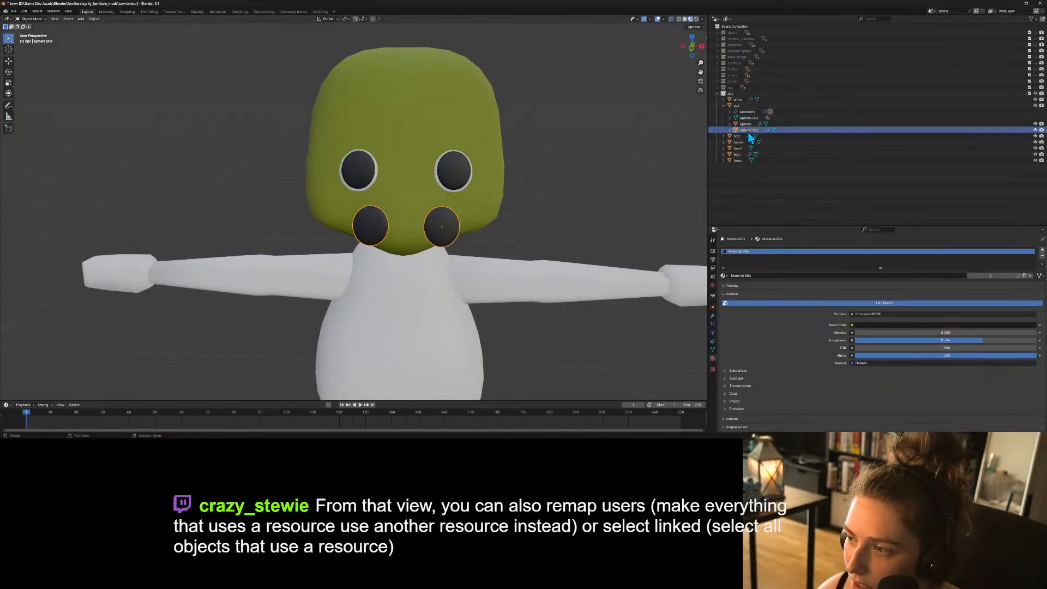
right_click(744, 136)
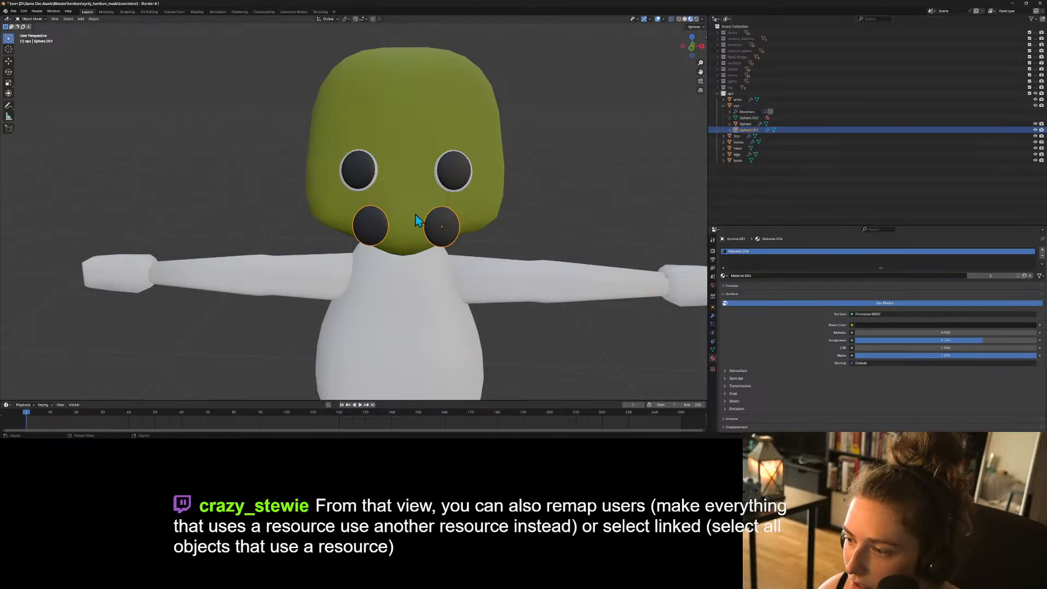
right_click(437, 233)
mouse_move(443, 231)
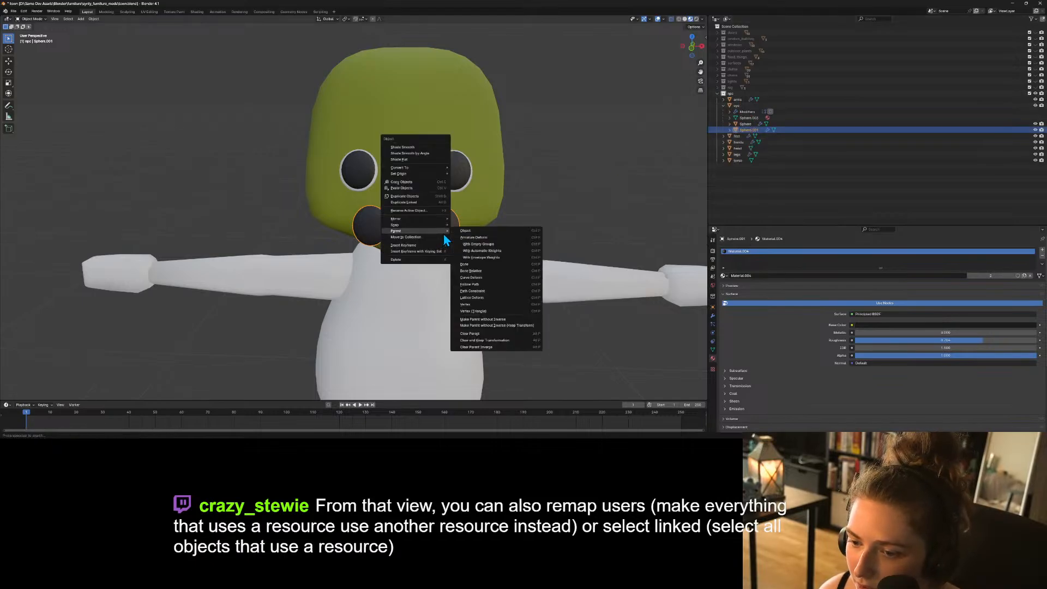
click(487, 334)
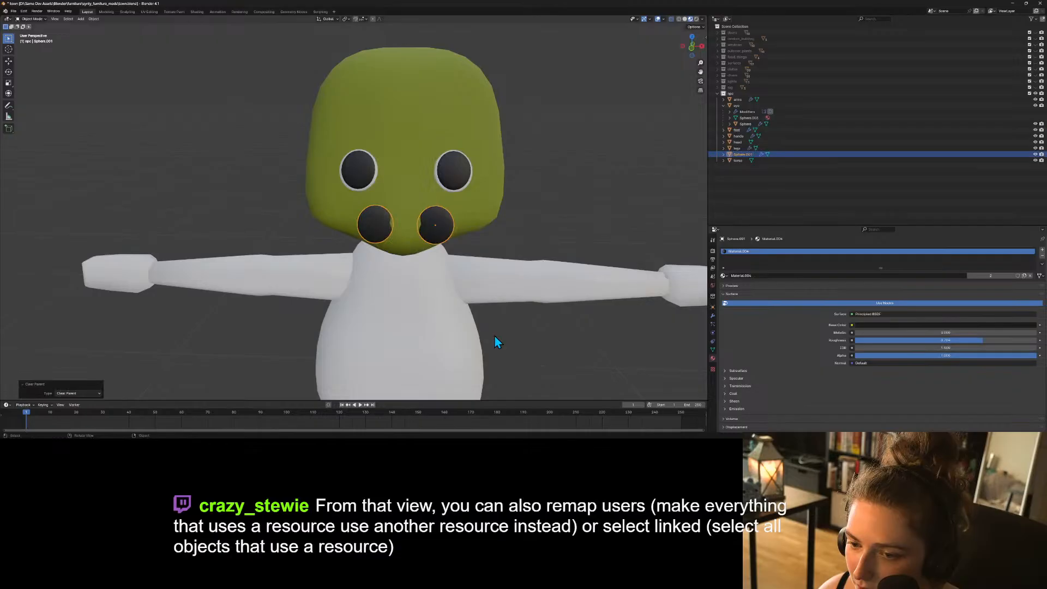
Remove the duplicate's Mirror modifier and move it along X to the middle of the face in front view.
click(712, 316)
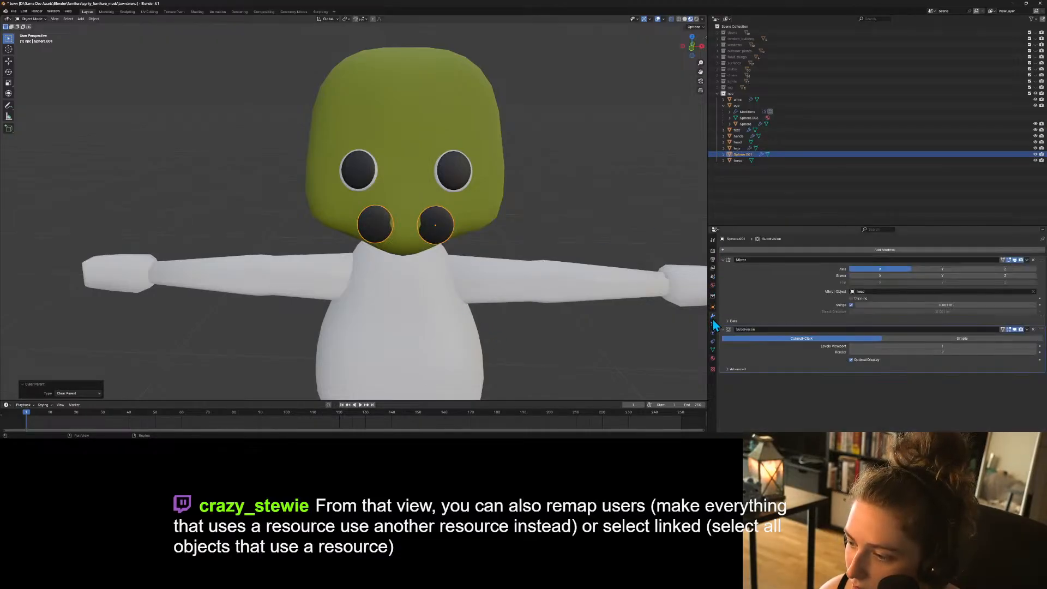
click(1032, 260)
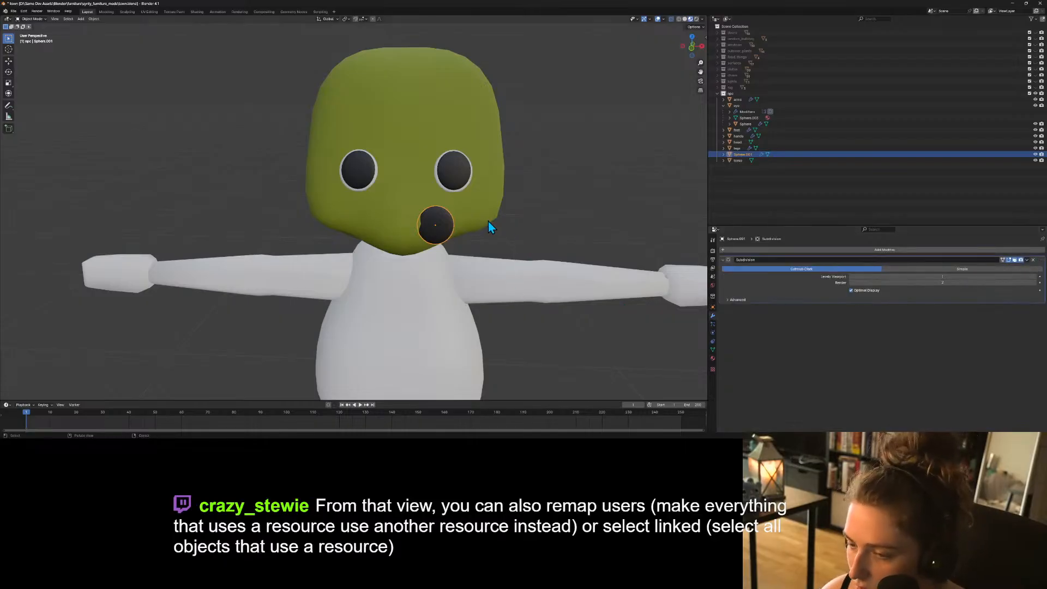
key(KP_1)
key(g)
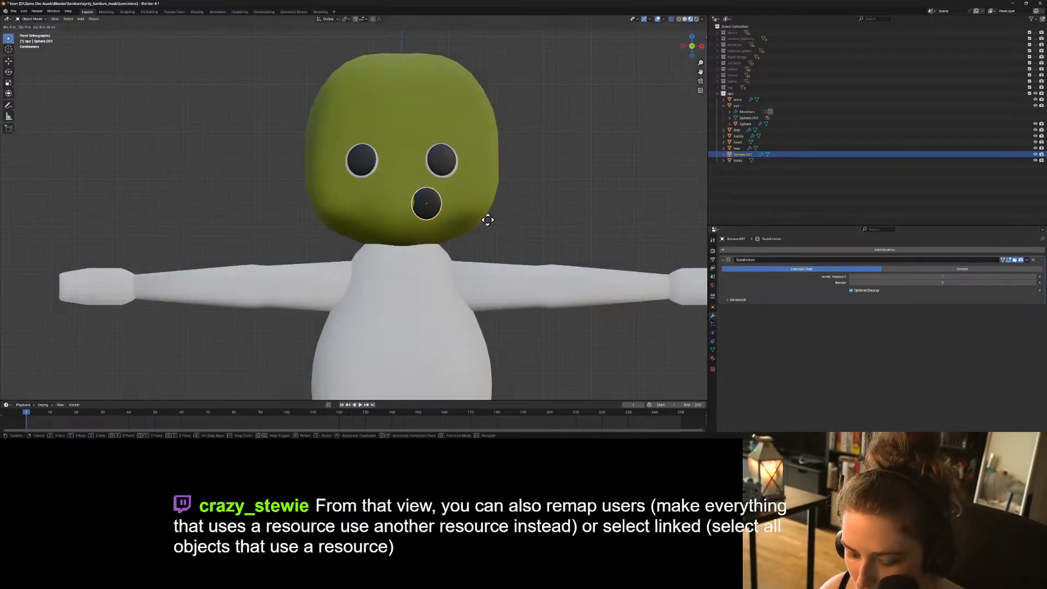
click(467, 220)
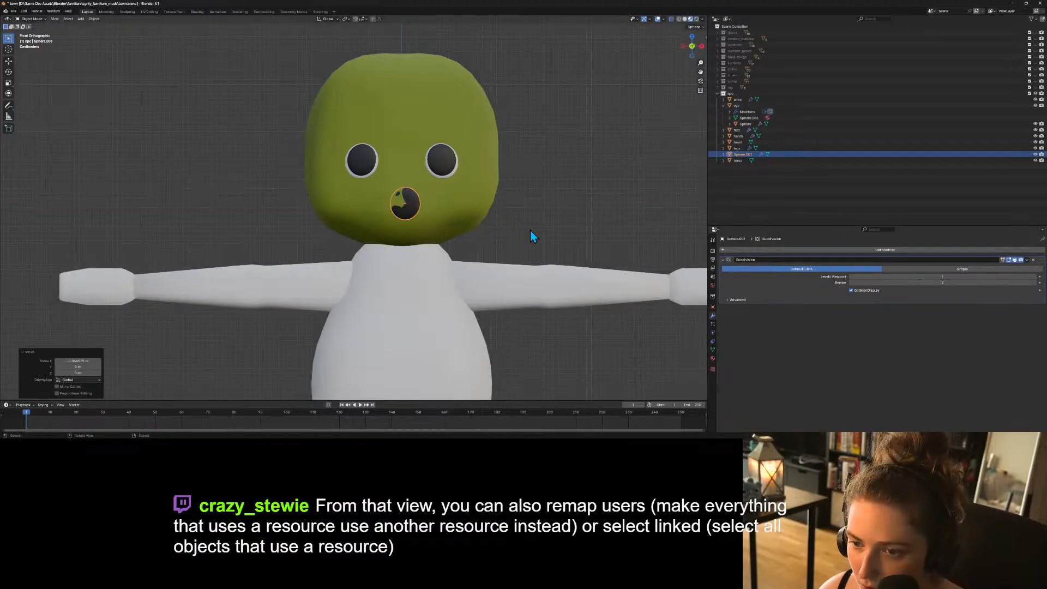
Move the nose onto the tip of the snout in right side view and scale it down uniformly.
key(KP_3)
key(g)
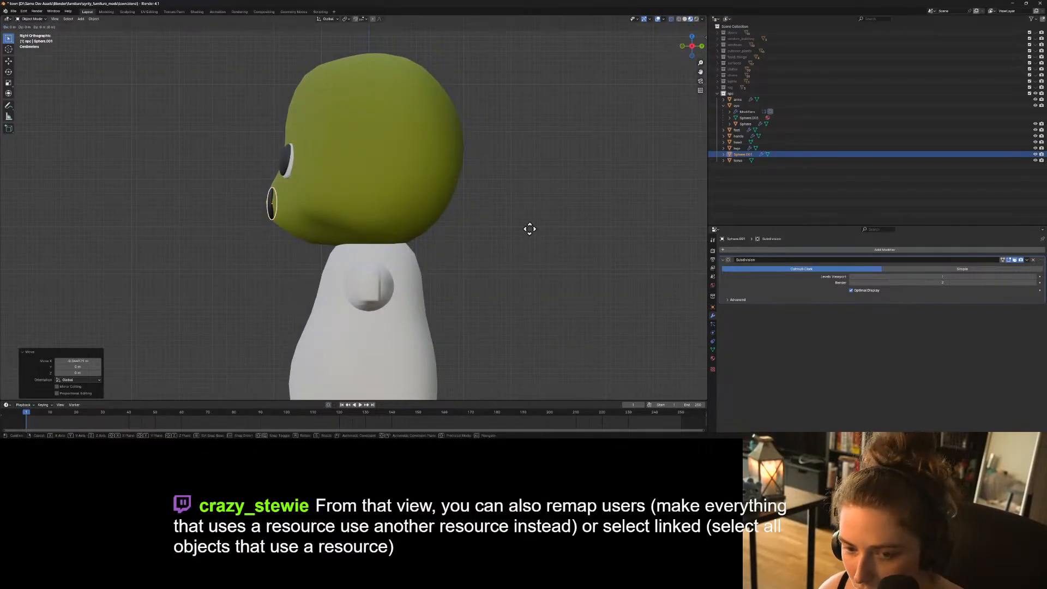
click(527, 225)
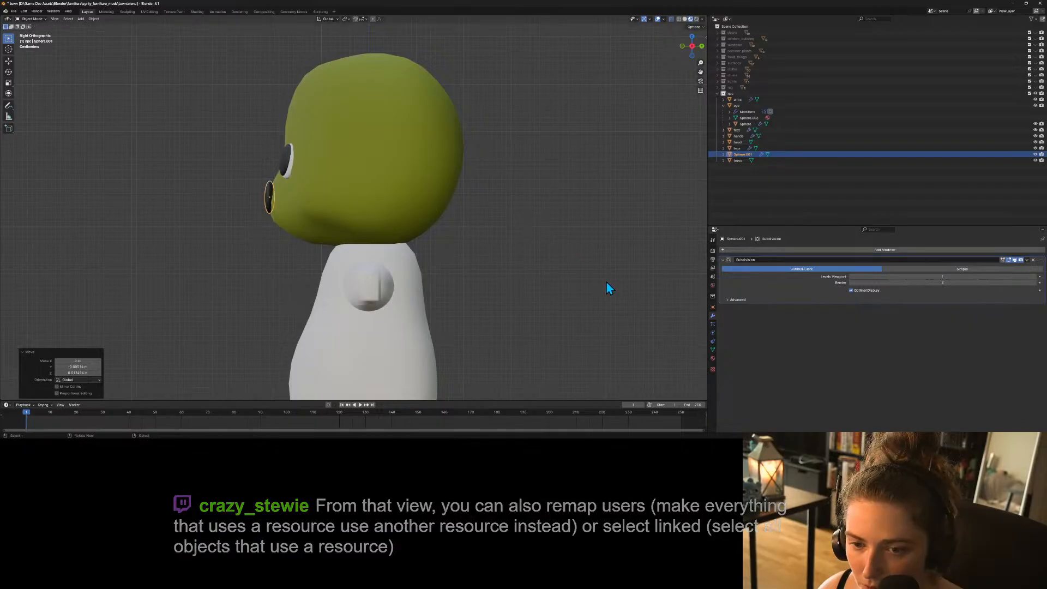
key(s)
click(449, 201)
Tilt the nose about the global X axis to follow the slope of the snout.
middle_drag(450, 202, 538, 240)
key(r)
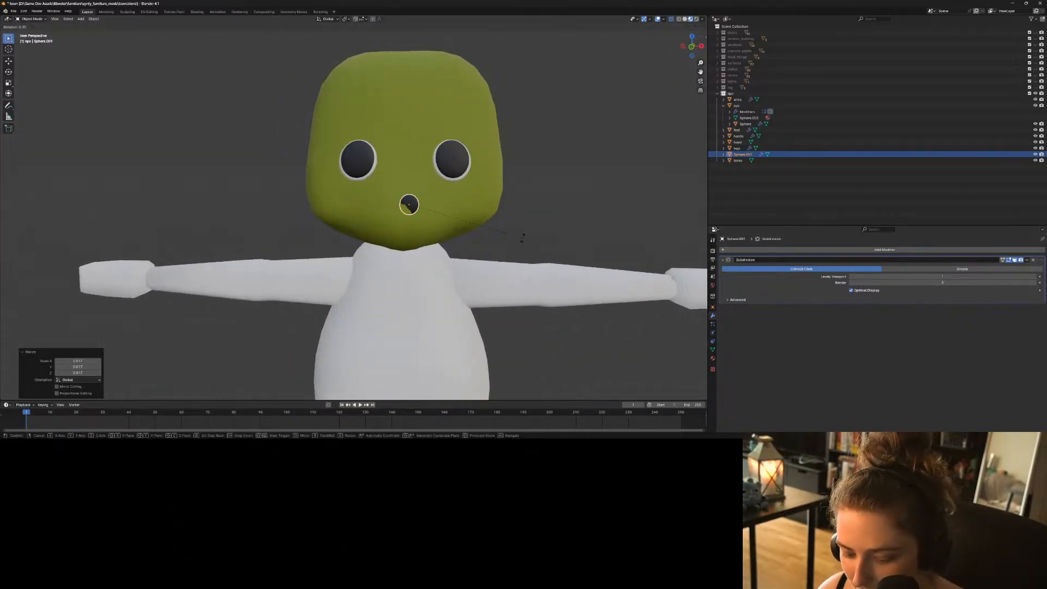
key(x)
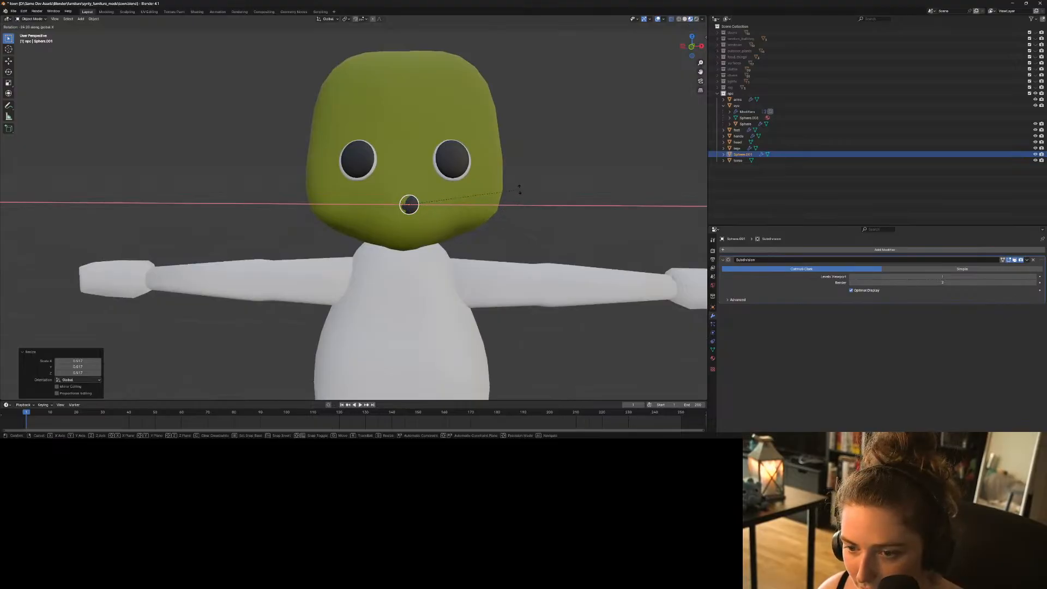
click(521, 215)
Centre the nose between and just below the eyes in front view.
key(KP_1)
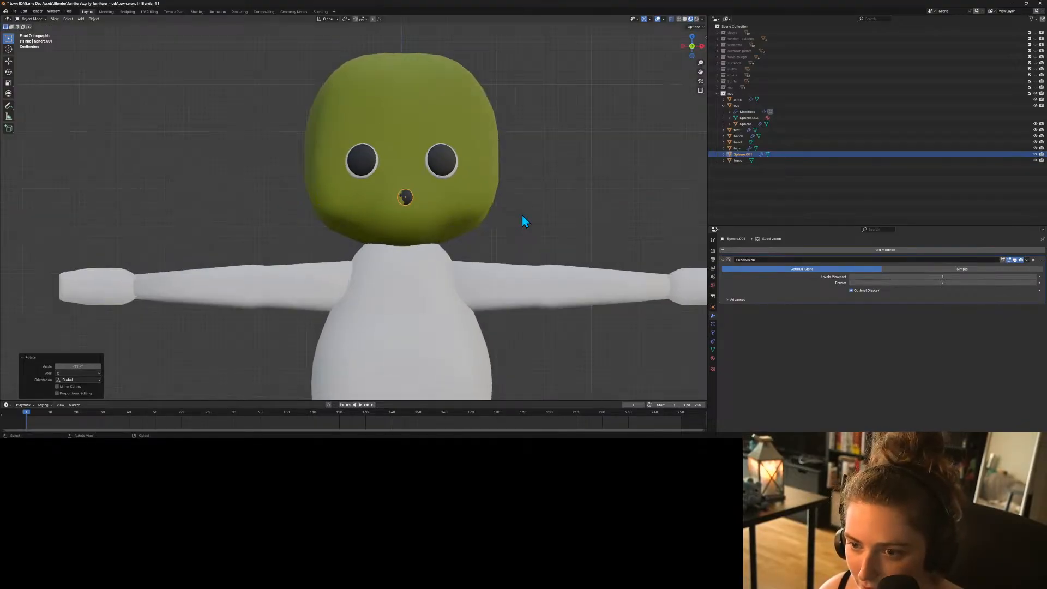
key(g)
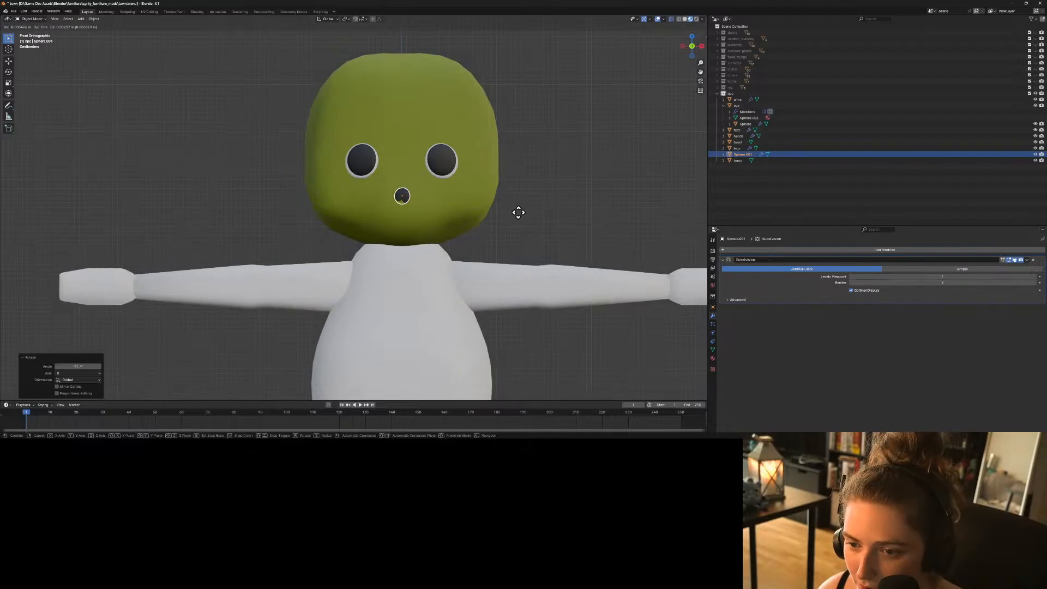
click(516, 217)
Scale the nose up along the Y axis to give it more depth.
middle_drag(505, 237, 452, 237)
key(s)
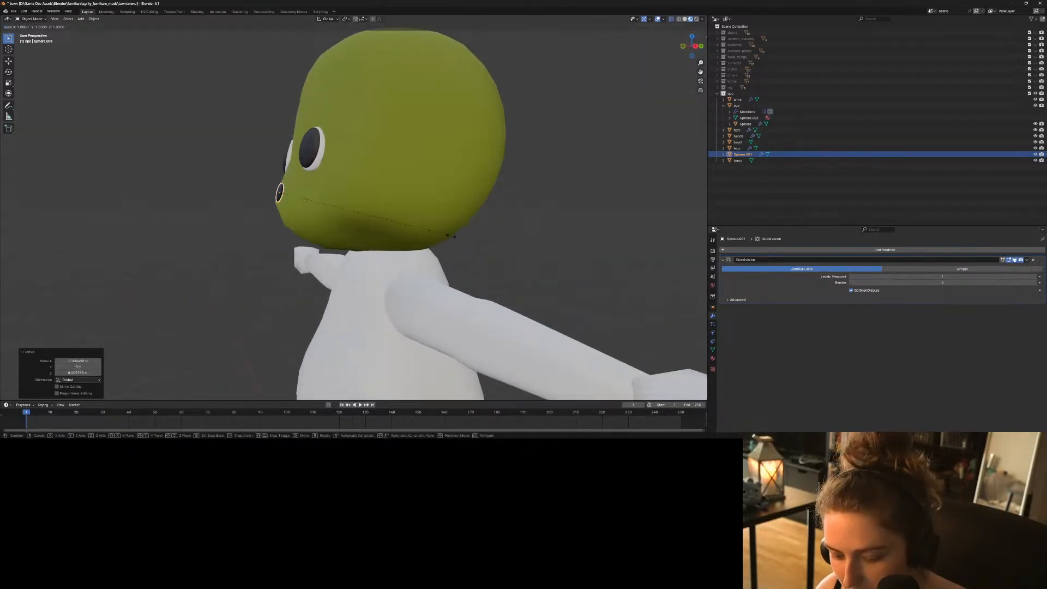
key(y)
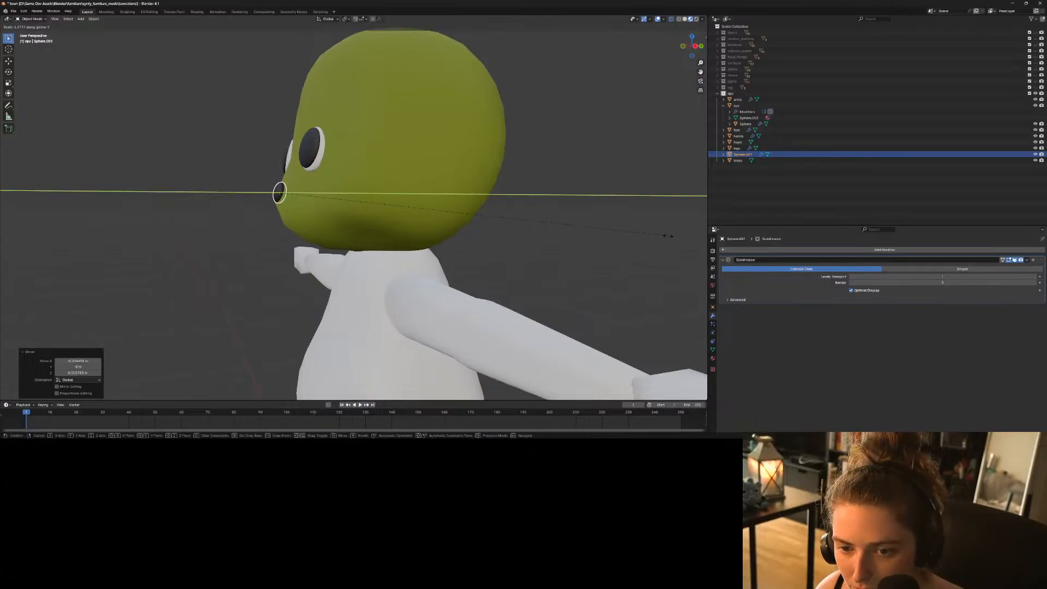
click(669, 235)
click(549, 266)
Thicken the nose further along the Y axis so it protrudes from the snout.
middle_drag(558, 275, 623, 277)
click(431, 189)
middle_drag(431, 190, 468, 266)
key(s)
key(y)
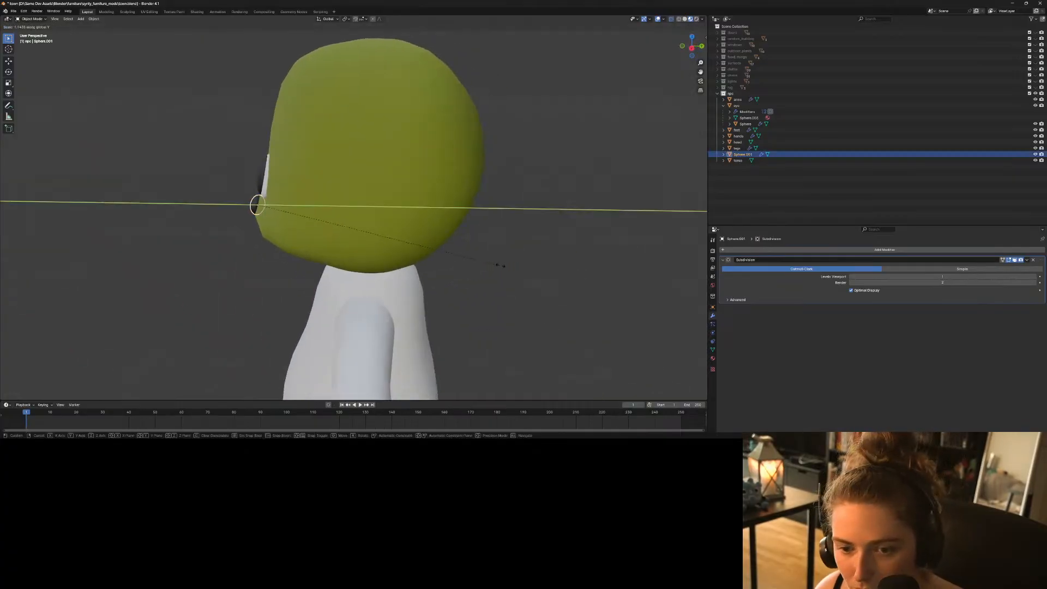
click(567, 270)
click(462, 269)
middle_drag(463, 269, 545, 245)
key(KP_3)
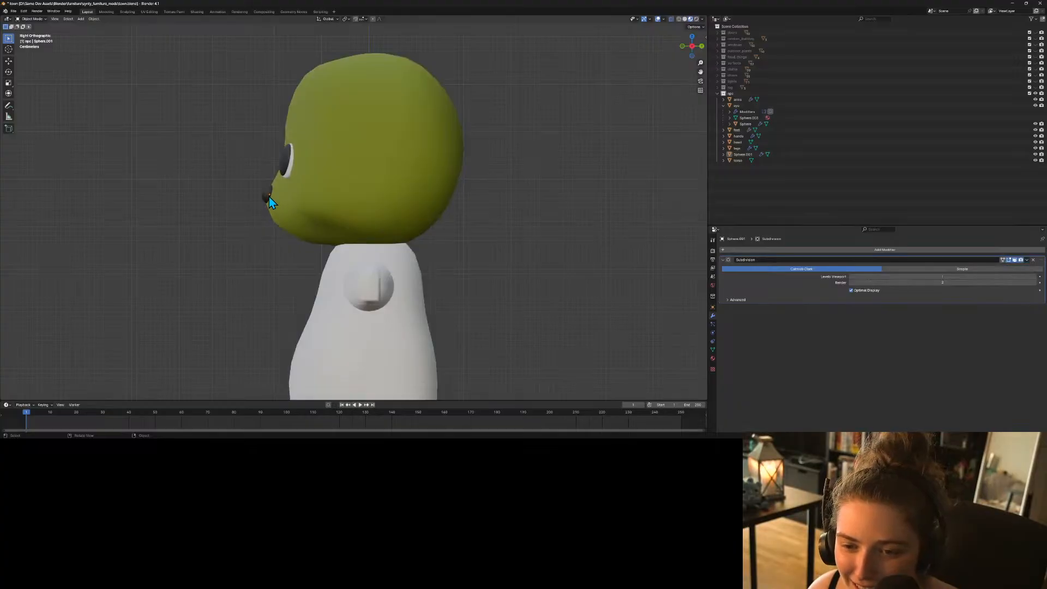
Select the nose and reposition it in side view against the front of the snout.
click(269, 196)
key(g)
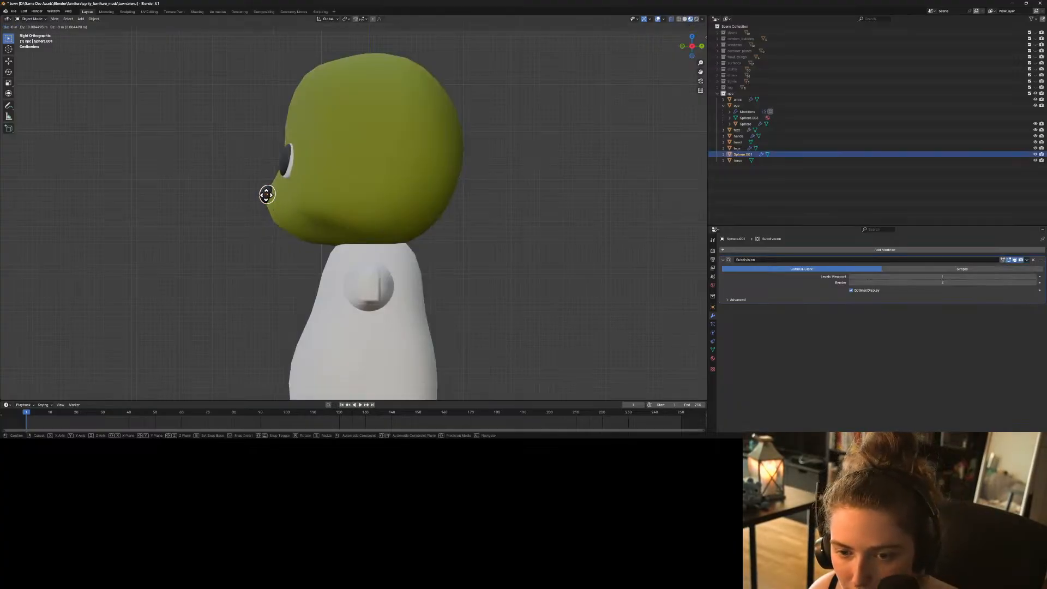
click(267, 194)
Raise the nose slightly towards the eyes in front view, with wireframe shading on.
key(KP_1)
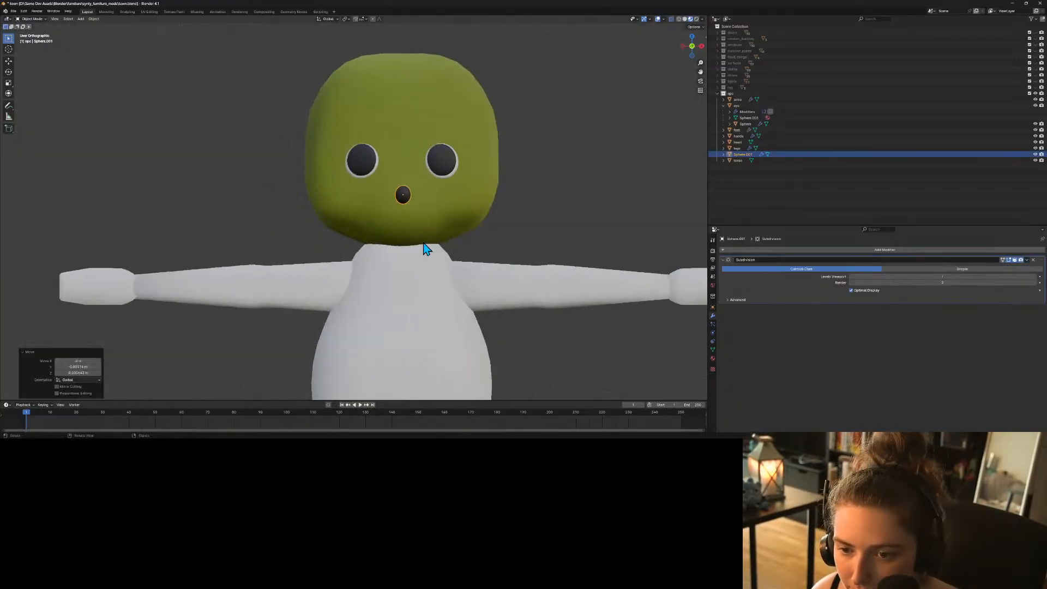
click(678, 20)
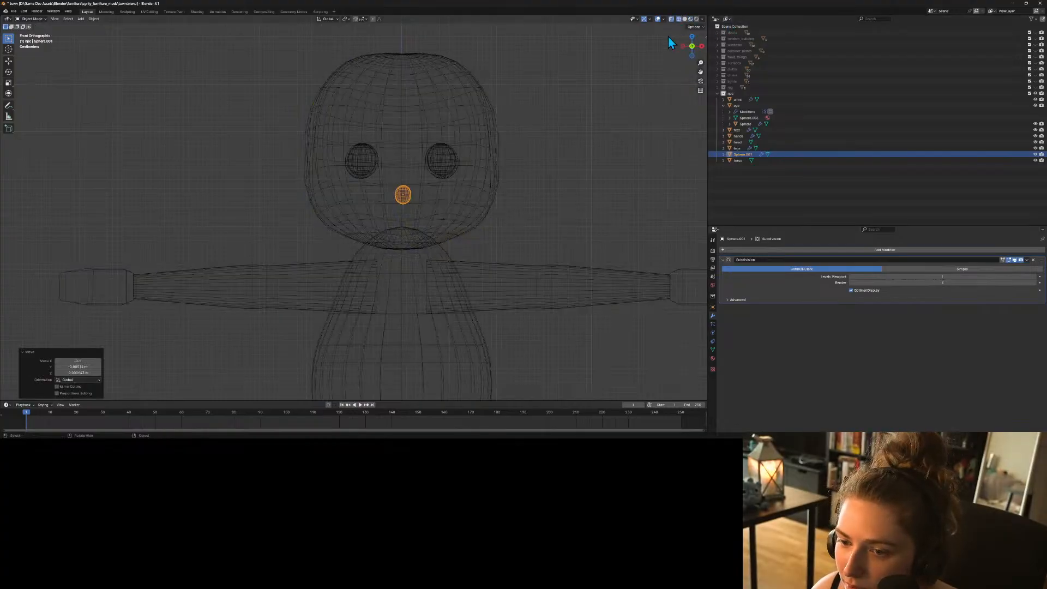
key(g)
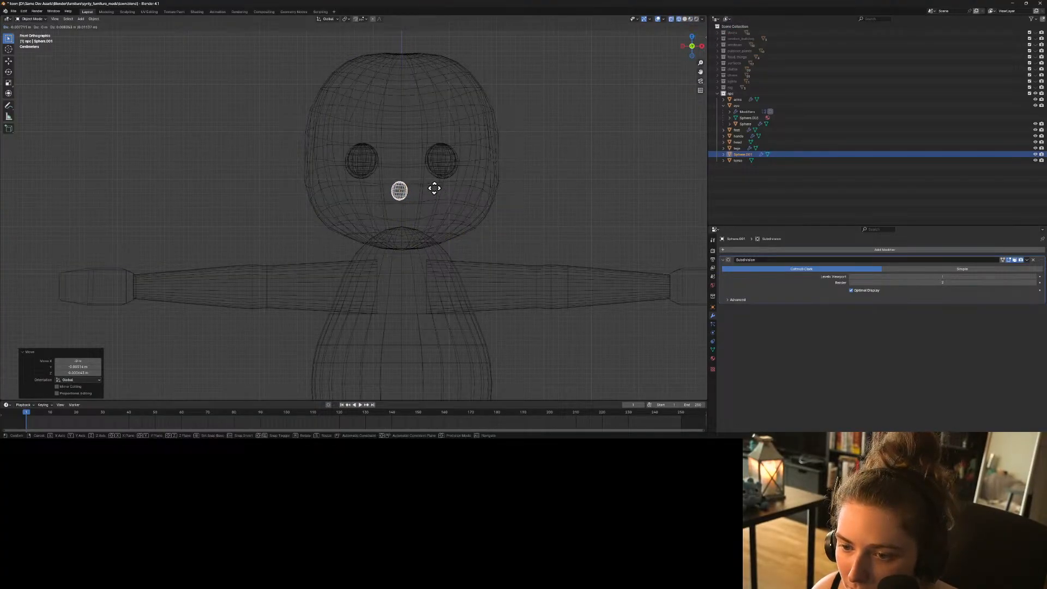
click(434, 192)
Straighten the nose with a slight rotation about the global Y axis.
scroll(434, 197, up, 5)
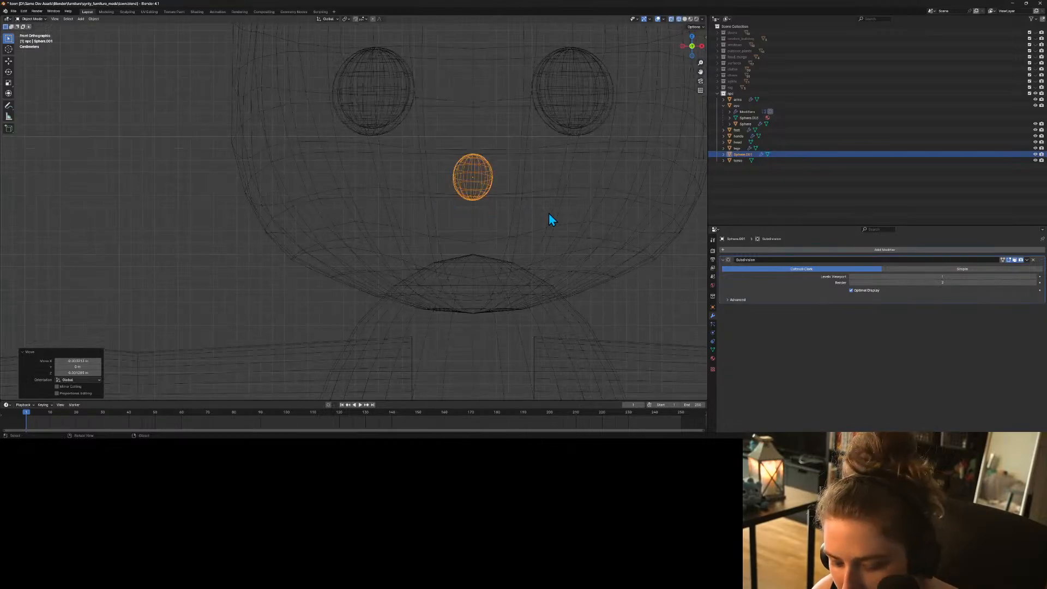
key(r)
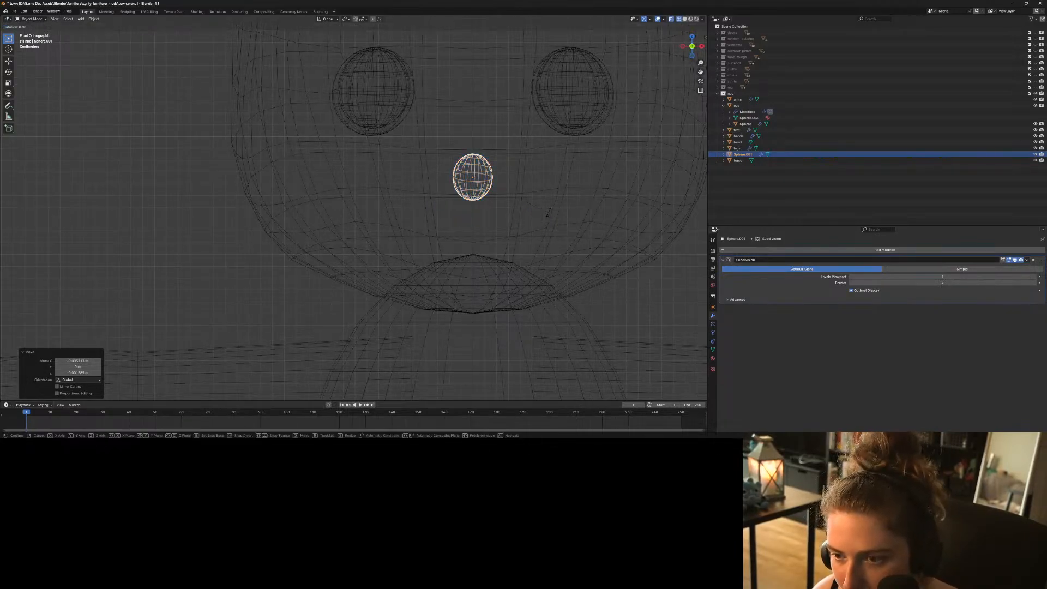
key(y)
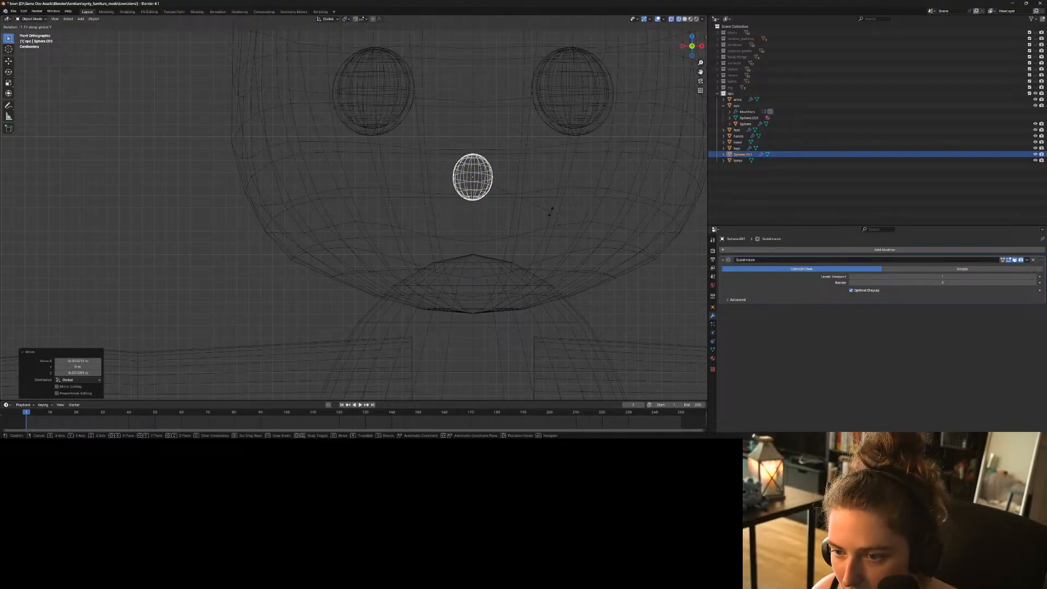
click(551, 211)
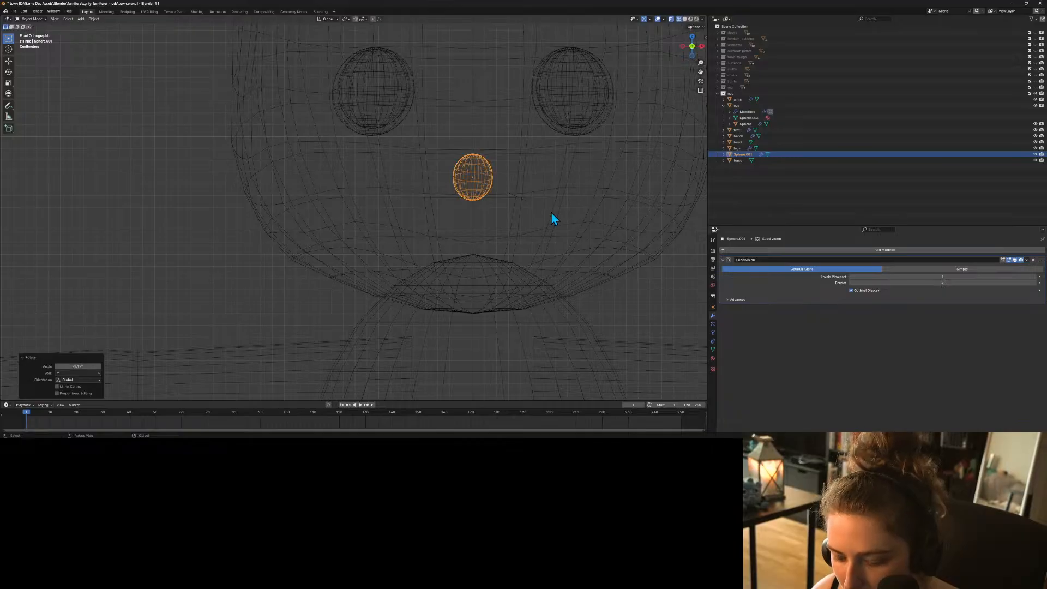
Nudge the nose along the X axis onto the head's centreline and restore the coloured material shading.
key(g)
key(x)
click(553, 218)
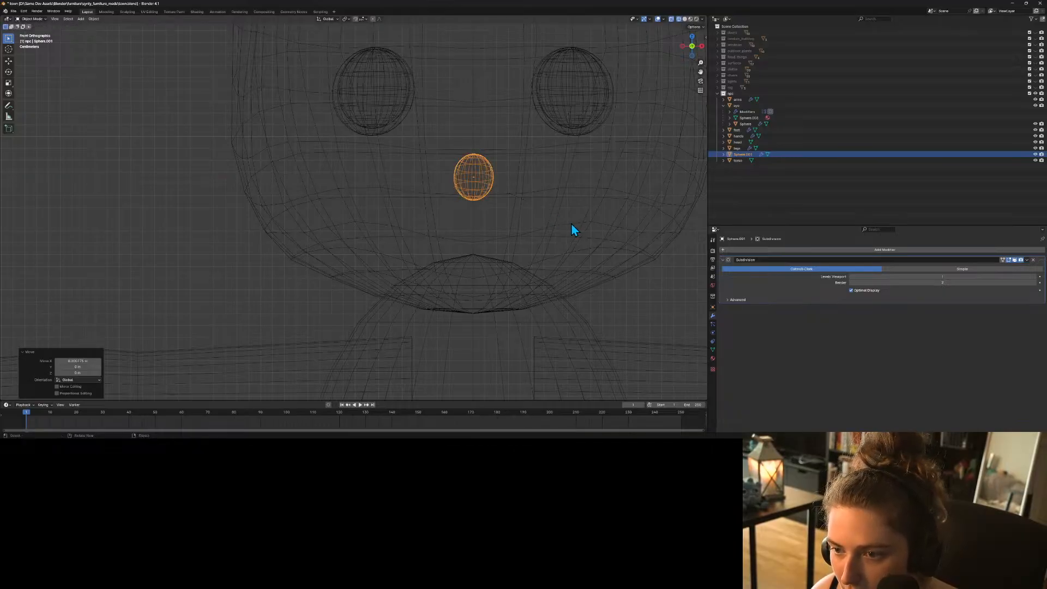
scroll(571, 224, down, 4)
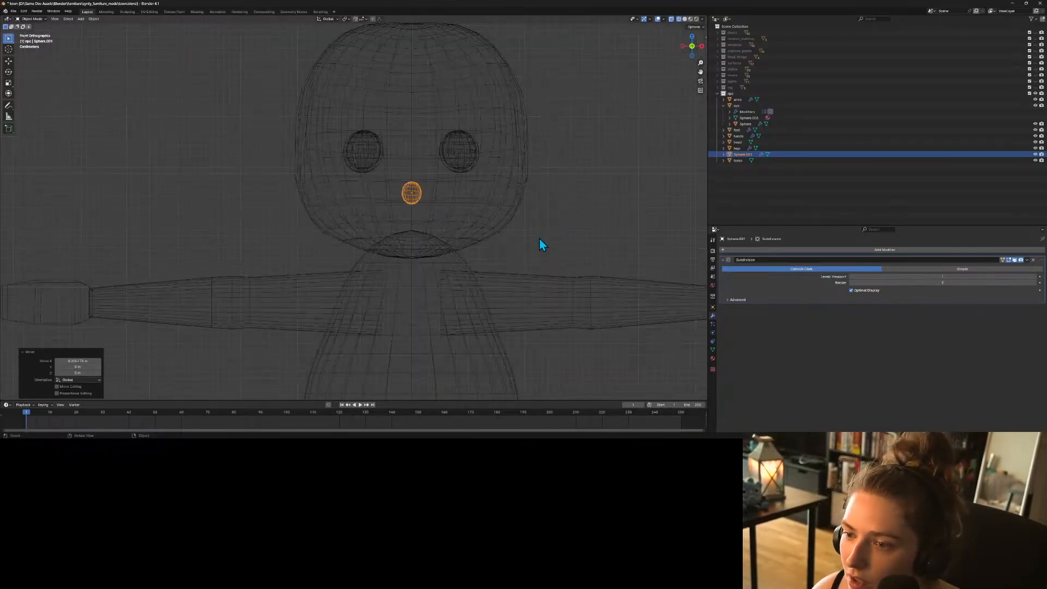
click(690, 19)
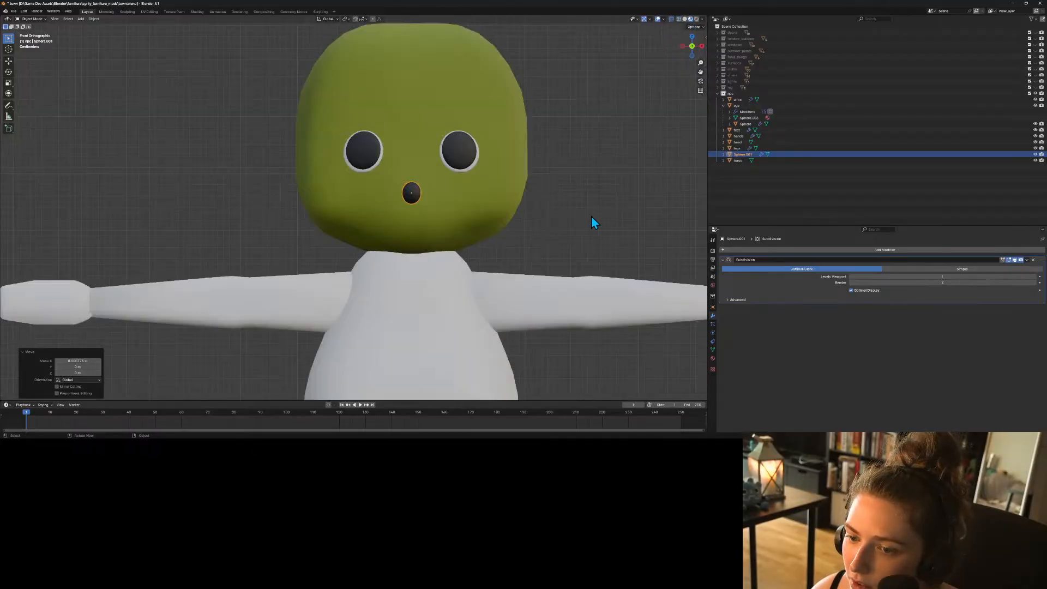
Examine the nose and face placement up close and on the whole character from several angles.
middle_drag(593, 221, 577, 244)
scroll(530, 253, down, 2)
click(531, 253)
scroll(533, 253, down, 4)
scroll(580, 250, up, 5)
click(433, 125)
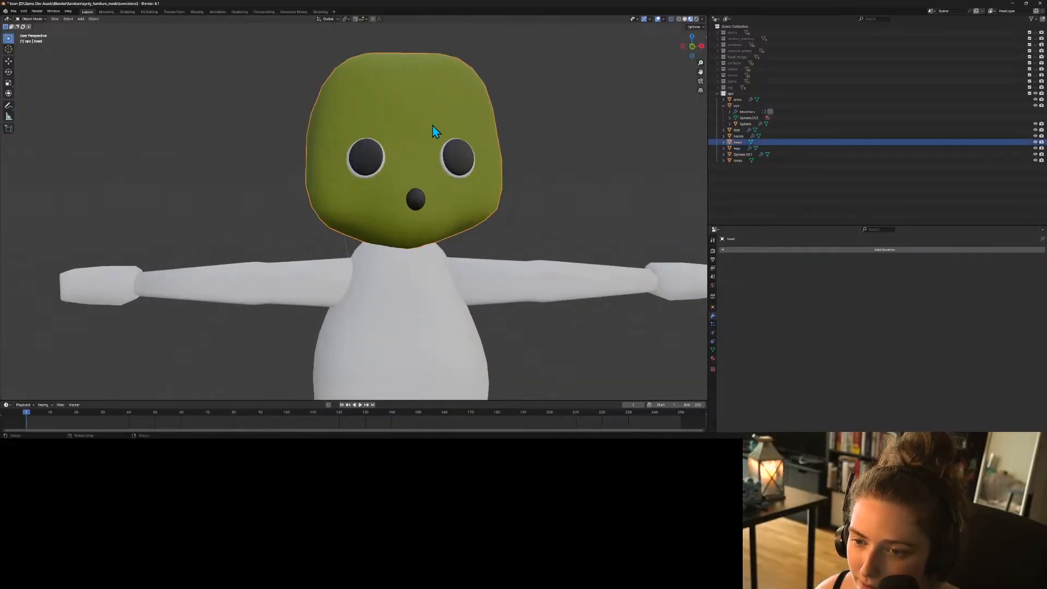
scroll(554, 256, down, 1)
scroll(554, 257, down, 3)
middle_drag(554, 259, 580, 270)
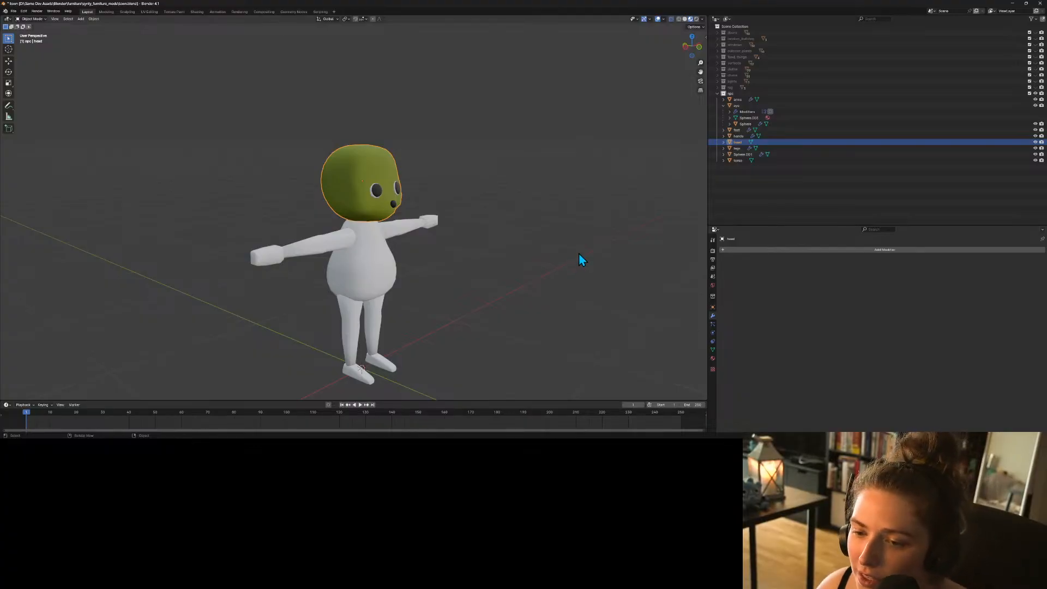
click(579, 254)
middle_drag(579, 264, 546, 269)
click(415, 143)
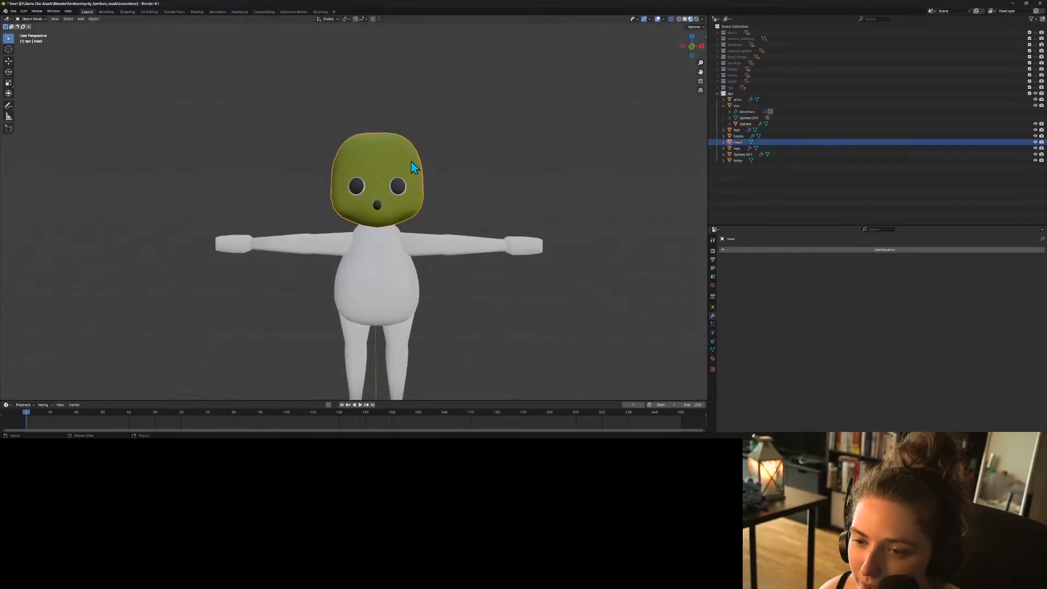
key(Tab)
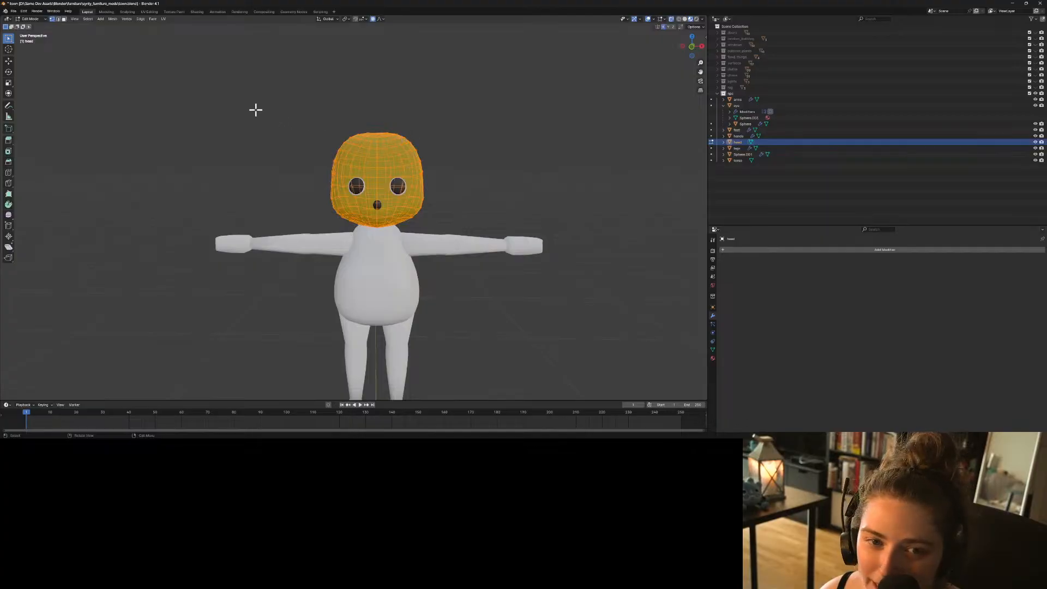
click(30, 18)
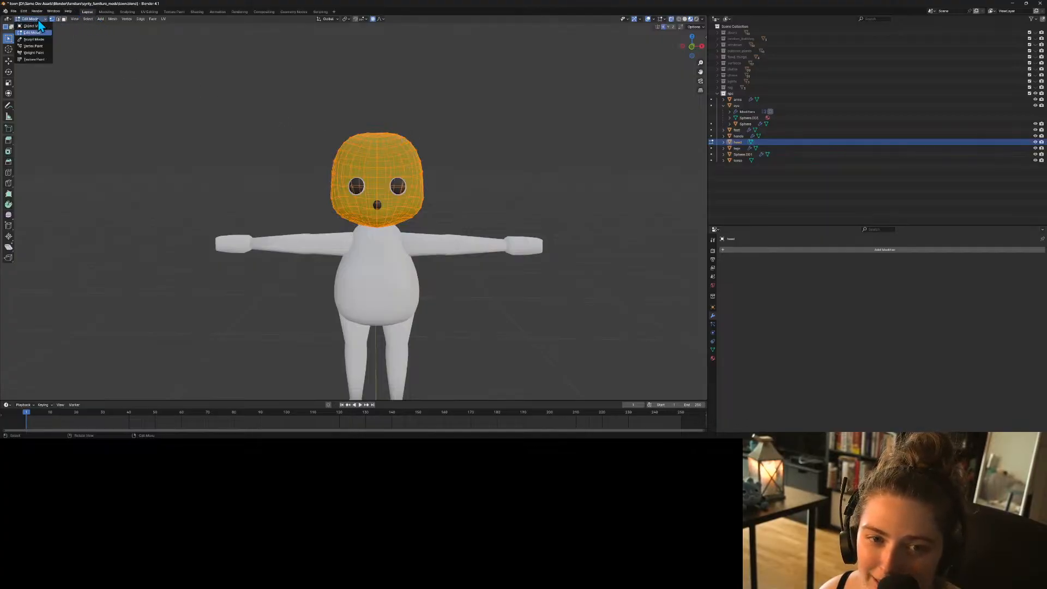
click(33, 37)
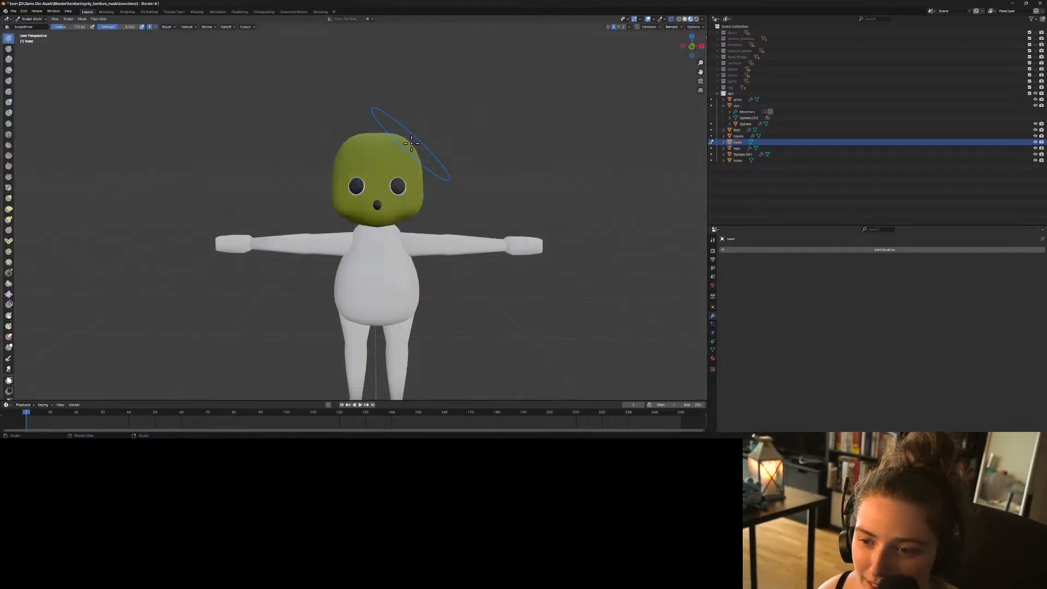
click(36, 19)
click(34, 31)
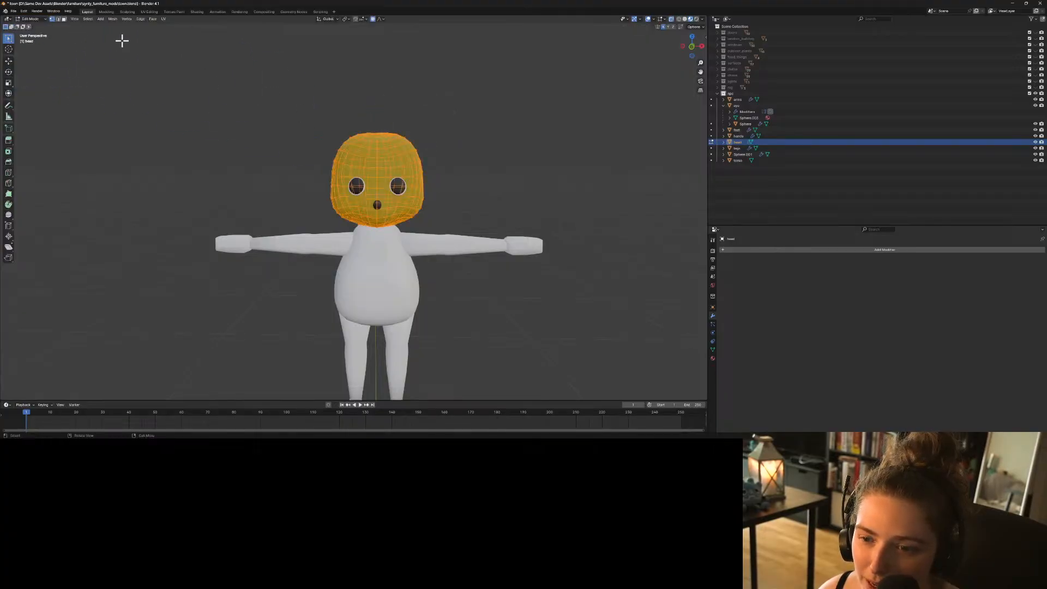
Try extruding a small patch of faces on one upper side of the head outward as a blocky ear.
middle_drag(411, 134, 409, 153)
click(402, 142)
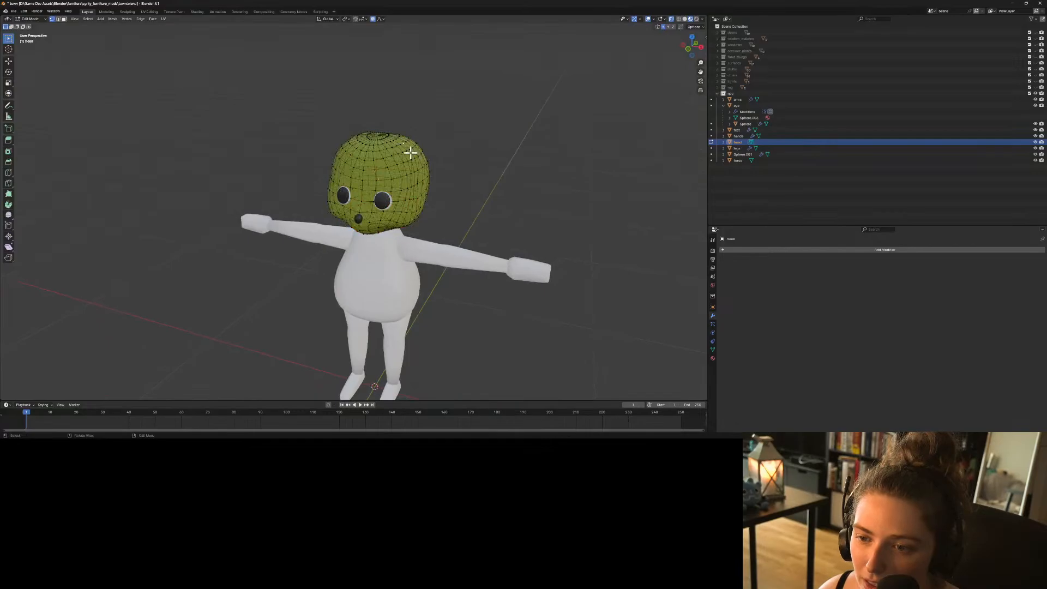
middle_drag(436, 167, 400, 194)
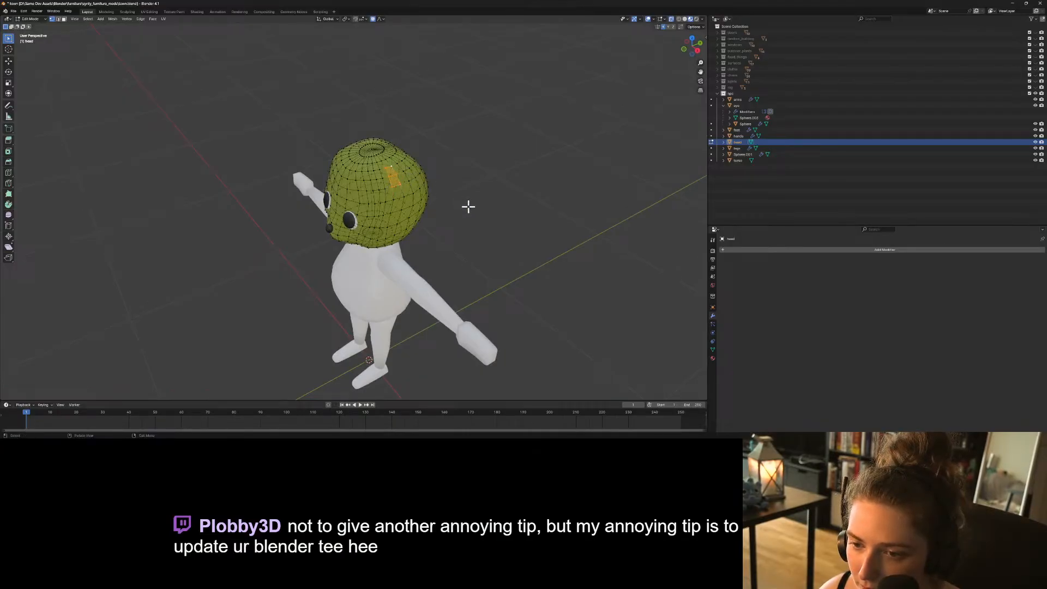
key(KP_1)
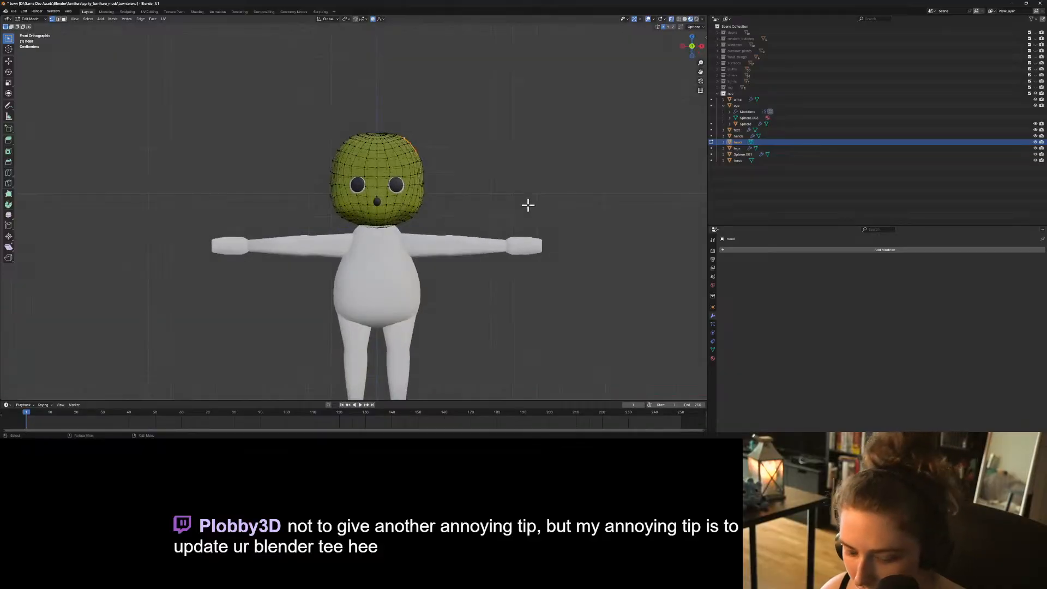
key(e)
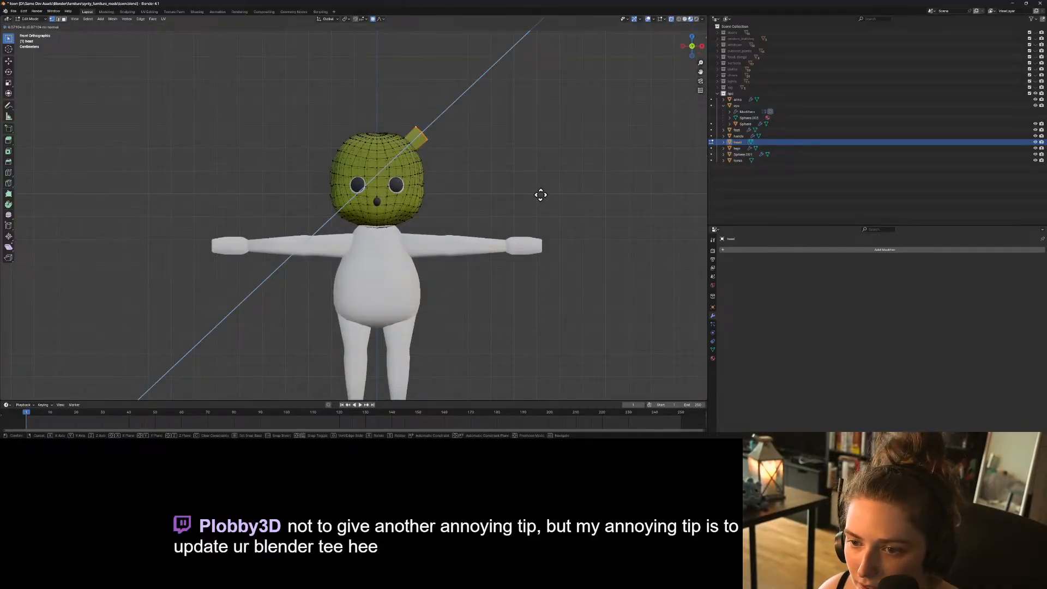
click(538, 197)
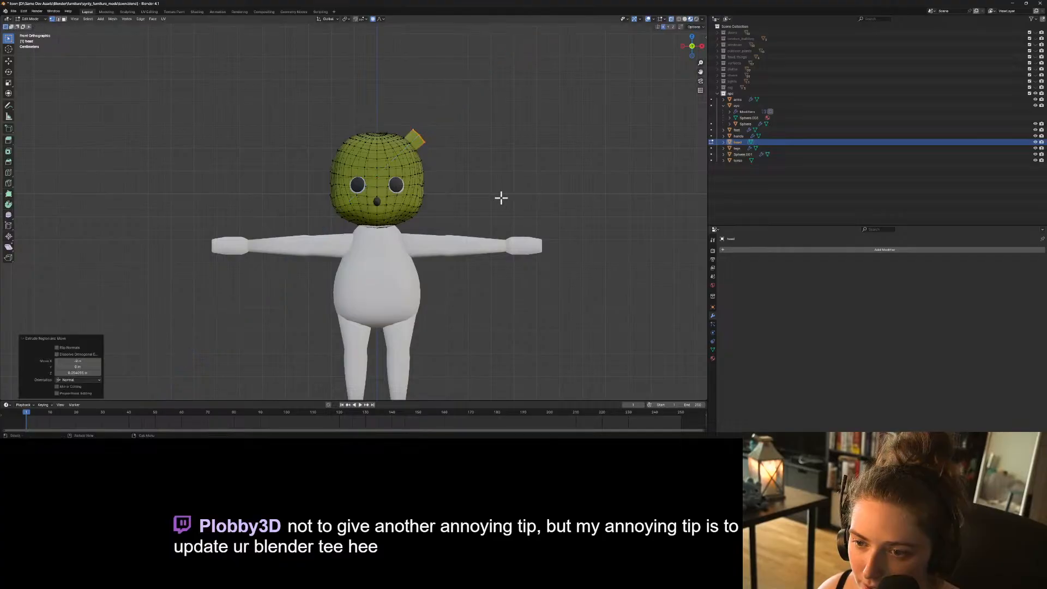
middle_drag(500, 196, 475, 228)
key(Tab)
click(479, 208)
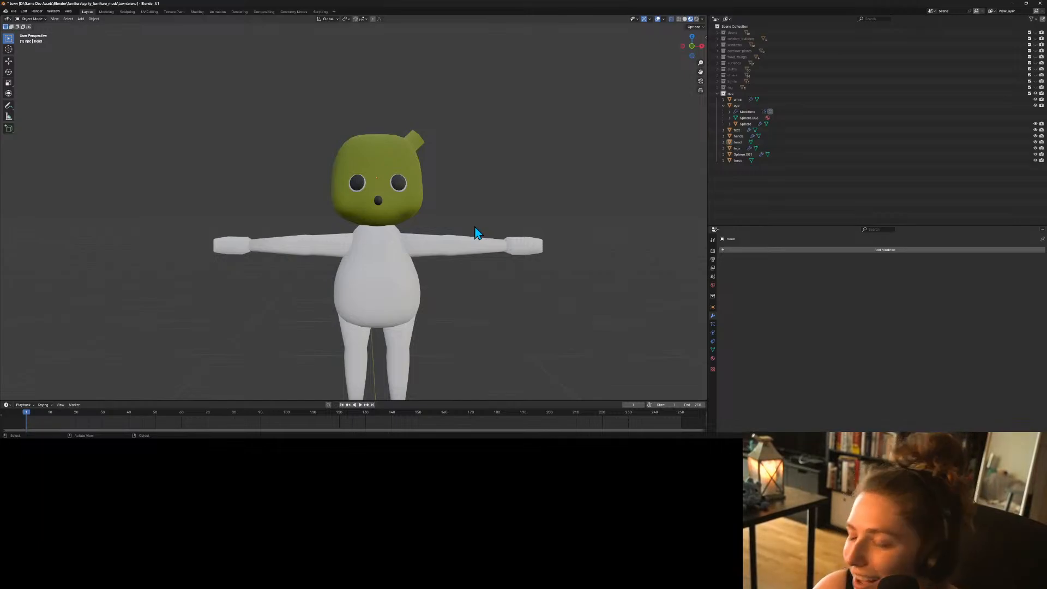
scroll(420, 159, up, 5)
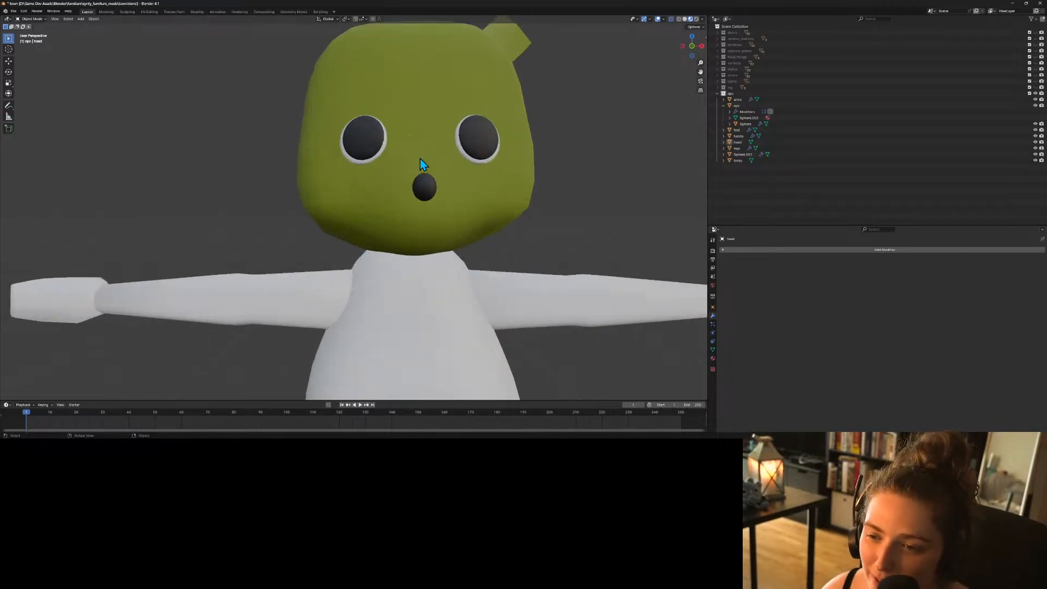
Try rounding the ear by pulling its outer corners inward in front view with a reduced proportional editing radius.
shift+middle_drag(495, 126, 407, 239)
mouse_move(467, 147)
middle_down()
mouse_move(444, 173)
mouse_move(461, 162)
middle_up()
click(446, 140)
key(Tab)
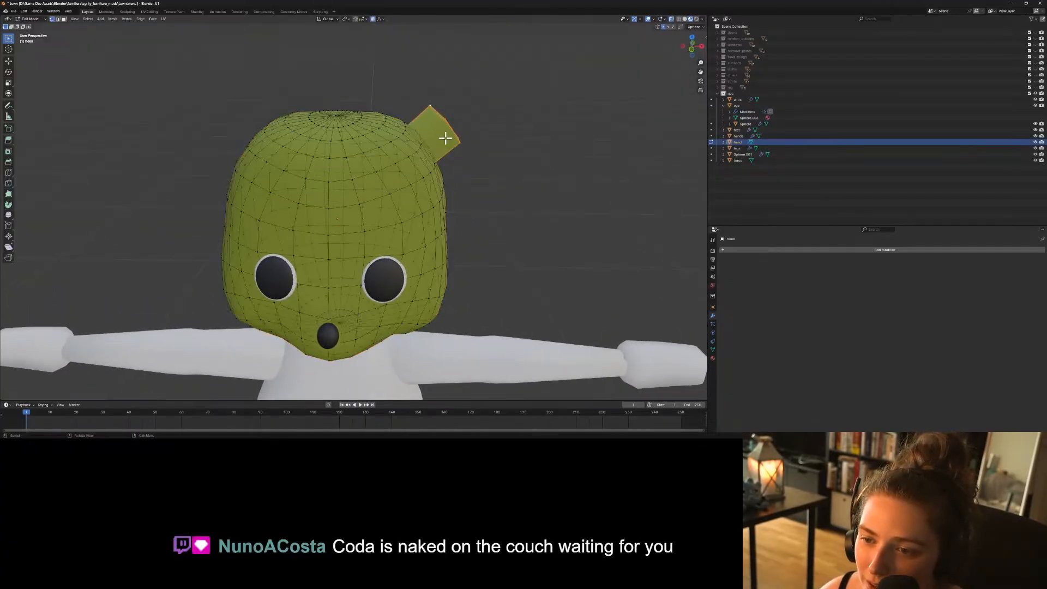
drag(422, 91, 436, 113)
key(KP_1)
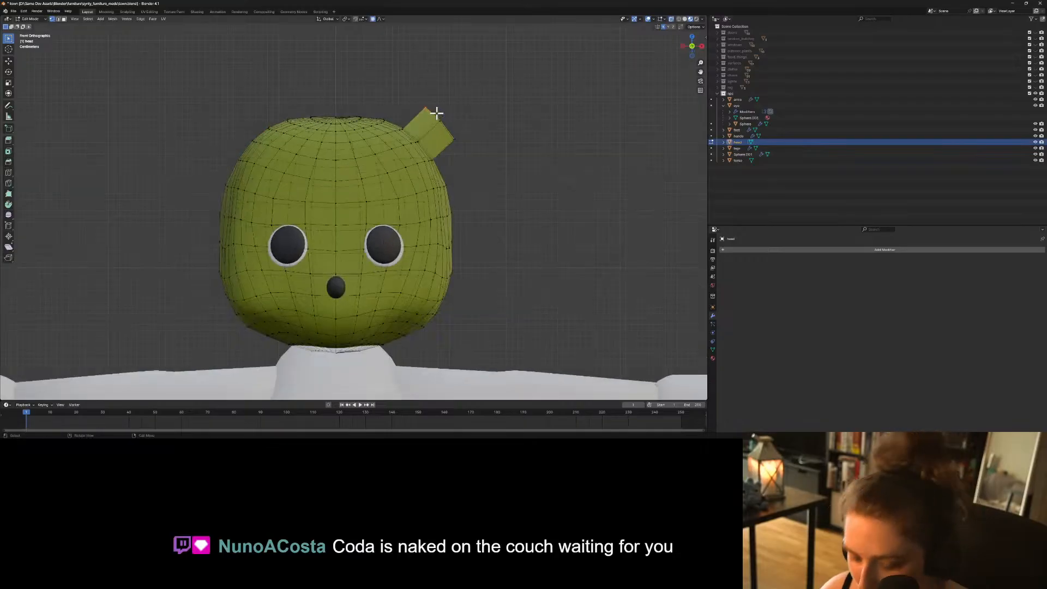
key(g)
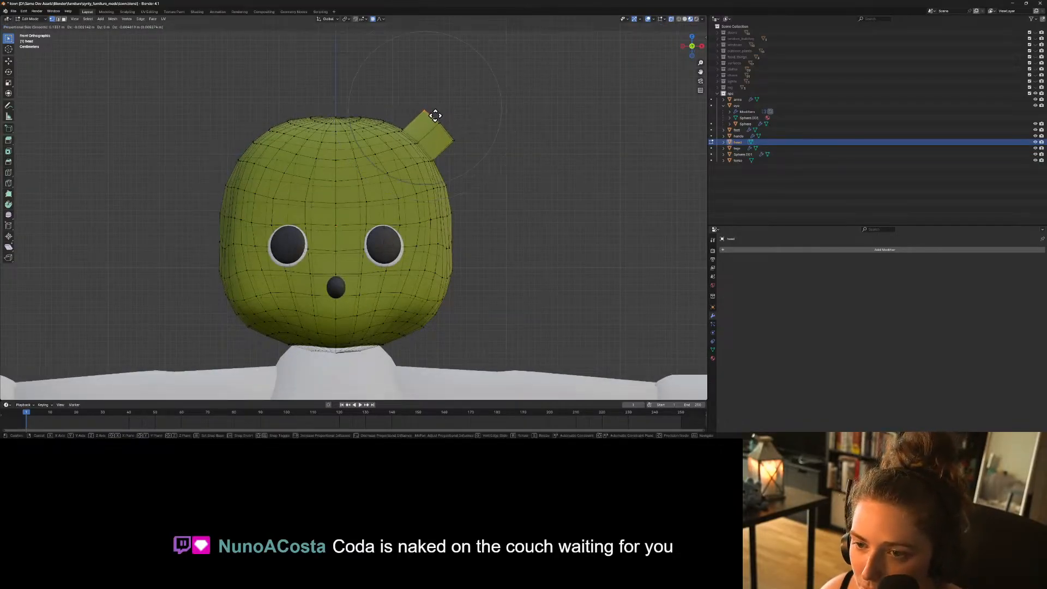
scroll(434, 117, up, 4)
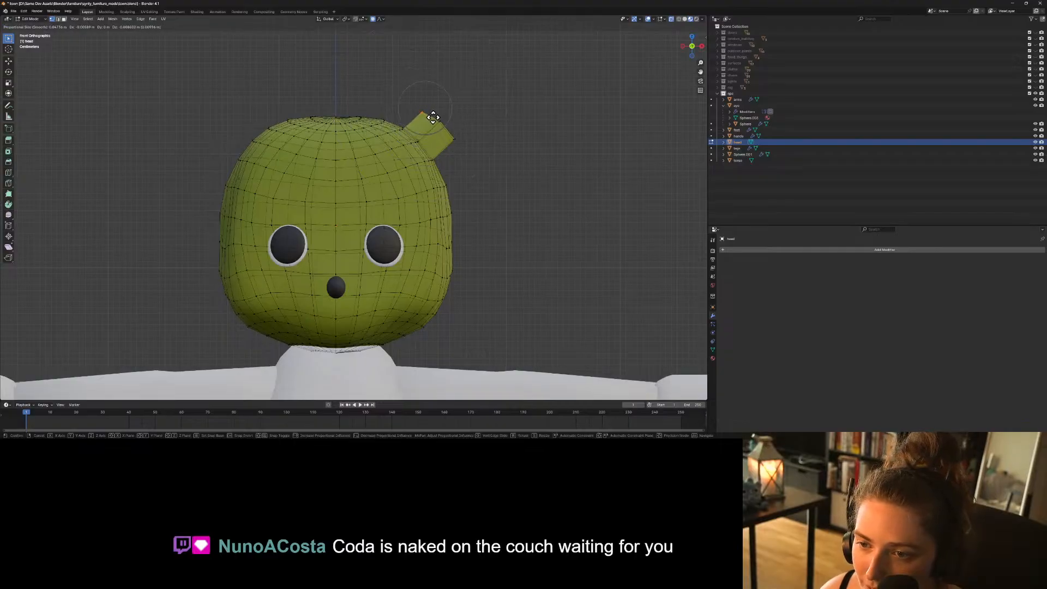
click(434, 117)
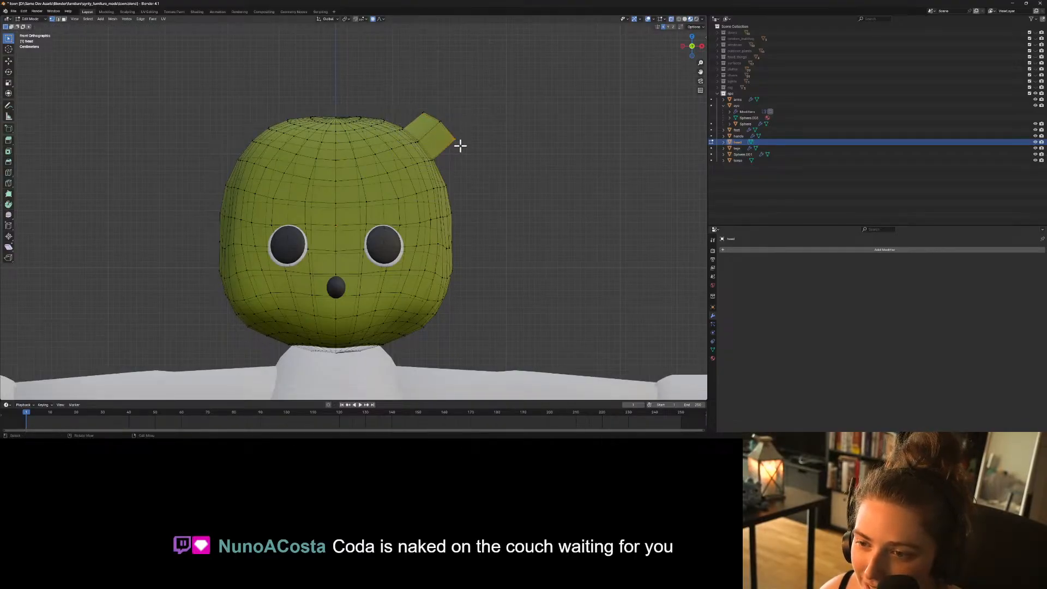
key(g)
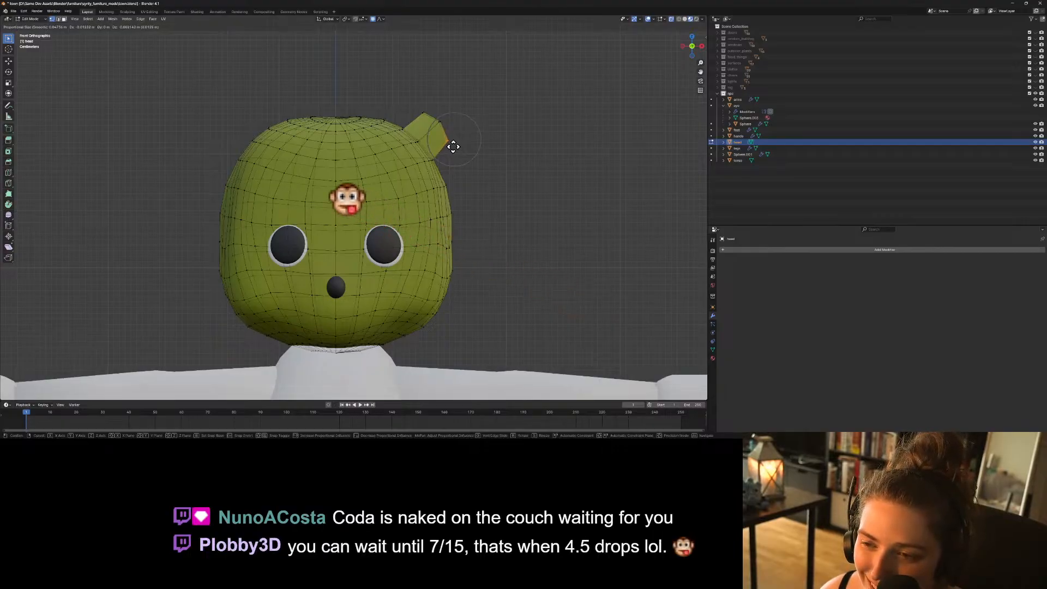
click(453, 147)
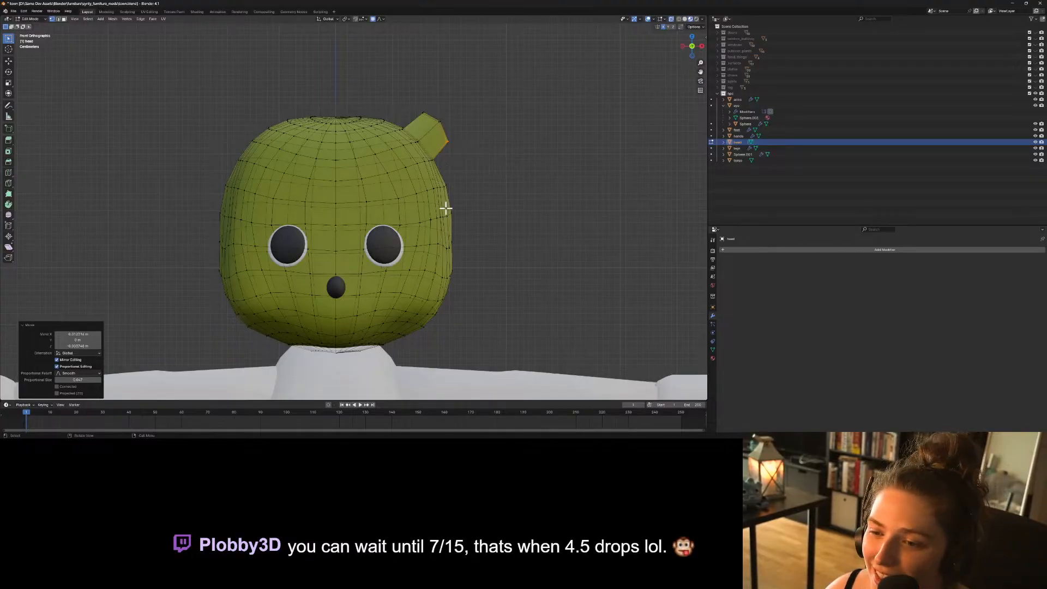
Undo the ear extrusion and its corner edits, deselect the head's mesh and return to Object Mode.
middle_drag(540, 226, 547, 260)
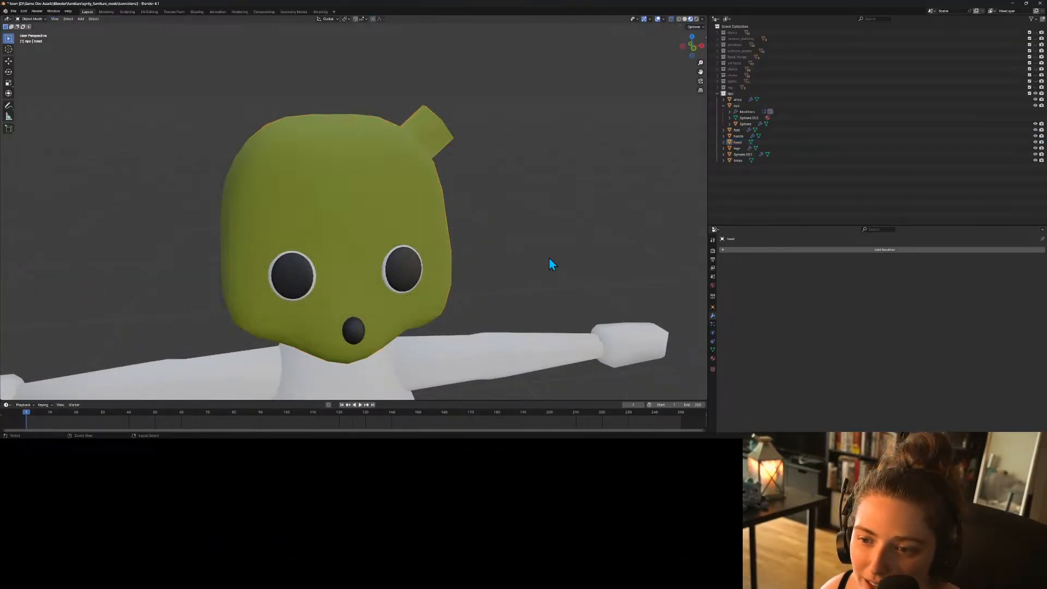
key(ctrl+z)
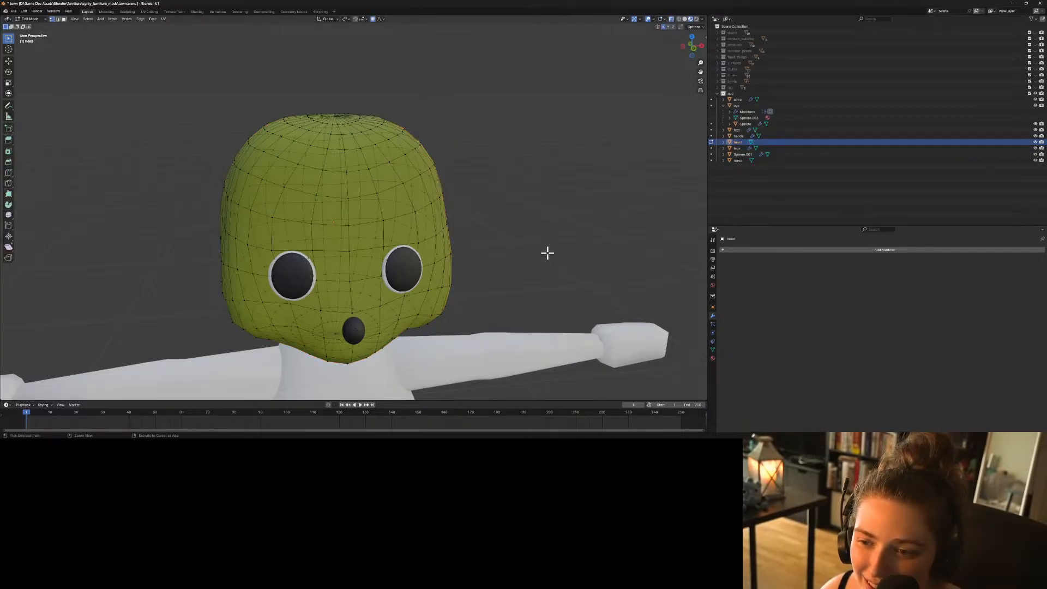
key(a)
key(alt+a)
key(Tab)
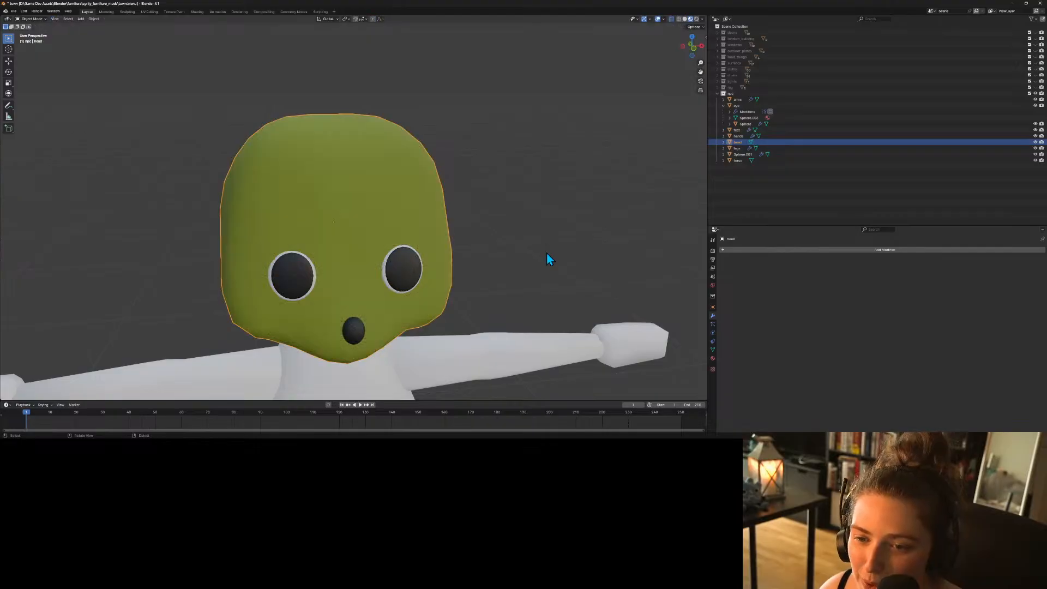
Add a UV sphere and raise it along the Z axis to just above the character's head in front view.
scroll(528, 239, down, 3)
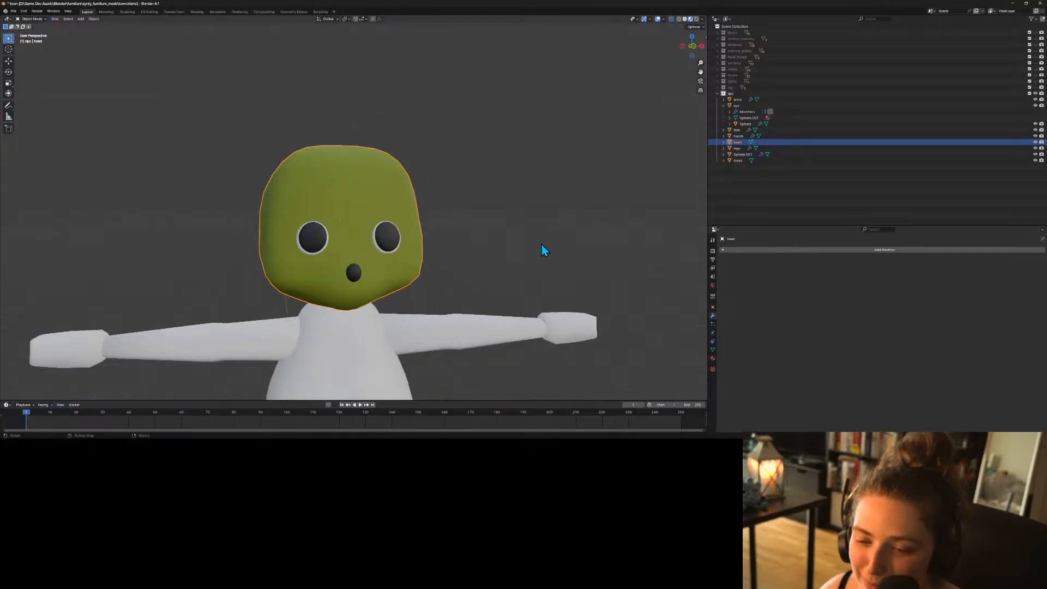
middle_drag(542, 244, 509, 222)
key(KP_1)
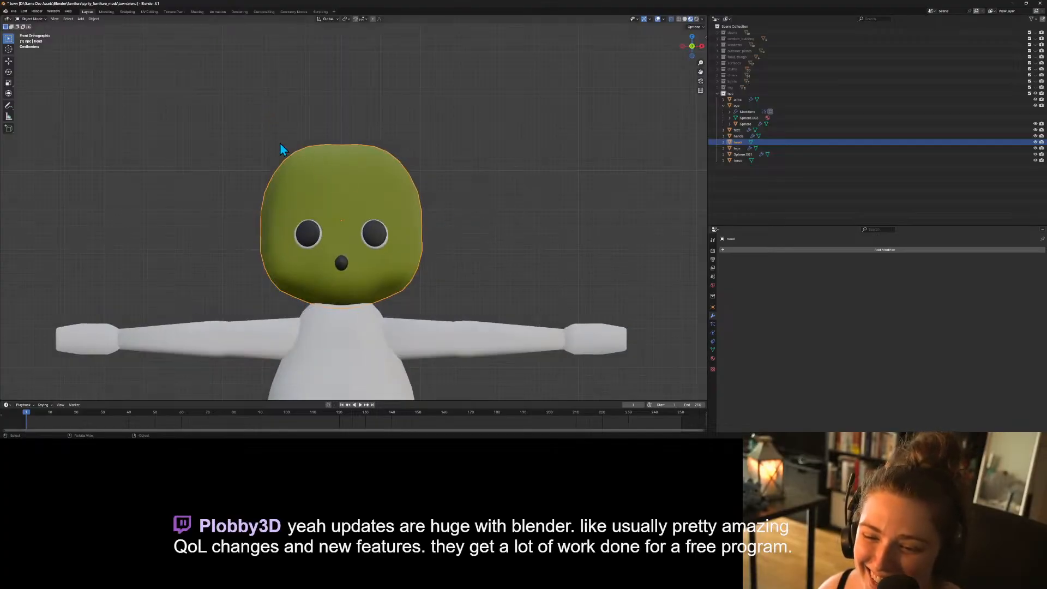
click(80, 18)
mouse_move(91, 28)
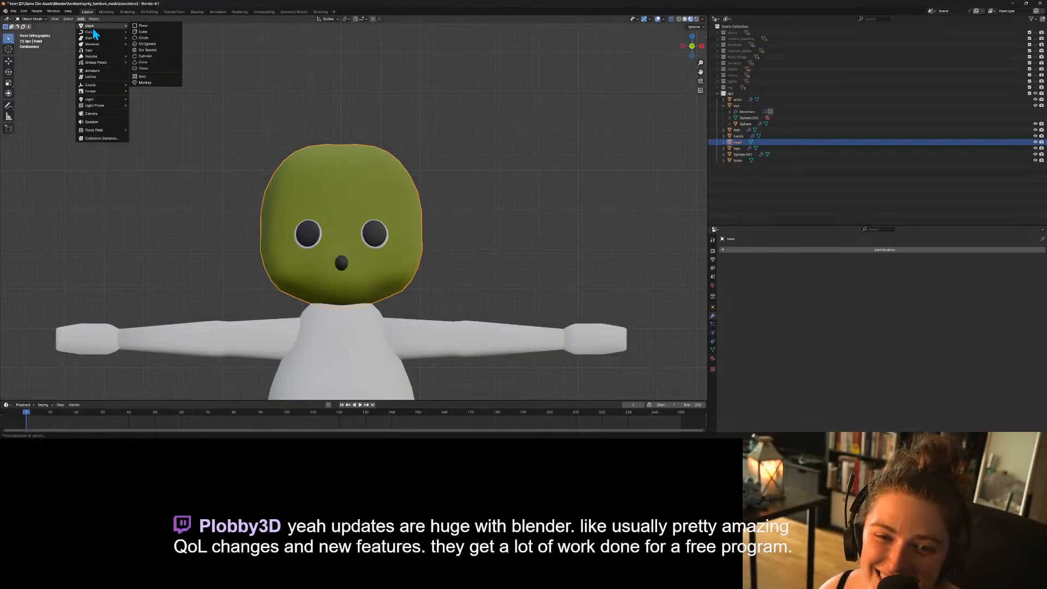
click(147, 44)
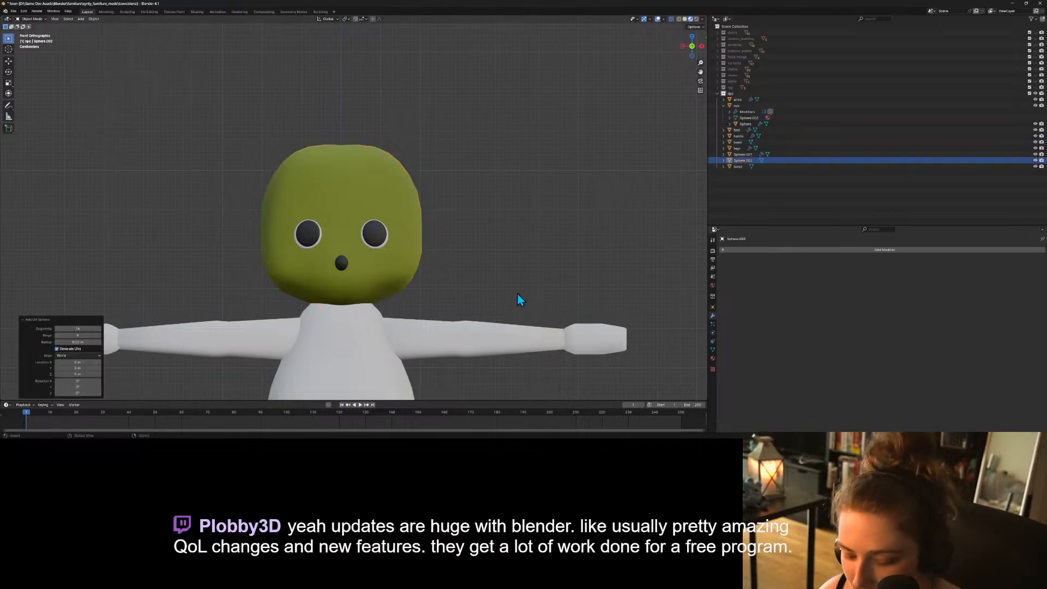
key(g)
key(z)
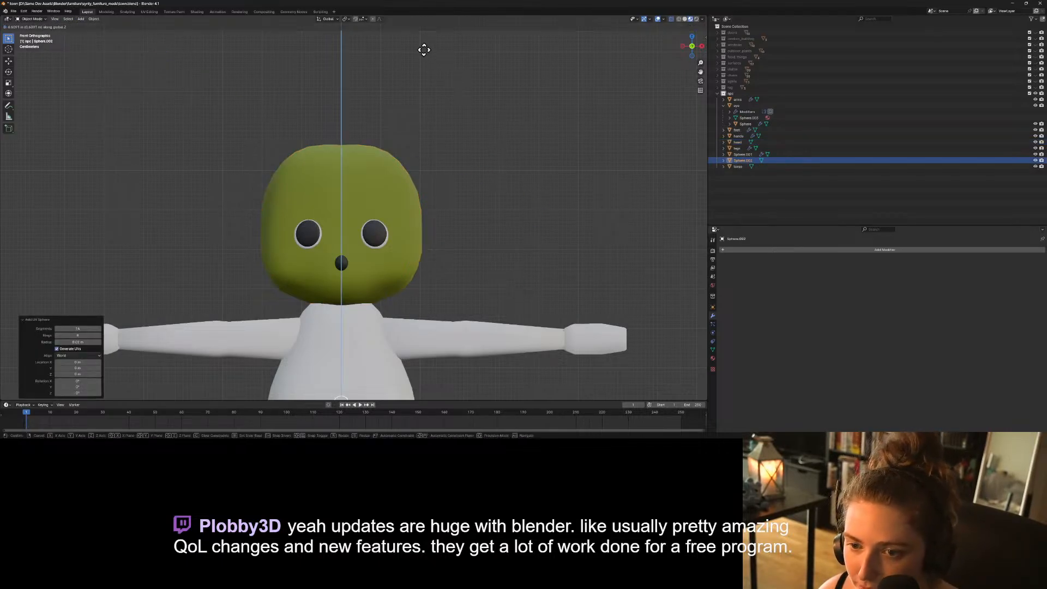
click(419, 155)
Enlarge the new sphere to ear size and place it on one upper corner of the head.
key(s)
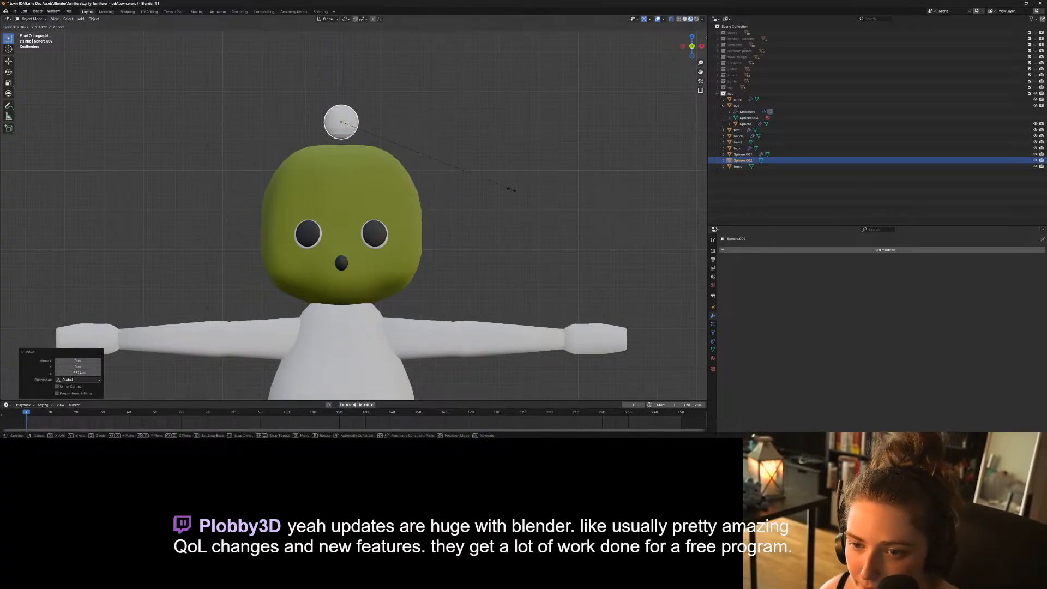
click(592, 222)
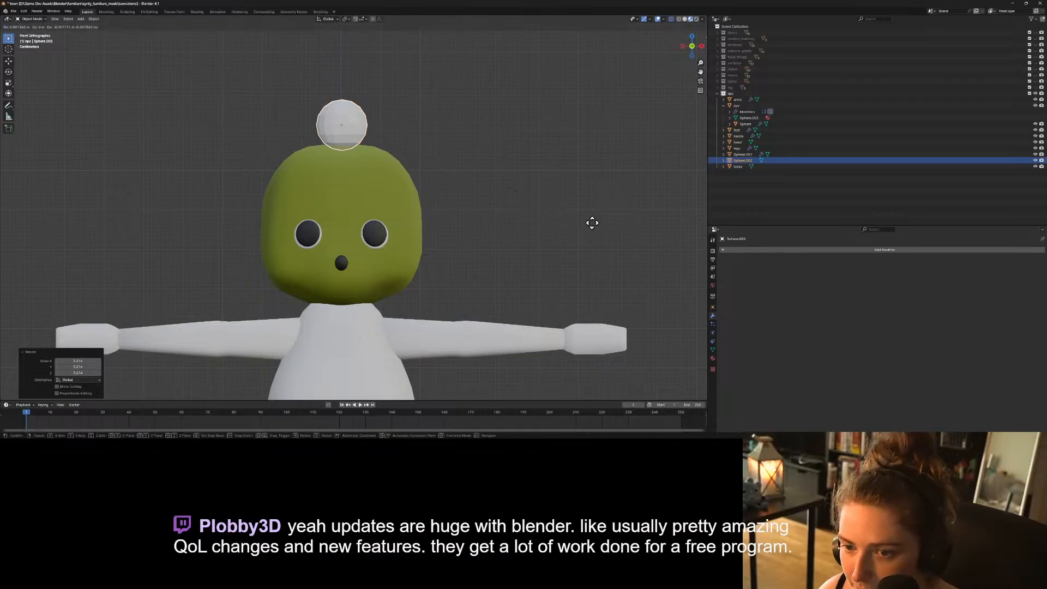
key(g)
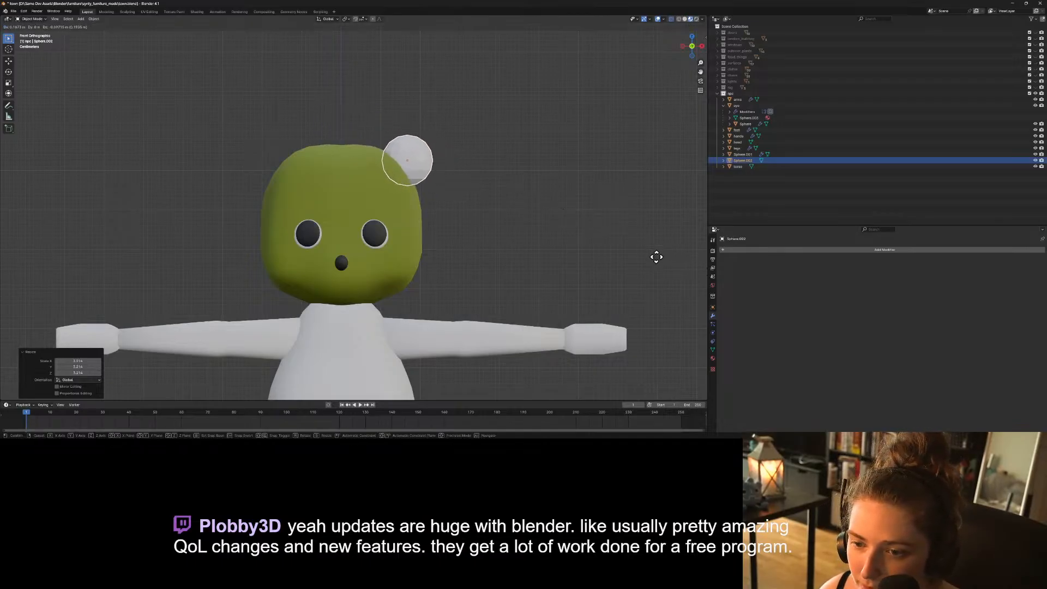
click(649, 253)
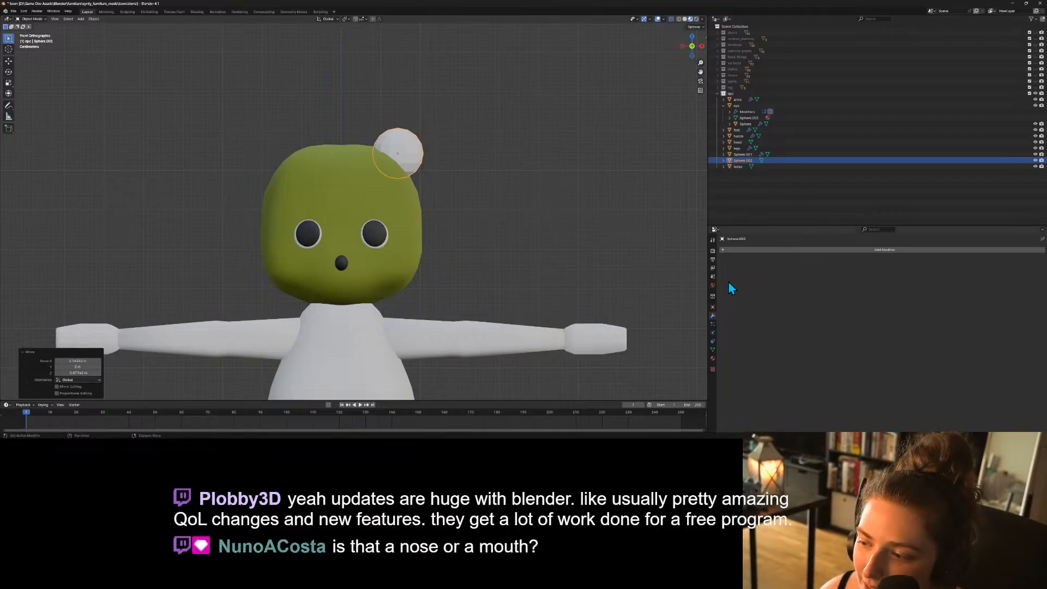
Shade the ear sphere smooth and add a Mirror modifier on X with the head as mirror object.
right_click(395, 142)
mouse_move(391, 141)
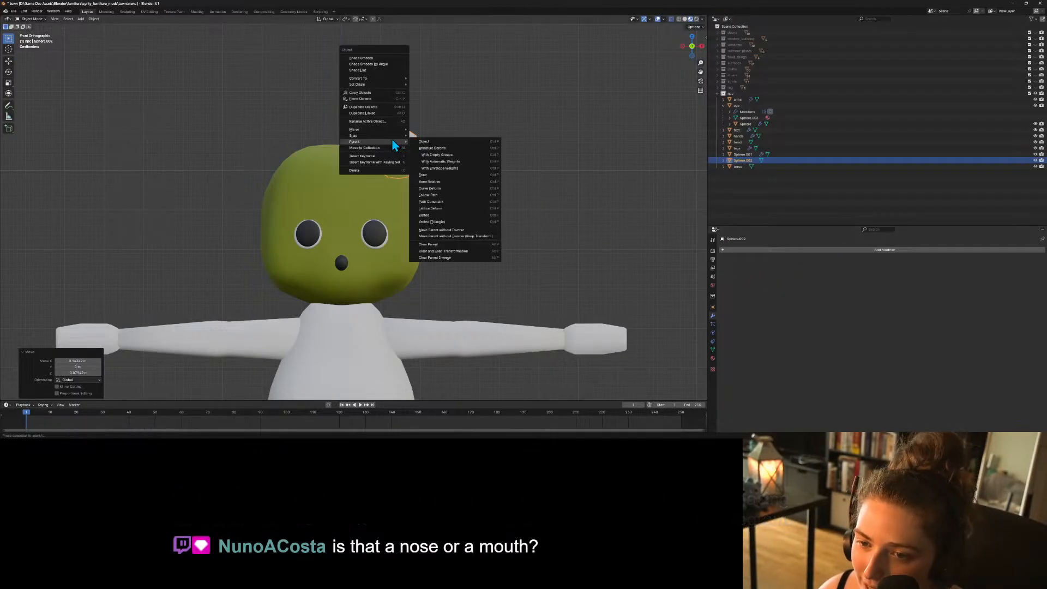
click(395, 59)
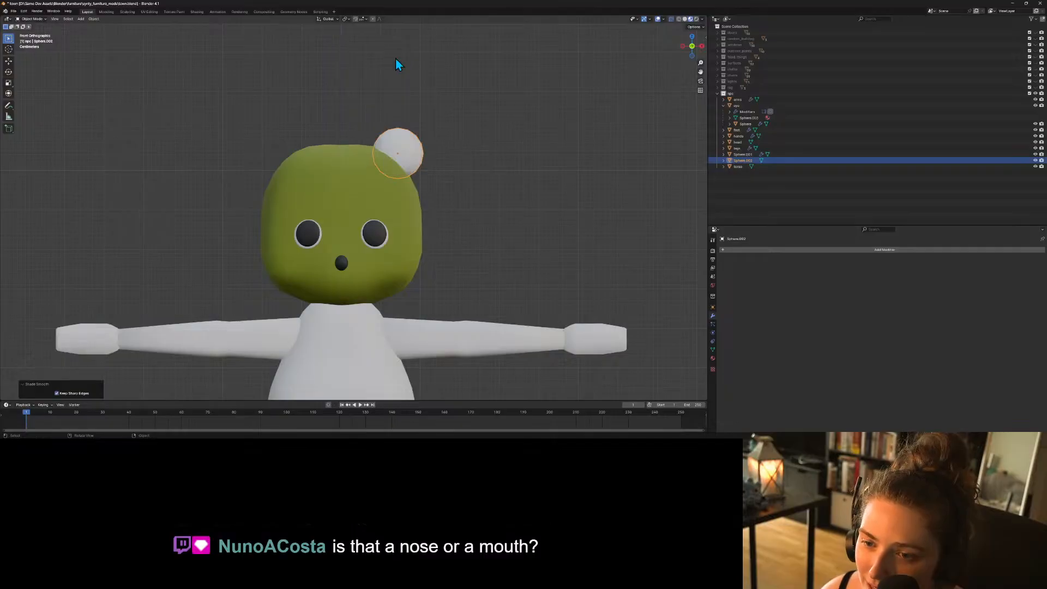
click(777, 250)
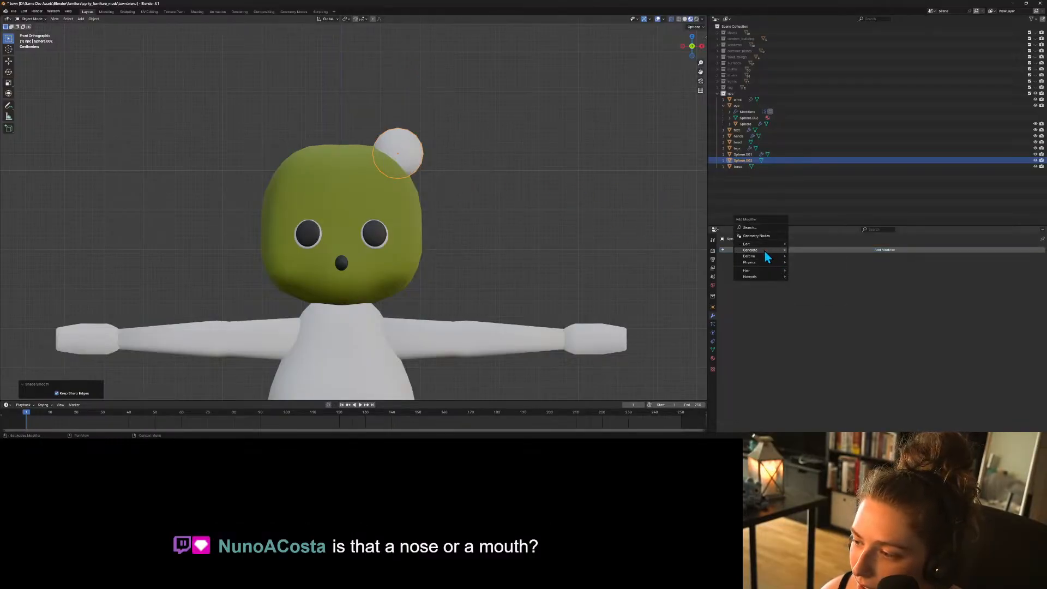
mouse_move(764, 250)
click(802, 292)
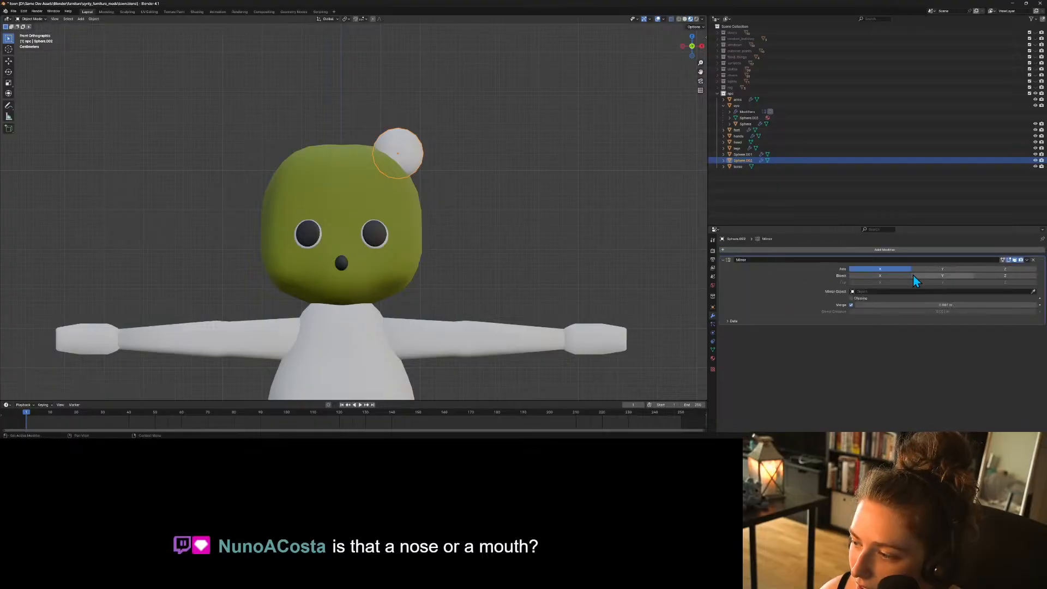
click(1033, 293)
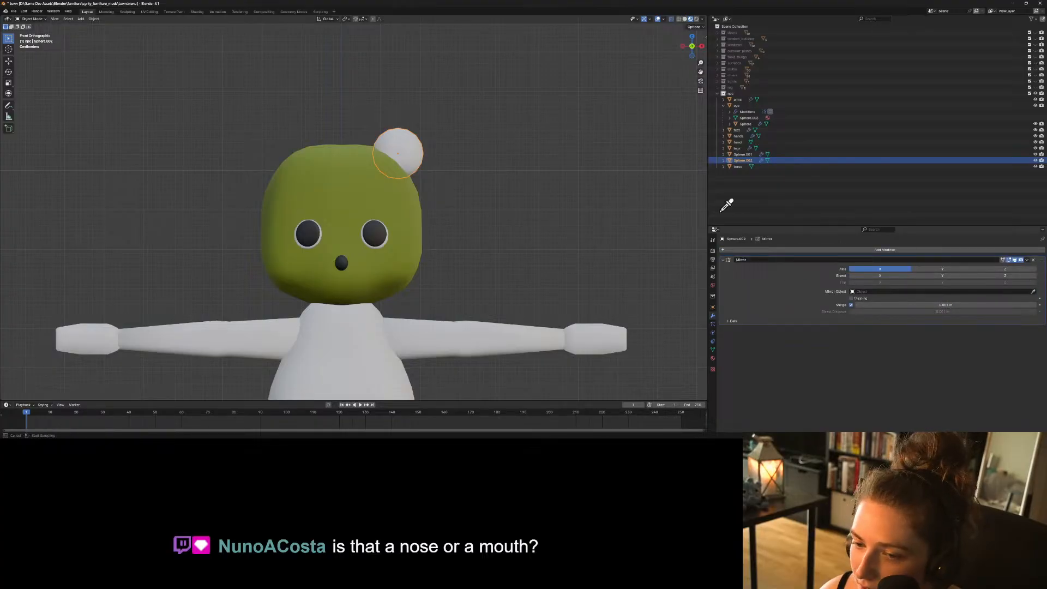
click(344, 175)
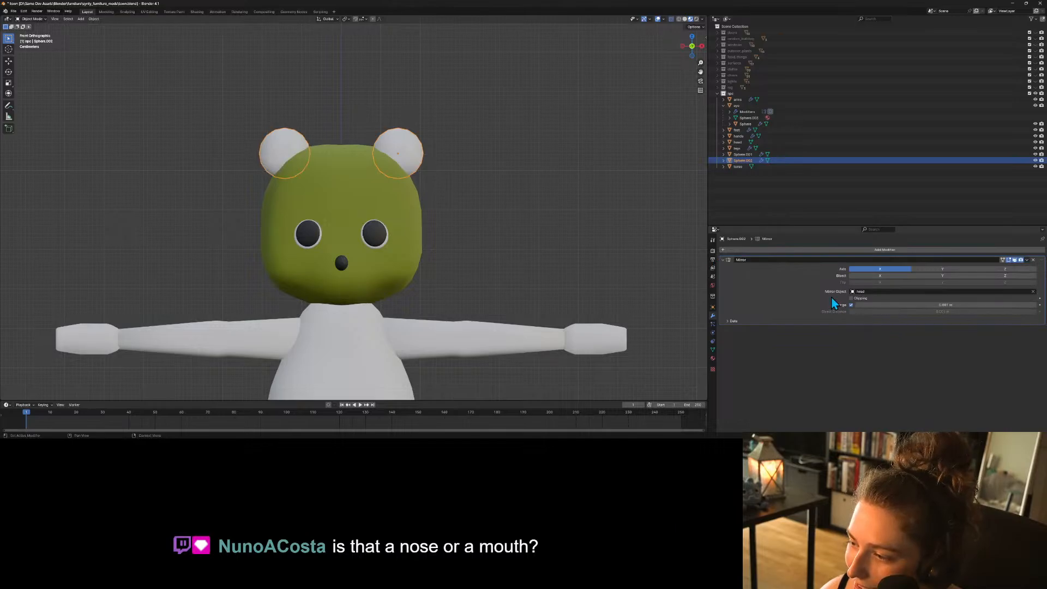
Add a Subdivision Surface modifier to the ears and shift them slightly outward and down on the head.
click(973, 248)
mouse_move(973, 247)
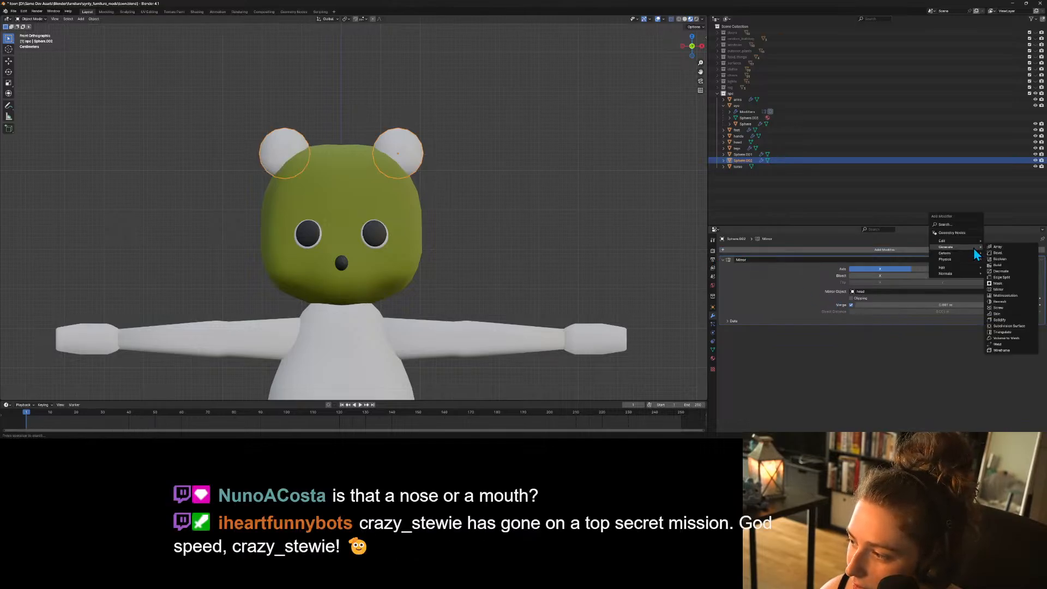
click(1009, 326)
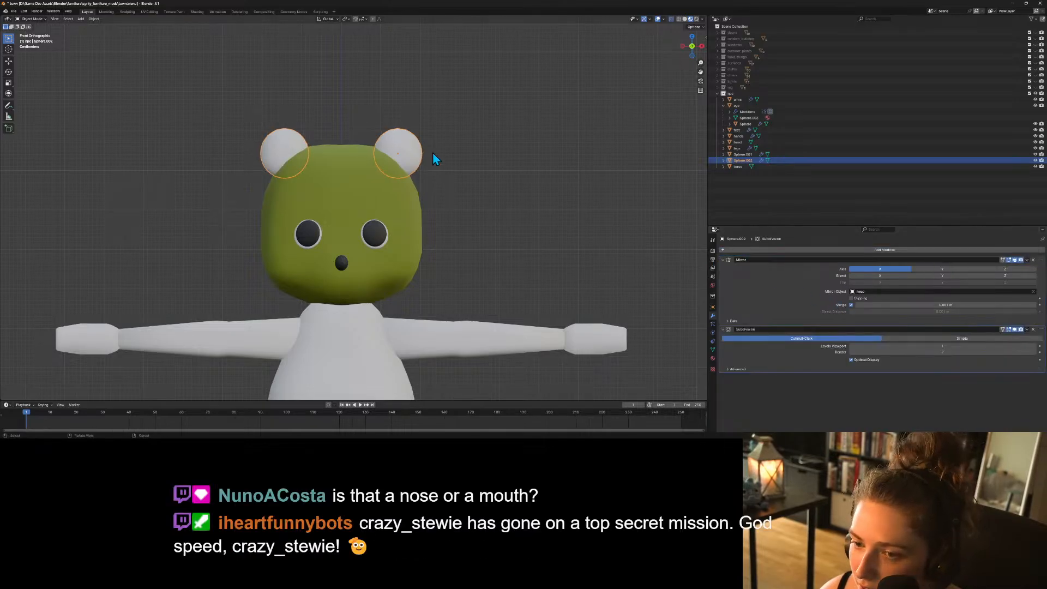
key(g)
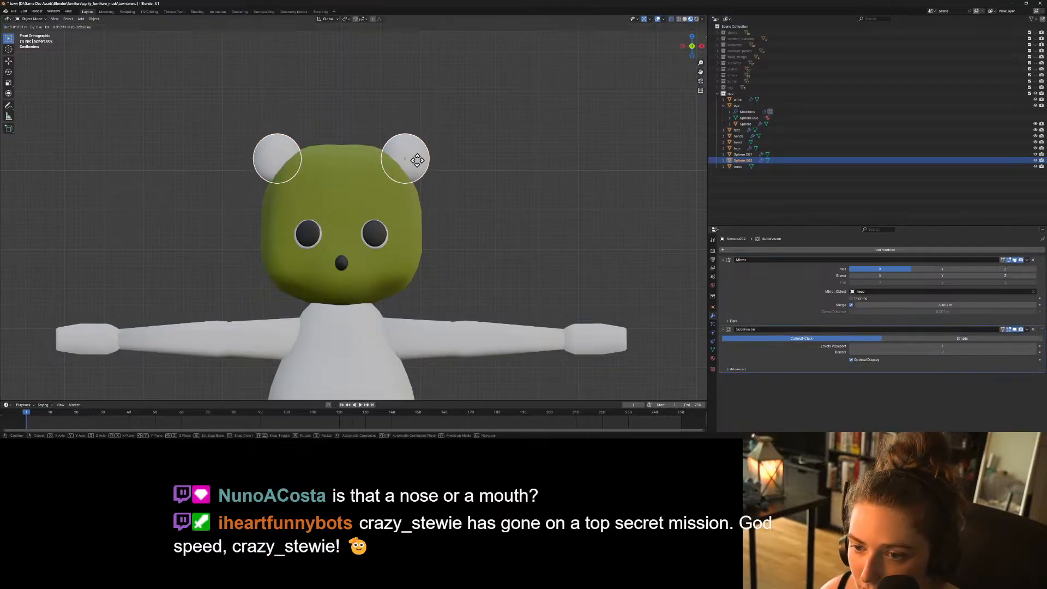
click(422, 164)
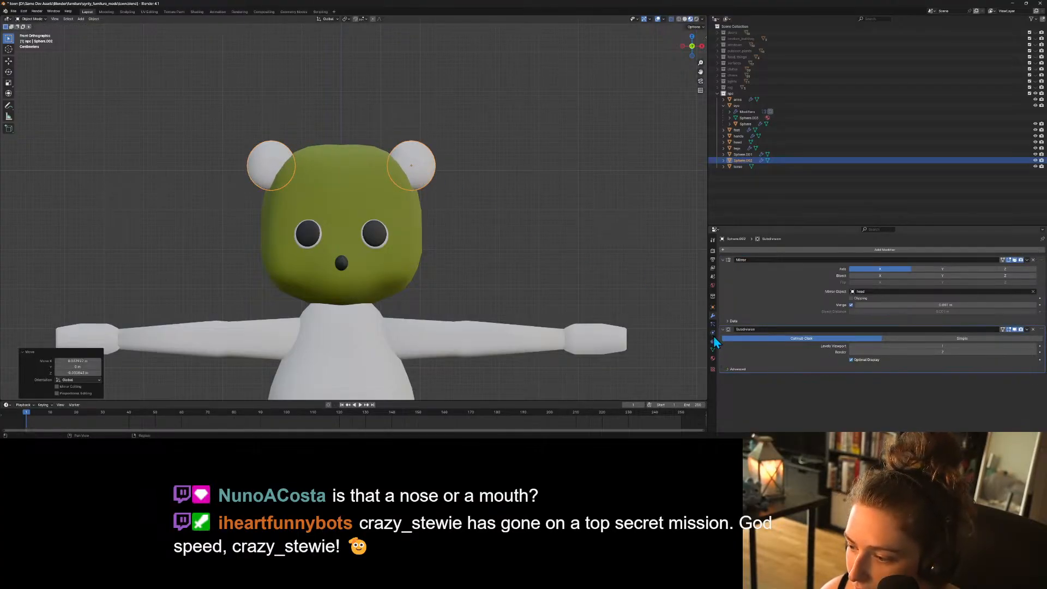
Assign the head's existing olive green material to the ears.
click(713, 358)
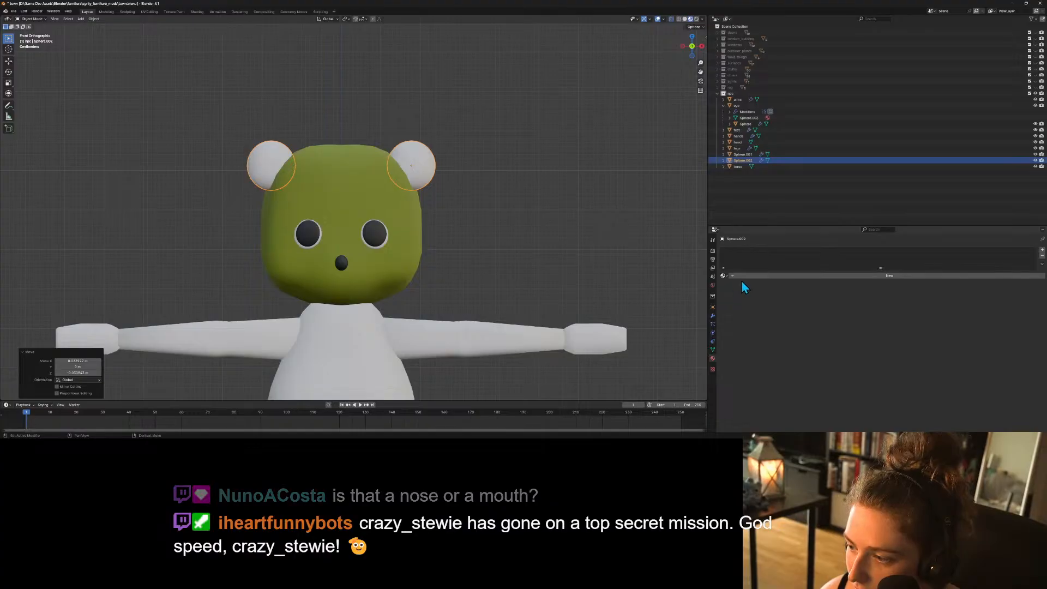
click(724, 276)
click(737, 296)
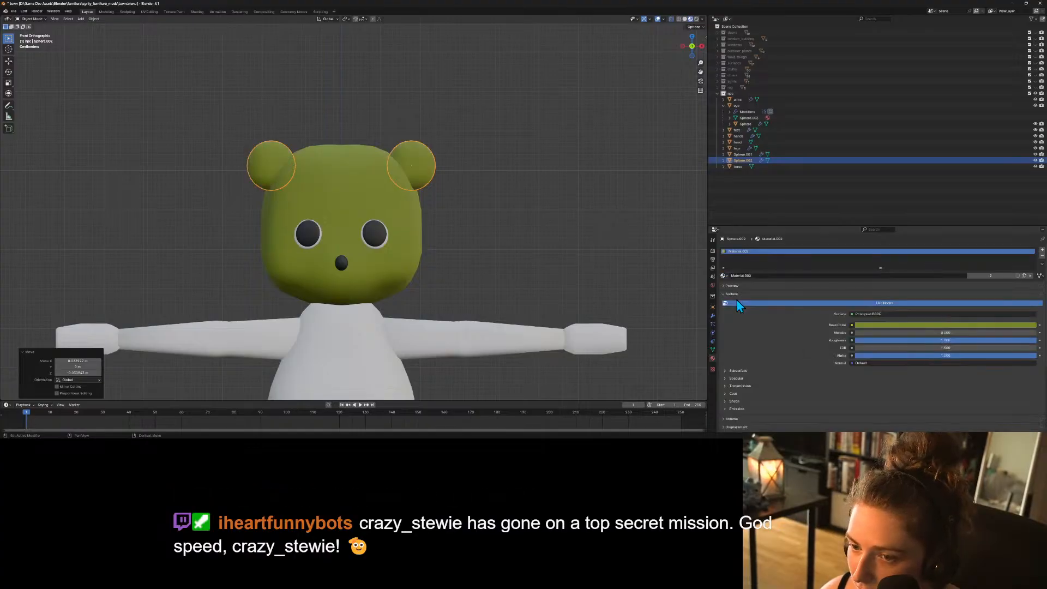
click(498, 261)
Flatten the ears front to back by scaling them down along the Y axis.
middle_drag(502, 262, 381, 190)
click(380, 186)
key(Tab)
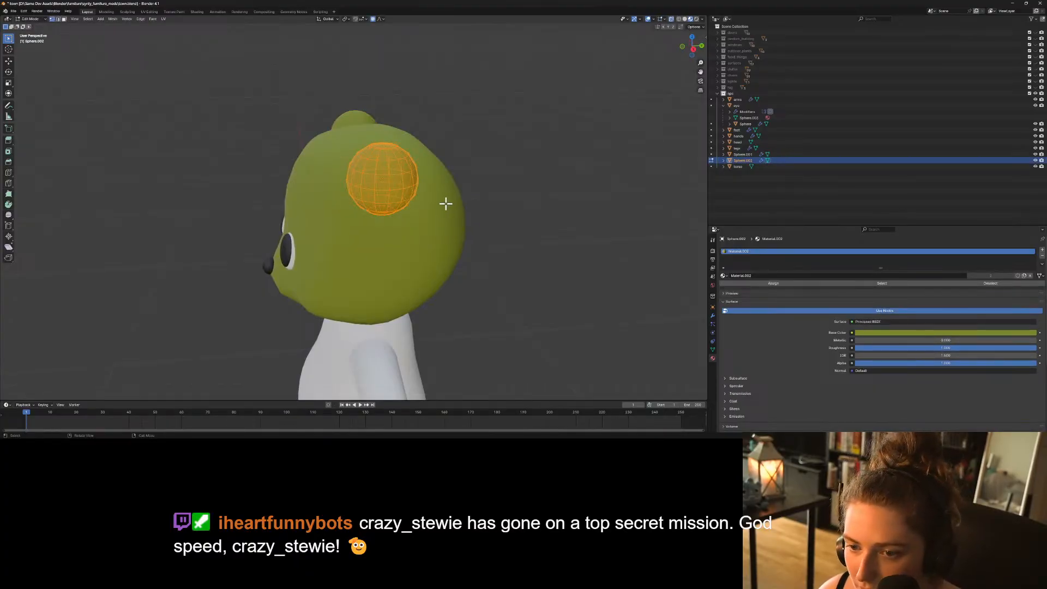
key(Tab)
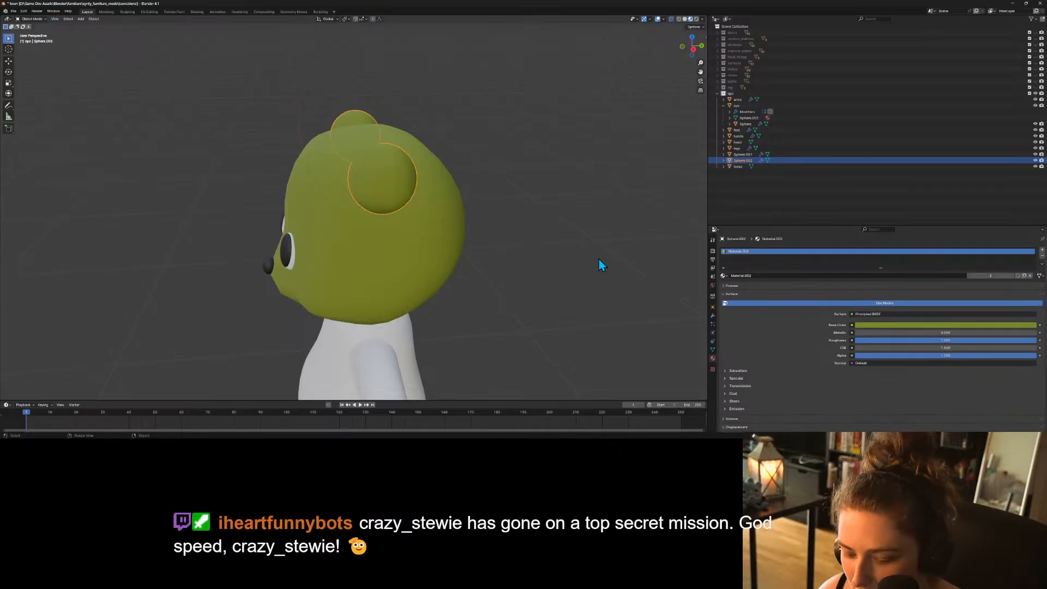
key(s)
key(y)
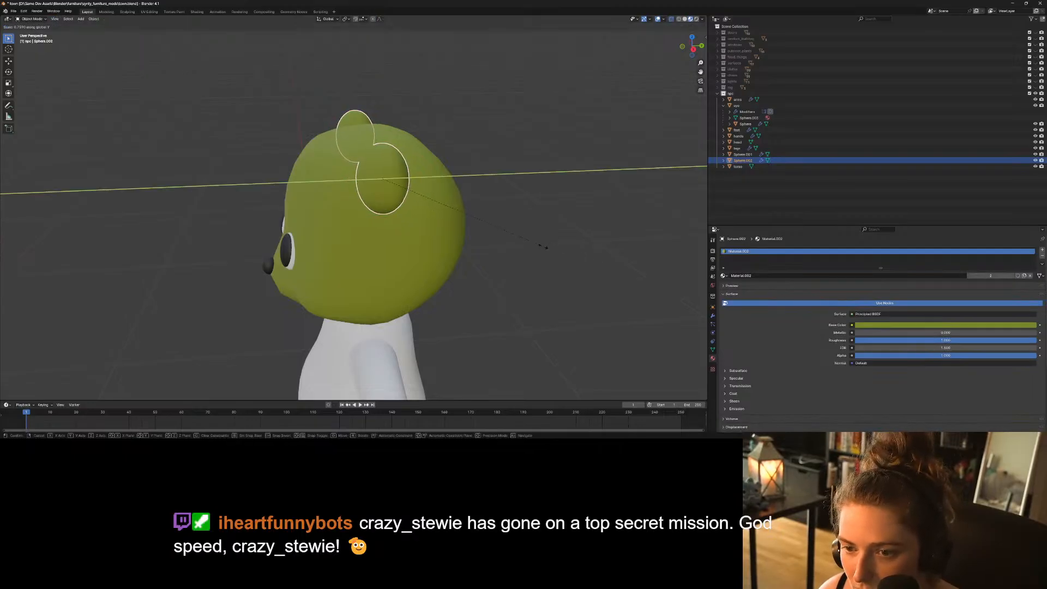
click(592, 256)
Enter Edit Mode on the ear, clear its mesh selection and turn off X-ray display.
middle_drag(591, 256, 562, 284)
key(Tab)
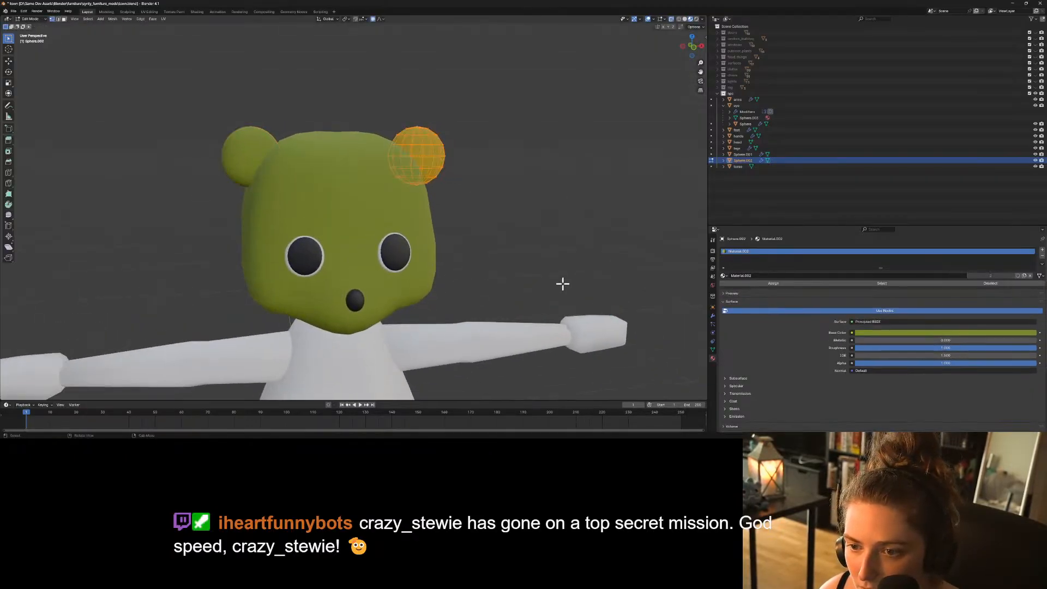
middle_drag(512, 235, 490, 204)
key(alt+a)
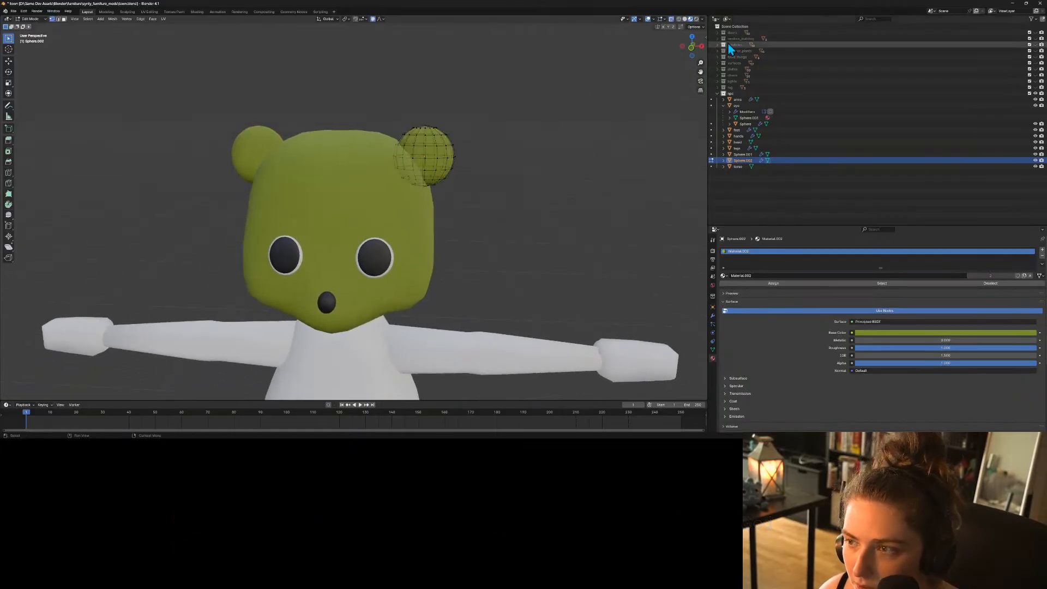
click(671, 19)
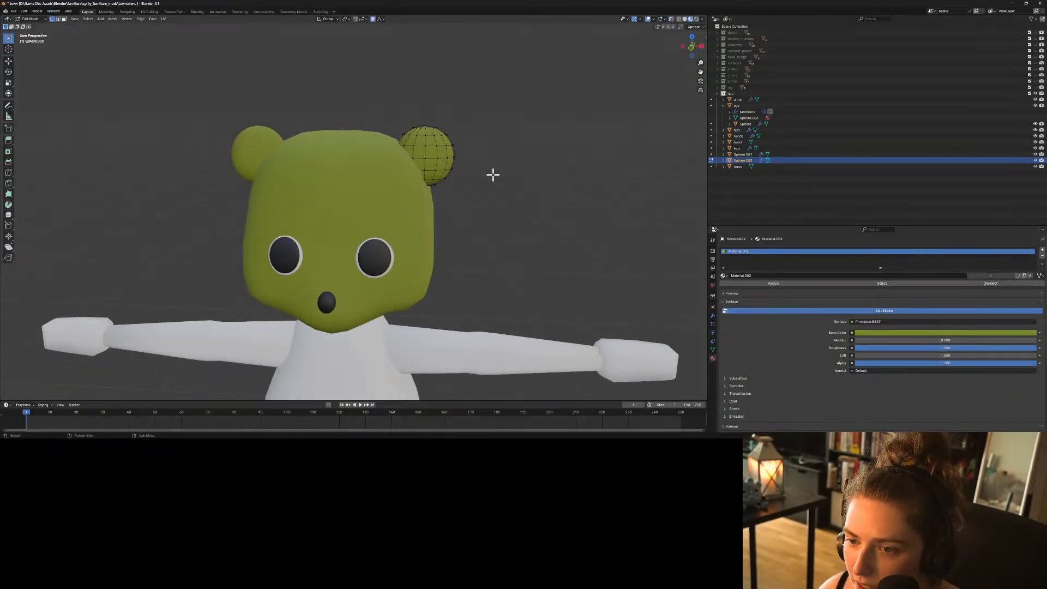
Select the patch of vertices on the ear's front side that forms the inner ear area.
scroll(460, 206, up, 5)
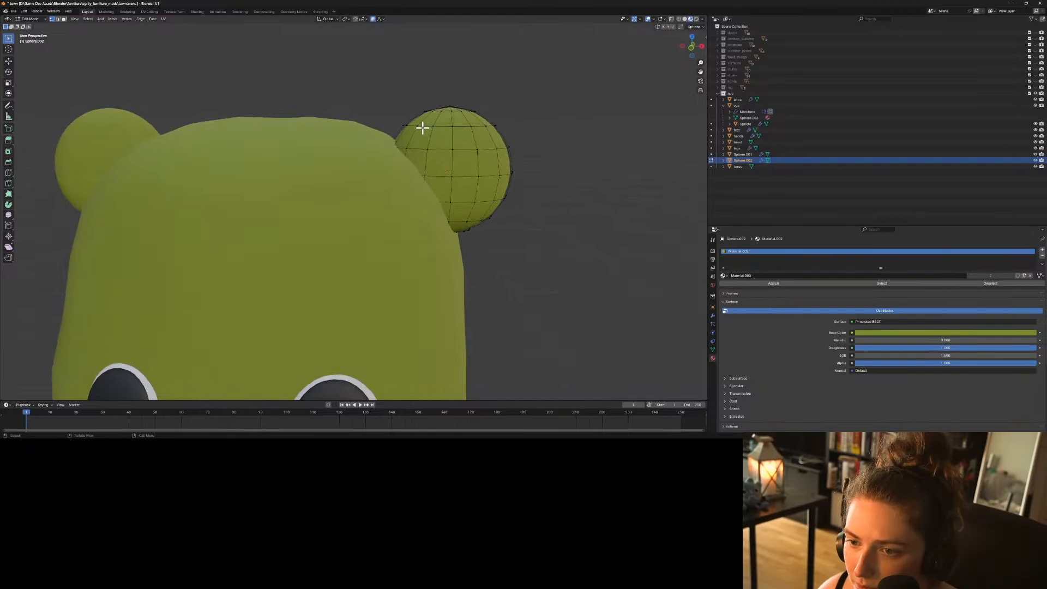
drag(424, 125, 475, 223)
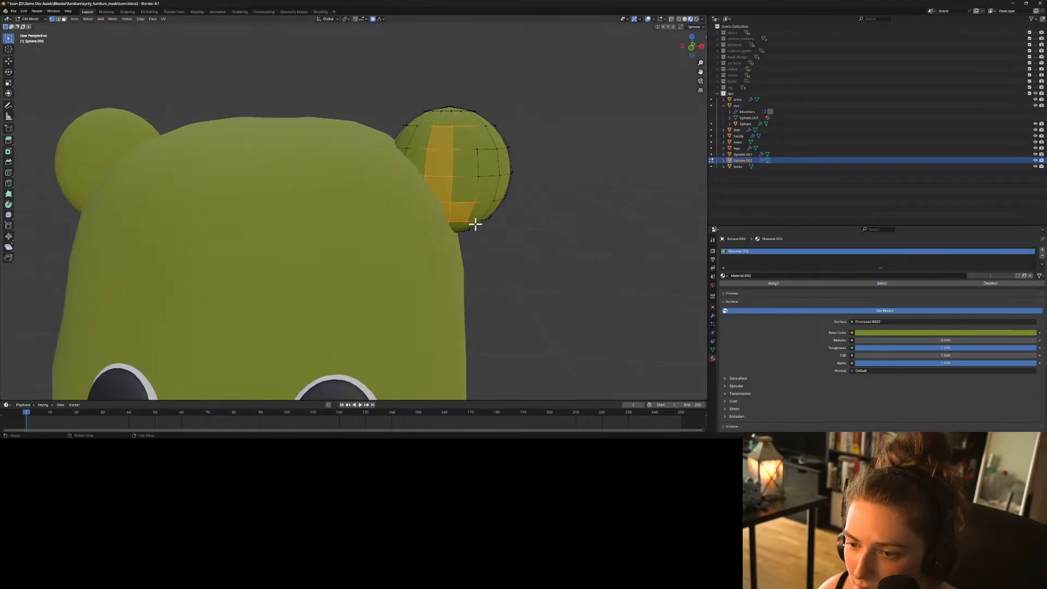
shift+click(478, 177)
shift+click(476, 151)
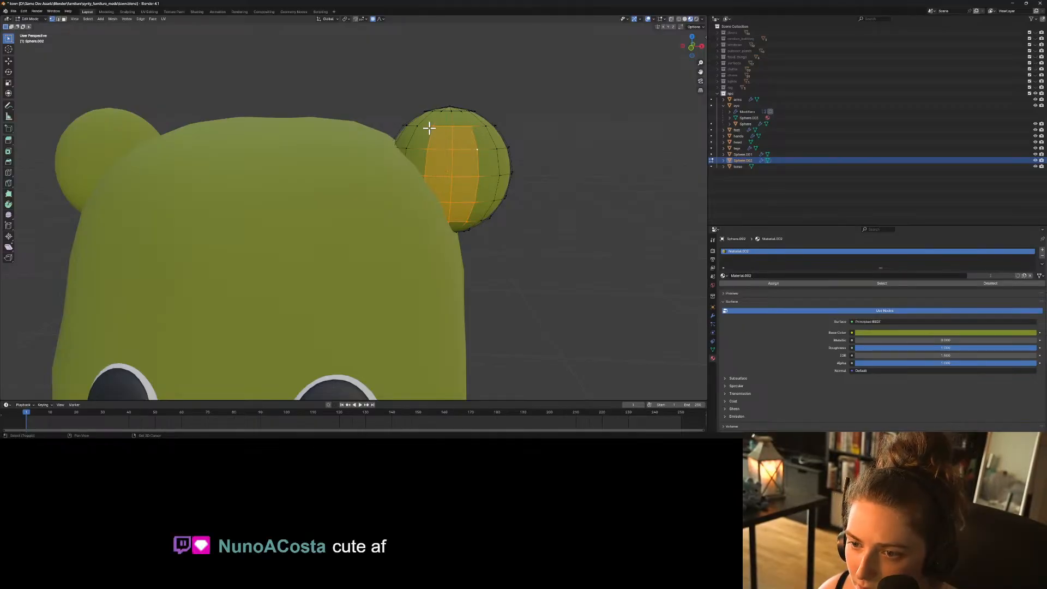
shift+click(410, 144)
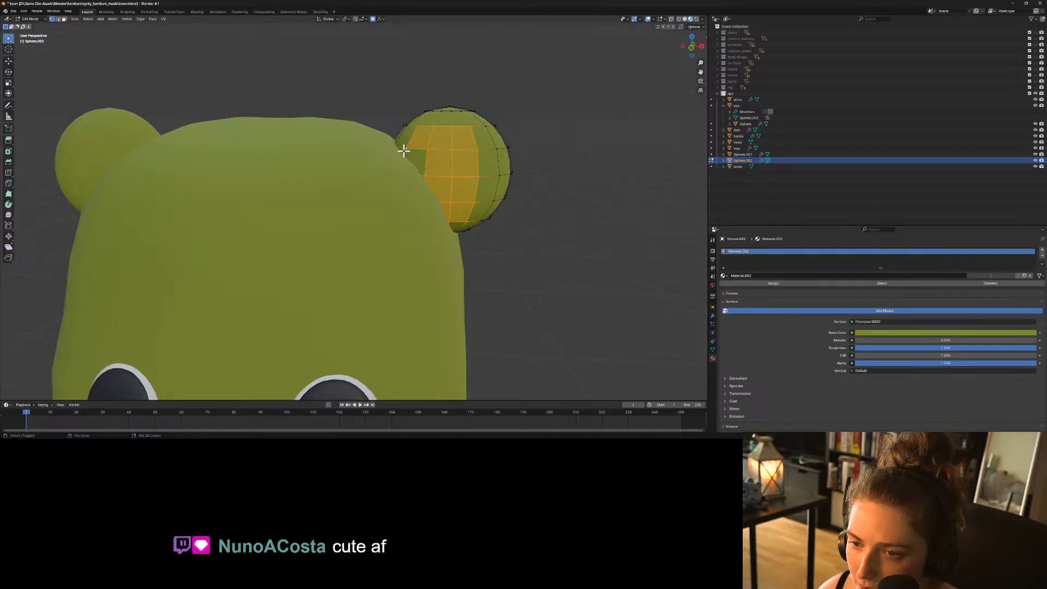
shift+click(406, 170)
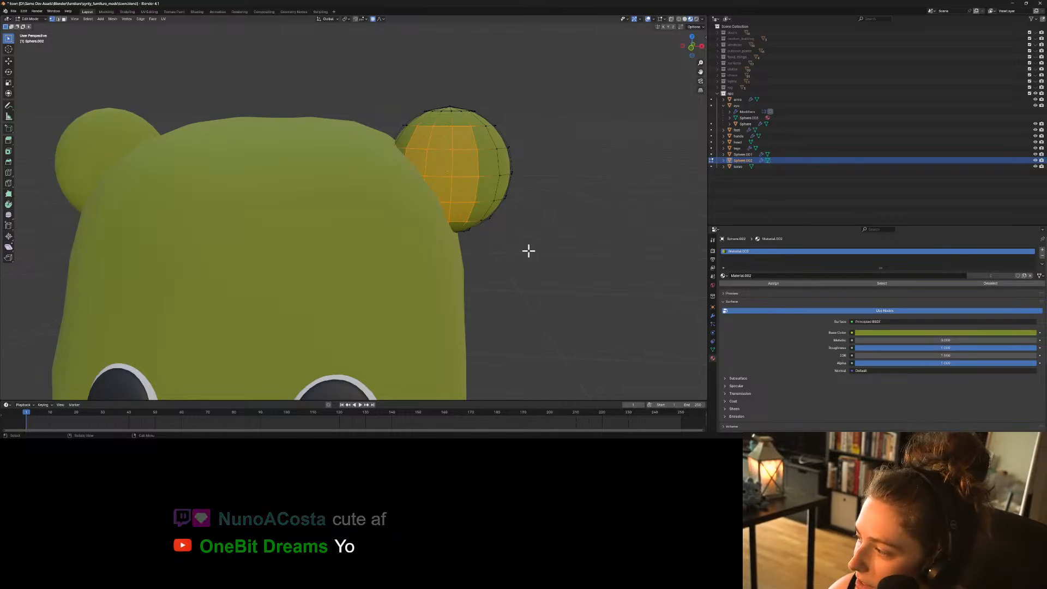
Deselect the interior vertices of the ear's front patch, keeping only its outline selected.
middle_drag(529, 250, 484, 229)
ctrl+click(430, 174)
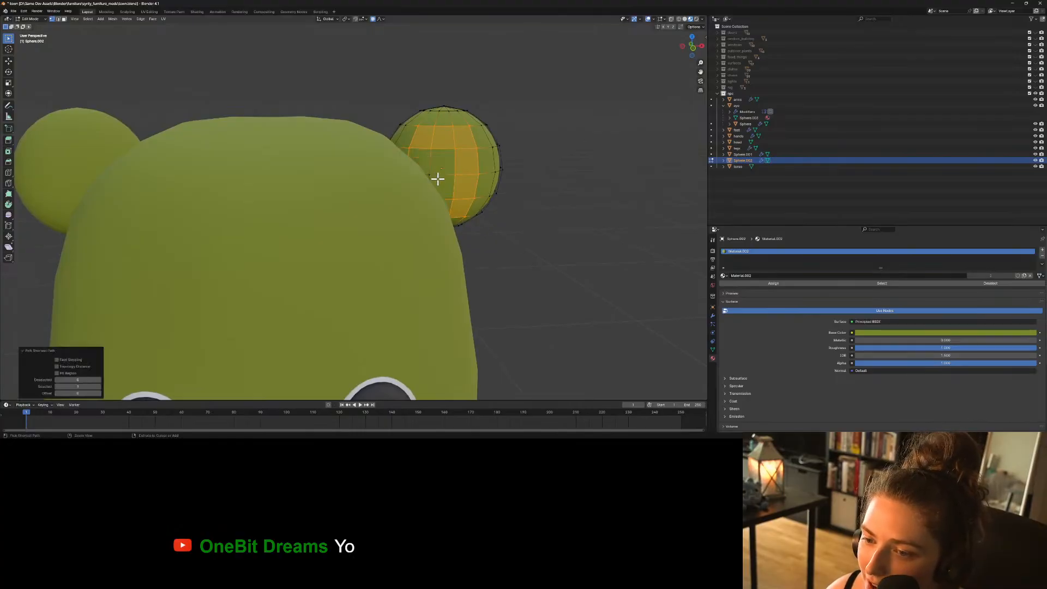
ctrl+click(431, 151)
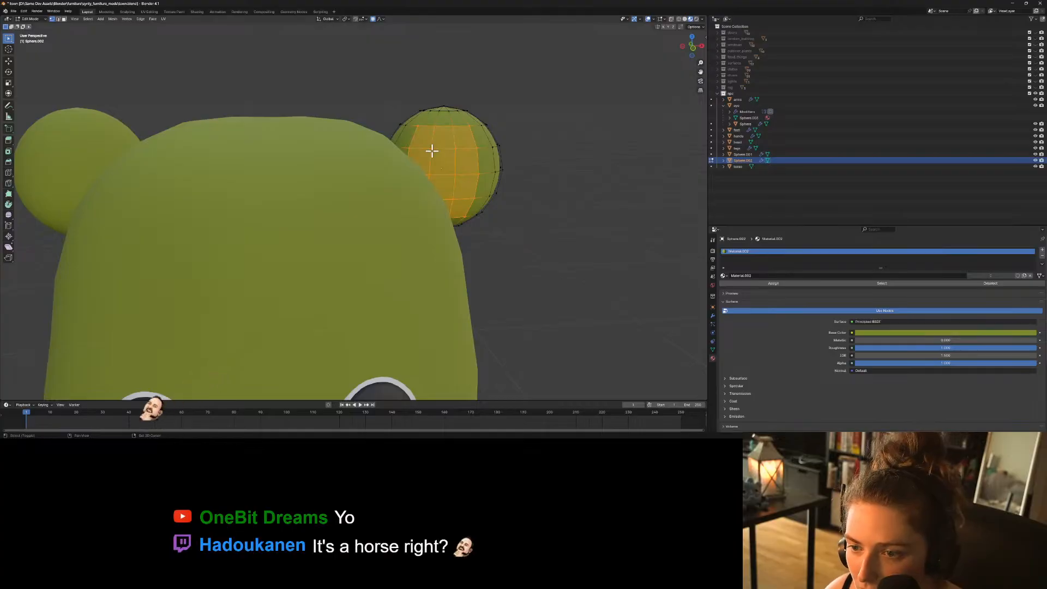
shift+click(431, 151)
shift+click(429, 175)
shift+click(454, 174)
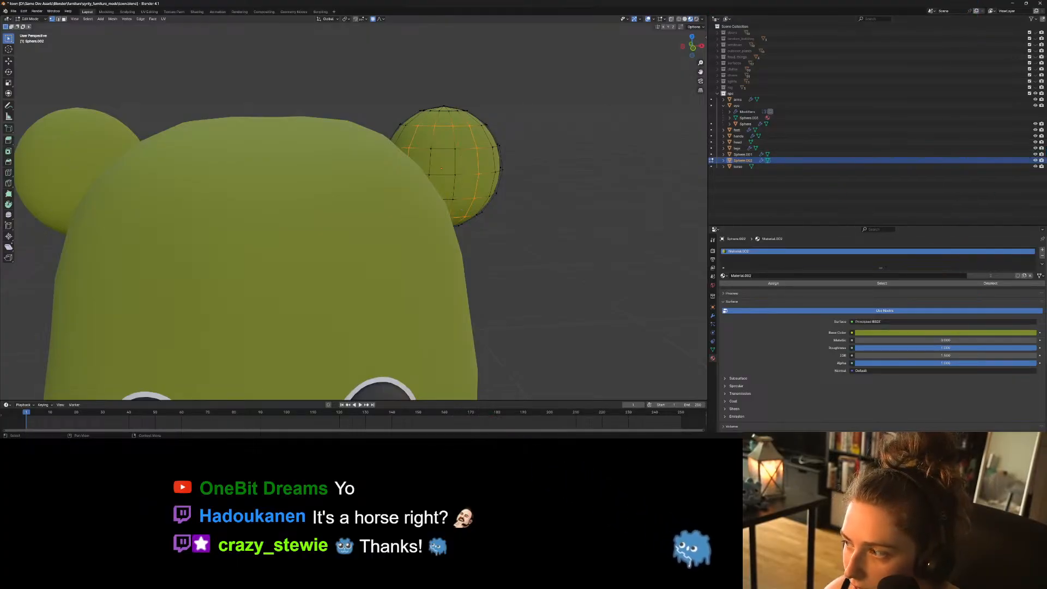
Hide the head object to expose the whole ear.
click(1036, 141)
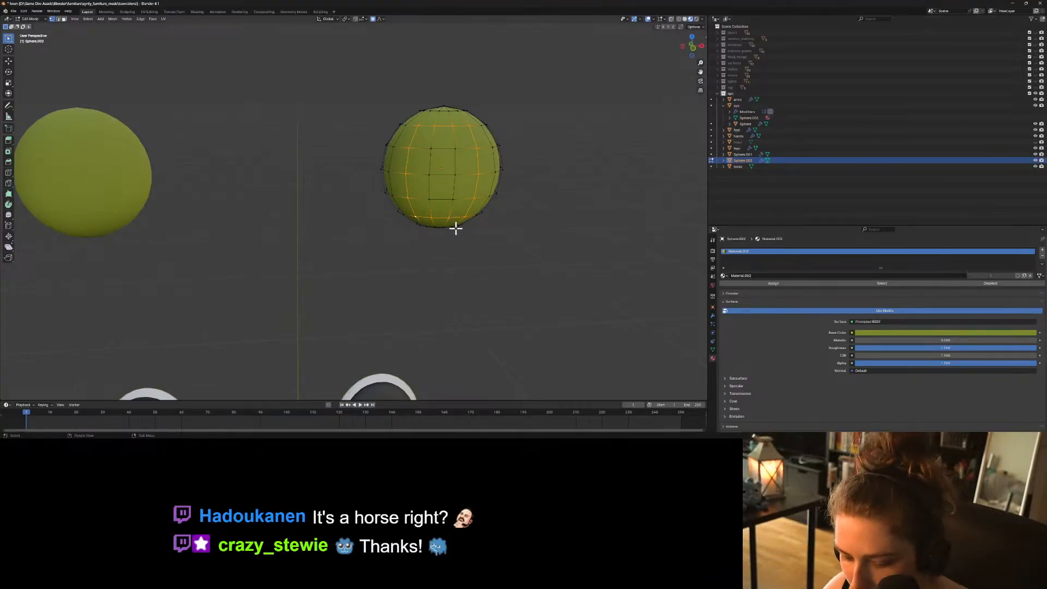
Try to push the outline of the ear's front patch along Y with a reduced proportional editing falloff.
key(g)
key(y)
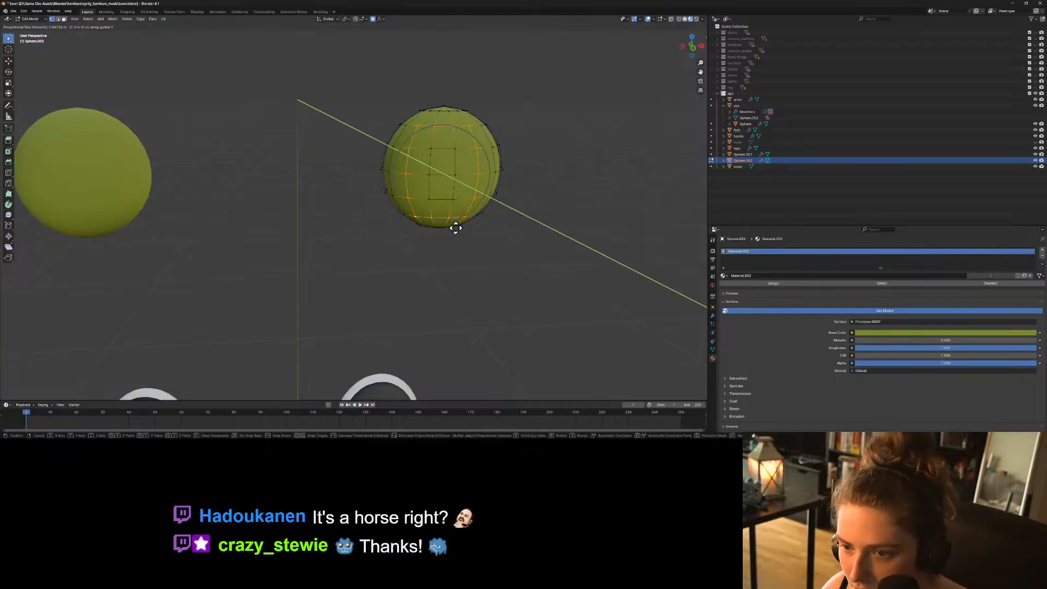
scroll(456, 227, up, 7)
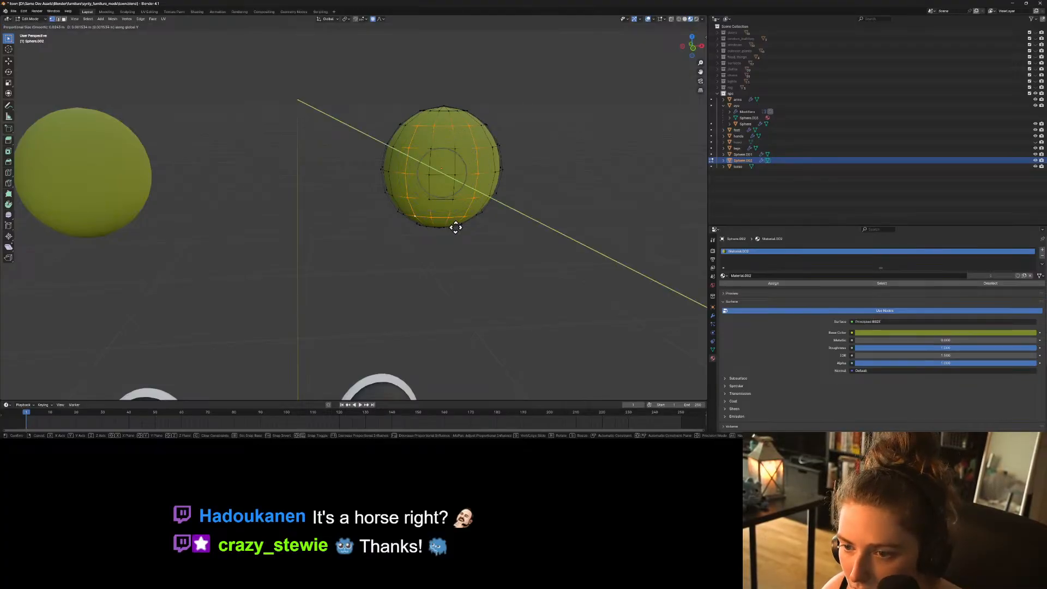
scroll(455, 227, up, 5)
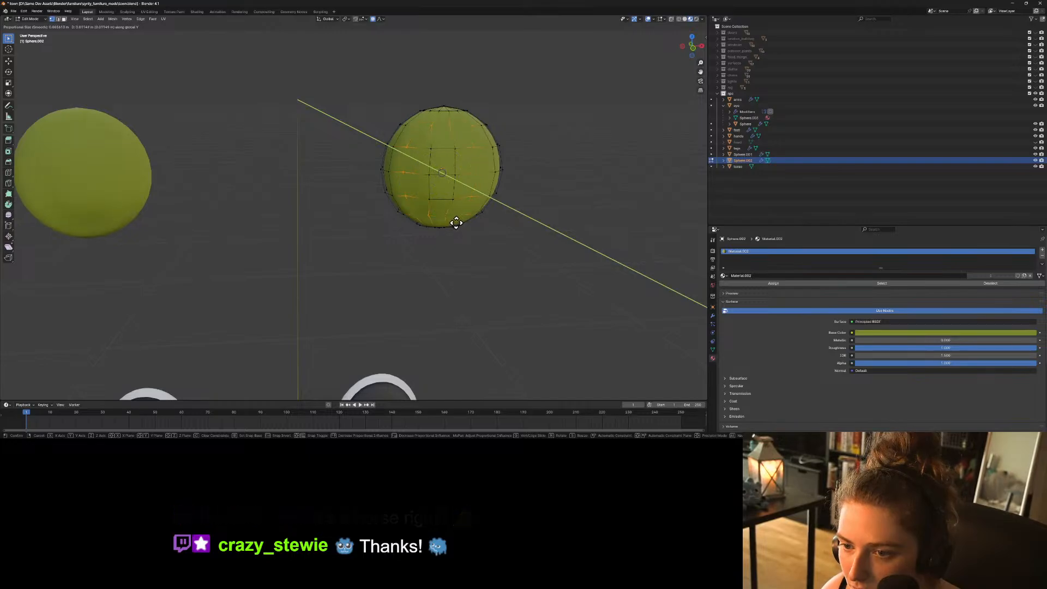
click(456, 224)
mouse_move(503, 245)
middle_down()
mouse_move(453, 236)
mouse_move(497, 243)
middle_up()
key(ctrl+KP_Add)
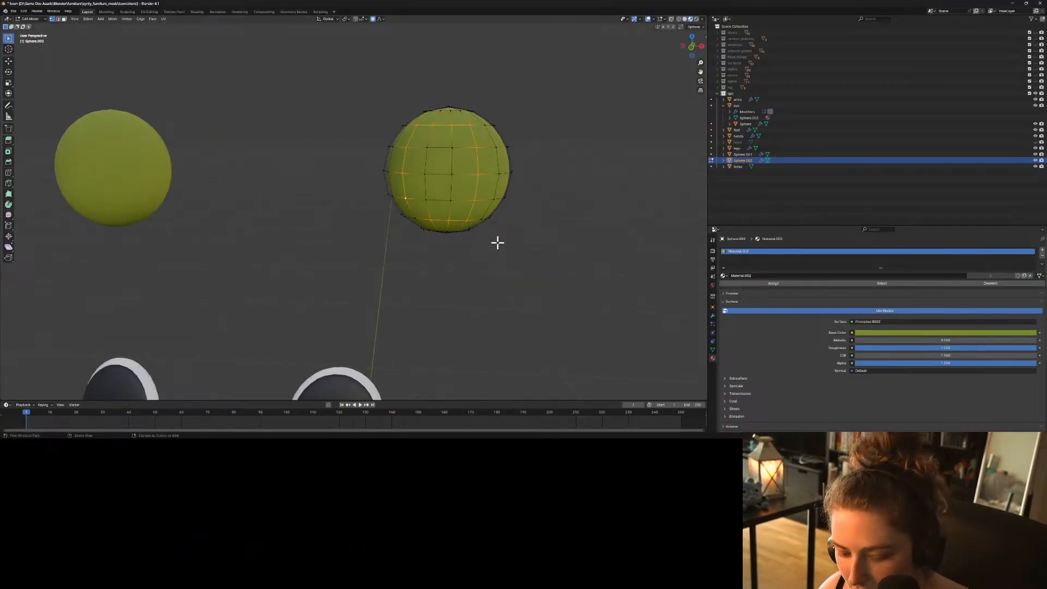
Try the Y-axis move of the ear patch outline again with a larger proportional falloff.
key(g)
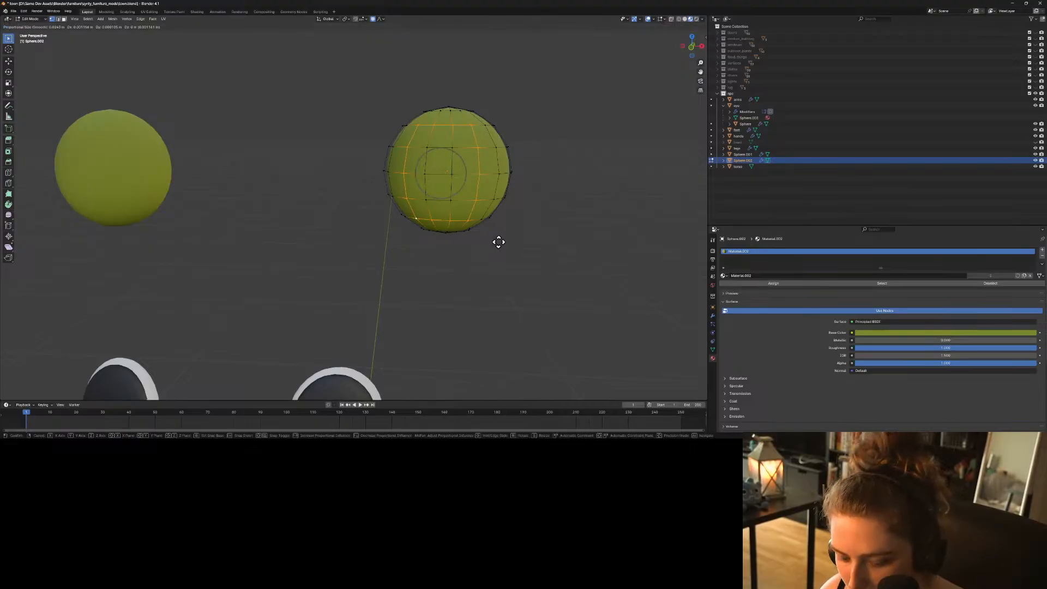
key(y)
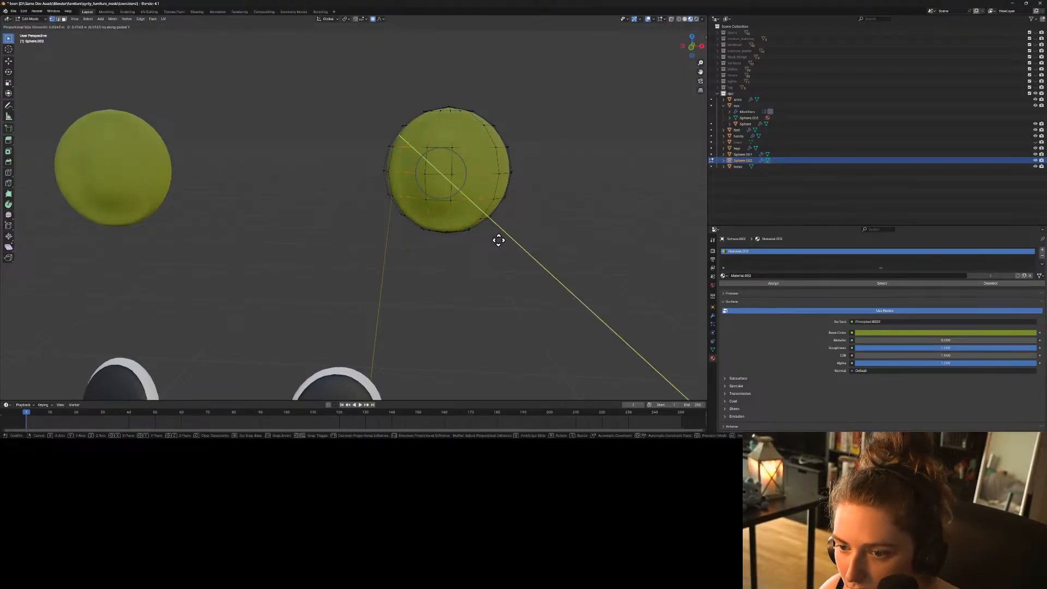
scroll(499, 240, down, 8)
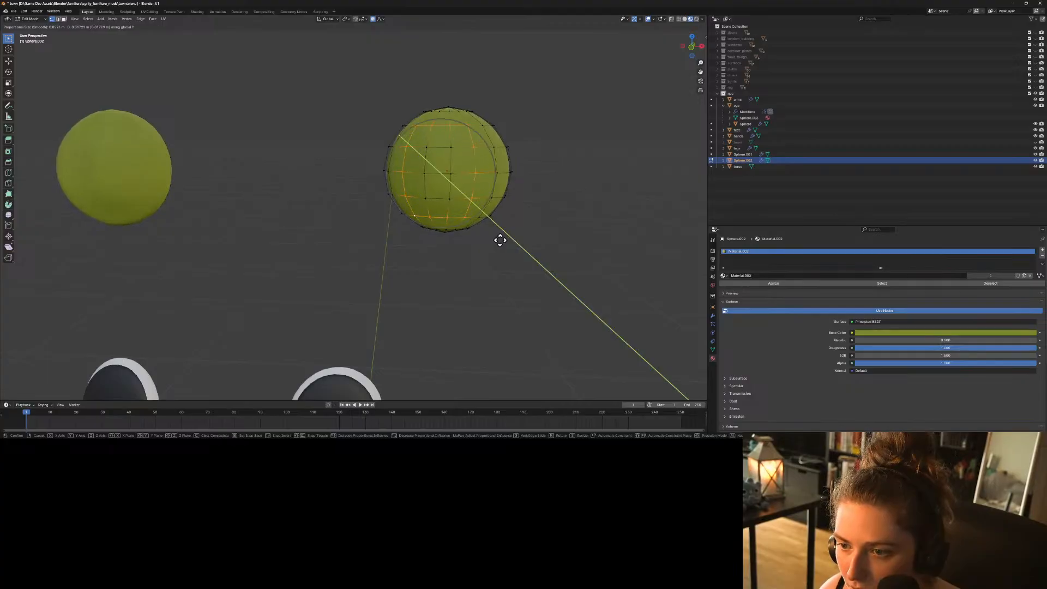
scroll(500, 240, down, 2)
click(500, 240)
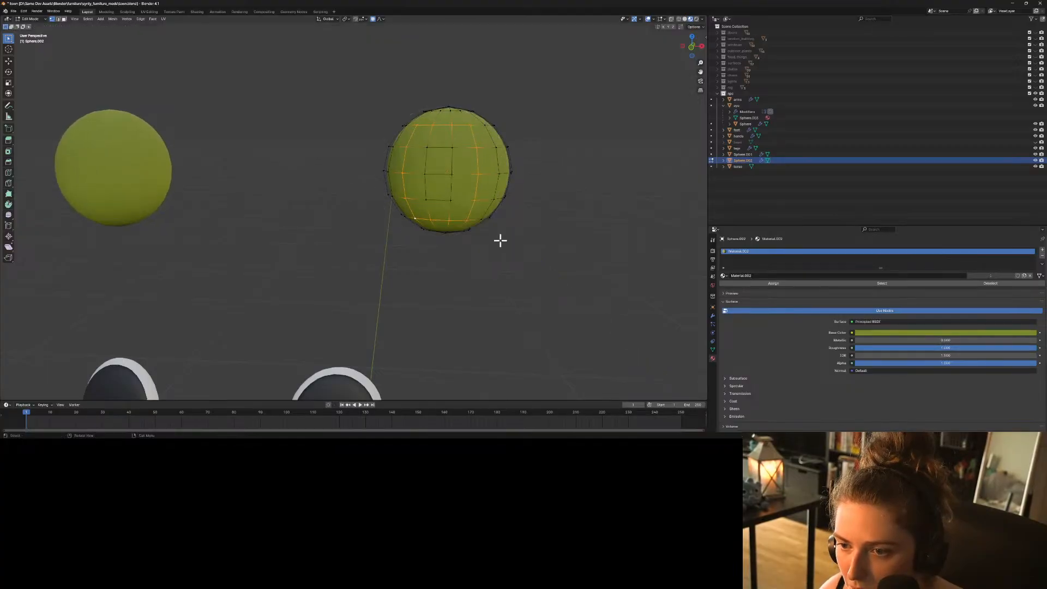
Add the six interior vertices of the ear's front patch to the outline selection.
shift+click(427, 150)
shift+click(427, 177)
shift+click(428, 201)
shift+click(452, 201)
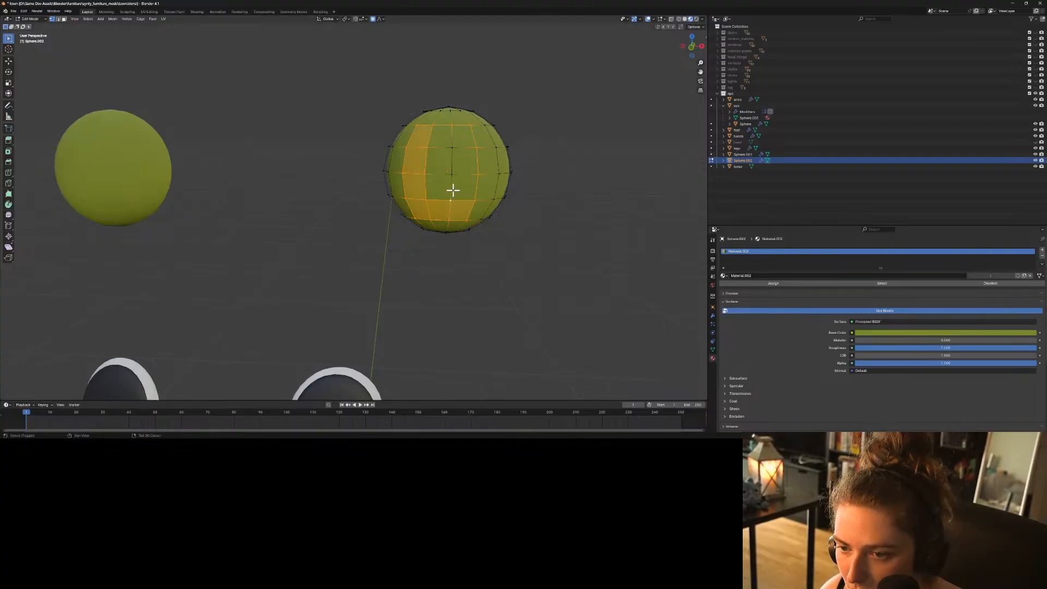
shift+click(450, 174)
shift+click(451, 148)
Push the selected front patch into the ear along Y with a small proportional falloff to hollow the inner ear.
middle_drag(461, 238, 440, 244)
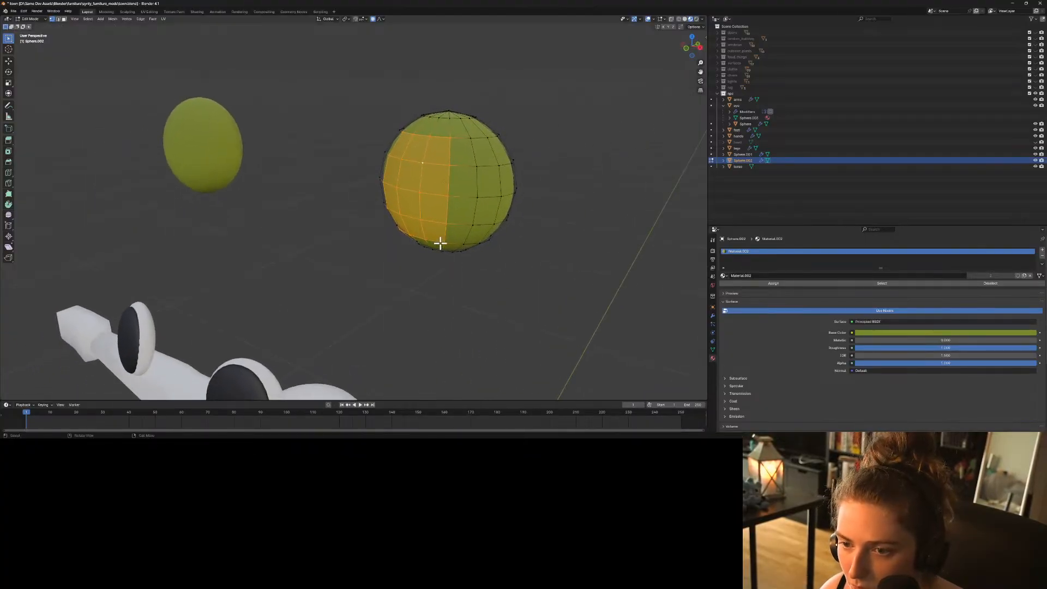
key(g)
key(y)
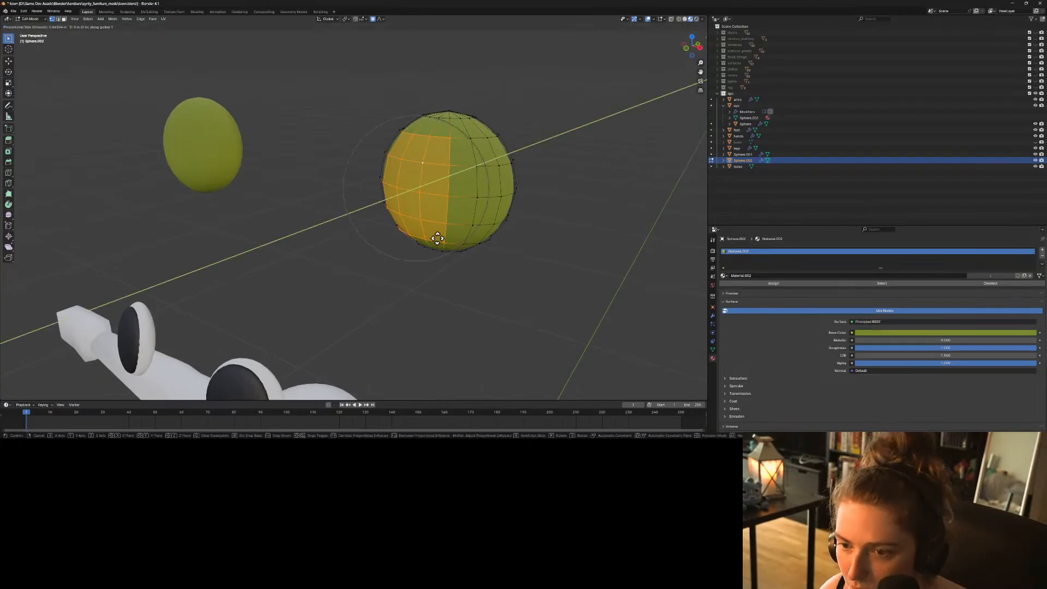
scroll(443, 235, up, 8)
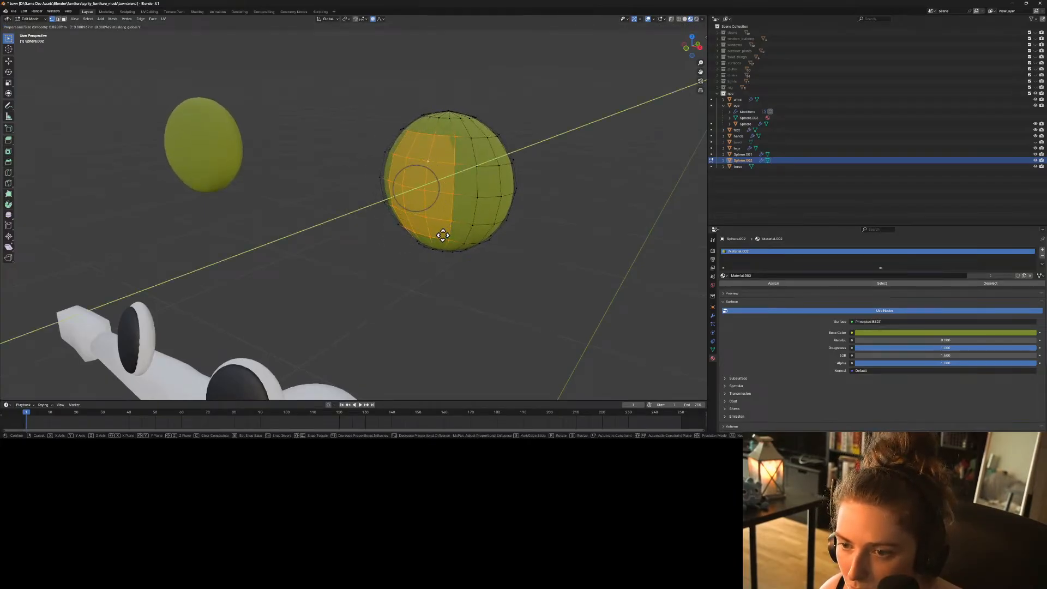
scroll(443, 235, up, 9)
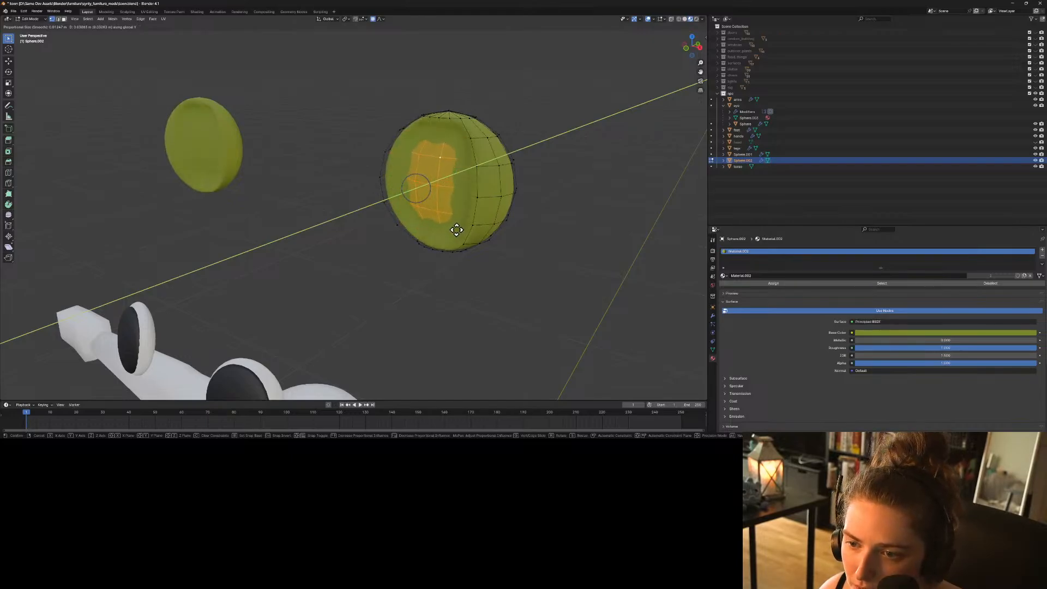
scroll(460, 229, down, 9)
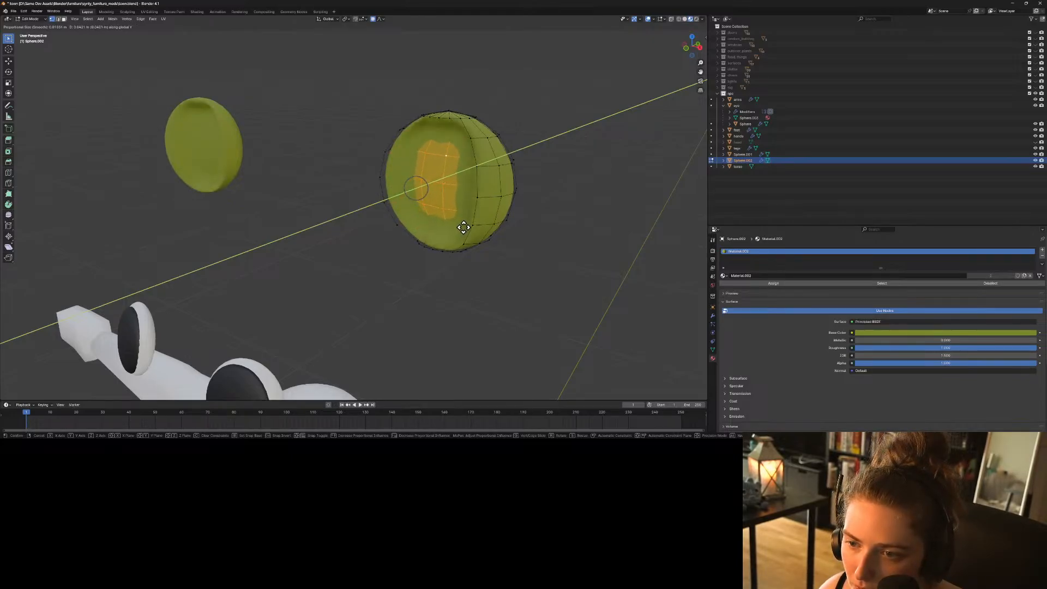
scroll(462, 227, up, 7)
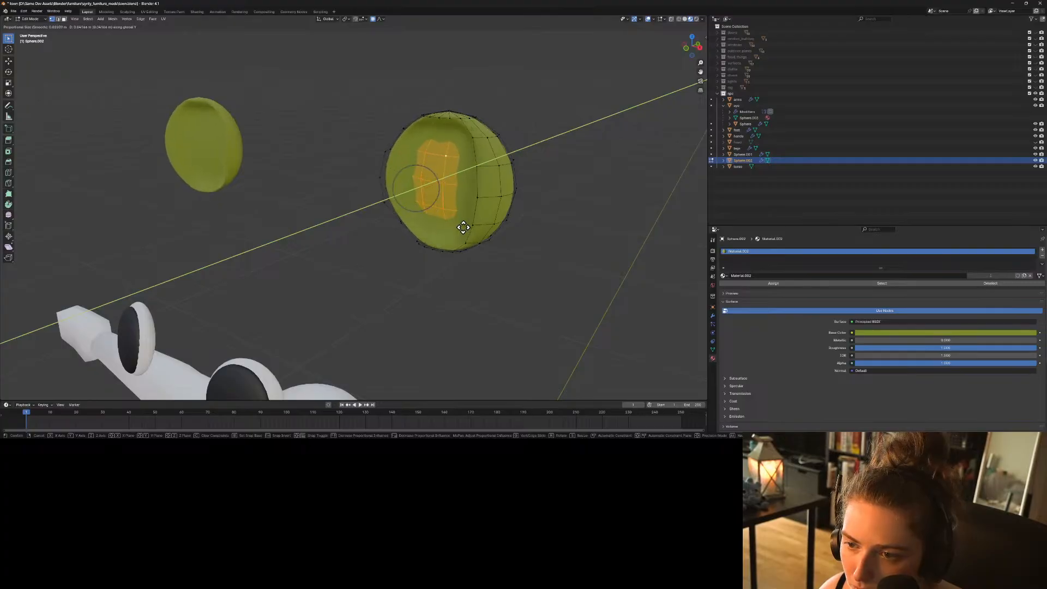
click(461, 229)
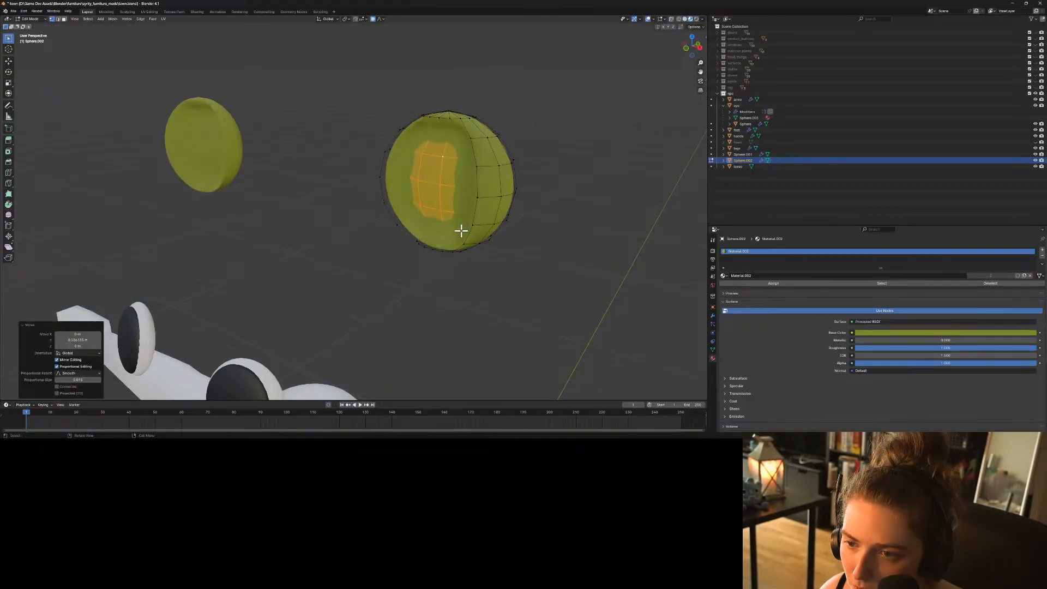
Clear the ear's vertex selection, return to Object Mode and show the head again.
click(517, 285)
middle_drag(517, 285, 453, 165)
key(Tab)
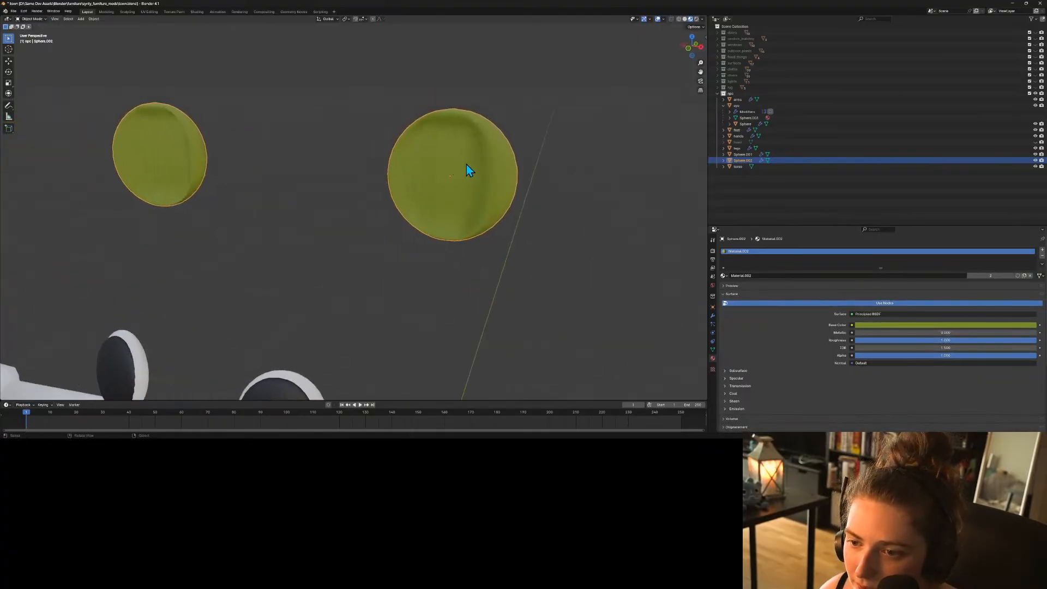
click(1036, 141)
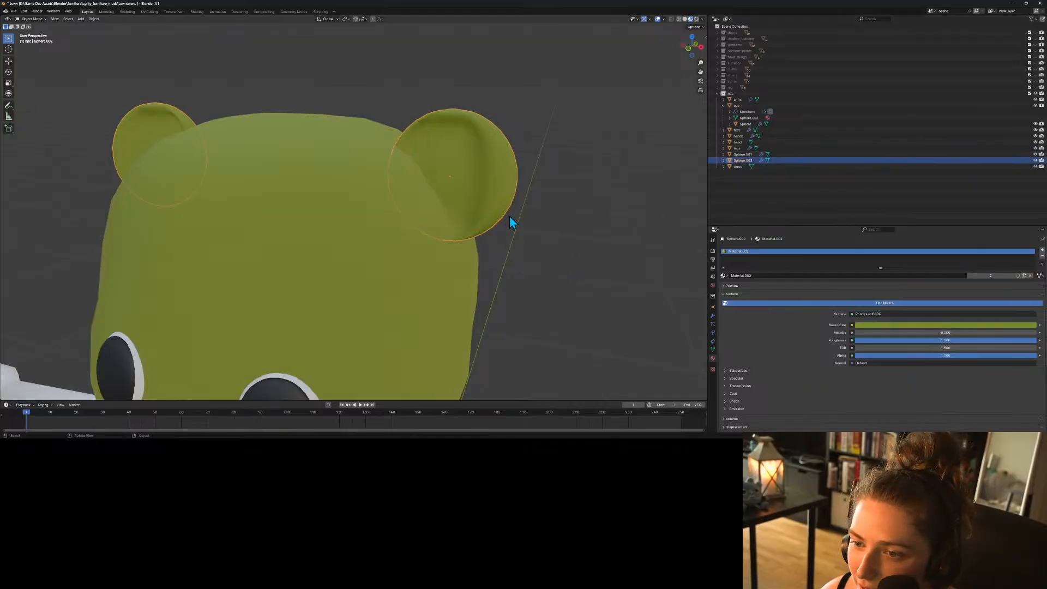
middle_drag(510, 218, 540, 234)
Enter Edit Mode on the ear in wireframe shading and move the vertices near the inner ear's upper edge.
key(Tab)
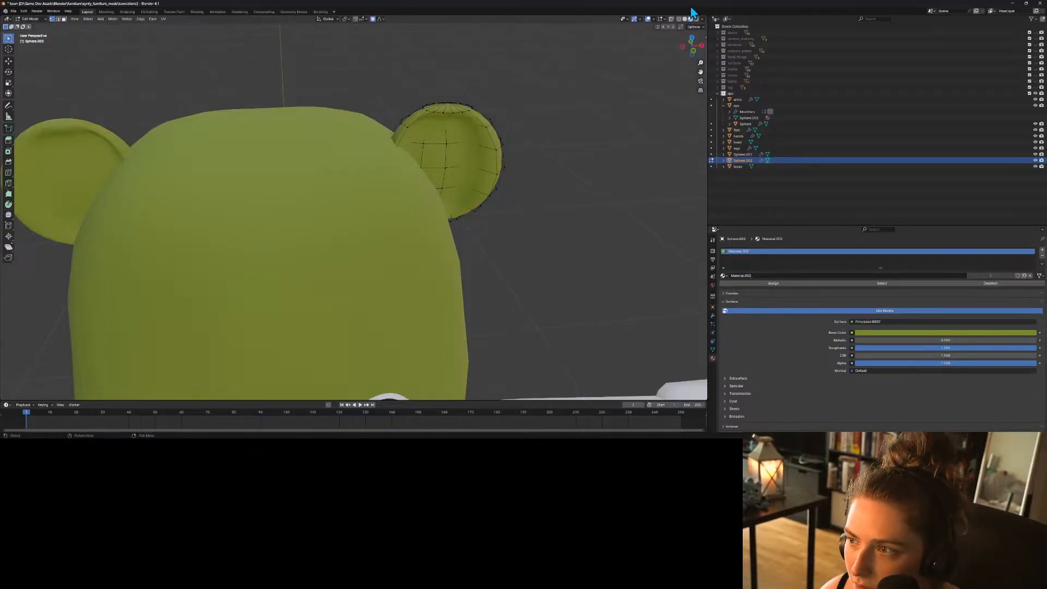
click(679, 19)
middle_drag(373, 179, 485, 188)
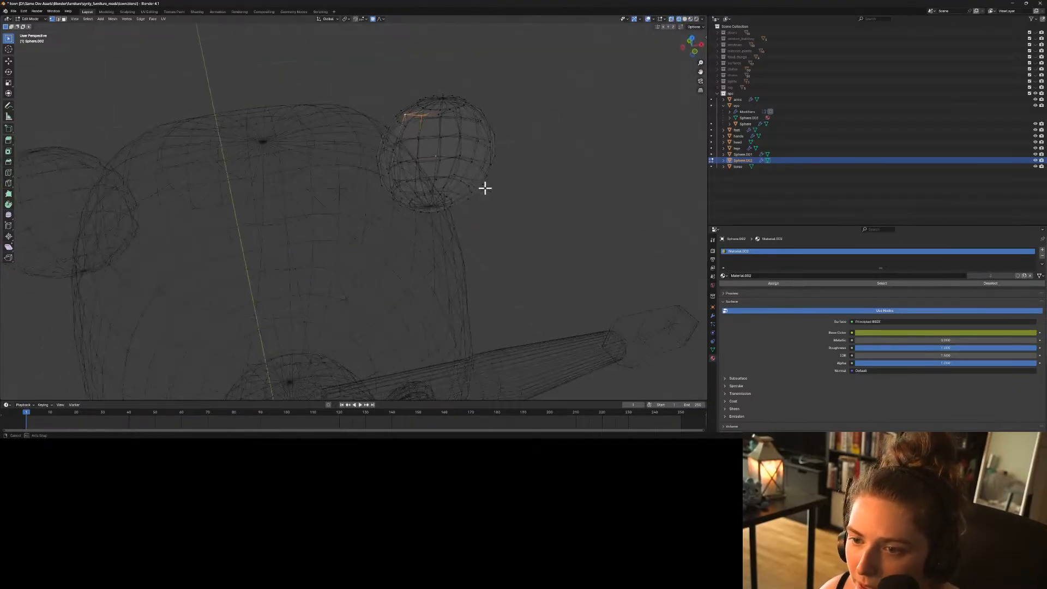
key(g)
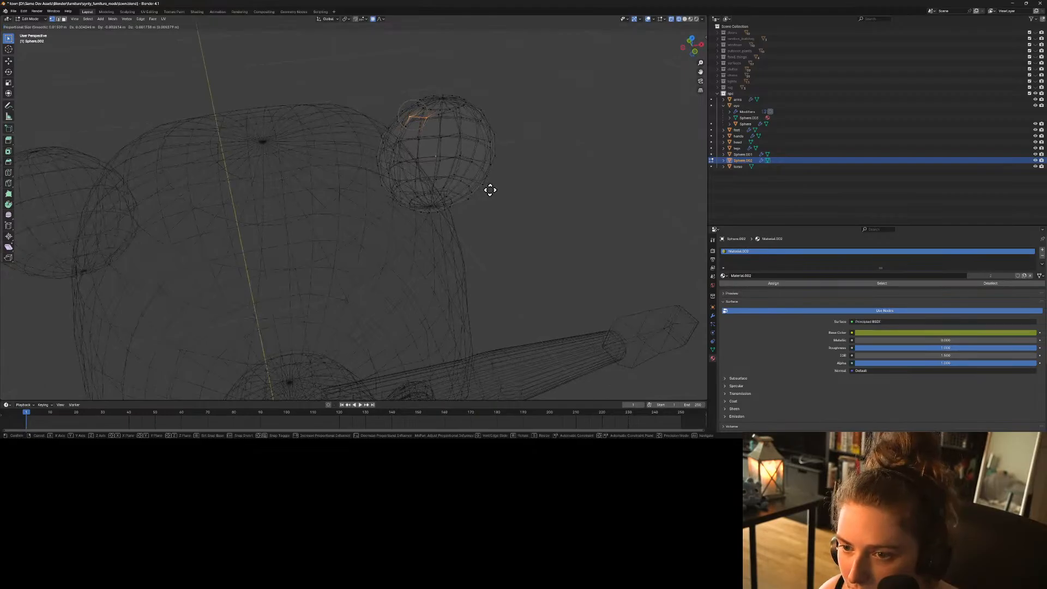
click(494, 191)
Shift the same upper inner ear vertices slightly along Y and return to the colored shaded view.
middle_drag(525, 236, 455, 190)
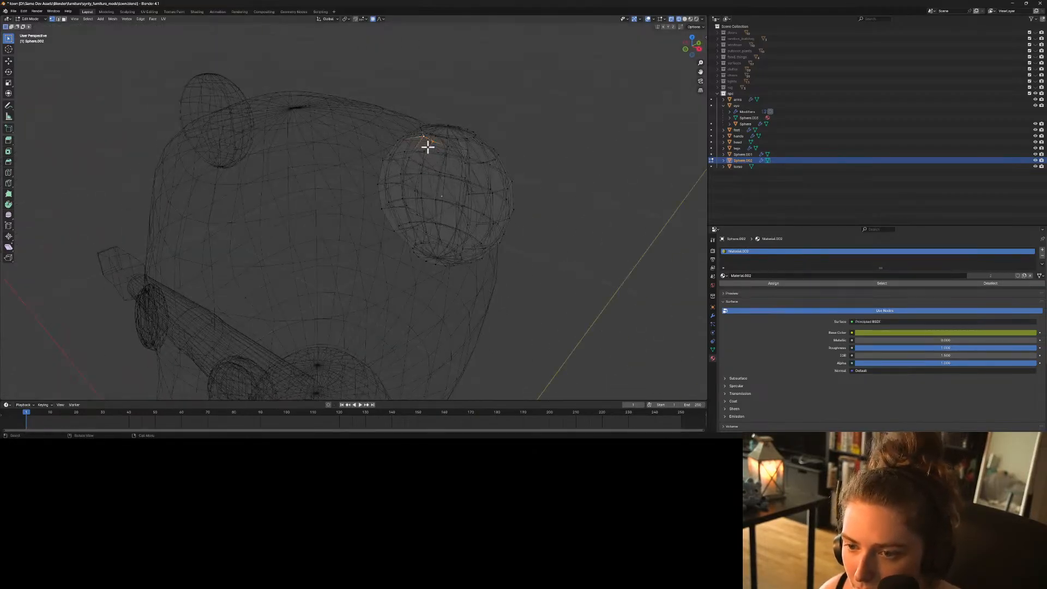
key(g)
key(y)
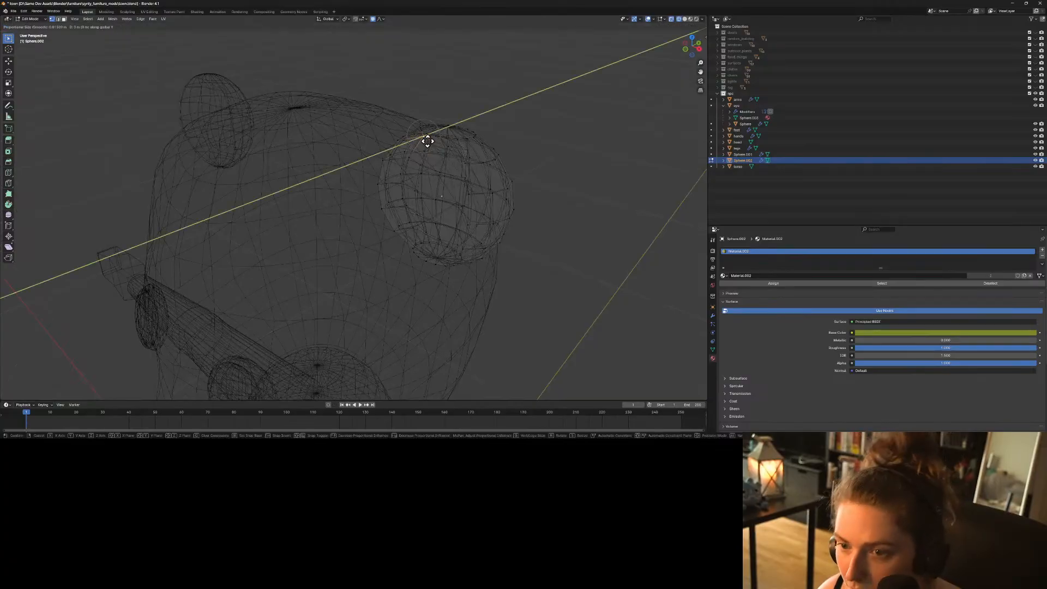
click(418, 144)
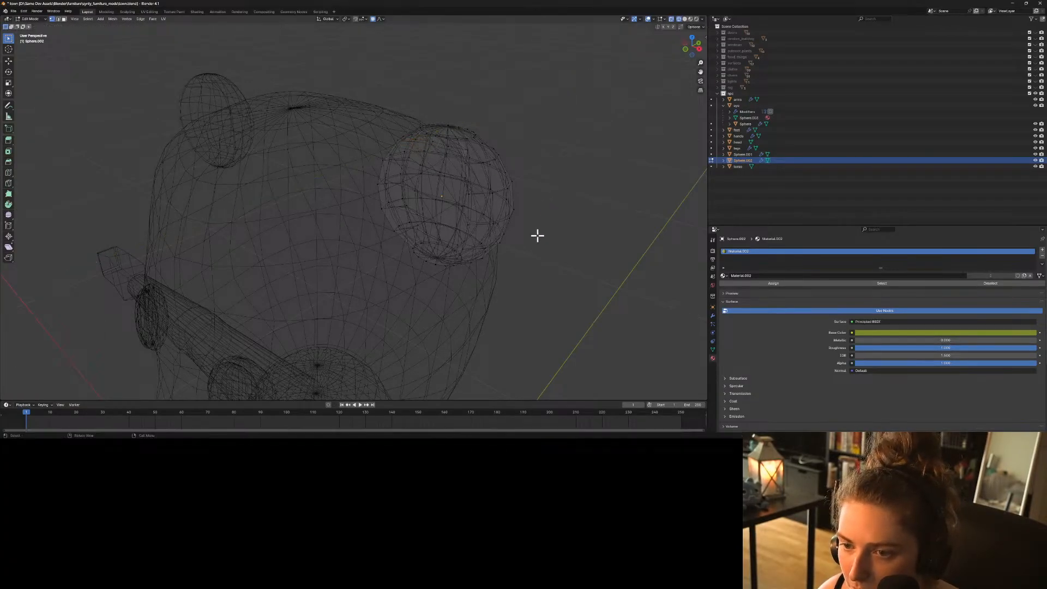
middle_drag(538, 243, 560, 248)
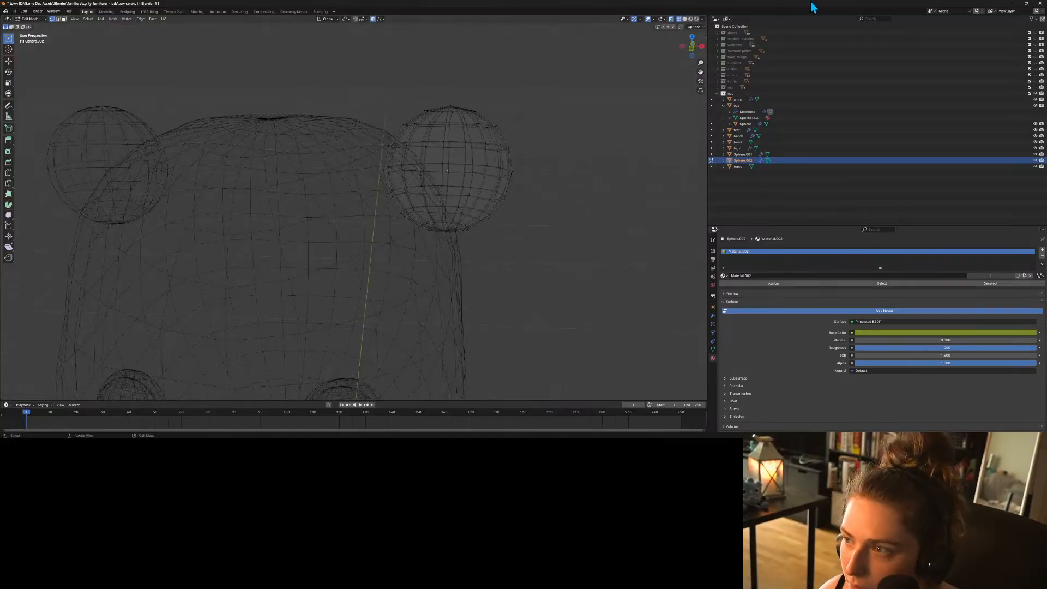
click(689, 21)
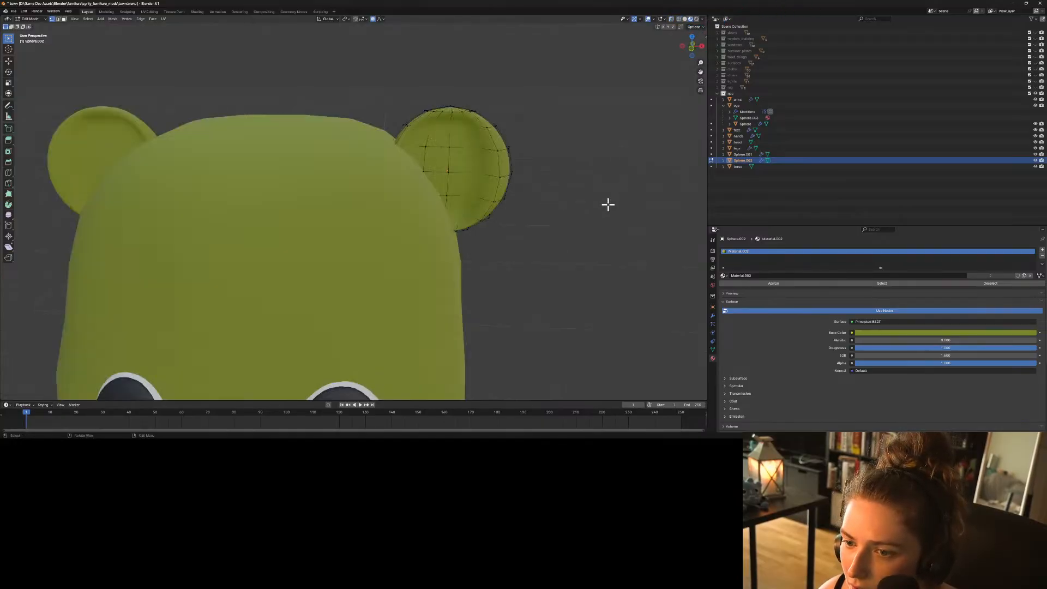
Leave Edit Mode and examine the ears' shape on the whole character.
scroll(562, 220, down, 6)
key(Tab)
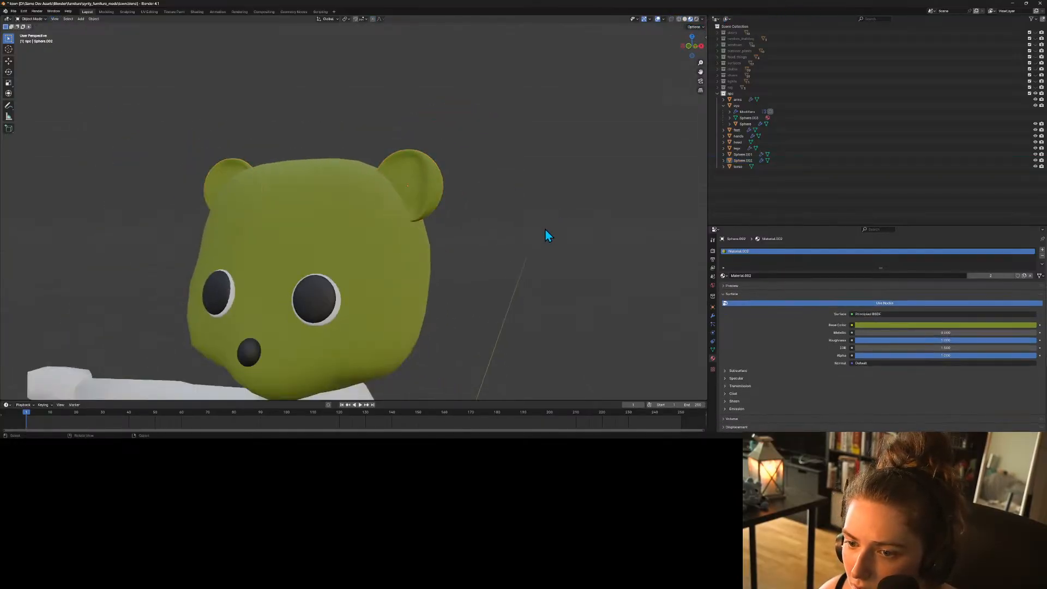
scroll(545, 229, down, 8)
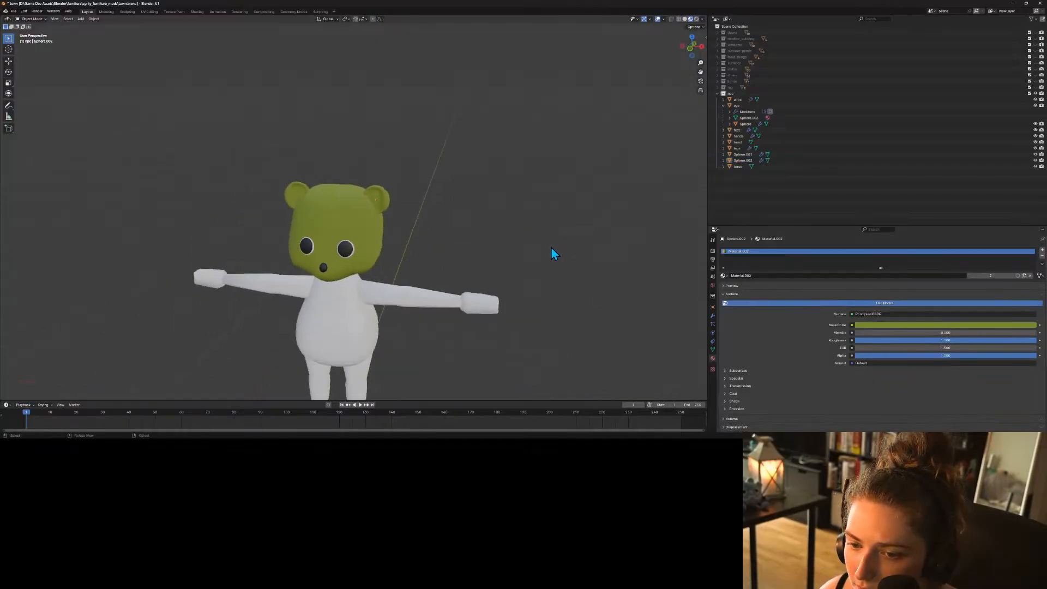
middle_drag(551, 248, 586, 245)
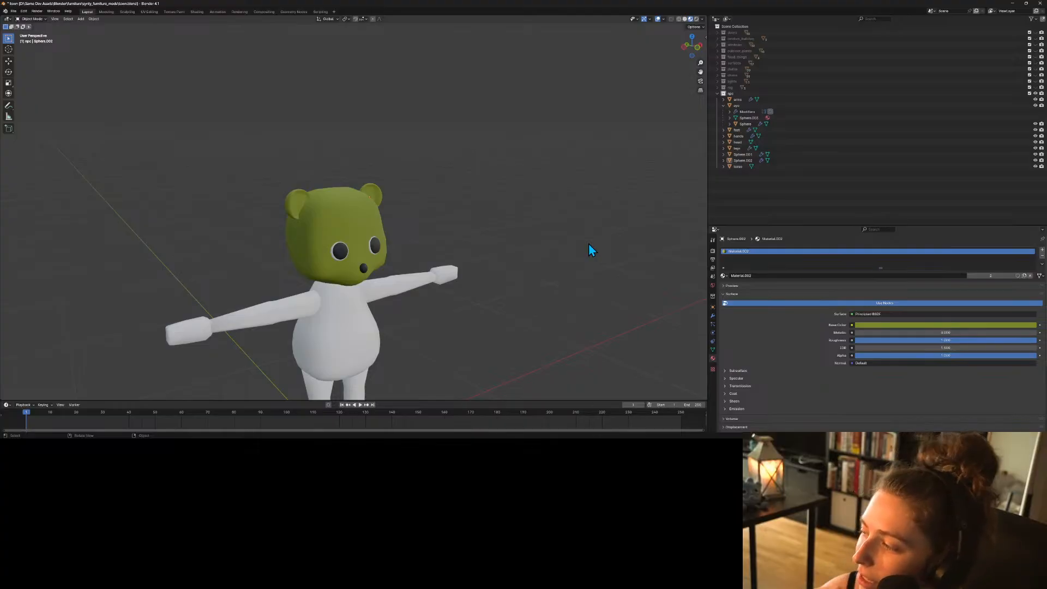
Try moving the ears along Z, then rotating them about the global Z axis in front view.
key(KP_1)
scroll(428, 318, up, 7)
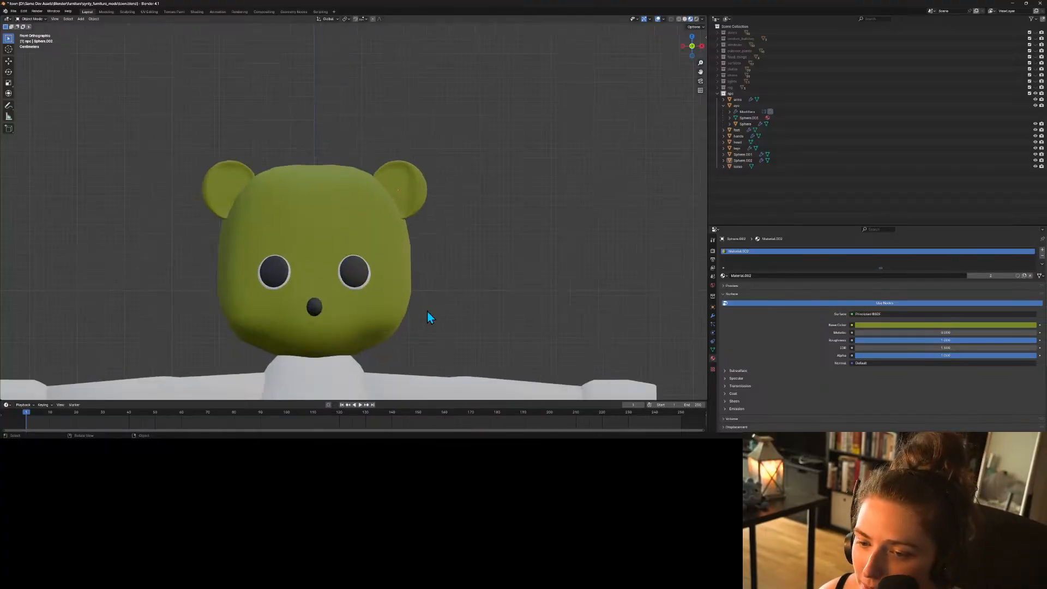
click(453, 175)
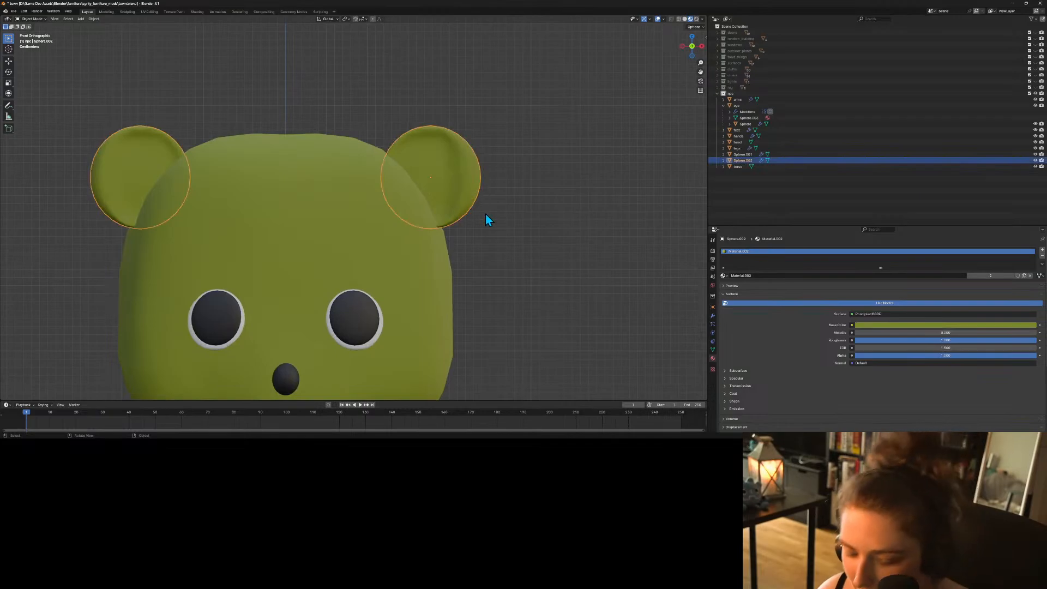
key(g)
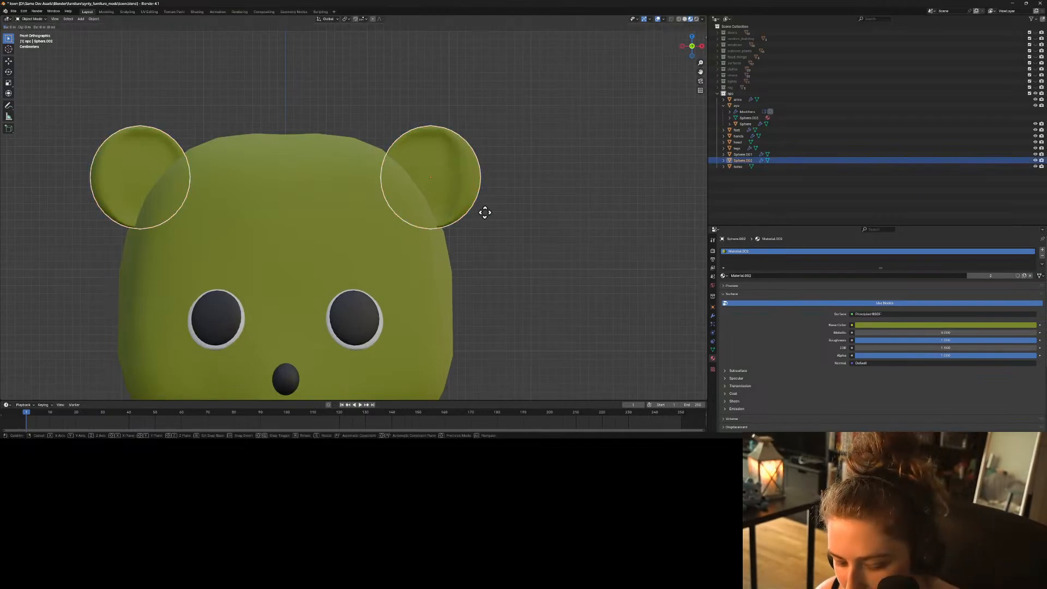
key(z)
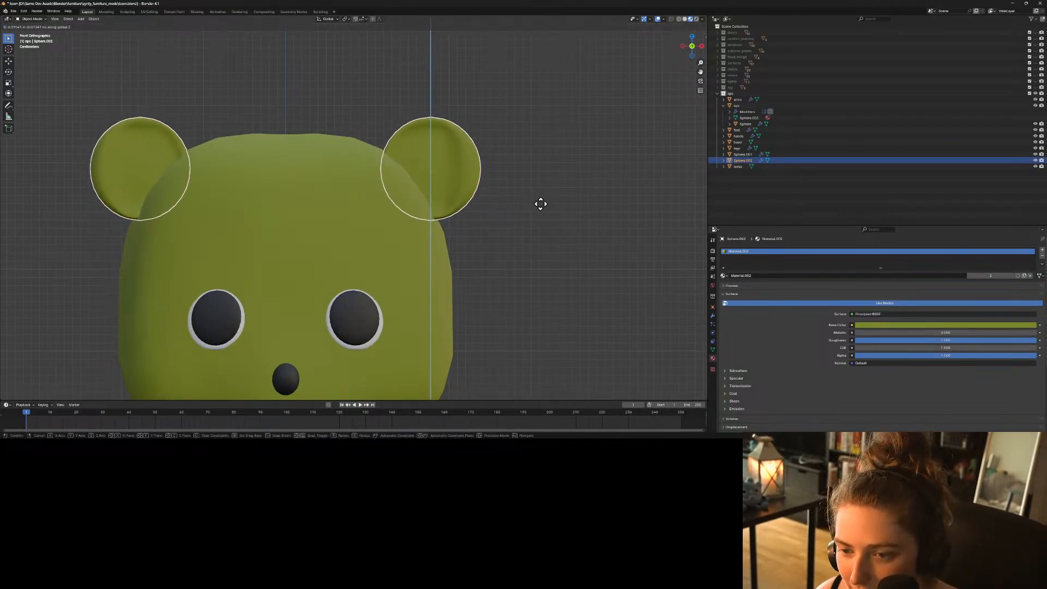
key(r)
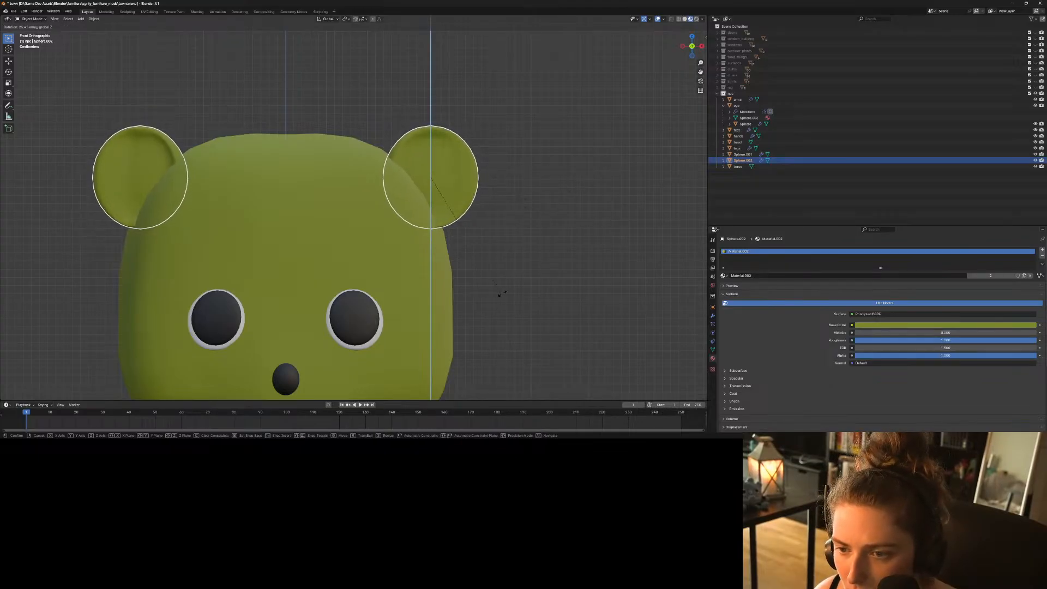
click(545, 301)
click(507, 301)
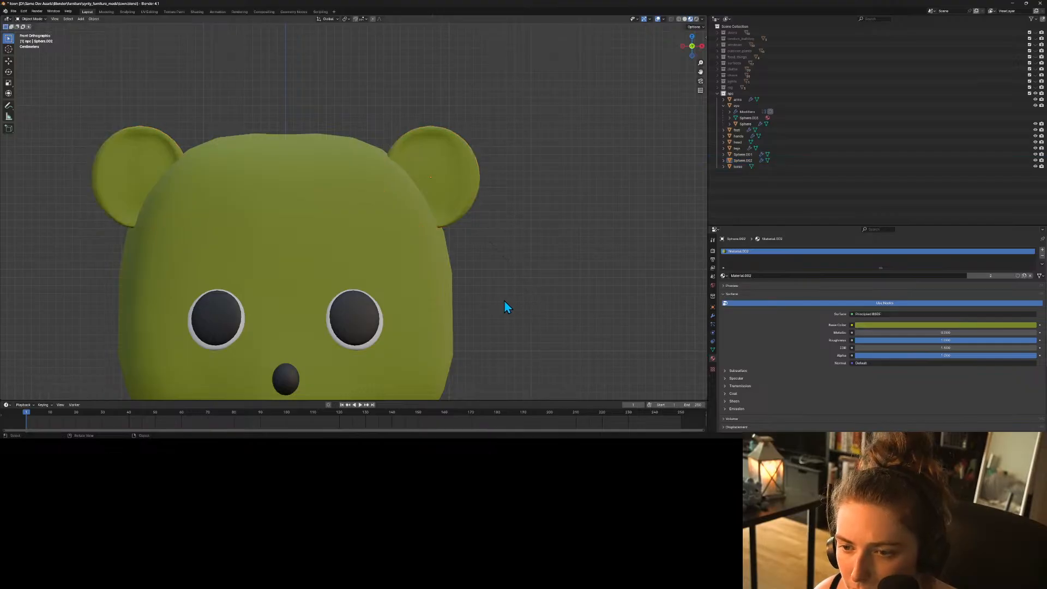
Undo the recent ear edits back to the unhollowed ear mesh in Edit Mode.
click(463, 193)
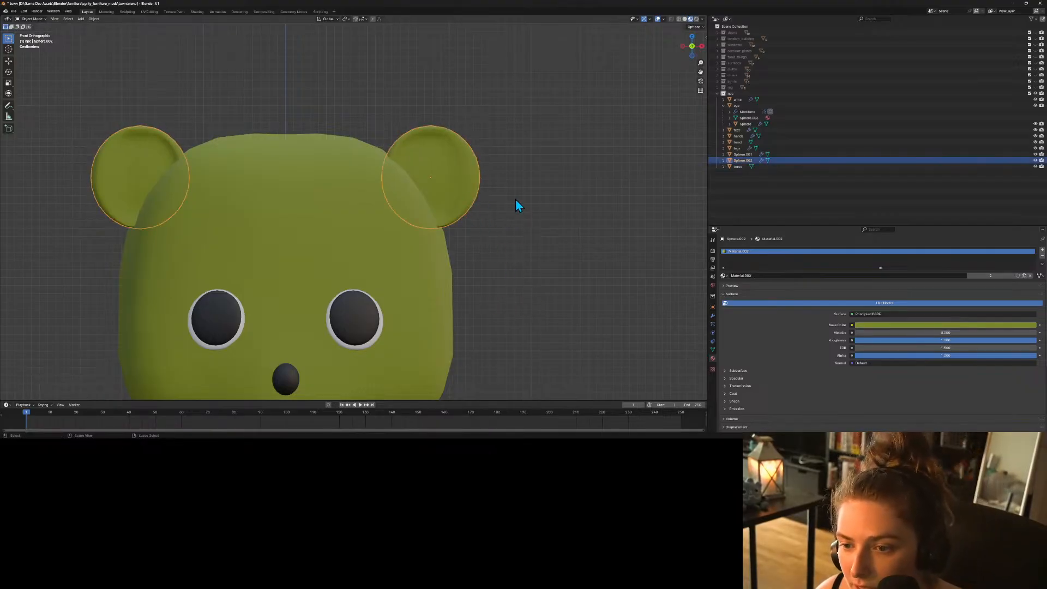
key(Tab)
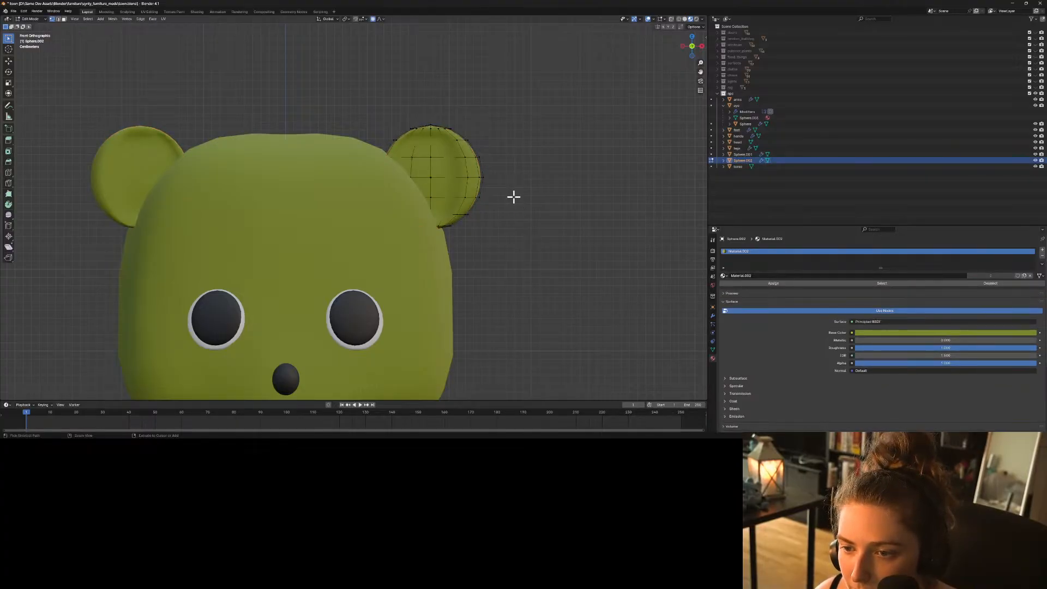
key(ctrl+z)
key(ctrl+z)
key(ctrl+z)
key(ctrl+z)
key(ctrl+z)
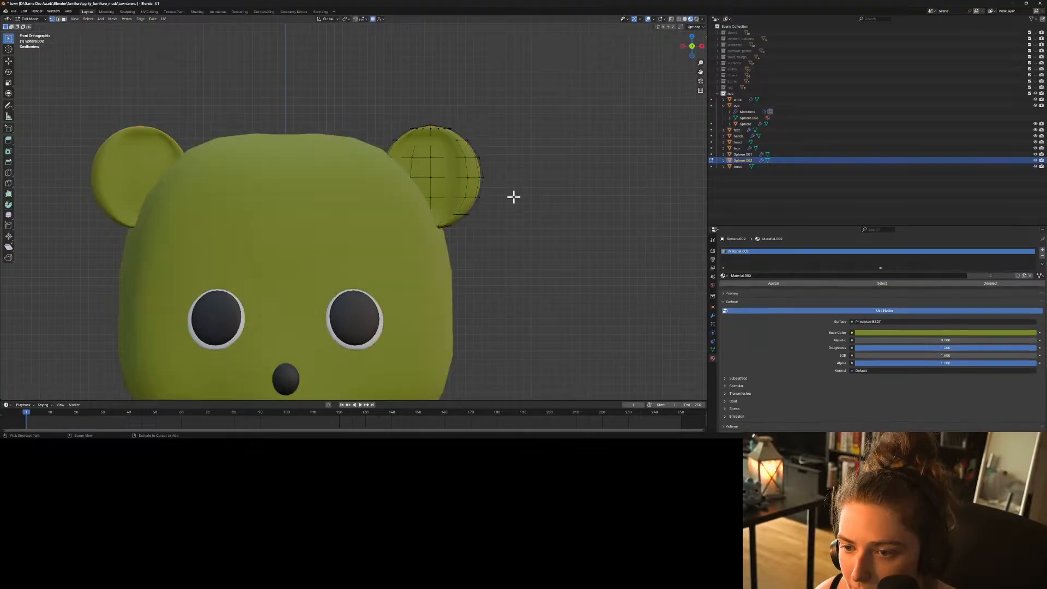
key(ctrl+z)
key(ctrl+z)
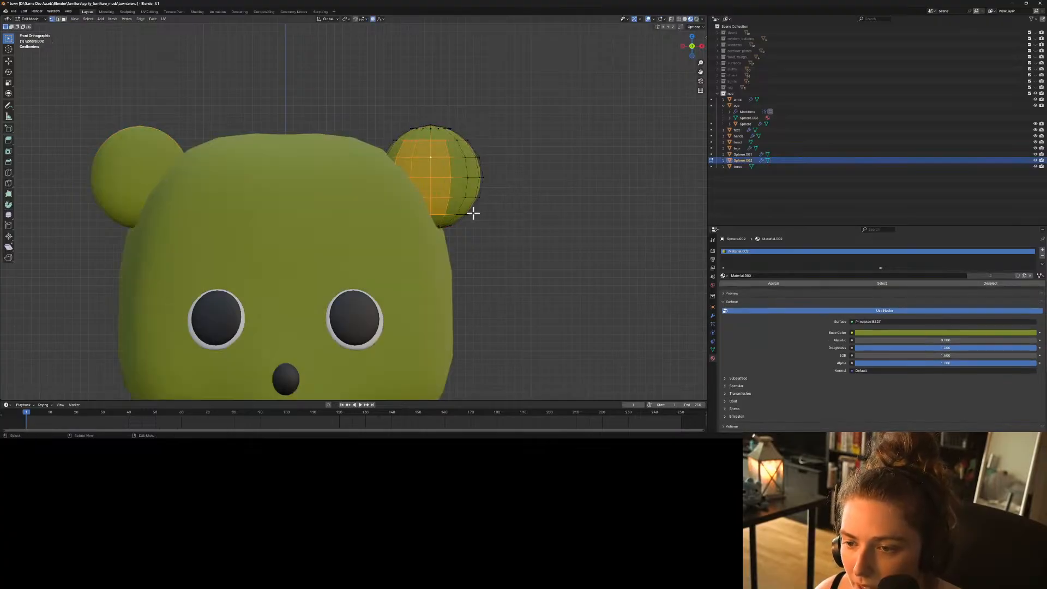
Hollow the ear by pushing one front vertex back along Y with an enlarged proportional editing radius, and return to Object Mode.
click(516, 213)
middle_drag(516, 212, 486, 224)
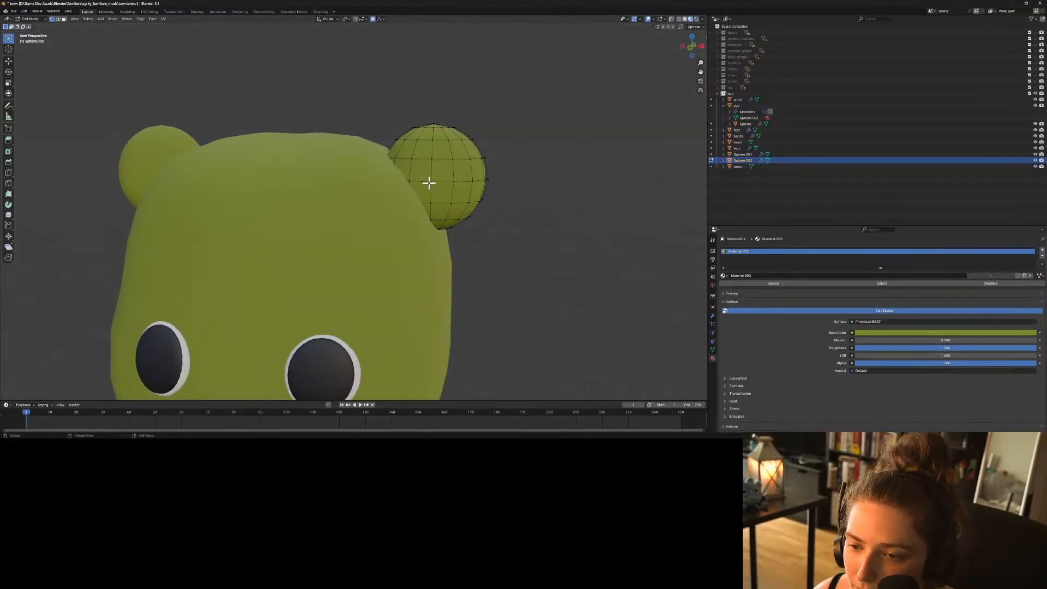
middle_drag(429, 182, 406, 200)
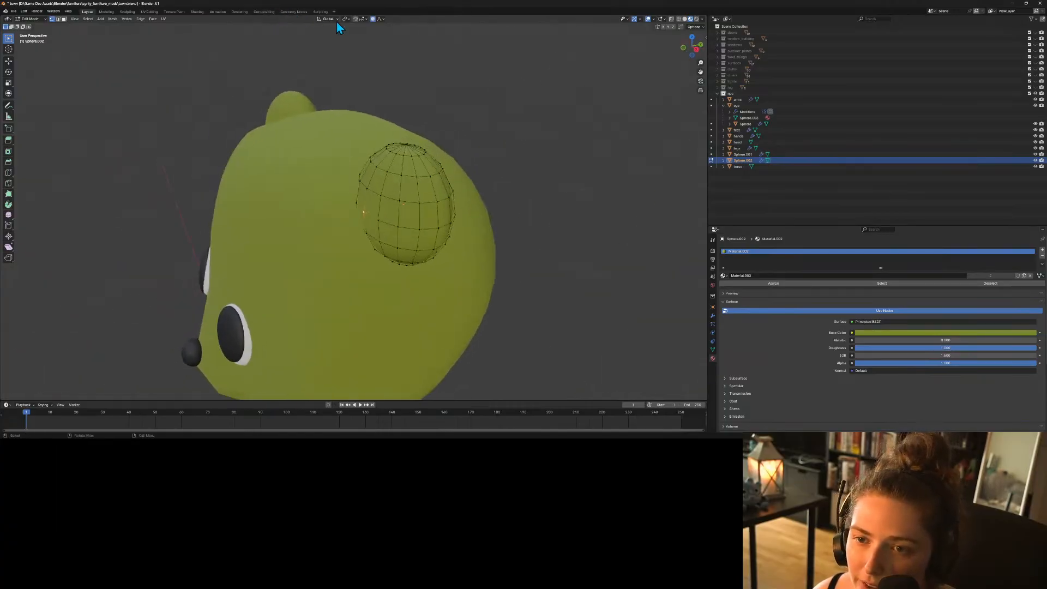
key(g)
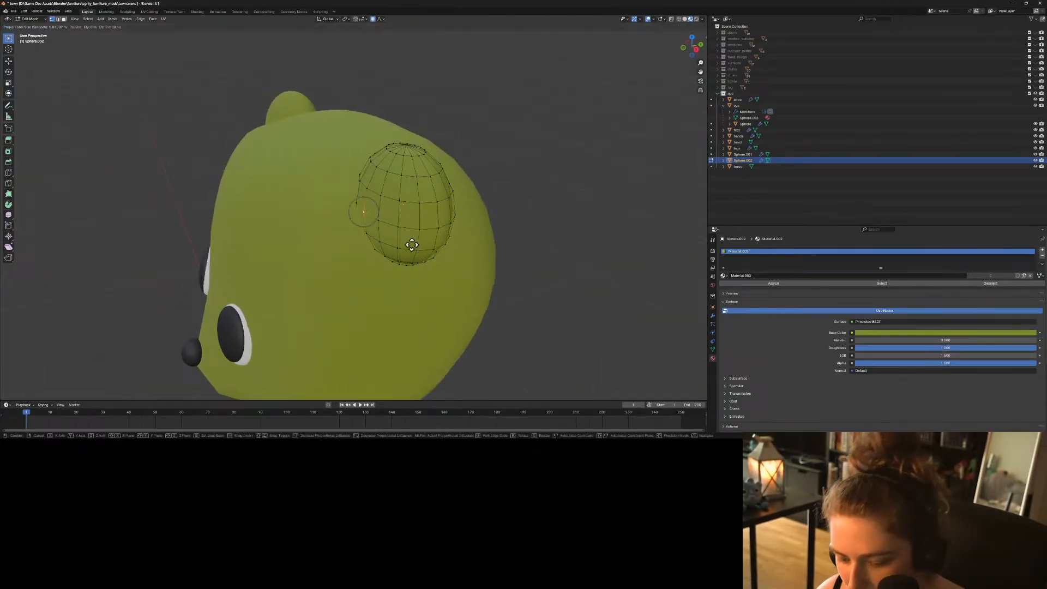
key(y)
scroll(420, 241, down, 12)
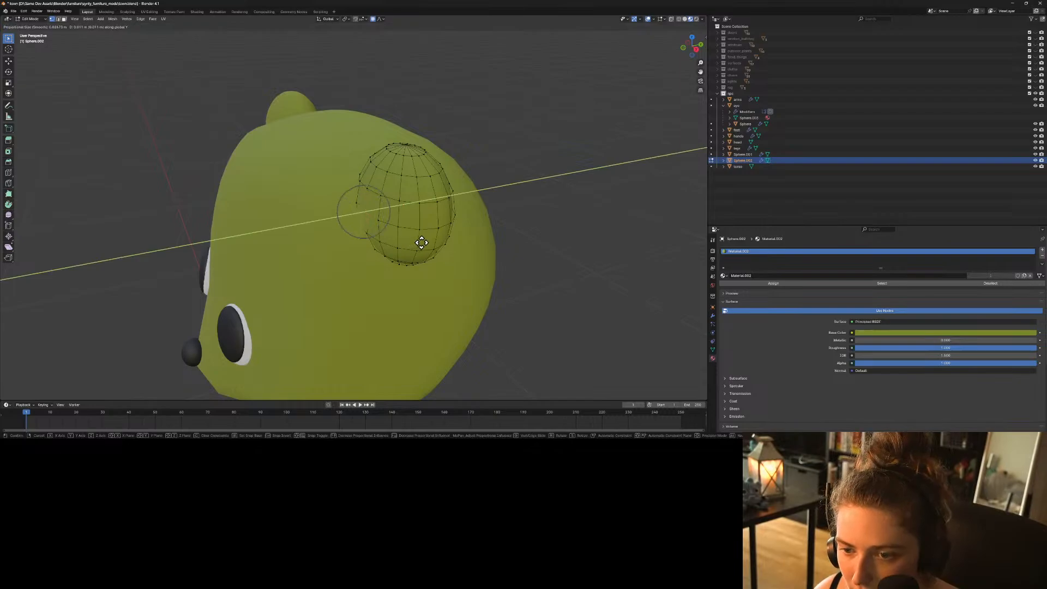
scroll(431, 239, down, 1)
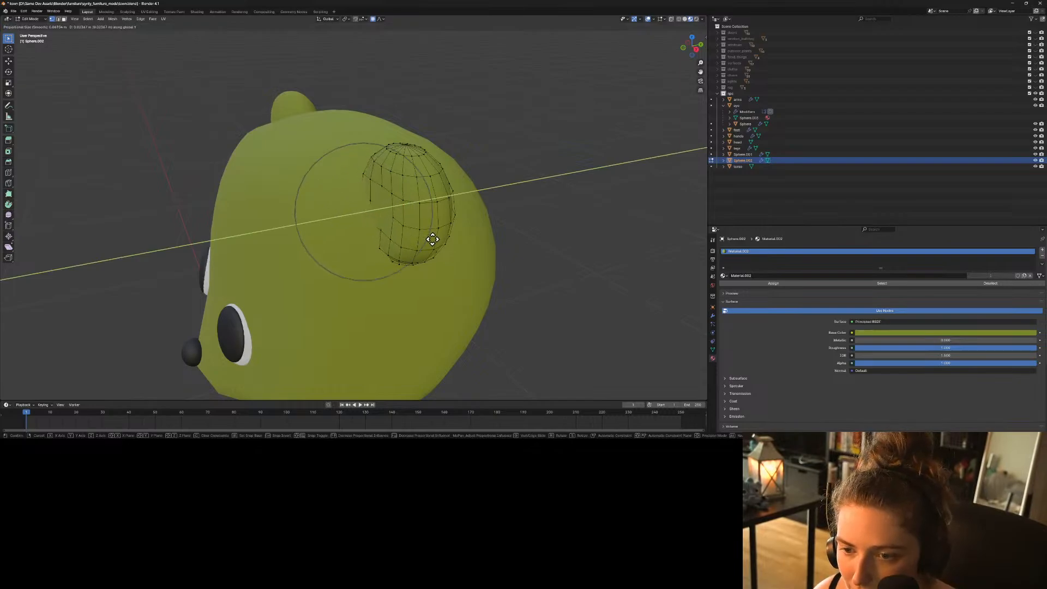
click(462, 233)
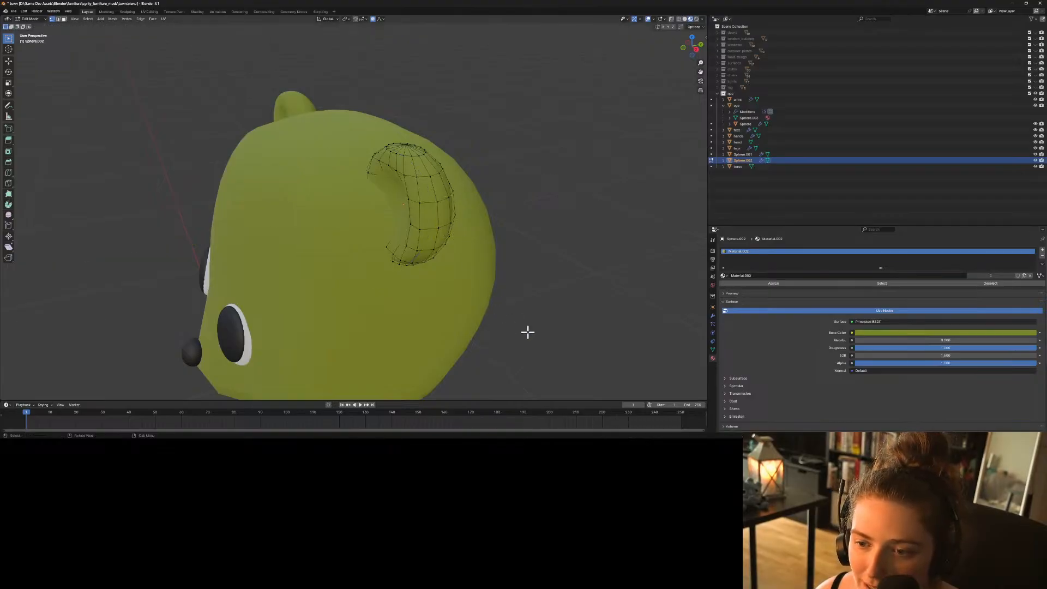
middle_drag(526, 332, 540, 283)
key(Tab)
Assign the head's existing olive green material to the torso.
click(581, 319)
click(382, 329)
click(354, 329)
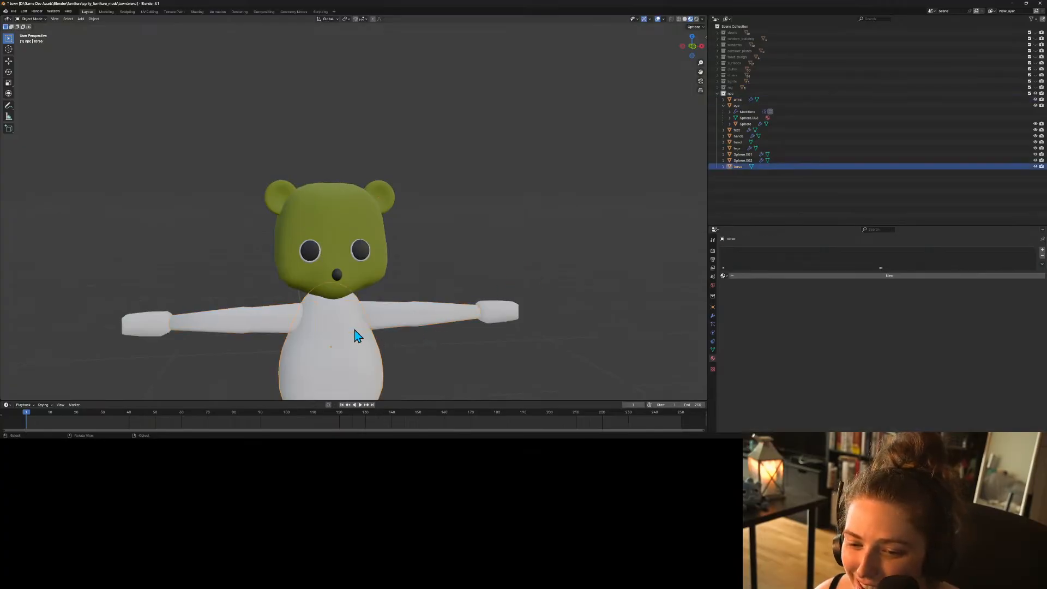
scroll(454, 353, down, 2)
middle_drag(454, 352, 478, 273)
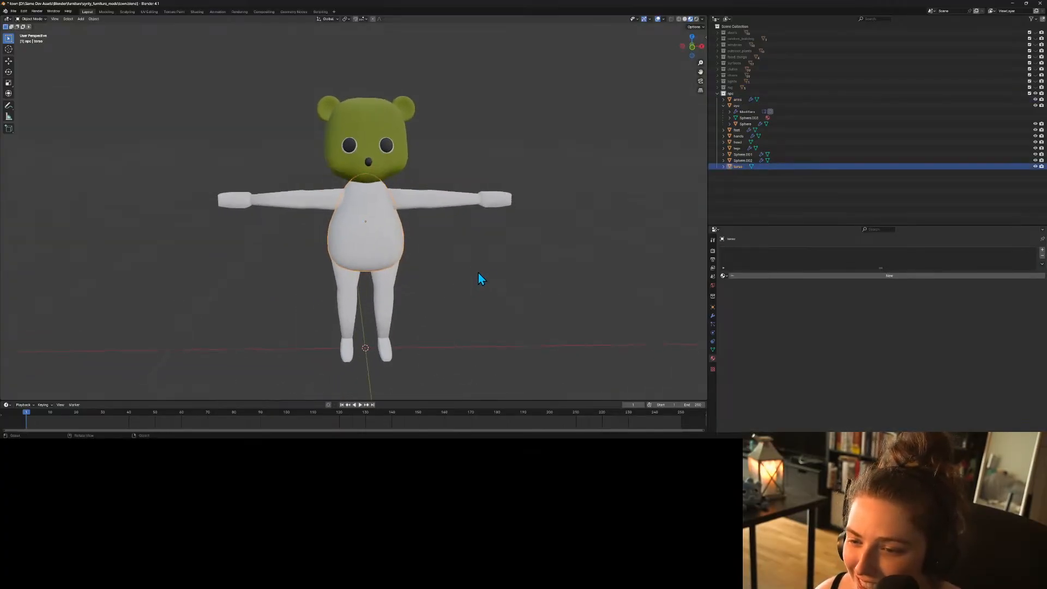
click(724, 276)
click(733, 302)
Assign the same olive green material to the arms and the hands.
click(479, 207)
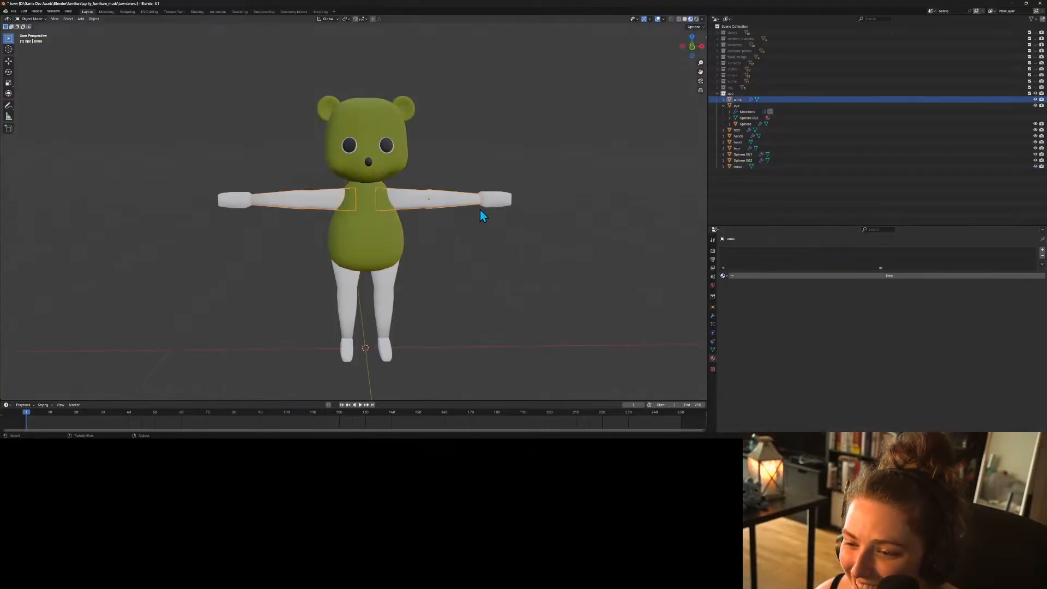
click(724, 276)
click(729, 298)
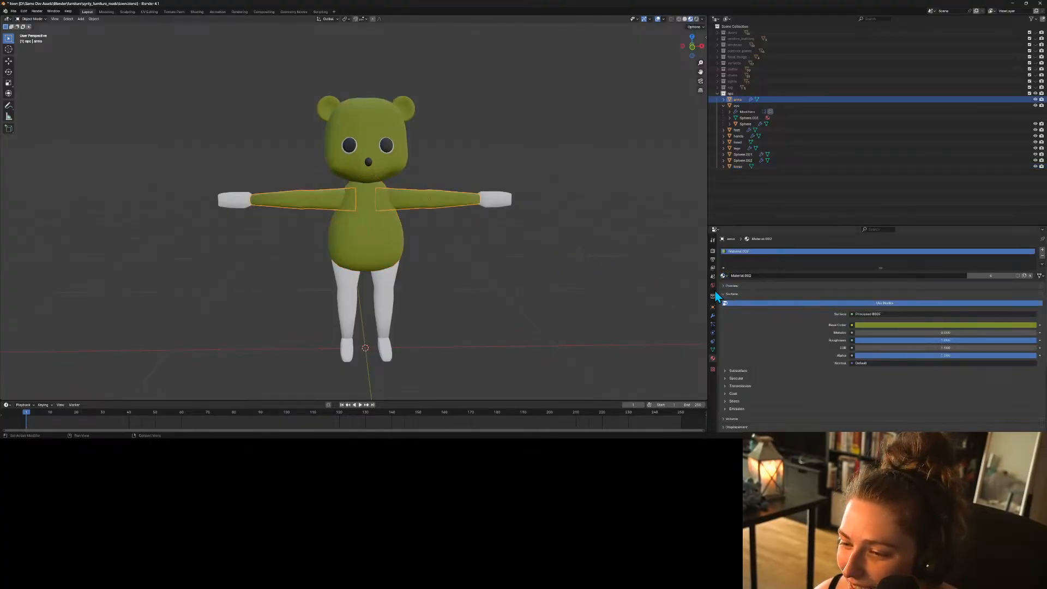
click(495, 204)
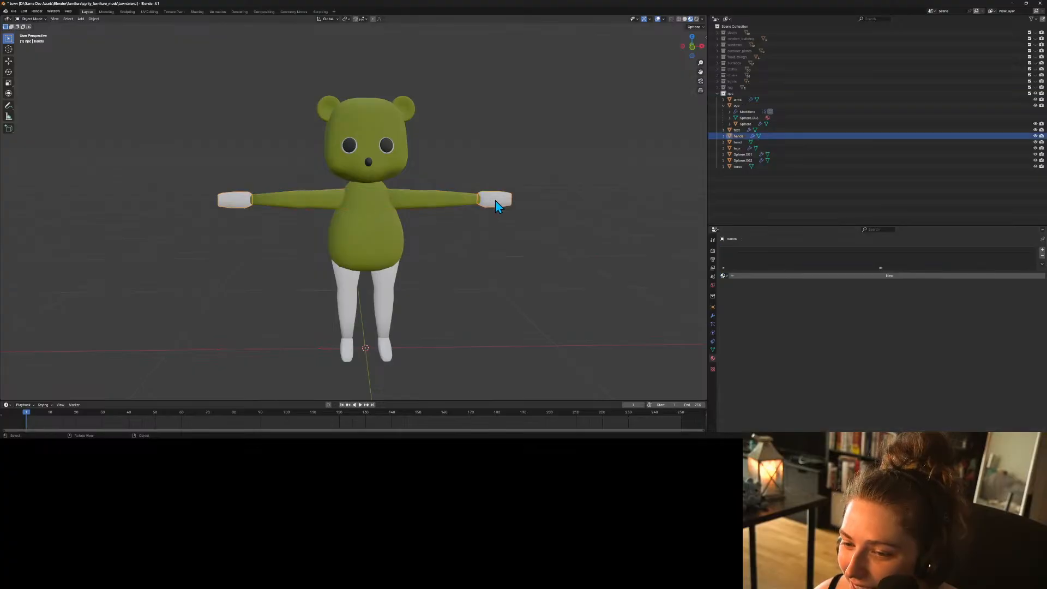
click(724, 275)
click(734, 298)
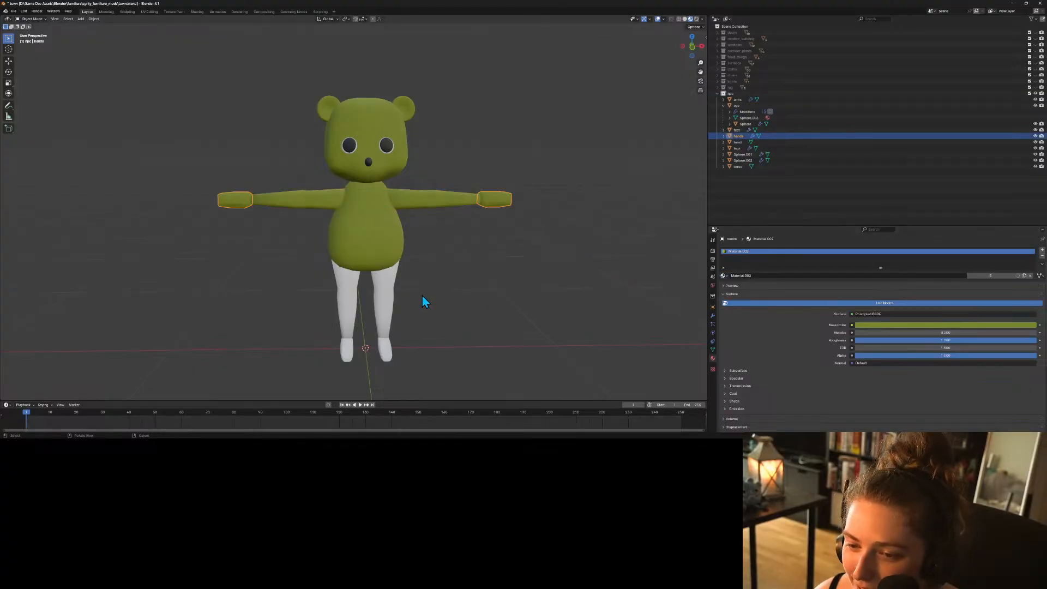
Assign the olive green material to the legs and feet and save the file.
click(391, 294)
click(724, 277)
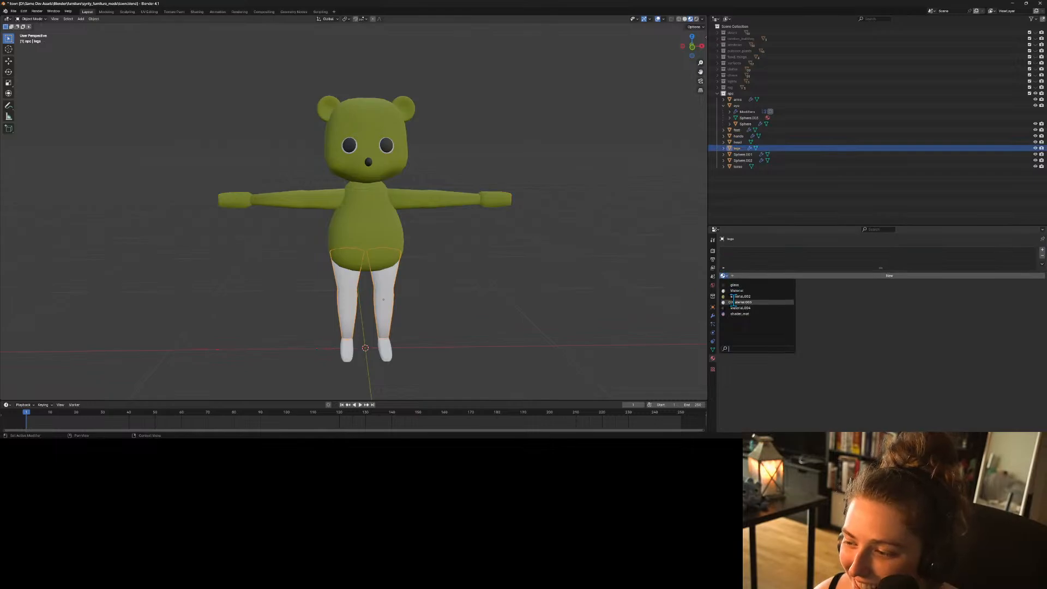
click(737, 296)
click(386, 354)
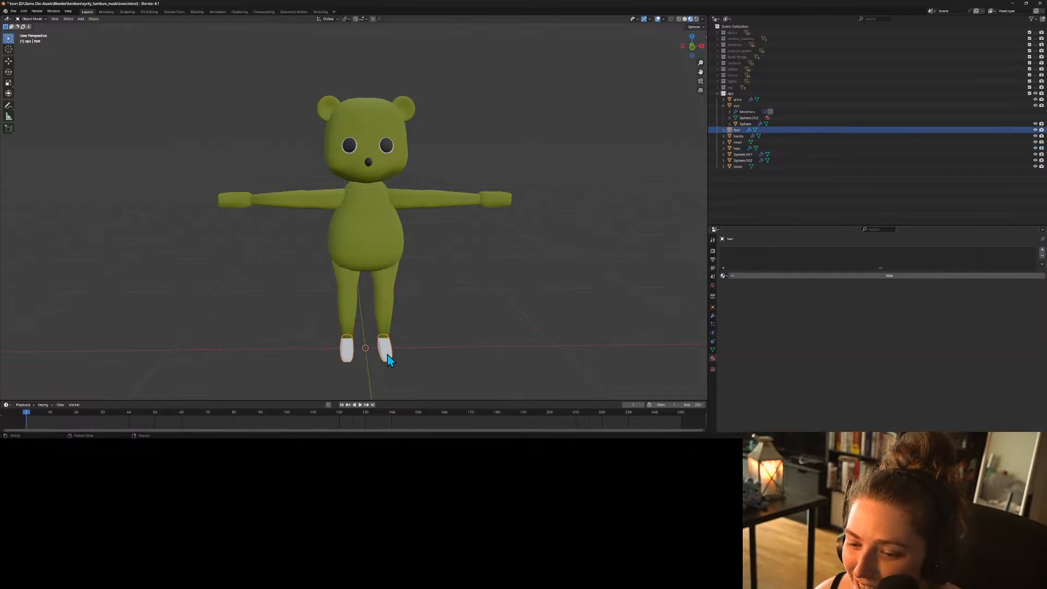
click(726, 276)
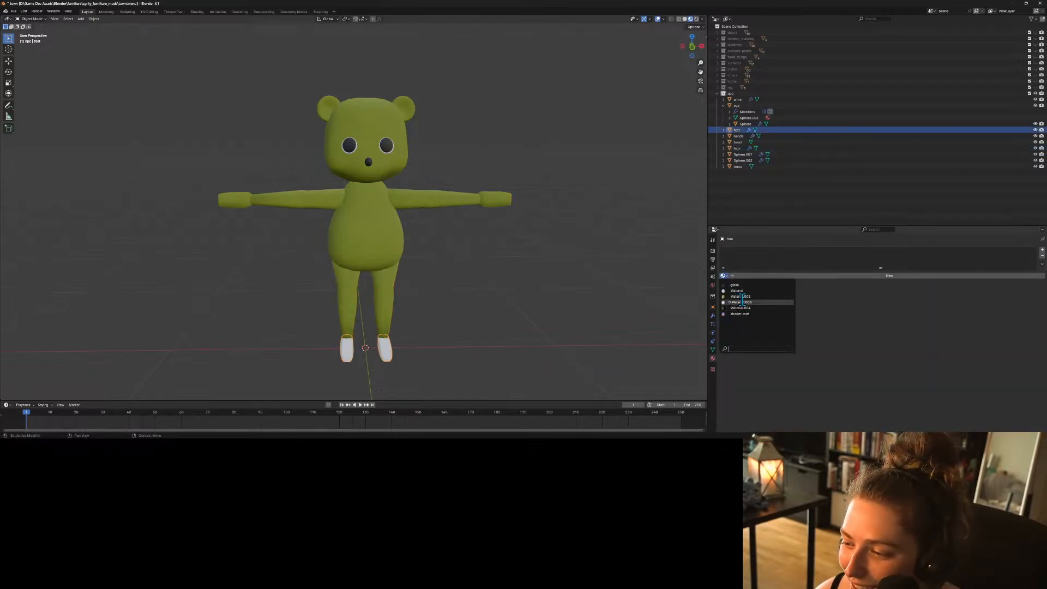
click(743, 299)
click(567, 326)
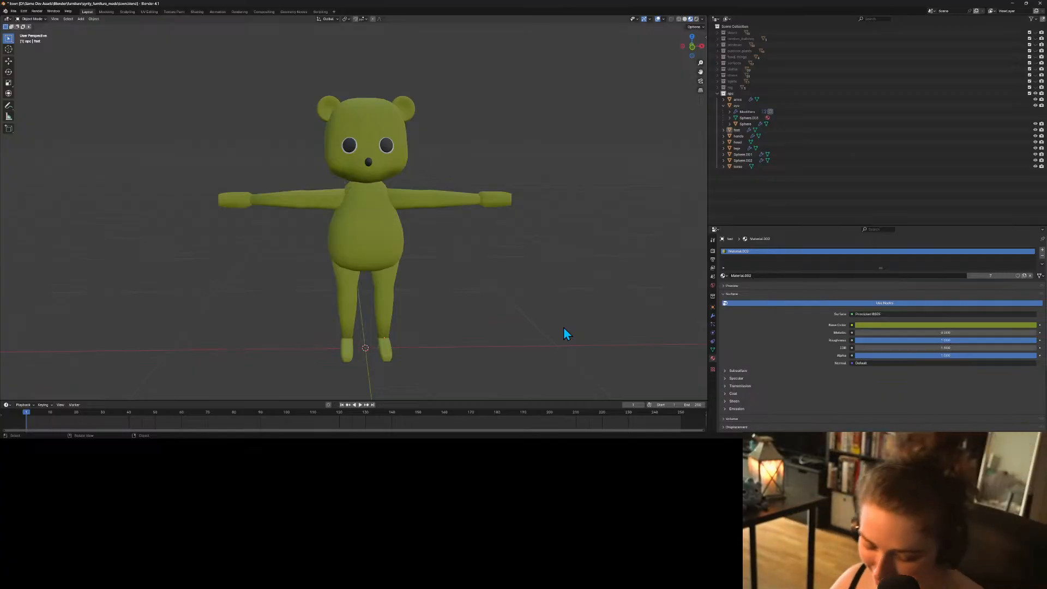
key(ctrl+s)
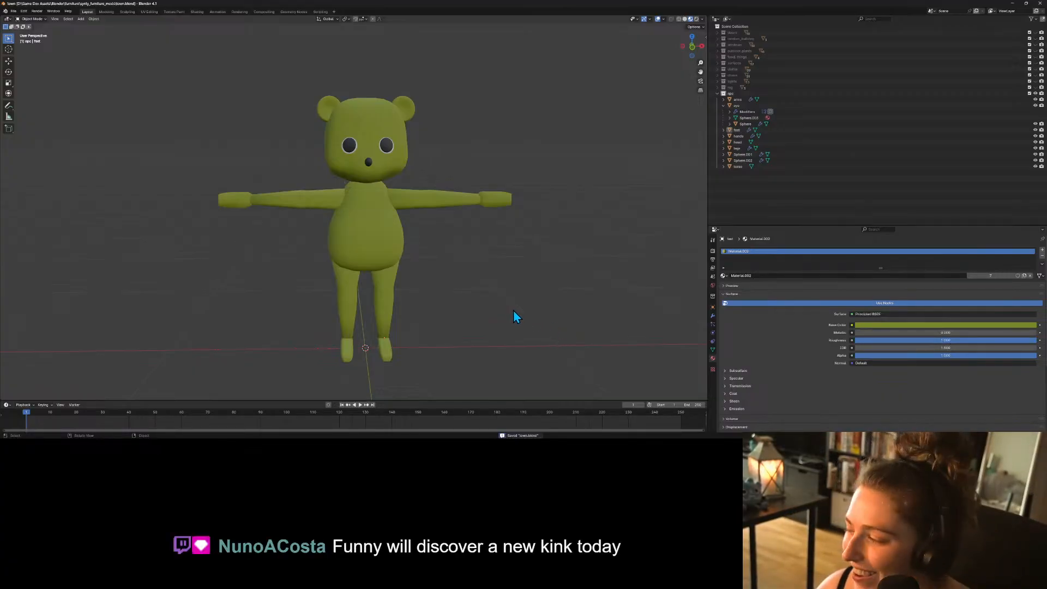
Examine the fully colored character's shape and proportions from several angles and distances.
scroll(512, 310, down, 2)
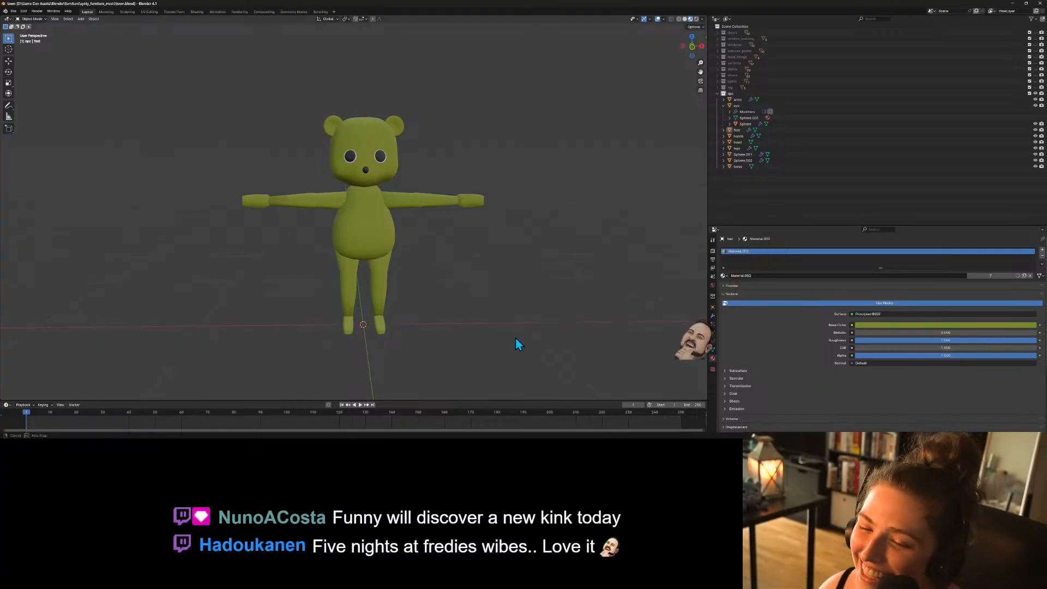
middle_drag(516, 340, 485, 333)
scroll(485, 332, up, 5)
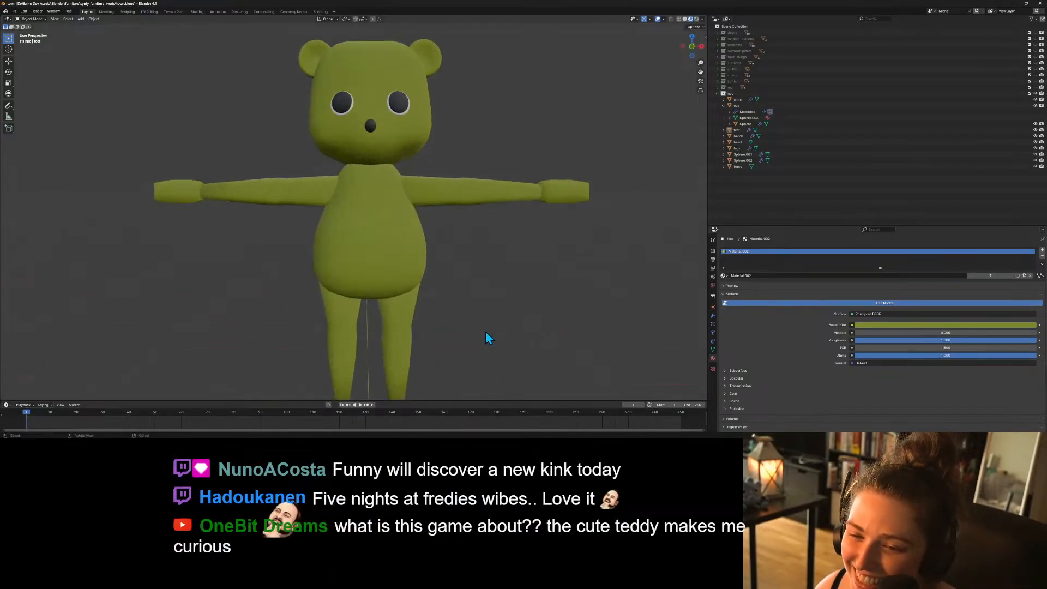
scroll(485, 331, down, 5)
scroll(485, 331, up, 2)
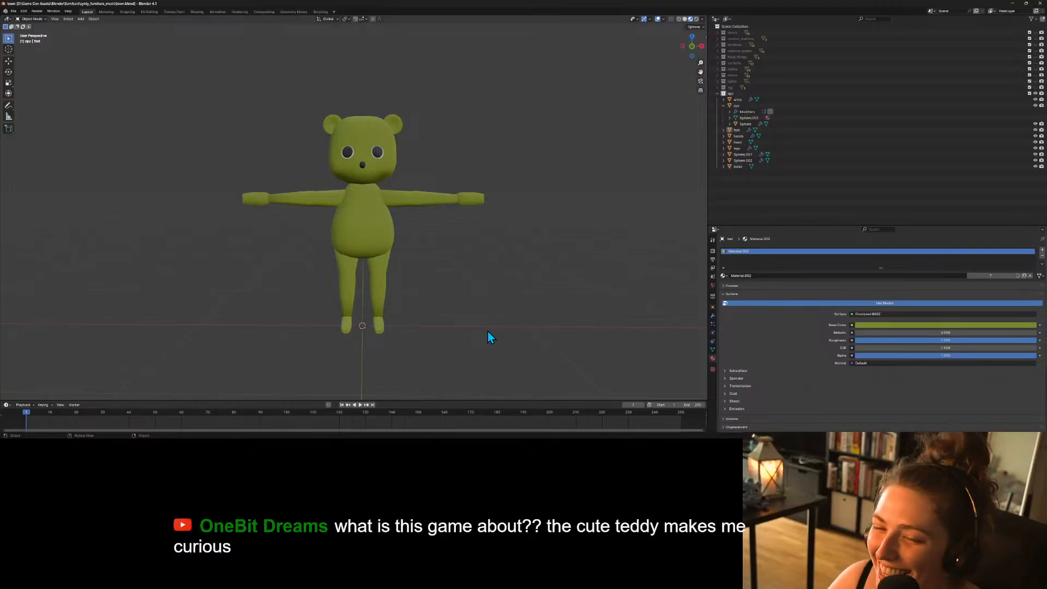
middle_drag(506, 331, 520, 338)
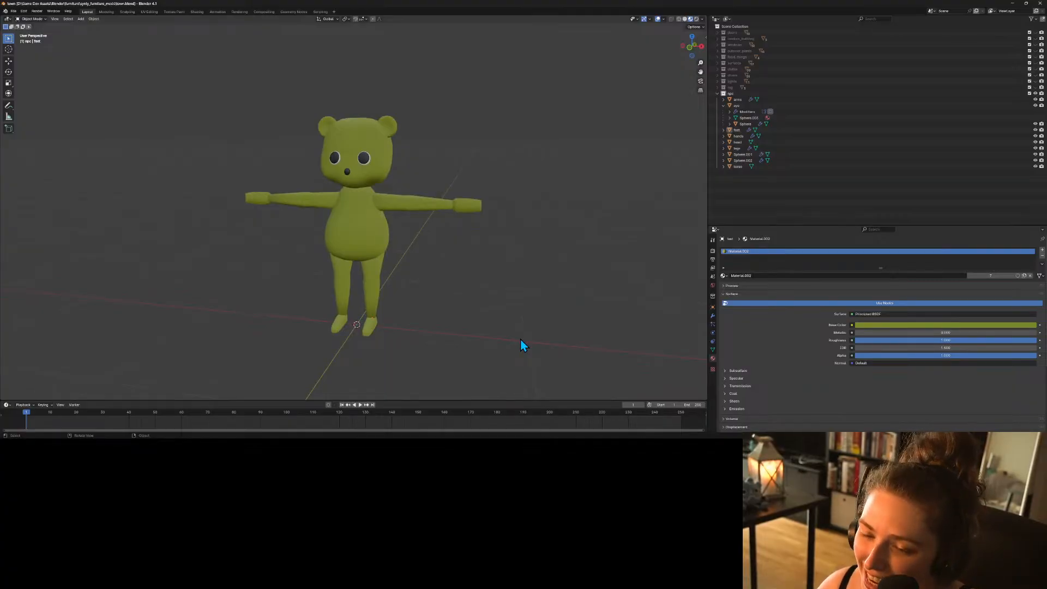
middle_drag(520, 337, 499, 319)
scroll(512, 319, up, 4)
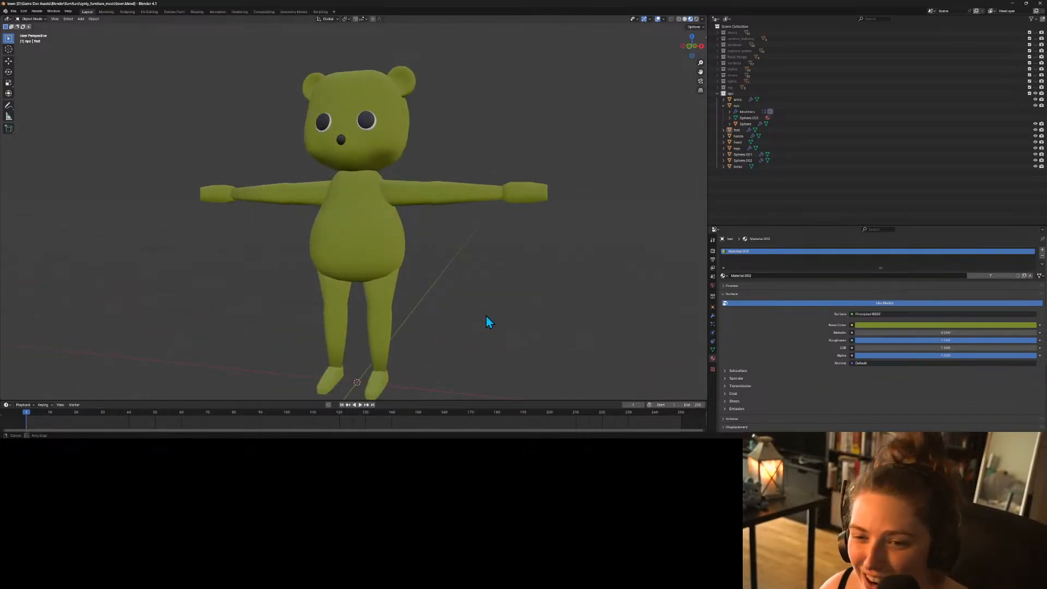
middle_drag(489, 323, 496, 323)
Save the file, and collapse the eye object's hierarchy within the character's collection.
key(ctrl+s)
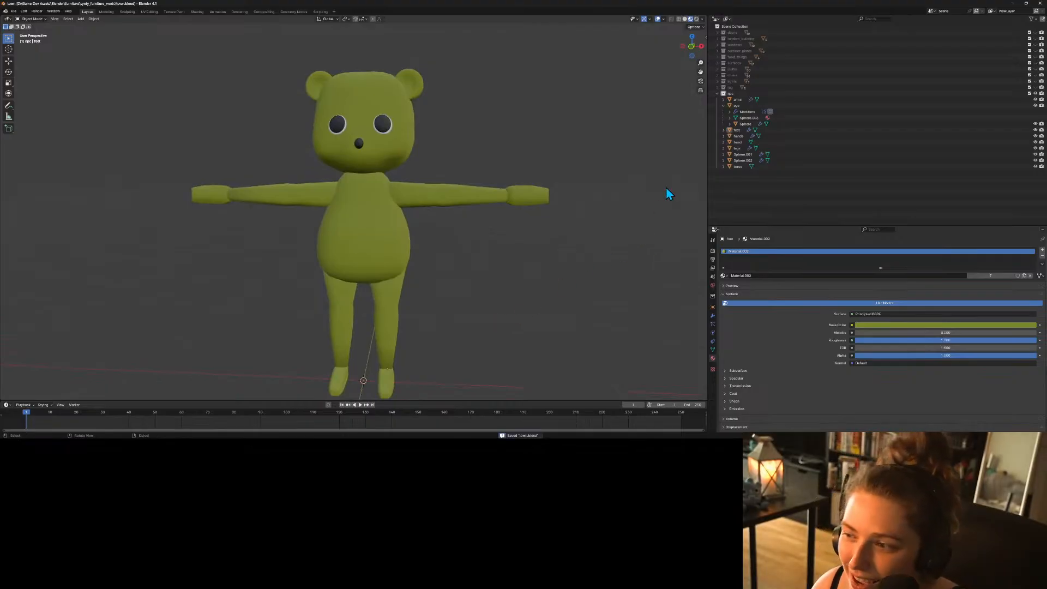
click(724, 105)
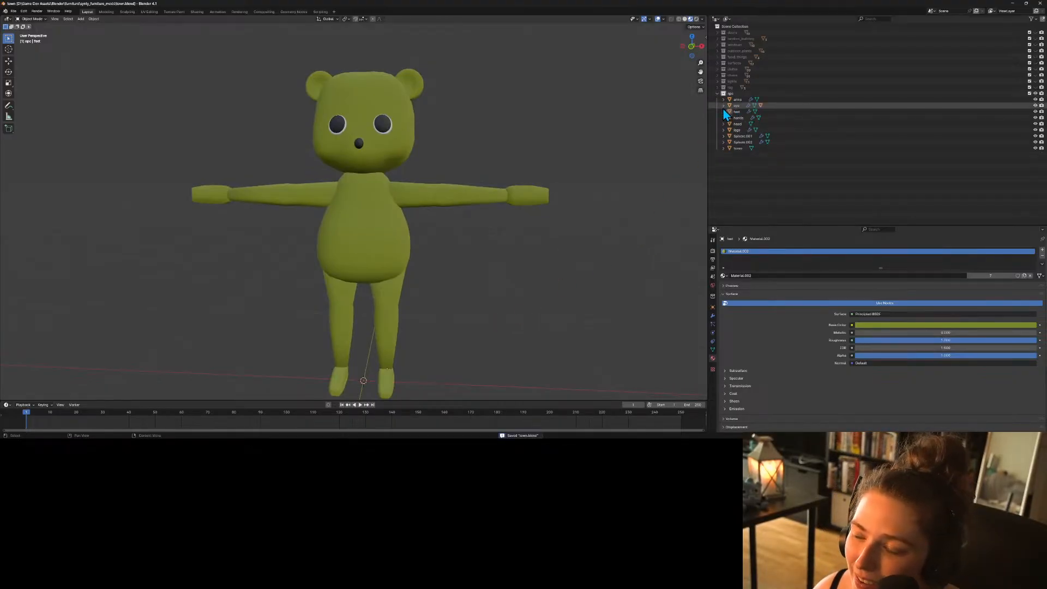
click(734, 94)
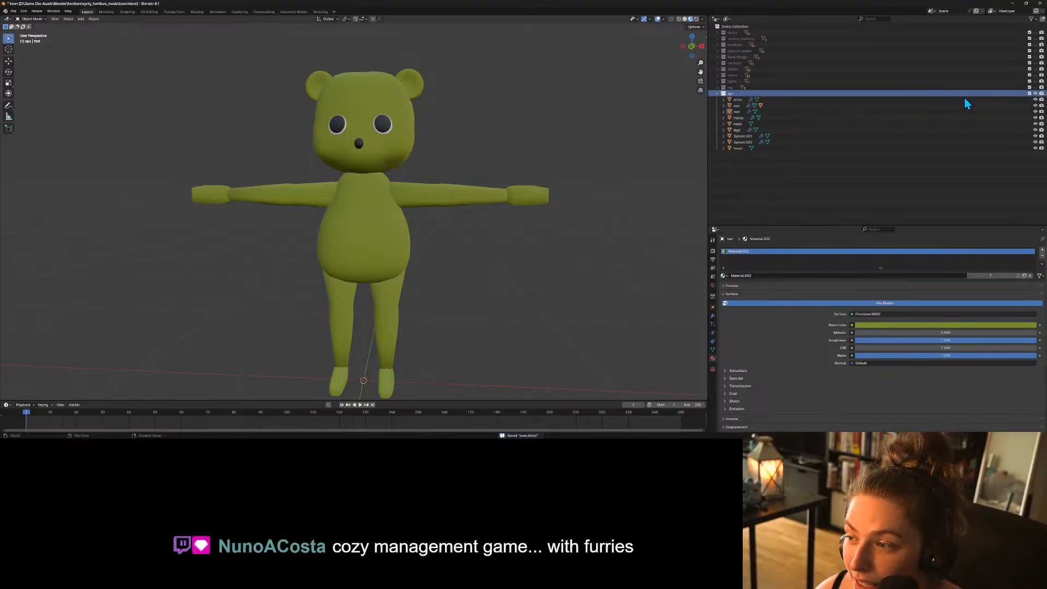
Start renaming the character's nose sphere object, entering "no".
click(740, 136)
double_click(739, 136)
text(no)
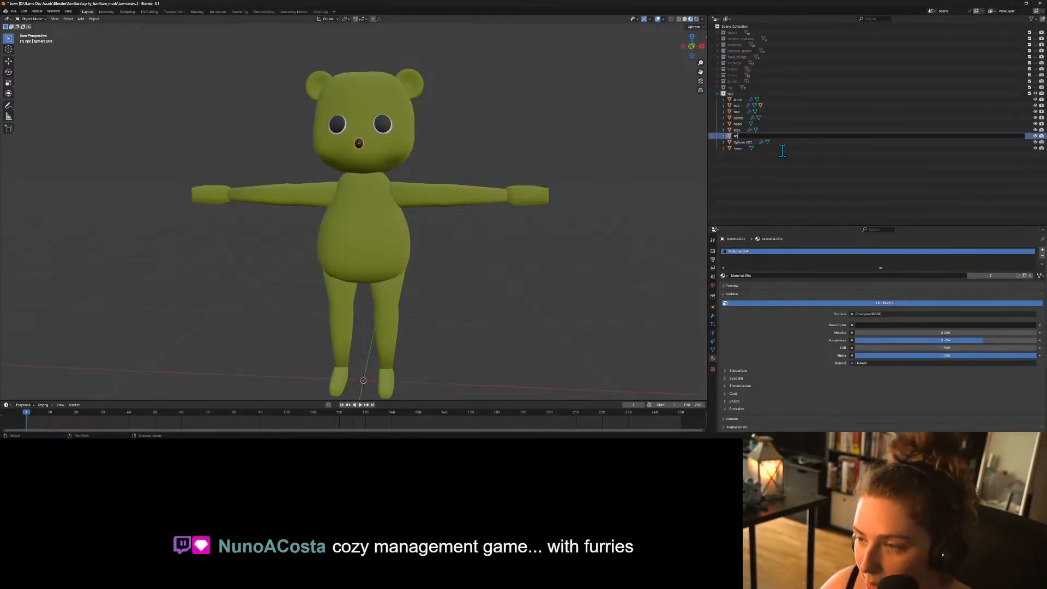
Rename the bear's nose sphere object to nose and its ears sphere object to ears.
text(se)
key(Return)
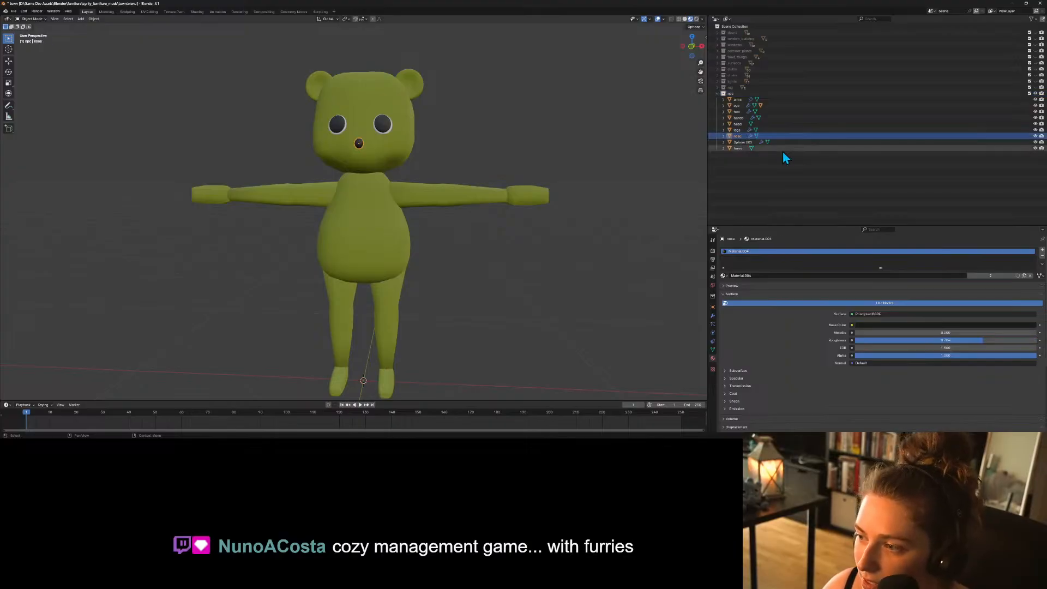
click(786, 143)
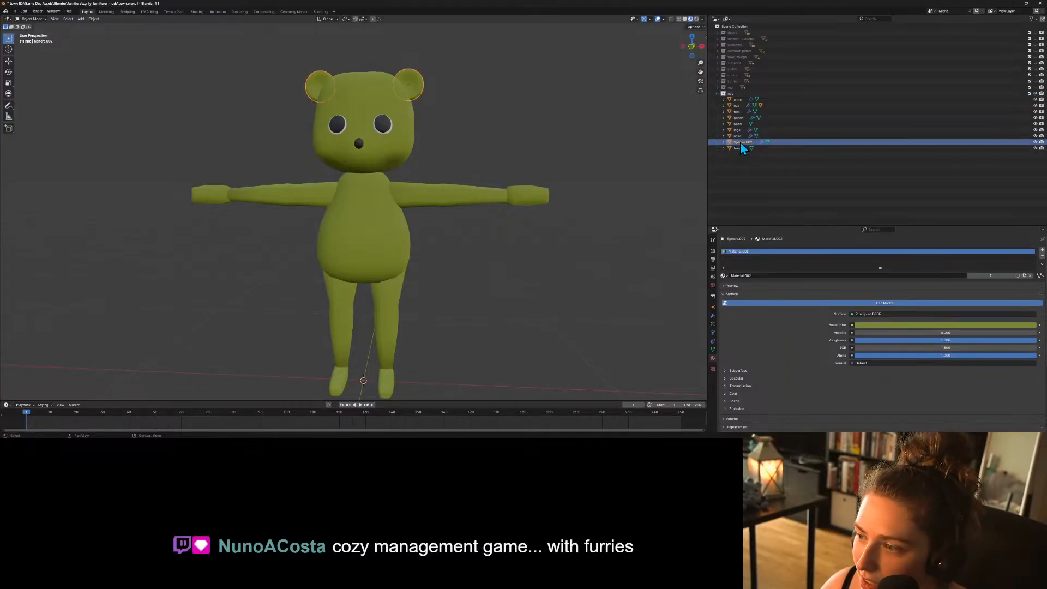
double_click(741, 142)
text(ears)
key(Return)
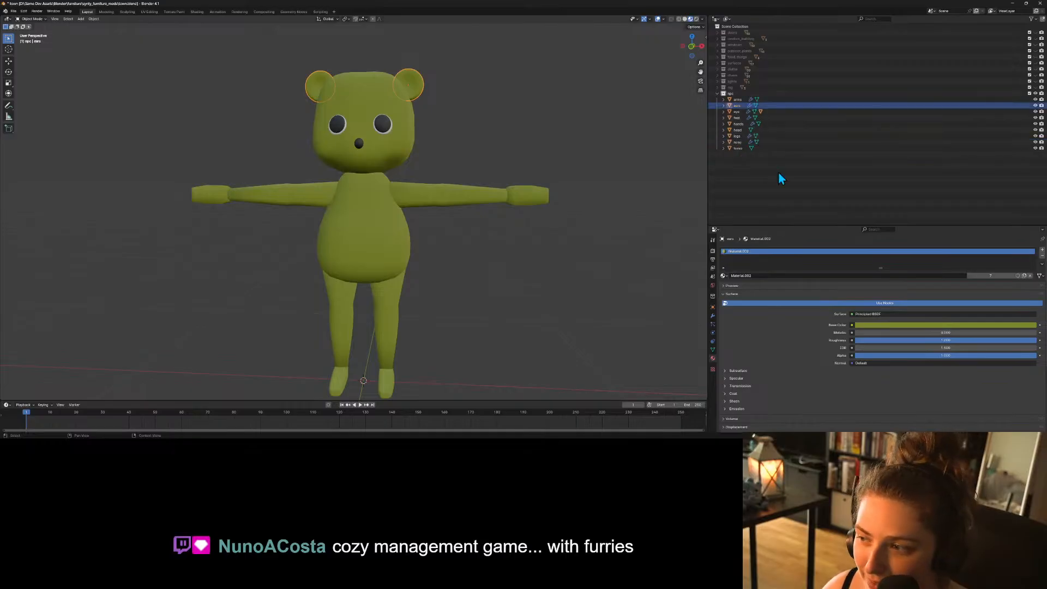
Make the chairs collection visible together with the bear to compare the character's size with the chair.
click(1029, 94)
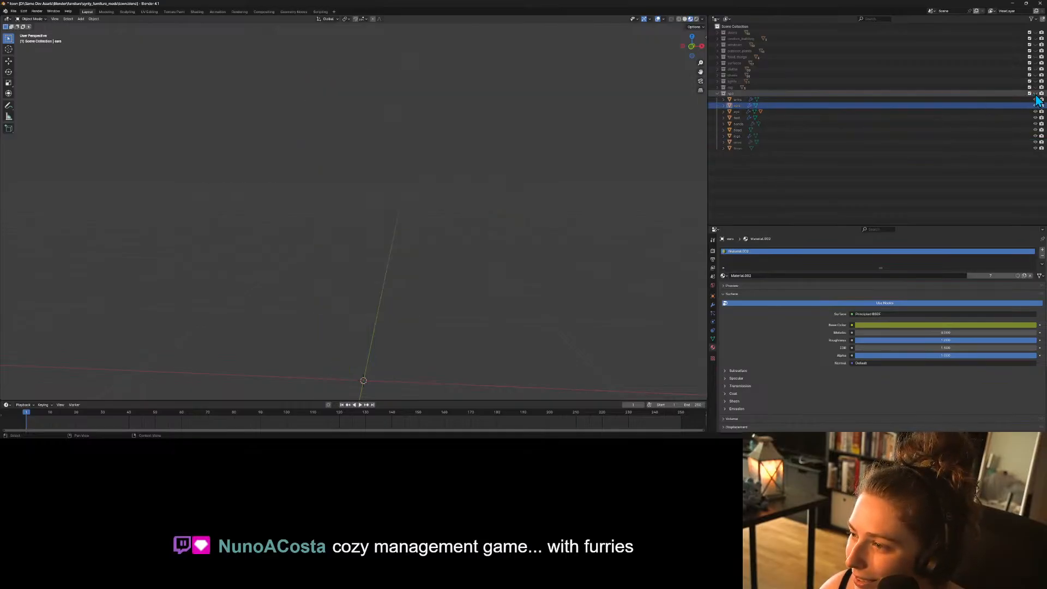
click(1030, 93)
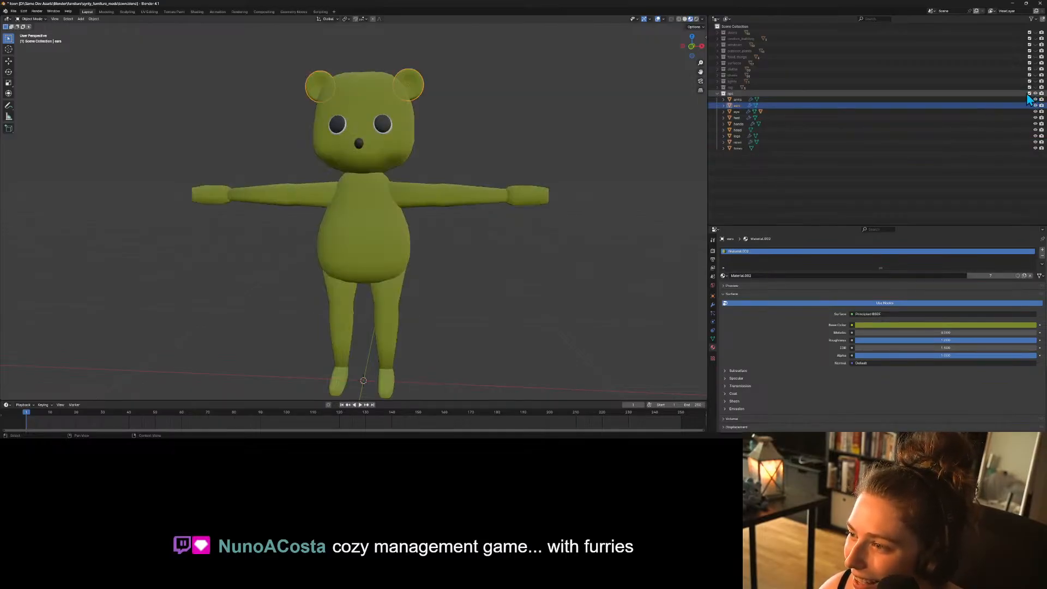
click(1029, 75)
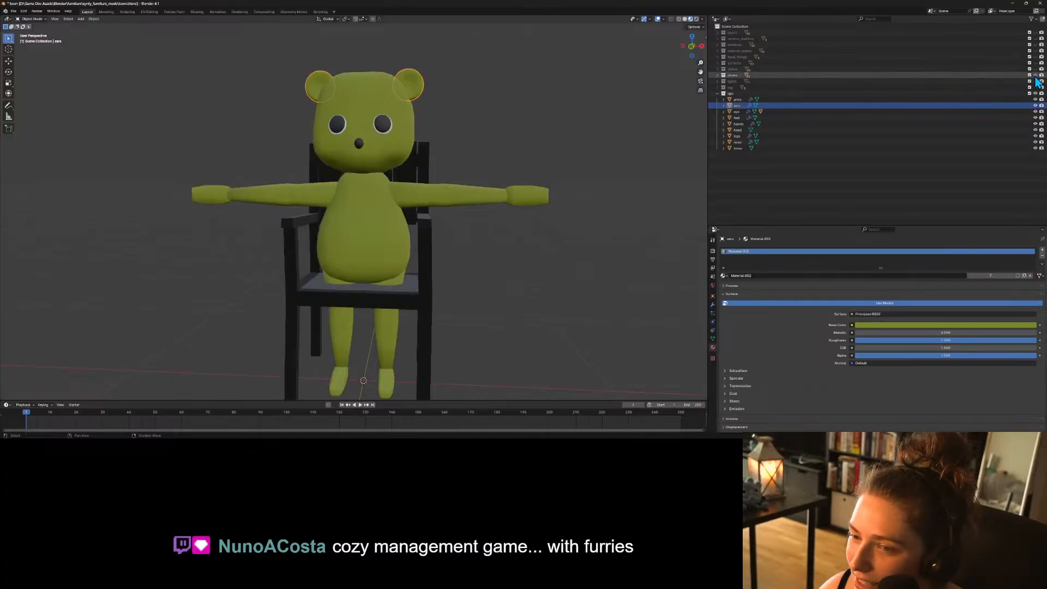
click(734, 217)
scroll(602, 213, down, 3)
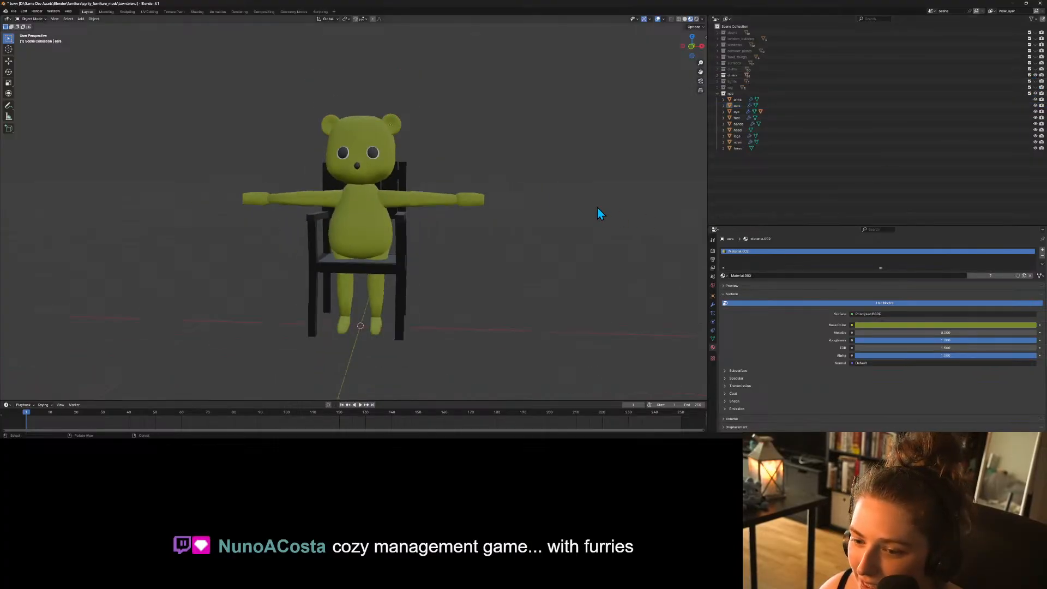
mouse_move(600, 211)
middle_down()
mouse_move(518, 205)
mouse_move(599, 218)
middle_up()
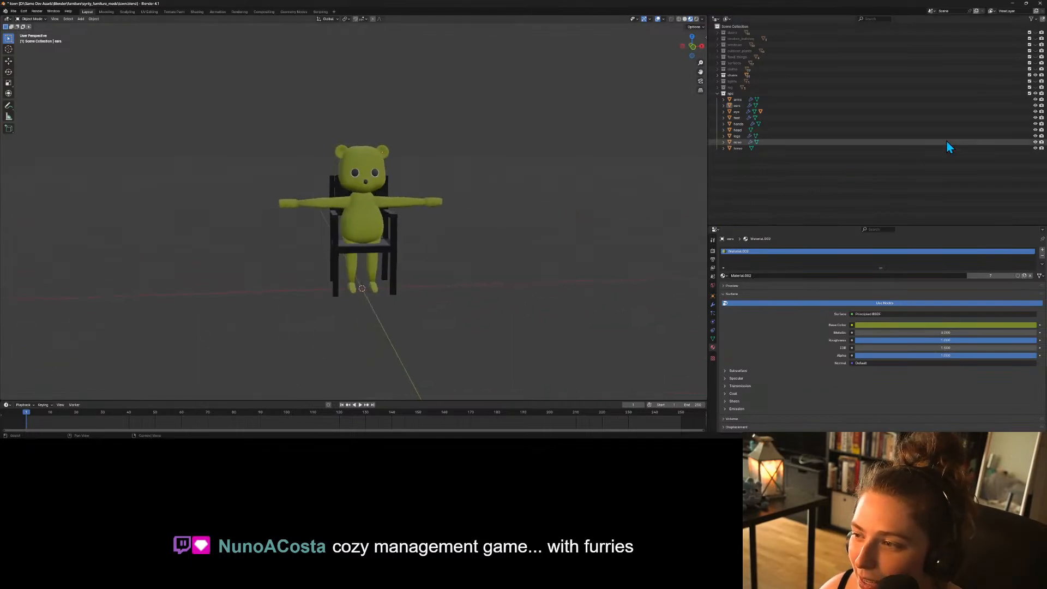
Hide and collapse the bear character's collection, leaving the chair visible, and save the file.
click(1034, 93)
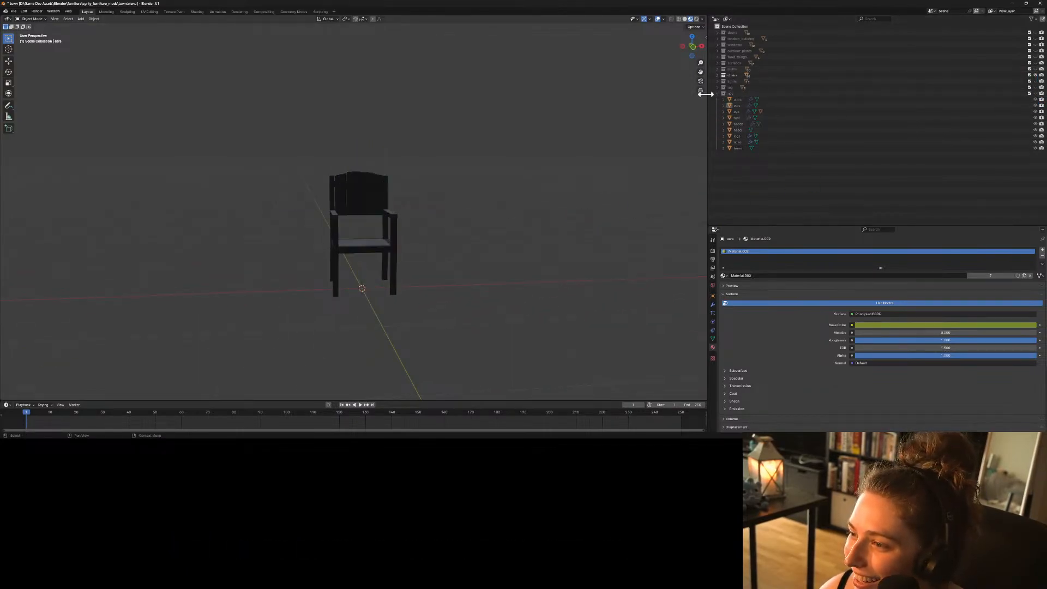
click(718, 96)
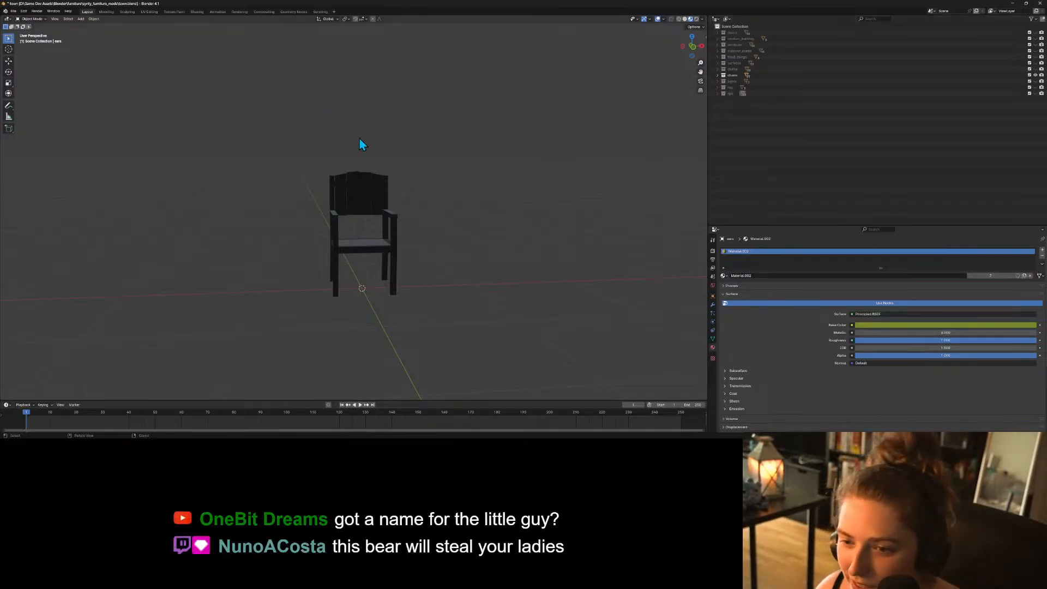
middle_drag(360, 143, 495, 243)
key(ctrl+s)
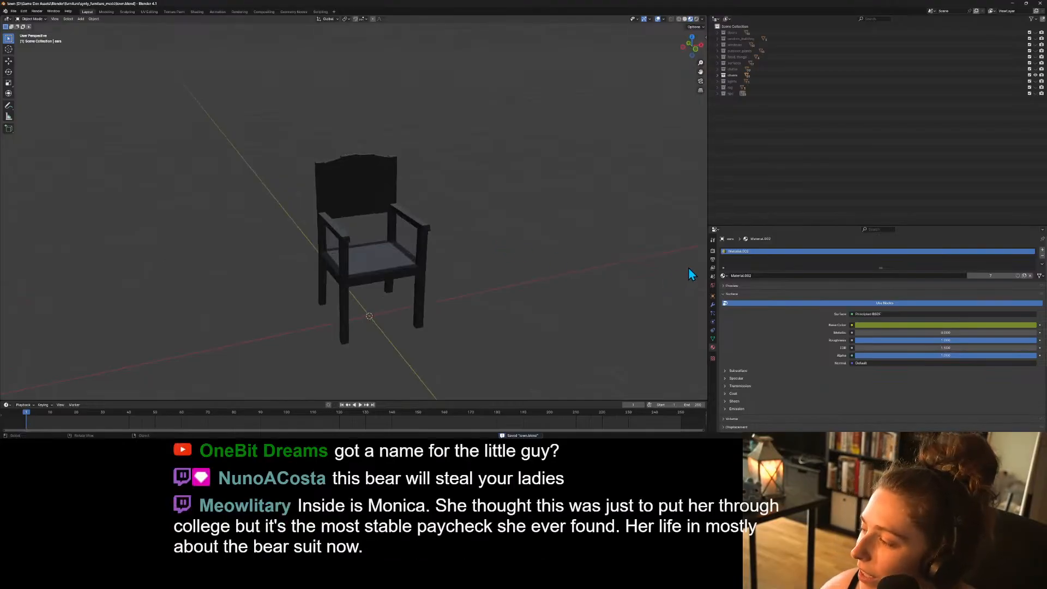
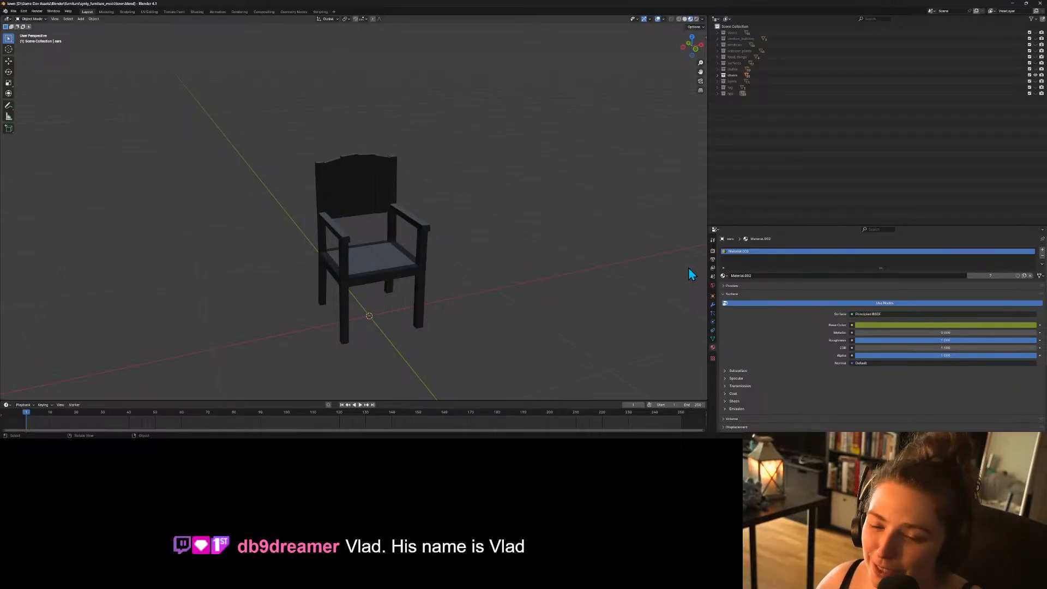
Expand the chairs collection and show SM_Prop_Chair_02 instead of SM_Prop_Chair_01.
click(717, 75)
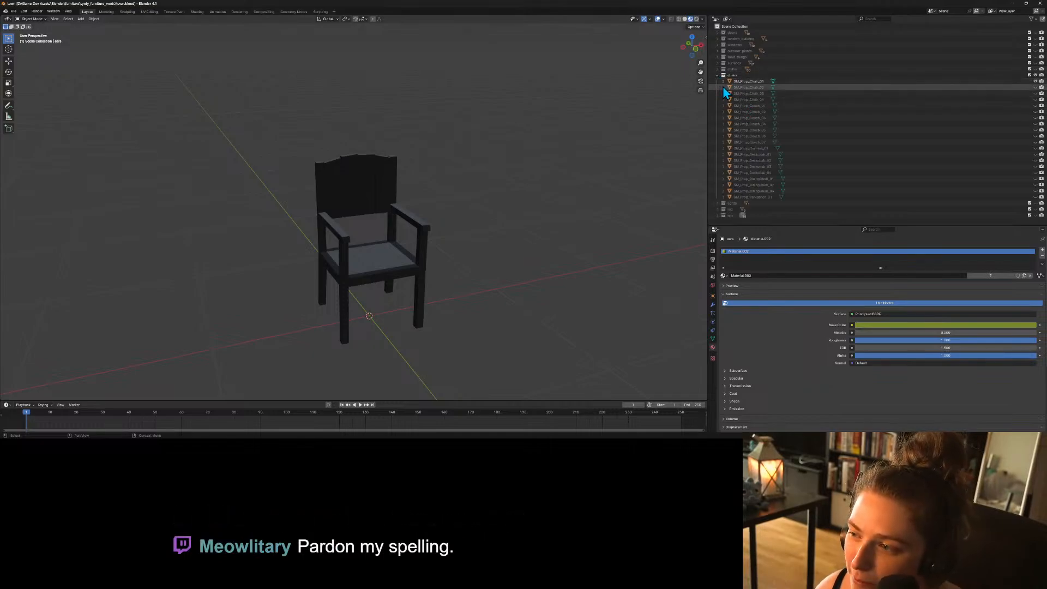
click(1035, 87)
click(1035, 81)
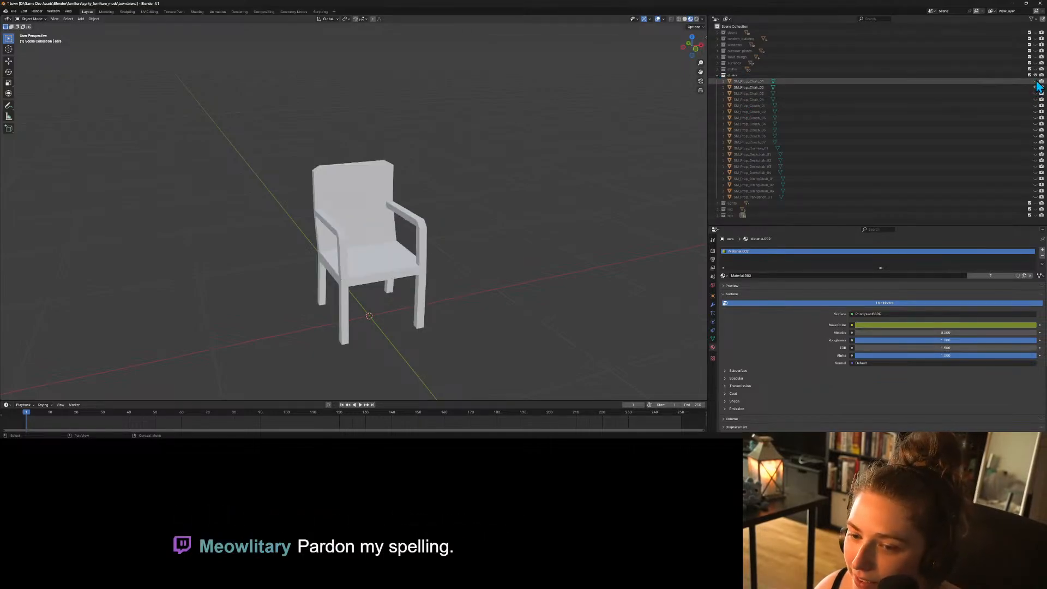
Open the white armchair's mesh for editing and assign it the existing shader_mat material.
middle_drag(623, 345, 392, 250)
click(402, 257)
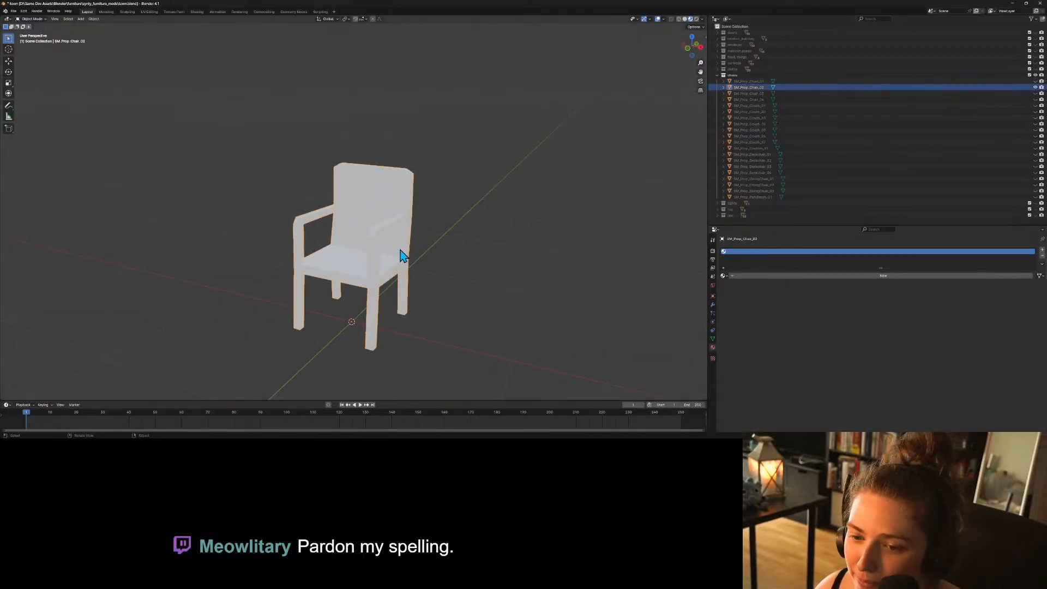
key(Tab)
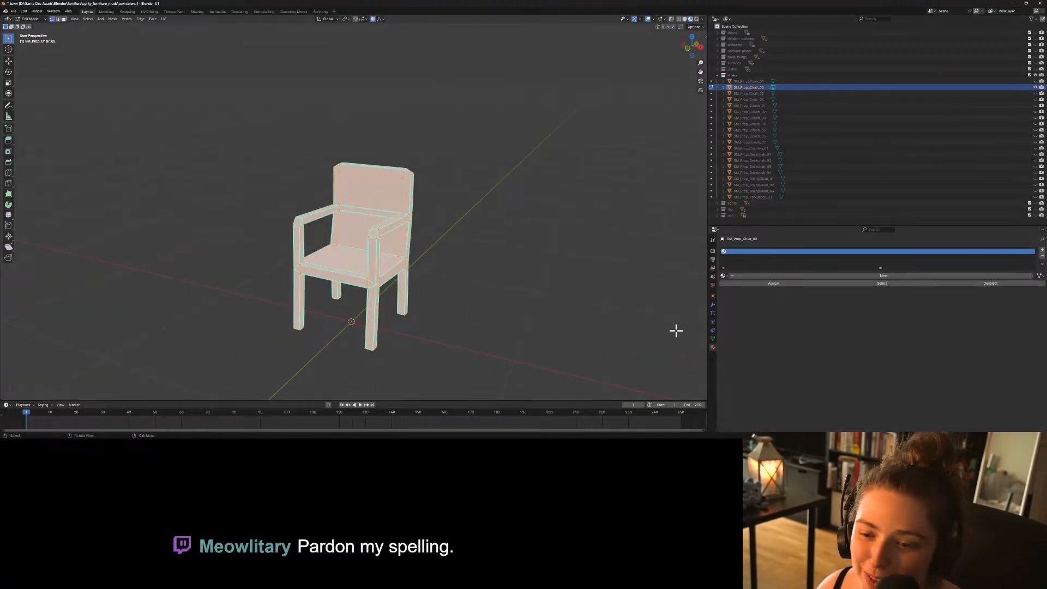
click(723, 276)
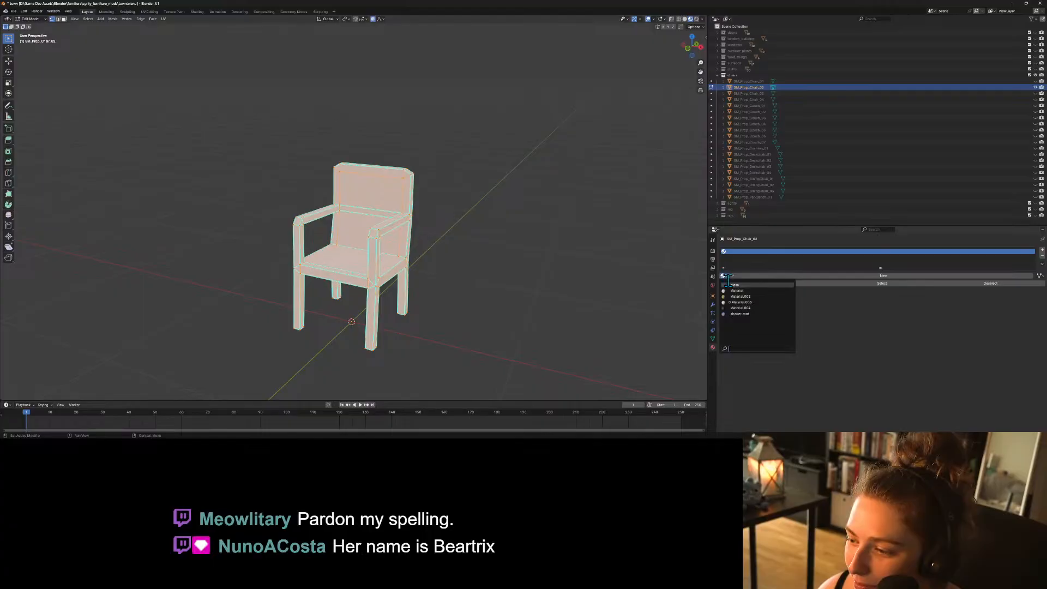
click(745, 316)
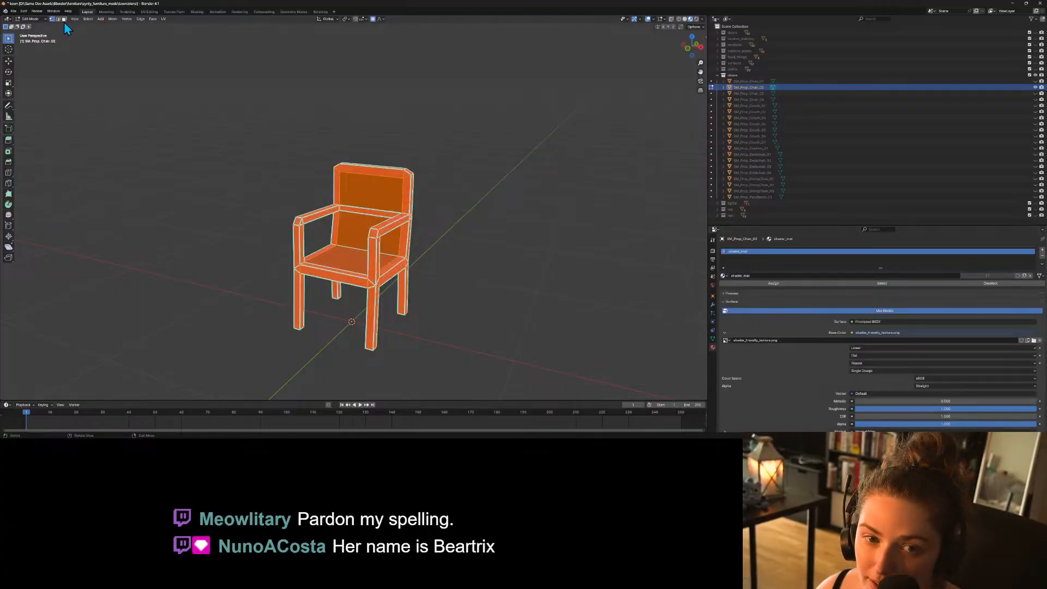
In the UV Editing workspace, move the armchair's seat and backrest UVs onto the dark grey swatch, and save the file.
click(149, 11)
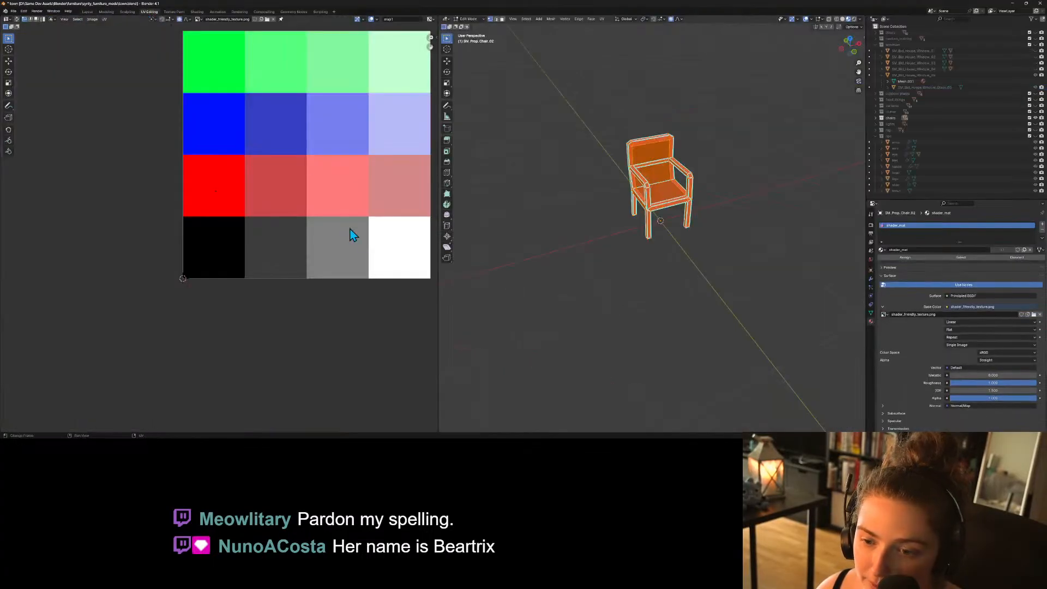
scroll(620, 236, up, 3)
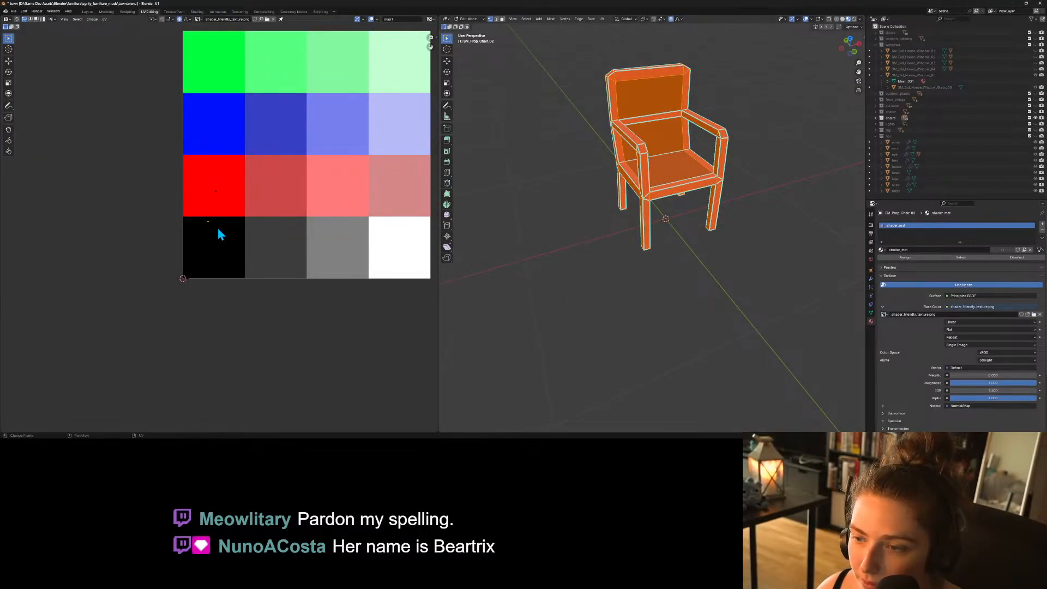
key(g)
click(279, 252)
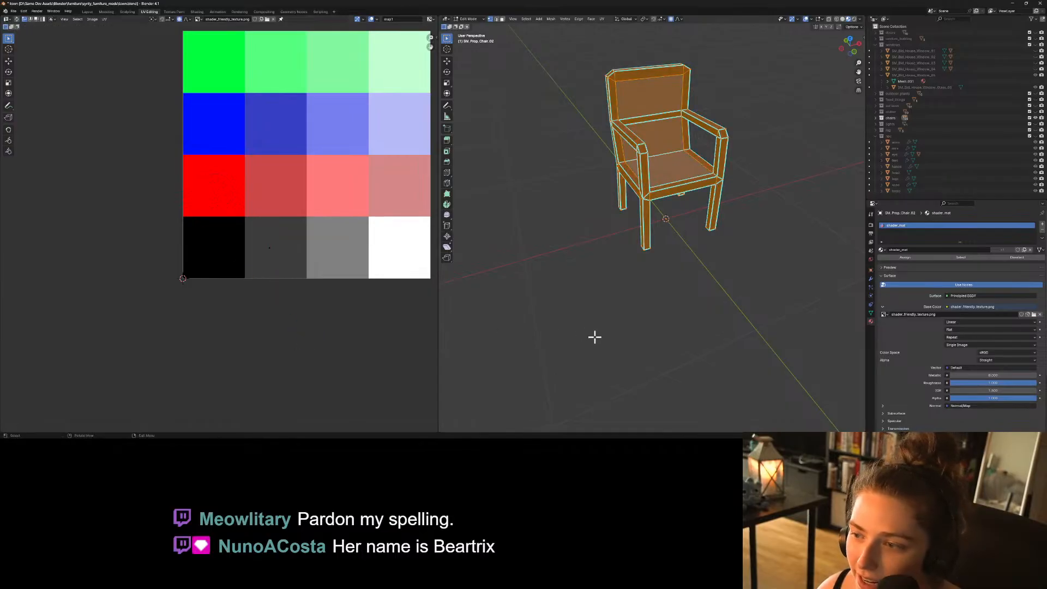
key(Tab)
middle_drag(638, 336, 556, 264)
key(ctrl+s)
scroll(556, 264, up, 3)
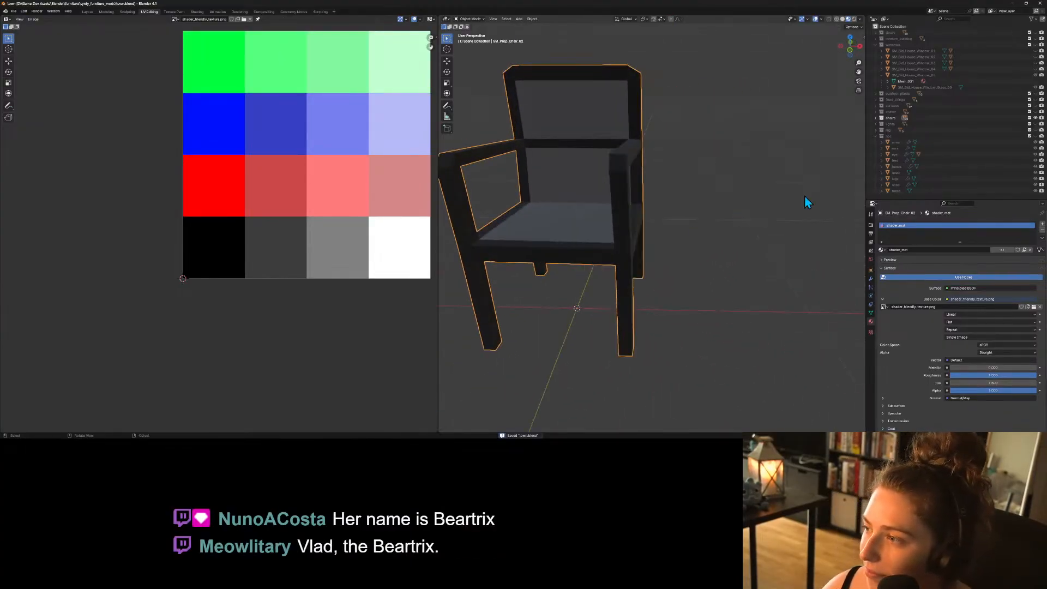
Collapse the bear and window collections in the object list and expand the chairs collection.
click(875, 136)
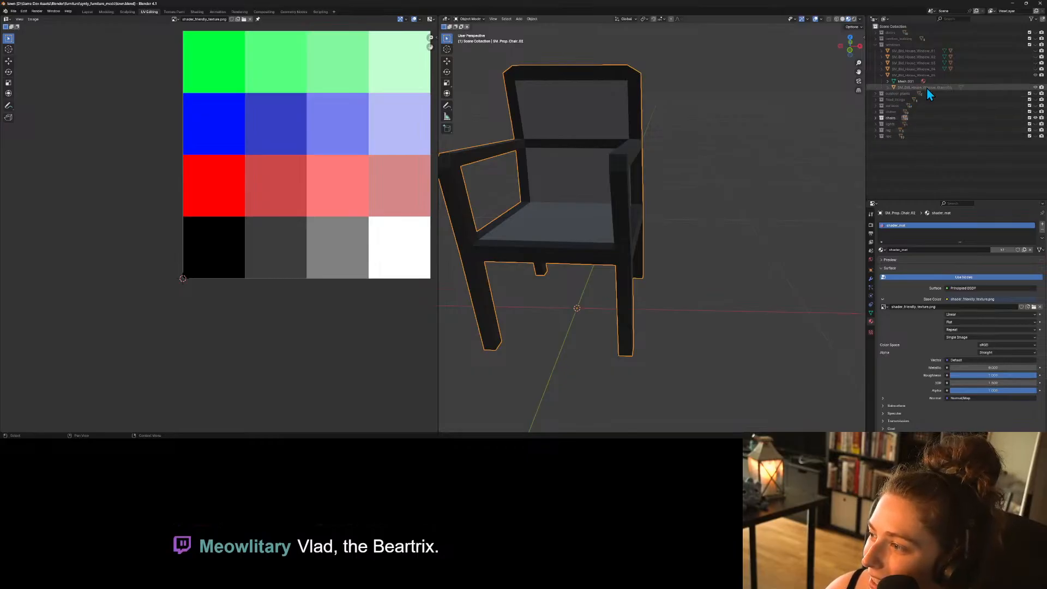
click(876, 45)
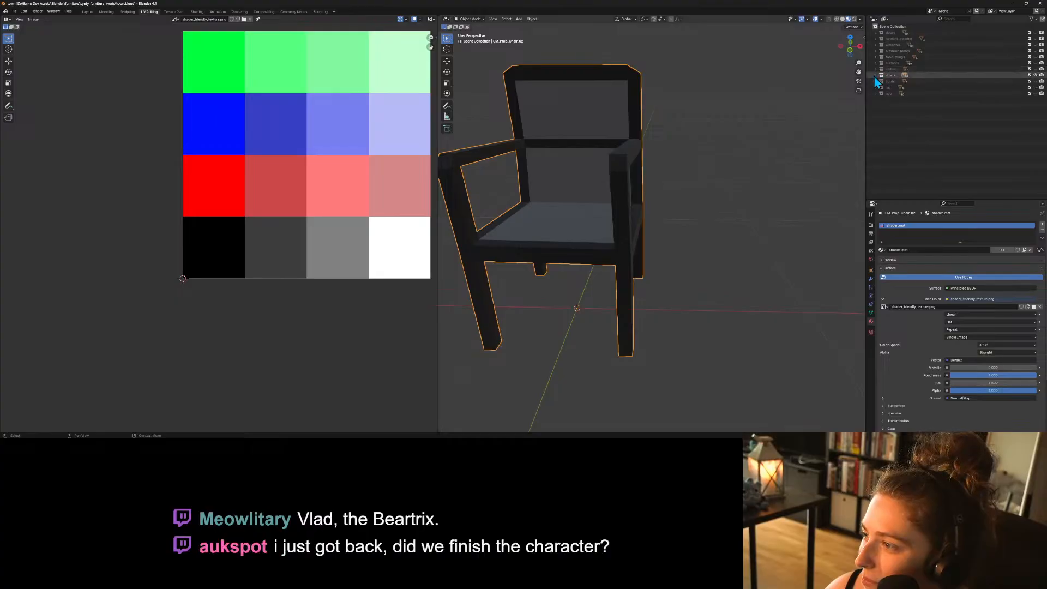
click(876, 75)
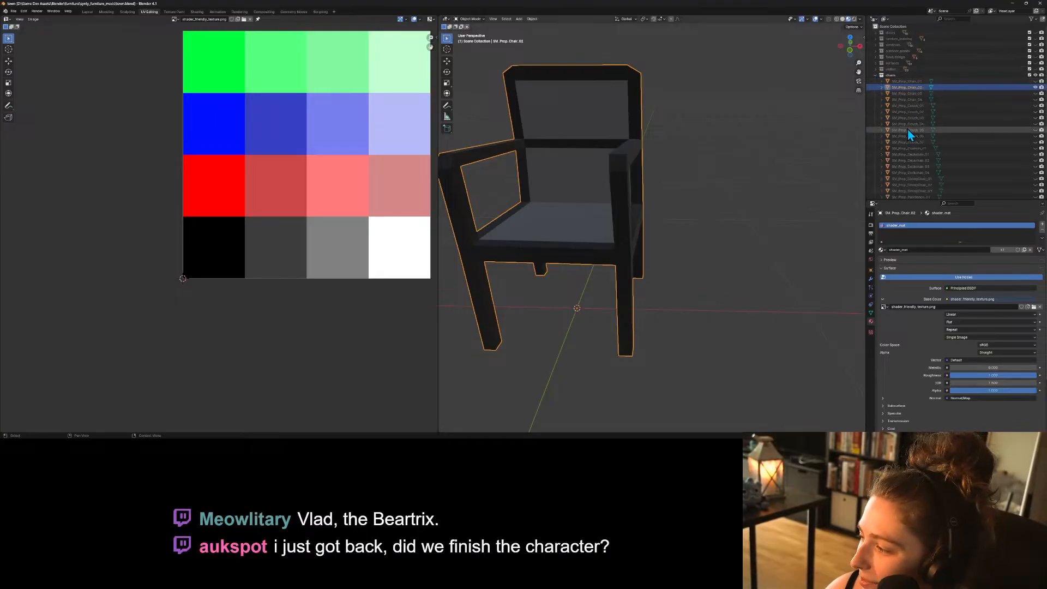
scroll(976, 131, down, 2)
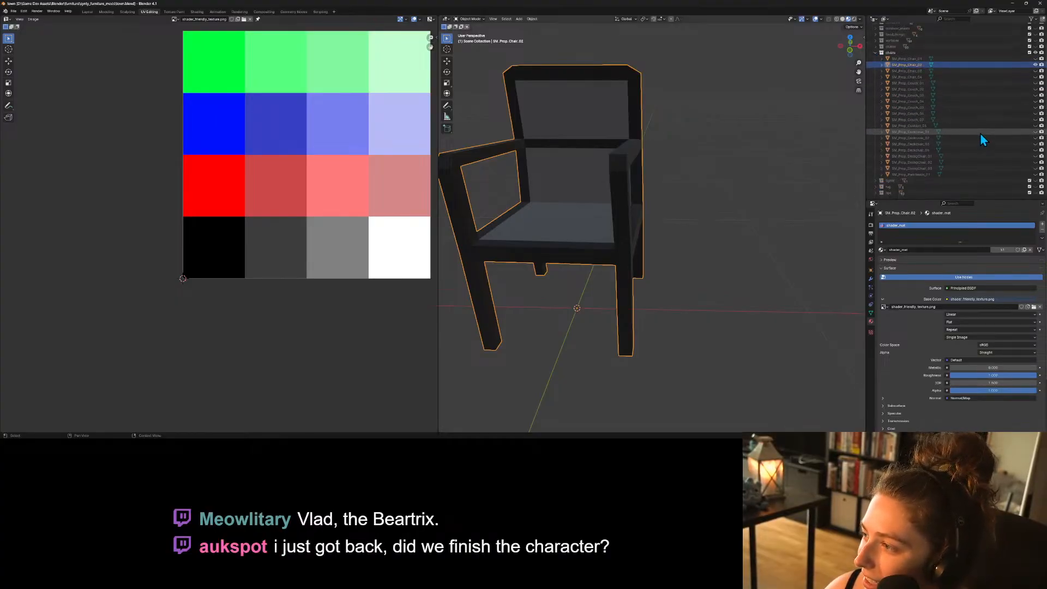
Temporarily show the bear character to check its proportions against the armchair, and hide it again.
click(1037, 194)
scroll(714, 198, down, 4)
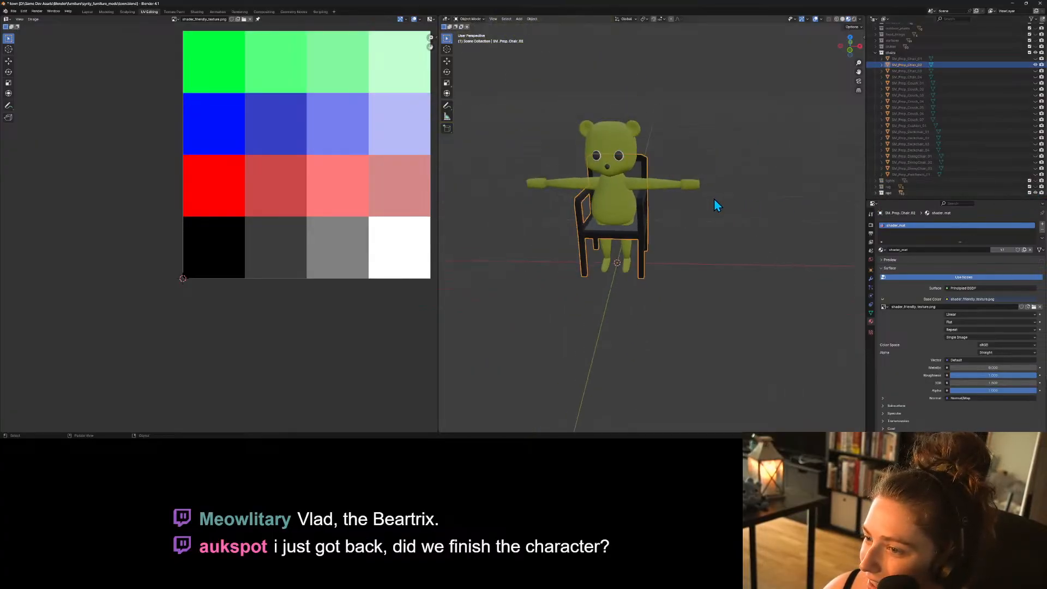
middle_drag(714, 198, 694, 229)
scroll(692, 235, up, 4)
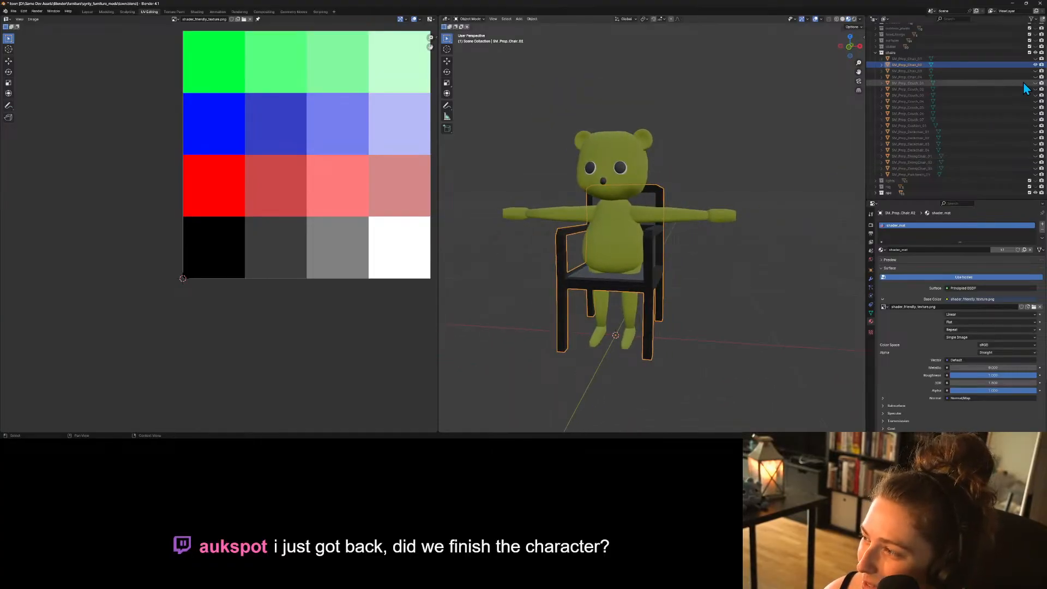
click(1035, 194)
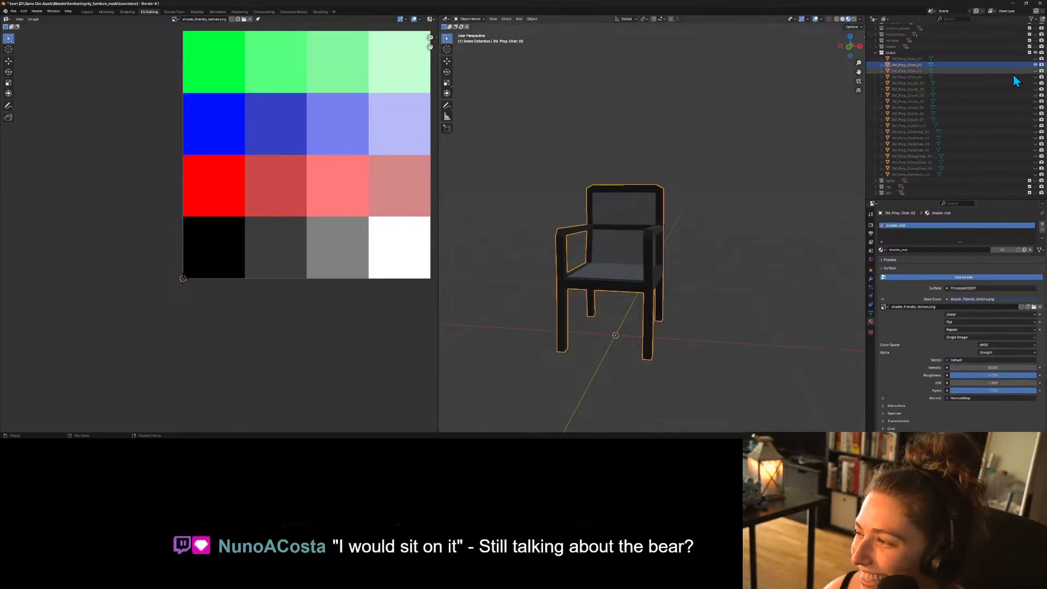
Show SM_Prop_Chair_03 instead of SM_Prop_Chair_02 and open the folding chair's mesh for editing.
click(1035, 72)
click(1036, 65)
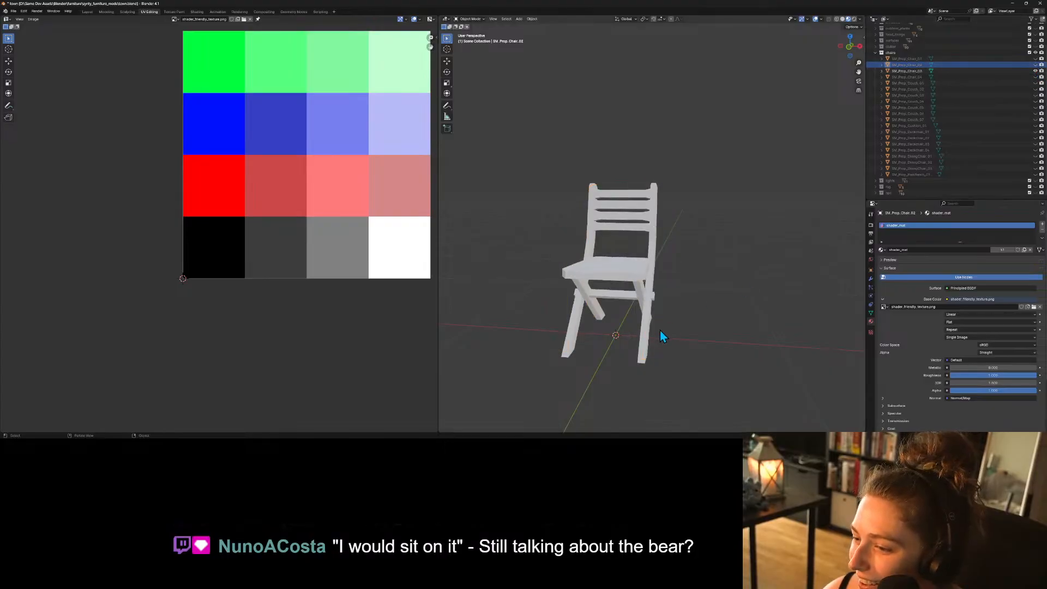
click(649, 289)
middle_drag(649, 289, 626, 327)
key(Tab)
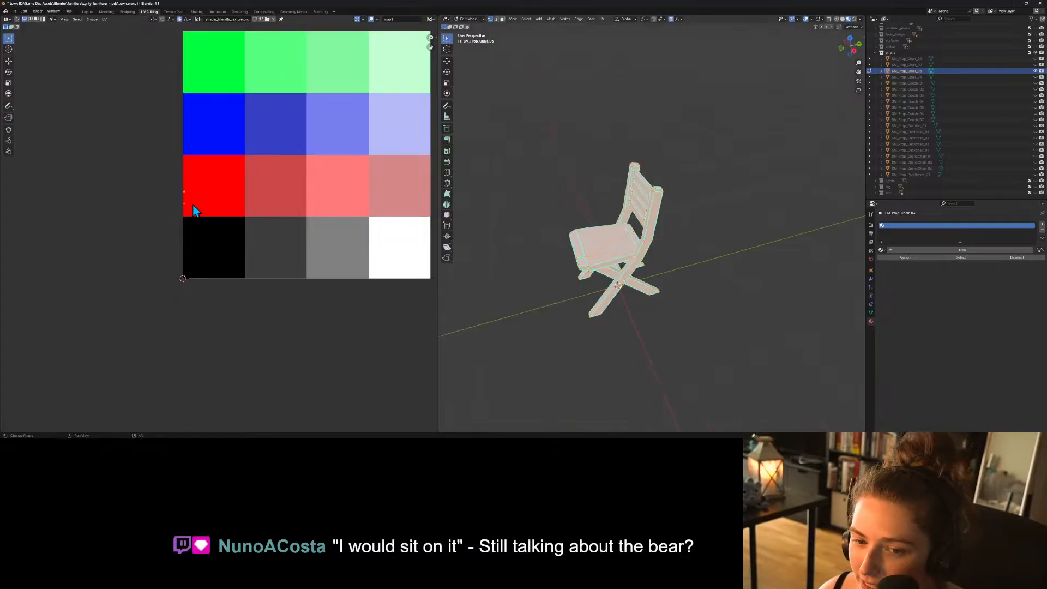
Move the folding chair's UVs onto the black swatch and turn off proportional editing in the UV editor.
key(g)
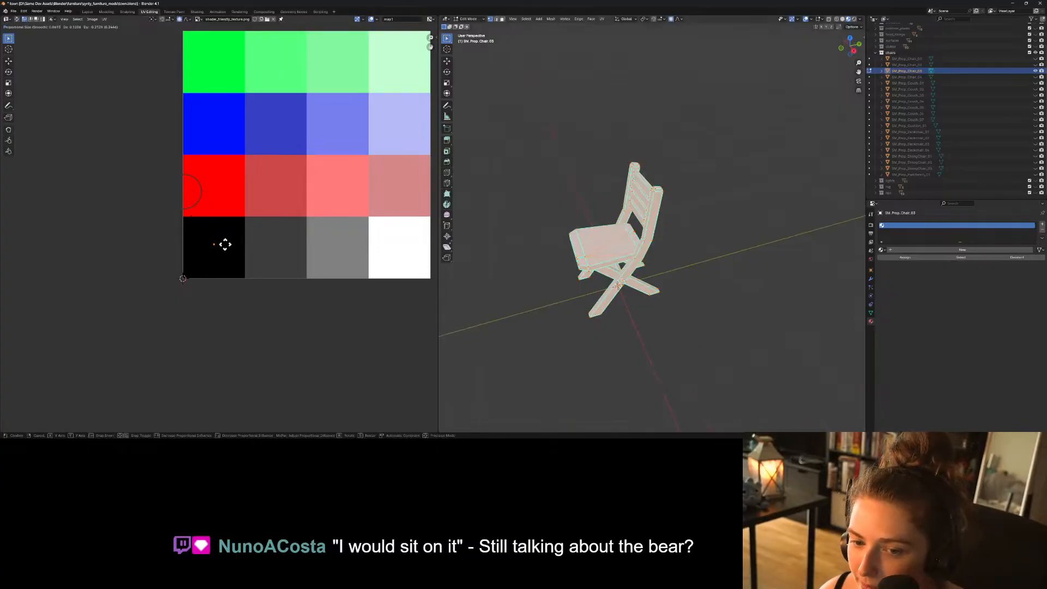
click(229, 251)
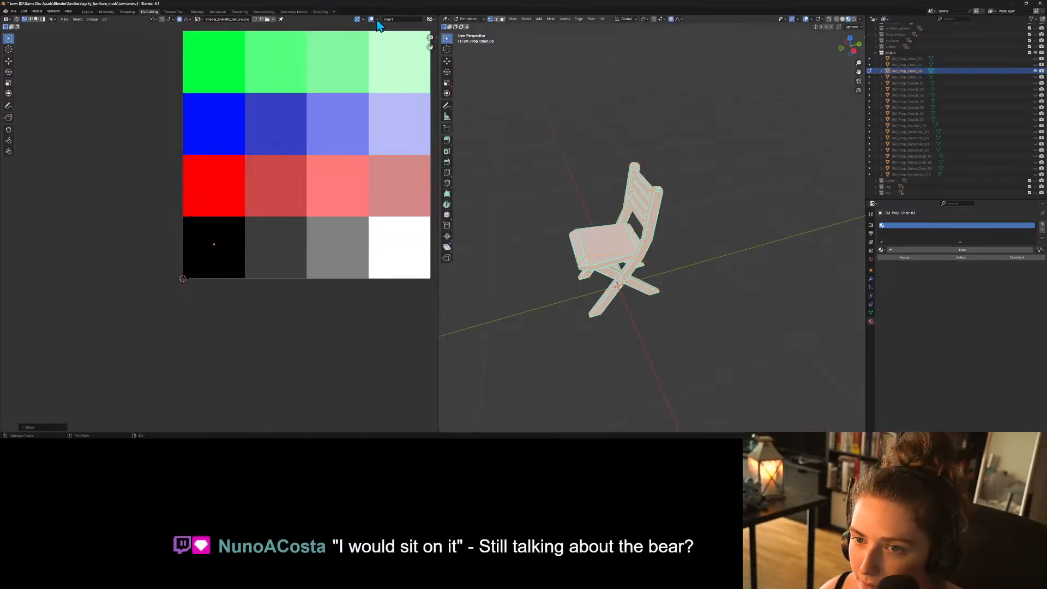
click(179, 19)
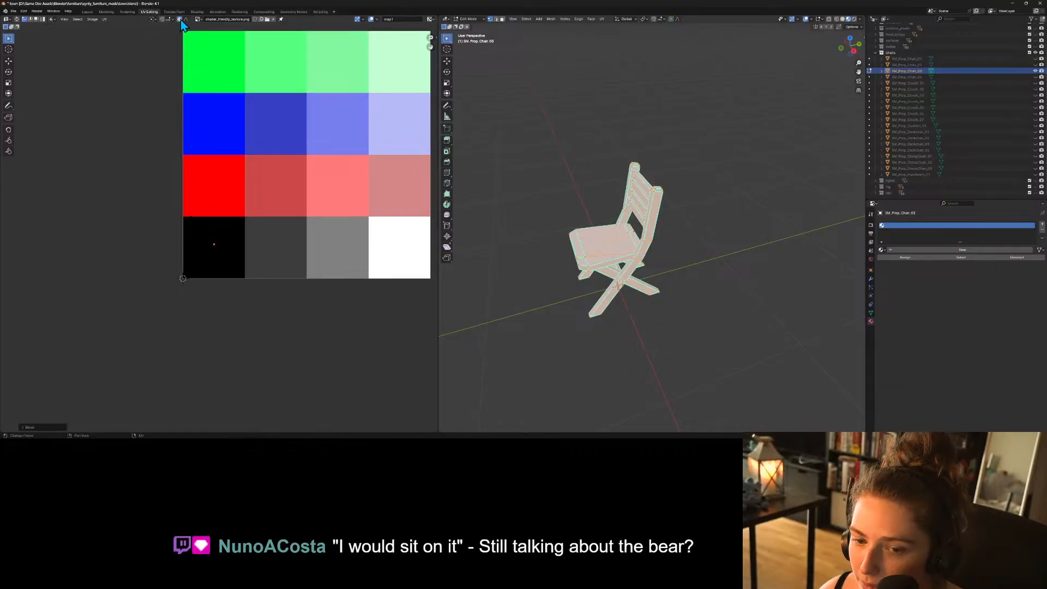
click(297, 265)
middle_drag(672, 317, 723, 311)
key(Tab)
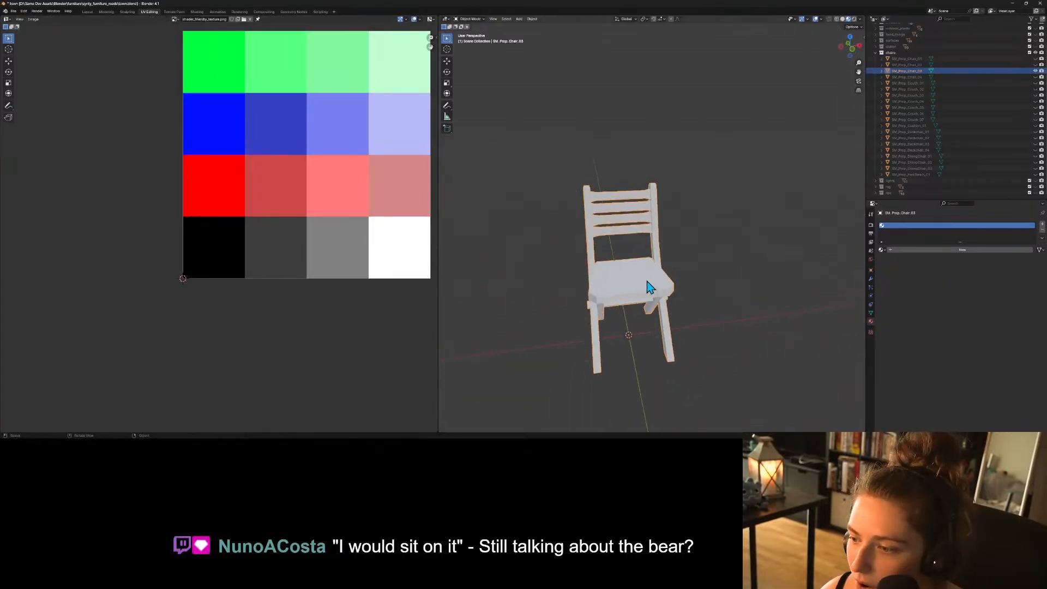
Assign the existing shader_mat material to the folding chair and open its mesh for editing.
click(882, 249)
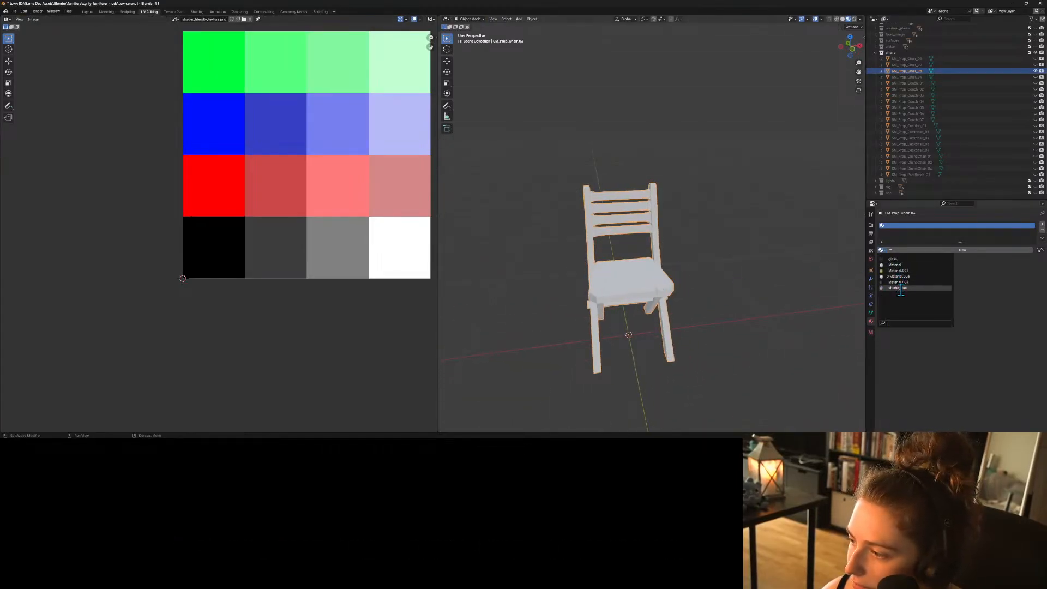
click(897, 287)
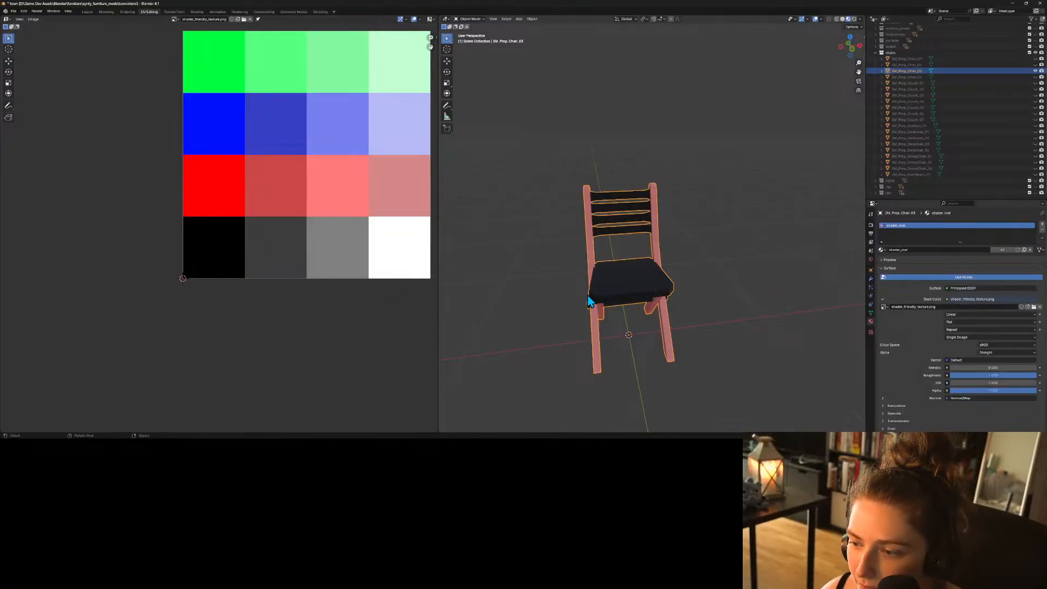
key(Tab)
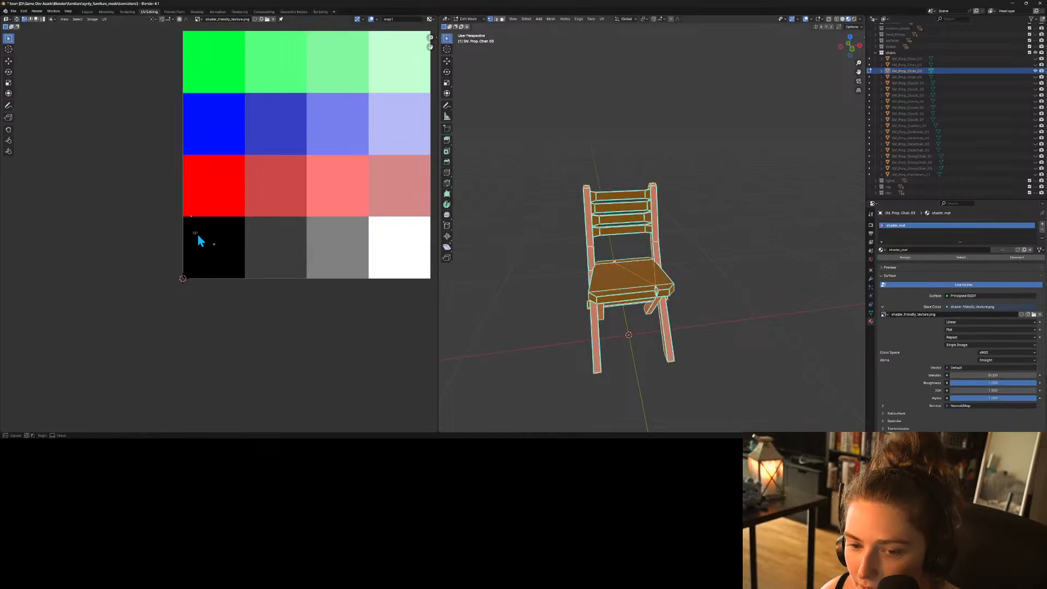
Reposition the folding chair's UVs on the swatch texture to colour the seat and back slats green and the frame black.
key(g)
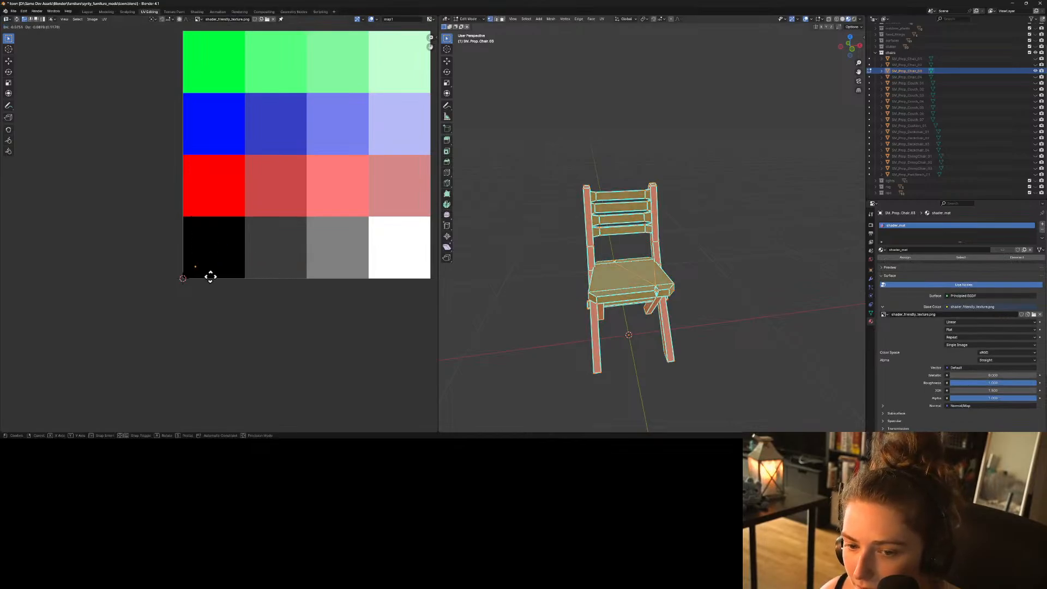
click(208, 275)
drag(184, 199, 200, 230)
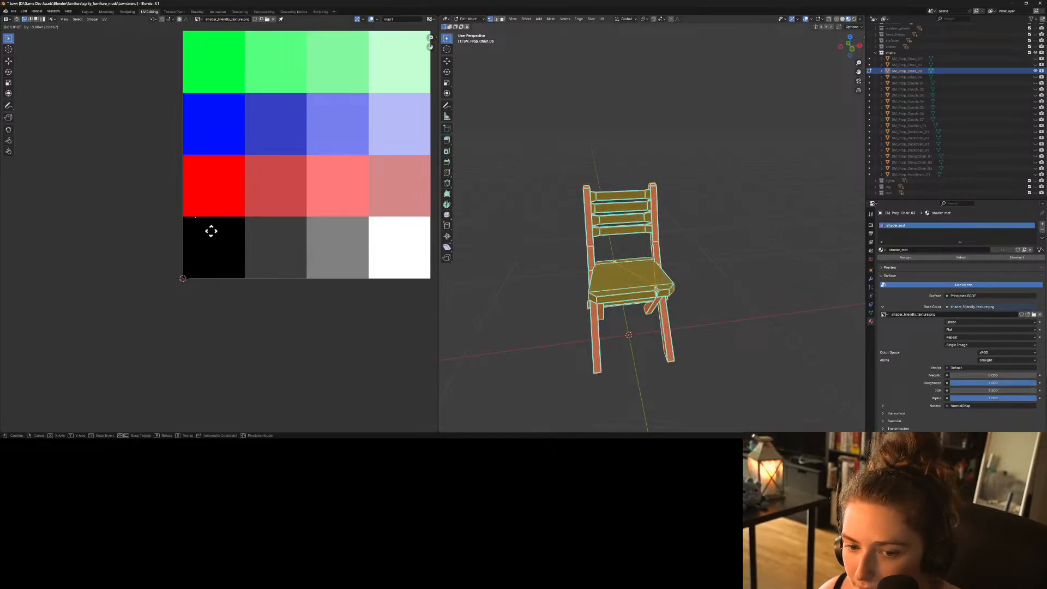
key(Tab)
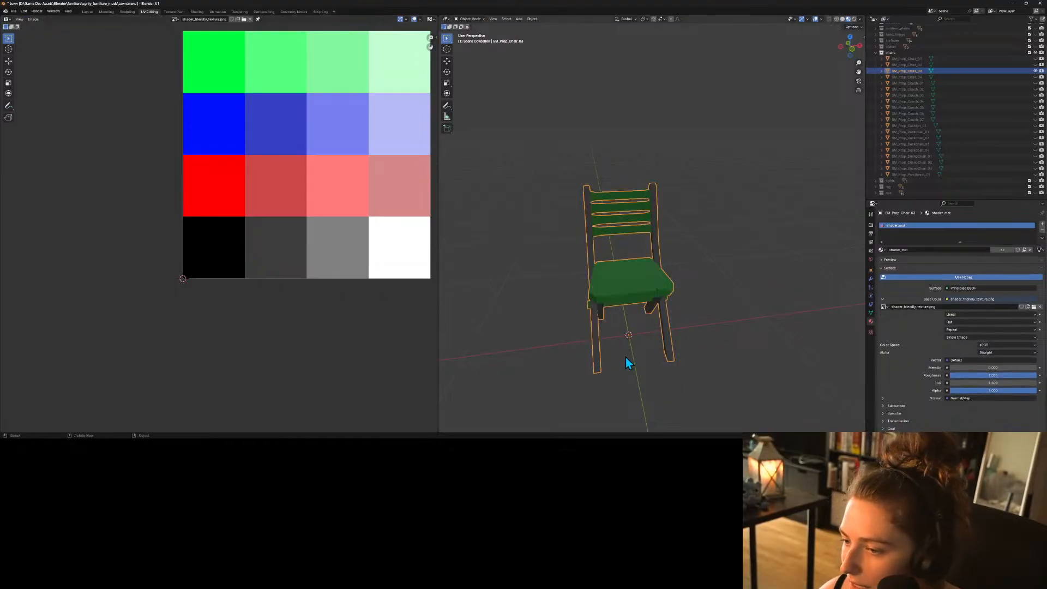
middle_drag(626, 363, 739, 250)
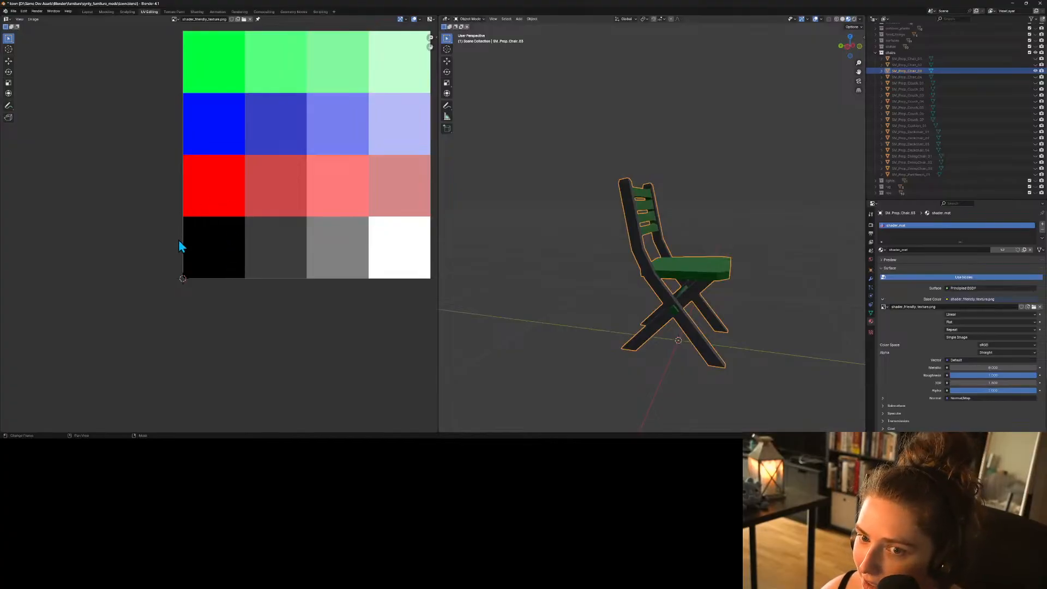
middle_drag(228, 234, 198, 248)
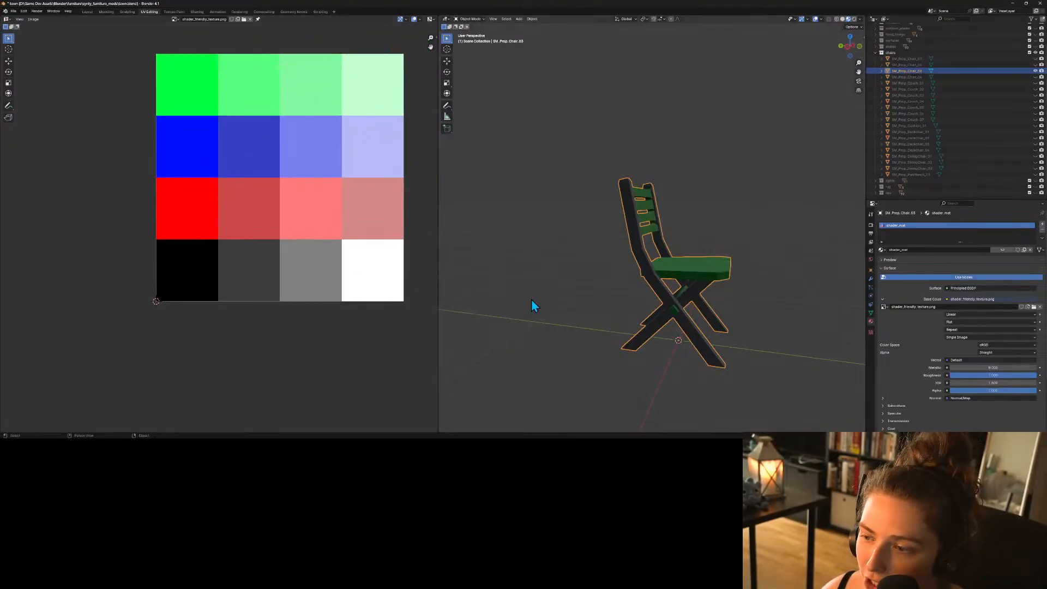
middle_drag(623, 373, 595, 384)
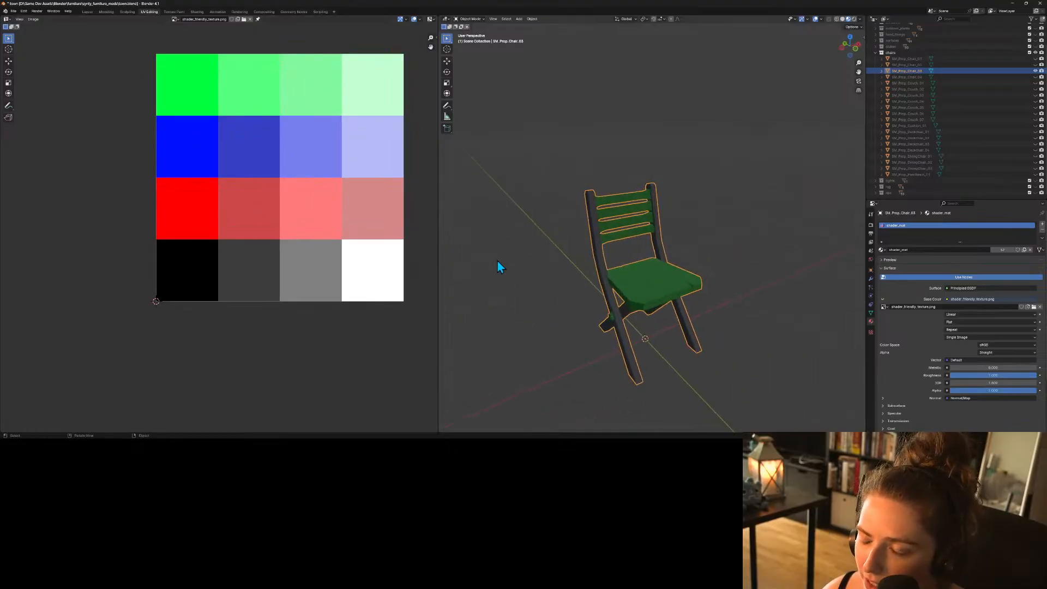
middle_drag(711, 302, 719, 338)
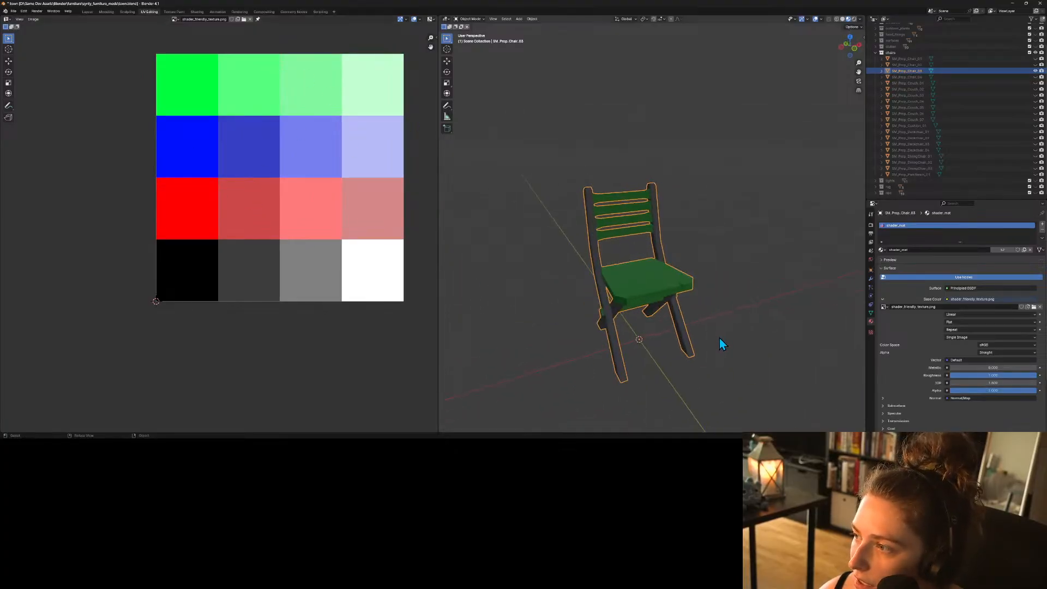
Show SM_Prop_Chair_04 instead of SM_Prop_Chair_03 and select the plastic armchair.
click(1035, 77)
click(1034, 71)
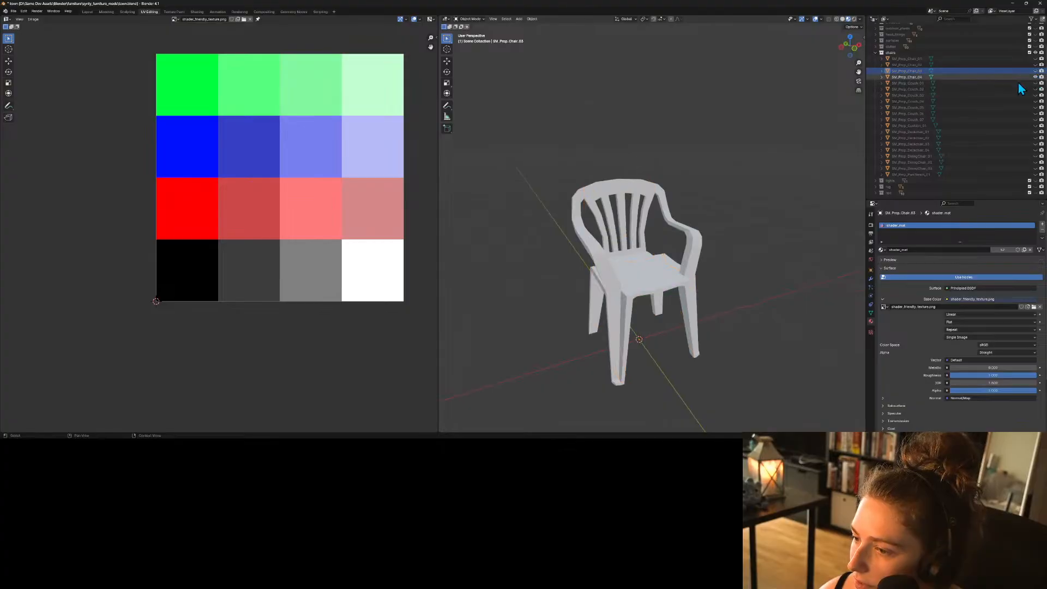
middle_drag(682, 284, 652, 294)
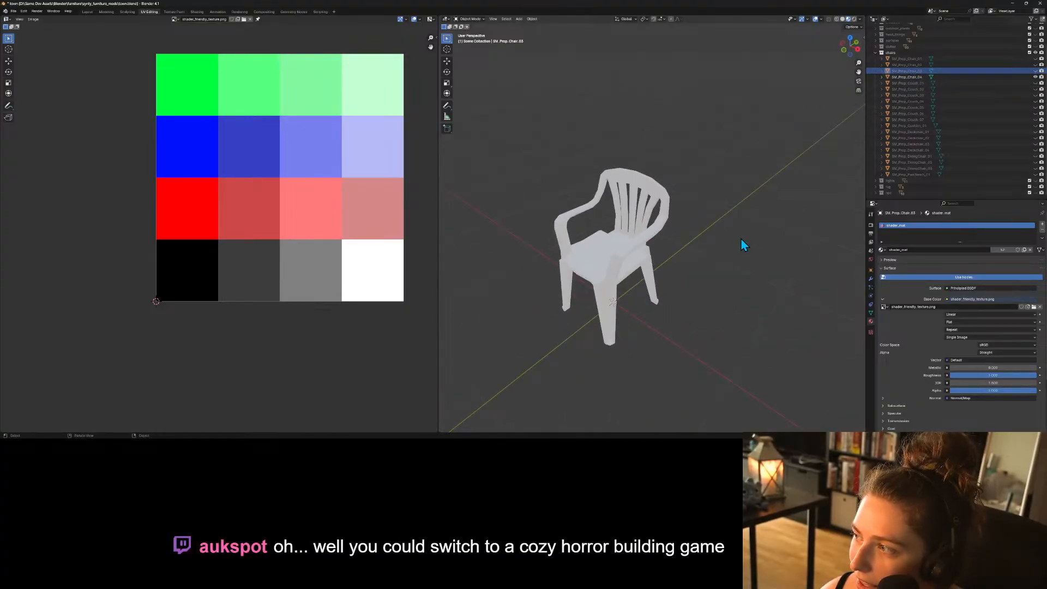
click(1025, 77)
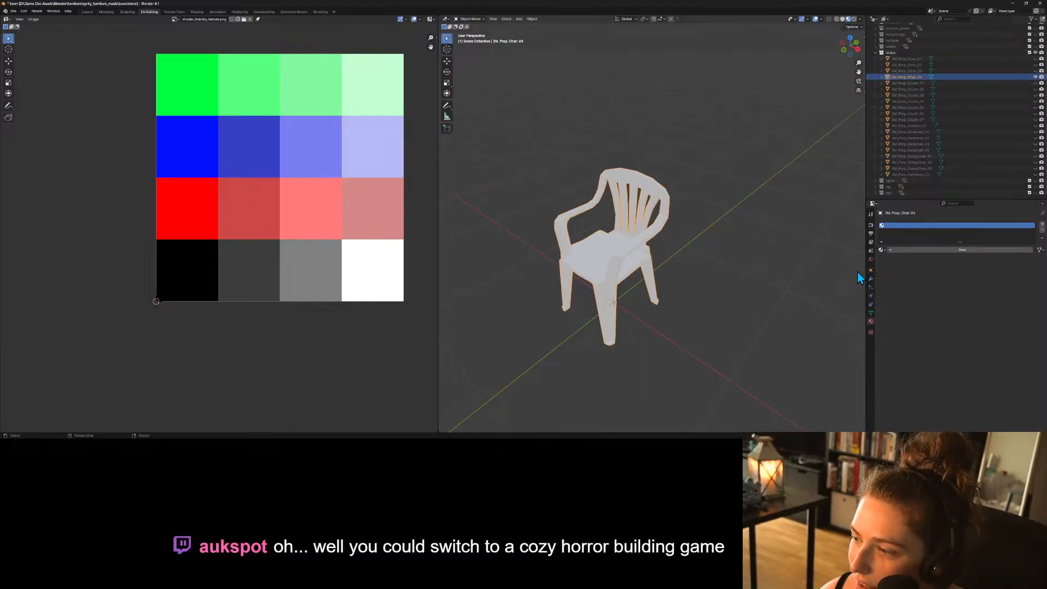
Assign shader_mat to the plastic armchair and move all its UVs onto the black swatch.
click(882, 250)
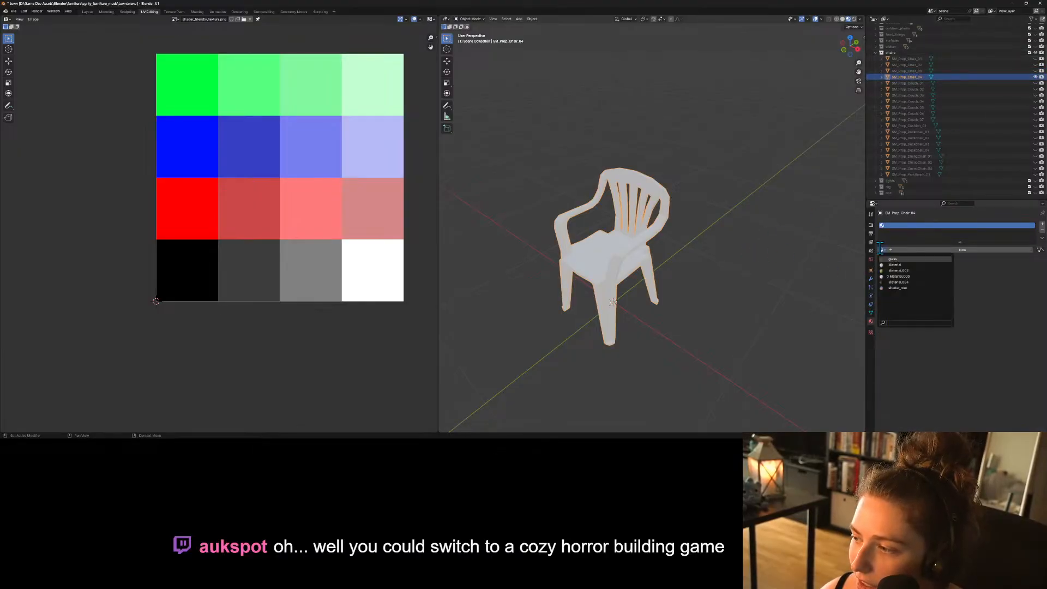
click(896, 288)
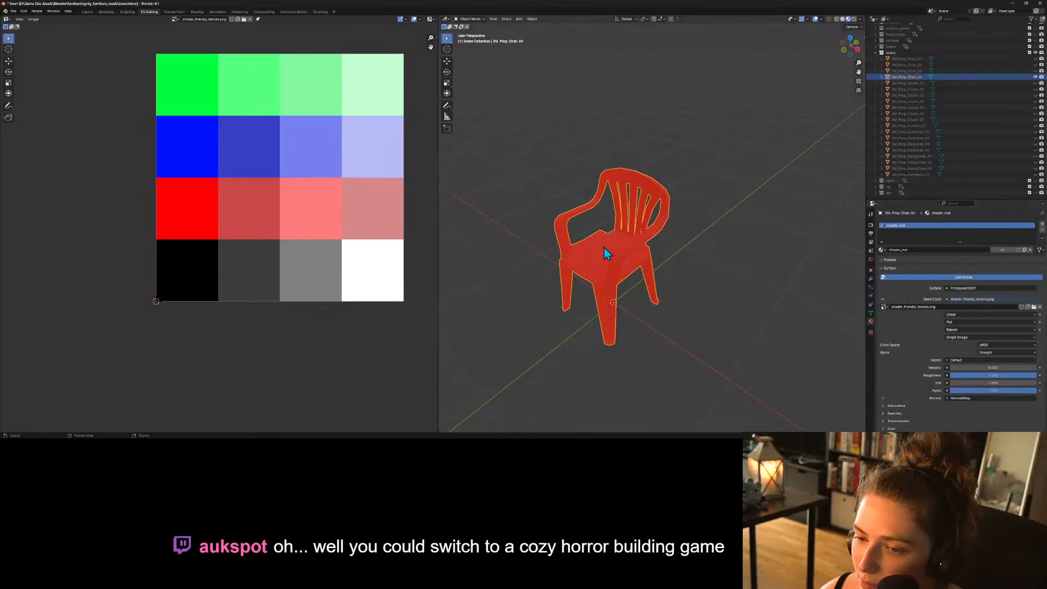
key(Tab)
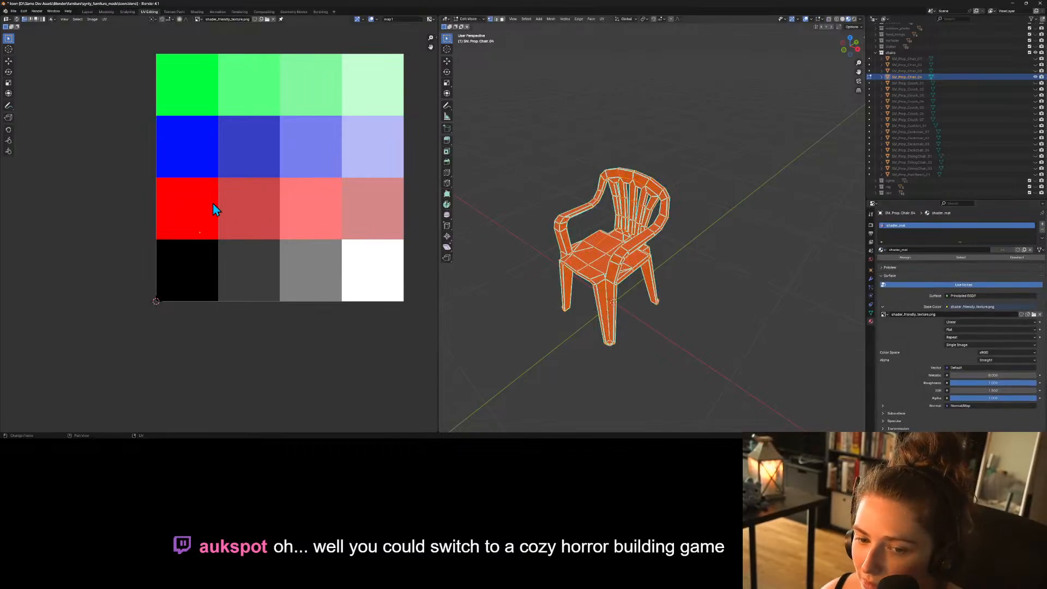
key(Tab)
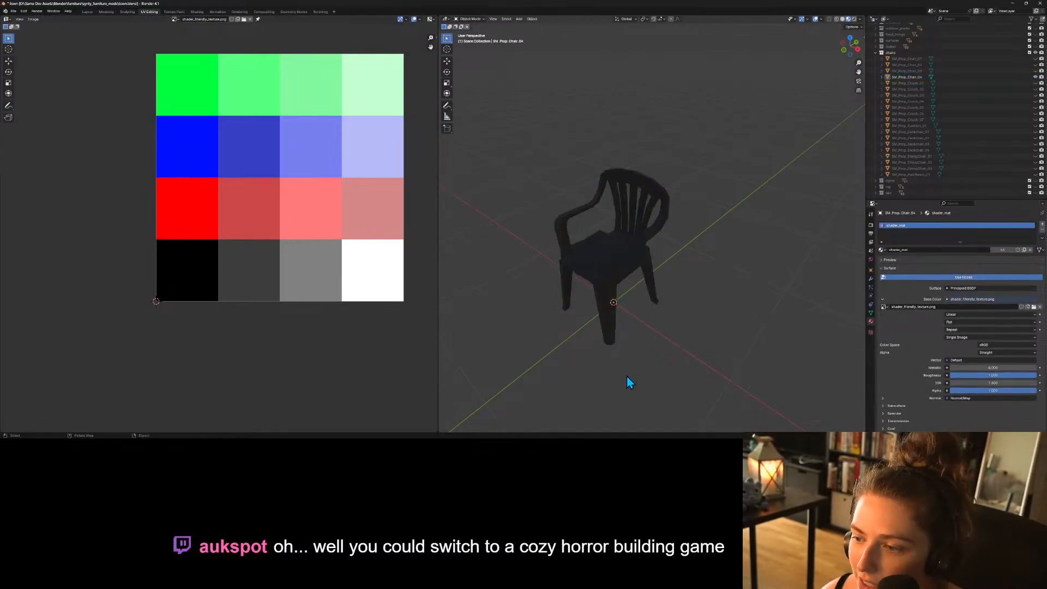
middle_drag(626, 382, 675, 364)
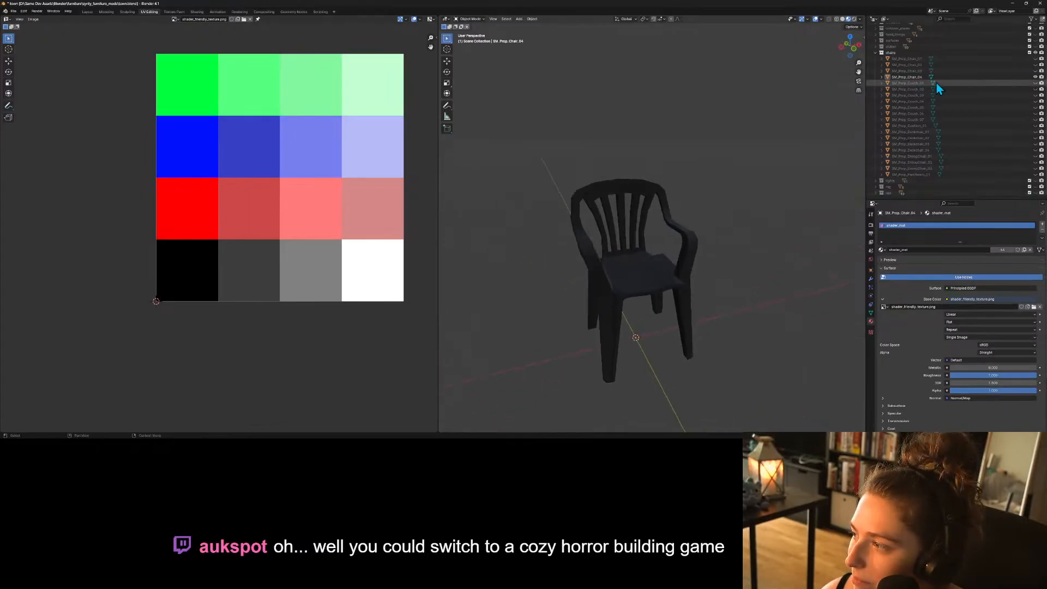
Show SM_Prop_Couch_01 instead of SM_Prop_Chair_04 and select the couch.
click(1035, 83)
click(1035, 76)
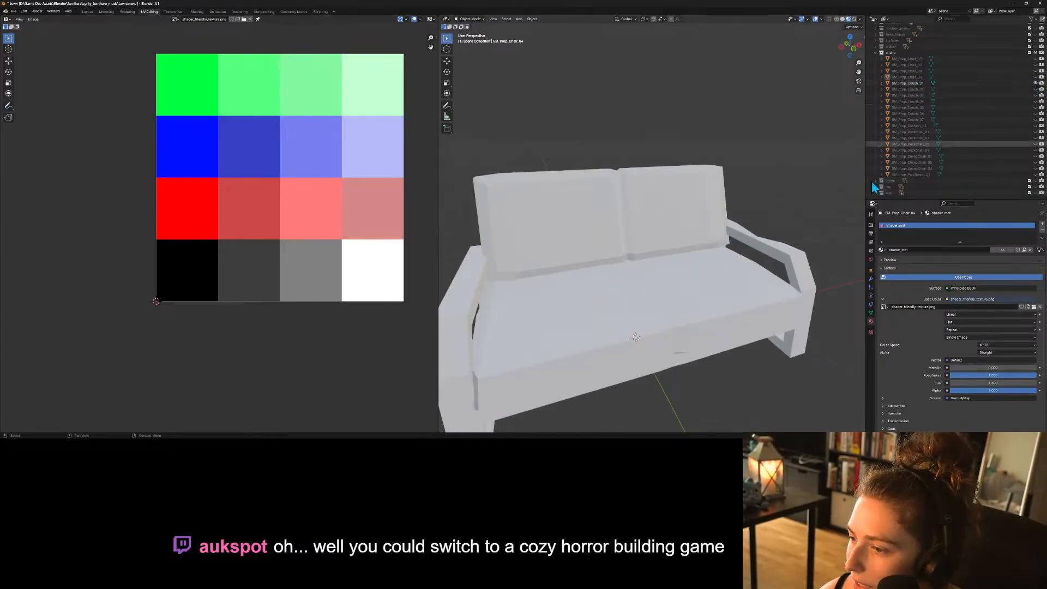
scroll(712, 289, down, 3)
mouse_move(713, 289)
middle_down()
mouse_move(738, 278)
mouse_move(713, 271)
middle_up()
click(686, 260)
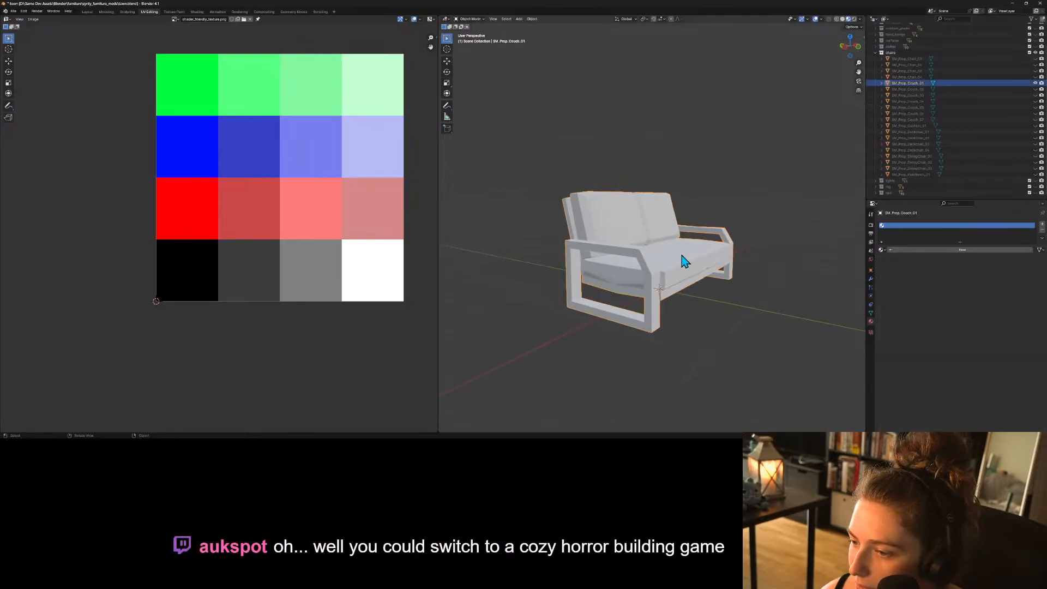
Assign shader_mat to SM_Prop_Couch_01 and open its mesh for editing.
click(882, 251)
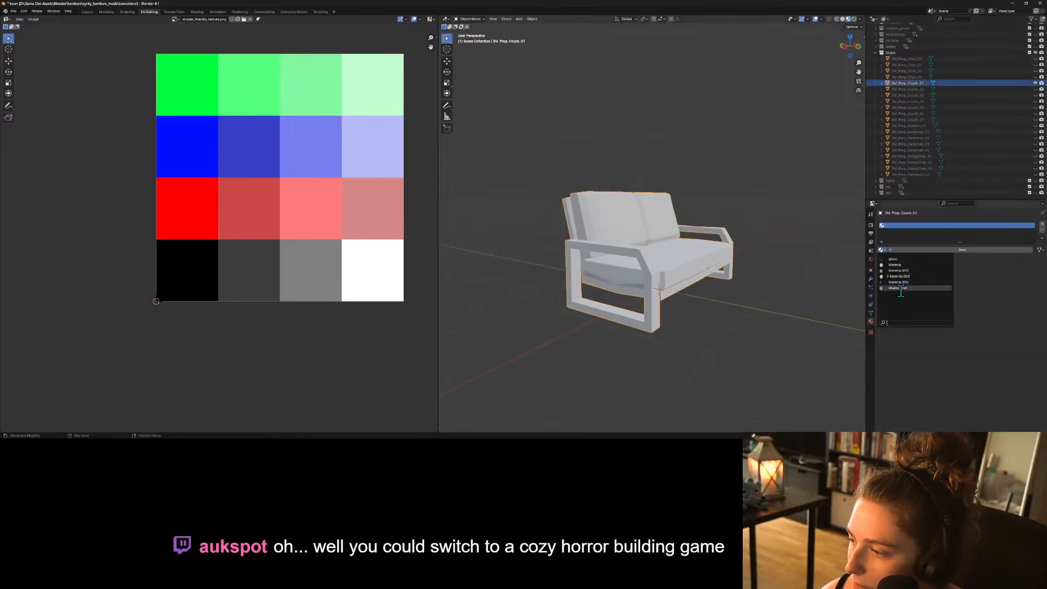
click(900, 288)
key(Tab)
middle_drag(736, 289, 685, 300)
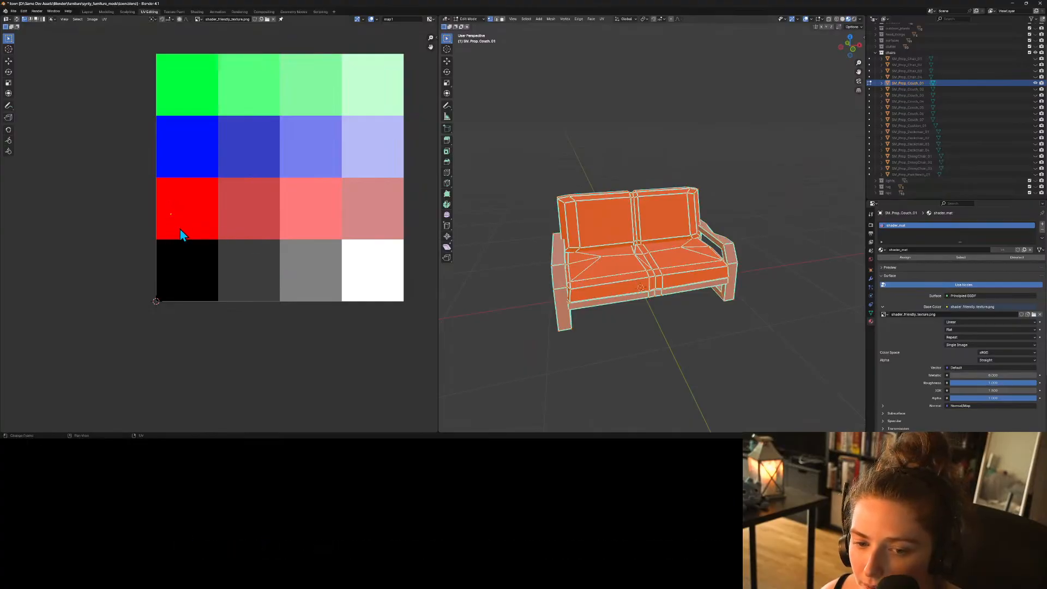
Move the UVs of SM_Prop_Couch_01 onto the black swatch and return to object mode.
key(g)
click(211, 286)
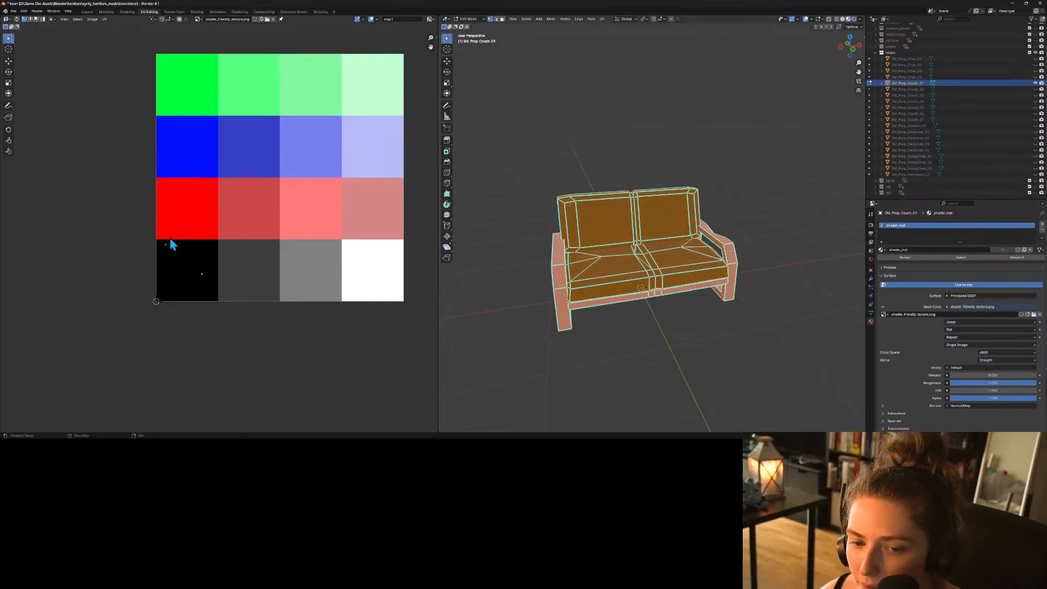
key(Tab)
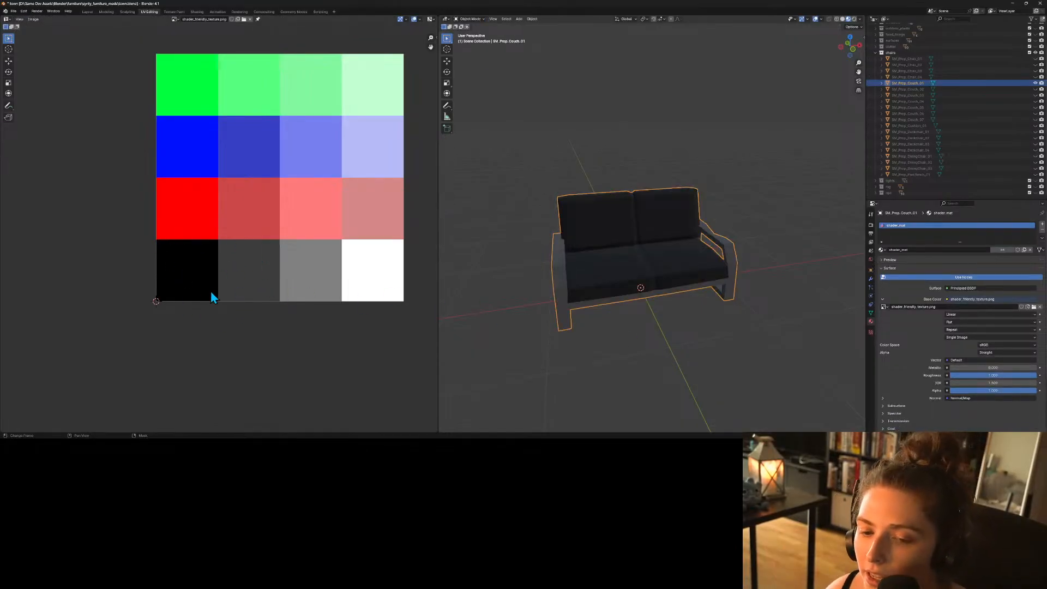
scroll(211, 290, up, 2)
scroll(197, 296, down, 1)
scroll(191, 280, down, 1)
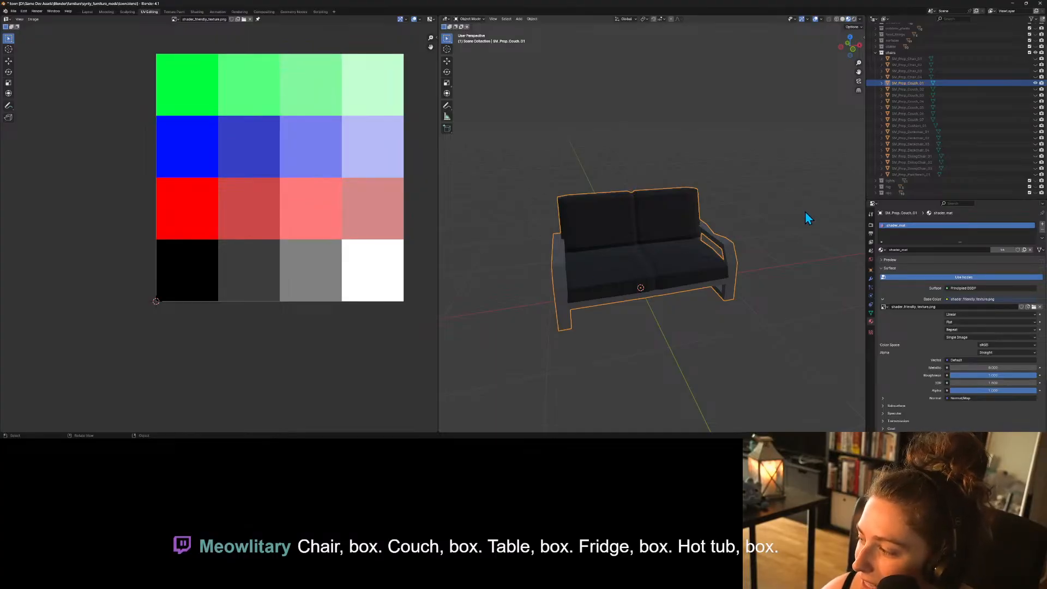
Show SM_Prop_Couch_02 instead of SM_Prop_Couch_01.
click(1035, 89)
click(1035, 82)
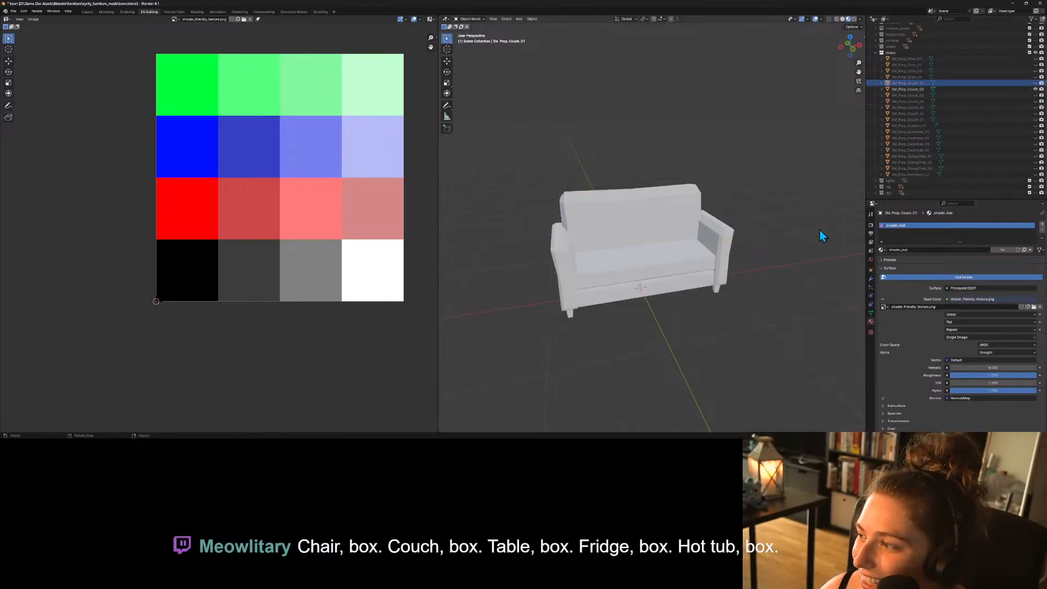
Briefly show and hide SM_Prop_Couch_03, SM_Prop_Couch_05 and SM_Prop_Couch_04 to check their current colours.
click(906, 95)
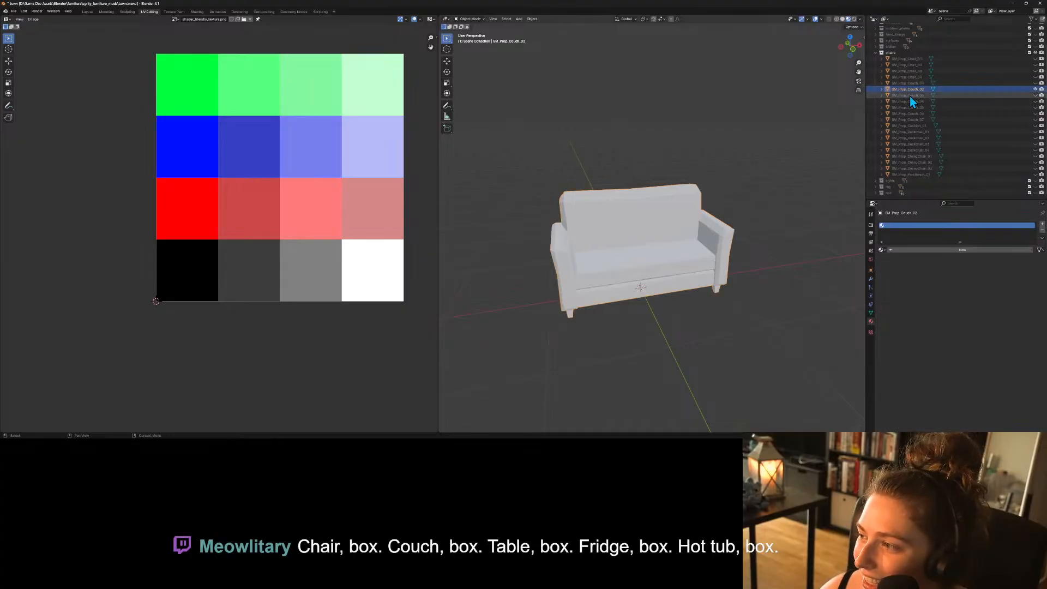
click(1035, 95)
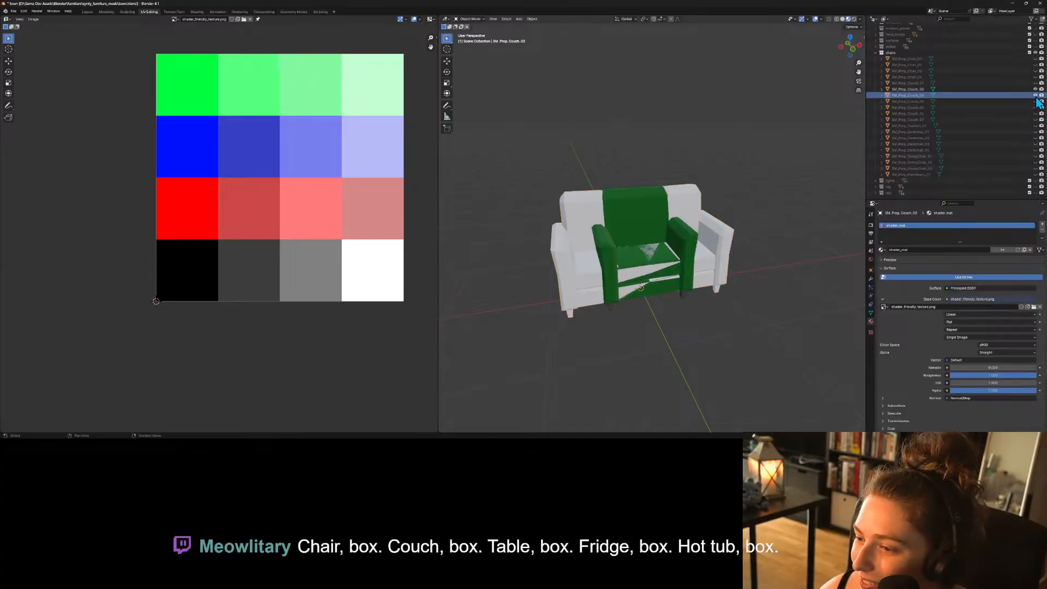
click(1035, 95)
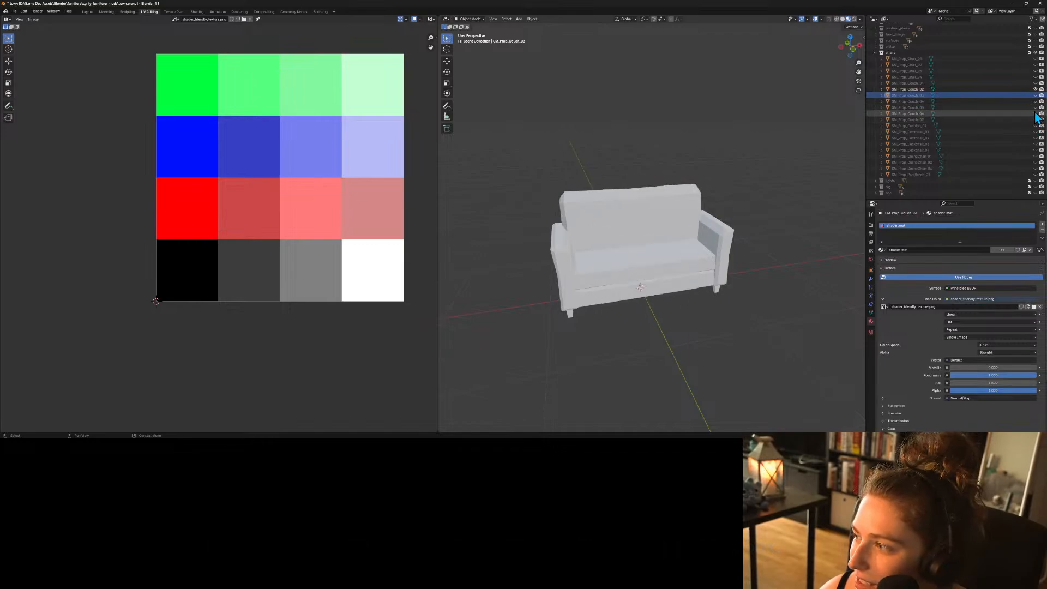
click(1035, 108)
click(1035, 108)
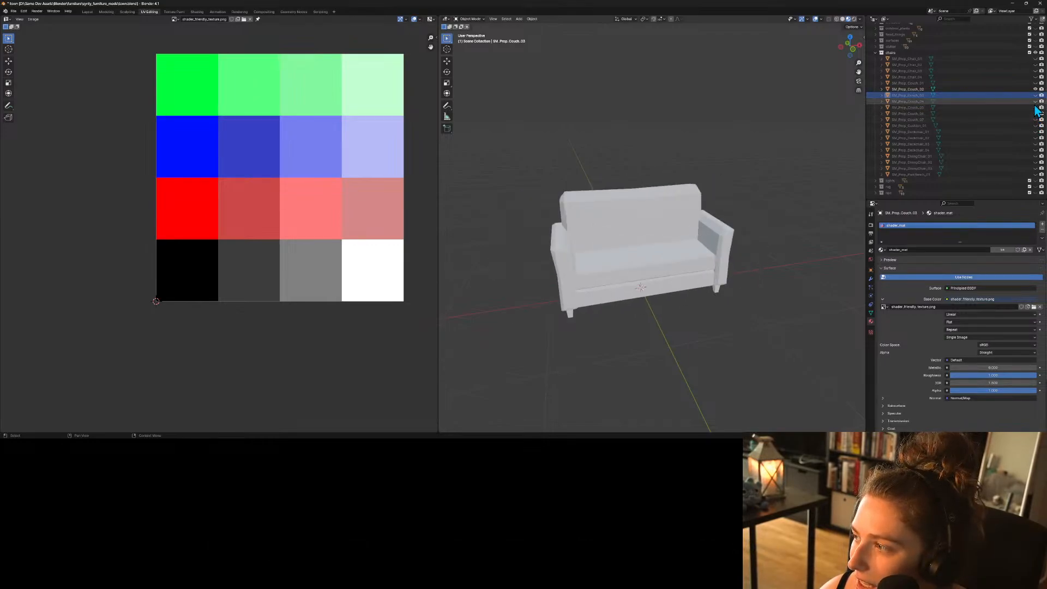
click(1035, 102)
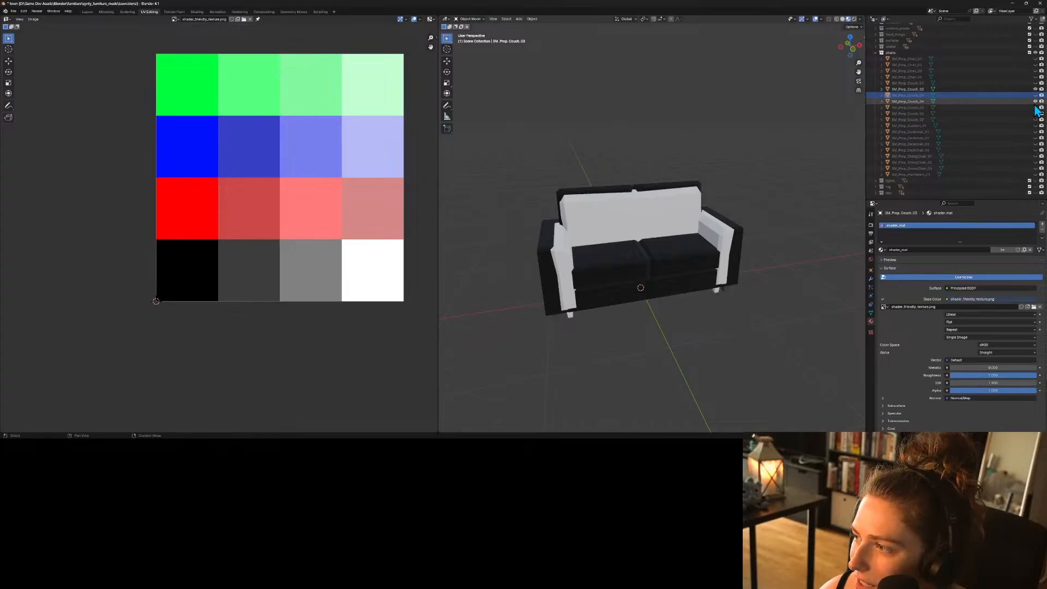
click(1034, 102)
click(1035, 95)
click(1035, 96)
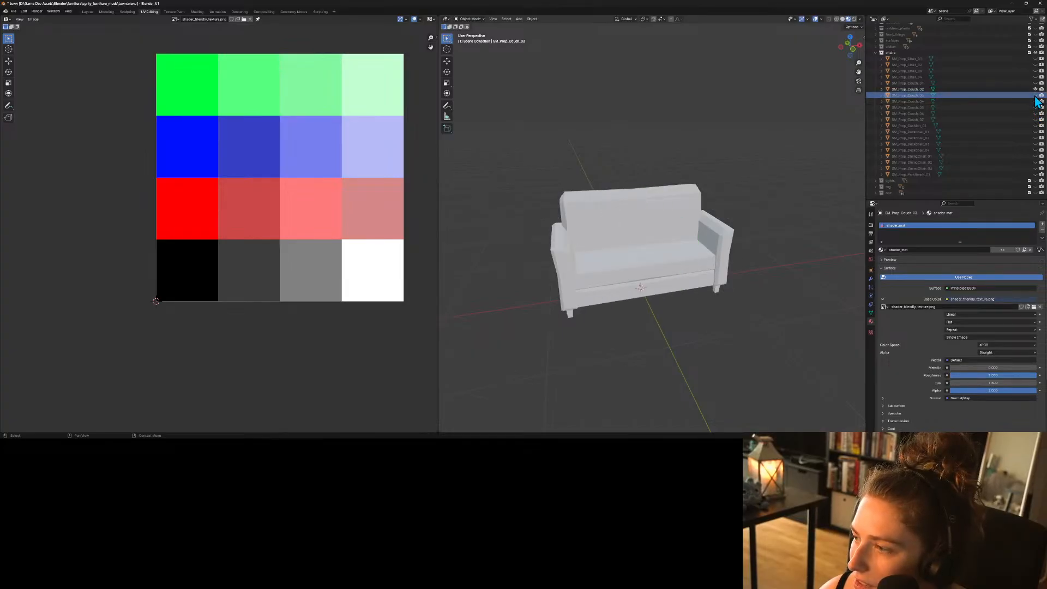
Assign shader_mat to SM_Prop_Couch_02 and open its mesh for editing.
click(656, 281)
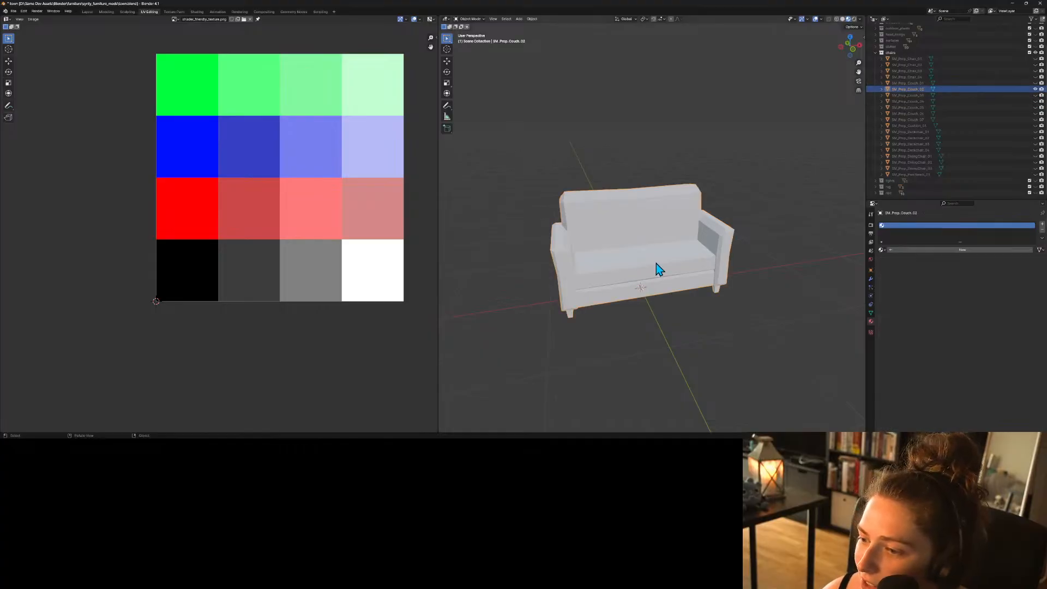
click(881, 250)
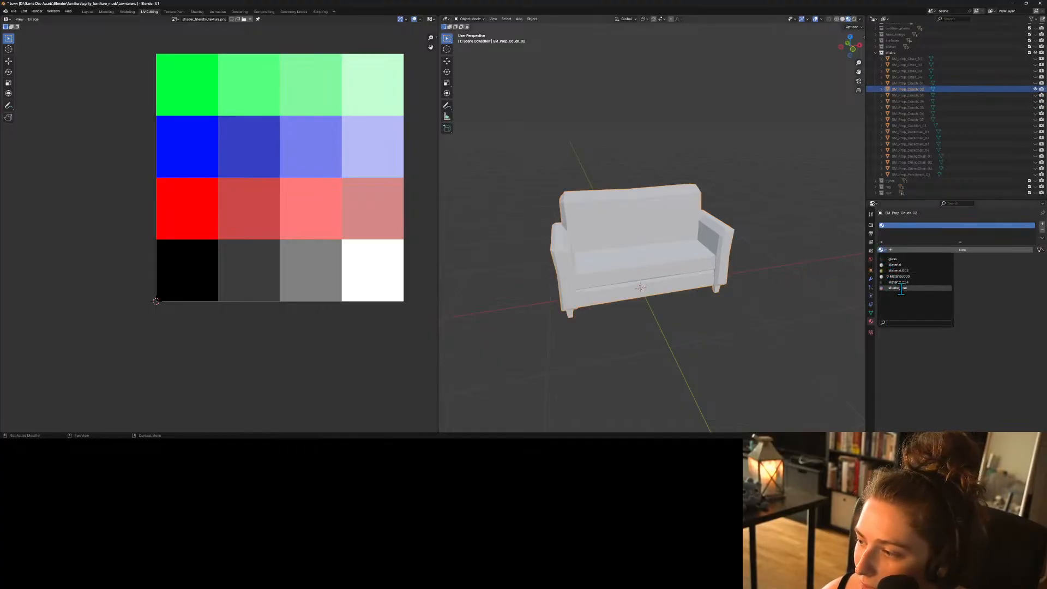
click(899, 288)
key(Tab)
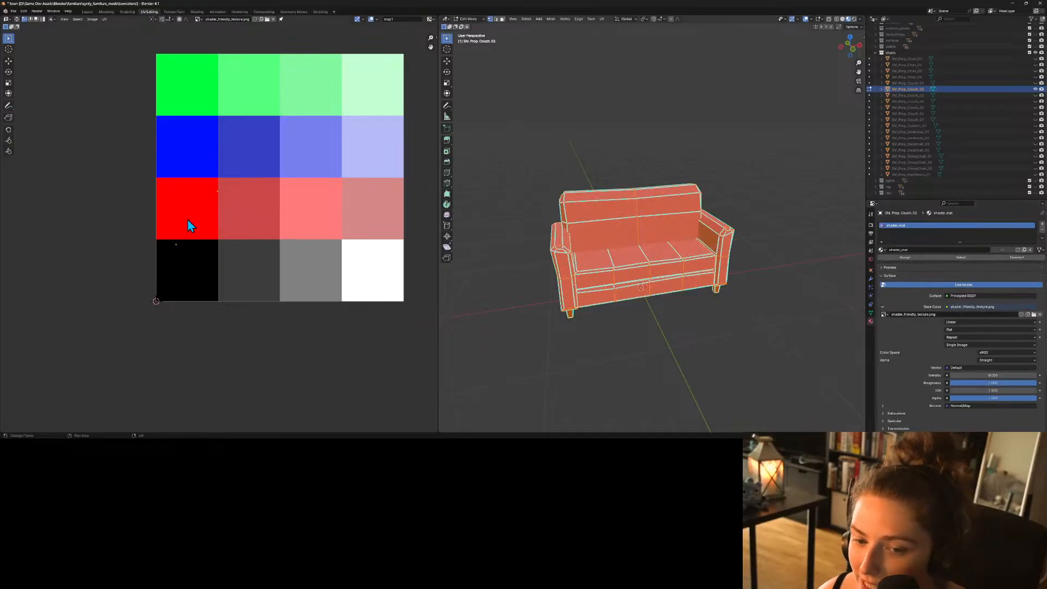
Move all UVs of SM_Prop_Couch_02 onto the black swatch and return to object mode.
drag(196, 174, 247, 217)
key(g)
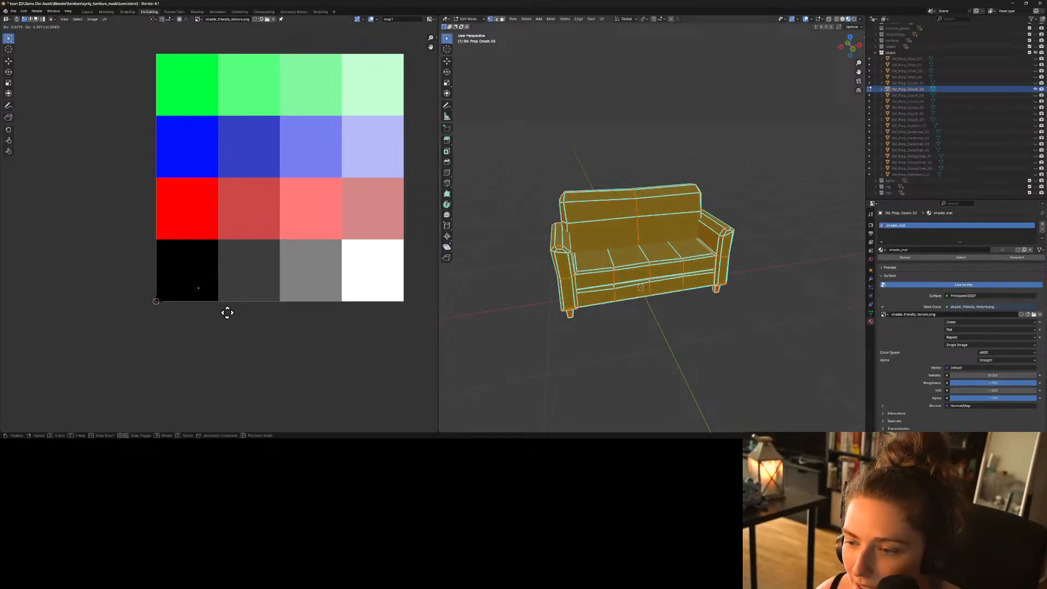
click(227, 311)
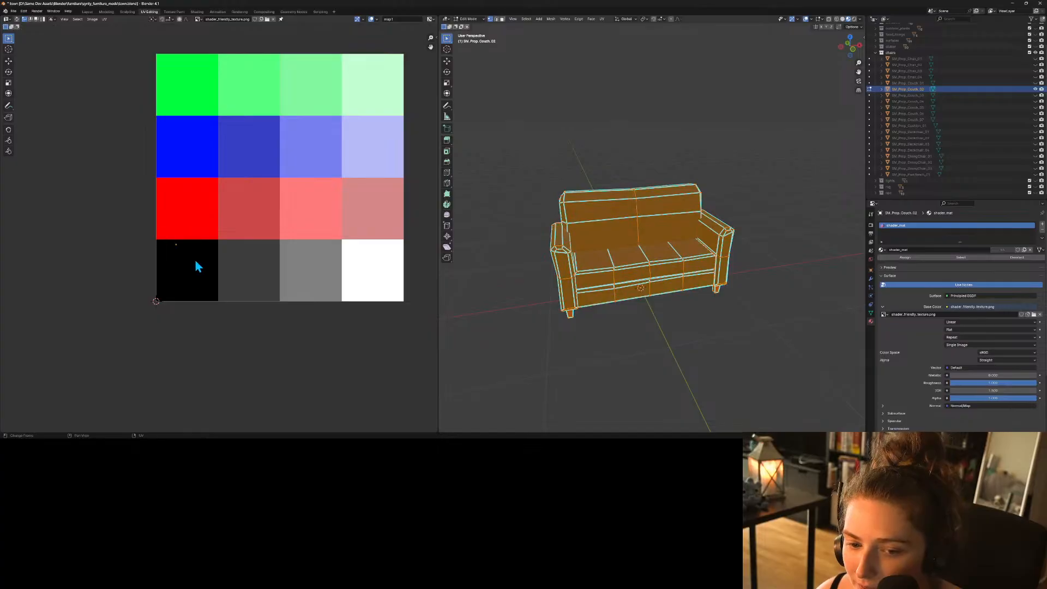
key(Tab)
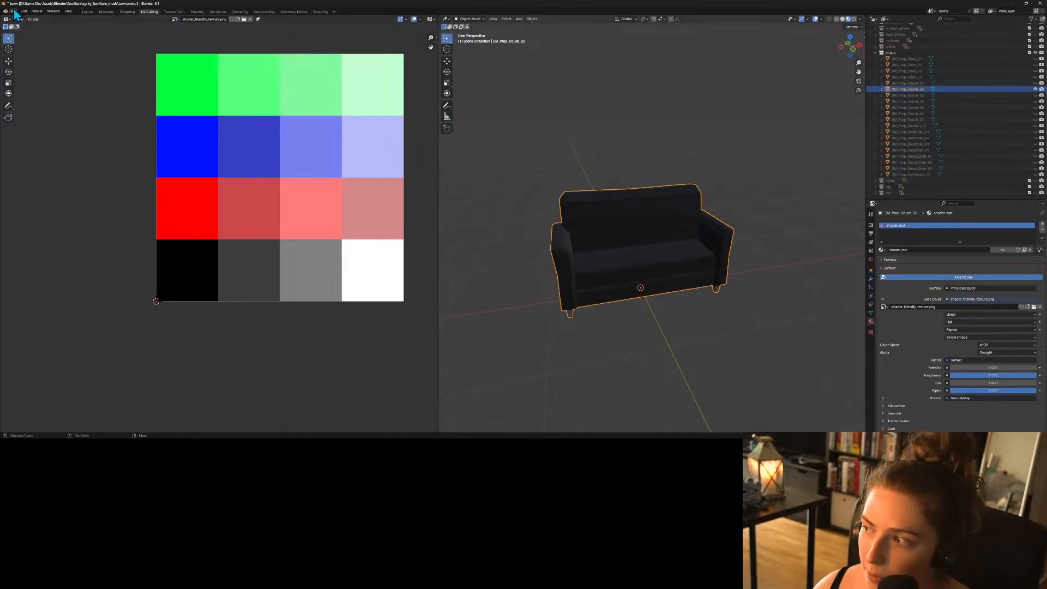
Show SM_Prop_Couch_01 and compare it with SM_Prop_Couch_02 and SM_Prop_Couch_03 by toggling their visibility.
click(1035, 96)
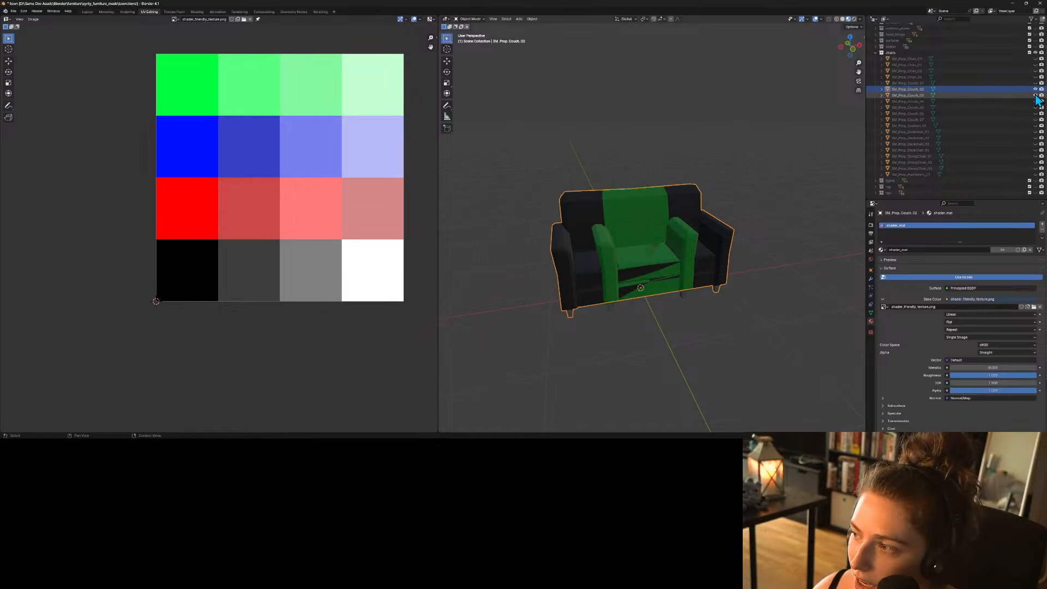
click(1036, 95)
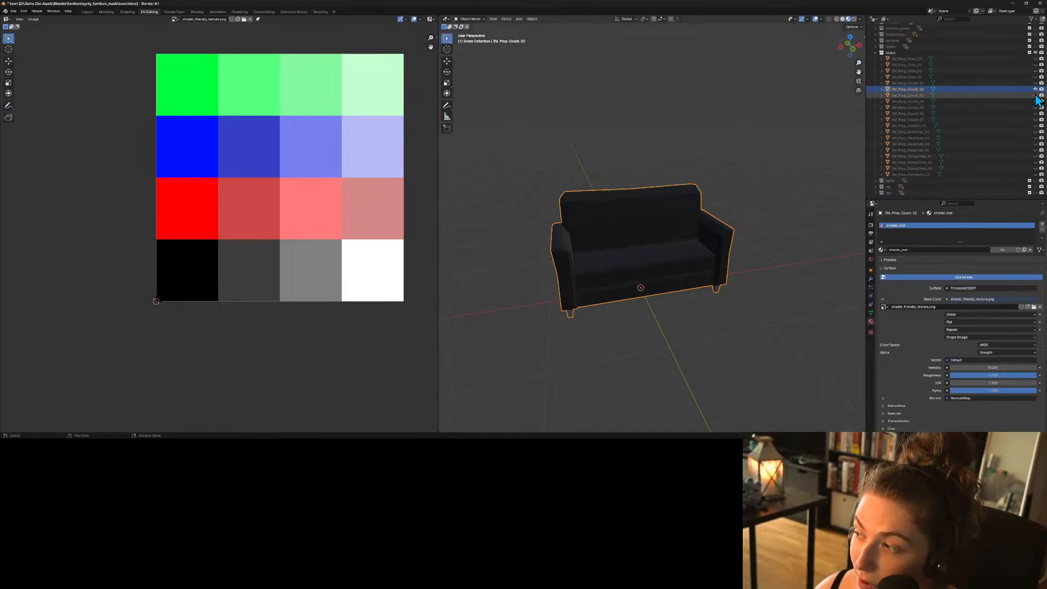
click(1036, 83)
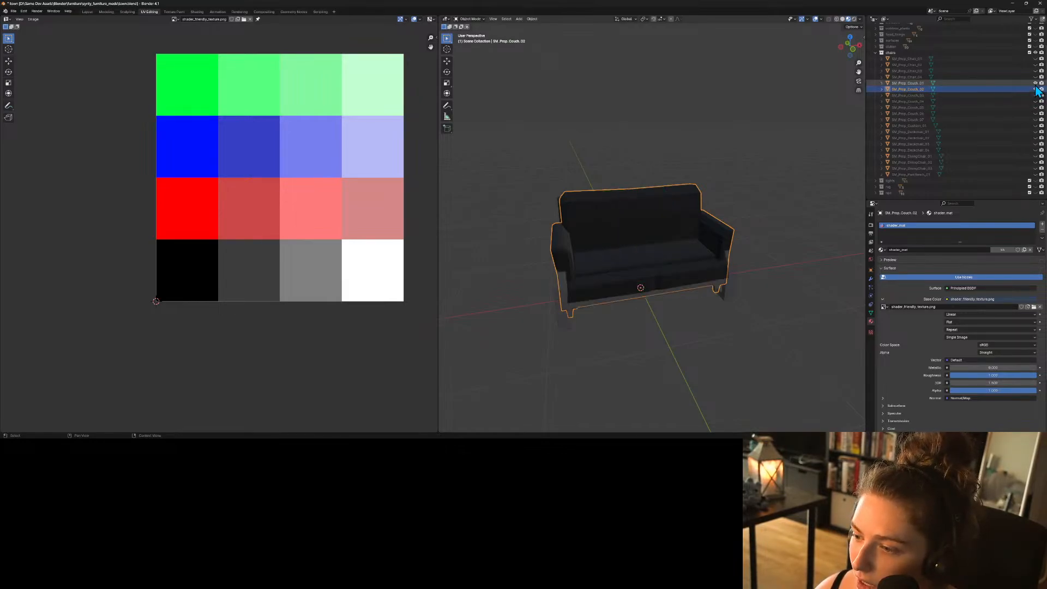
click(1034, 89)
click(1035, 89)
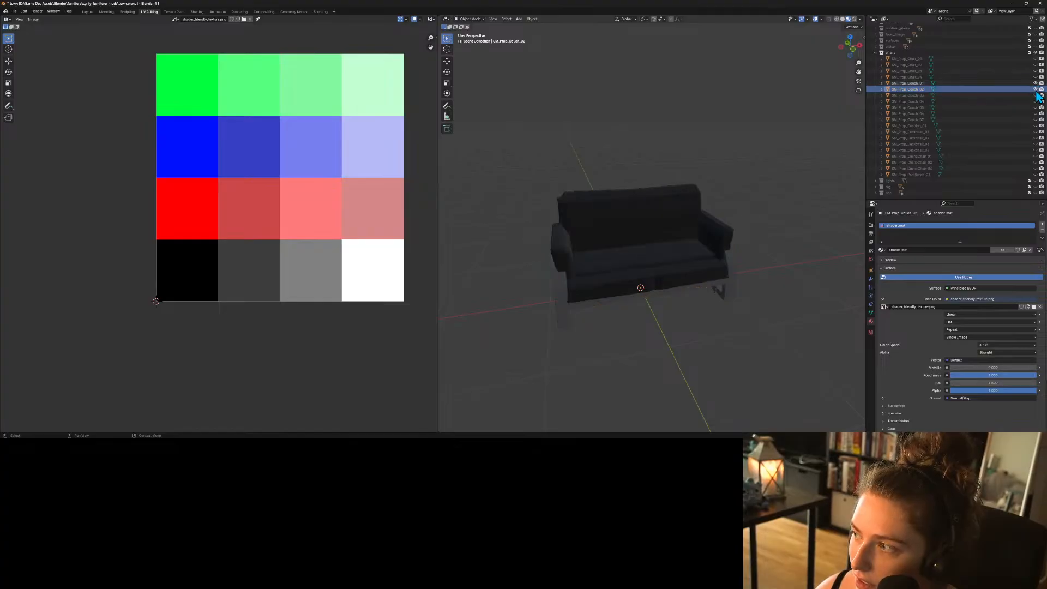
Toggle the visibility of SM_Prop_Chair_04, SM_Prop_Couch_03 and SM_Prop_Couch_02 to compare them with SM_Prop_Couch_01.
click(1034, 77)
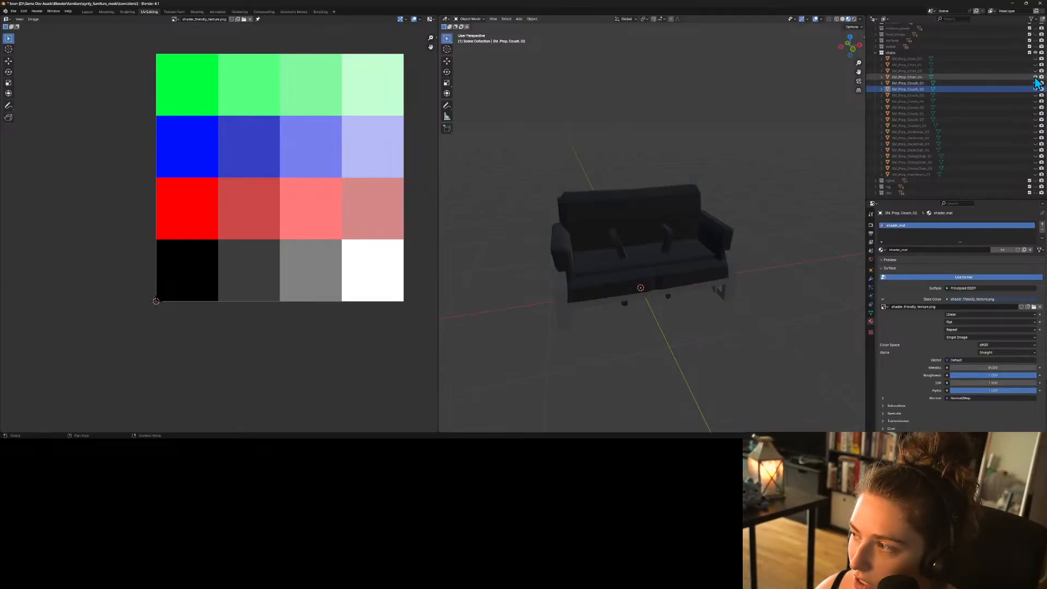
click(1035, 77)
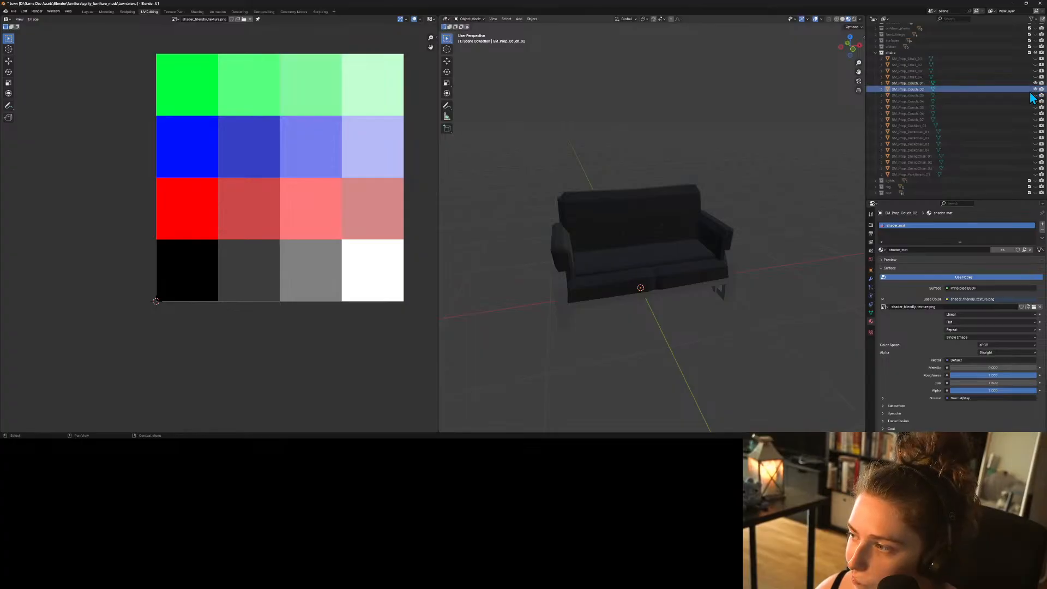
click(1035, 94)
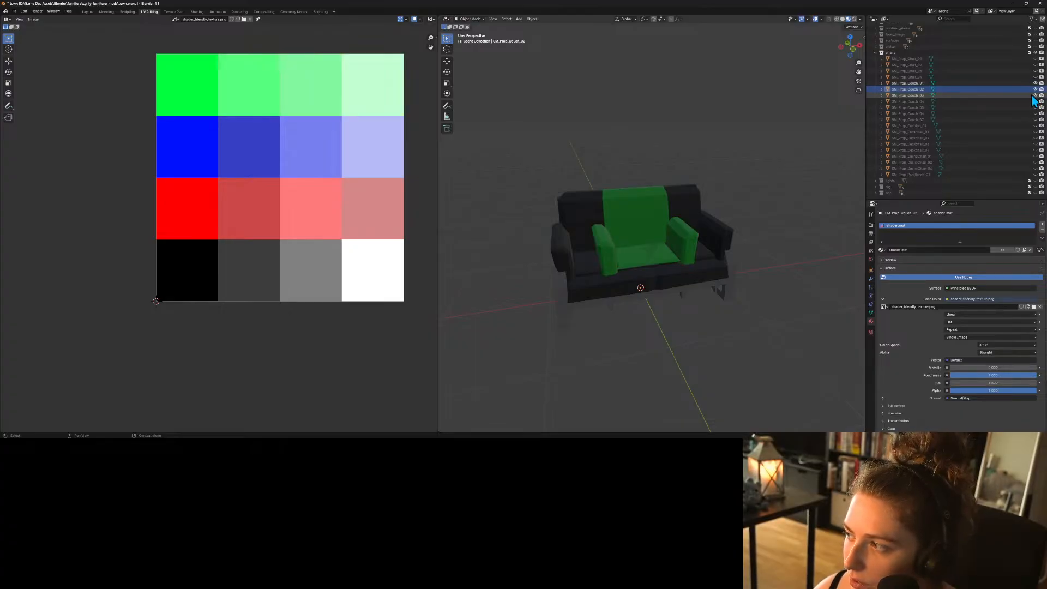
click(1035, 95)
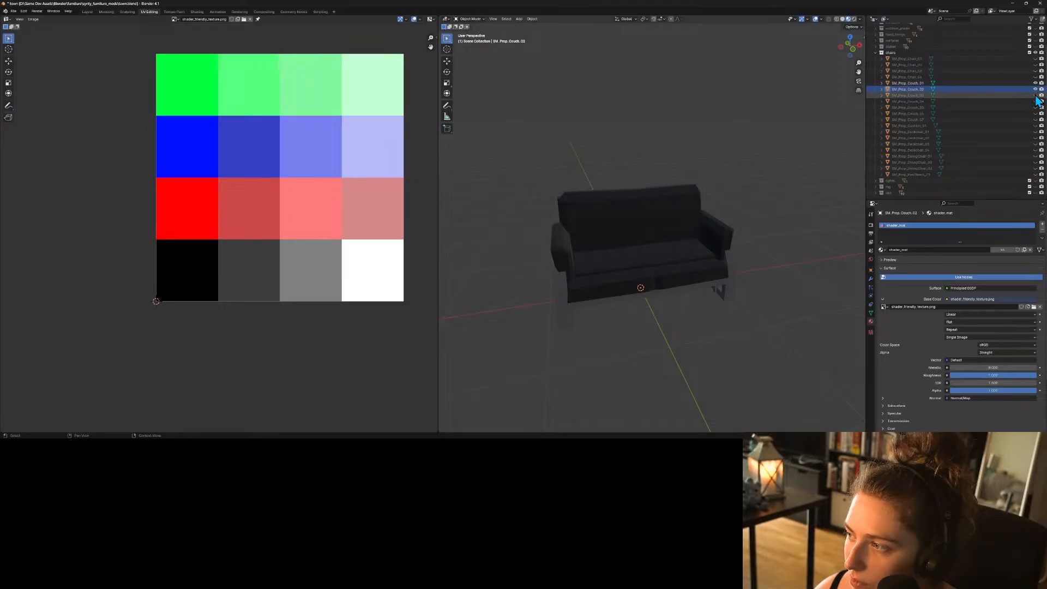
click(1036, 90)
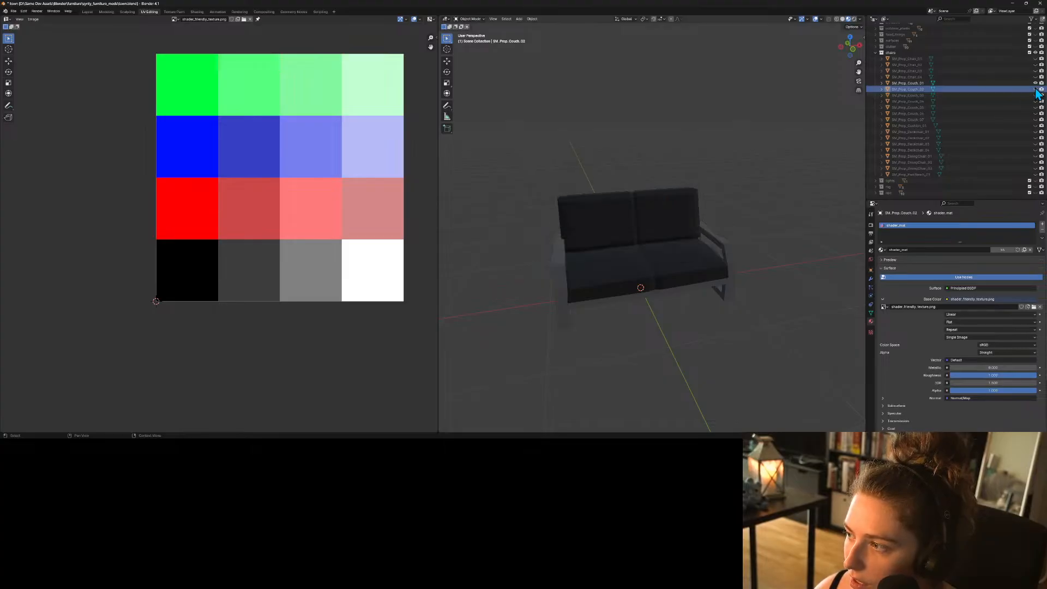
click(1036, 90)
Unlink shader_mat from SM_Prop_Couch_02 and hide that couch, leaving SM_Prop_Couch_01 visible and selected.
click(966, 88)
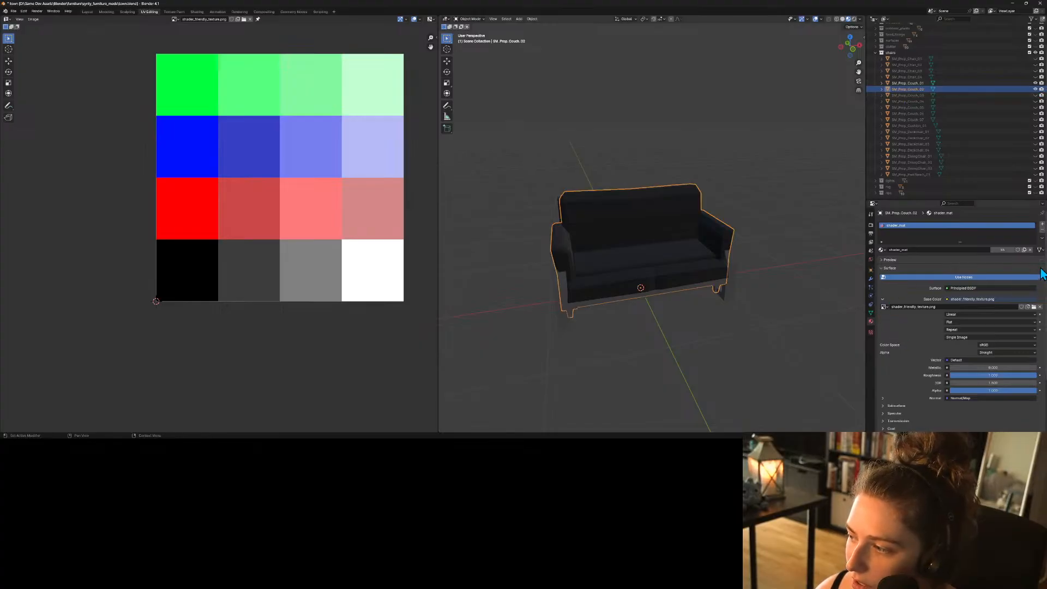
click(1030, 250)
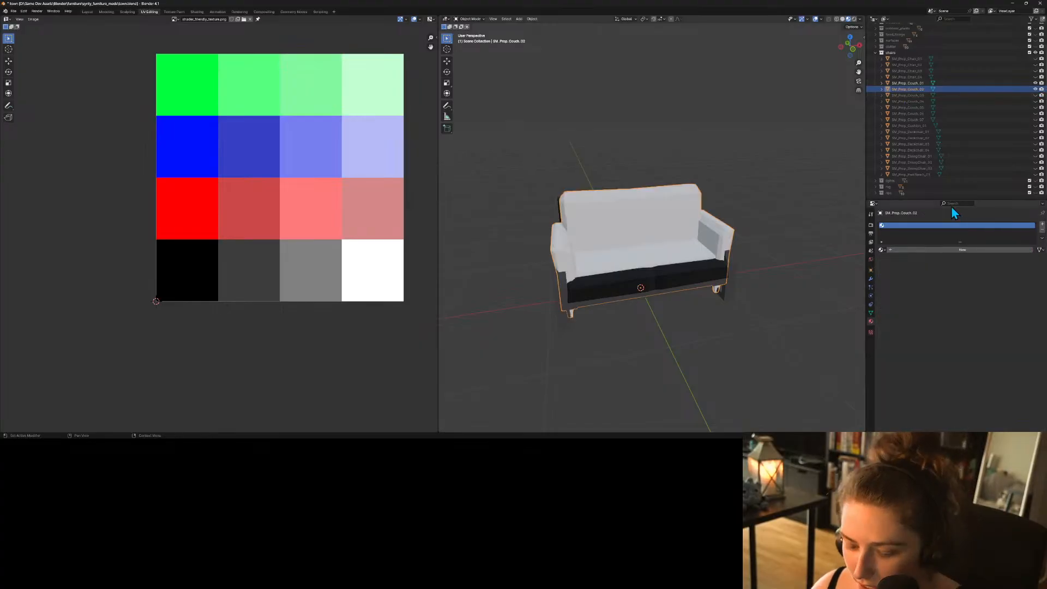
click(1036, 89)
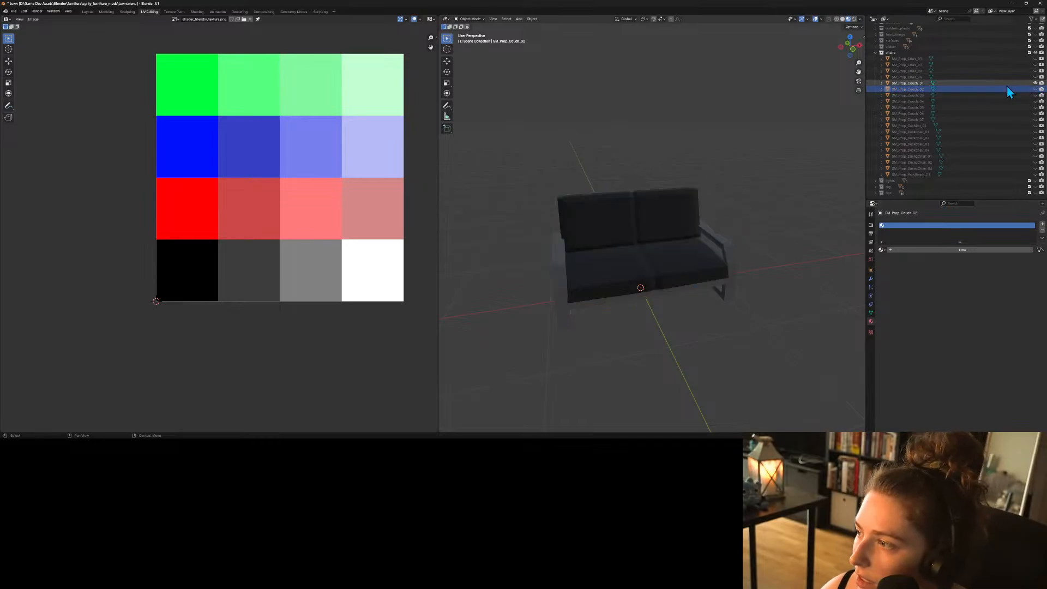
click(996, 83)
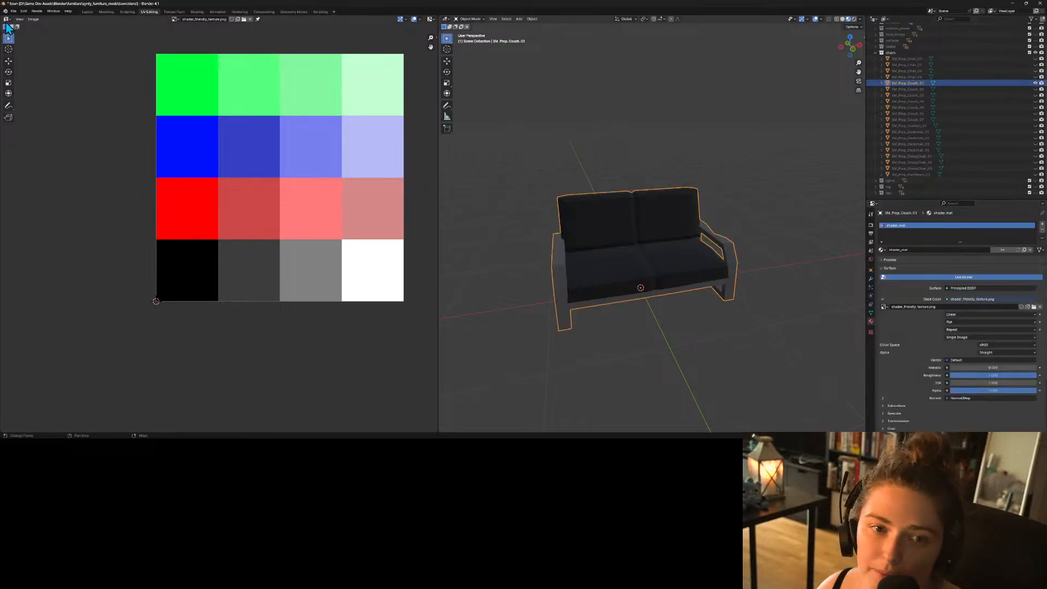
Start an FBX export of SM_Prop_Couch_01 and name the file couch_double_b.fbx, based on the existing couch_double_a.fbx.
click(13, 11)
mouse_move(54, 103)
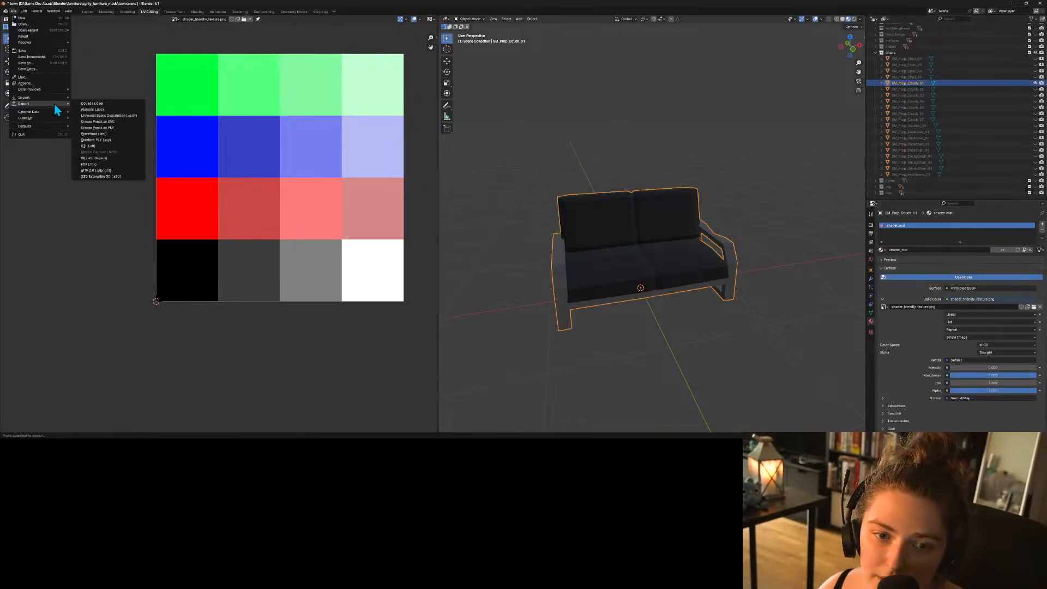
click(91, 165)
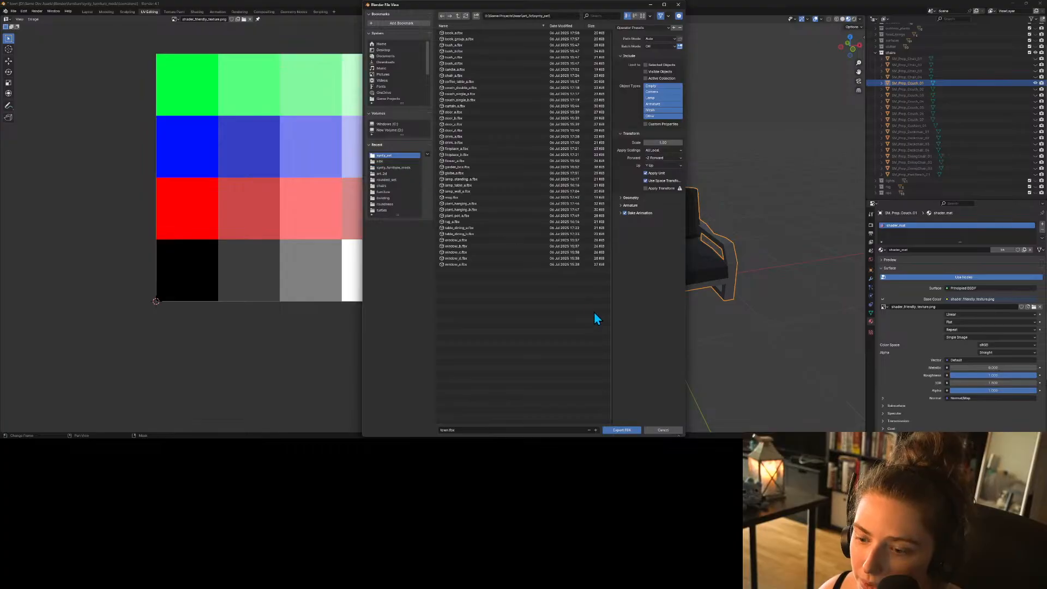
click(444, 429)
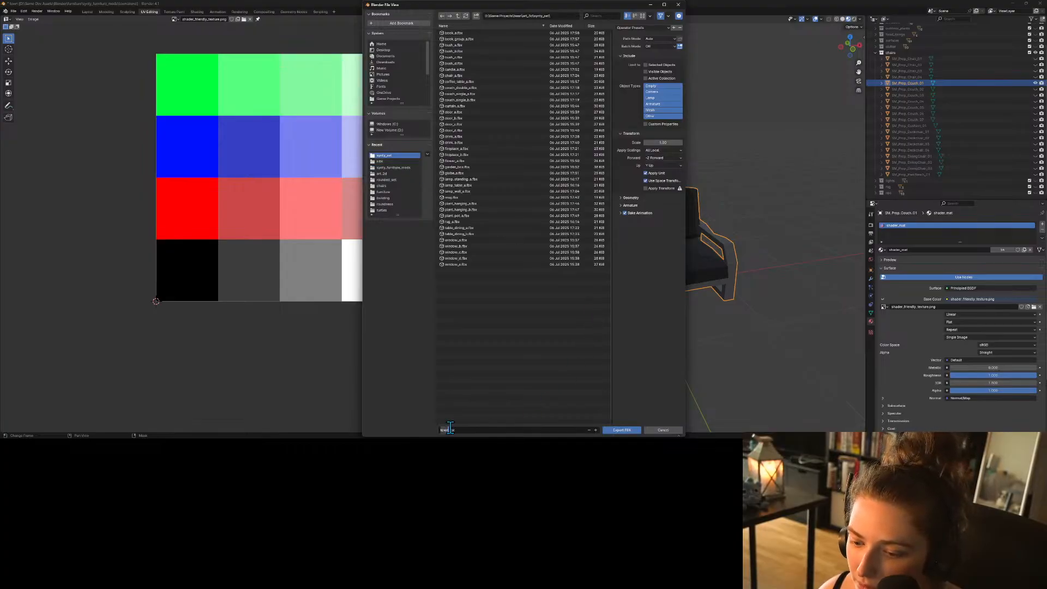
click(473, 89)
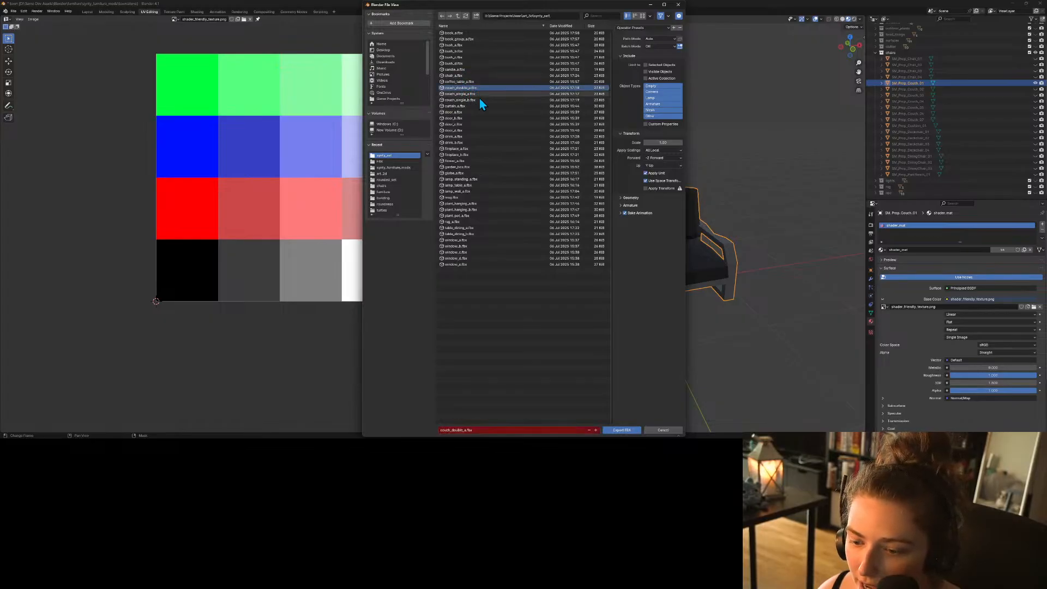
click(471, 430)
drag(574, 4, 402, 14)
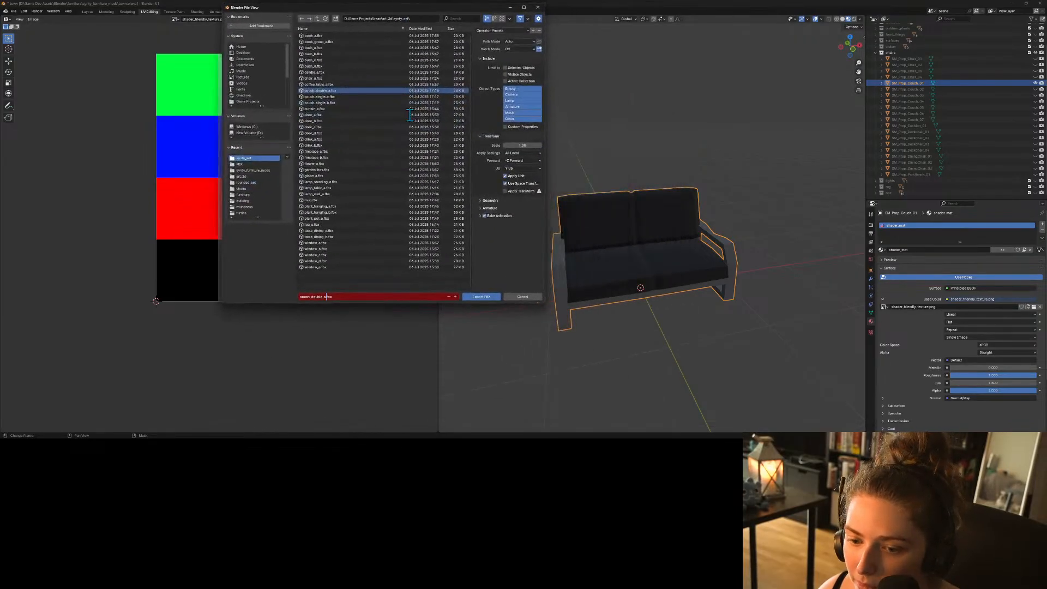
text(b)
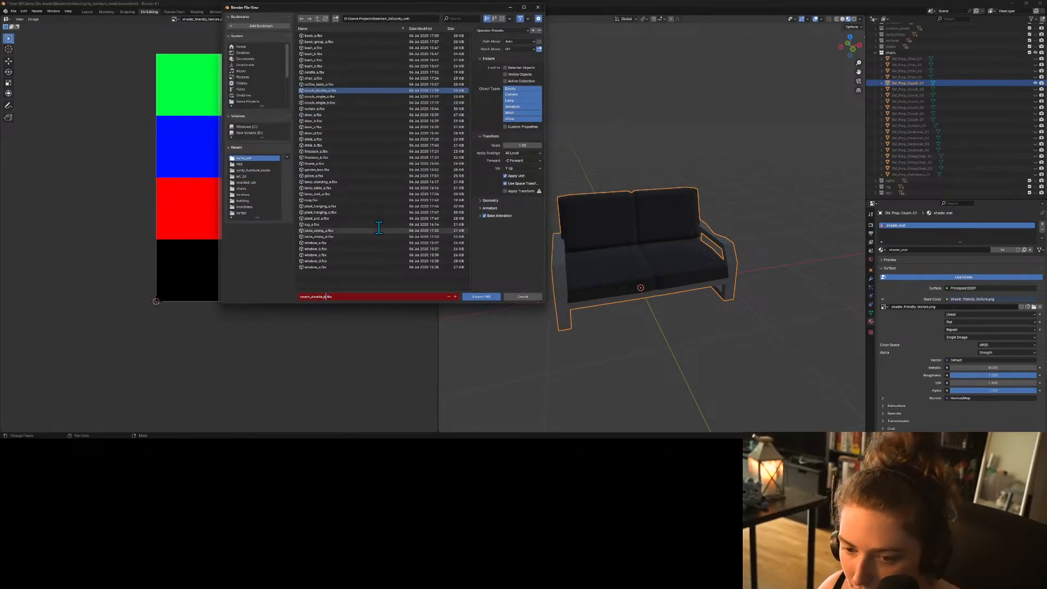
Limit the FBX export to visible objects of type Mesh and export the couch file.
click(506, 73)
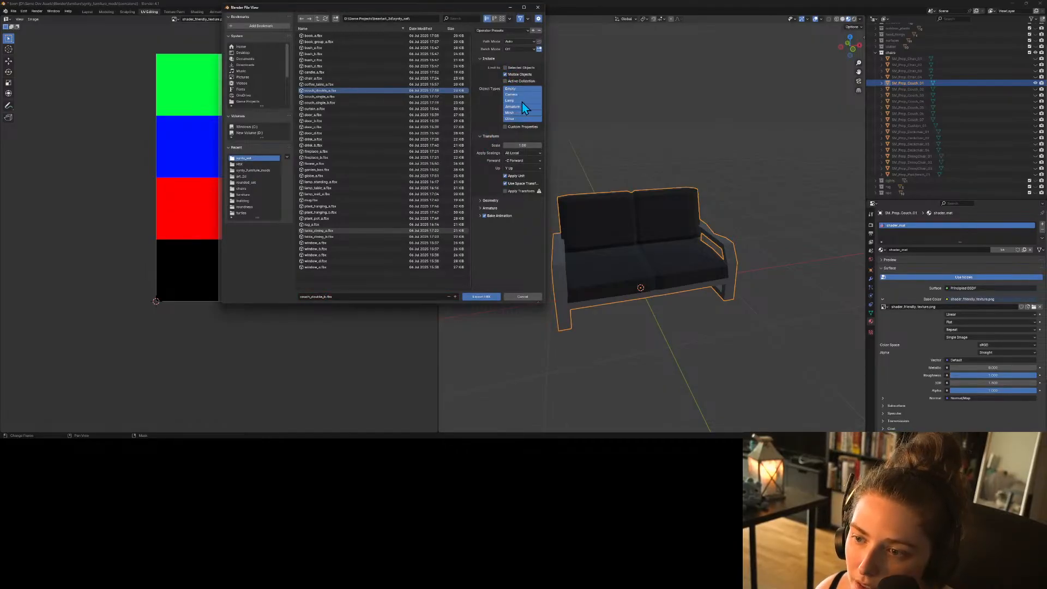
click(518, 119)
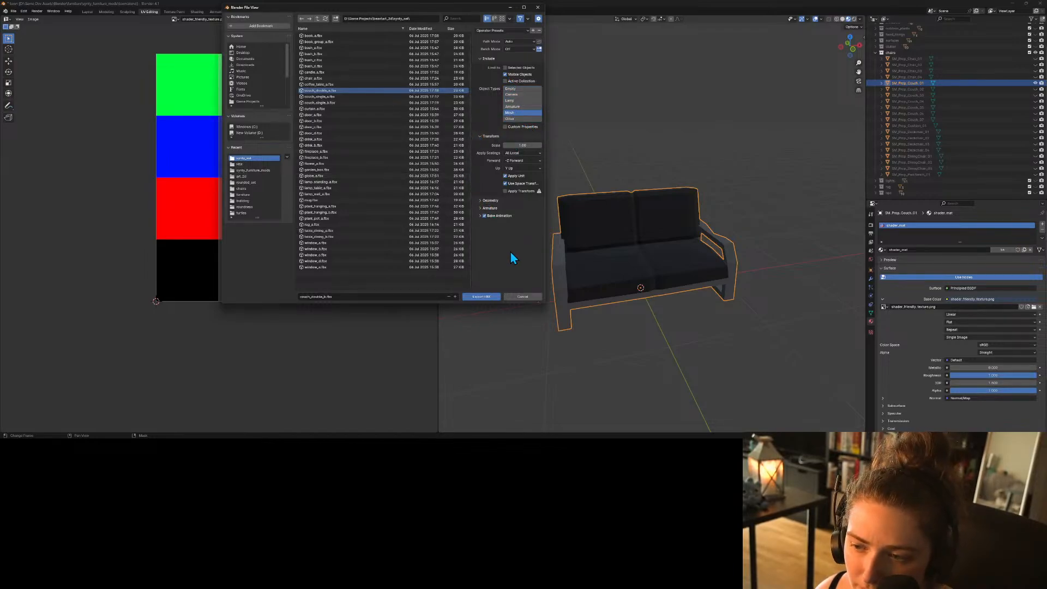
click(480, 201)
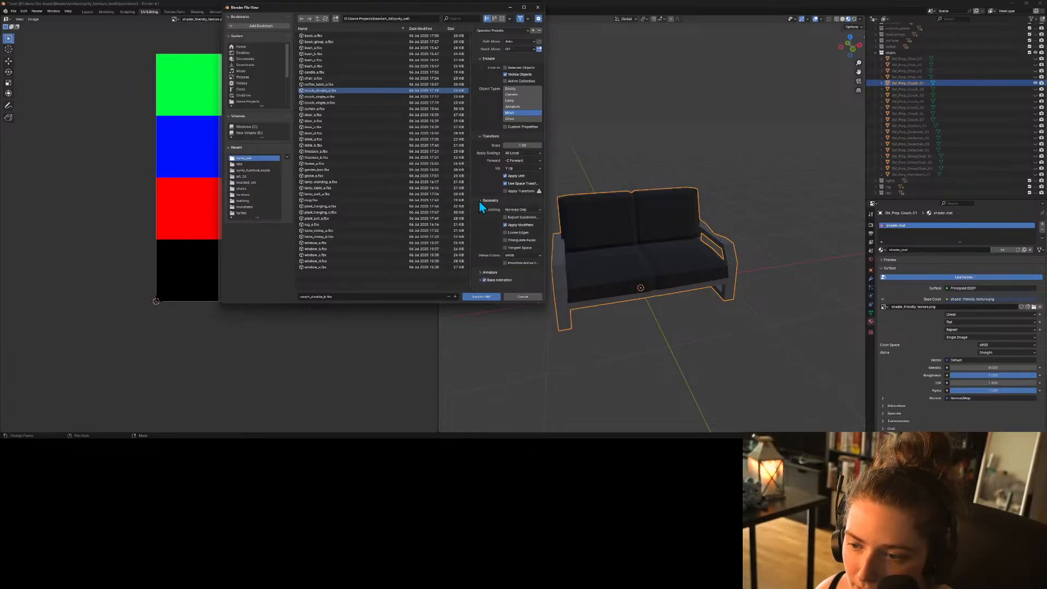
click(479, 201)
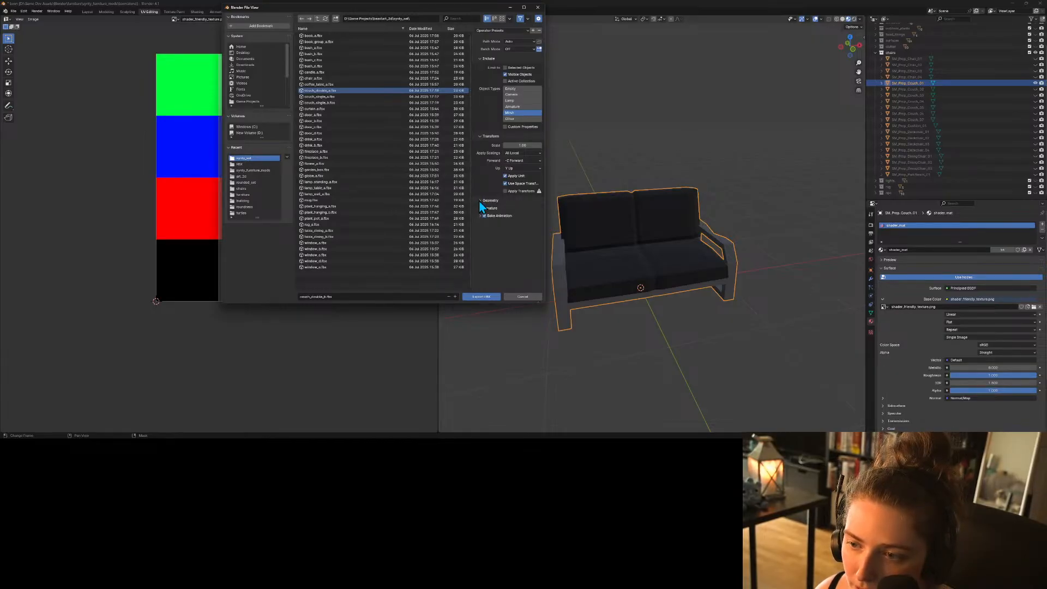
click(480, 208)
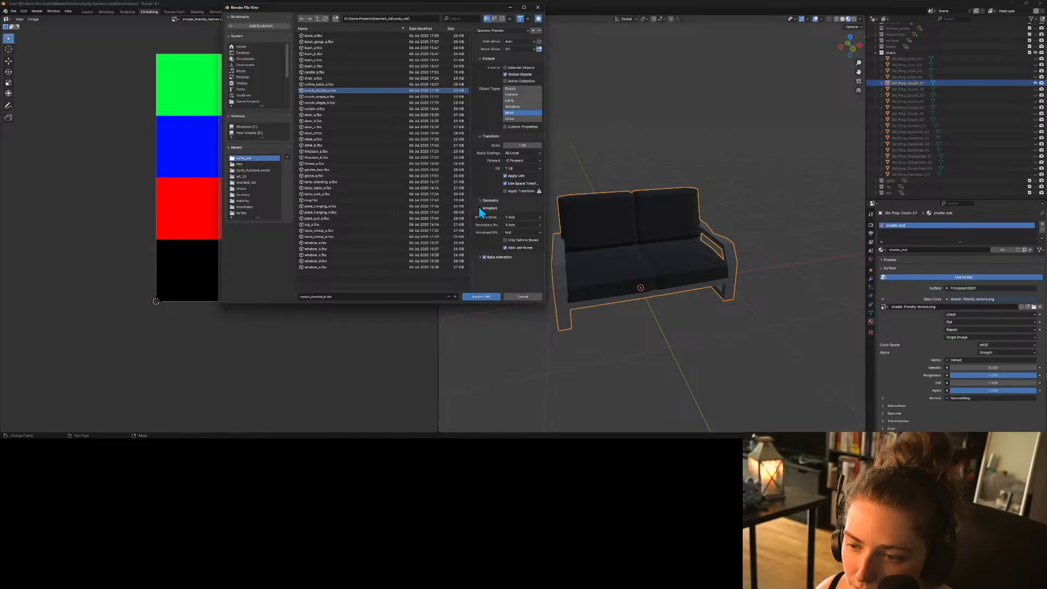
click(479, 207)
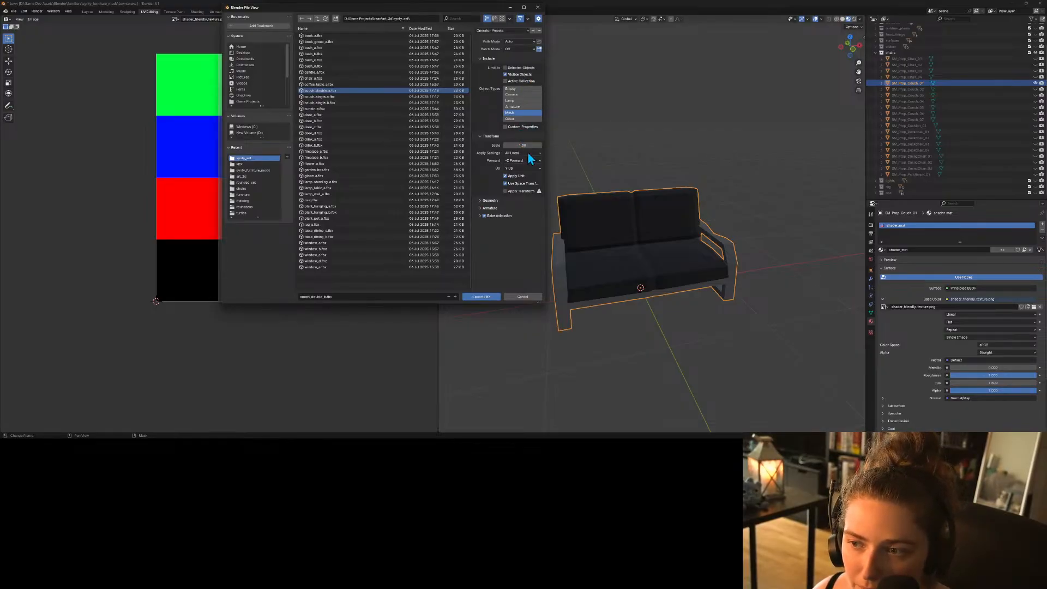
click(479, 296)
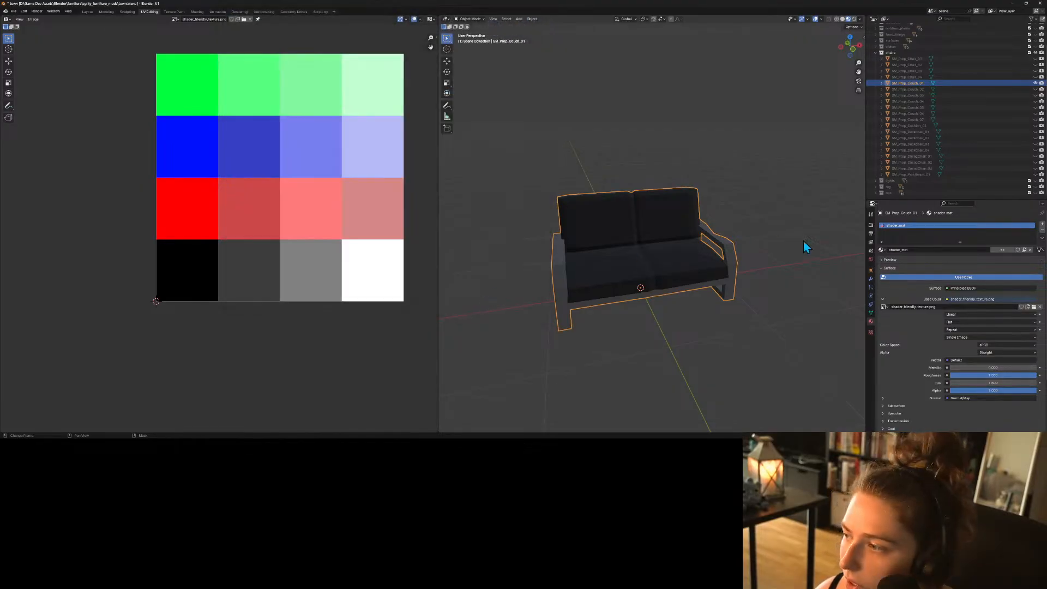
Hide SM_Prop_Couch_01, briefly check SM_Prop_Chair_04, and leave only SM_Prop_Chair_02 visible.
click(1035, 77)
click(1036, 83)
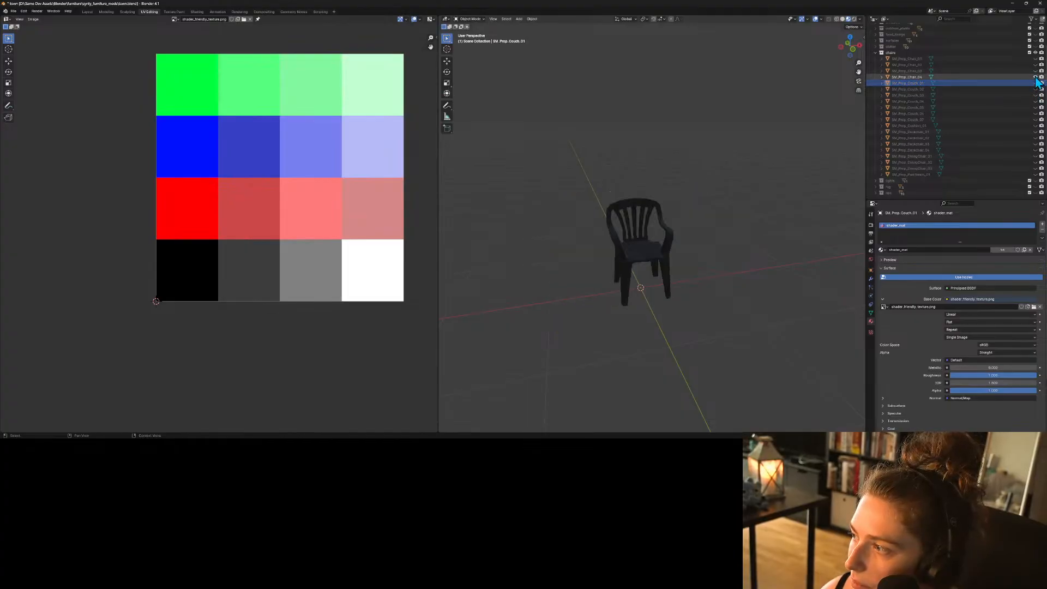
click(1036, 76)
click(1035, 64)
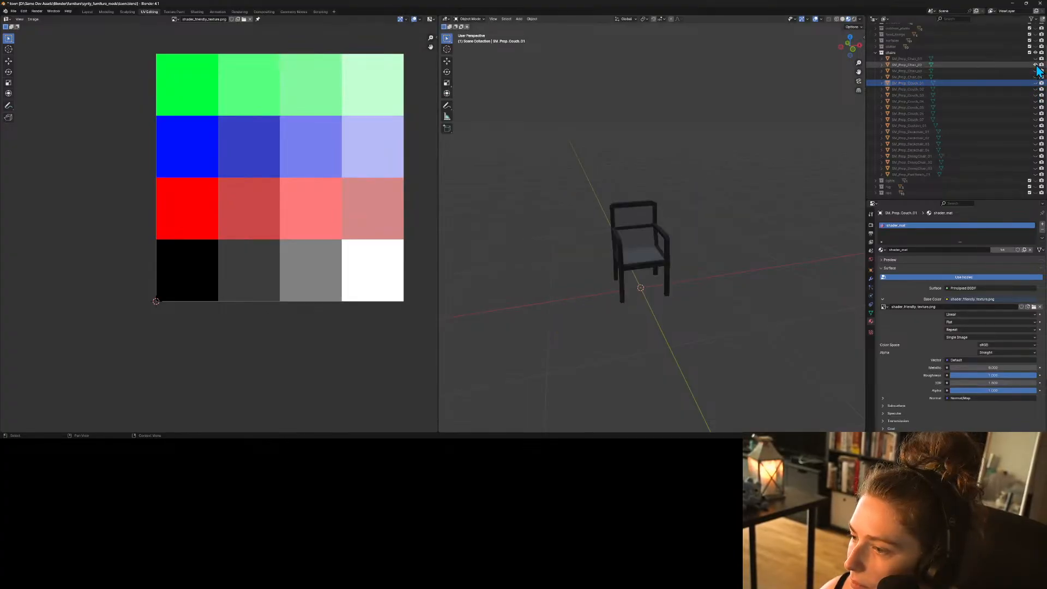
Export the visible SM_Prop_Chair_02 to FBX as chair_b.fbx, basing the file name on the existing chair_a.fbx.
click(13, 11)
mouse_move(57, 105)
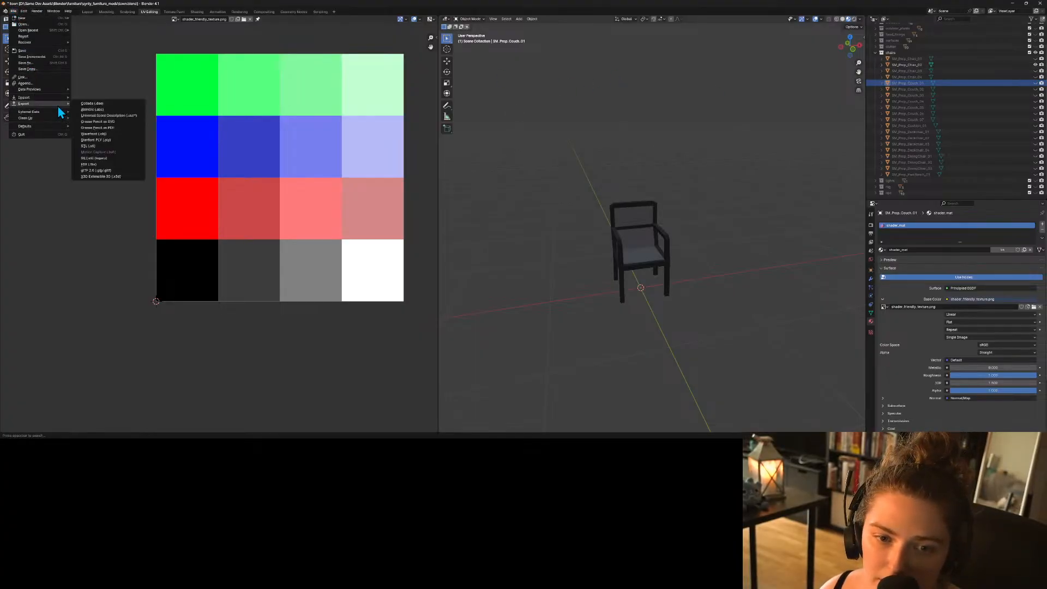
click(92, 164)
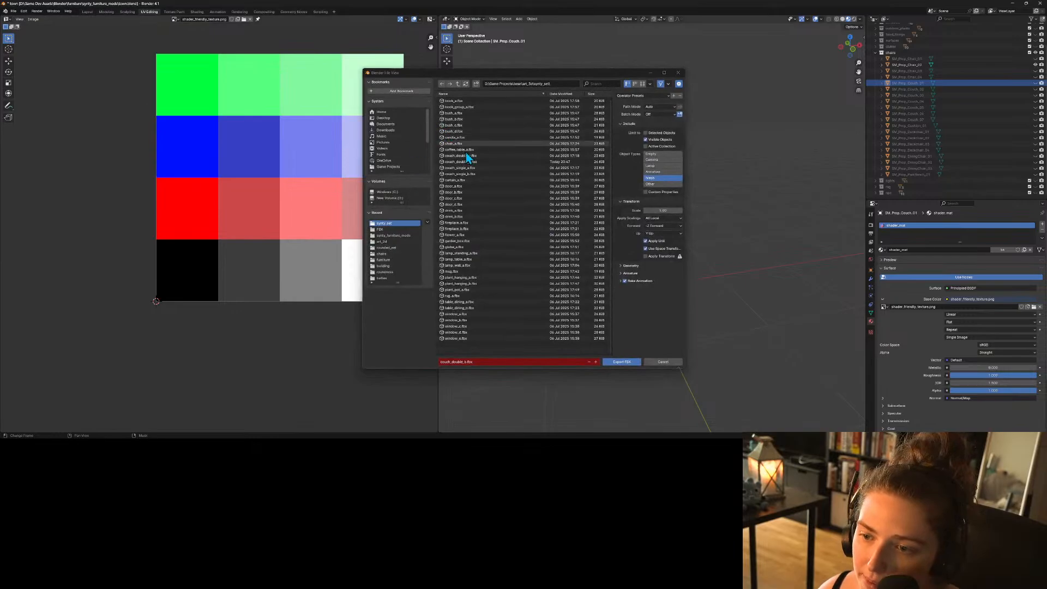
click(462, 143)
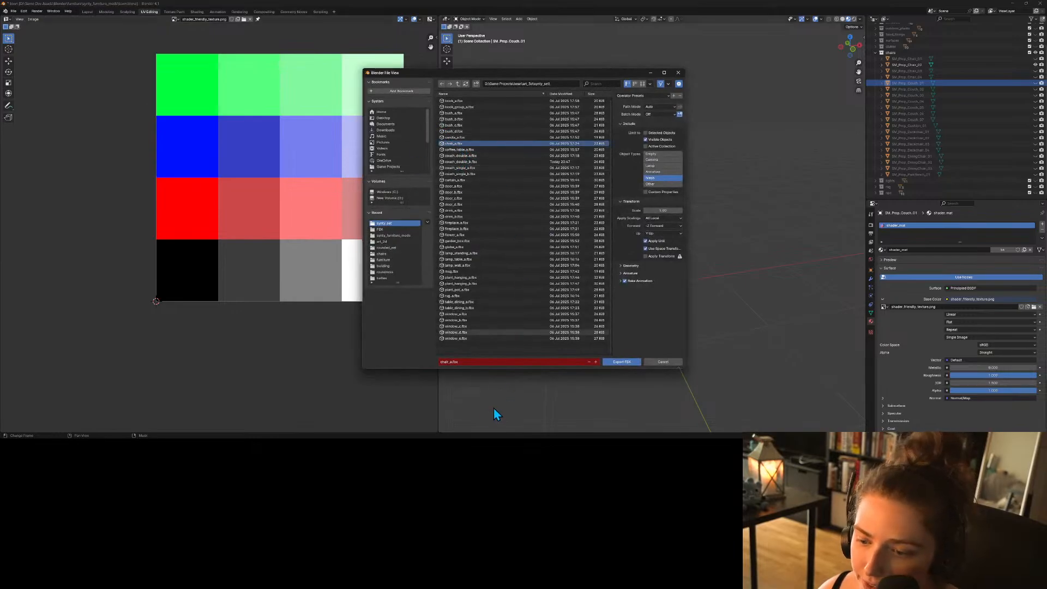
click(451, 361)
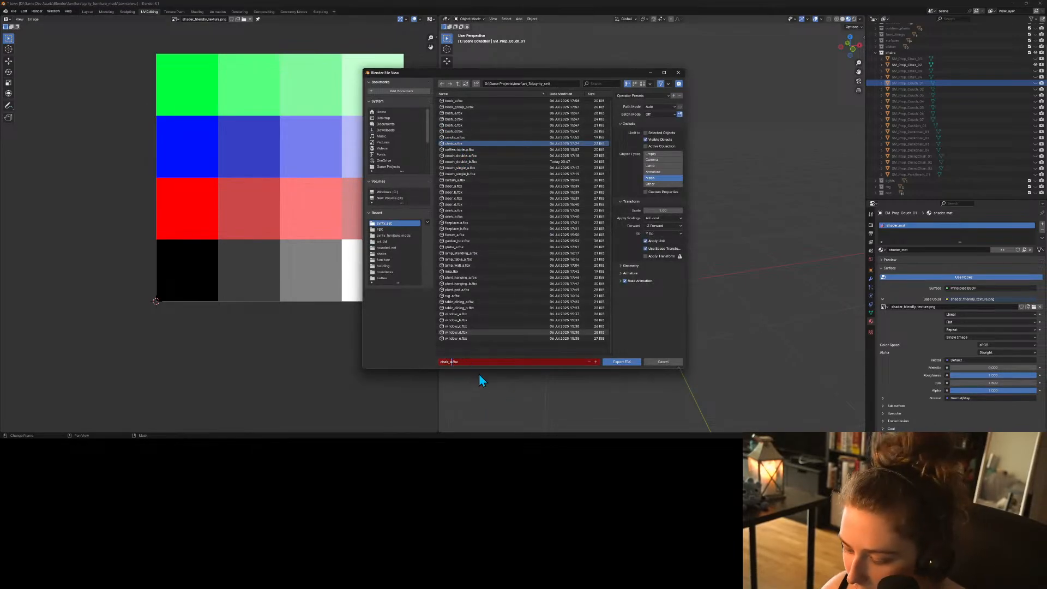
click(630, 362)
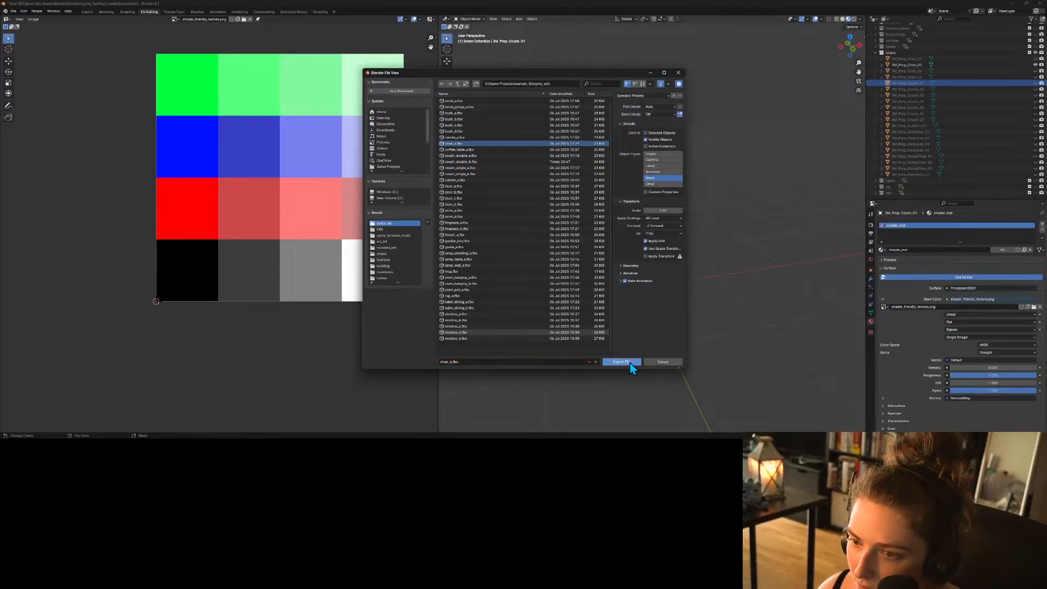
click(630, 362)
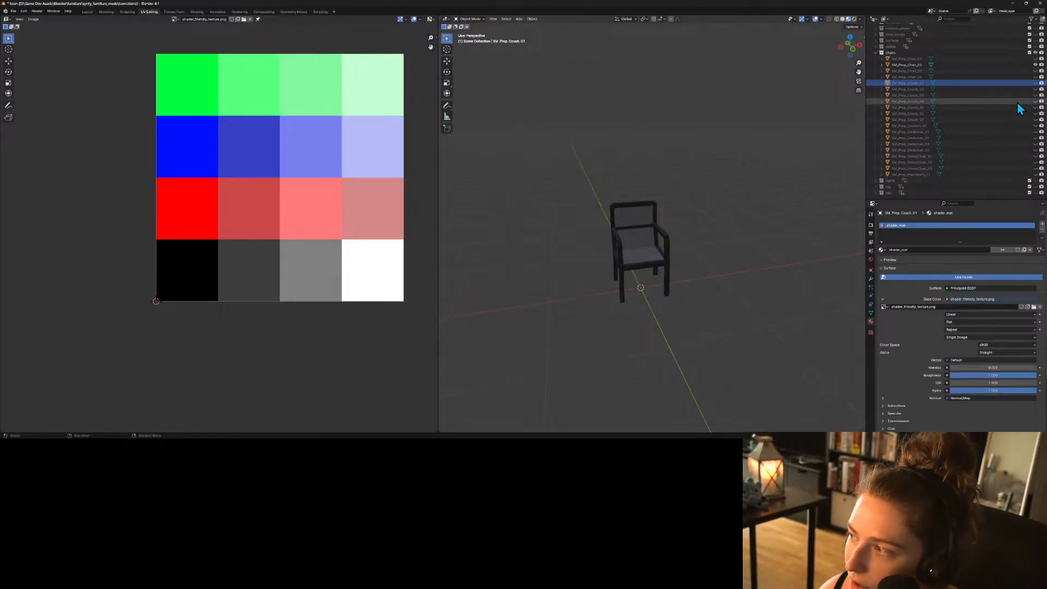
Show SM_Prop_Chair_03 instead of SM_Prop_Chair_02, select it, and export it to FBX as chair_c.fbx.
click(1035, 71)
click(1035, 64)
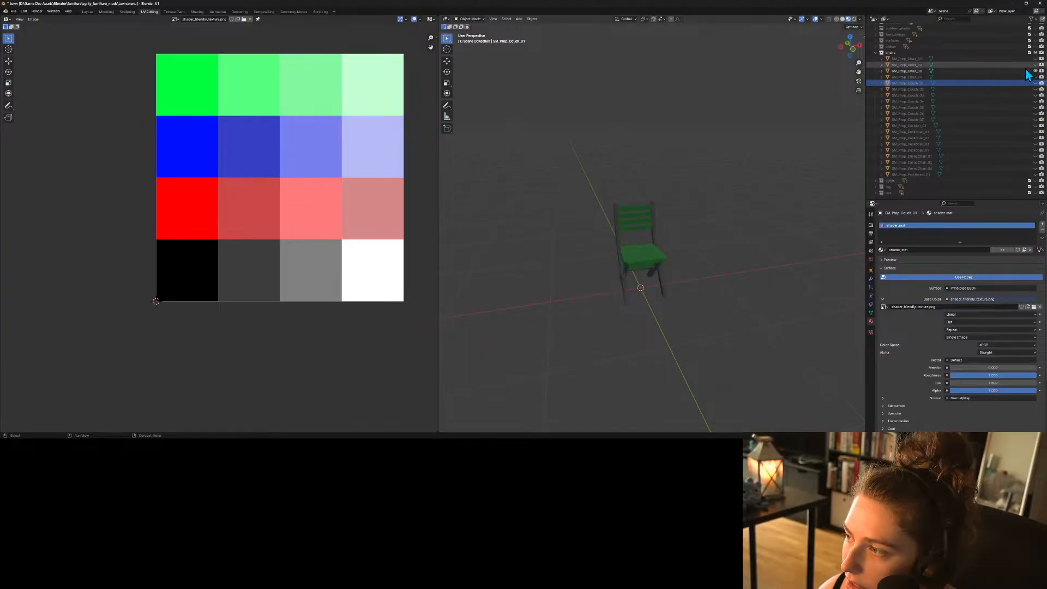
click(1018, 72)
click(13, 11)
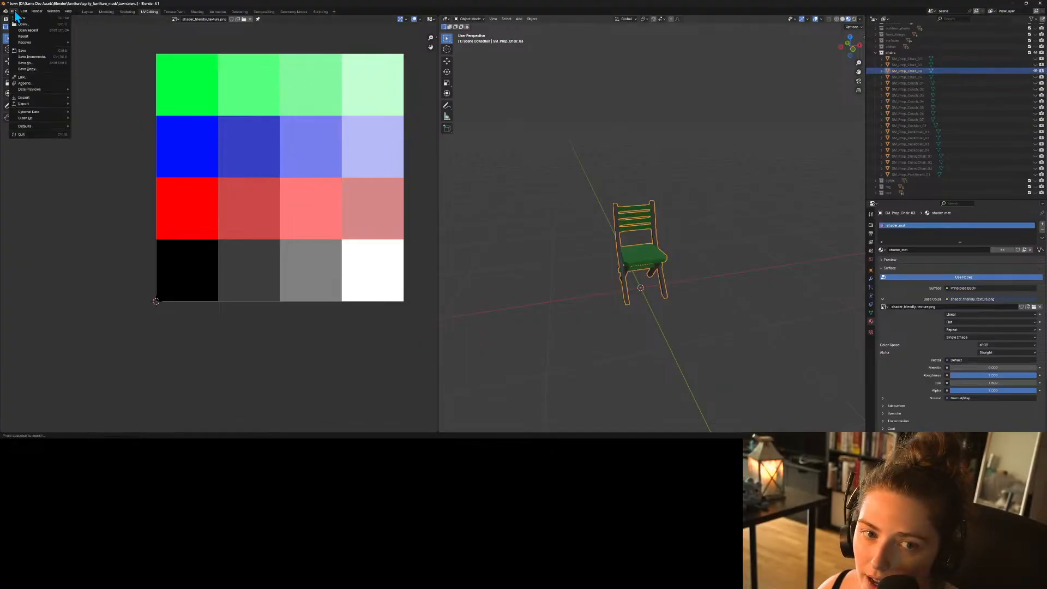
mouse_move(57, 102)
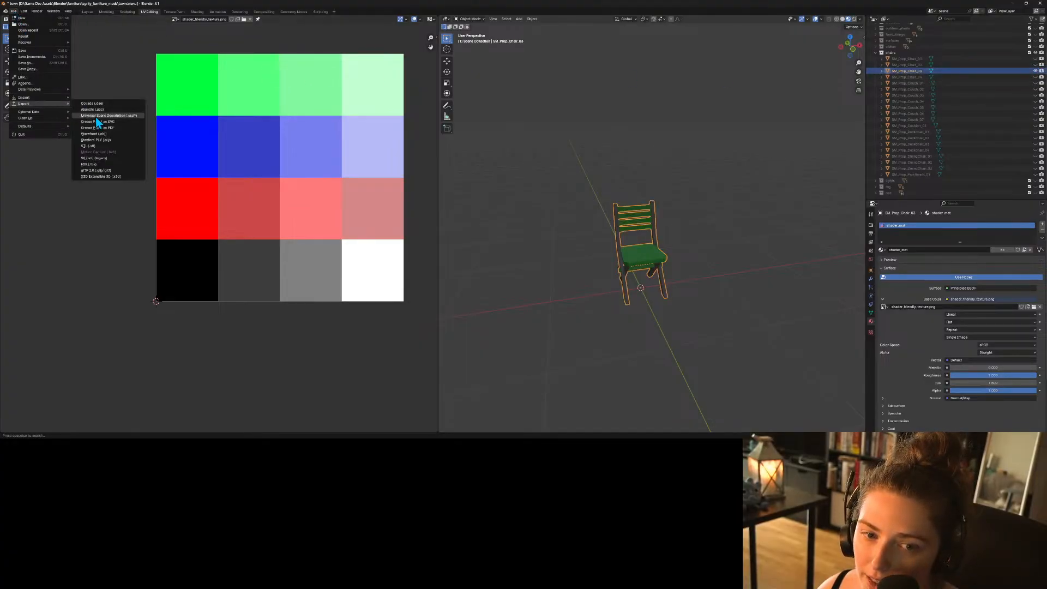
click(98, 160)
click(451, 362)
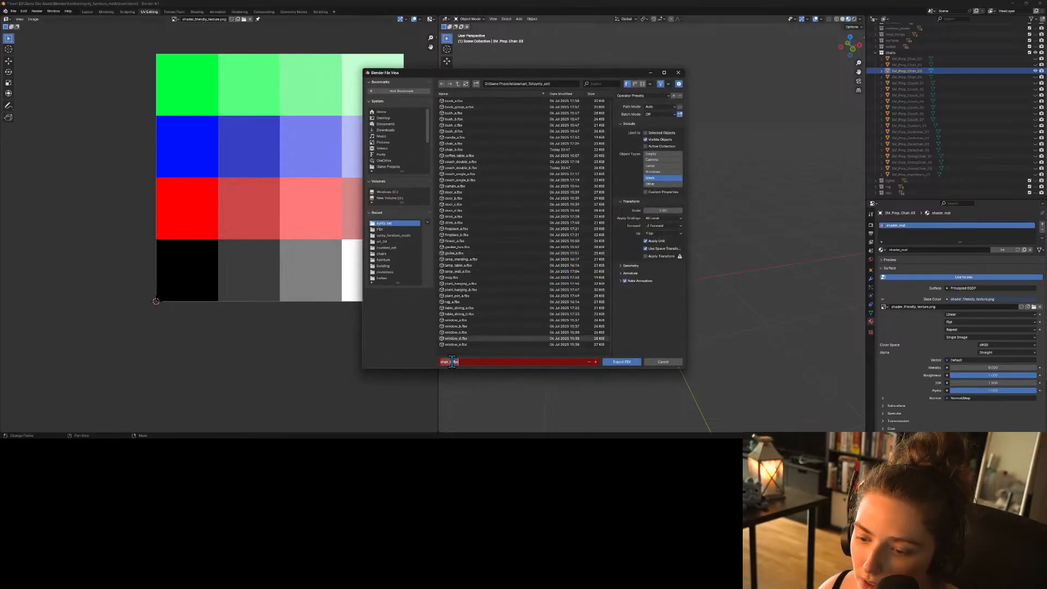
key(BackSpace)
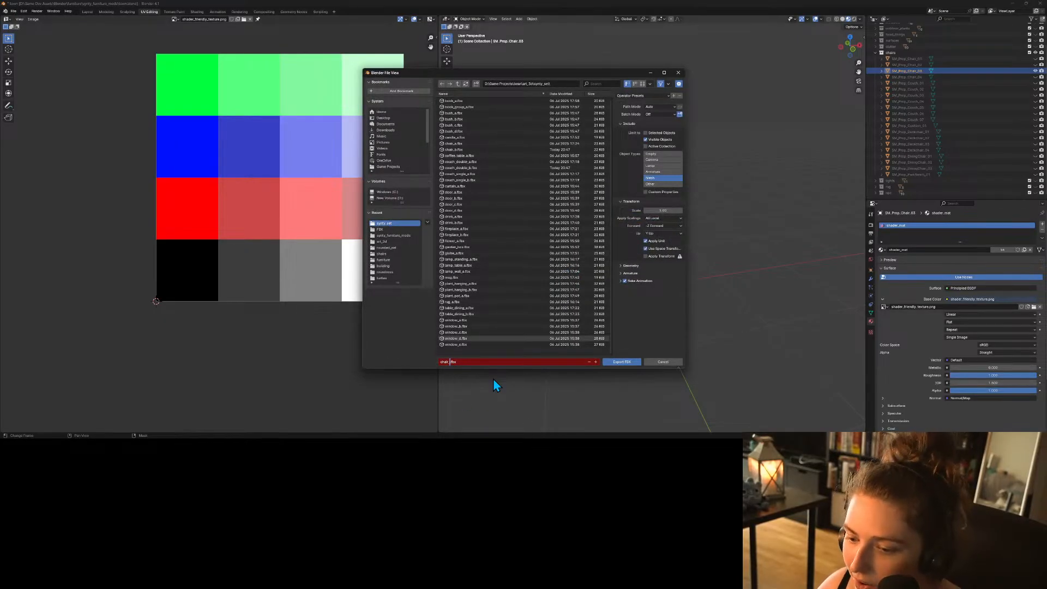
text(c)
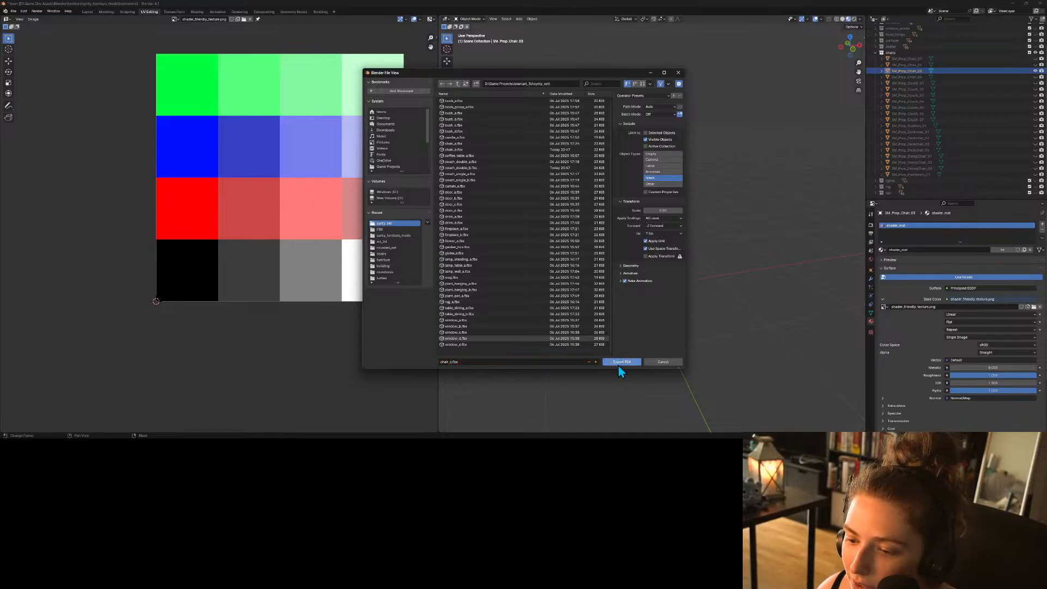
click(618, 365)
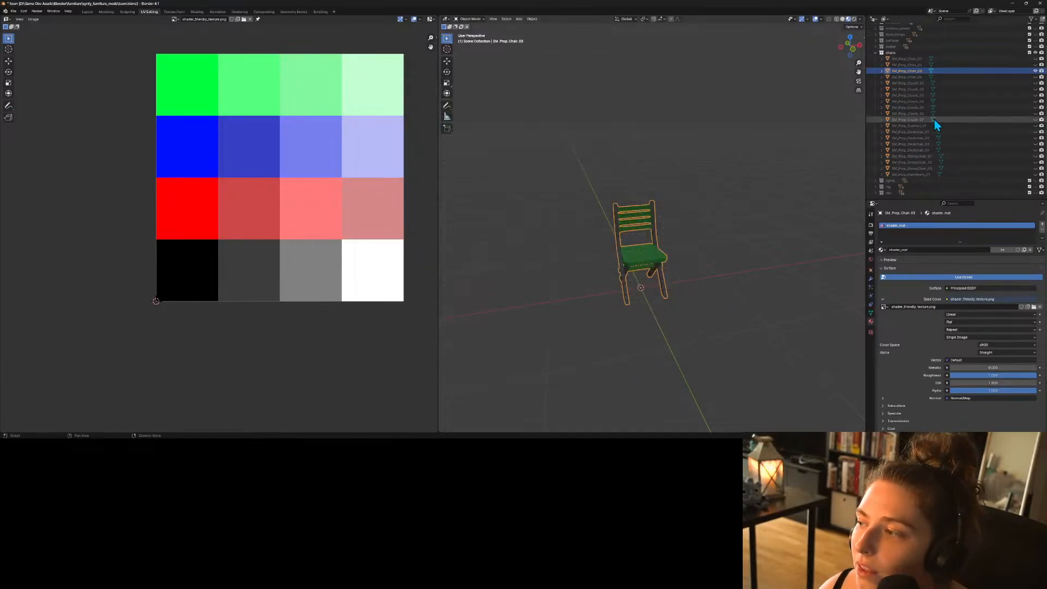
Show SM_Prop_Chair_04 instead of SM_Prop_Chair_03 and export it to FBX as chair_d.fbx.
click(1034, 77)
click(1035, 71)
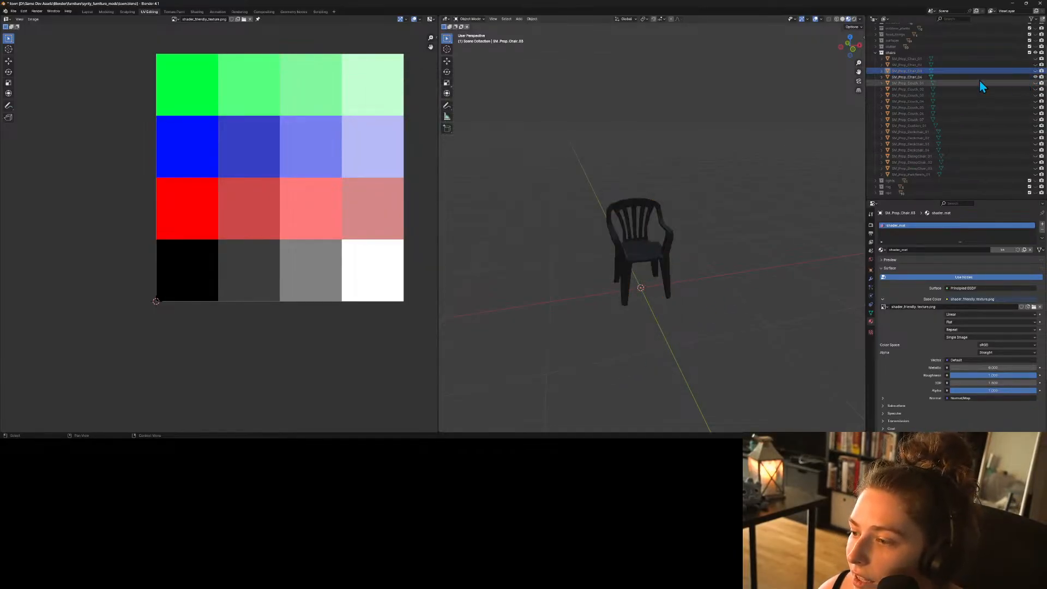
click(13, 11)
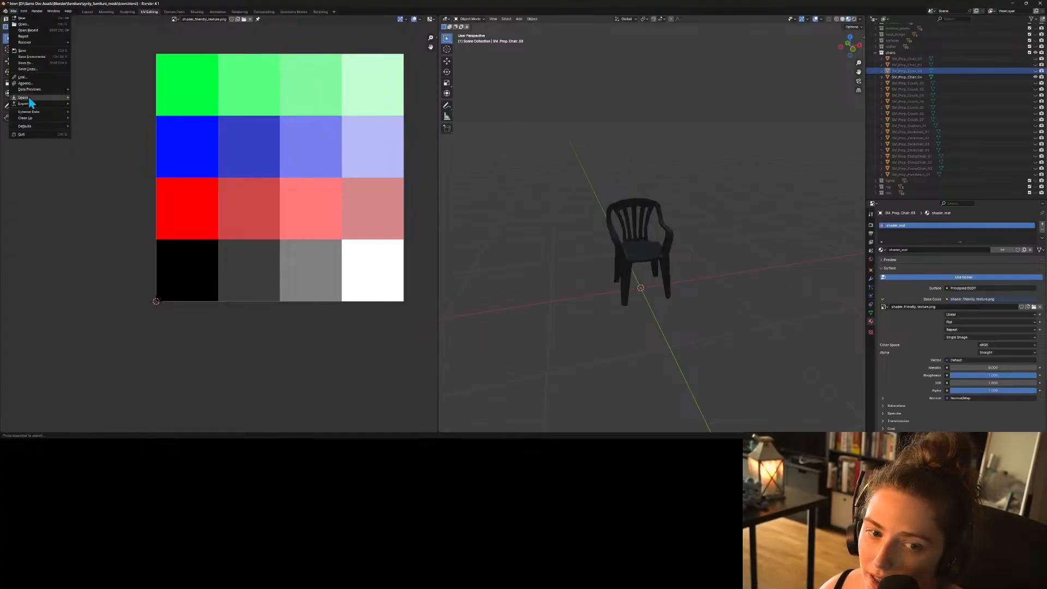
mouse_move(29, 98)
mouse_move(63, 104)
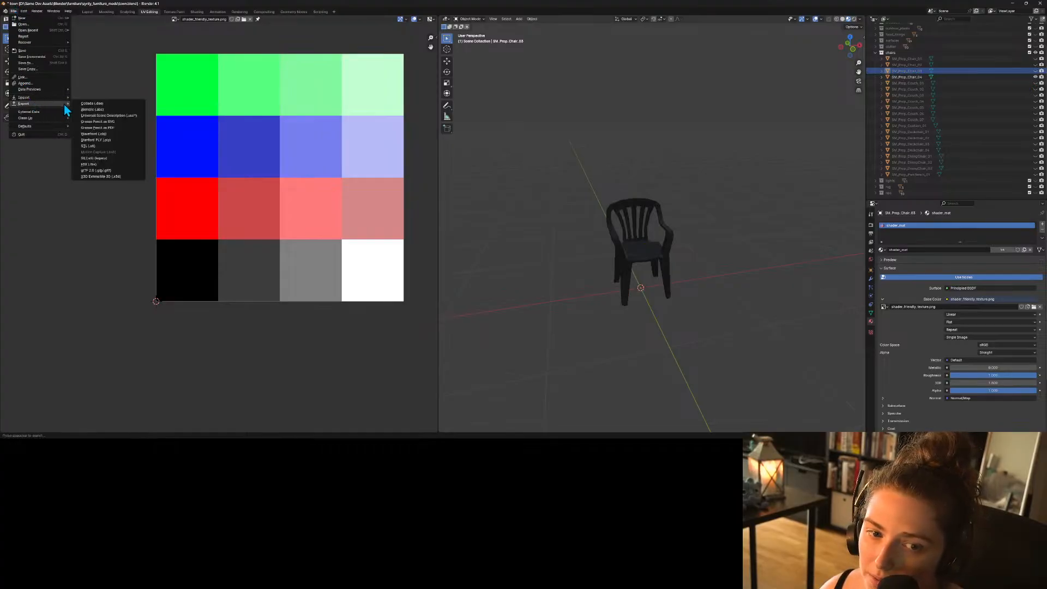
click(97, 165)
click(453, 362)
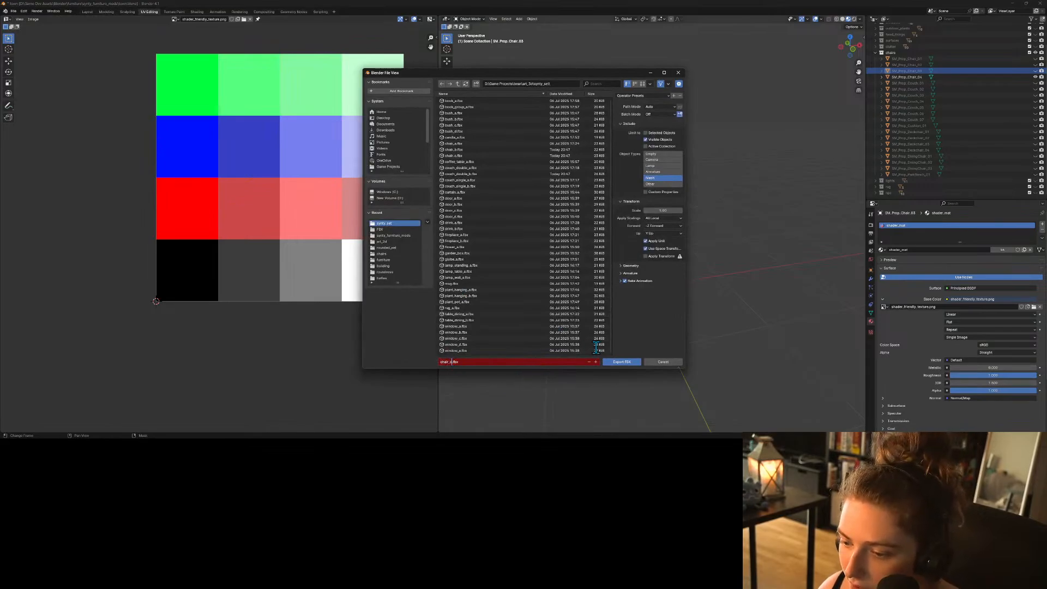
key(BackSpace)
text(d)
click(621, 362)
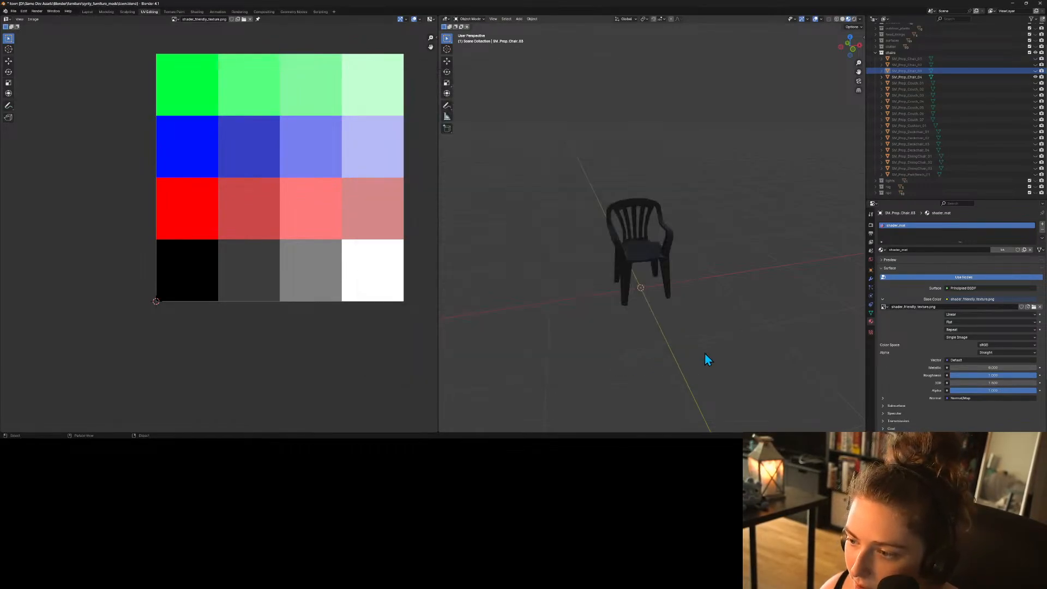
Hide SM_Prop_Chair_04, leave only SM_Prop_Couch_02 visible and selected, and assign shader_mat to it.
click(1035, 77)
click(1035, 83)
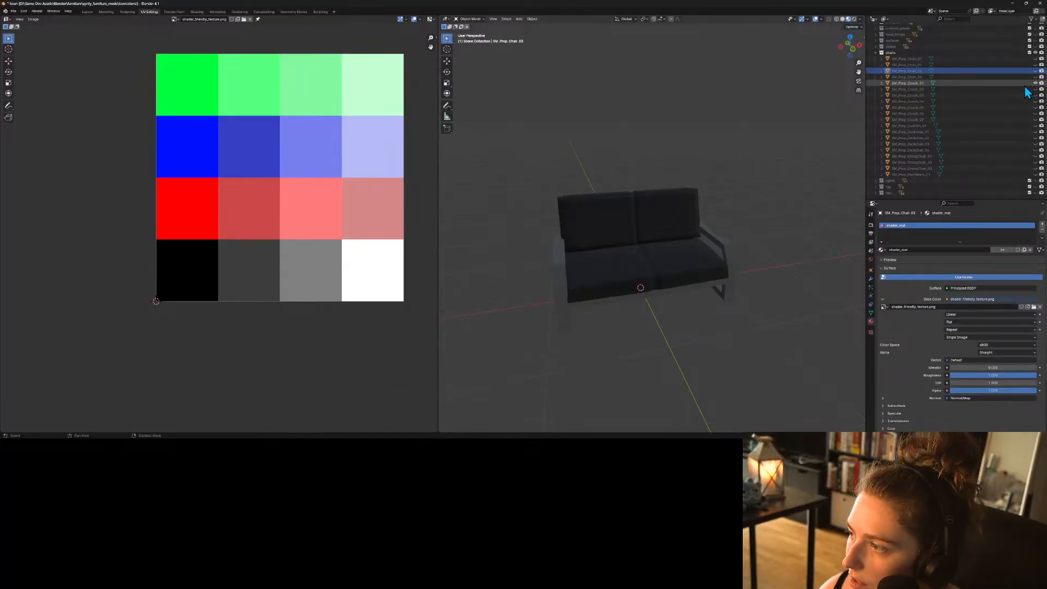
click(1026, 89)
click(1035, 89)
click(1035, 83)
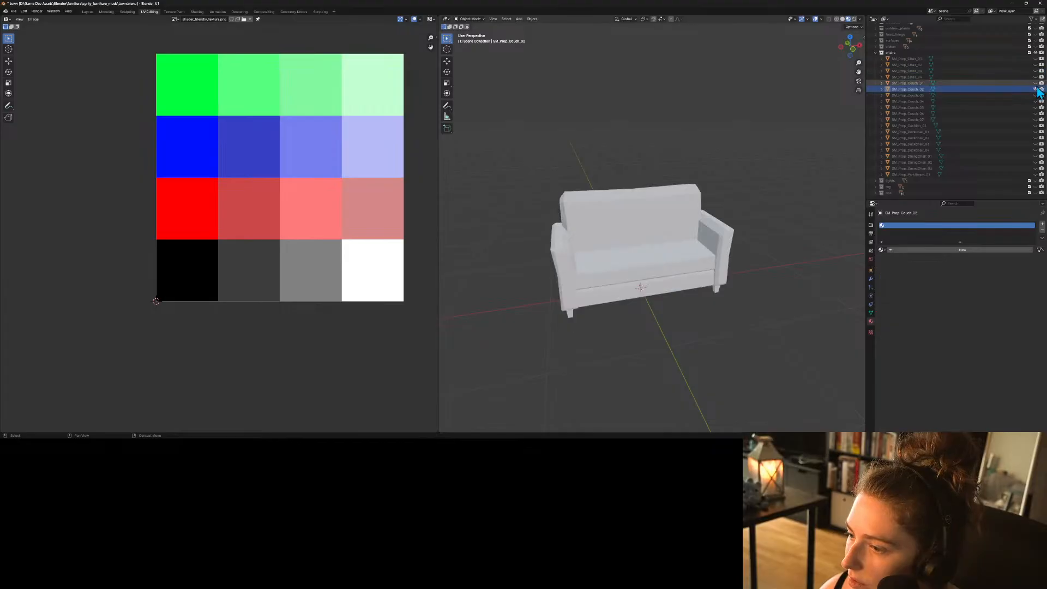
click(882, 250)
click(896, 288)
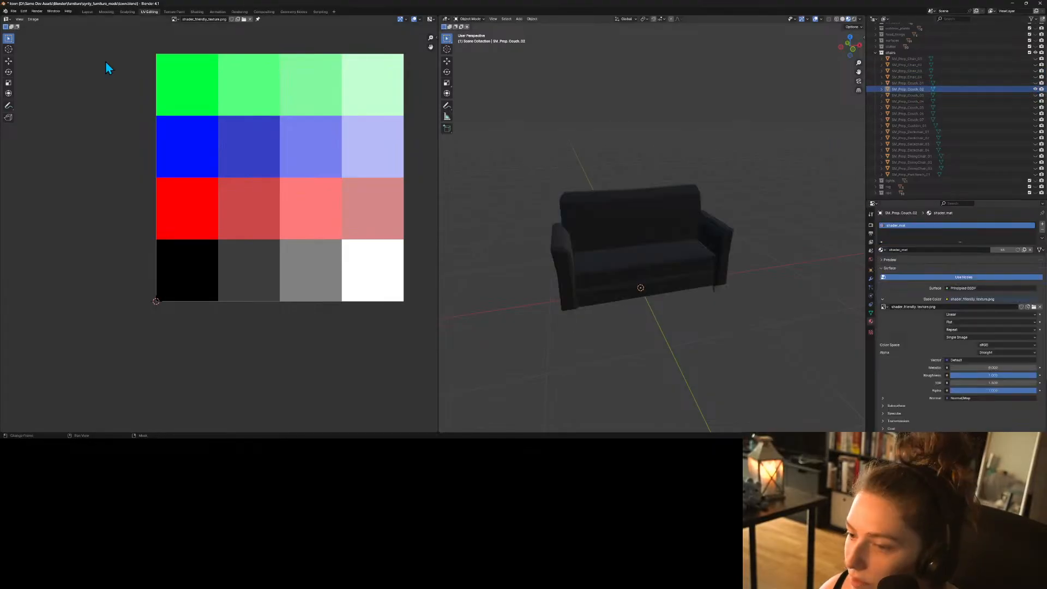
Export SM_Prop_Couch_02 to FBX under a new variant name based on the existing couch_double_b.fbx.
click(13, 11)
mouse_move(40, 104)
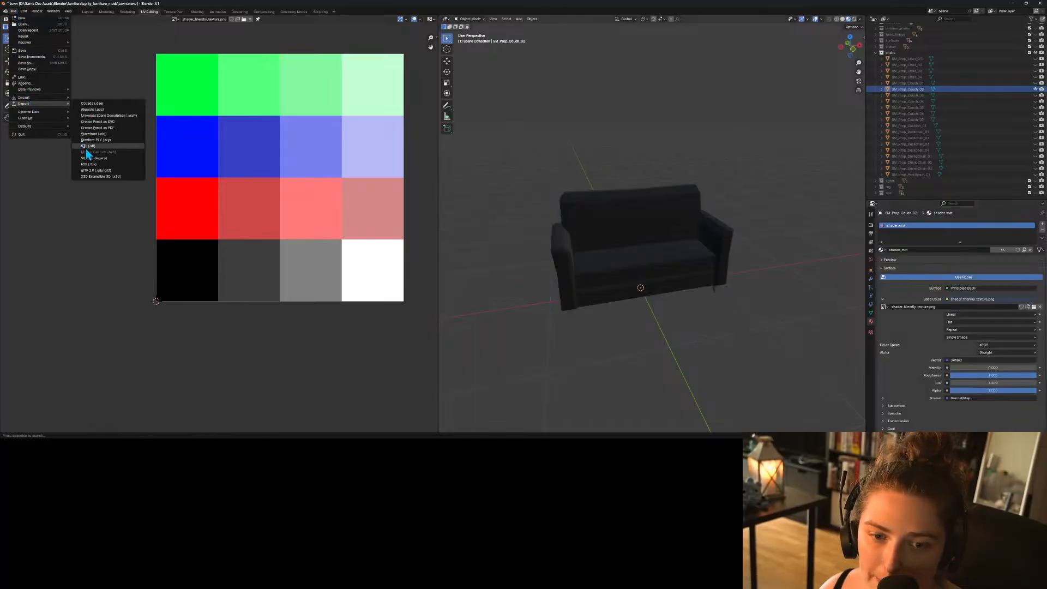
click(95, 168)
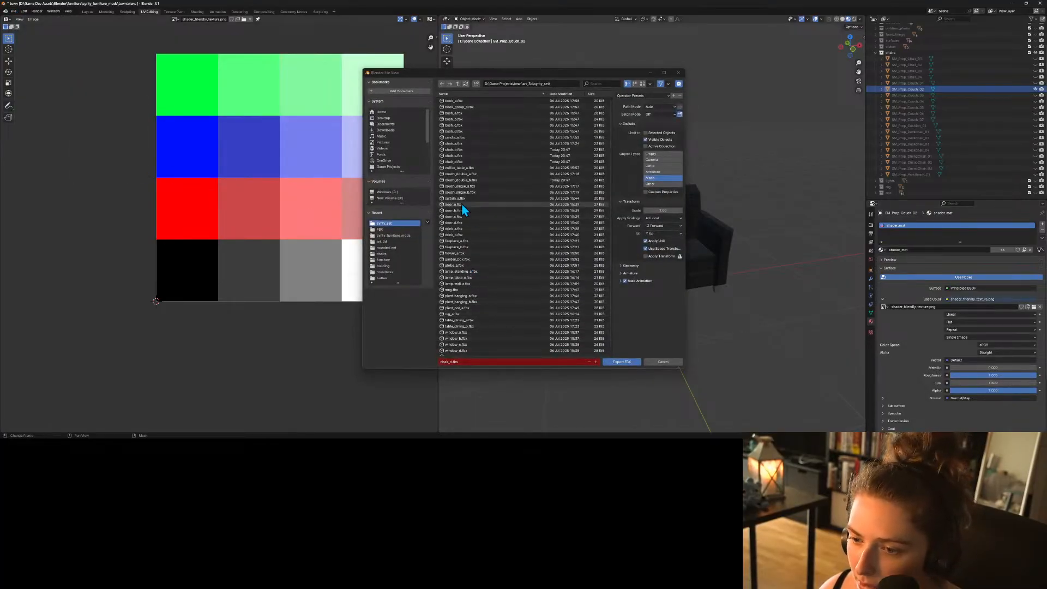
click(472, 180)
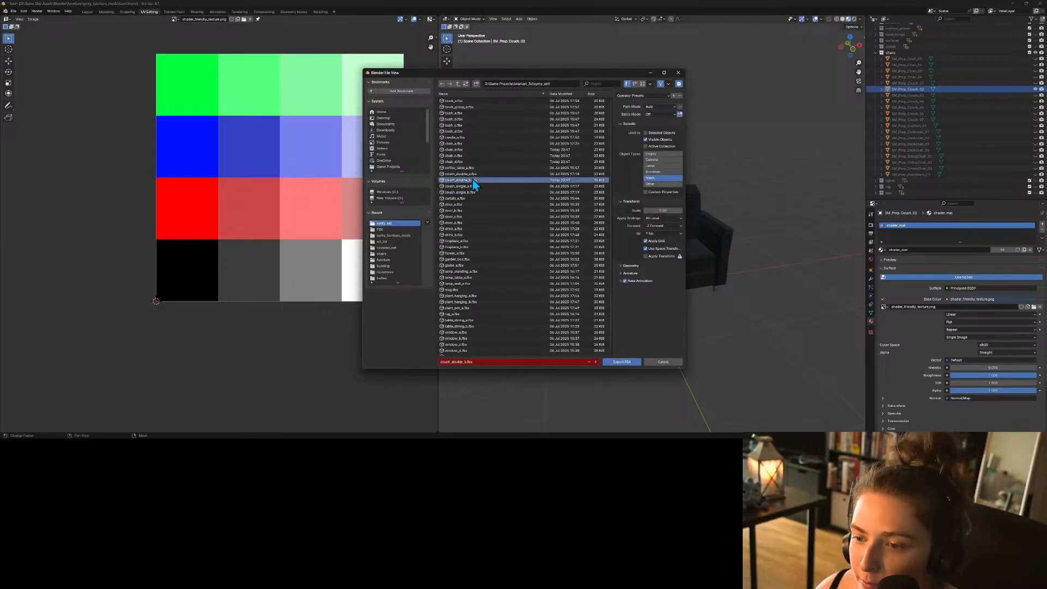
click(461, 361)
click(466, 361)
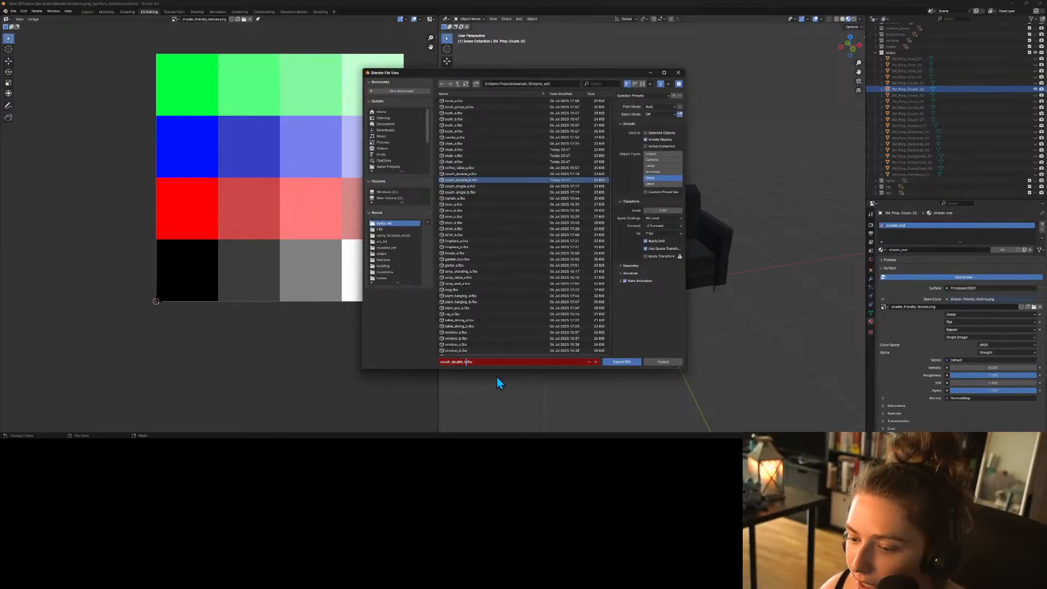
click(625, 362)
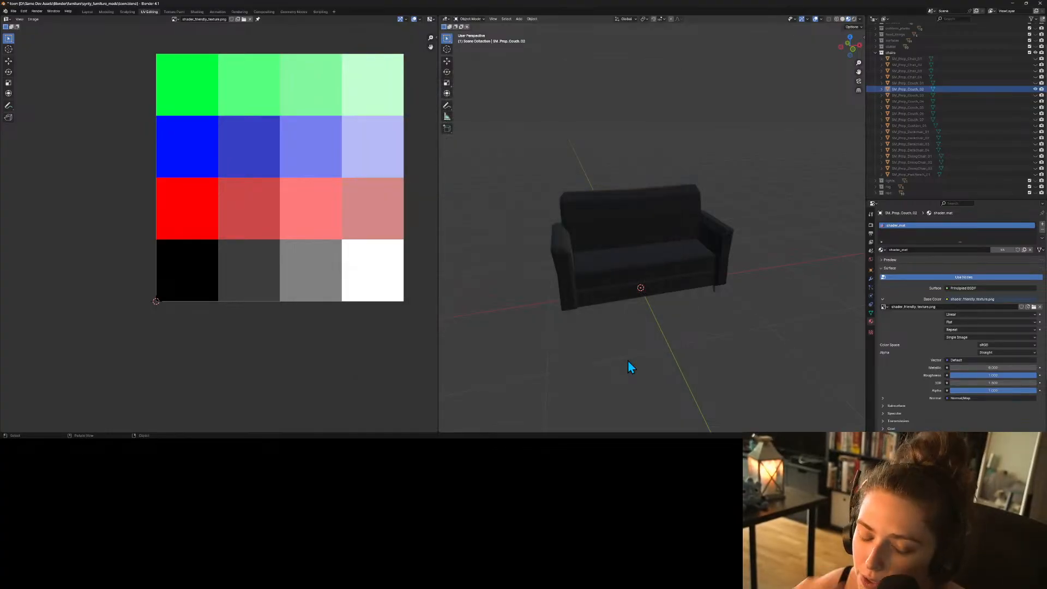
Hide SM_Prop_Couch_02, briefly check SM_Prop_Couch_03 and SM_Prop_Couch_04, and leave only SM_Prop_Couch_05 visible and selected.
click(1036, 95)
click(1035, 89)
click(1036, 102)
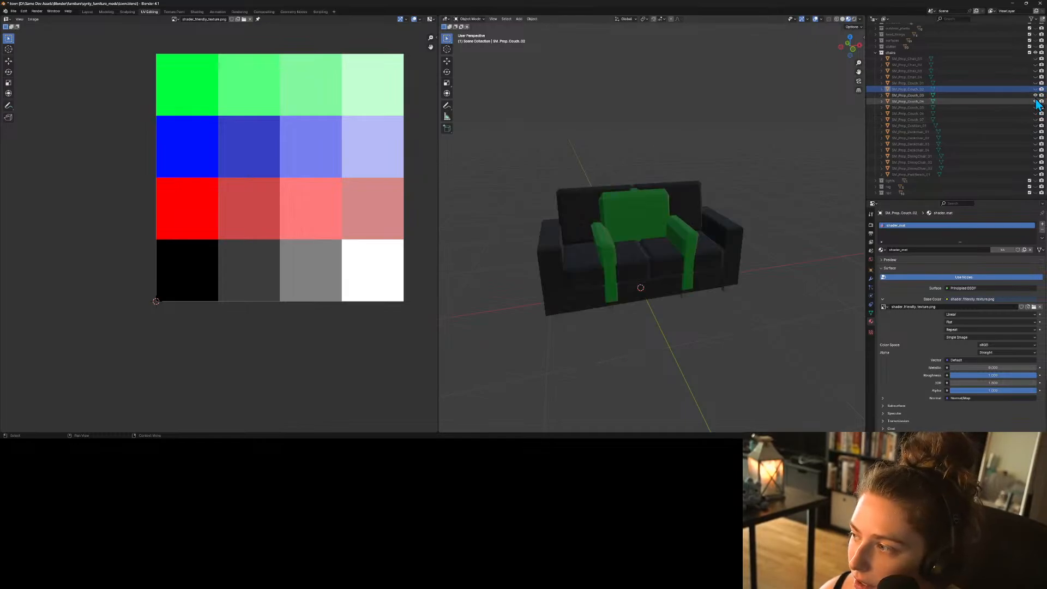
click(1036, 96)
click(1035, 101)
click(1036, 107)
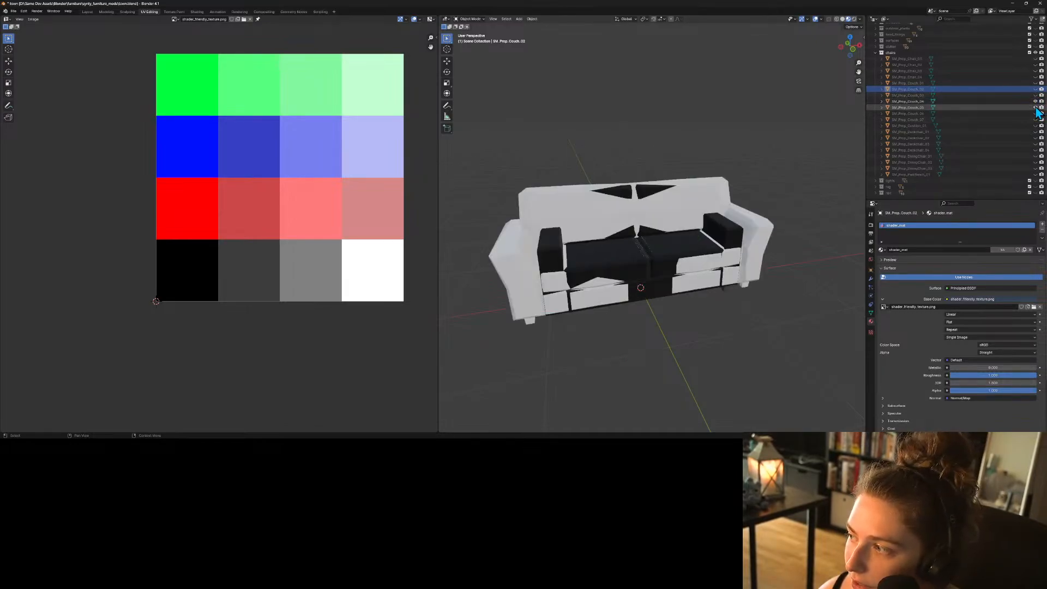
click(1023, 107)
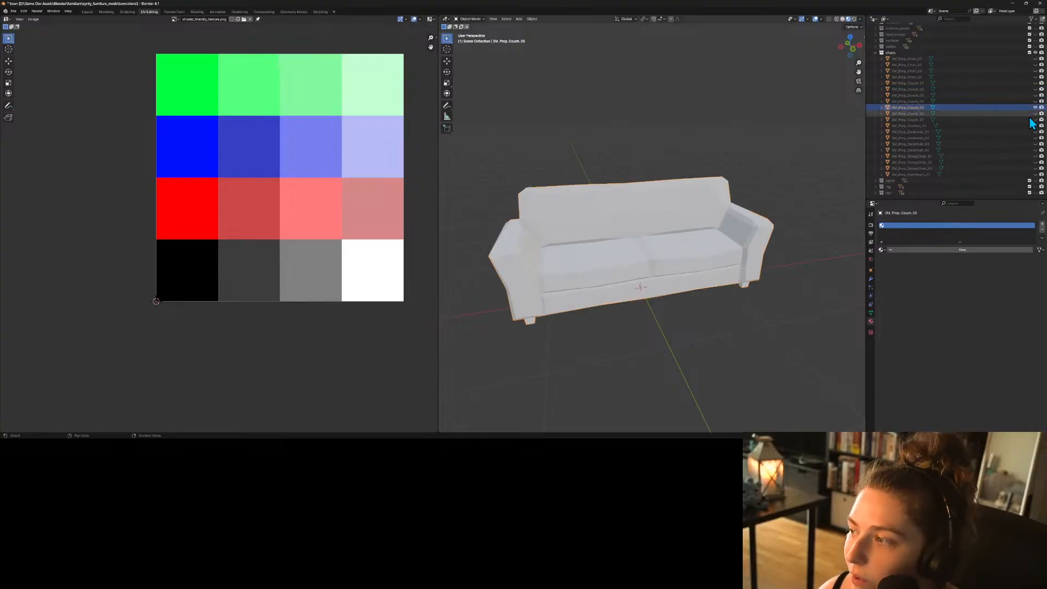
Assign shader_mat to SM_Prop_Couch_05 and move its body UVs from the red swatch onto the black swatch.
click(881, 250)
click(903, 288)
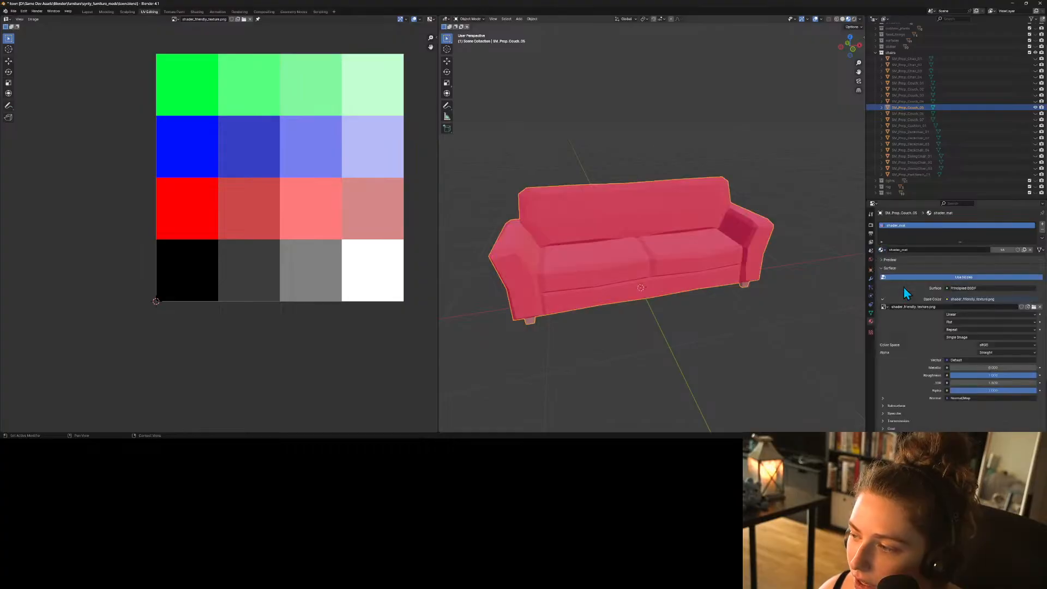
key(Tab)
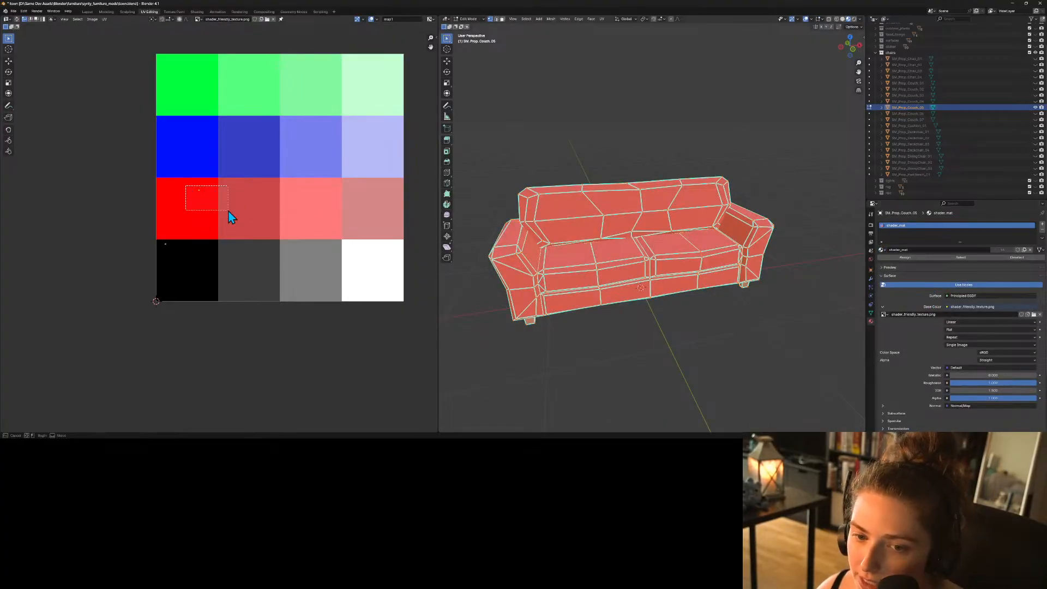
key(g)
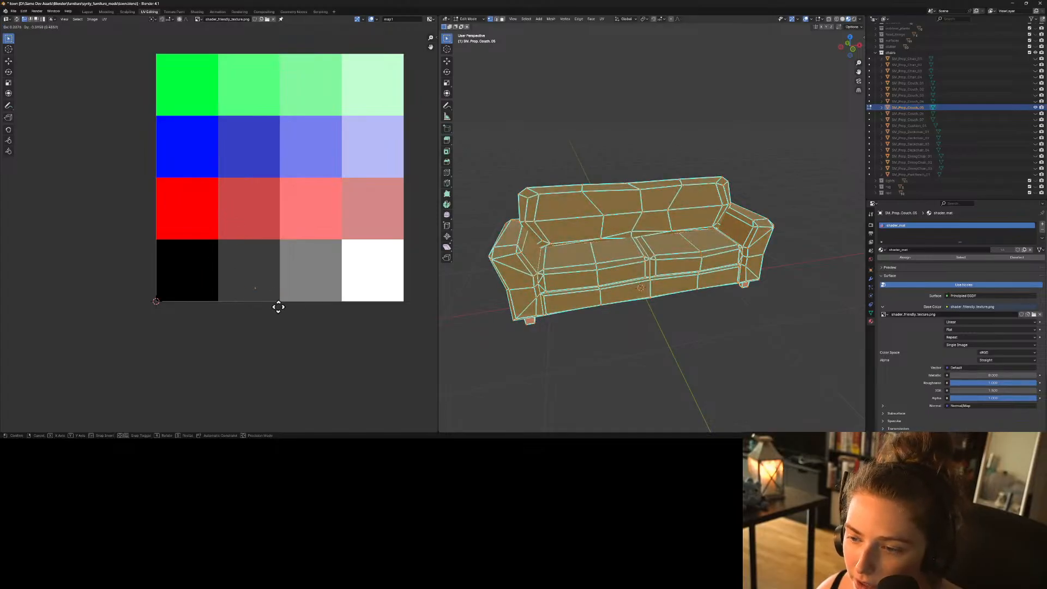
click(233, 305)
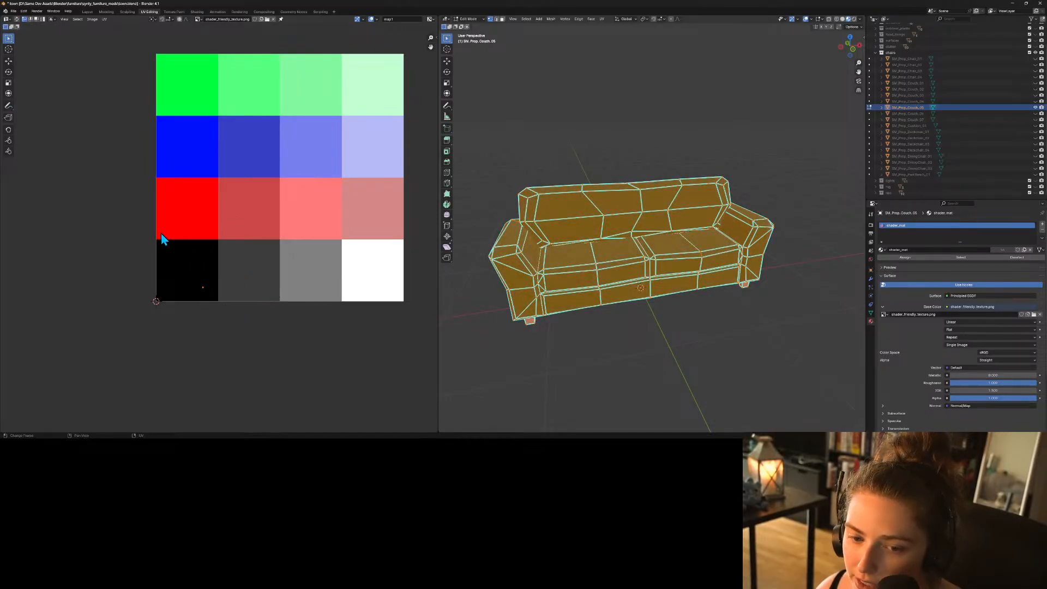
Reposition the leg UVs of SM_Prop_Couch_05 within the bottom row of texture swatches and return to Object Mode.
click(164, 240)
key(g)
click(257, 298)
key(Tab)
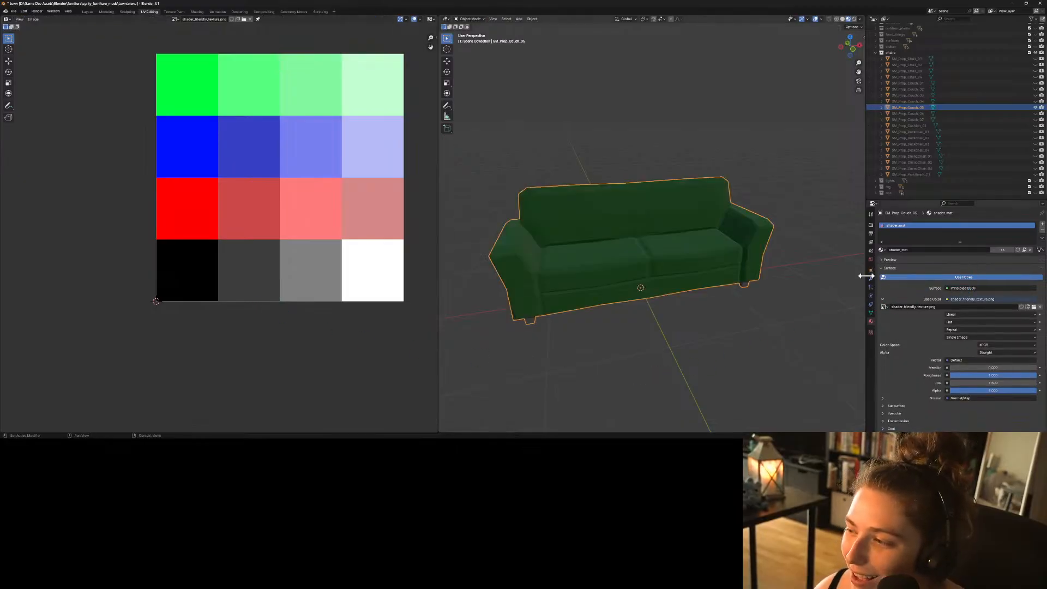
Export SM_Prop_Couch_05 to FBX in the same folder under a new couch_double variant name.
click(13, 11)
mouse_move(56, 102)
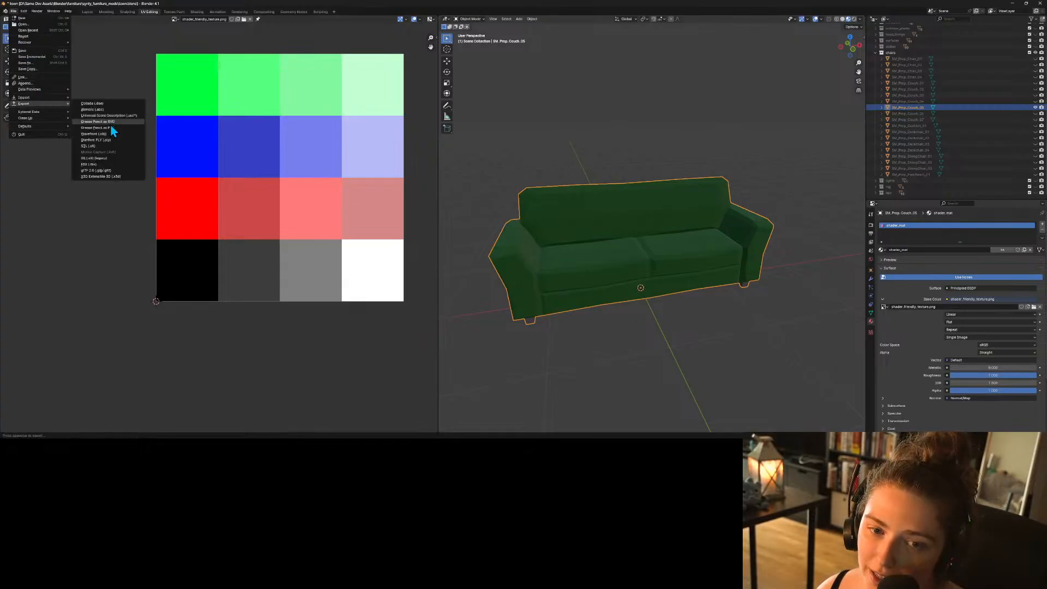
click(100, 164)
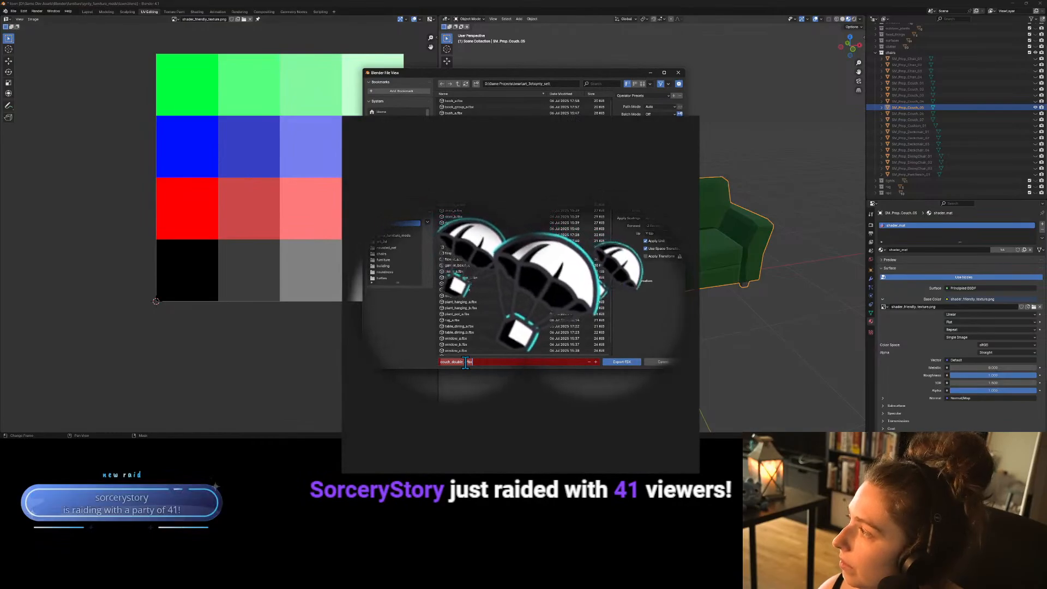
click(466, 364)
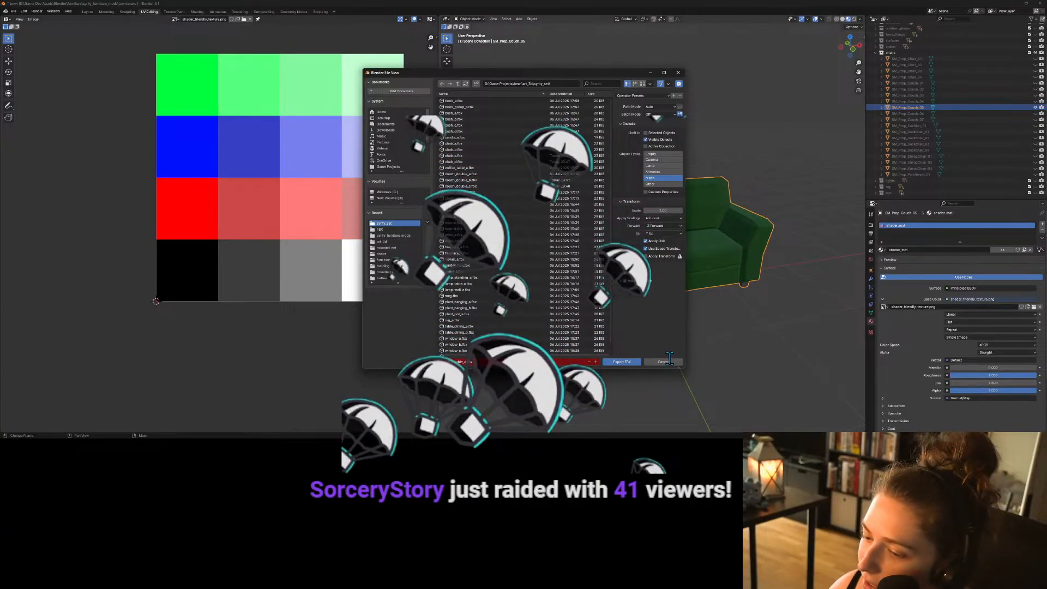
click(626, 362)
click(626, 362)
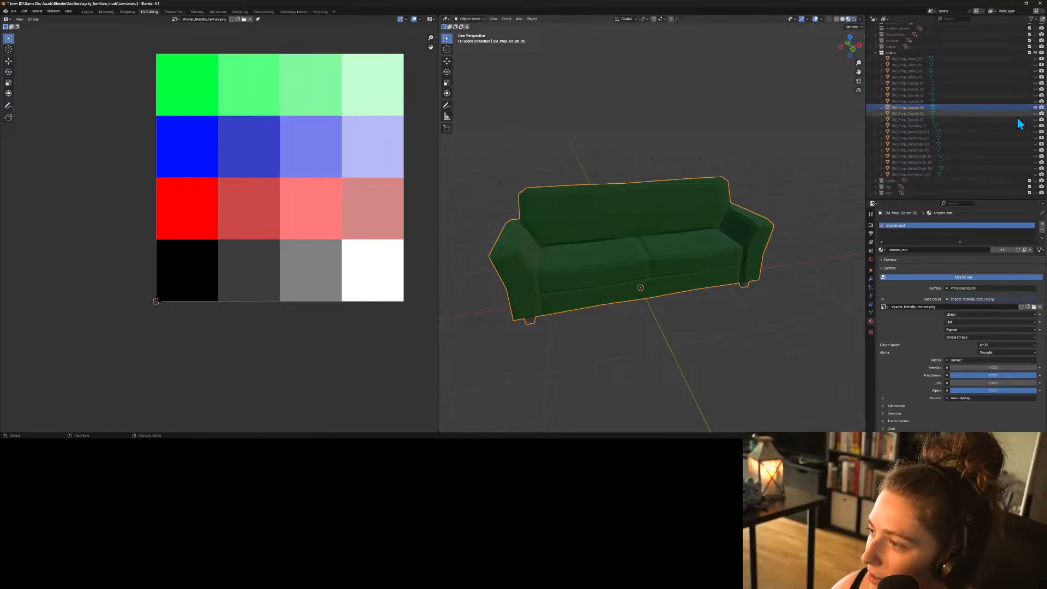
Preview SM_Prop_Couch_06 in place of SM_Prop_Couch_05 and check the file names in the FBX export folder without exporting.
click(1035, 113)
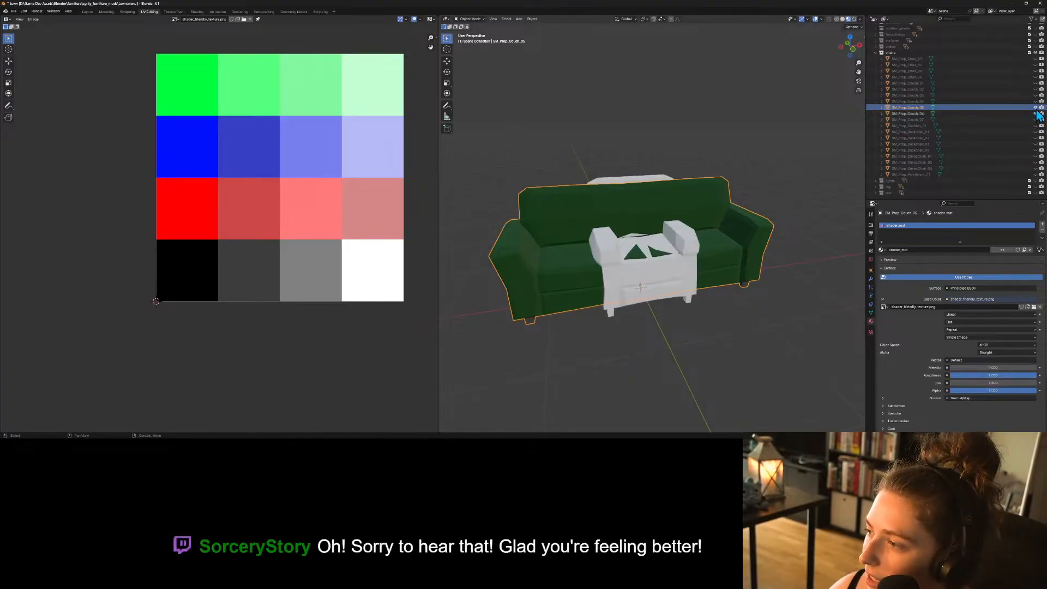
click(1035, 108)
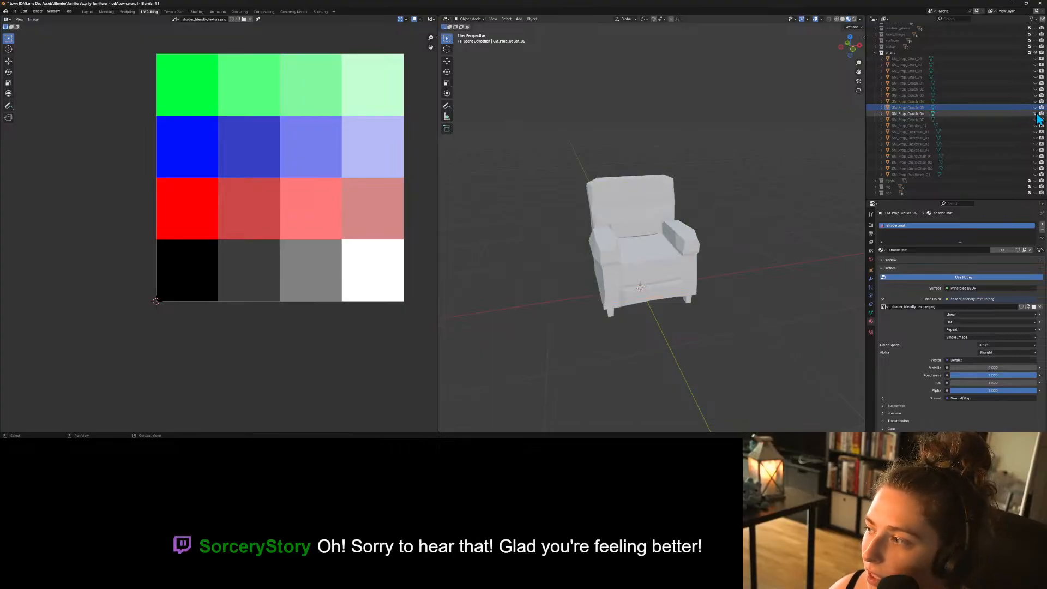
click(1035, 113)
click(1035, 108)
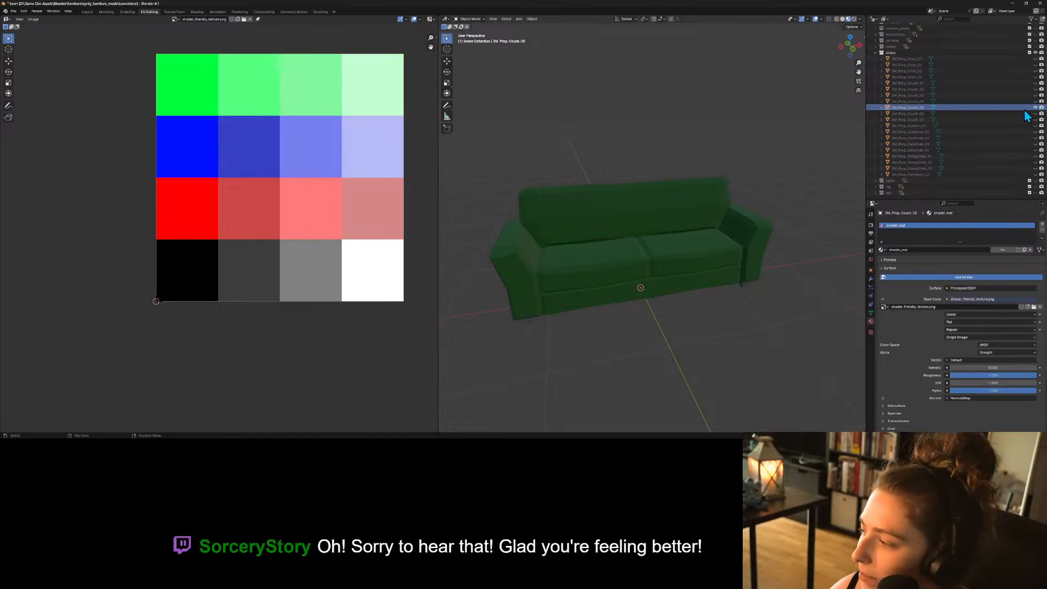
click(14, 12)
mouse_move(41, 105)
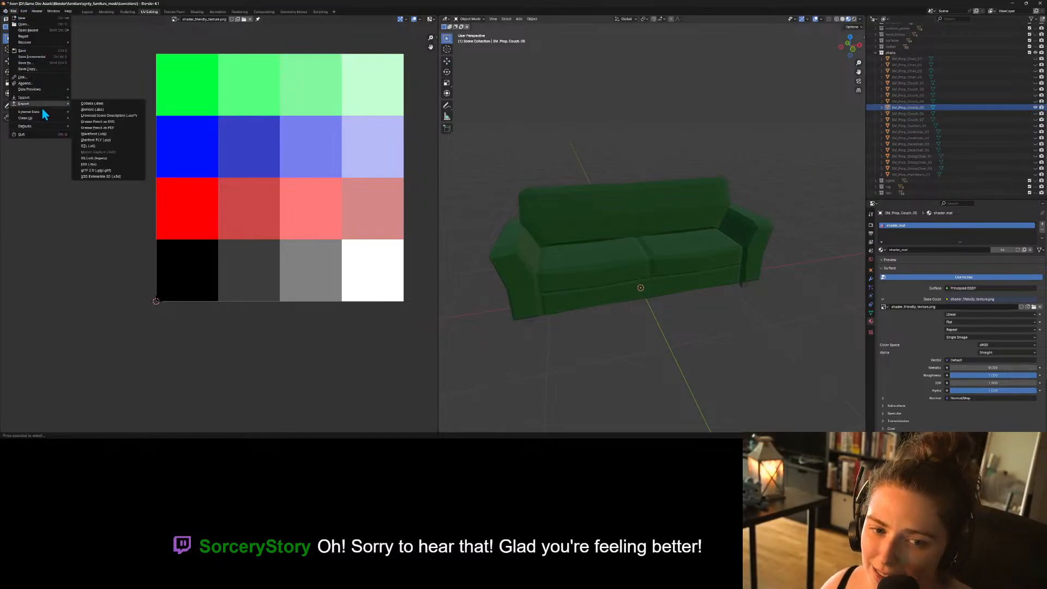
click(100, 164)
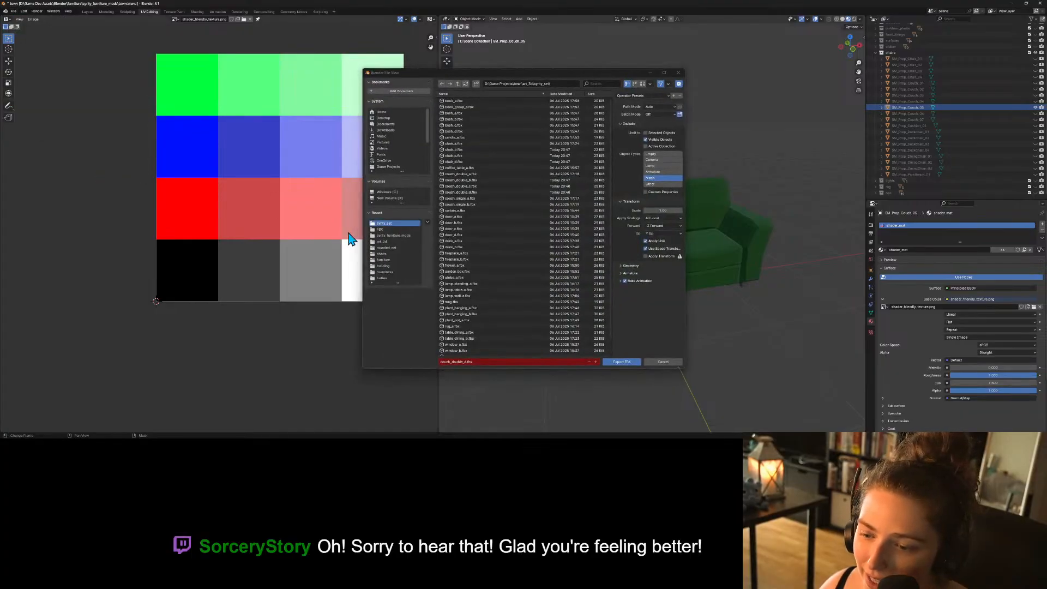
click(663, 362)
Briefly show SM_Prop_Couch_04 and SM_Prop_Couch_03 alongside SM_Prop_Couch_05 to compare the couches.
click(1035, 101)
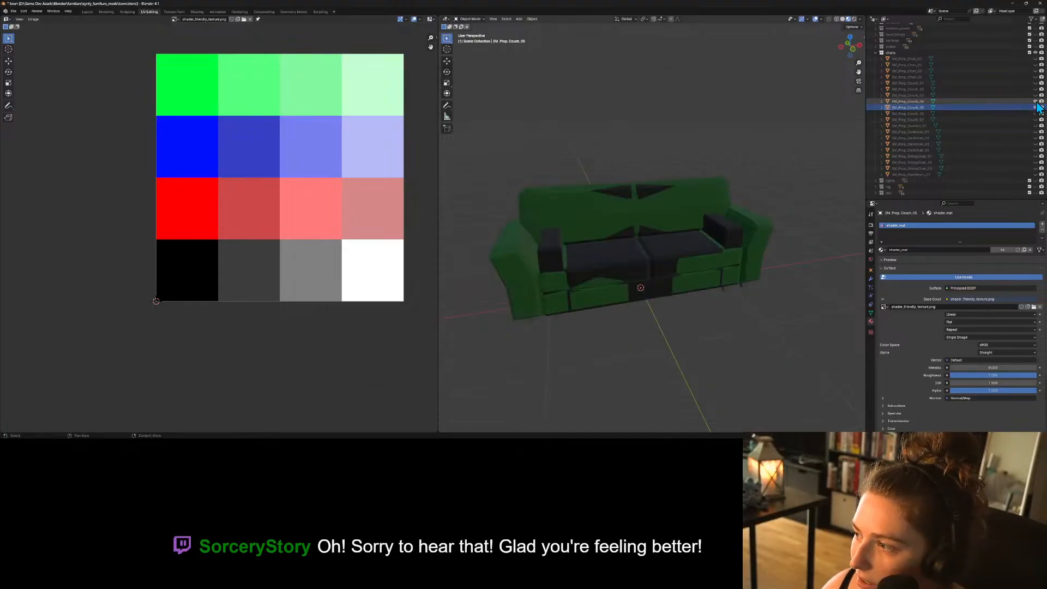
click(1035, 96)
click(1035, 96)
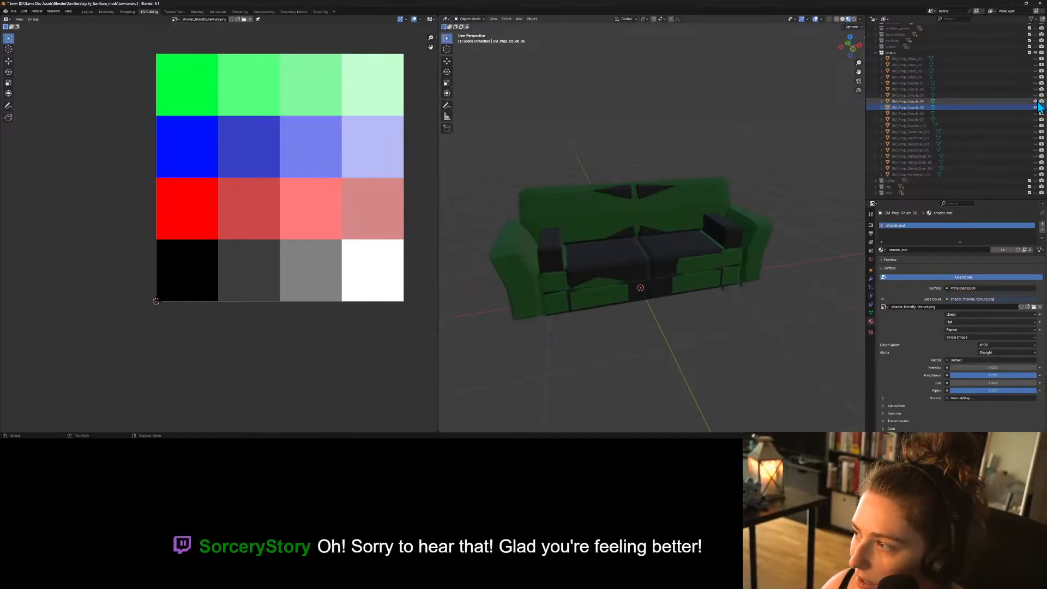
click(1035, 101)
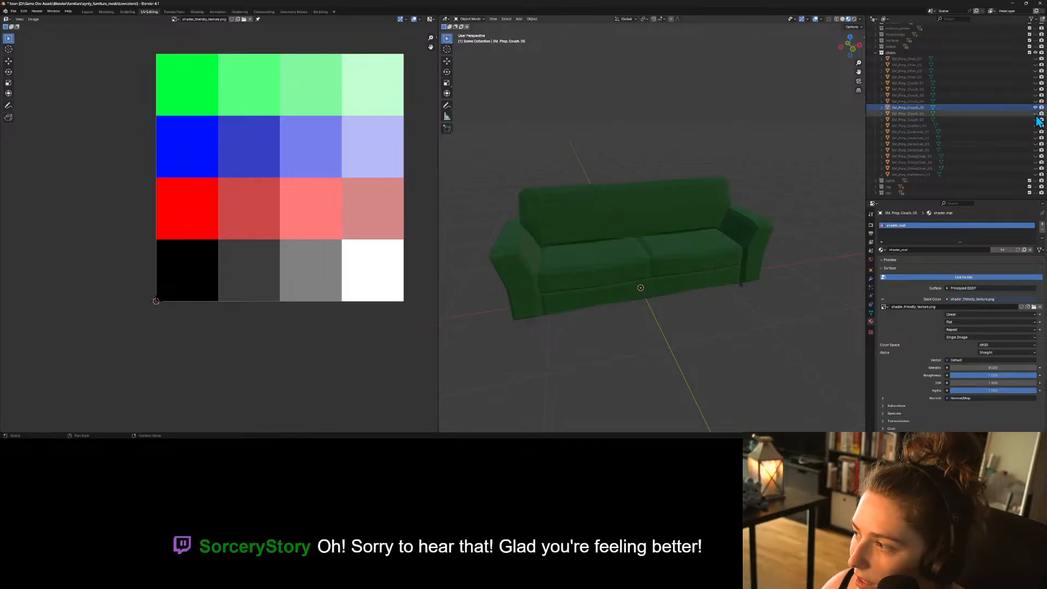
Leave only SM_Prop_Couch_06 visible, select it and assign shader_mat to it.
click(1035, 114)
click(1035, 107)
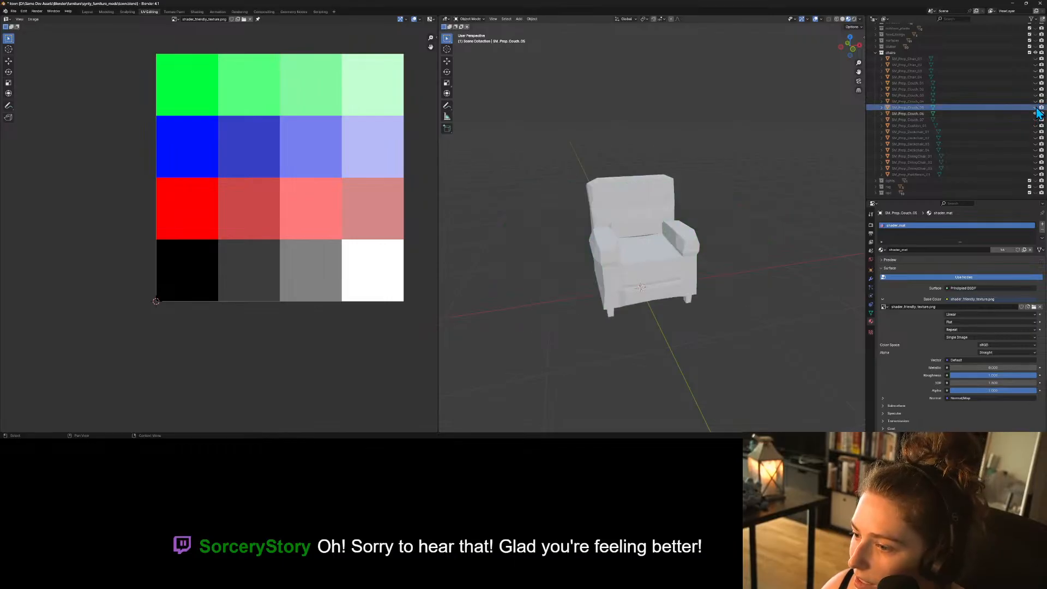
click(1004, 113)
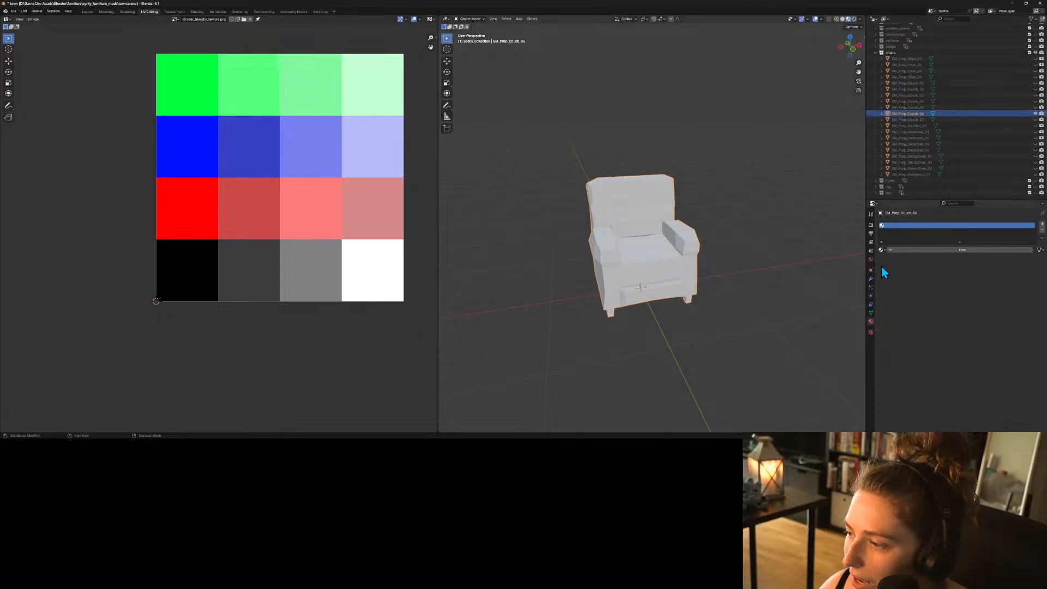
click(881, 249)
click(905, 285)
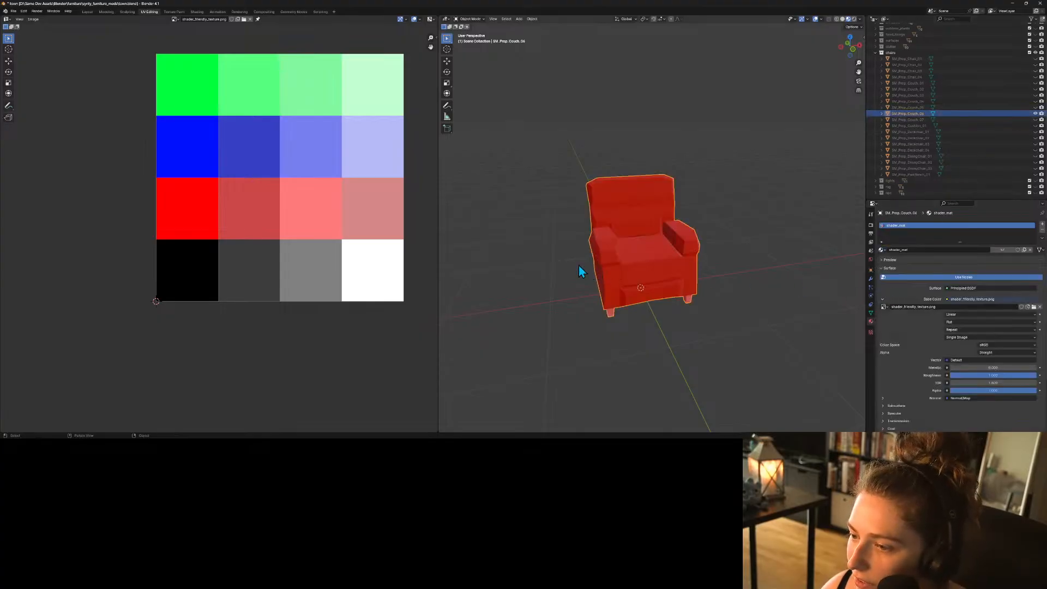
In Edit Mode, move the UV clusters of SM_Prop_Couch_06 from the red swatch onto the black swatch.
key(Tab)
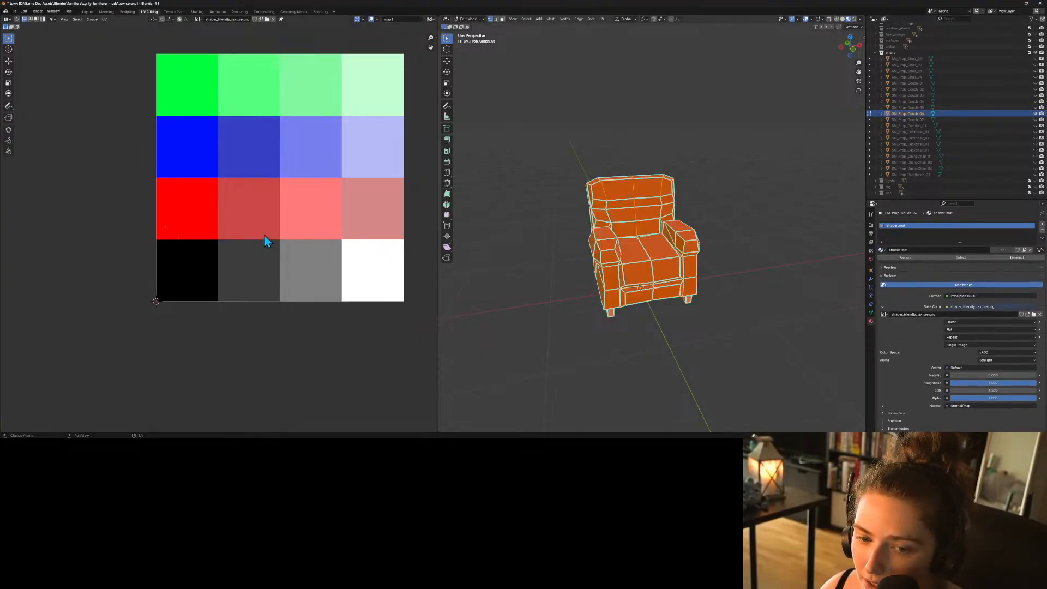
mouse_move(157, 209)
mouse_down()
mouse_move(170, 232)
mouse_move(164, 221)
mouse_up()
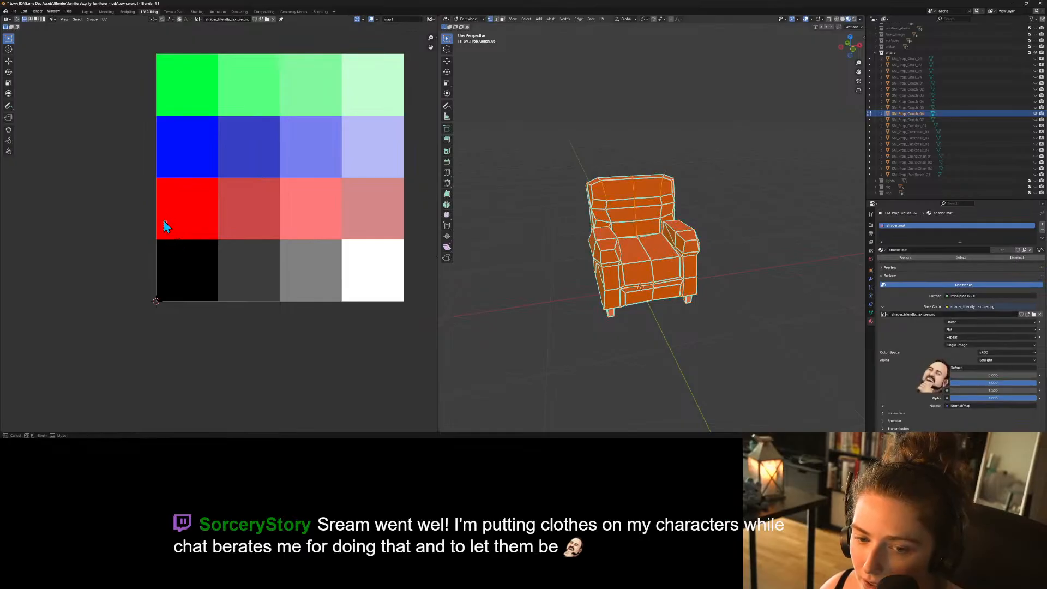
key(g)
click(190, 286)
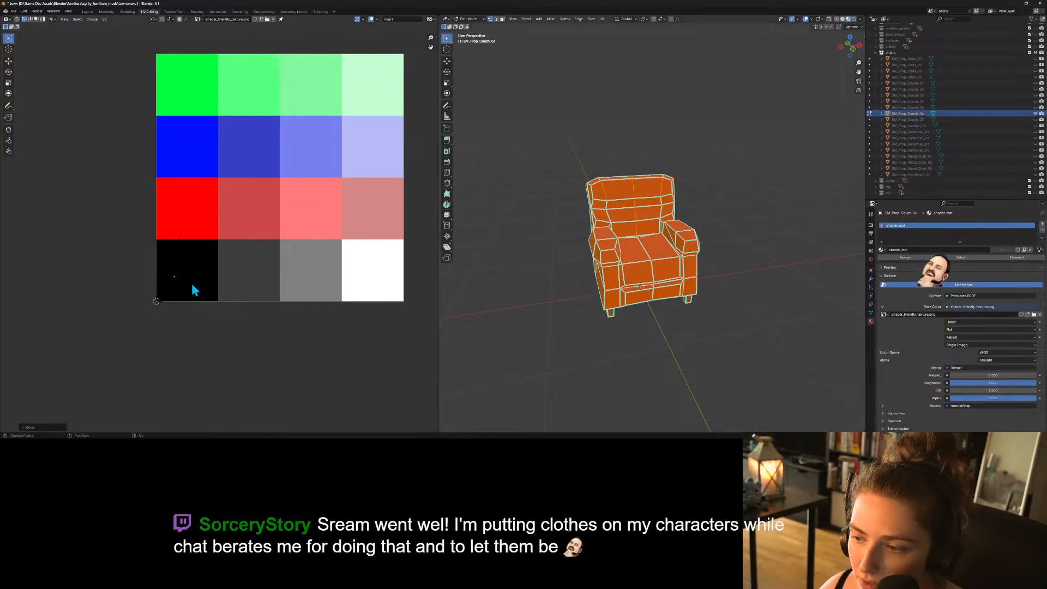
key(g)
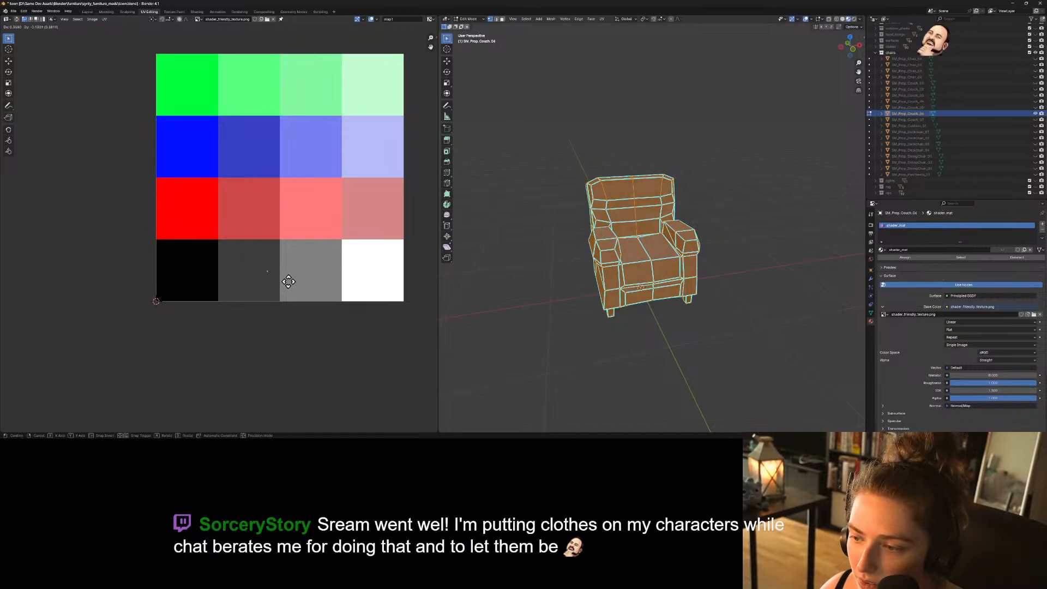
click(218, 271)
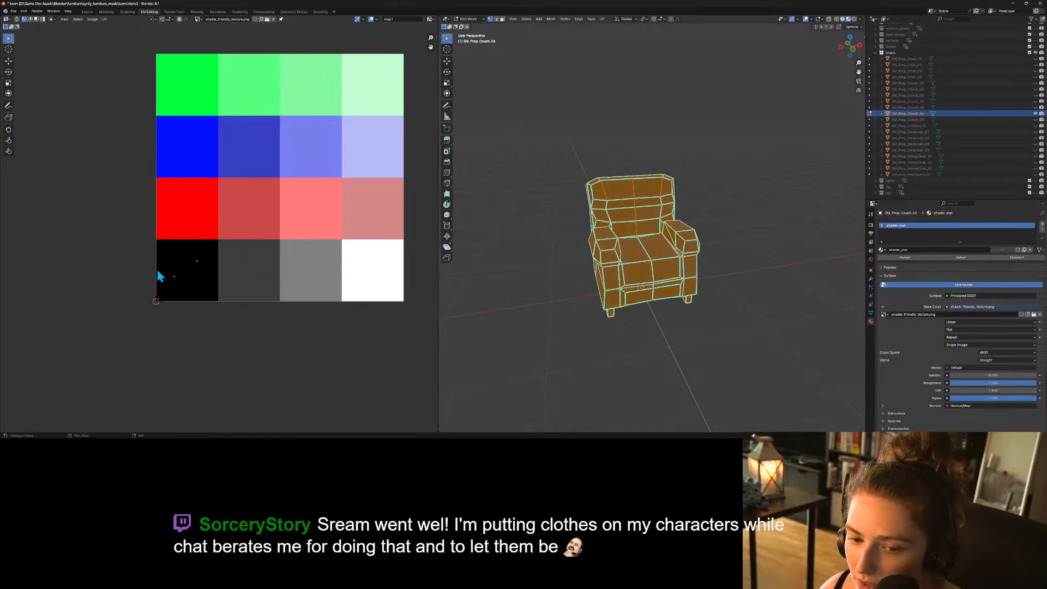
Move one UV cluster of SM_Prop_Couch_06 onto the dark grey swatch, lower the other within the black swatch, and return to Object Mode.
key(g)
click(262, 283)
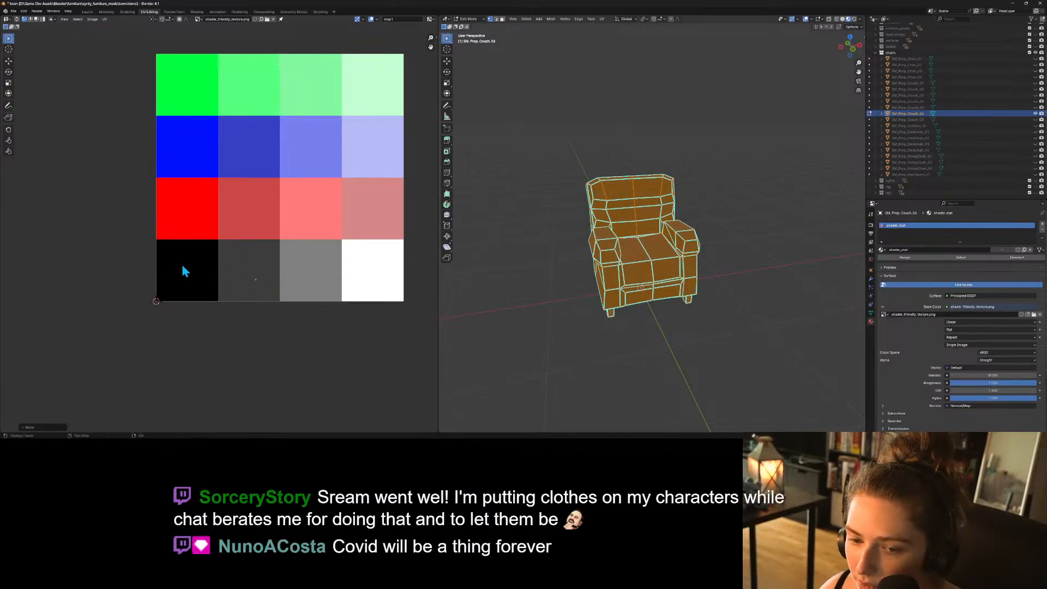
drag(180, 244, 207, 273)
key(g)
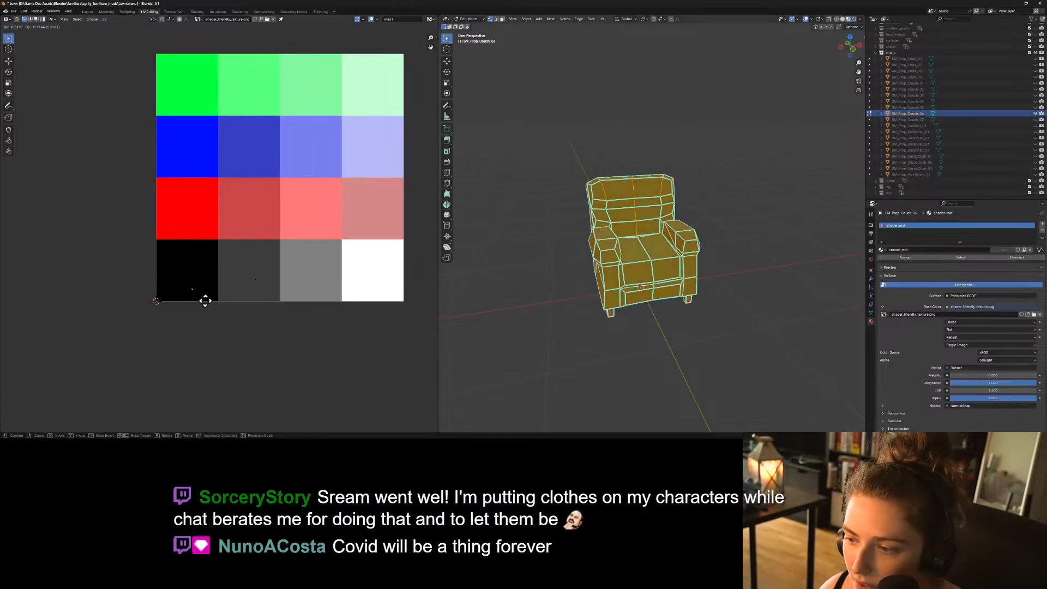
click(195, 296)
key(Tab)
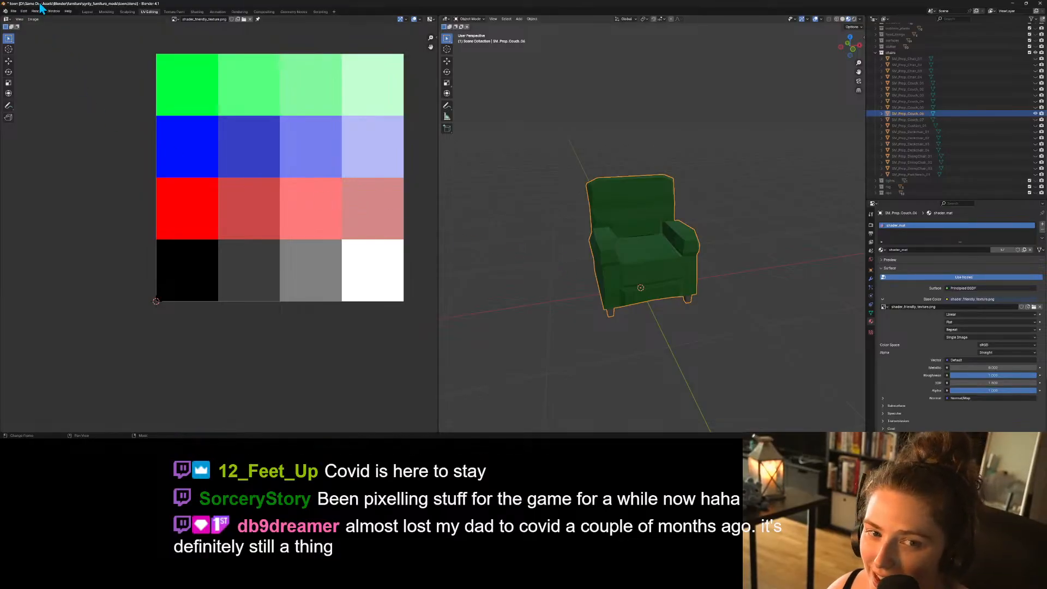
Save the Blender file and export SM_Prop_Couch_06 to FBX under a new variant name based on the existing couch_single_b.fbx.
key(ctrl+s)
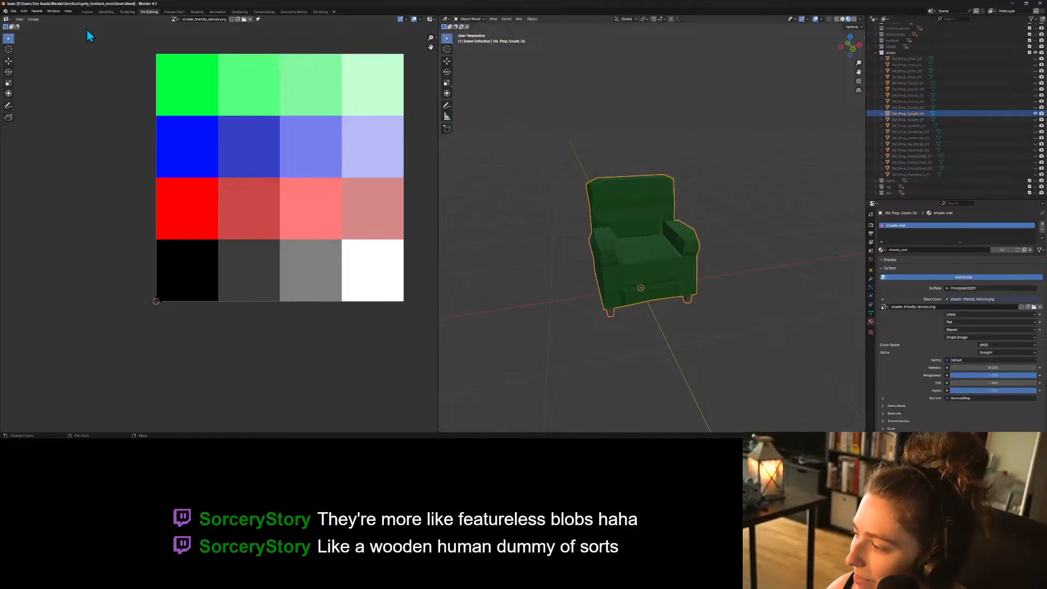
click(13, 12)
mouse_move(53, 103)
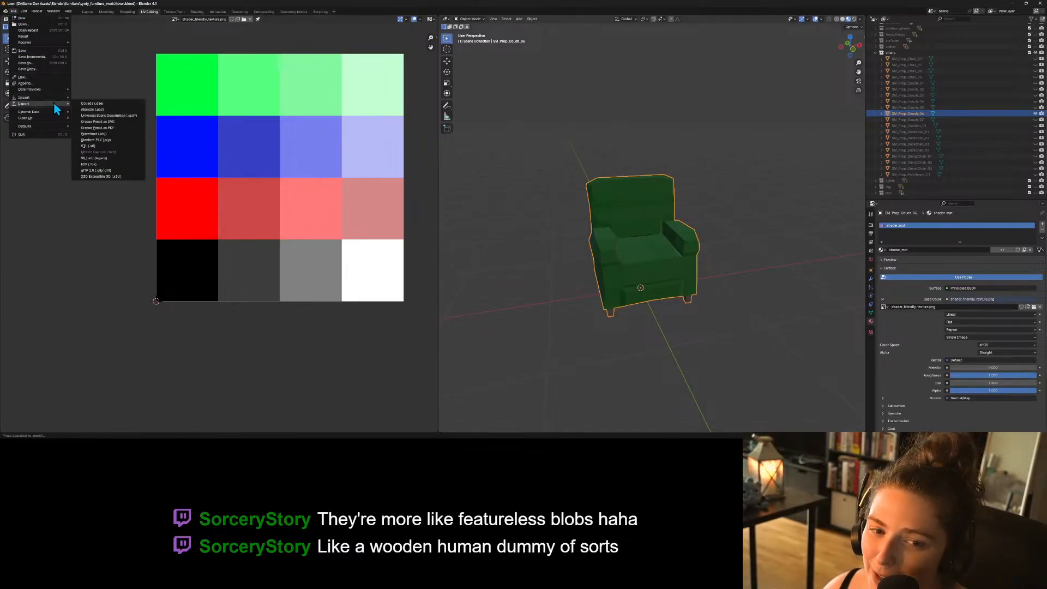
click(118, 164)
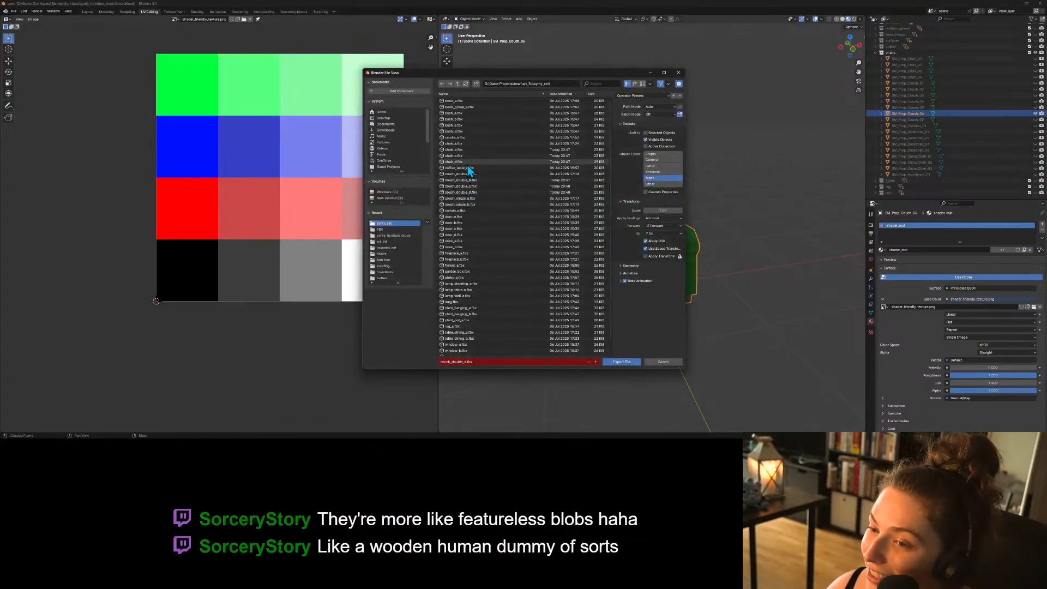
click(470, 203)
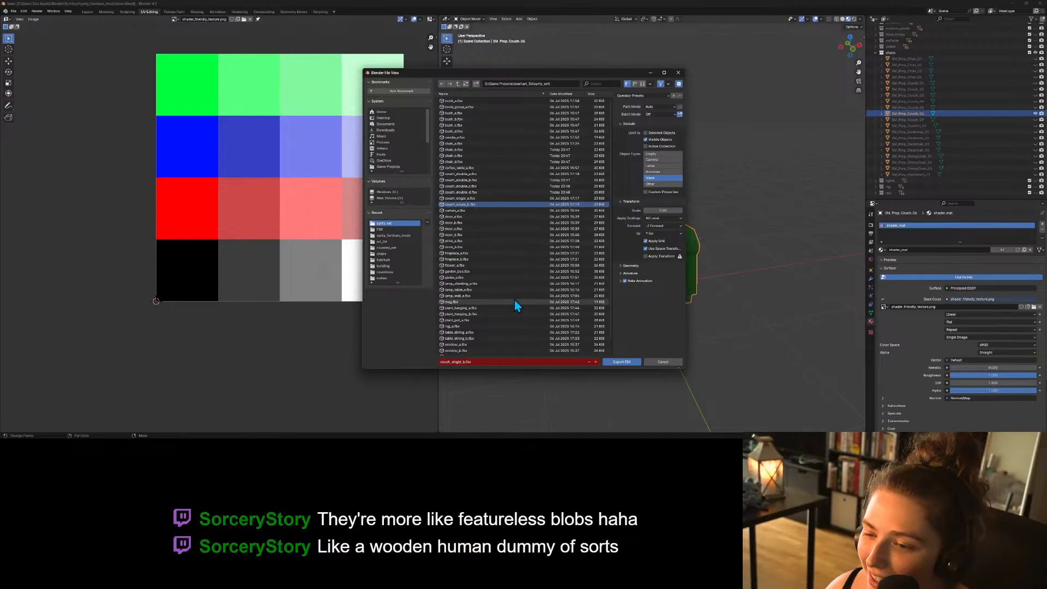
click(461, 361)
click(462, 361)
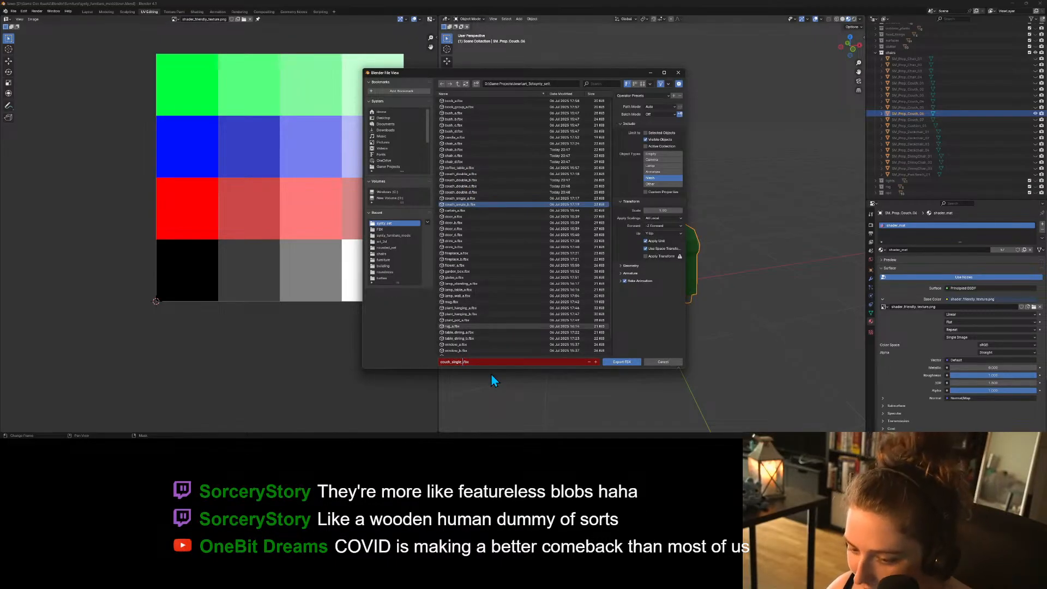
click(625, 362)
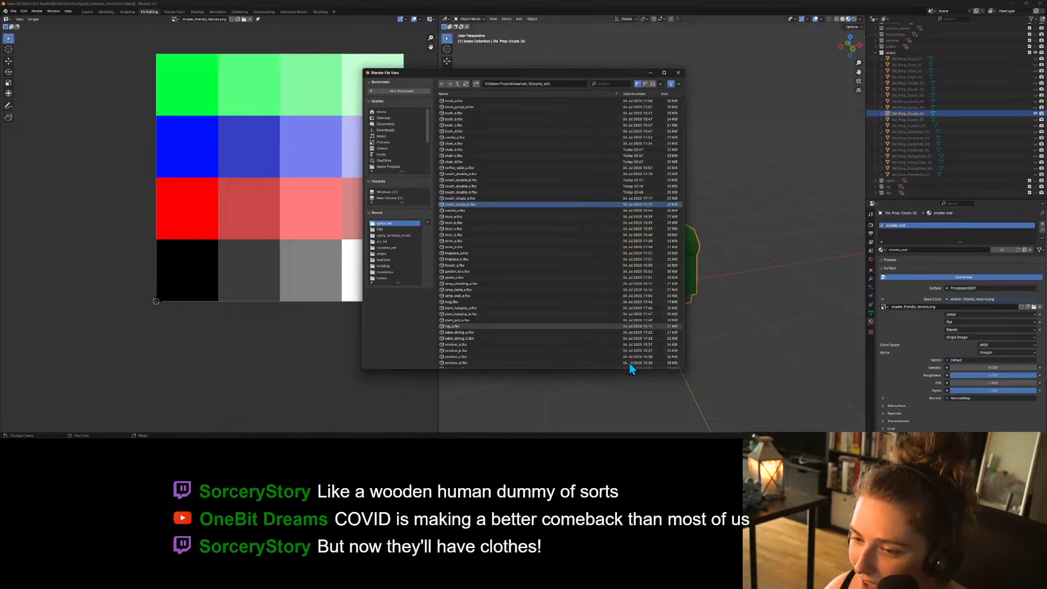
Hide SM_Prop_Couch_06, briefly check SM_Prop_Couch_07, and leave only SM_Prop_Cushion_01 visible and selected.
click(1035, 119)
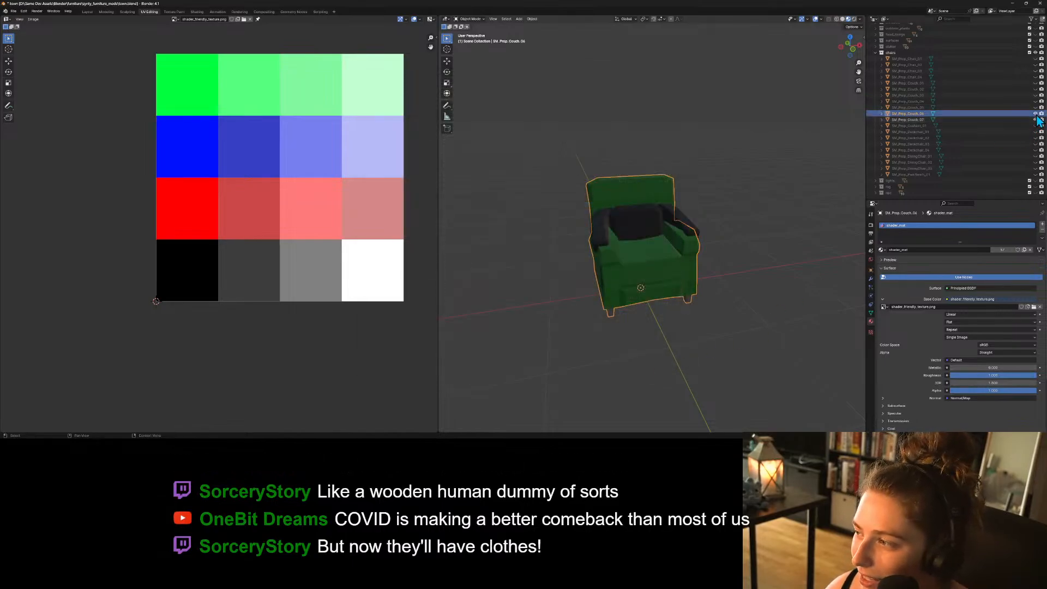
click(1036, 114)
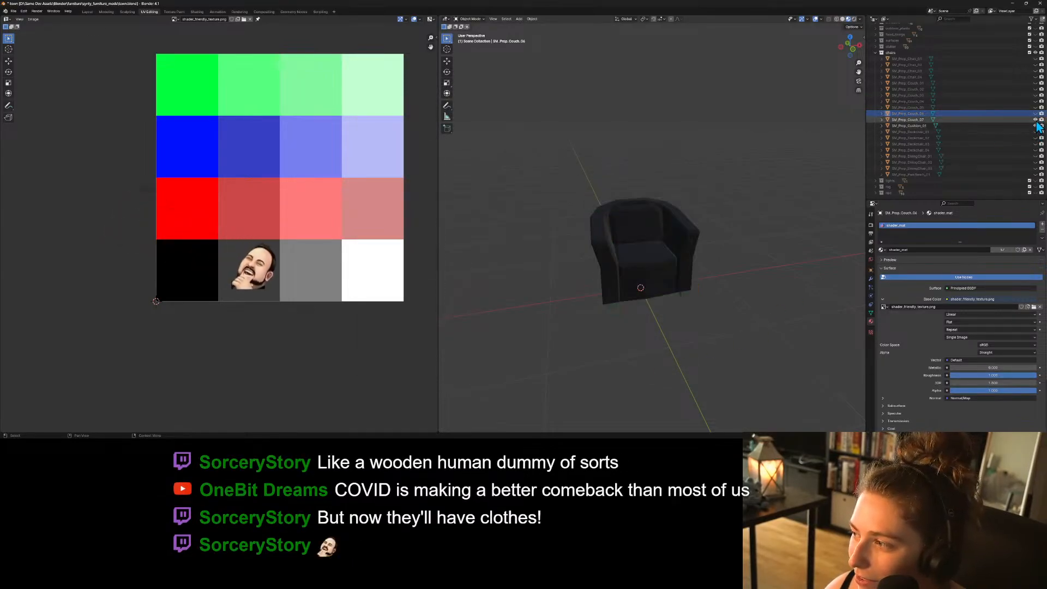
click(1035, 120)
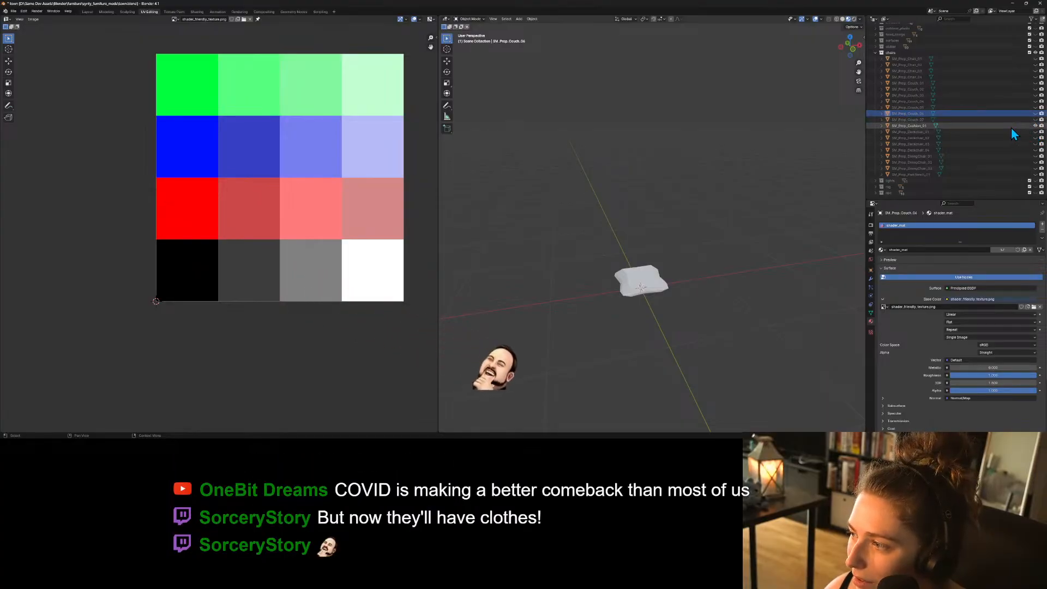
click(1011, 127)
In Edit Mode, move the UVs of SM_Prop_Cushion_01 from the red swatch onto the black swatch and return to Object Mode.
scroll(682, 319, up, 2)
mouse_move(682, 319)
middle_down()
mouse_move(736, 292)
mouse_move(669, 321)
middle_up()
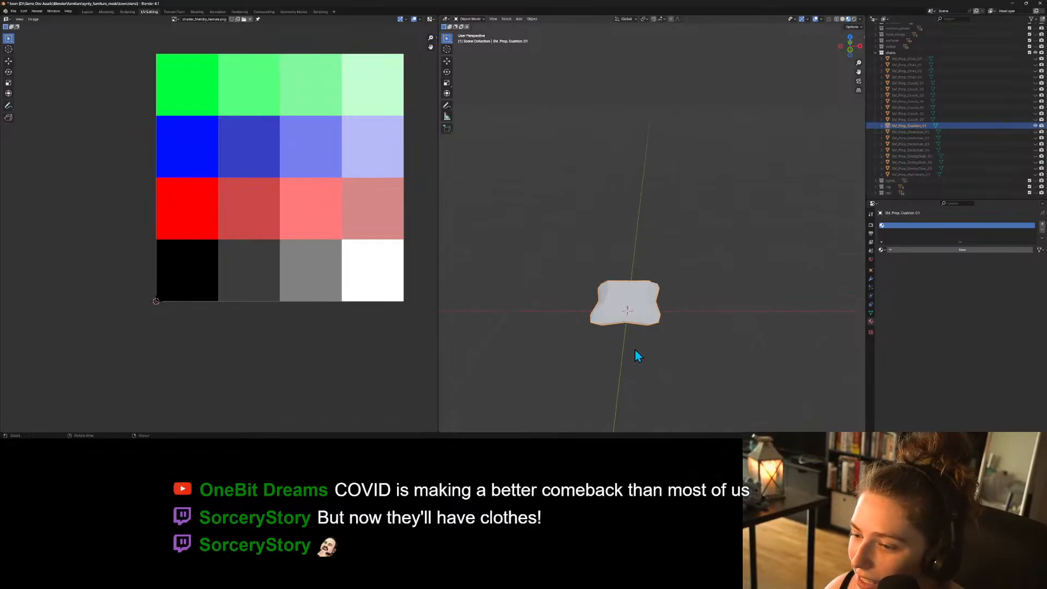
key(Tab)
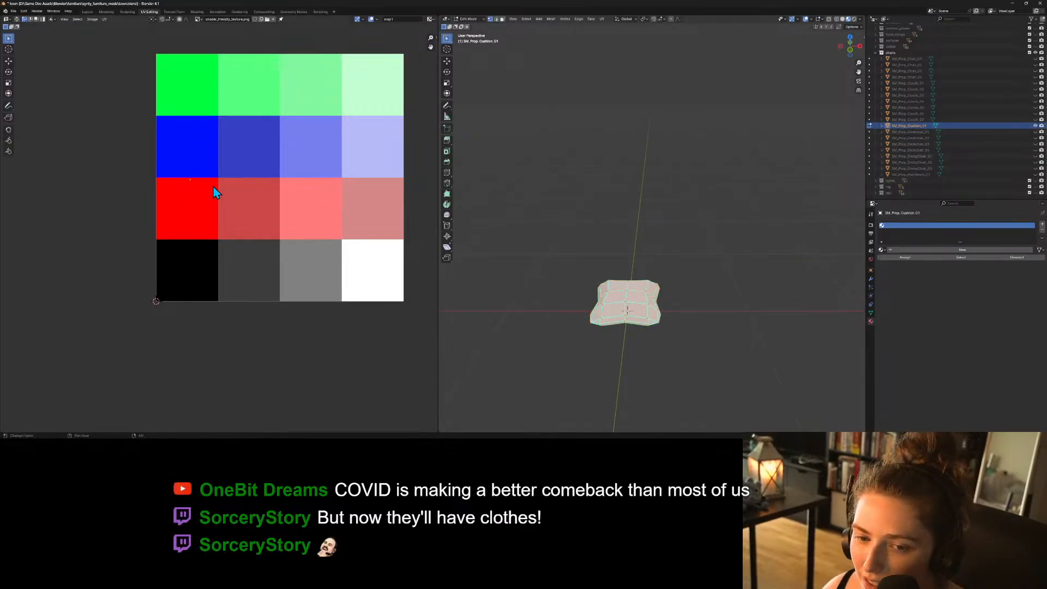
key(g)
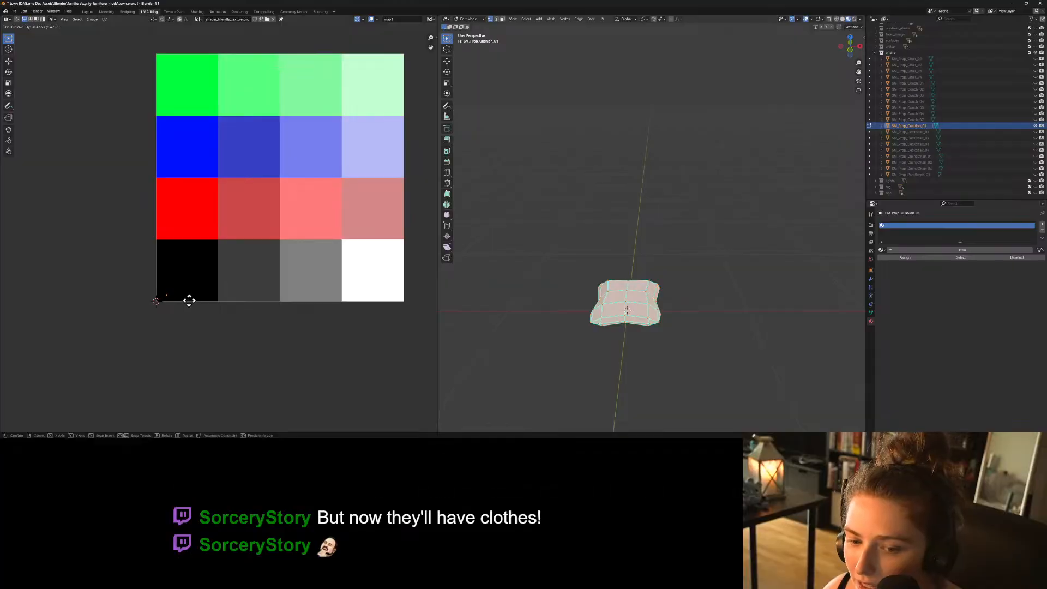
click(190, 299)
key(Tab)
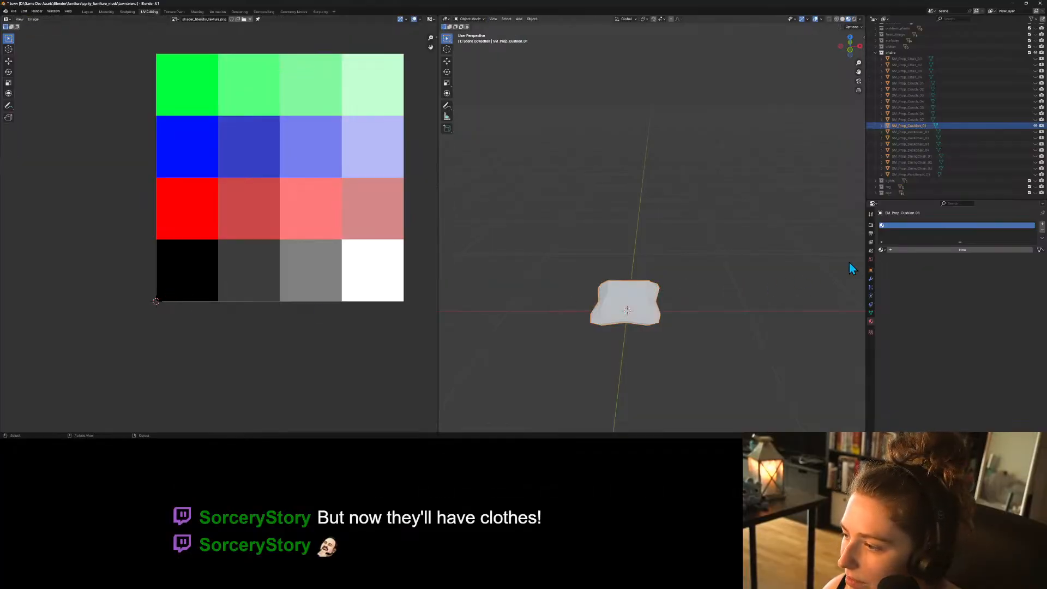
Assign the existing shader_mat material to SM_Prop_Cushion_01 and save the Blender file.
click(882, 249)
click(896, 287)
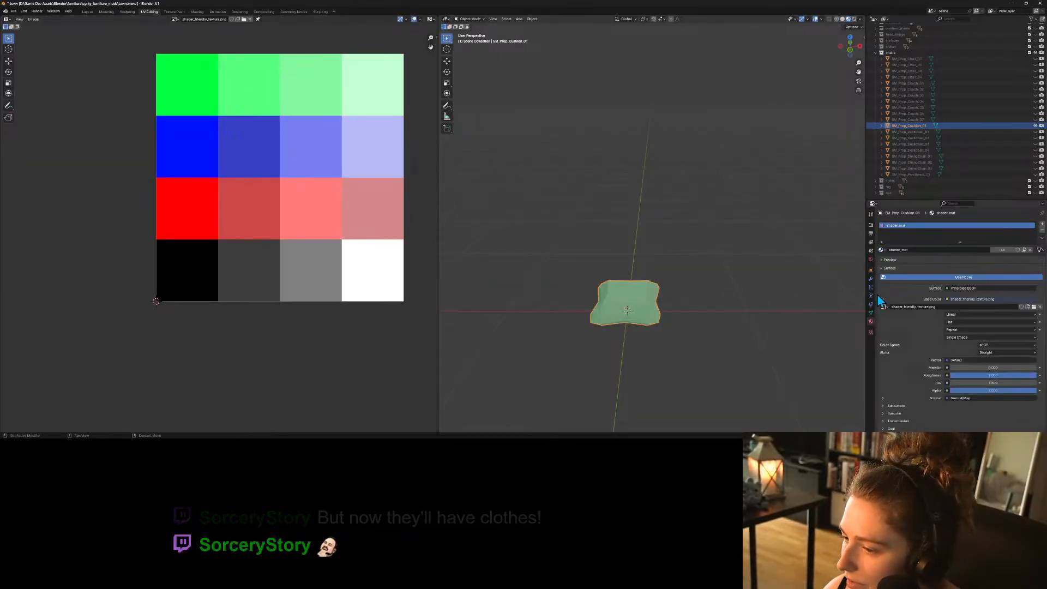
key(ctrl+s)
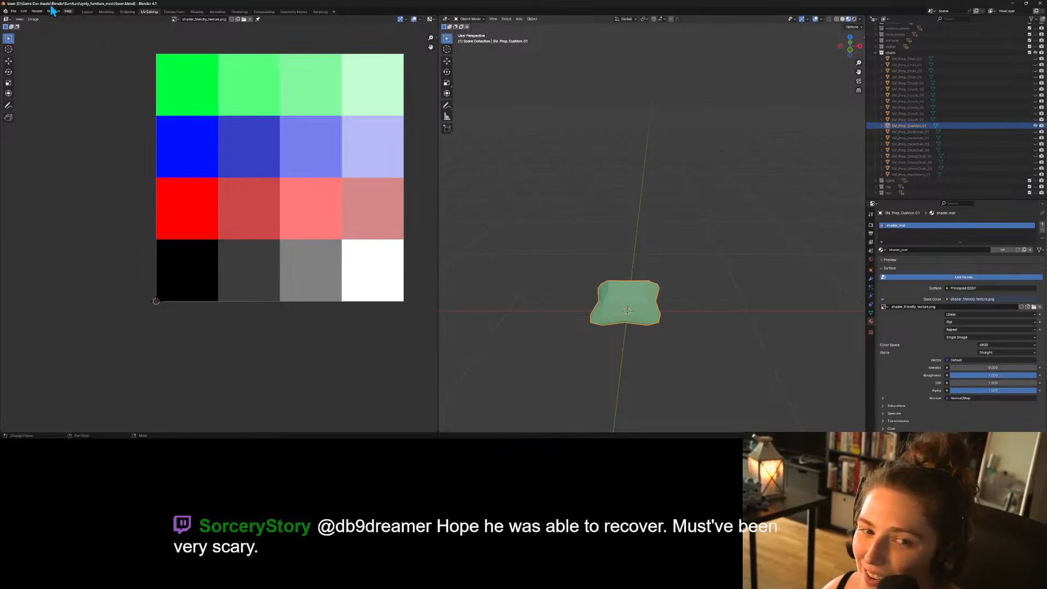
Export the visible cushion to FBX as couch_single_d.fbx, basing the name on the existing couch_single file.
click(14, 12)
mouse_move(51, 103)
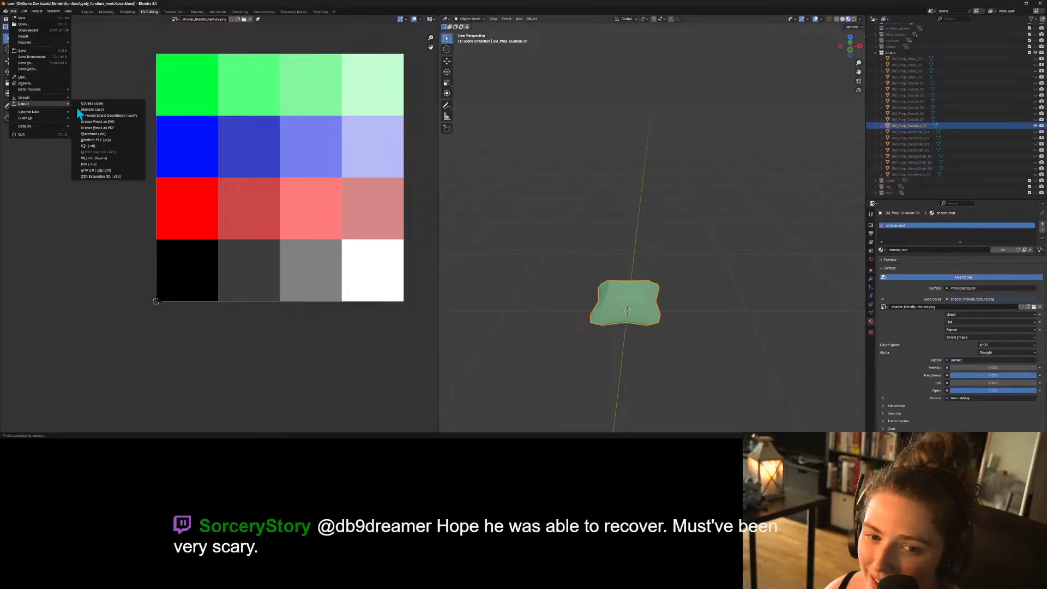
click(104, 163)
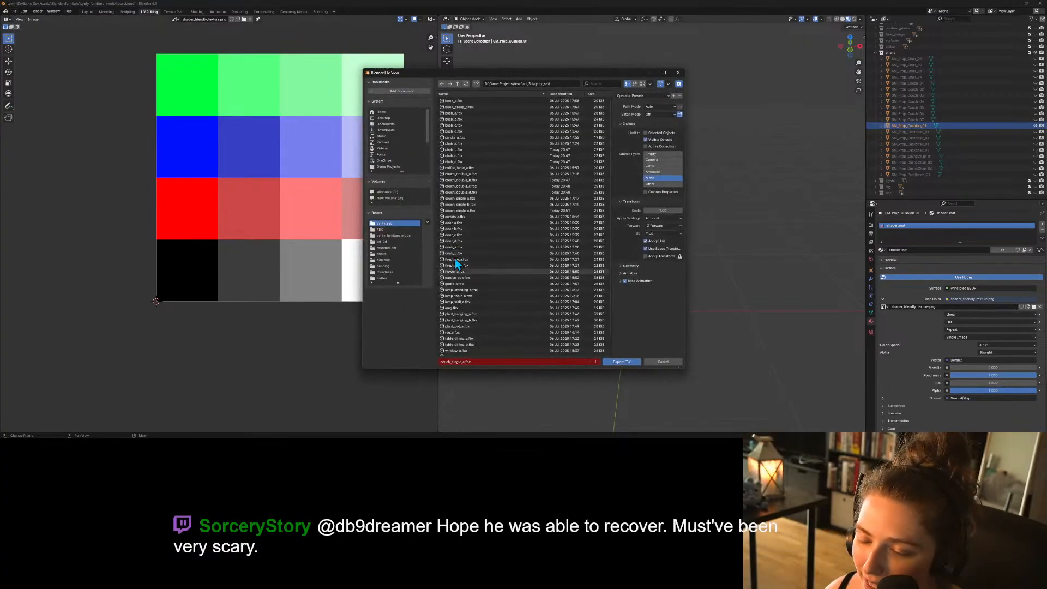
click(466, 162)
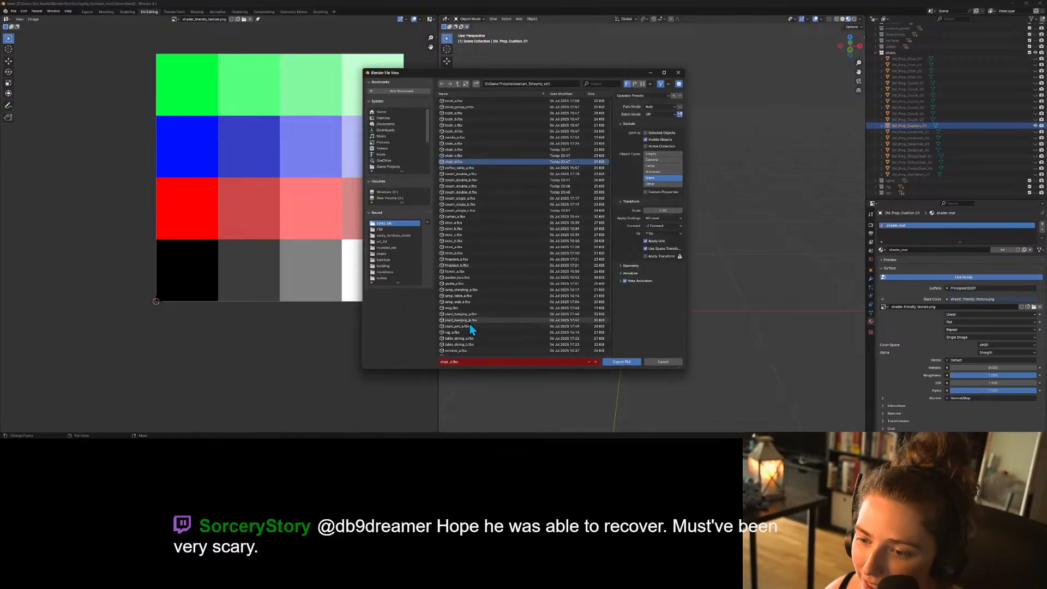
click(452, 361)
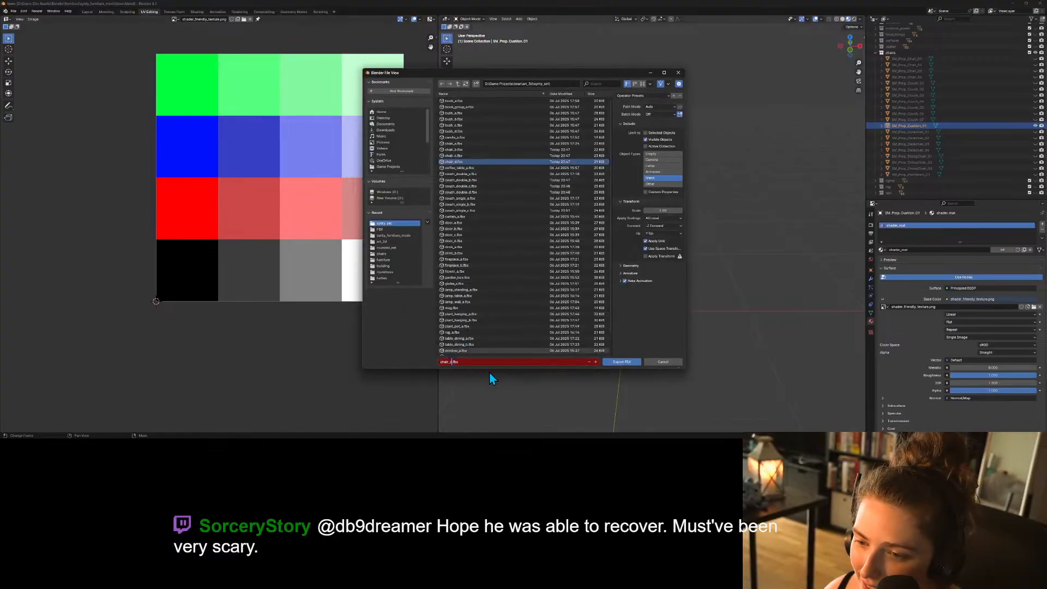
click(474, 211)
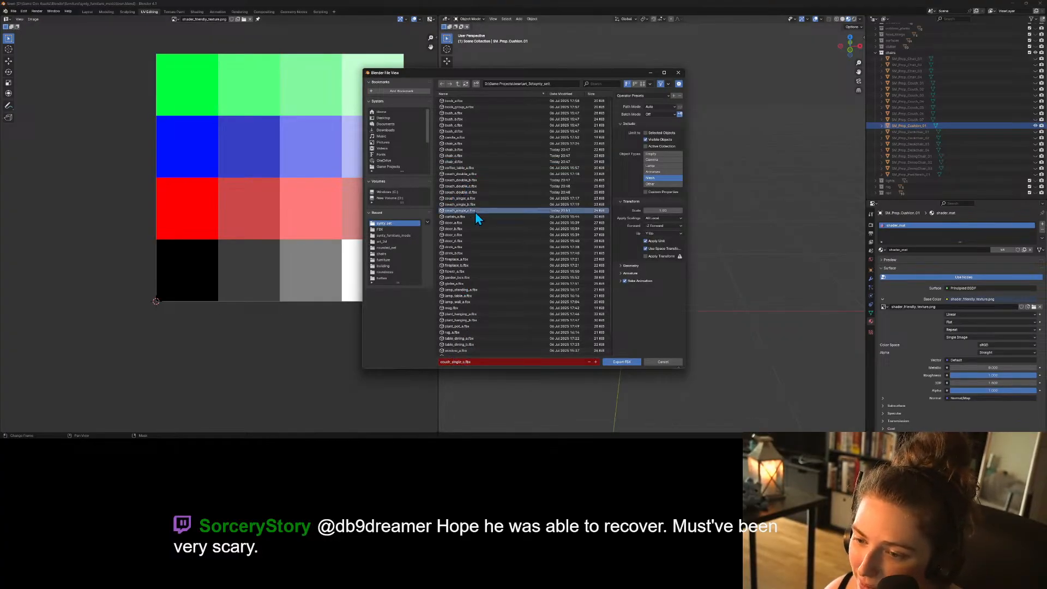
click(465, 362)
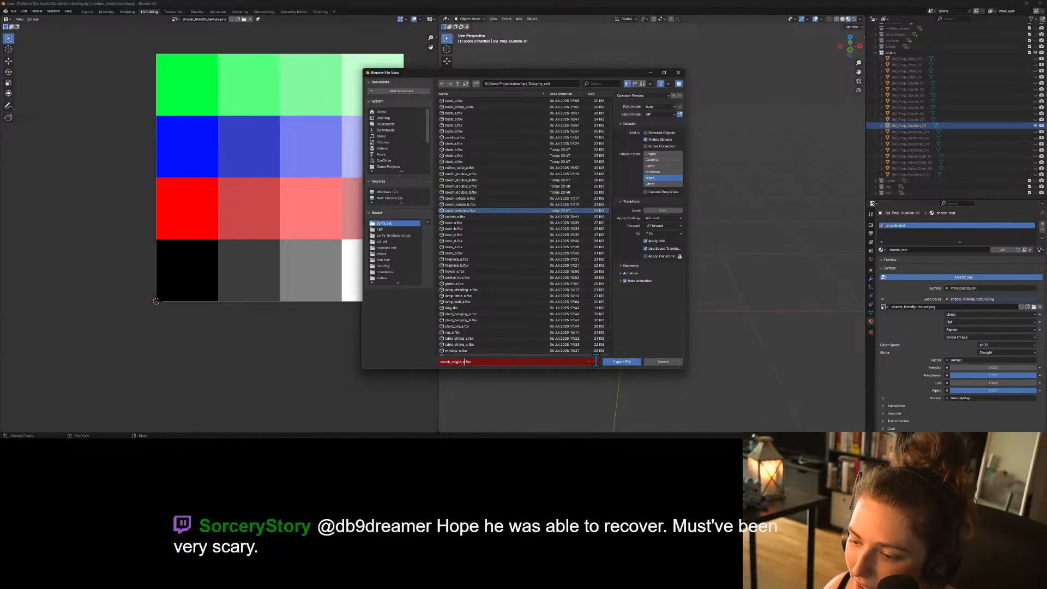
click(624, 362)
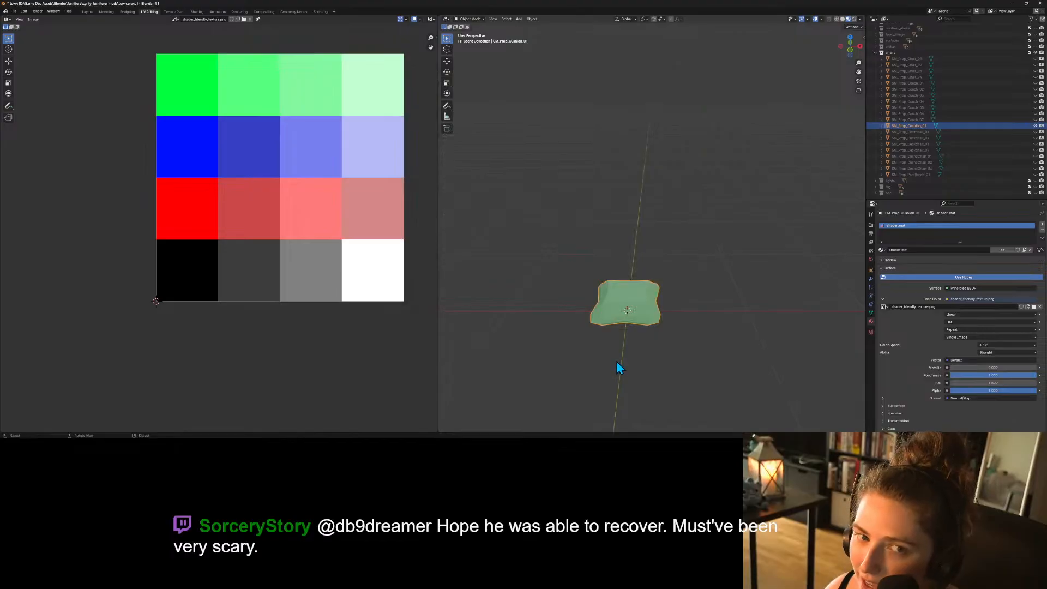
Hide SM_Prop_Cushion_01, show SM_Prop_Deckchair_01, and select the deckchair in Object Mode.
click(616, 361)
key(Tab)
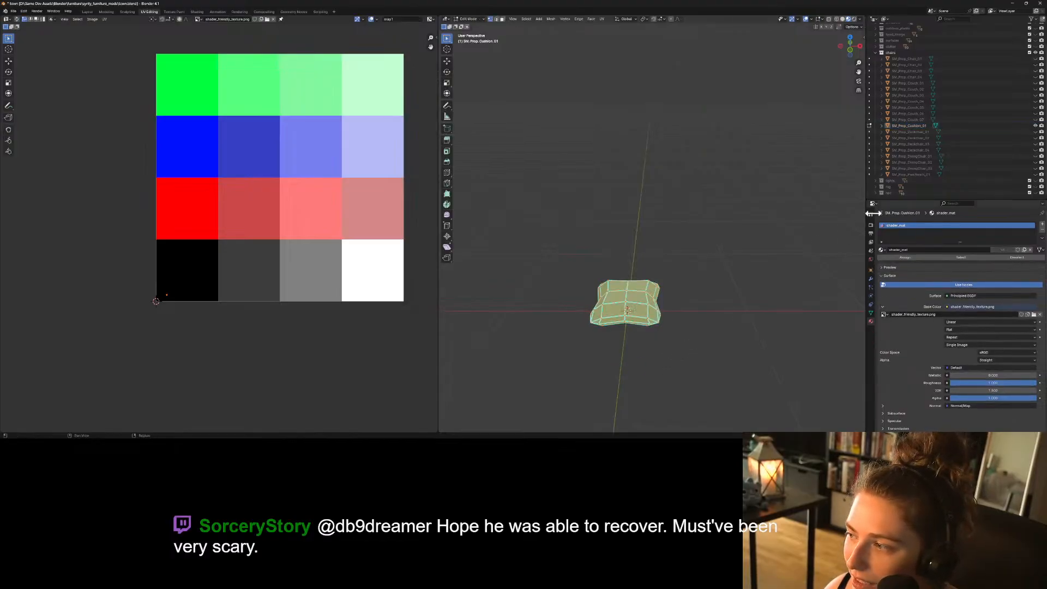
click(917, 132)
key(Tab)
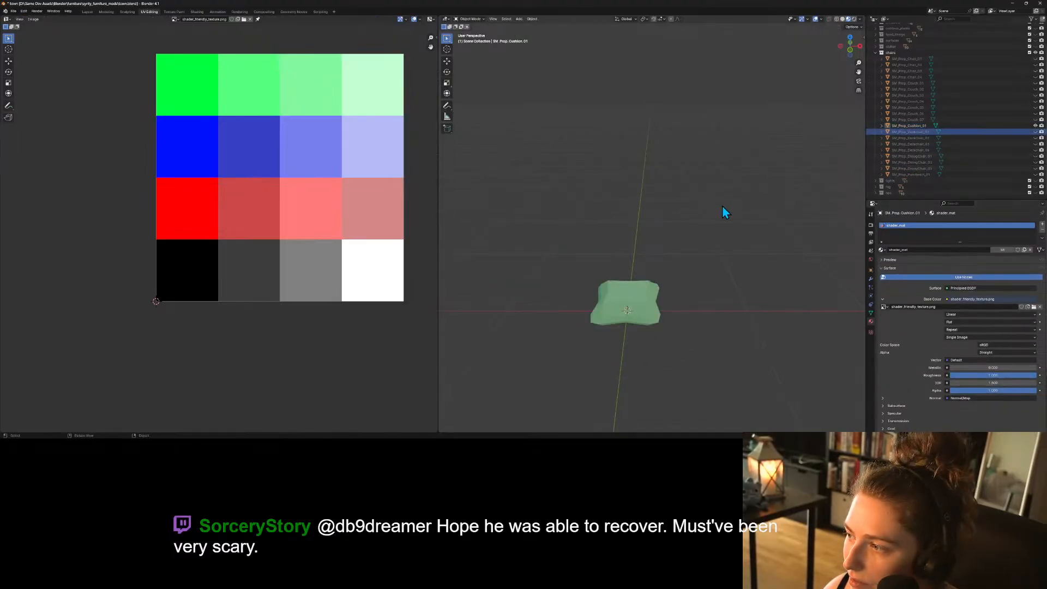
click(1035, 131)
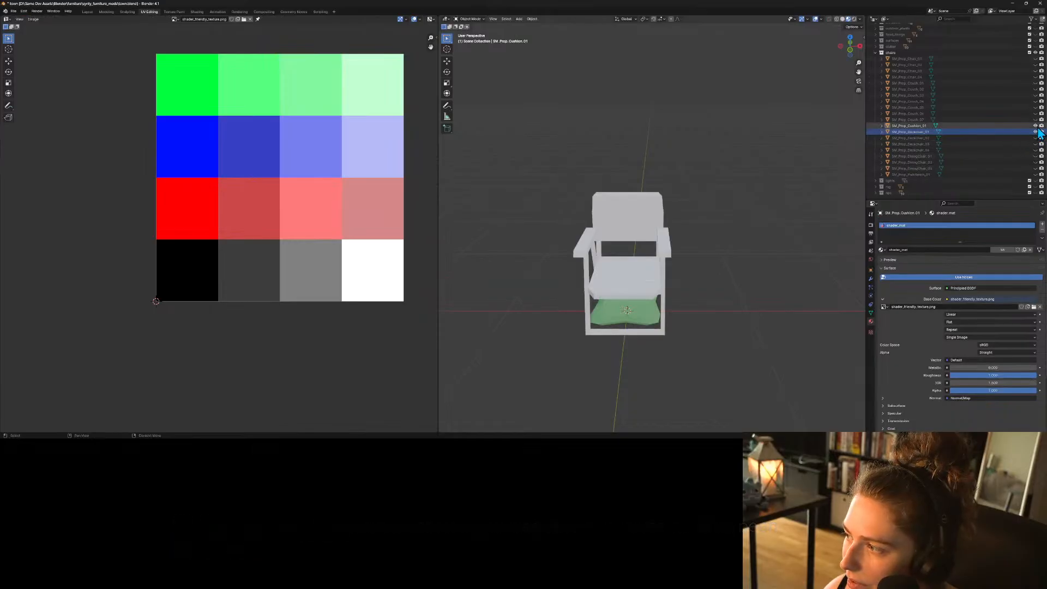
click(1036, 125)
click(659, 330)
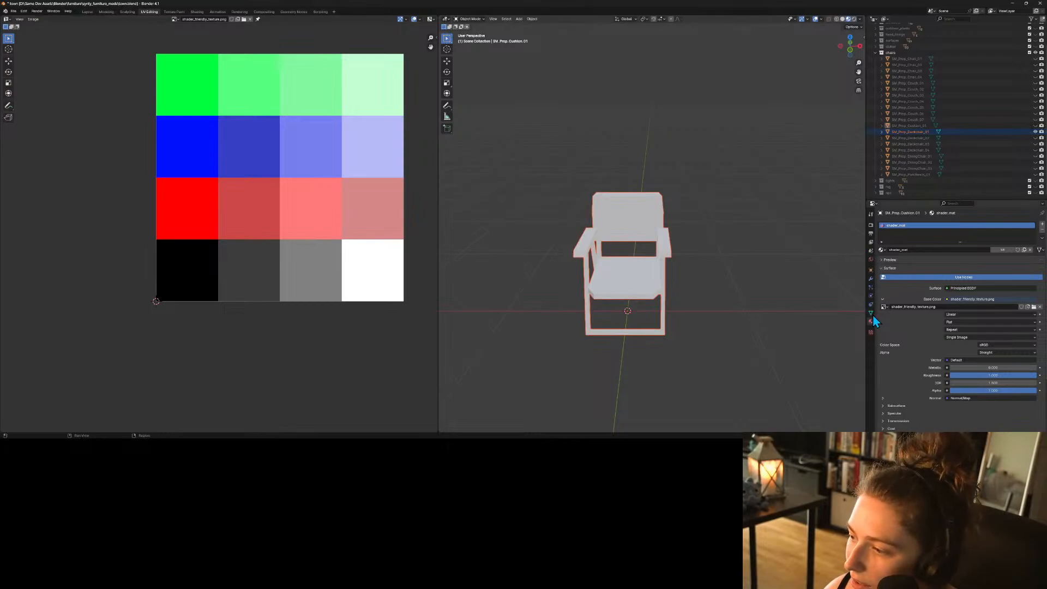
click(605, 289)
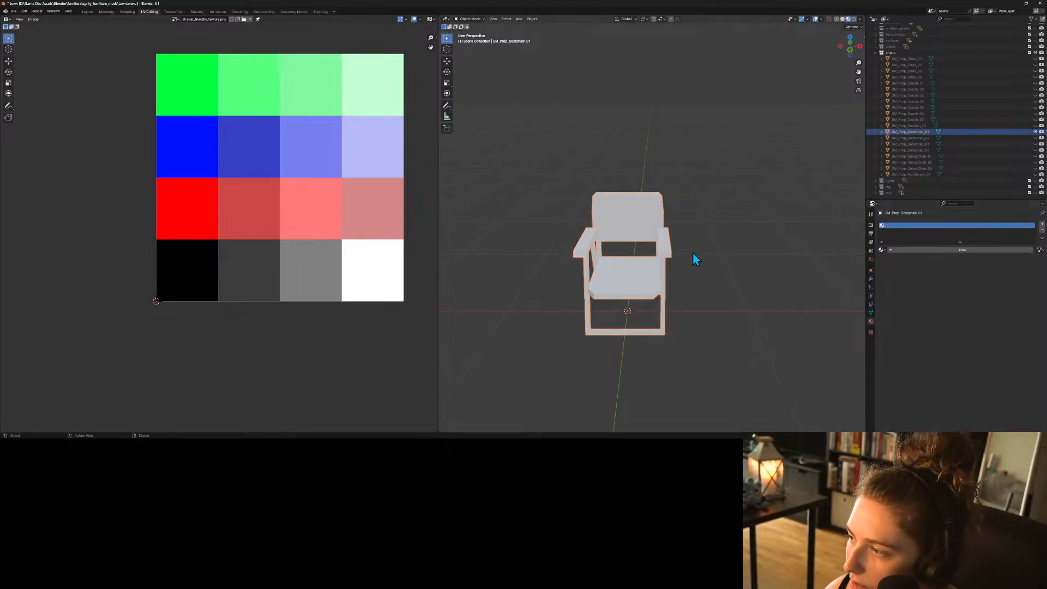
Assign shader_mat to SM_Prop_Deckchair_01 and, in Edit Mode, raise its lowest UV cluster slightly within the dark grey swatch.
click(881, 250)
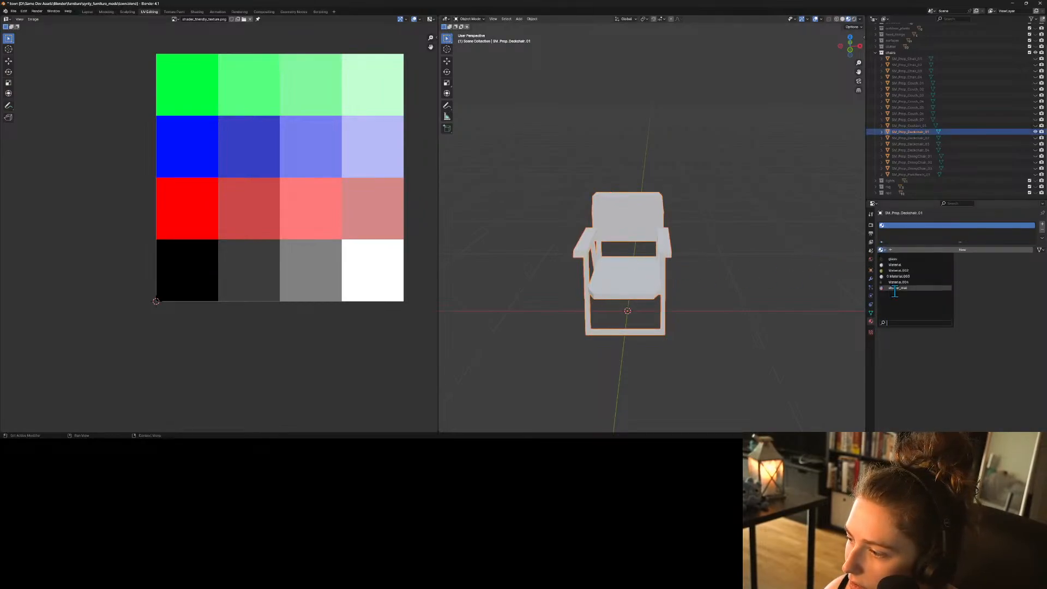
click(898, 287)
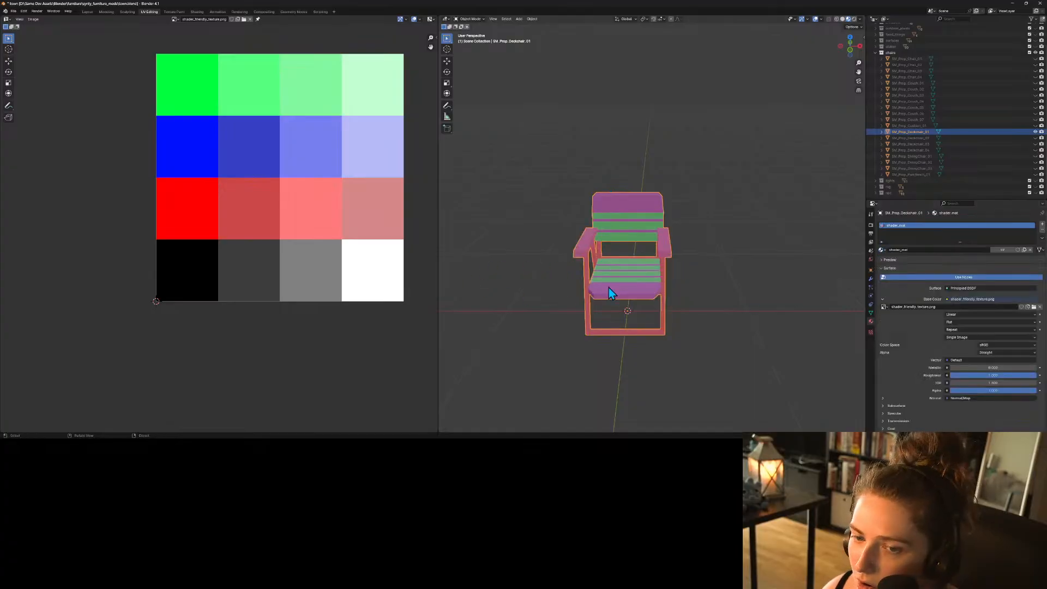
key(Tab)
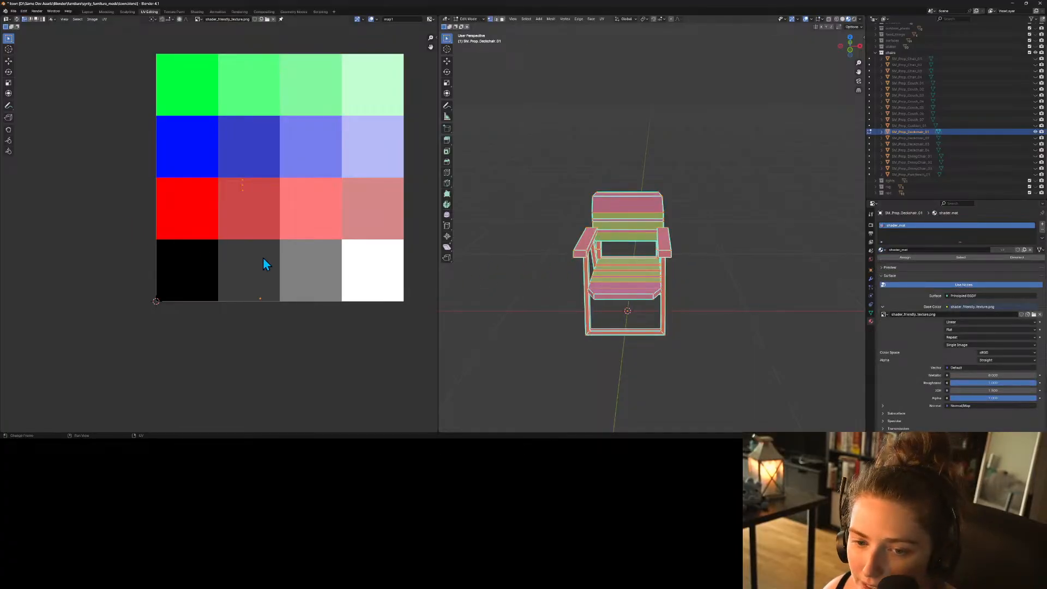
click(273, 309)
key(g)
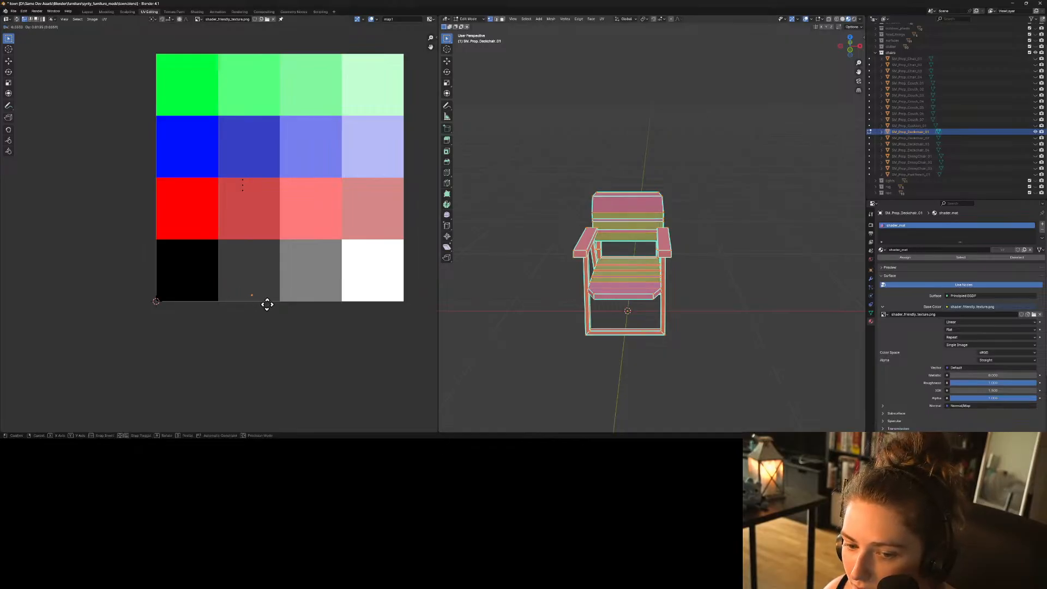
click(274, 302)
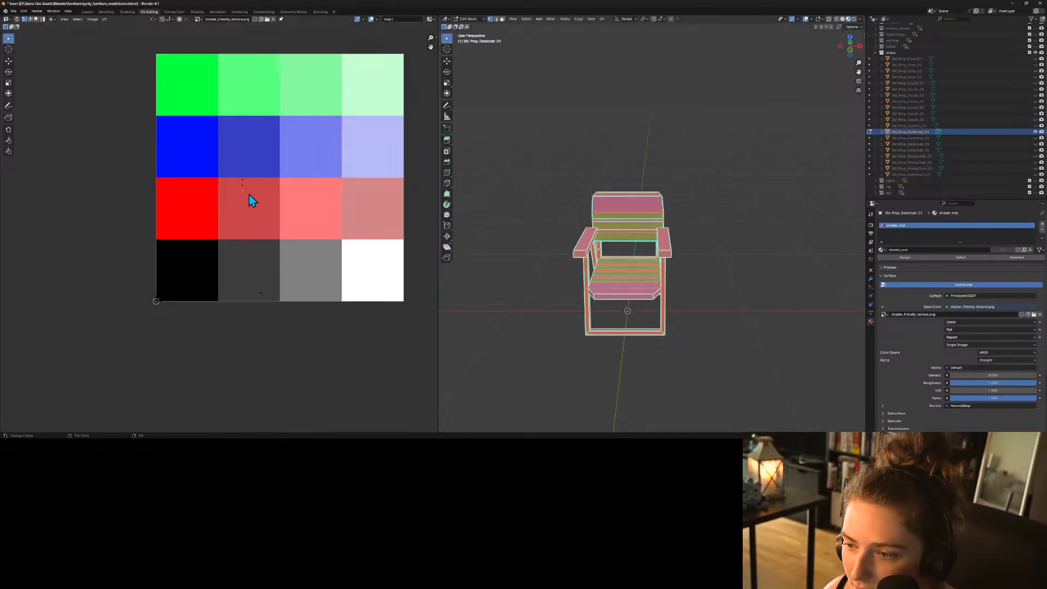
Move the deckchair's three UV clusters one by one from the dark red swatch down onto the dark grey swatch.
click(250, 194)
key(g)
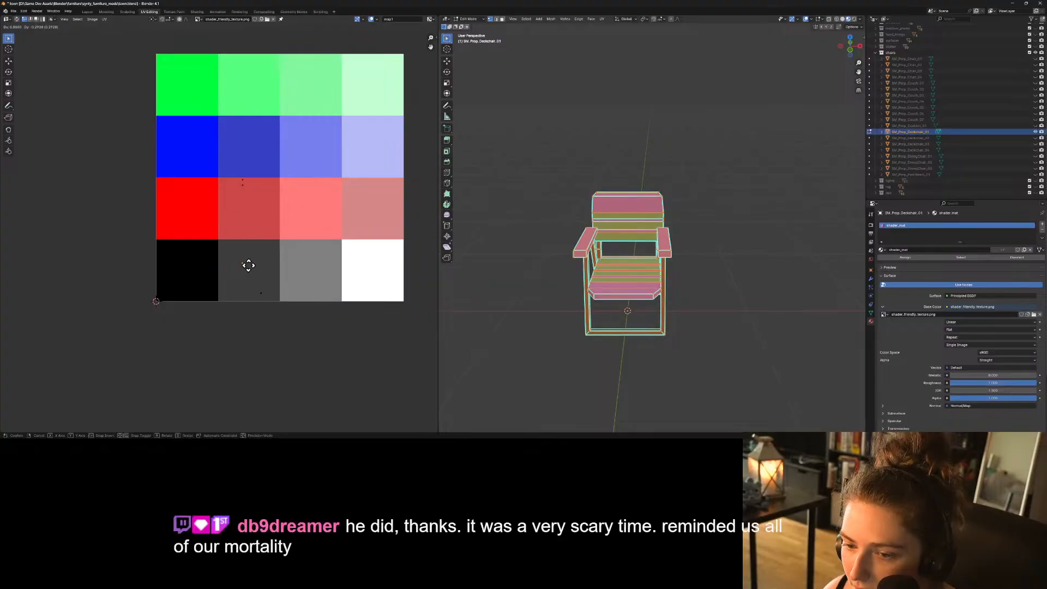
click(250, 272)
click(246, 186)
key(g)
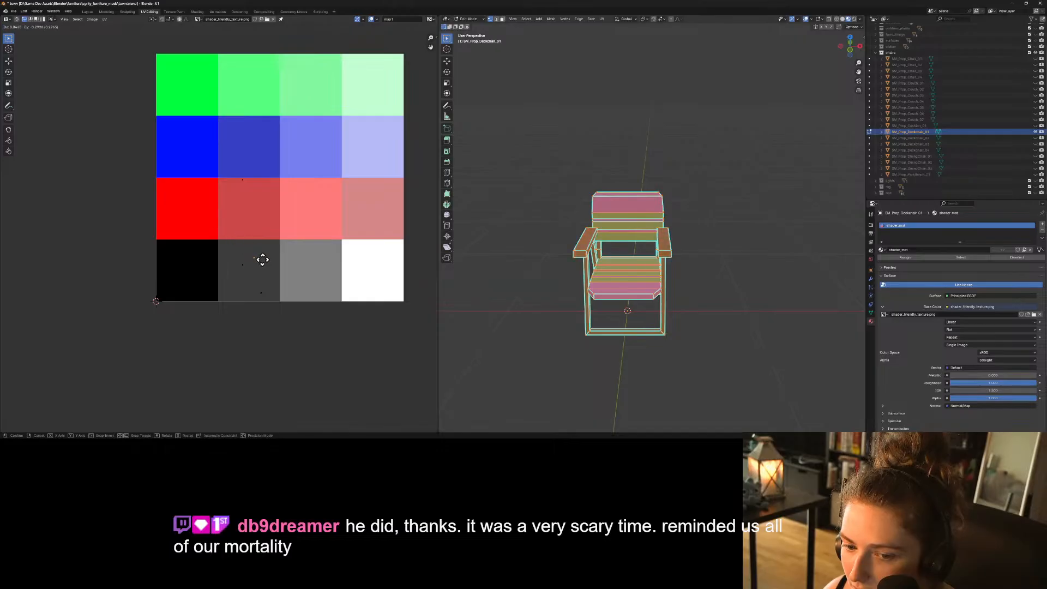
click(258, 267)
click(250, 183)
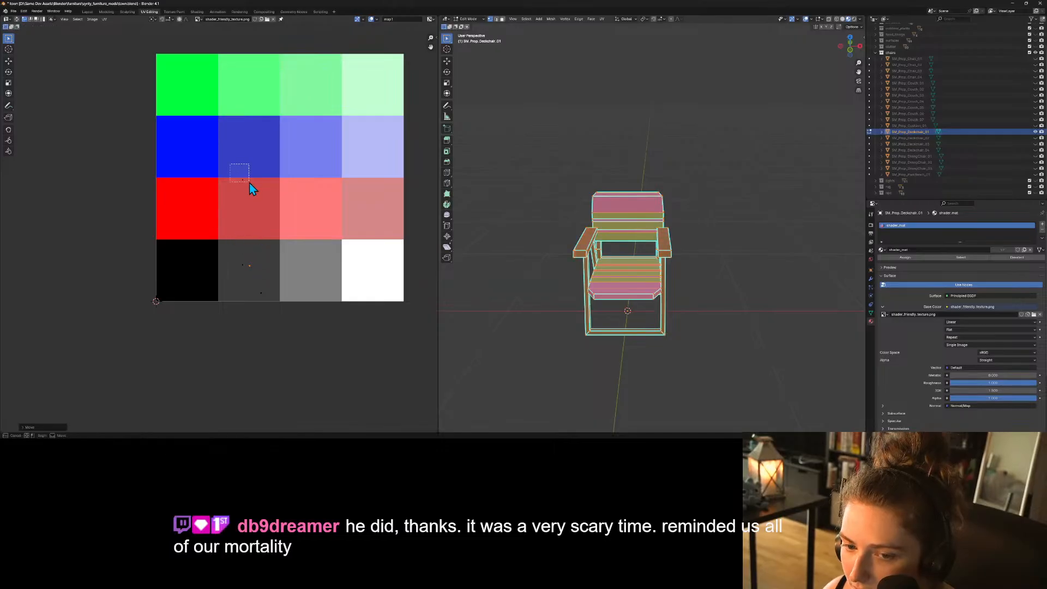
key(g)
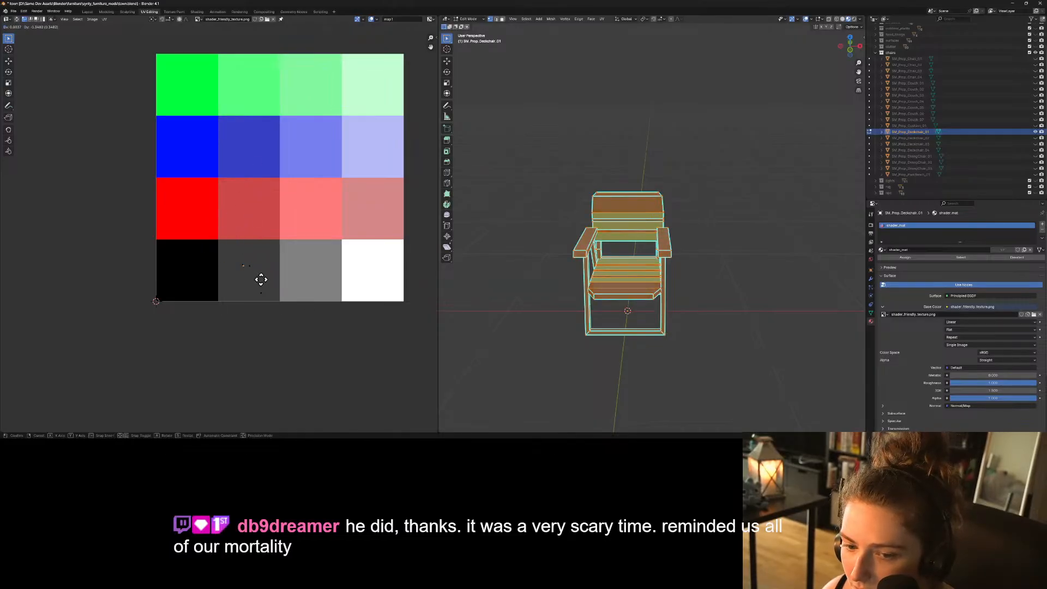
click(253, 278)
Move the deckchair's upper row of UV clusters from the dark grey swatch onto the black swatch and return to Object Mode.
key(g)
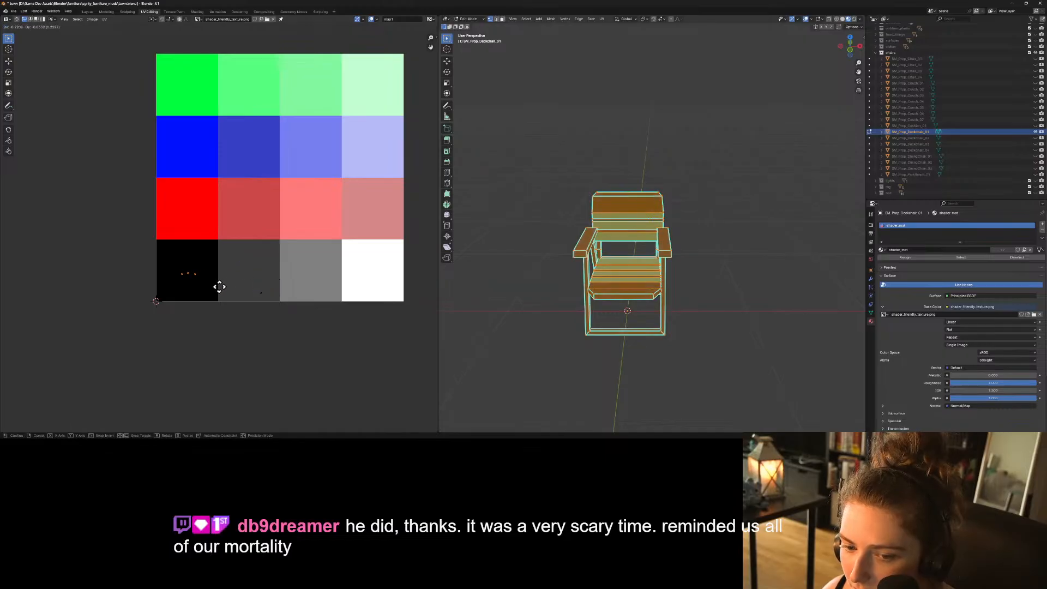
click(215, 287)
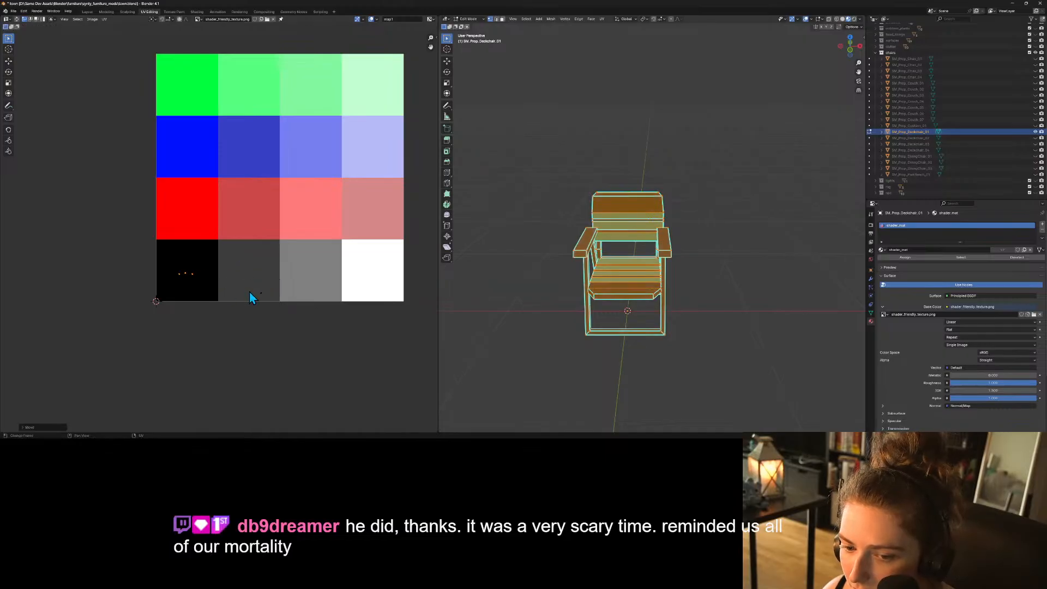
click(564, 330)
key(Tab)
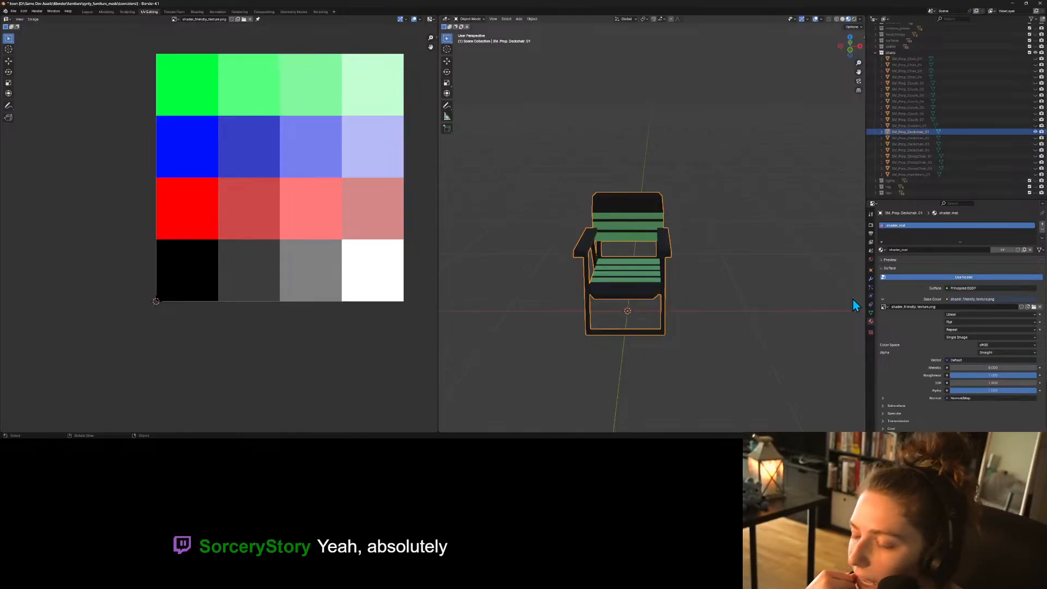
Export SM_Prop_Deckchair_01 to FBX under a new variant name based on the last existing chair file.
click(14, 11)
mouse_move(29, 99)
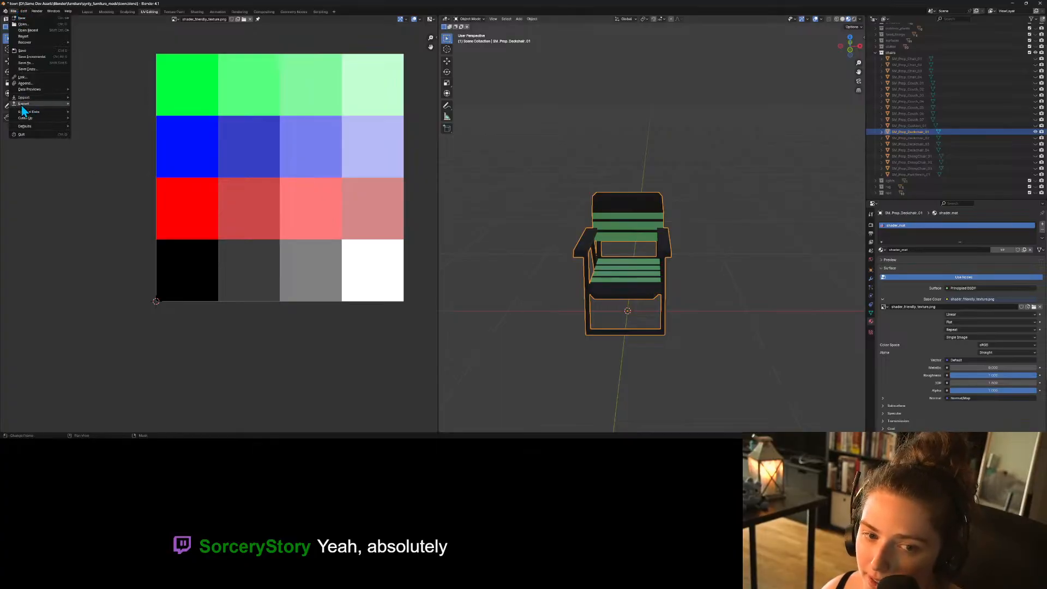
click(97, 164)
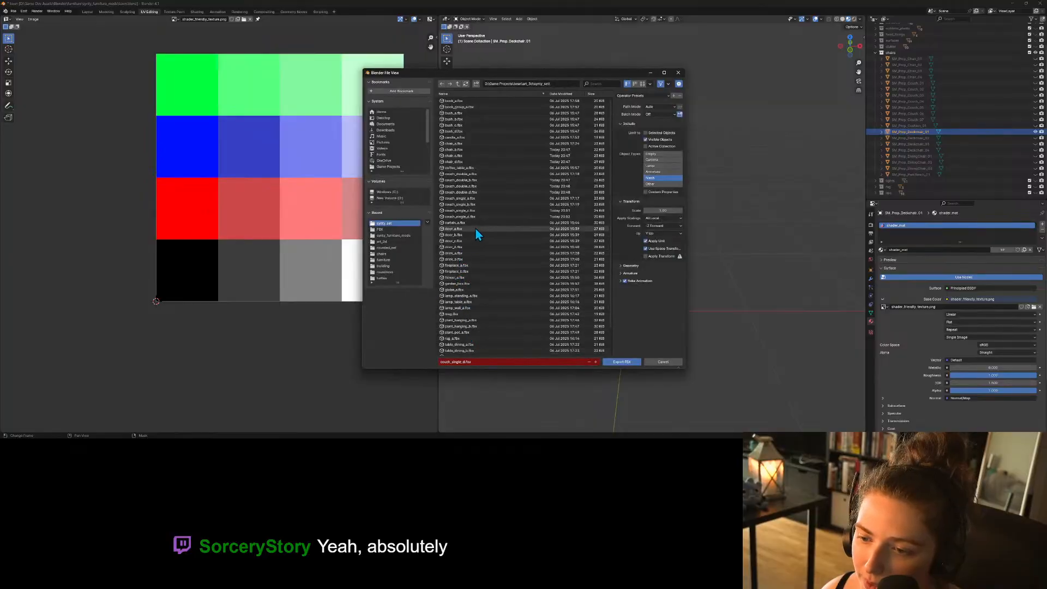
click(462, 162)
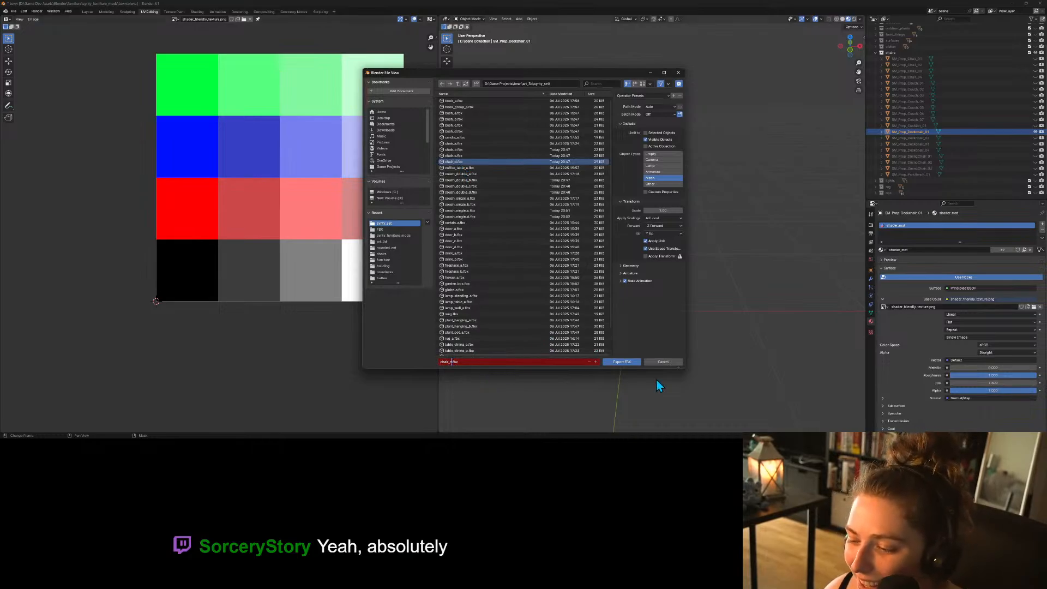
click(627, 364)
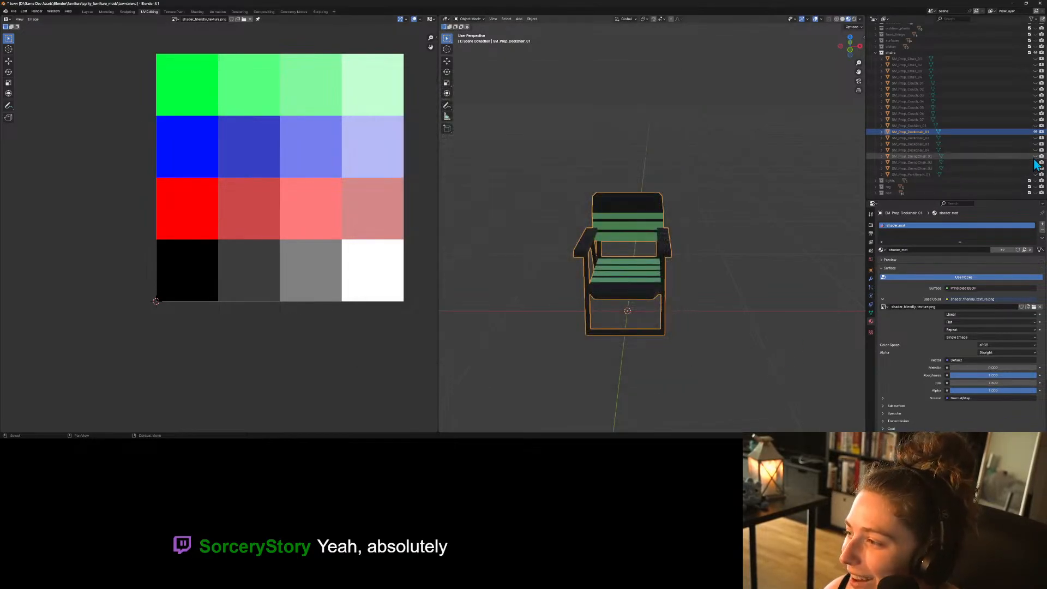
Show SM_Prop_Deckchair_02 and hide SM_Prop_Deckchair_01.
click(1035, 138)
click(1035, 131)
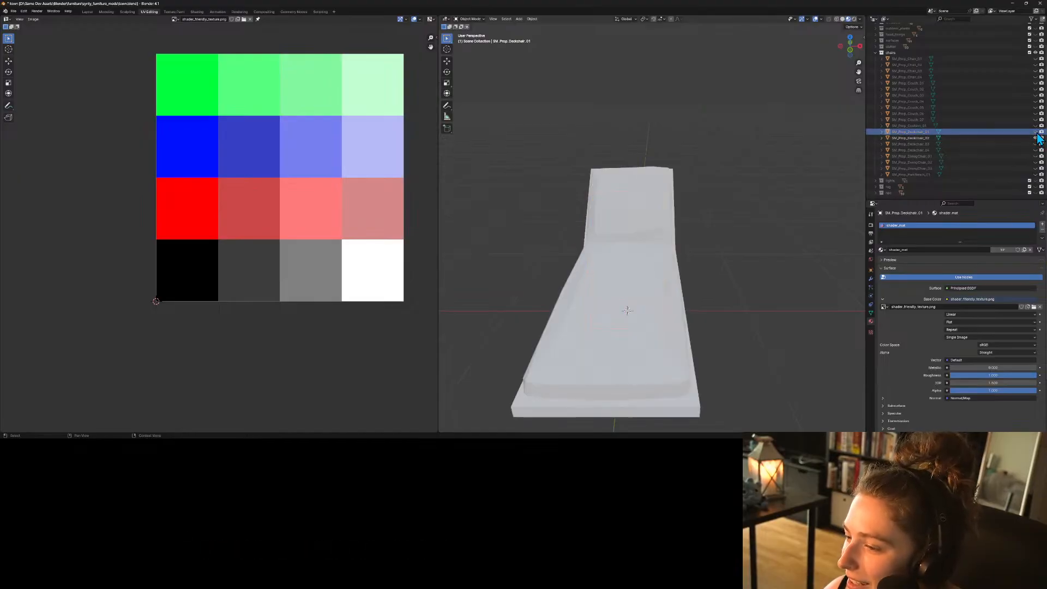
Look through the remaining deckchairs, then hide them and show only SM_Prop_DiningChair_01.
middle_drag(627, 308, 521, 305)
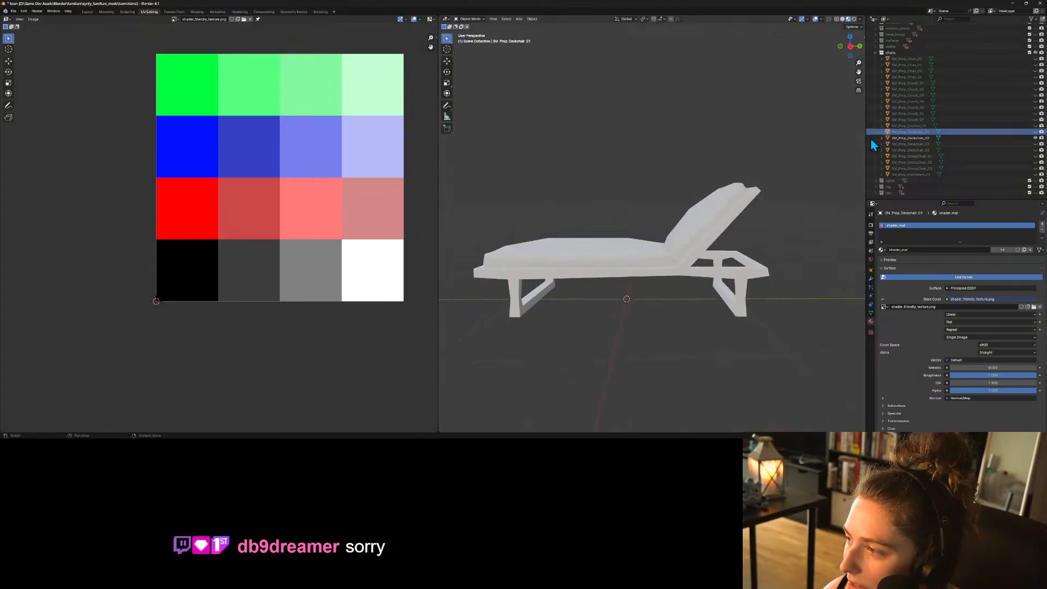
click(1036, 144)
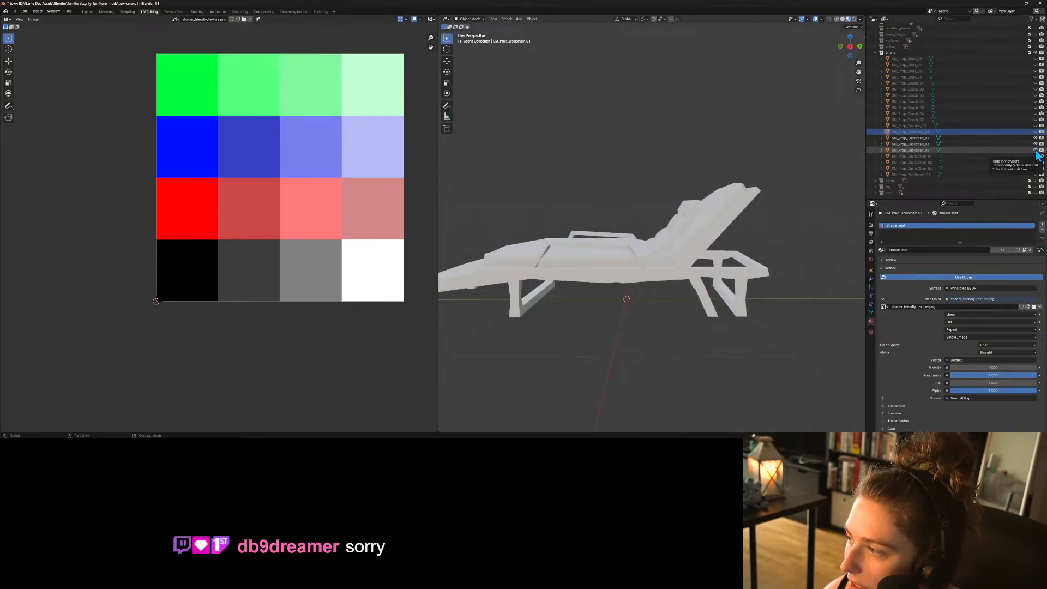
click(1036, 144)
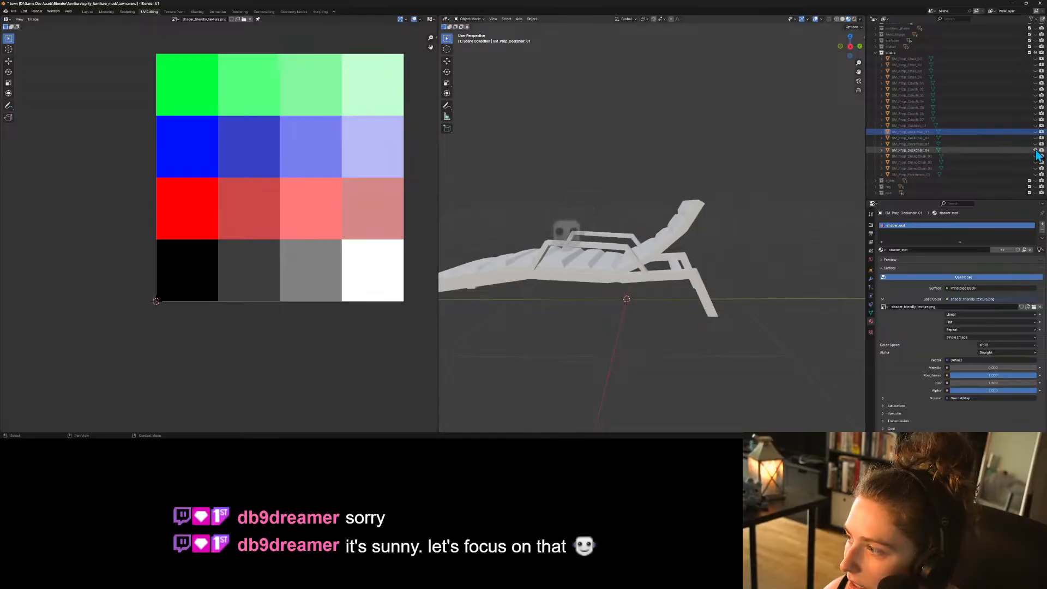
click(1035, 156)
click(1035, 150)
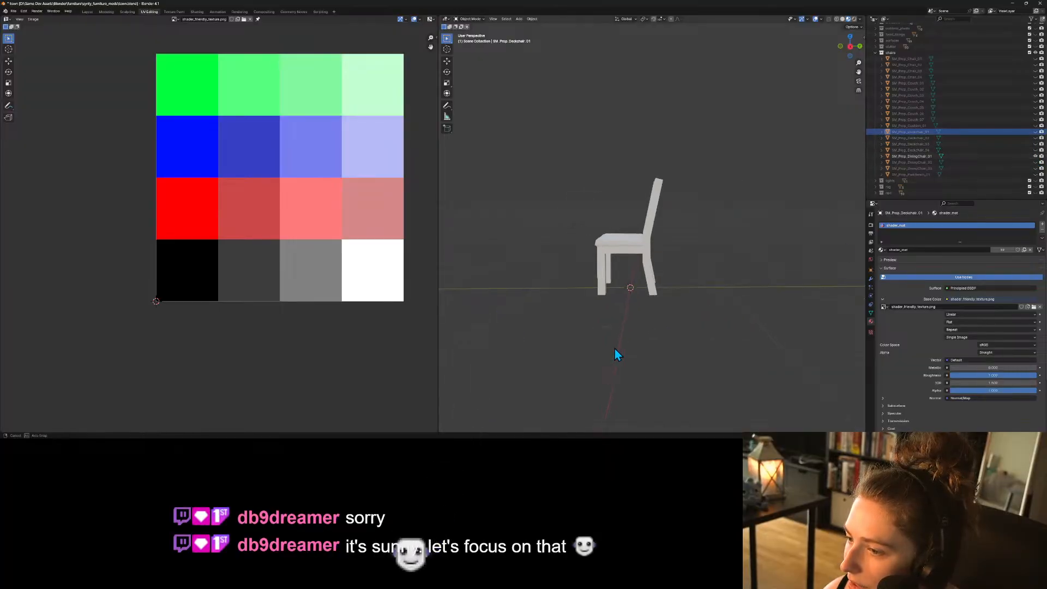
Assign the existing shader_mat material to SM_Prop_DiningChair_01.
middle_drag(616, 355, 678, 363)
click(912, 156)
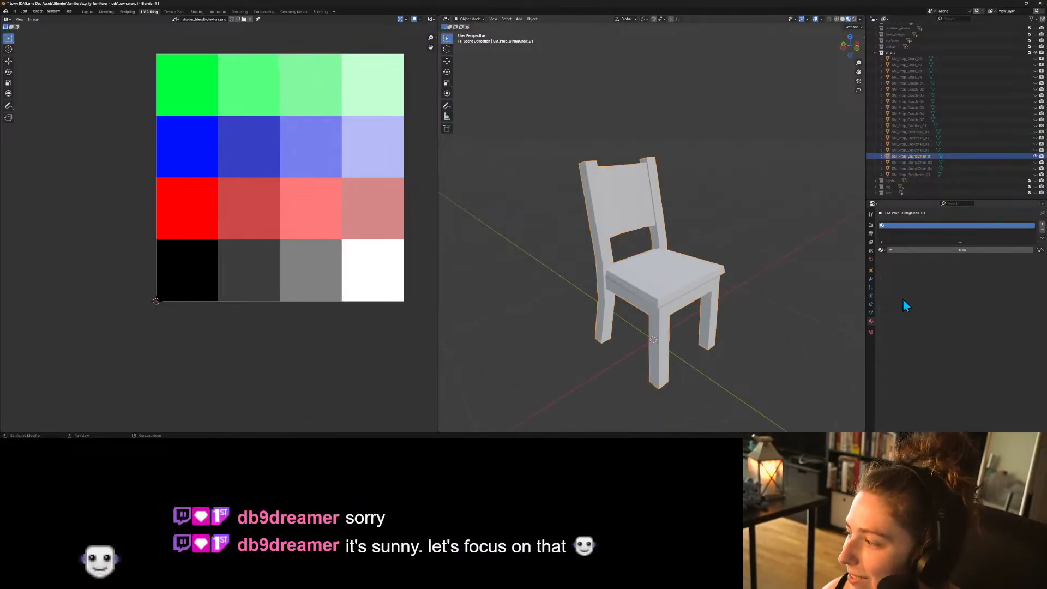
click(881, 250)
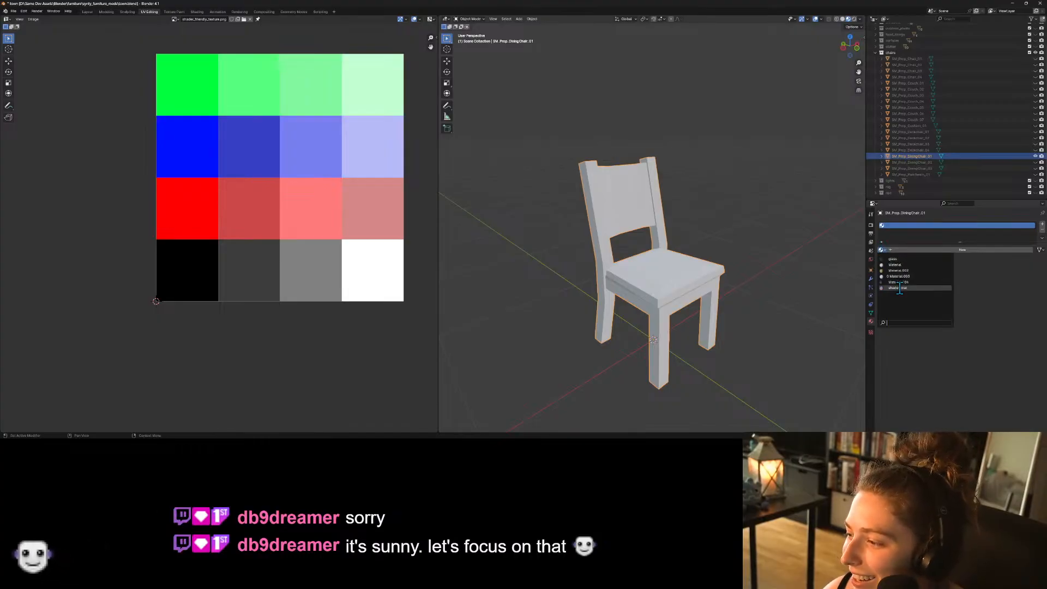
click(898, 287)
middle_drag(672, 326, 668, 355)
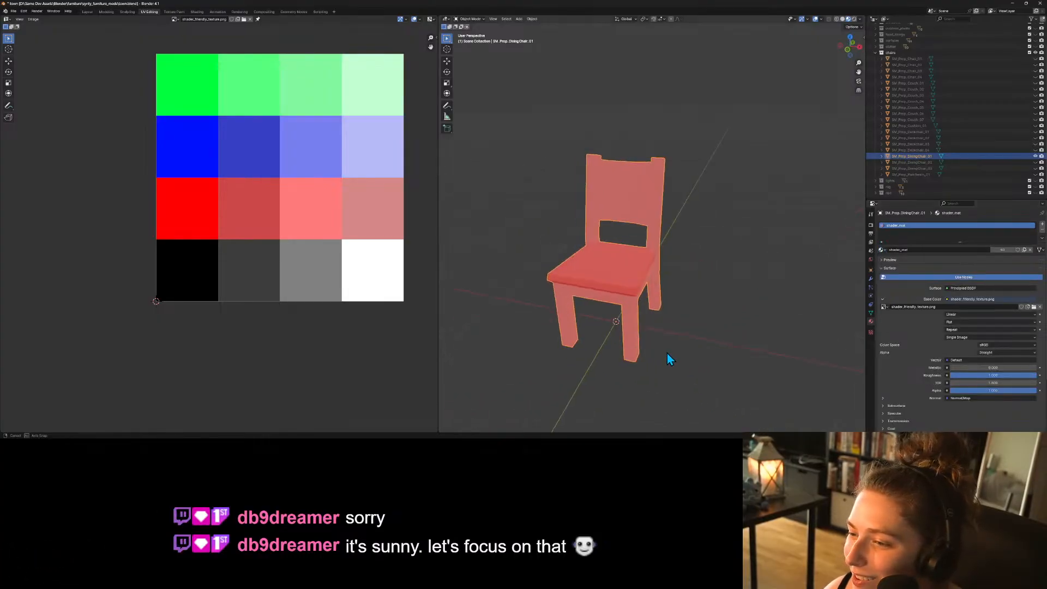
Move the dining chair's seat UVs onto the black swatch and its frame UVs onto the dark grey swatch, ending in Object Mode.
key(Tab)
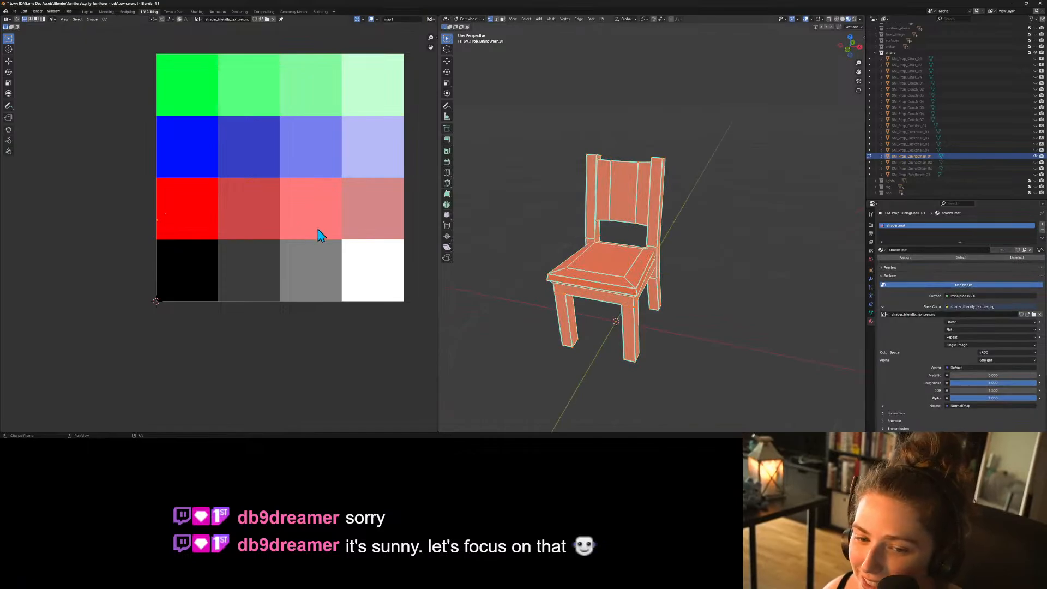
key(g)
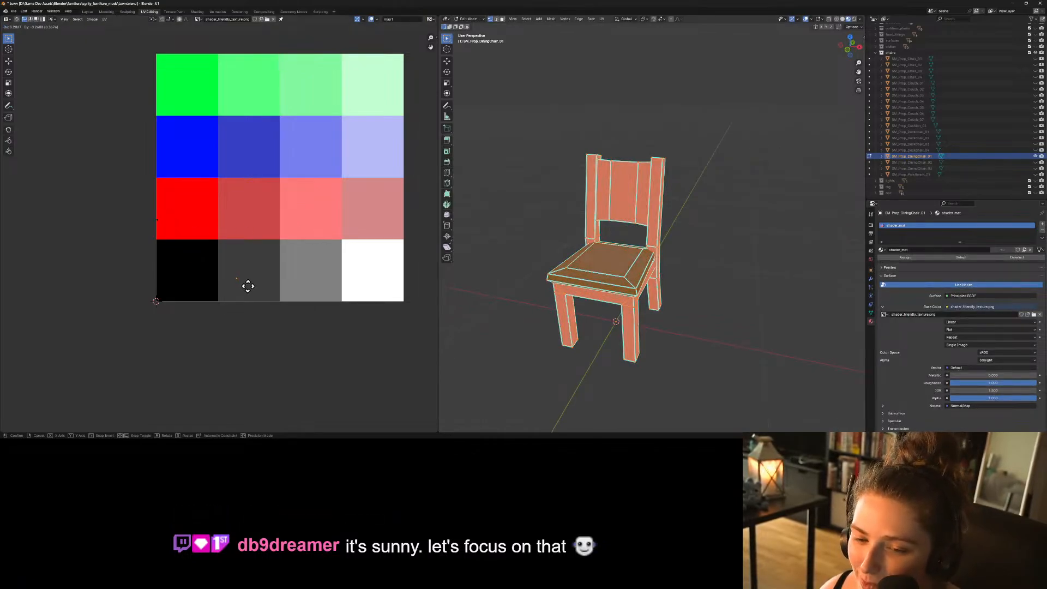
click(209, 281)
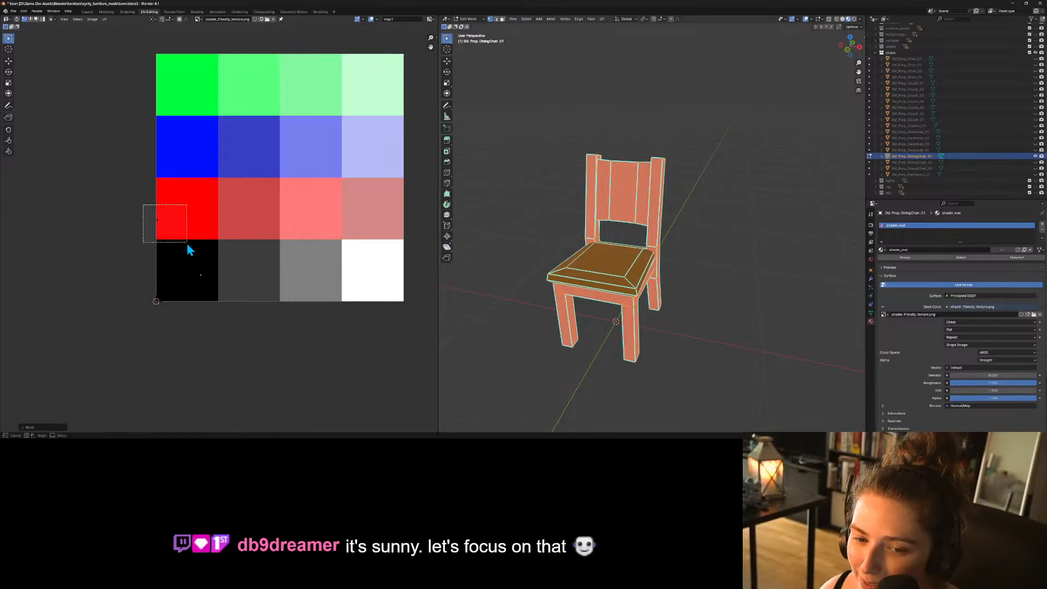
key(Tab)
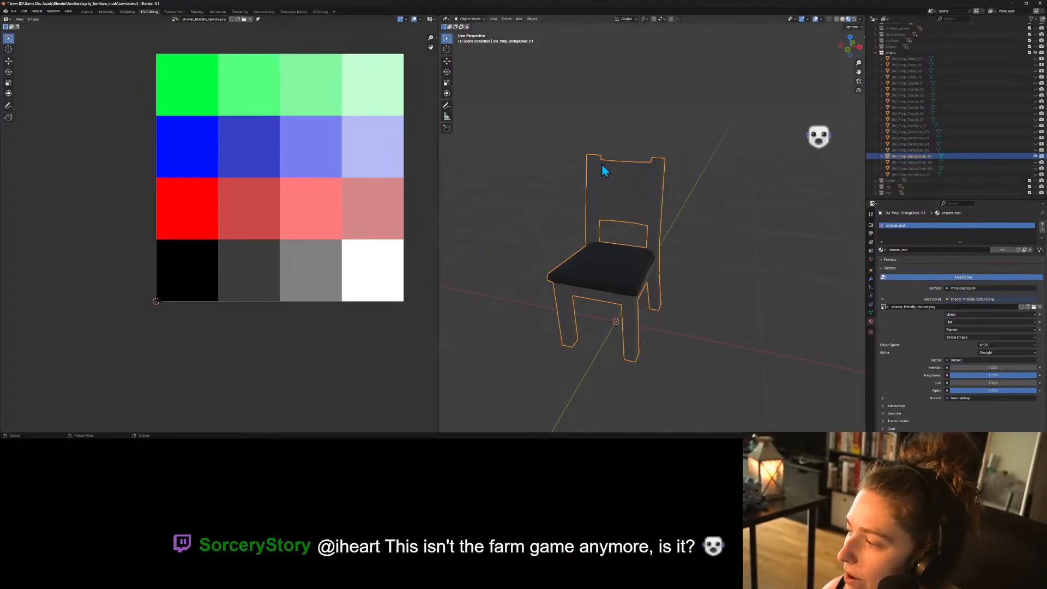
Export the dining chair as chair_f.fbx alongside the existing chair files and save the Blender file.
key(ctrl+s)
click(13, 11)
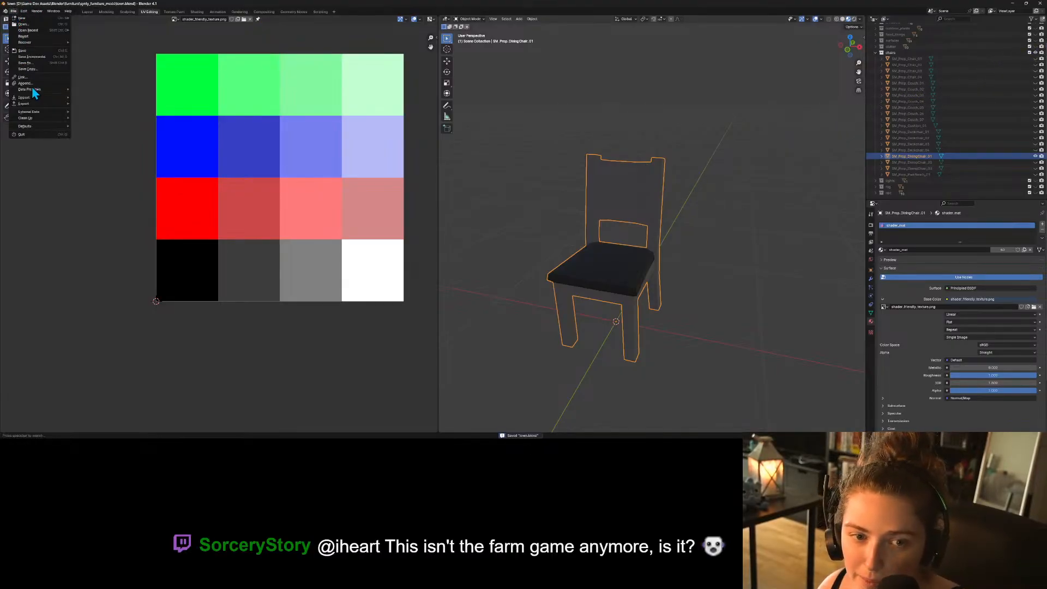
mouse_move(41, 103)
click(89, 164)
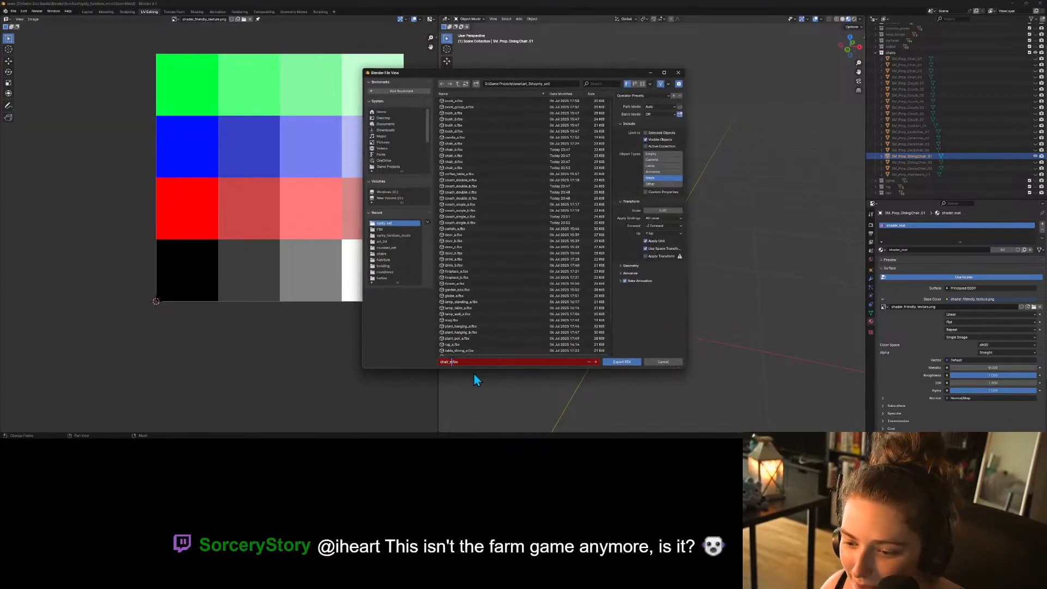
click(627, 362)
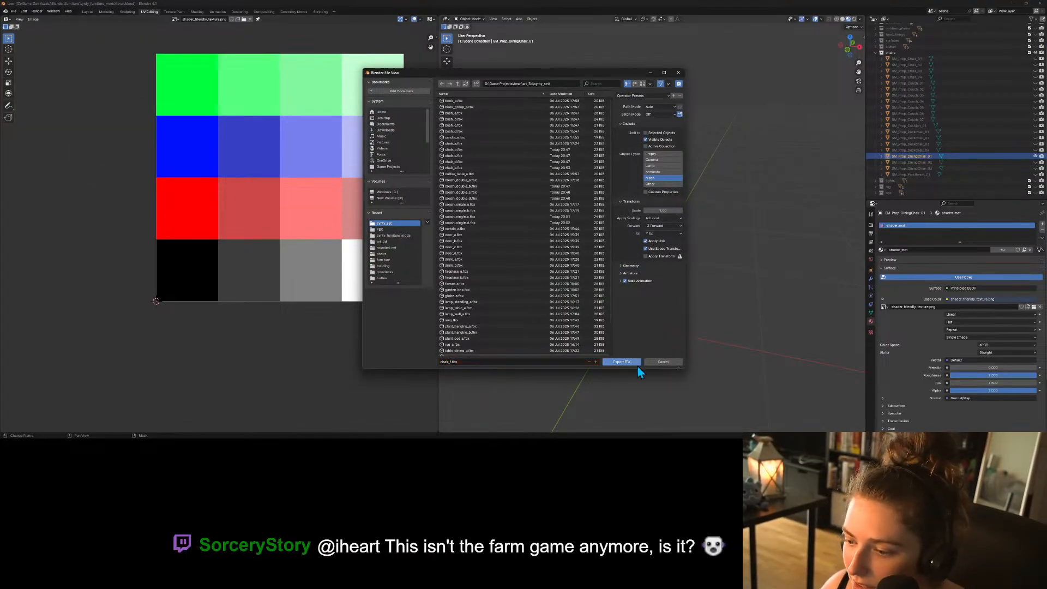
key(ctrl+s)
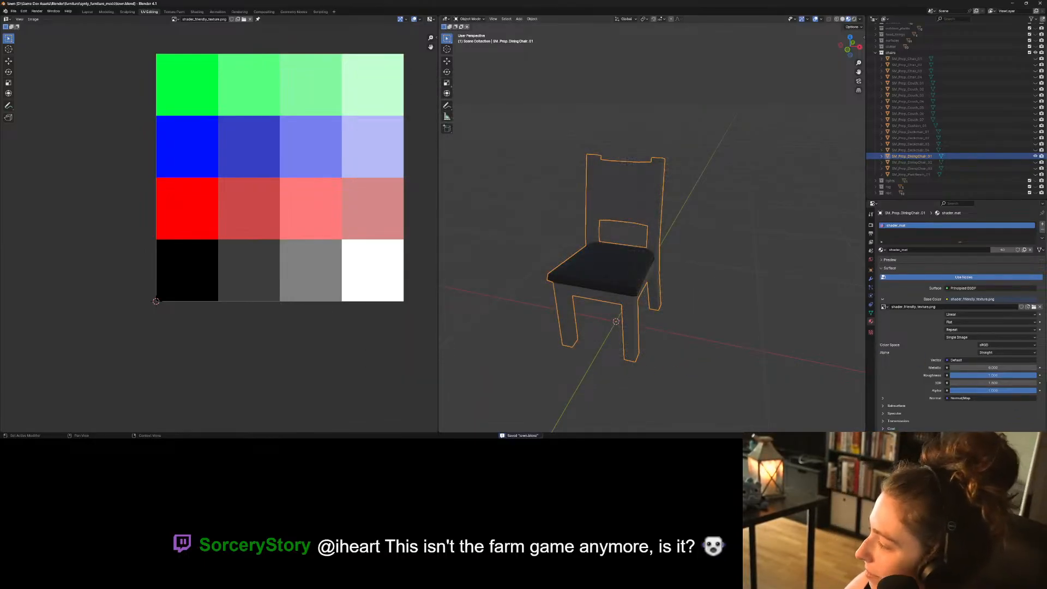
Switch to Godot, run the project in a maximized window and load the my_save2 game.
key(alt+Tab)
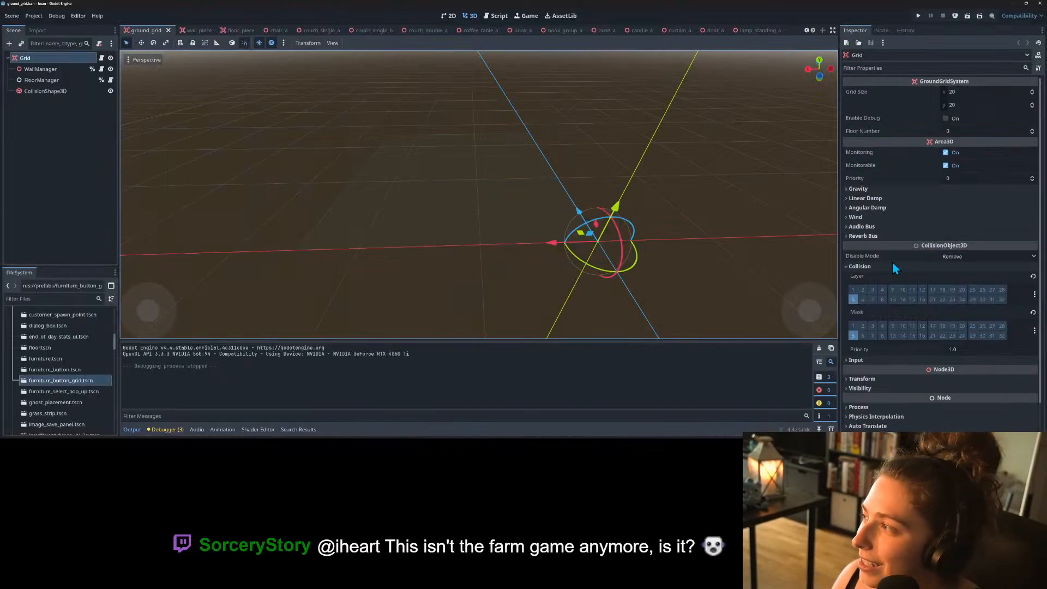
click(922, 16)
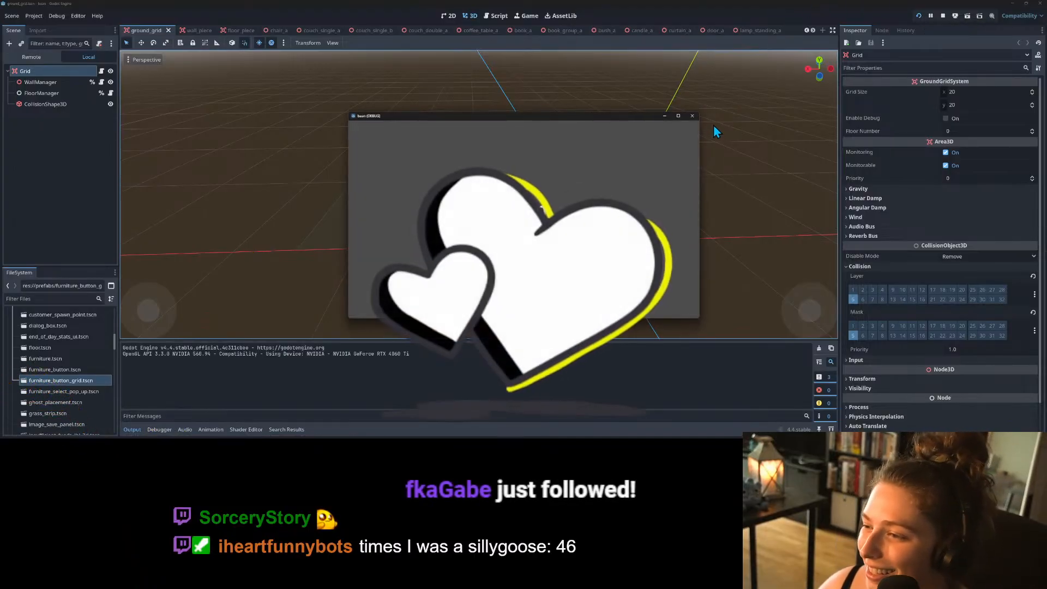
click(678, 115)
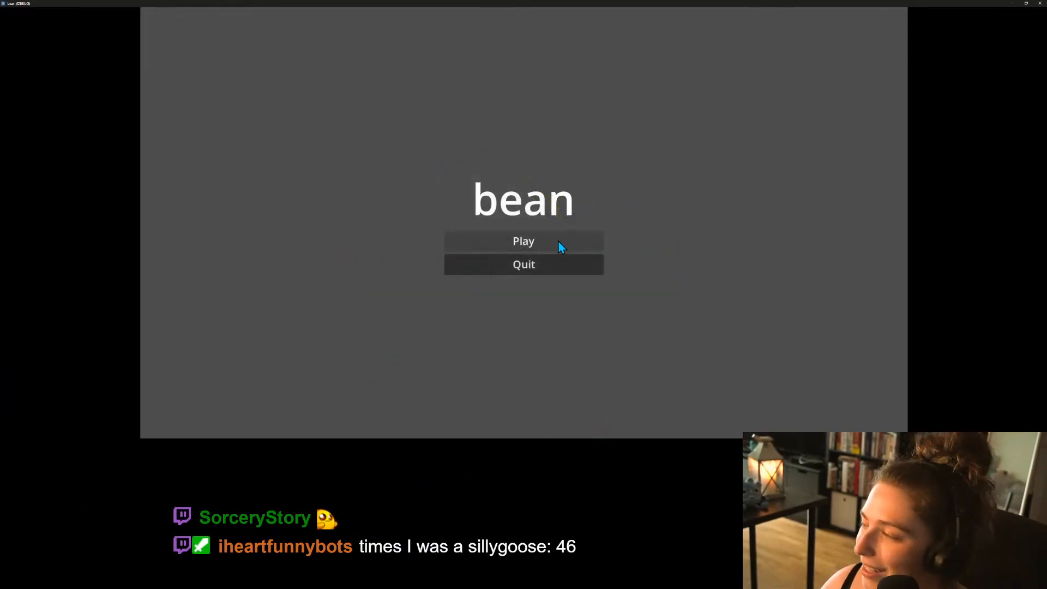
click(558, 240)
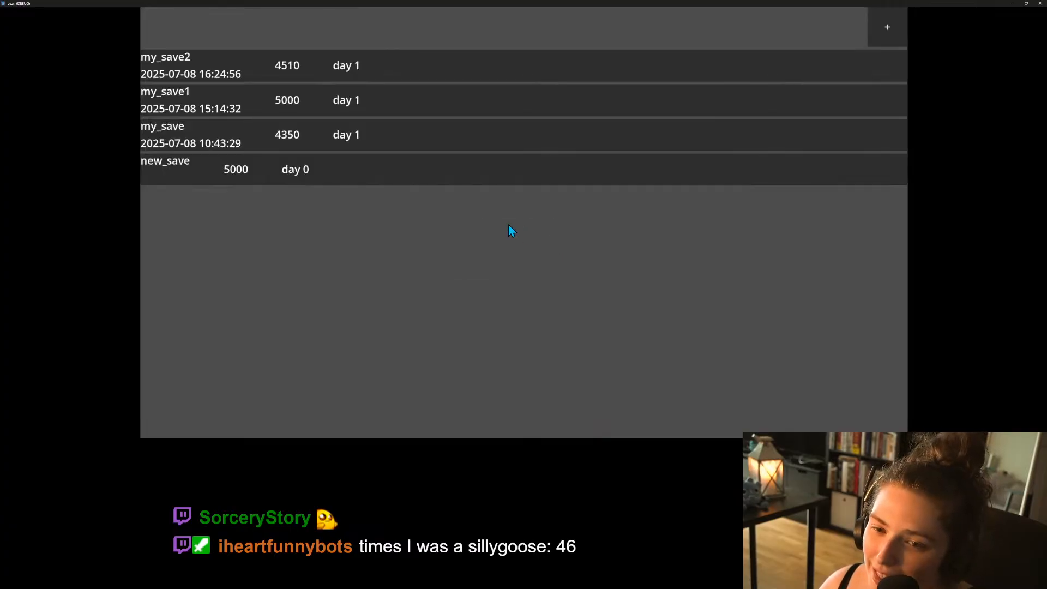
click(638, 77)
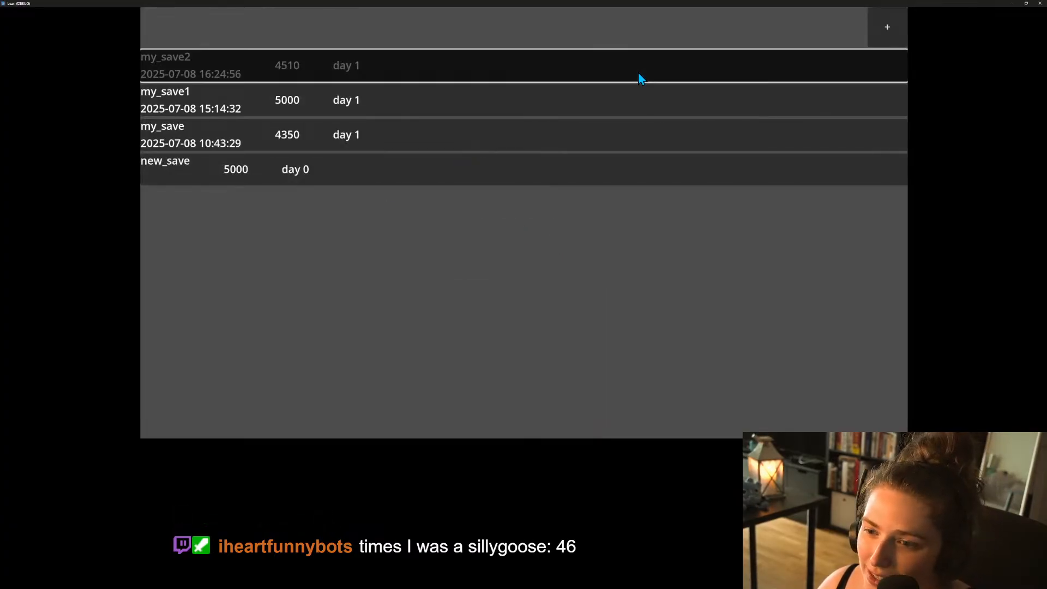
Place door a in the interior wall between the dining area and the small room, and deselect the door item.
key(s)
key(a)
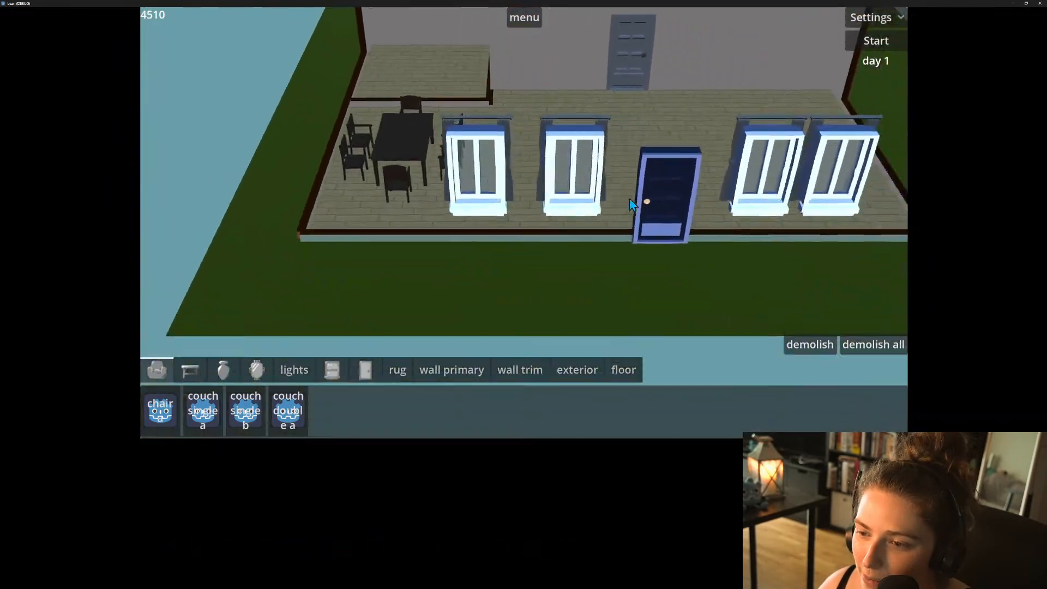
key(d)
middle_drag(627, 208, 530, 217)
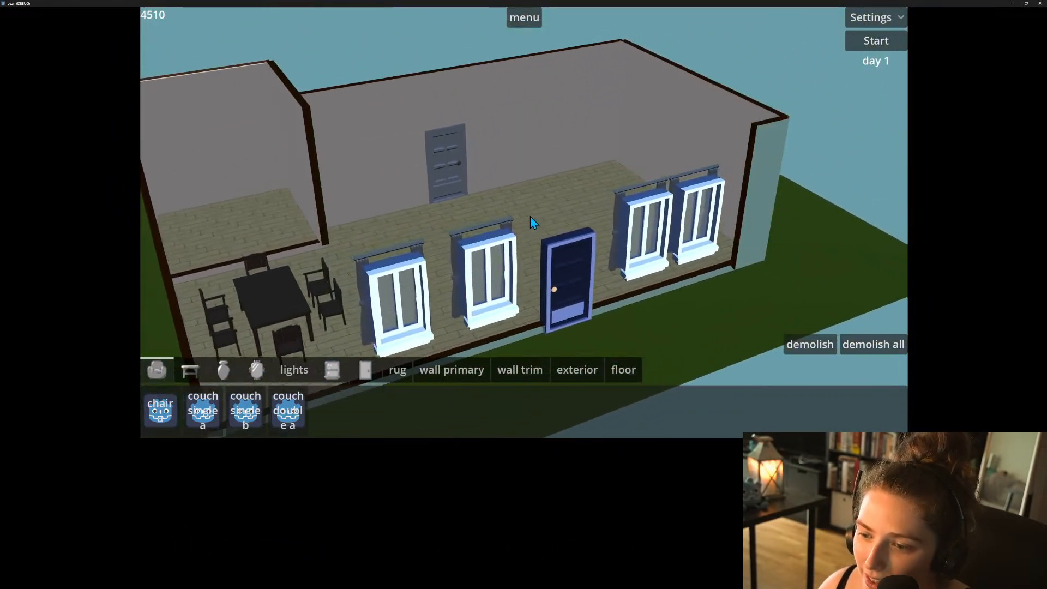
key(a)
middle_drag(656, 265, 618, 255)
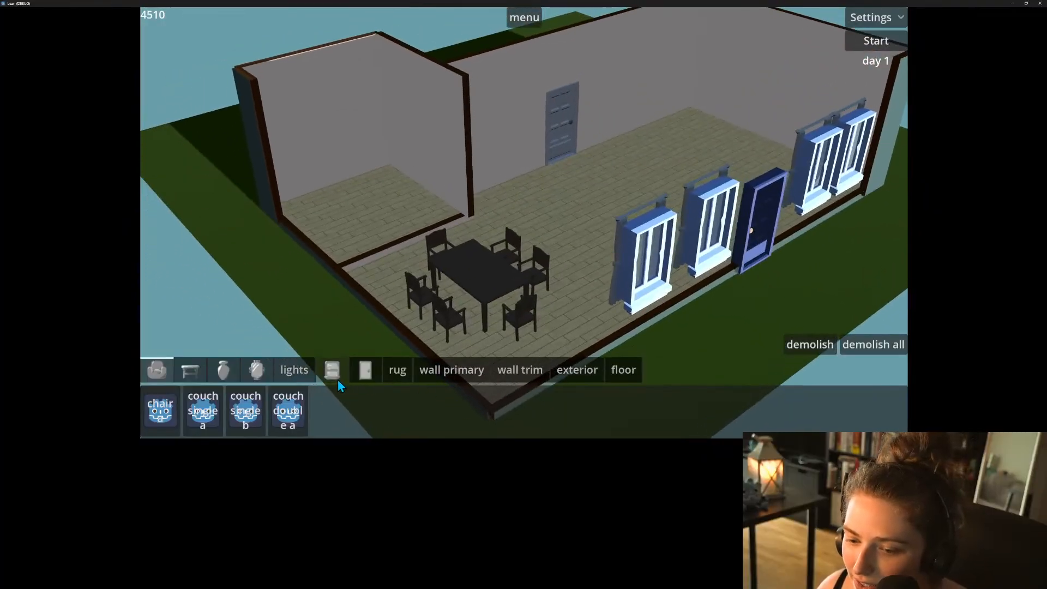
click(365, 376)
click(160, 405)
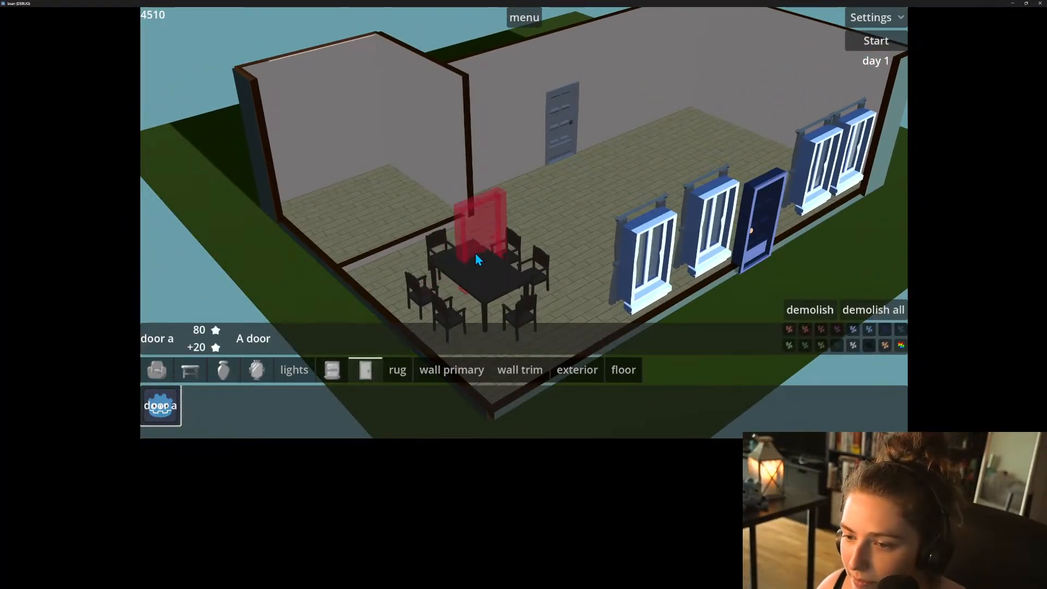
click(411, 244)
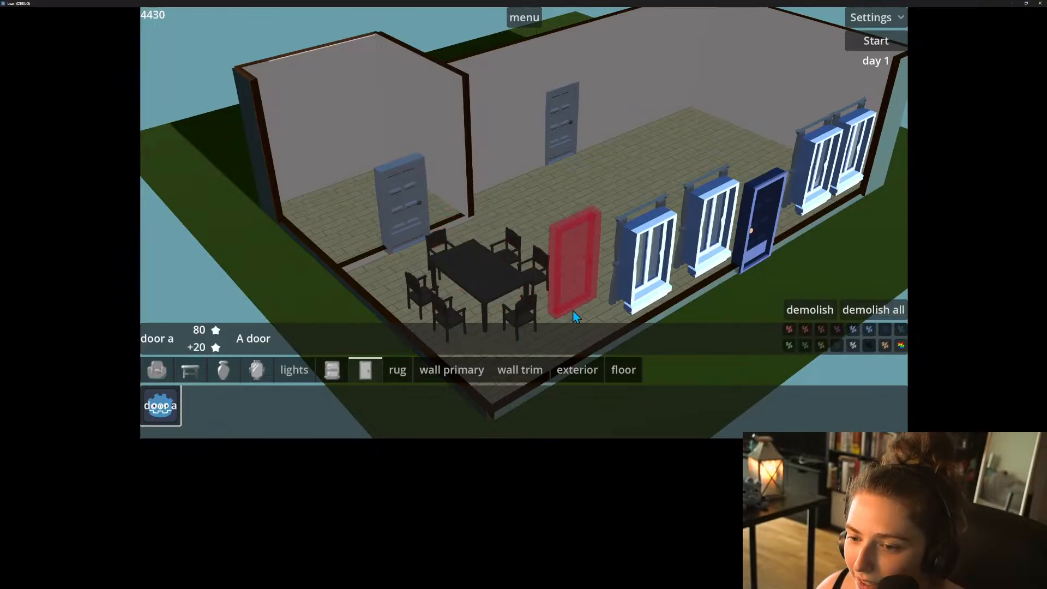
click(164, 410)
Examine the placed doors and the dining table with its chairs from several angles and up close.
key(q)
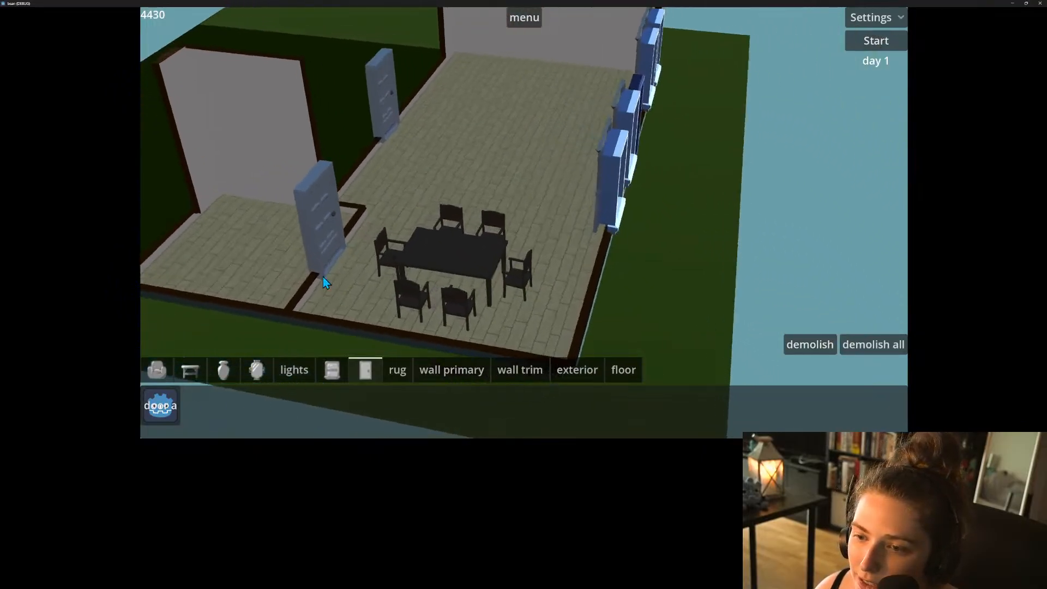
key(a)
middle_drag(530, 258, 338, 267)
key(w)
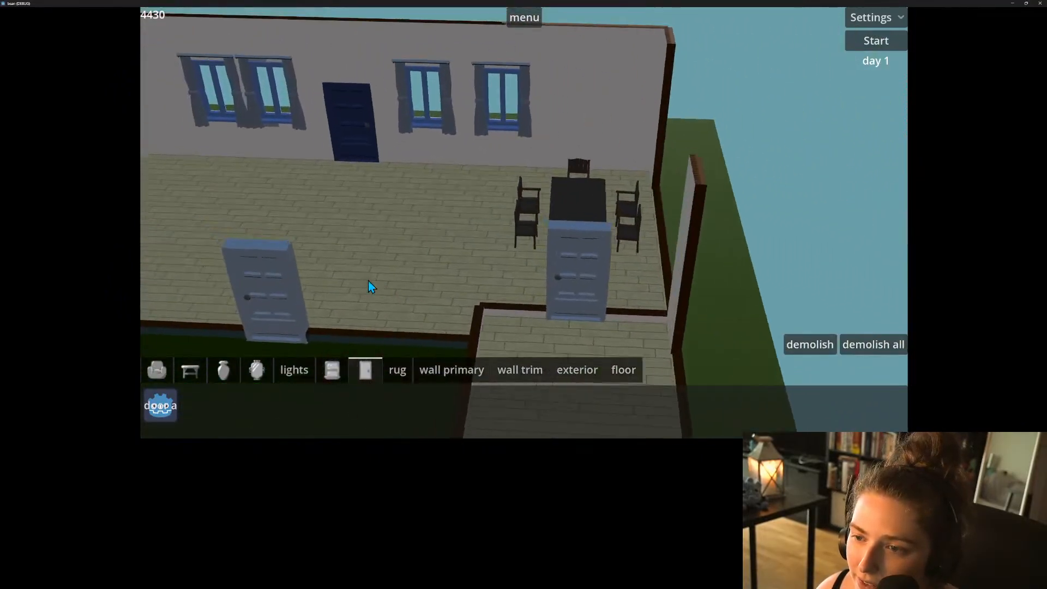
key(a)
middle_drag(570, 264, 343, 255)
scroll(493, 256, down, 2)
scroll(537, 258, up, 5)
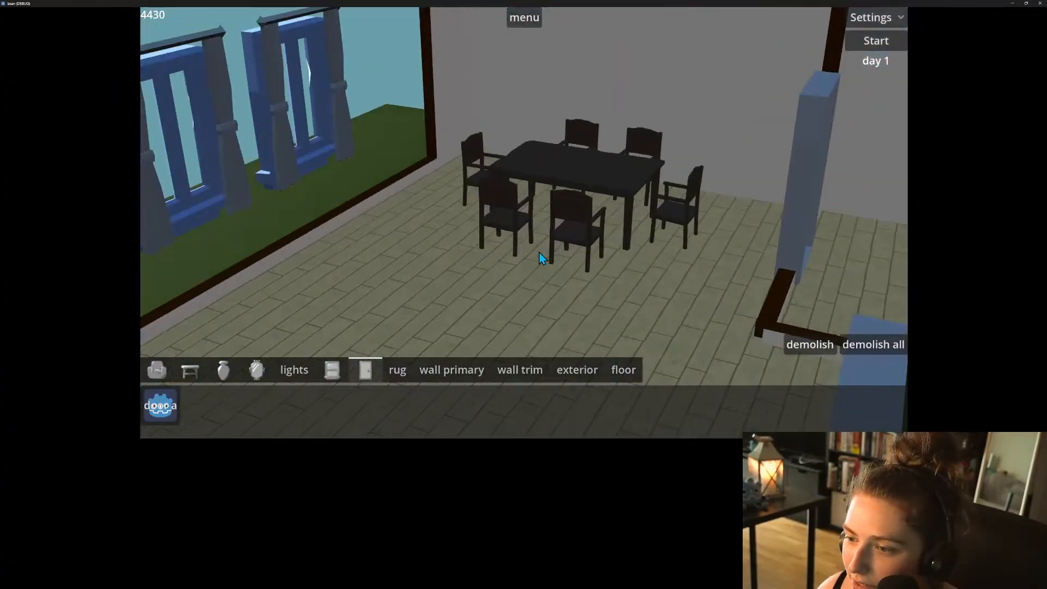
key(w)
key(d)
key(a)
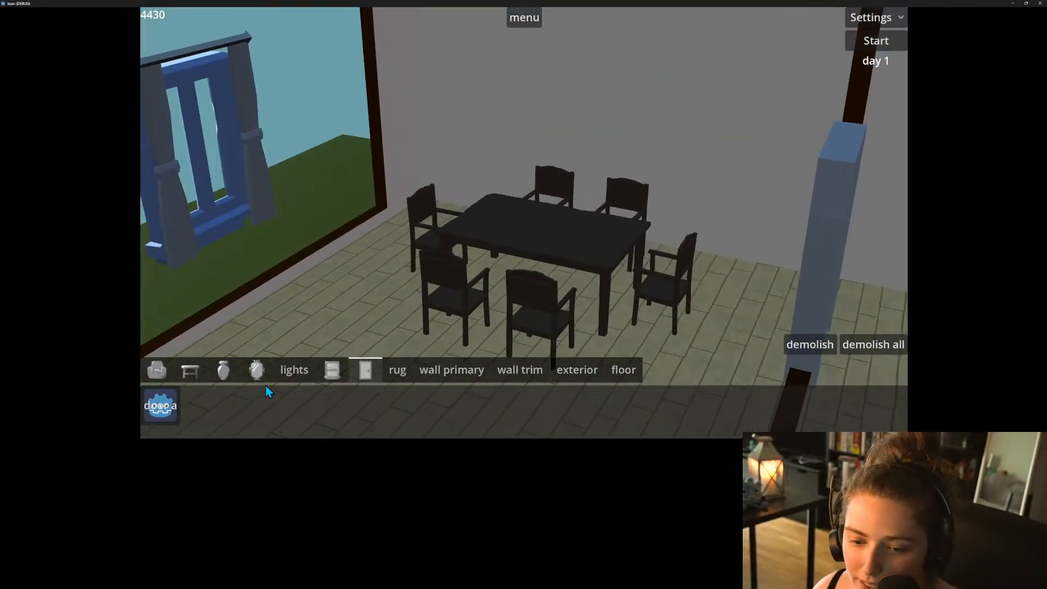
Place two lamp table a lights on the dining table, one near each end.
click(291, 379)
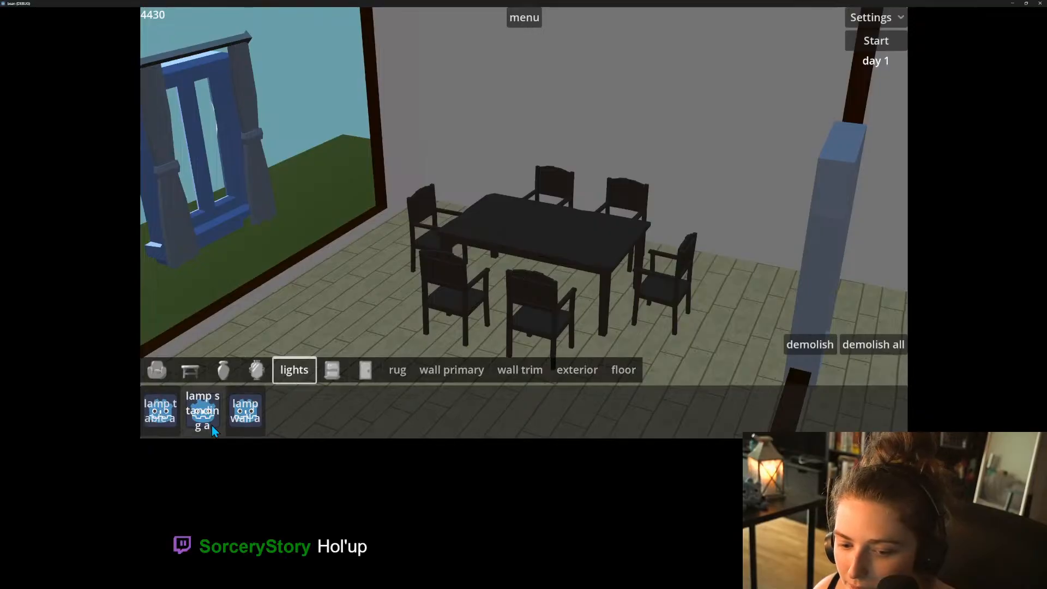
click(160, 410)
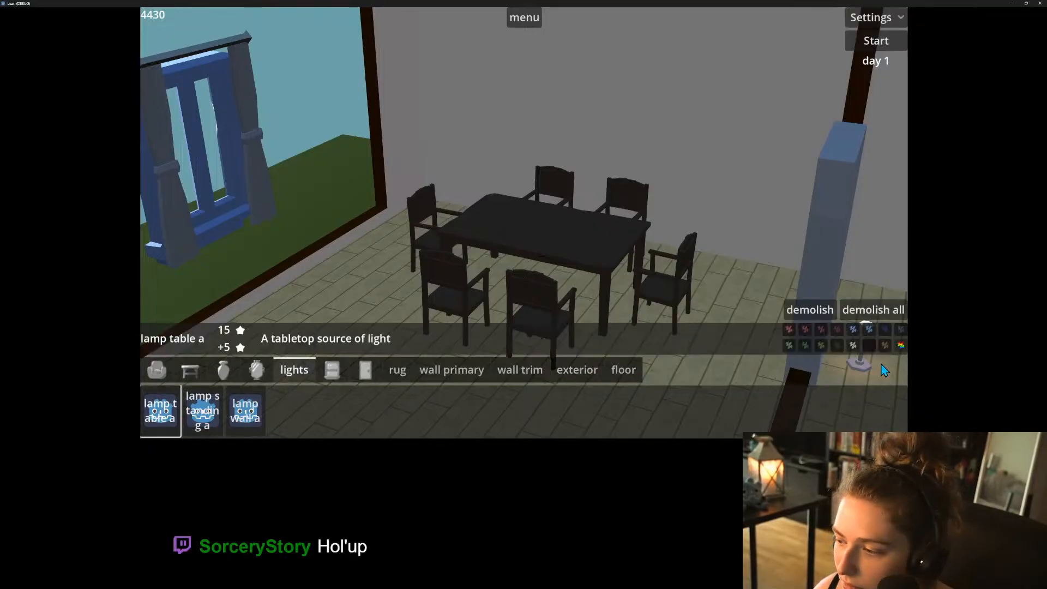
click(527, 241)
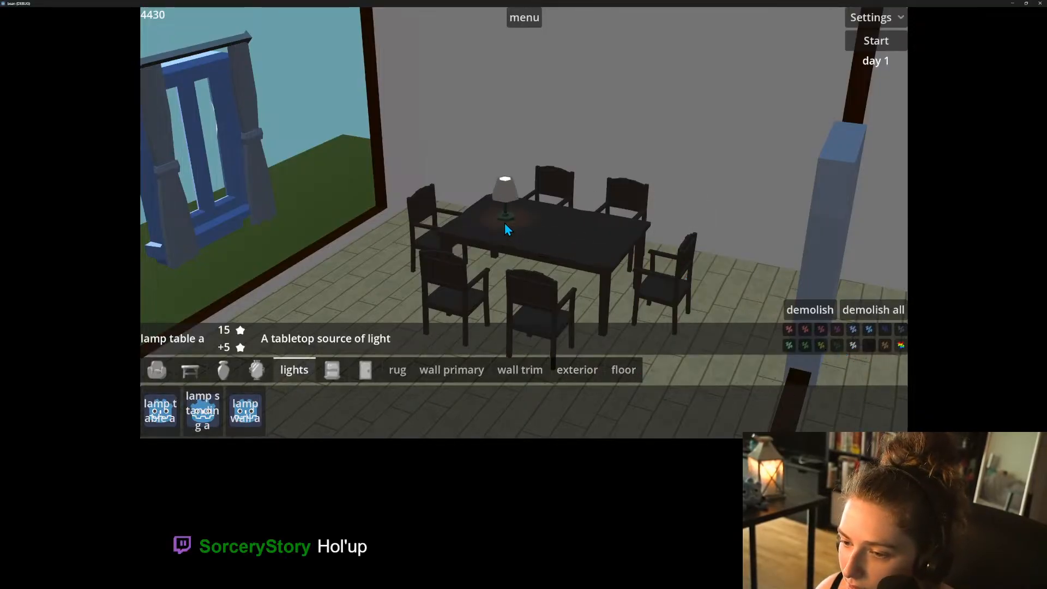
click(585, 229)
click(401, 307)
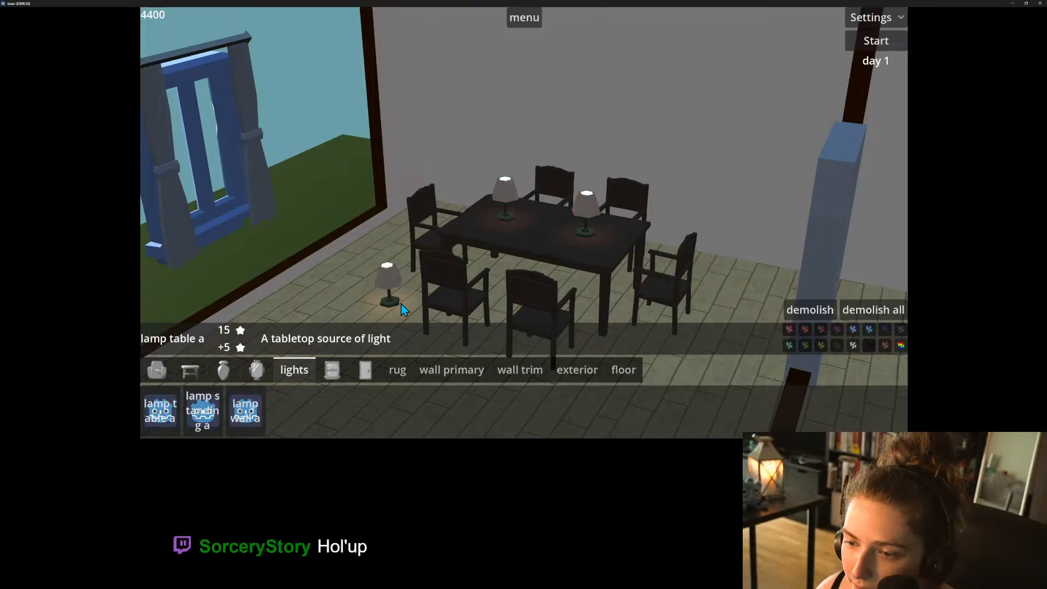
Hang two dark hanging plant b decorations on the back wall above the dining table.
click(226, 379)
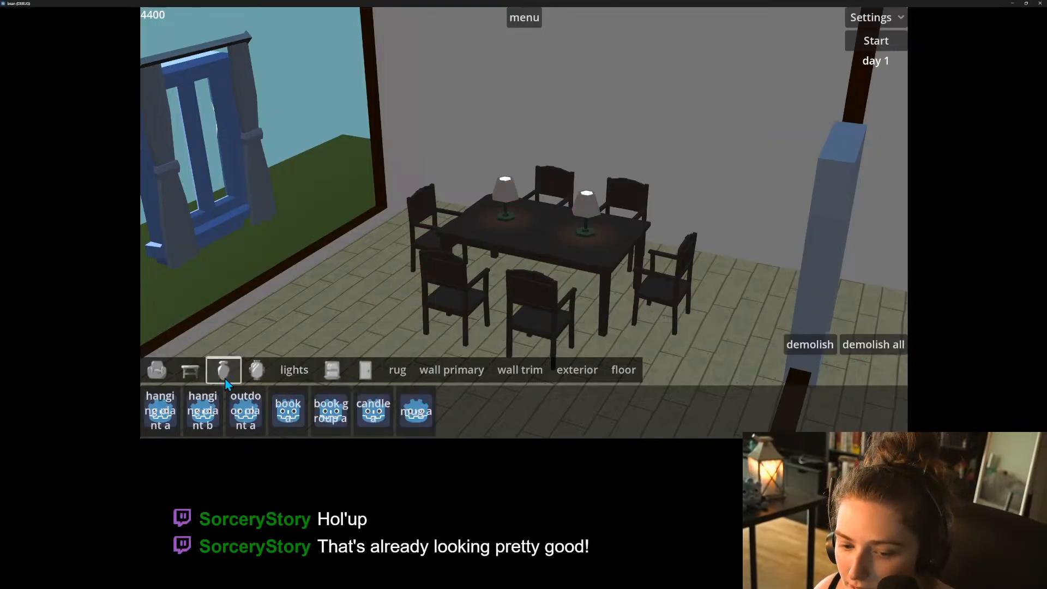
click(203, 414)
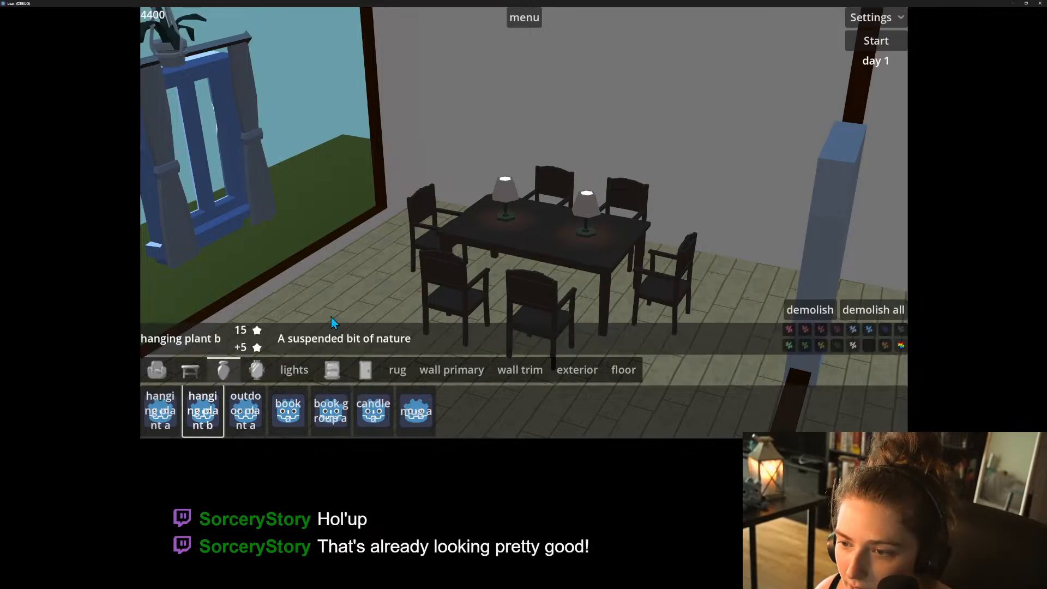
scroll(520, 306, down, 3)
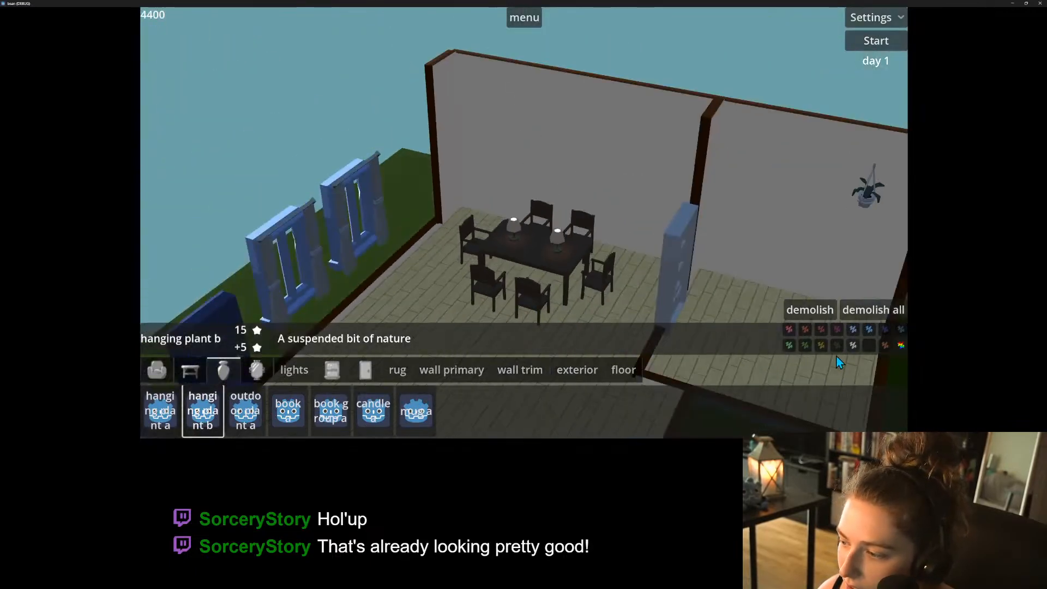
click(503, 278)
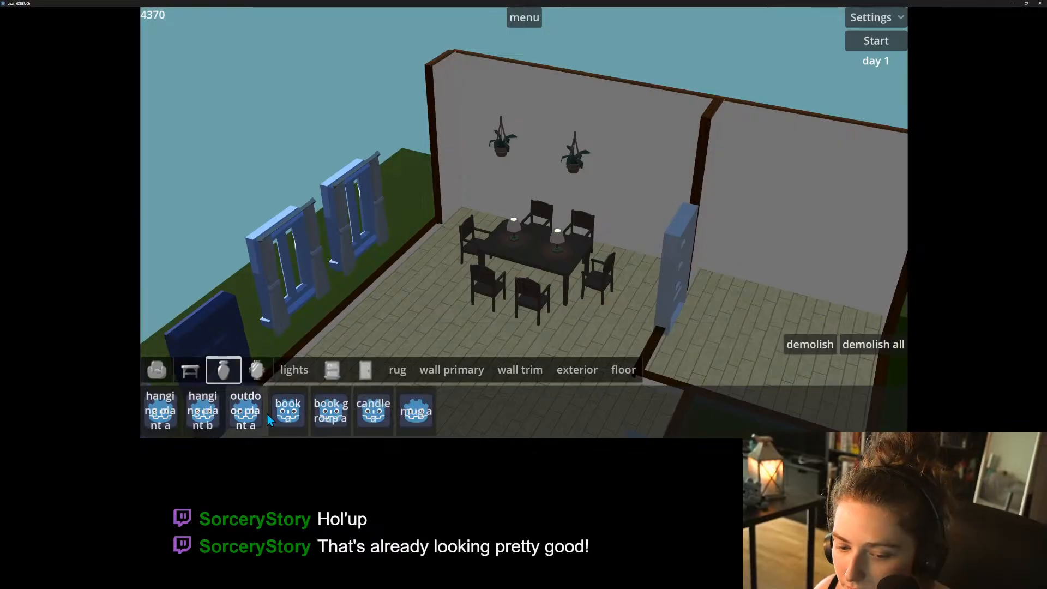
Place book a on the end of the dining table nearest the interior door.
click(288, 420)
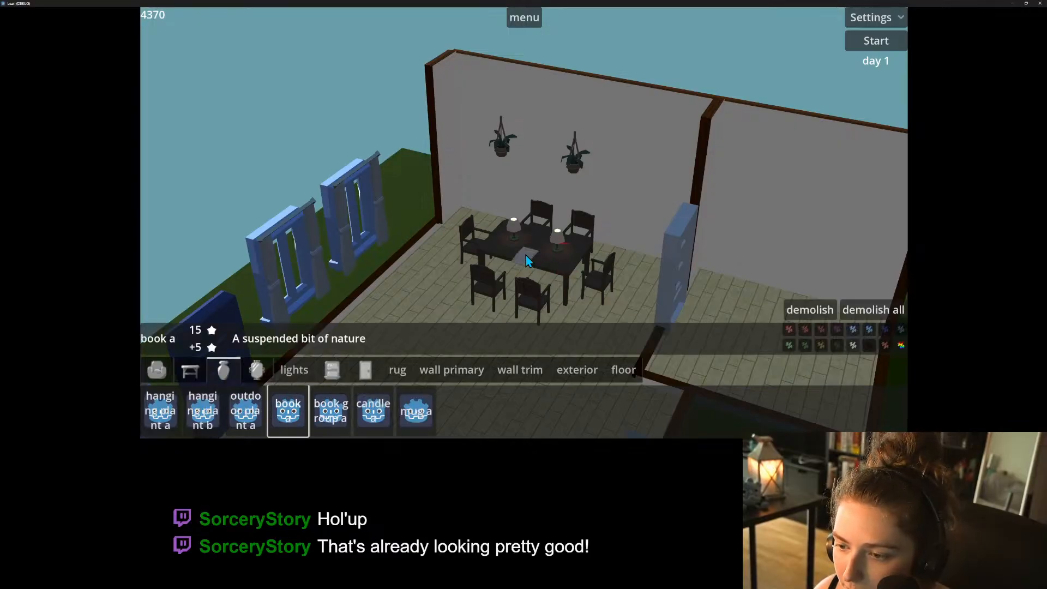
click(566, 265)
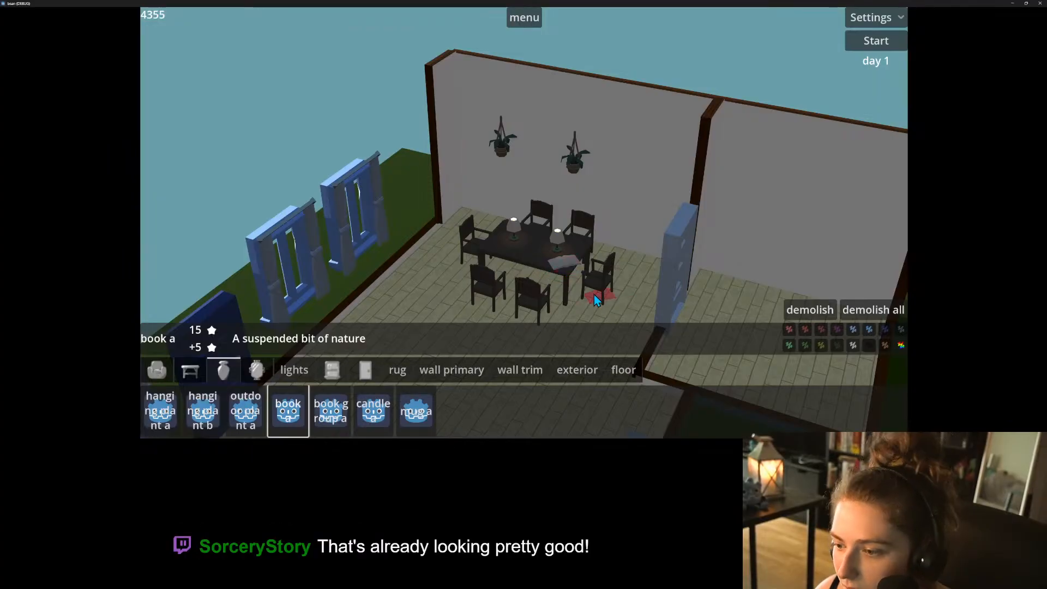
middle_drag(594, 295, 499, 283)
scroll(499, 282, up, 3)
scroll(499, 279, up, 3)
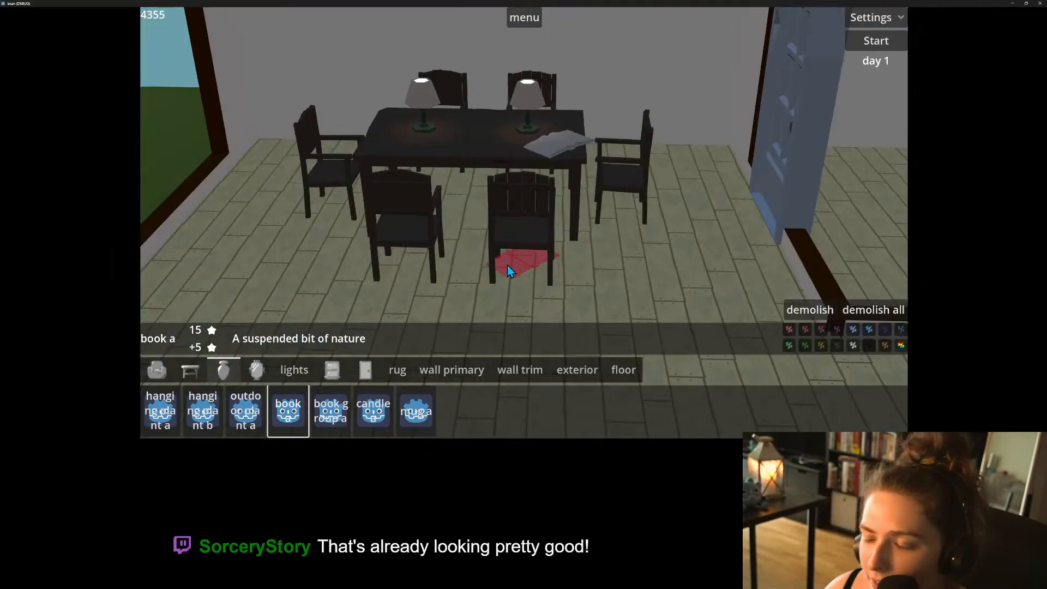
Place five olive-coloured mug a items around the dining table in front of the chairs.
key(w)
key(w)
key(a)
scroll(510, 283, down, 5)
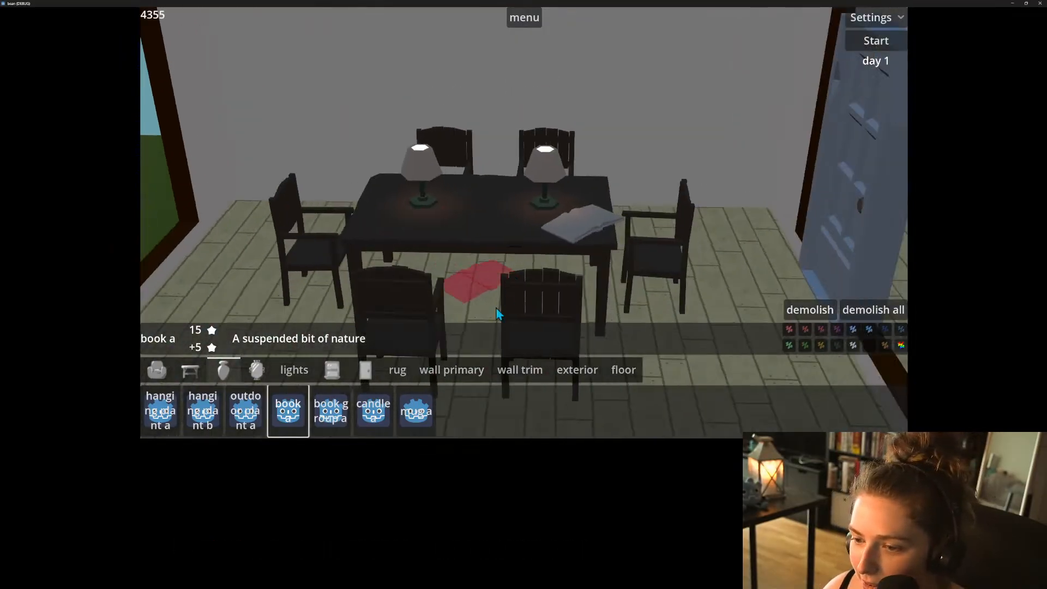
click(416, 411)
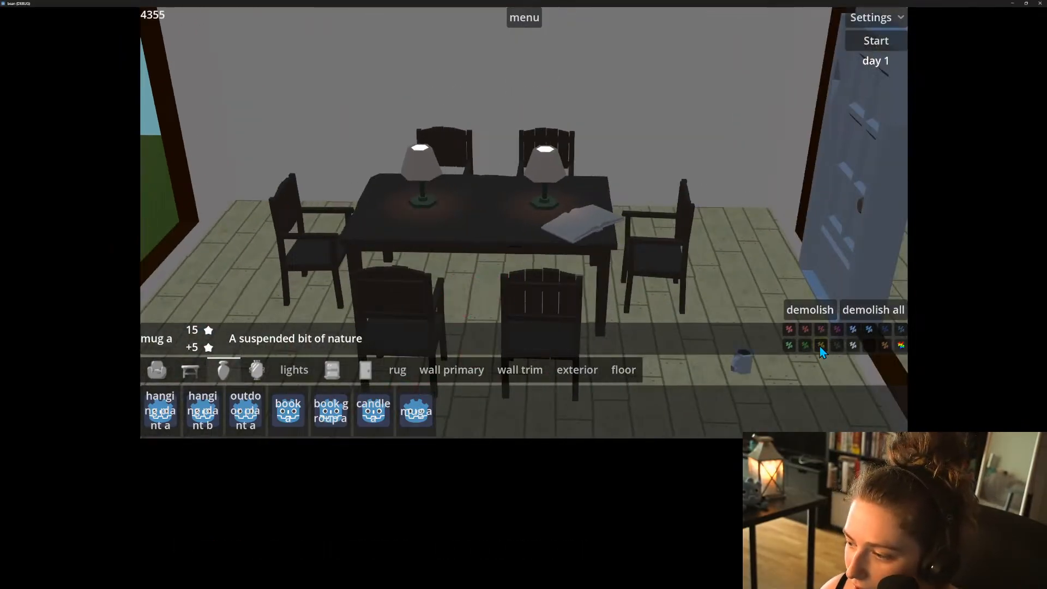
click(457, 211)
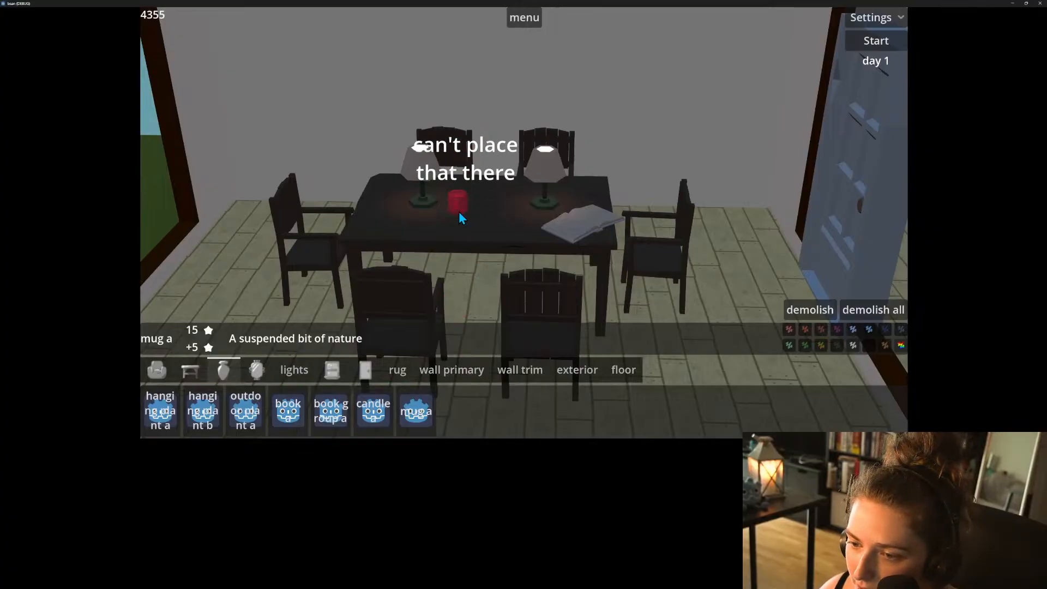
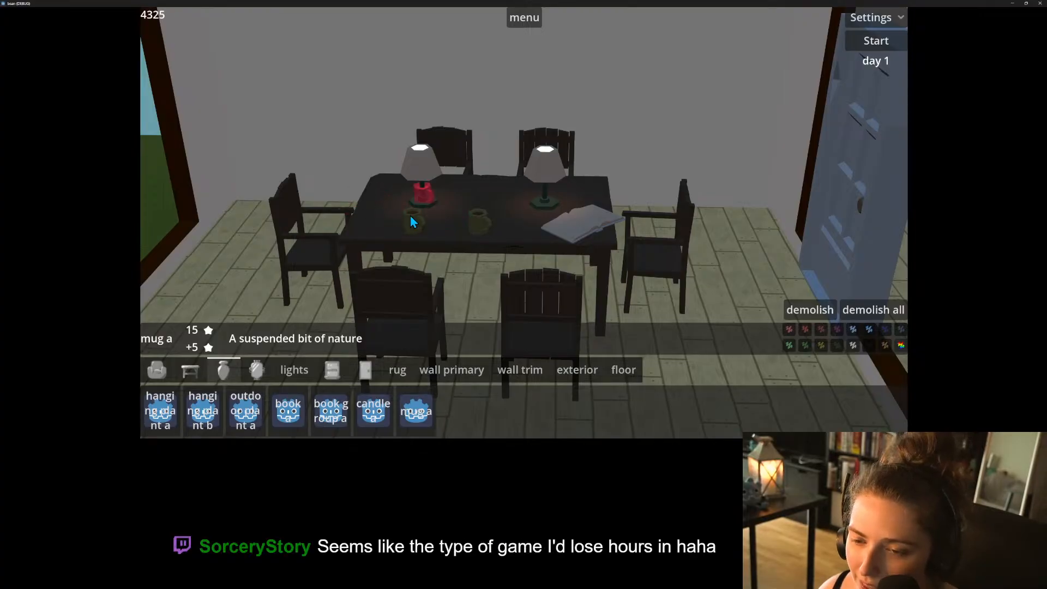
click(371, 214)
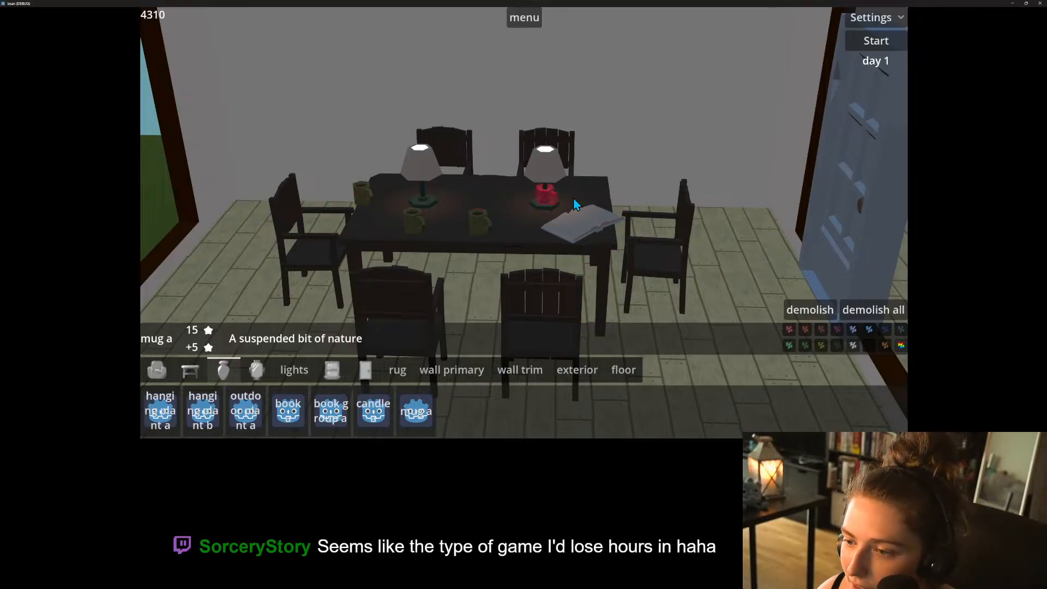
click(502, 188)
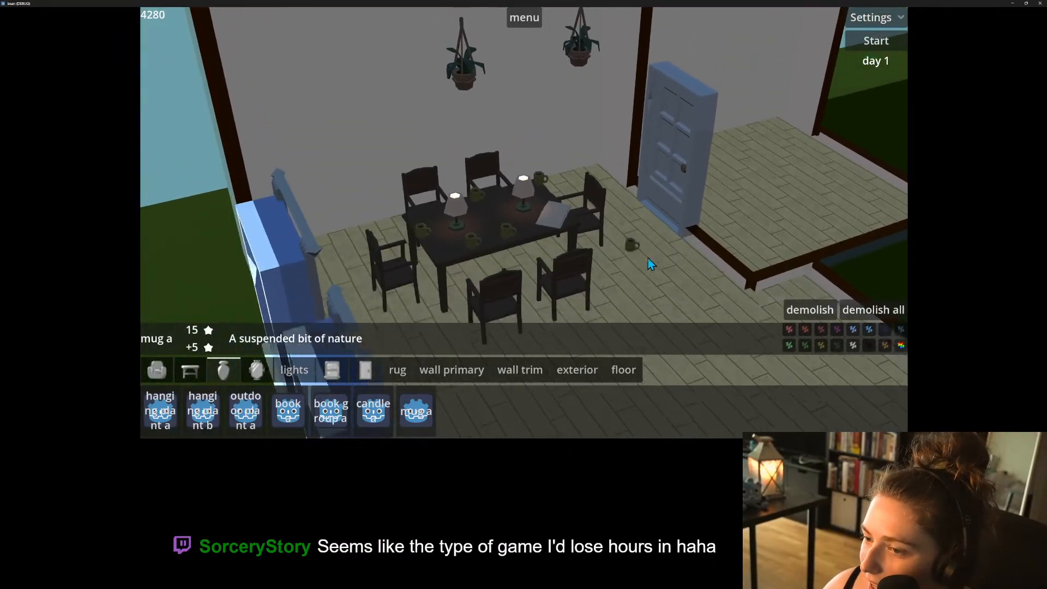
Start day 1 and read the comments of the bunny customers seated at the dining table.
click(874, 43)
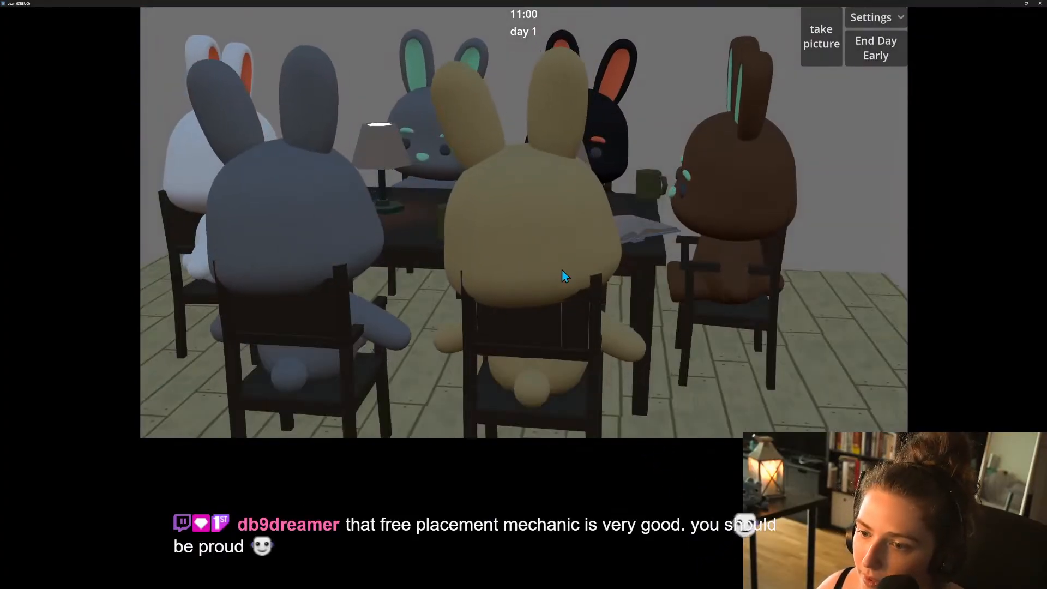
scroll(689, 264, down, 4)
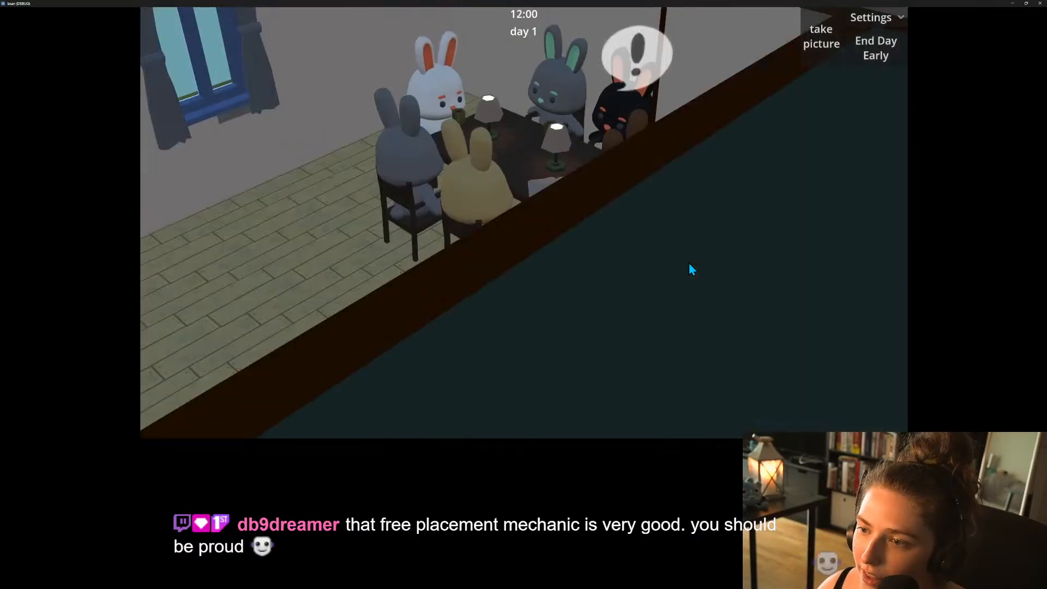
middle_drag(689, 263, 408, 246)
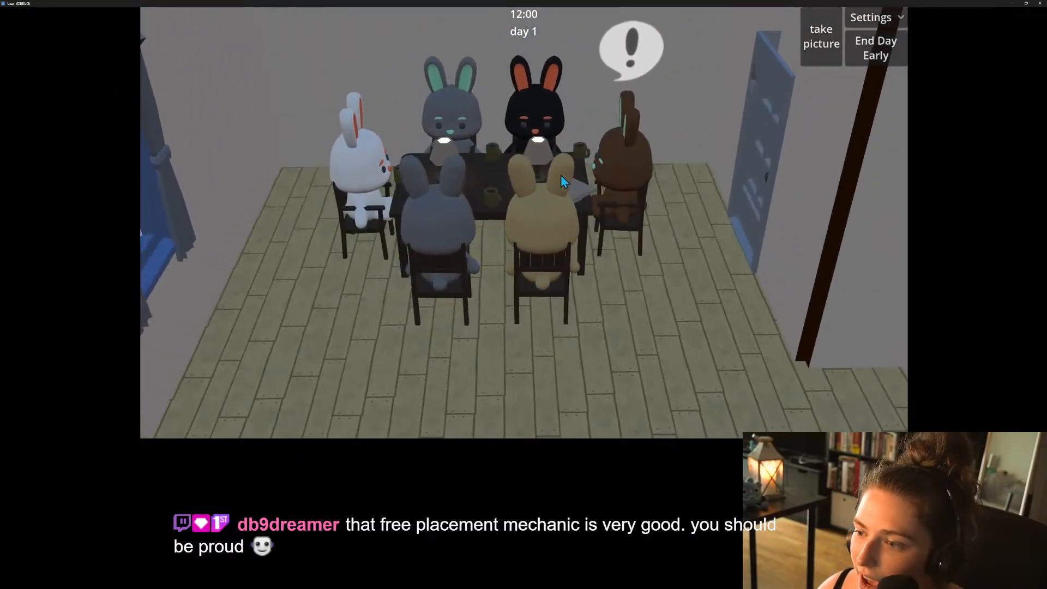
click(603, 168)
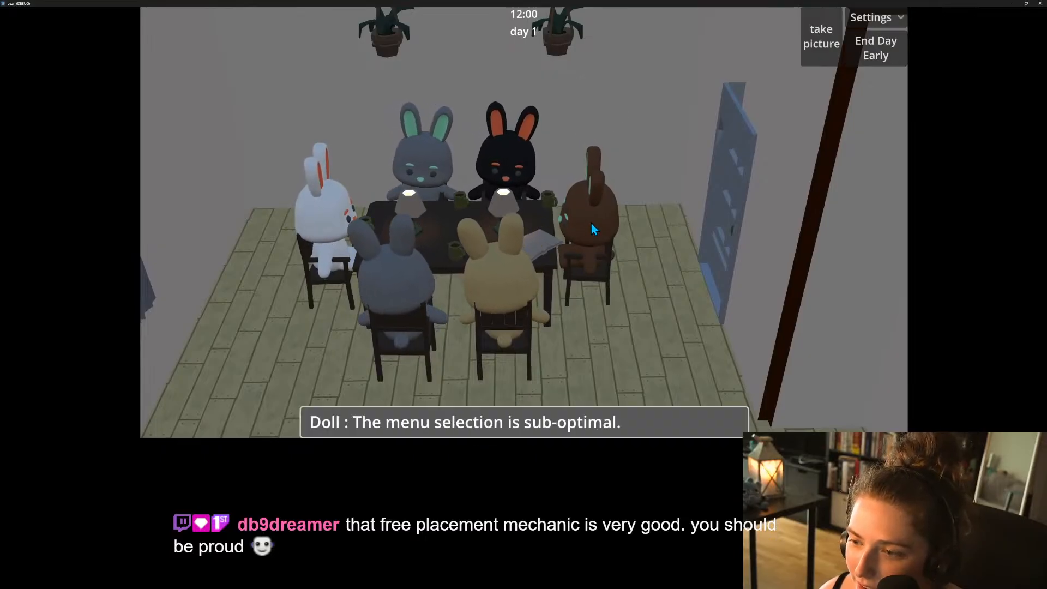
middle_drag(592, 234, 498, 231)
click(570, 231)
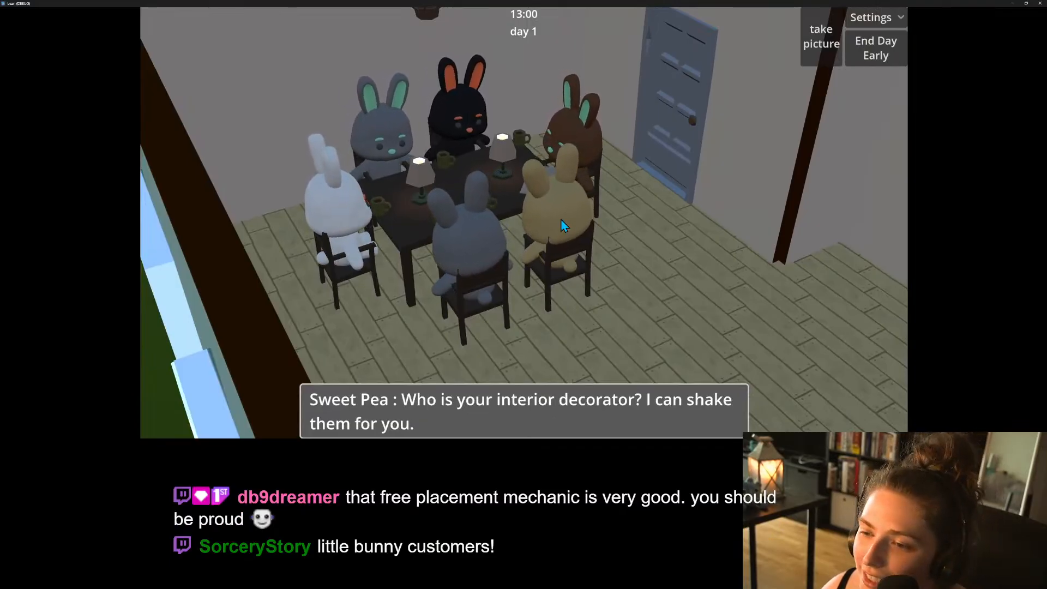
Take a picture of the customers around the dining table and save it as study group.
middle_drag(561, 218, 681, 214)
scroll(682, 214, down, 5)
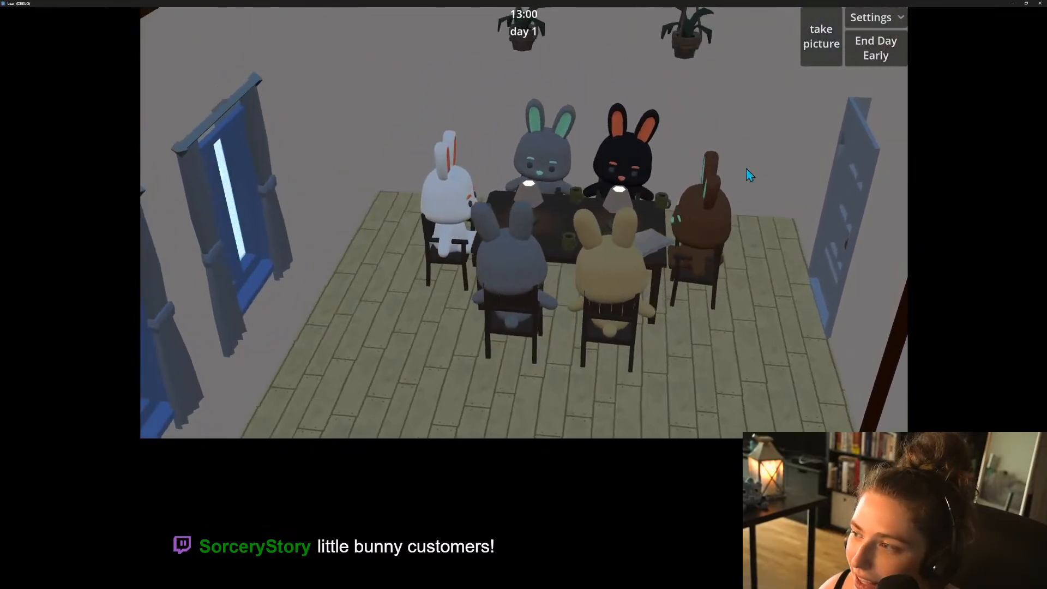
click(828, 54)
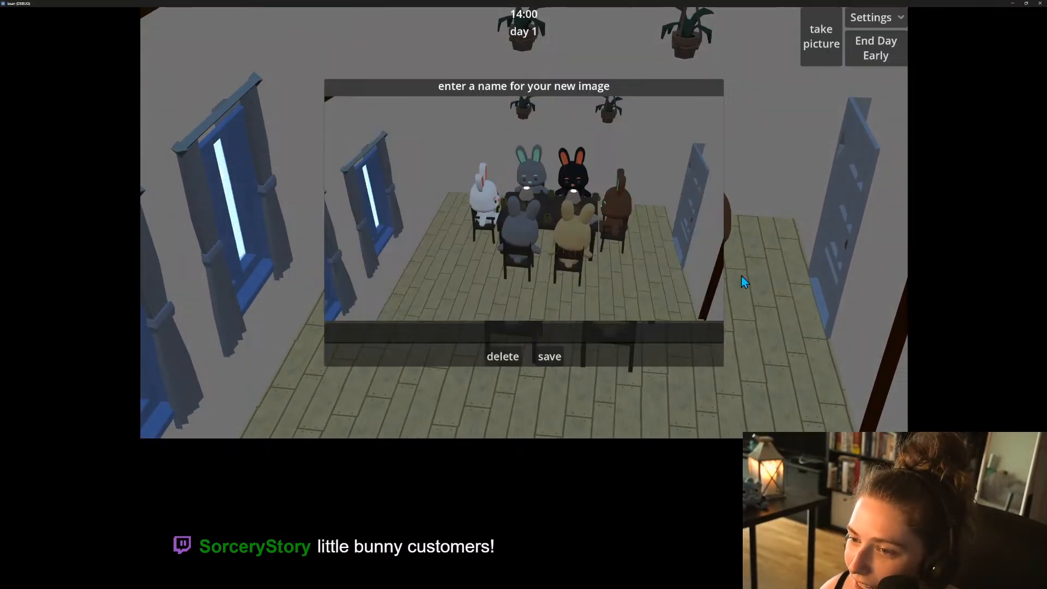
click(583, 332)
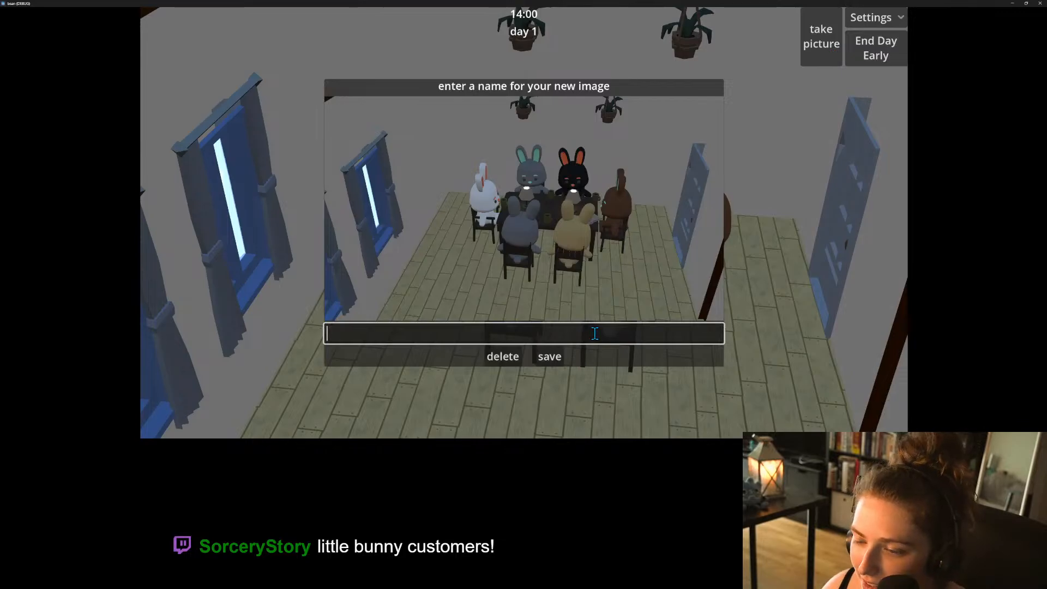
text(study grou)
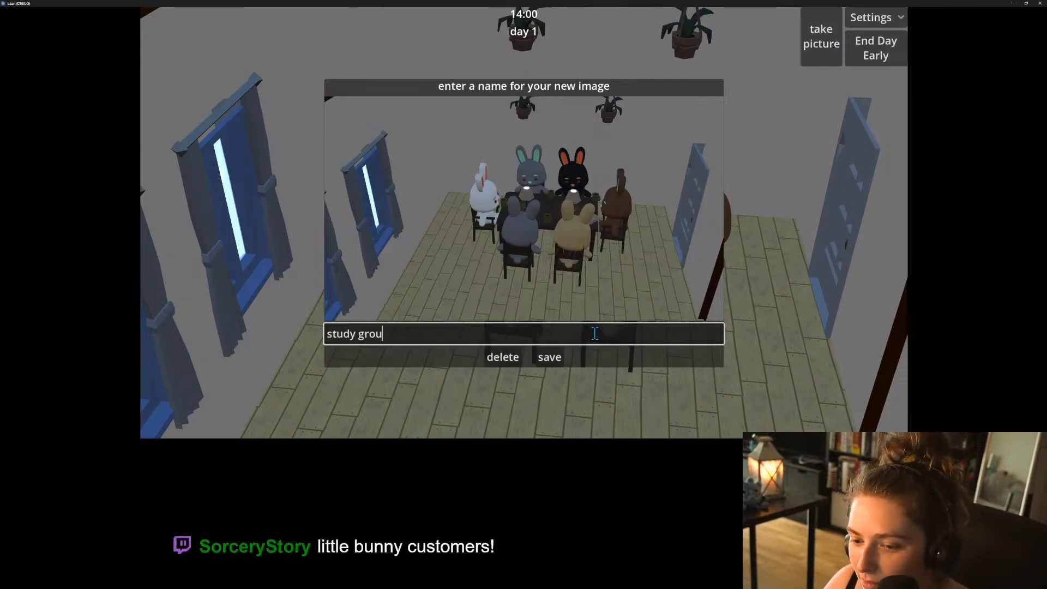
text(p)
click(563, 362)
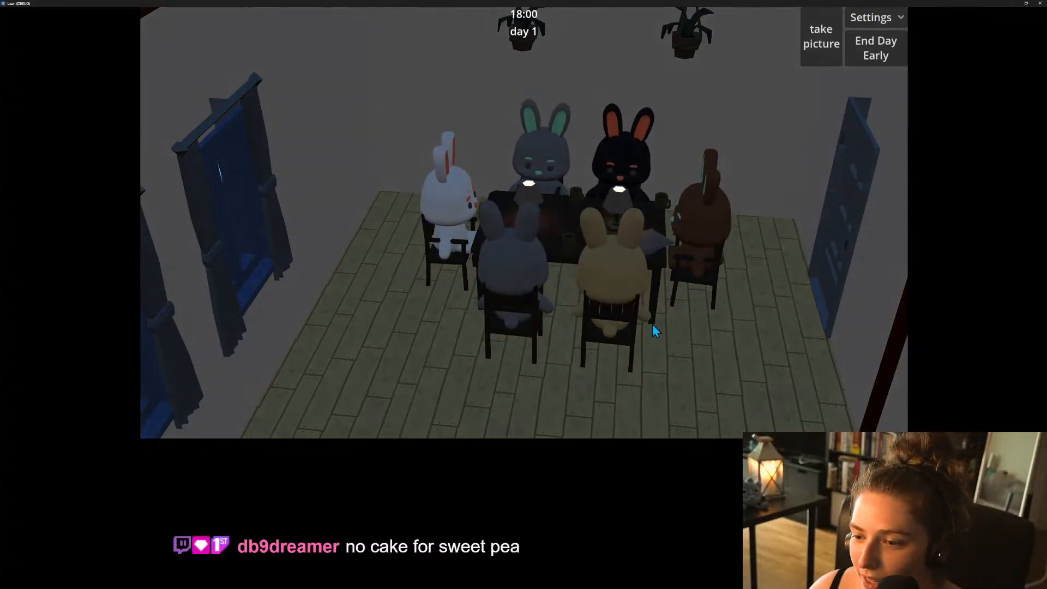
Examine the dining room and its seated customers from several angles in the evening light.
middle_drag(652, 324, 679, 319)
key(w)
key(d)
key(s)
key(a)
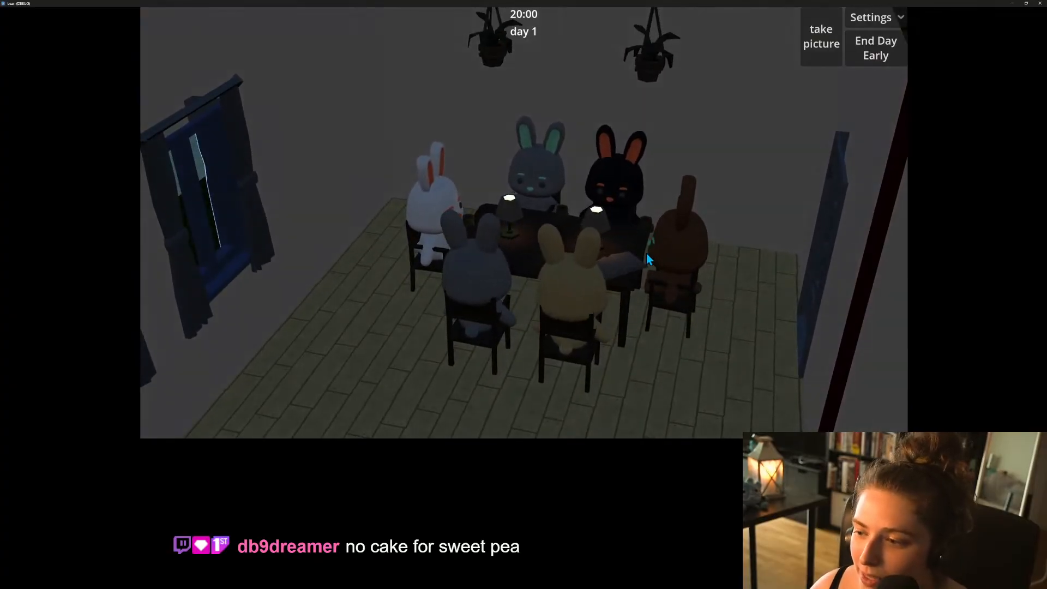
mouse_move(618, 316)
middle_down()
mouse_move(595, 312)
mouse_move(616, 306)
middle_up()
key(s)
key(a)
key(d)
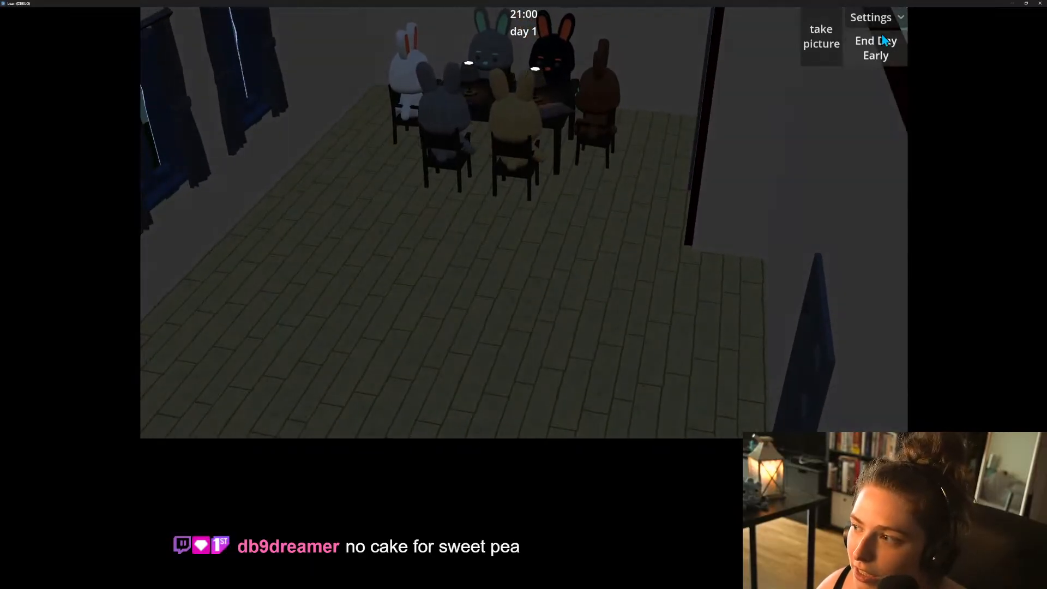
End day 1 early, dismiss its daily stats and return to furnishing the house.
click(860, 54)
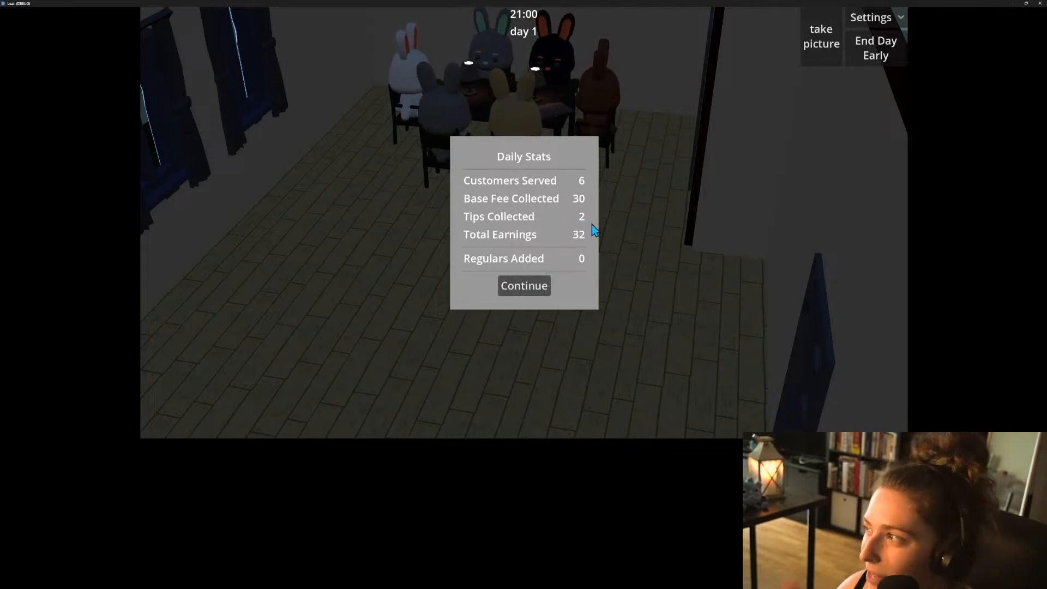
click(538, 287)
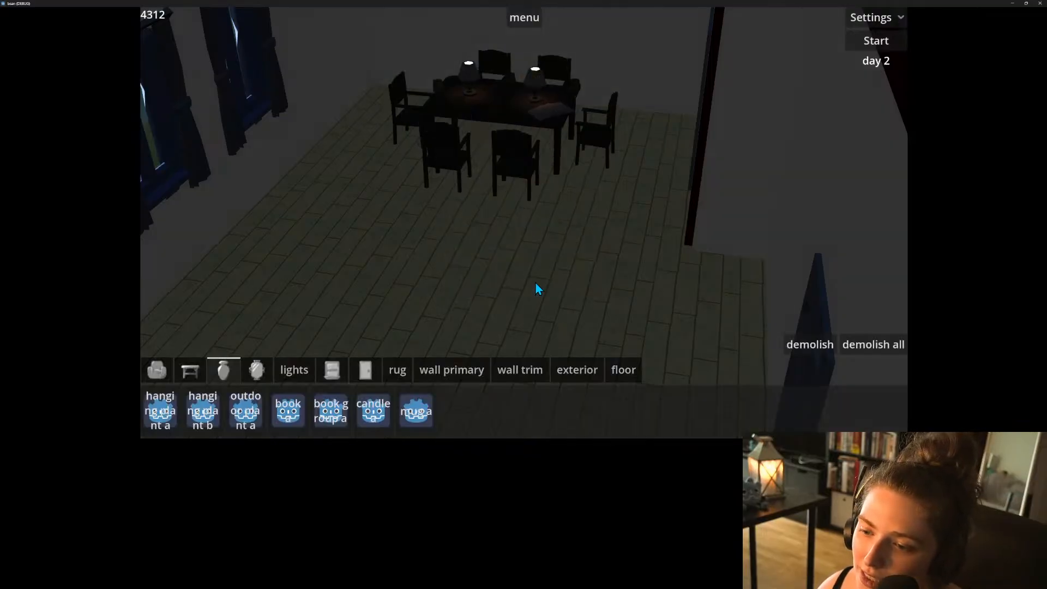
scroll(561, 280, up, 1)
scroll(561, 280, down, 3)
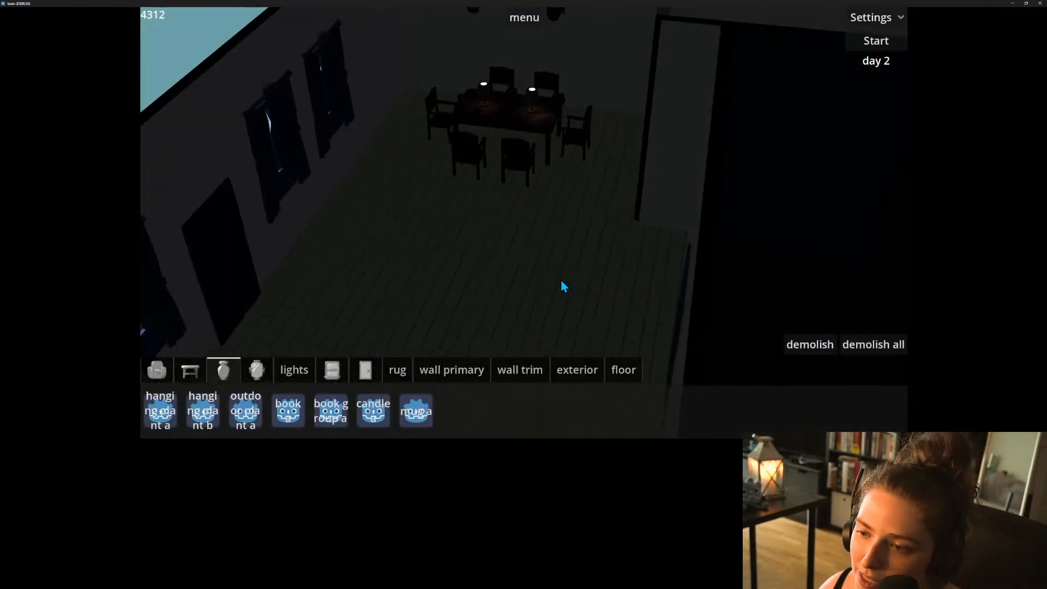
scroll(561, 280, up, 1)
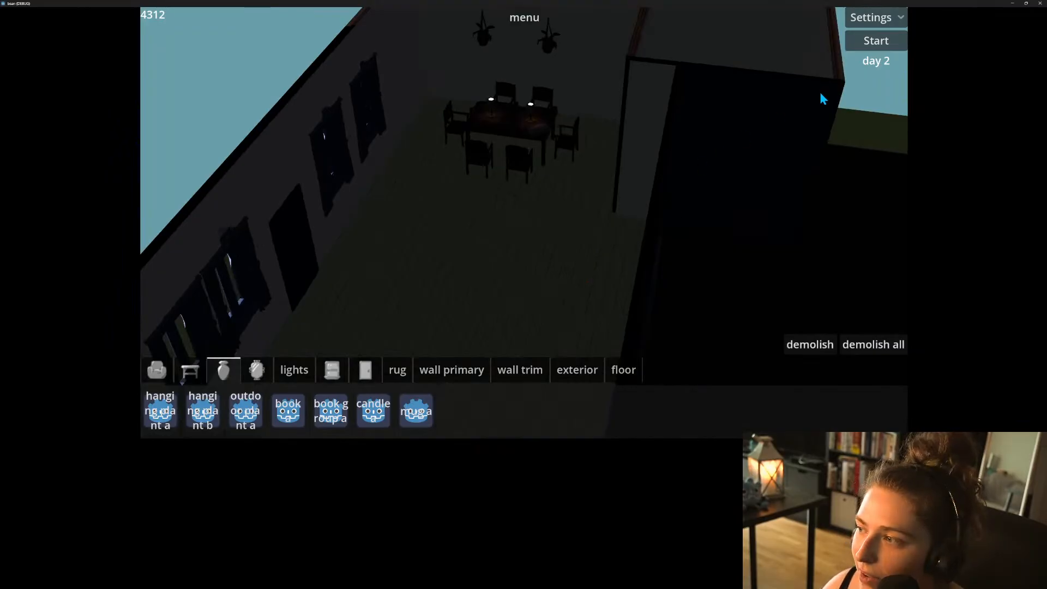
Start day 2, end it early straight away and continue past the daily stats.
click(865, 43)
click(867, 50)
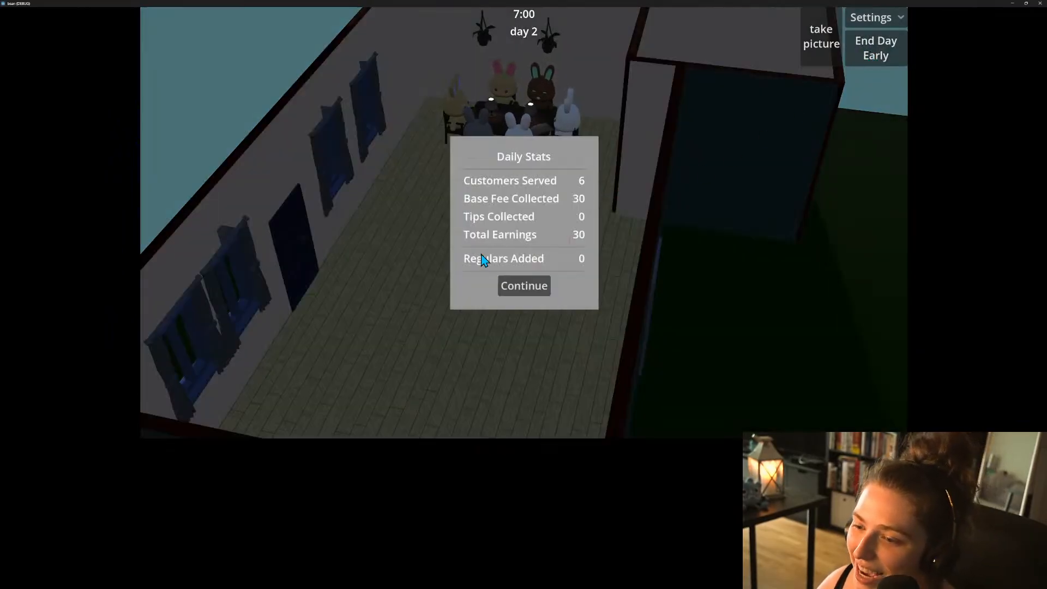
click(524, 285)
Place a dark purple double couch (couch double a) against the wall between the two doors, facing into the room.
scroll(508, 294, down, 2)
scroll(511, 276, up, 2)
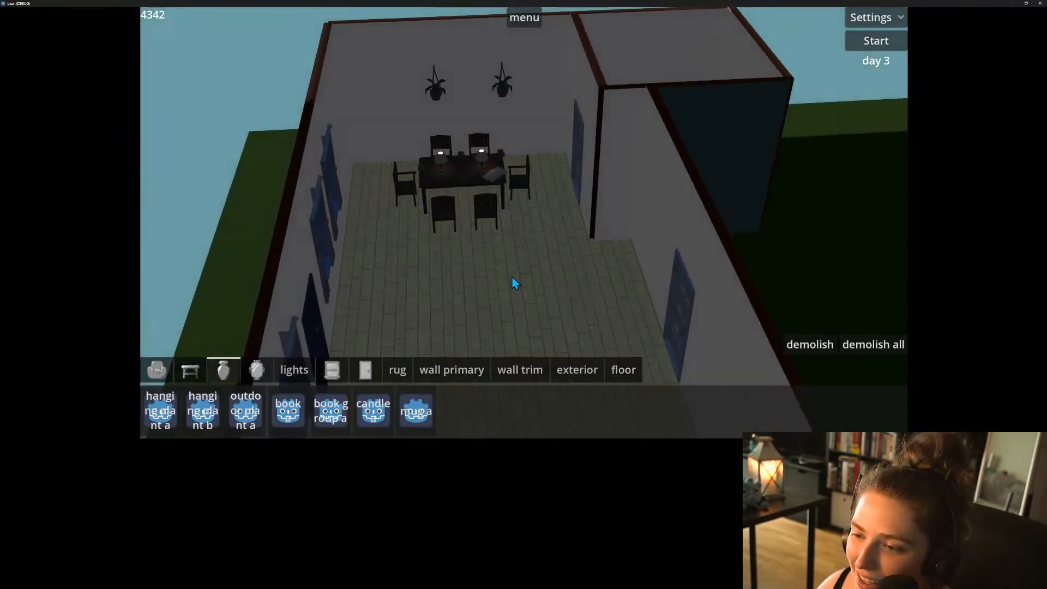
middle_drag(512, 270, 442, 270)
scroll(441, 270, down, 2)
scroll(462, 274, up, 2)
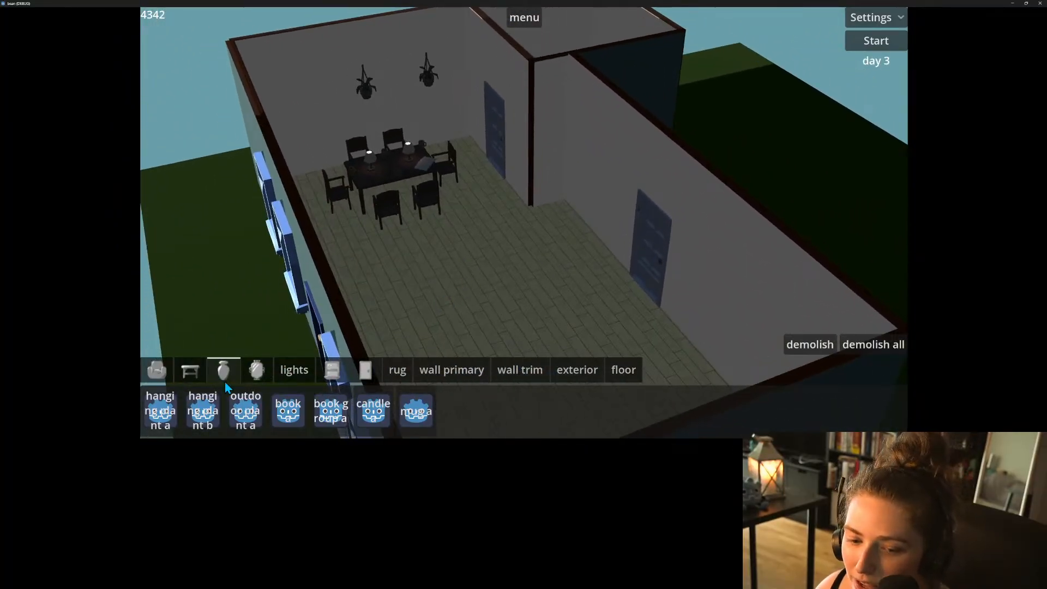
click(161, 377)
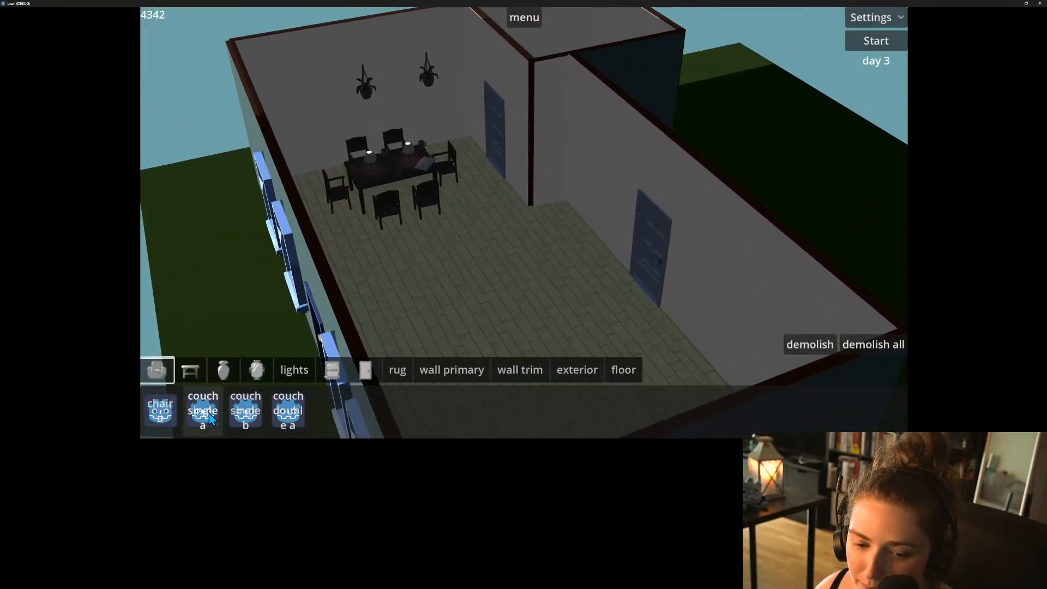
click(292, 425)
click(556, 250)
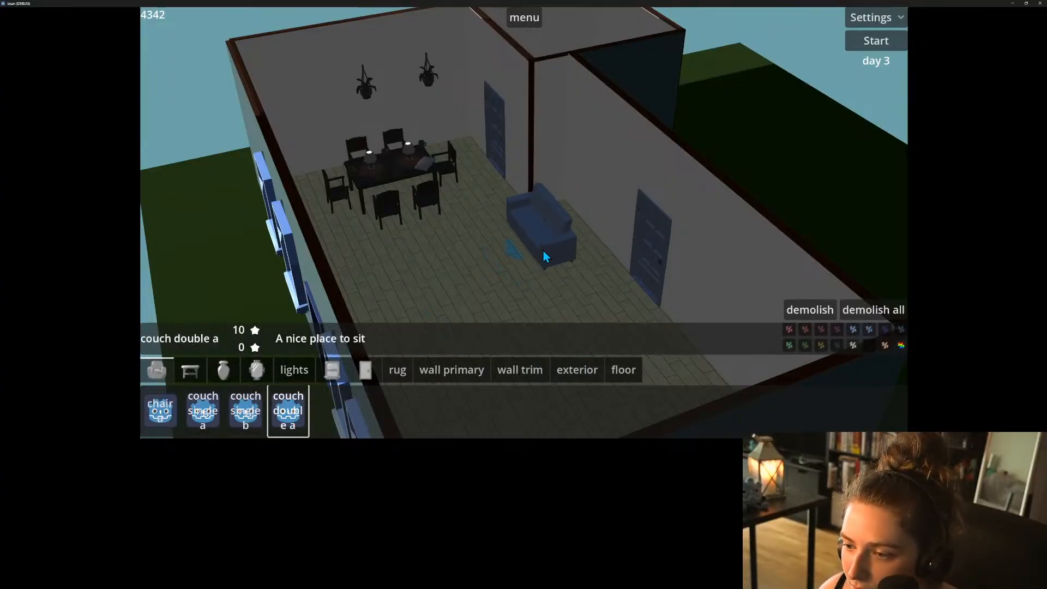
click(836, 332)
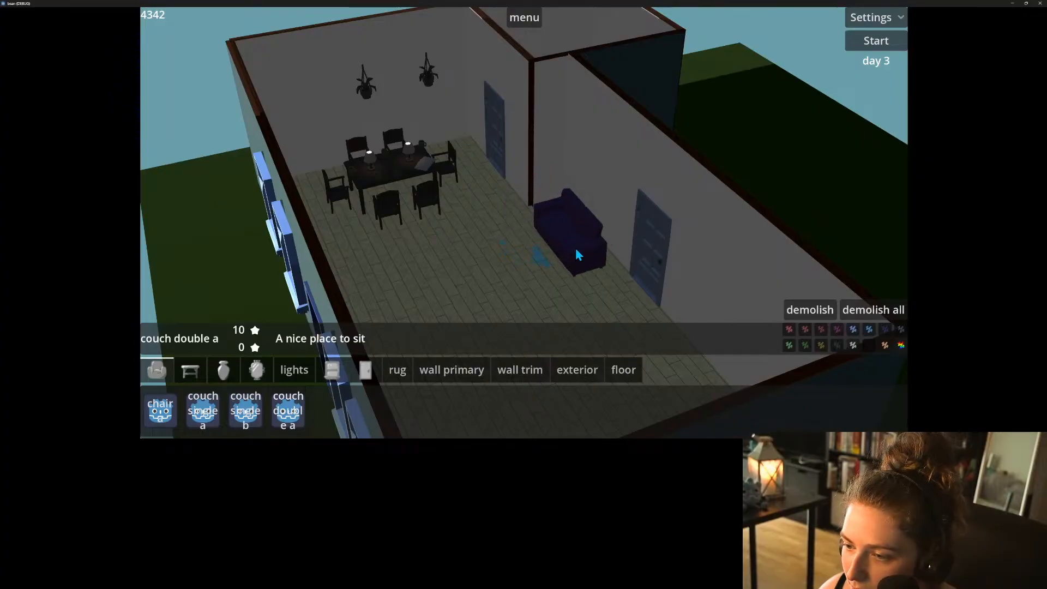
click(575, 247)
Place a dark standing lamp (lamp standing a) beside the purple couch, on the side nearer the dining table.
middle_drag(528, 290, 313, 245)
scroll(448, 247, up, 3)
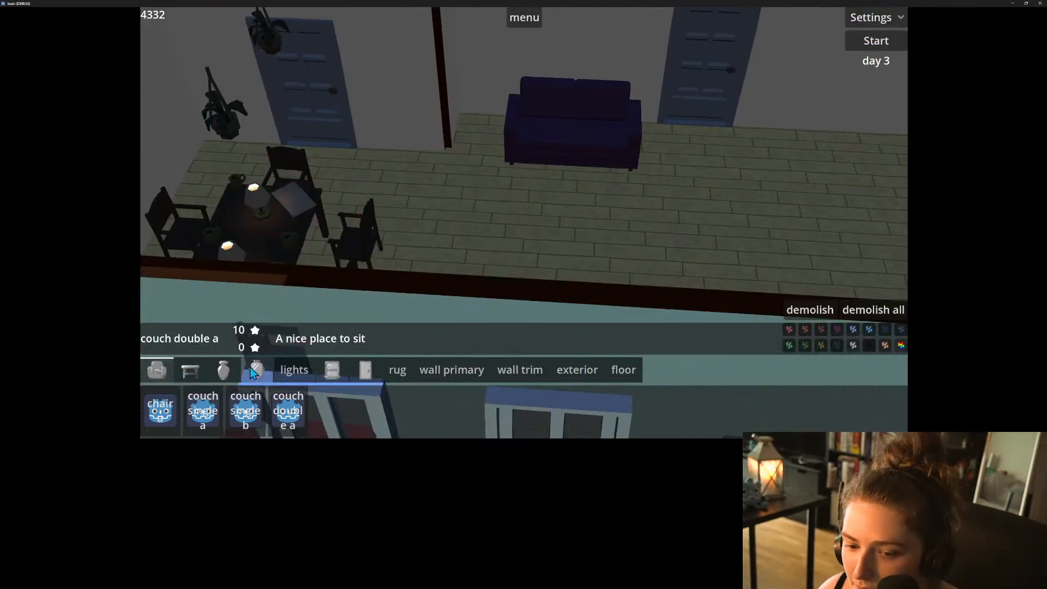
click(294, 370)
click(209, 432)
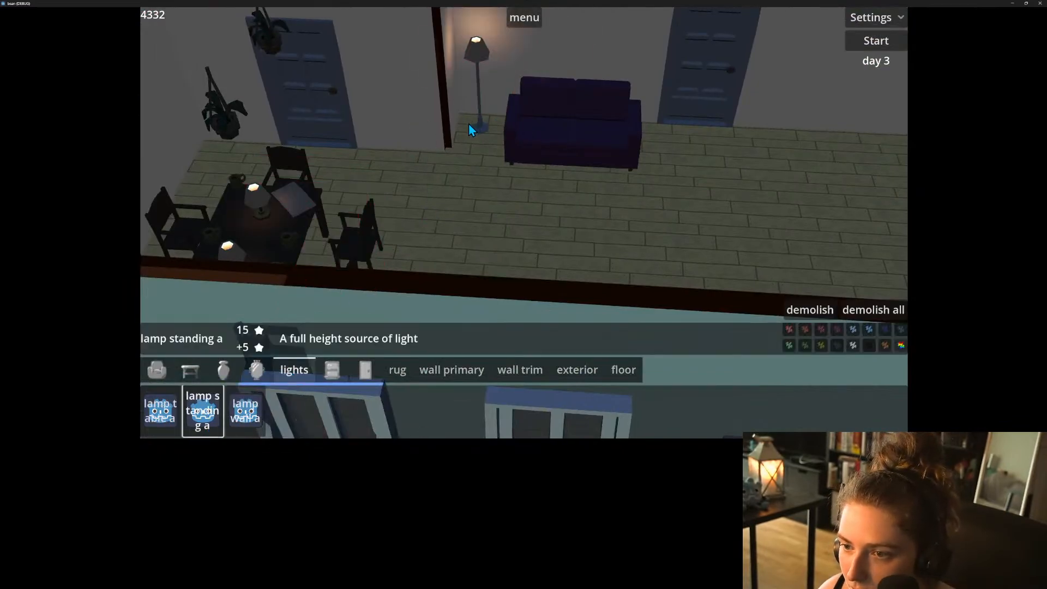
click(469, 124)
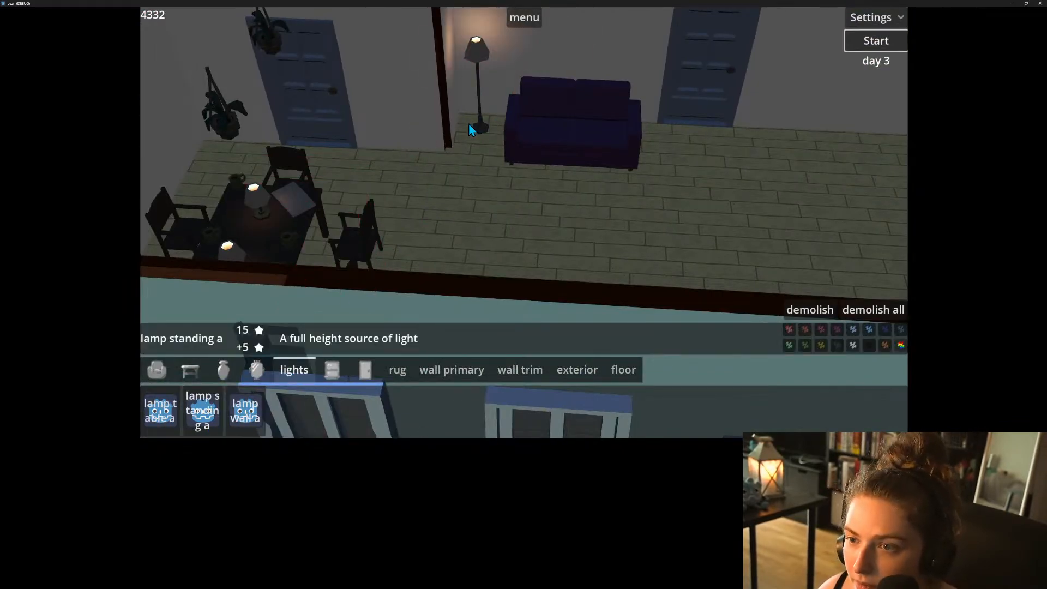
click(469, 123)
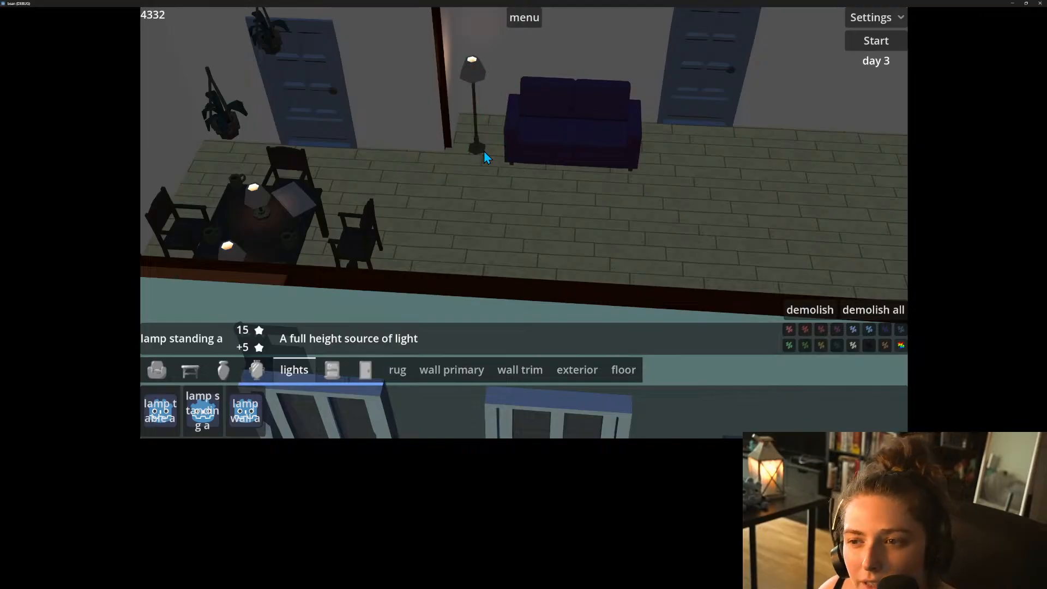
click(483, 150)
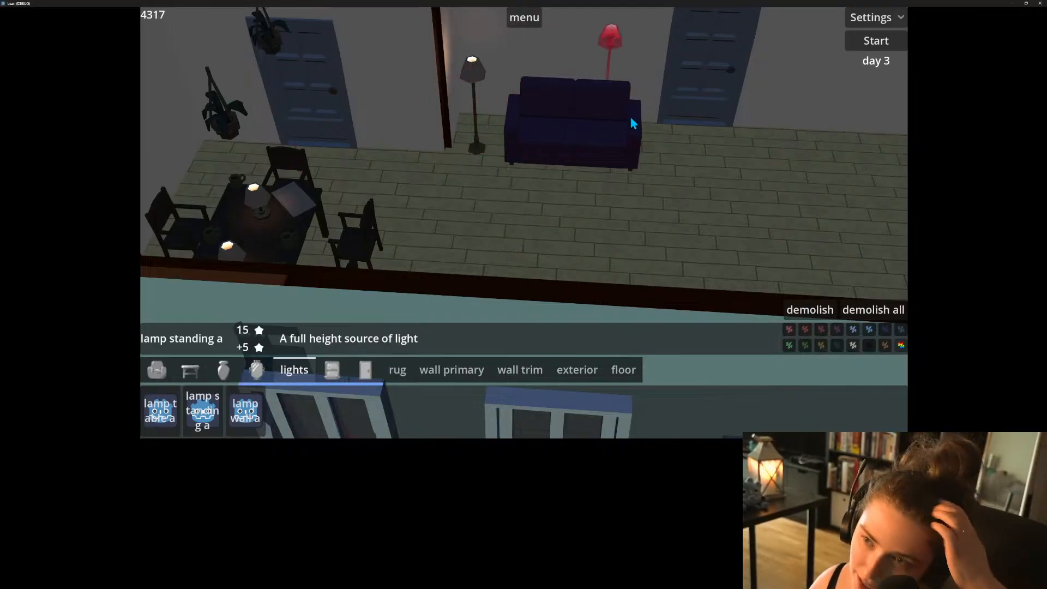
Place a dark coffee table (table coffee a) lengthwise in front of the purple couch.
click(152, 416)
key(s)
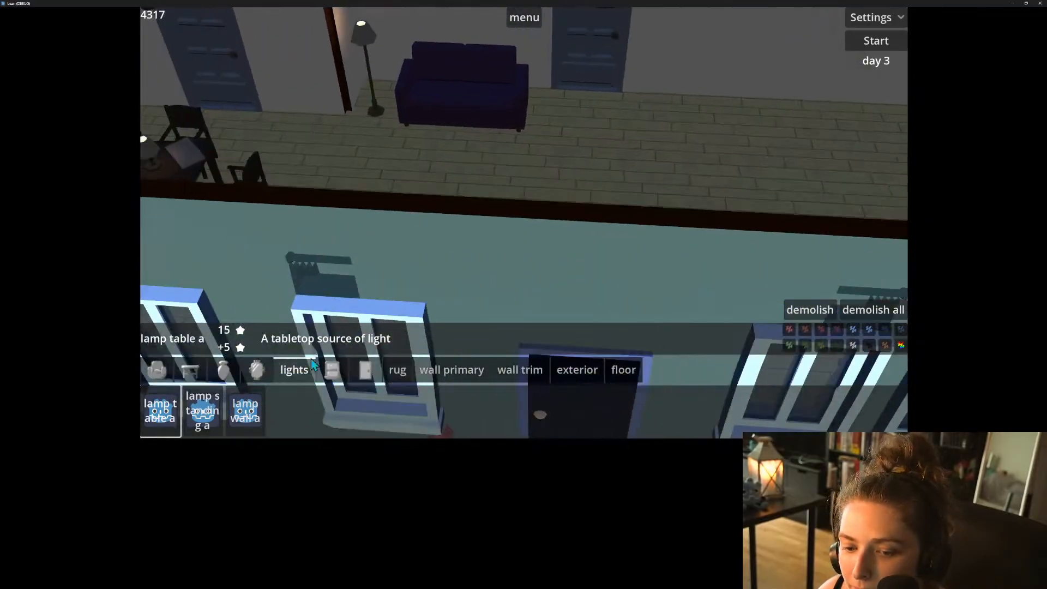
click(191, 370)
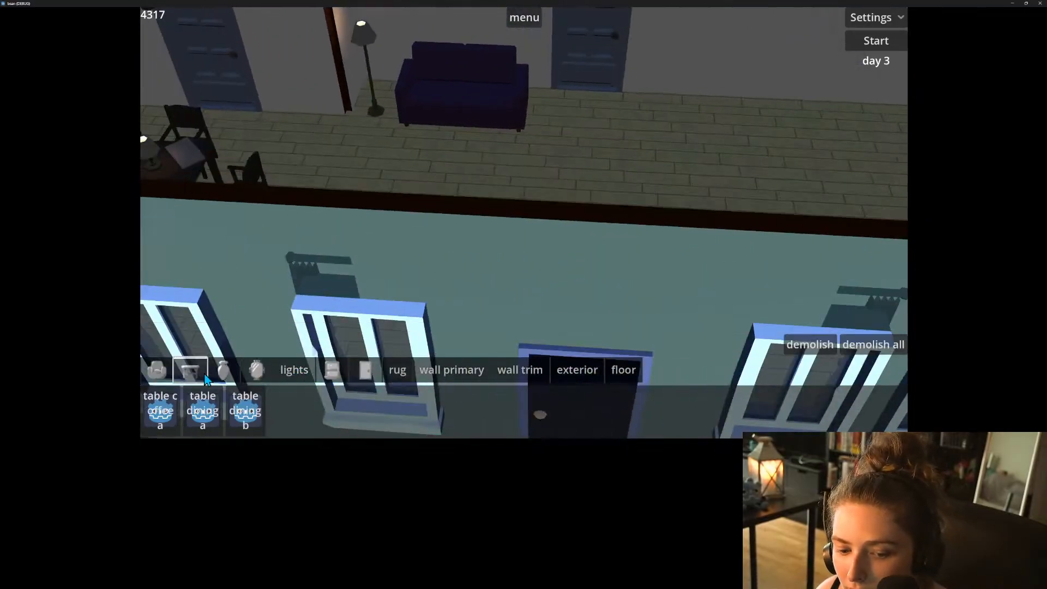
click(161, 414)
key(w)
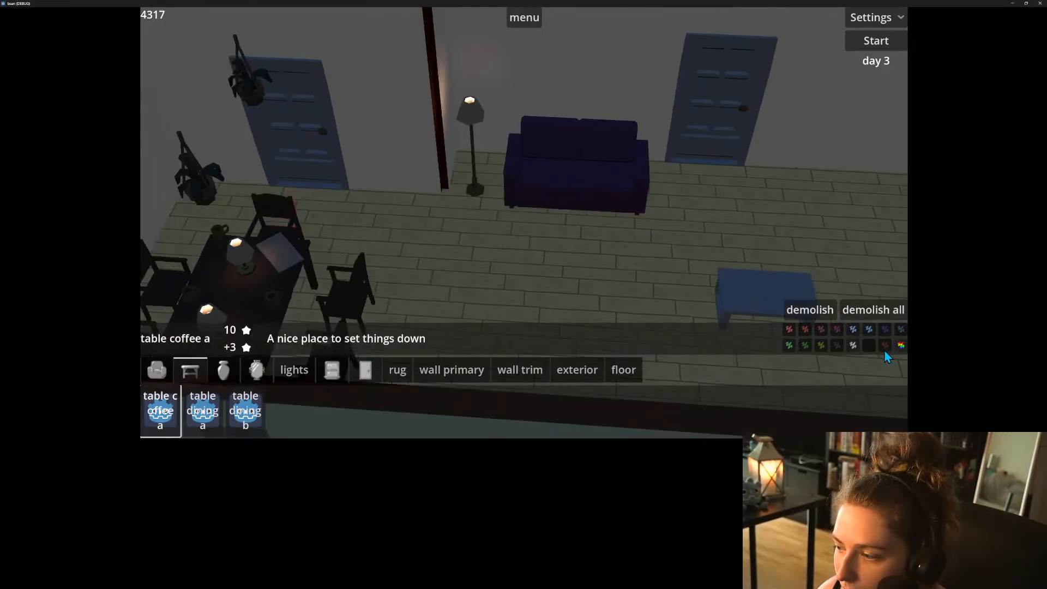
click(602, 269)
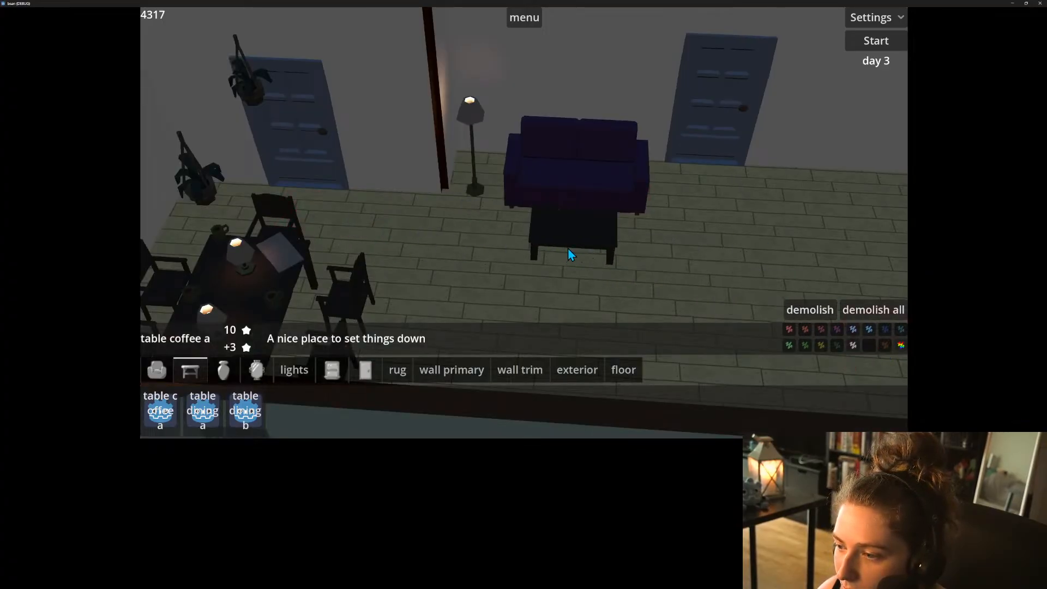
click(580, 256)
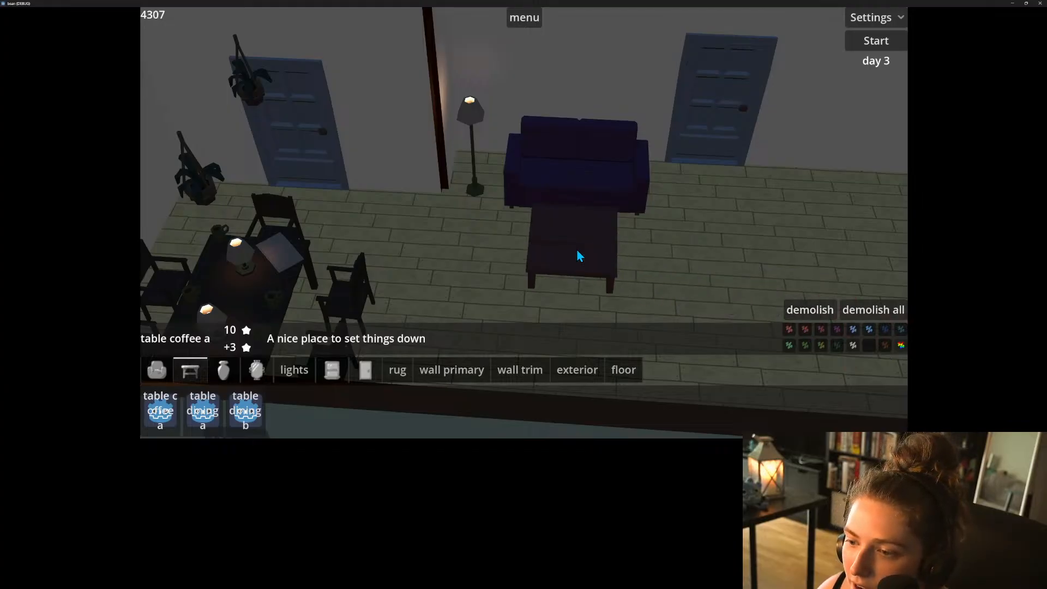
Place three table lamps (lamp table a) in a row along the coffee table.
middle_drag(454, 292, 636, 298)
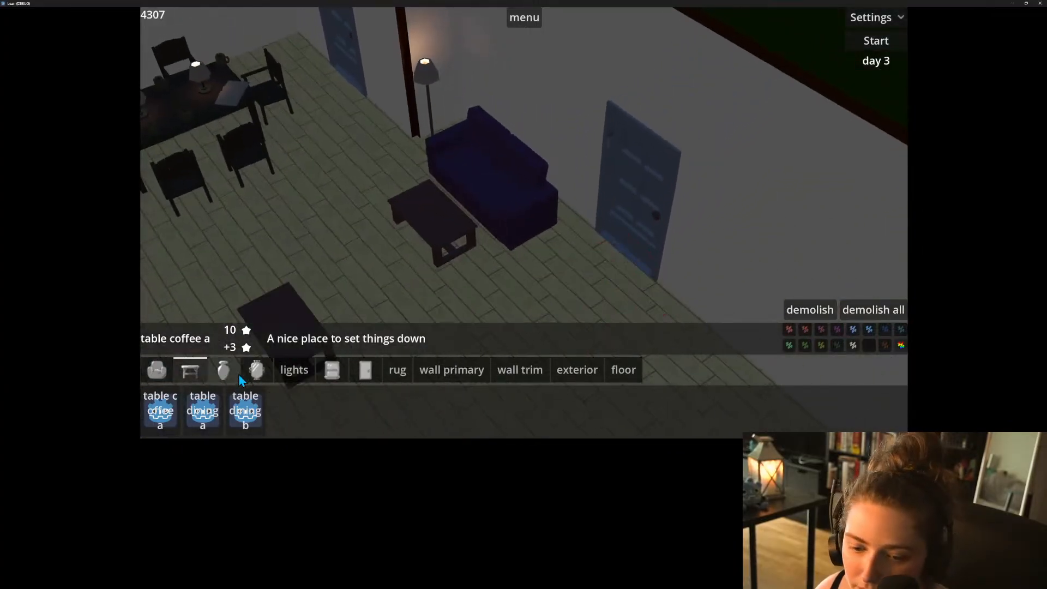
click(284, 373)
click(160, 410)
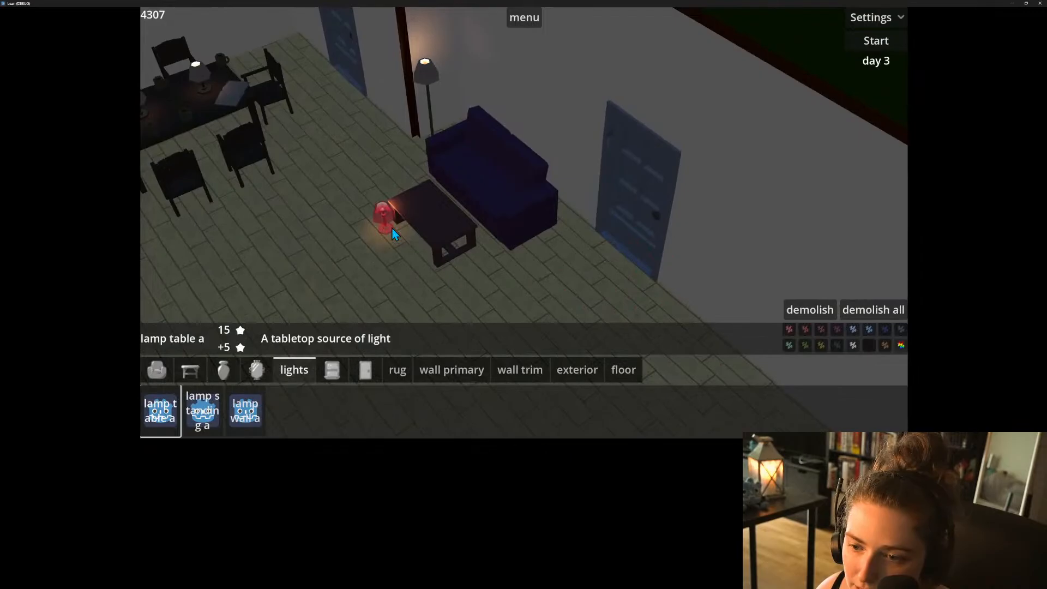
click(415, 205)
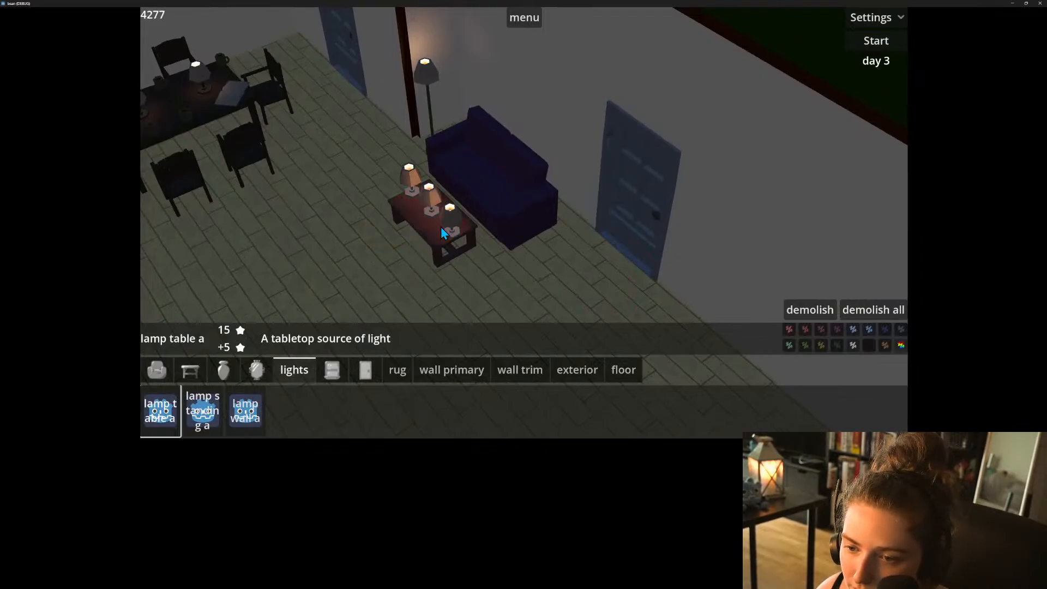
click(442, 228)
Try to place a candle (candle a) between the lamps on the coffee table.
middle_drag(443, 286, 436, 299)
click(227, 375)
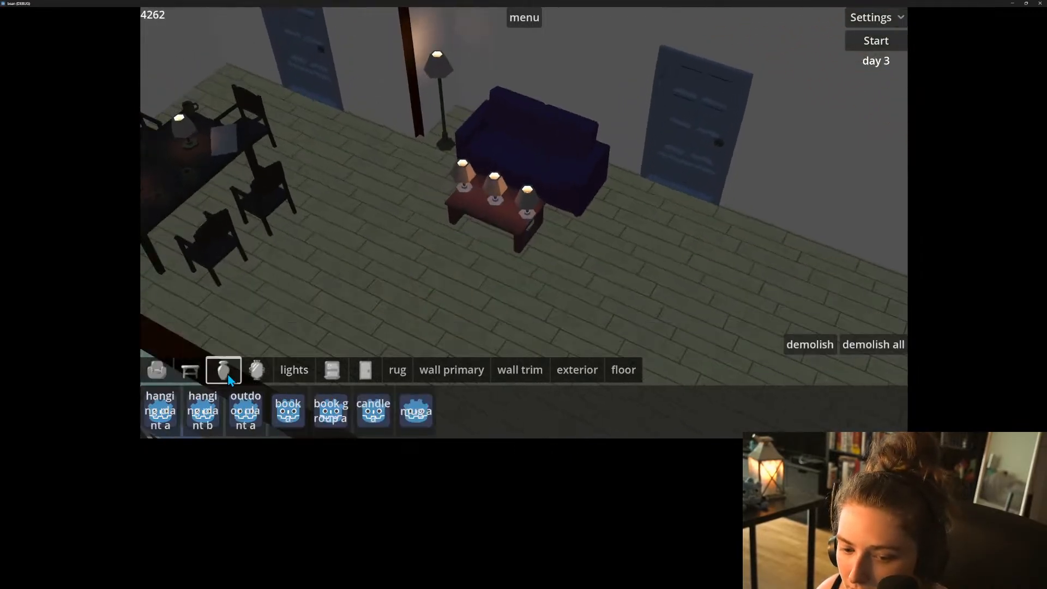
click(360, 417)
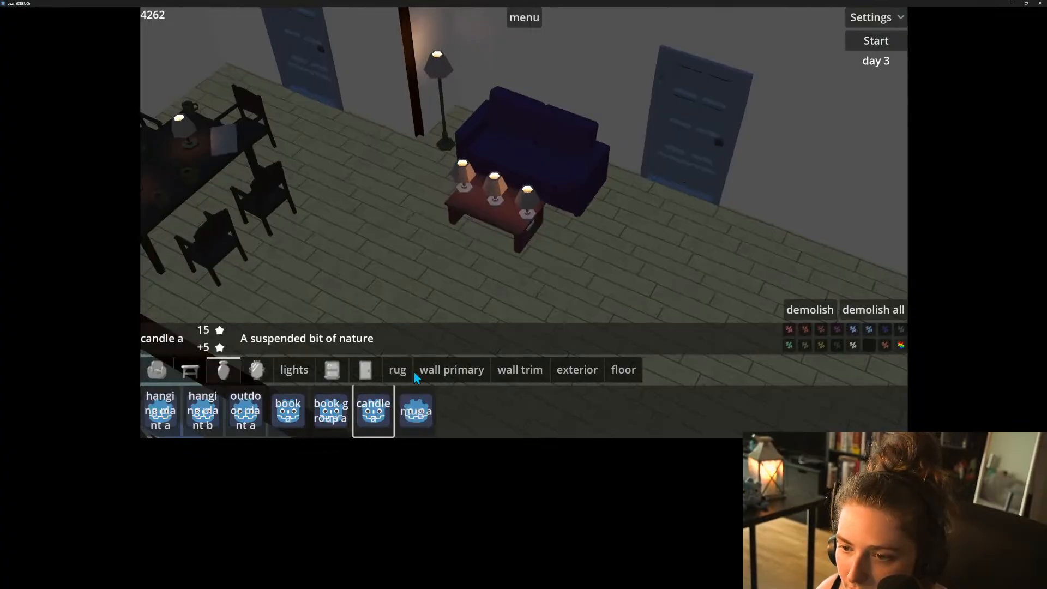
click(482, 186)
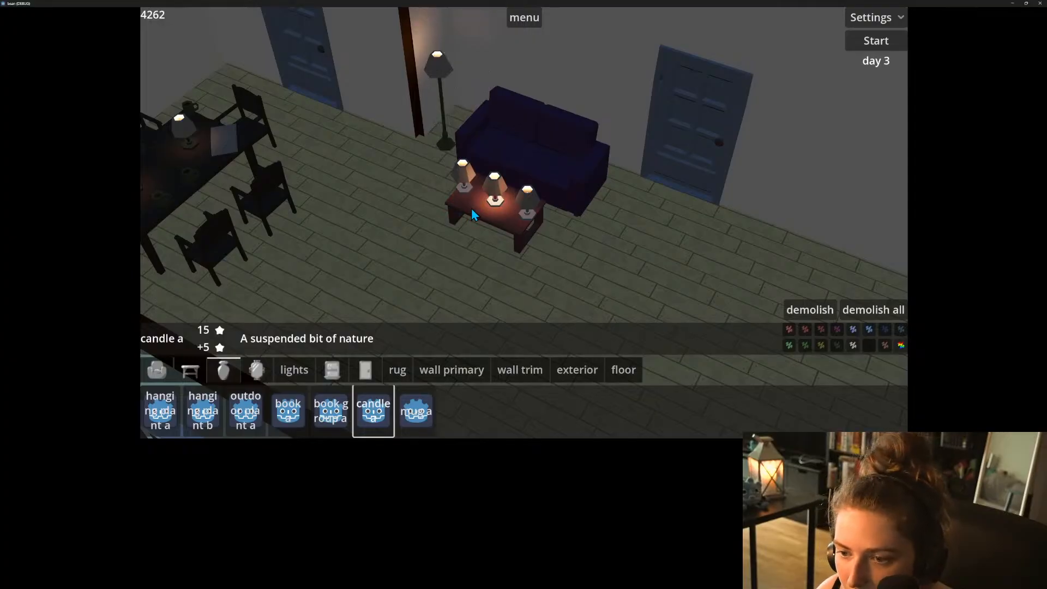
click(476, 212)
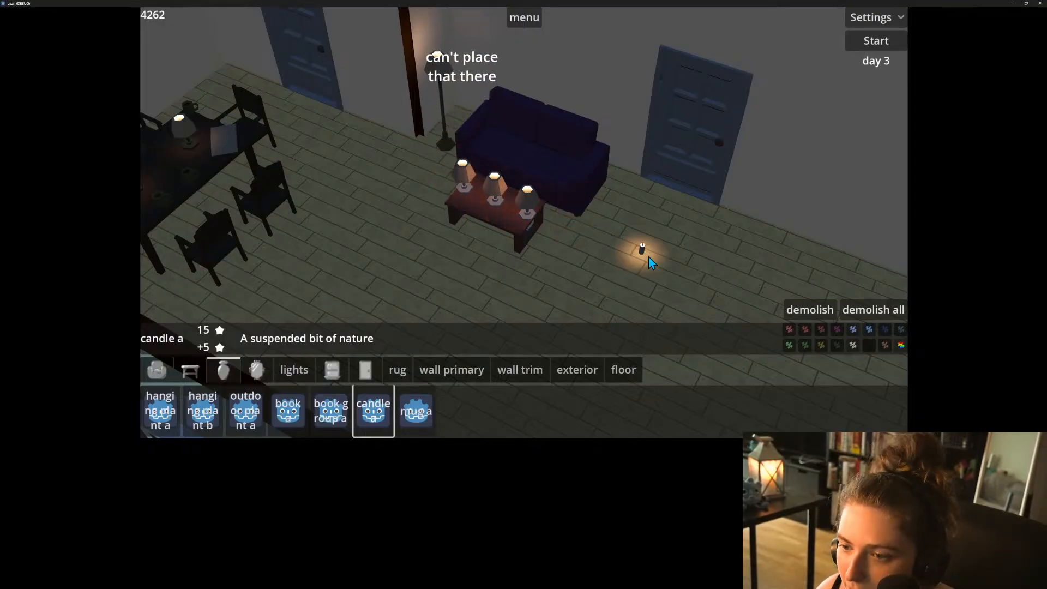
Start day 3 and view the customers seated at the dining table and on the couch.
click(876, 41)
middle_drag(525, 276, 571, 253)
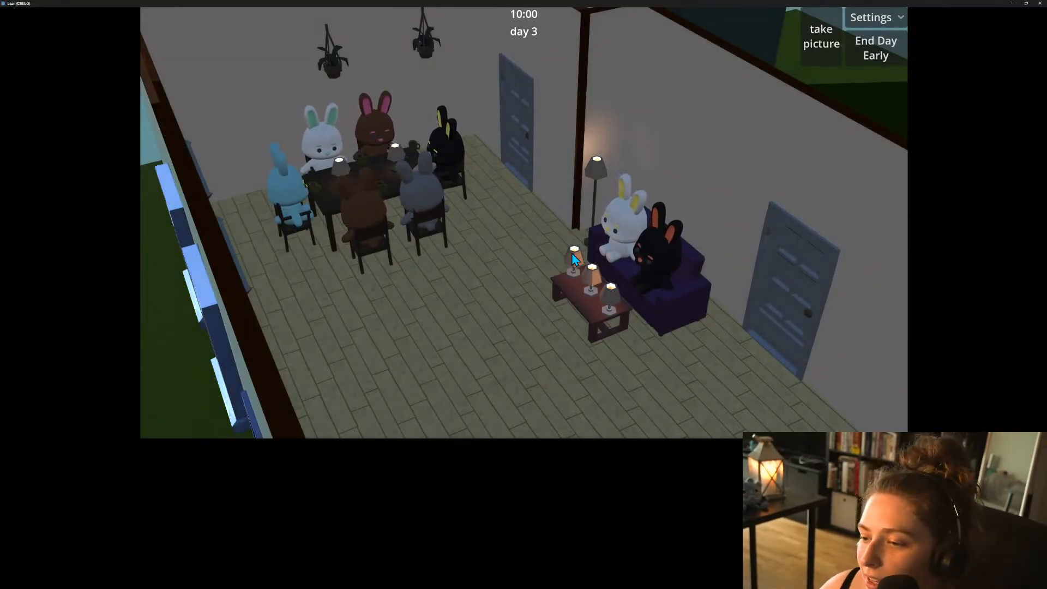
middle_drag(610, 282, 674, 283)
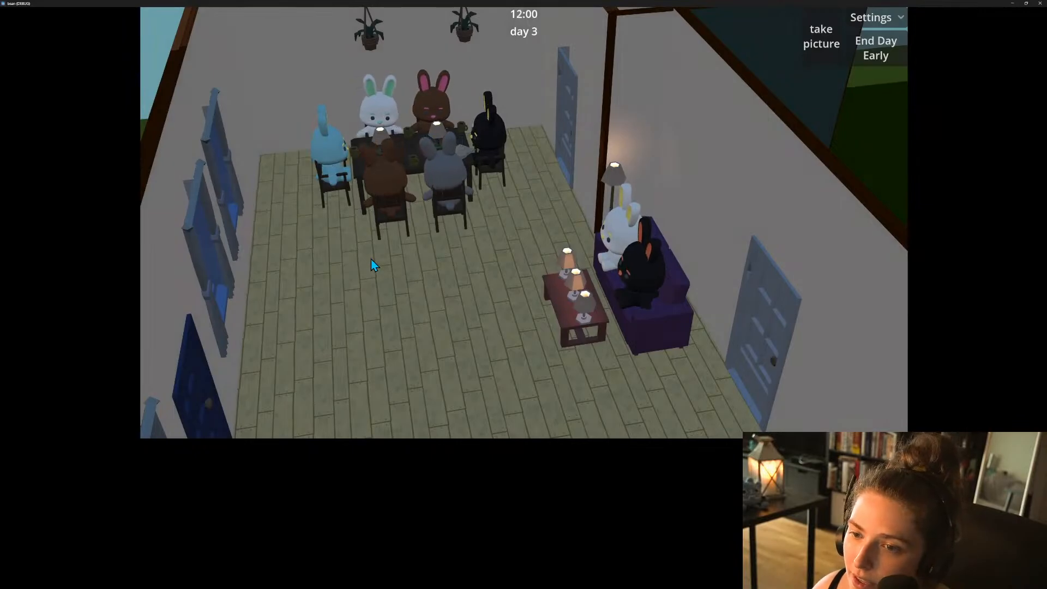
middle_drag(371, 260, 532, 260)
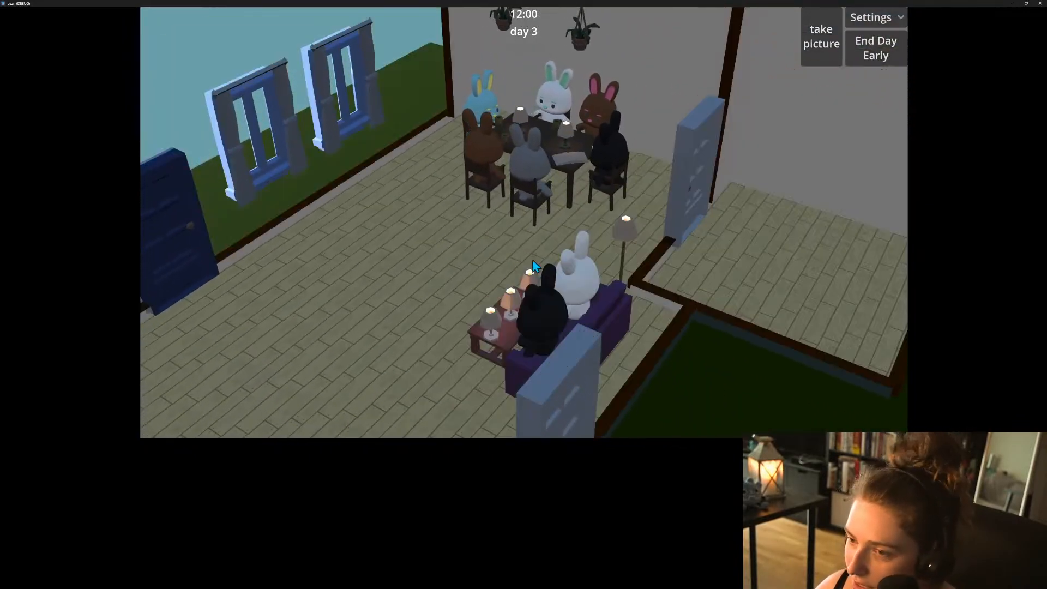
Examine the occupied house from several angles and distances, checking the customers for speech bubbles.
key(d)
key(a)
key(s)
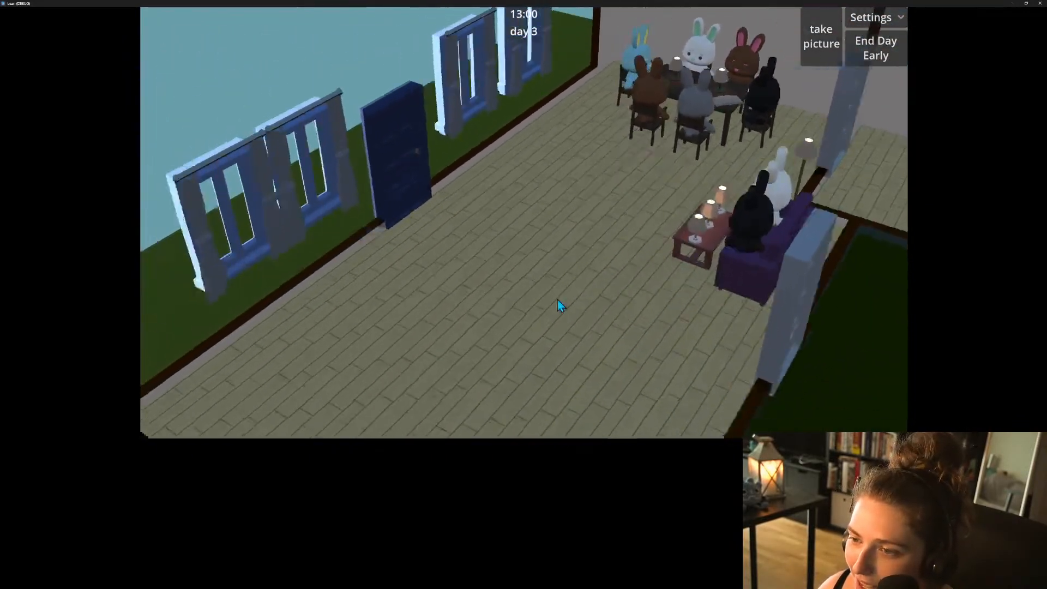
key(s)
scroll(561, 292, up, 3)
scroll(561, 292, down, 5)
middle_drag(561, 291, 378, 306)
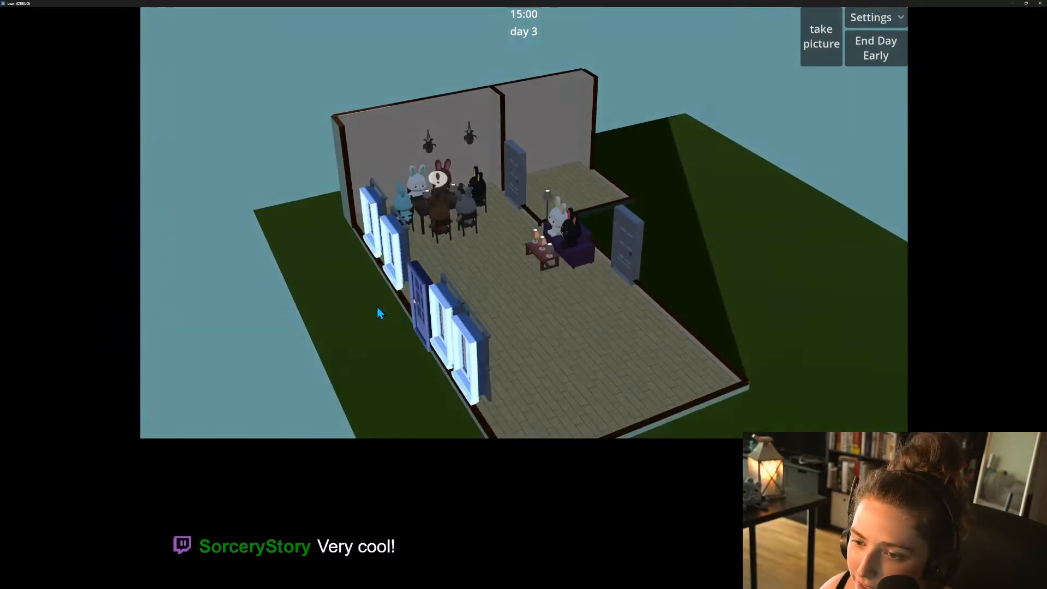
scroll(380, 282, down, 3)
scroll(381, 281, up, 2)
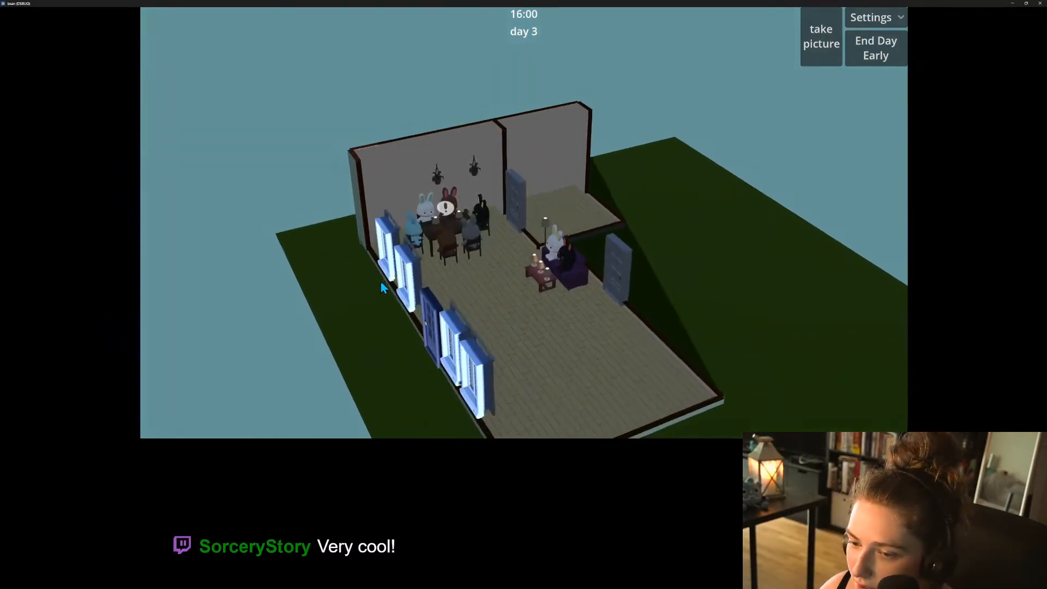
Talk to the flagged customer at the dining table and read through the remarks to the end.
click(444, 217)
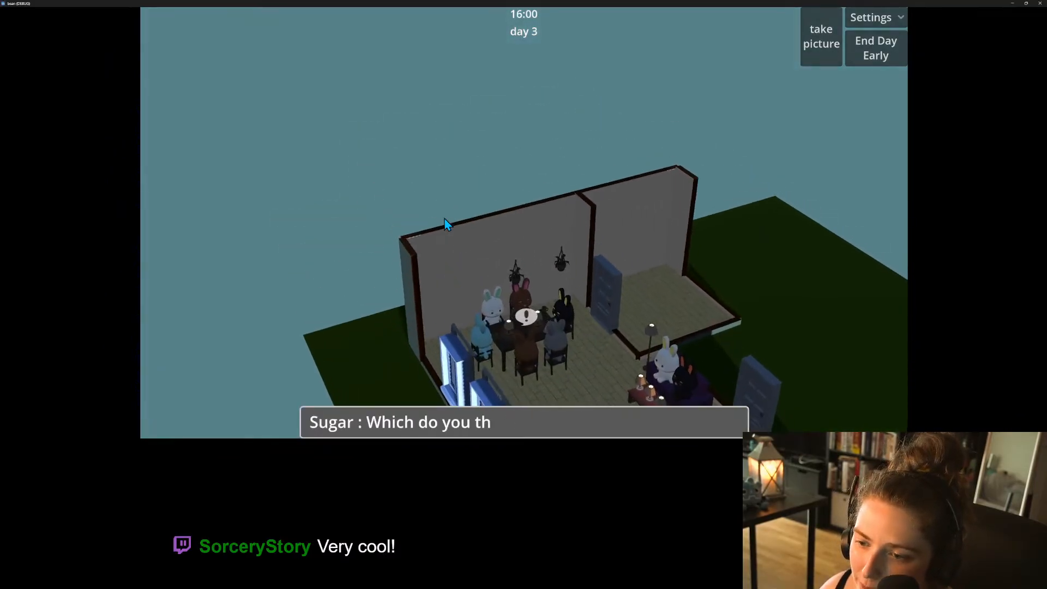
click(535, 355)
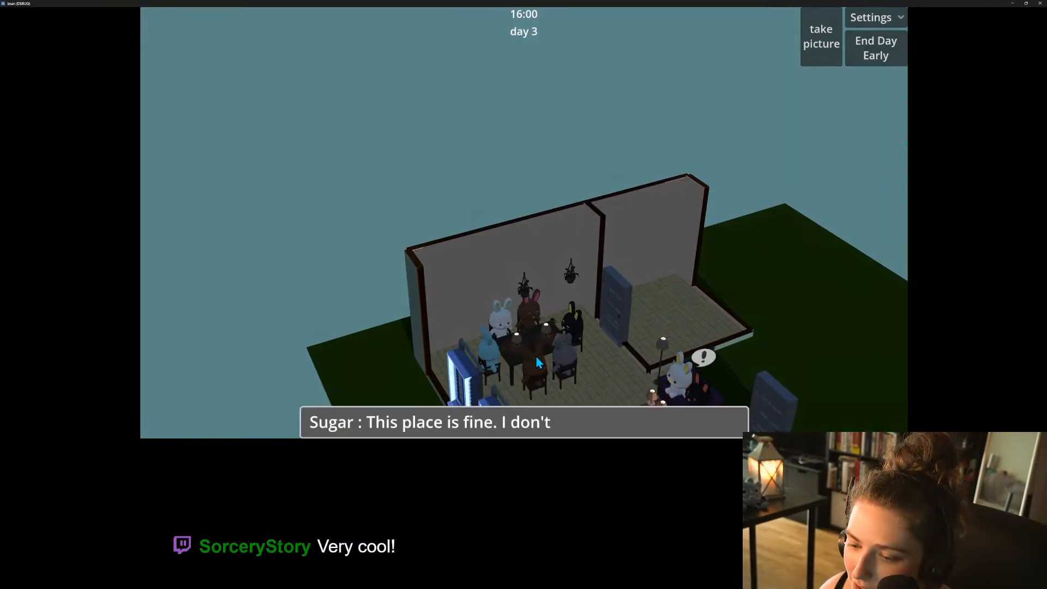
click(536, 355)
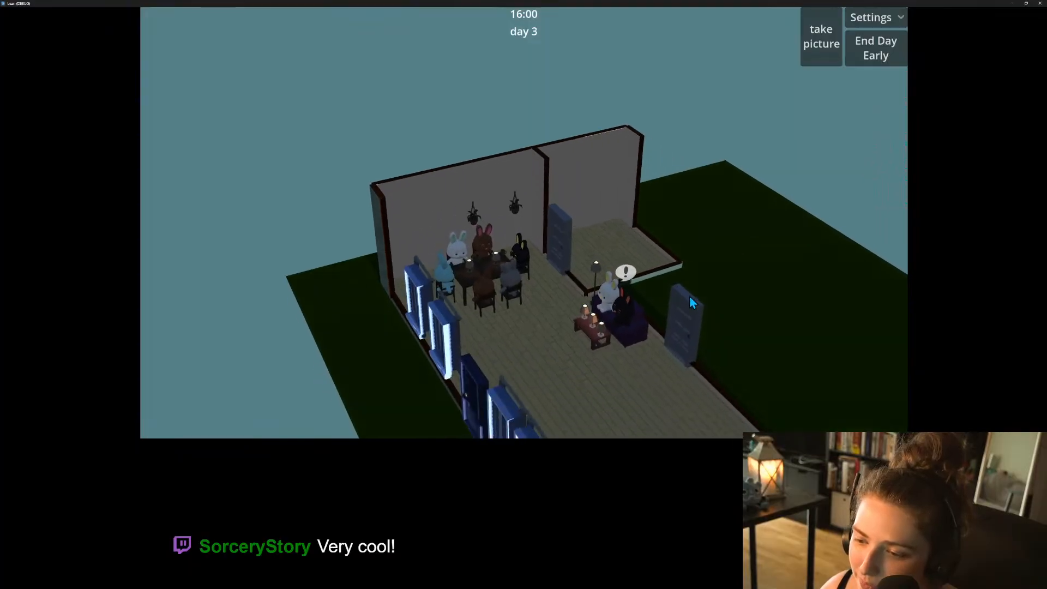
Read through the remarks of the flagged customer on the couch, close the dialogue and open the settings options.
click(563, 263)
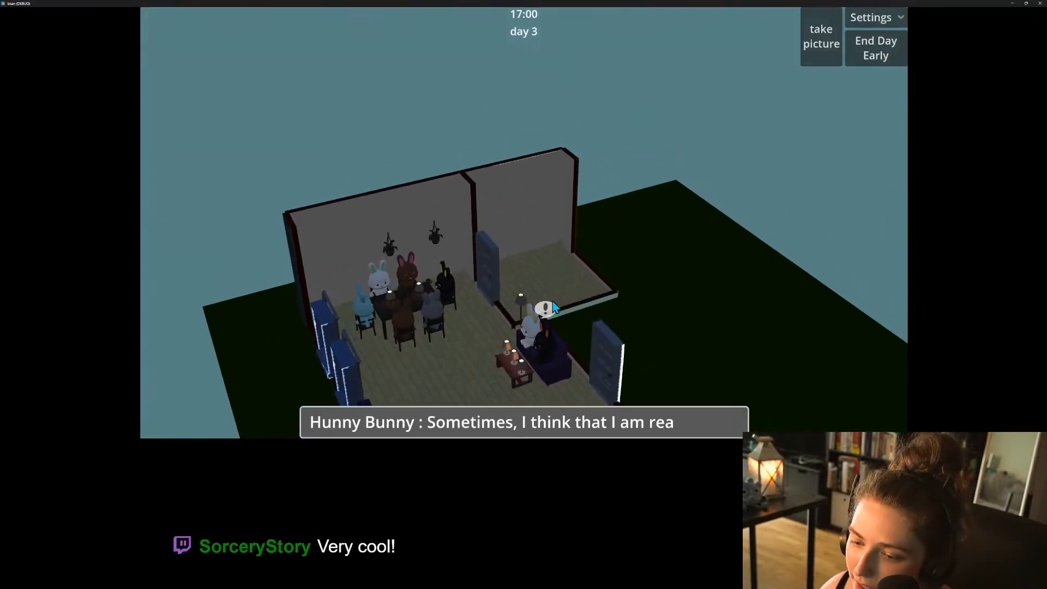
click(550, 347)
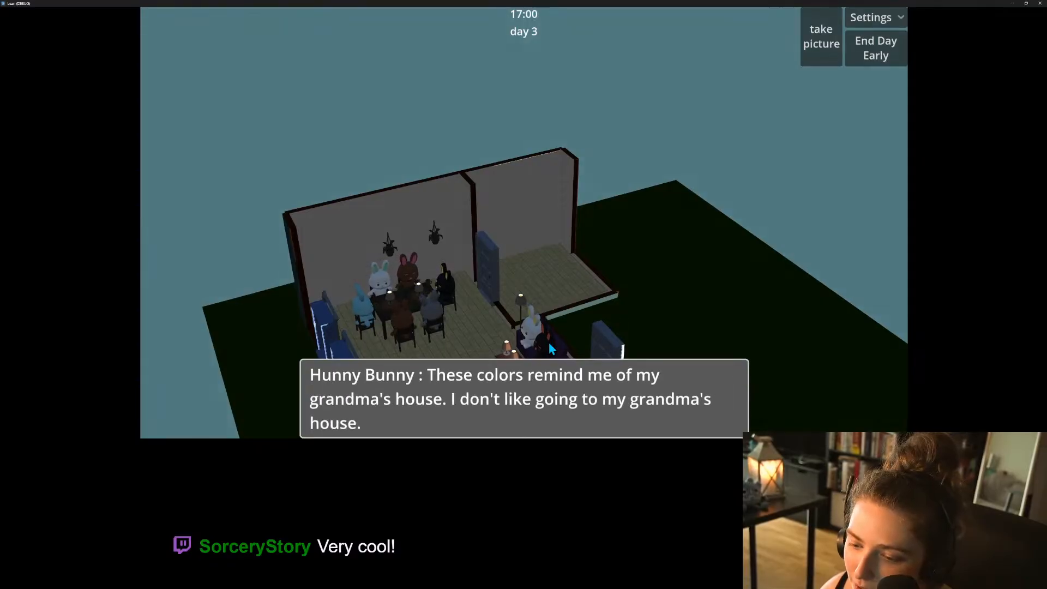
click(551, 347)
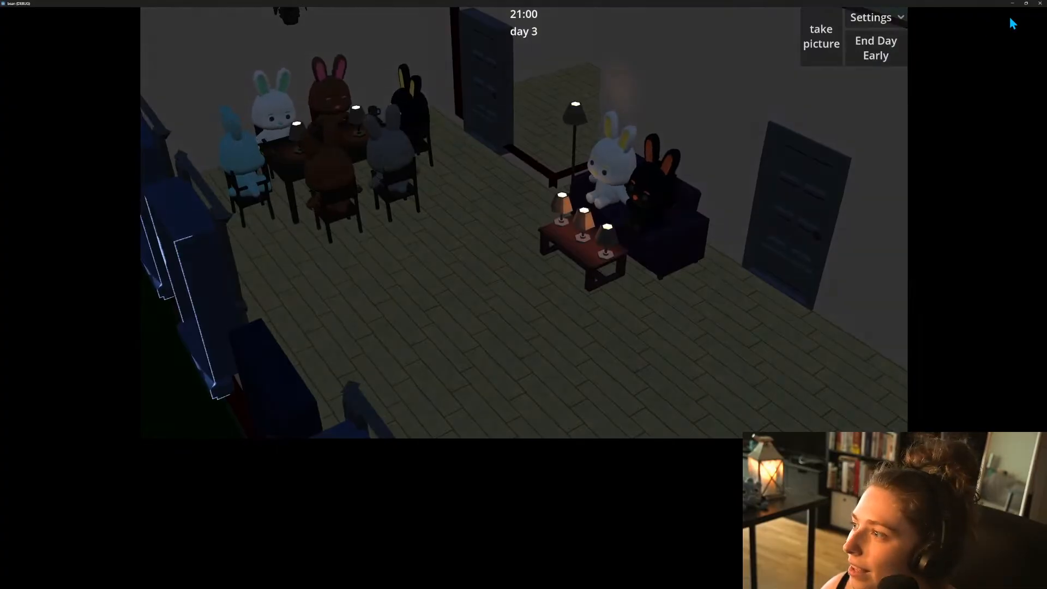
click(900, 18)
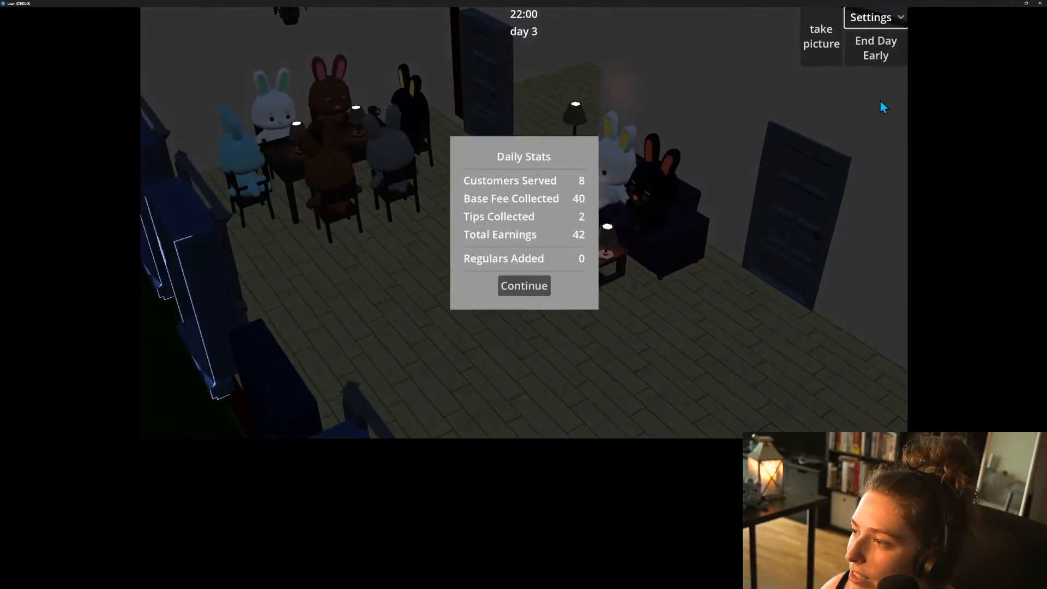
Dismiss the daily stats, close the running game and switch from Godot to the furniture file in Blender.
click(525, 286)
click(875, 18)
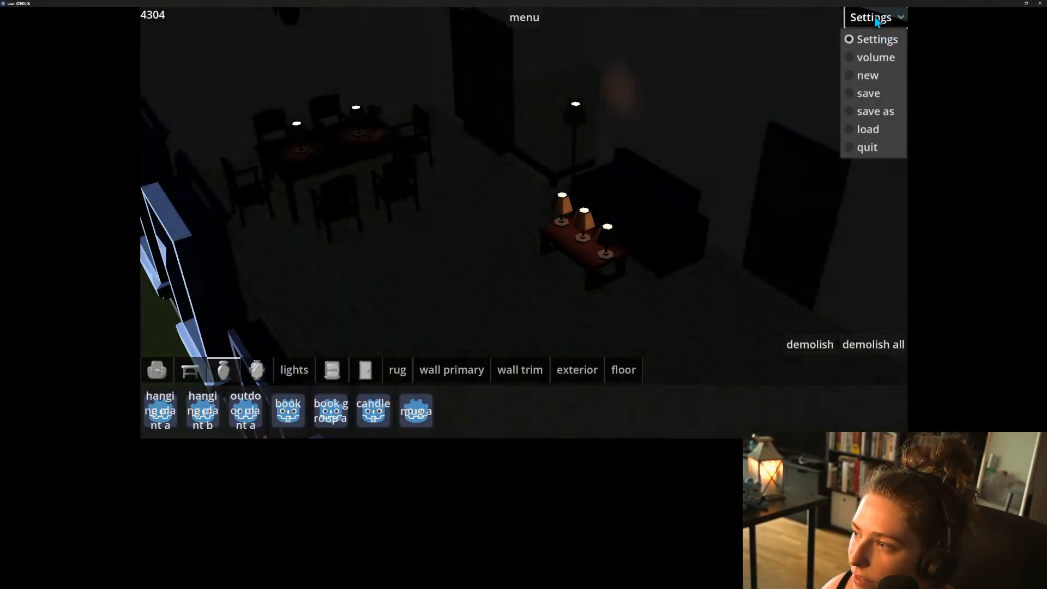
click(1017, 8)
click(1039, 3)
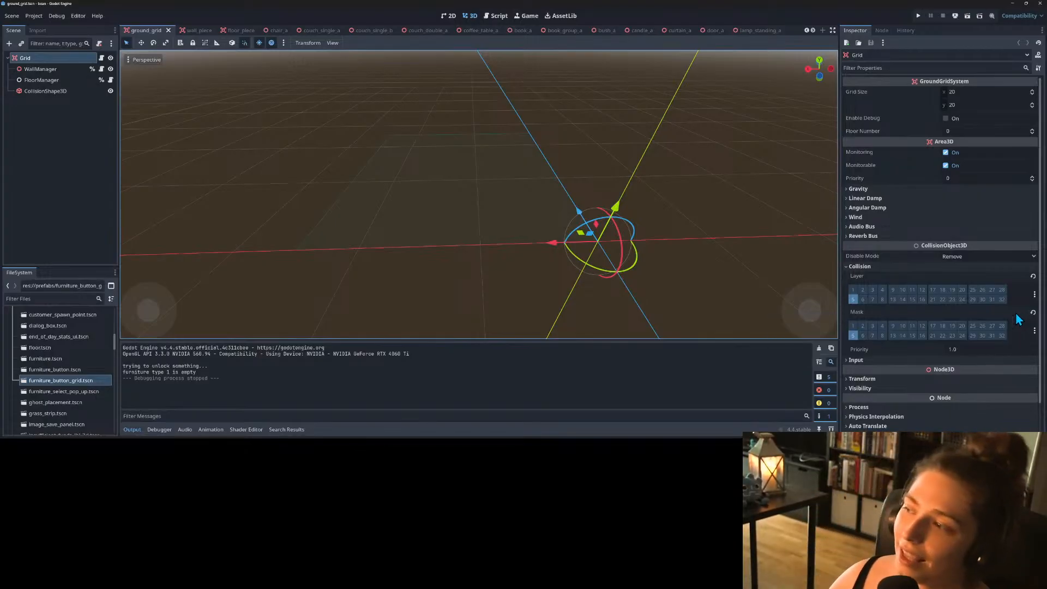
click(1012, 4)
click(703, 300)
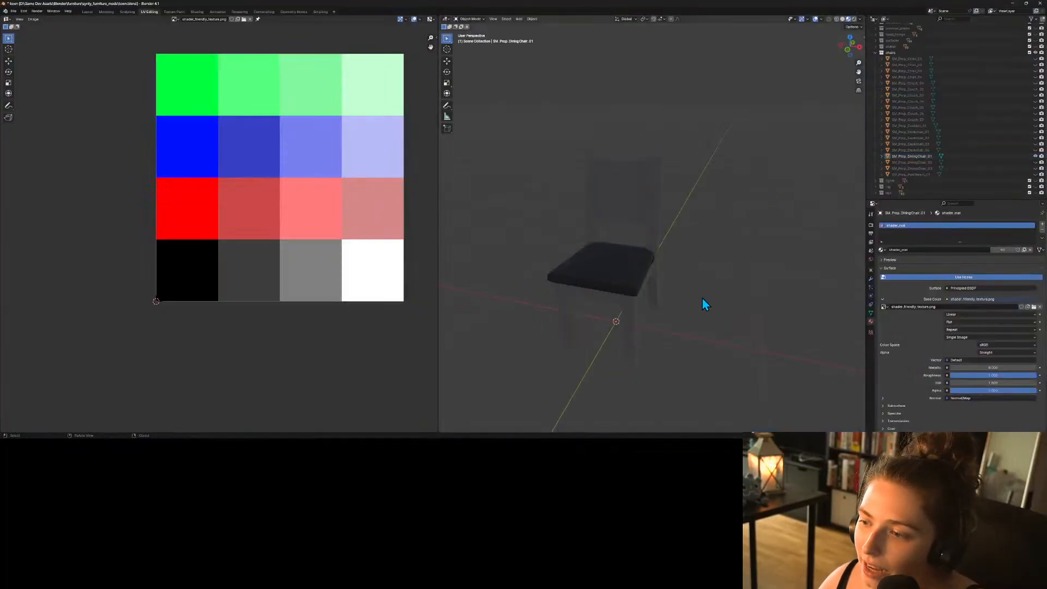
Show only SM_Prop_DiningChair_02 in place of the first dining chair and assign it the existing material shader_mat.
click(646, 275)
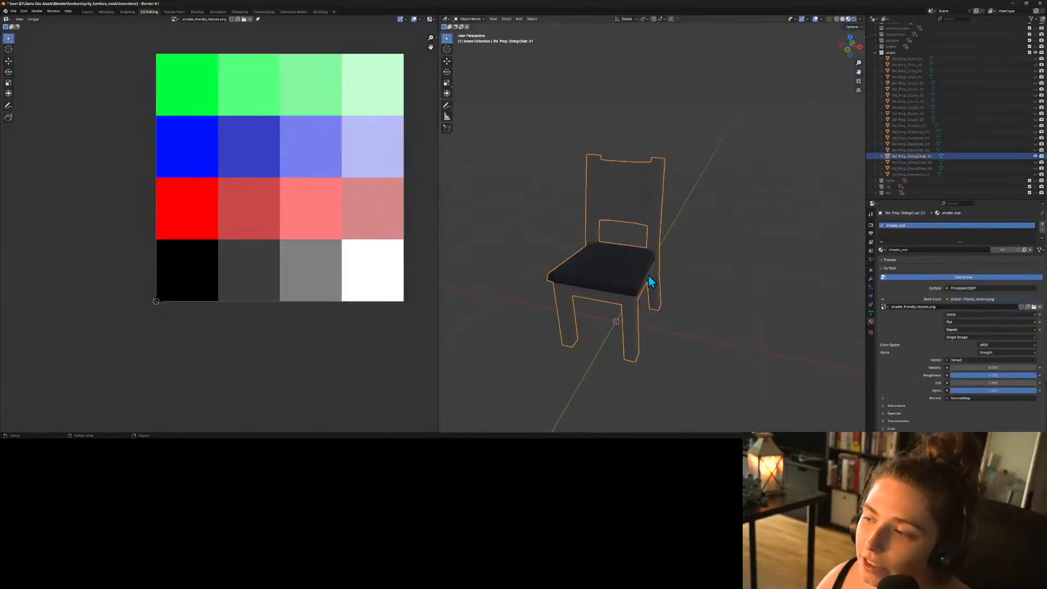
click(1036, 162)
click(1035, 150)
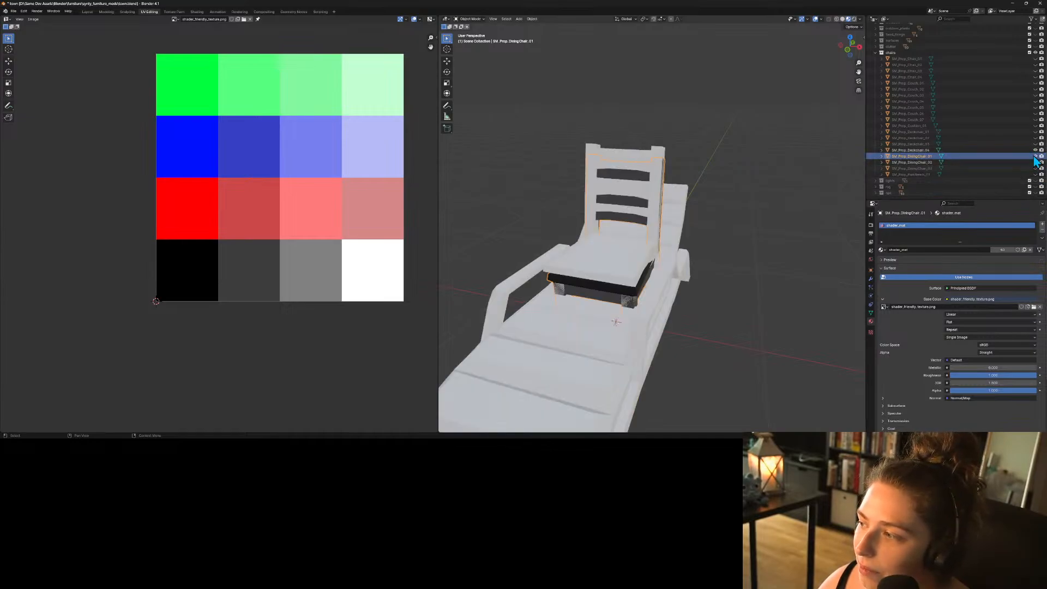
click(1035, 150)
click(1035, 156)
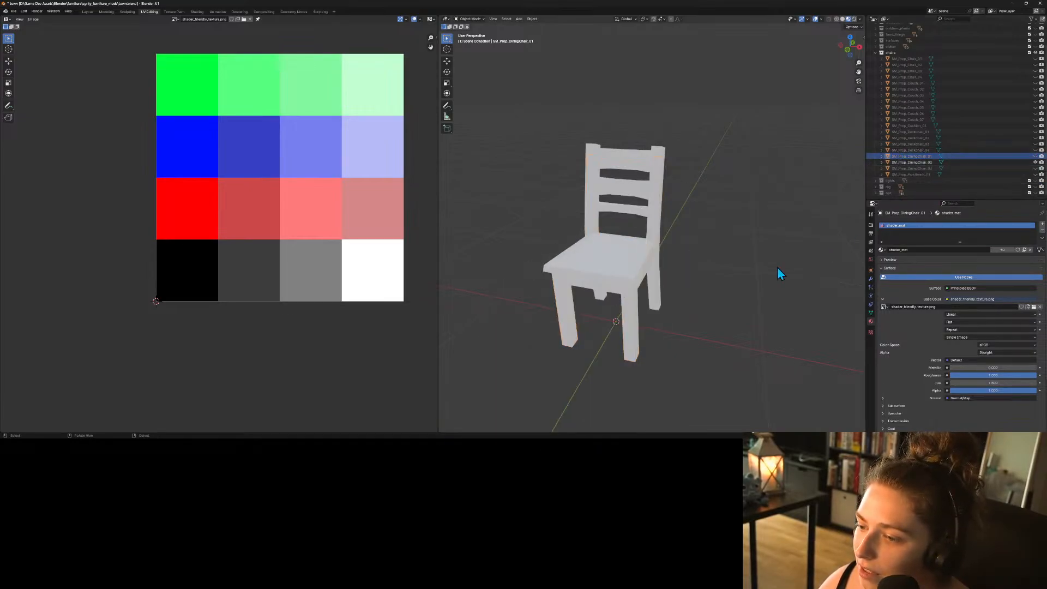
middle_drag(777, 266, 688, 318)
click(666, 273)
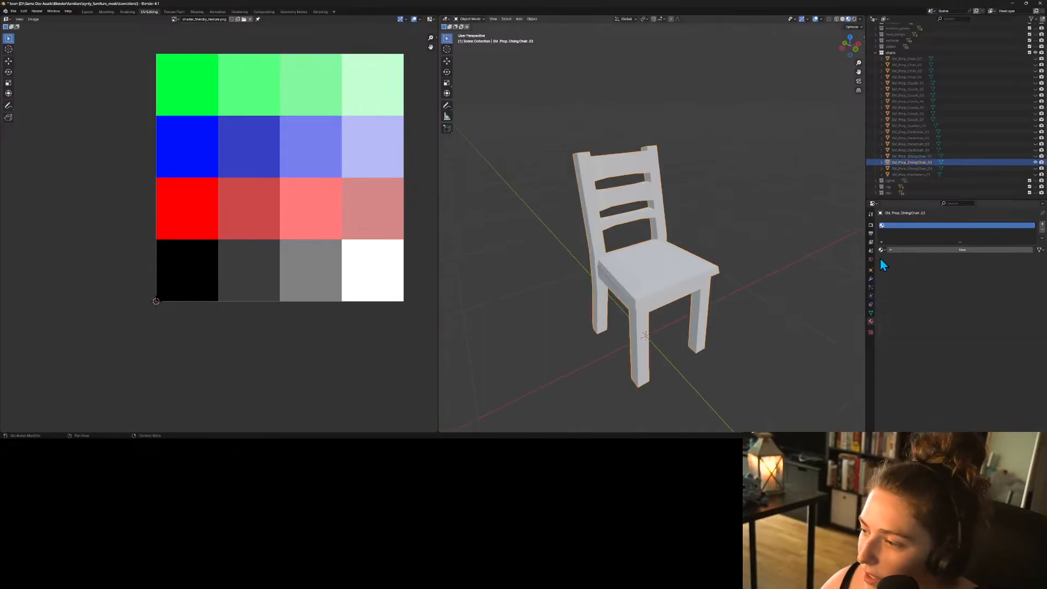
click(880, 249)
click(897, 287)
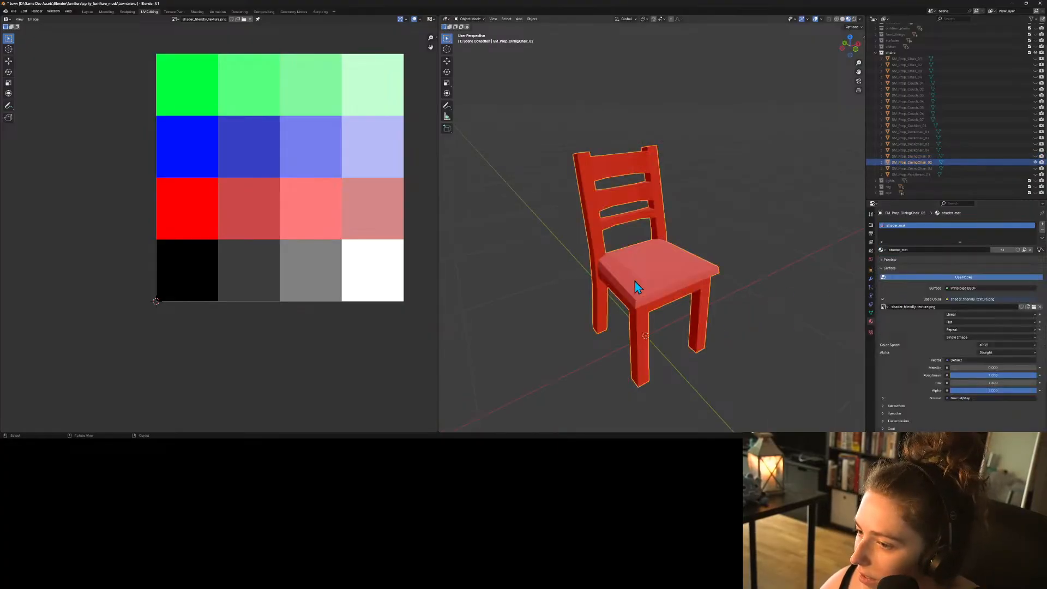
Recolour the slatted dining chair black by moving all its UVs from the red swatch onto the black swatch.
key(Tab)
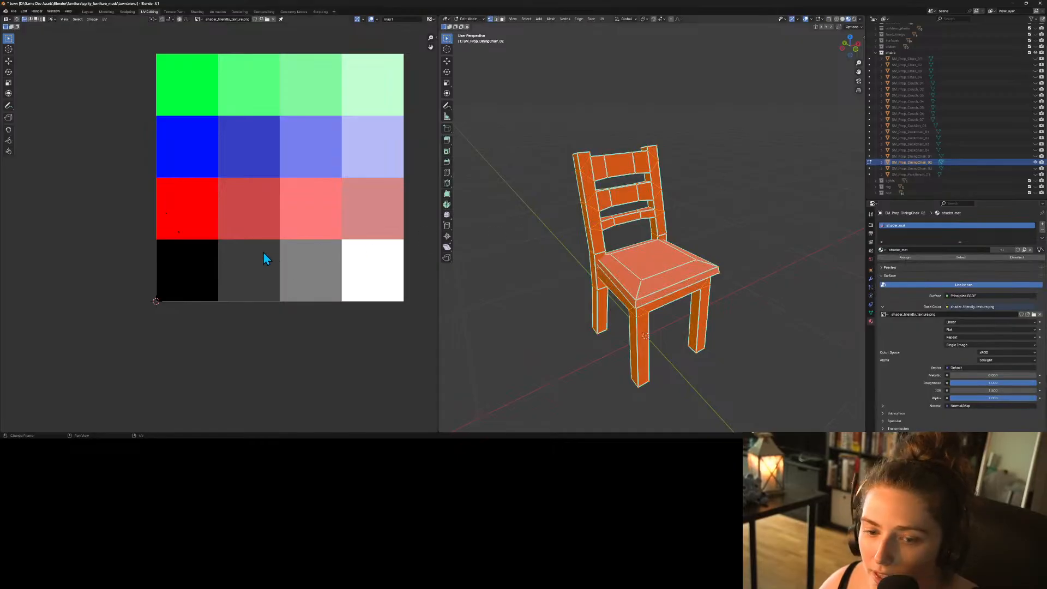
key(g)
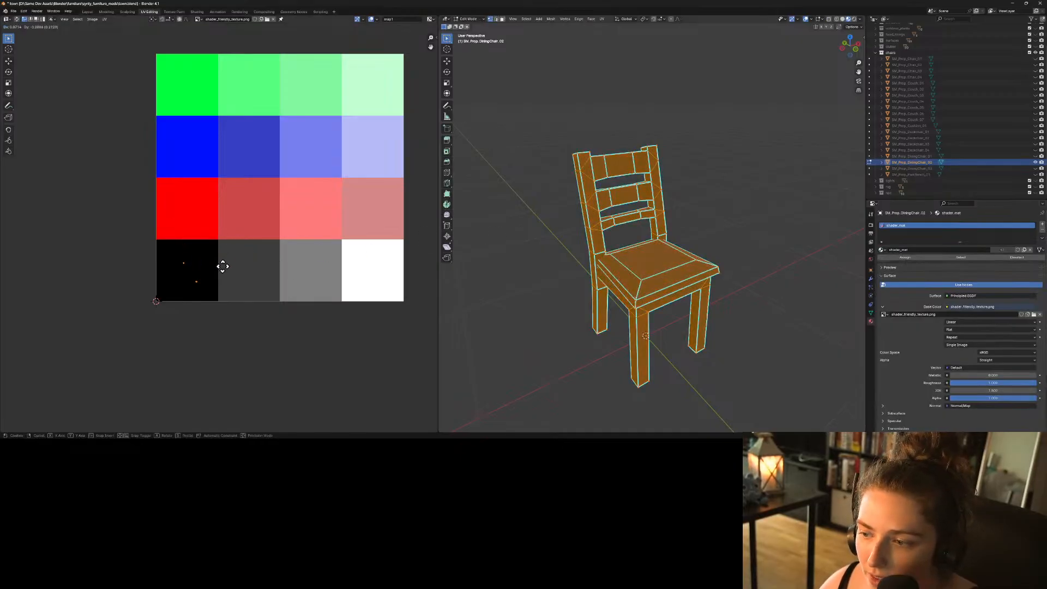
click(249, 259)
key(Tab)
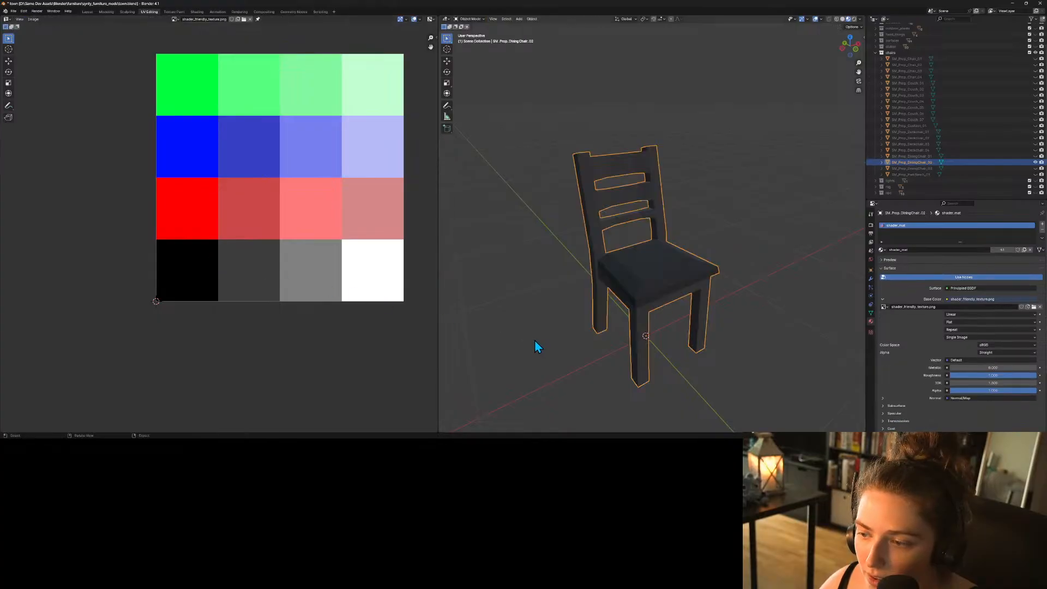
key(Tab)
key(Tab)
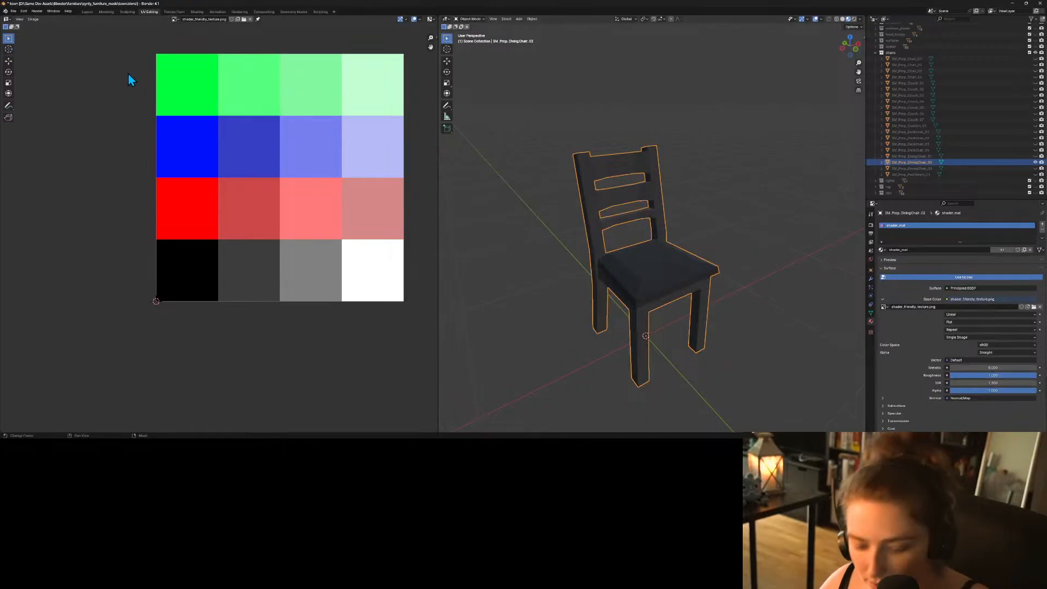
Save the Blender file and export the visible dining chair as an FBX named chair_g.fbx.
key(ctrl+s)
click(13, 11)
mouse_move(48, 105)
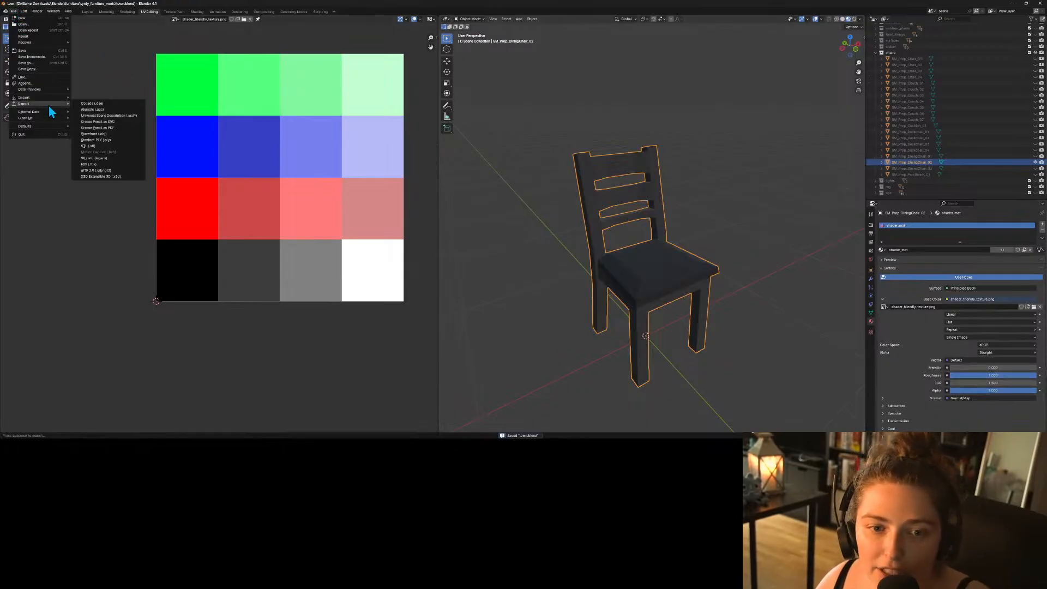
click(129, 164)
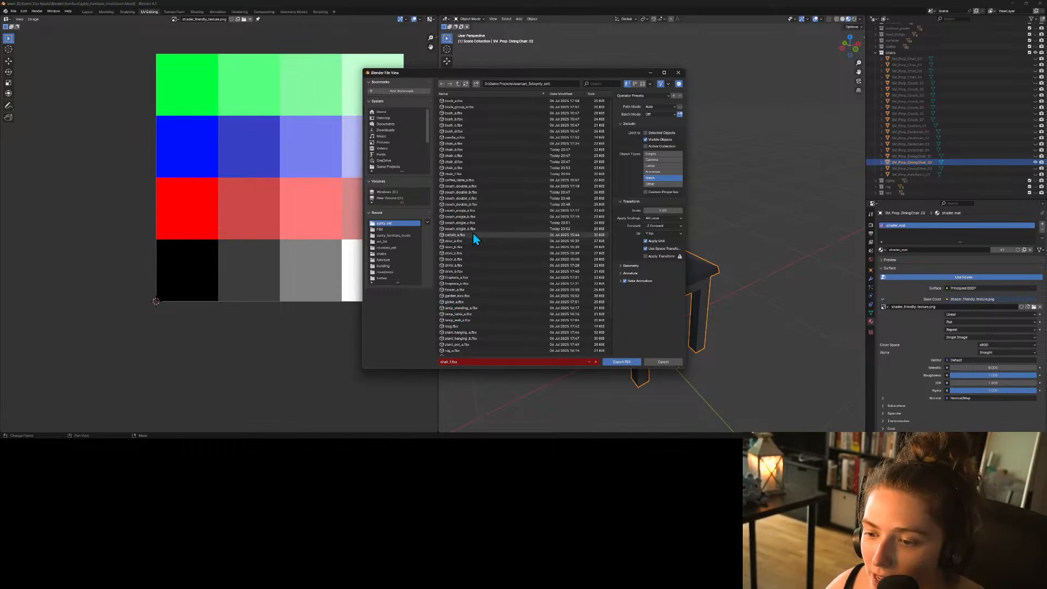
click(461, 174)
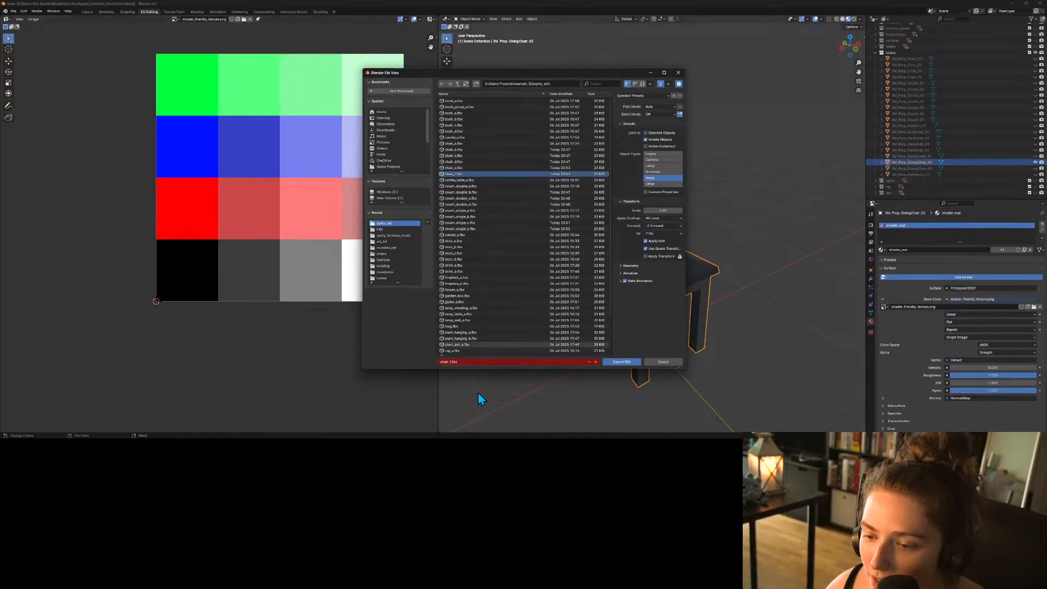
click(452, 361)
key(Delete)
text(g)
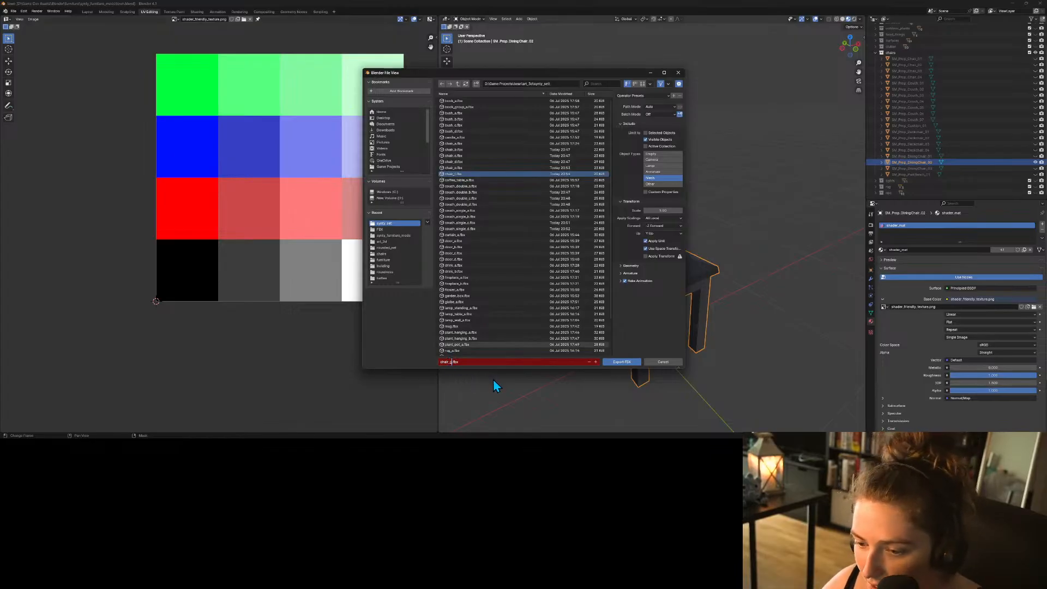
click(624, 361)
click(624, 362)
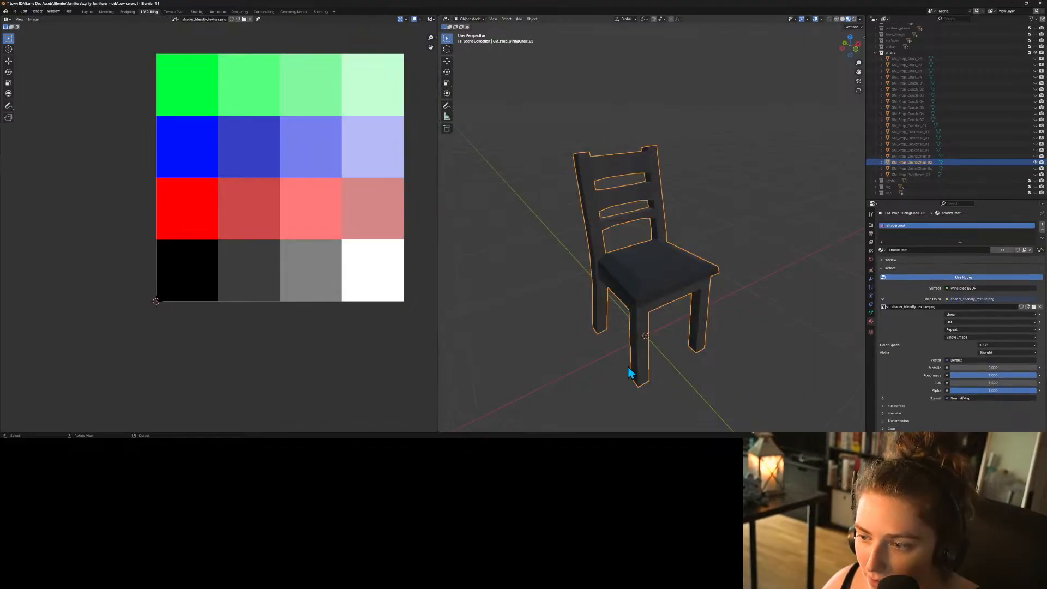
key(ctrl+s)
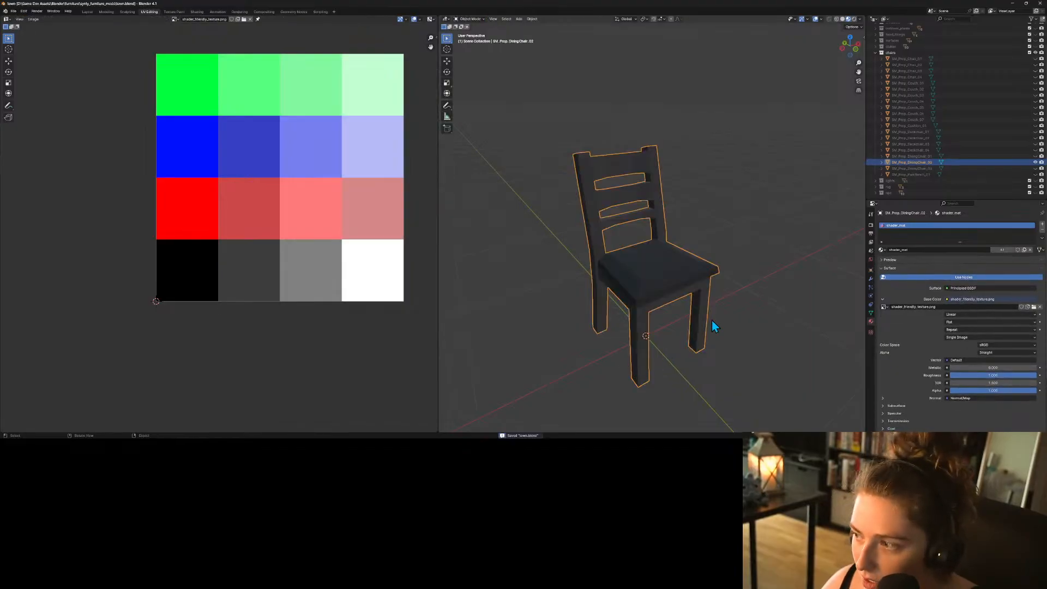
Show only the padded bench SM_Prop_DiningChair_03 and assign it the existing material shader_mat.
click(1035, 175)
click(1035, 162)
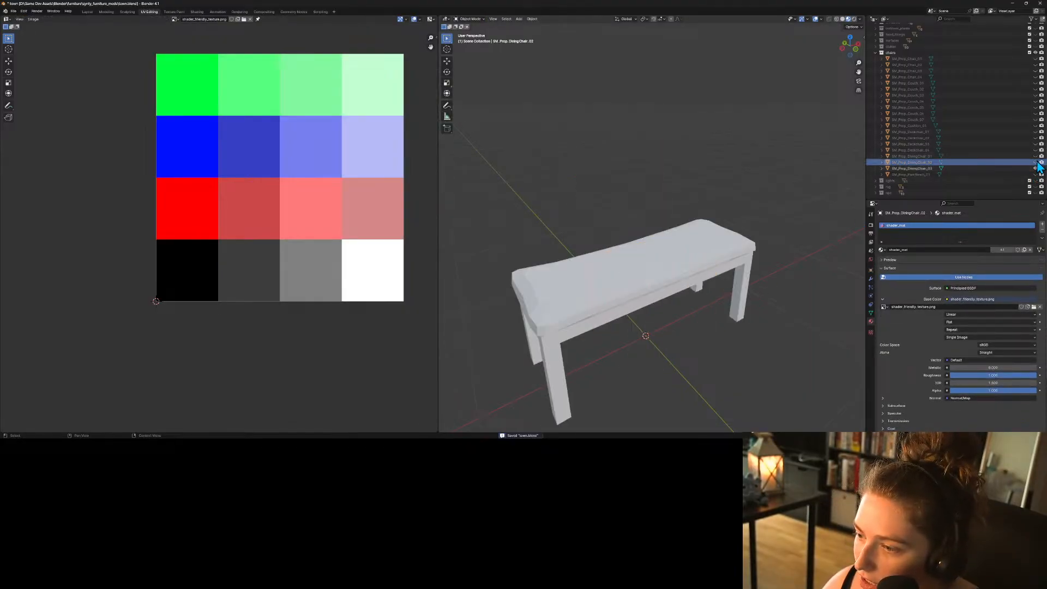
click(712, 248)
click(881, 249)
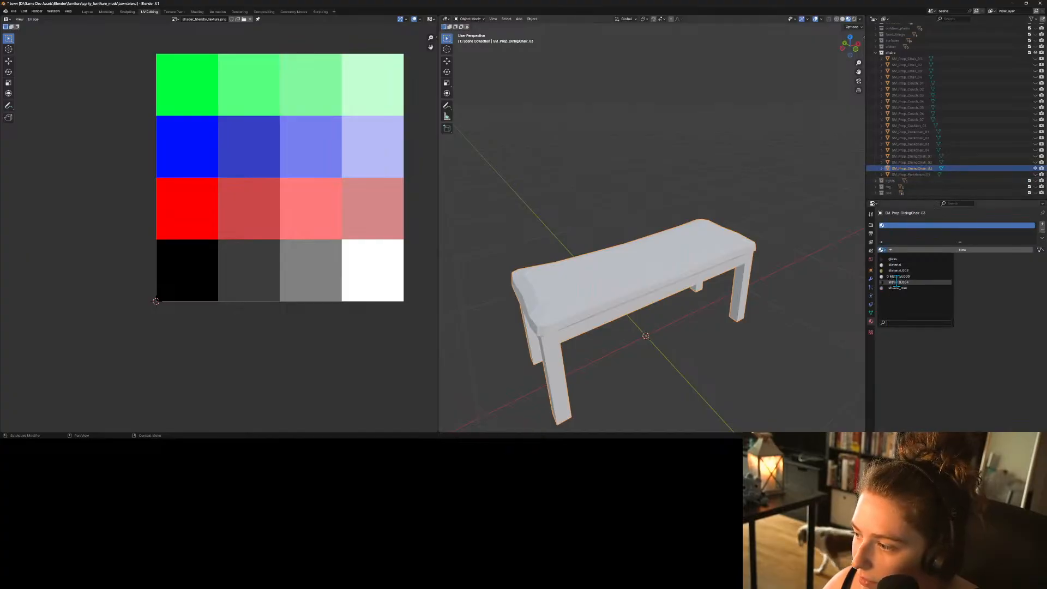
click(905, 275)
Recolour the padded bench black by moving all its UVs out of the red swatch.
key(Tab)
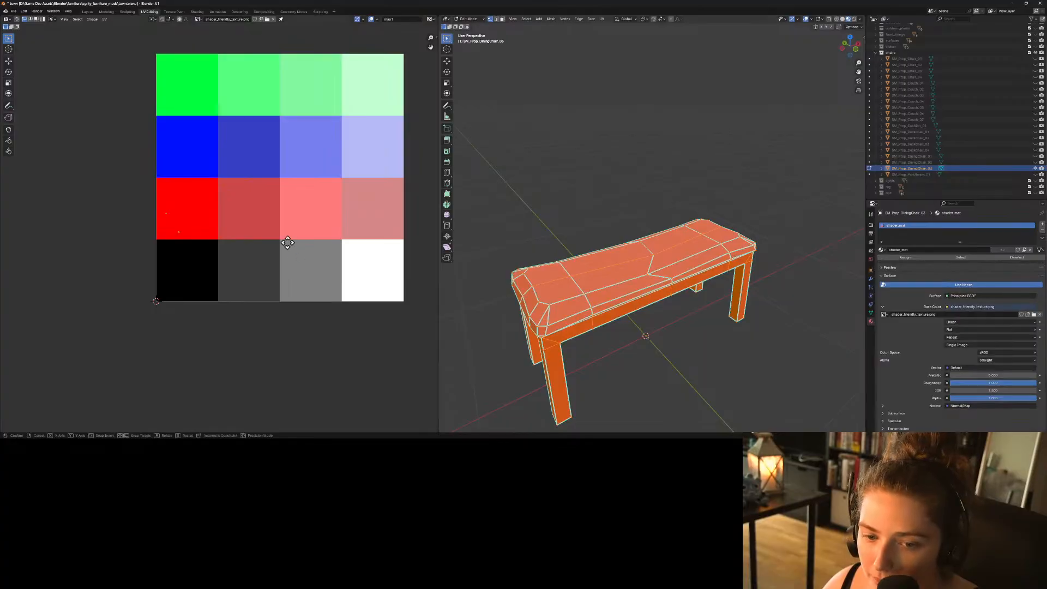
key(g)
click(355, 304)
key(Tab)
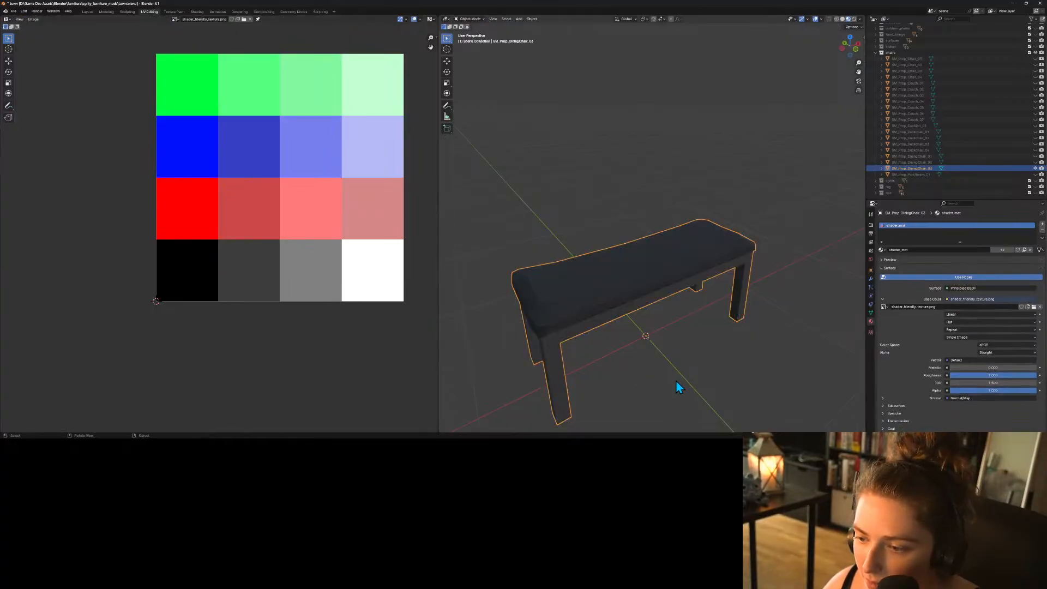
Save the Blender file and export the padded bench as an FBX named chair_h.fbx.
key(ctrl+s)
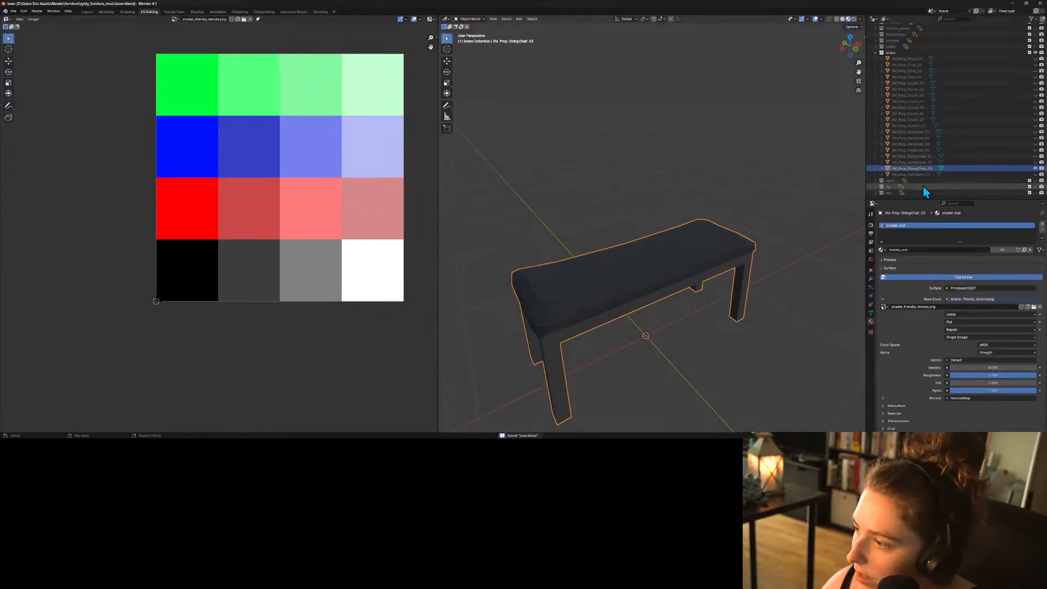
click(13, 11)
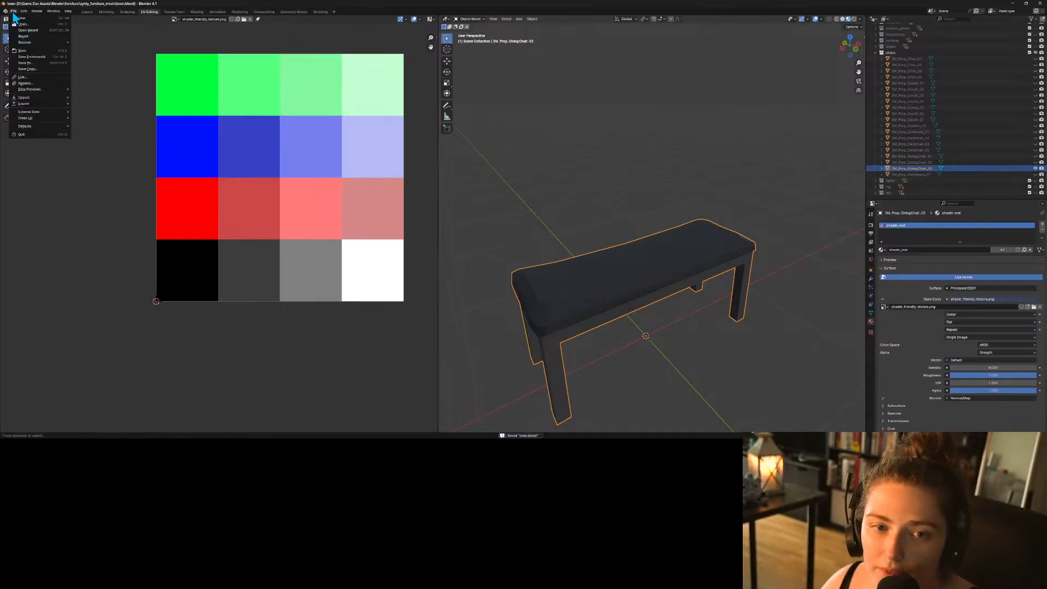
mouse_move(41, 105)
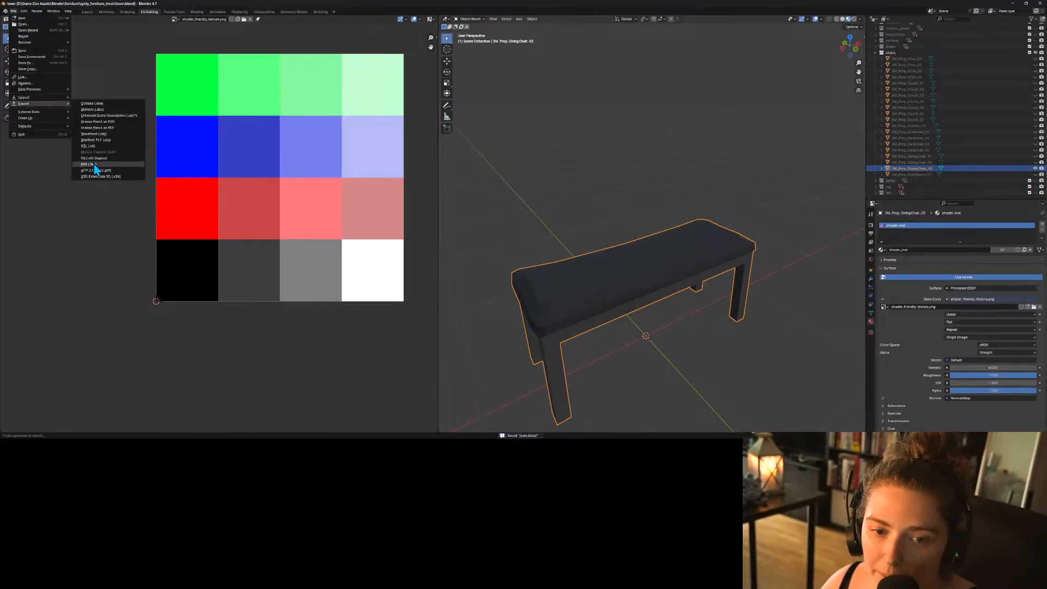
click(92, 164)
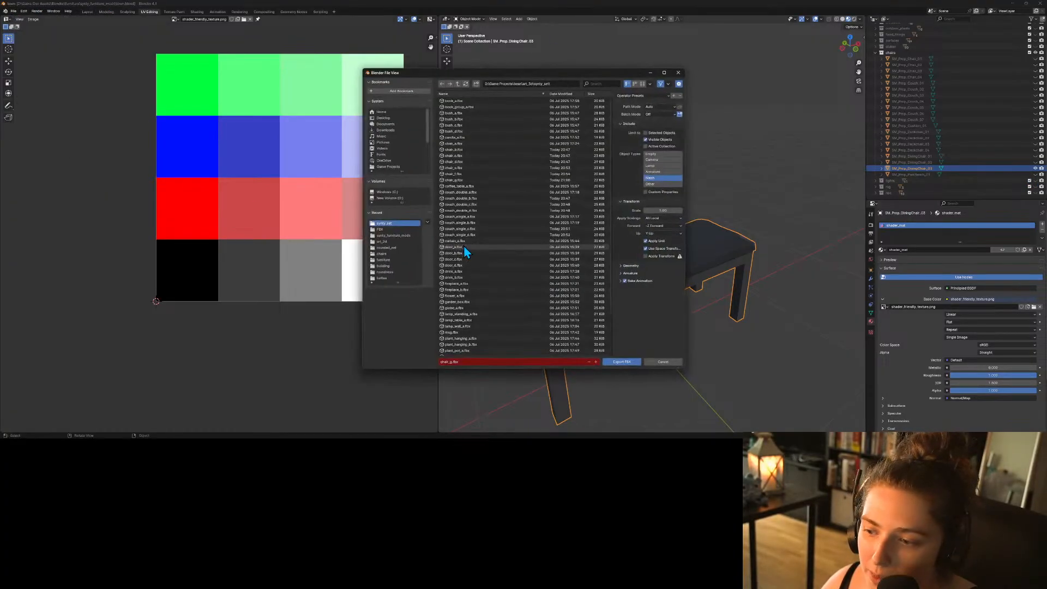
click(451, 362)
key(BackSpace)
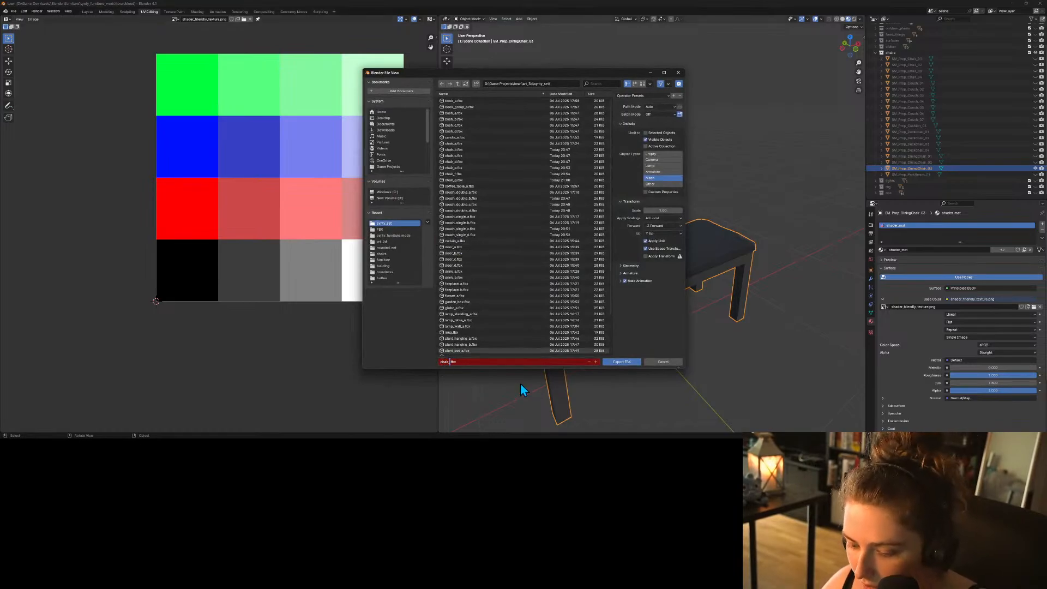
text(h)
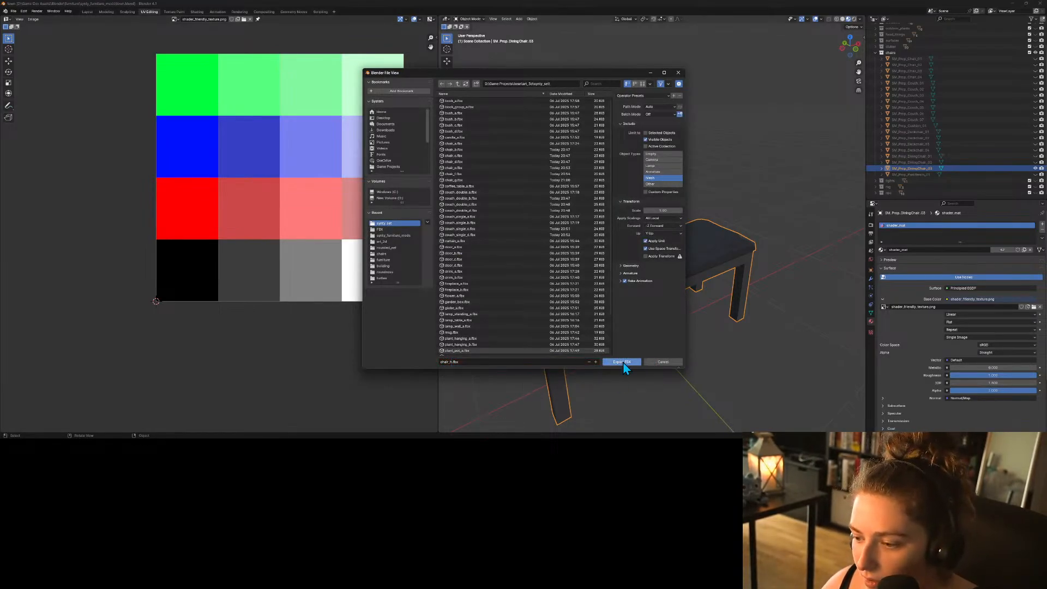
click(623, 362)
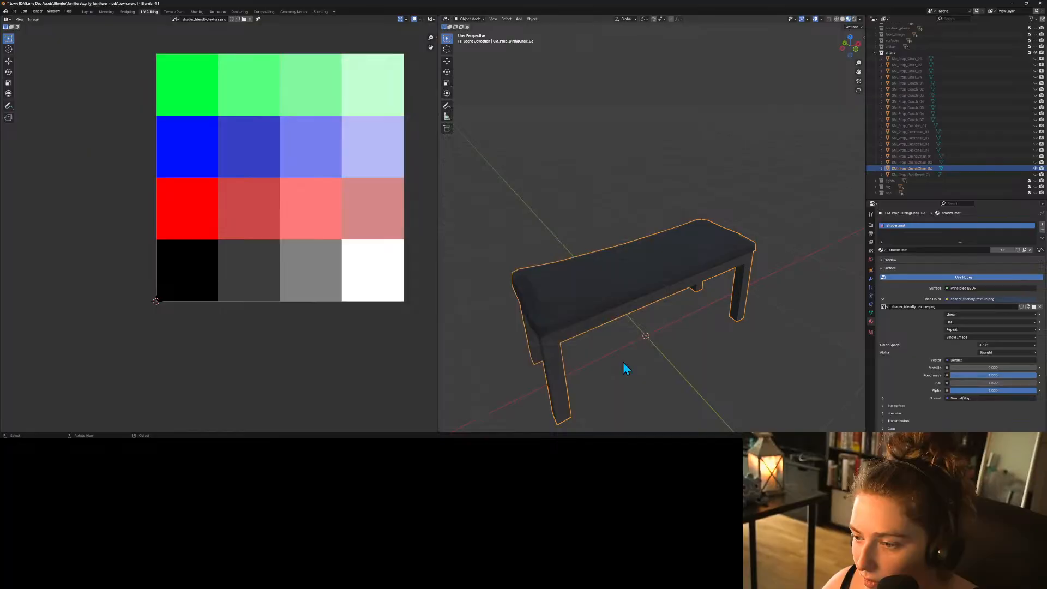
Show only SM_Prop_ParkBench_01 and assign it the existing material shader_mat.
click(1034, 175)
click(1034, 168)
click(635, 273)
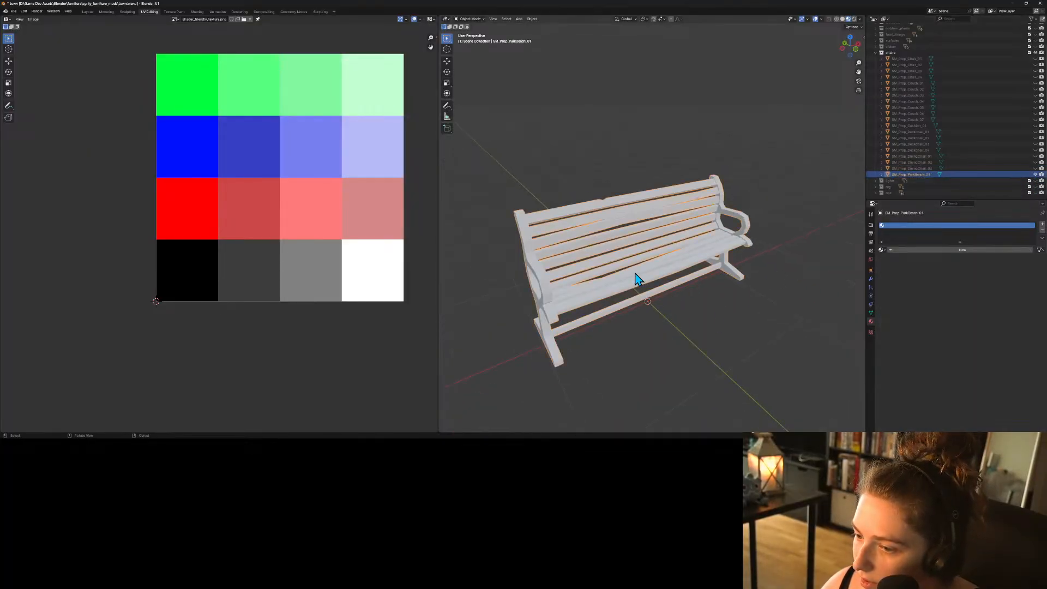
click(882, 250)
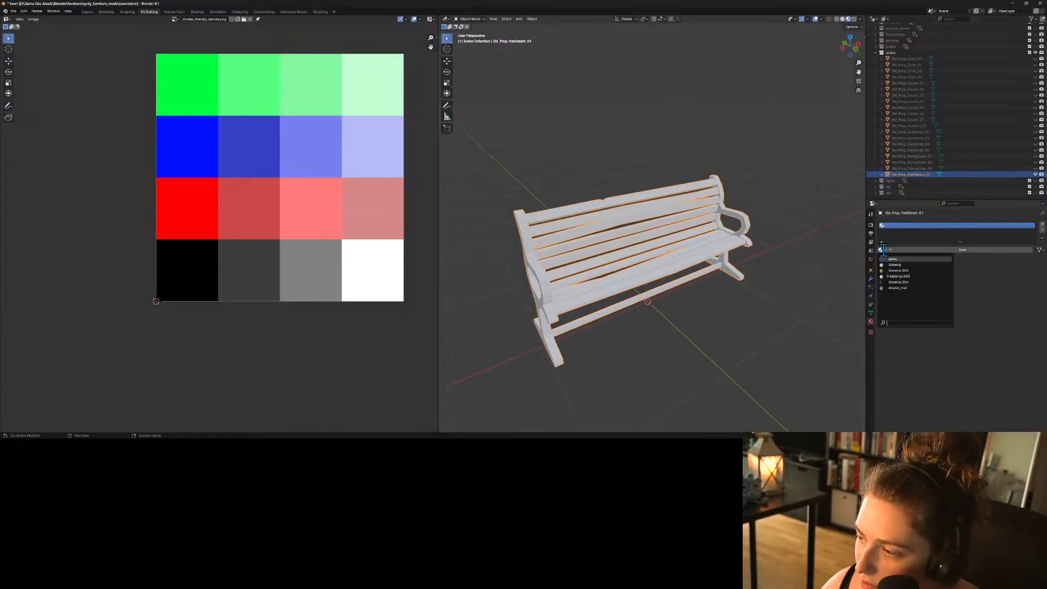
click(902, 293)
Recolour the park bench by moving its UVs out of the red row, one group into the black swatch and the other into dark grey.
key(Tab)
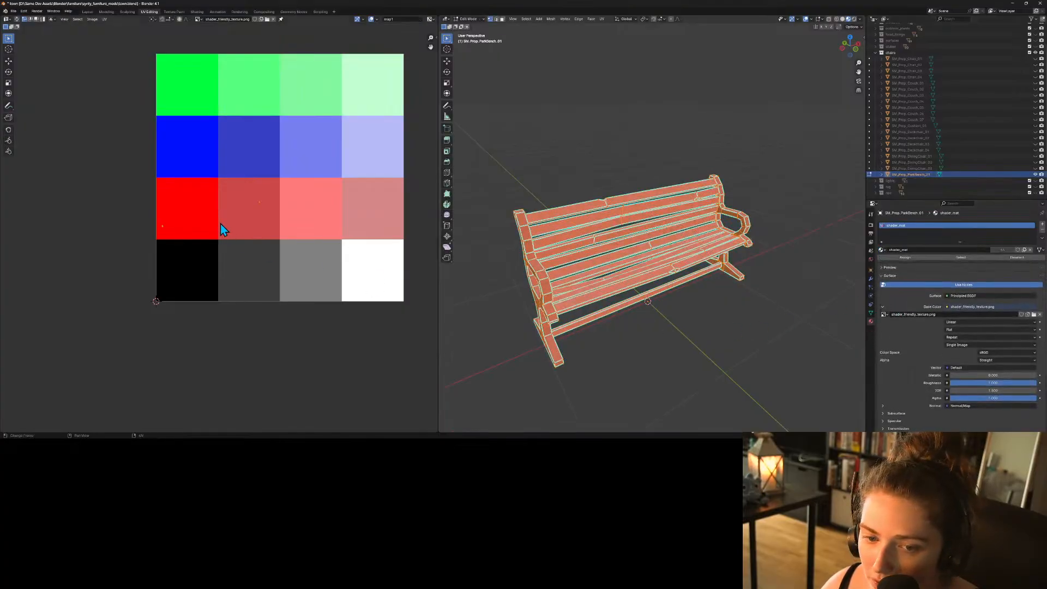
key(Tab)
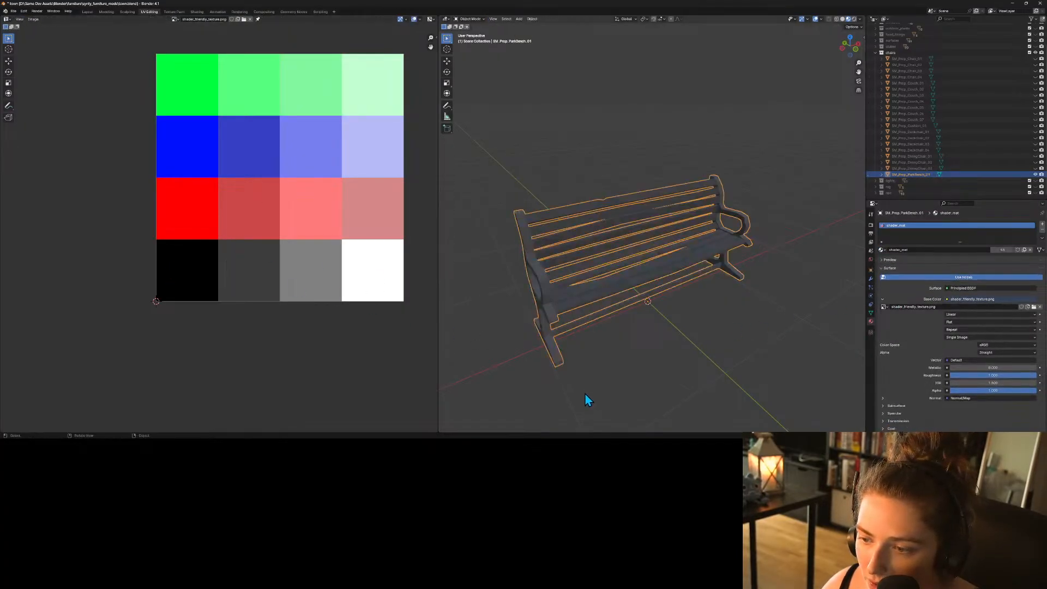
key(Tab)
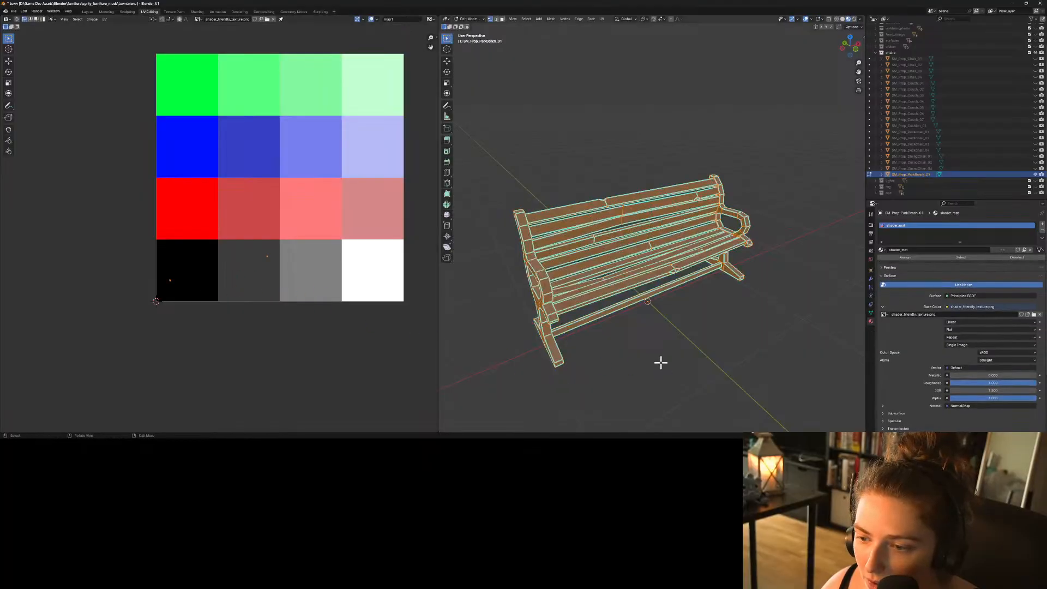
drag(159, 274, 197, 297)
key(g)
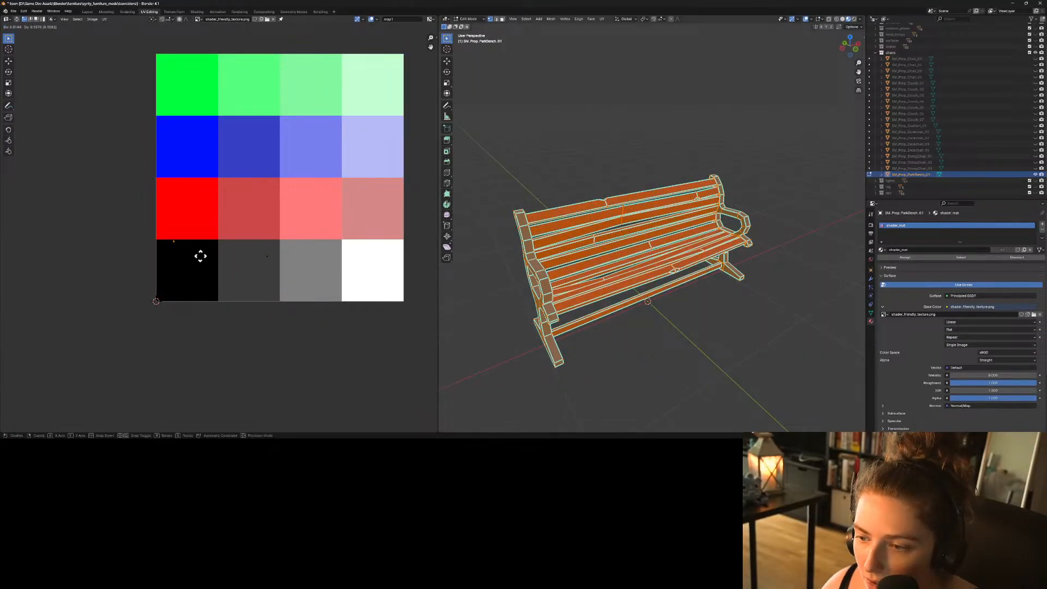
click(209, 295)
drag(252, 240, 275, 273)
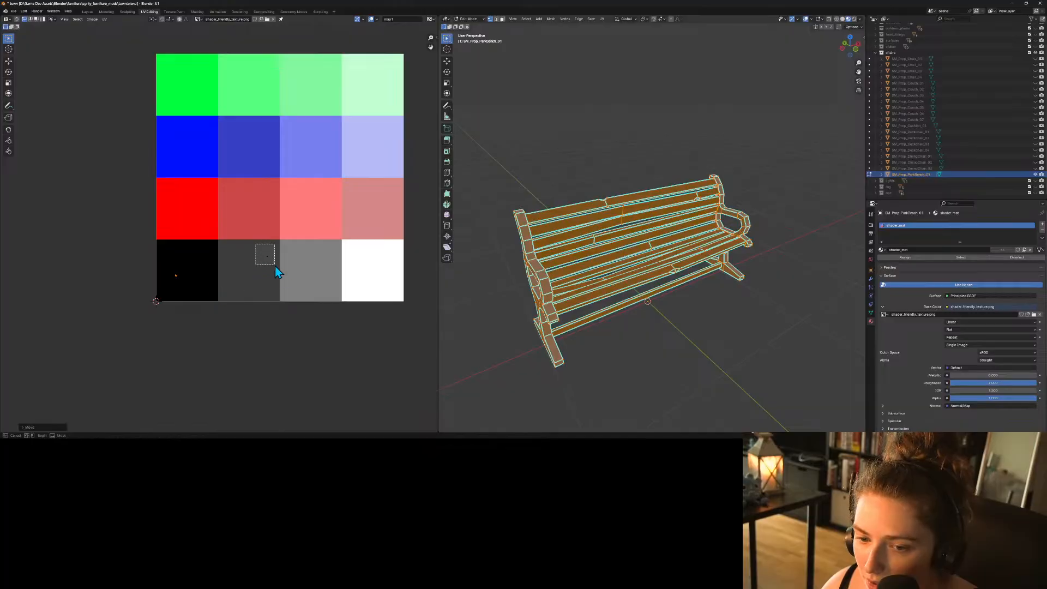
key(g)
click(258, 288)
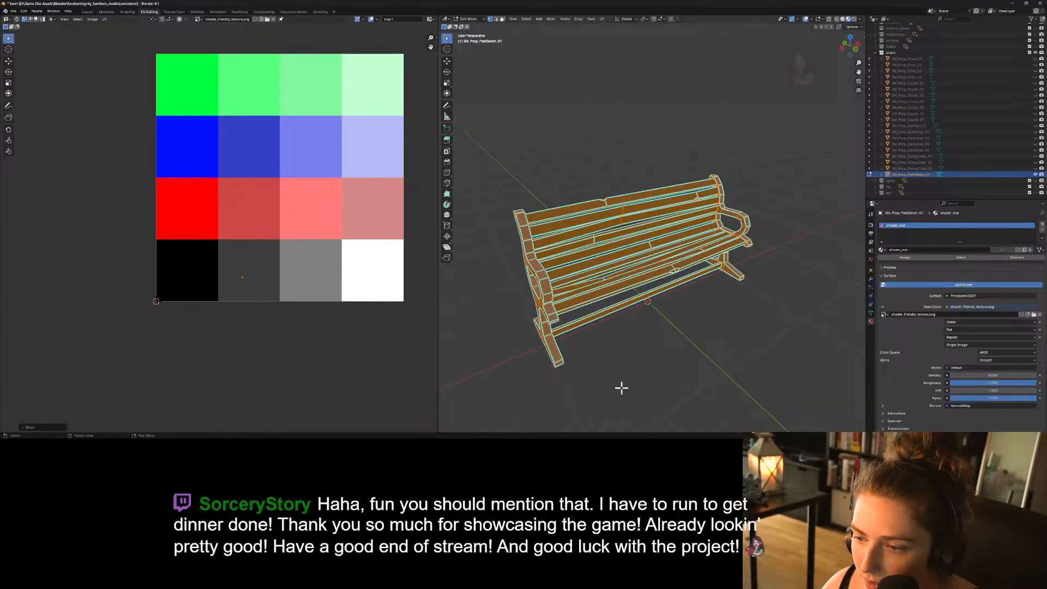
key(Tab)
Export the park bench as an FBX named couch_double_e.fbx and save the Blender file.
click(13, 11)
mouse_move(42, 103)
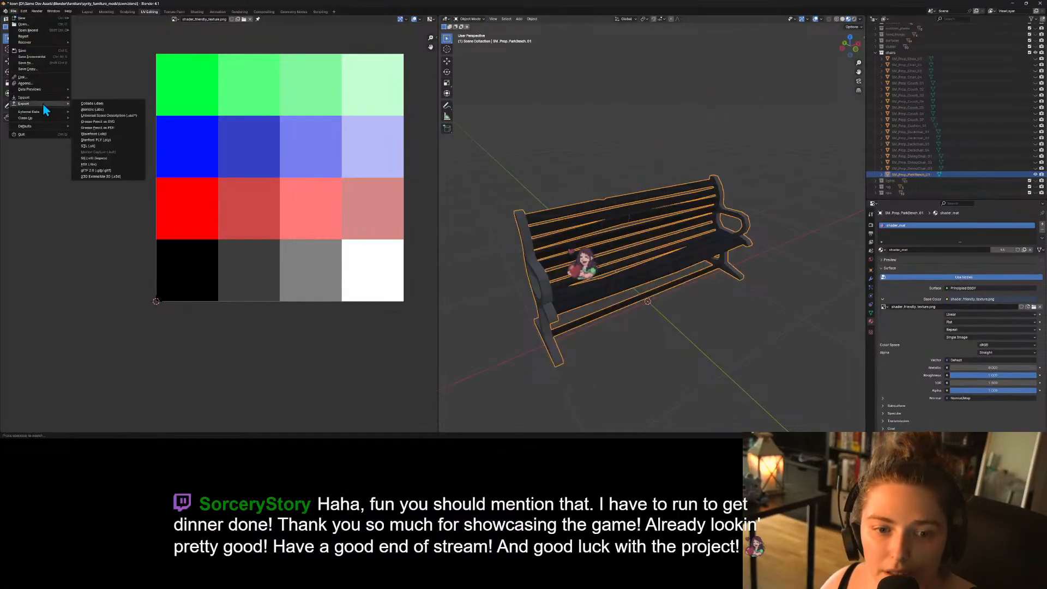
click(103, 173)
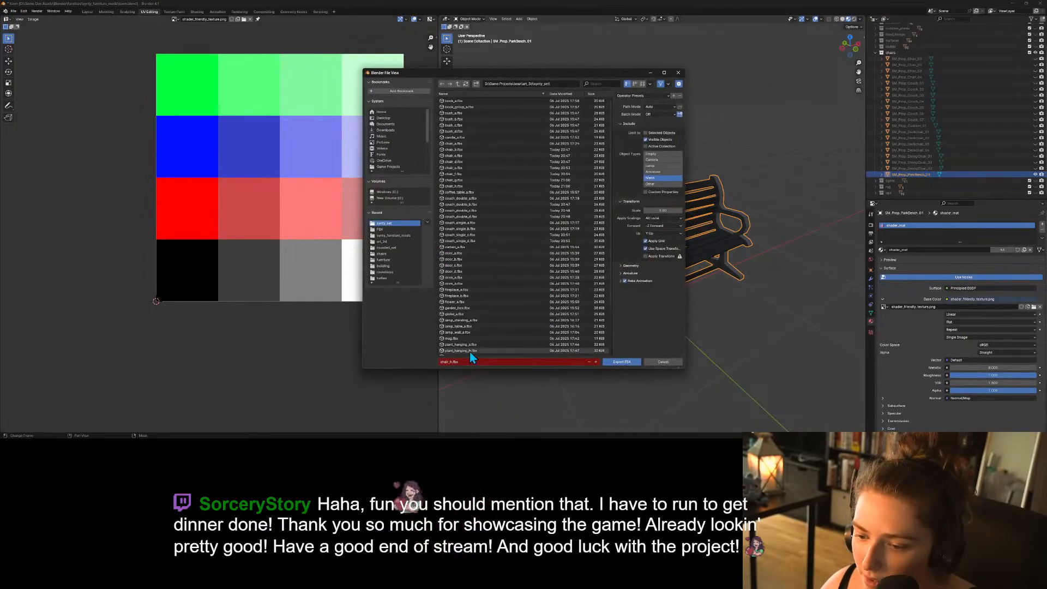
click(452, 362)
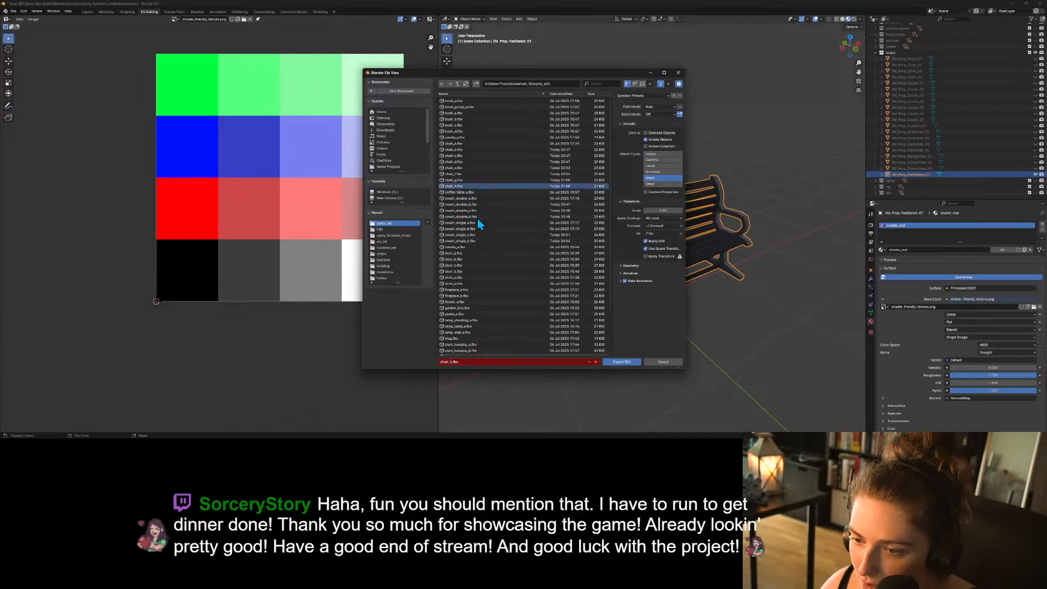
click(482, 217)
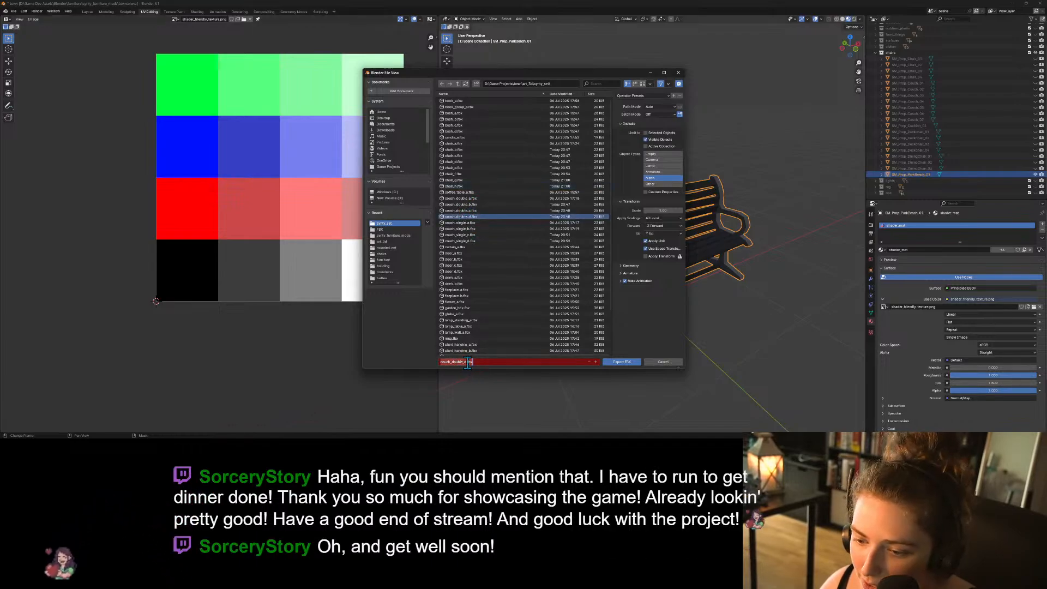
click(486, 362)
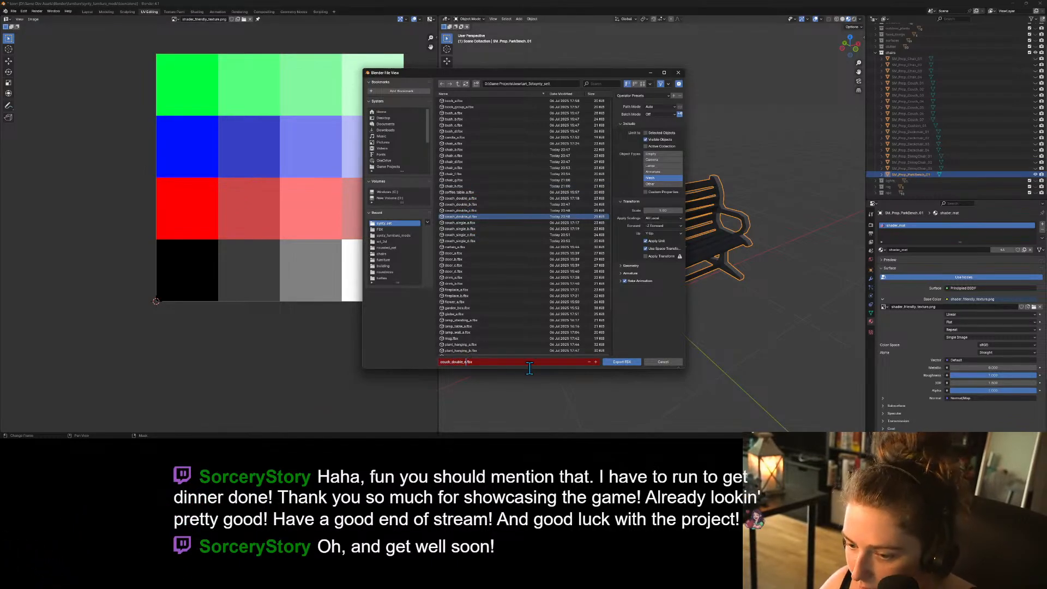
key(BackSpace)
text(c)
key(Return)
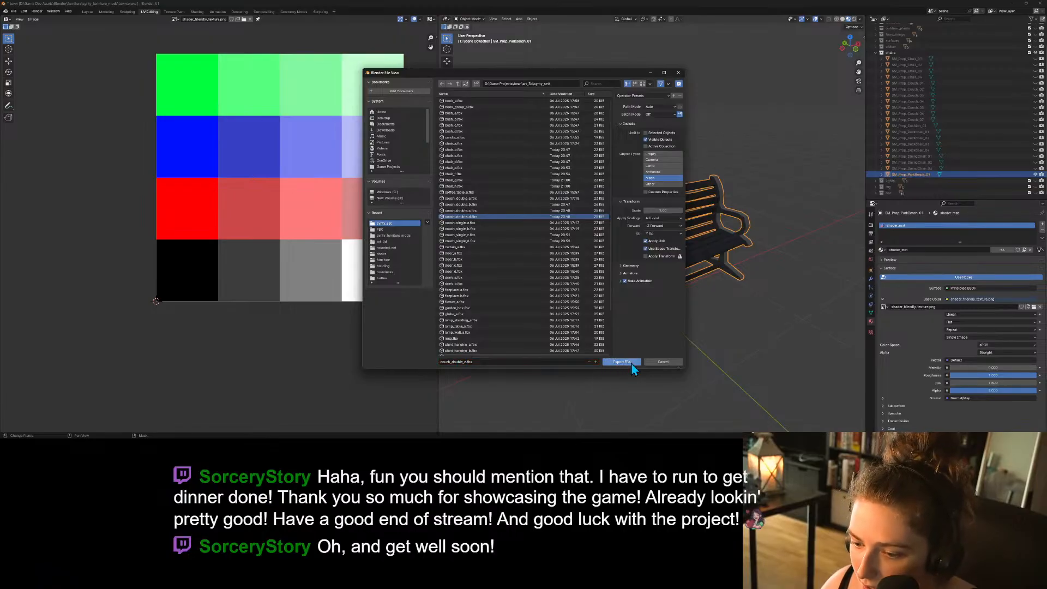
click(625, 362)
click(669, 364)
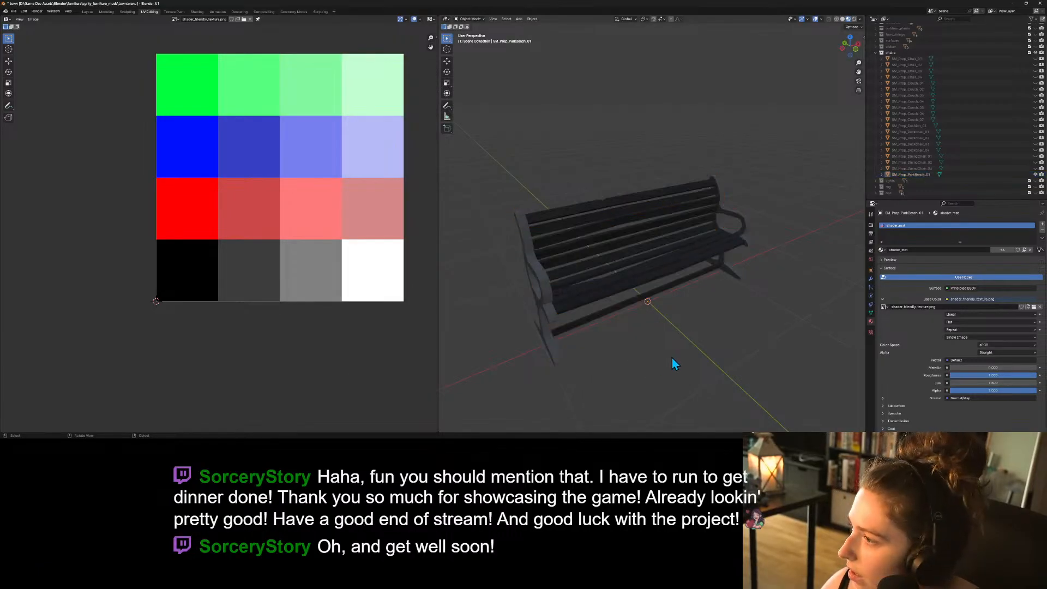
key(ctrl+s)
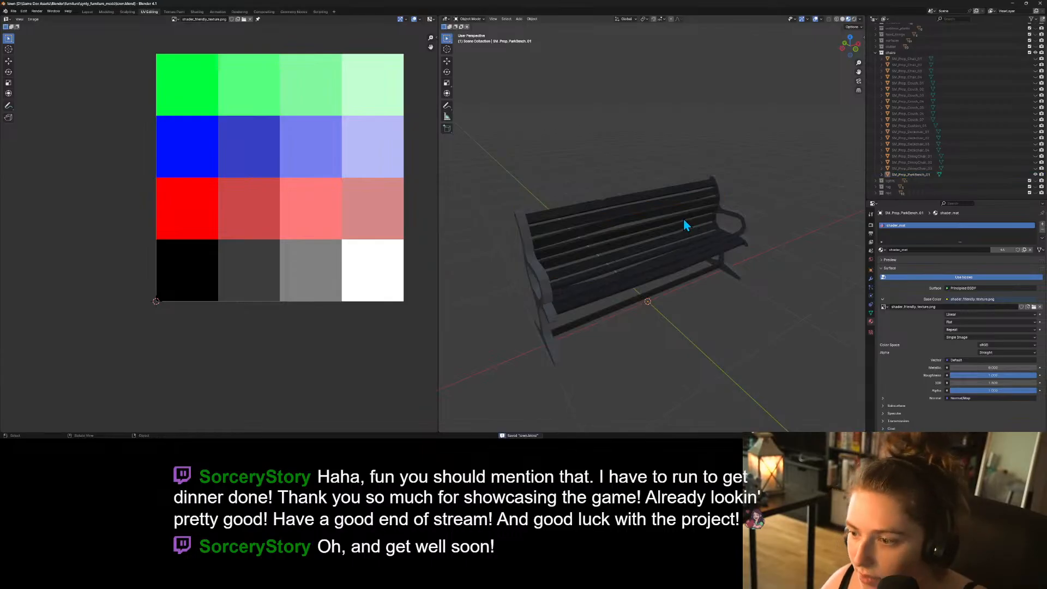